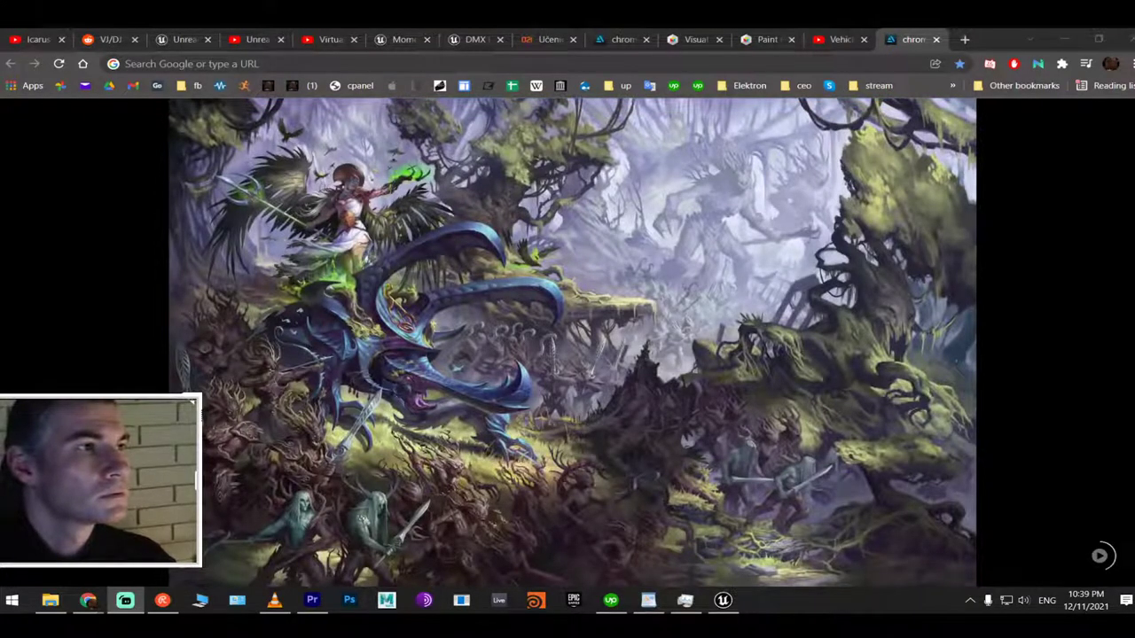
Lower the speaker volume from 50 to about 25 while the ArtStation slideshow plays
key(alt+Tab)
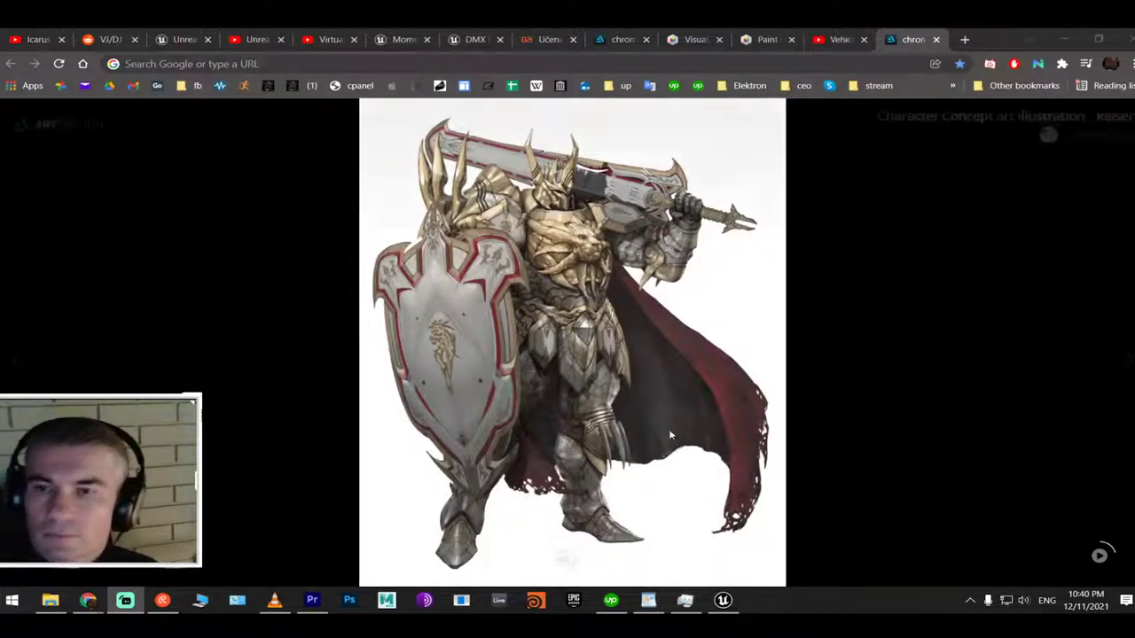
click(1024, 590)
drag(1014, 575, 970, 571)
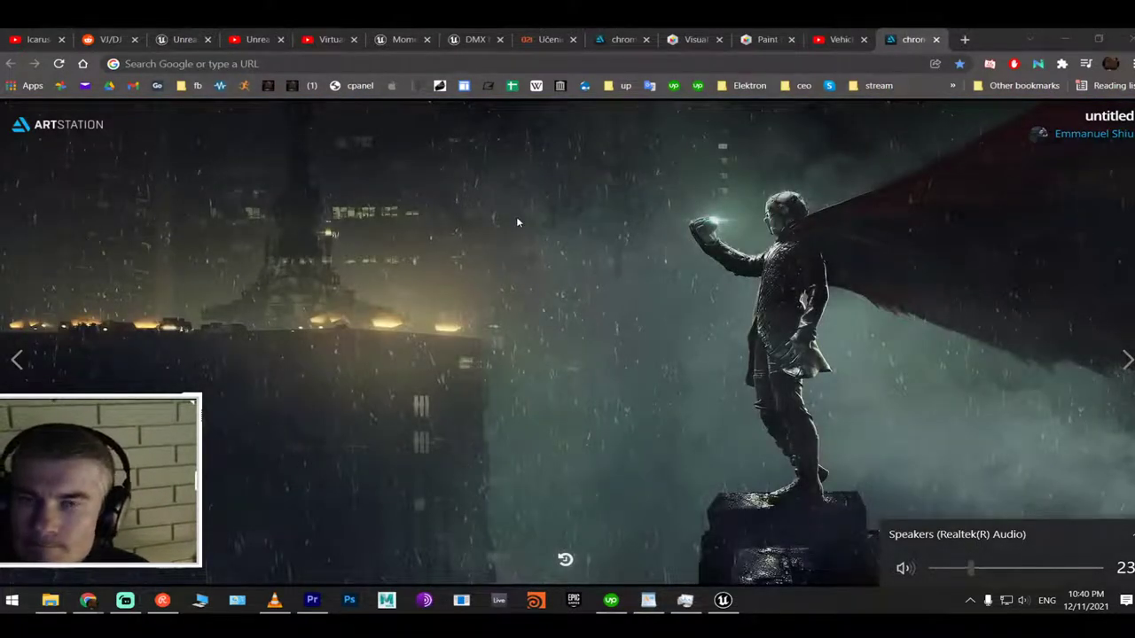
key(alt+Tab)
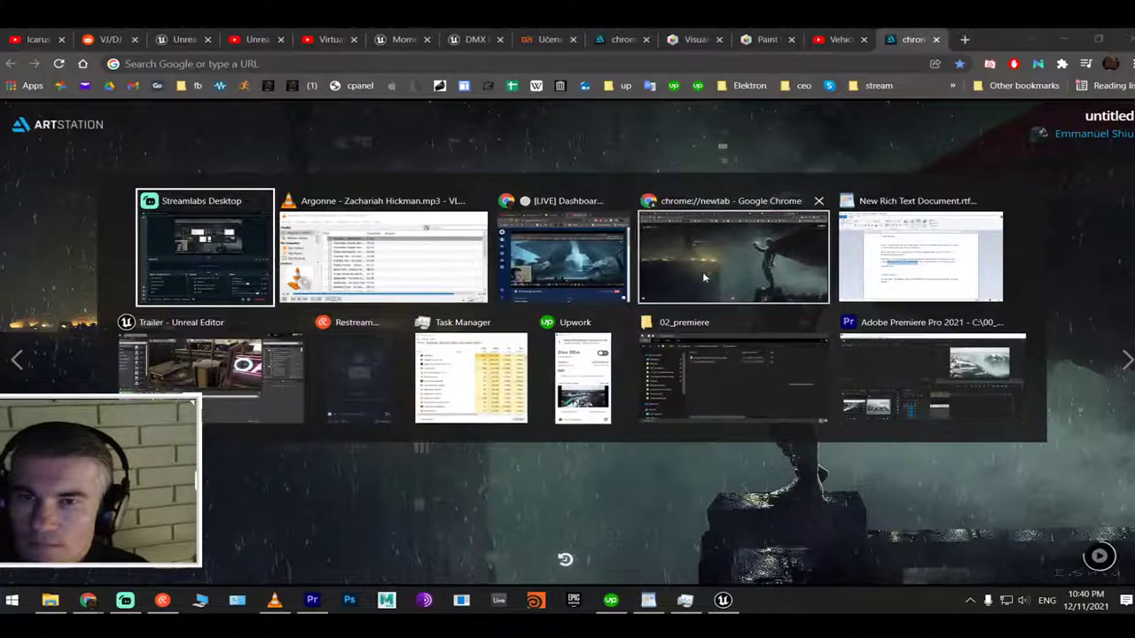
Check the WordPad trailer script, then fly the Unreal viewport back to overview the city towers
click(207, 390)
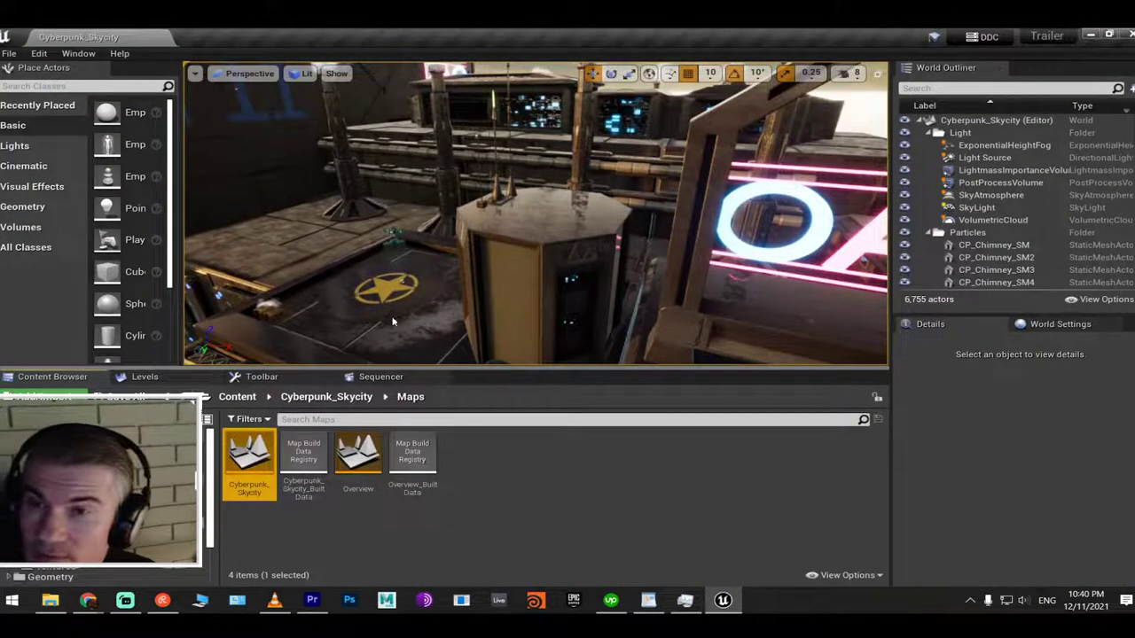
key(alt+Tab)
click(240, 388)
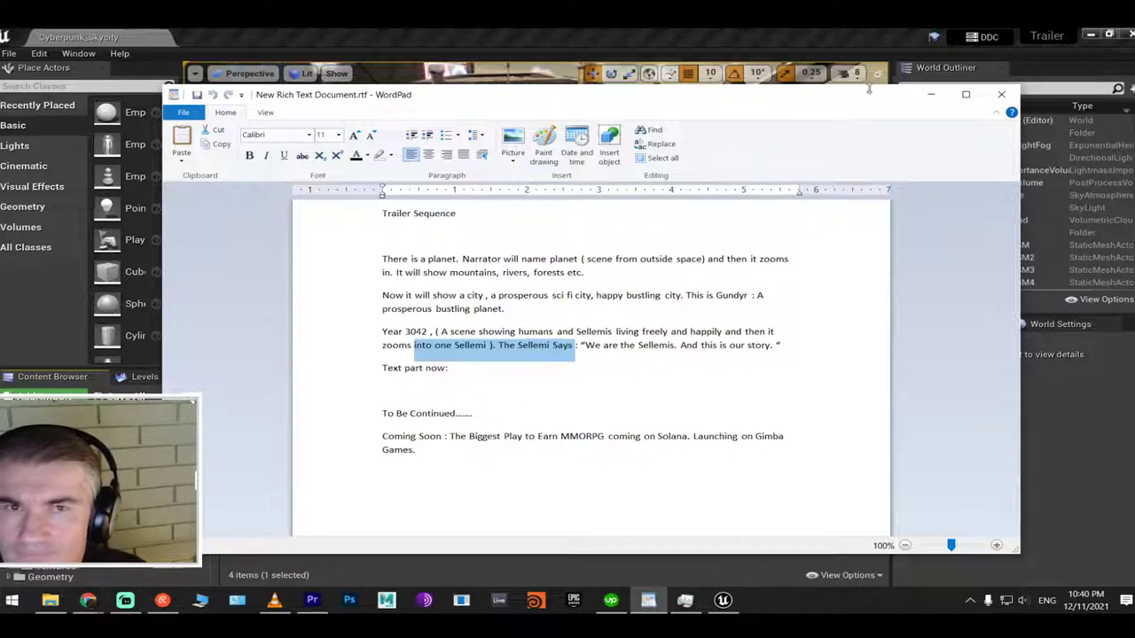
click(930, 88)
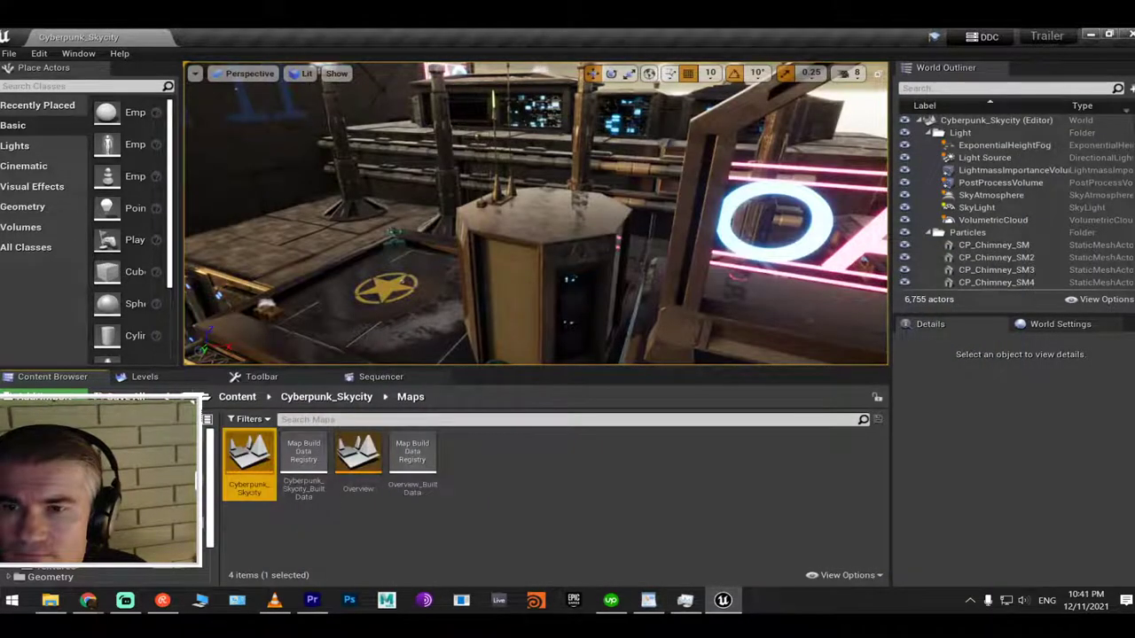
mouse_move(532, 213)
right_down()
mouse_move(496, 217)
mouse_move(528, 215)
right_up()
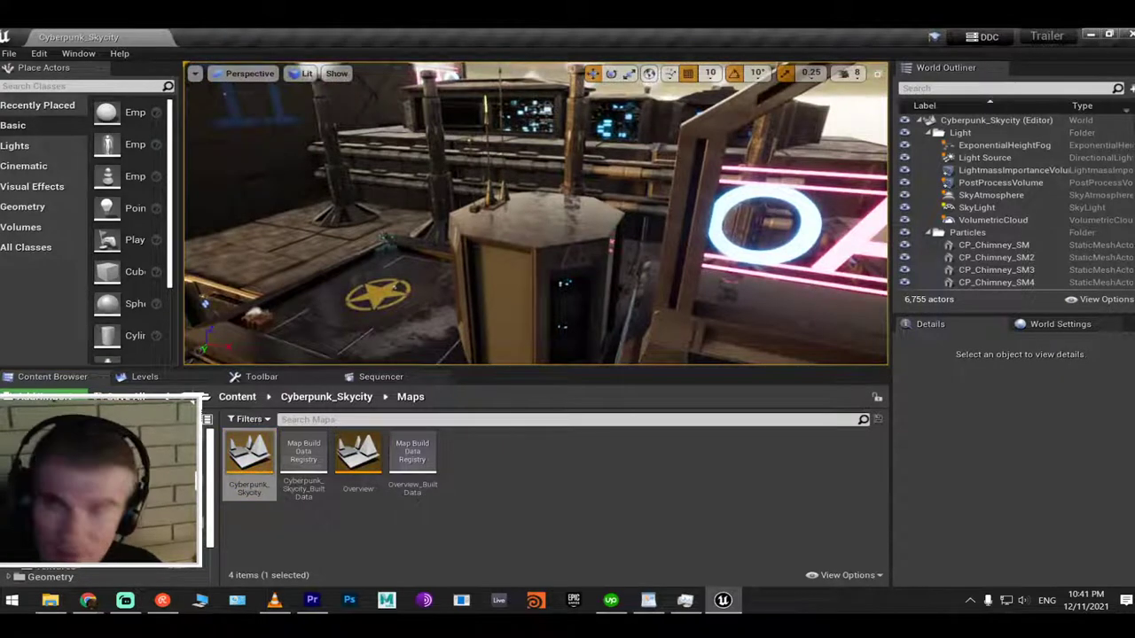
right_drag(532, 213, 578, 276)
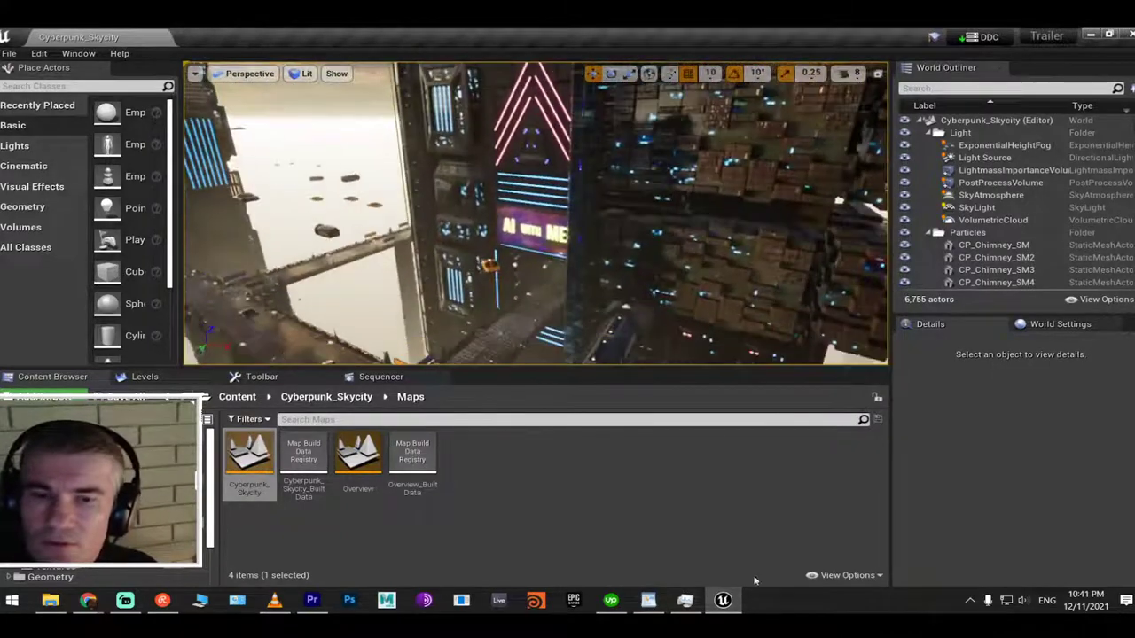
Hide the script, close Premiere Pro, and minimize Unreal Editor and the browser to reveal the desktop
key(alt+Tab)
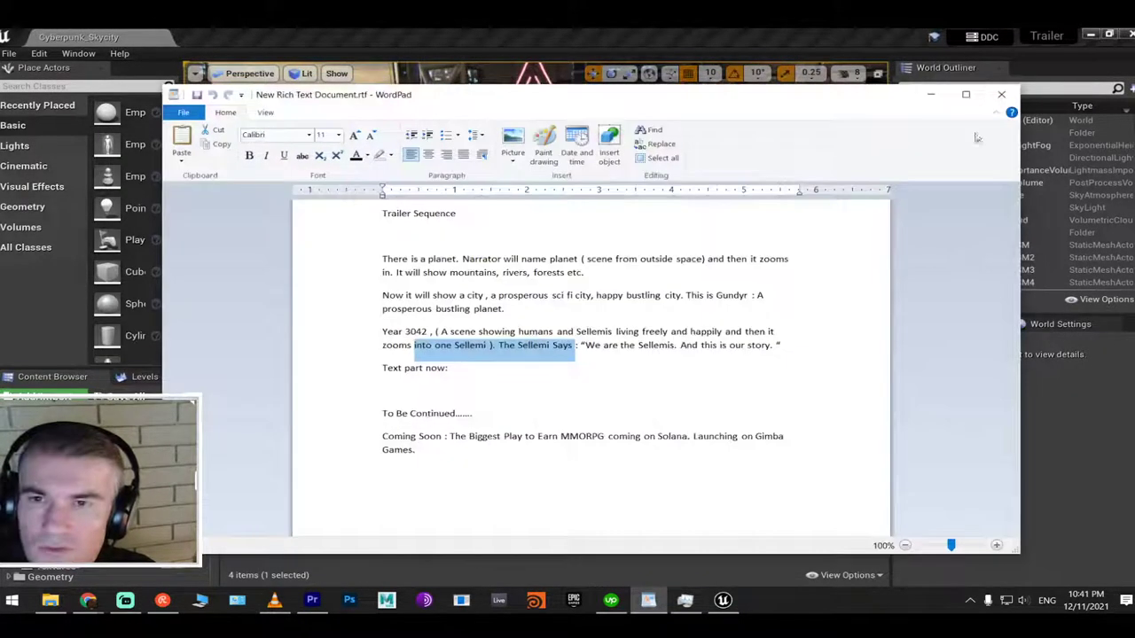
click(930, 94)
key(alt+Tab)
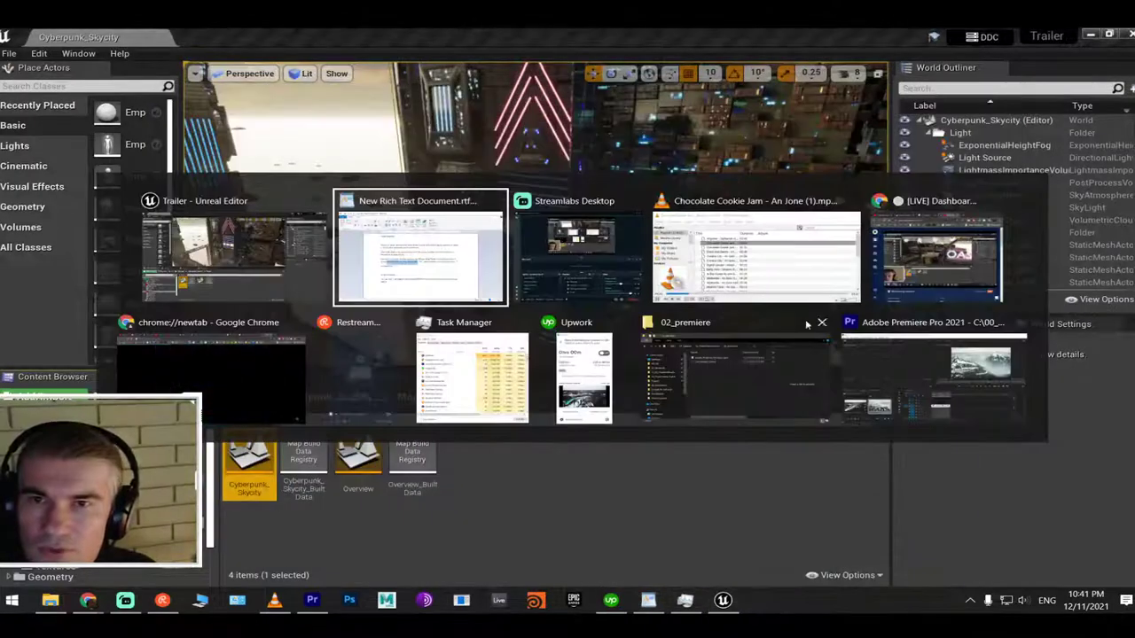
click(1003, 391)
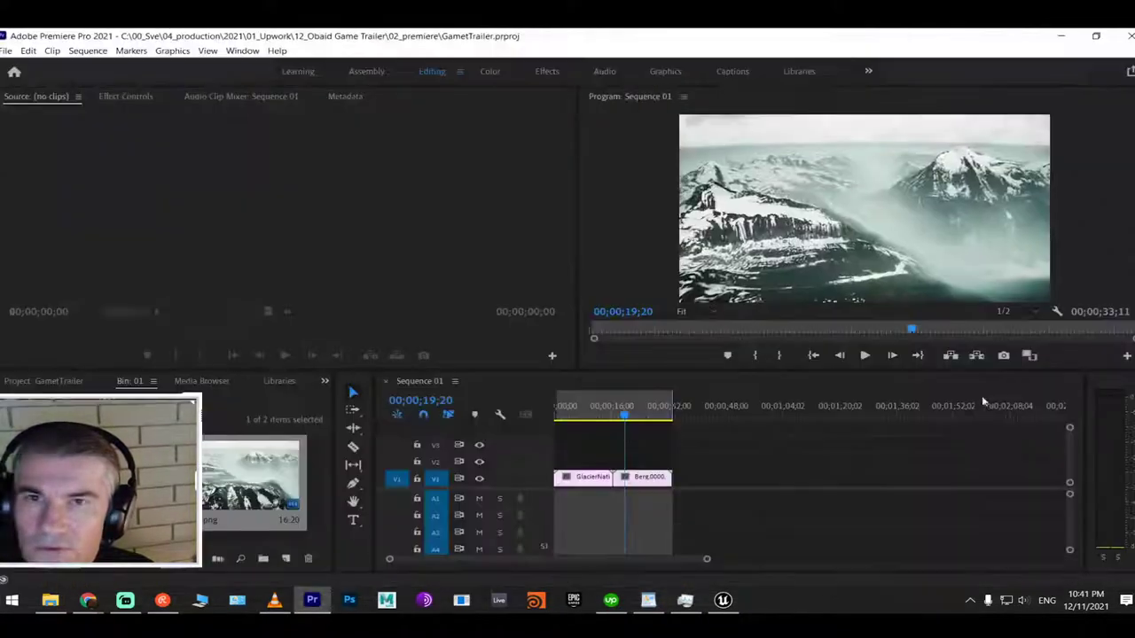
click(1113, 43)
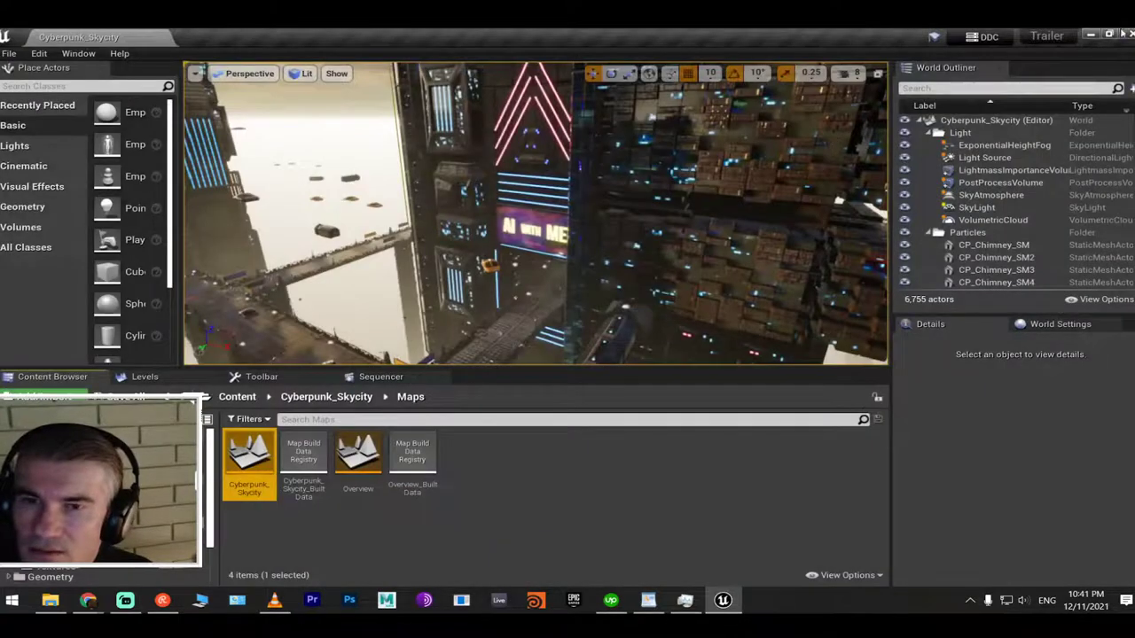
click(1091, 35)
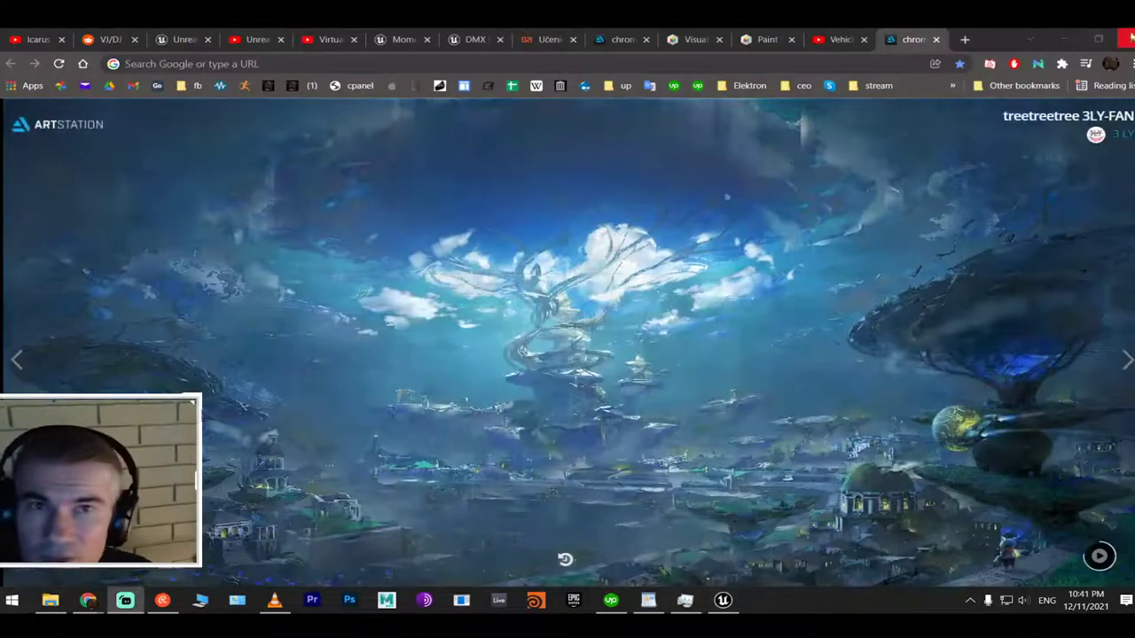
key(alt+Tab)
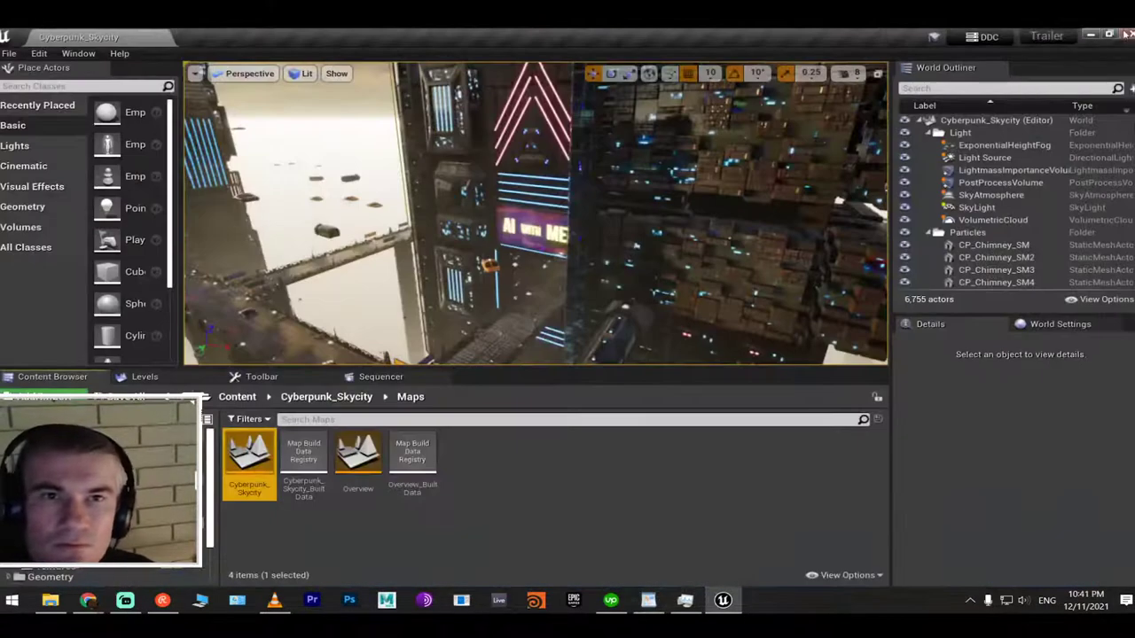
click(1092, 36)
Preview the desktop's Sequence 01.mp4 video full screen, then pause it
click(1067, 40)
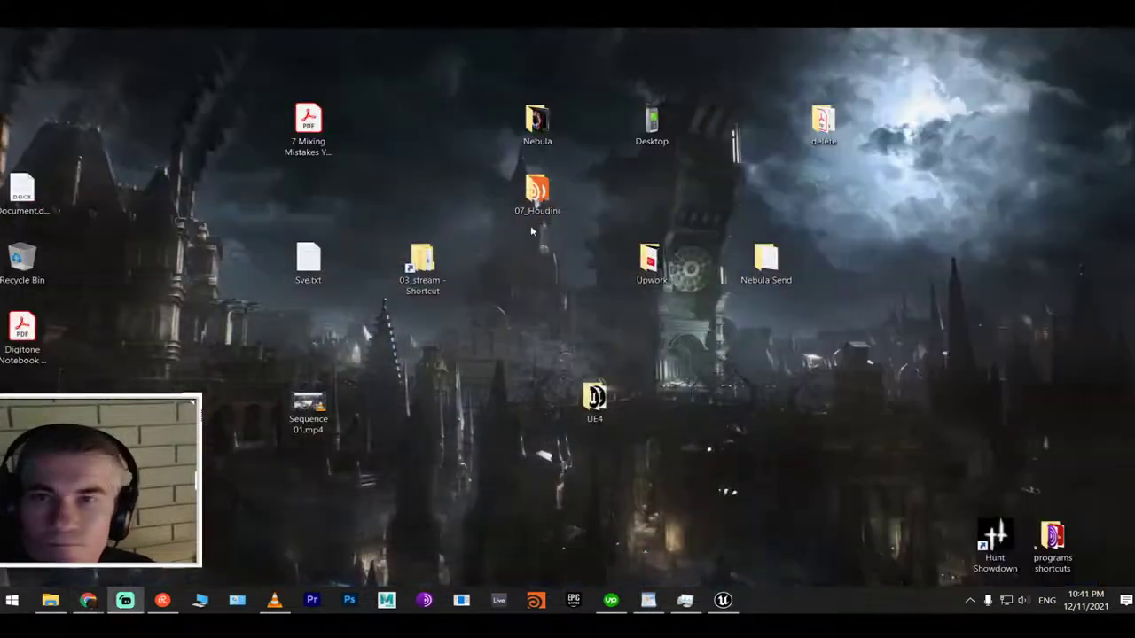
double_click(309, 408)
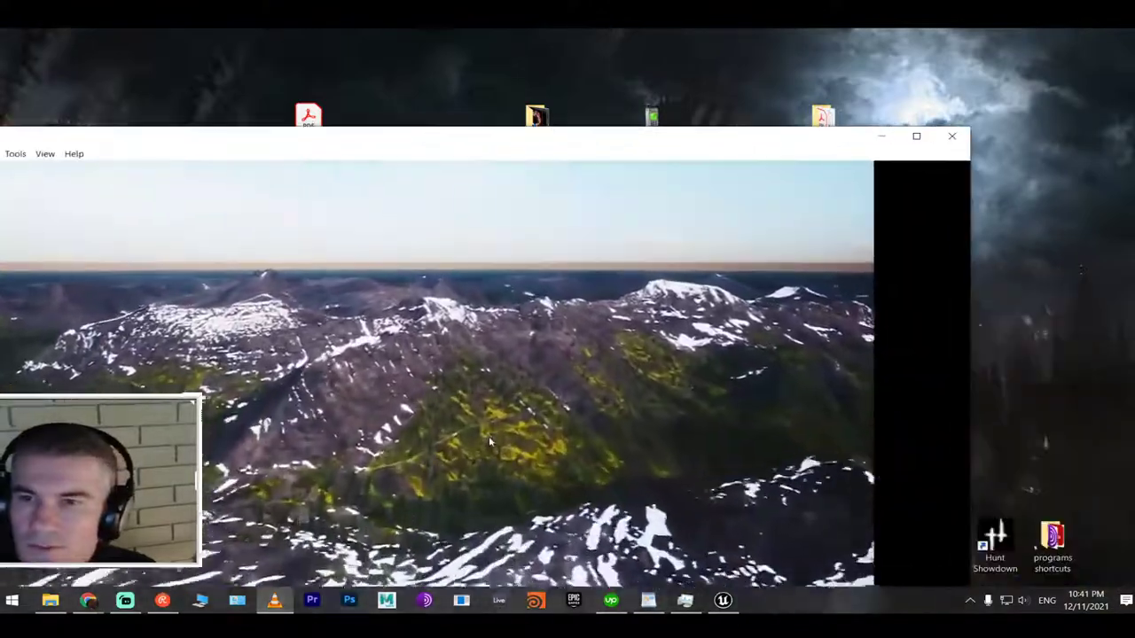
double_click(488, 436)
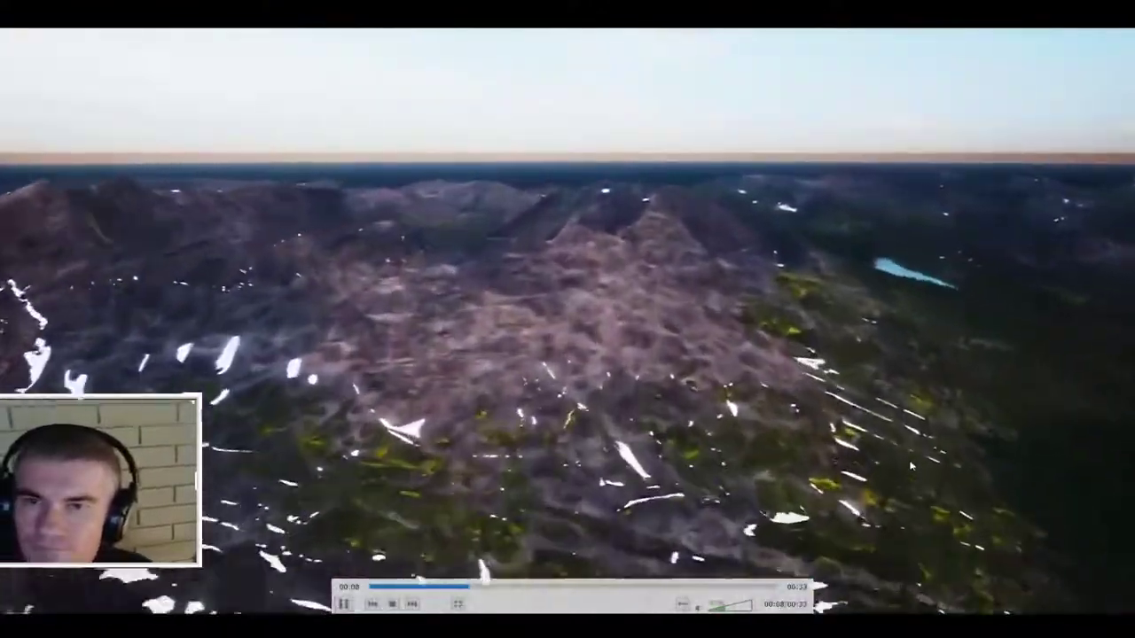
double_click(911, 466)
click(609, 238)
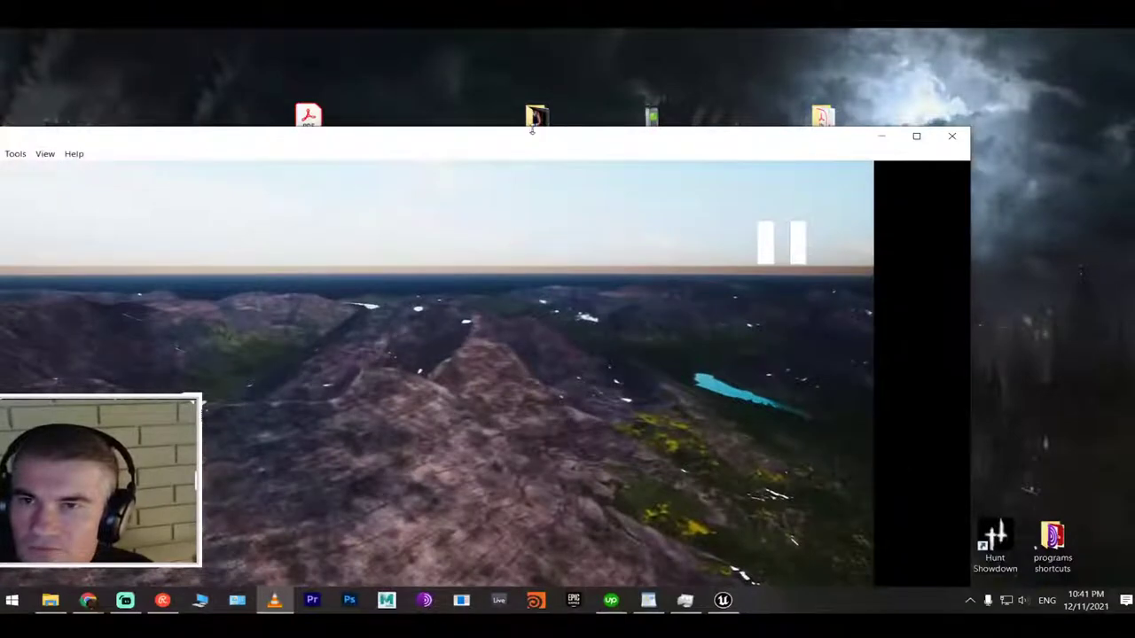
Close 02_premiere, load the 42.xspf playlist from 03_stream > YouTubeLibrary into VLC, and close the folder
key(alt+Tab)
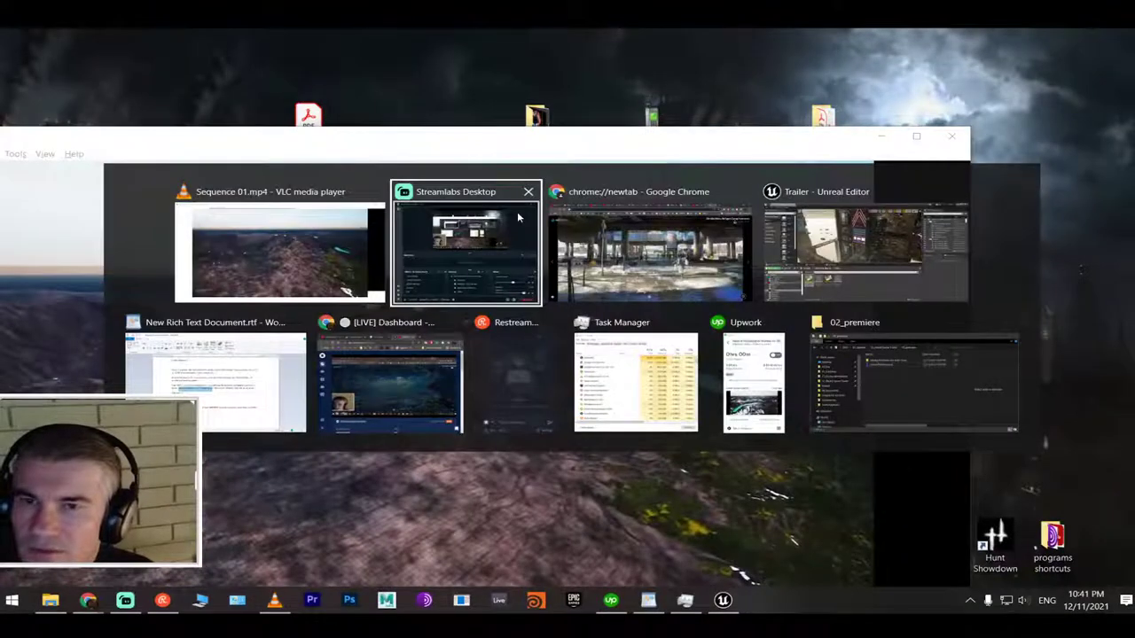
click(911, 402)
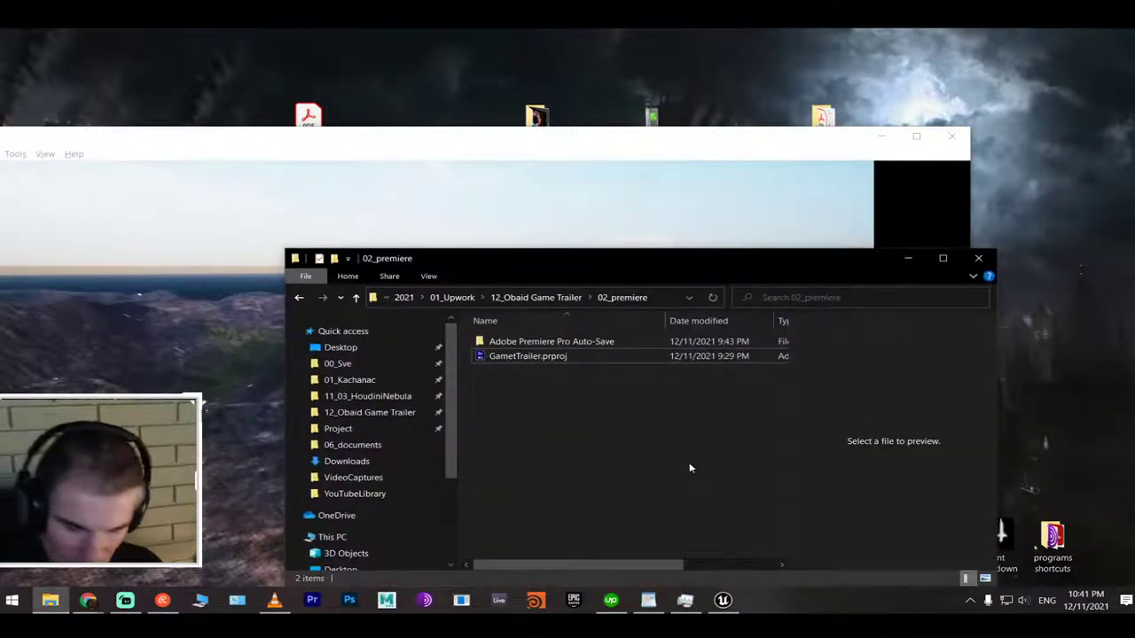
click(979, 258)
drag(435, 139, 712, 411)
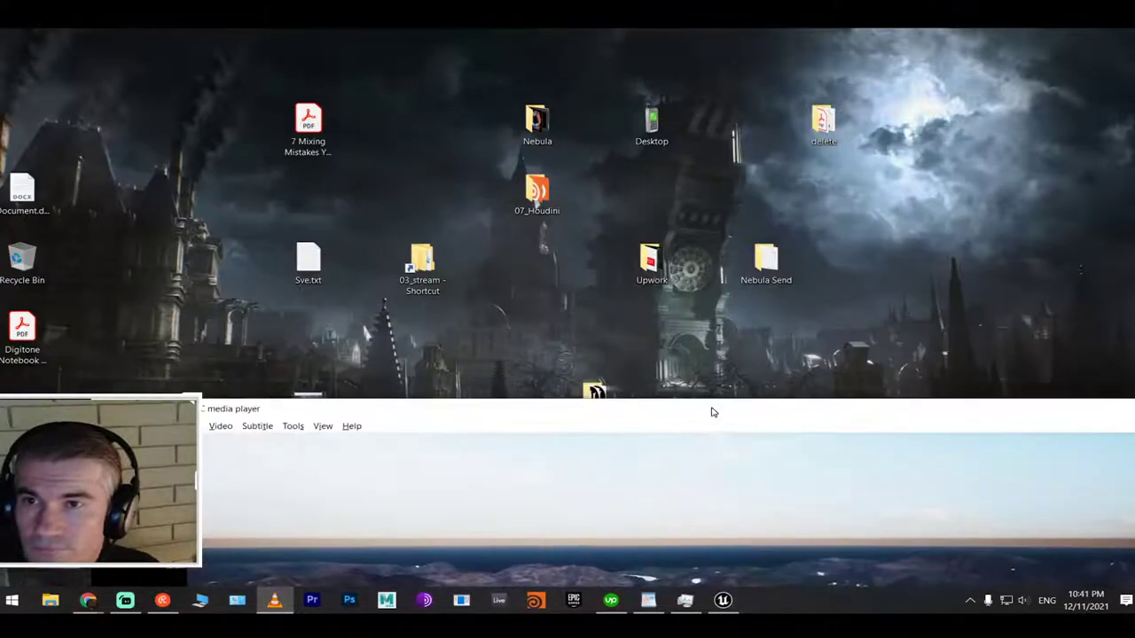
double_click(426, 282)
double_click(531, 336)
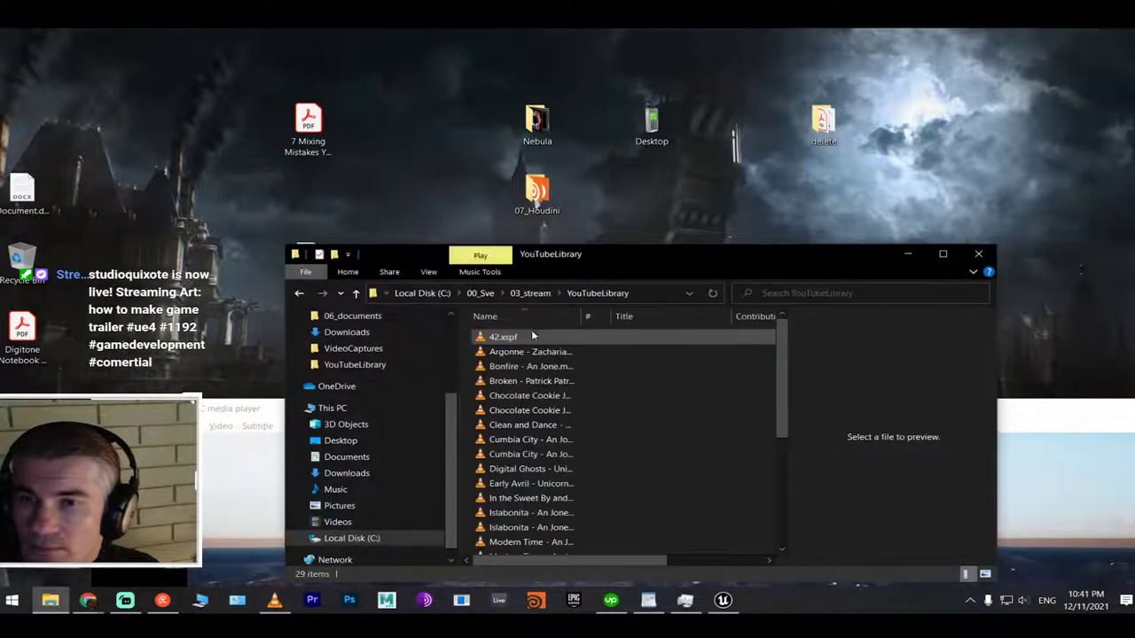
double_click(531, 336)
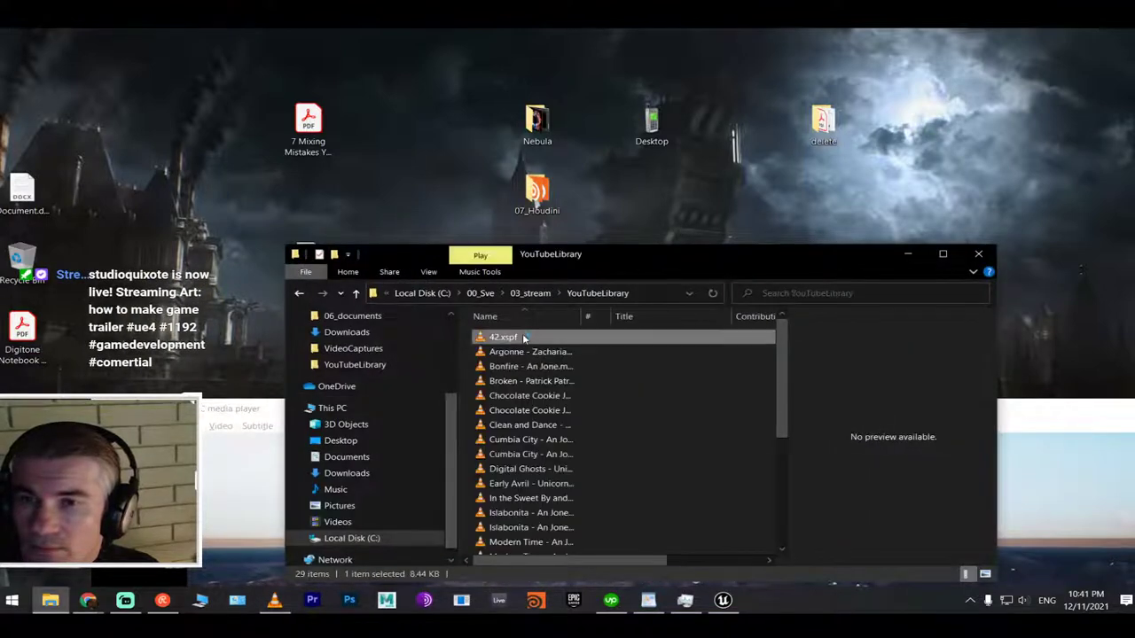
click(979, 255)
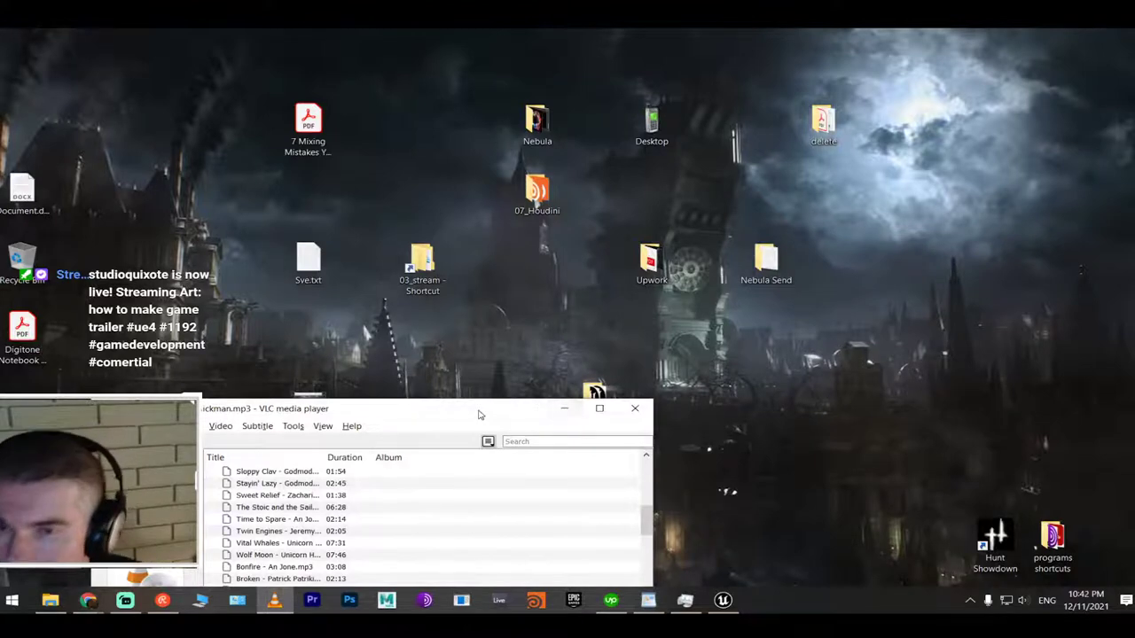
drag(481, 413, 783, 156)
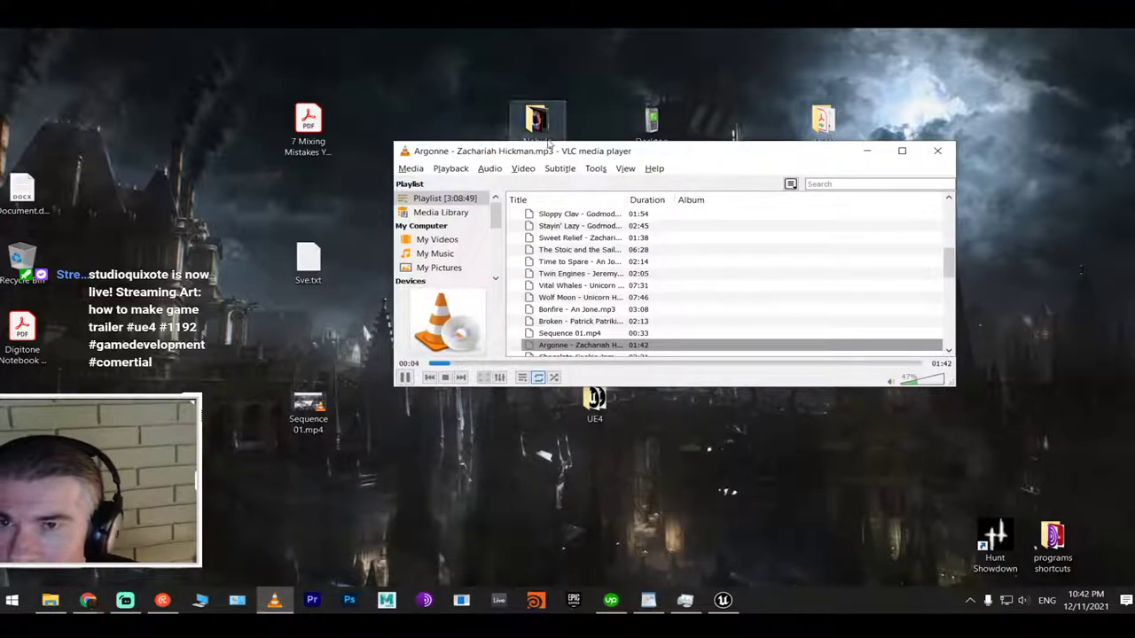
Select 'Use custom skin' under Look and feel in VLC's Tools > Preferences and save
click(625, 168)
mouse_move(596, 169)
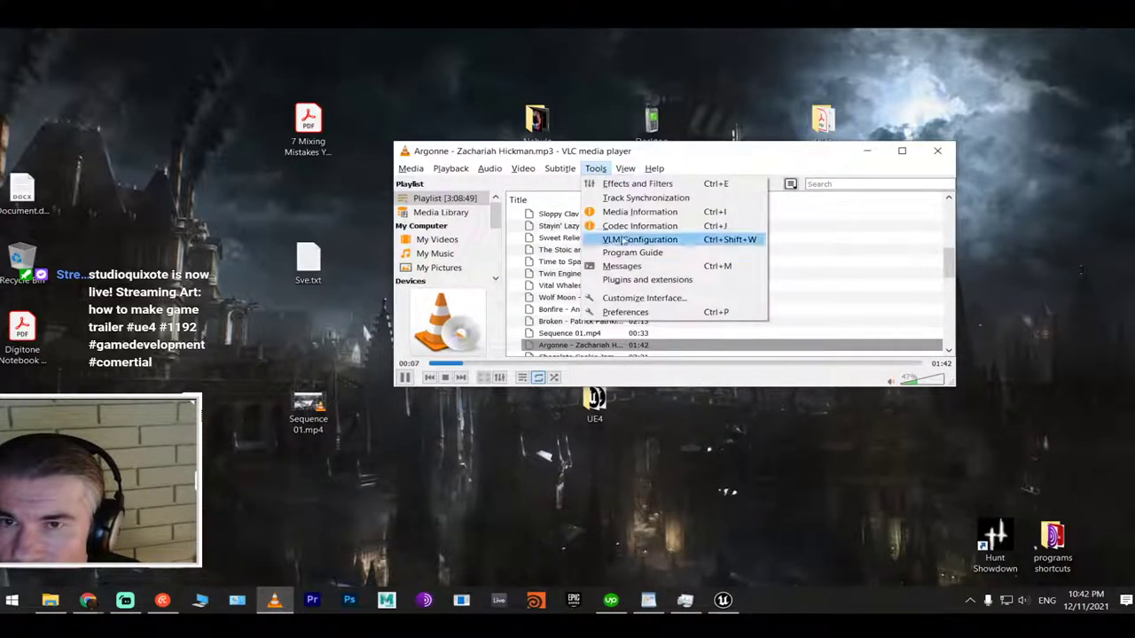
click(626, 312)
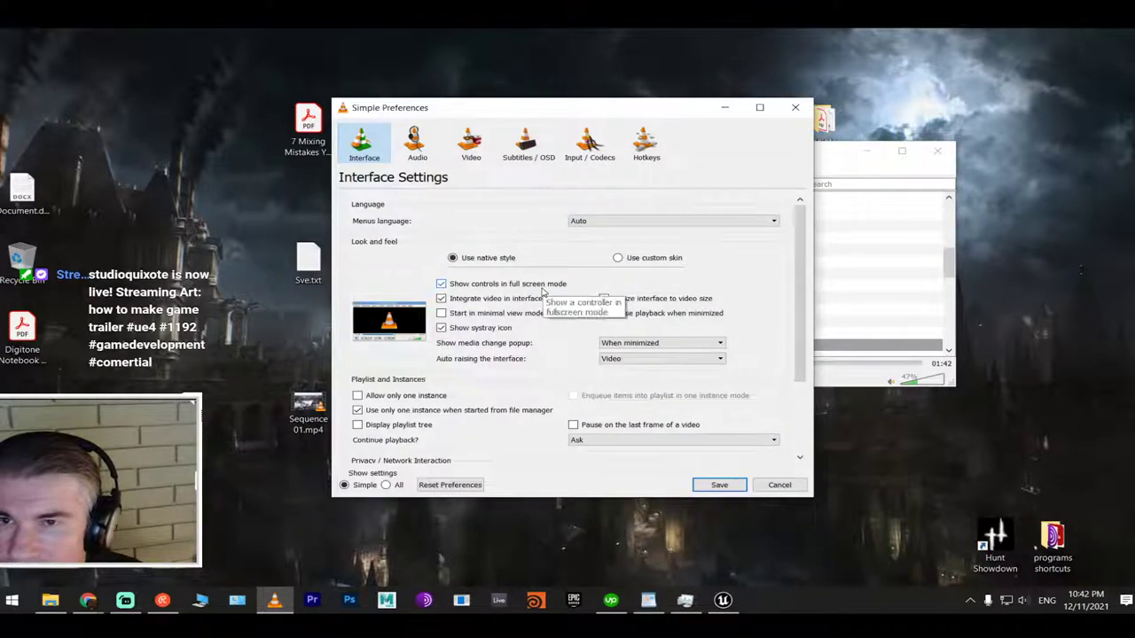
click(624, 258)
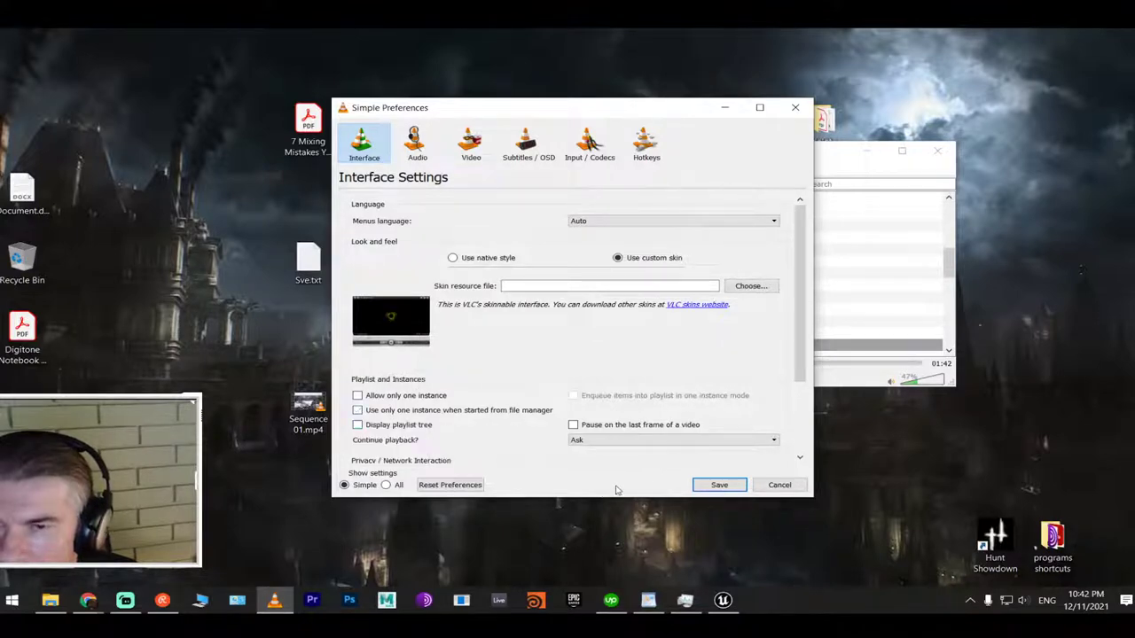
click(719, 485)
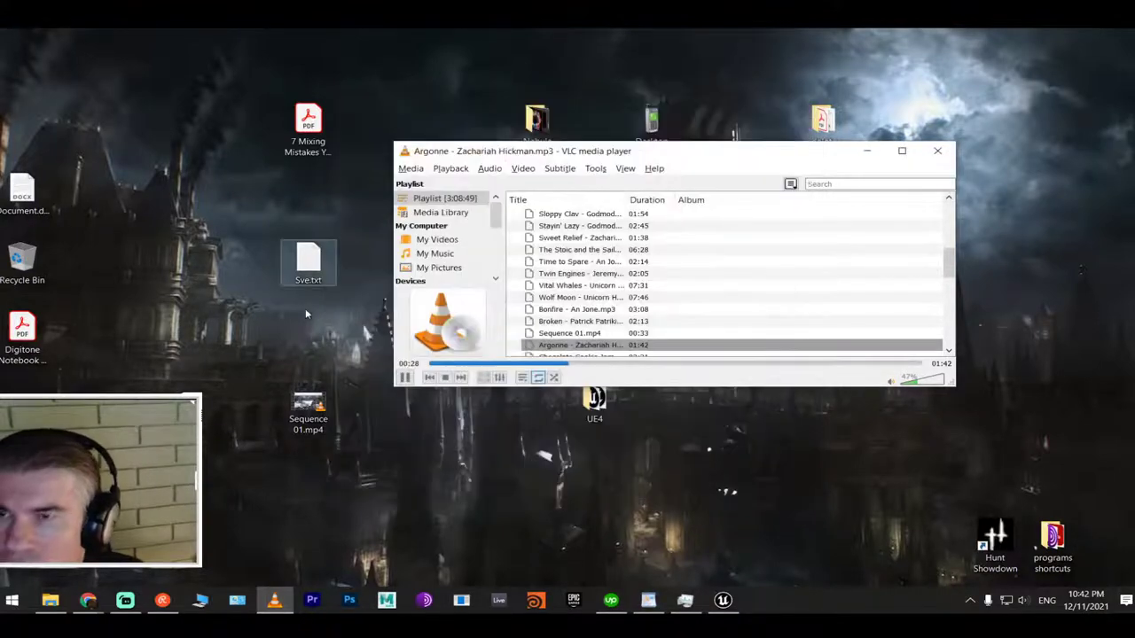
Play Sequence 01.mp4 from the VLC playlist and expand the video to full screen
click(311, 419)
double_click(310, 419)
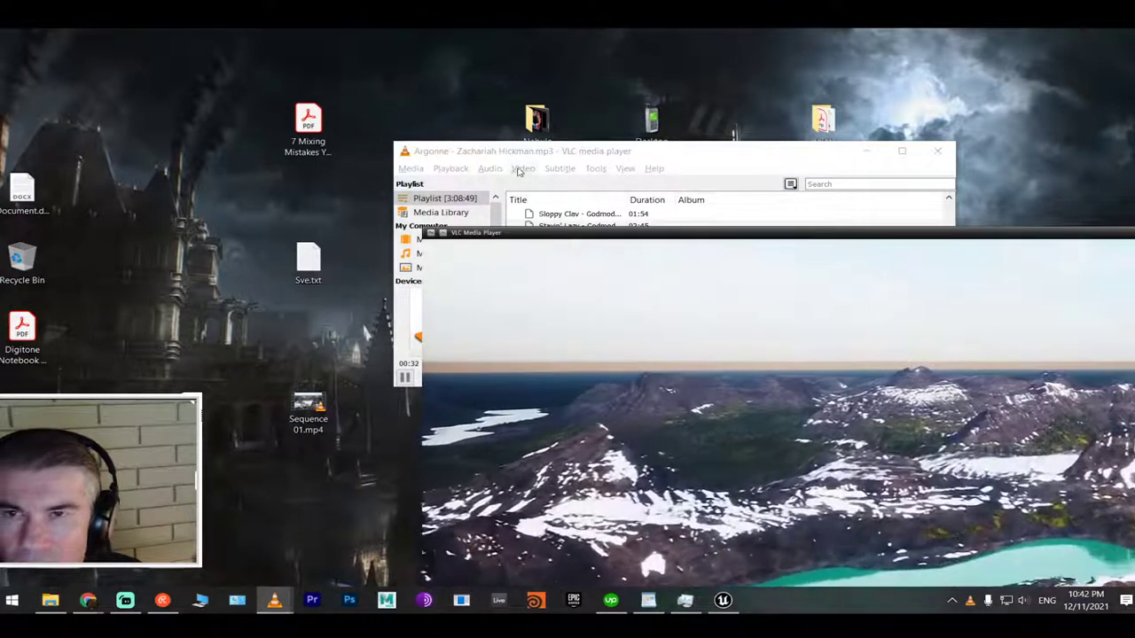
drag(566, 232, 310, 33)
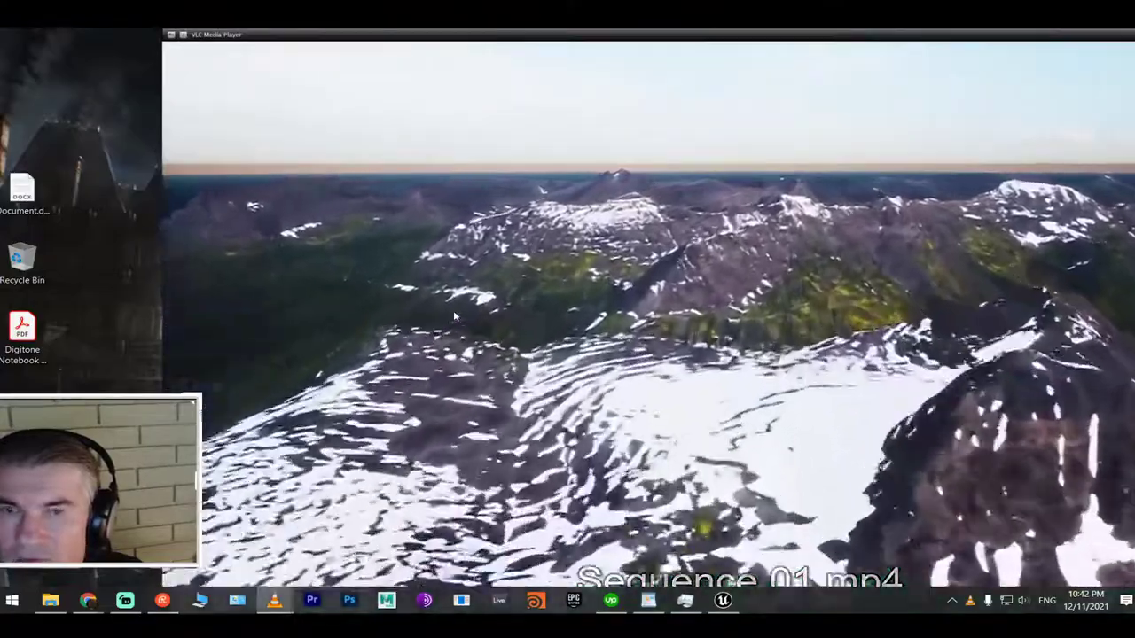
double_click(453, 310)
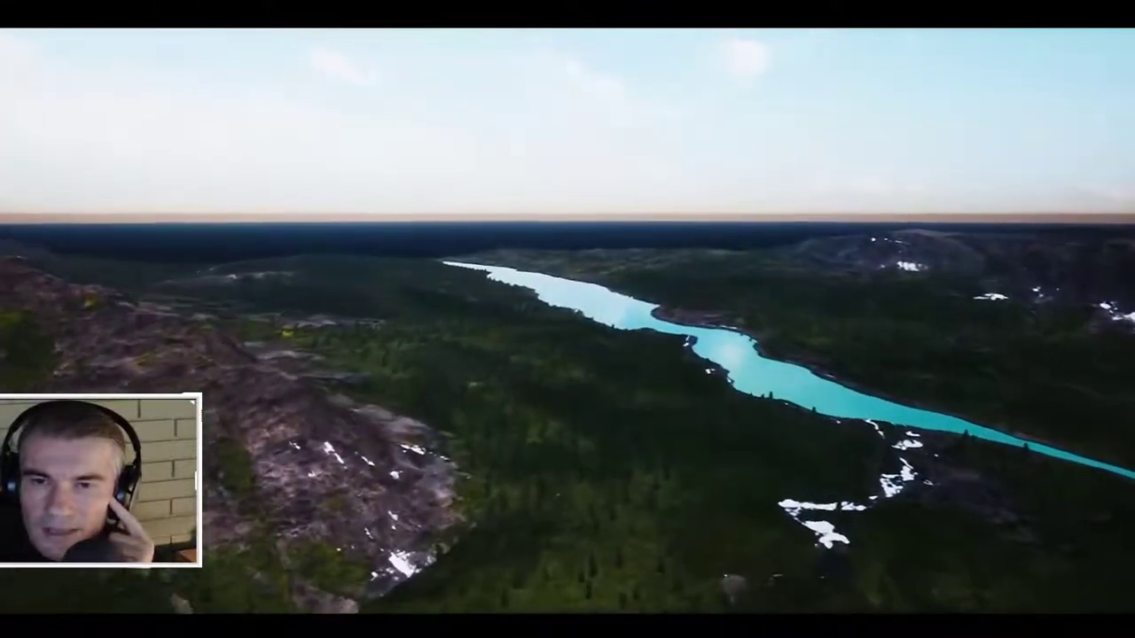
key(alt+Tab)
key(alt+Tab)
key(alt+Tab)
key(alt+Tab)
key(alt+Tab)
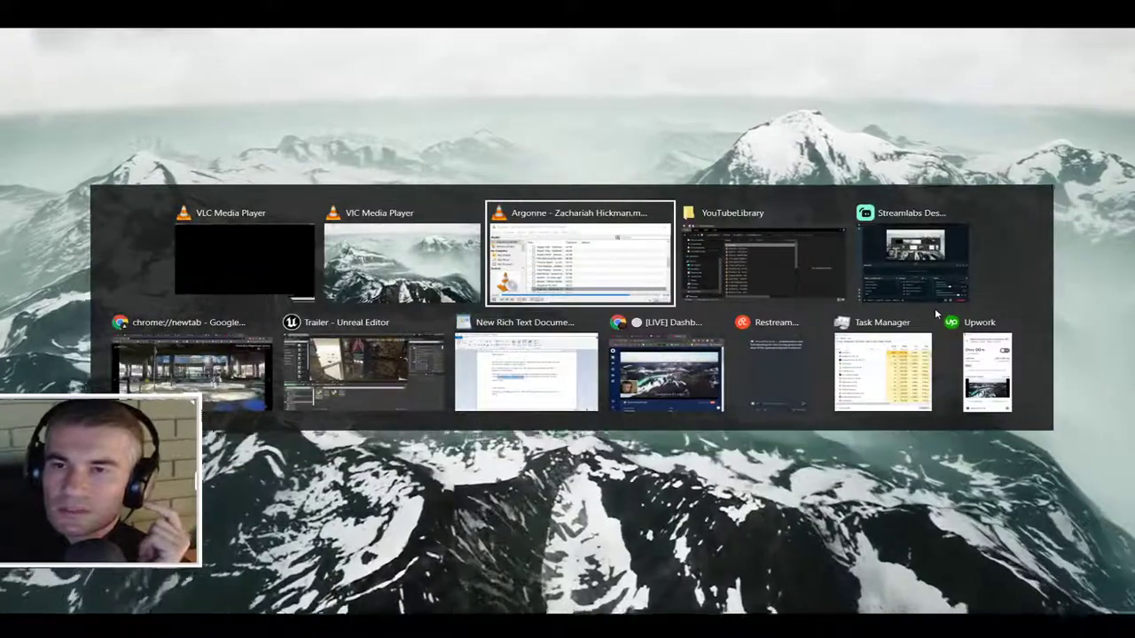
key(alt+Tab)
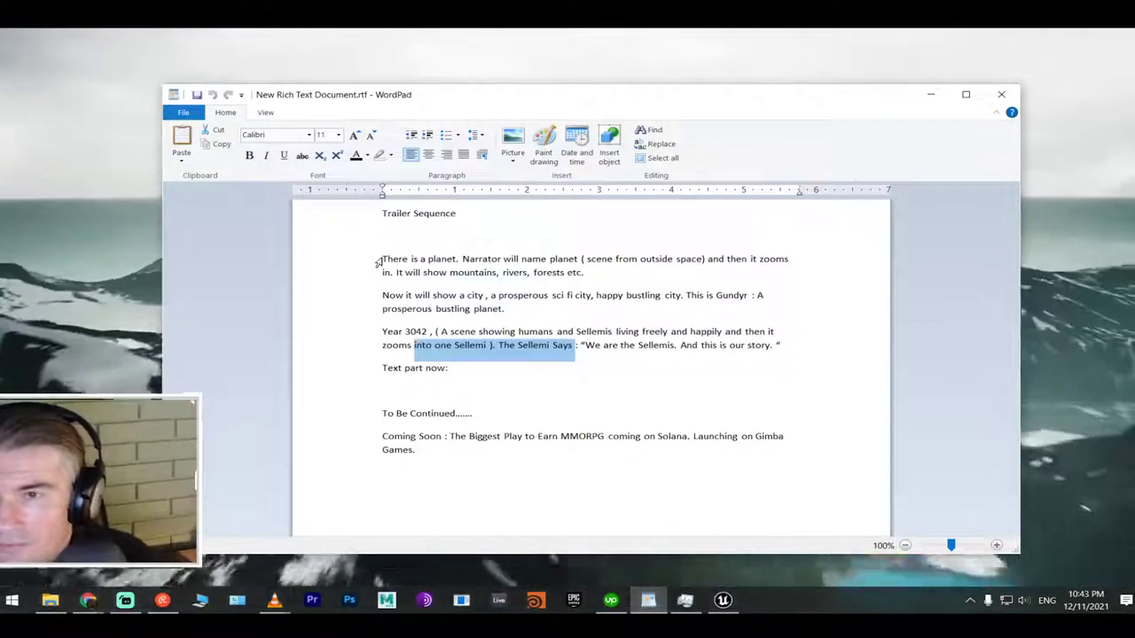
drag(383, 258, 502, 258)
shift+click(726, 259)
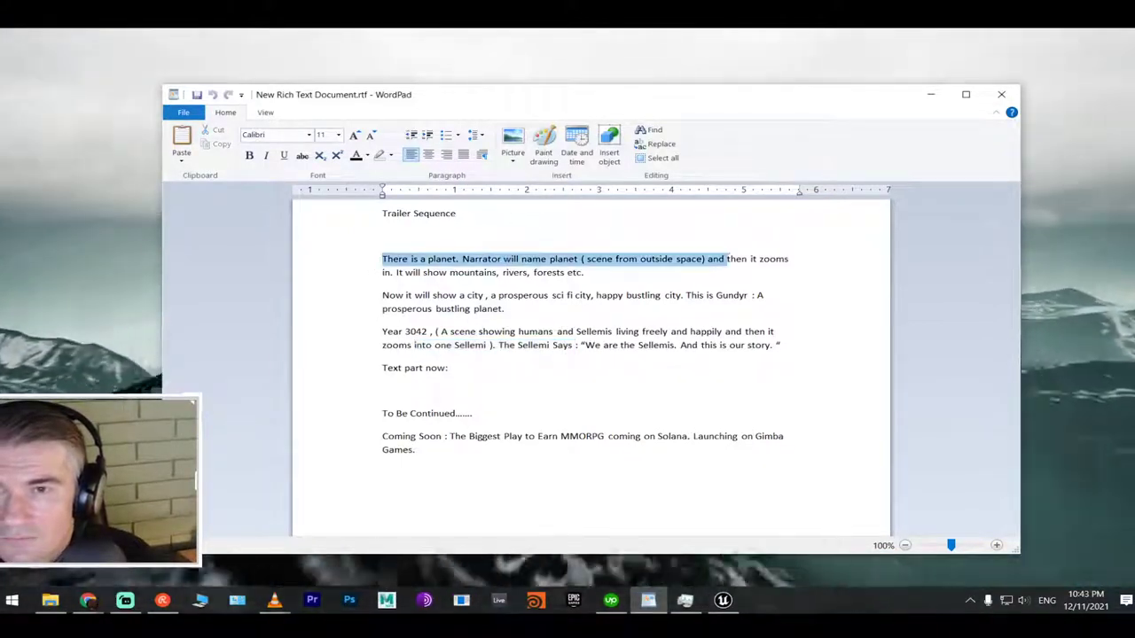
shift+click(582, 272)
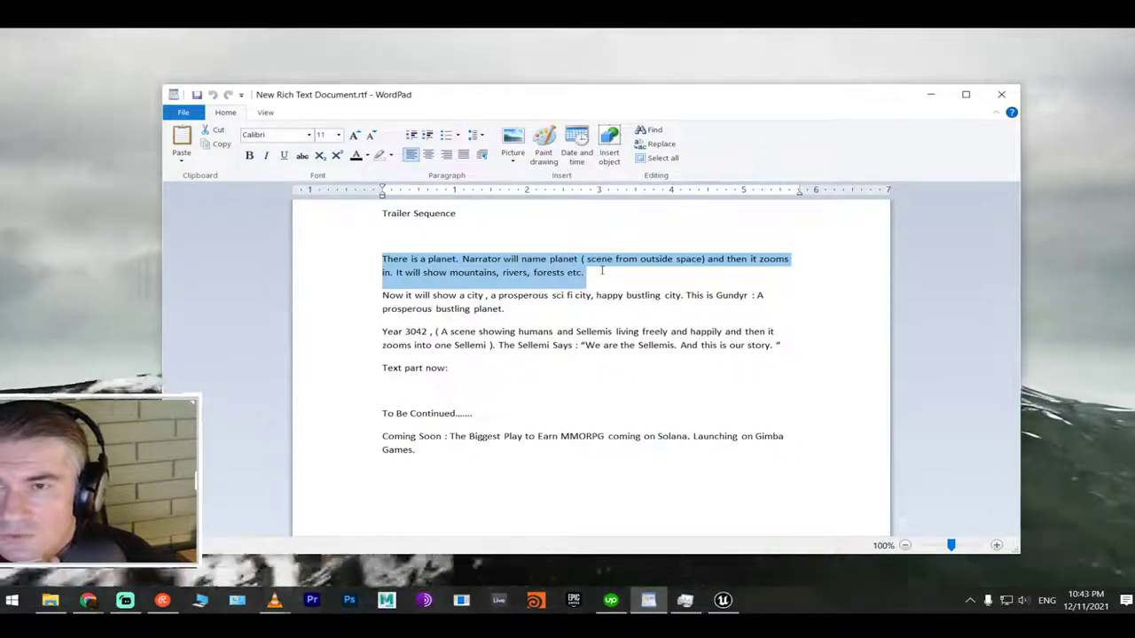
click(397, 297)
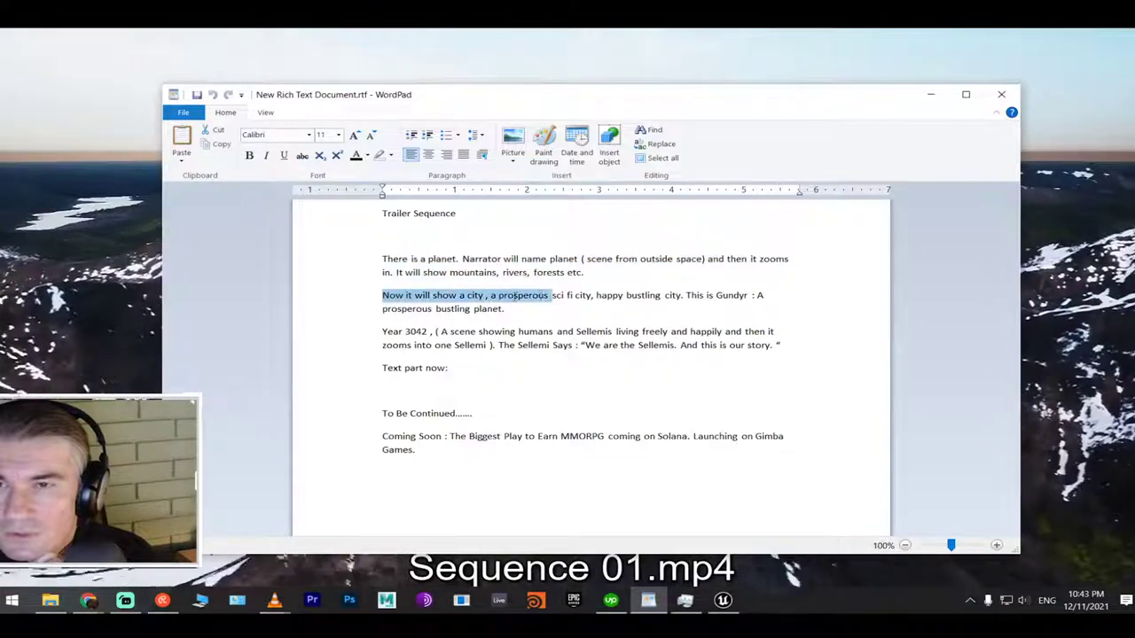
drag(618, 297, 681, 297)
drag(752, 298, 529, 310)
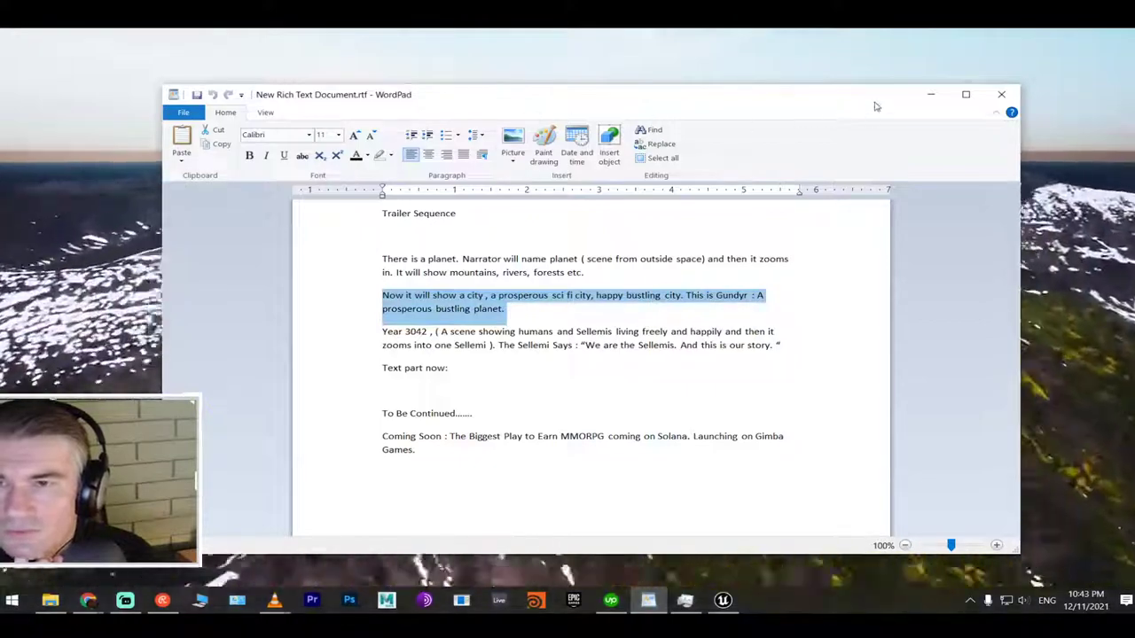
click(930, 95)
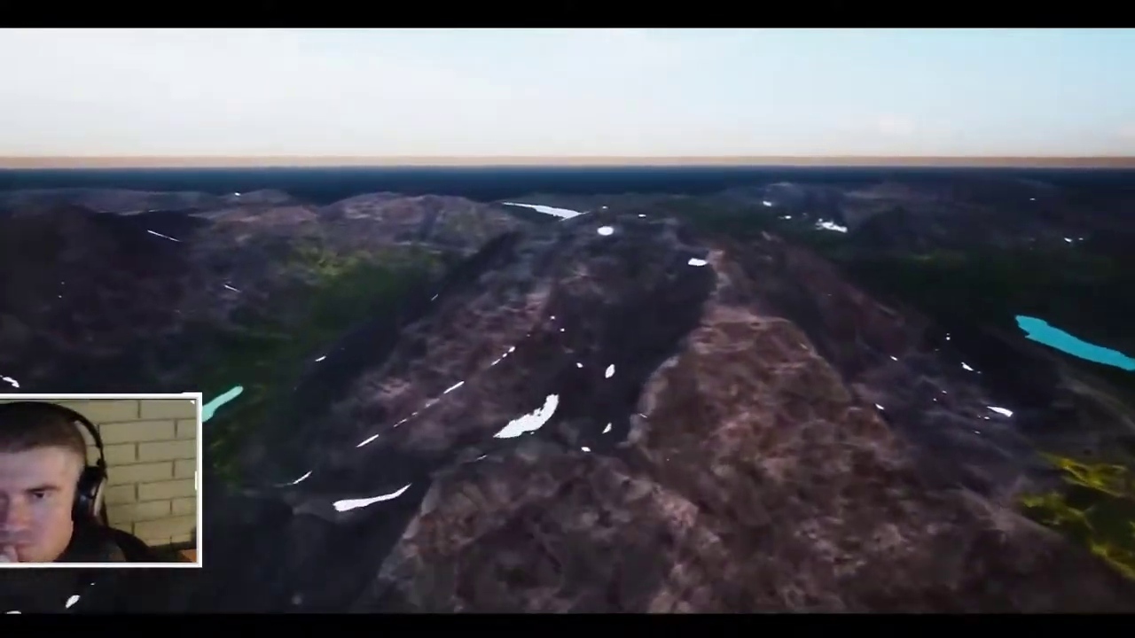
Take the VLC video out of full screen and minimize the player
mouse_move(572, 612)
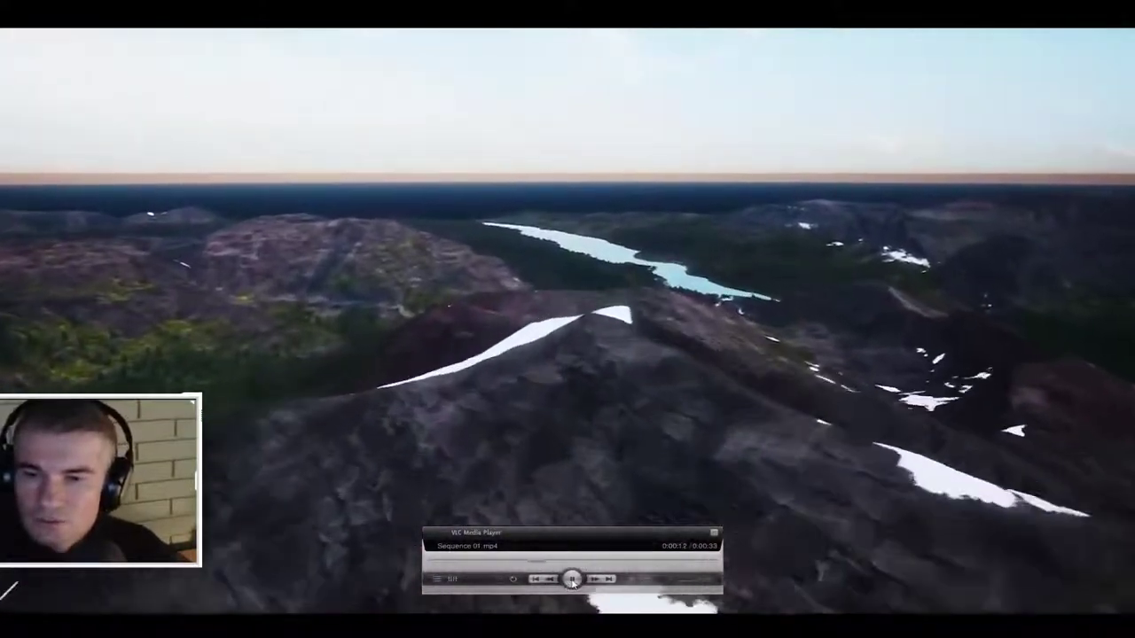
double_click(572, 536)
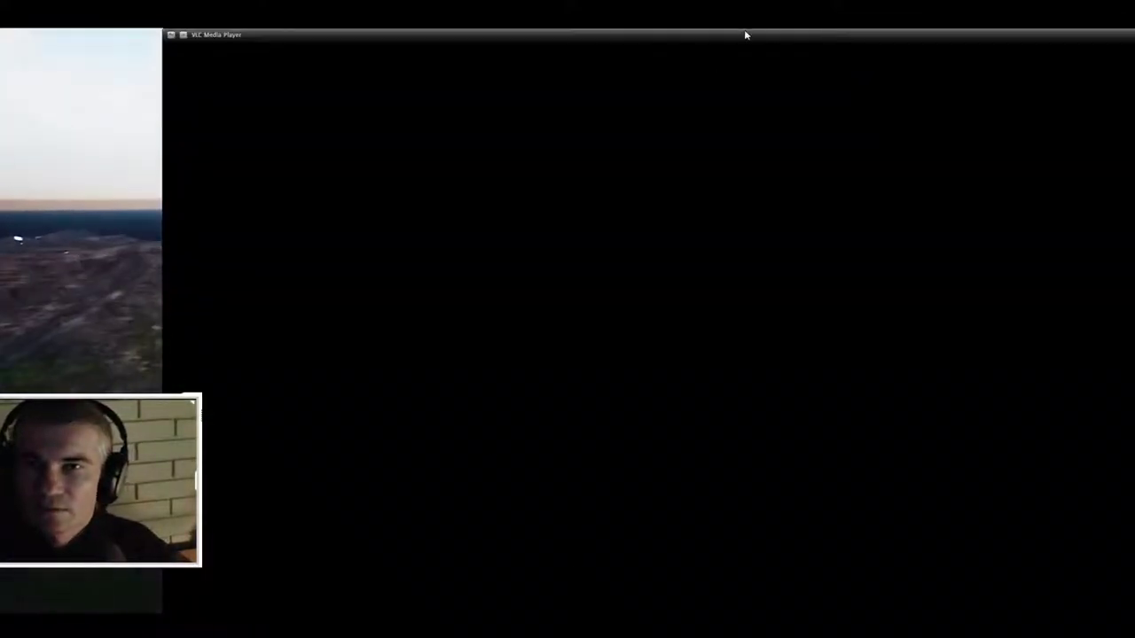
drag(721, 37, 489, 203)
double_click(488, 230)
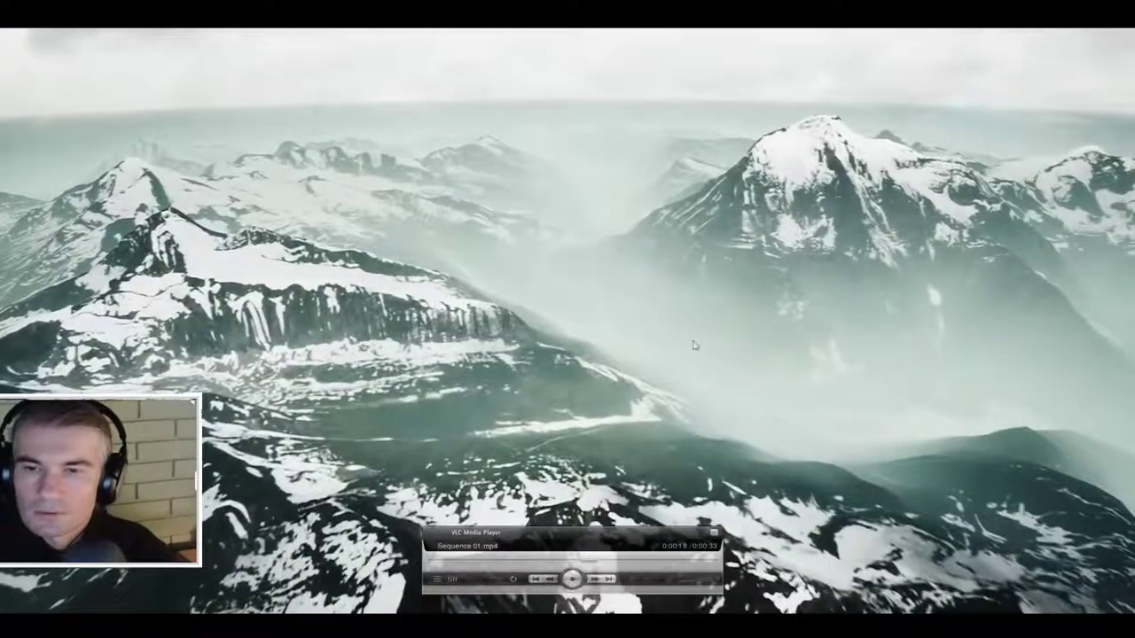
double_click(682, 325)
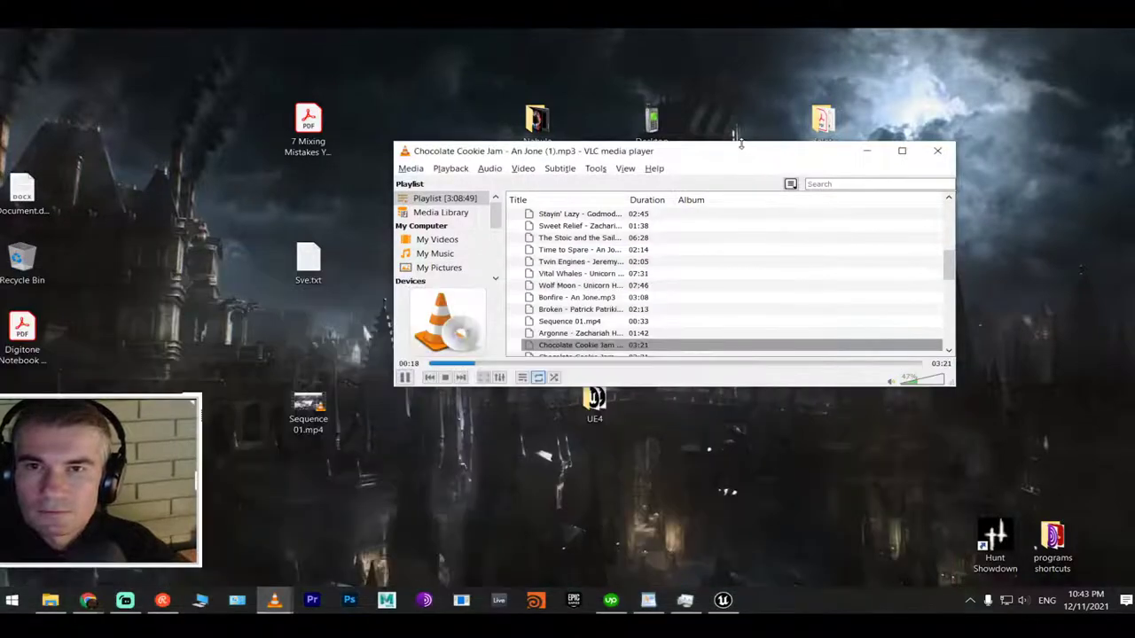
click(866, 150)
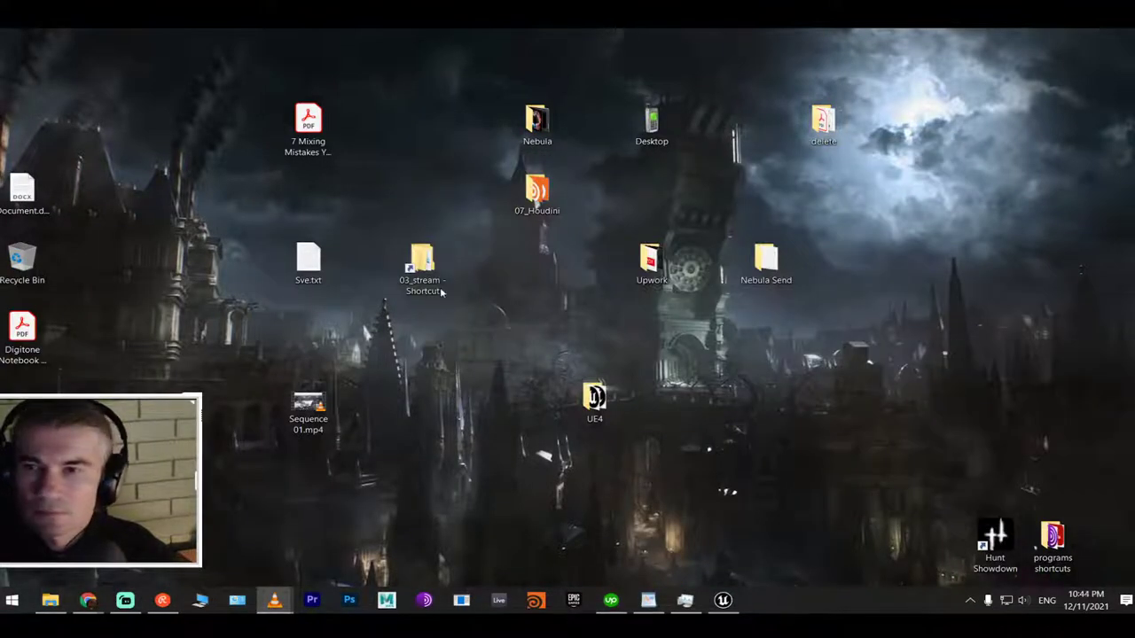
Switch back to Unreal Editor's Cyberpunk_Skycity level and turn the viewport across the city
key(alt+Tab)
click(474, 382)
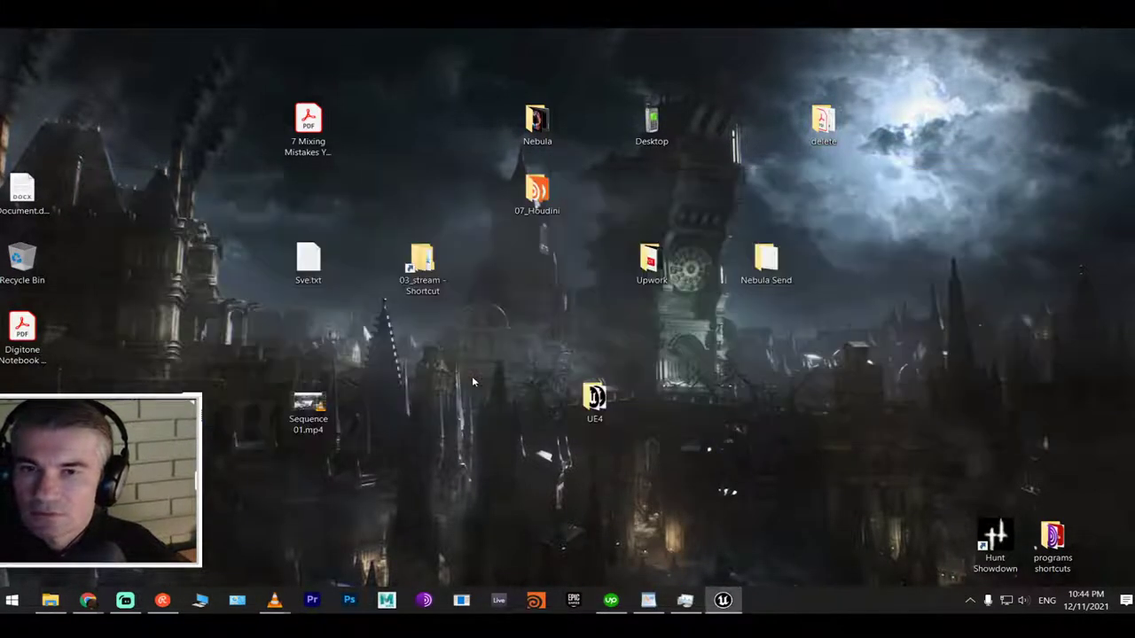
right_drag(592, 301, 587, 300)
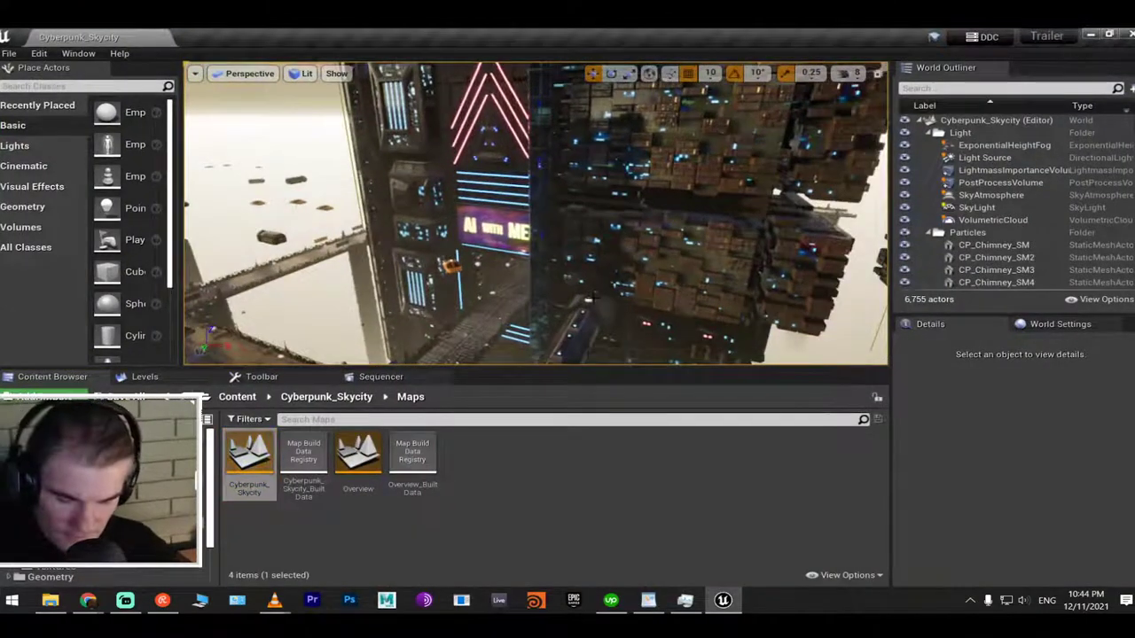
key(F11)
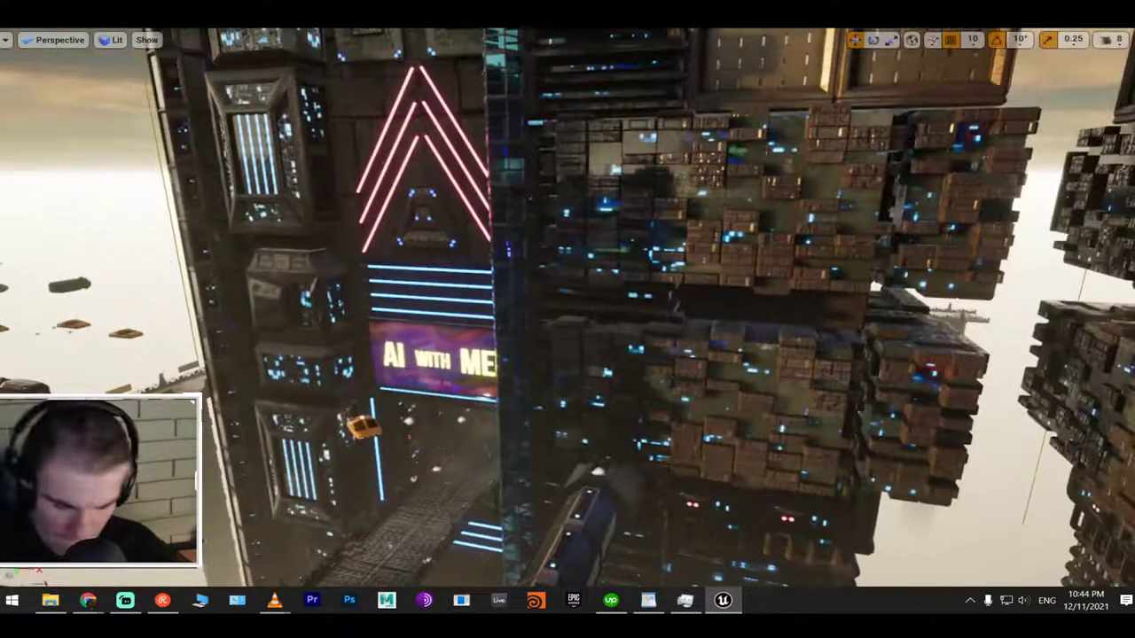
right_drag(567, 319, 568, 275)
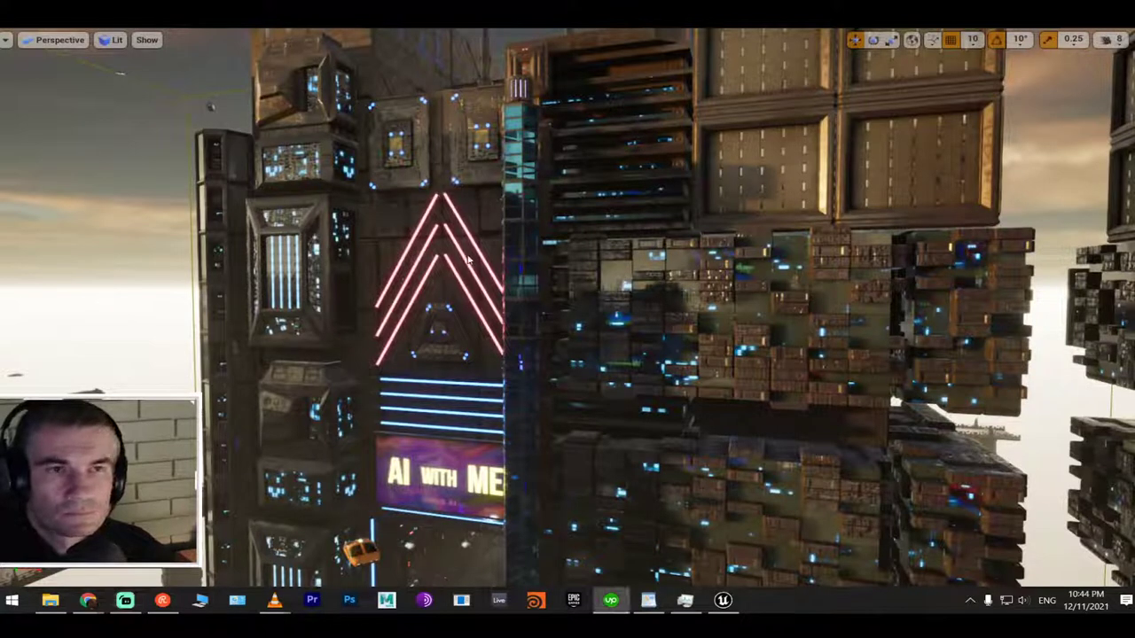
right_drag(568, 320, 621, 320)
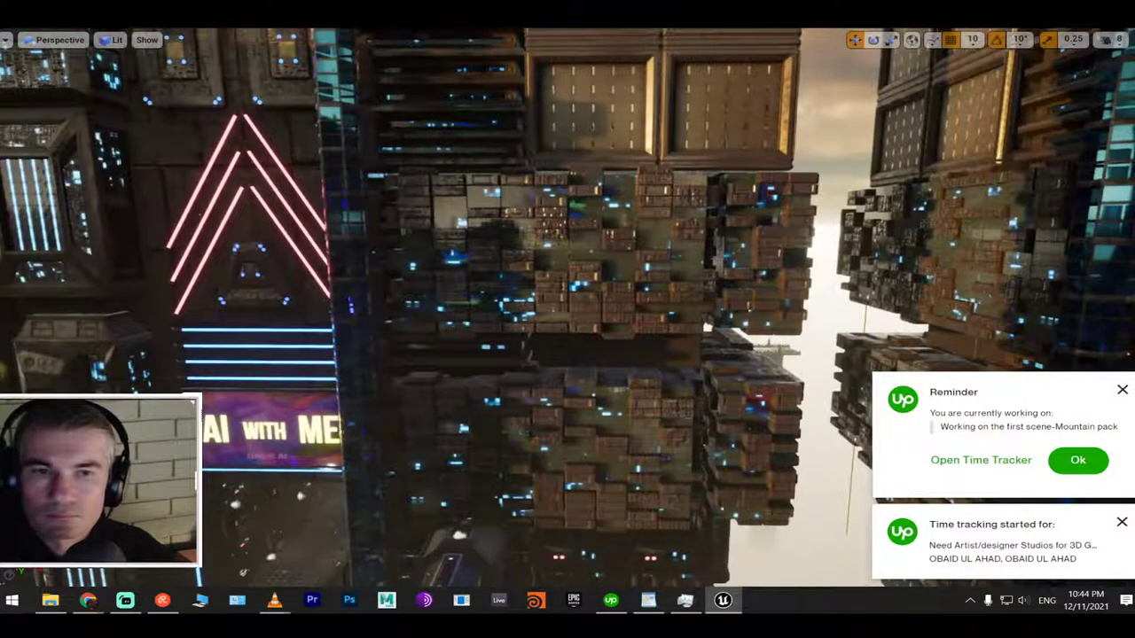
click(1121, 390)
click(1122, 522)
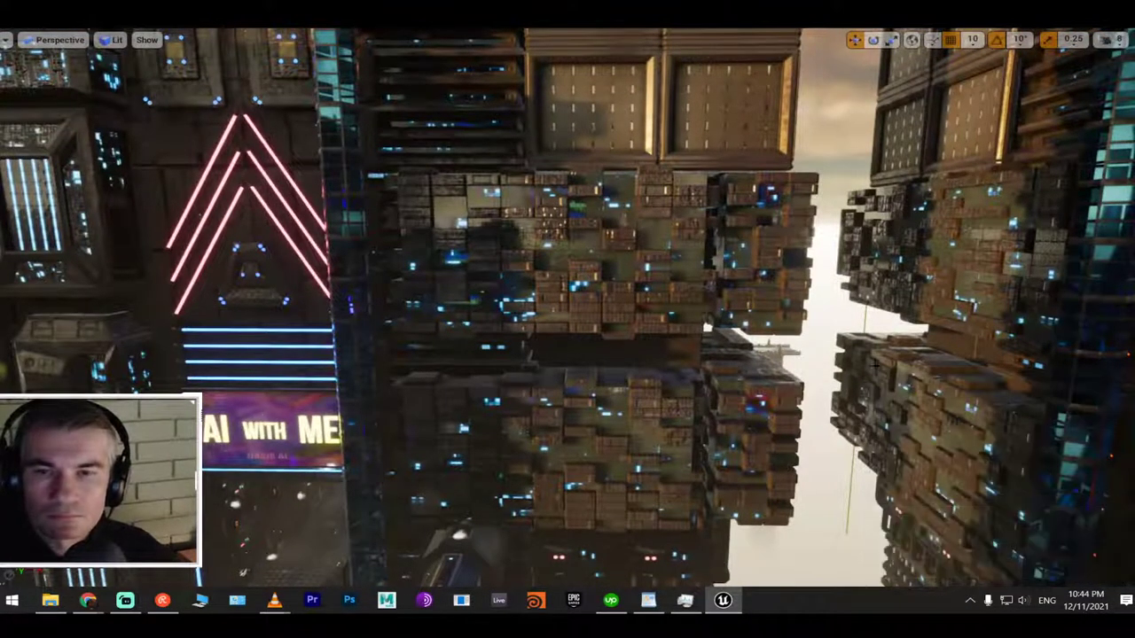
right_drag(458, 535, 399, 535)
right_drag(568, 319, 750, 315)
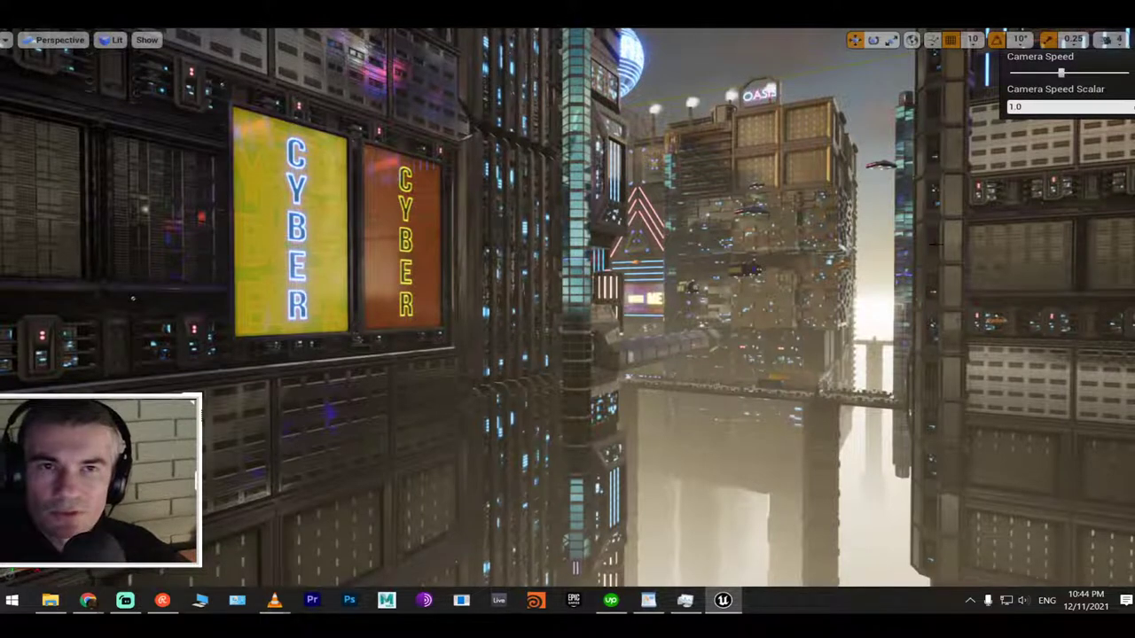
right_drag(751, 315, 807, 299)
key(F11)
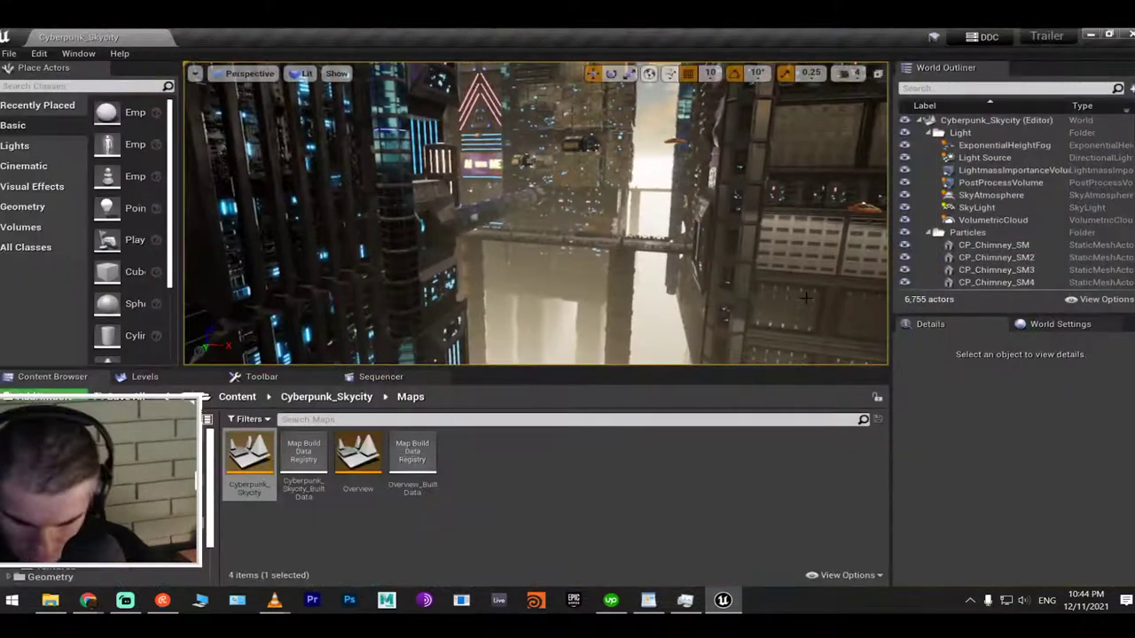
Start and stop a quick play preview, then angle the view toward the neon towers and glowing sphere
key(alt+p)
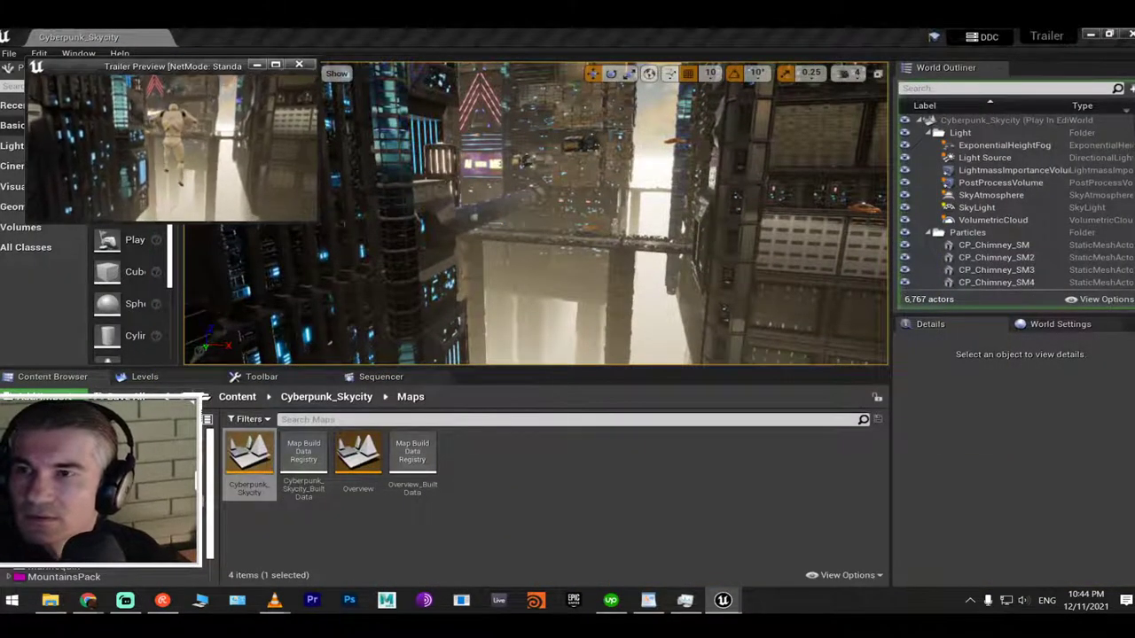
key(Escape)
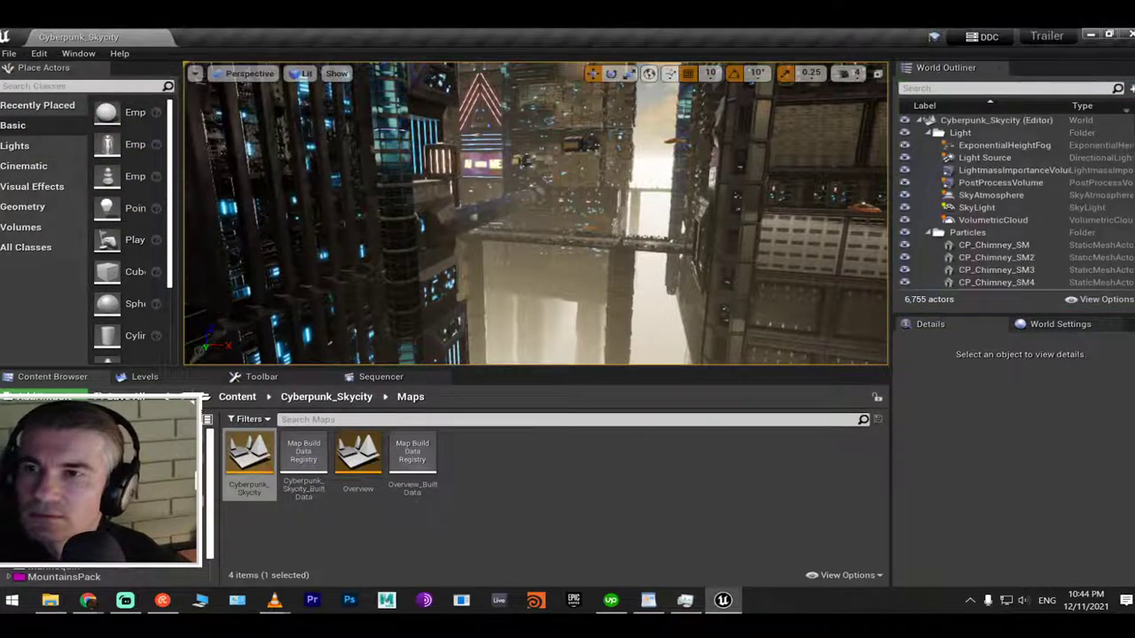
right_drag(589, 229, 600, 160)
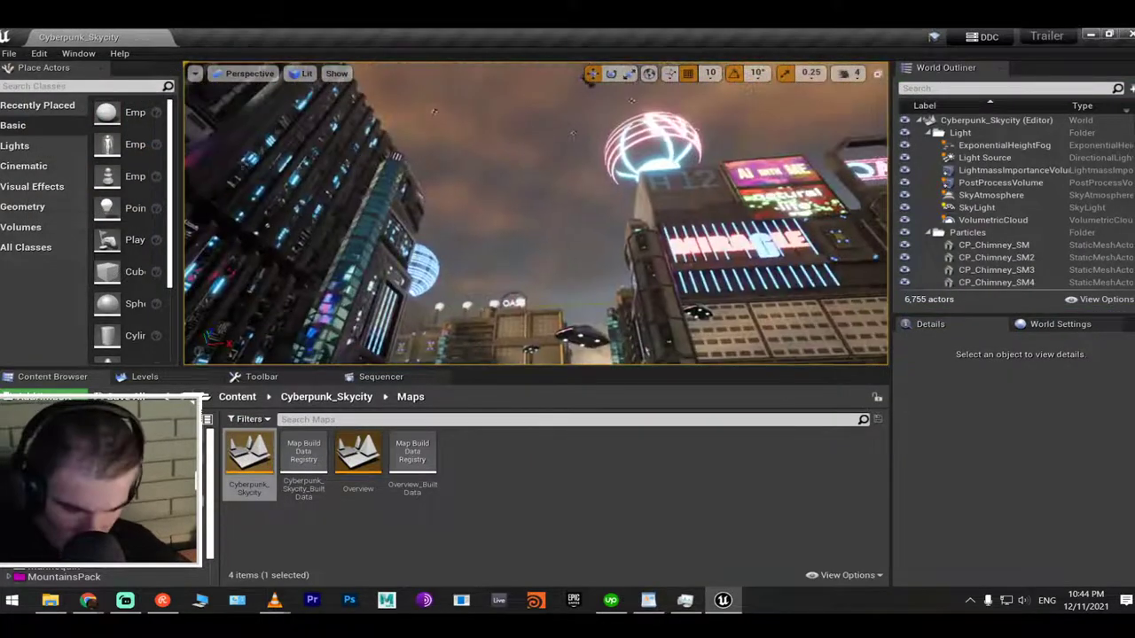
right_drag(589, 232, 568, 250)
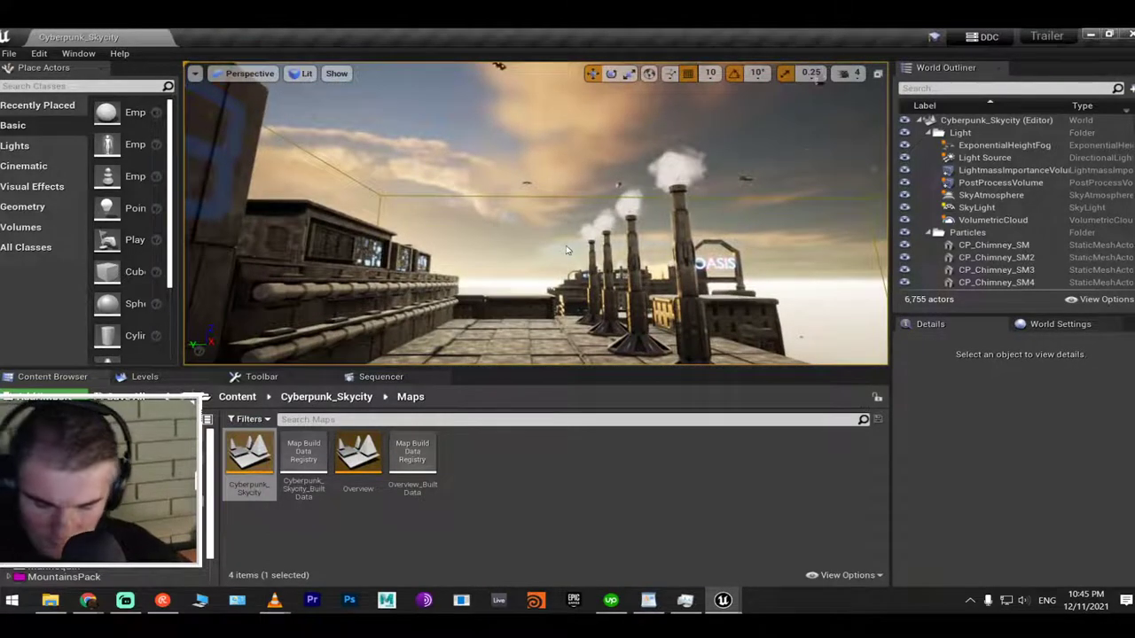
Relaunch the Trailer Preview maximized, run the mannequin forward onto the platform, and exit with Esc
key(alt+p)
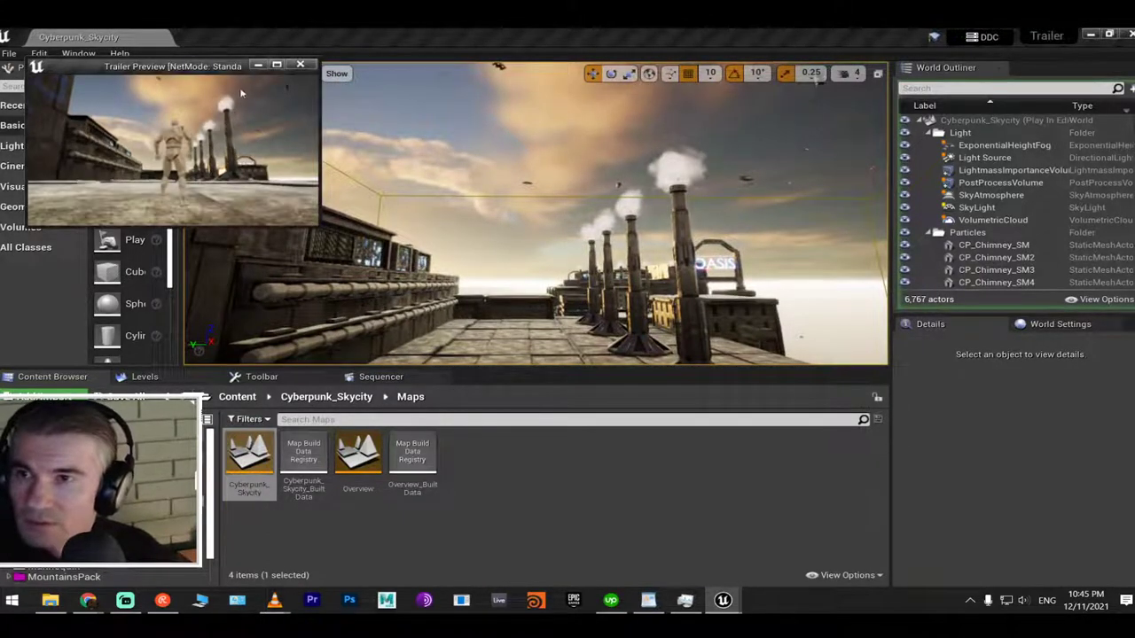
click(276, 66)
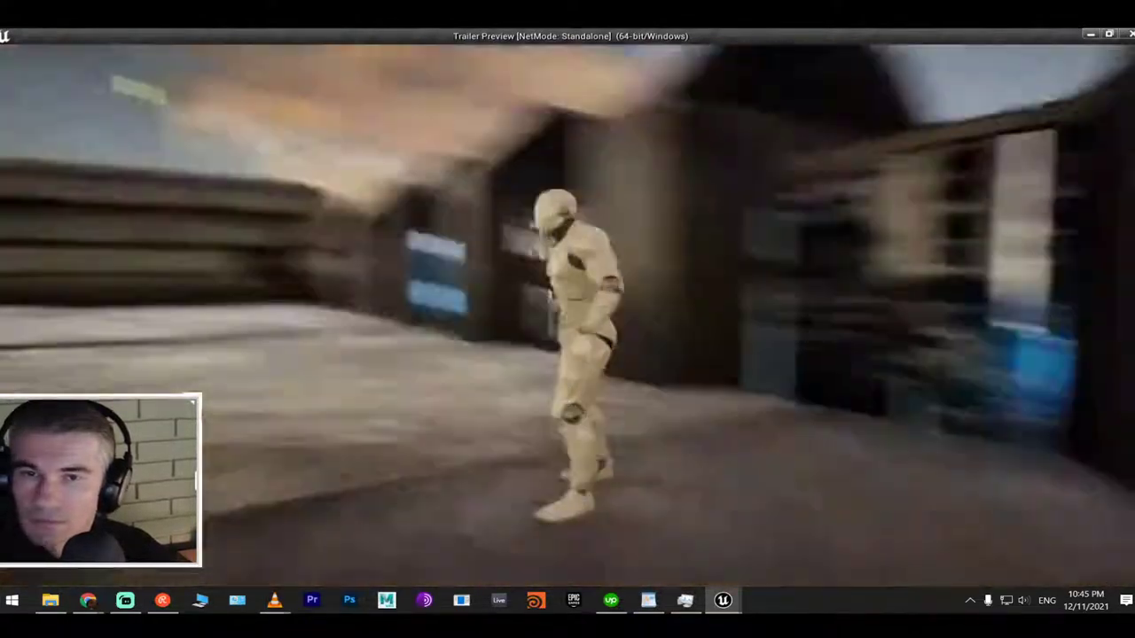
key(w)
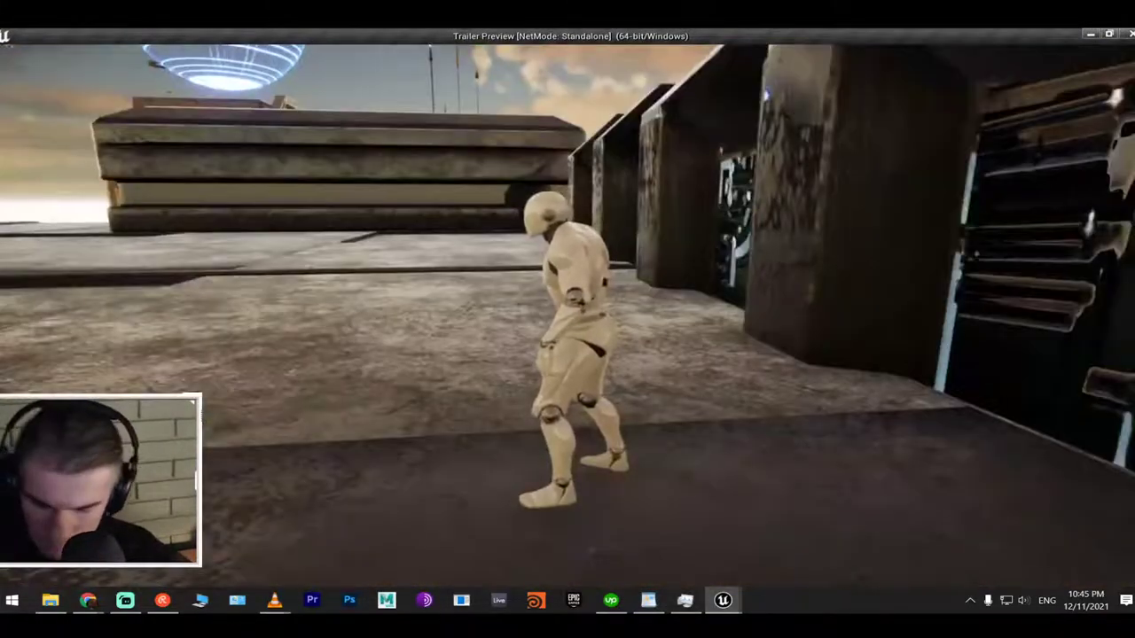
key(w)
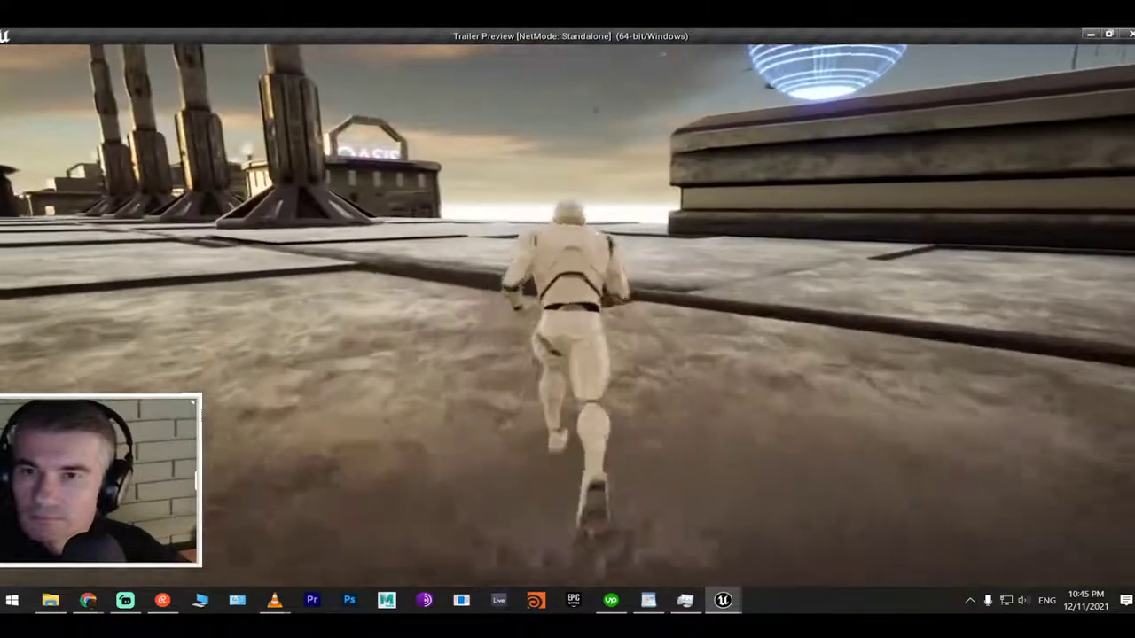
key(w)
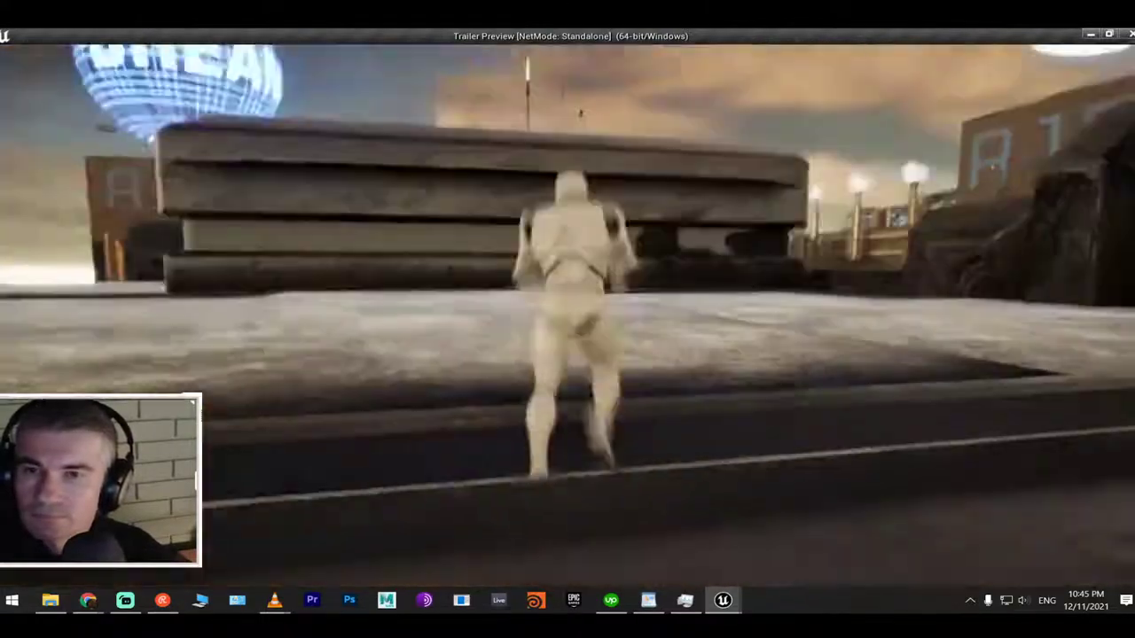
key(w)
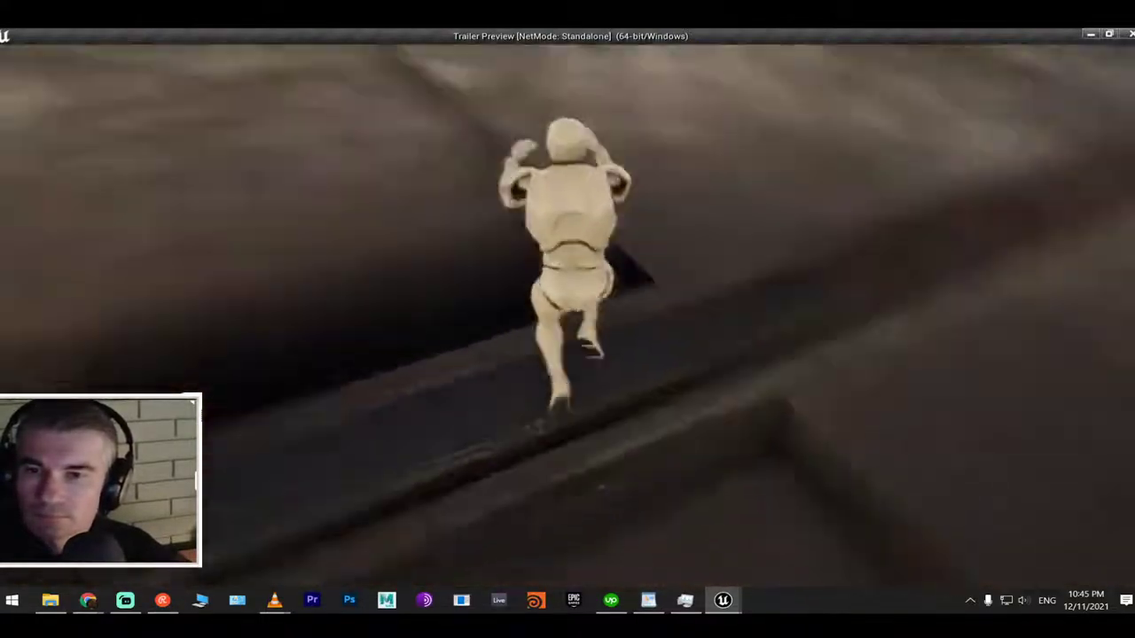
key(w)
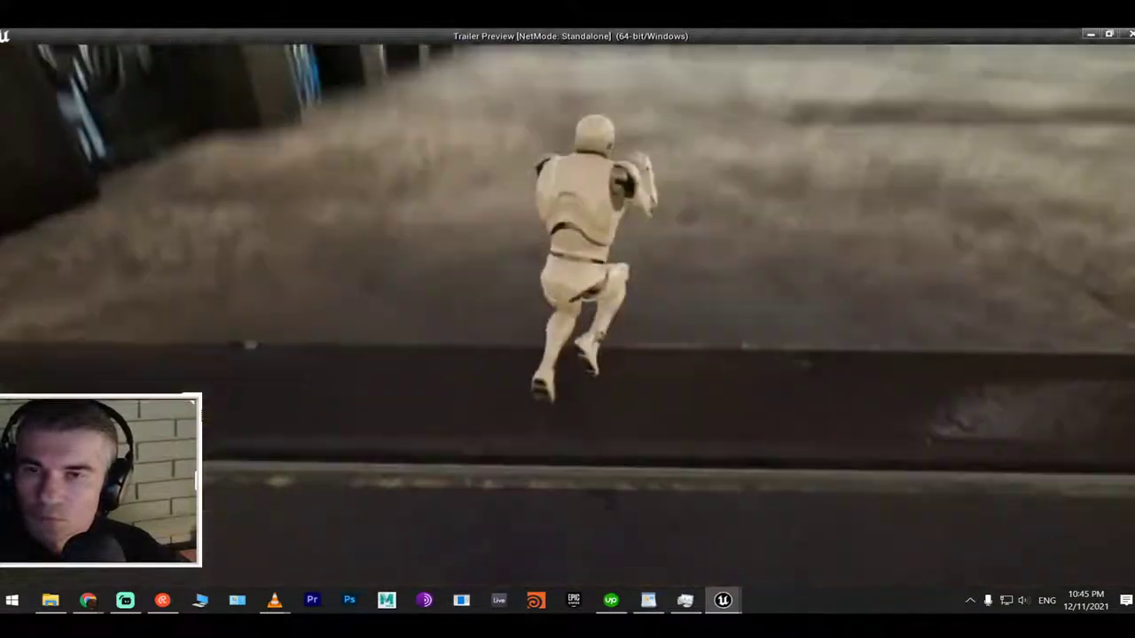
key(w)
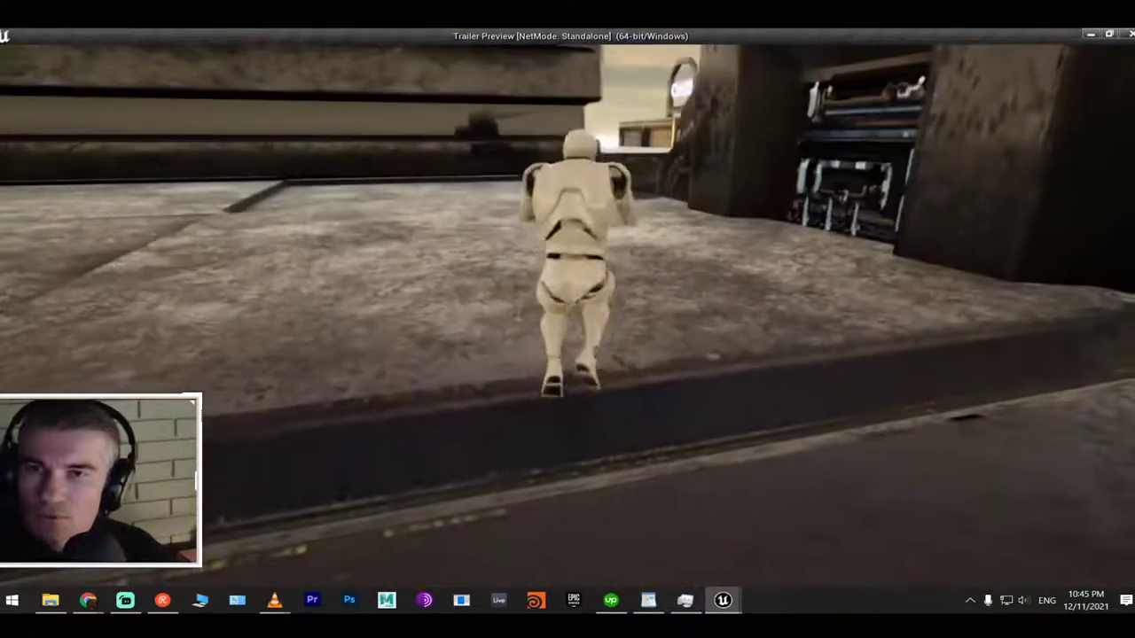
key(w)
key(Escape)
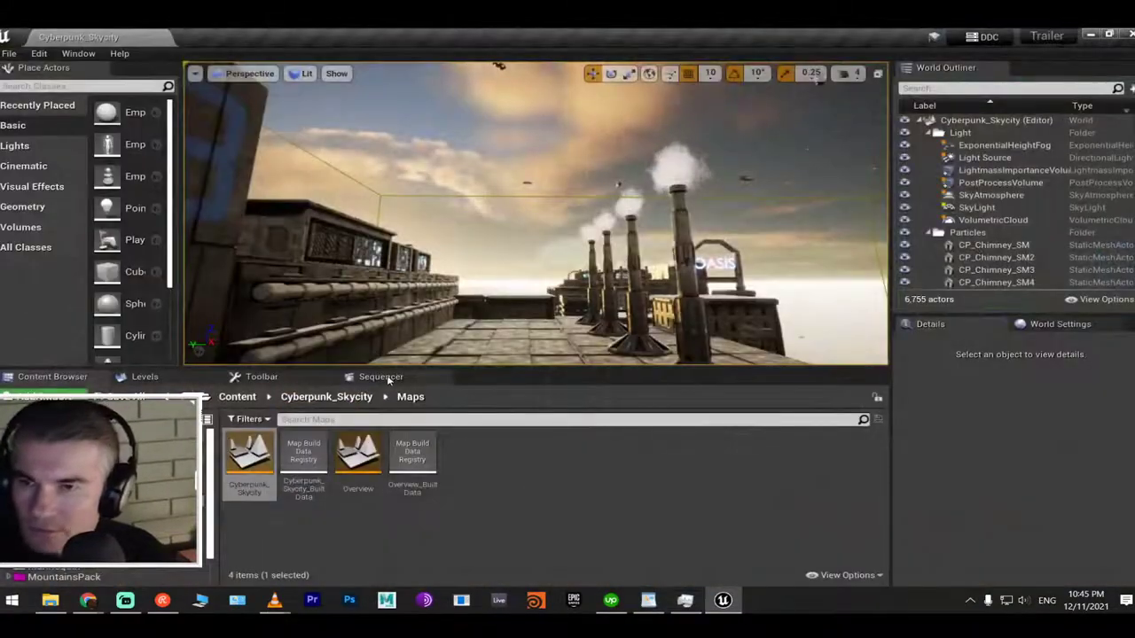
Start Simulate from the Play mode options and make the viewport immersive with F11
click(388, 378)
click(254, 377)
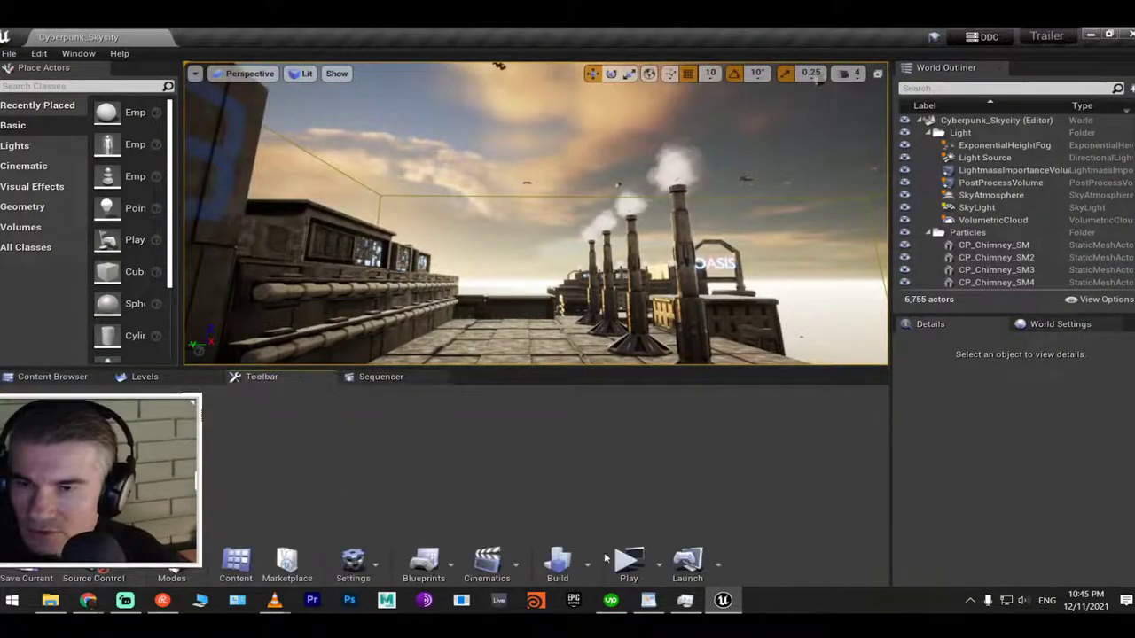
click(659, 565)
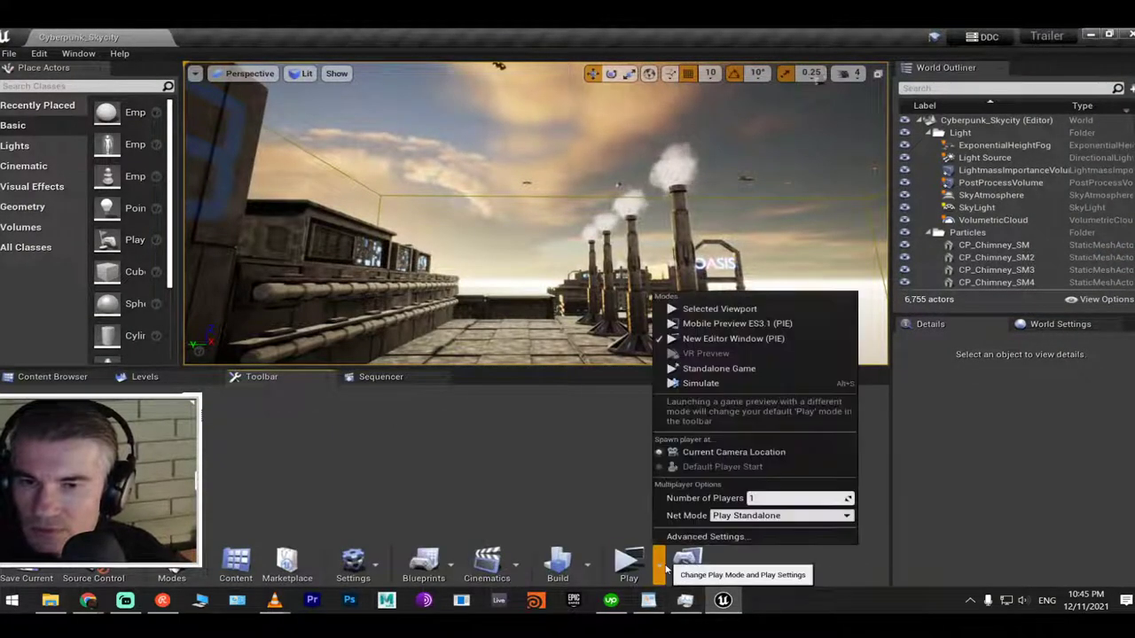
click(733, 383)
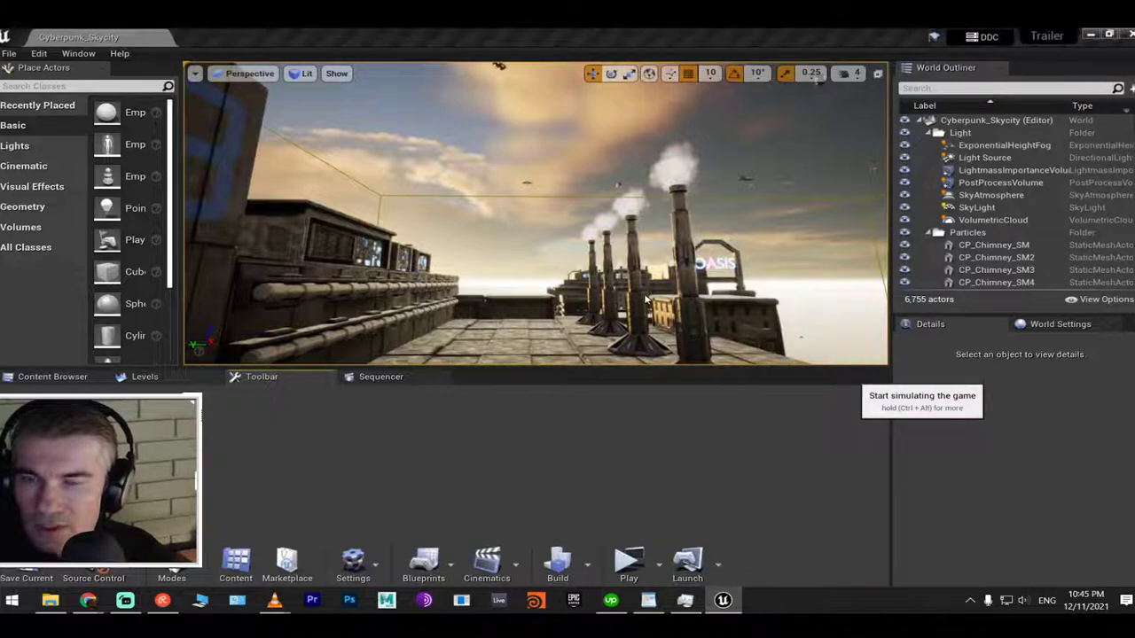
key(F11)
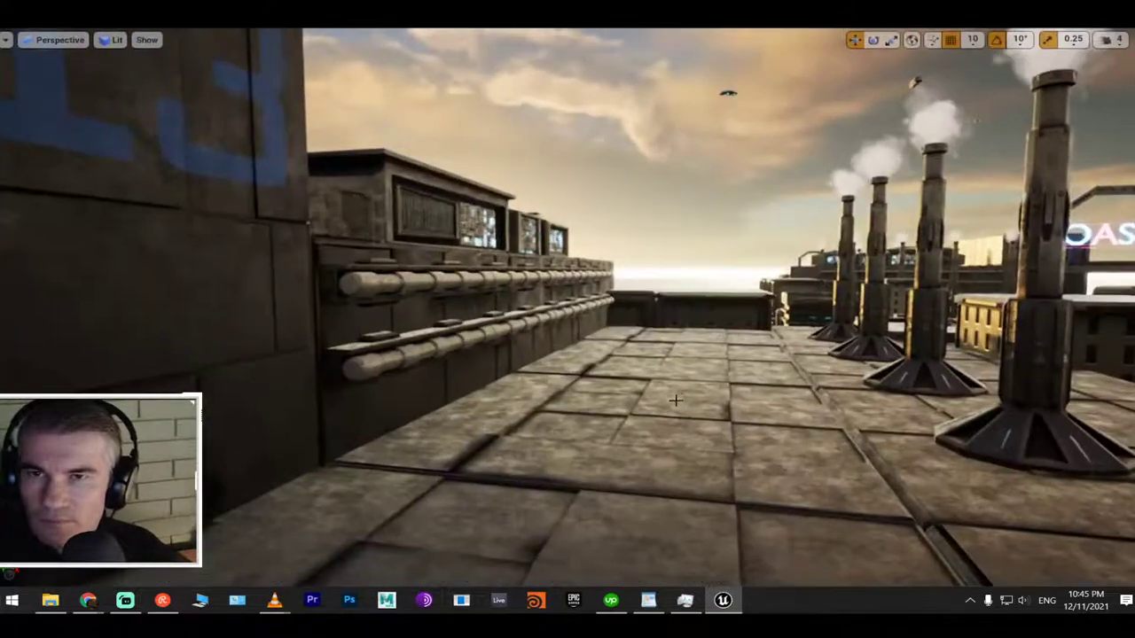
Raise the viewport camera speed to 5 and fly across the rooftops
mouse_move(812, 176)
right_down()
mouse_move(763, 176)
mouse_move(812, 177)
right_up()
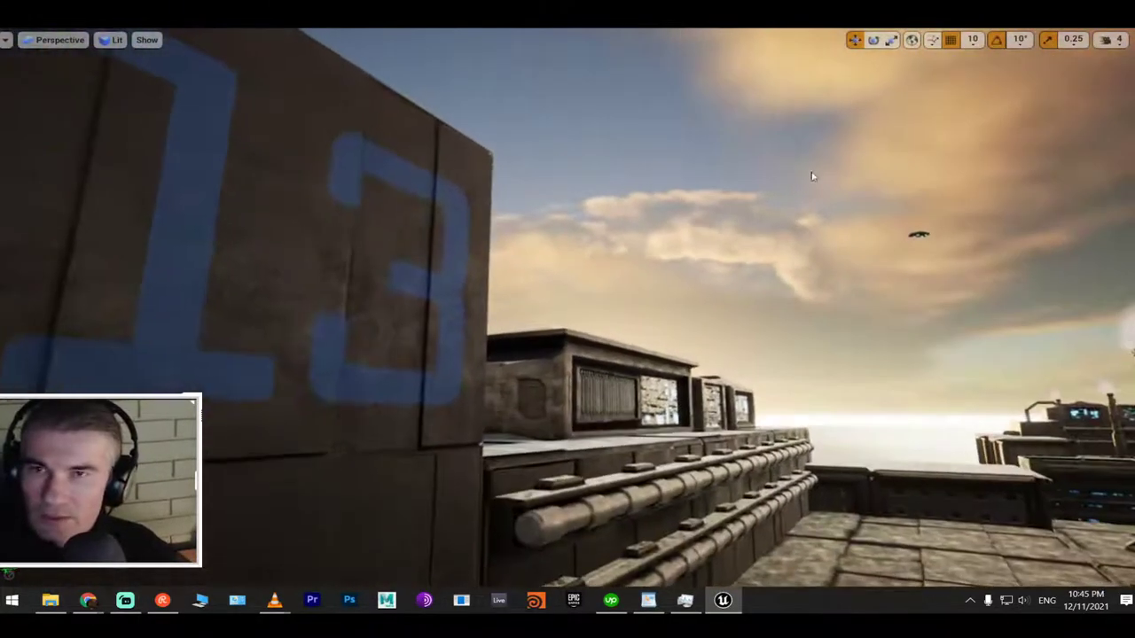
click(1119, 41)
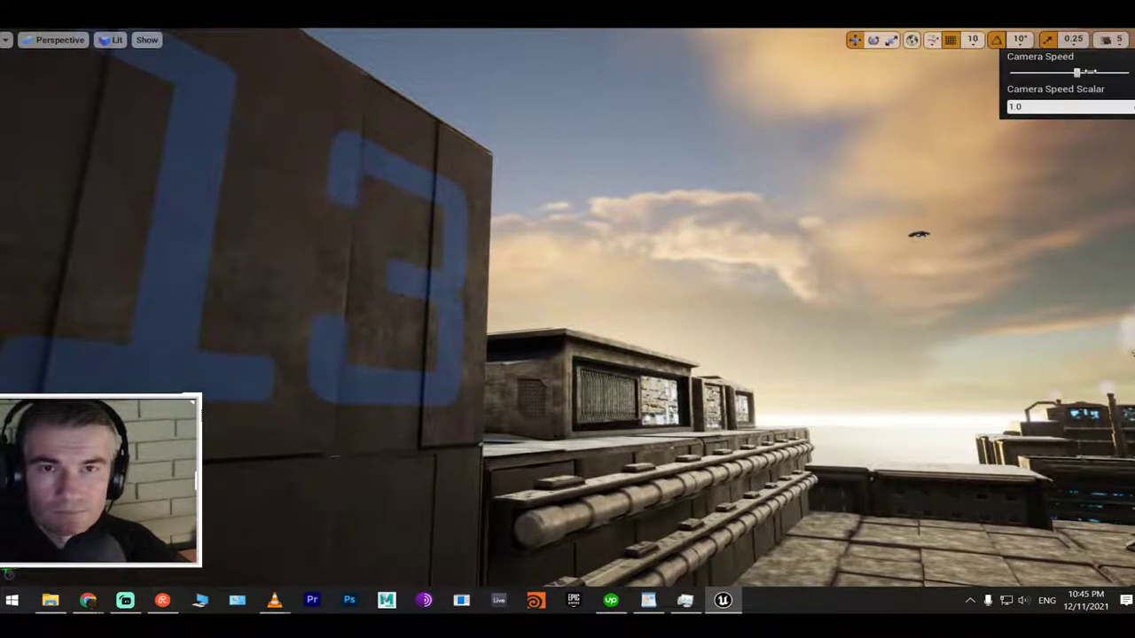
mouse_move(975, 195)
right_down()
mouse_move(958, 213)
mouse_move(931, 151)
mouse_move(949, 231)
mouse_move(939, 284)
mouse_move(931, 257)
mouse_move(922, 275)
mouse_move(896, 257)
mouse_move(878, 266)
mouse_move(860, 208)
mouse_move(811, 213)
mouse_move(807, 199)
mouse_move(803, 223)
mouse_move(798, 190)
mouse_move(787, 287)
mouse_move(785, 231)
mouse_move(774, 274)
mouse_move(807, 236)
mouse_move(800, 304)
mouse_move(780, 292)
mouse_move(772, 320)
mouse_move(736, 270)
mouse_move(706, 288)
mouse_move(730, 289)
right_up()
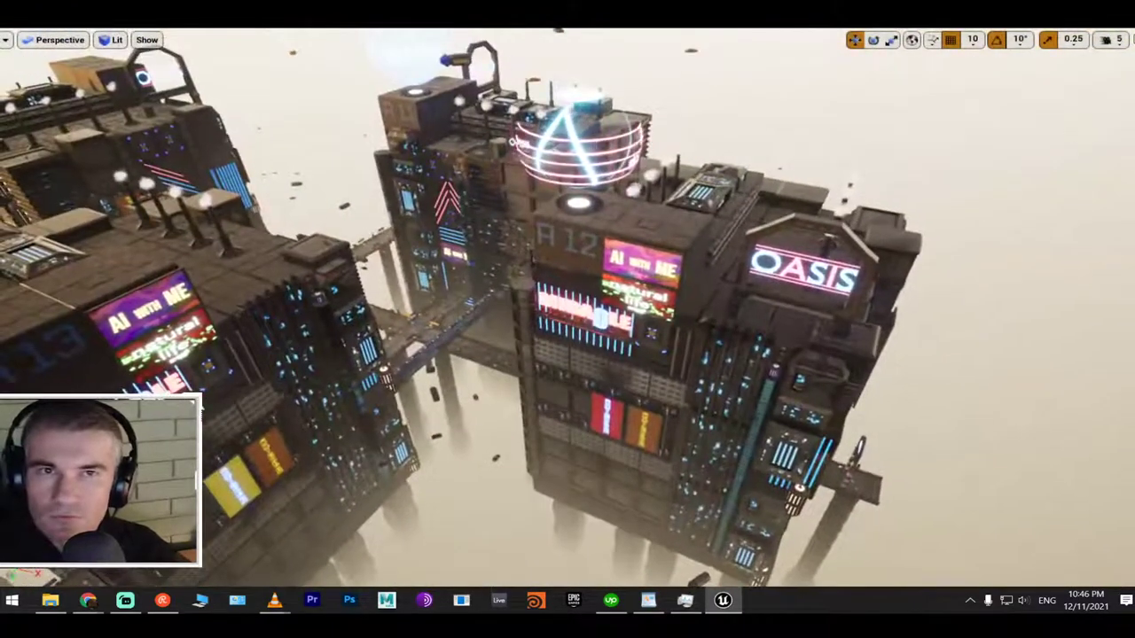
Set camera speed to 4 and fly down the neon street to the skybridge below the AI WITH ME tower
click(1120, 41)
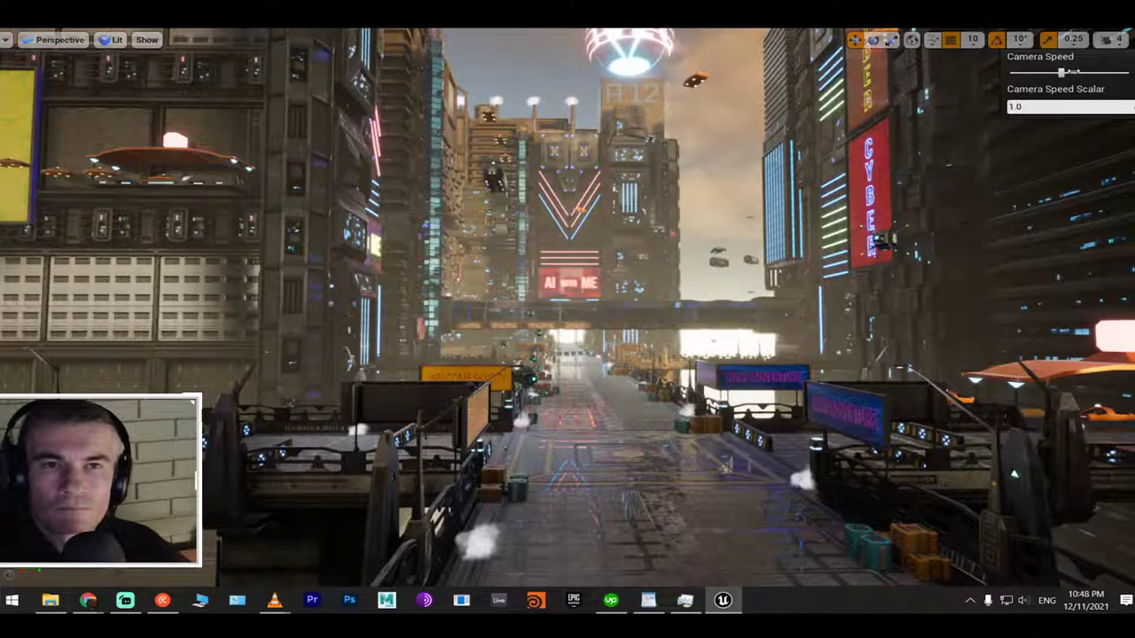
scroll(747, 309, up, 3)
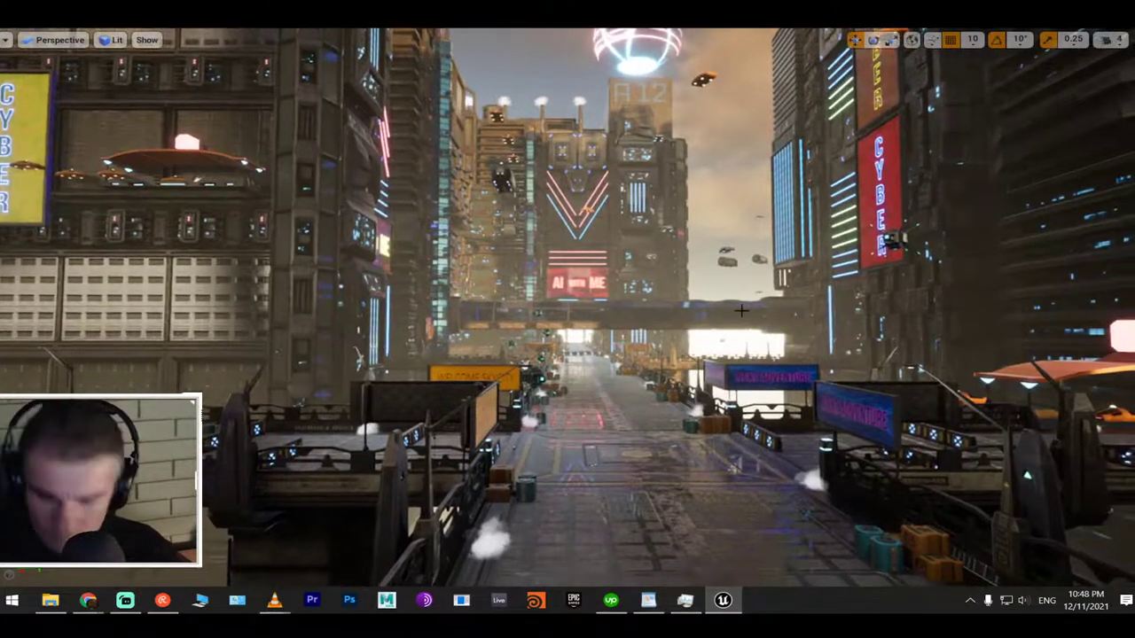
scroll(741, 310, up, 5)
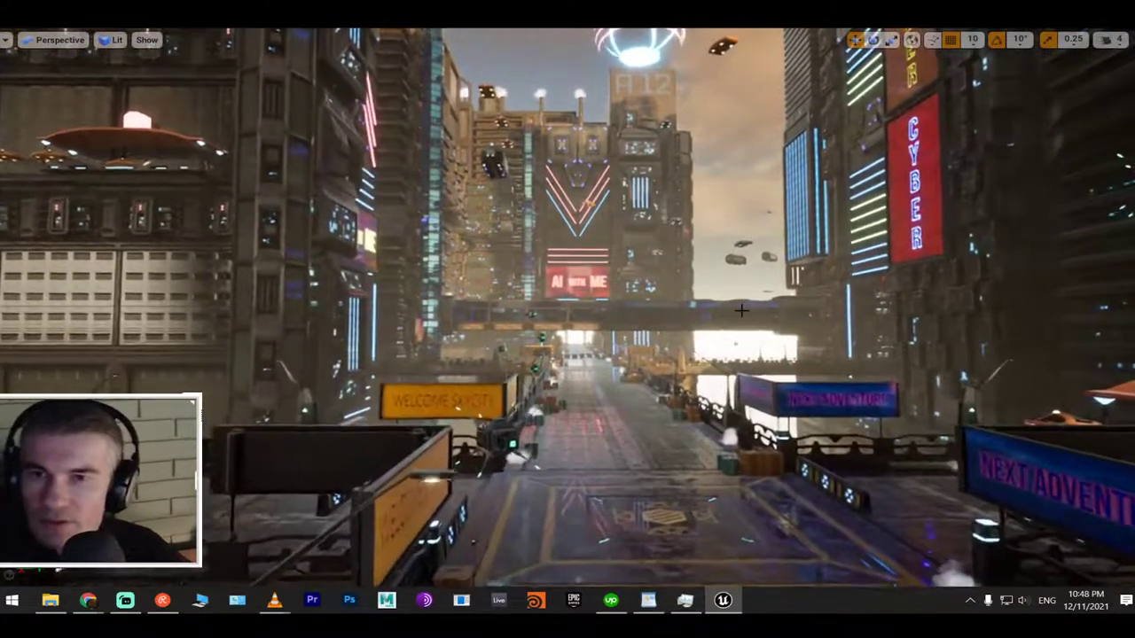
scroll(742, 309, up, 5)
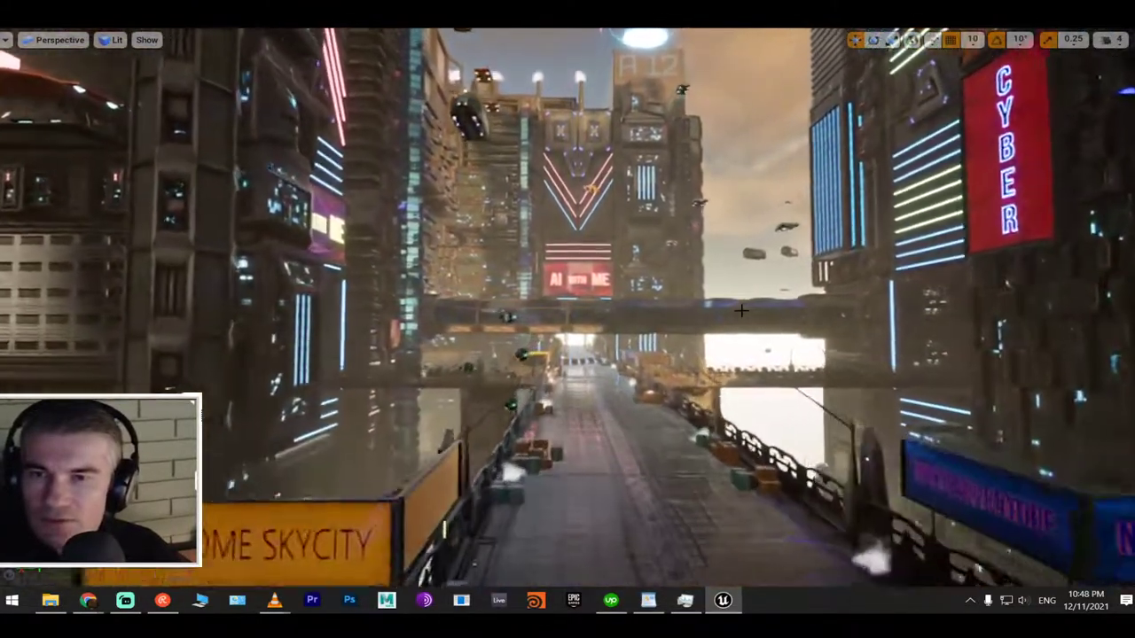
scroll(741, 309, up, 5)
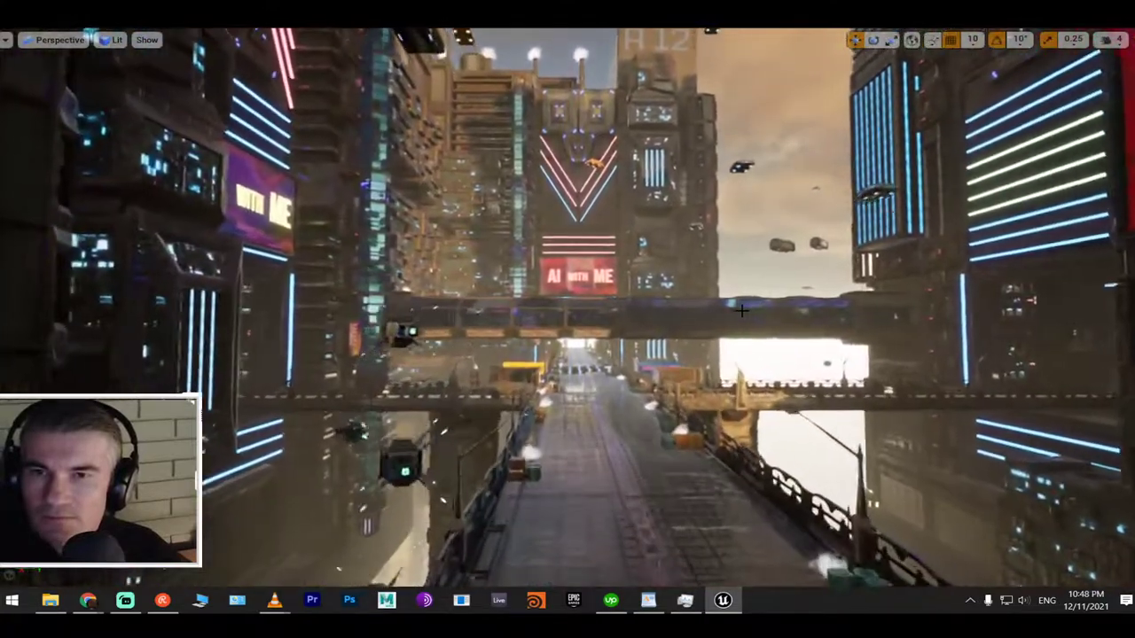
scroll(742, 310, up, 5)
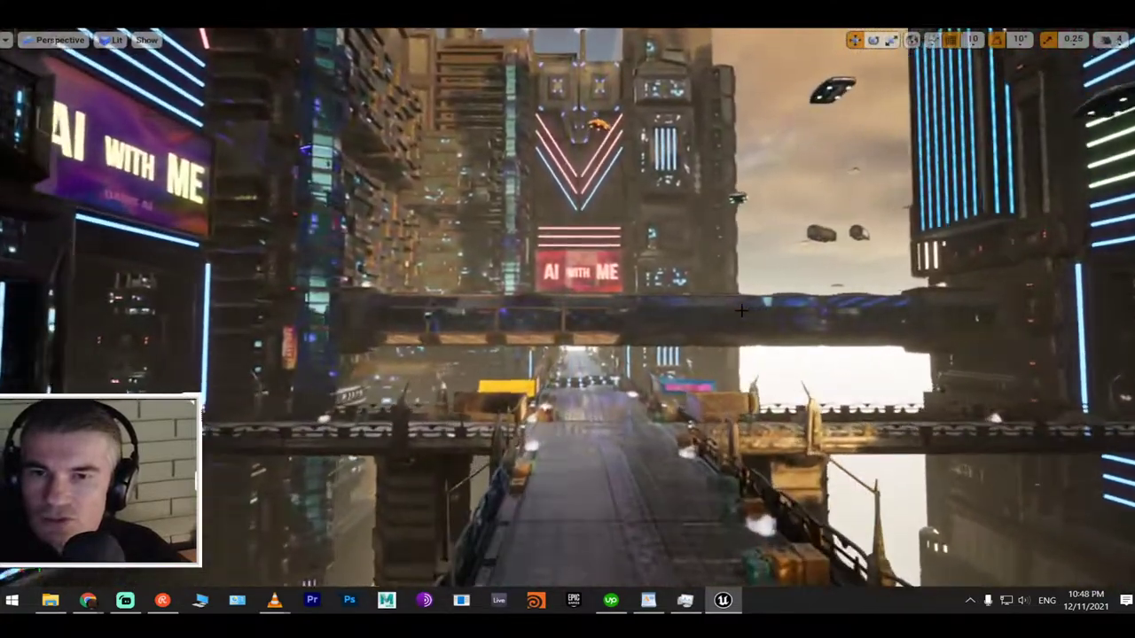
scroll(741, 310, up, 5)
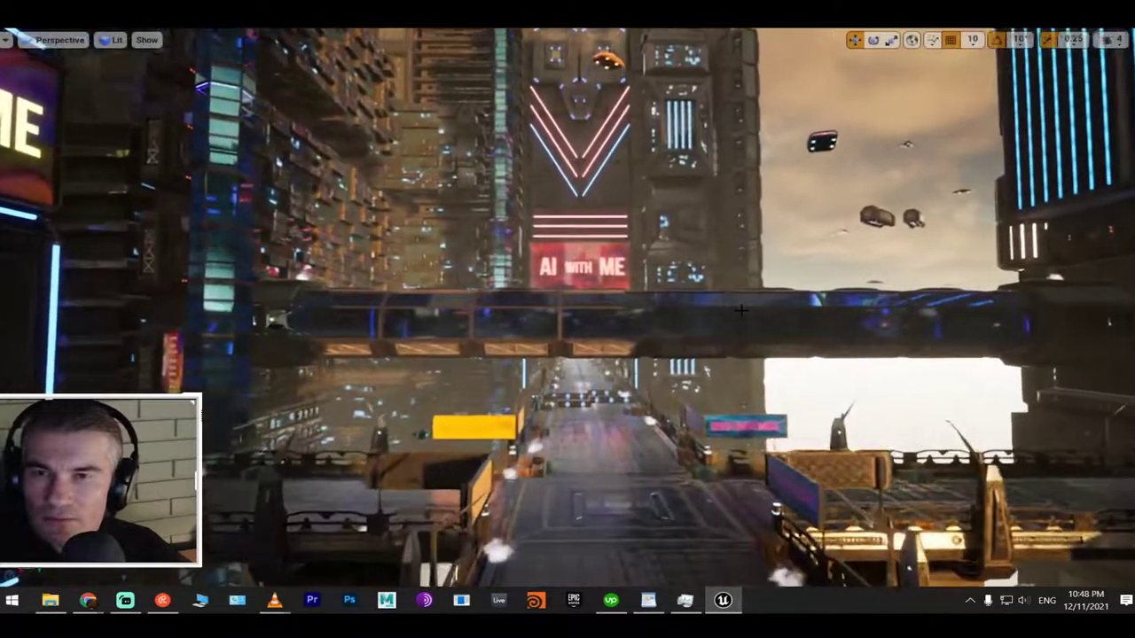
scroll(741, 310, up, 5)
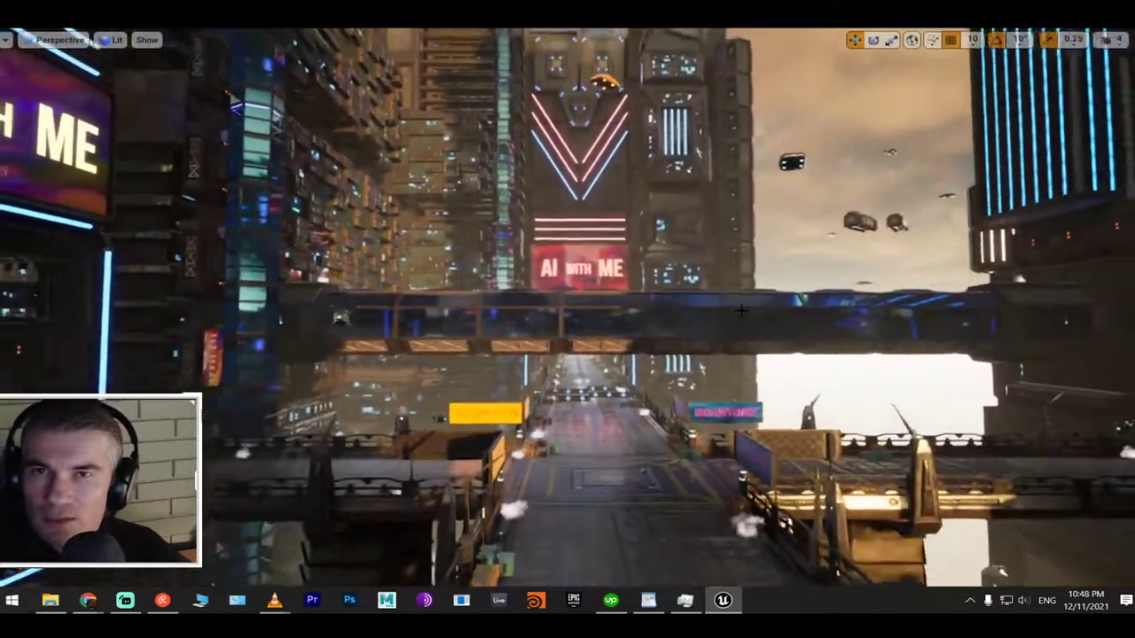
Leave immersive view, select flying car CP_Car01_SM9, stop the simulation, and scroll its Details
key(F11)
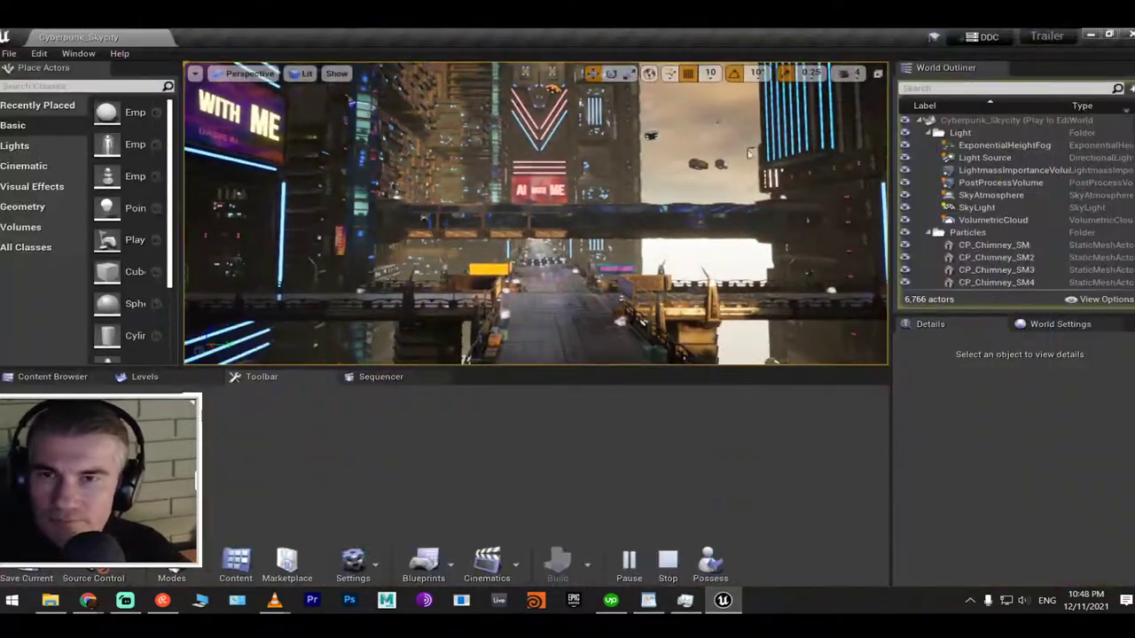
click(650, 133)
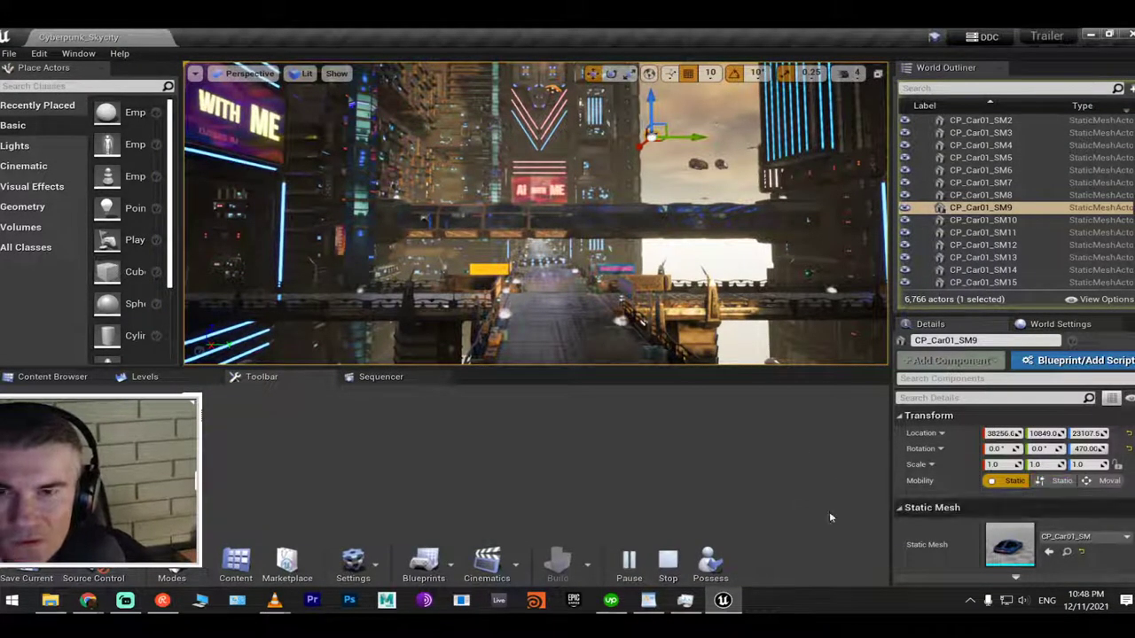
click(679, 570)
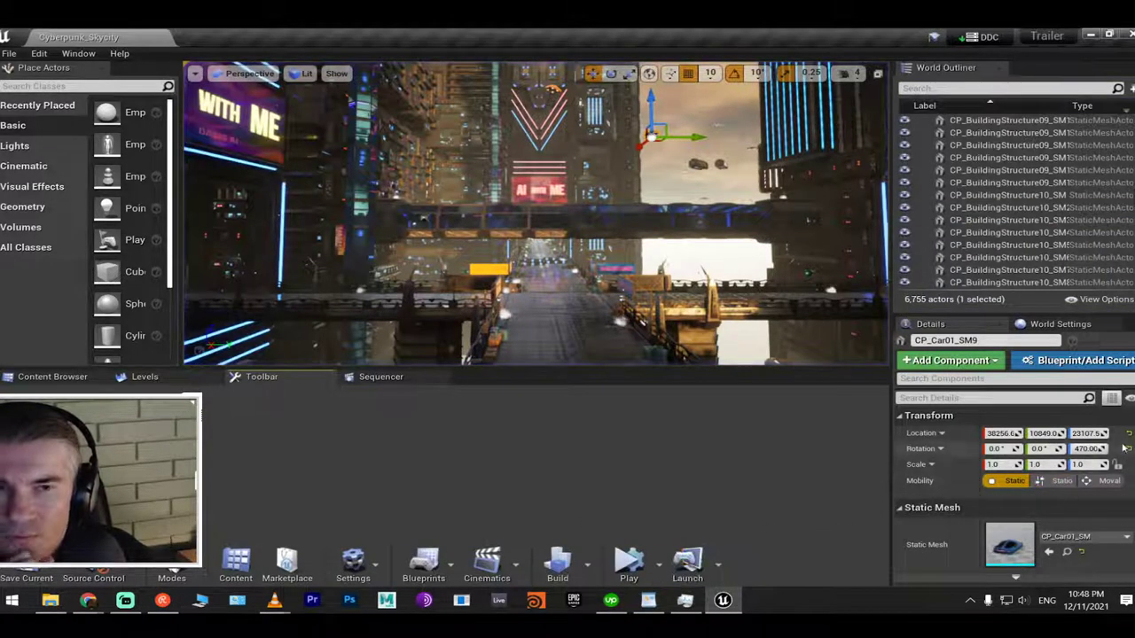
scroll(1014, 495, down, 5)
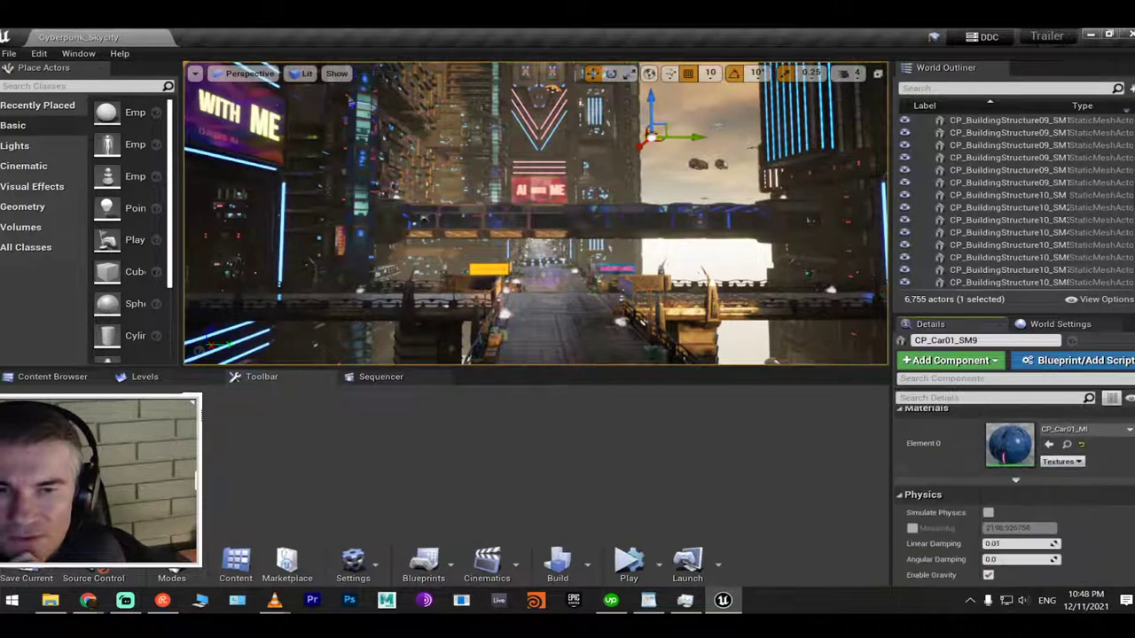
scroll(1015, 495, up, 3)
scroll(1014, 496, up, 1)
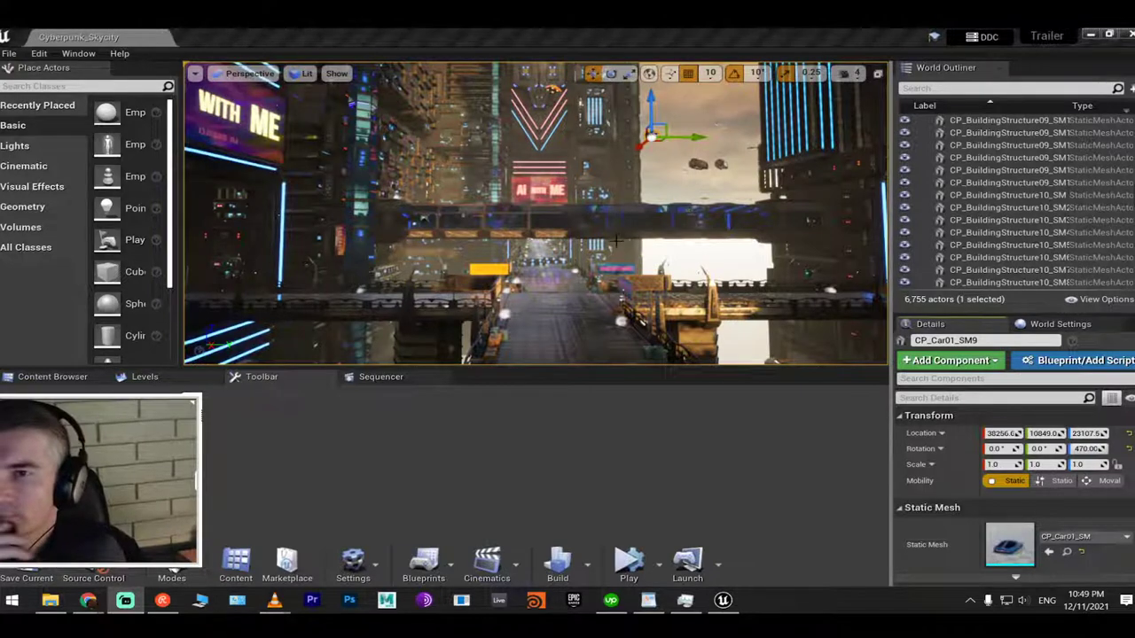
drag(618, 244, 618, 213)
drag(630, 275, 630, 251)
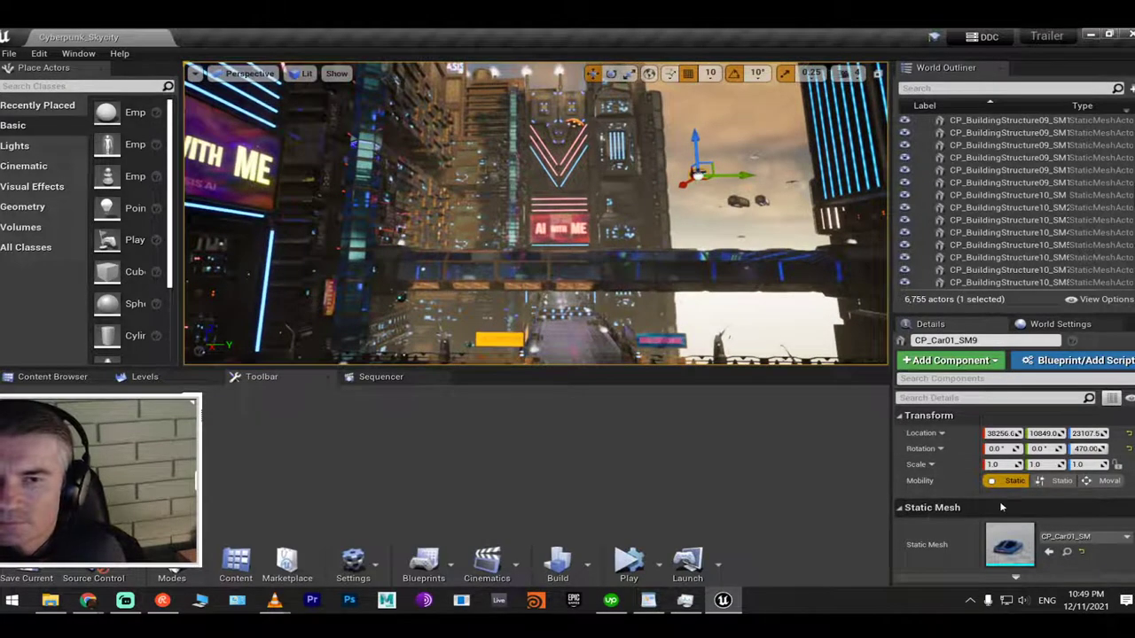
Browse Decals, Blueprints and the car mesh, then bring up actions for the Cyberpunk_Skycity level in Maps
click(1067, 551)
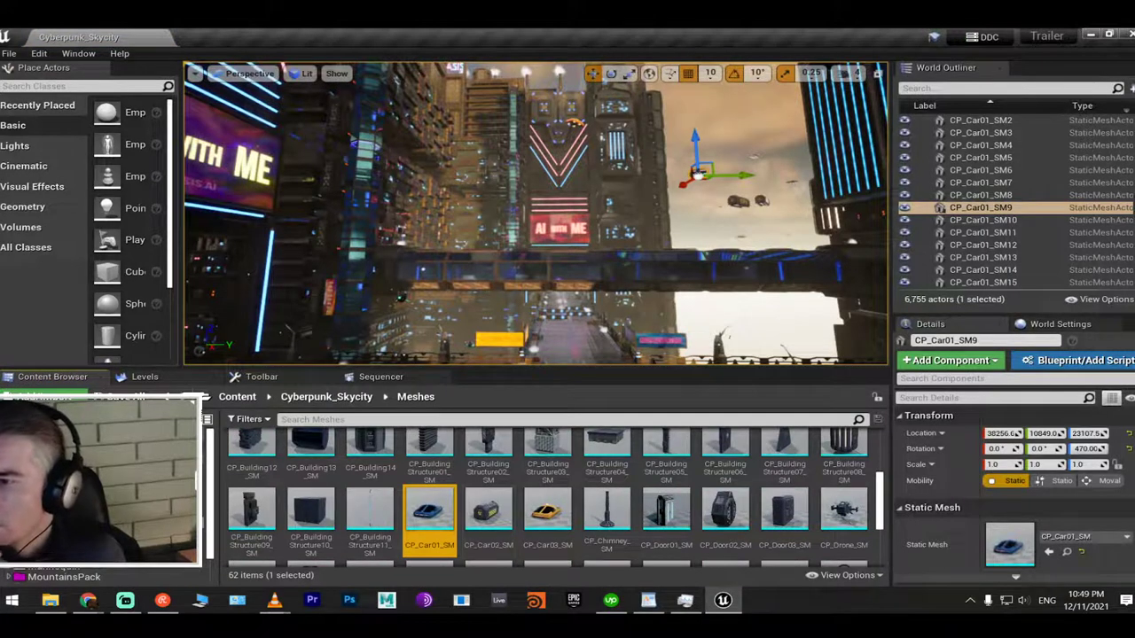
click(177, 486)
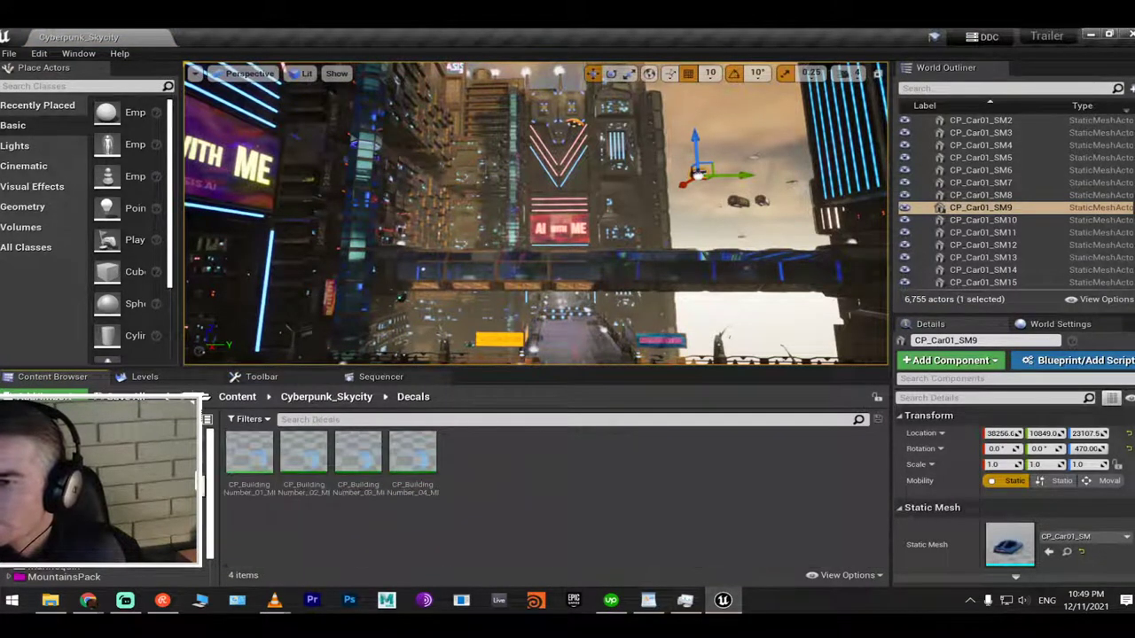
click(178, 470)
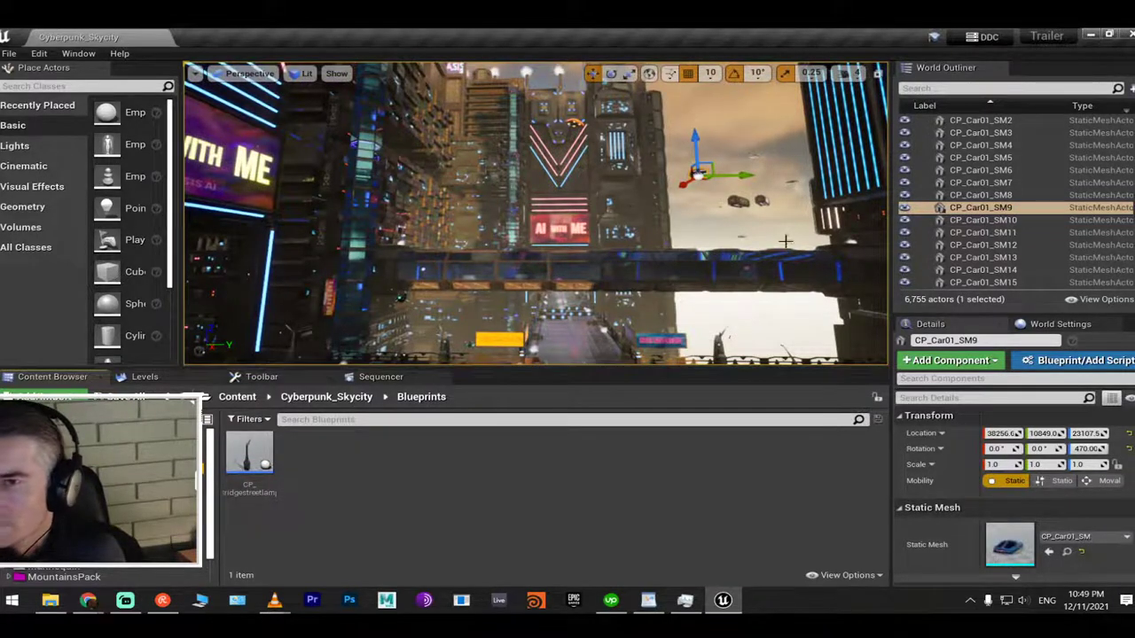
click(1066, 552)
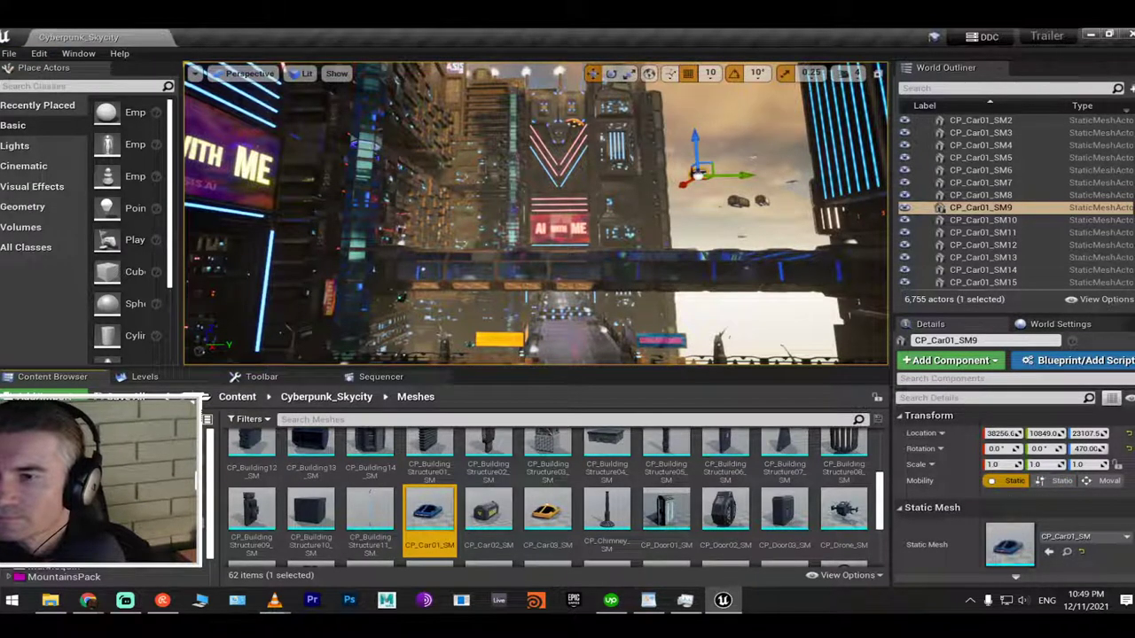
click(106, 479)
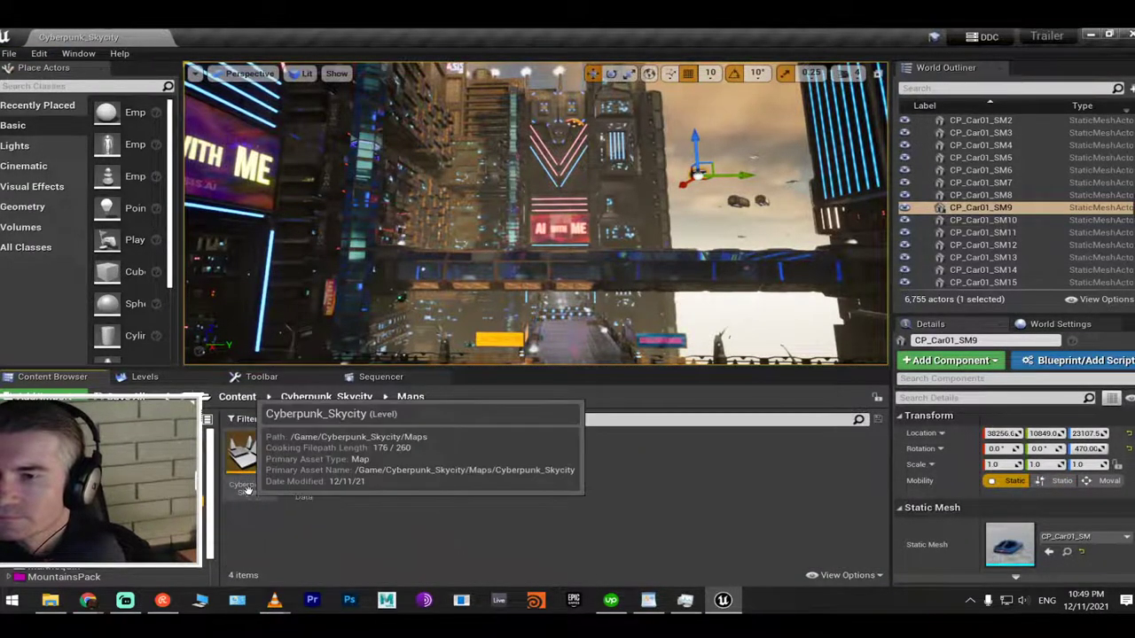
right_click(246, 490)
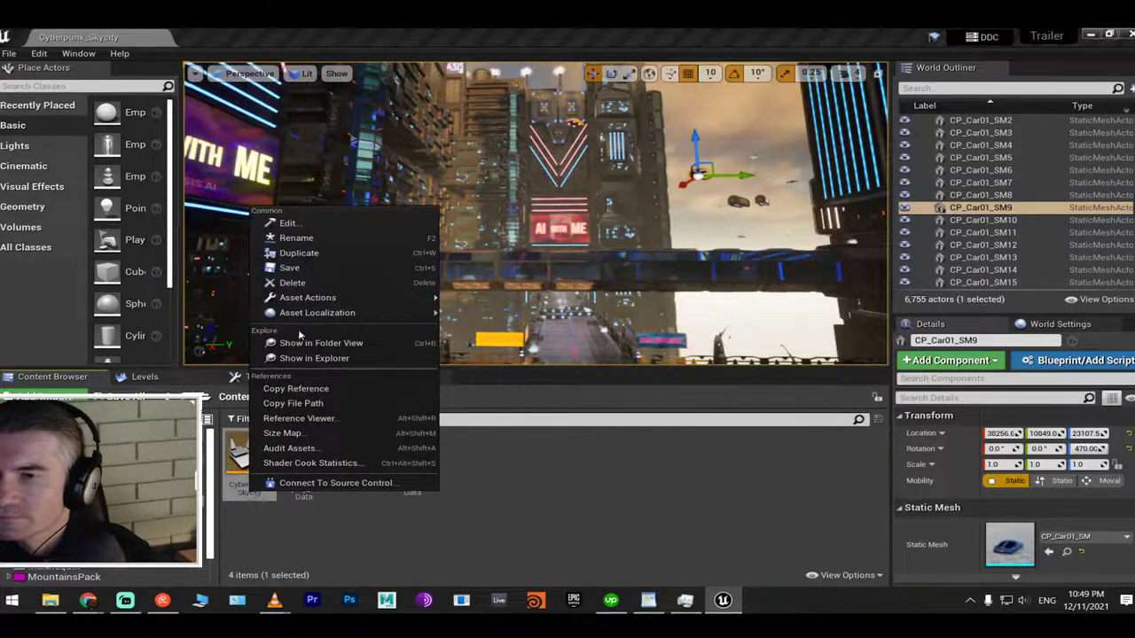
Duplicate Cyberpunk_Skycity as Cyberpunk_Skycity1, open and inspect the copy, then reload the original level
click(312, 252)
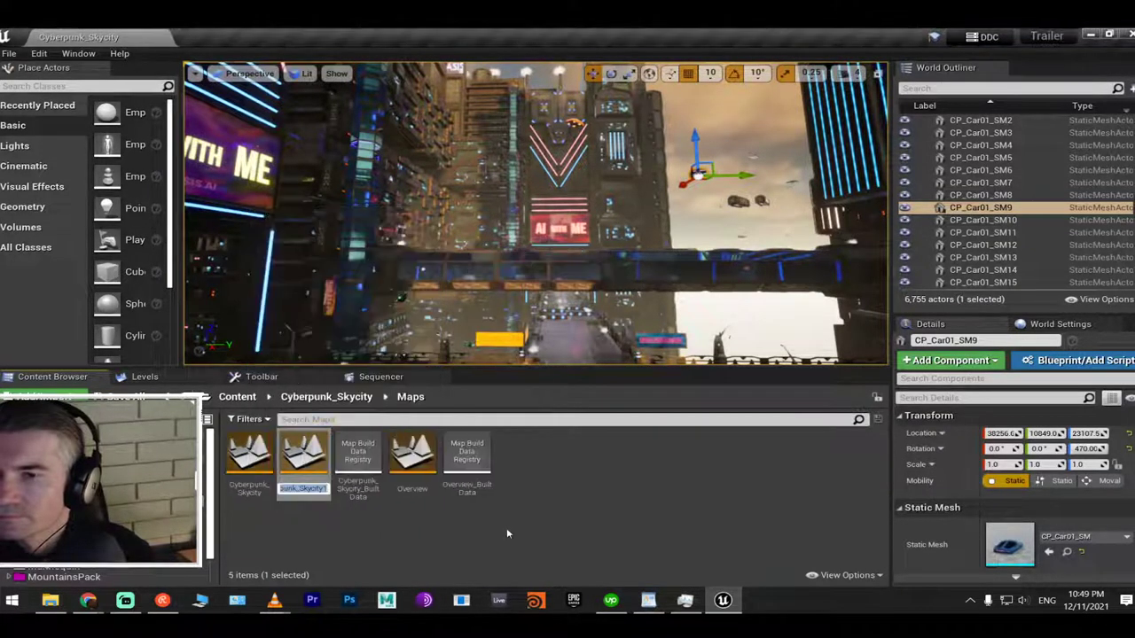
double_click(300, 457)
click(654, 438)
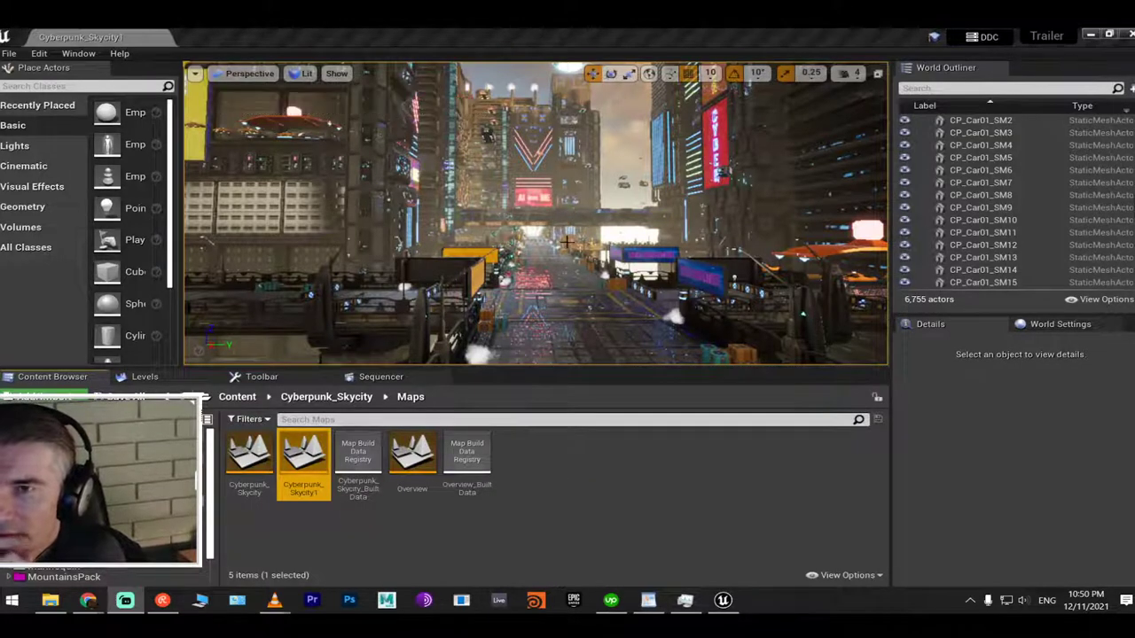
drag(567, 233, 629, 75)
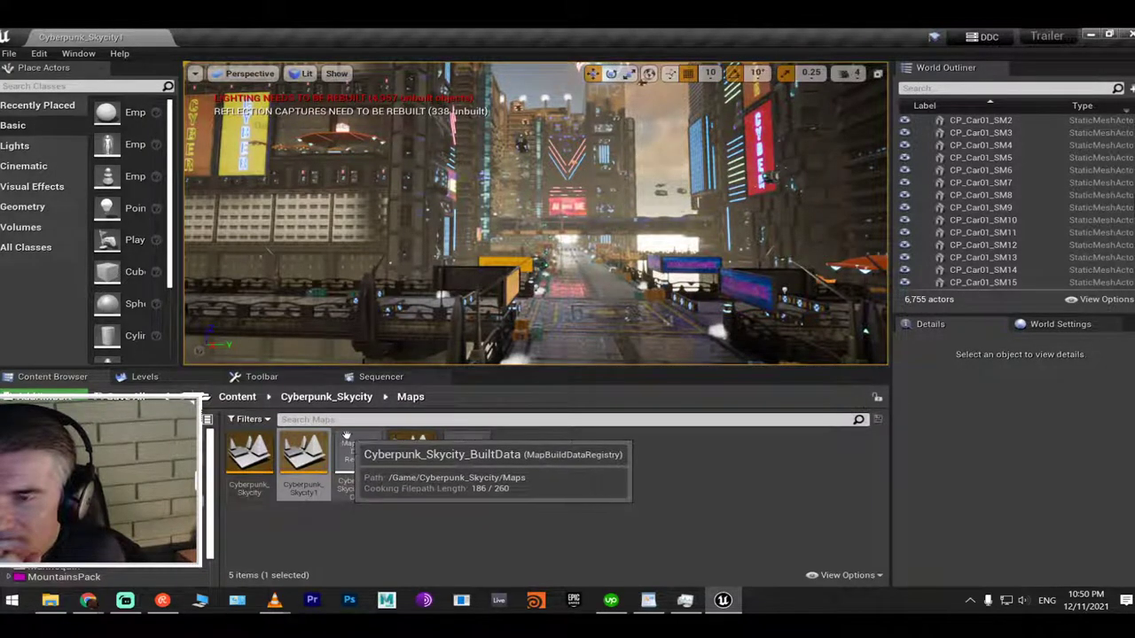
double_click(258, 461)
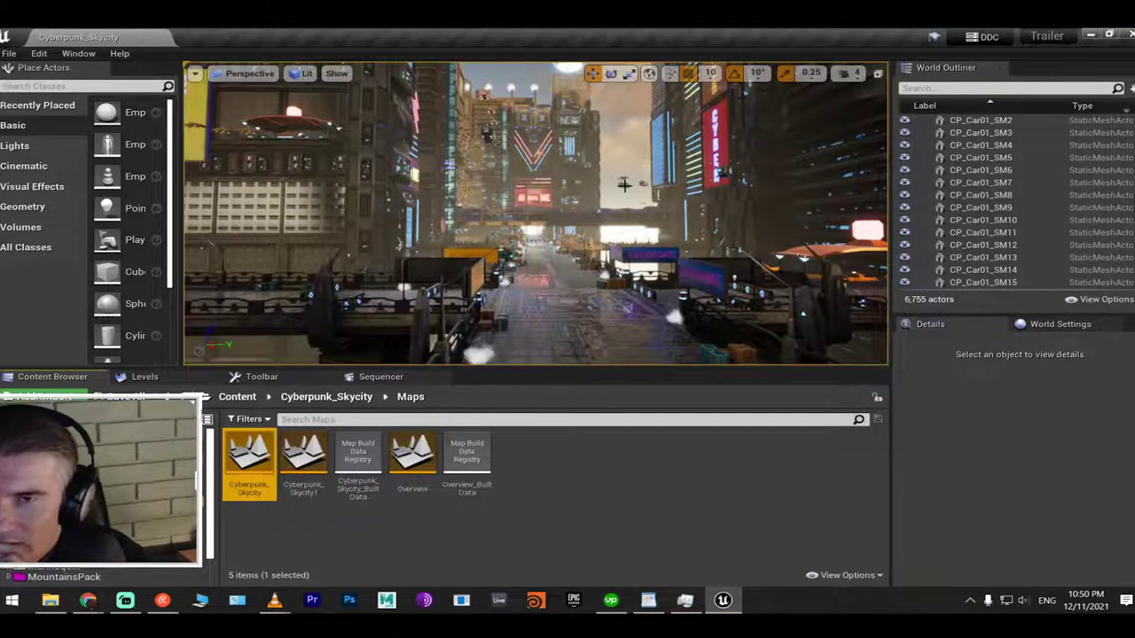
Create a new folder named 03_ in Content > 01_Sequences beside 01_Planet and 02_Berg
click(624, 184)
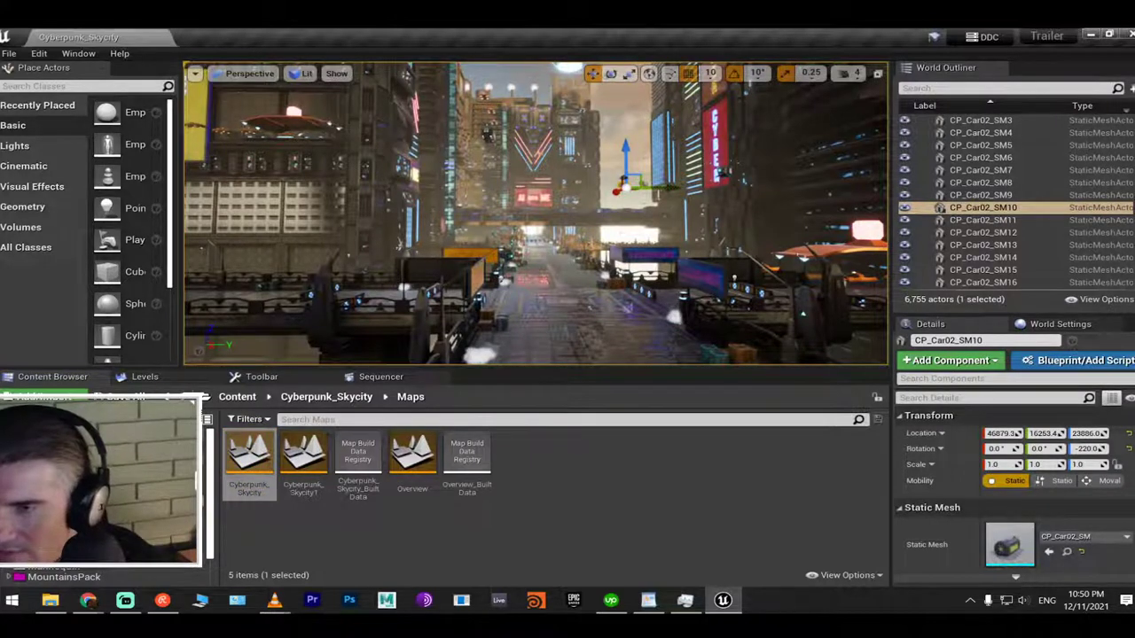
click(326, 396)
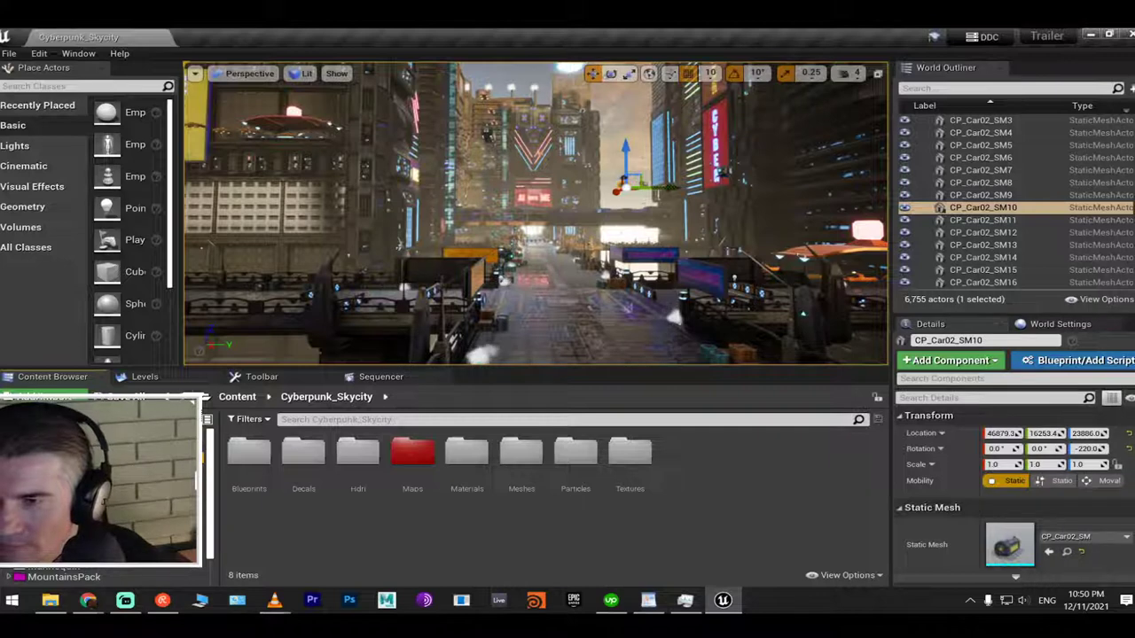
click(62, 413)
right_click(444, 493)
mouse_move(454, 480)
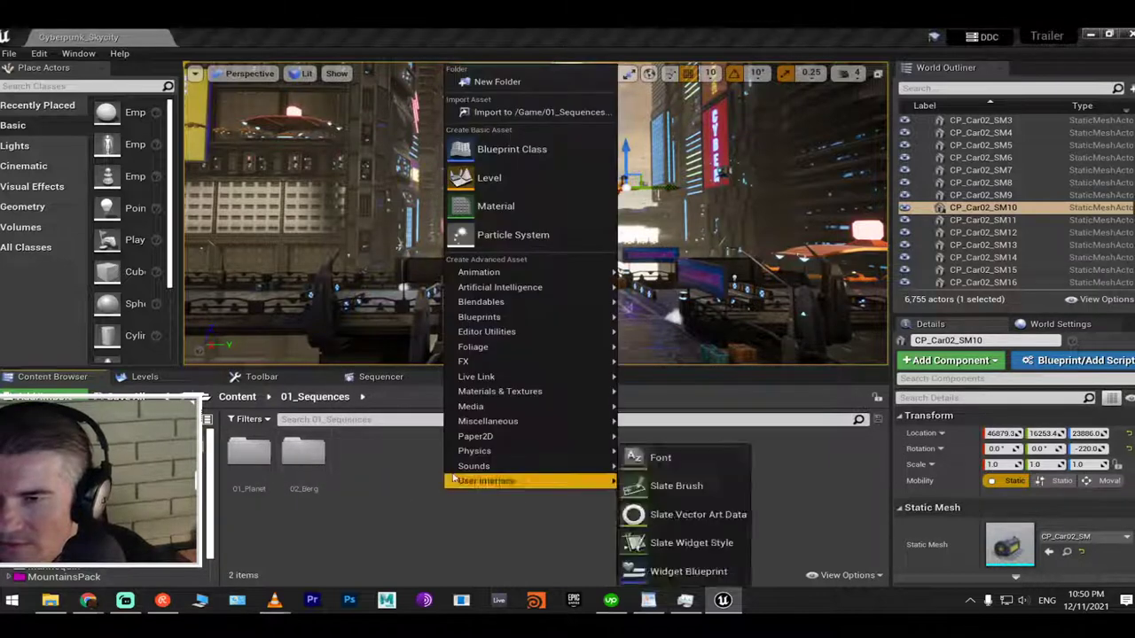
click(532, 81)
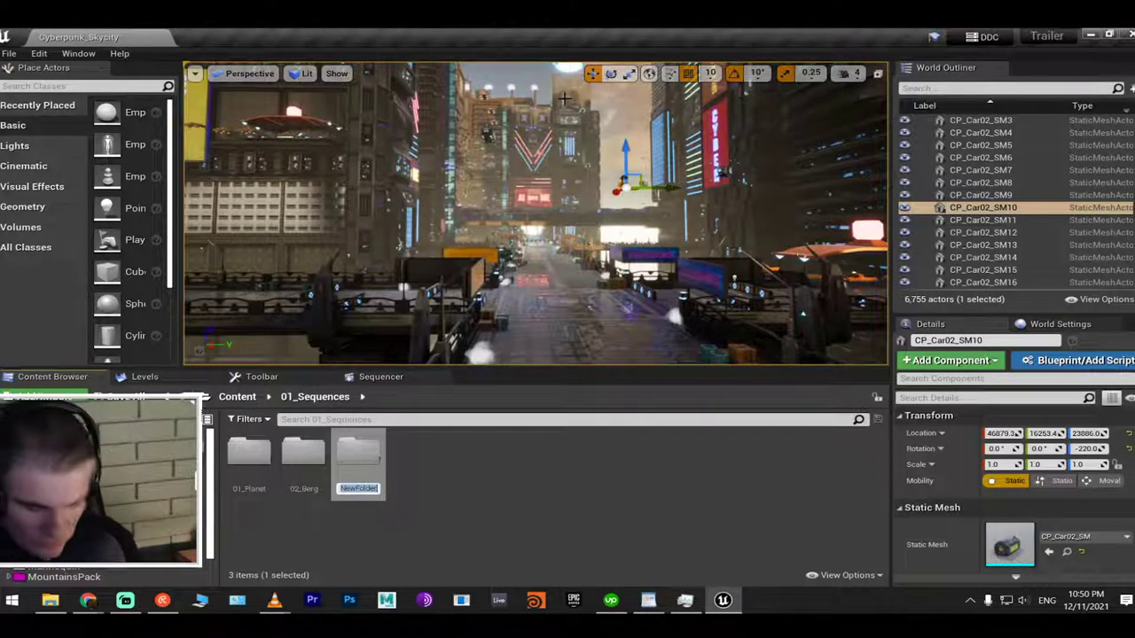
text(03_)
key(alt+Tab)
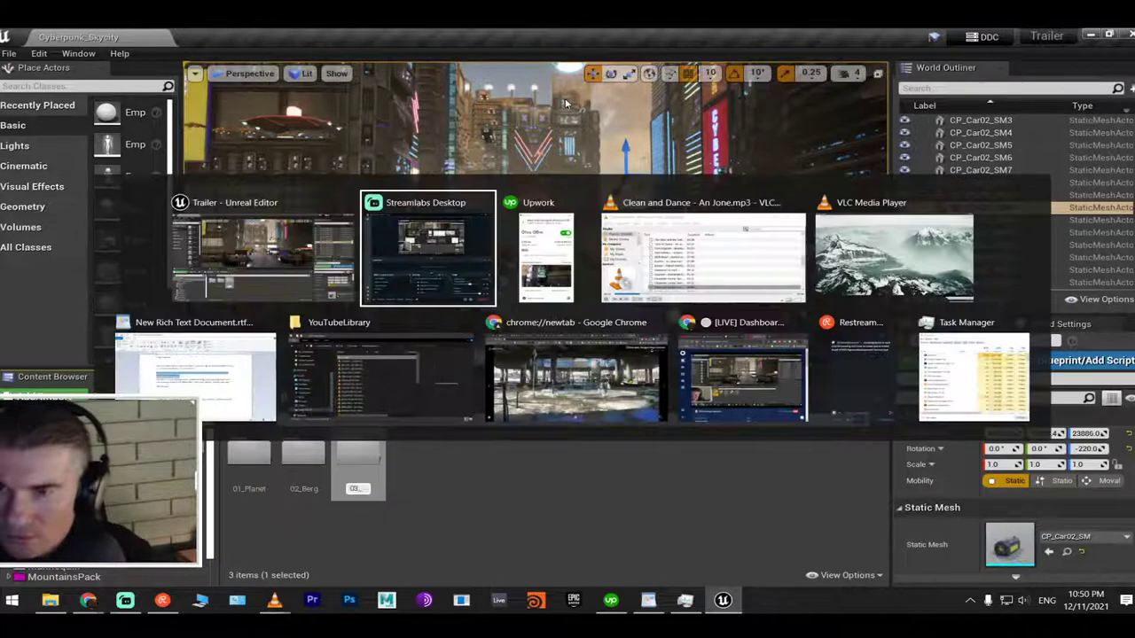
Select the city name Gundyr in the WordPad trailer script's city paragraph
key(alt+Tab)
key(alt+Tab)
key(alt+Tab)
key(alt+Tab)
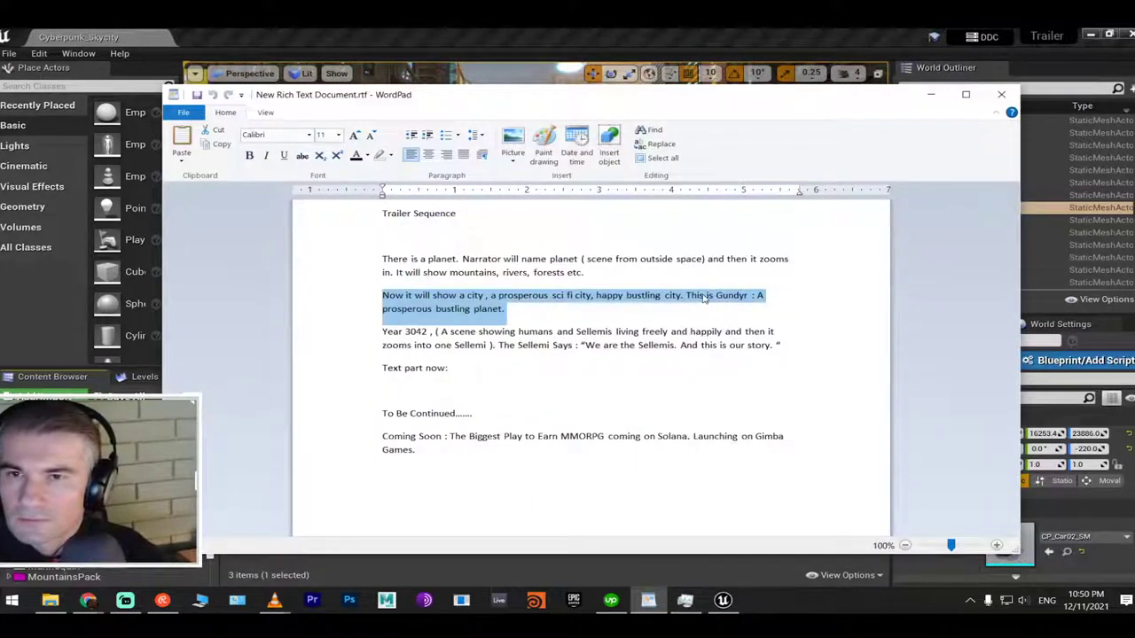
click(705, 297)
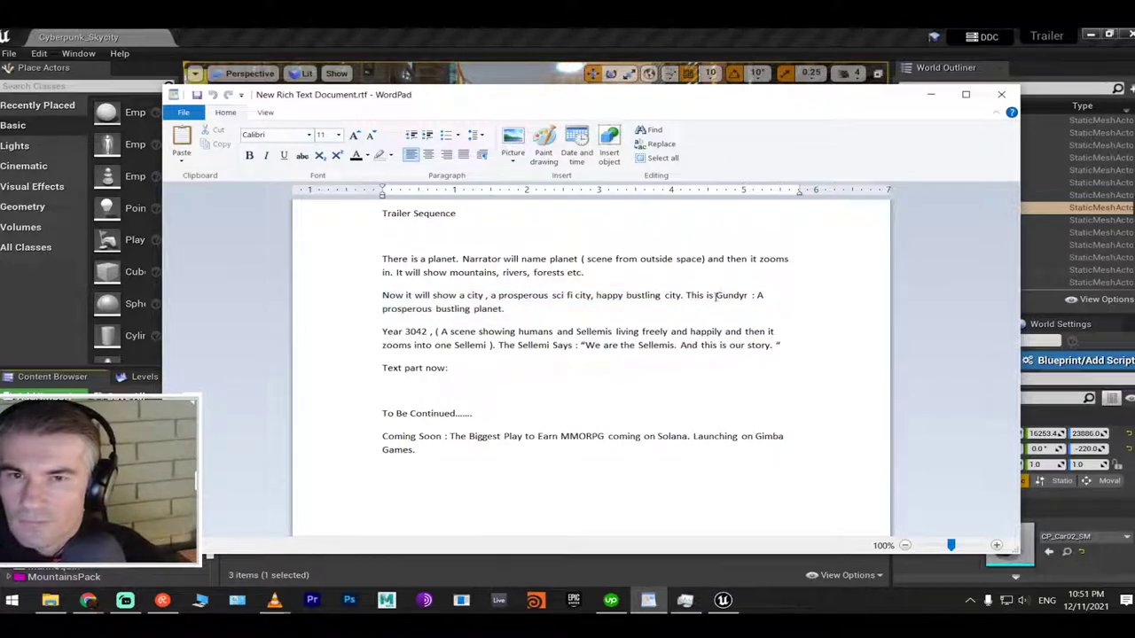
shift+click(737, 296)
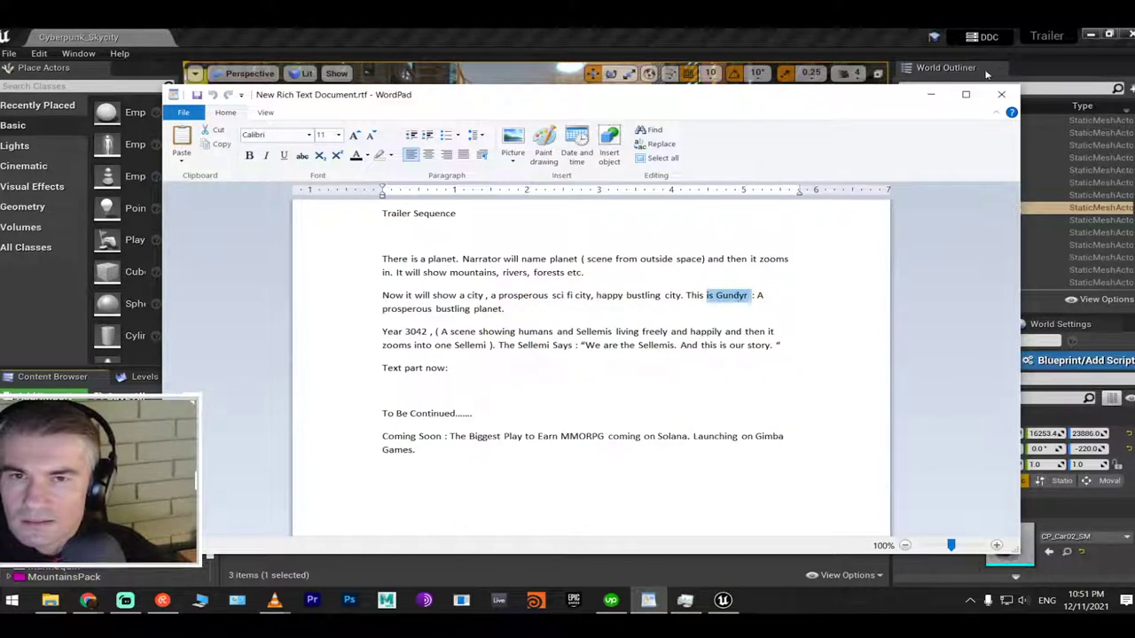
click(716, 298)
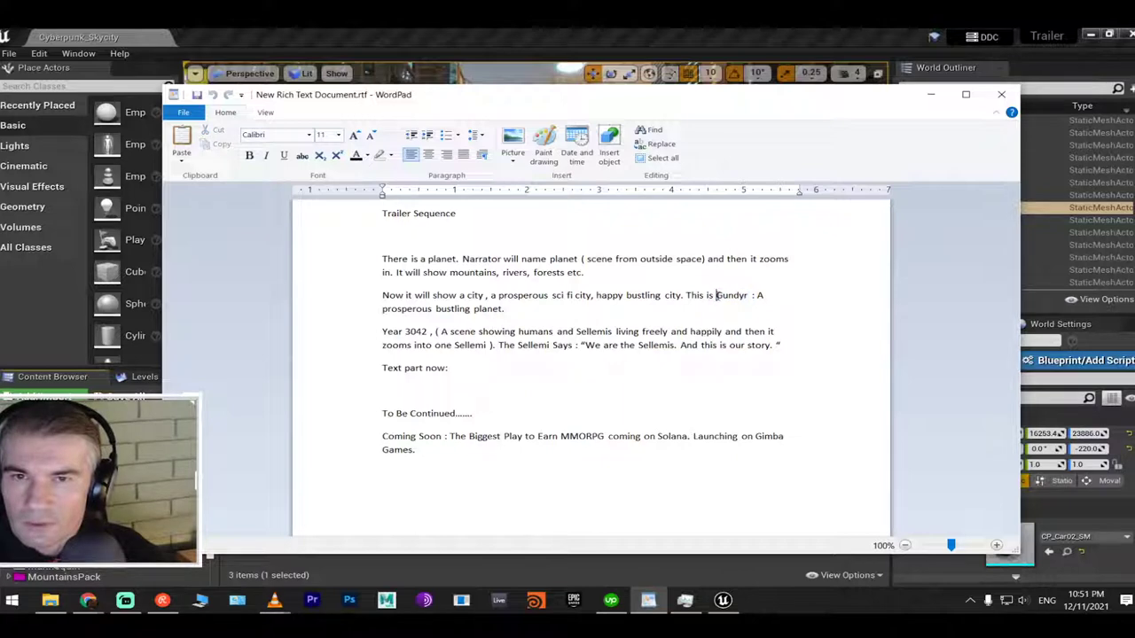
drag(716, 296, 743, 296)
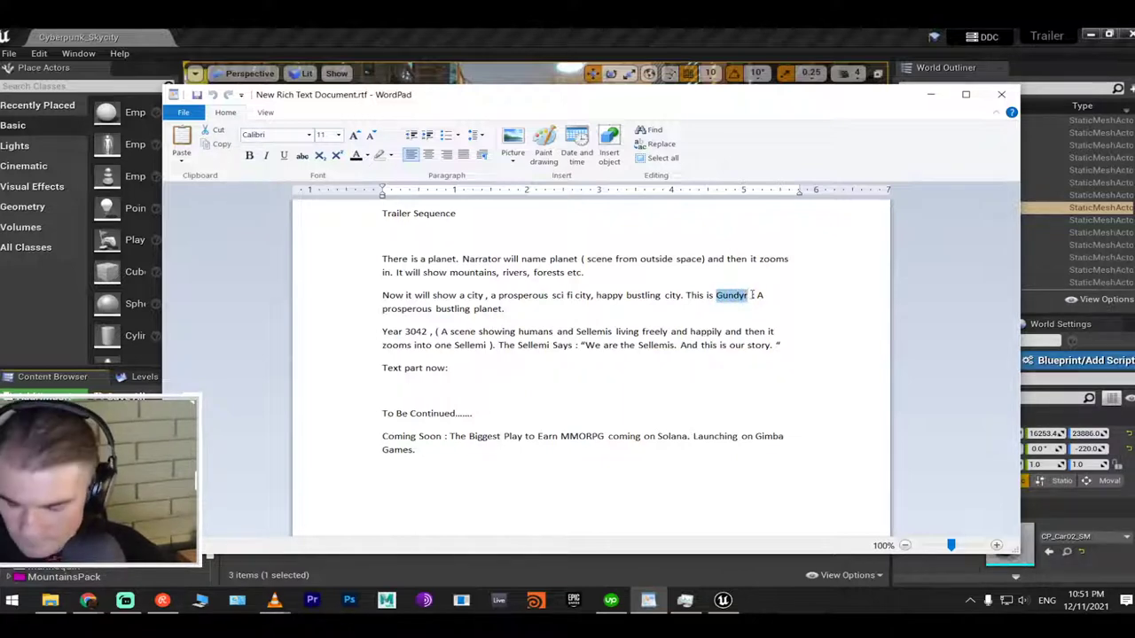
Rename the 03_ folder to 03_Gundyr and open it
click(930, 94)
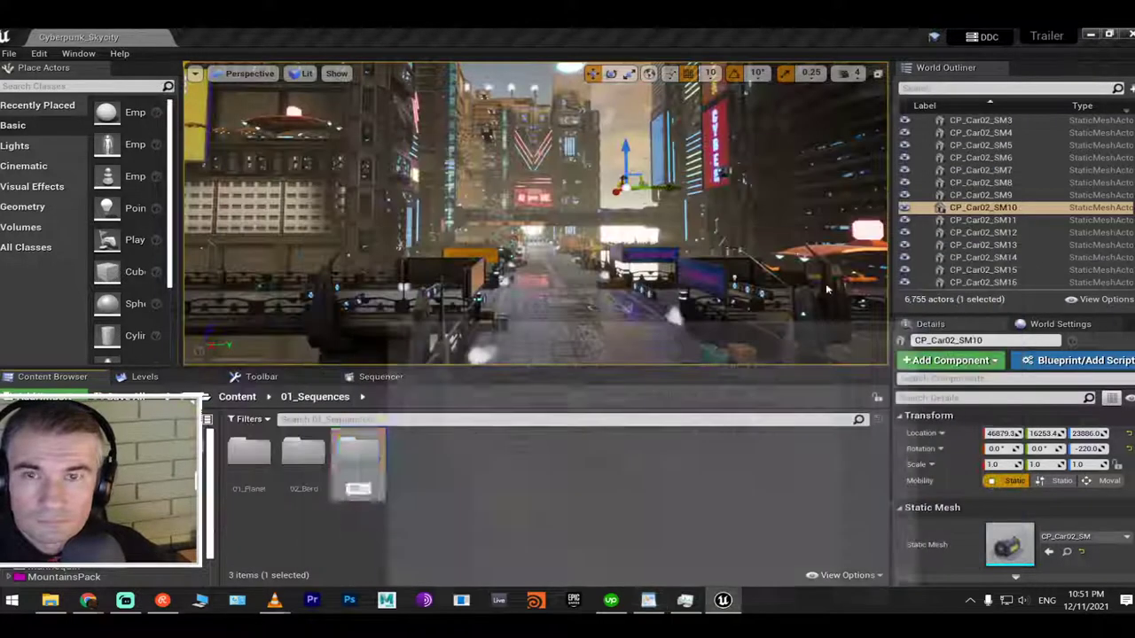
click(360, 489)
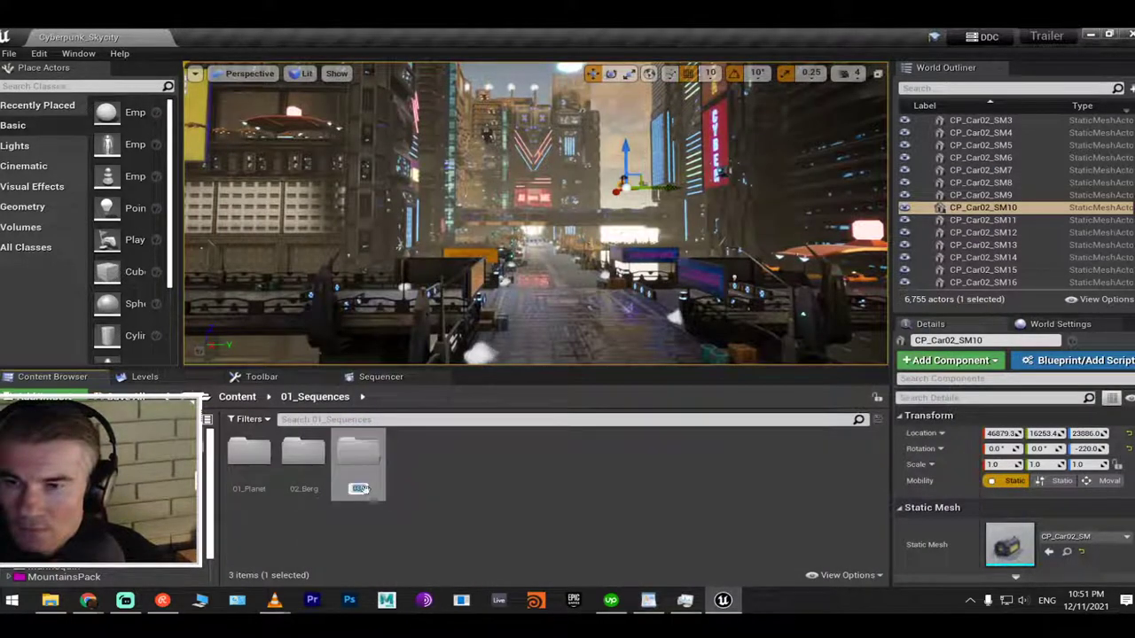
key(Return)
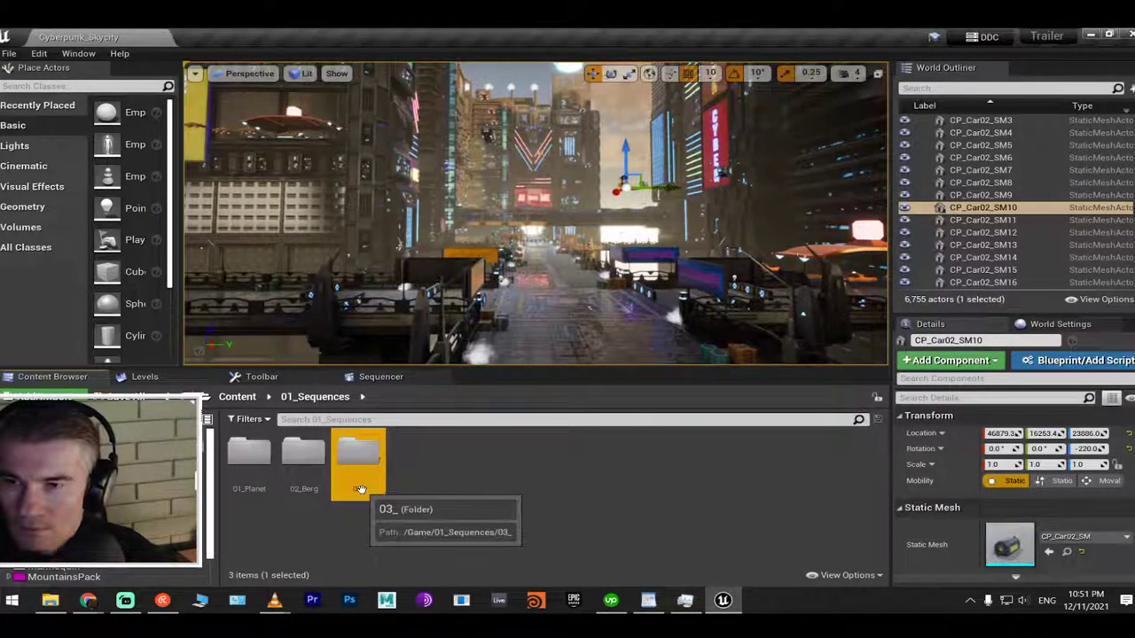
click(359, 488)
text(Gundyr)
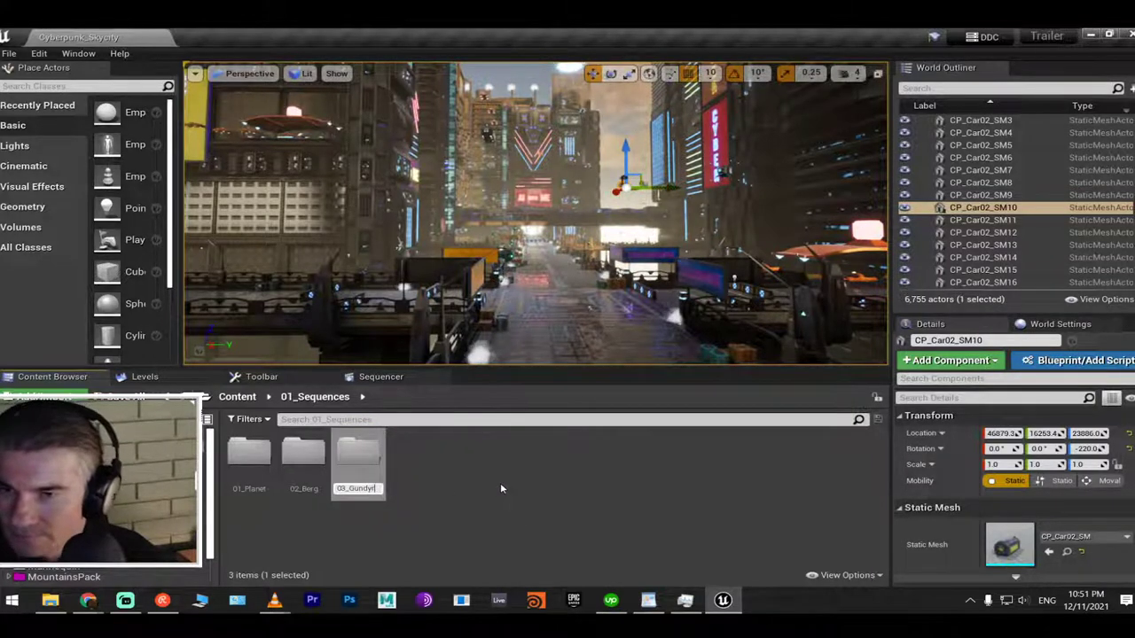
key(Return)
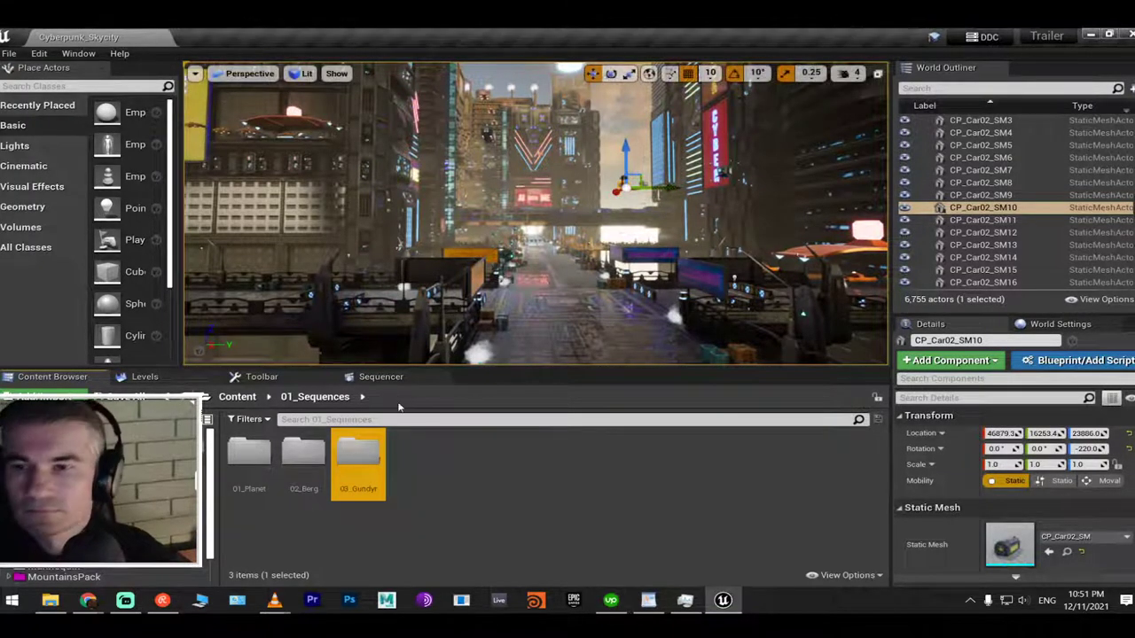
double_click(379, 456)
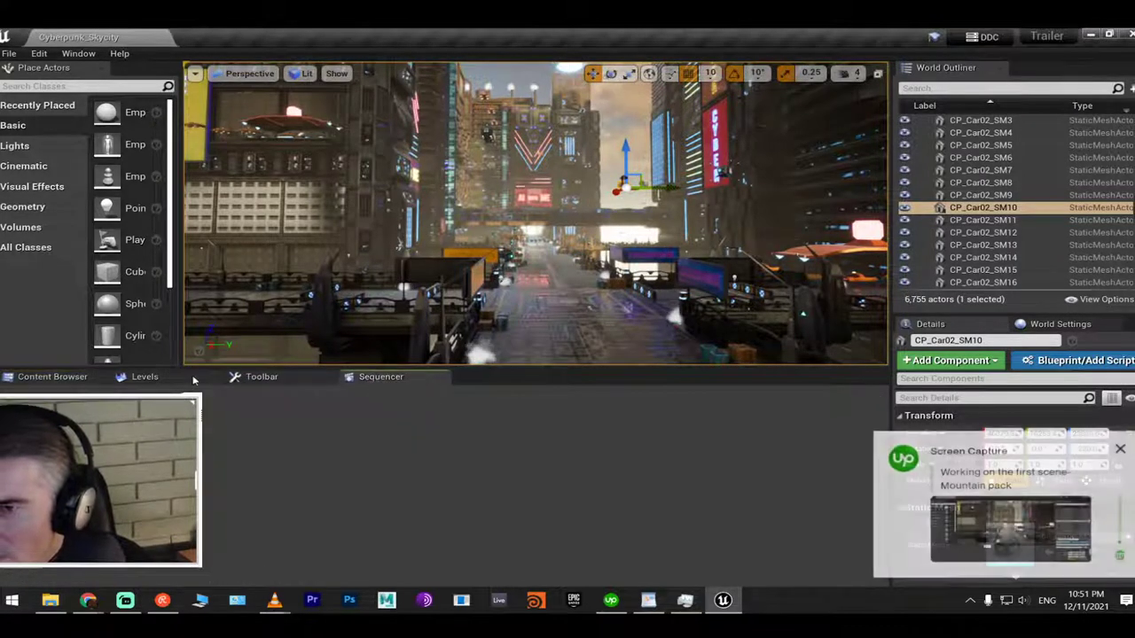
Add a new level sequence from the Cinematics menu
click(242, 378)
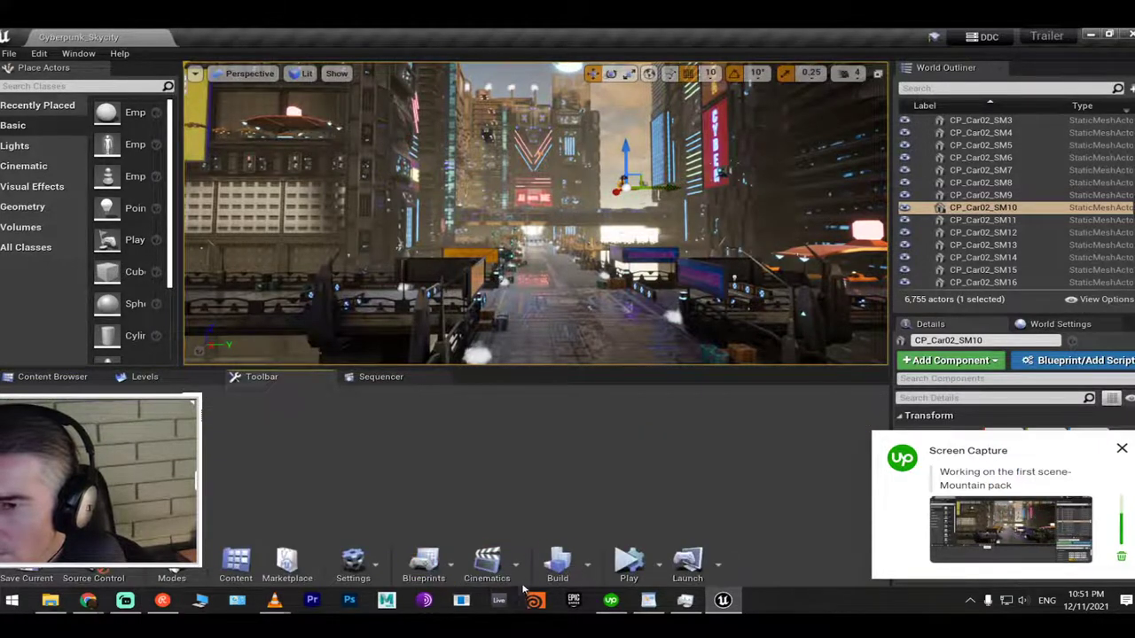
click(488, 563)
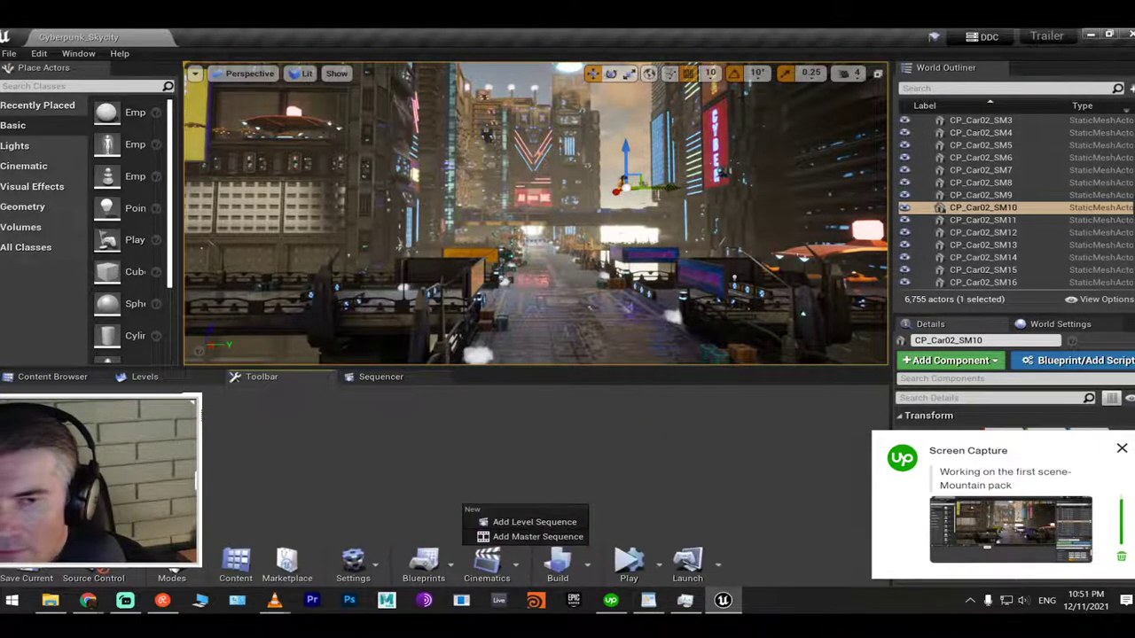
click(1125, 449)
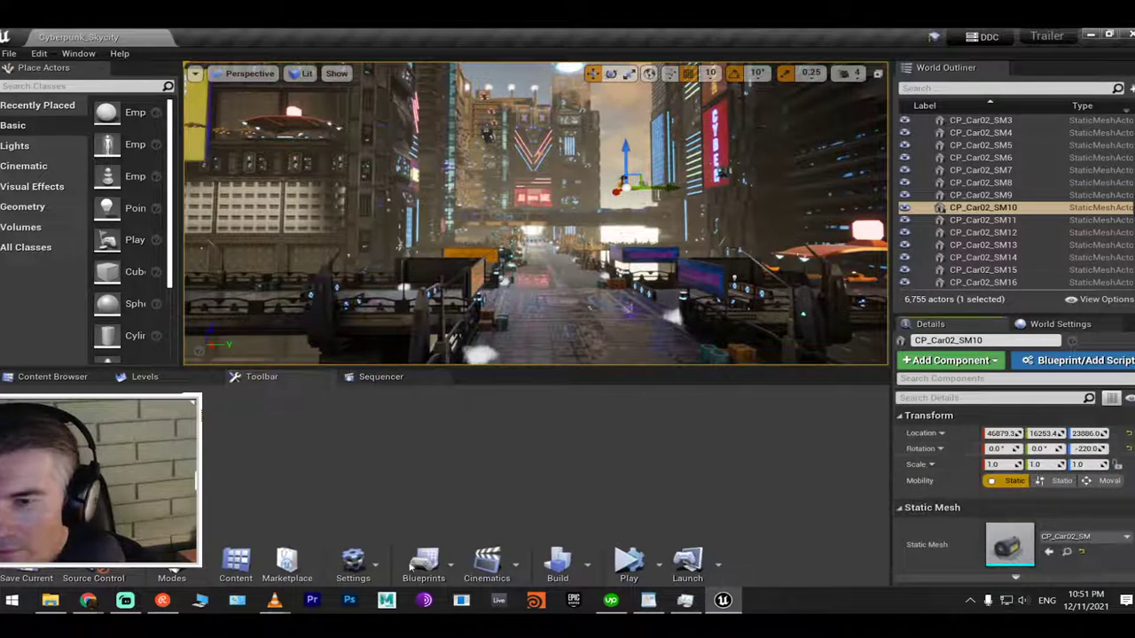
click(487, 567)
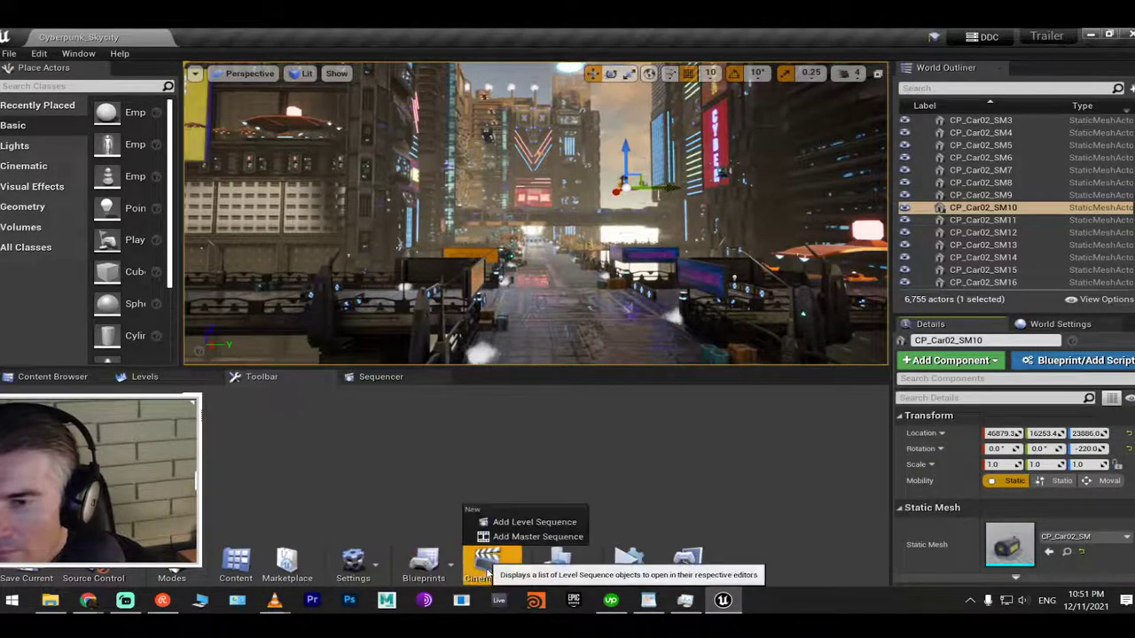
click(510, 528)
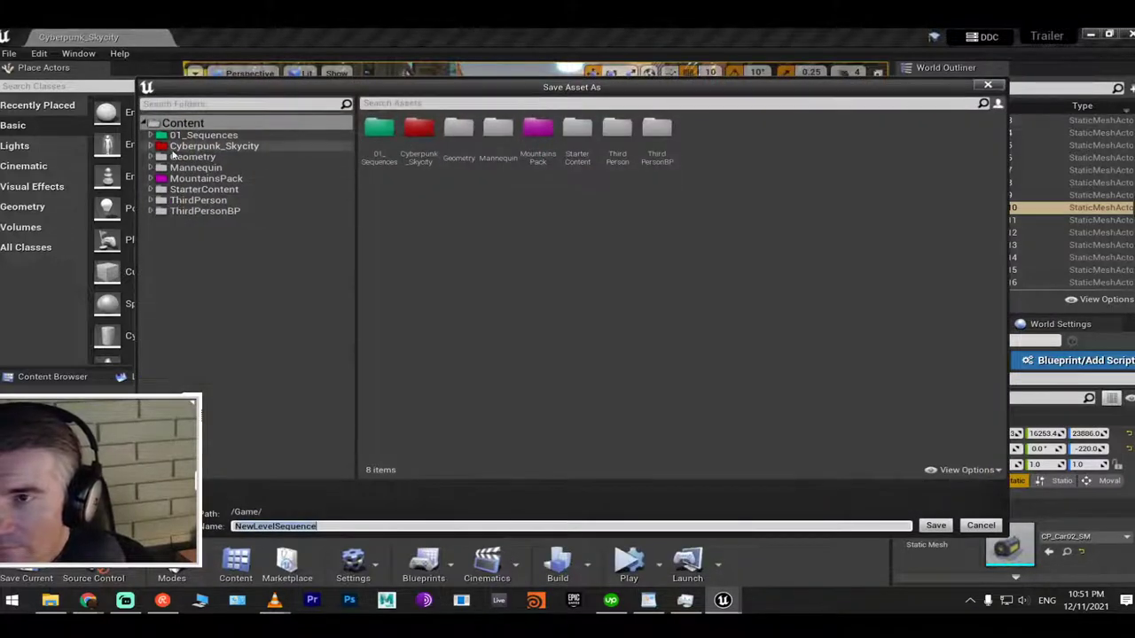
Save the sequence as 03_Gundyr in the 01_Sequences/03_Gundyr folder
click(151, 135)
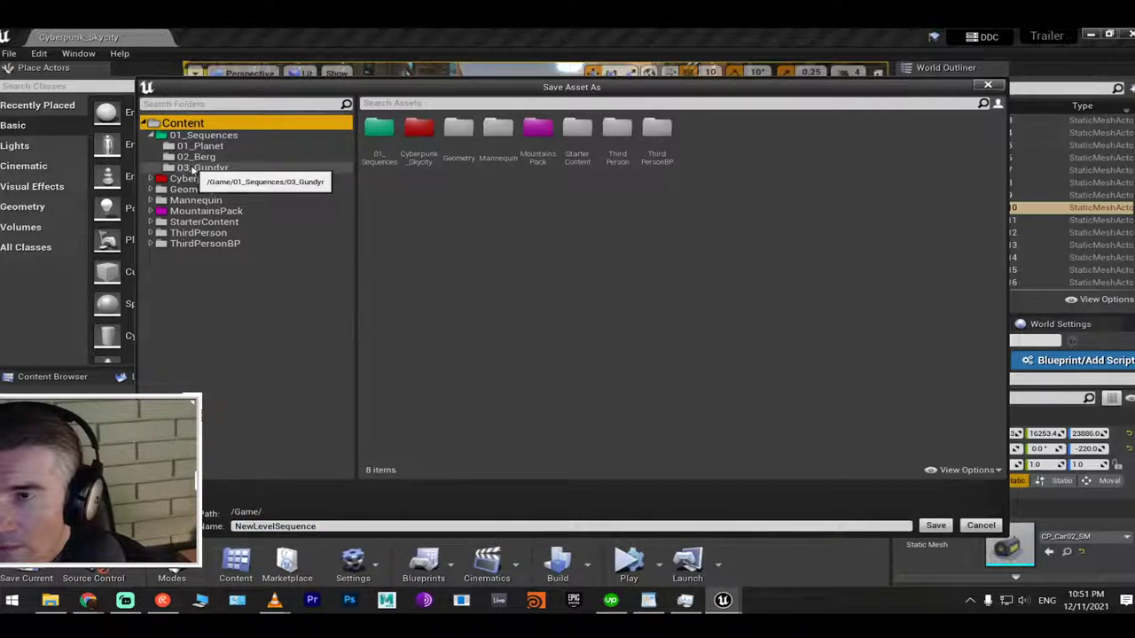
click(193, 167)
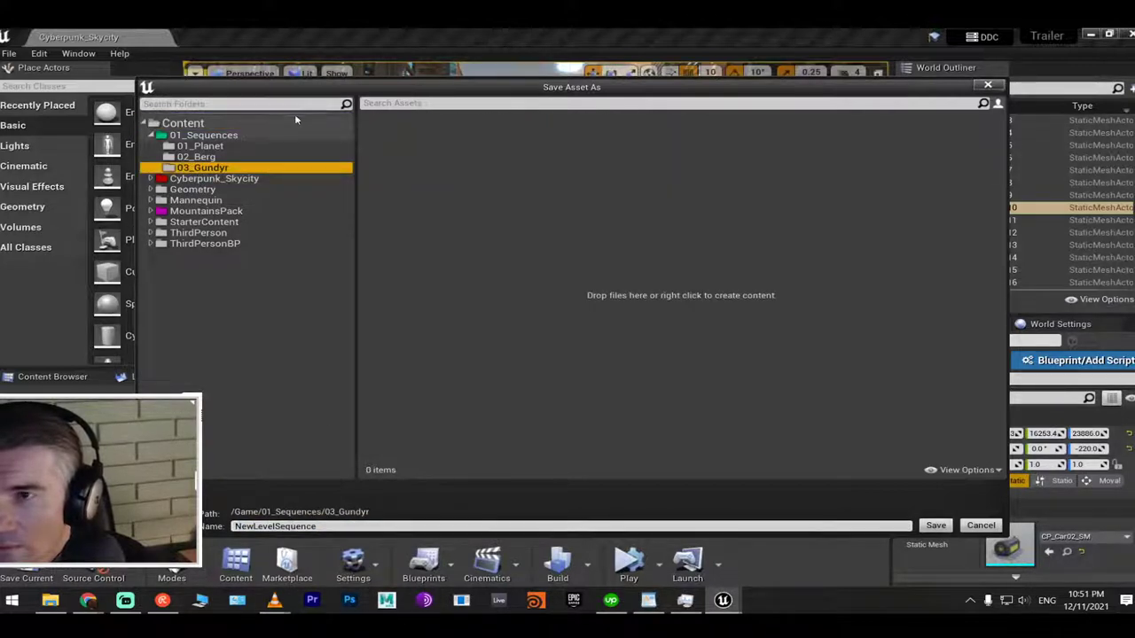
right_click(221, 175)
click(262, 204)
key(ctrl+c)
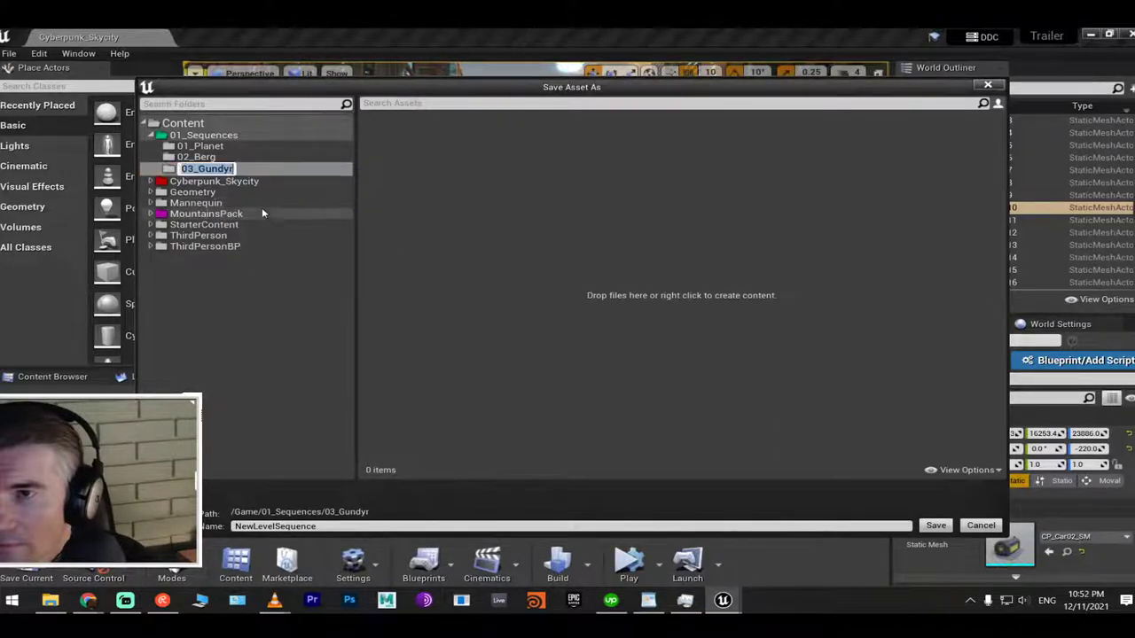
click(334, 527)
click(334, 527)
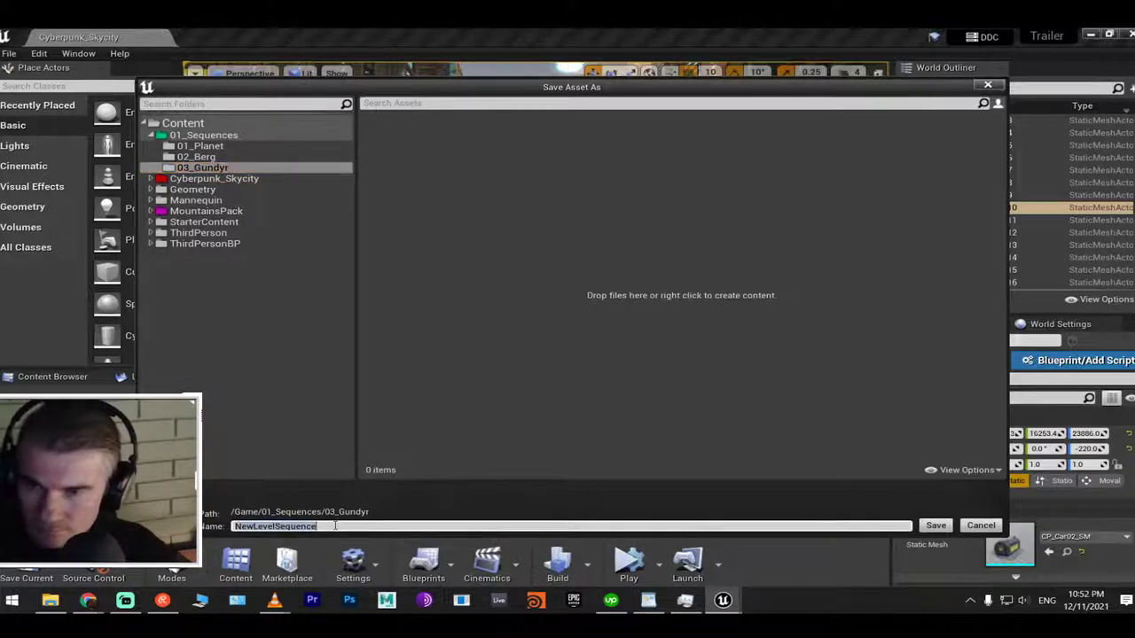
key(ctrl+v)
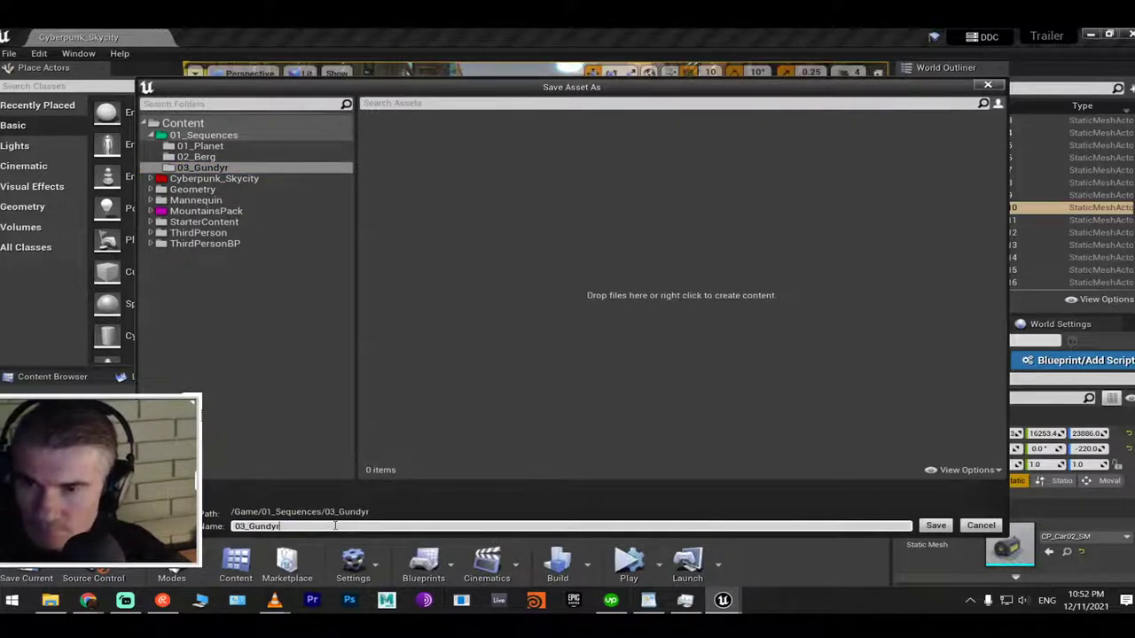
click(936, 526)
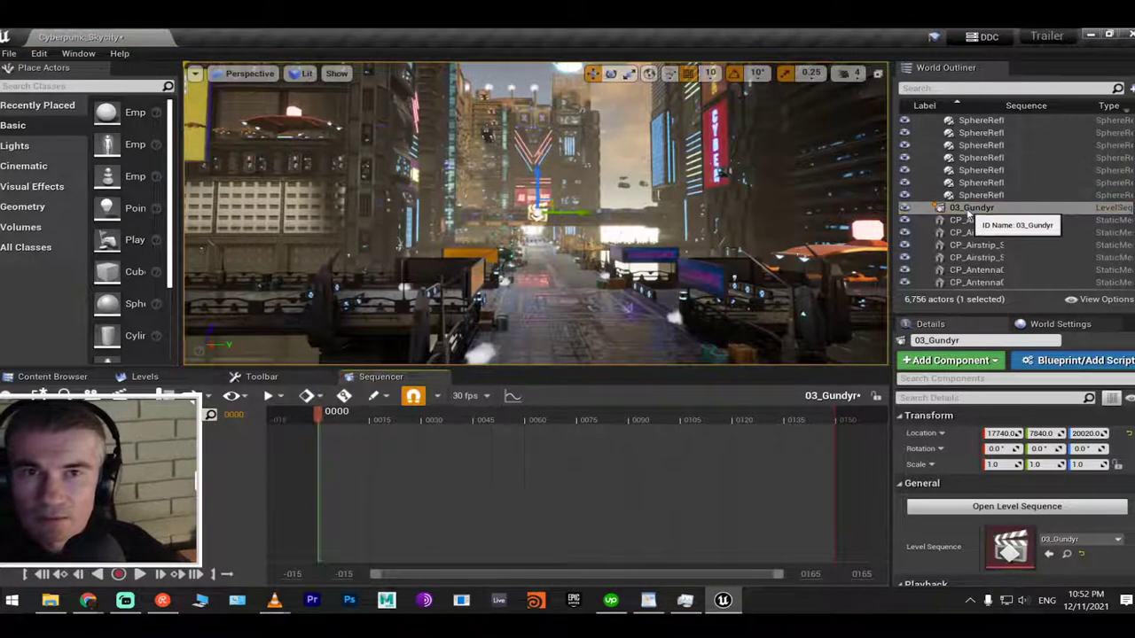
Place 03_Gundyr in a new 01_Sequence World Outliner folder and save the map
right_click(968, 209)
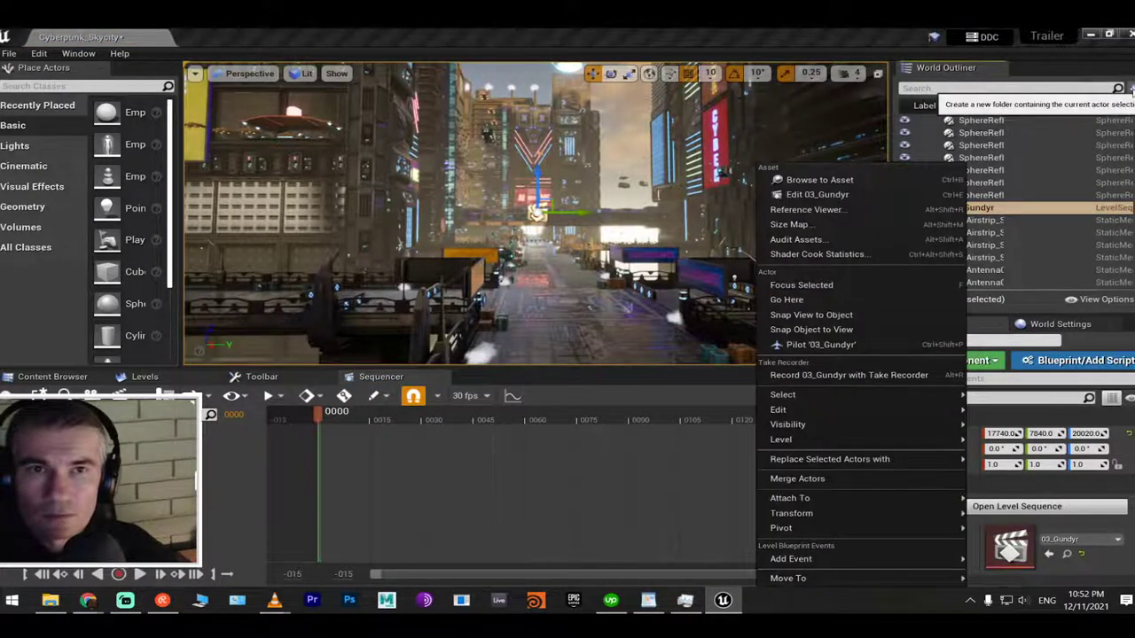
click(1128, 88)
click(1128, 88)
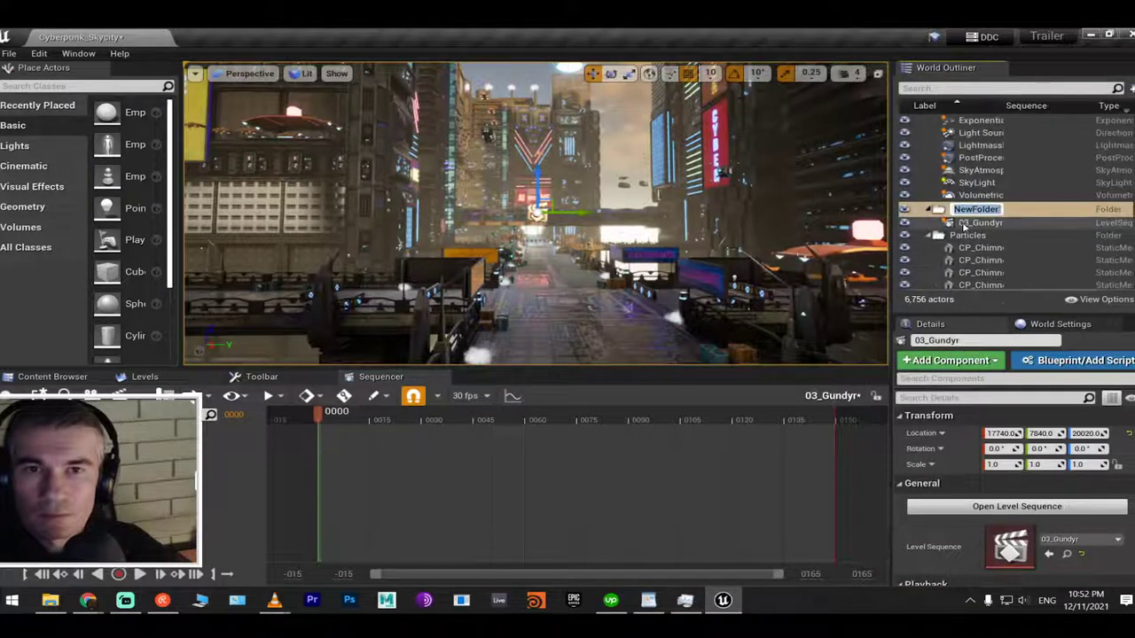
text(0)
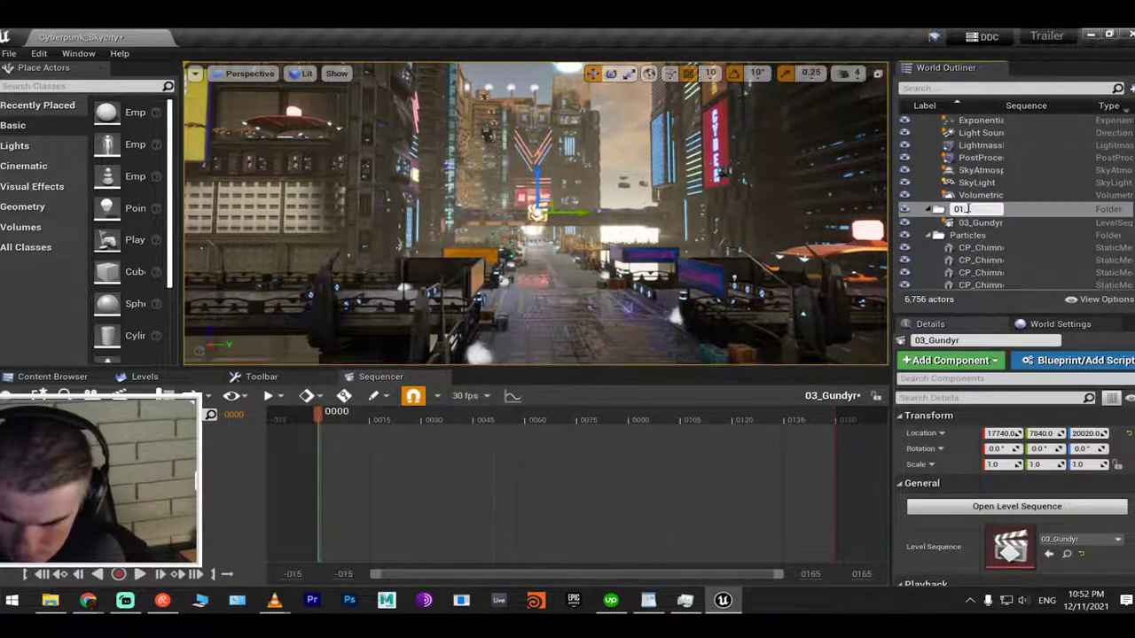
text(1_Sequence)
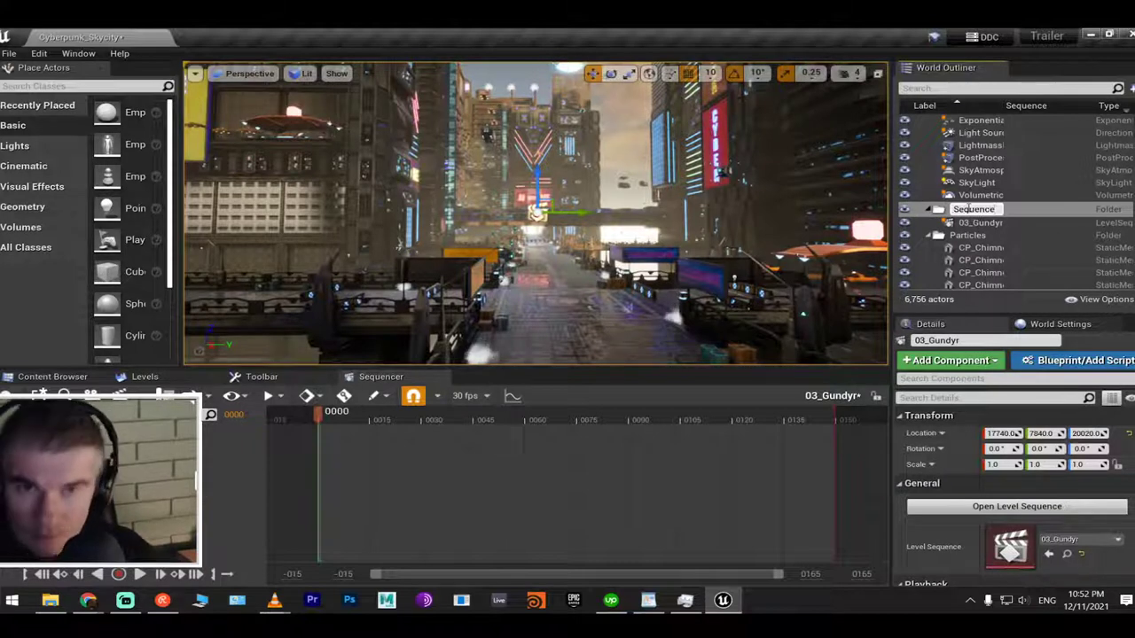
key(Return)
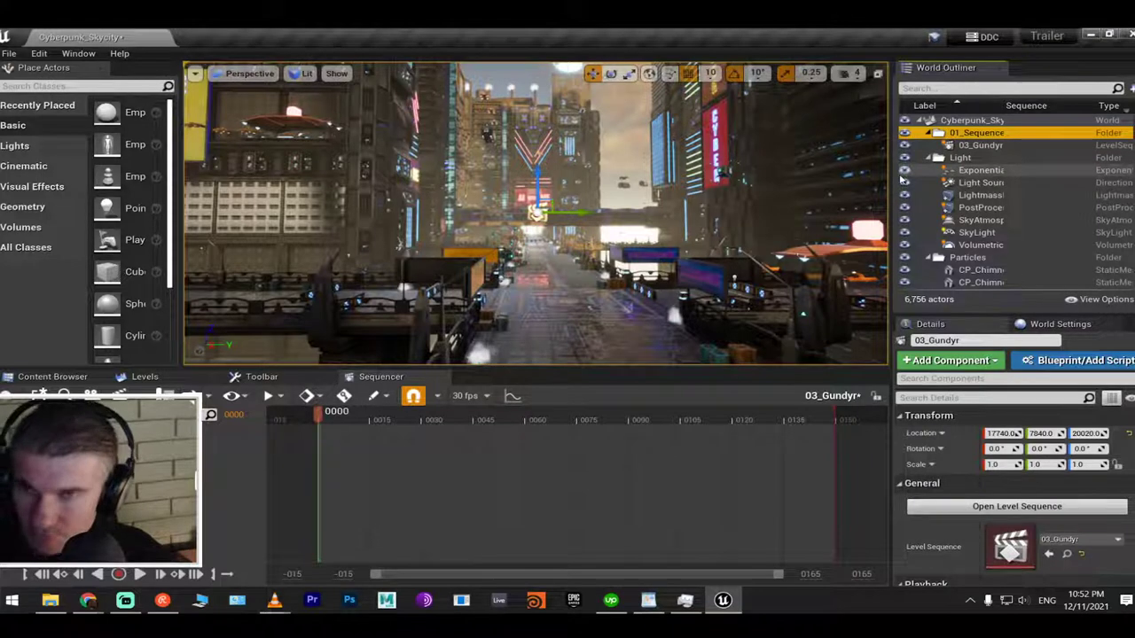
key(ctrl+s)
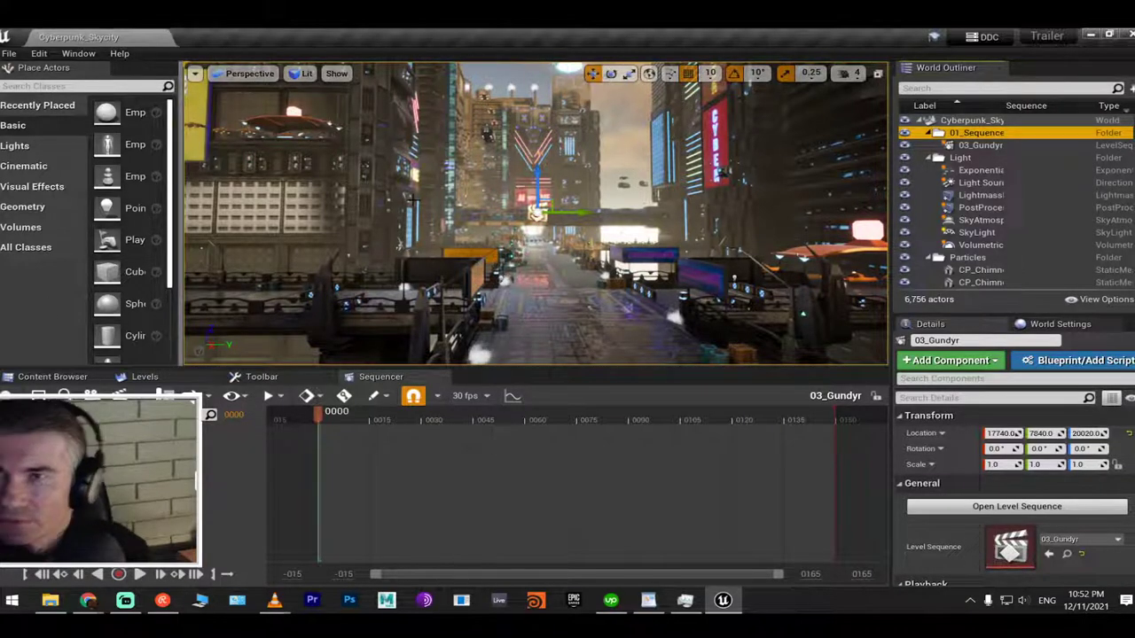
mouse_move(413, 209)
right_down()
mouse_move(399, 208)
mouse_move(418, 202)
right_up()
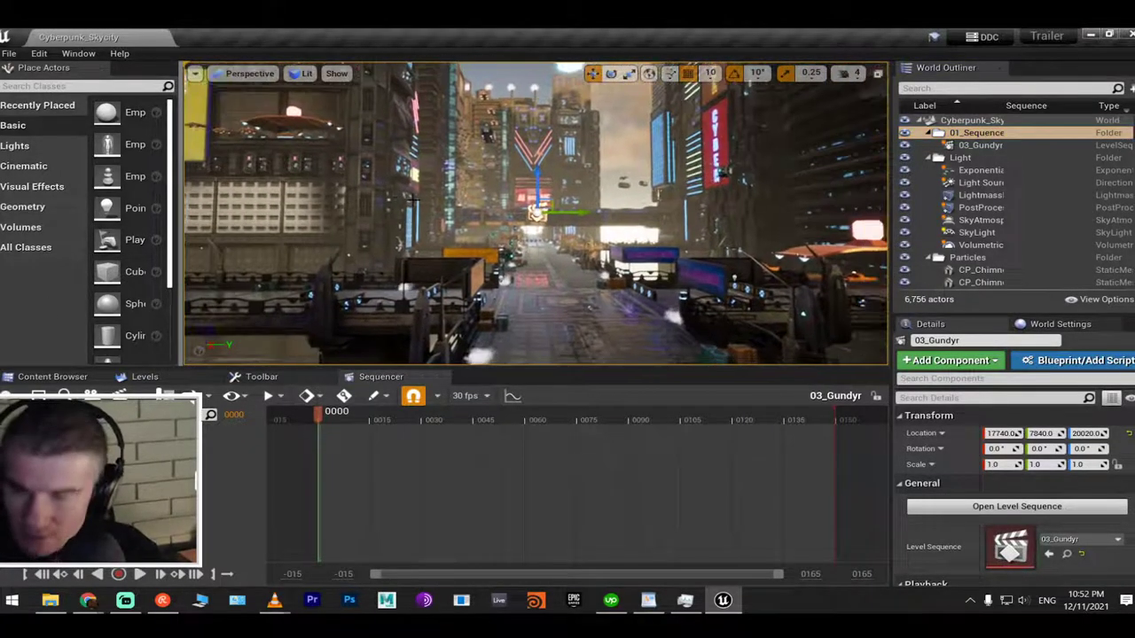
Create a CineCameraActor at the current viewport view
click(194, 73)
click(232, 75)
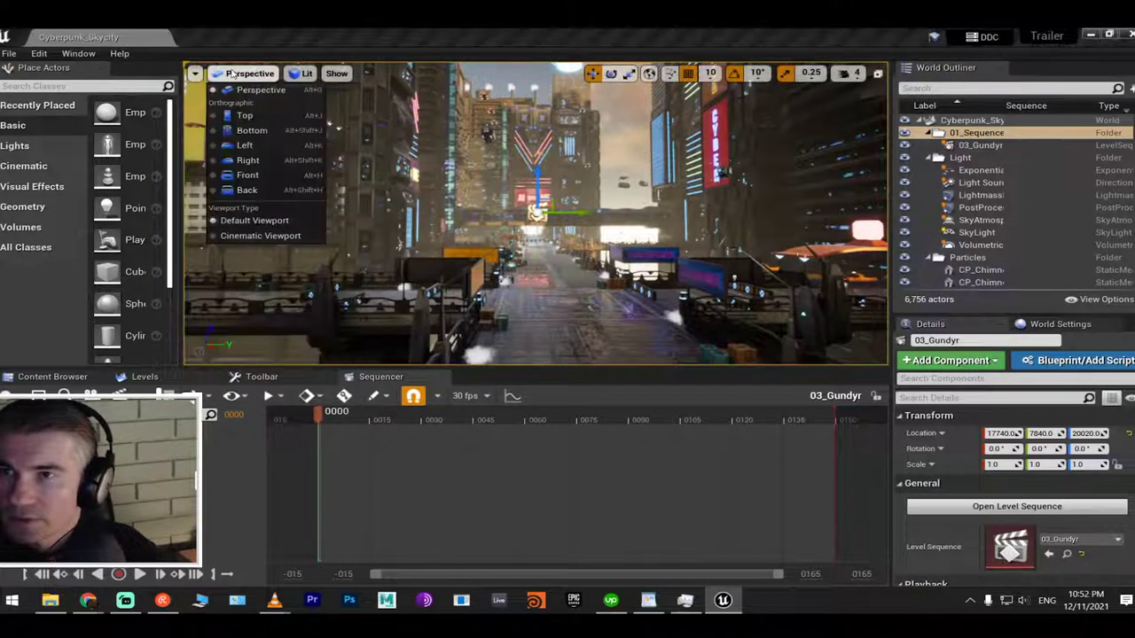
click(194, 74)
mouse_move(266, 340)
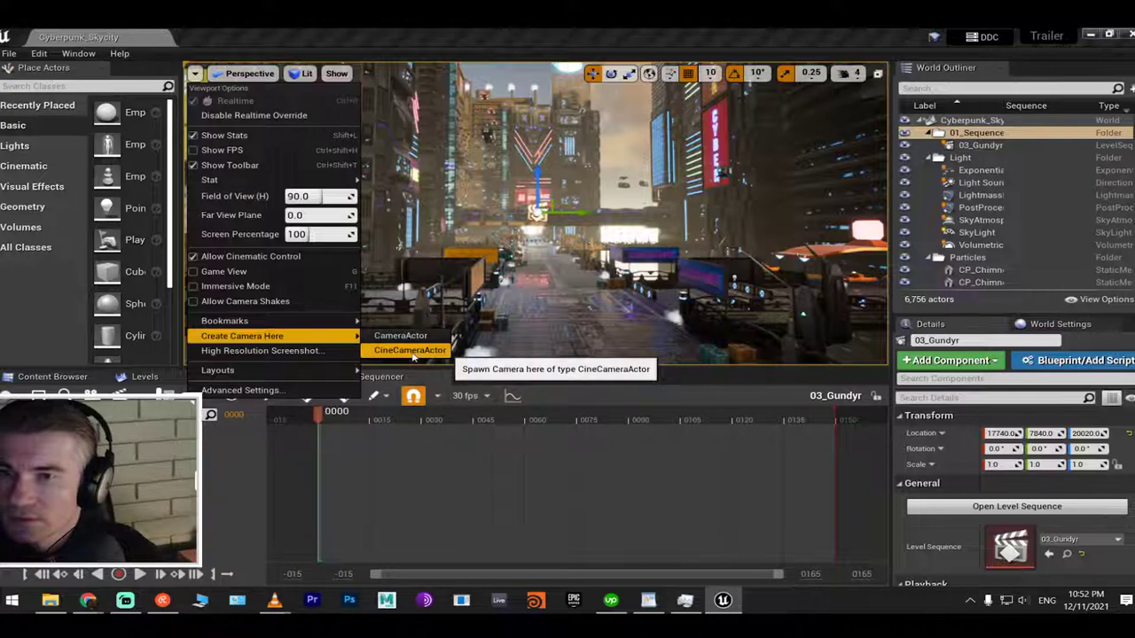
click(412, 352)
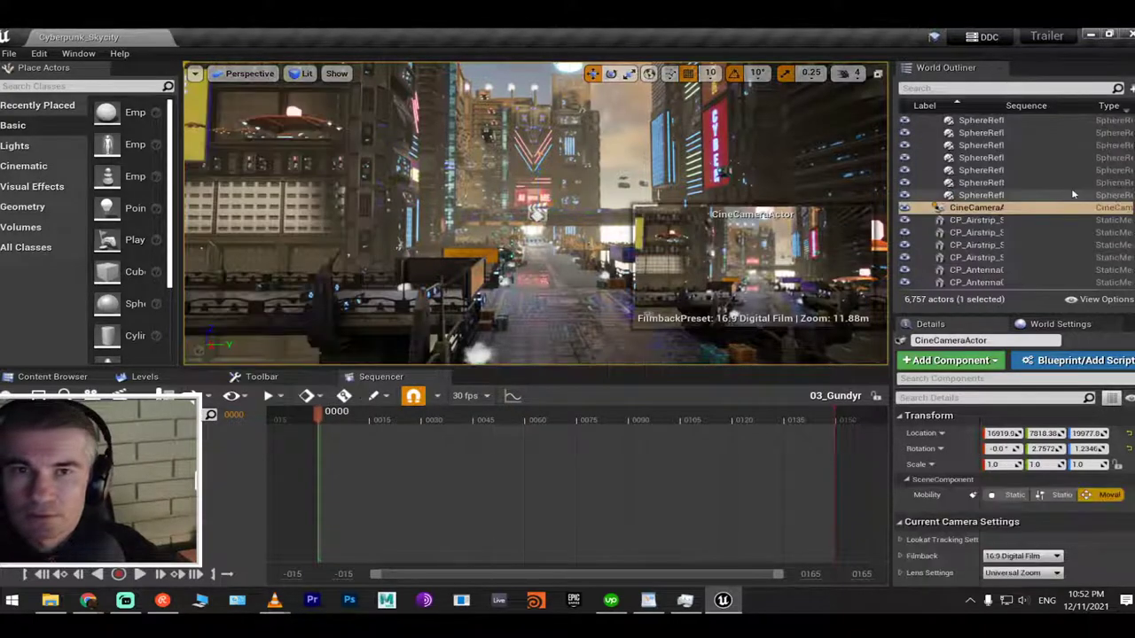
Move the cine camera into the 01_Sequence folder and save the map
right_click(974, 211)
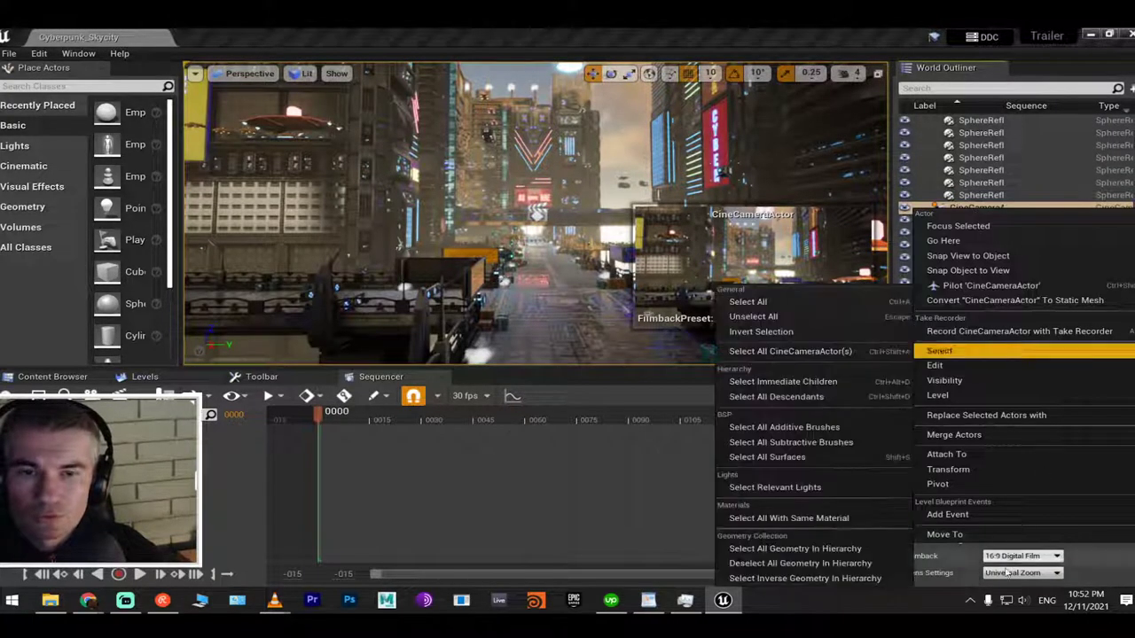
mouse_move(993, 535)
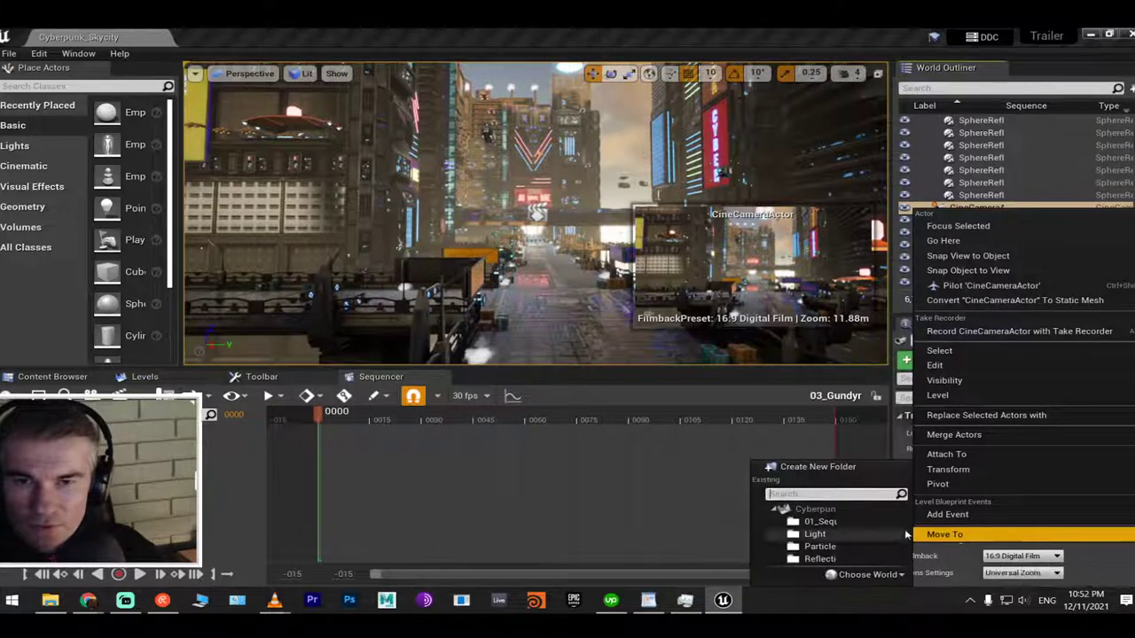
click(820, 522)
scroll(1032, 124, up, 3)
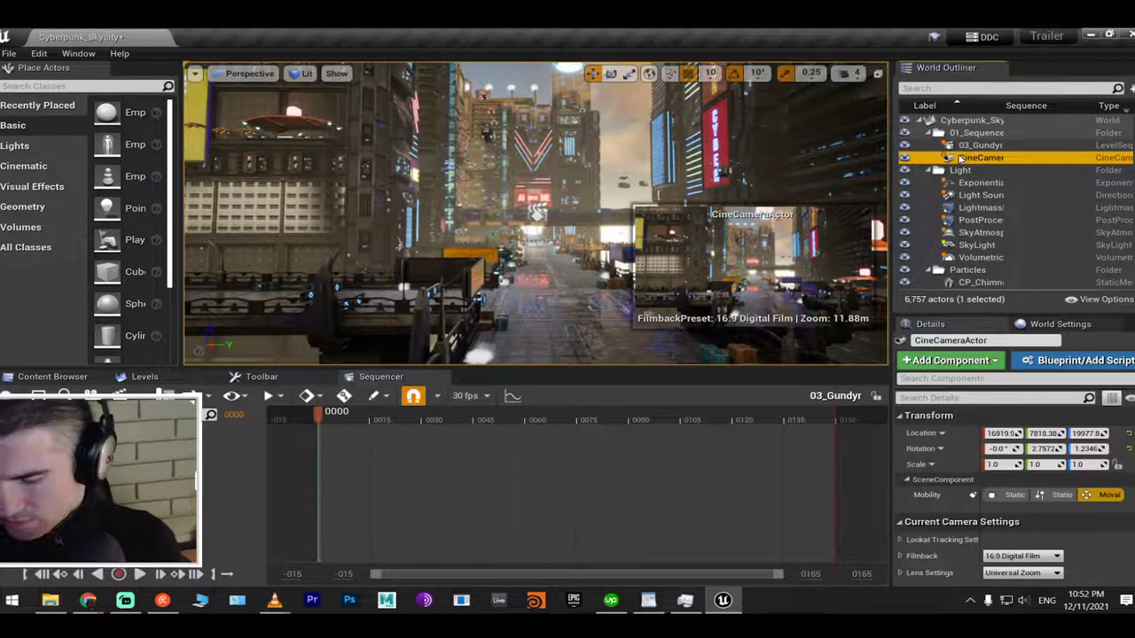
key(ctrl+s)
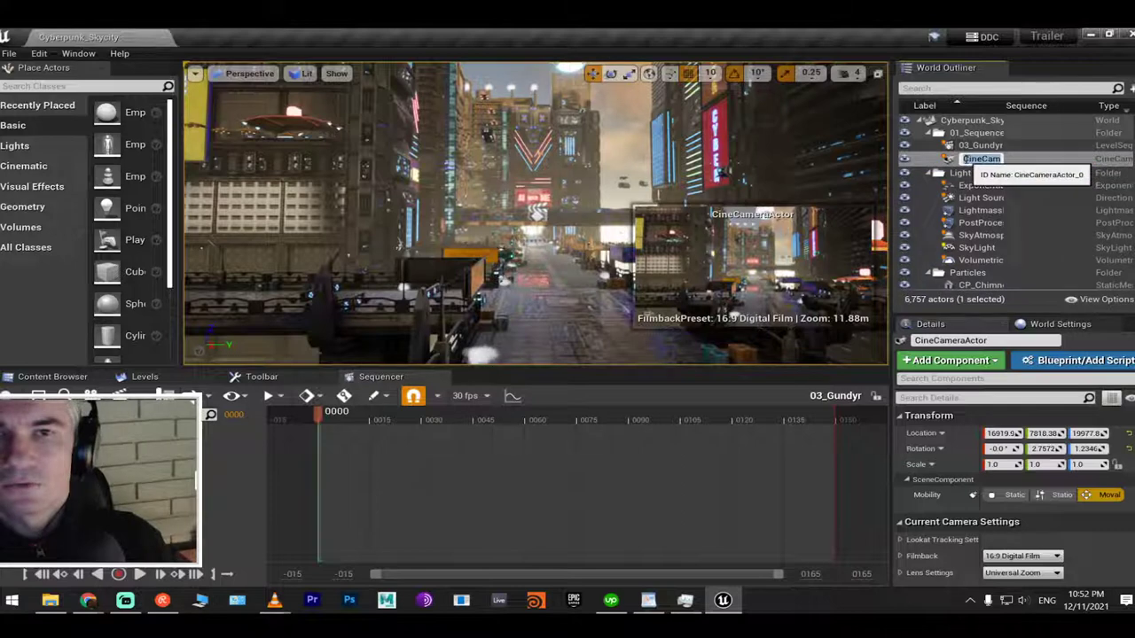
click(993, 163)
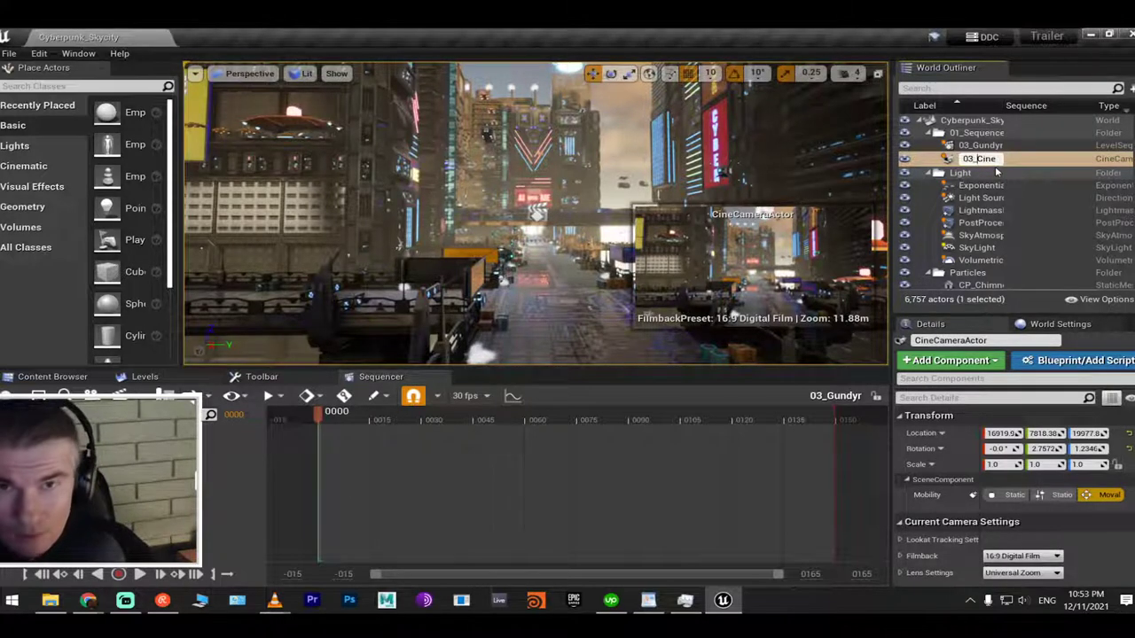
Name the cine camera 03_Gundyr_CineCameraActor
text(Gundy)
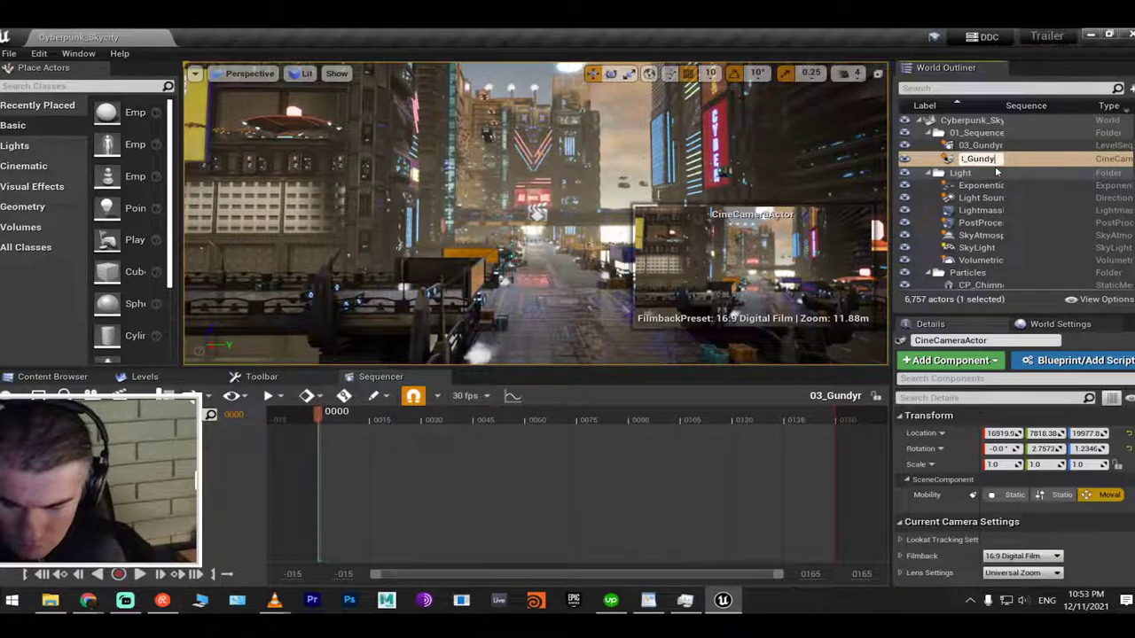
text(r_)
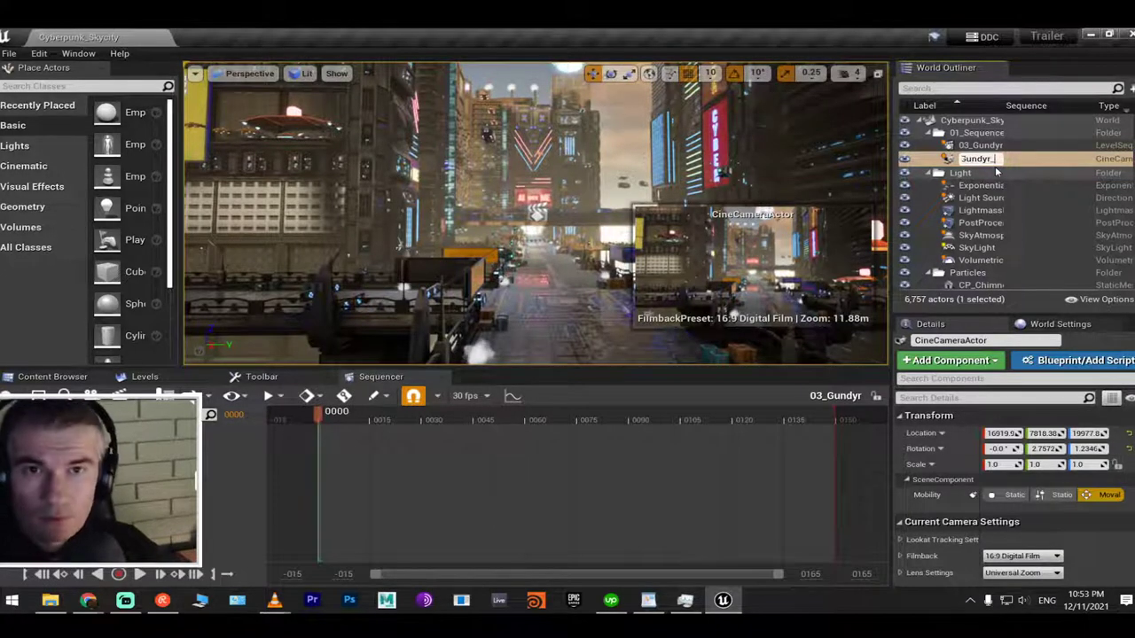
key(Return)
key(alt+Tab)
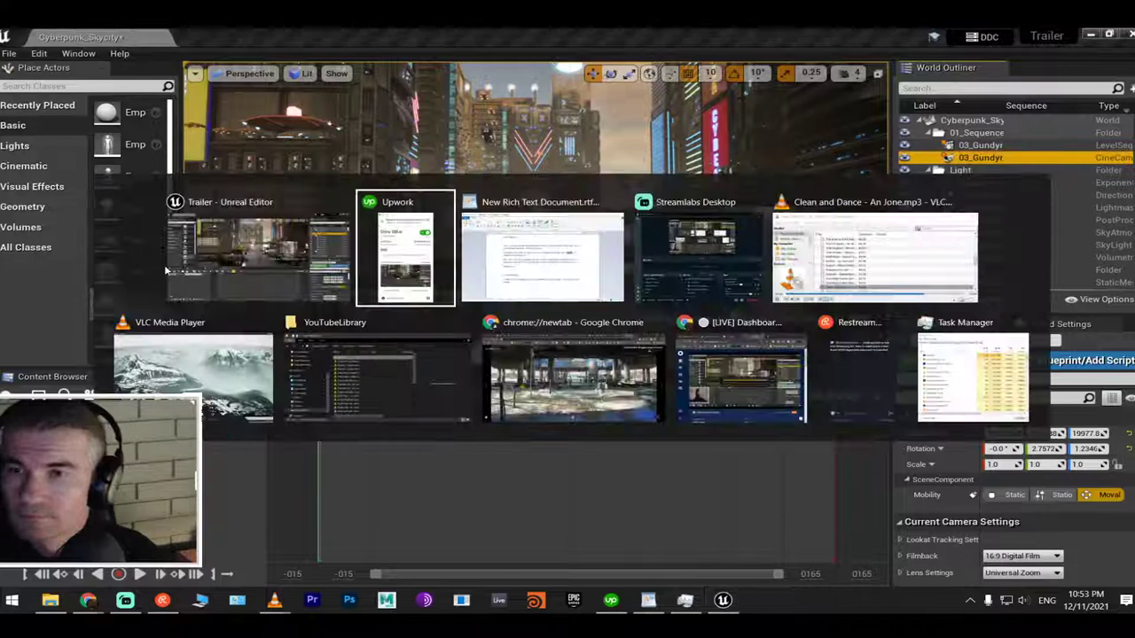
click(445, 274)
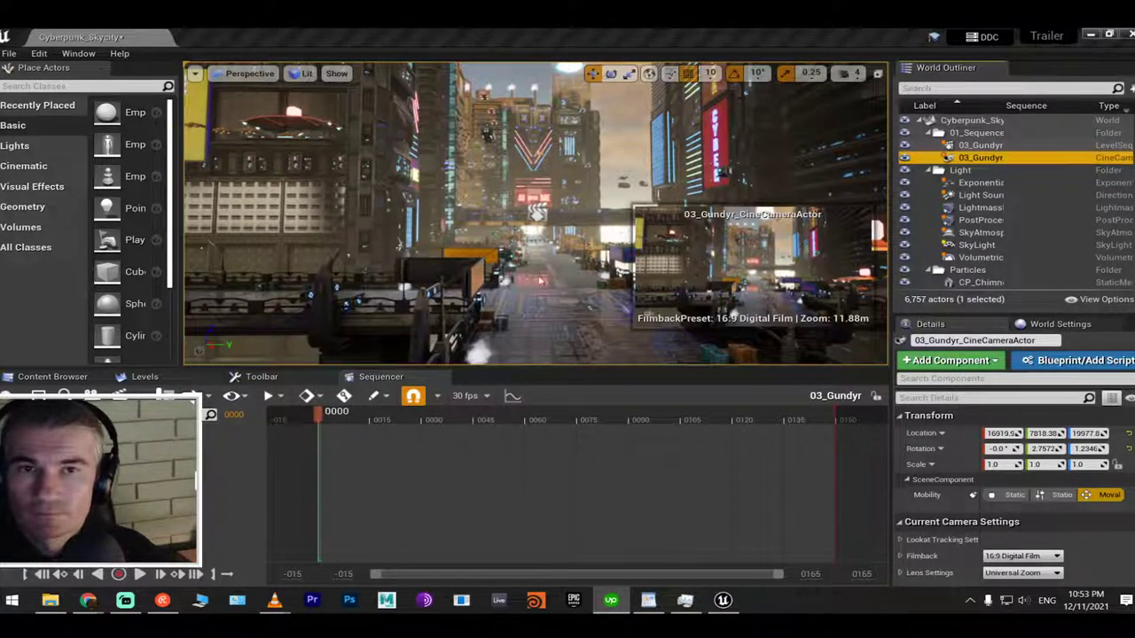
Add the 03_Gundyr camera to the sequence, key it at frame 0000, and scrub to frame 117
drag(976, 158, 222, 504)
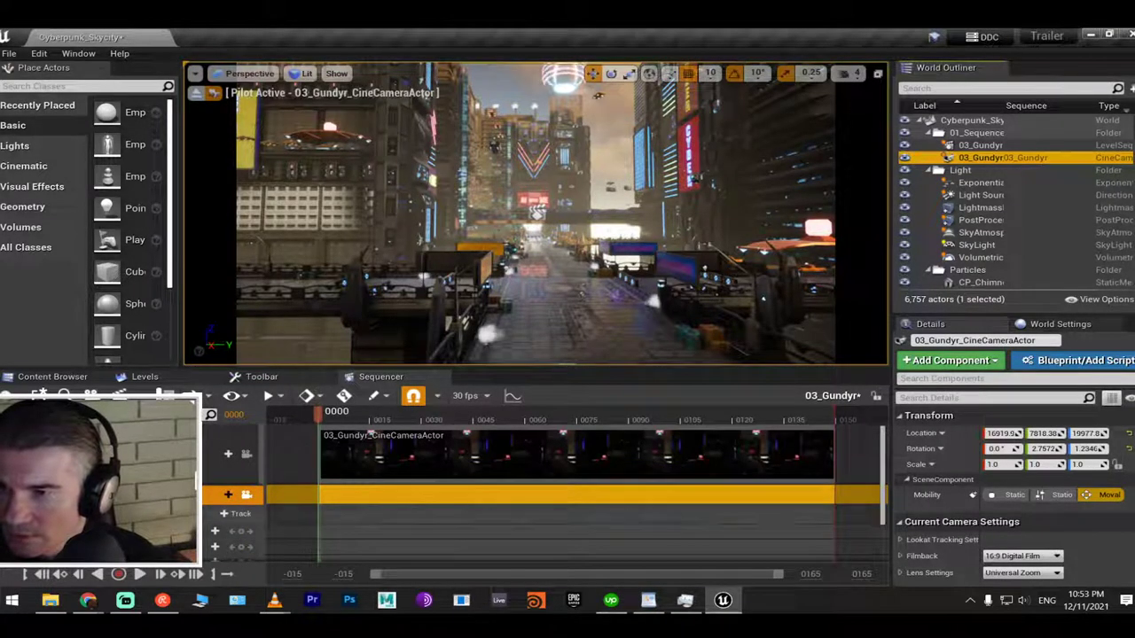
click(245, 532)
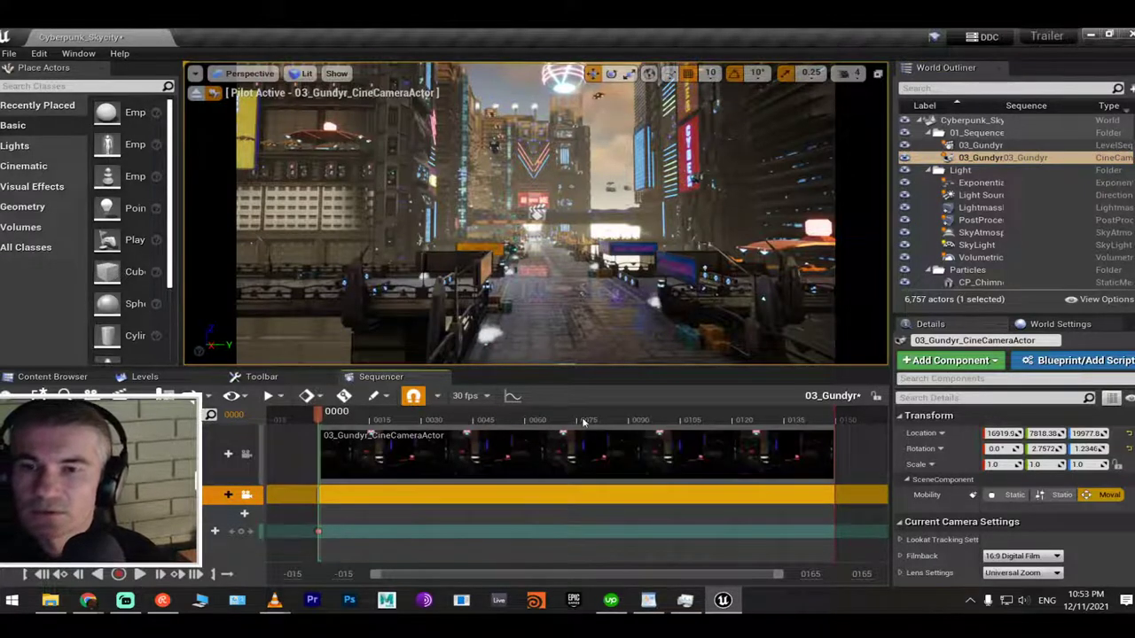
drag(610, 420, 729, 420)
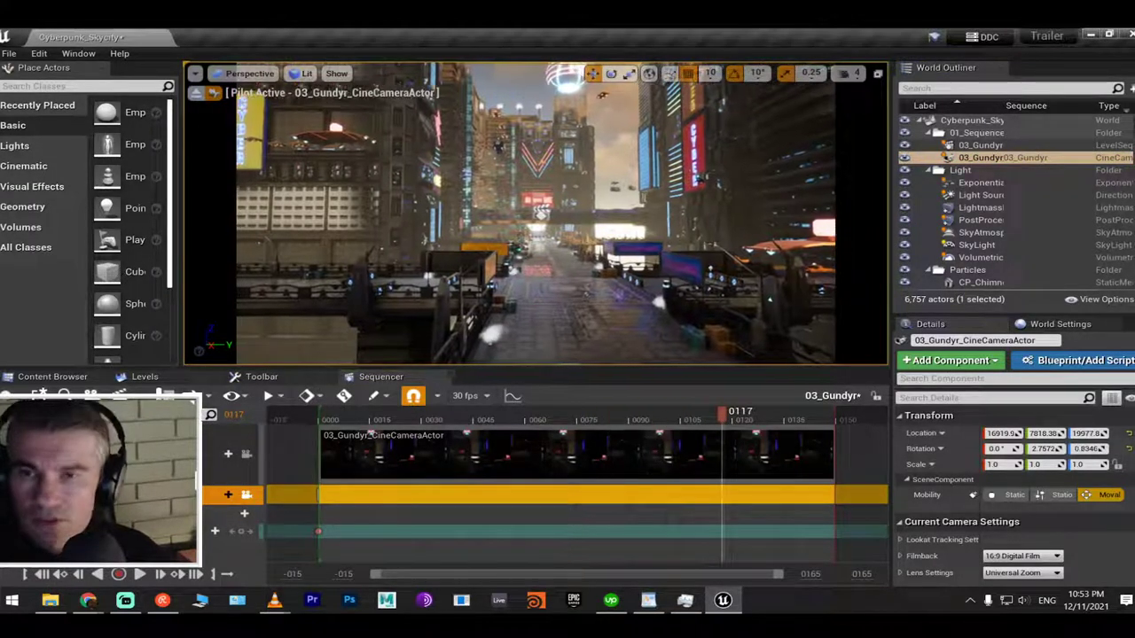
right_drag(532, 222, 530, 280)
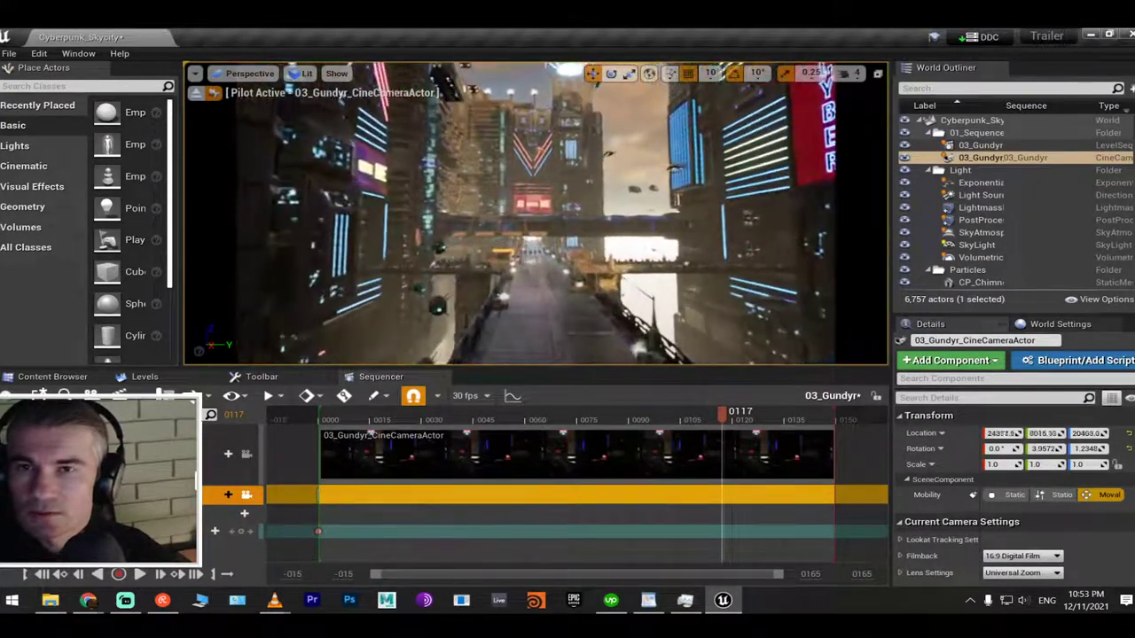
Set camera speed to 6 and fly the piloted camera up from the street toward open sky
click(844, 75)
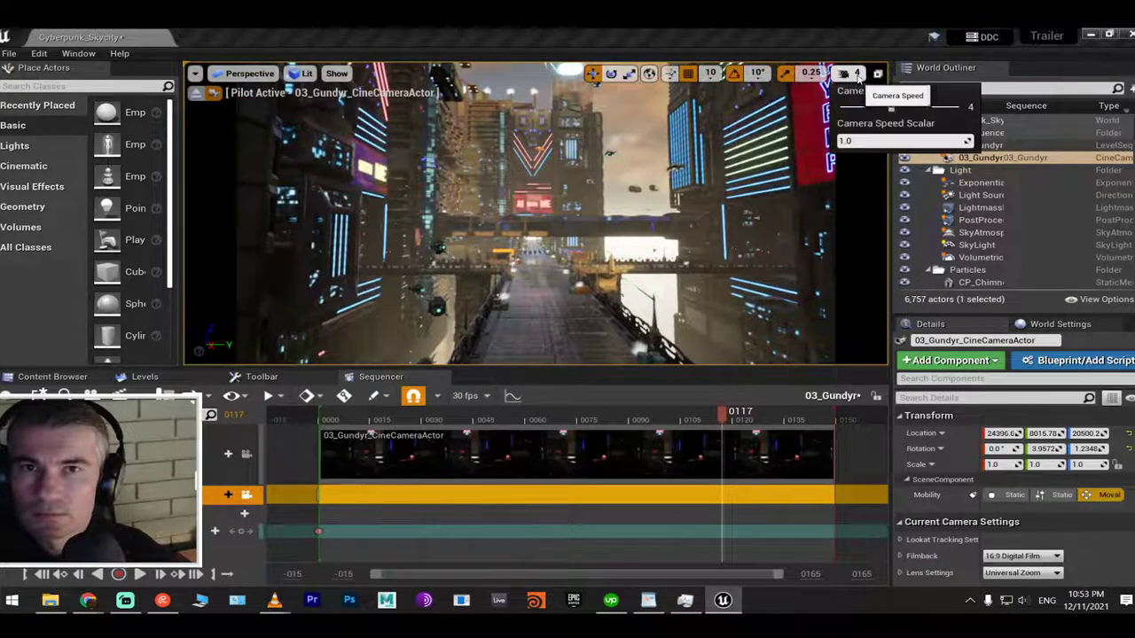
drag(893, 106, 935, 105)
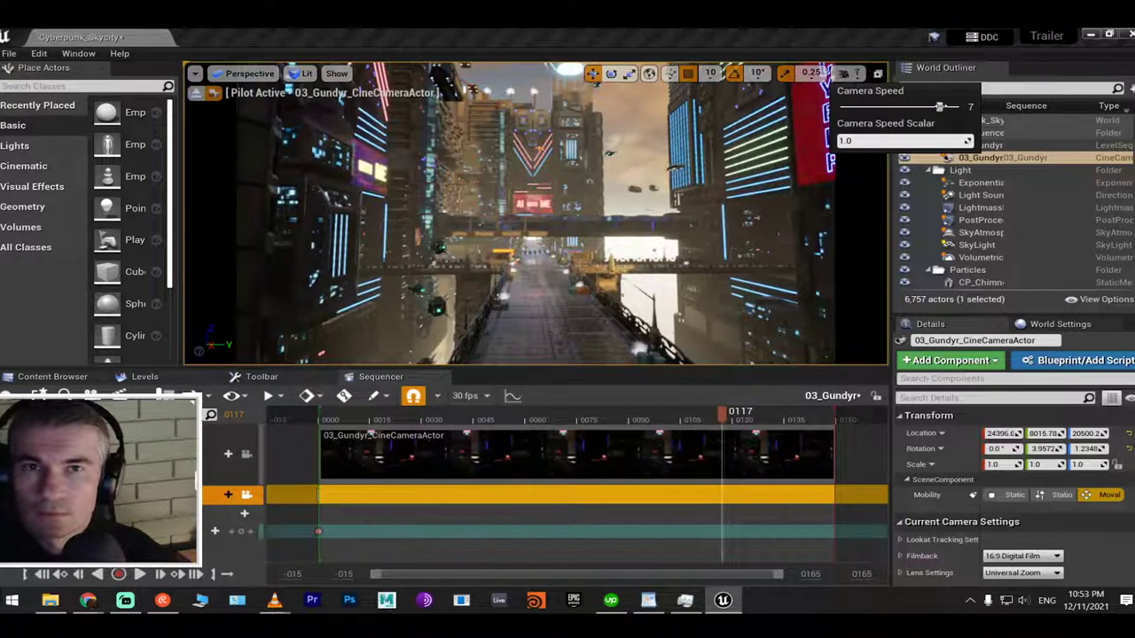
key(w)
right_drag(544, 272, 537, 270)
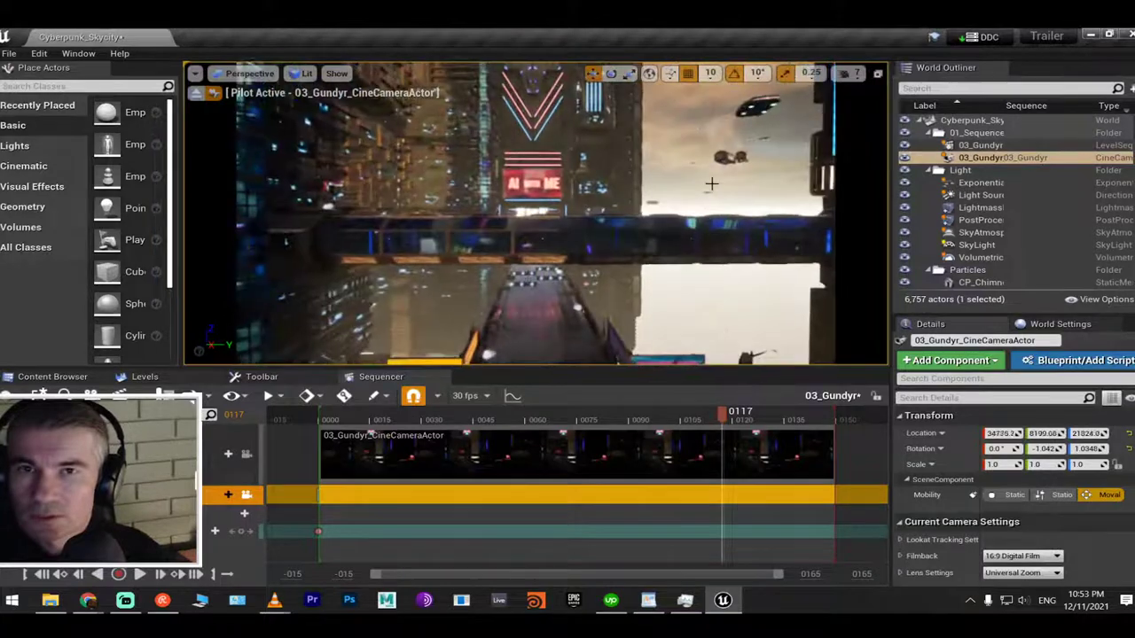
click(858, 74)
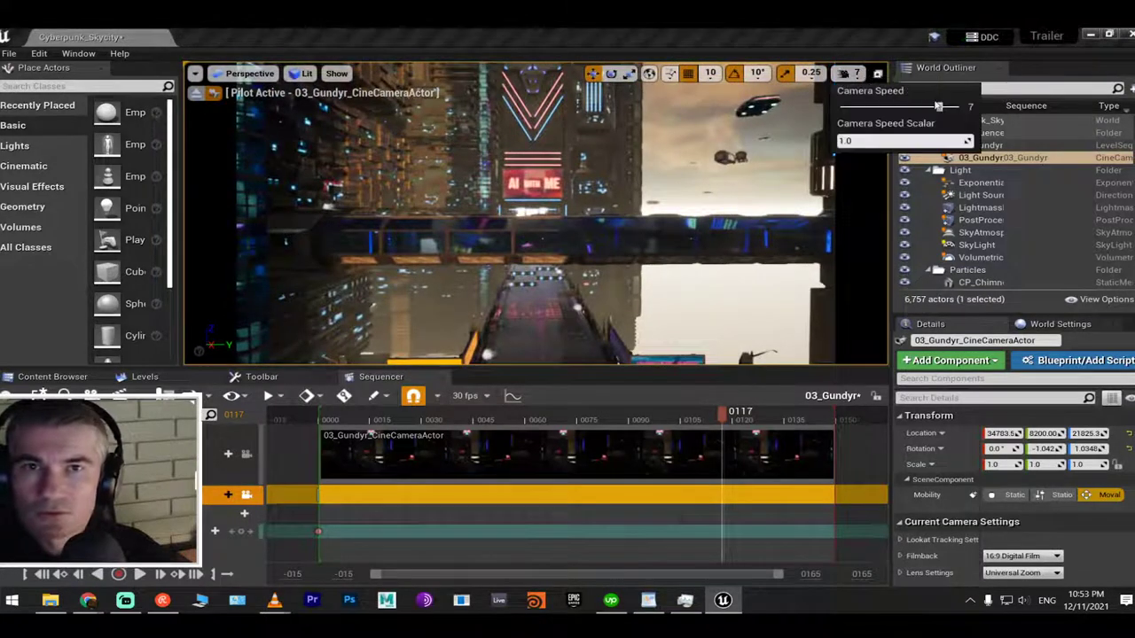
drag(938, 106, 924, 105)
right_drag(452, 97, 442, 100)
key(w)
key(w)
key(w)
key(w)
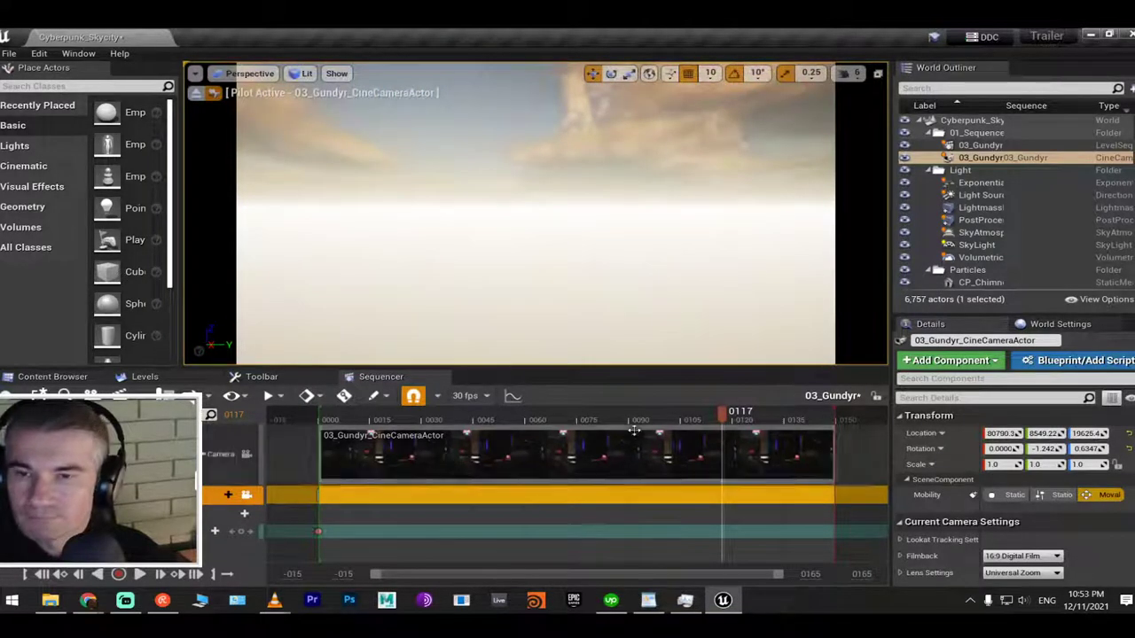
Key the camera's sky pose, move the key to frame 145, and set View Range End to 500
click(240, 531)
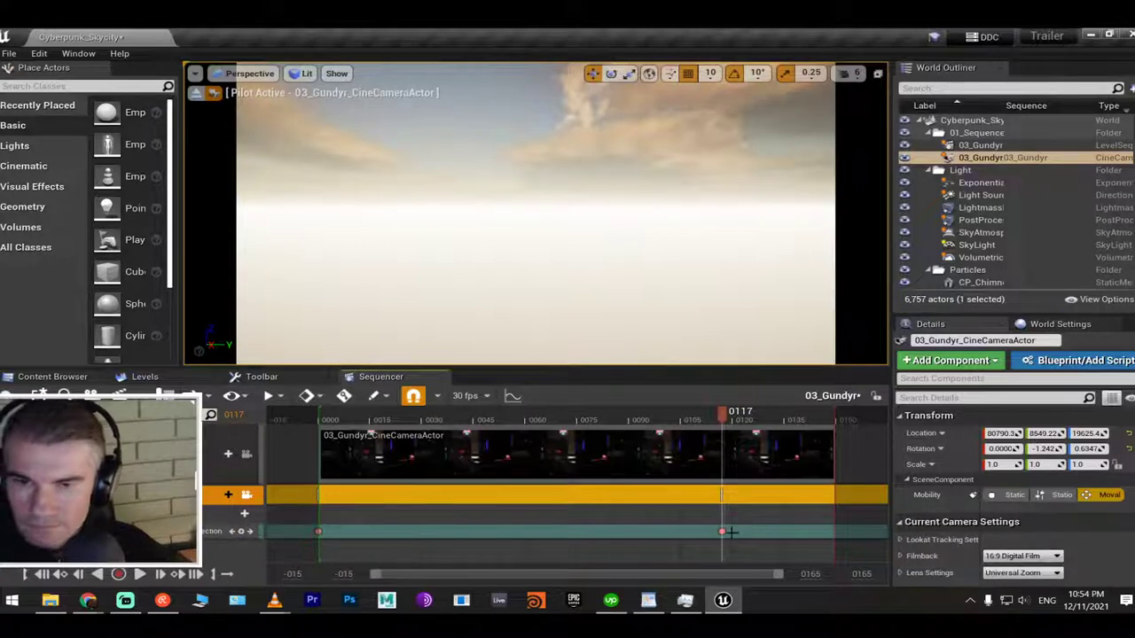
drag(722, 532, 818, 532)
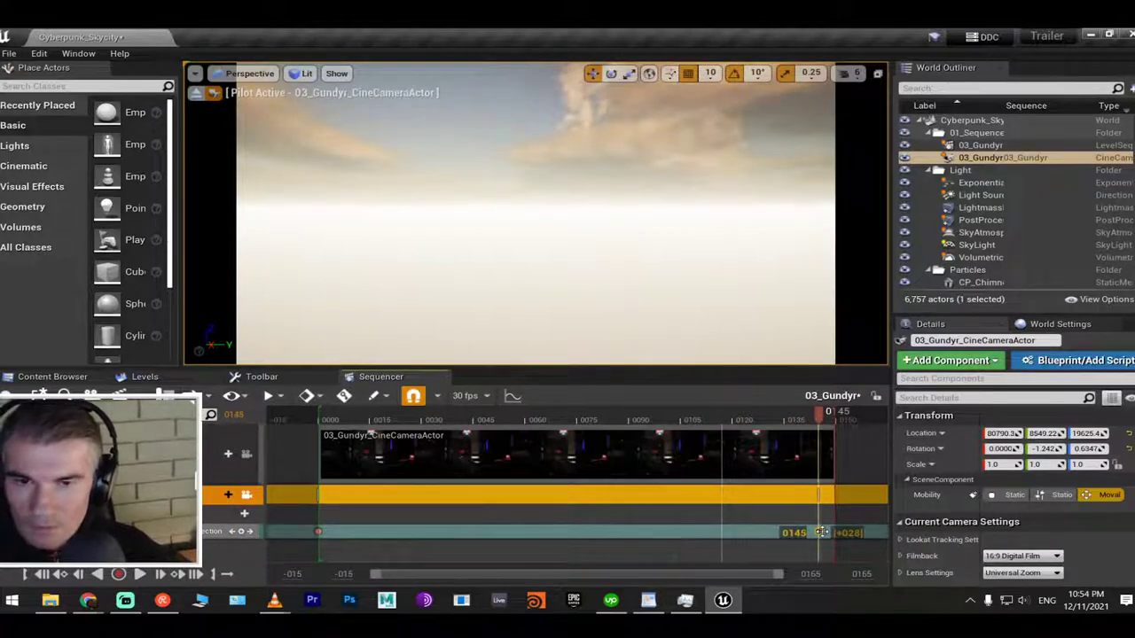
click(811, 574)
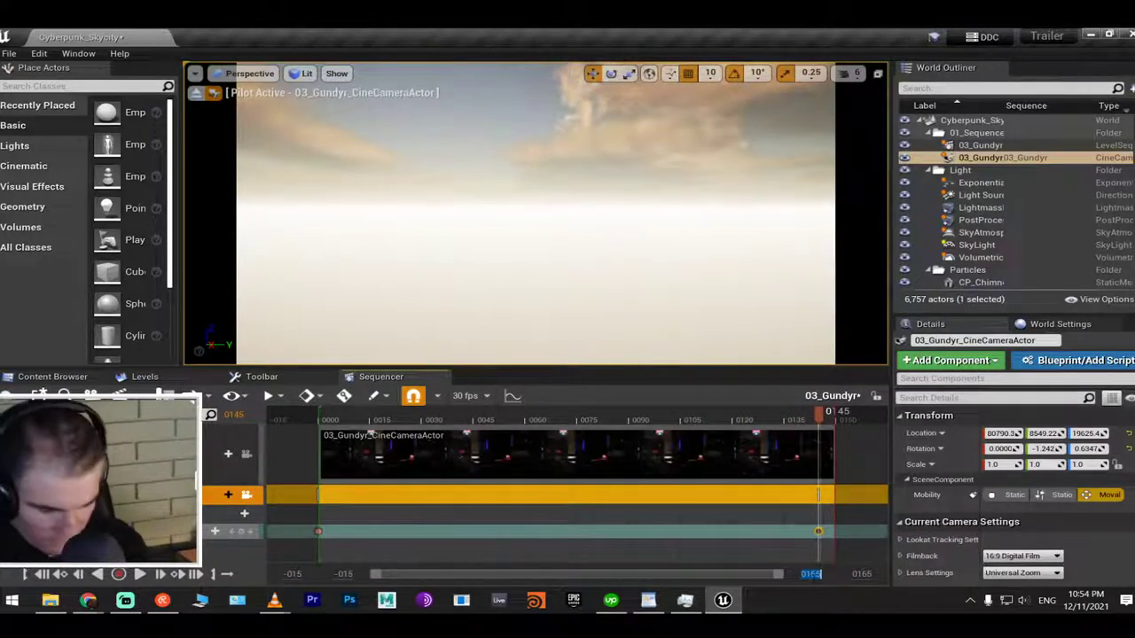
text(500)
key(Return)
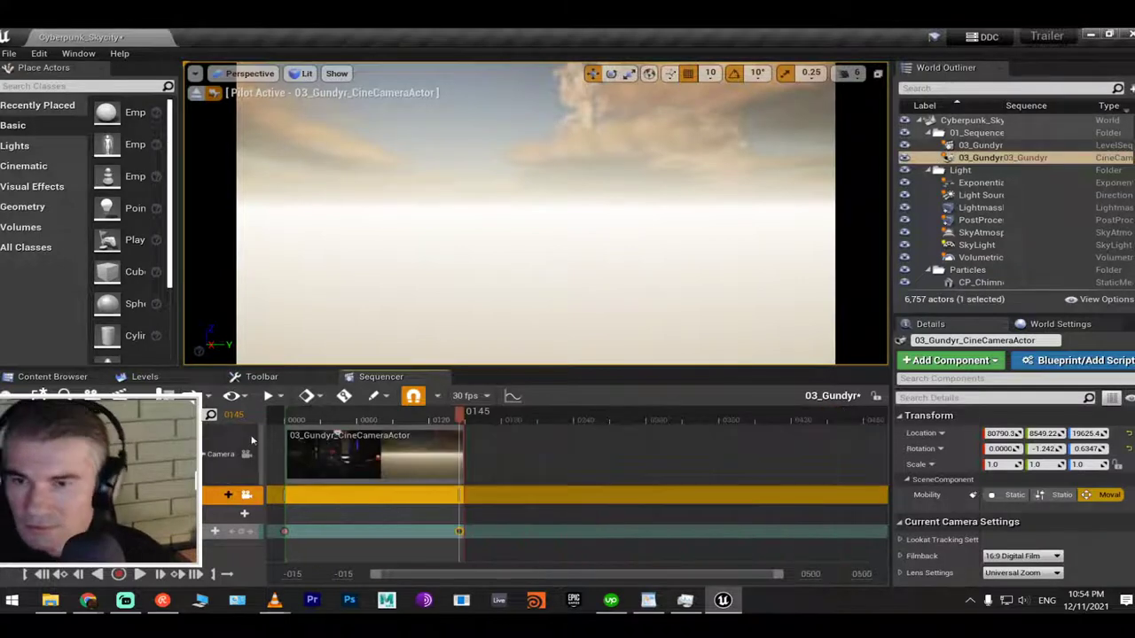
Extend the 03_Gundyr shot section and its end key to about frame 492
drag(460, 444, 888, 438)
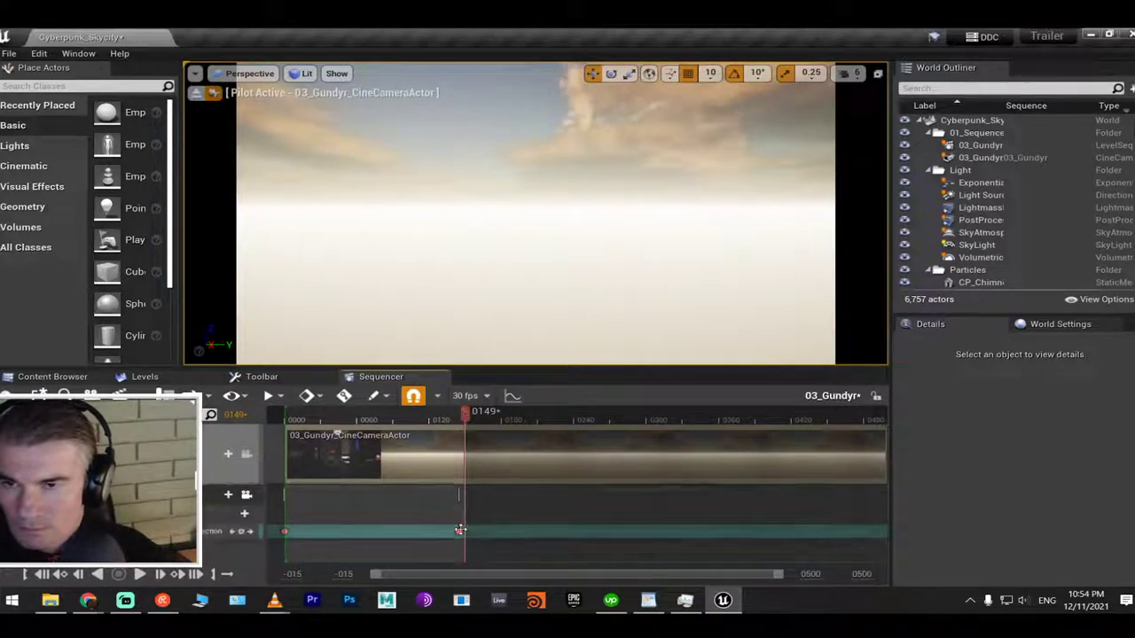
drag(458, 531, 857, 518)
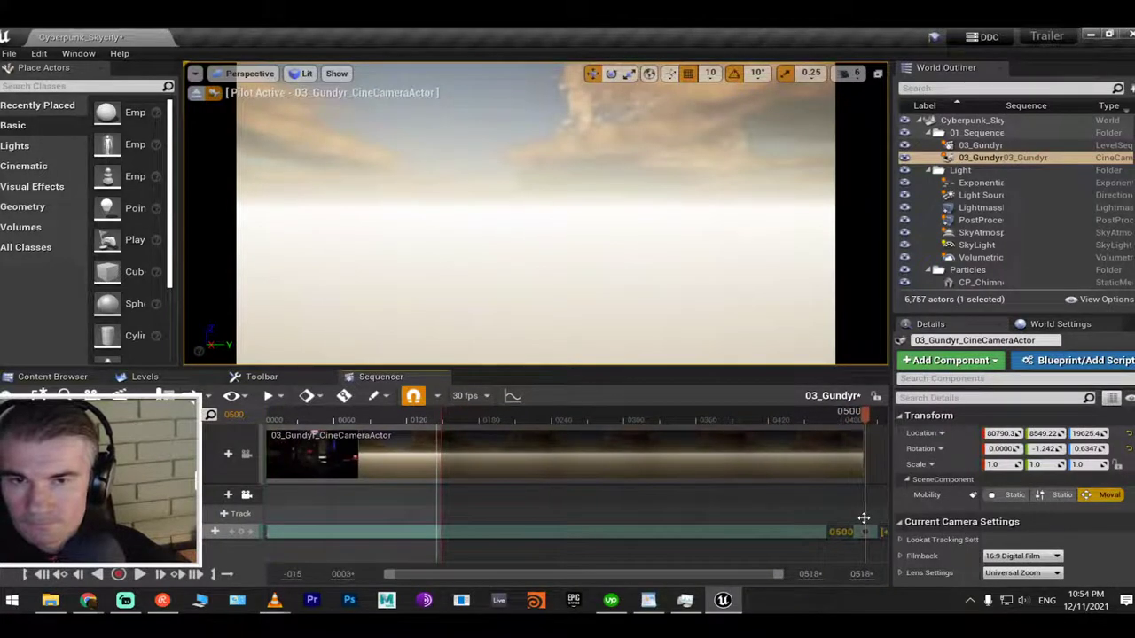
drag(861, 519, 856, 524)
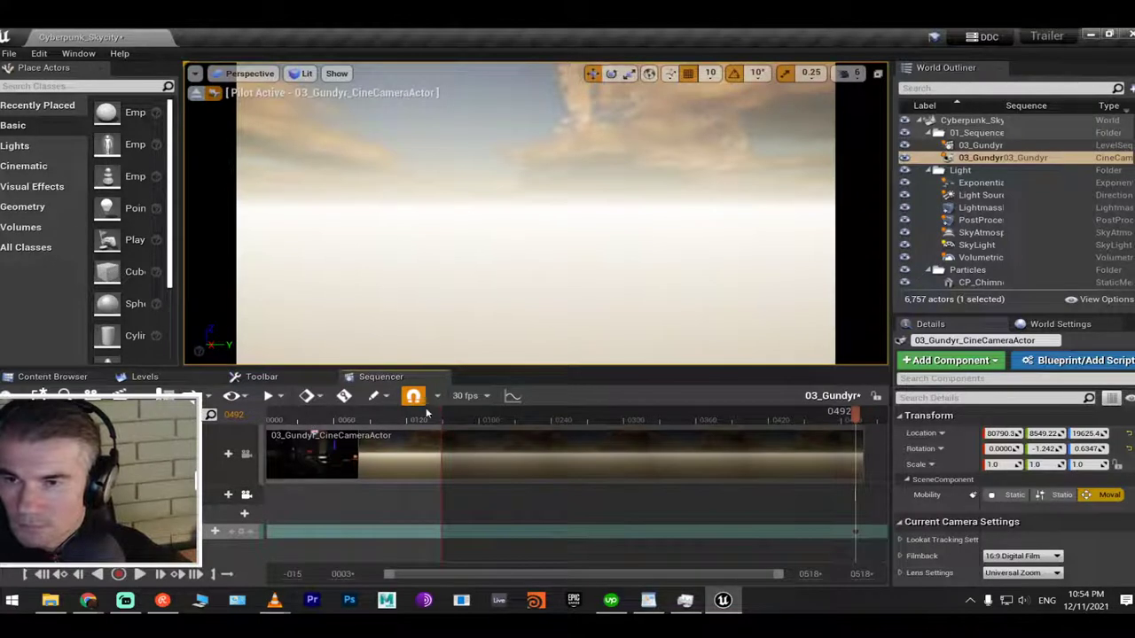
mouse_move(439, 412)
mouse_down()
mouse_move(878, 419)
mouse_move(868, 420)
mouse_up()
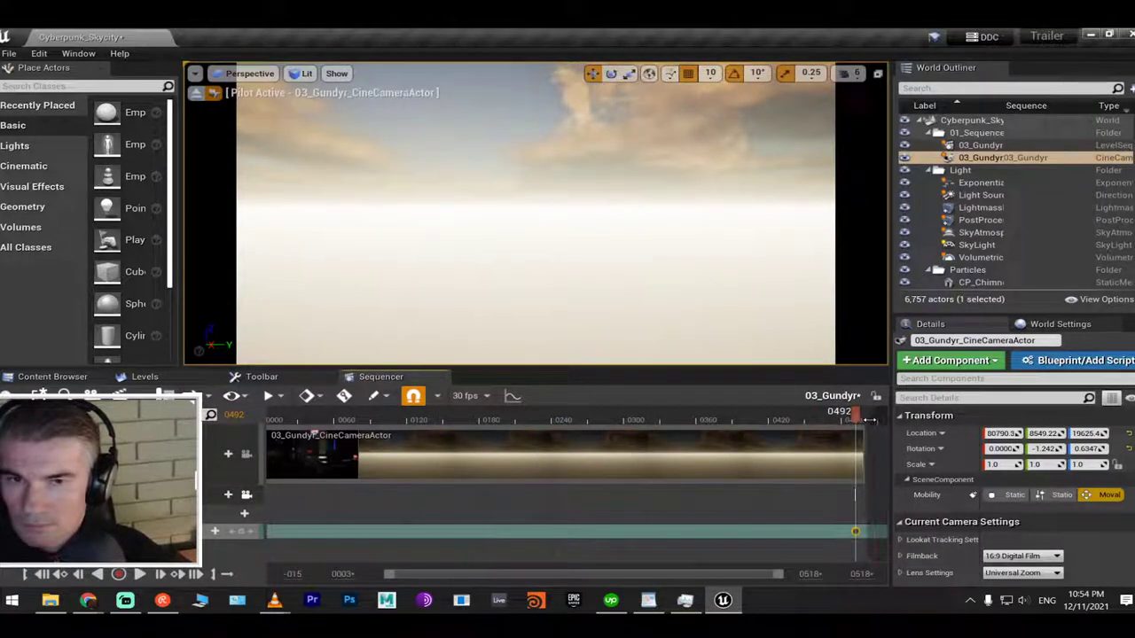
Play the flythrough from the start, stop it, and save the Cyberpunk_Skycity map
click(321, 420)
key(space)
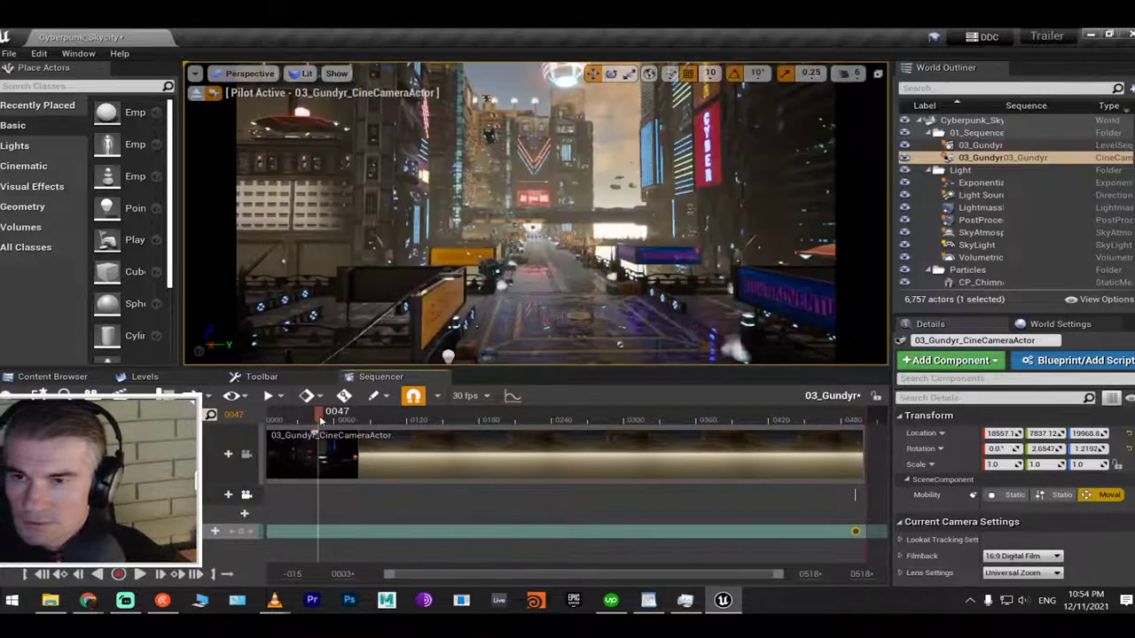
click(278, 419)
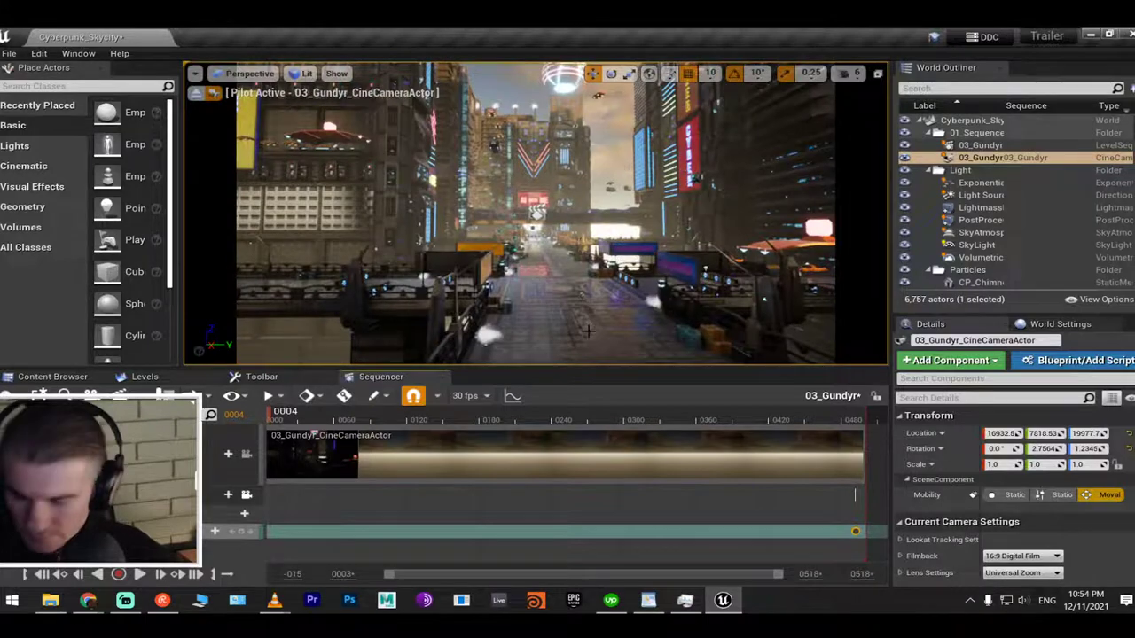
key(ctrl+s)
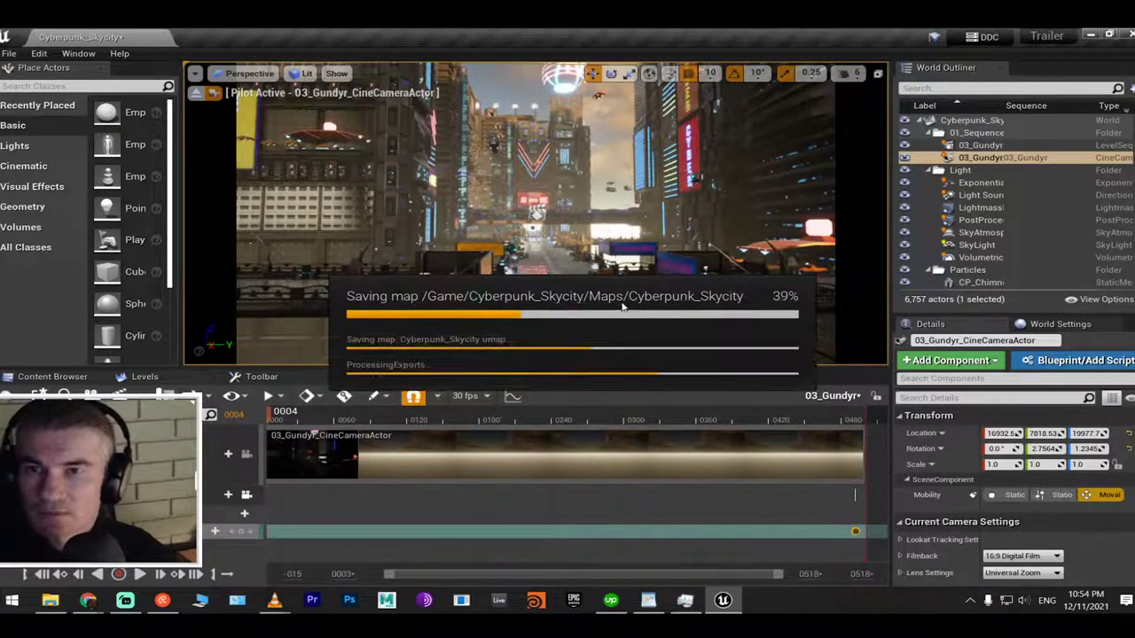
key(F11)
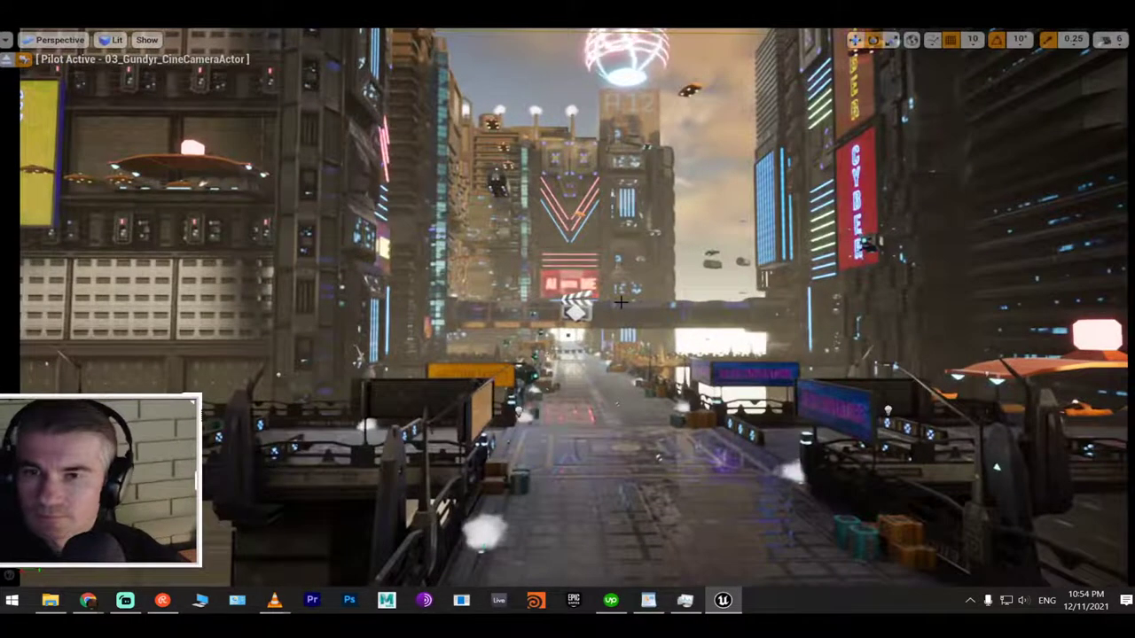
key(F11)
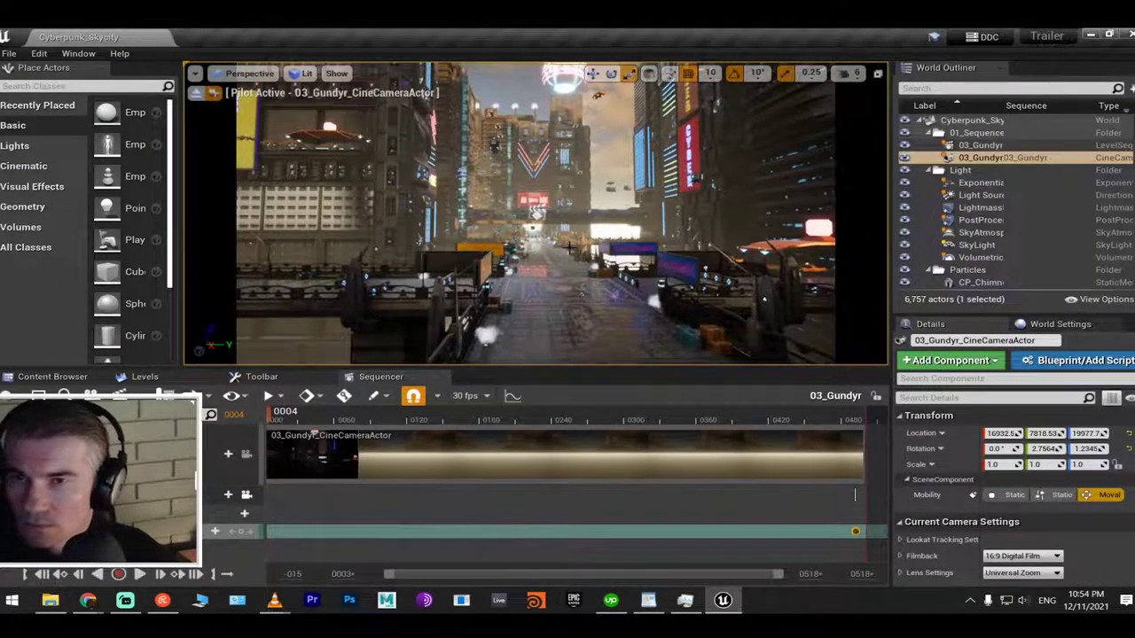
right_drag(532, 212, 523, 212)
right_click(570, 252)
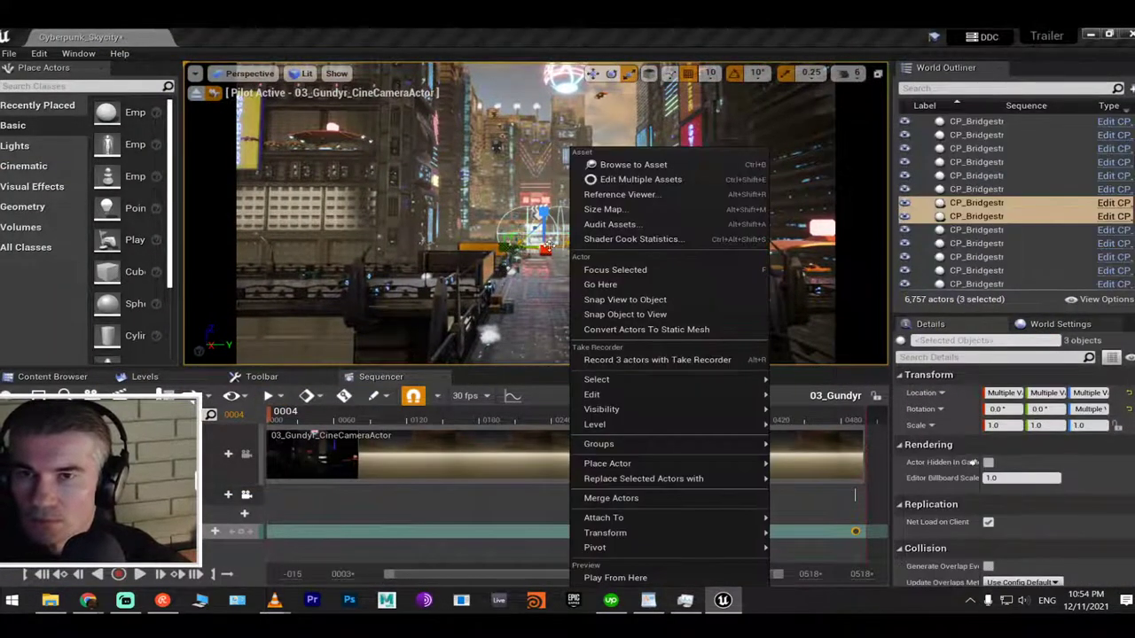
key(Escape)
mouse_move(274, 415)
mouse_down()
mouse_move(417, 415)
mouse_move(269, 415)
mouse_up()
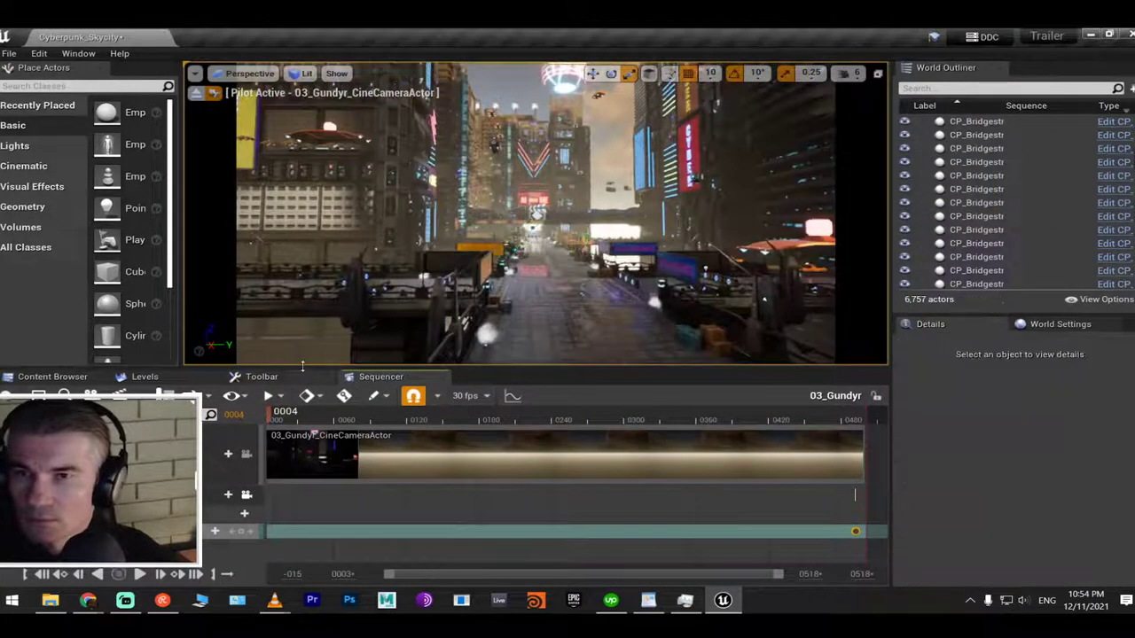
click(222, 505)
key(space)
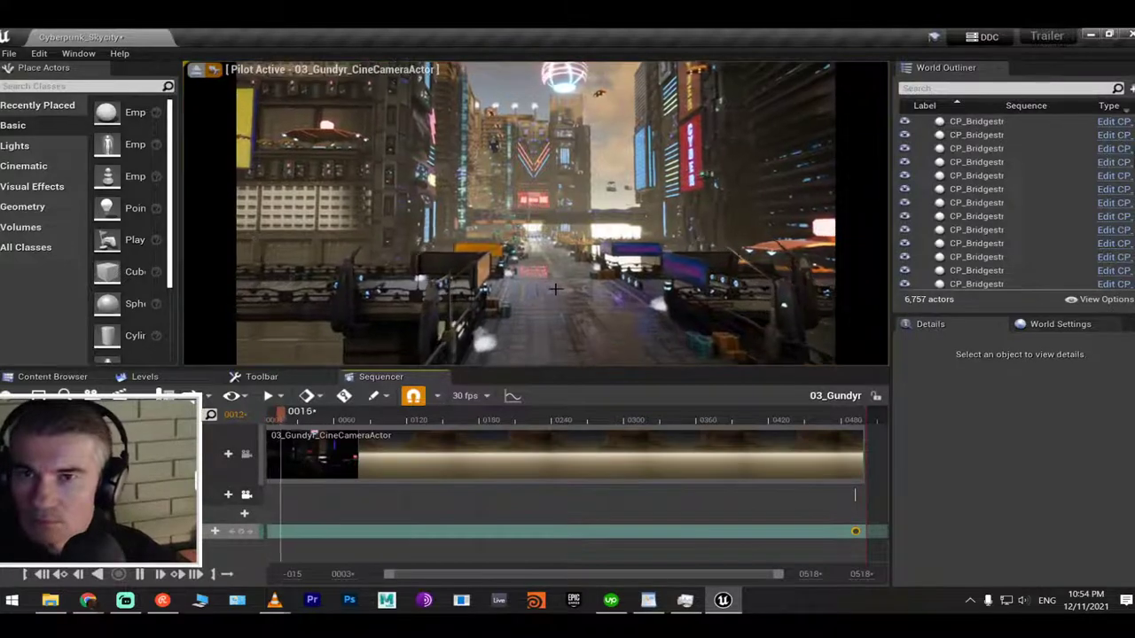
key(F11)
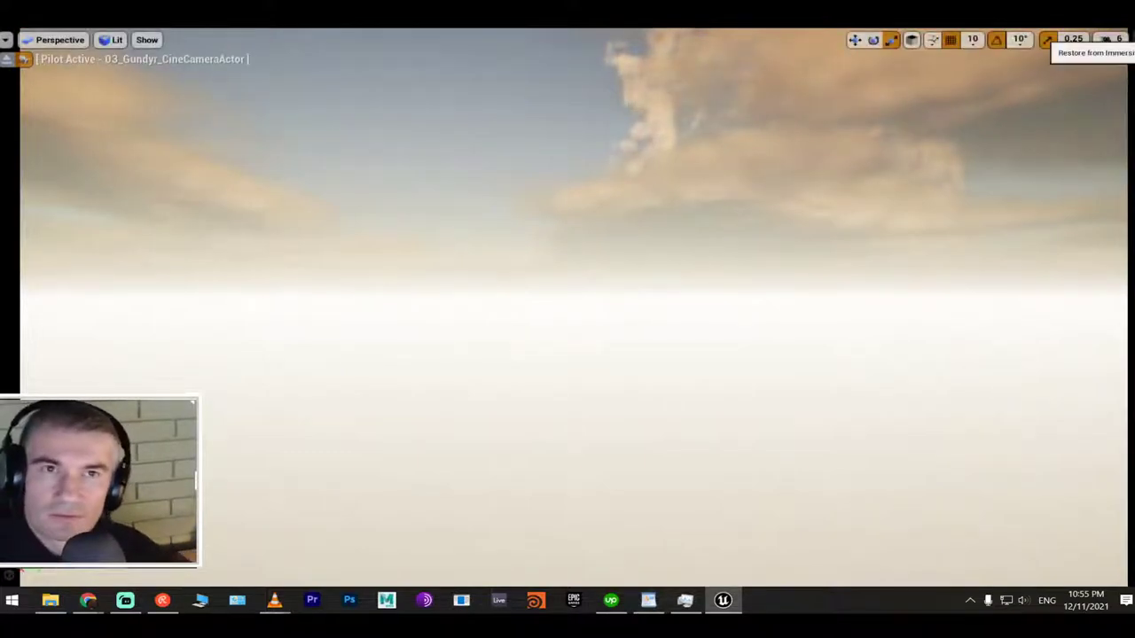
click(1131, 40)
mouse_move(374, 418)
mouse_down()
mouse_move(277, 419)
mouse_move(671, 419)
mouse_move(330, 419)
mouse_move(377, 413)
mouse_up()
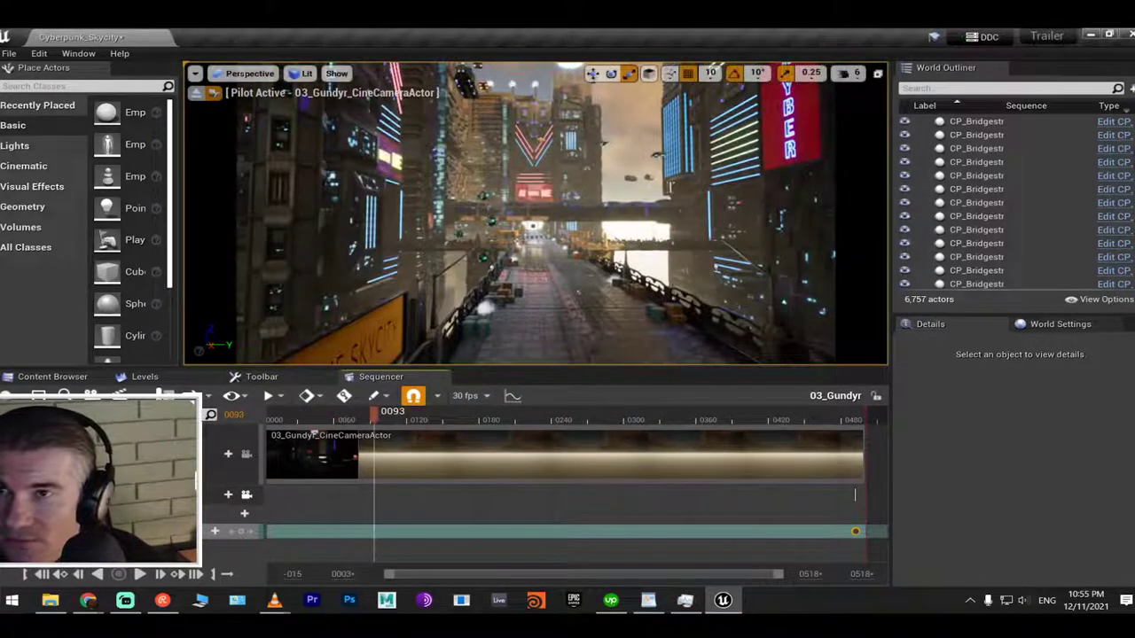
Make the flying car simulate physics with 100 kg mass and linear damping about 0.056
click(470, 82)
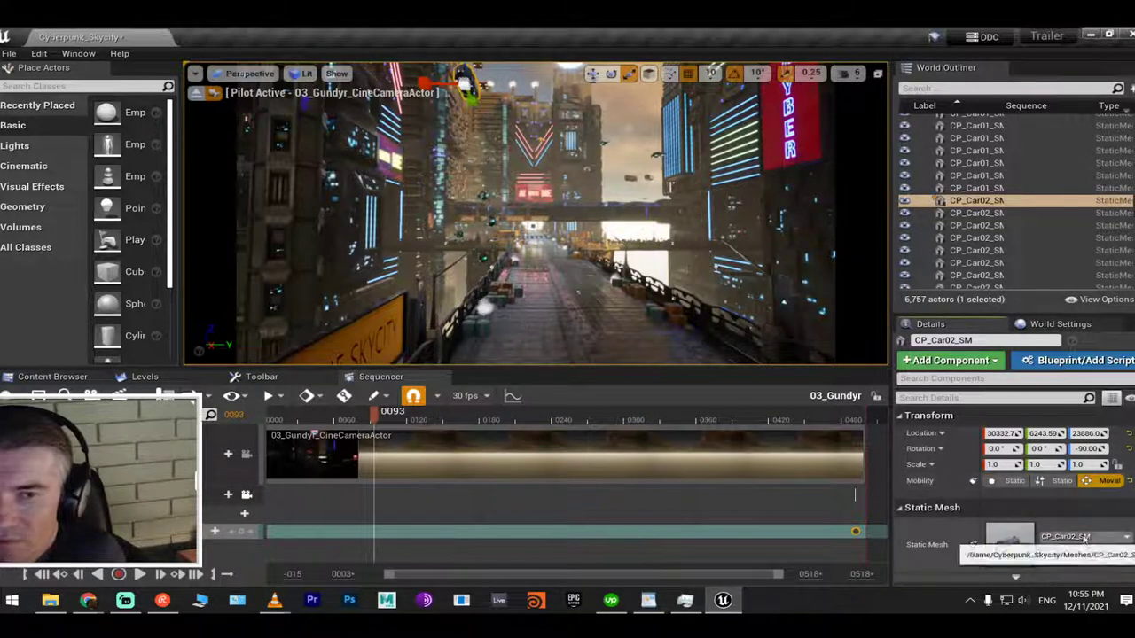
scroll(1017, 508, down, 2)
scroll(1018, 508, down, 3)
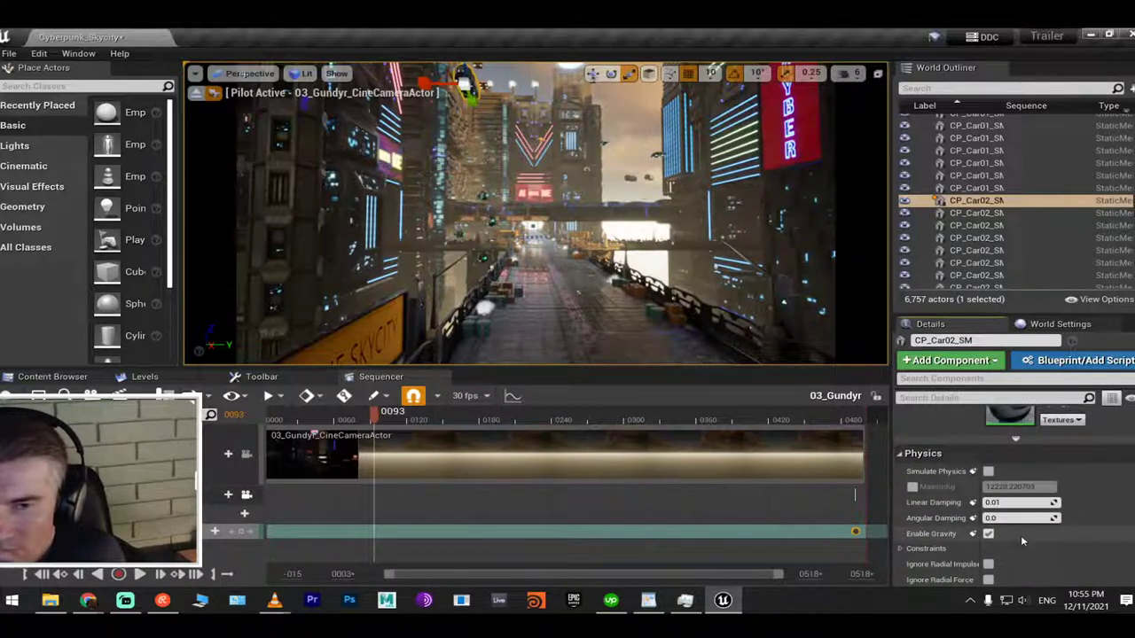
click(988, 471)
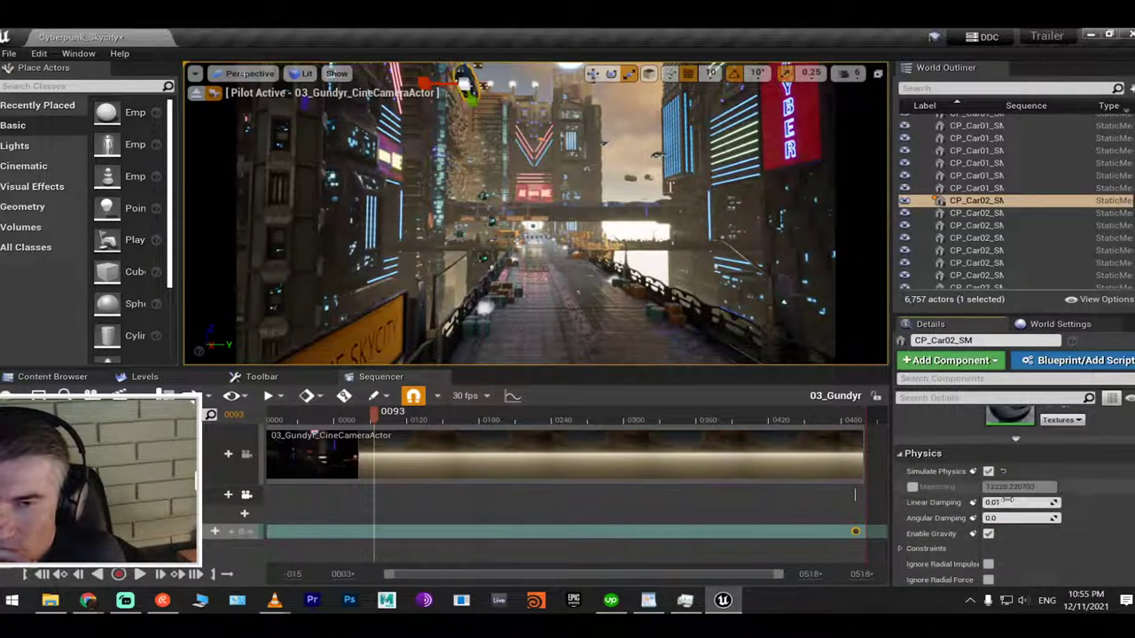
click(912, 487)
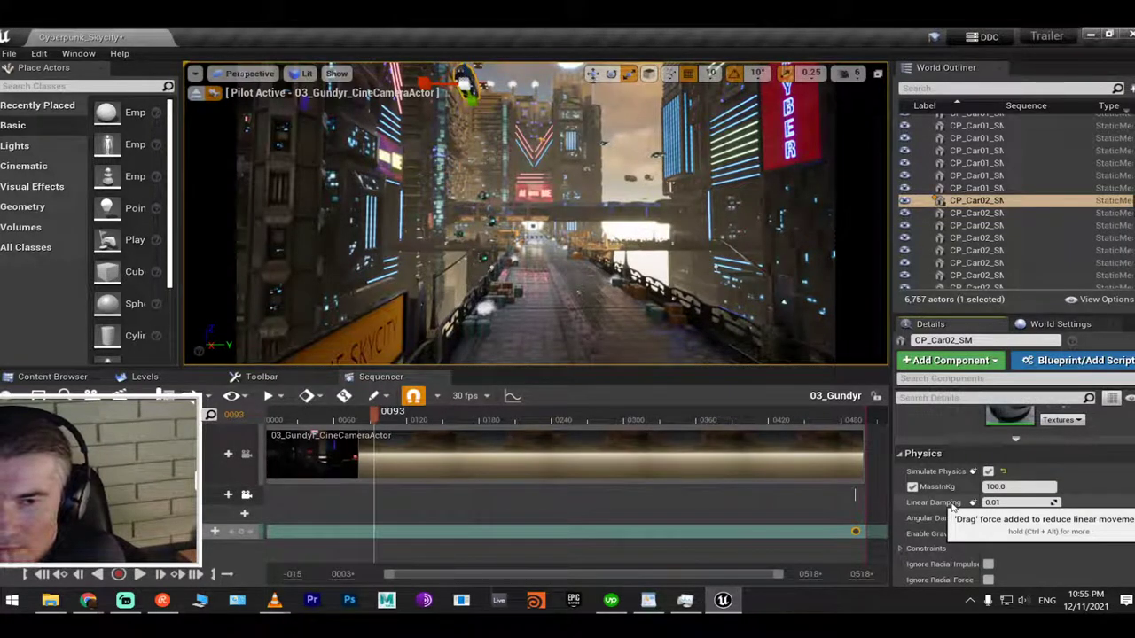
drag(1002, 503, 1028, 503)
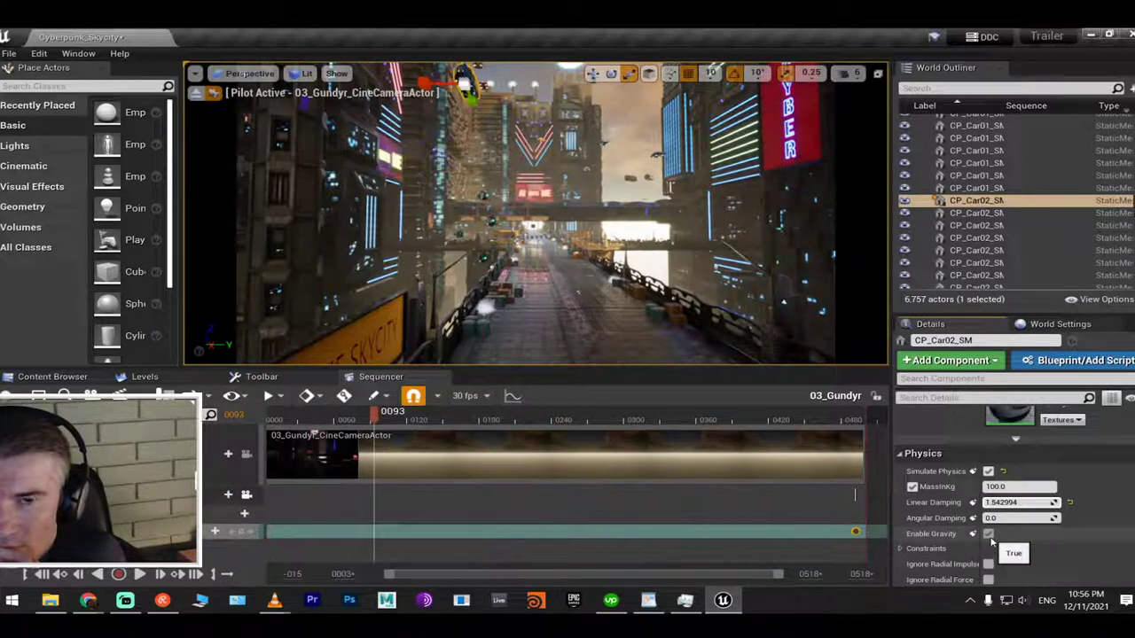
Change the car's collision preset from PhysicsActor to Vehicle
scroll(1026, 533, down, 1)
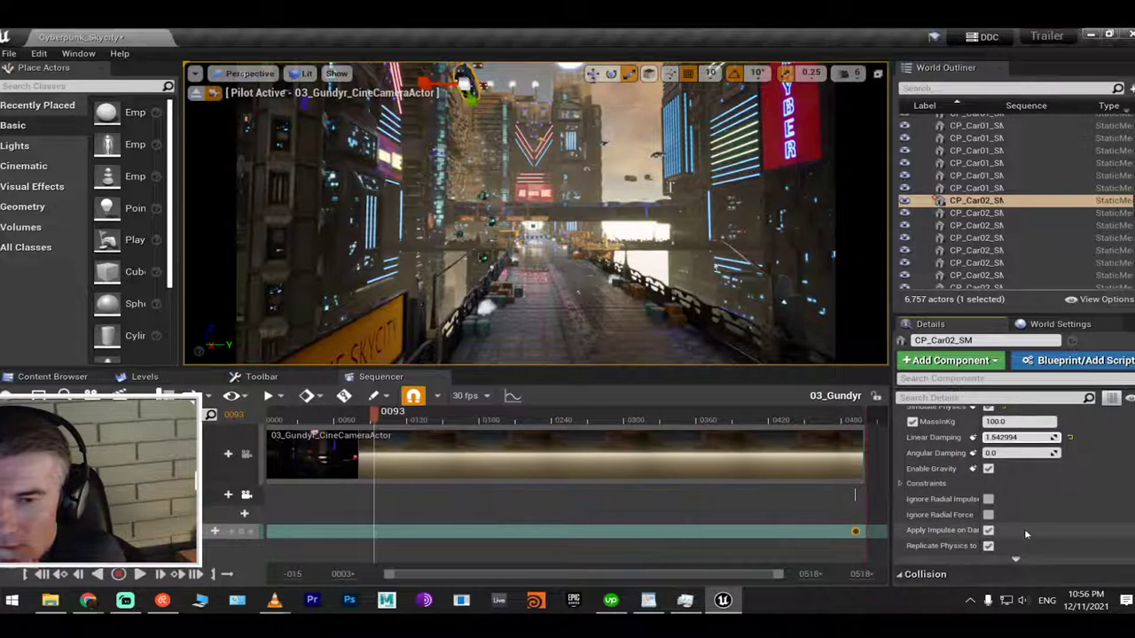
scroll(1025, 530, down, 3)
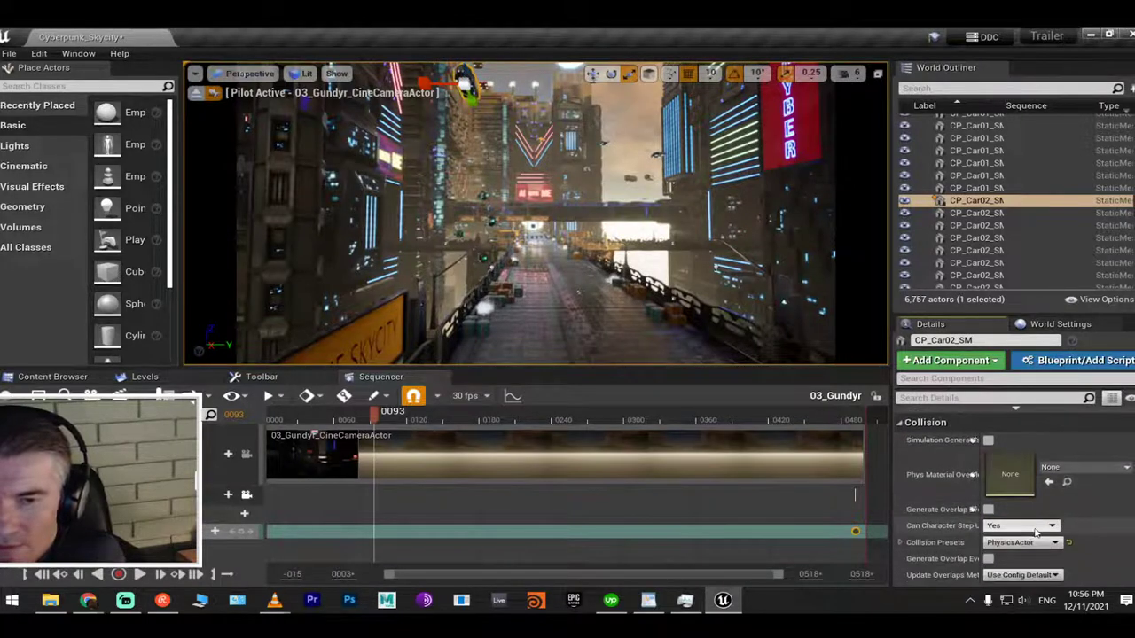
click(1037, 544)
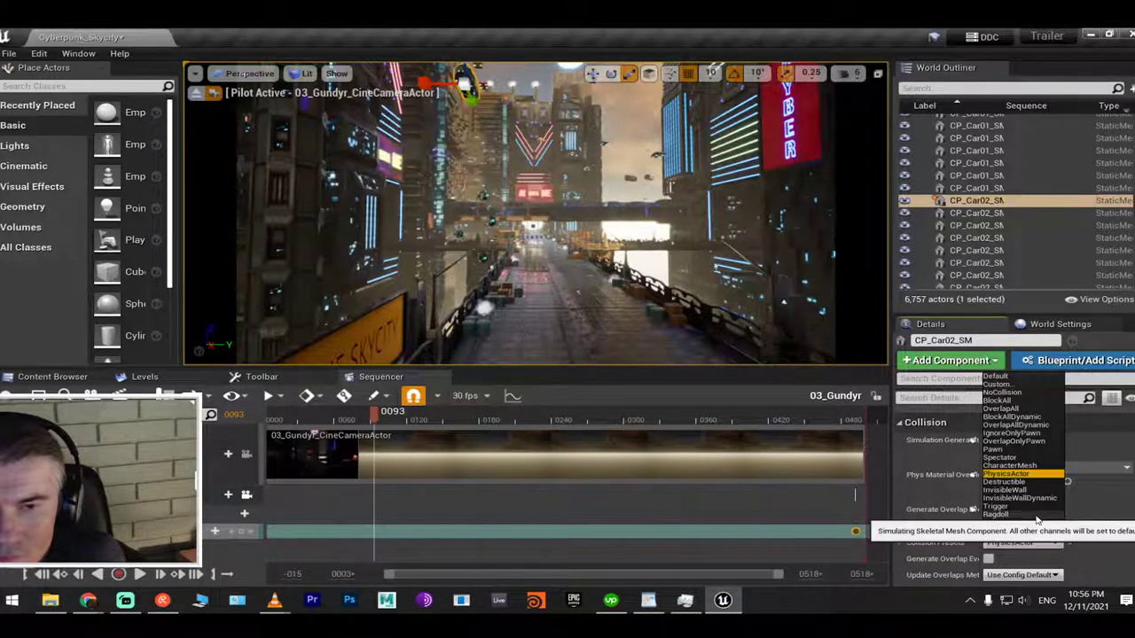
click(1019, 523)
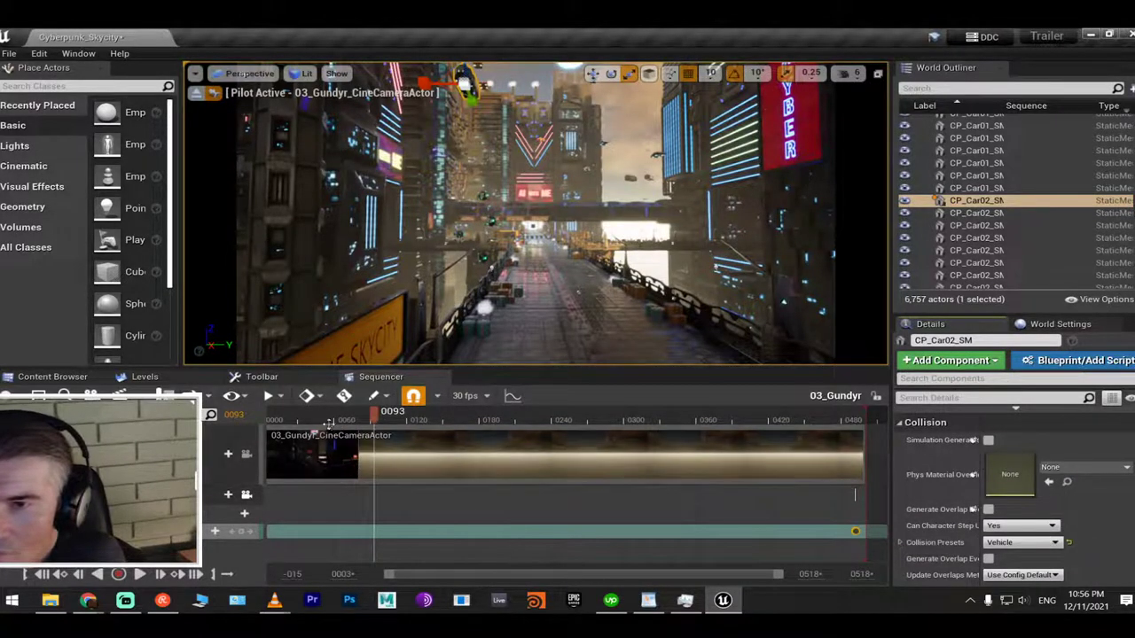
Play the 03_Gundyr flythrough from its start and stop it at frame 0047
click(276, 421)
key(space)
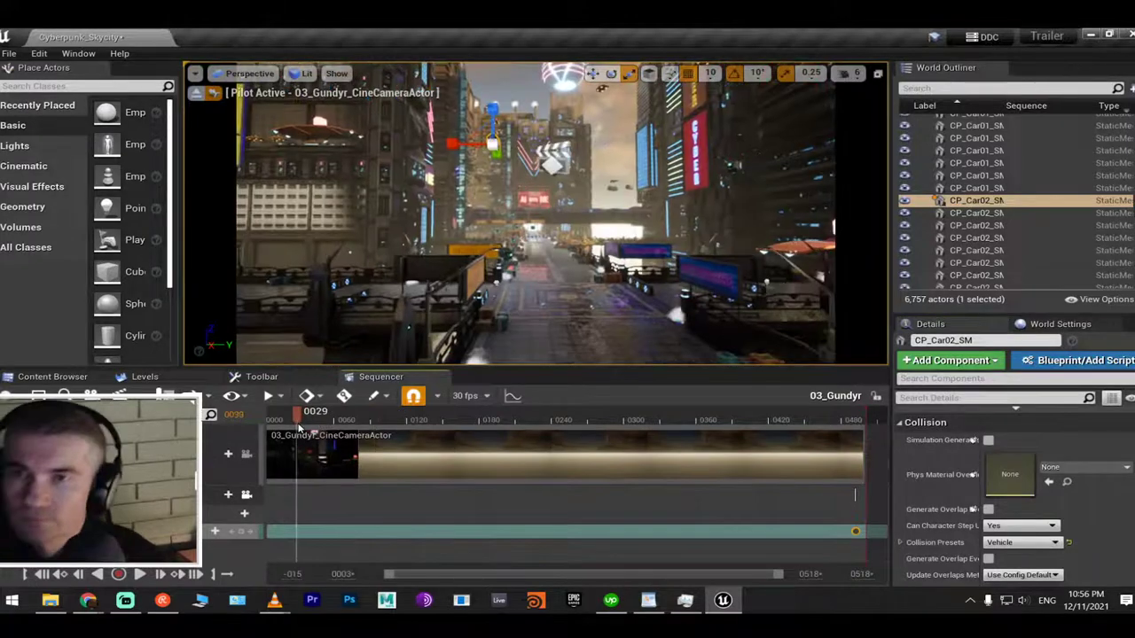
key(space)
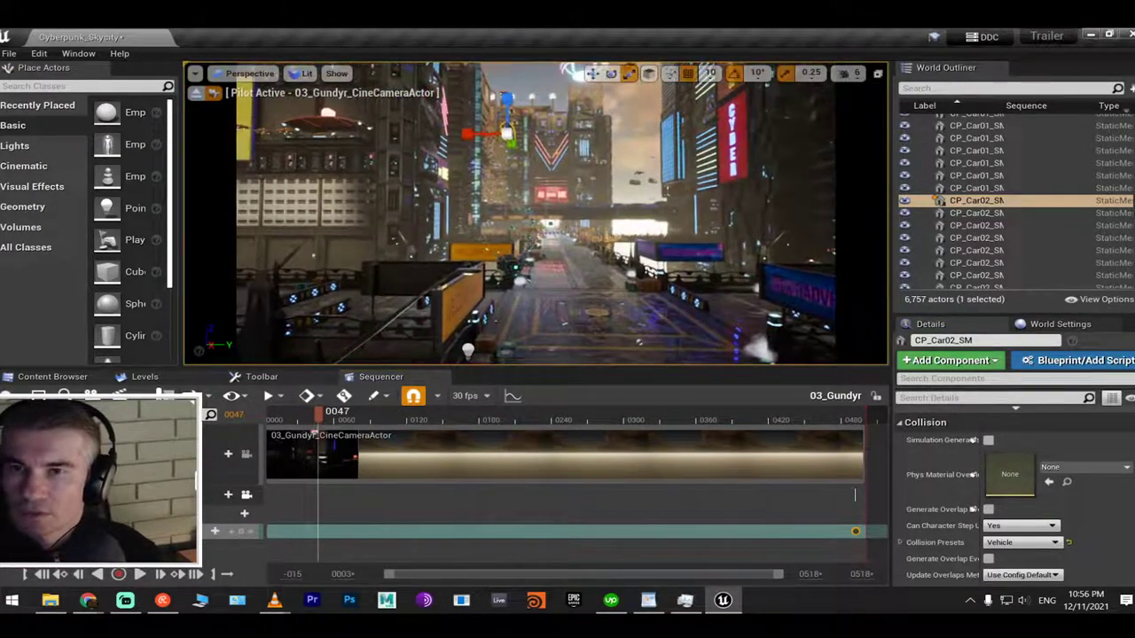
In immersive viewport, pilot the camera down the neon street, then exit immersive mode
key(F11)
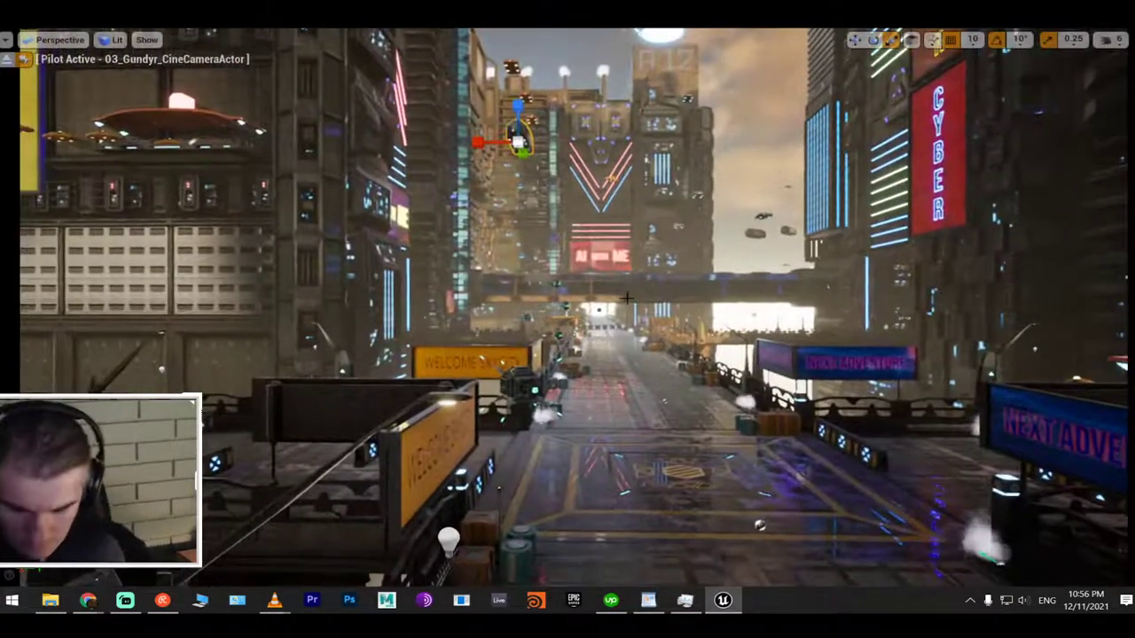
scroll(628, 304, down, 3)
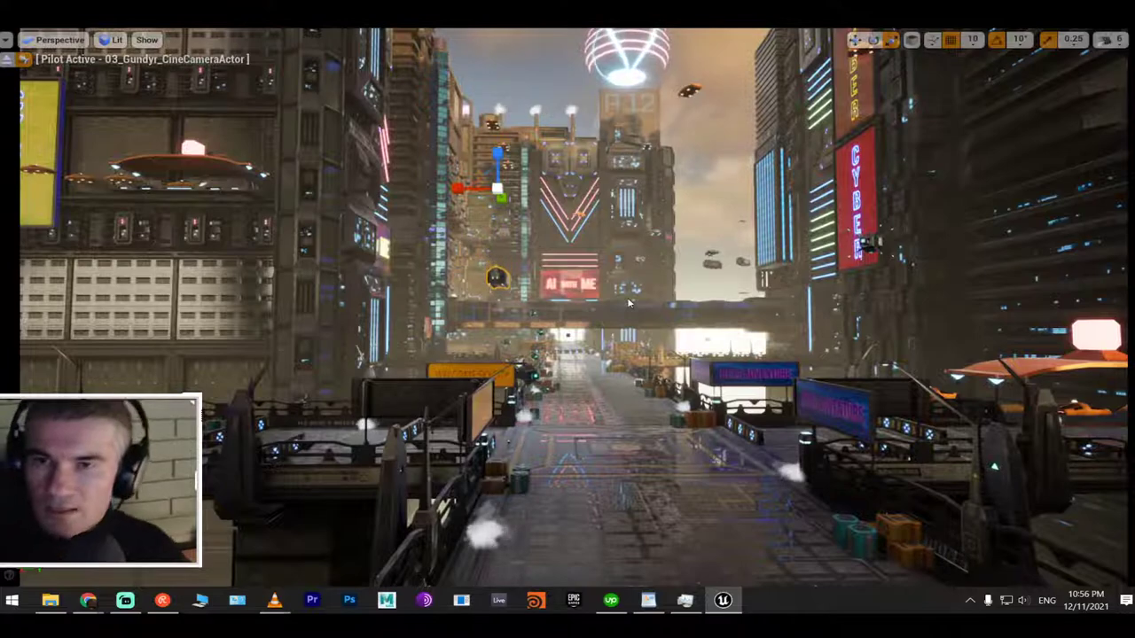
scroll(628, 304, up, 3)
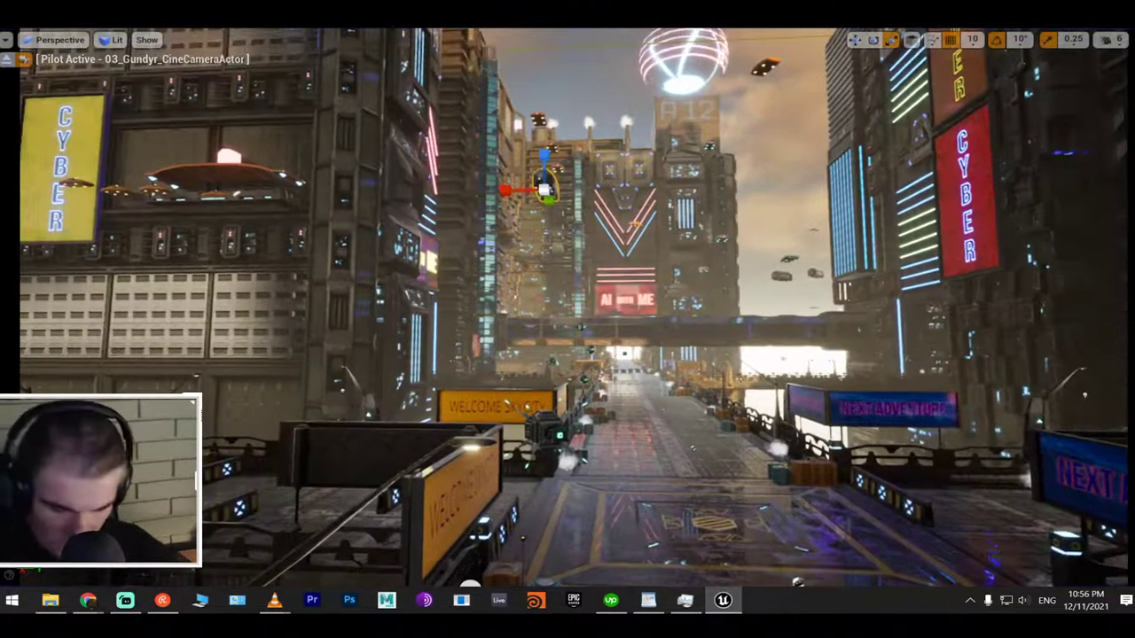
right_drag(567, 319, 534, 317)
scroll(629, 315, up, 2)
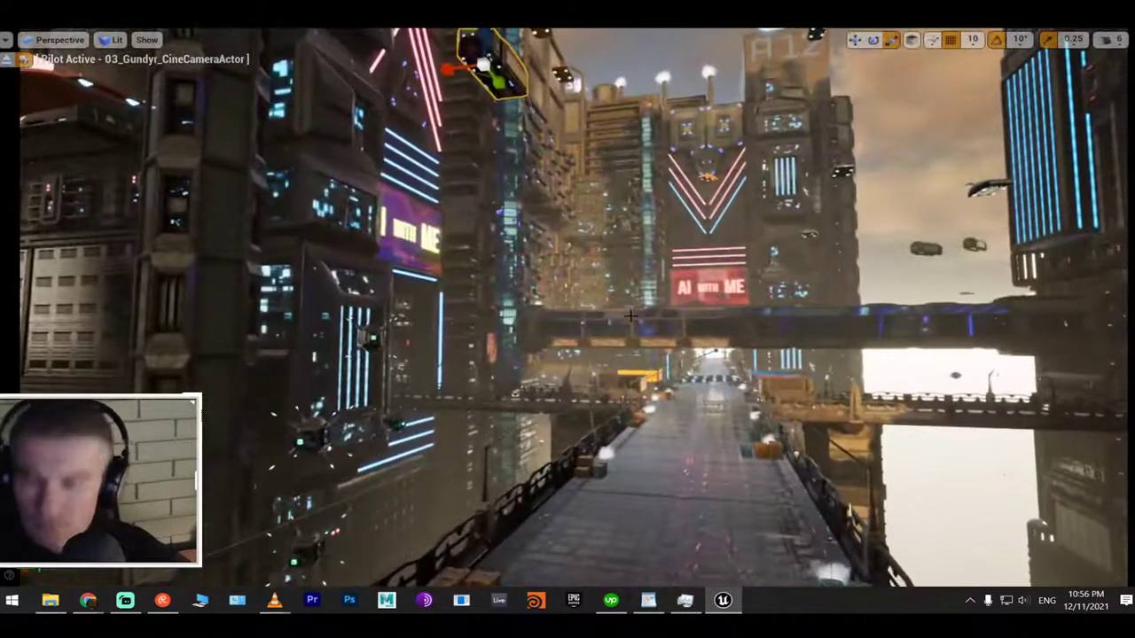
key(ctrl+z)
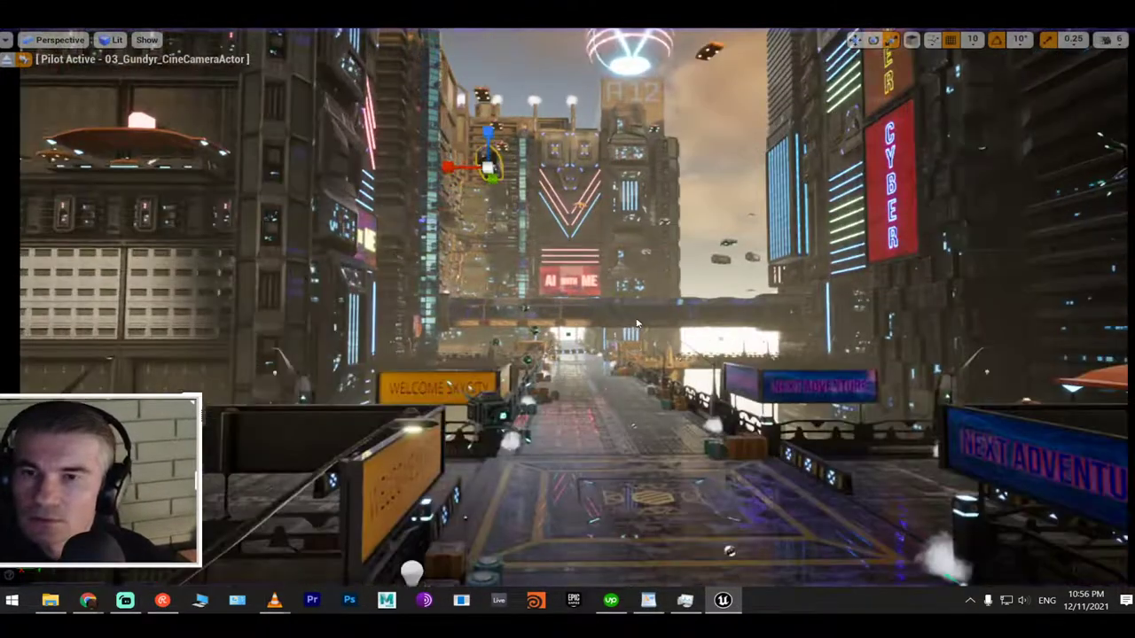
right_drag(632, 321, 637, 312)
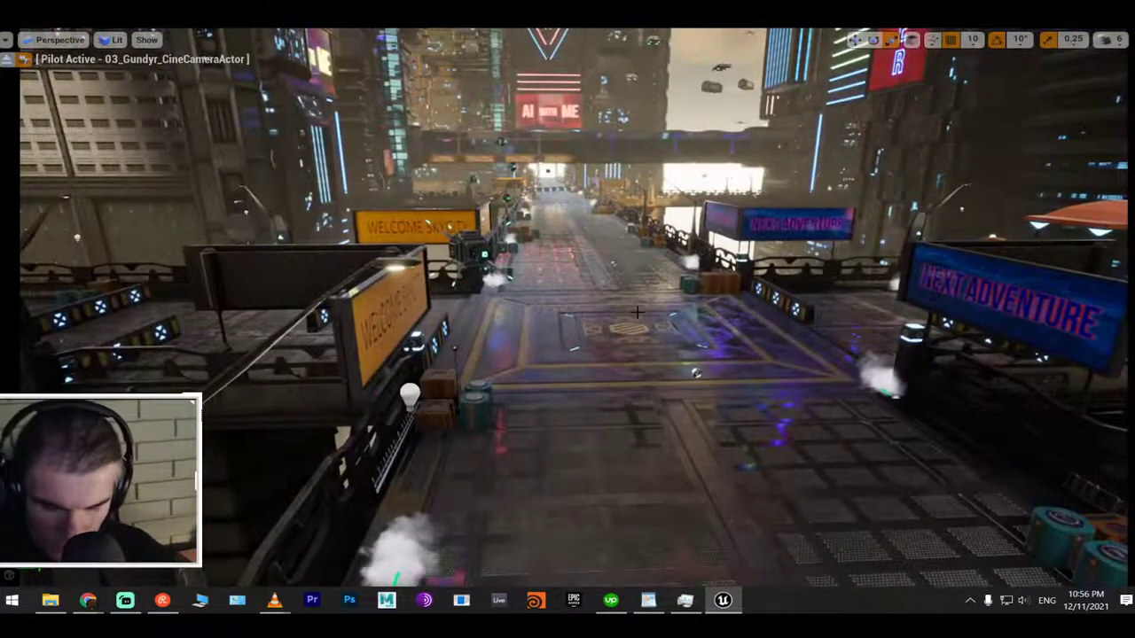
key(F11)
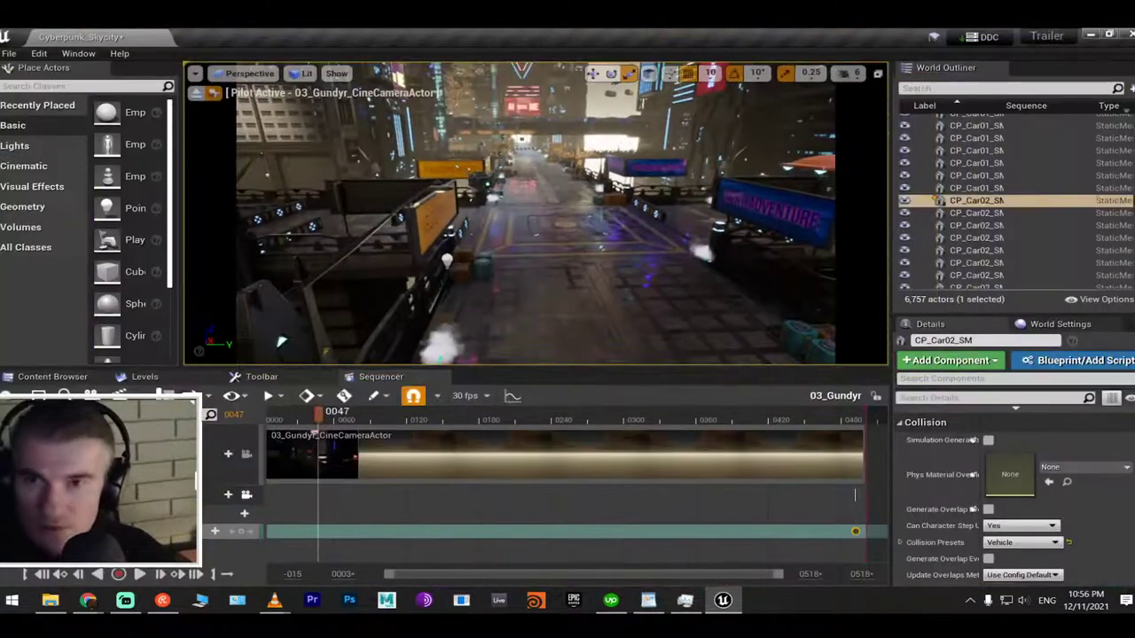
Search the World Outliner for 'player', then for 'star'
click(954, 87)
text(pla)
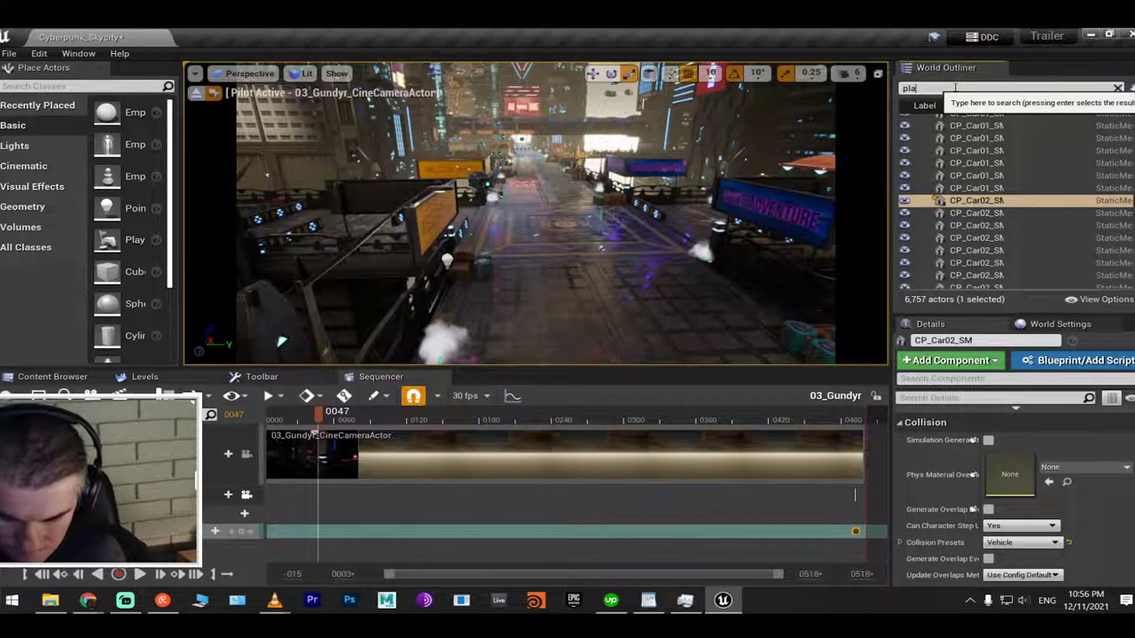
text(yer)
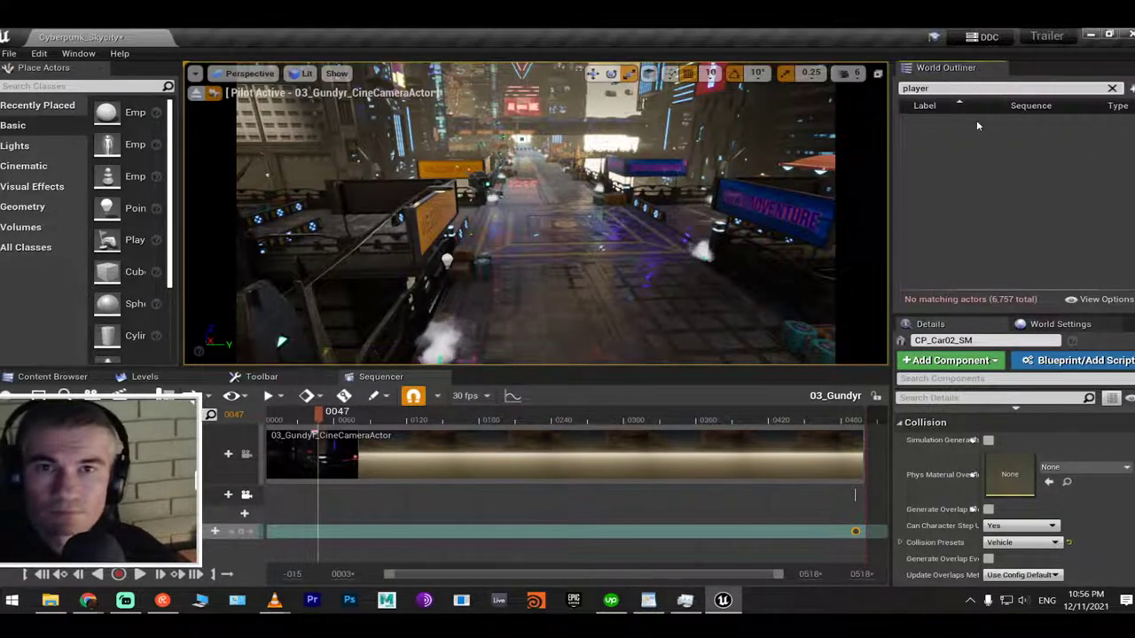
key(BackSpace)
key(BackSpace)
key(BackSpace)
key(BackSpace)
key(BackSpace)
key(BackSpace)
text(s)
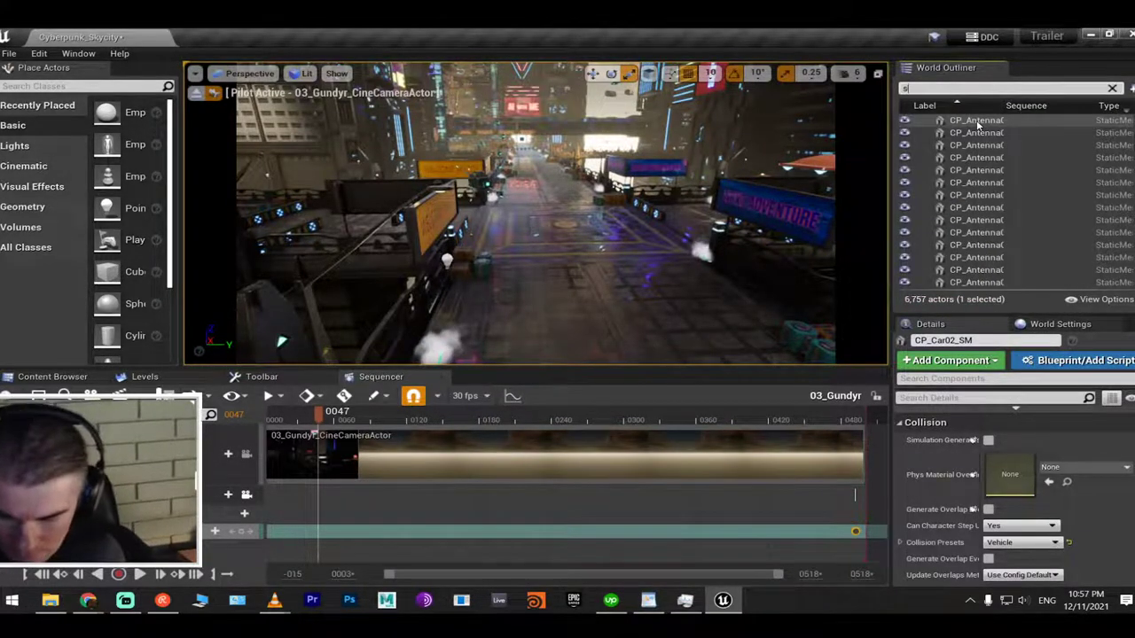
text(tart)
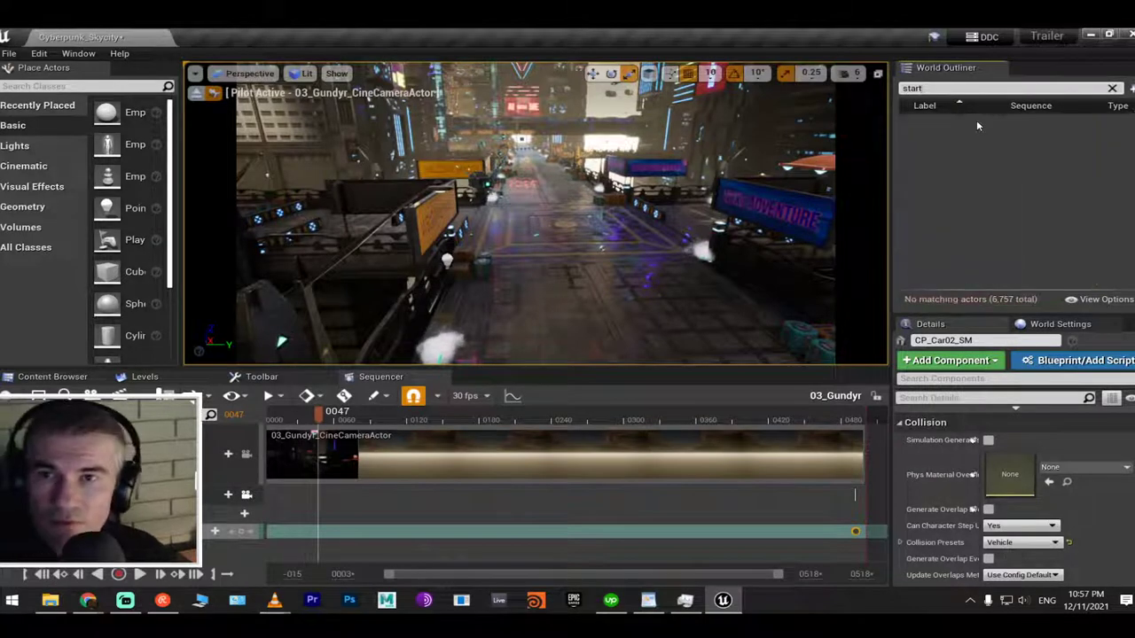
key(BackSpace)
Show the editor toolbar, play in the Selected Viewport, then stop with Esc
click(297, 381)
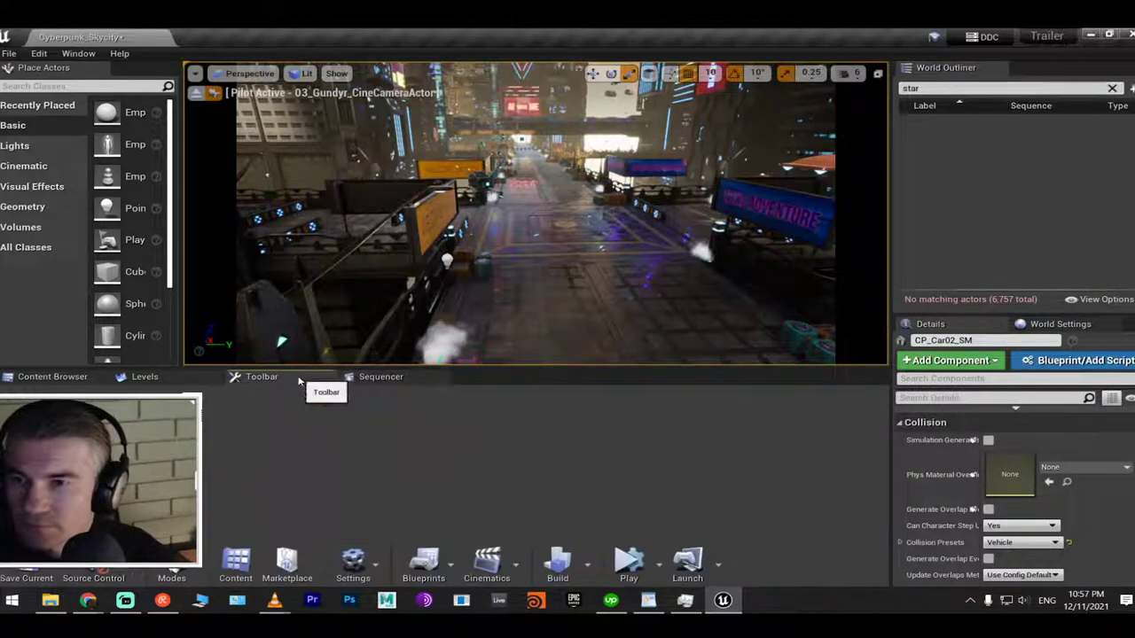
click(660, 567)
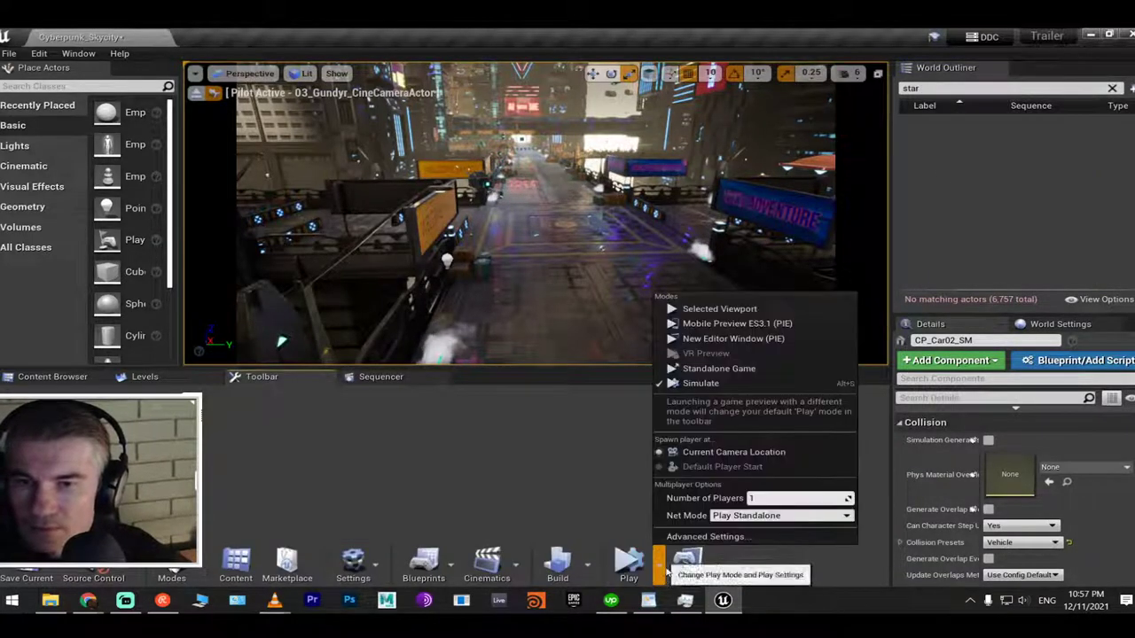
click(707, 310)
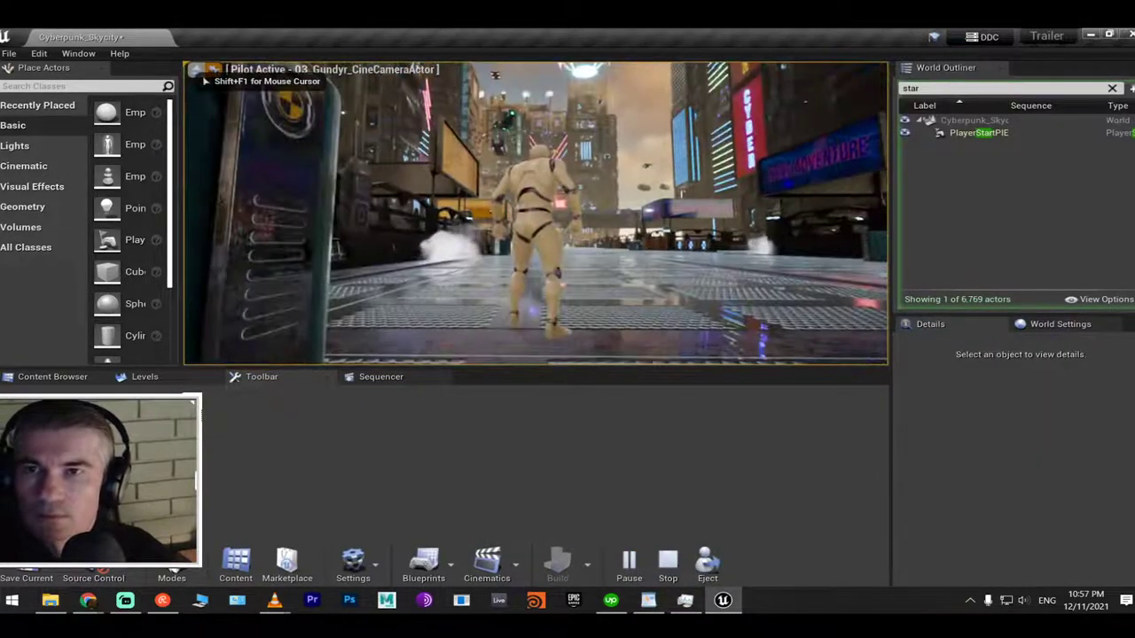
key(Escape)
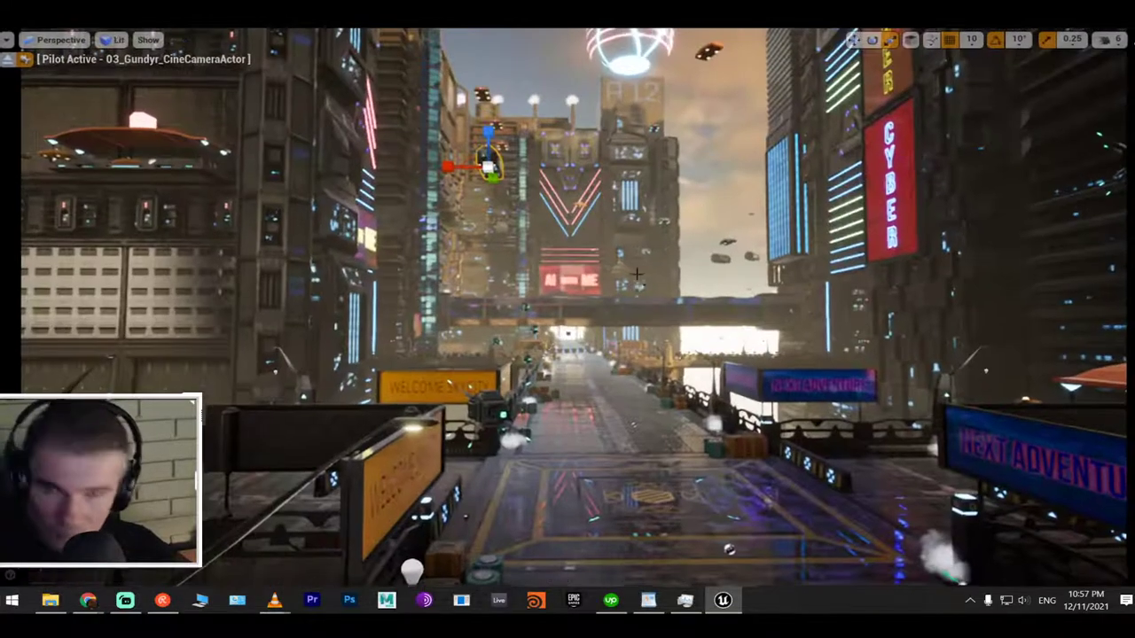
key(F11)
right_drag(733, 551, 636, 299)
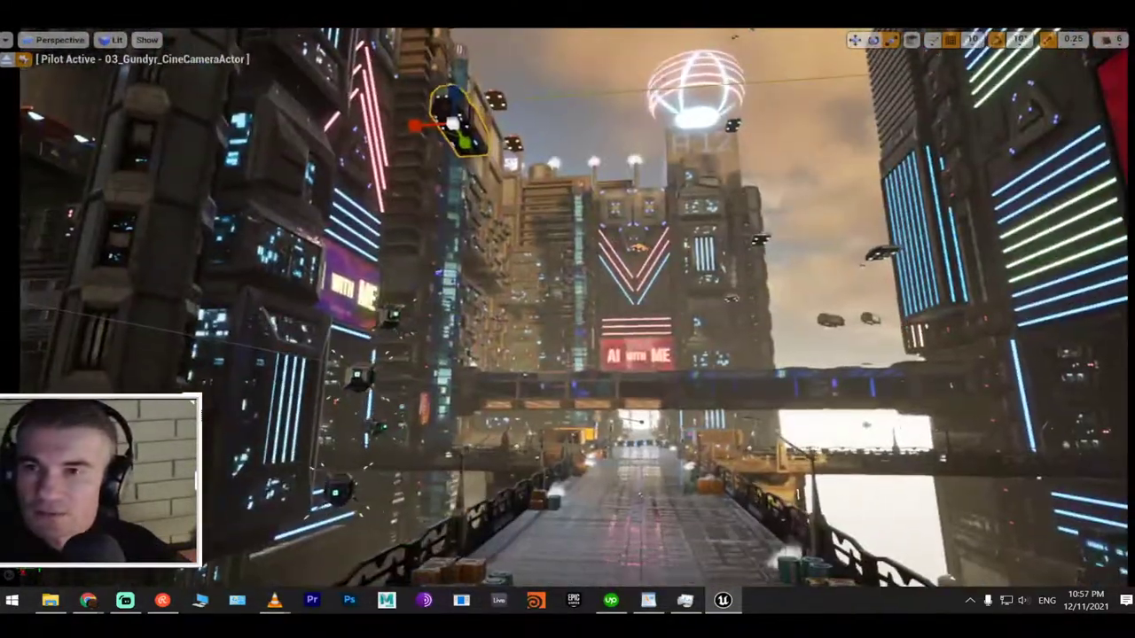
key(alt+p)
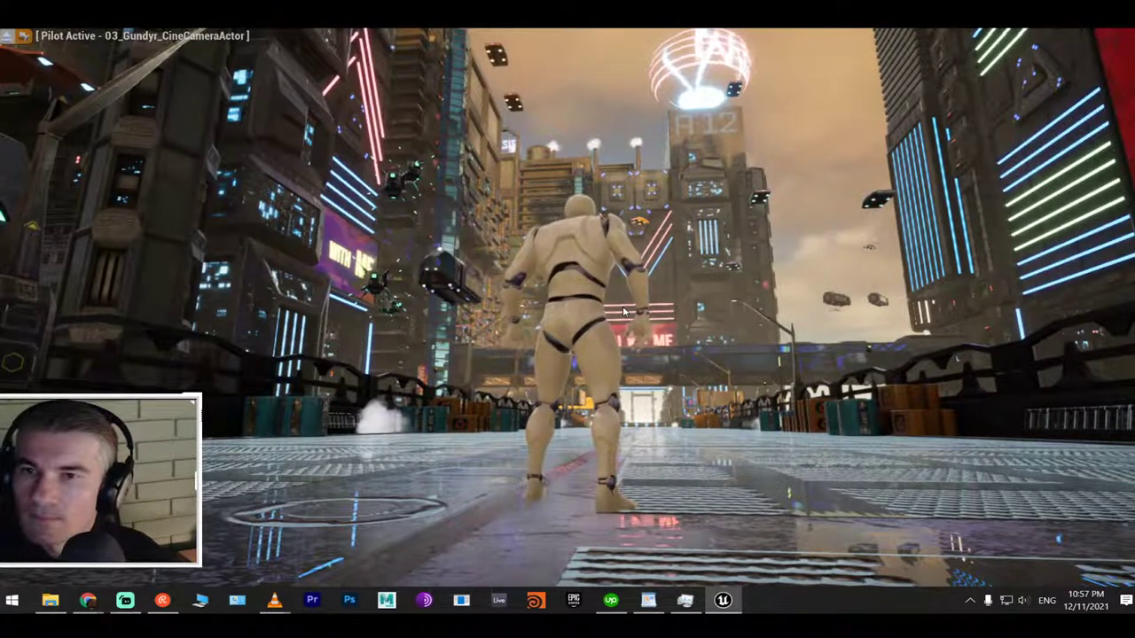
key(Escape)
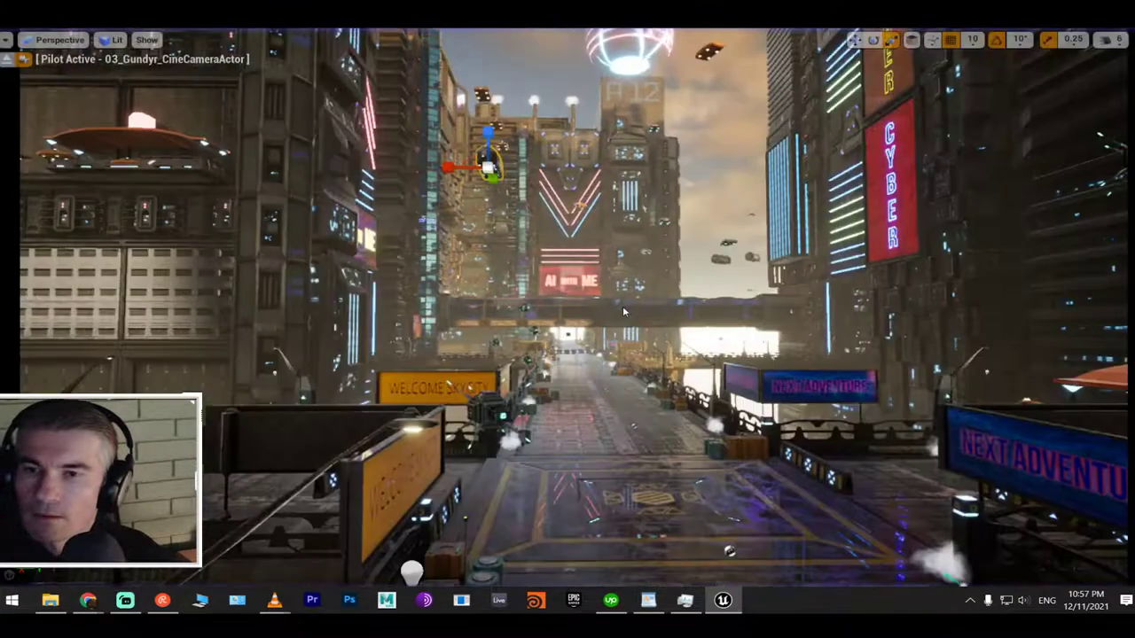
key(F11)
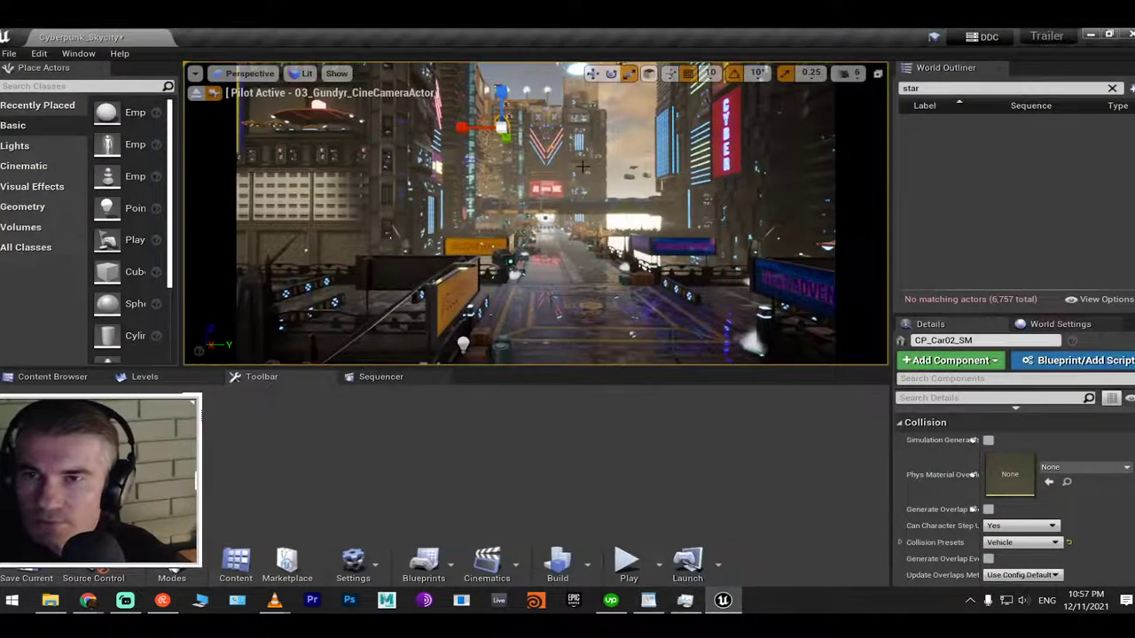
Clear the outliner search filter and select the car CP_Car02_SM
click(1112, 89)
click(550, 130)
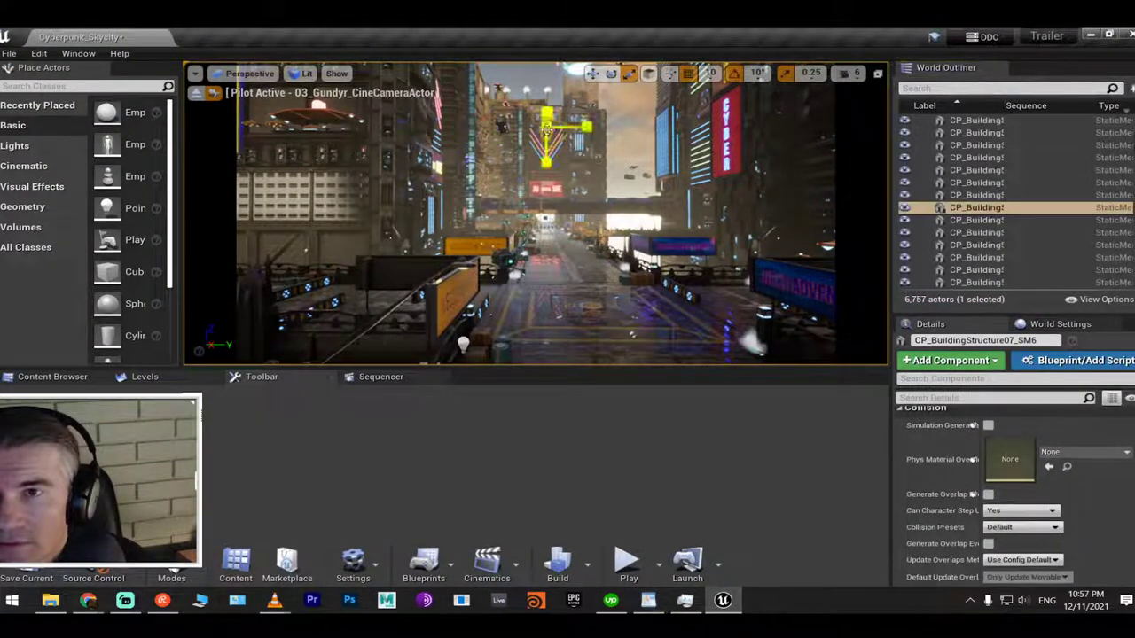
click(499, 119)
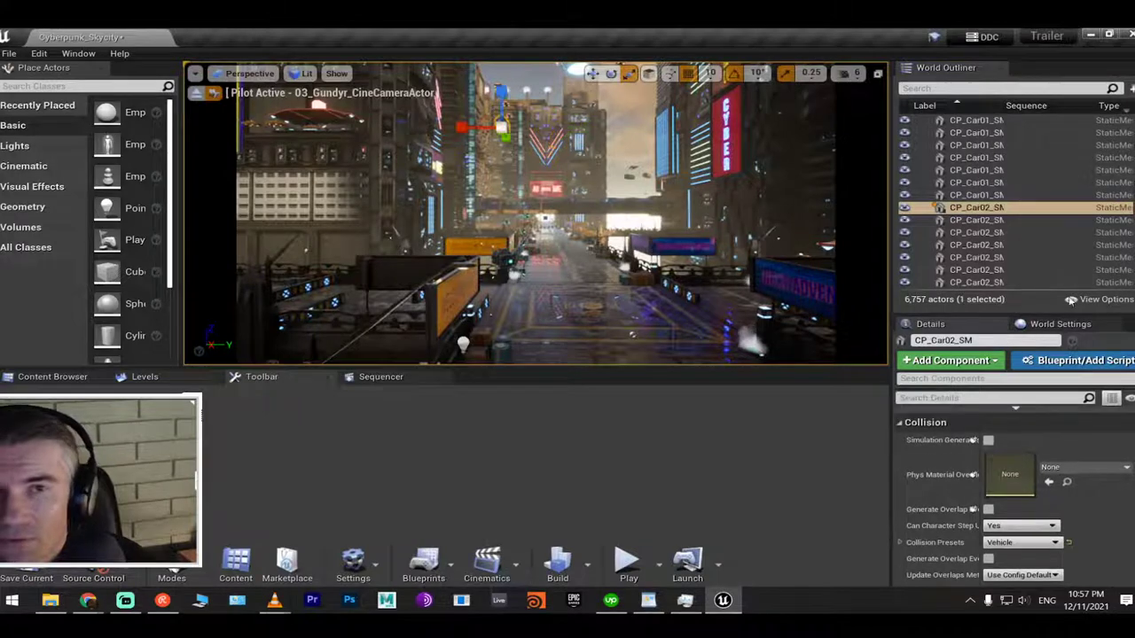
right_click(983, 213)
Put the car into a new outliner folder named 02_Vehicles
mouse_move(802, 578)
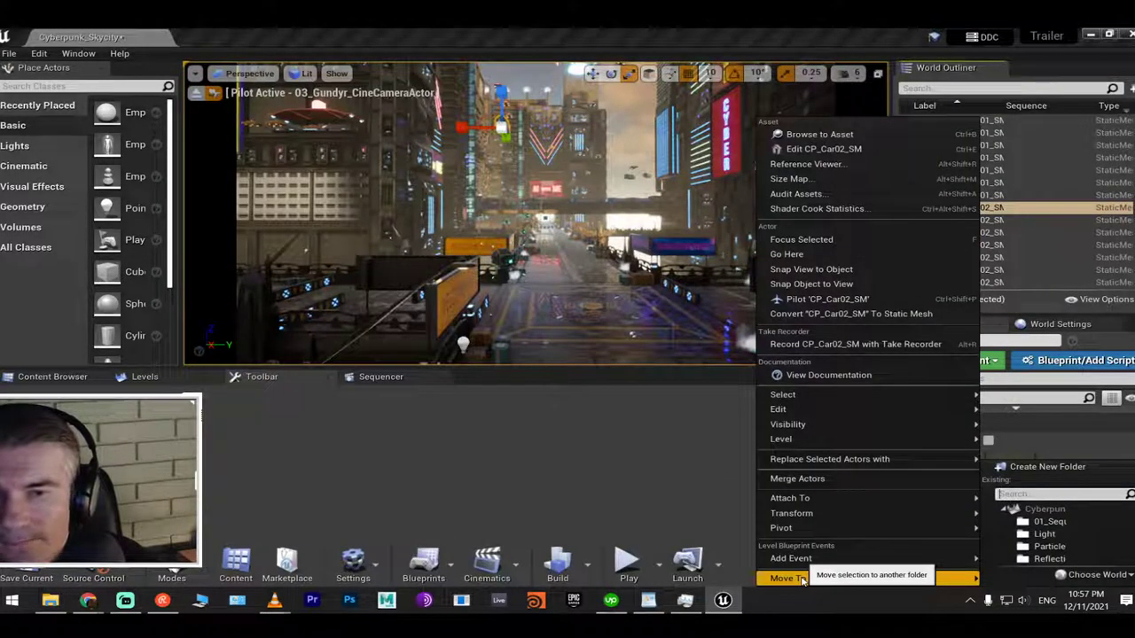
click(1127, 89)
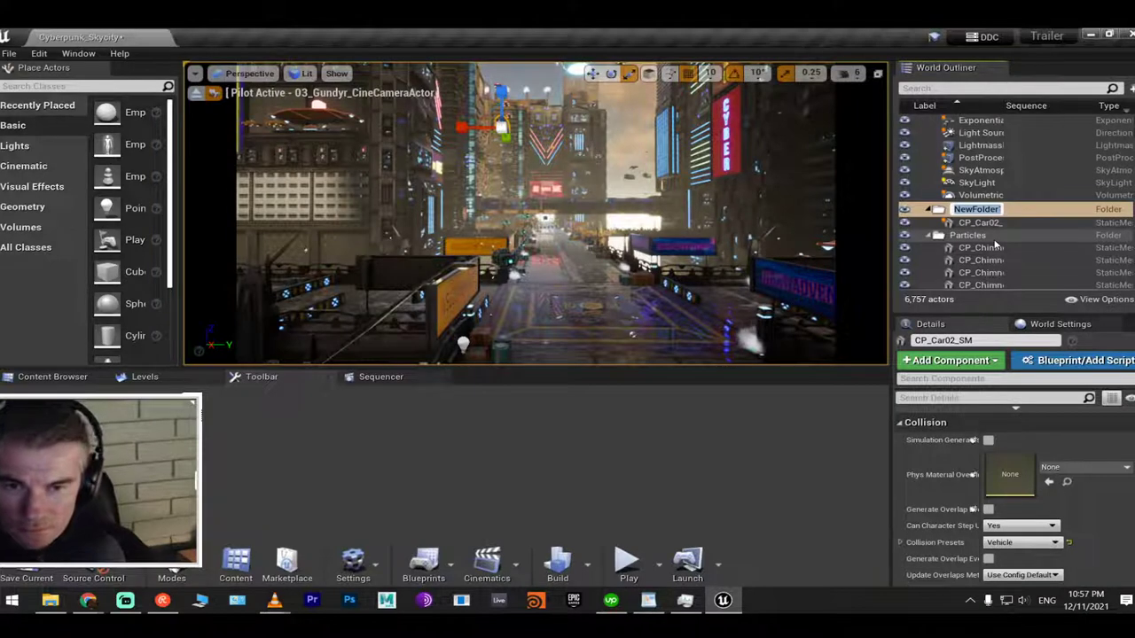
text(V)
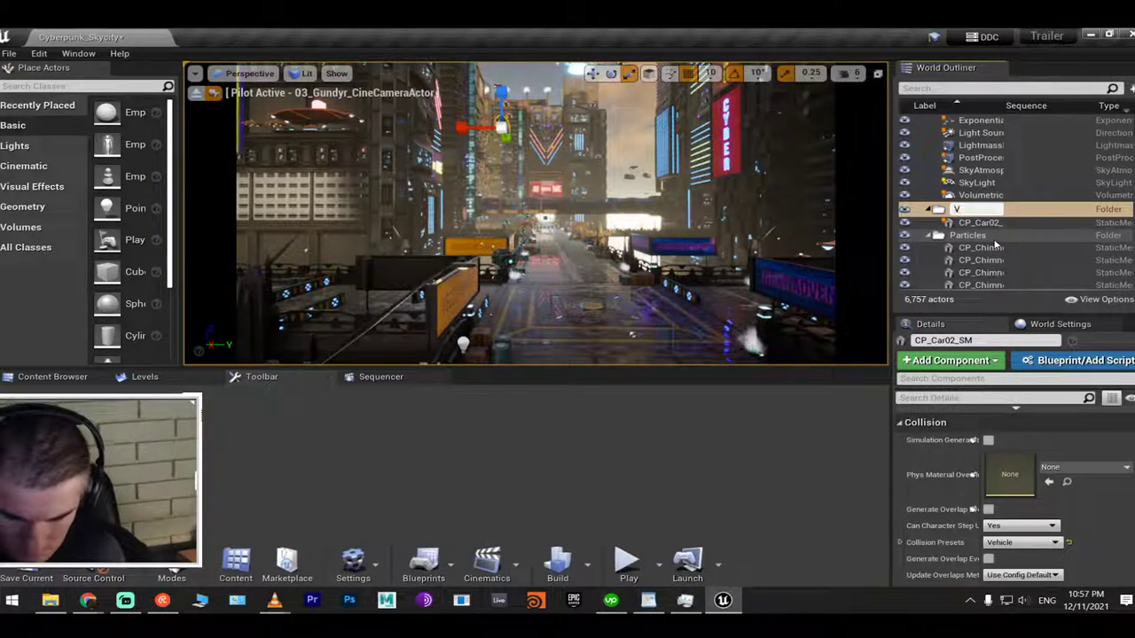
key(BackSpace)
text(02_Vehic)
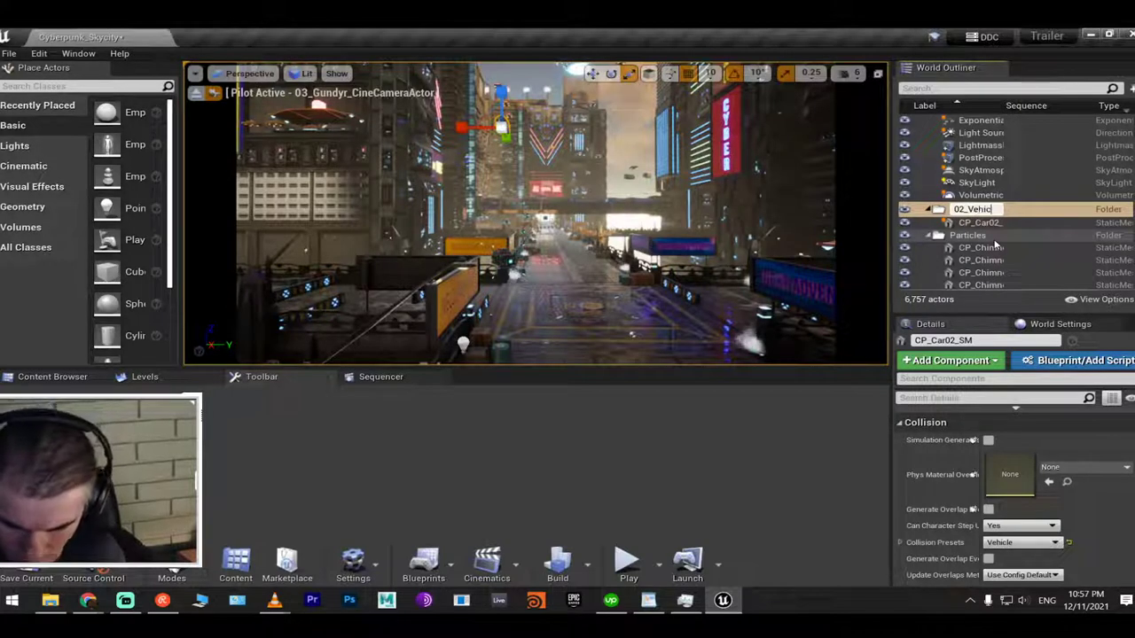
text(les)
key(Return)
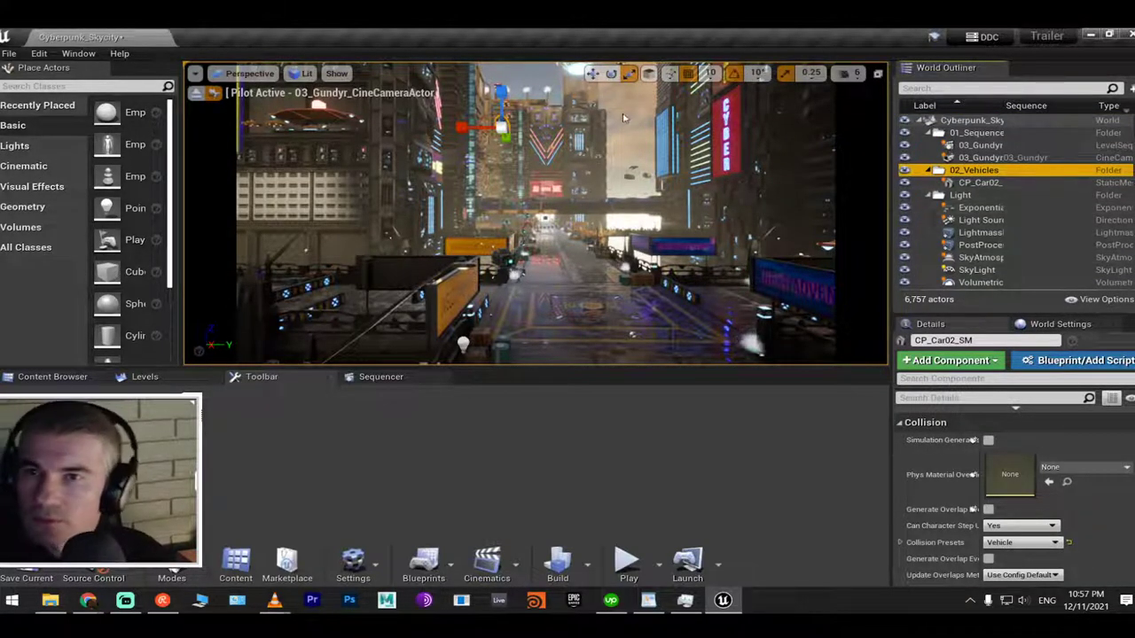
Open the Sequencer and scrub the camera sequence to frame 0105
right_drag(626, 164, 633, 165)
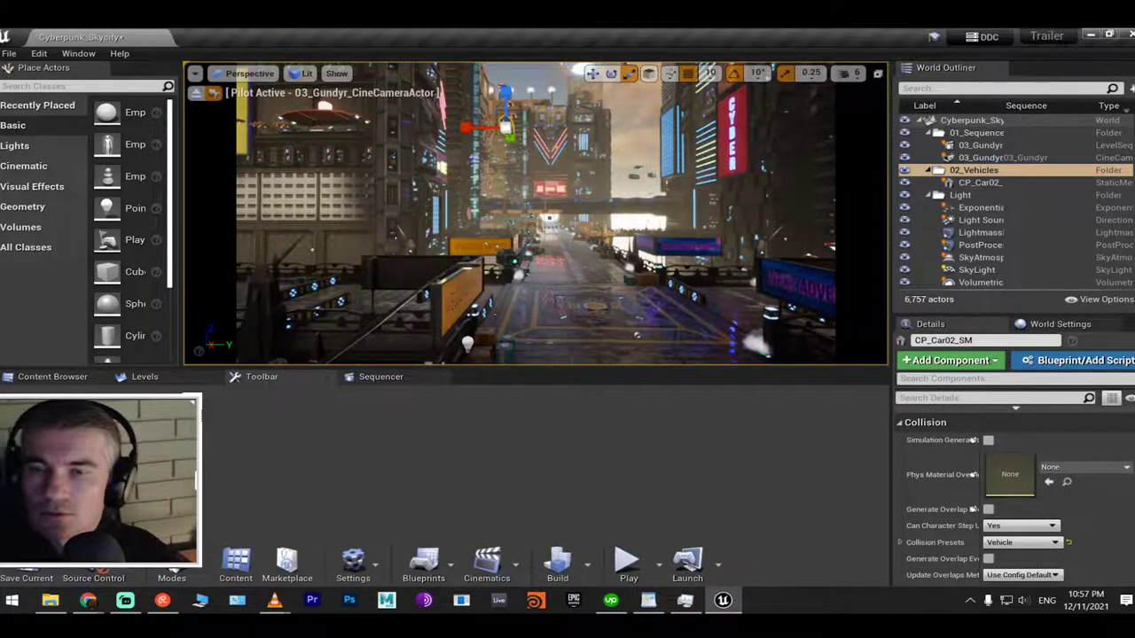
click(380, 376)
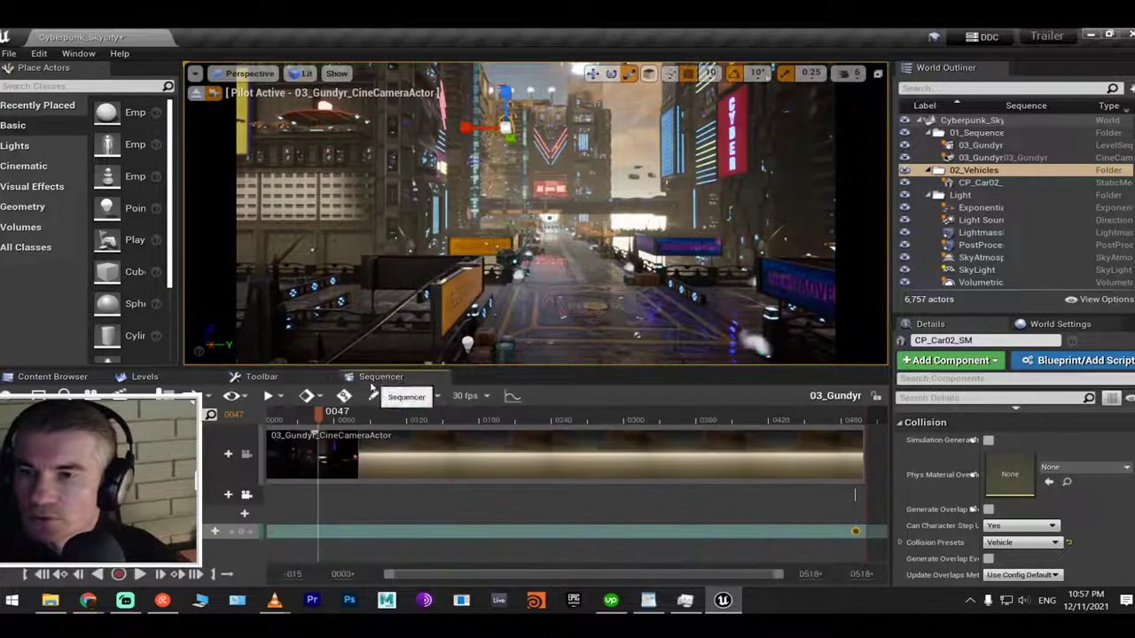
click(321, 415)
drag(321, 415, 390, 413)
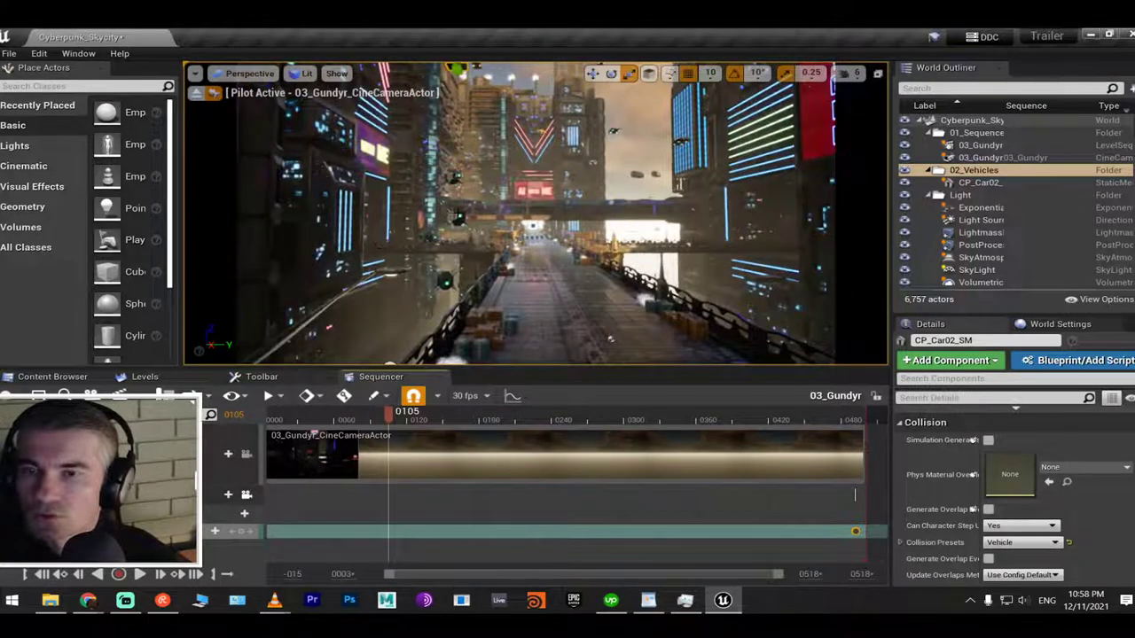
Select CP_Car02_SM in the World Outliner and save the level
click(458, 212)
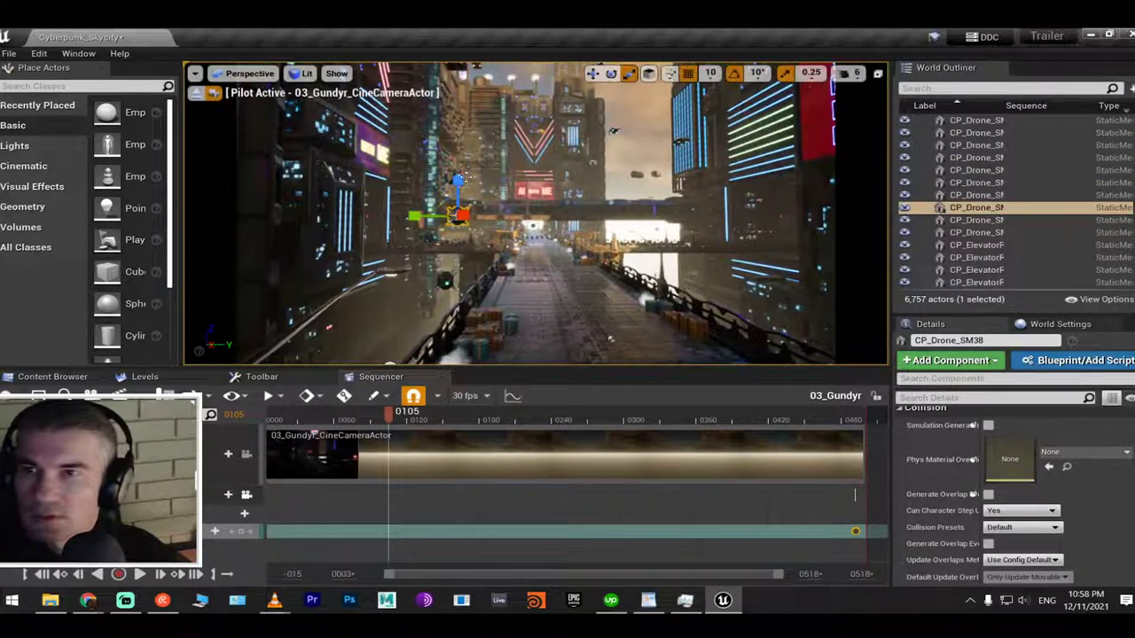
scroll(933, 221, up, 10)
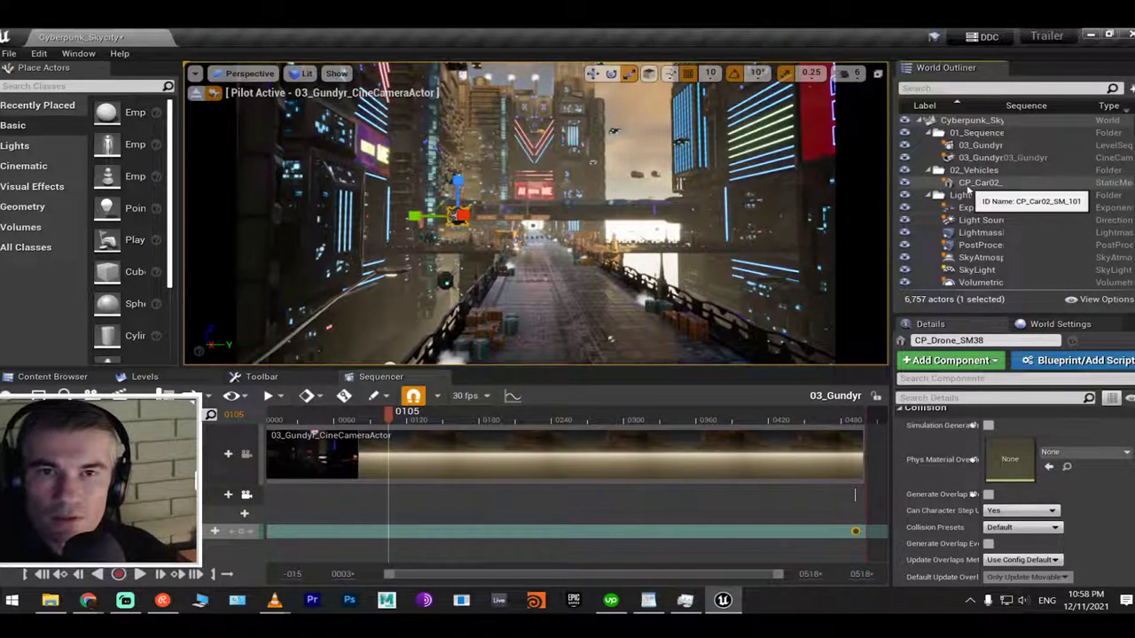
click(968, 184)
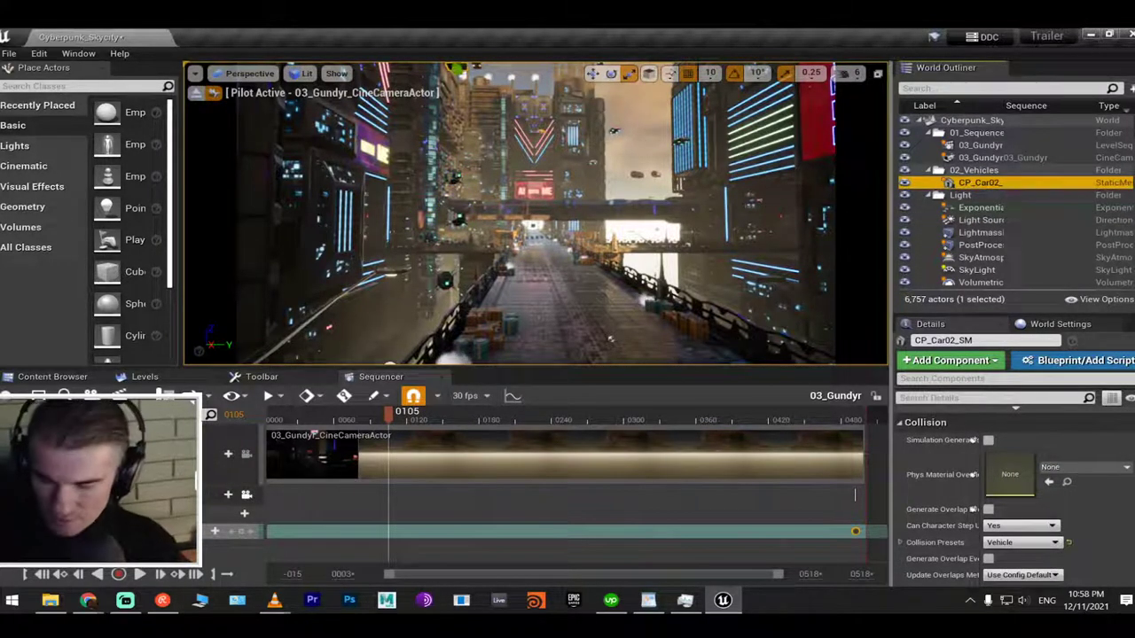
key(ctrl+s)
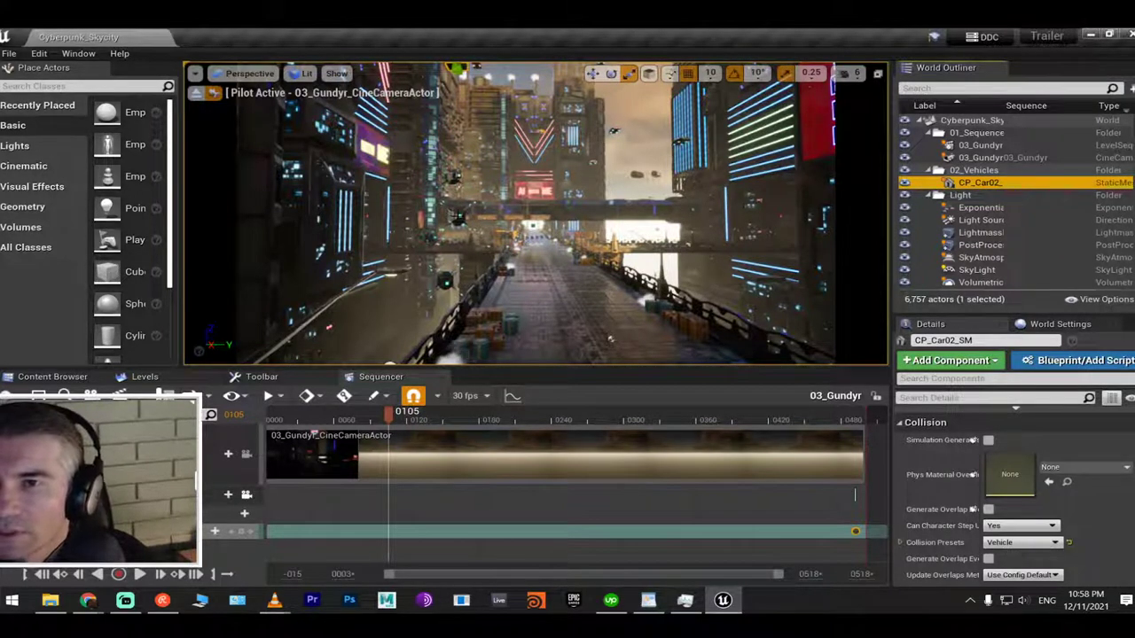
Turn the view up toward the towers and reselect the car CP_Car02_SM
click(458, 216)
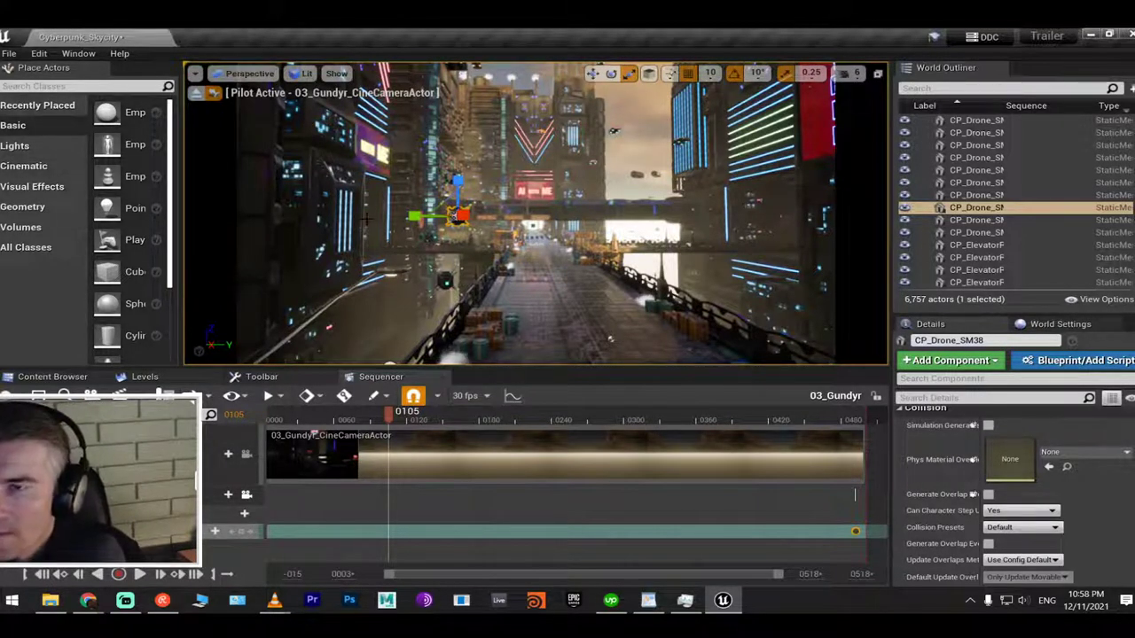
right_drag(610, 338, 532, 266)
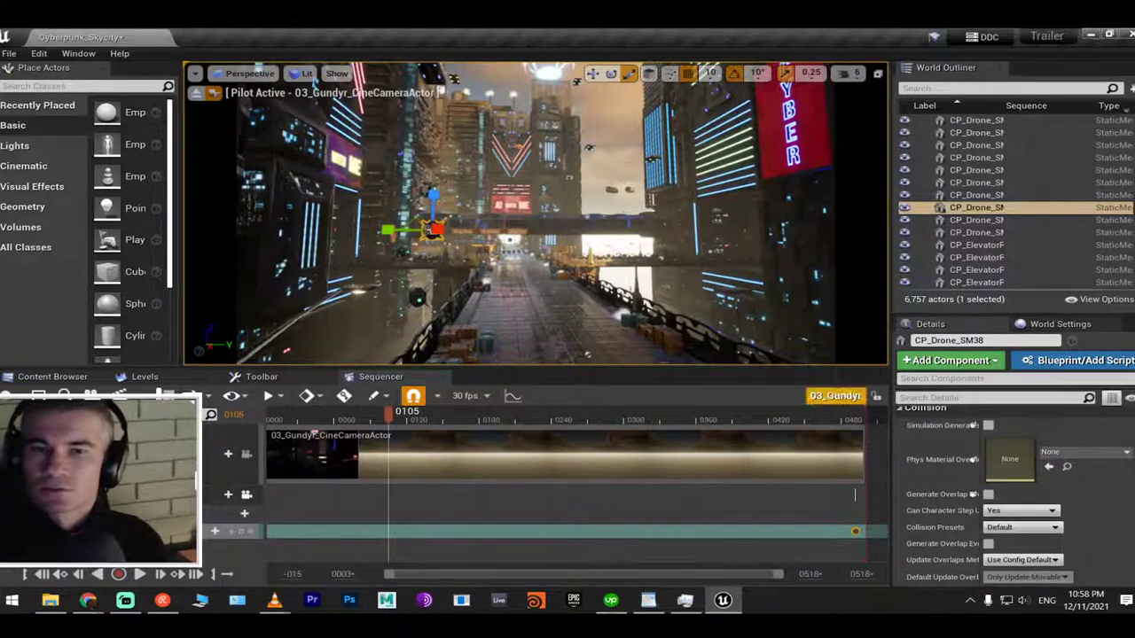
click(593, 207)
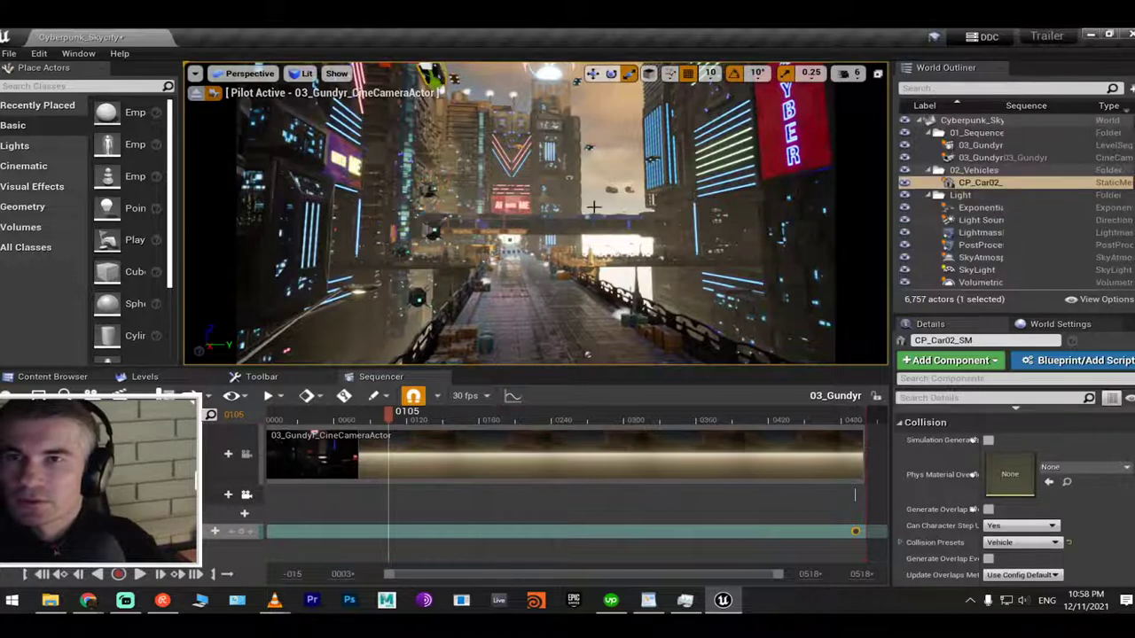
Collapse the Collision, Rendering and Physics categories, then open and close the eye-icon view options
click(898, 424)
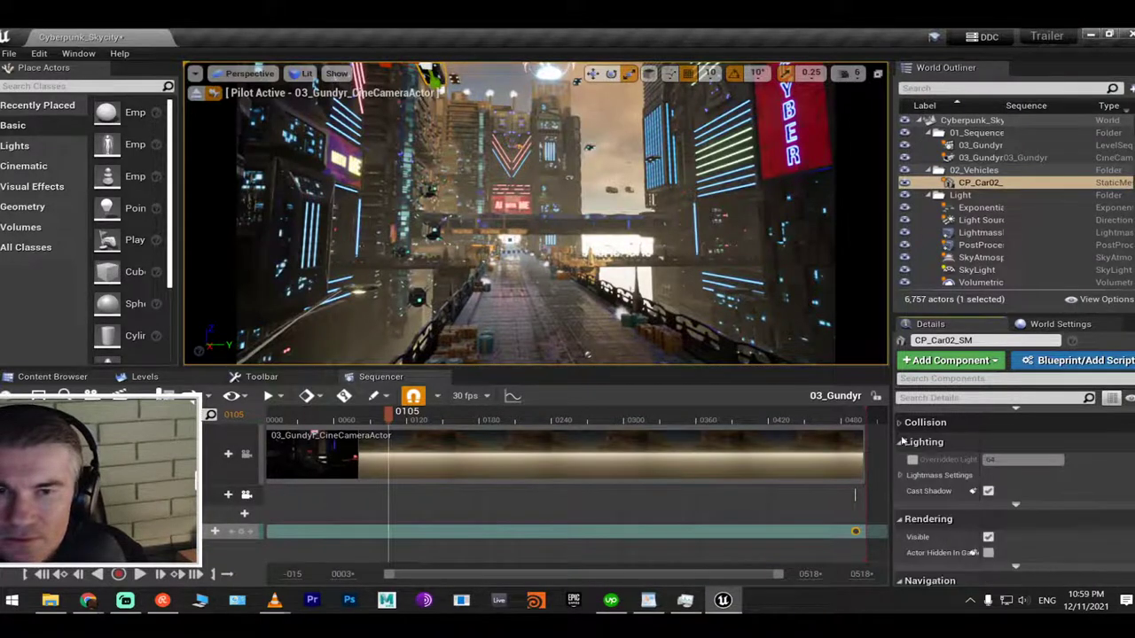
click(902, 461)
scroll(913, 457, up, 5)
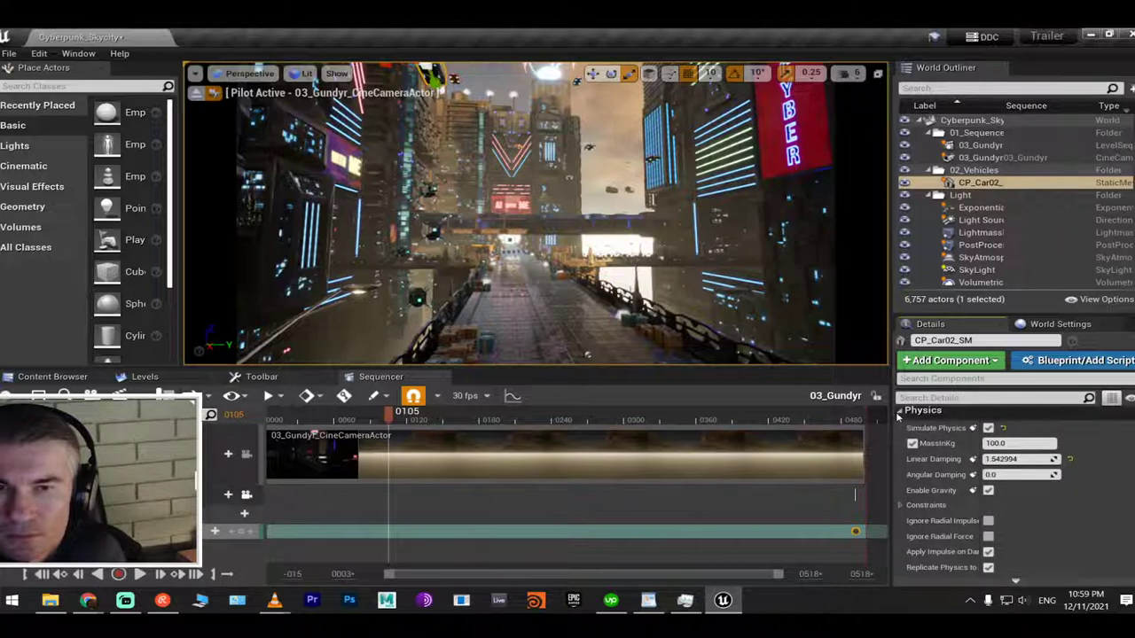
click(899, 412)
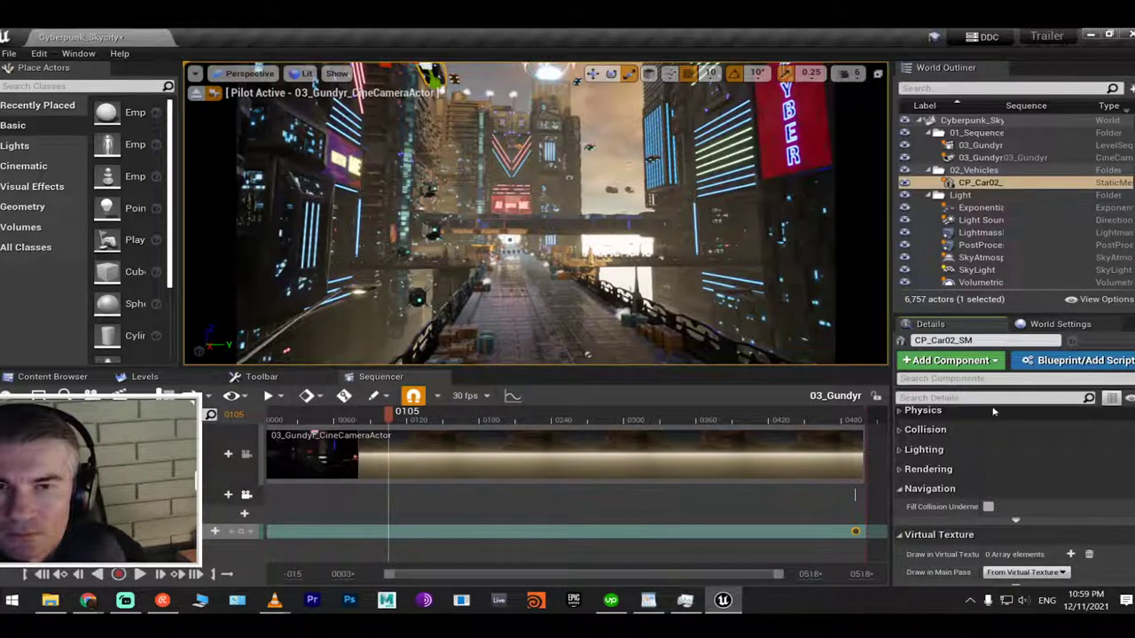
click(1128, 398)
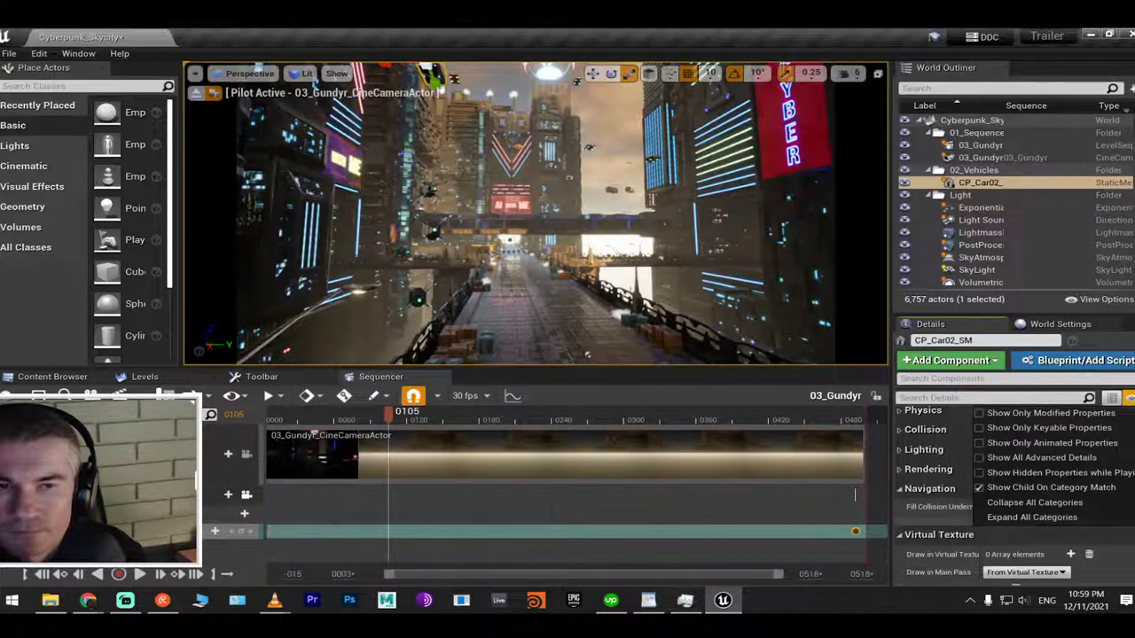
click(1128, 398)
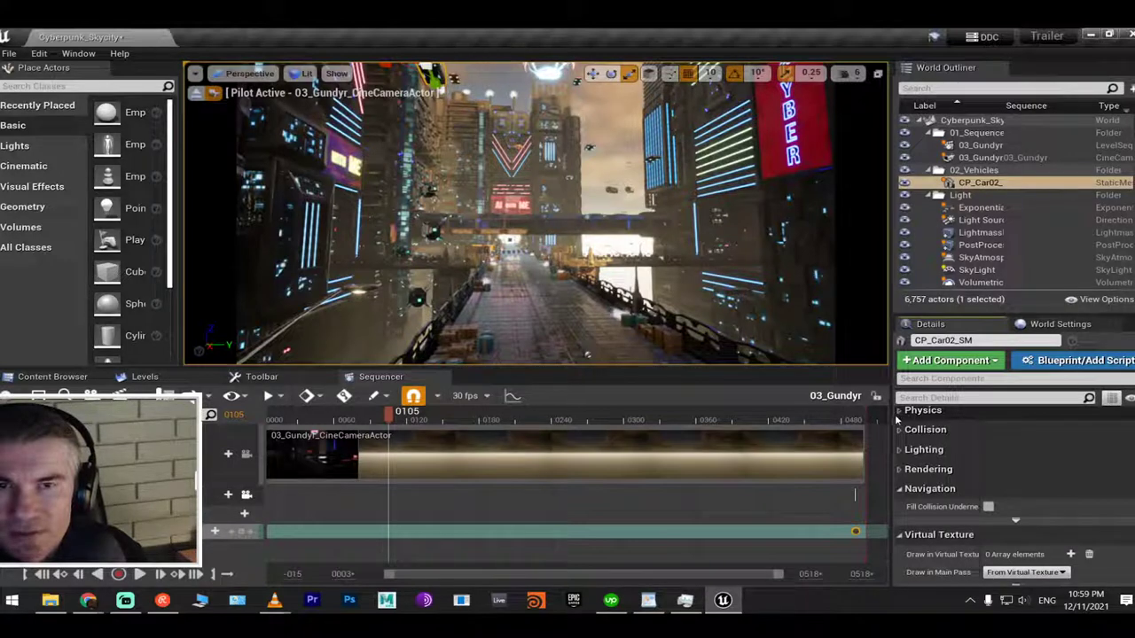
Open CP_Car02_SM's World Outliner context menu and browse its submenus
right_click(992, 183)
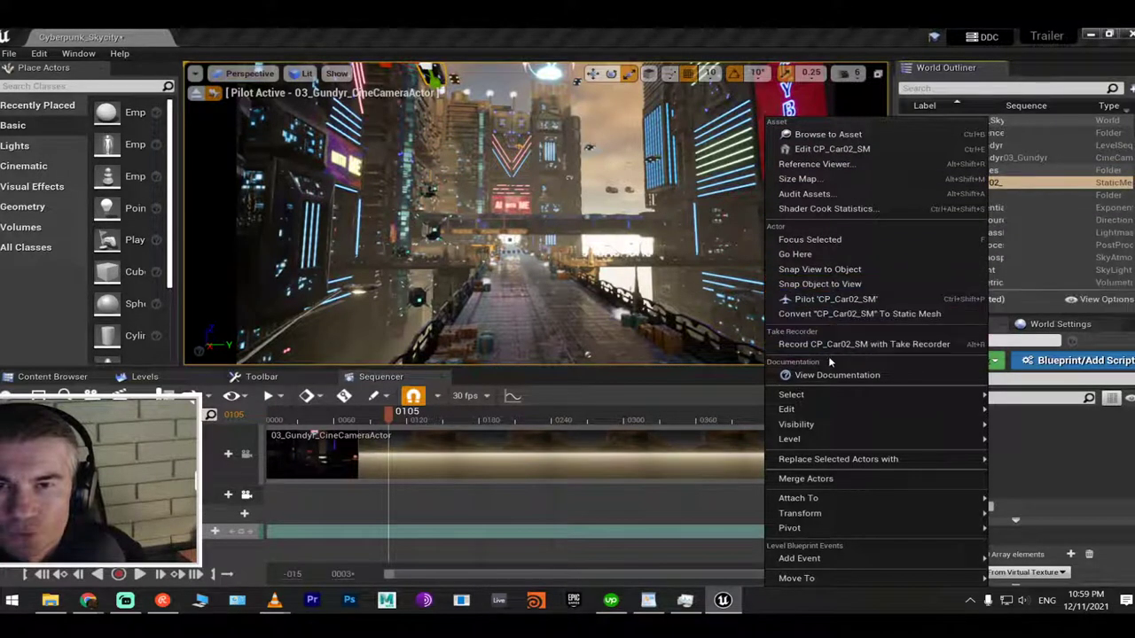
mouse_move(793, 395)
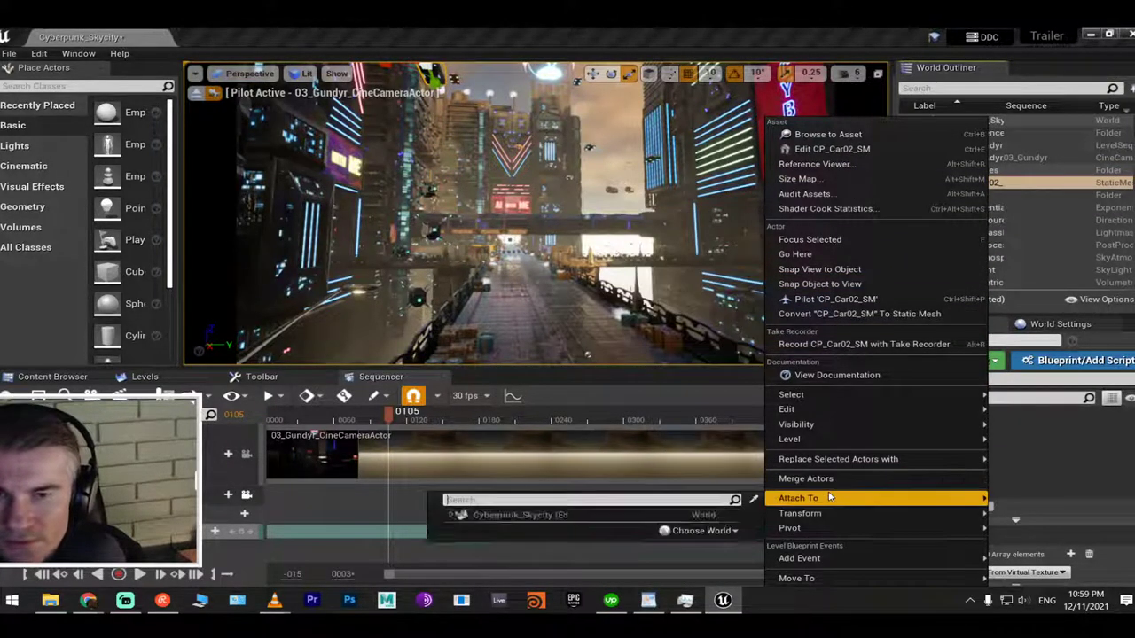
mouse_move(834, 527)
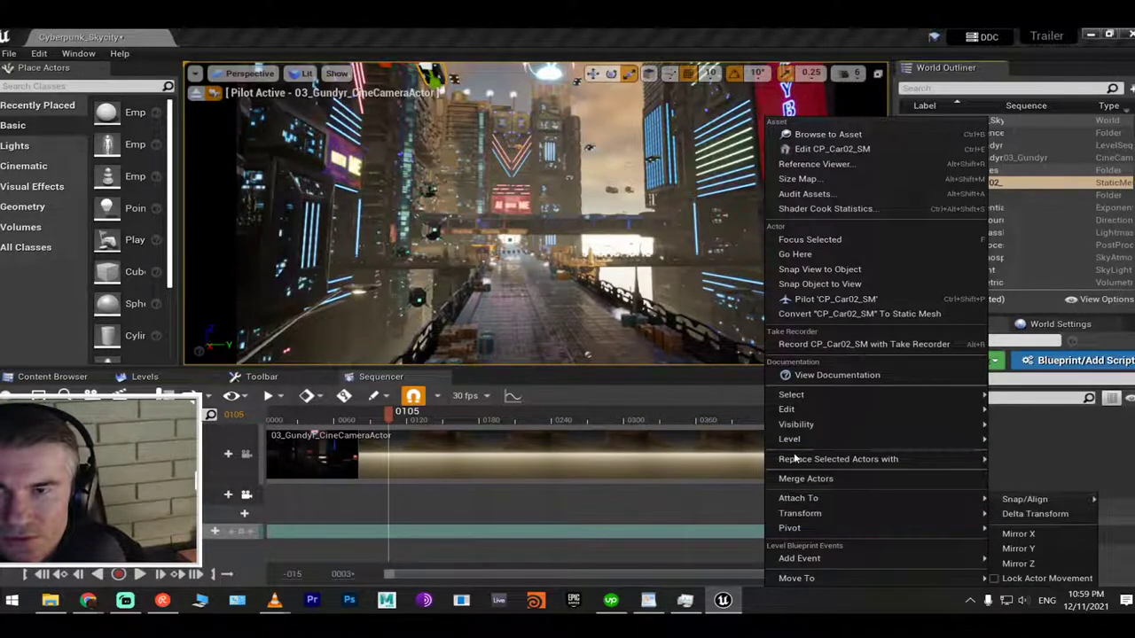
mouse_move(800, 461)
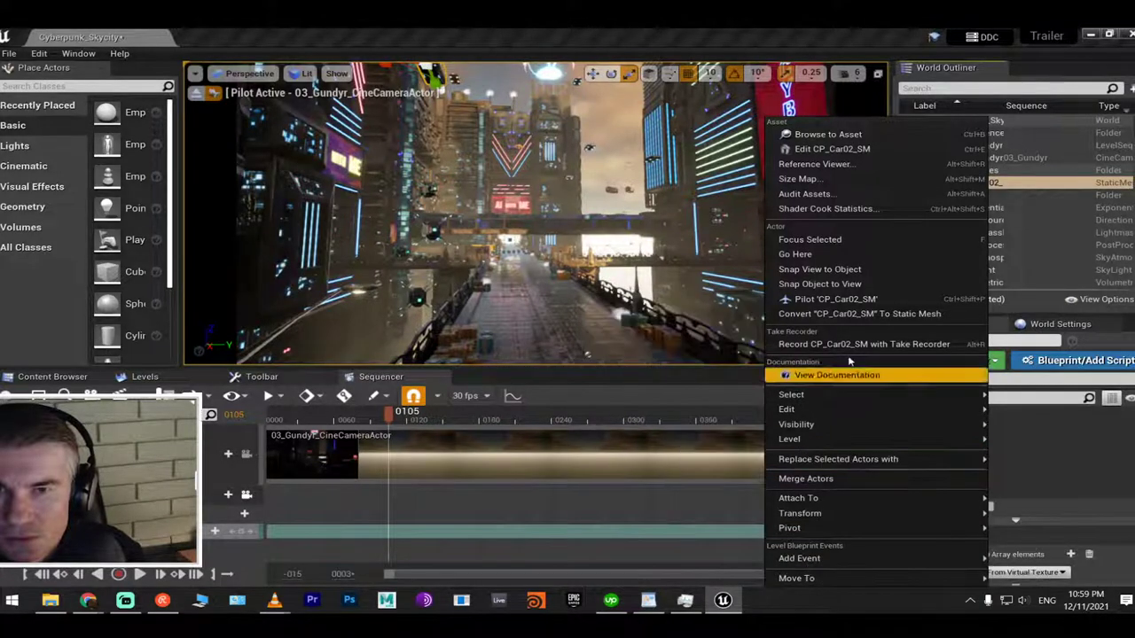
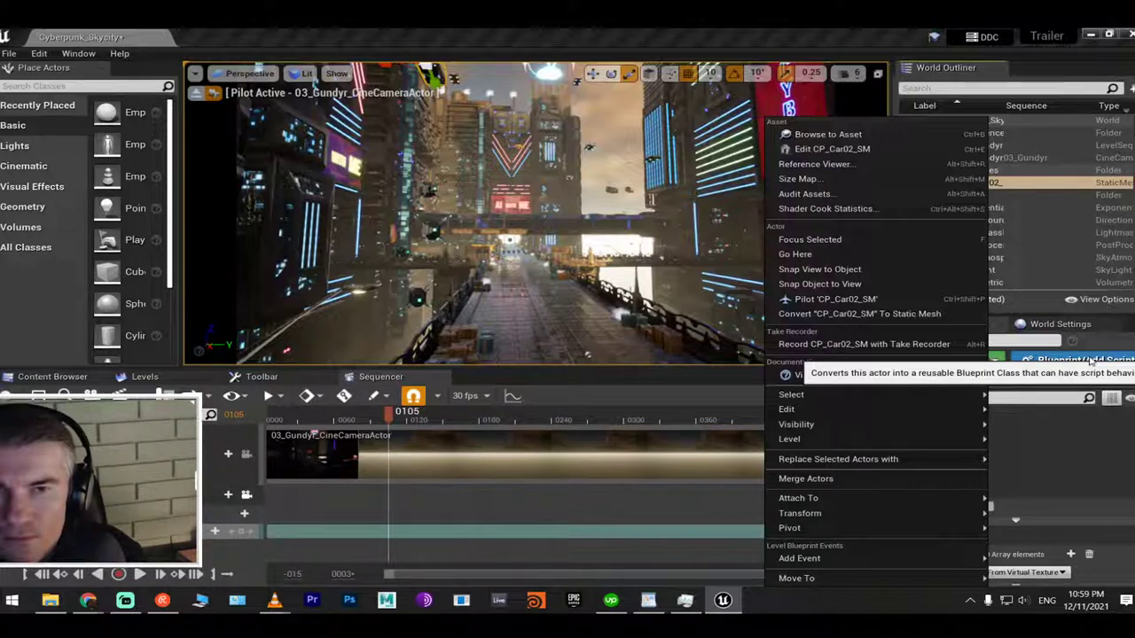
Cancel converting the car to a Blueprint Class, then open the main toolbar's Blueprints dropdown
click(1090, 359)
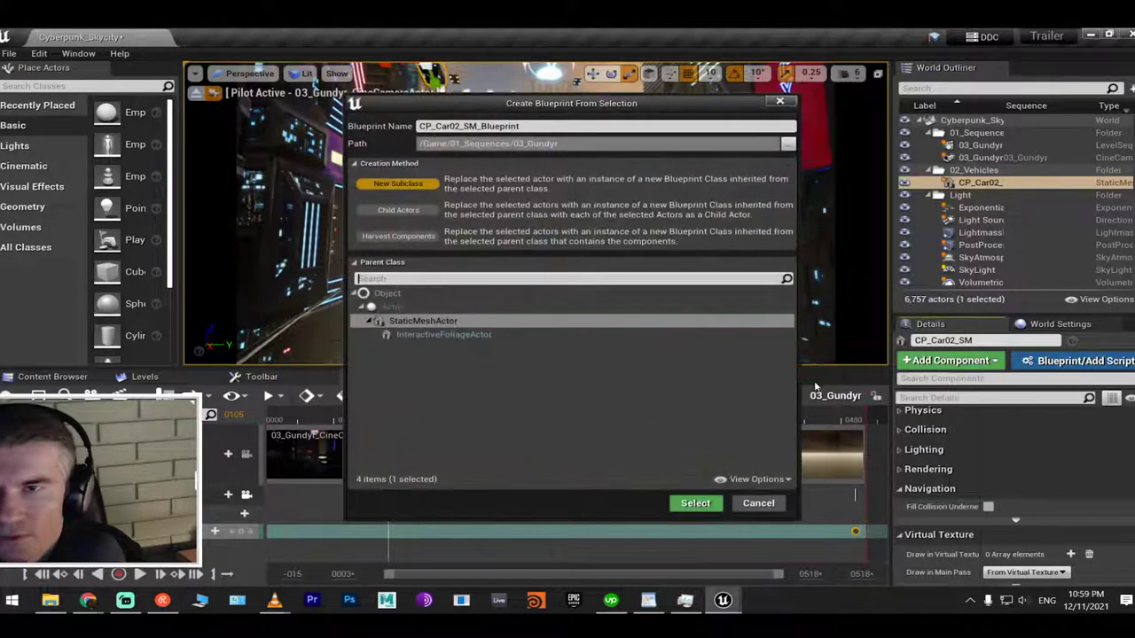
click(758, 502)
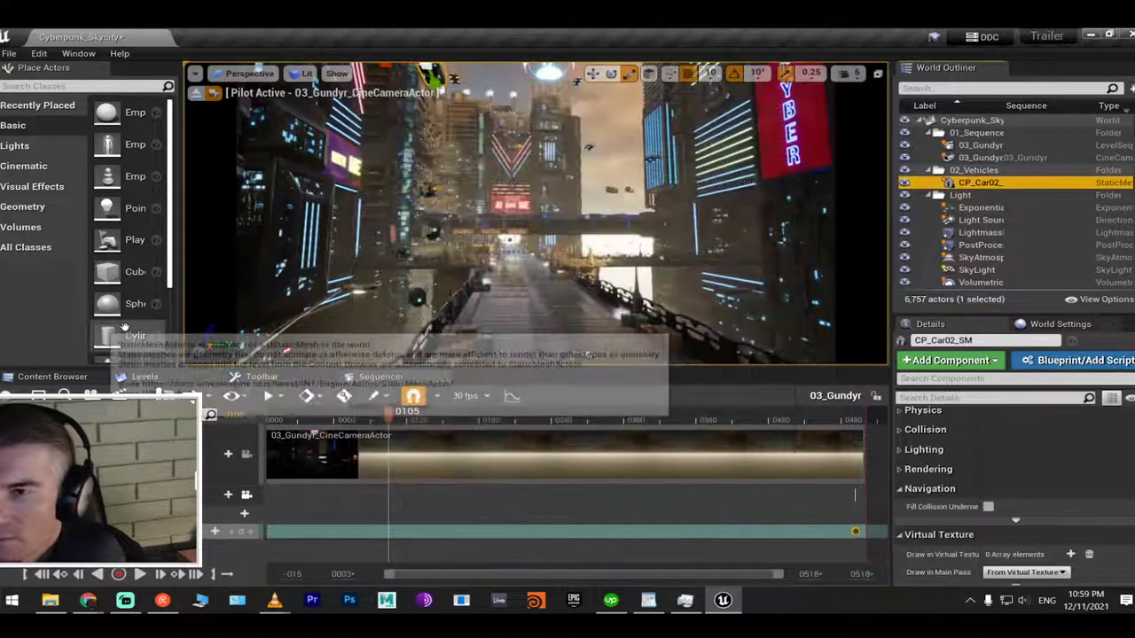
click(266, 377)
click(426, 560)
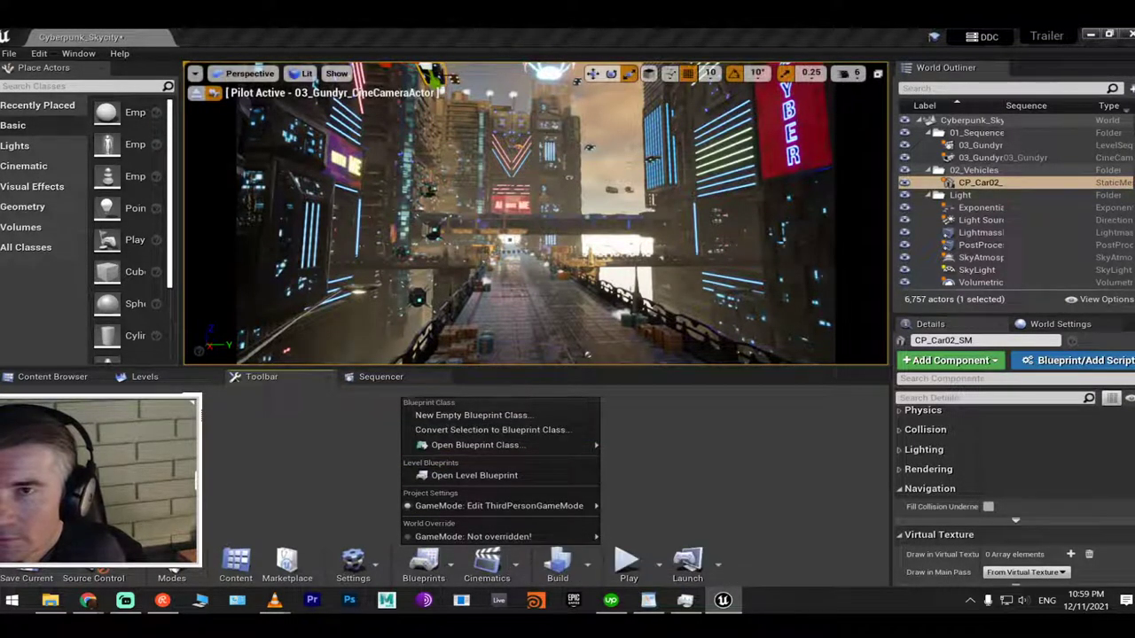
Browse the car's right-click actions without choosing one, then scroll through its Details panel
right_click(441, 78)
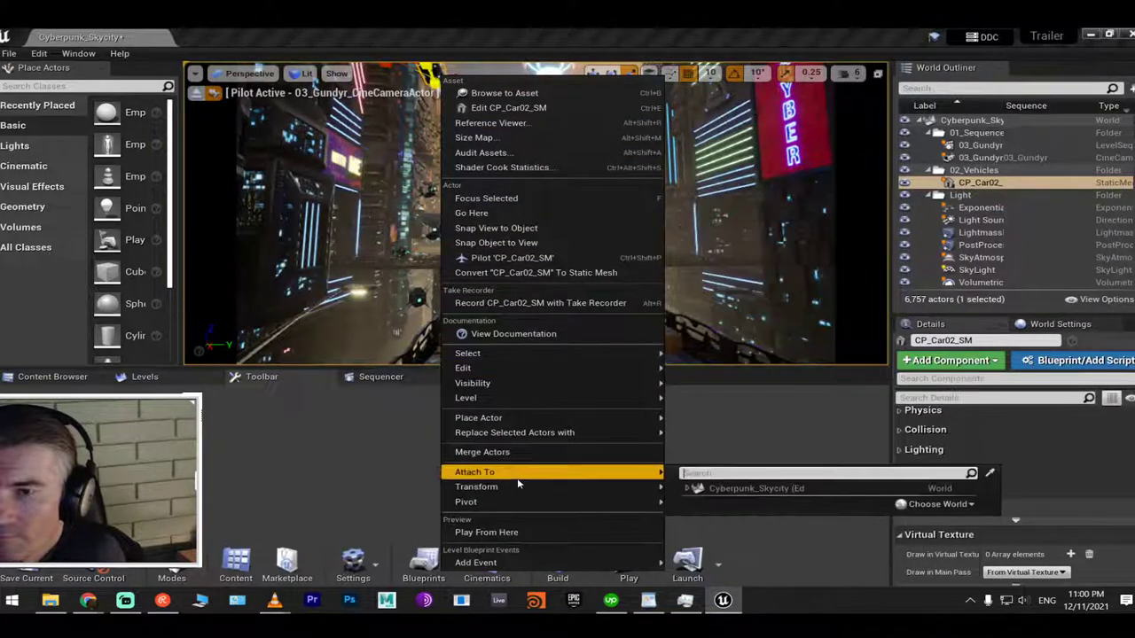
mouse_move(521, 490)
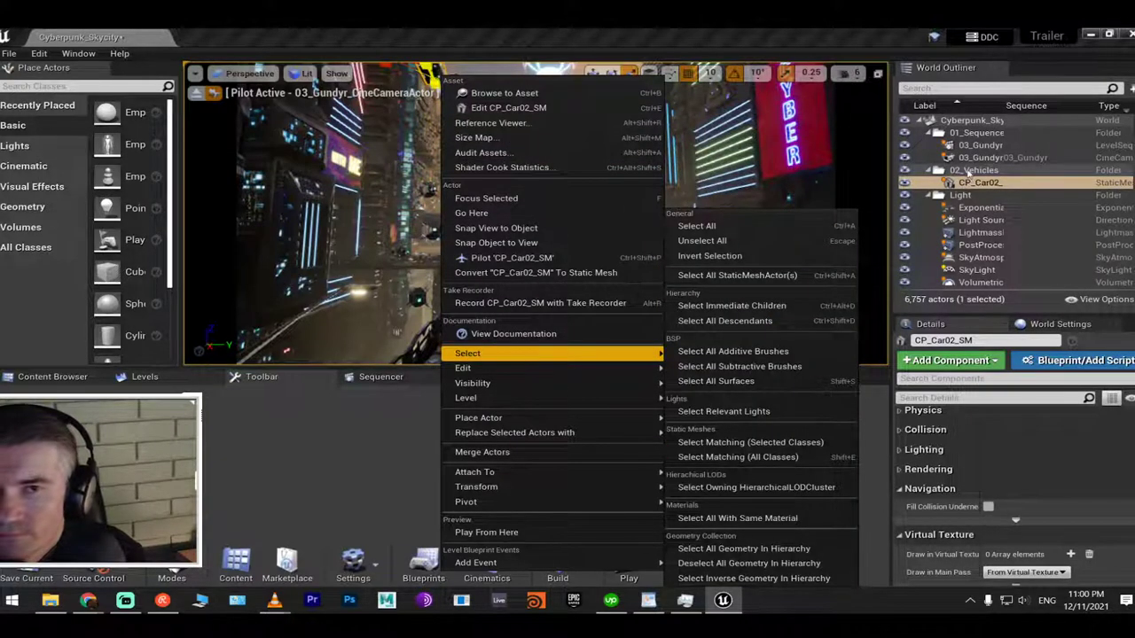
click(975, 182)
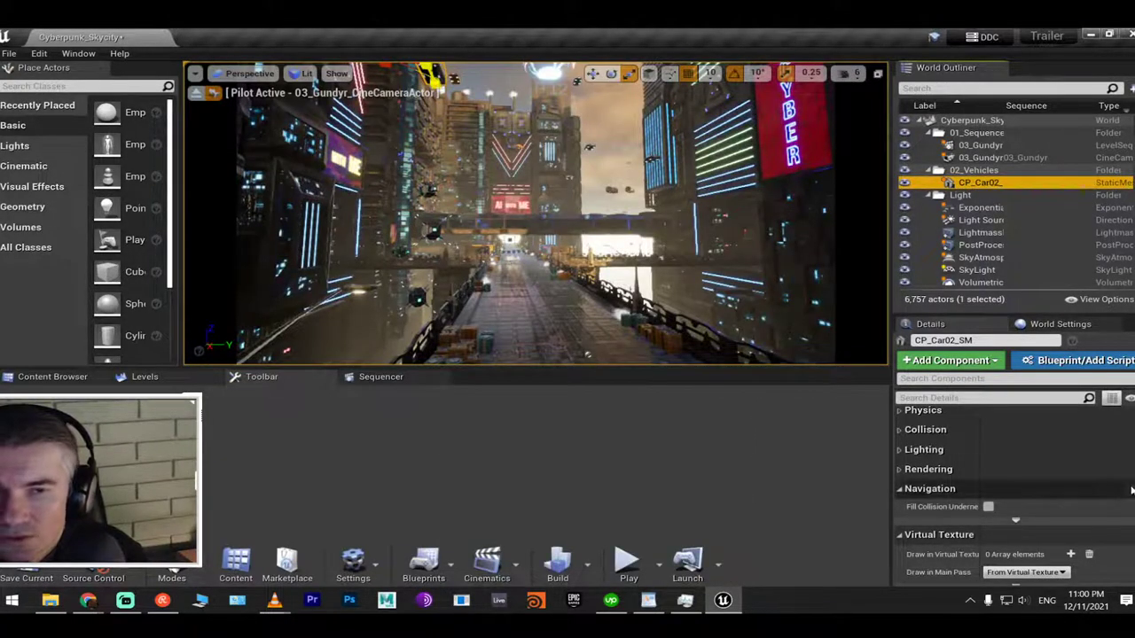
scroll(975, 479, up, 5)
scroll(1014, 496, up, 5)
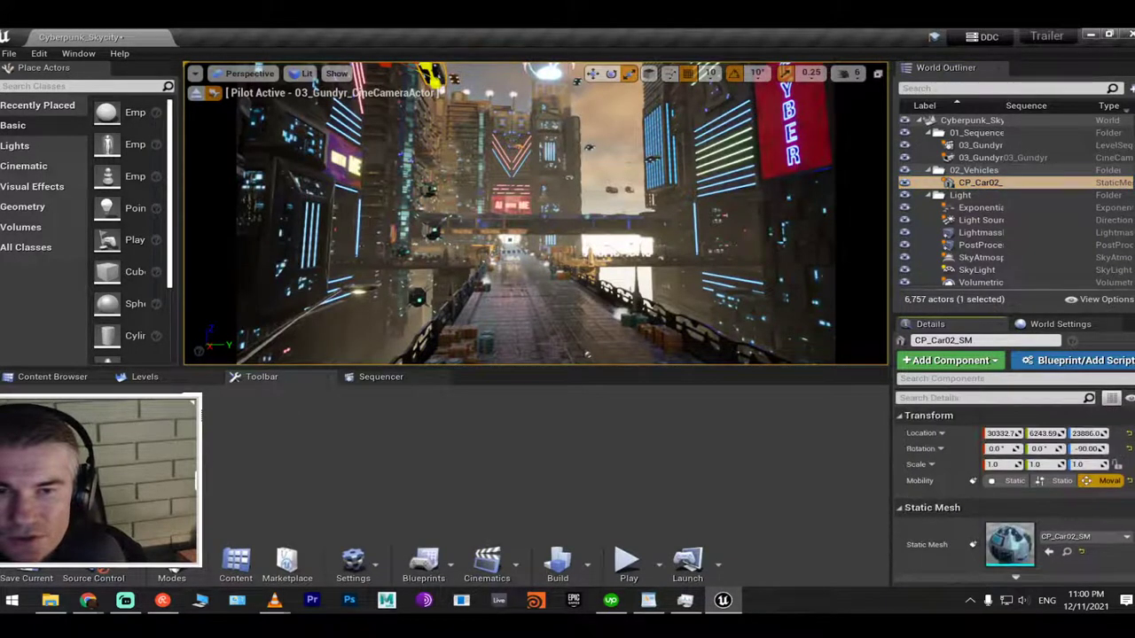
scroll(1014, 497, down, 2)
scroll(1014, 497, down, 5)
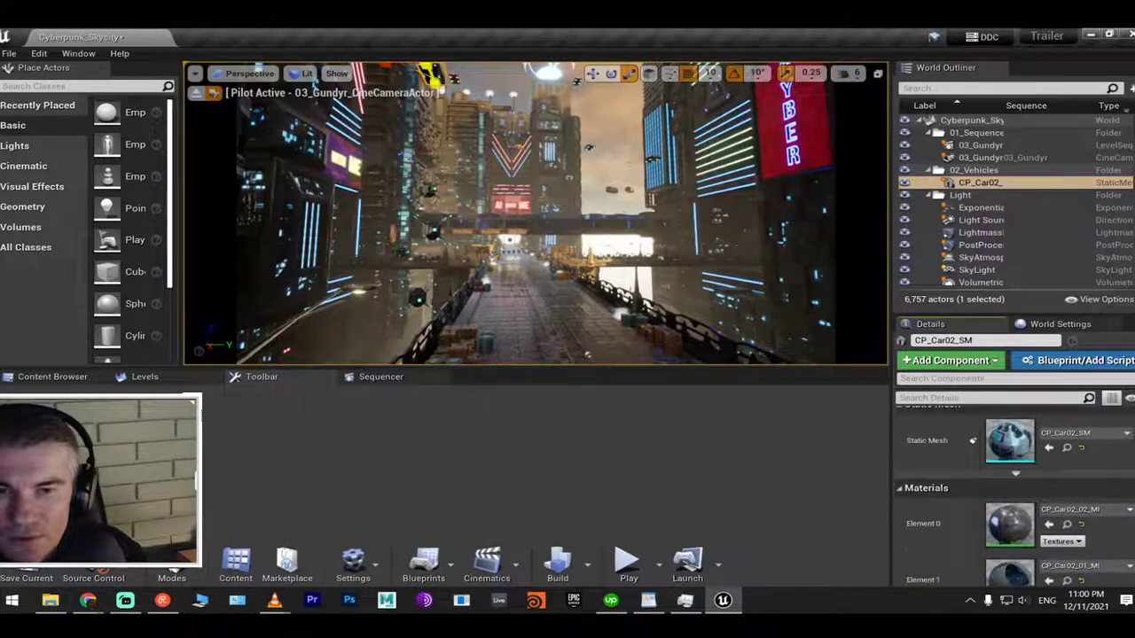
scroll(1014, 496, up, 3)
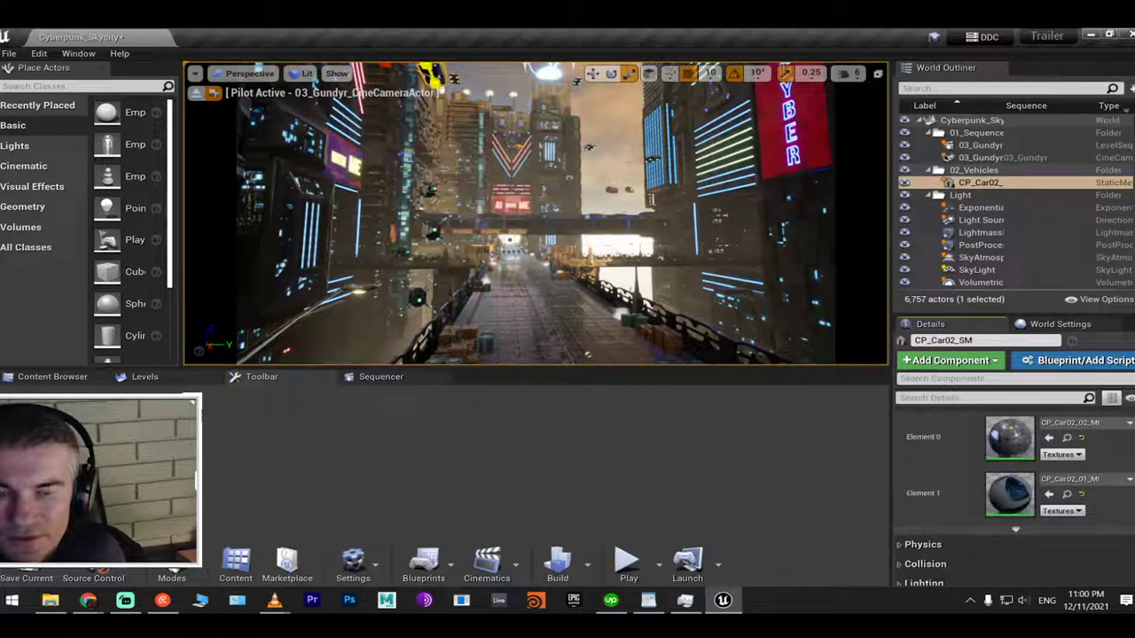
scroll(1089, 406, up, 4)
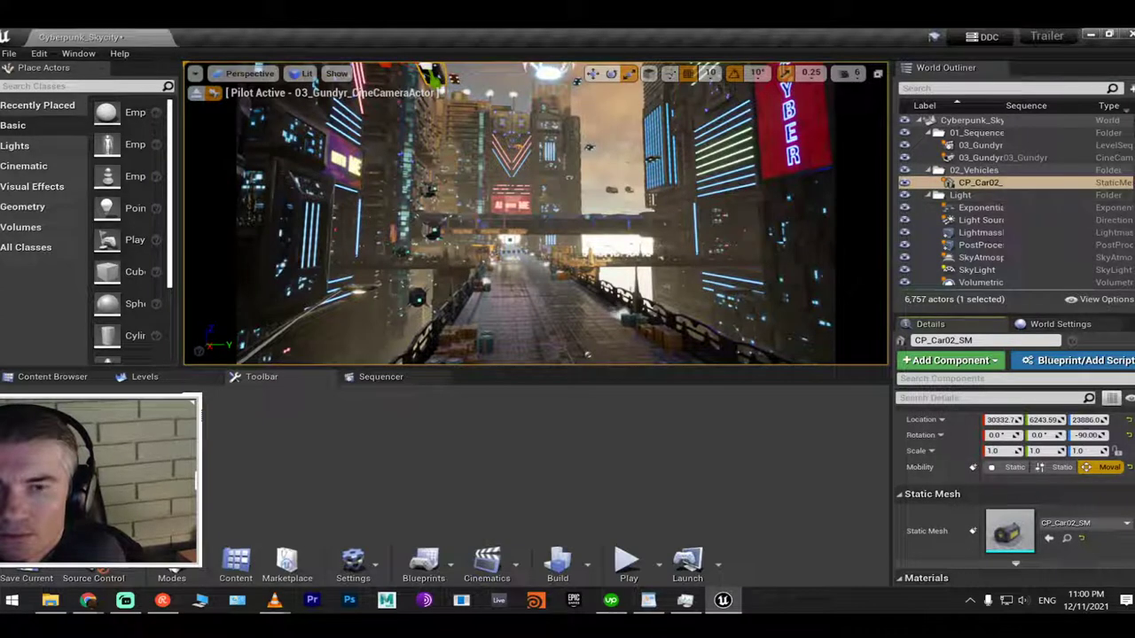
Select a drone above the street, set it to Movable and enable Simulate Physics
click(429, 230)
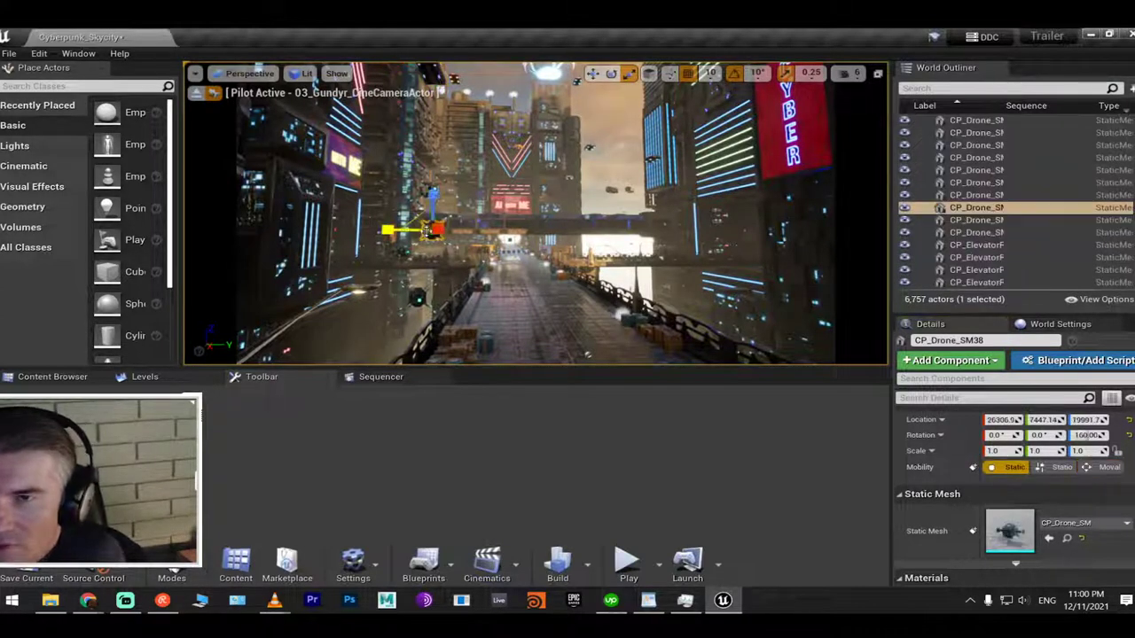
click(1102, 467)
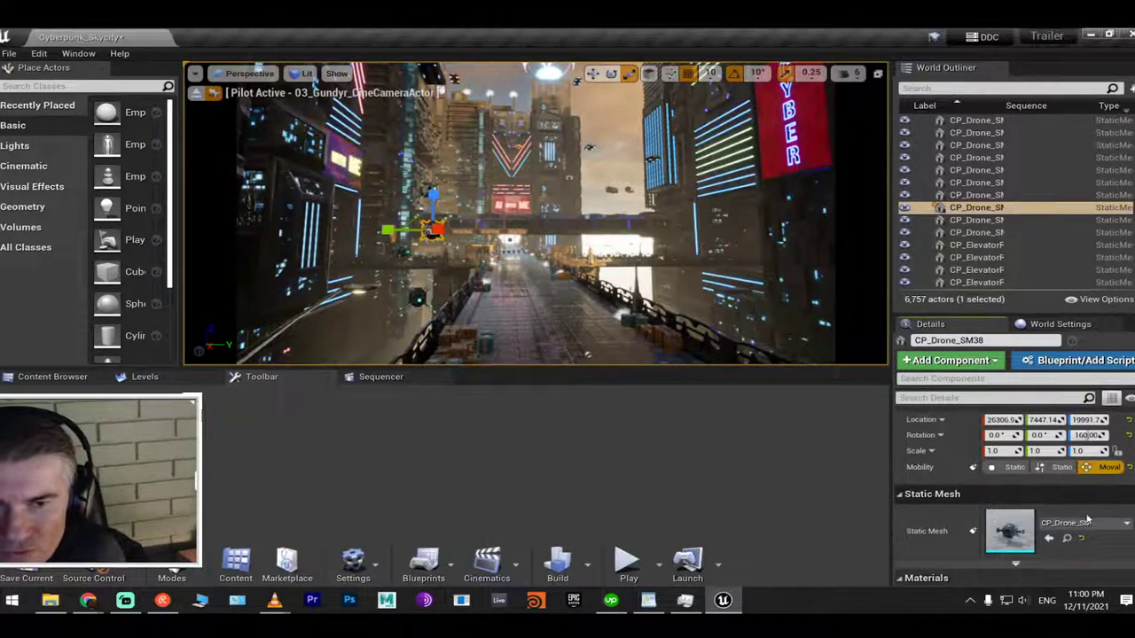
scroll(1082, 497, down, 1)
scroll(1078, 505, down, 3)
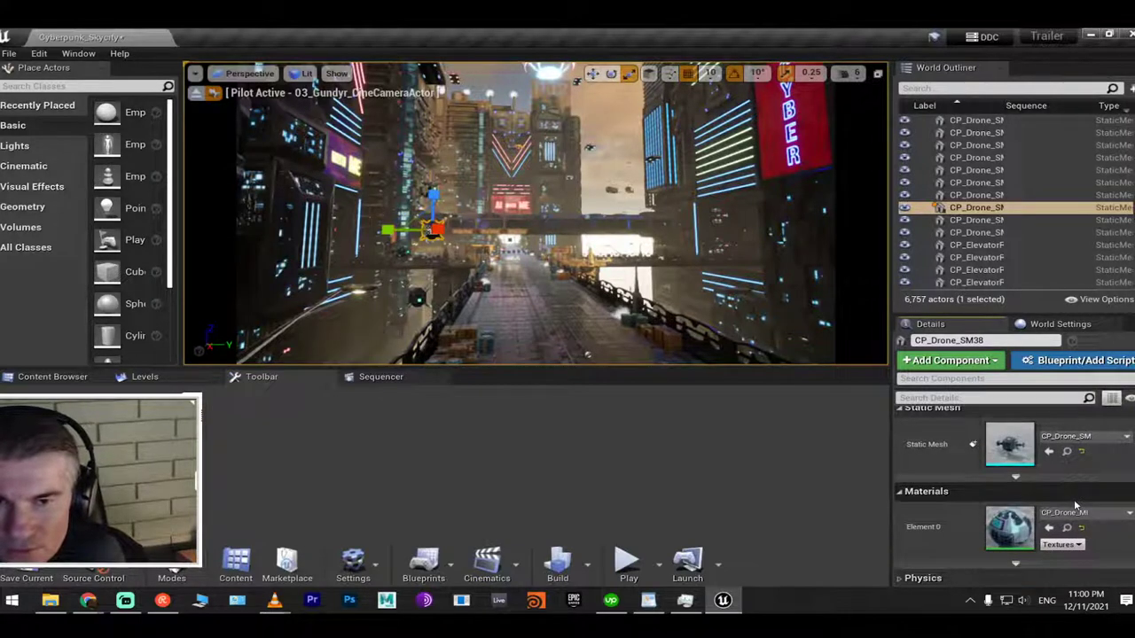
scroll(1075, 506, down, 5)
click(901, 470)
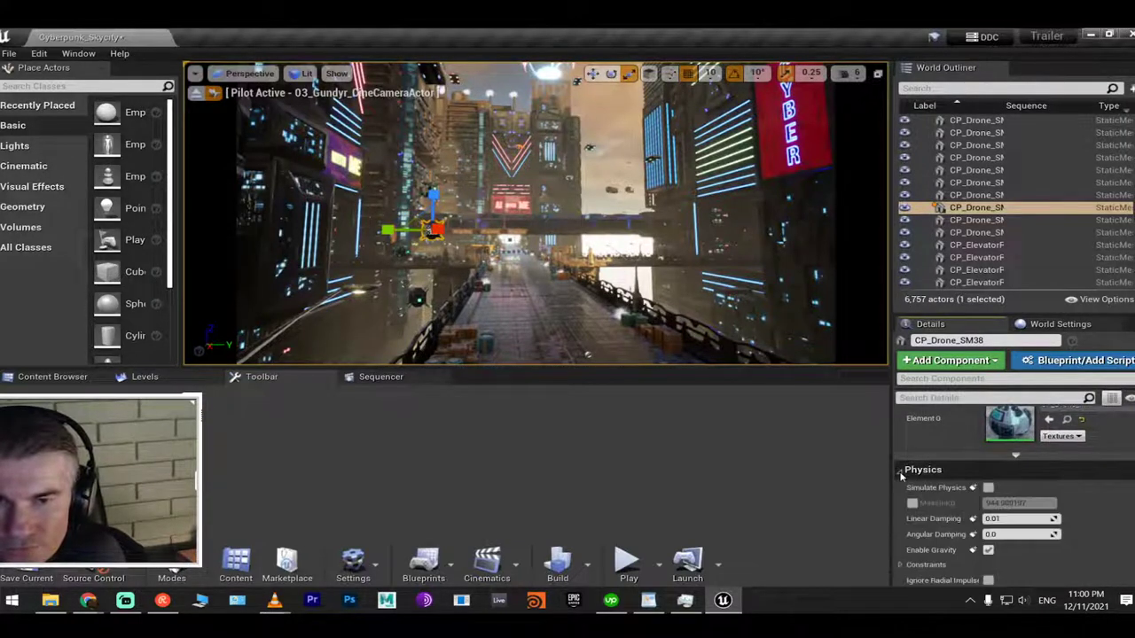
scroll(973, 479, down, 1)
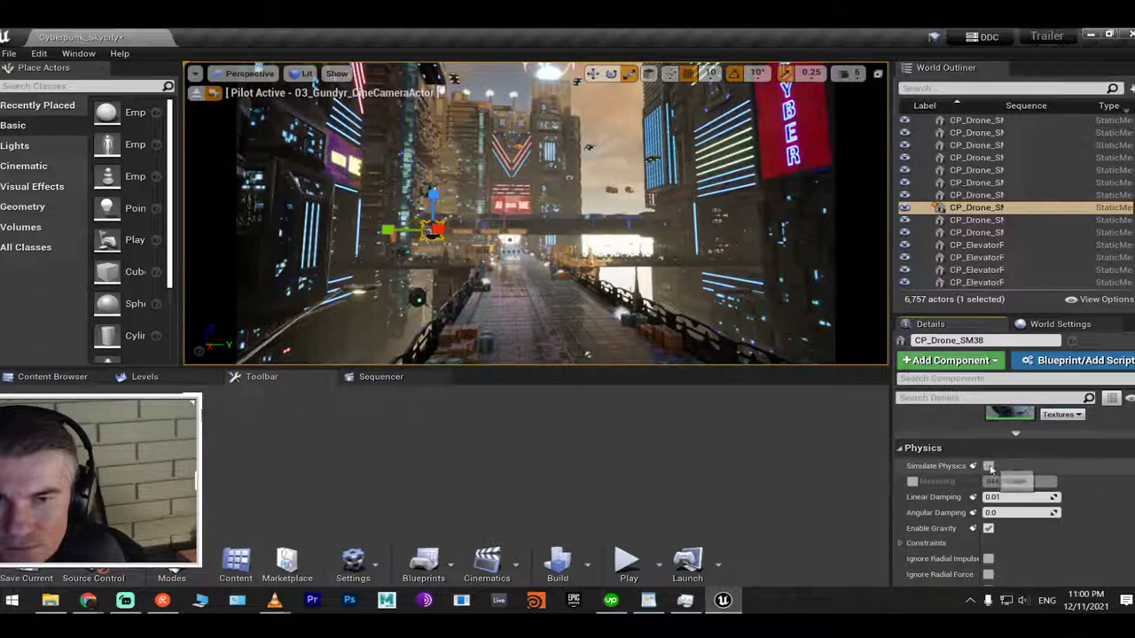
click(912, 481)
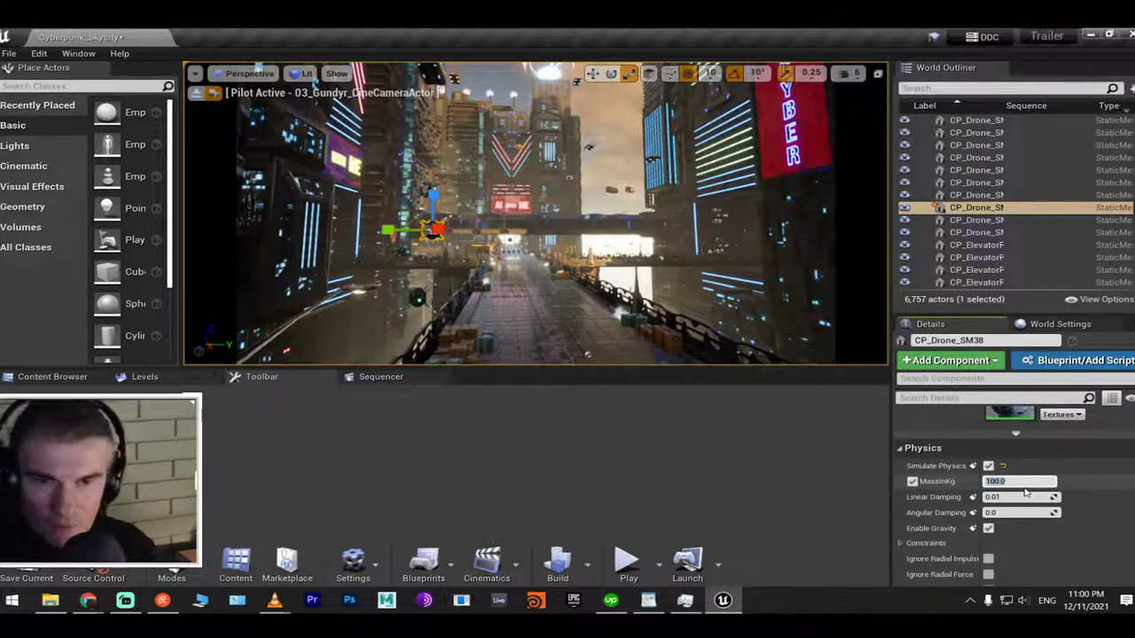
Set the drone's Linear Damping to about 1.73, disable gravity and lock its Z position
drag(1026, 496, 1068, 496)
scroll(1017, 527, down, 3)
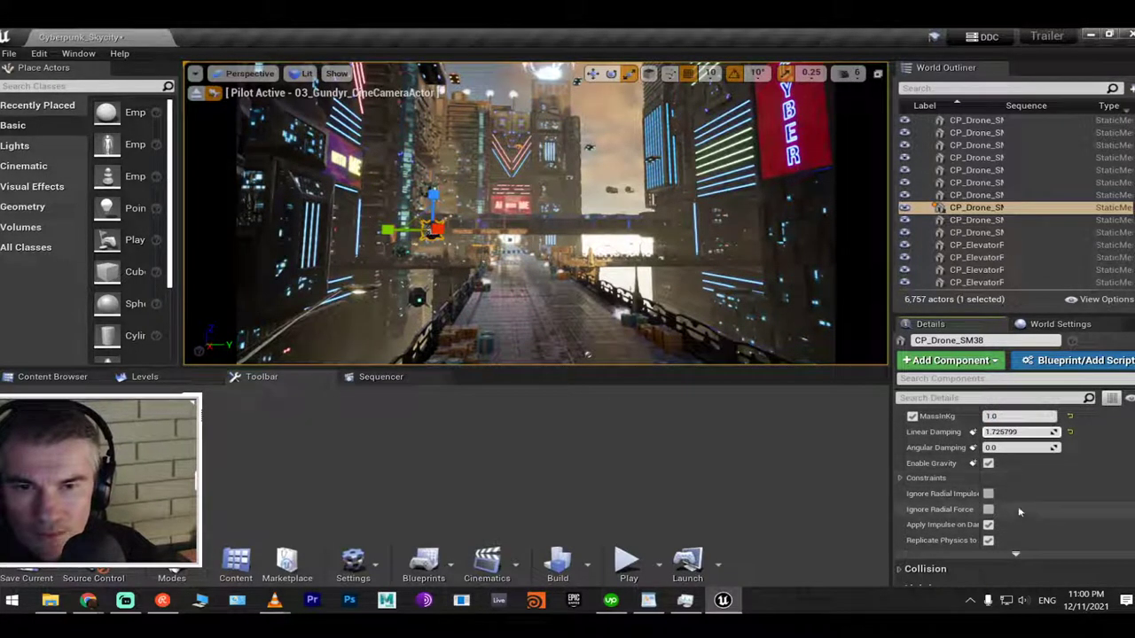
click(988, 463)
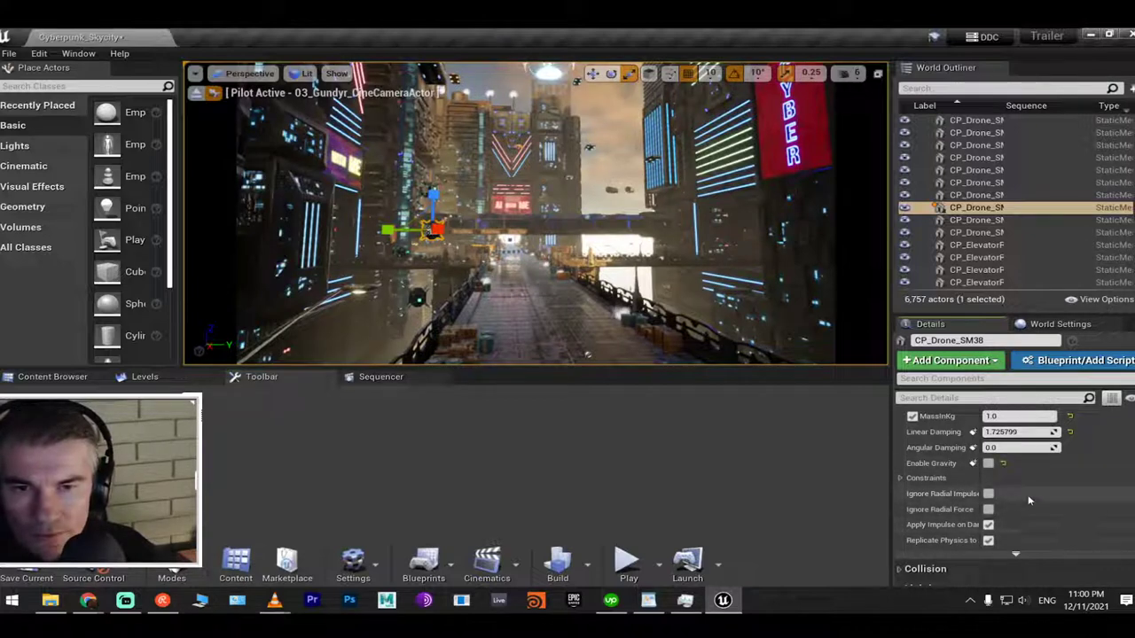
click(900, 479)
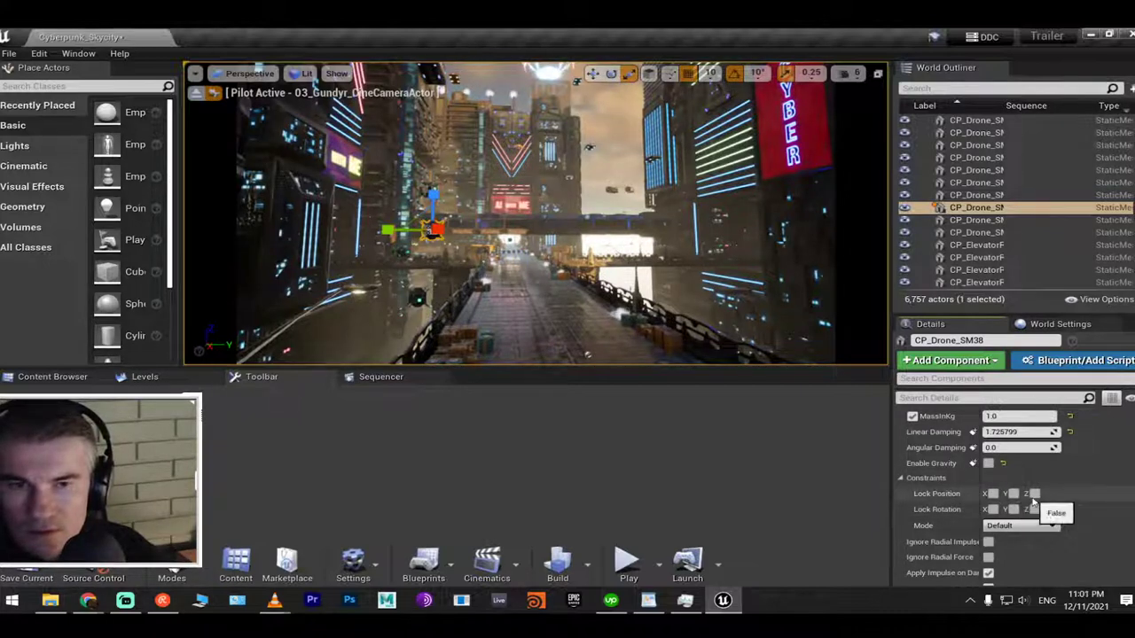
click(1034, 494)
Move the drone into the 02_Vehicles folder
scroll(1100, 516, down, 10)
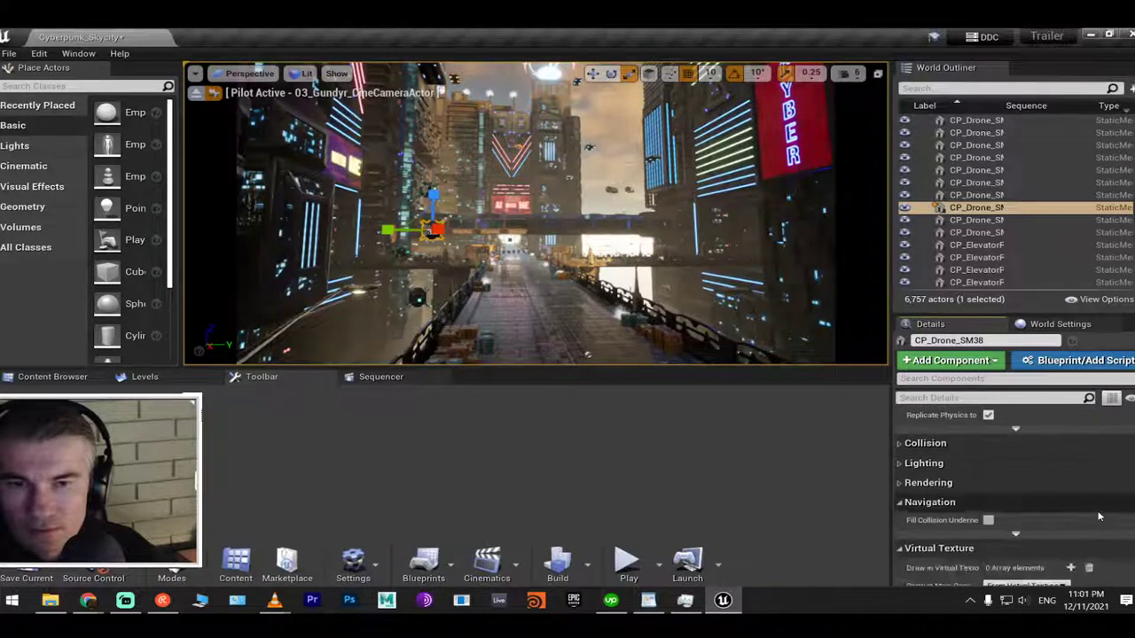
scroll(1100, 516, down, 3)
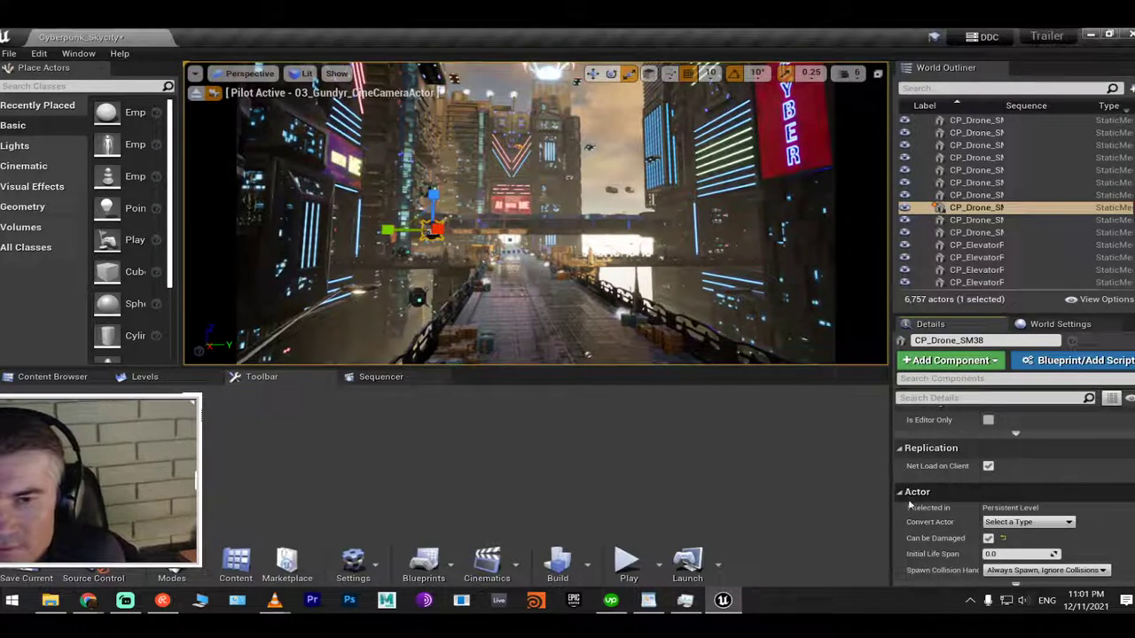
click(1068, 522)
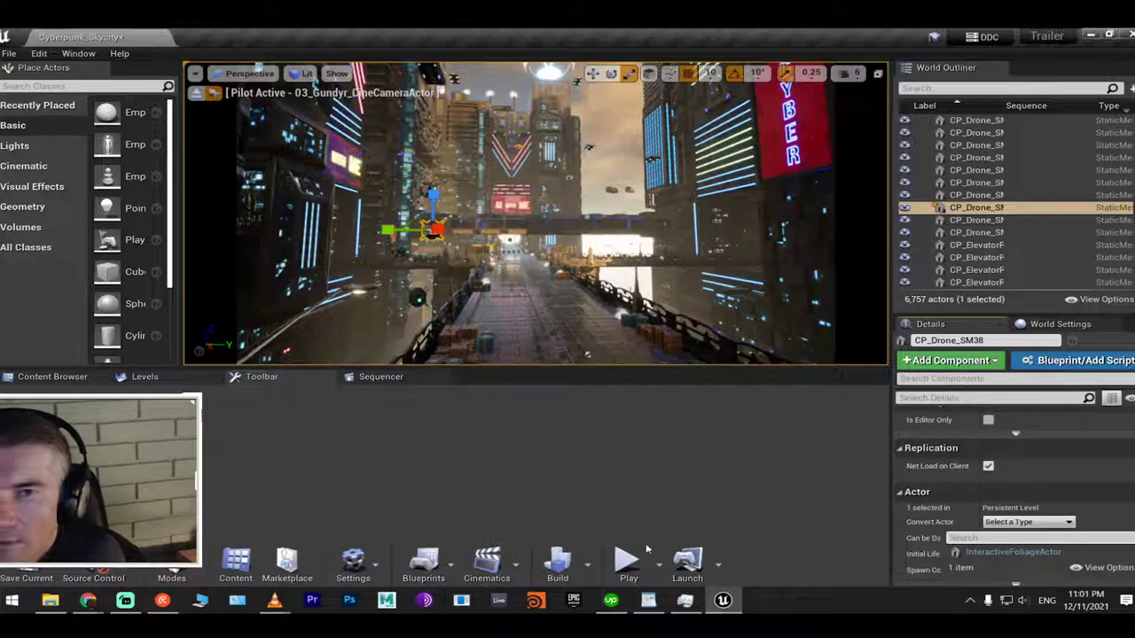
click(978, 210)
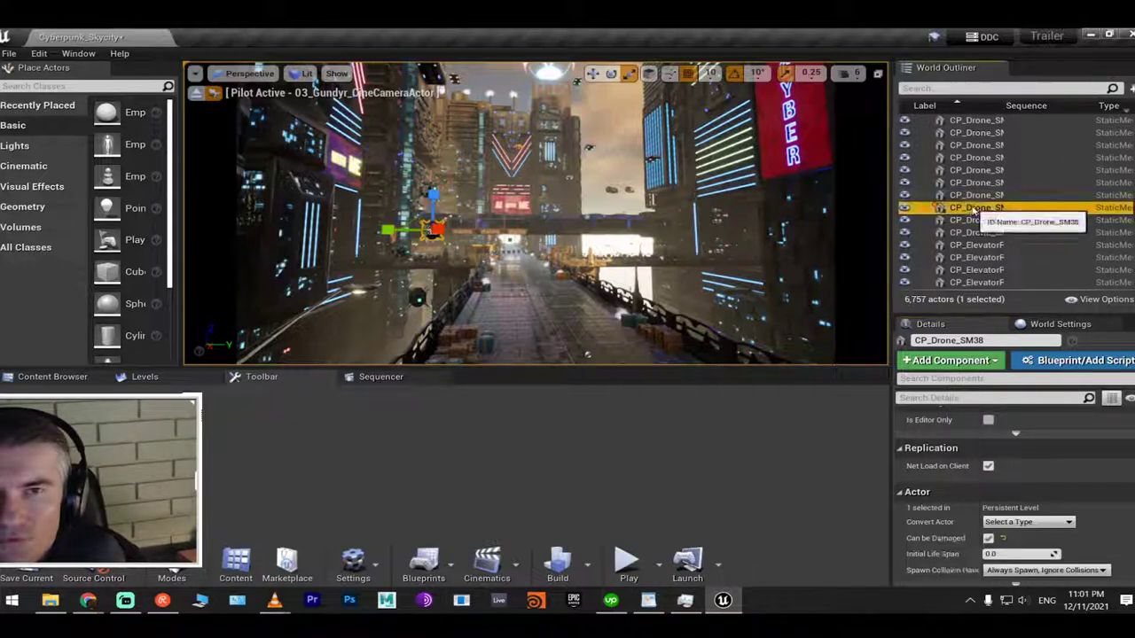
right_click(976, 210)
mouse_move(940, 579)
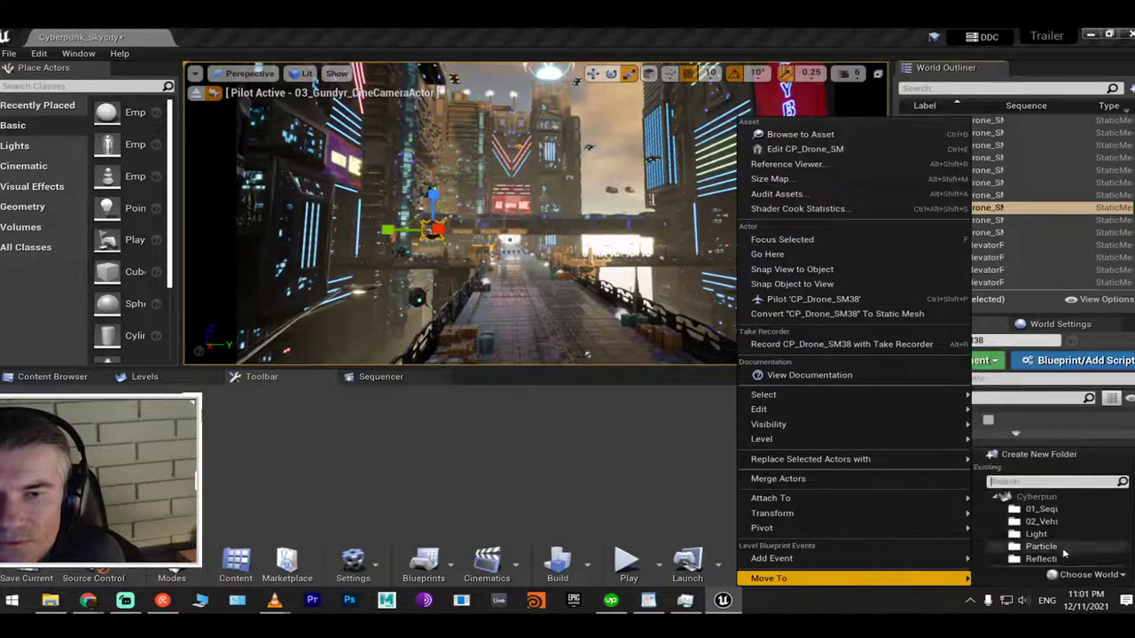
click(1050, 523)
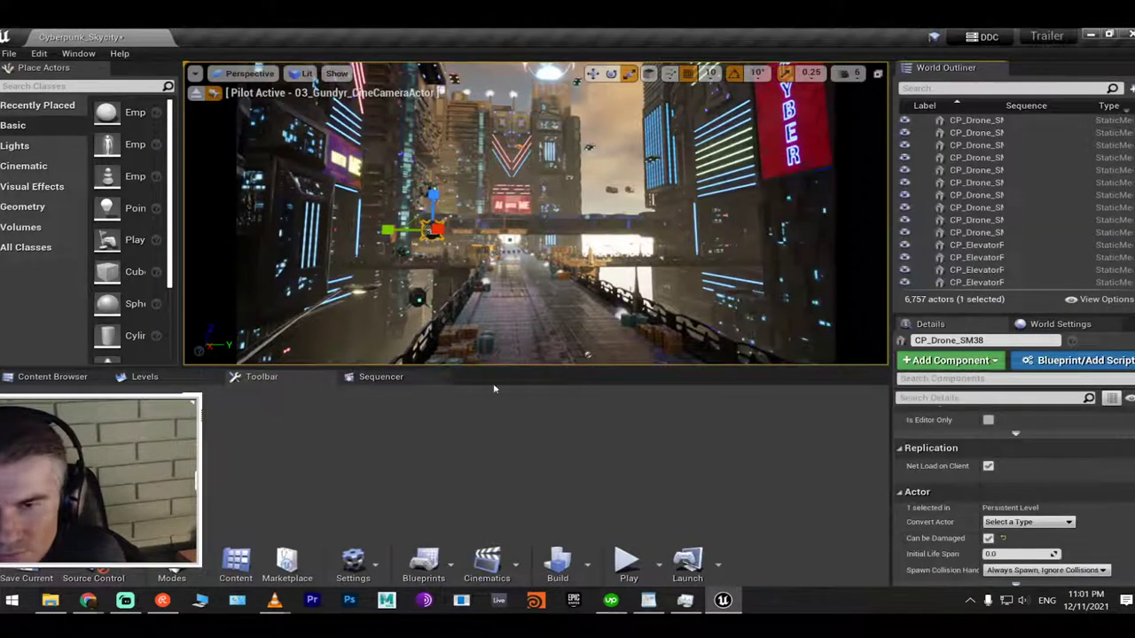
Test-play the level once, then turn the drone's gravity back on
click(626, 562)
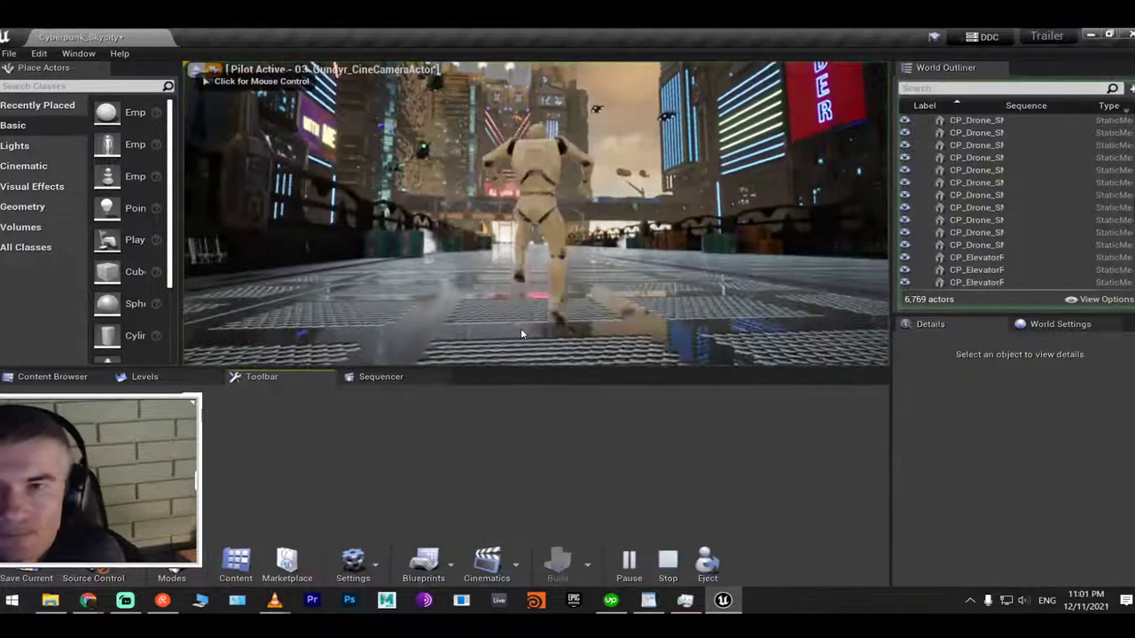
click(520, 333)
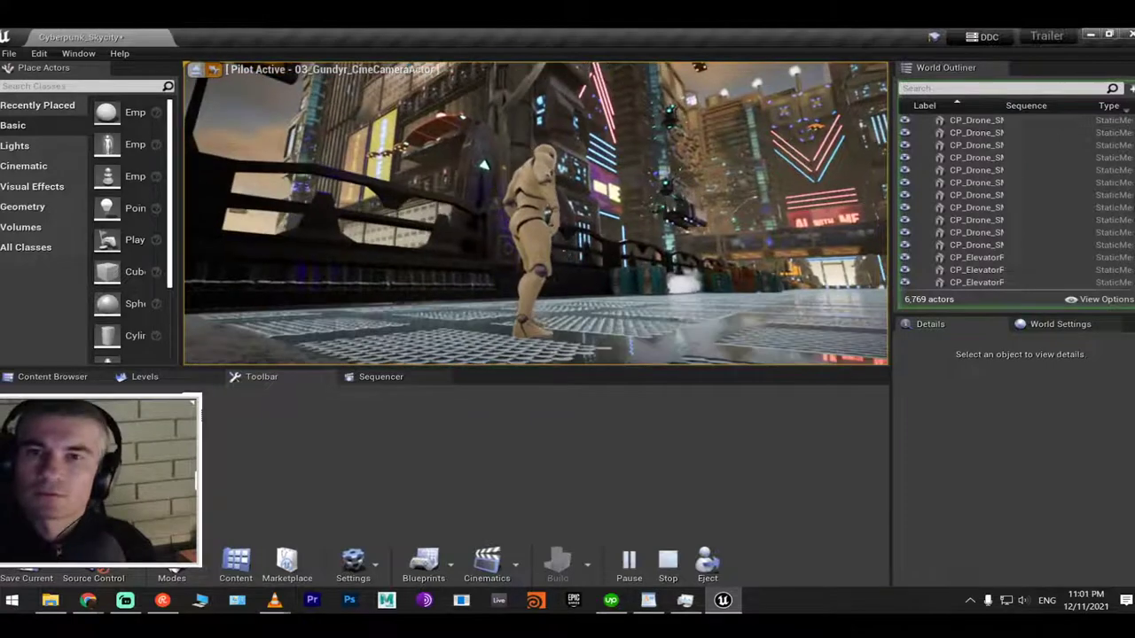
key(Escape)
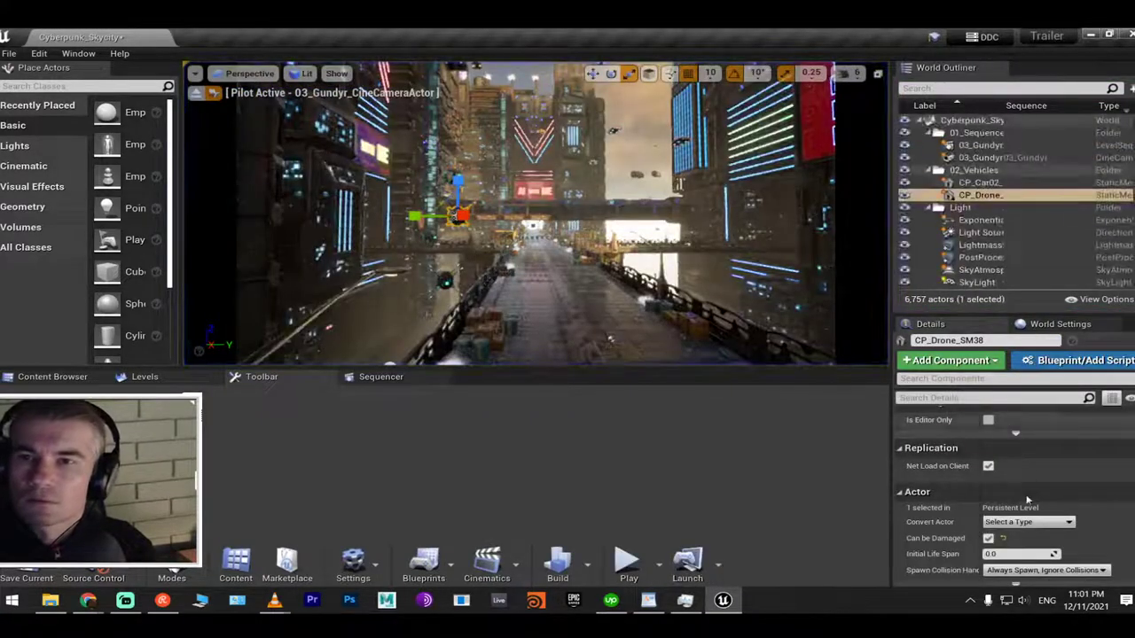
scroll(998, 471, up, 2)
scroll(998, 471, up, 10)
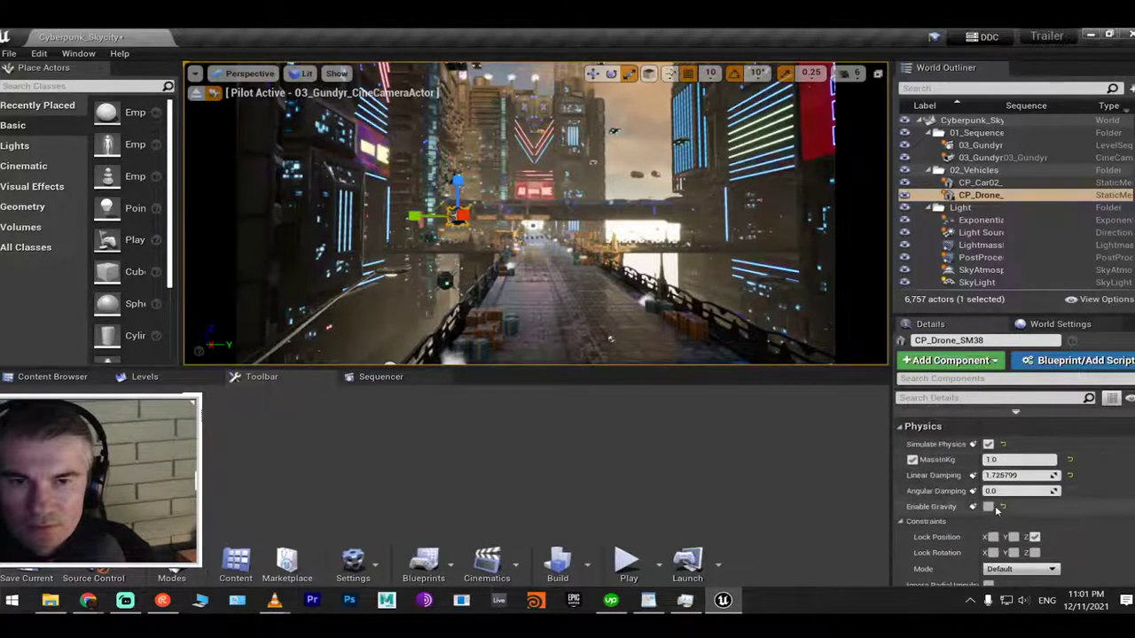
click(989, 506)
mouse_move(629, 226)
right_down()
mouse_move(621, 229)
mouse_move(630, 226)
right_up()
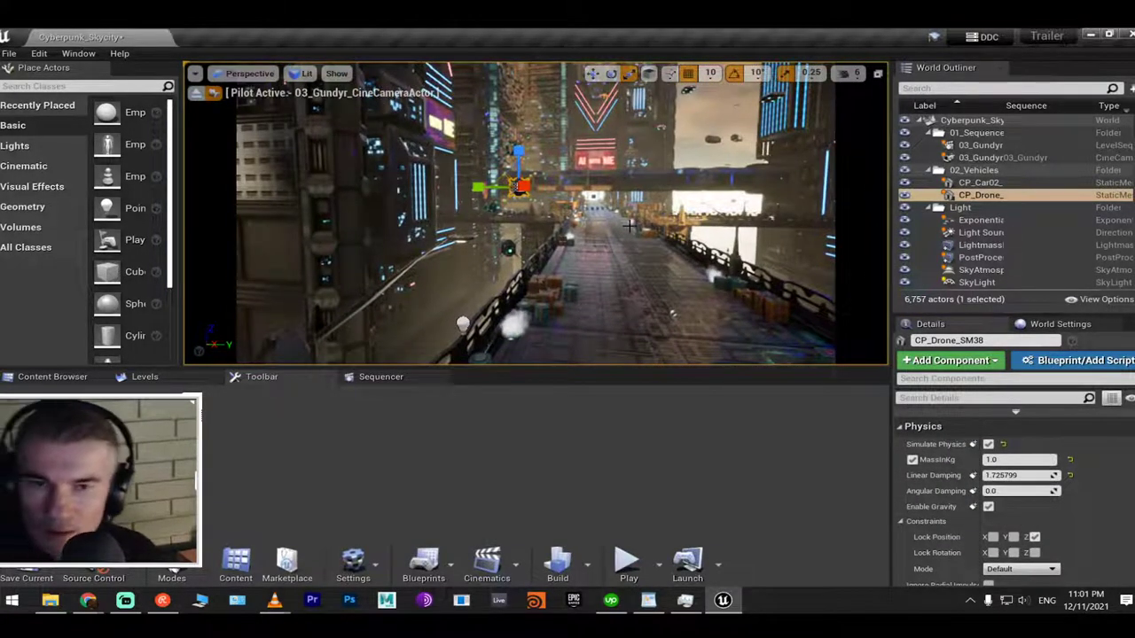
Run two more Alt+P test plays of the level, adjusting the camera view between them
key(alt+p)
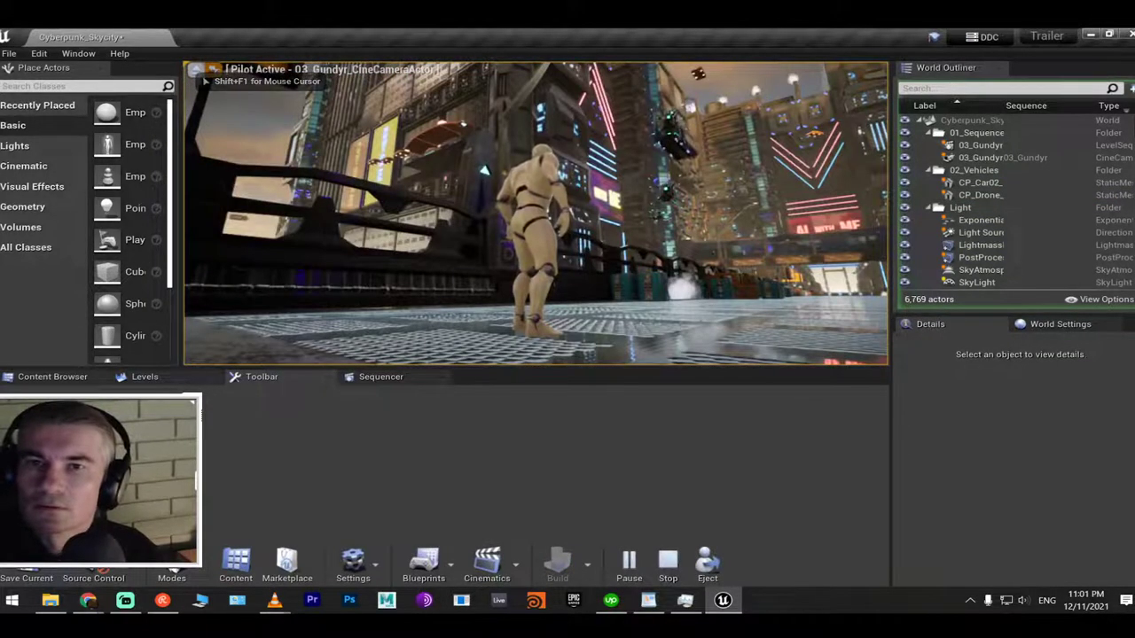
key(Escape)
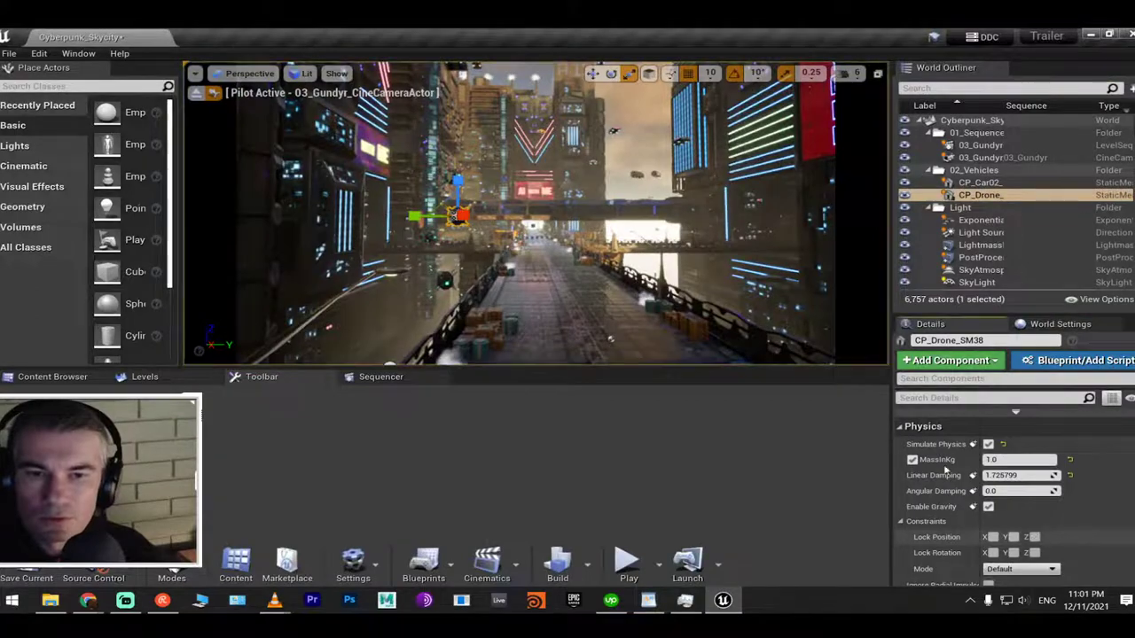
right_drag(618, 244, 585, 246)
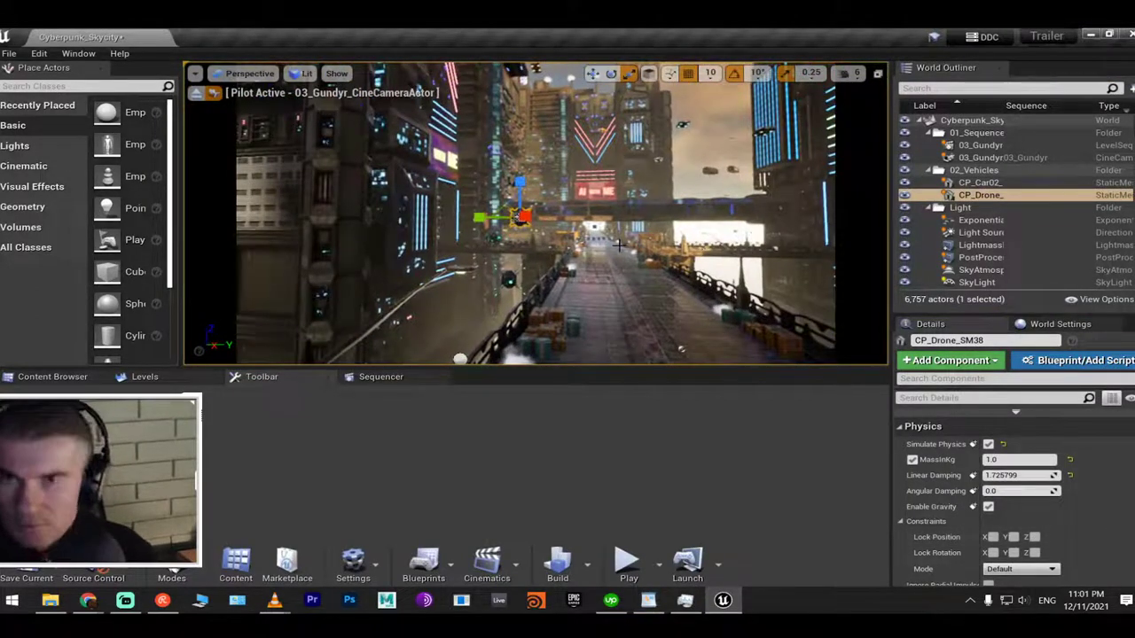
key(alt+p)
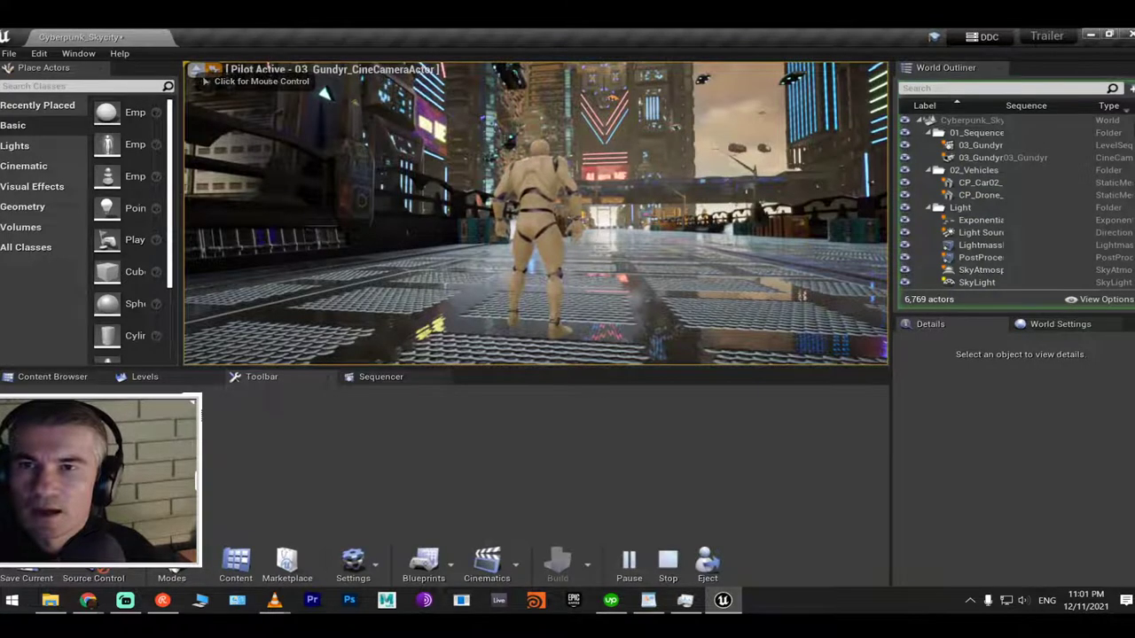
click(535, 213)
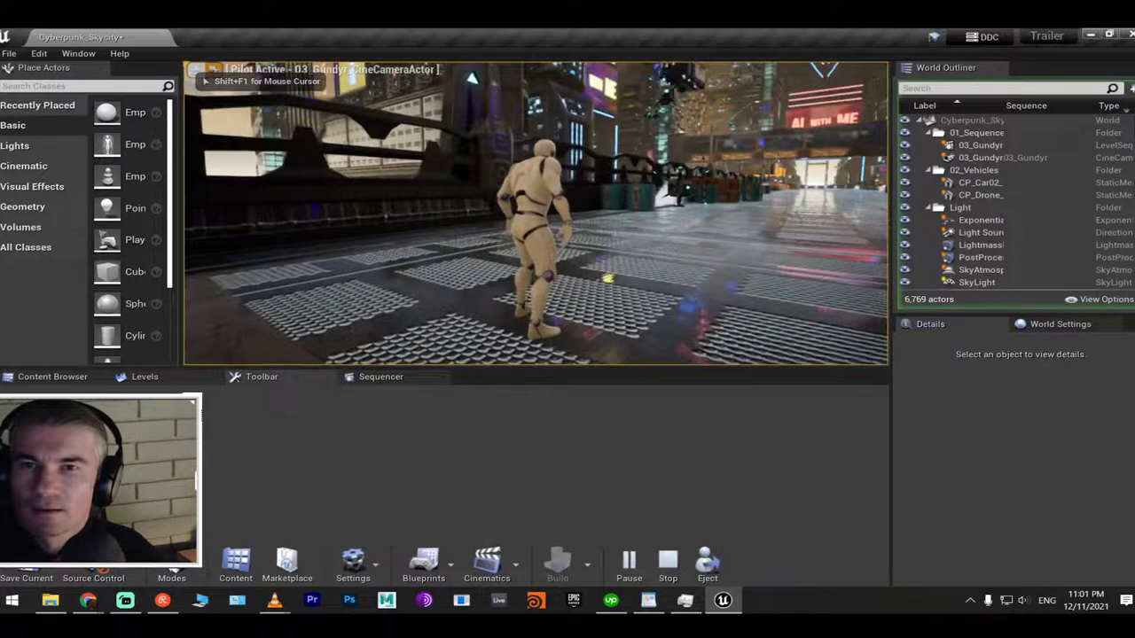
key(Escape)
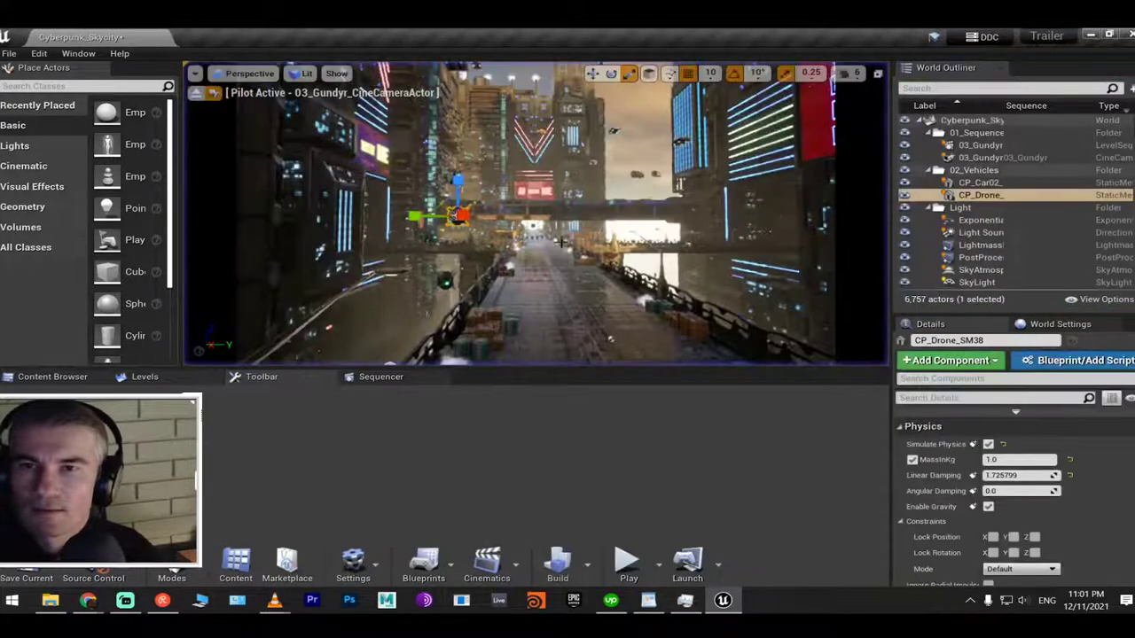
Play 03_Gundyr to frame 0076 and drag CP_Drone from the World Outliner into Sequencer
click(381, 377)
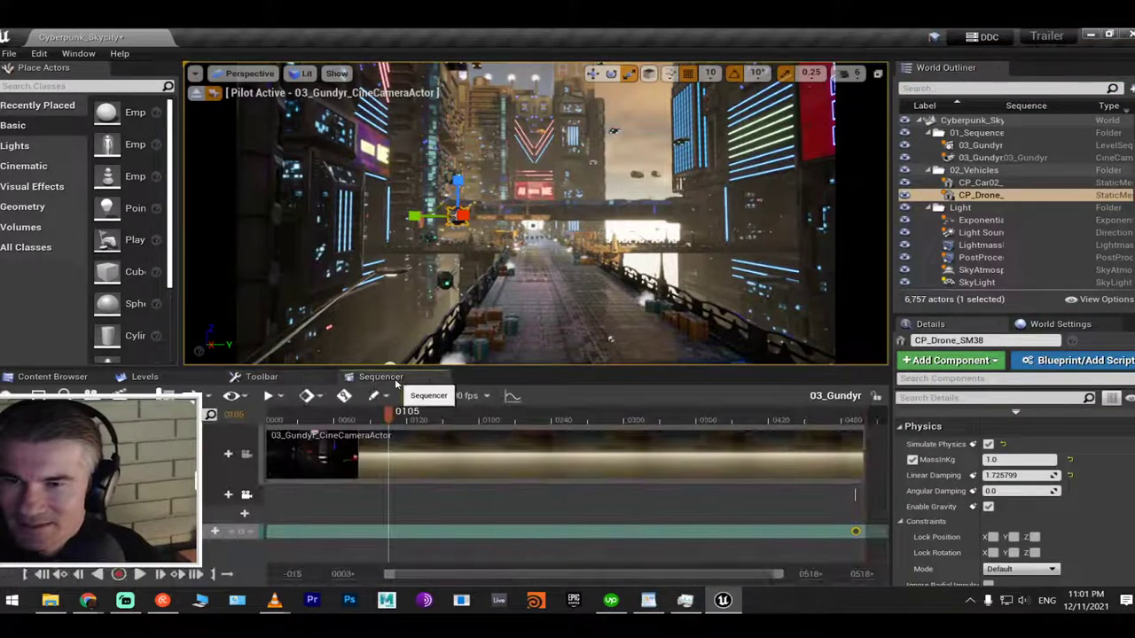
click(312, 420)
key(space)
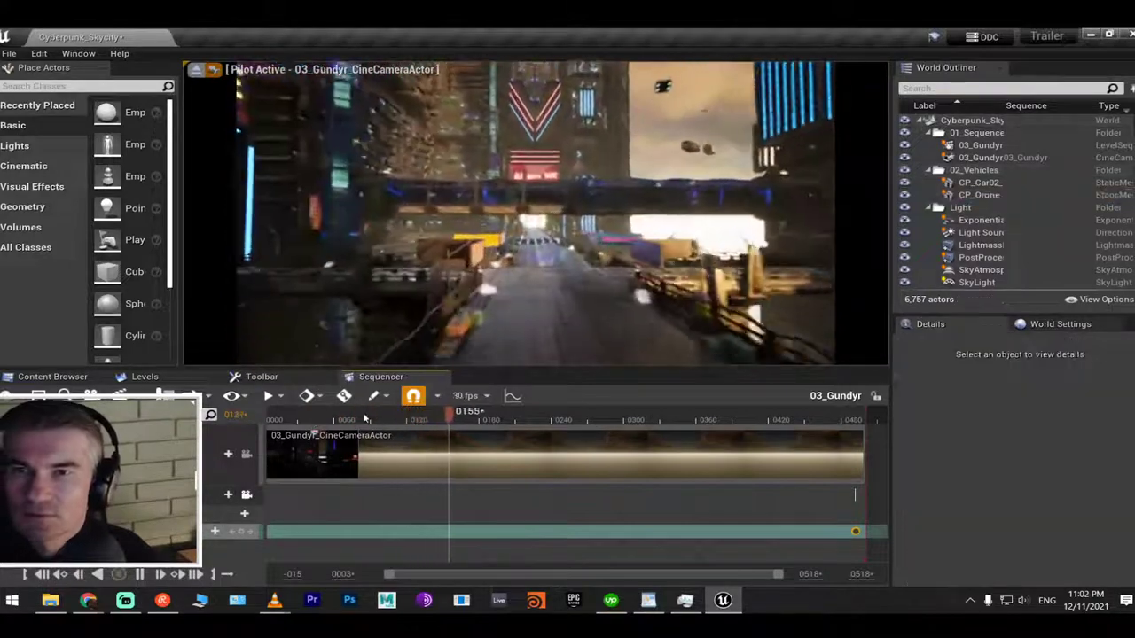
click(353, 427)
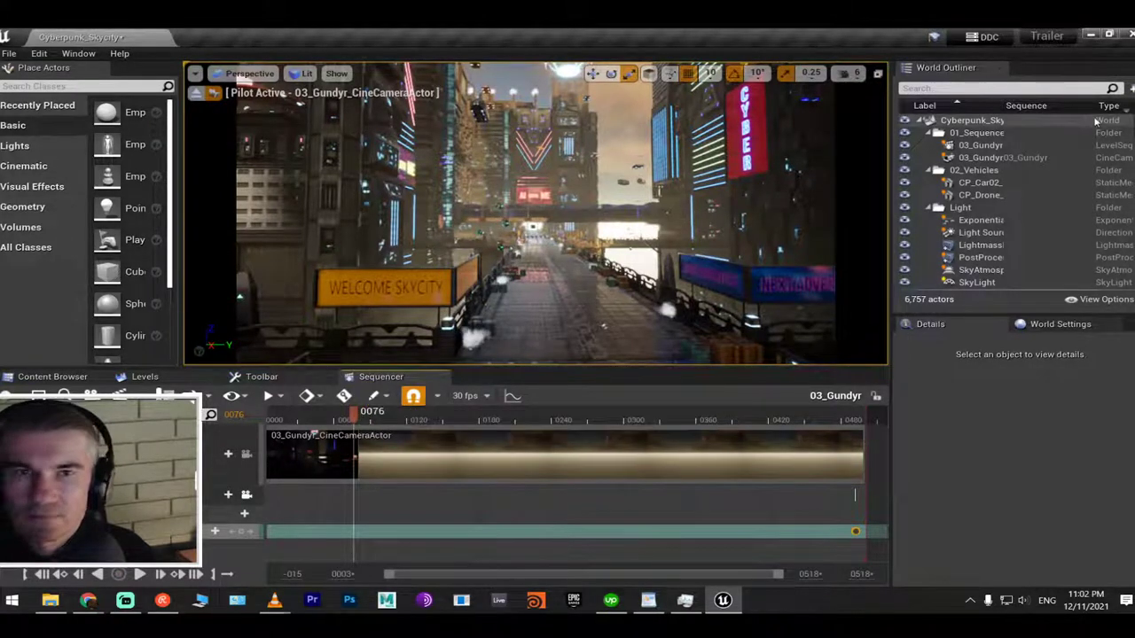
click(979, 195)
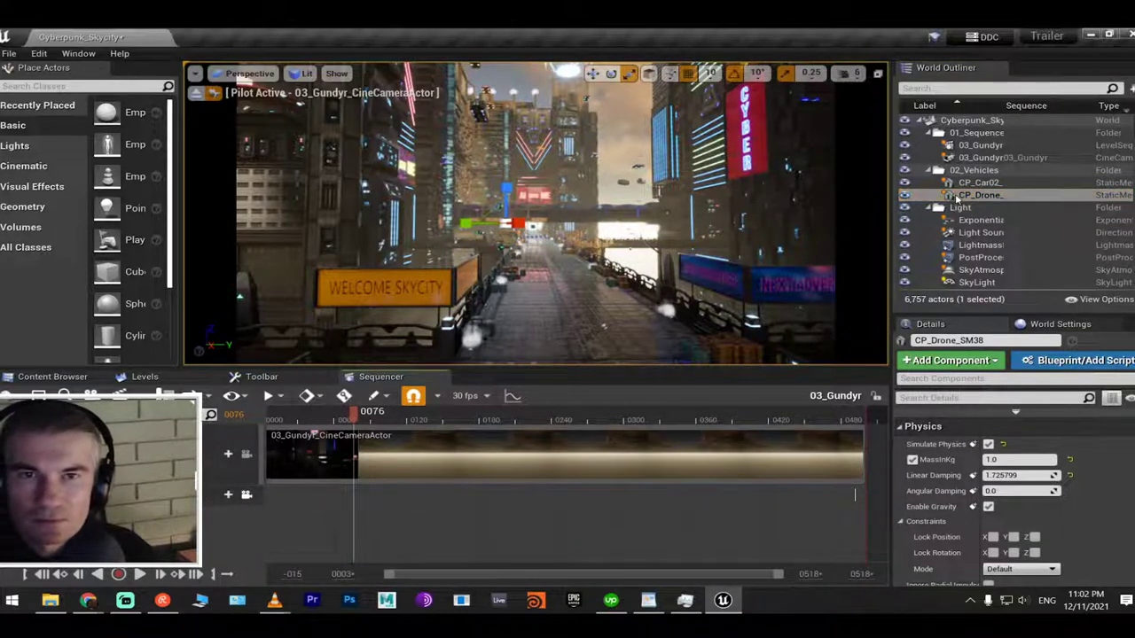
drag(956, 197, 229, 523)
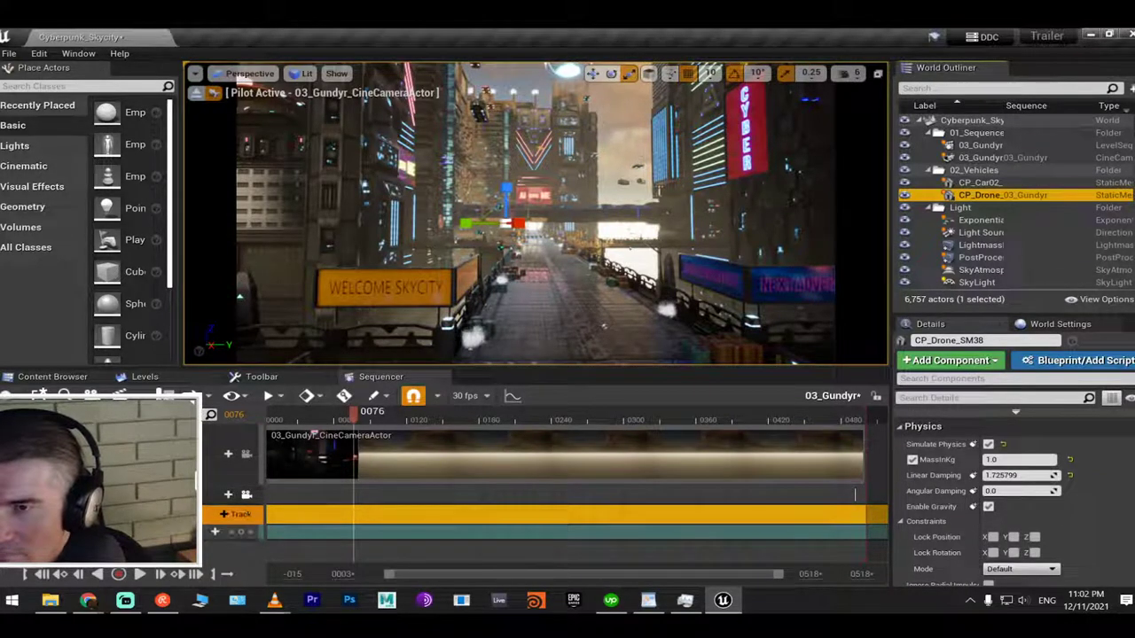
right_click(89, 514)
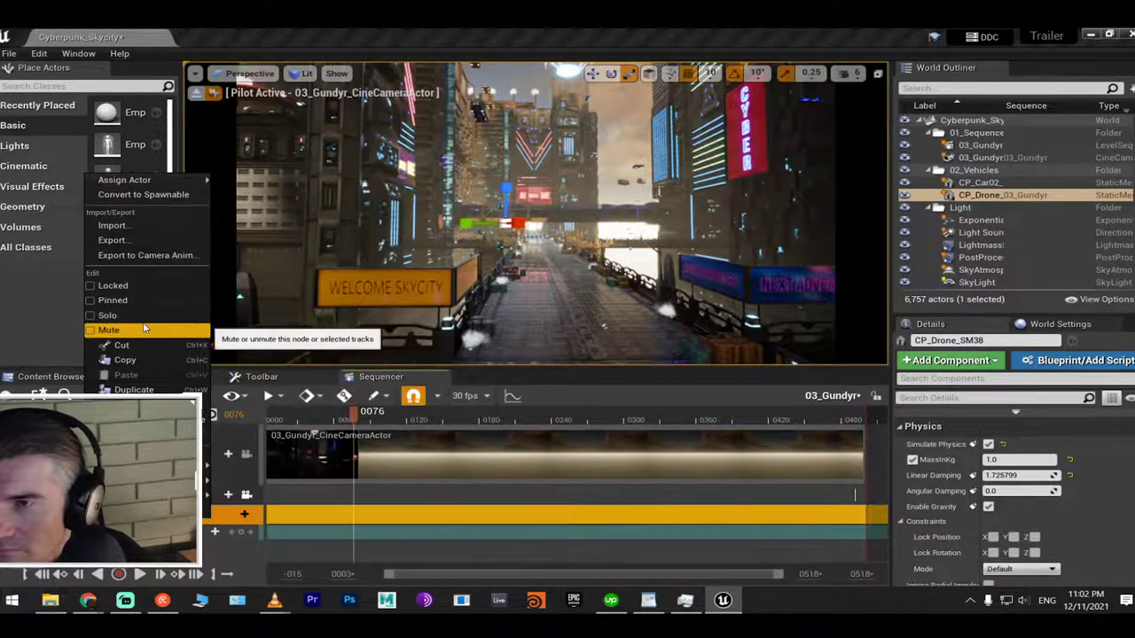
Undo a stray New Folder, add an Event Trigger track to the drone, delete and restore it
click(247, 494)
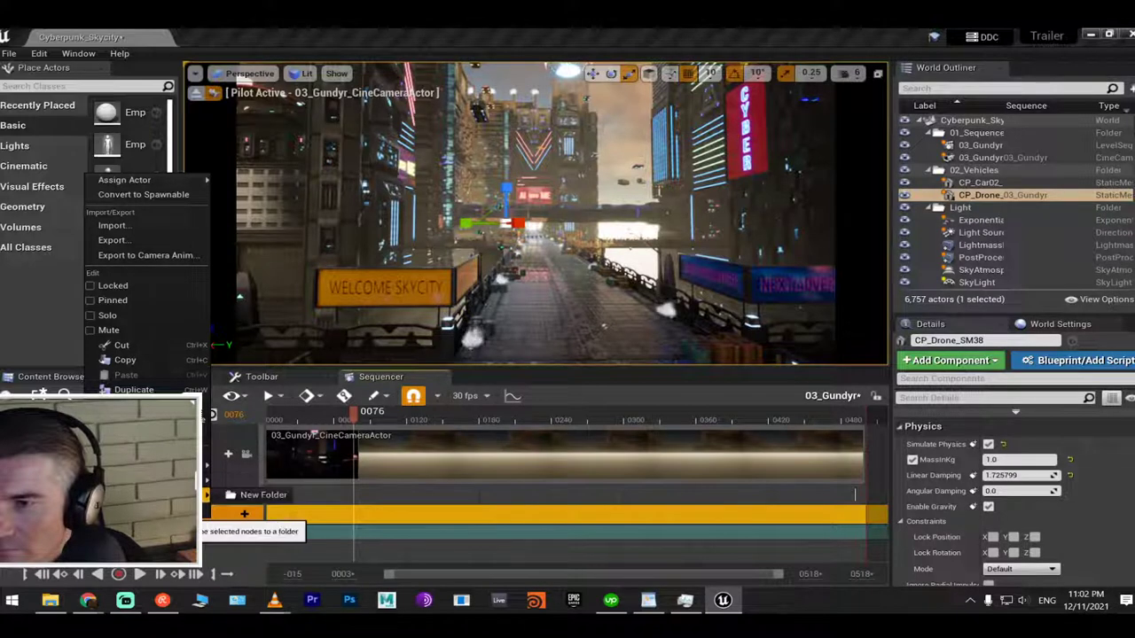
key(ctrl+z)
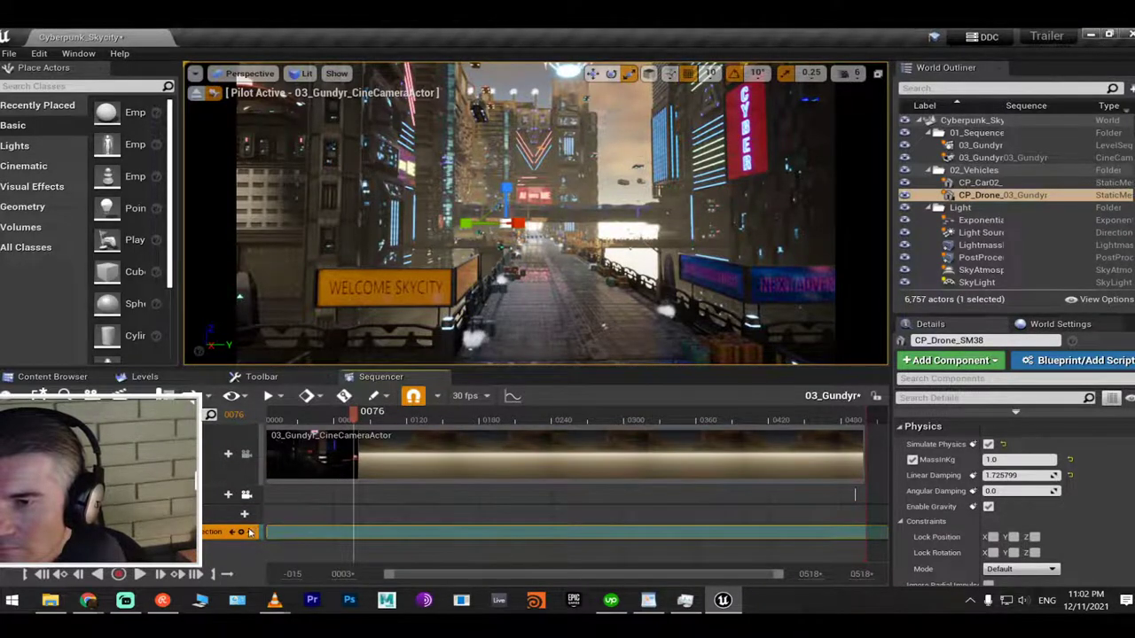
click(238, 515)
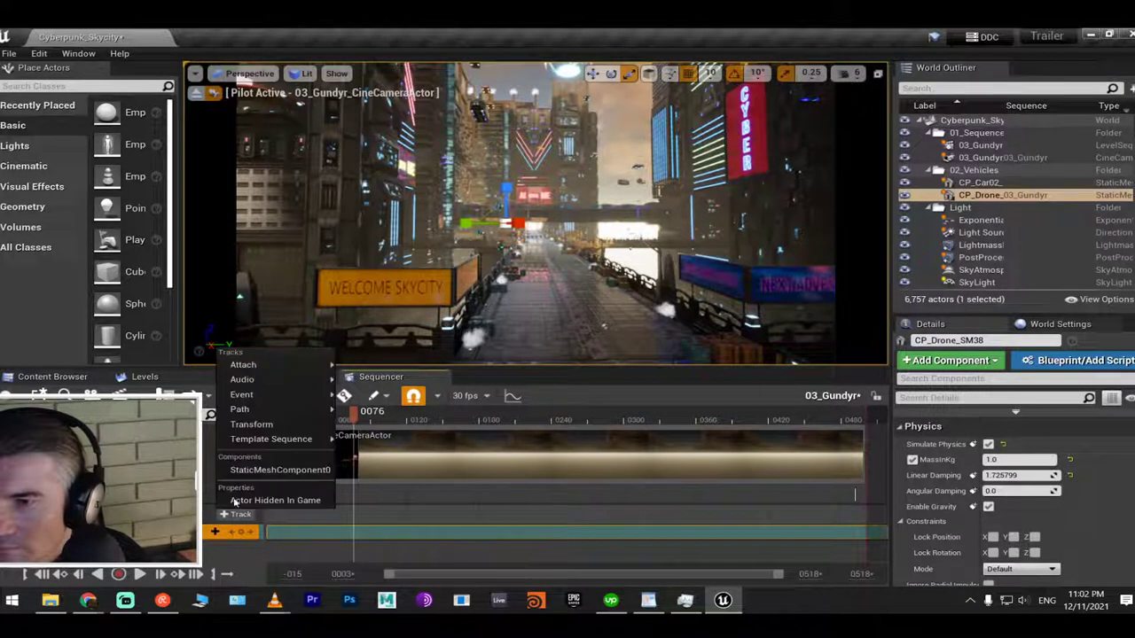
mouse_move(271, 399)
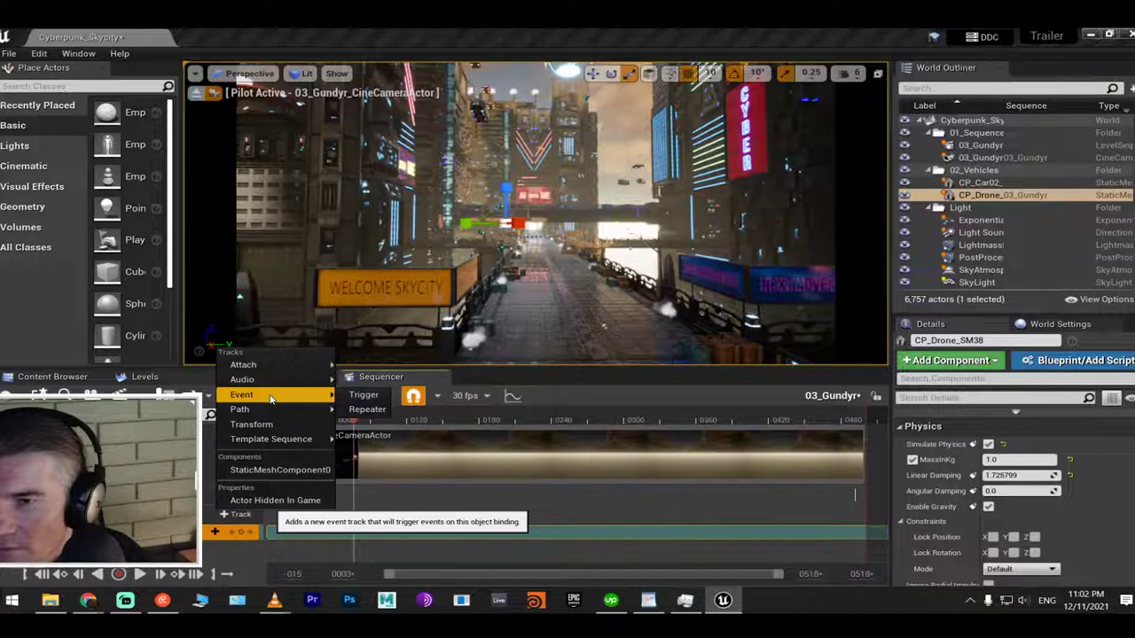
click(364, 394)
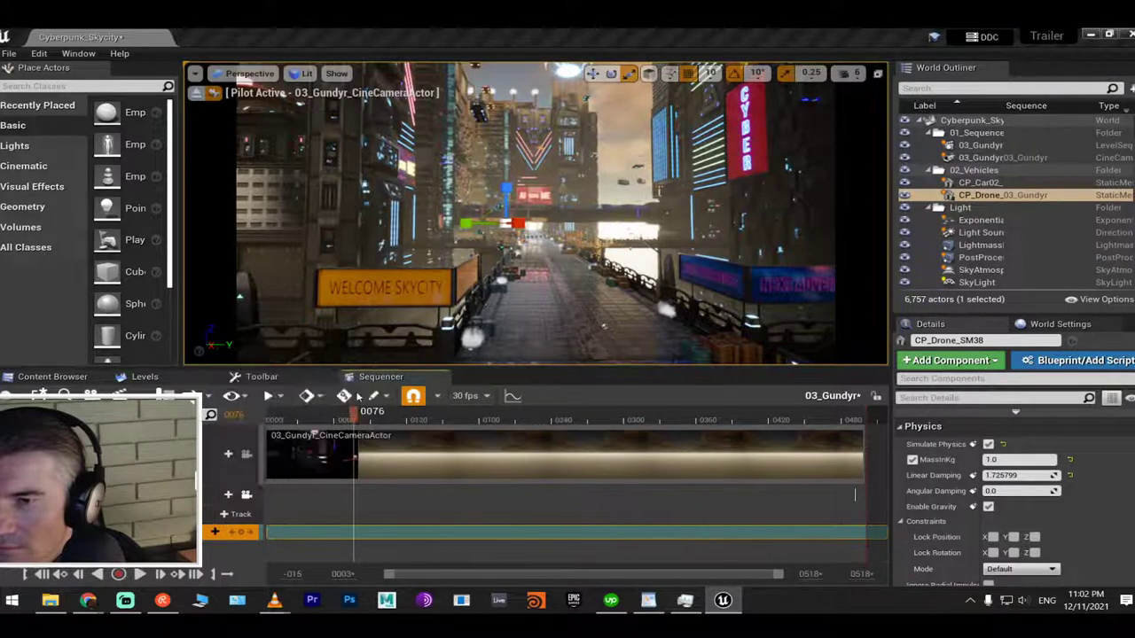
scroll(235, 537, down, 1)
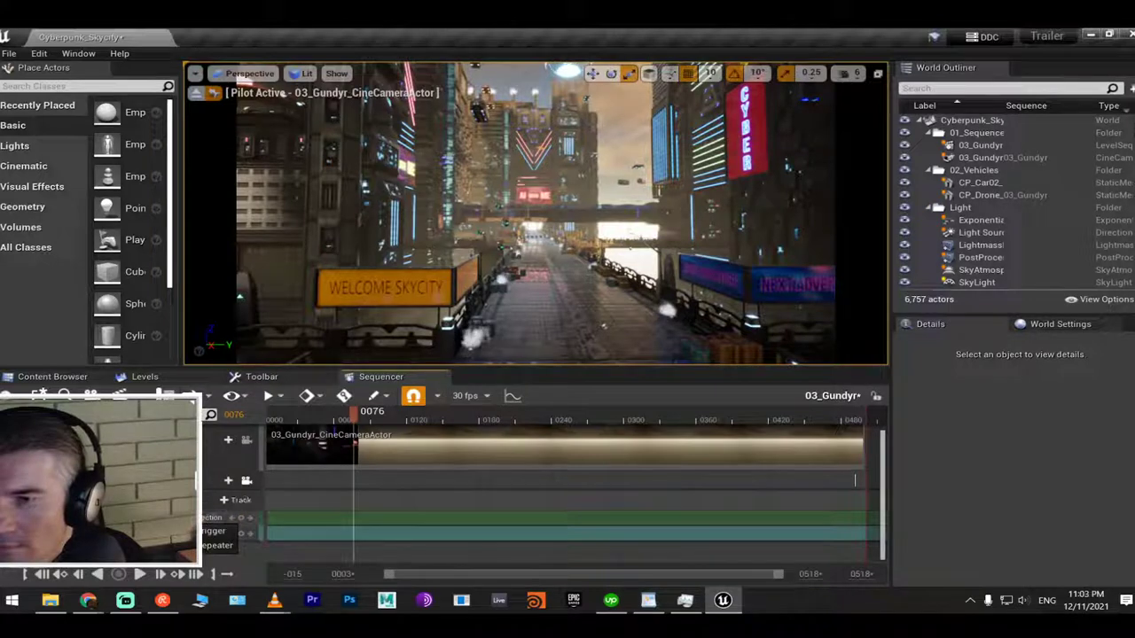
click(209, 519)
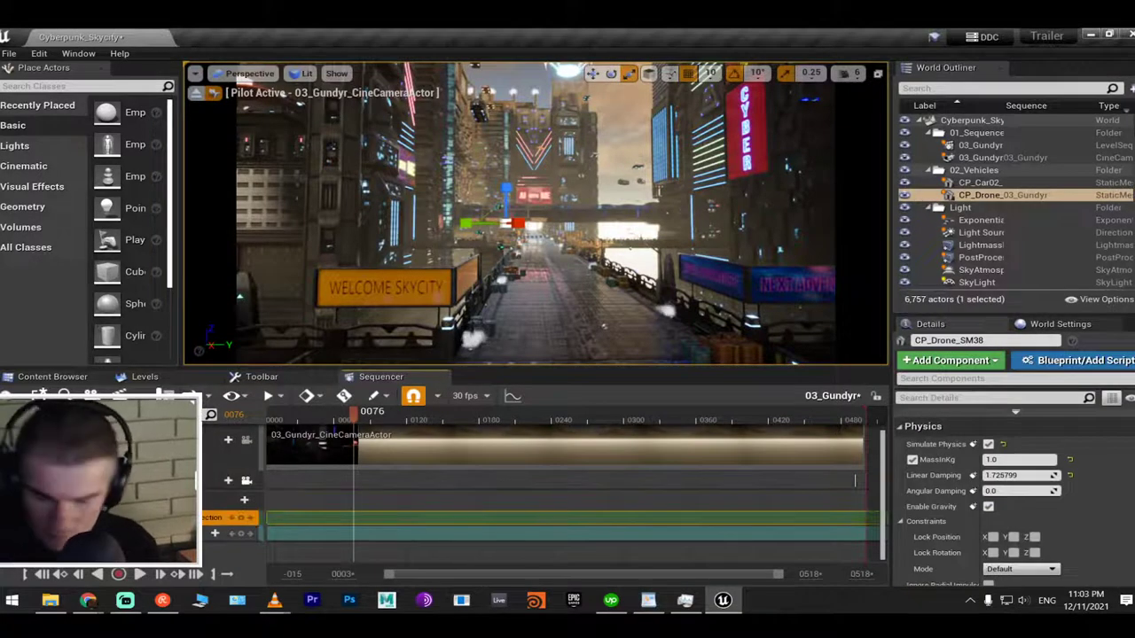
key(Delete)
key(ctrl+z)
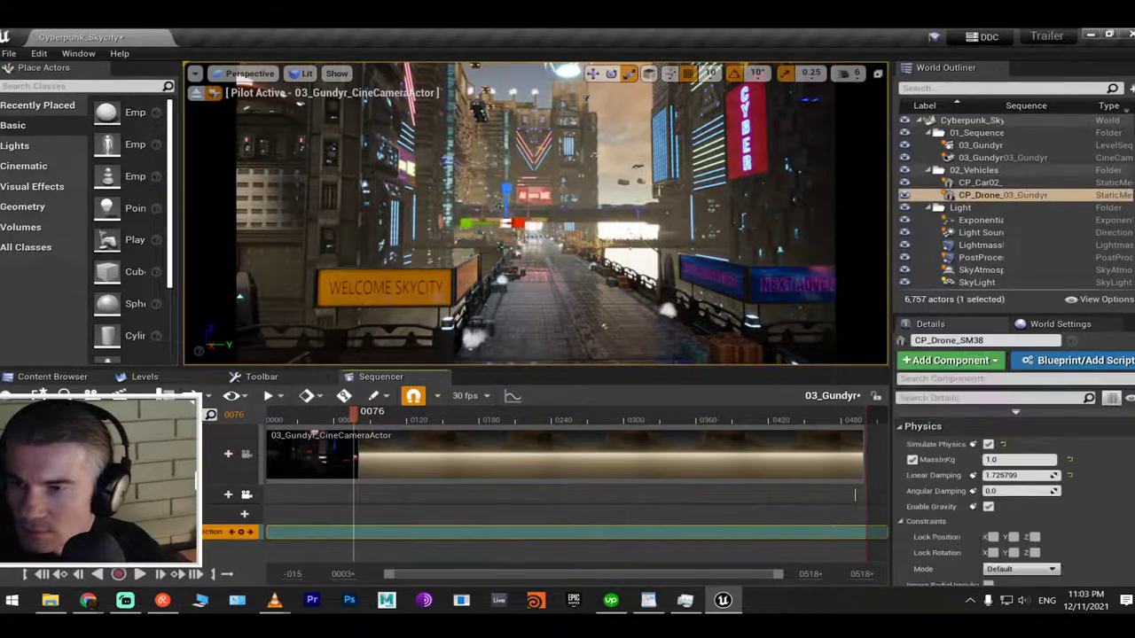
Add an Event > Trigger track to the drone via the + Track menu
right_click(62, 514)
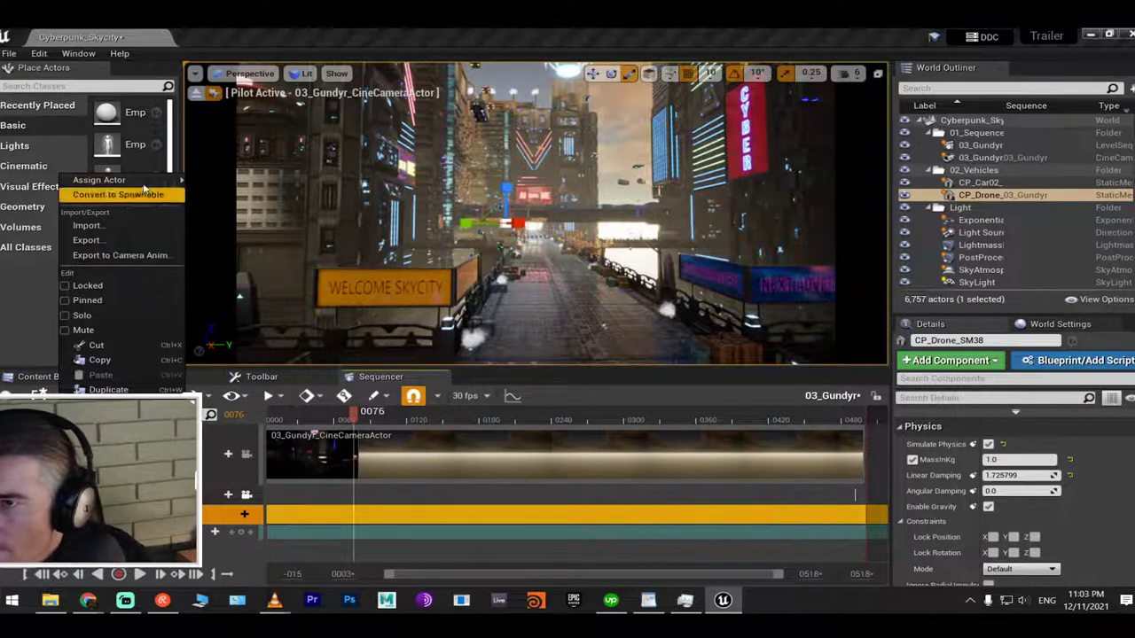
mouse_move(146, 184)
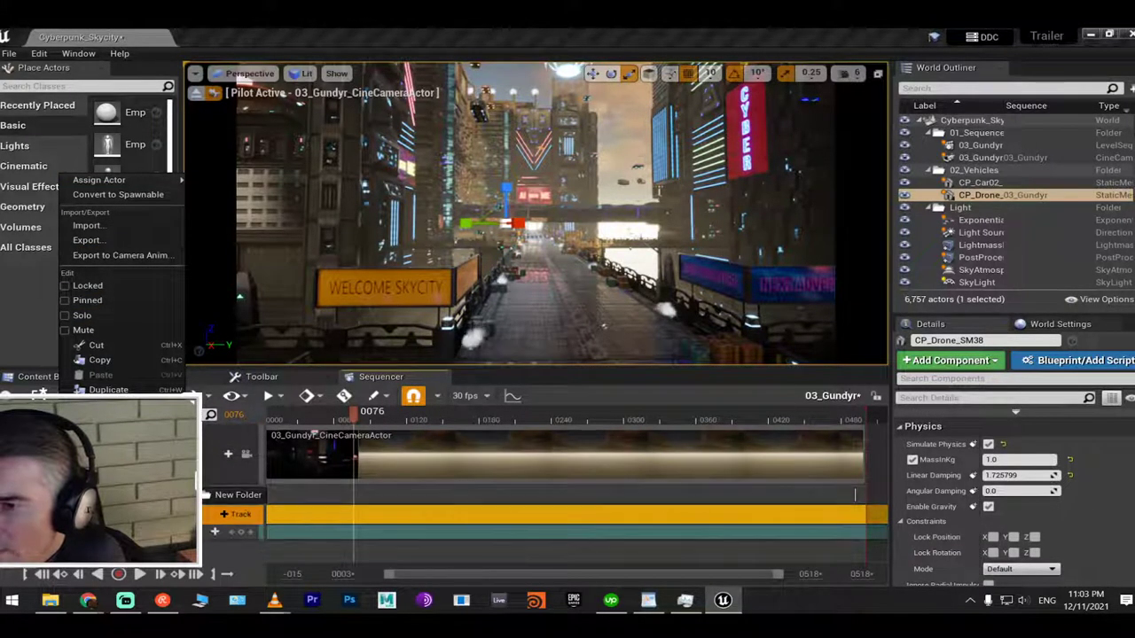
key(Escape)
click(241, 517)
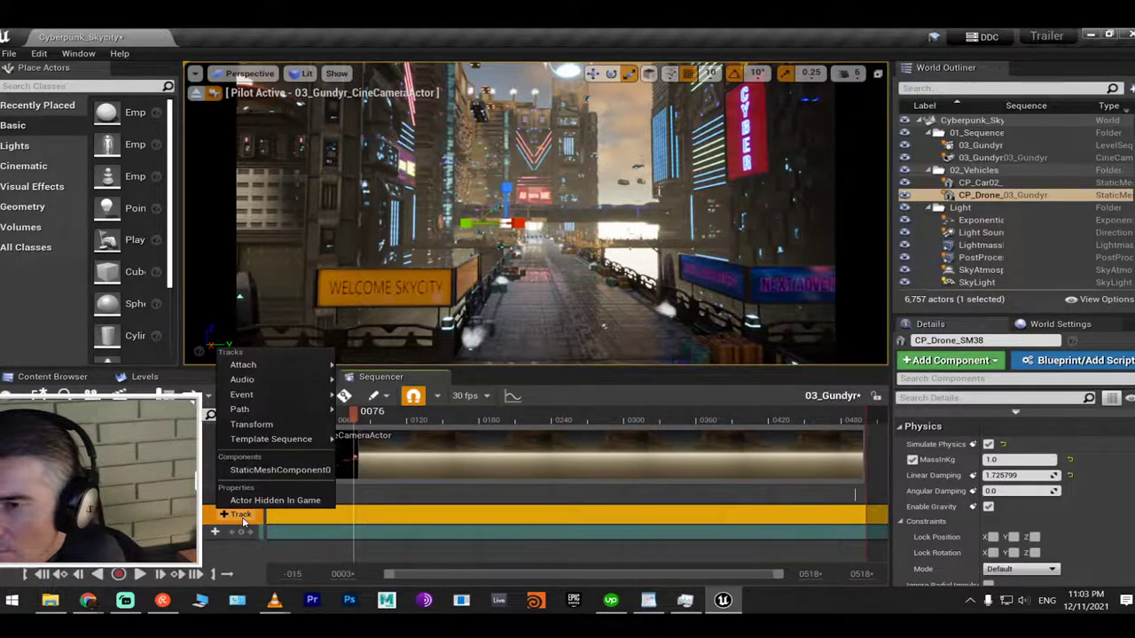
mouse_move(269, 451)
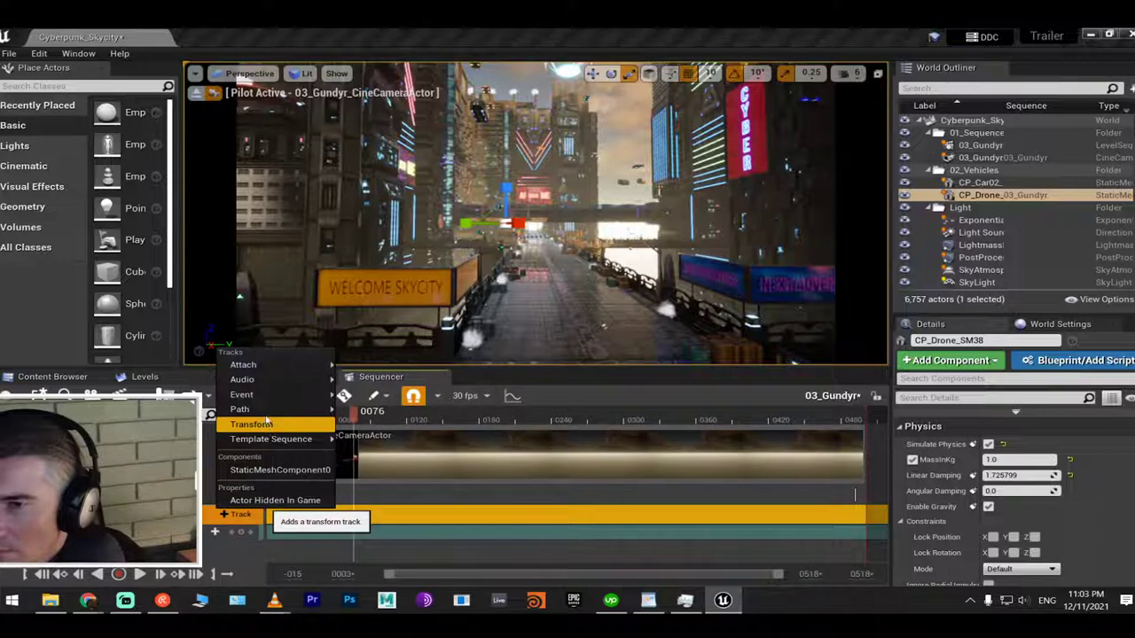
mouse_move(266, 413)
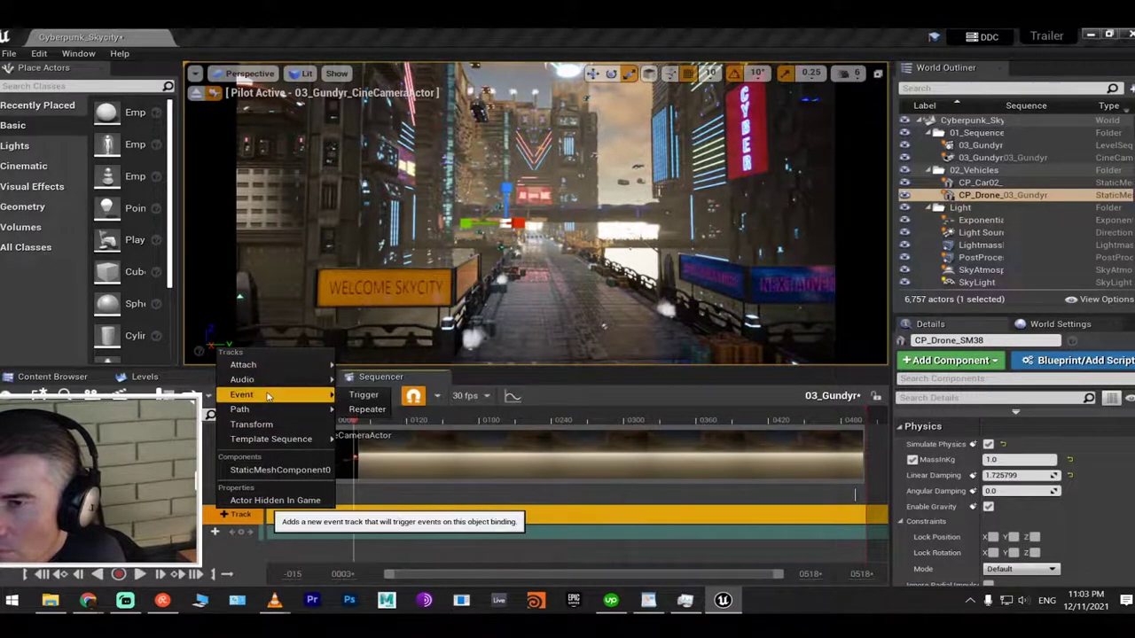
click(388, 409)
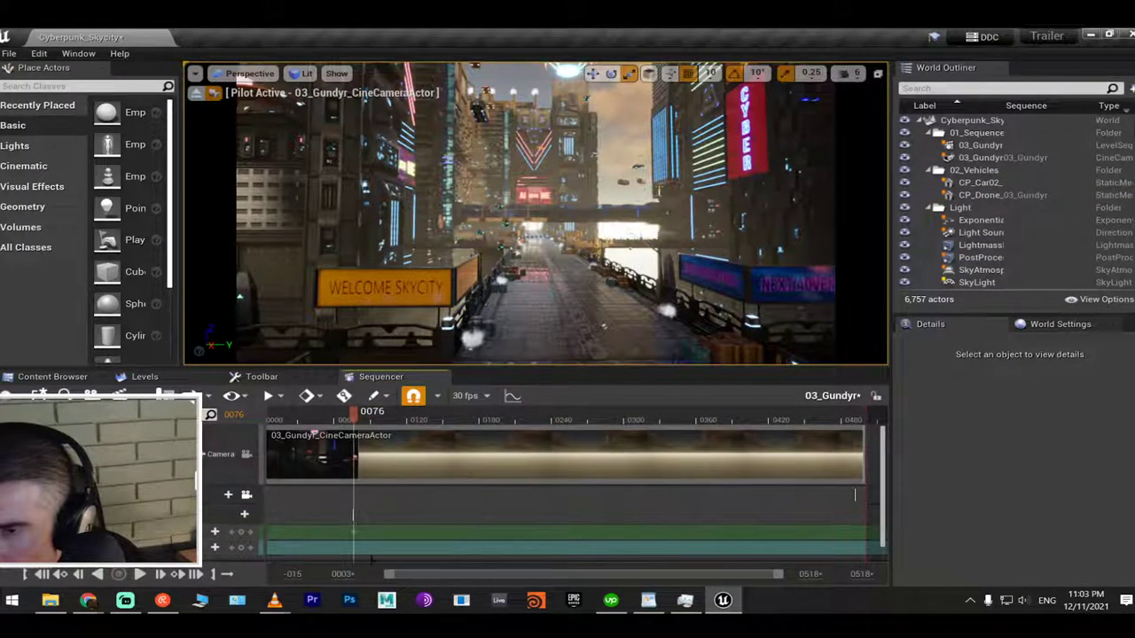
Scrub to frame 0090 and shift the drone's green event section to start at frame 0088
click(351, 532)
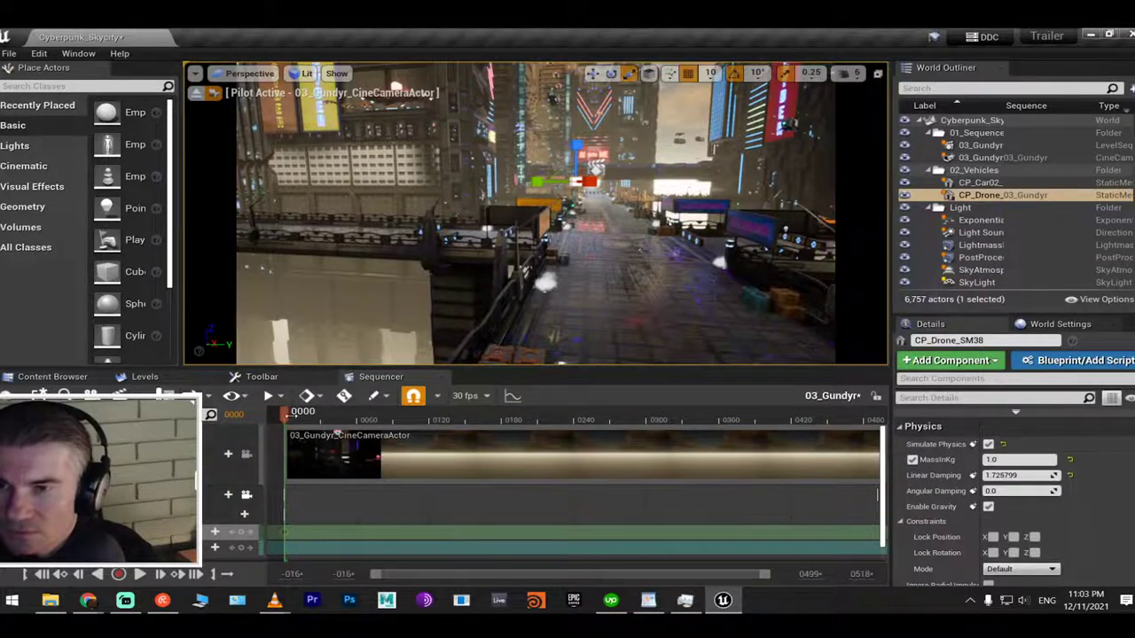
drag(284, 416, 406, 447)
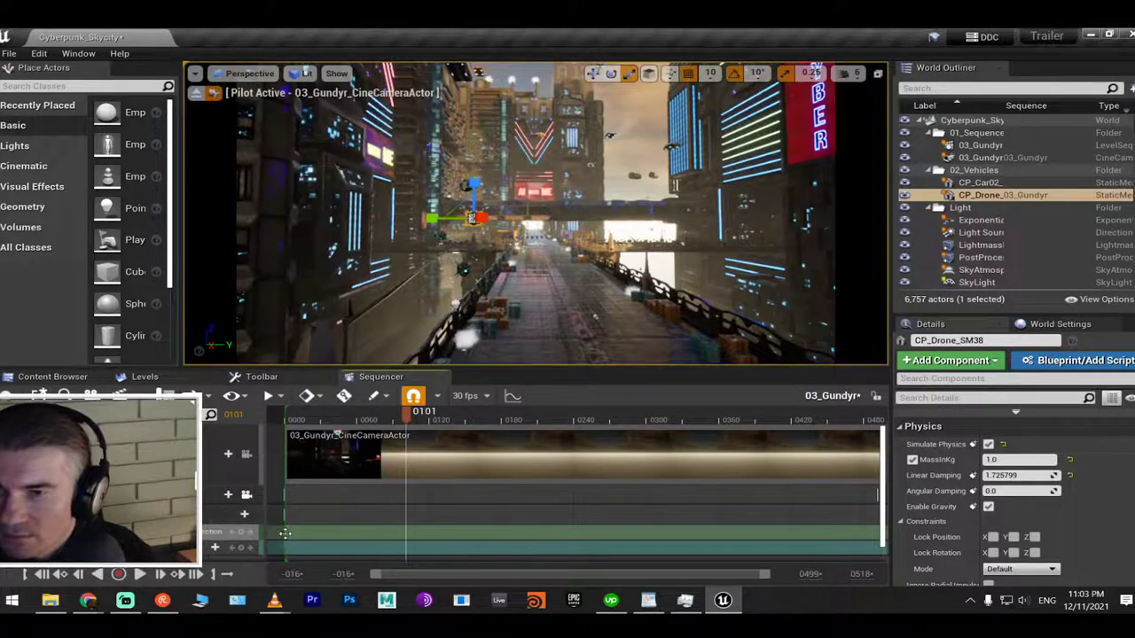
drag(285, 533, 379, 534)
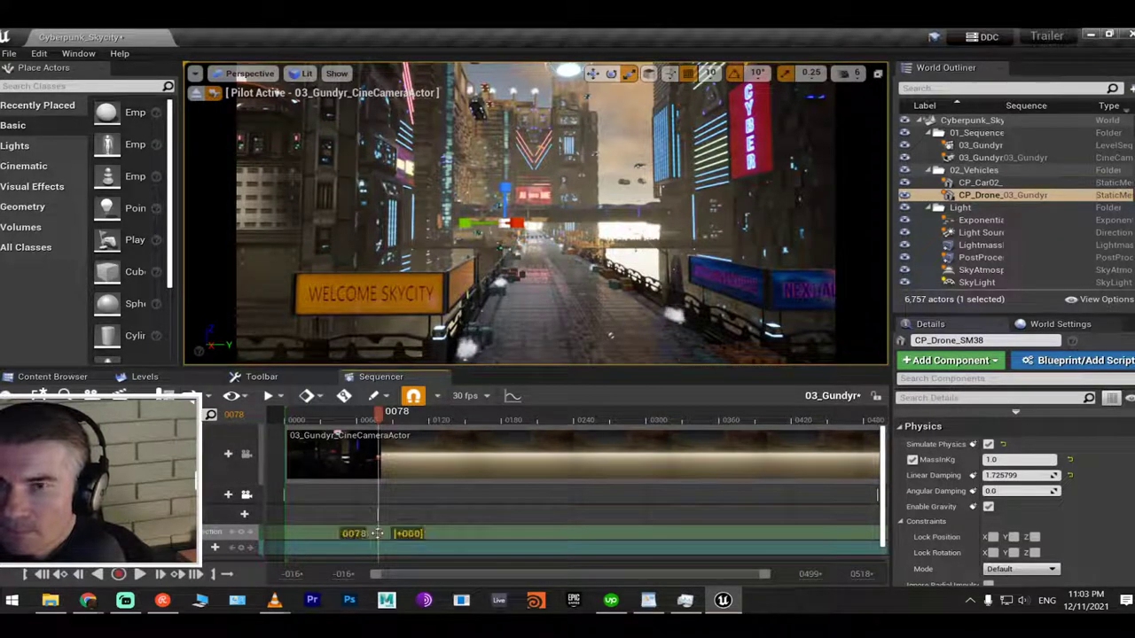
drag(378, 533, 389, 533)
Preview playback from frames 0049 and 0021, then park the playhead on the event key at 0095
click(345, 419)
key(space)
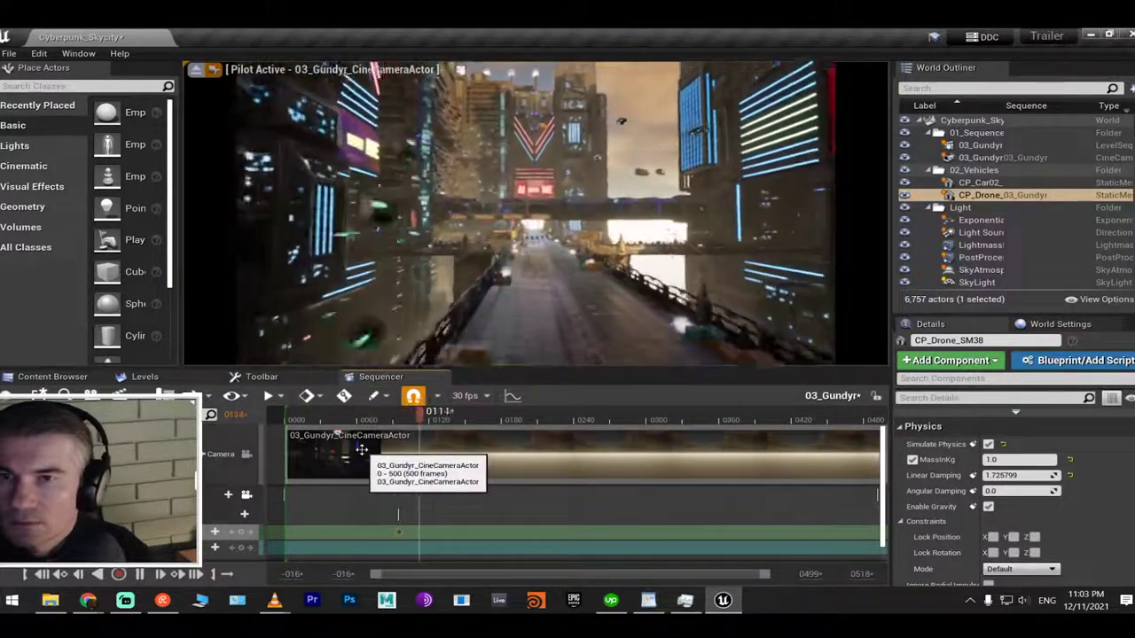
key(space)
drag(368, 415, 309, 414)
key(space)
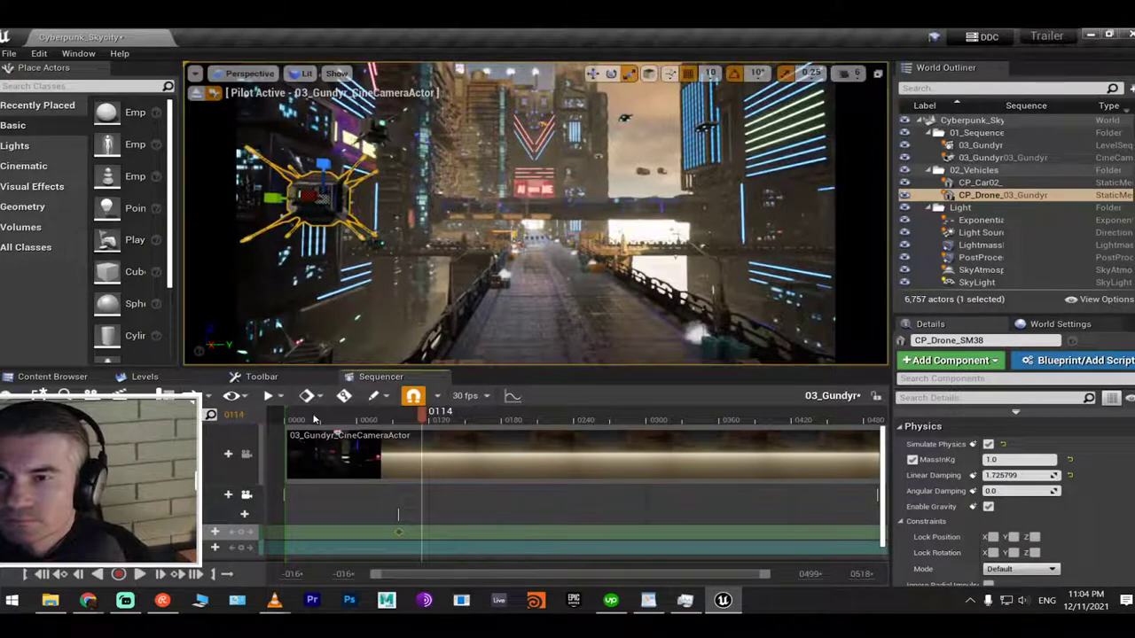
click(315, 416)
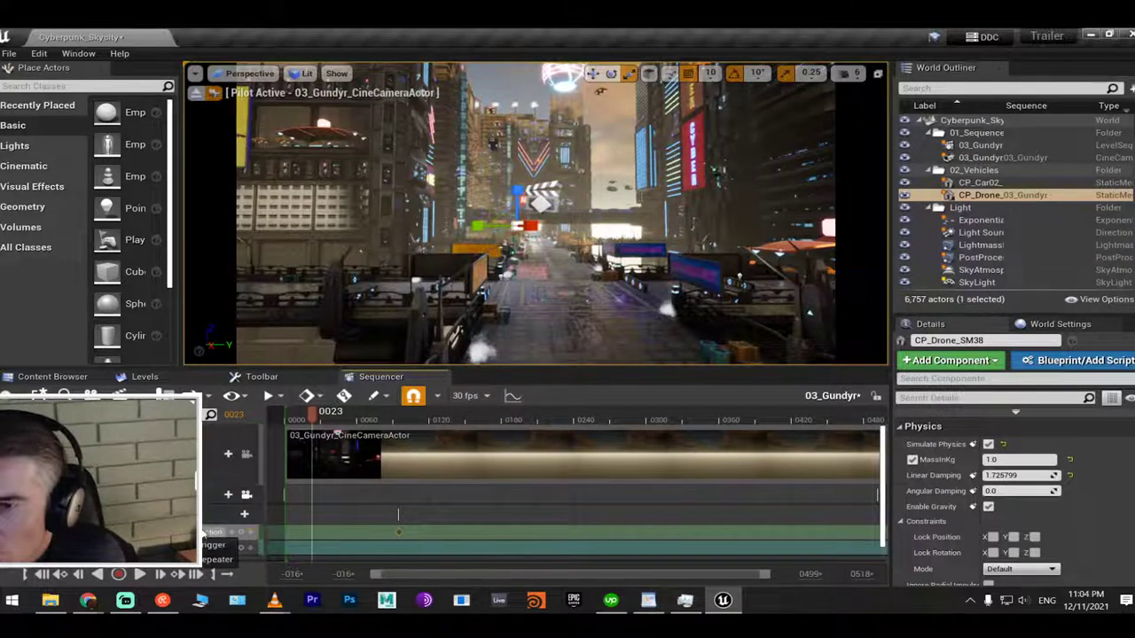
click(401, 532)
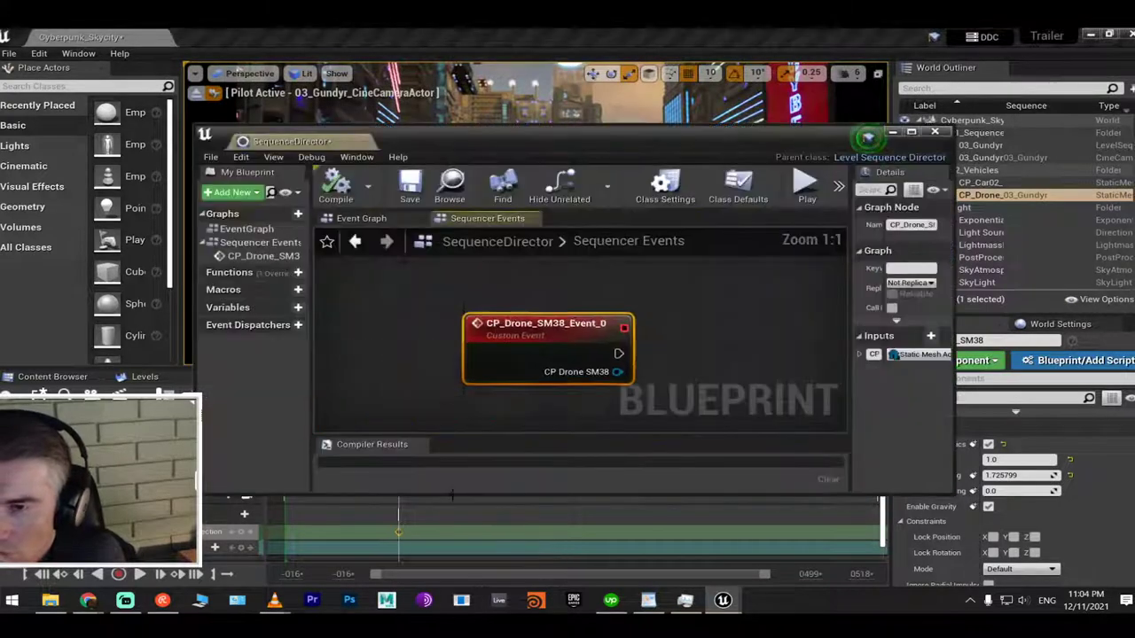
Open the drone event in SequenceDirector, abandon a 'play ani' node search, then delete the event track
click(938, 131)
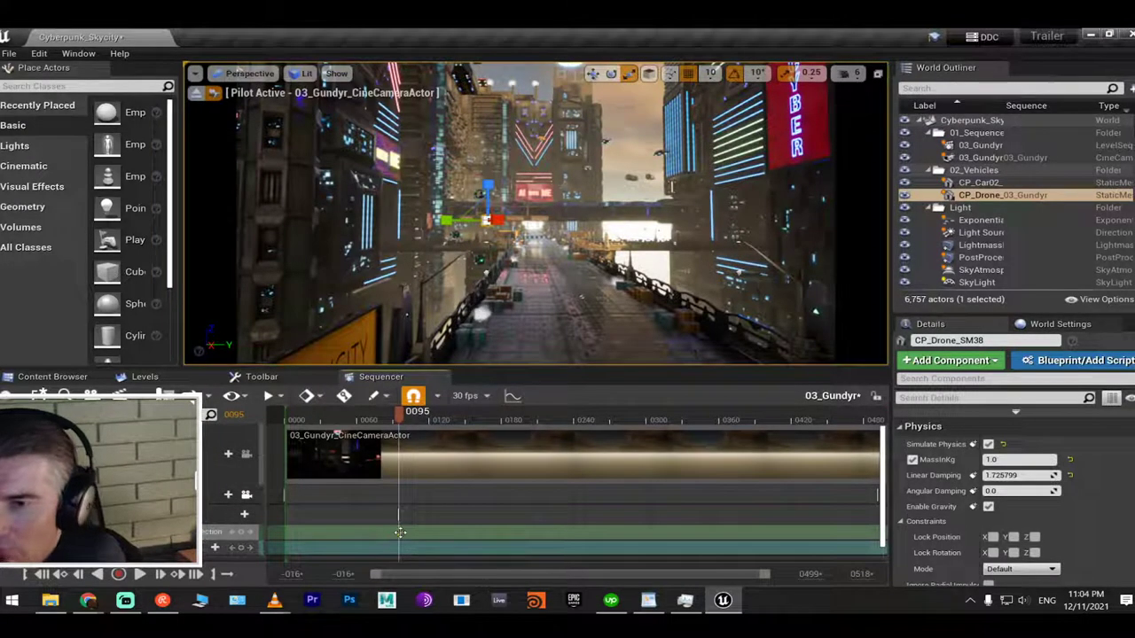
double_click(400, 531)
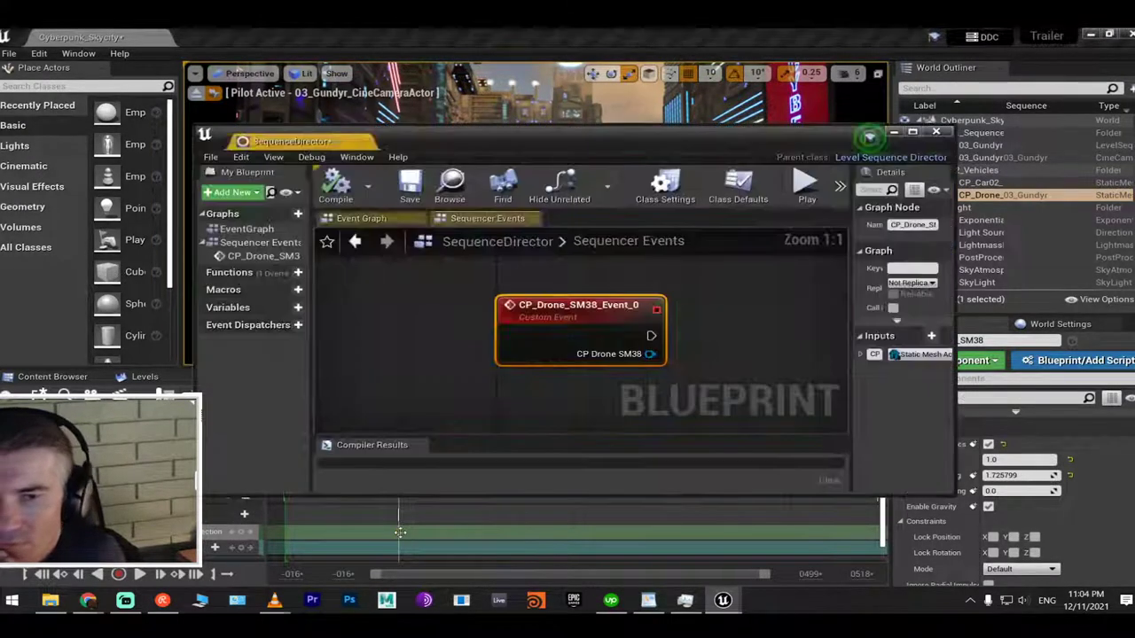
drag(648, 337, 702, 307)
text(play)
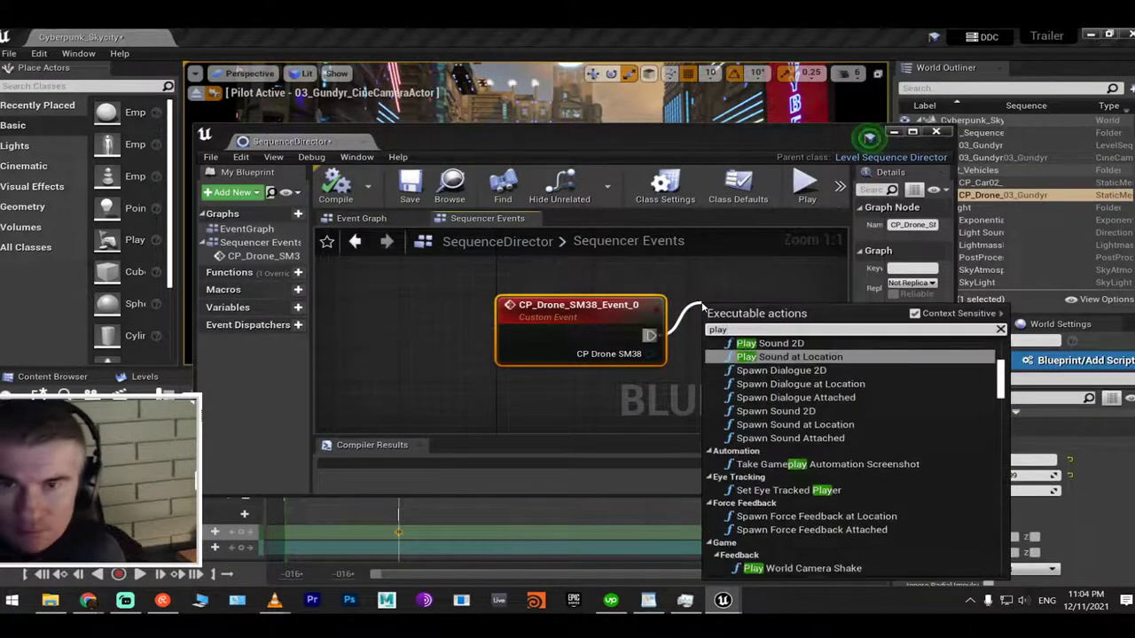
text( a)
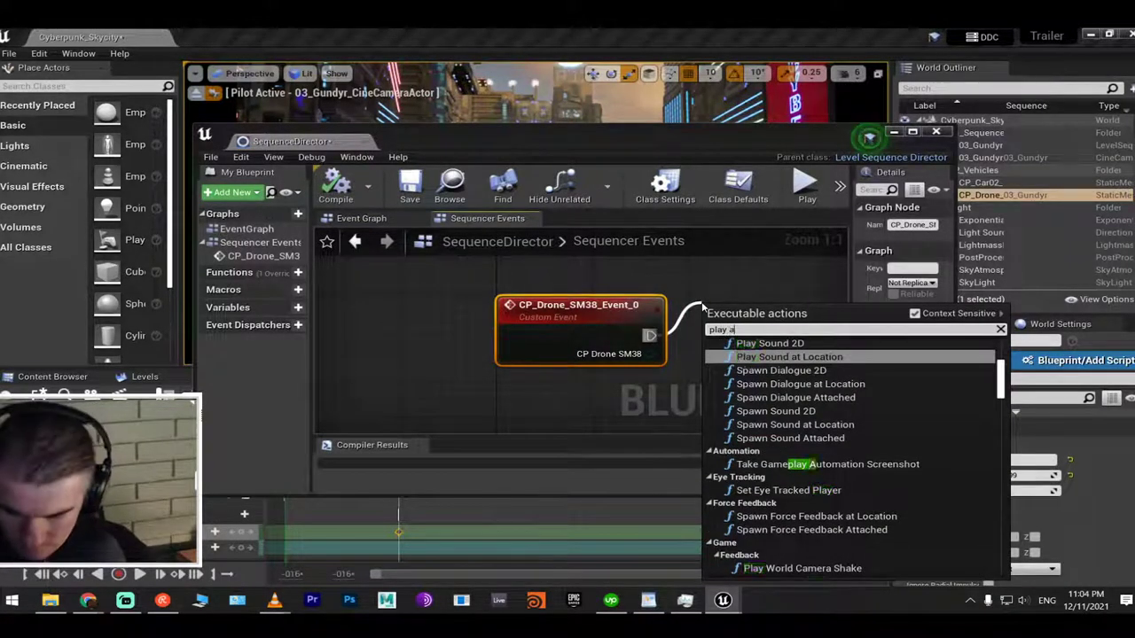
text(ni)
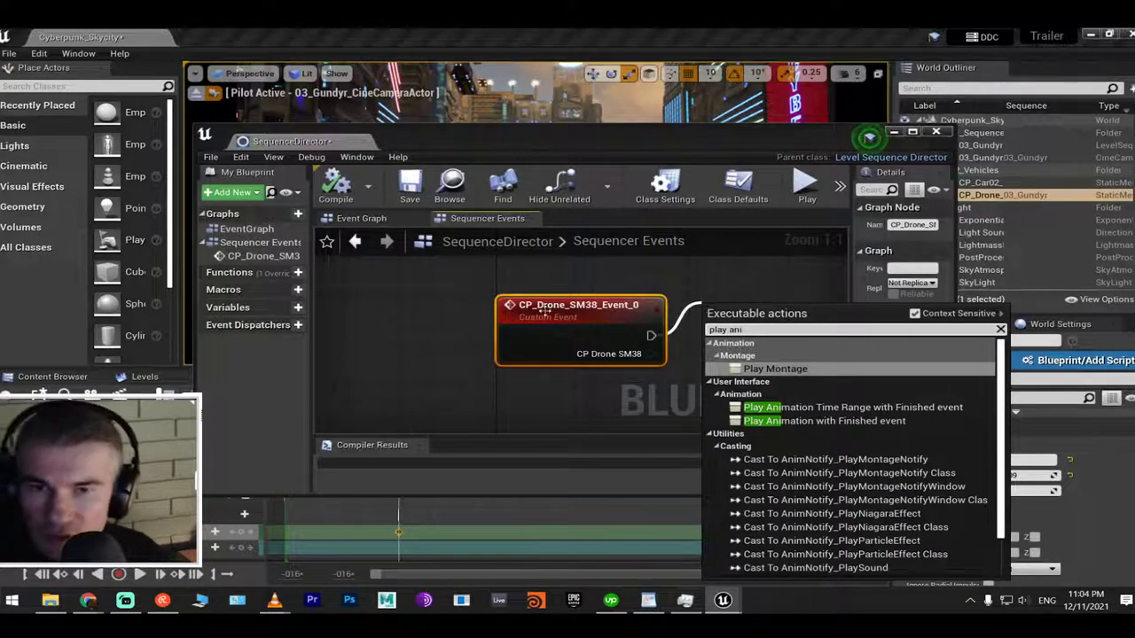
click(467, 377)
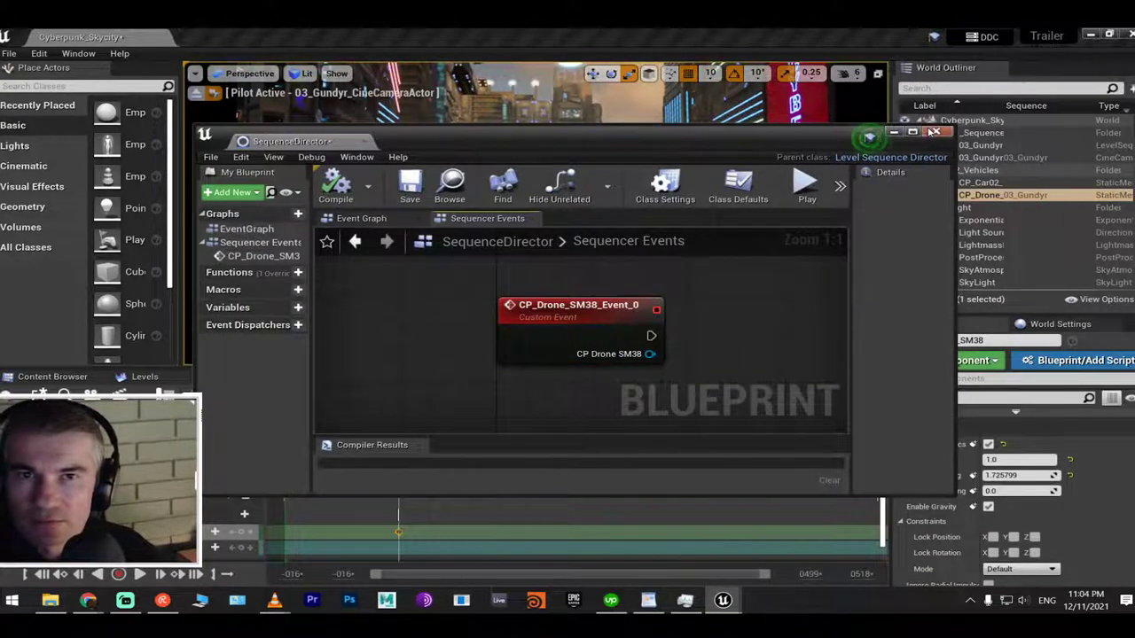
click(893, 131)
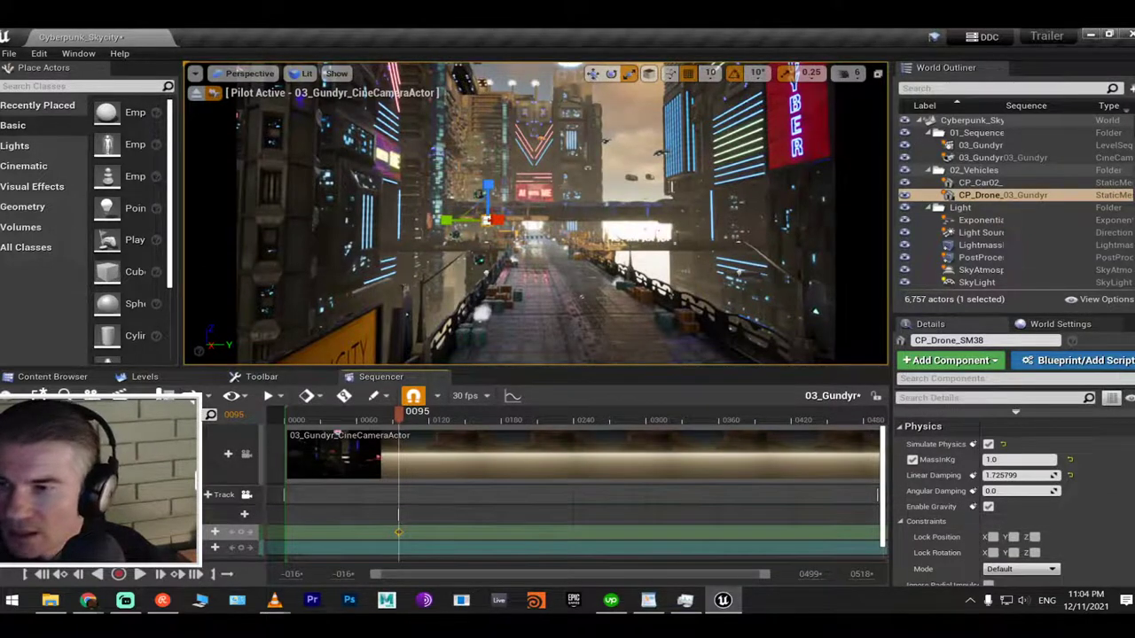
click(239, 514)
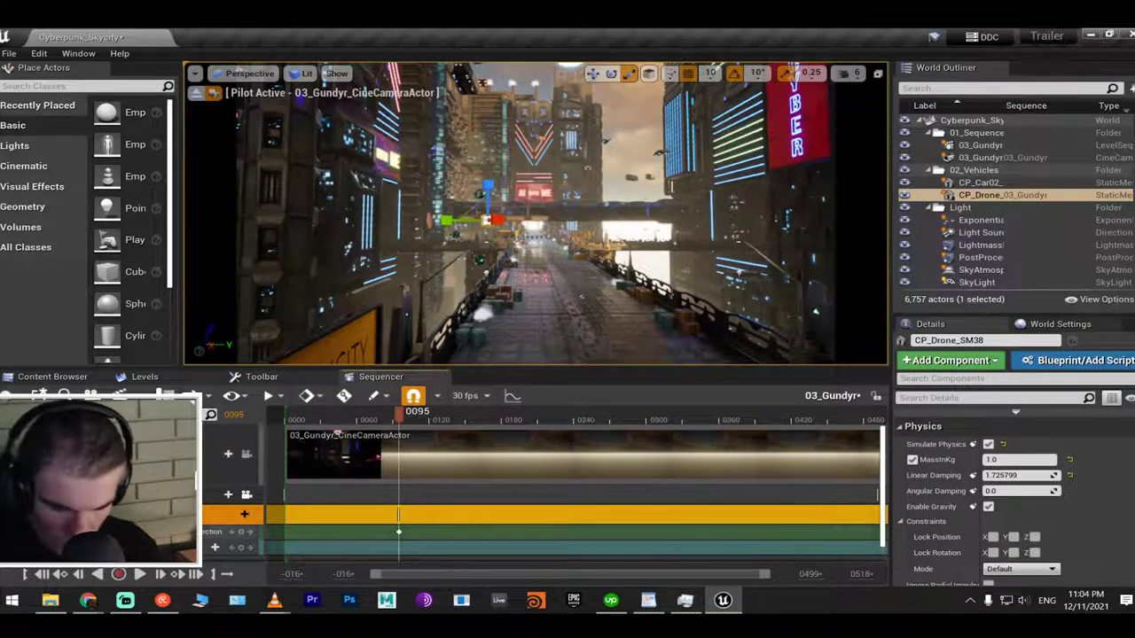
key(Delete)
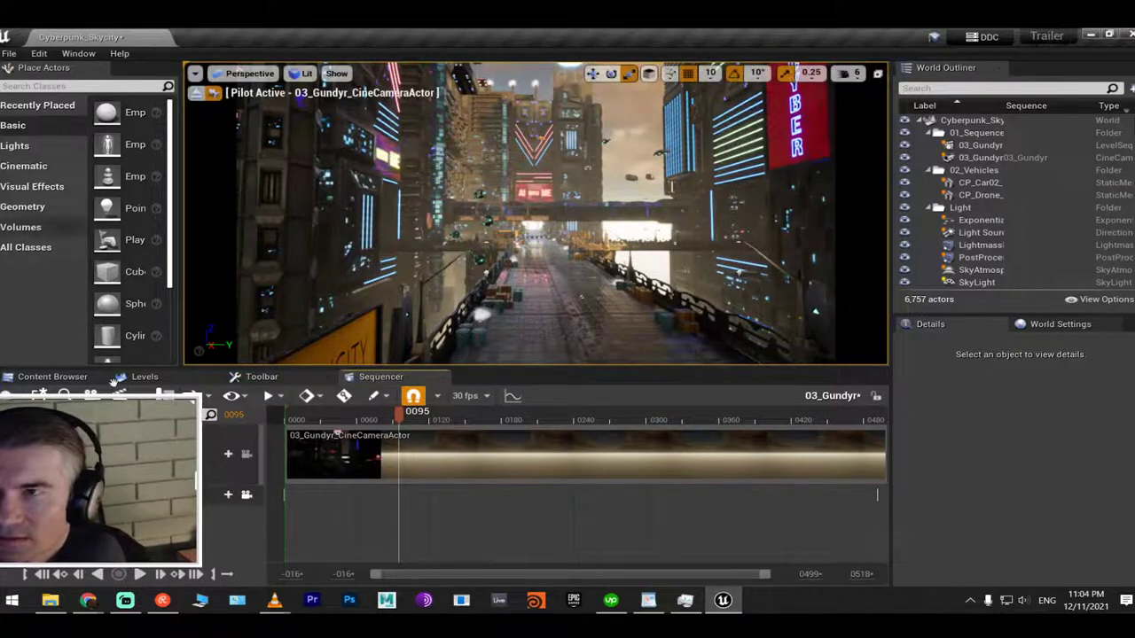
Open and dock the Level Blueprint, delete Event Tick and move Event BeginPlay lower left
click(55, 377)
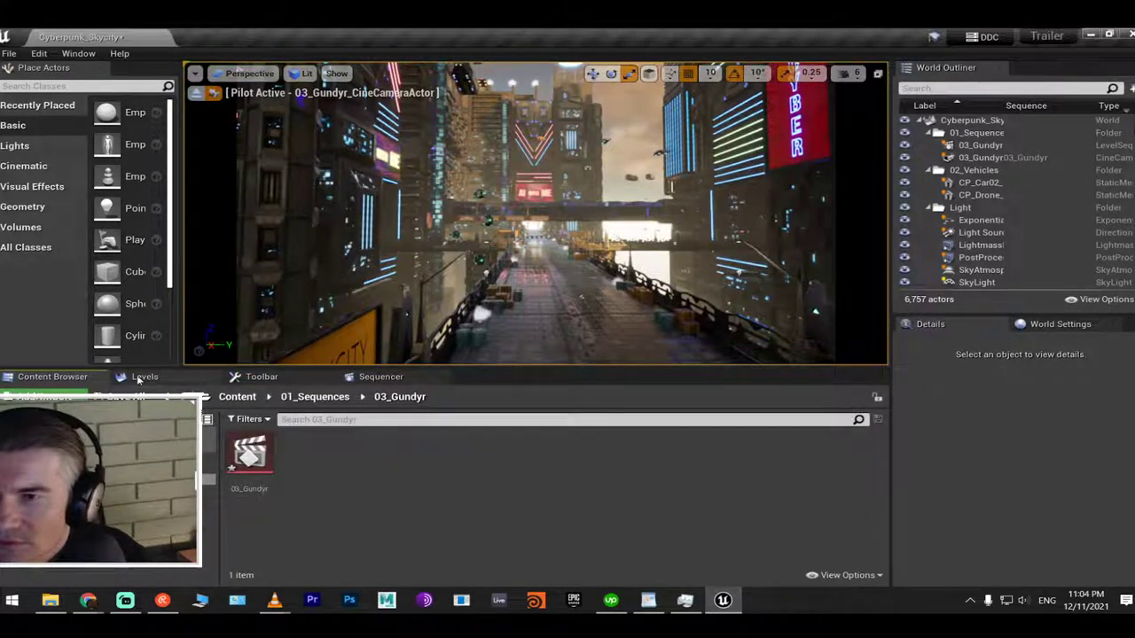
click(263, 376)
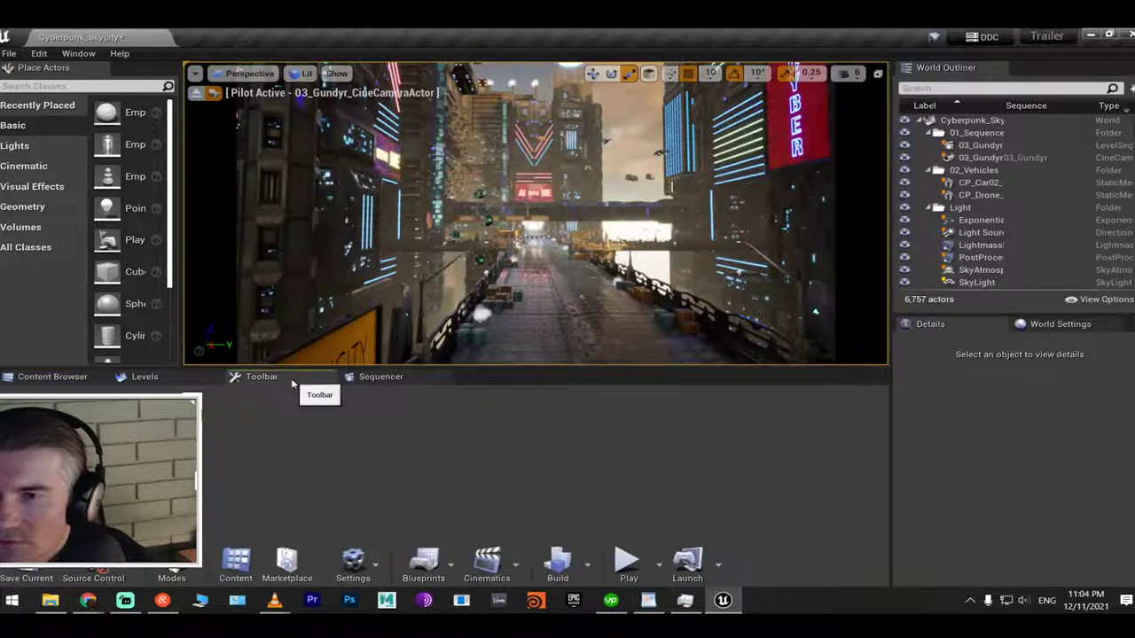
click(460, 580)
click(476, 475)
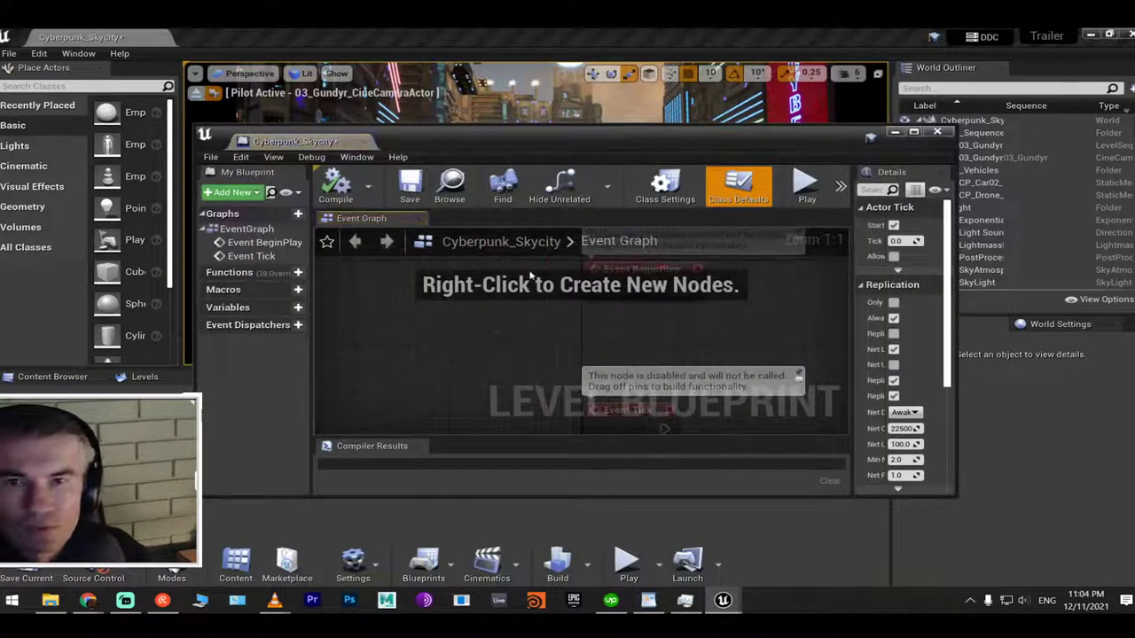
drag(325, 142, 235, 37)
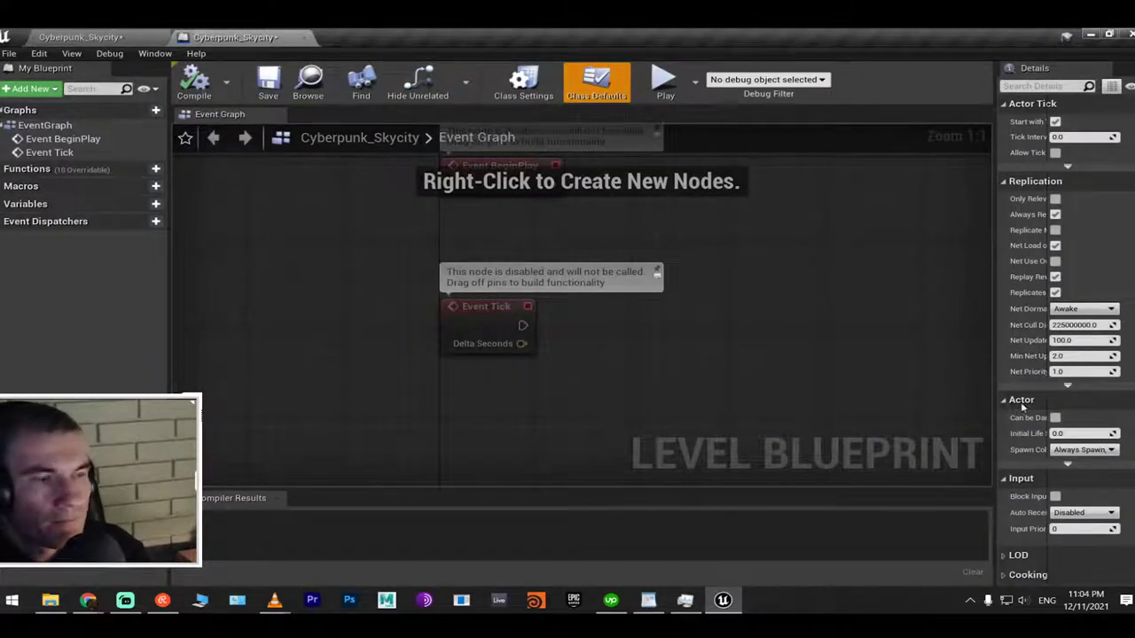
drag(526, 317, 618, 418)
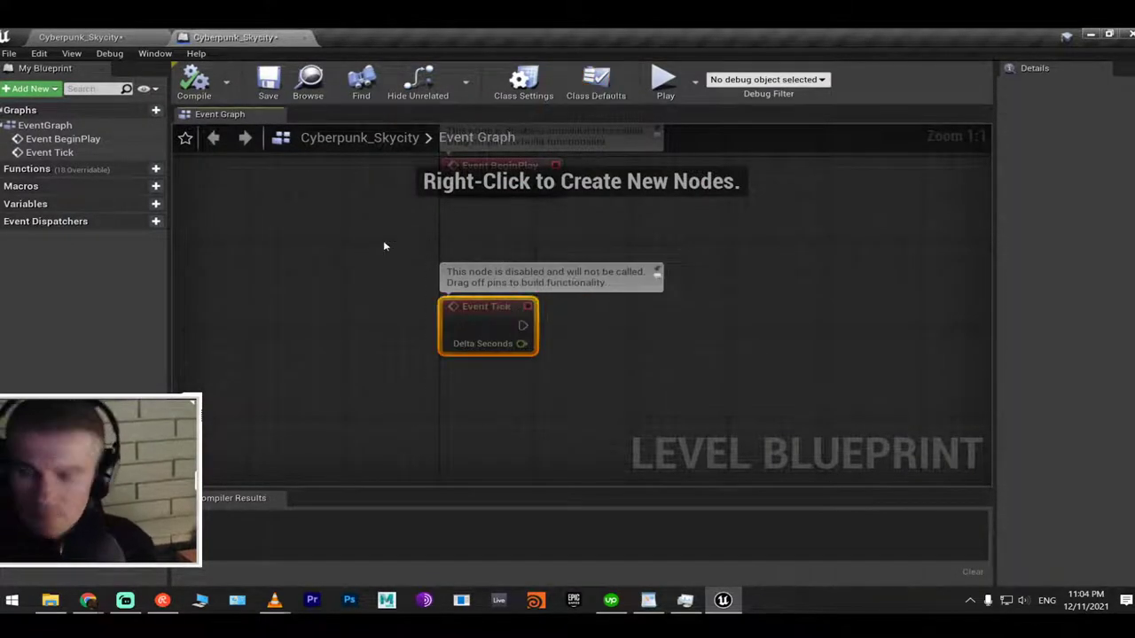
key(Delete)
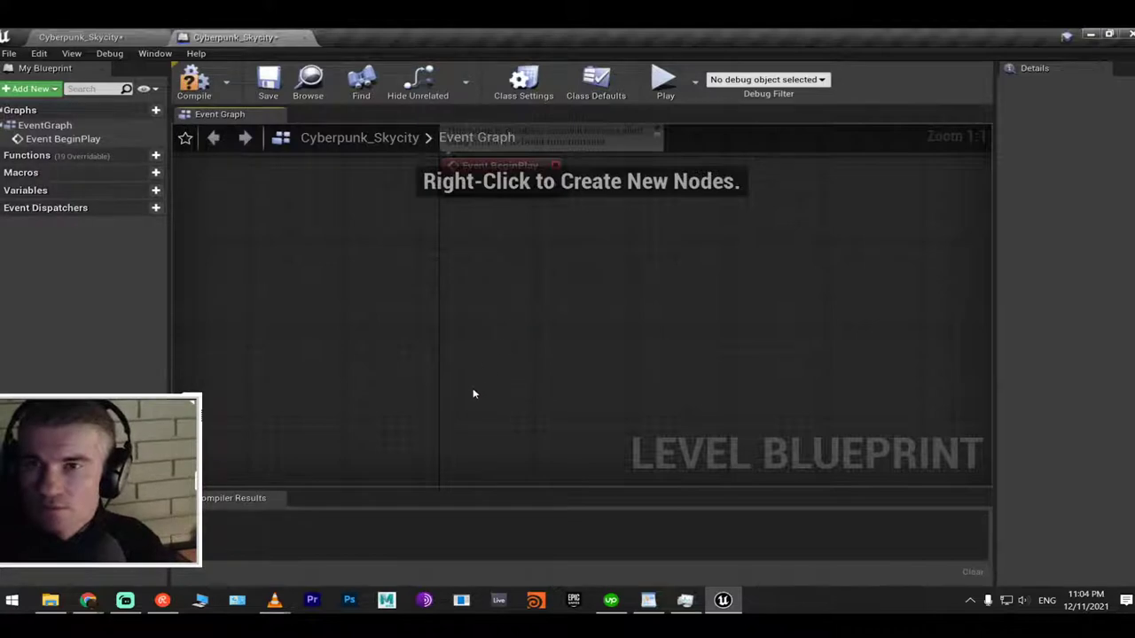
drag(483, 164, 386, 339)
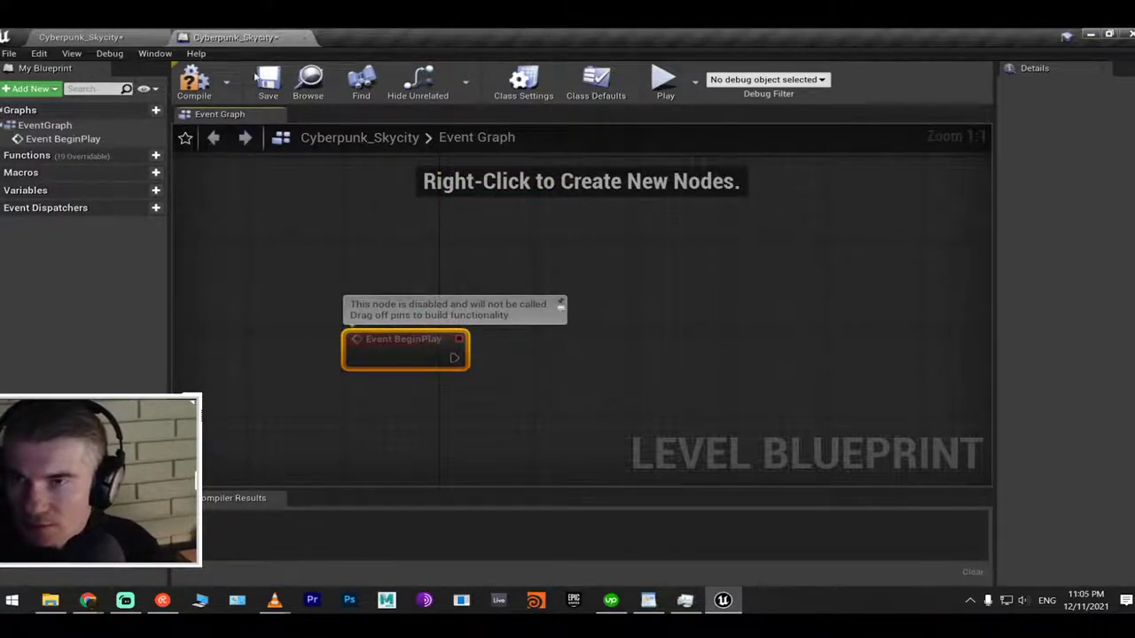
Add a reference node for the selected 03_Gundyr sequence actor to the level blueprint graph
click(102, 36)
click(979, 145)
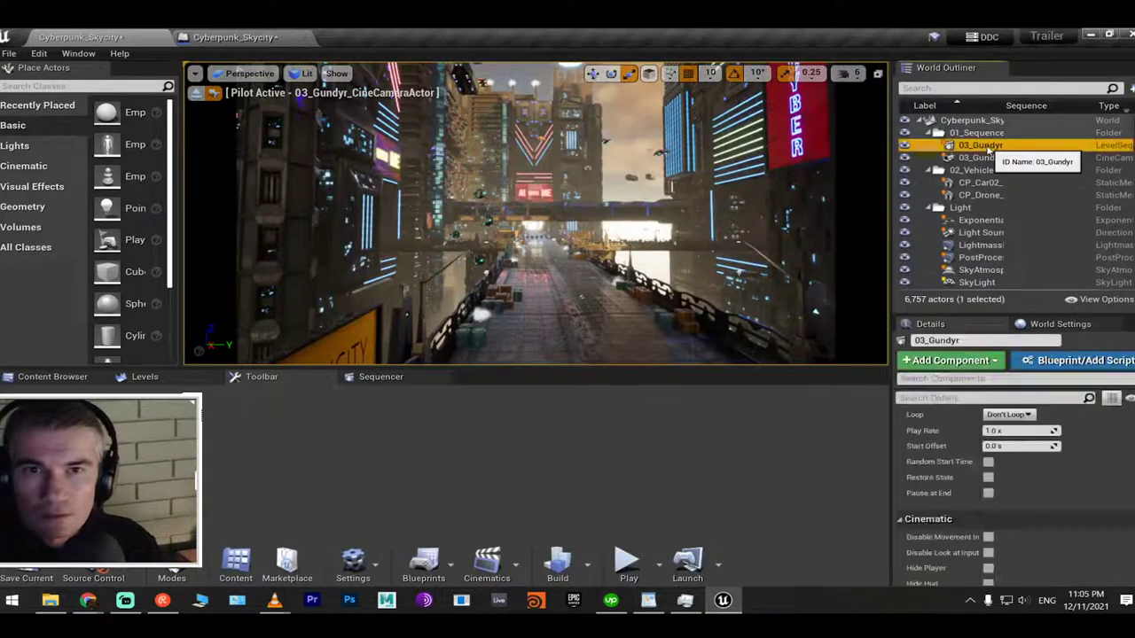
click(282, 36)
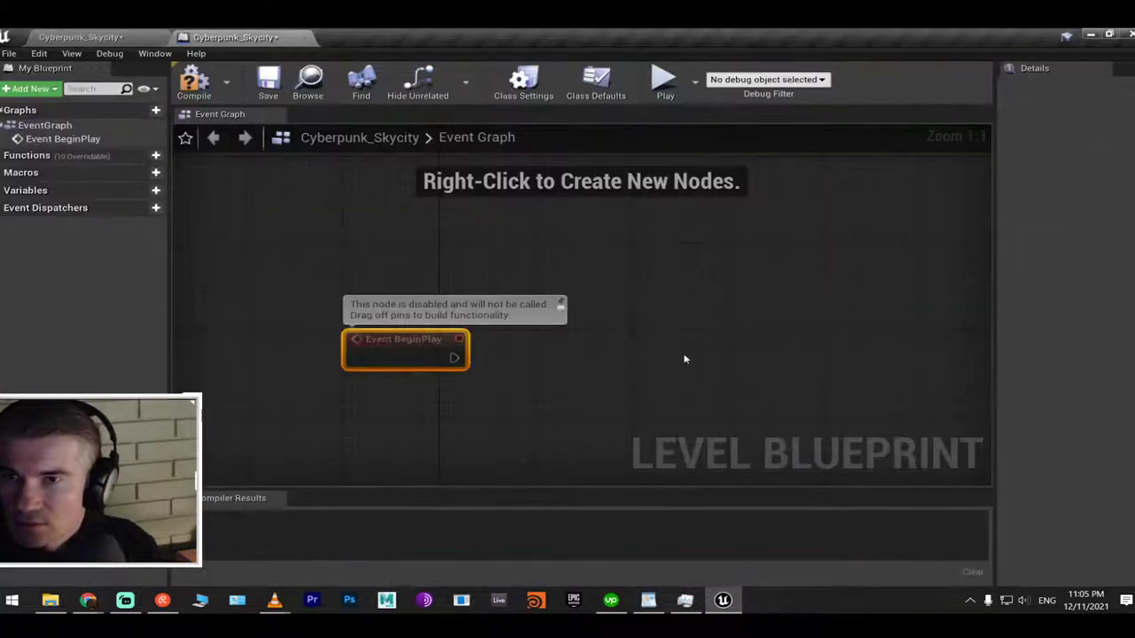
right_click(698, 307)
click(798, 371)
drag(728, 312, 457, 444)
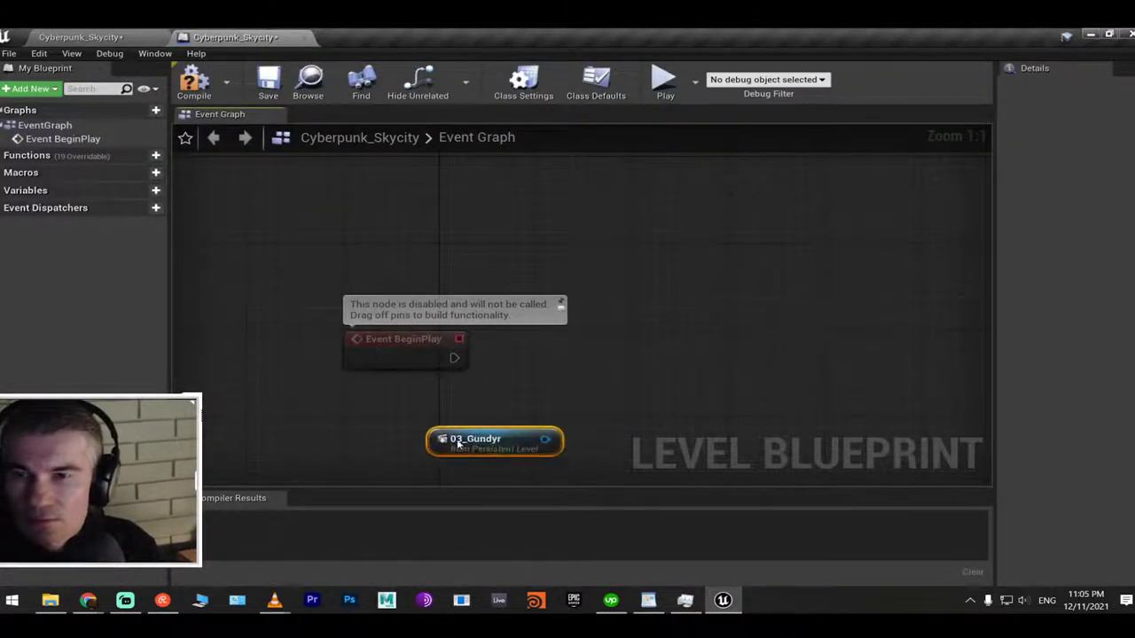
Drag from the 03_Gundyr reference pin, search 'play', and browse actions with Context Sensitive off
drag(581, 361, 581, 358)
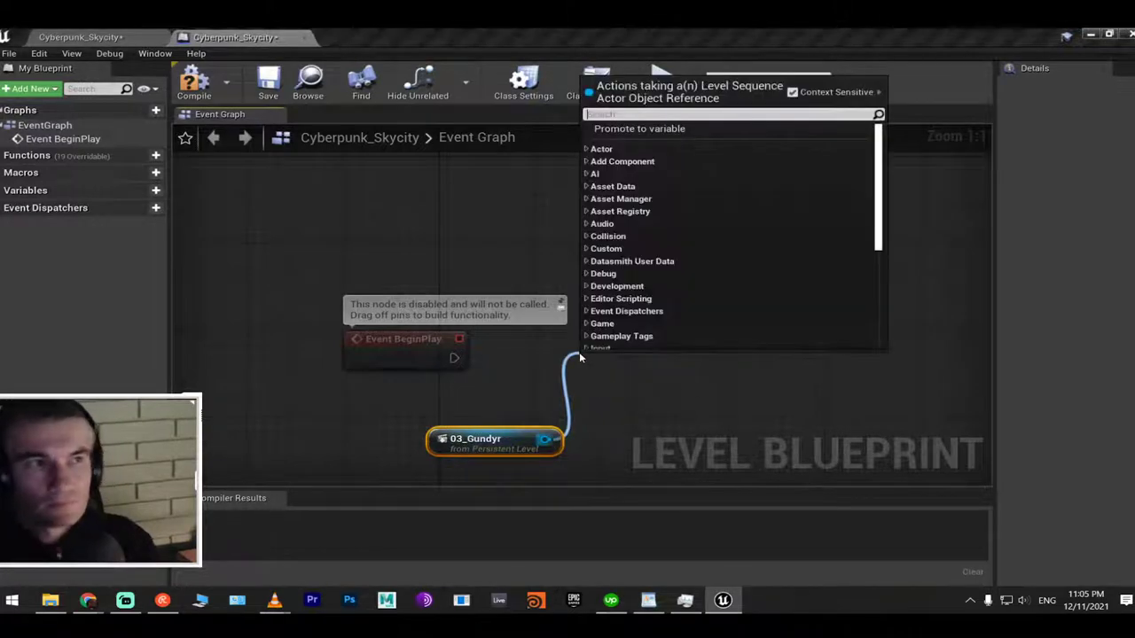
text(play)
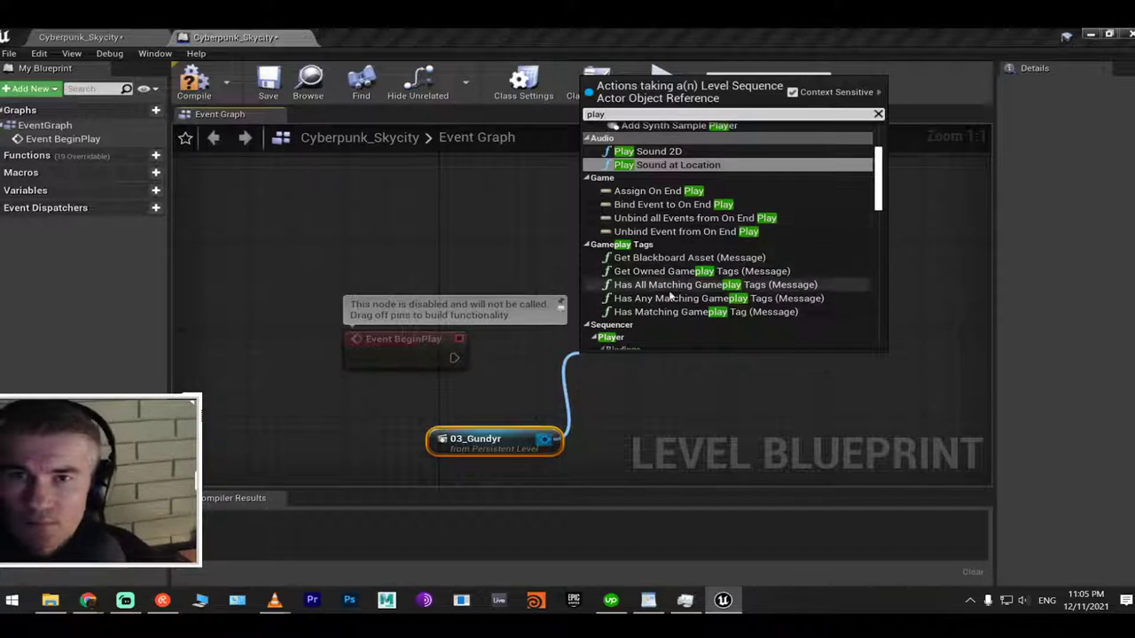
scroll(763, 225, down, 3)
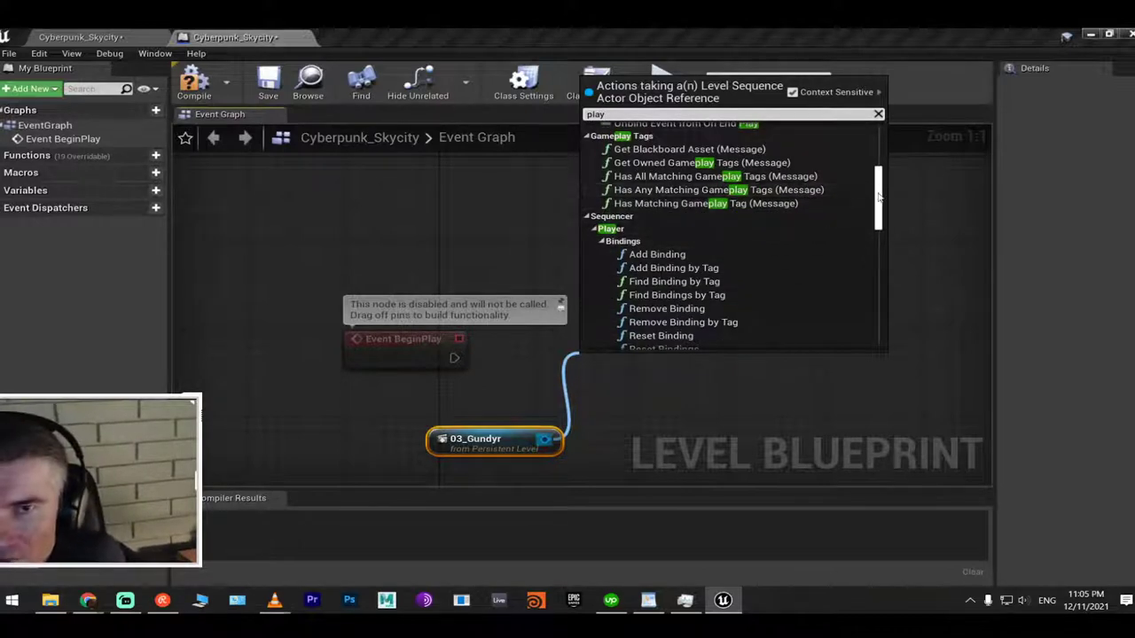
drag(876, 195, 878, 114)
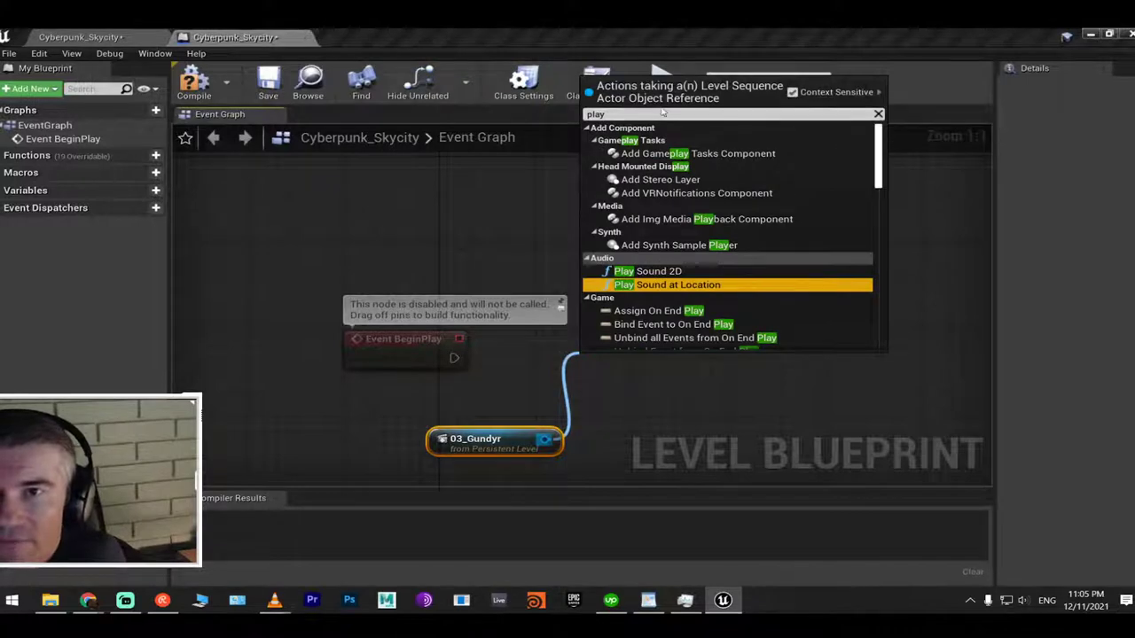
click(878, 114)
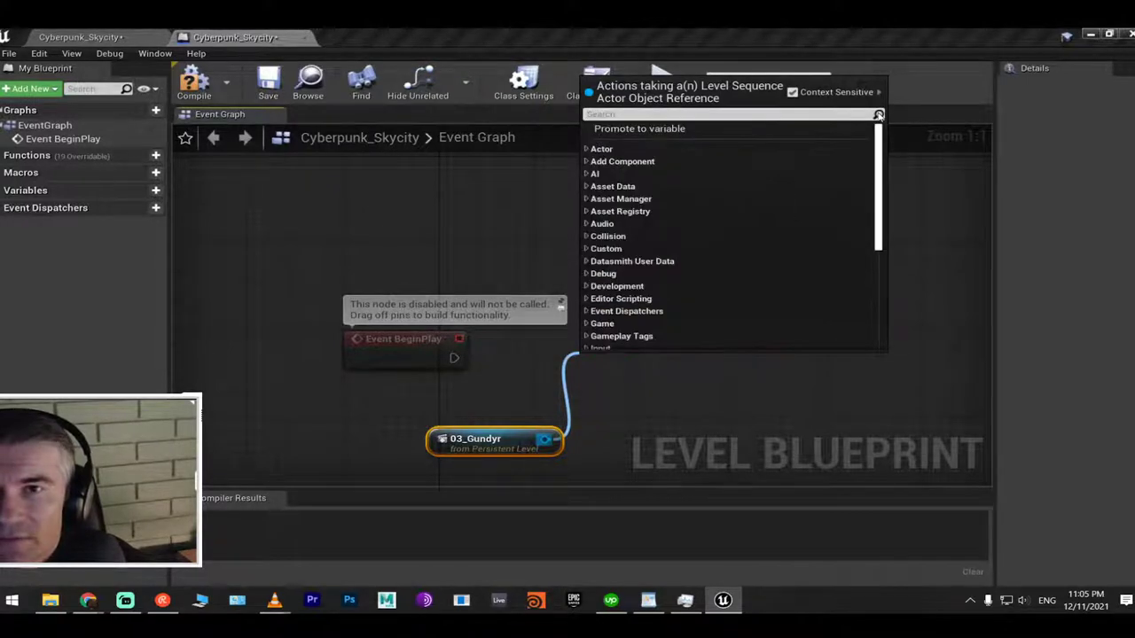
drag(876, 160, 862, 141)
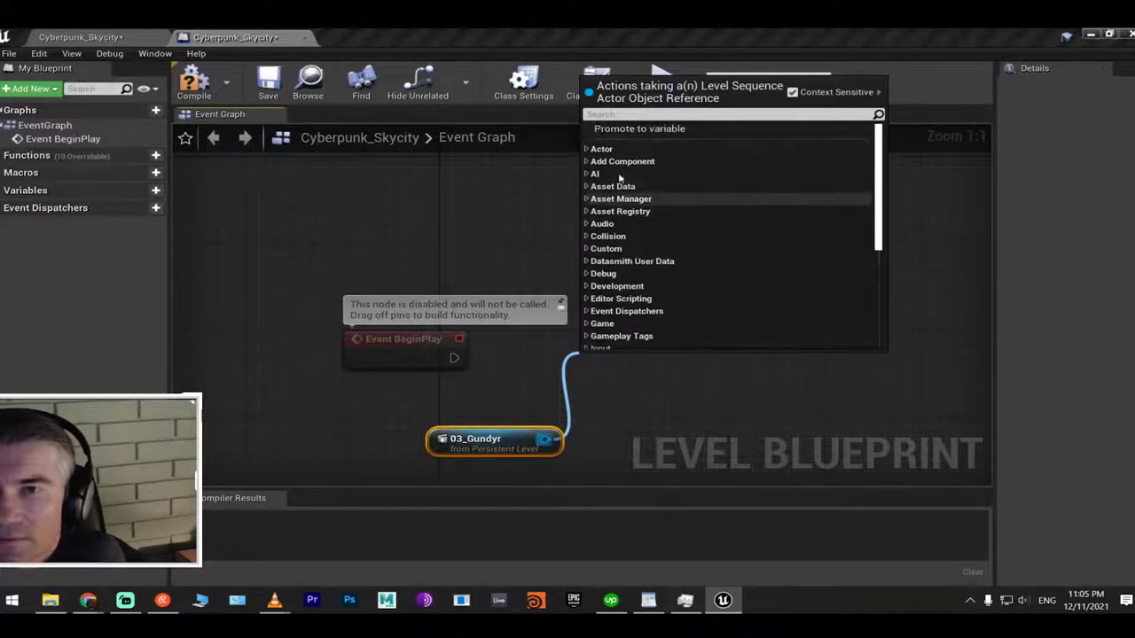
click(791, 93)
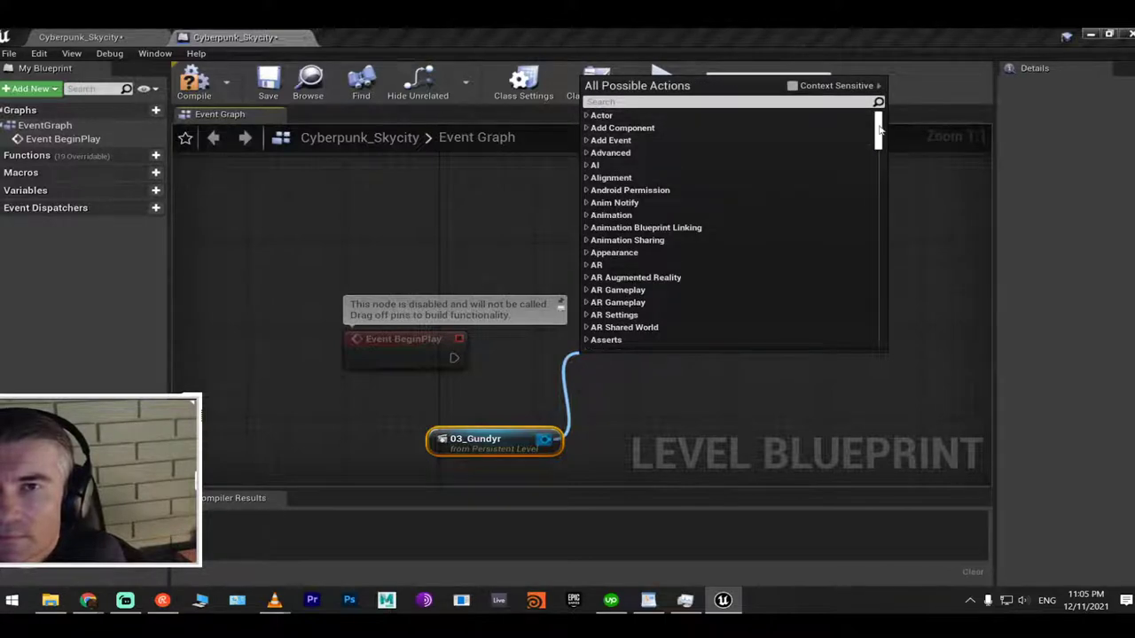
drag(880, 132, 843, 331)
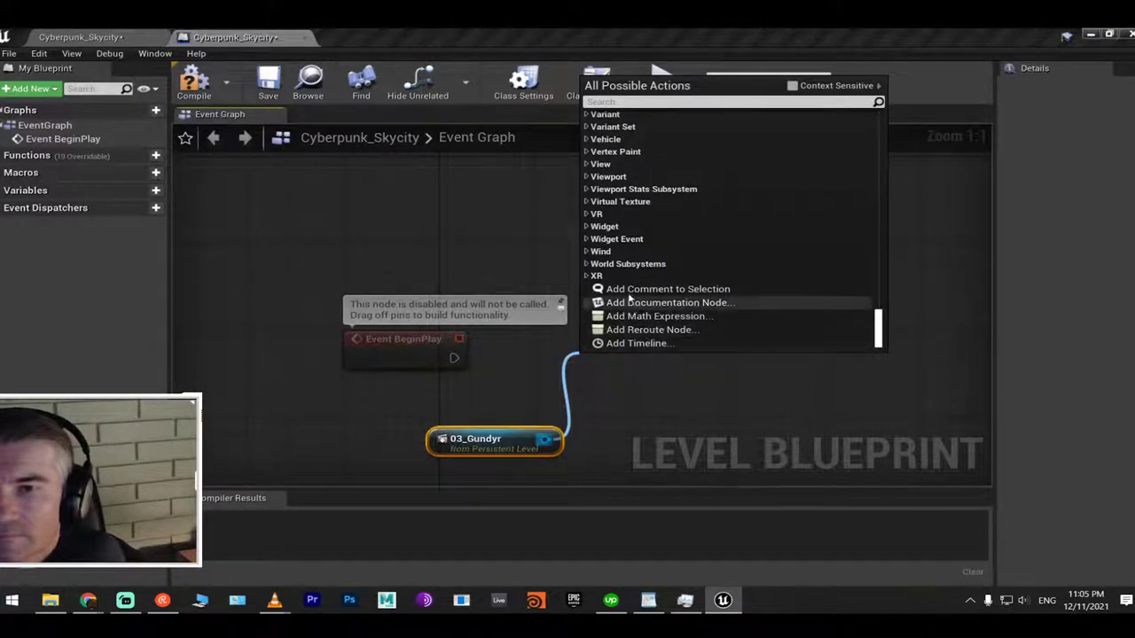
scroll(628, 266, up, 10)
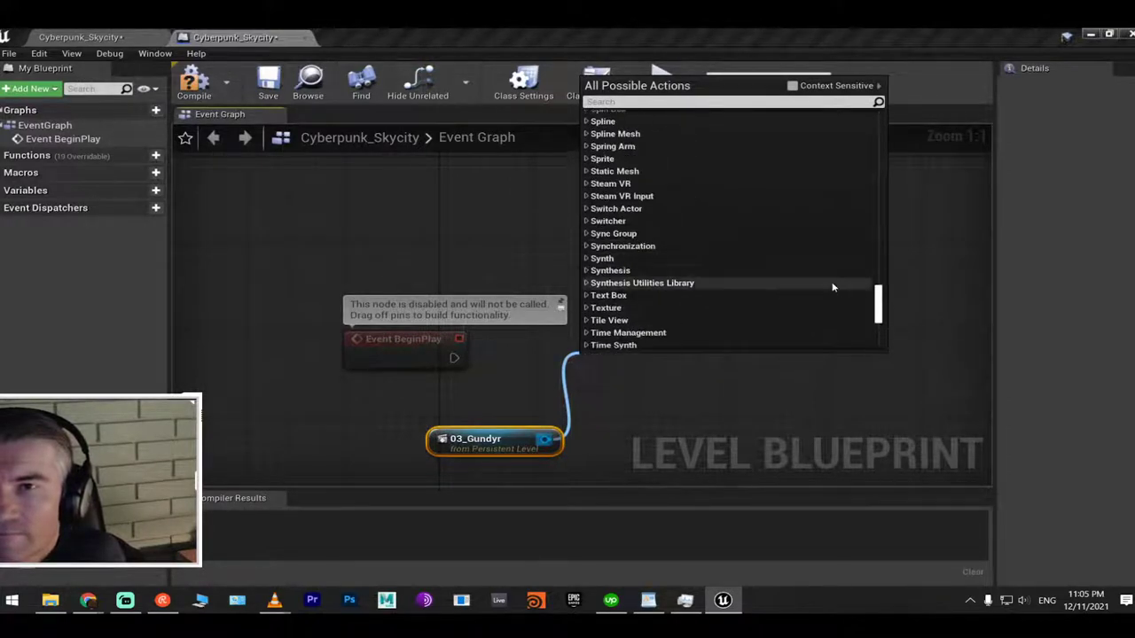
Turn Context Sensitive back on and search 'play' to find the Play (SequencePlayer) action
click(792, 86)
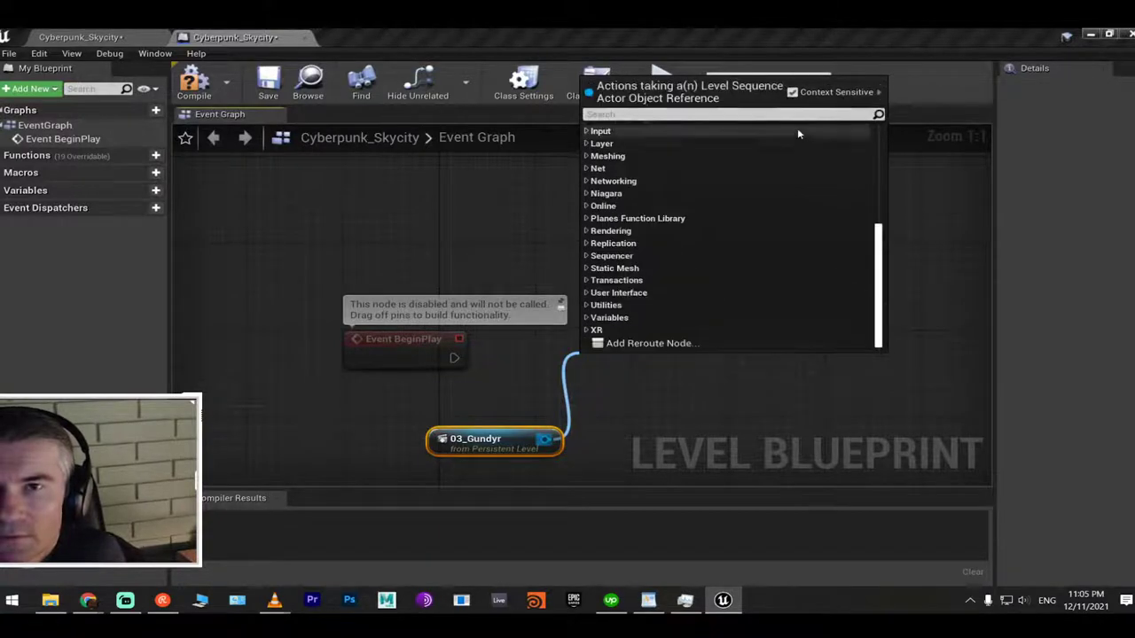
text(anim)
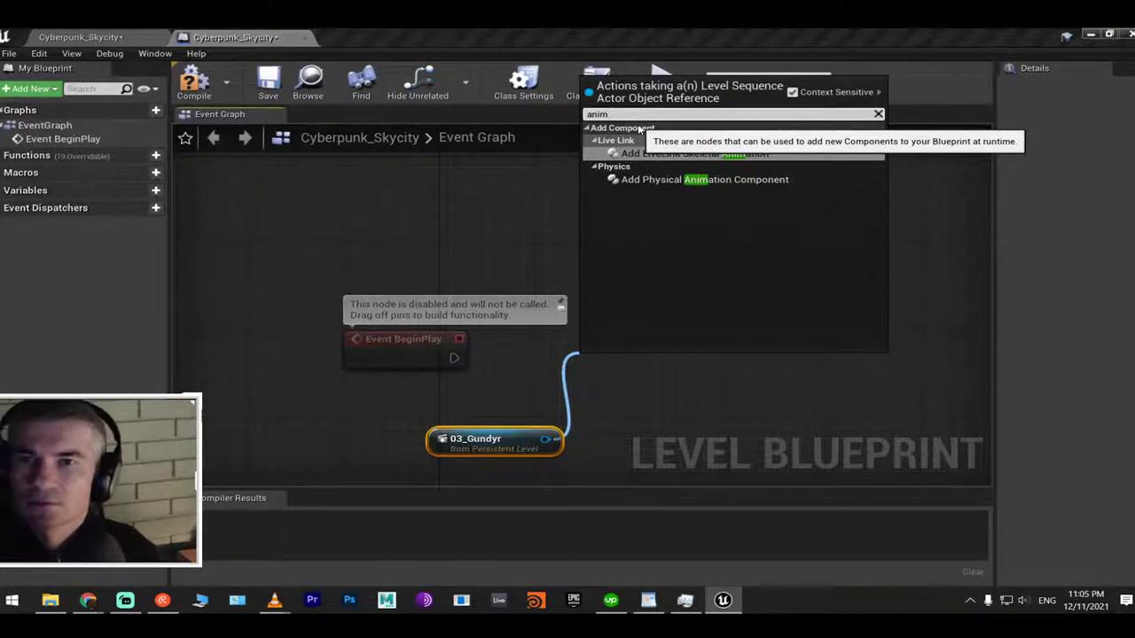
key(BackSpace)
key(BackSpace)
key(BackSpace)
key(BackSpace)
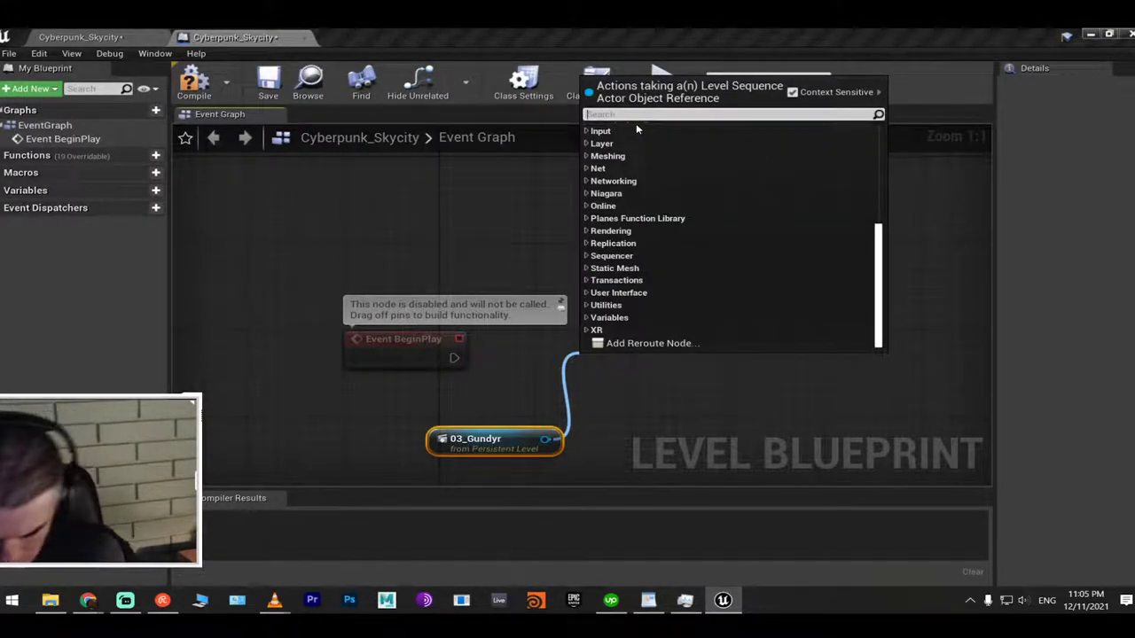
text(p)
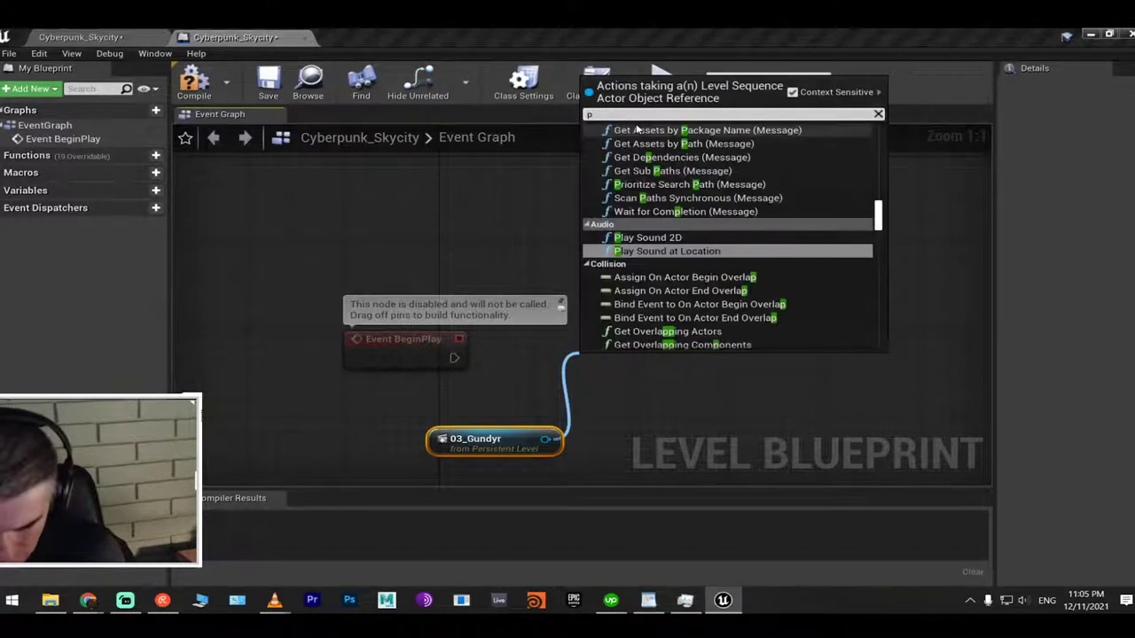
text(lay)
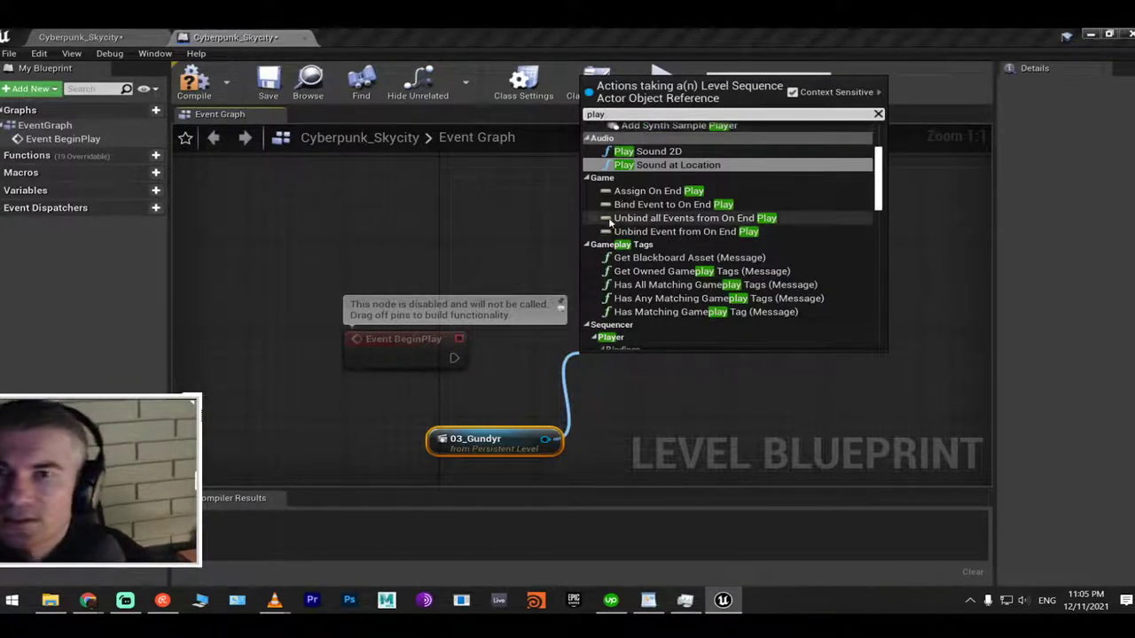
scroll(620, 213, down, 7)
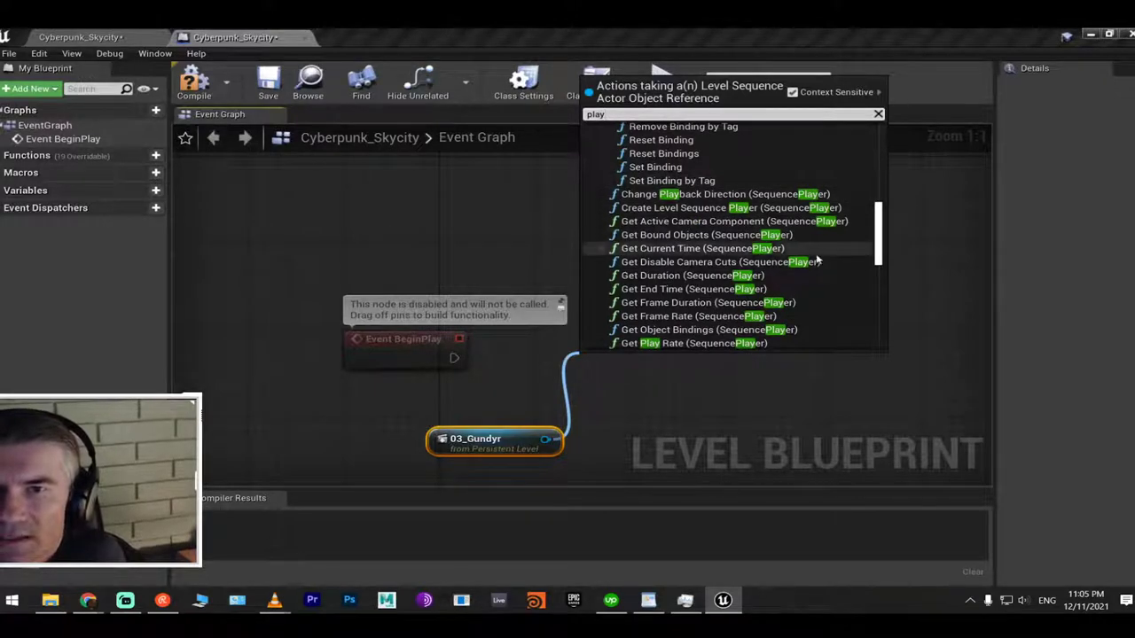
scroll(875, 269, down, 6)
scroll(875, 268, down, 3)
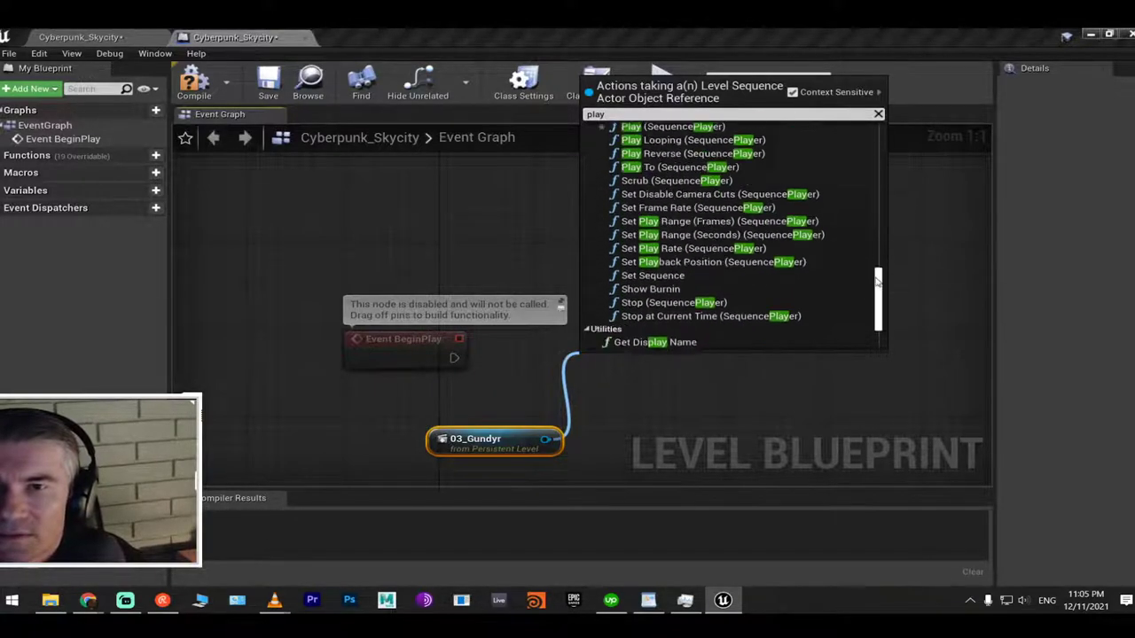
scroll(874, 269, up, 4)
Add Play (SequencePlayer), wire Event BeginPlay into it, compile, and return to the Cyberpunk_Skycity level
click(671, 213)
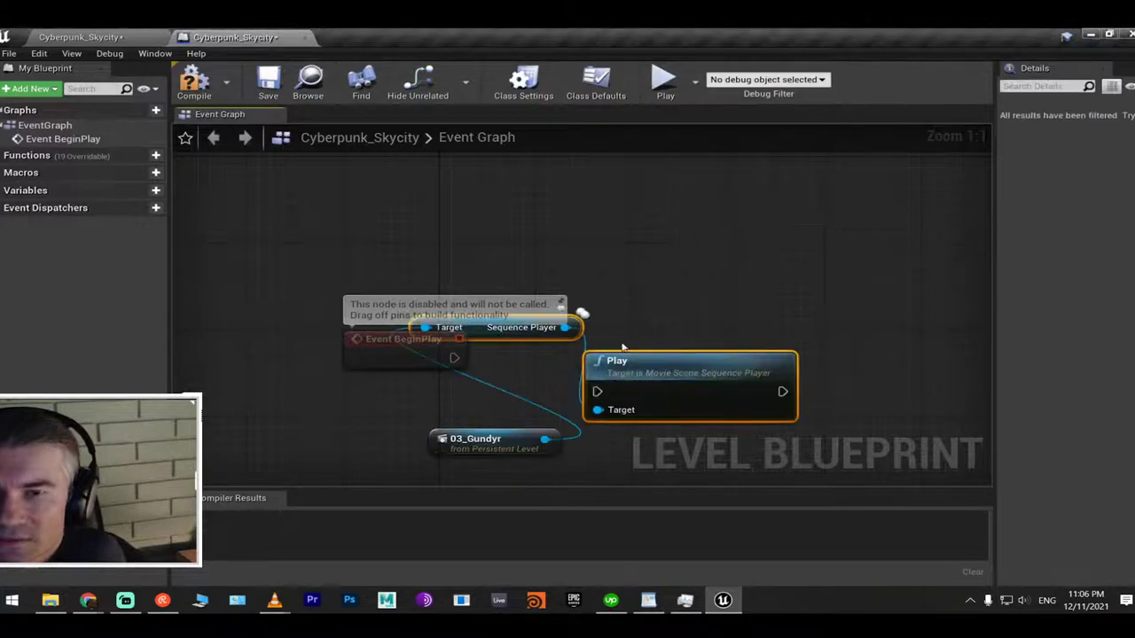
drag(618, 370, 825, 278)
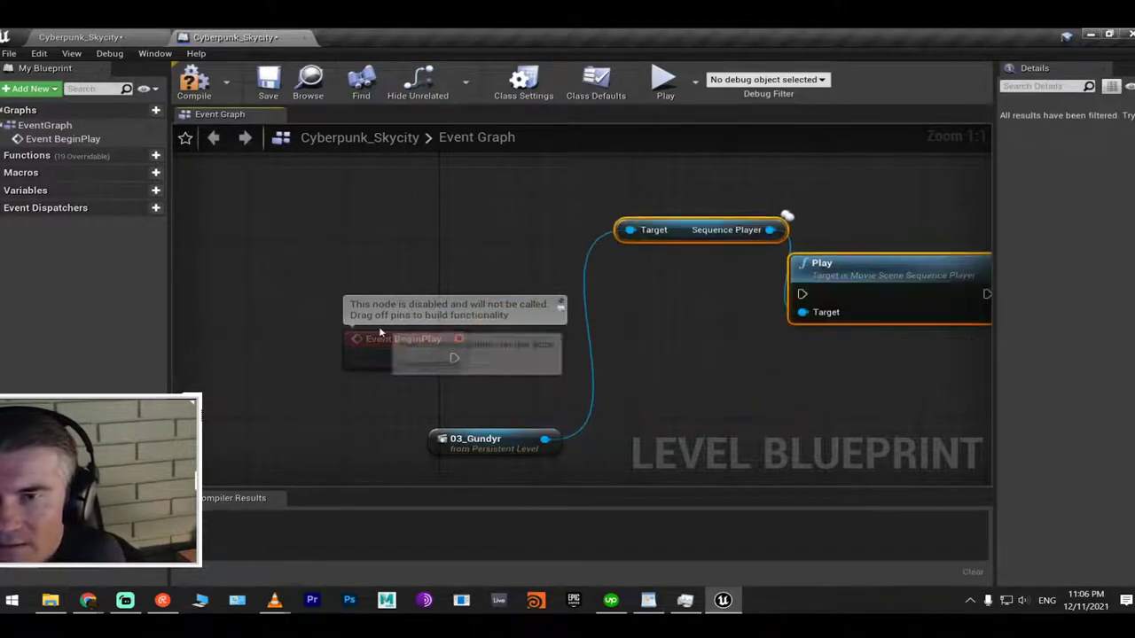
drag(452, 358, 801, 295)
drag(663, 222, 622, 228)
click(485, 204)
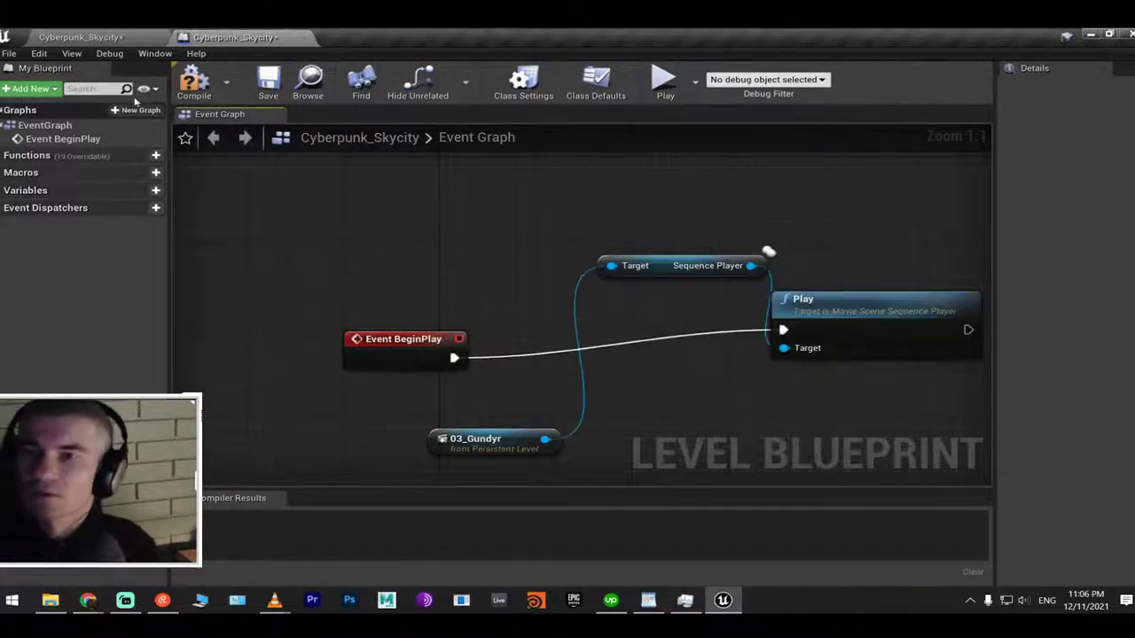
click(194, 84)
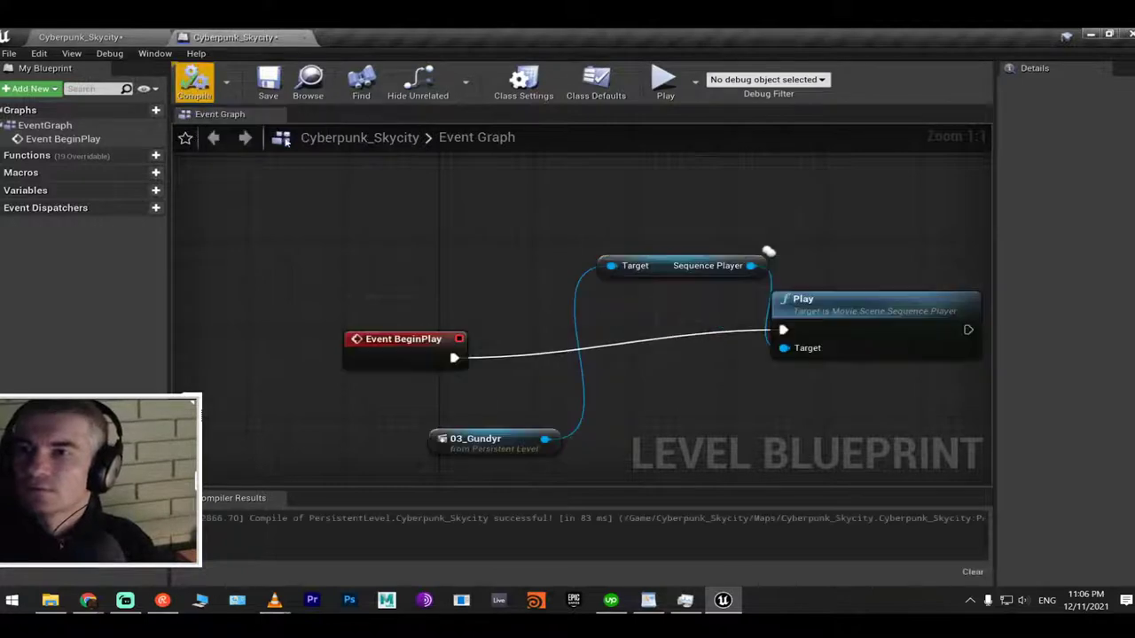
click(89, 33)
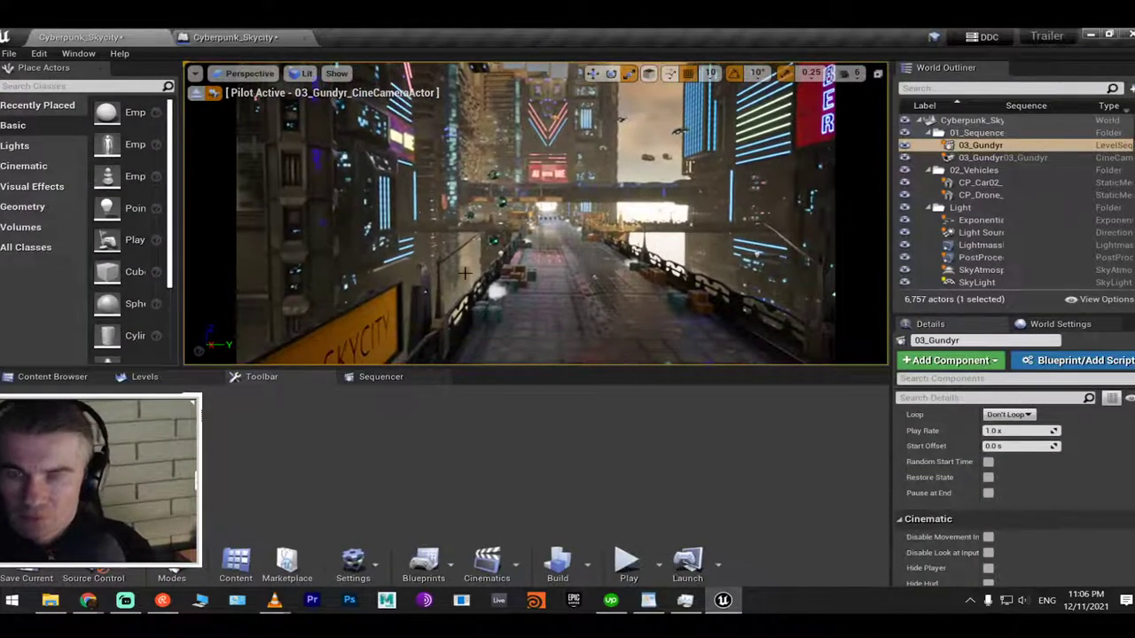
Save the Cyberpunk_Skycity map, turn the piloted 03_Gundyr camera, and check the Level Blueprint
key(ctrl+s)
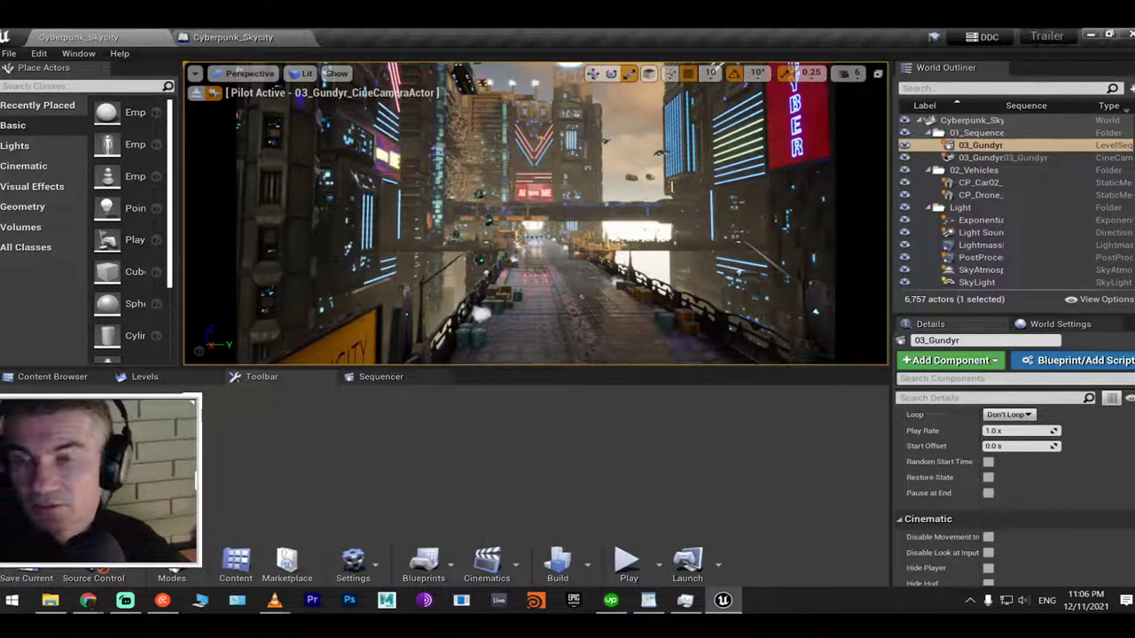
scroll(540, 278, up, 2)
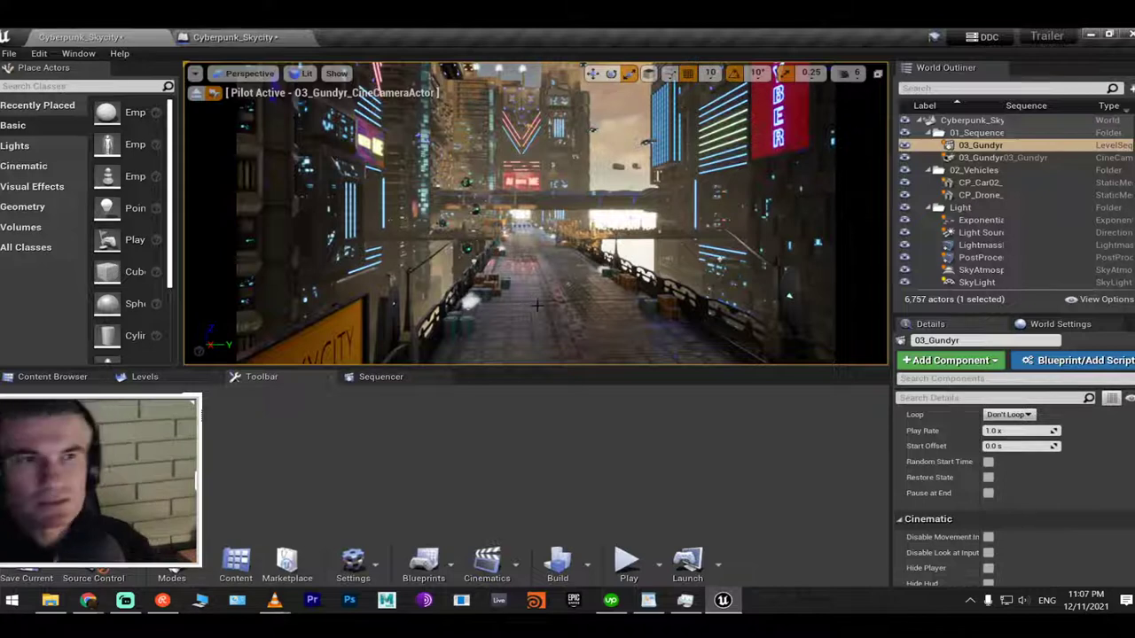
right_drag(547, 359, 505, 358)
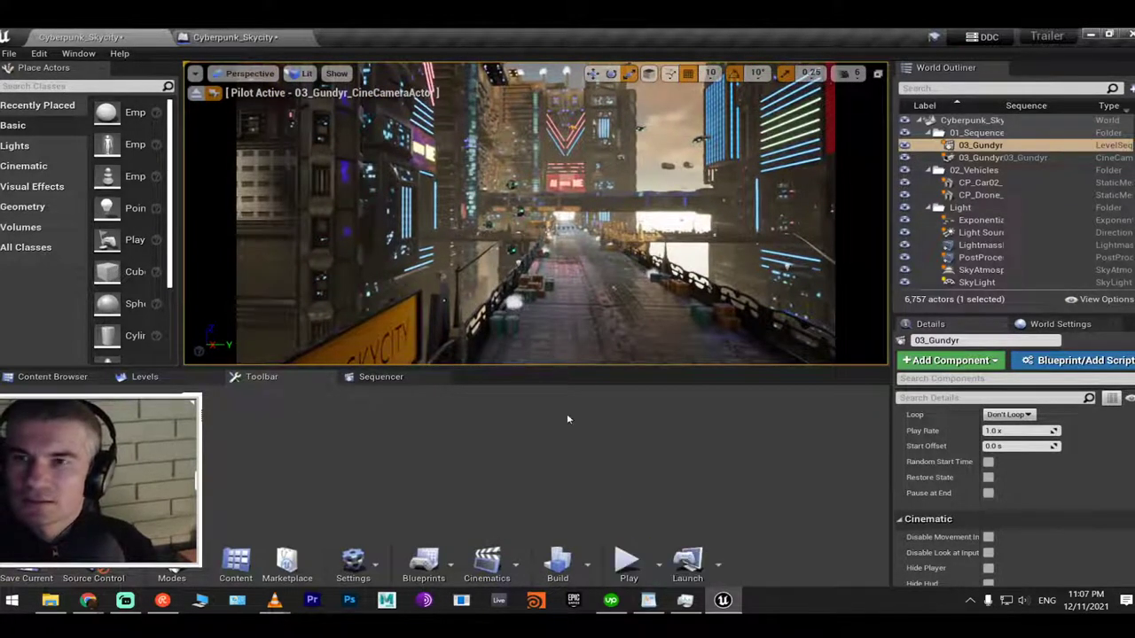
click(232, 37)
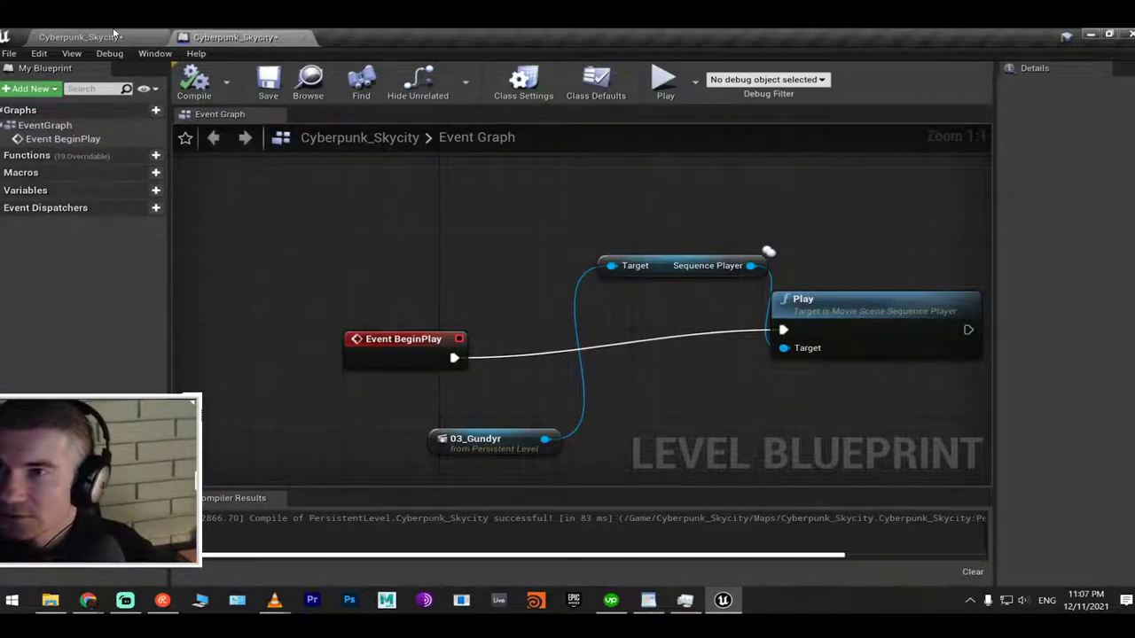
click(113, 36)
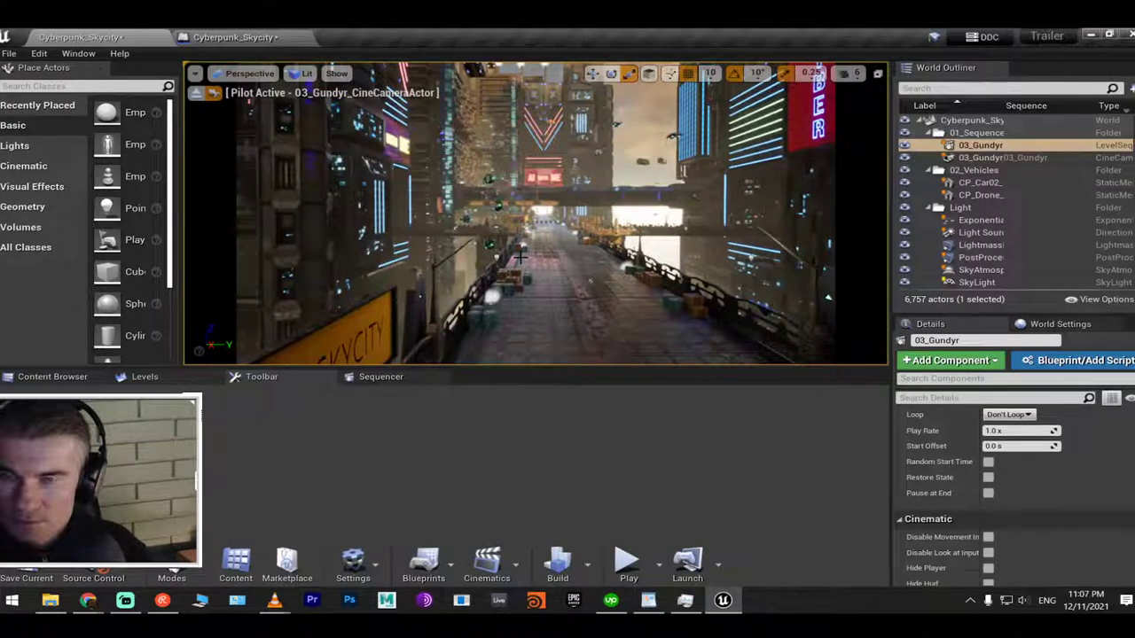
Test-play the level twice to confirm the 03_Gundyr shot runs automatically
key(alt+p)
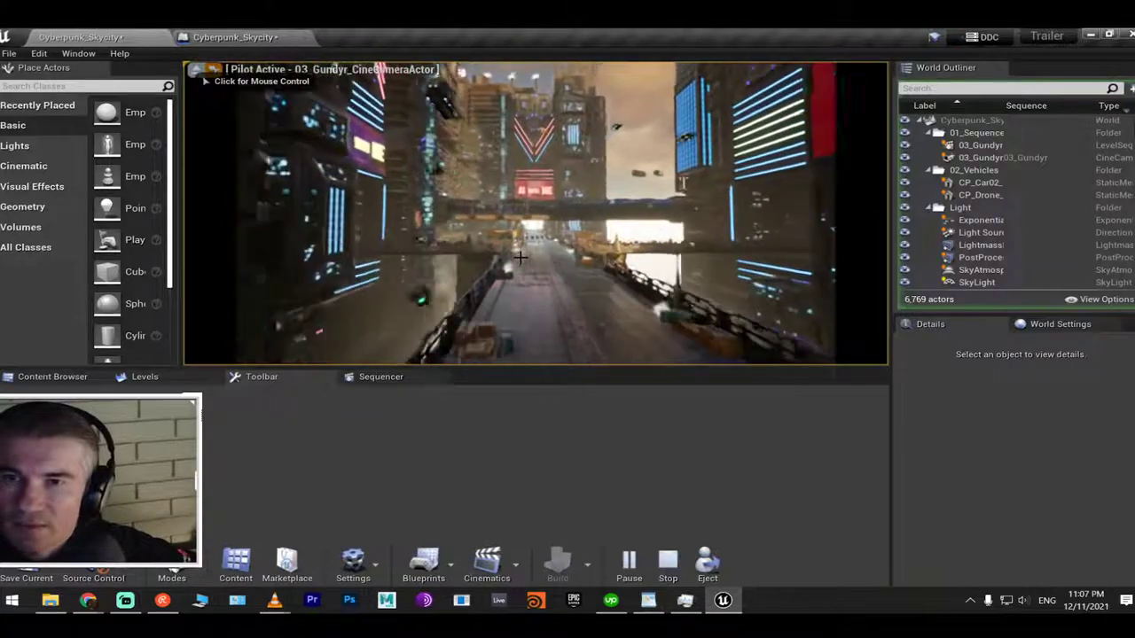
key(Escape)
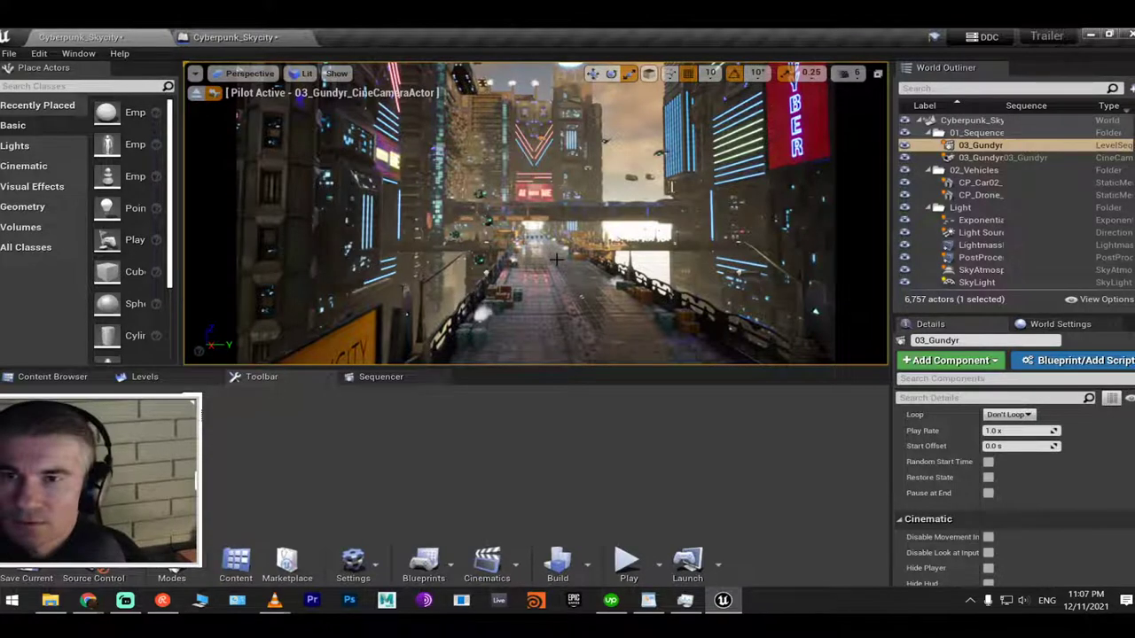
key(alt+p)
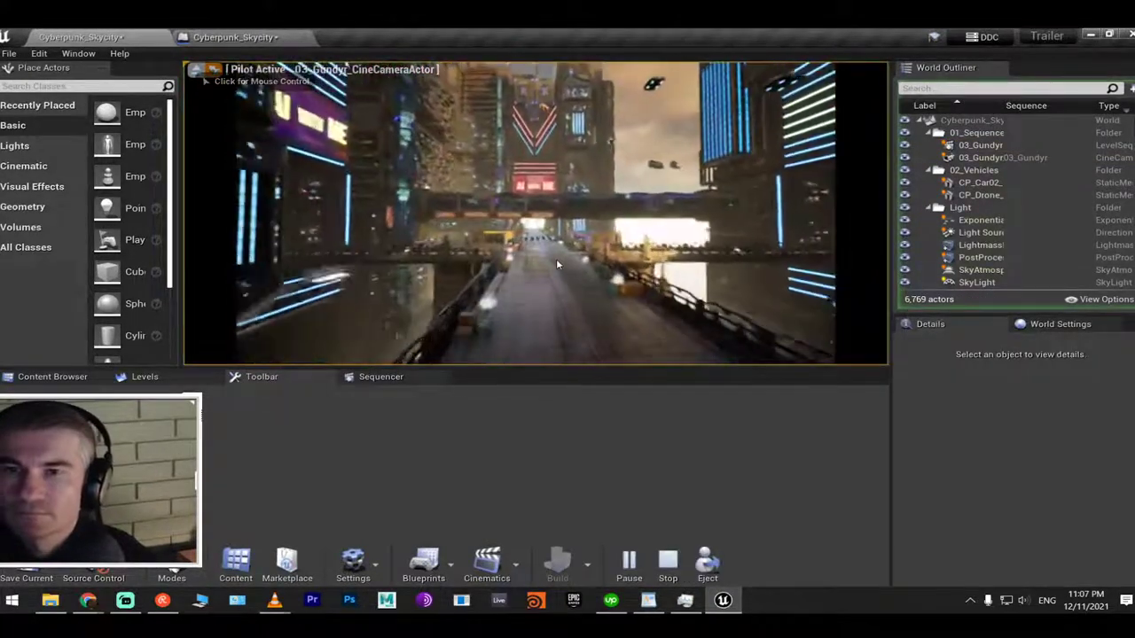
key(Escape)
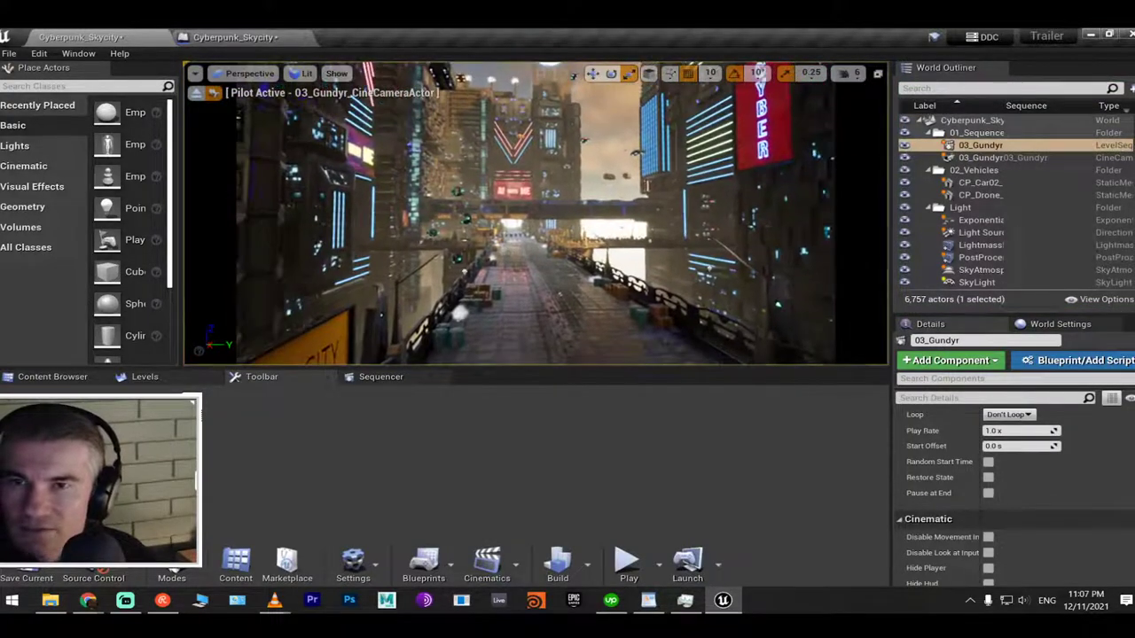
Show the 03_Gundyr timeline at frame 0126 and select the CP_Car01_SM7 car
click(380, 377)
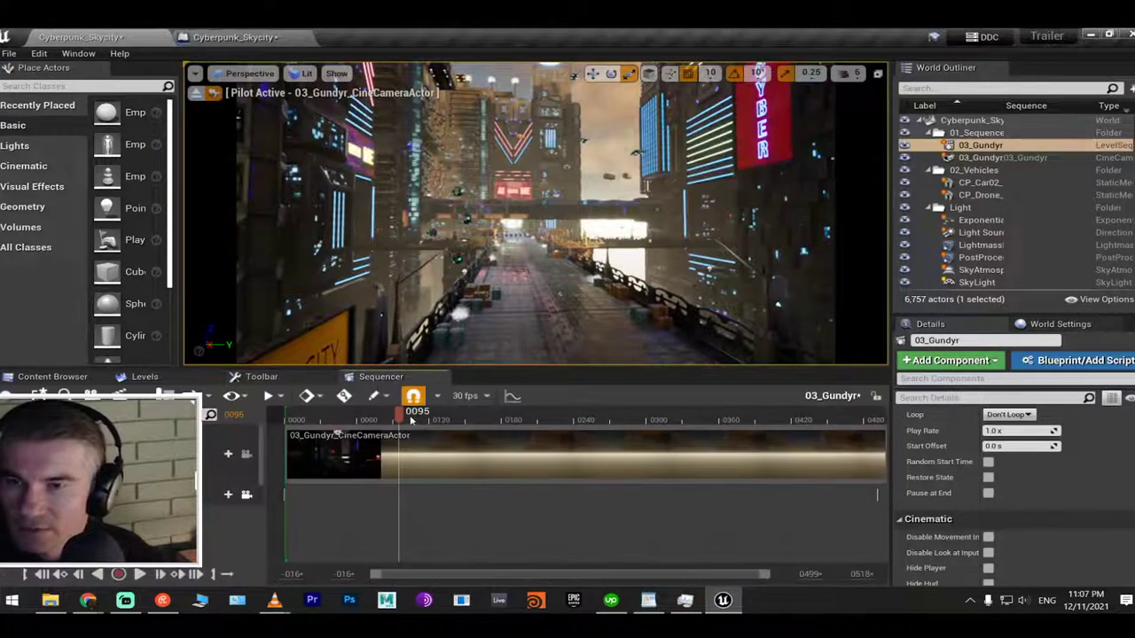
drag(406, 420, 438, 422)
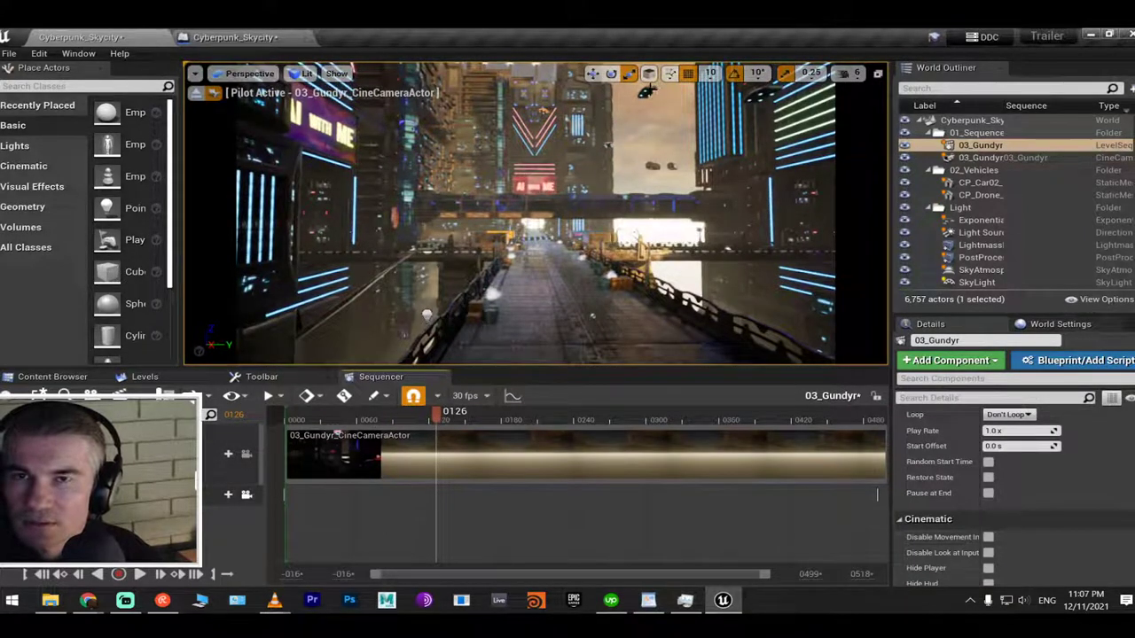
click(646, 90)
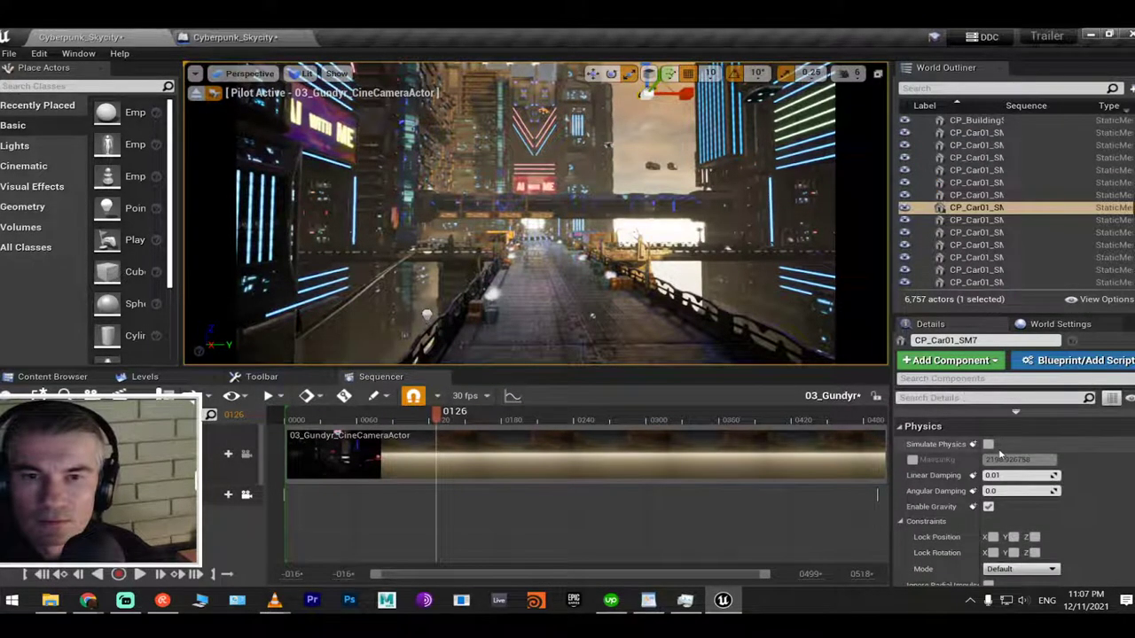
Enable physics with a 100 kg mass on CP_Car01_SM7 and set its collision preset to Vehicle
click(989, 444)
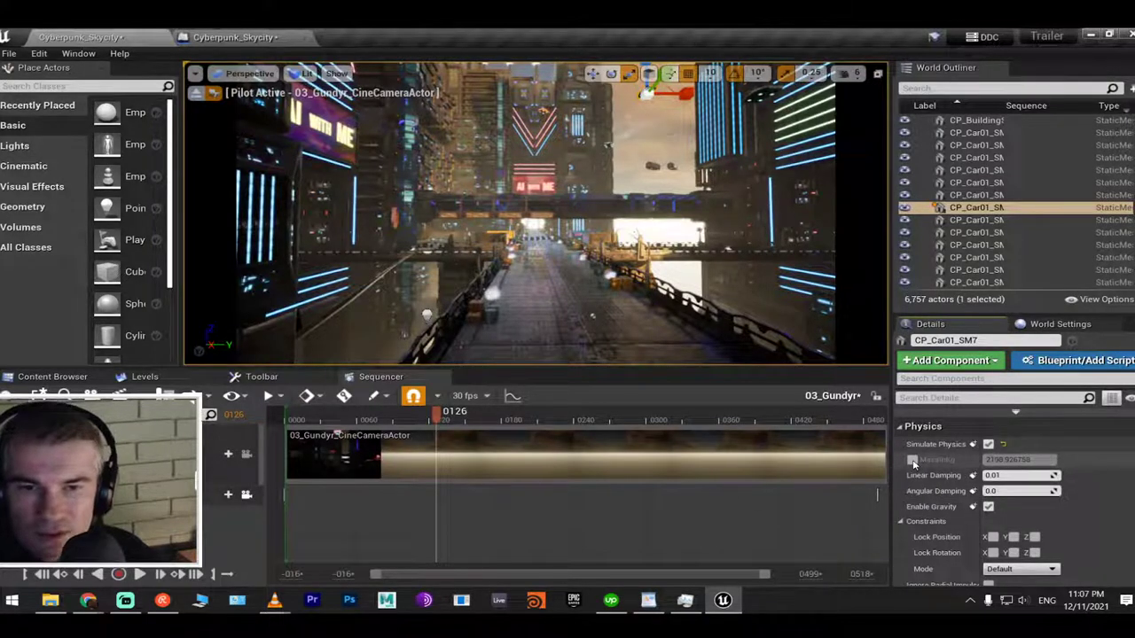
click(913, 460)
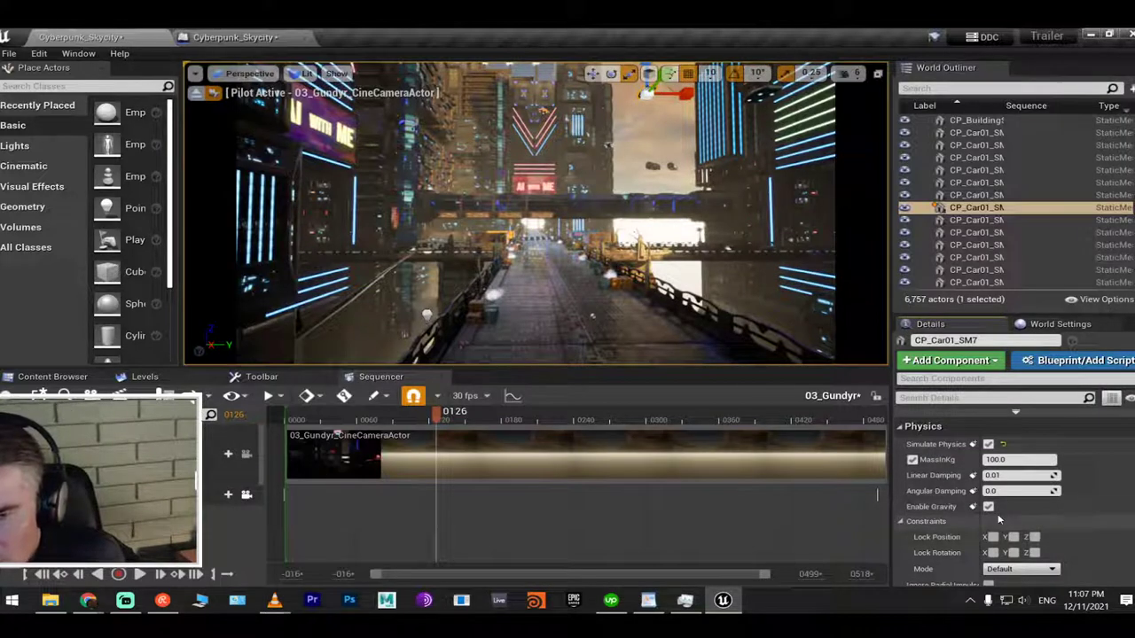
scroll(1037, 536, down, 2)
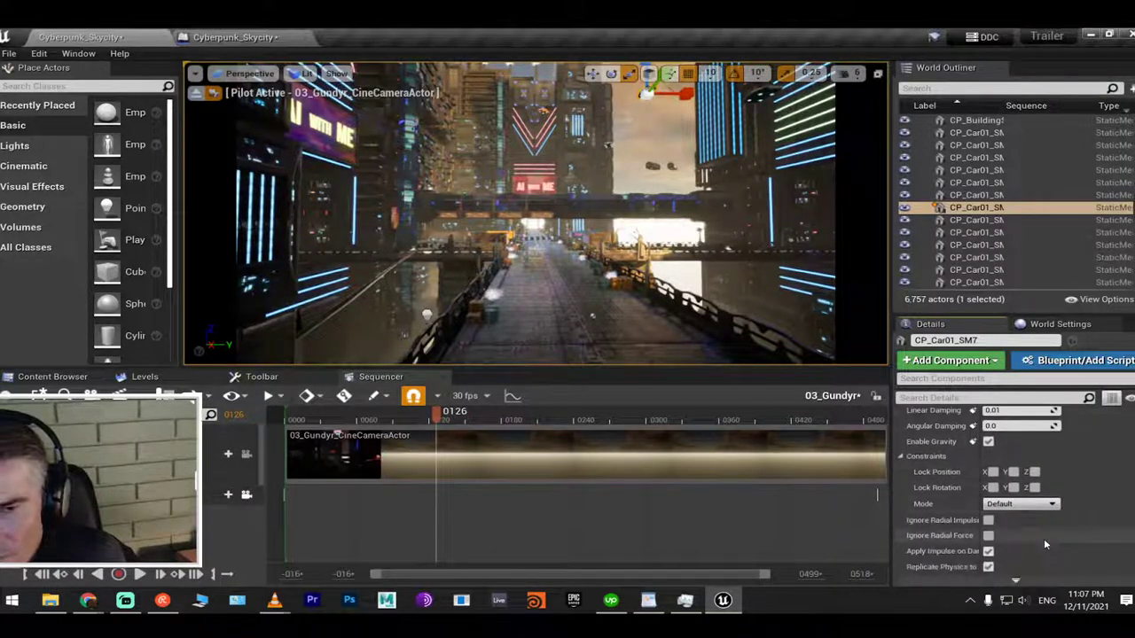
scroll(1015, 539, down, 1)
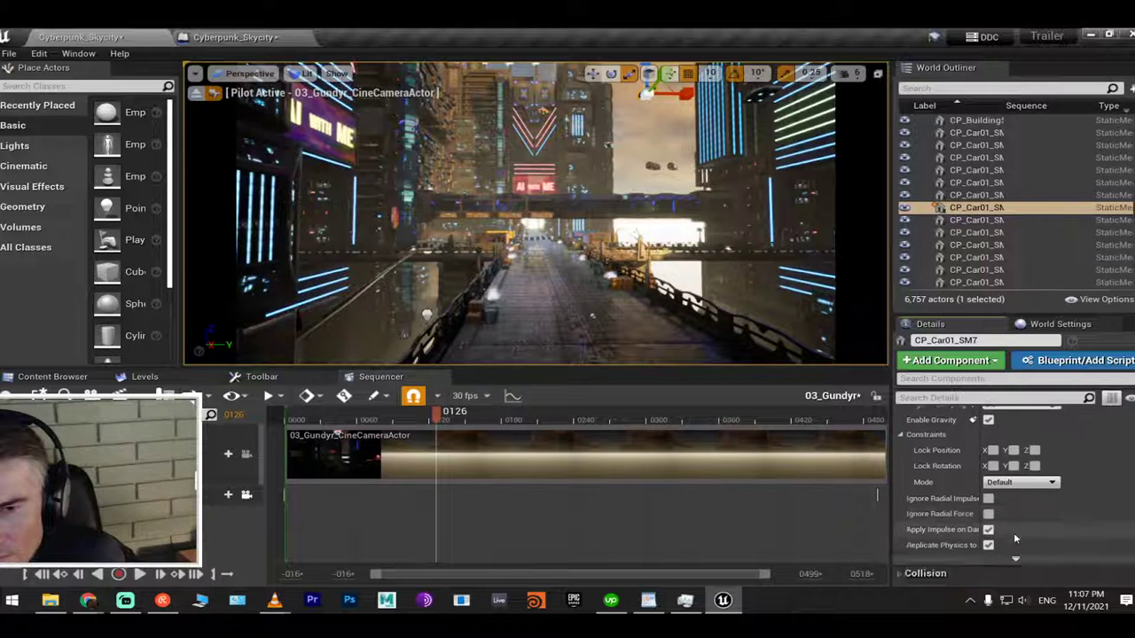
scroll(1014, 533, down, 2)
click(998, 512)
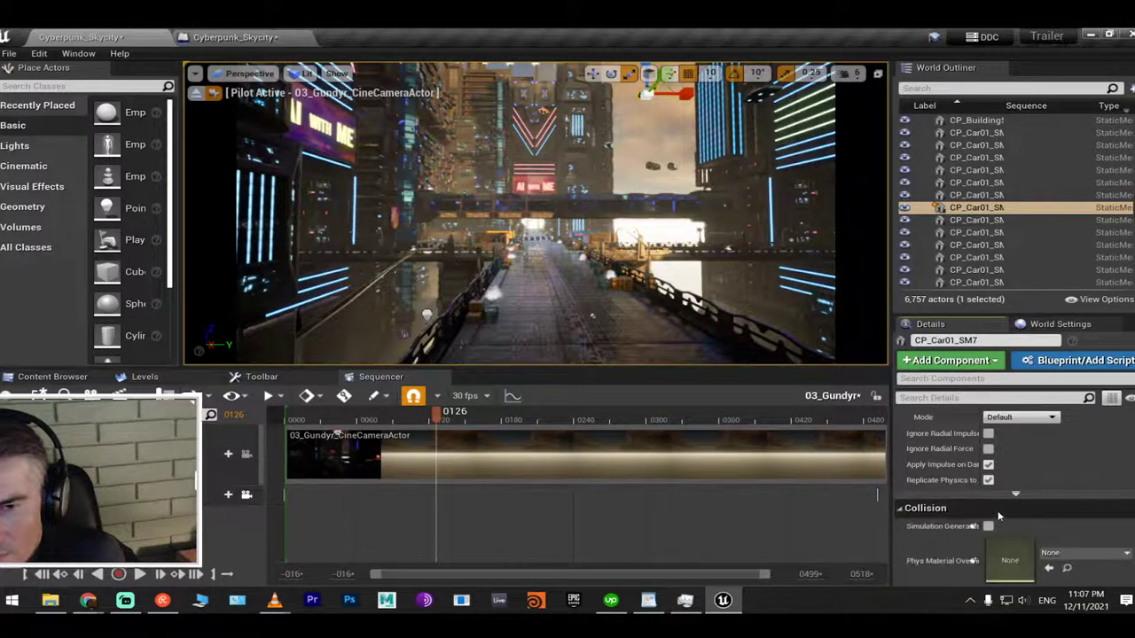
scroll(993, 496, down, 4)
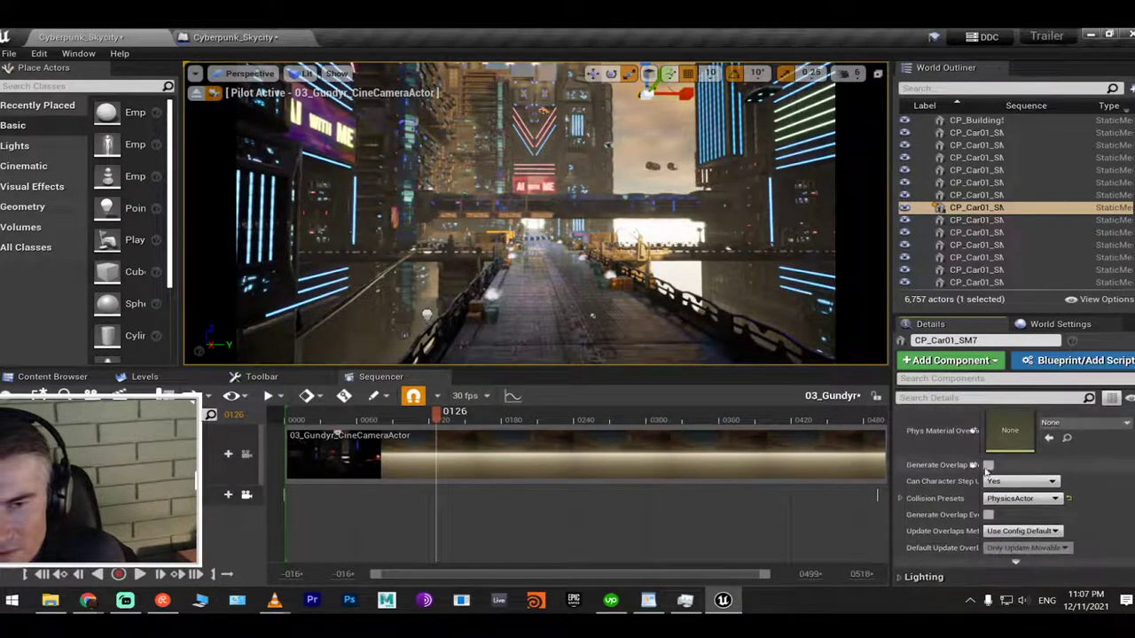
click(1015, 498)
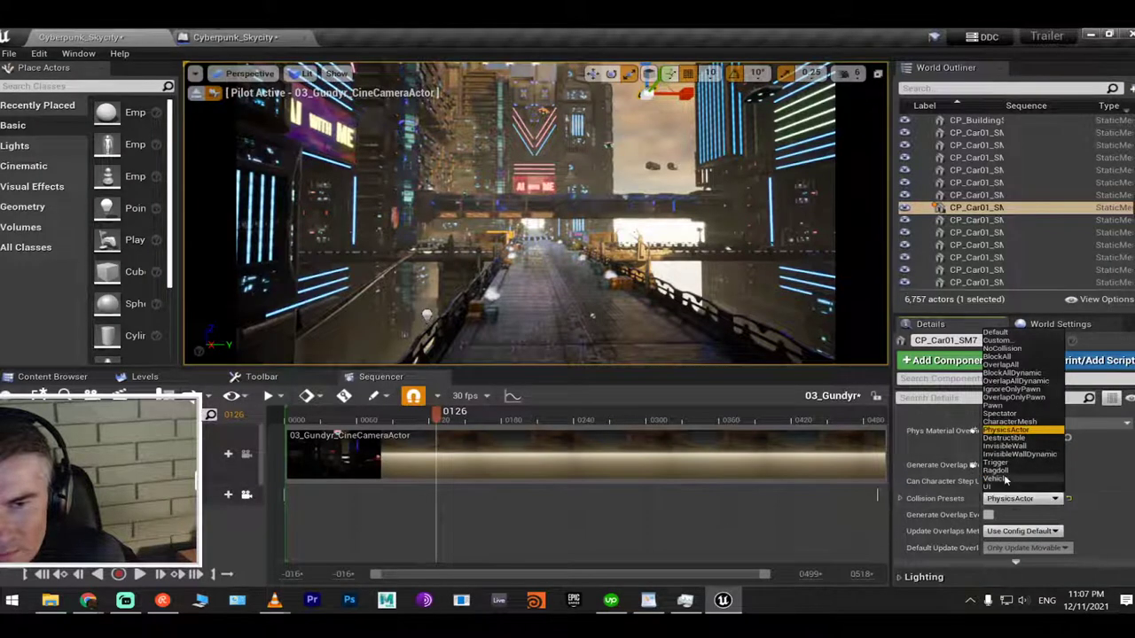
click(998, 479)
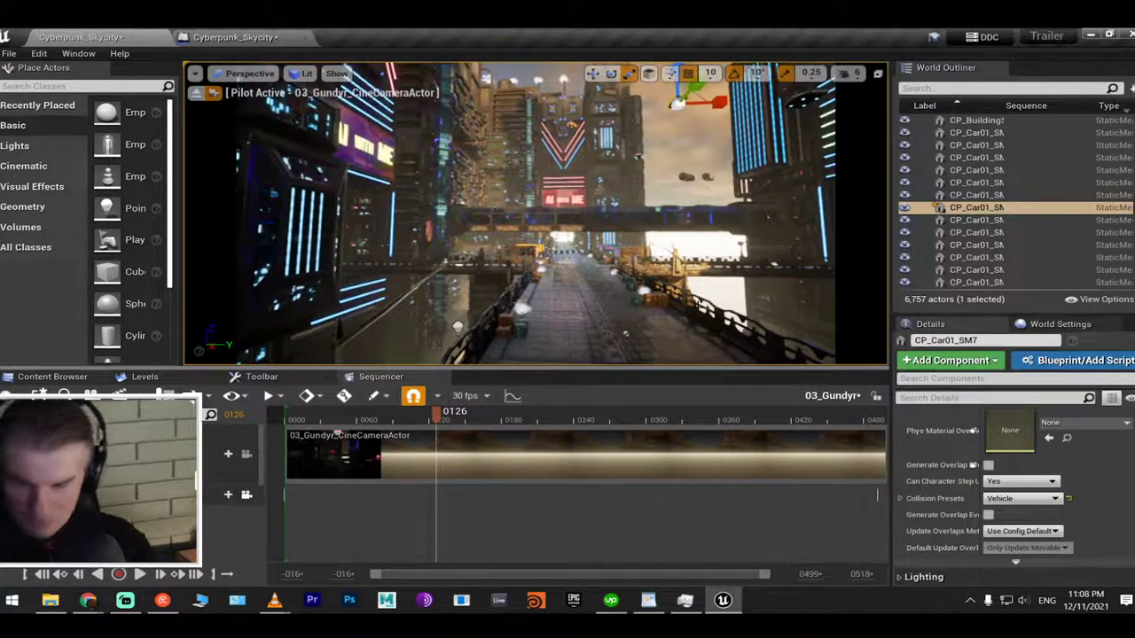
Test-play the level, then select CP_Car01_SM in the Outliner
key(alt+p)
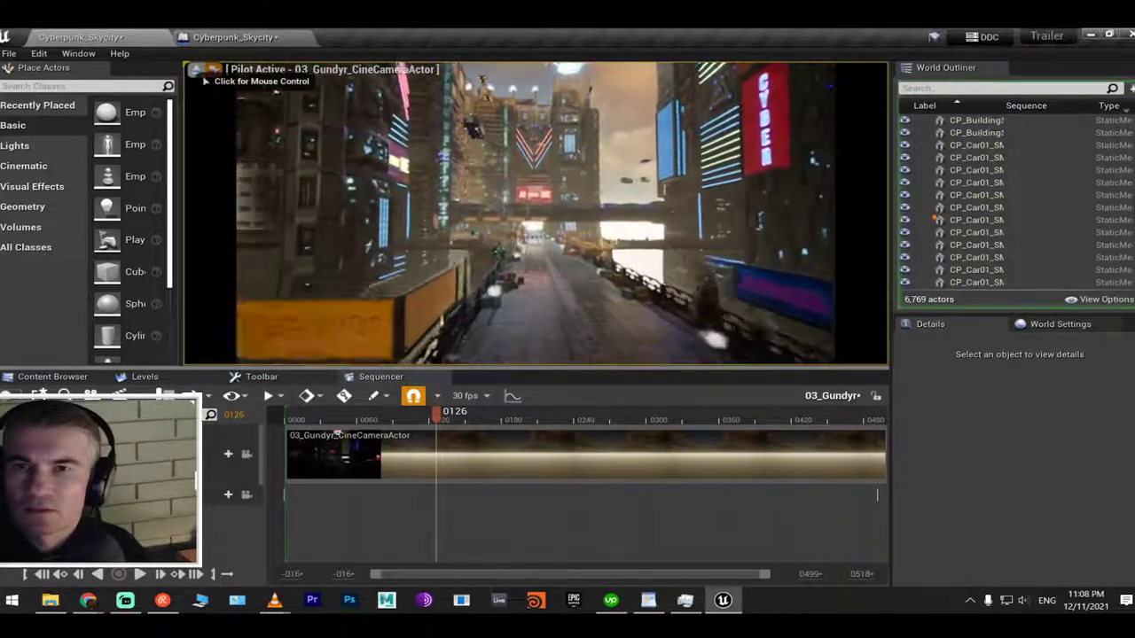
key(Escape)
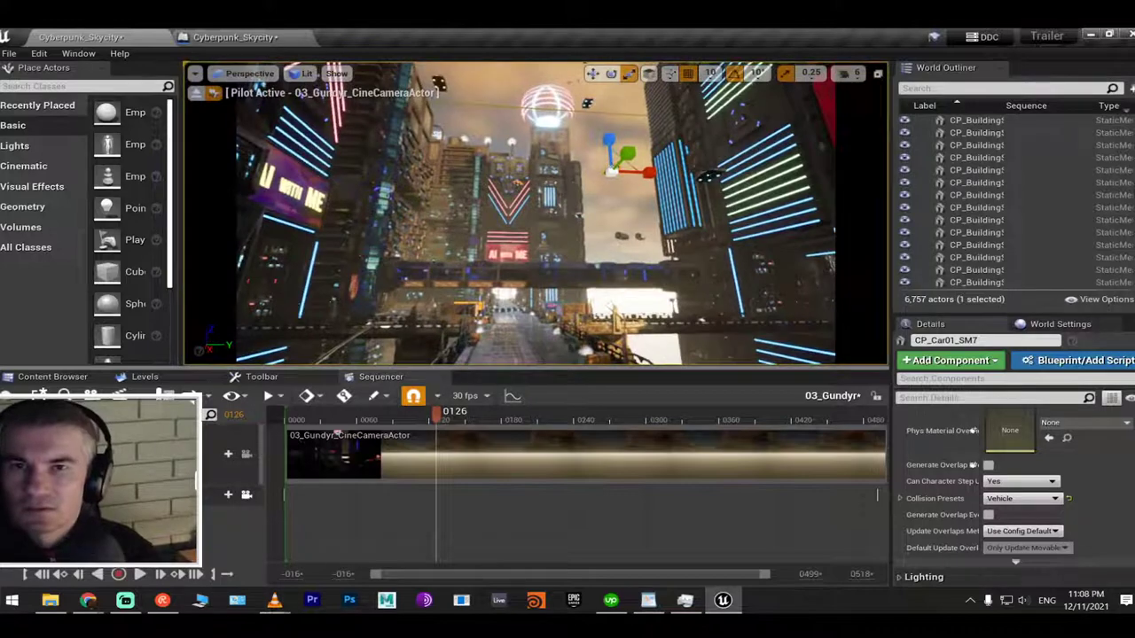
click(980, 207)
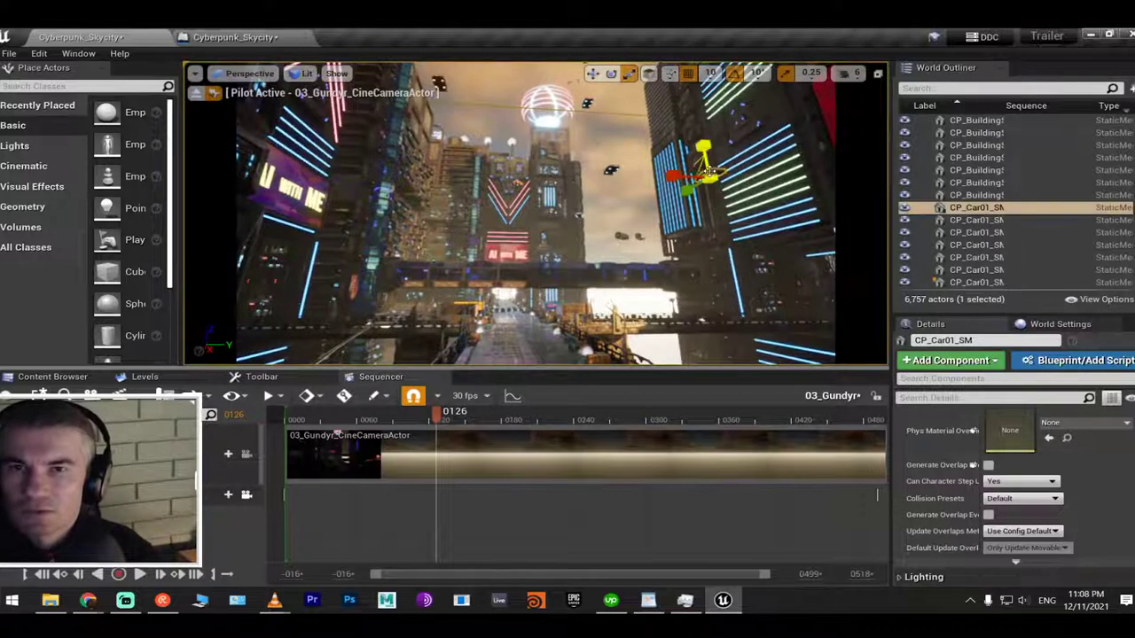
Add CP_Car01_SM as a 03_Gundyr track and key its transform, shifting the key to 0111
click(983, 207)
drag(982, 208, 399, 505)
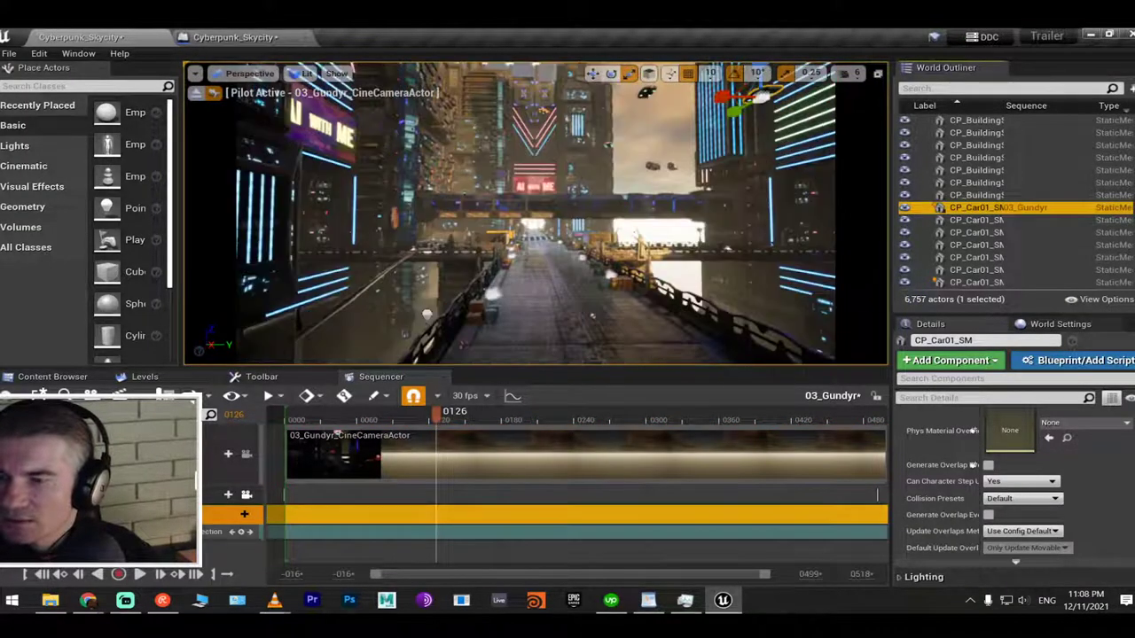
click(246, 532)
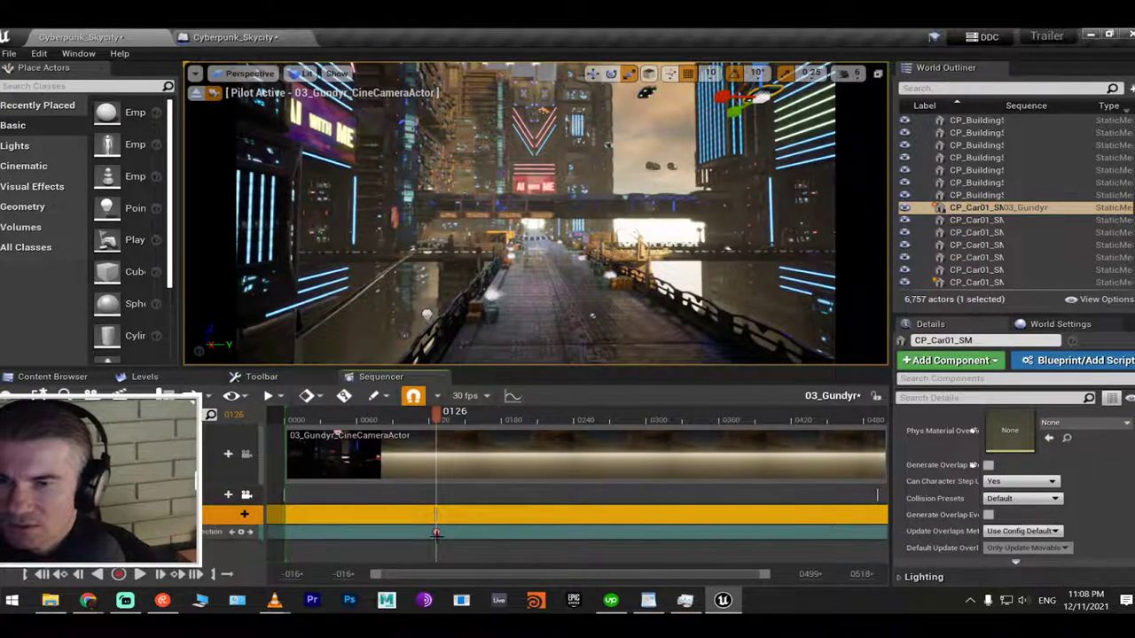
drag(435, 532, 419, 532)
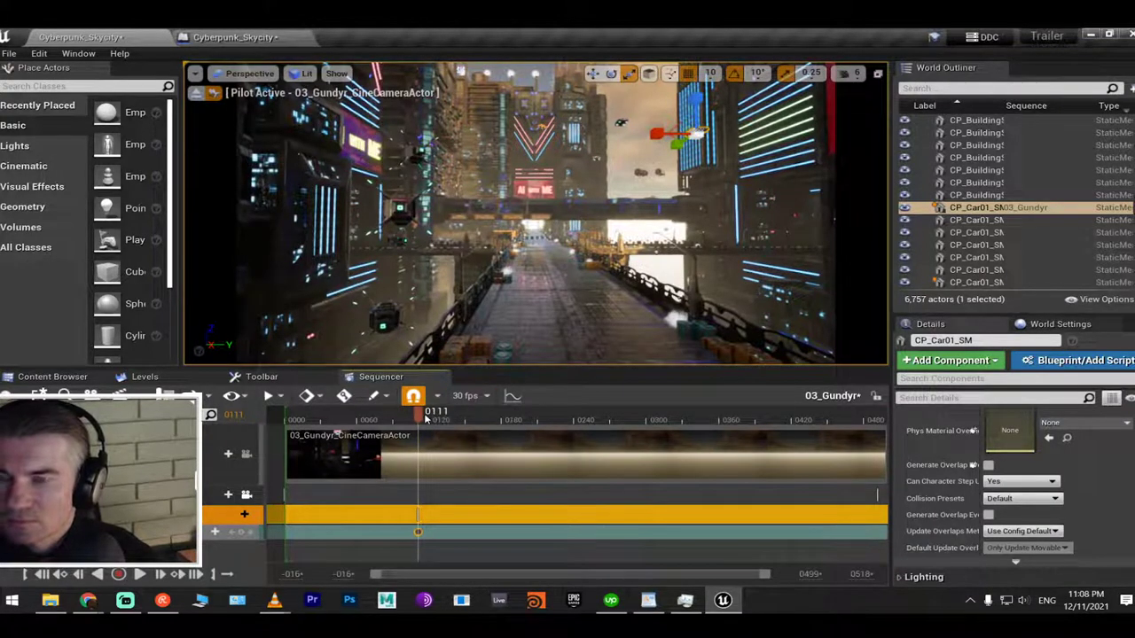
Key the car again at frame 0129, move the first key to 0066, and preview
drag(430, 421, 440, 420)
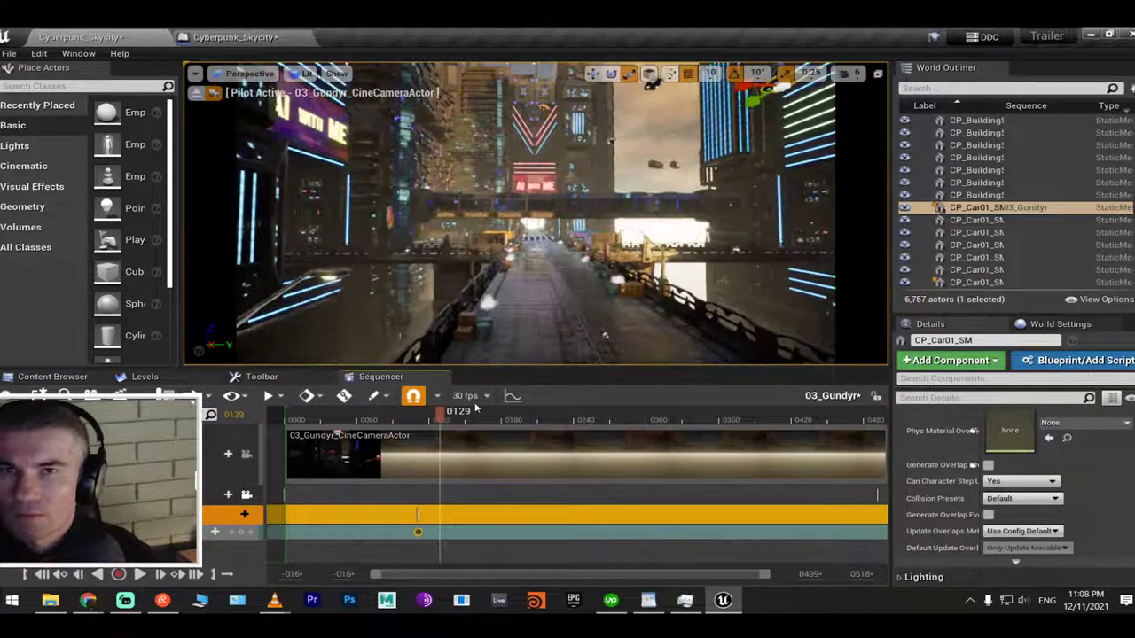
right_drag(681, 197, 653, 190)
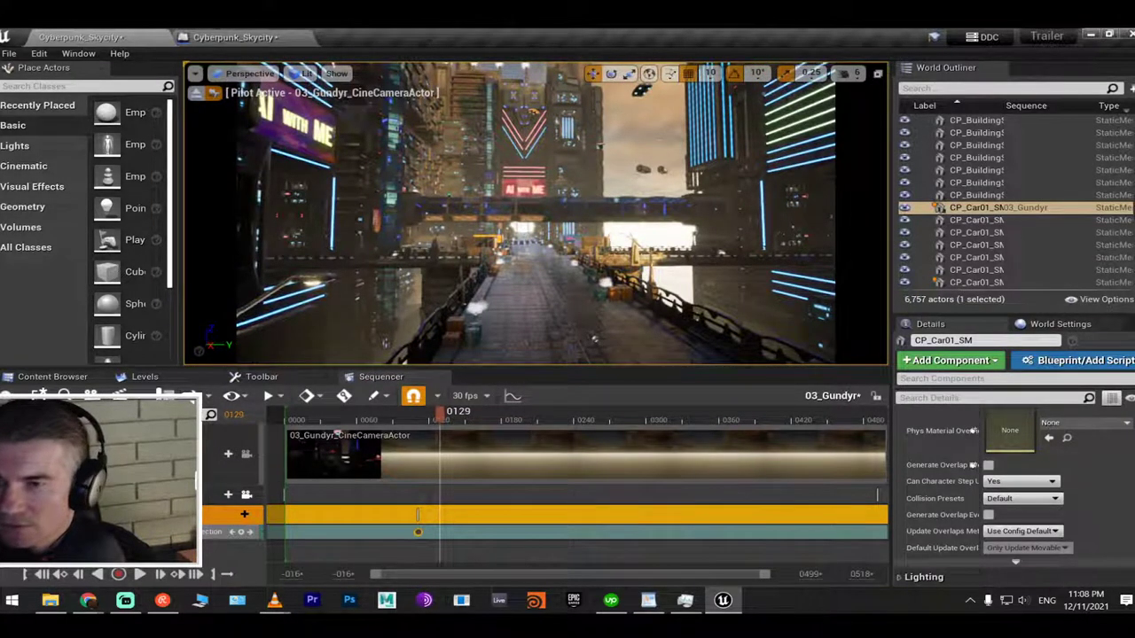
click(242, 533)
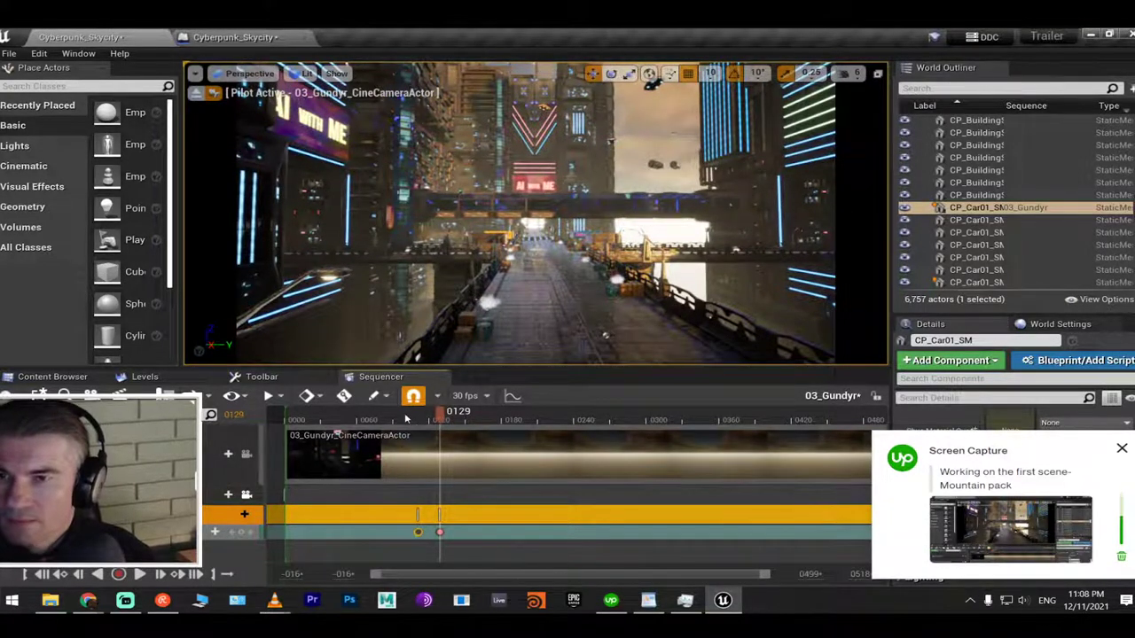
mouse_move(412, 418)
mouse_down()
mouse_move(396, 424)
mouse_move(425, 425)
mouse_up()
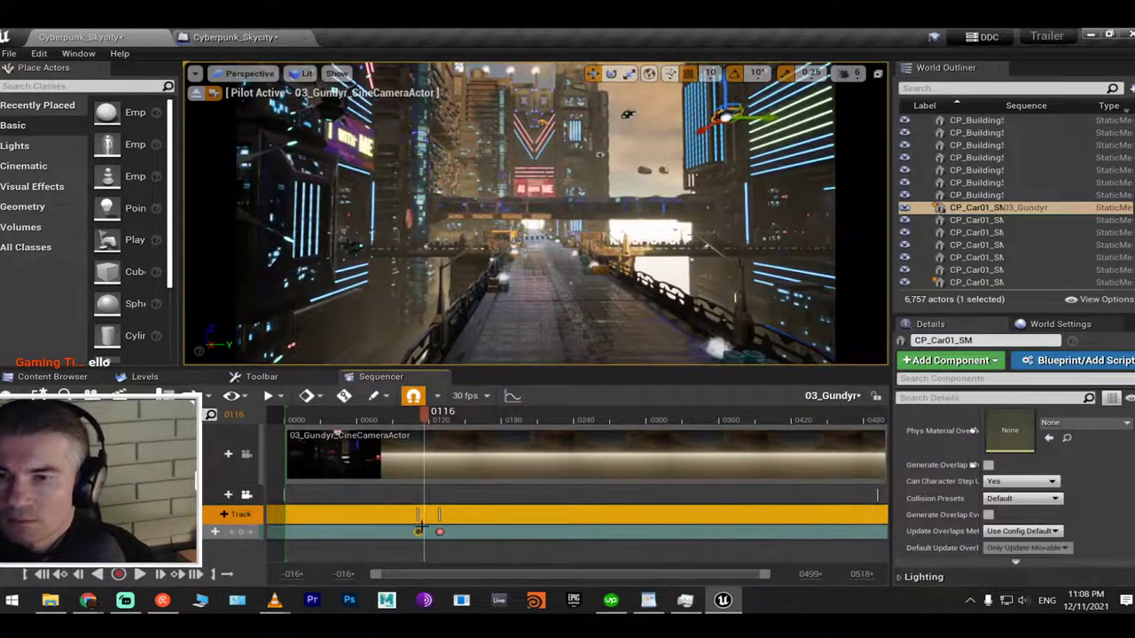
key(comma)
drag(401, 532, 346, 531)
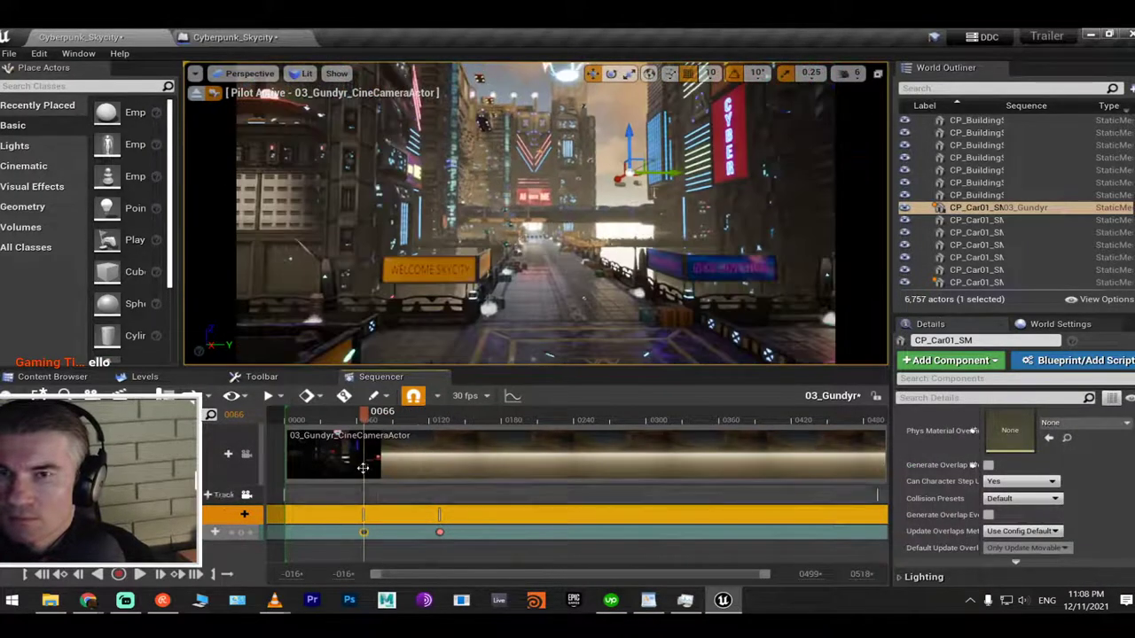
drag(364, 419, 427, 425)
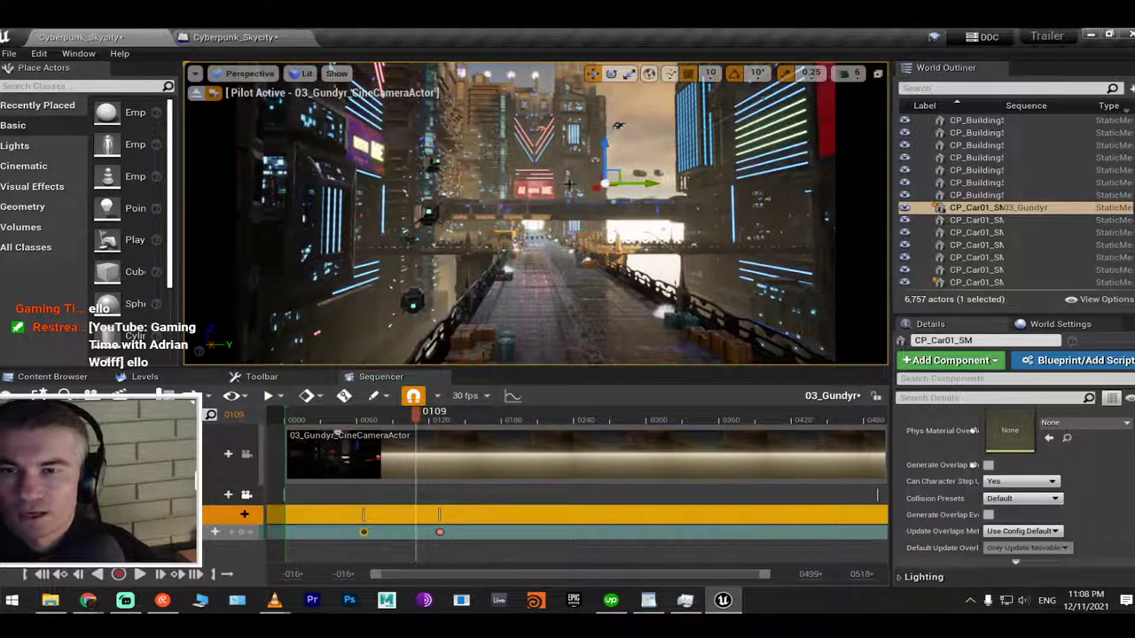
Key the car at 0109, delete the 0129 key, and move the new key to frame 0191
click(241, 532)
click(441, 532)
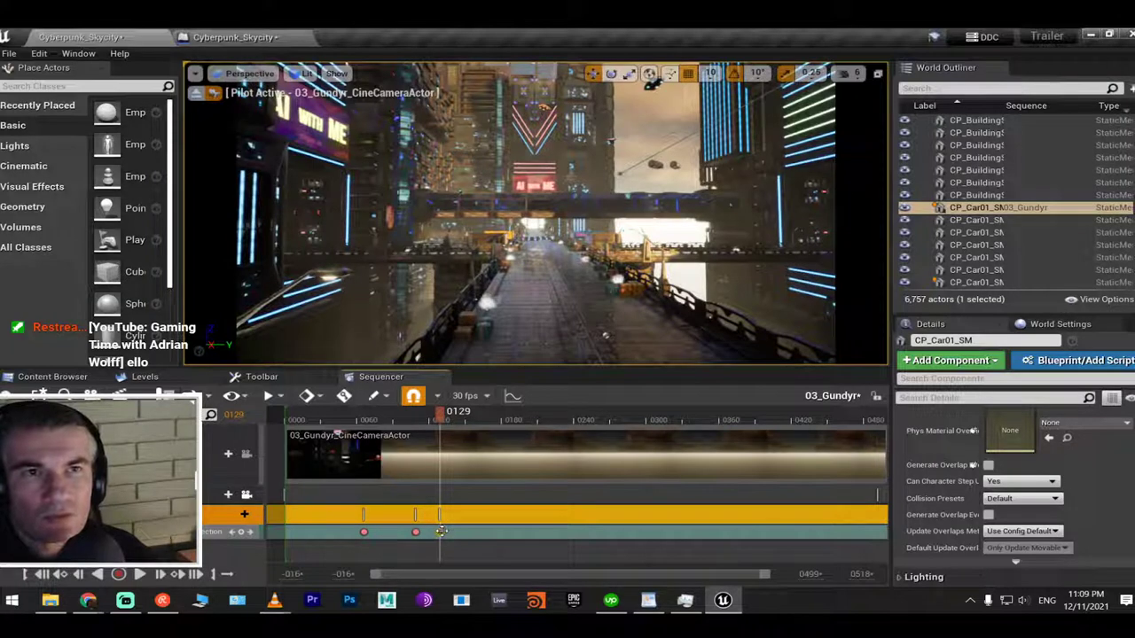
key(Delete)
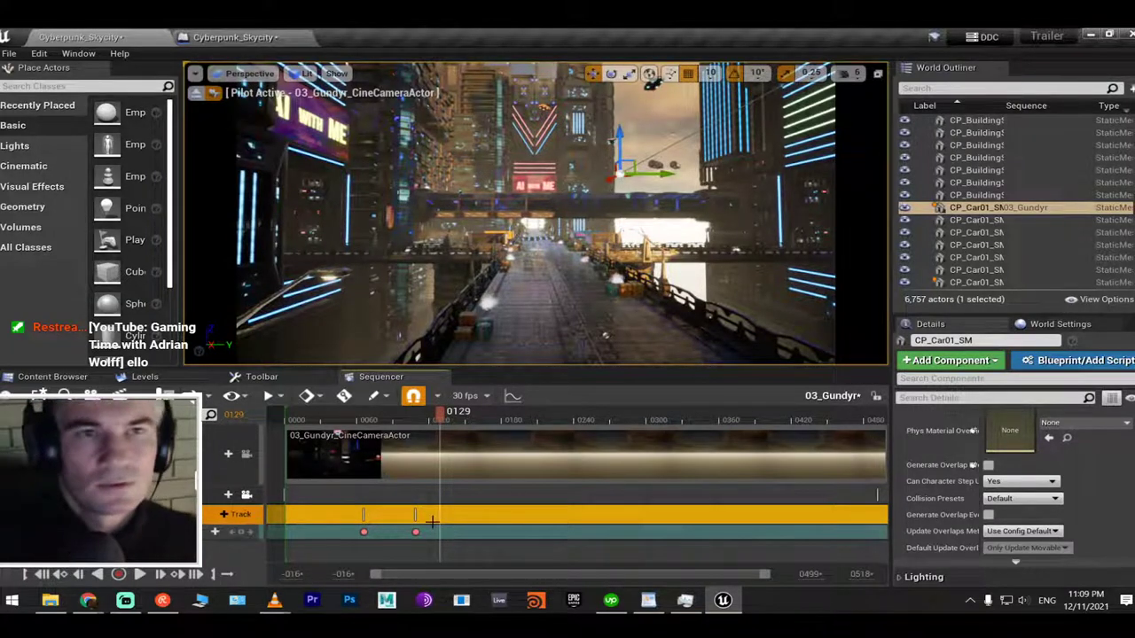
drag(416, 532, 514, 532)
drag(514, 415, 382, 415)
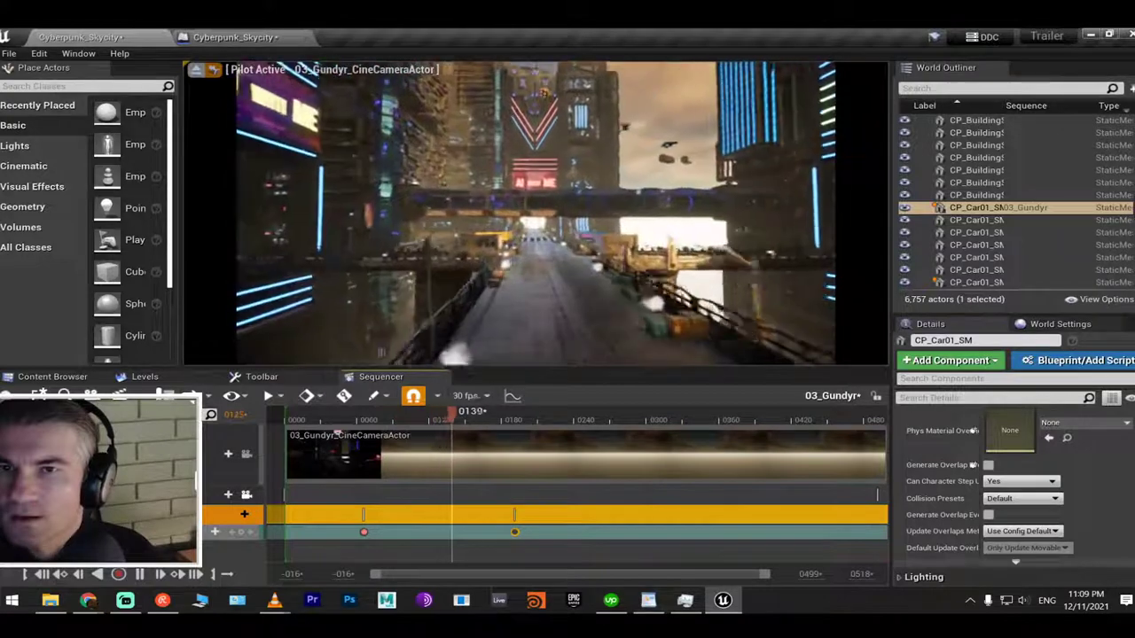
Play back the car animation and move its first keyframe to frame 0006
key(space)
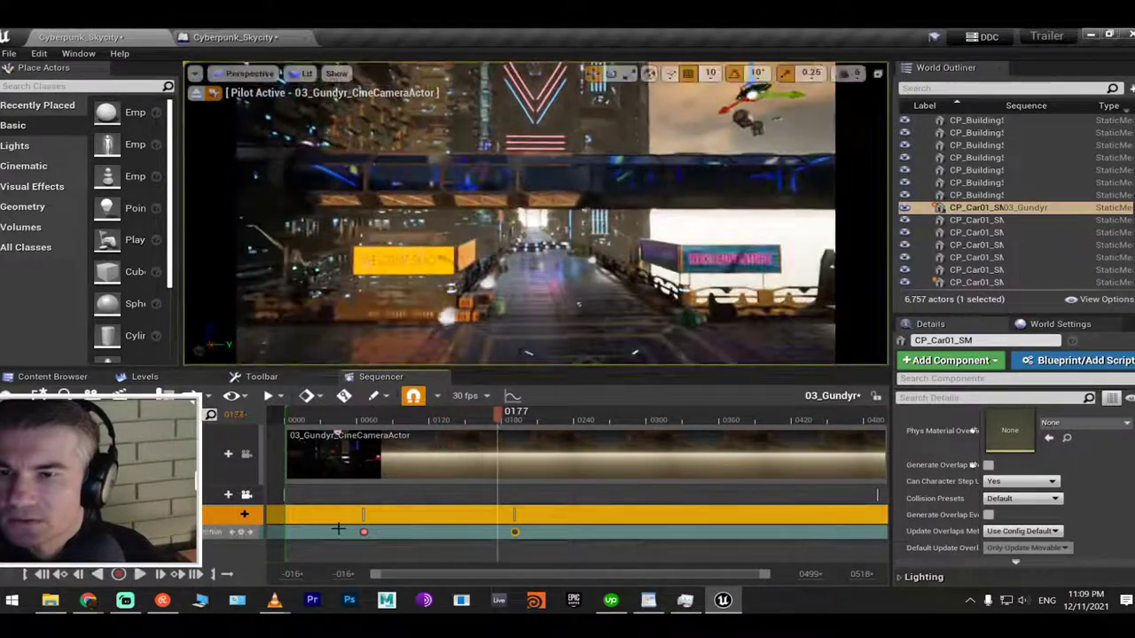
drag(365, 532, 292, 533)
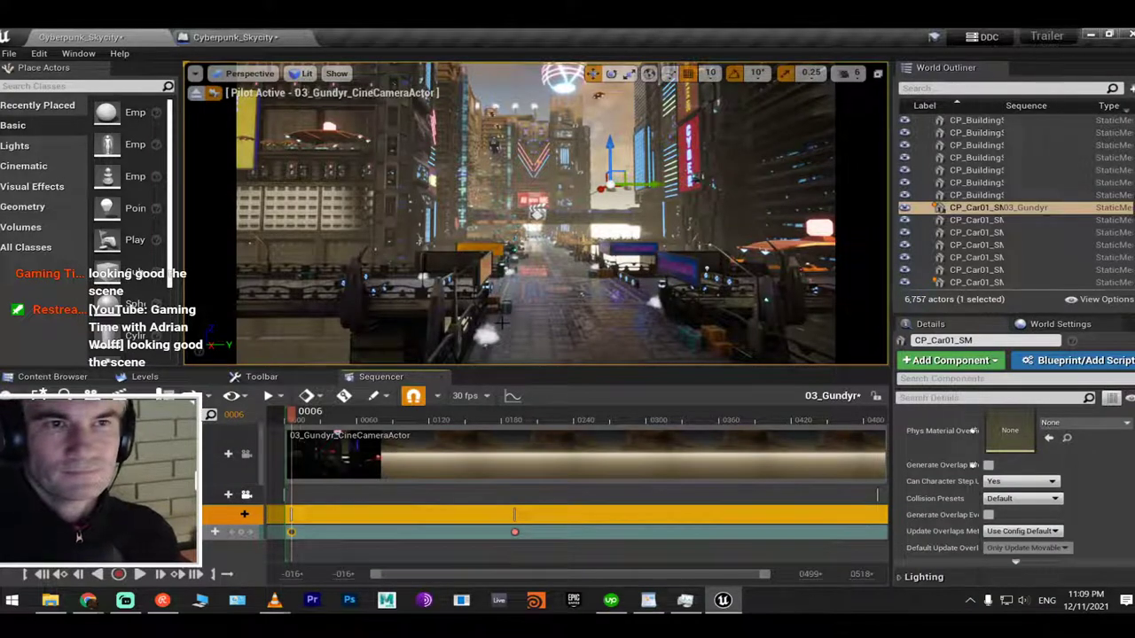
right_drag(501, 324, 488, 321)
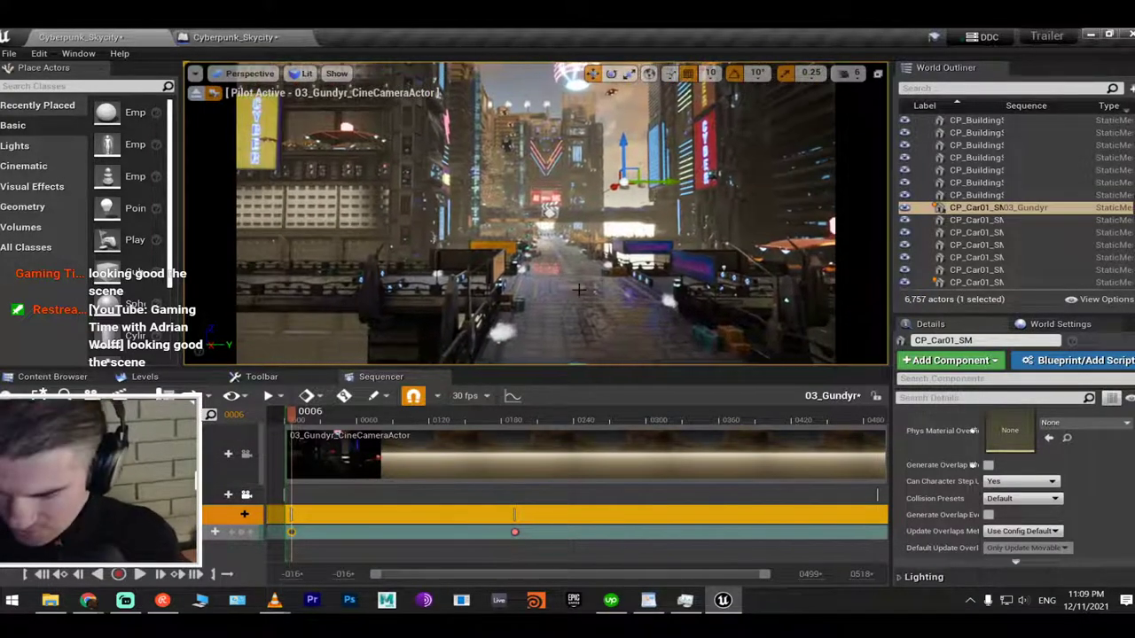
Save the Cyberpunk_Skycity level with the retimed CP_Car01_SM car track
key(ctrl+s)
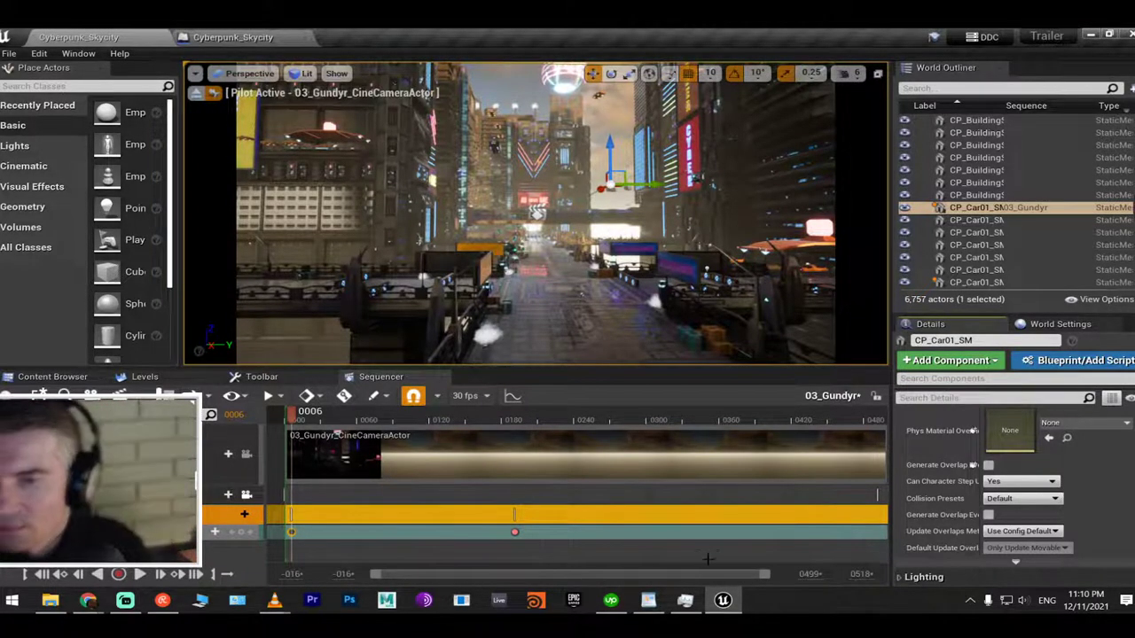
click(968, 602)
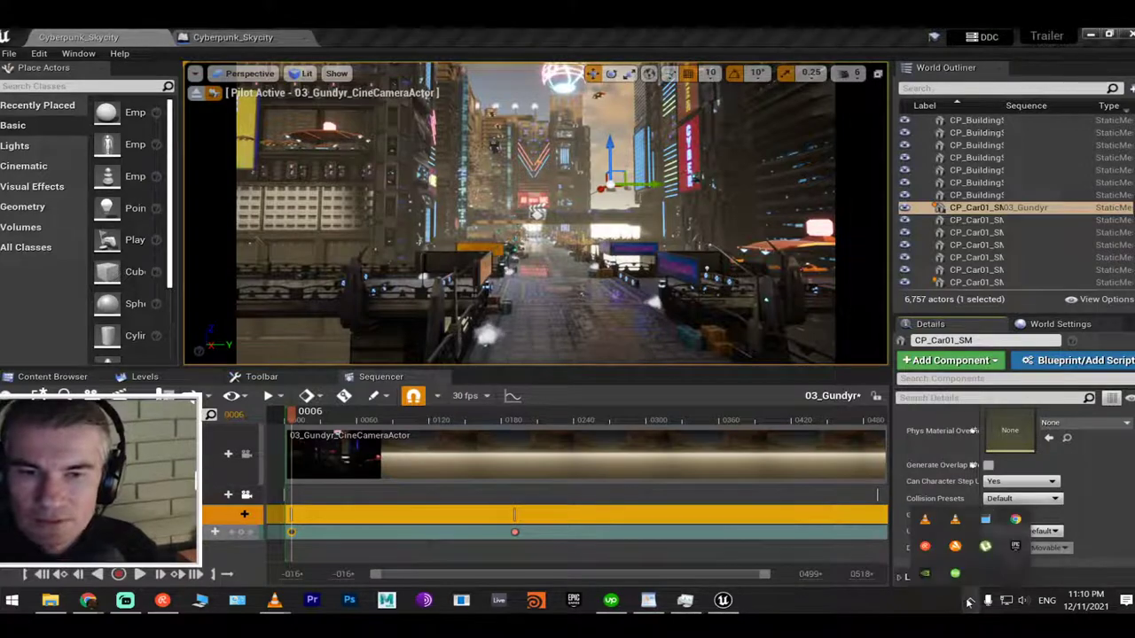
click(1014, 548)
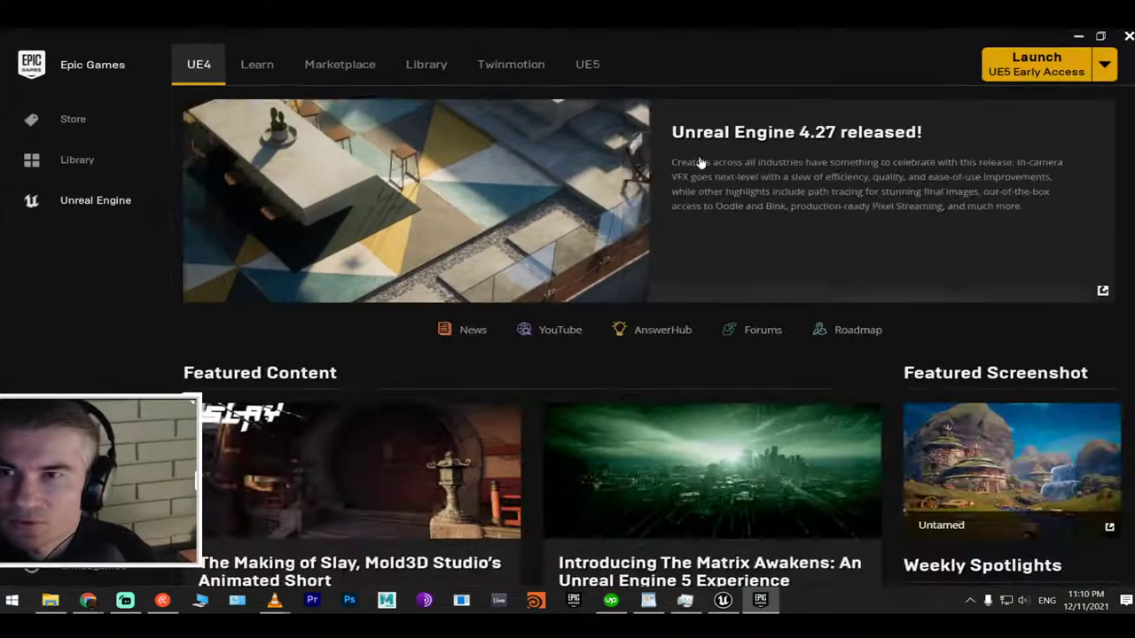
click(955, 148)
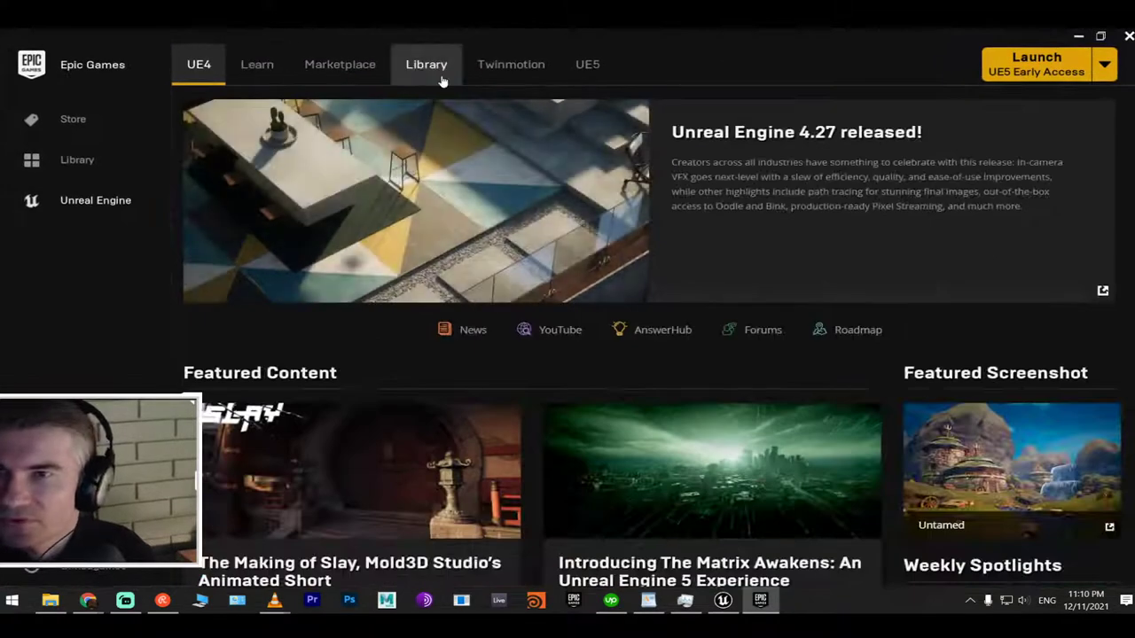
click(443, 75)
scroll(511, 355, down, 3)
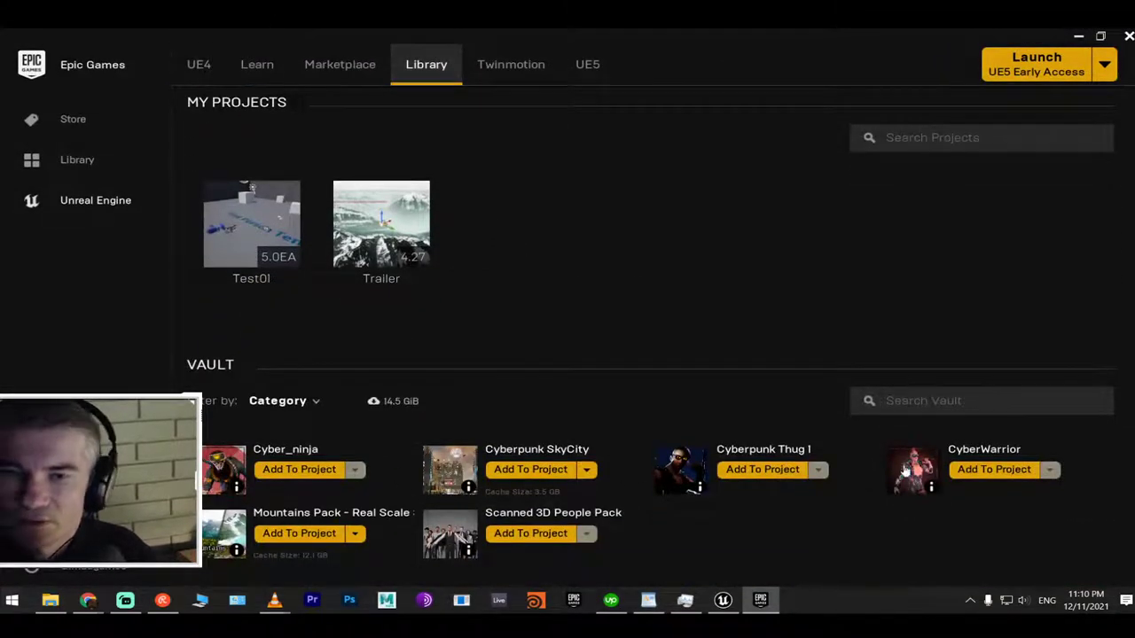
click(1078, 36)
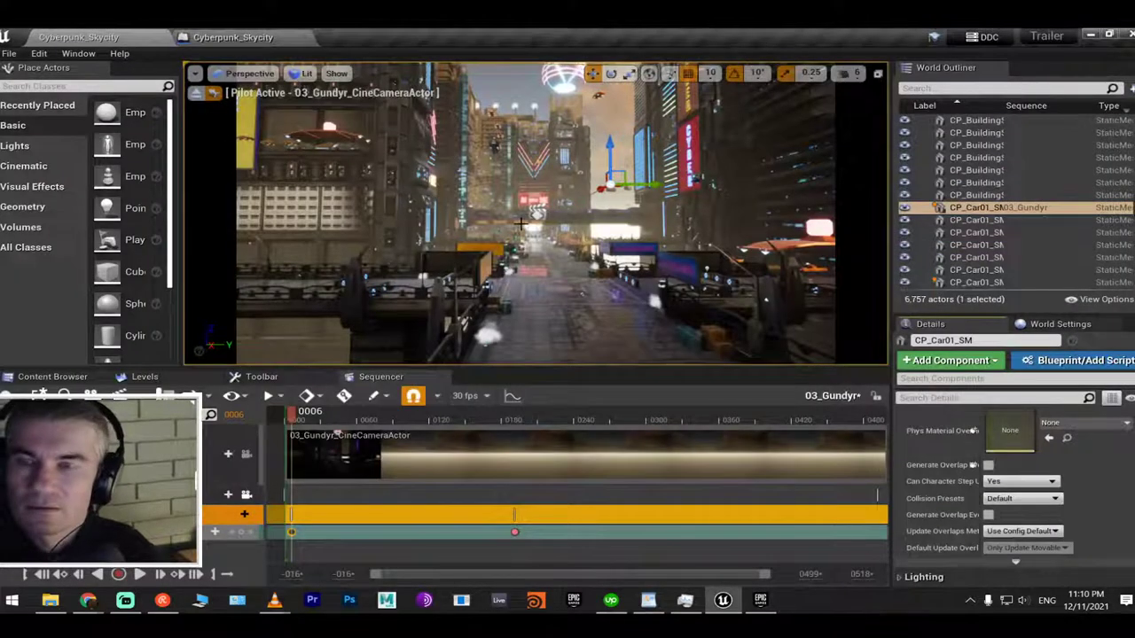
Switch the viewport to immersive full-screen with F11 to view the piloted street shot
key(F11)
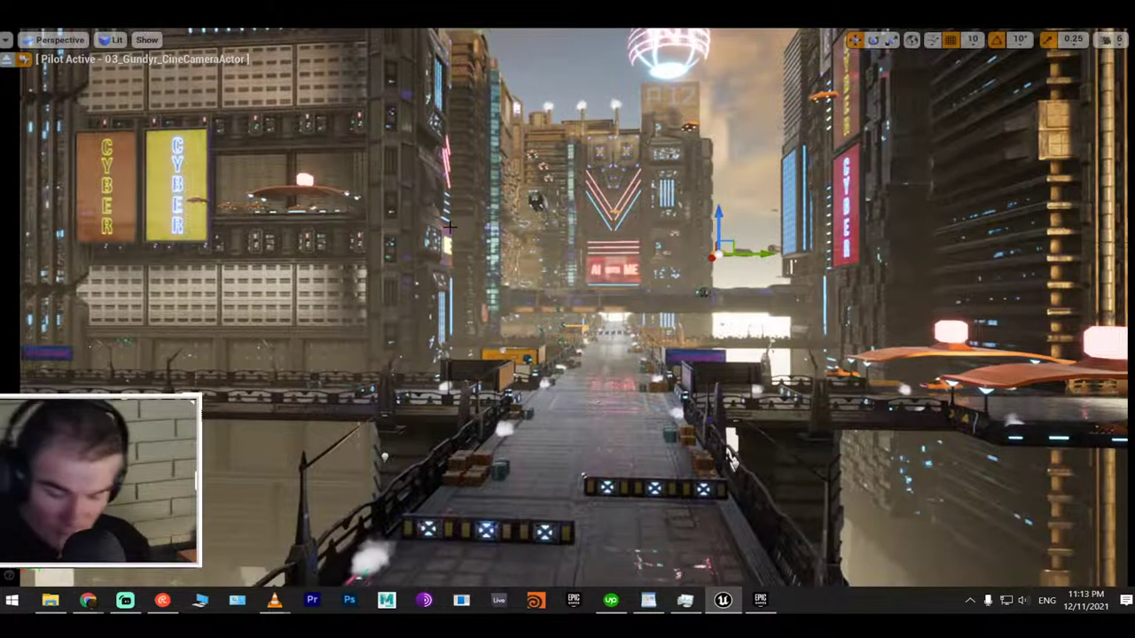
key(F11)
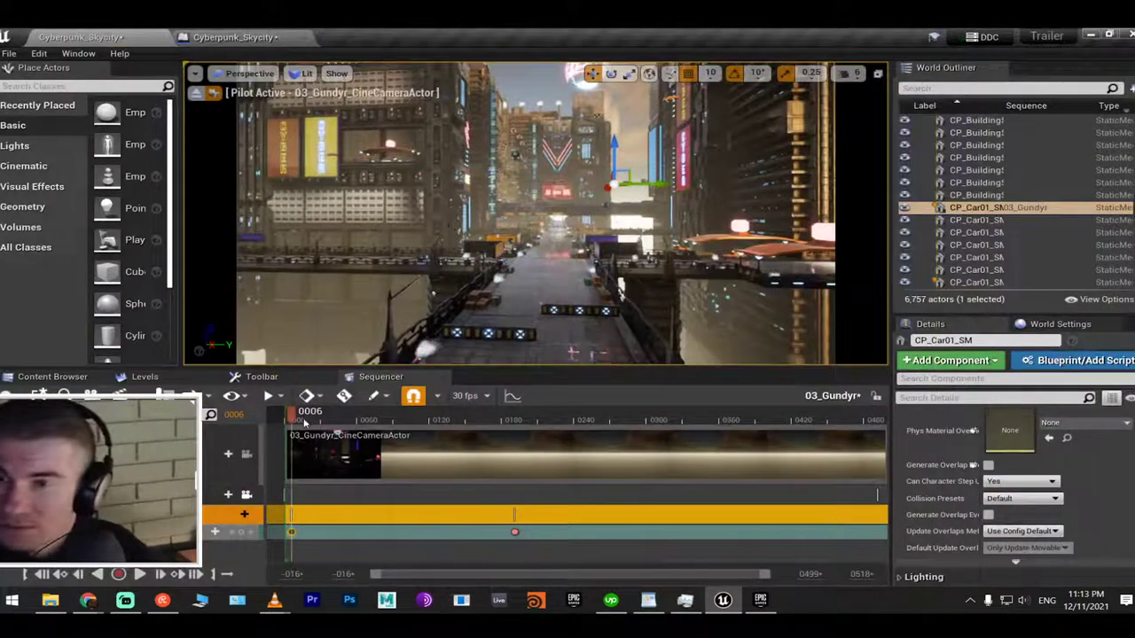
key(space)
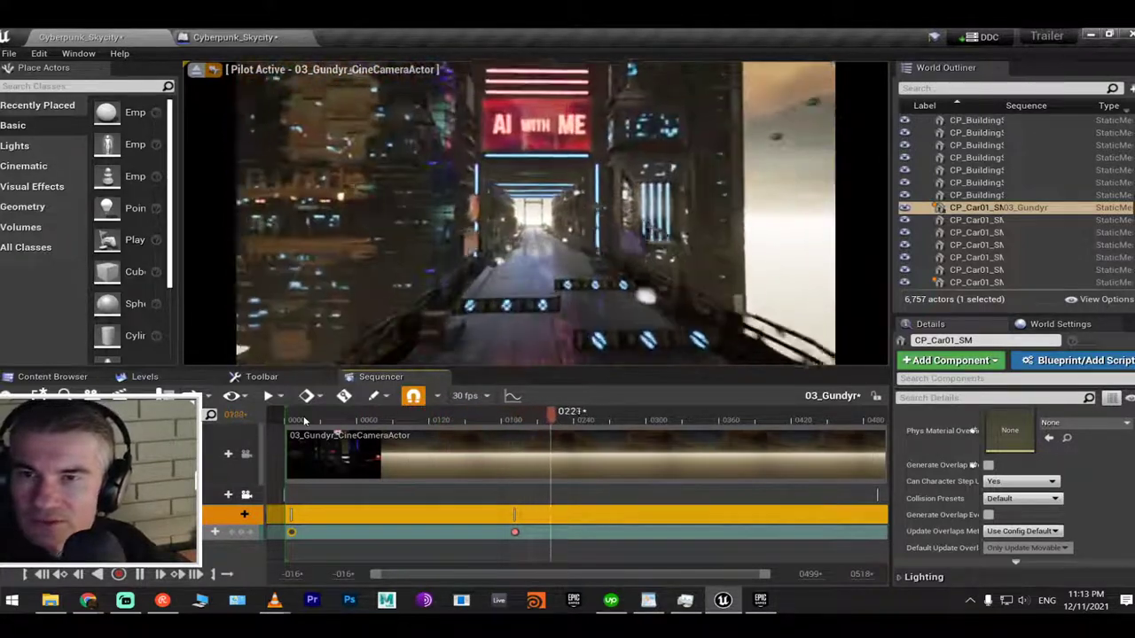
key(Escape)
drag(319, 424, 288, 424)
key(space)
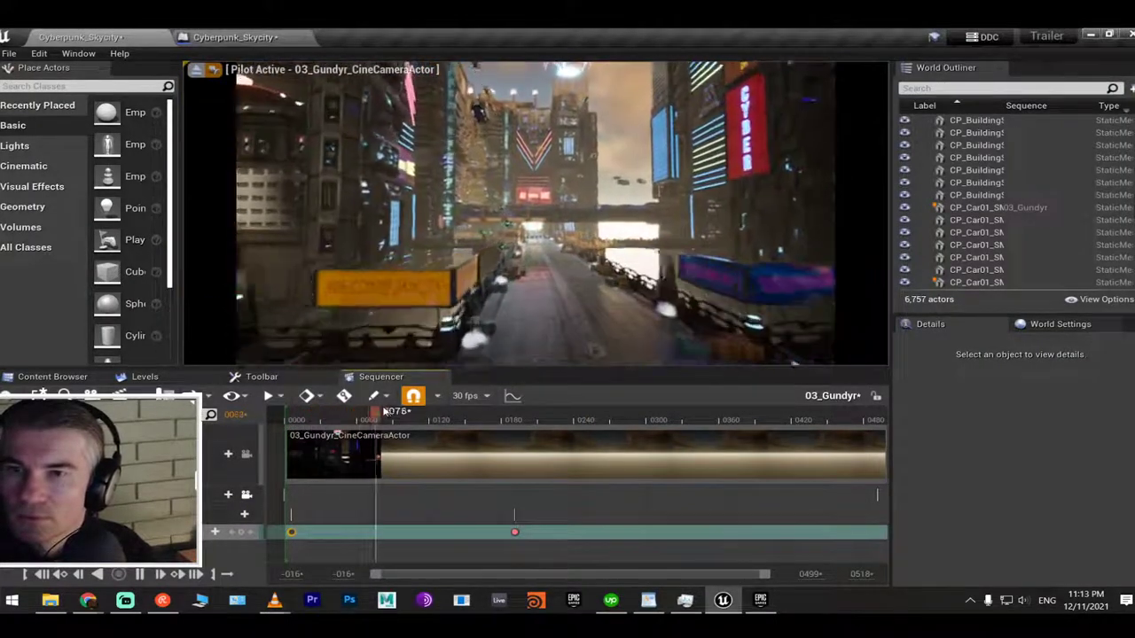
click(337, 420)
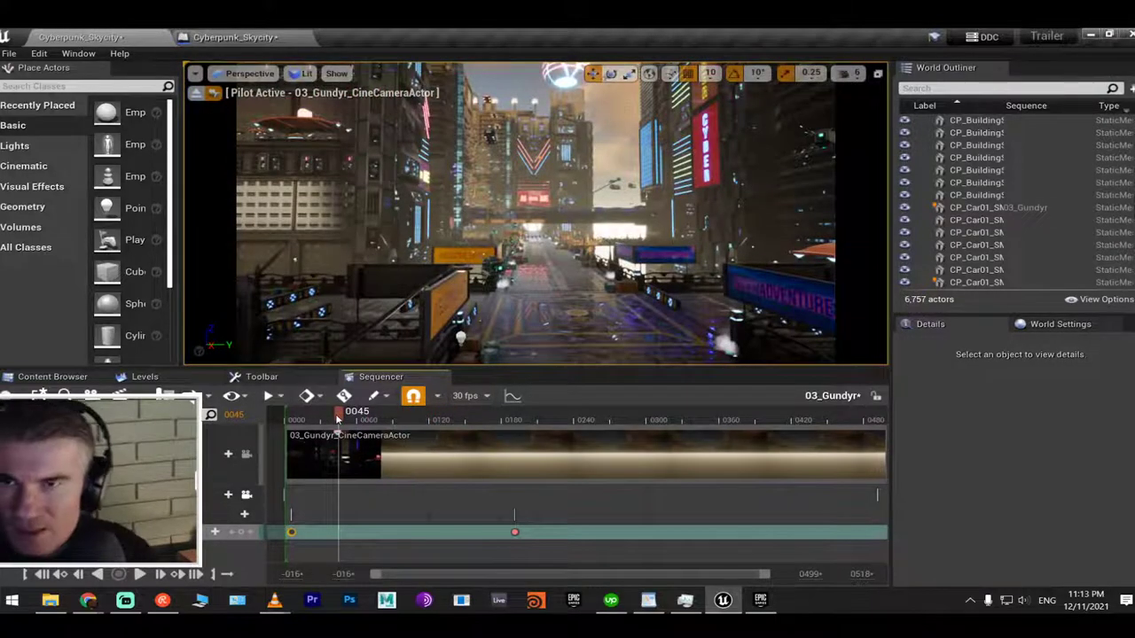
key(alt+p)
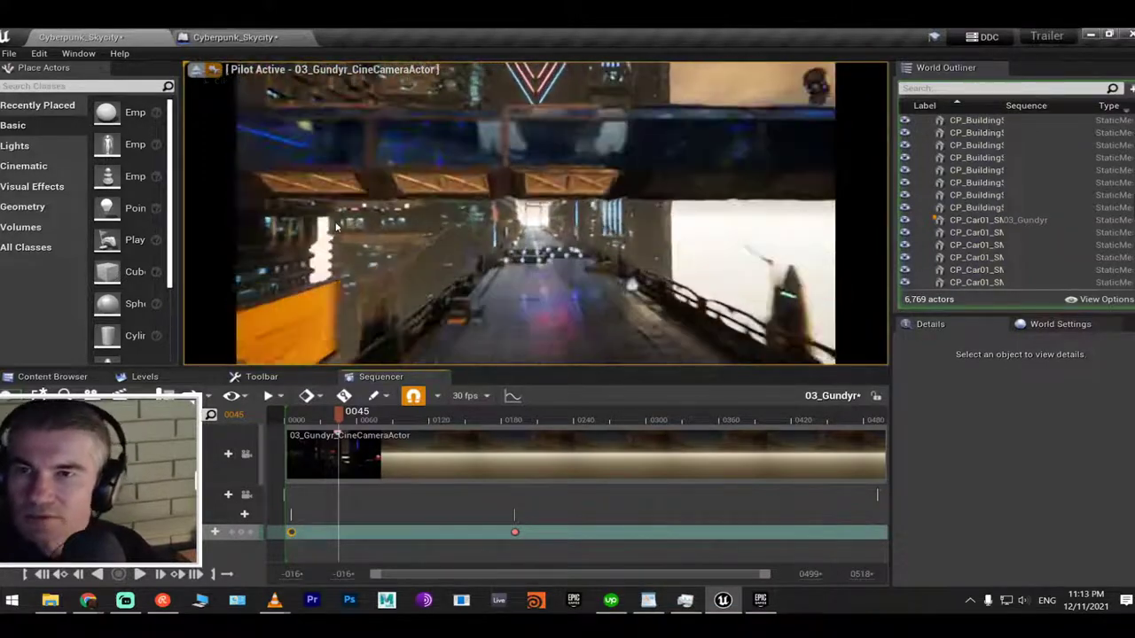
key(Escape)
right_click(626, 233)
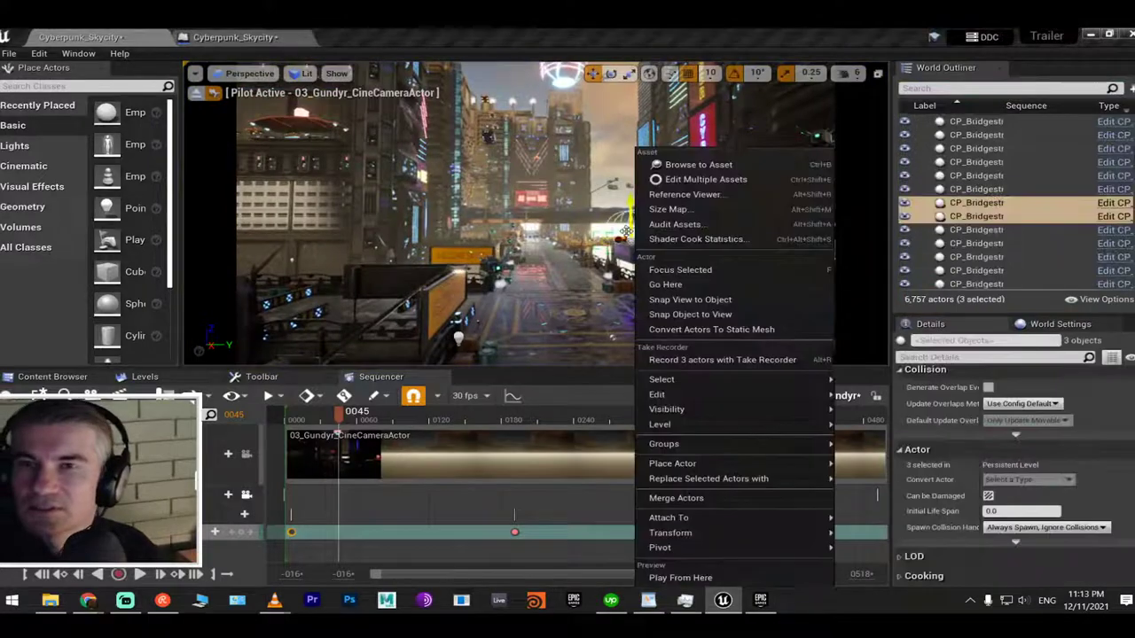
key(Escape)
key(F11)
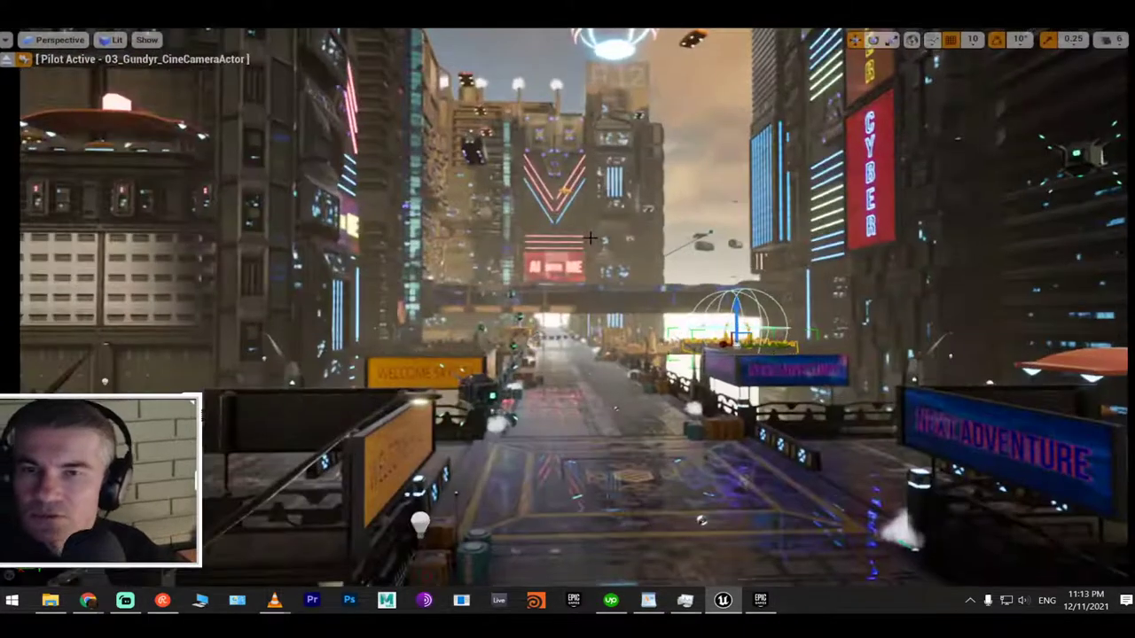
key(F11)
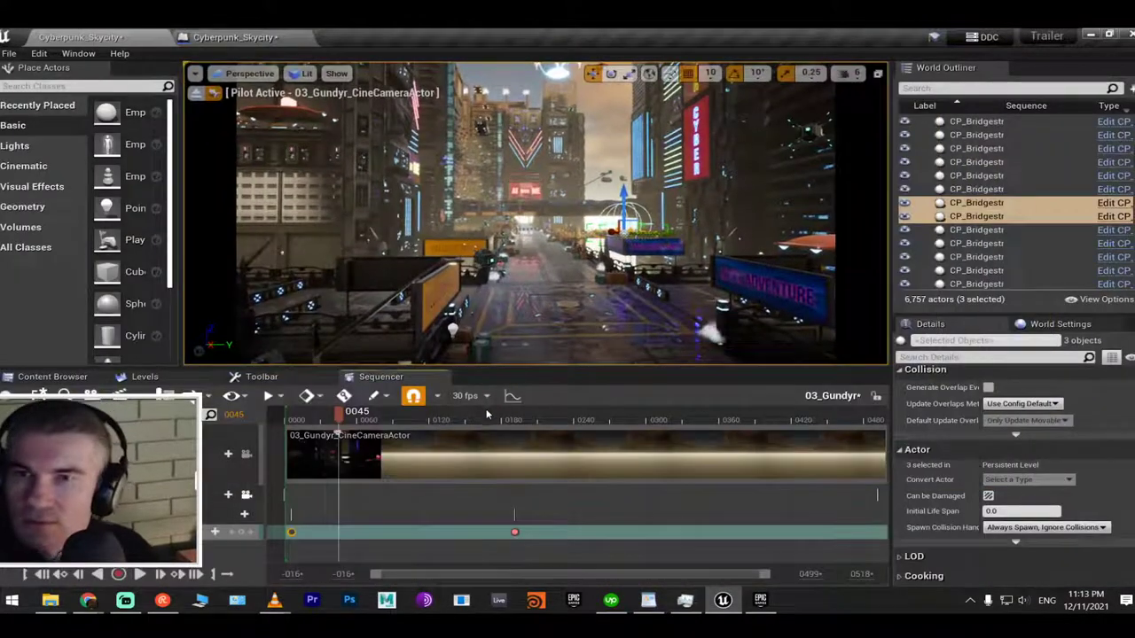
drag(486, 414, 421, 415)
Select the hovering drone and undo the old two-key track in the sequence
click(424, 156)
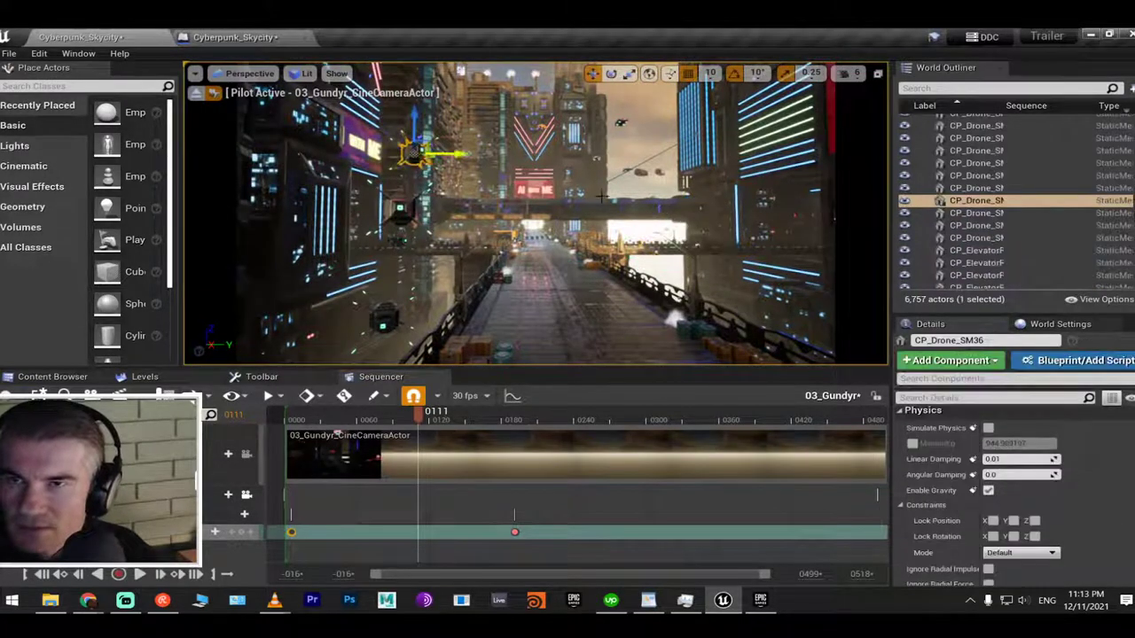
right_click(975, 202)
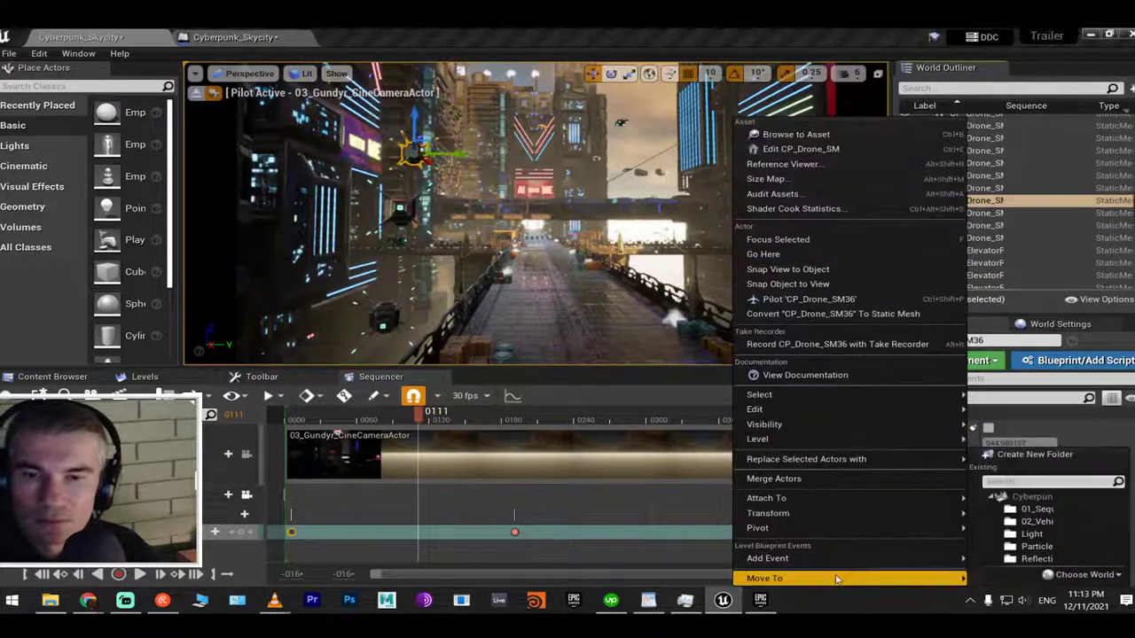
click(1034, 527)
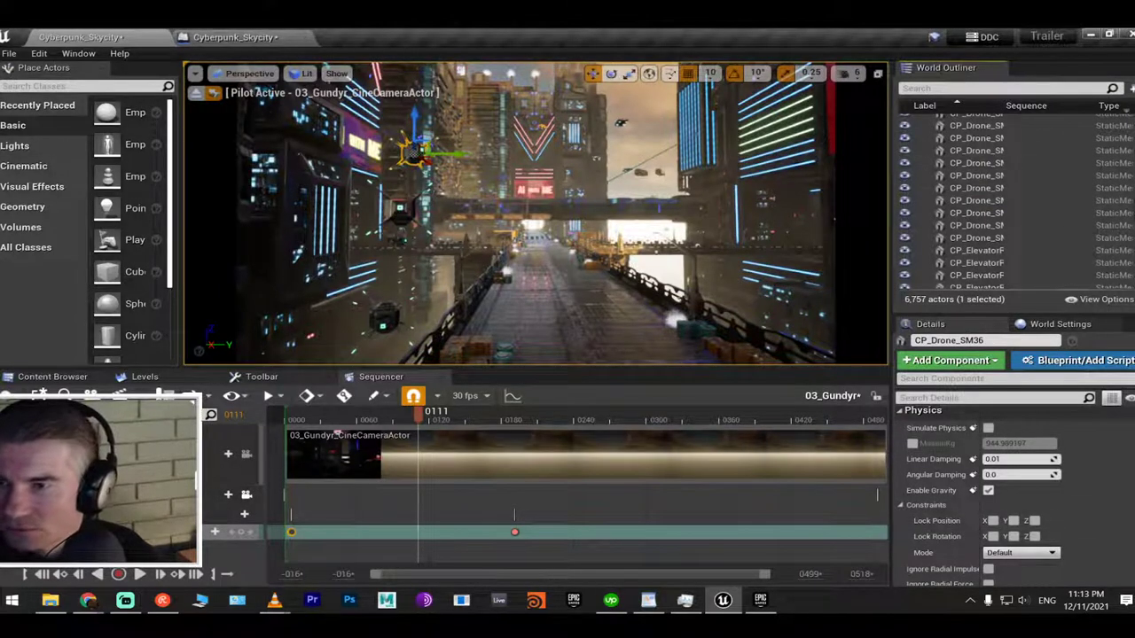
key(ctrl+z)
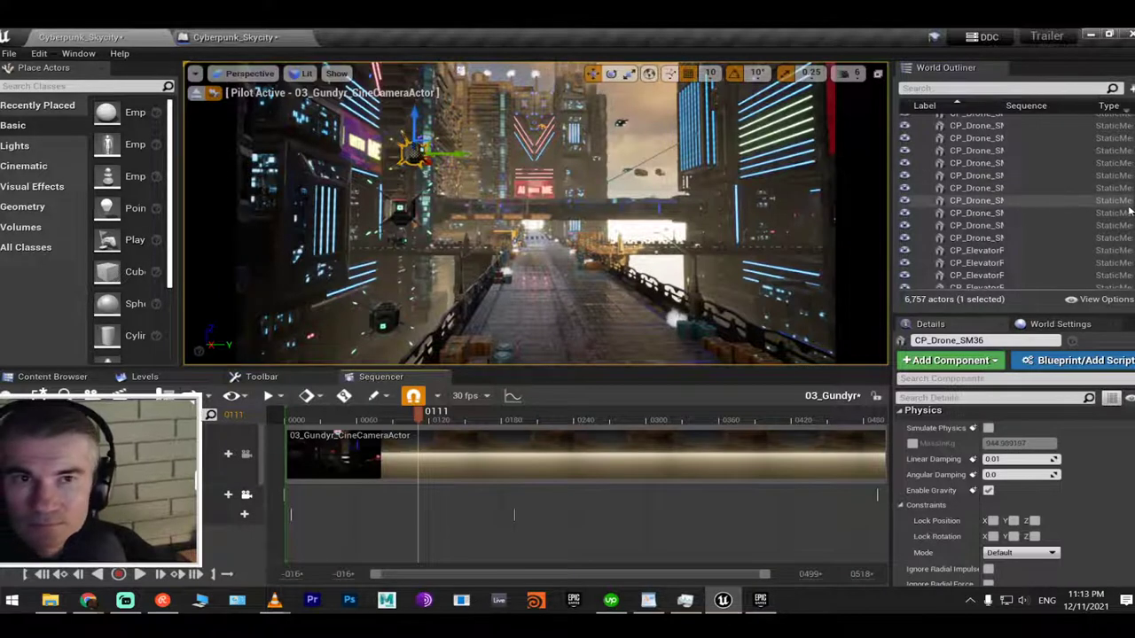
Add CP_Drone_SM36 to 03_Gundyr and key it at two frames, moving it across the street
scroll(1130, 130, up, 10)
drag(980, 204, 235, 532)
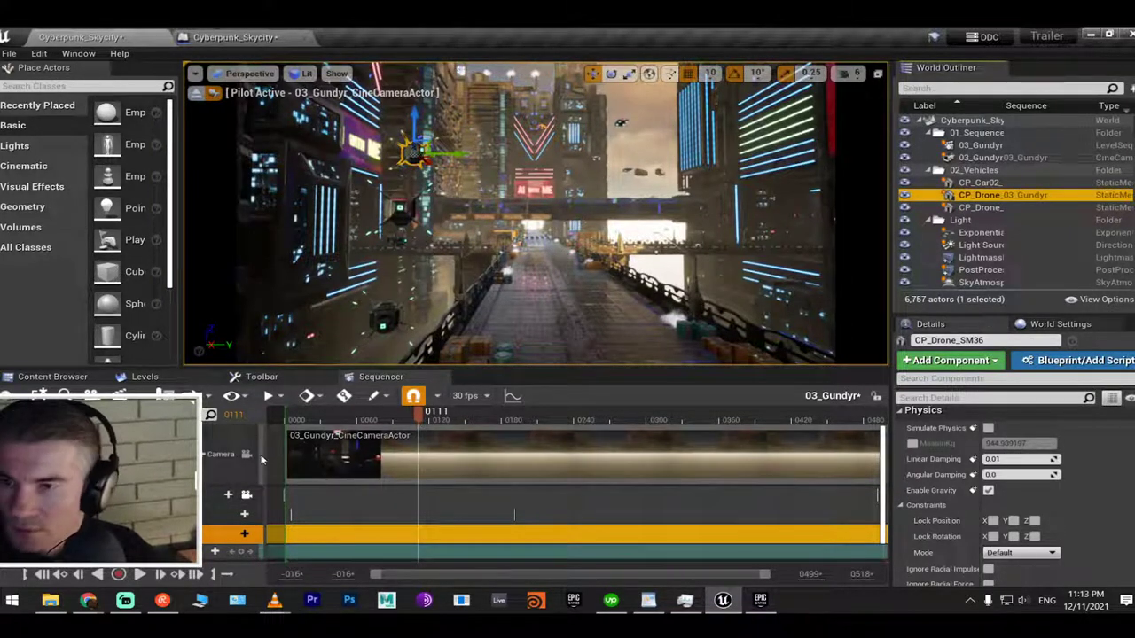
click(240, 552)
drag(417, 552, 369, 551)
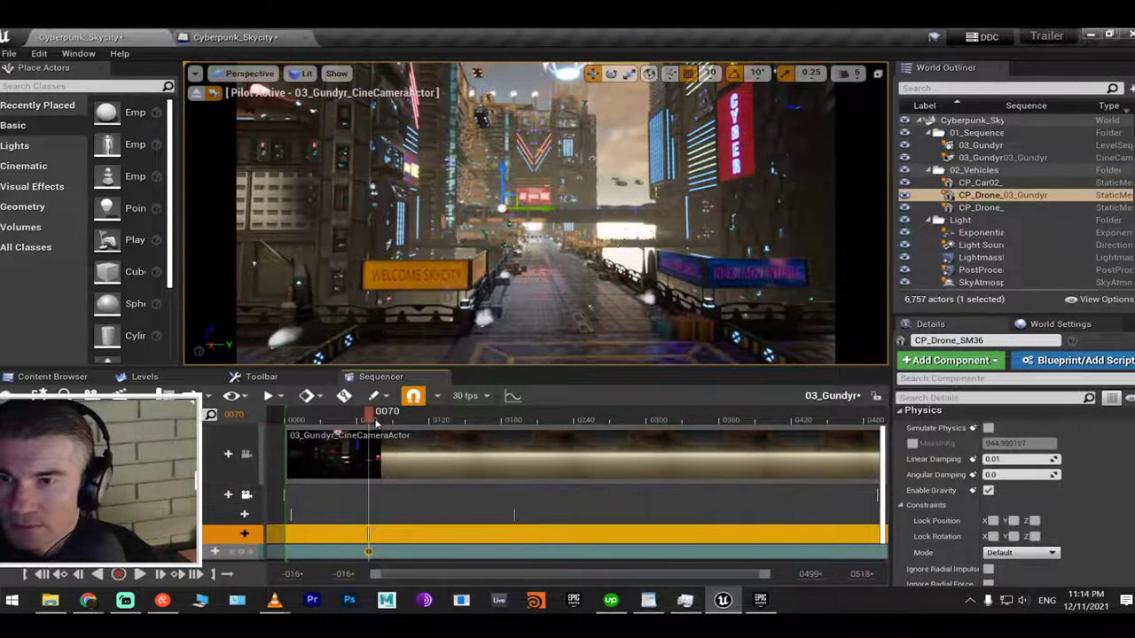
drag(382, 419, 421, 427)
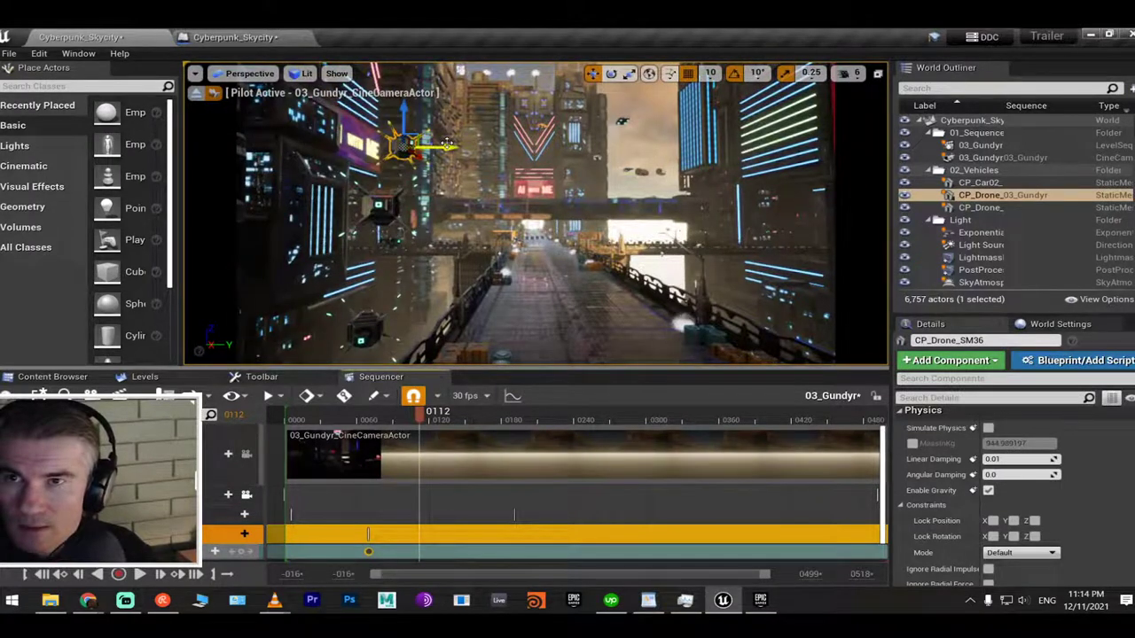
drag(448, 143, 818, 167)
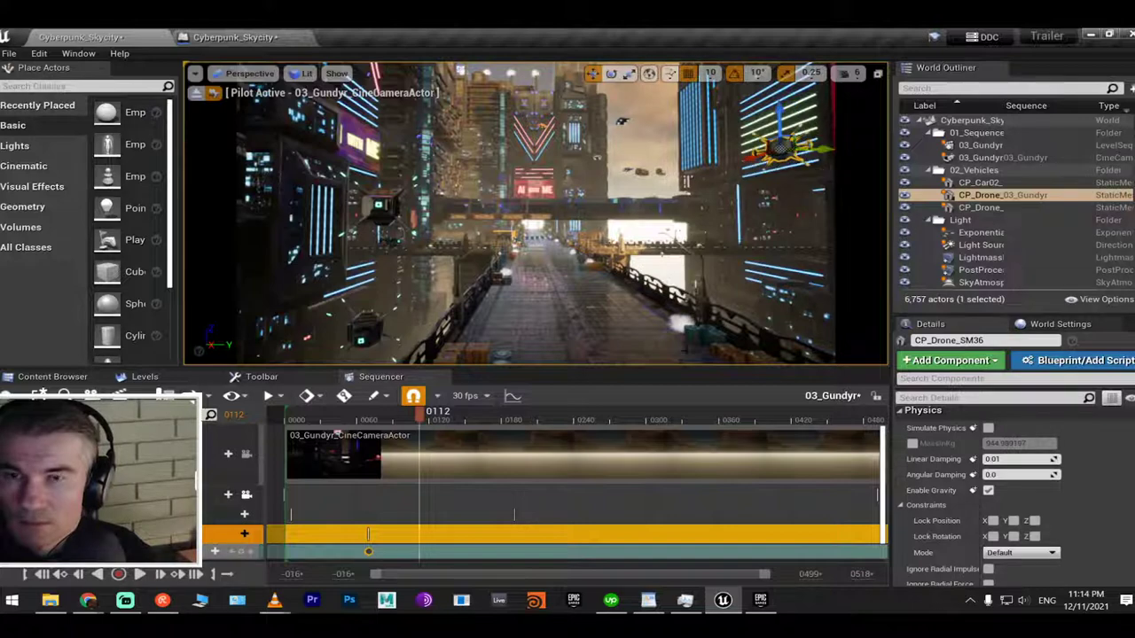
click(243, 553)
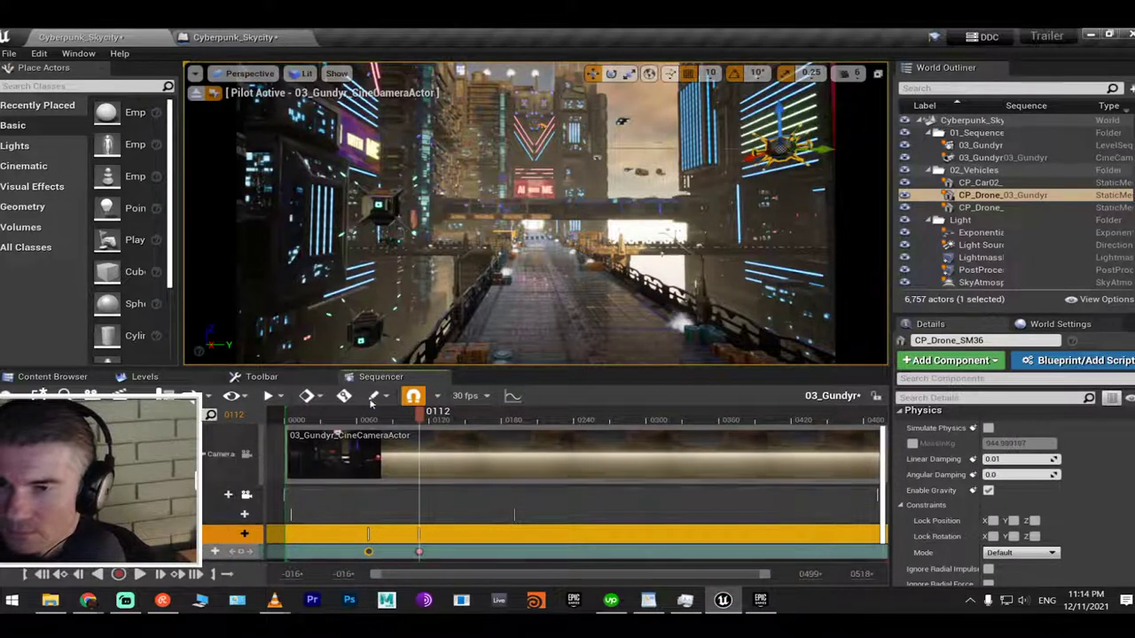
Play back the drone's flight from around frame 65 and save the level
click(368, 417)
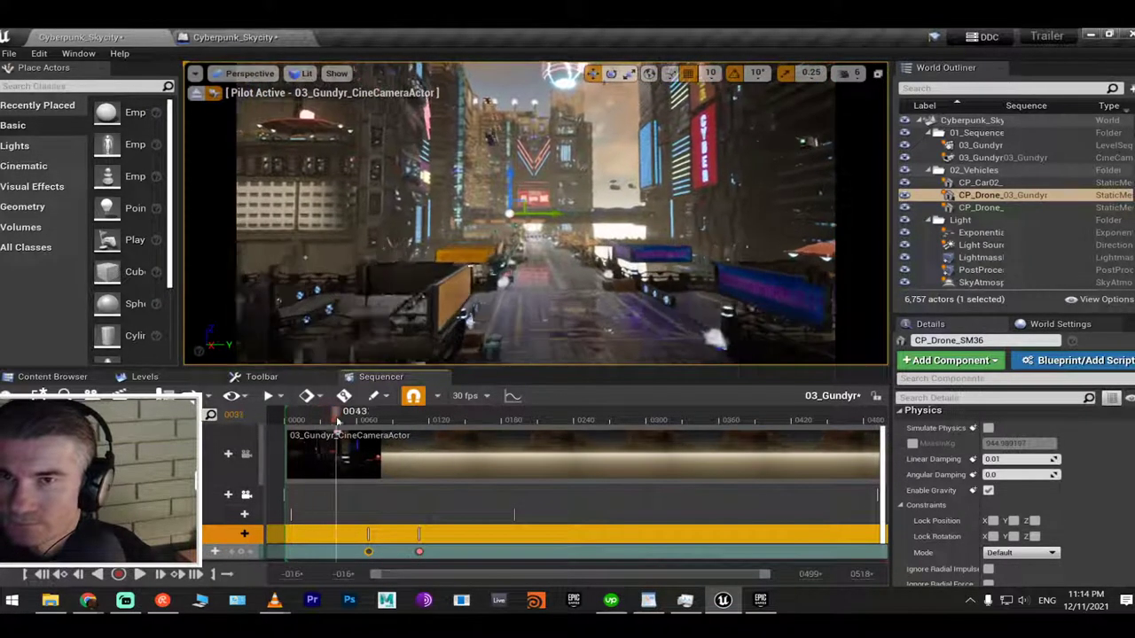
mouse_move(371, 423)
mouse_down()
mouse_move(383, 423)
mouse_move(351, 425)
mouse_up()
key(space)
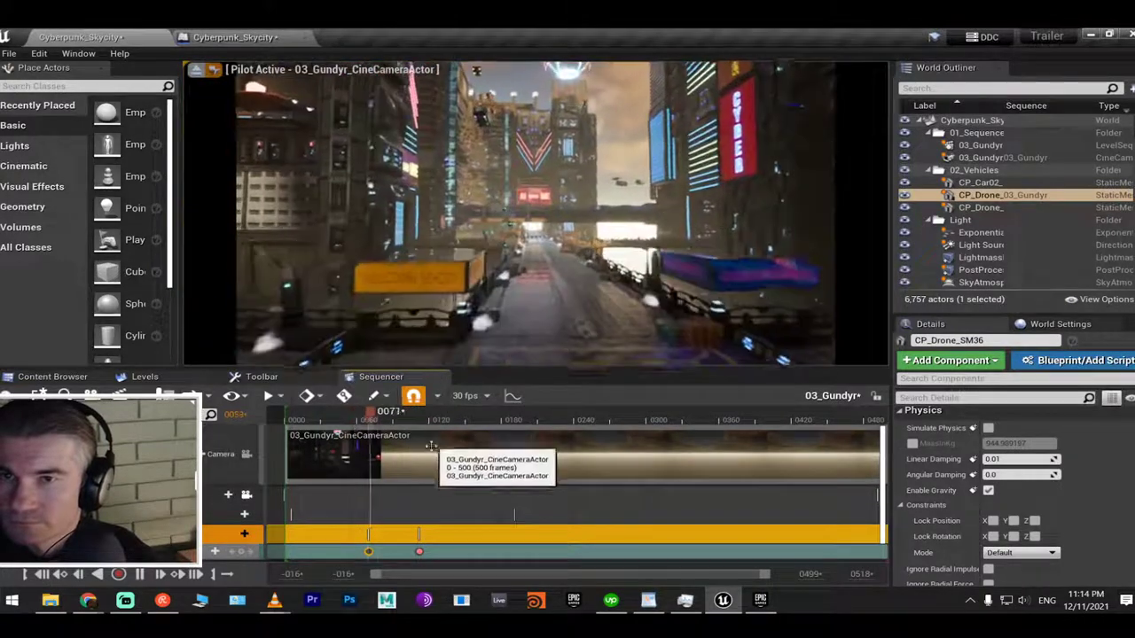
key(space)
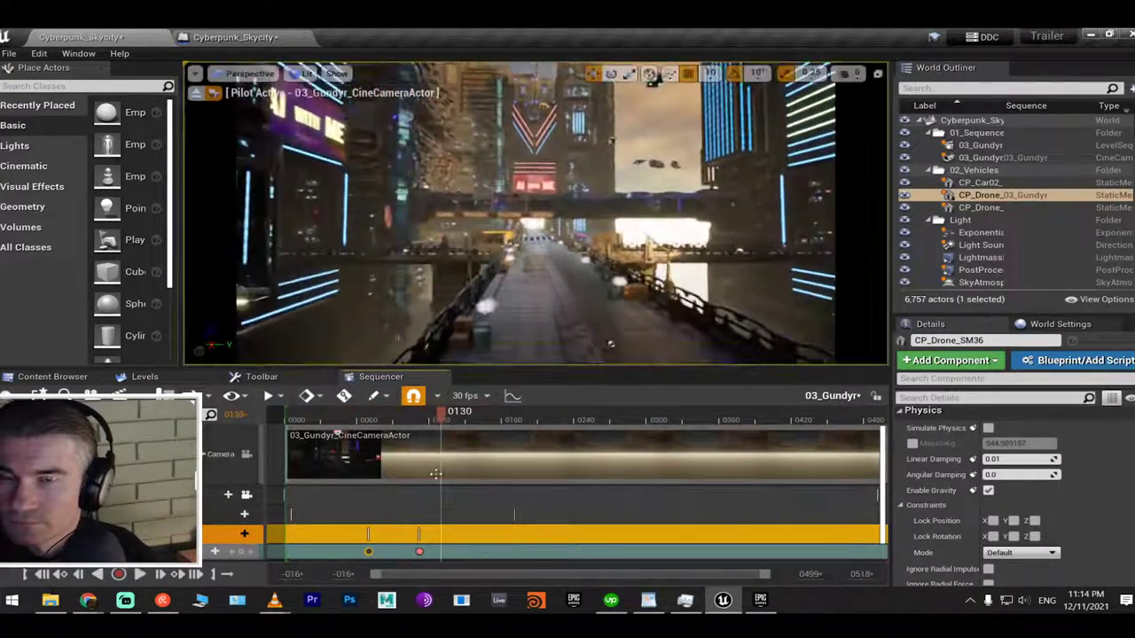
click(353, 424)
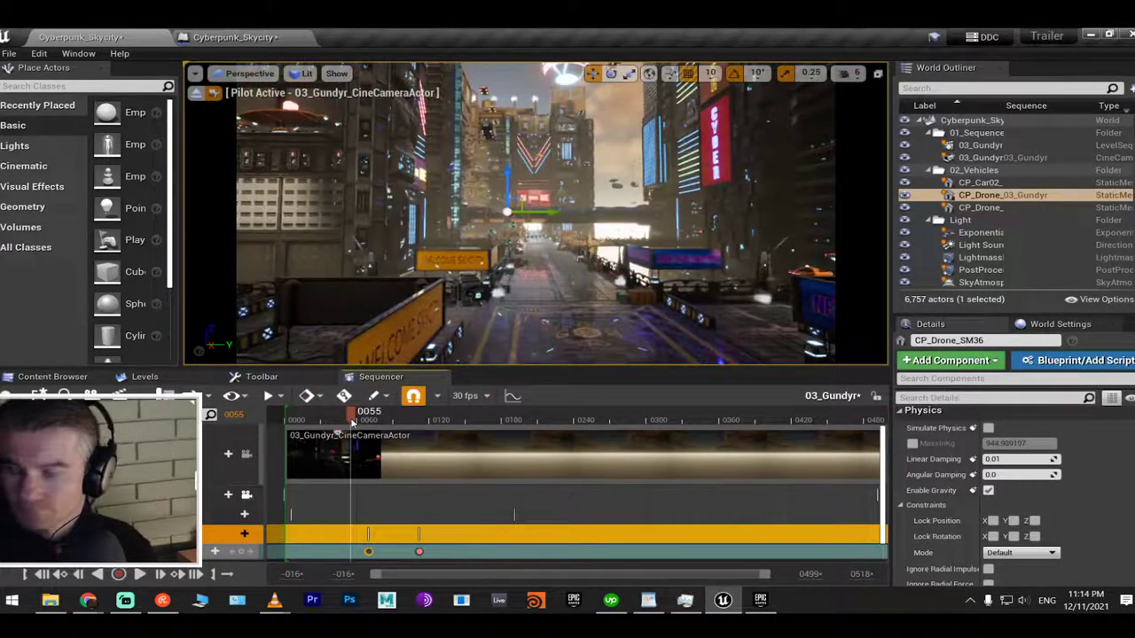
key(ctrl+s)
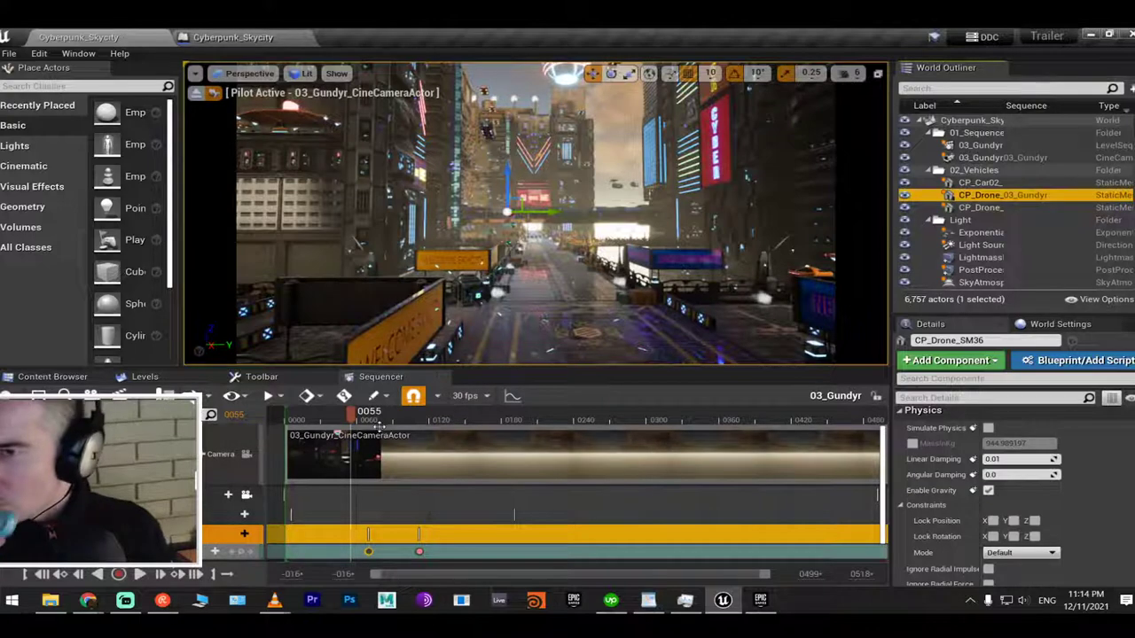
Replay the shot from frame 32 and test it in a live Play session
click(324, 416)
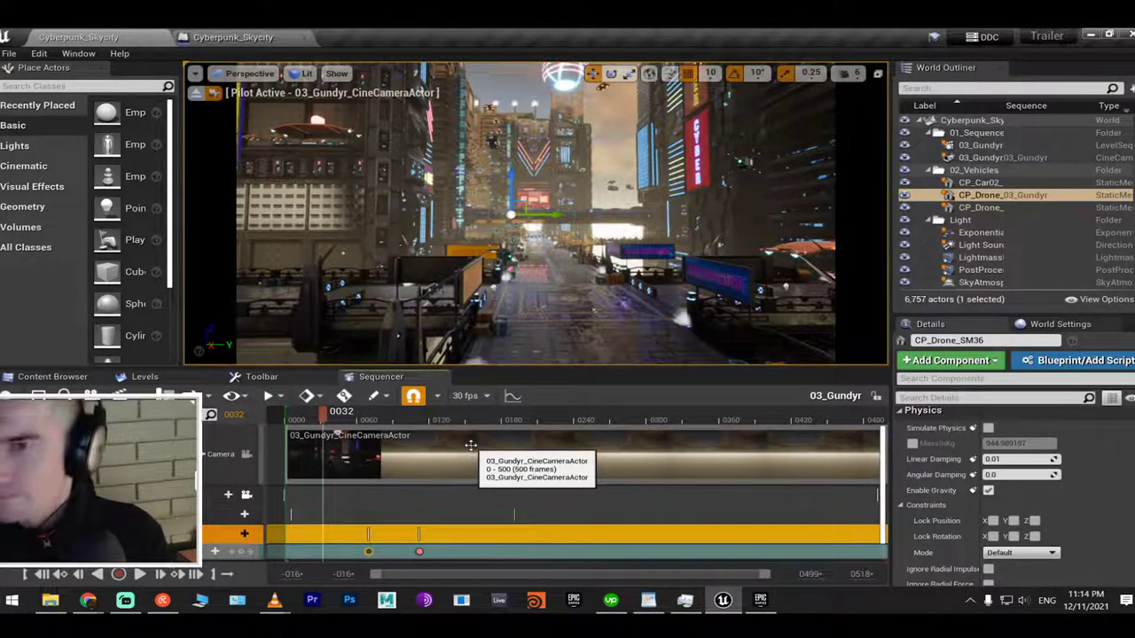
key(space)
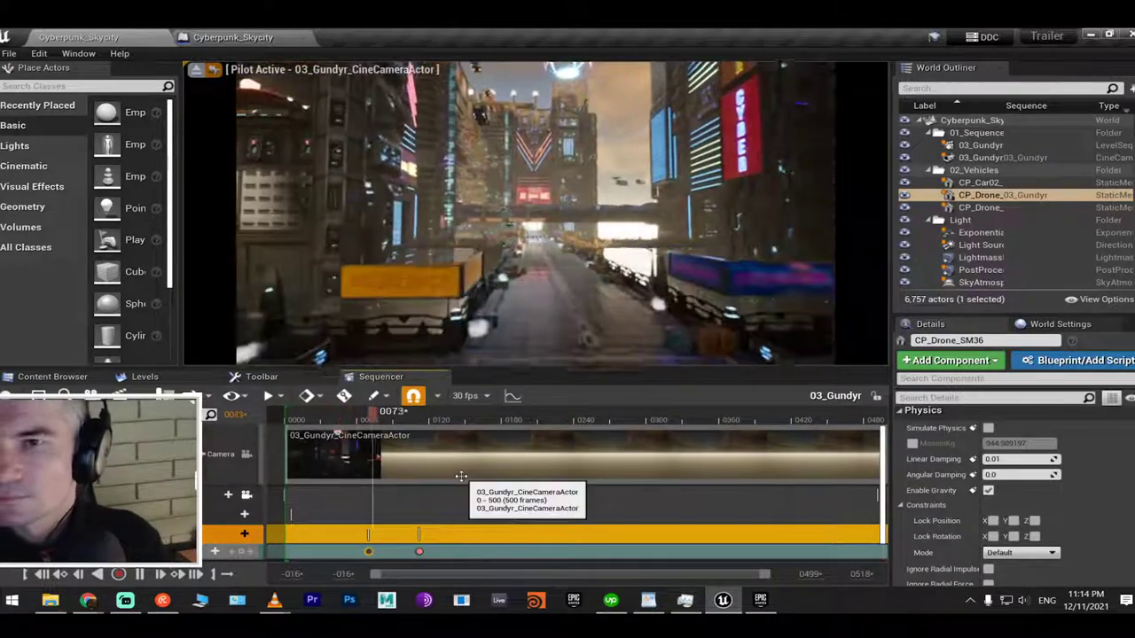
key(space)
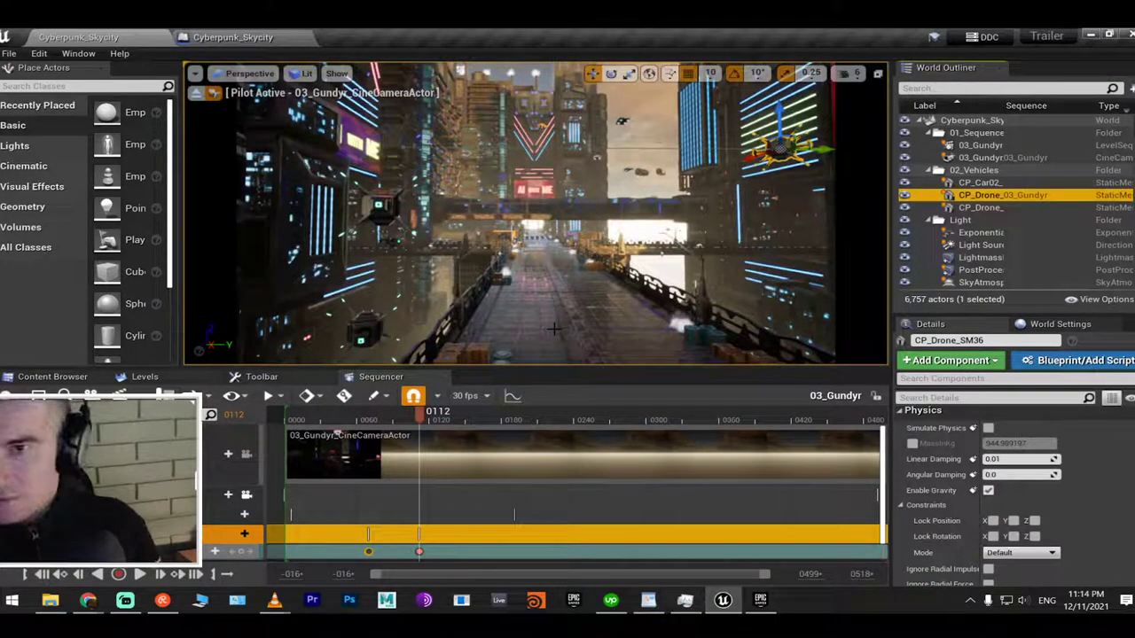
key(alt+p)
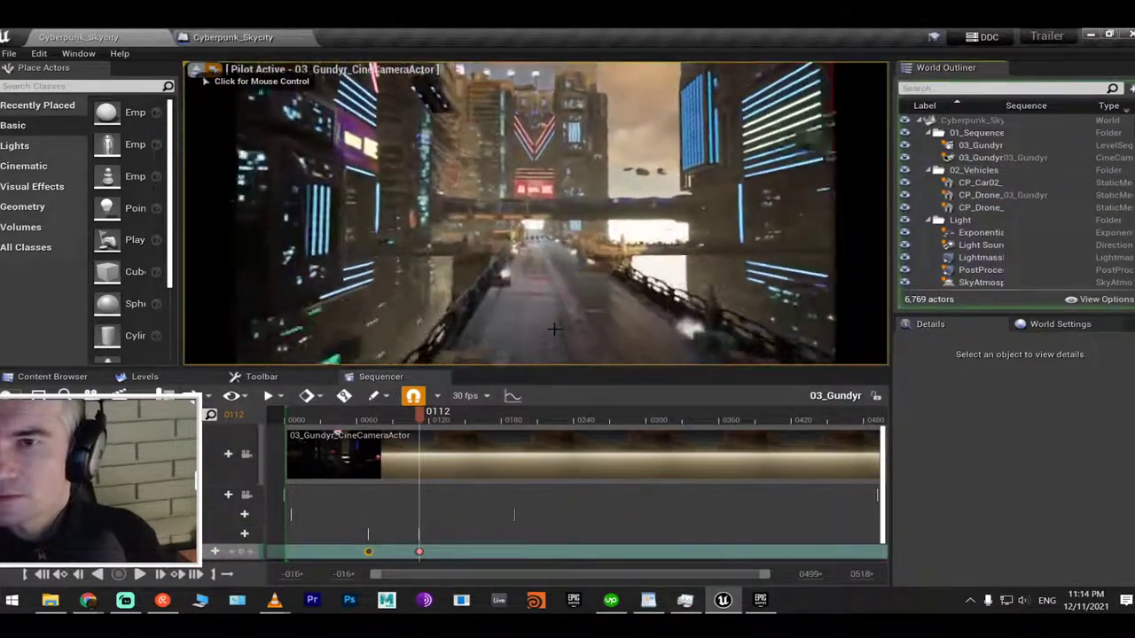
click(553, 329)
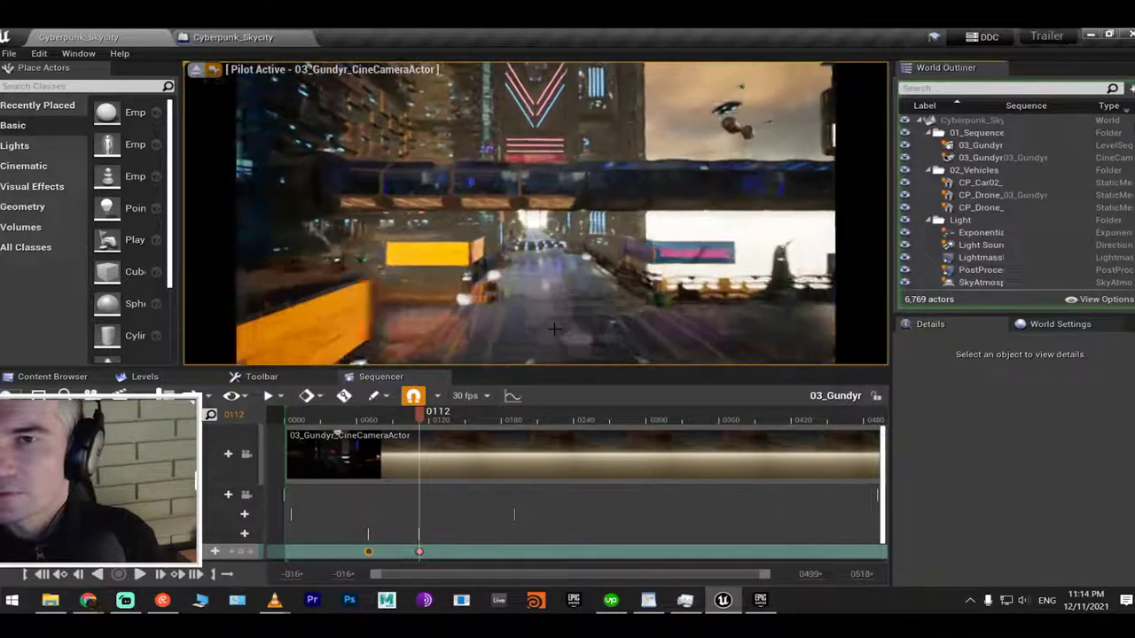
key(Escape)
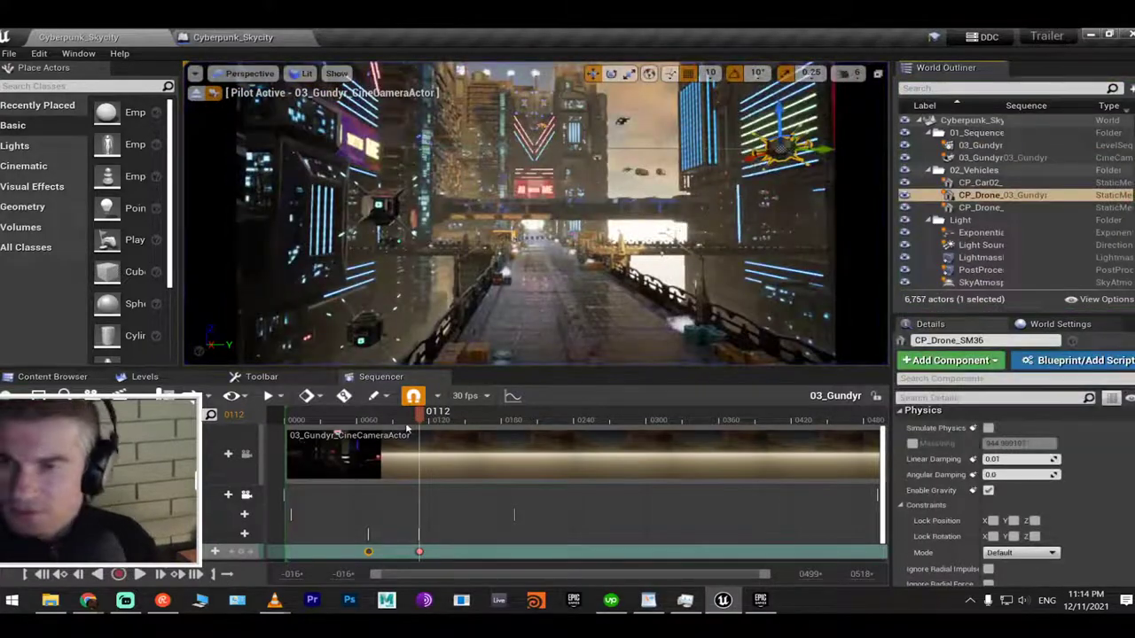
Scrub the shot through frames 74, 91, 125 and 126
mouse_move(412, 424)
mouse_down()
mouse_move(333, 424)
mouse_move(390, 404)
mouse_move(479, 406)
mouse_move(380, 411)
mouse_move(401, 409)
mouse_up()
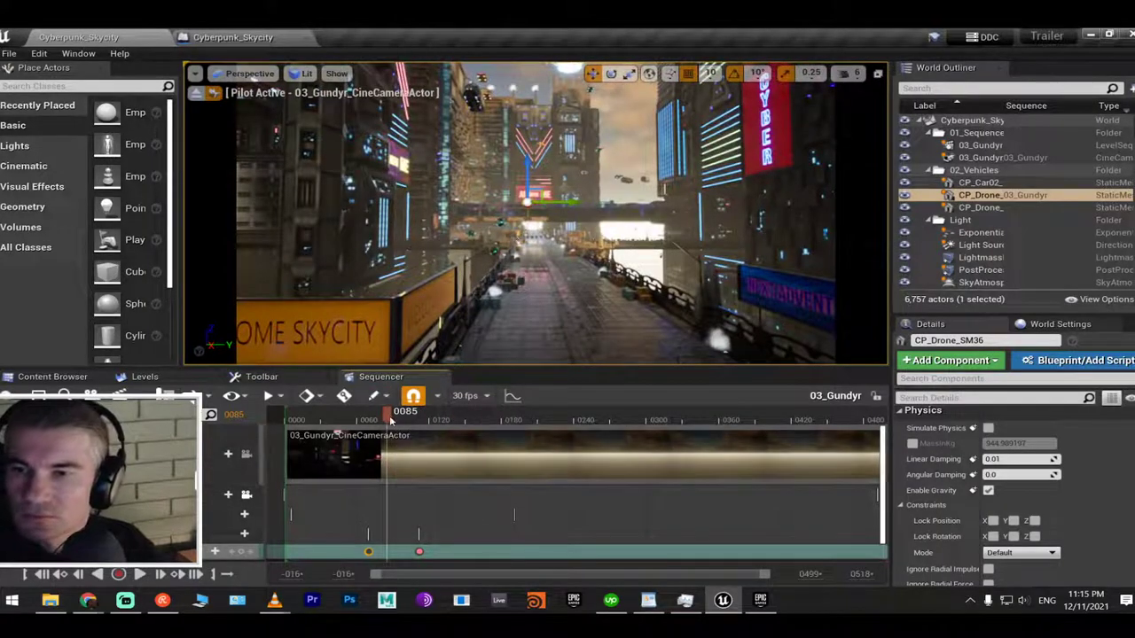
click(397, 418)
click(437, 418)
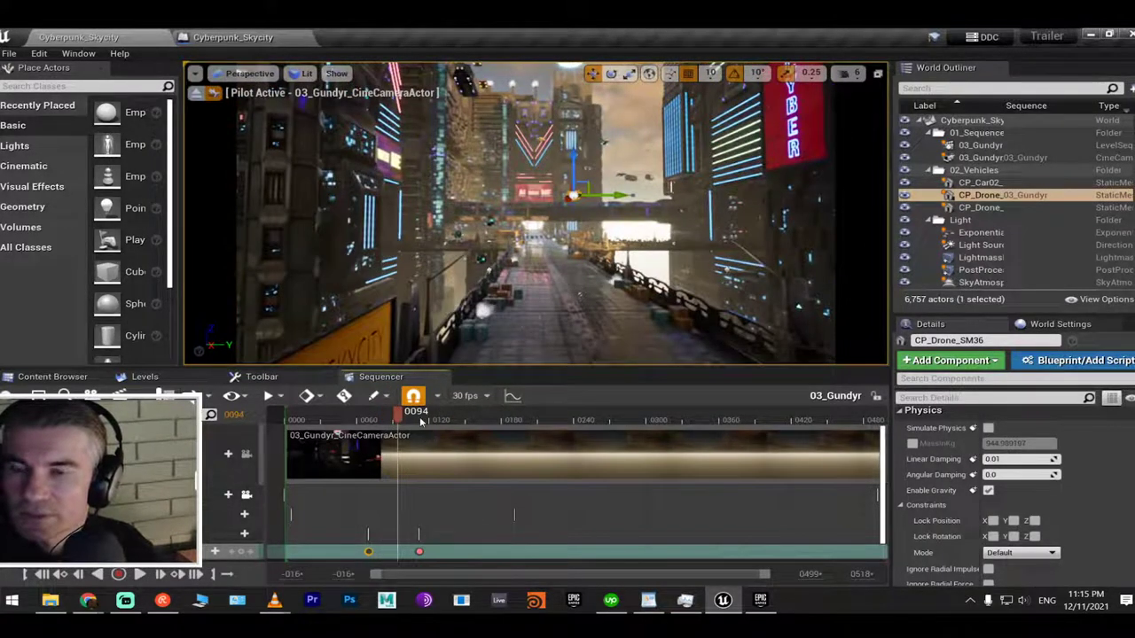
click(437, 418)
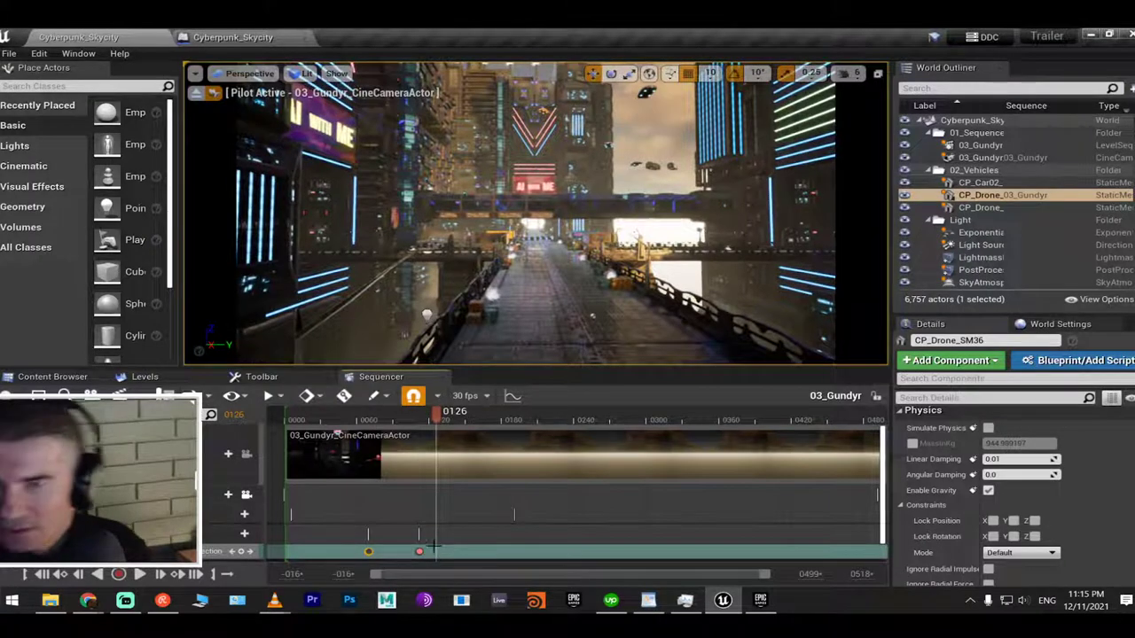
Switch to the Epic Games Launcher library, then return to the Unreal level
key(alt+Tab)
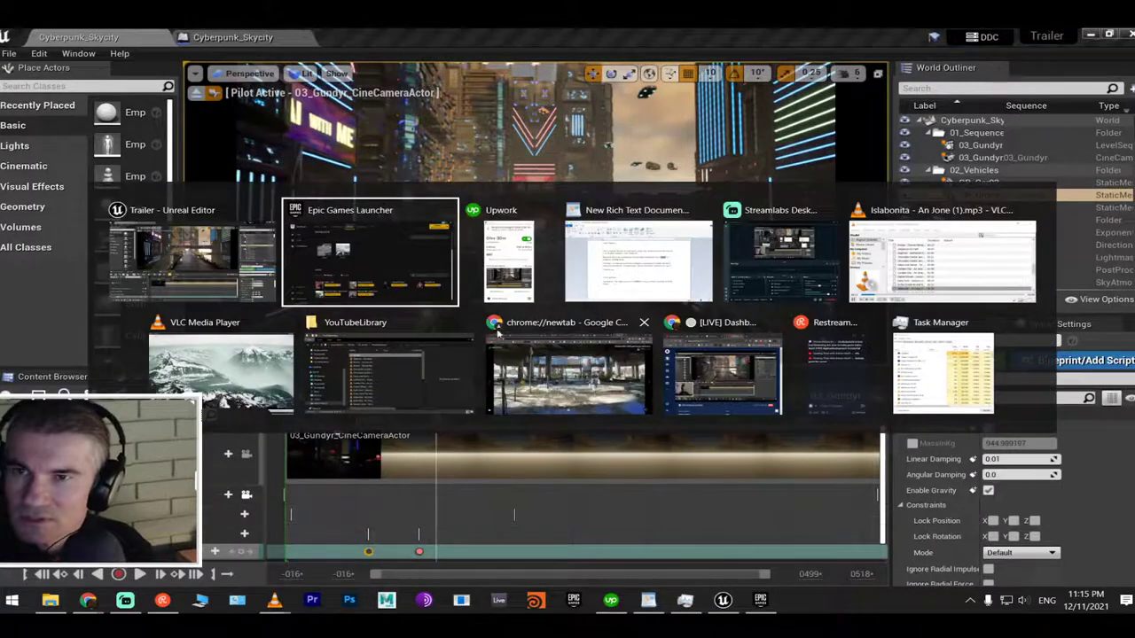
click(385, 263)
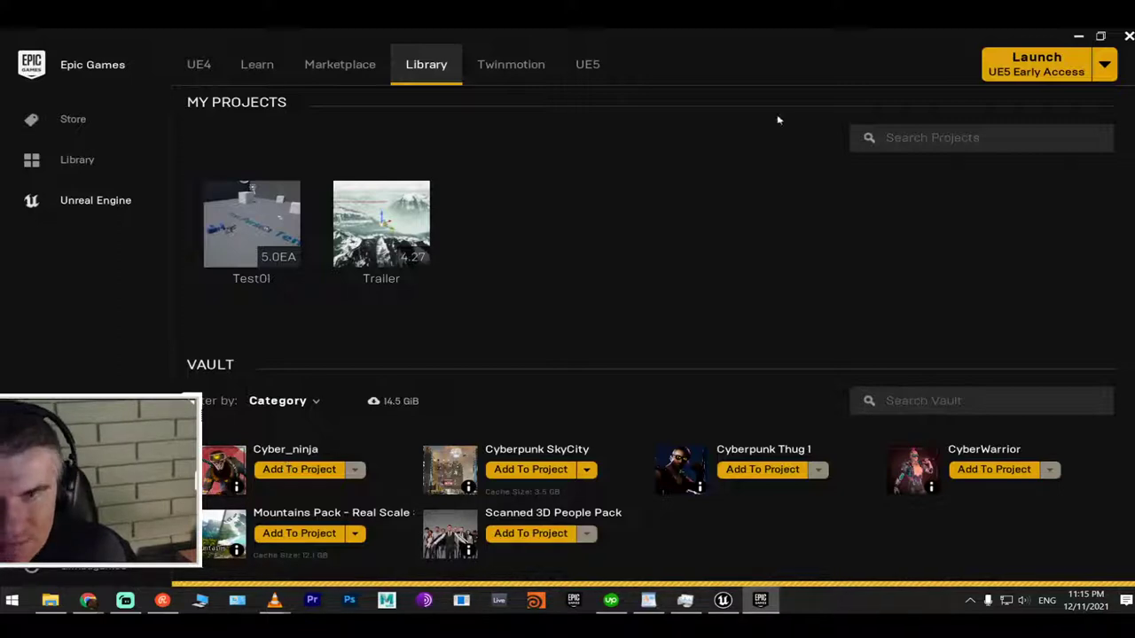
click(1079, 35)
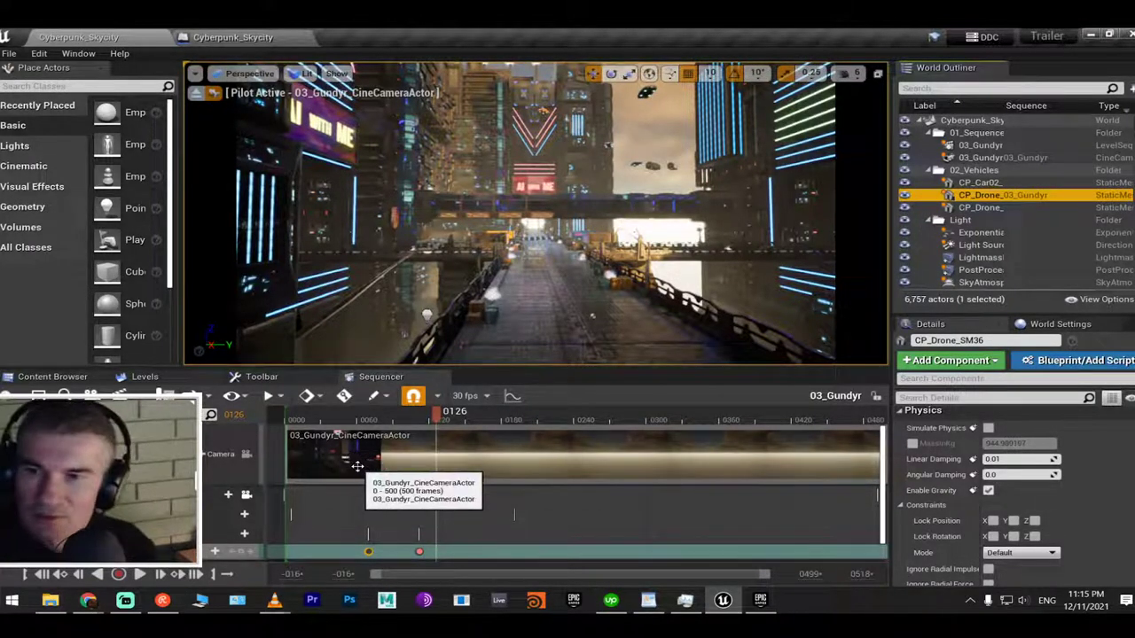
Switch over to the Chrome browser window
key(alt+Tab)
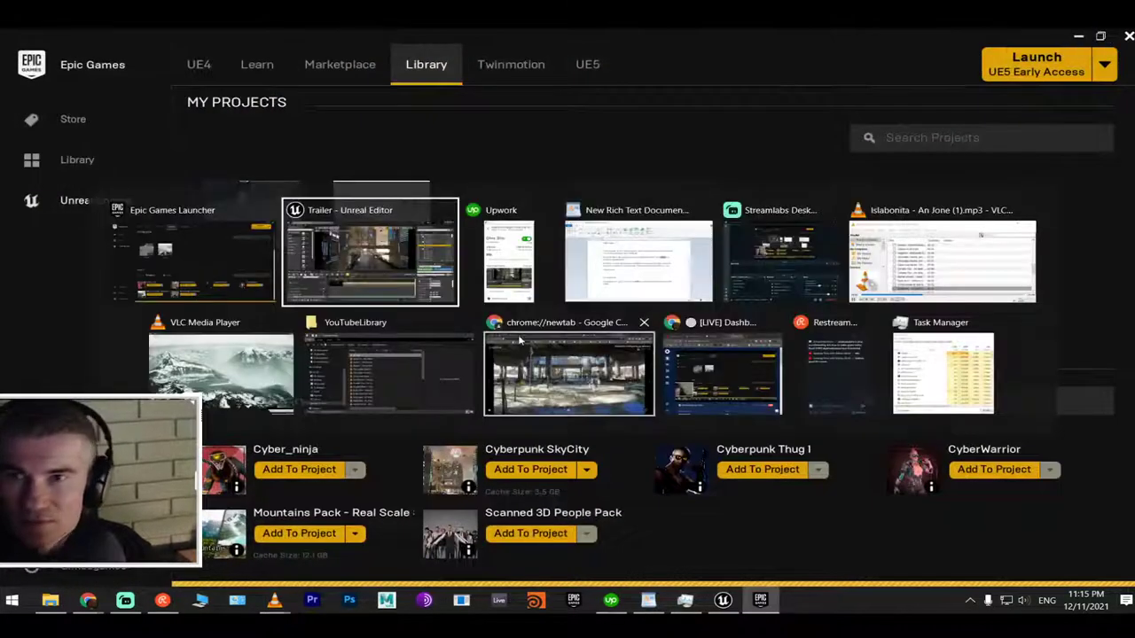
key(alt+Tab)
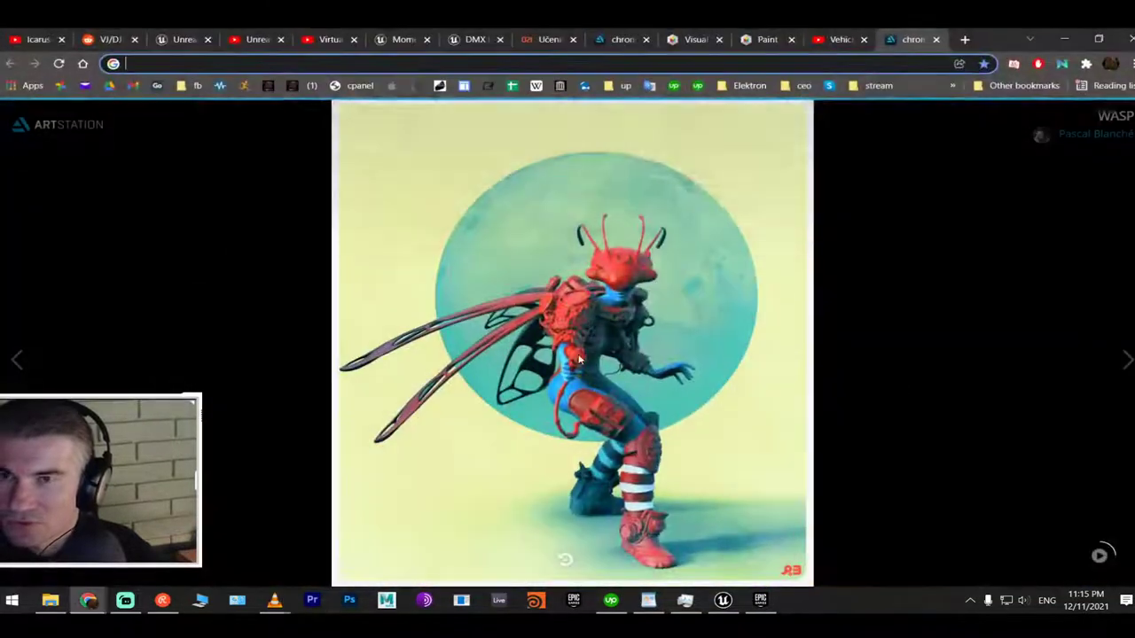
click(568, 373)
Show the Paint Like The Masters tab and scroll through the course page
click(767, 39)
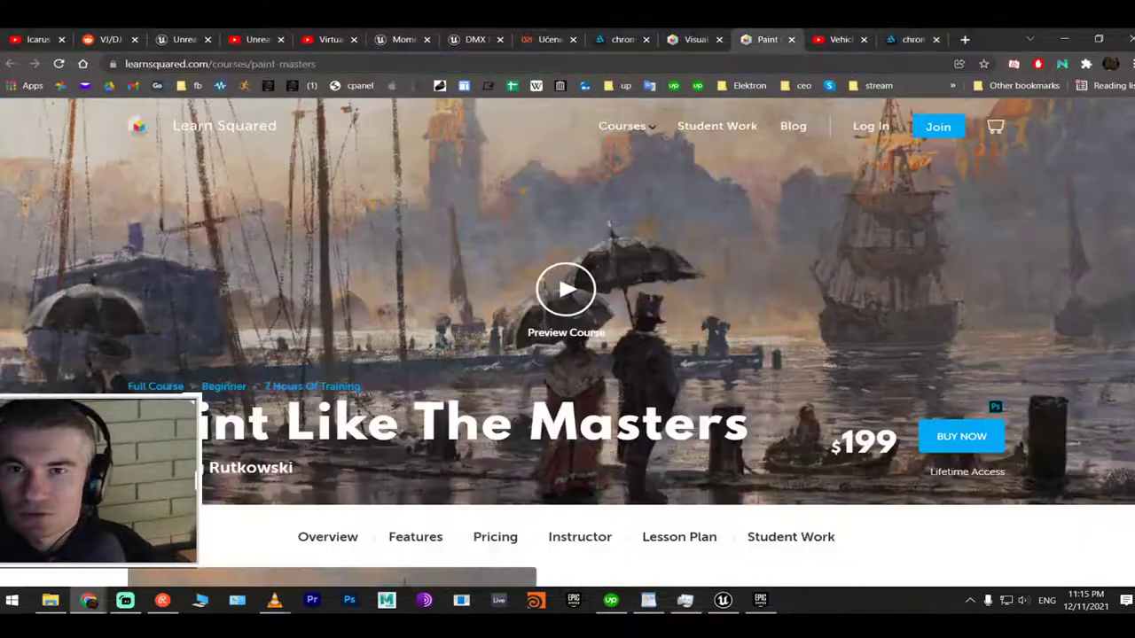
scroll(585, 311, down, 7)
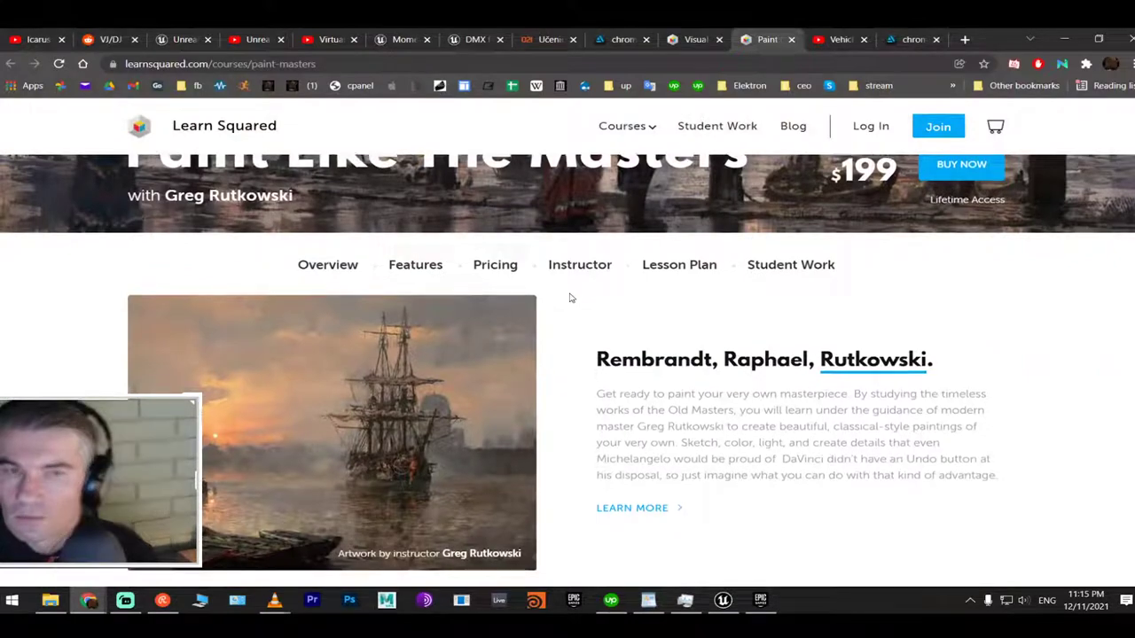
scroll(574, 294, down, 10)
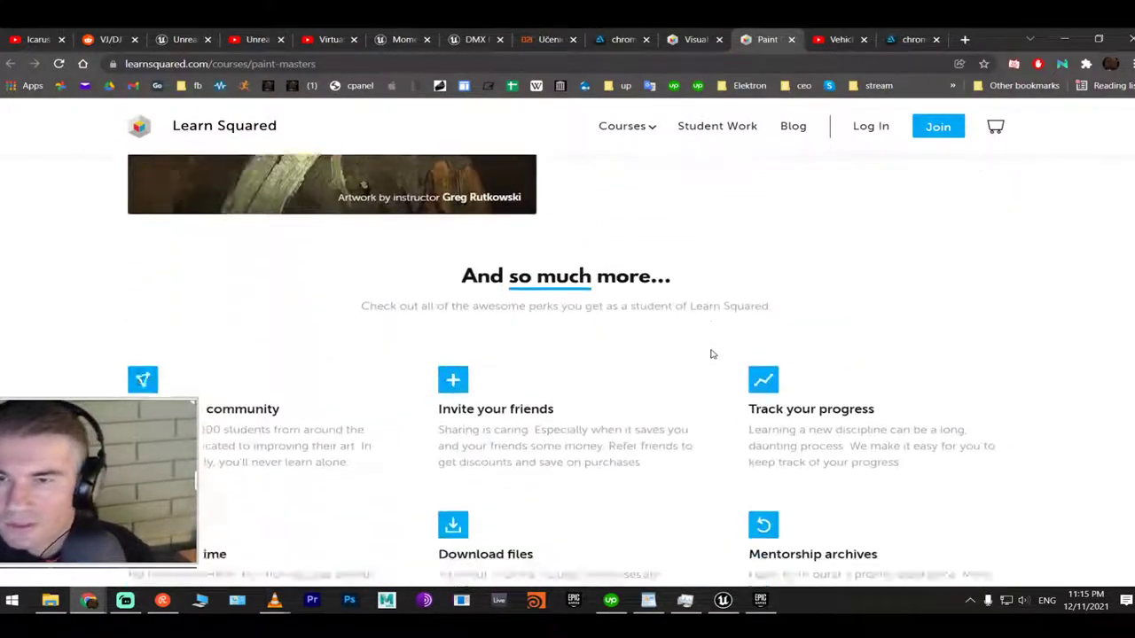
scroll(821, 331, up, 12)
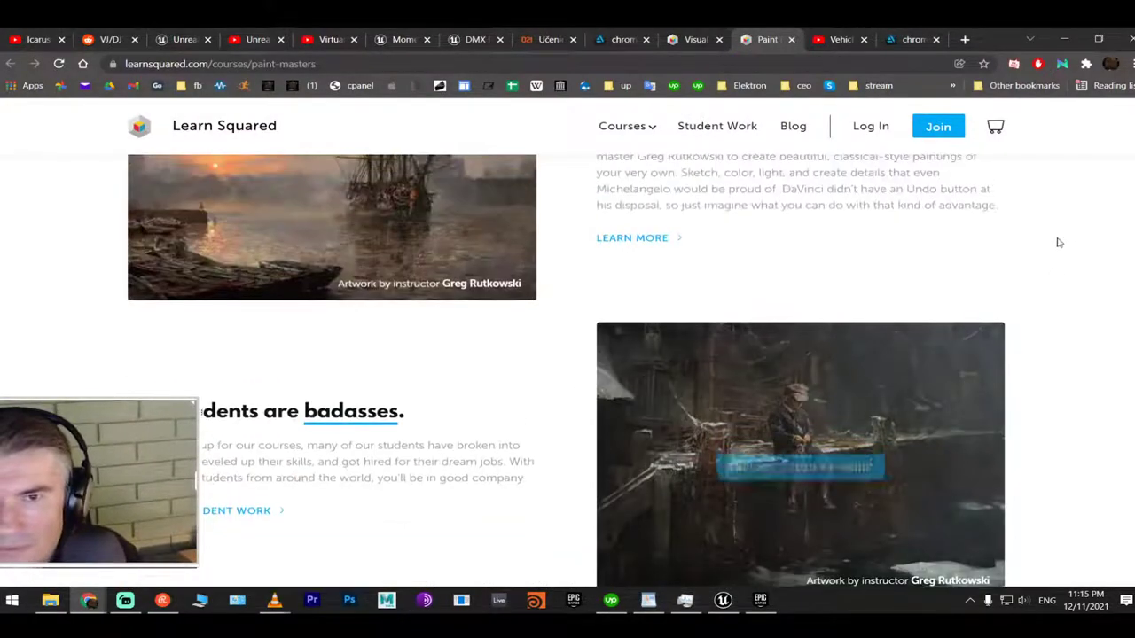
Add the course page as a bookmark, then scroll over the course overview
click(984, 64)
click(916, 84)
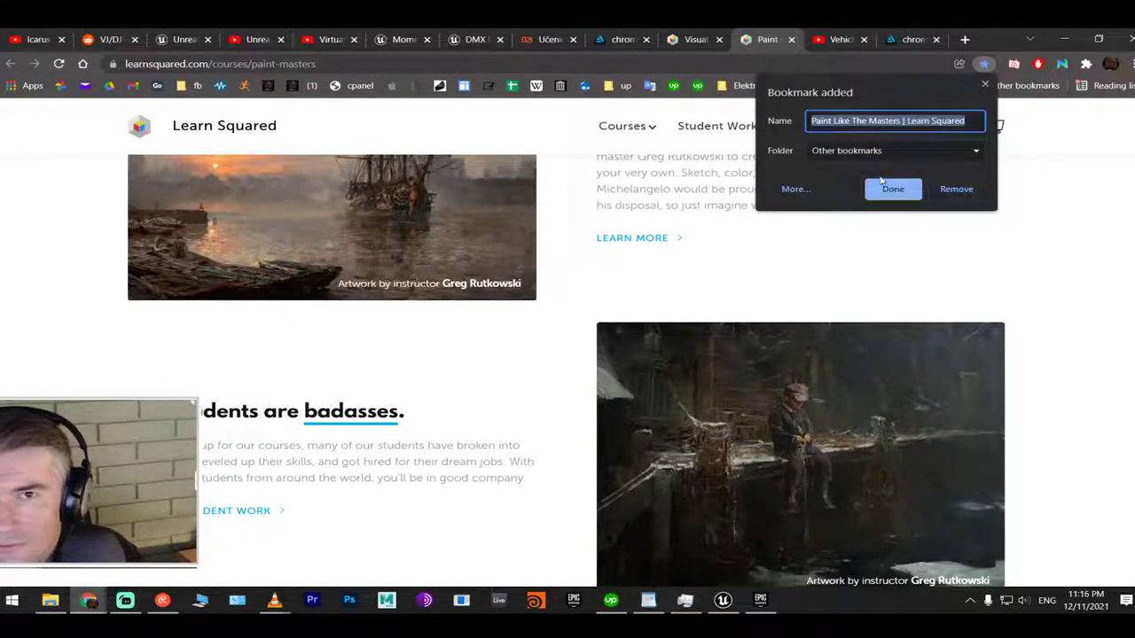
click(891, 189)
scroll(1131, 208, down, 8)
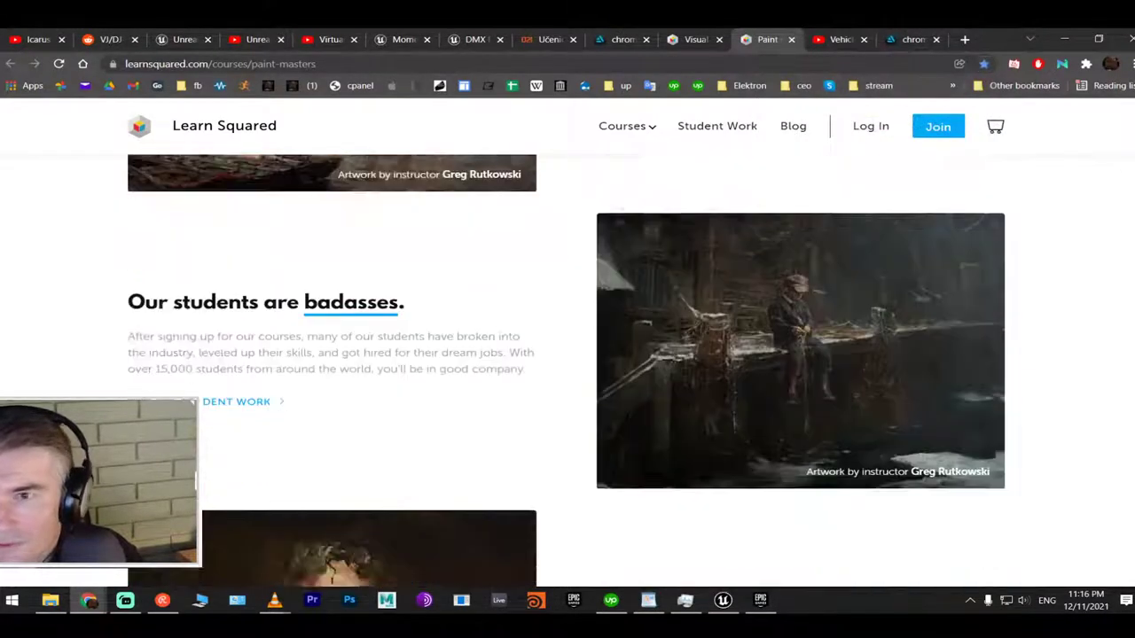
scroll(1130, 208, up, 1)
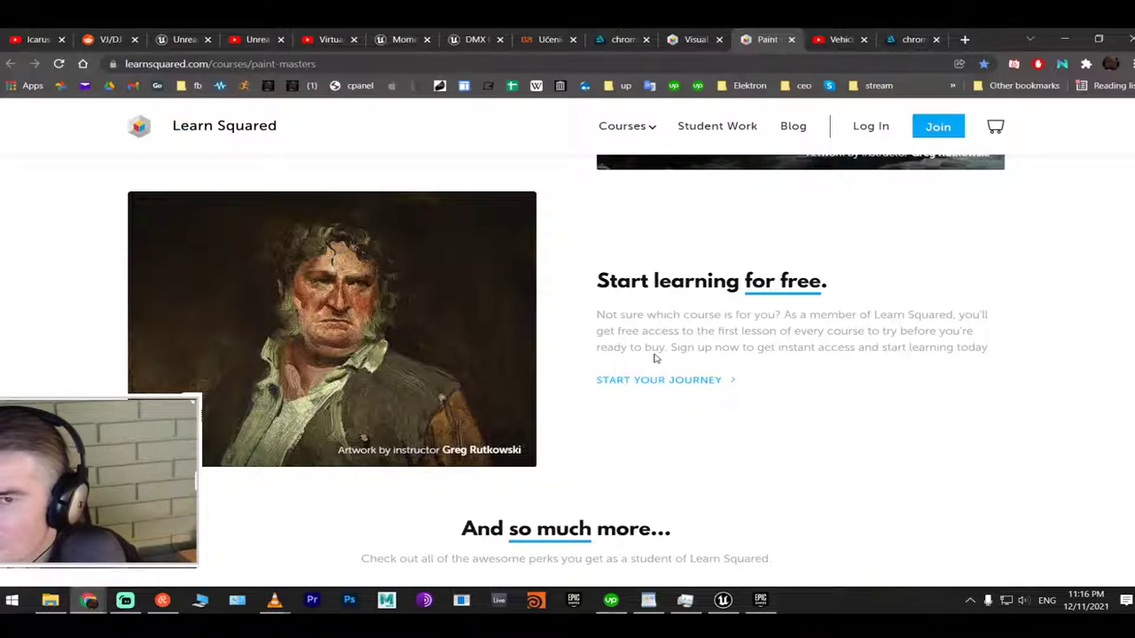
scroll(655, 358, up, 5)
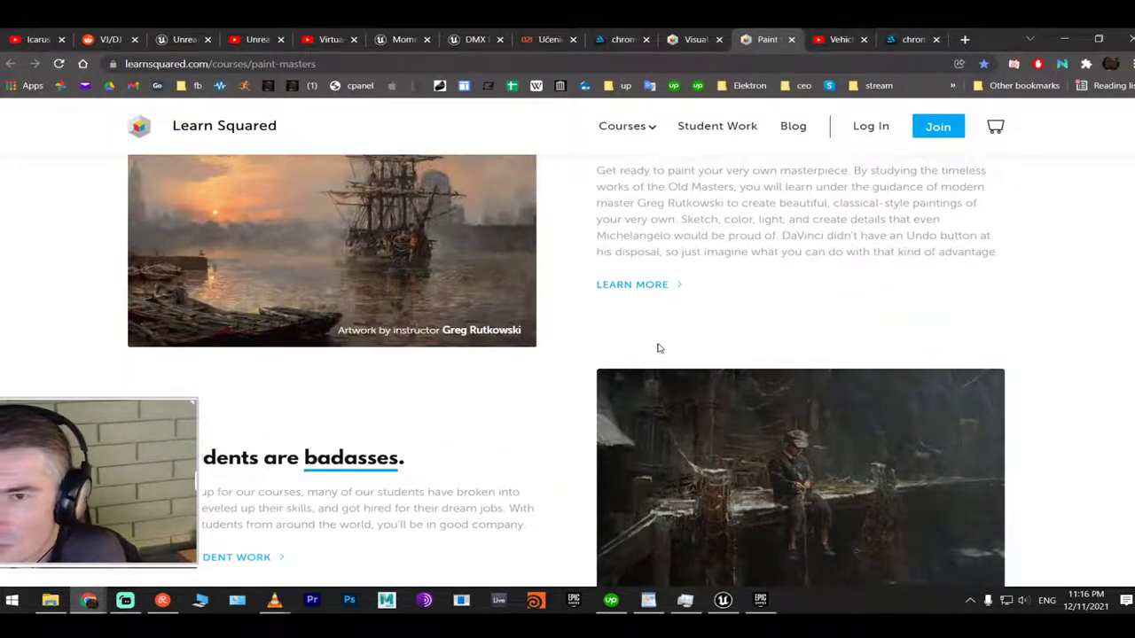
scroll(658, 348, down, 1)
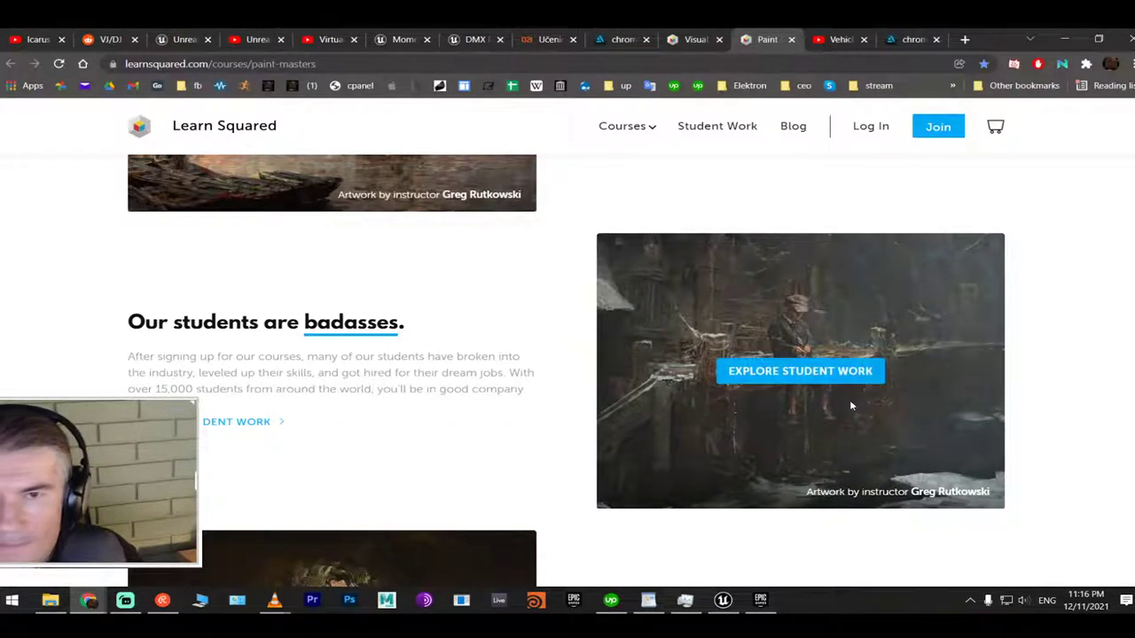
scroll(824, 380, up, 3)
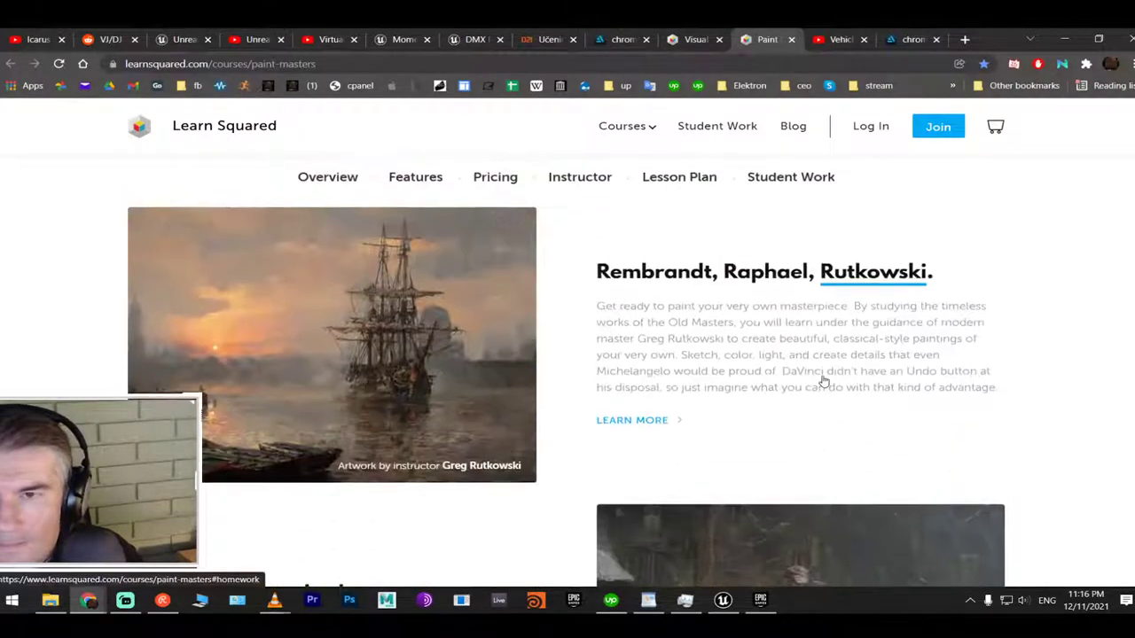
Switch to the Visual Storytelling course page and scroll through it
click(710, 39)
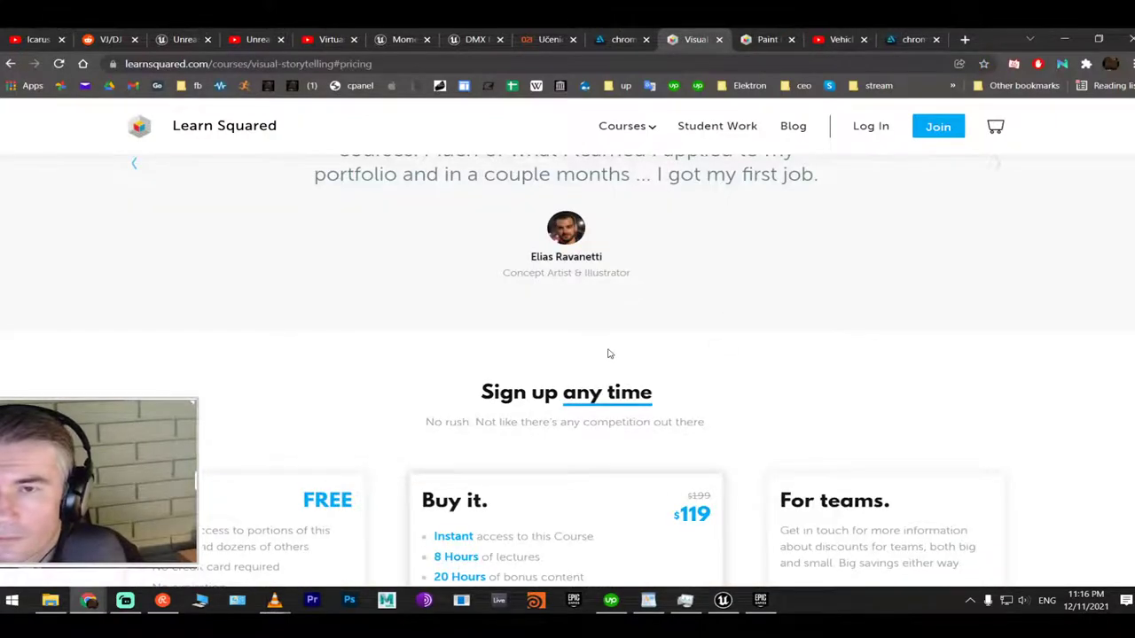
scroll(608, 353, down, 3)
scroll(615, 352, up, 4)
scroll(620, 351, down, 9)
scroll(628, 349, up, 1)
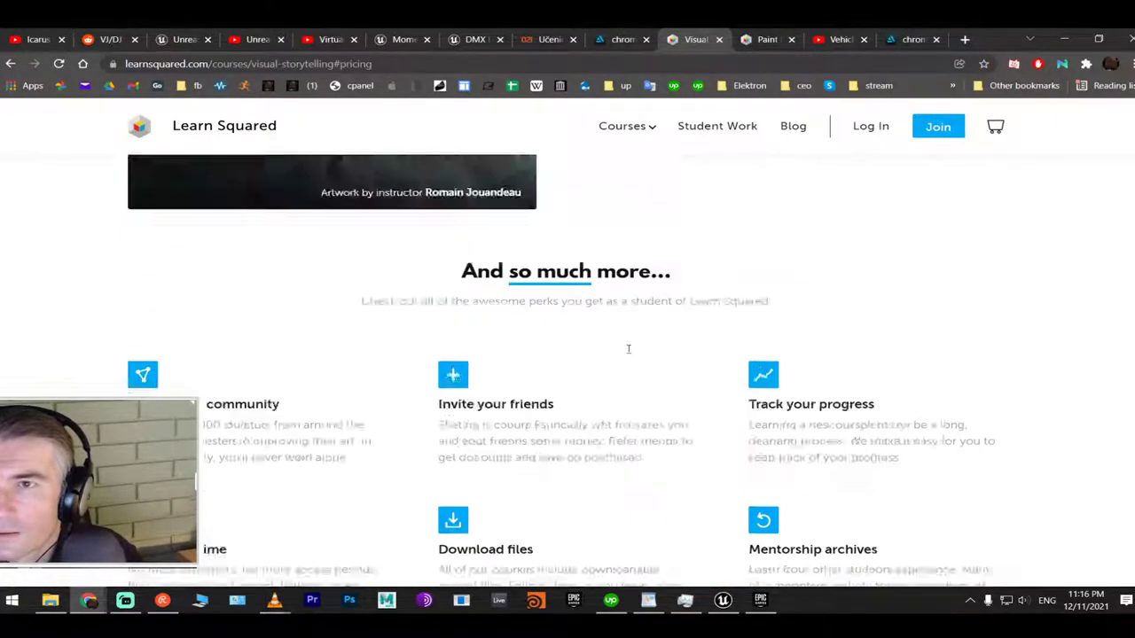
scroll(628, 348, up, 4)
scroll(337, 398, down, 2)
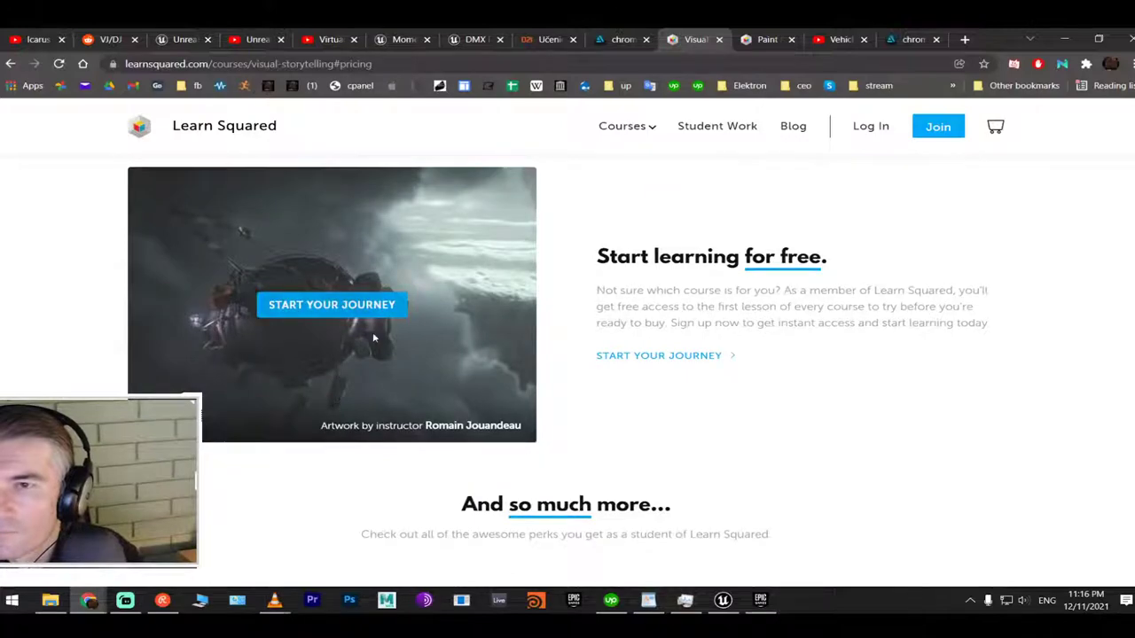
scroll(337, 333, up, 2)
scroll(338, 344, up, 6)
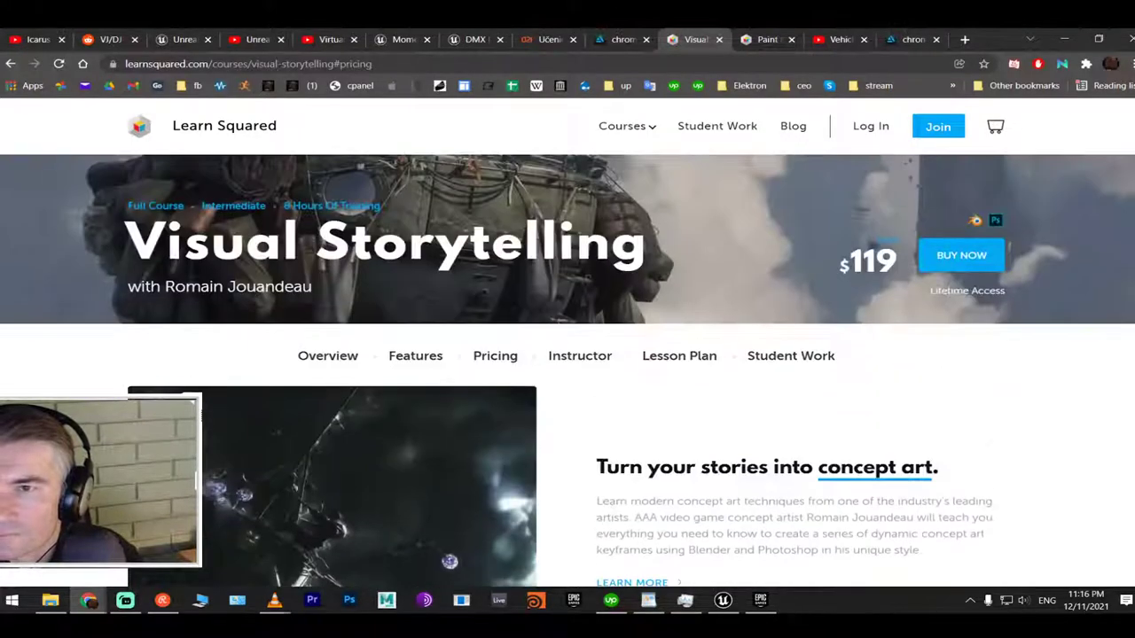
scroll(573, 329, down, 2)
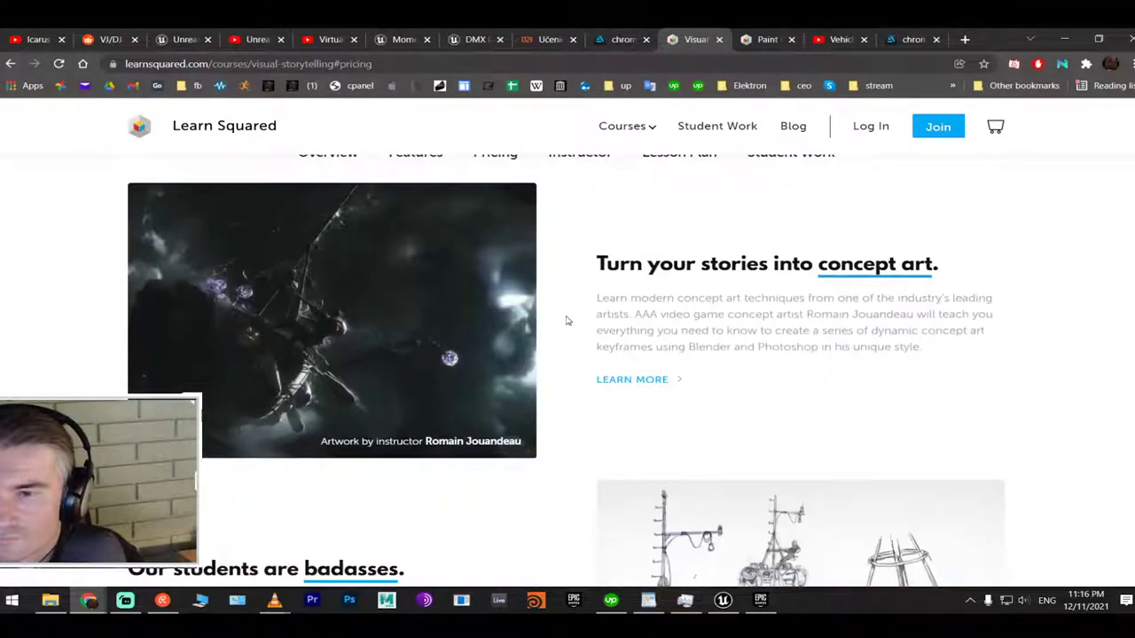
scroll(569, 321, up, 3)
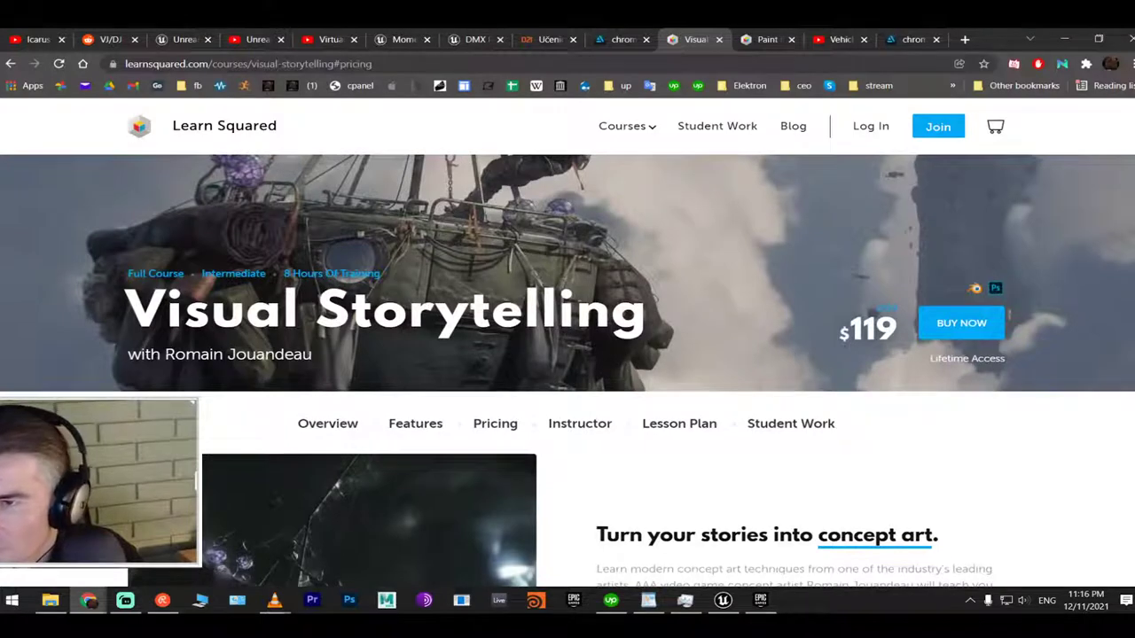
Select the instructor's name under the course title and search Google for it
drag(362, 354, 355, 354)
right_click(257, 351)
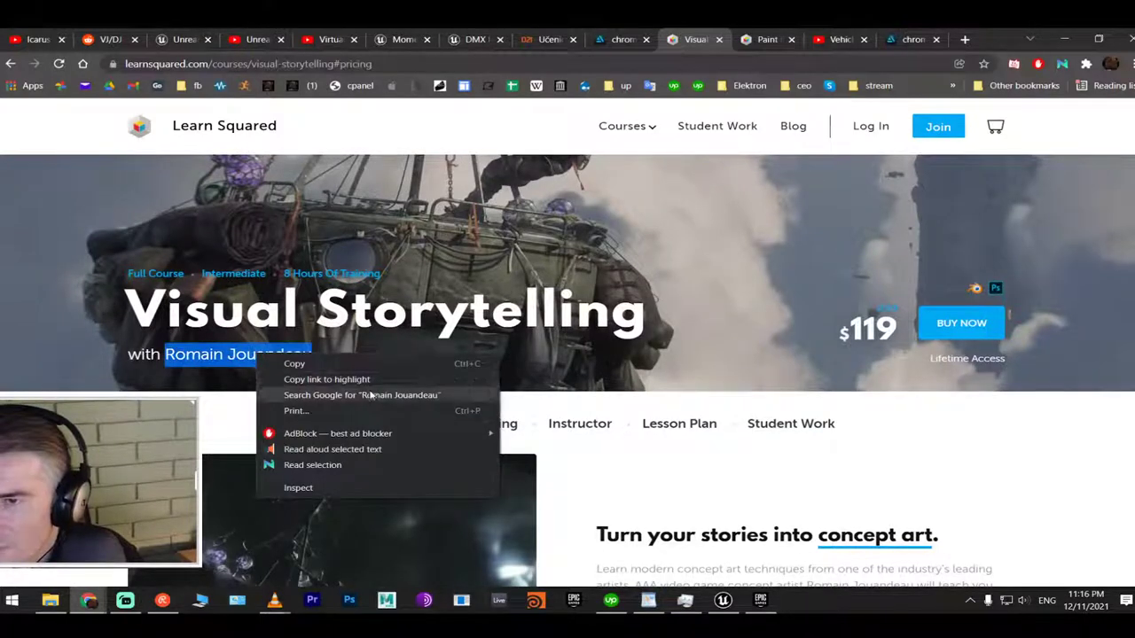
click(383, 392)
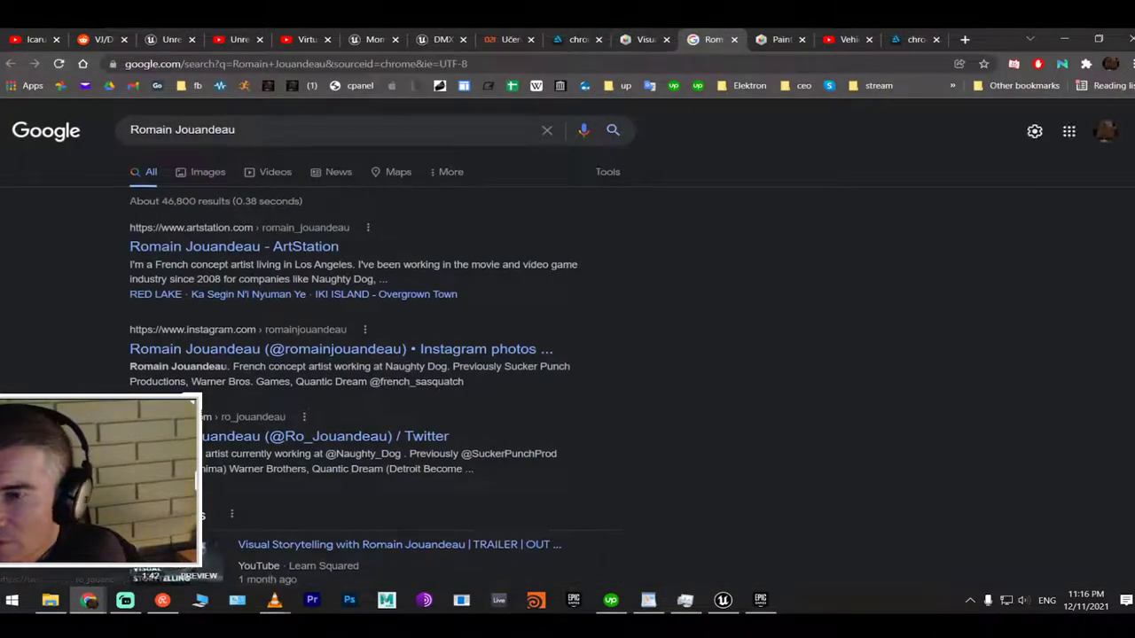
scroll(273, 415, down, 2)
Open the first trailer video result from Google in a new tab and switch to it
right_click(273, 415)
click(319, 422)
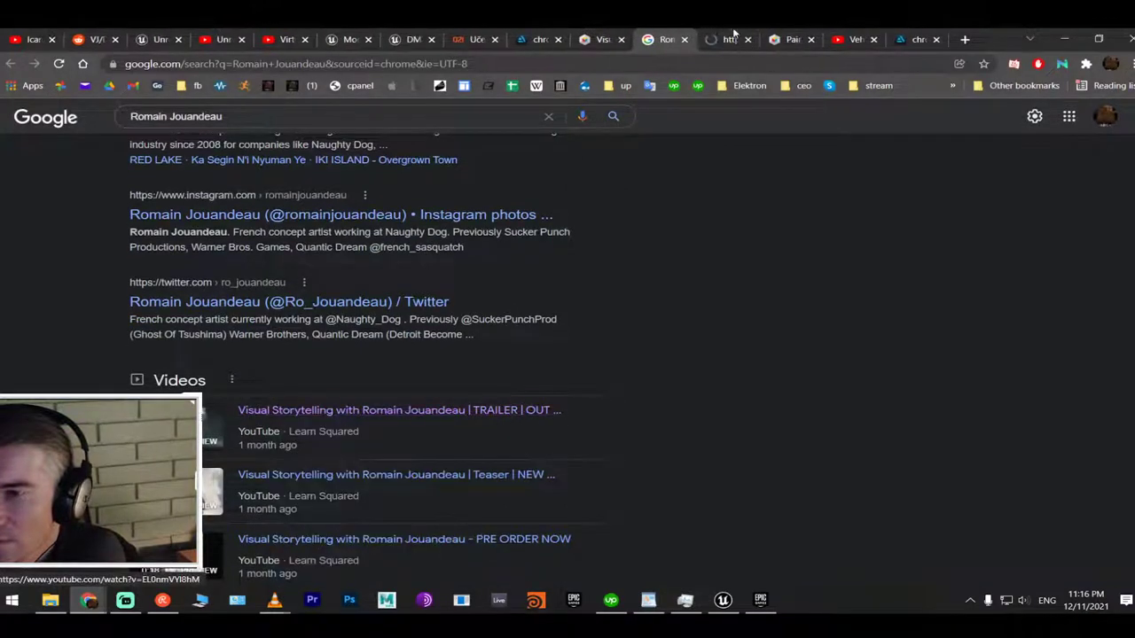
click(716, 40)
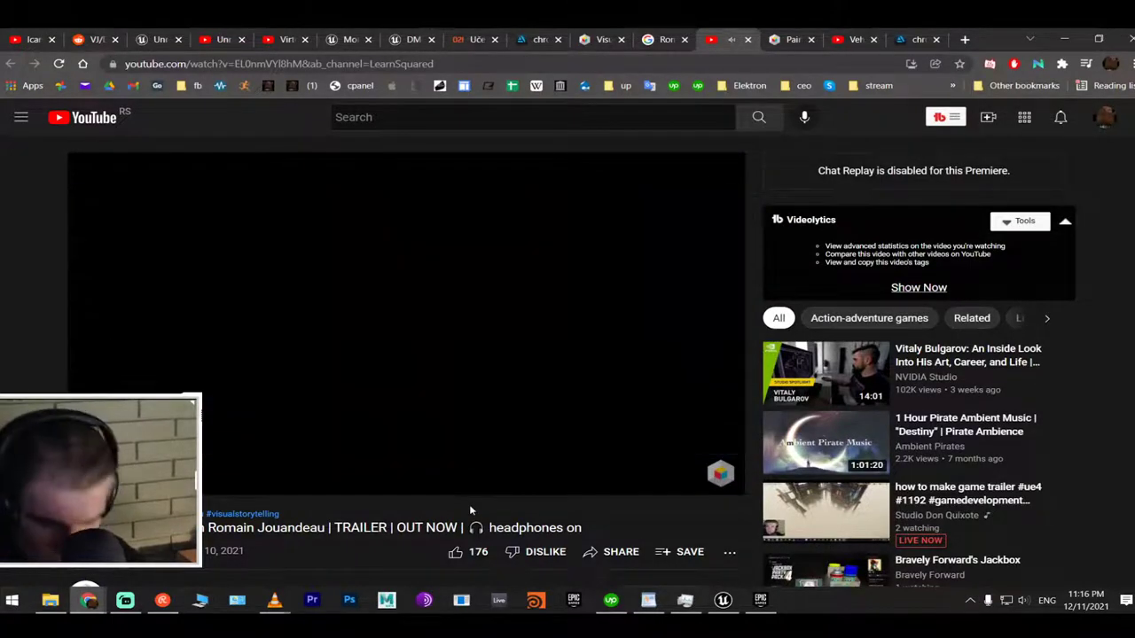
Skip through the 1:41 Visual Storytelling trailer five seconds at a time
key(Right)
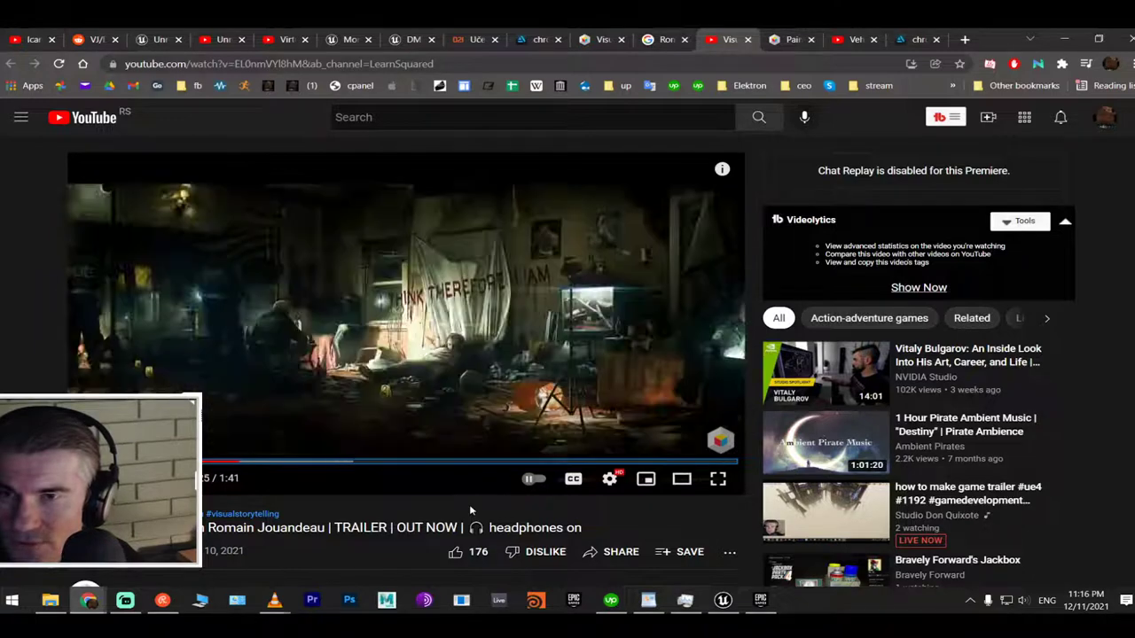
key(Right)
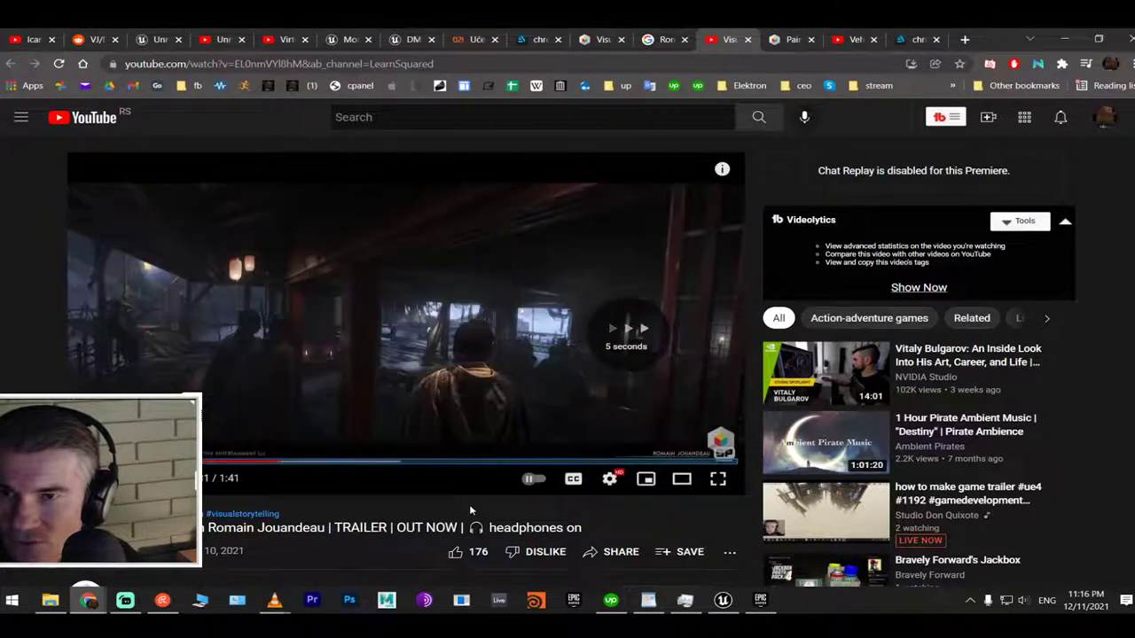
key(Left)
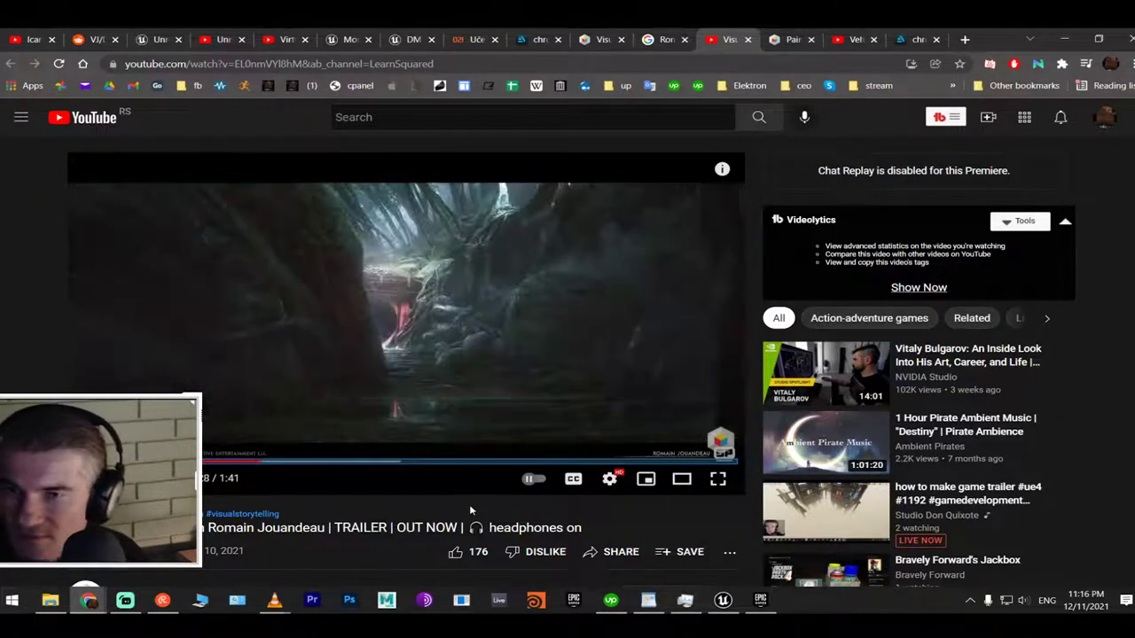
key(space)
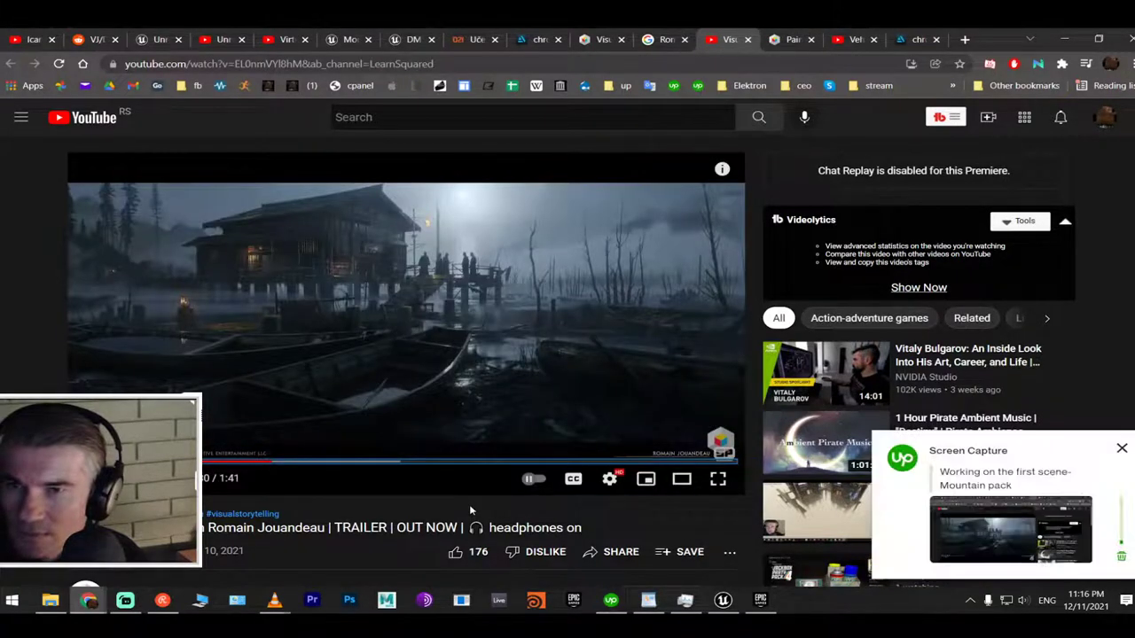
key(Right)
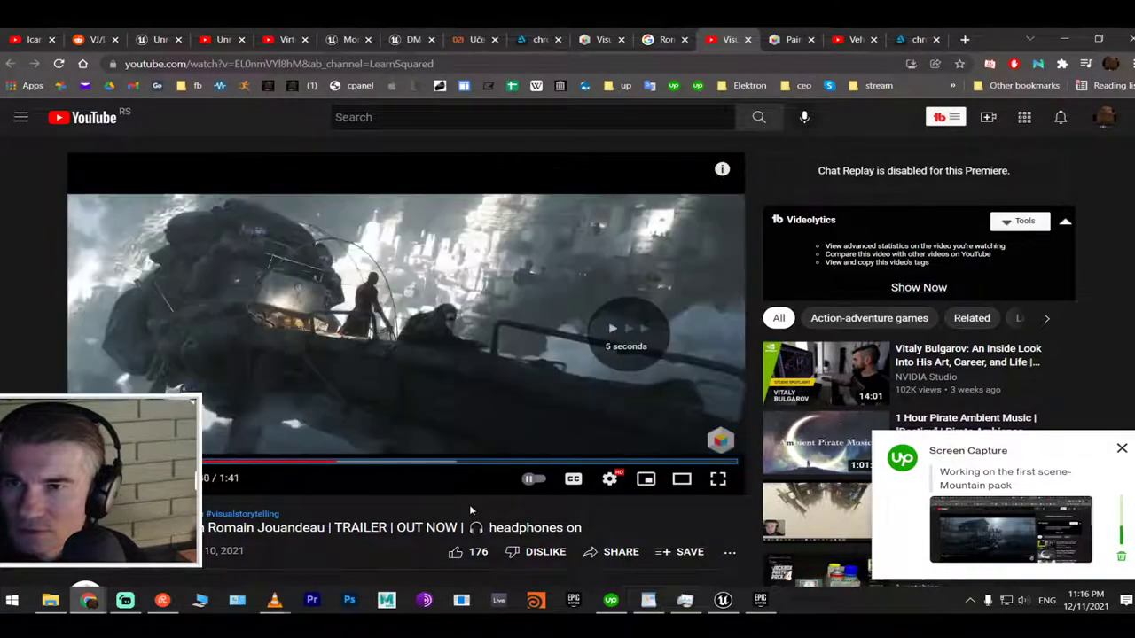
key(Right)
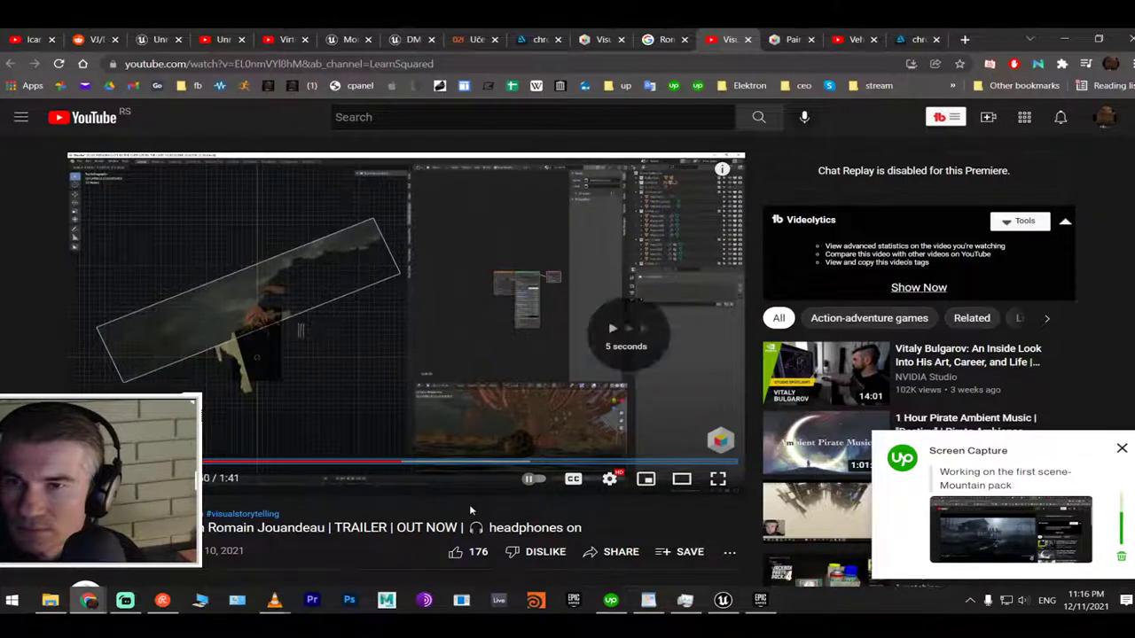
key(Right)
key(Right)
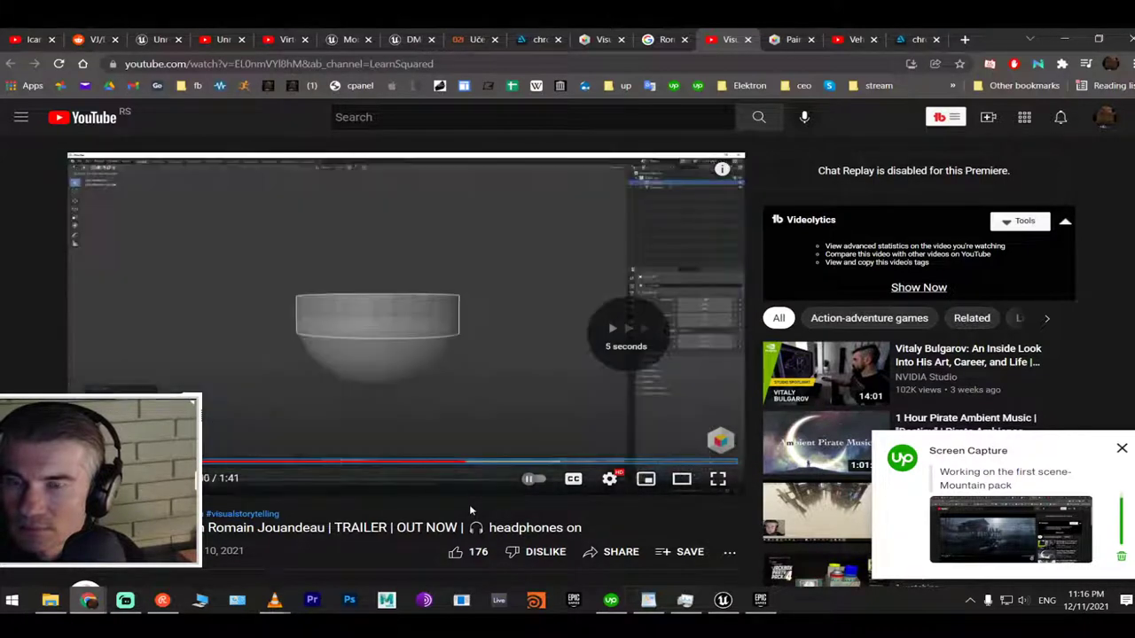
click(1059, 39)
scroll(638, 329, down, 3)
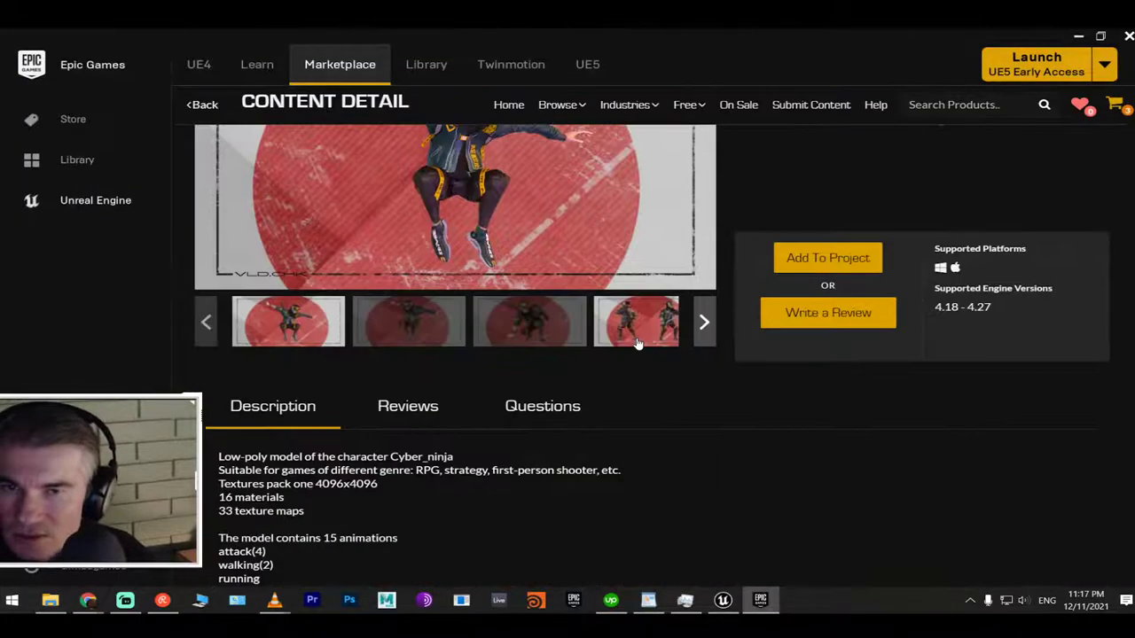
scroll(637, 344, up, 3)
key(alt+Tab)
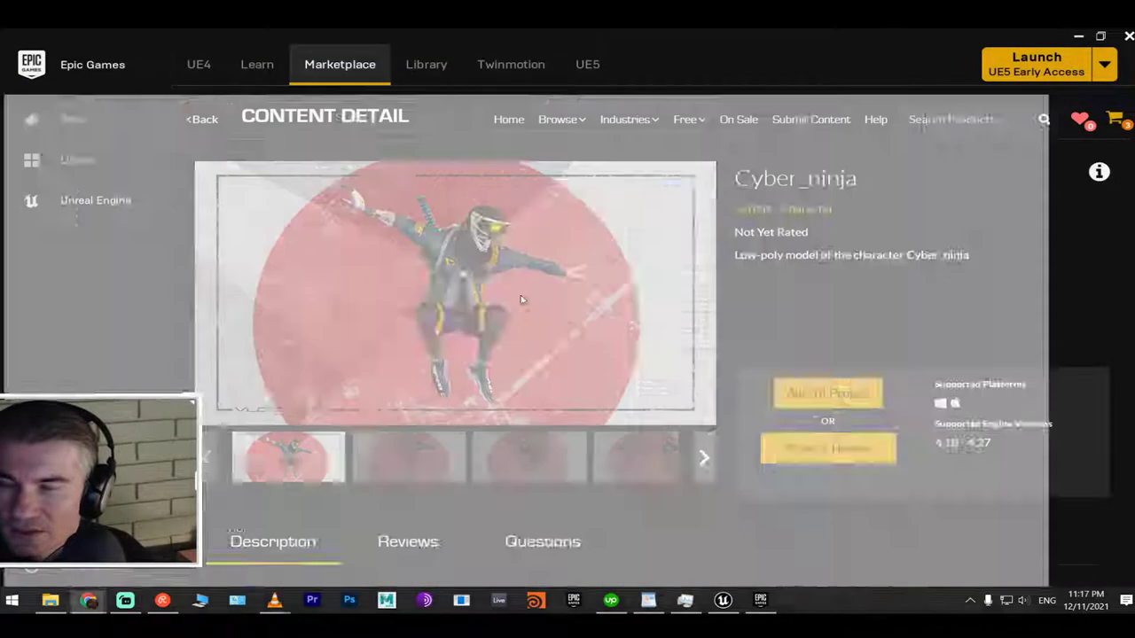
key(alt+Tab)
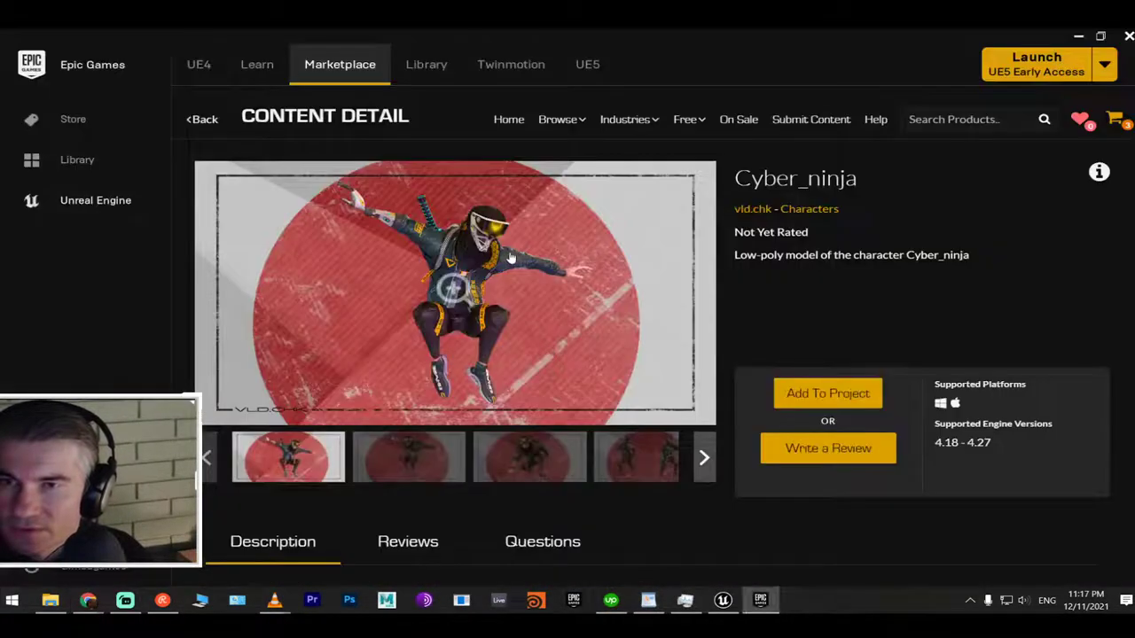
key(alt+Tab)
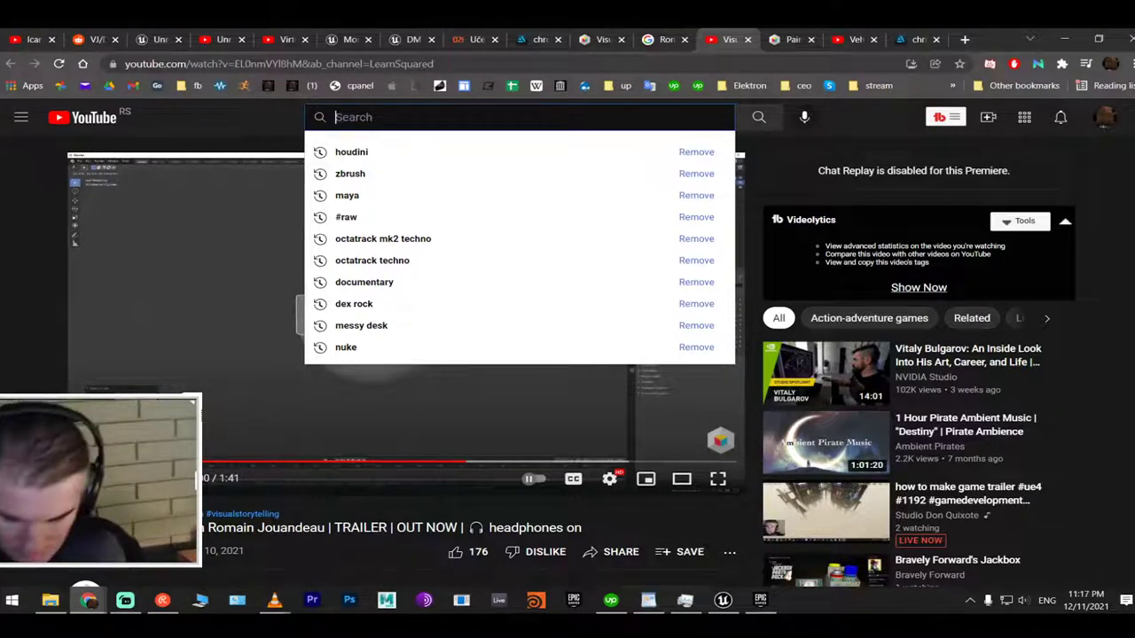
Search YouTube for 'let it die', minimizing the Epic Games Launcher along the way
text(let it)
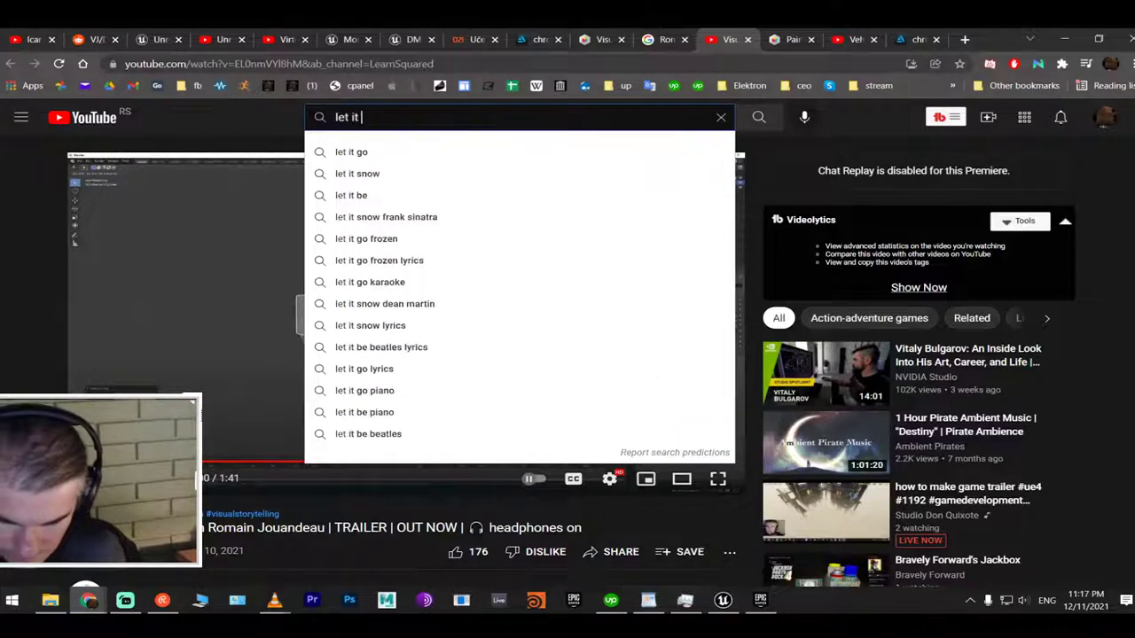
text( die)
key(Return)
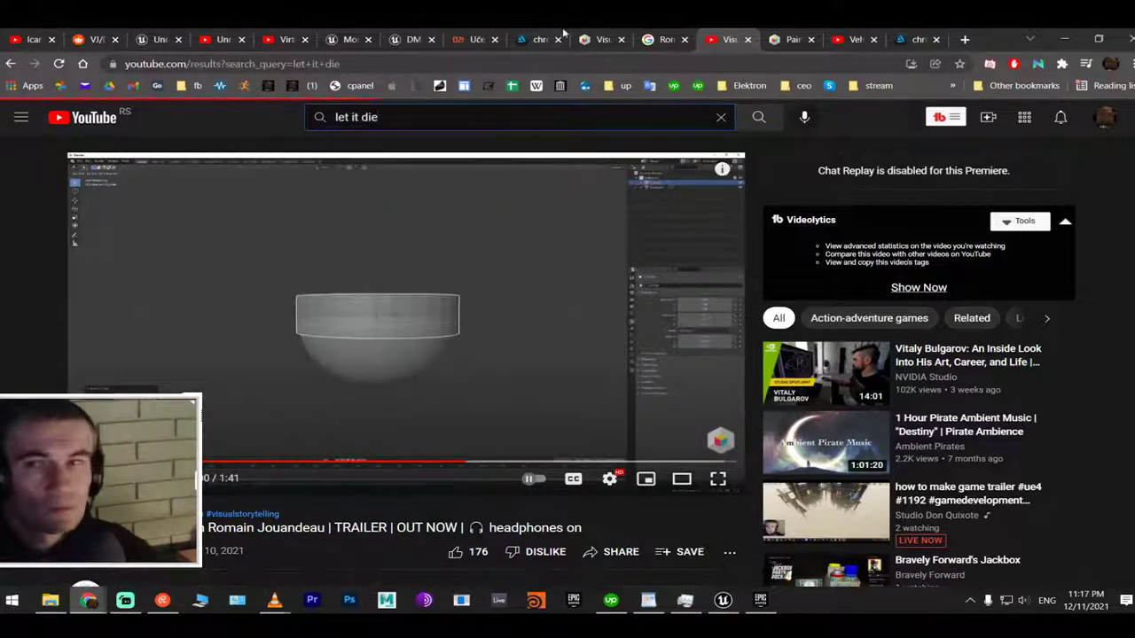
key(alt+Tab)
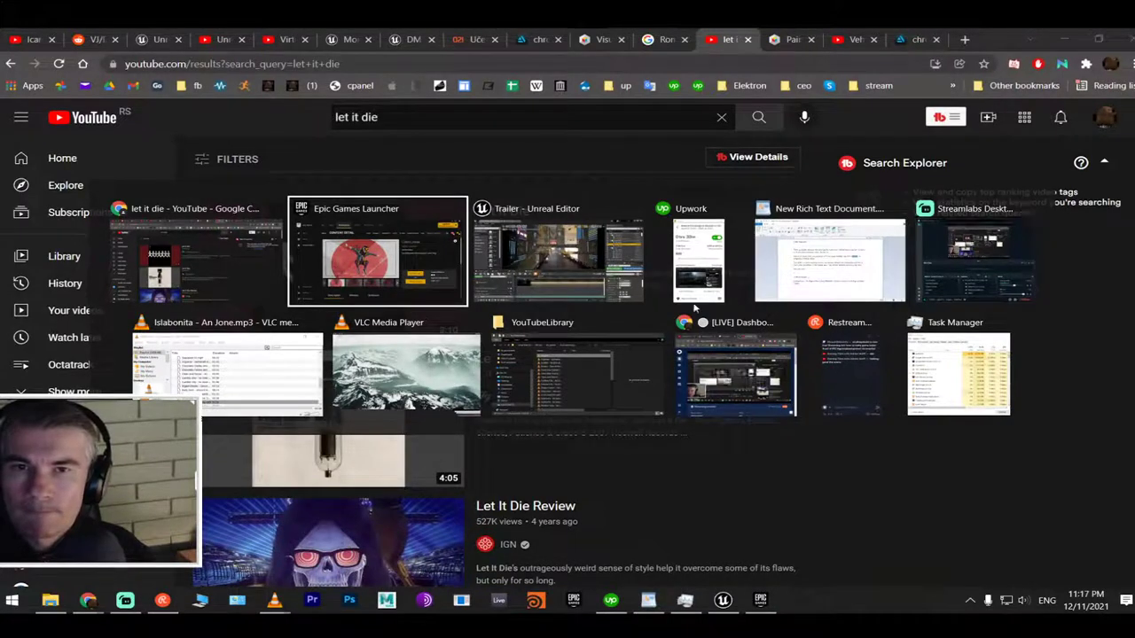
click(239, 267)
key(alt+Tab)
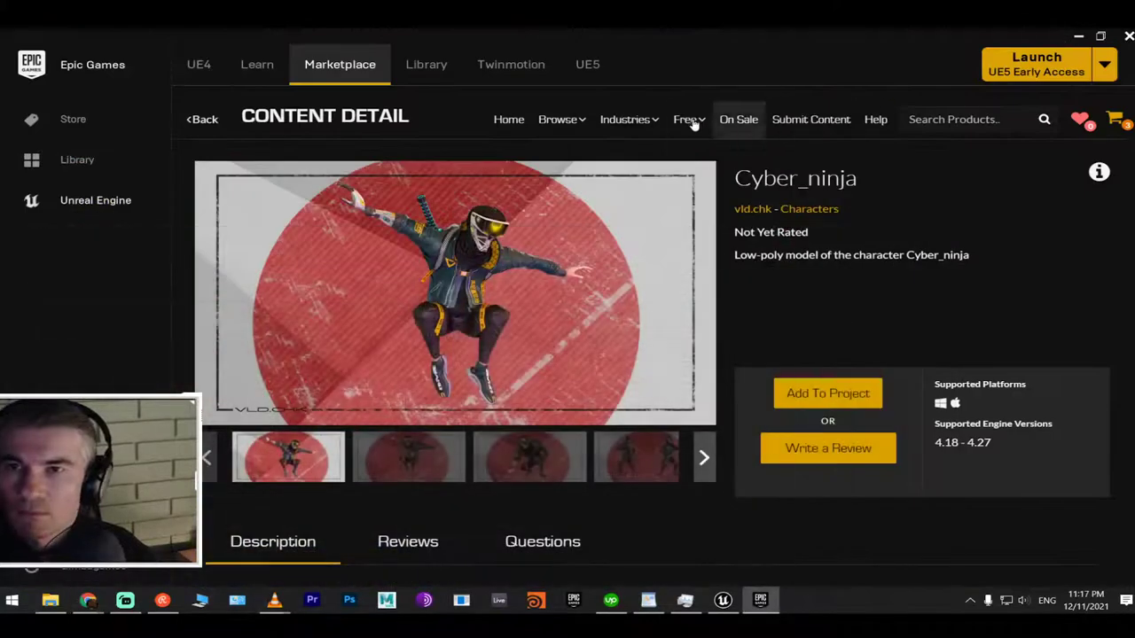
key(alt+Tab)
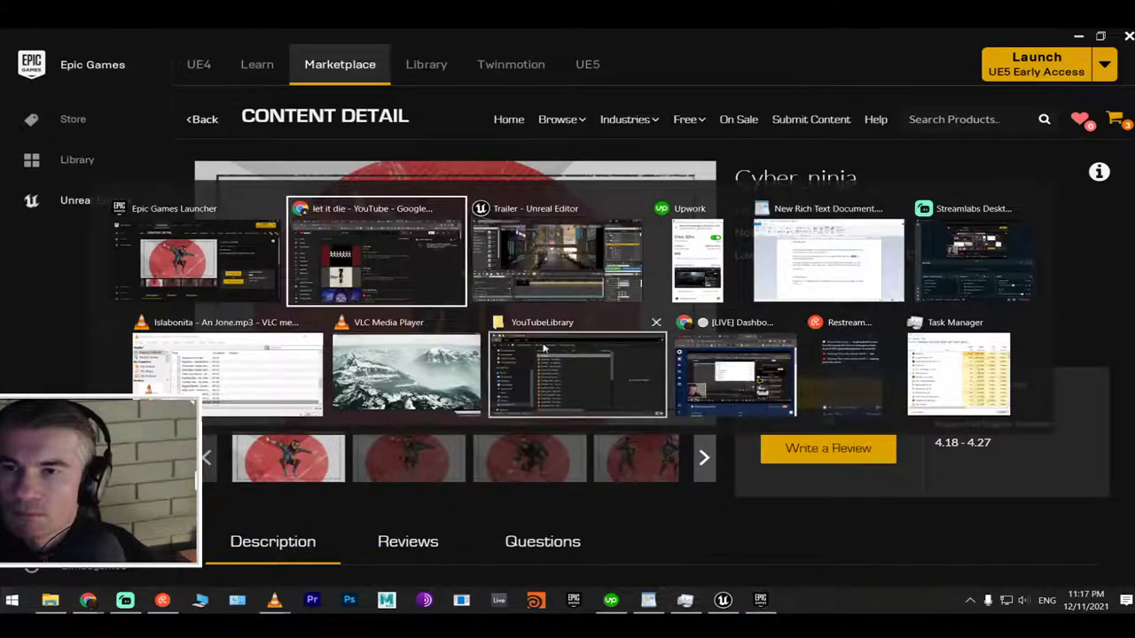
click(727, 364)
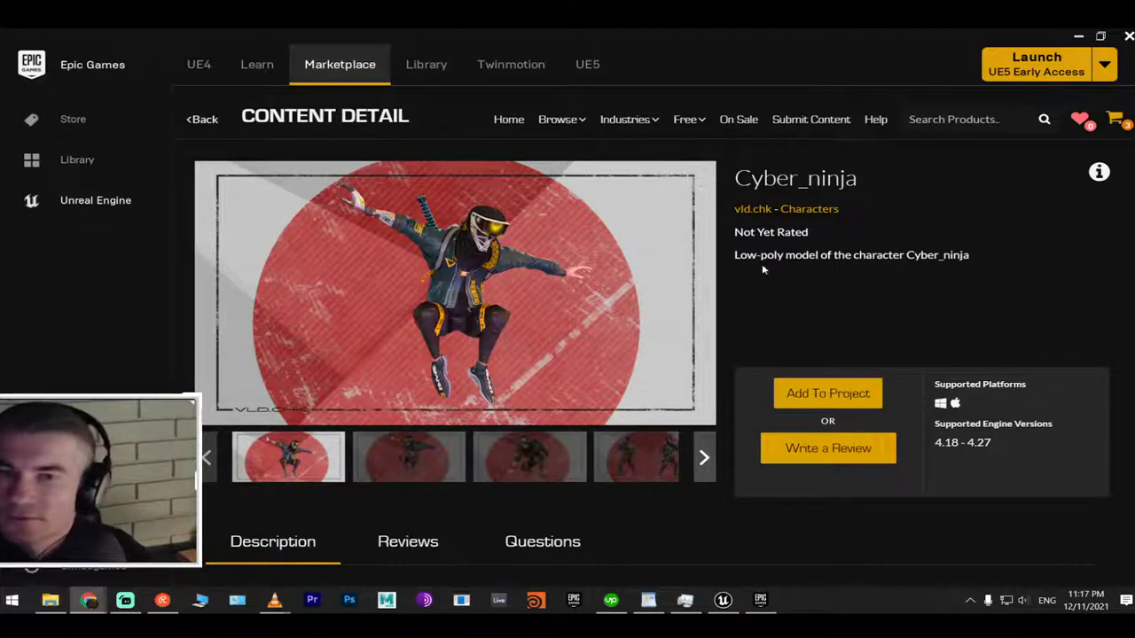
click(1082, 38)
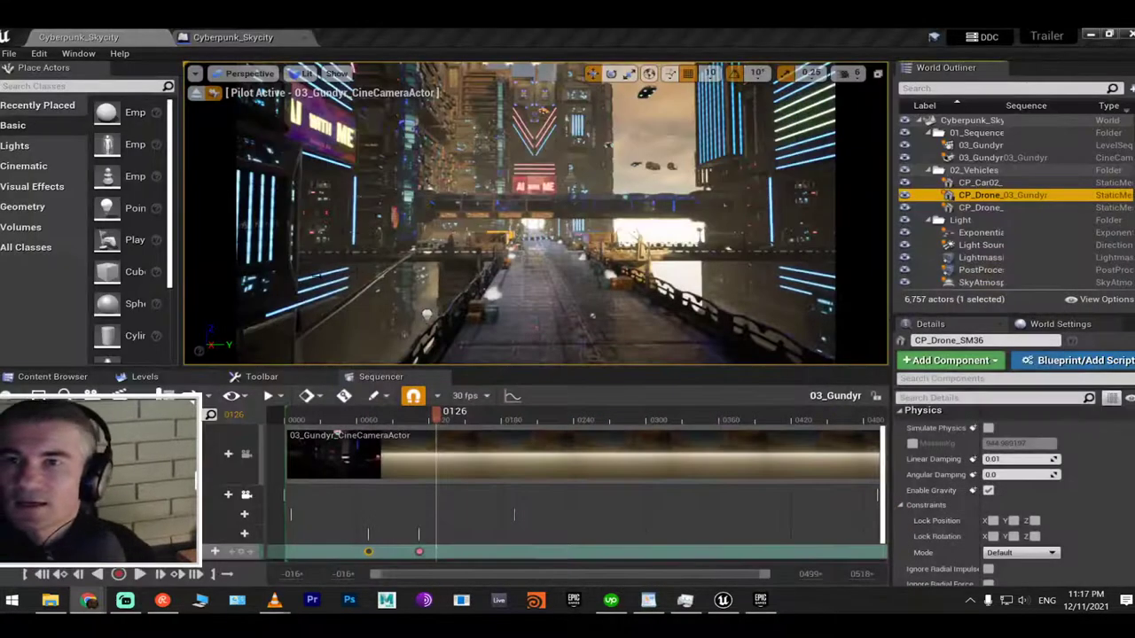
key(alt+Tab)
click(472, 277)
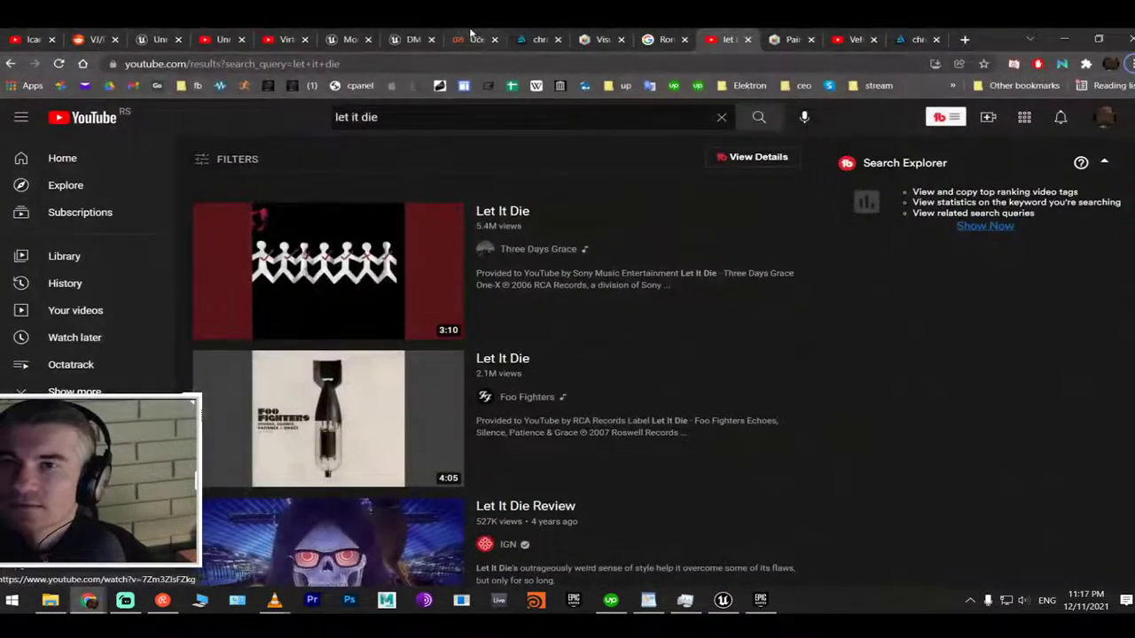
scroll(377, 213, down, 5)
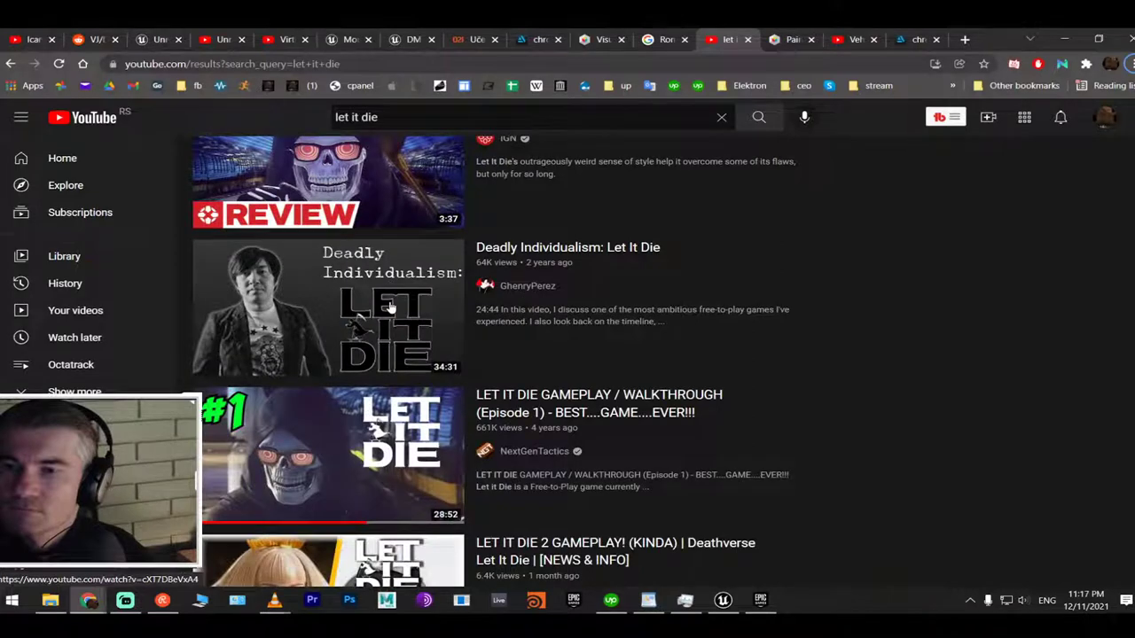
scroll(391, 307, up, 5)
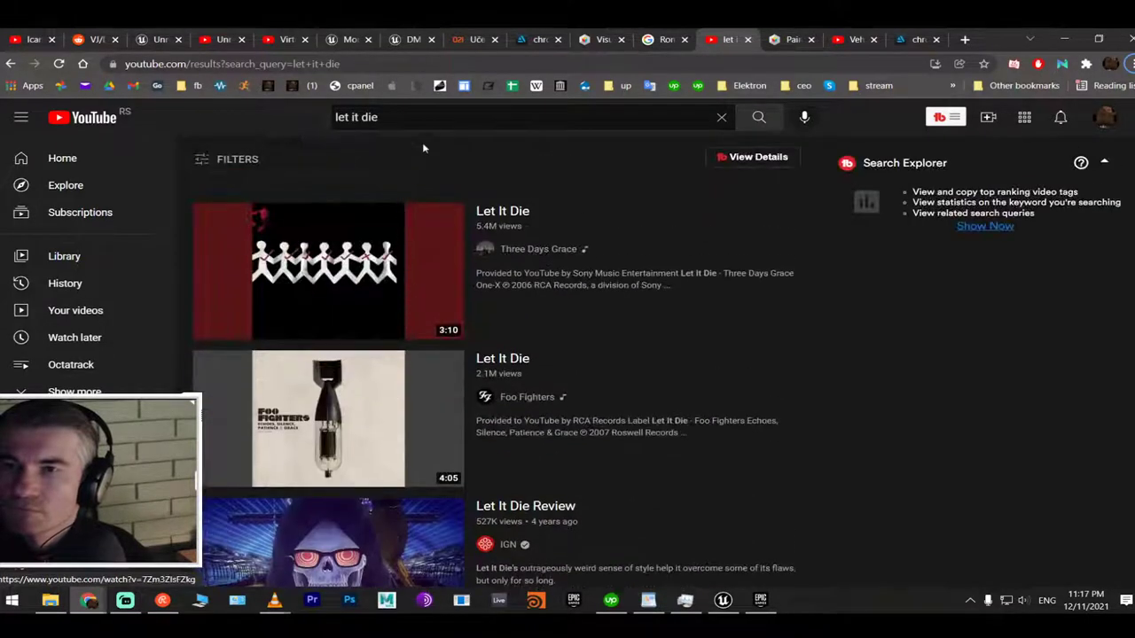
Refine the search to 'let it die trailer' and open the top two trailers in new tabs
click(378, 117)
text(trailer)
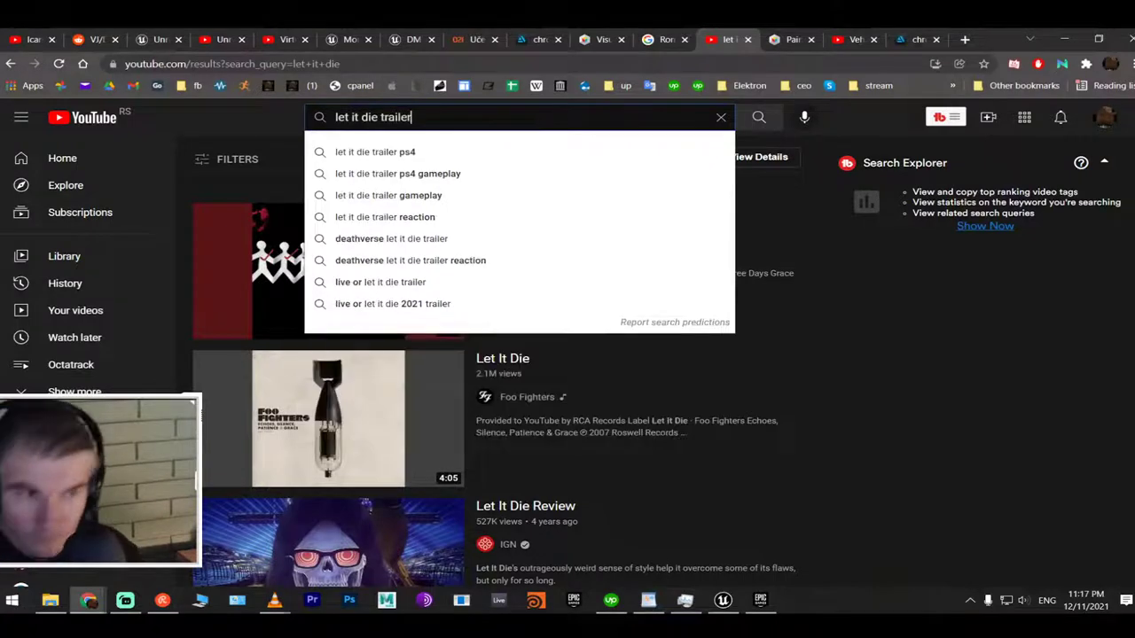
key(Return)
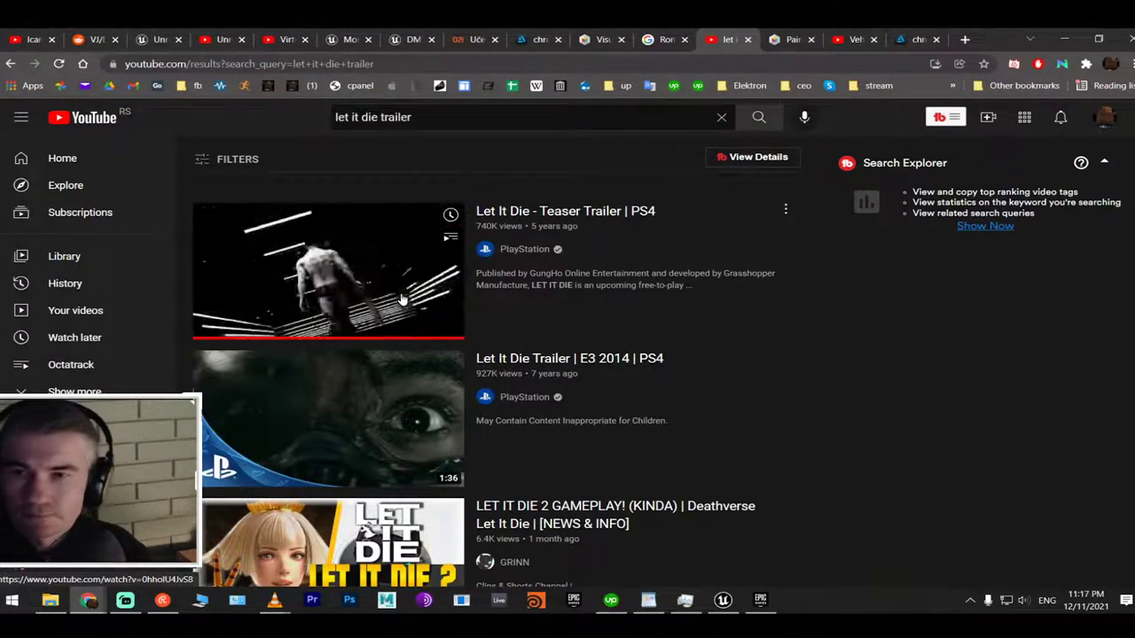
right_click(367, 282)
click(369, 282)
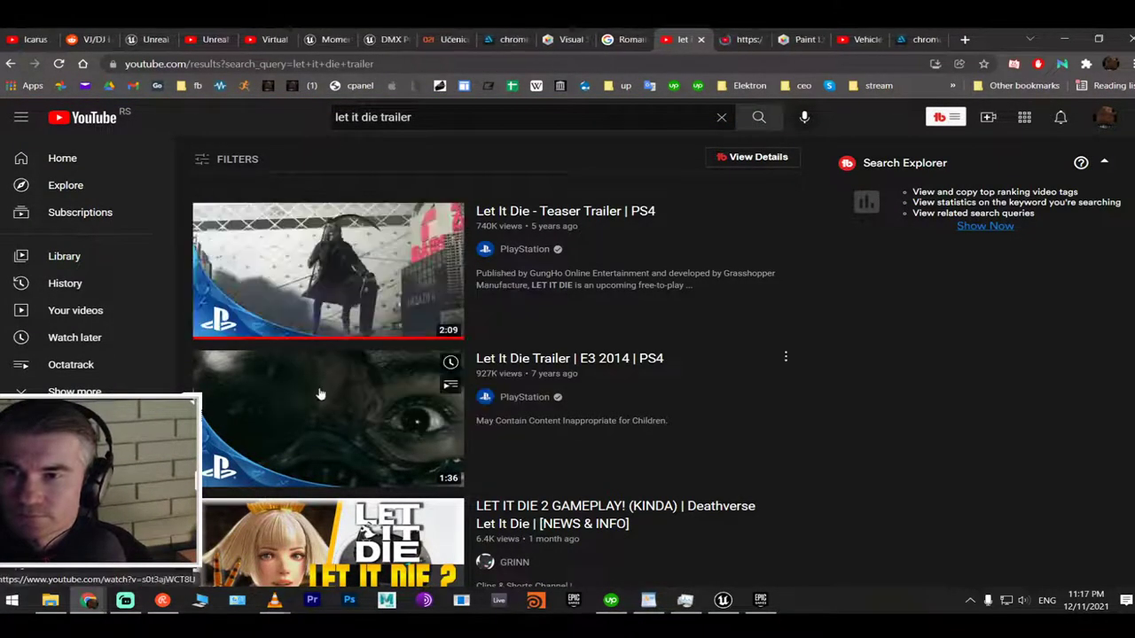
right_click(324, 390)
click(426, 142)
scroll(416, 254, down, 3)
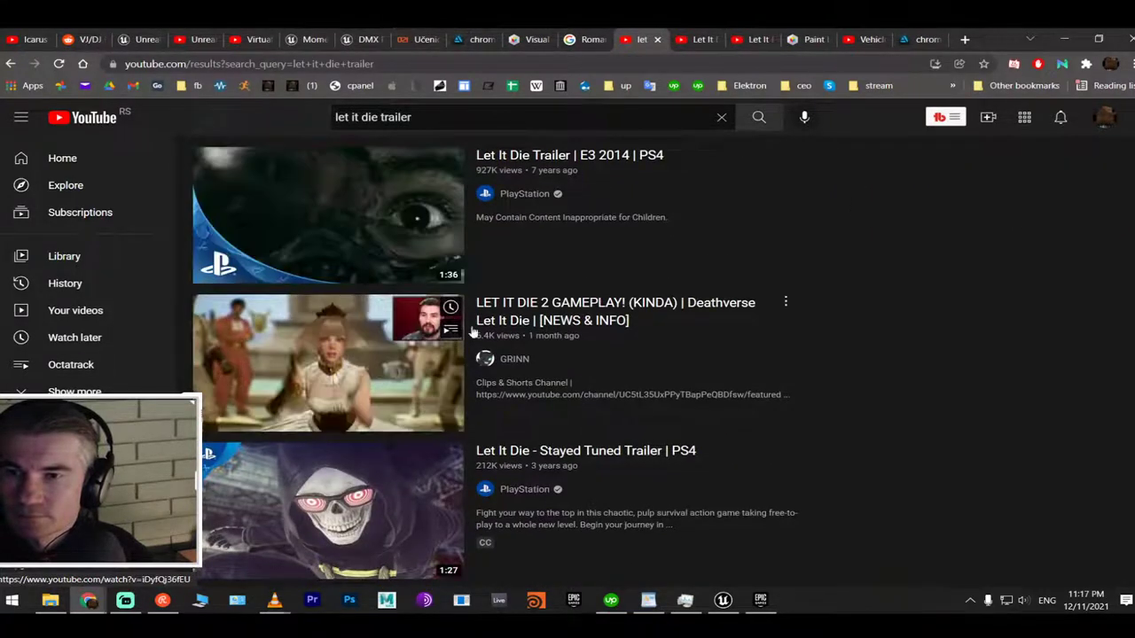
Watch the LET IT DIE 2 gameplay video, jumping ahead to around 16:17
click(311, 400)
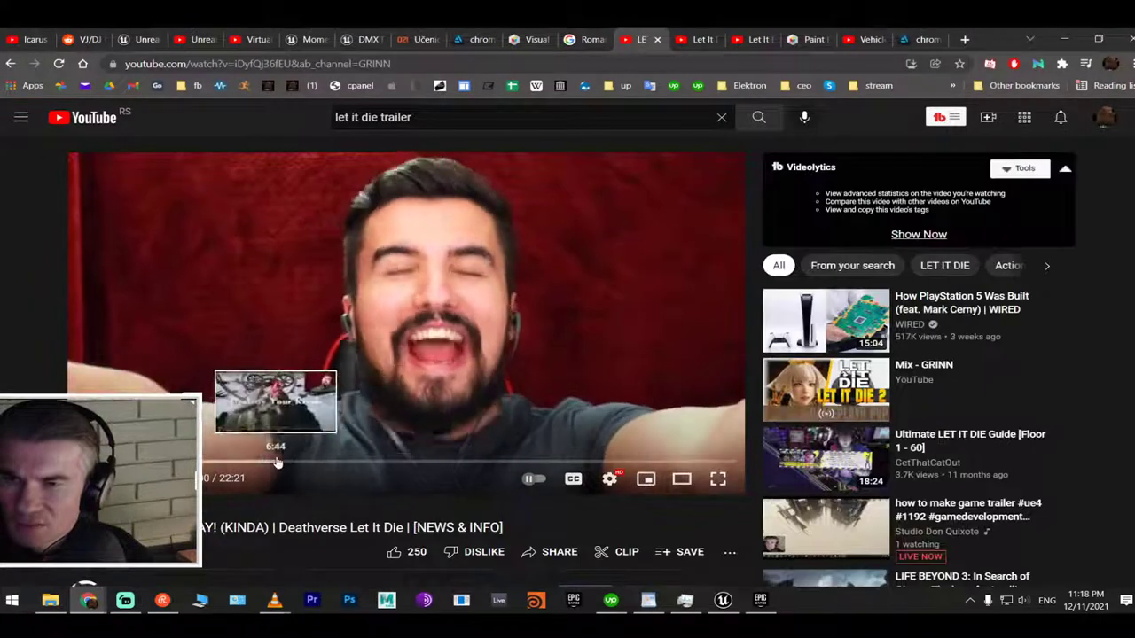
click(277, 461)
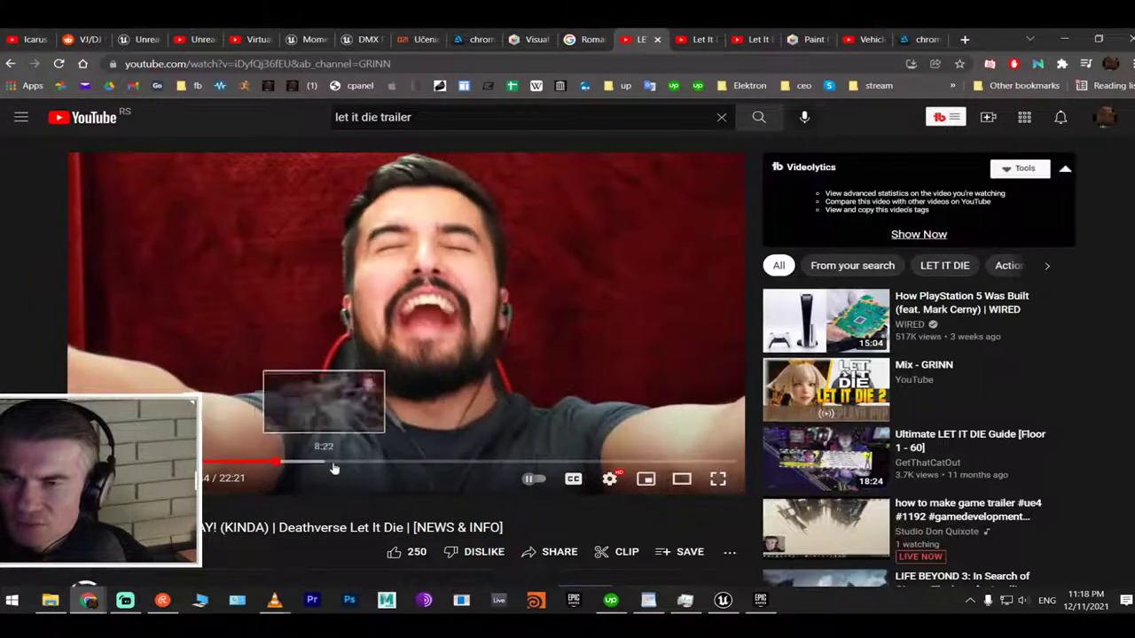
click(336, 465)
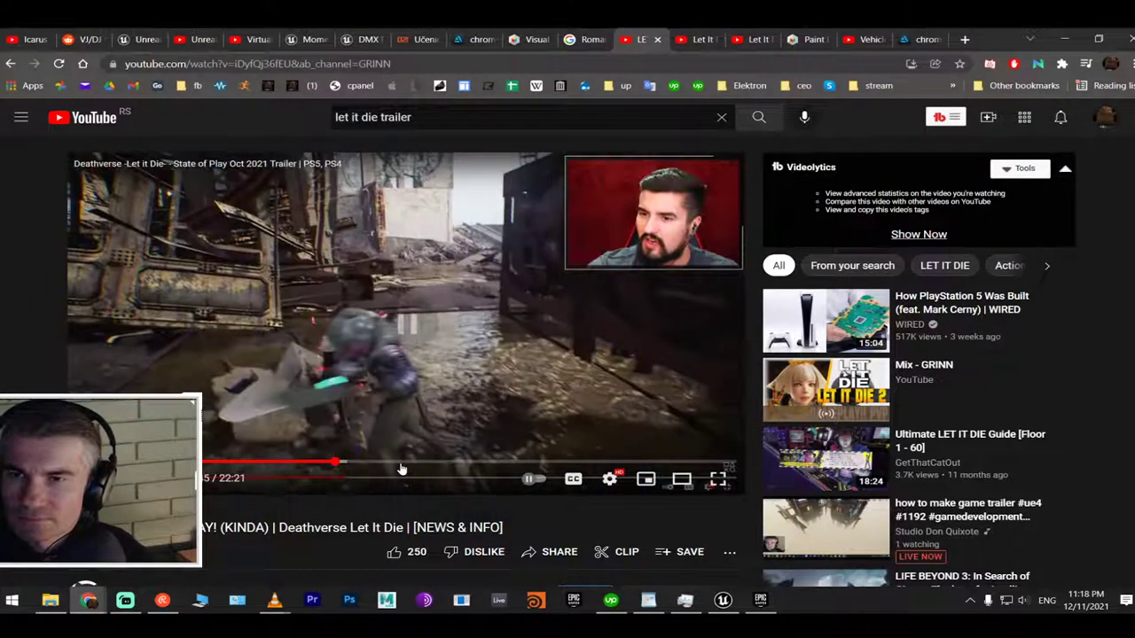
click(420, 465)
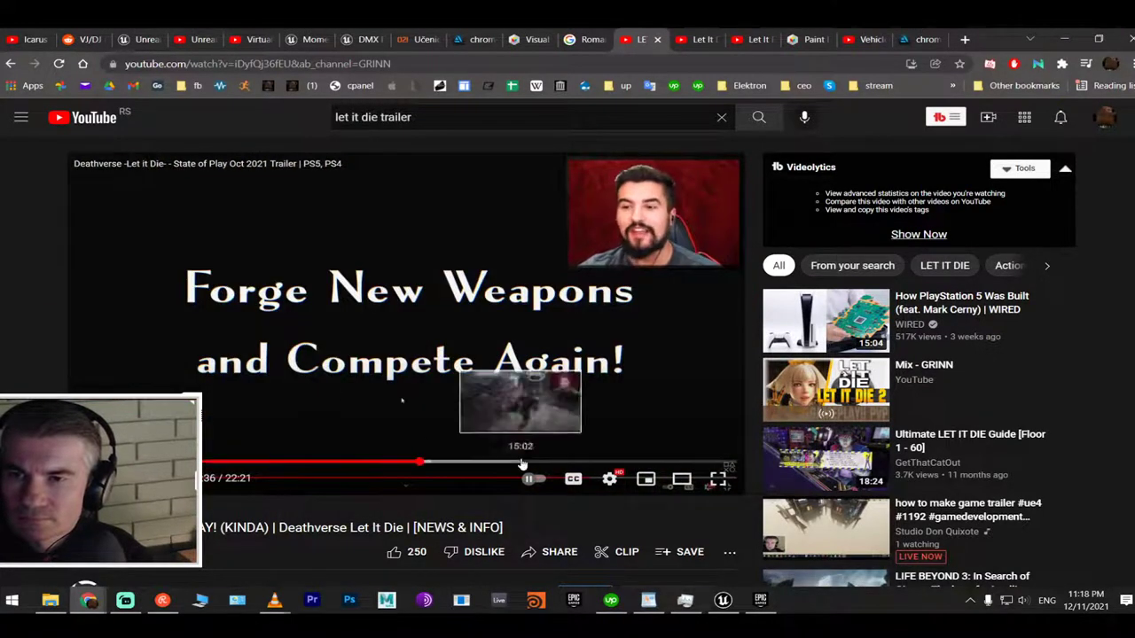
click(523, 464)
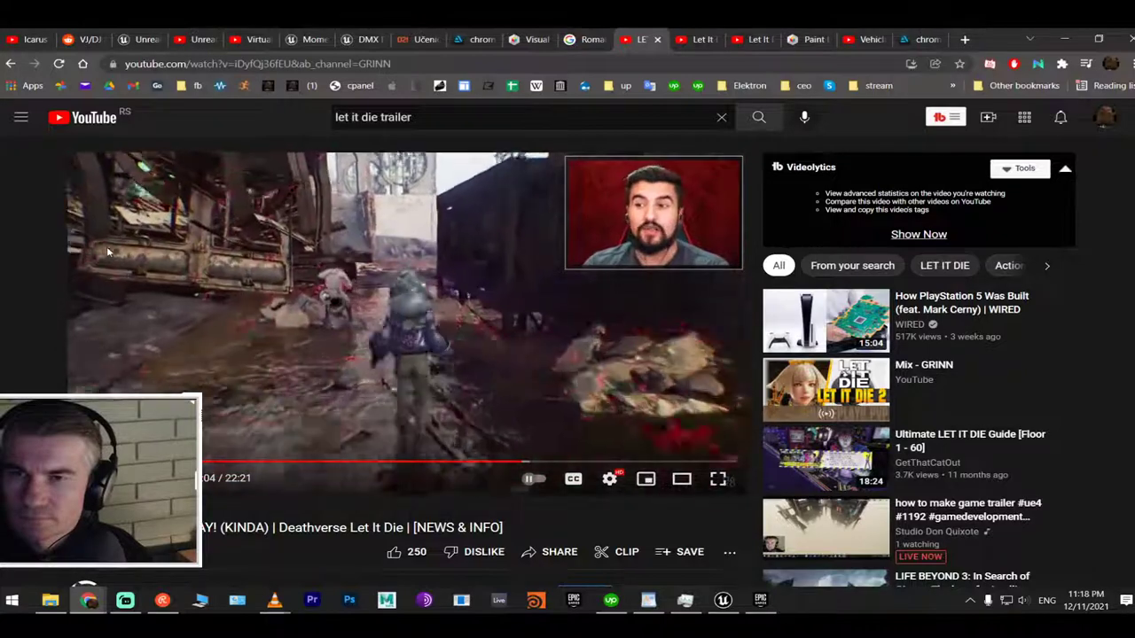
click(558, 462)
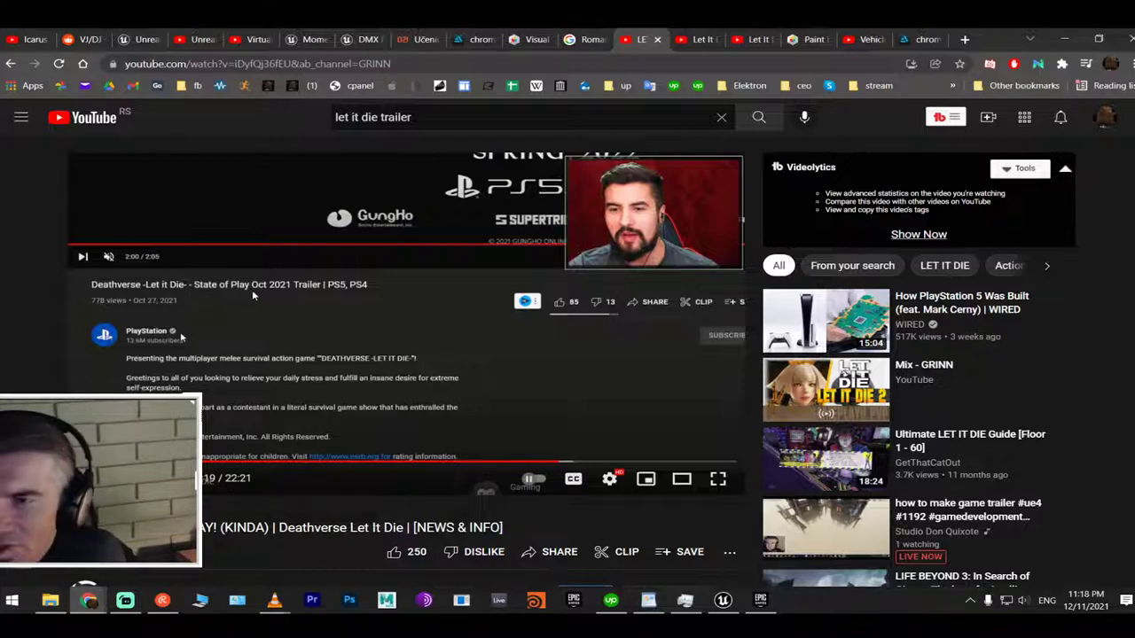
scroll(262, 479, down, 2)
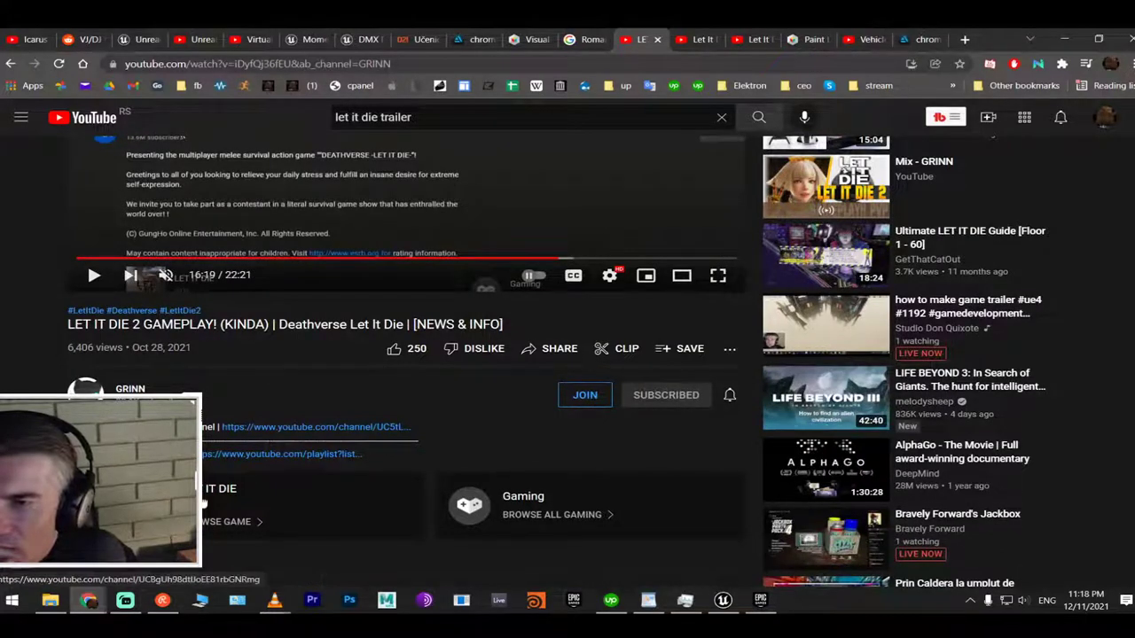
Open a link from the video description in a new tab
right_click(204, 502)
click(297, 345)
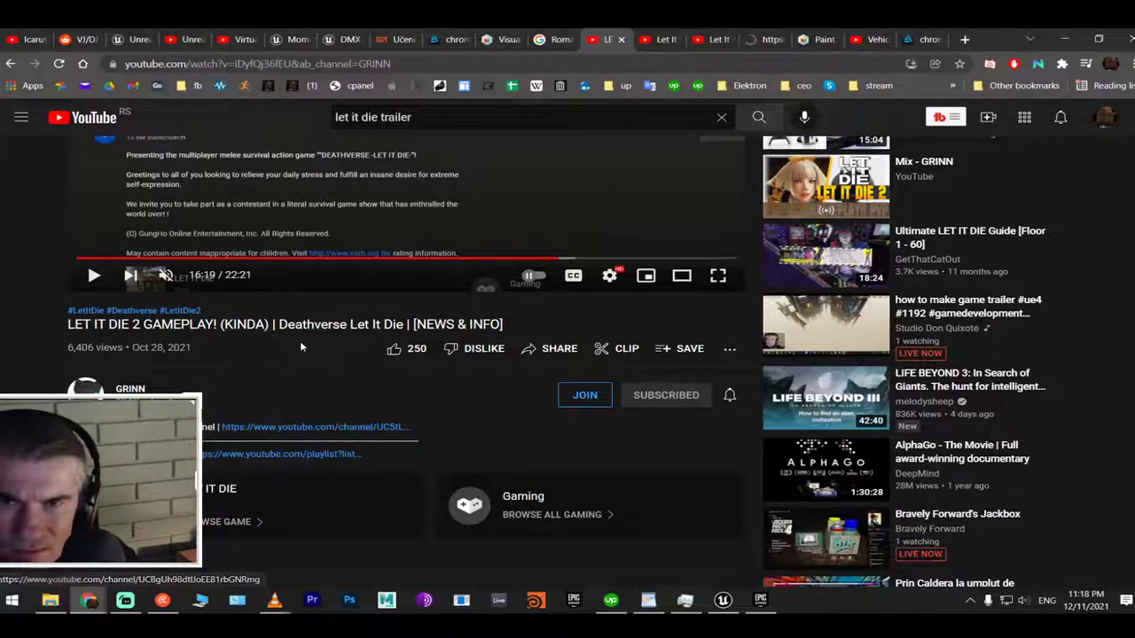
scroll(298, 337, down, 3)
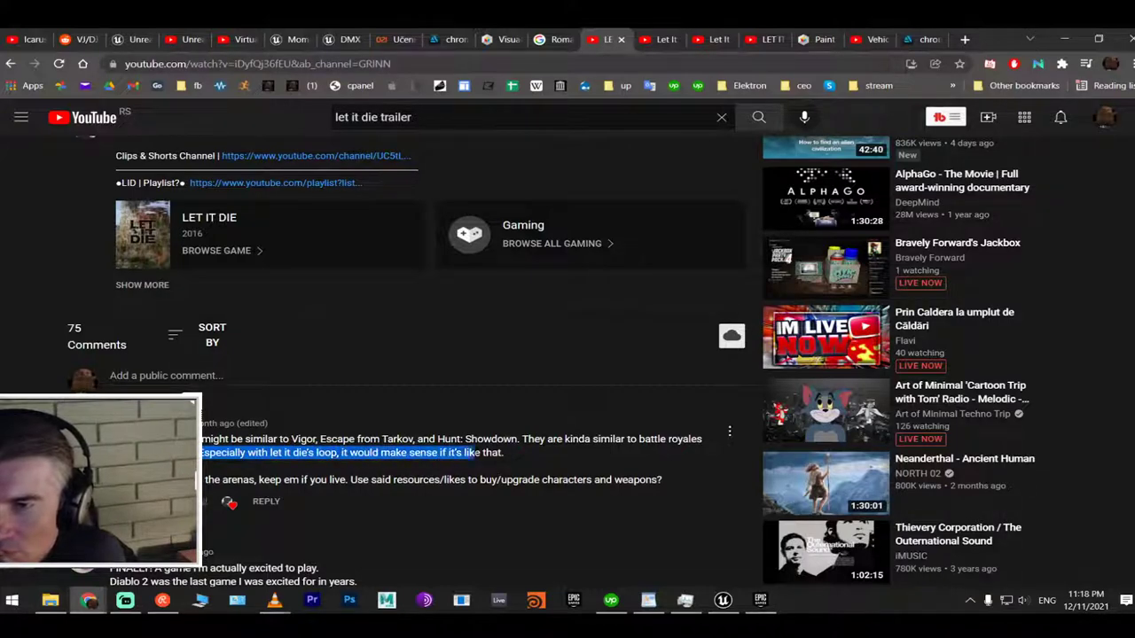
scroll(463, 325, up, 10)
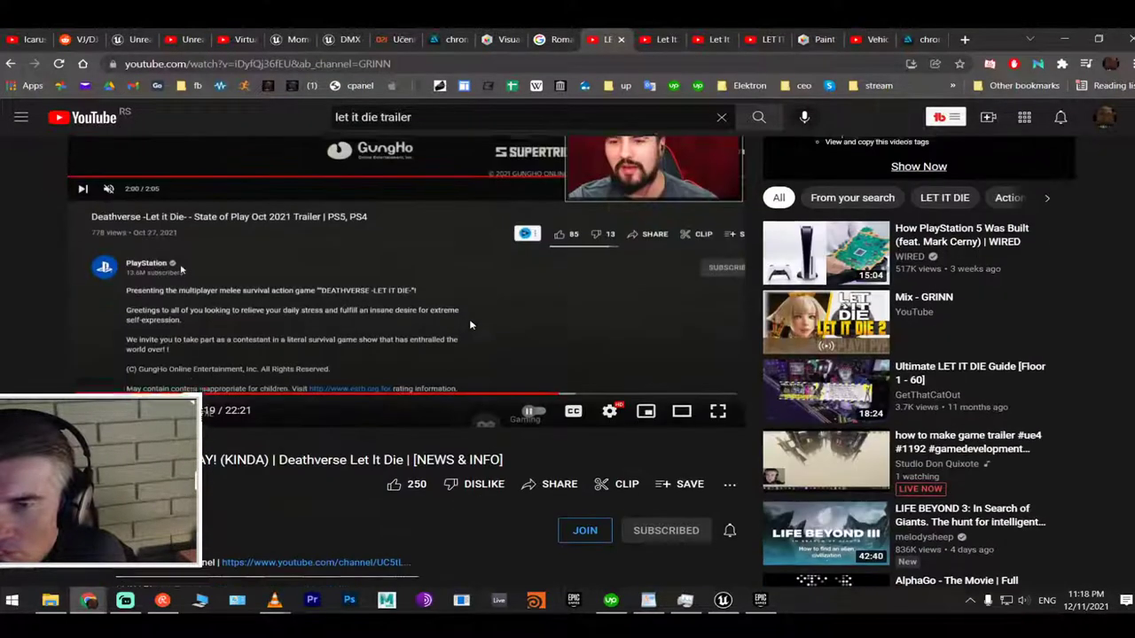
Bookmark the LET IT DIE 2 video, then minimize Chrome to reveal the Unreal editor
click(958, 64)
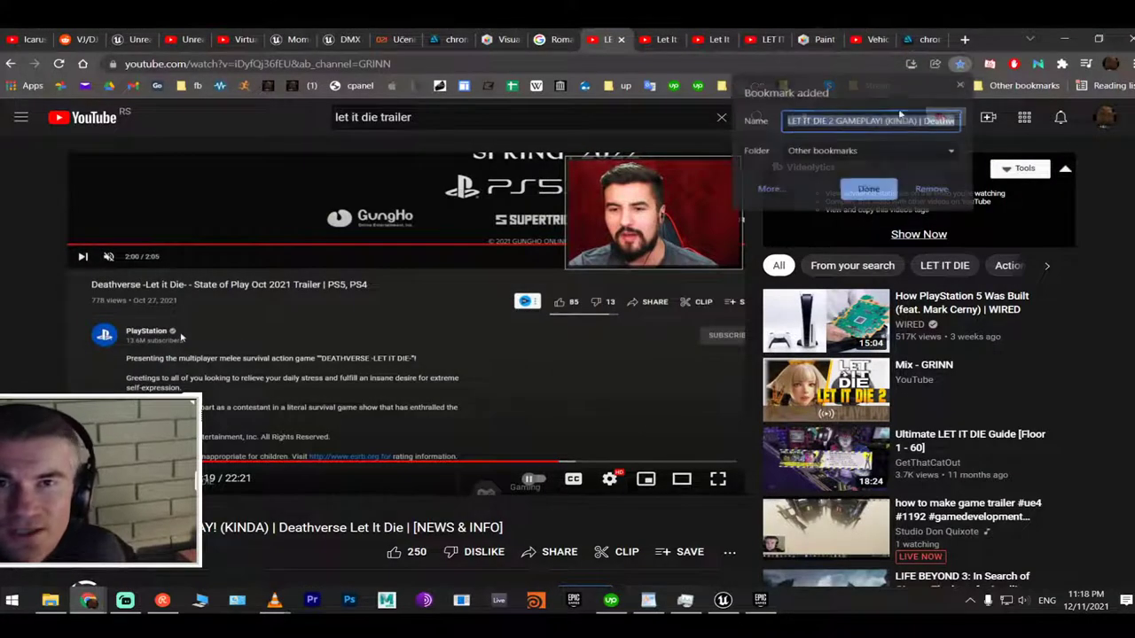
click(869, 188)
click(658, 39)
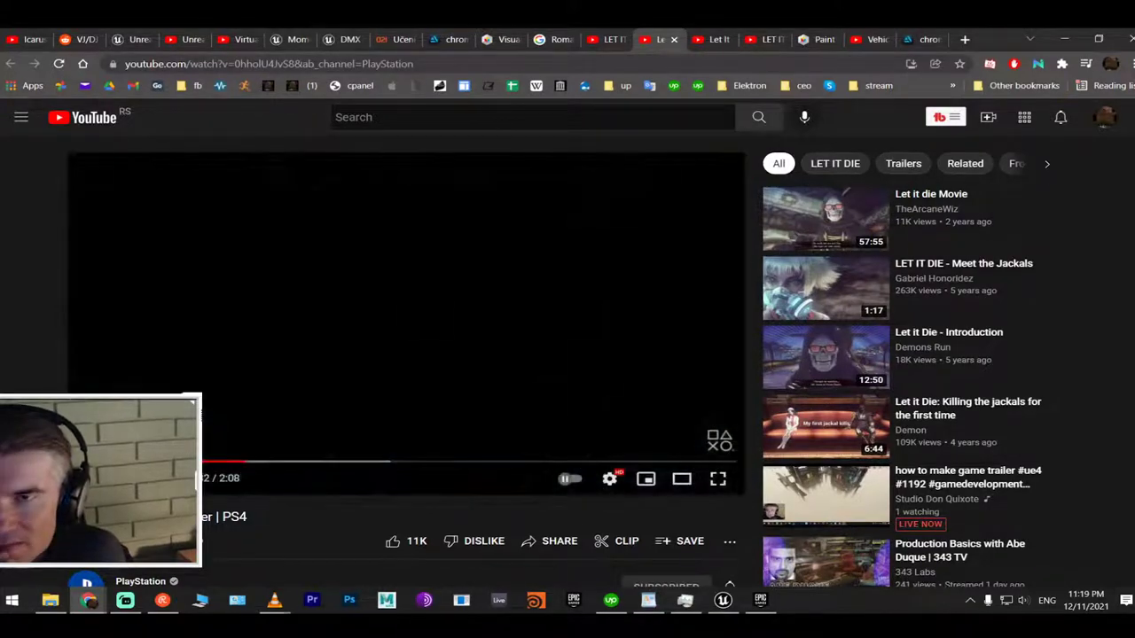
click(1081, 38)
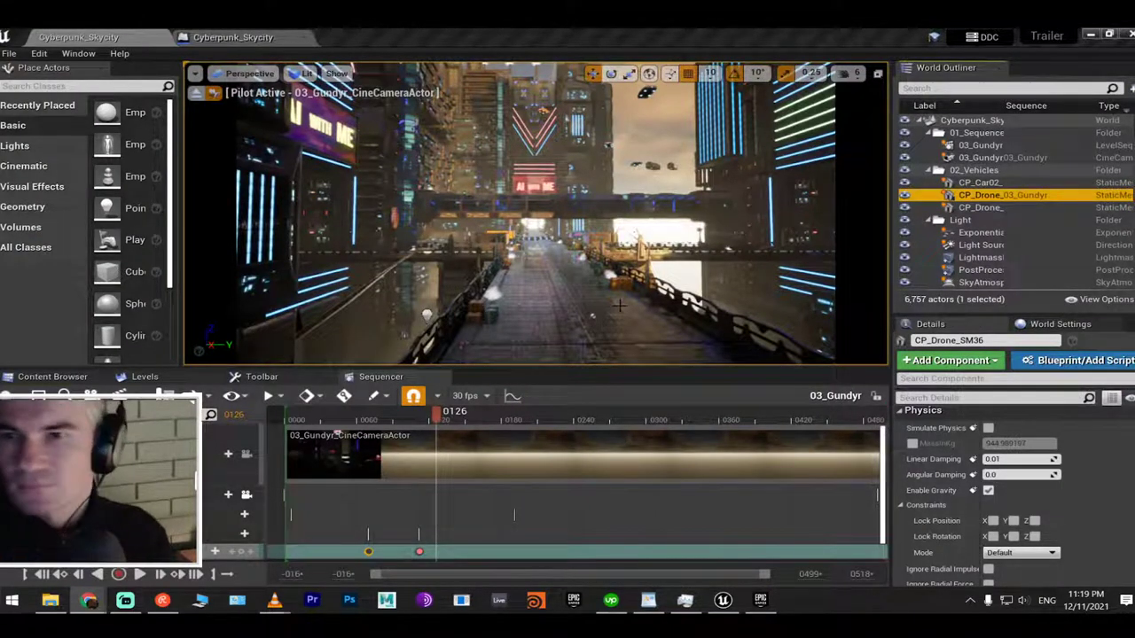
Select the flying car and add a keyframe on its track at frame 0174
click(370, 421)
drag(371, 424, 498, 435)
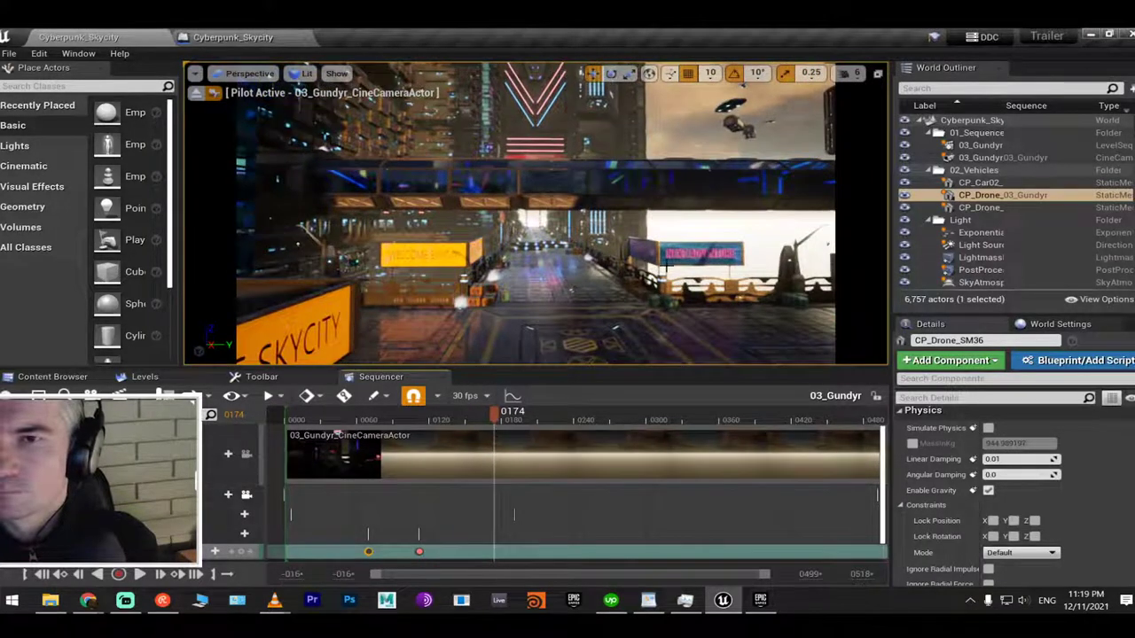
click(737, 122)
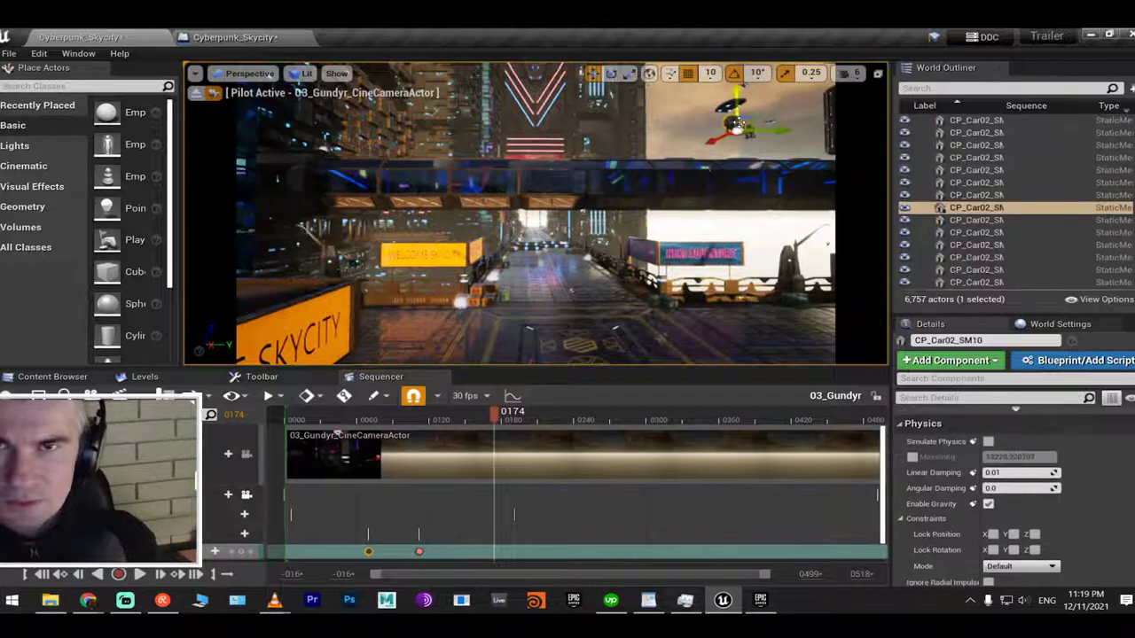
click(240, 551)
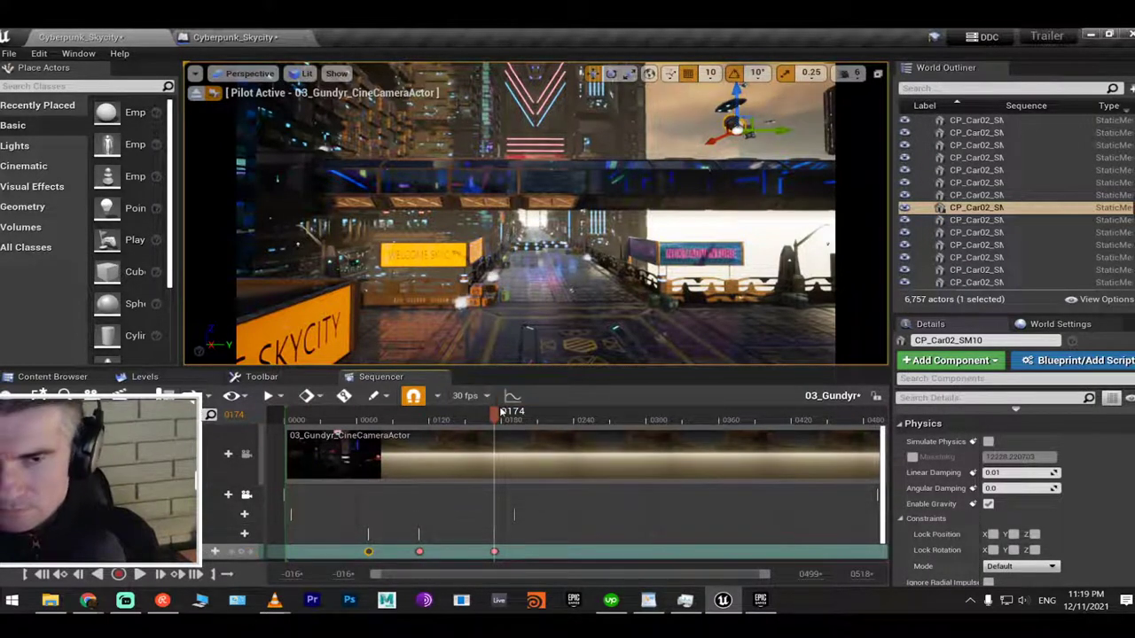
At frame 0190, set the car's Rotation Z to 0 and add a key
drag(504, 412, 517, 422)
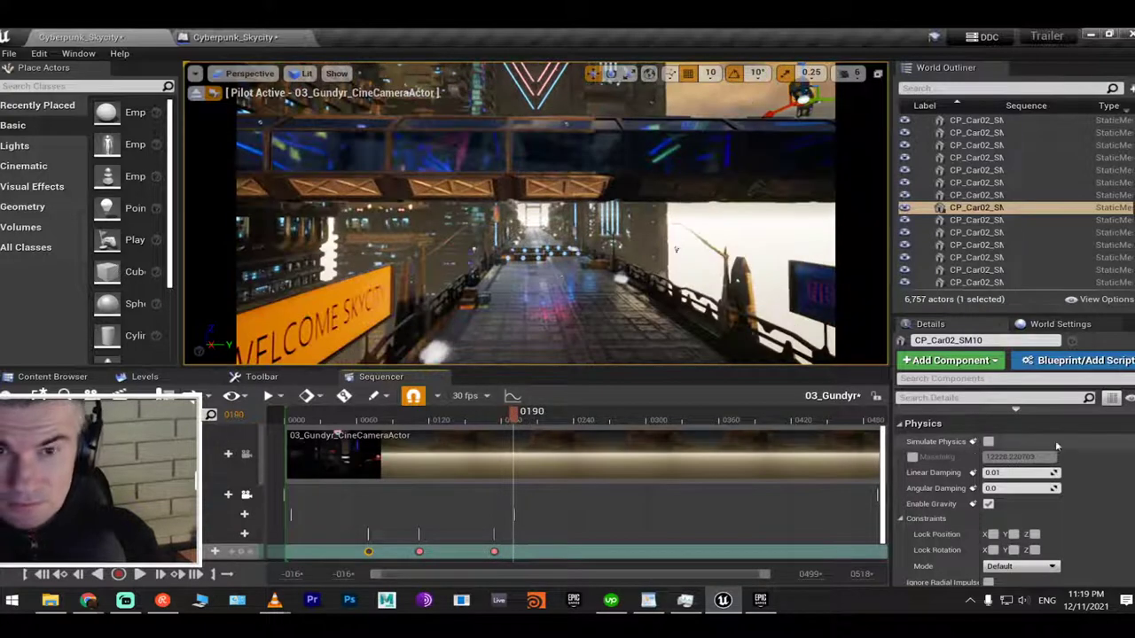
scroll(1010, 488, up, 5)
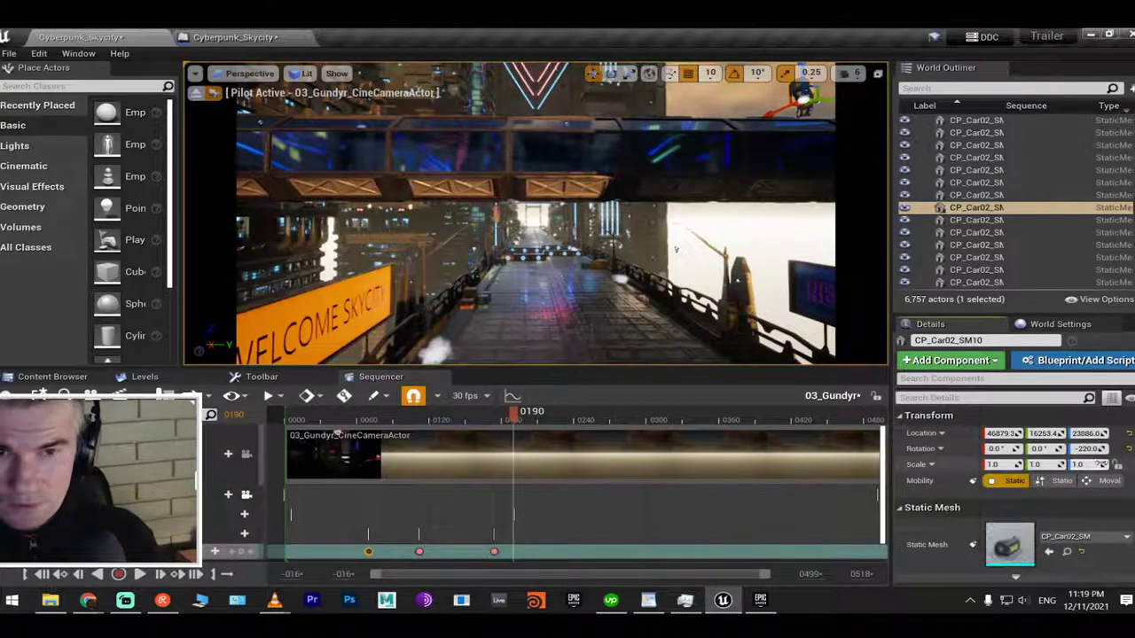
drag(1089, 448, 1099, 463)
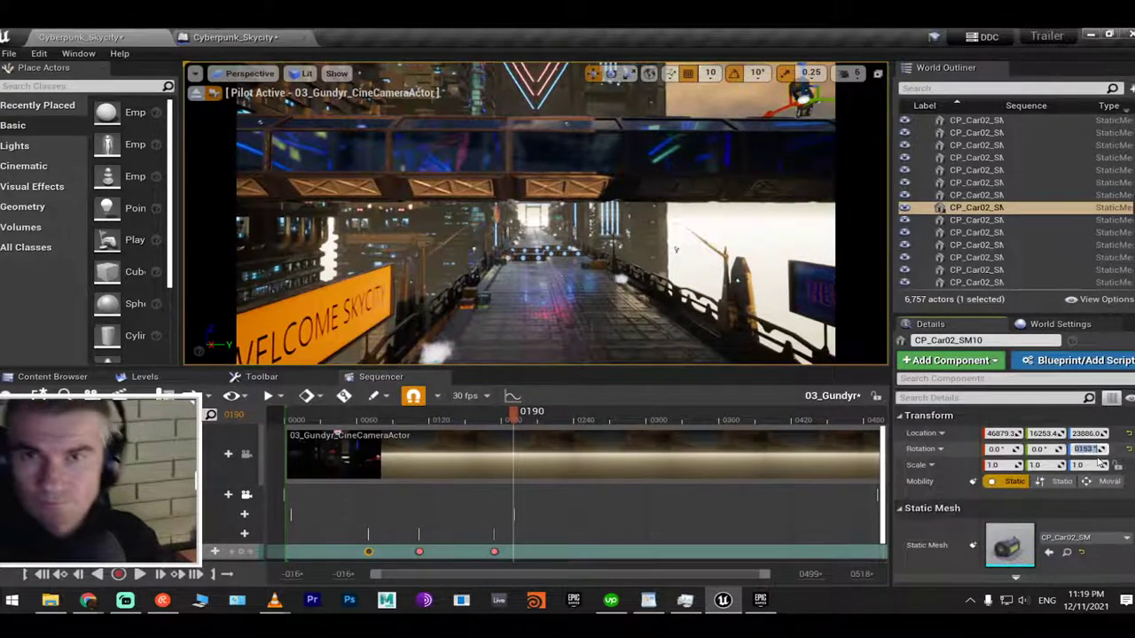
text(0)
key(Return)
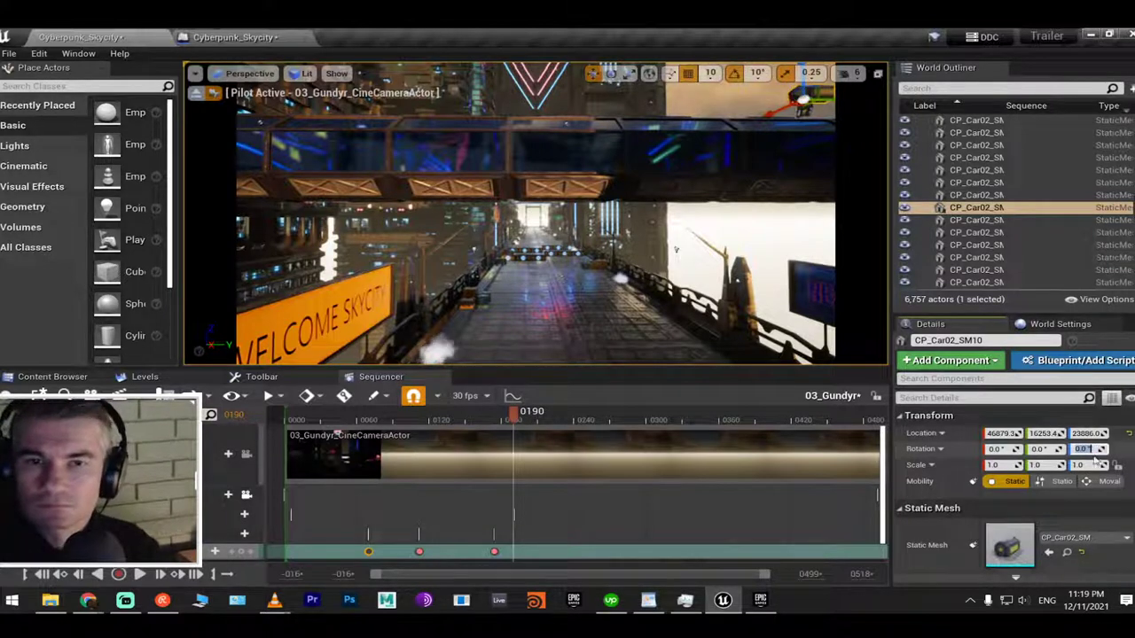
click(454, 432)
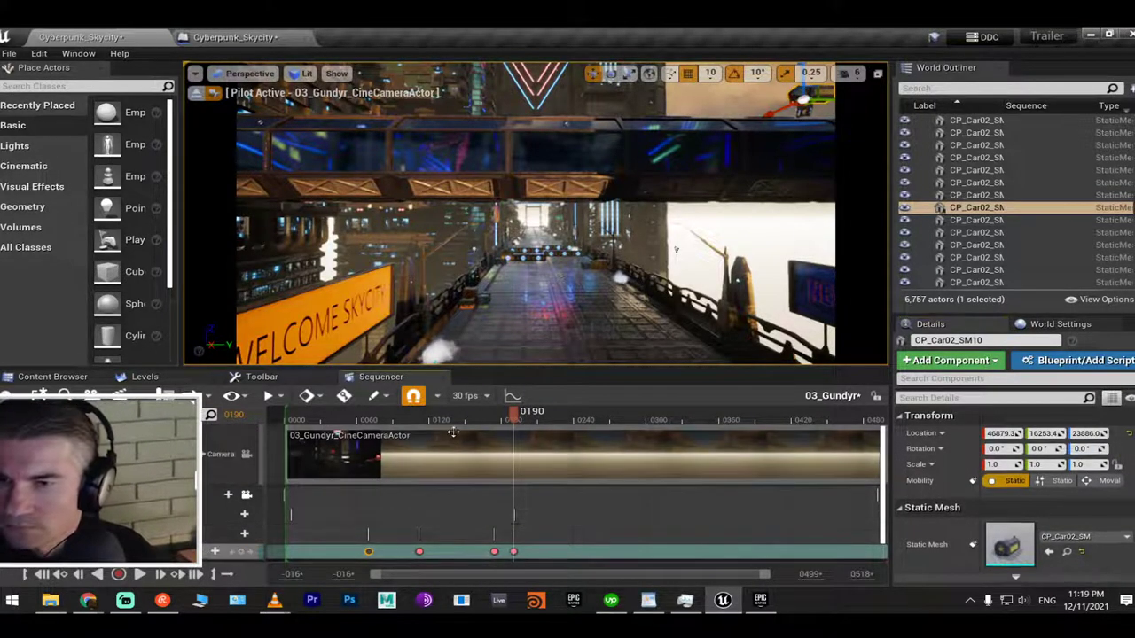
Select a key on the bottom track, then reselect the flying car and scrub back
drag(514, 412, 497, 423)
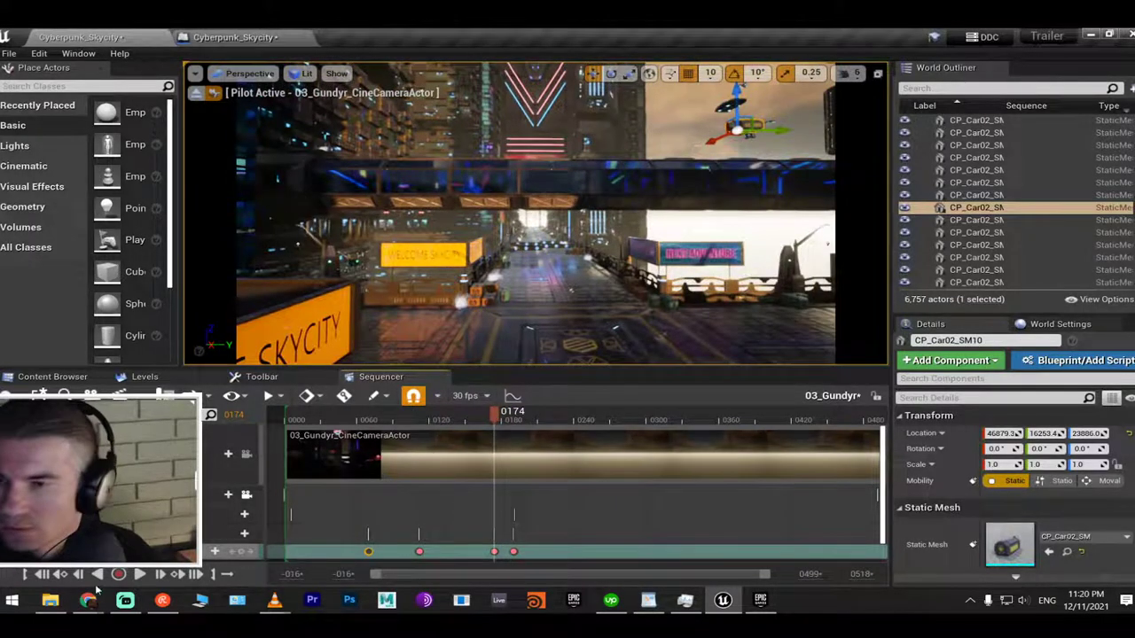
scroll(544, 493, down, 1)
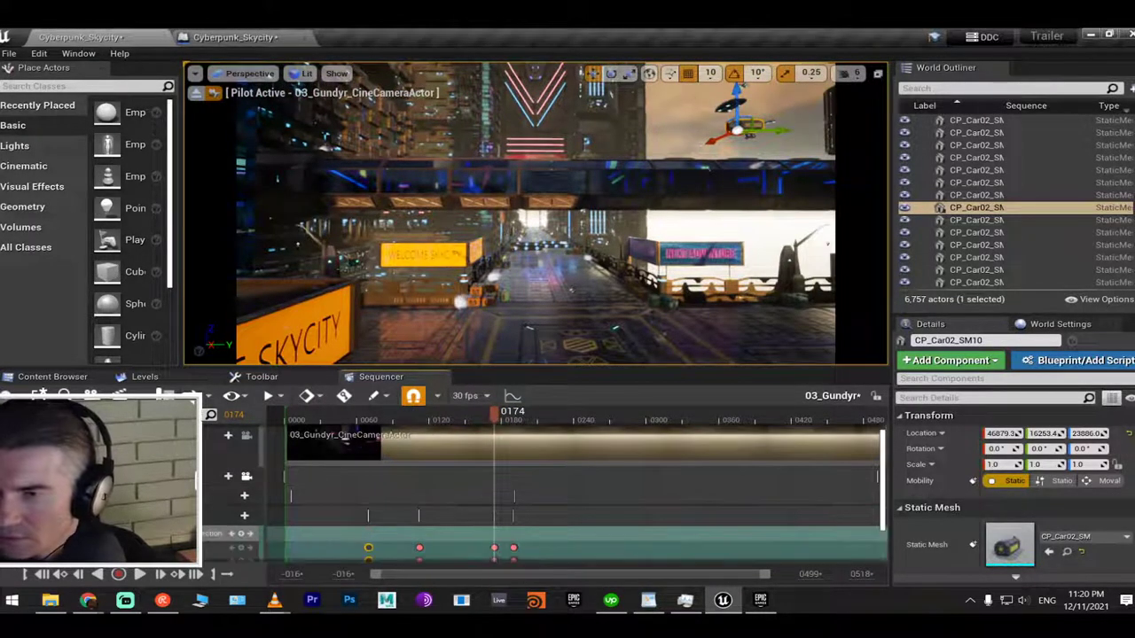
scroll(545, 493, down, 2)
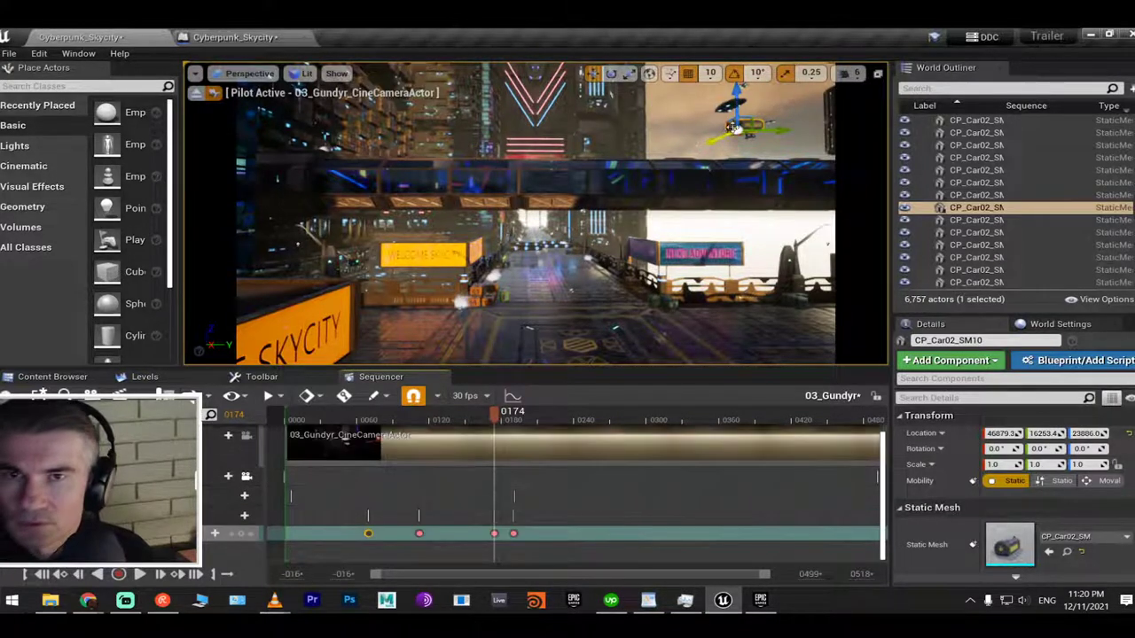
click(495, 533)
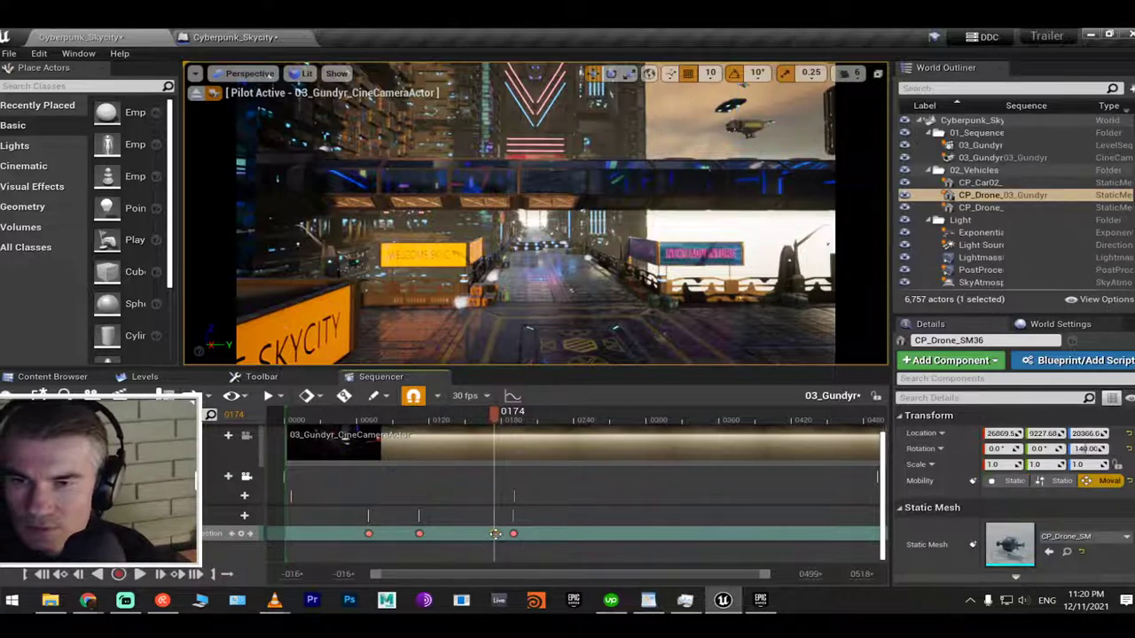
click(496, 541)
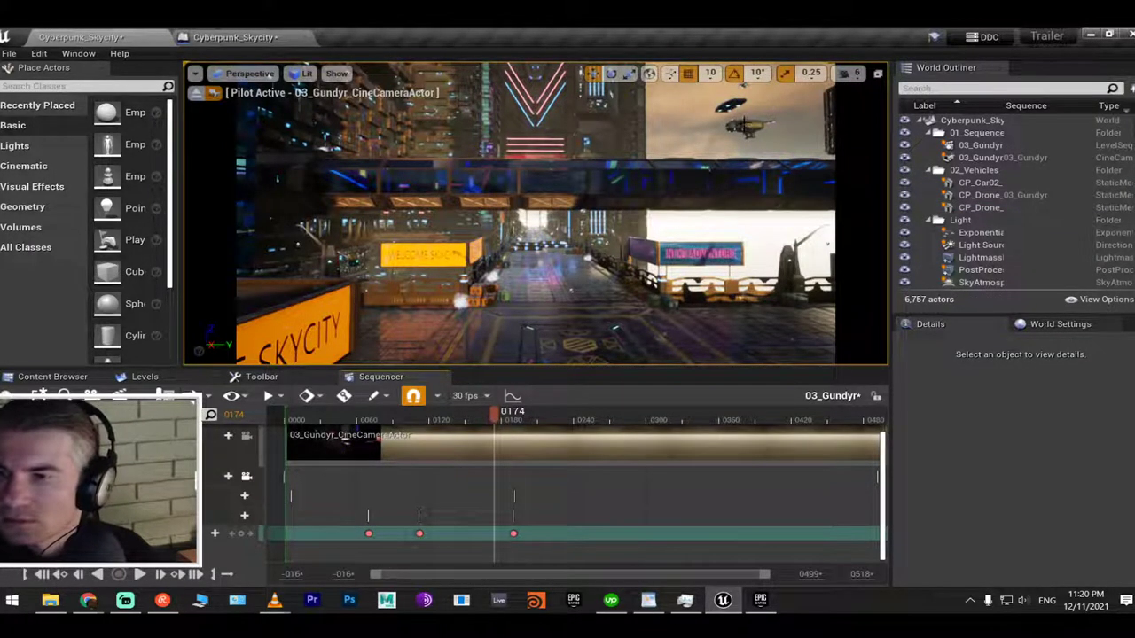
click(745, 124)
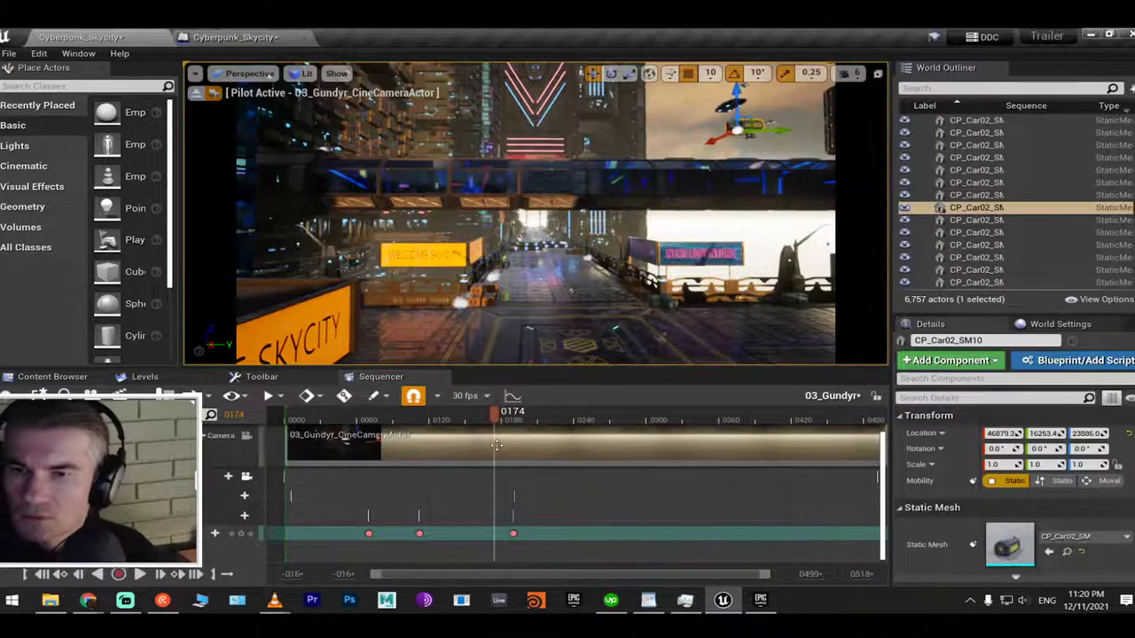
drag(495, 413, 454, 432)
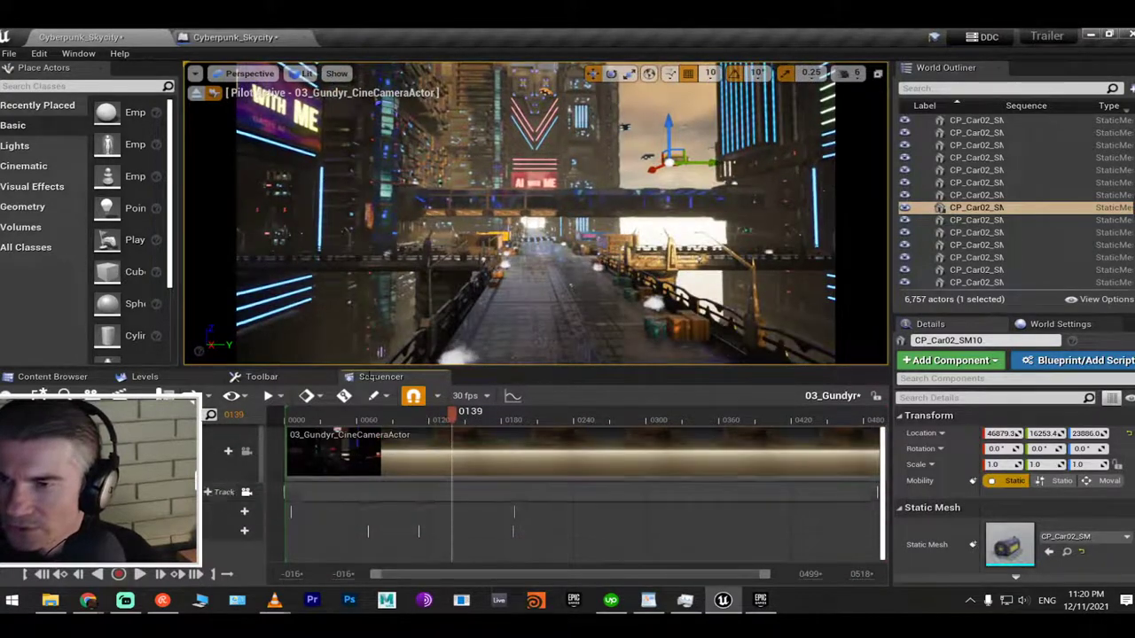
Move the flying car actor into the 02_Vehicles folder
right_click(997, 211)
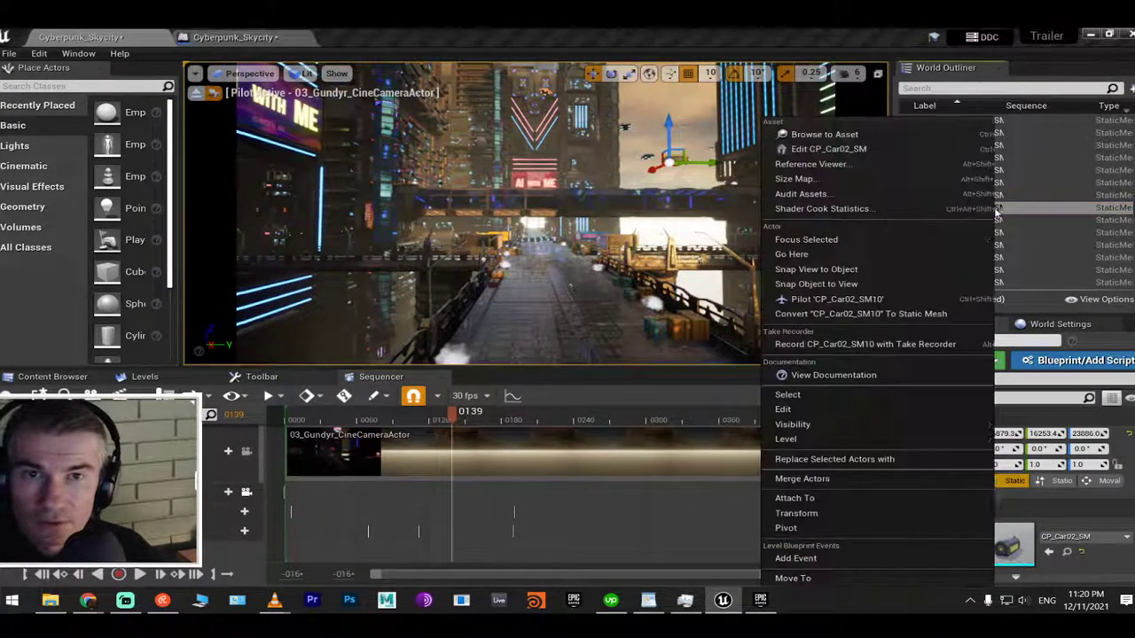
mouse_move(864, 581)
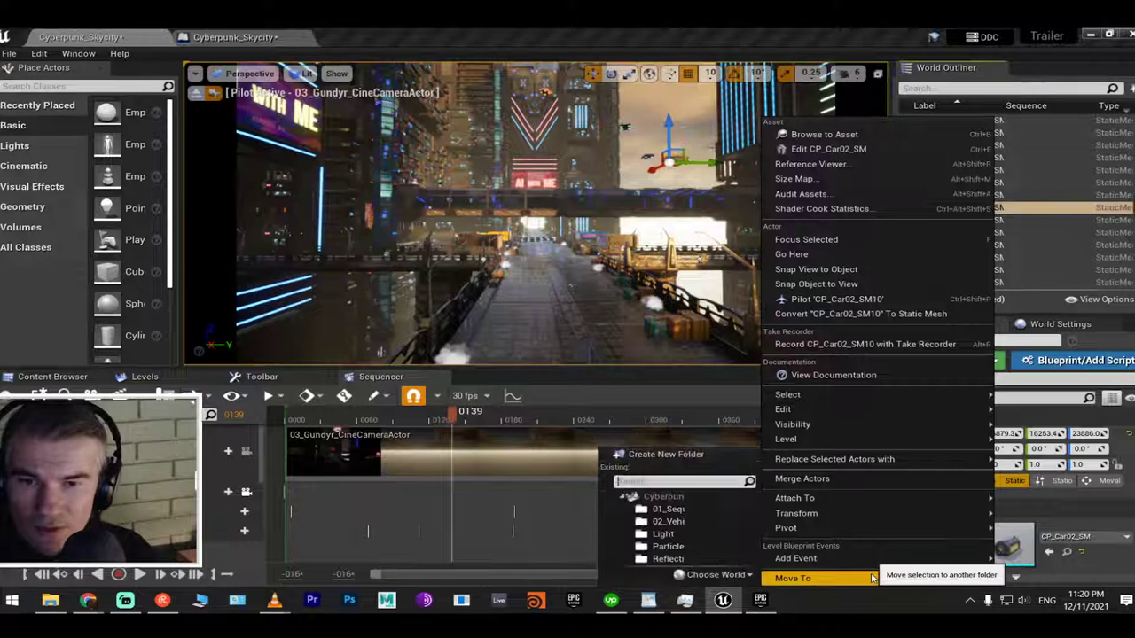
click(709, 526)
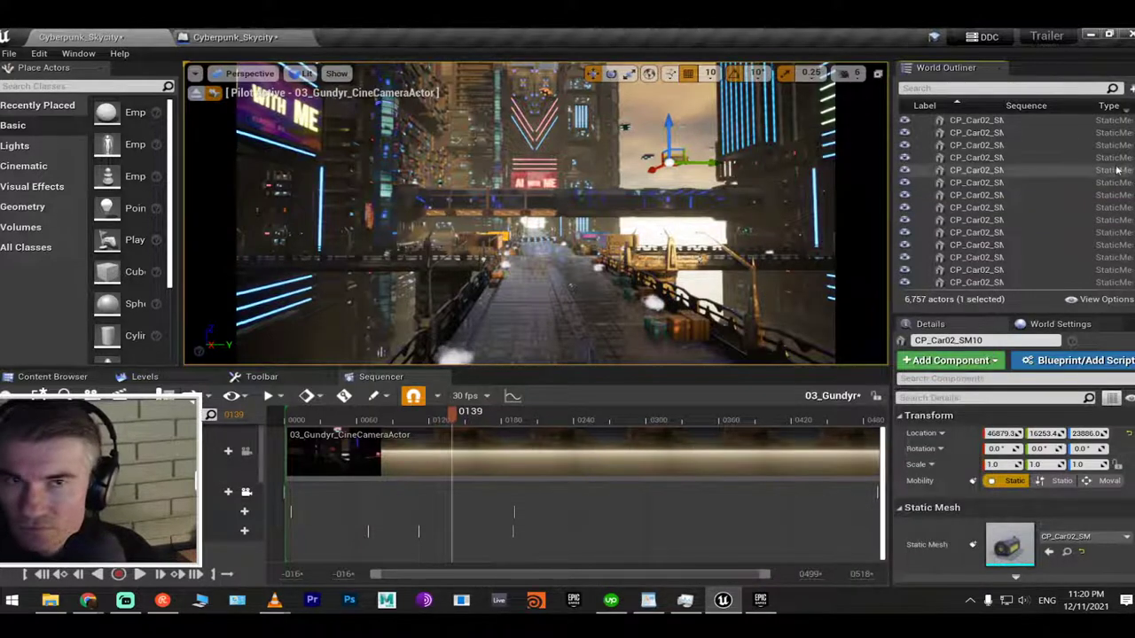
scroll(975, 183, up, 5)
scroll(976, 191, up, 5)
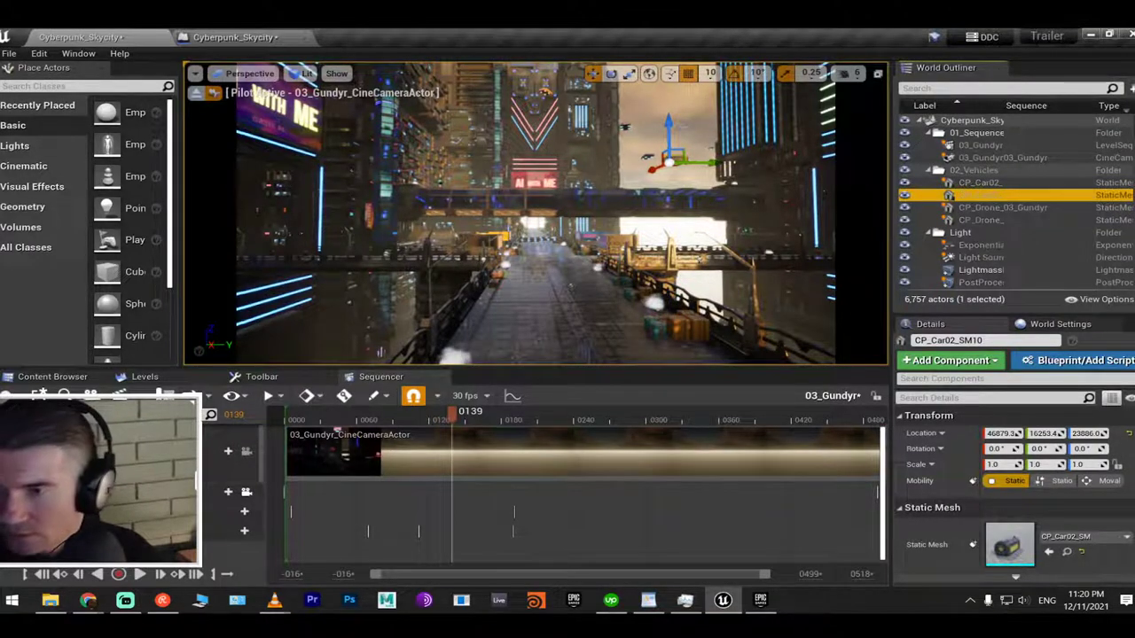
Drag the car into Sequencer as its own track and key it at frame 0139
drag(984, 194, 532, 496)
scroll(204, 504, down, 1)
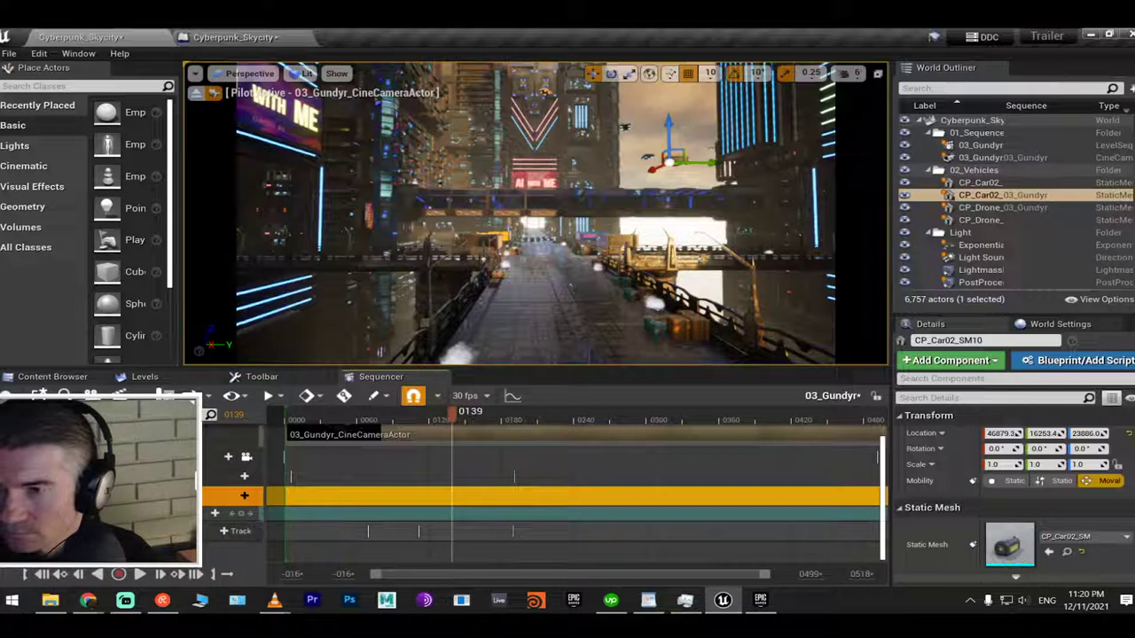
click(232, 531)
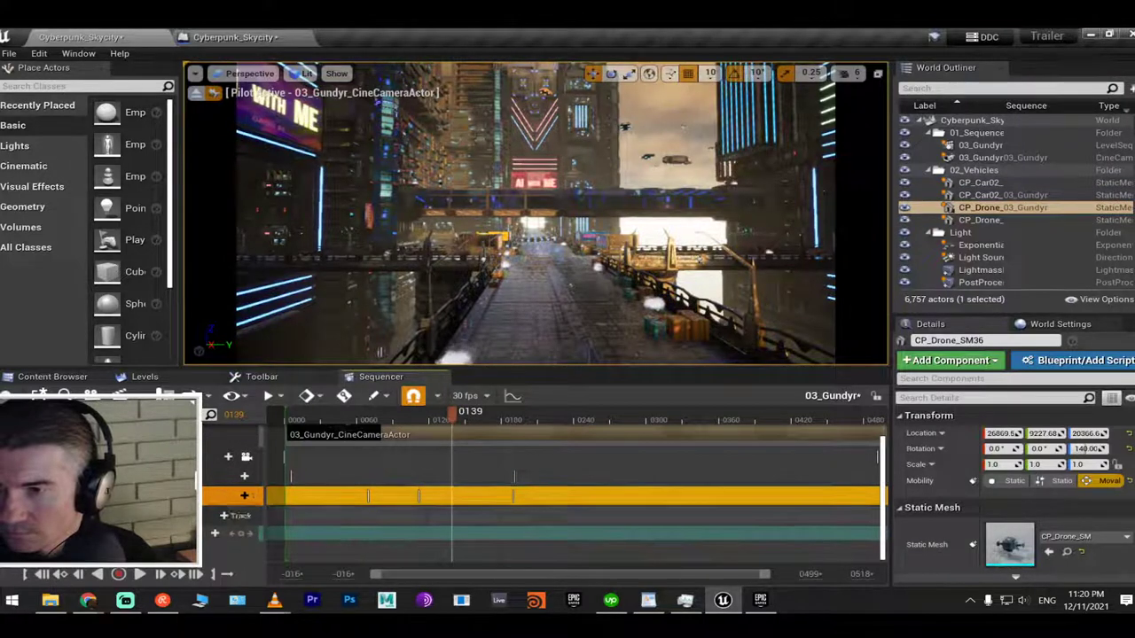
click(232, 514)
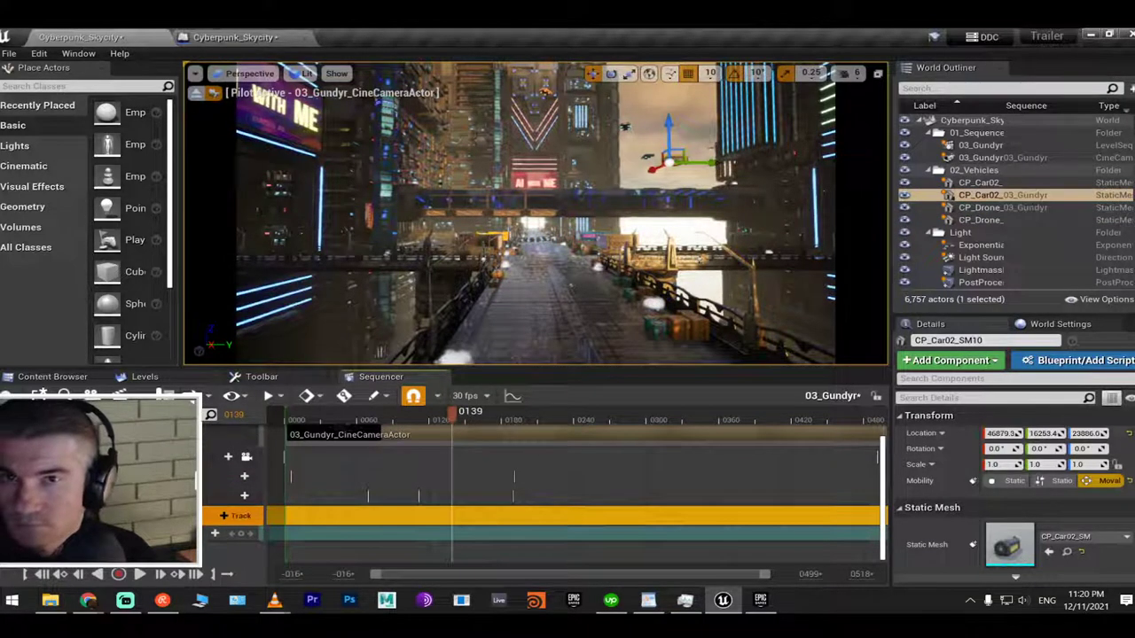
click(242, 533)
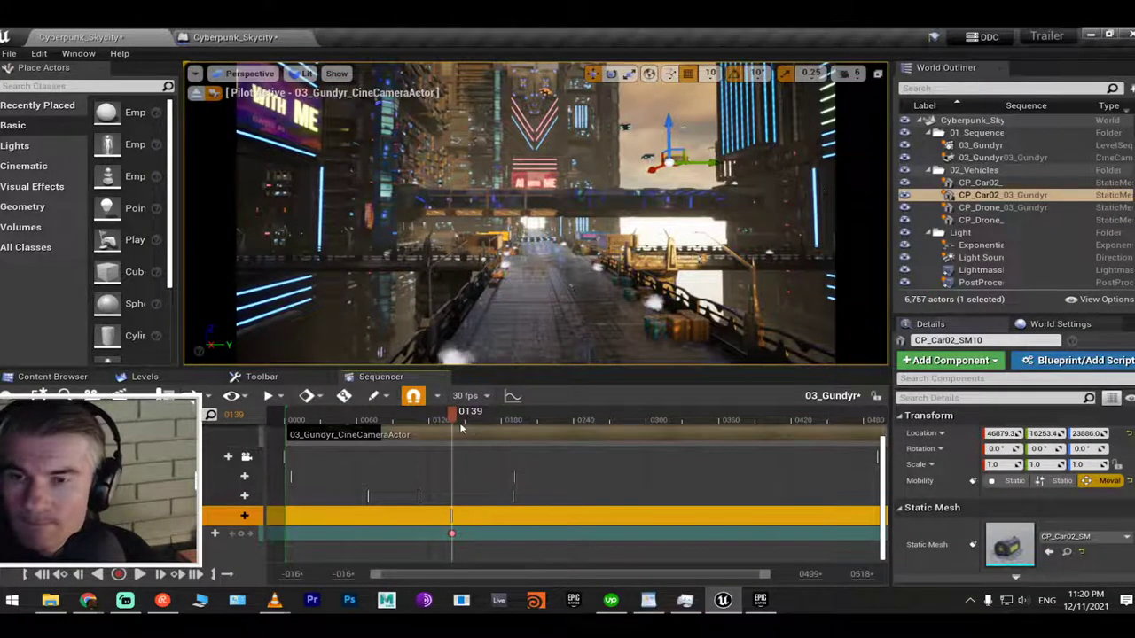
At frame 0129 set Rotation Z to 223, key it, and slide both keys later
drag(458, 422, 443, 423)
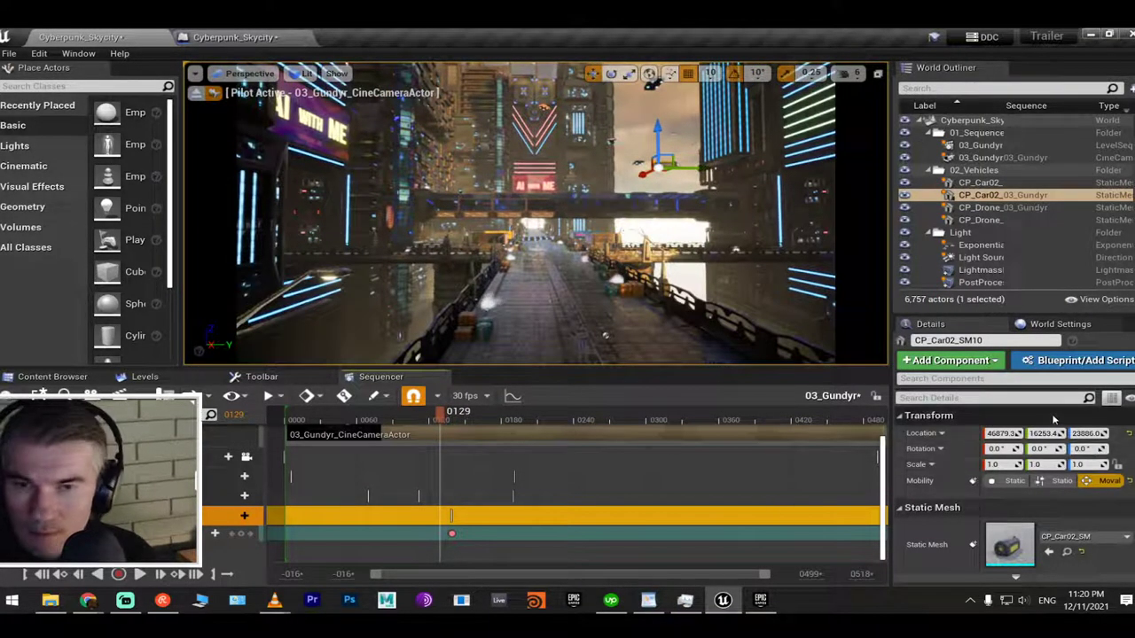
drag(1084, 450, 1104, 450)
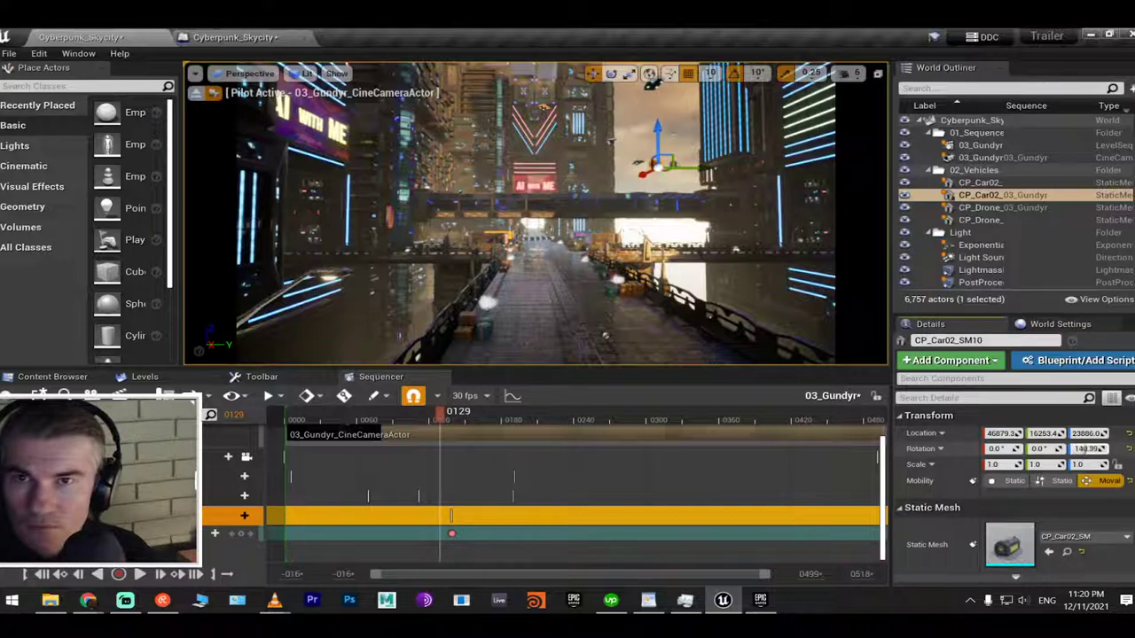
click(1089, 450)
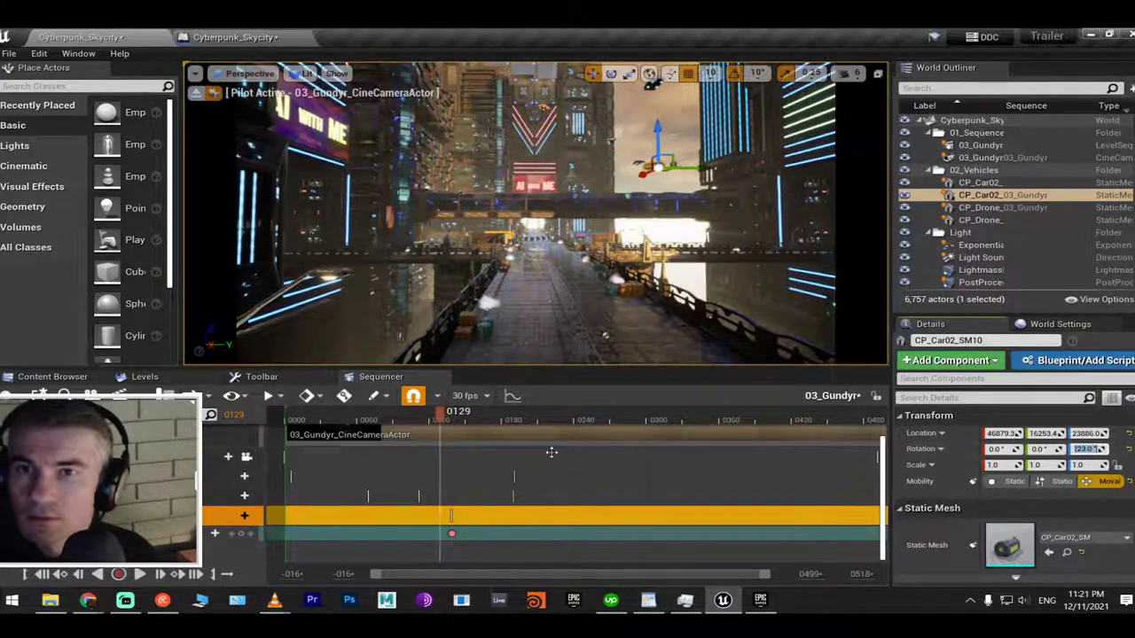
click(240, 533)
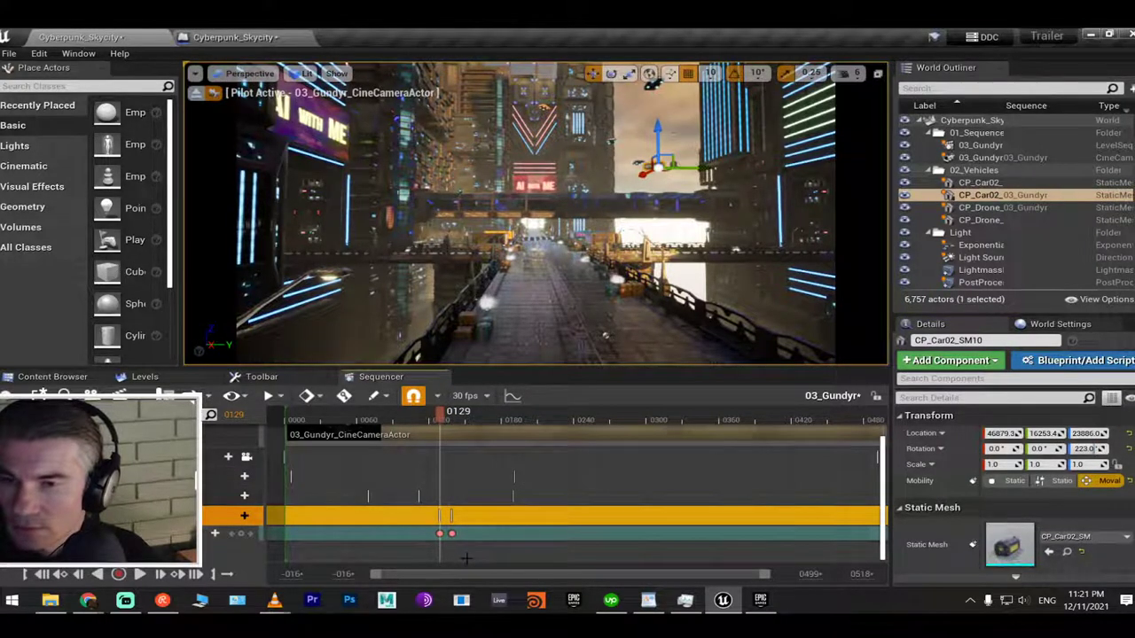
click(455, 551)
drag(438, 533, 494, 534)
drag(441, 417, 513, 439)
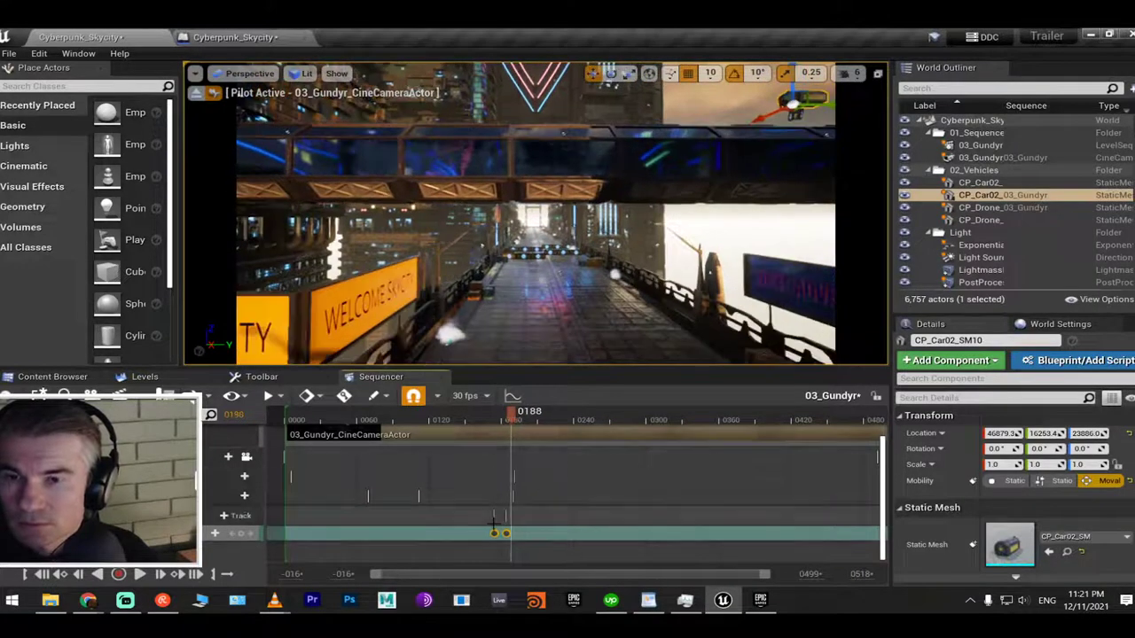
Shift the car's two keys 10 frames earlier and preview the timing
drag(495, 533, 483, 533)
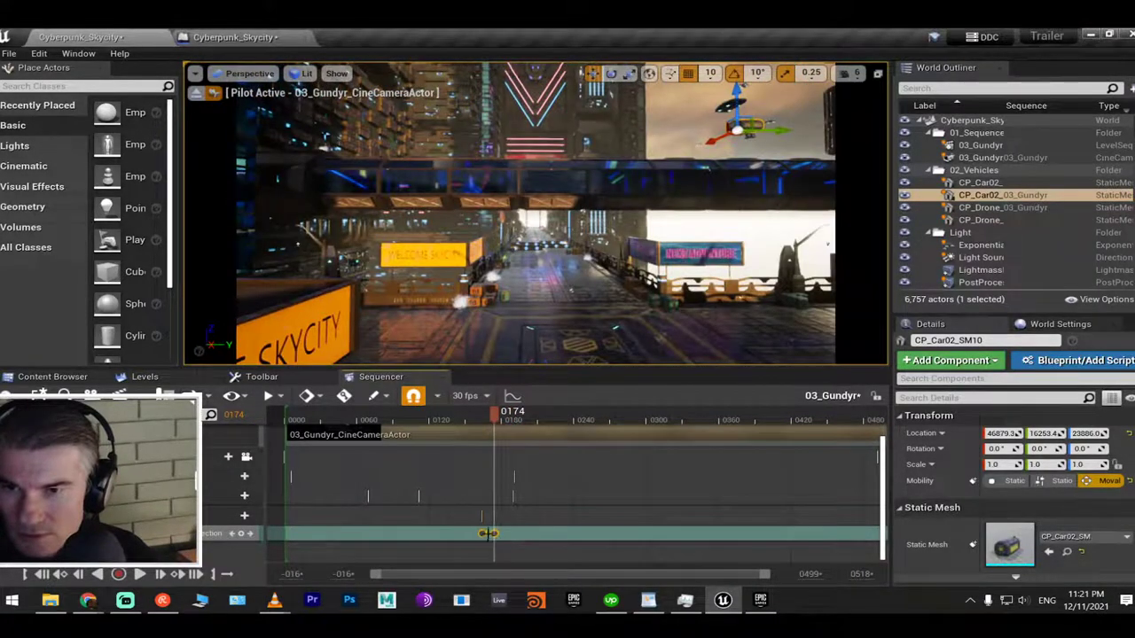
click(474, 417)
key(space)
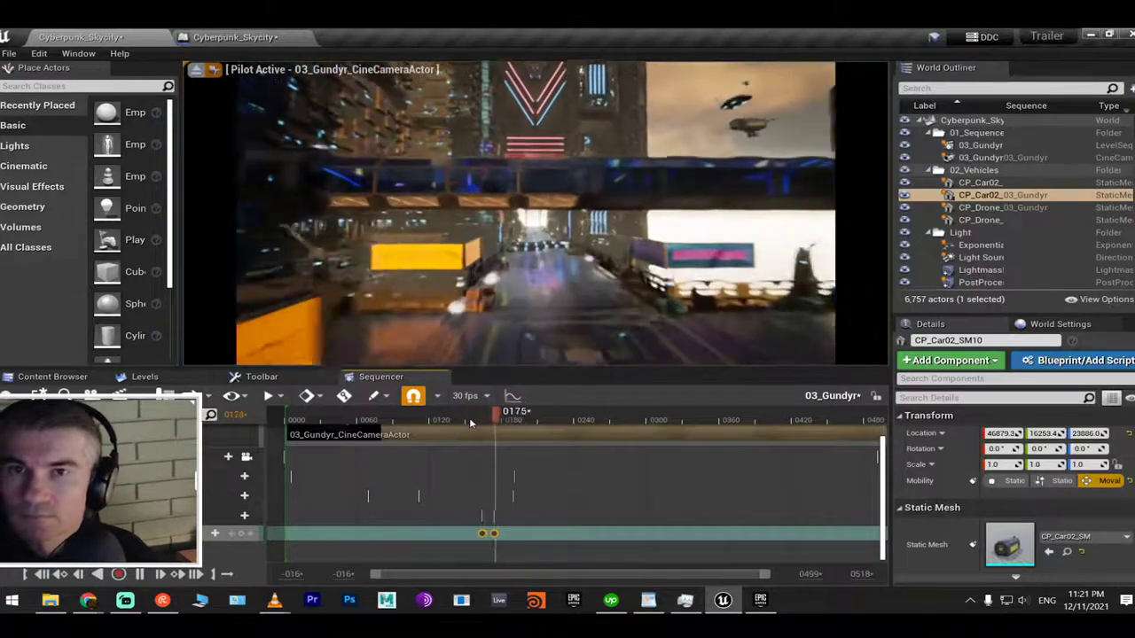
key(space)
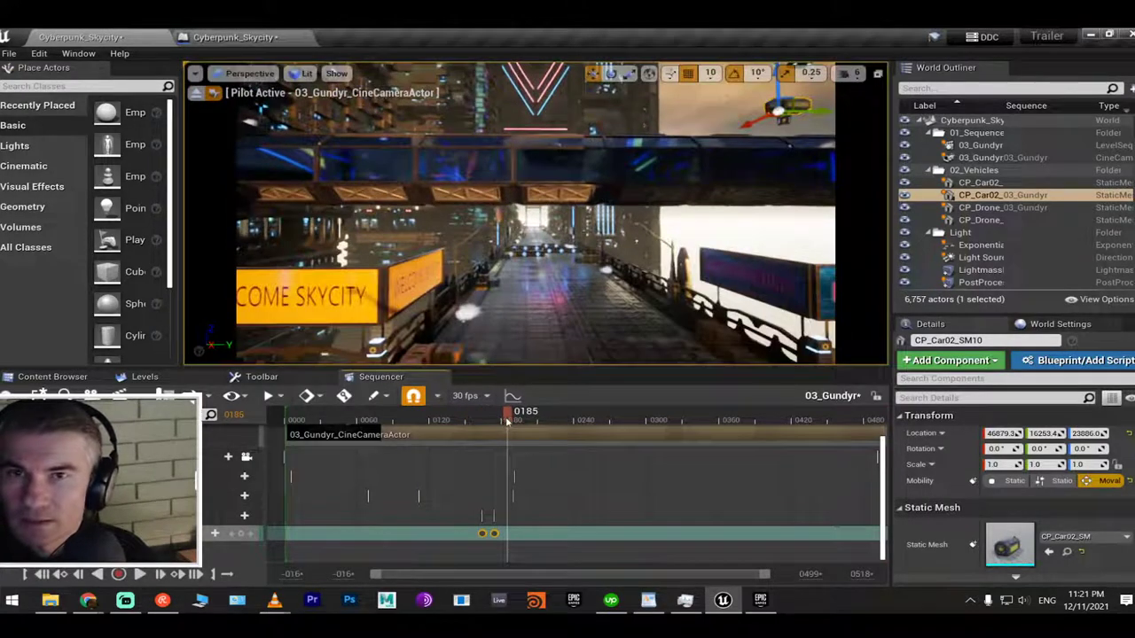
At frame 0196 move the car far down the street and key it, then return to 0163
drag(508, 423, 523, 425)
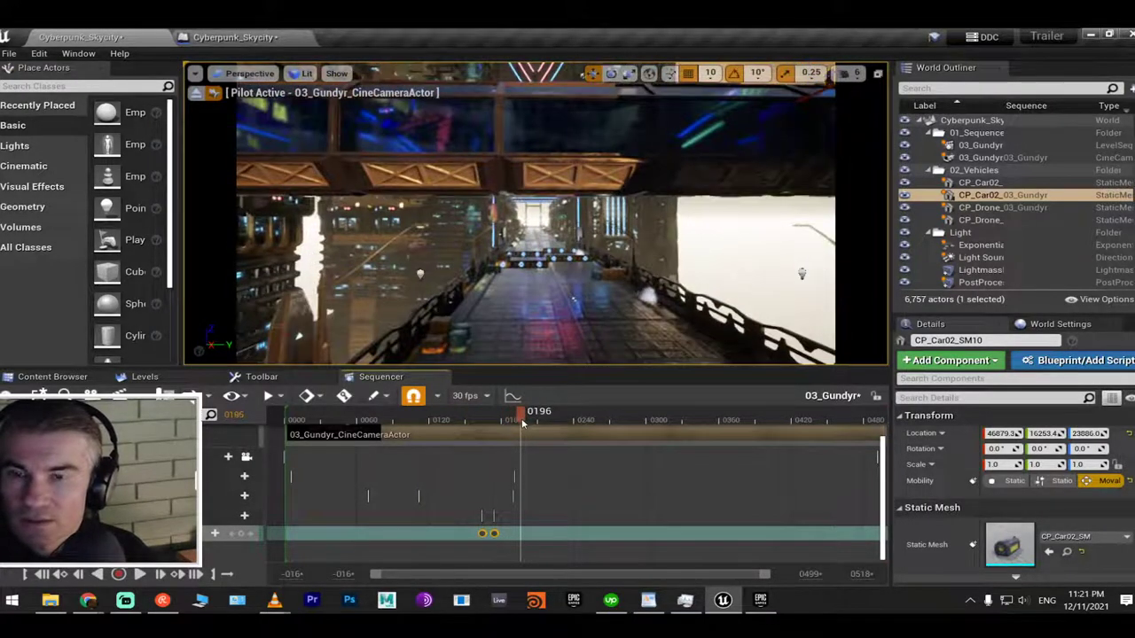
scroll(532, 213, up, 5)
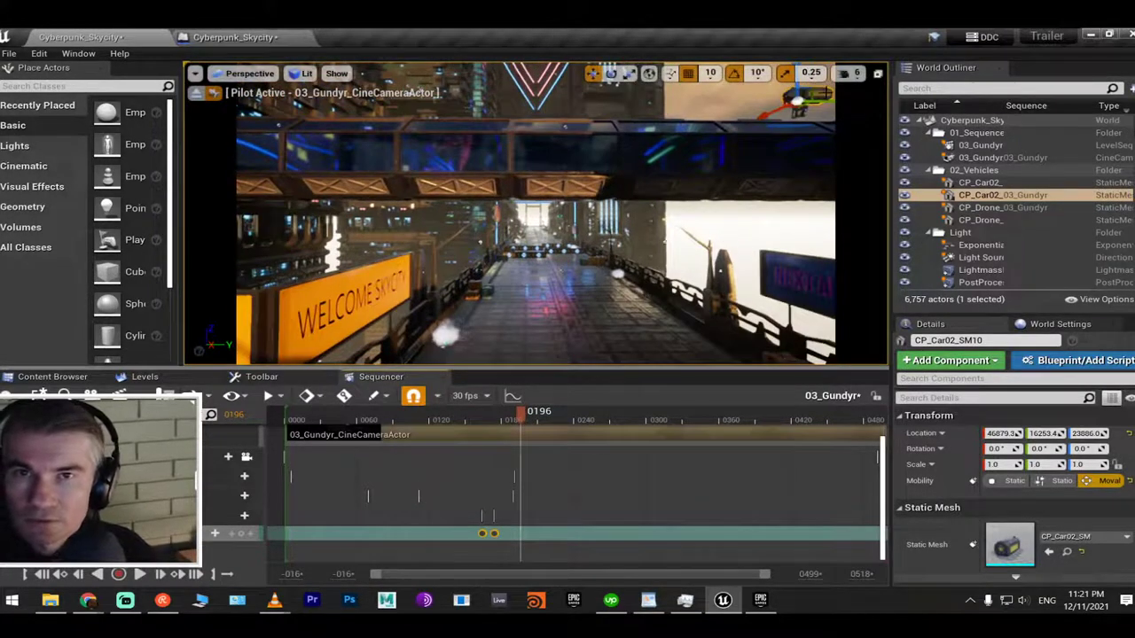
drag(826, 99, 802, 106)
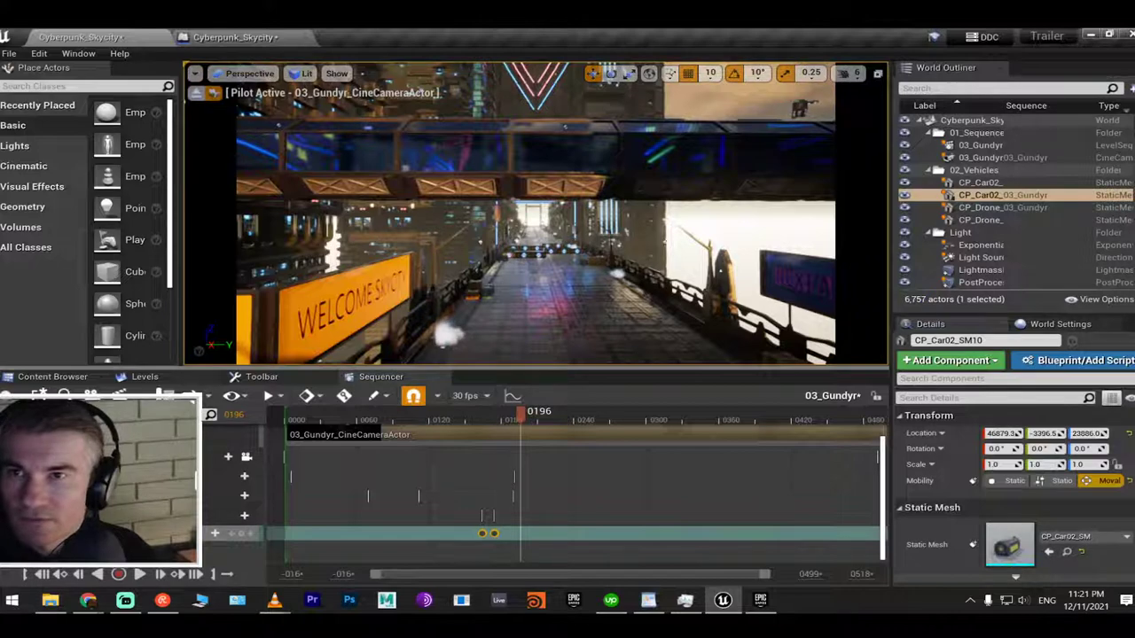
click(242, 534)
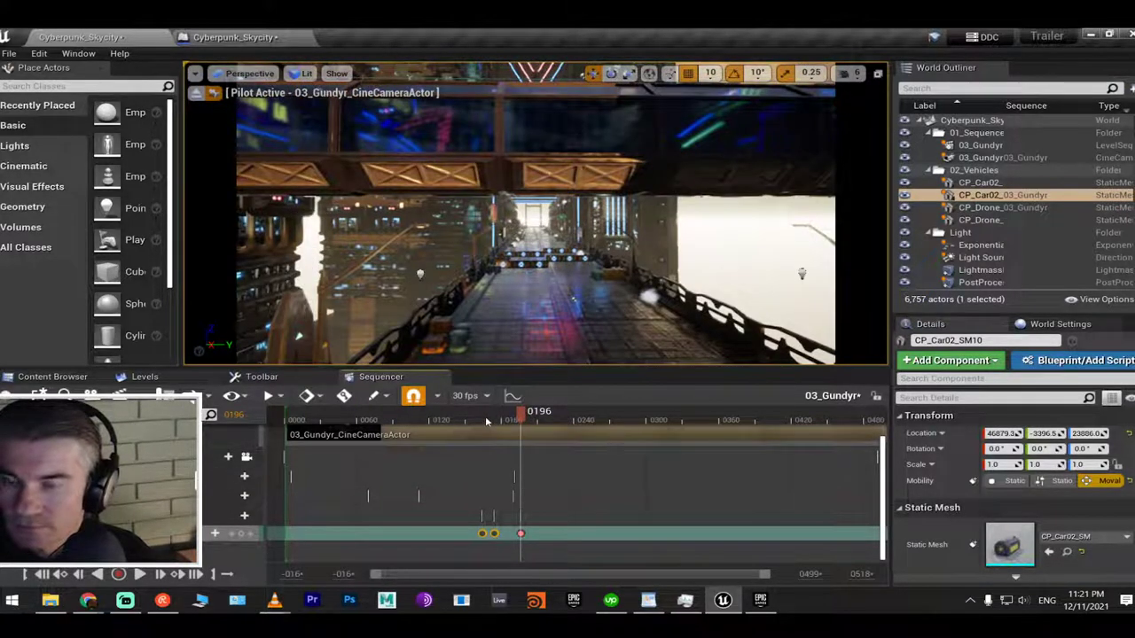
key(Right)
key(Right)
key(Right)
key(Right)
key(Right)
key(Right)
key(Right)
key(Right)
key(Right)
key(Right)
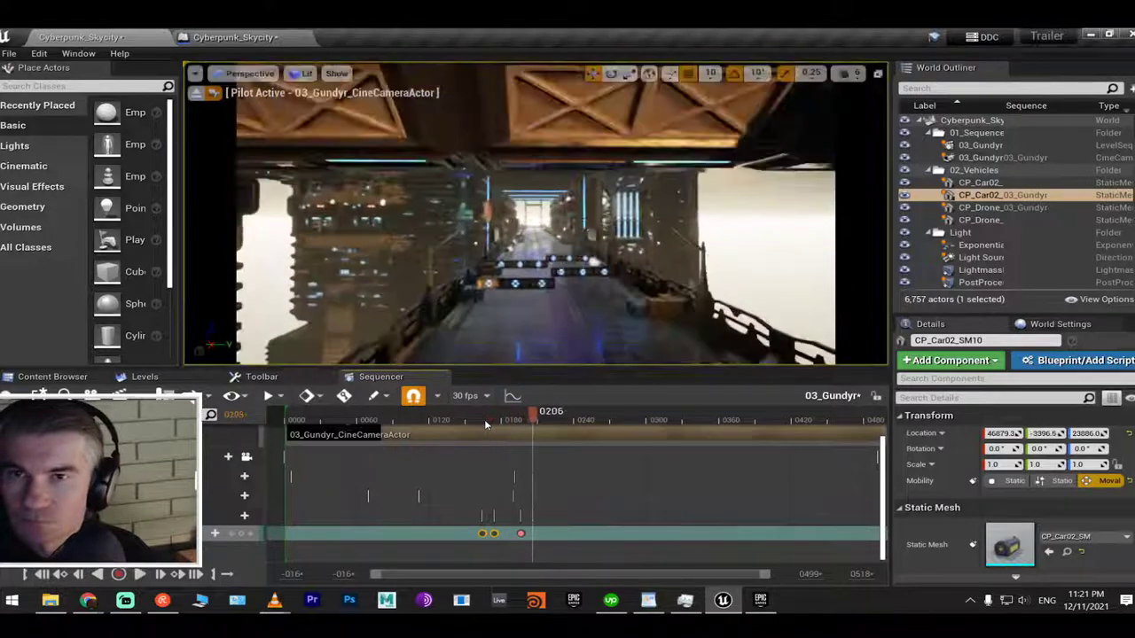
click(483, 420)
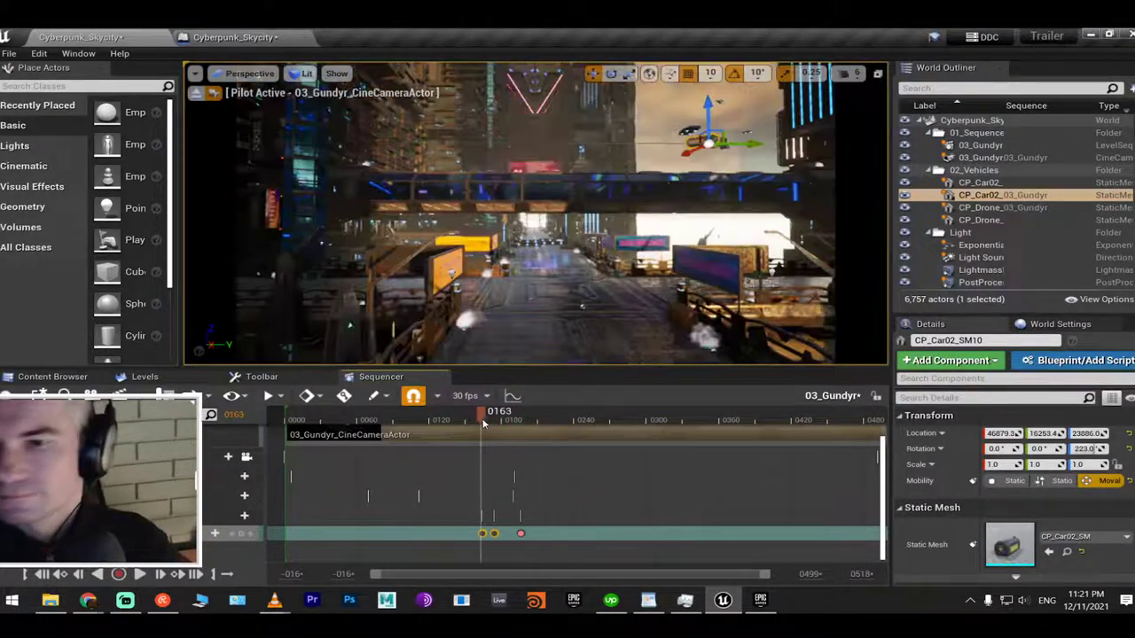
right_drag(727, 297, 691, 293)
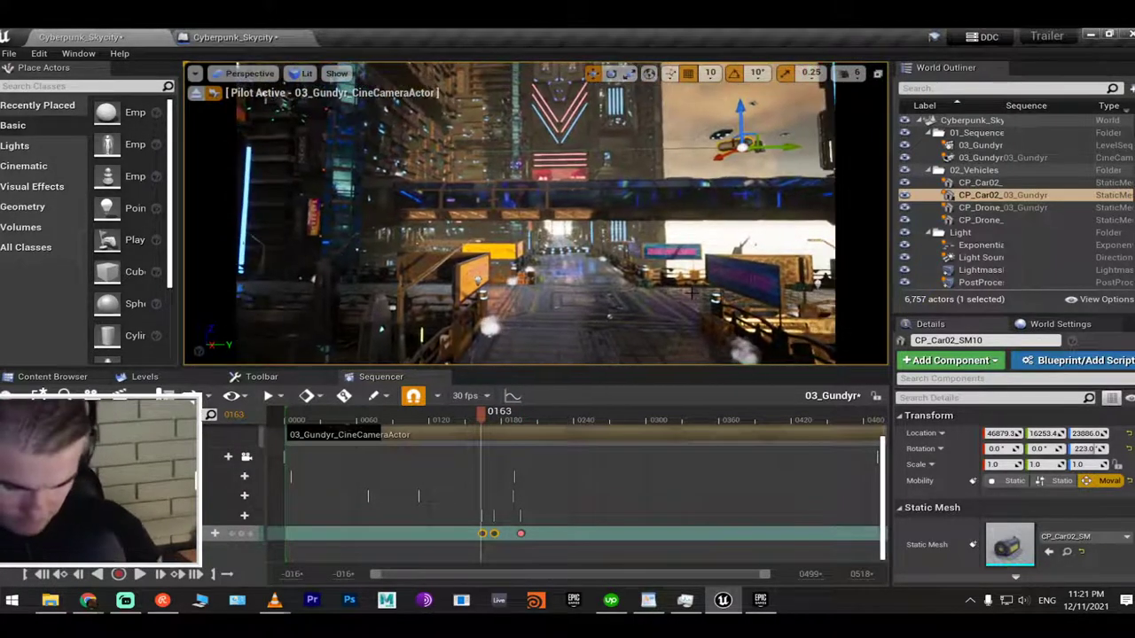
key(F11)
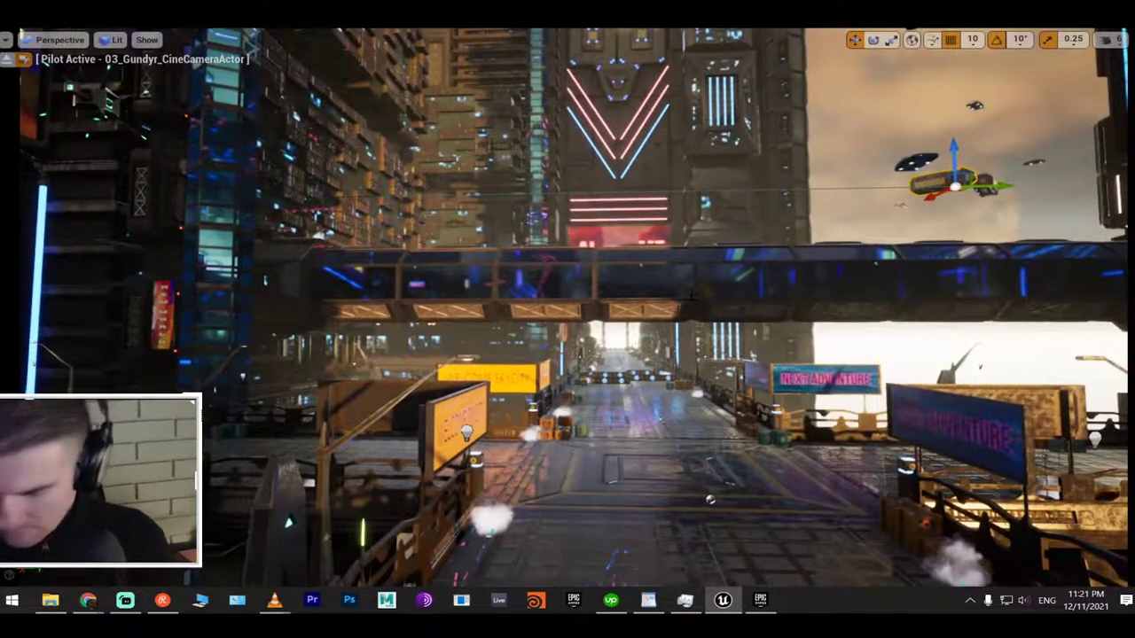
key(g)
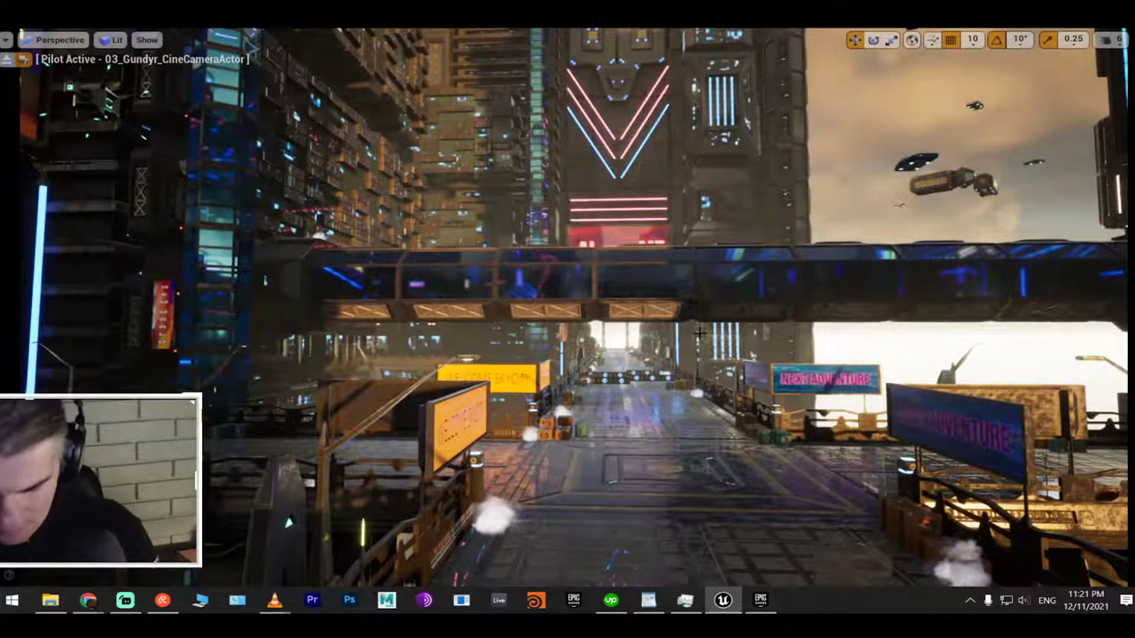
key(alt+p)
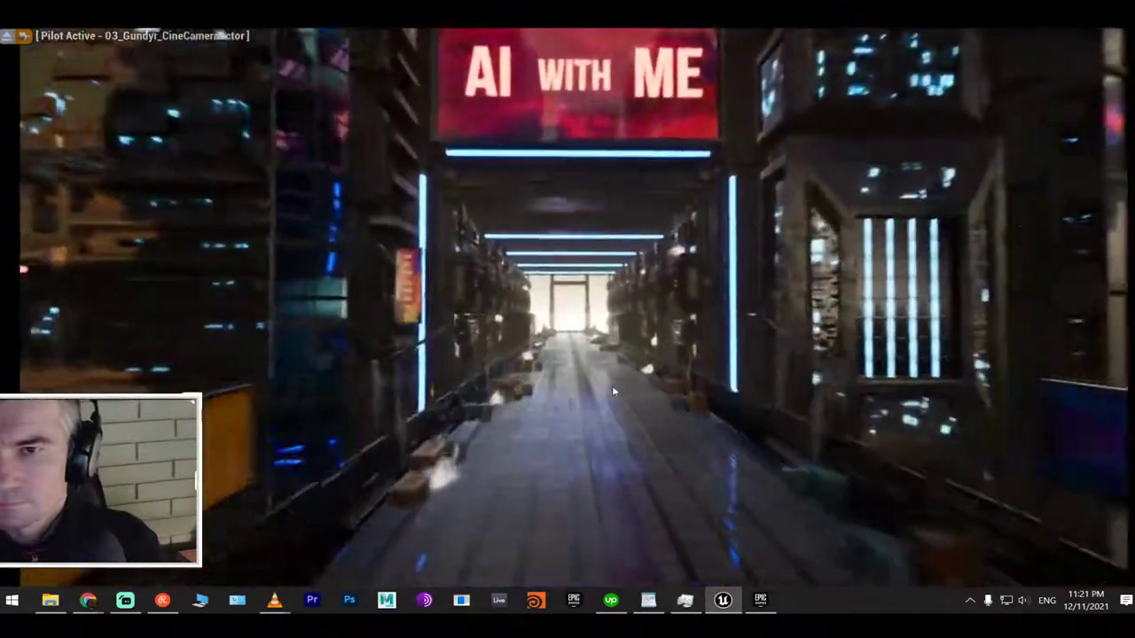
click(611, 386)
key(Escape)
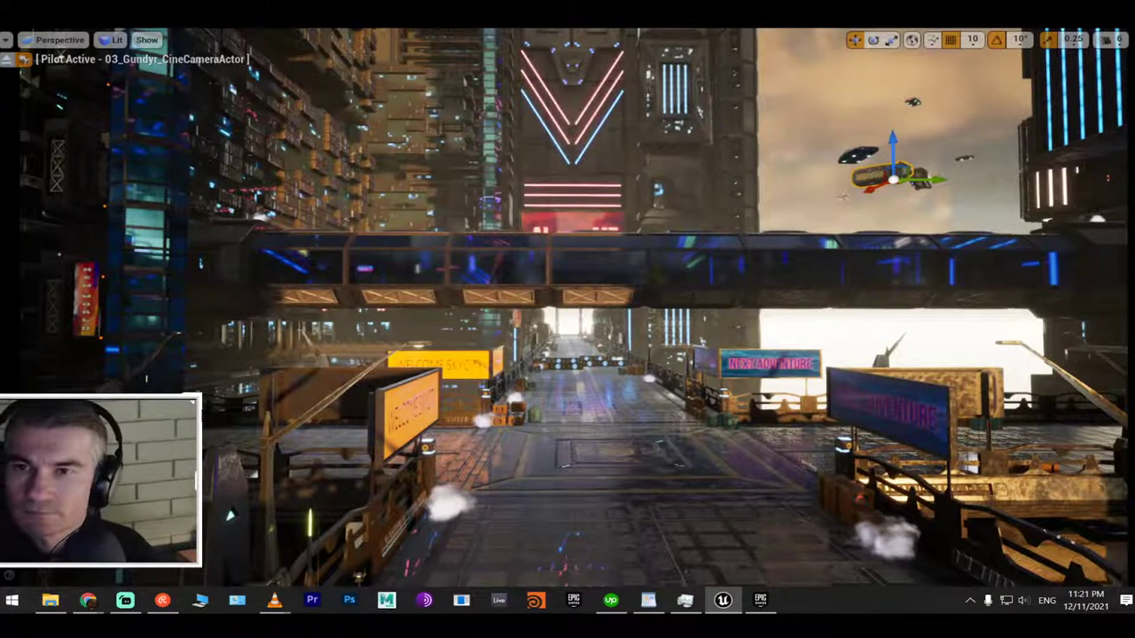
scroll(248, 509, up, 2)
key(F11)
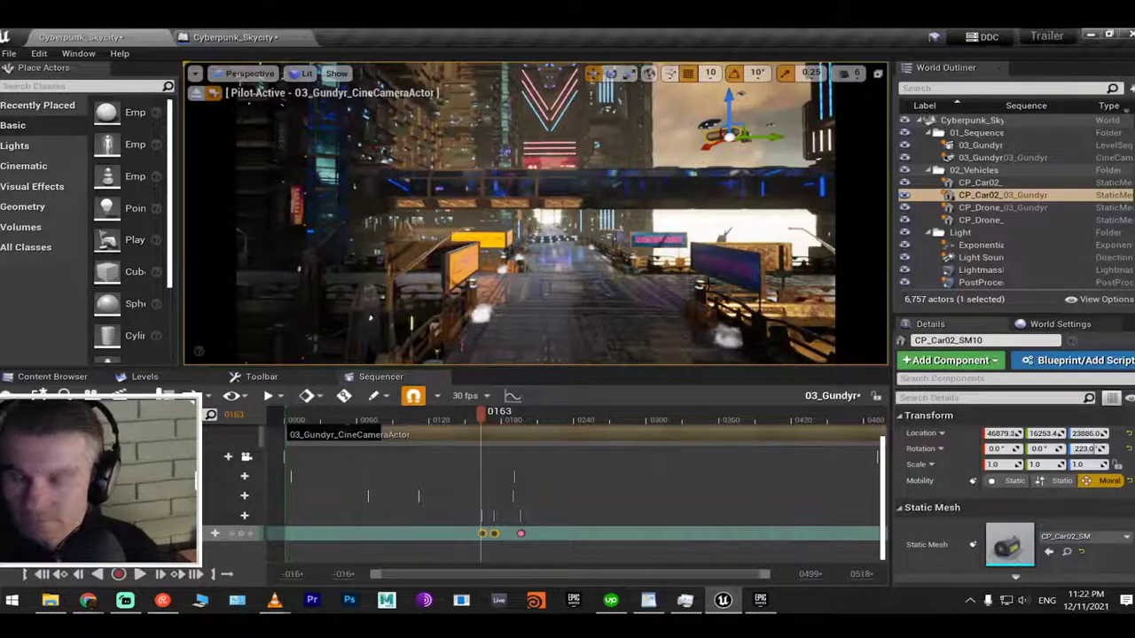
Play-test the level with Alt+P, then select the CP_Car01_SM9 car
key(alt+p)
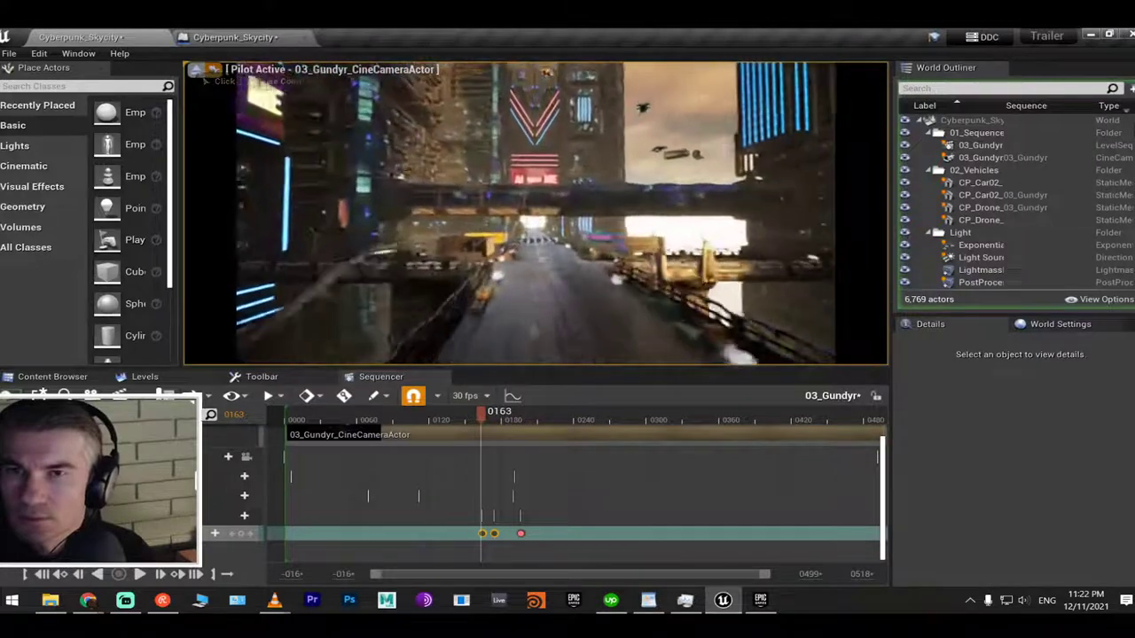
key(Escape)
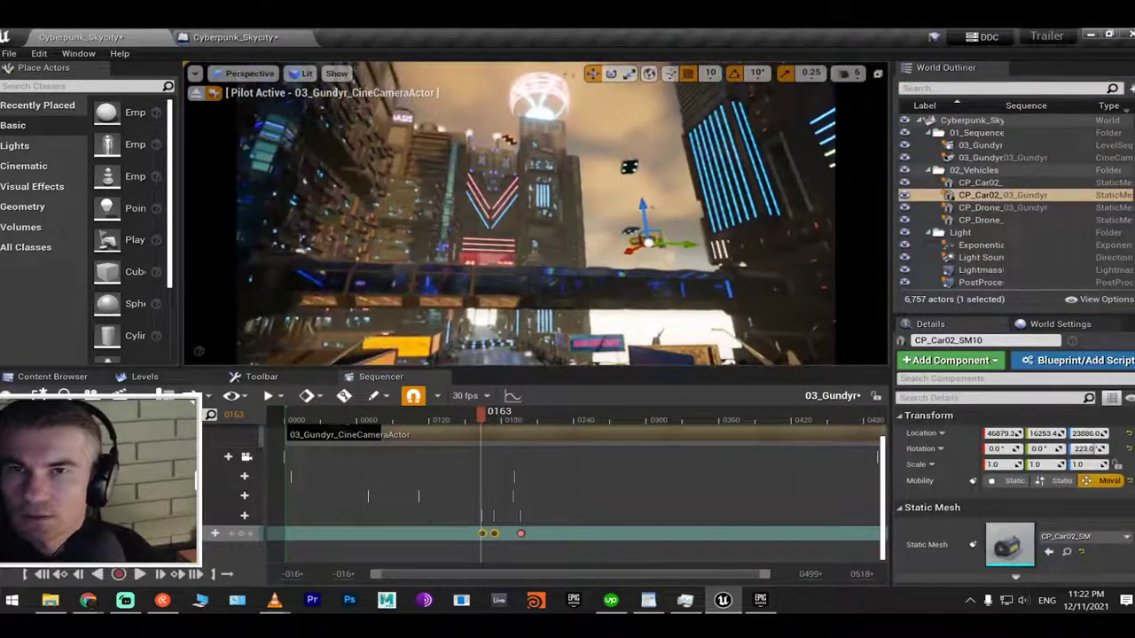
click(629, 165)
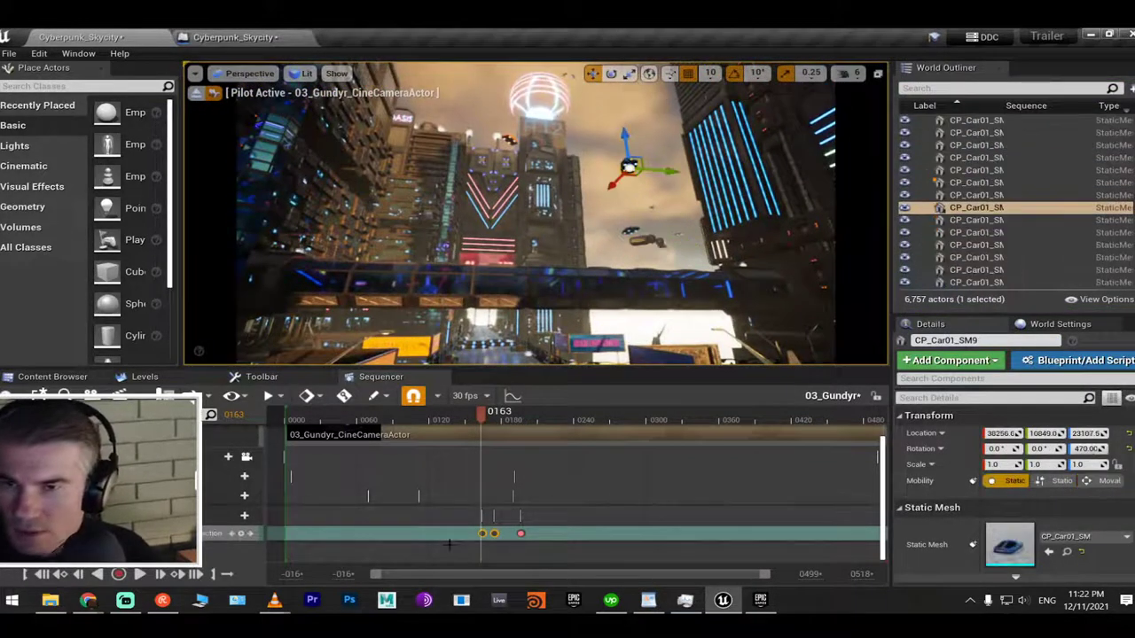
click(635, 237)
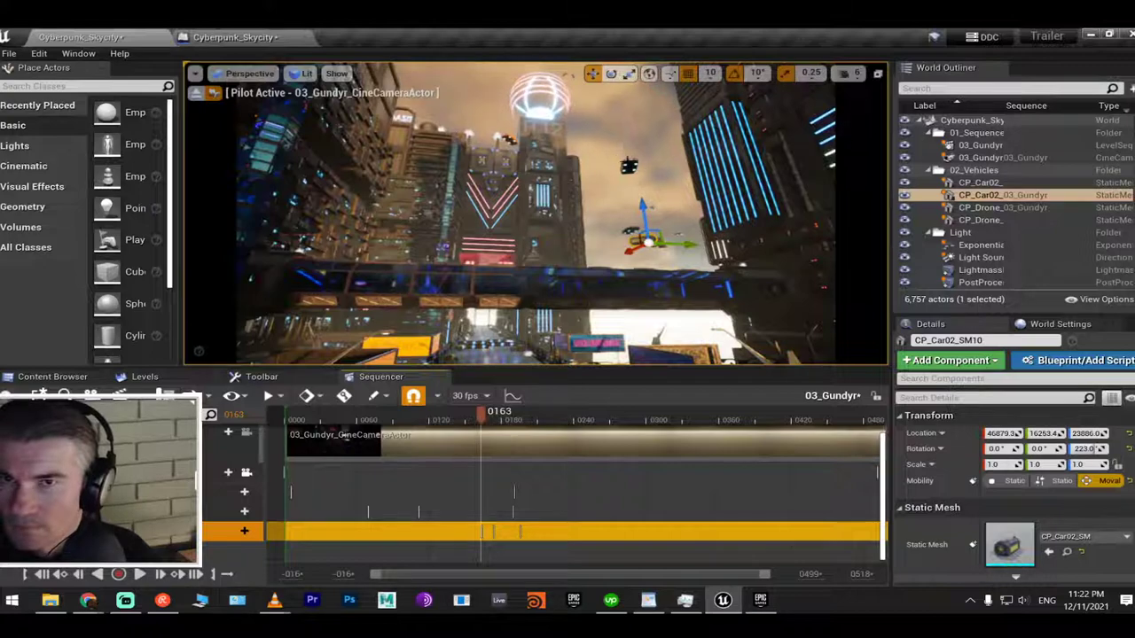
click(629, 165)
Move CP_Car01_SM9 into 02_Vehicles and drag it from the World Outliner into Sequencer
right_click(997, 208)
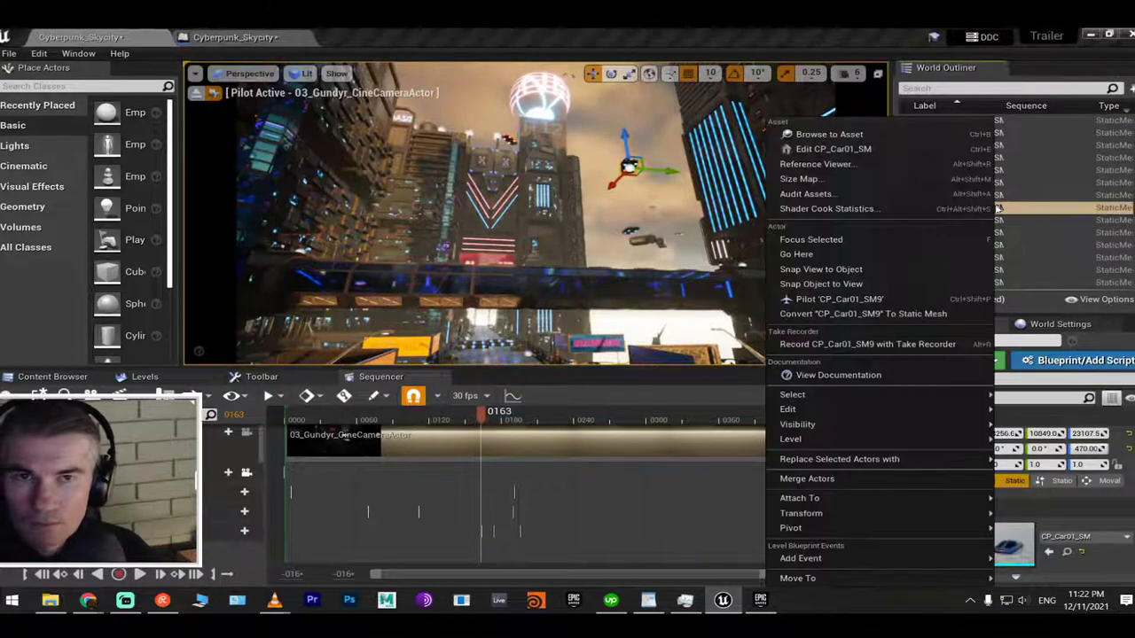
mouse_move(914, 578)
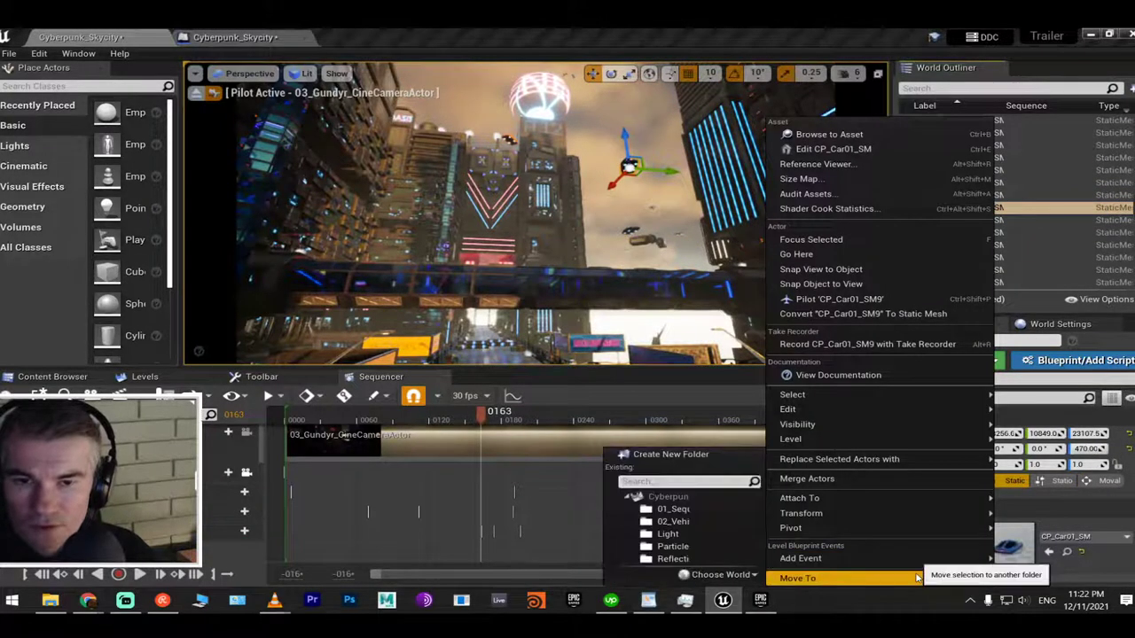
click(699, 527)
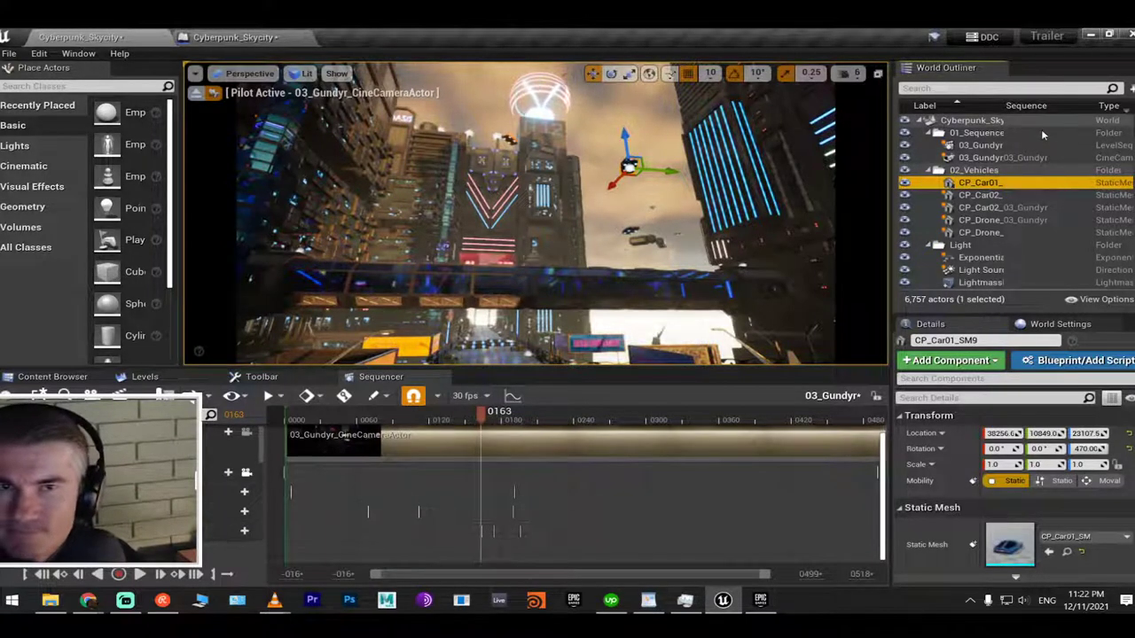
drag(984, 183, 250, 530)
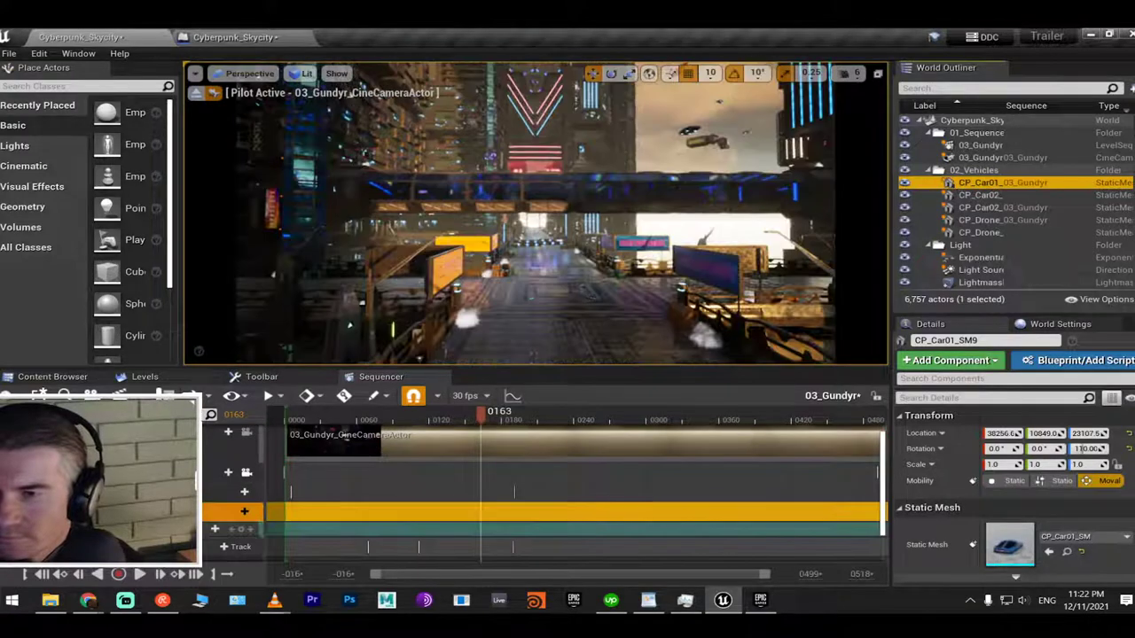
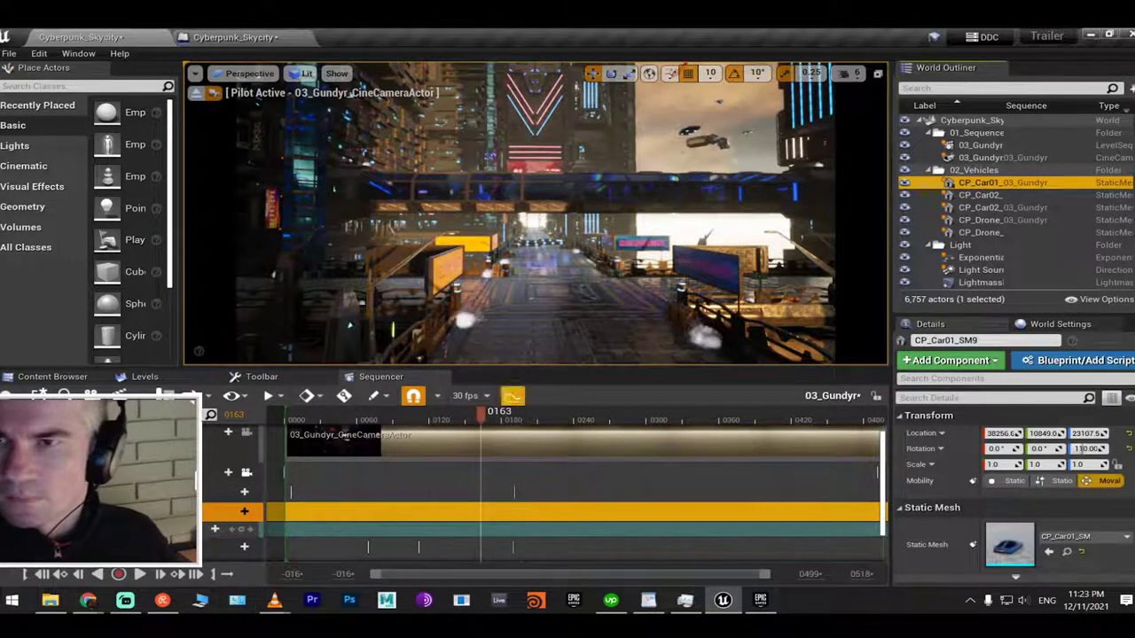
Key the CP_Car01 car at frame 0163, then at 0150 move it to Location Y 6659 and nudge it along X
right_drag(349, 324, 350, 257)
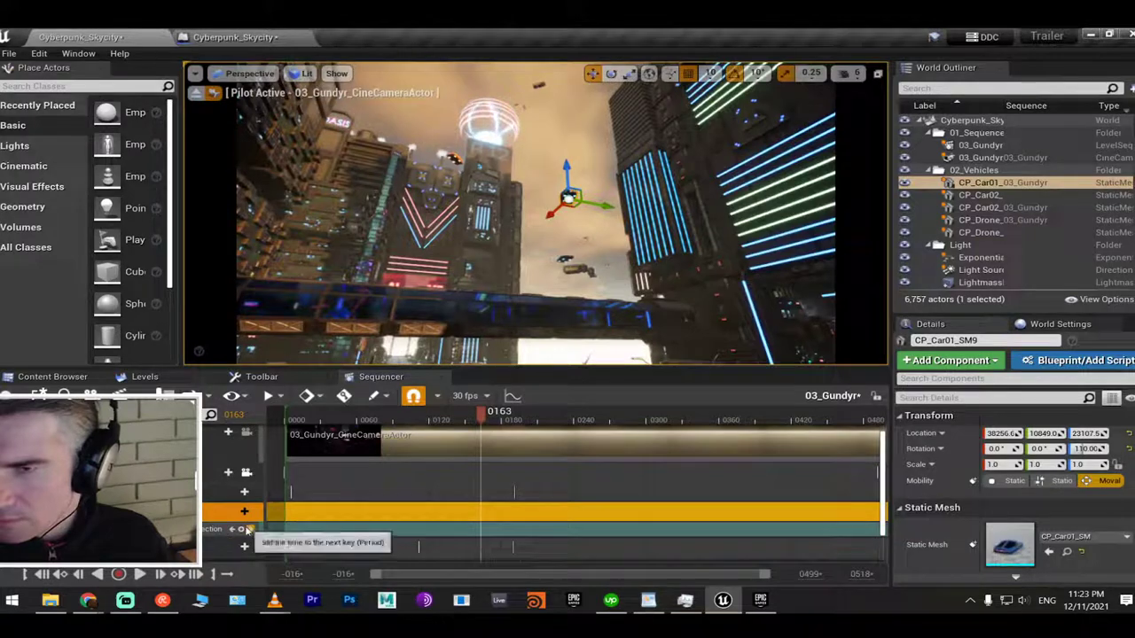
click(241, 528)
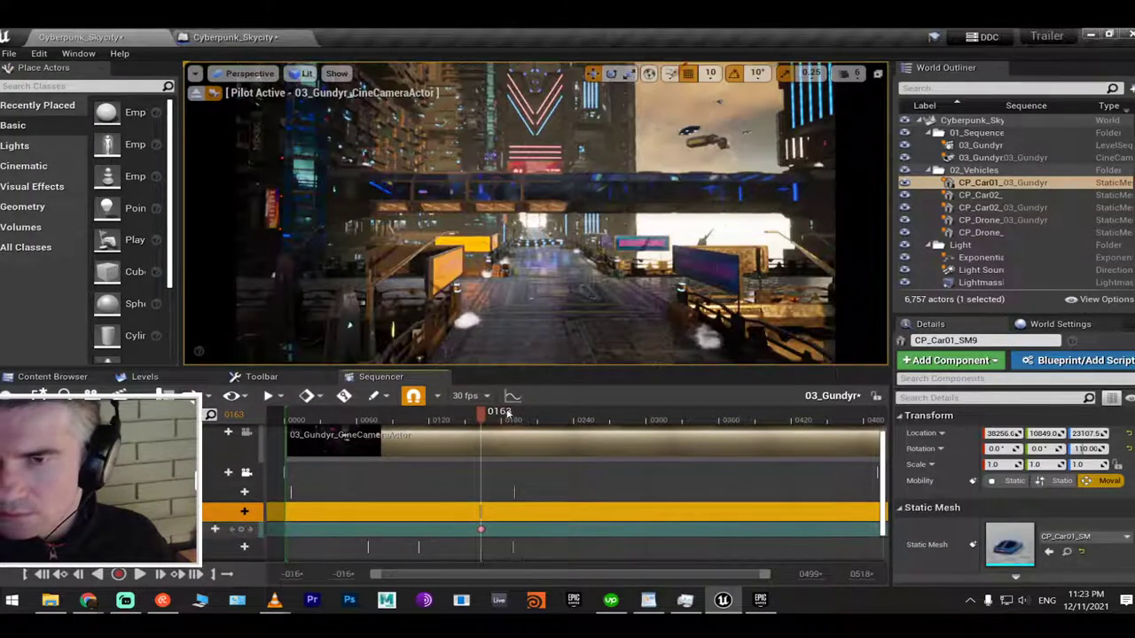
mouse_move(481, 417)
mouse_down()
mouse_move(415, 418)
mouse_move(469, 427)
mouse_up()
drag(687, 102, 285, 203)
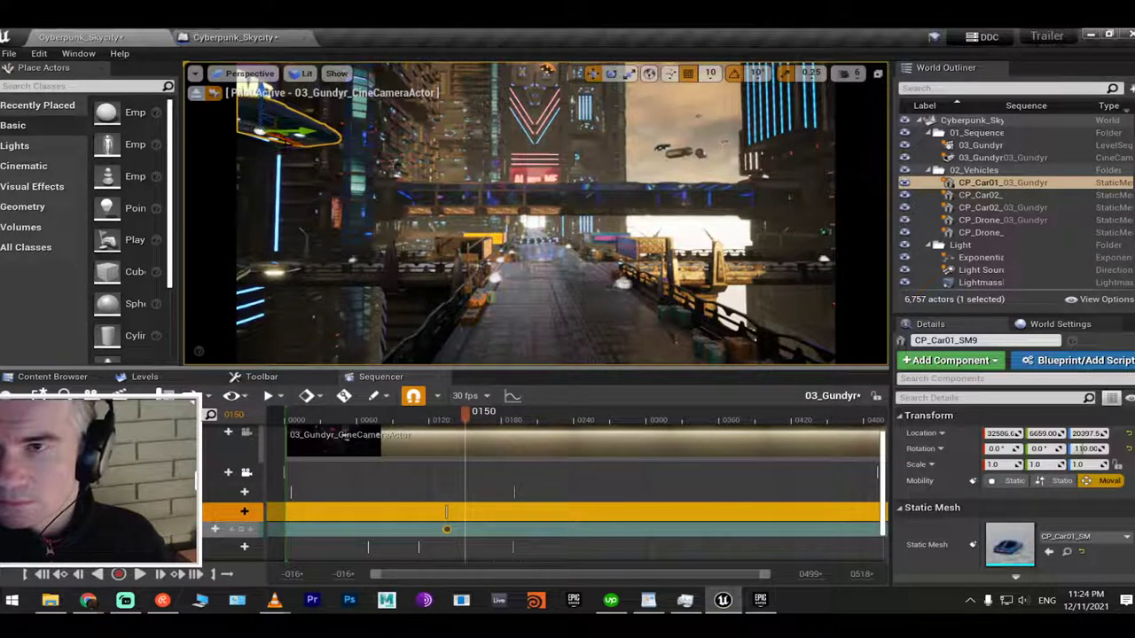
drag(285, 203, 312, 203)
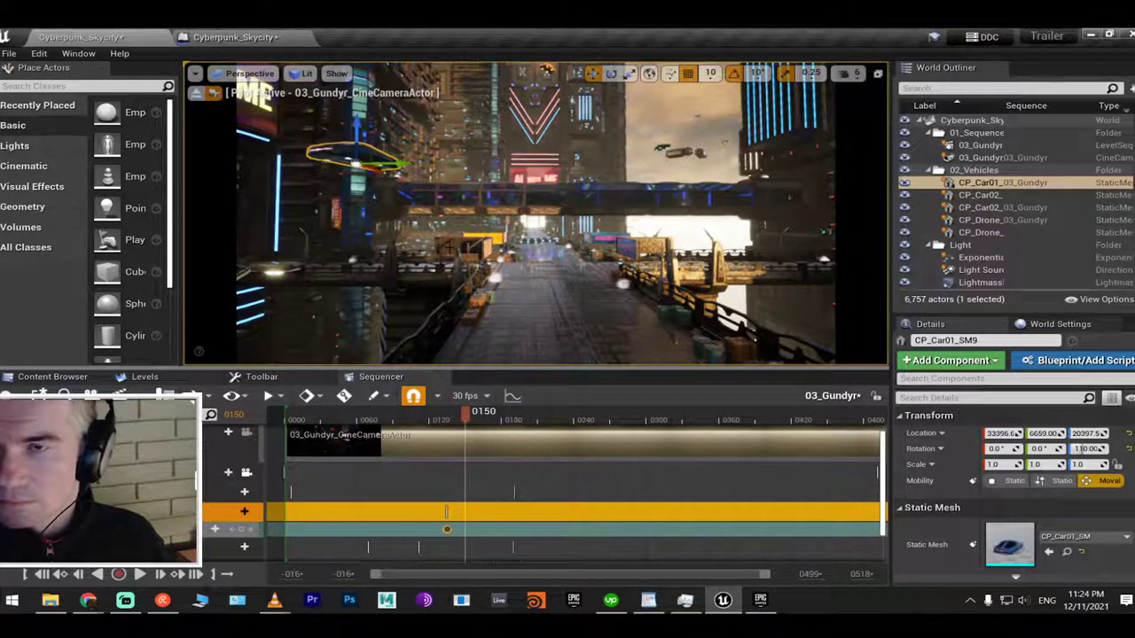
click(241, 530)
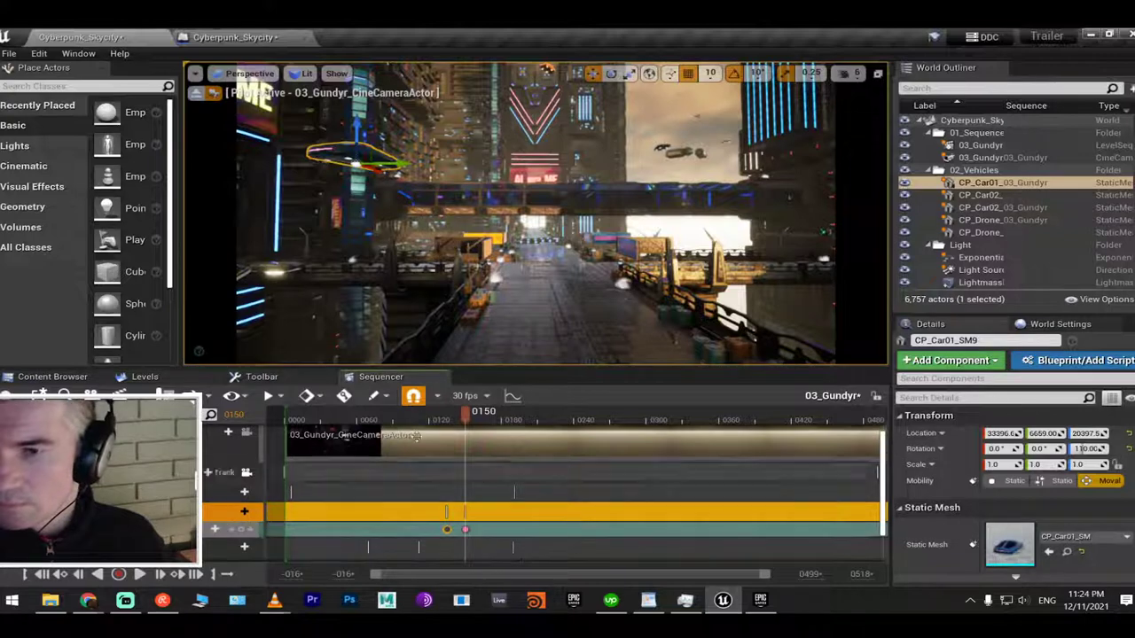
click(411, 424)
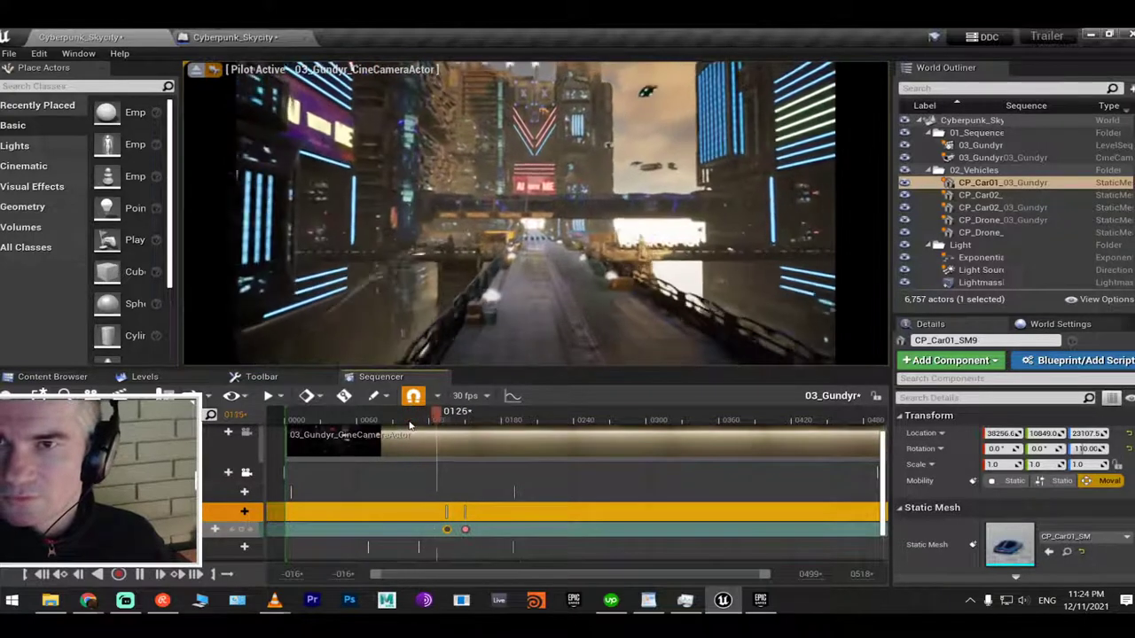
key(space)
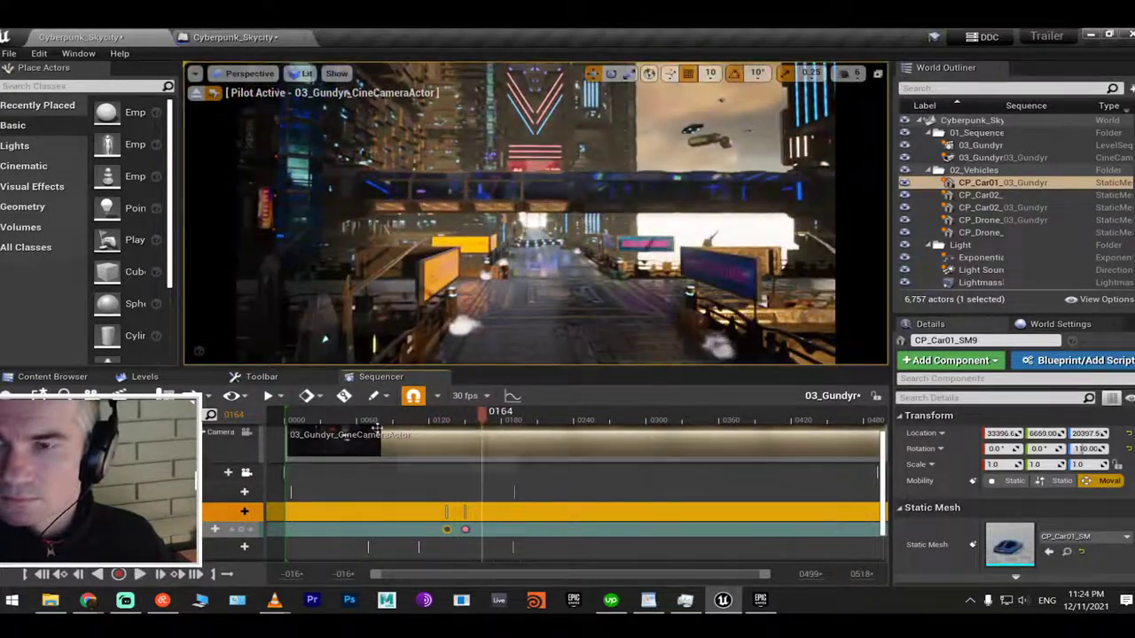
click(407, 422)
key(space)
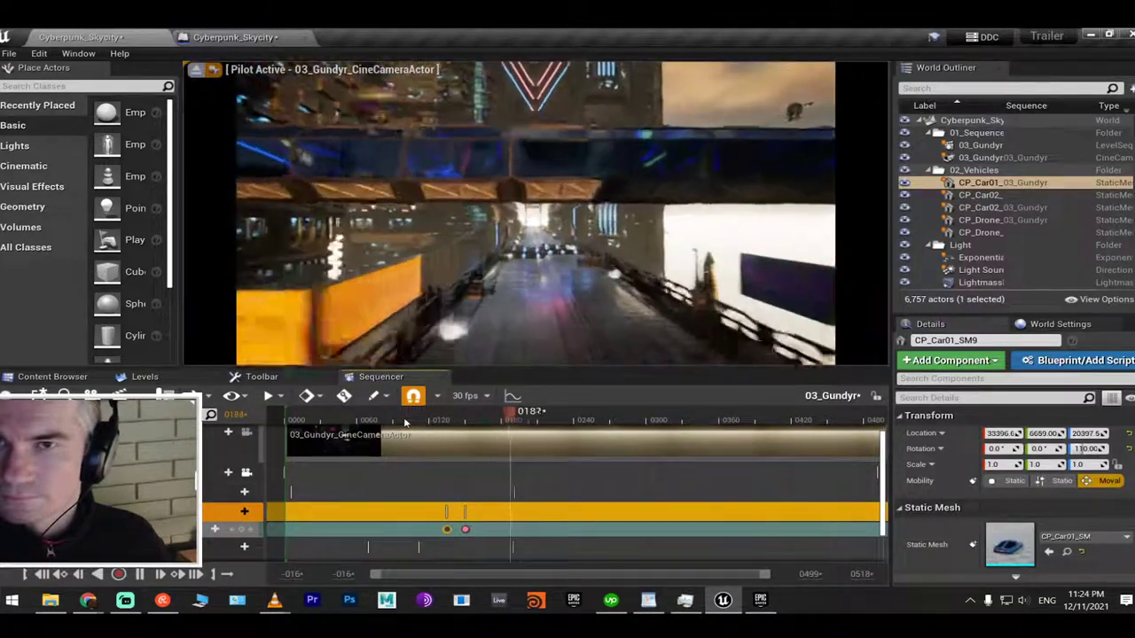
click(409, 423)
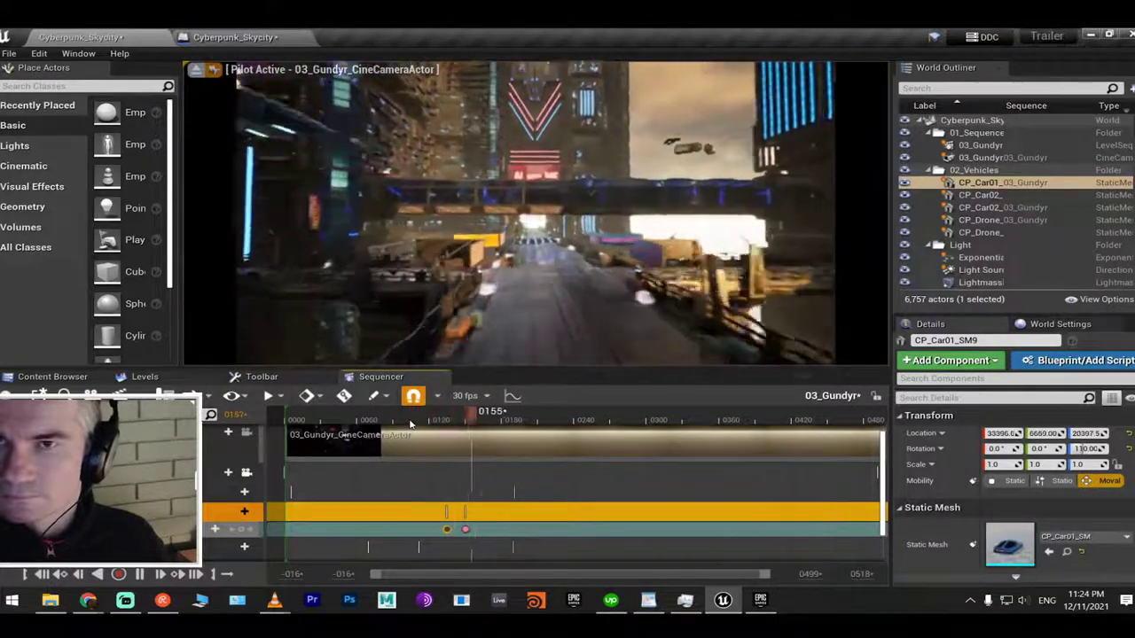
click(410, 423)
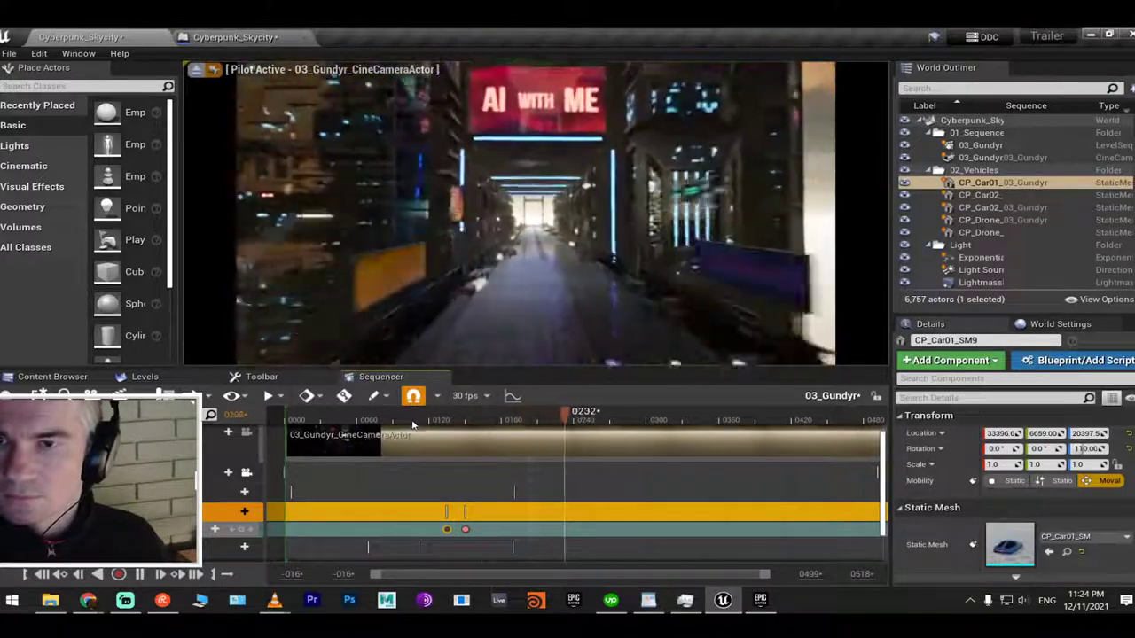
click(455, 422)
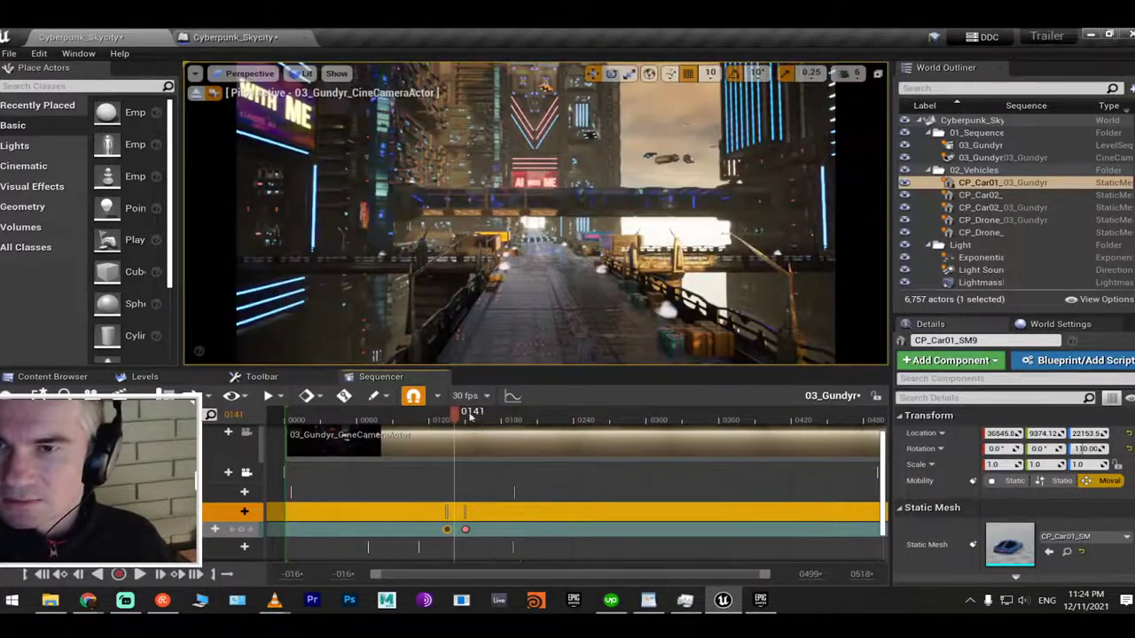
drag(463, 422, 551, 429)
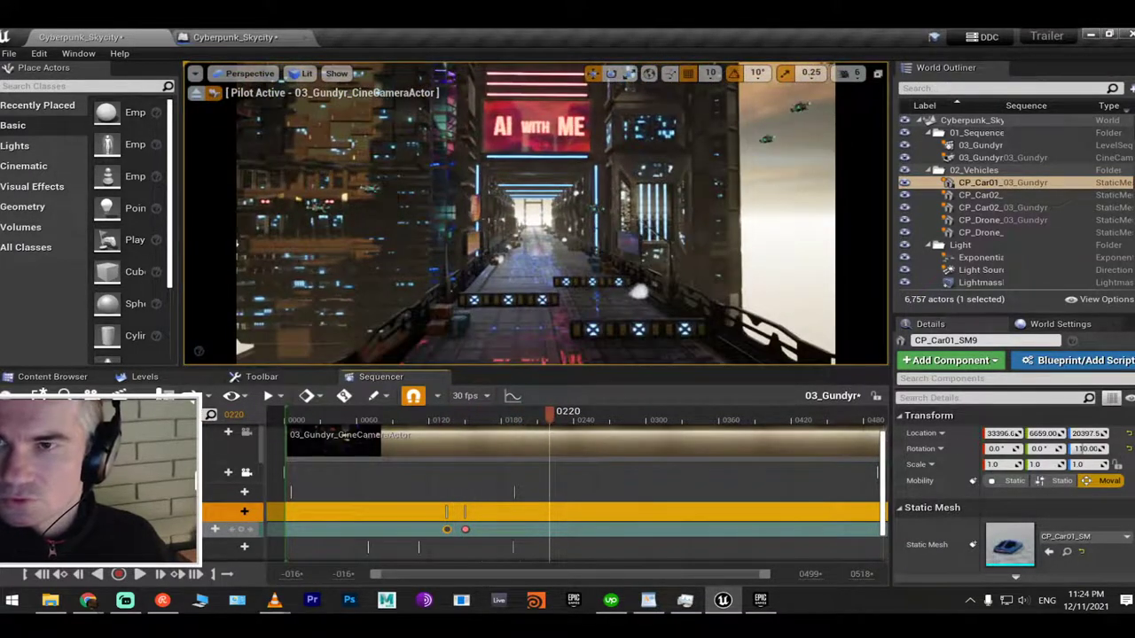
click(373, 186)
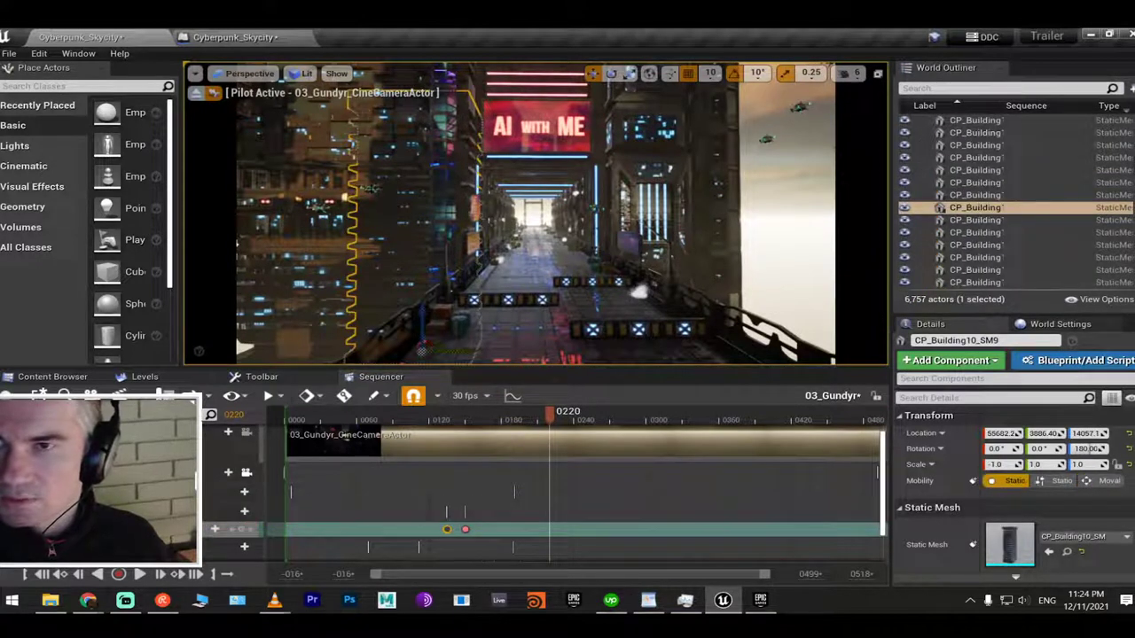
File drone CP_Drone_SM39 under 02_Vehicles and drag it from the Outliner into the 03_Gundyr Sequencer
click(371, 188)
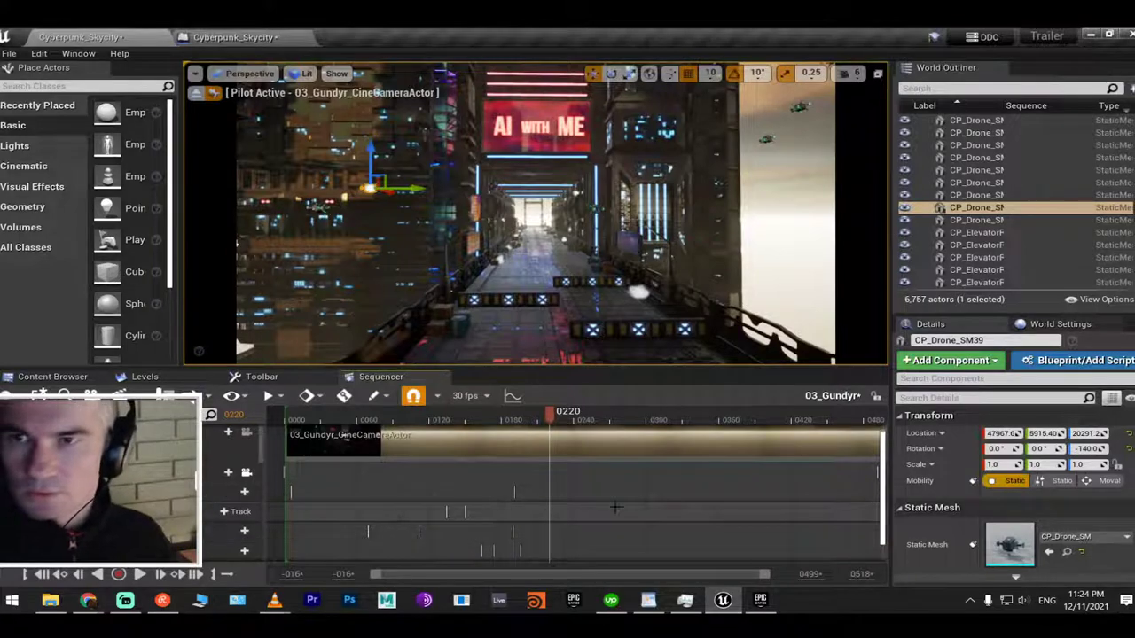
right_click(998, 208)
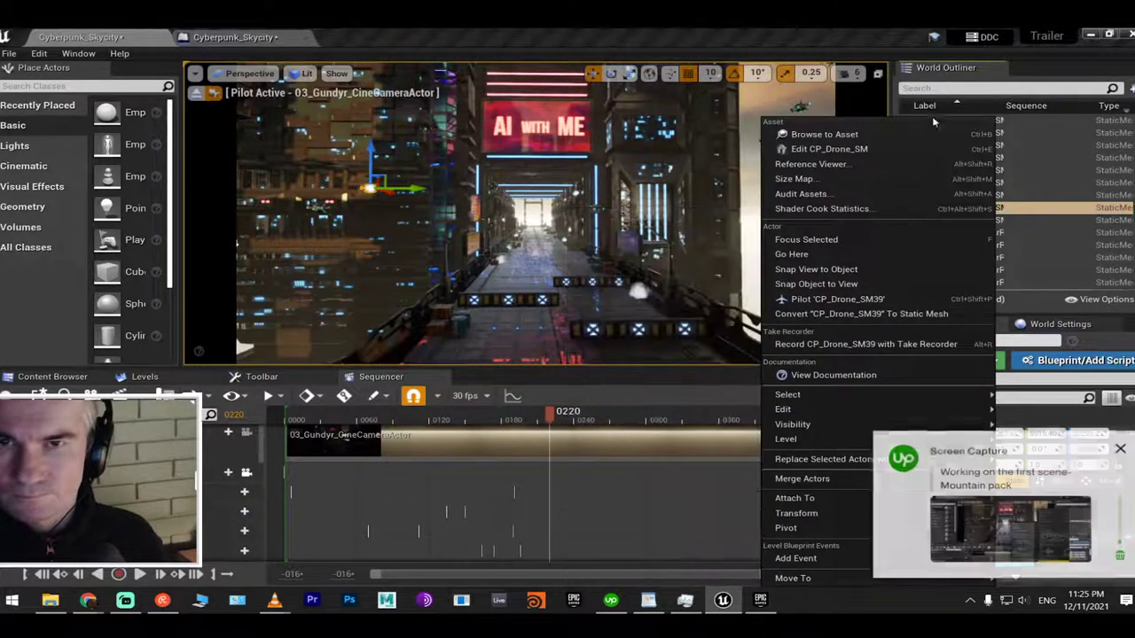
mouse_move(858, 585)
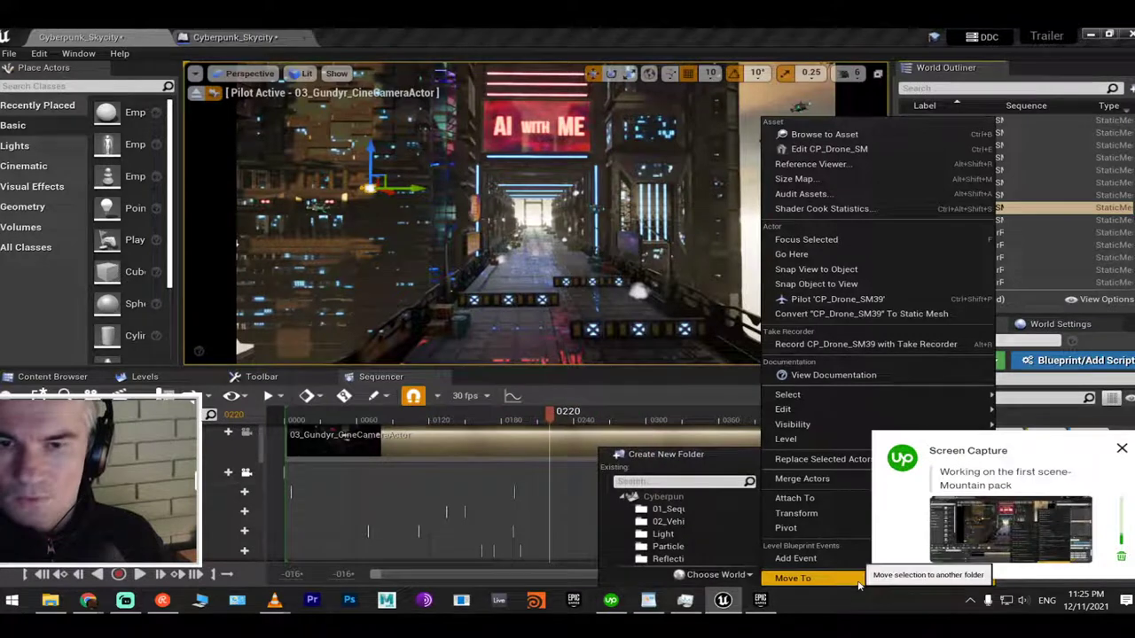
click(689, 514)
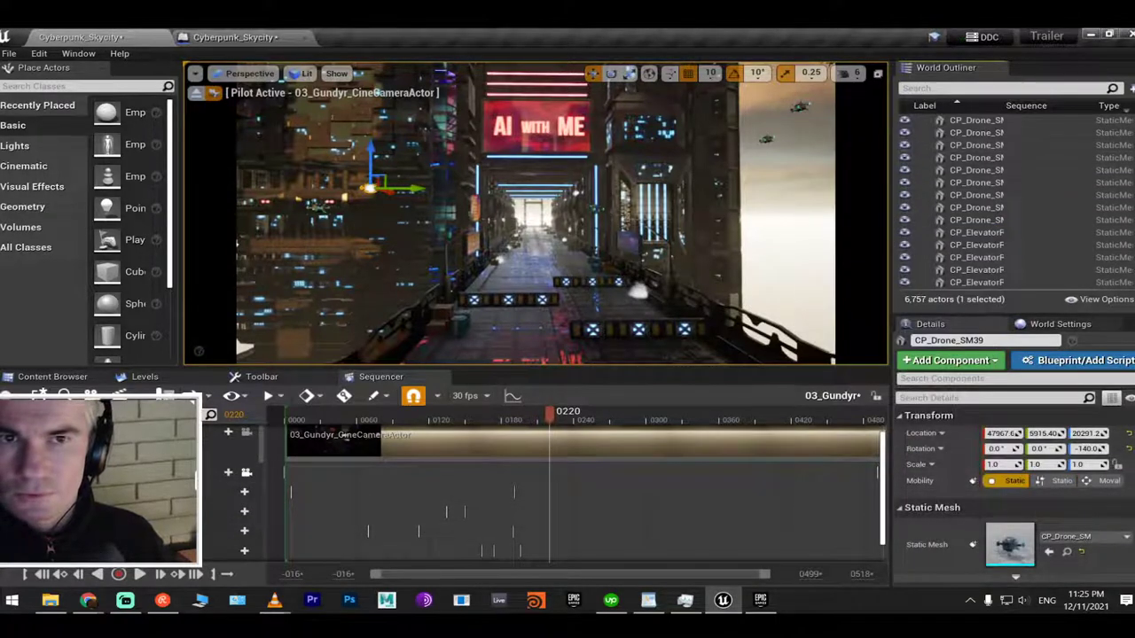
scroll(973, 266, up, 10)
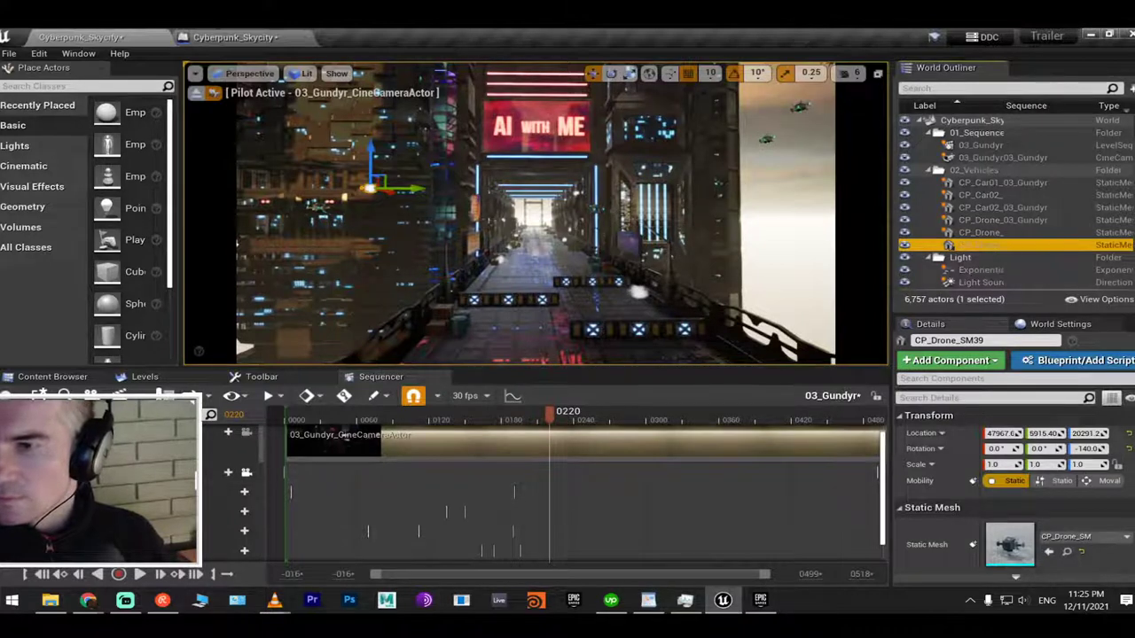
drag(289, 435, 293, 439)
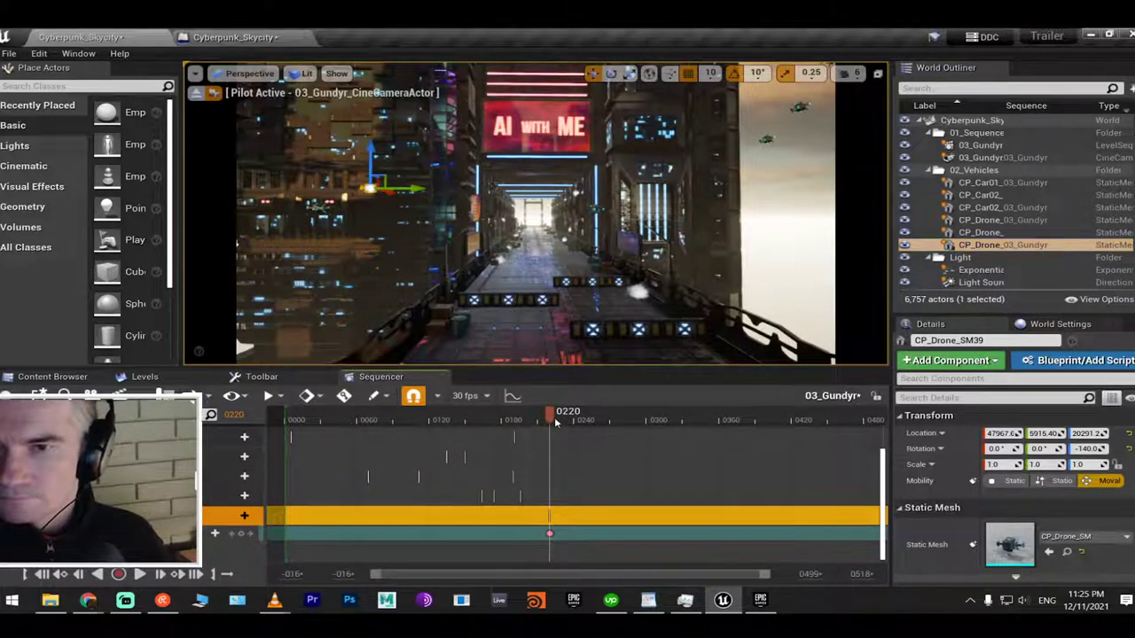
Around frame 0230, slide the drone to Location Y 10995.4 and key its position
drag(554, 417, 560, 420)
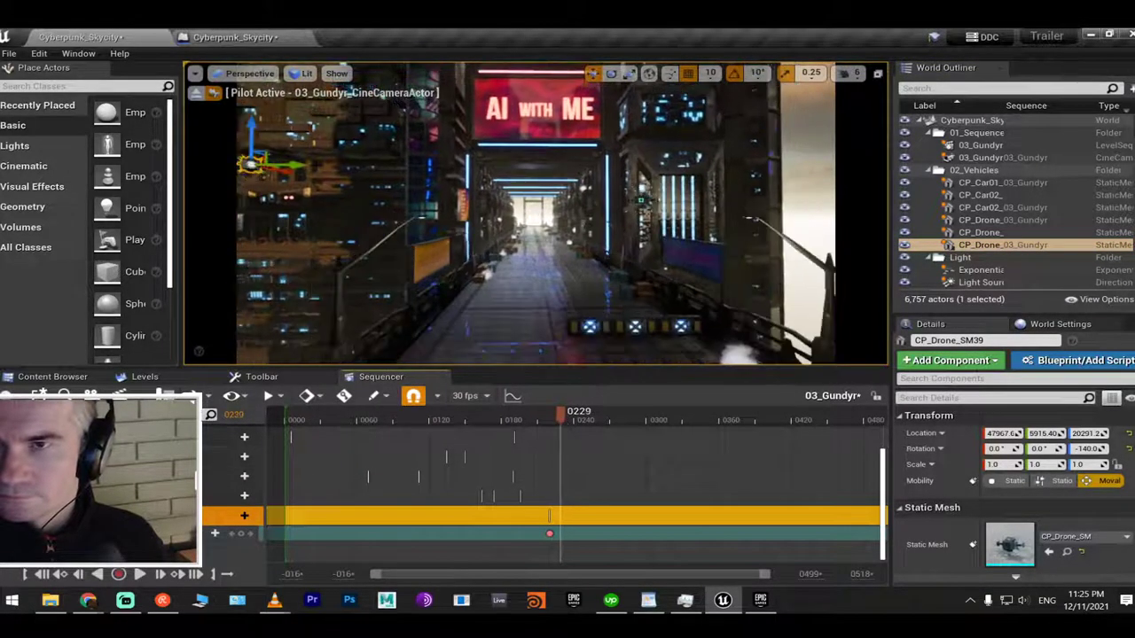
drag(301, 163, 829, 173)
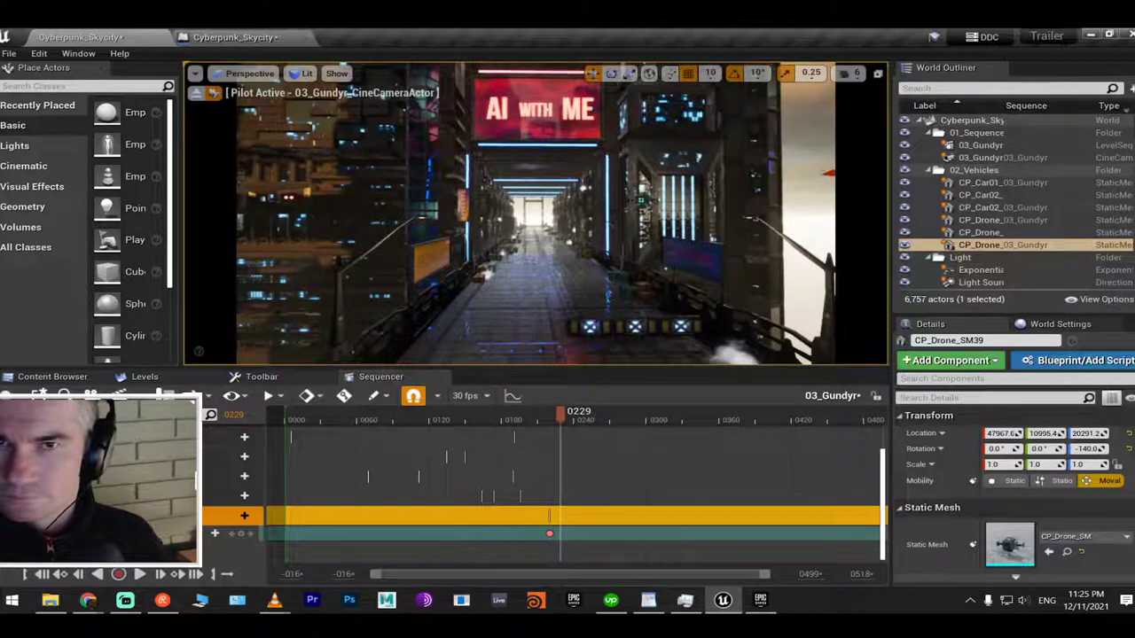
click(249, 535)
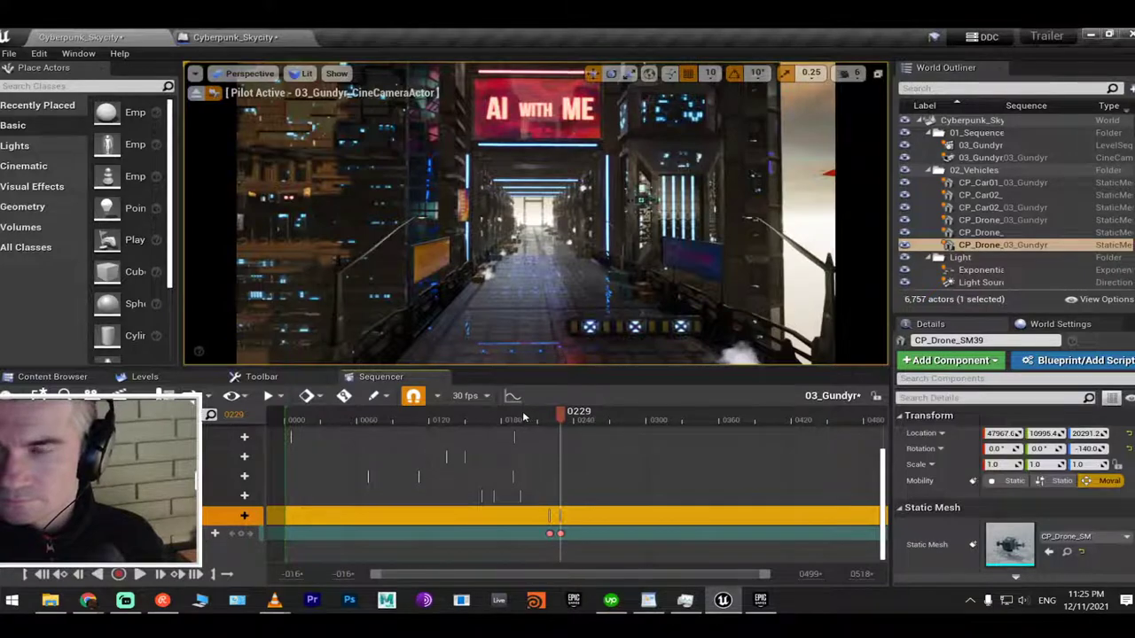
Retime the drone's key from 0204 earlier to frame 0155
drag(522, 411, 553, 417)
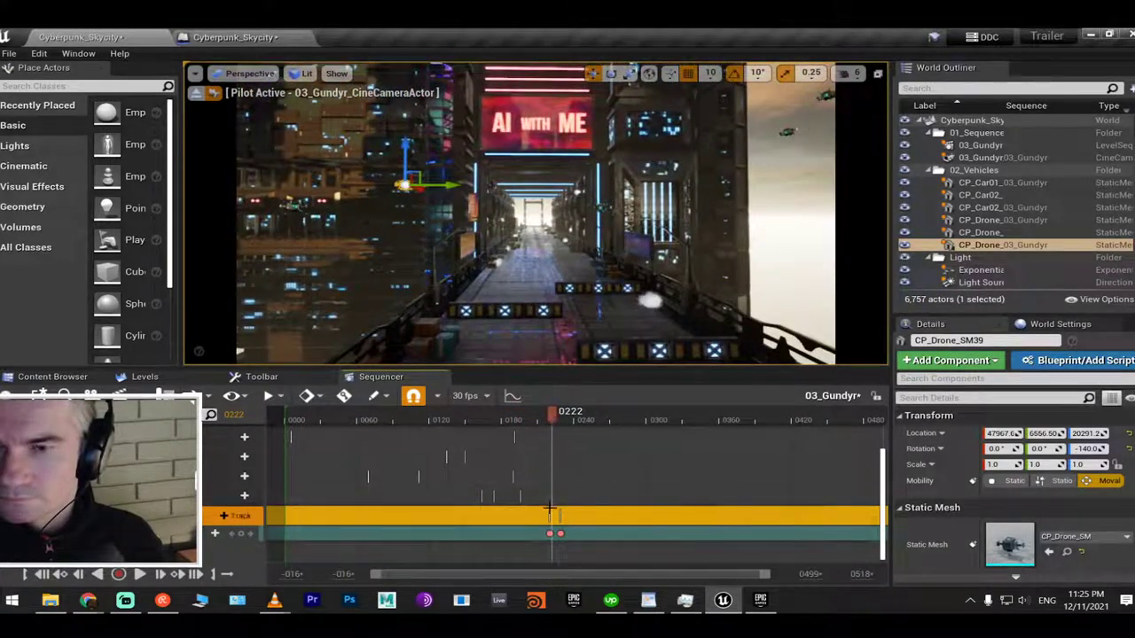
drag(549, 533, 530, 533)
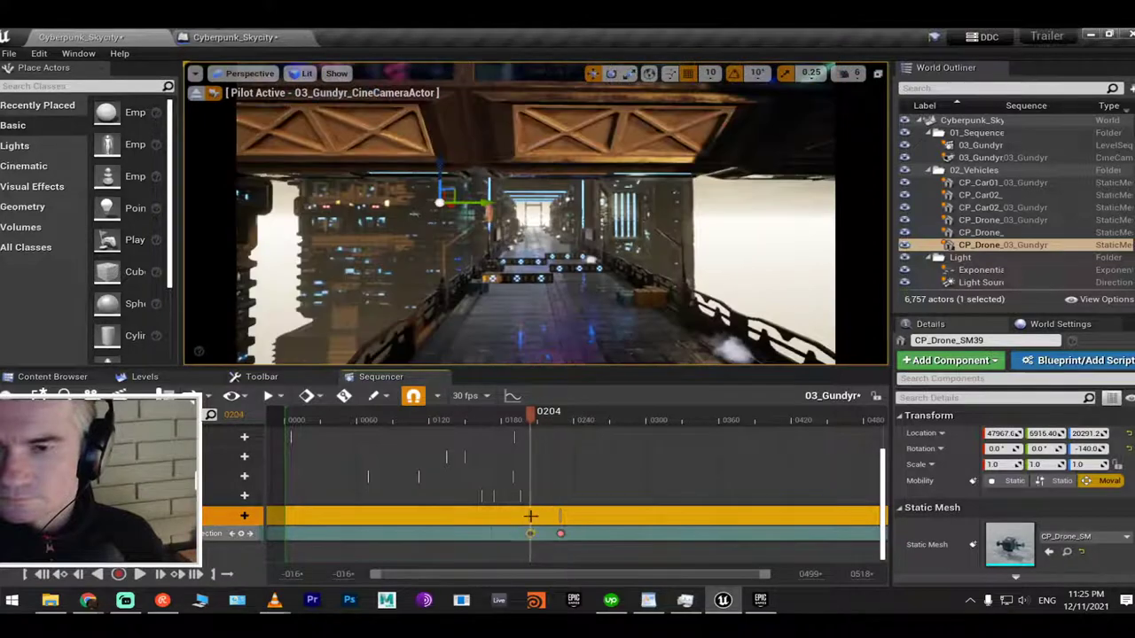
drag(505, 417, 551, 417)
drag(530, 532, 471, 533)
Play the shot to check the drone, nudge its key slightly later, then select drone CP_Drone_SM9 in the viewport
key(space)
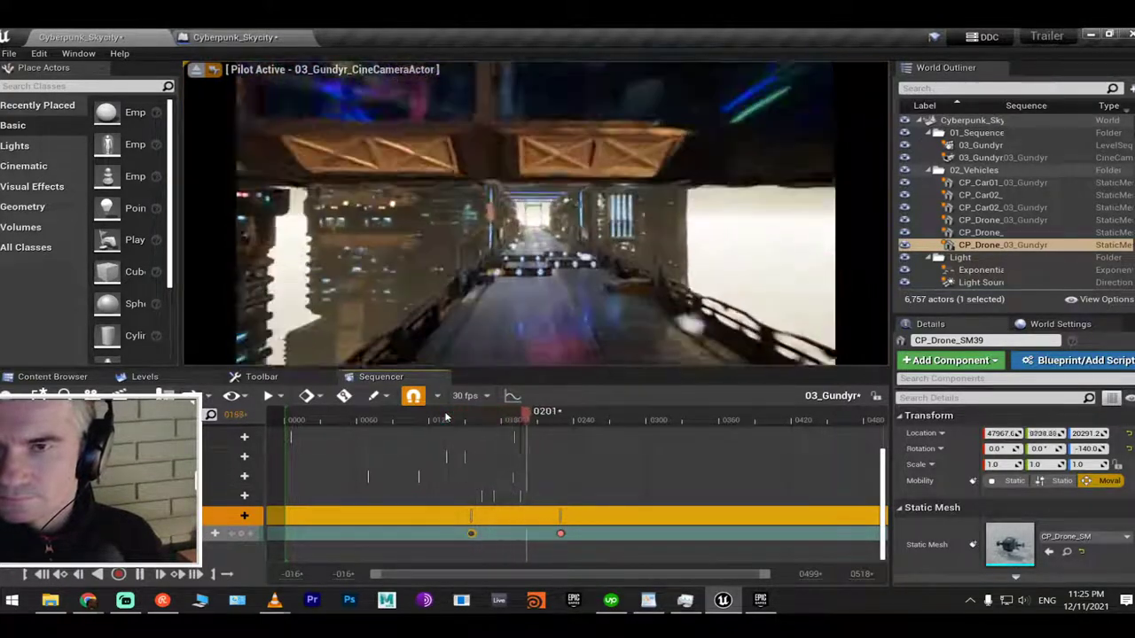
key(space)
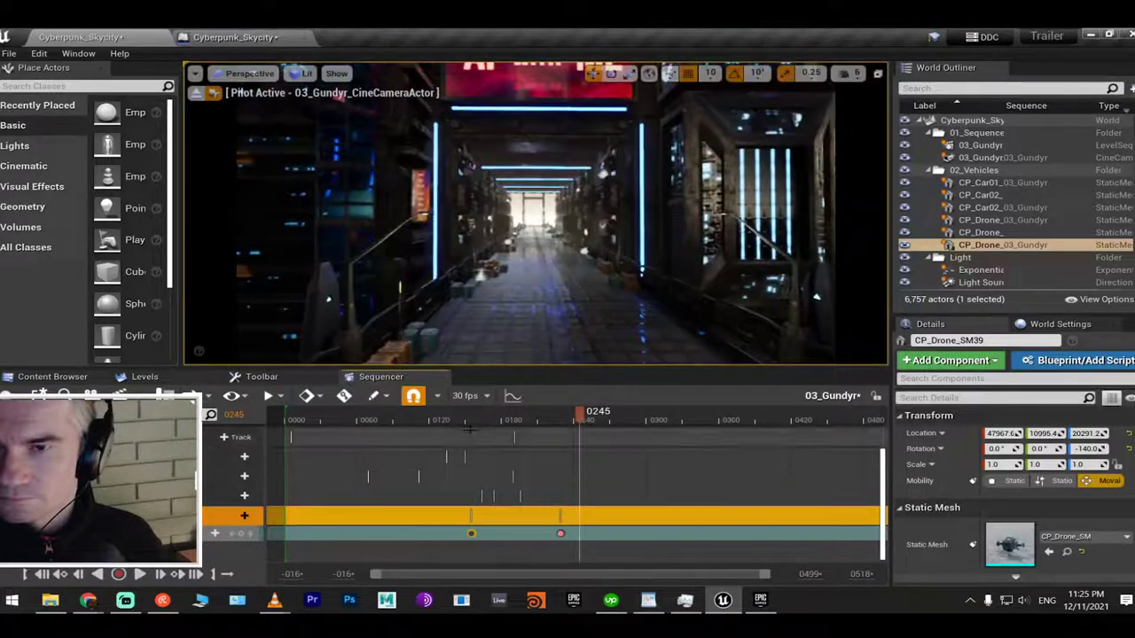
drag(471, 533, 481, 533)
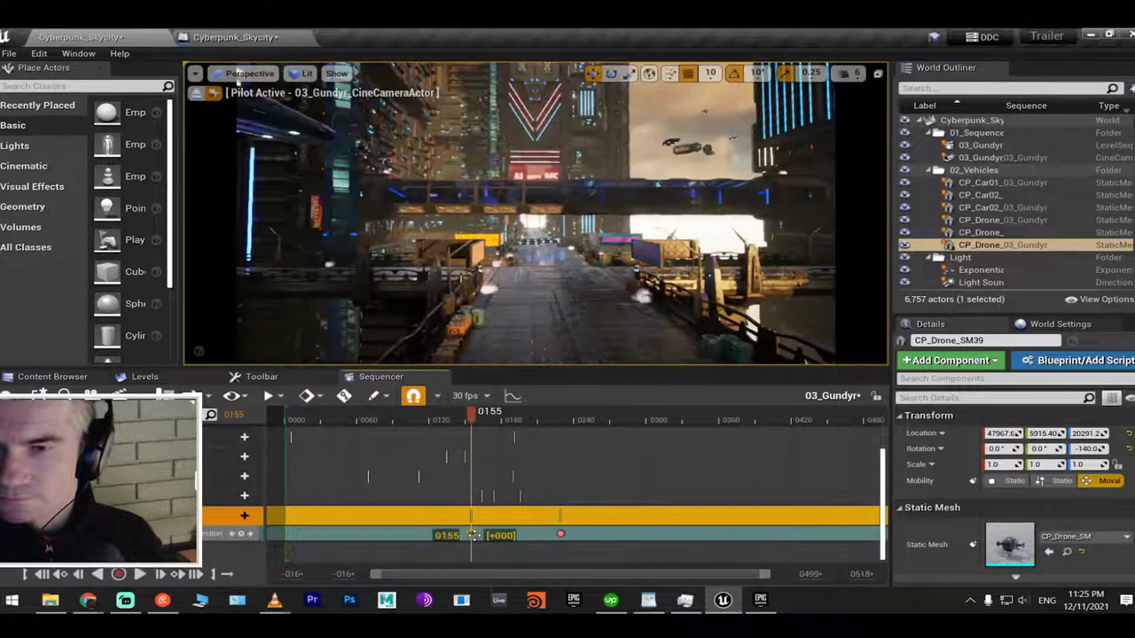
key(space)
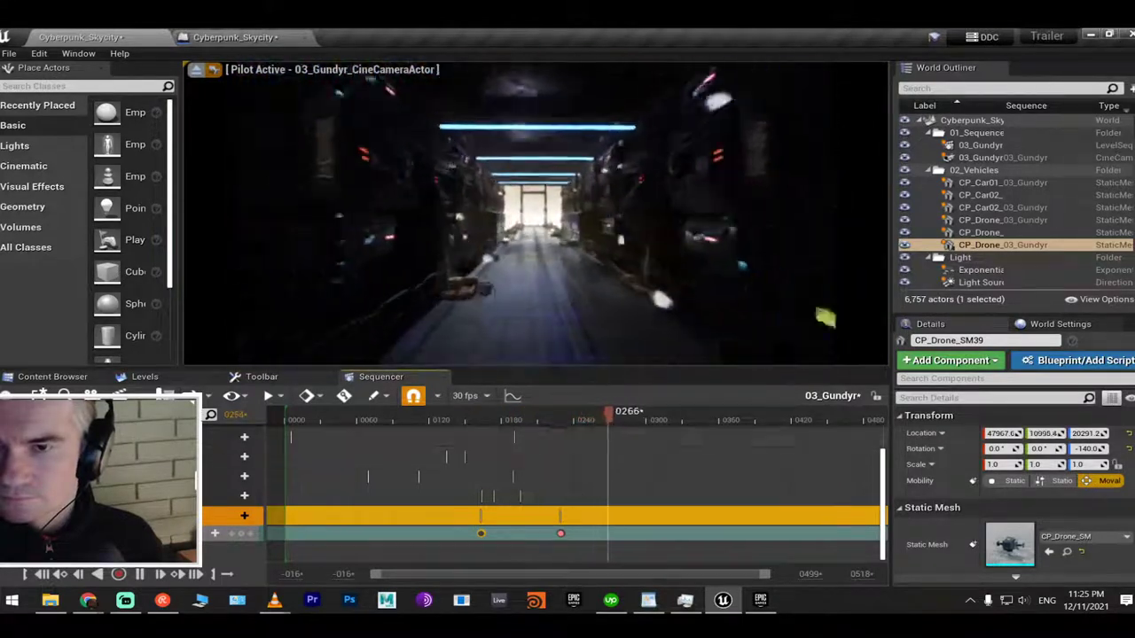
click(546, 420)
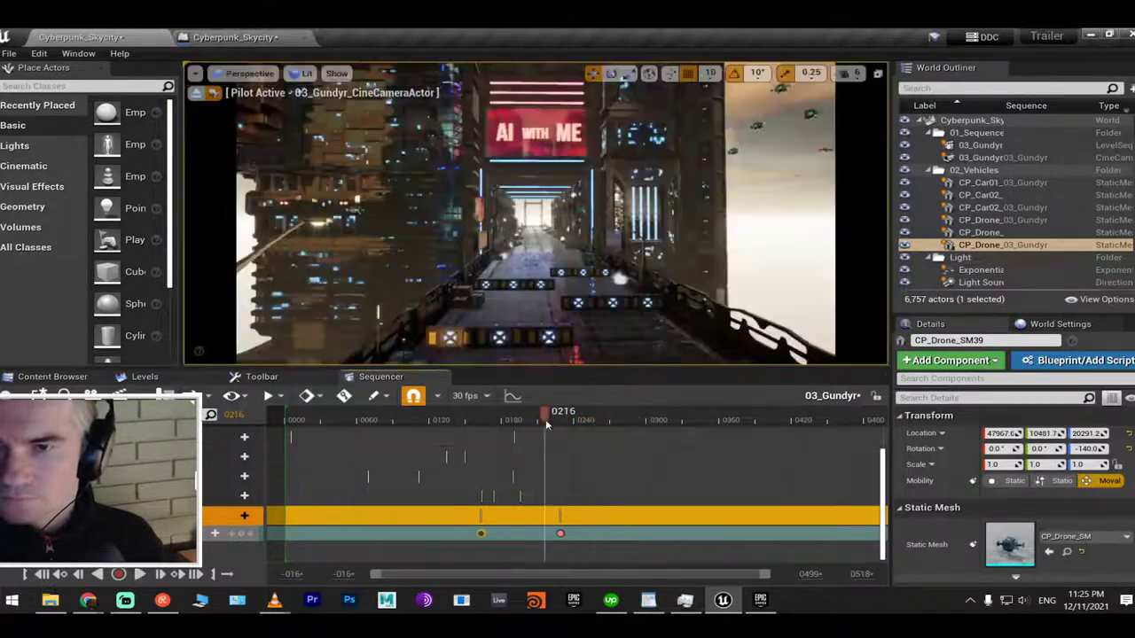
click(582, 209)
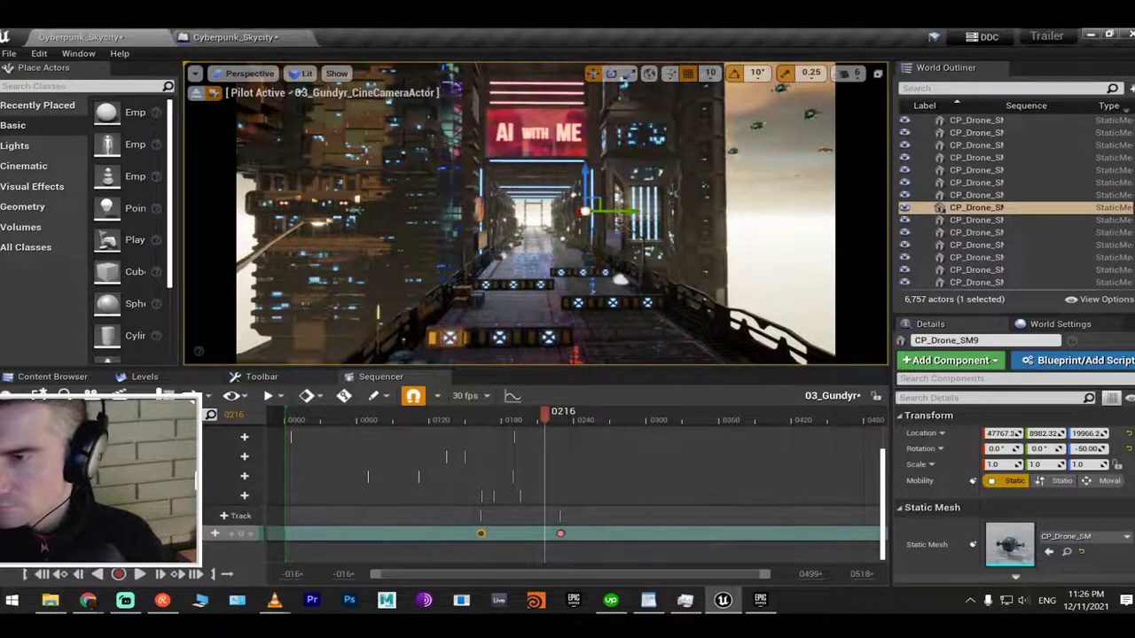
Move CP_Drone_SM9 into 02_Vehicles and drag it into the Sequencer as a new track
right_click(974, 208)
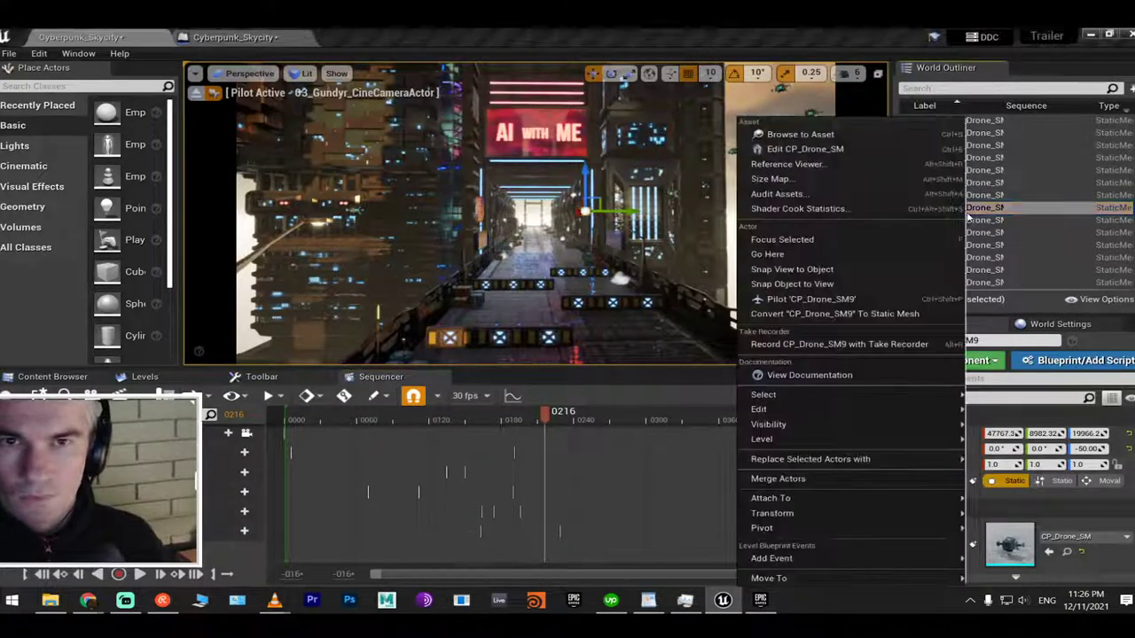
mouse_move(842, 578)
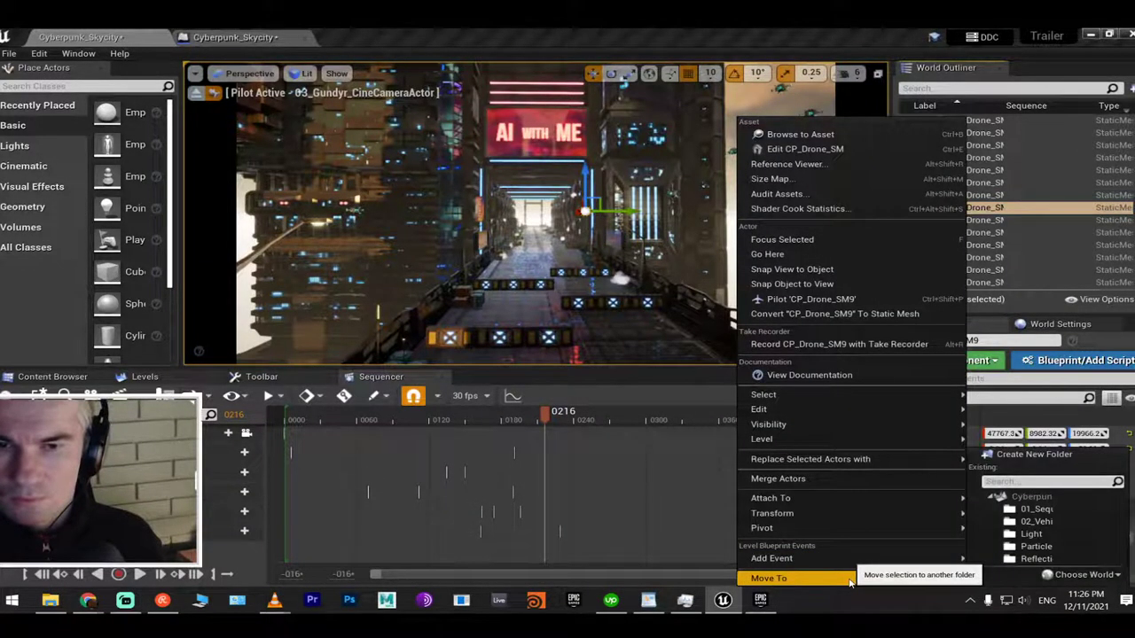
click(1065, 533)
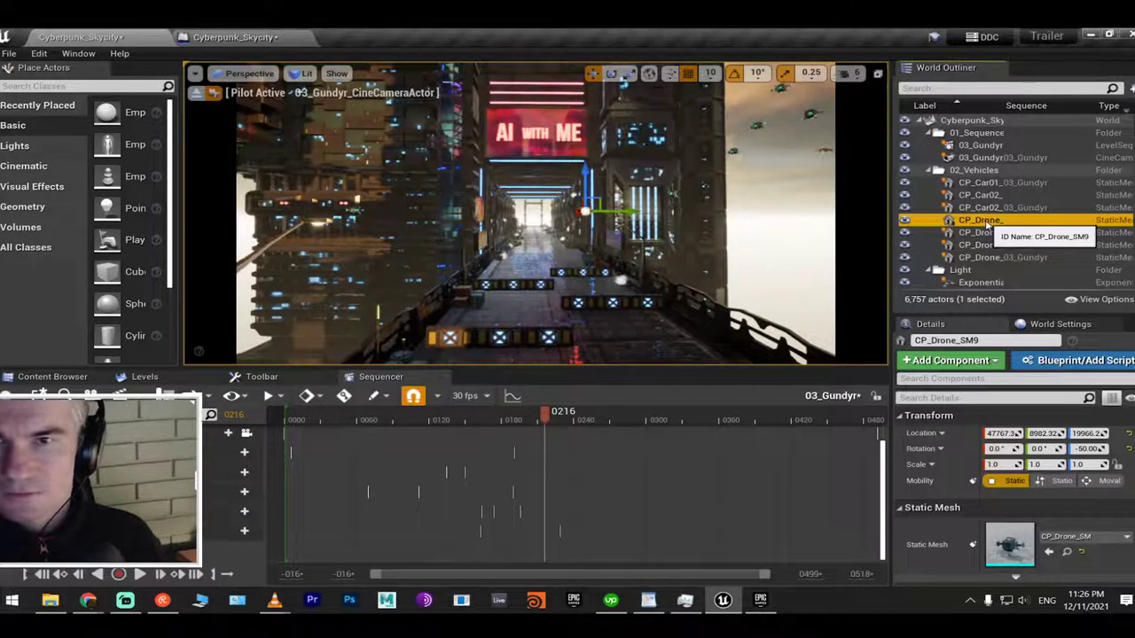
drag(987, 227, 222, 552)
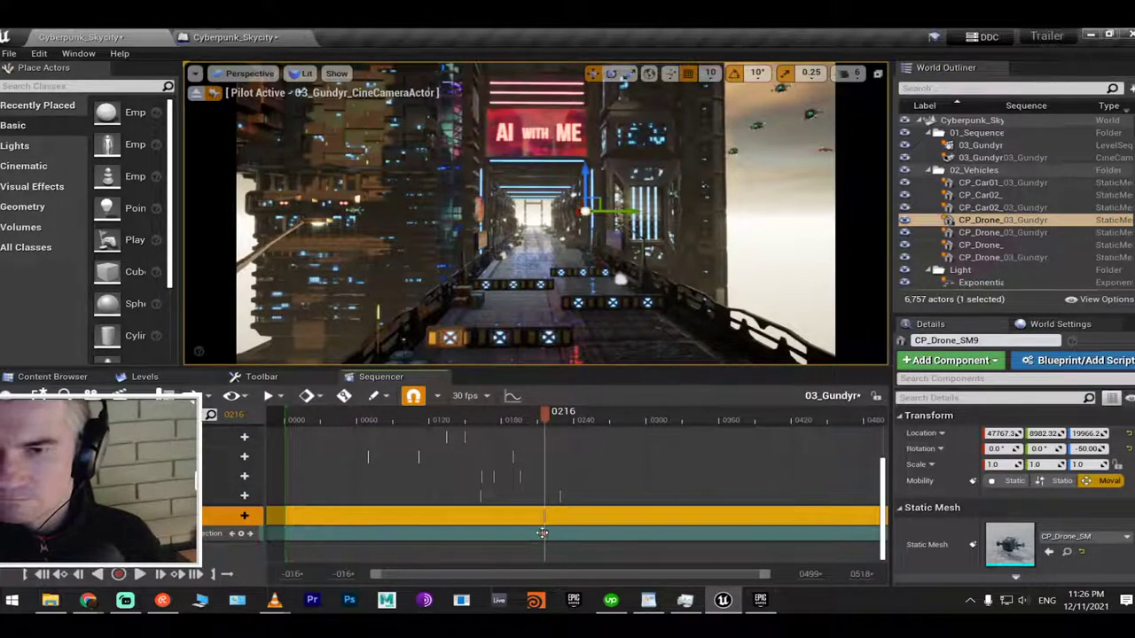
Shift the drone's first key to frame 0204 and preview its move around frame 0230
drag(544, 533, 529, 533)
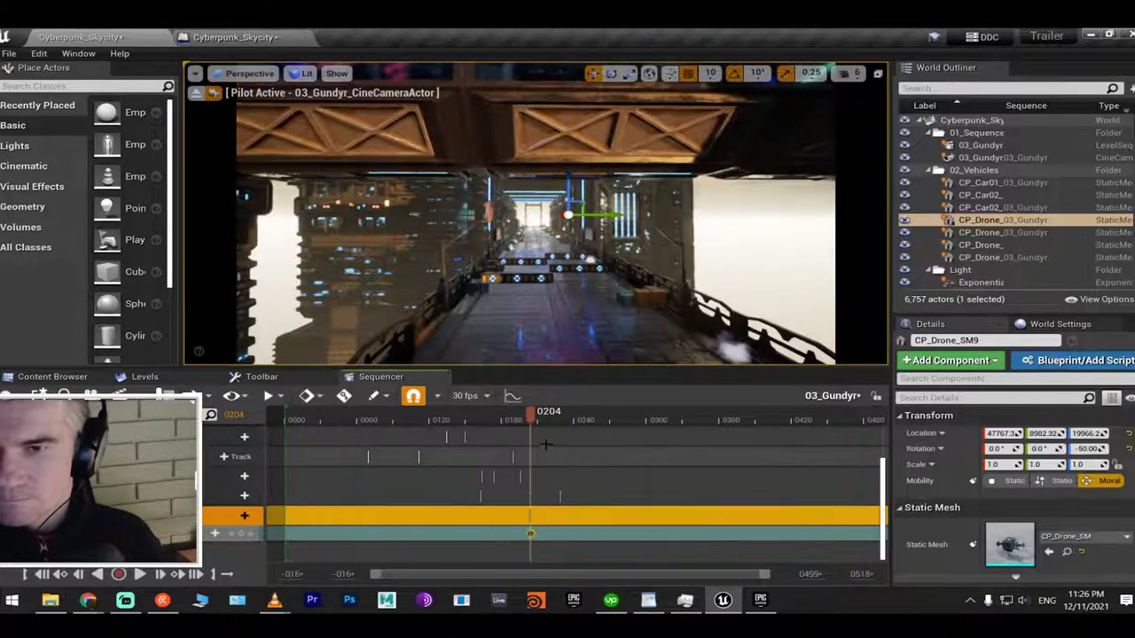
drag(532, 415, 566, 421)
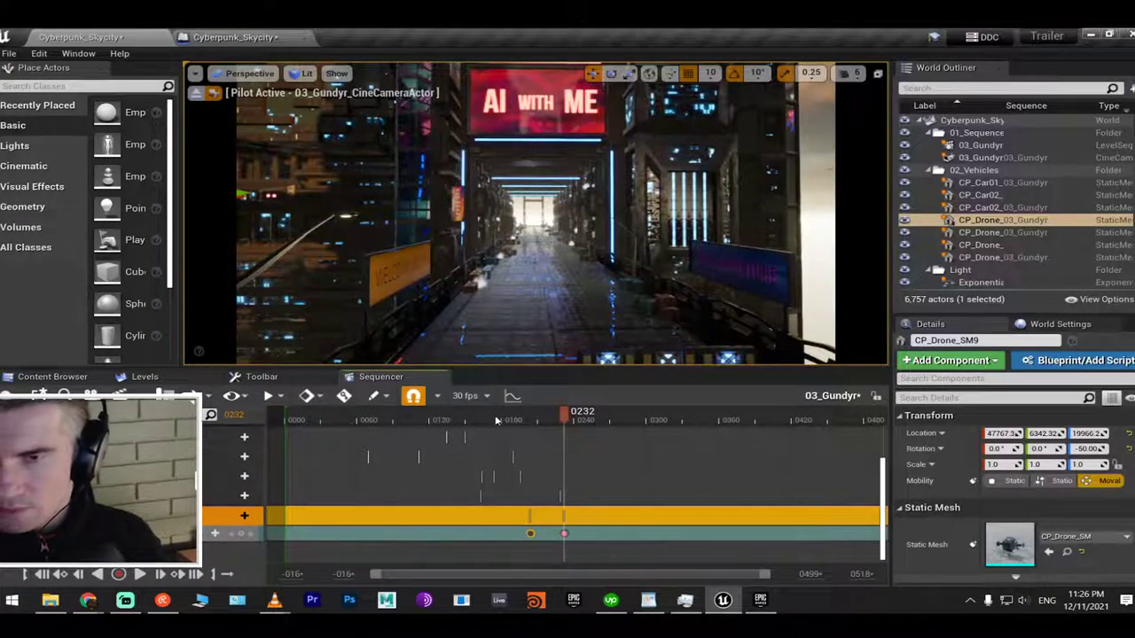
drag(498, 420, 524, 421)
key(space)
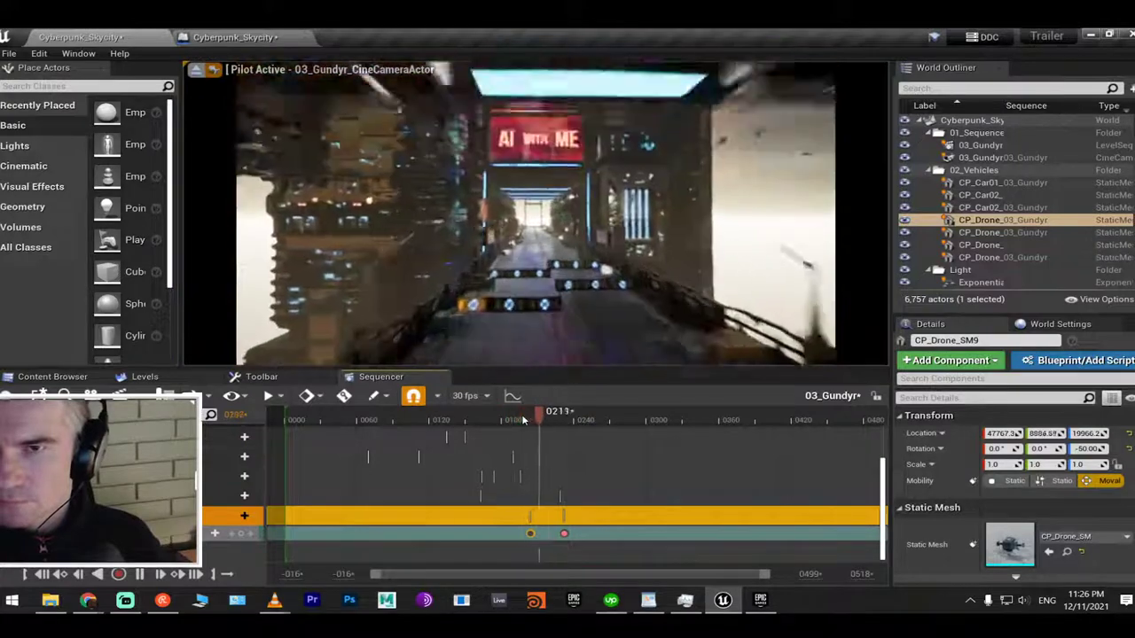
key(space)
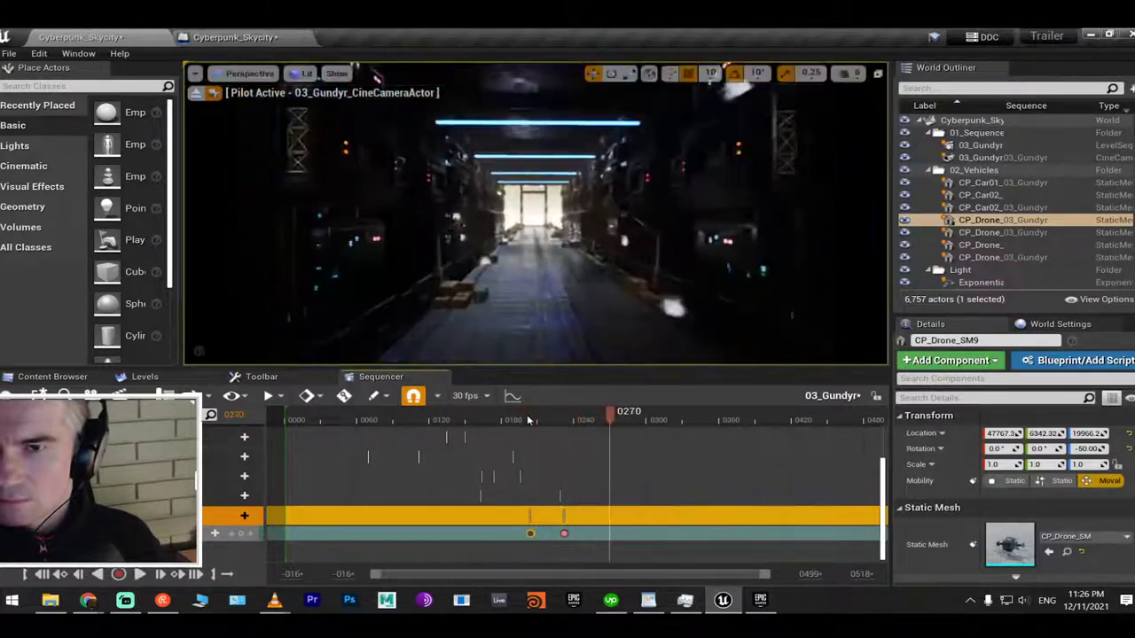
Move the drone's first key to frame 0193 and replay the shot from frame 0153
click(510, 420)
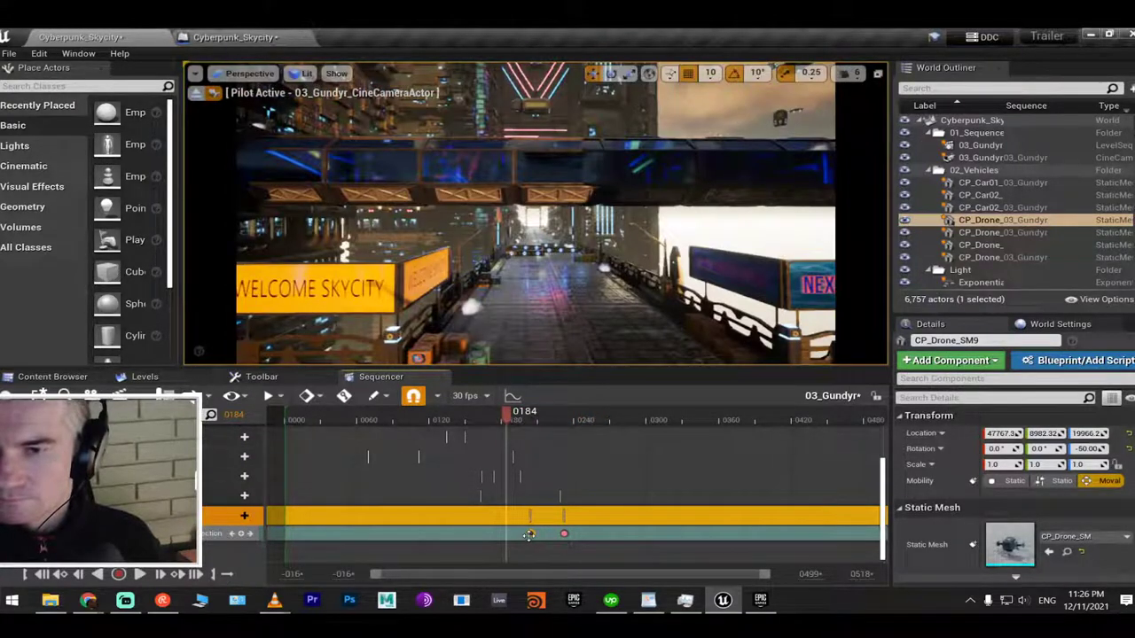
drag(529, 536, 517, 534)
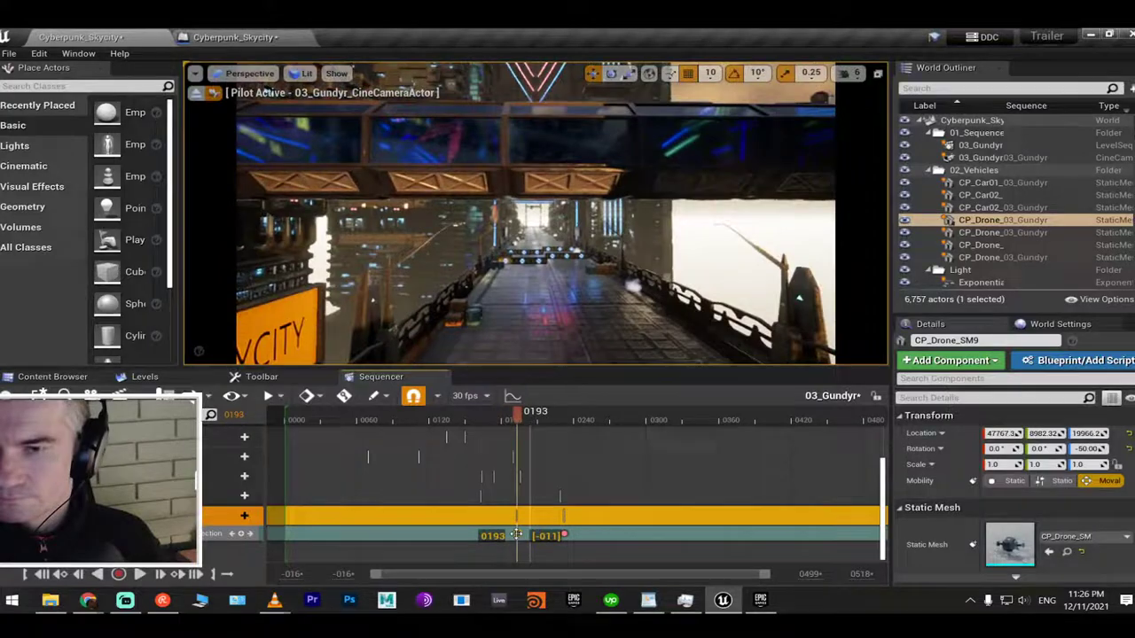
click(465, 418)
key(space)
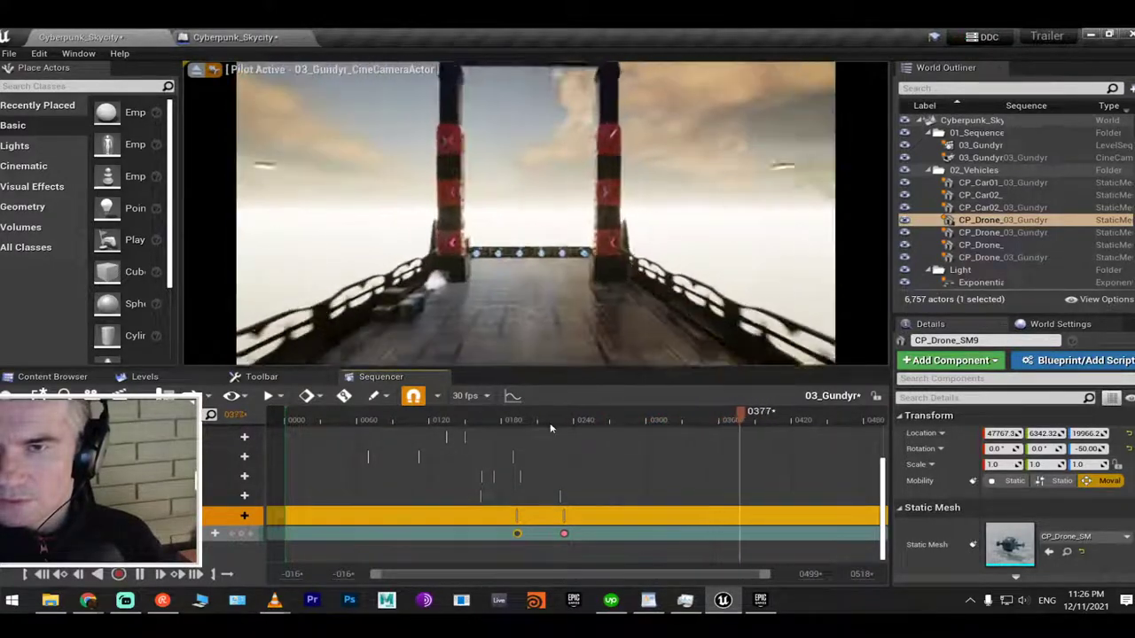
Scrub back through the shot, save the Cyberpunk_Skycity map, and start playing the level
drag(548, 426, 346, 415)
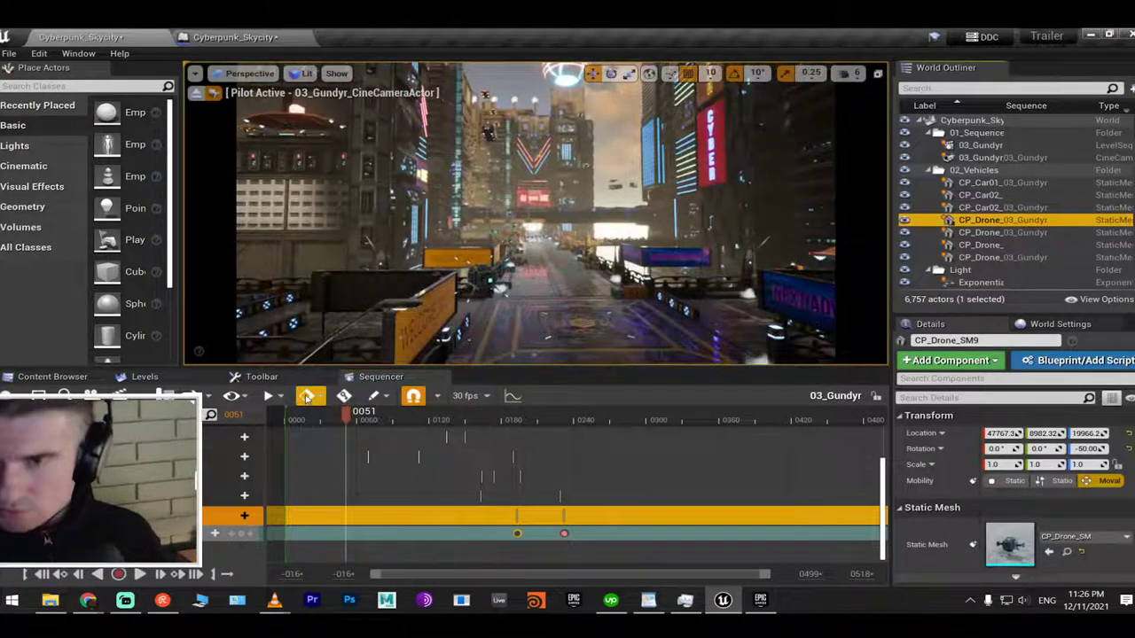
key(ctrl+s)
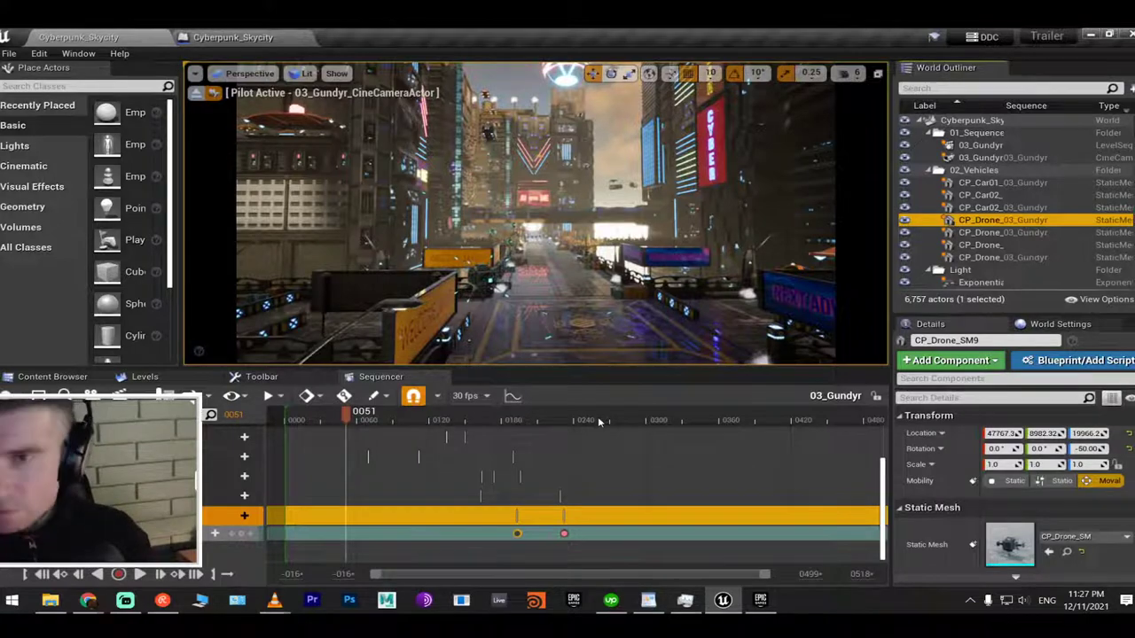
key(alt+p)
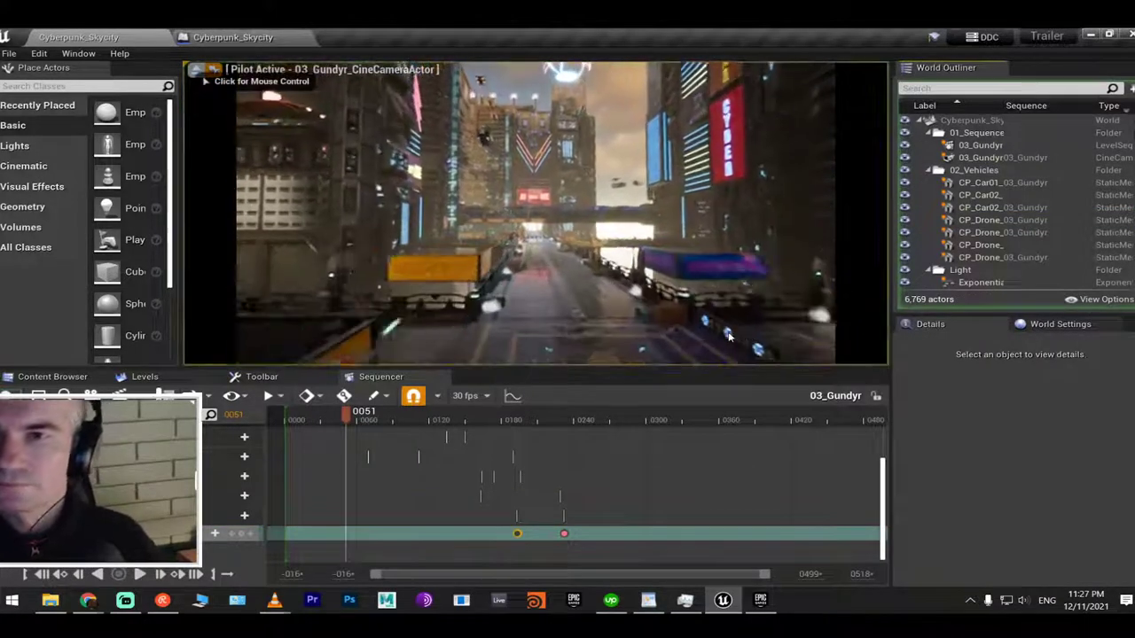
Watch the playing level in F11 full-screen and back, then park the timeline at frame 0218
click(729, 335)
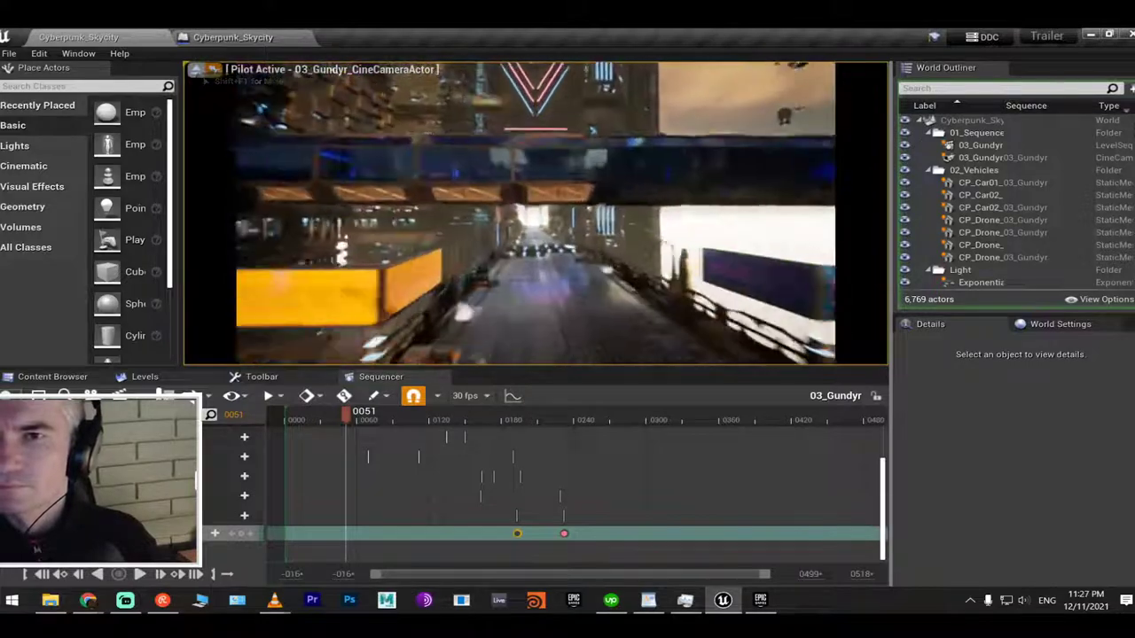
key(F11)
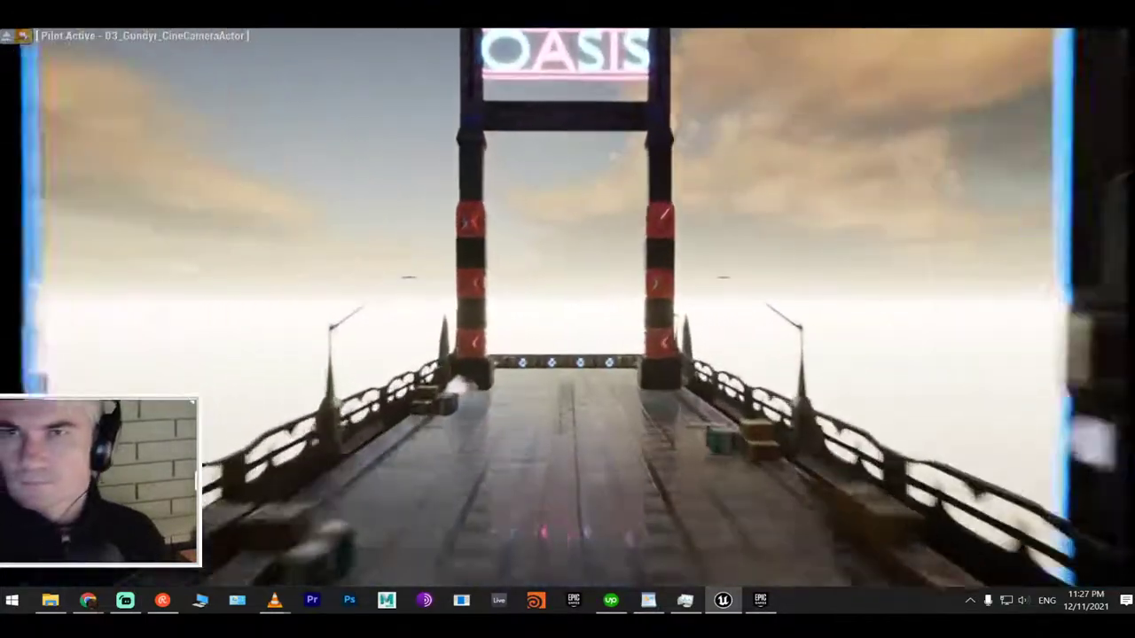
key(F11)
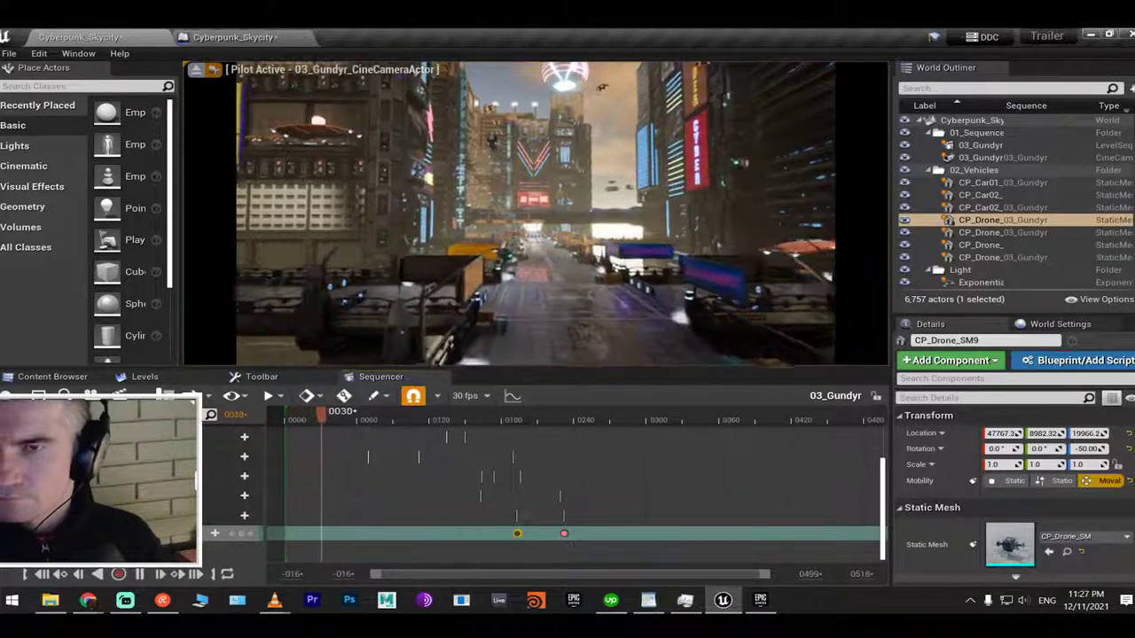
key(F11)
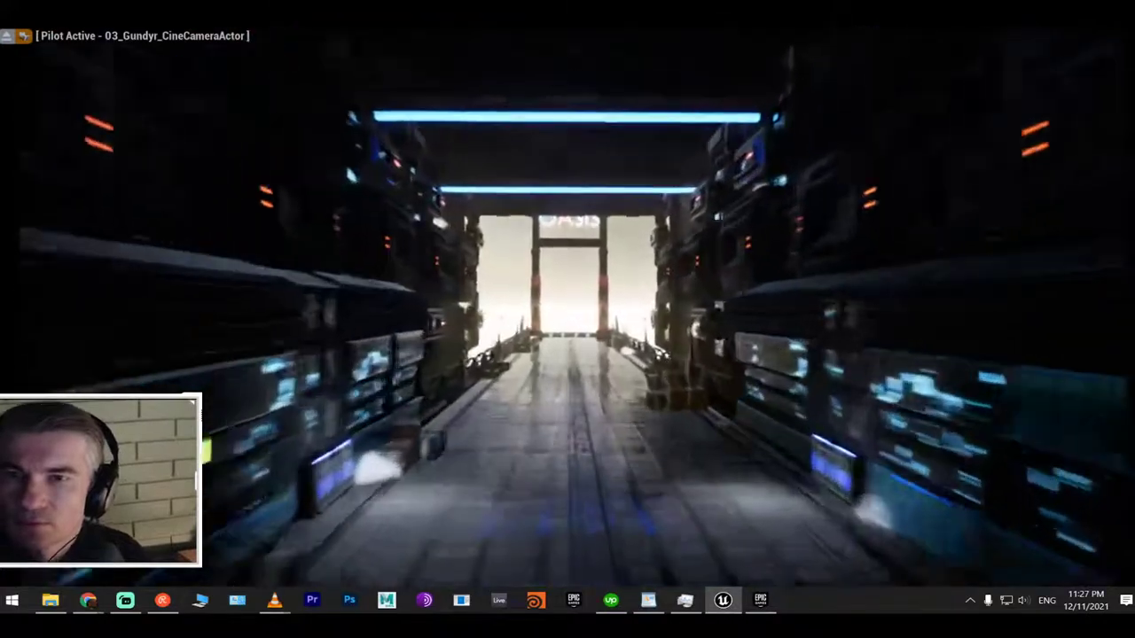
key(F11)
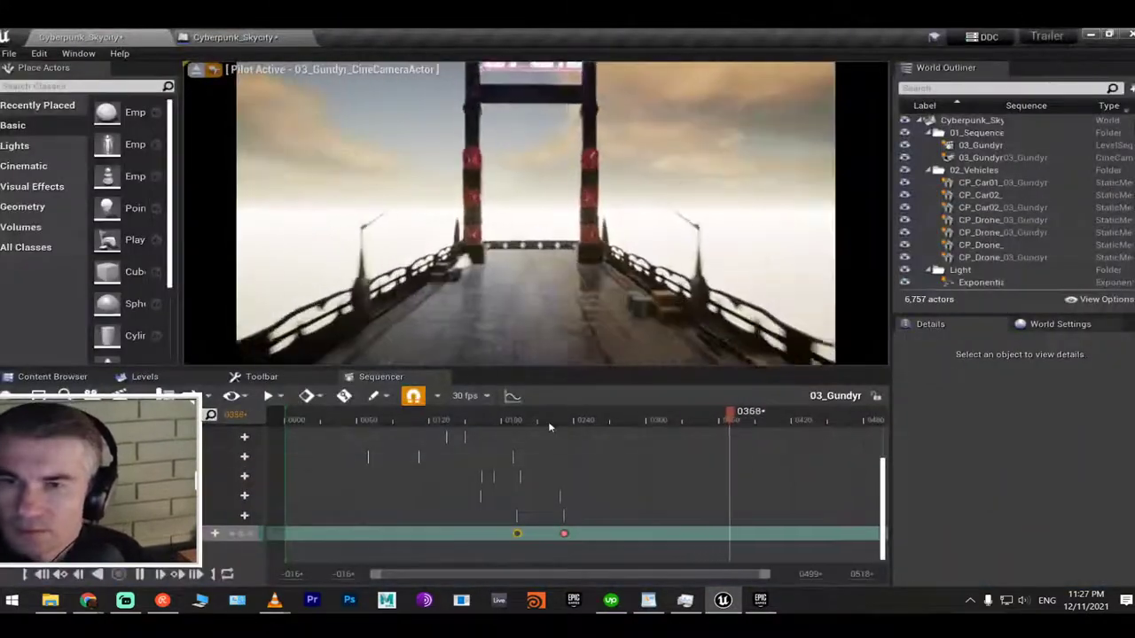
click(548, 420)
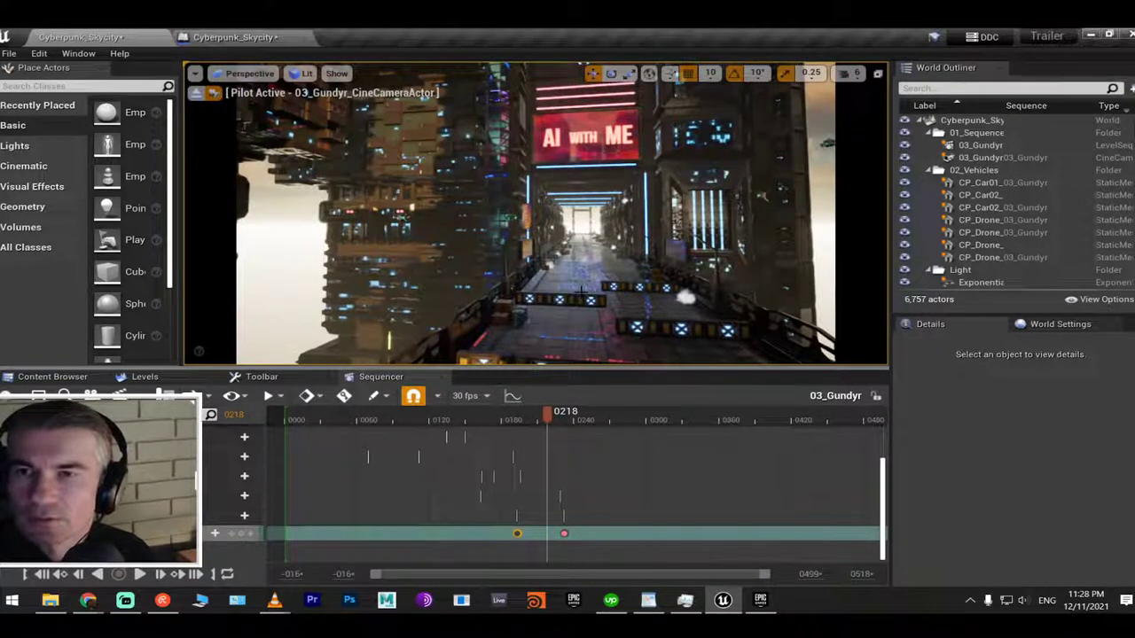
Show the main toolbar, play the level full-screen to review the corridor flythrough, then exit full-screen
click(262, 377)
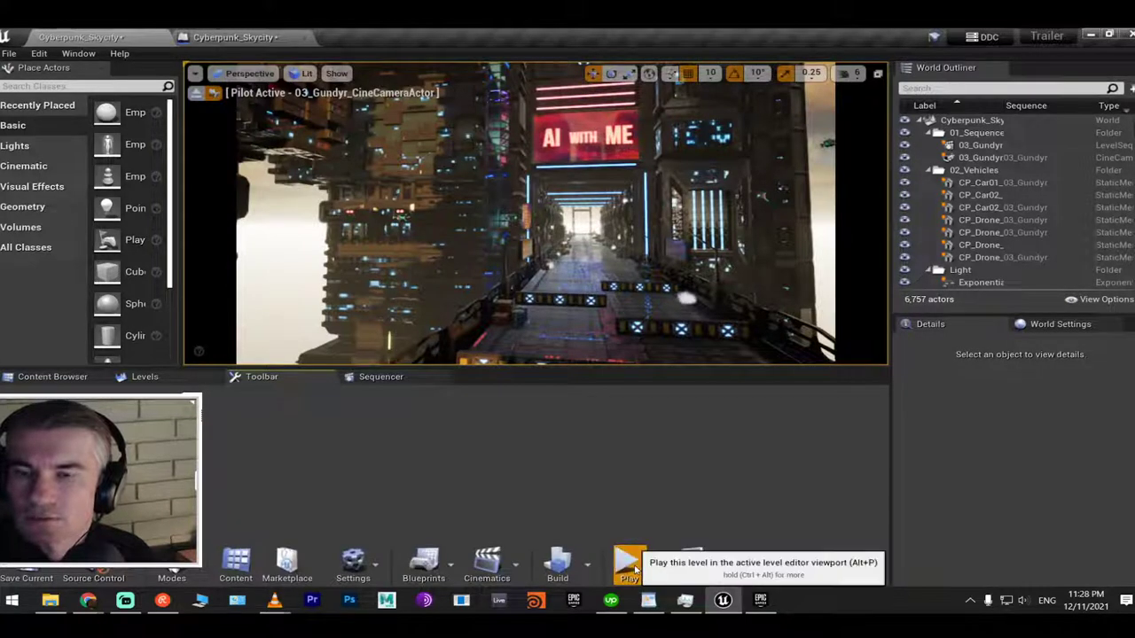
key(alt+p)
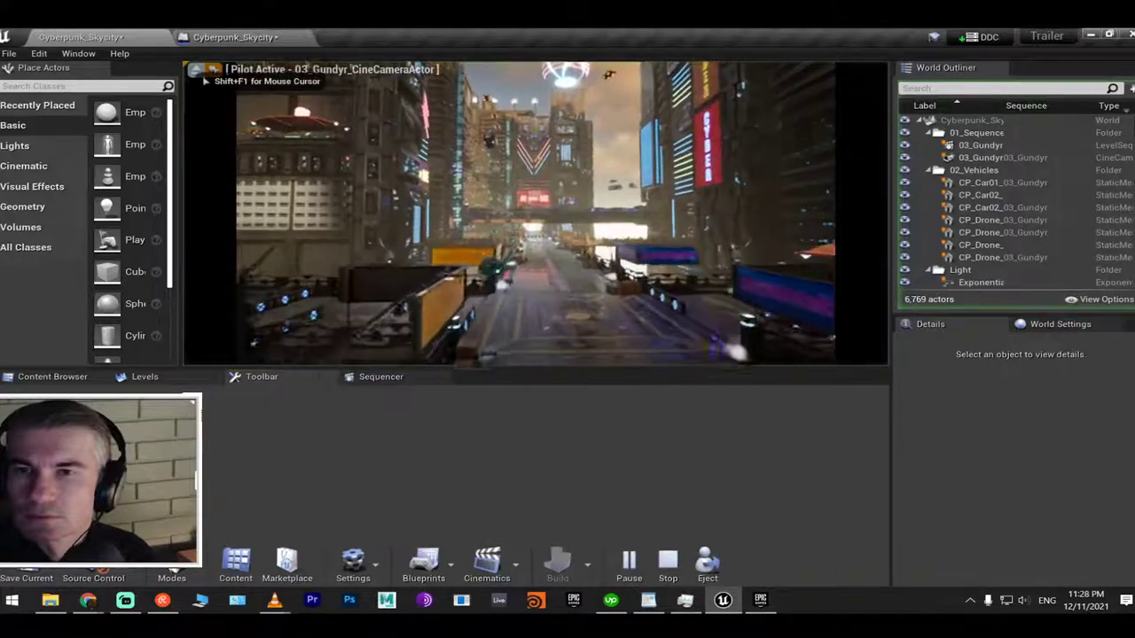
key(shift+F1)
key(F11)
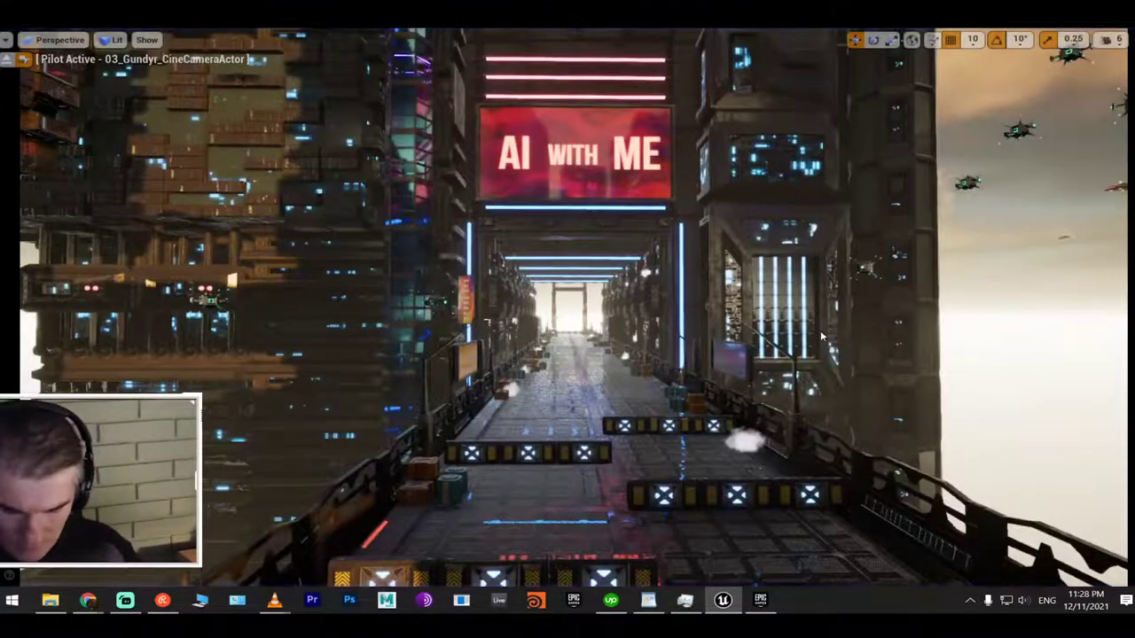
key(alt+p)
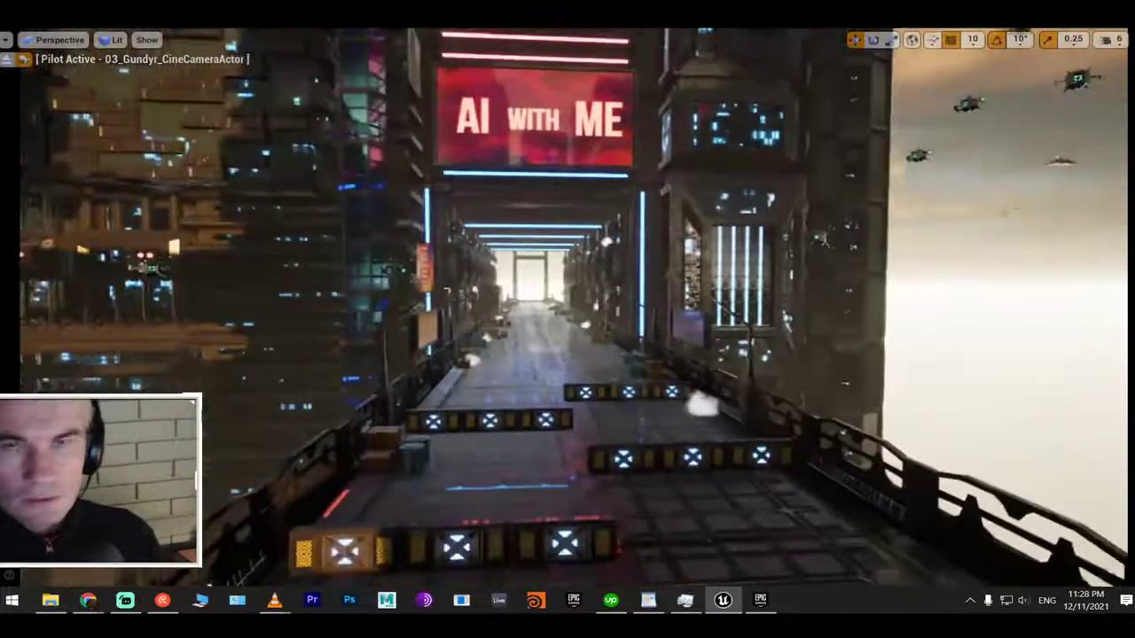
key(F11)
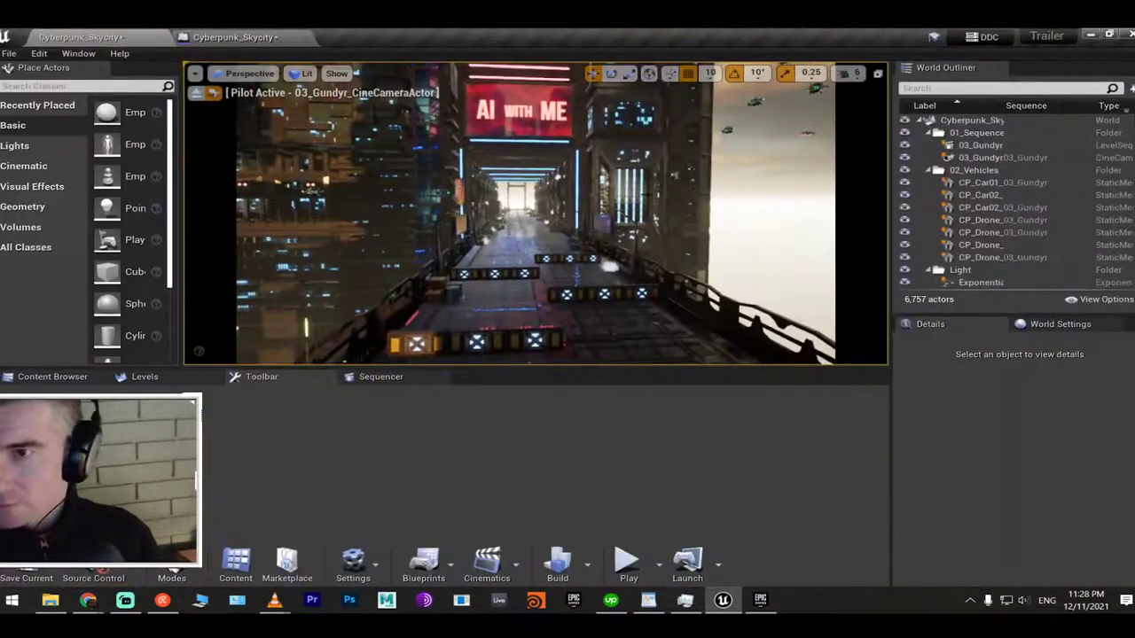
Save the map, set the movie capture to Video Sequence (avi) at 320 x 240, then open File Explorer
click(393, 378)
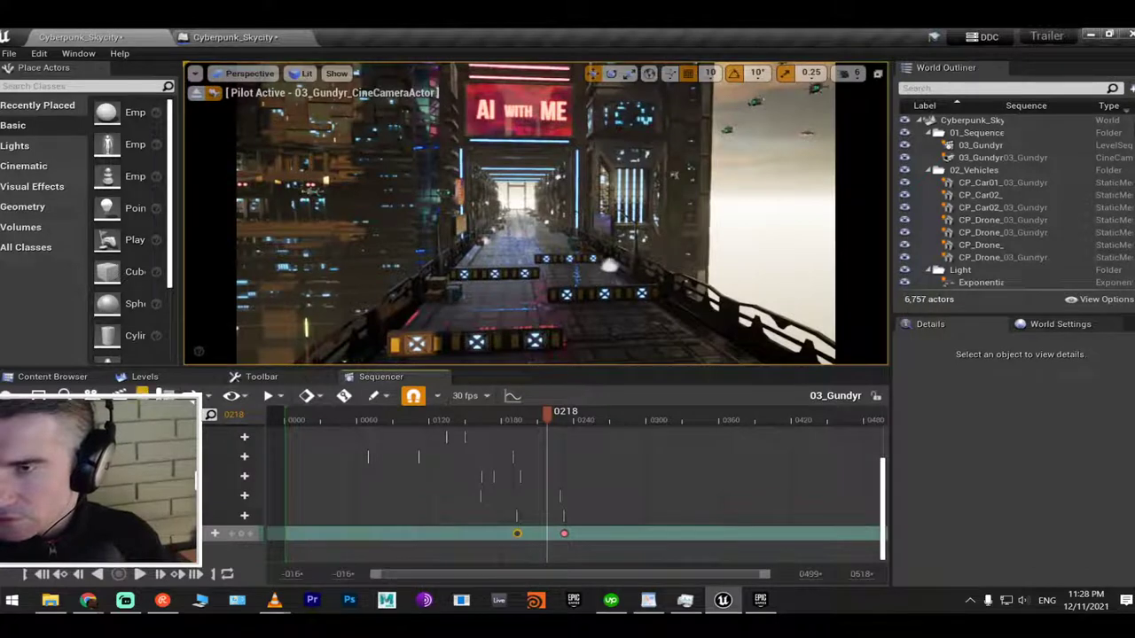
key(ctrl+s)
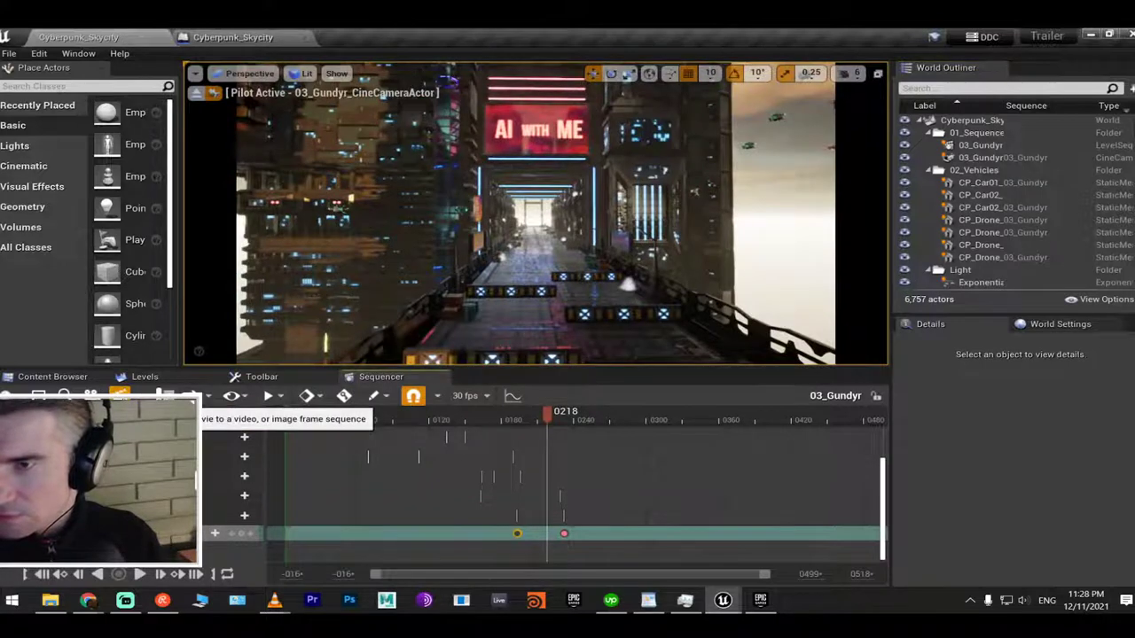
click(190, 396)
click(583, 124)
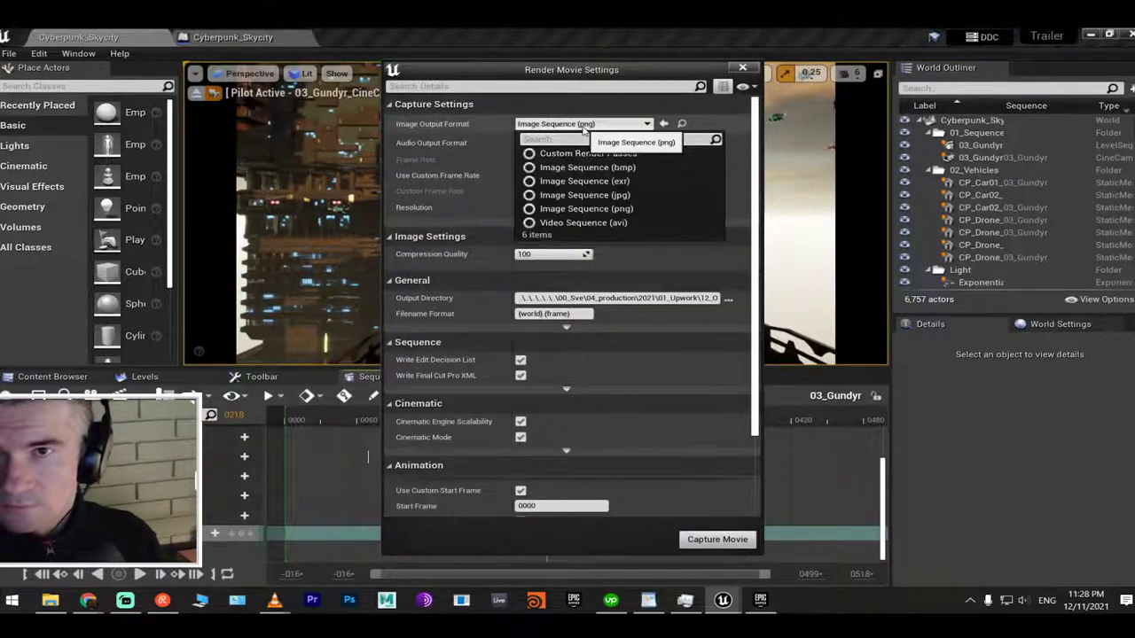
click(585, 222)
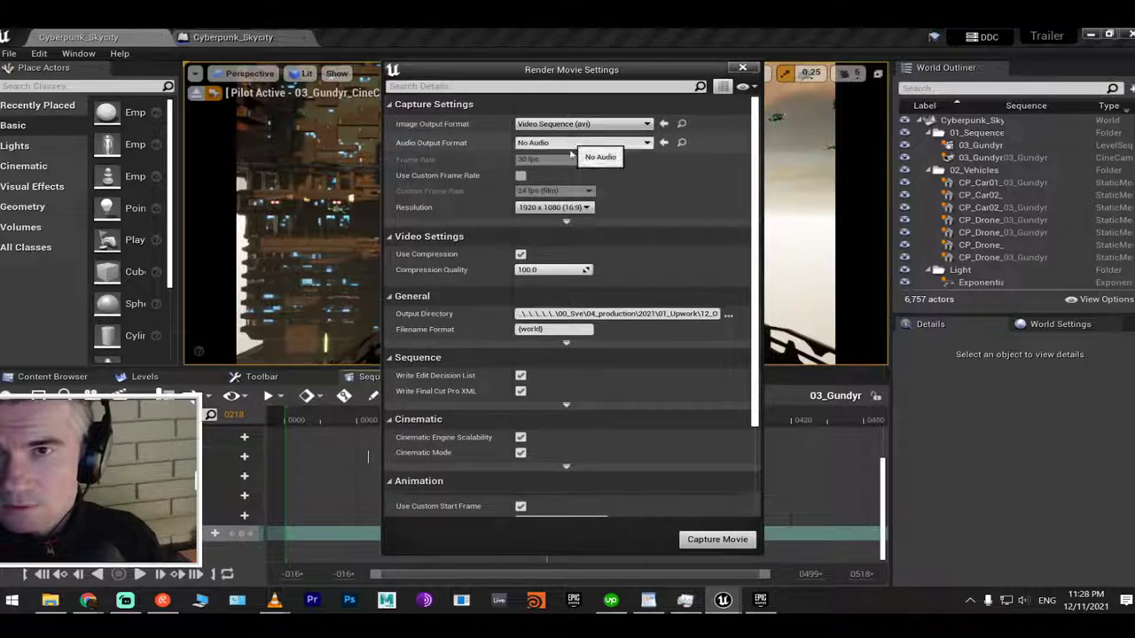
click(556, 207)
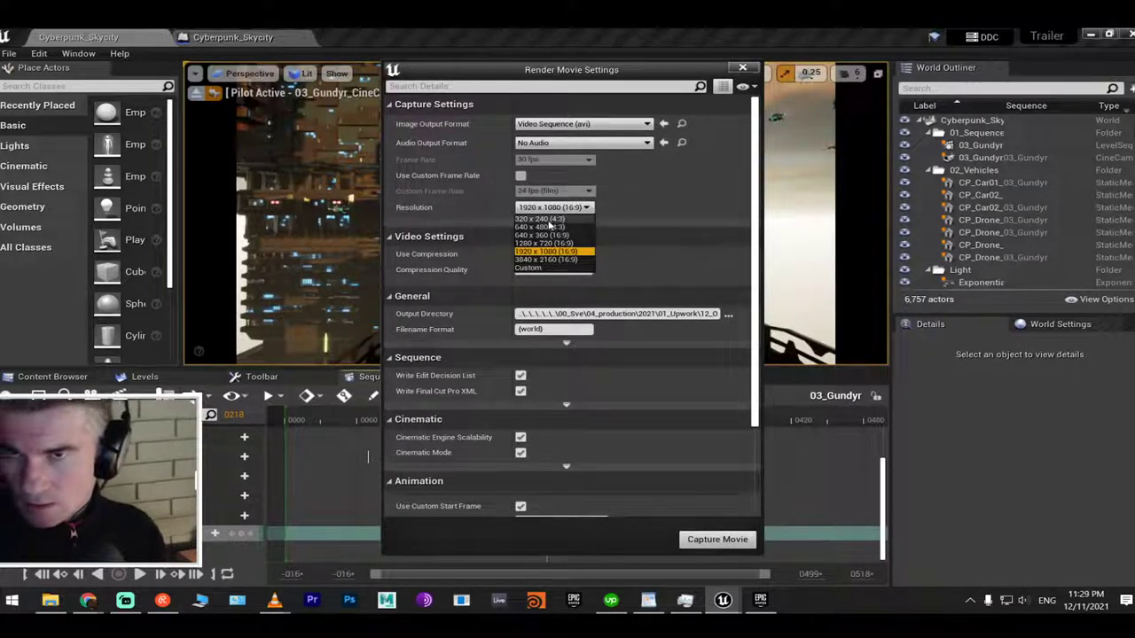
click(543, 219)
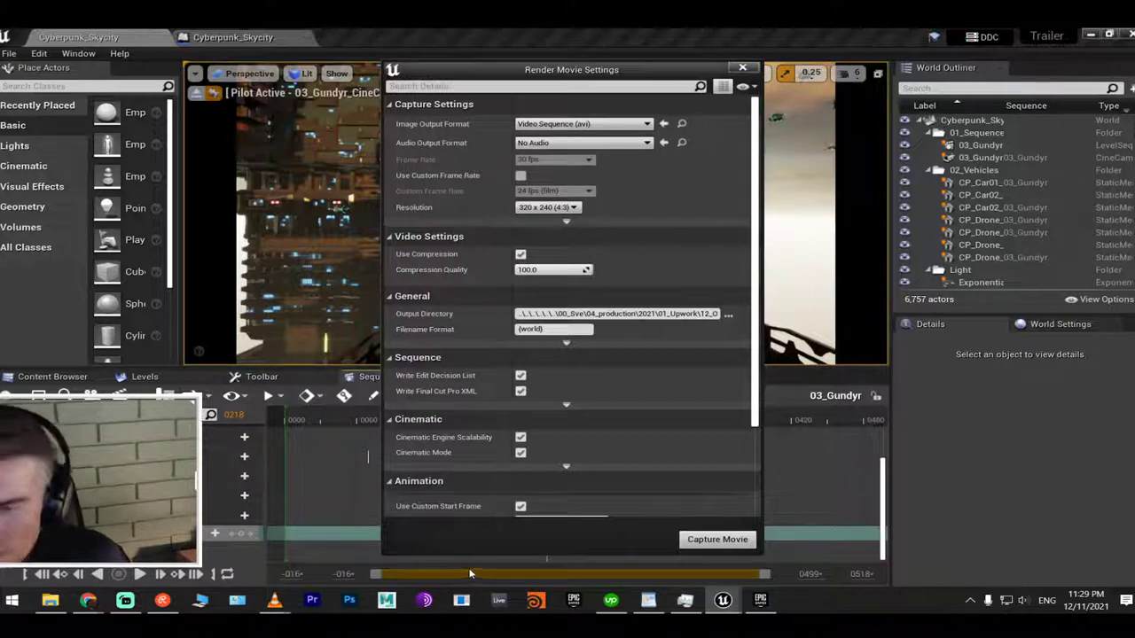
click(49, 601)
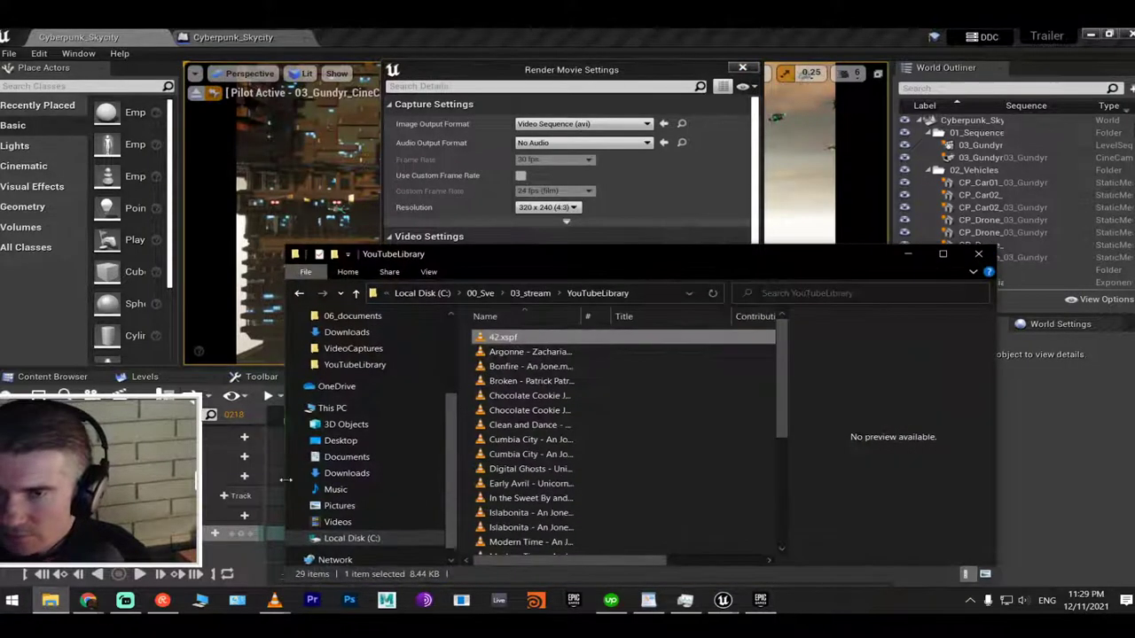
Play Cyberpunk_Skycity.avi from the VideoCaptures folder in VLC, then close VLC and minimize Explorer
click(947, 254)
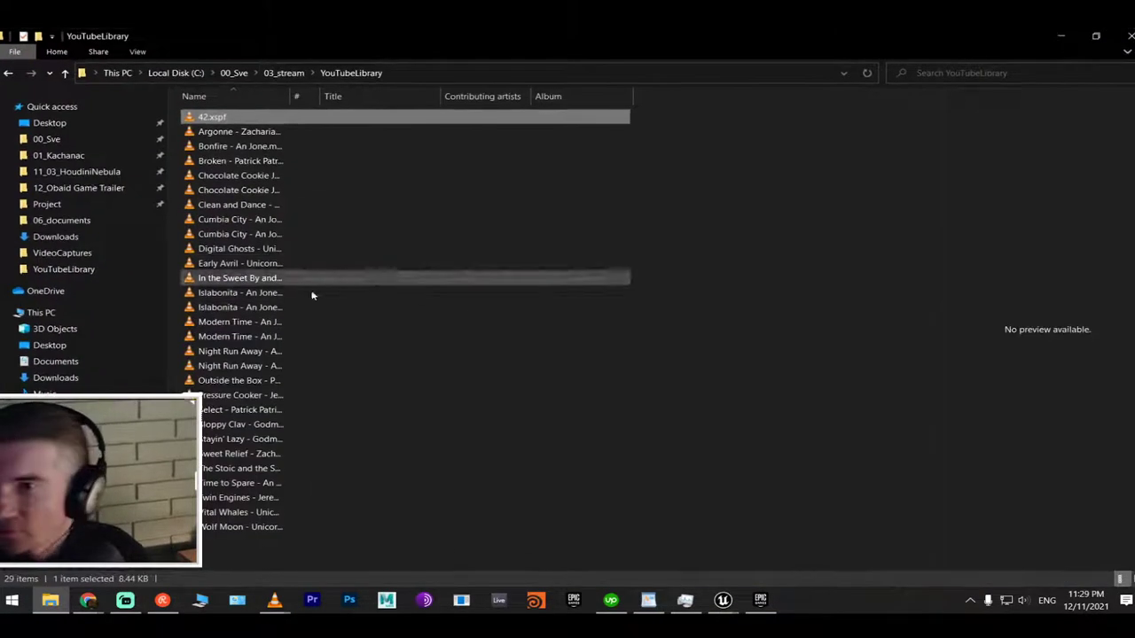
click(60, 268)
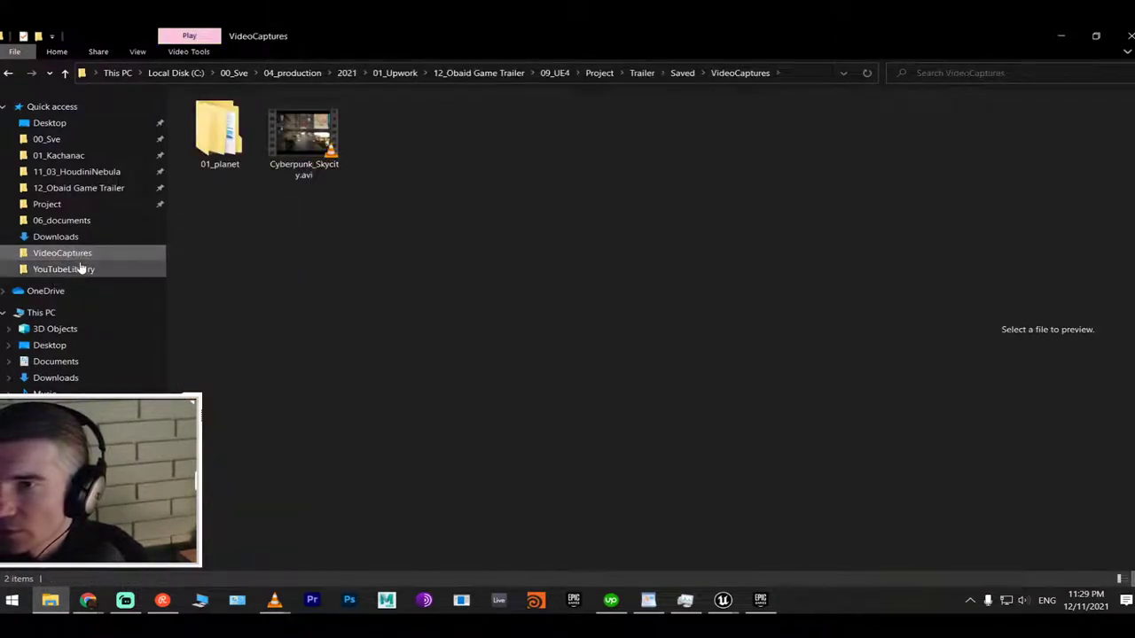
click(304, 137)
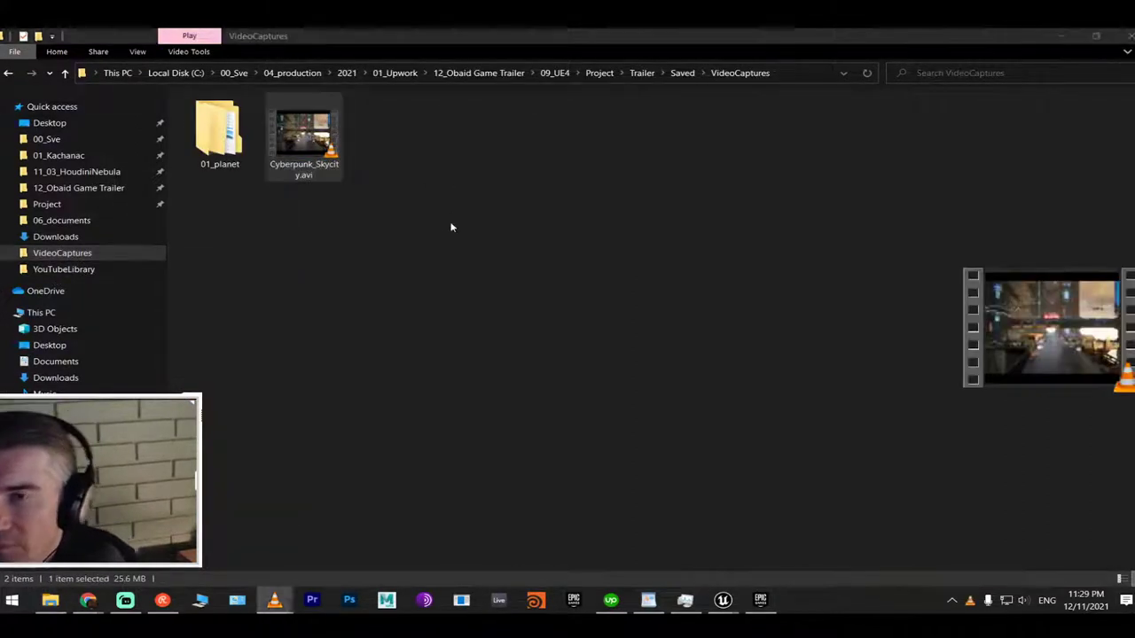
double_click(596, 333)
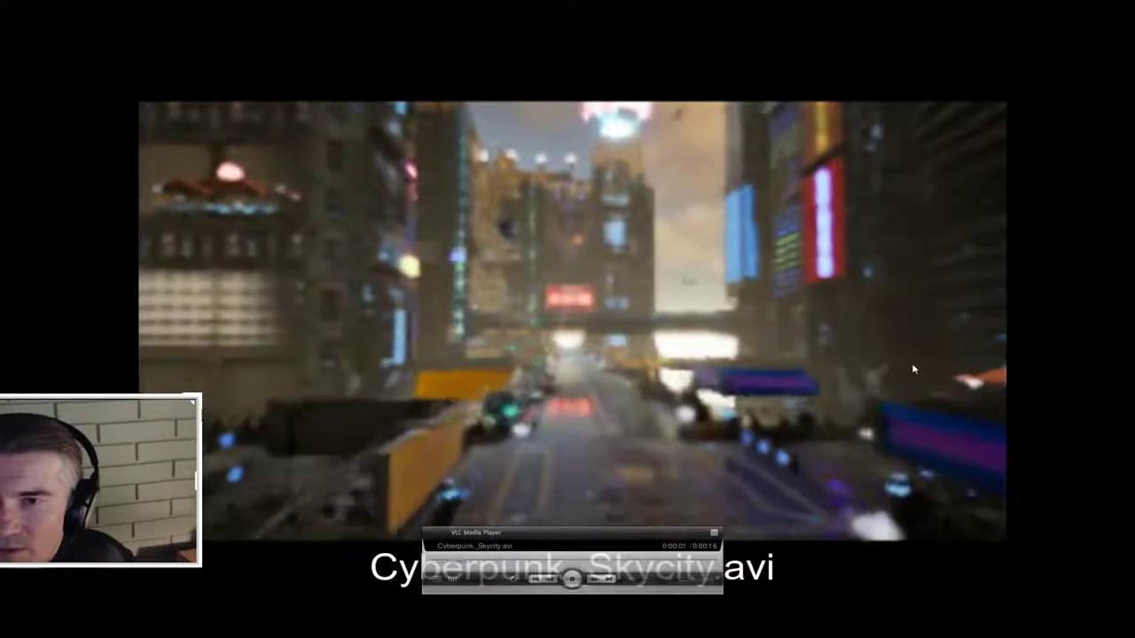
double_click(682, 344)
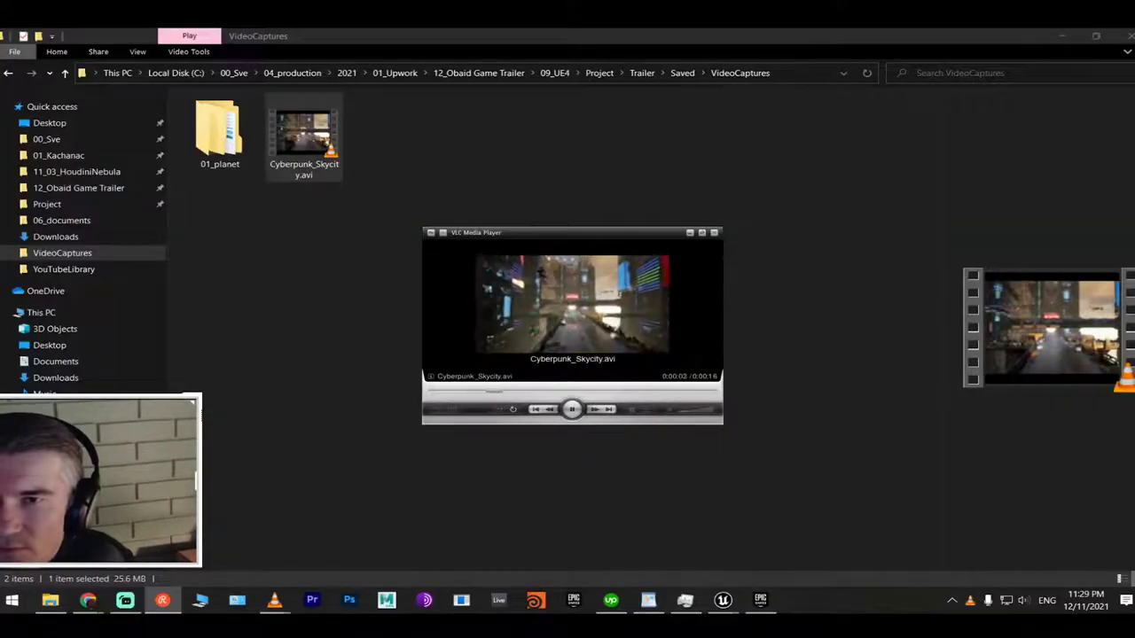
click(715, 233)
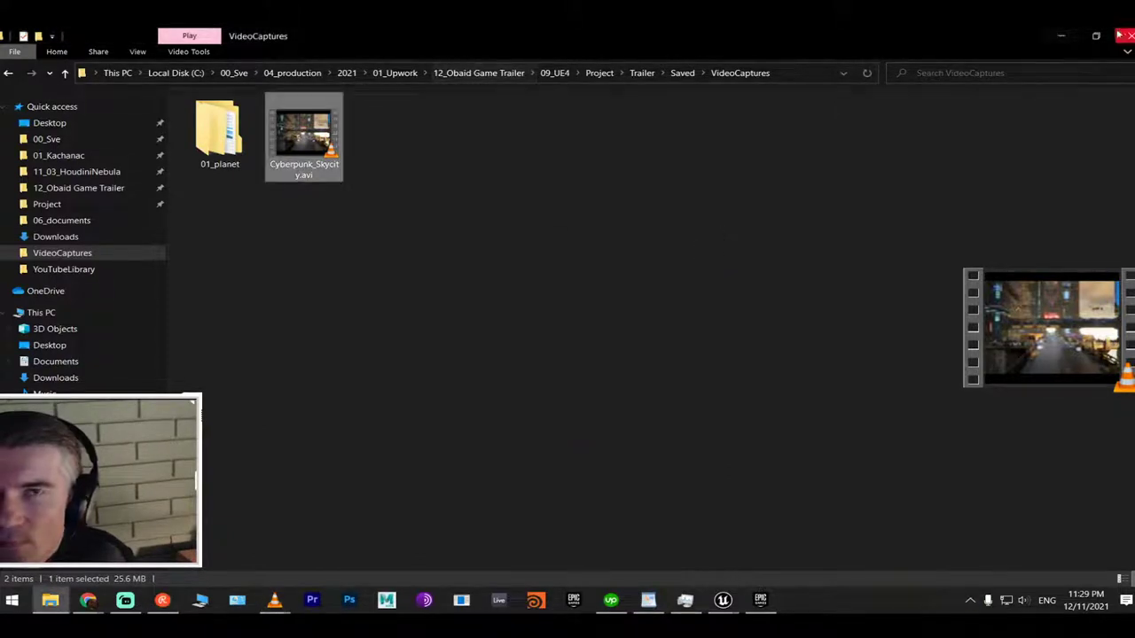
click(1060, 35)
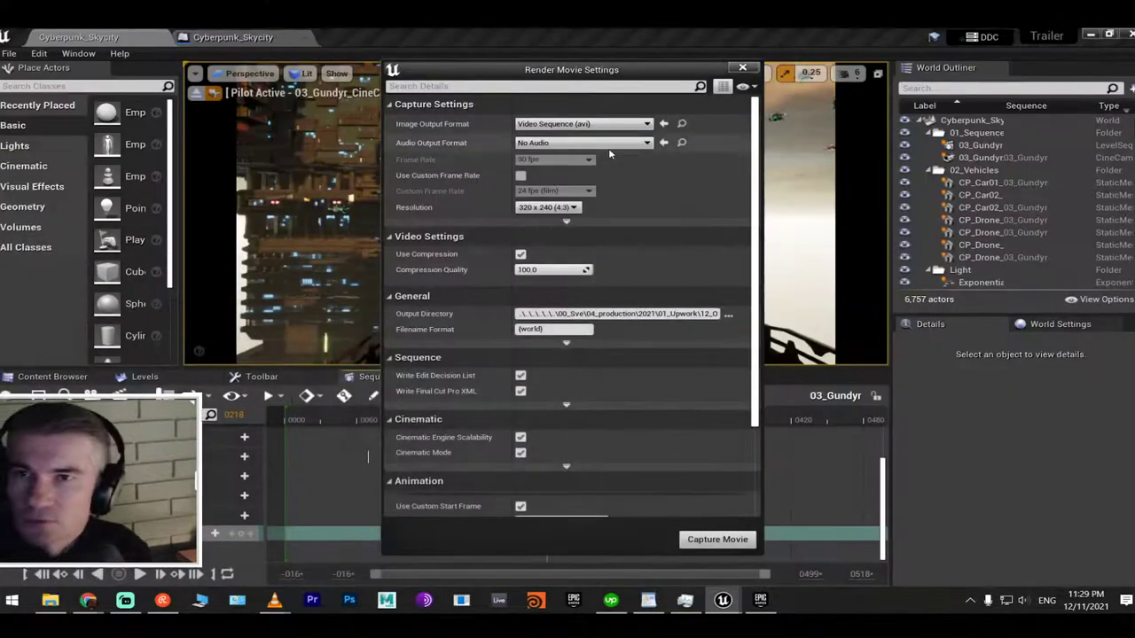
Set the capture to a 1920 x 1080 Image Sequence (png) and start Capture Movie
click(545, 208)
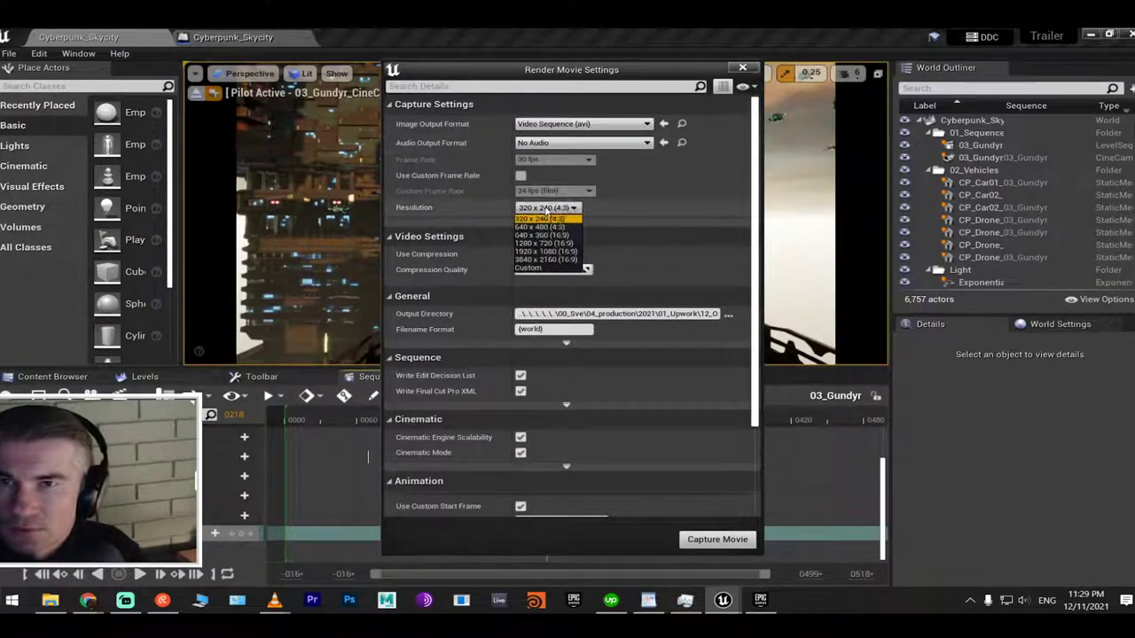
click(546, 252)
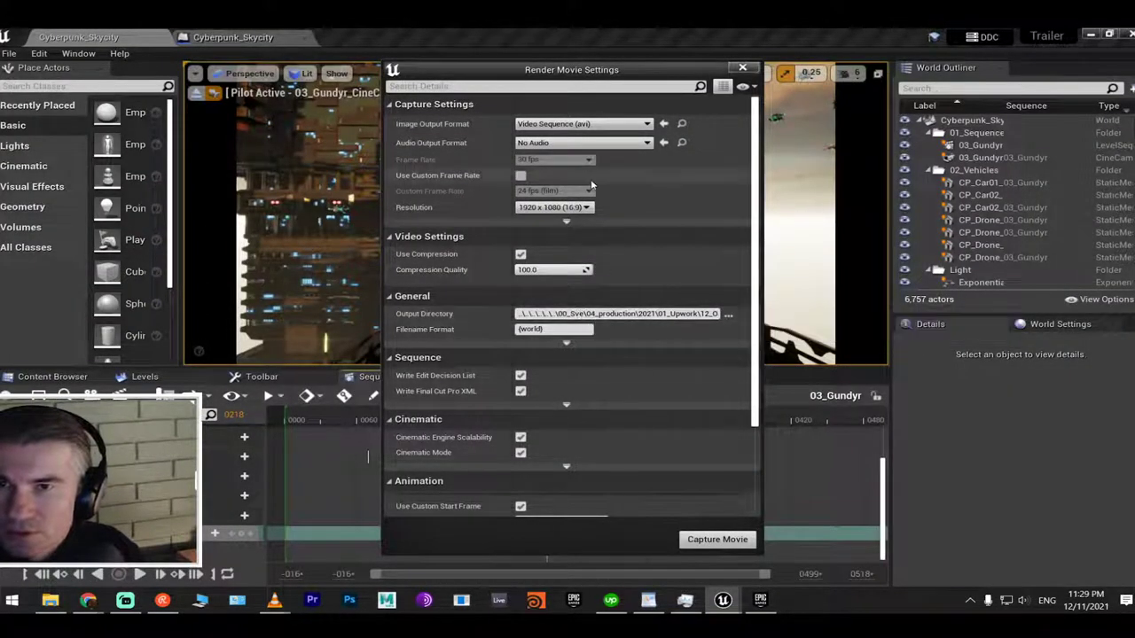
drag(754, 266, 754, 235)
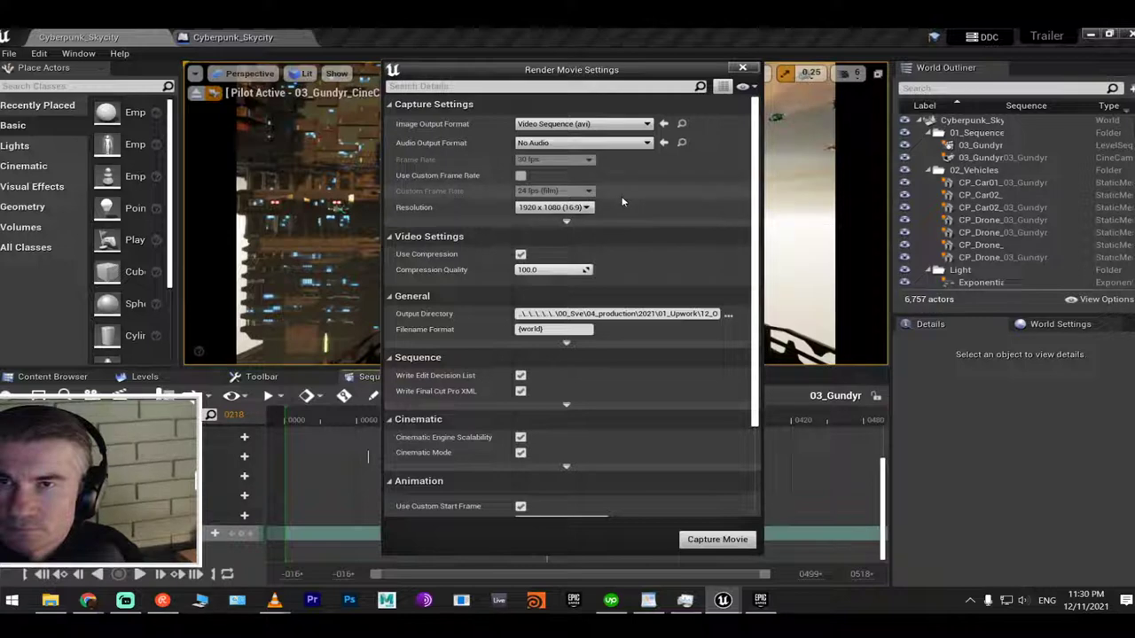
click(621, 124)
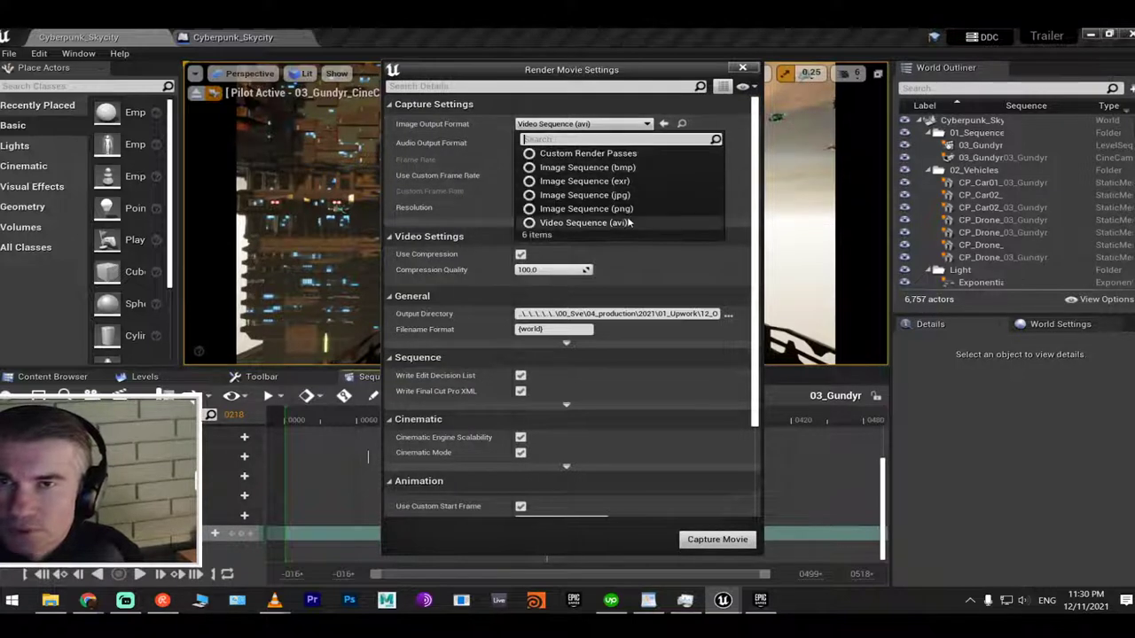
click(626, 213)
scroll(689, 421, down, 3)
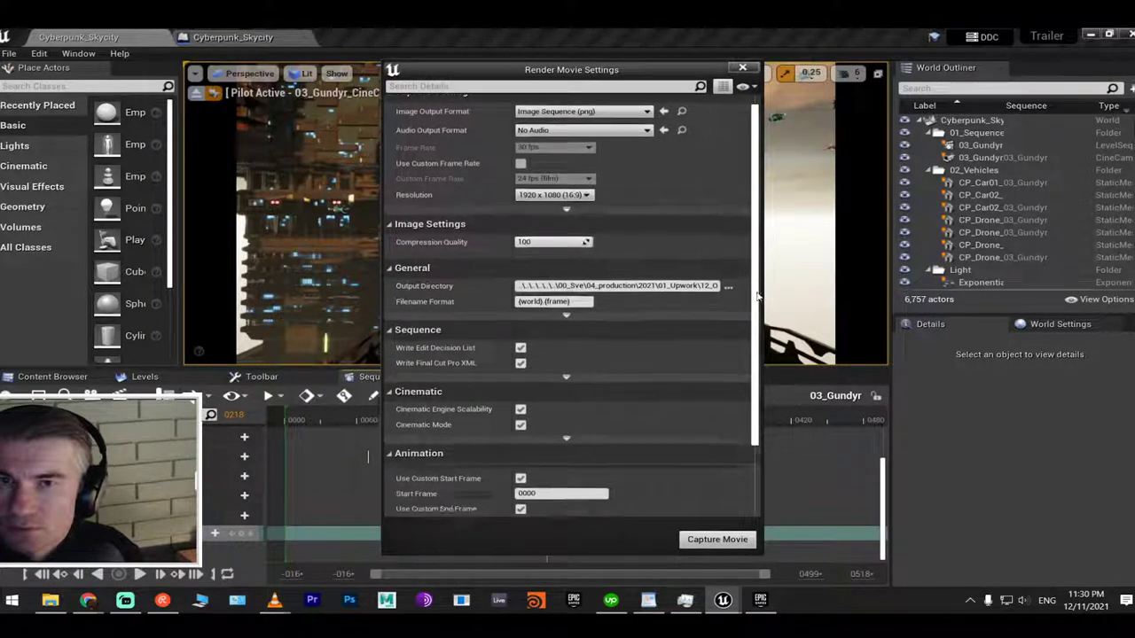
click(715, 540)
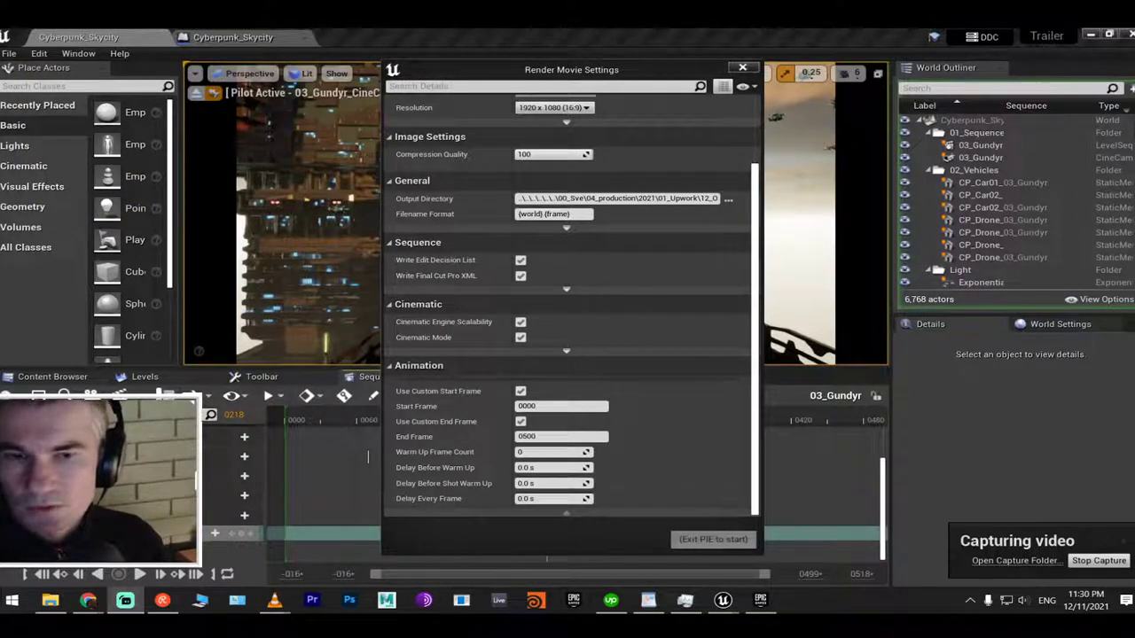
key(alt+Tab)
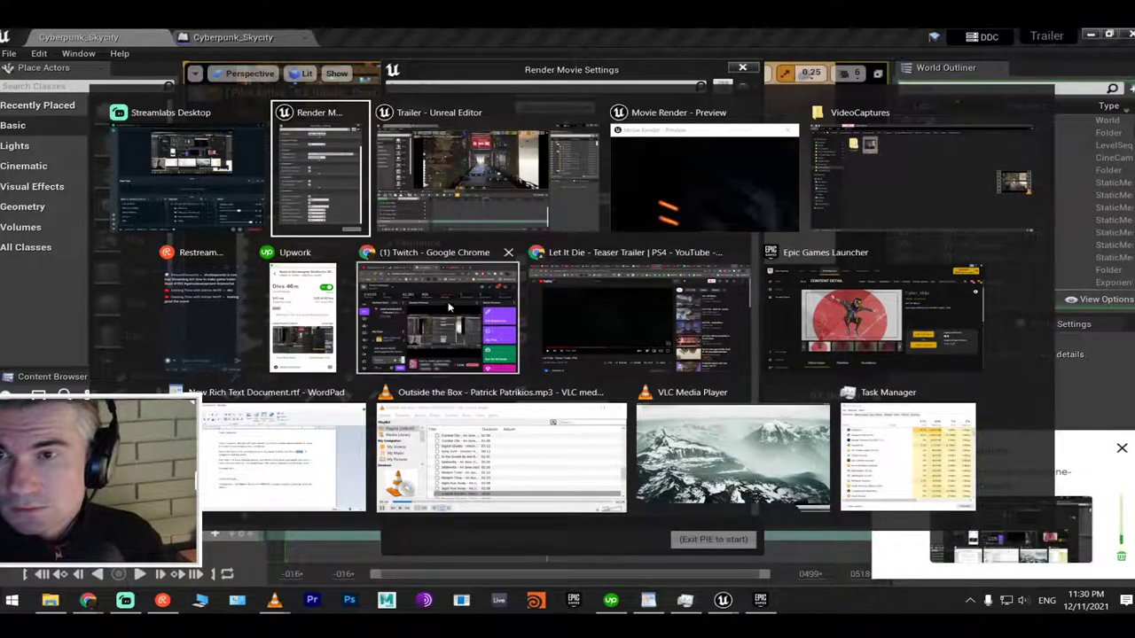
Bring the Let It Die trailer window forward and start a new tab for the Upwork work diary
click(603, 318)
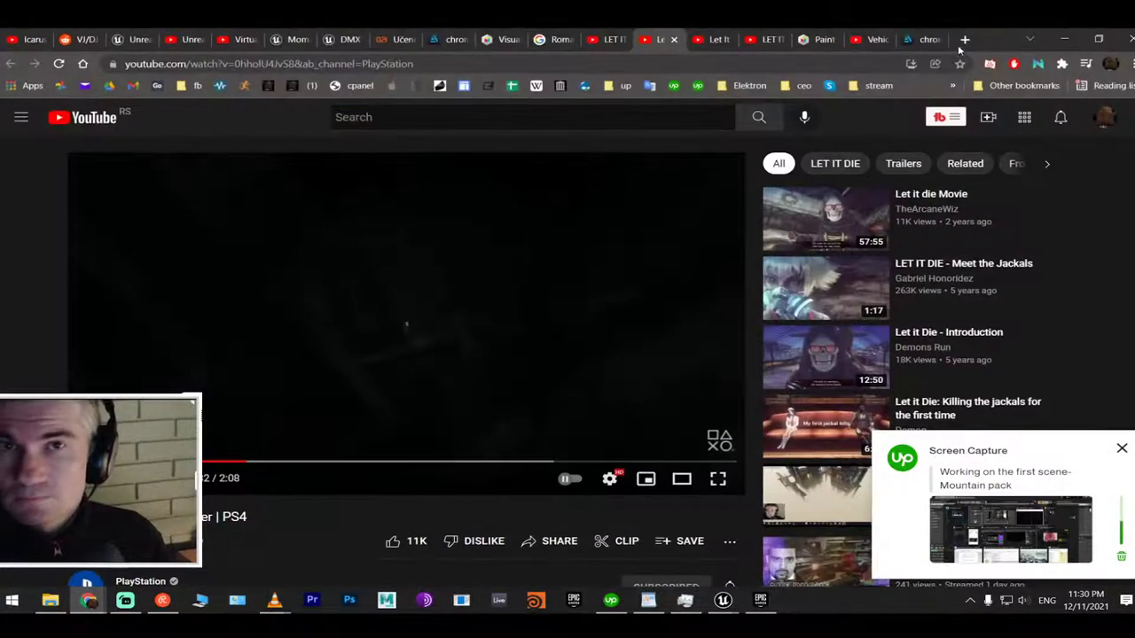
click(965, 39)
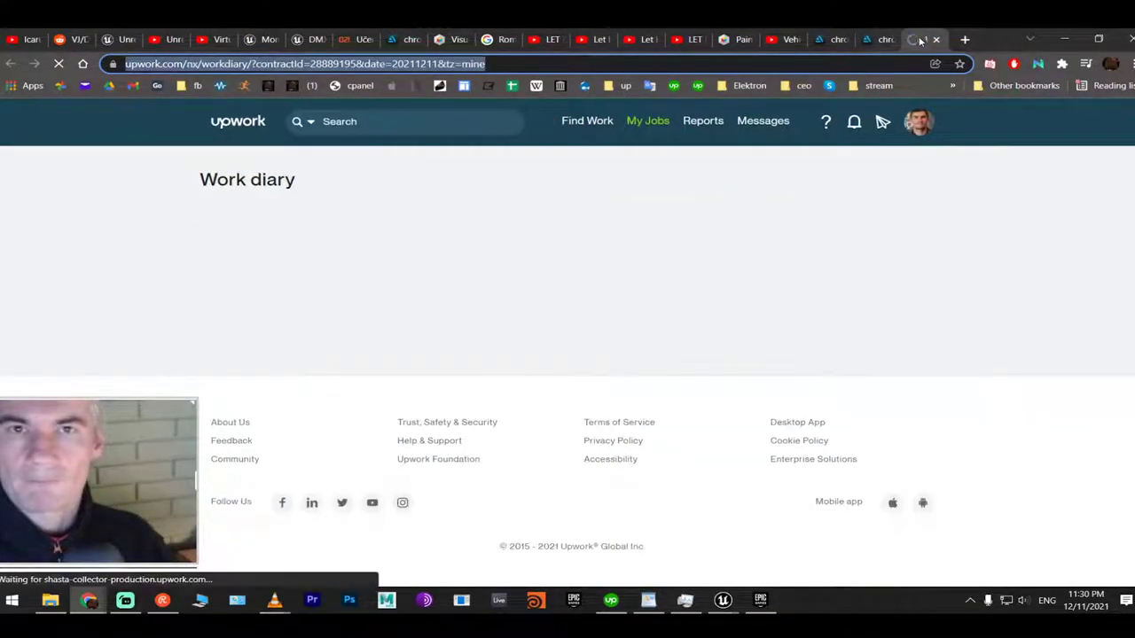
Detach the Upwork work diary tab into a separate browser window
drag(920, 42, 1134, 53)
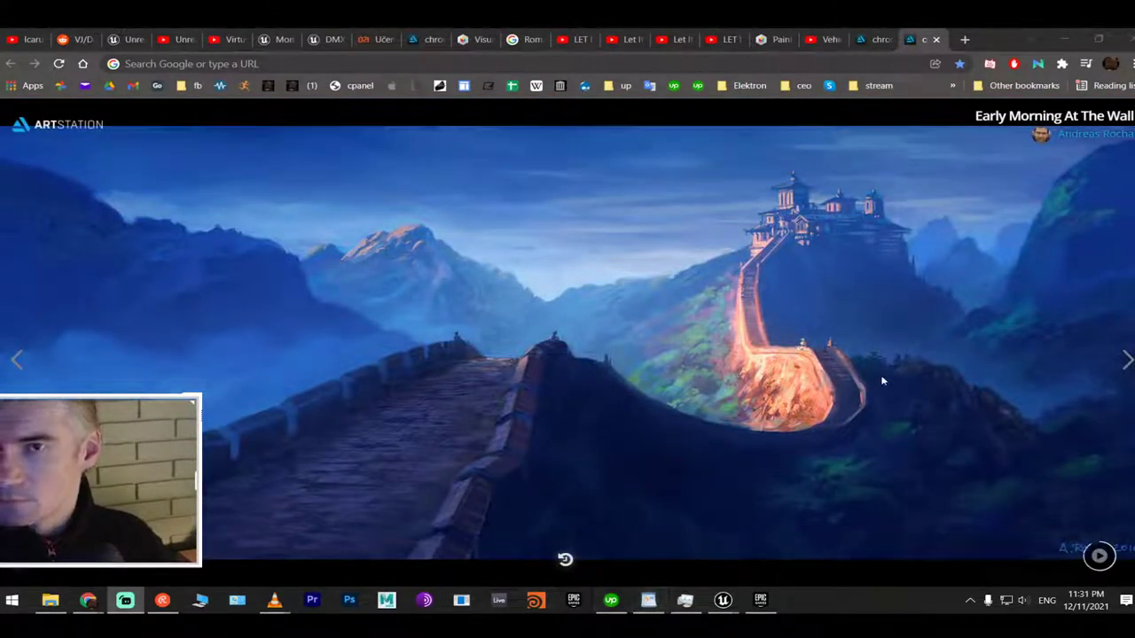
Stay on ArtStation and step forward four artworks to the watercolor pond scene
key(alt+Tab)
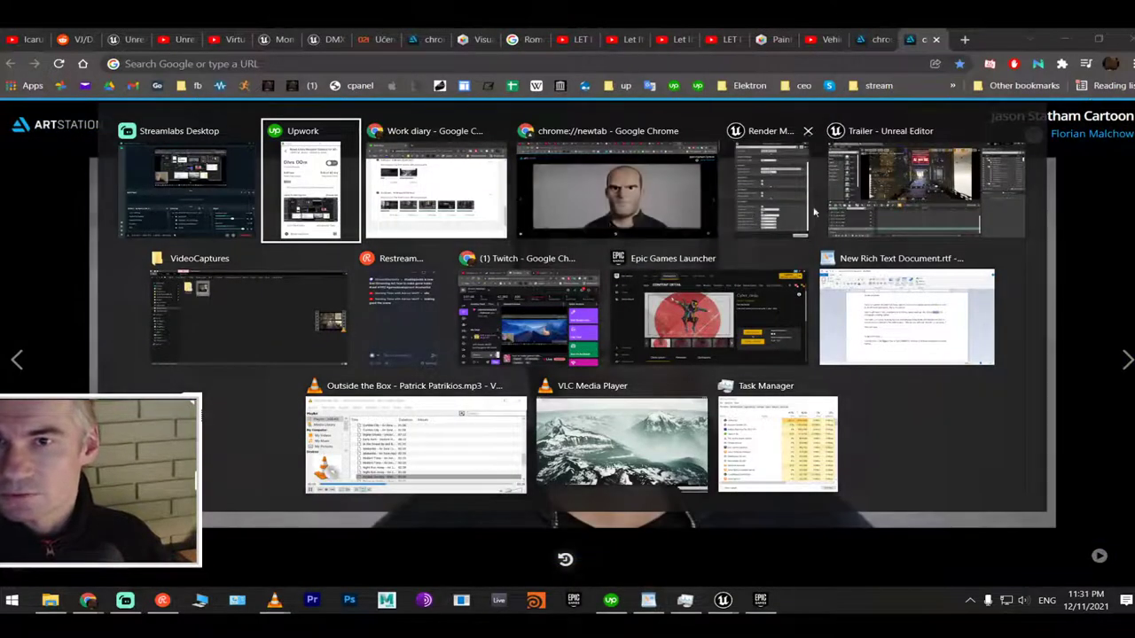
key(Escape)
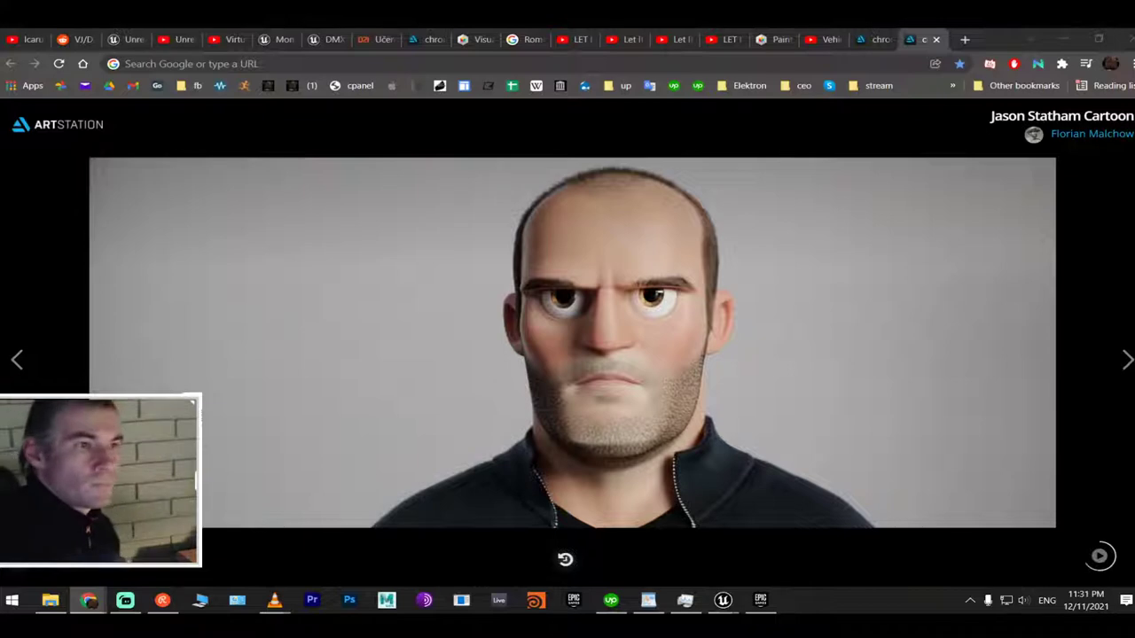
key(Right)
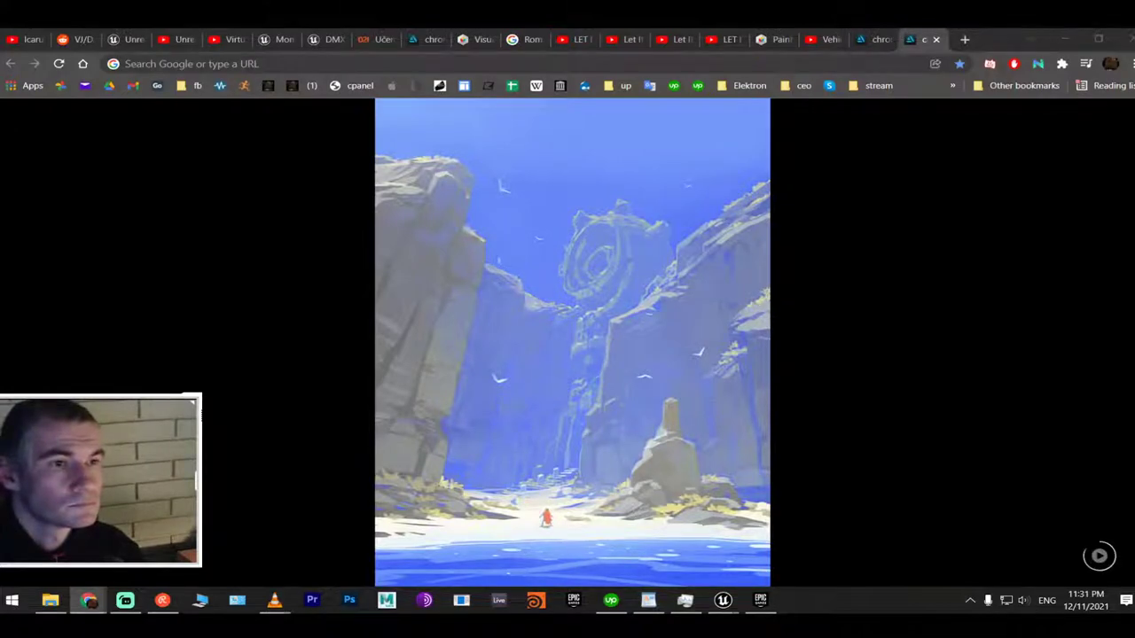
key(Right)
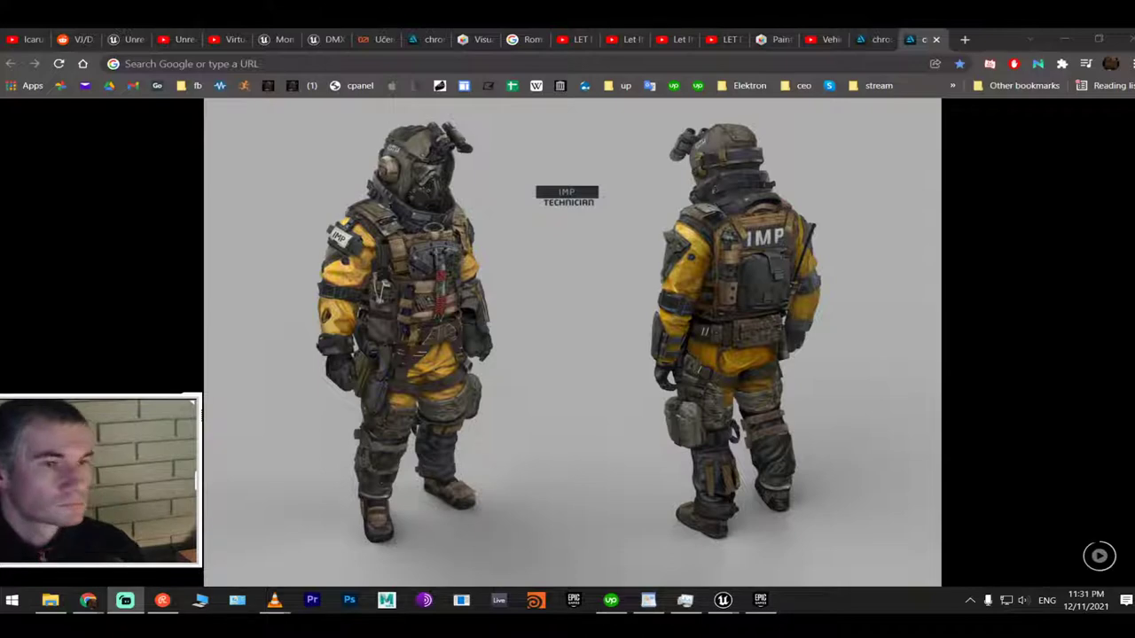
key(Right)
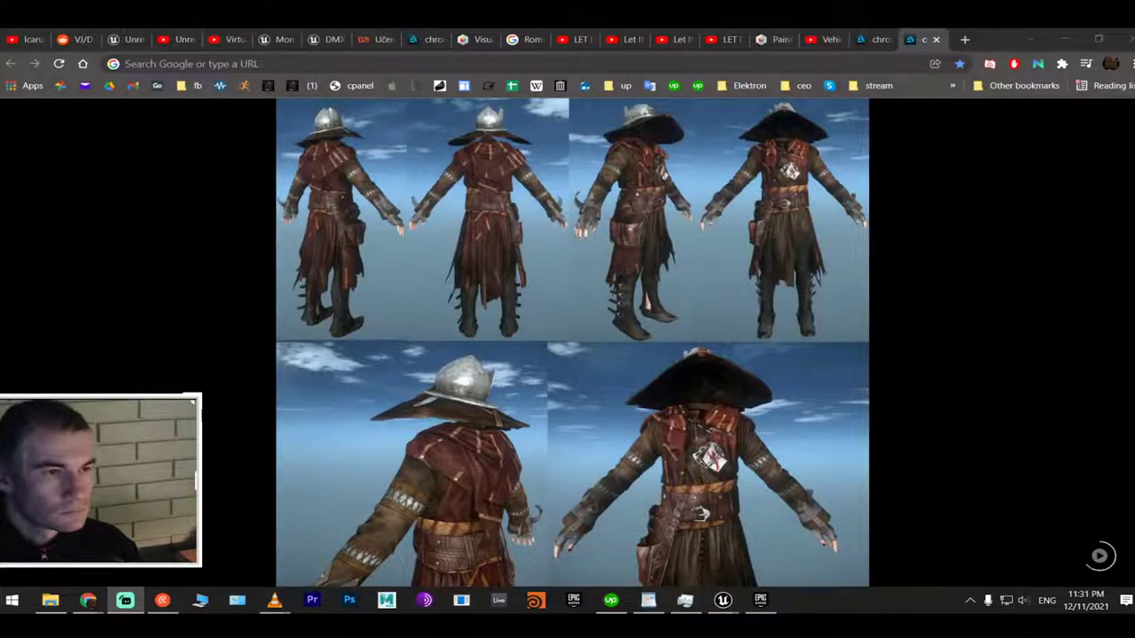
key(Right)
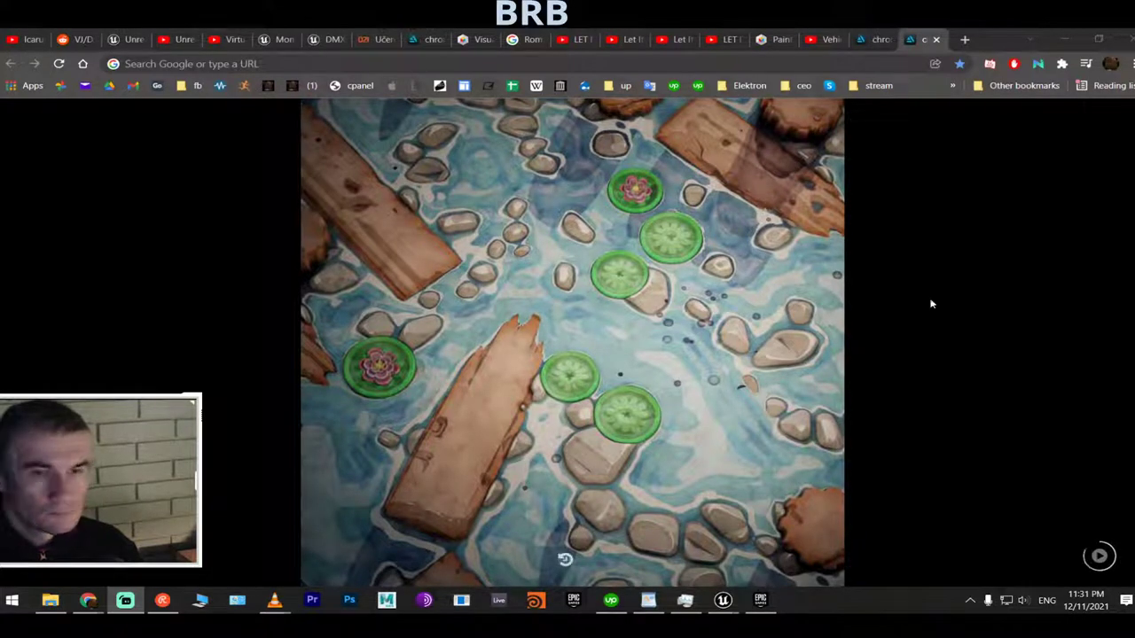
Advance the ArtStation slideshow to the 'Fortnite : Gage' character turnaround
key(Right)
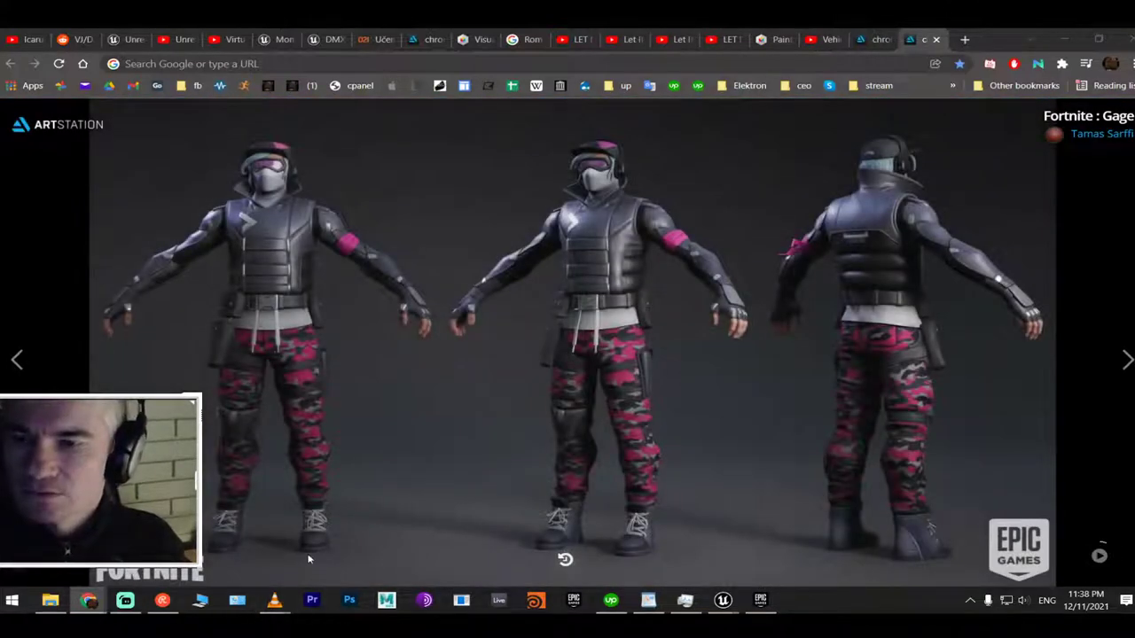
In VideoCaptures, select and cut all Cyberpunk_Skycity frames and video, leaving out 01_planet
key(alt+Tab)
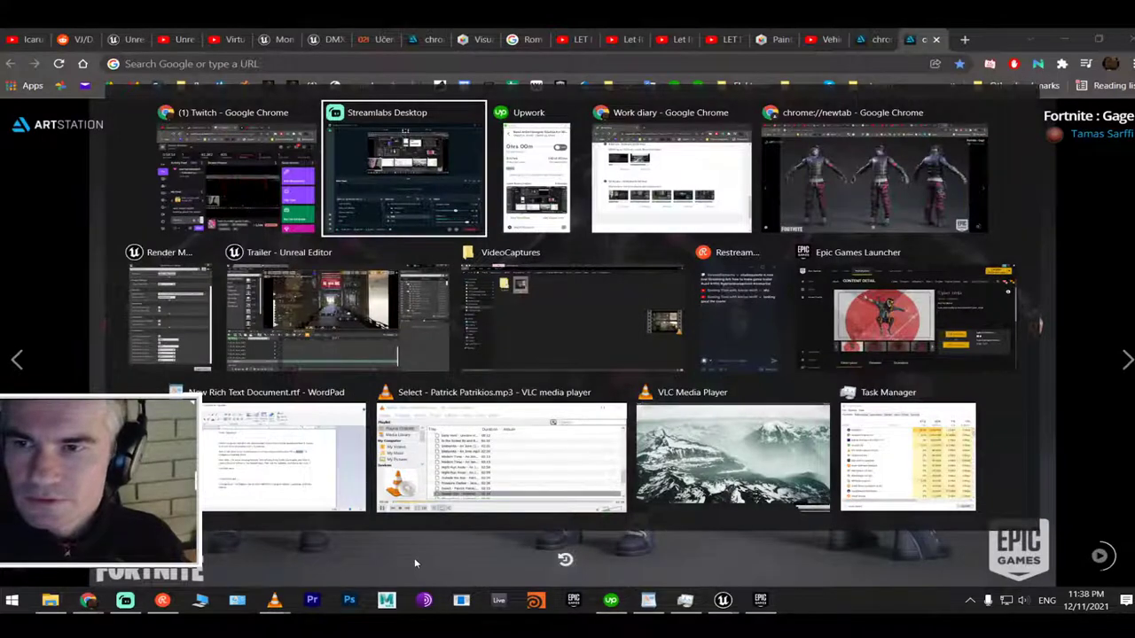
click(513, 350)
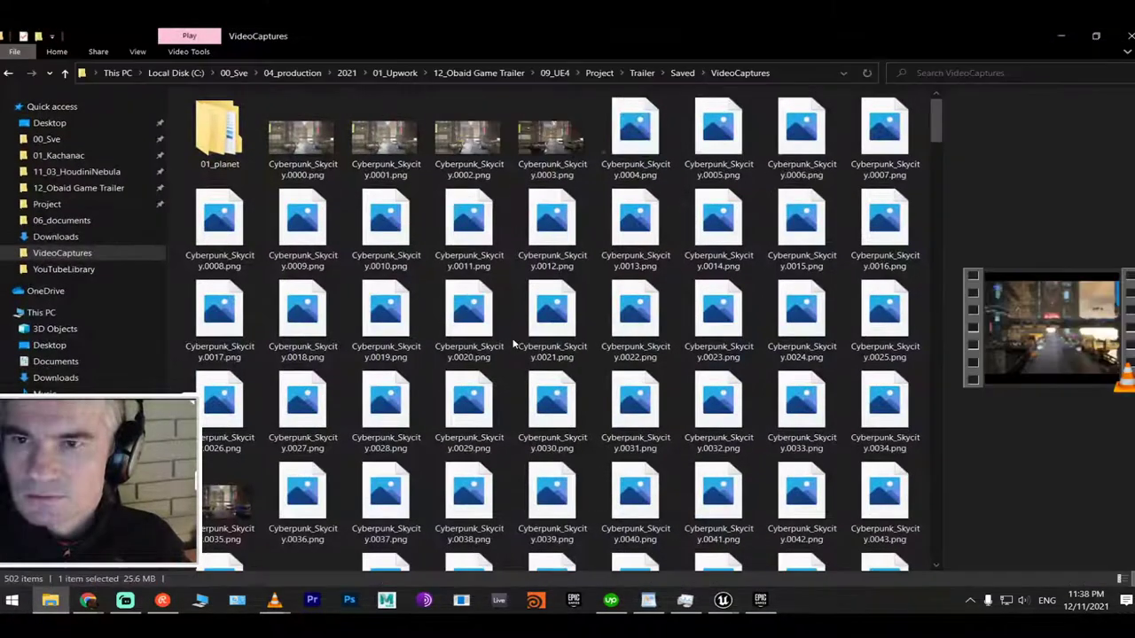
key(ctrl+a)
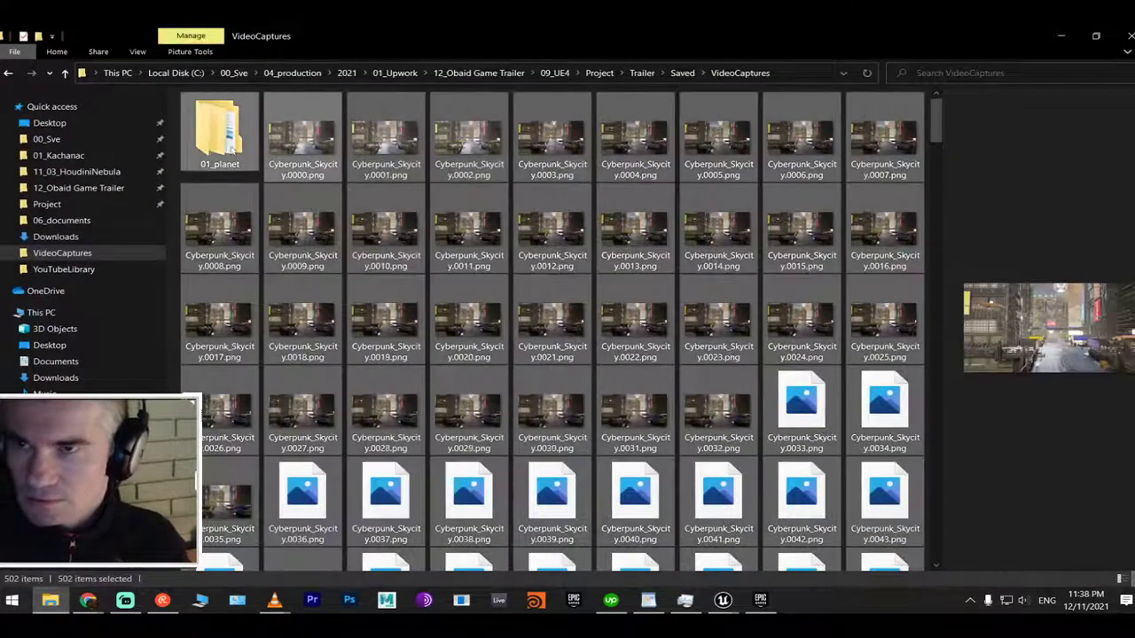
ctrl+click(219, 133)
key(ctrl+x)
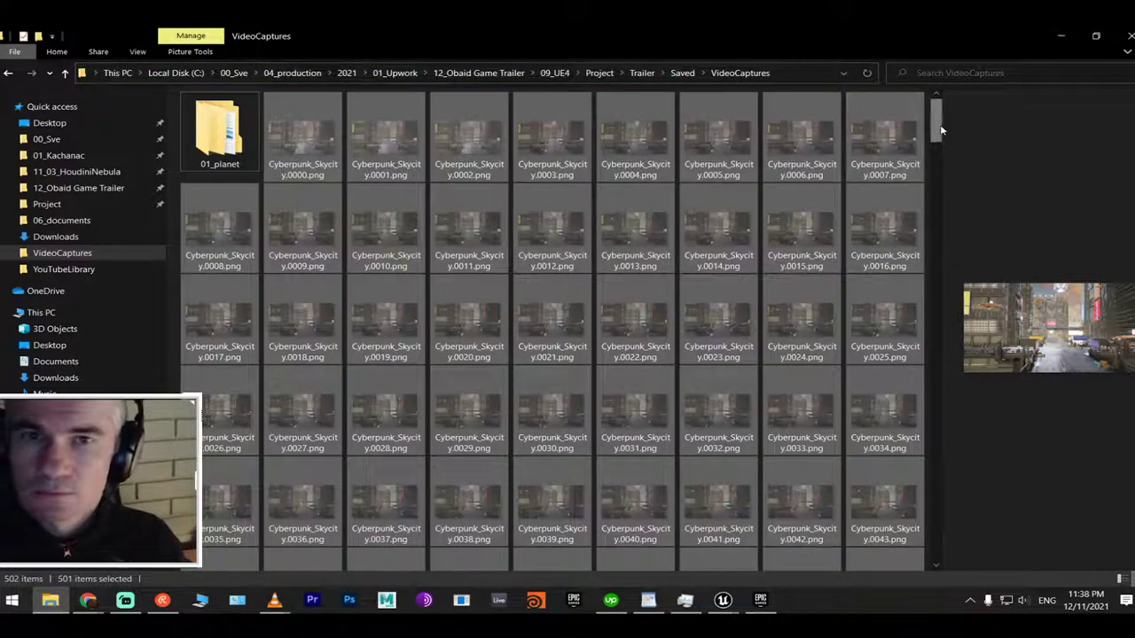
drag(936, 133, 890, 549)
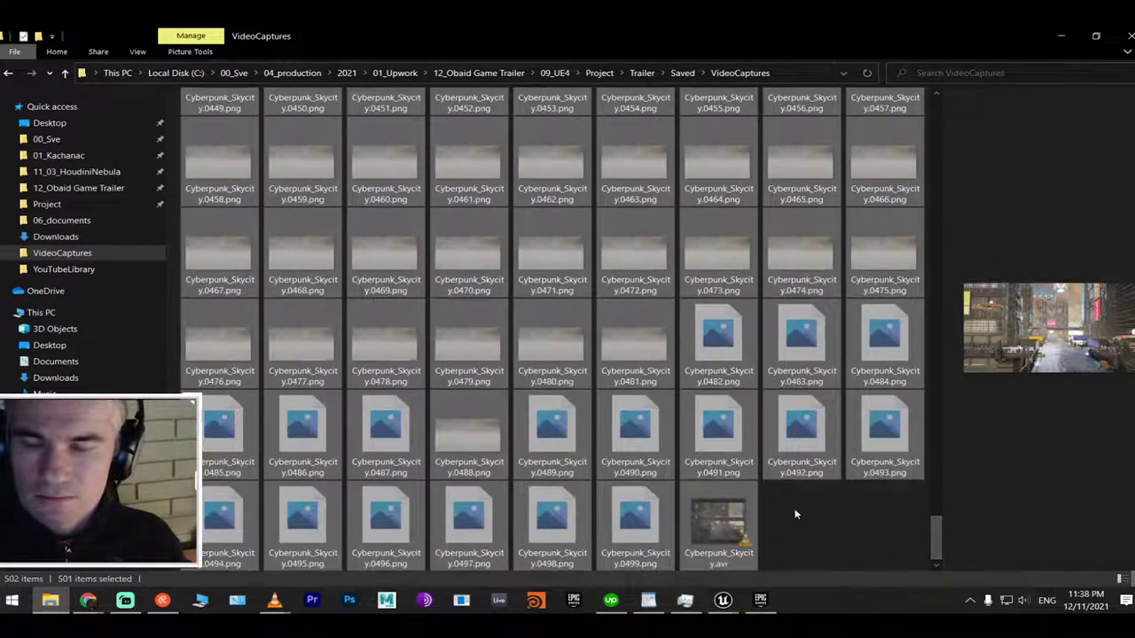
drag(937, 539, 972, 62)
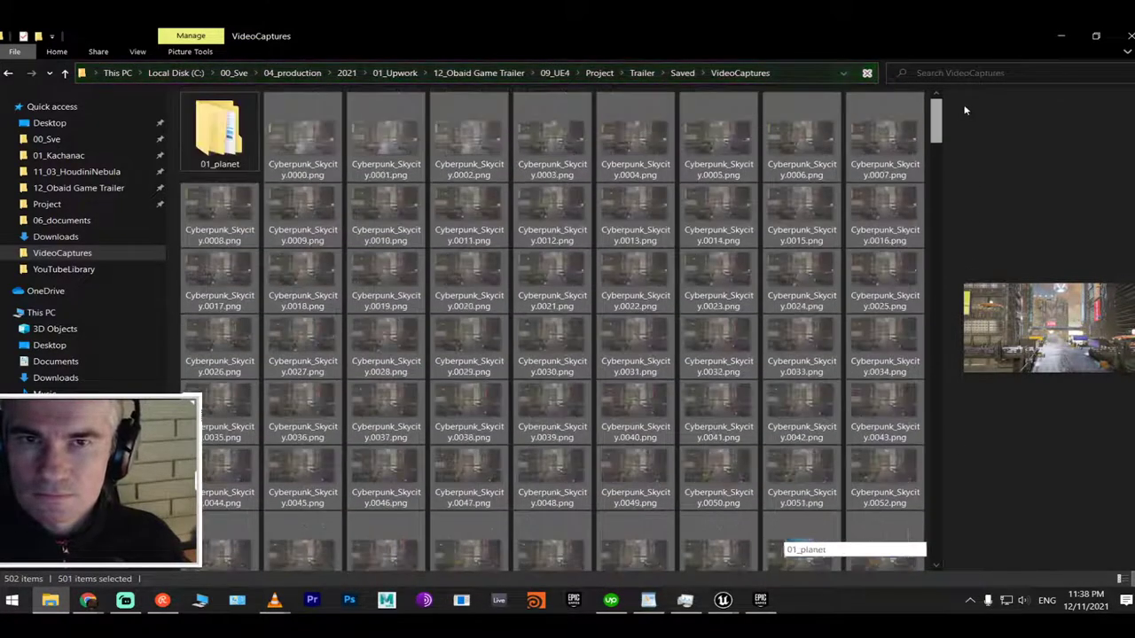
click(224, 130)
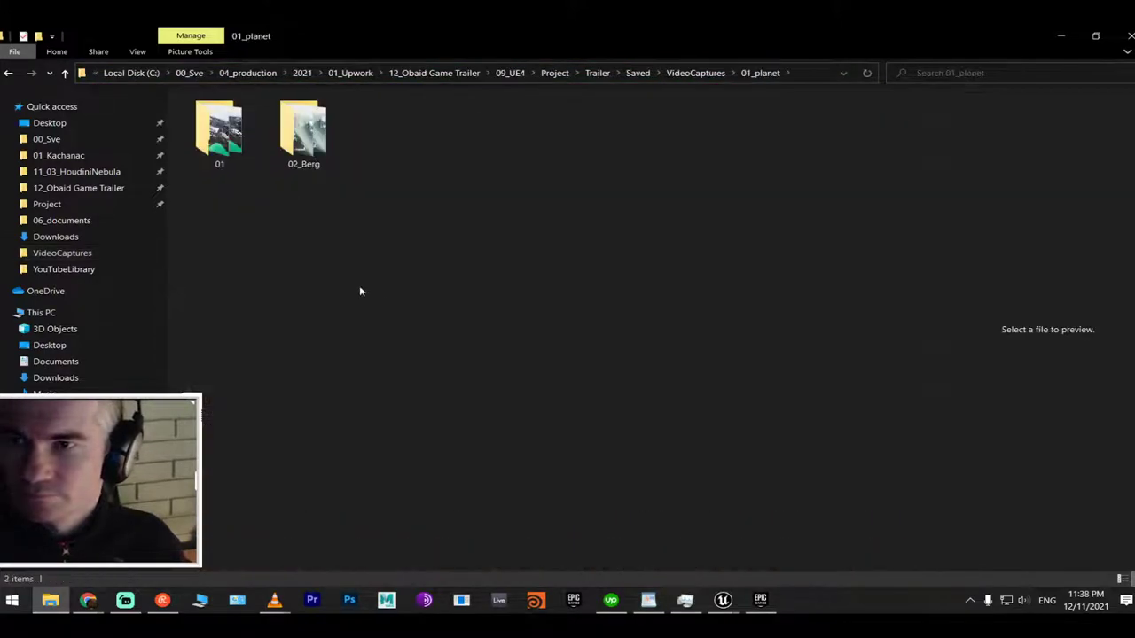
key(alt+Left)
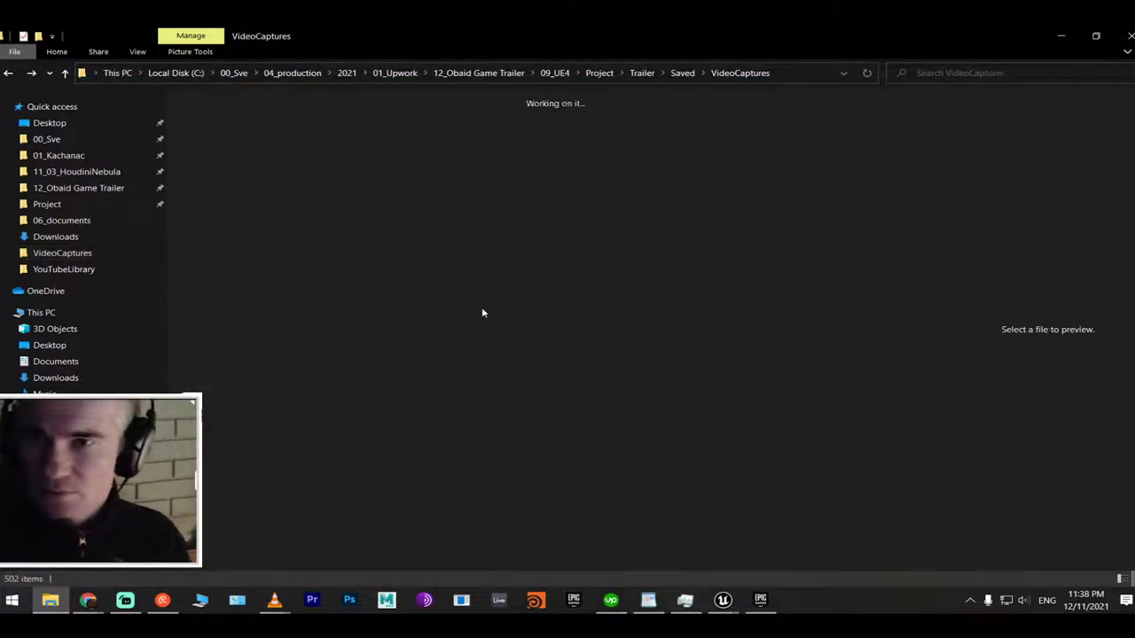
key(ctrl+a)
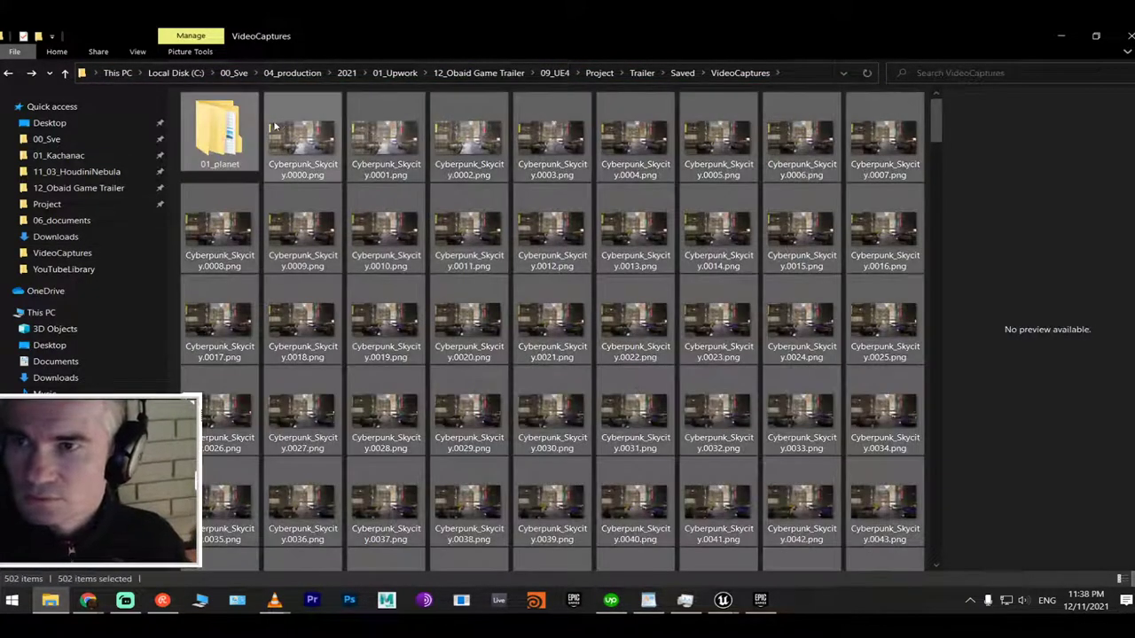
ctrl+click(229, 133)
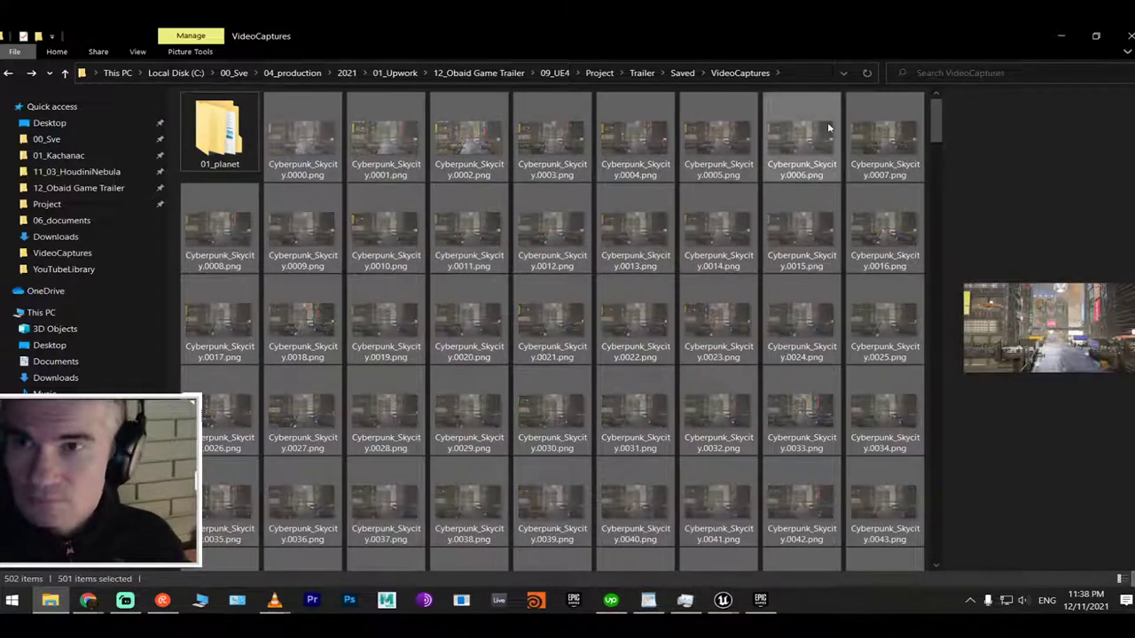
drag(936, 113, 910, 542)
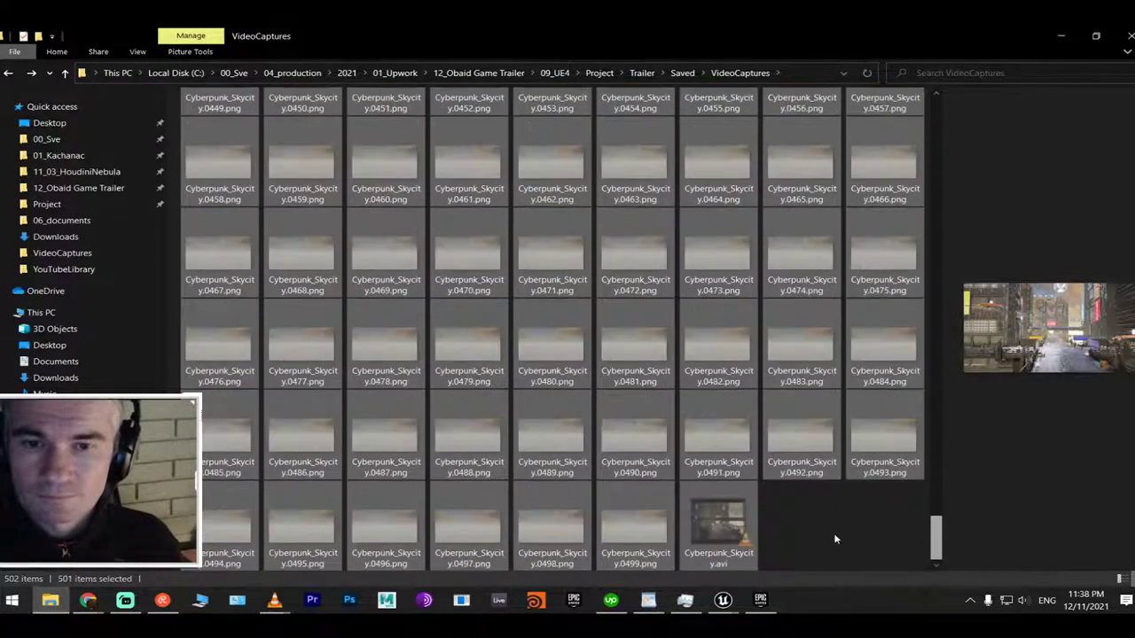
Create a new folder named 02 and paste the cut frames into it
right_click(820, 530)
mouse_move(842, 499)
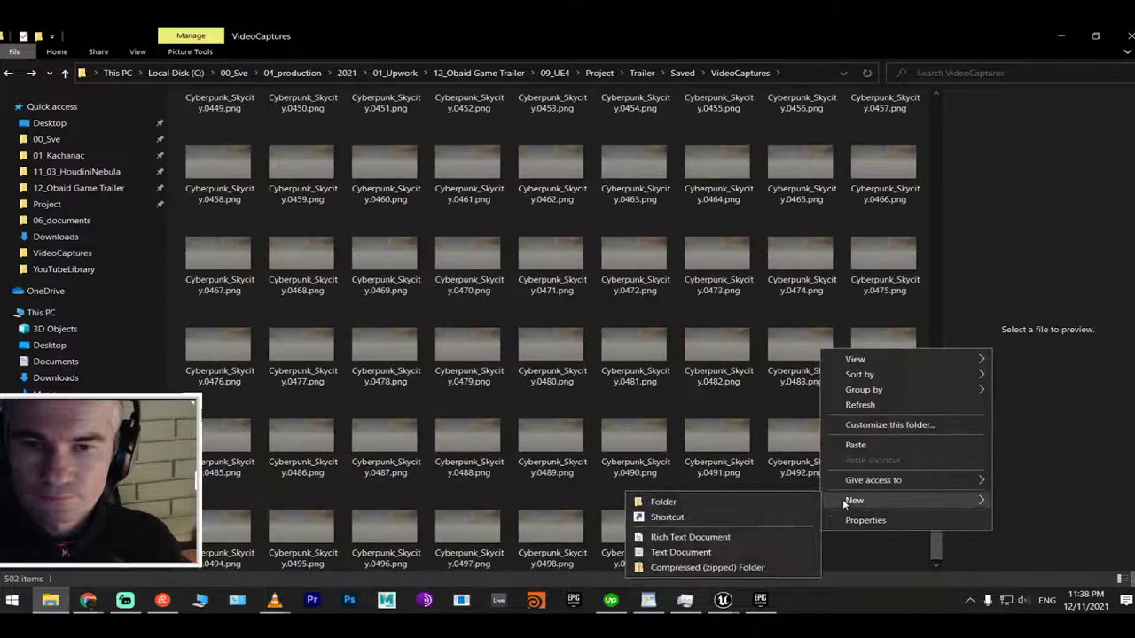
click(723, 499)
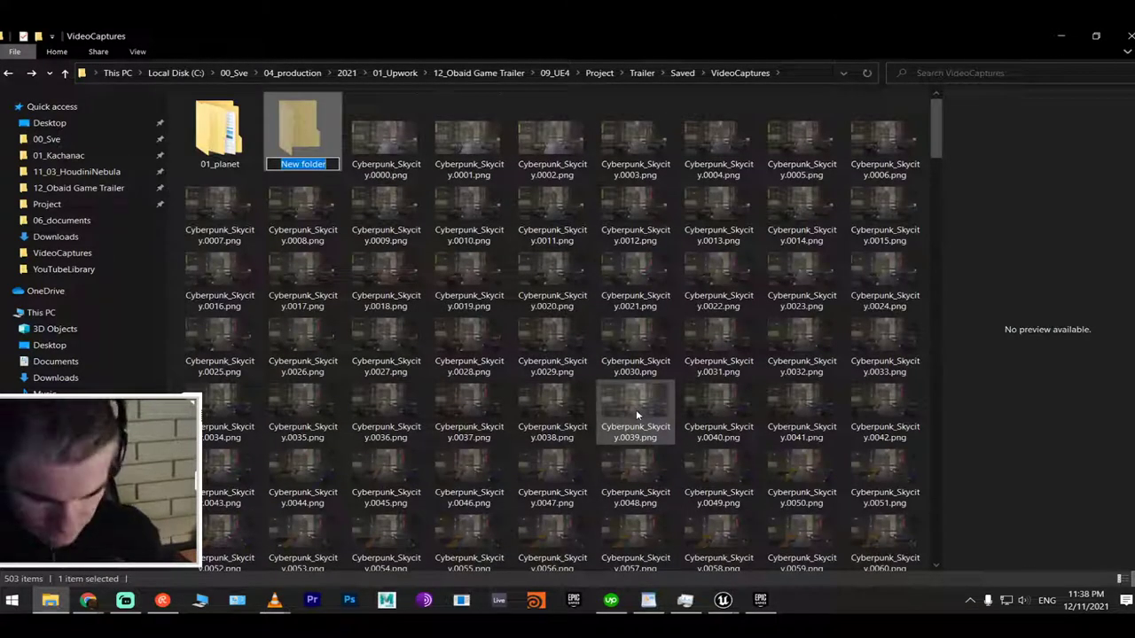
text(02)
key(Return)
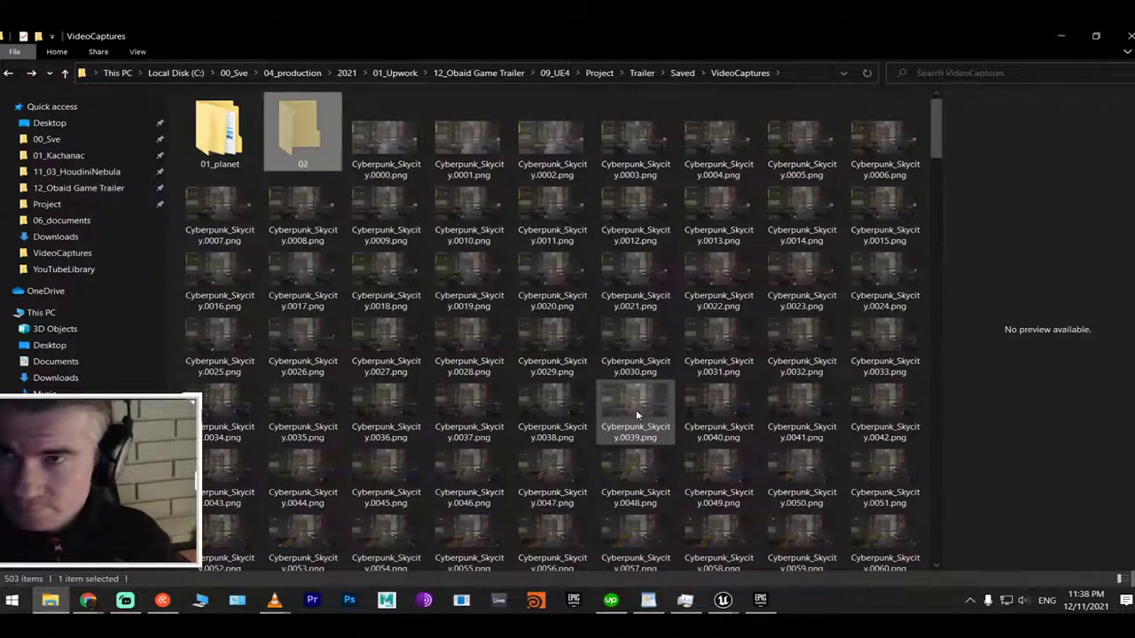
key(Return)
key(ctrl+v)
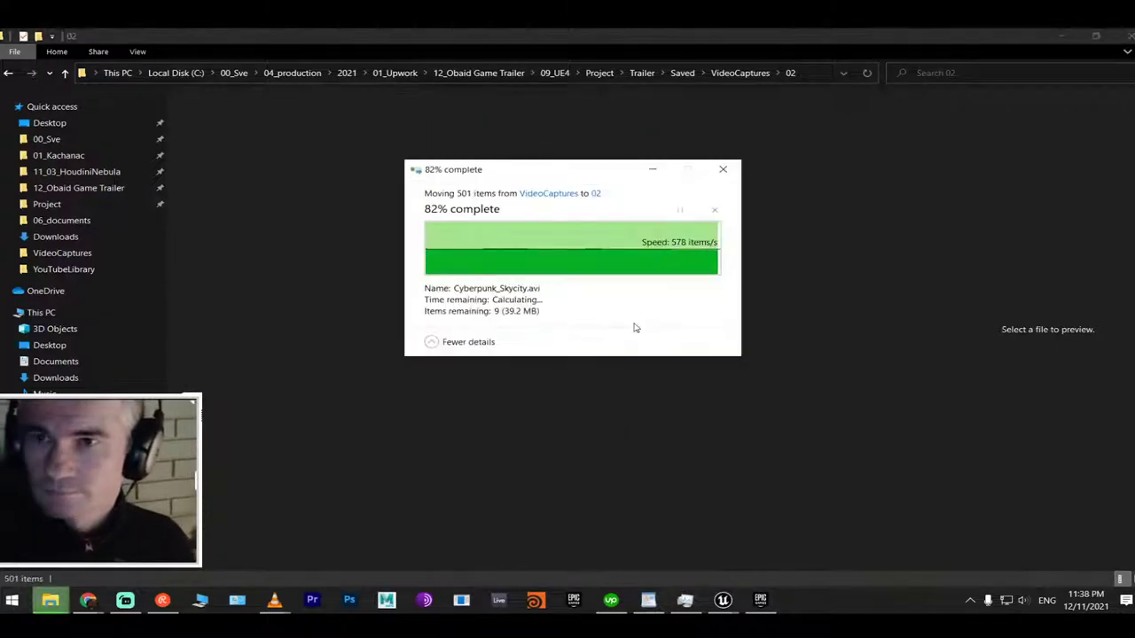
key(alt+Up)
Copy the word 'Gundyr' from the WordPad trailer notes
key(alt+Tab)
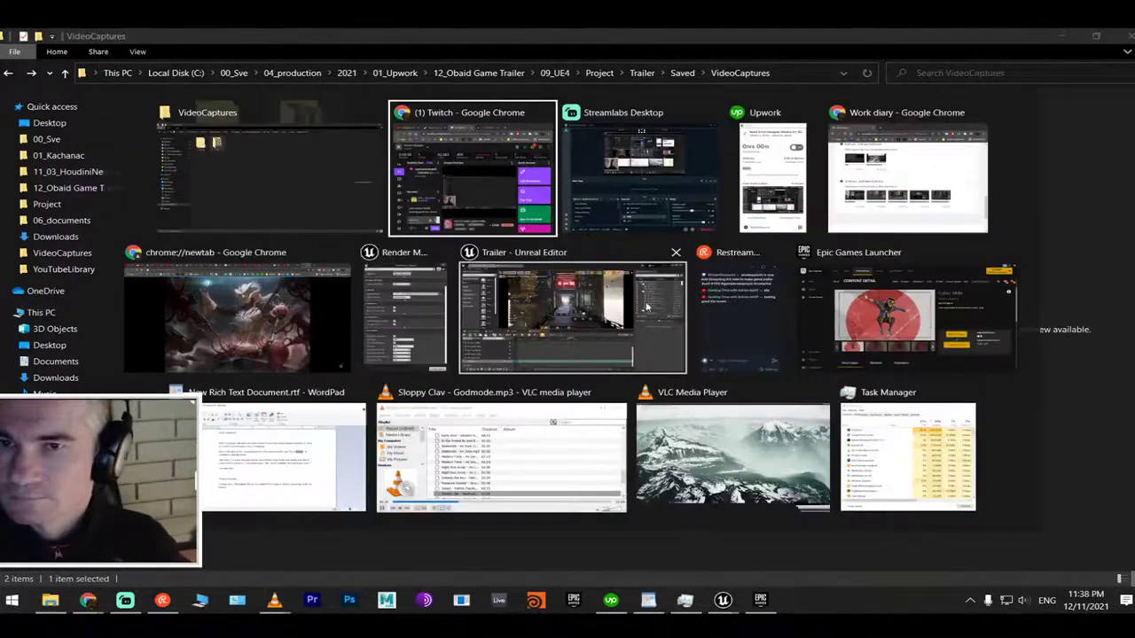
click(348, 431)
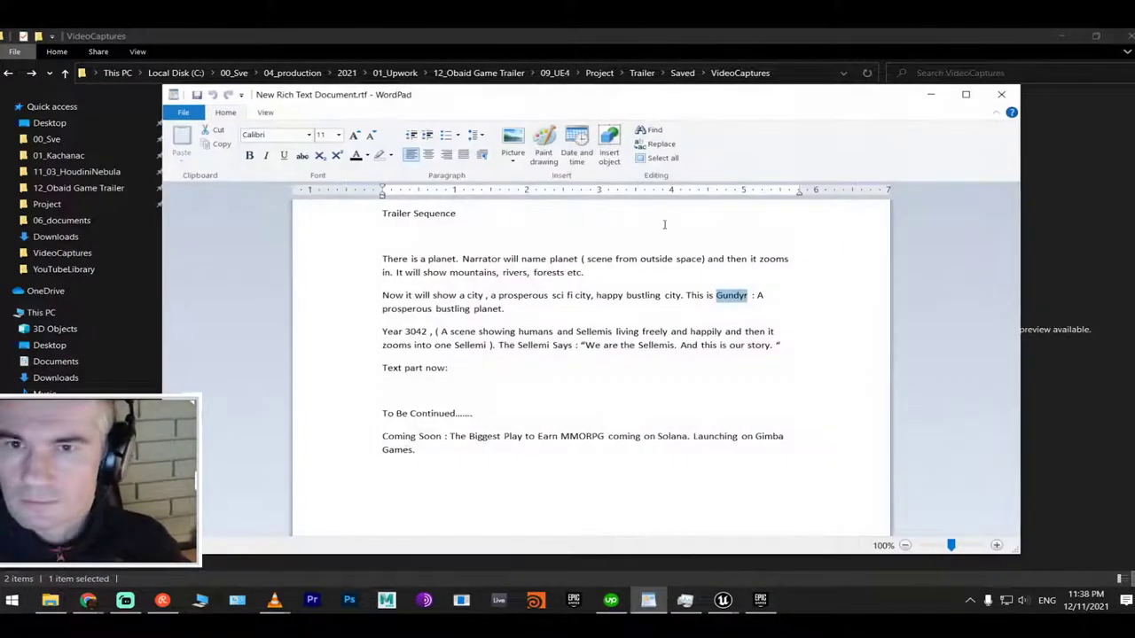
right_click(727, 297)
click(759, 317)
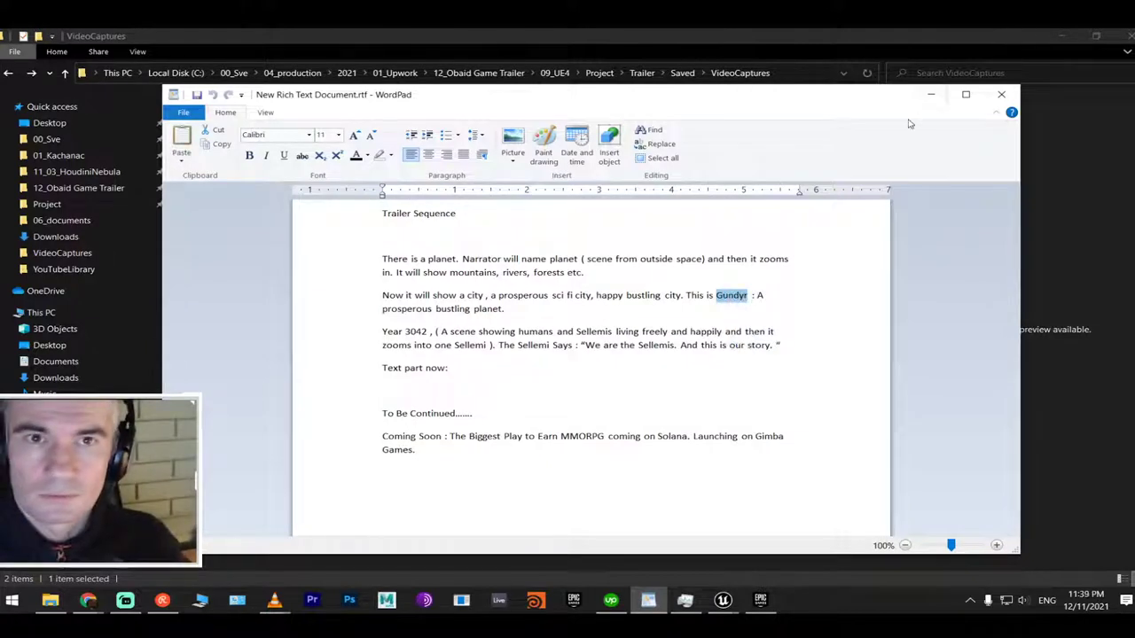
click(933, 98)
Rename the 02 folder to 02_Gundyr
click(304, 164)
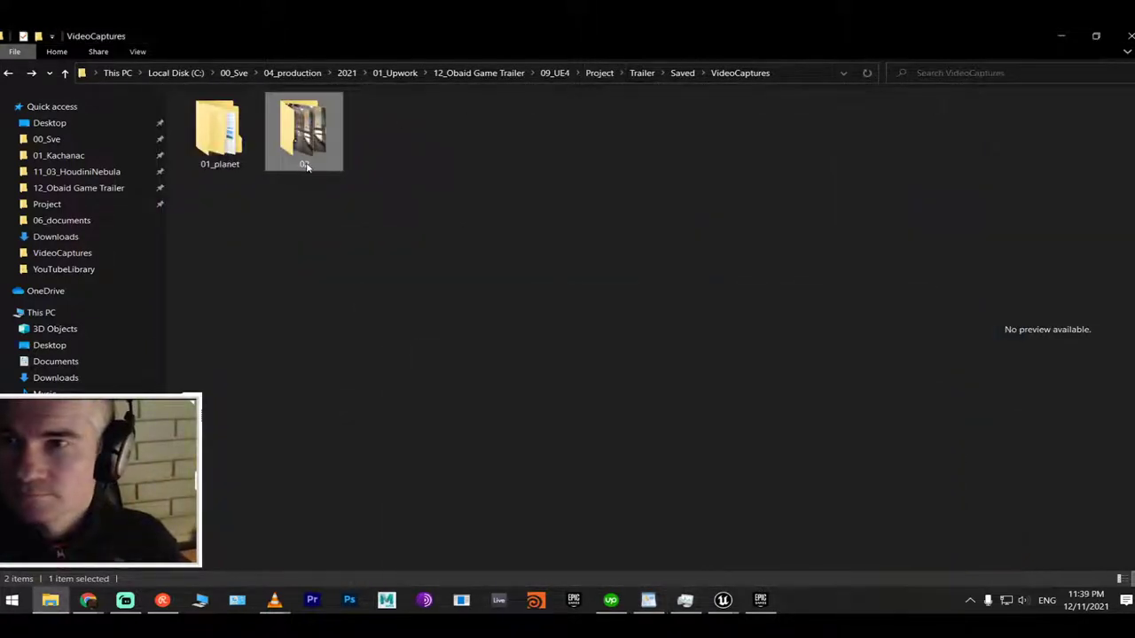
key(End)
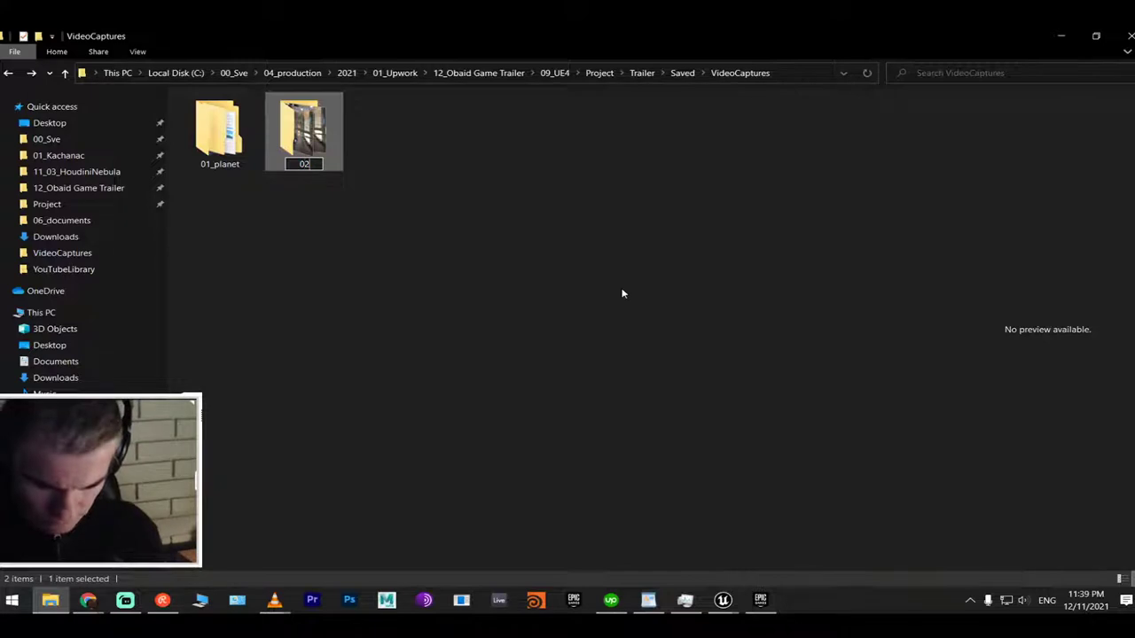
text(_)
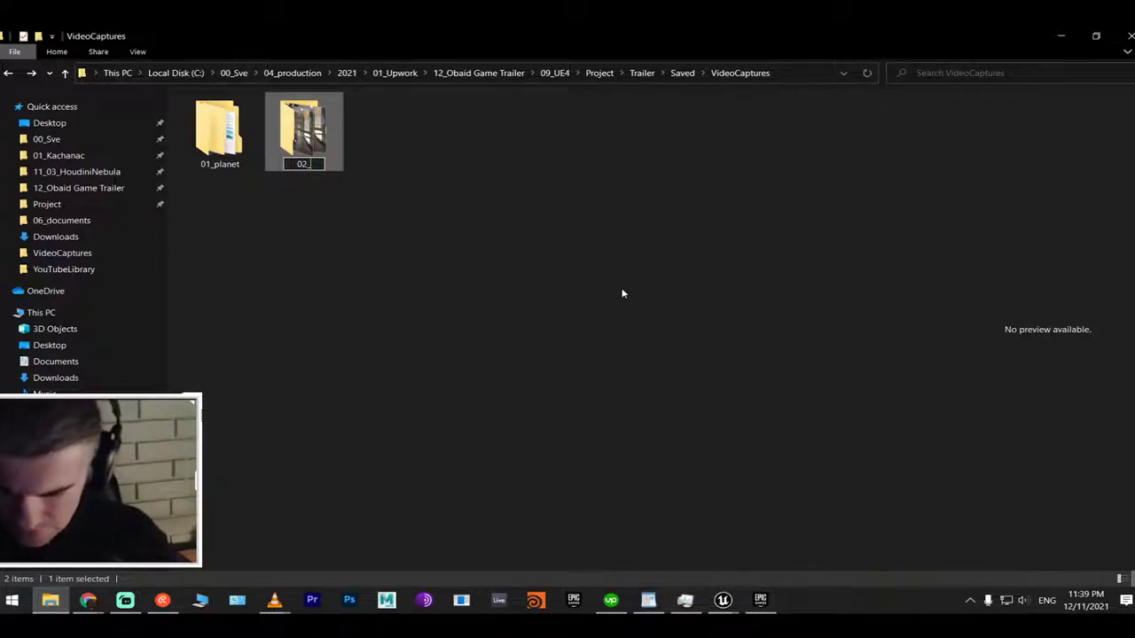
key(ctrl+v)
key(Return)
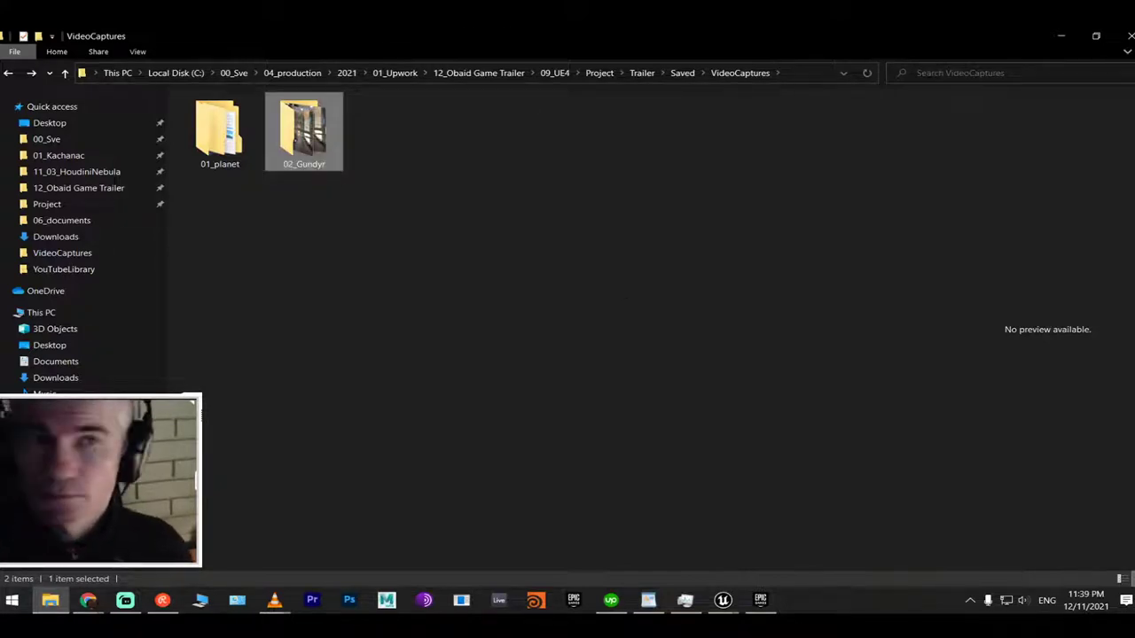
click(456, 177)
Open the 02_Gundyr folder and select its full path in the address bar
double_click(305, 132)
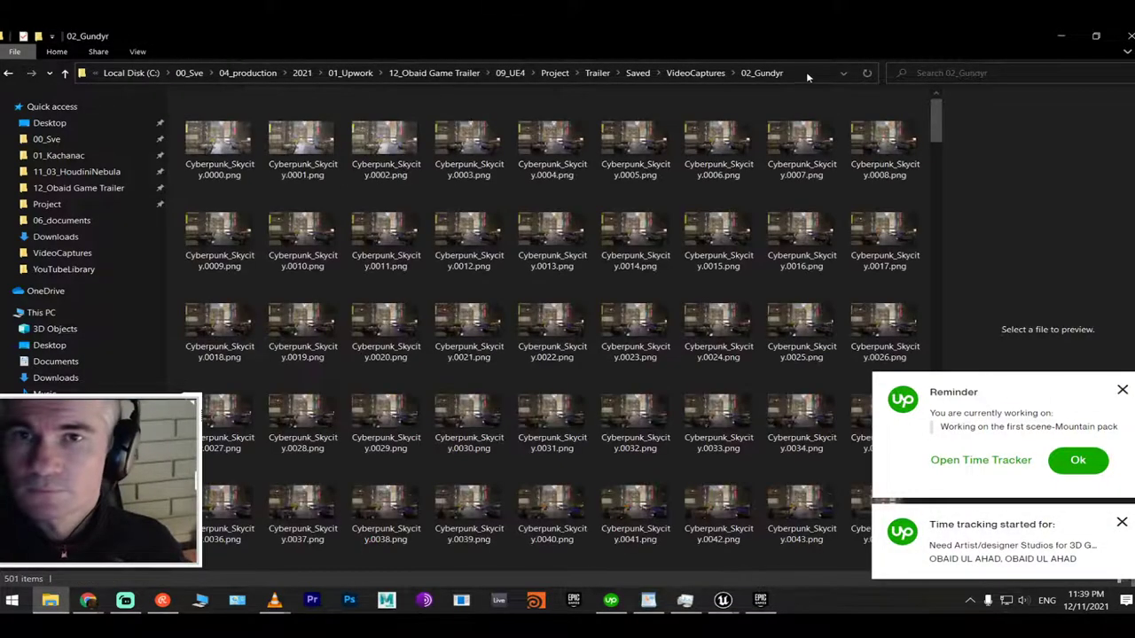
click(805, 72)
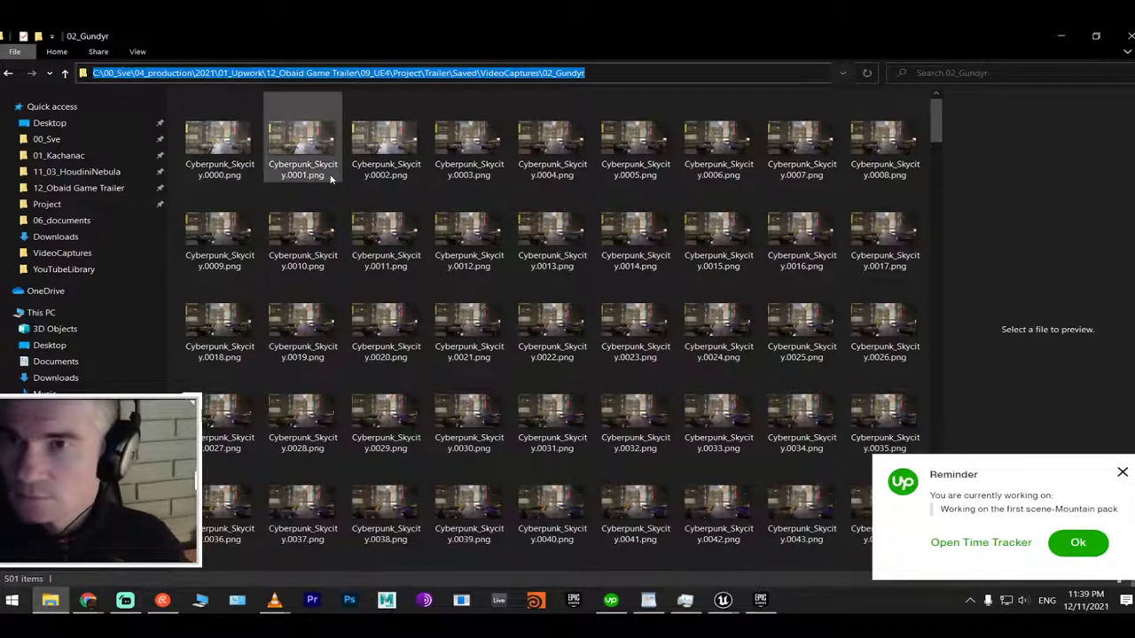
key(alt+Tab)
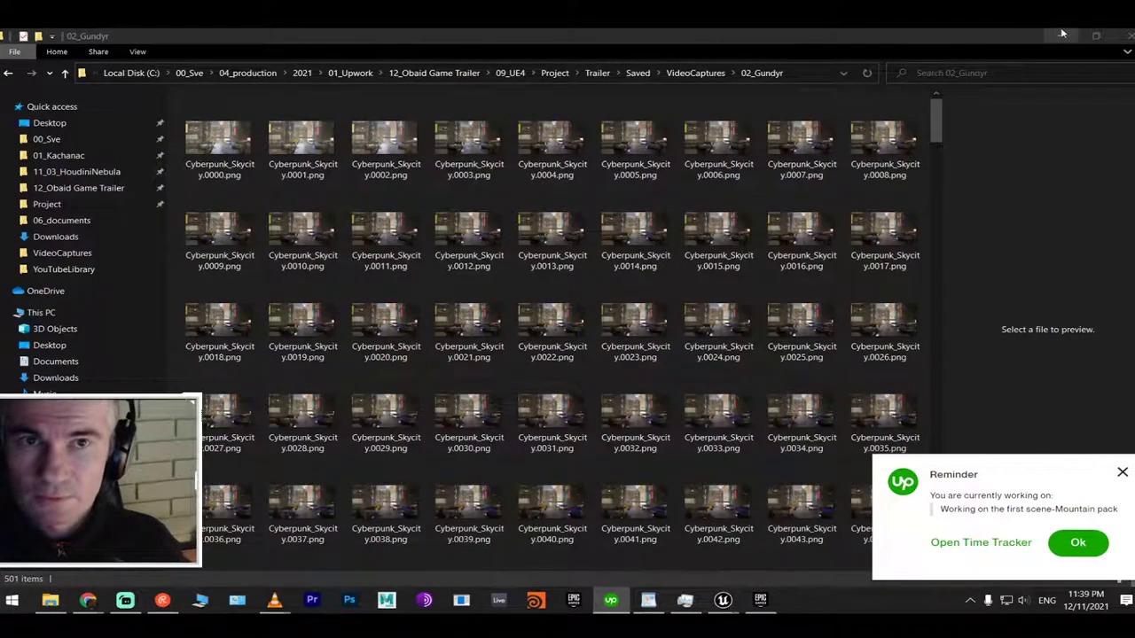
key(alt+Tab)
Dismiss the Upwork reminder and open GameTrailer from Premiere's Recent projects
click(1091, 552)
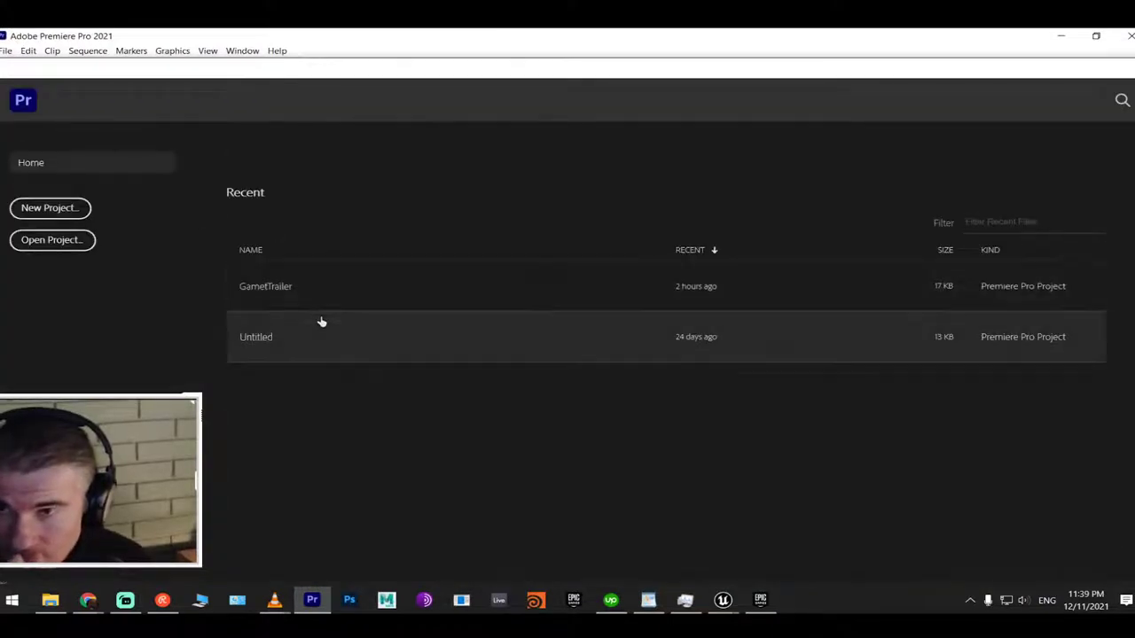
click(339, 305)
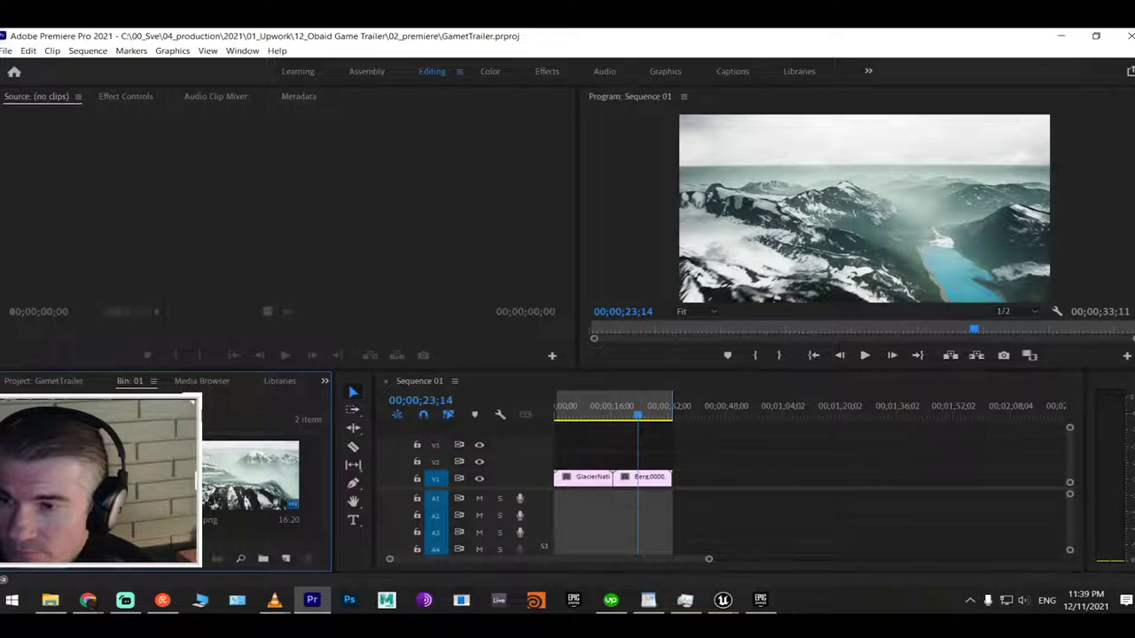
Import the 02_Gundyr frames as an image sequence and place the clip after Berg on V1
key(ctrl+i)
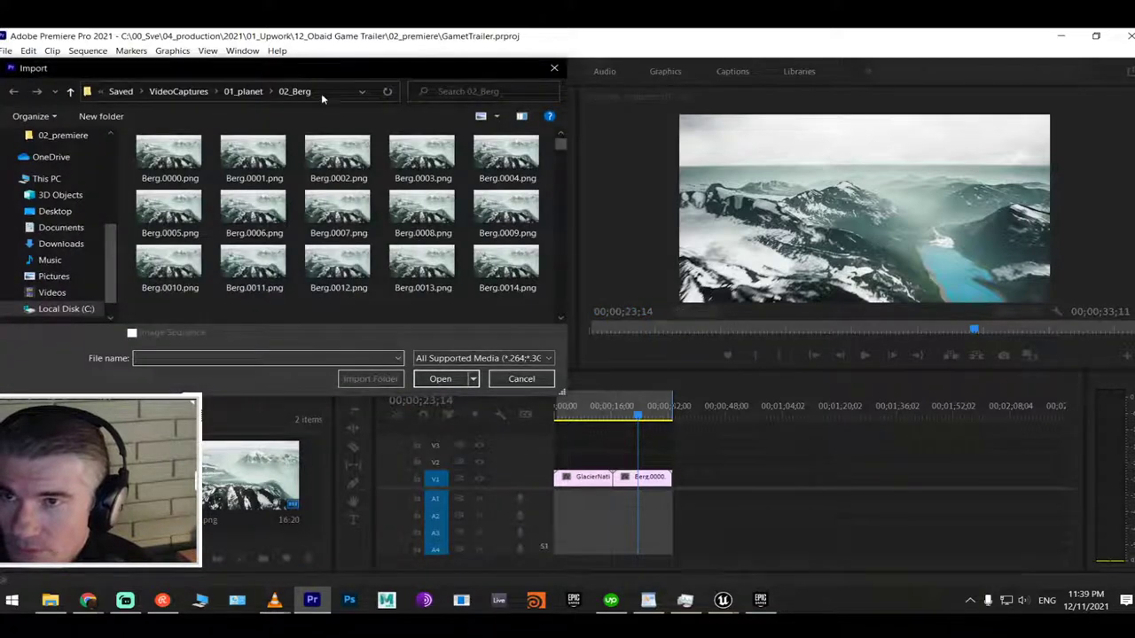
click(232, 92)
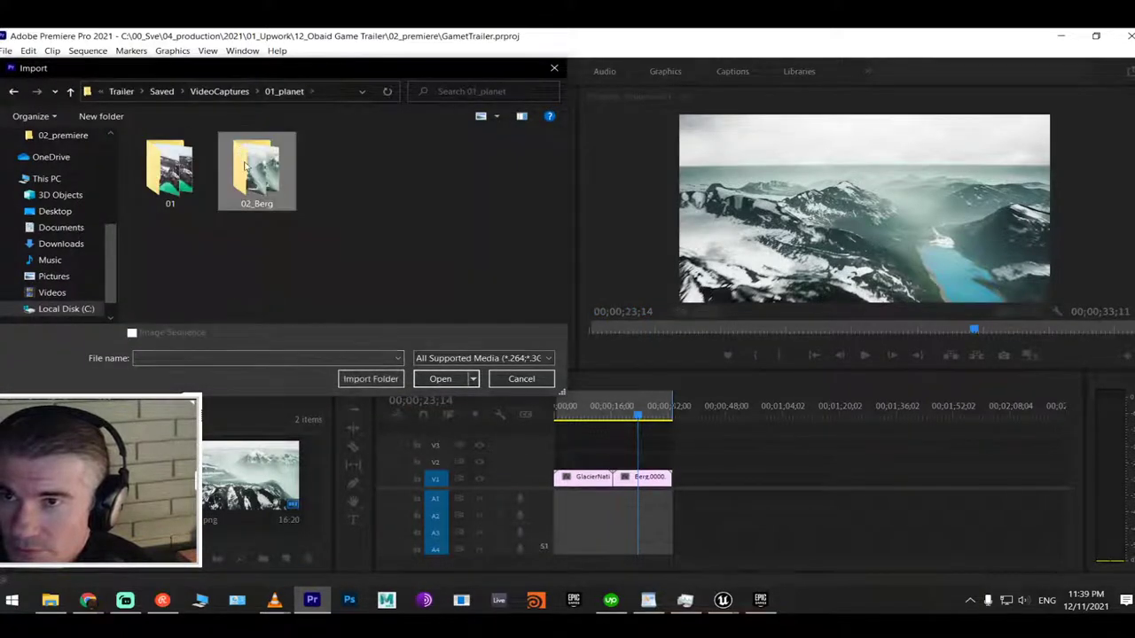
click(229, 92)
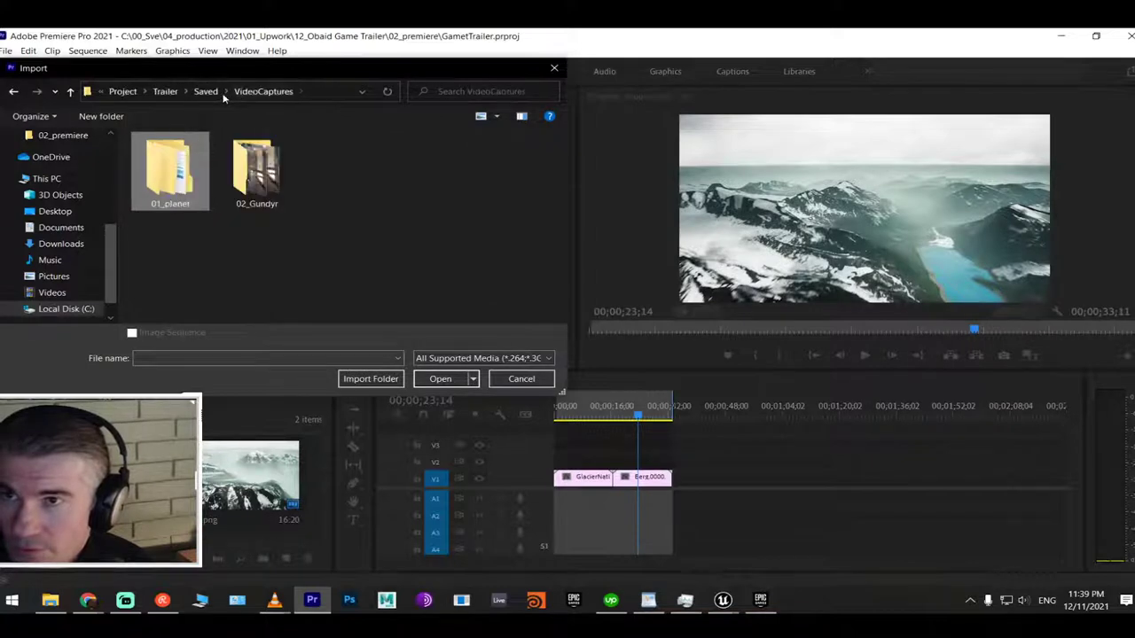
double_click(252, 177)
click(169, 177)
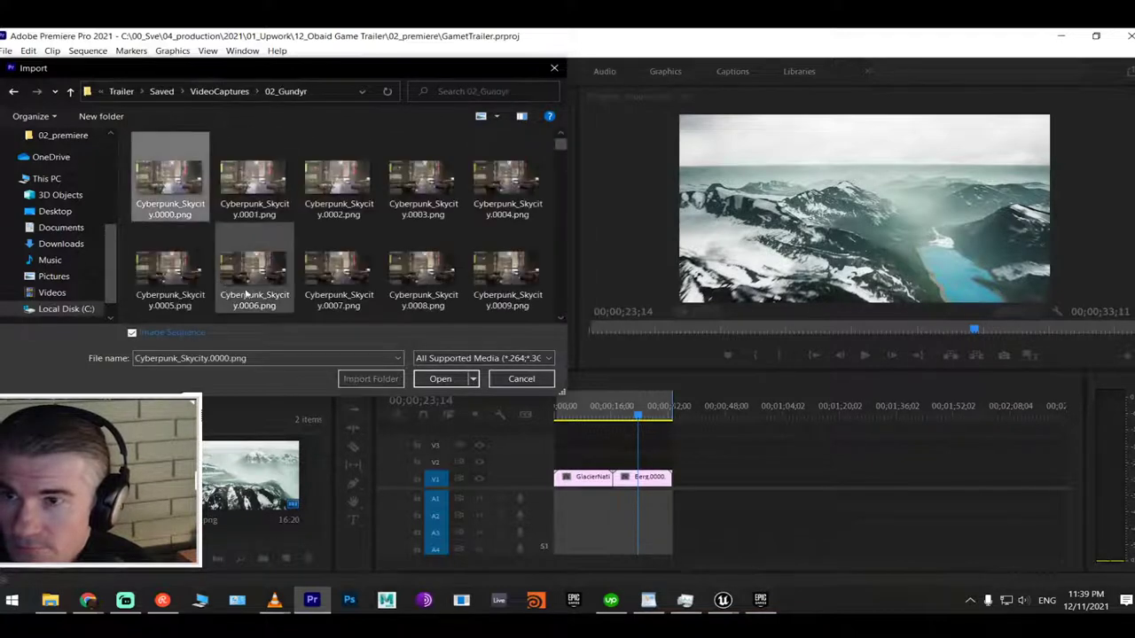
click(440, 379)
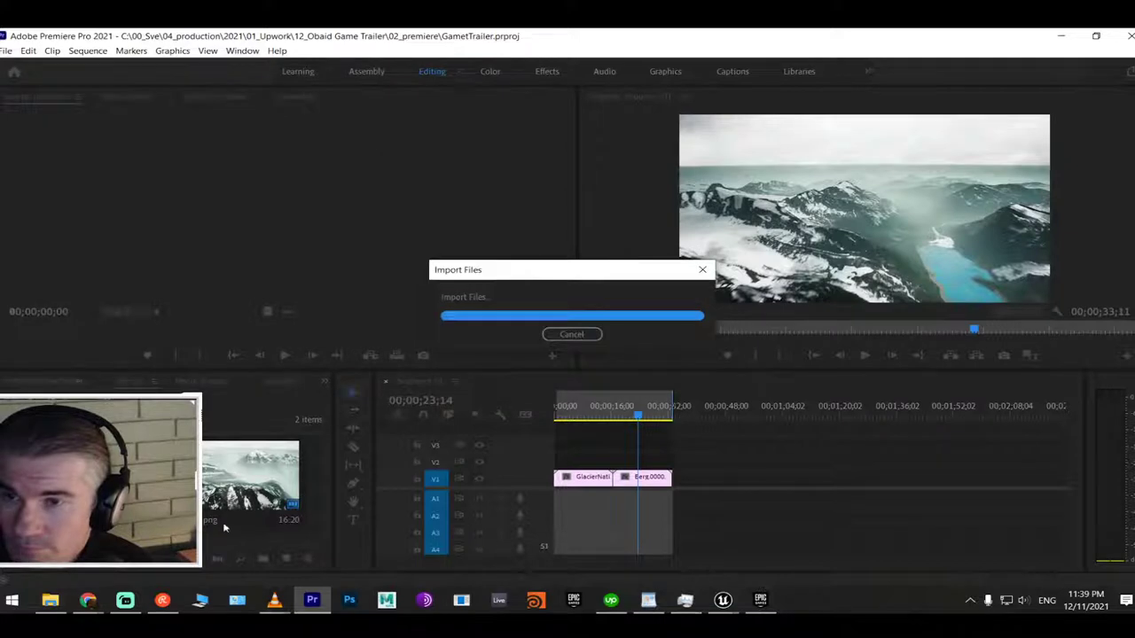
drag(270, 466, 686, 479)
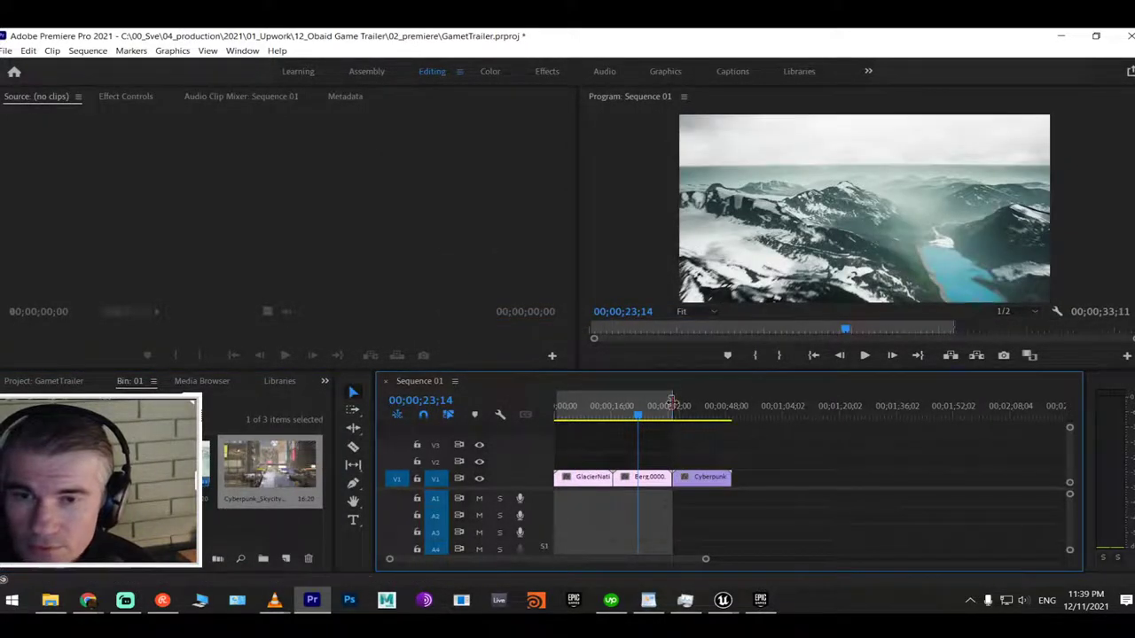
Play back the sequence and review Sequence Settings without changing them
key(space)
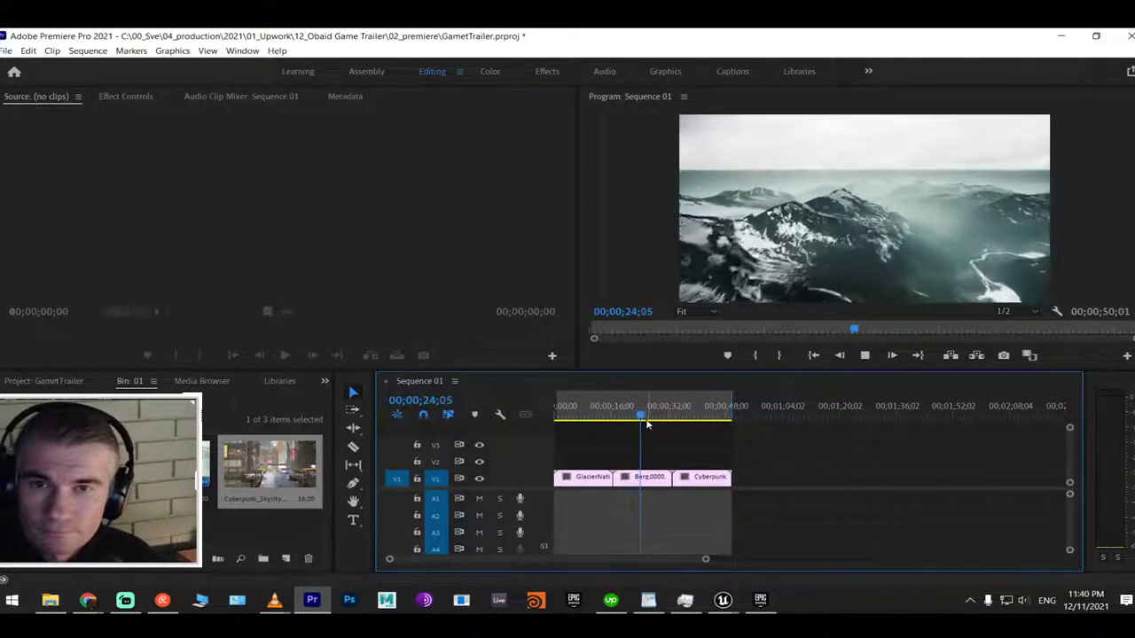
key(space)
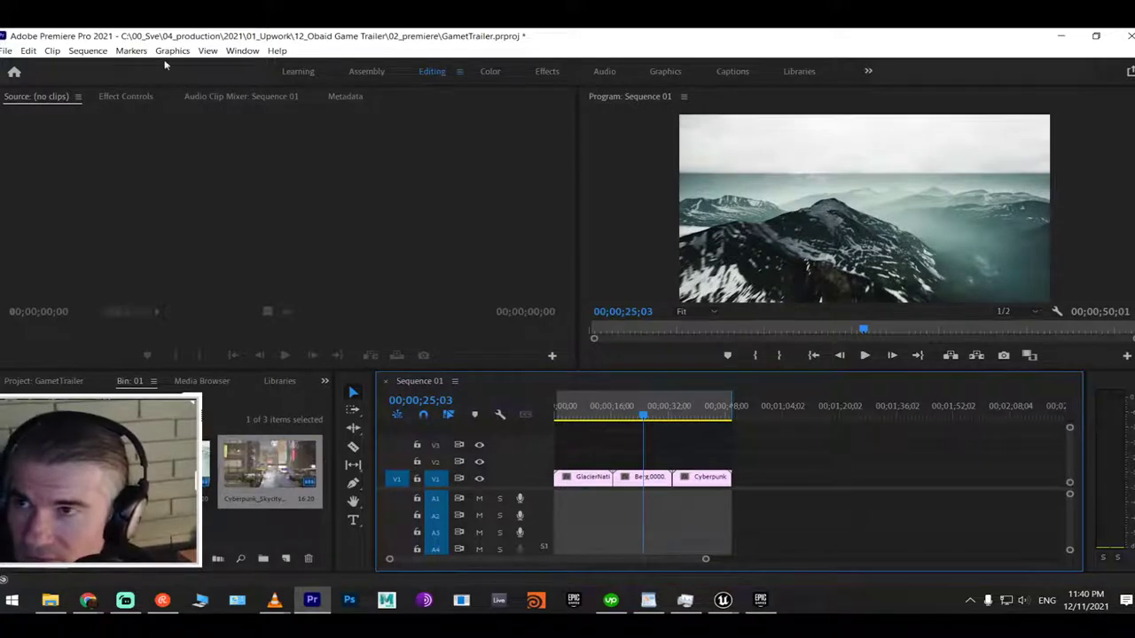
click(87, 51)
click(111, 68)
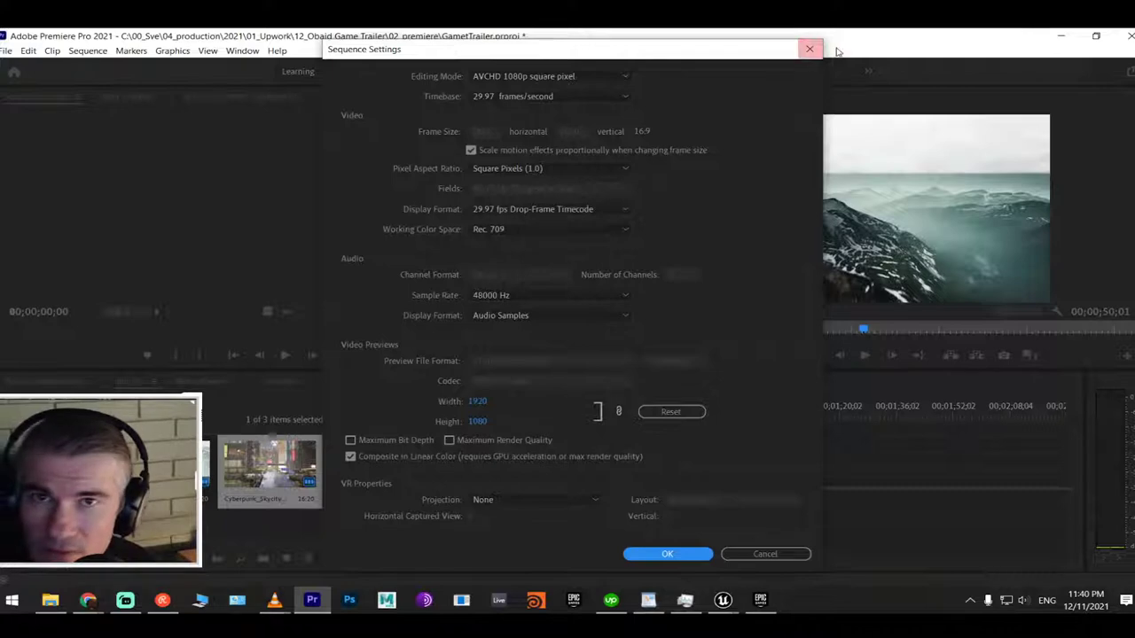
click(809, 49)
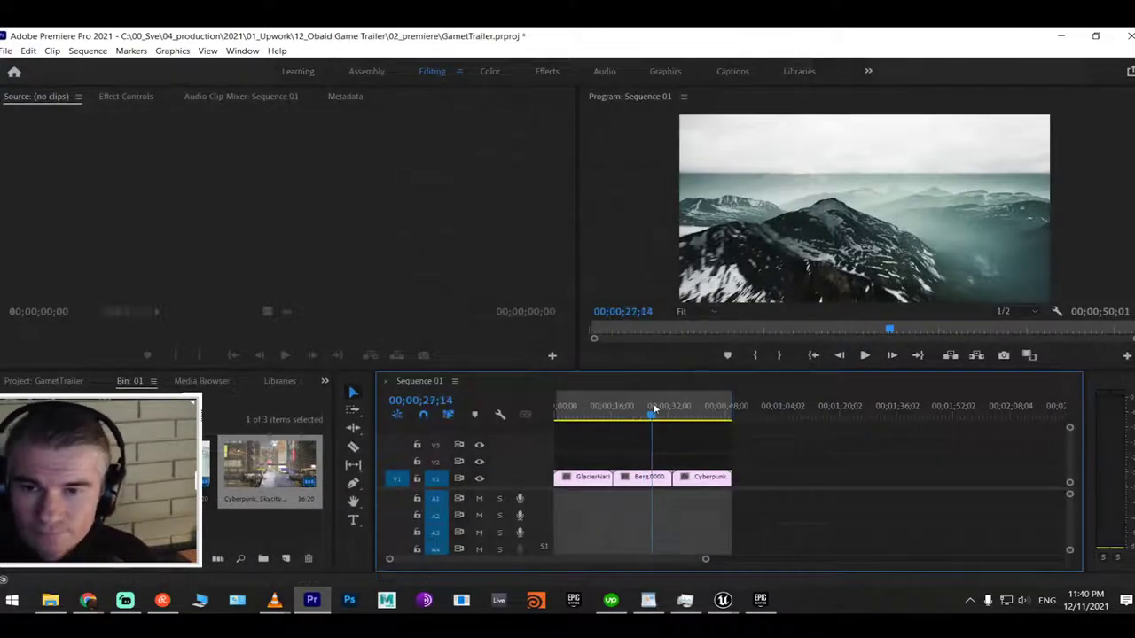
key(space)
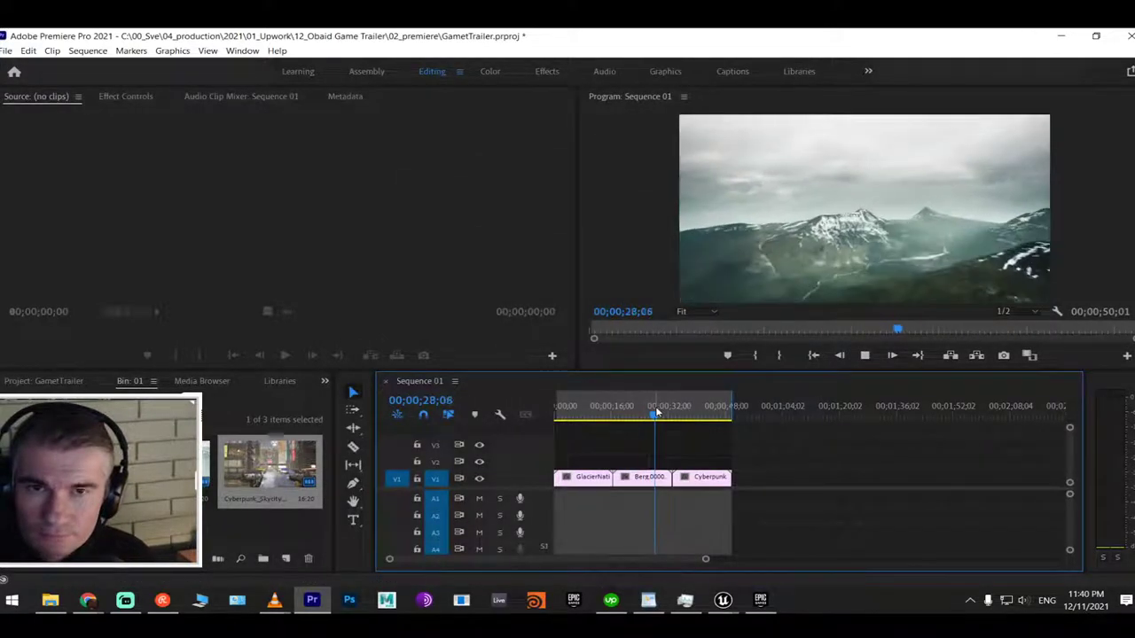
key(grave)
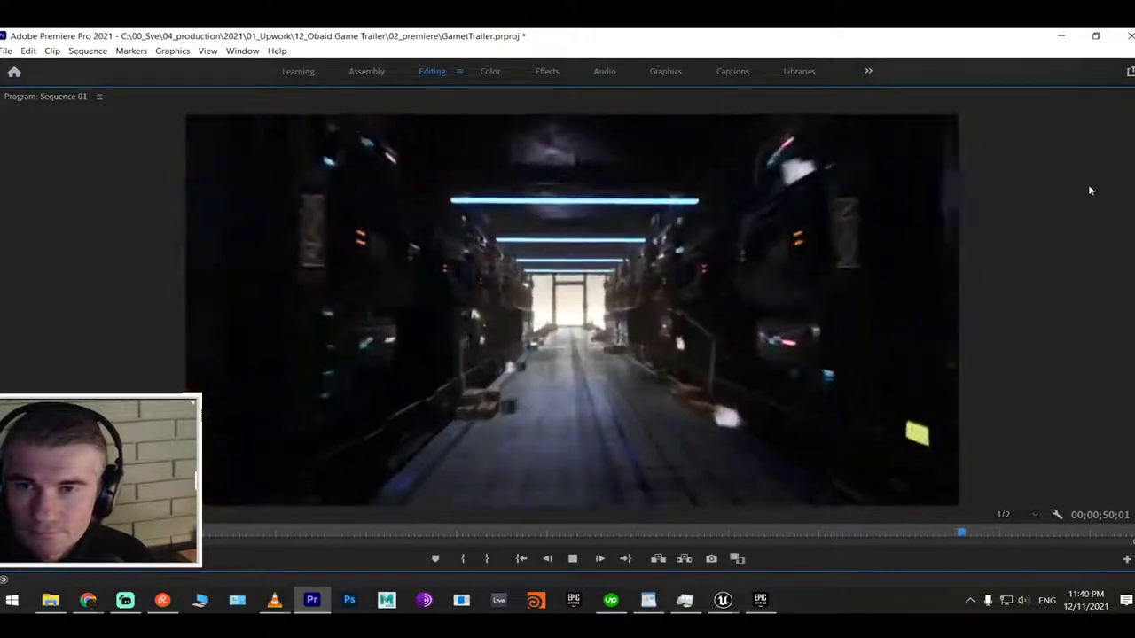
key(space)
key(grave)
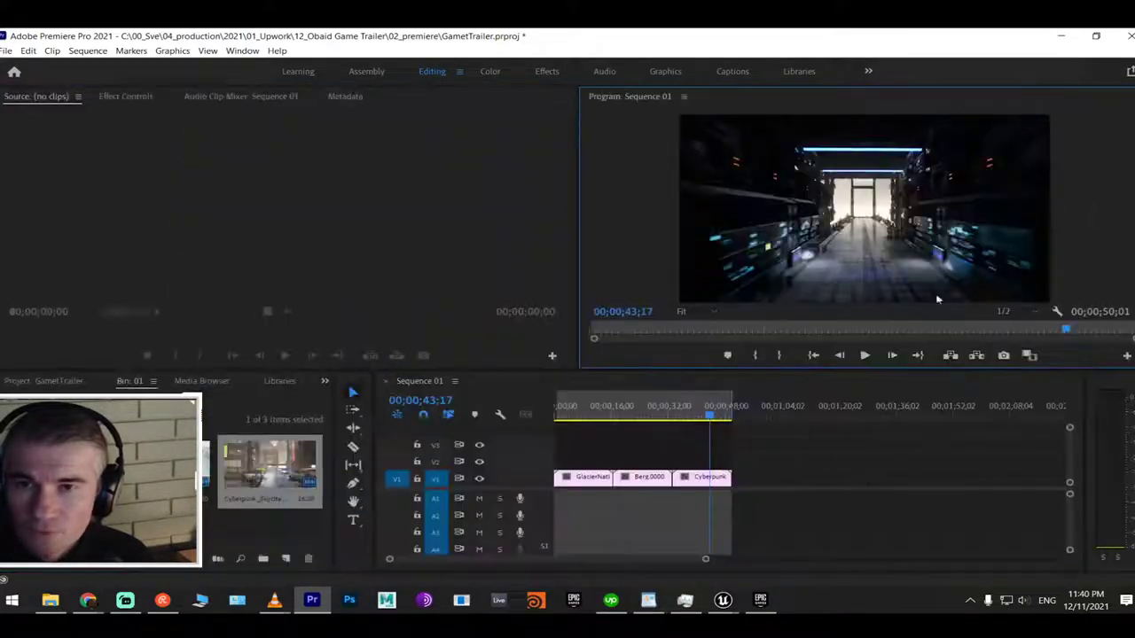
click(680, 417)
key(equal)
key(equal)
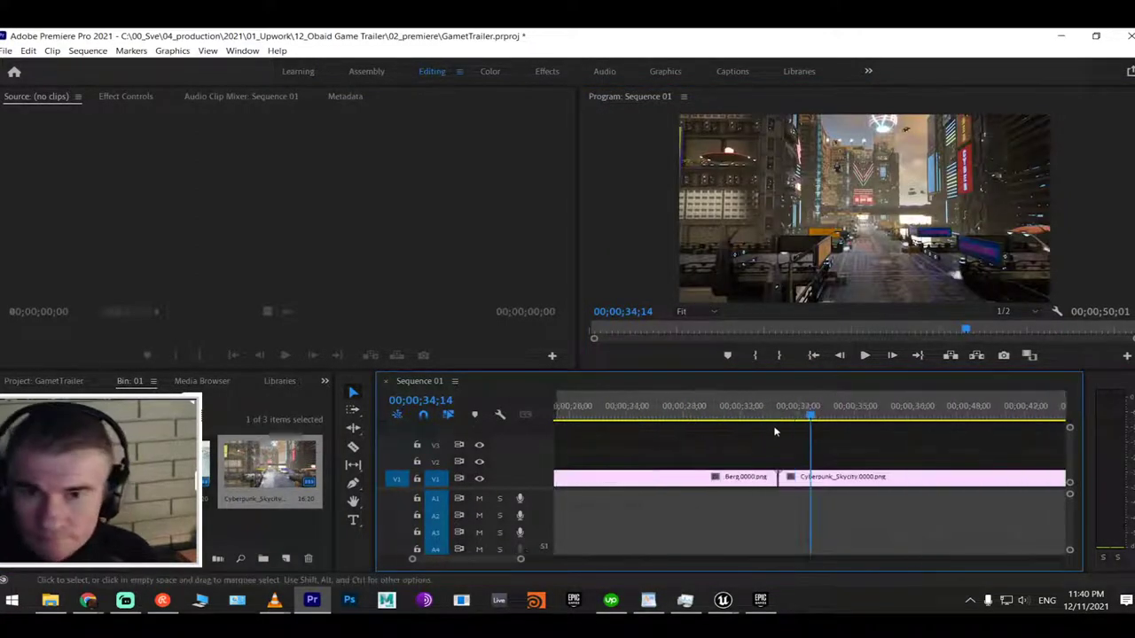
Trim Berg's end, add a cross dissolve, and slide the Cyberpunk clip left to close the gap
key(equal)
key(equal)
drag(662, 414, 739, 433)
key(minus)
key(minus)
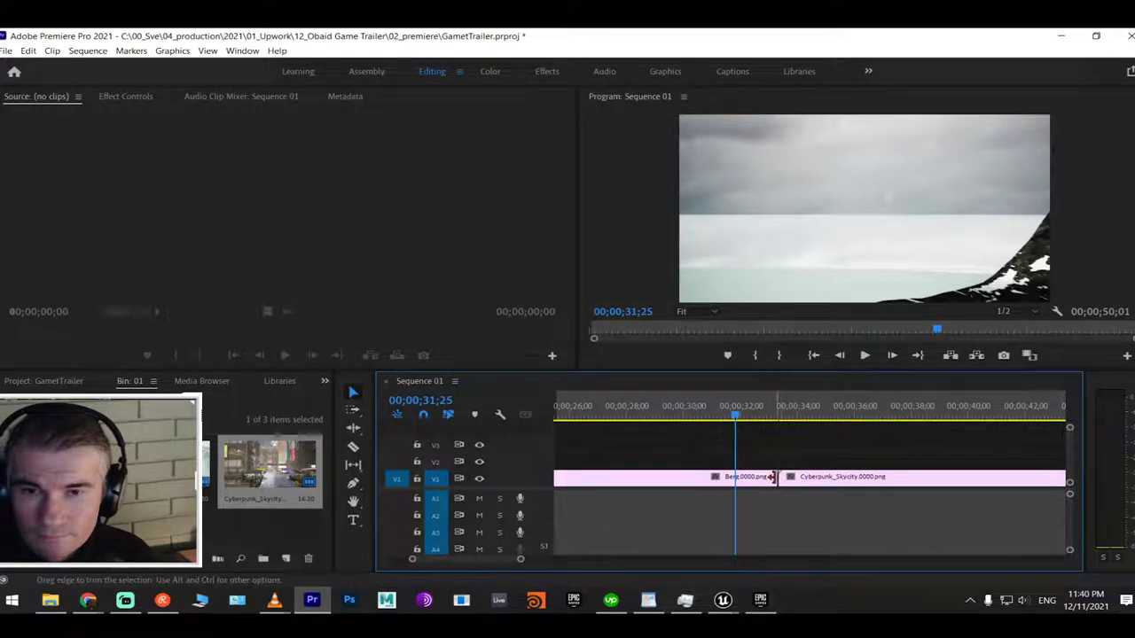
mouse_move(778, 479)
mouse_down()
mouse_move(758, 479)
mouse_move(815, 483)
mouse_move(763, 477)
mouse_move(780, 490)
mouse_up()
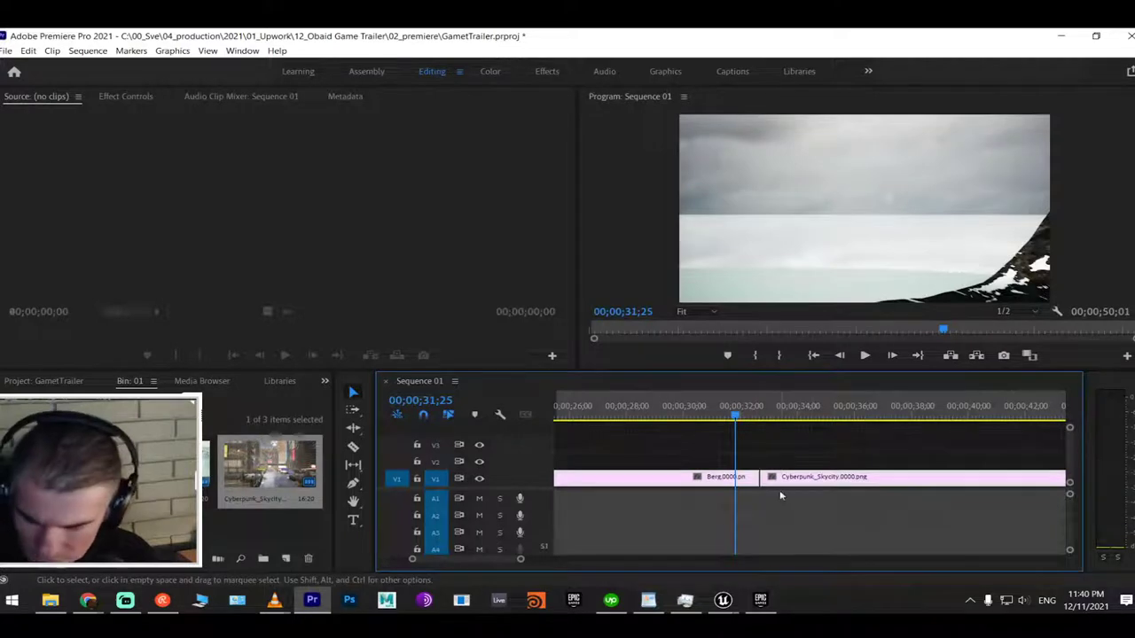
key(ctrl+d)
drag(736, 415, 754, 421)
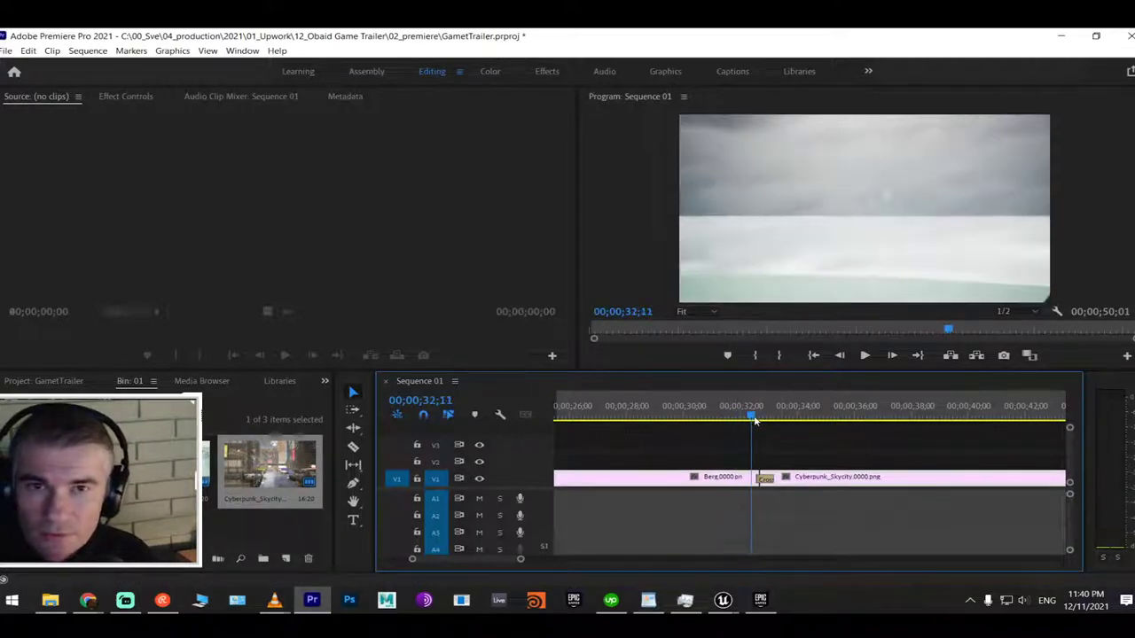
drag(764, 478, 717, 479)
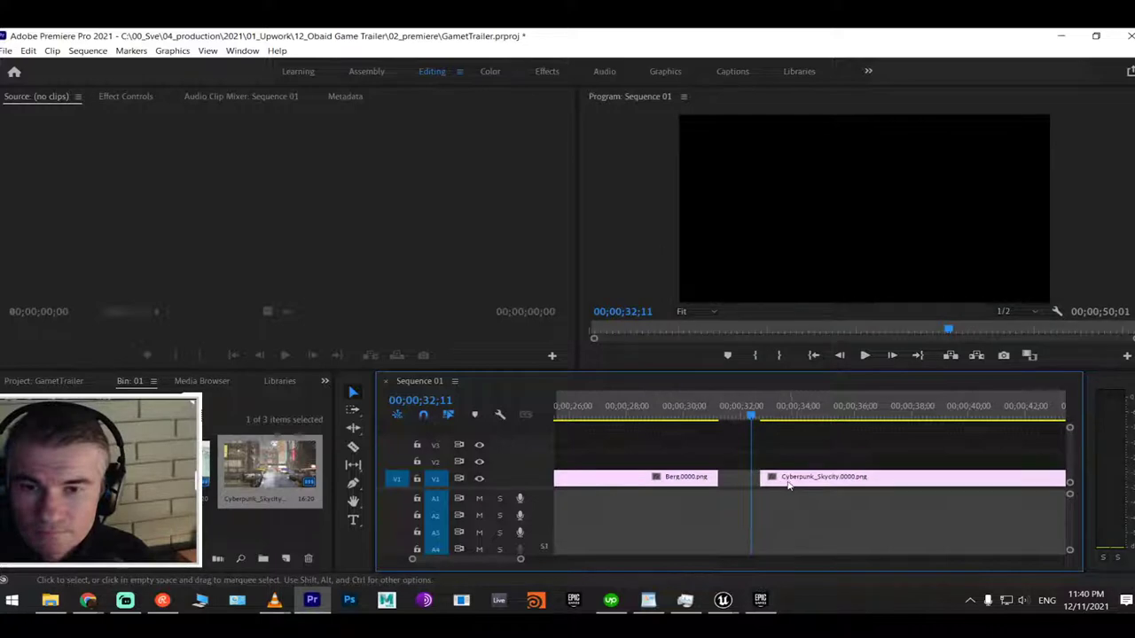
drag(788, 484, 734, 481)
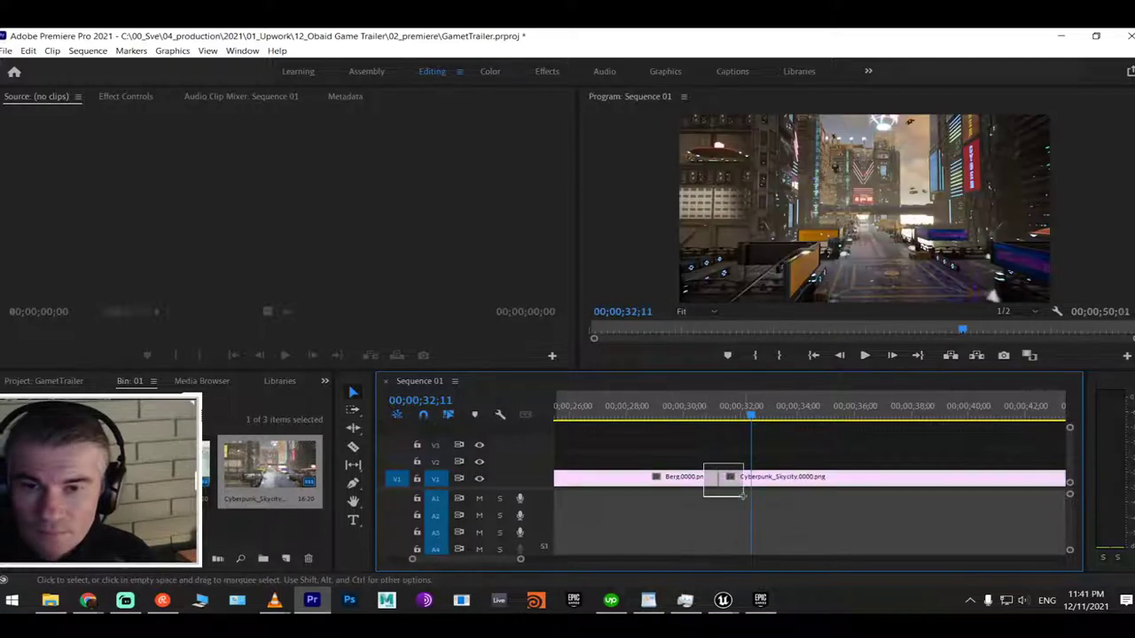
Re-add the cross dissolve at 29 frames, preview it, then shorten it and replay through 32;08
key(ctrl+d)
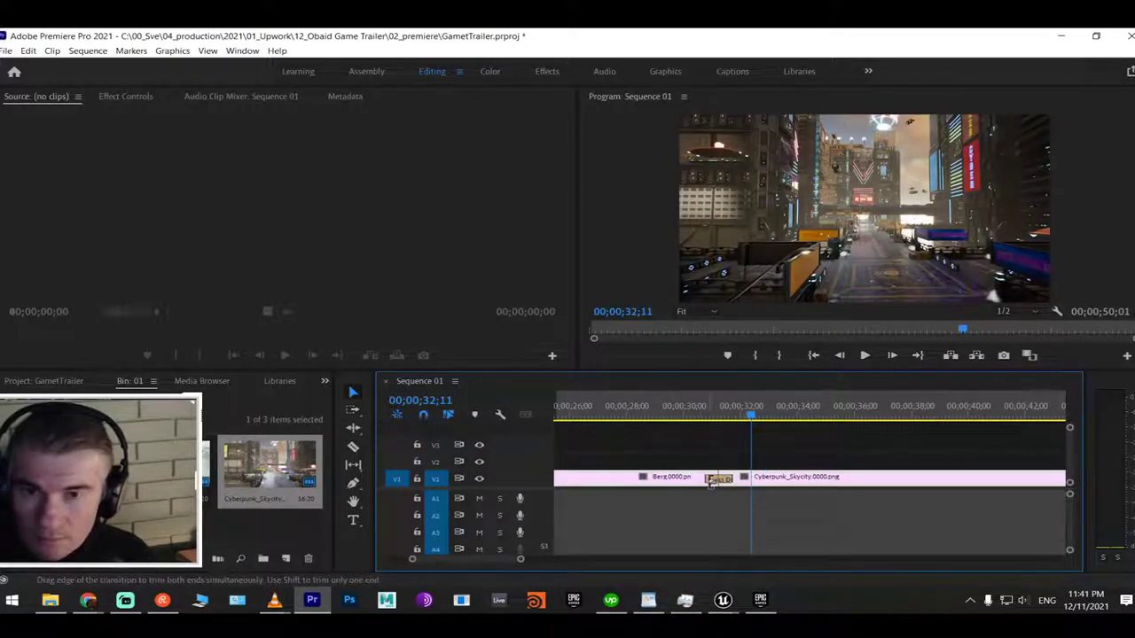
drag(707, 480, 707, 480)
mouse_move(704, 412)
mouse_down()
mouse_move(729, 427)
mouse_move(699, 423)
mouse_up()
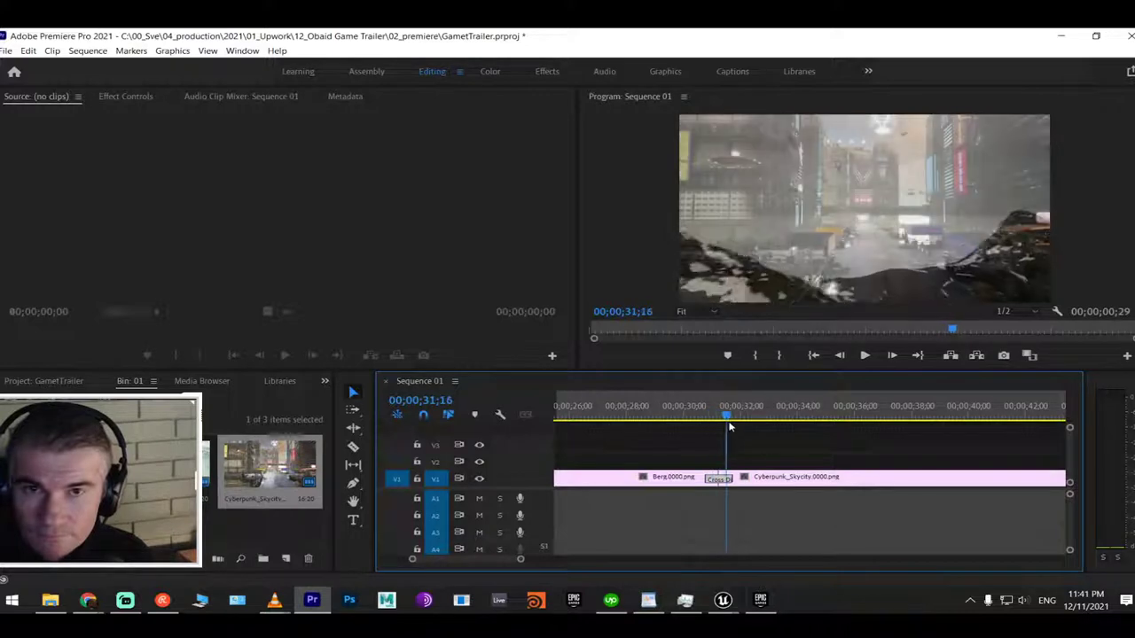
key(space)
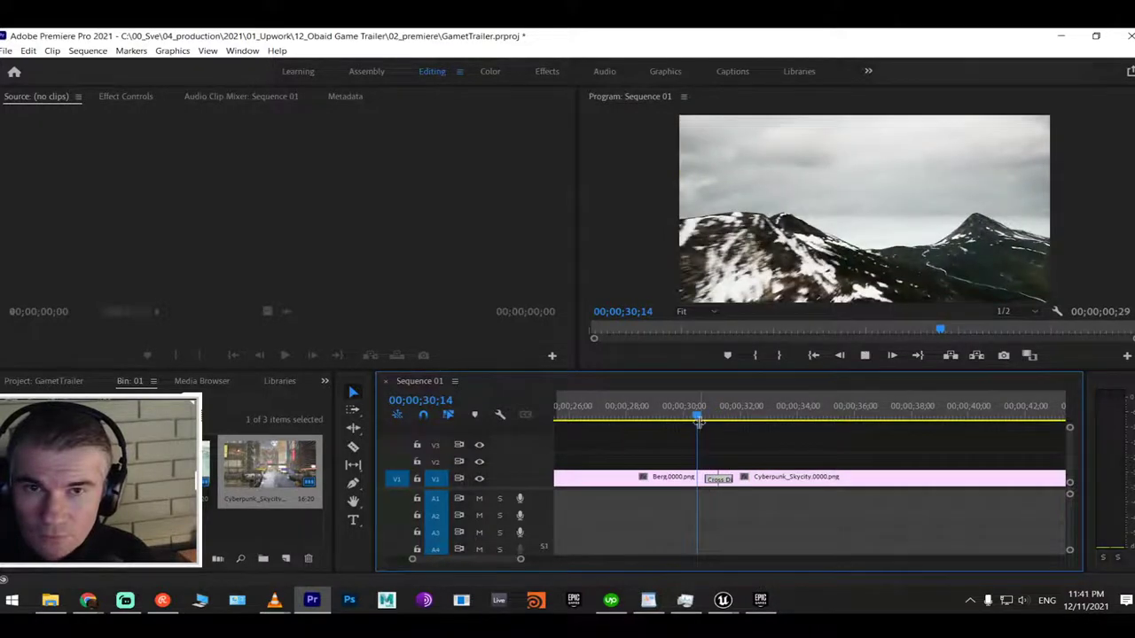
key(space)
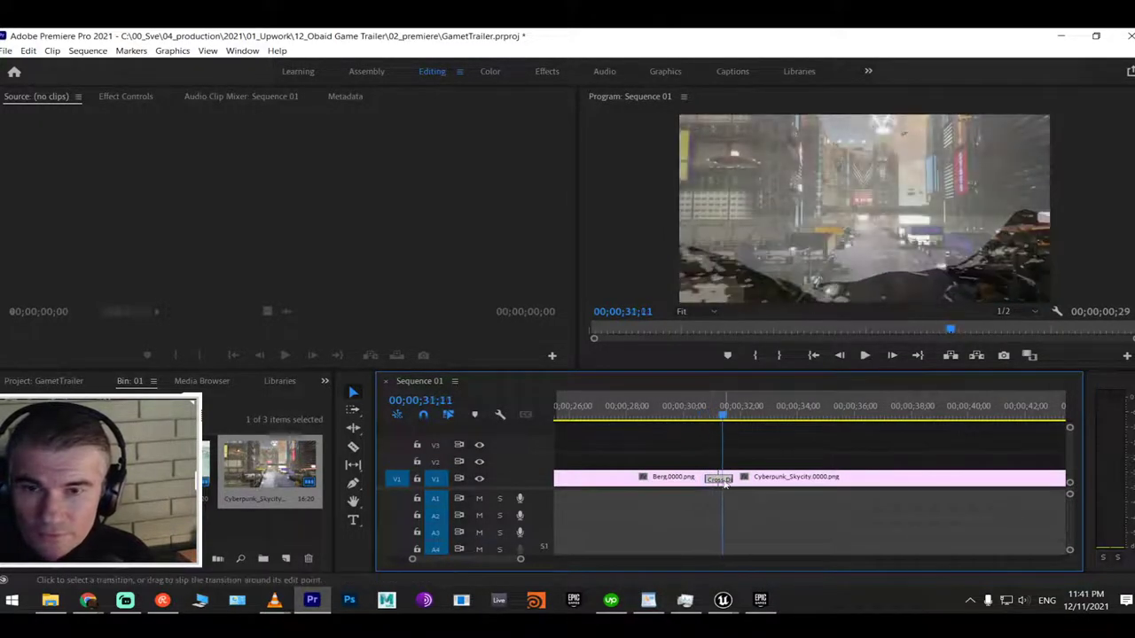
drag(718, 481, 713, 481)
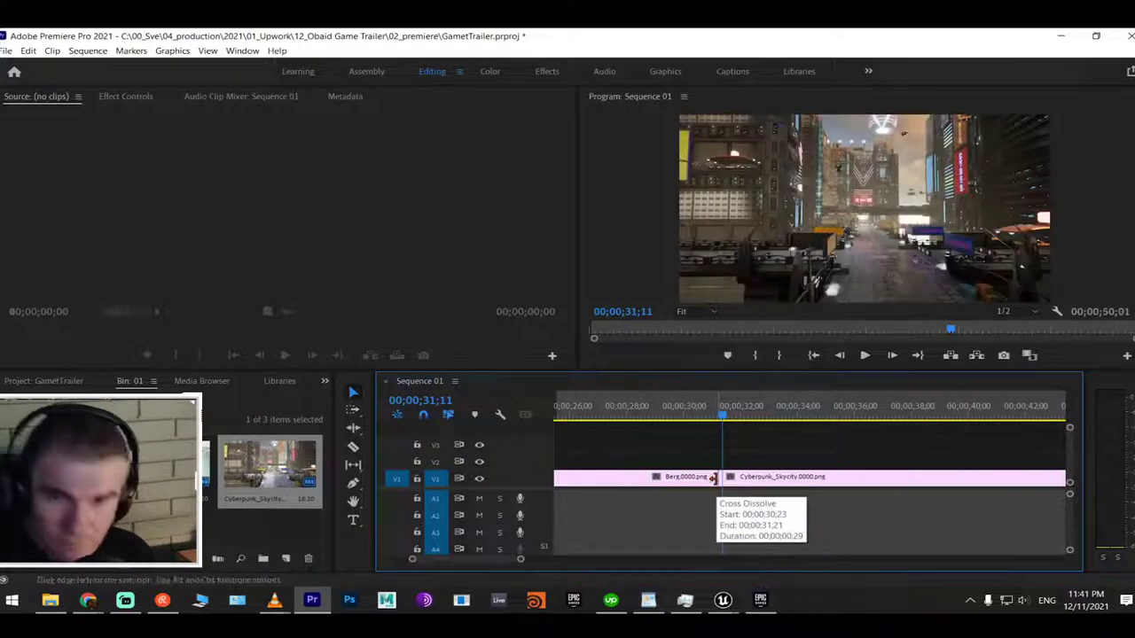
click(697, 421)
drag(702, 423, 666, 422)
key(space)
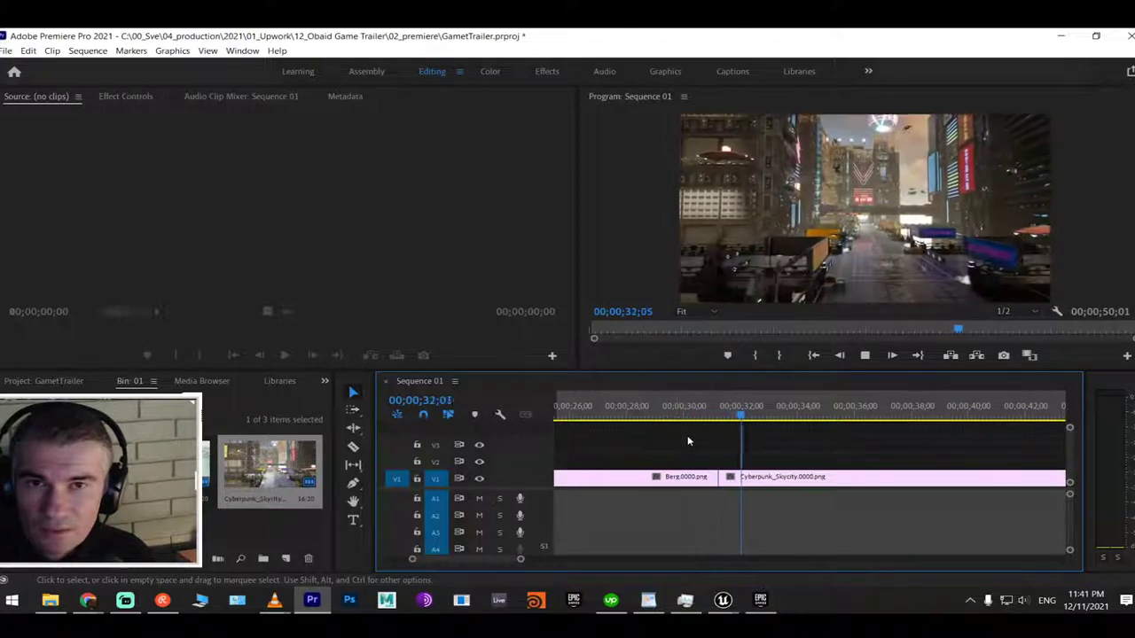
key(space)
Trim Cyberpunk's start to 32;08, delete the gap after Berg, and trim the start later
mouse_move(720, 477)
mouse_down()
mouse_move(856, 482)
mouse_move(741, 472)
mouse_up()
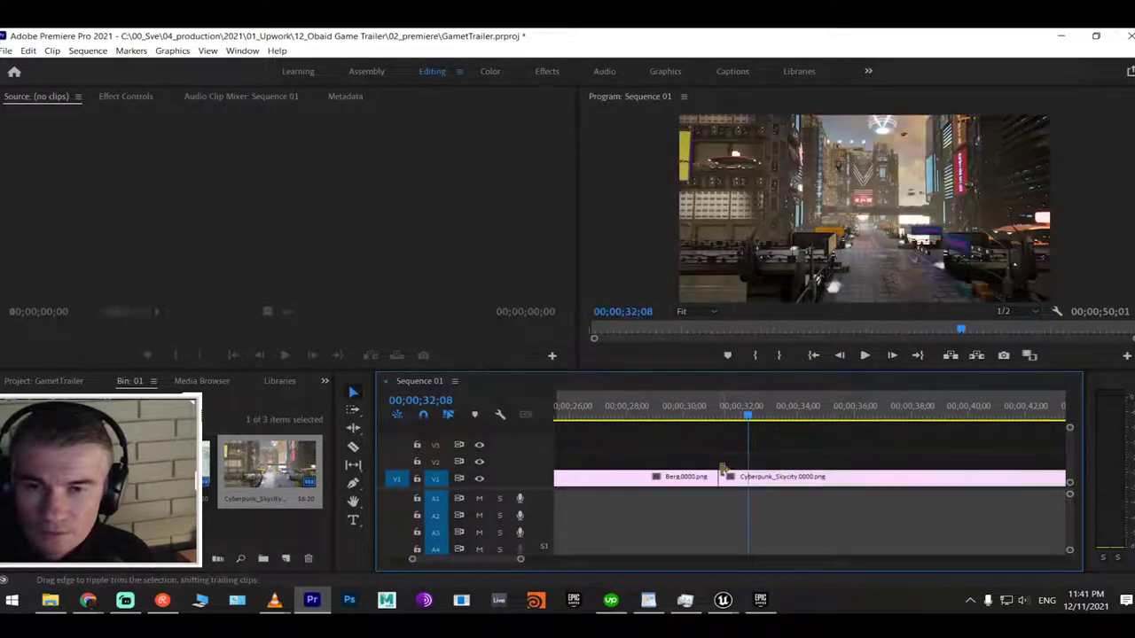
click(732, 477)
key(Delete)
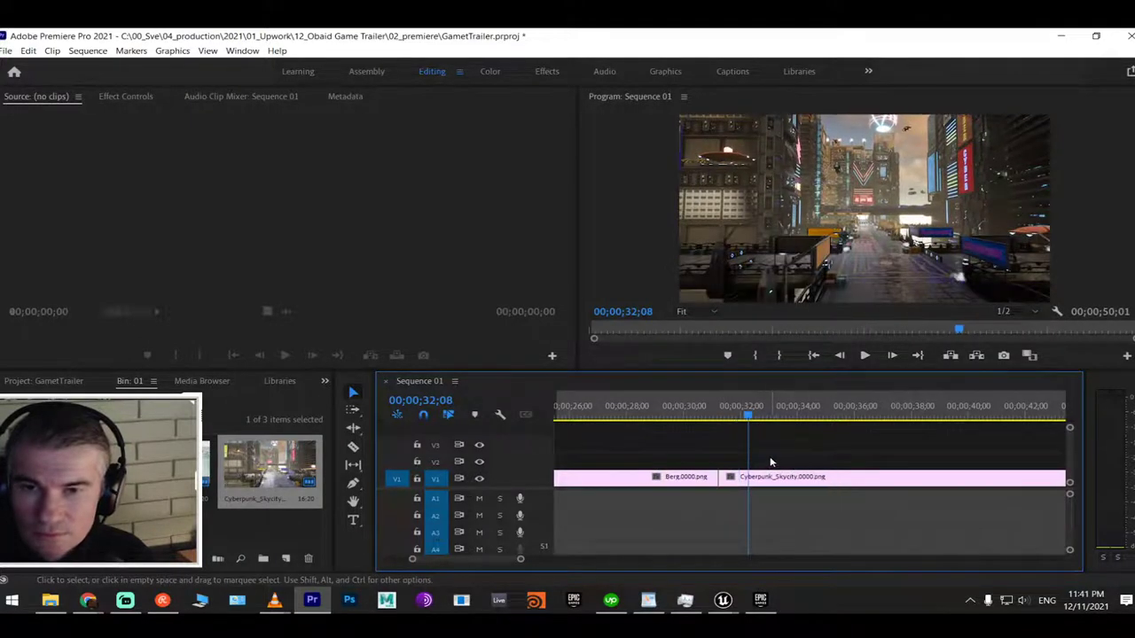
key(ctrl+d)
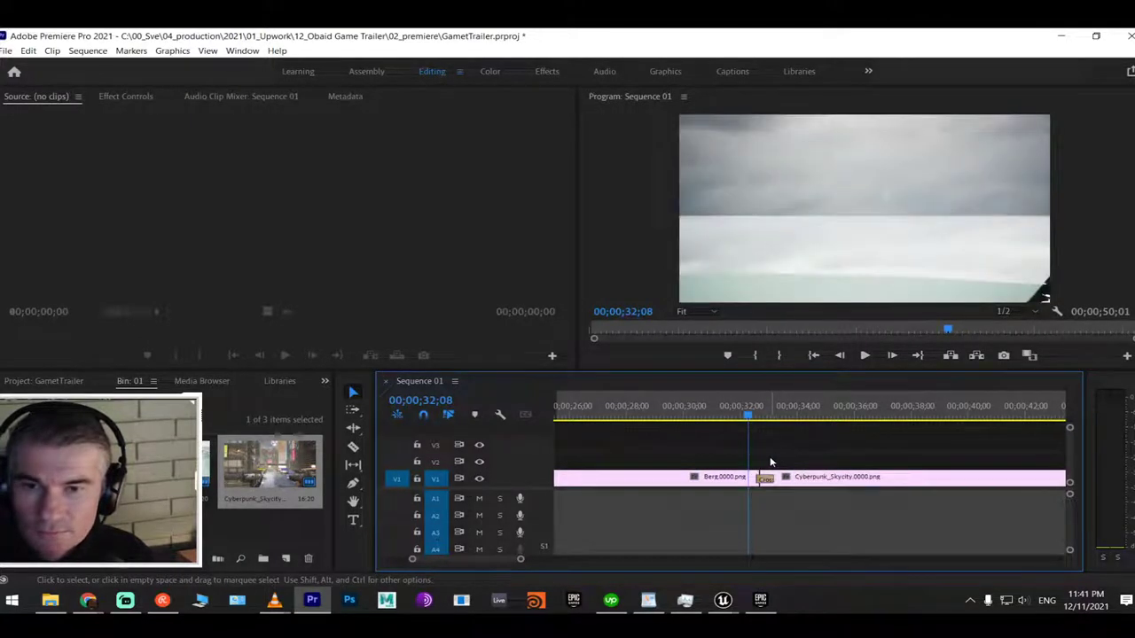
drag(765, 477, 783, 478)
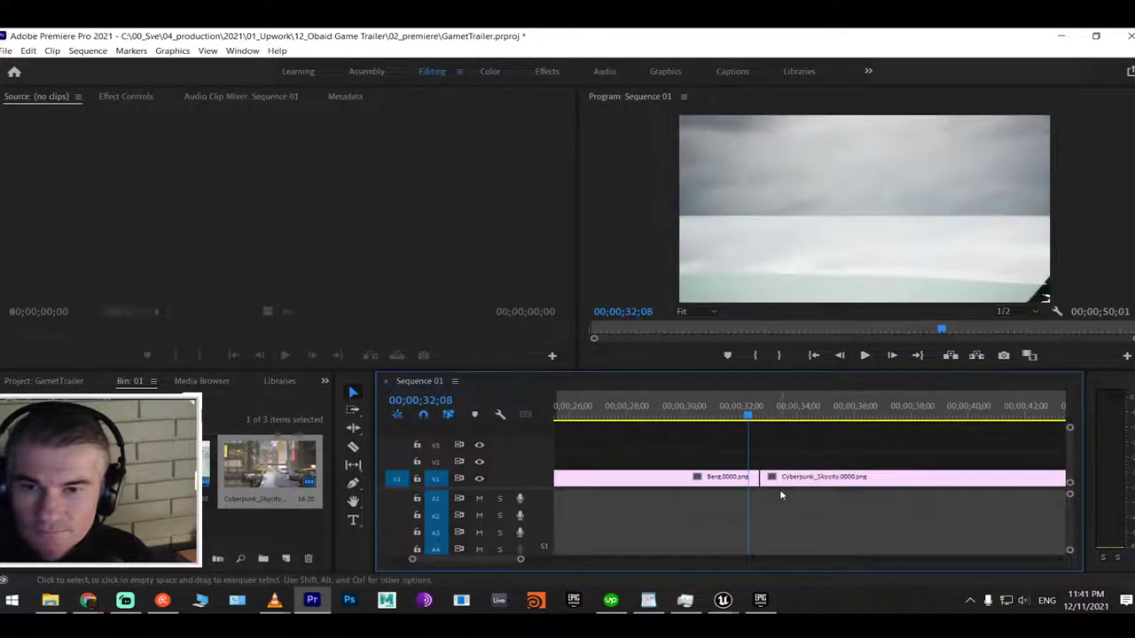
Play Sequence 01 from 32;27 and park the playhead at 34;10
click(765, 422)
key(space)
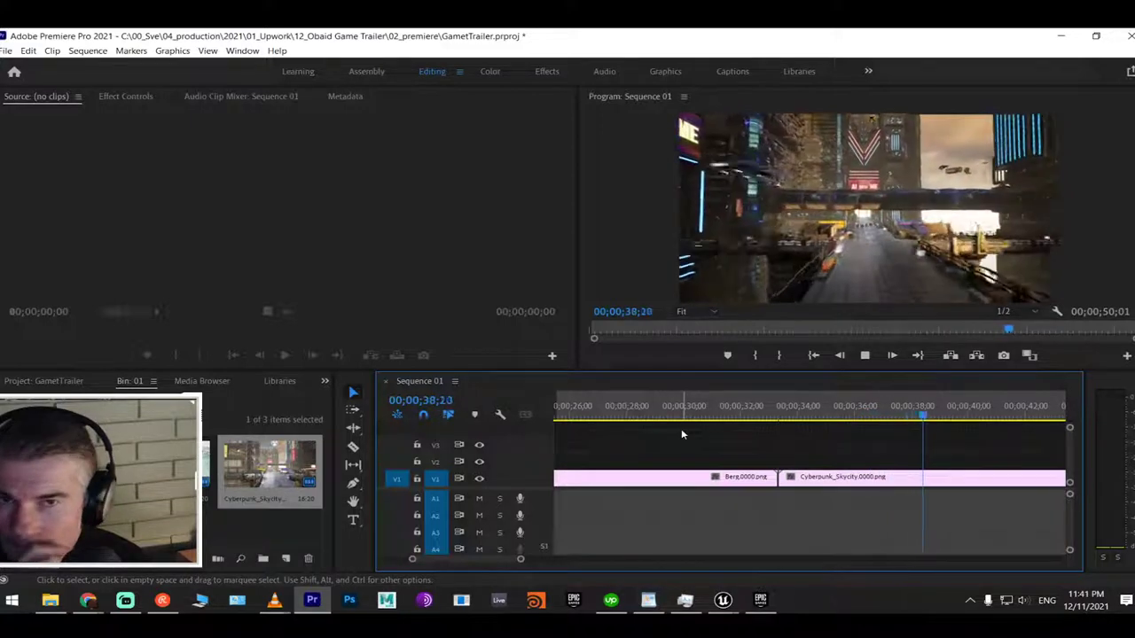
click(807, 410)
drag(808, 410, 805, 410)
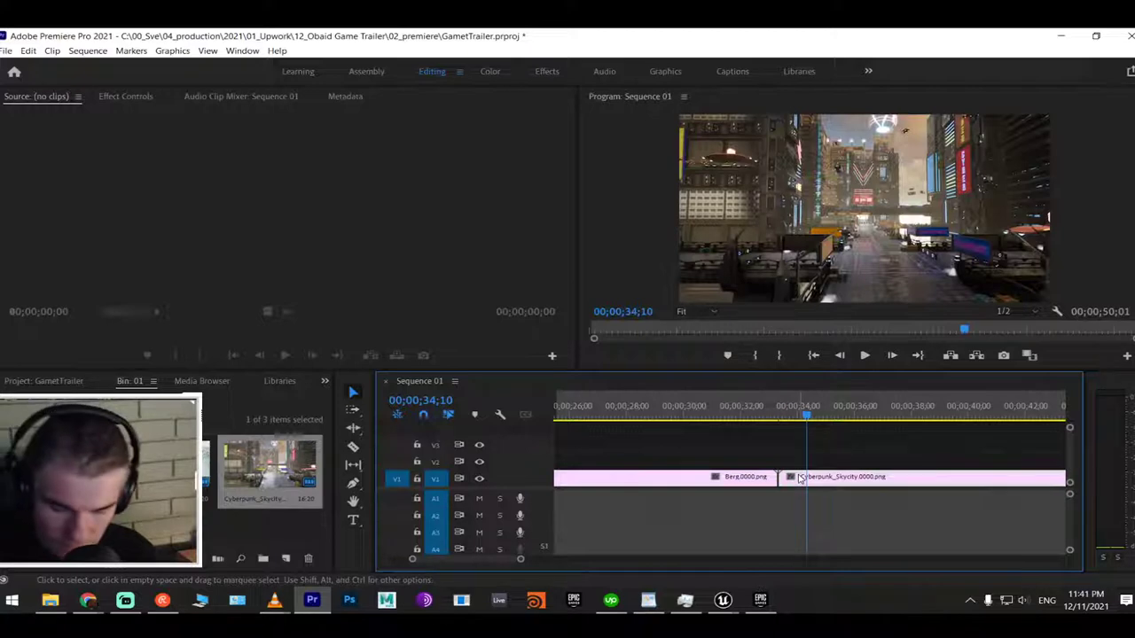
Snap the Cyberpunk clip right after Berg, scrub to about 47 seconds, then go to the script
alt+scroll(801, 477, up, 4)
key(Up)
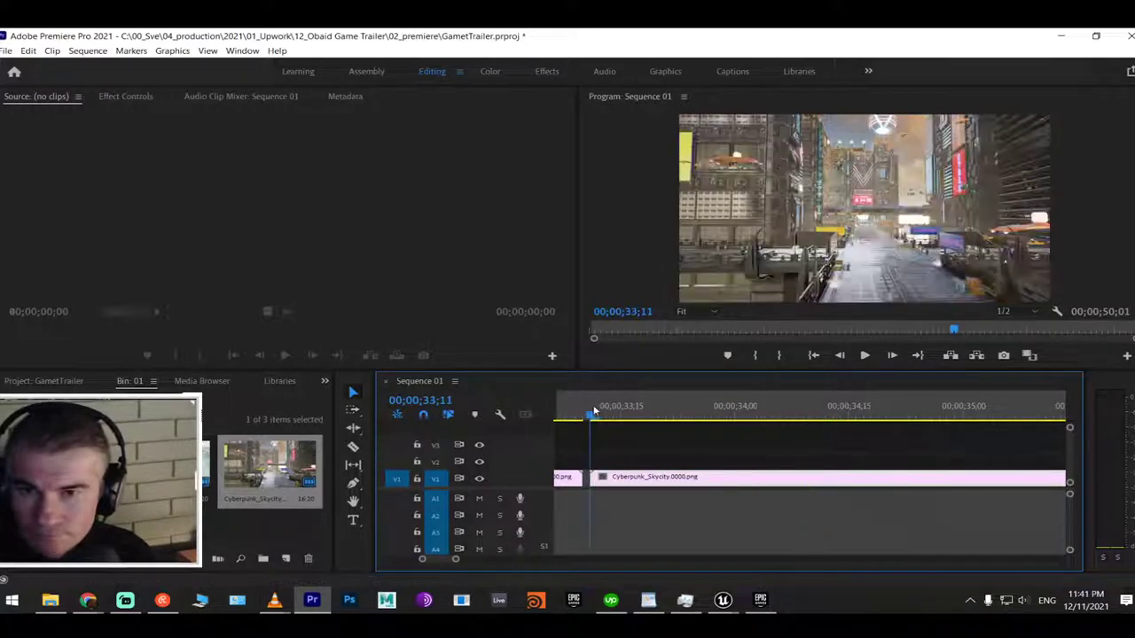
alt+scroll(642, 425, up, 3)
drag(817, 480, 821, 481)
alt+scroll(833, 479, down, 4)
alt+scroll(833, 479, down, 3)
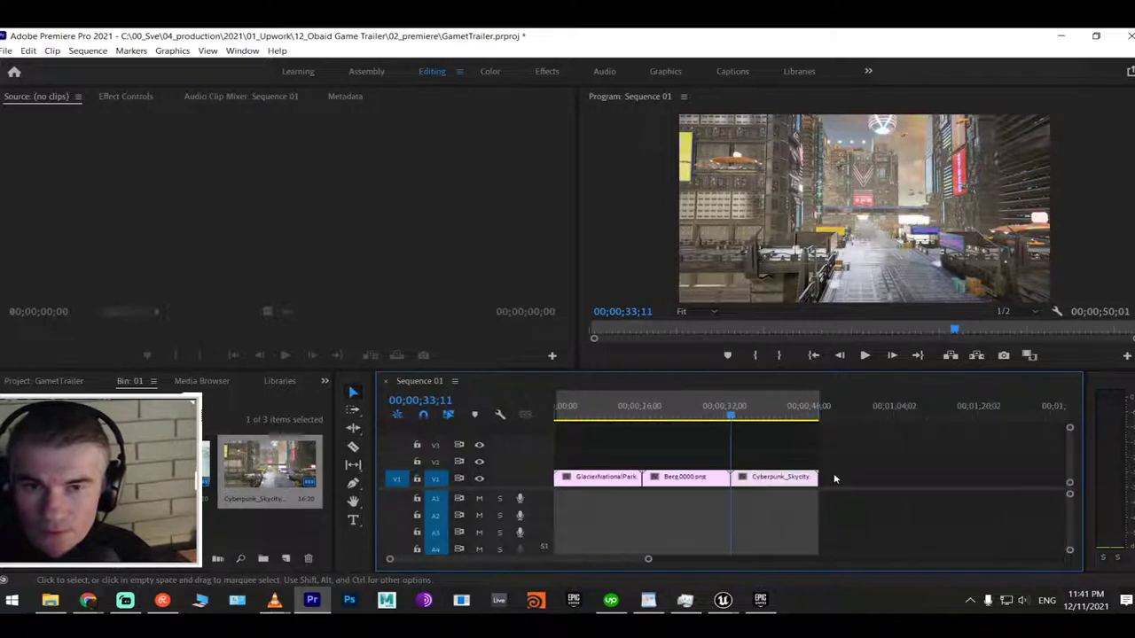
drag(797, 414, 850, 415)
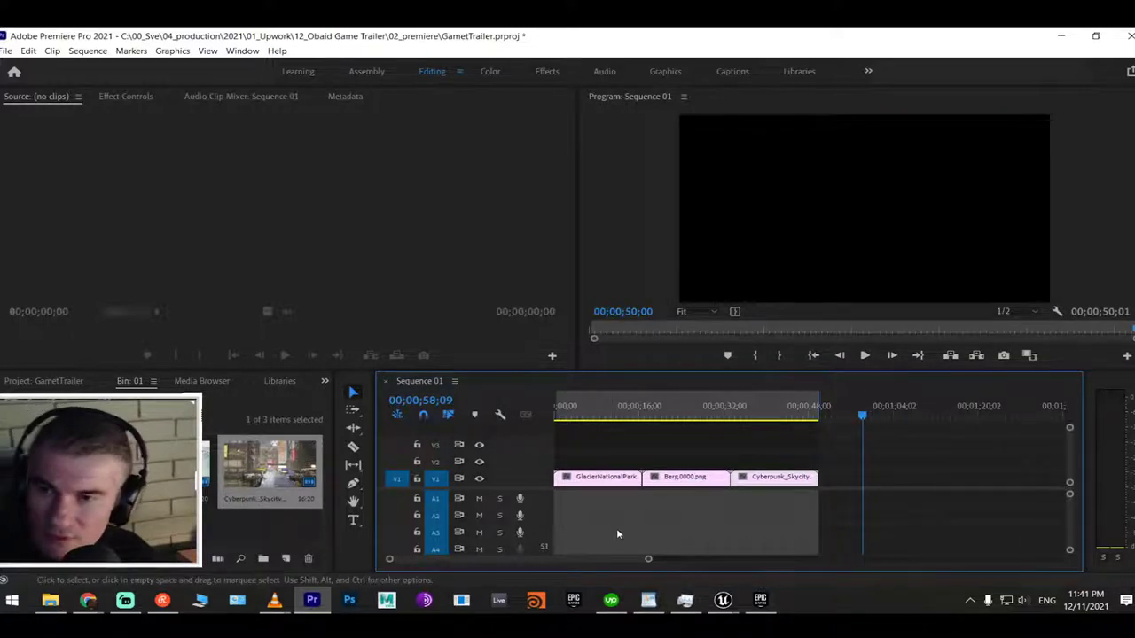
key(alt+Tab)
key(alt+Tab)
key(alt+Tab)
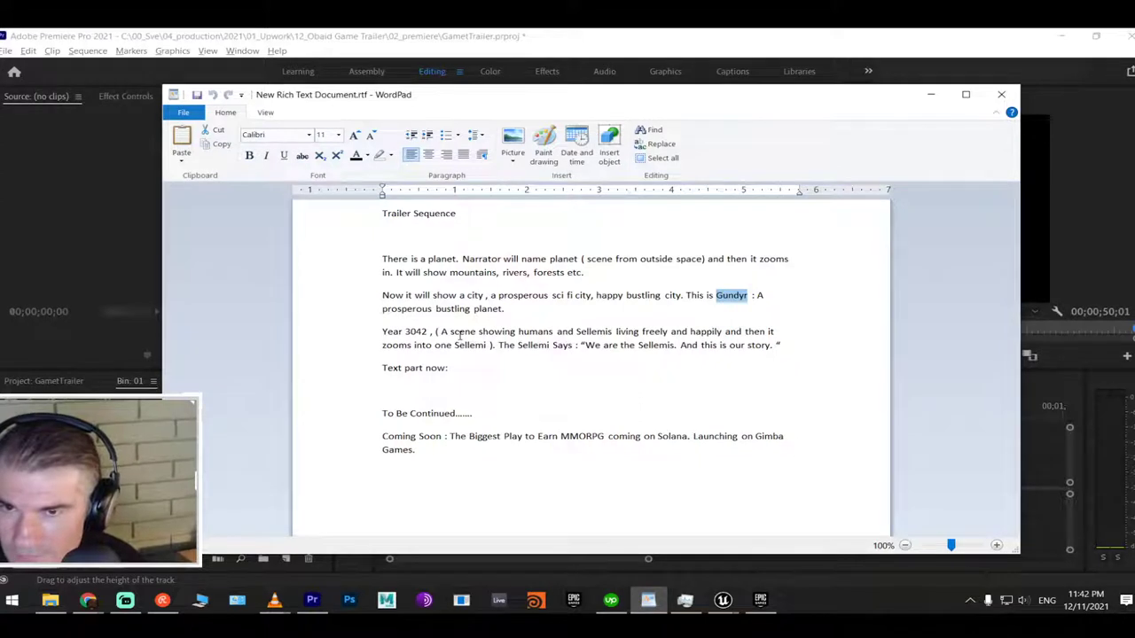
Highlight the Year 3042 scene description and Sellemi's quote, minimize WordPad, and scrub to 00;00;32;04
drag(459, 334, 557, 333)
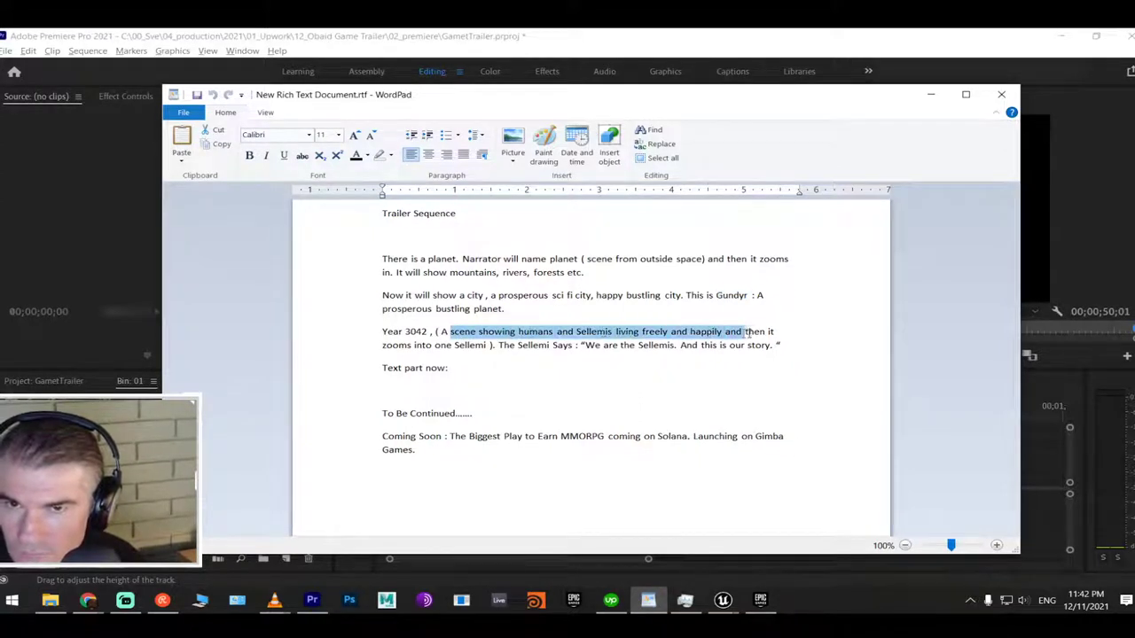
drag(769, 333, 550, 368)
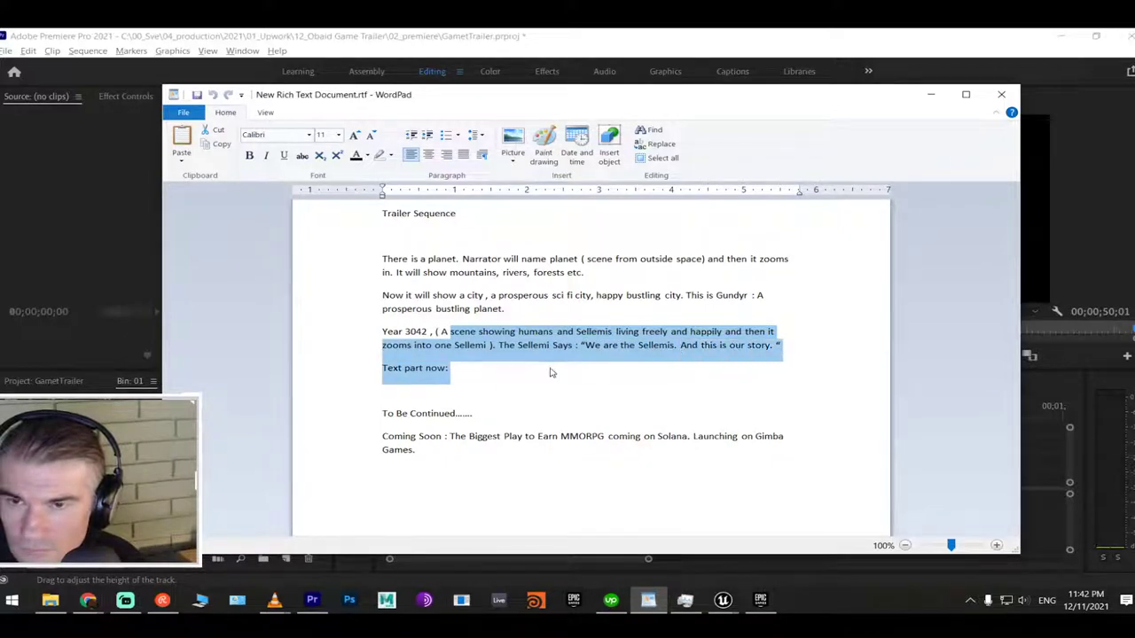
click(930, 94)
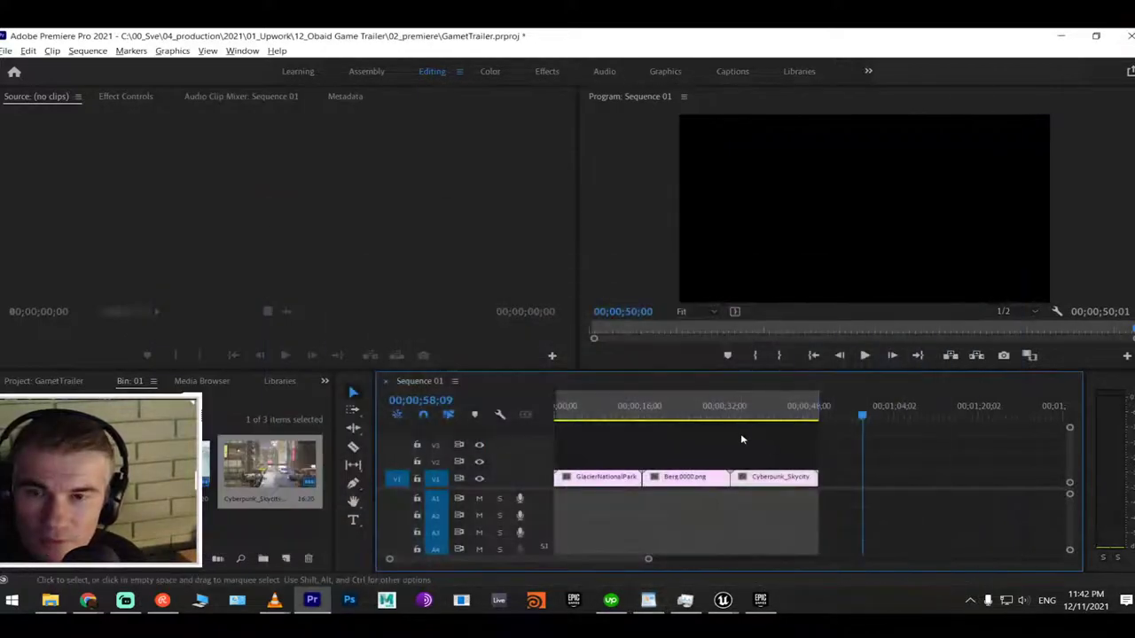
mouse_move(741, 413)
mouse_down()
mouse_move(775, 413)
mouse_move(725, 414)
mouse_up()
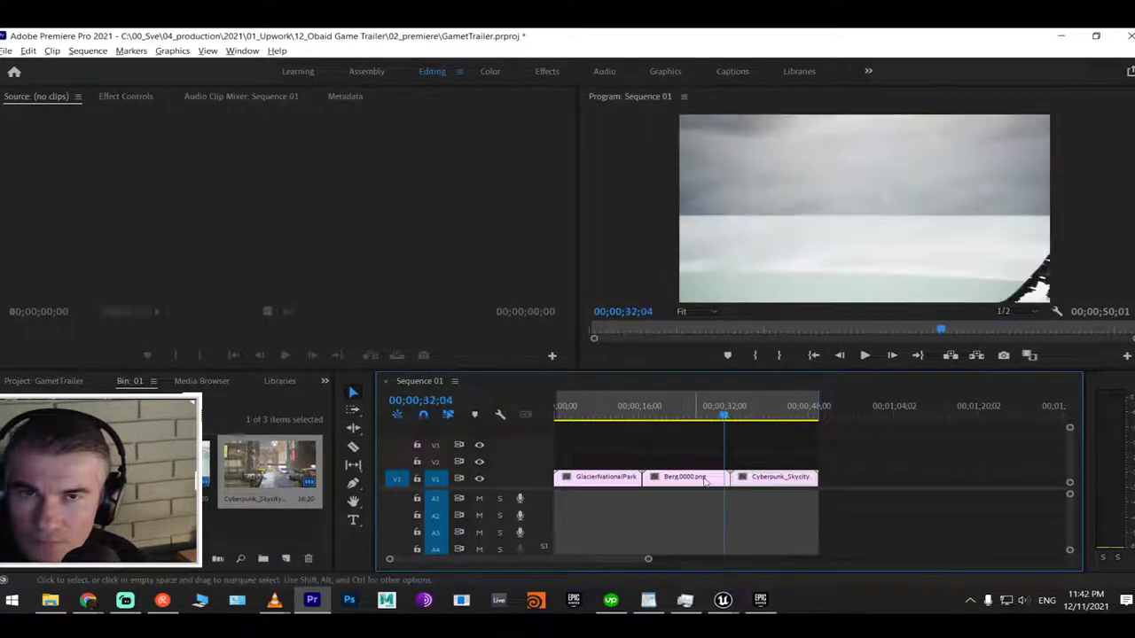
Add the Cyber_ninja asset from its store page to the Trailer project
click(760, 600)
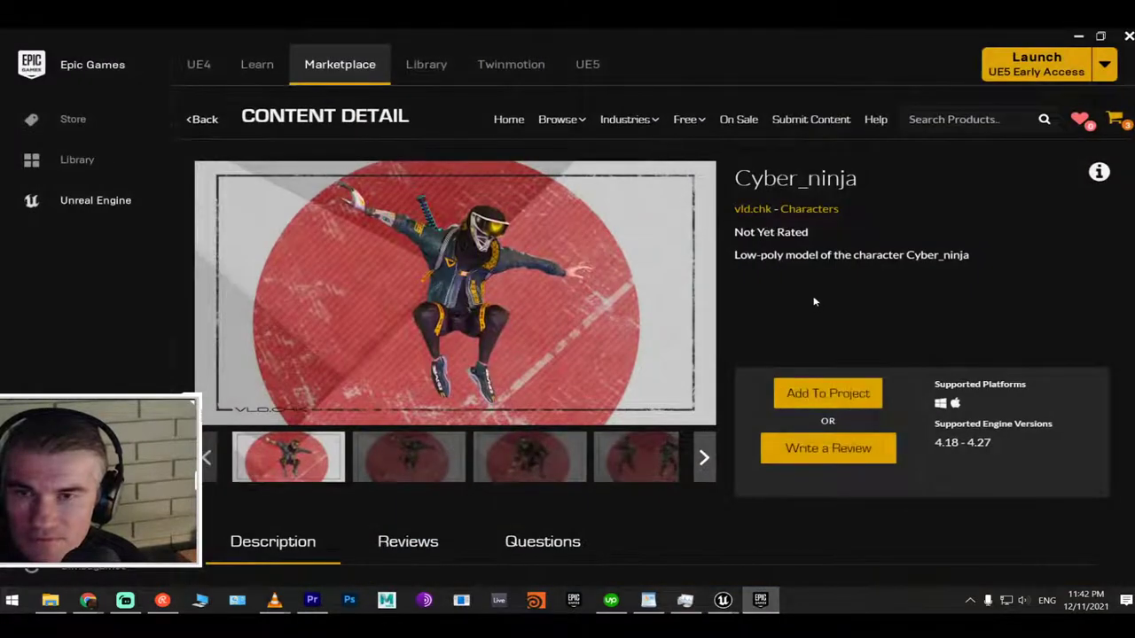
scroll(814, 301, down, 5)
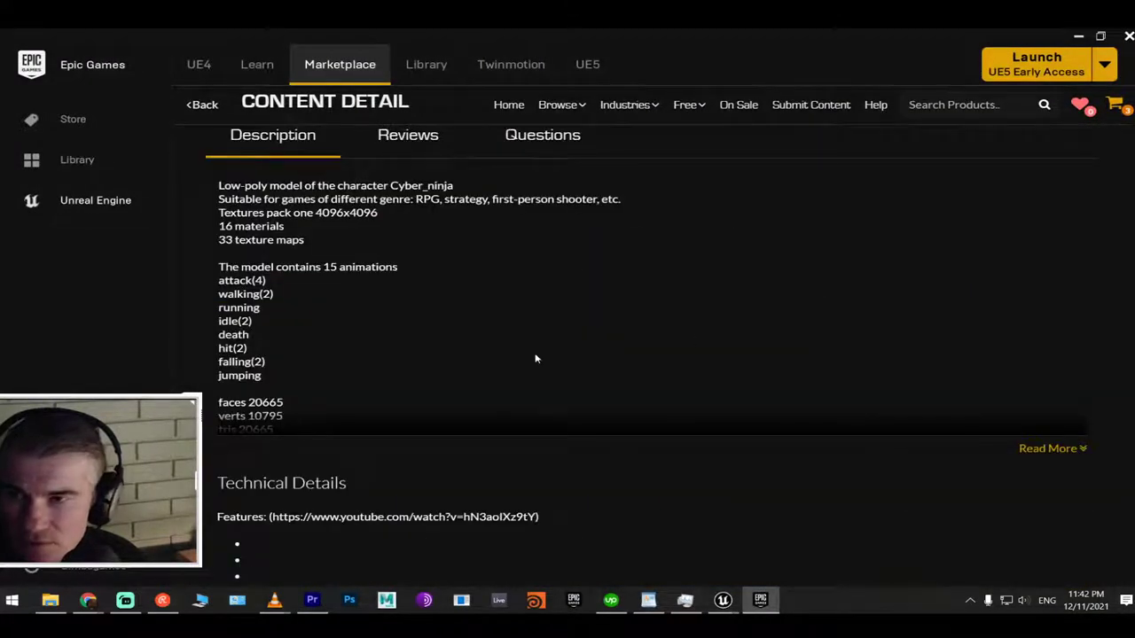
scroll(538, 342, up, 6)
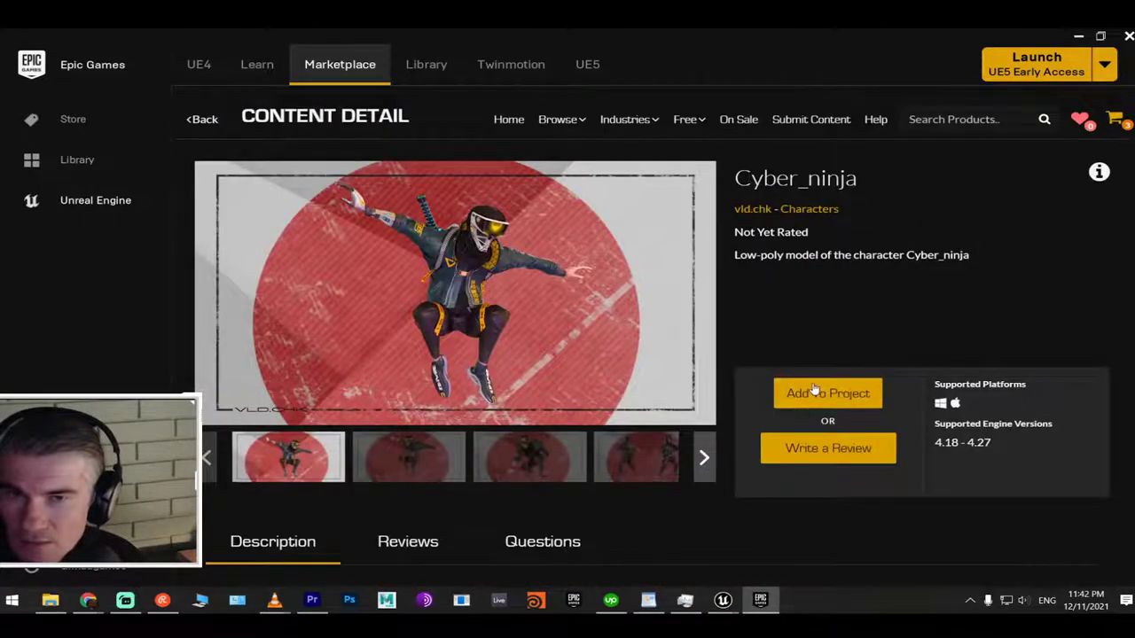
click(818, 394)
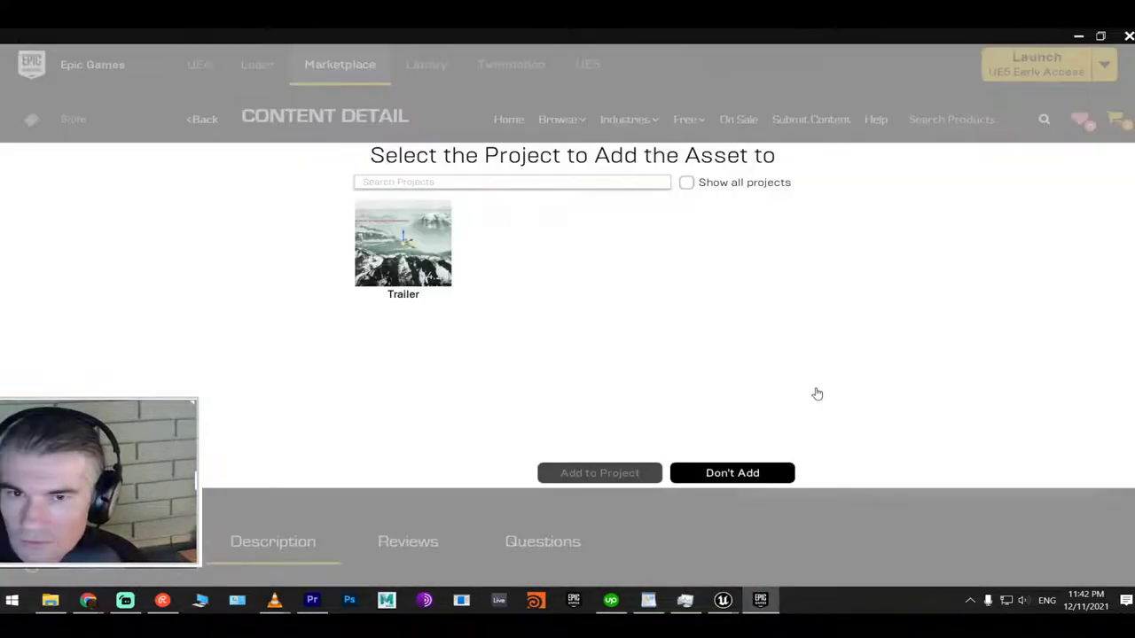
click(407, 234)
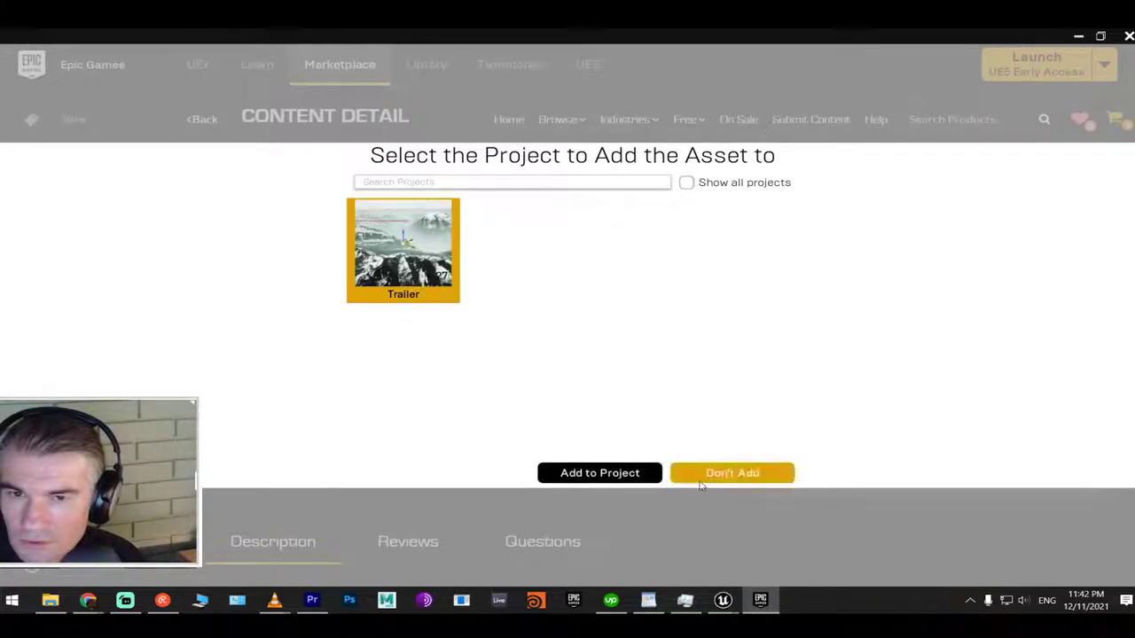
click(626, 474)
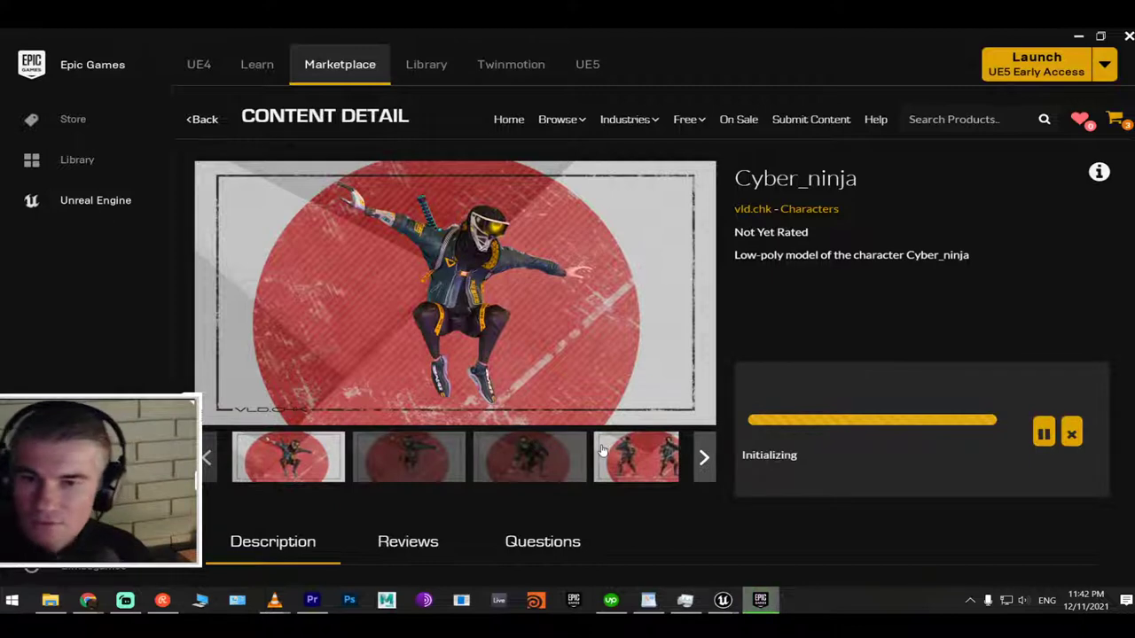
Close Premiere Pro, saving the trailer project
key(alt+Tab)
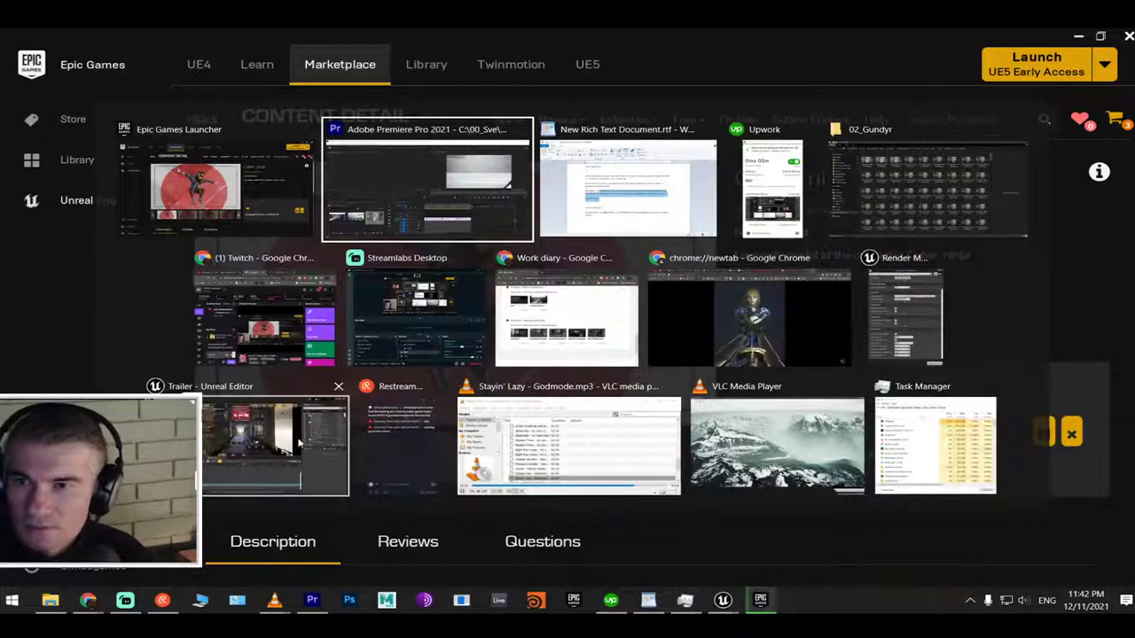
click(463, 172)
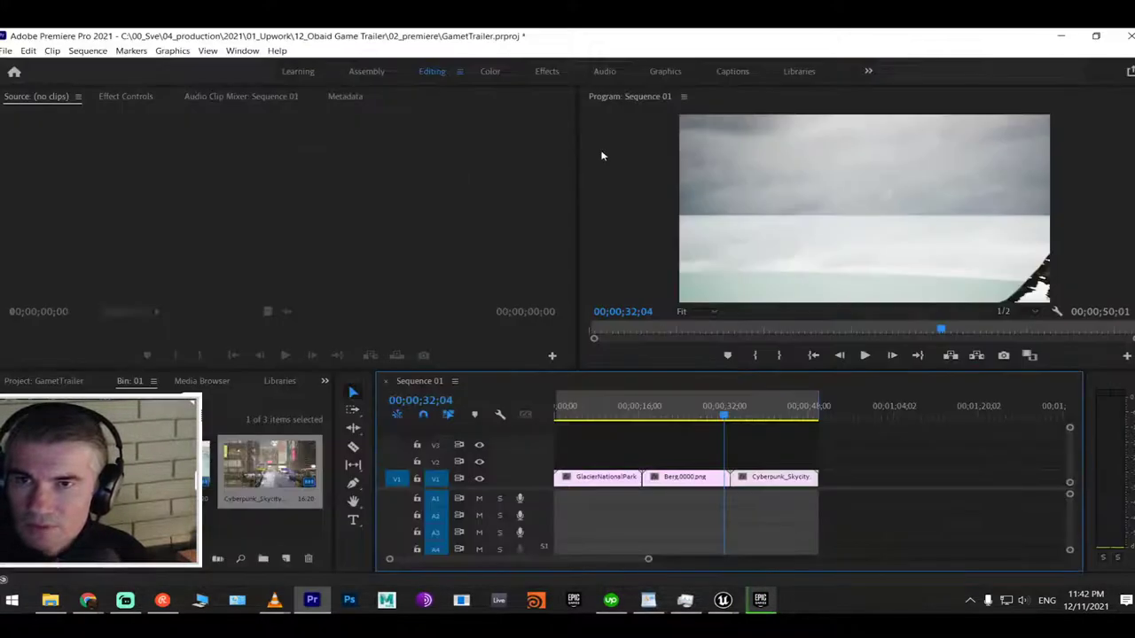
click(1129, 34)
click(506, 327)
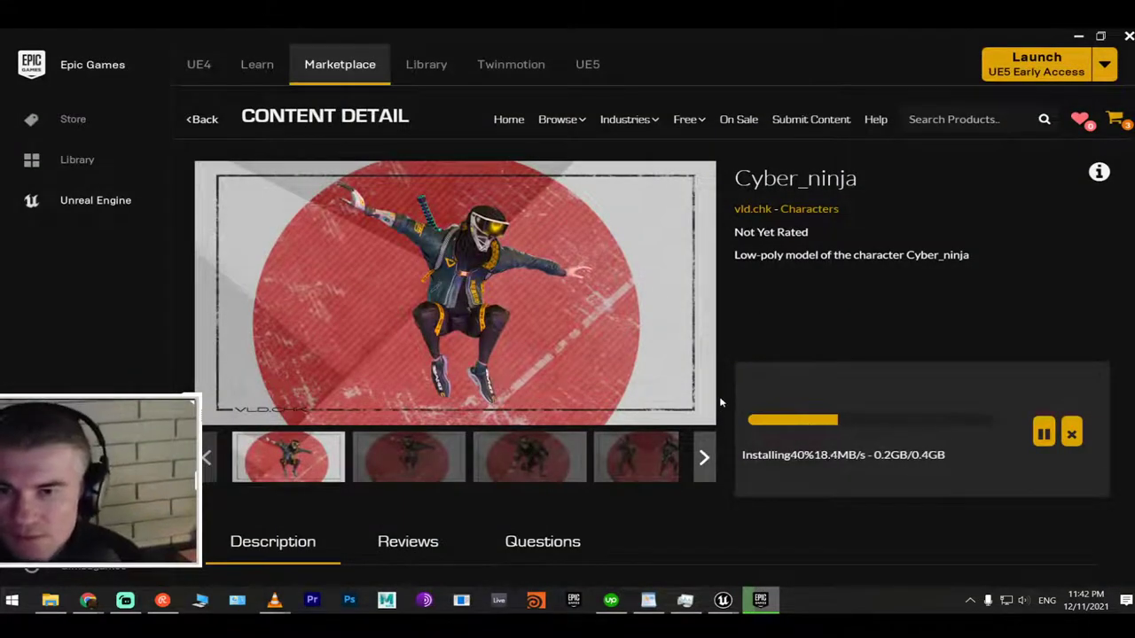
Copy the Cyber_ninja features video link and return to the Let It Die tab in Chrome
scroll(700, 372, down, 5)
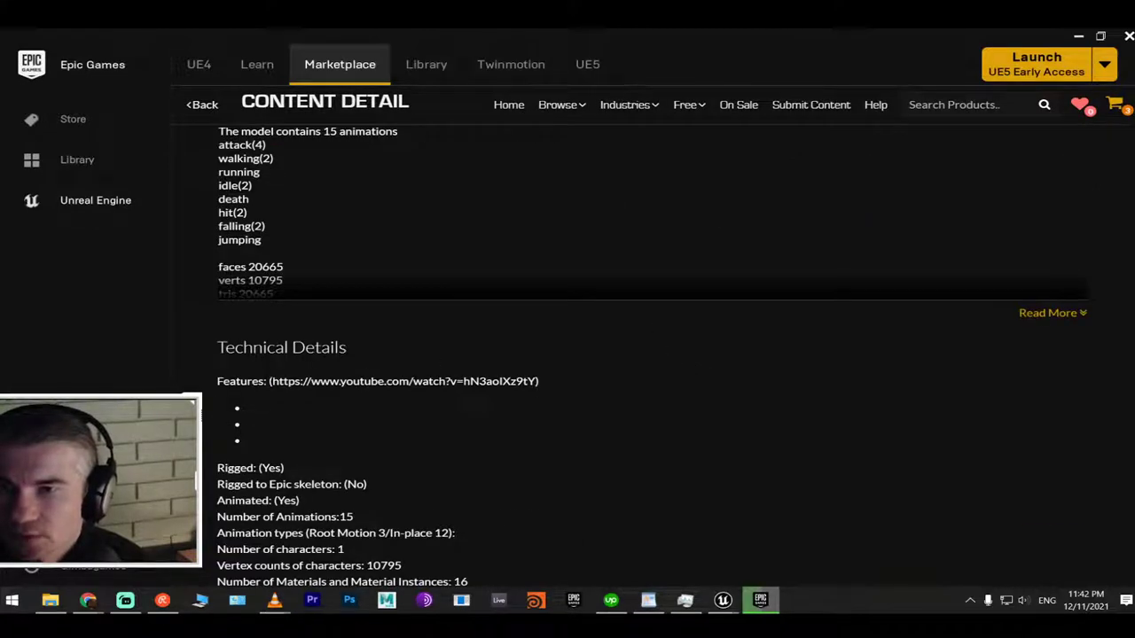
drag(269, 381, 512, 381)
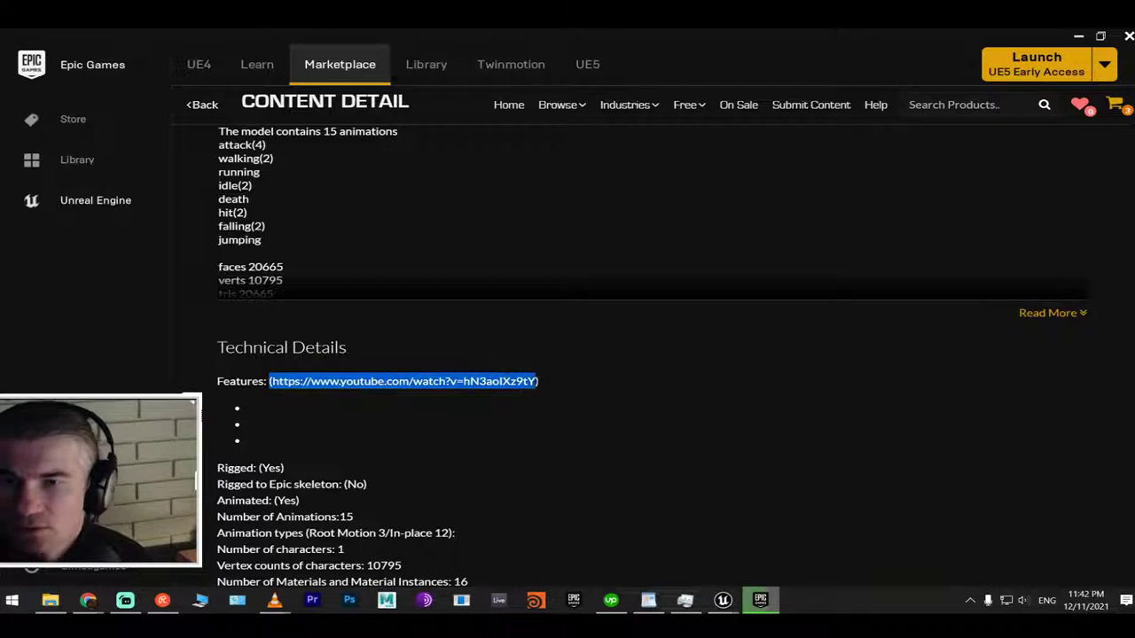
key(alt+Tab)
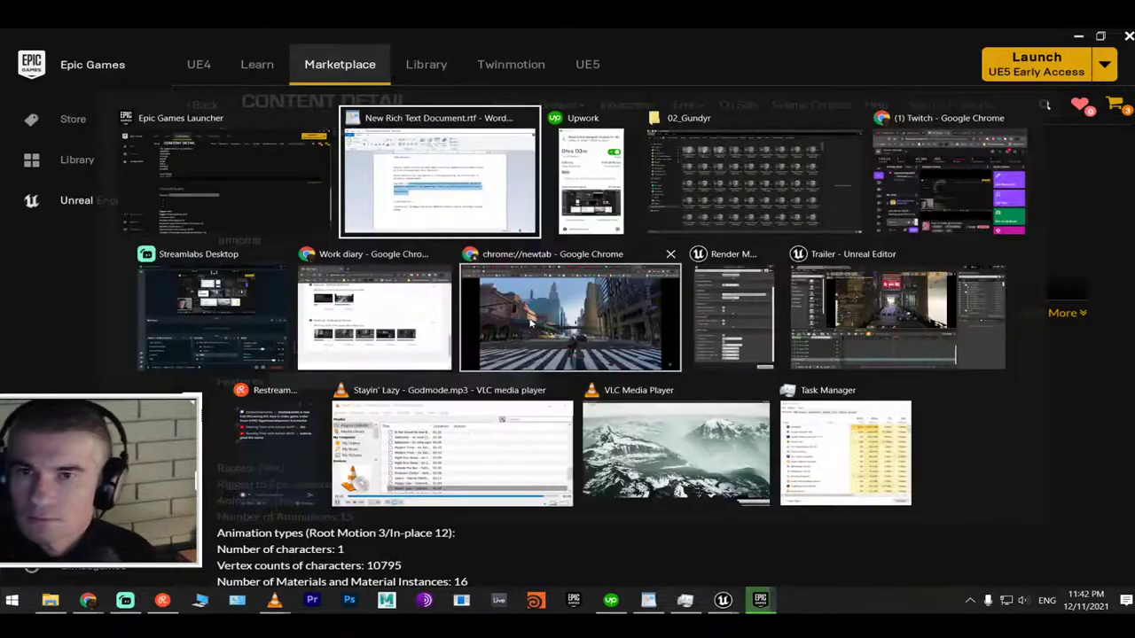
click(636, 305)
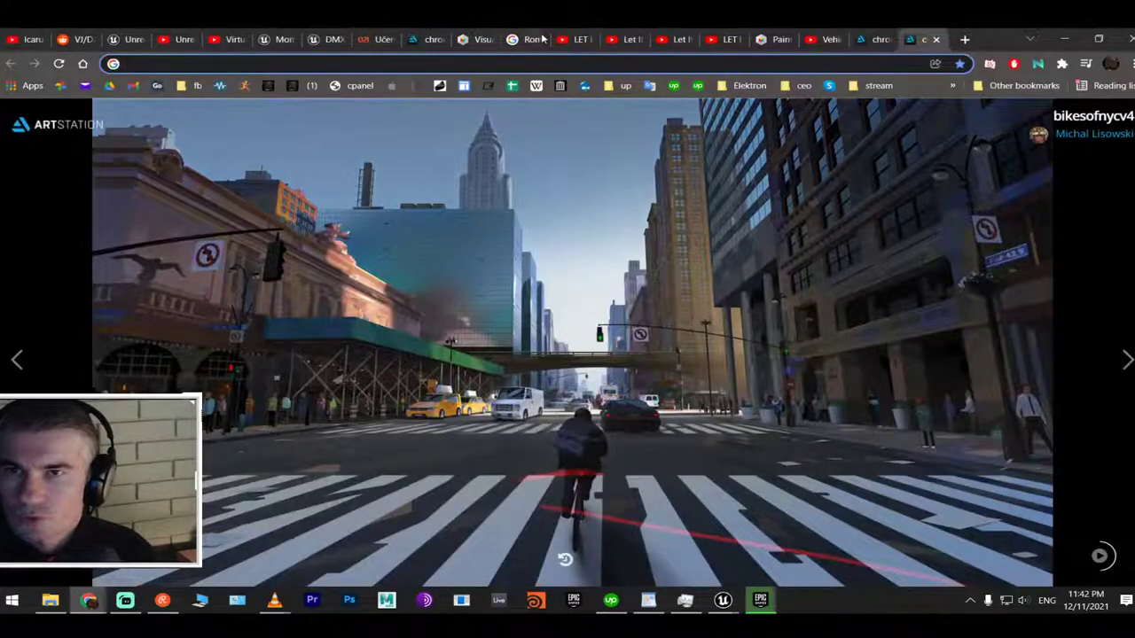
click(570, 39)
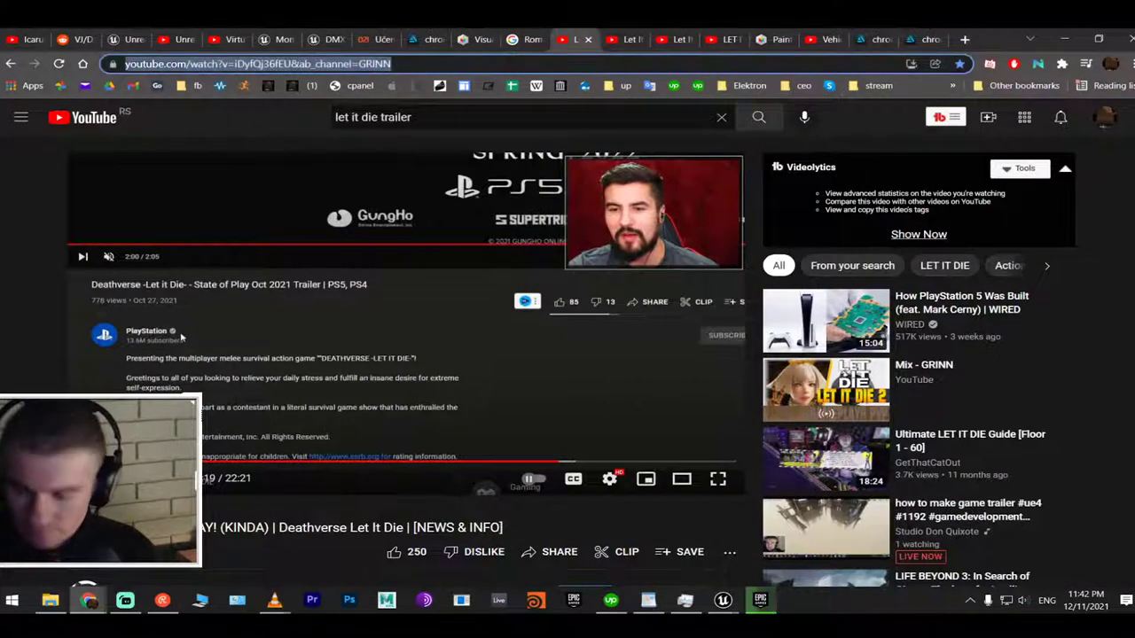
Save the Deathverse Let It Die video to Watch later and load the pasted Cyber_ninja features link
text((https://www.youtube.com/watch?v=hN3aolXz9tY))
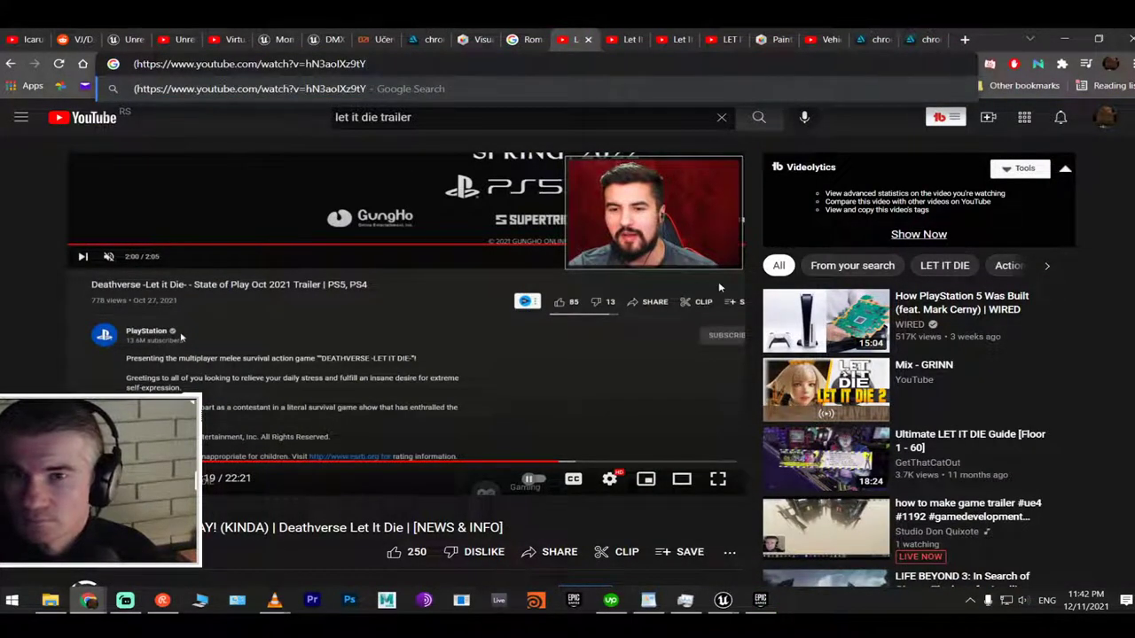
click(691, 552)
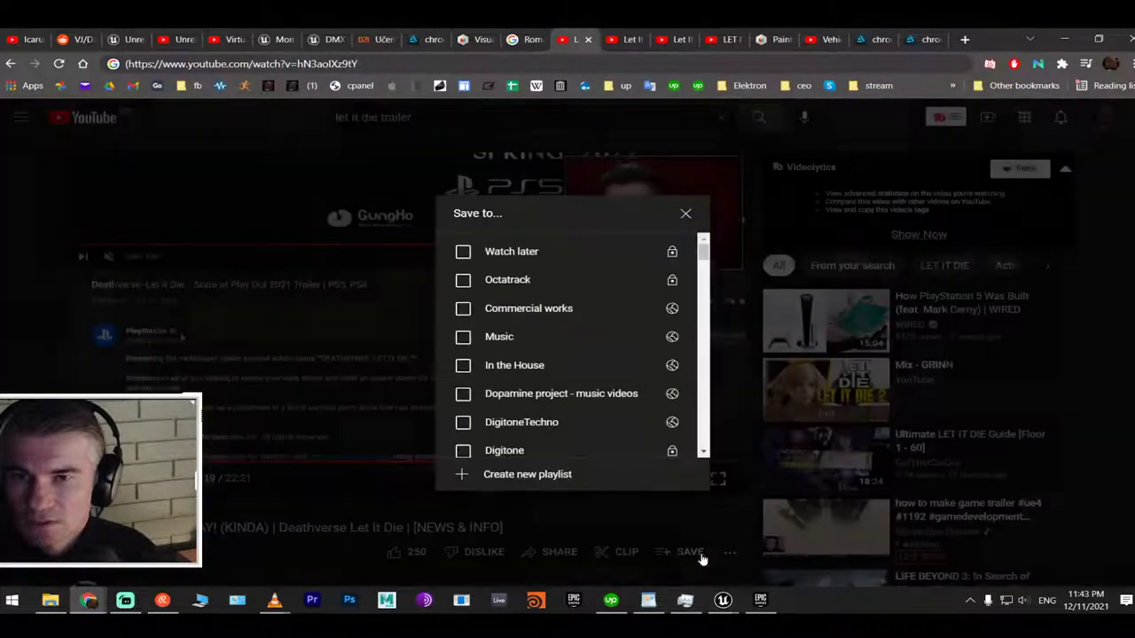
click(499, 256)
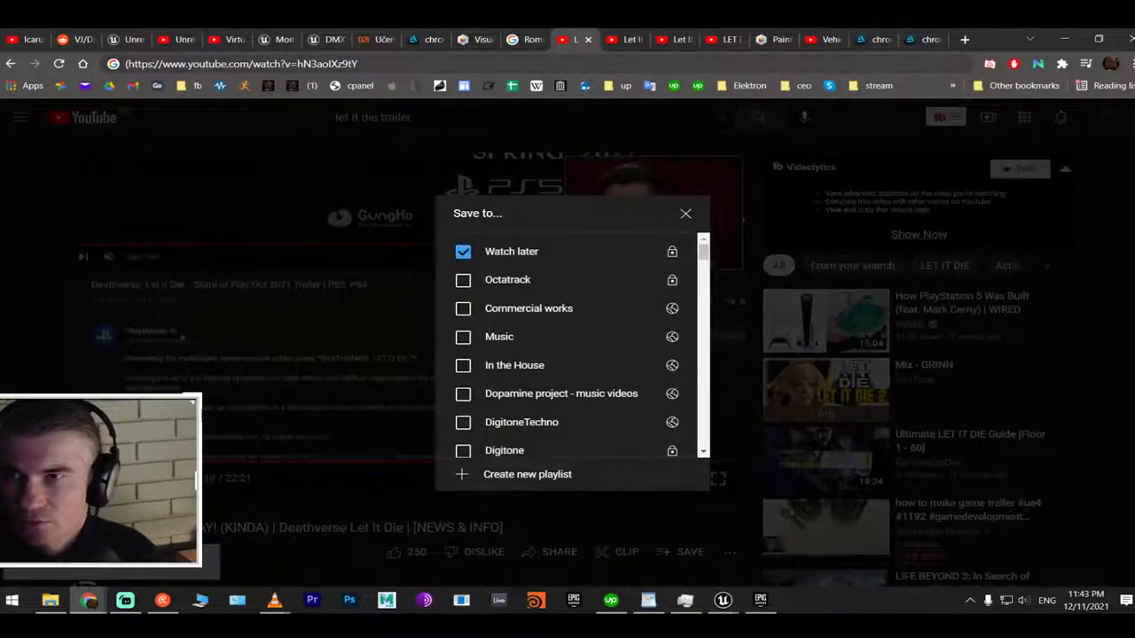
click(126, 64)
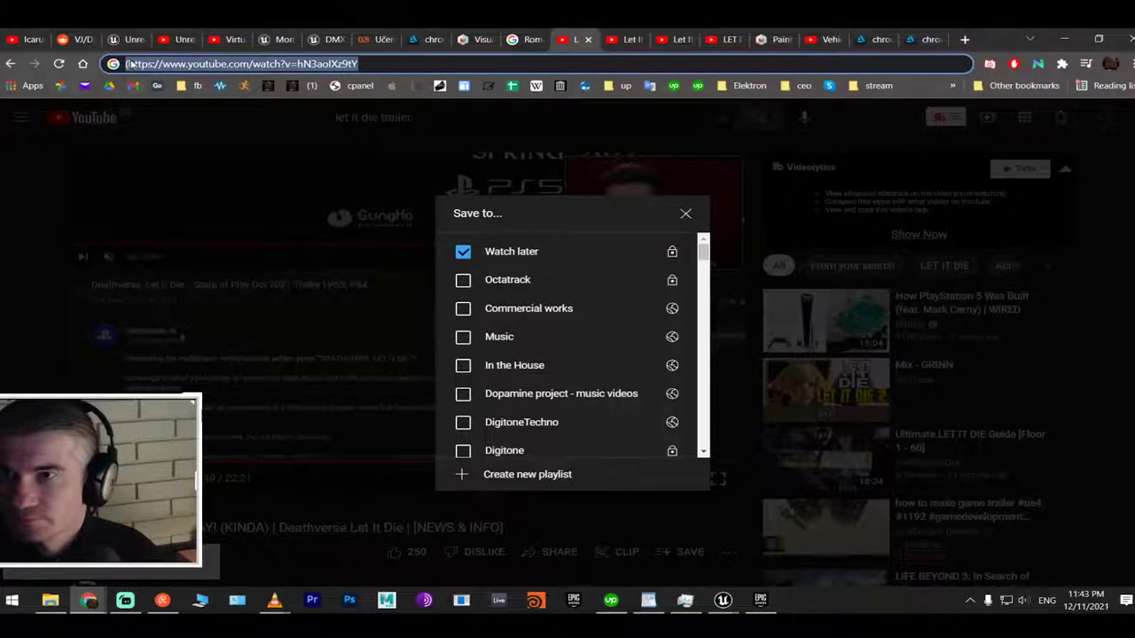
click(129, 66)
key(Return)
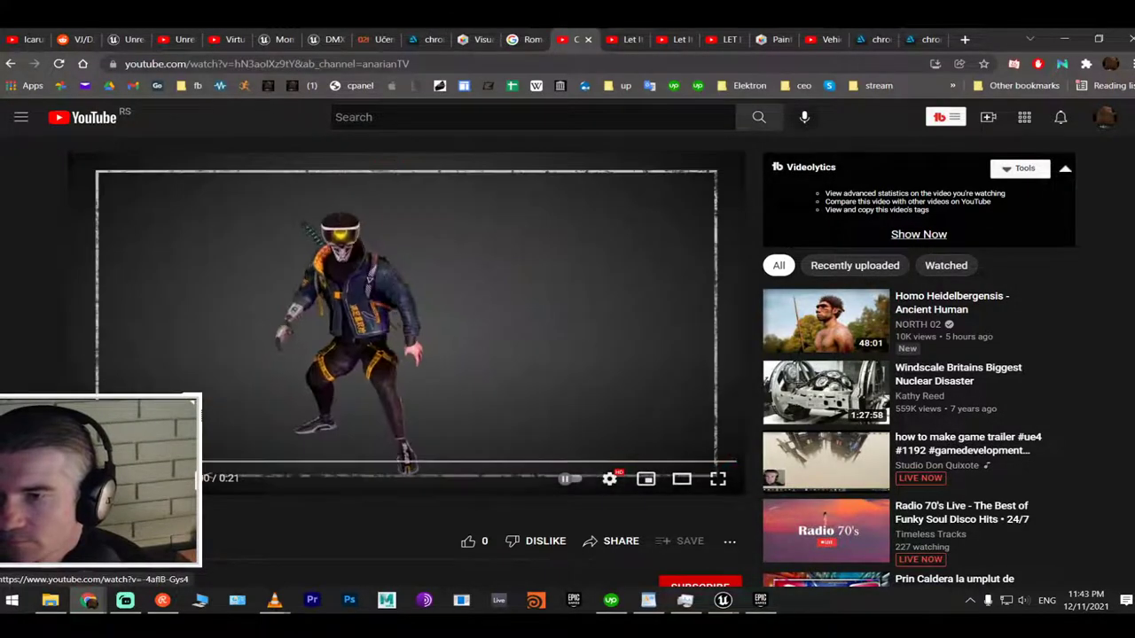
Minimize Chrome and Epic Games Launcher, and close the Render Movie Settings in Unreal Editor
click(1064, 39)
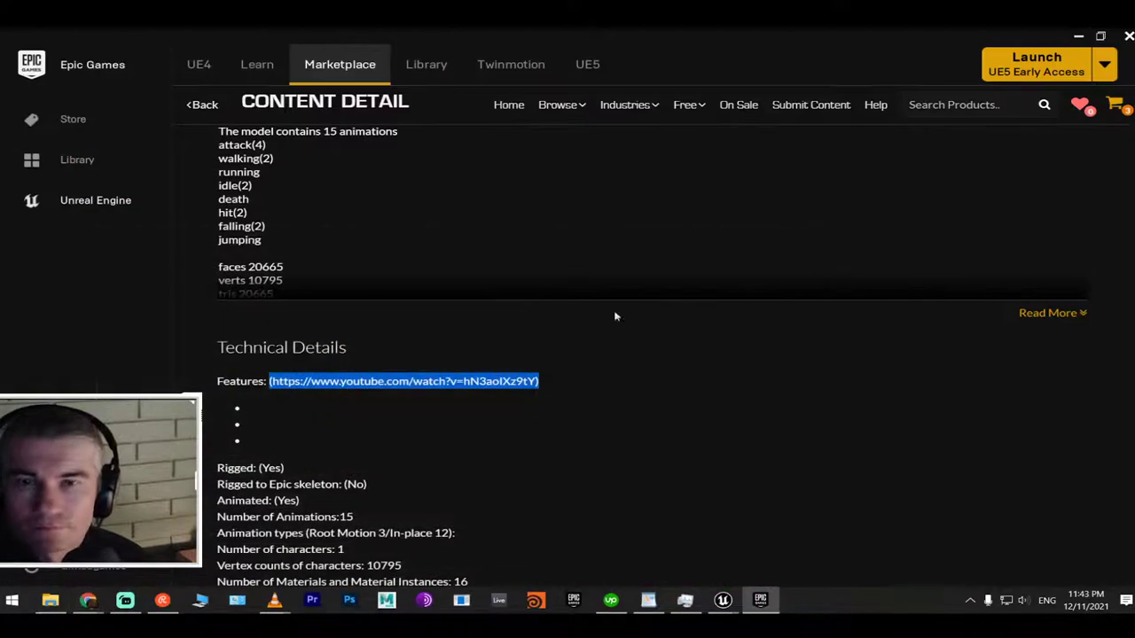
click(1079, 40)
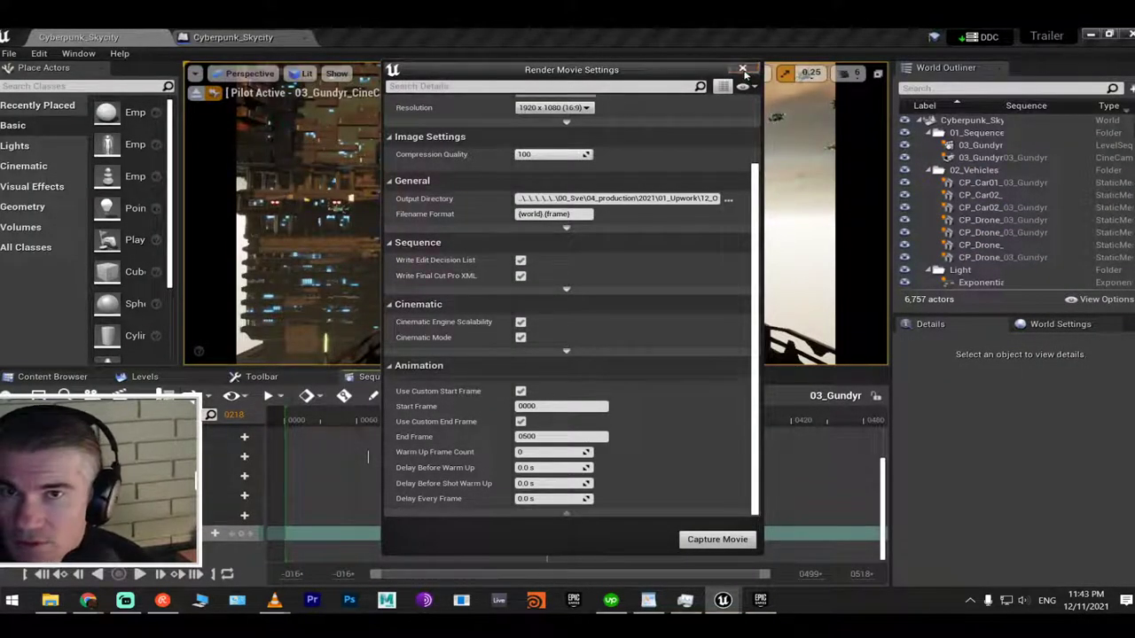
click(742, 68)
Show the Content Browser and select the Cyber_ninja folder under 01_Sequences
click(52, 377)
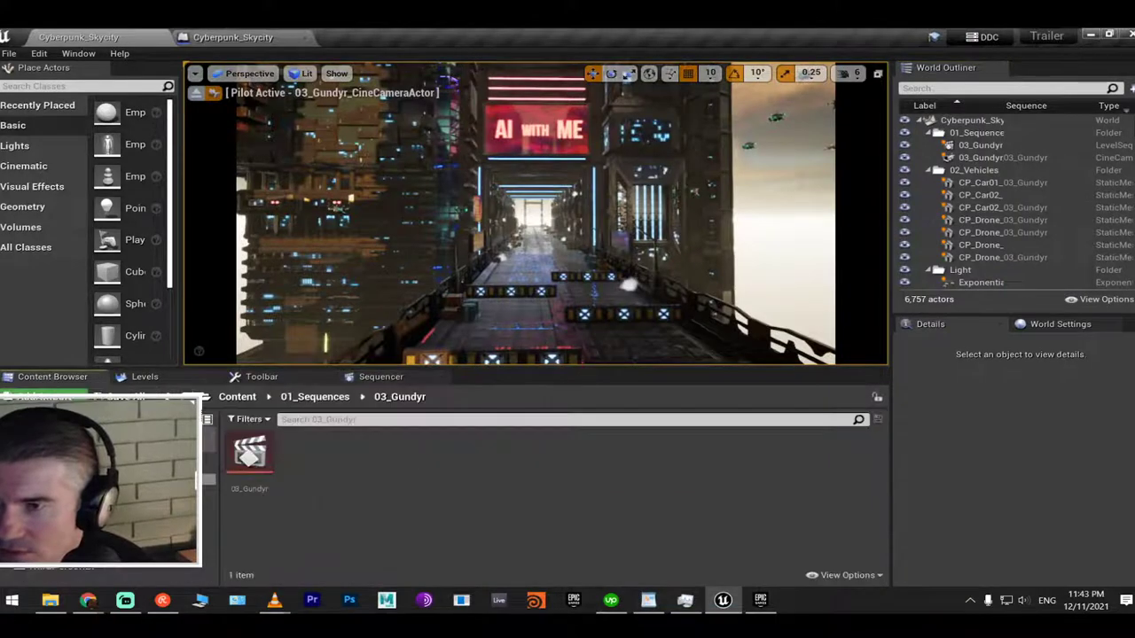
click(209, 447)
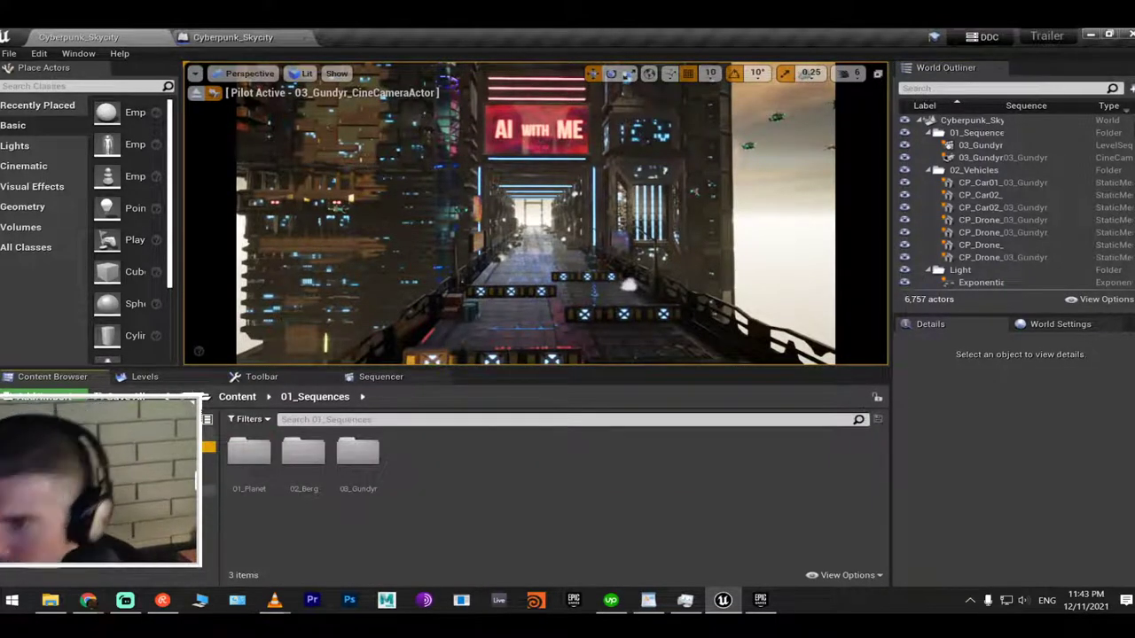
click(53, 456)
Set the Cyber_ninja folder to a new orange-yellow colour, saving it as a preset swatch
right_click(39, 459)
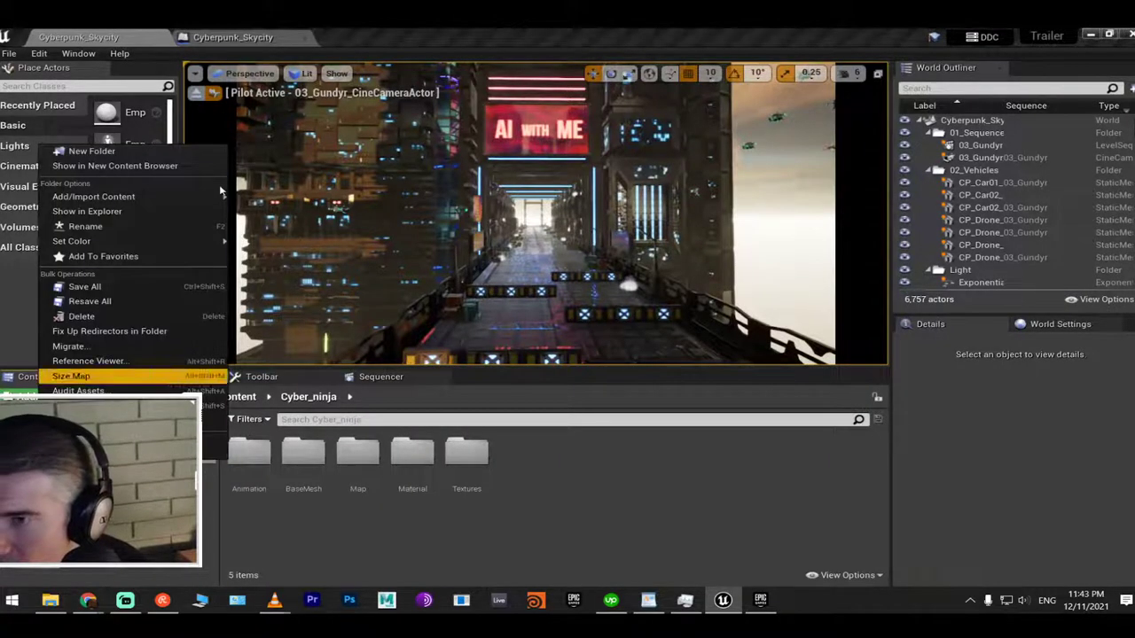
mouse_move(189, 199)
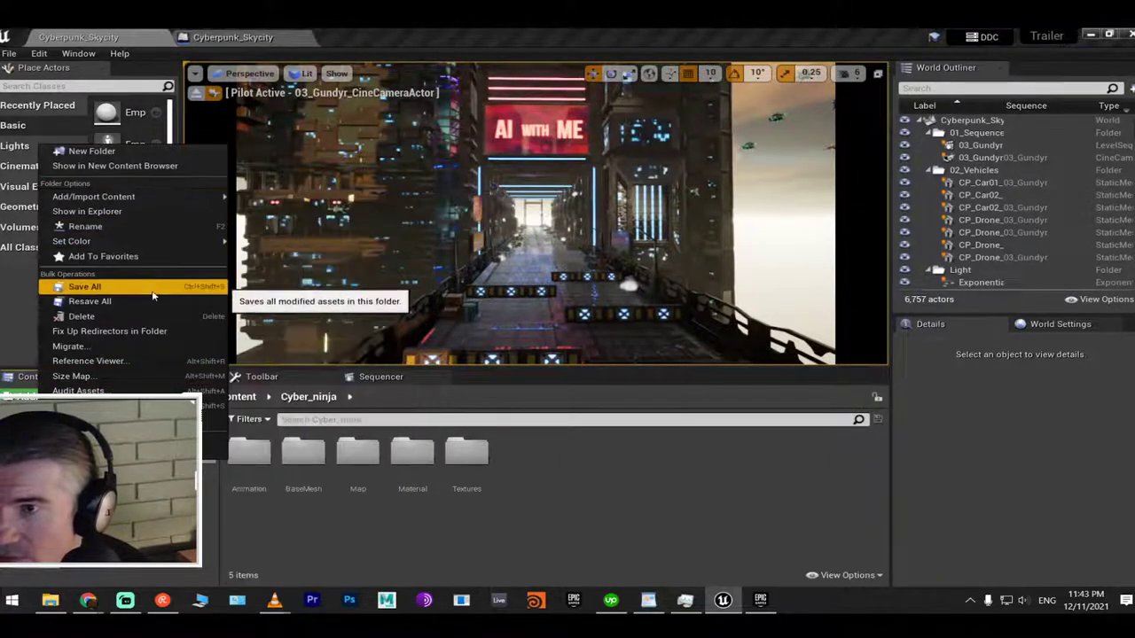
mouse_move(151, 241)
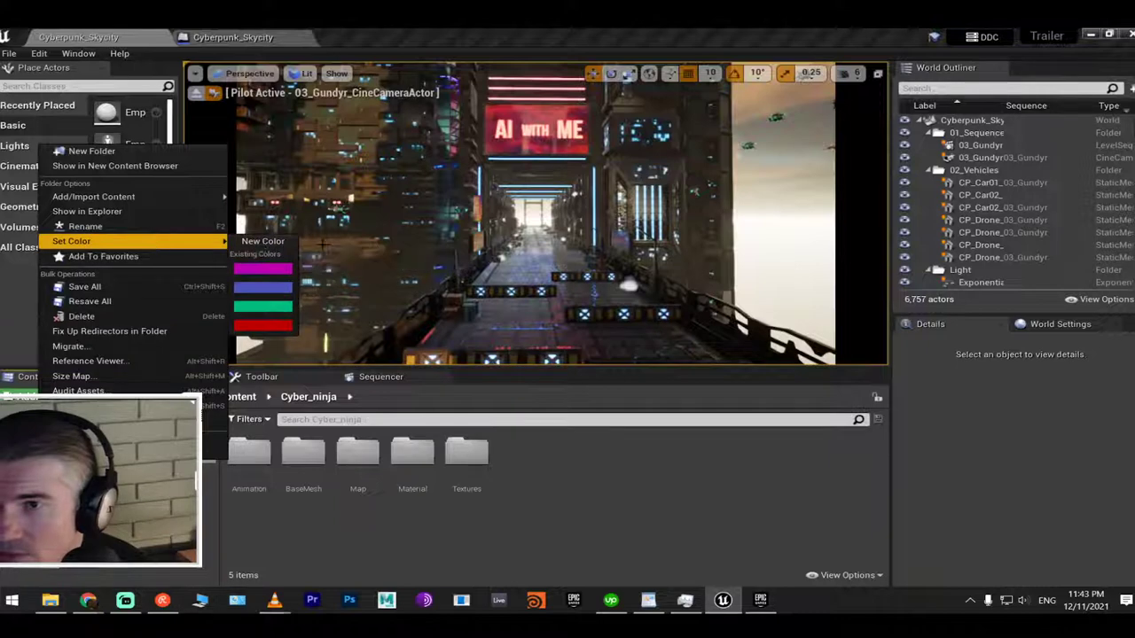
click(262, 243)
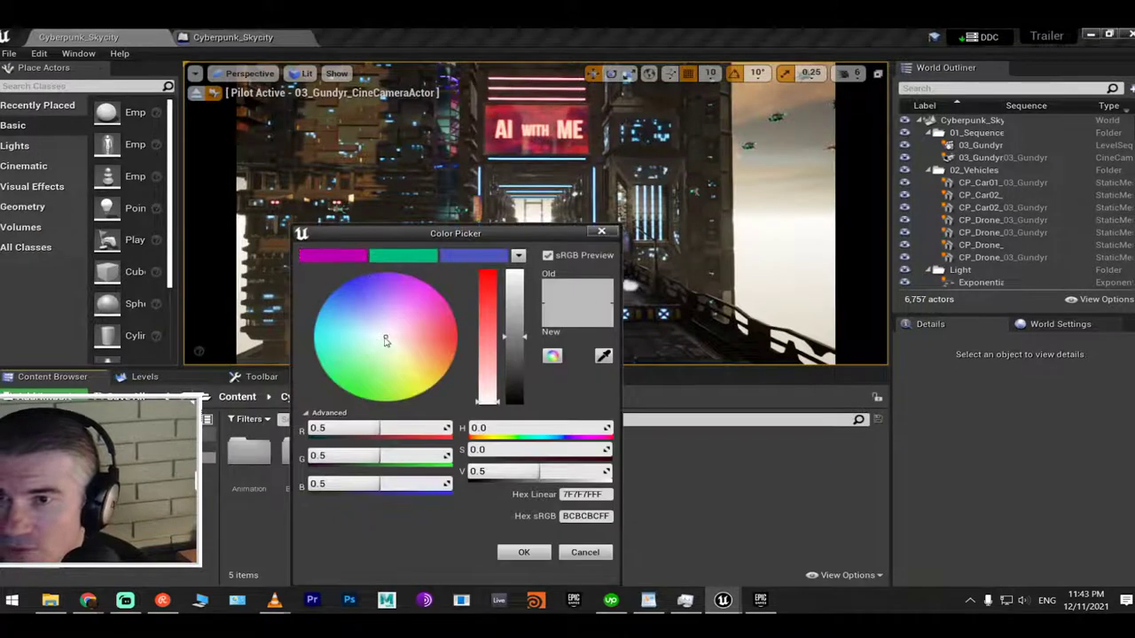
drag(385, 337, 444, 392)
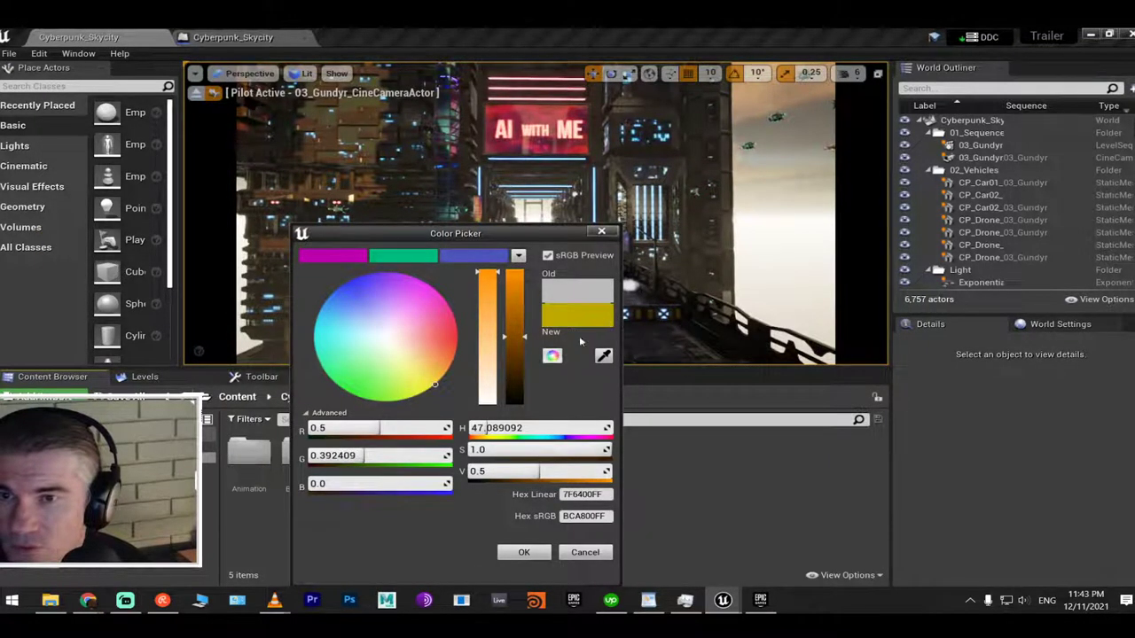
drag(578, 316, 384, 257)
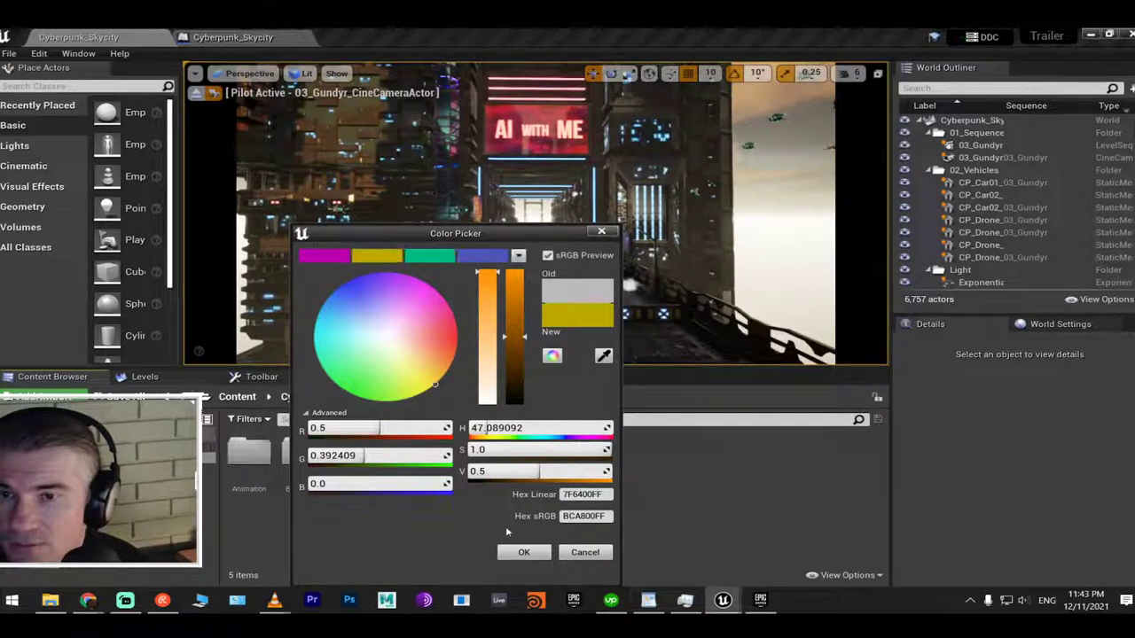
click(524, 553)
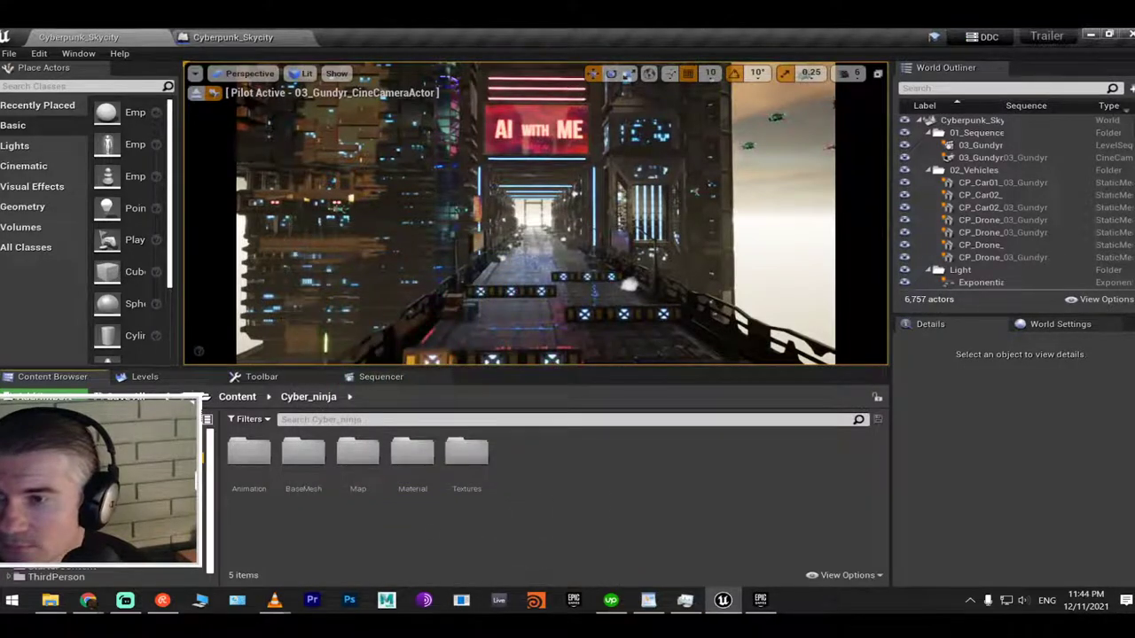
Load the Cyber_ninja level from its Map folder and browse to the lead ninja's mesh asset
double_click(357, 452)
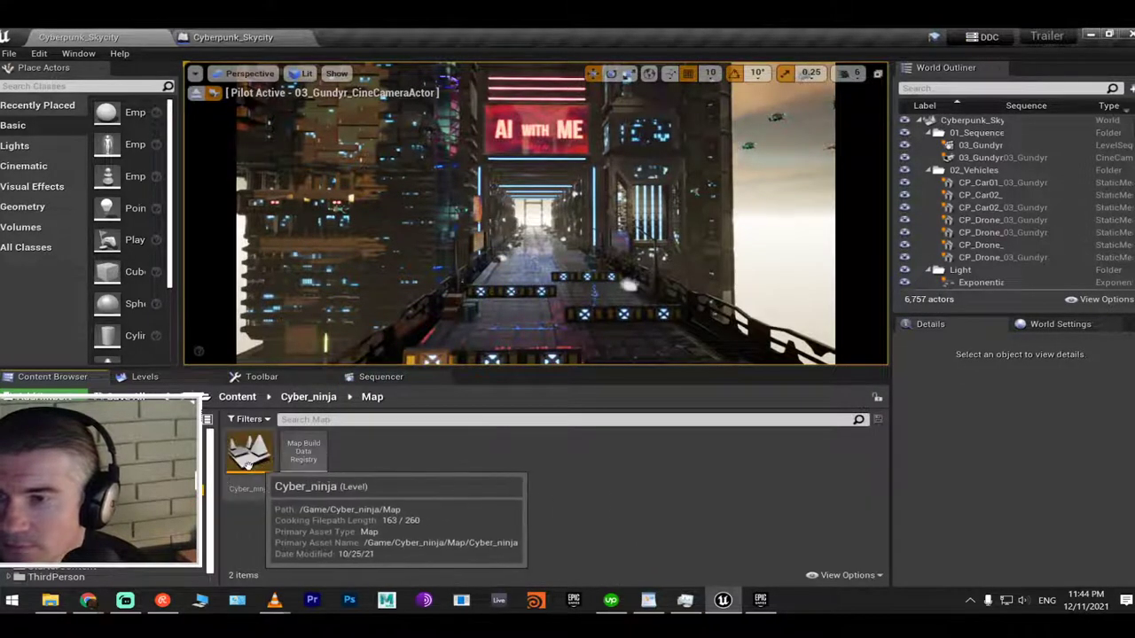
double_click(247, 459)
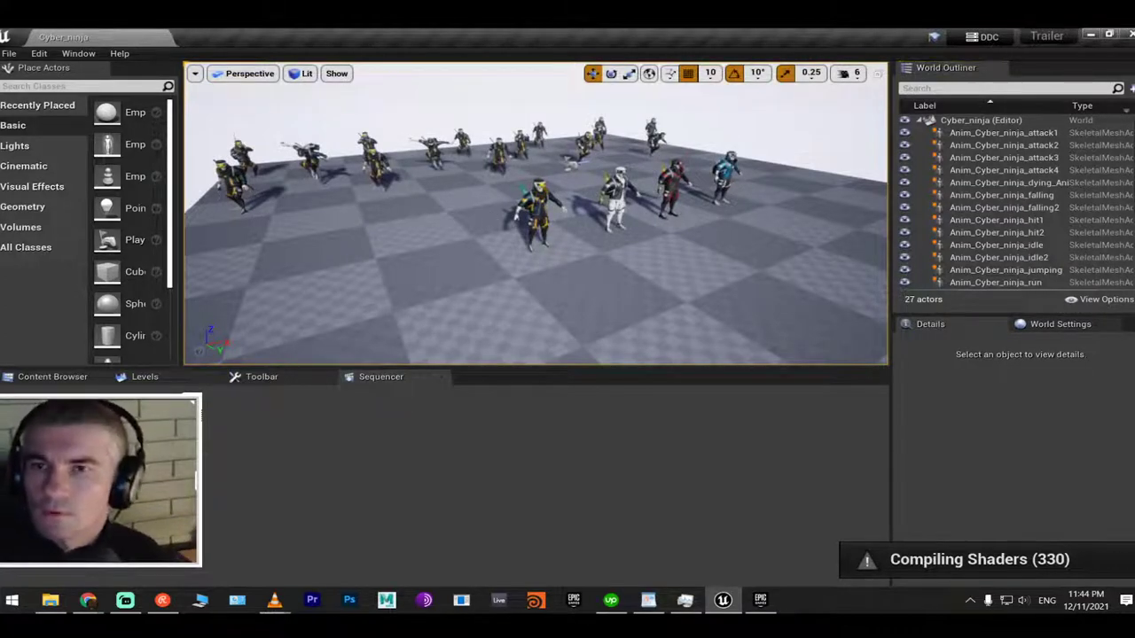
right_drag(488, 225, 513, 233)
scroll(513, 233, up, 5)
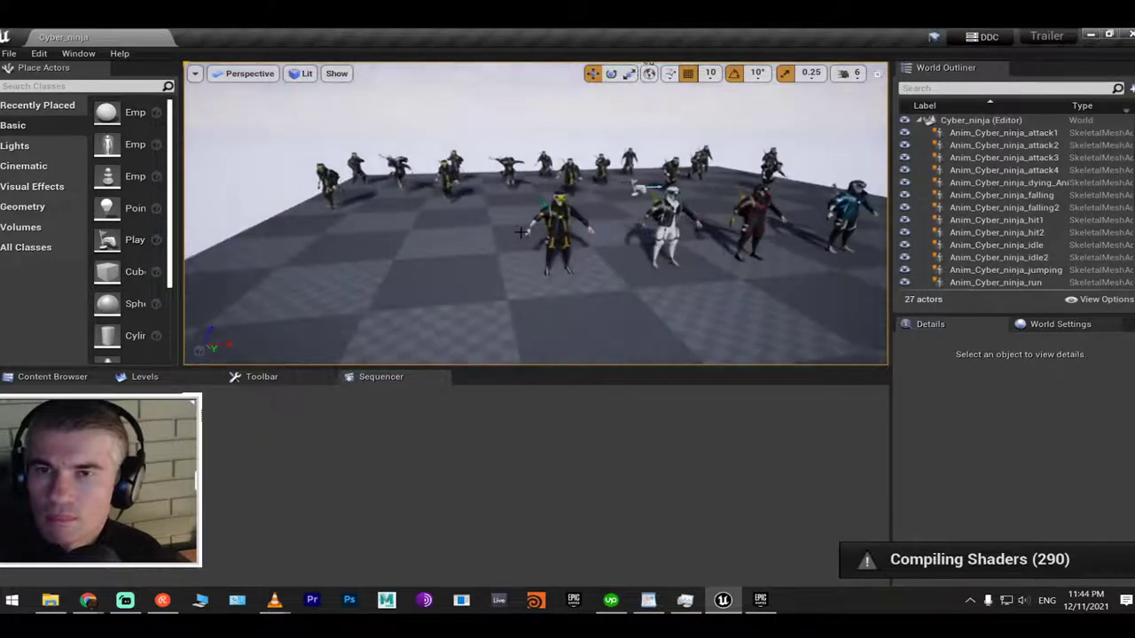
right_click(576, 229)
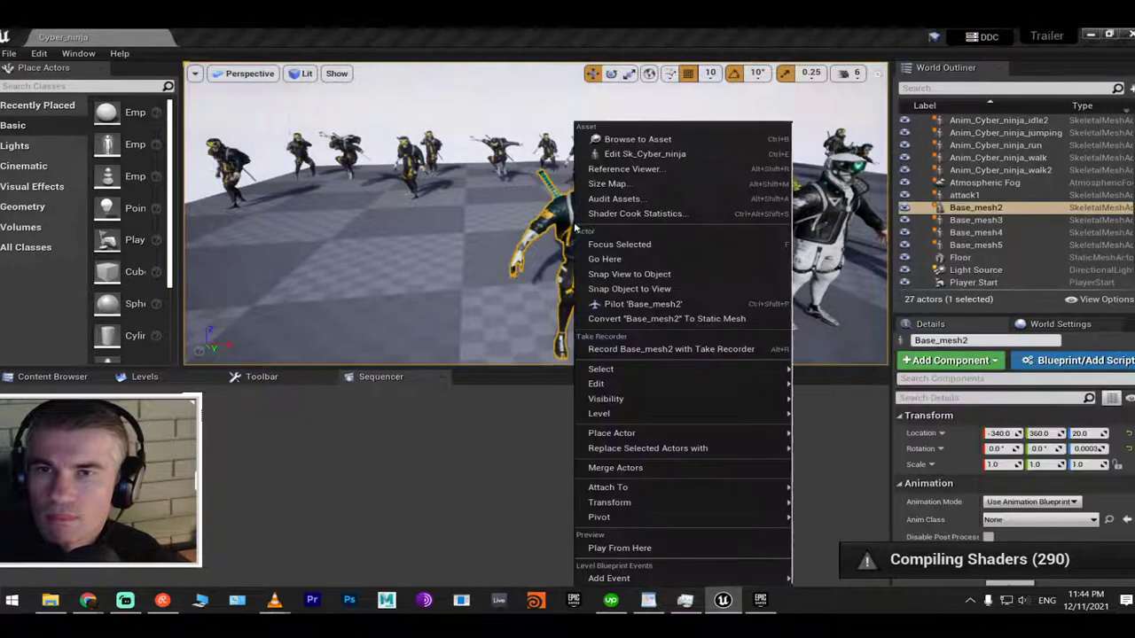
click(647, 137)
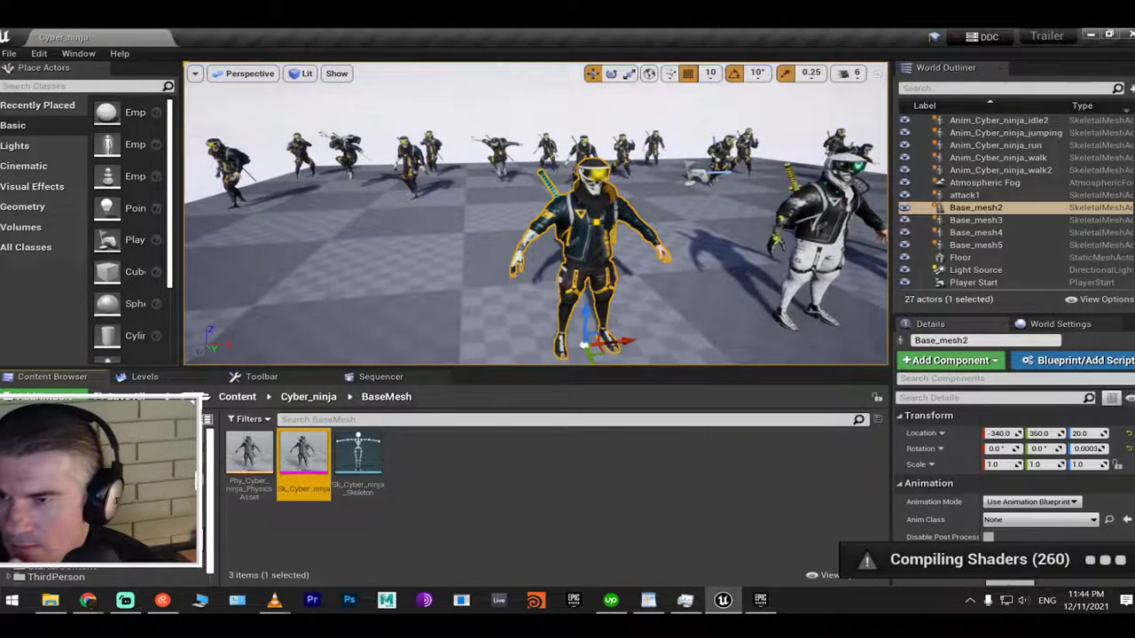
Open the Animation folder under Cyber_ninja in the Content Browser
click(53, 479)
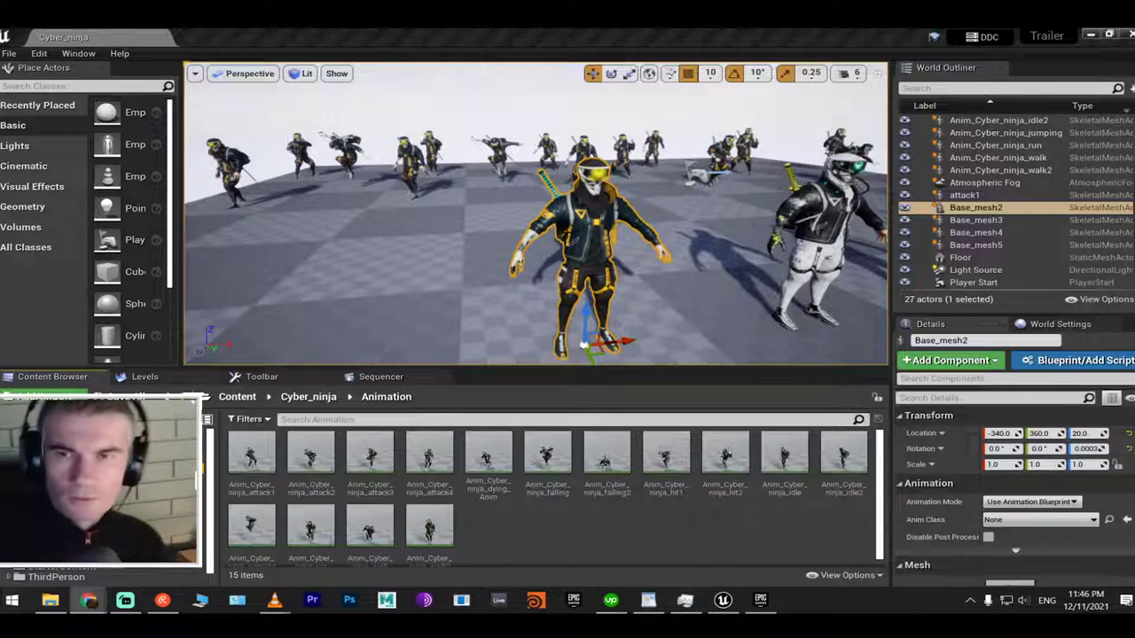
Reload Cyberpunk_Skycity from File > Recent Levels and show the Sequencer timeline
click(7, 55)
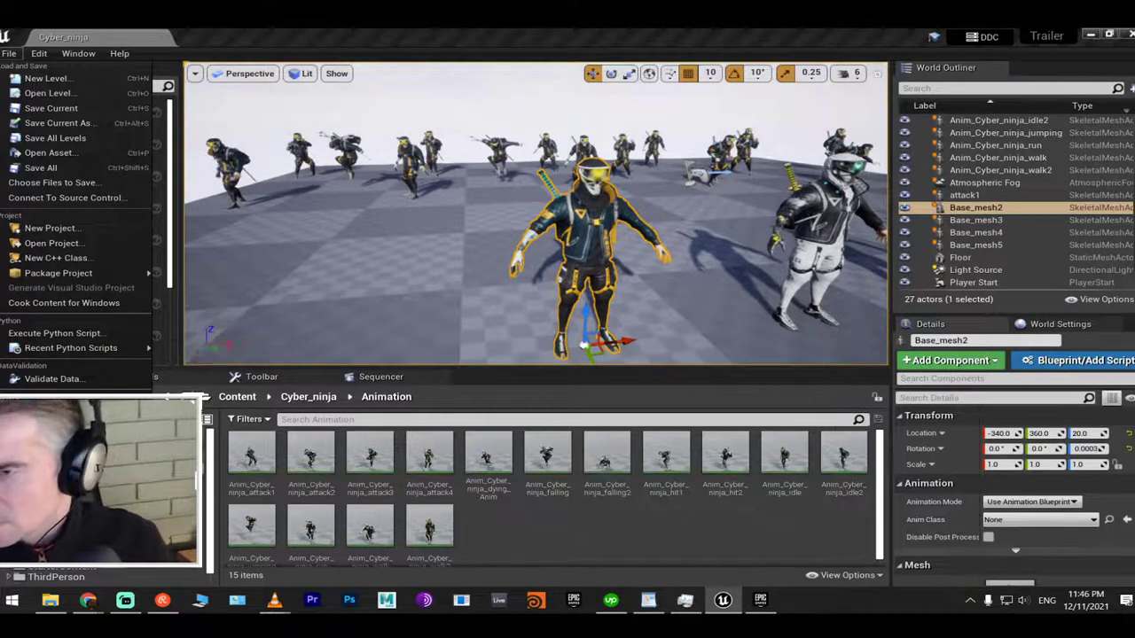
mouse_move(97, 478)
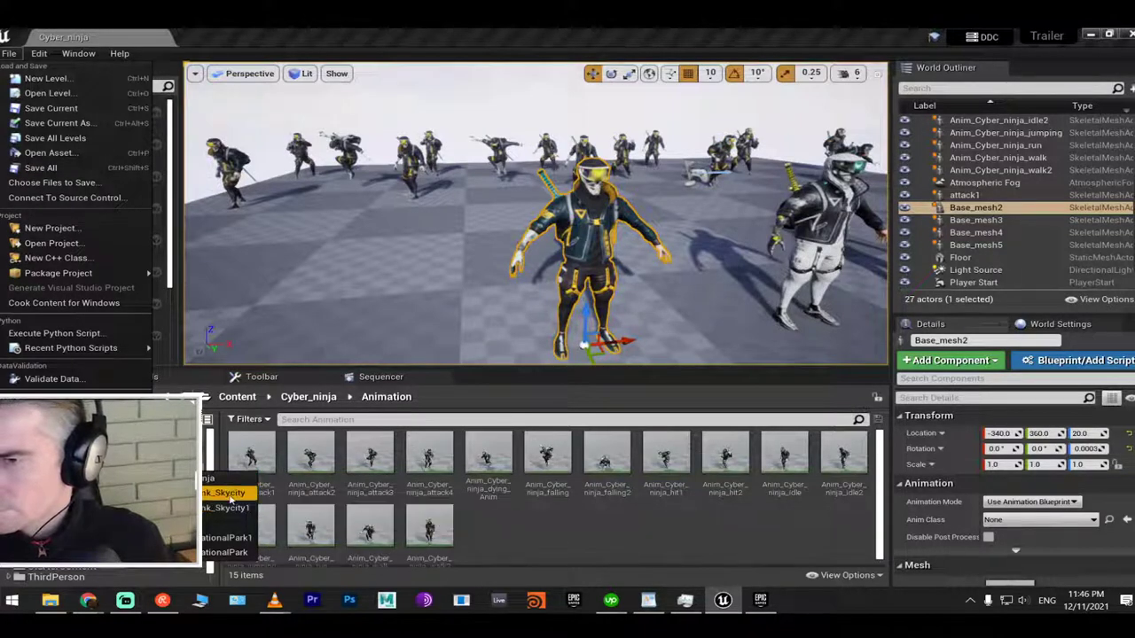
click(228, 498)
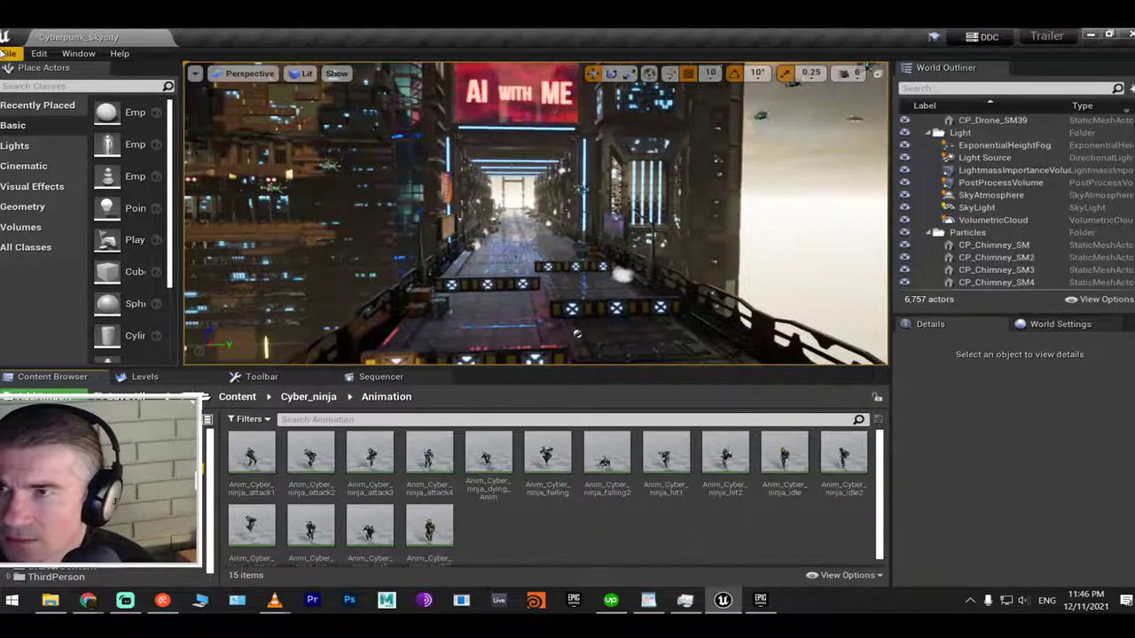
click(9, 53)
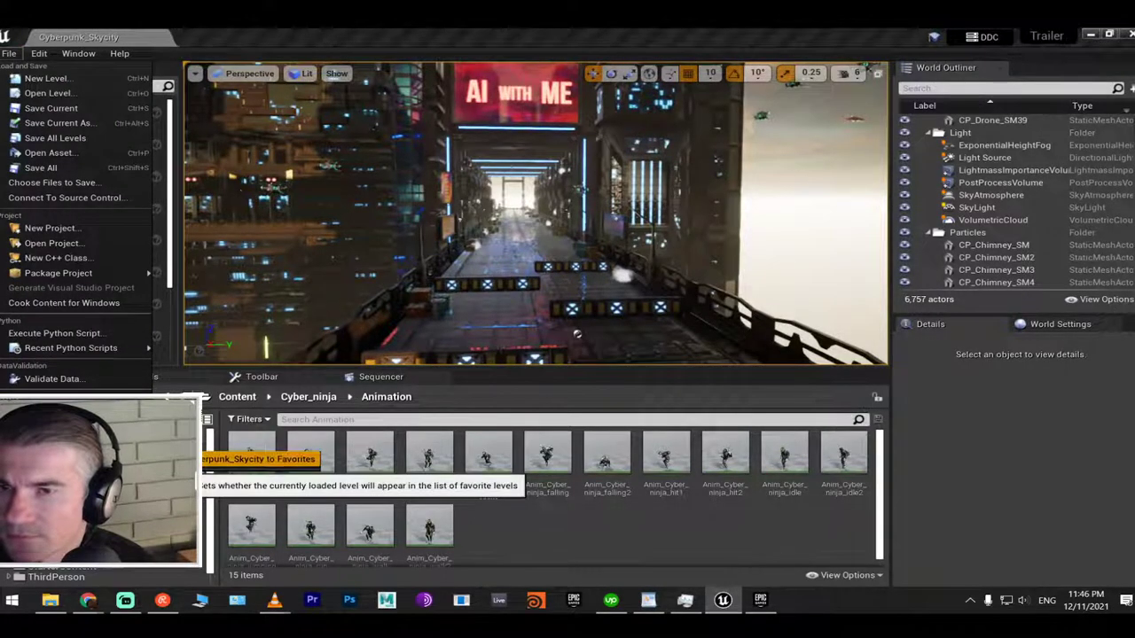
click(339, 461)
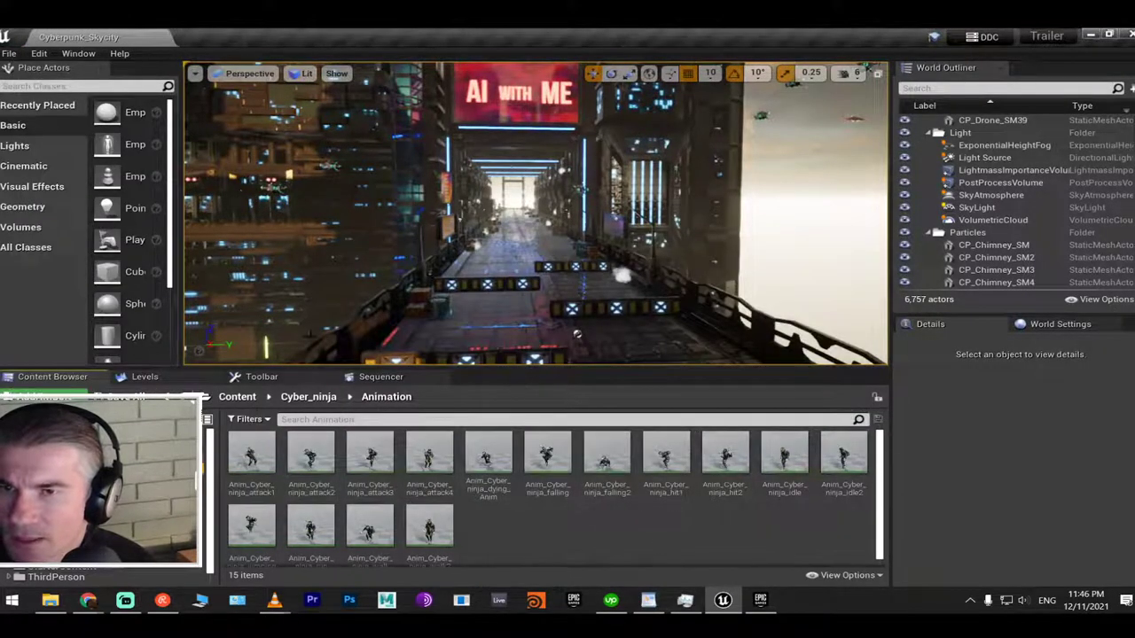
click(380, 377)
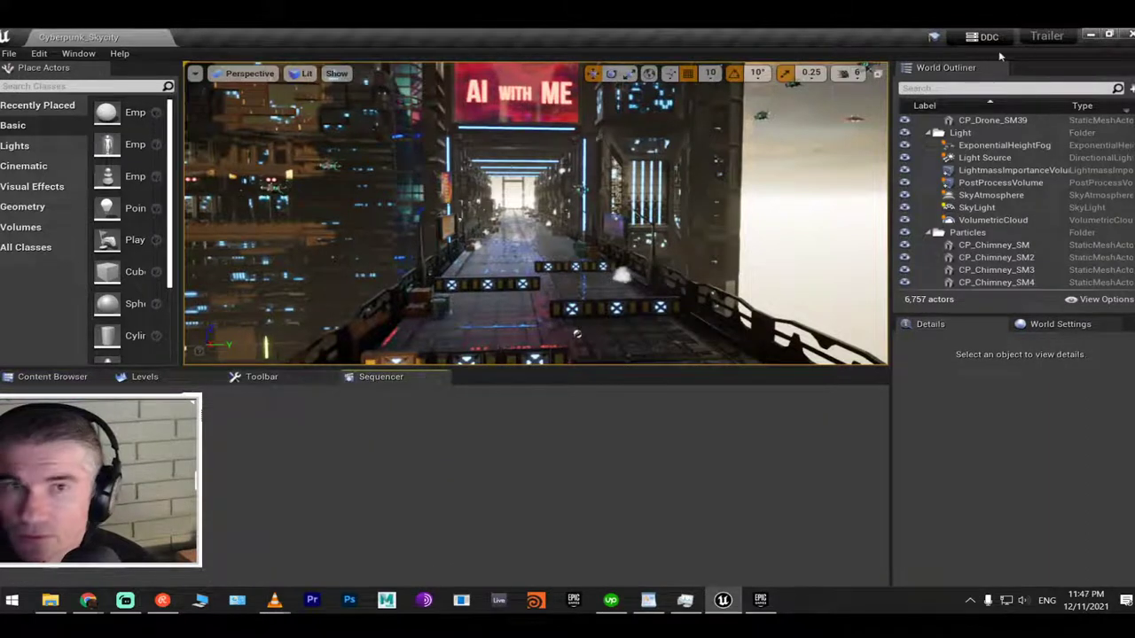
Select 03_Gundyr in the World Outliner and open its level sequence for editing
click(932, 133)
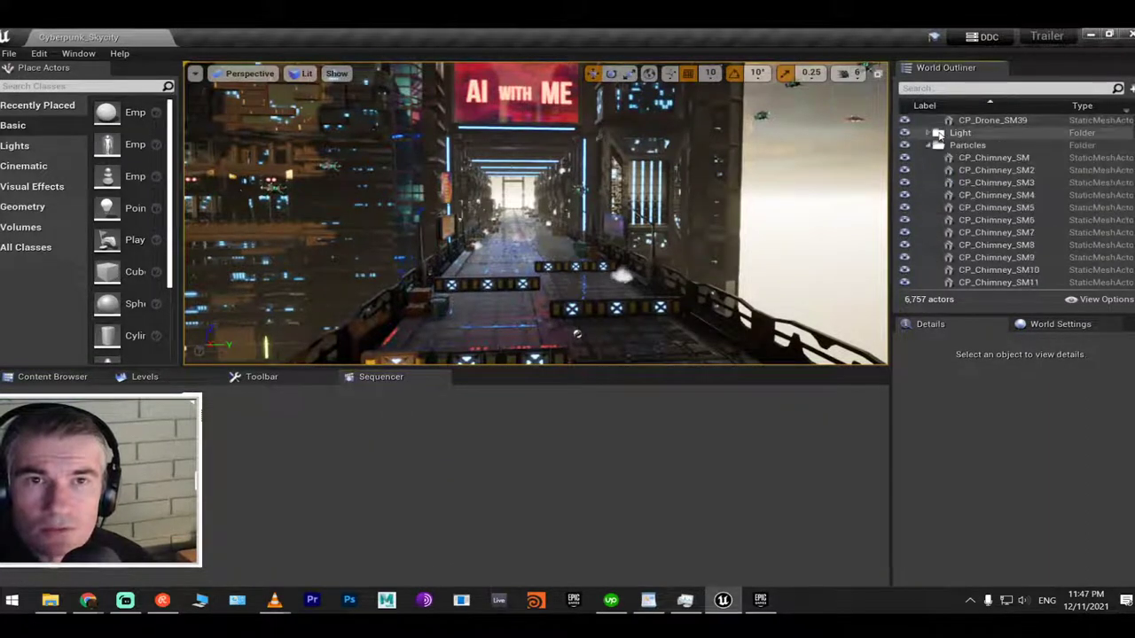
scroll(936, 142, up, 4)
click(976, 145)
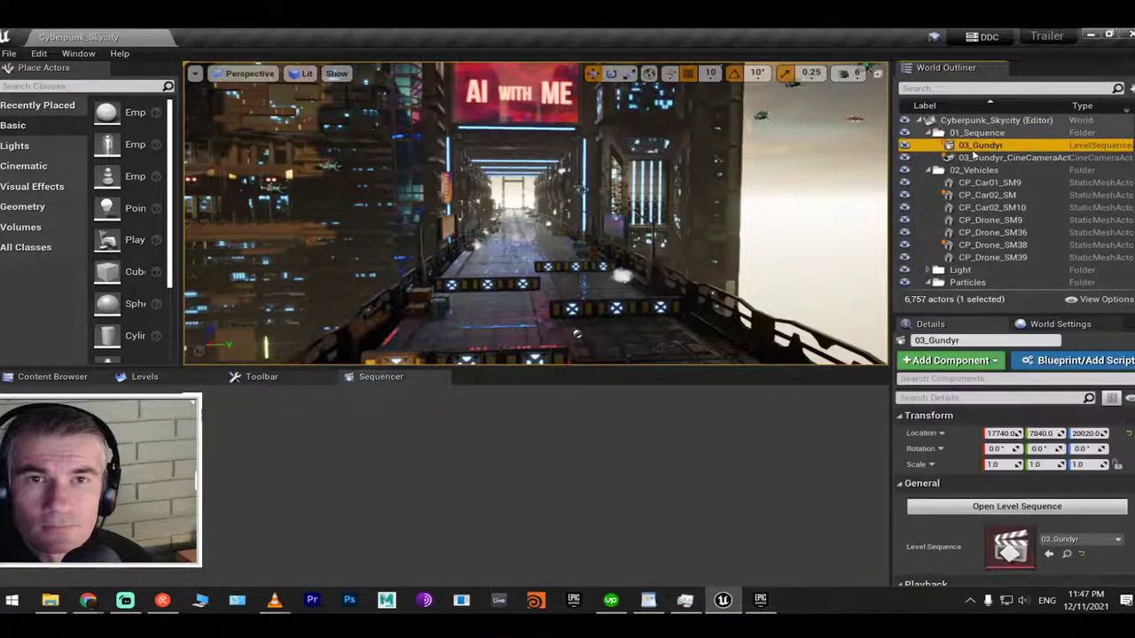
double_click(973, 149)
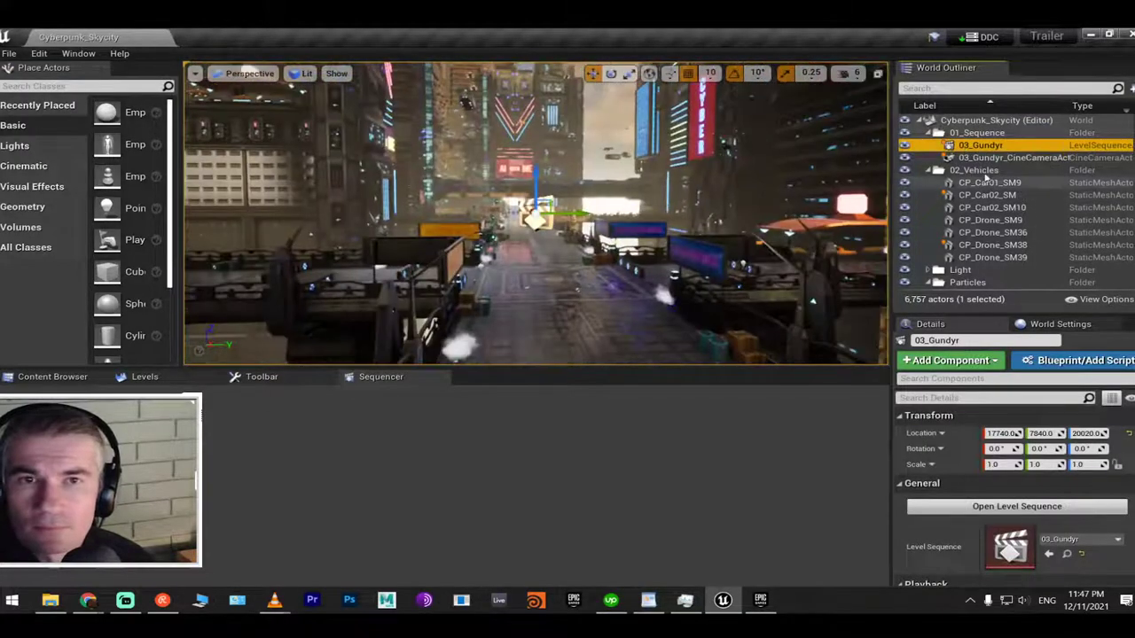
click(1017, 506)
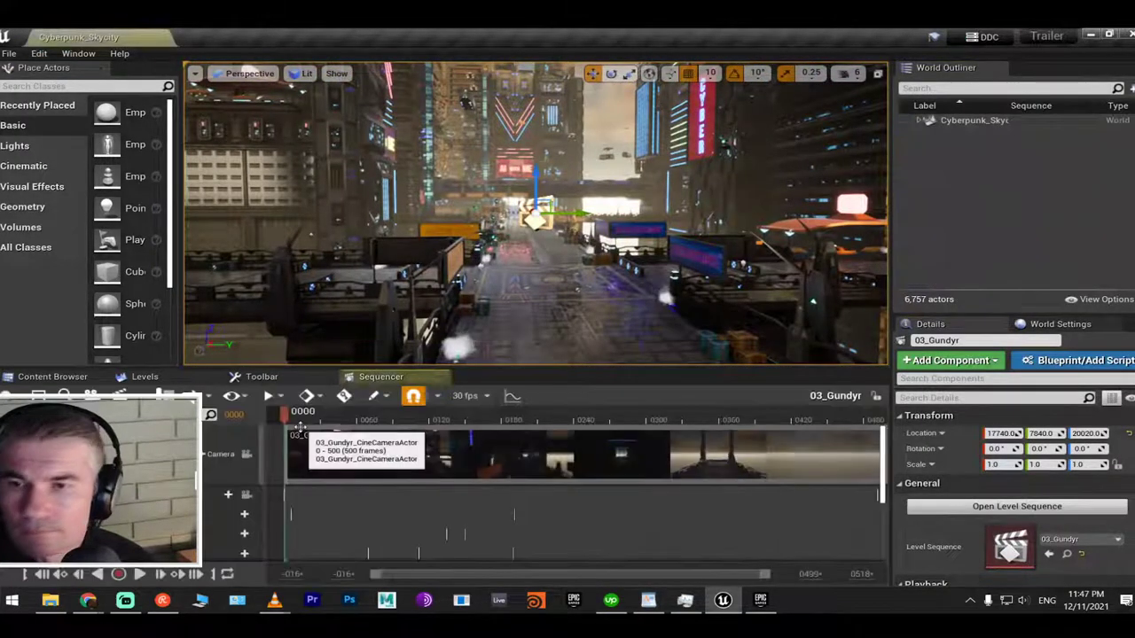
drag(329, 414, 298, 415)
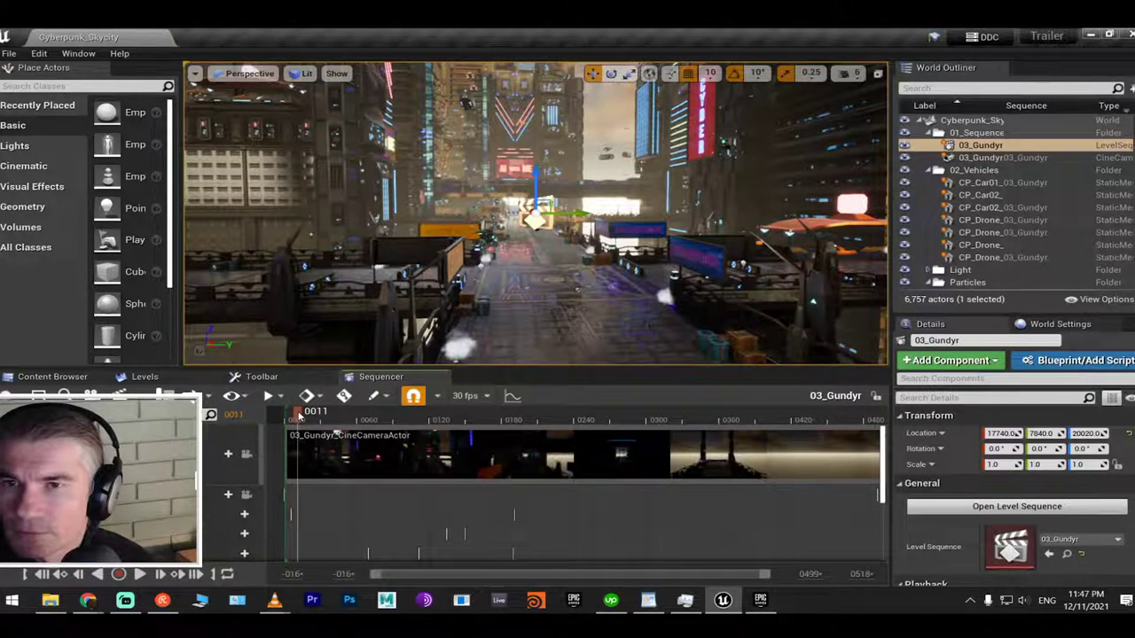
Pilot 03_Gundyr_CineCameraActor, scrub to around frame 168, and return to the Cyber_ninja animations
click(244, 74)
click(250, 222)
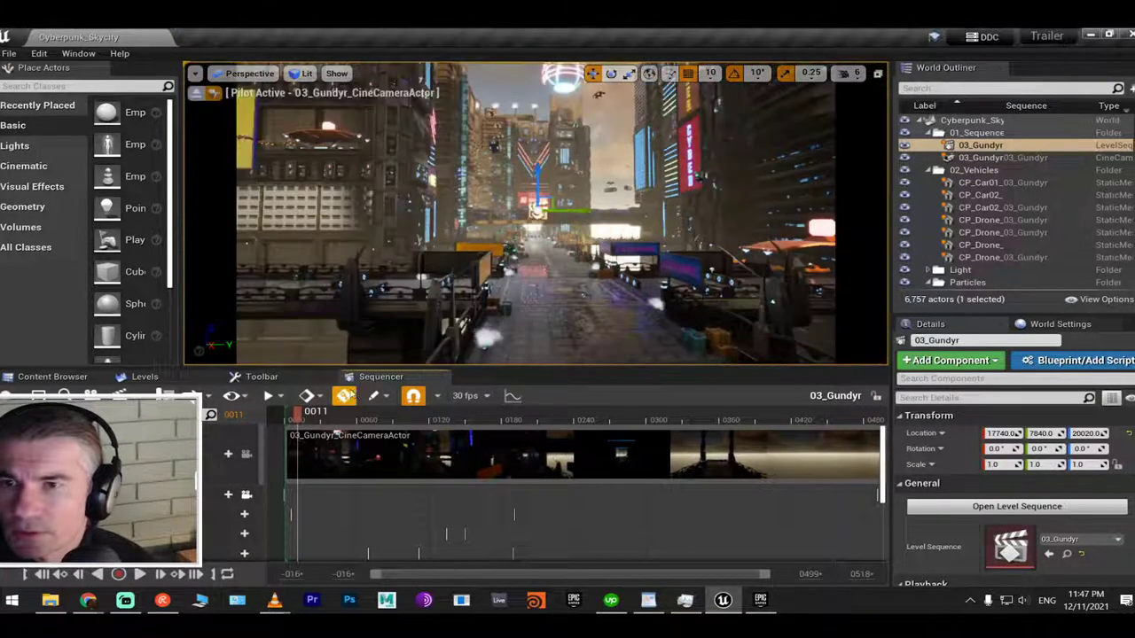
drag(323, 423, 485, 437)
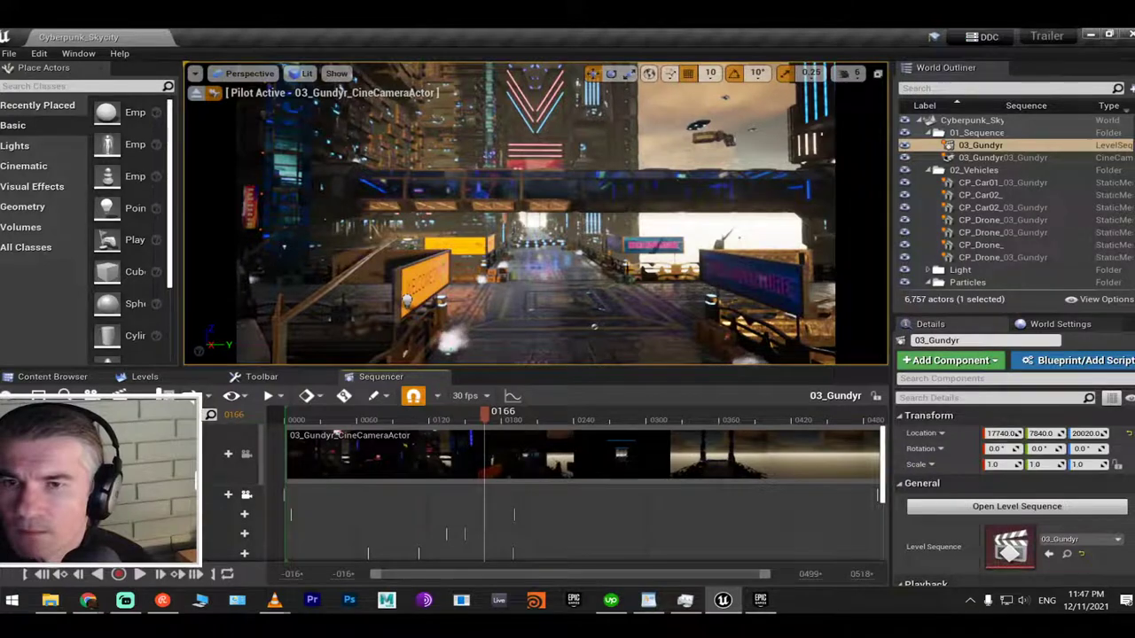
click(37, 377)
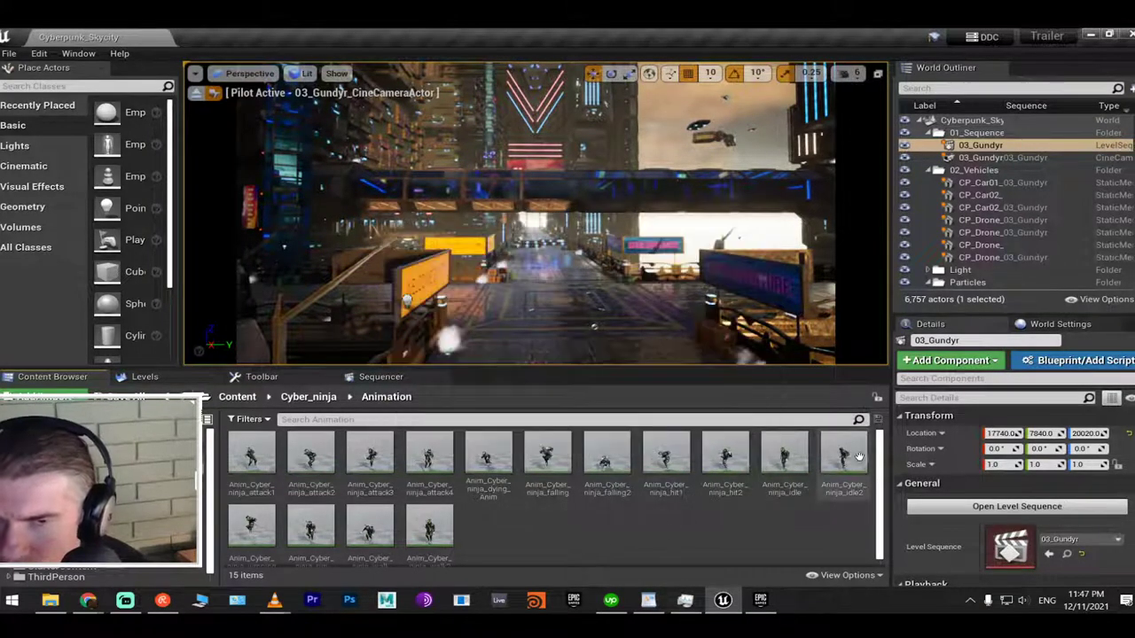
Move Anim_Cyber_ninja_idle2 along the street to Location X 37850, scrubbing the 03_Gundyr shot to check it
drag(844, 457, 583, 306)
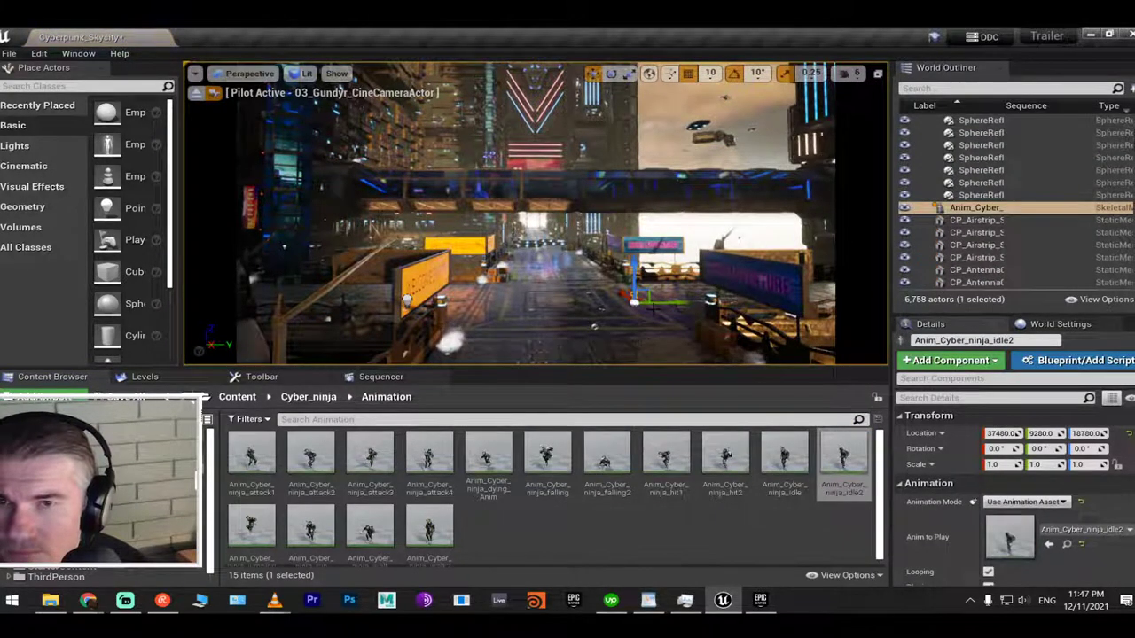
click(376, 379)
mouse_move(486, 415)
mouse_down()
mouse_move(470, 419)
mouse_move(493, 419)
mouse_up()
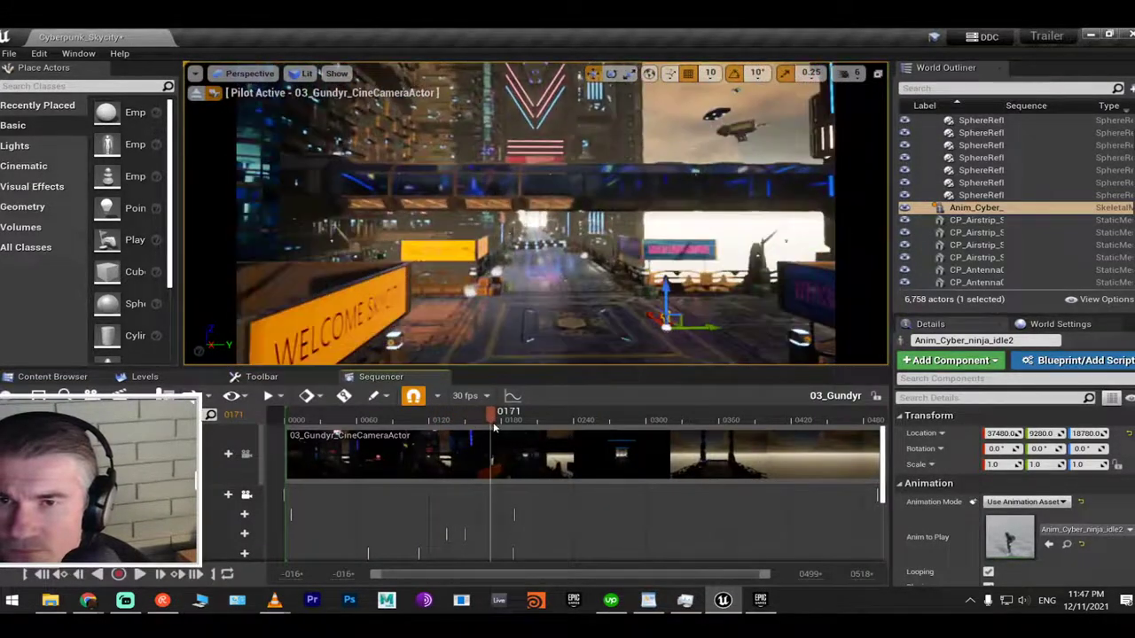
drag(652, 319, 647, 311)
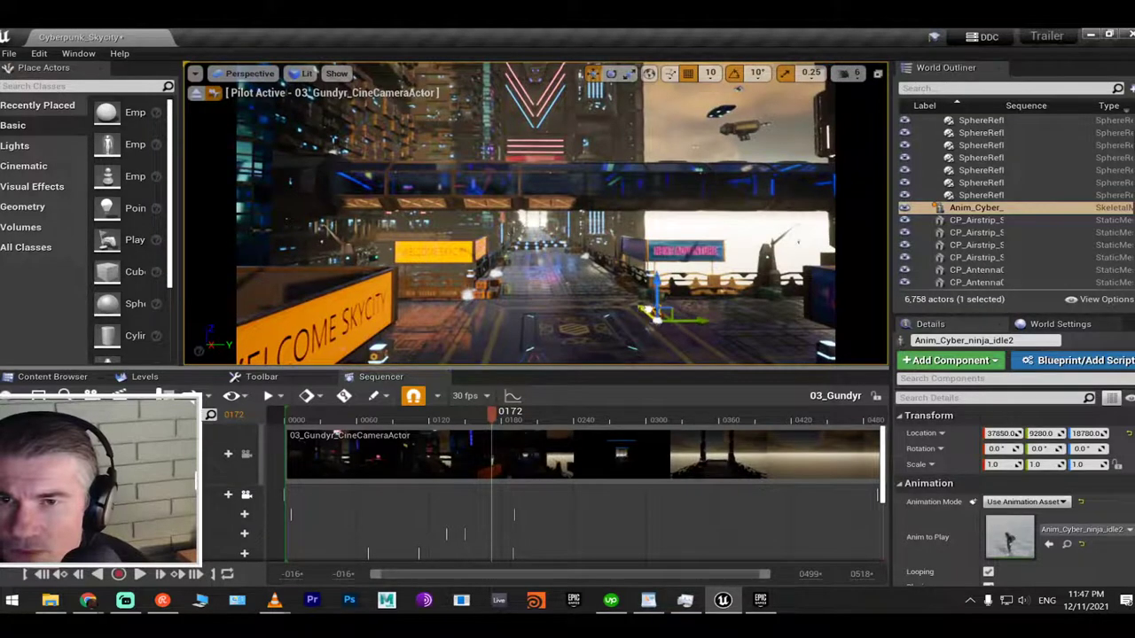
drag(493, 413, 496, 442)
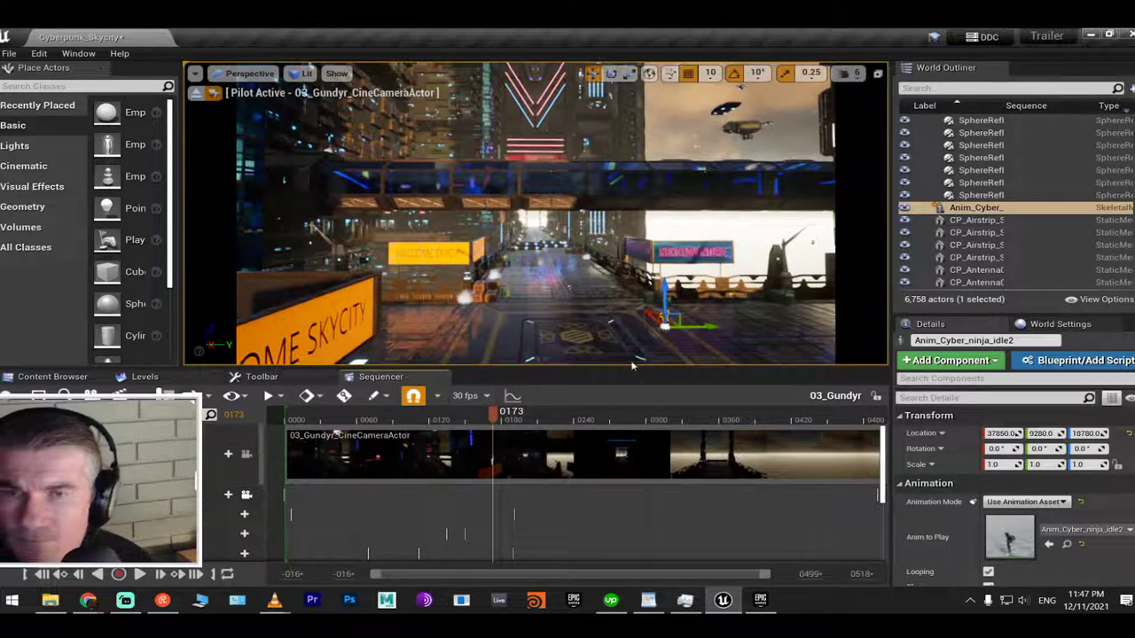
key(Escape)
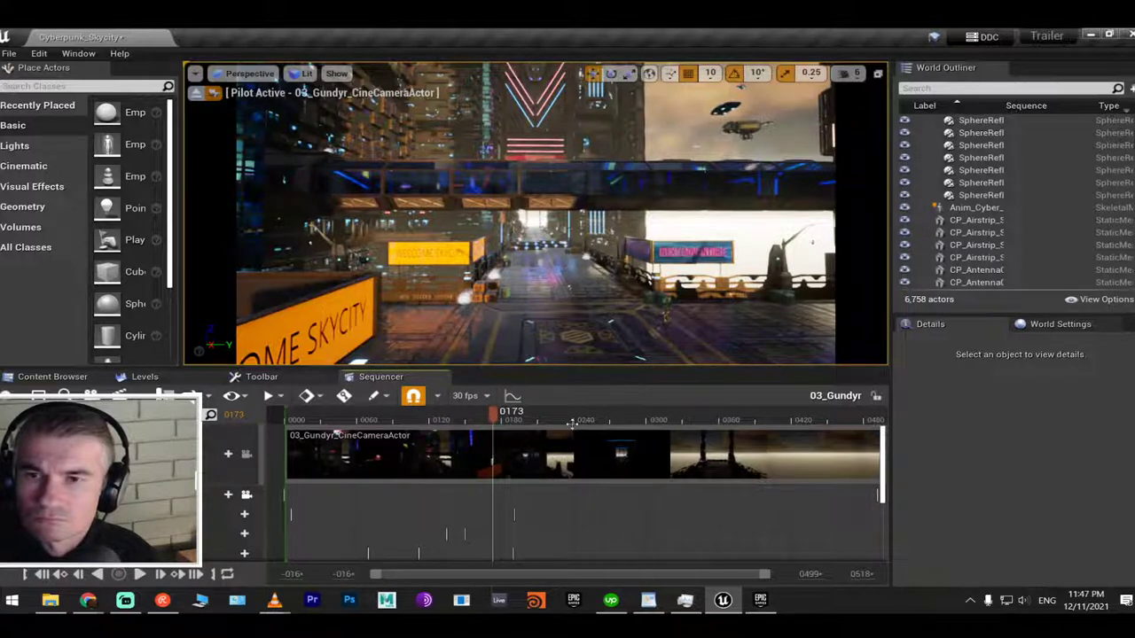
mouse_move(493, 412)
mouse_down()
mouse_move(448, 412)
mouse_move(498, 422)
mouse_up()
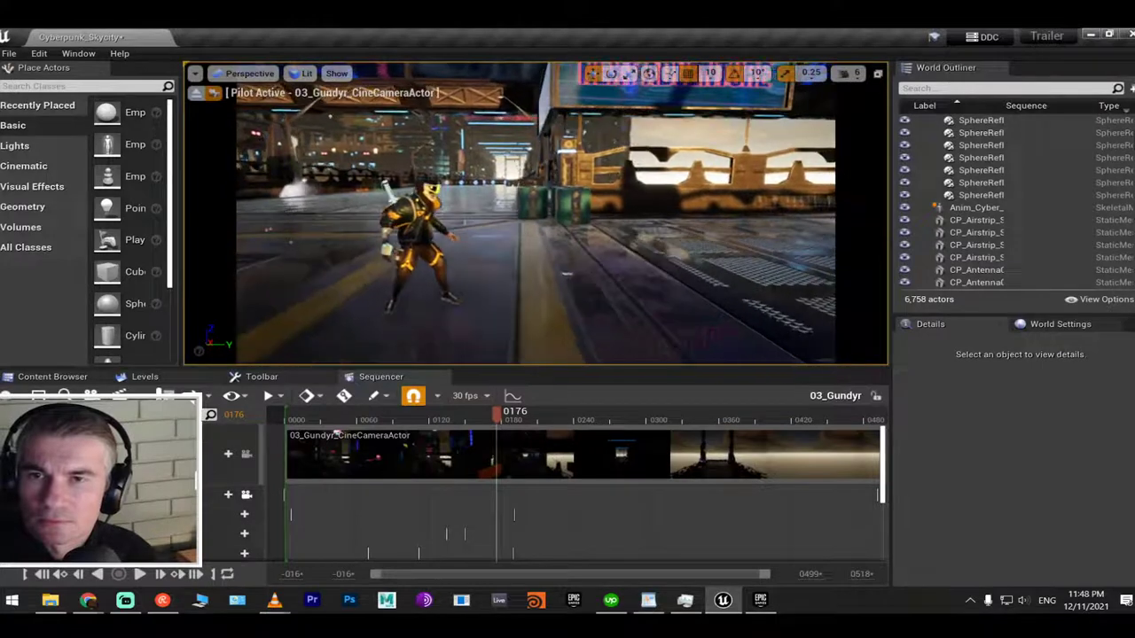
Run a quick play-in-editor test session and stop it
click(273, 376)
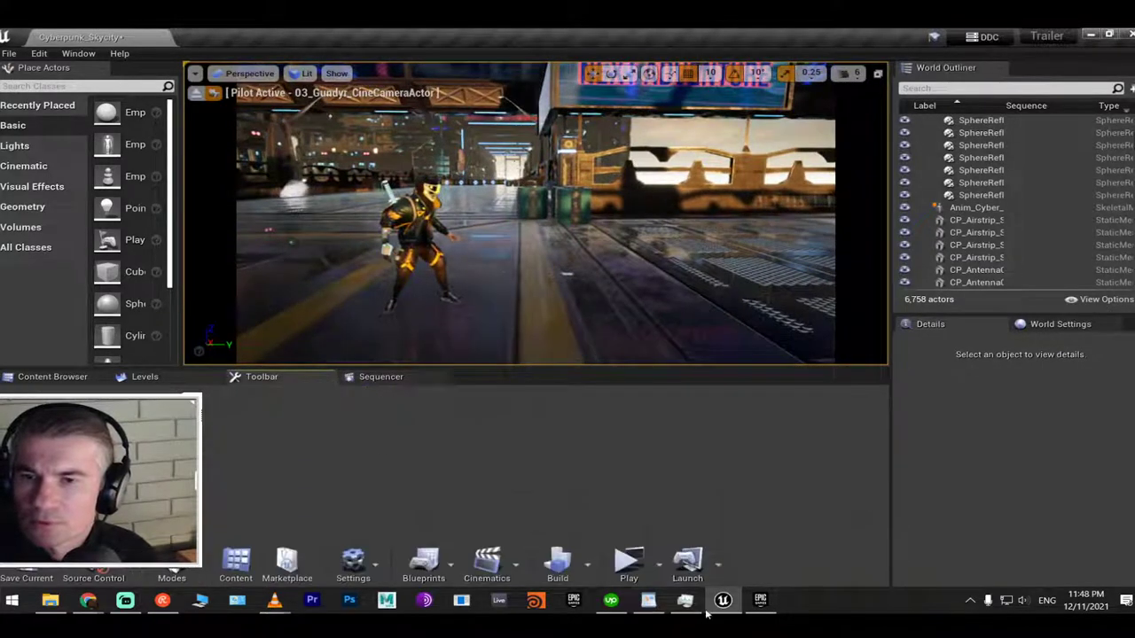
click(657, 578)
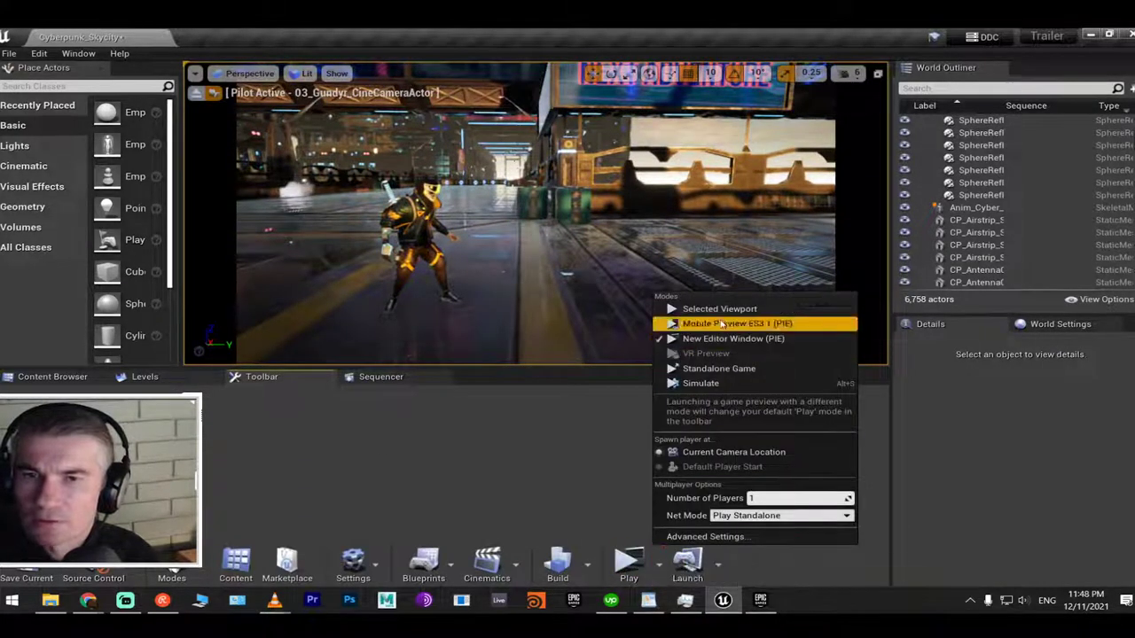
click(687, 310)
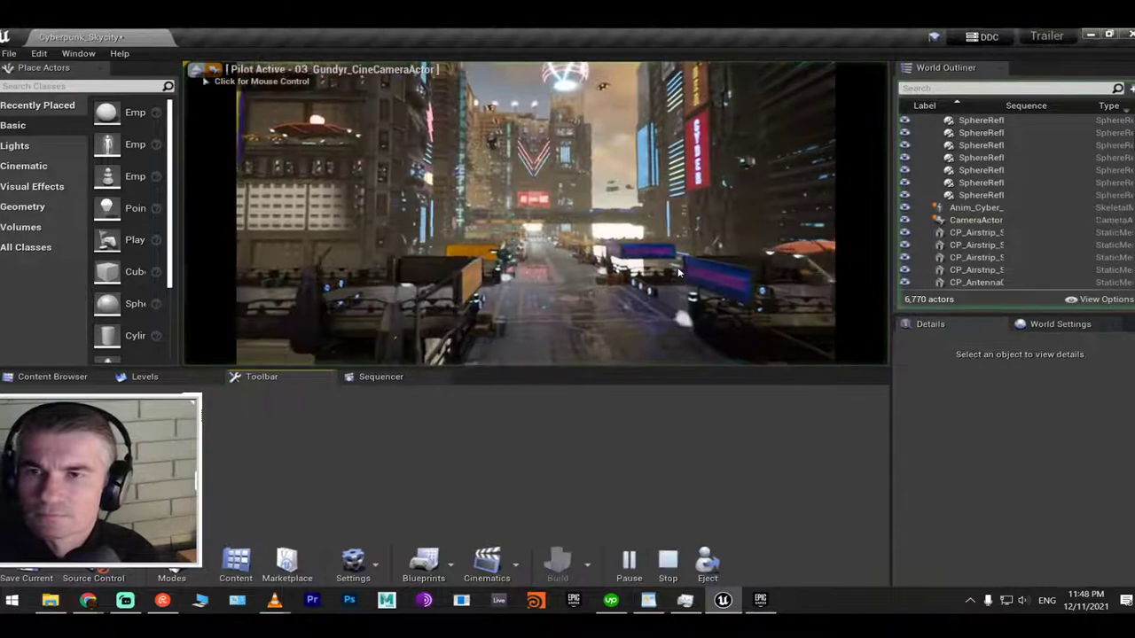
key(Escape)
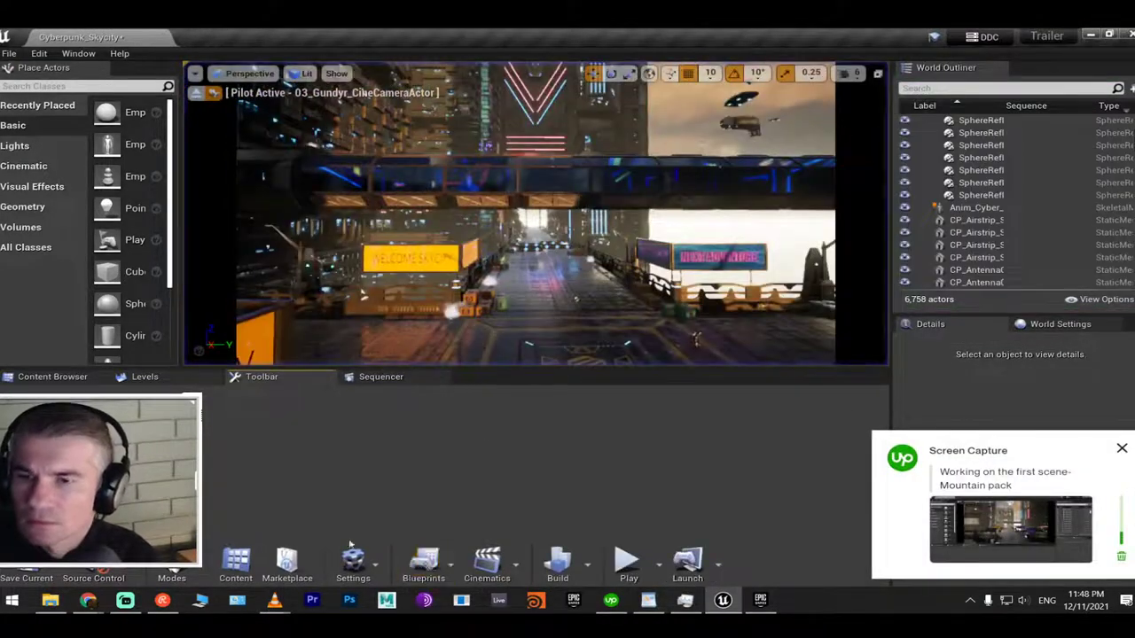
Disconnect Event BeginPlay from the Sequence Player in the level blueprint, compile, and save the map
click(435, 567)
click(470, 476)
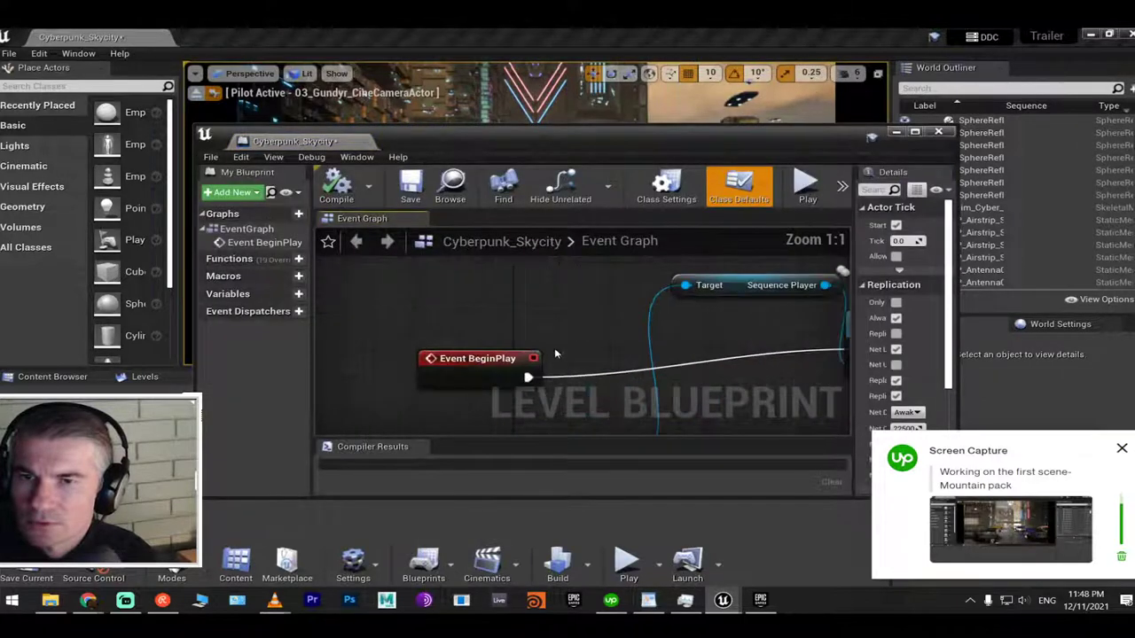
alt+click(526, 376)
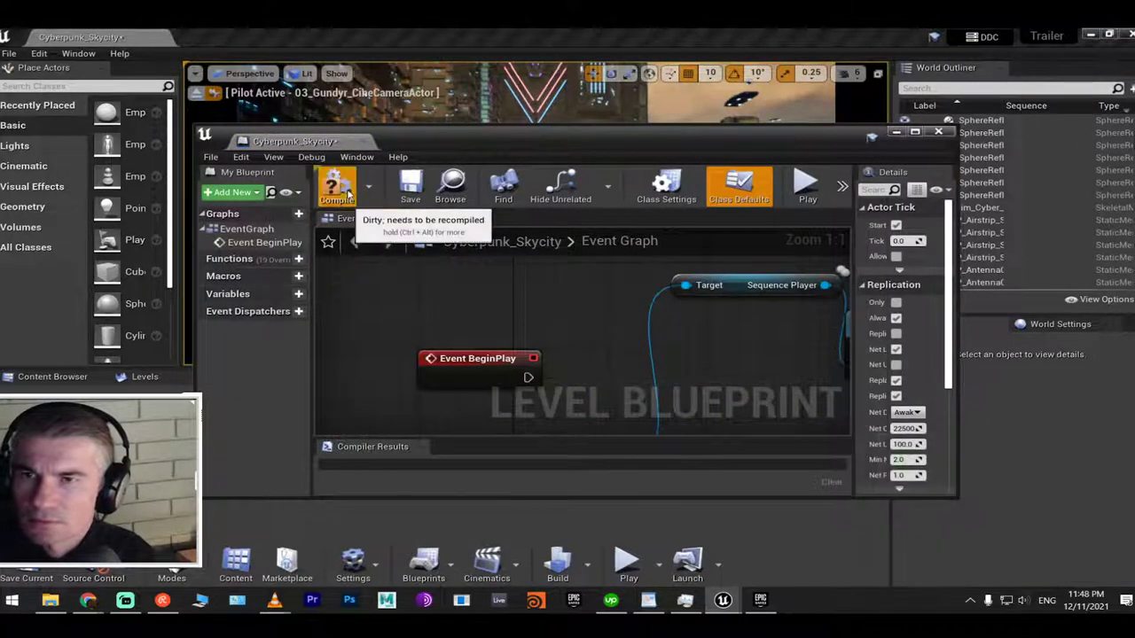
click(337, 187)
click(409, 186)
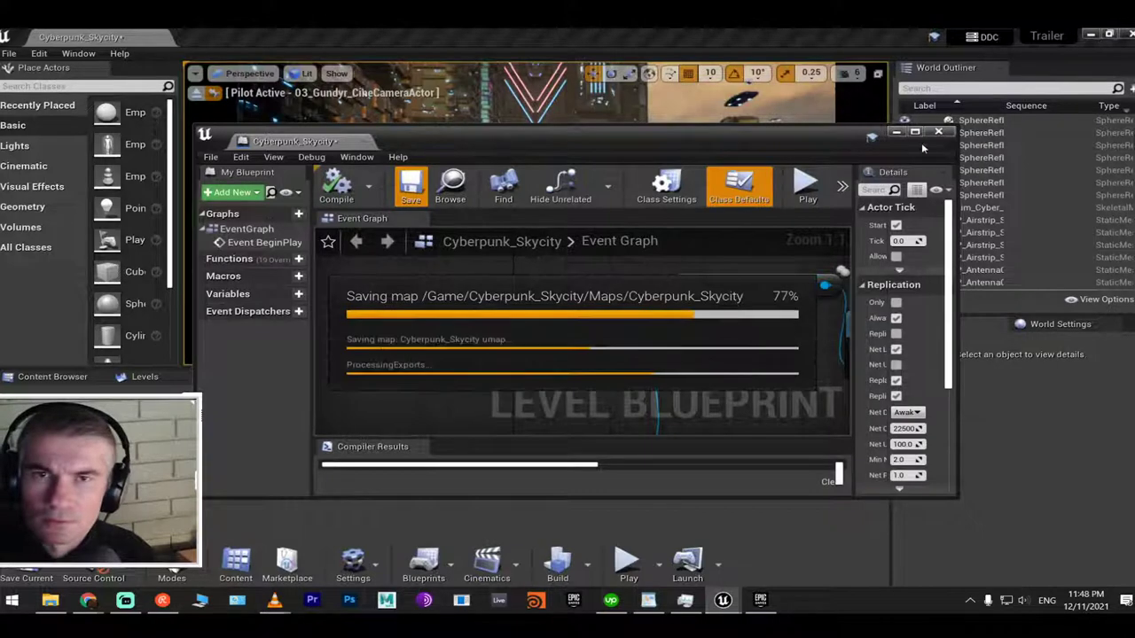
click(896, 133)
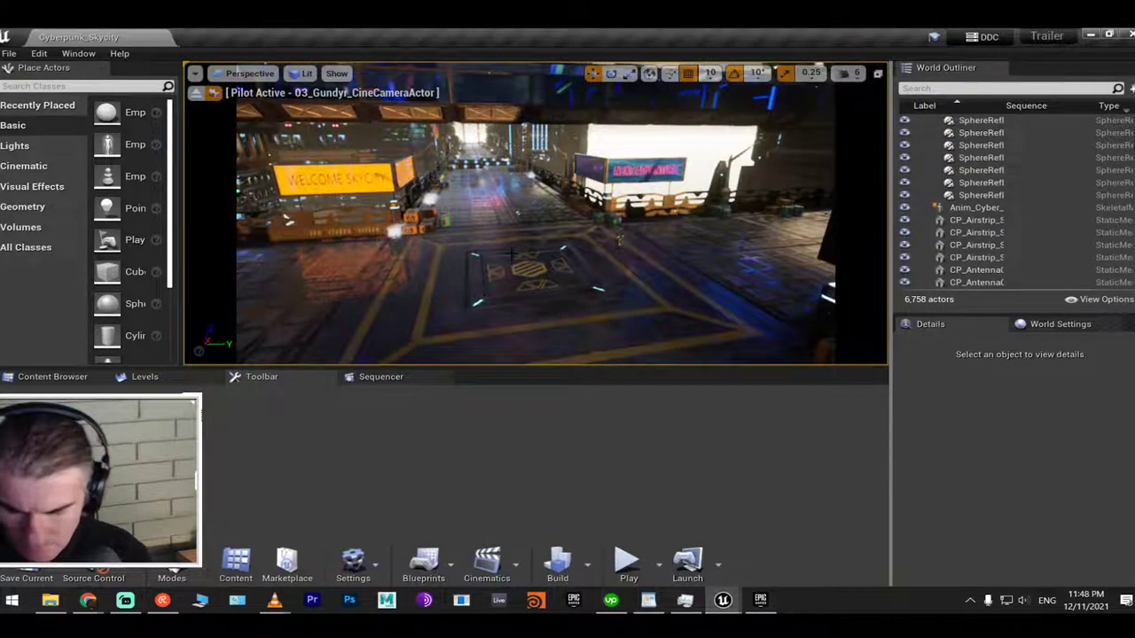
Play-test the level to see the ninja beside the mannequin, then select Anim_Cyber_ninja_idle2
key(alt+p)
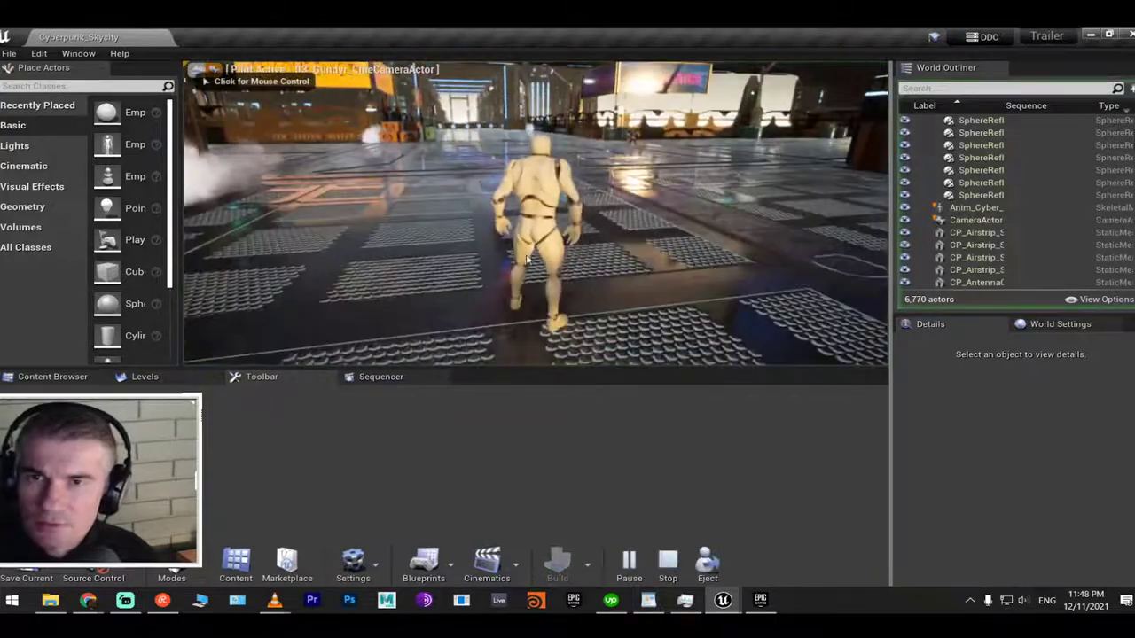
click(544, 232)
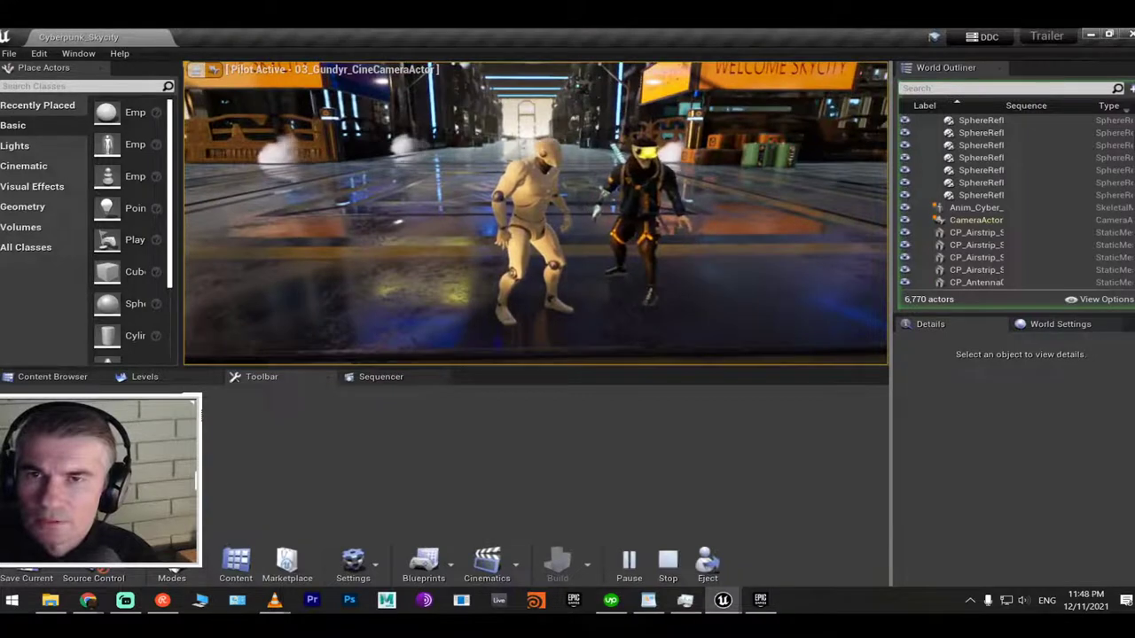
key(Escape)
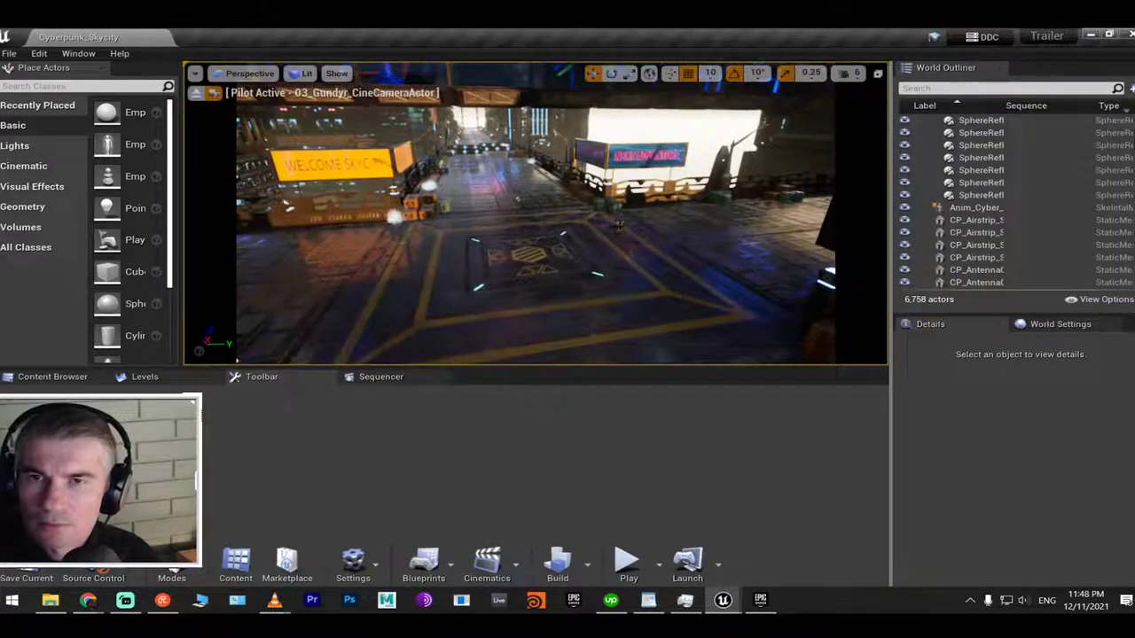
click(619, 226)
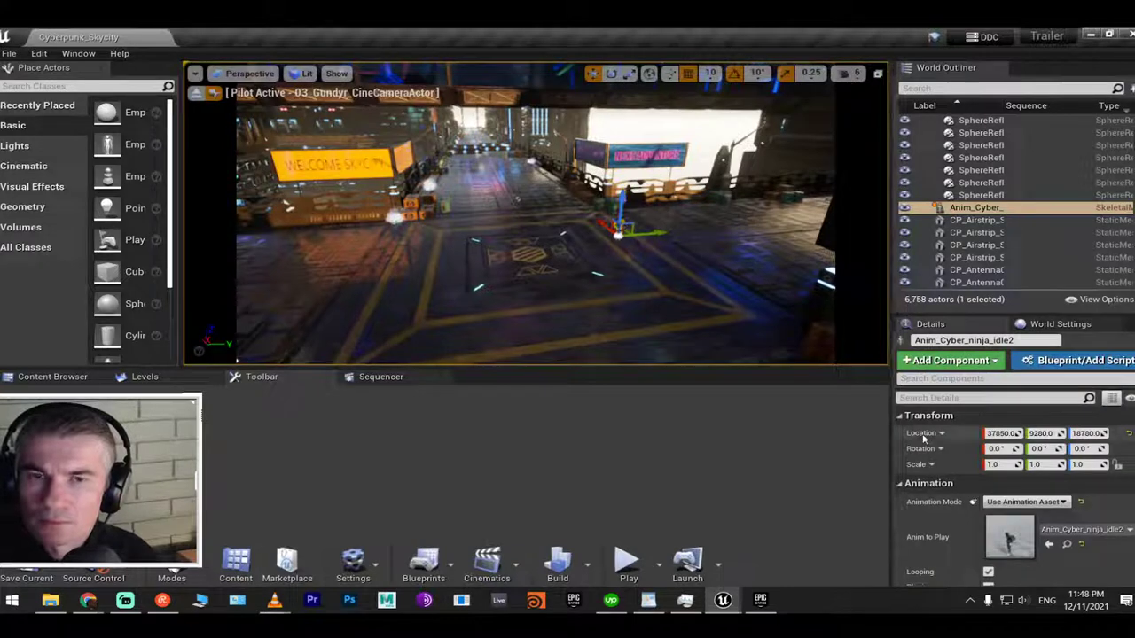
Set the ninja's X scale to 1.5 and play-test it from a closer camera
click(1002, 465)
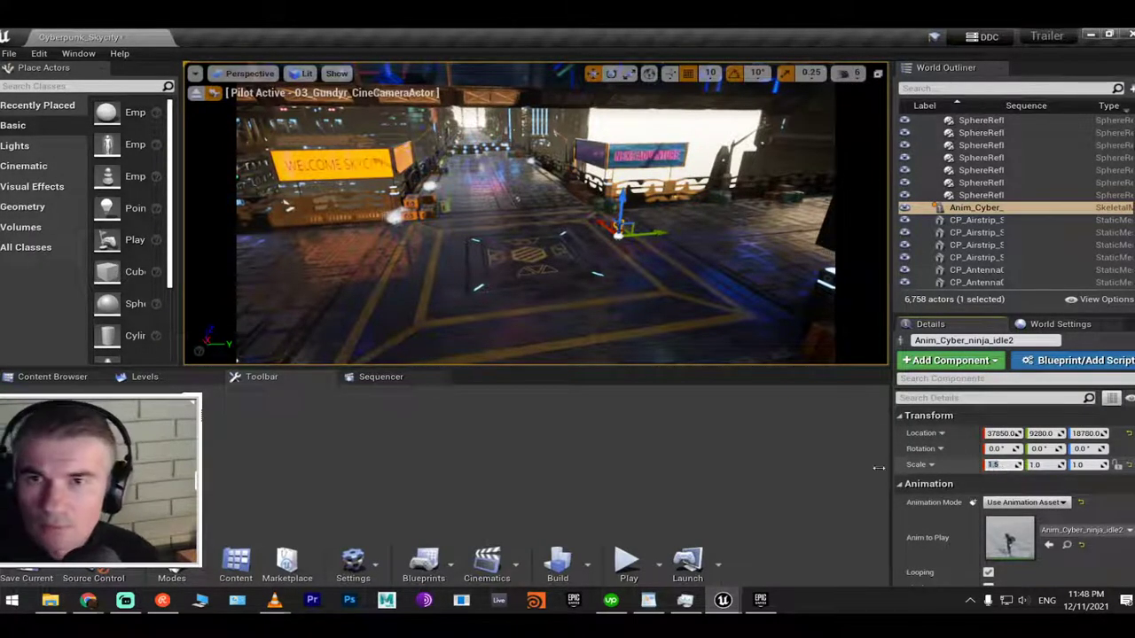
key(Return)
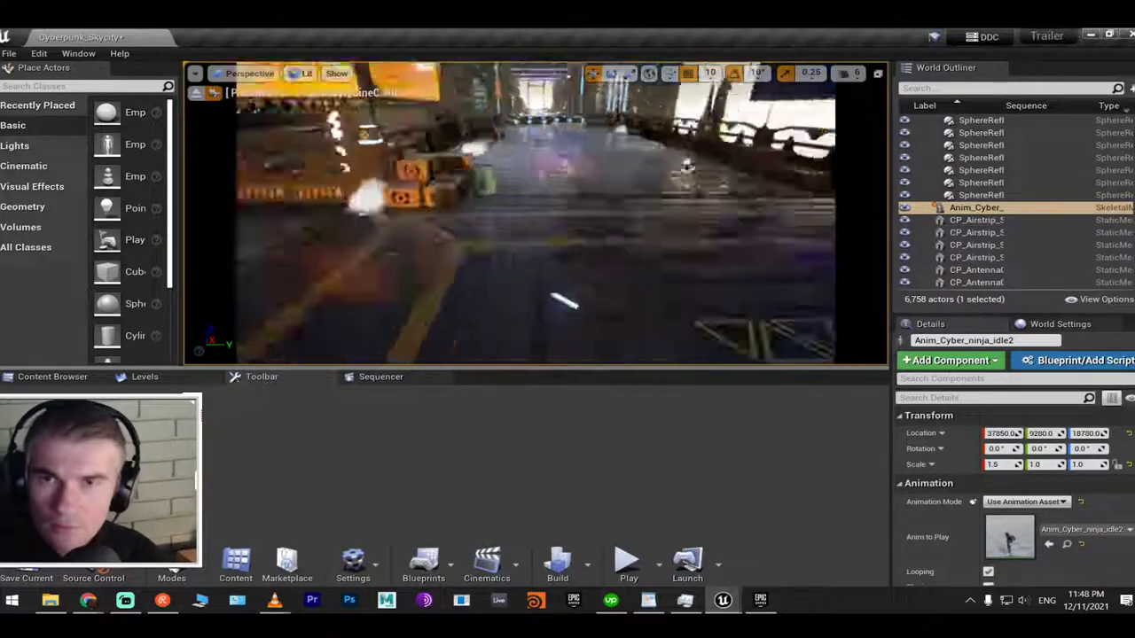
right_drag(781, 316, 714, 298)
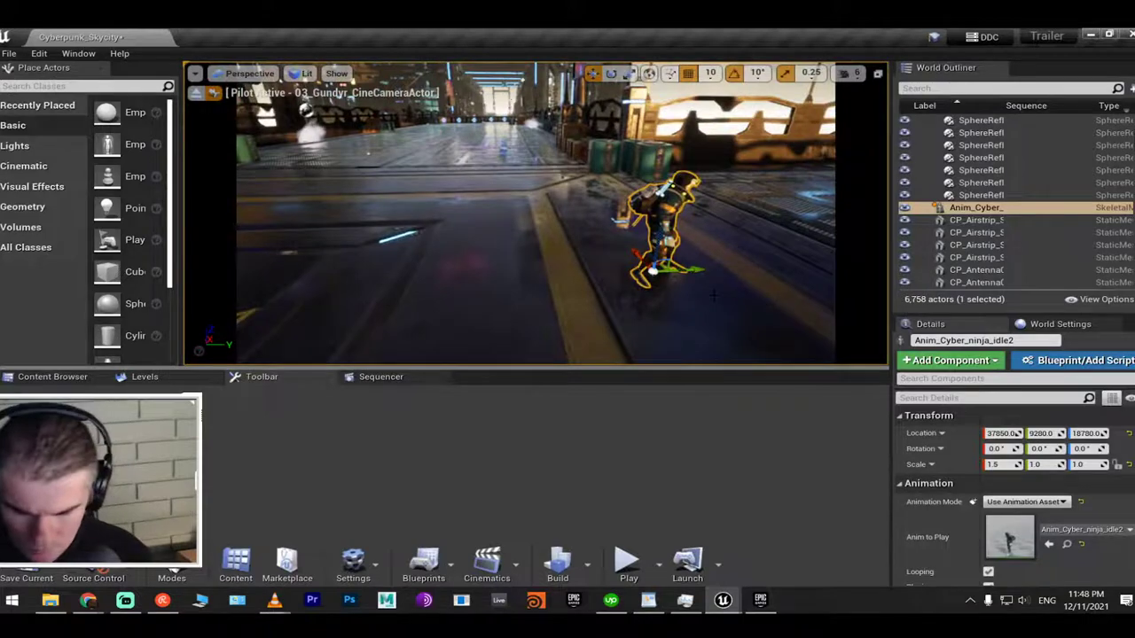
key(alt+p)
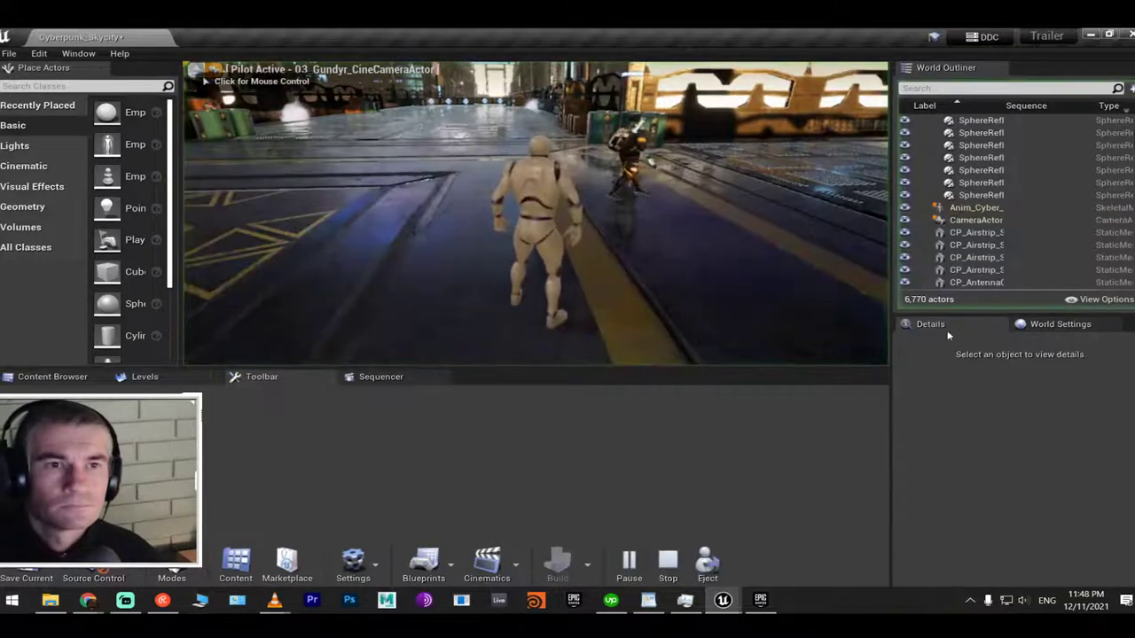
click(641, 195)
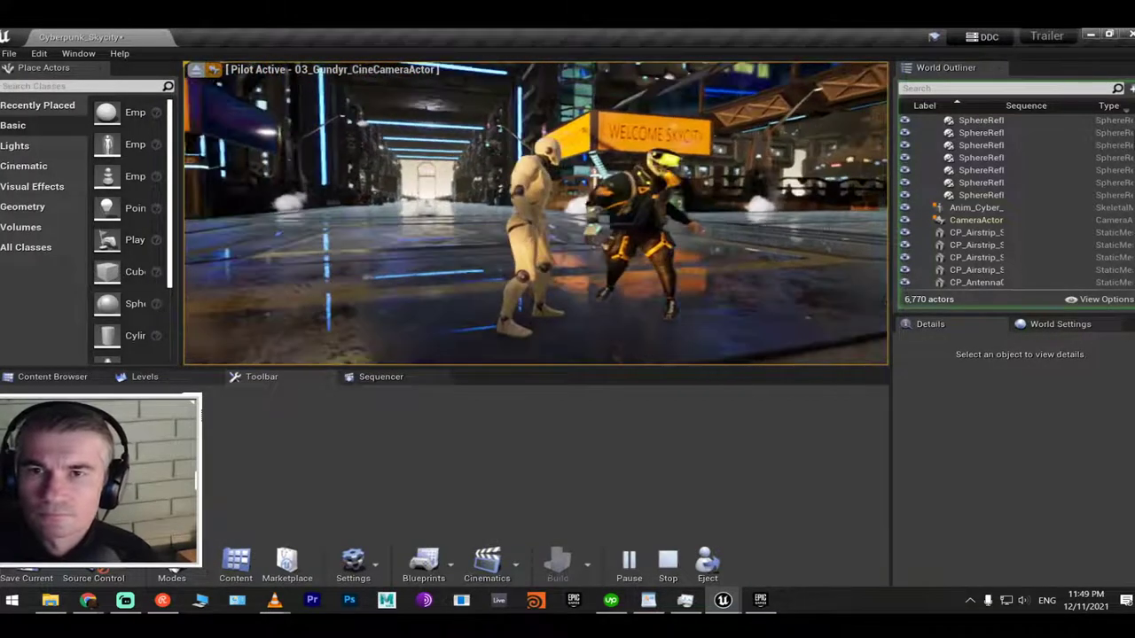
key(Escape)
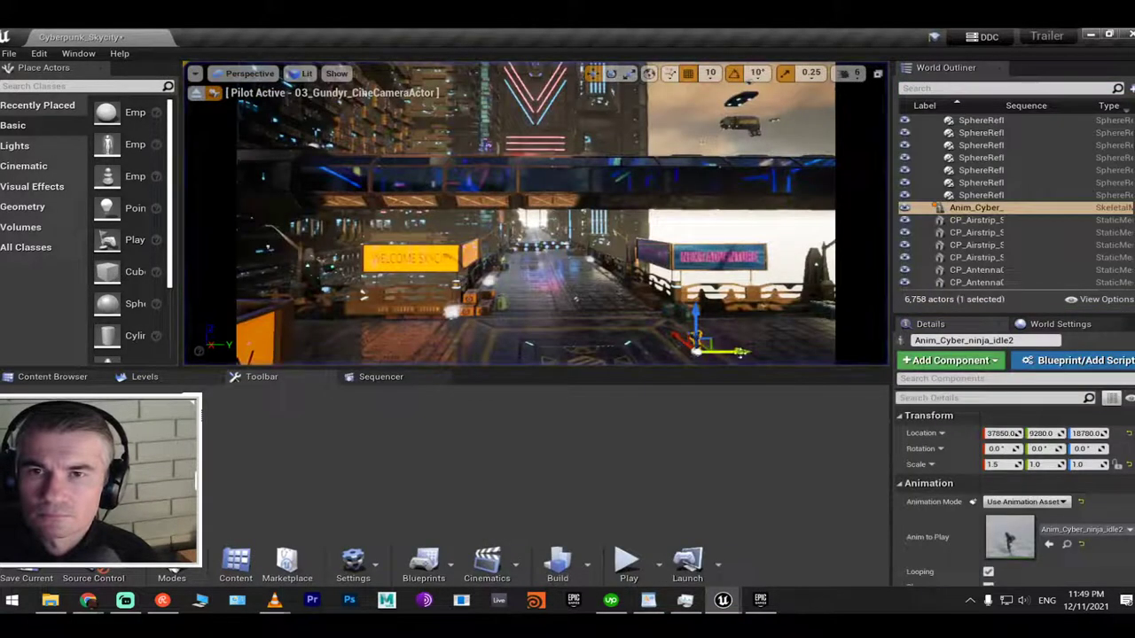
Set the ninja's Y and Z scale to 1.5 and play-test again
click(1037, 465)
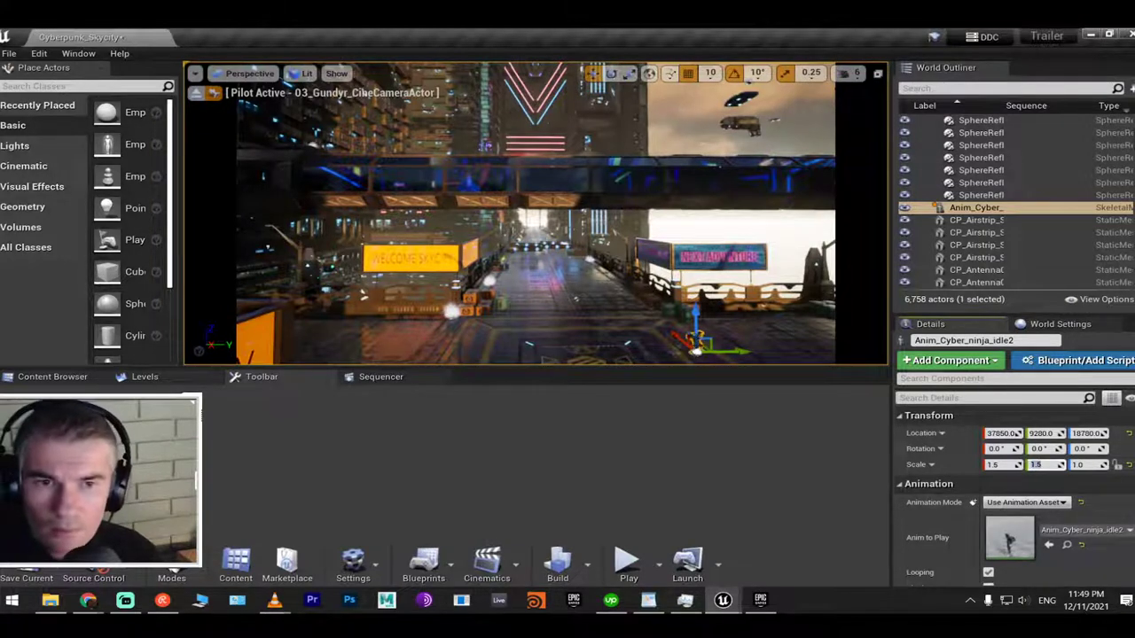
click(1089, 465)
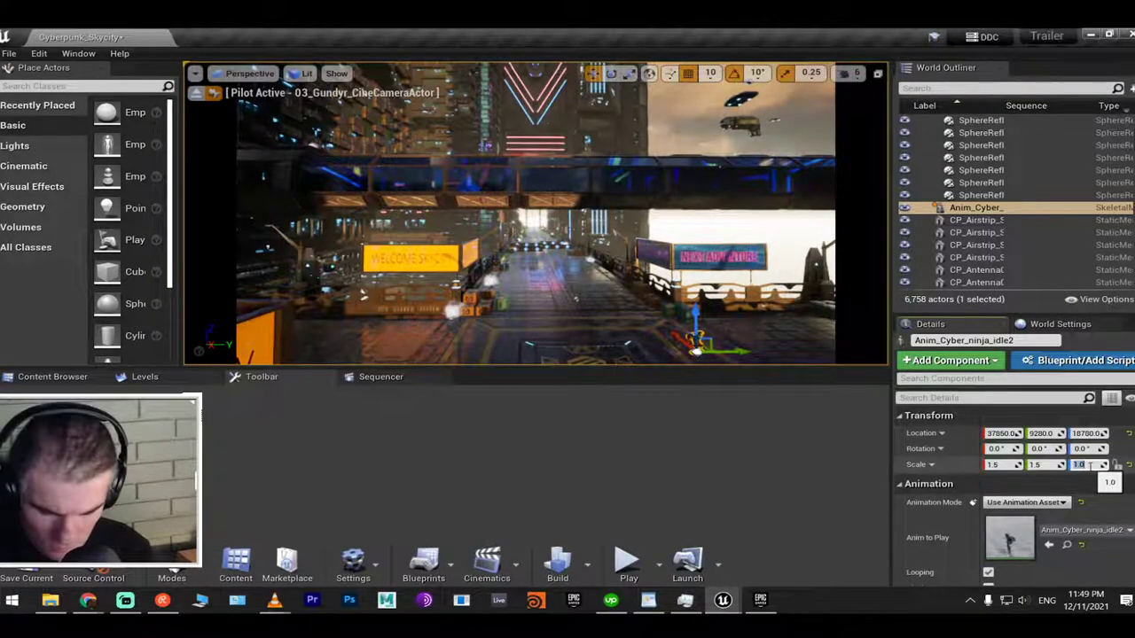
text(1.5)
key(Return)
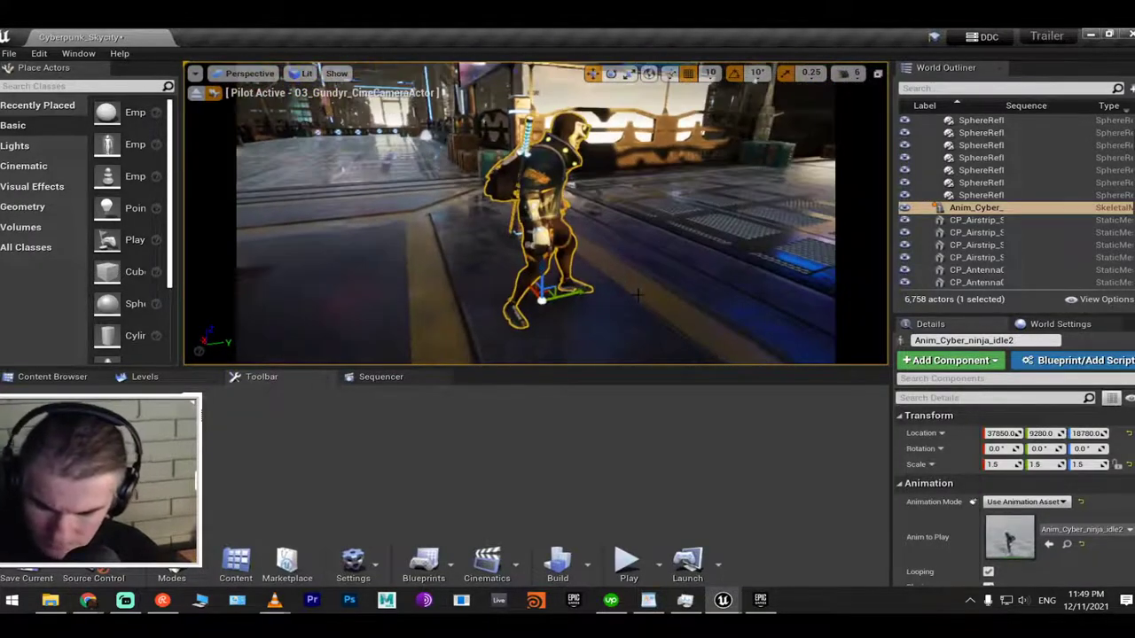
key(alt+p)
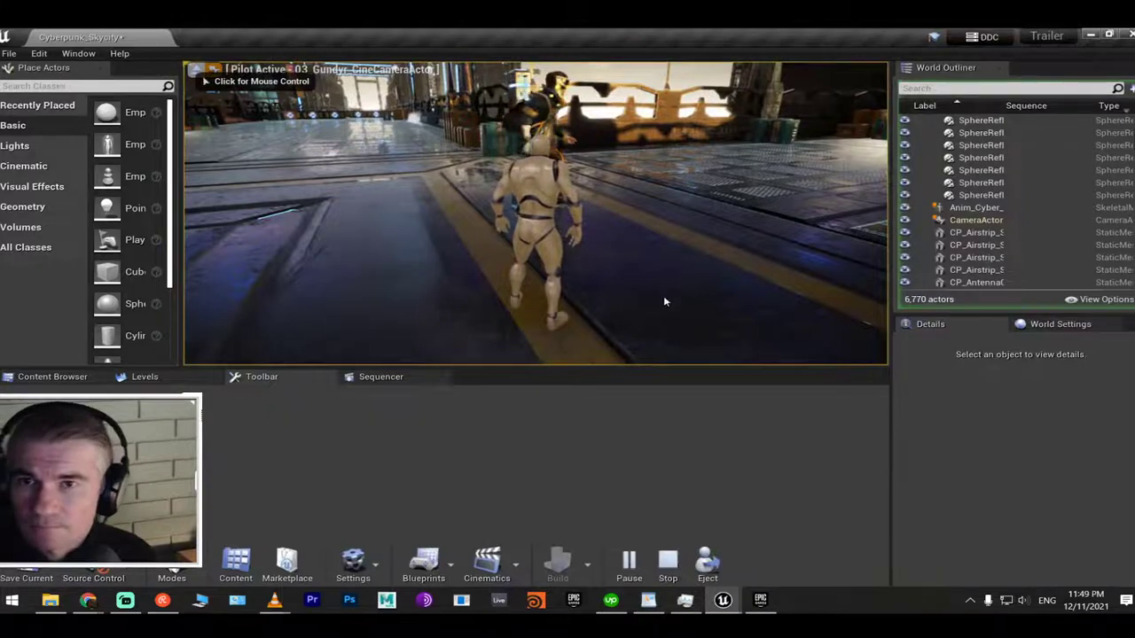
click(664, 295)
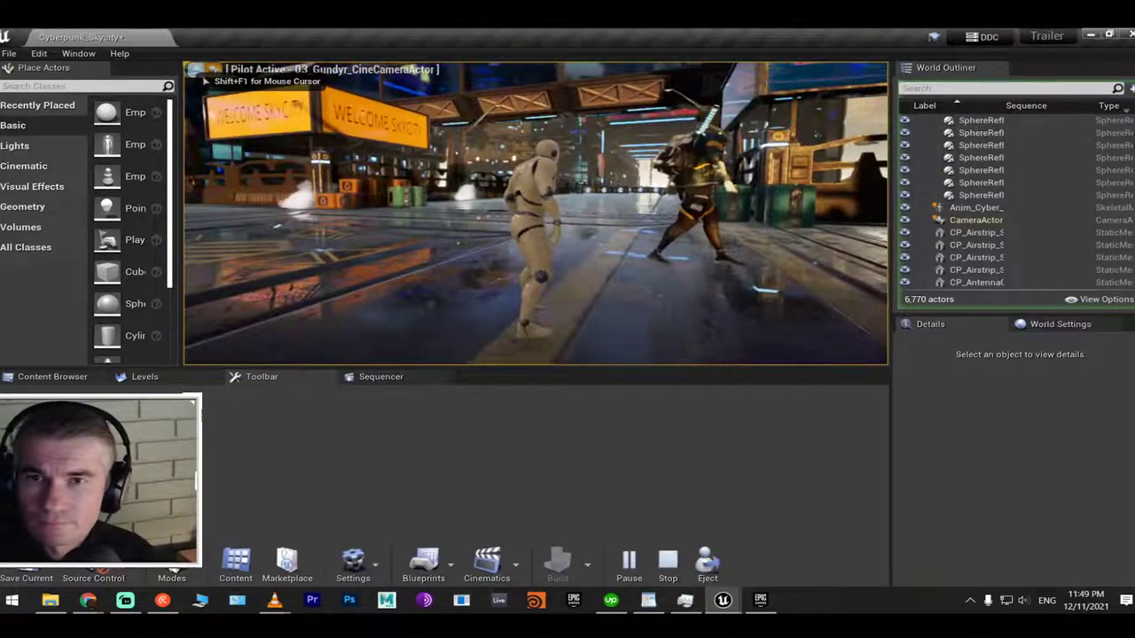
key(Escape)
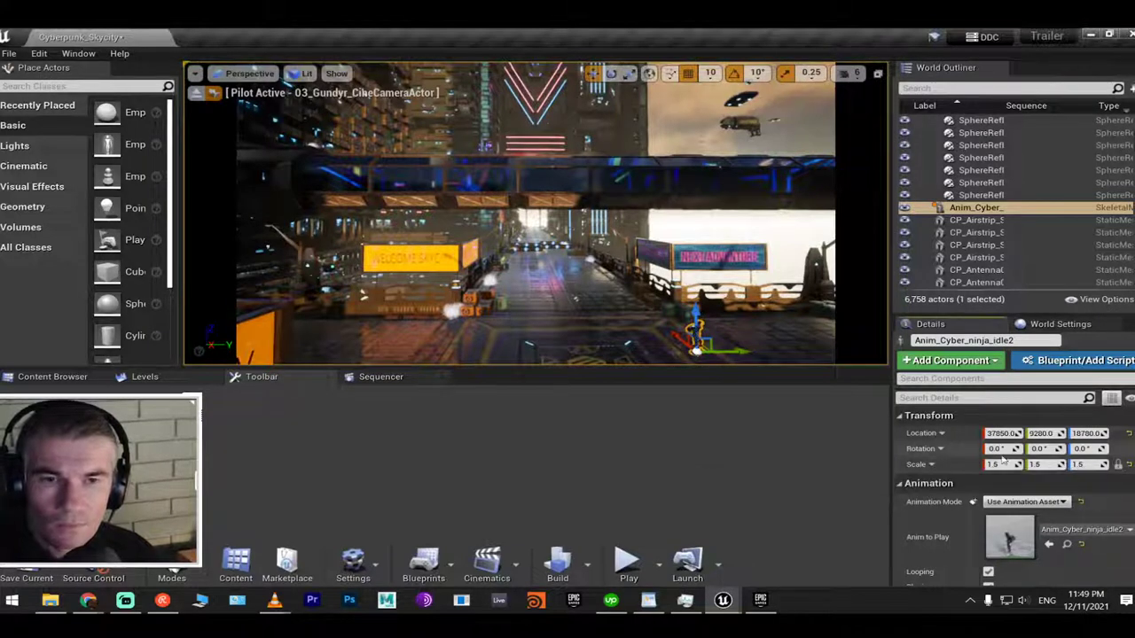
click(1004, 464)
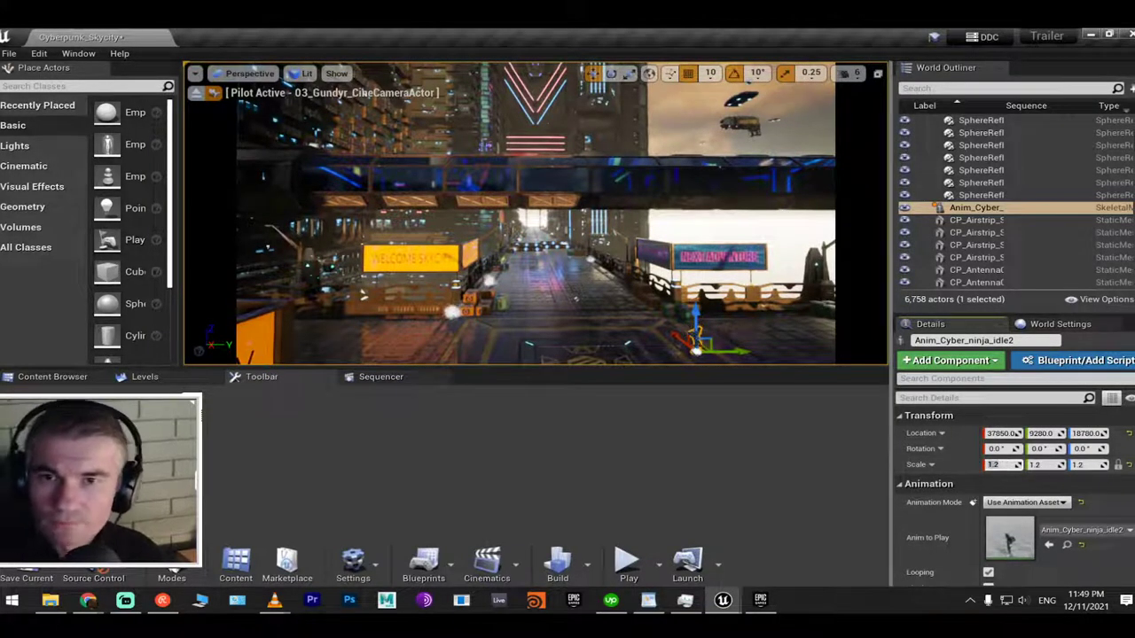
key(F11)
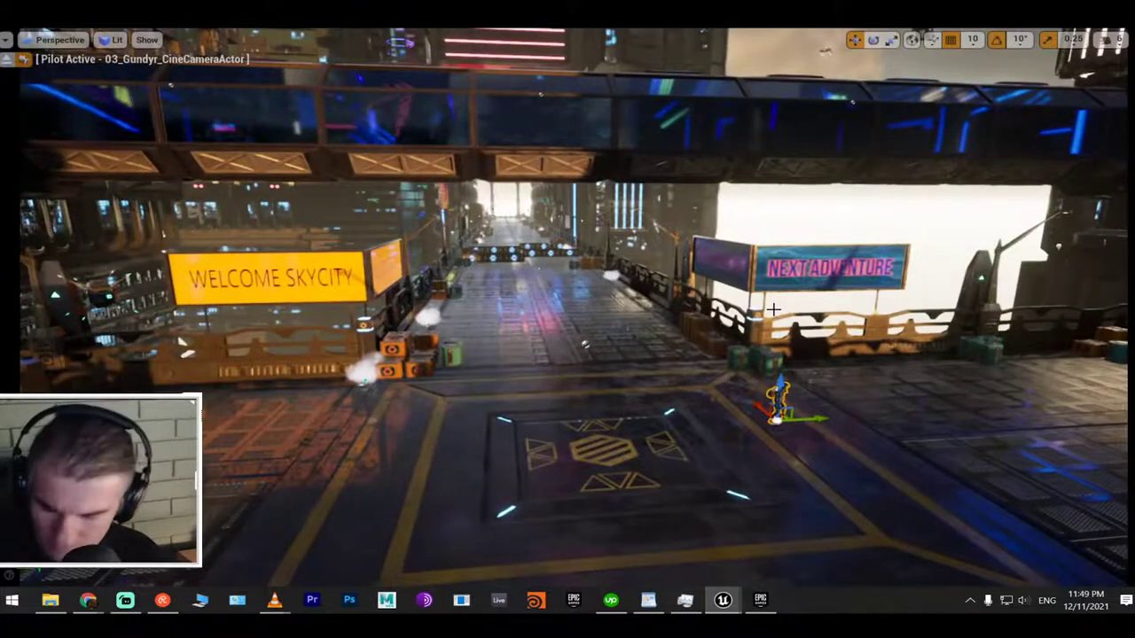
key(f)
key(alt+p)
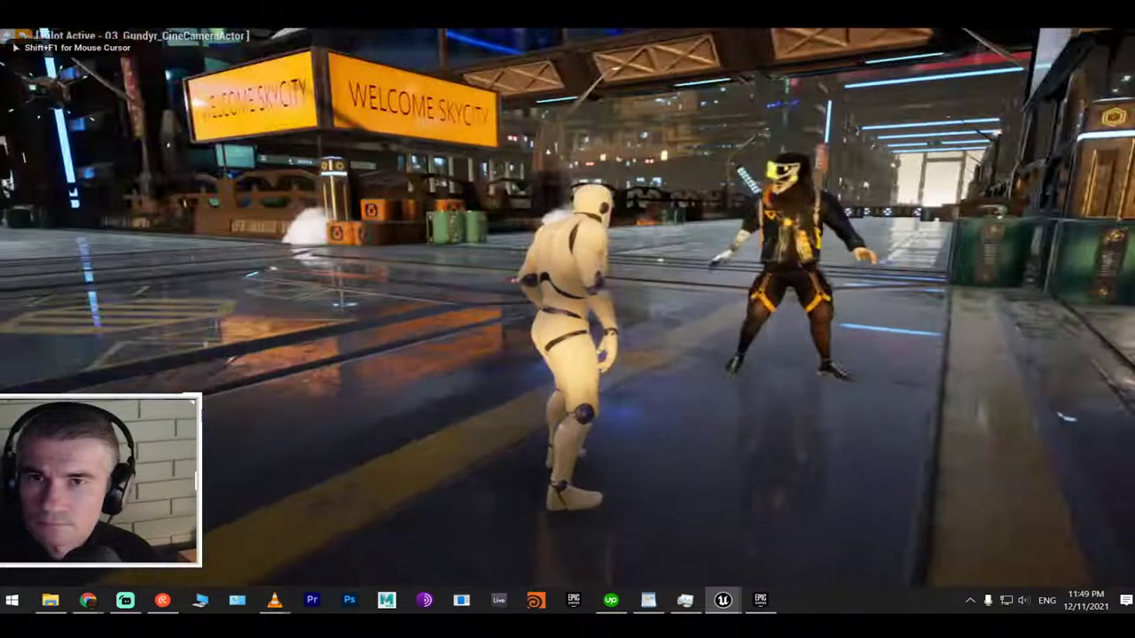
key(Escape)
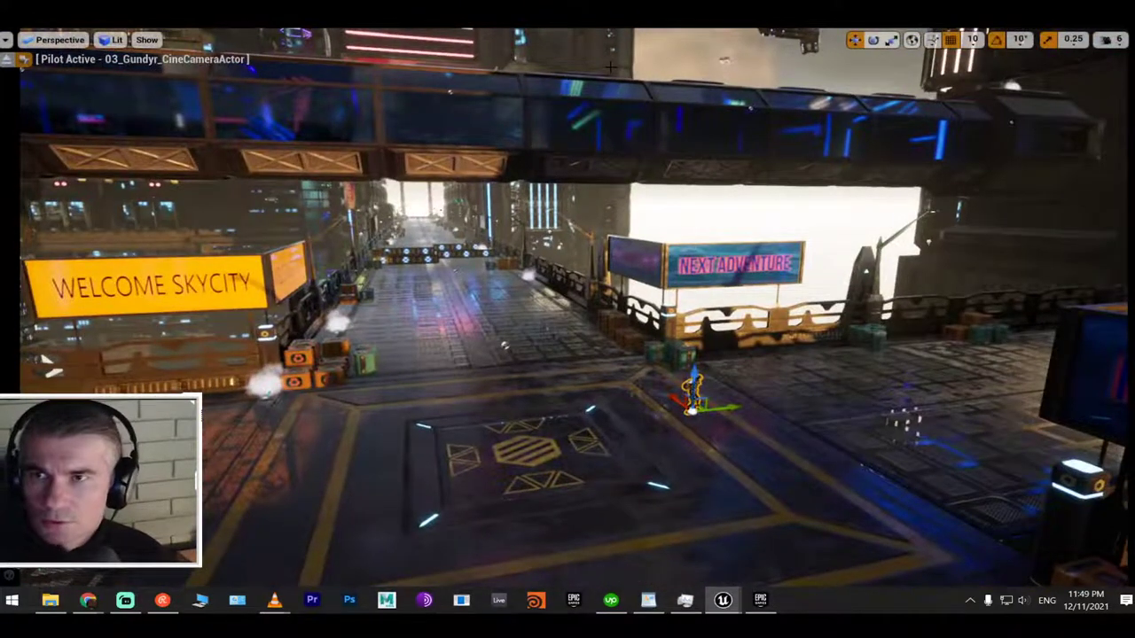
key(F11)
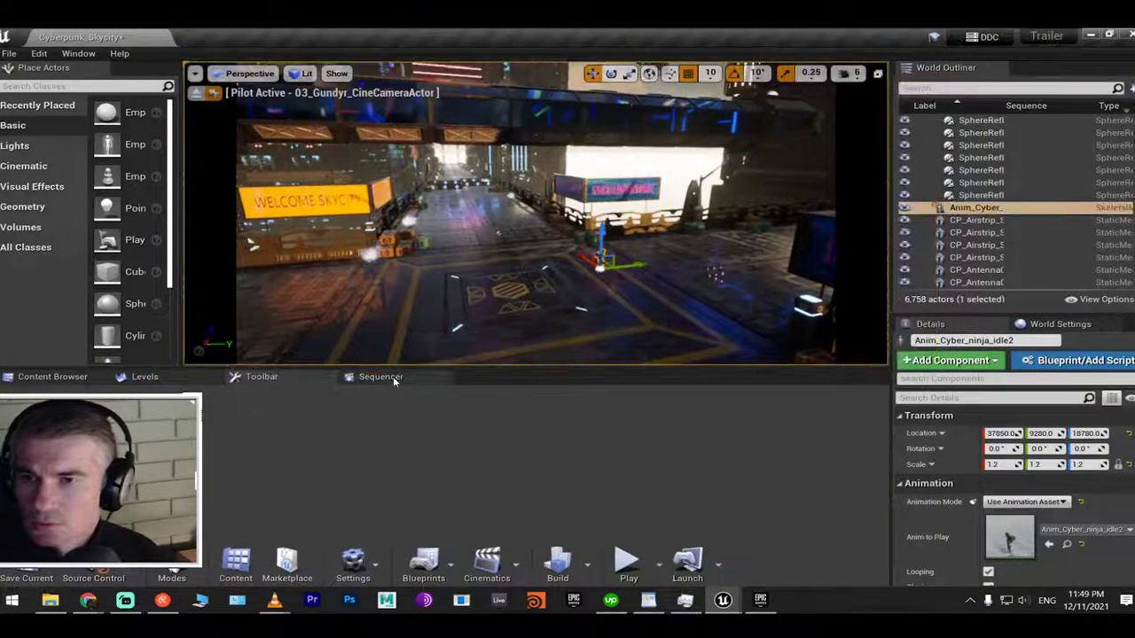
Scrub the 03_Gundyr shot to frame 0158 and duplicate the ninja further along the street for rotating
click(391, 377)
click(361, 414)
drag(360, 414, 496, 422)
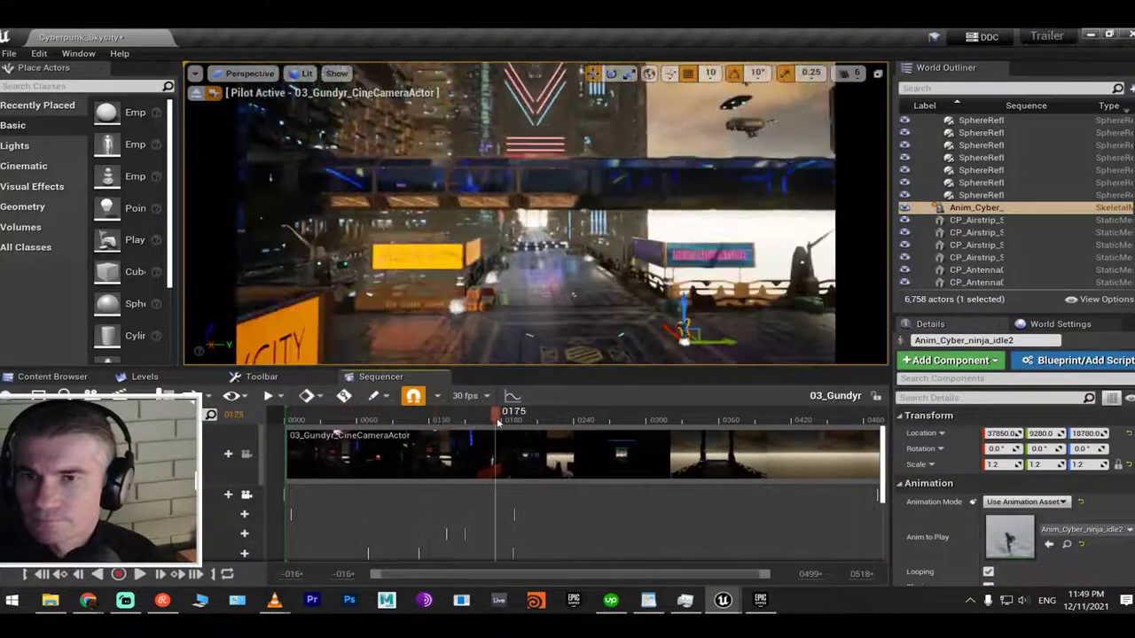
drag(731, 344, 620, 333)
key(e)
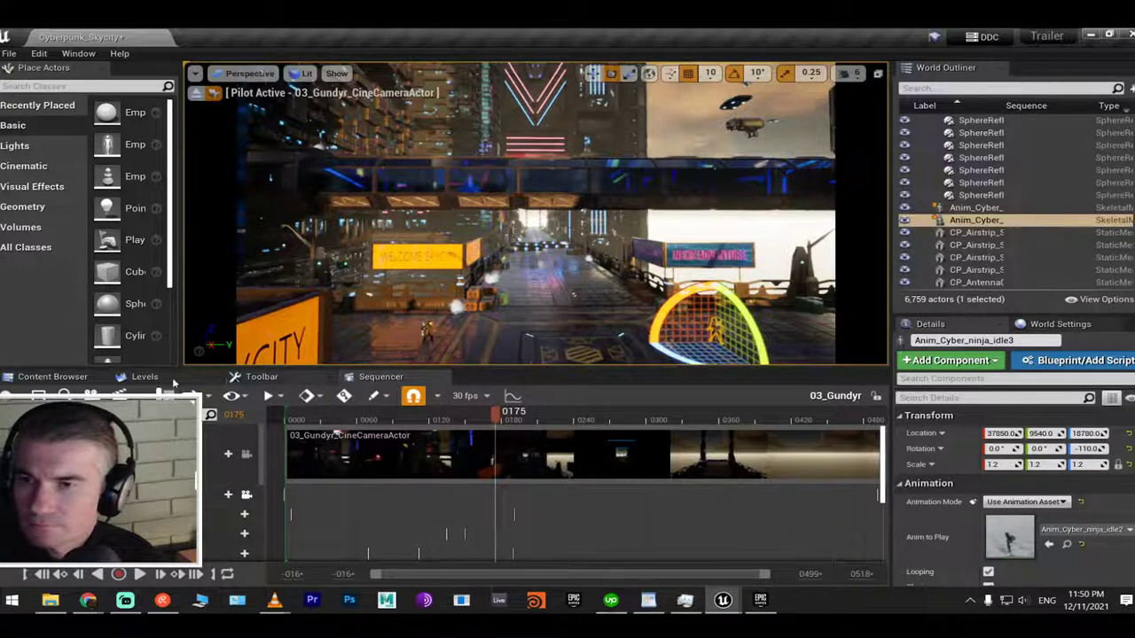
Place the walk2 ninja animation on the street with X scale 1.2, turned 40 degrees
click(55, 376)
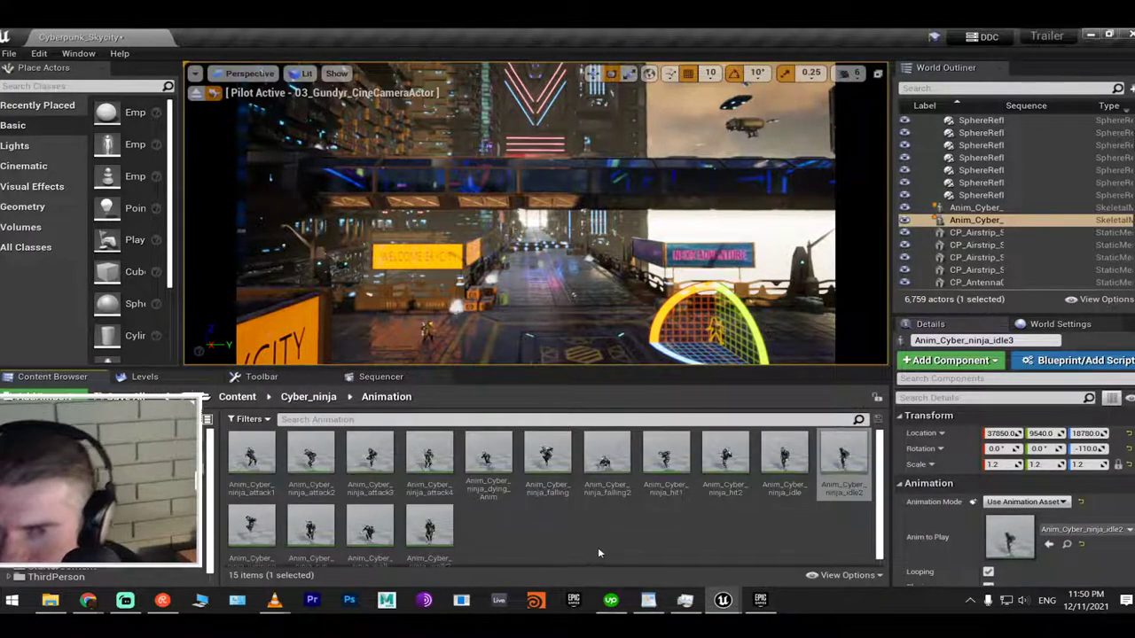
scroll(573, 553, down, 1)
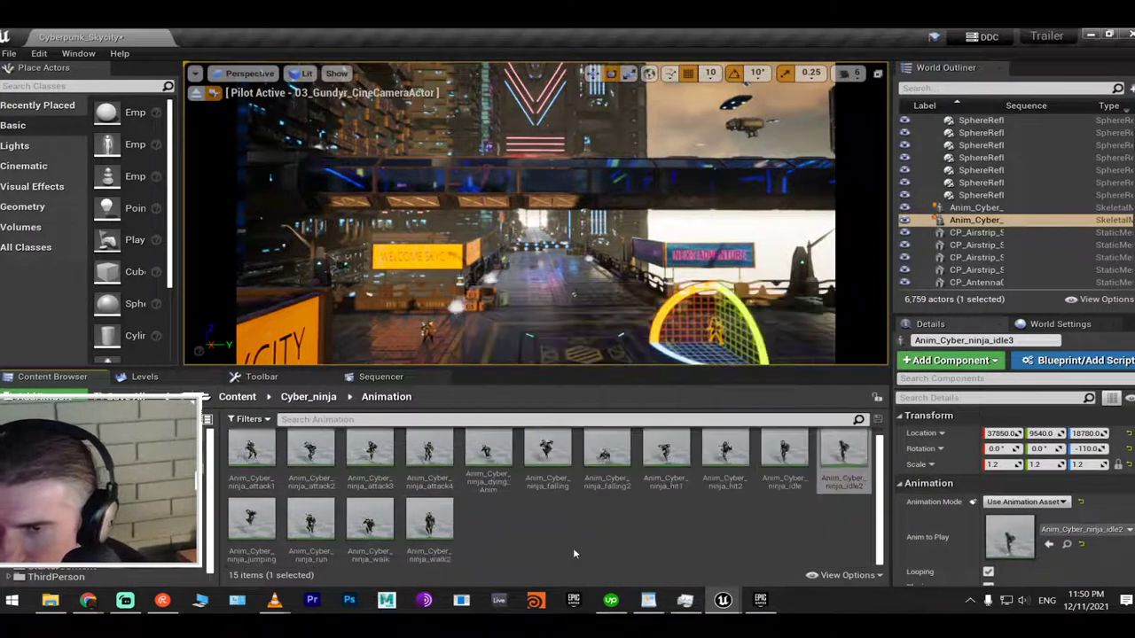
drag(443, 524, 572, 315)
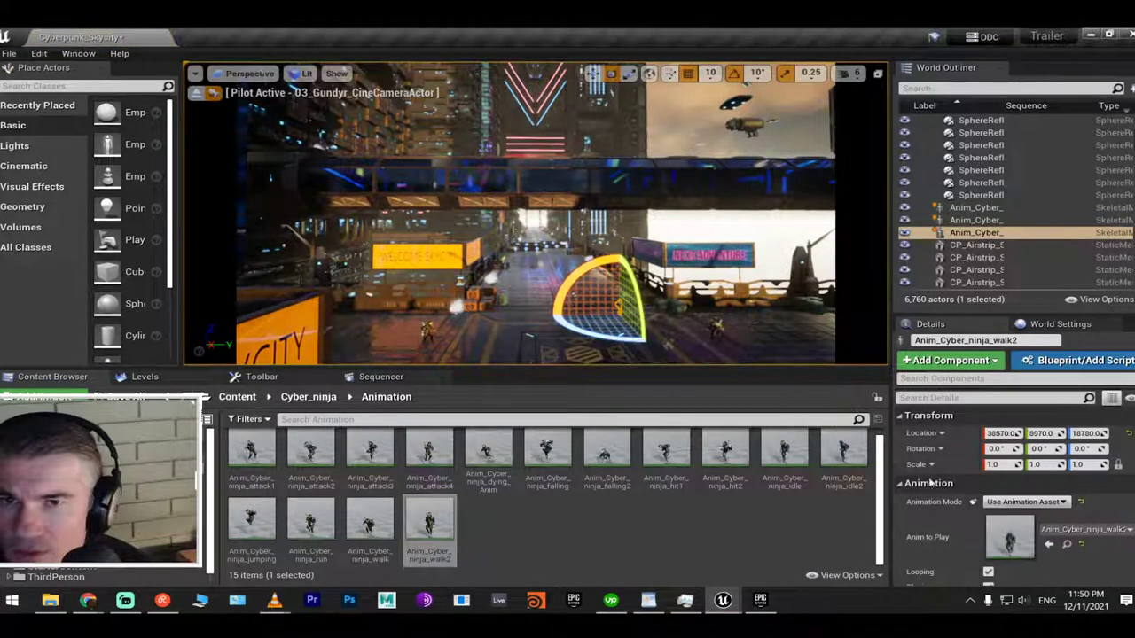
click(1005, 466)
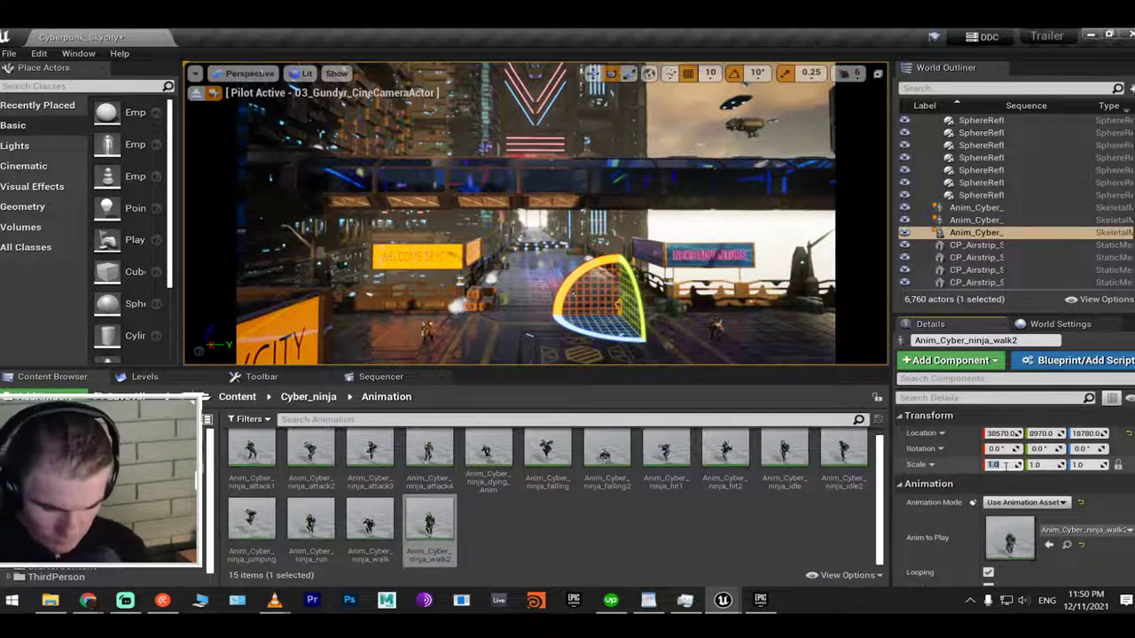
text(1.2)
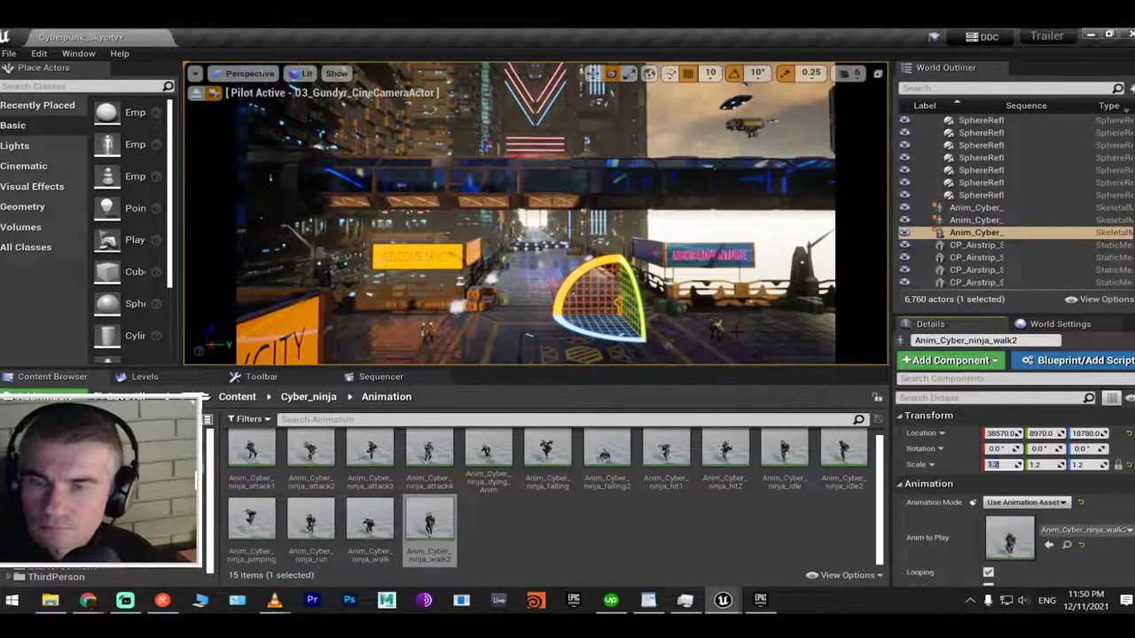
drag(610, 336, 619, 306)
key(Escape)
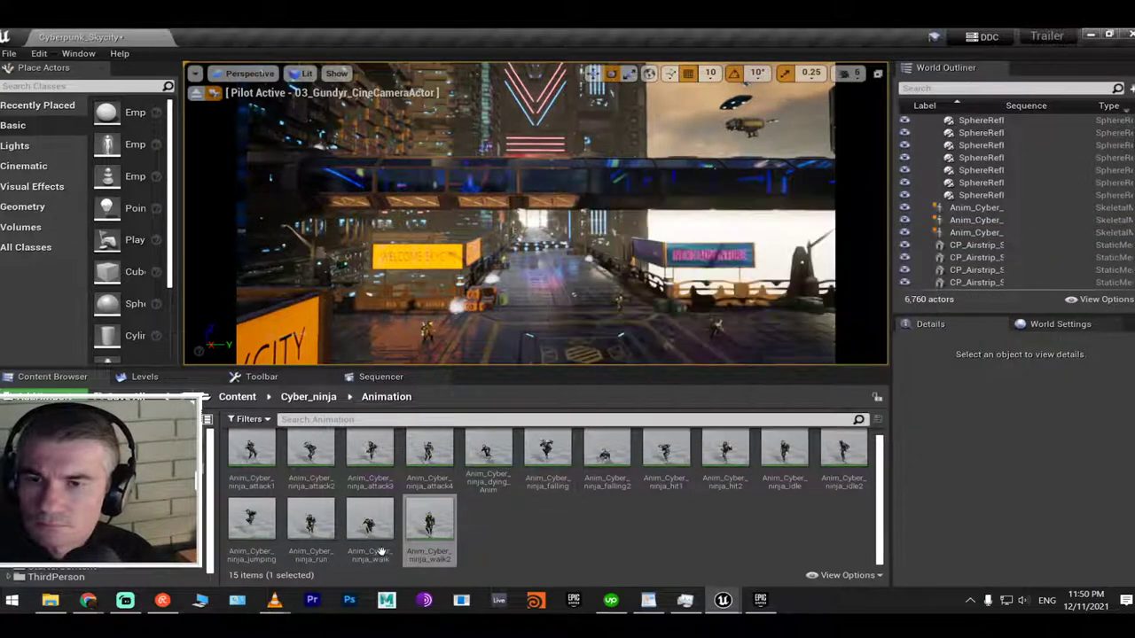
Place the walk and run ninja animations and shift them along the street
drag(370, 527, 490, 330)
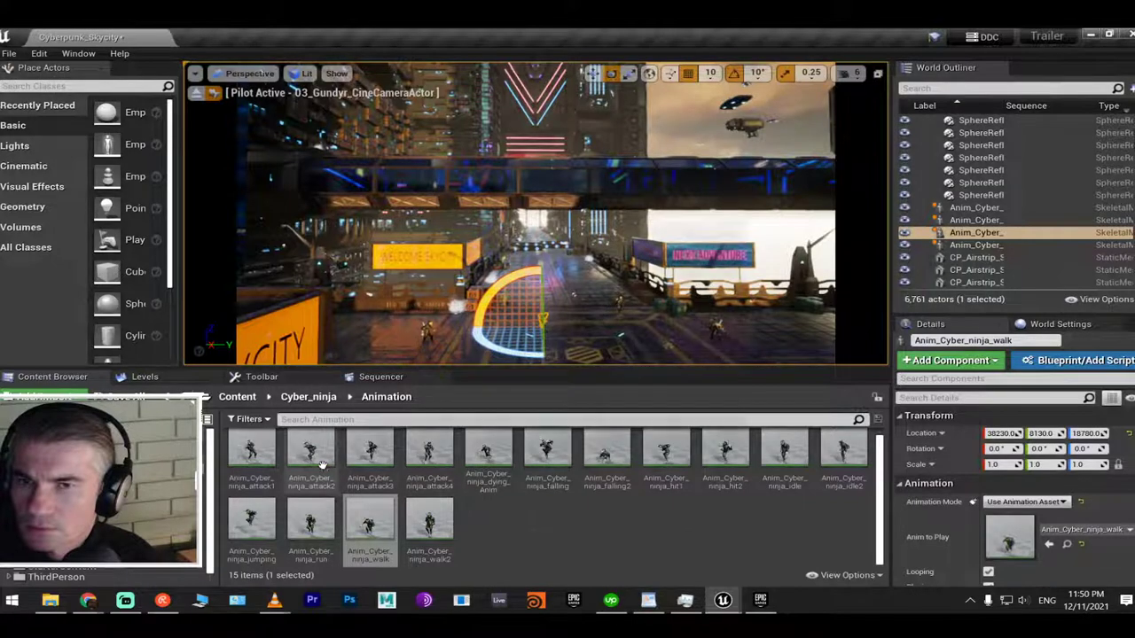
click(311, 523)
drag(410, 461, 542, 320)
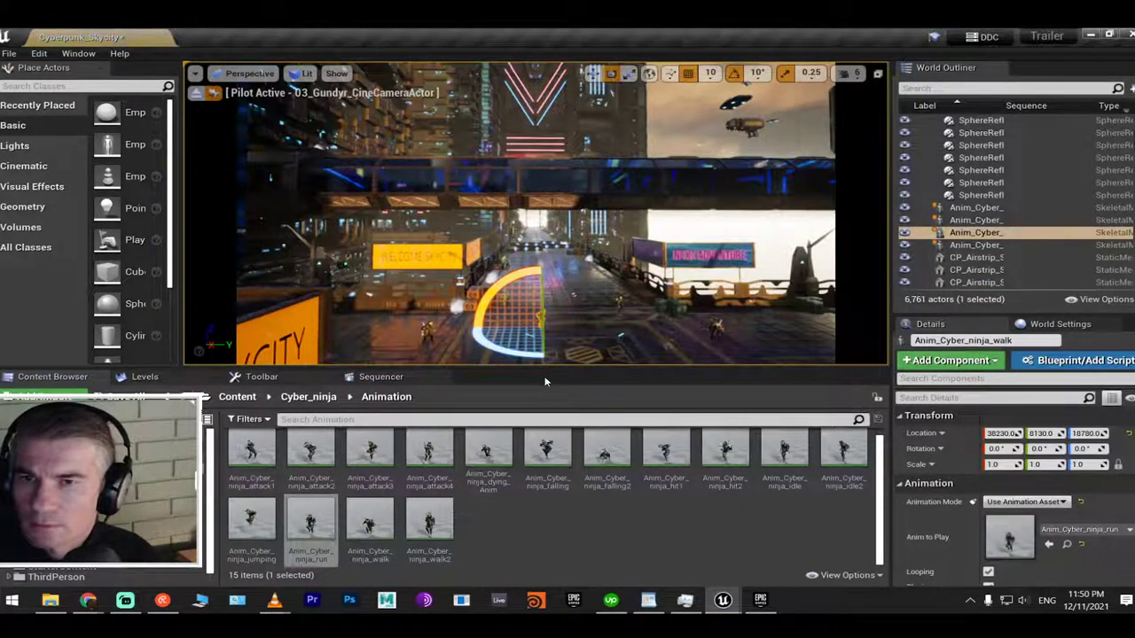
key(w)
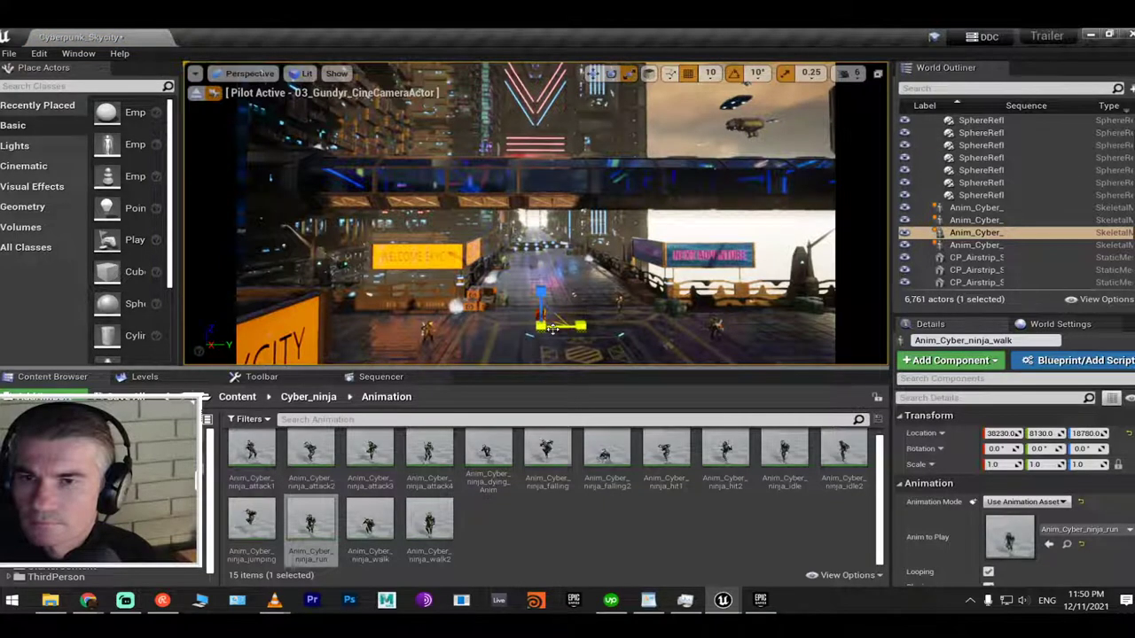
mouse_move(581, 325)
mouse_down()
mouse_move(612, 325)
mouse_move(572, 326)
mouse_up()
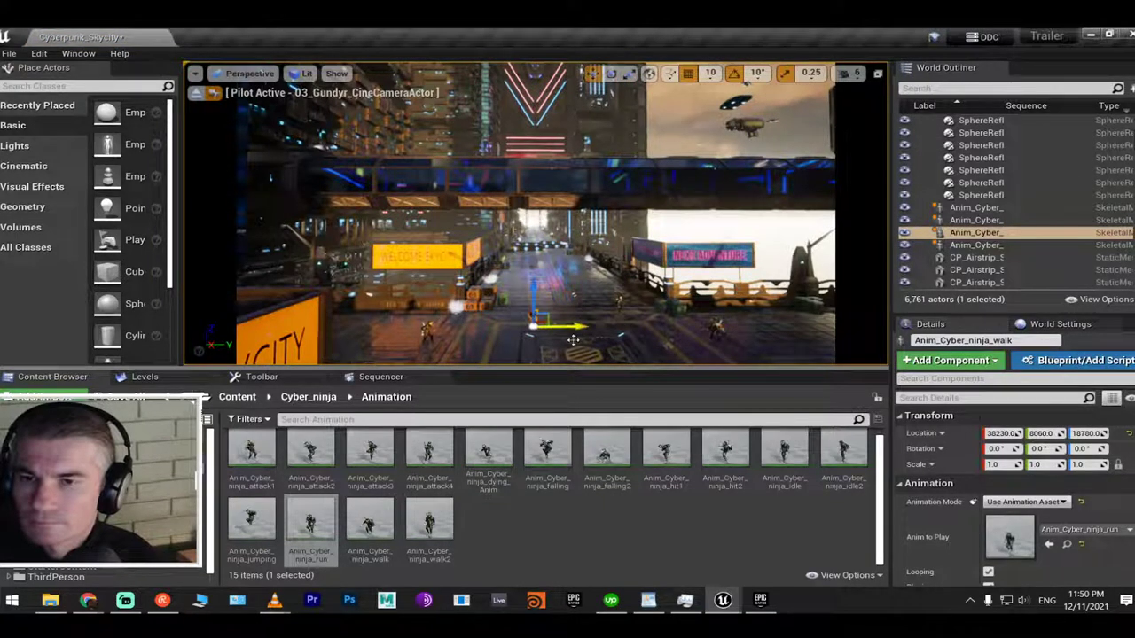
drag(311, 524, 461, 346)
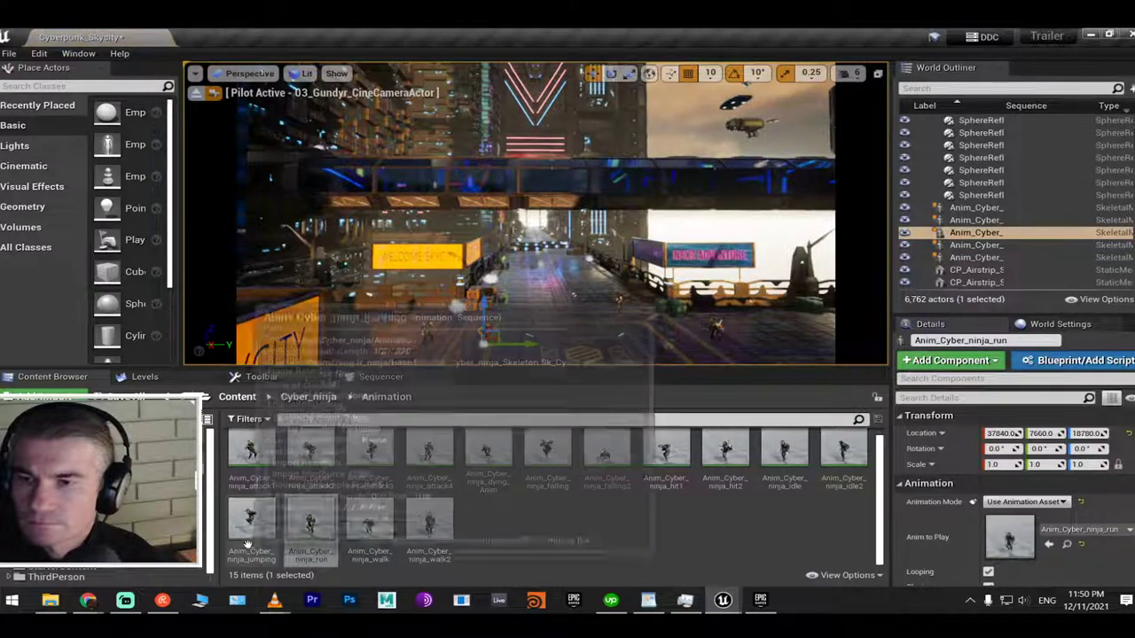
right_drag(532, 266, 532, 284)
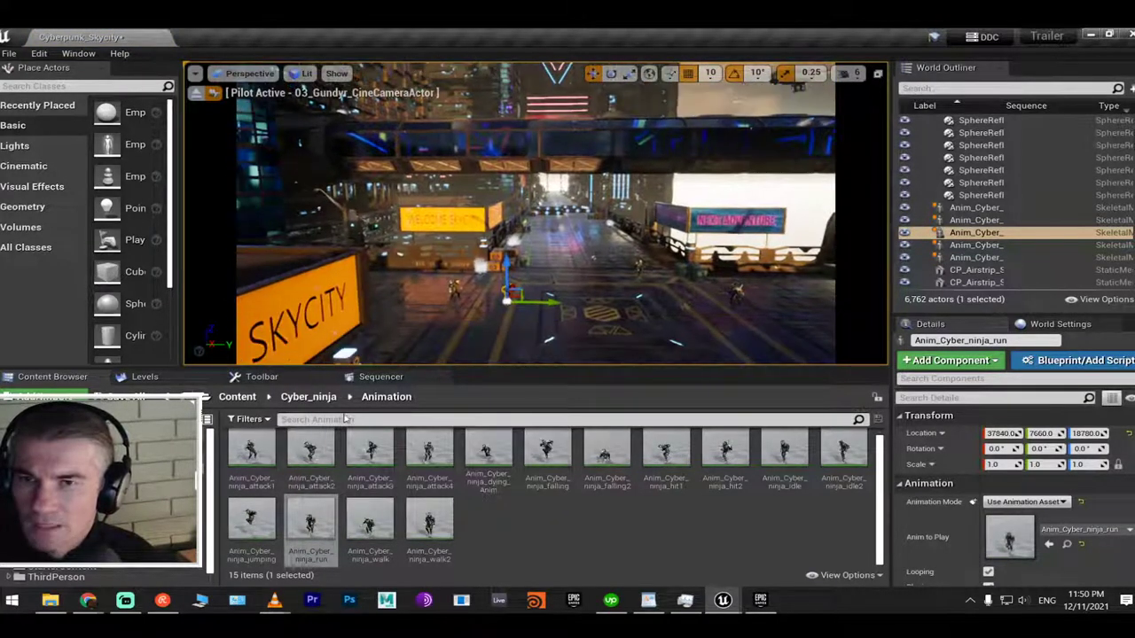
Play the 03_Gundyr shot from frame 0112, undoing an accidental camera-section move
click(381, 377)
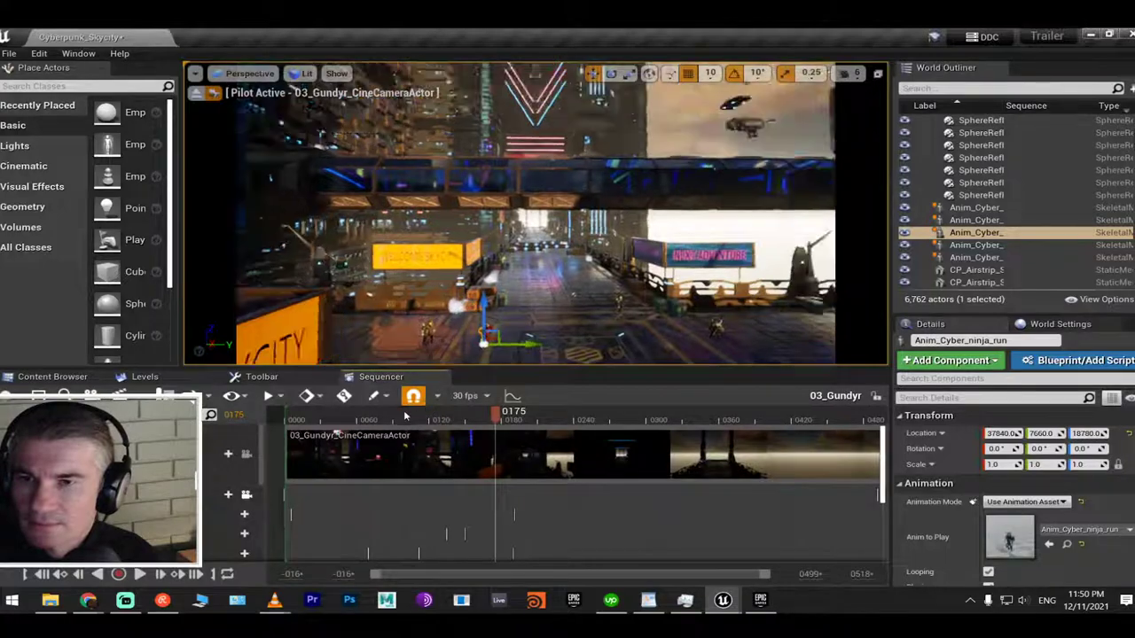
mouse_move(405, 417)
mouse_down()
mouse_move(380, 415)
mouse_move(434, 415)
mouse_move(420, 415)
mouse_up()
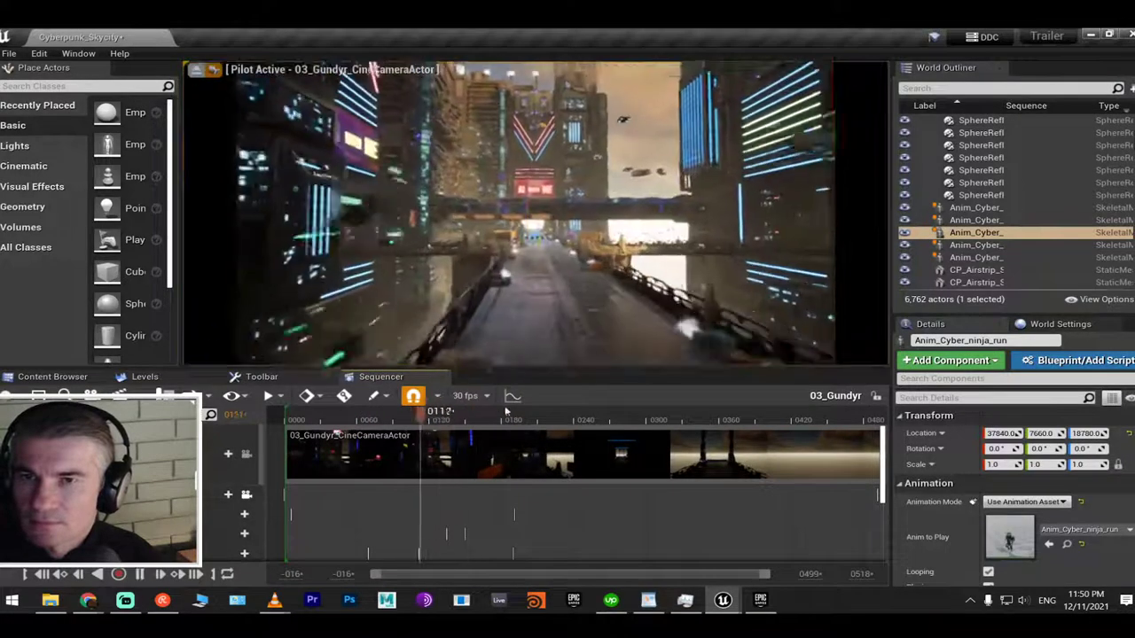
key(space)
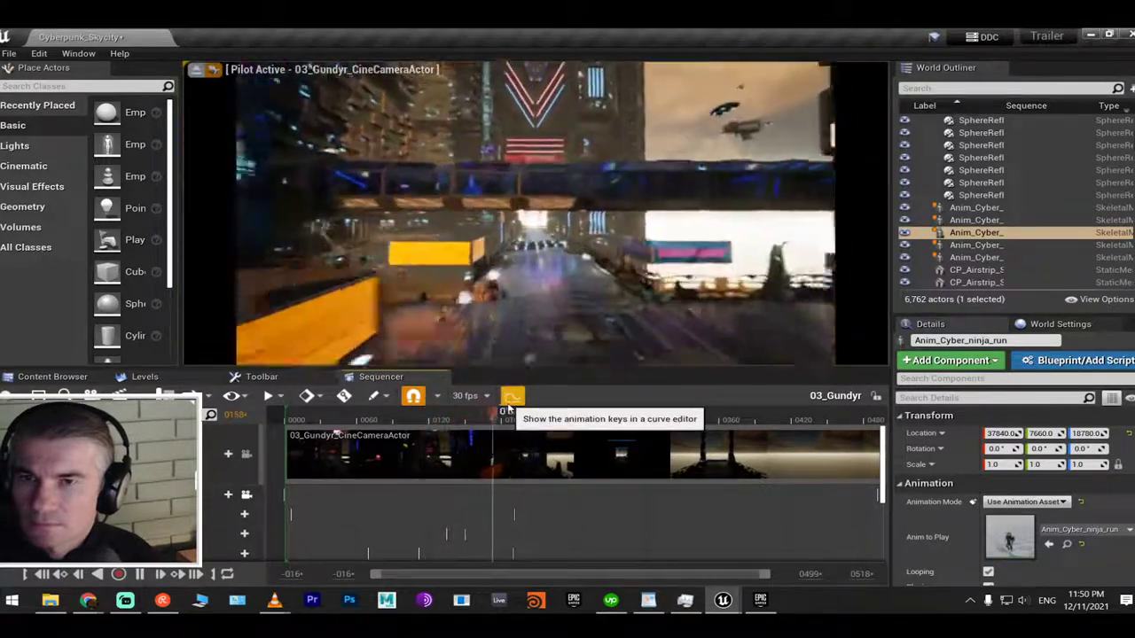
key(space)
click(424, 426)
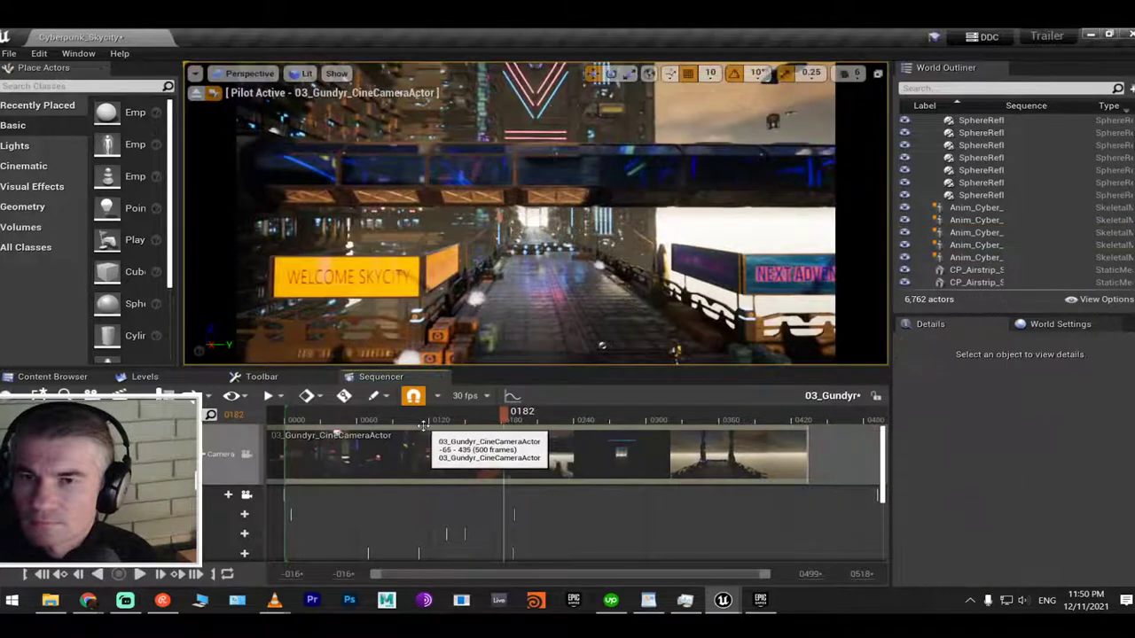
drag(424, 426, 500, 429)
key(ctrl+z)
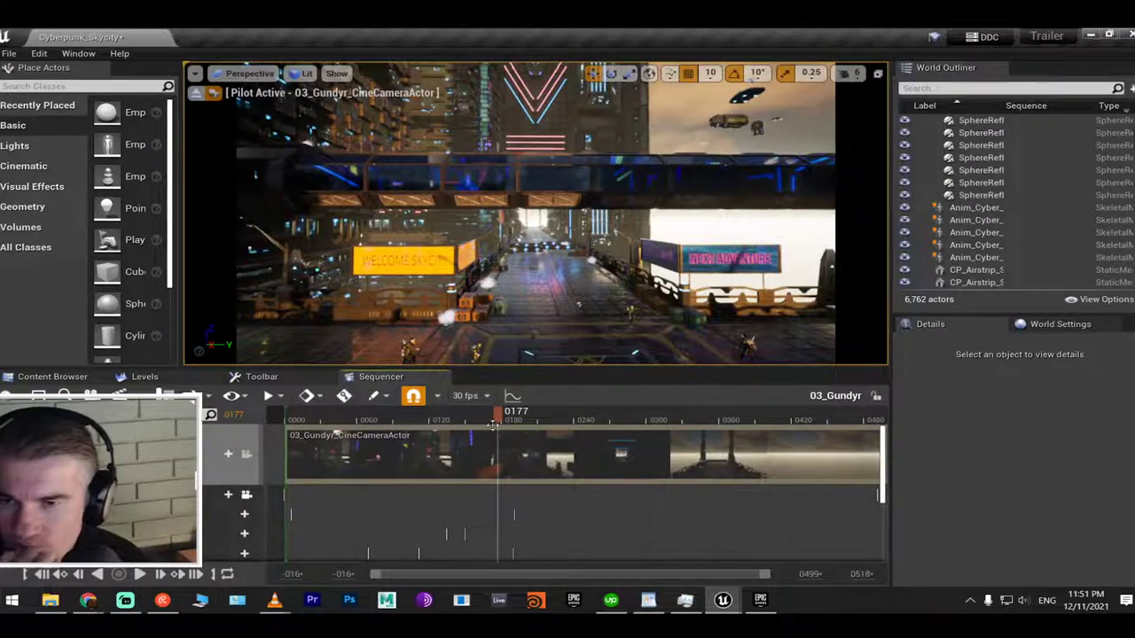
click(648, 602)
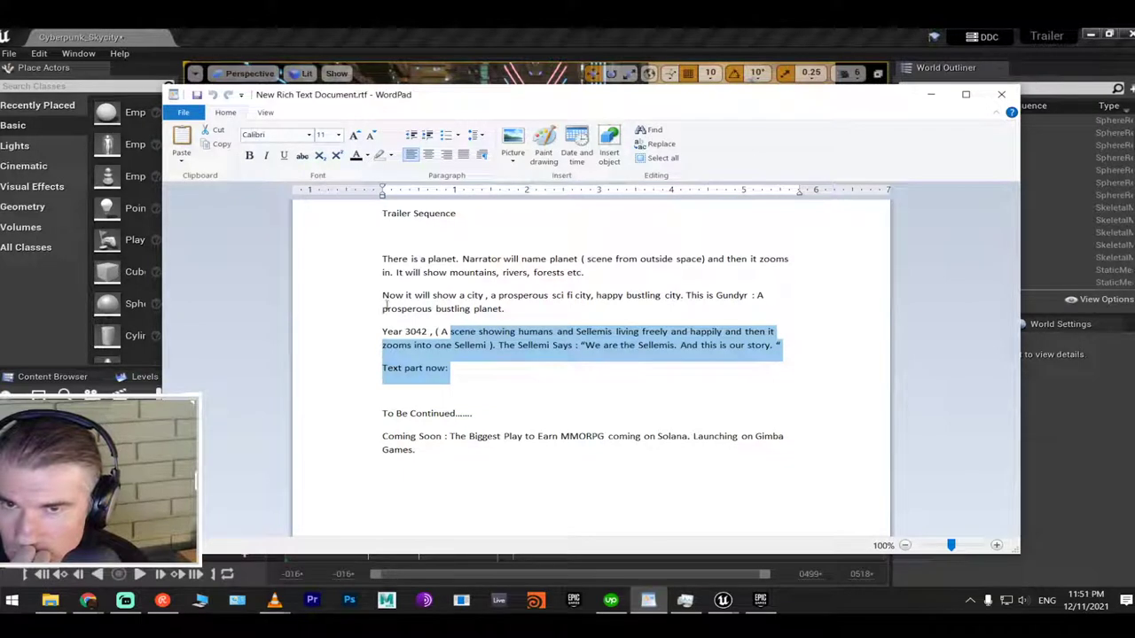
click(490, 334)
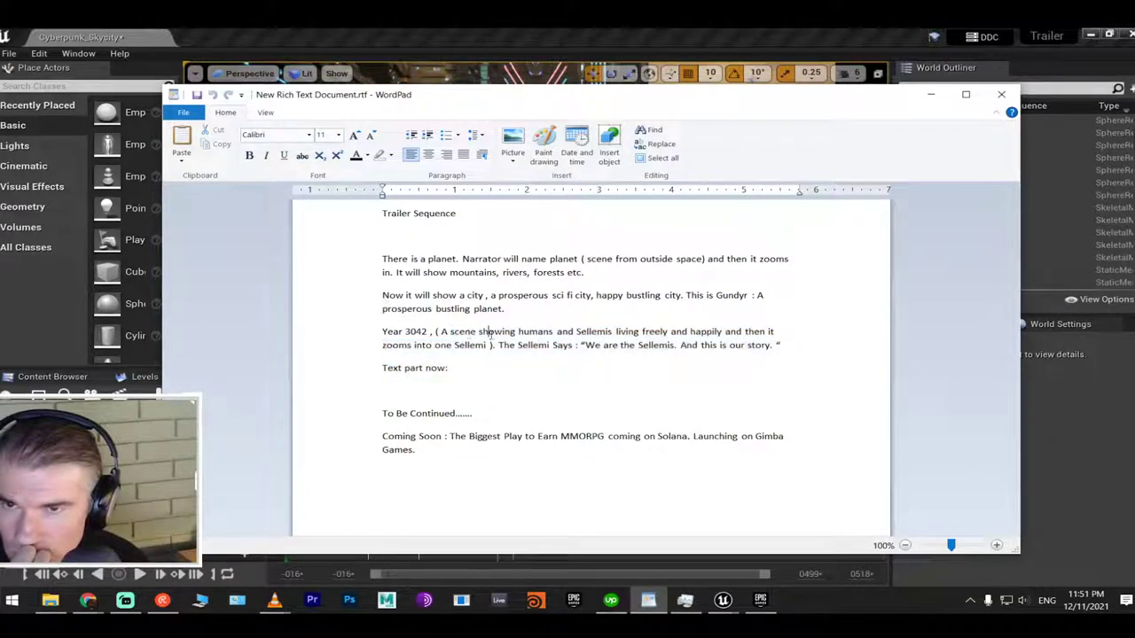
drag(465, 331, 489, 344)
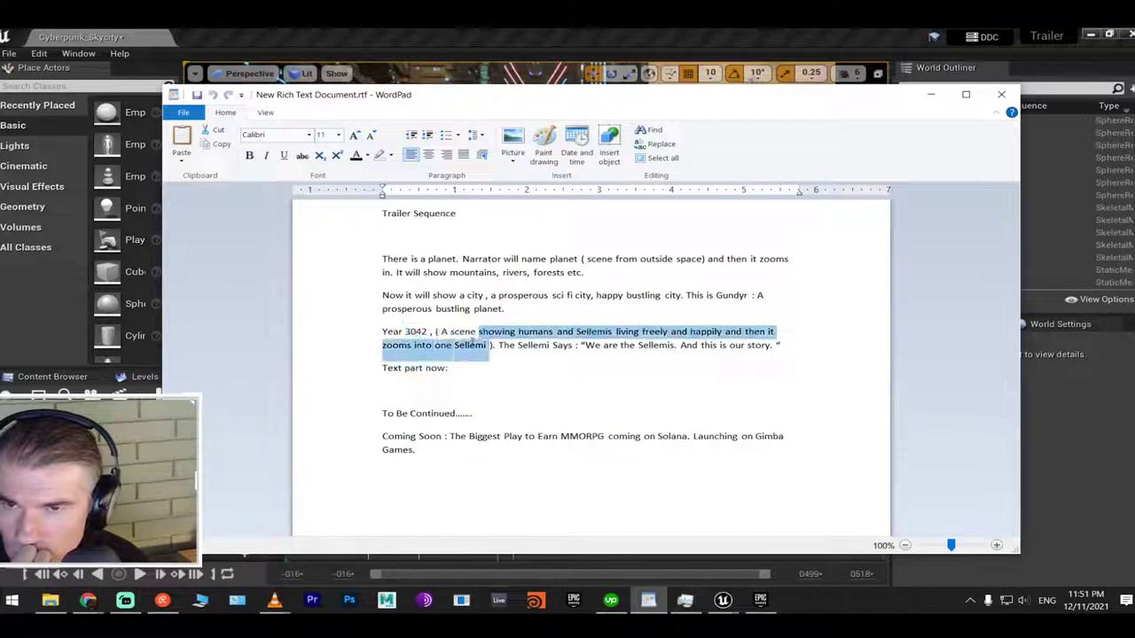
click(930, 96)
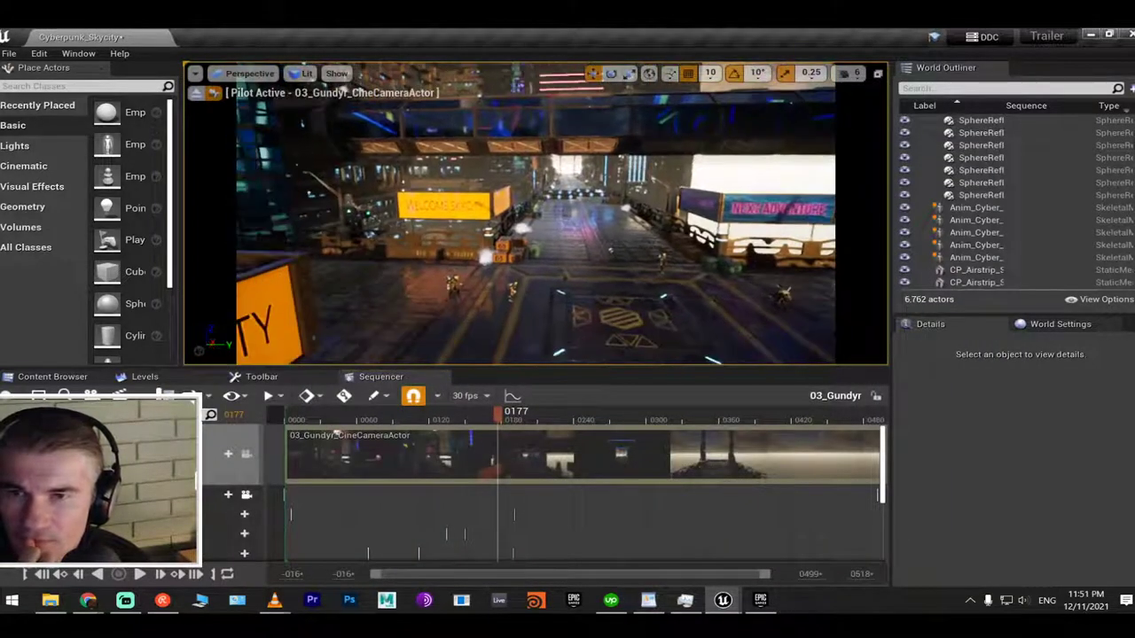
Move the five placed ninjas into a new outliner folder named 03_Selenies
click(975, 208)
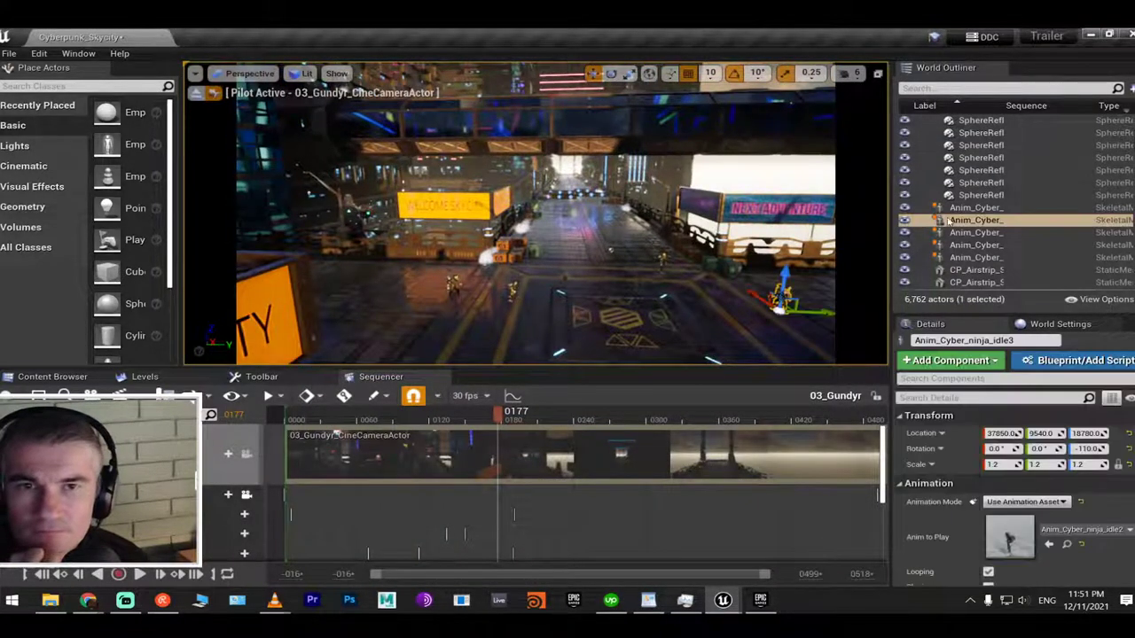
shift+click(978, 257)
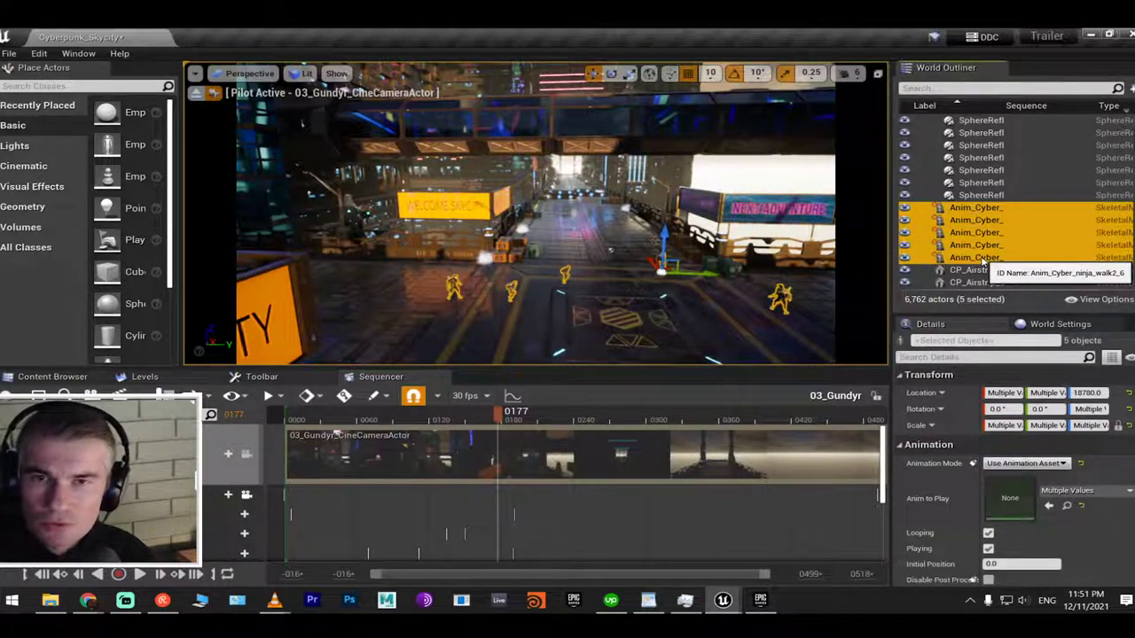
right_click(982, 259)
mouse_move(896, 560)
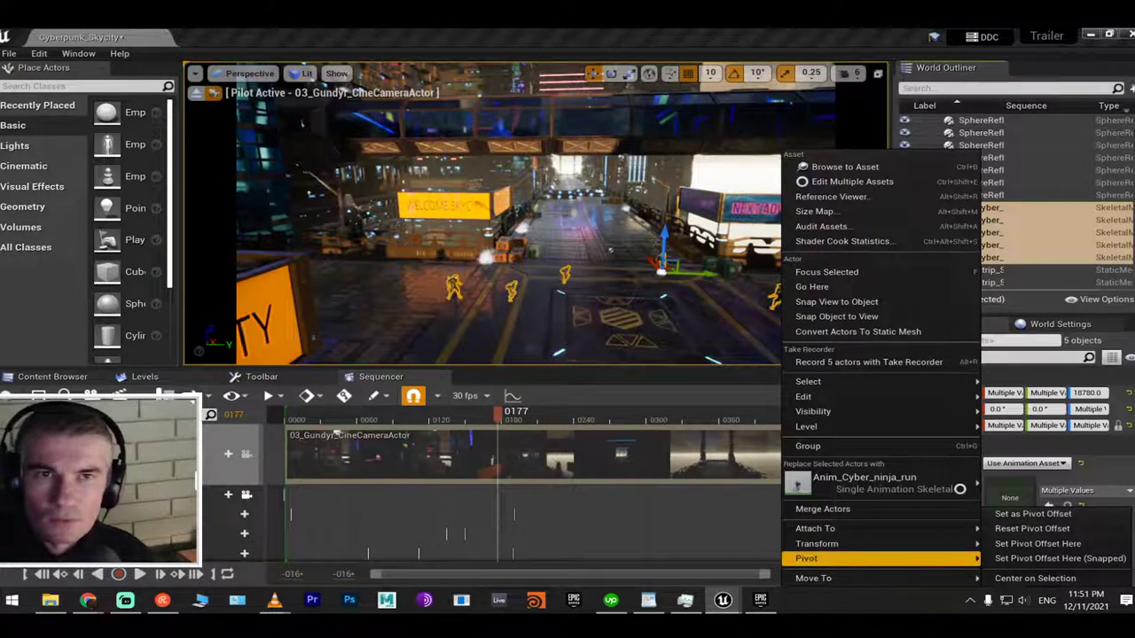
click(1128, 87)
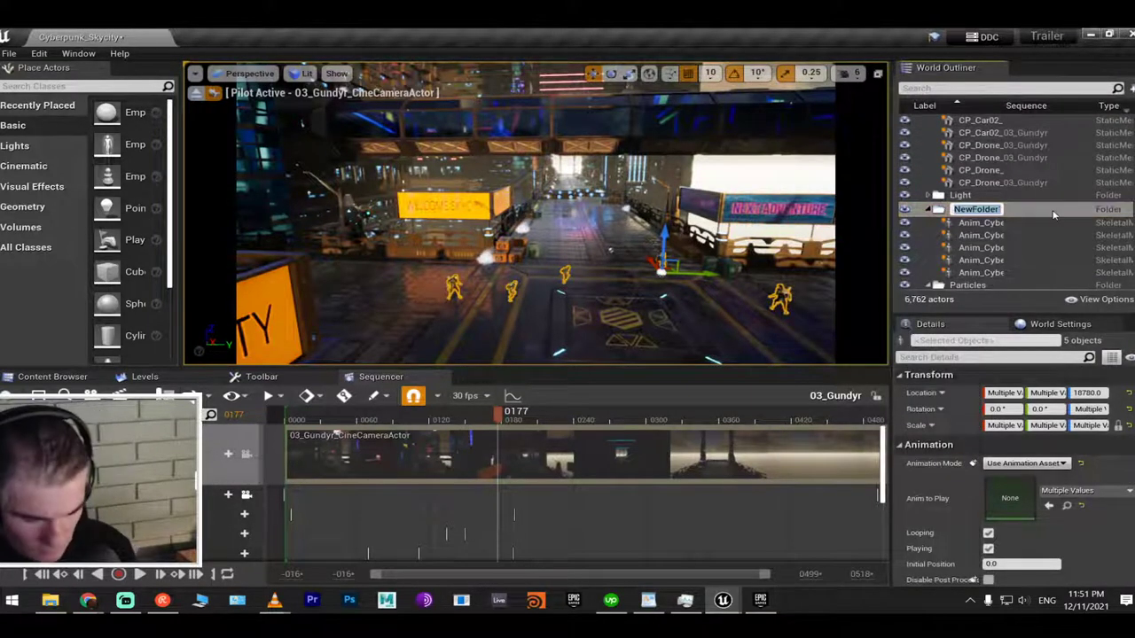
text(03-Selenes)
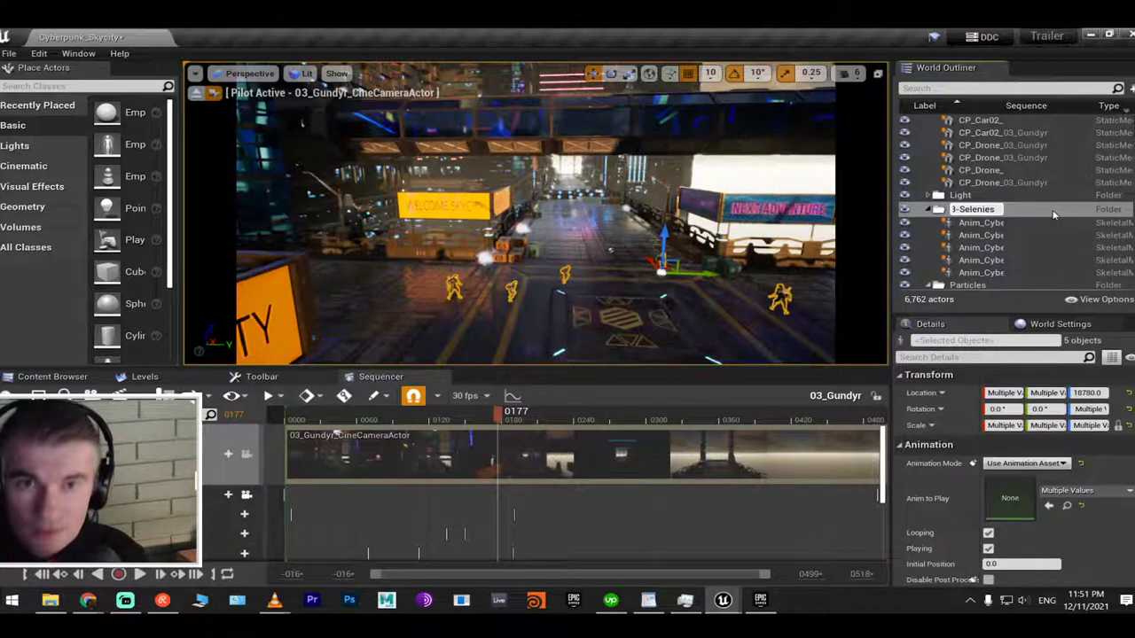
key(Return)
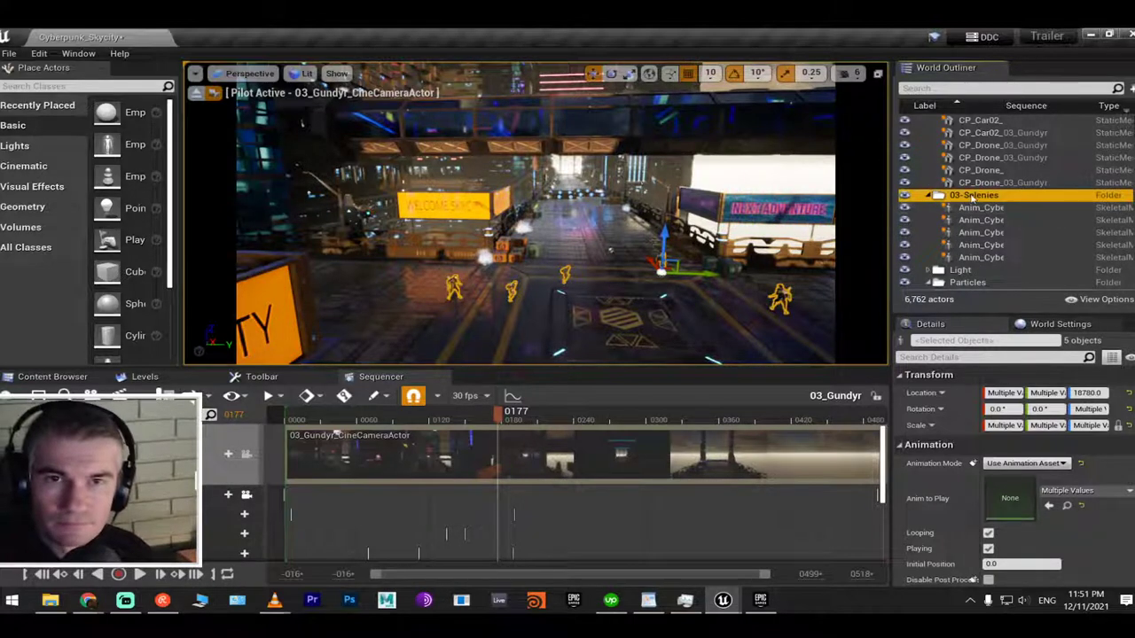
click(968, 197)
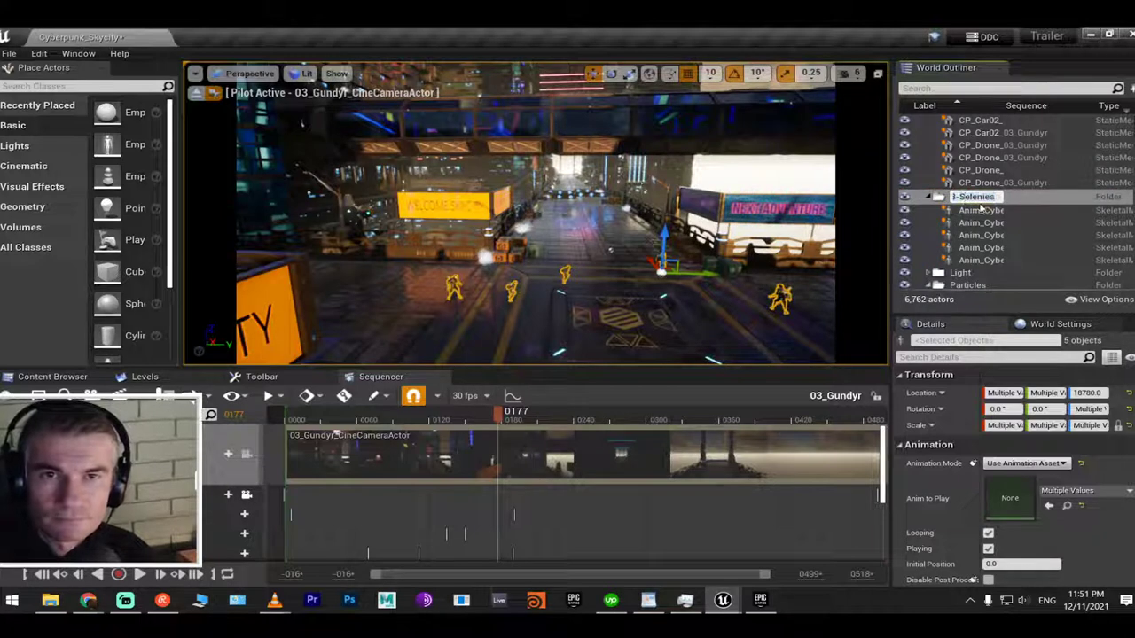
key(Delete)
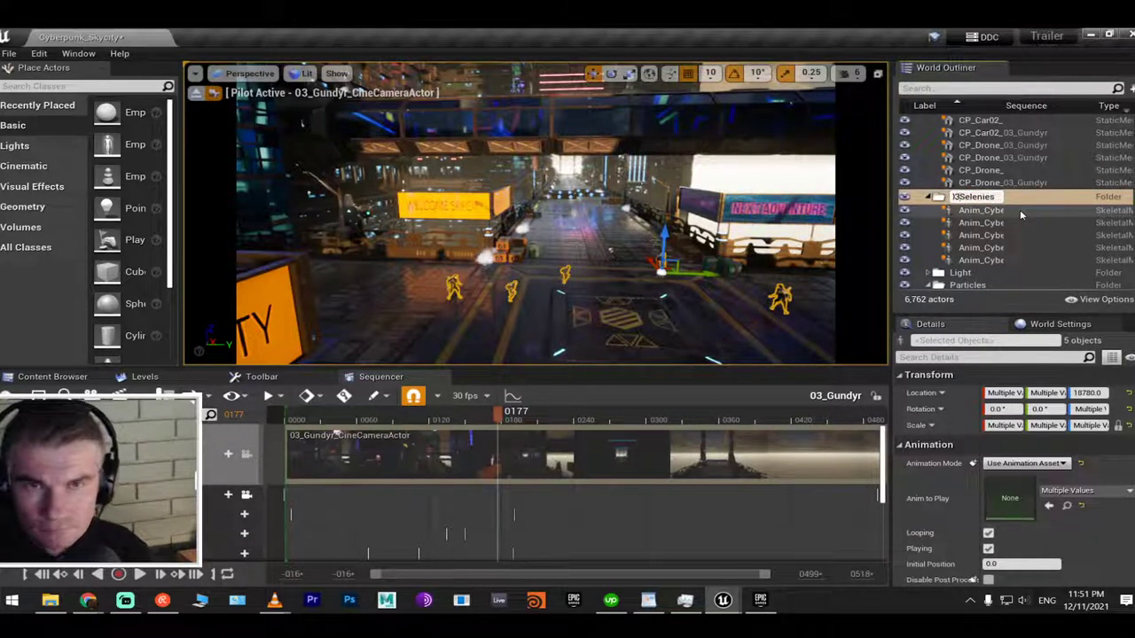
text(_)
key(Return)
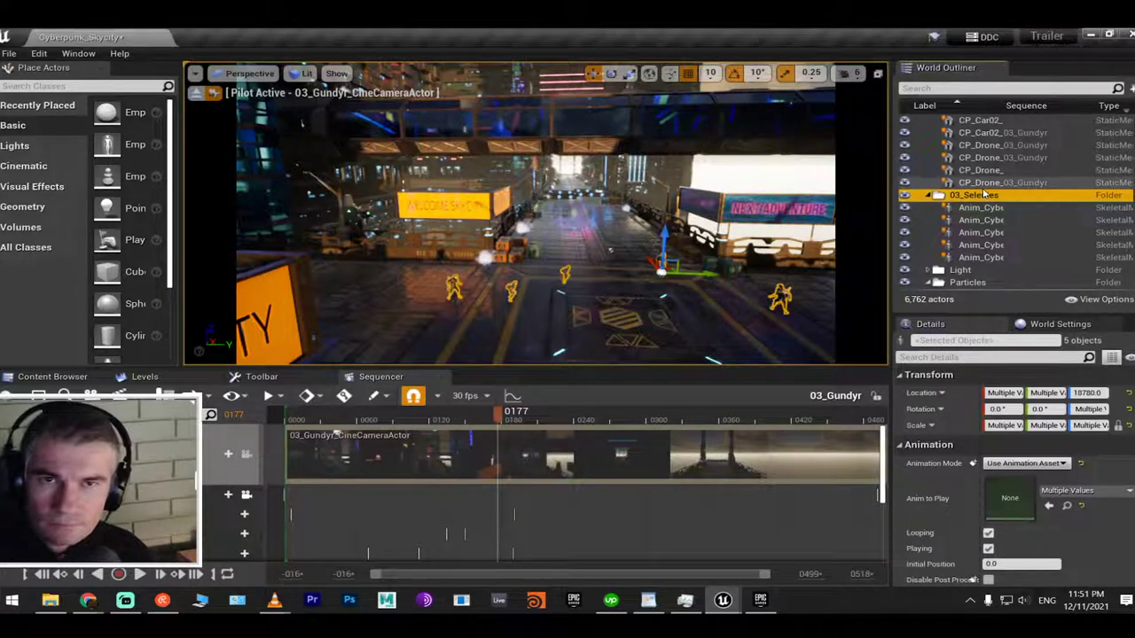
Collapse the 01_Sequence, 02_Vehicles and 03_Selenies outliner folders
scroll(982, 193, up, 4)
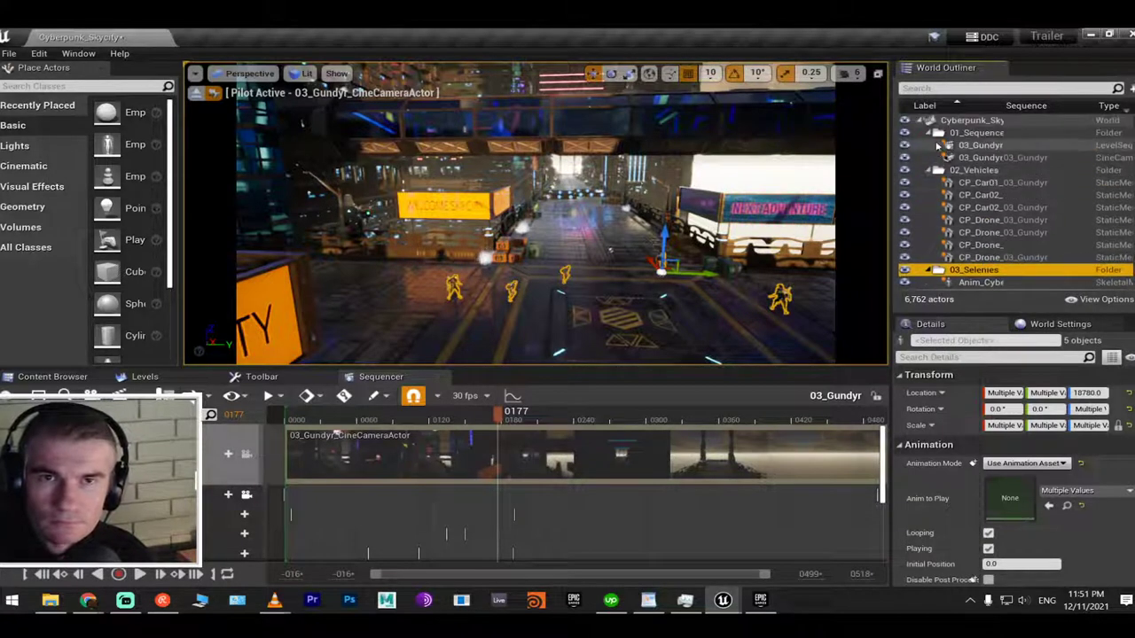
click(929, 133)
click(928, 145)
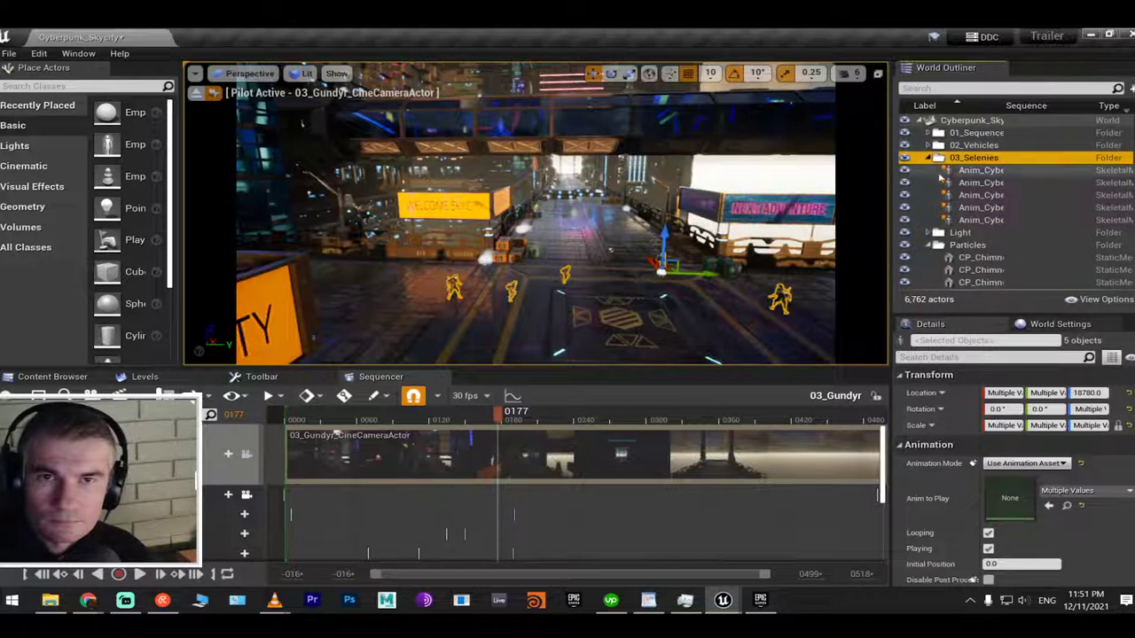
click(929, 157)
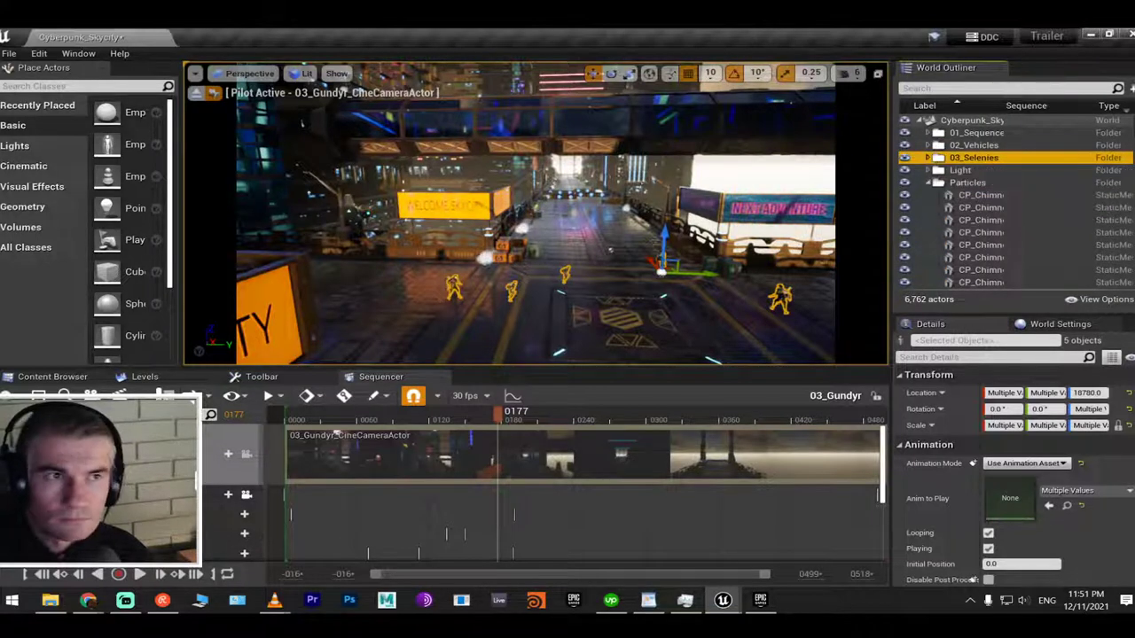
click(88, 600)
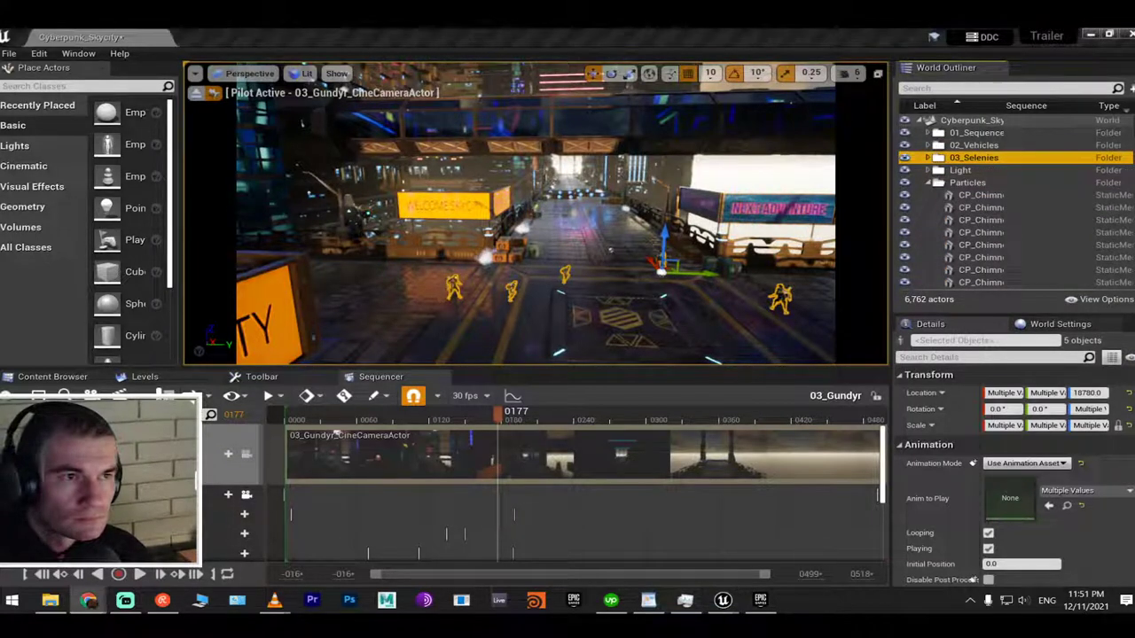
From the Launcher Library, add the CyberWarrior vault asset to the Trailer project
click(763, 602)
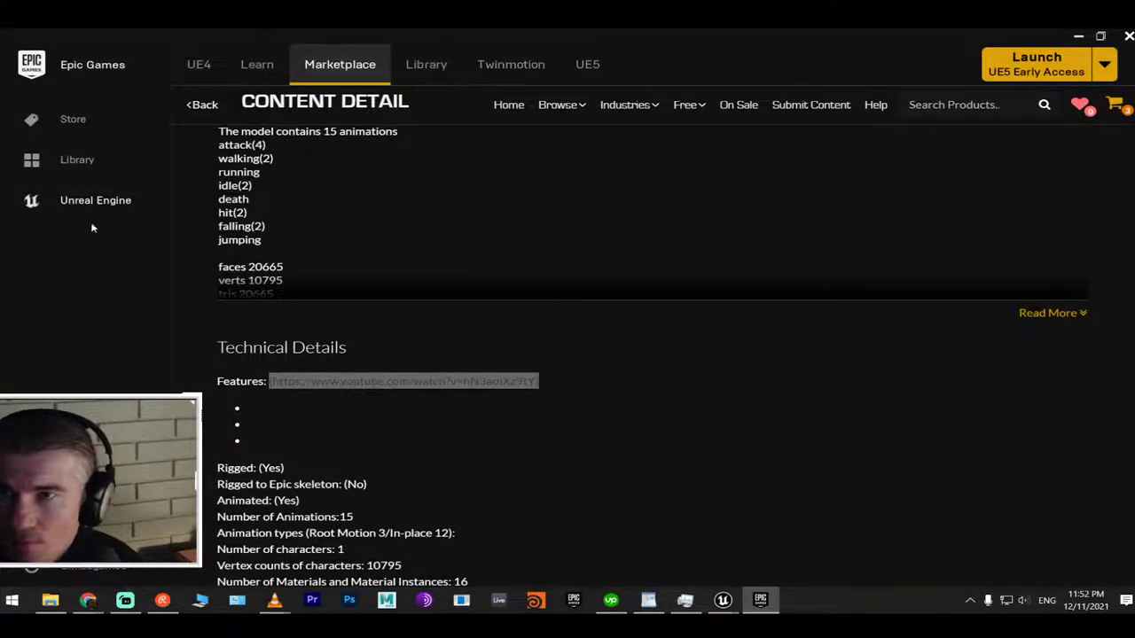
click(433, 72)
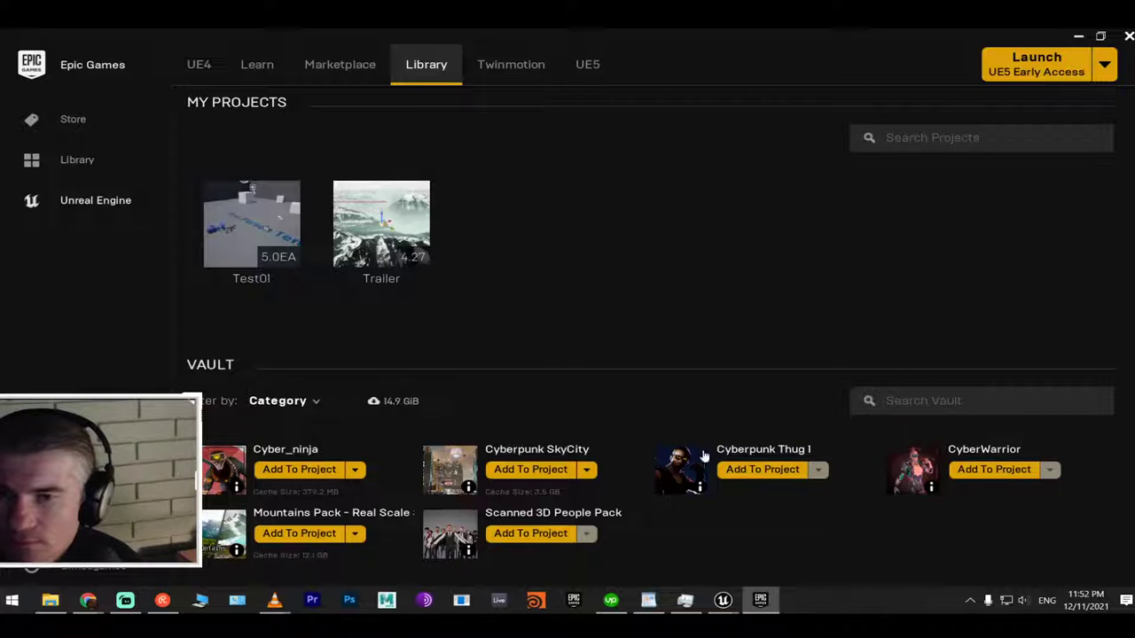
click(1000, 471)
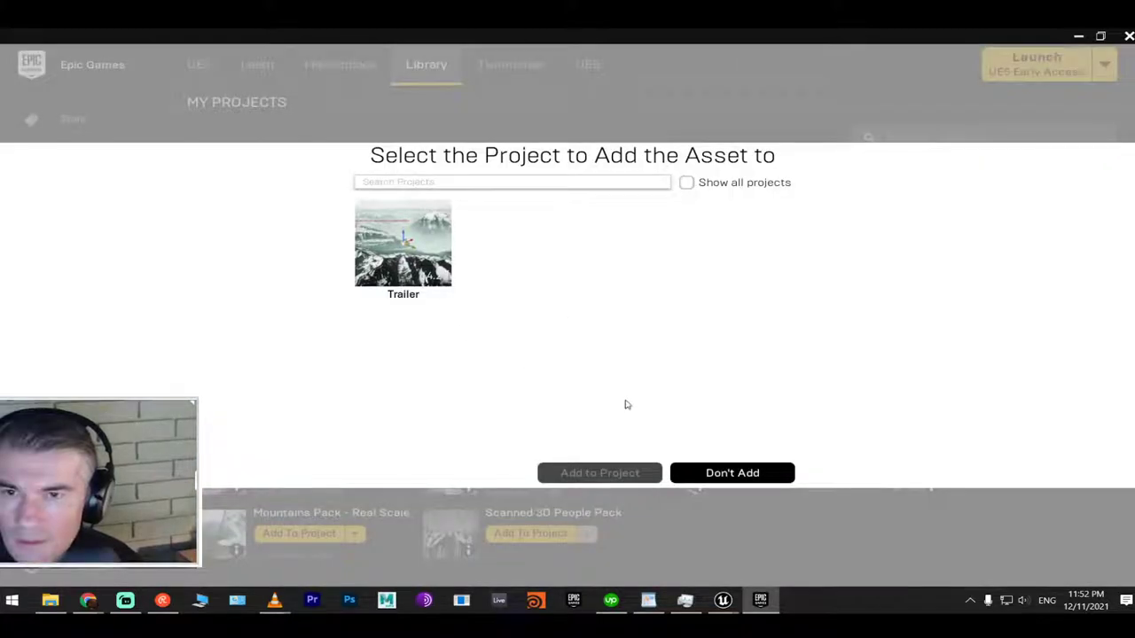
click(391, 282)
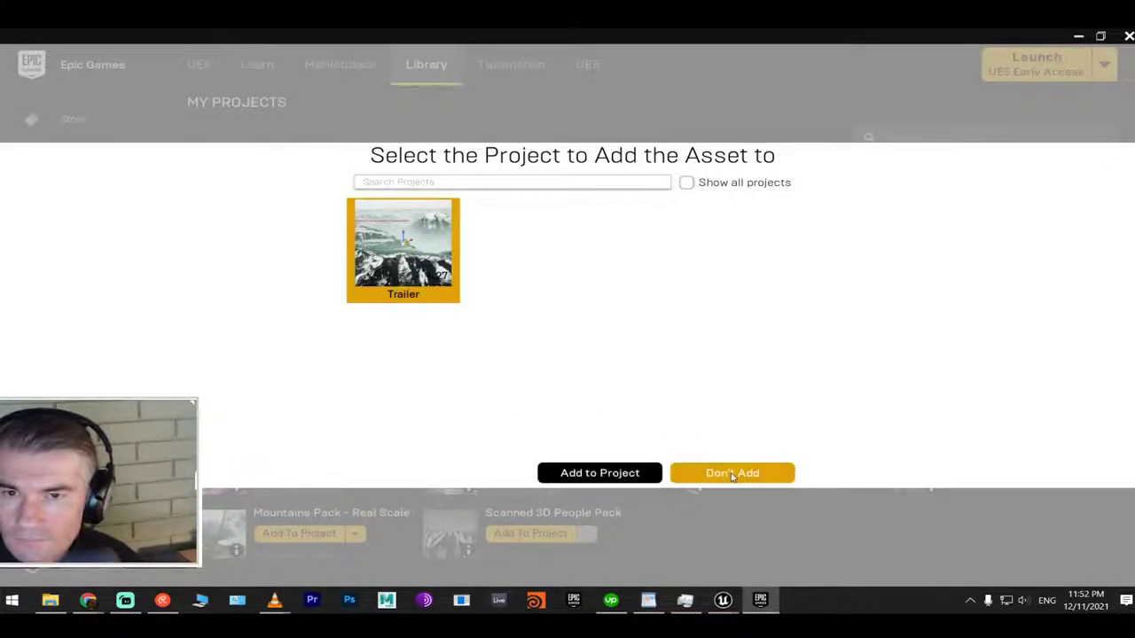
click(599, 472)
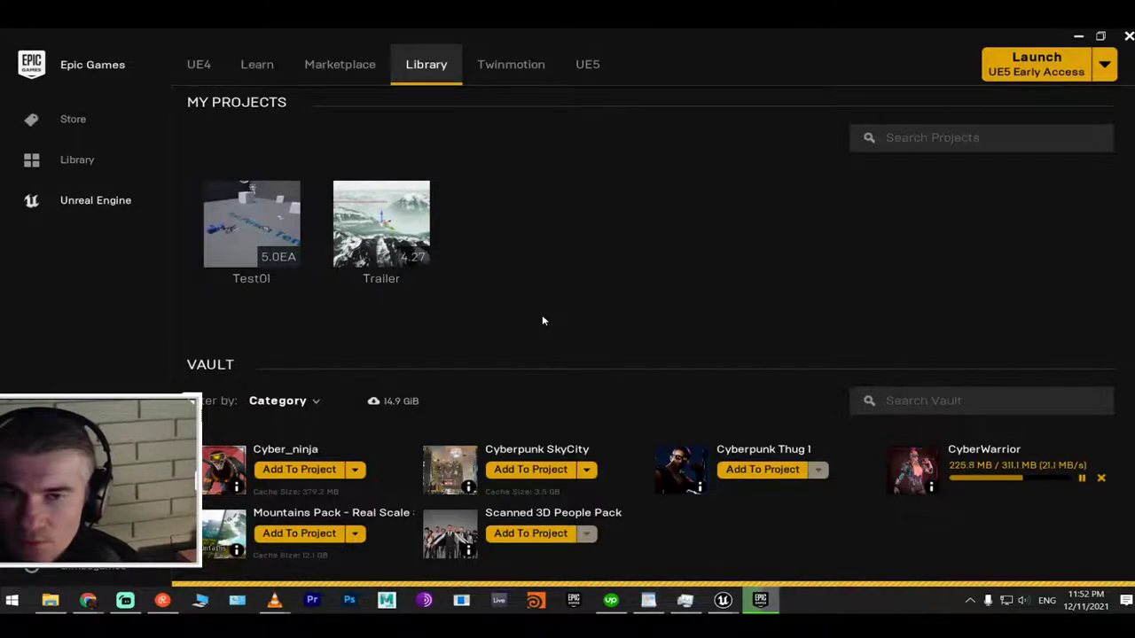
Read the Scanned 3D People Pack's Technical Details (9 characters, 45 textures, 3 animations) and open its changelog
scroll(644, 342, down, 4)
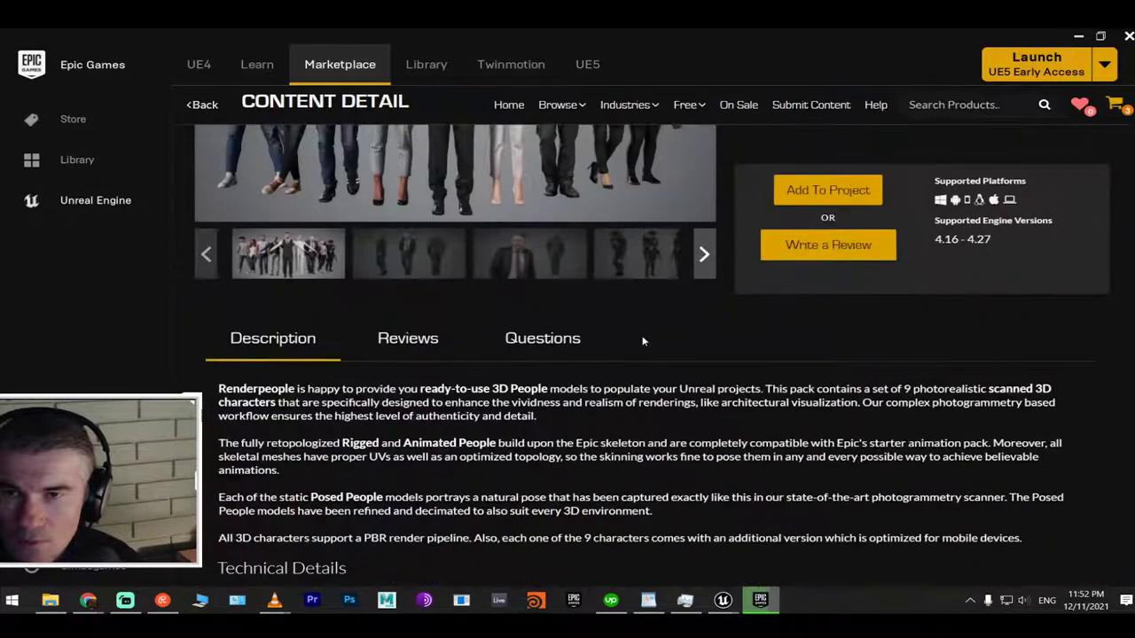
scroll(550, 344, down, 10)
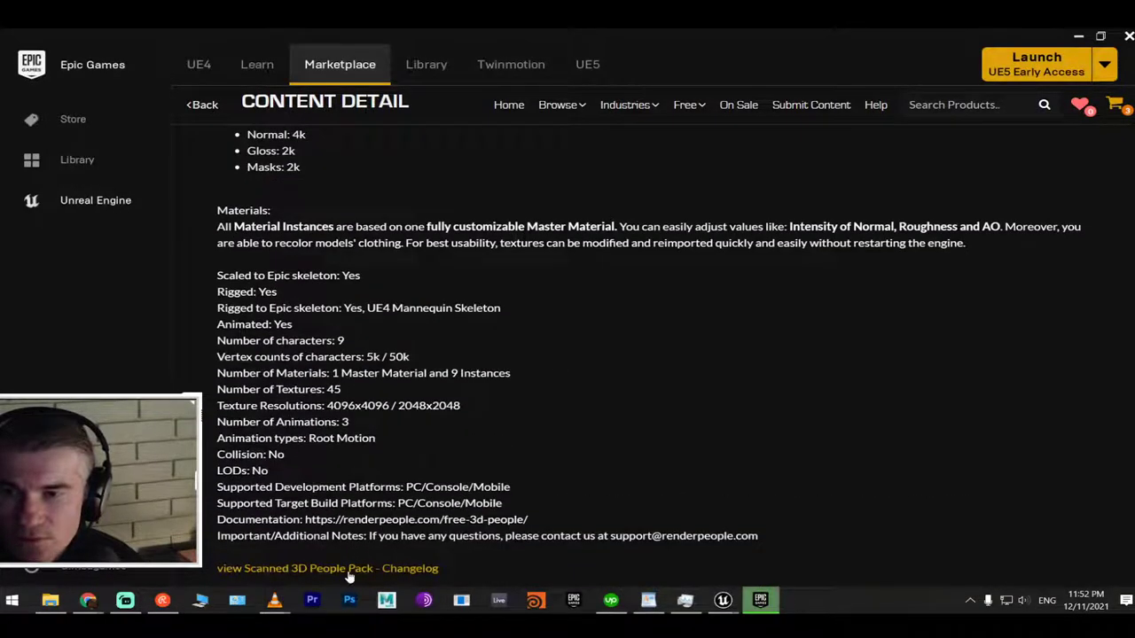
scroll(425, 396, up, 4)
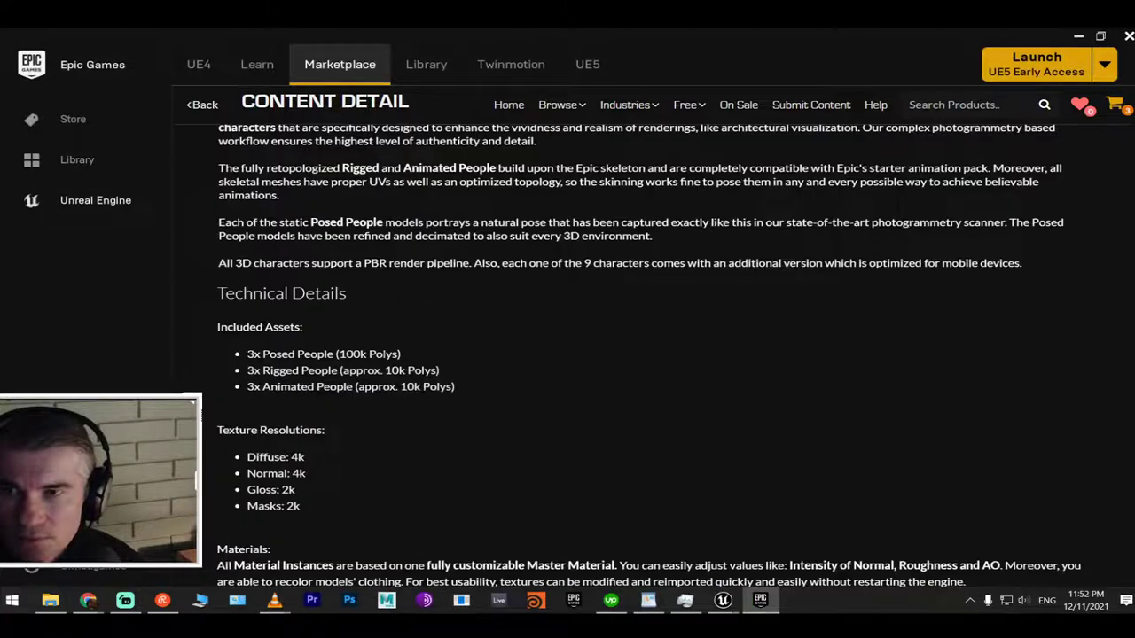
scroll(328, 294, up, 4)
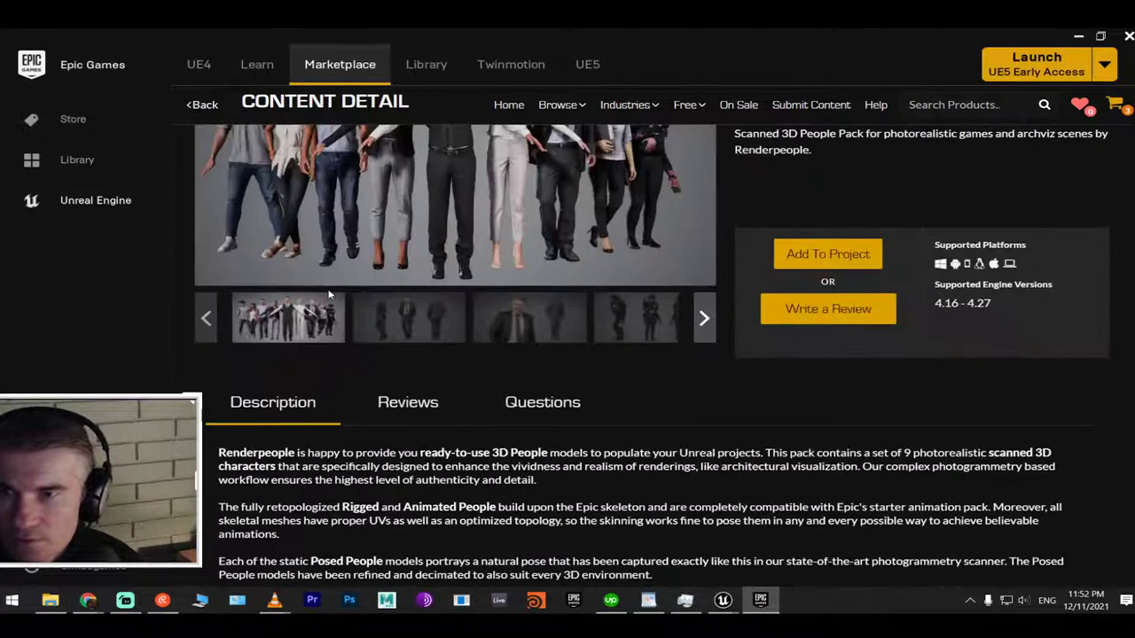
scroll(376, 345, down, 8)
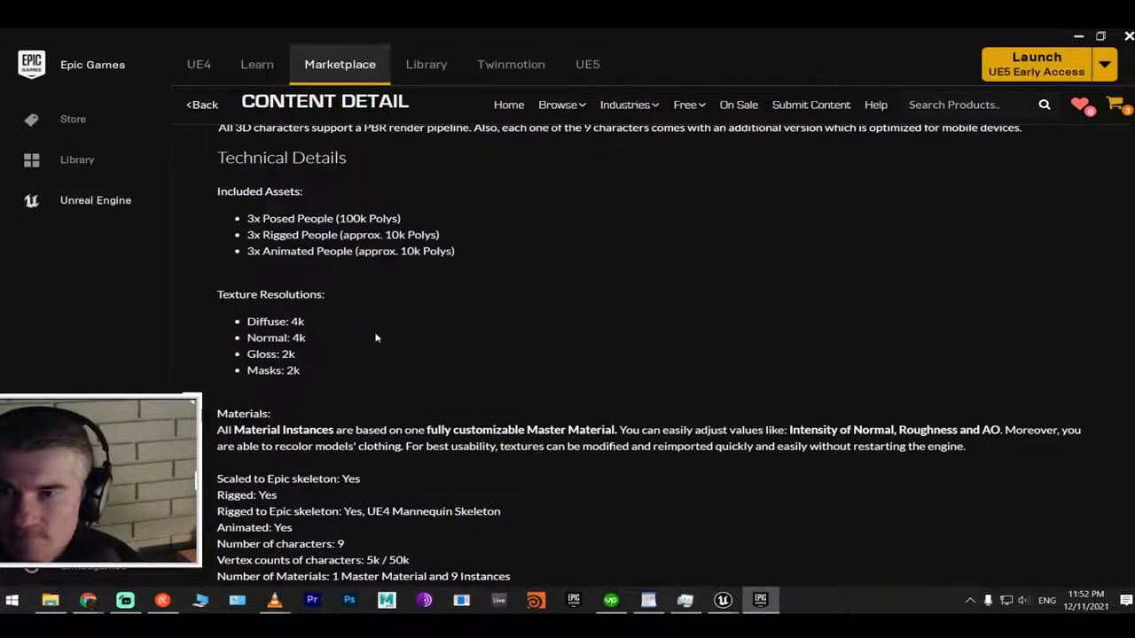
drag(281, 252, 408, 252)
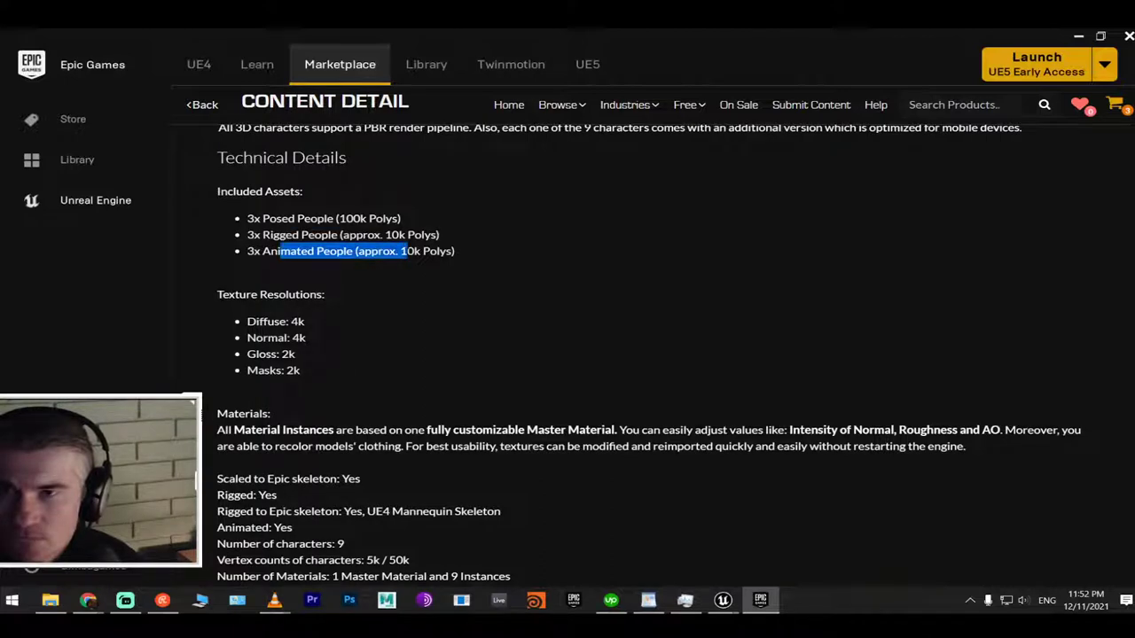
scroll(497, 312, down, 2)
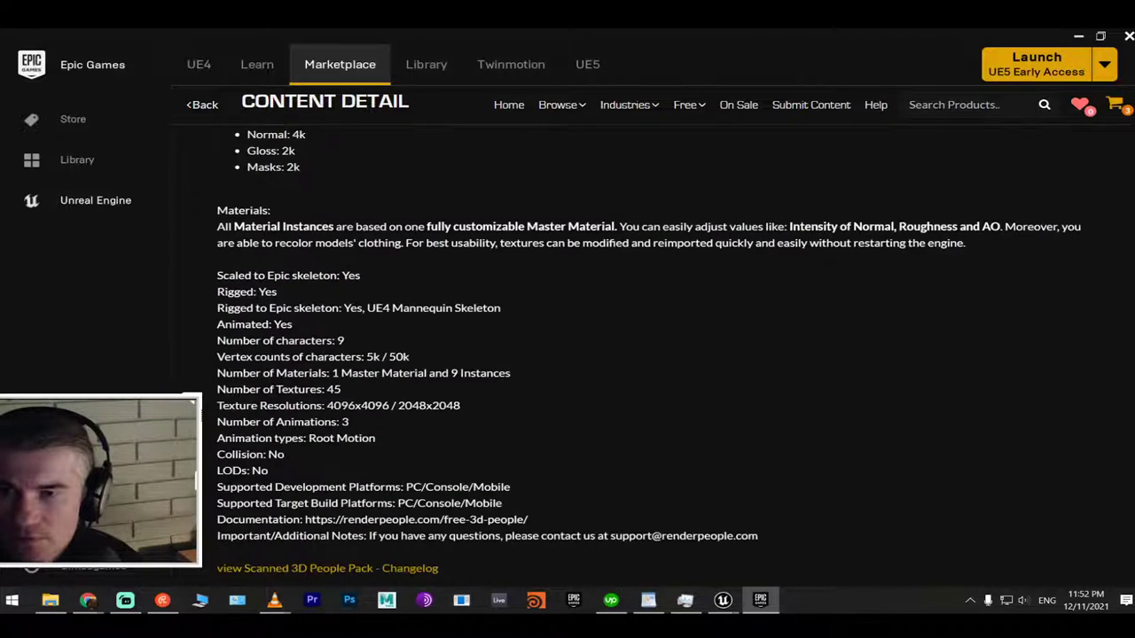
click(361, 569)
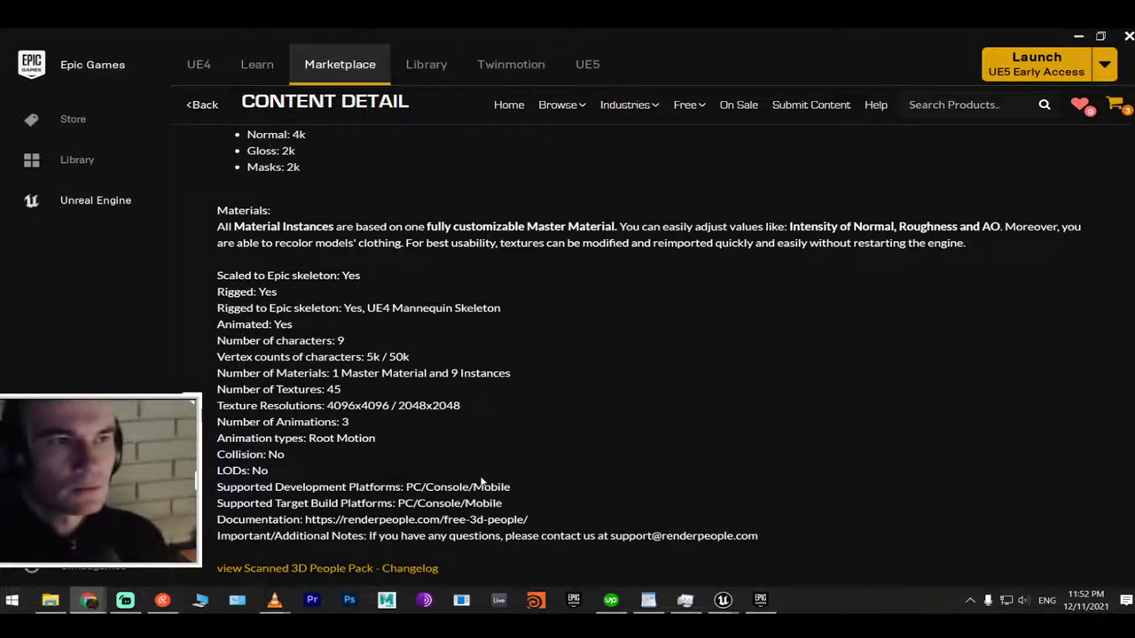
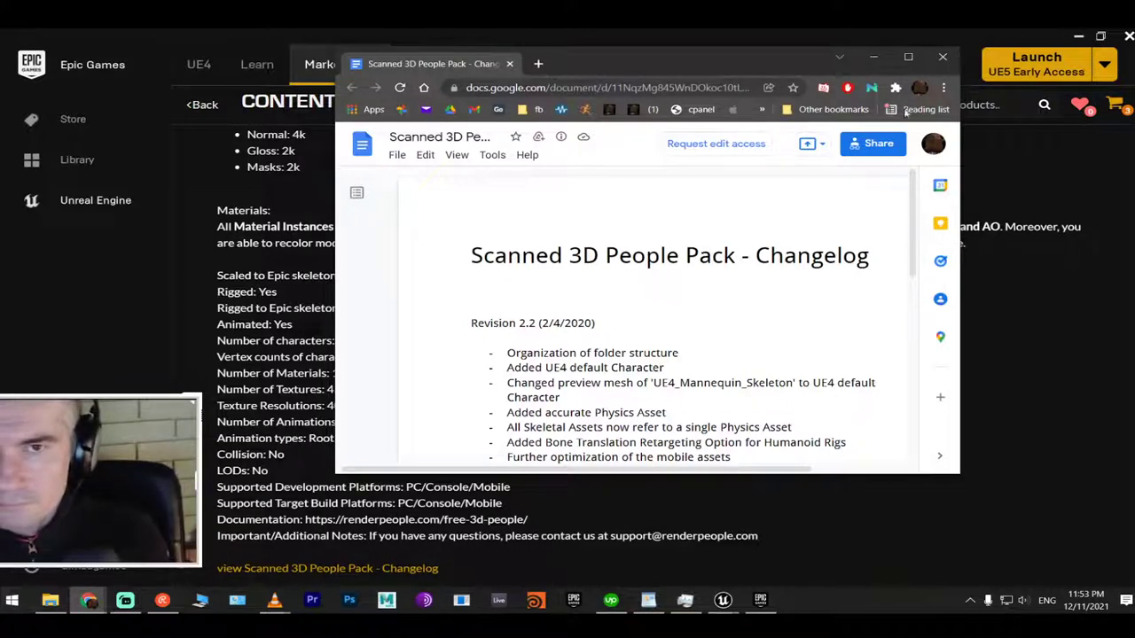
Read through the Scanned 3D People Pack changelog full-screen, then close Chrome and go back to Unreal
click(908, 57)
scroll(790, 255, down, 3)
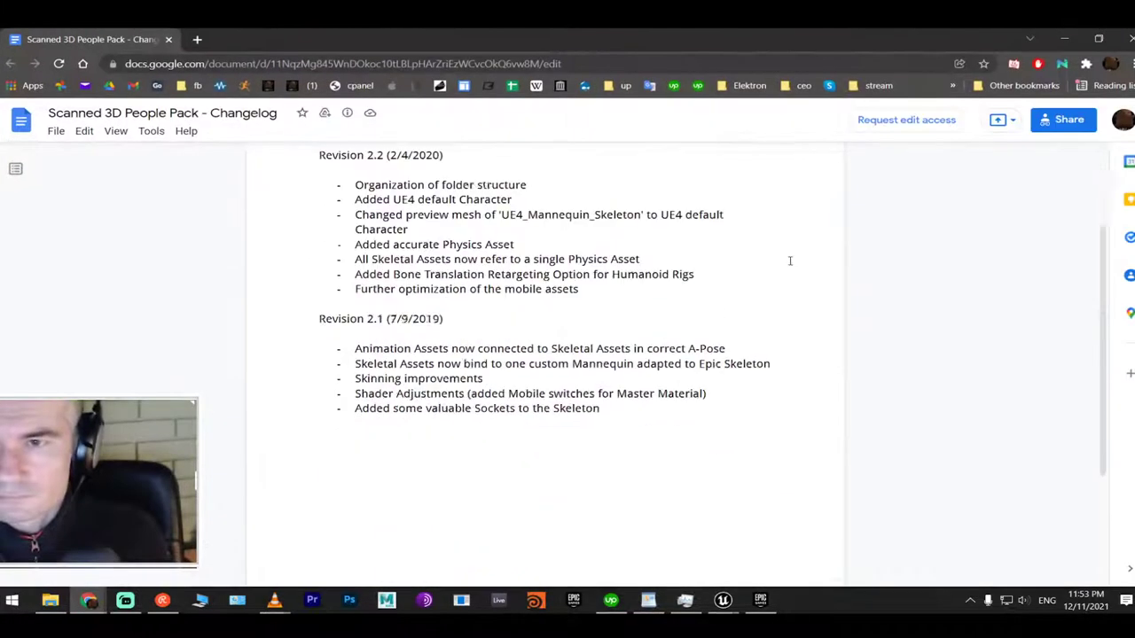
scroll(790, 253, up, 4)
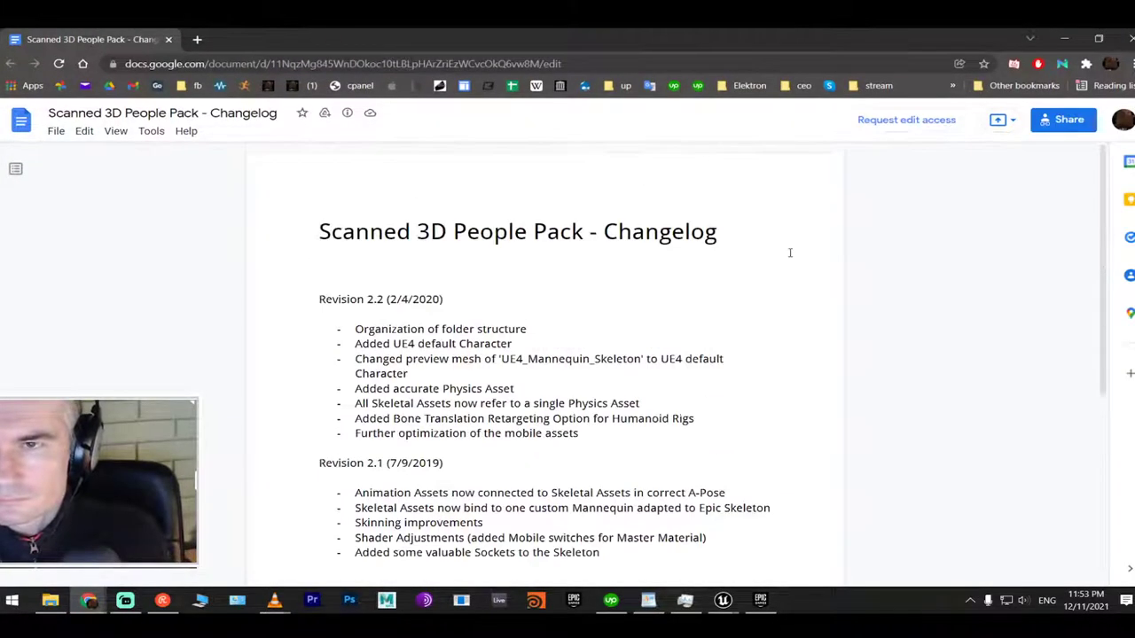
click(1129, 39)
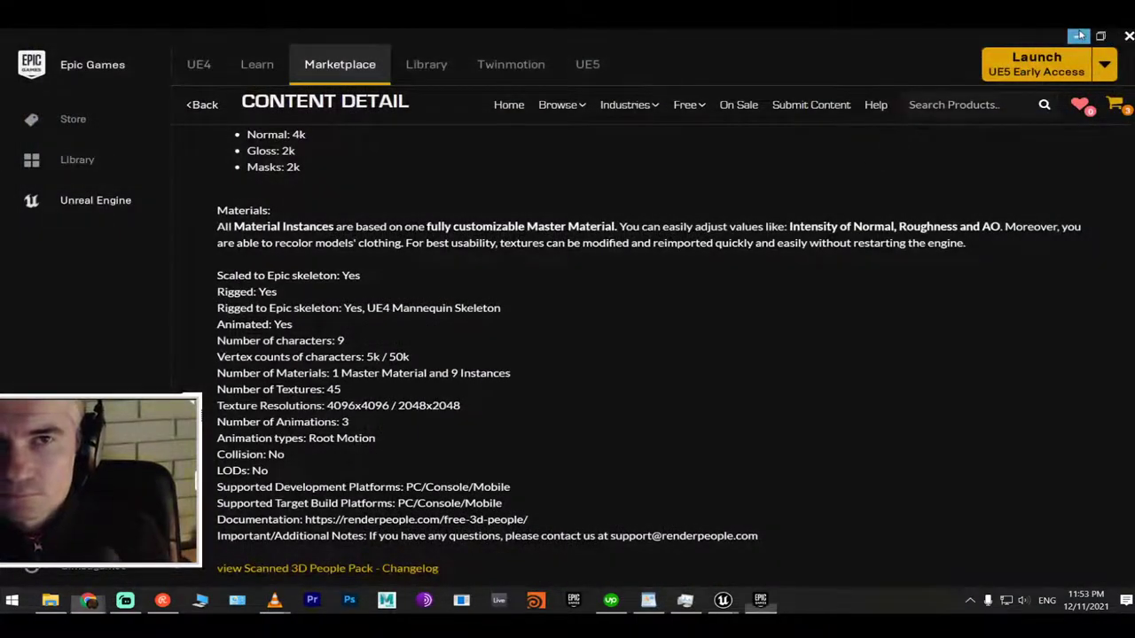
click(1079, 36)
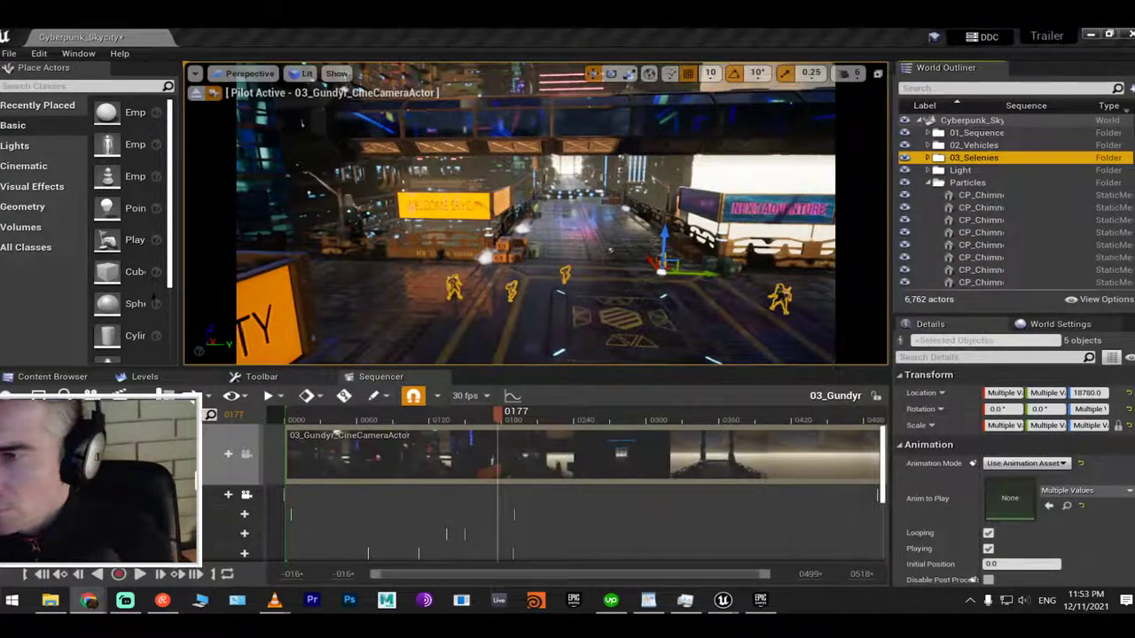
Show the Content Browser and navigate from Animation up to the CyberWarrior folder
click(62, 378)
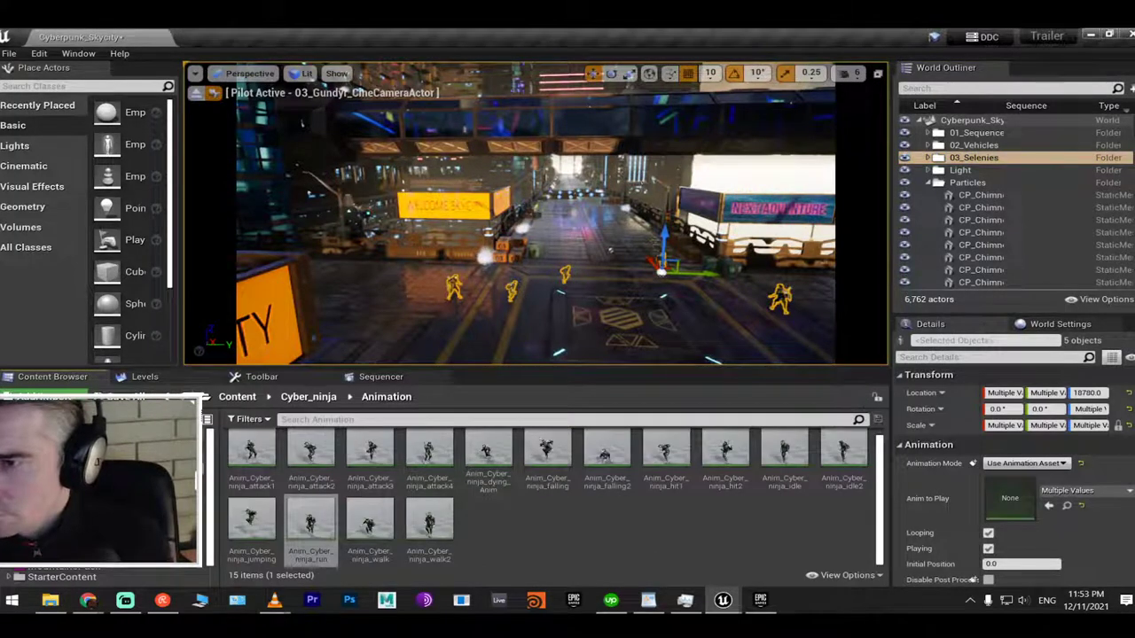
key(alt+Left)
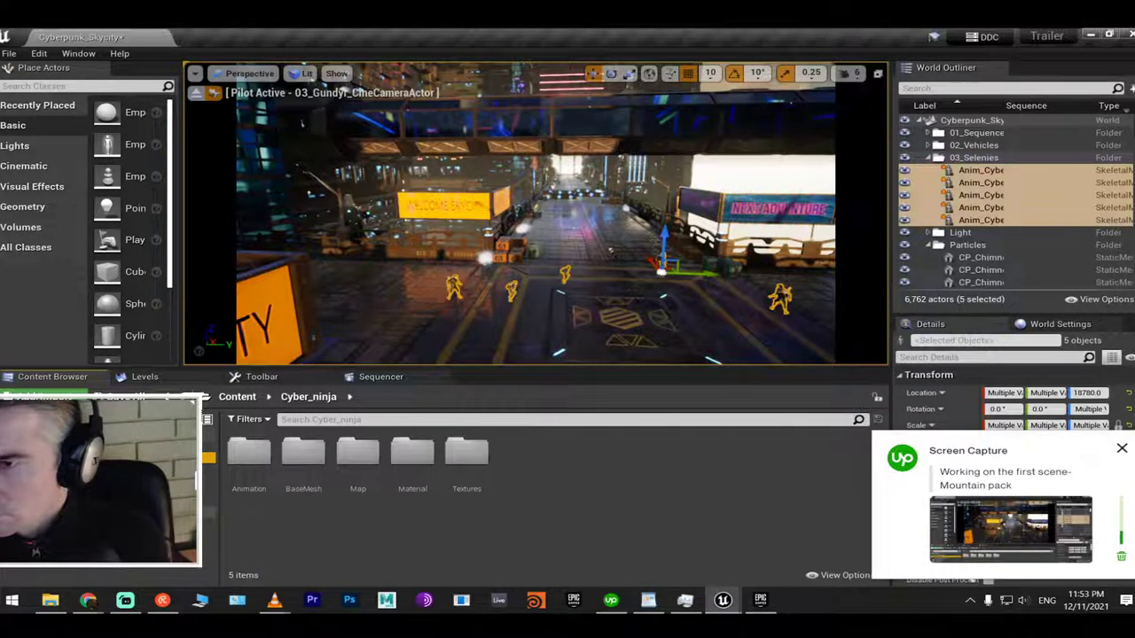
click(58, 479)
Colour the CyberWarrior folder cyan (00B1BC), saving the colour as a swatch
right_click(59, 479)
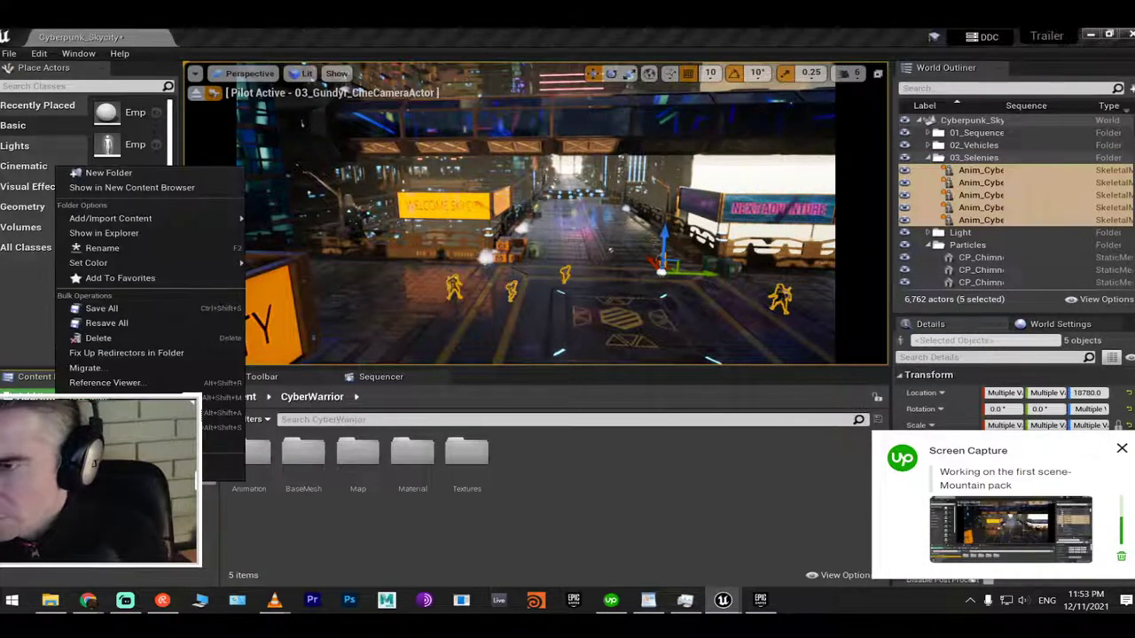
mouse_move(204, 263)
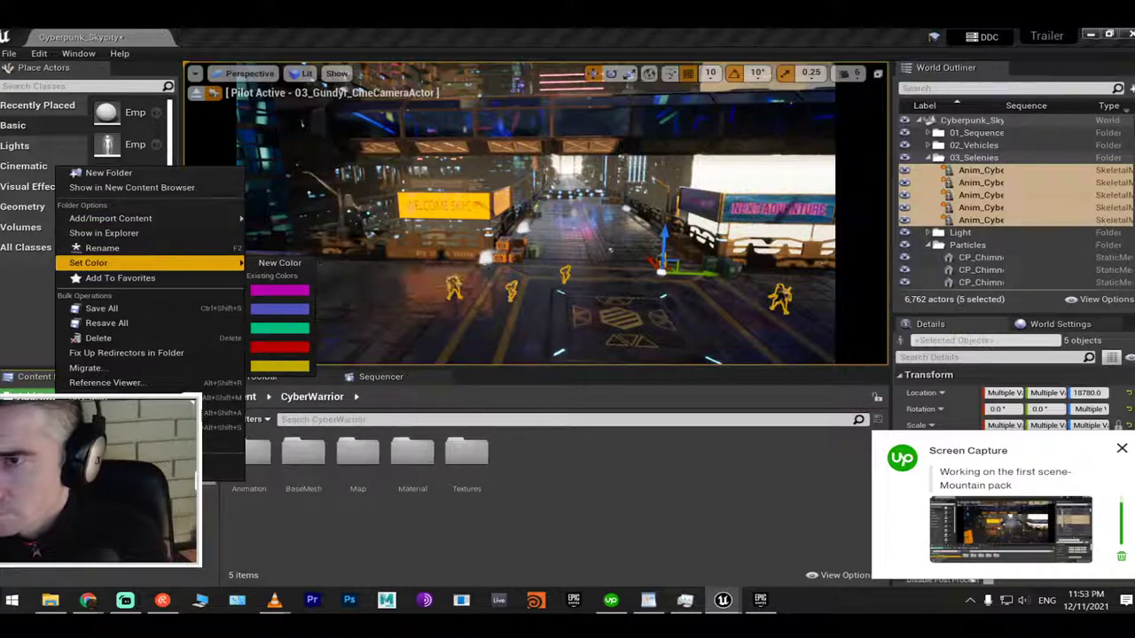
click(276, 263)
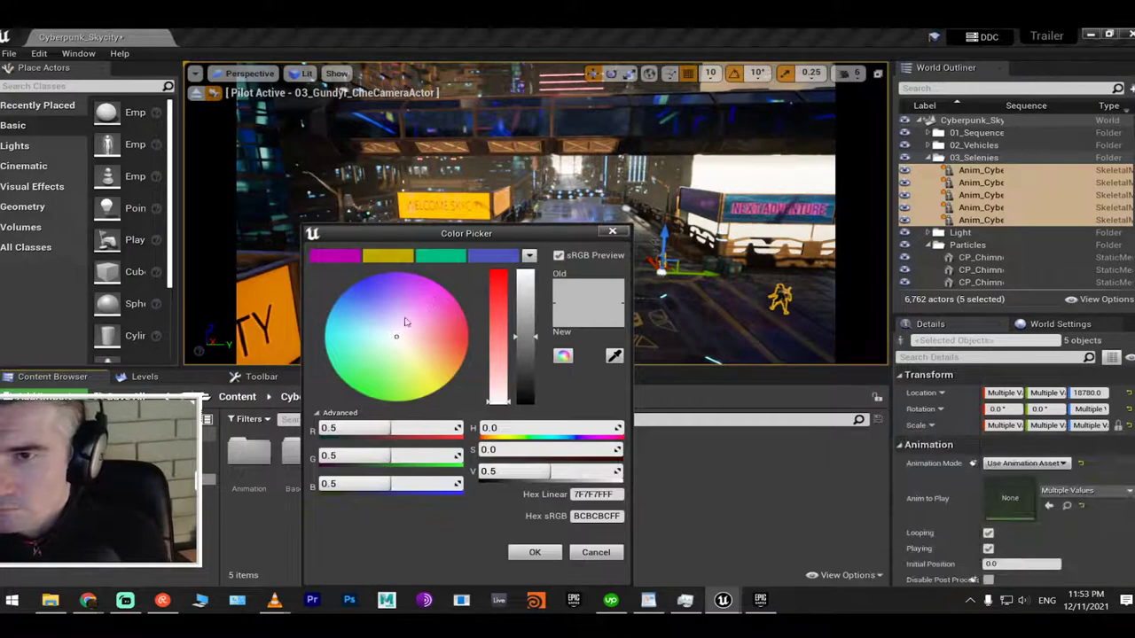
drag(397, 321, 304, 326)
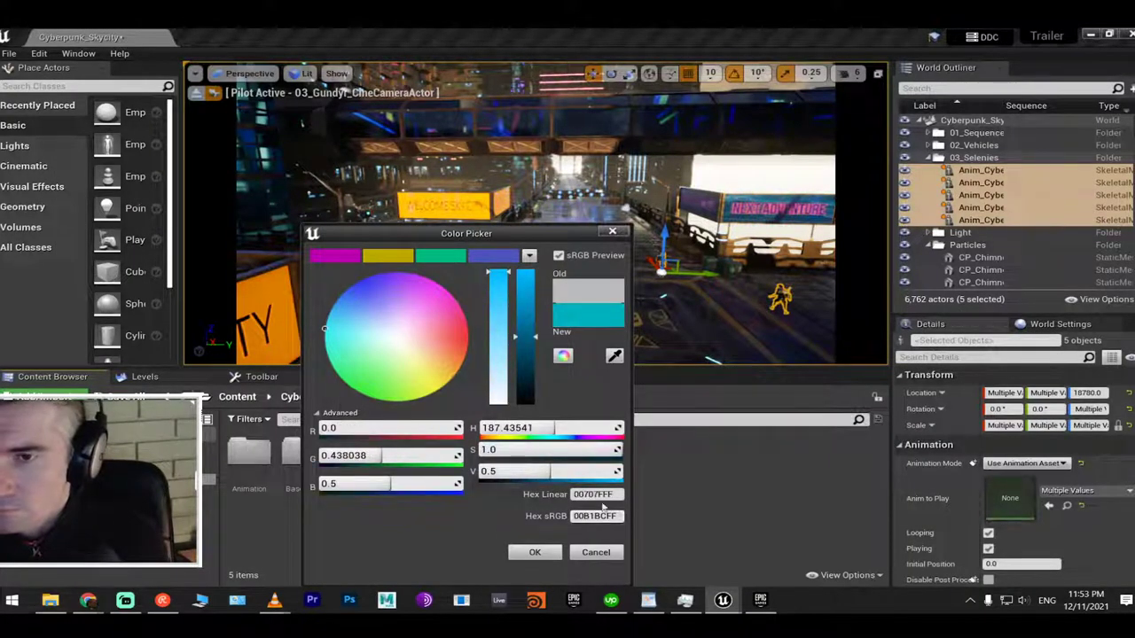
drag(577, 315, 431, 258)
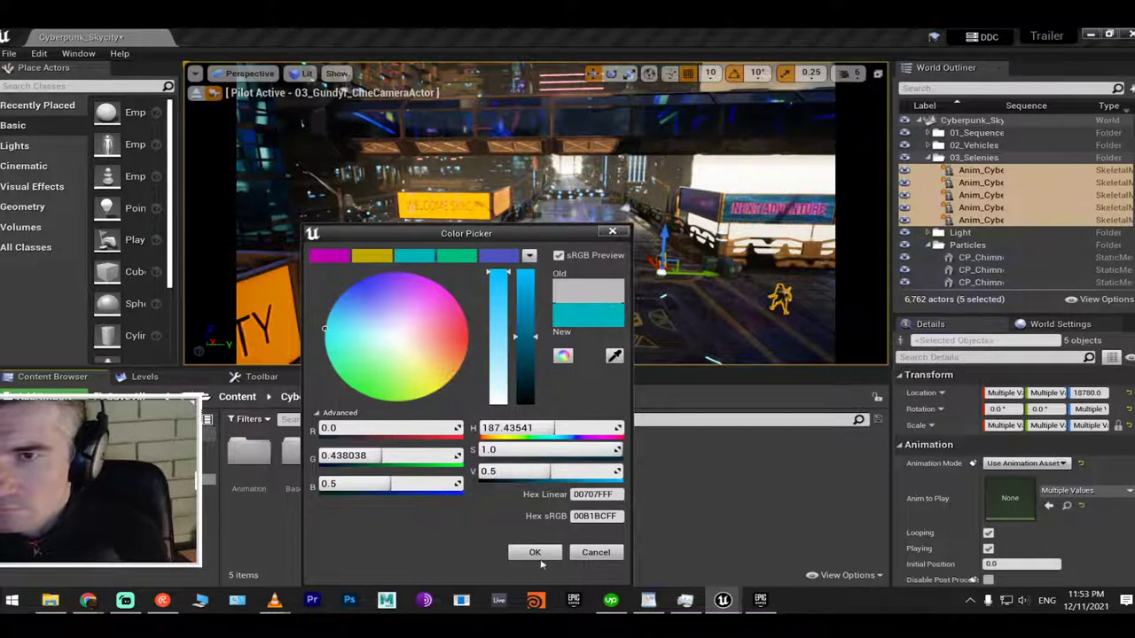
click(519, 550)
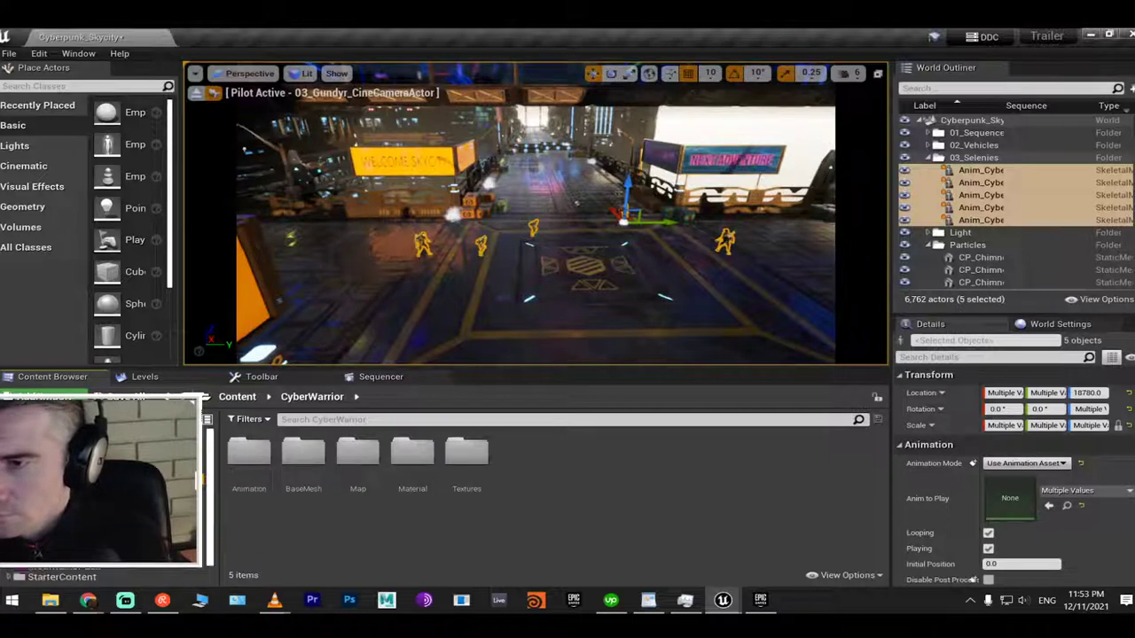
Open the CyberWarrior demo level from its Map folder, saving the Skycity level first
double_click(357, 452)
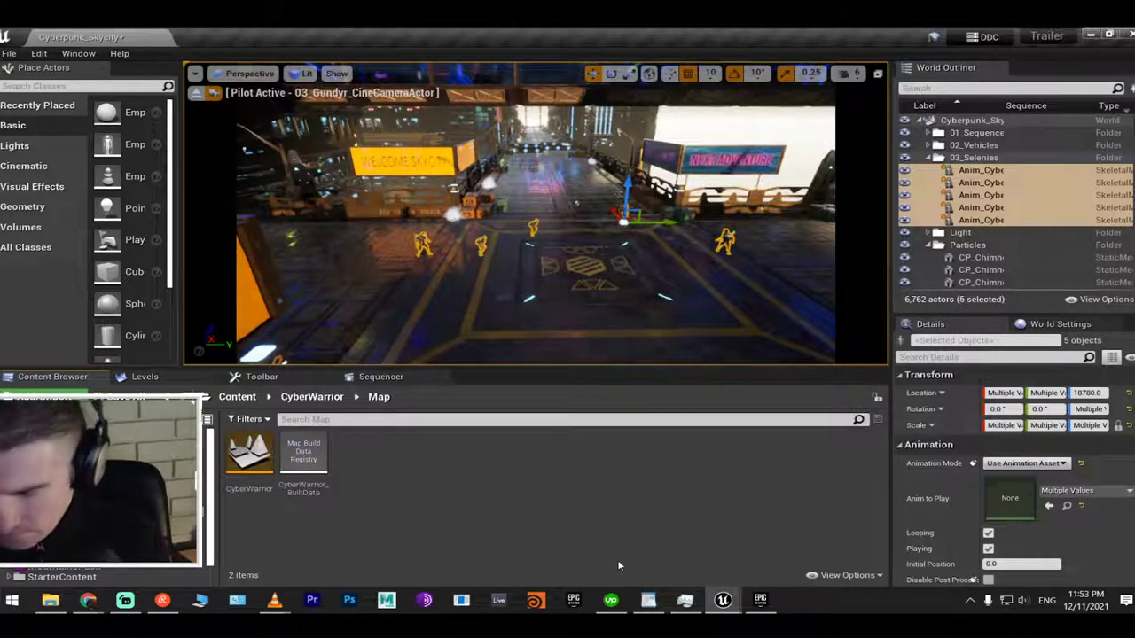
double_click(249, 457)
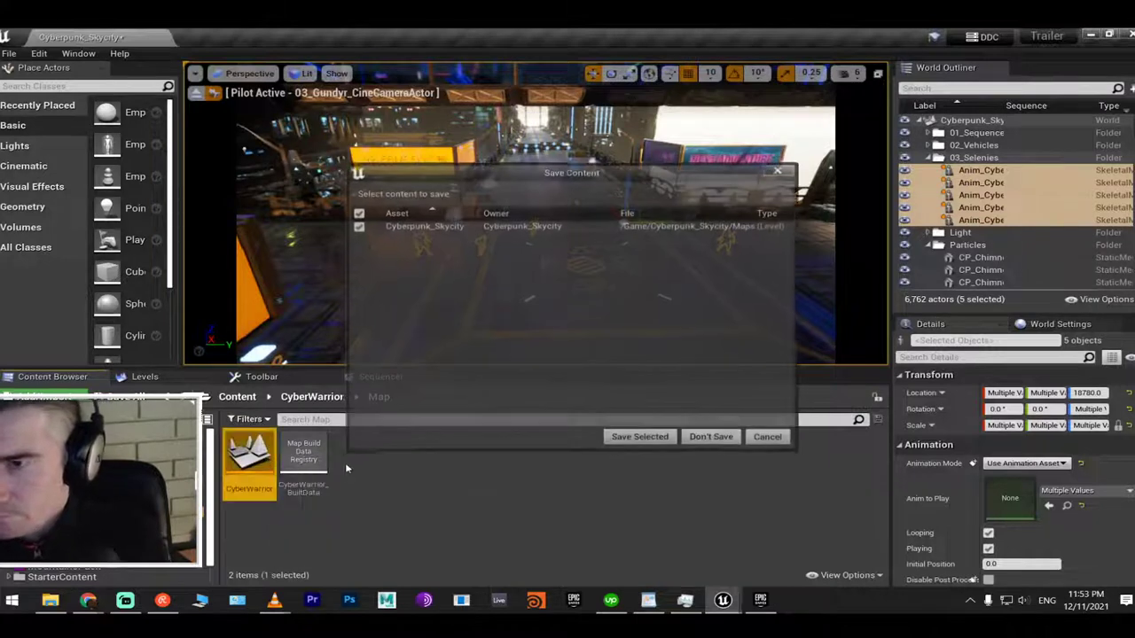
click(637, 437)
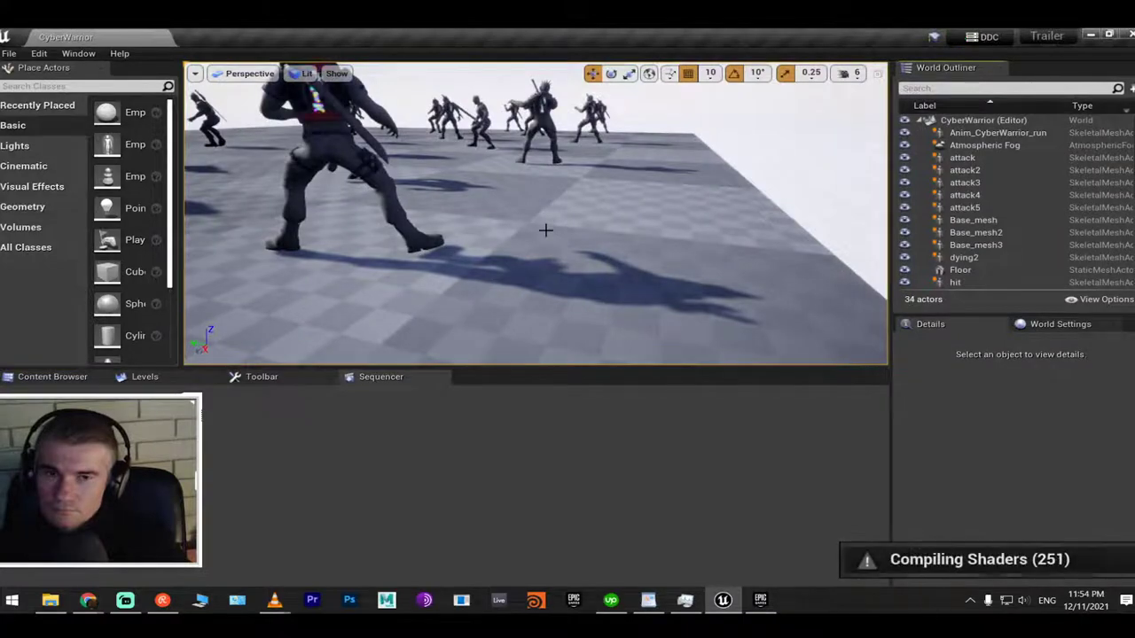
Fly the camera around the CyberWarrior characters, moving in close to the mohawk warrior
right_drag(559, 256, 539, 255)
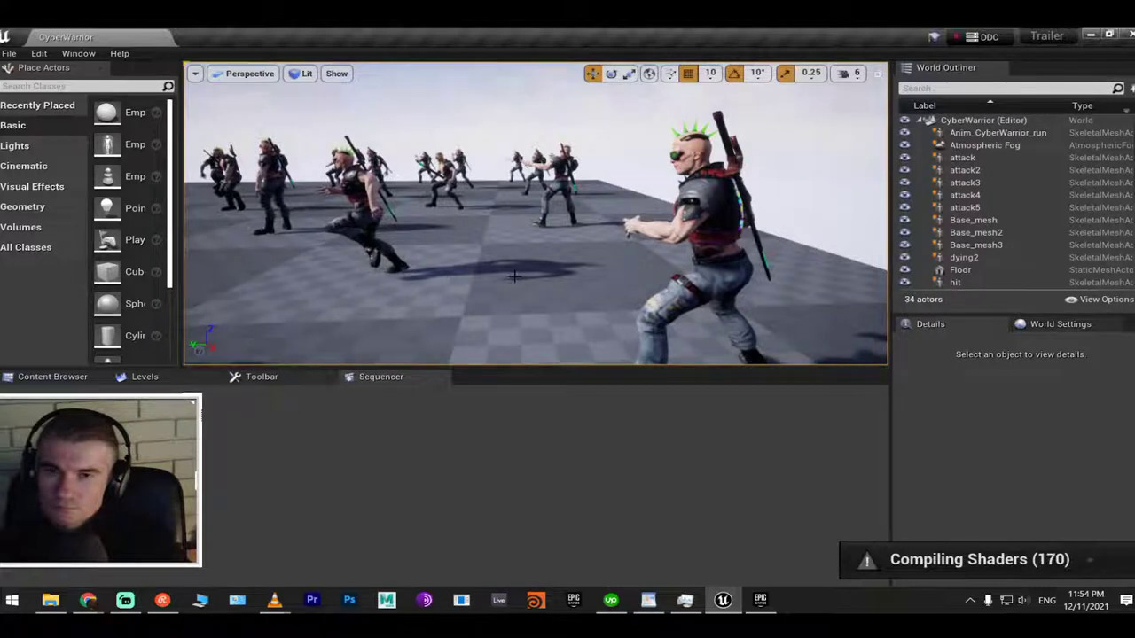
mouse_move(513, 277)
right_down()
mouse_move(508, 257)
mouse_move(512, 270)
right_up()
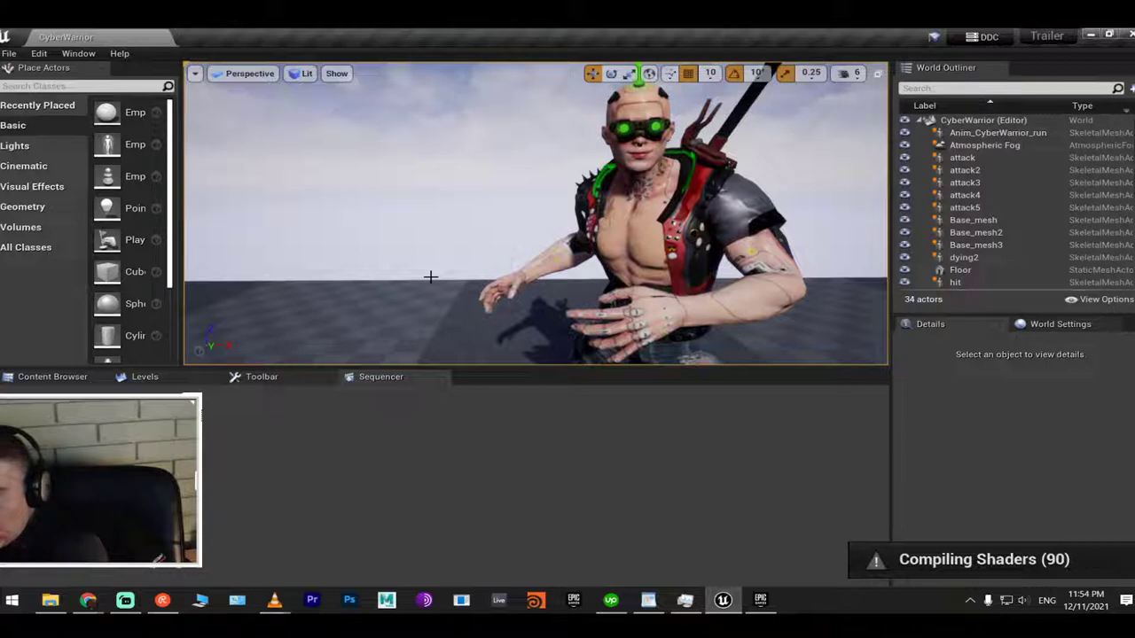
mouse_move(561, 263)
right_down()
mouse_move(585, 241)
mouse_move(562, 258)
right_up()
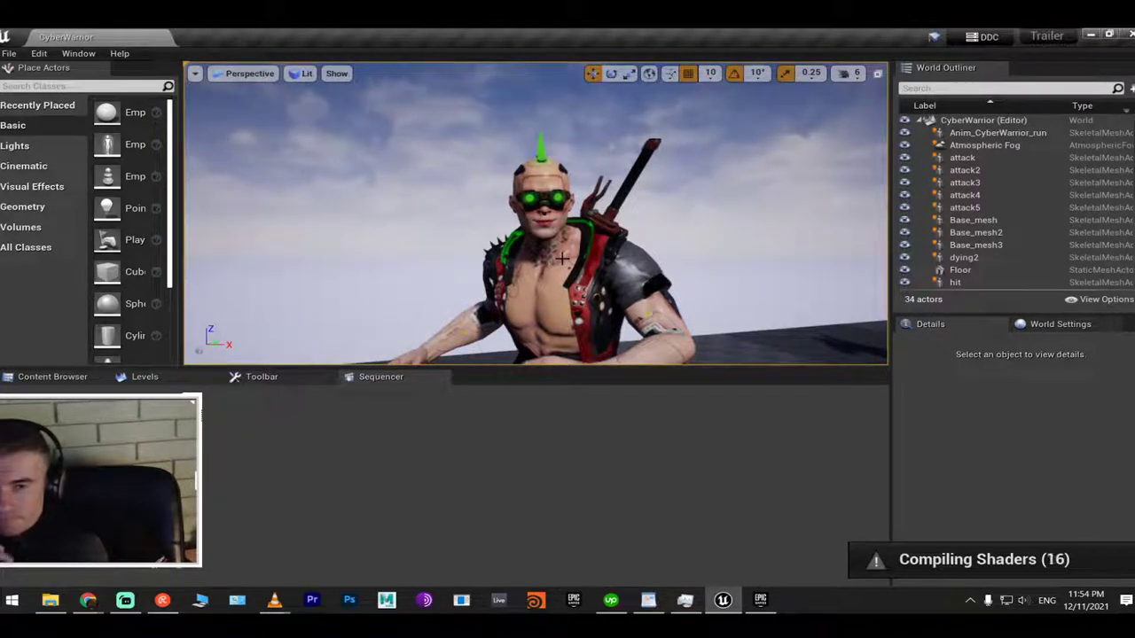
click(11, 53)
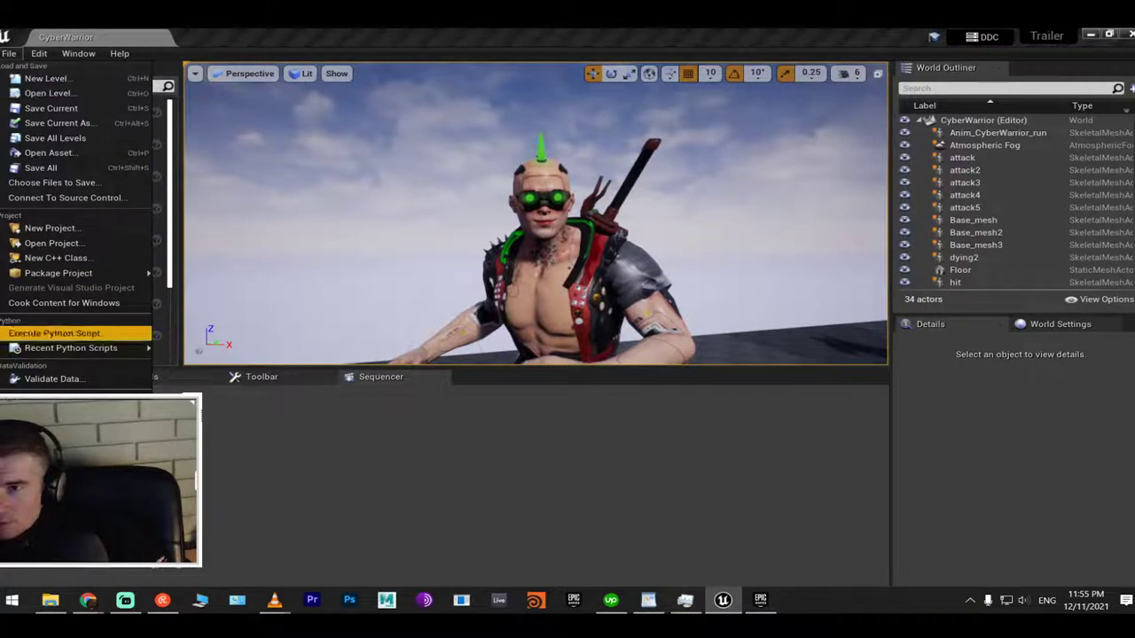
mouse_move(98, 454)
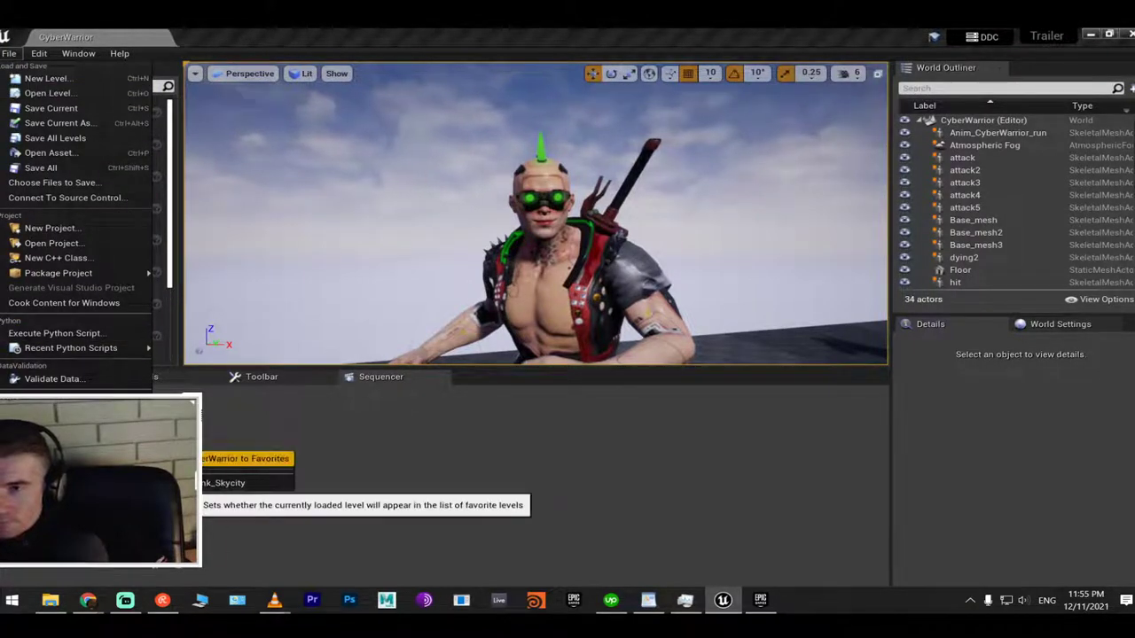
Reload Cyberpunk_Skycity from Favorite Levels and browse the 24 CyberWarrior Animation assets
click(226, 482)
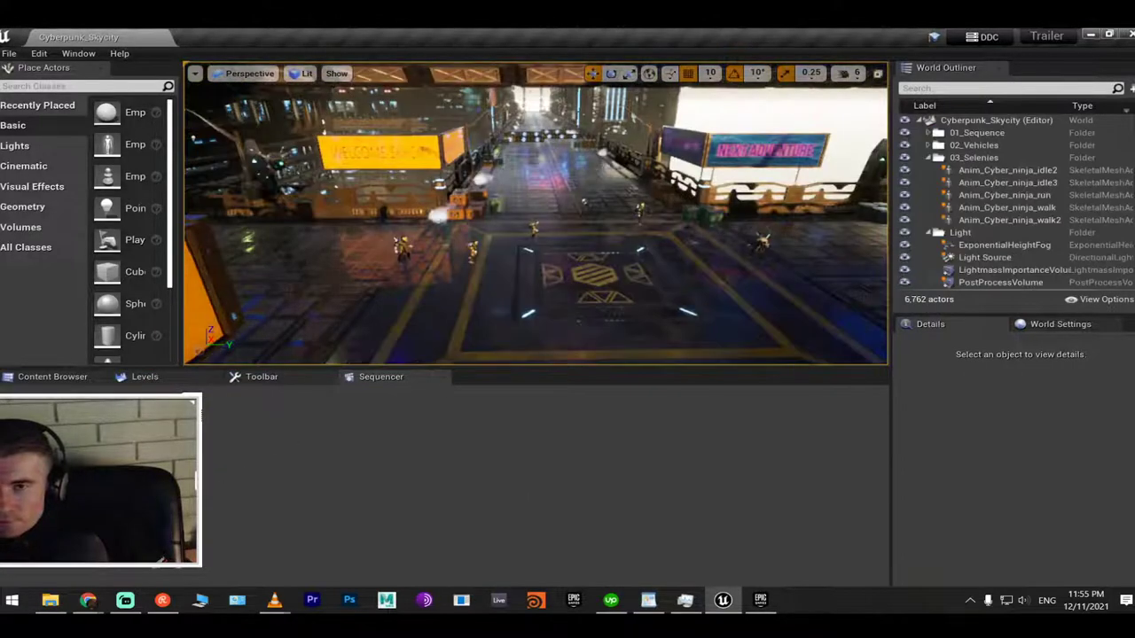
click(261, 383)
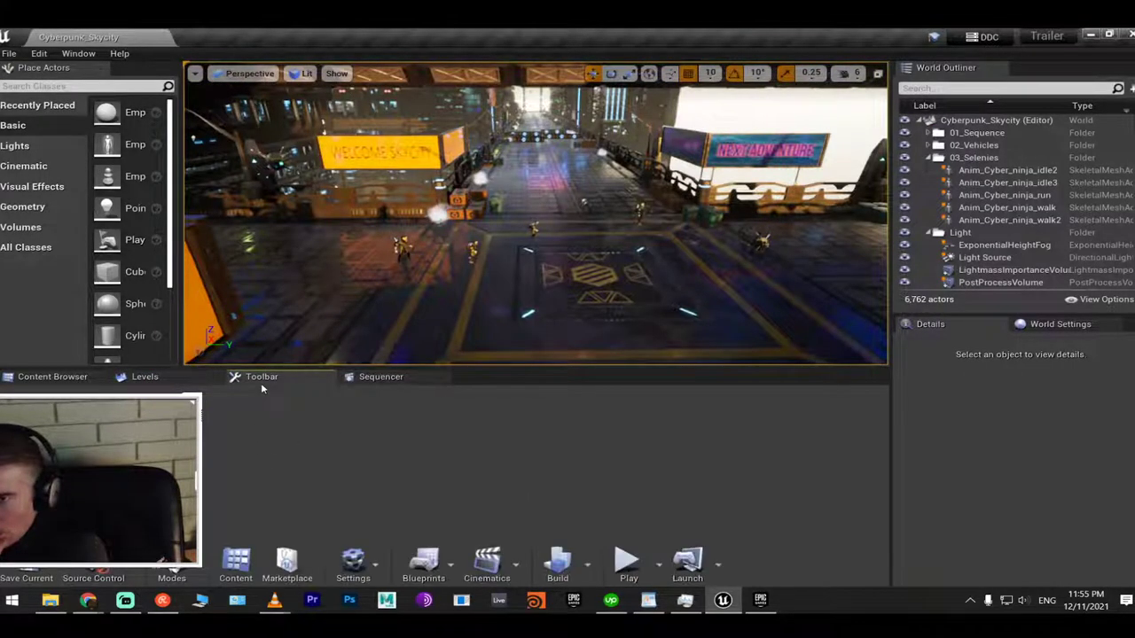
click(65, 383)
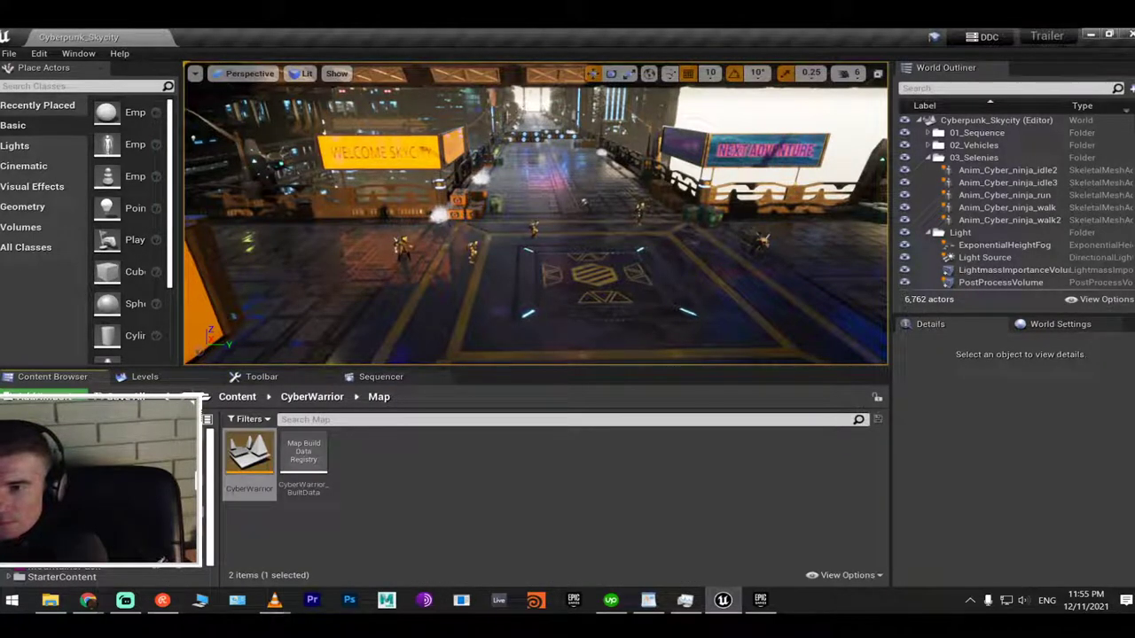
click(178, 509)
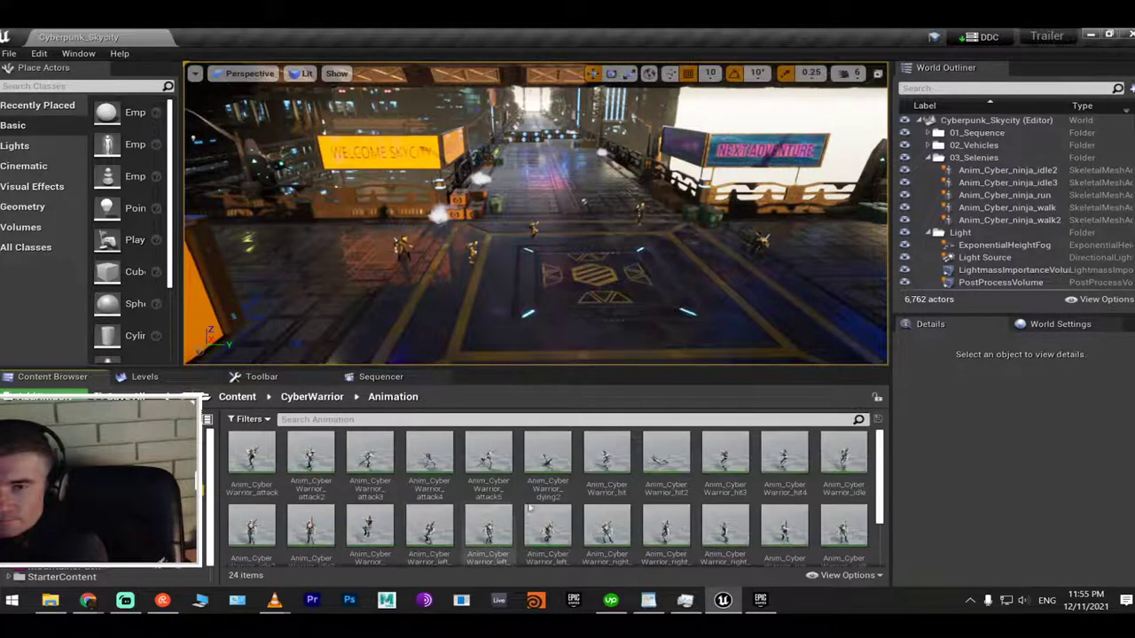
scroll(697, 525, down, 2)
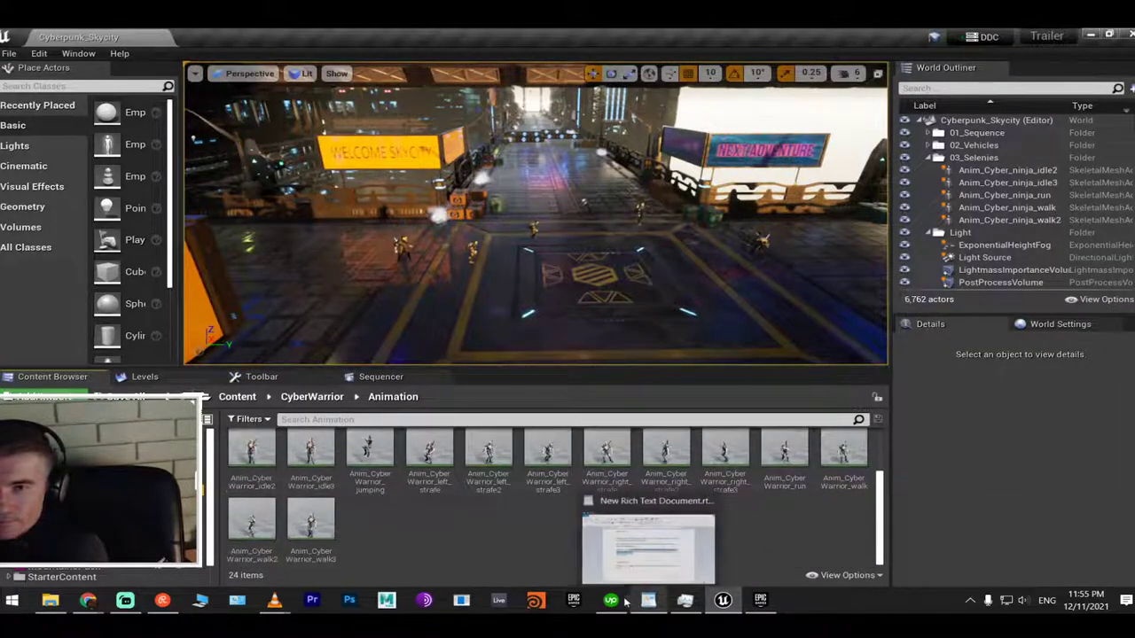
mouse_move(315, 523)
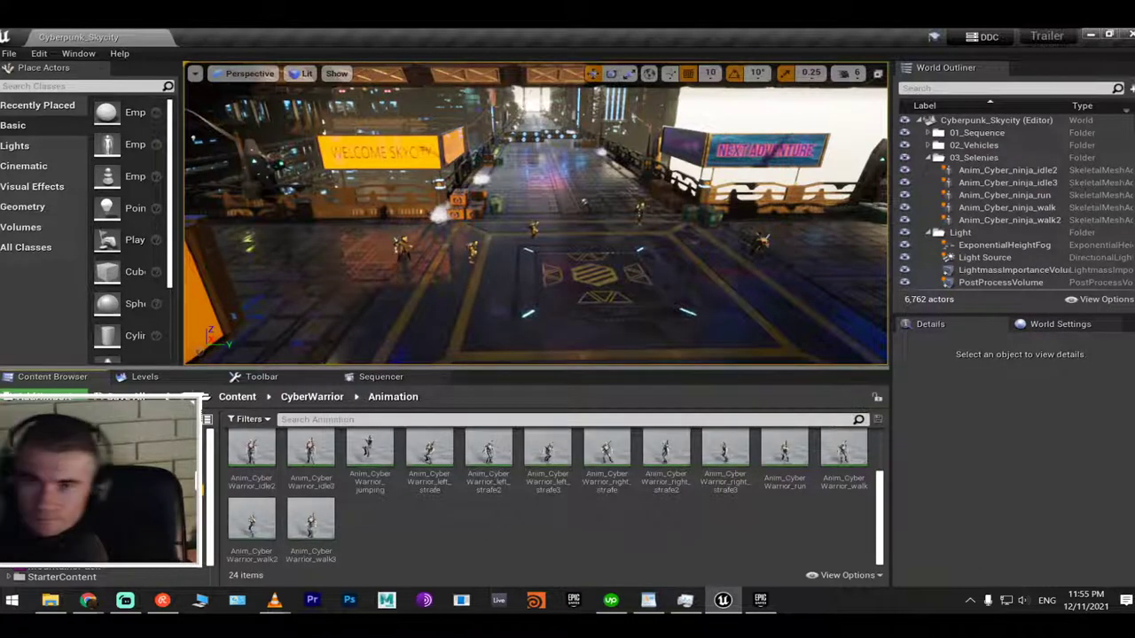
right_drag(640, 285, 640, 286)
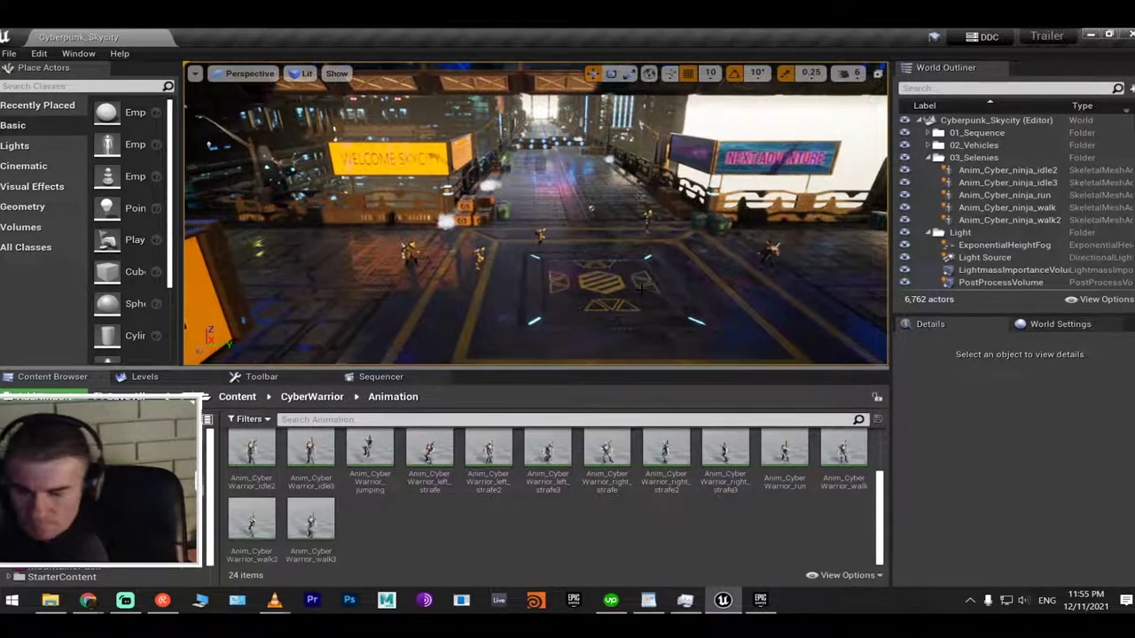
Start Play in Editor and expand the game view to full screen
key(alt+p)
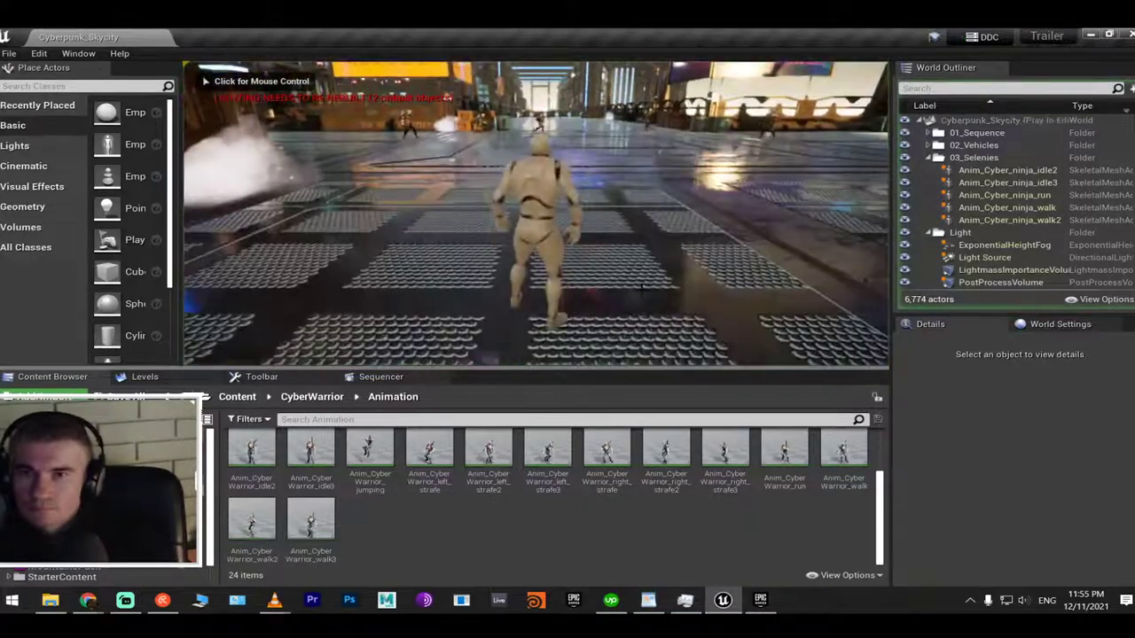
click(641, 288)
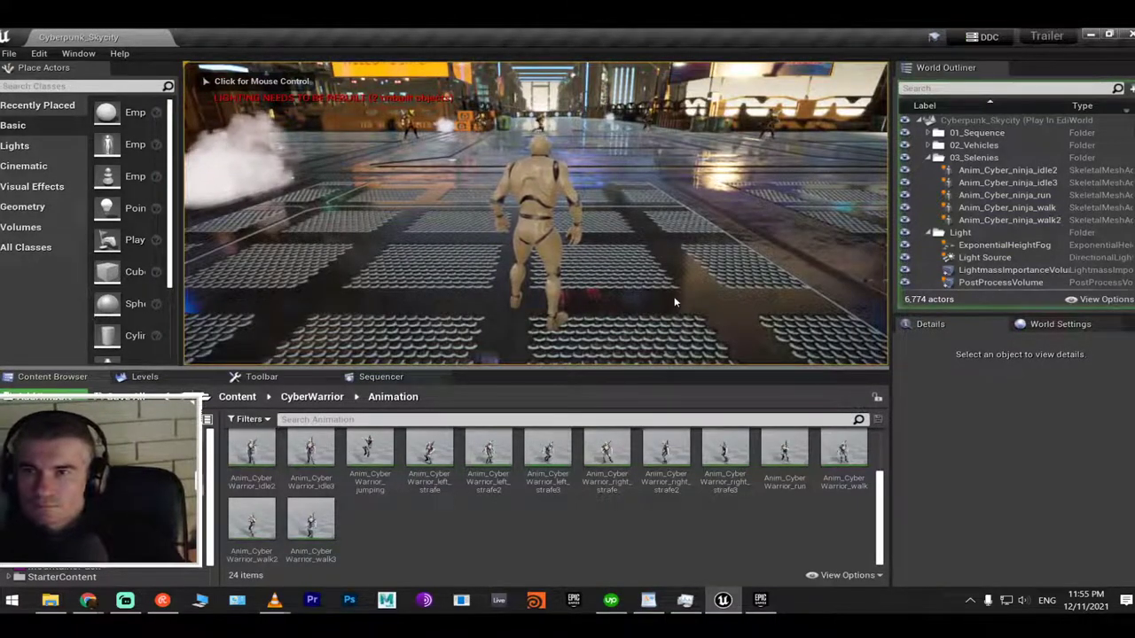
key(shift+F1)
key(F11)
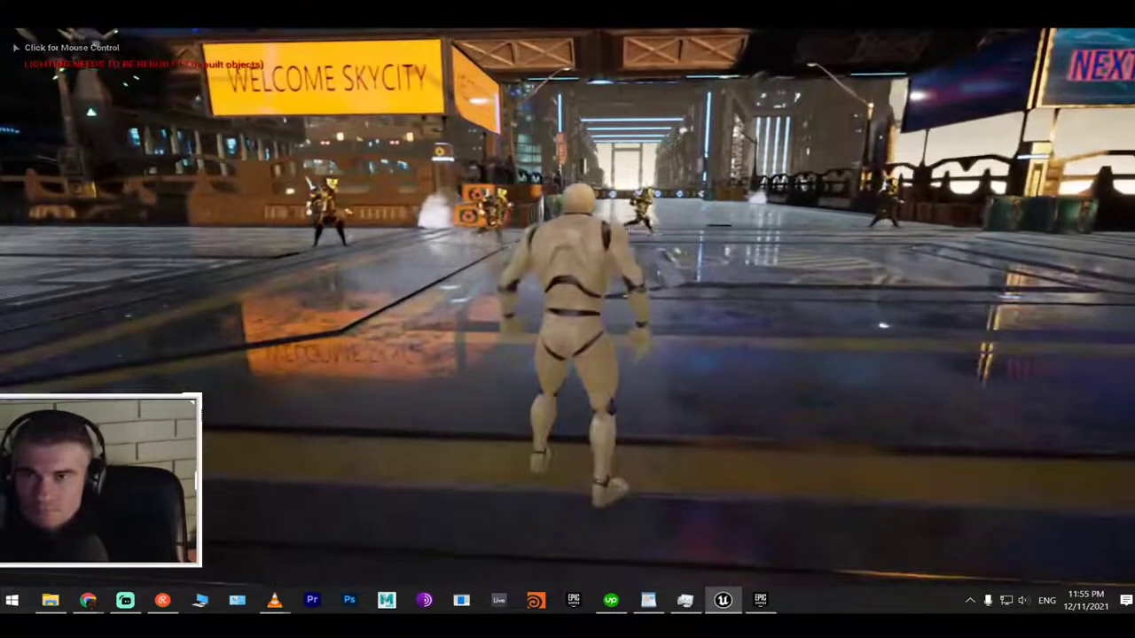
click(568, 319)
Run the mannequin across the plaza and bridge past the warriors, then end the play test
key(w)
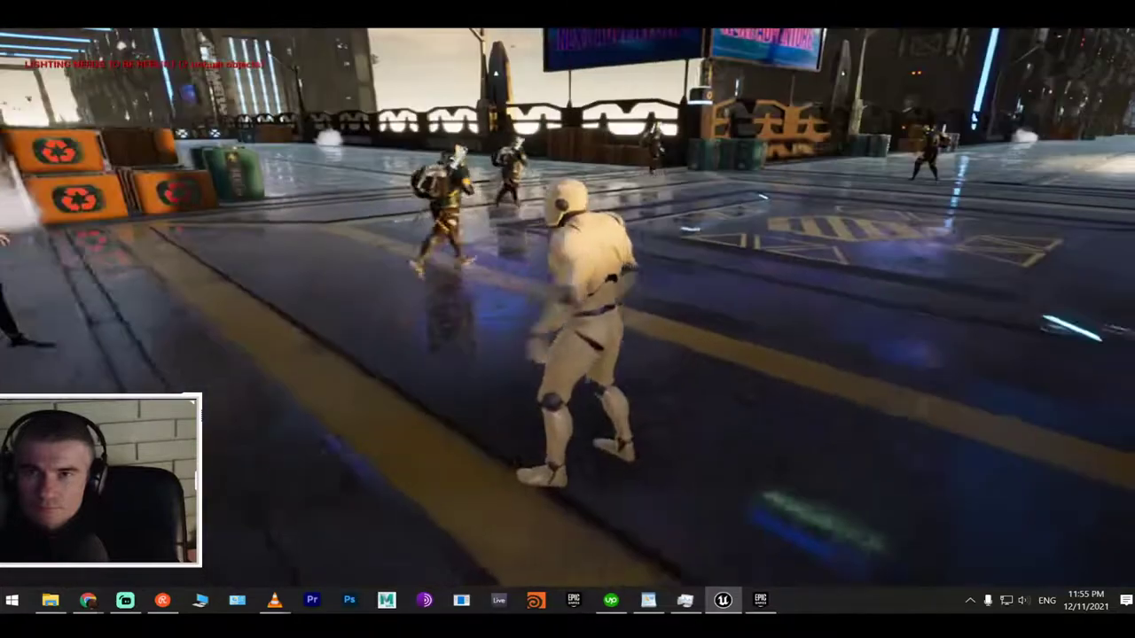
key(w)
key(w)
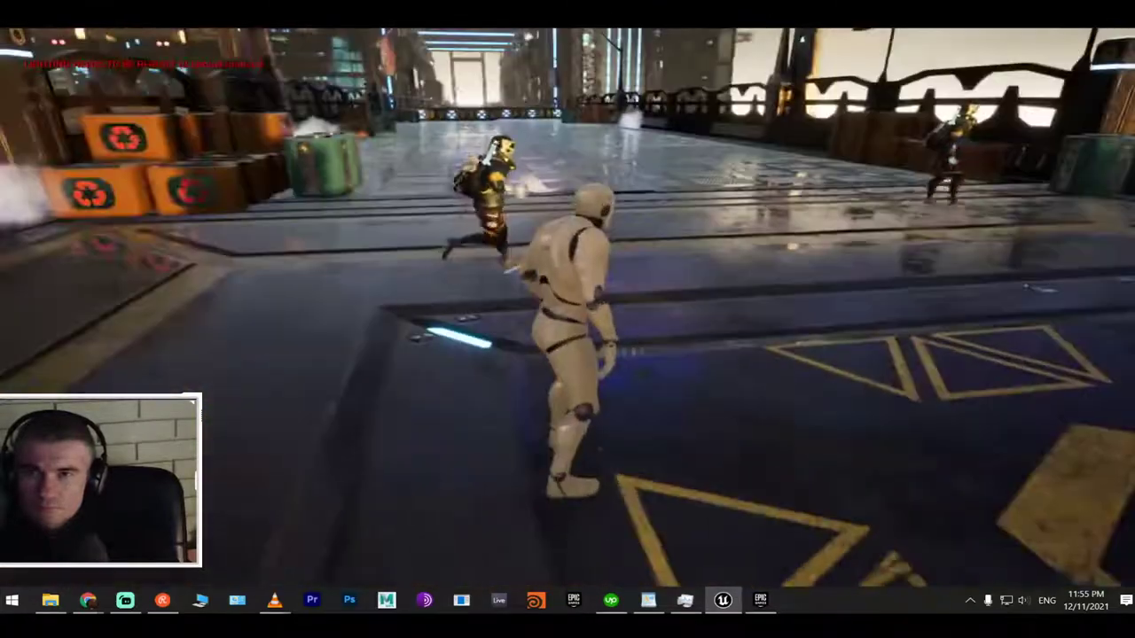
key(w)
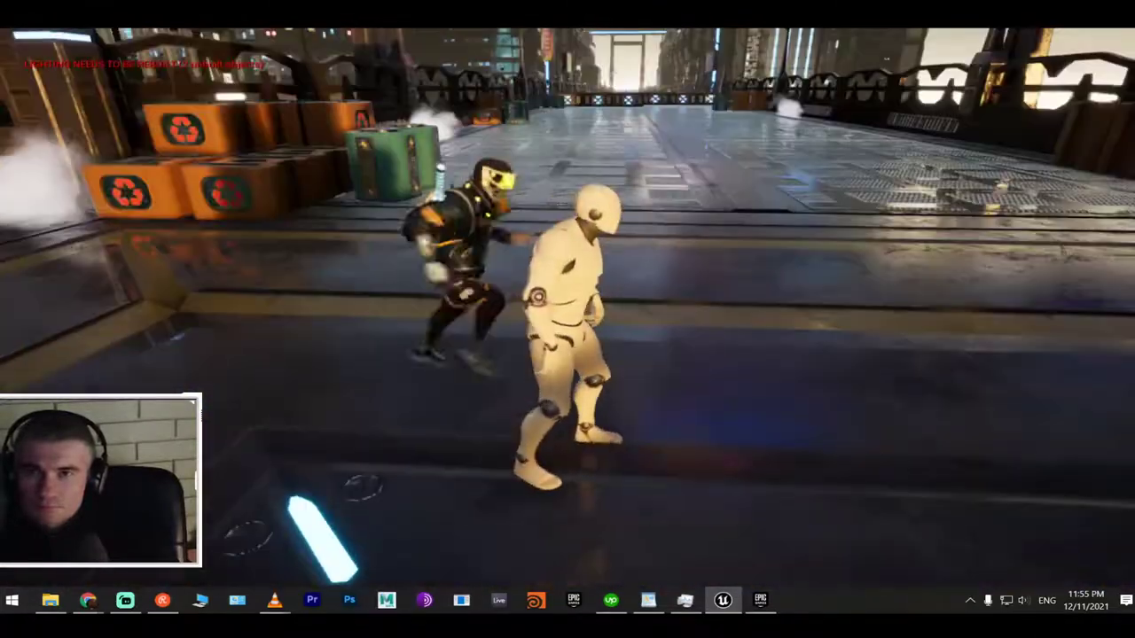
key(w)
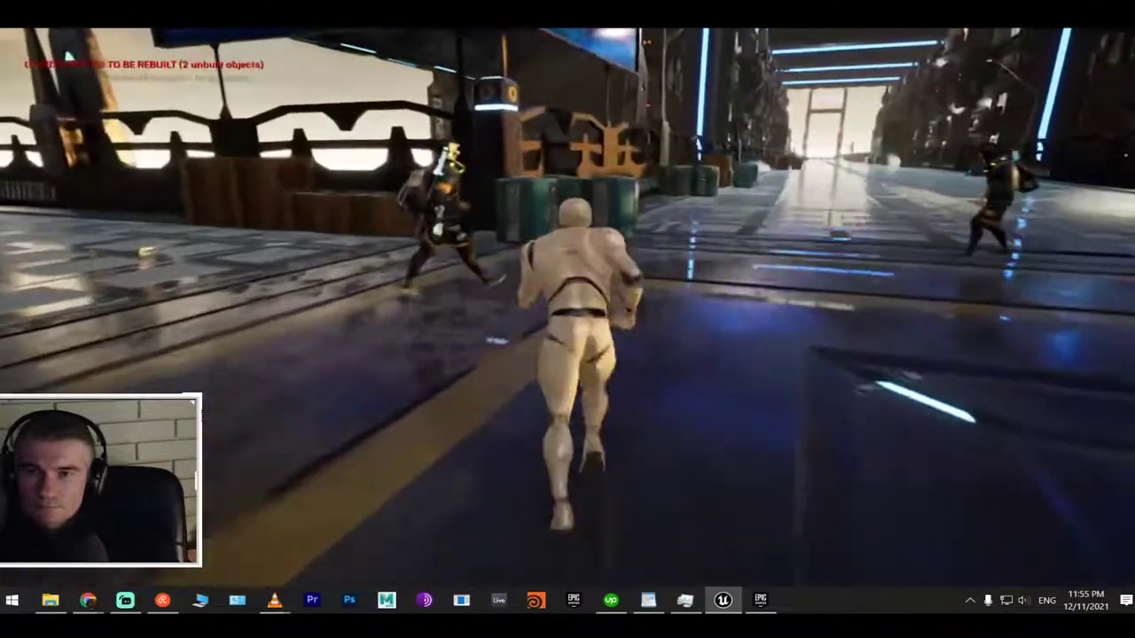
key(w)
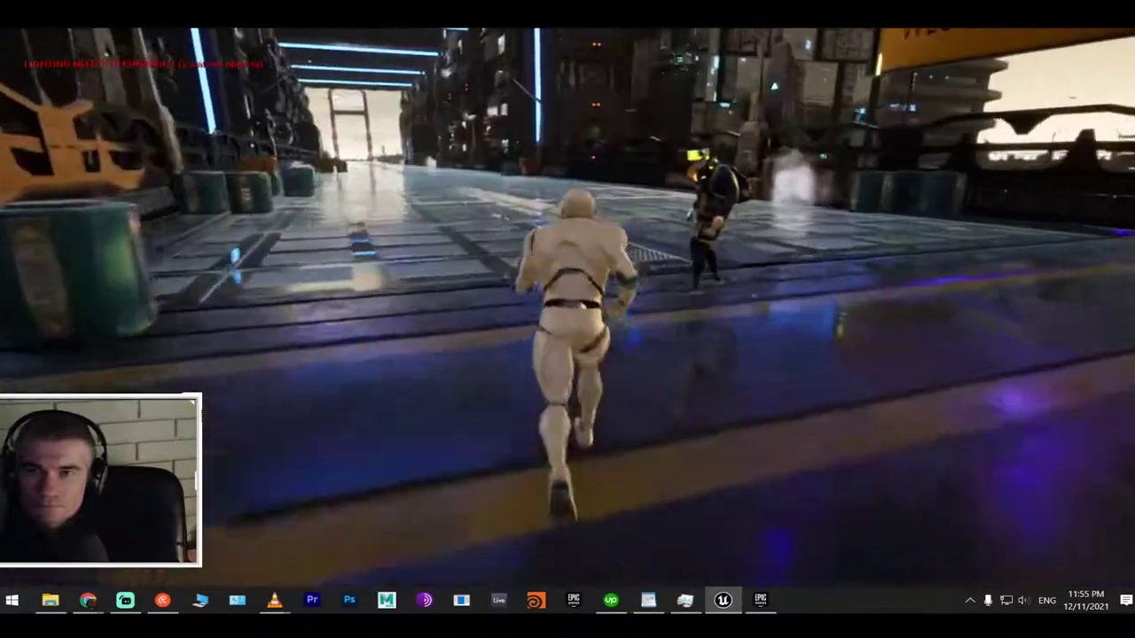
key(w)
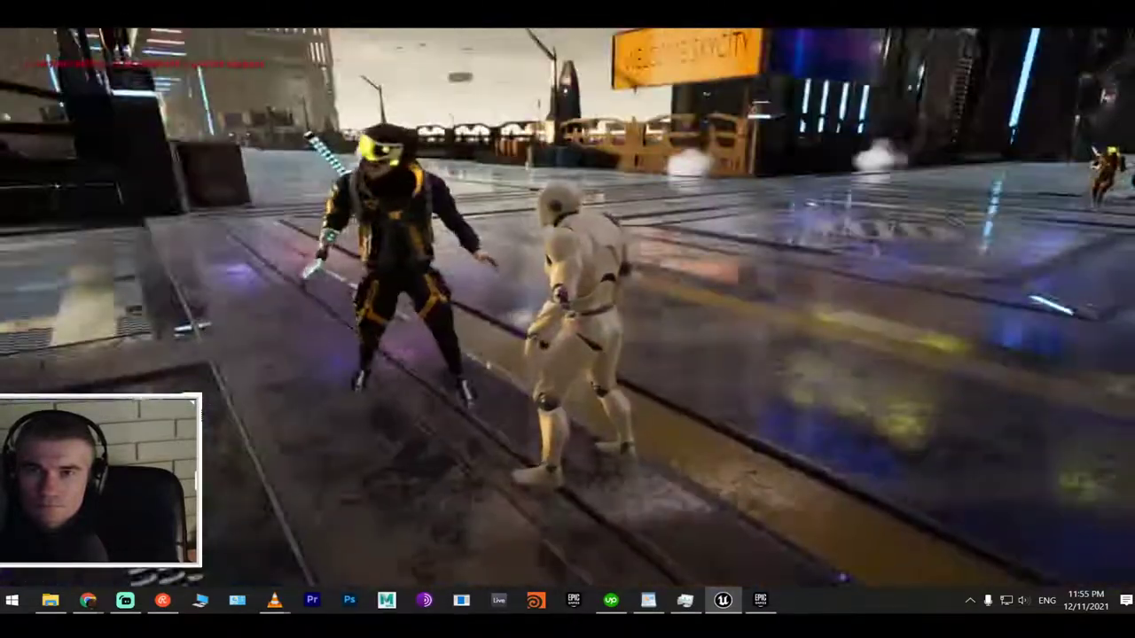
key(w)
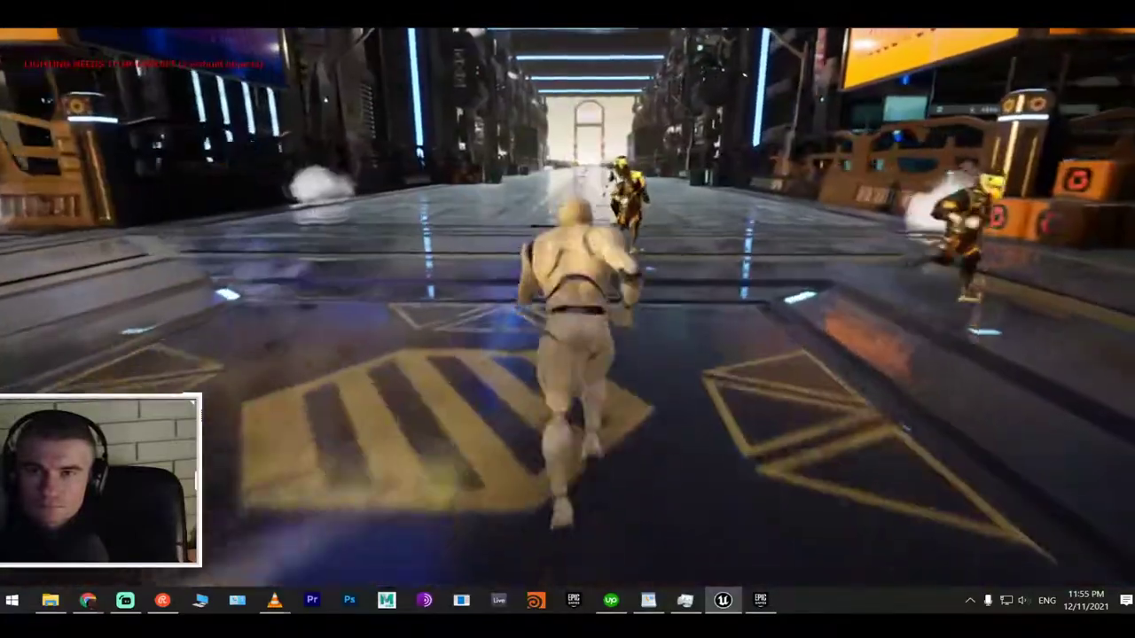
key(w)
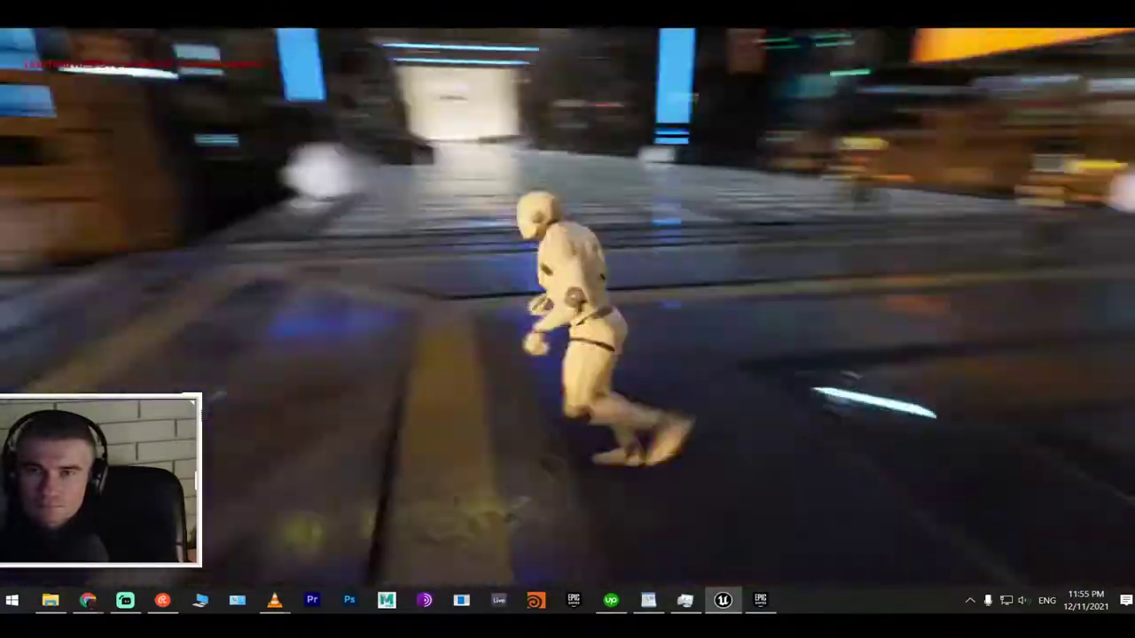
key(w)
key(Escape)
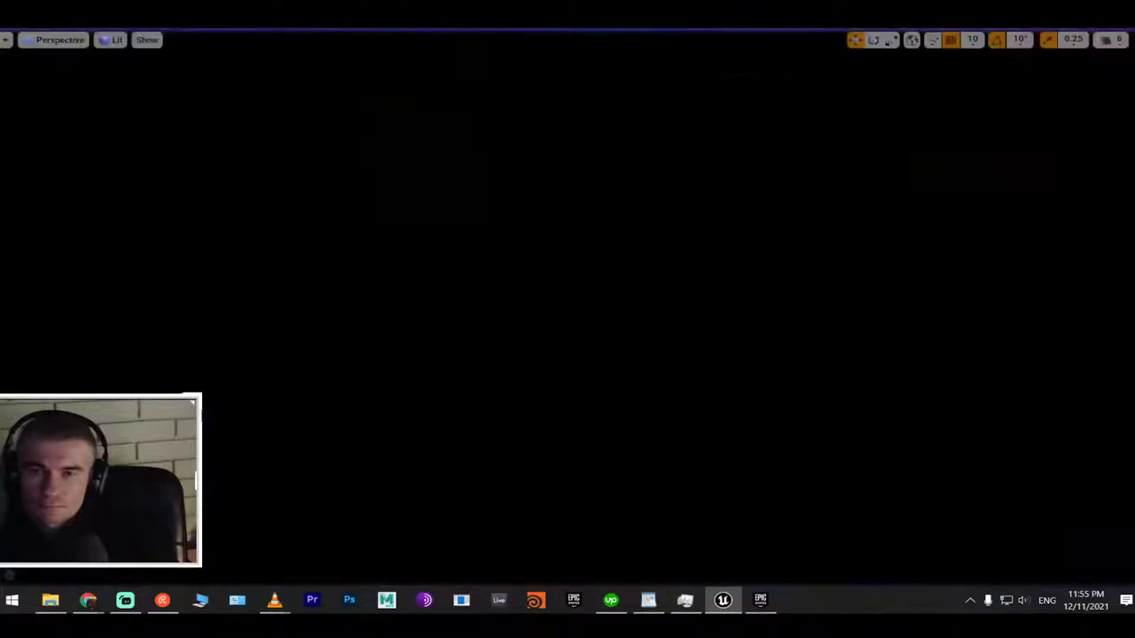
key(F11)
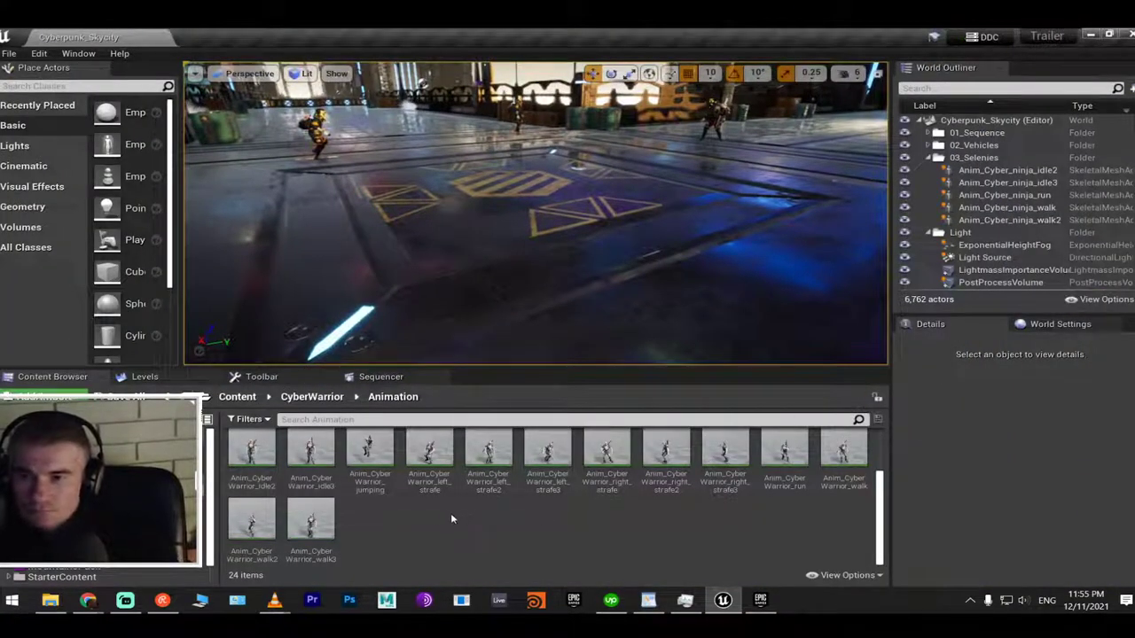
Place CyberWarrior characters playing walk3, walk2, walk and run on the plaza
mouse_move(312, 521)
drag(312, 521, 612, 188)
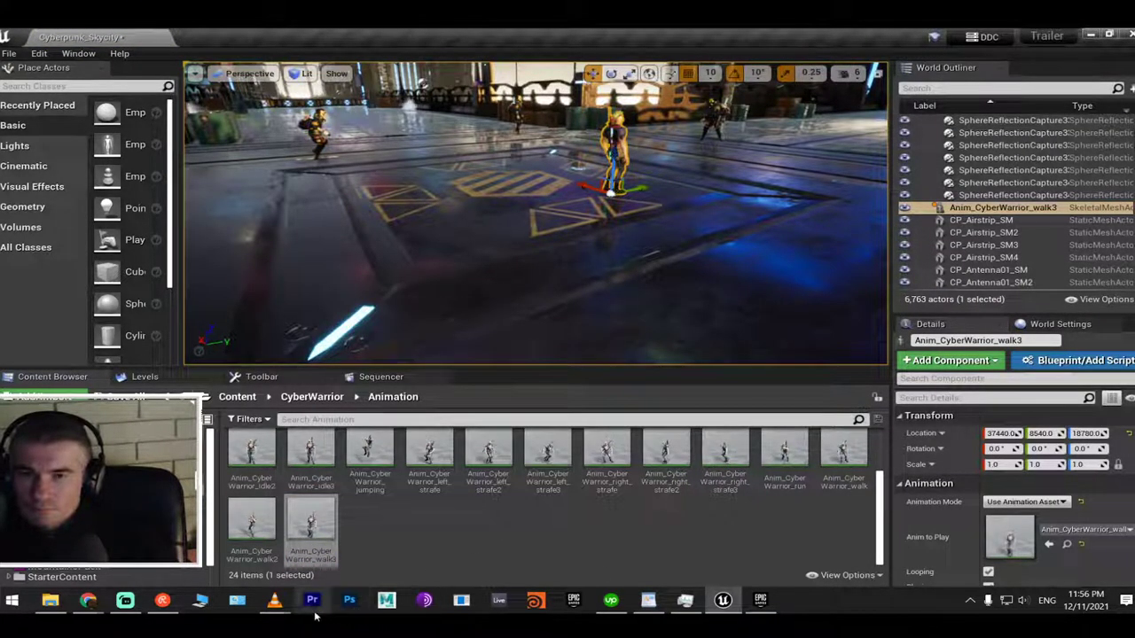
drag(251, 523, 740, 217)
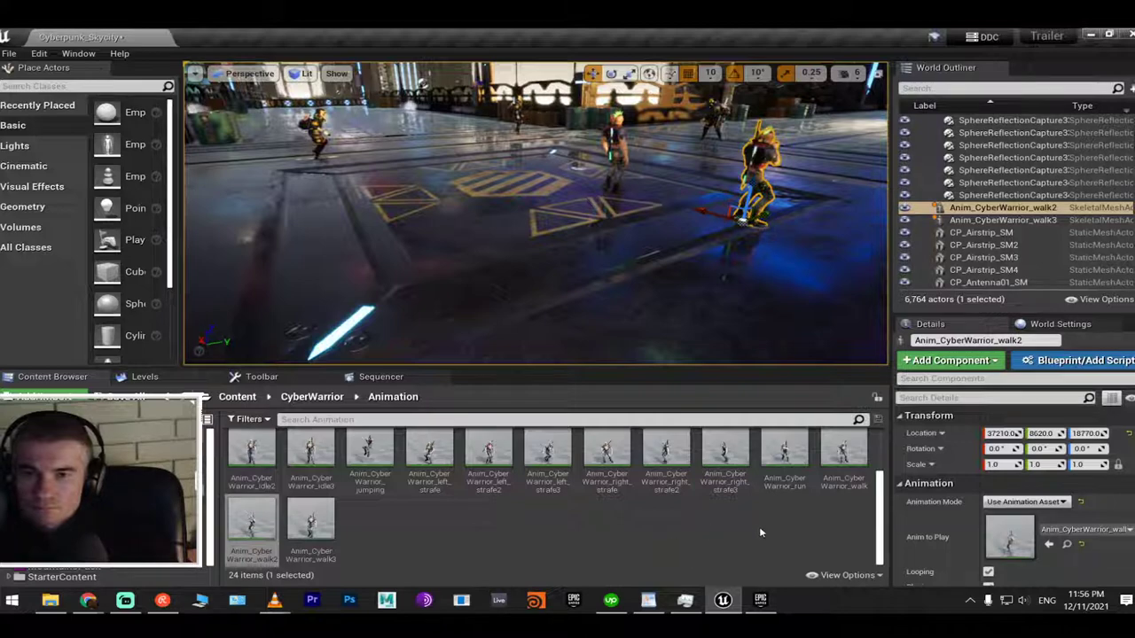
drag(844, 450, 343, 218)
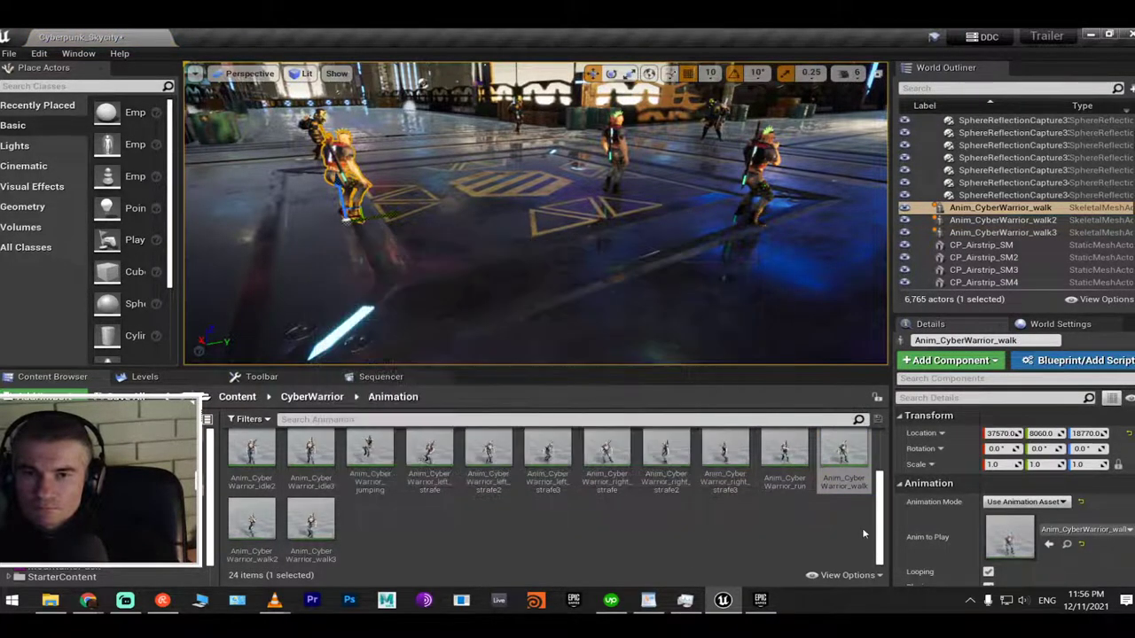
drag(785, 452, 449, 152)
click(457, 168)
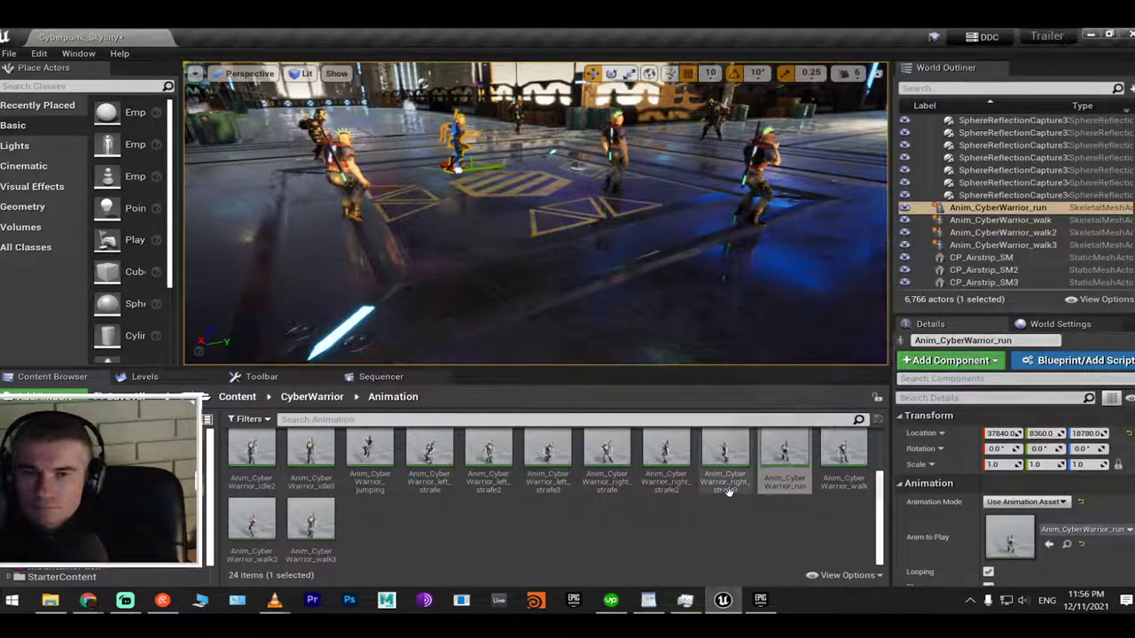
Add idle3 and idle2 warriors to the plaza, rotated -180° and 90°
mouse_move(739, 471)
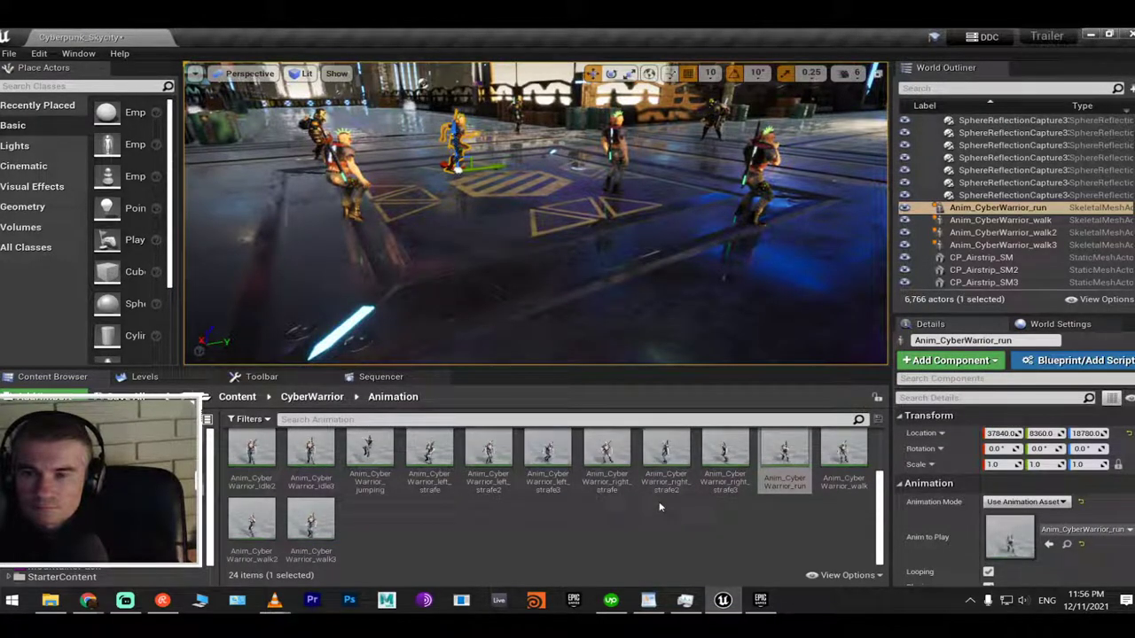
click(335, 439)
drag(330, 444, 801, 172)
key(e)
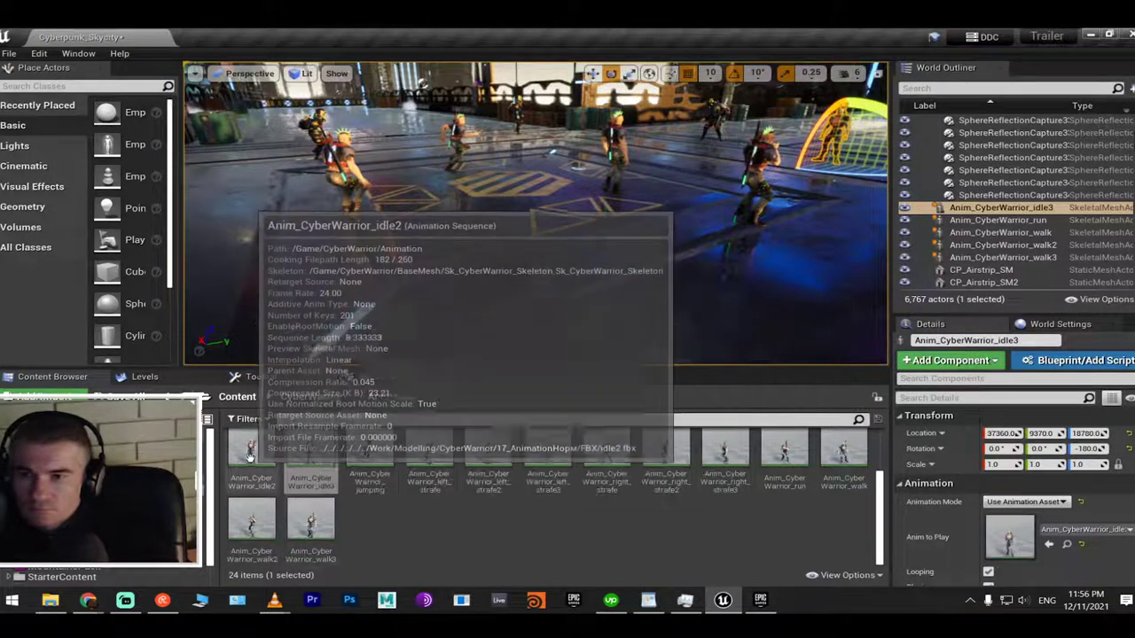
drag(251, 448, 612, 183)
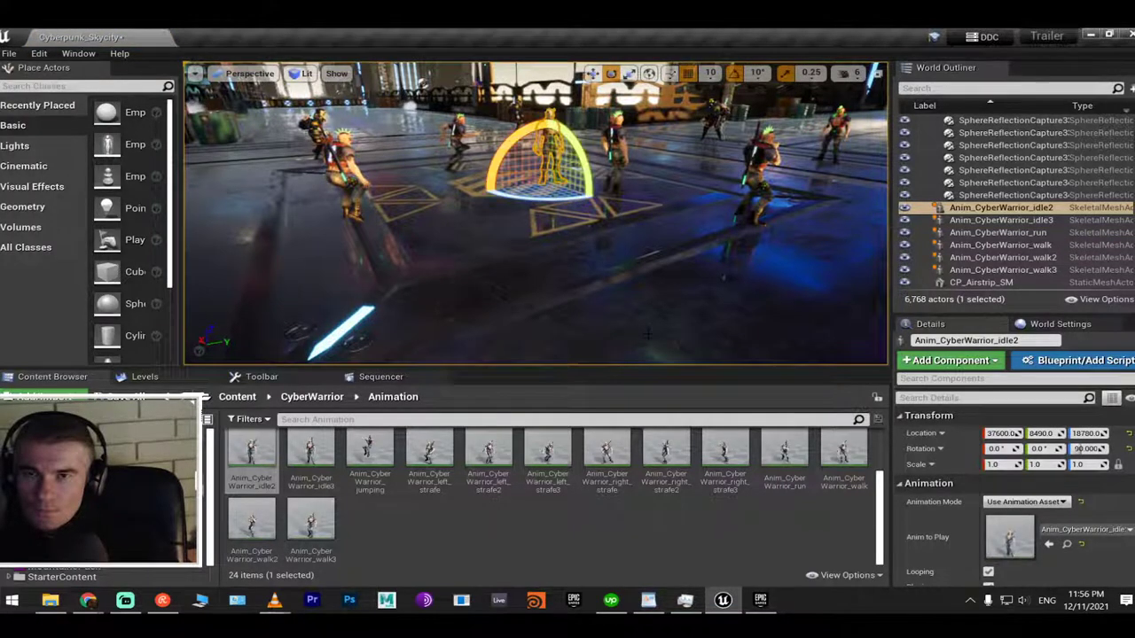
right_drag(648, 334, 621, 337)
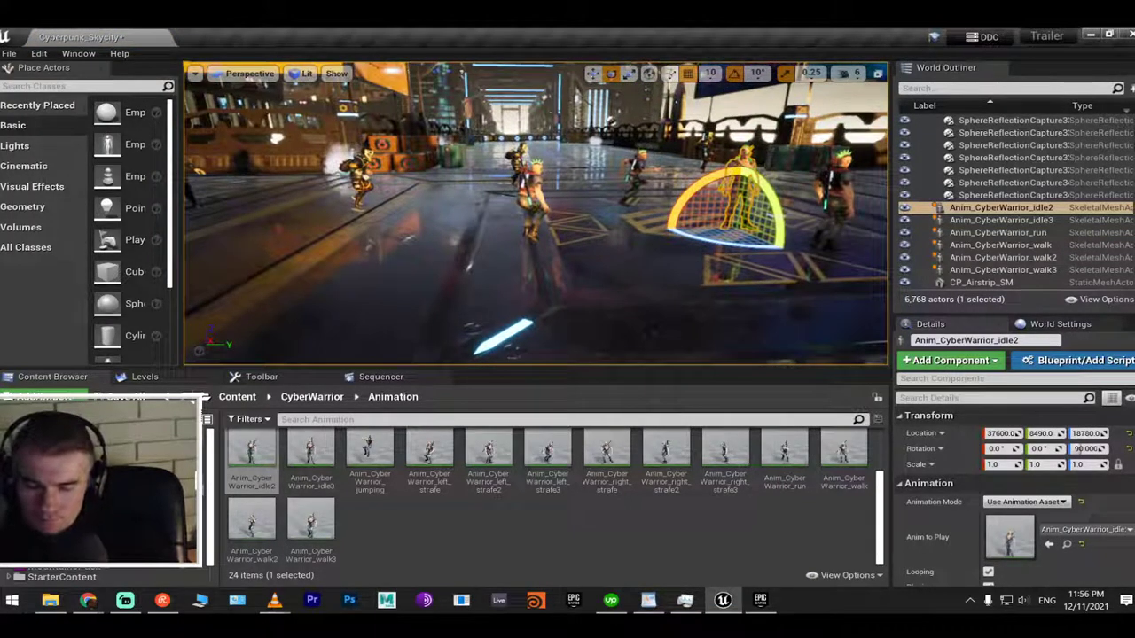
Play full-screen, running the mannequin through the new walking, running and idle warriors, then exit
key(alt+p)
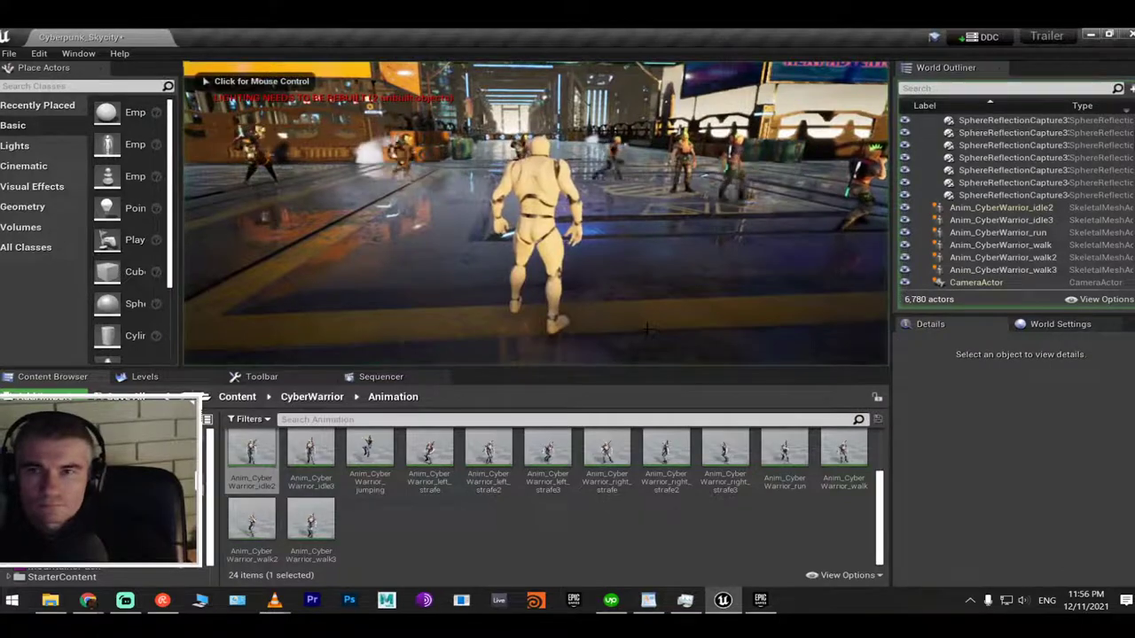
click(665, 323)
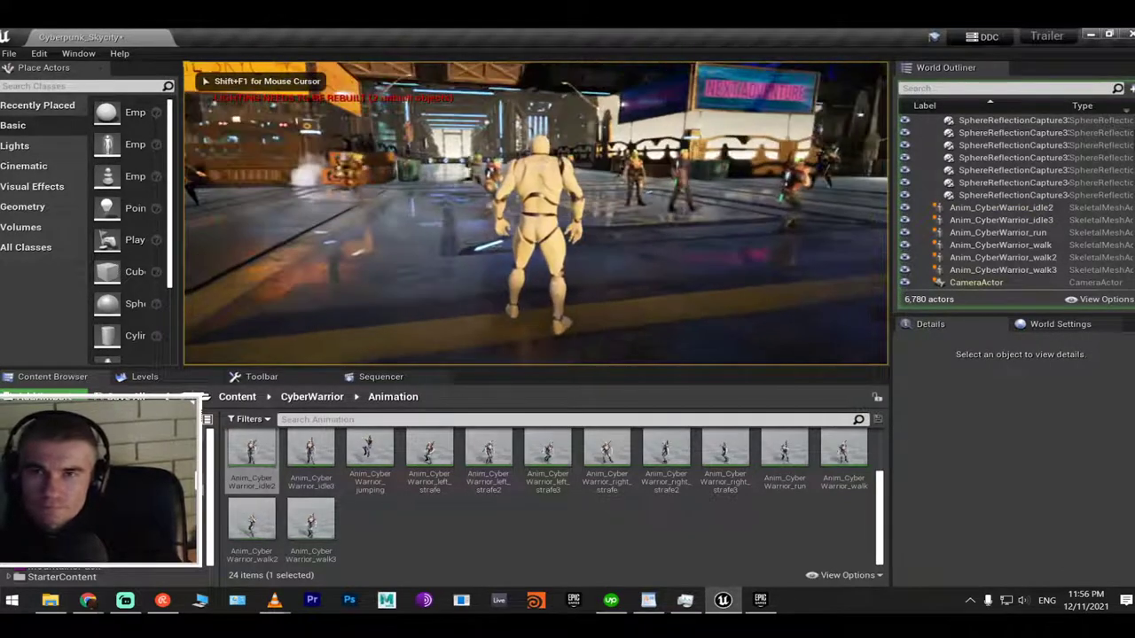
key(shift+F1)
key(F11)
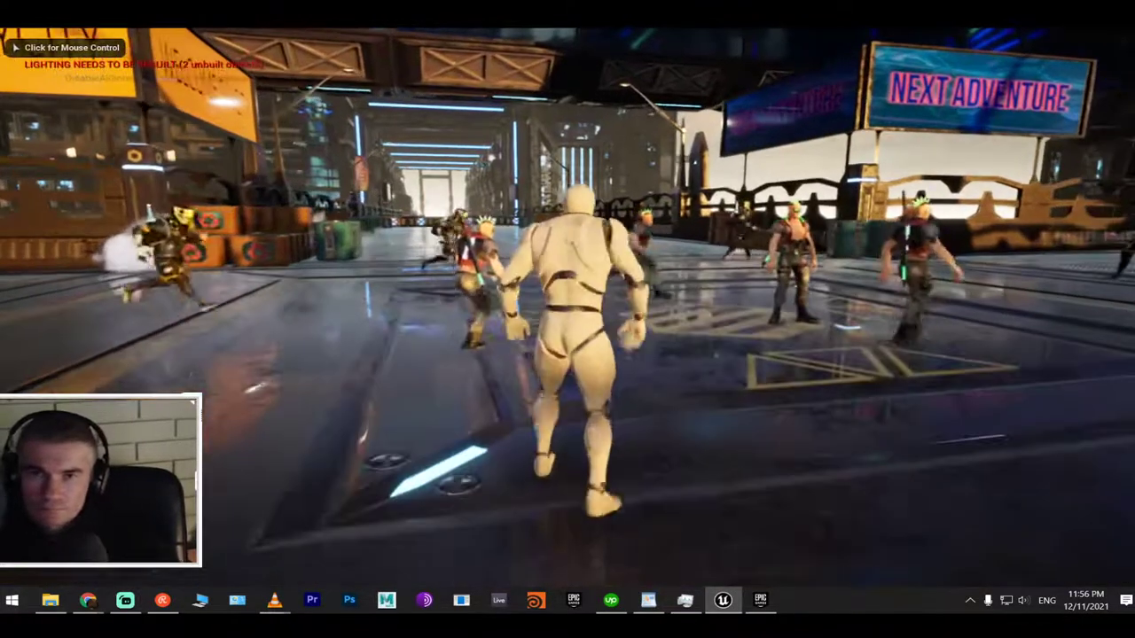
click(567, 319)
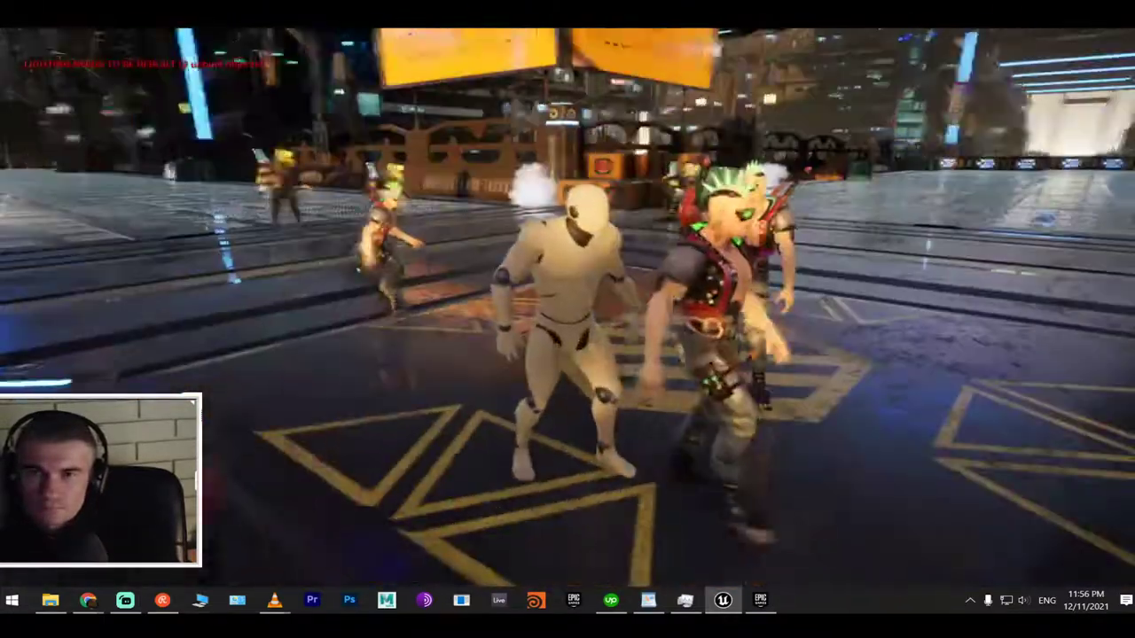
key(w)
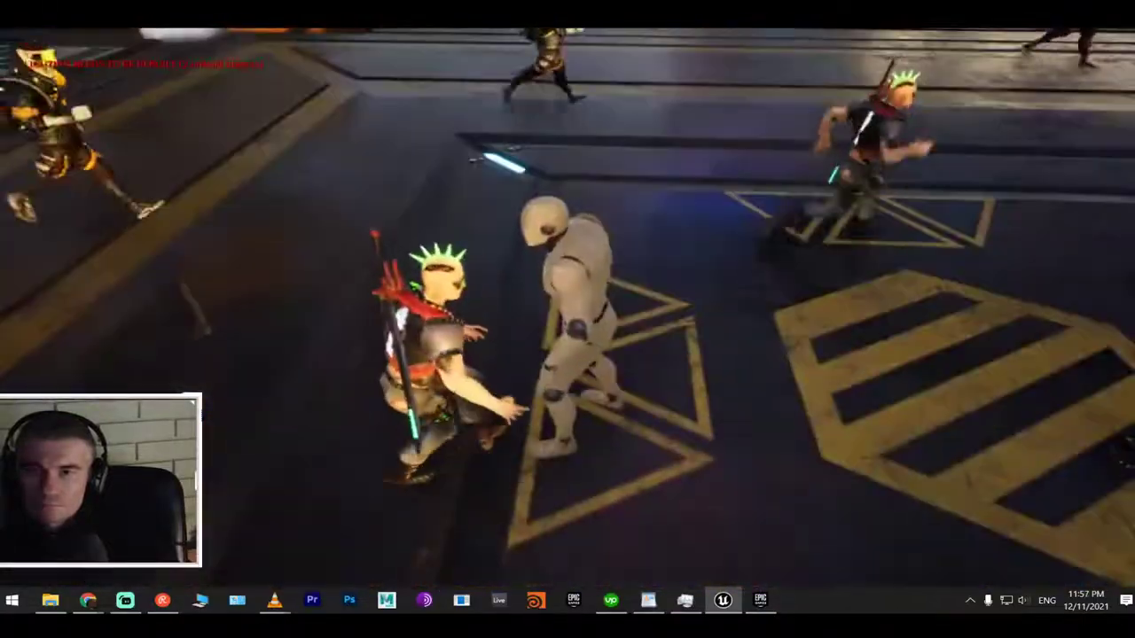
key(Escape)
key(F11)
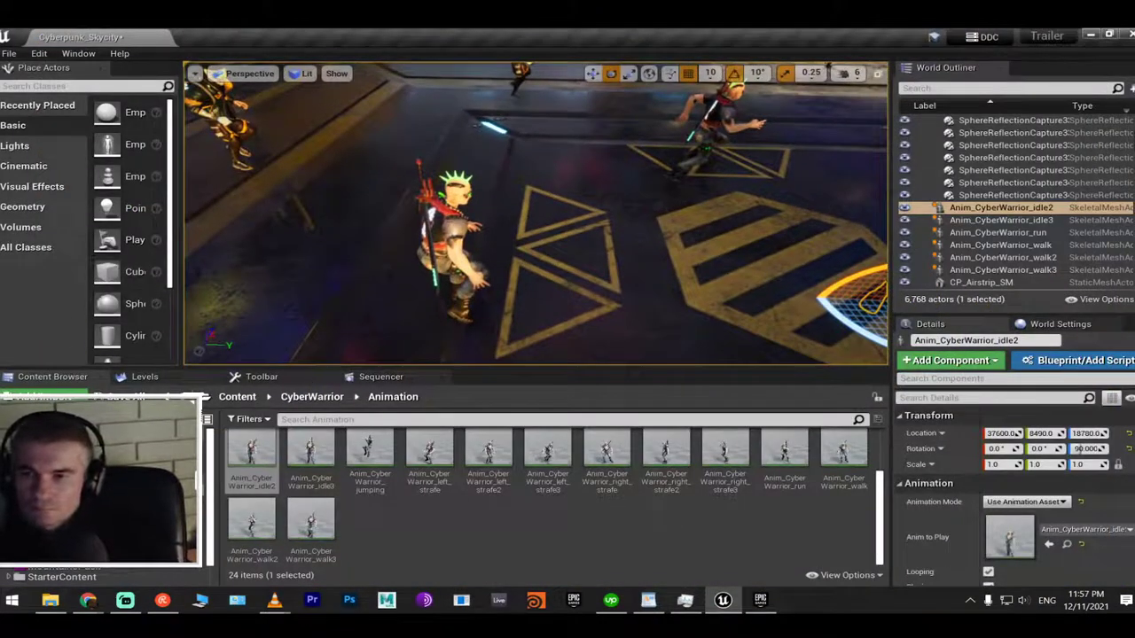
Save the Cyberpunk_Skycity map and switch to the Epic Games Launcher
click(311, 397)
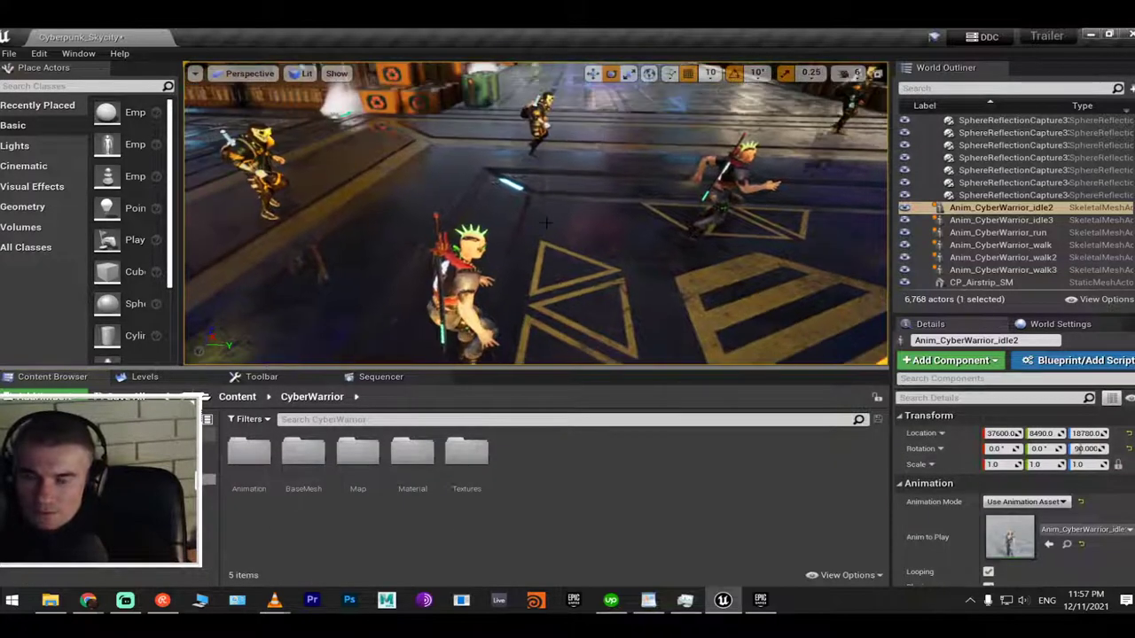
key(ctrl+s)
key(alt+Tab)
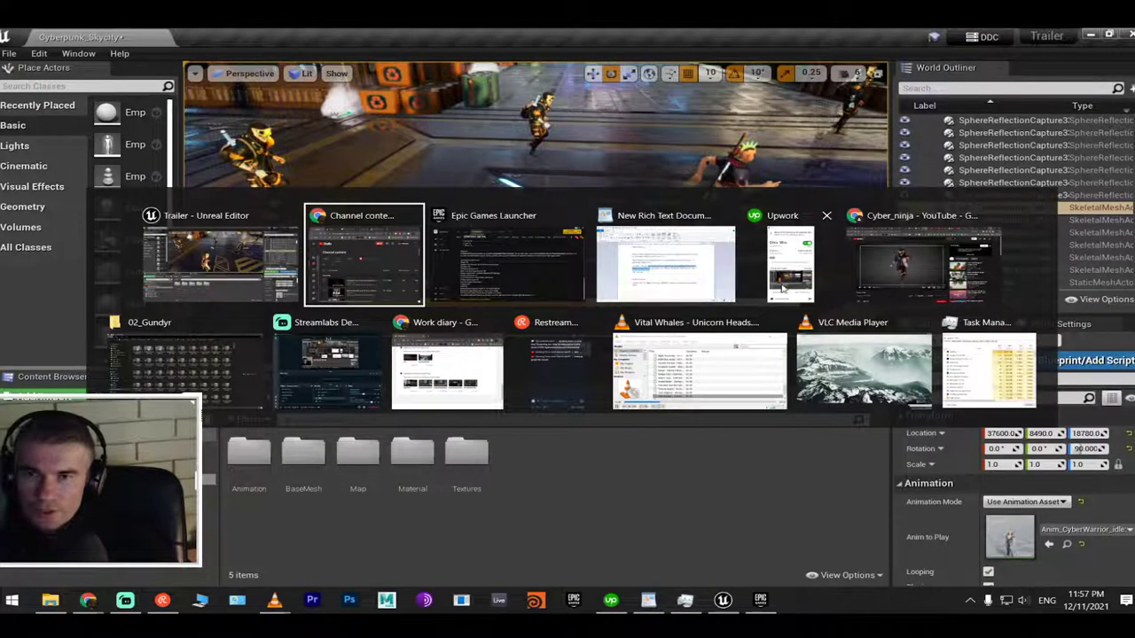
key(Escape)
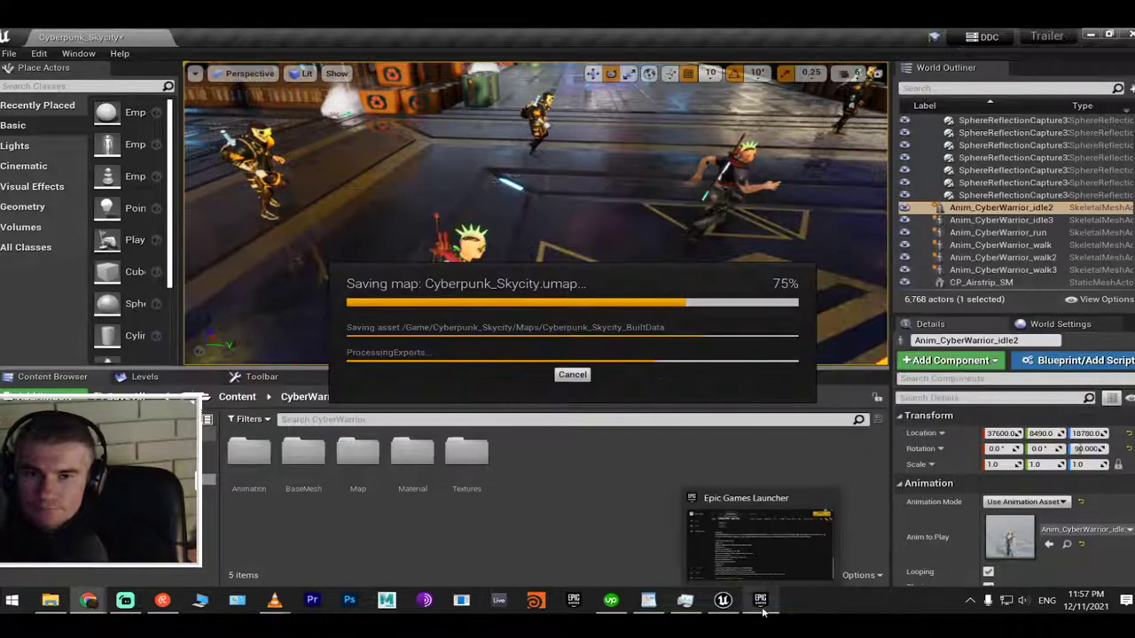
click(760, 600)
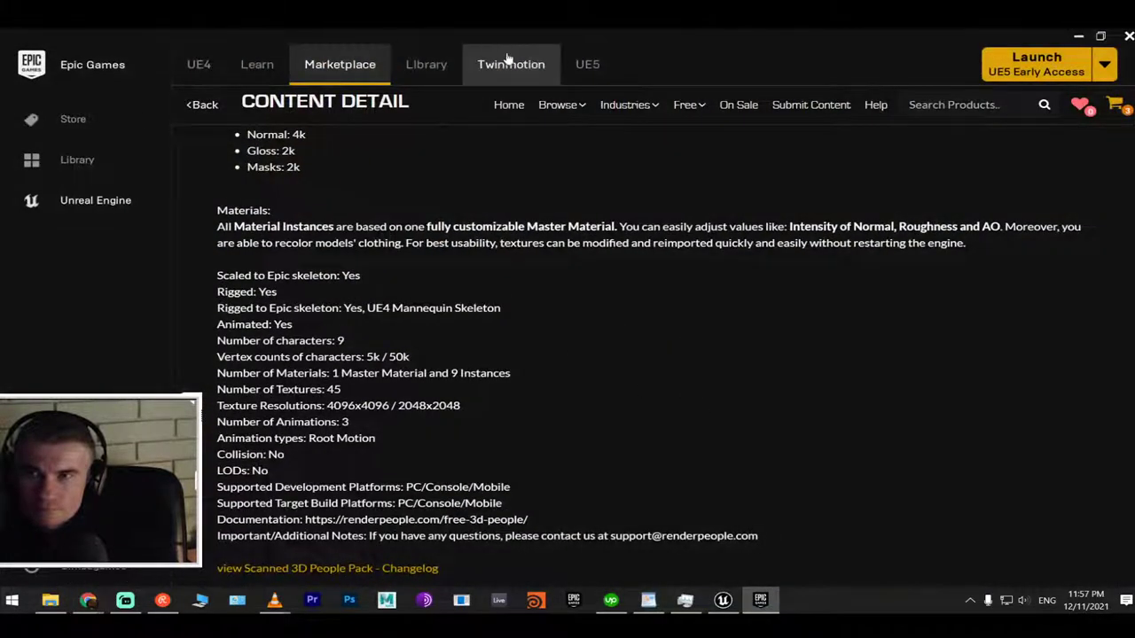
Add the Scanned 3D People Pack from the Library vault to the Trailer project
click(425, 64)
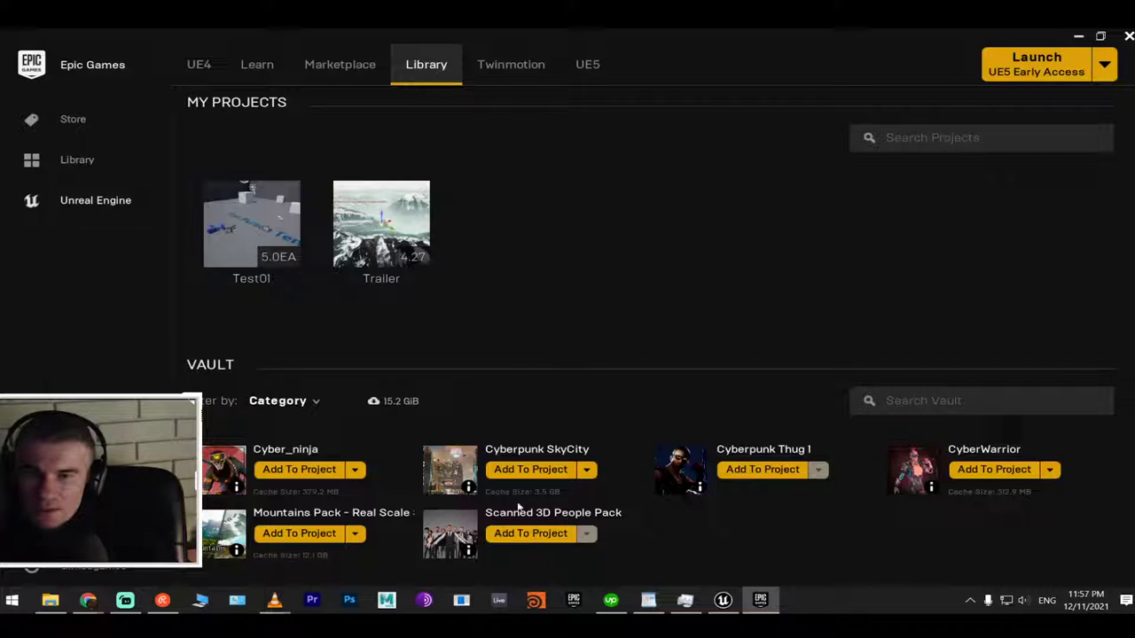
click(530, 534)
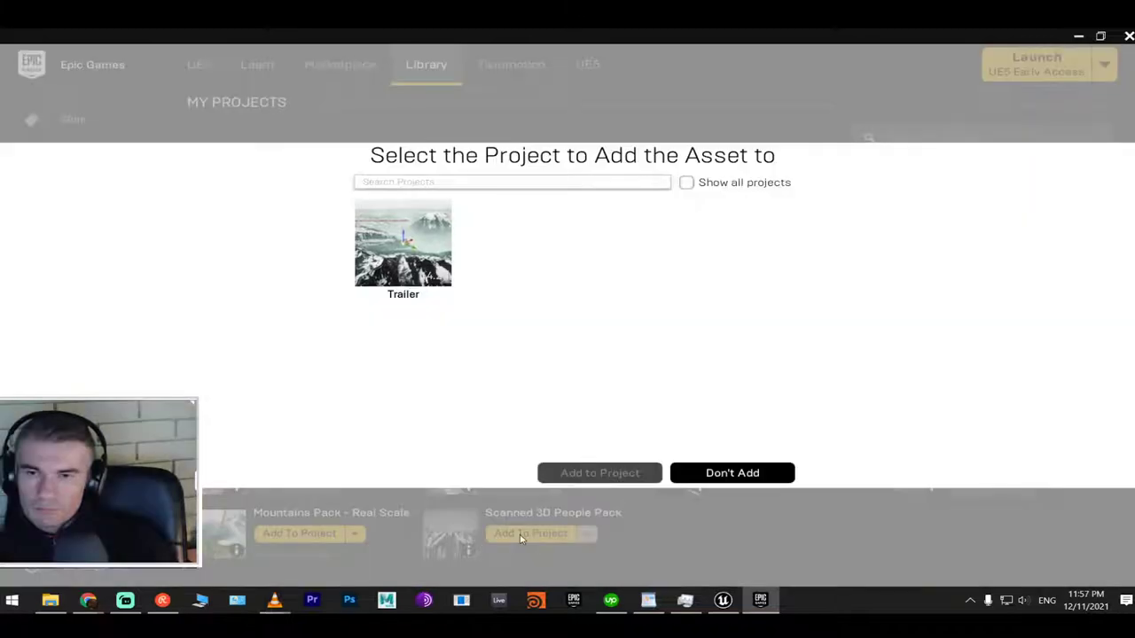
click(395, 249)
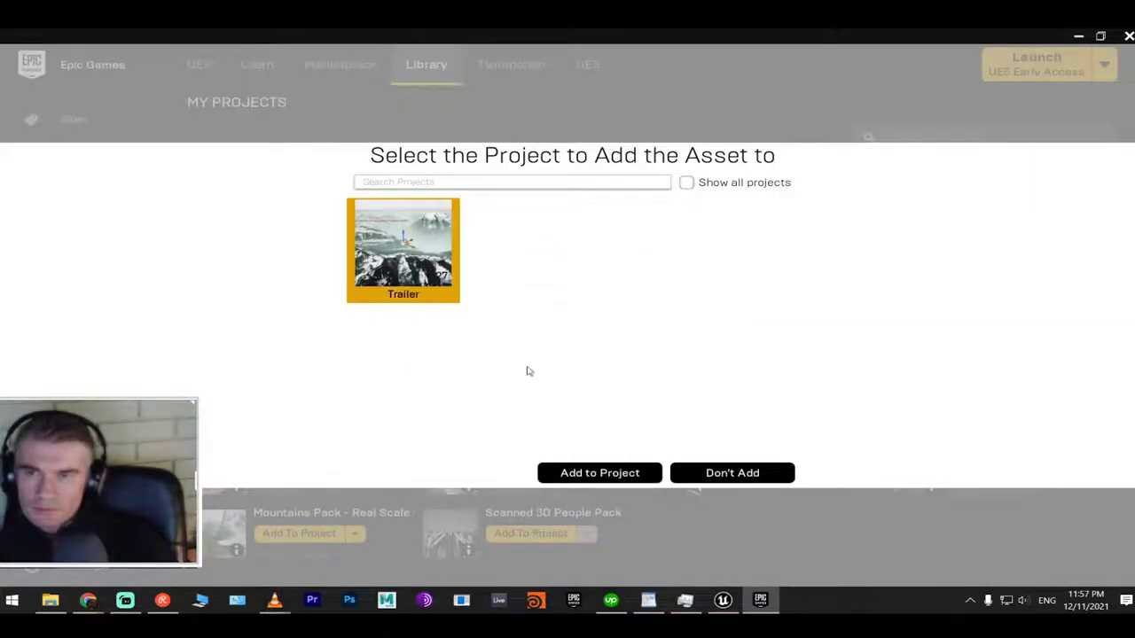
click(599, 473)
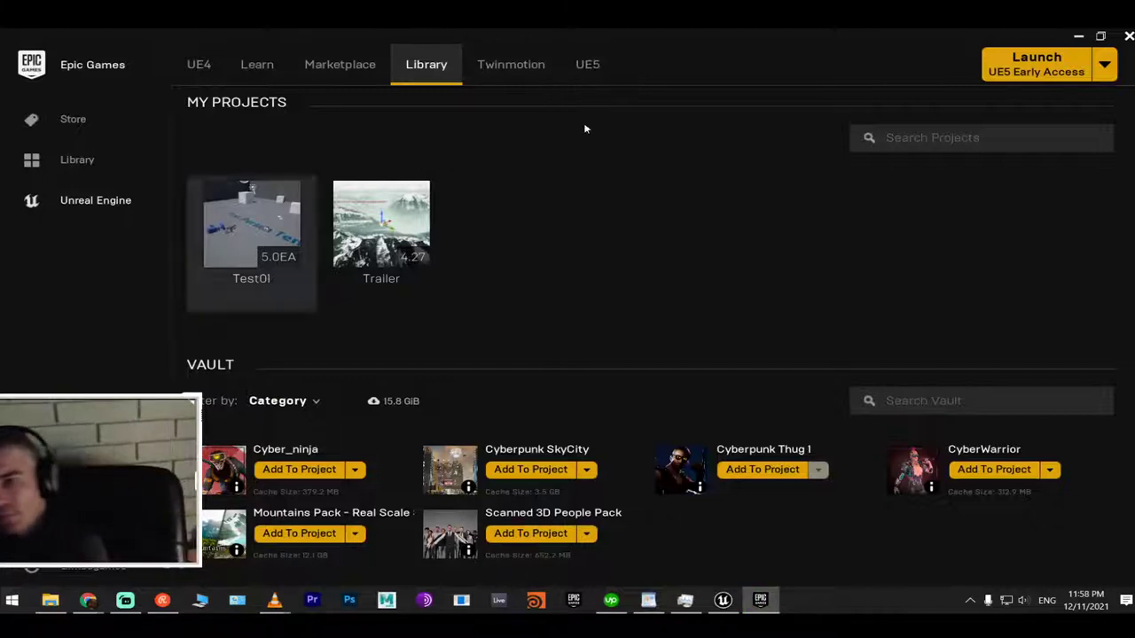
Set the Scanned3DPeoplePack folder to full-brightness green, storing that green in the theme bar
click(1077, 37)
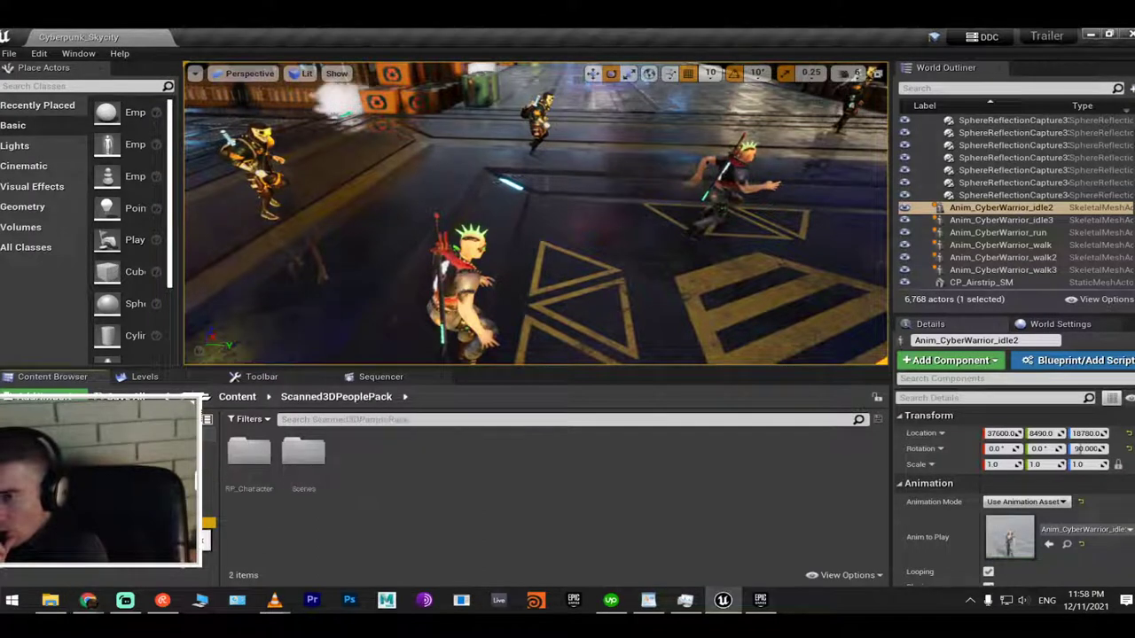
right_click(82, 550)
mouse_move(222, 306)
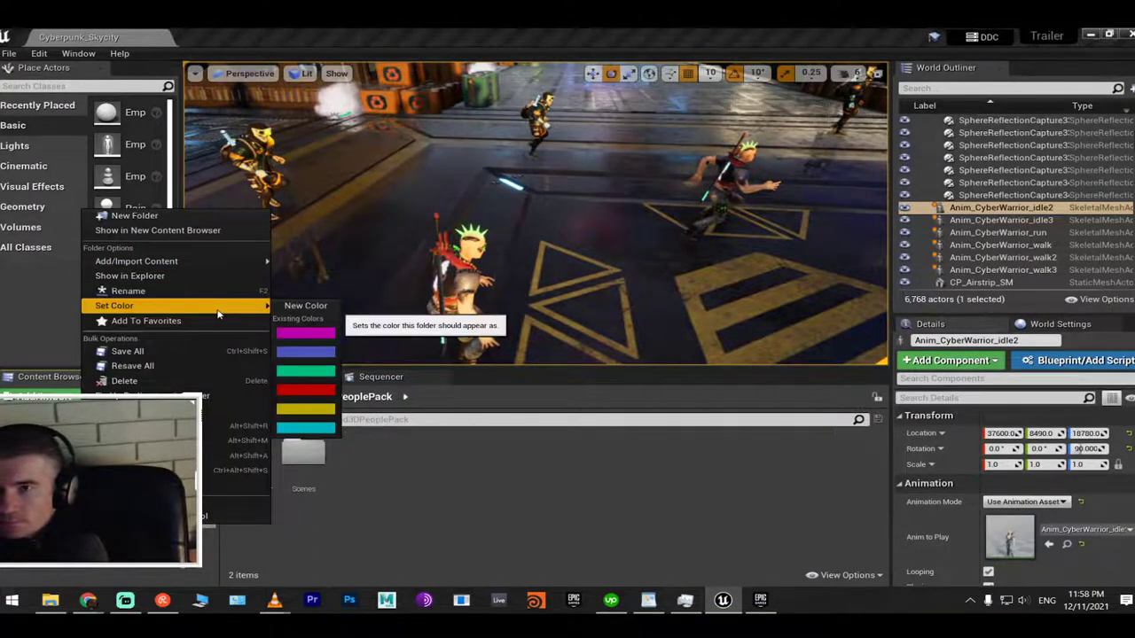
click(311, 305)
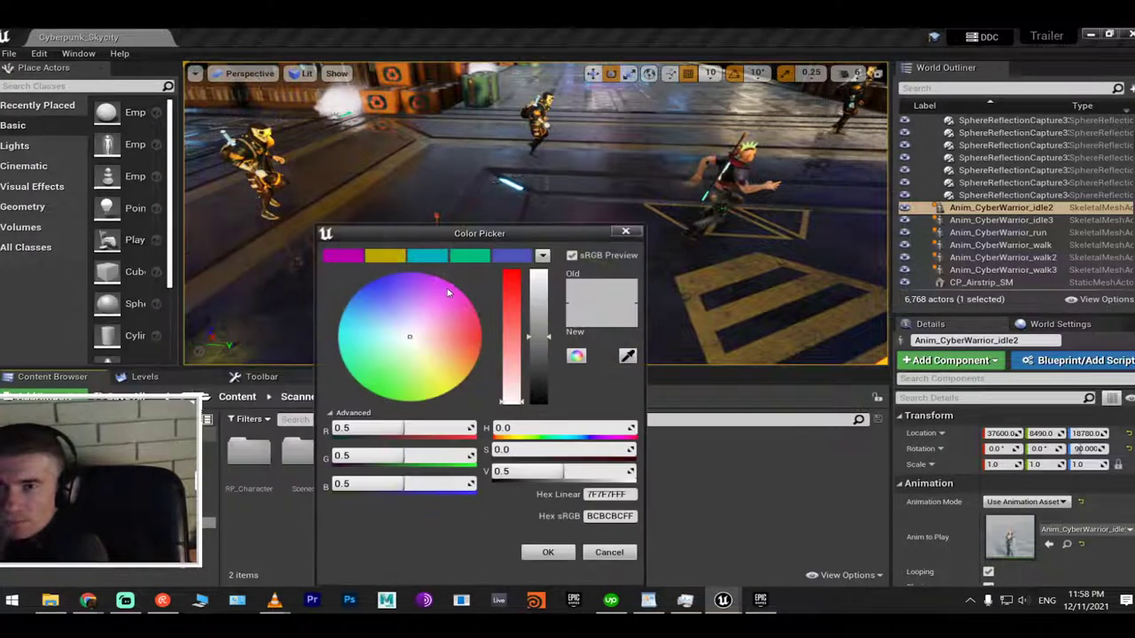
drag(405, 339, 353, 413)
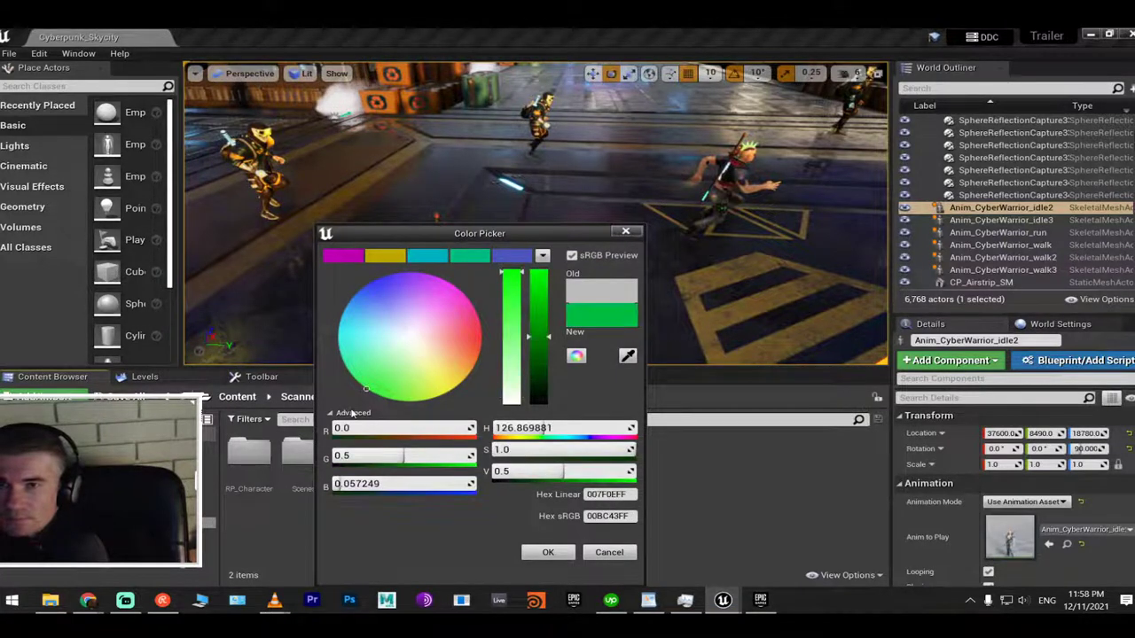
drag(549, 333, 541, 267)
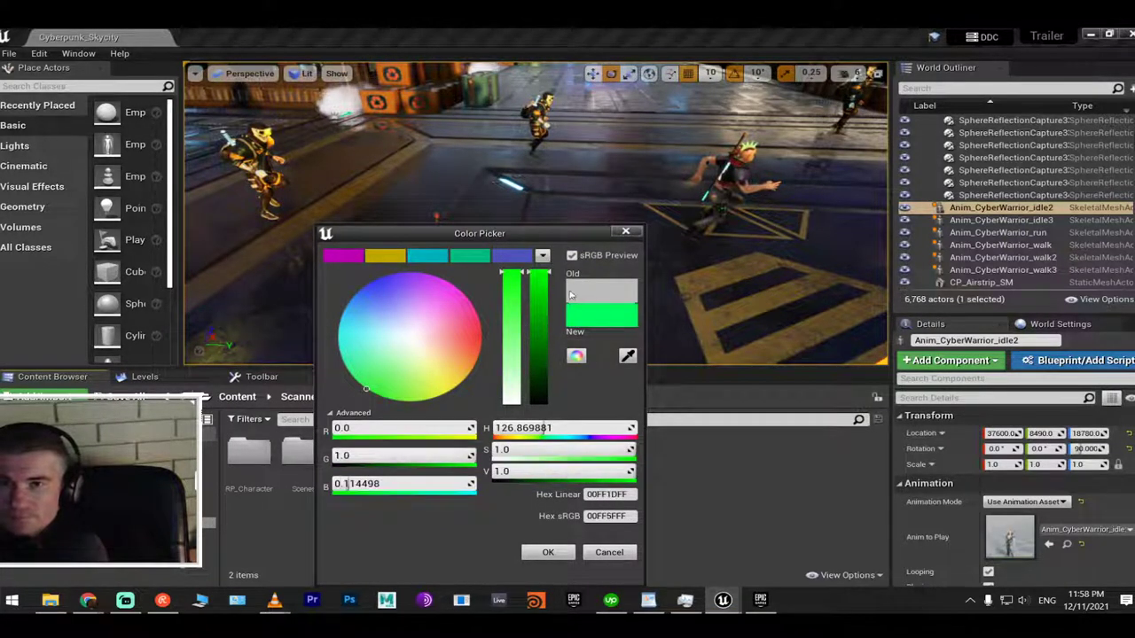
drag(595, 312, 447, 259)
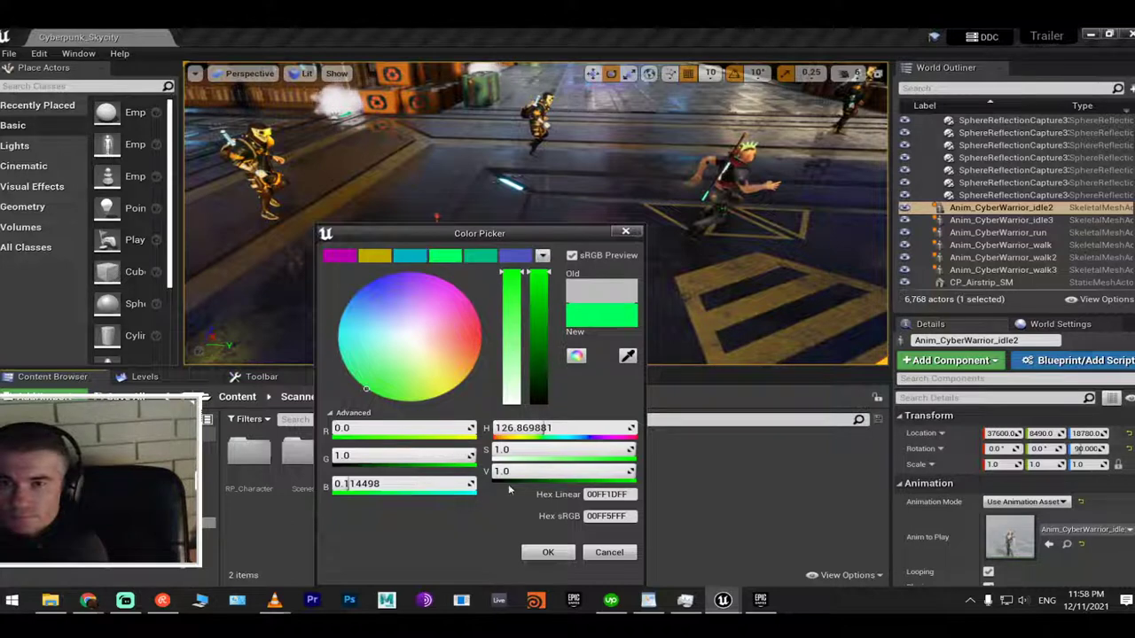
click(548, 552)
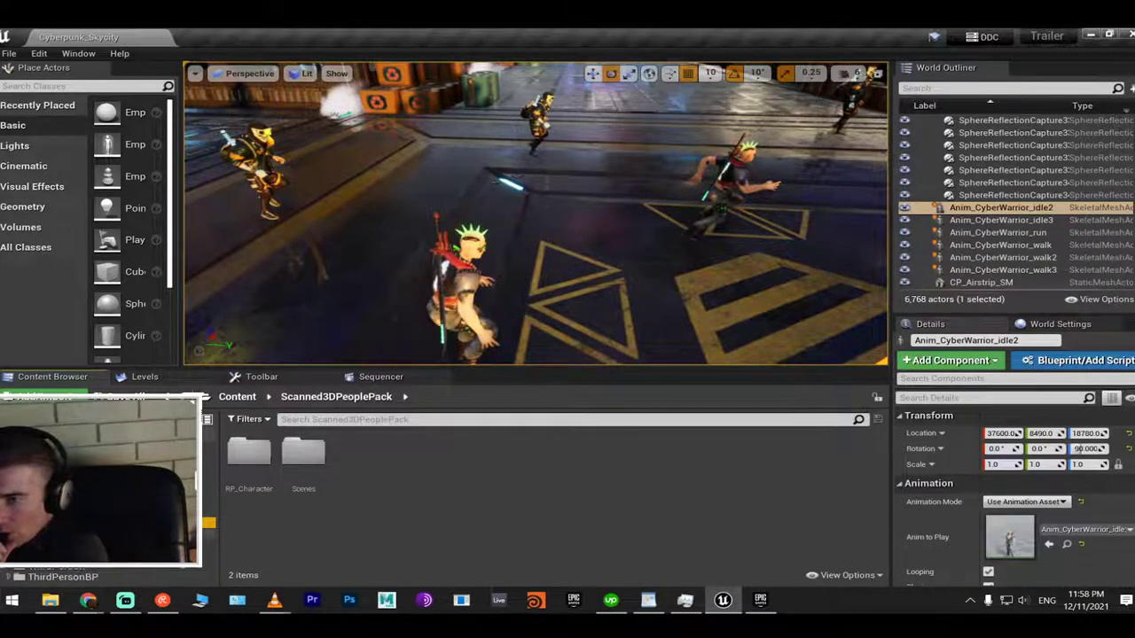
Load the RP_Scene map from the Scanned3DPeoplePack Scenes folder
double_click(303, 452)
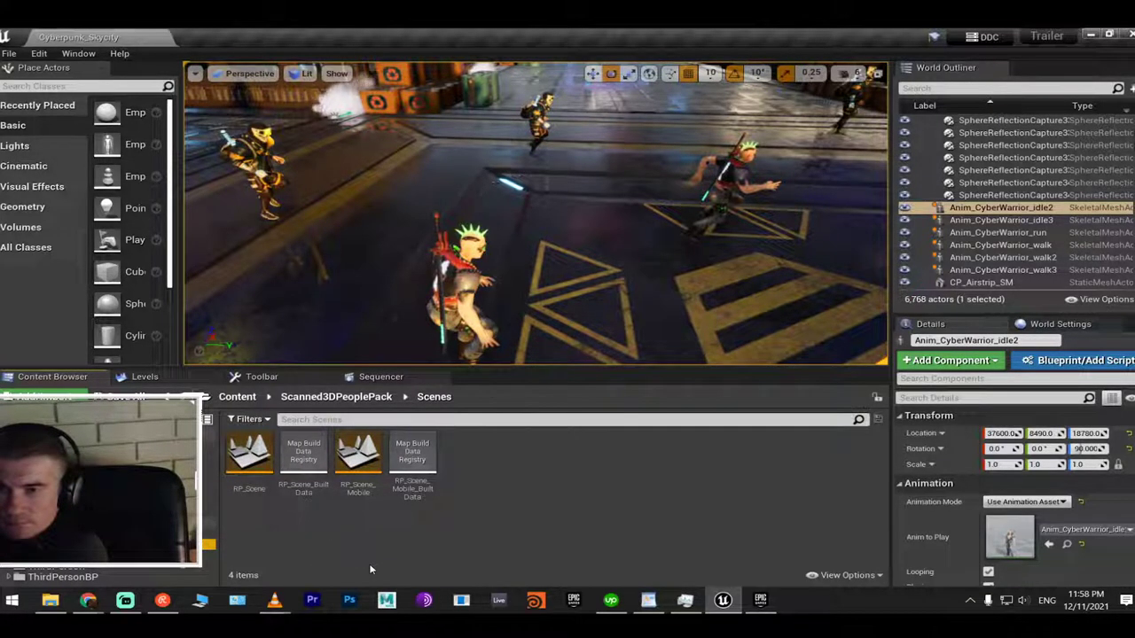
double_click(266, 466)
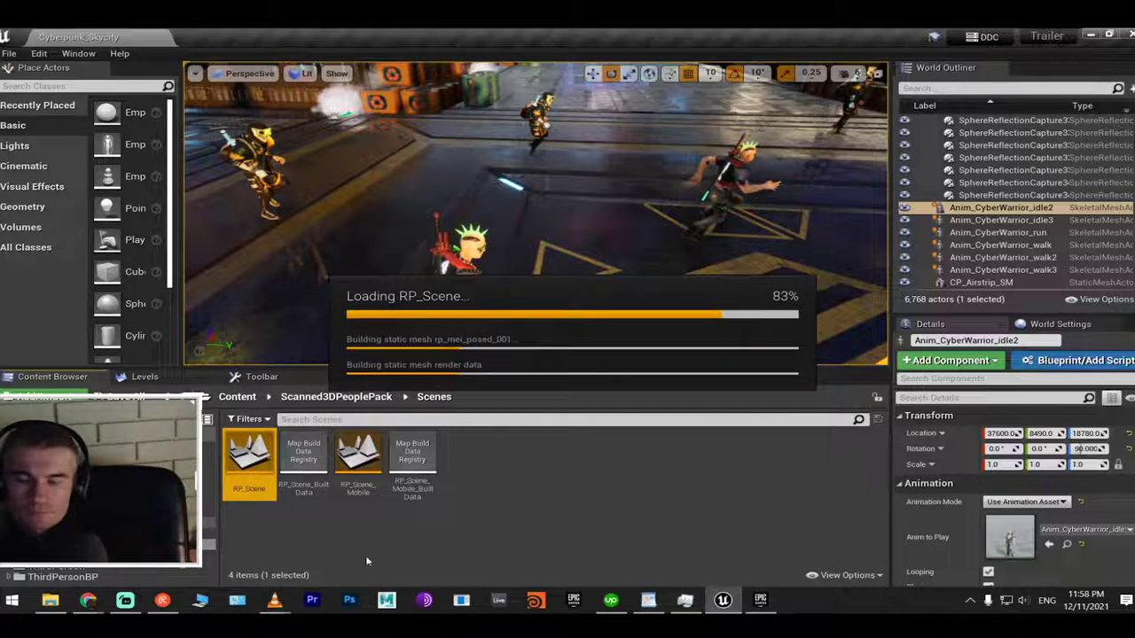
key(alt+Tab)
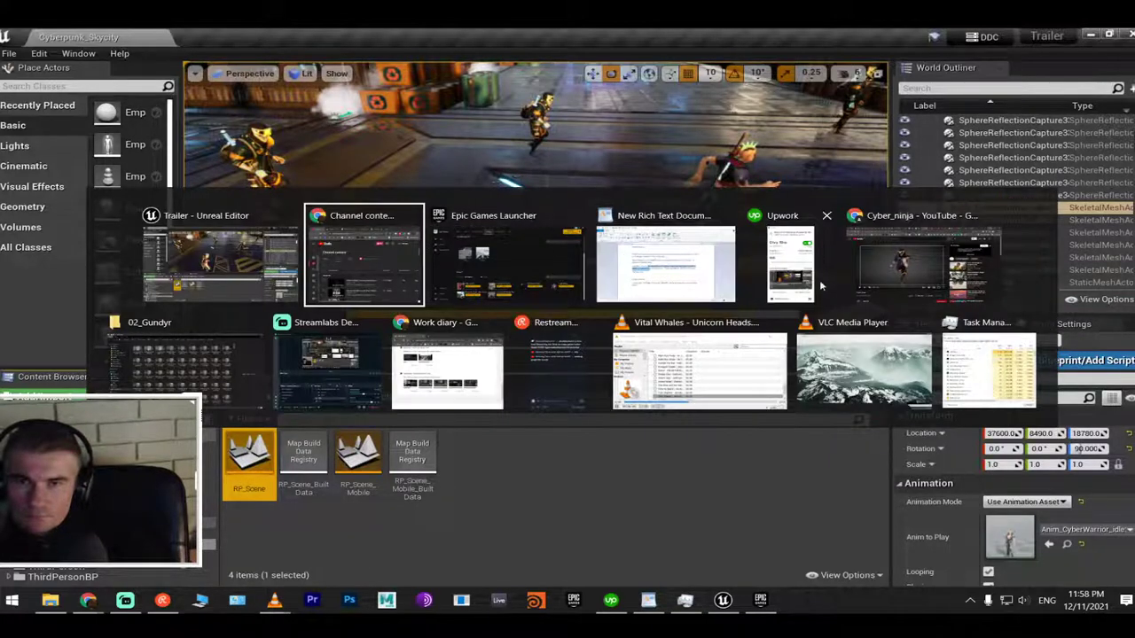
Replace the Cyber_ninja YouTube video in Chrome with the reddit.com front page
click(876, 275)
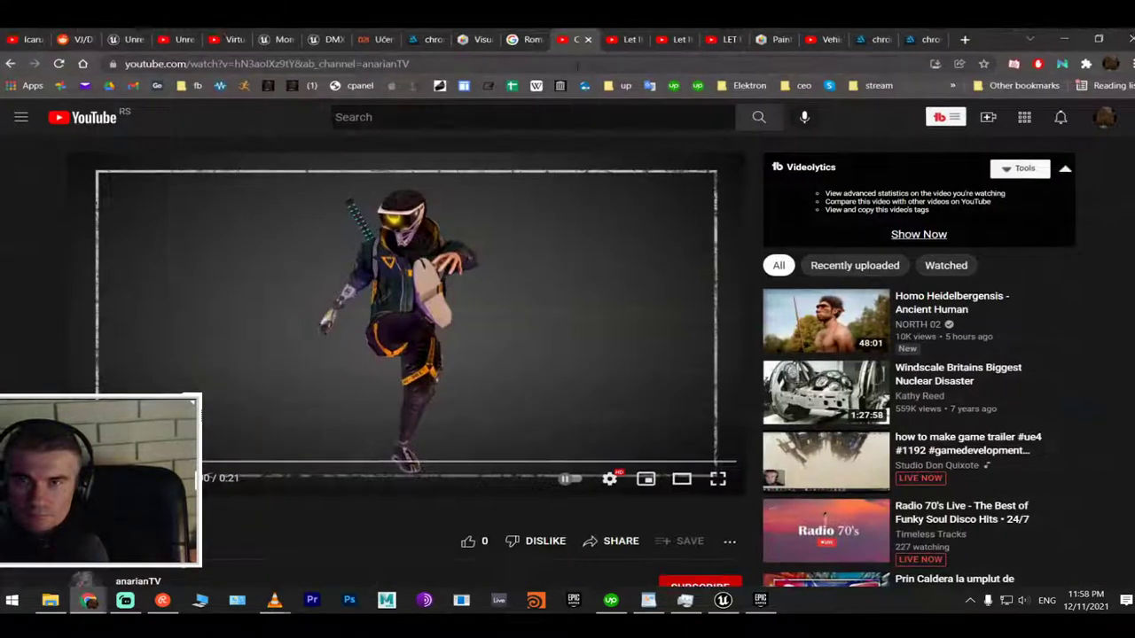
key(ctrl+l)
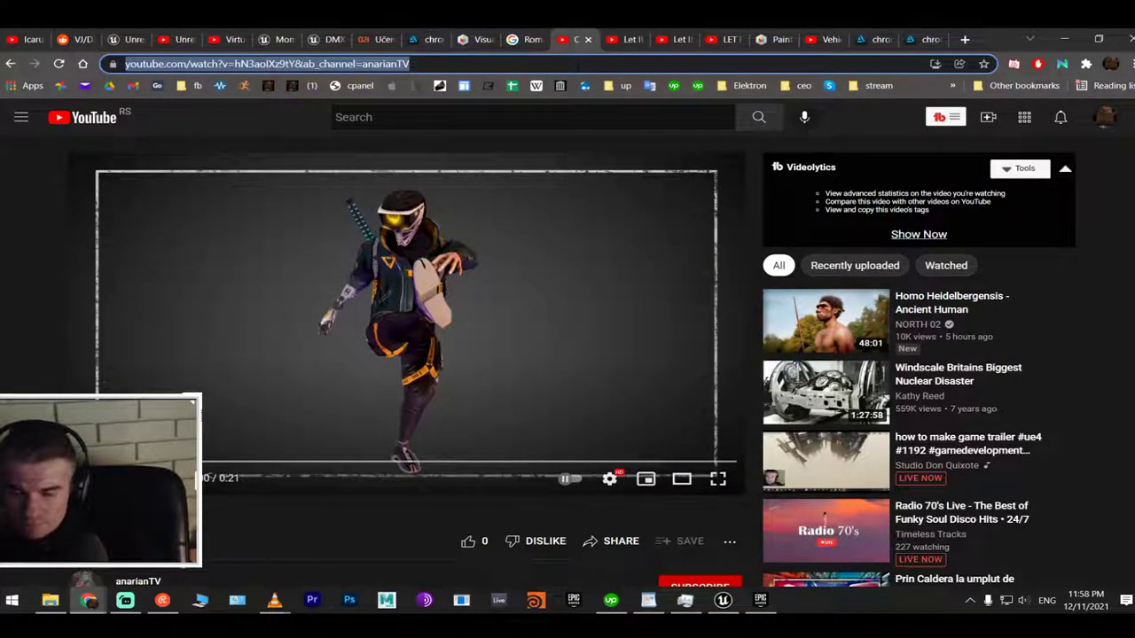
text(reddit)
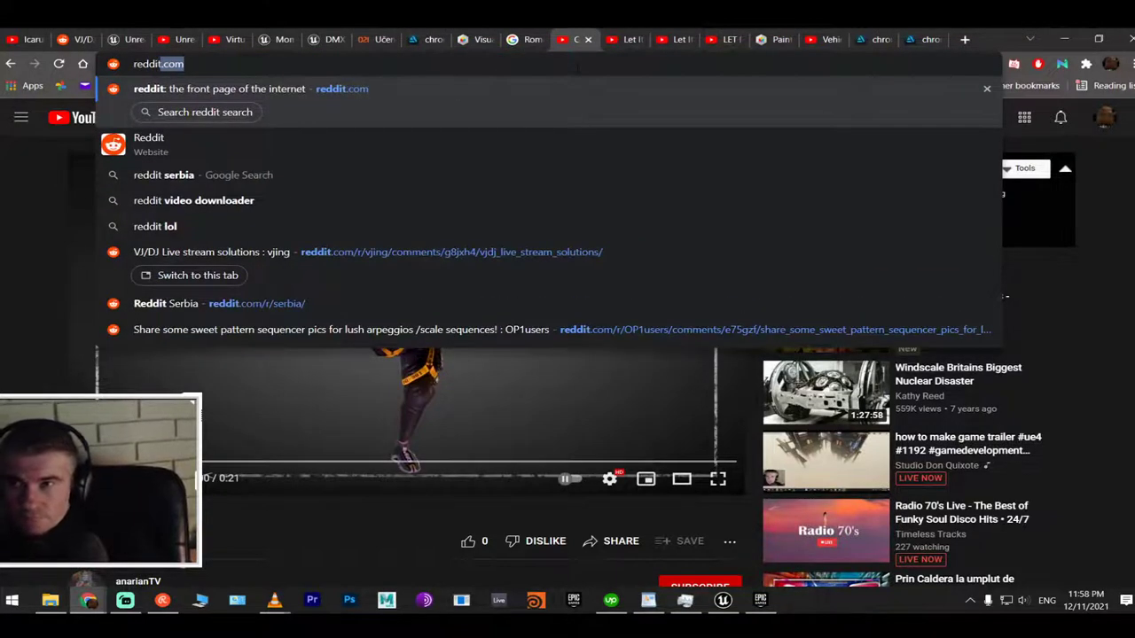
key(Return)
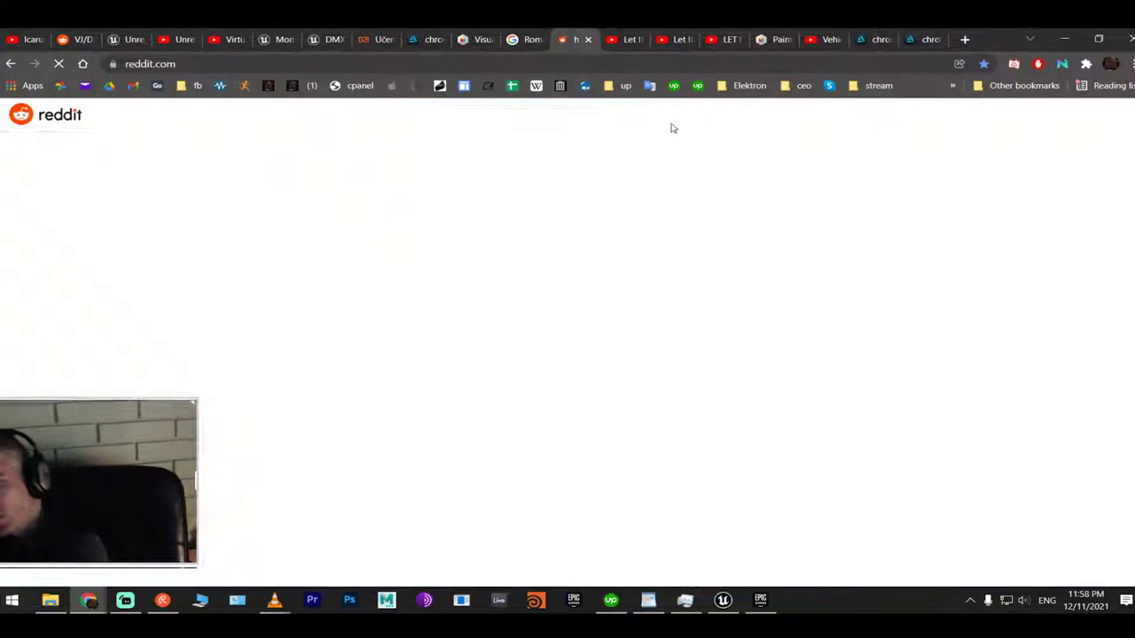
Browse the reddit feed, open and close the r/serbia quiz post, then return to Unreal
scroll(620, 285, down, 3)
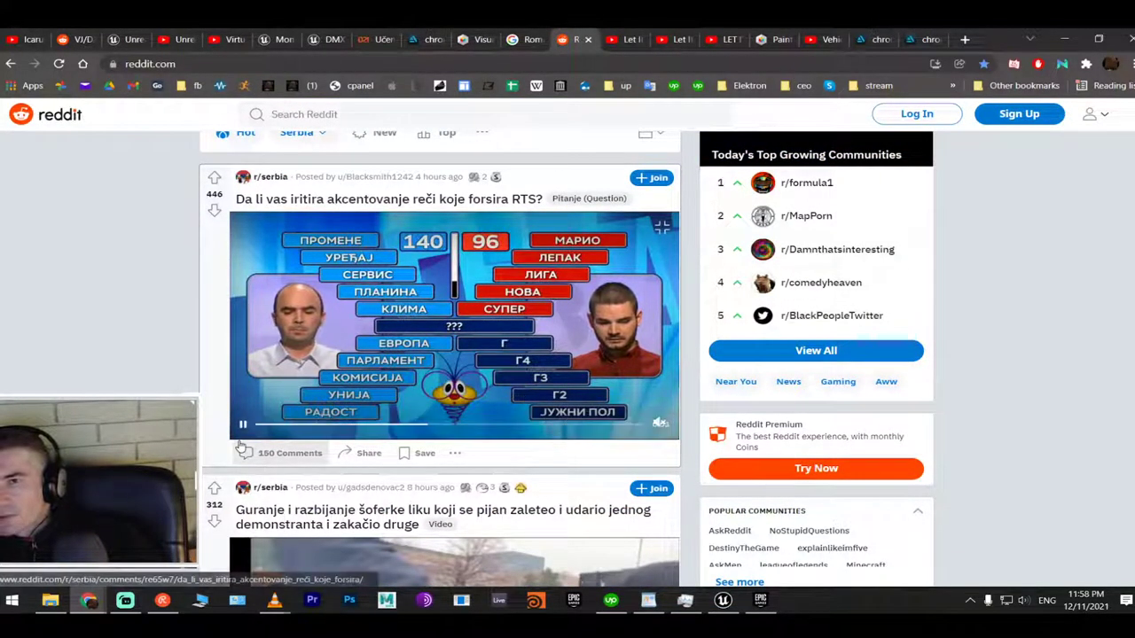
click(286, 342)
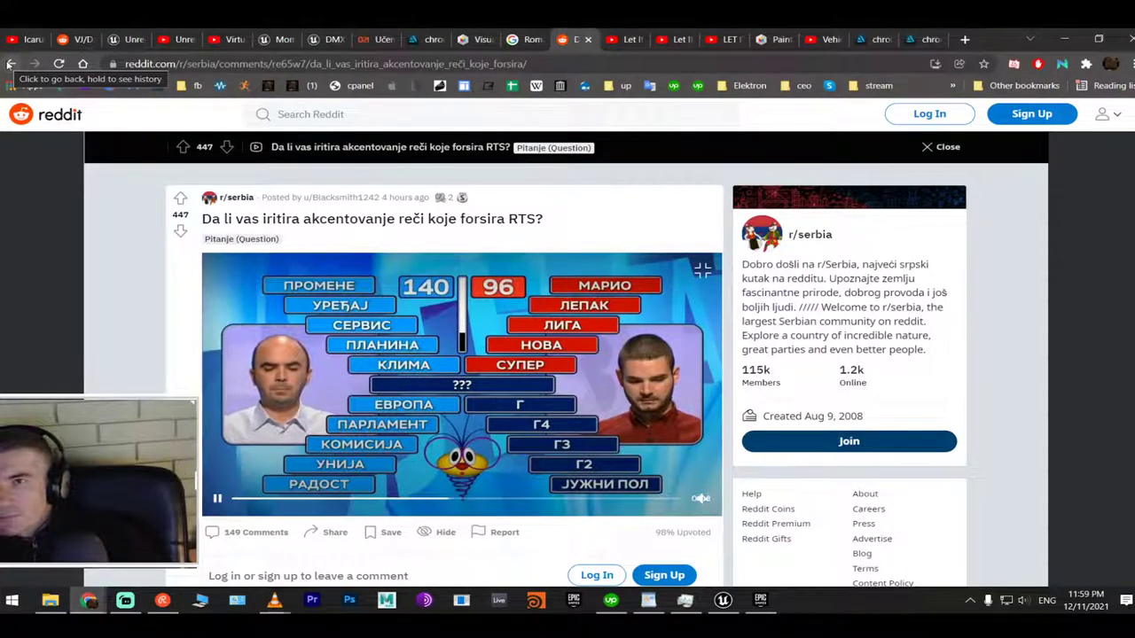
click(9, 64)
scroll(368, 366, down, 3)
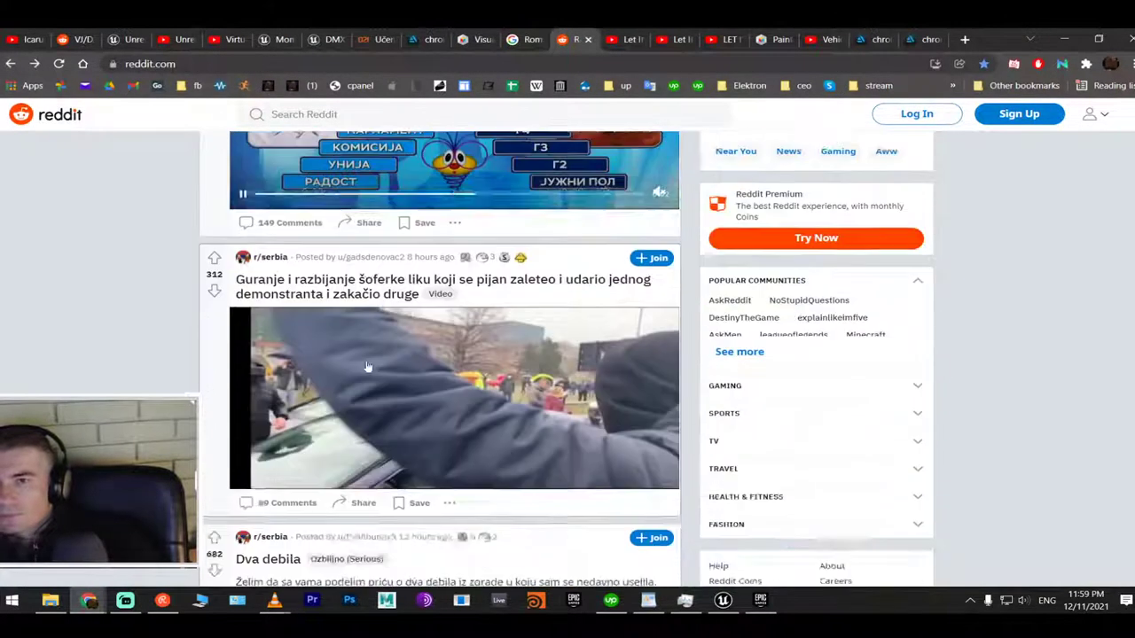
scroll(367, 363, down, 2)
scroll(367, 364, up, 1)
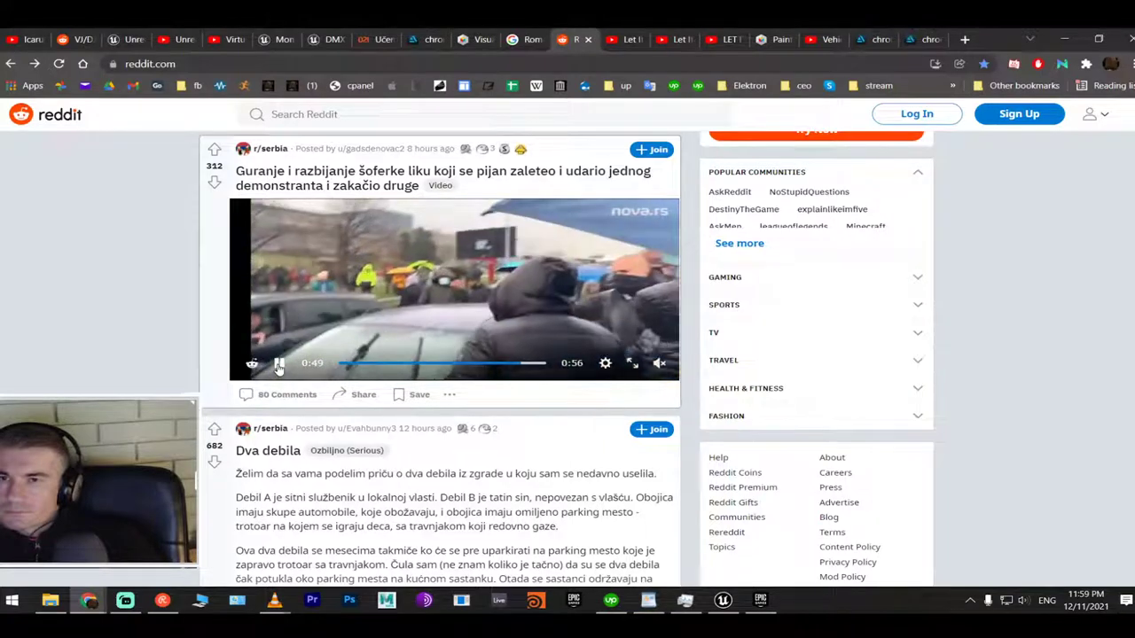
scroll(408, 286, down, 4)
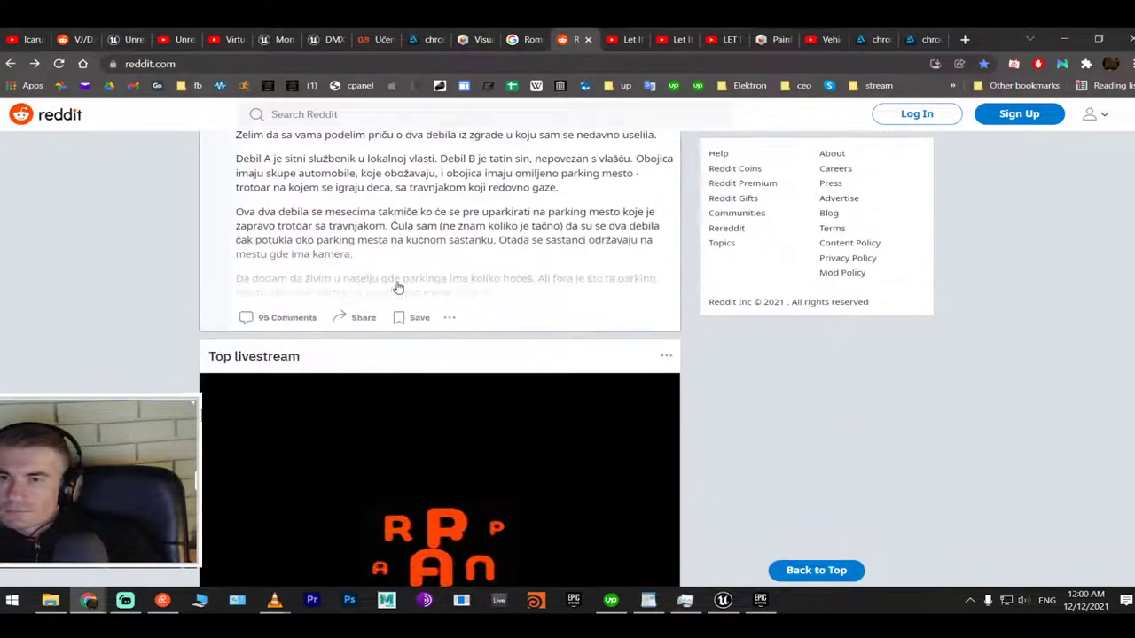
scroll(416, 284, up, 2)
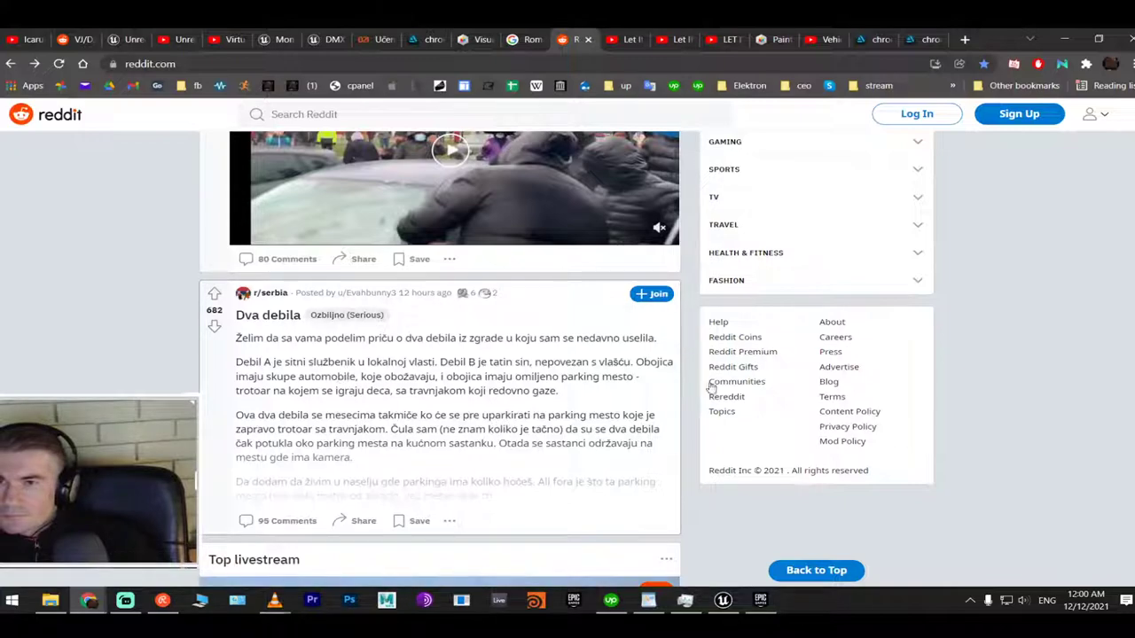
key(alt+Tab)
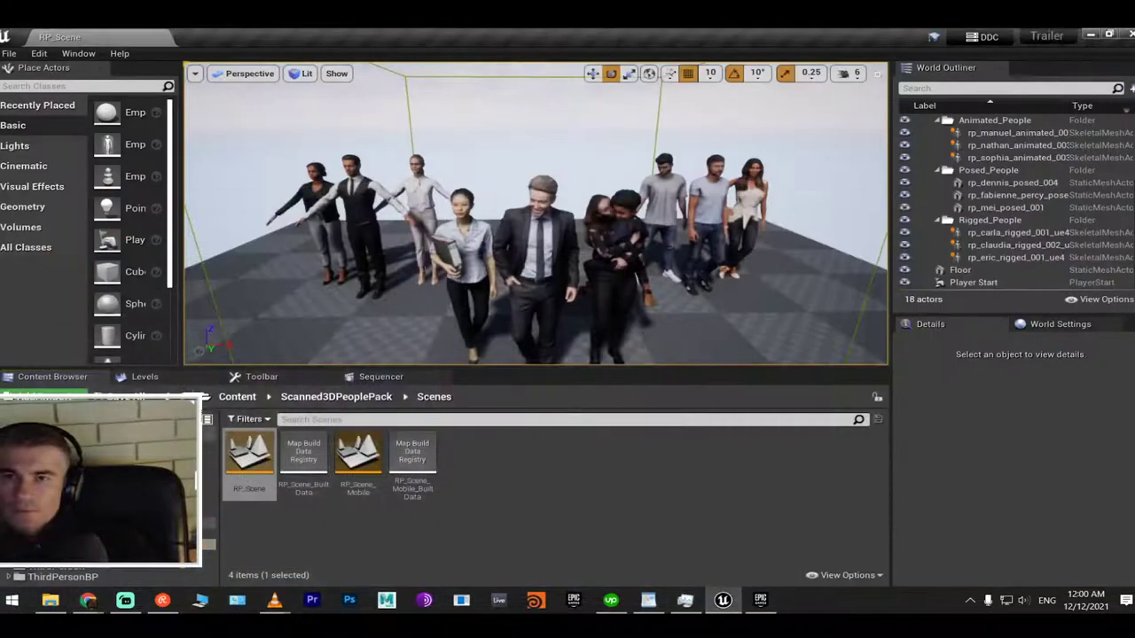
Maximize the level viewport, bring the camera closer to the crowd, and start Play-in-Editor
key(F11)
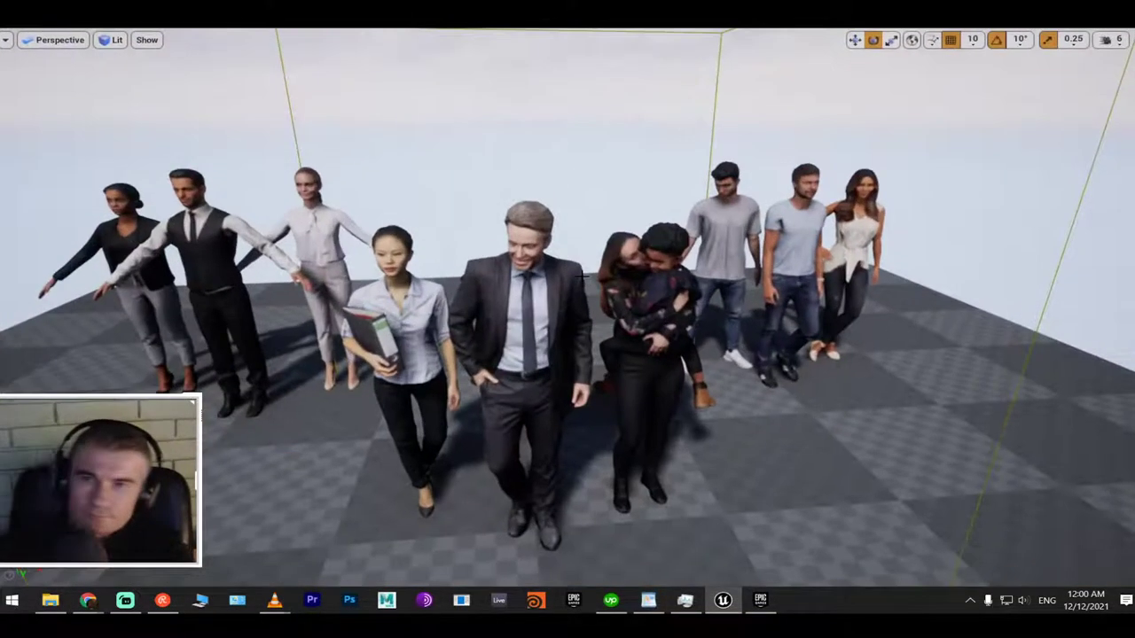
right_drag(582, 275, 614, 285)
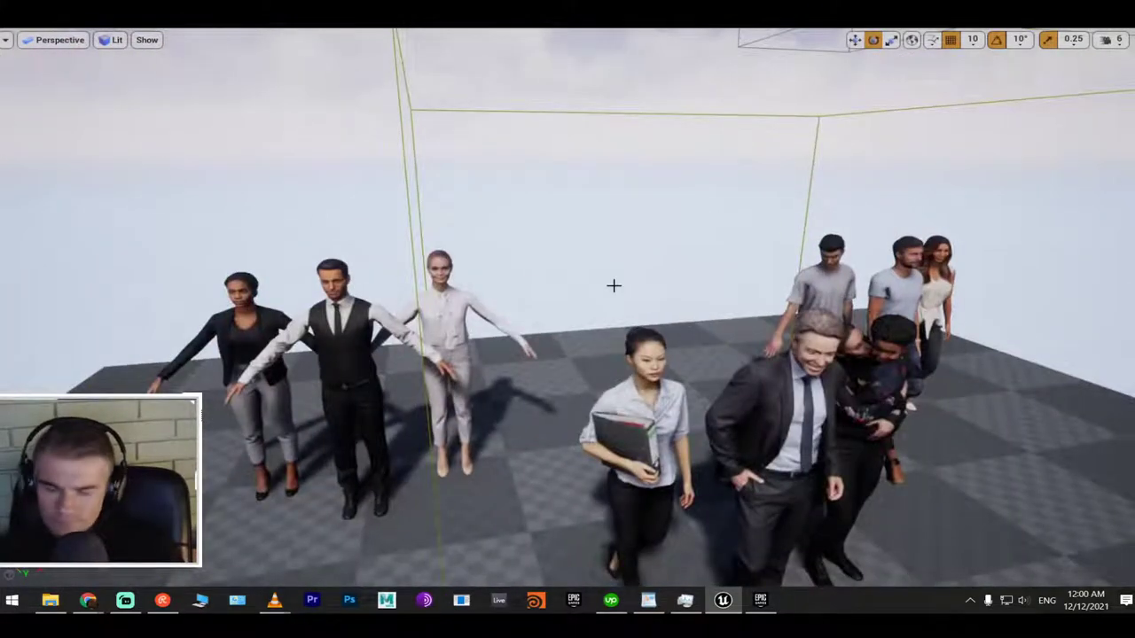
key(alt+p)
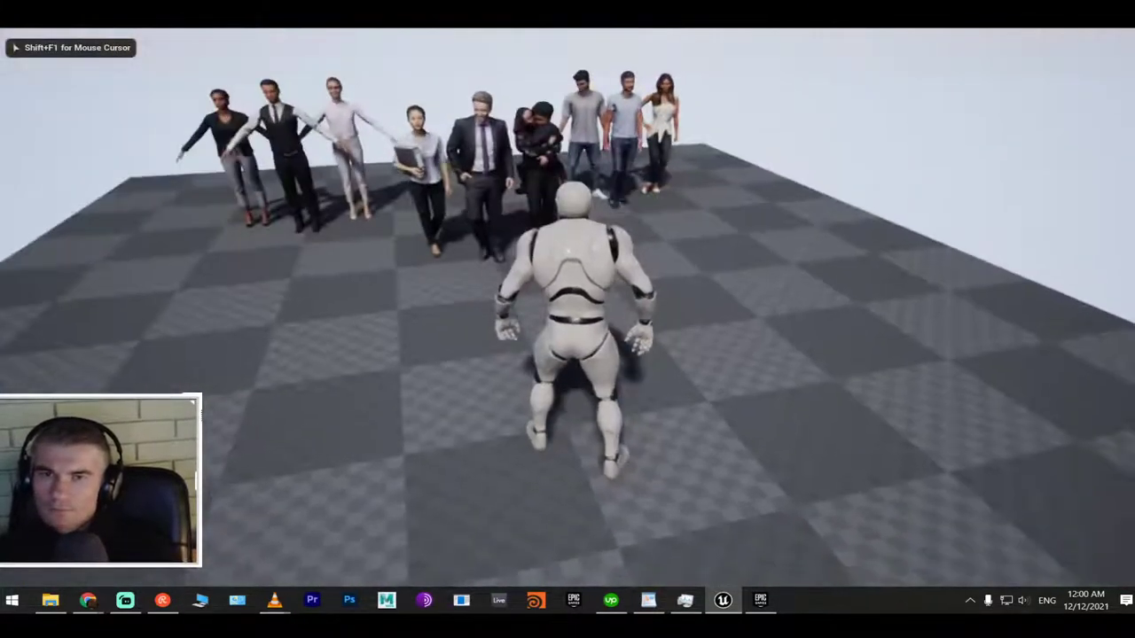
Run the mannequin around and into the scanned-people crowd, then stop play mode
key(w)
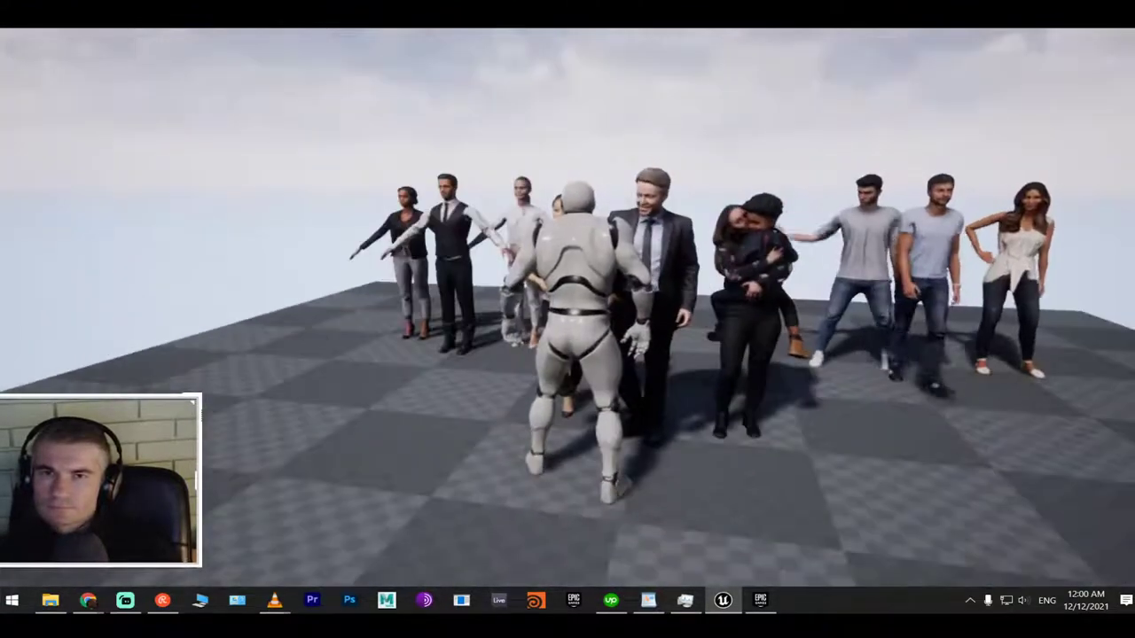
key(a)
key(w)
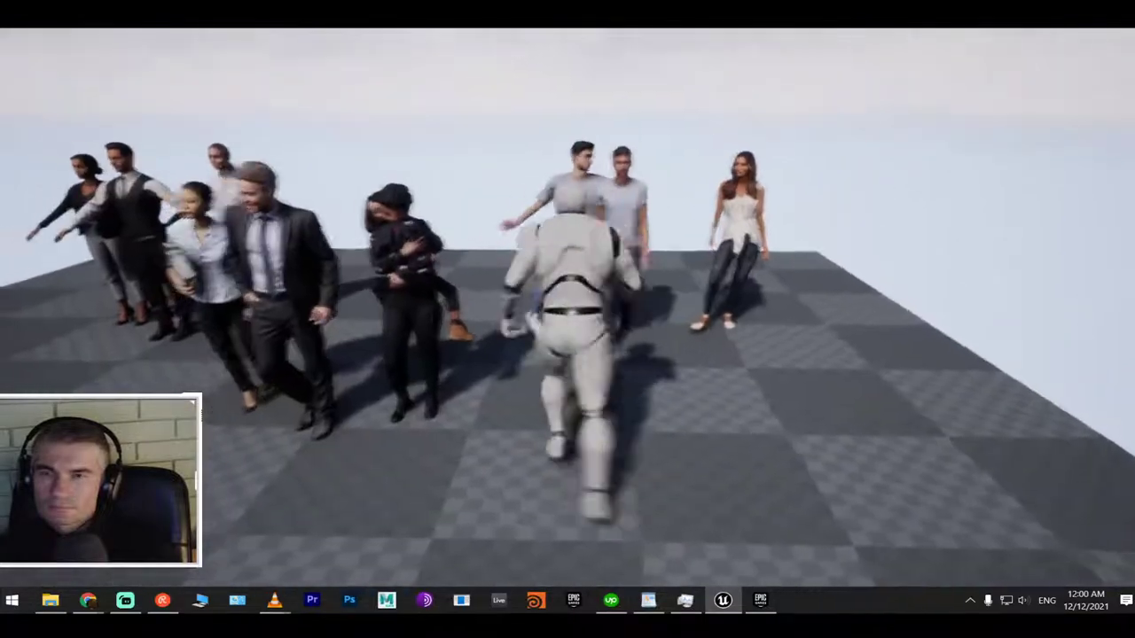
key(a)
key(w)
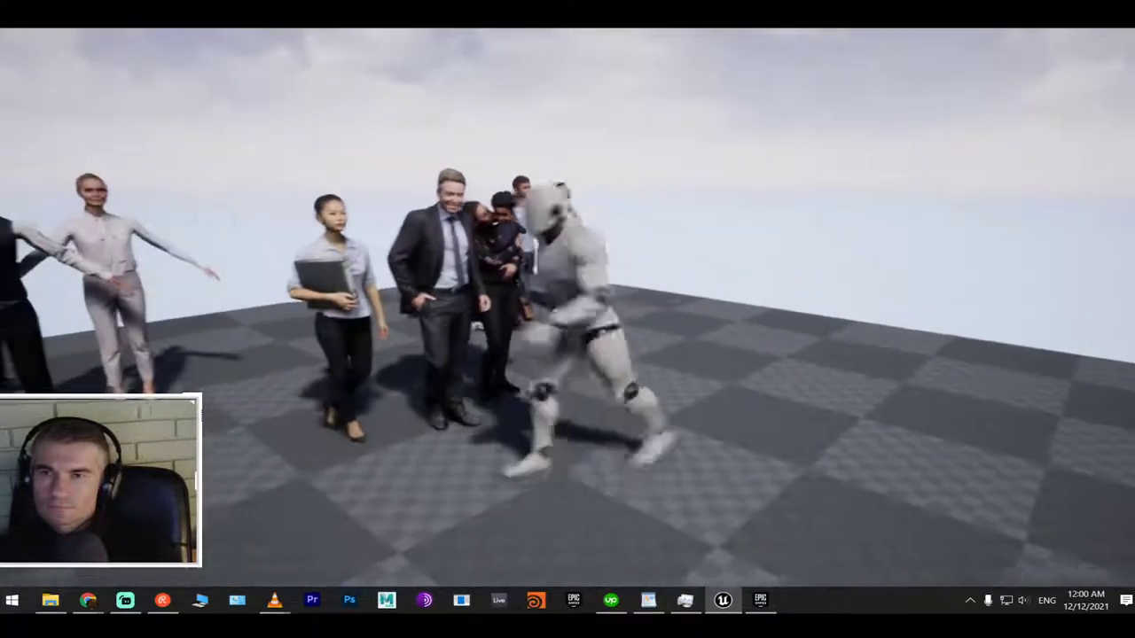
key(a)
key(w)
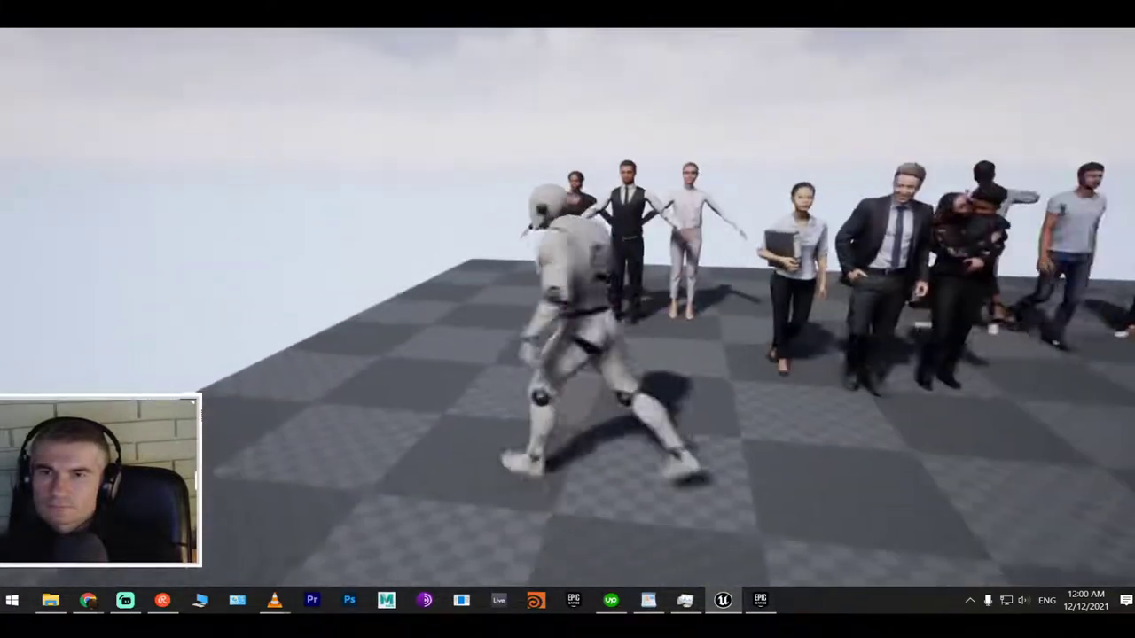
key(a)
key(w)
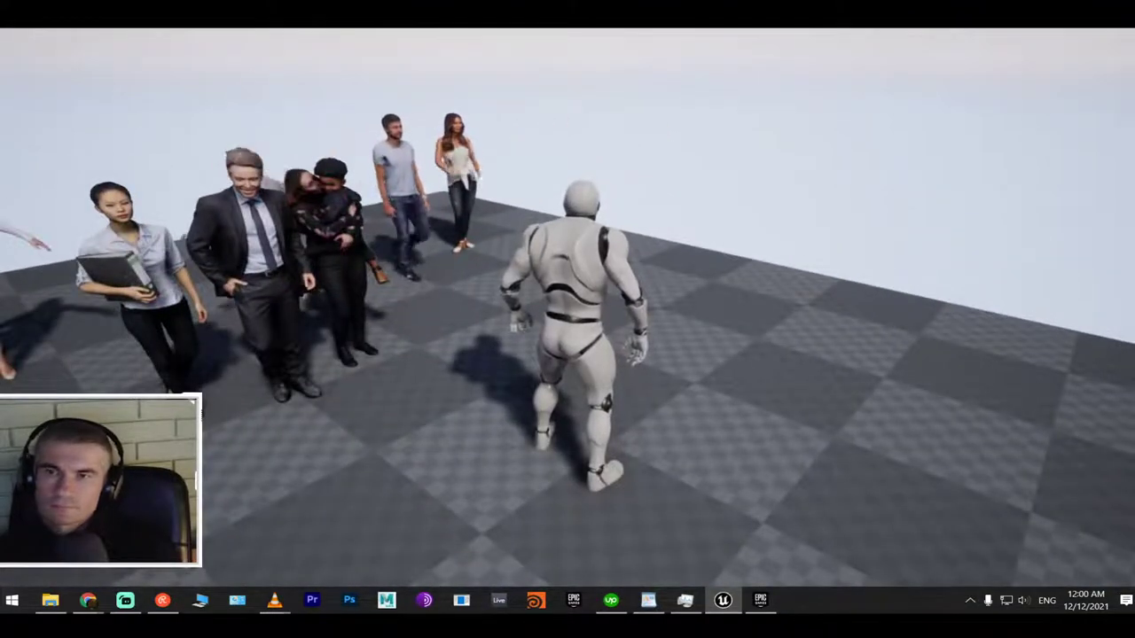
key(Escape)
Restore the full editor layout and load Cyberpunk_Skycity from File's recent levels
key(F11)
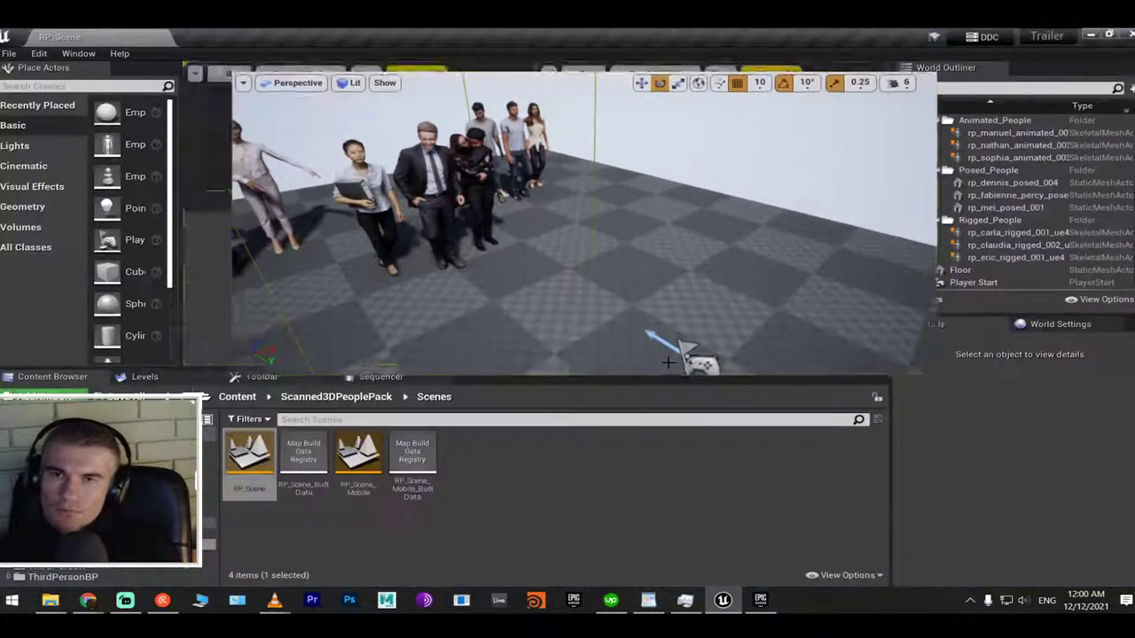
click(9, 53)
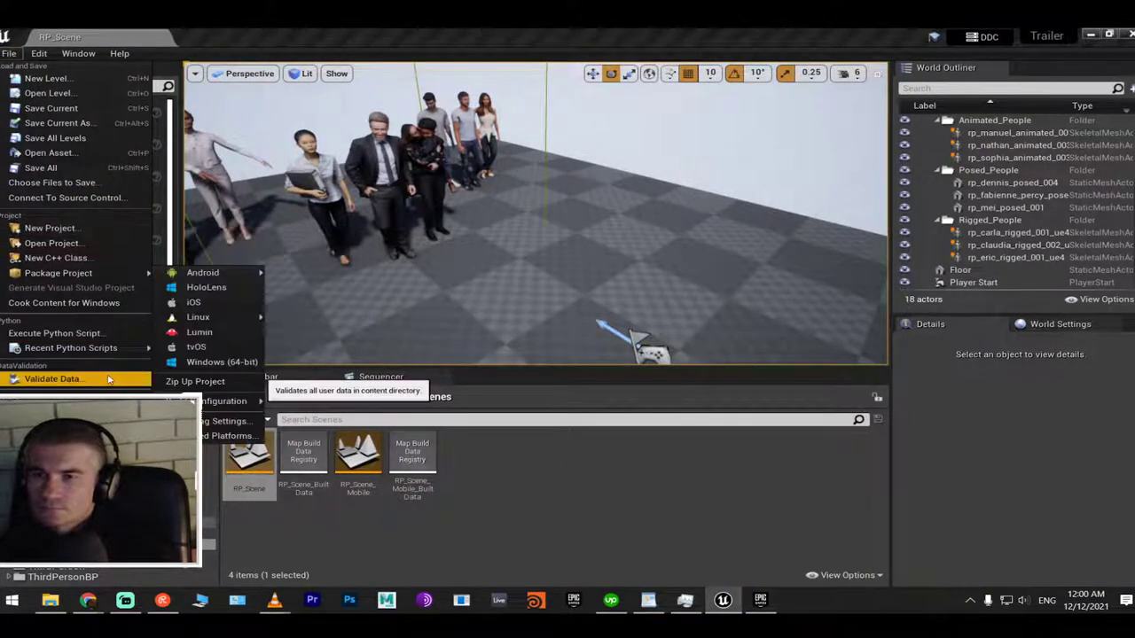
mouse_move(106, 556)
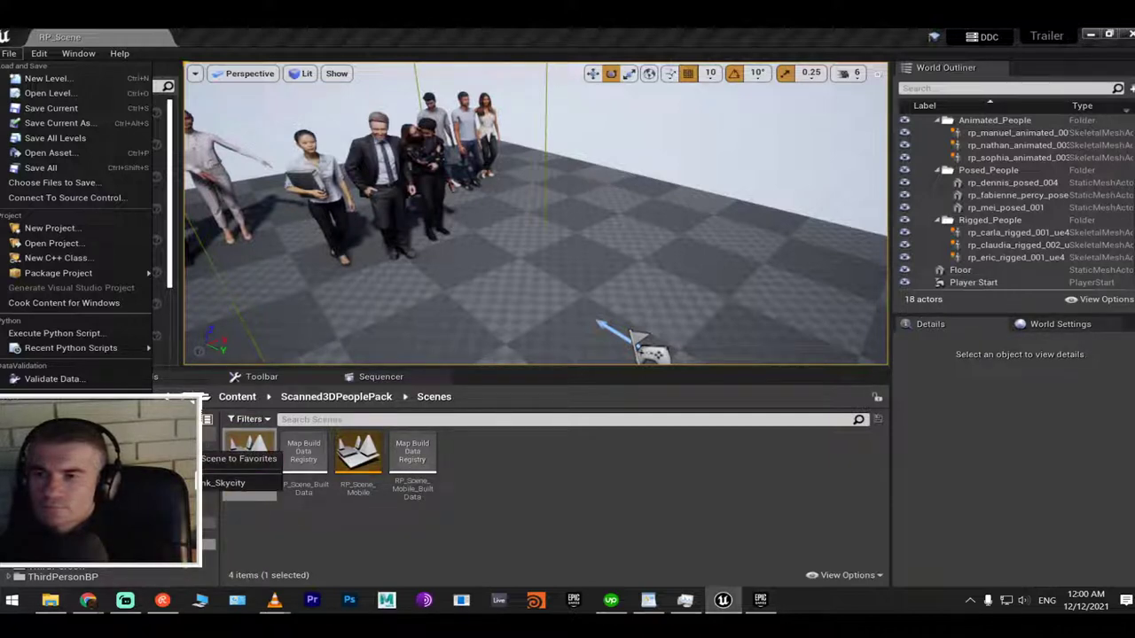
click(232, 482)
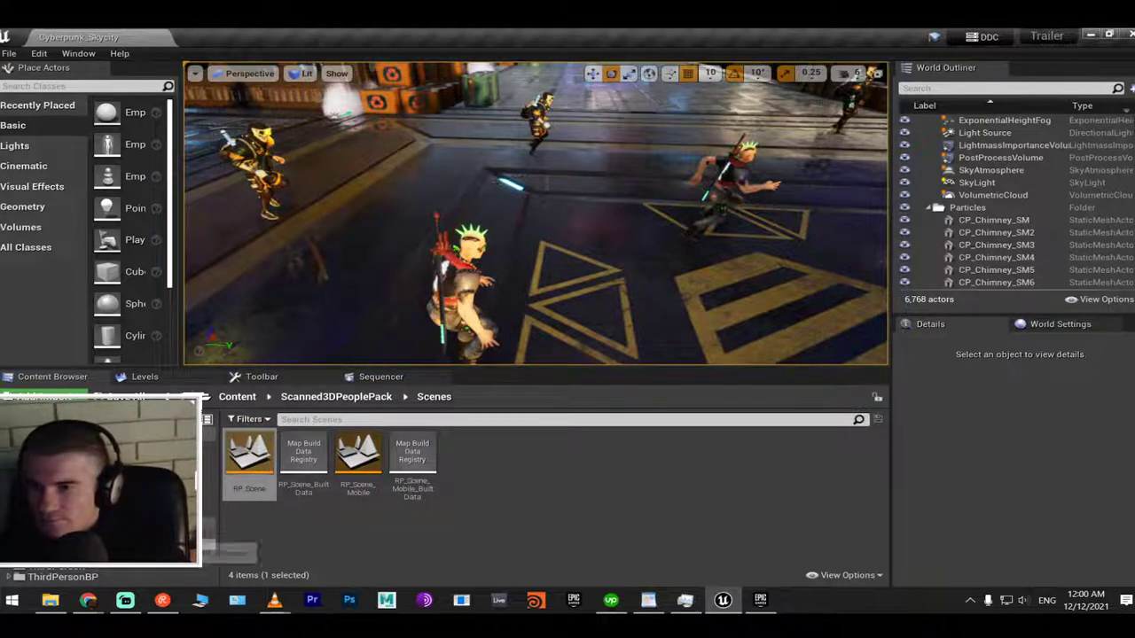
Open RP_Character > 00_Animations and place two idling scanned women in the street
click(207, 535)
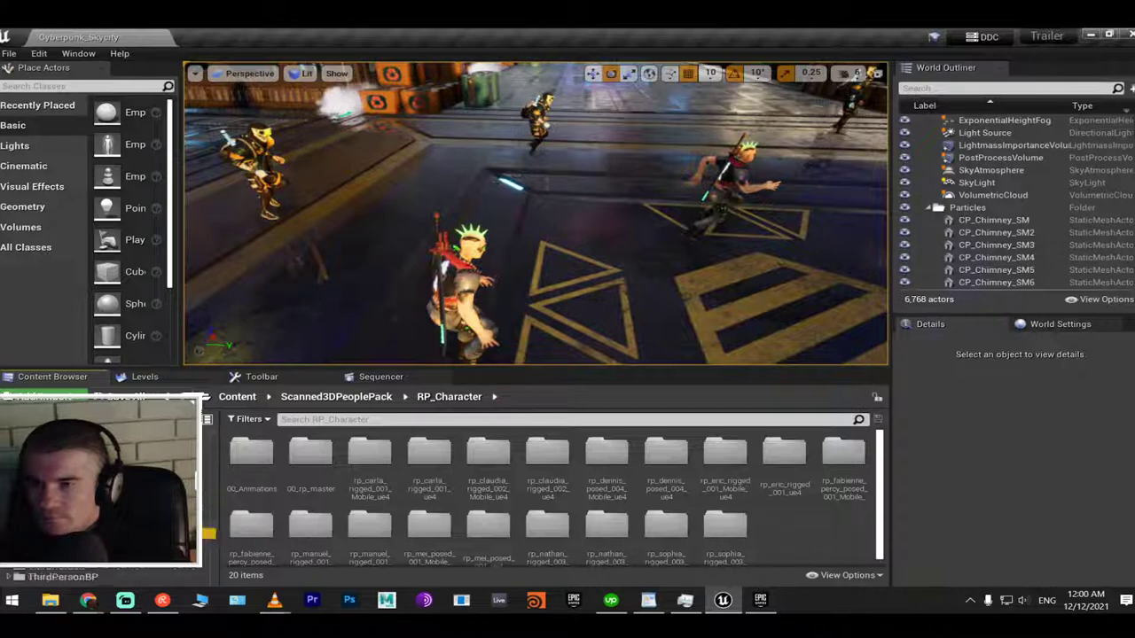
click(210, 544)
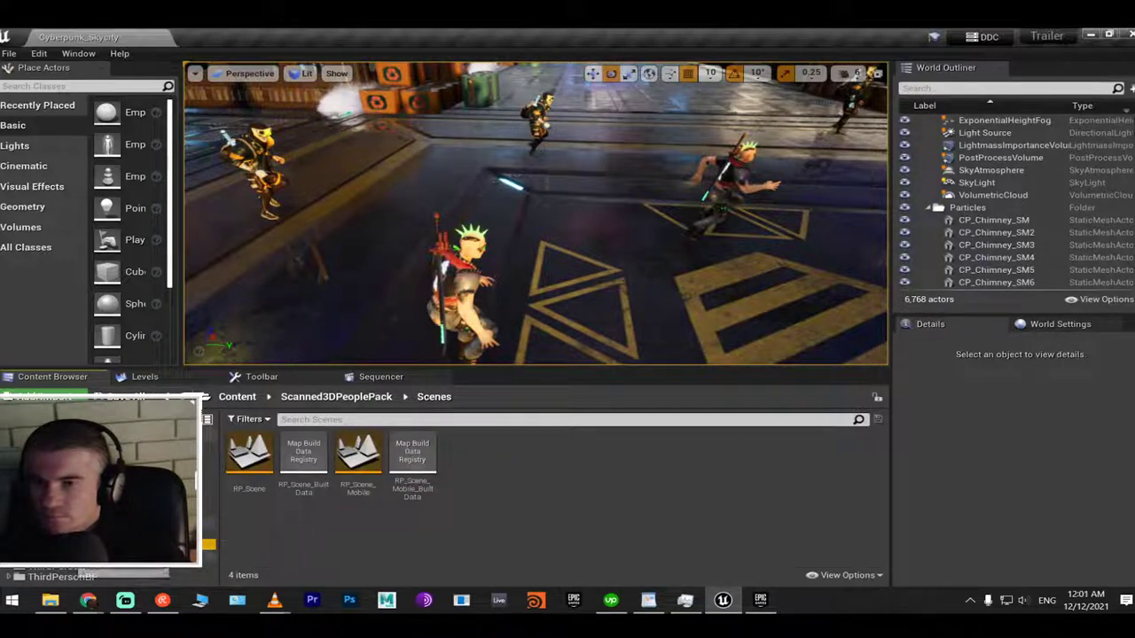
click(207, 533)
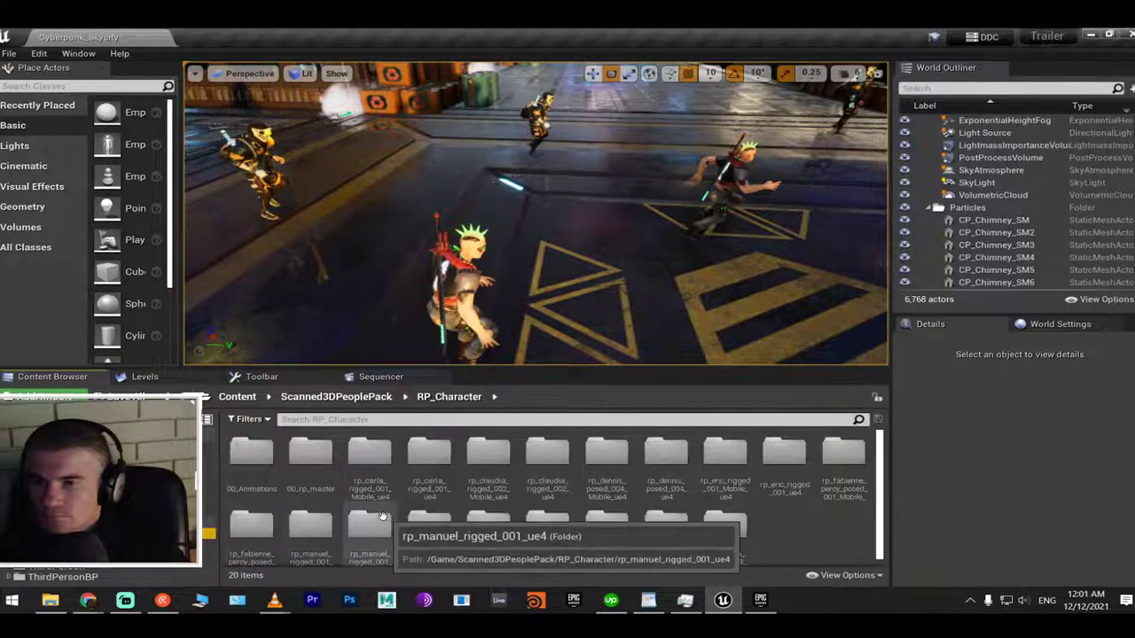
double_click(249, 469)
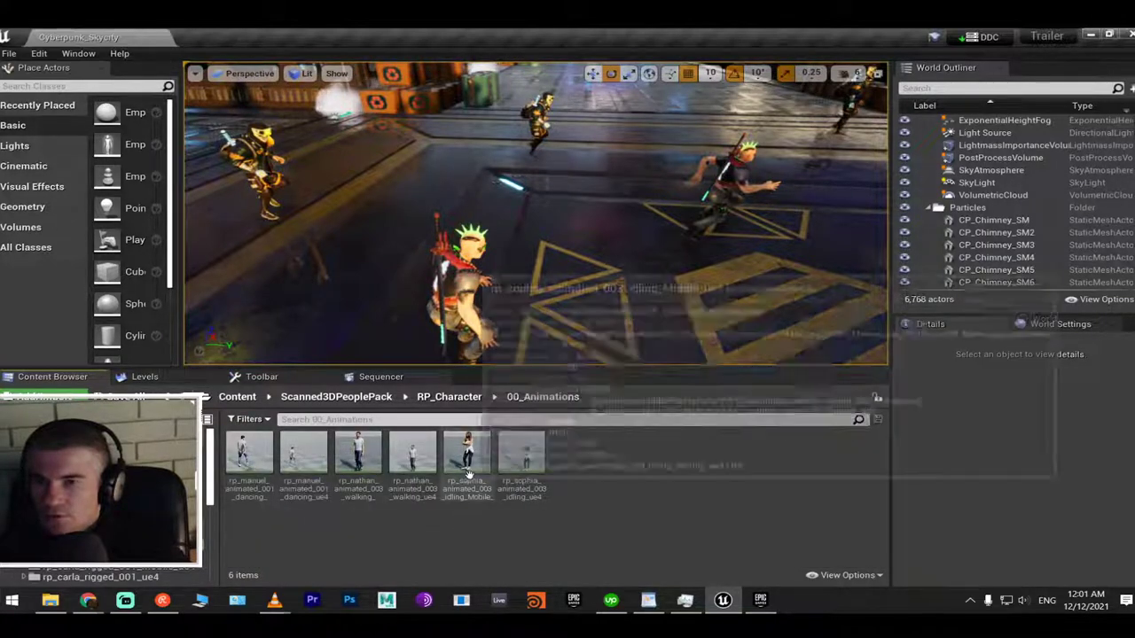
drag(523, 454, 578, 208)
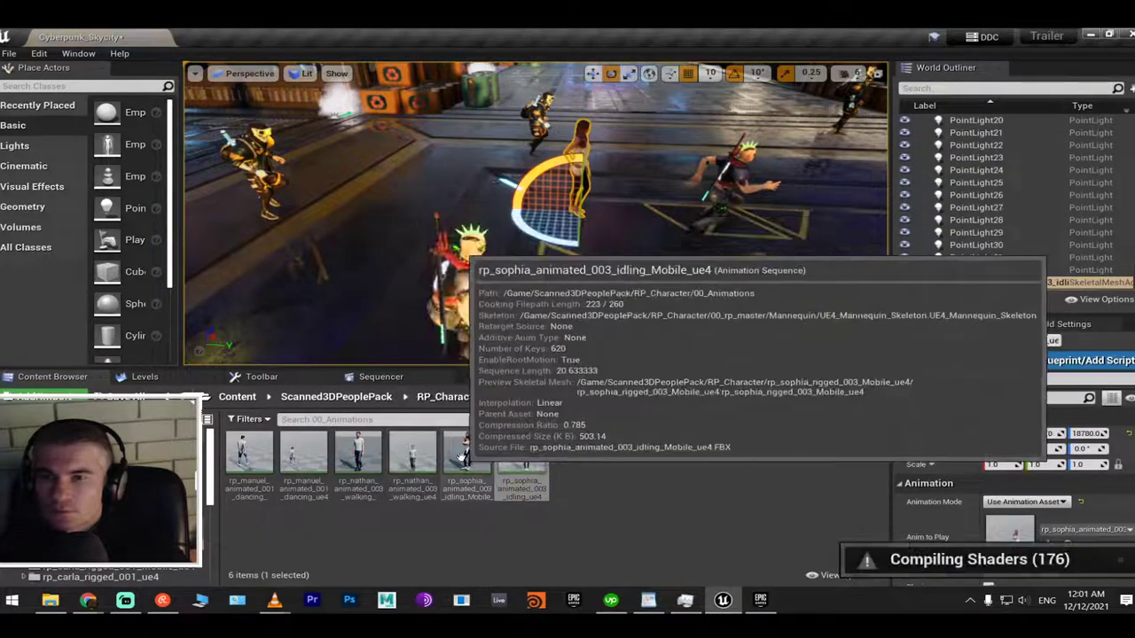
drag(467, 454, 745, 195)
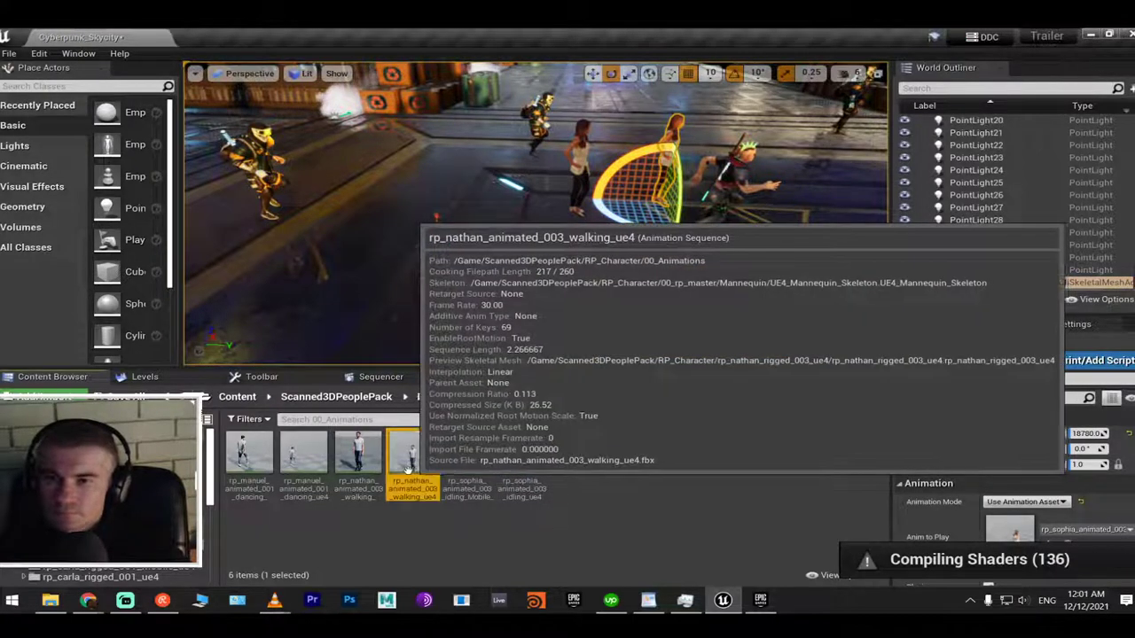
Add a walking man and two dancing men to the street, then start play mode
click(413, 461)
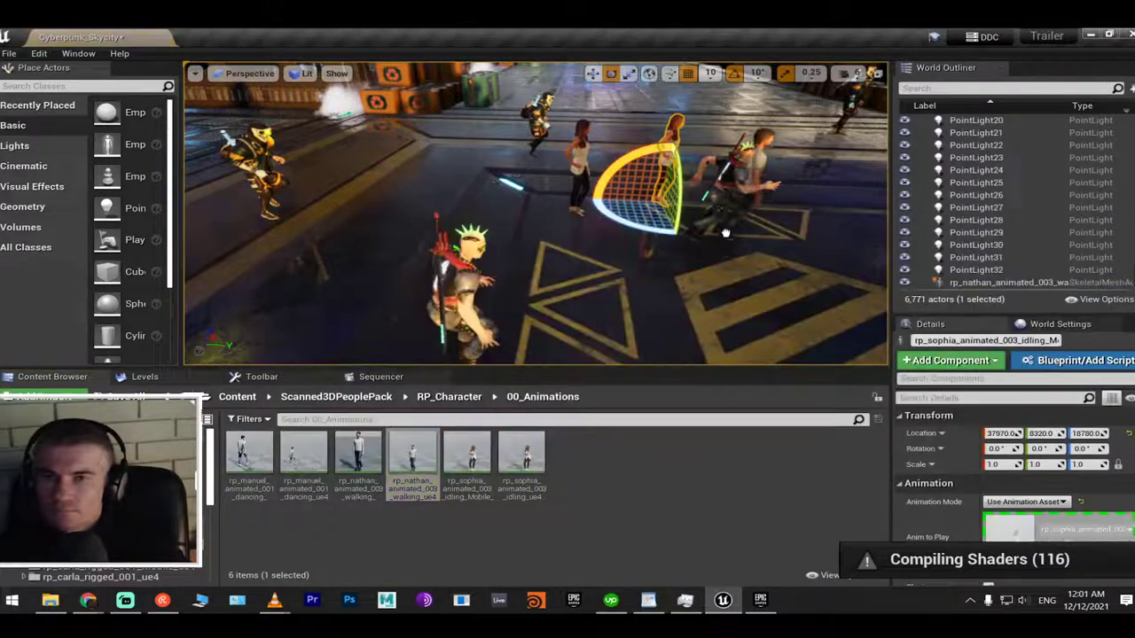
mouse_move(448, 480)
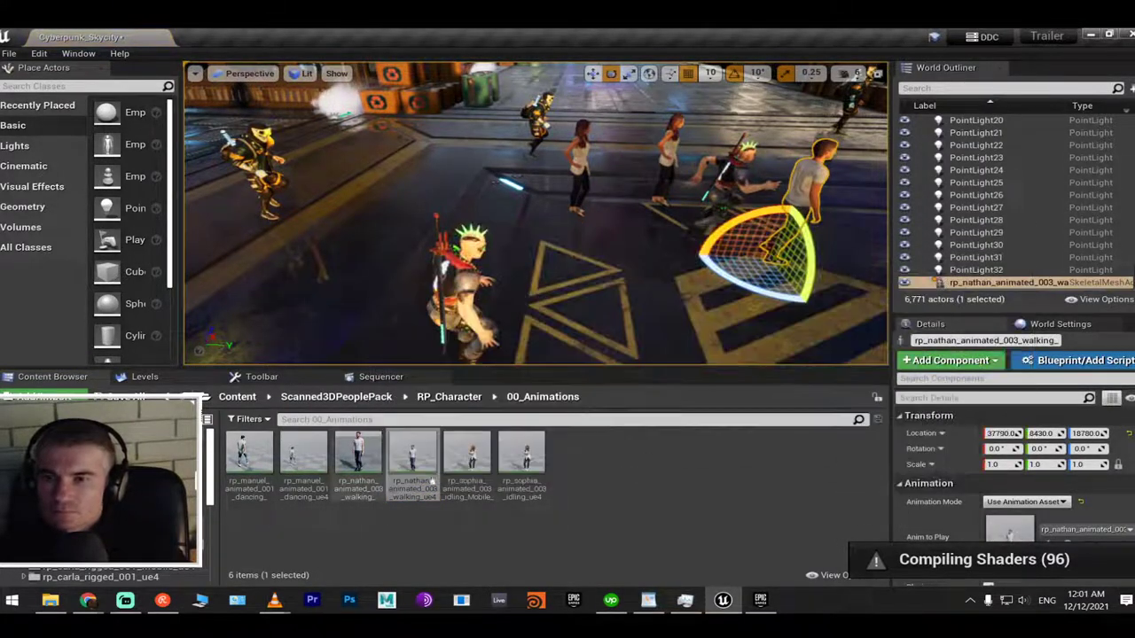
drag(359, 452, 624, 226)
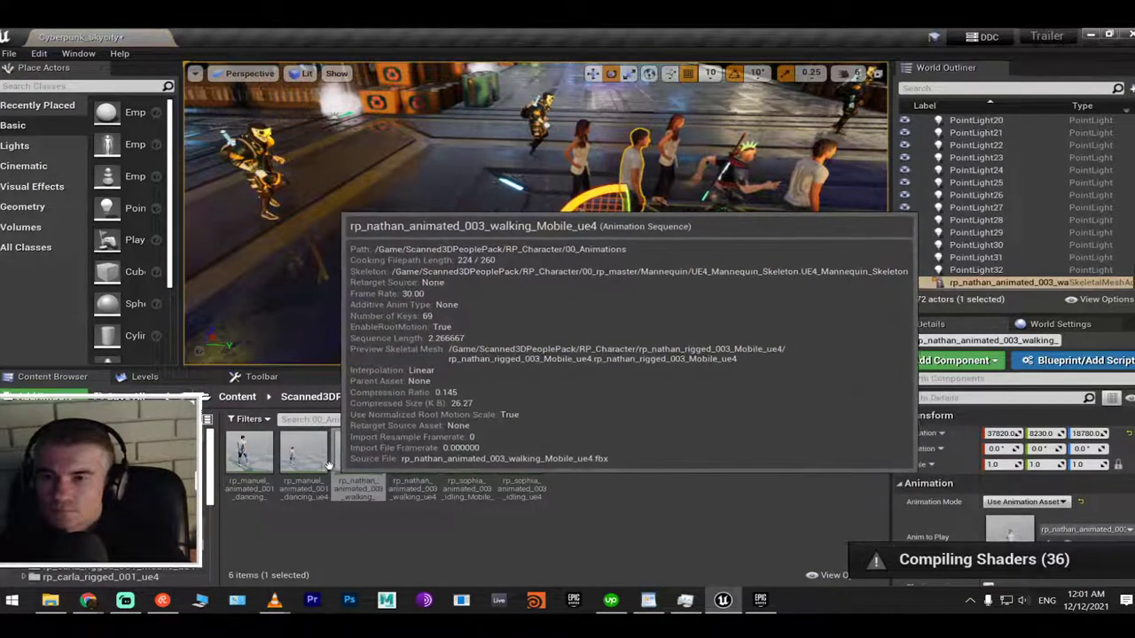
drag(305, 456, 355, 310)
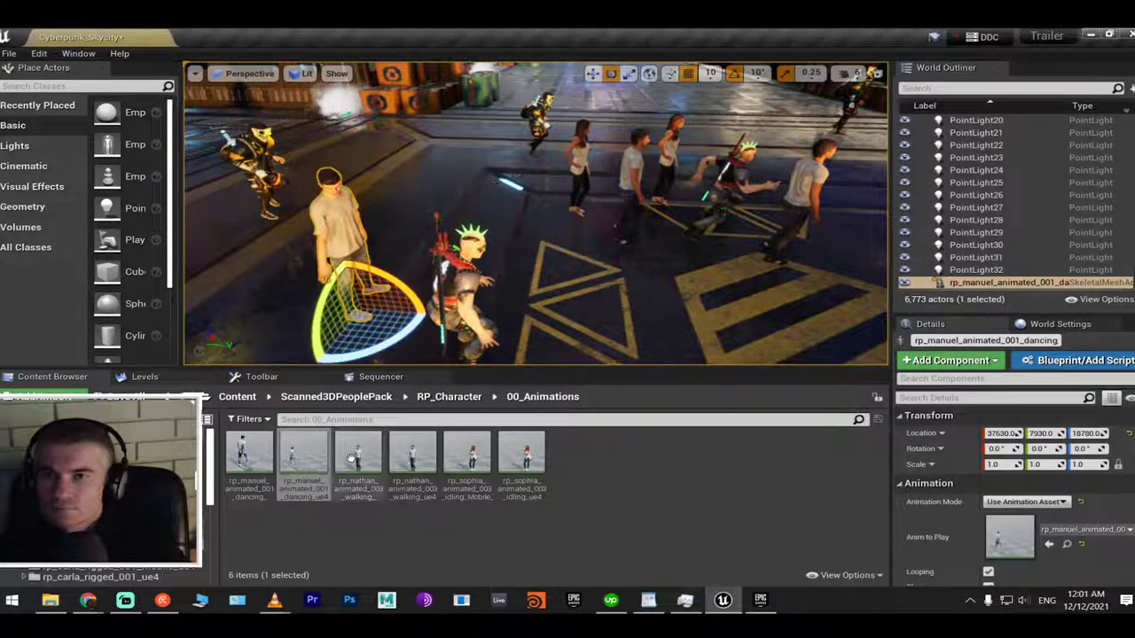
click(248, 456)
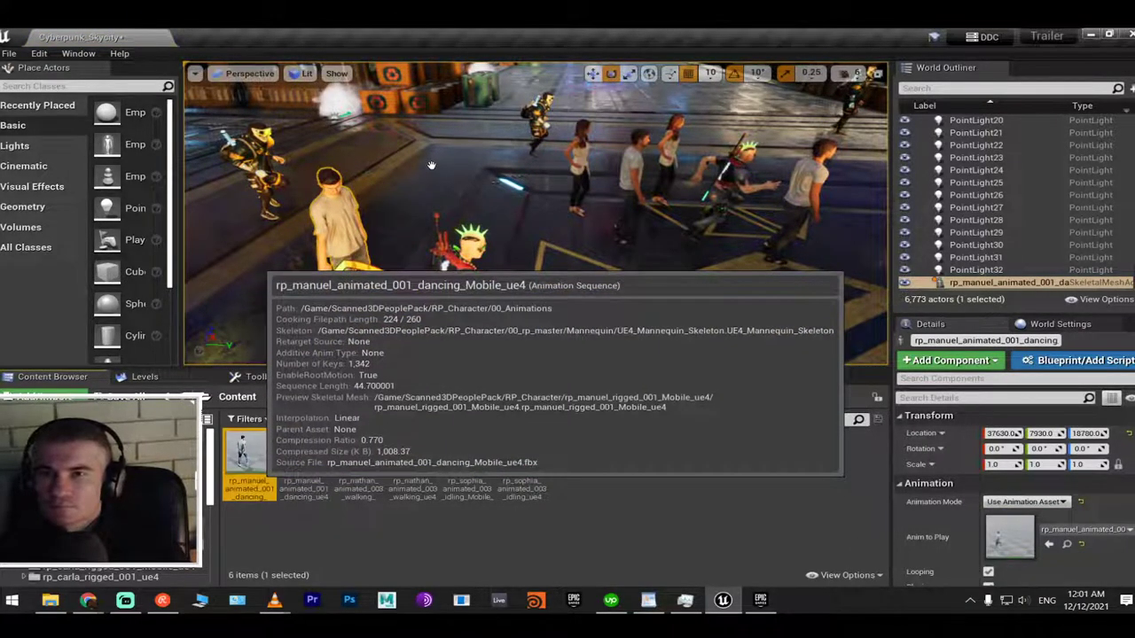
drag(431, 165, 429, 175)
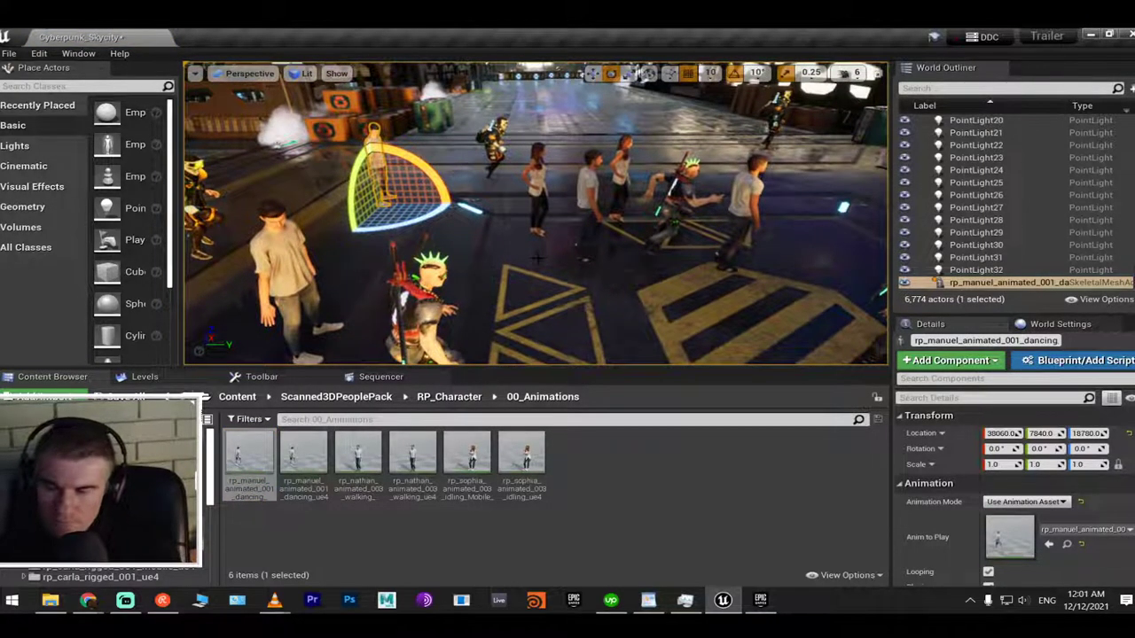
key(alt+p)
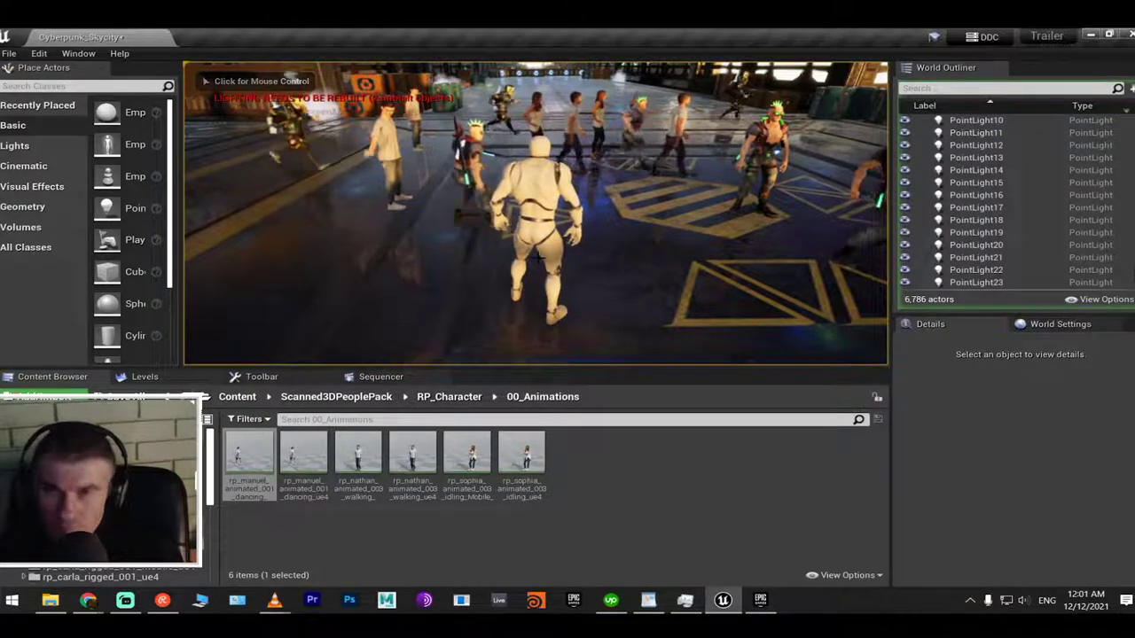
Capture the mouse in full-screen play and walk the mannequin toward the animated crowd
click(577, 260)
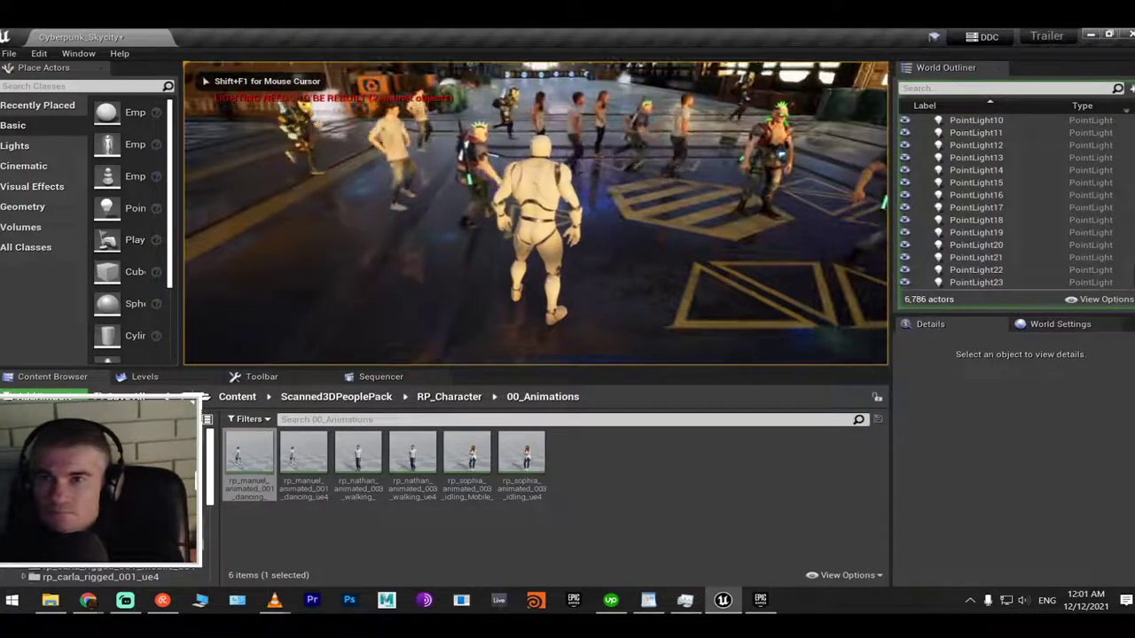
key(F11)
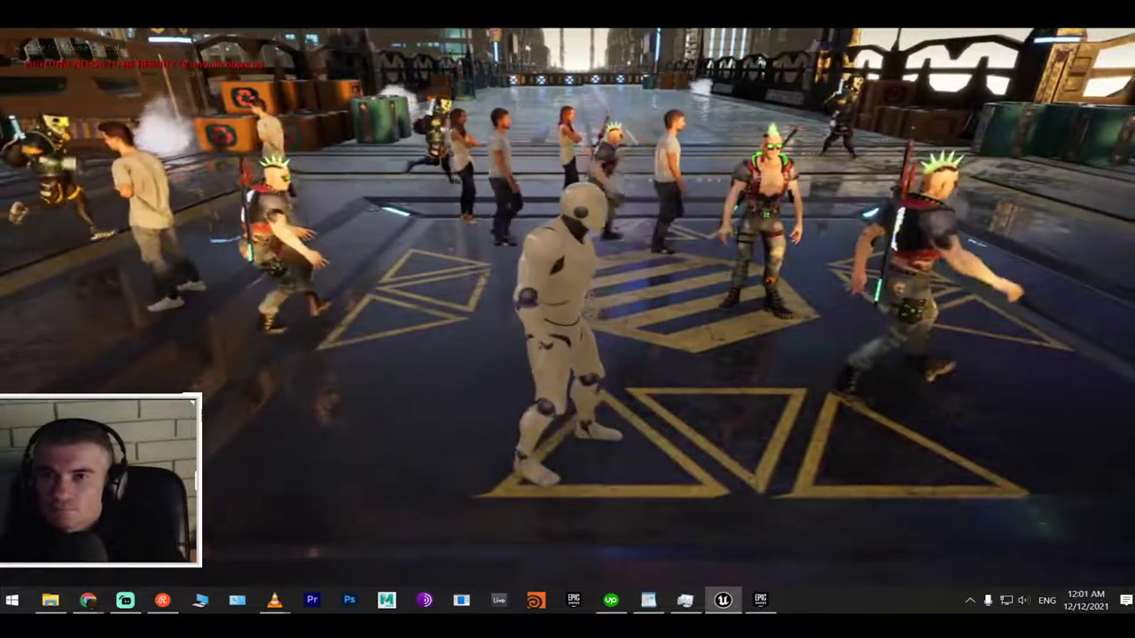
click(567, 319)
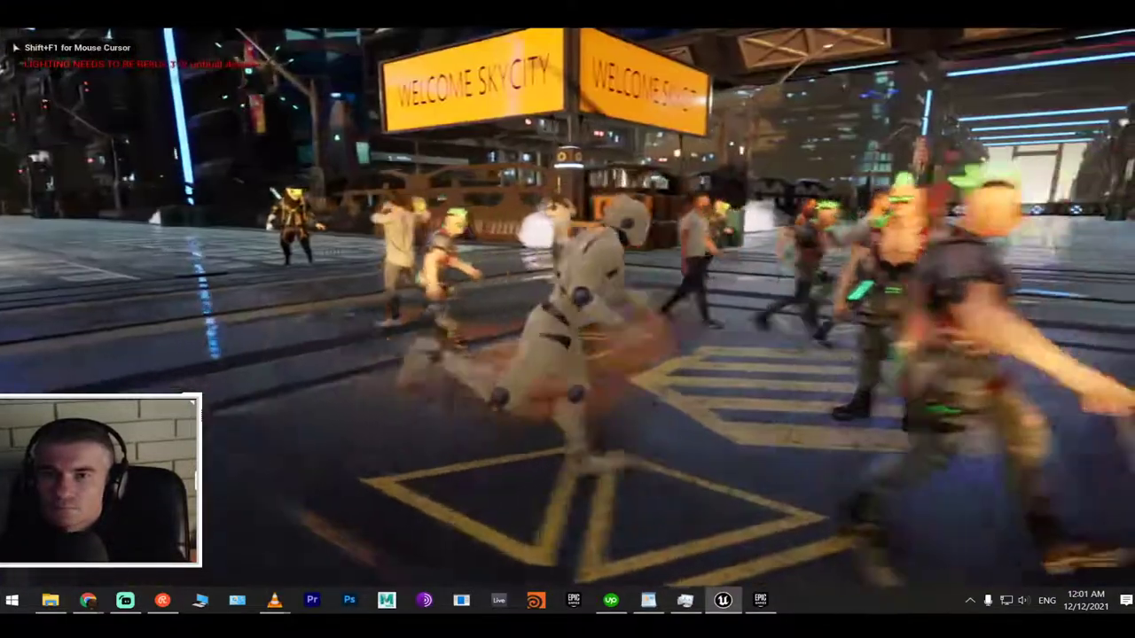
key(w)
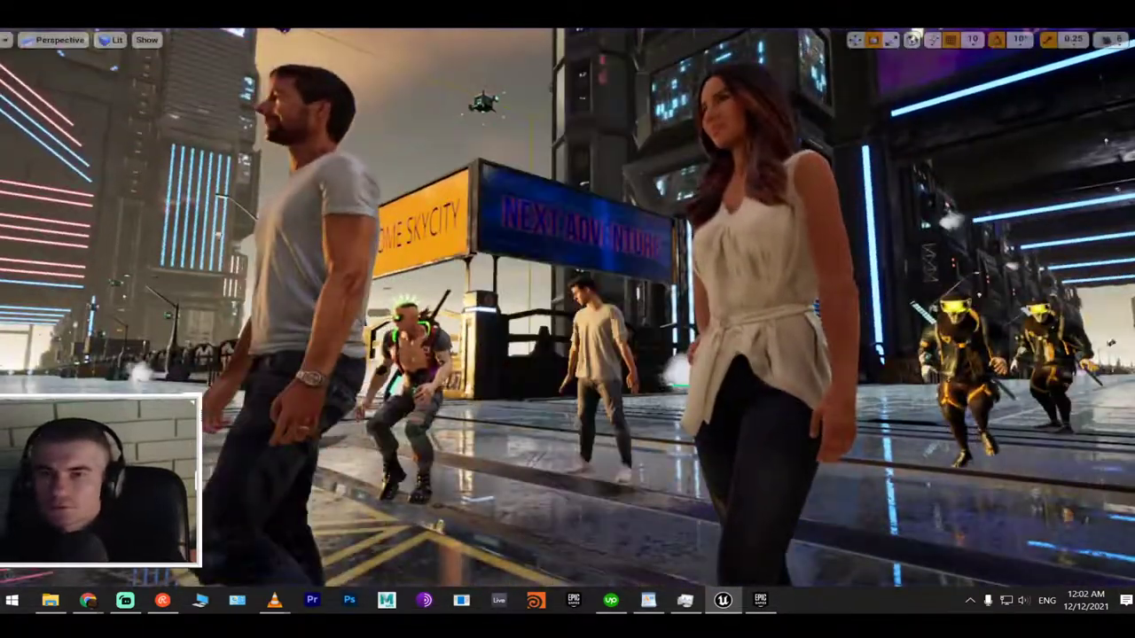
Return to the editor and select all five cyber ninja characters in the Outliner
key(F11)
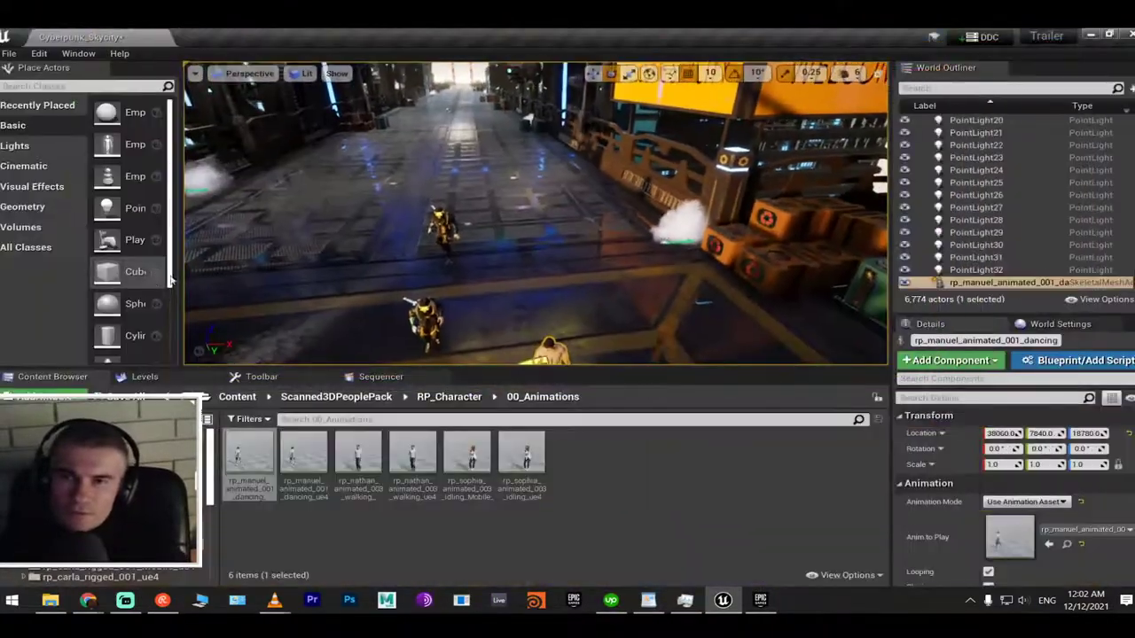
click(452, 328)
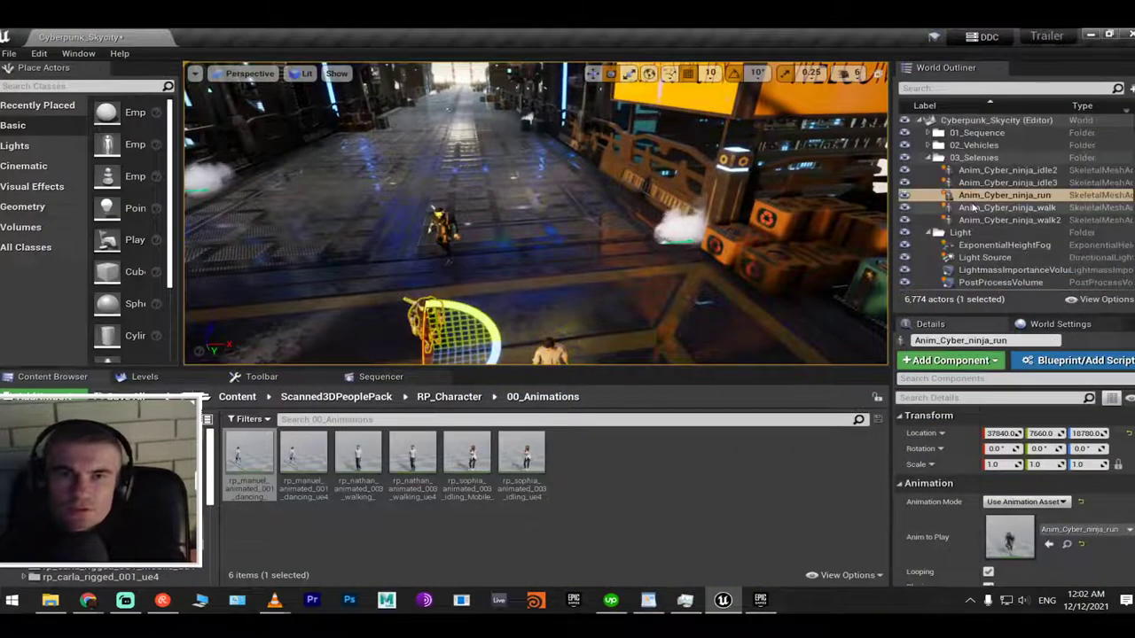
click(984, 171)
shift+click(1002, 219)
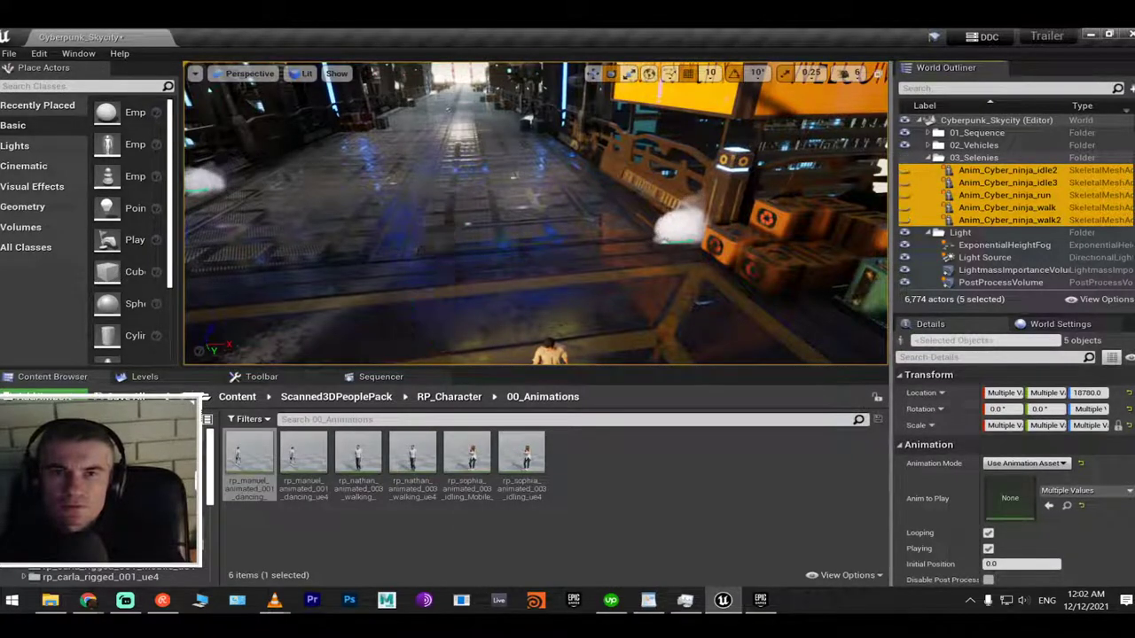
right_drag(592, 218, 592, 217)
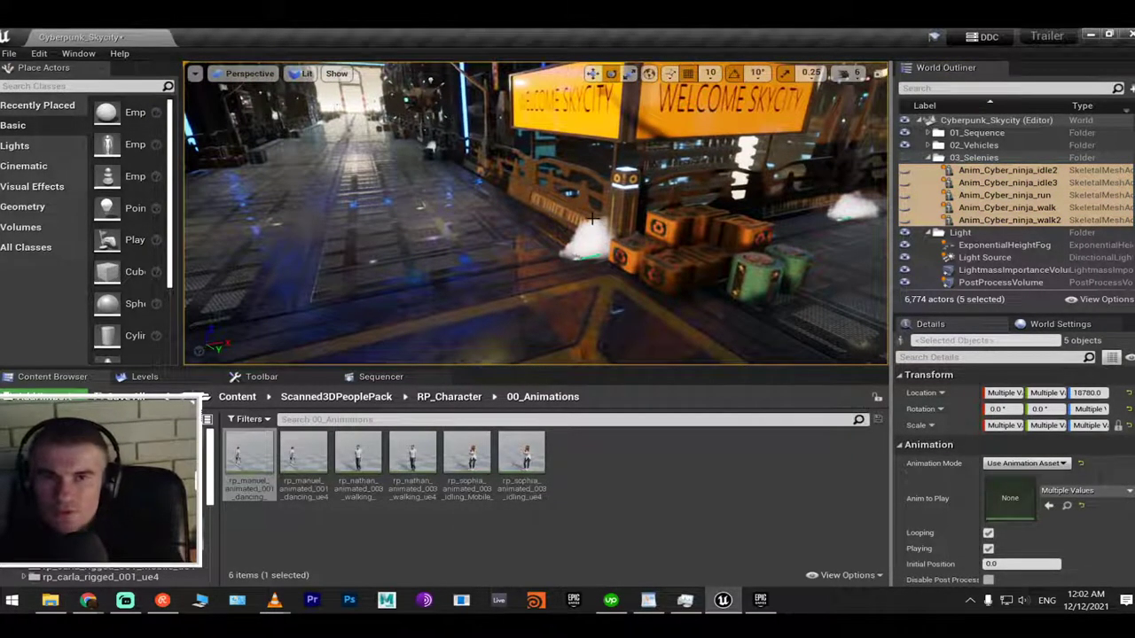
key(alt+p)
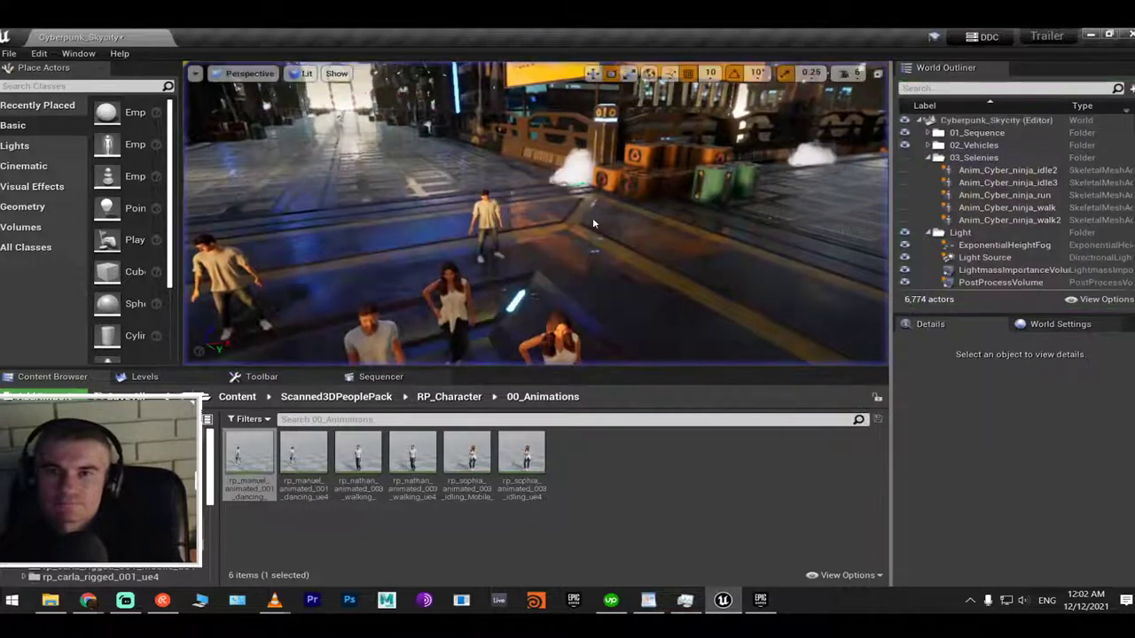
click(995, 171)
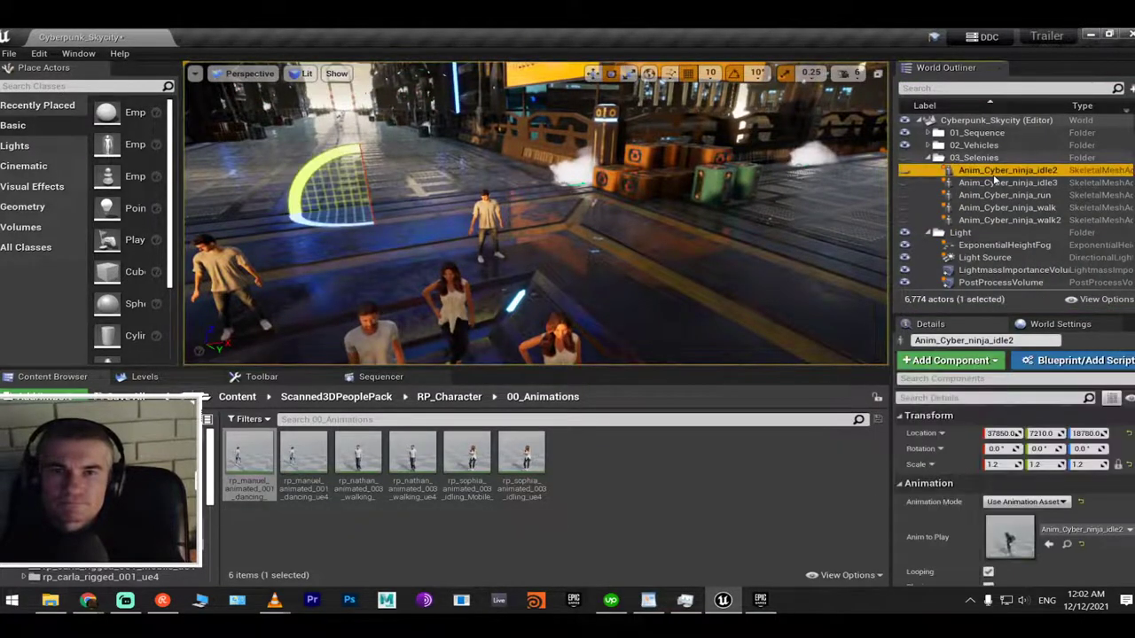
shift+click(990, 222)
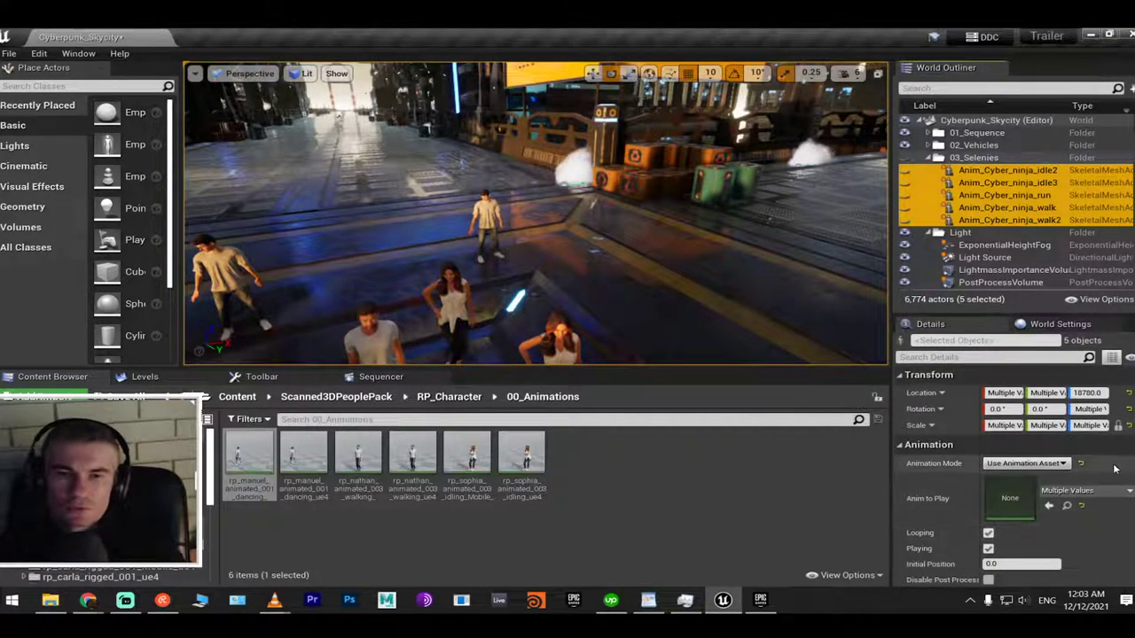
Collapse Animation, Mesh and Materials, filter Details for hidden properties, and start a play test
click(906, 448)
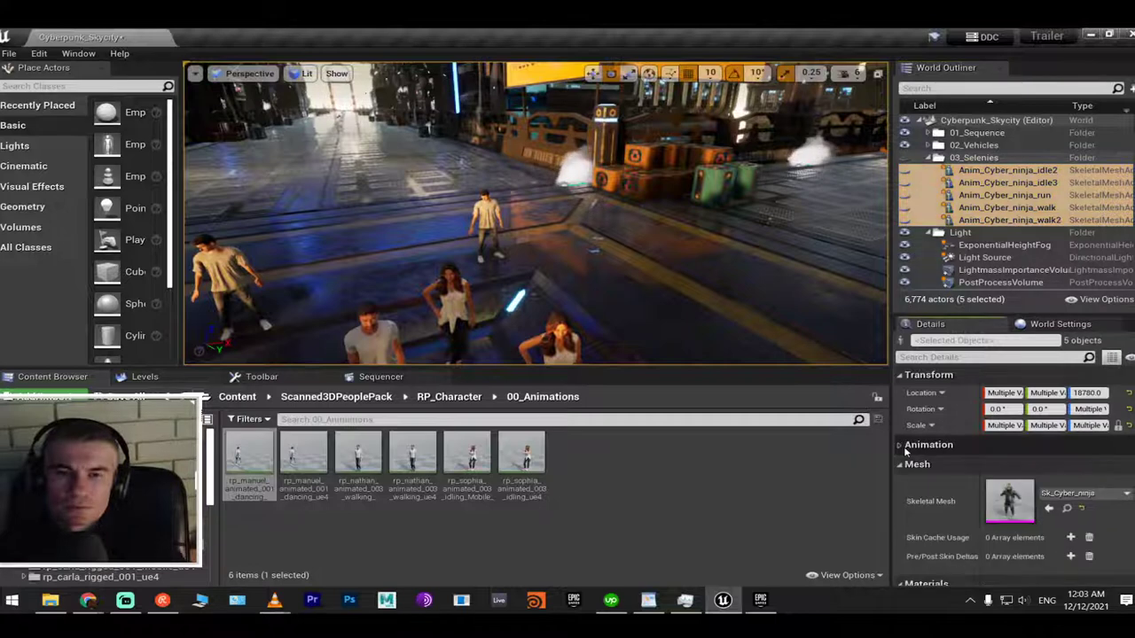
click(902, 465)
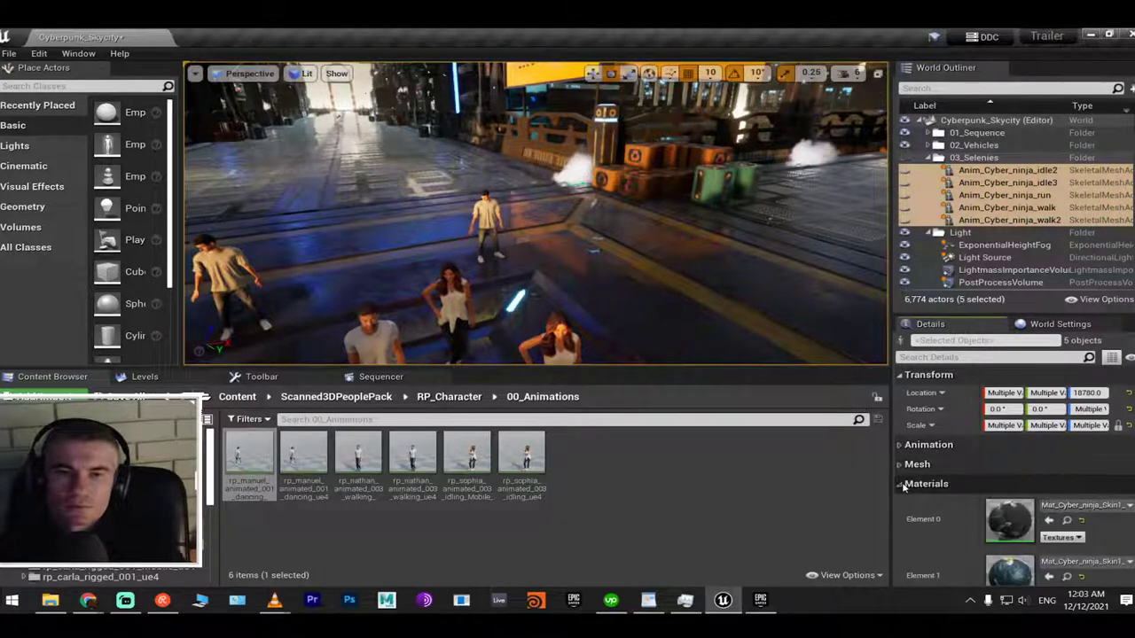
click(902, 484)
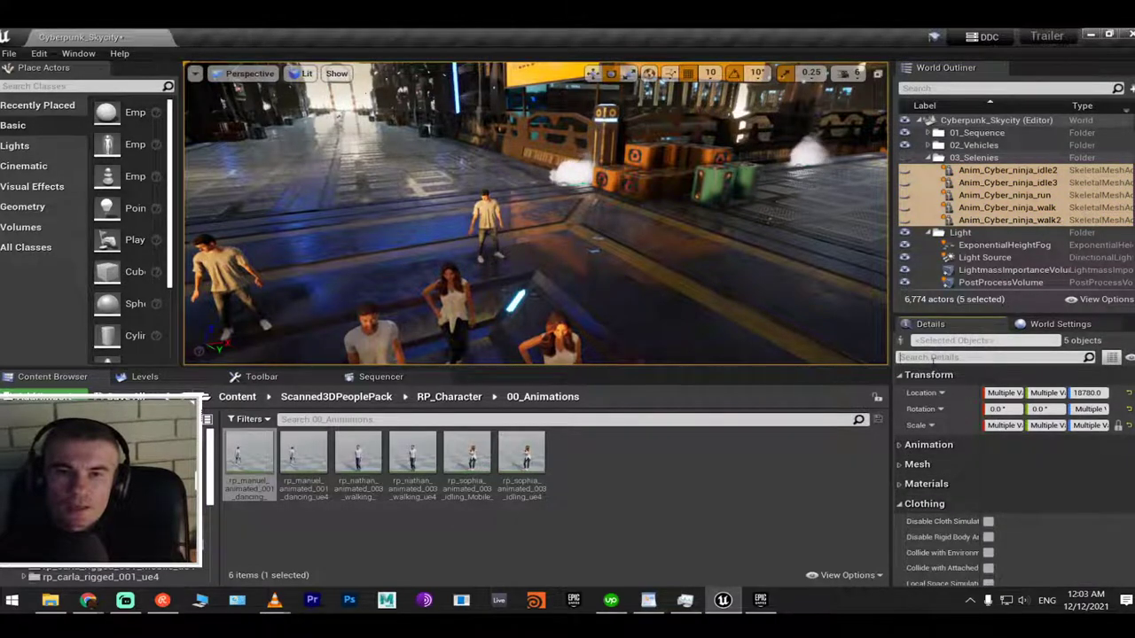
click(933, 357)
text(hide)
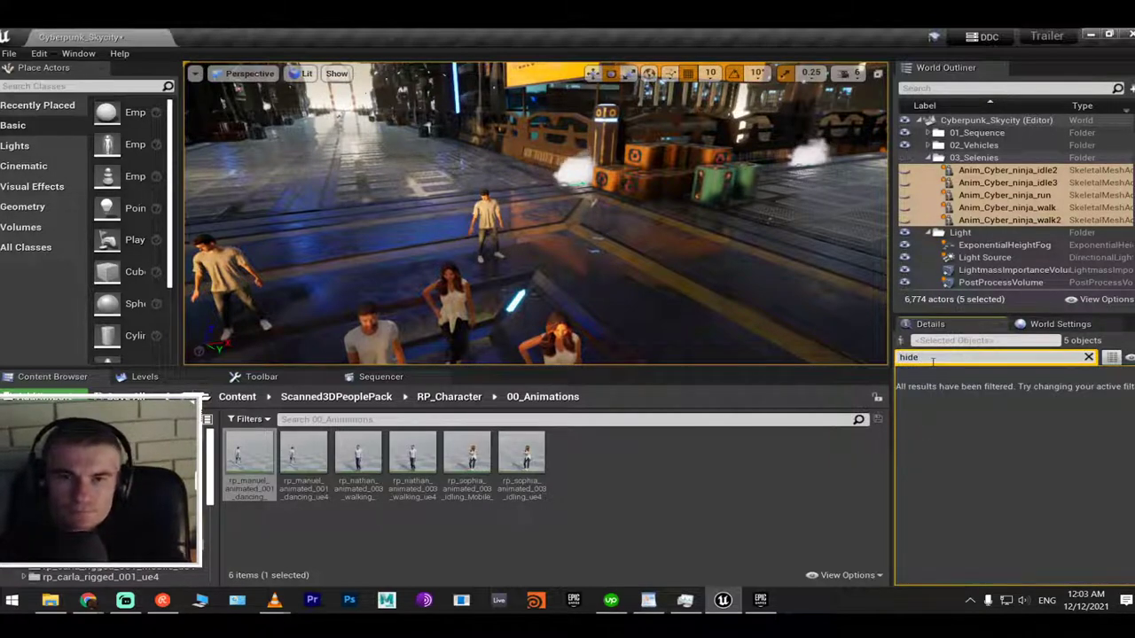
key(BackSpace)
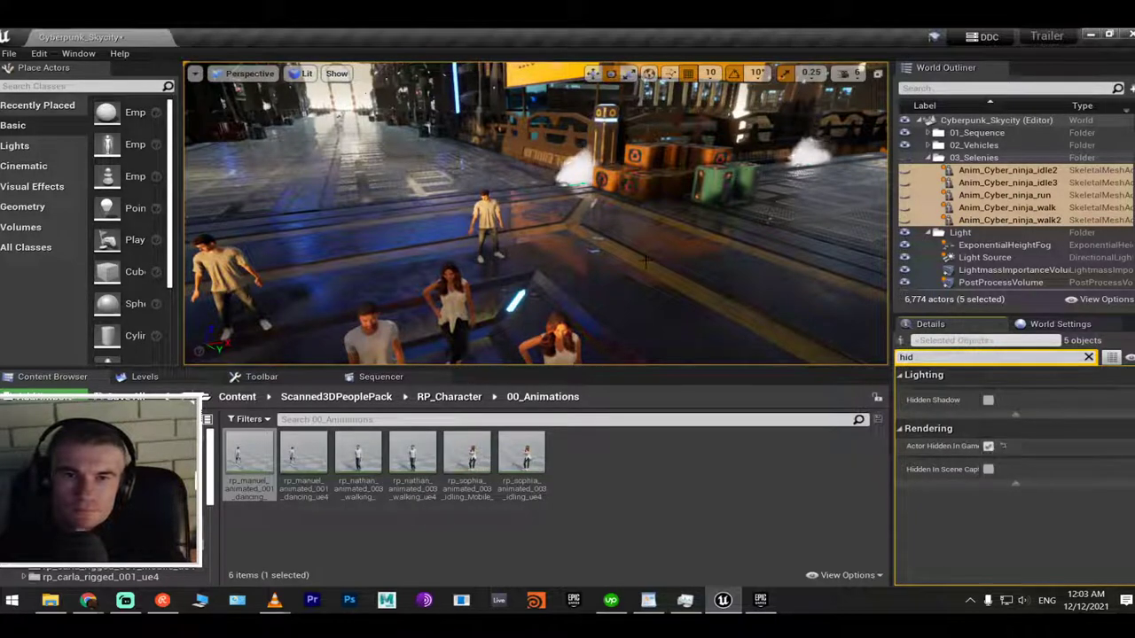
right_drag(532, 213, 532, 253)
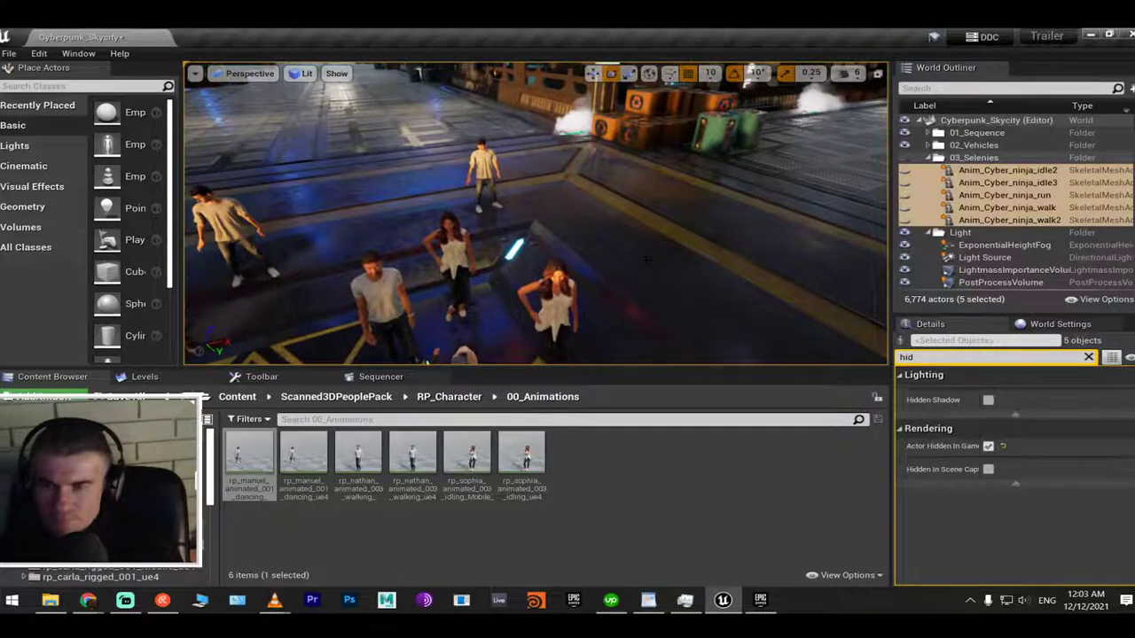
key(alt+p)
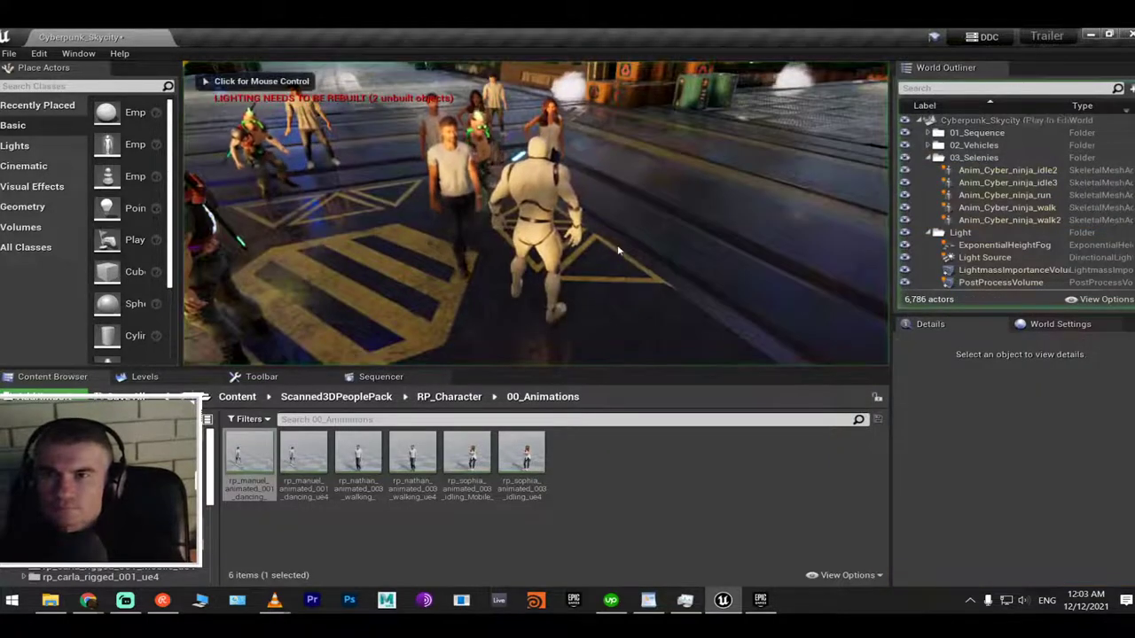
Stop play and move the six selected CyberWarrior actors into the 03_Selenies folder
click(620, 253)
key(Escape)
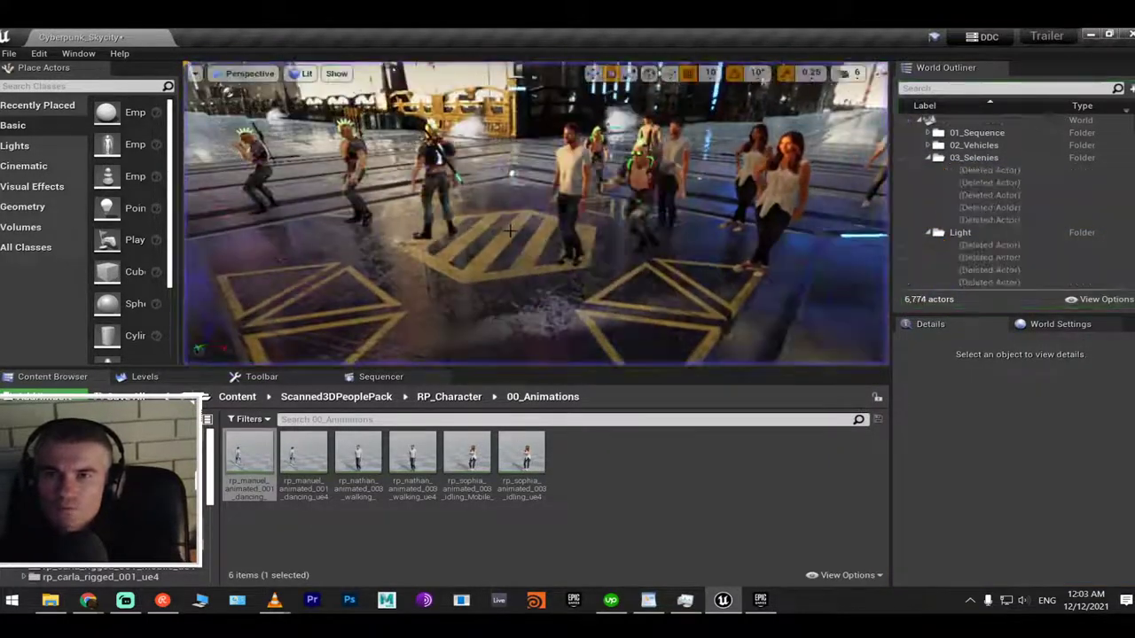
click(639, 186)
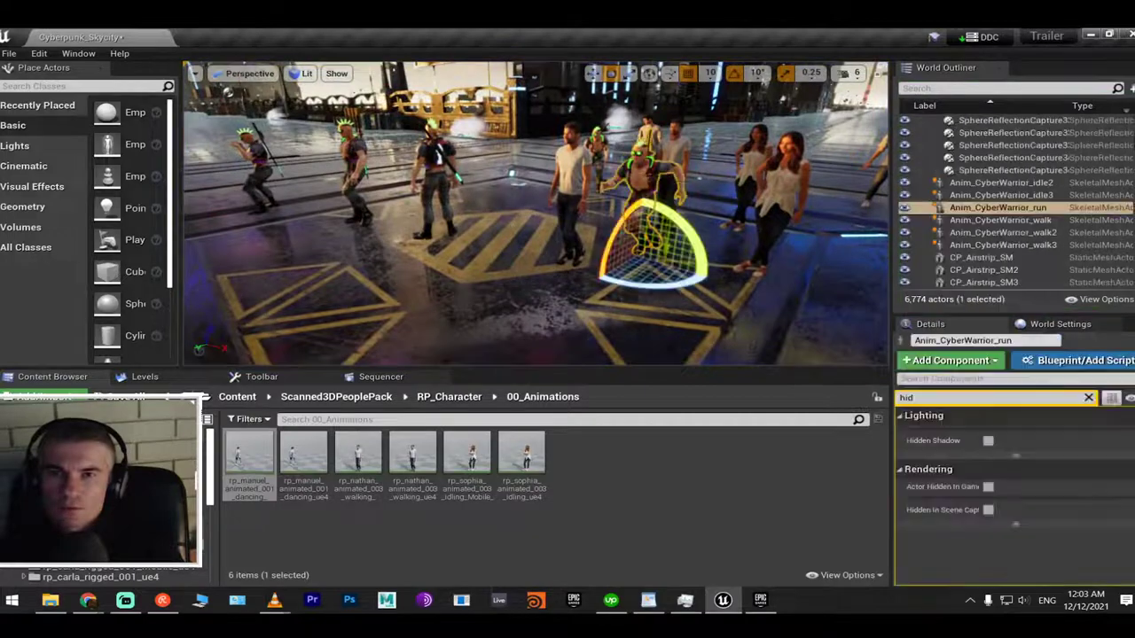
click(1002, 182)
shift+click(1022, 246)
right_click(1023, 248)
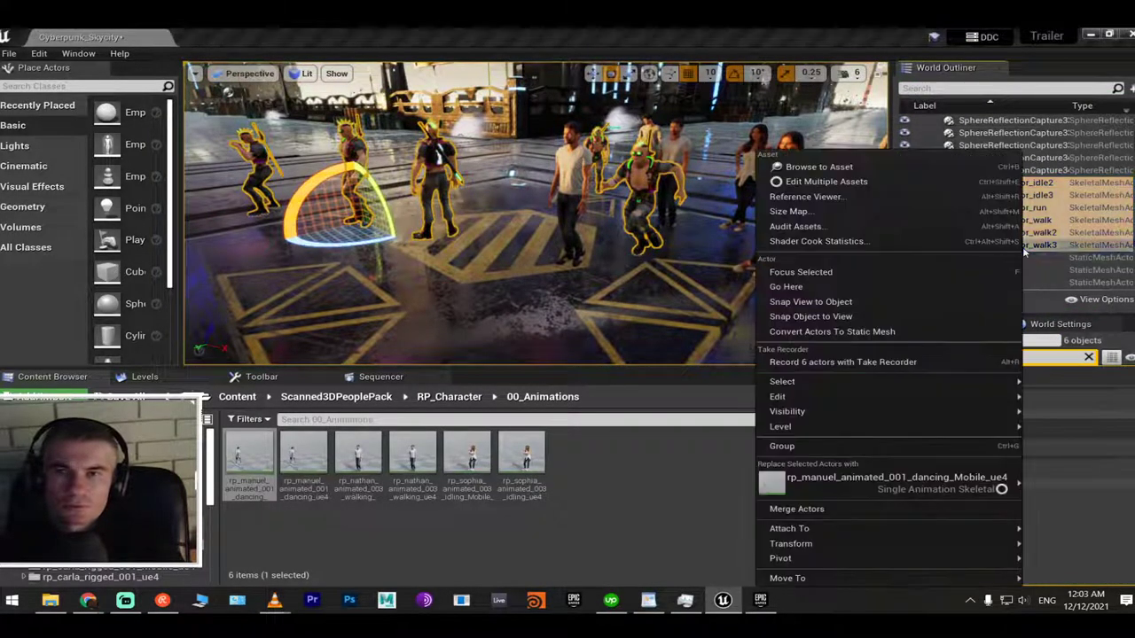
mouse_move(858, 576)
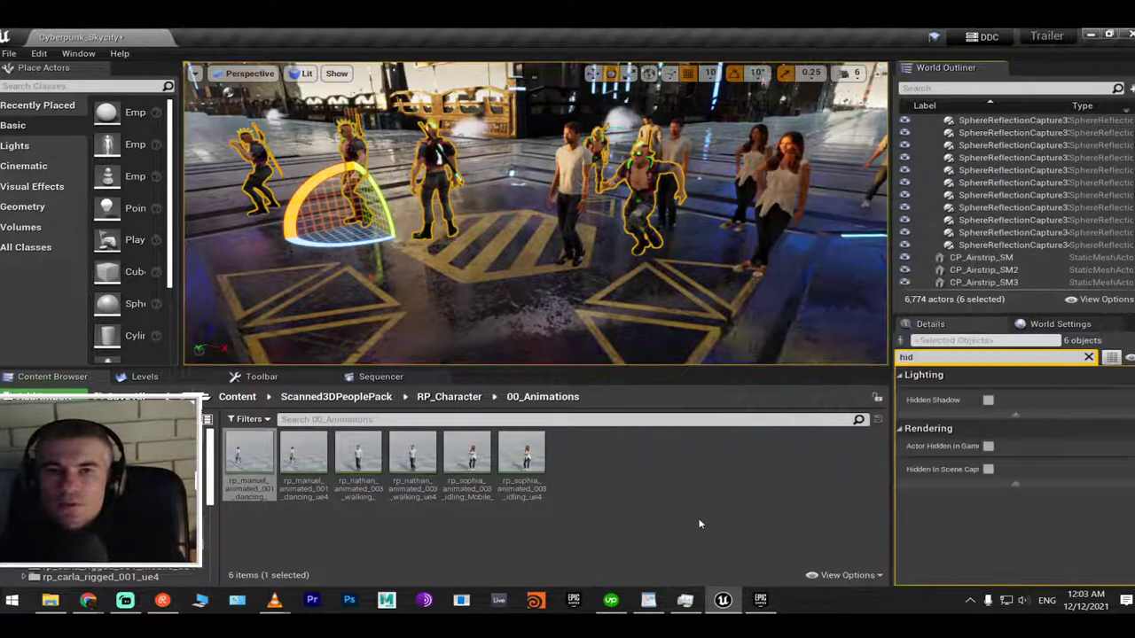
click(690, 523)
Hide the six warriors in the editor view and enable Actor Hidden In Game
scroll(1041, 205, up, 10)
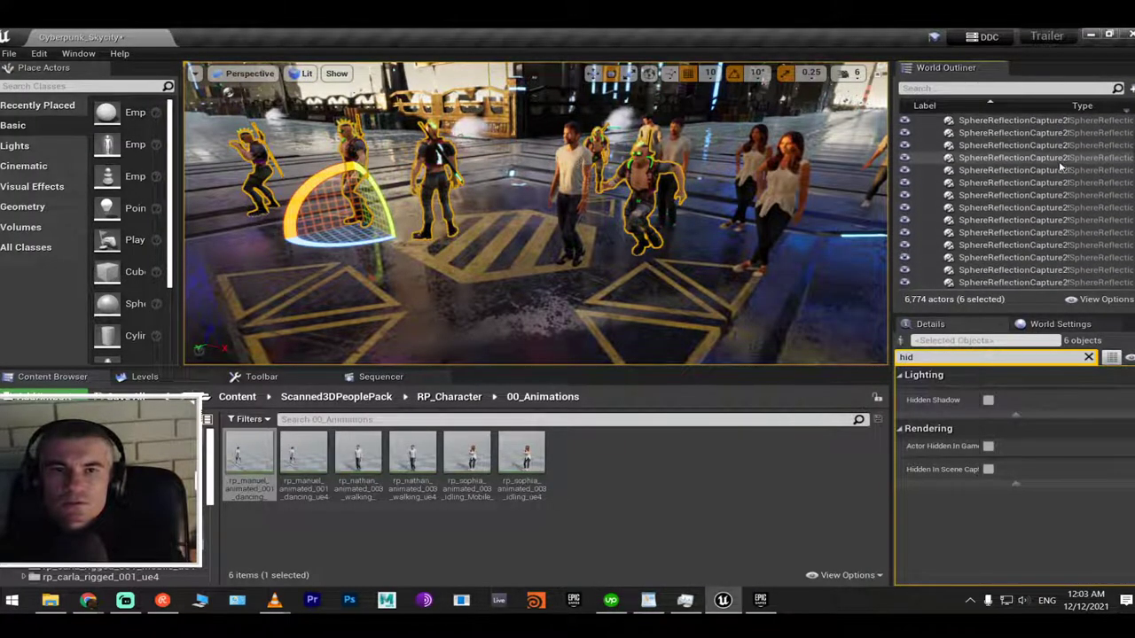
scroll(1060, 166, up, 10)
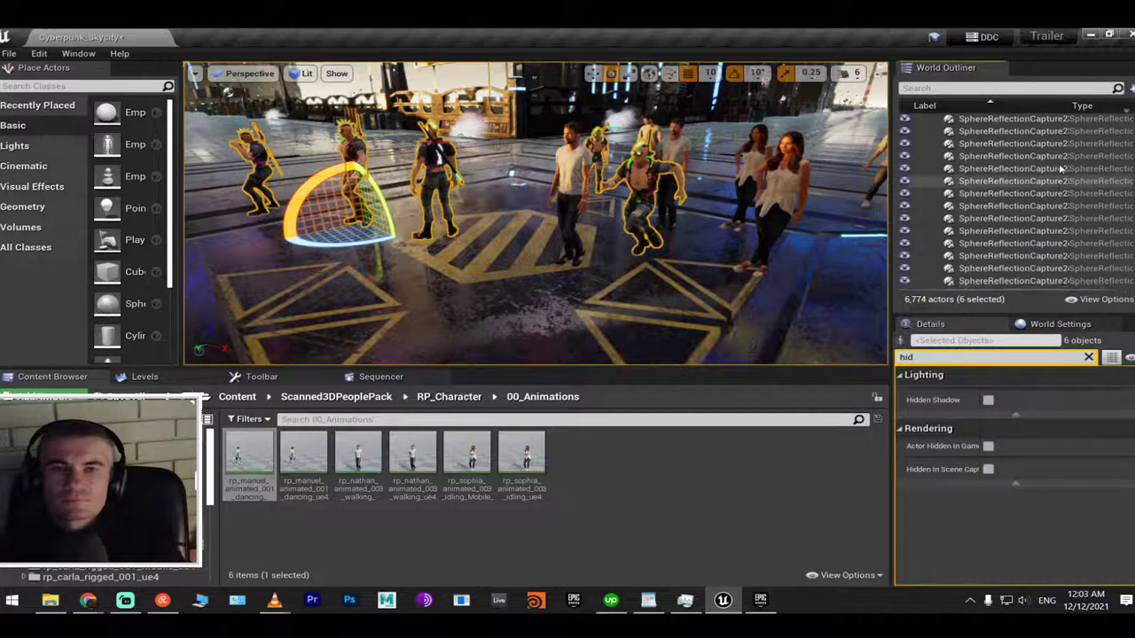
scroll(1060, 167, up, 10)
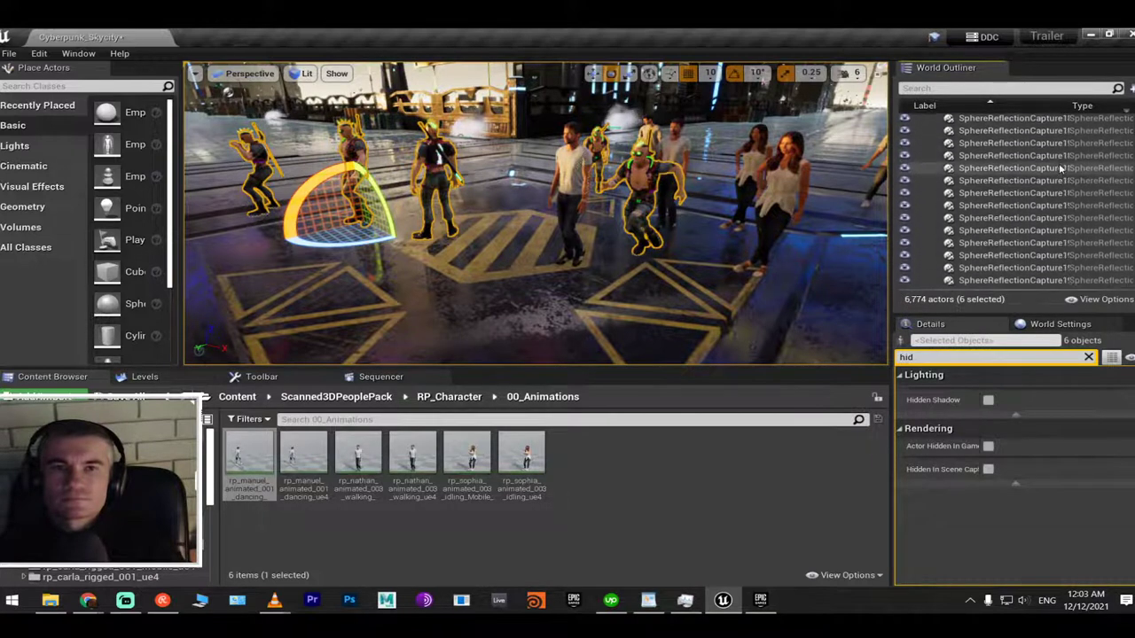
scroll(1099, 146, up, 15)
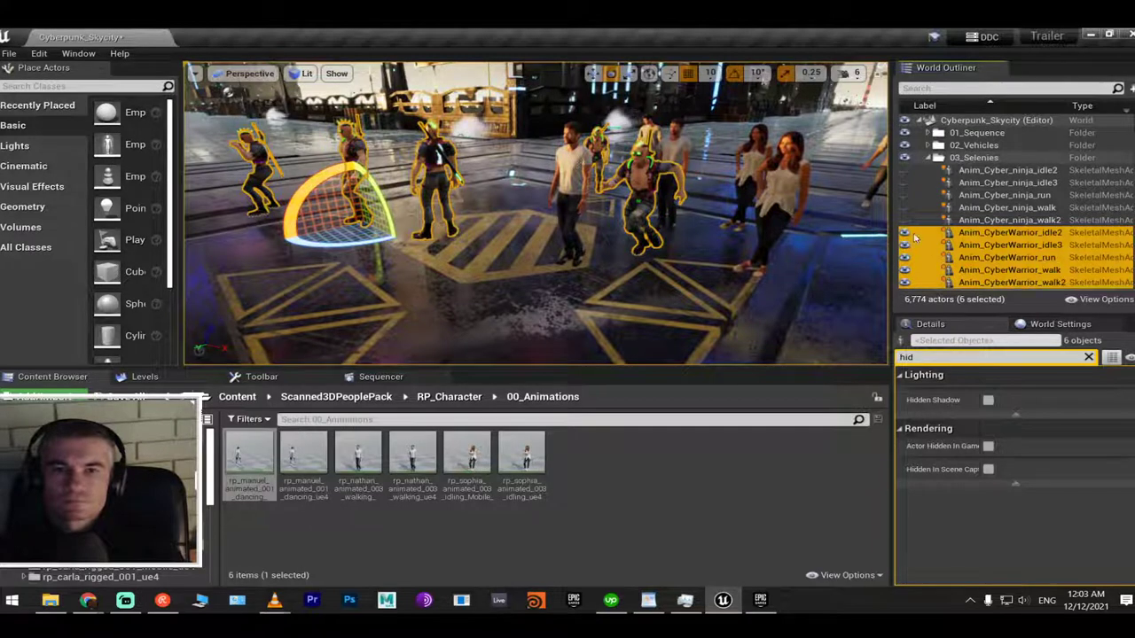
click(905, 233)
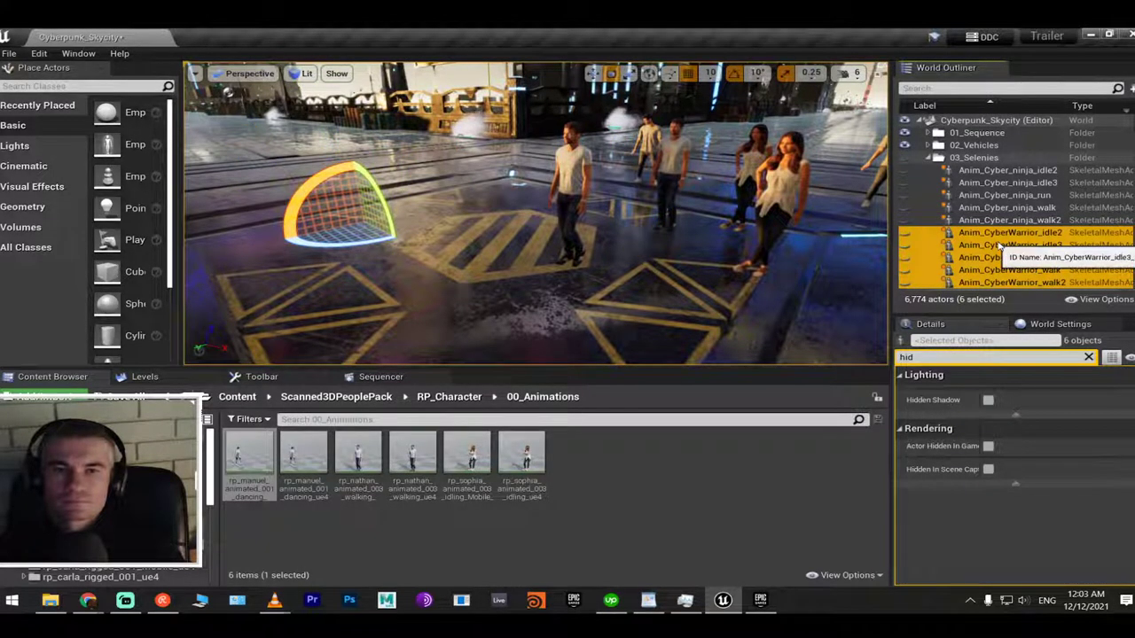
click(989, 446)
drag(399, 257, 407, 259)
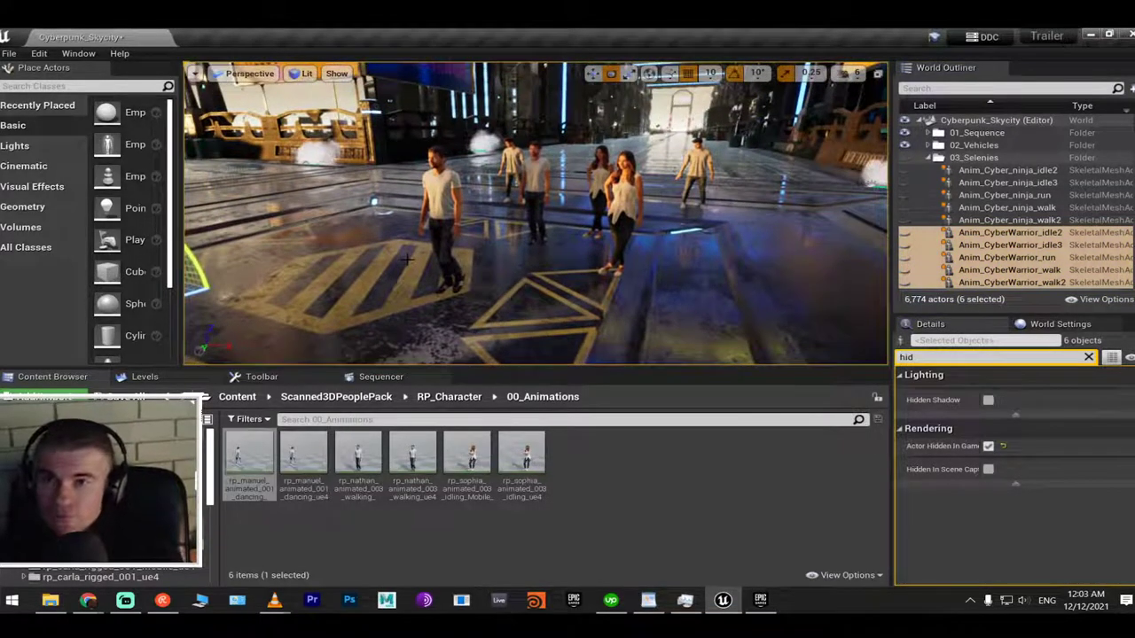
key(alt+p)
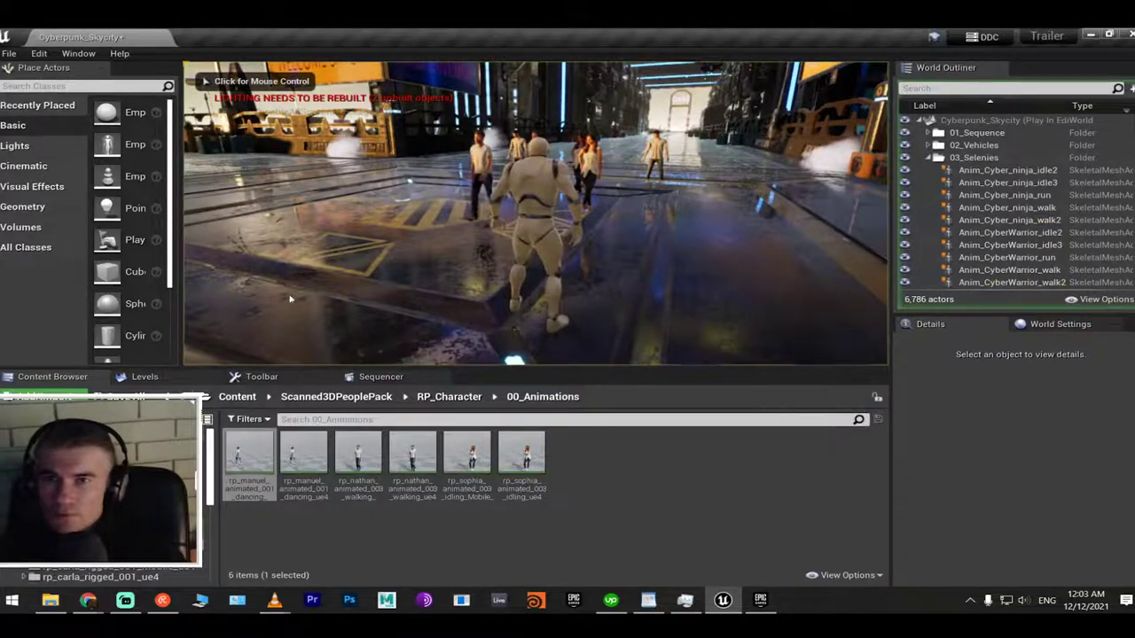
click(601, 258)
key(w)
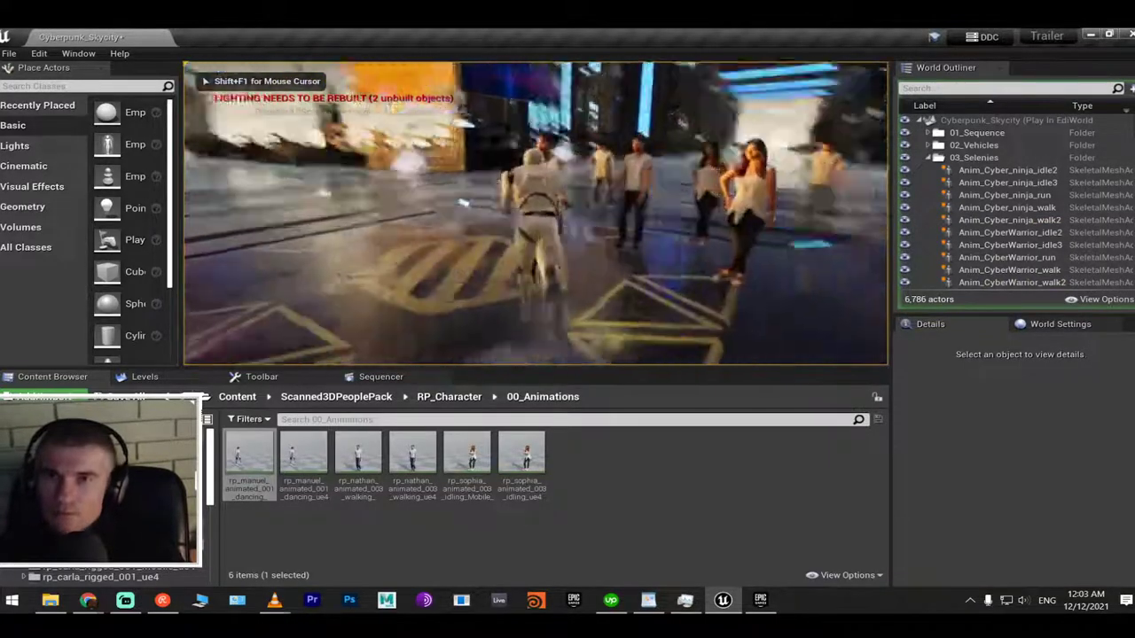
key(w)
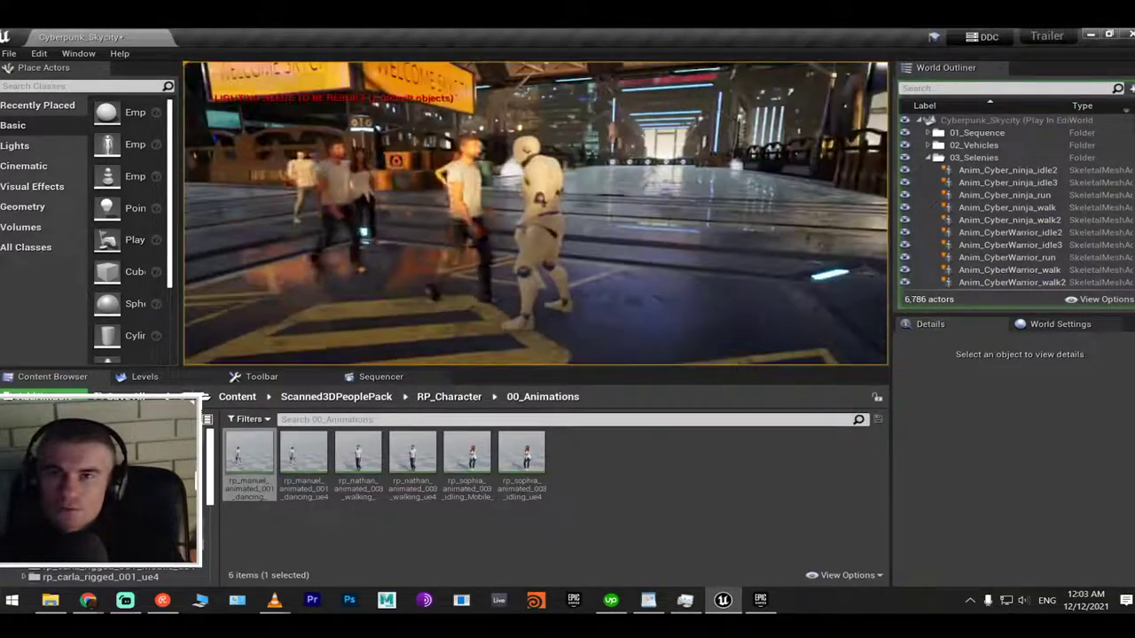
key(Escape)
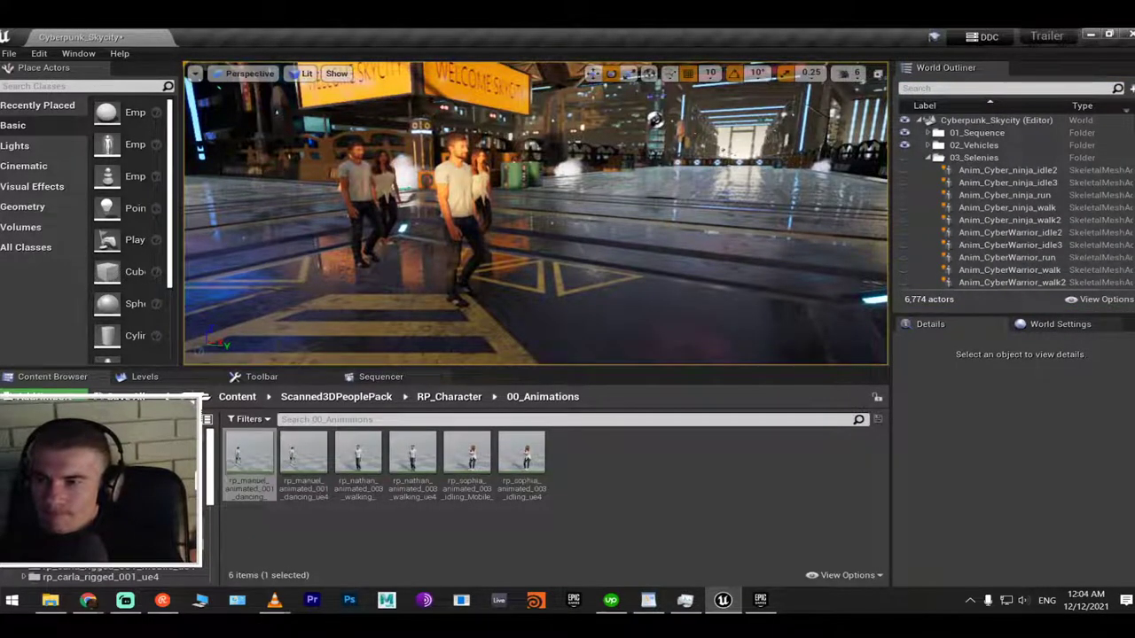
Save the Cyberpunk_Skycity map, go up to RP_Character, and enlarge the asset list area
key(ctrl+s)
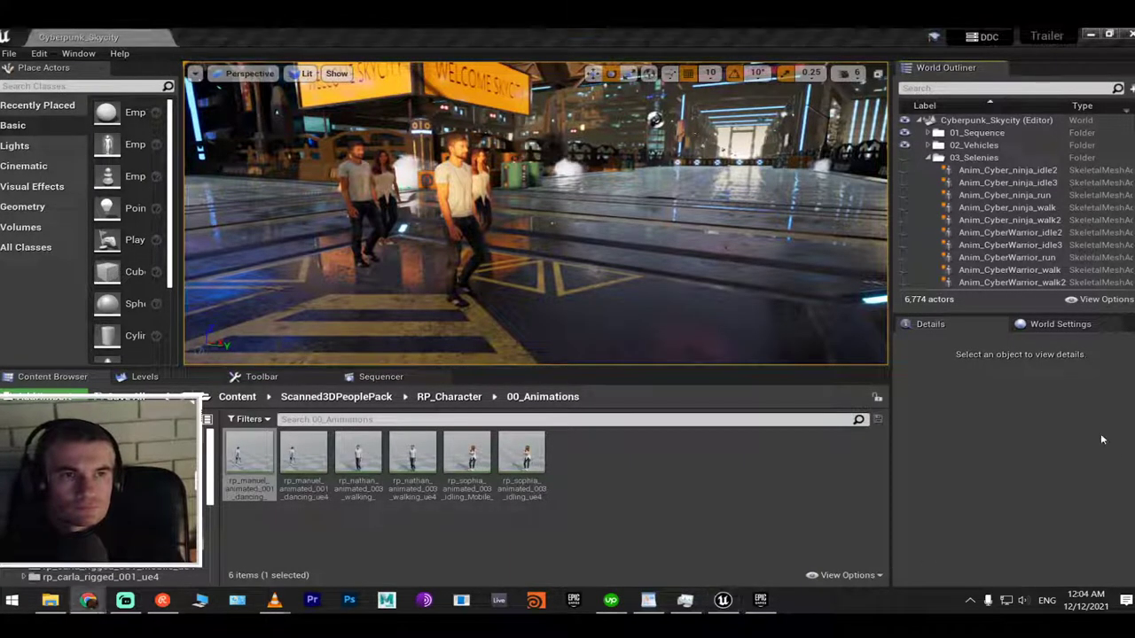
click(520, 33)
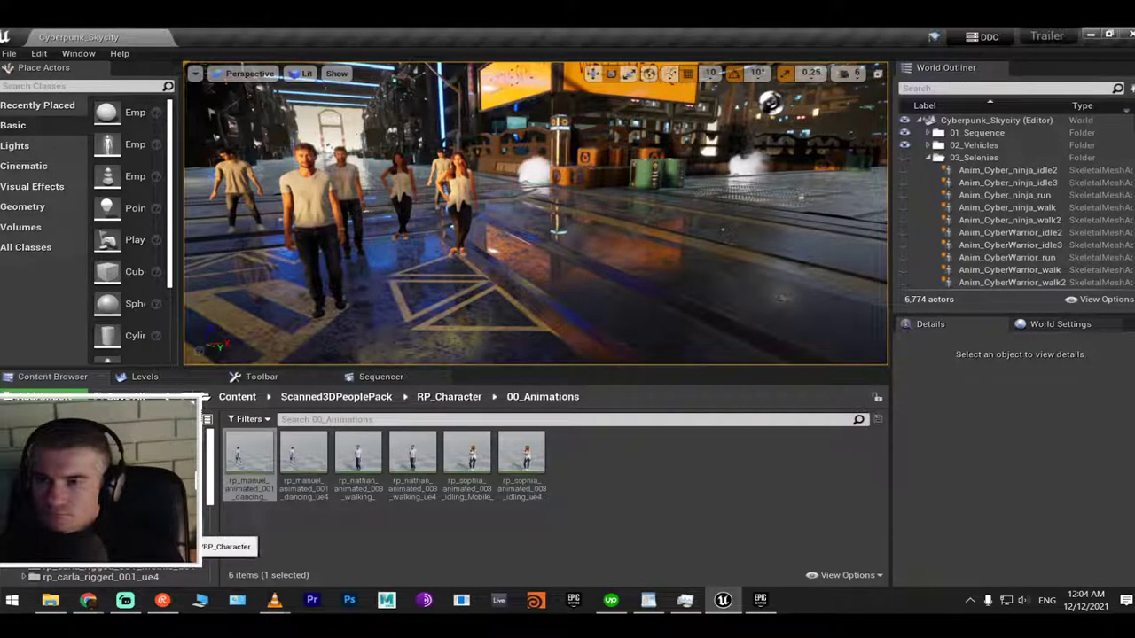
click(188, 525)
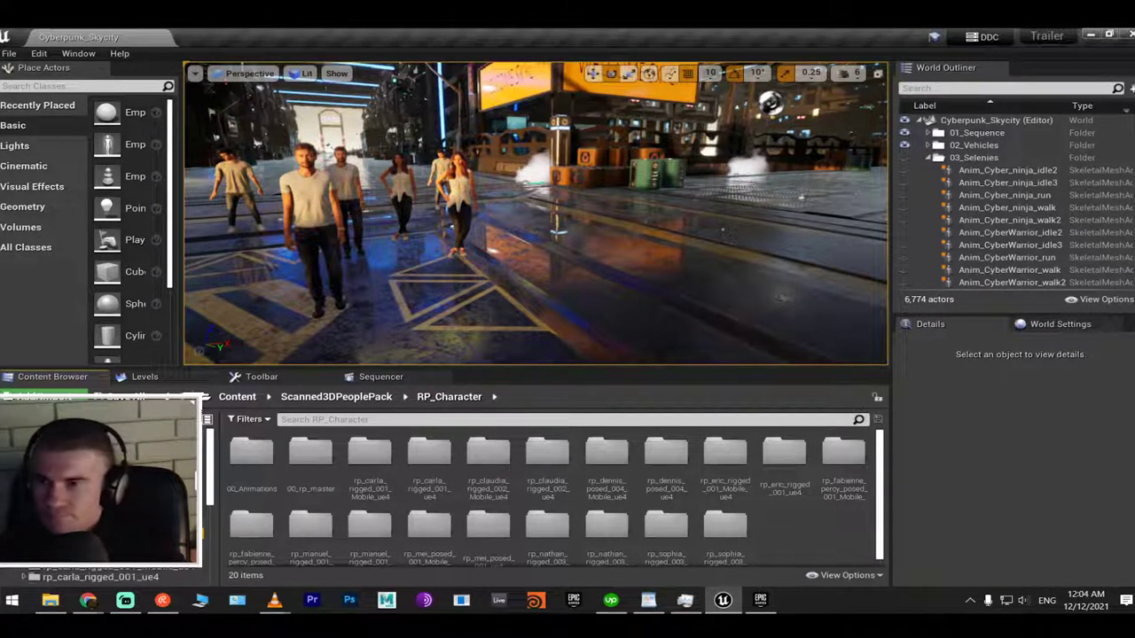
drag(213, 467, 207, 487)
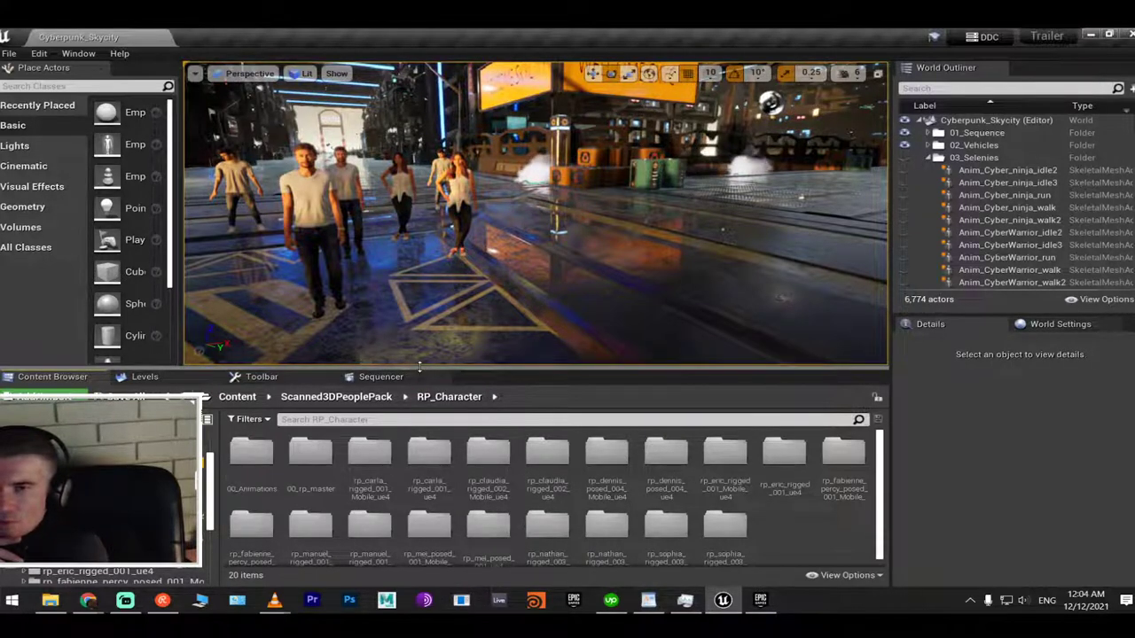
mouse_move(420, 366)
mouse_down()
mouse_move(421, 340)
mouse_move(421, 352)
mouse_up()
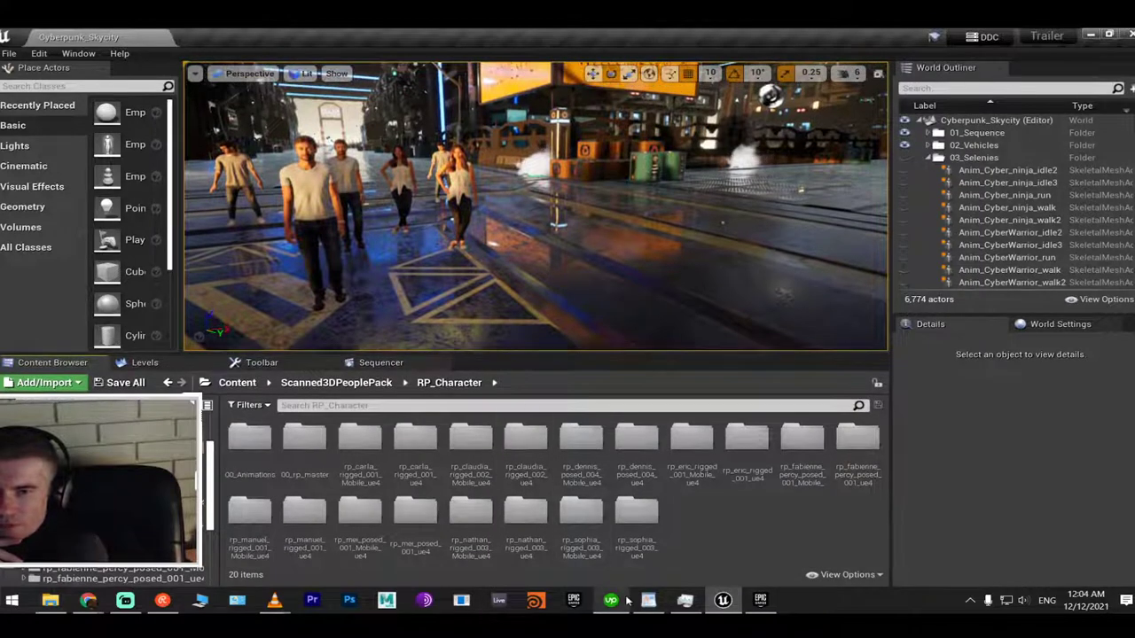
Look inside 00_rp_master and Mannequin, then open the rp_carla_rigged_001_Mobile_ue4 folder
double_click(304, 439)
click(249, 439)
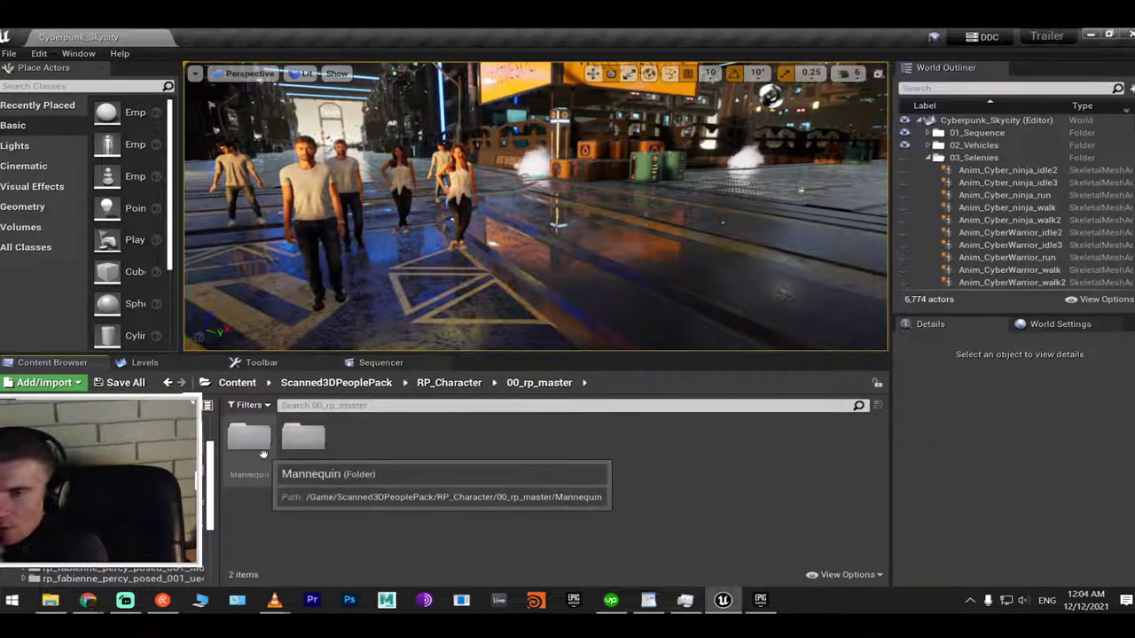
double_click(249, 438)
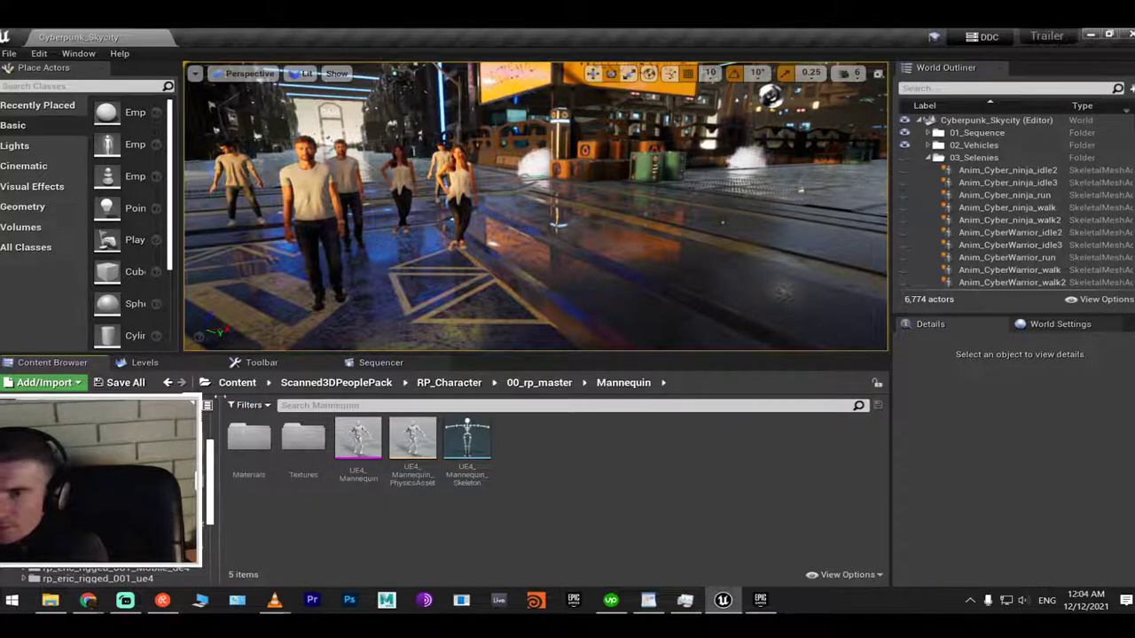
click(166, 383)
click(167, 383)
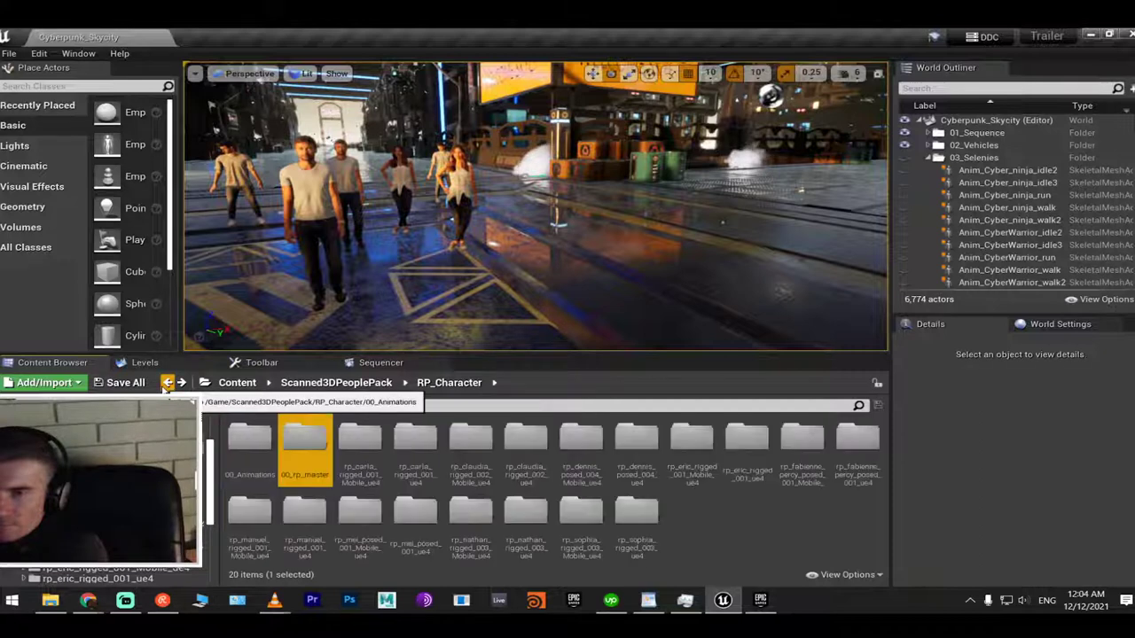
double_click(359, 448)
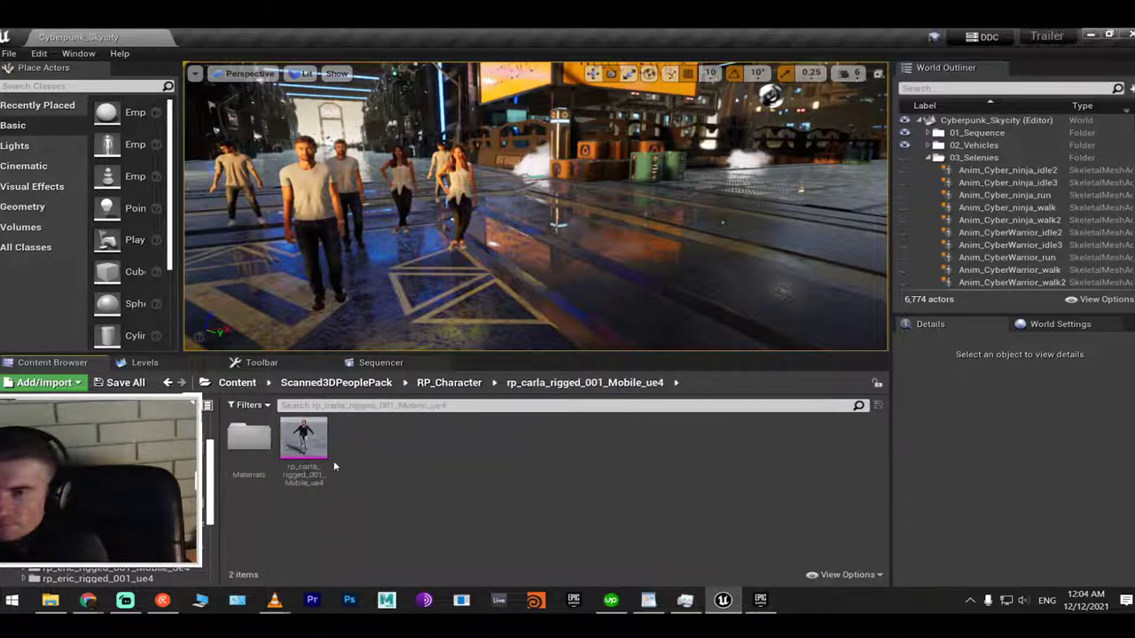
Alt-drag the idling woman with the move gizmo to duplicate her just to her right
mouse_move(308, 440)
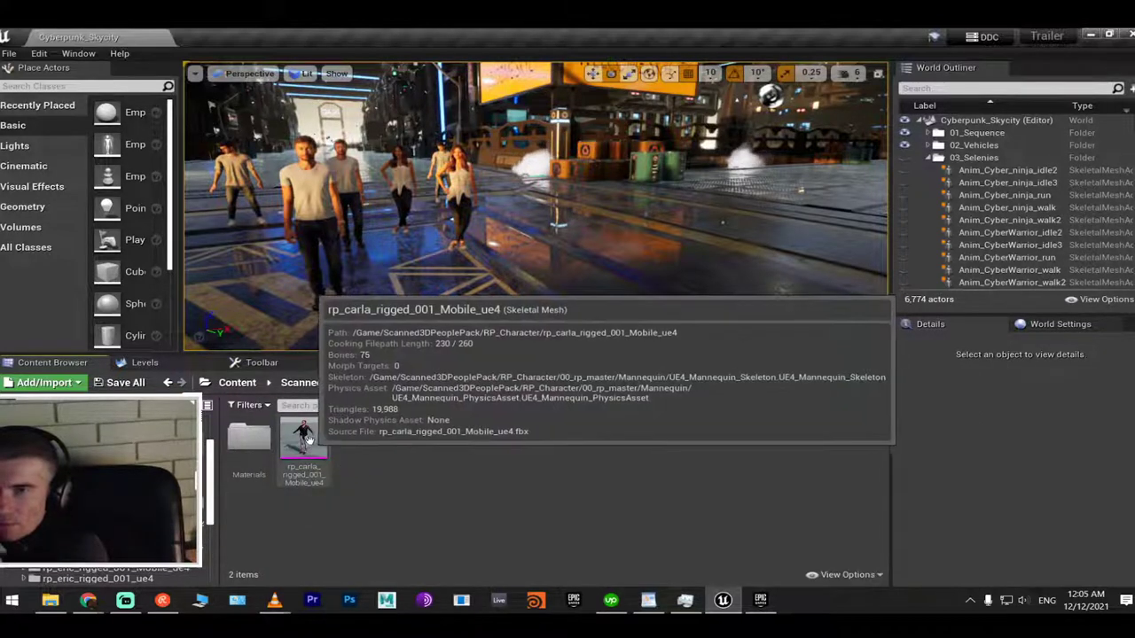
click(322, 213)
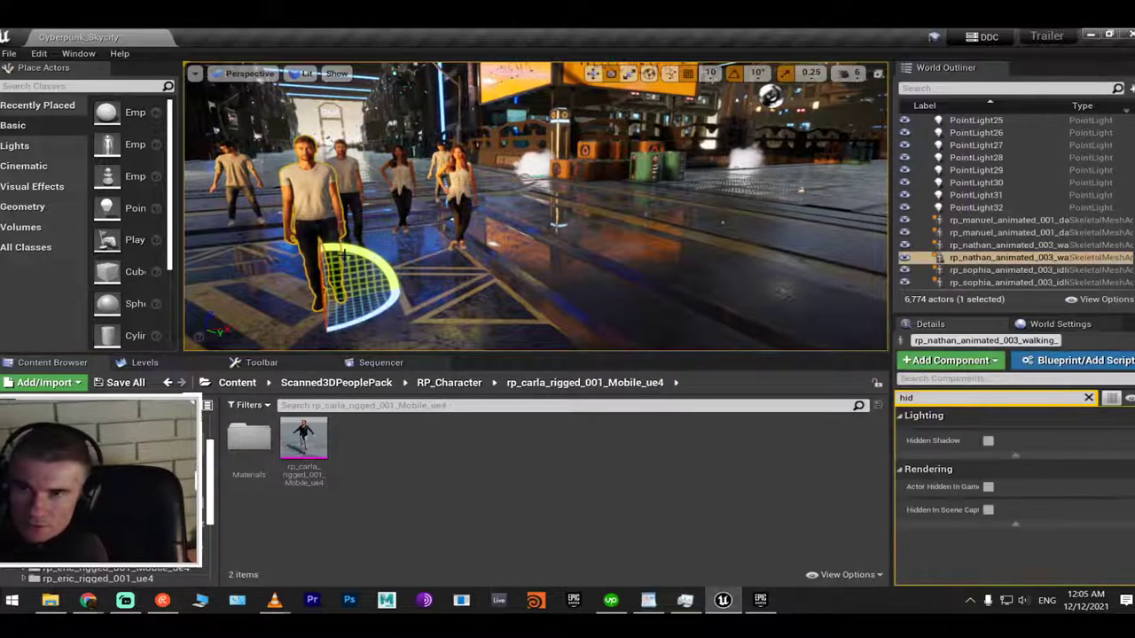
key(w)
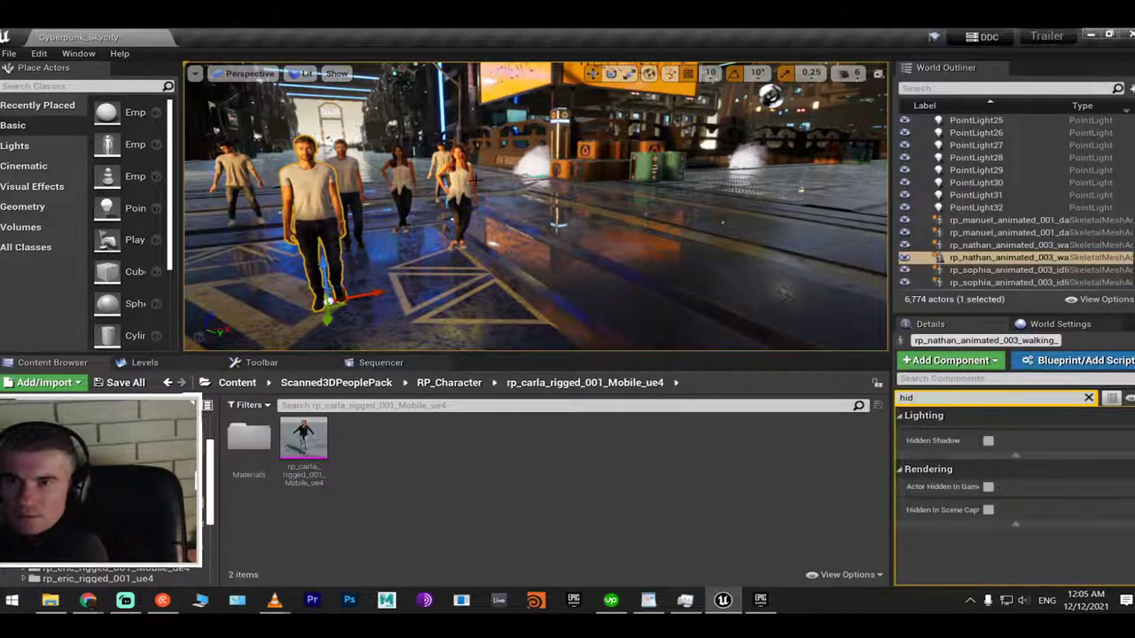
click(472, 200)
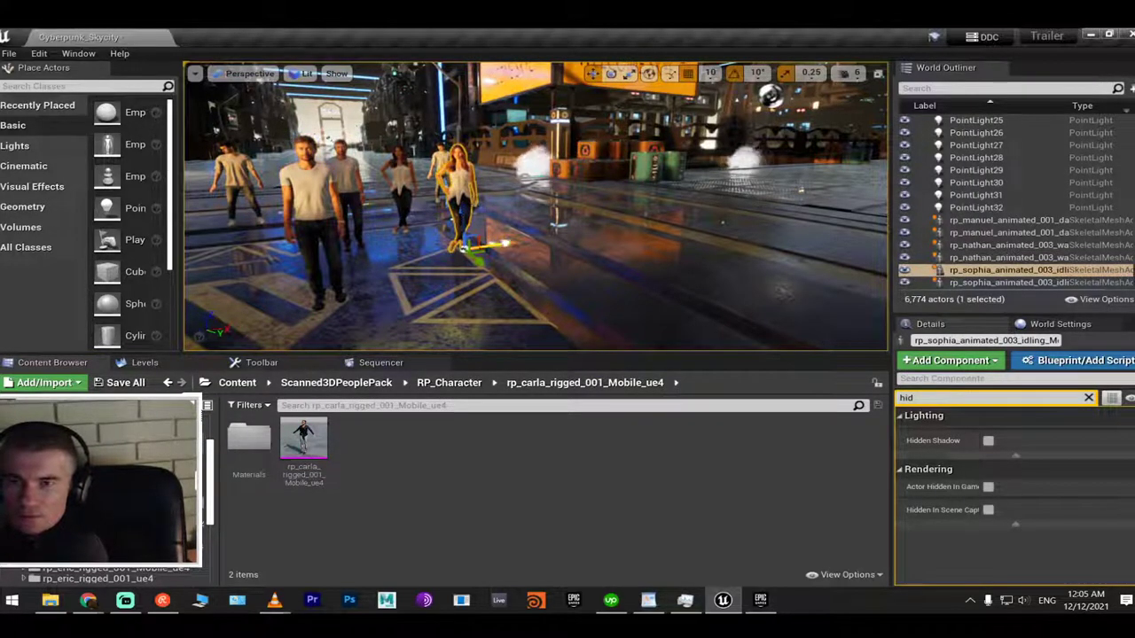
alt+drag(462, 248, 507, 244)
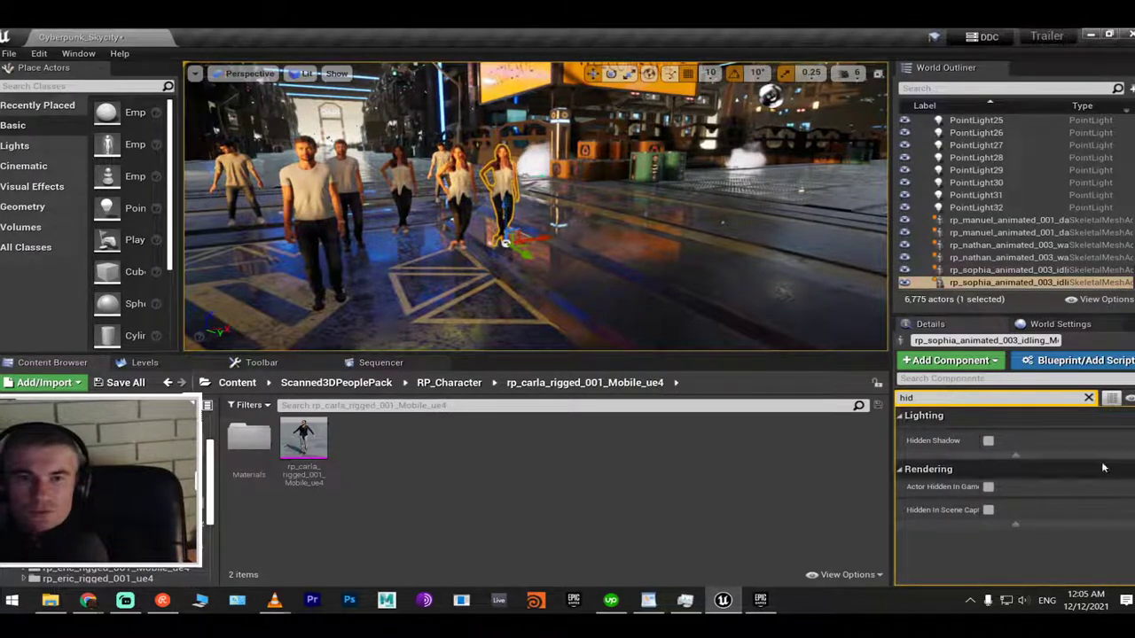
Clear the Details filter and expand the copy's Mesh and Animation settings
click(1089, 398)
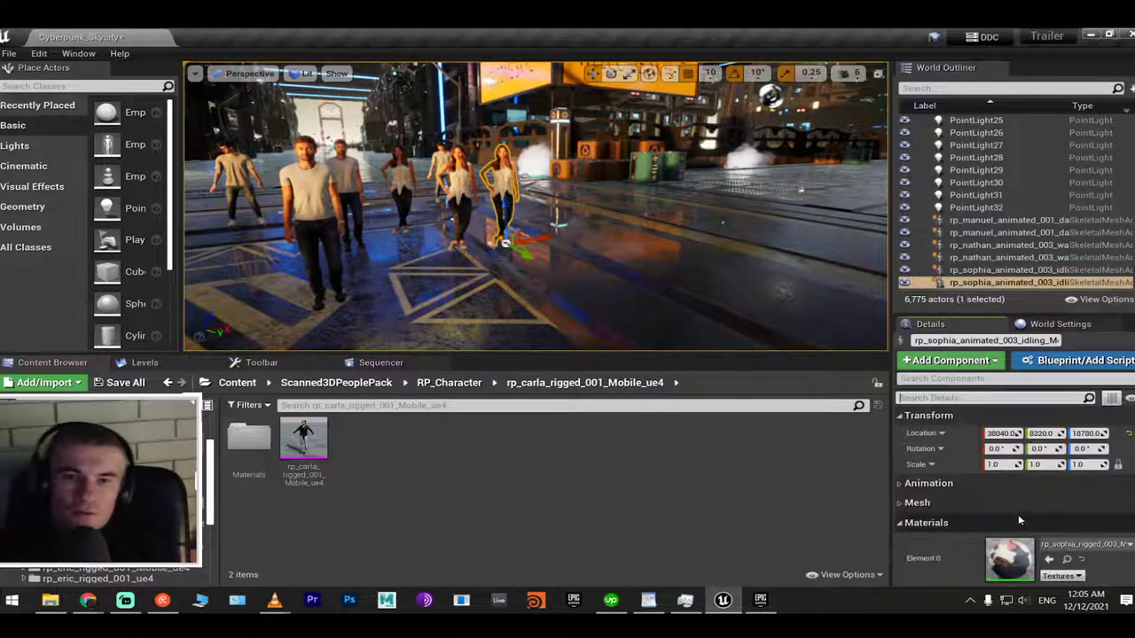
scroll(1016, 510, down, 3)
scroll(919, 444, up, 1)
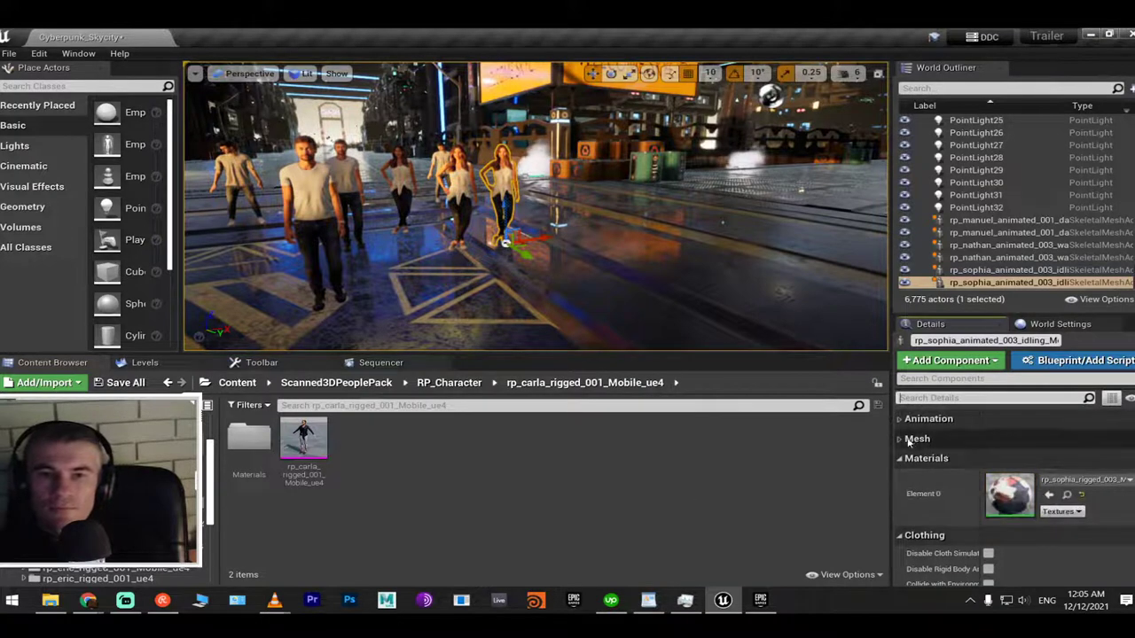
click(902, 439)
click(901, 418)
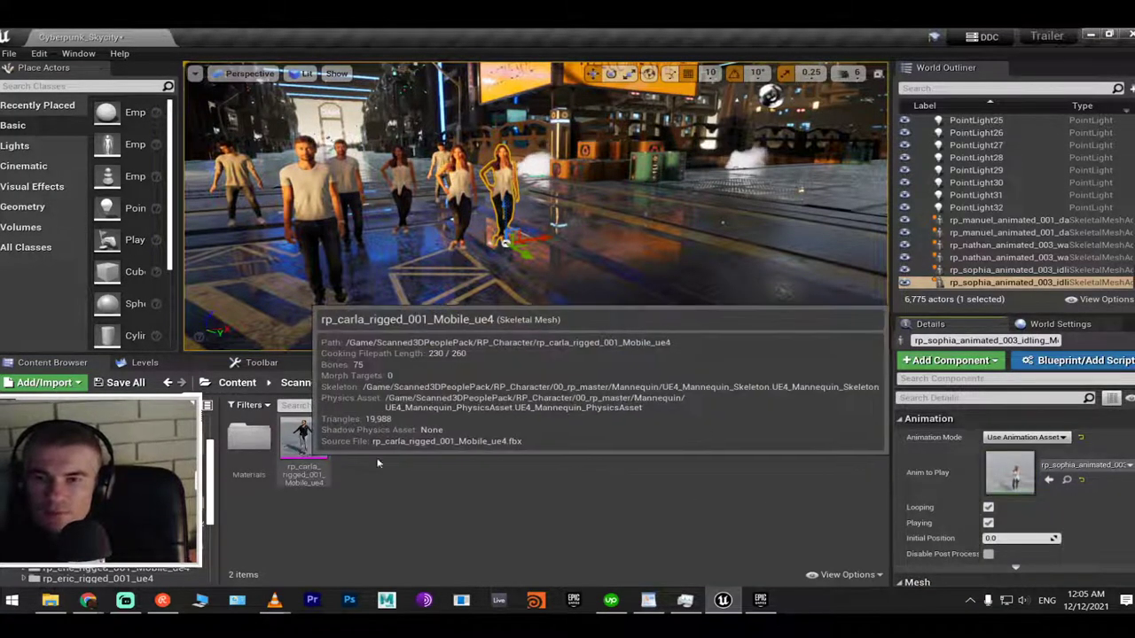
scroll(1053, 512, down, 3)
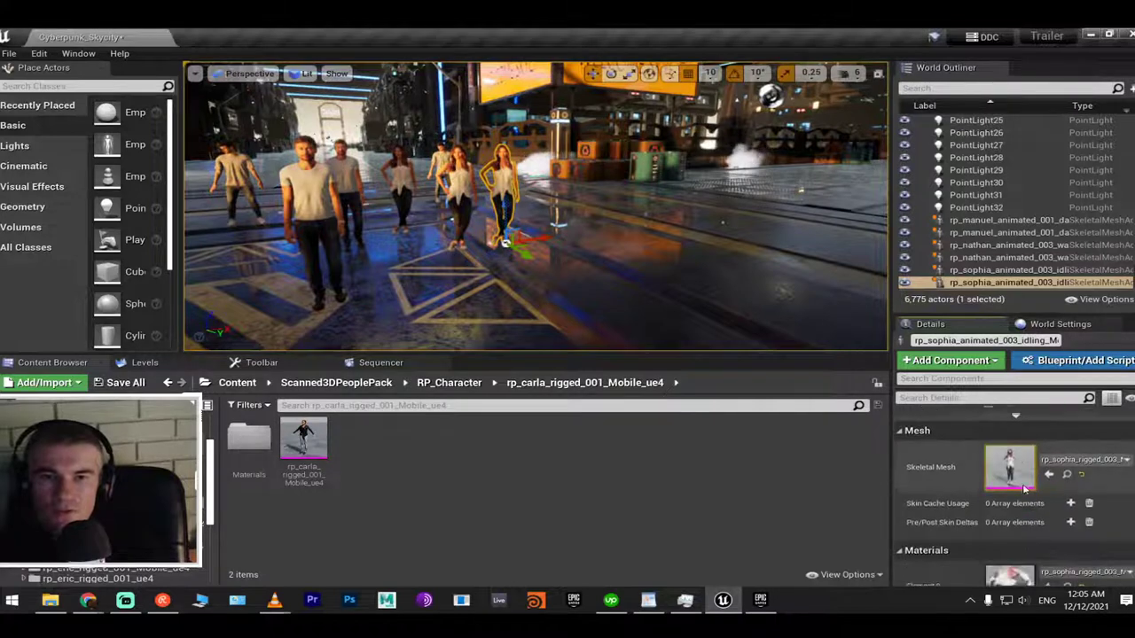
scroll(1026, 488, up, 2)
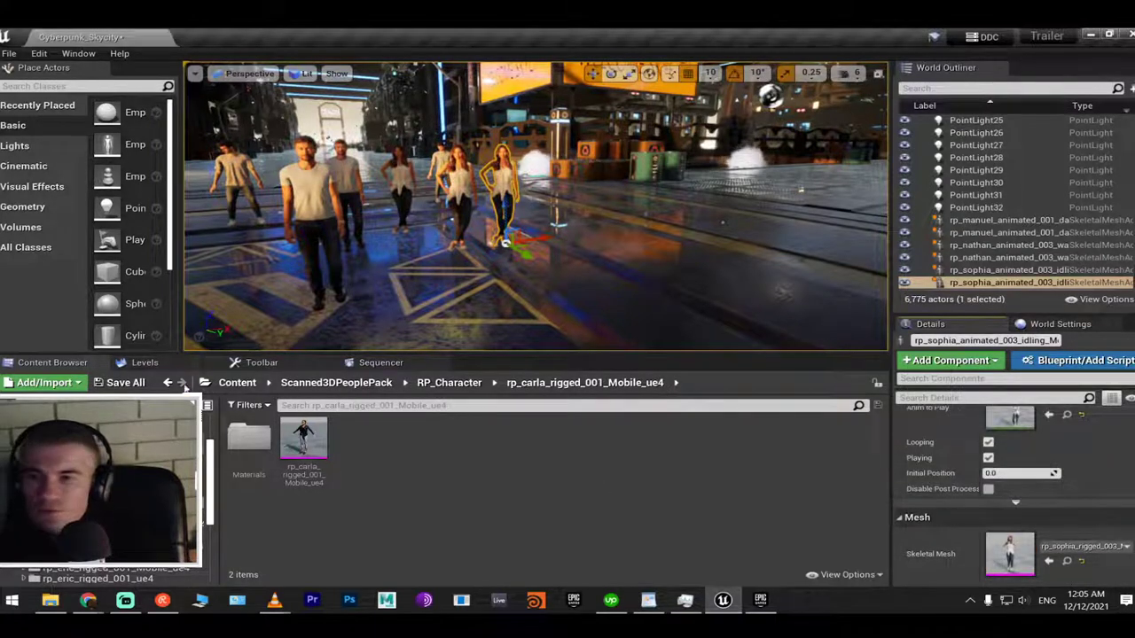
mouse_move(309, 444)
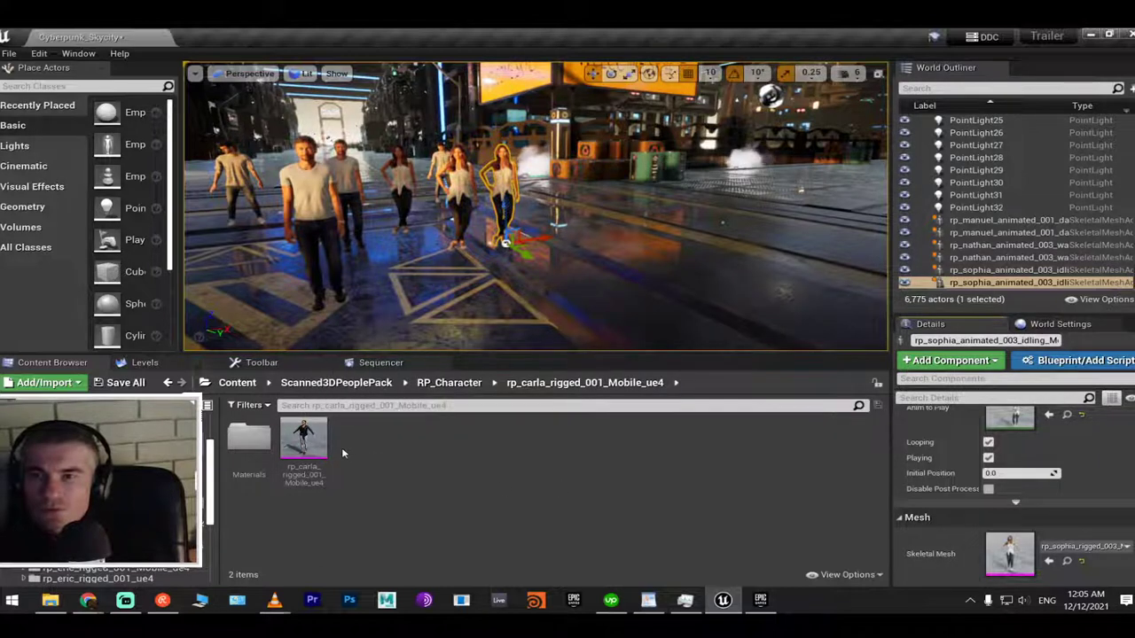
Place the Carla character in the street and look up the idling woman's animation asset
drag(303, 438, 594, 268)
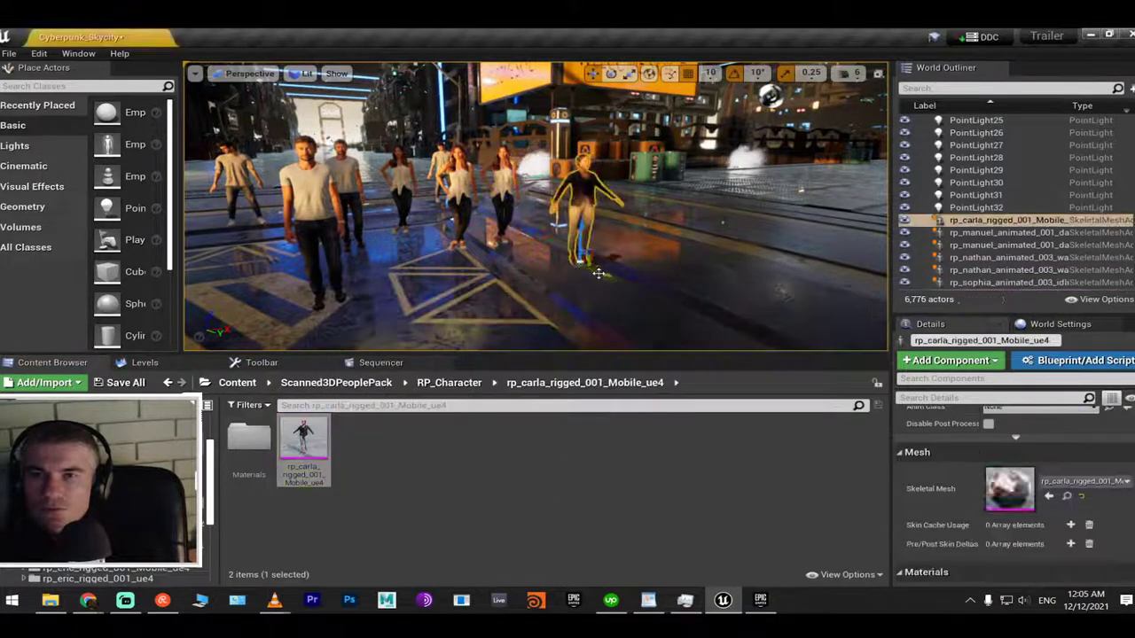
scroll(975, 479, up, 2)
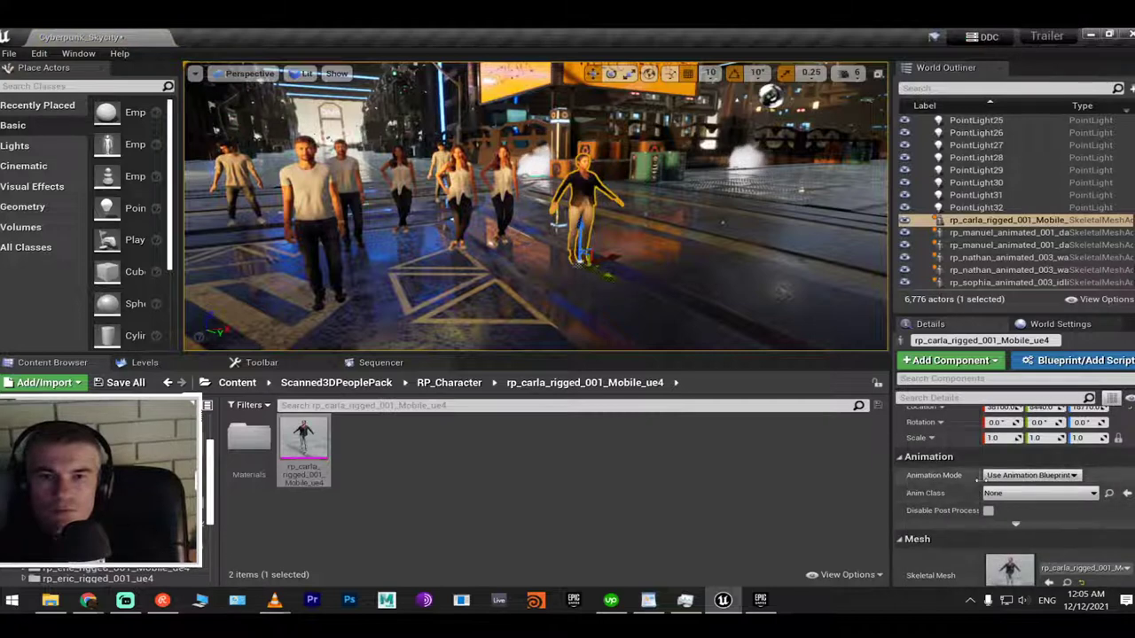
click(1028, 475)
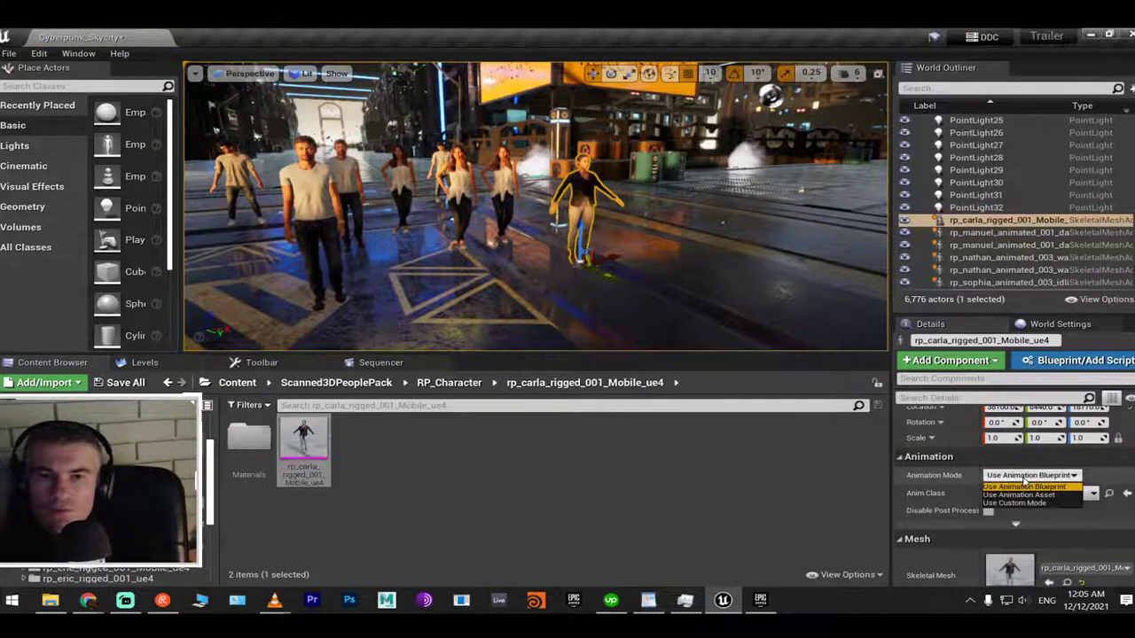
click(1042, 487)
click(1042, 494)
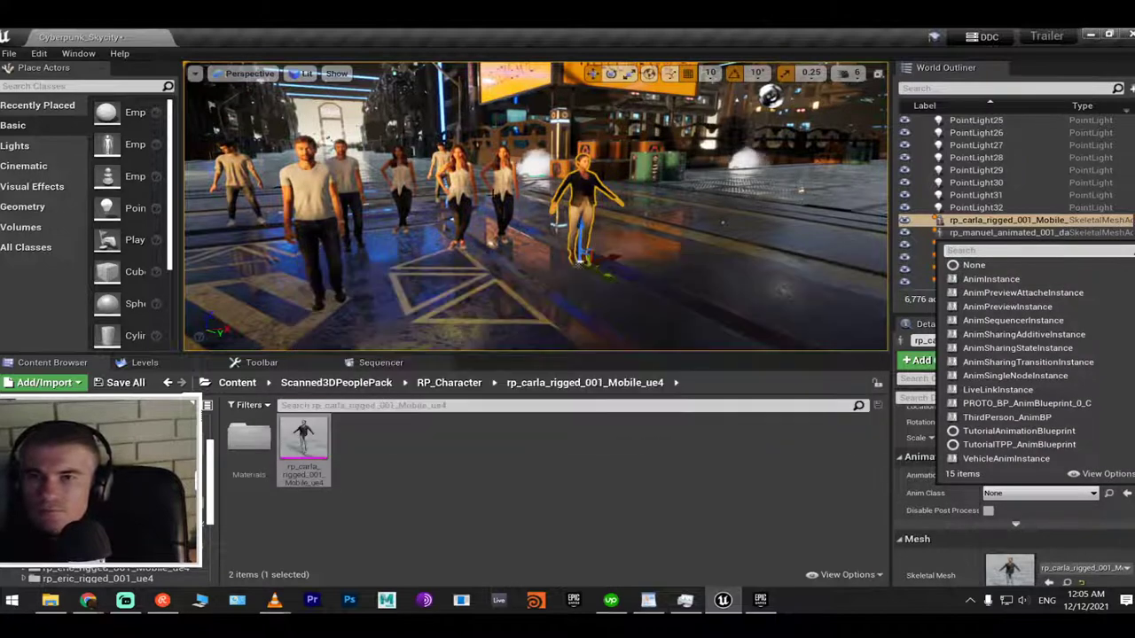
click(501, 191)
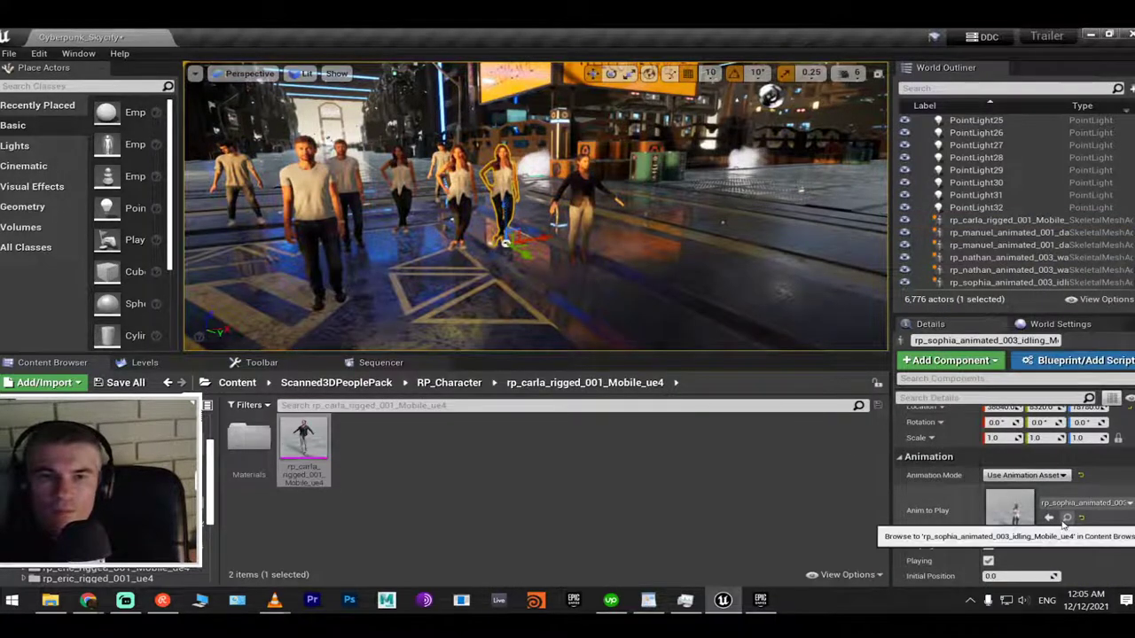
click(1067, 519)
click(581, 203)
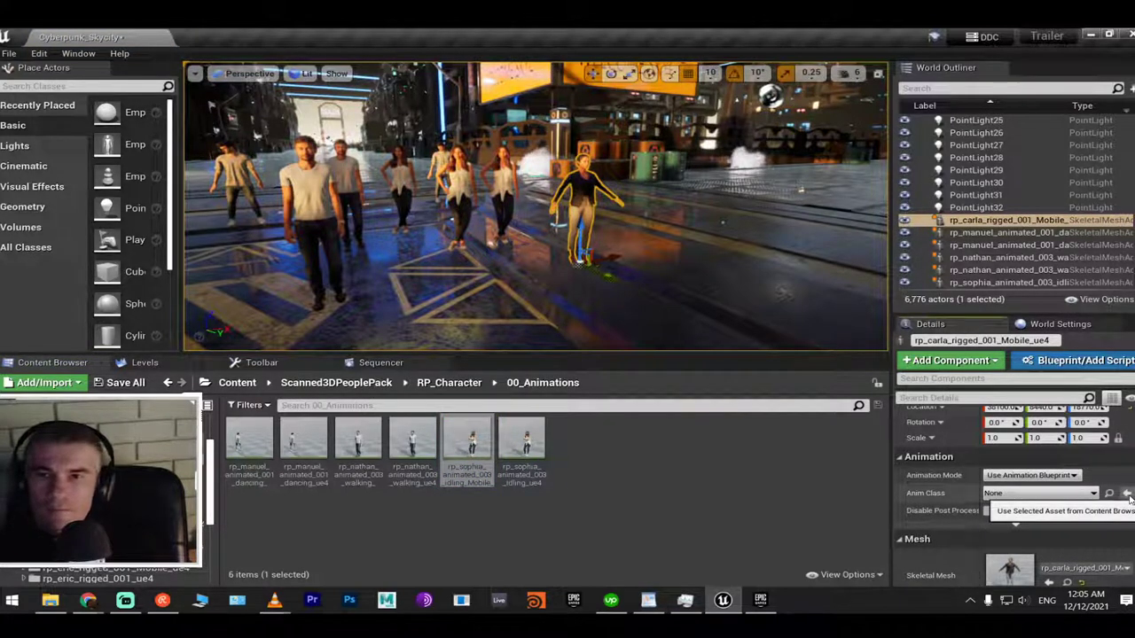
click(1072, 494)
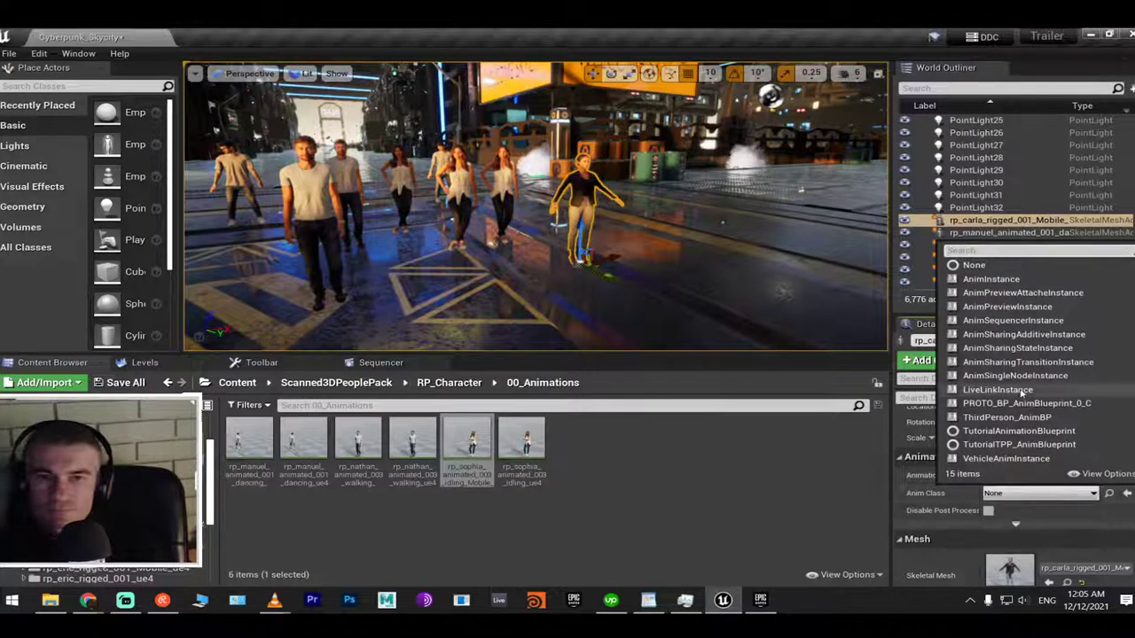
click(503, 172)
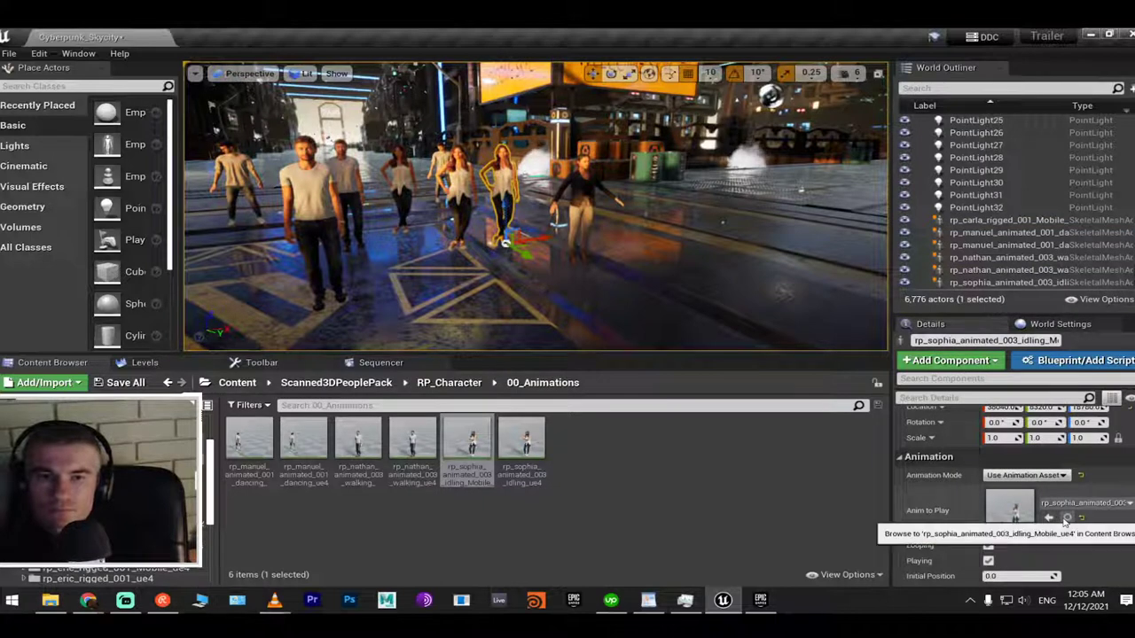
click(556, 222)
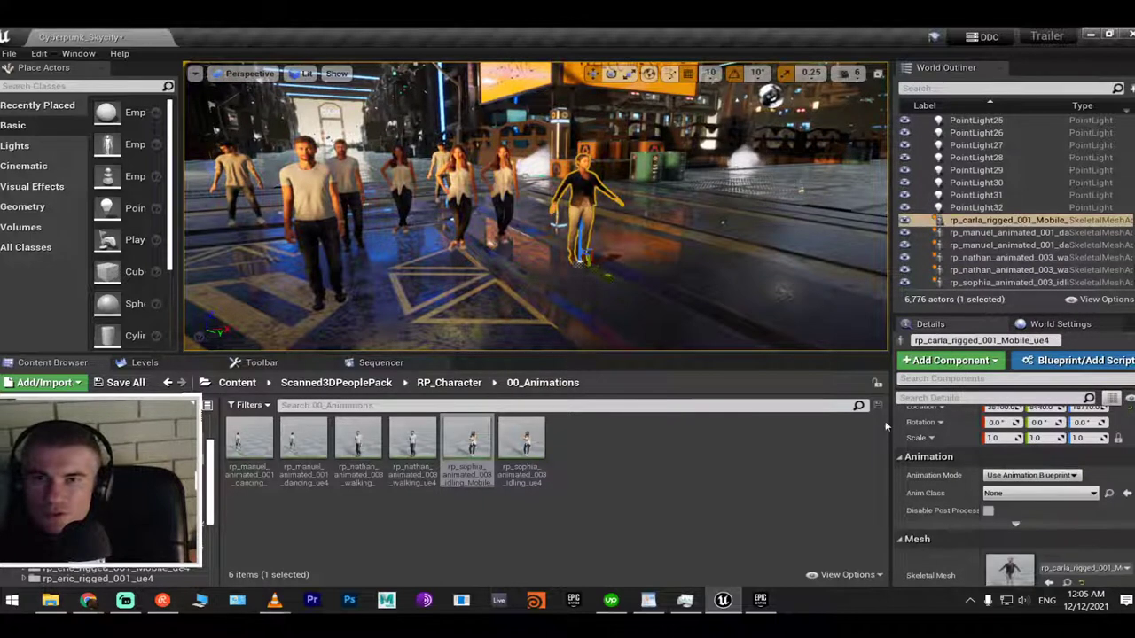
Set Carla's Animation Mode to Use Animation Asset playing rp_sophia_animated_003_idling_Mobile_ue4
click(1030, 476)
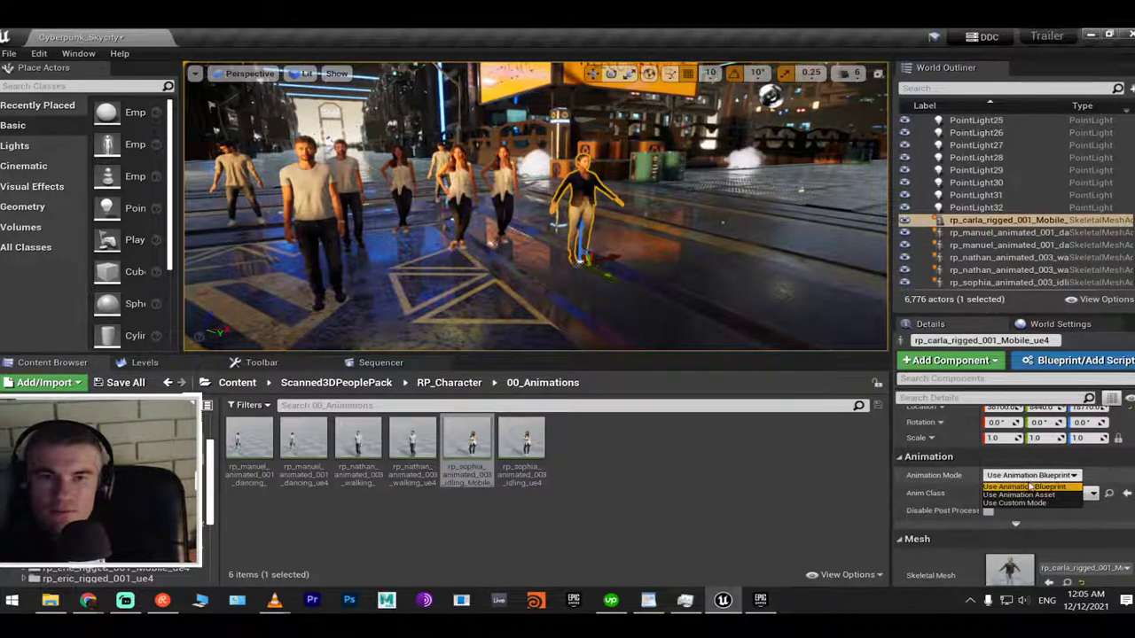
click(1031, 495)
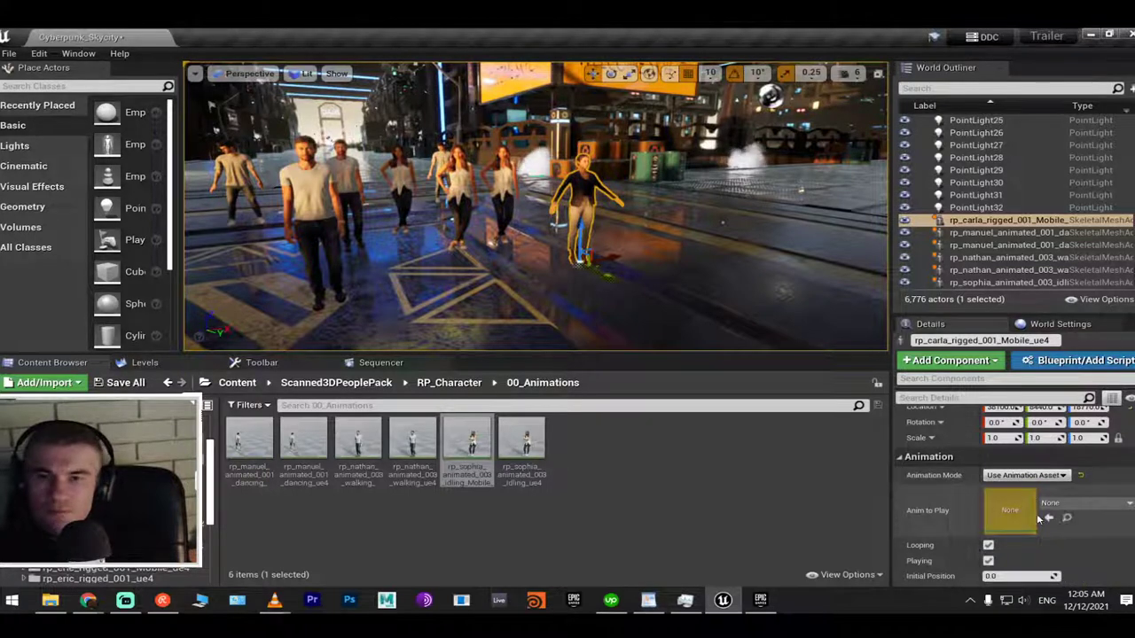
click(1048, 518)
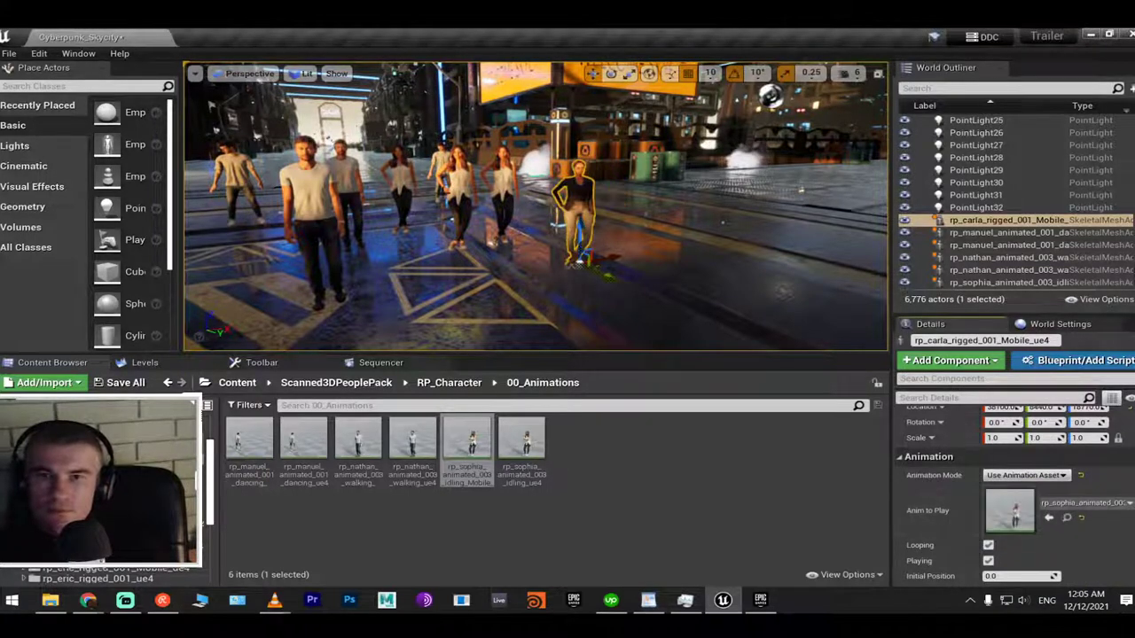
right_drag(536, 205, 505, 205)
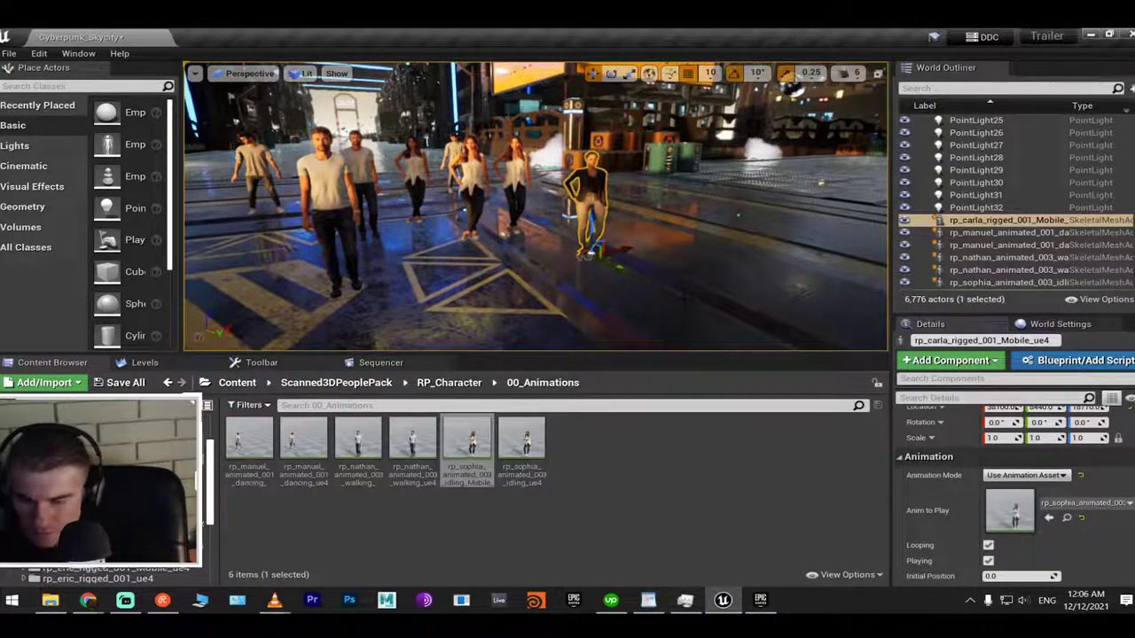
key(alt+p)
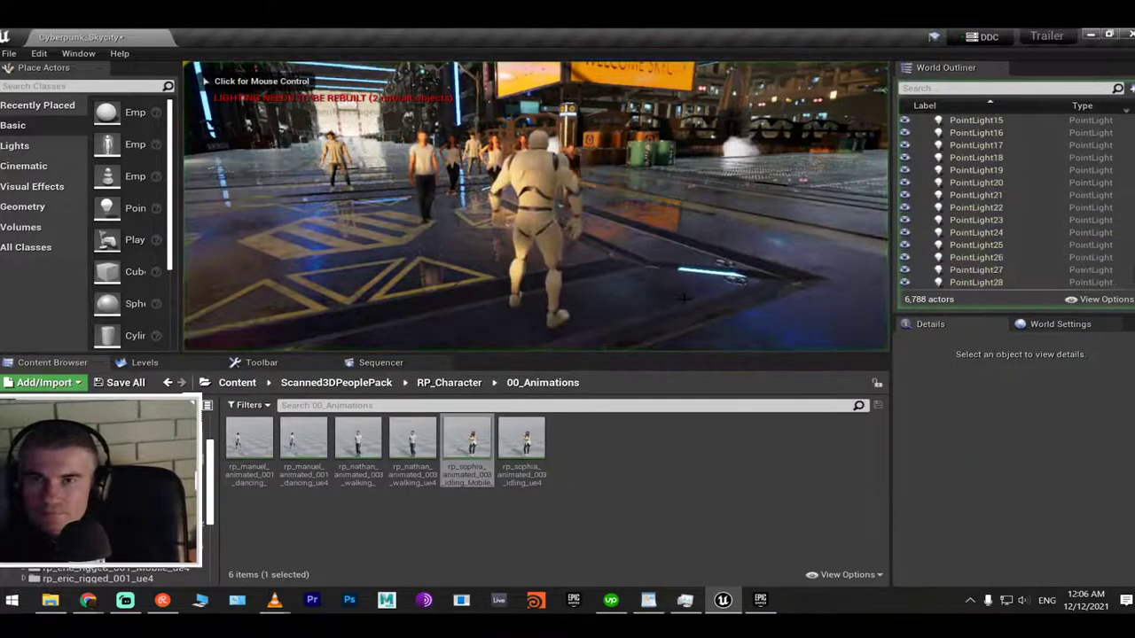
click(683, 297)
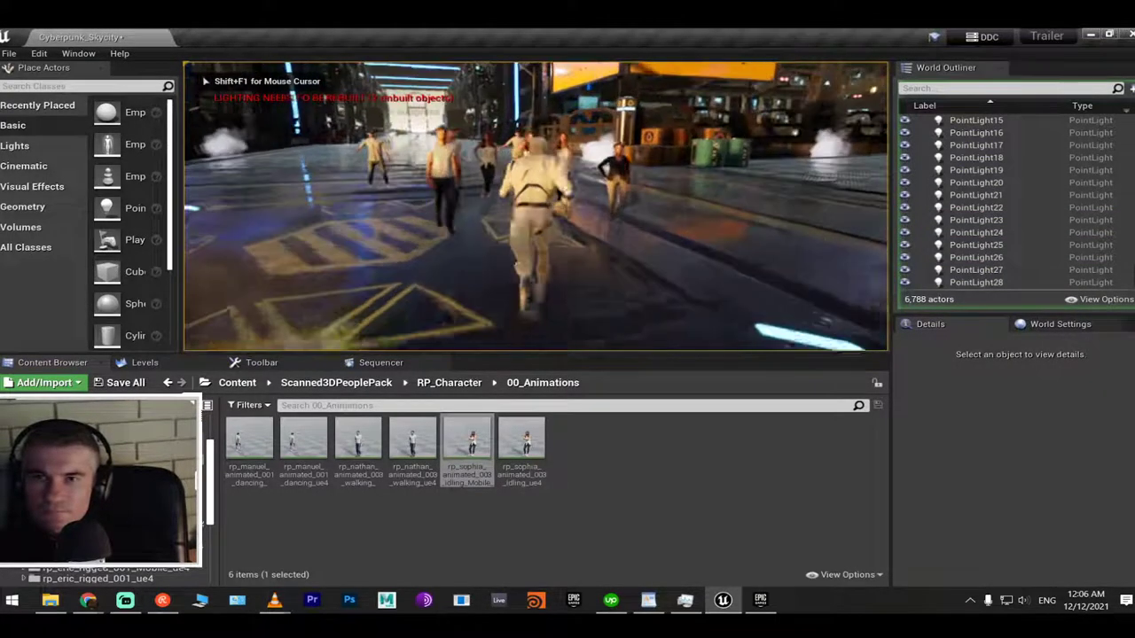
key(s)
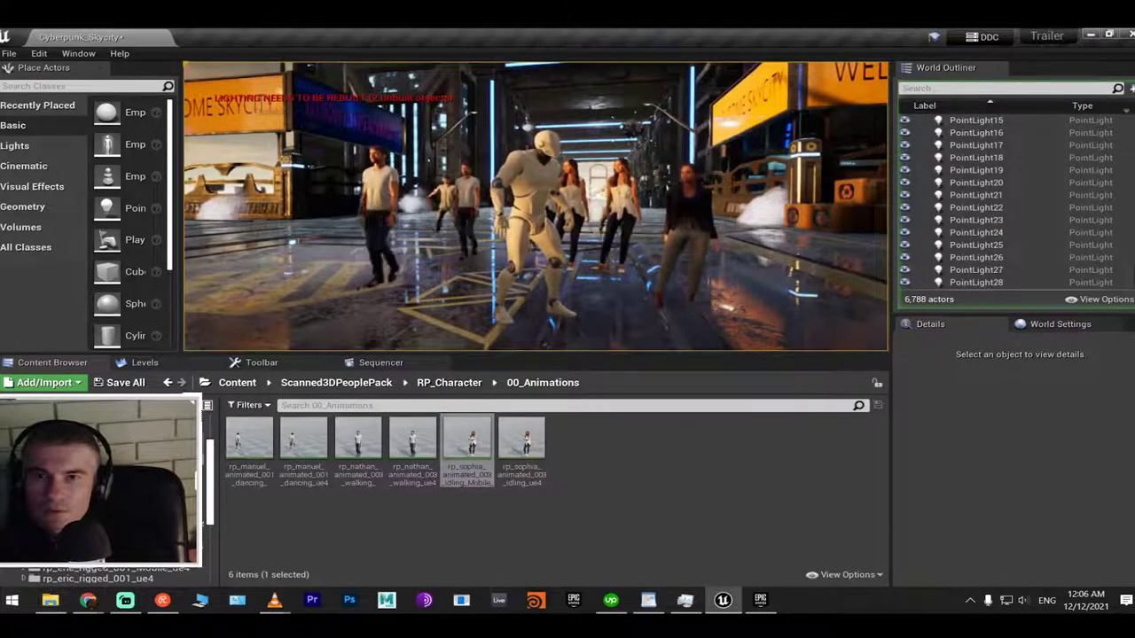
key(shift+F1)
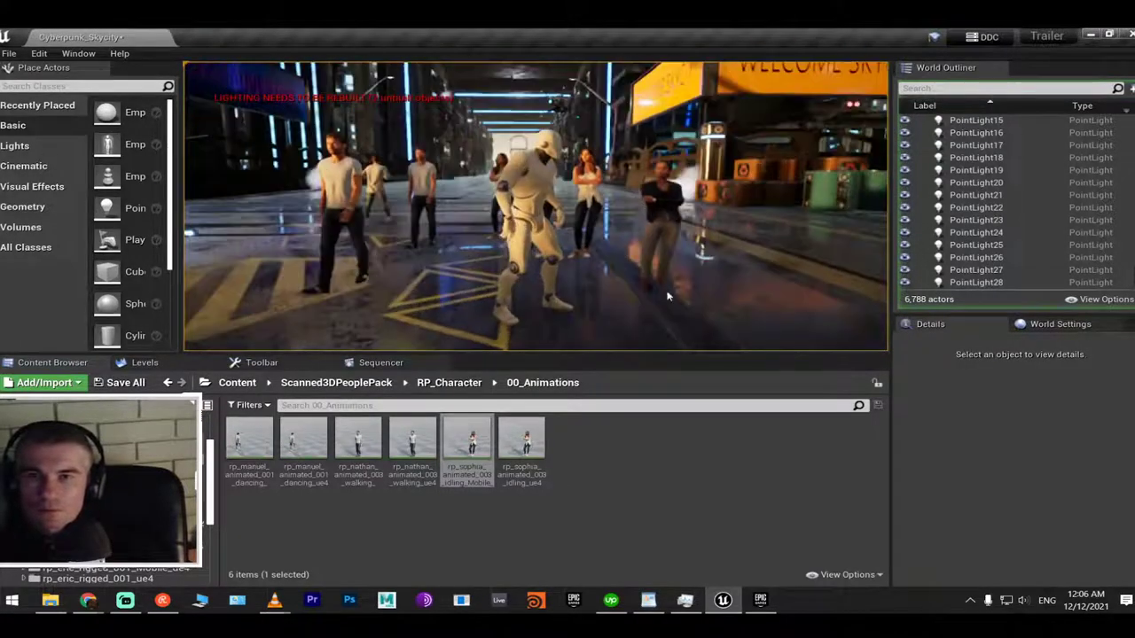
key(Escape)
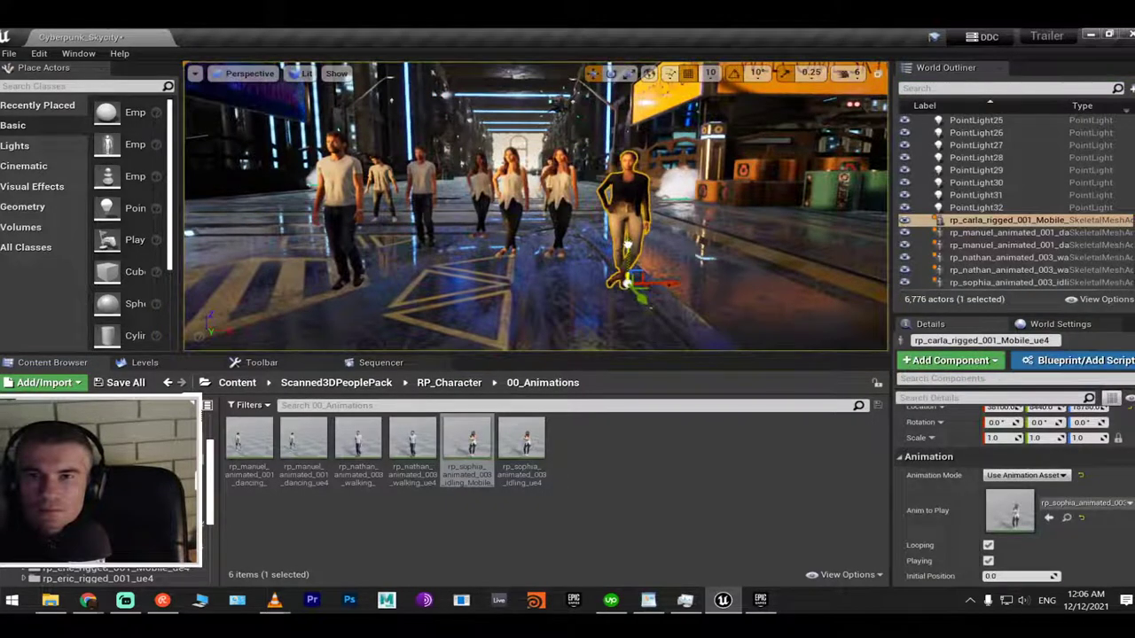
Browse 00_rp_master and RP_Character, check the Carla folders, then open rp_claudia_rigged_002_Mobile_ue4
mouse_move(442, 276)
right_down()
mouse_move(417, 292)
mouse_move(443, 280)
right_up()
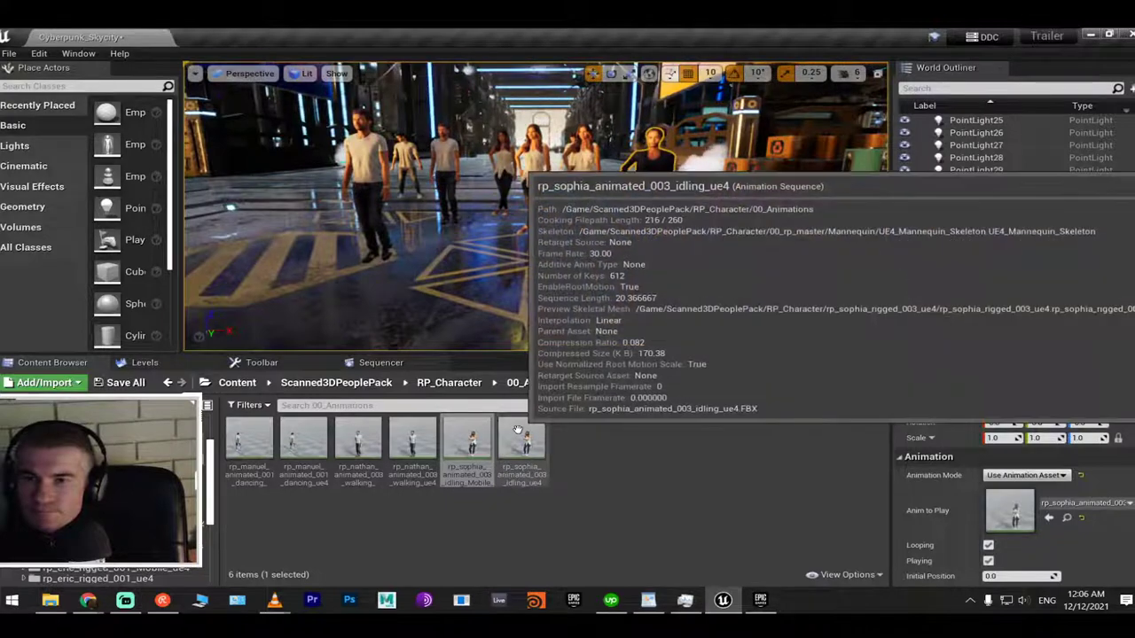
click(181, 470)
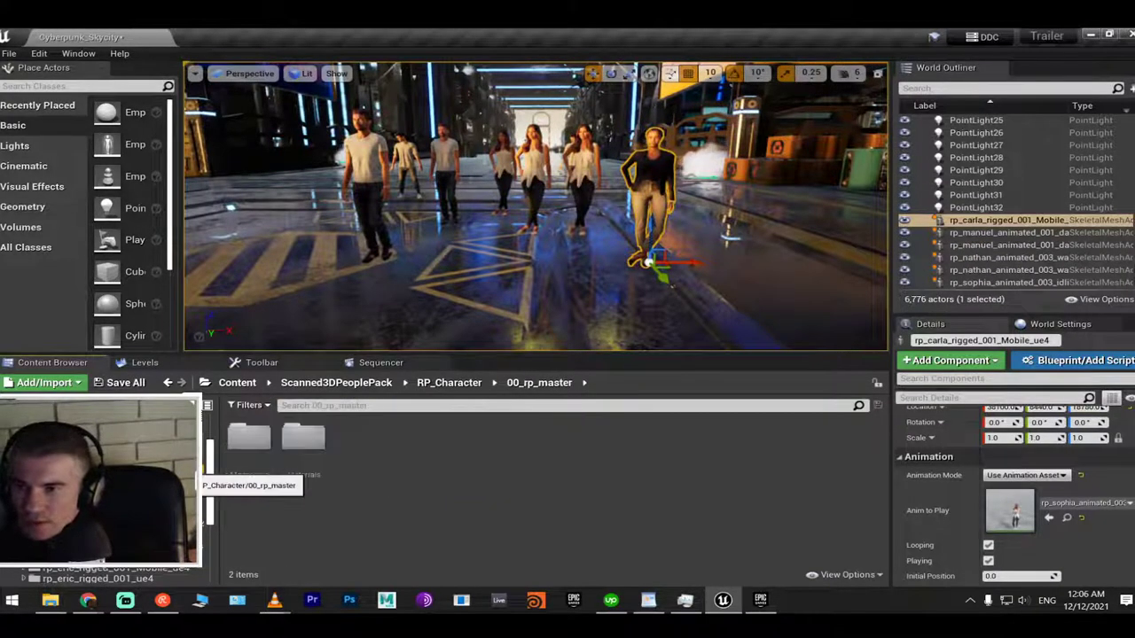
click(187, 484)
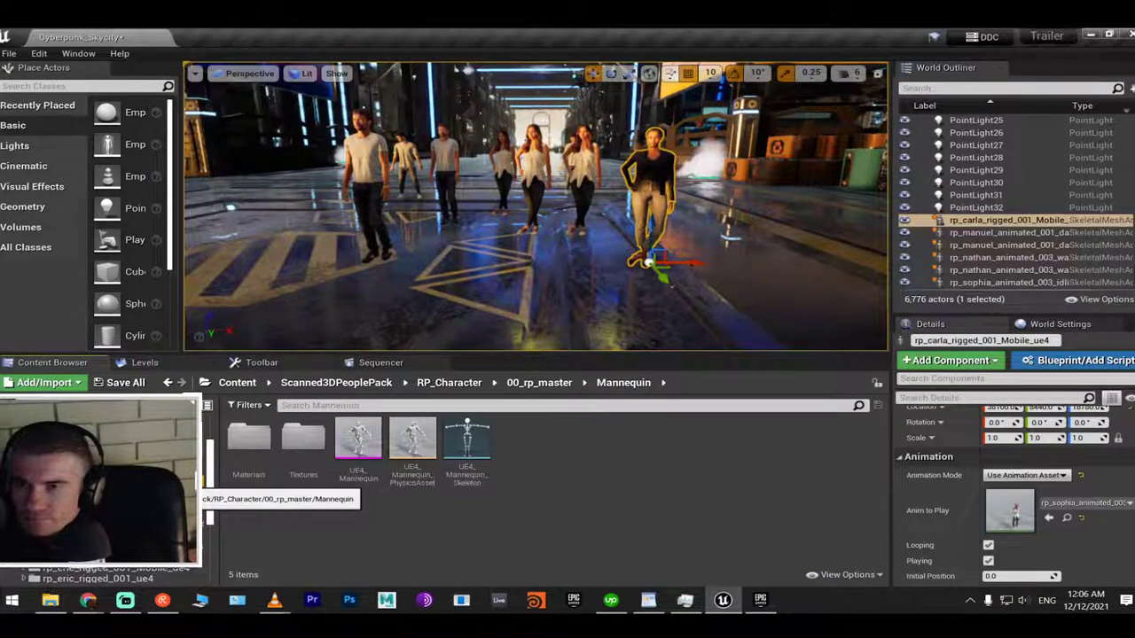
click(186, 470)
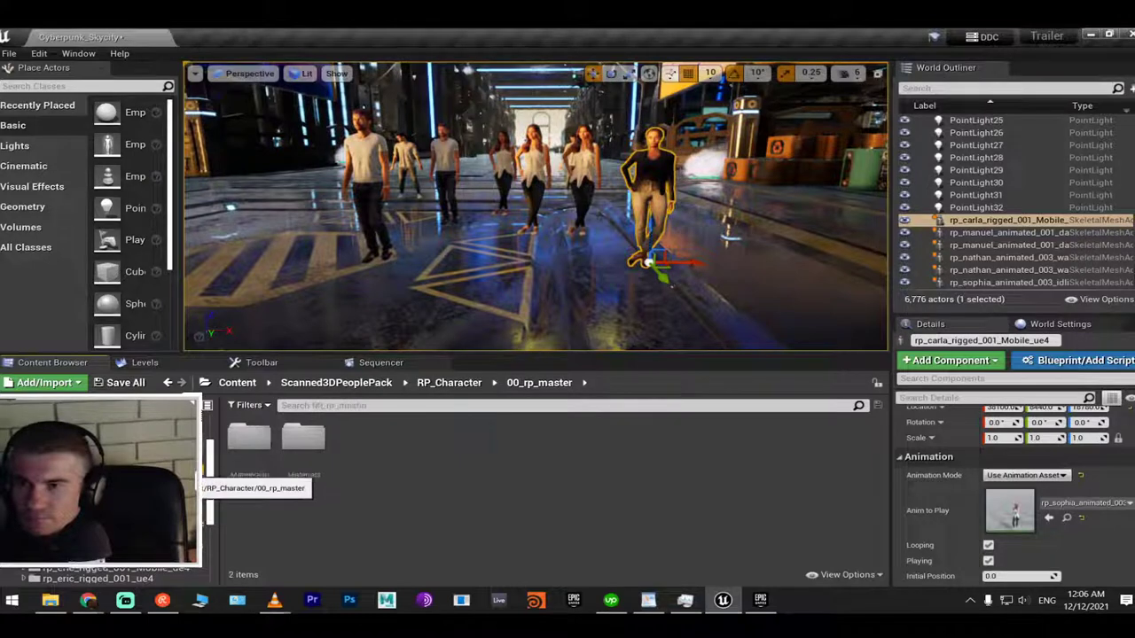
click(178, 456)
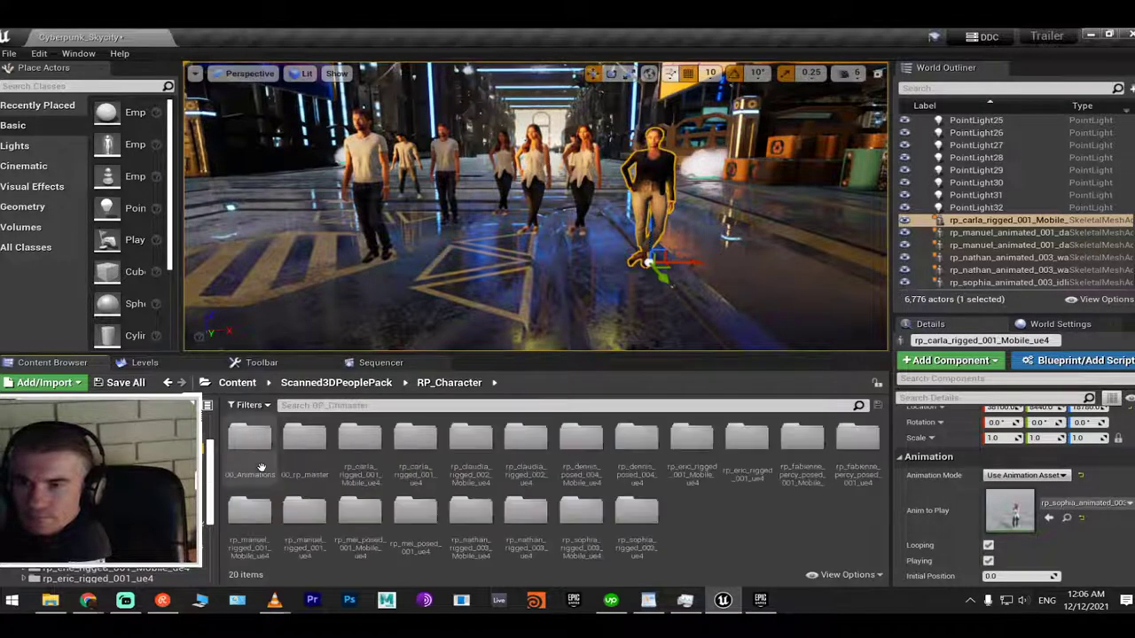
double_click(359, 439)
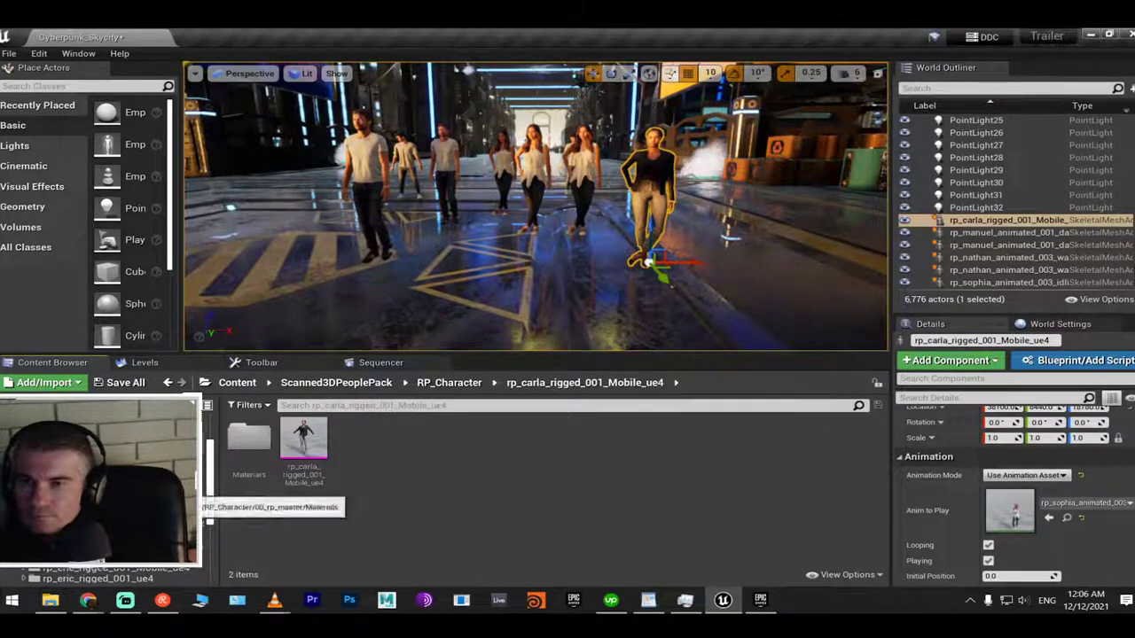
click(181, 382)
double_click(413, 444)
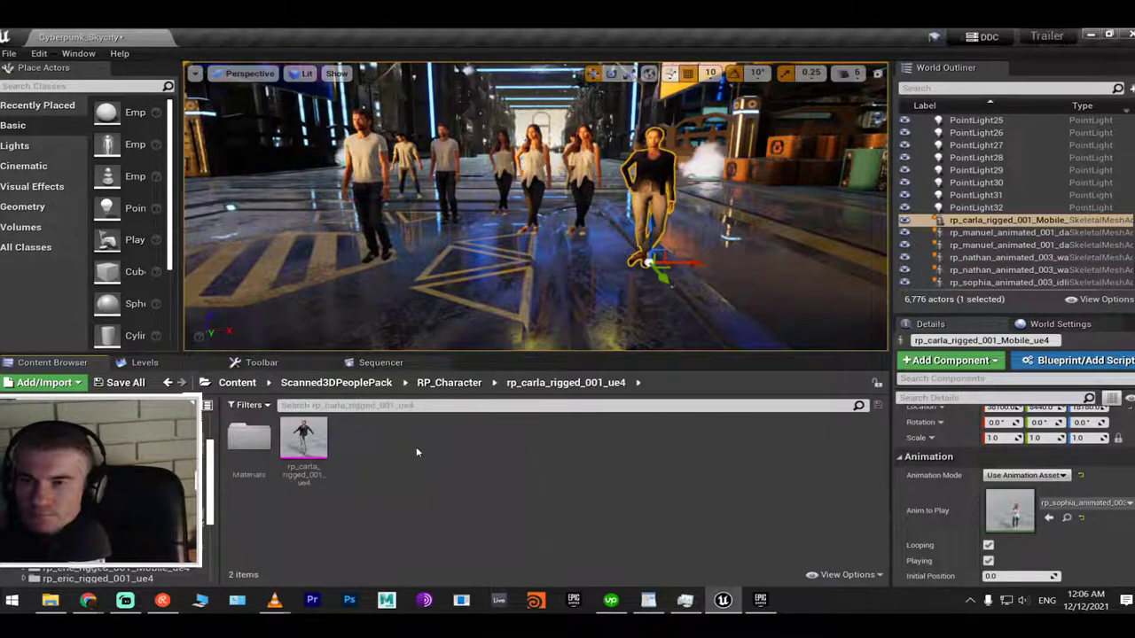
click(167, 383)
double_click(470, 448)
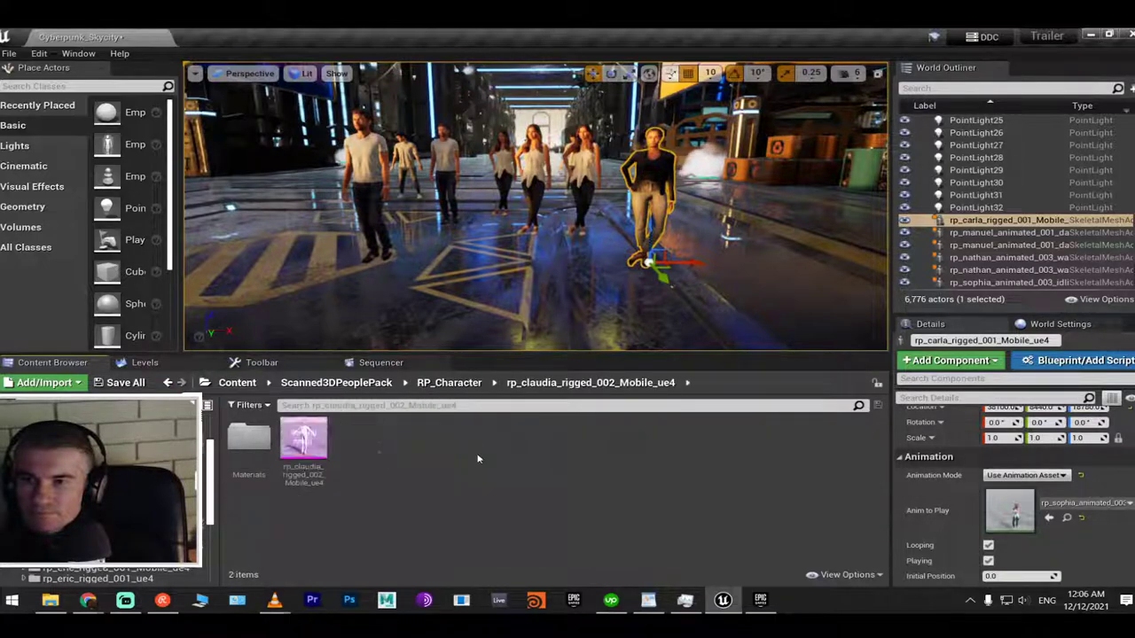
Place Claudia in the street and swap the mobile Dennis for rp_dennis_posed_004_ue4
drag(303, 439, 572, 278)
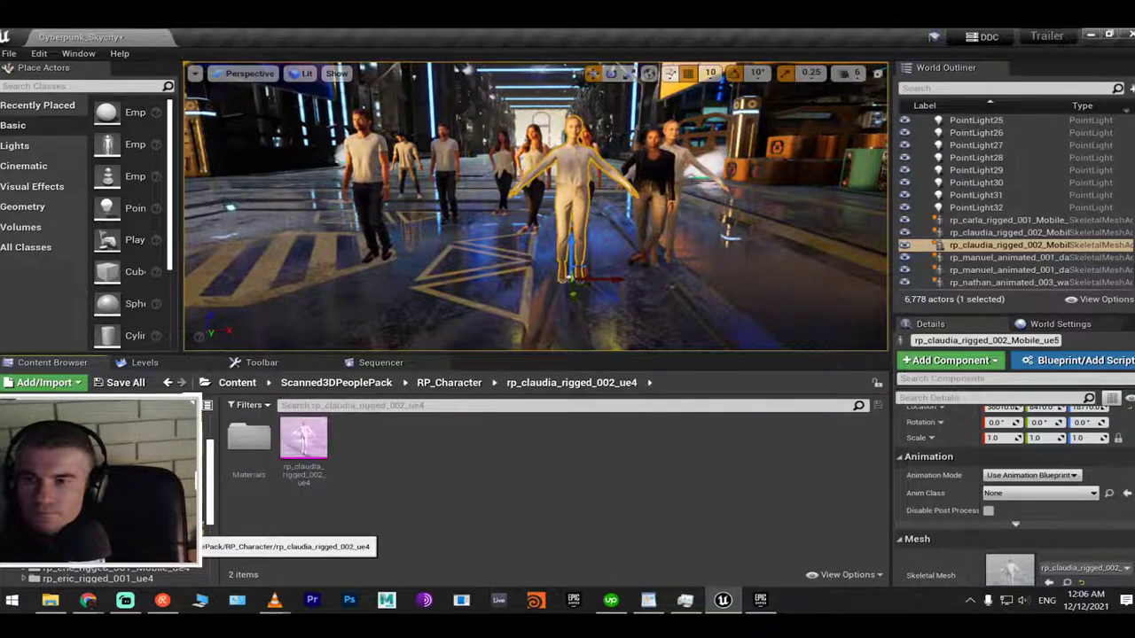
click(168, 382)
click(89, 557)
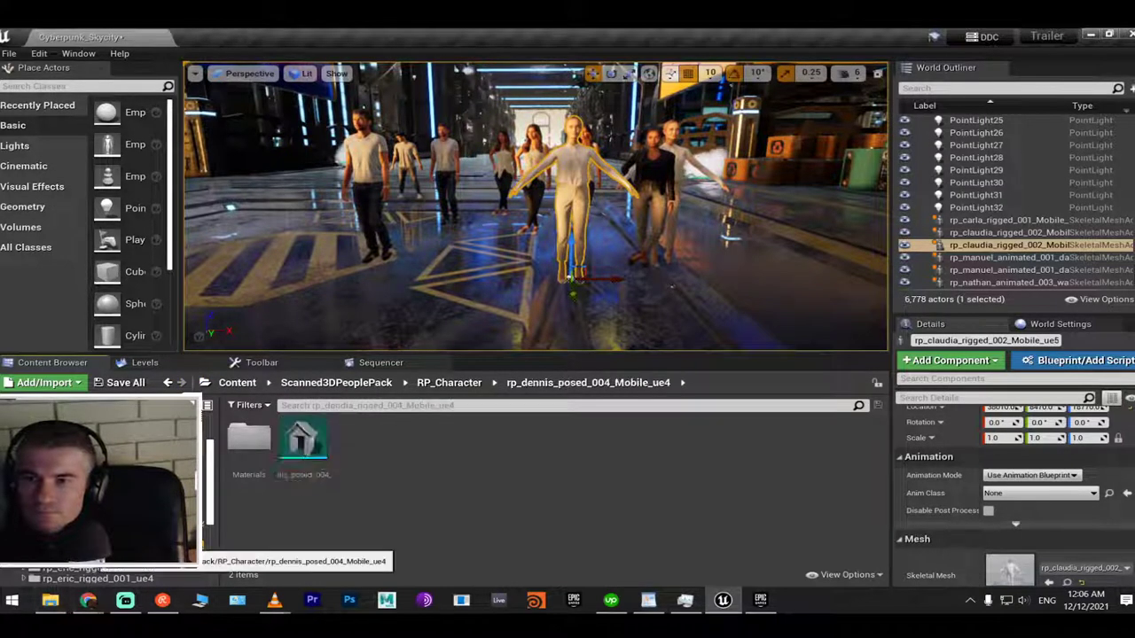
click(303, 444)
drag(578, 331, 727, 296)
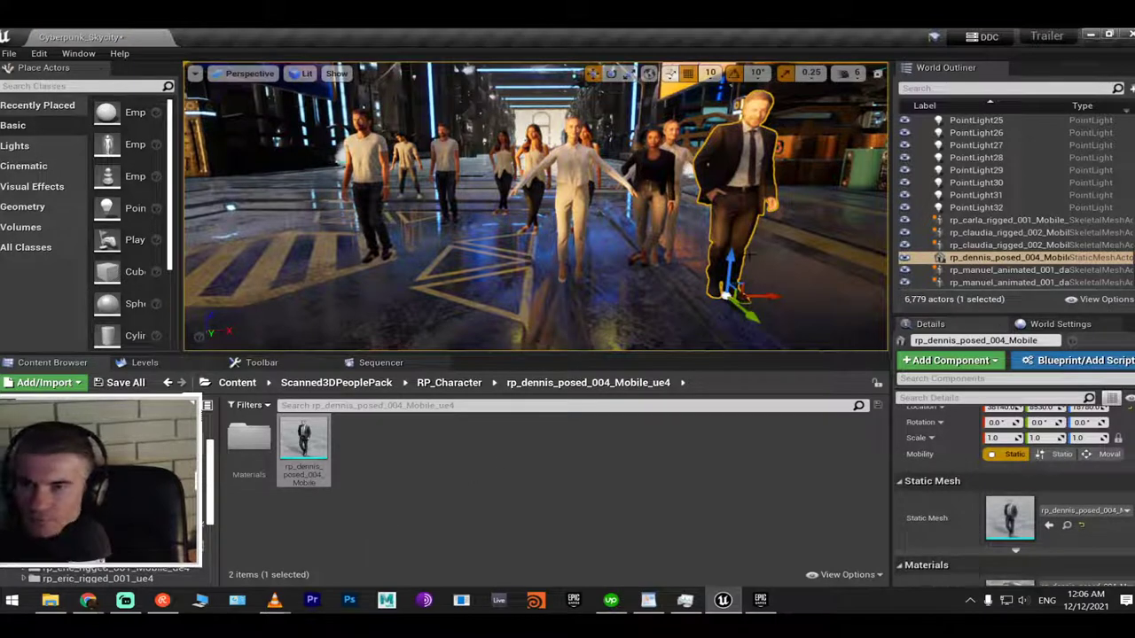
right_drag(689, 229, 736, 229)
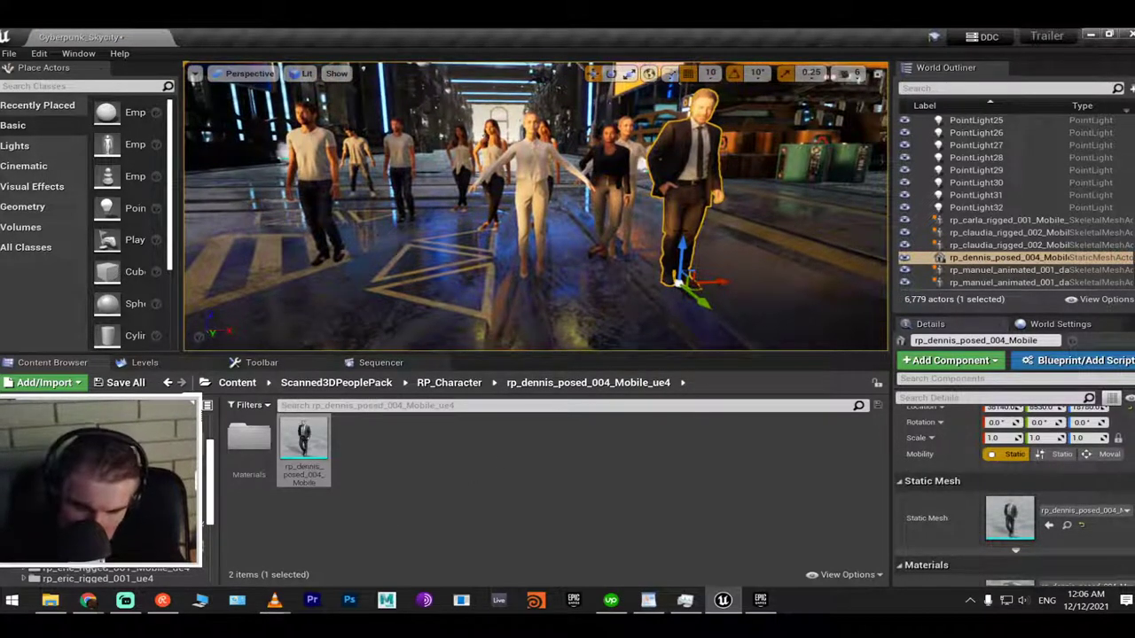
key(Delete)
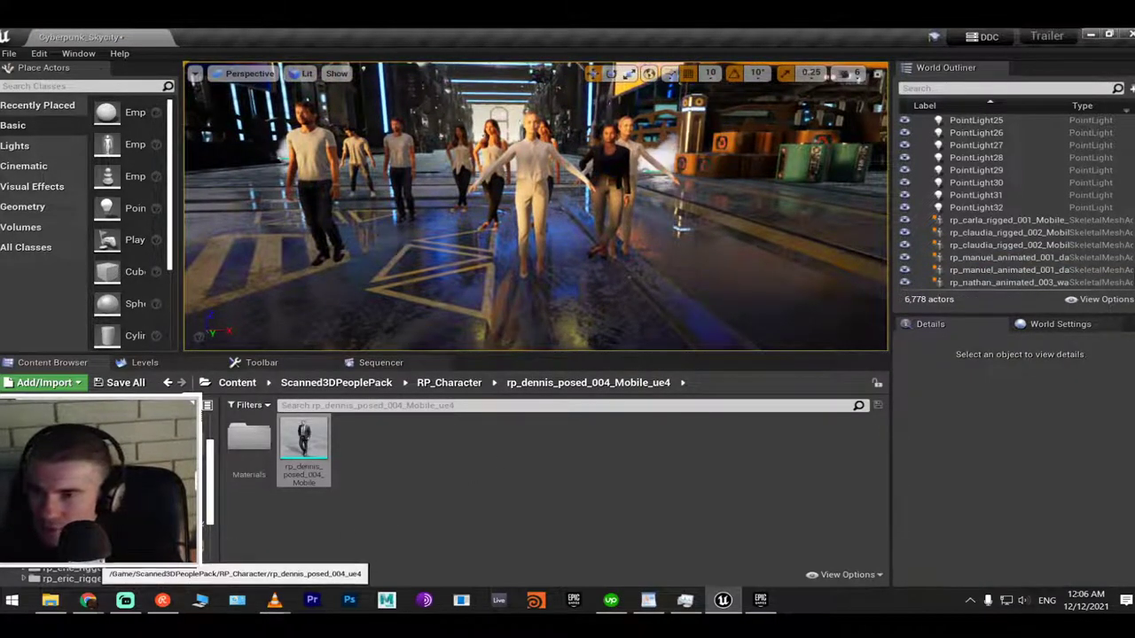
click(93, 557)
drag(325, 449, 736, 281)
Replace the mobile Claudia with rp_claudia_rigged_002_ue4 in the street
click(544, 174)
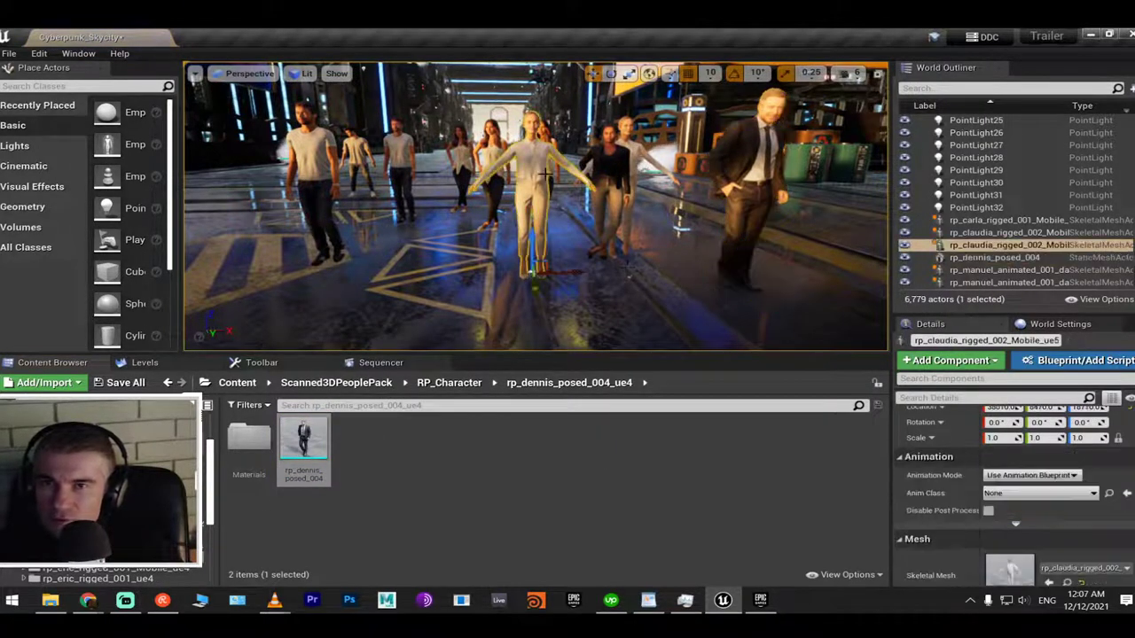
click(1069, 583)
click(98, 532)
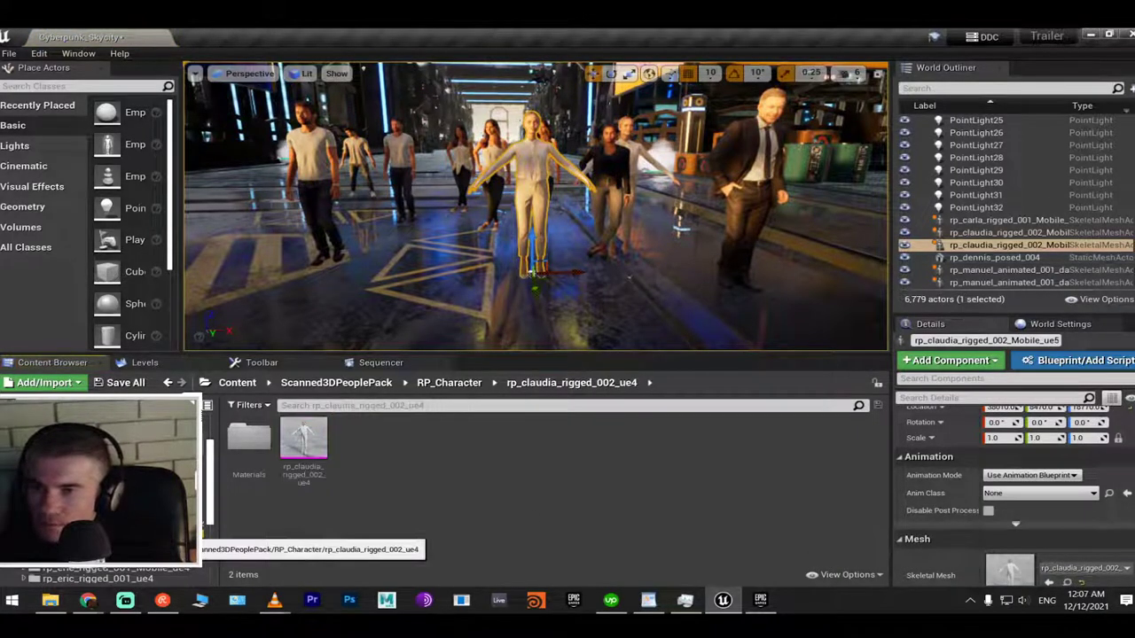
drag(303, 439, 390, 271)
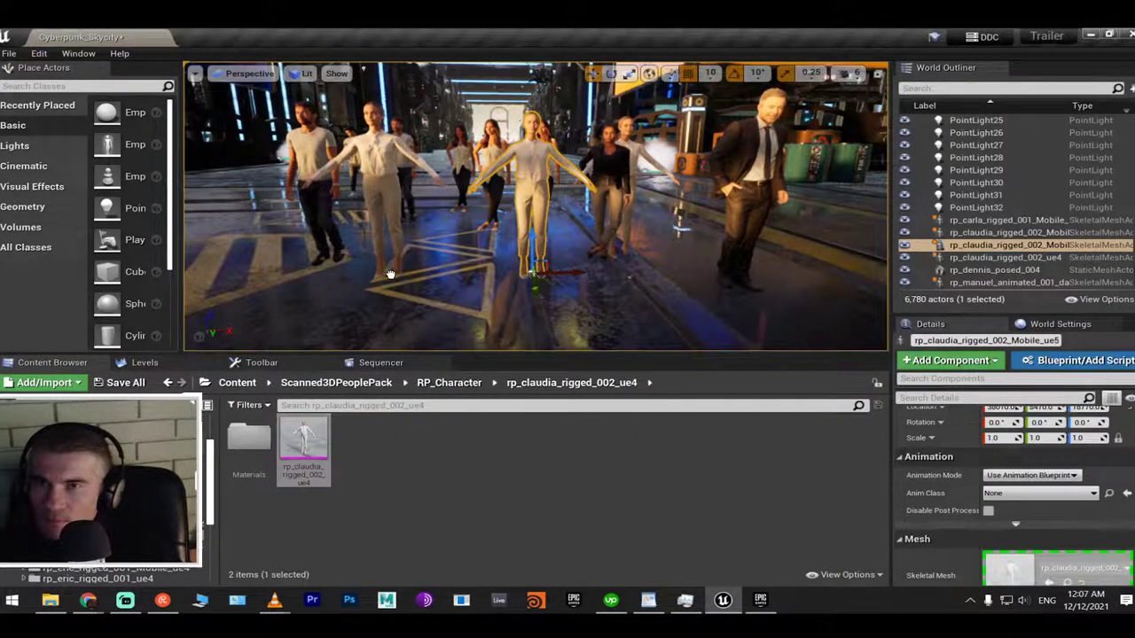
click(532, 147)
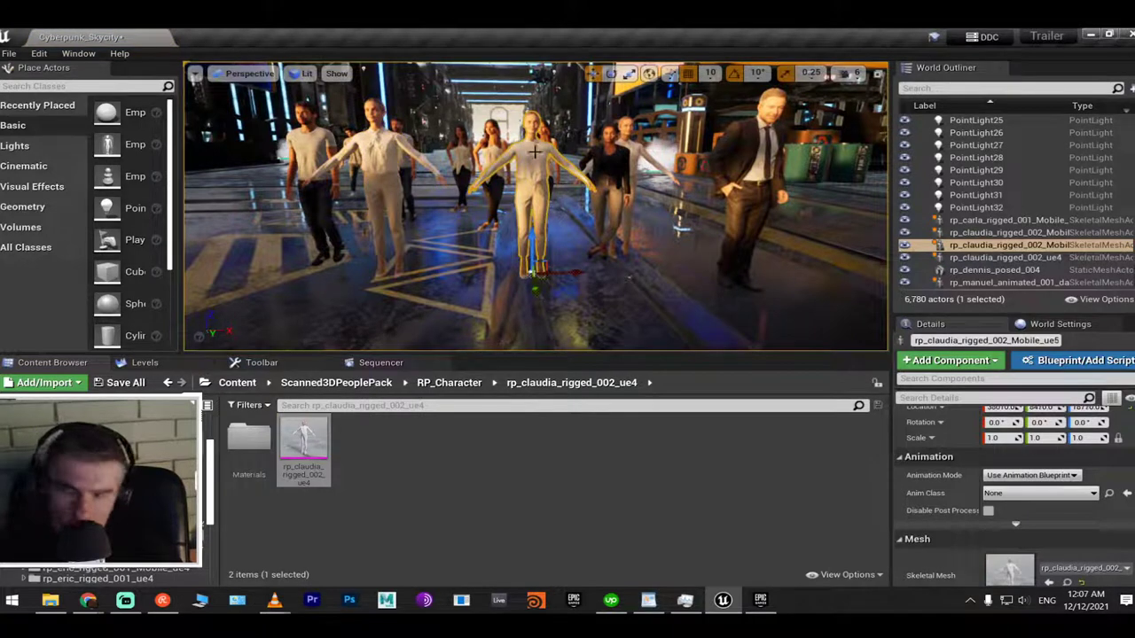
key(Delete)
Replace the mobile Carla with rp_carla_rigged_001_ue4 in the street
click(610, 177)
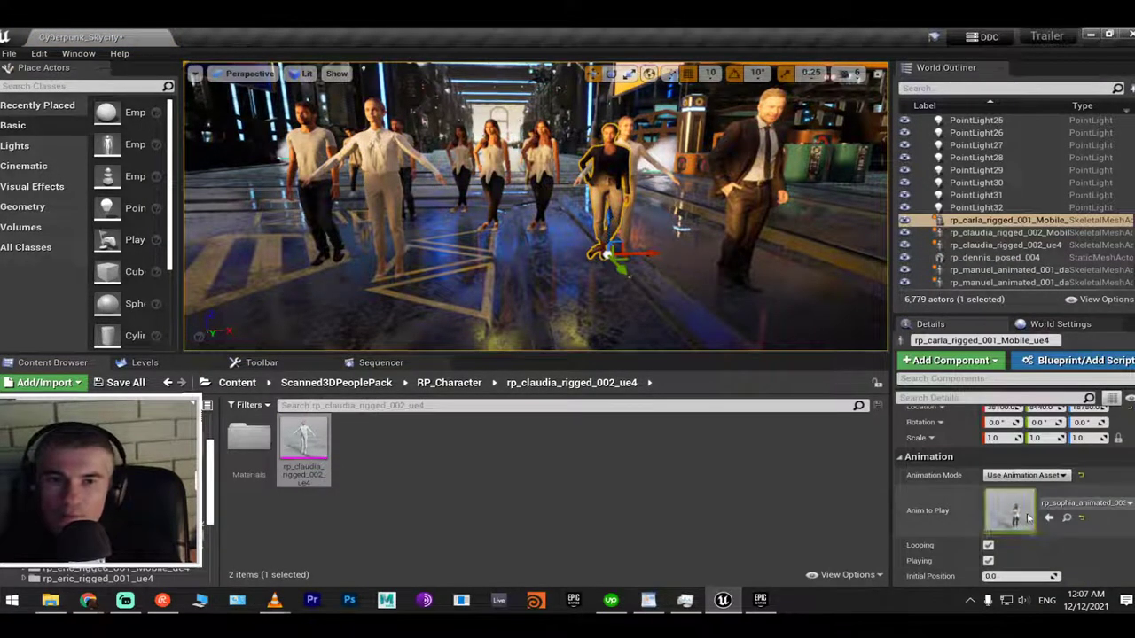
scroll(1033, 524, down, 5)
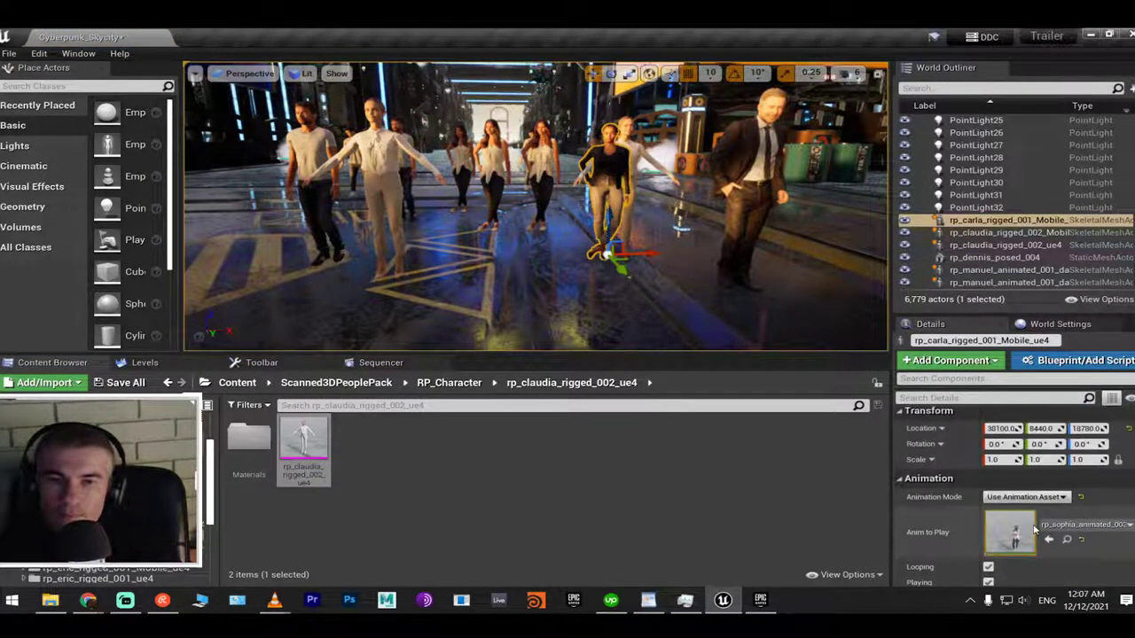
scroll(1033, 529, down, 1)
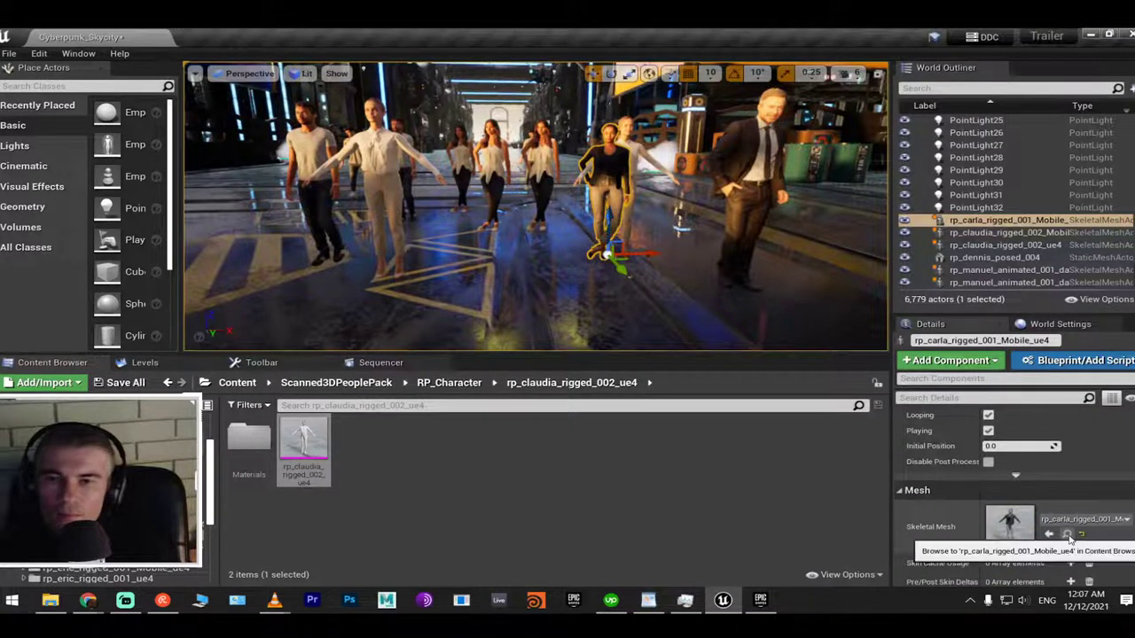
click(1066, 533)
click(492, 383)
click(415, 441)
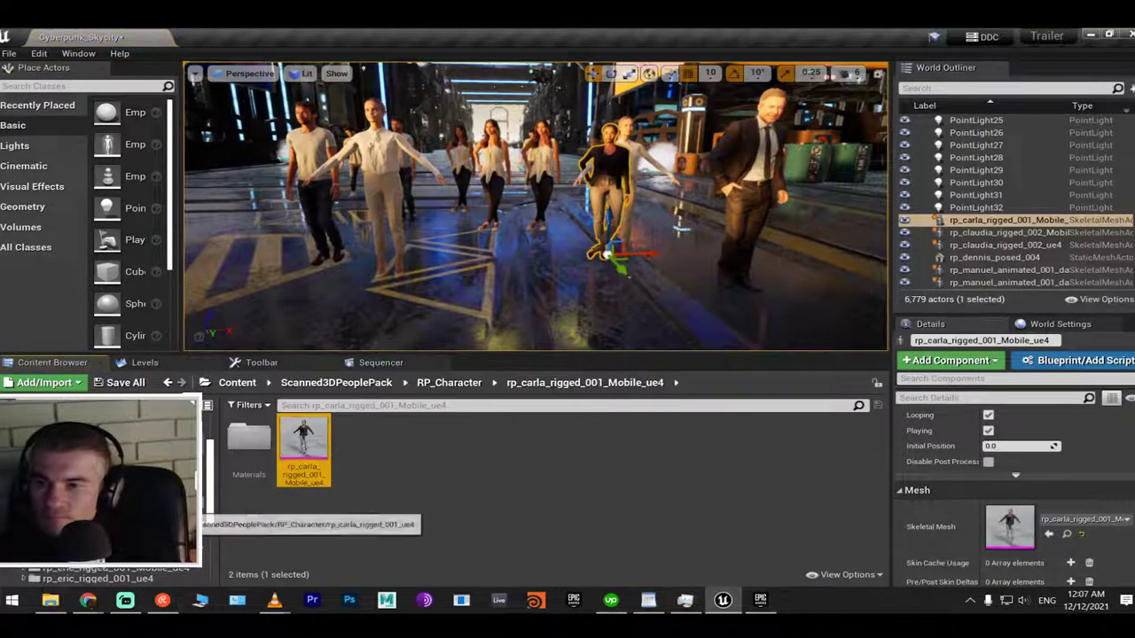
drag(303, 440, 532, 276)
click(605, 254)
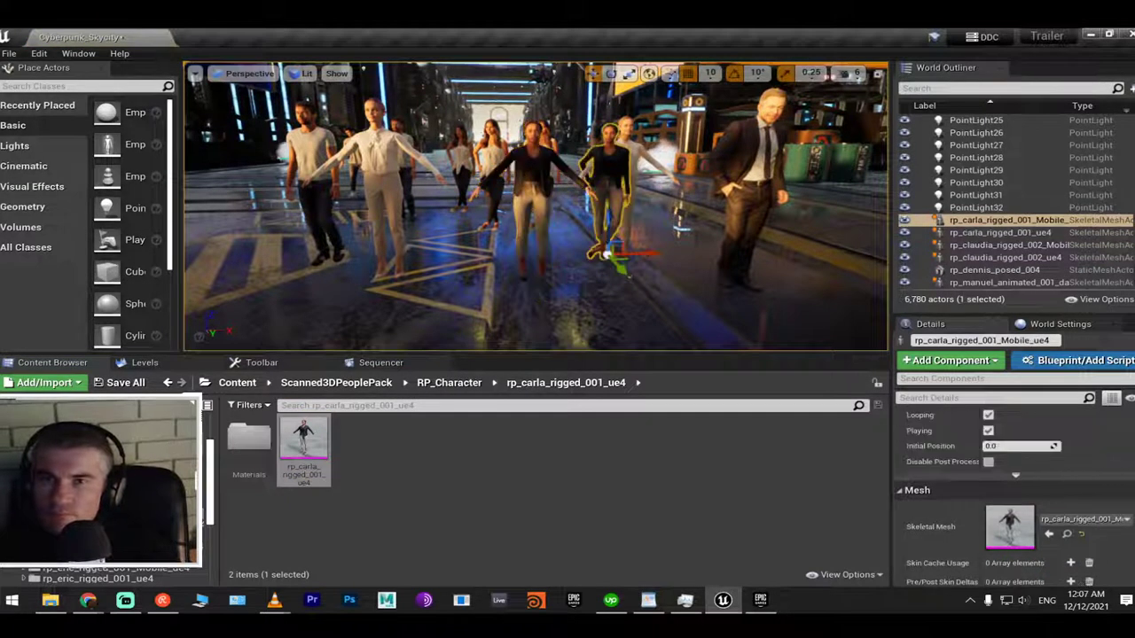
key(Delete)
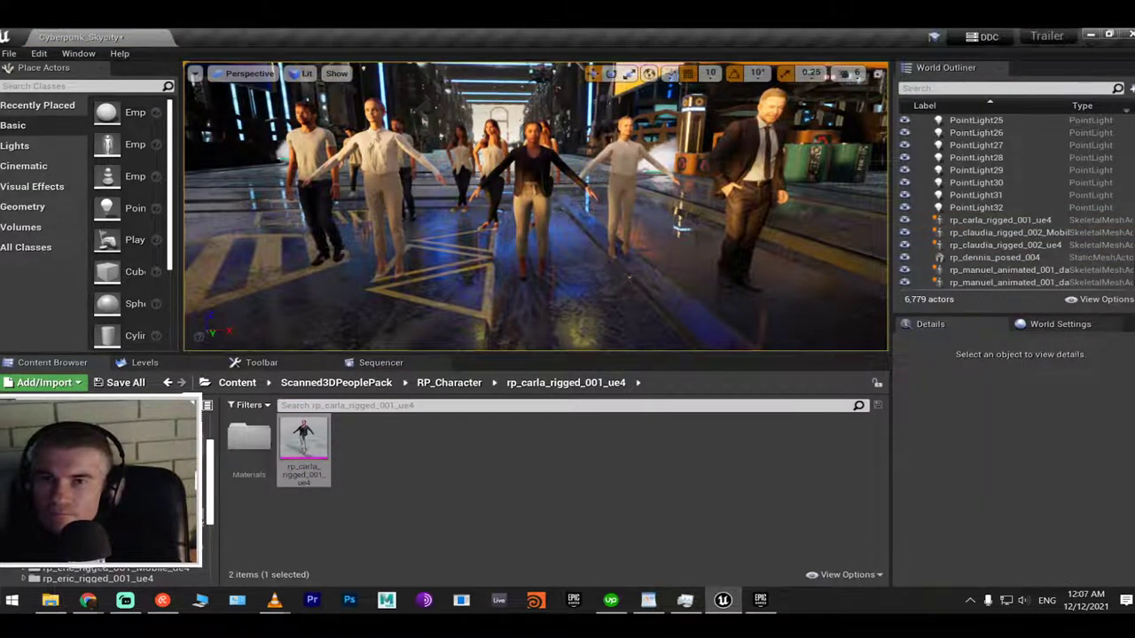
Place the rp_eric_rigged_001_ue4 character in the street
click(743, 248)
click(97, 546)
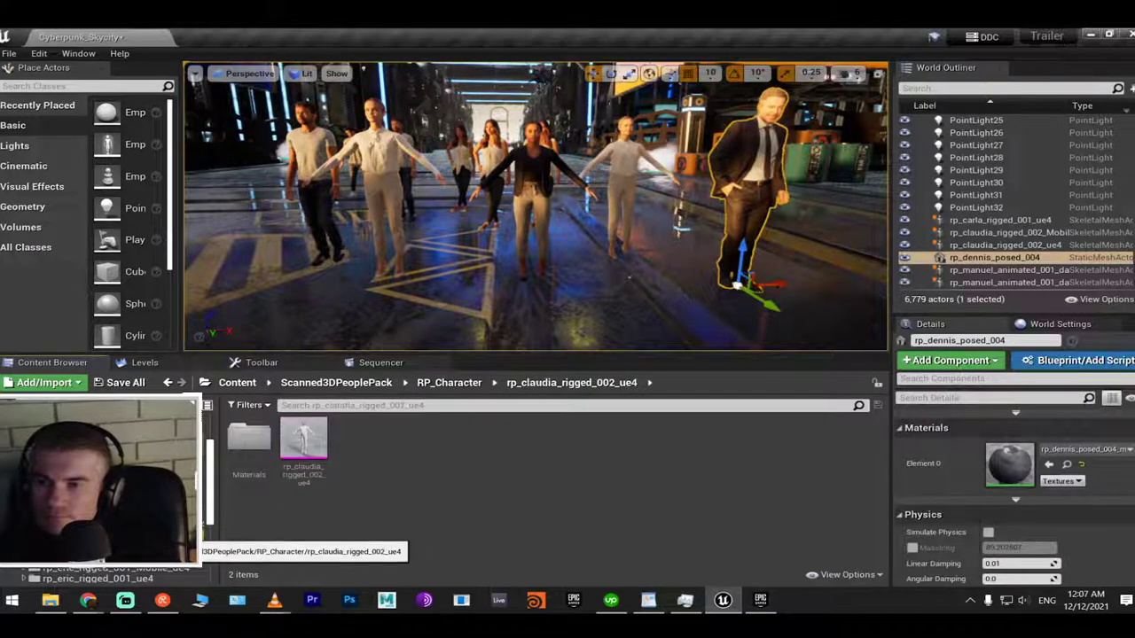
scroll(98, 545, down, 1)
click(97, 546)
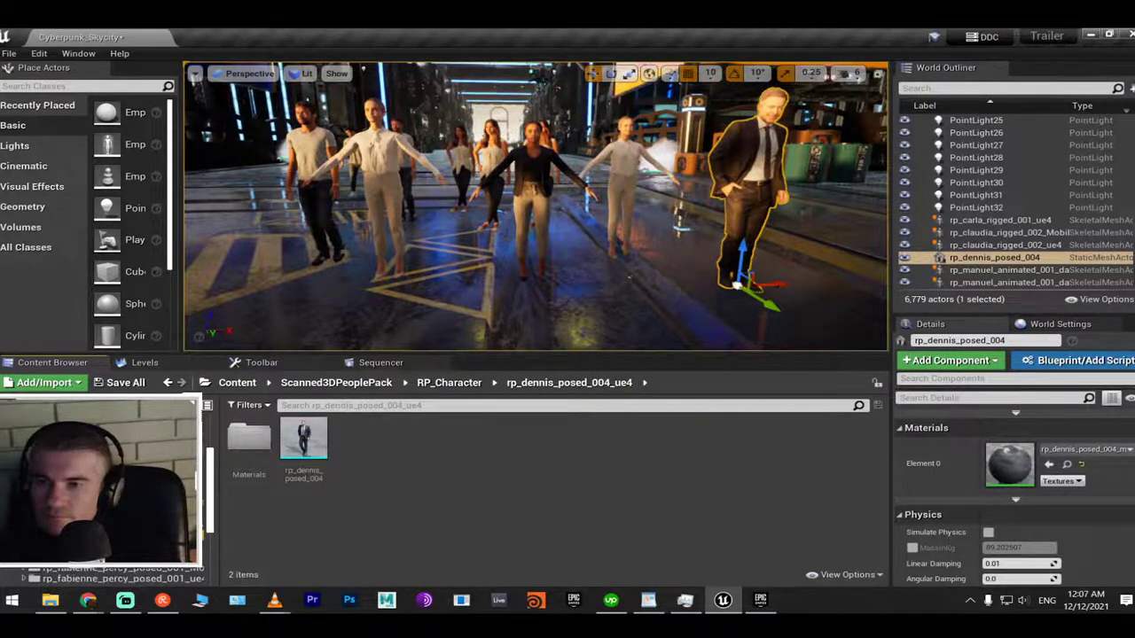
click(97, 557)
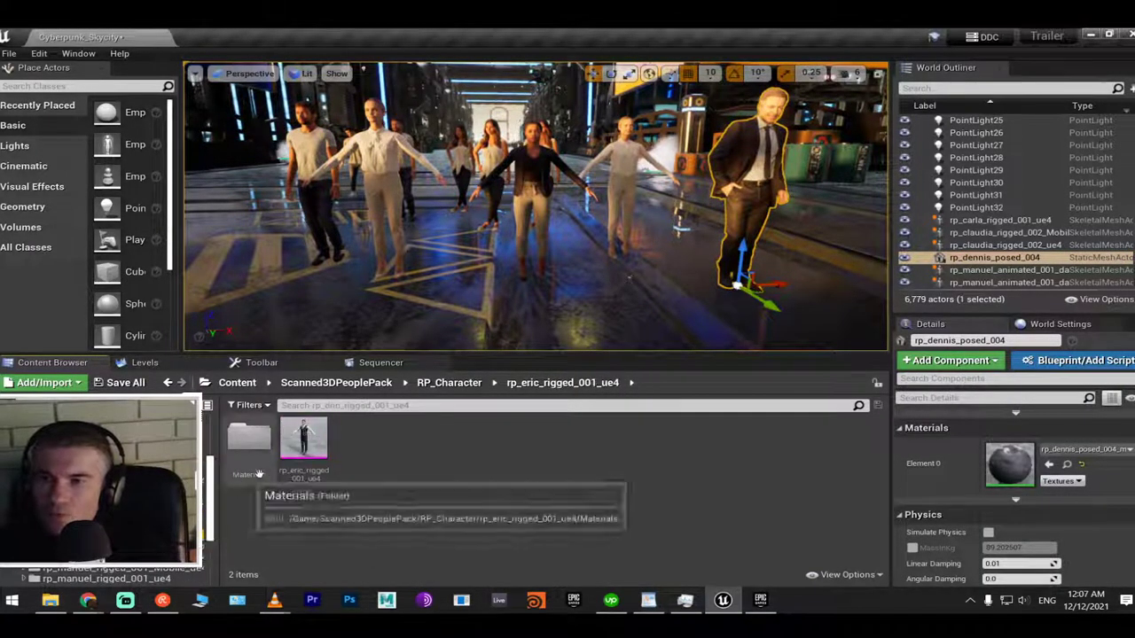
drag(297, 445, 444, 300)
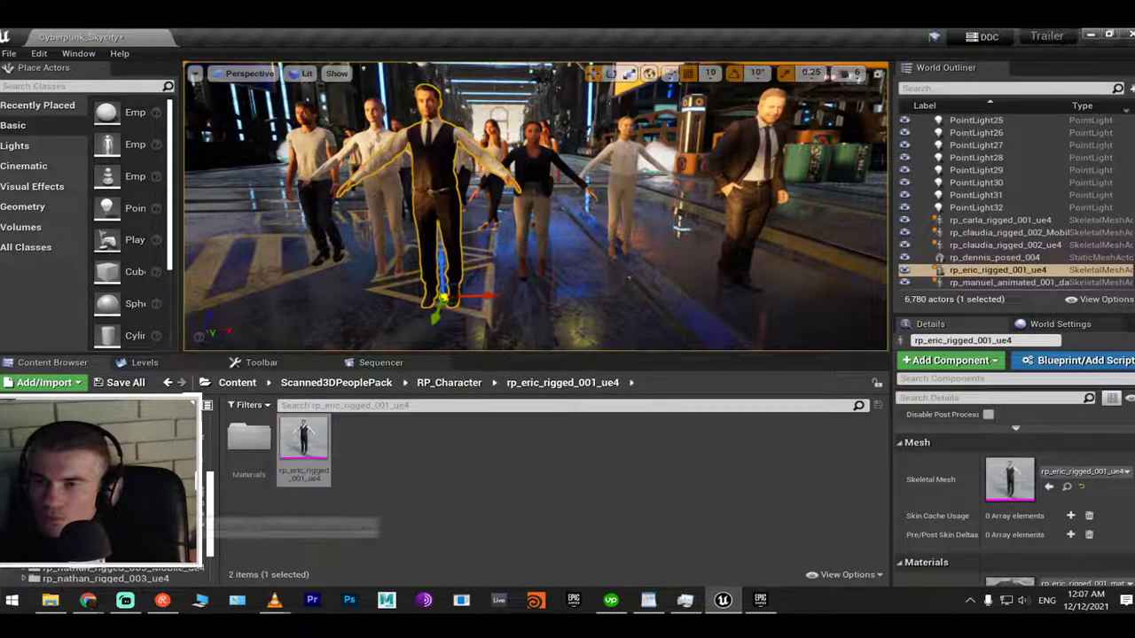
Add the Fabienne and Percy posed pair and rigged Manuel to the street
click(133, 527)
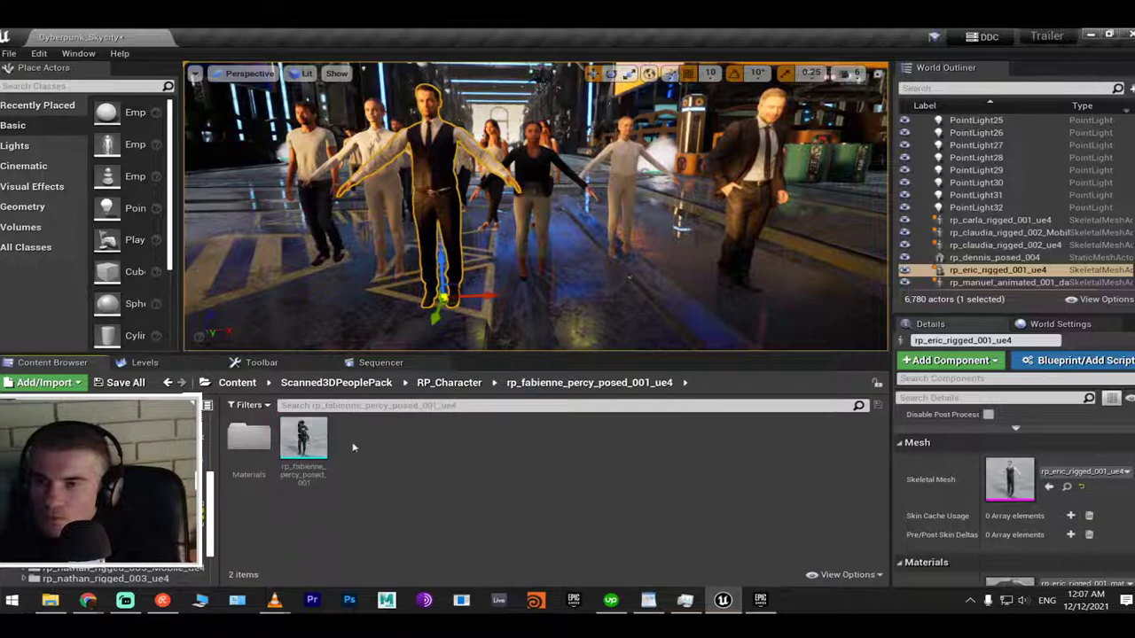
drag(304, 443, 647, 266)
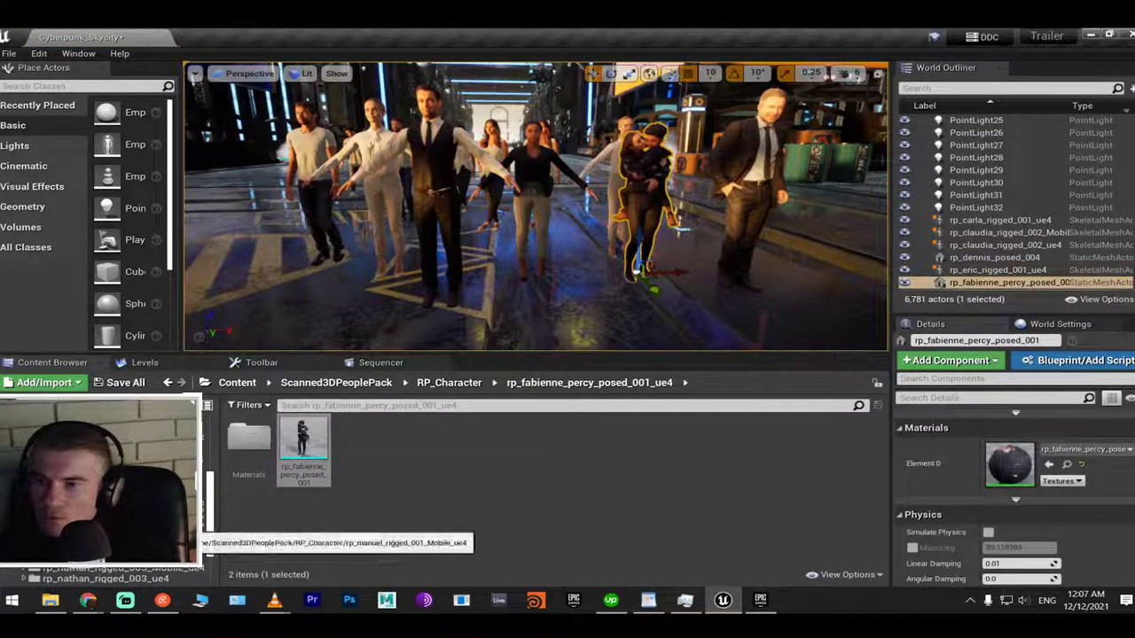
click(133, 546)
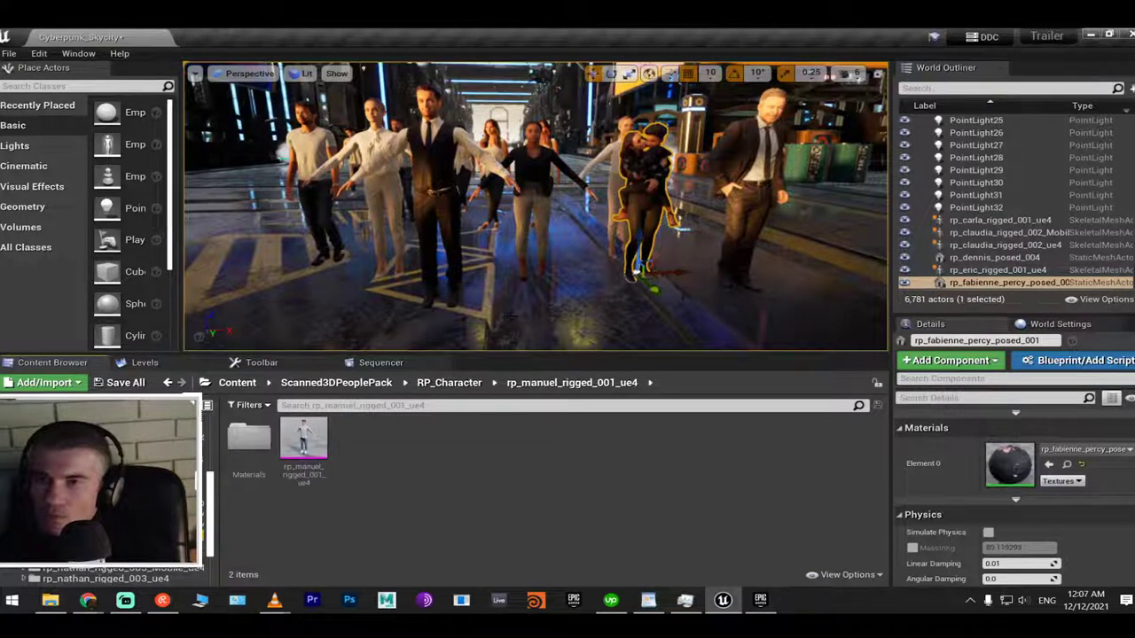
key(Down)
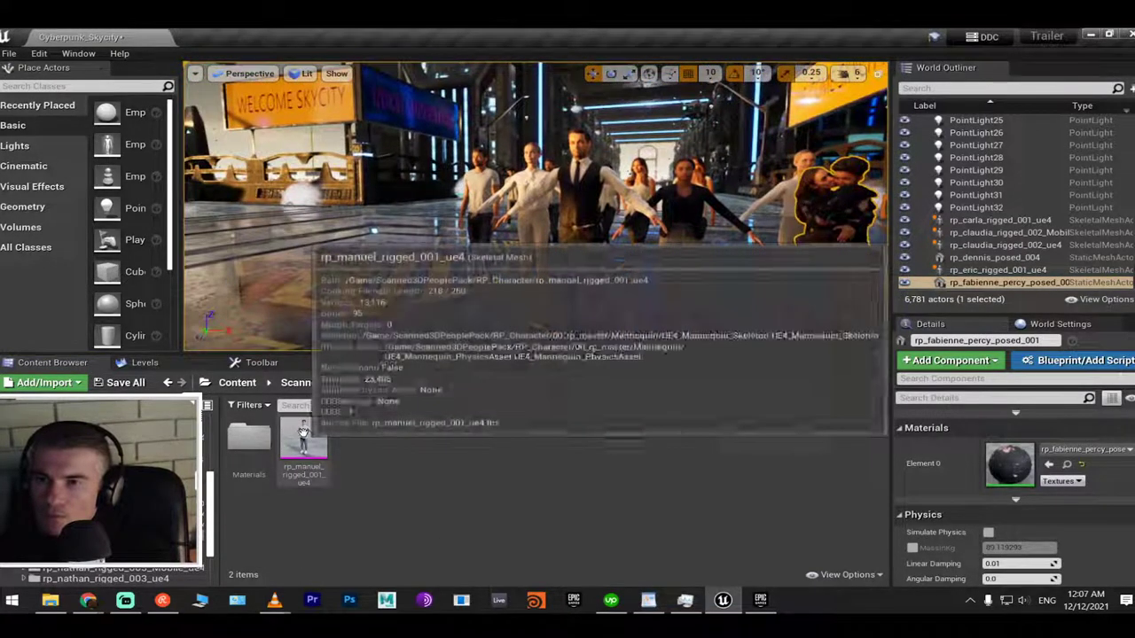
drag(304, 444, 373, 306)
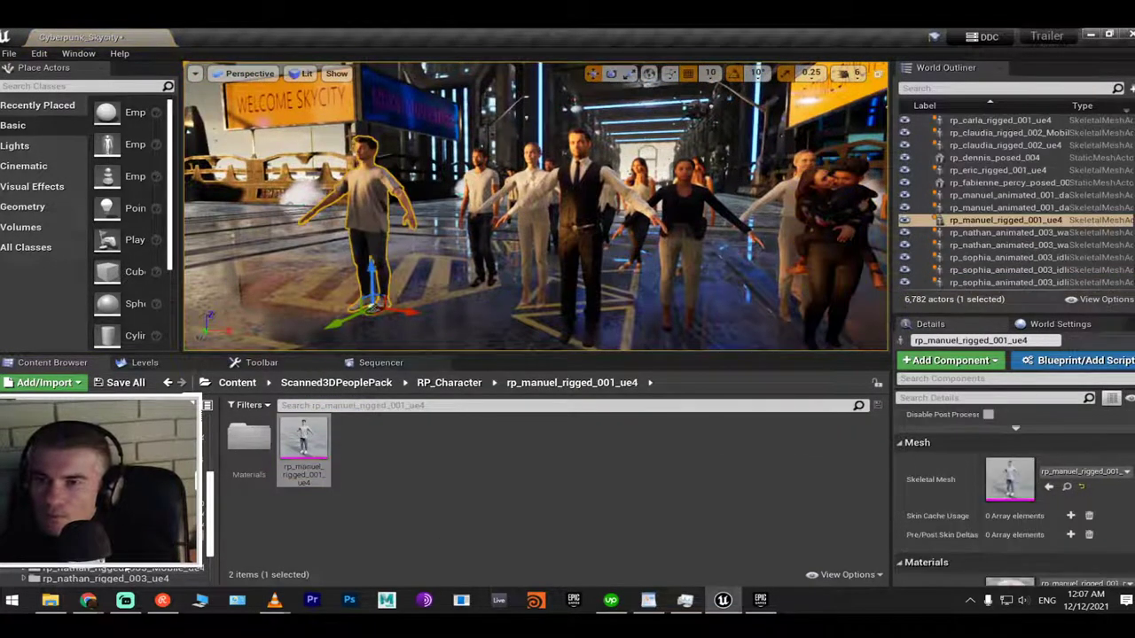
Drag rp_mei_posed_001 into an open stretch of street
click(106, 551)
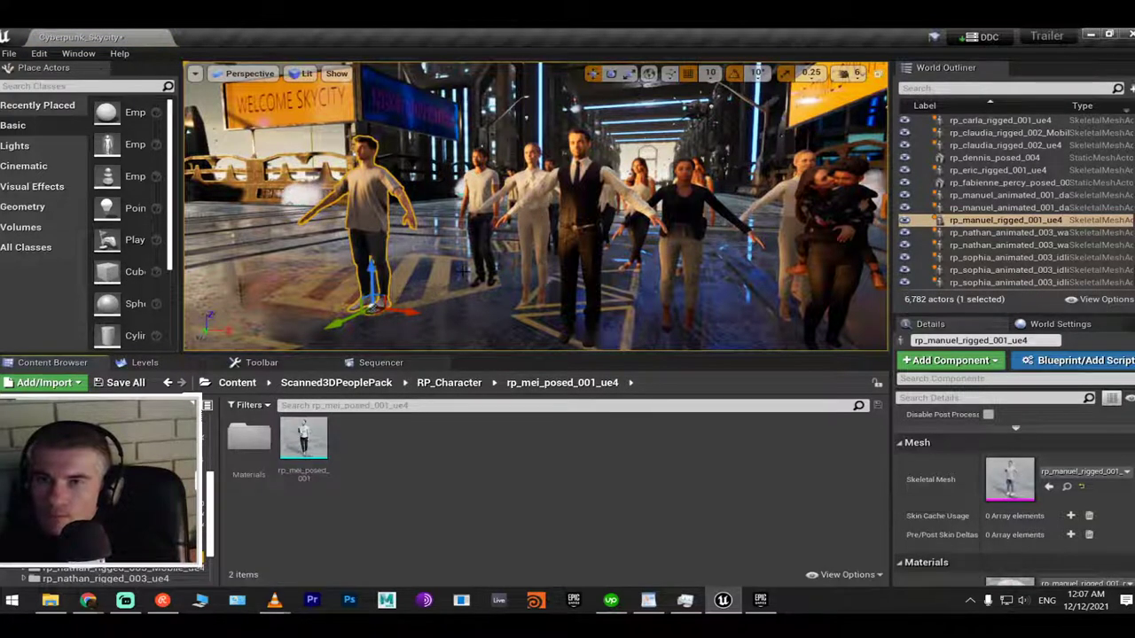
scroll(610, 325, down, 3)
right_drag(610, 326, 700, 325)
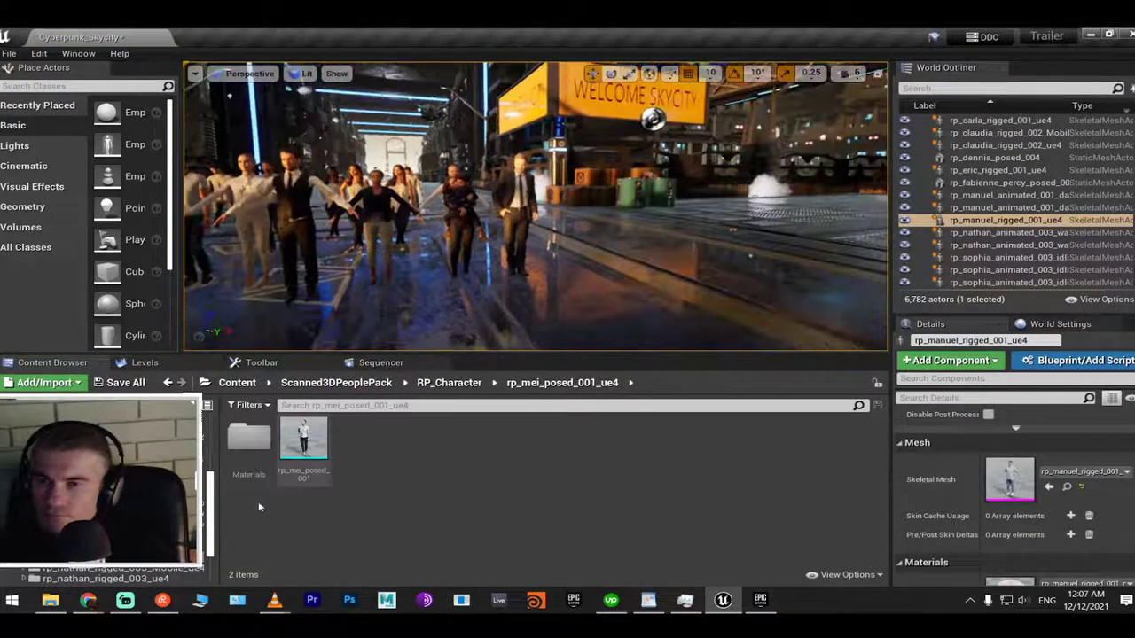
drag(305, 432, 546, 299)
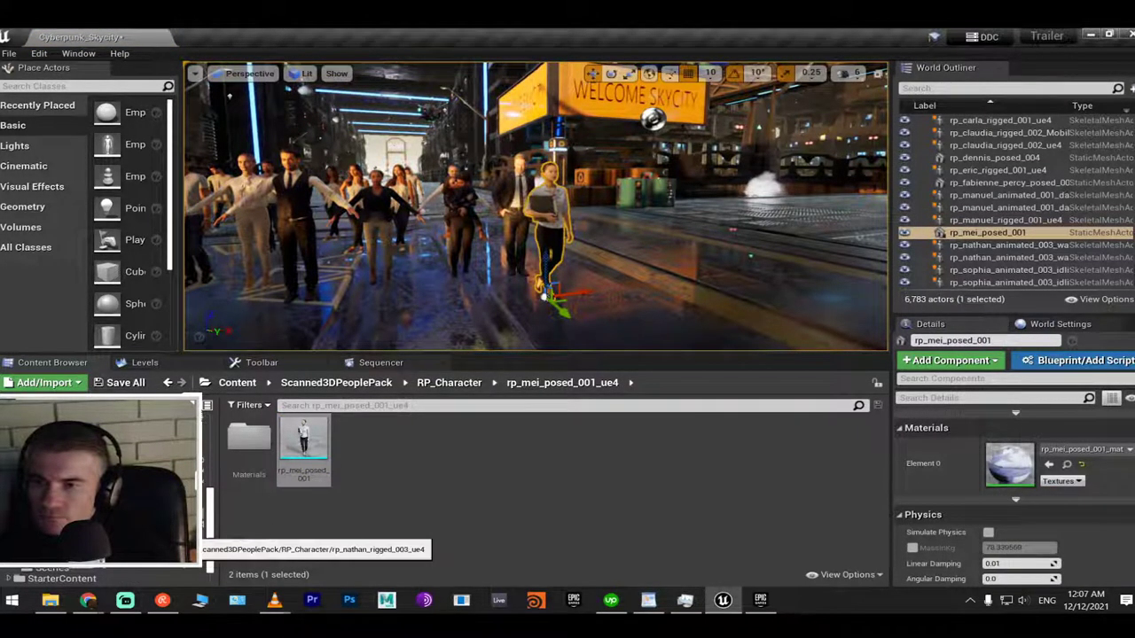
Place rp_nathan_rigged_003_ue4 in the street, delete a trial Sophia, and select Nathan
click(188, 528)
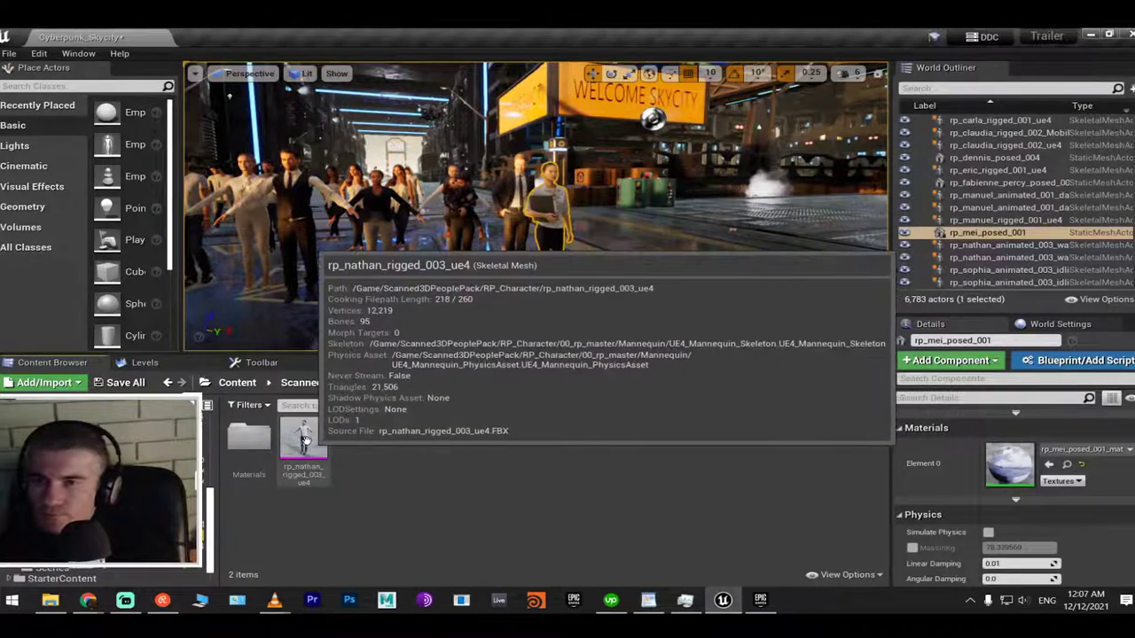
drag(303, 439, 619, 270)
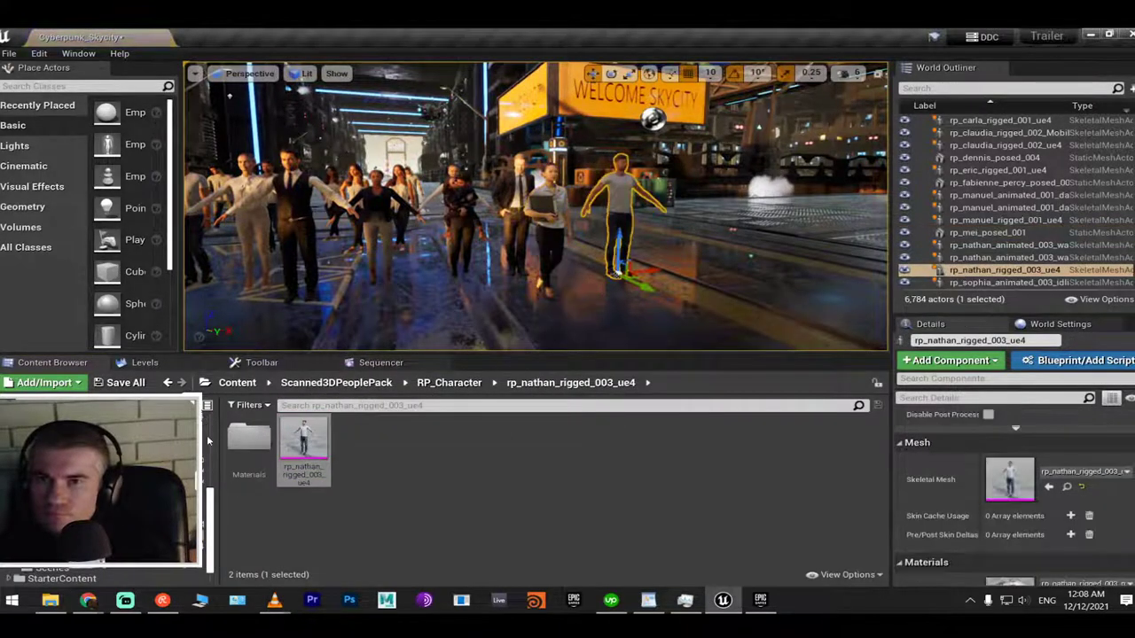
click(177, 545)
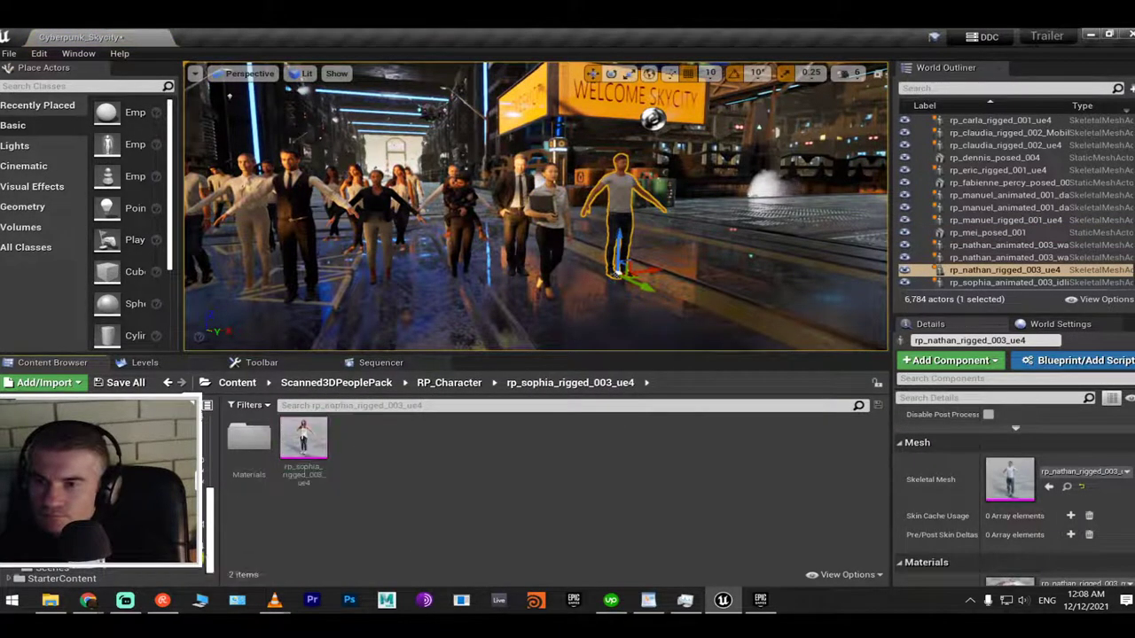
drag(303, 439, 714, 305)
right_drag(715, 305, 496, 308)
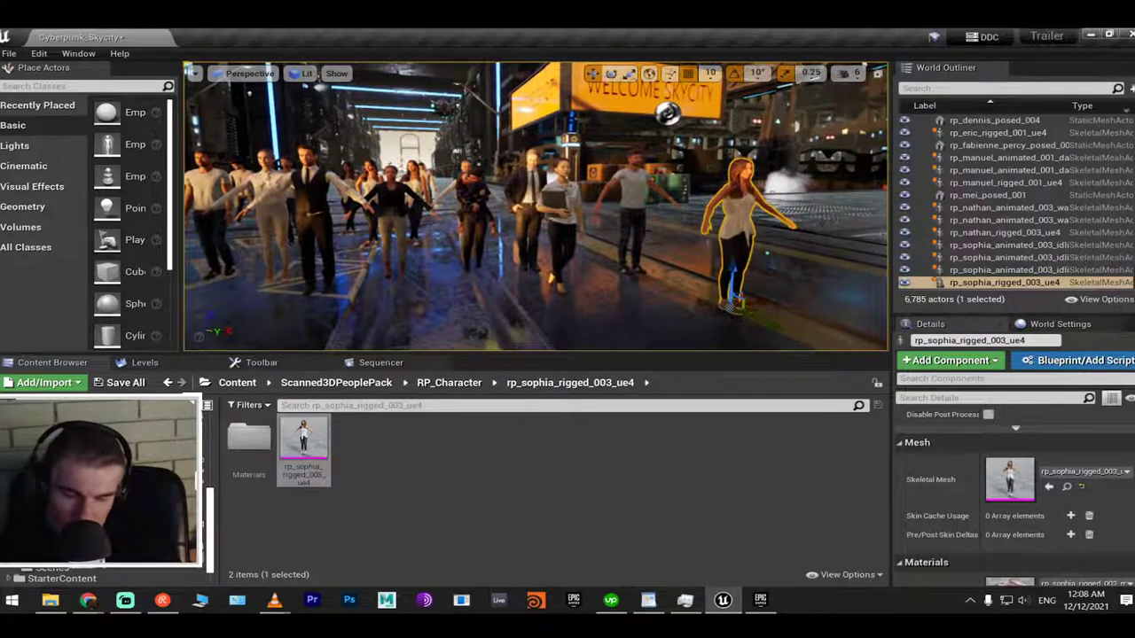
key(Delete)
click(644, 185)
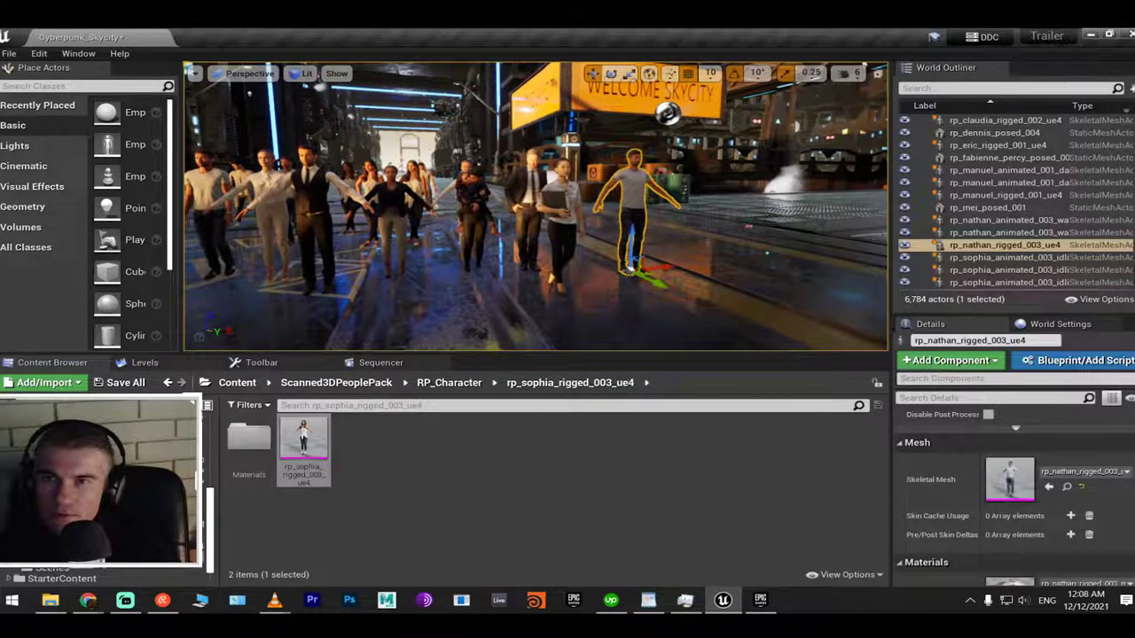
right_drag(644, 185, 611, 208)
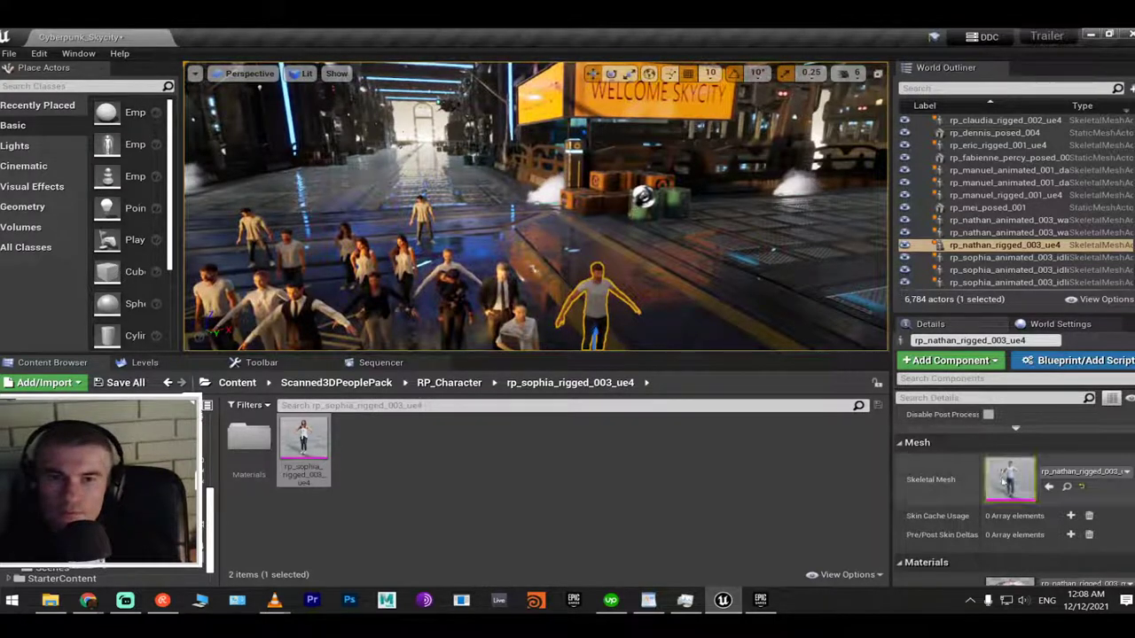
scroll(973, 462, up, 2)
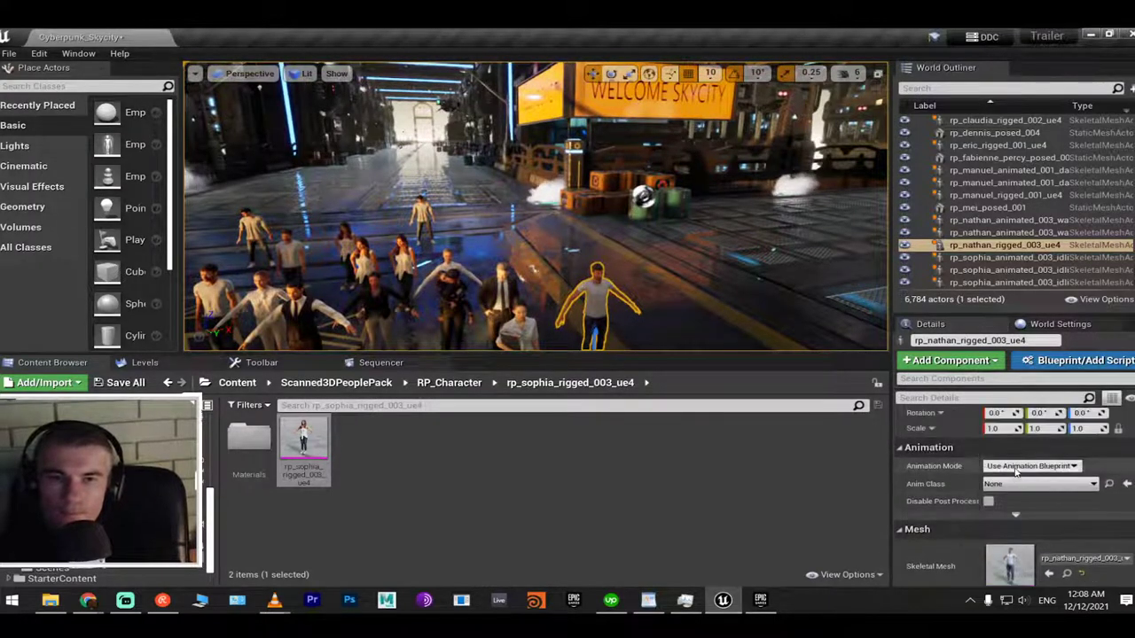
Switch Nathan's Animation Mode to Use Animation Asset
click(1028, 466)
click(1037, 490)
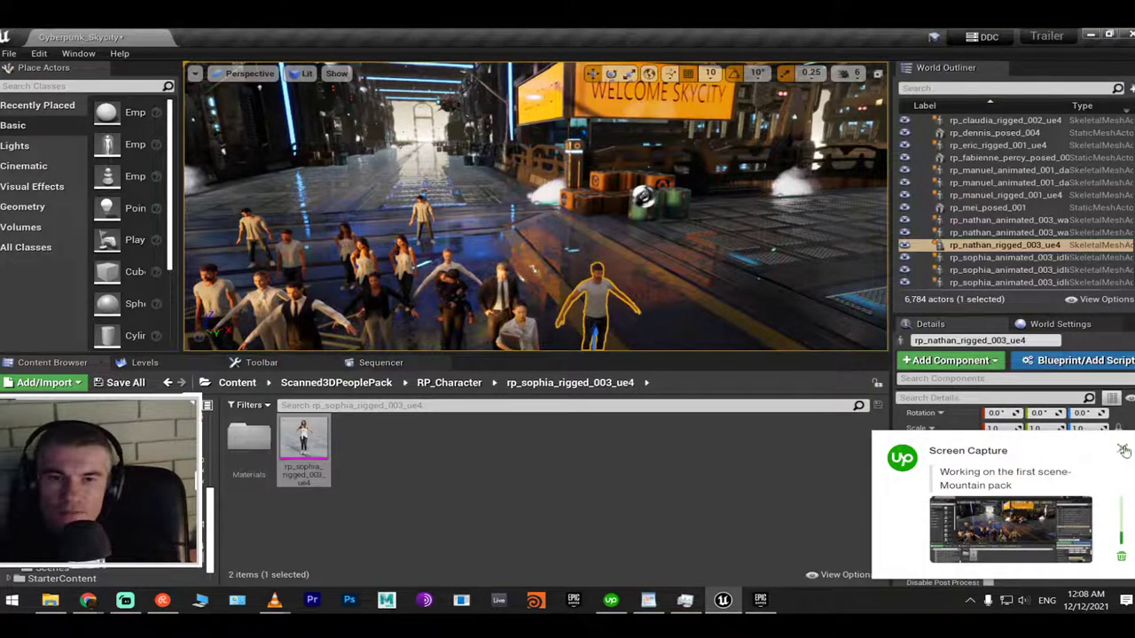
click(1123, 451)
click(1097, 496)
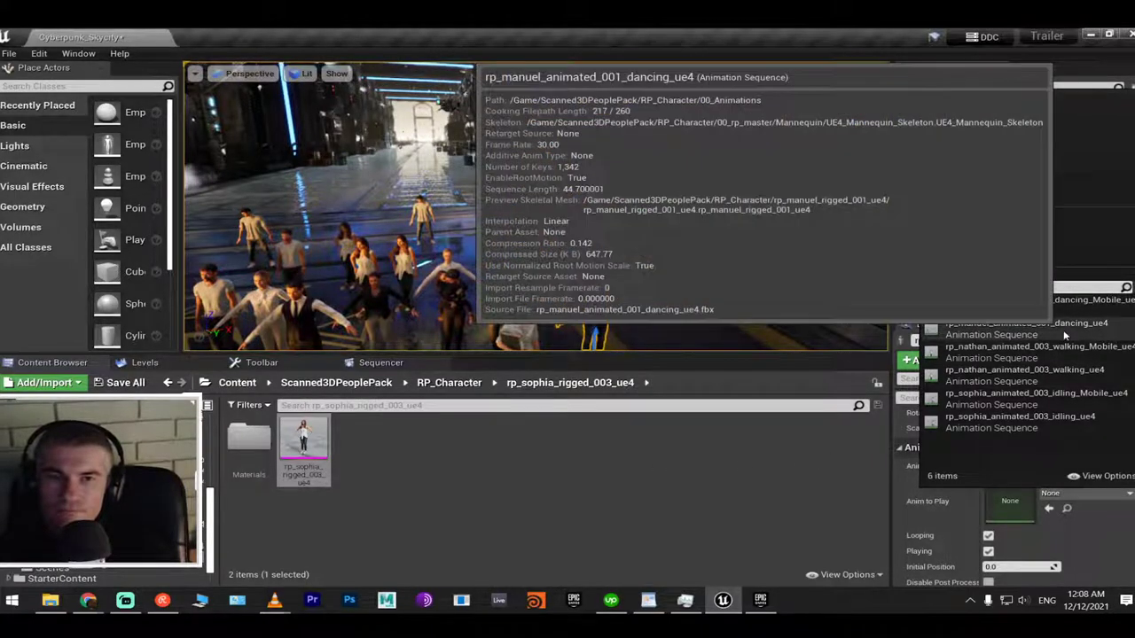
click(810, 540)
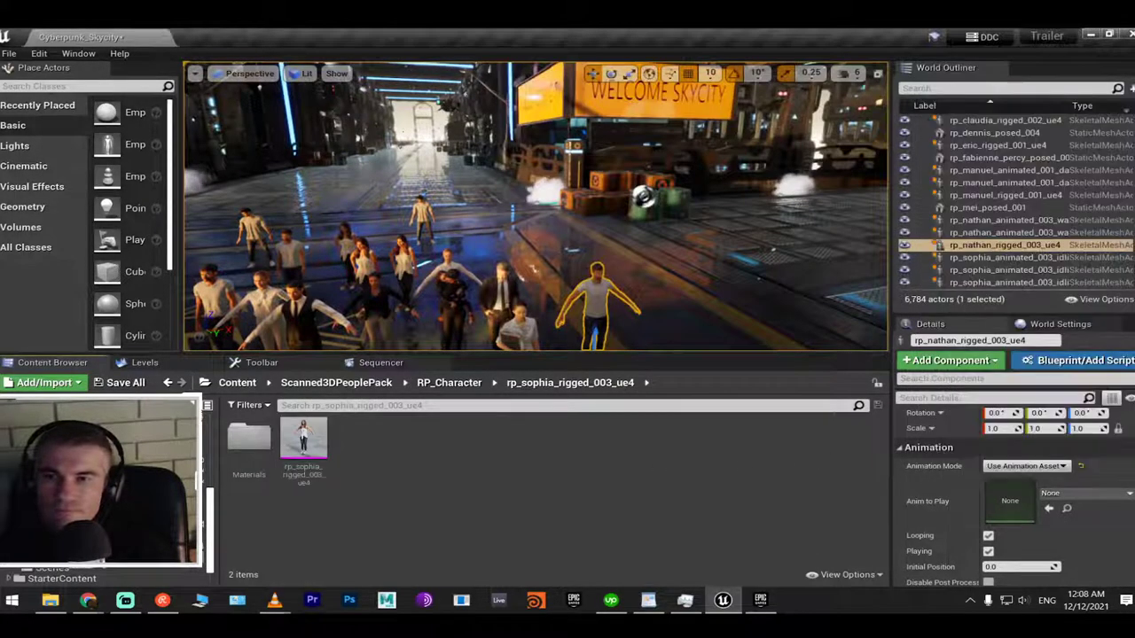
Find rp_manuel_animated_001 in 00_Animations and assign it as Nathan's Anim to Play
click(402, 257)
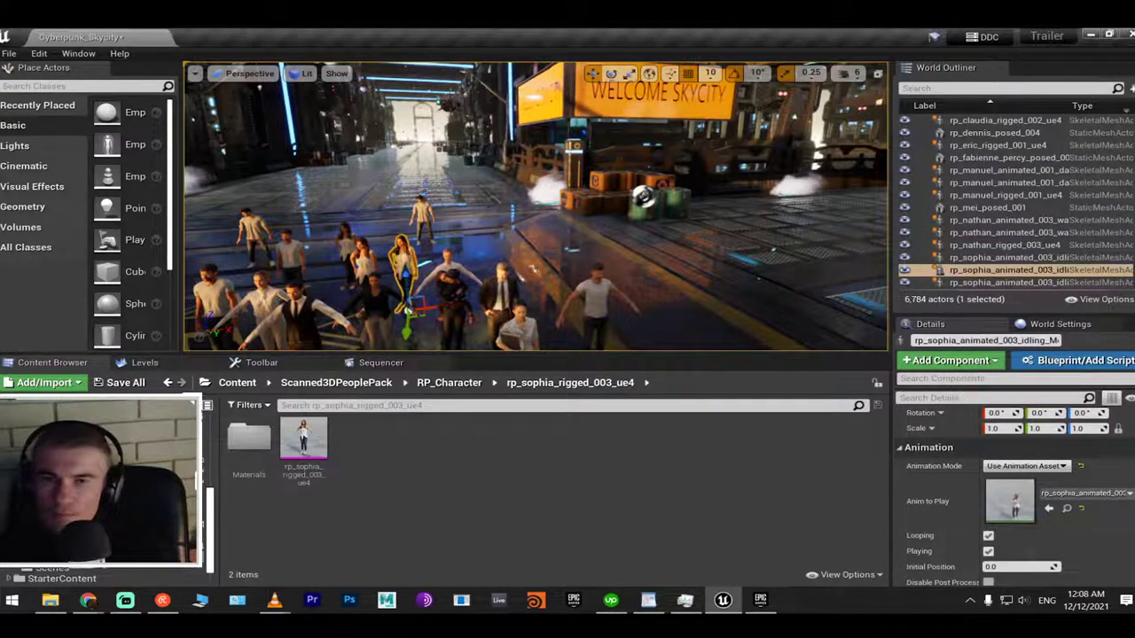
click(1066, 508)
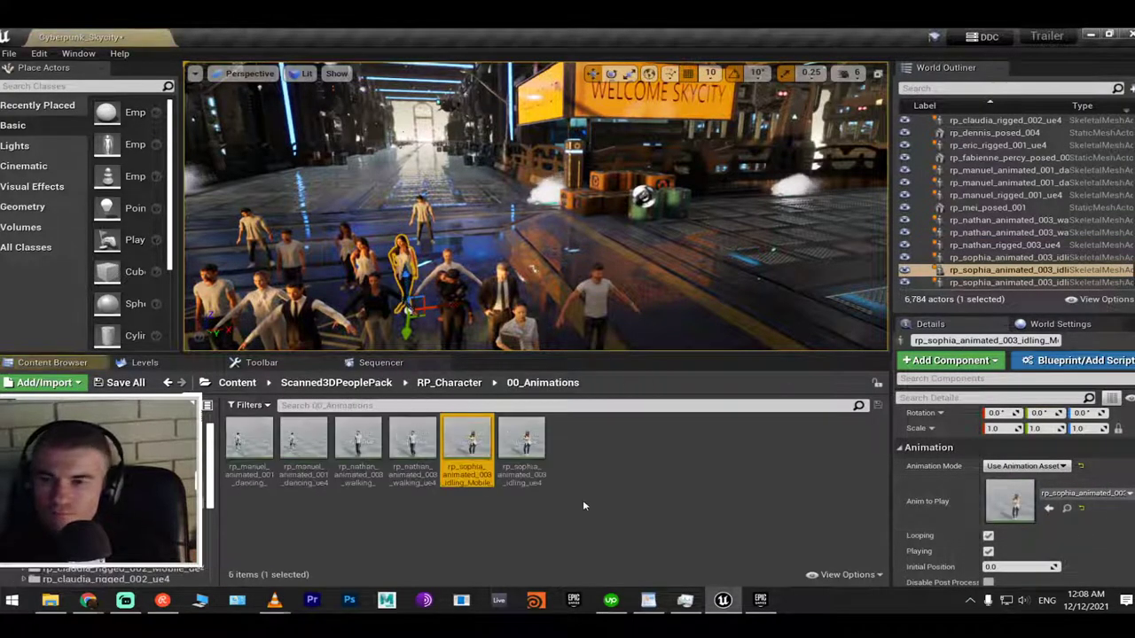
drag(249, 439, 593, 299)
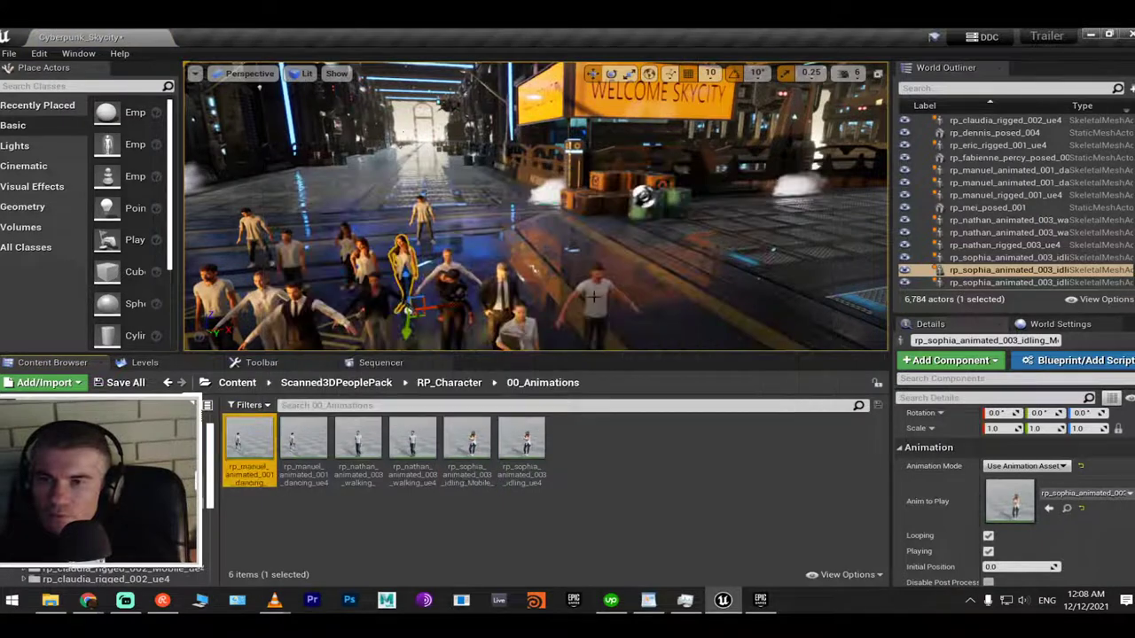
click(596, 294)
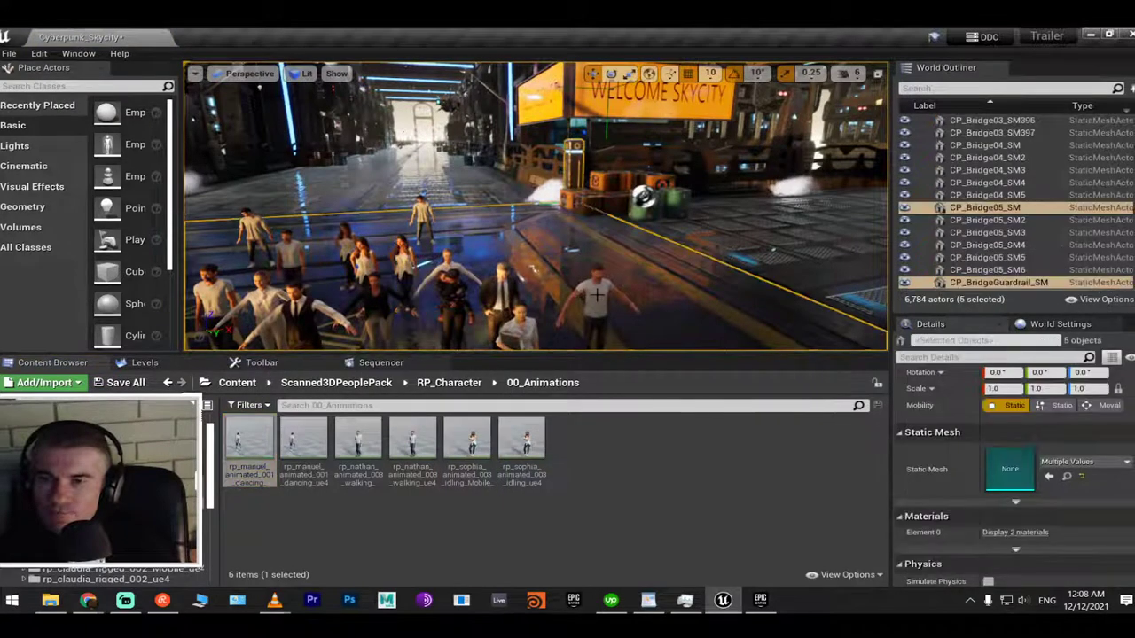
click(596, 295)
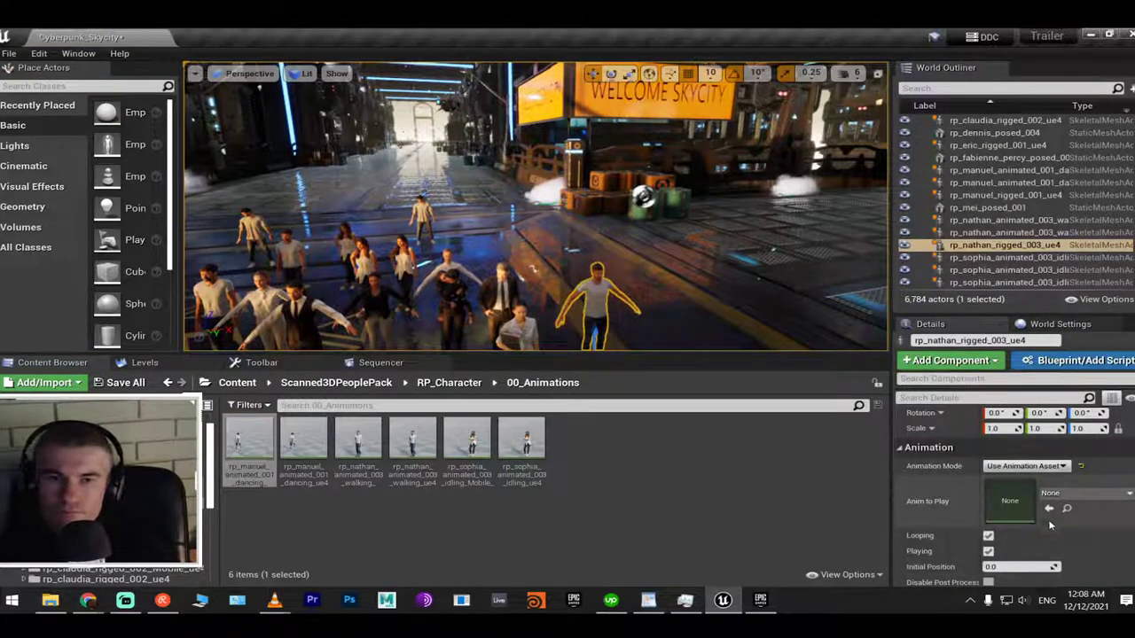
click(1049, 508)
right_drag(673, 266, 674, 337)
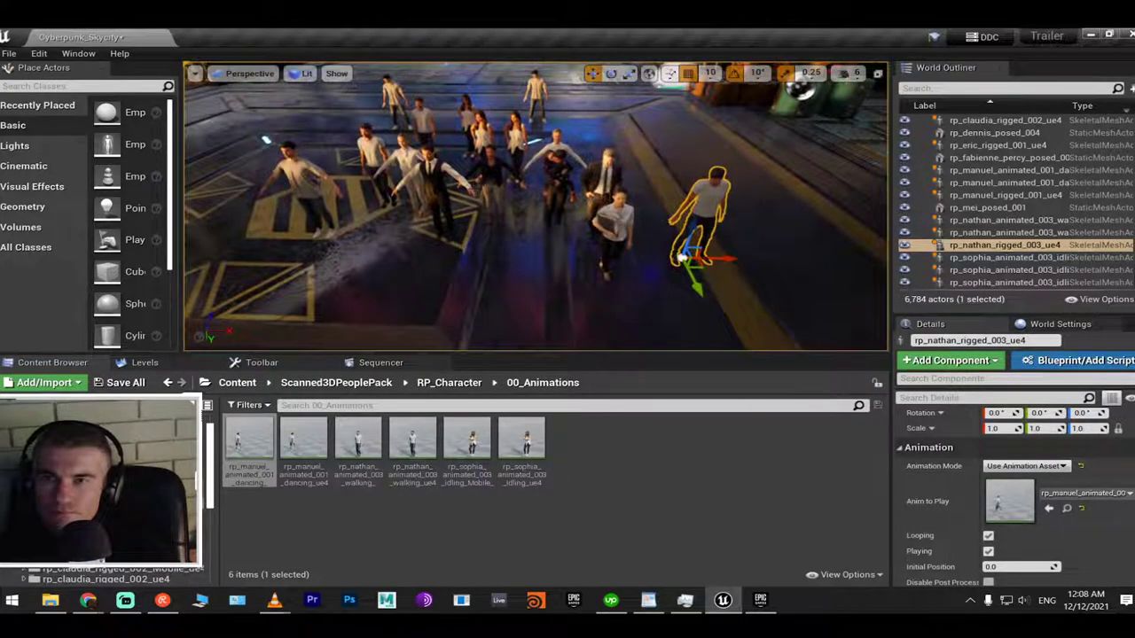
Make Eric use an animation asset and play the Manuel dancing animation
click(435, 191)
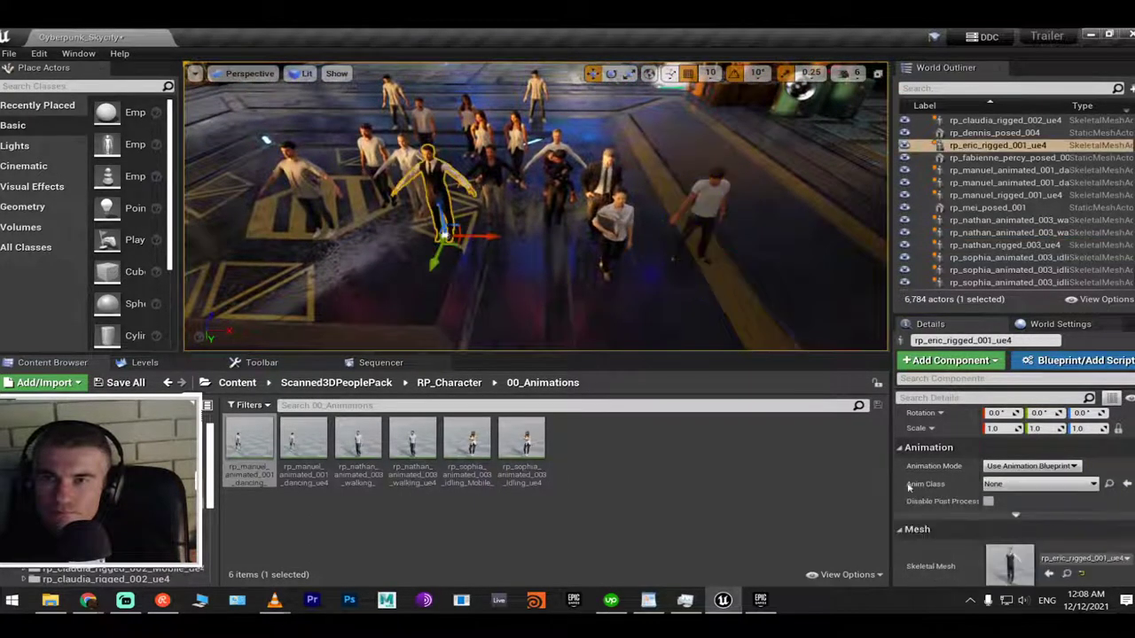
click(1043, 467)
click(1028, 486)
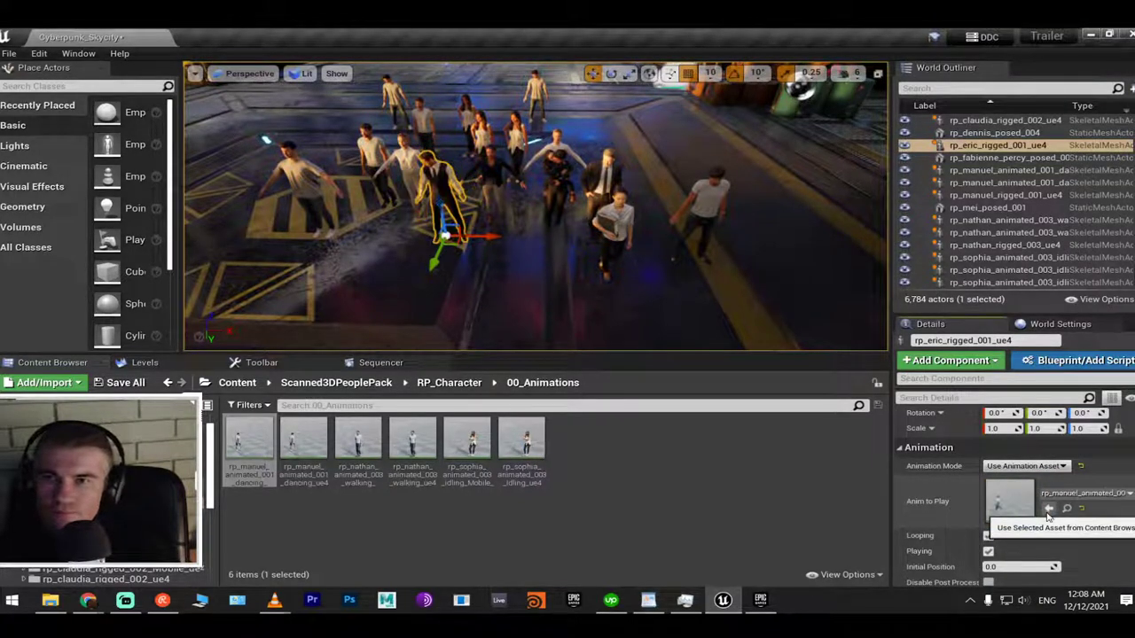
click(1049, 516)
key(f)
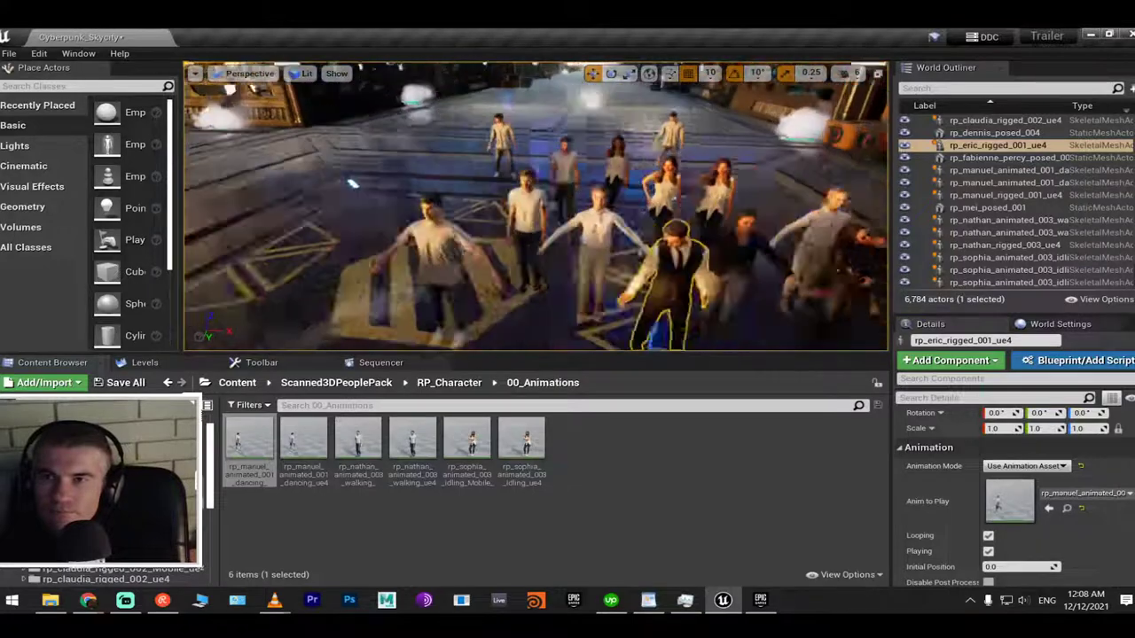
Delete the T-posed rp_manuel_rigged_001_ue4 character
click(358, 195)
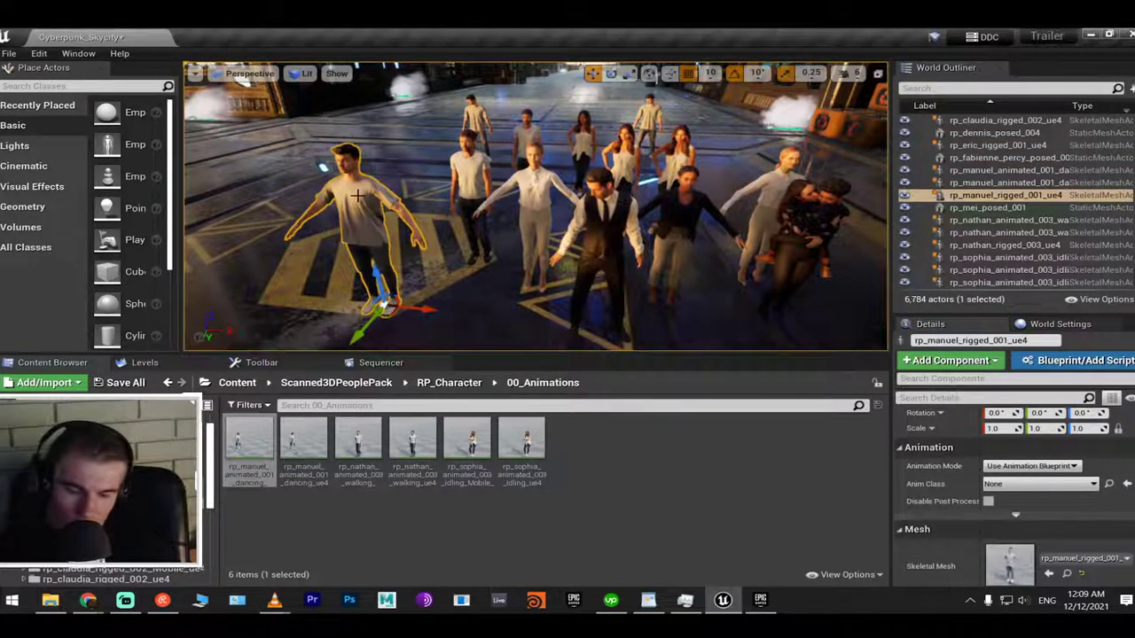
key(Delete)
right_drag(358, 195, 390, 177)
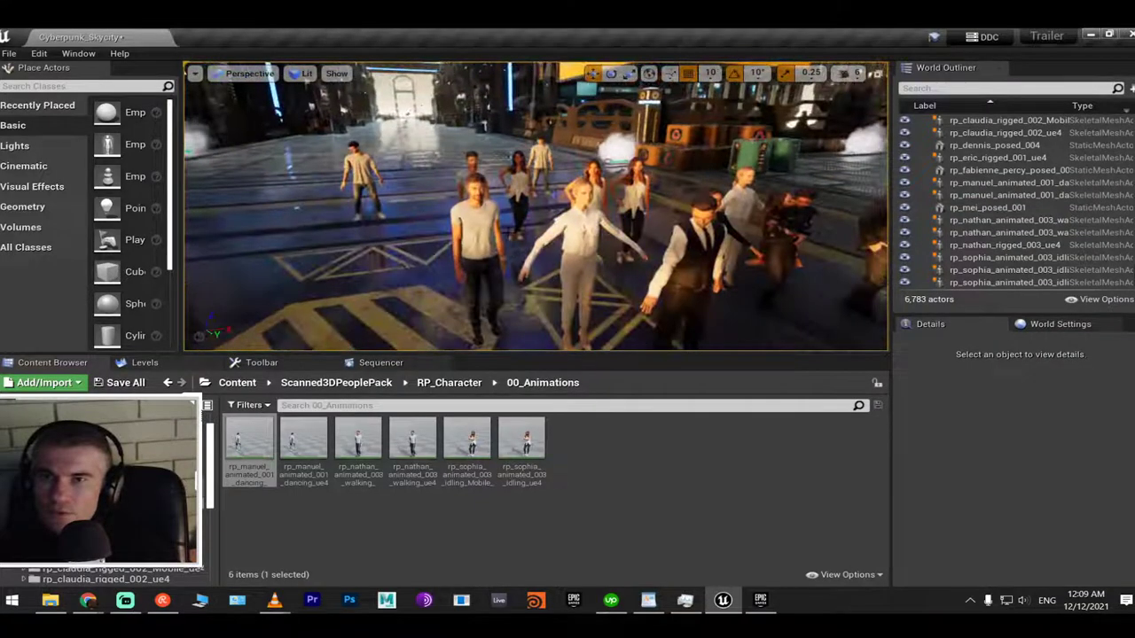
Make Claudia use an animation asset and play the rp_sophia_animated_003 idling animation
click(603, 232)
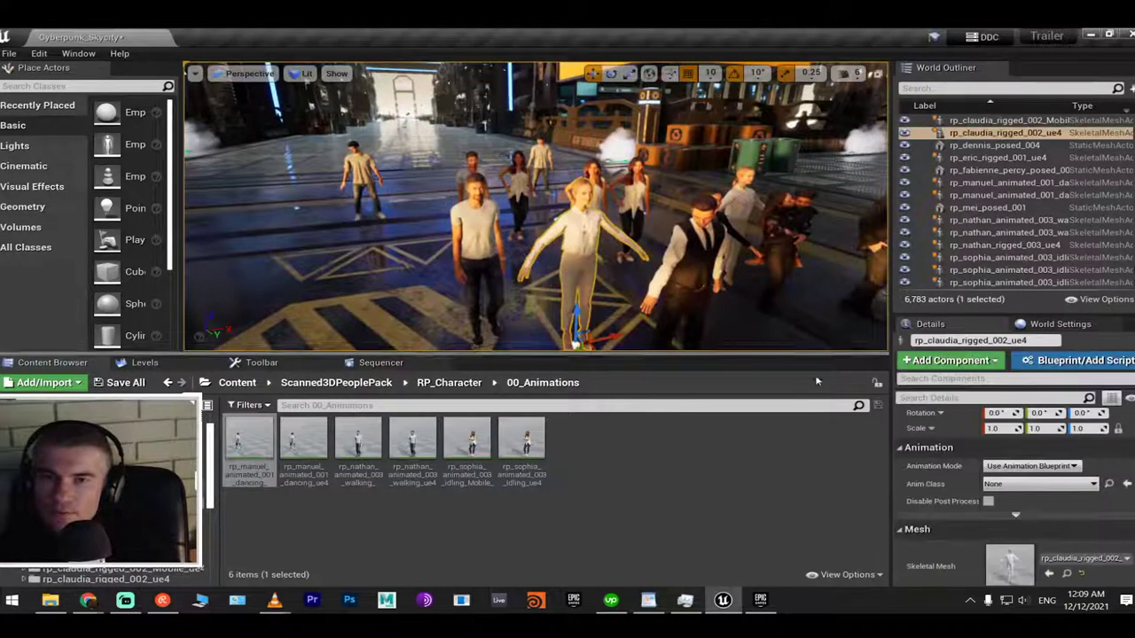
click(1034, 468)
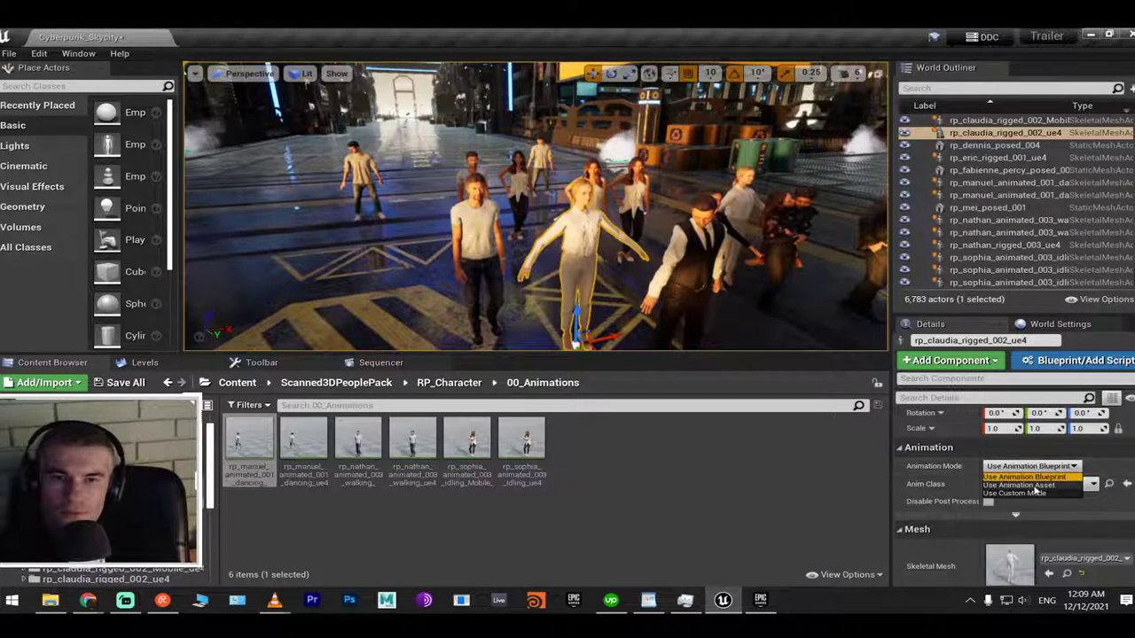
click(1034, 486)
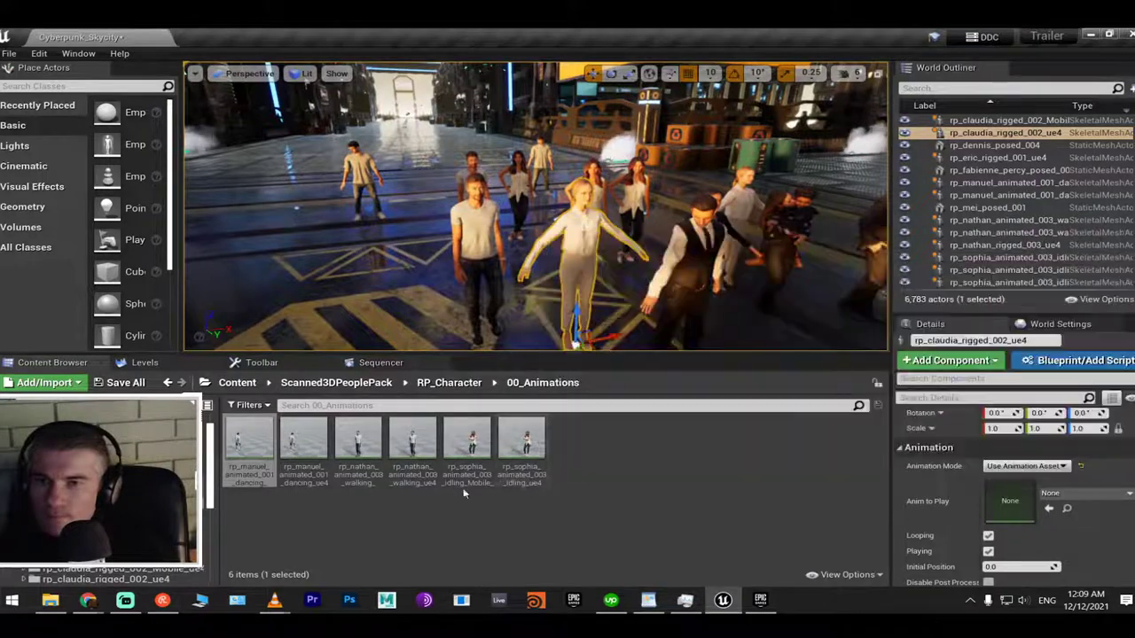
click(523, 448)
click(1049, 508)
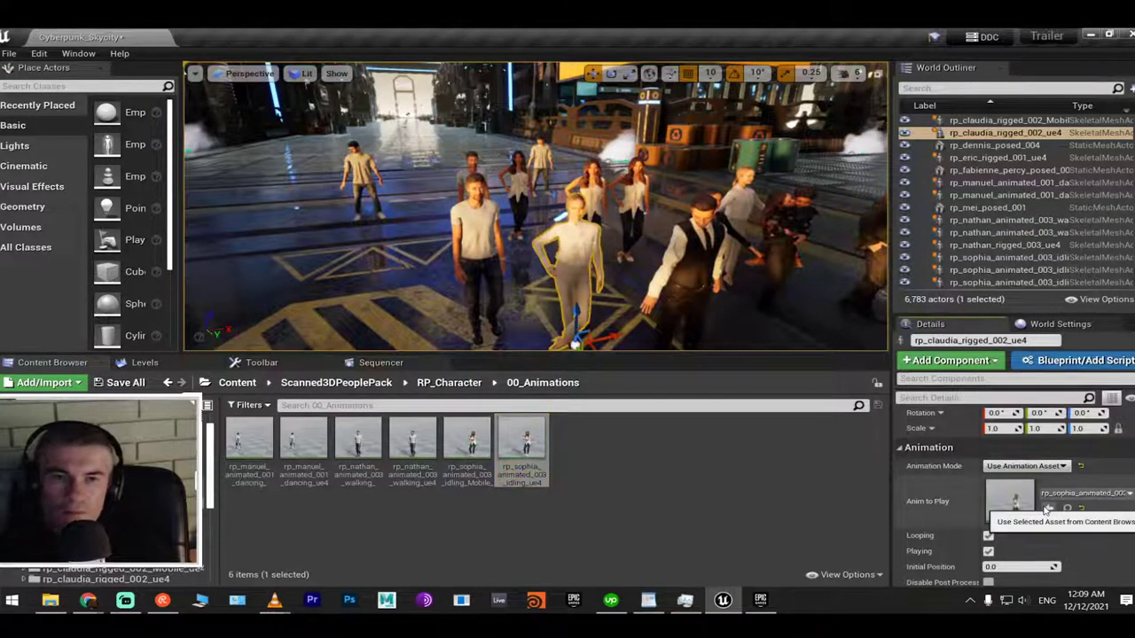
drag(667, 233, 691, 239)
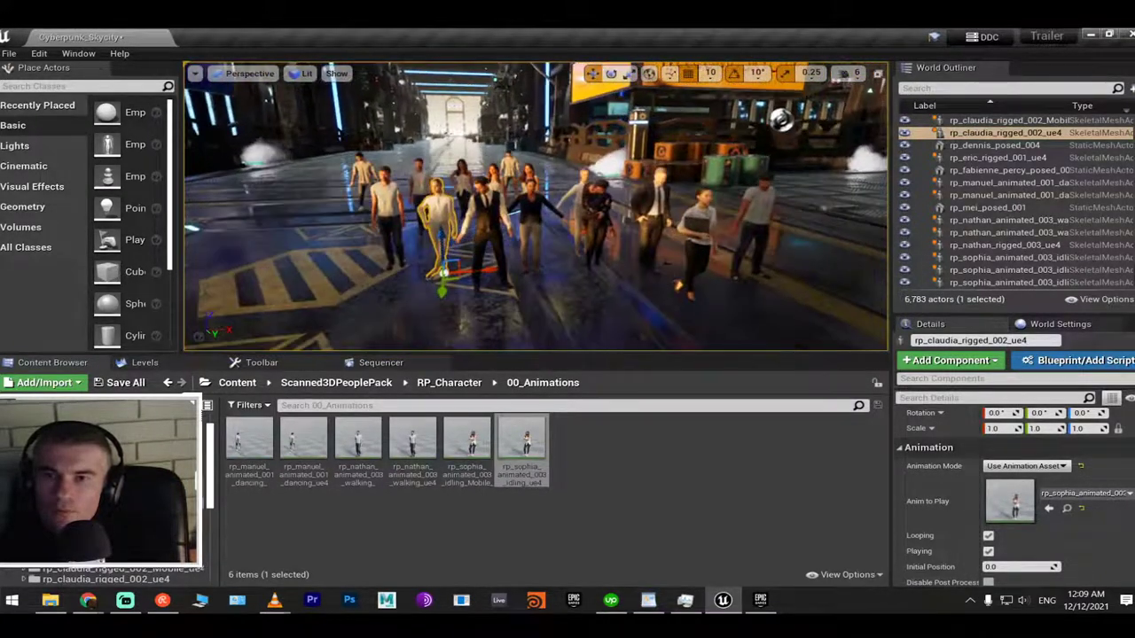
click(696, 233)
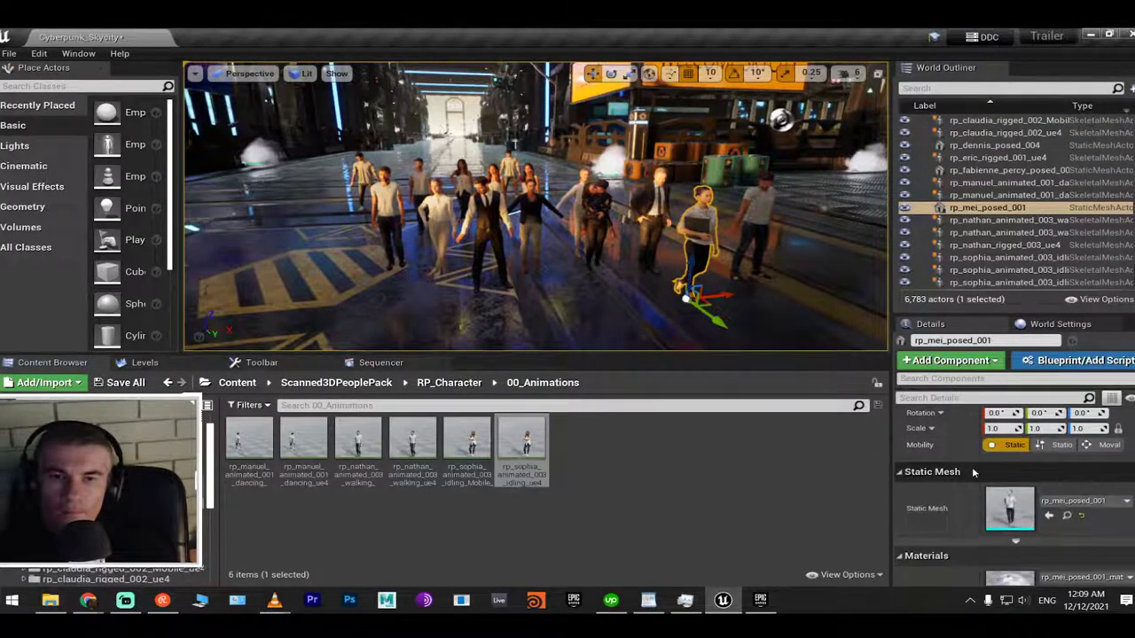
Set the rp_mei_posed_001 figure's Mobility to Movable
click(1094, 445)
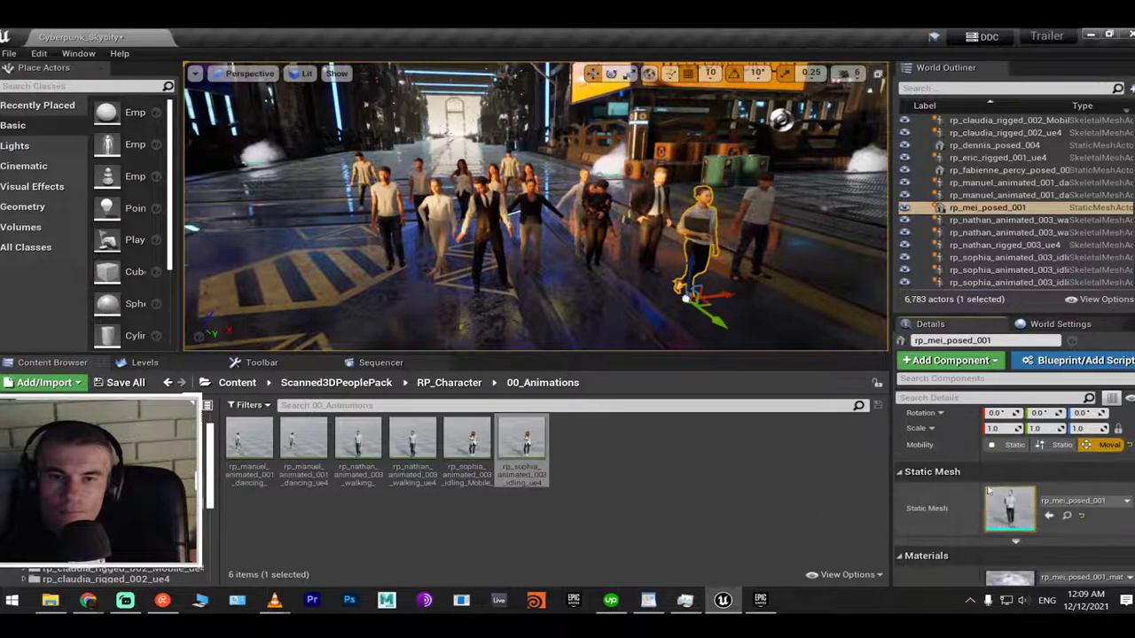
scroll(955, 480, down, 1)
scroll(955, 480, up, 1)
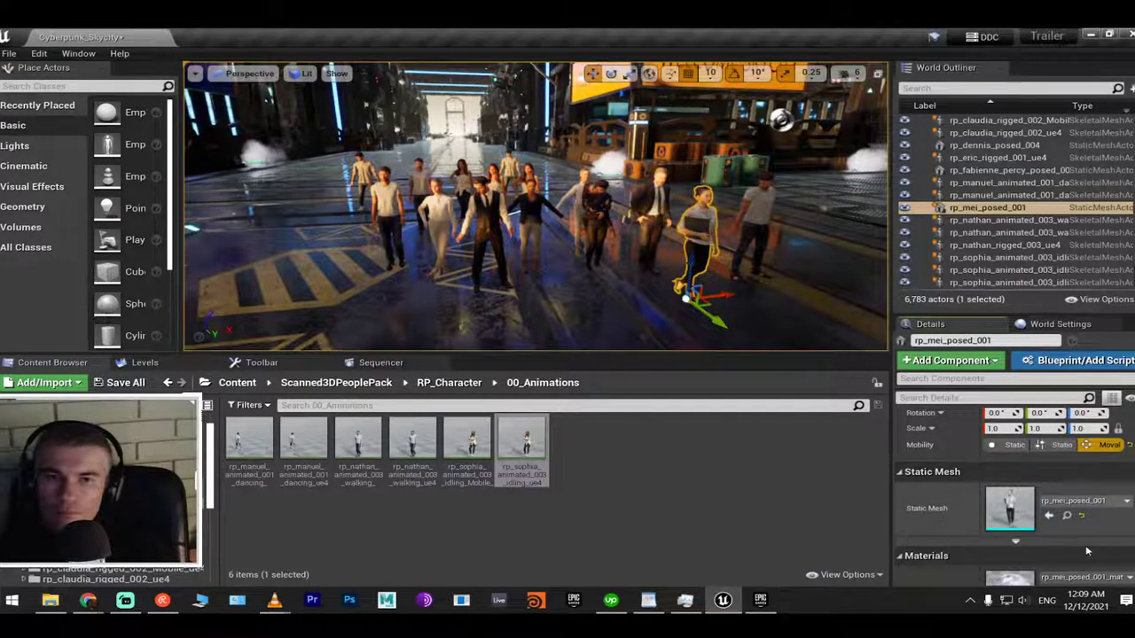
click(1066, 515)
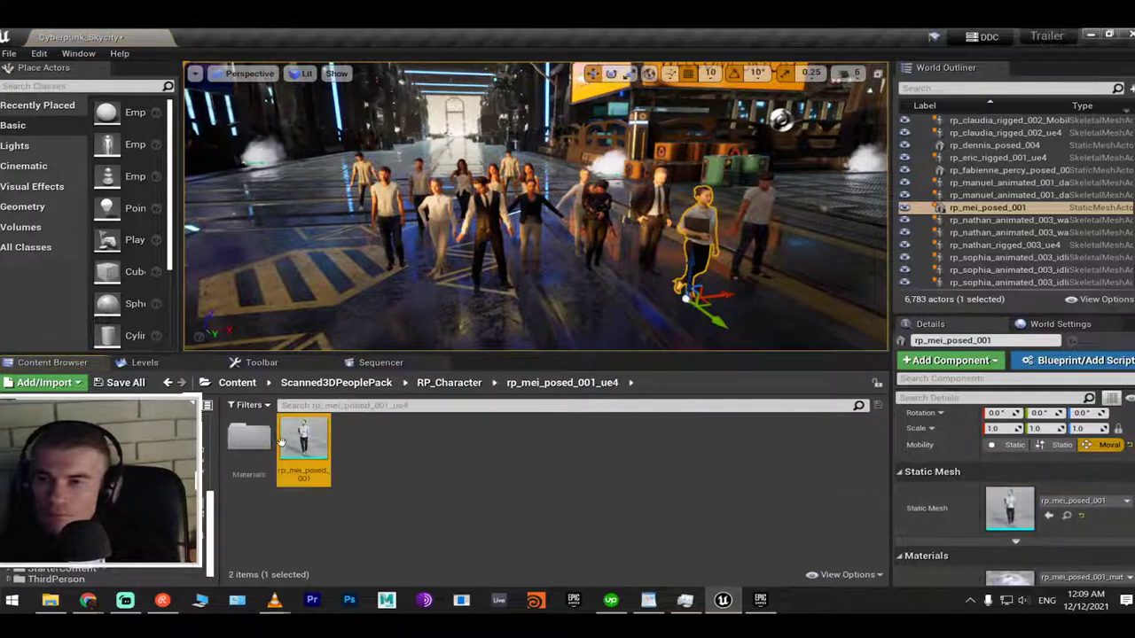
right_drag(606, 226, 607, 225)
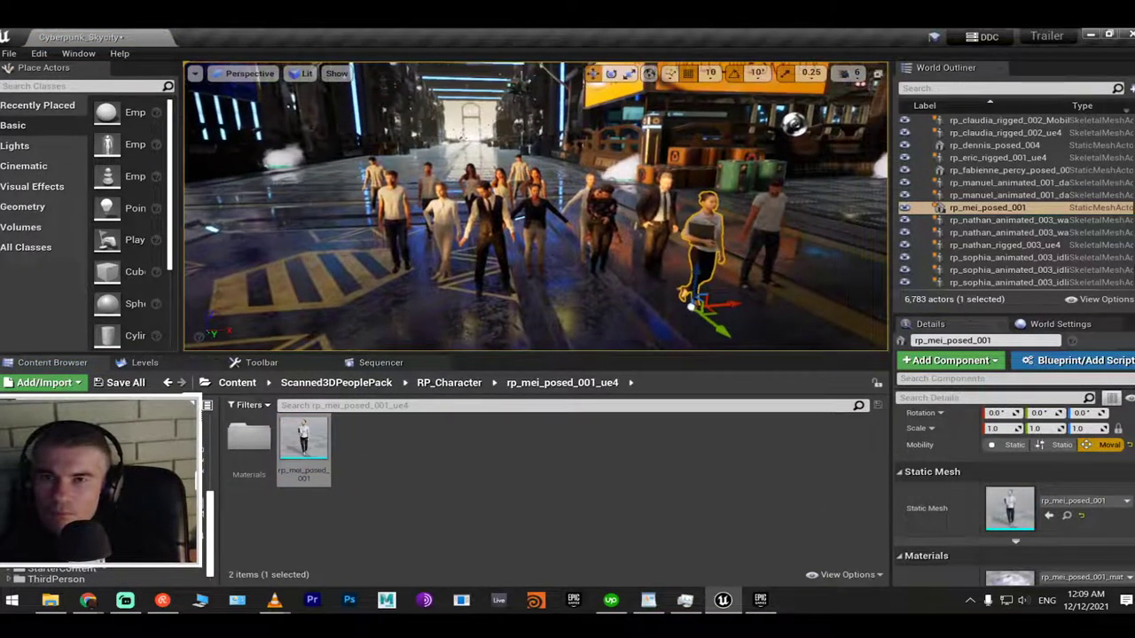
Have Carla loop the rp_nathan_animated_003 walking animation, then save the Cyberpunk_Skycity map
click(537, 235)
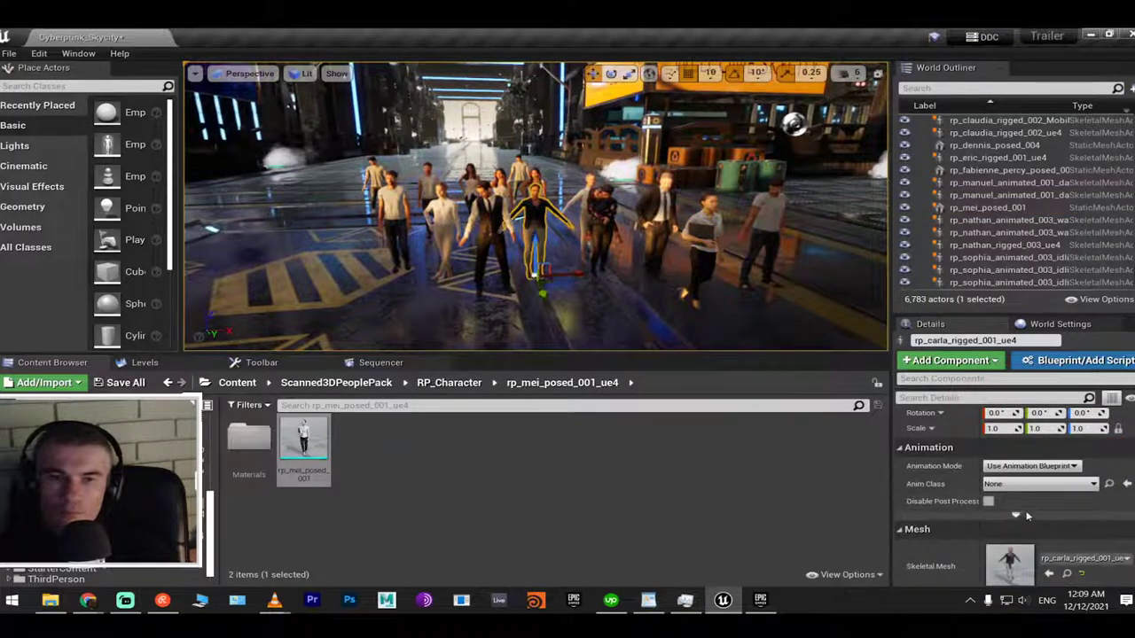
click(1031, 465)
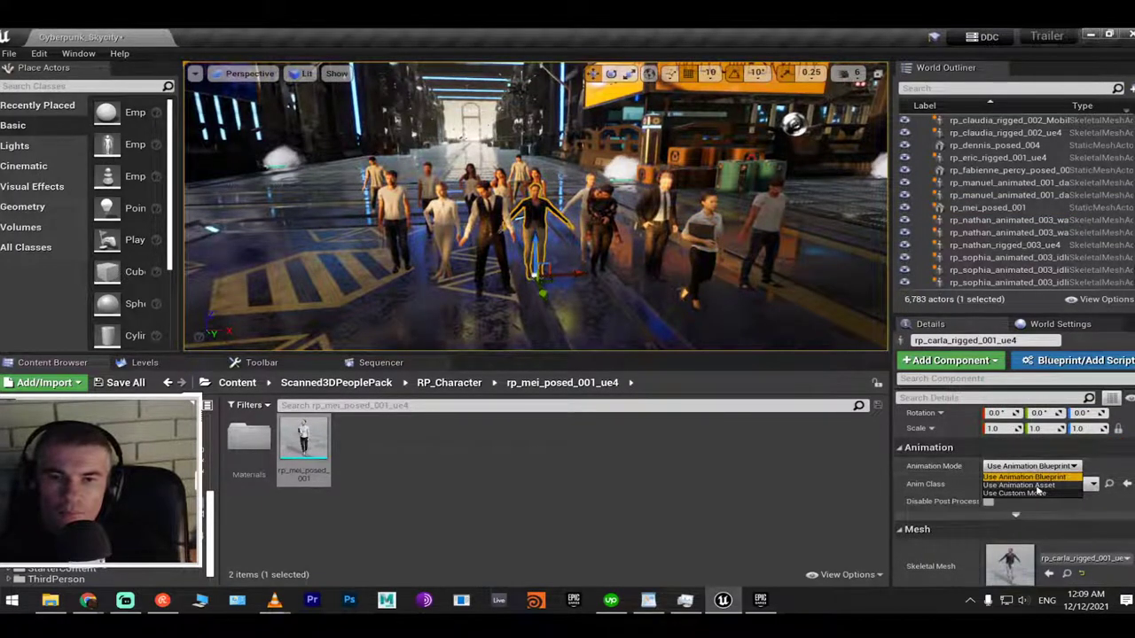
click(1020, 485)
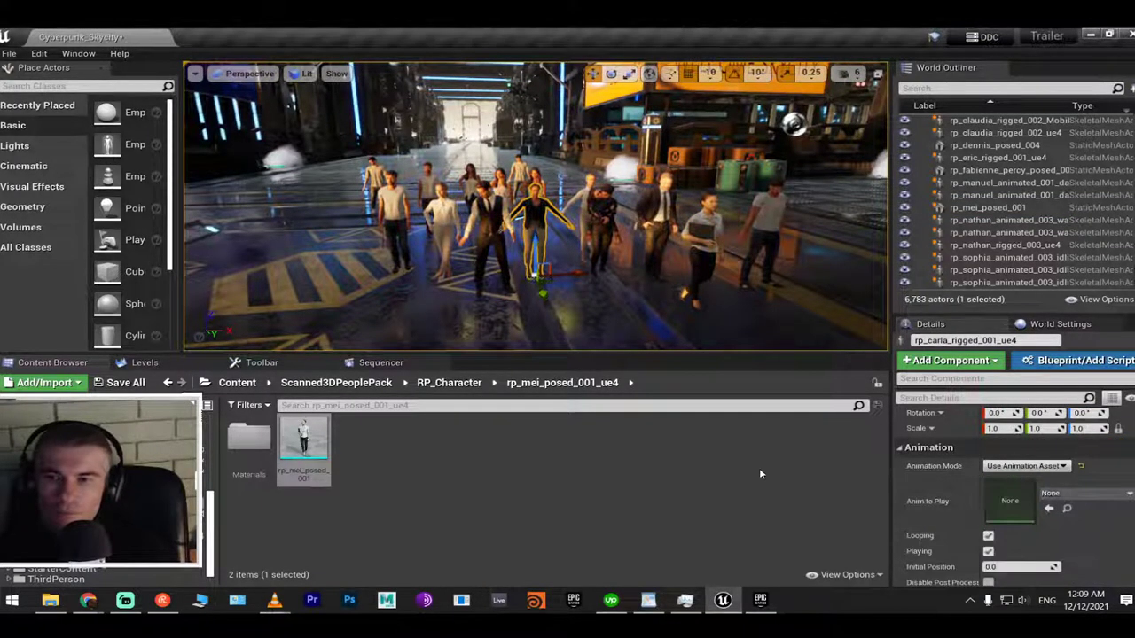
click(181, 383)
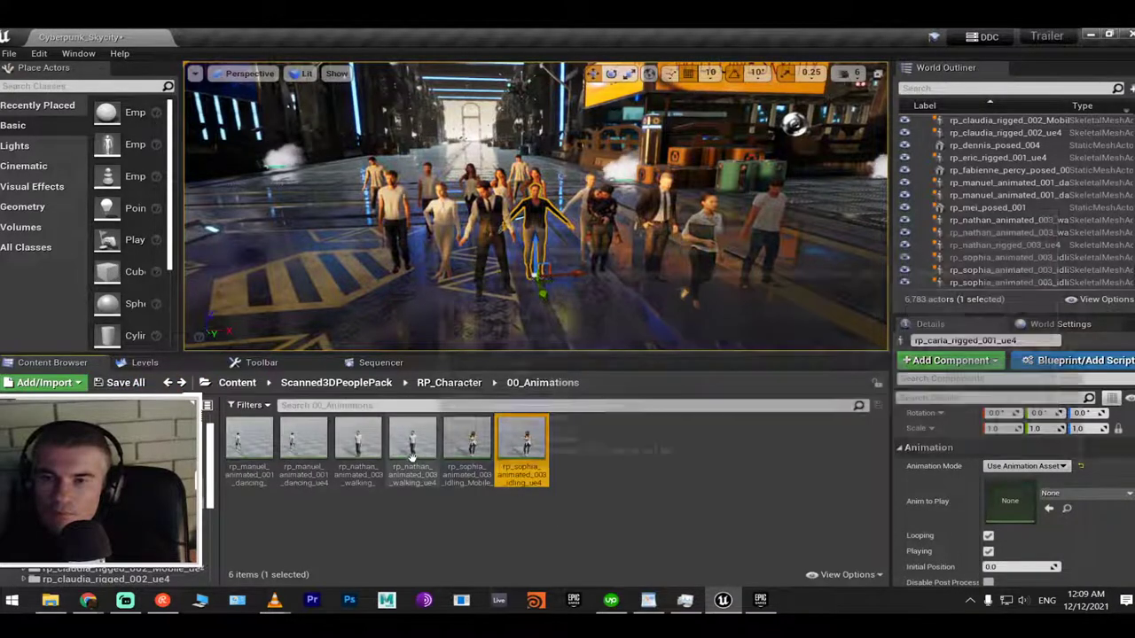
drag(412, 440, 1041, 516)
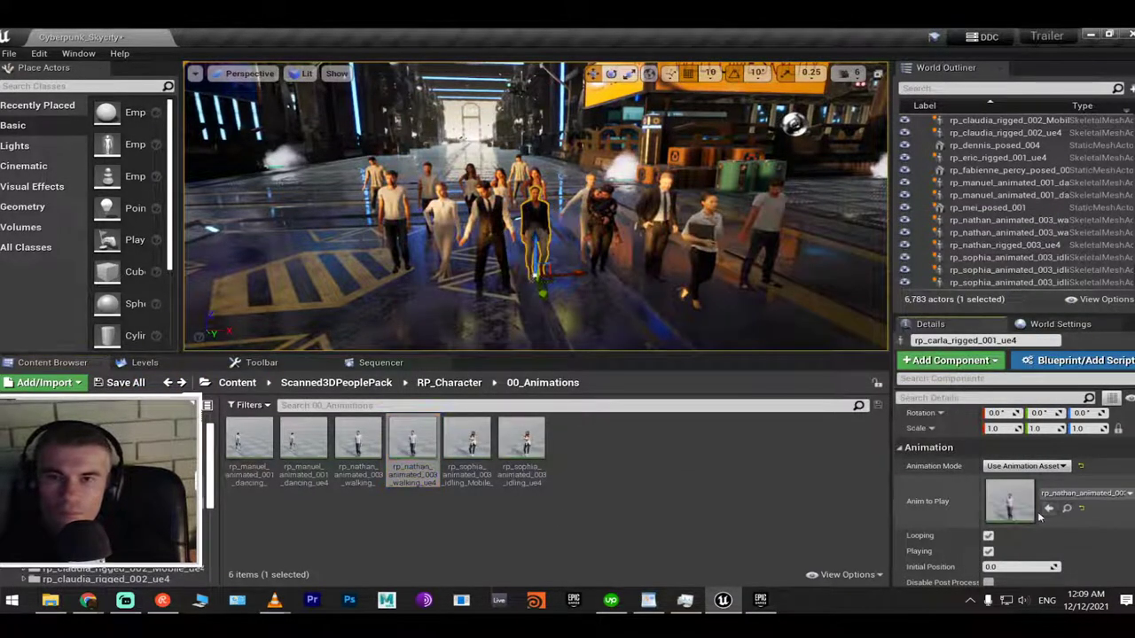
click(600, 267)
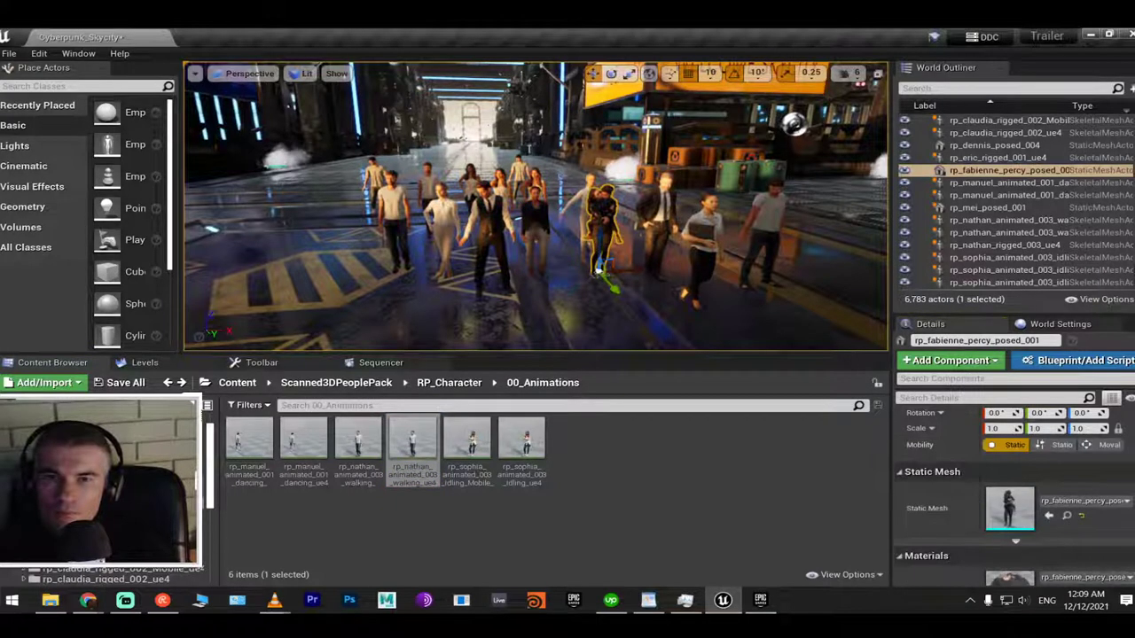
right_drag(634, 269, 687, 271)
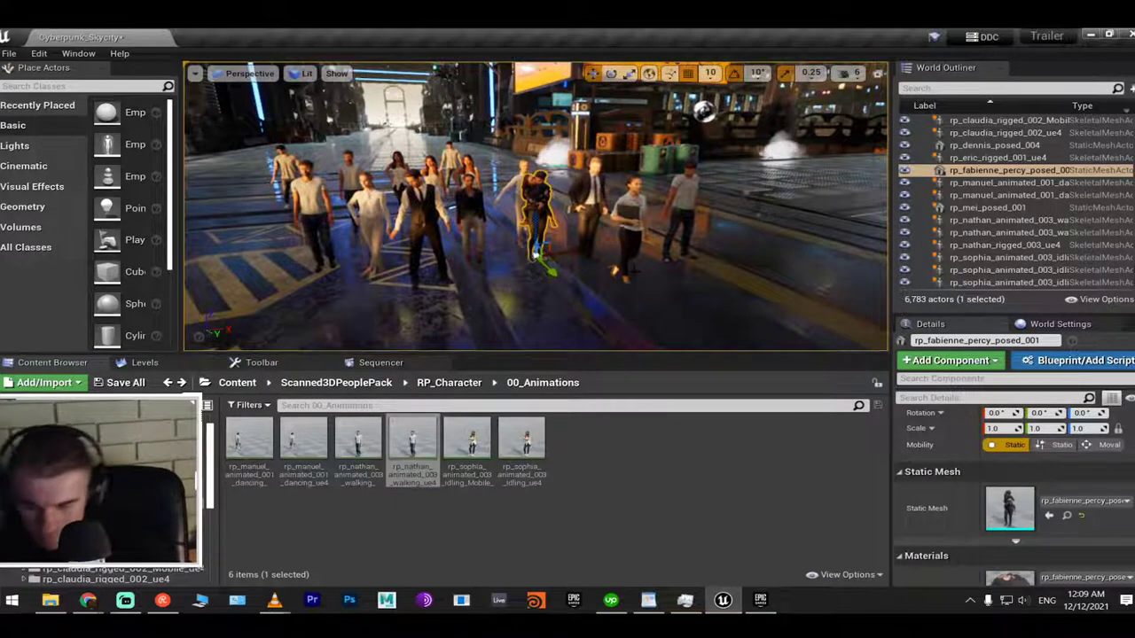
key(ctrl+s)
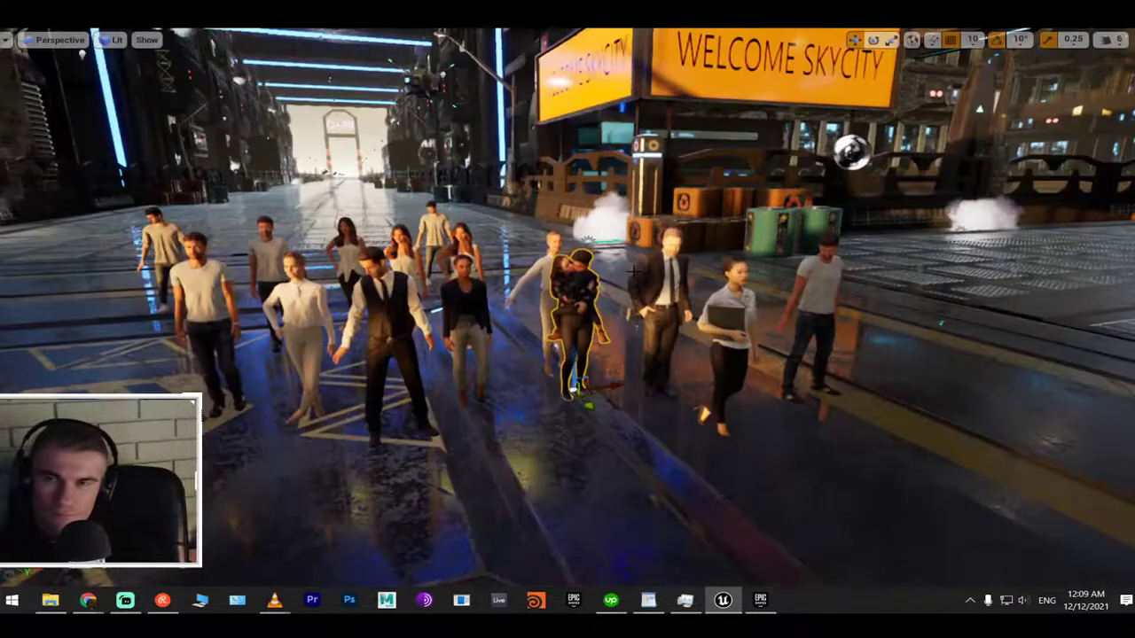
Maximize the viewport with F11 and start Play In Editor
key(F11)
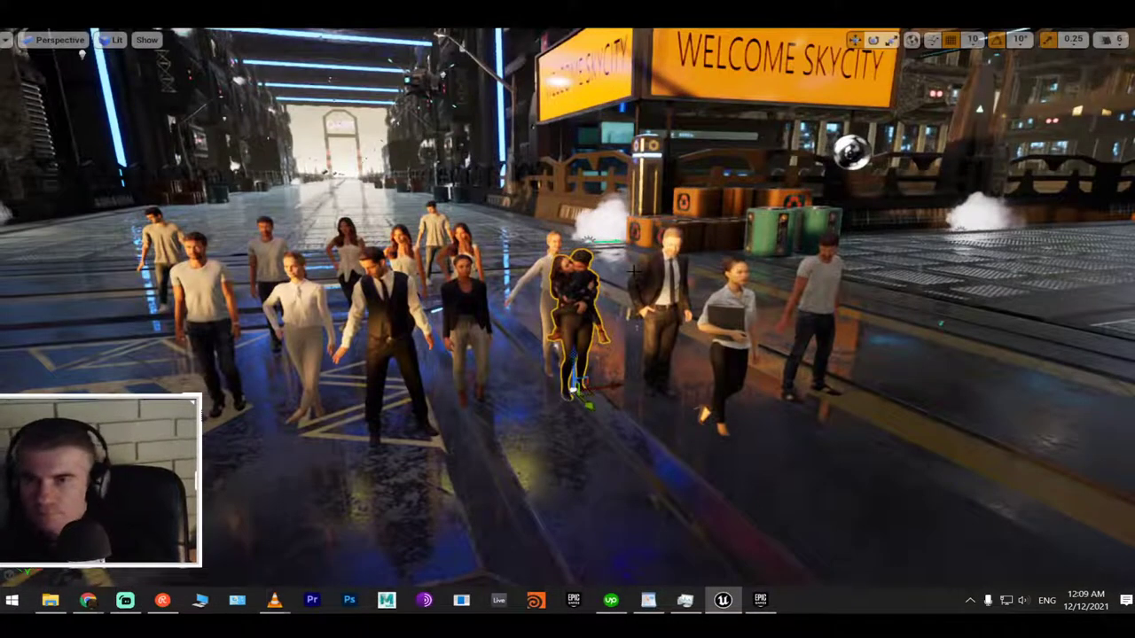
key(alt+p)
click(608, 281)
Run the mannequin with WASD around the animated crowd, then stop play with Esc
key(w)
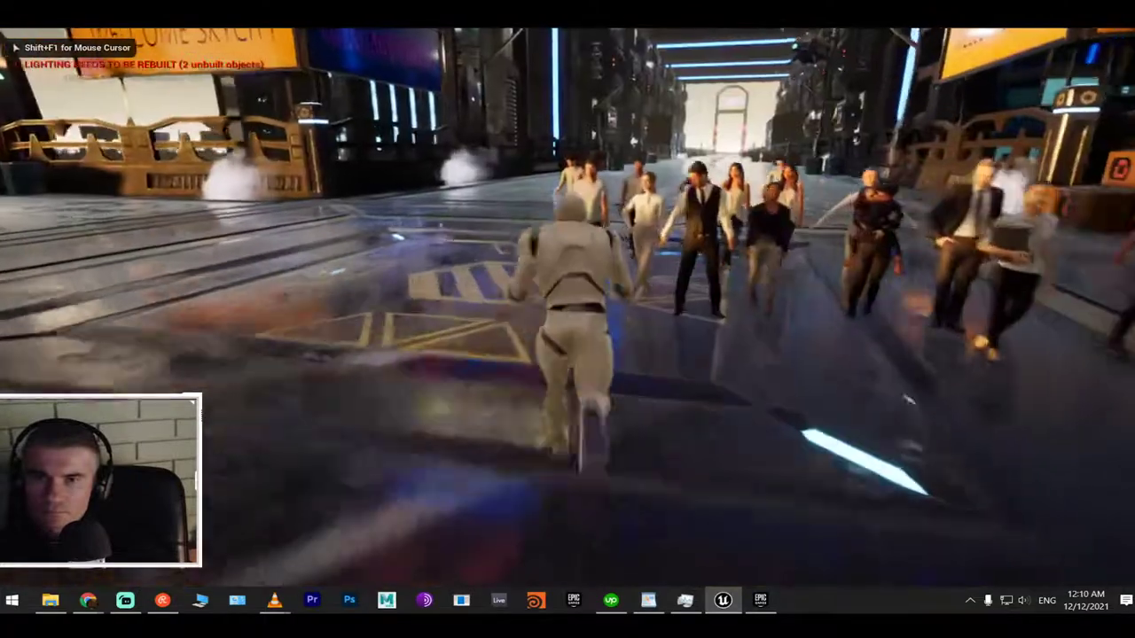
key(s)
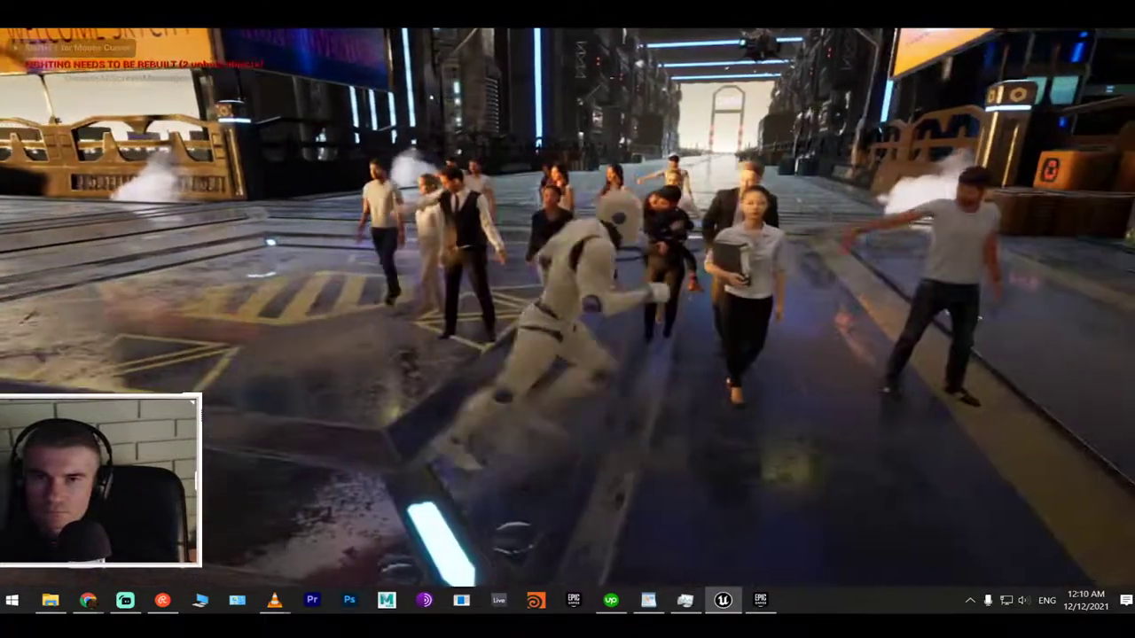
key(a)
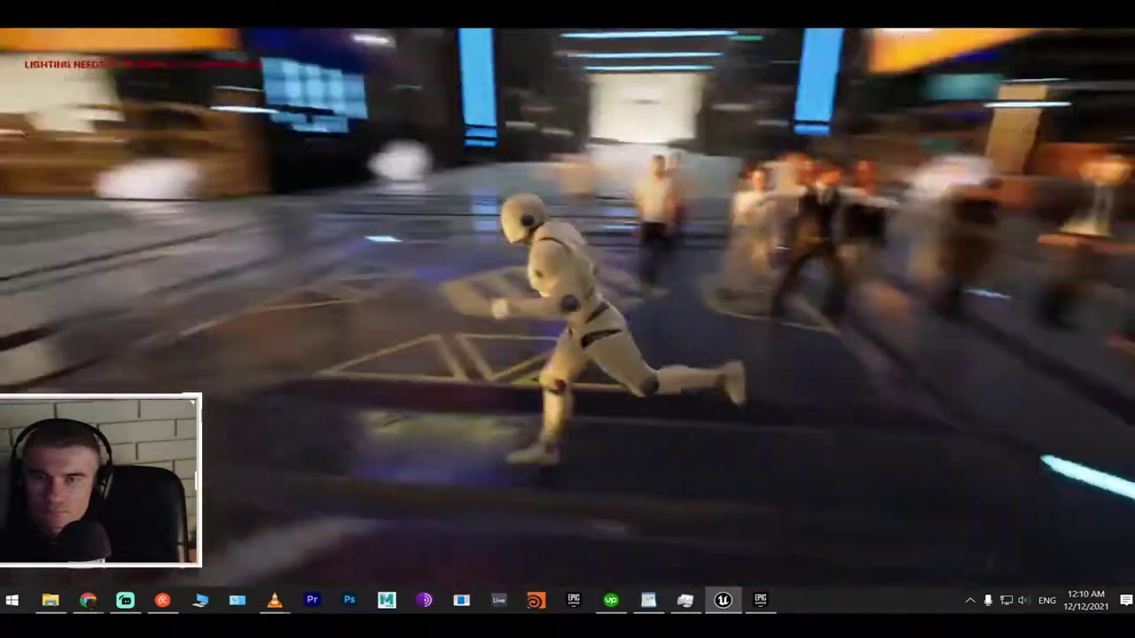
key(w)
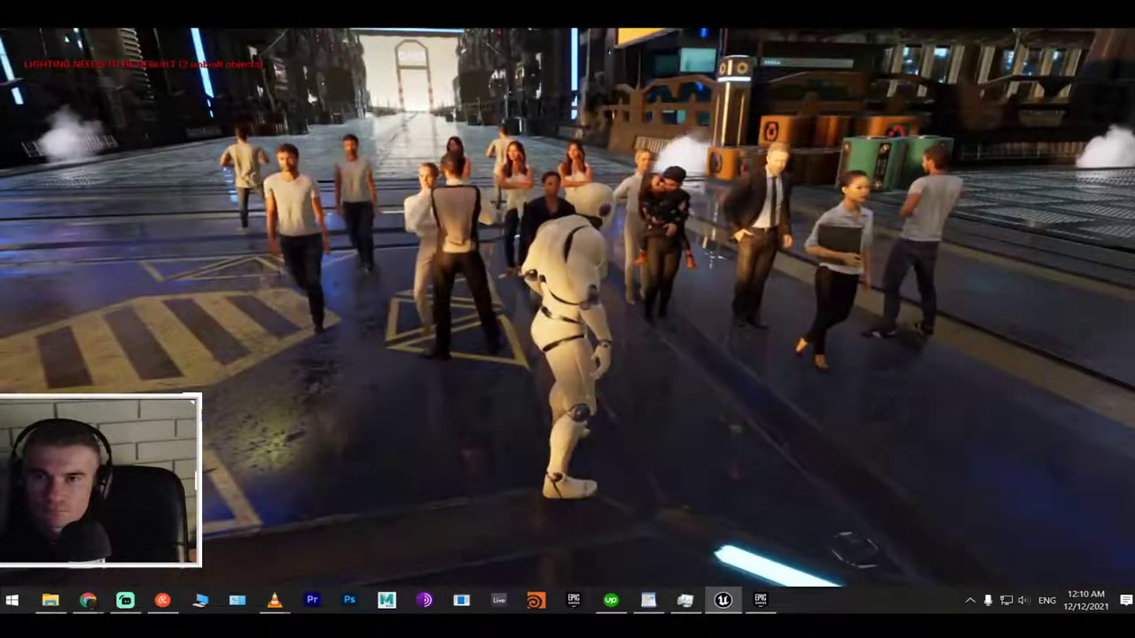
key(w)
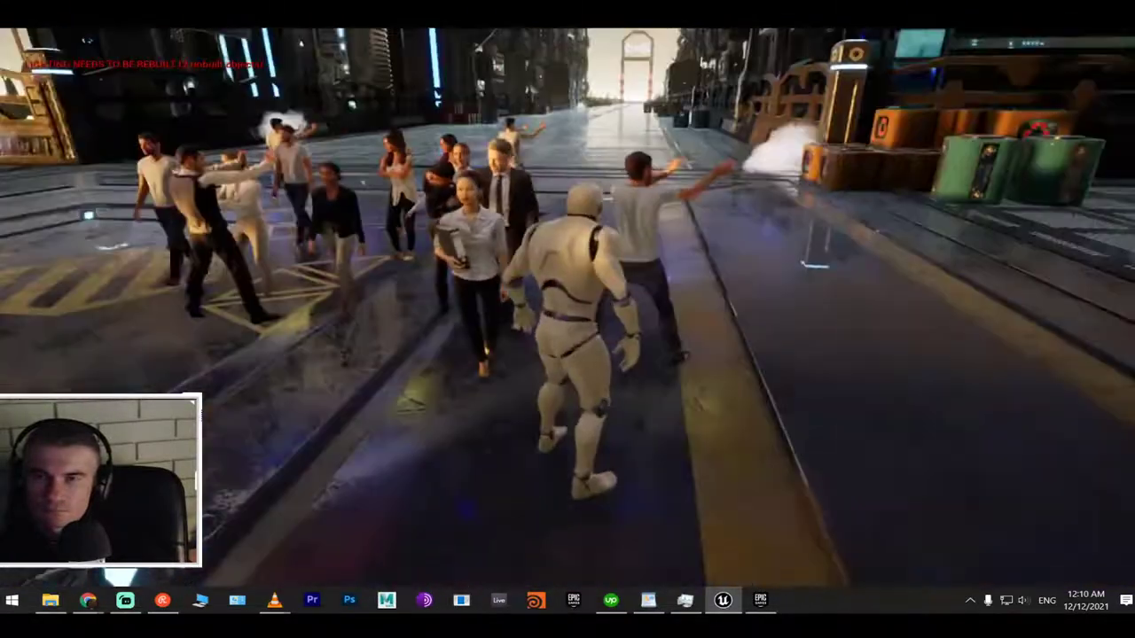
key(a)
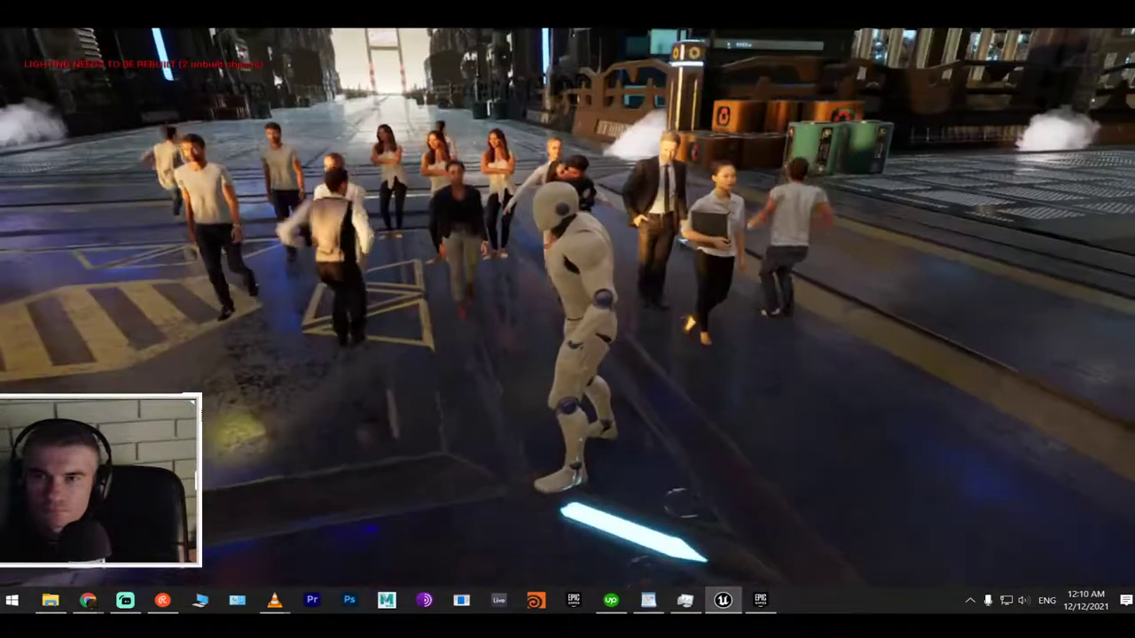
key(a)
key(w)
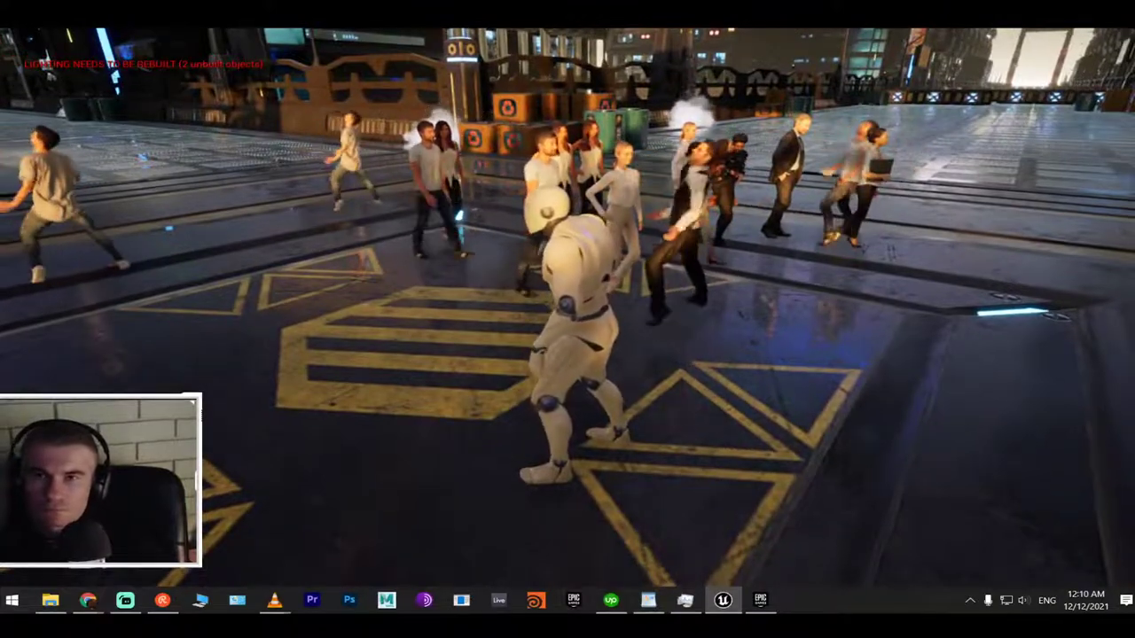
key(Escape)
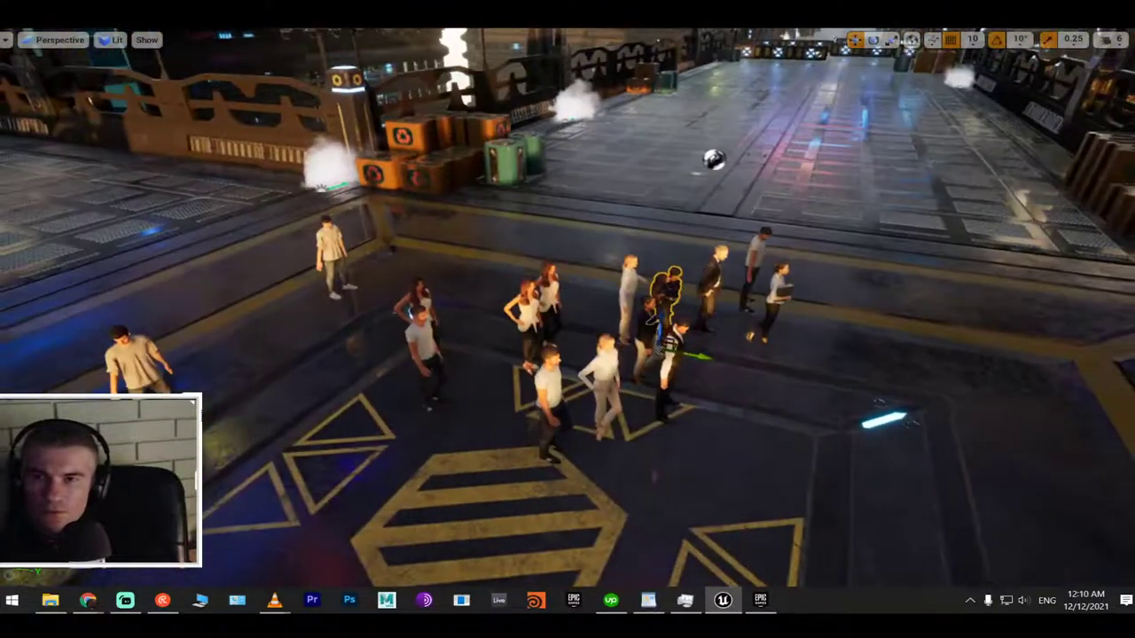
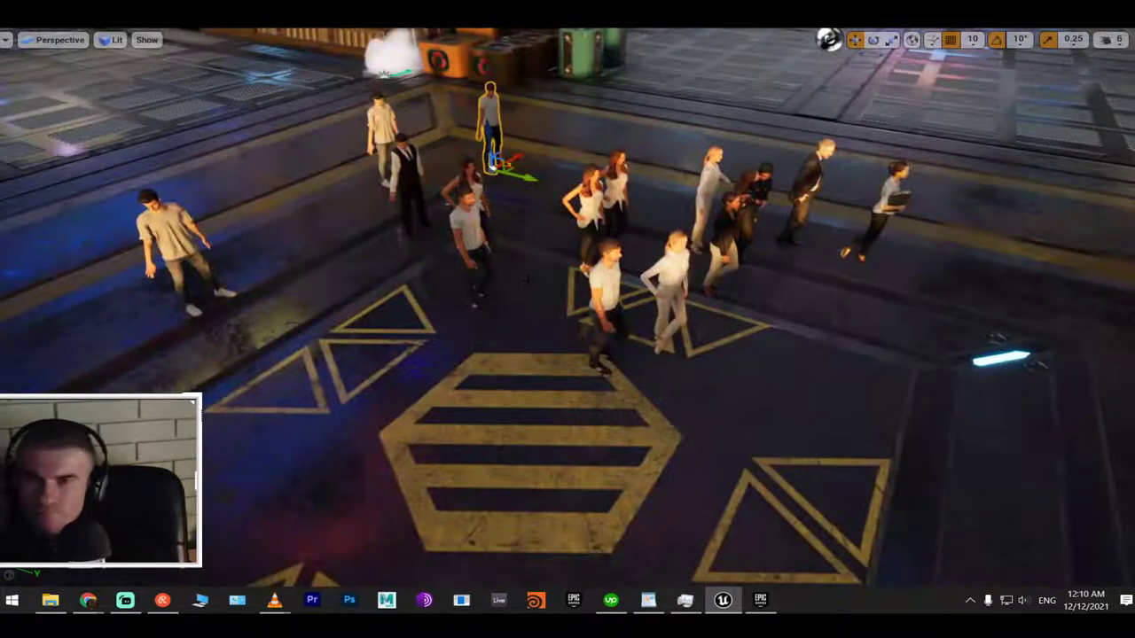
Playtest the level, running the mannequin through the crowd and across the crosswalk, then stop
key(alt+p)
click(511, 235)
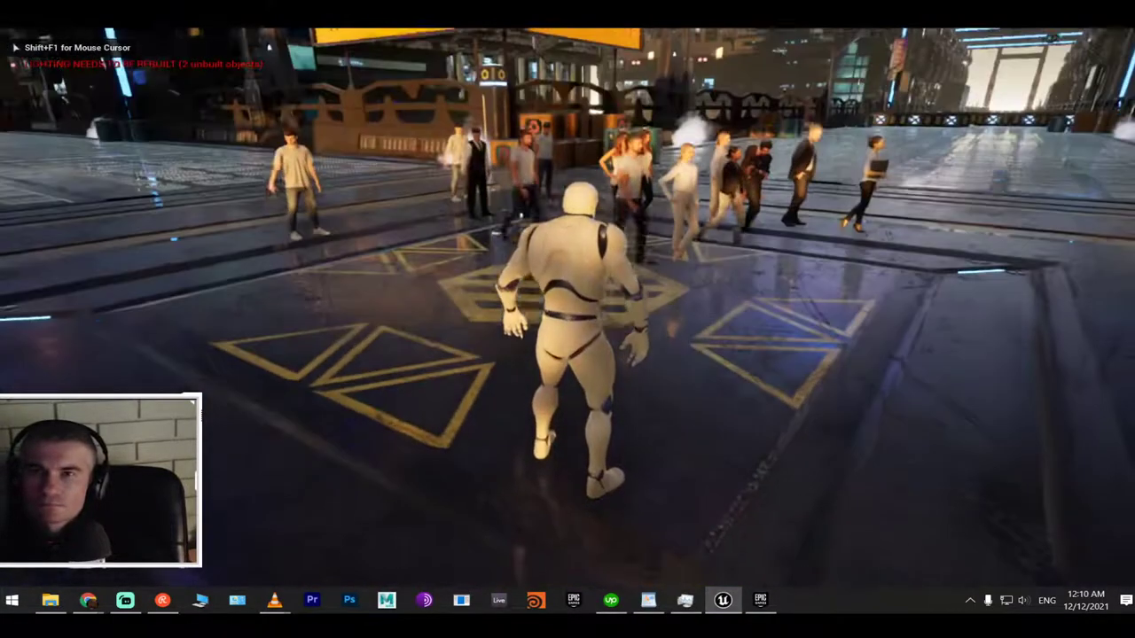
key(w)
key(a)
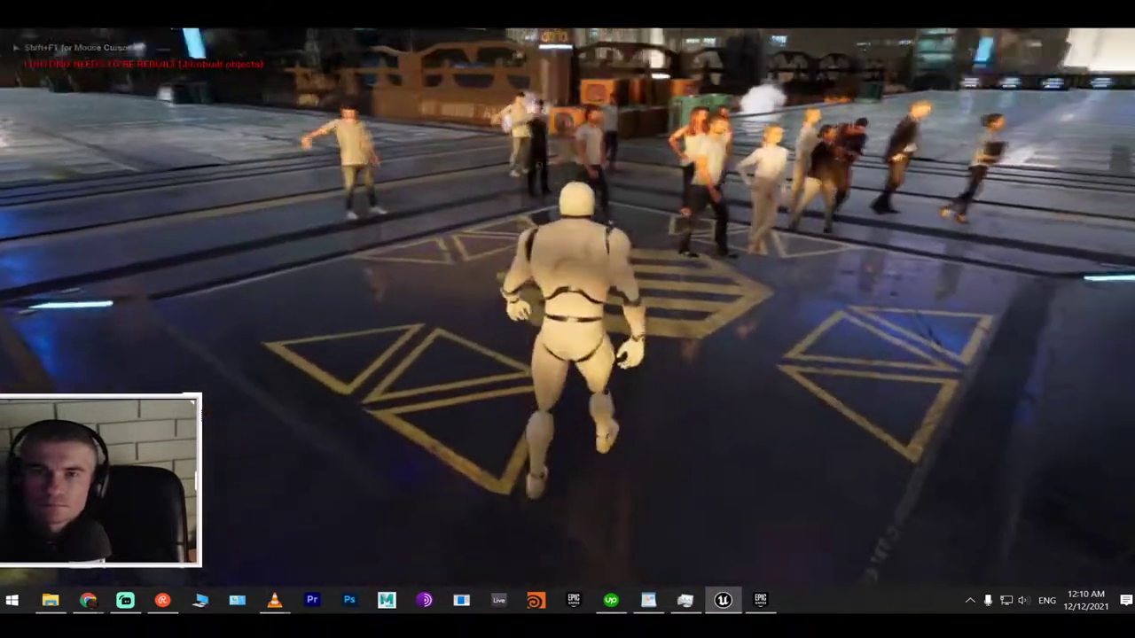
key(w)
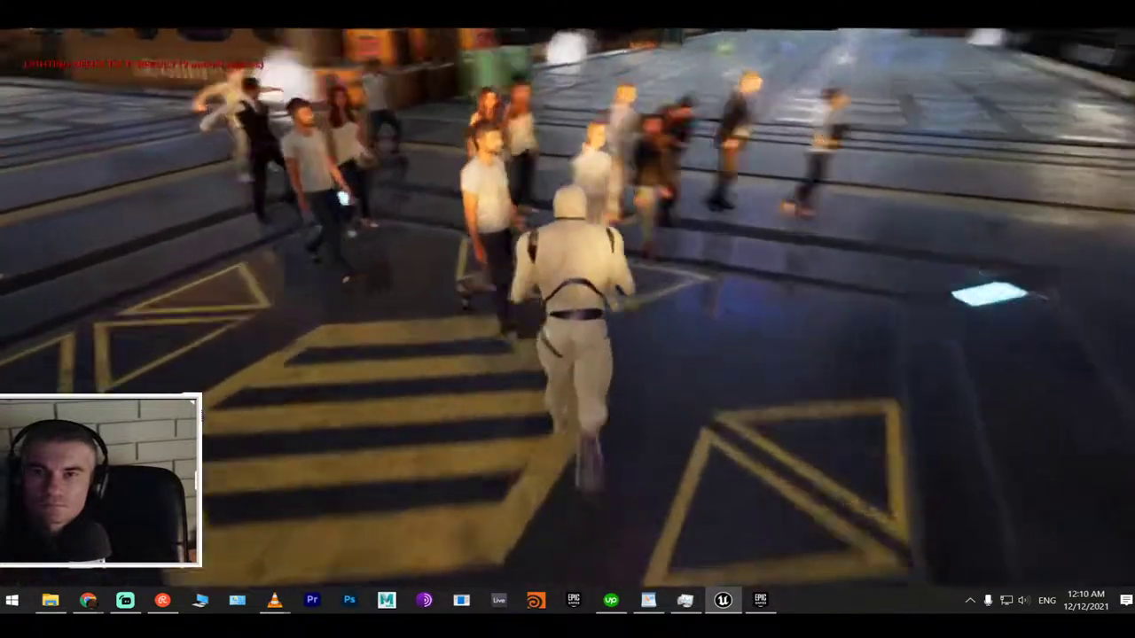
key(w)
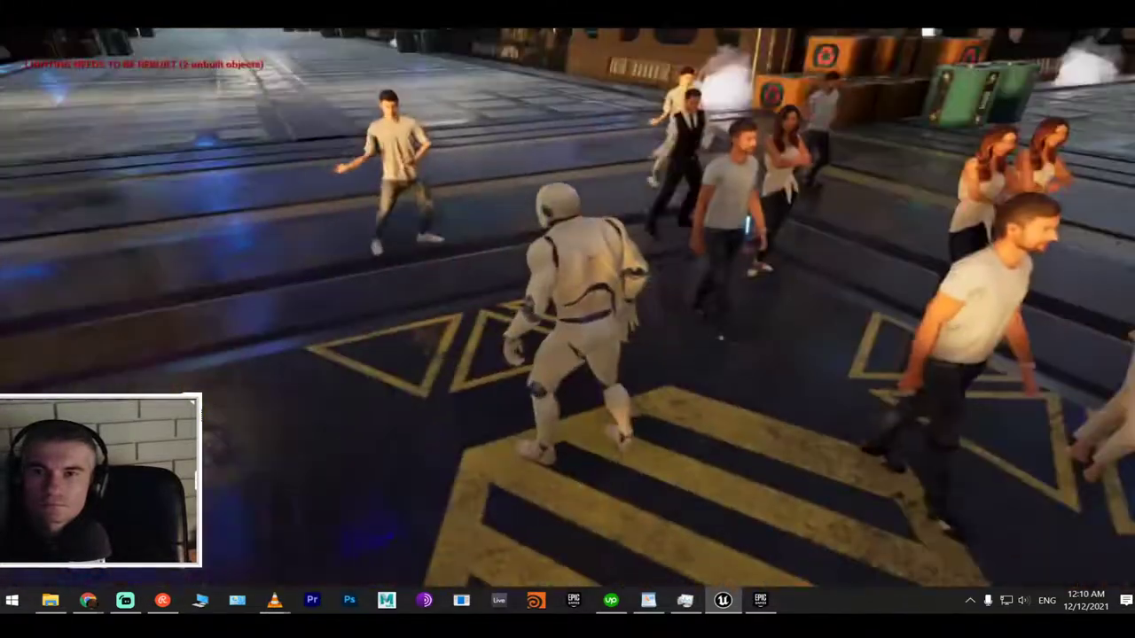
key(w)
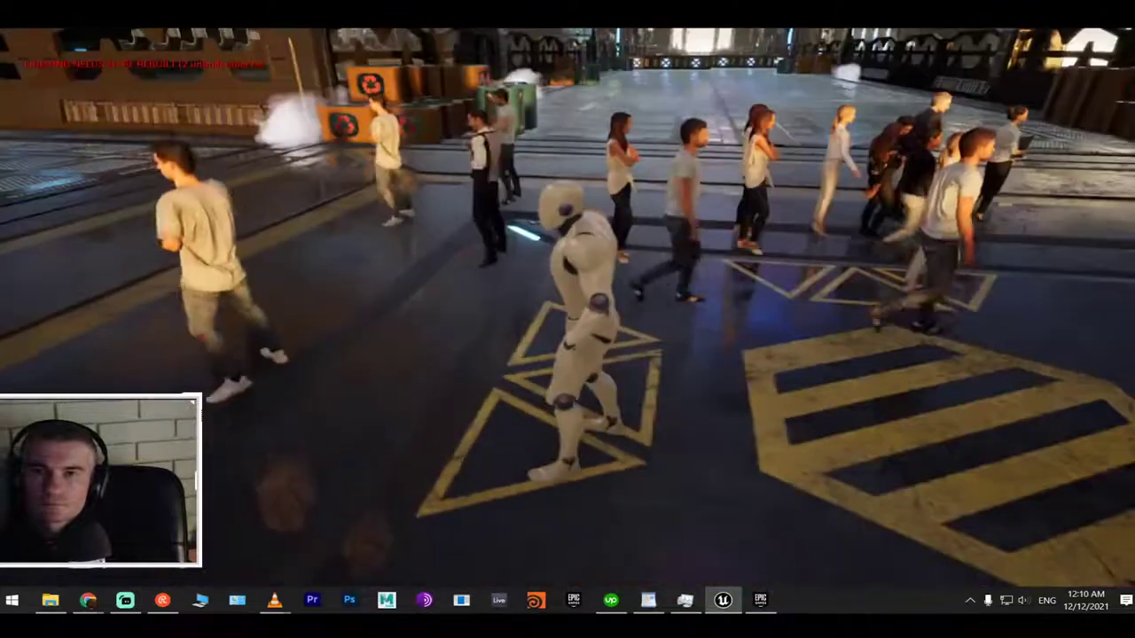
key(s)
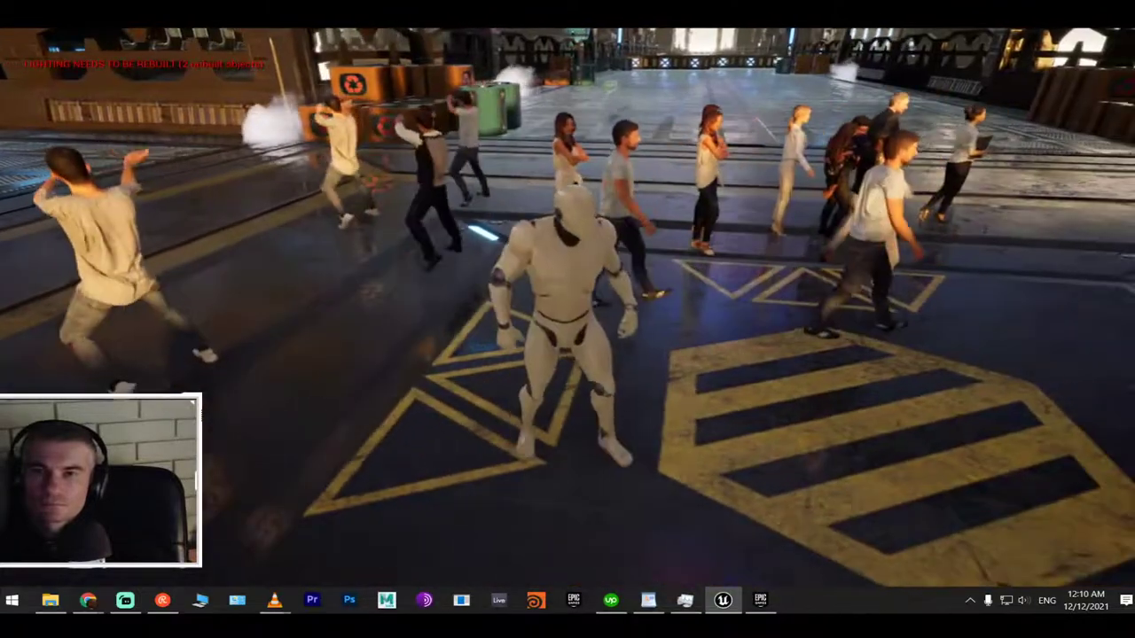
key(Escape)
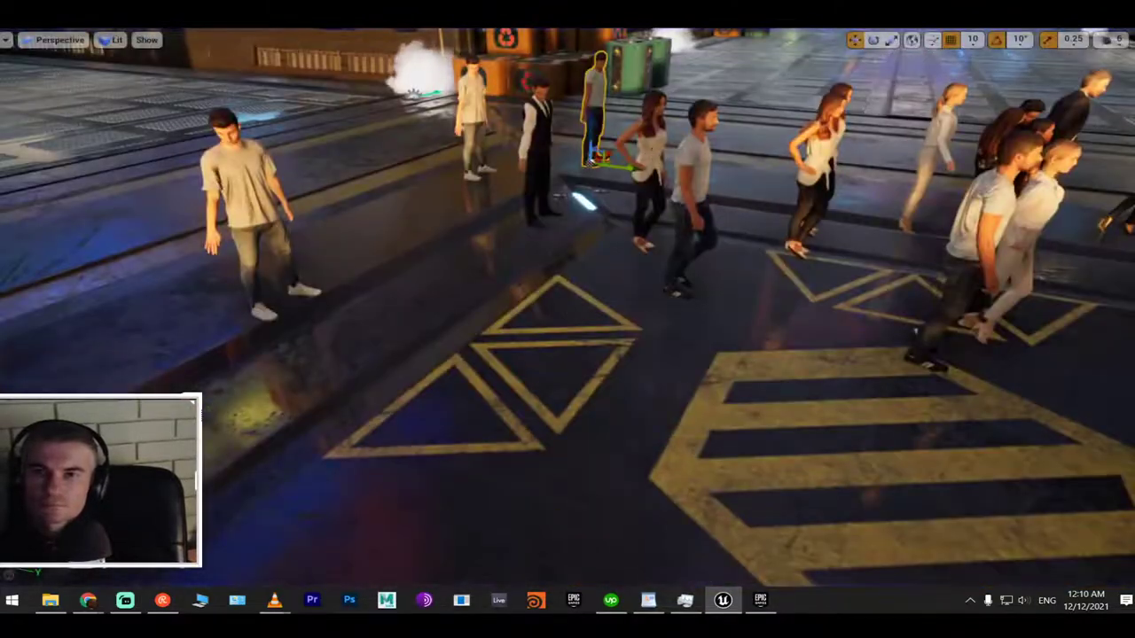
Clear the selection and fly the editor camera up and over the crowd
click(650, 152)
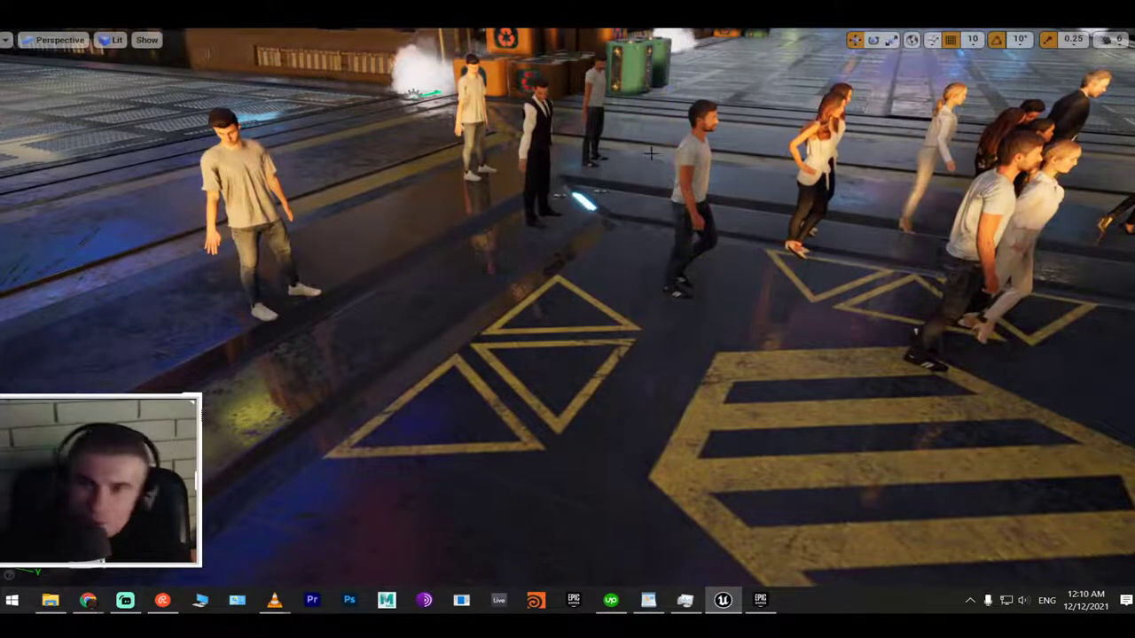
right_drag(650, 152, 892, 126)
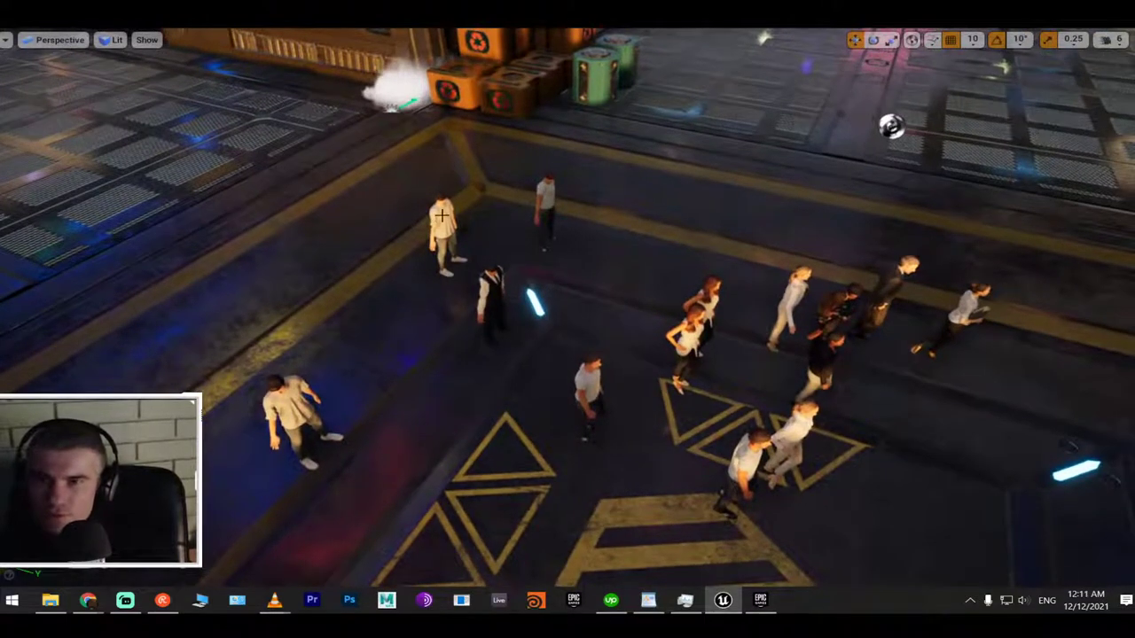
right_drag(891, 126, 1013, 97)
Assign the rp_nathan_rigged_003_ue4 skeletal mesh to the dancing Manuel character
key(F11)
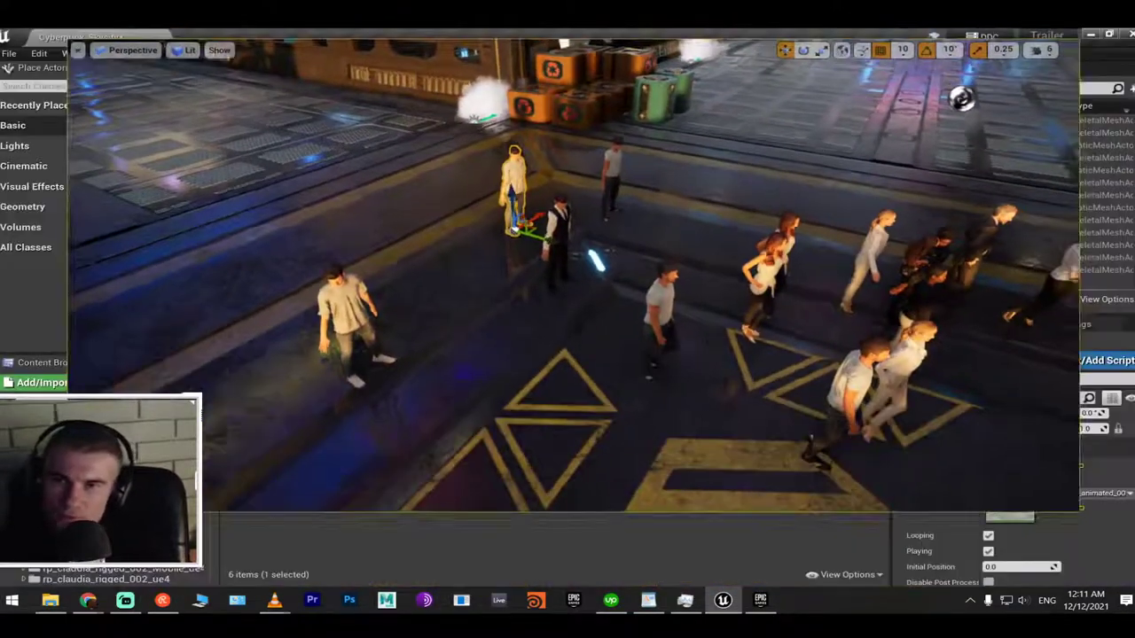
scroll(1075, 526, down, 3)
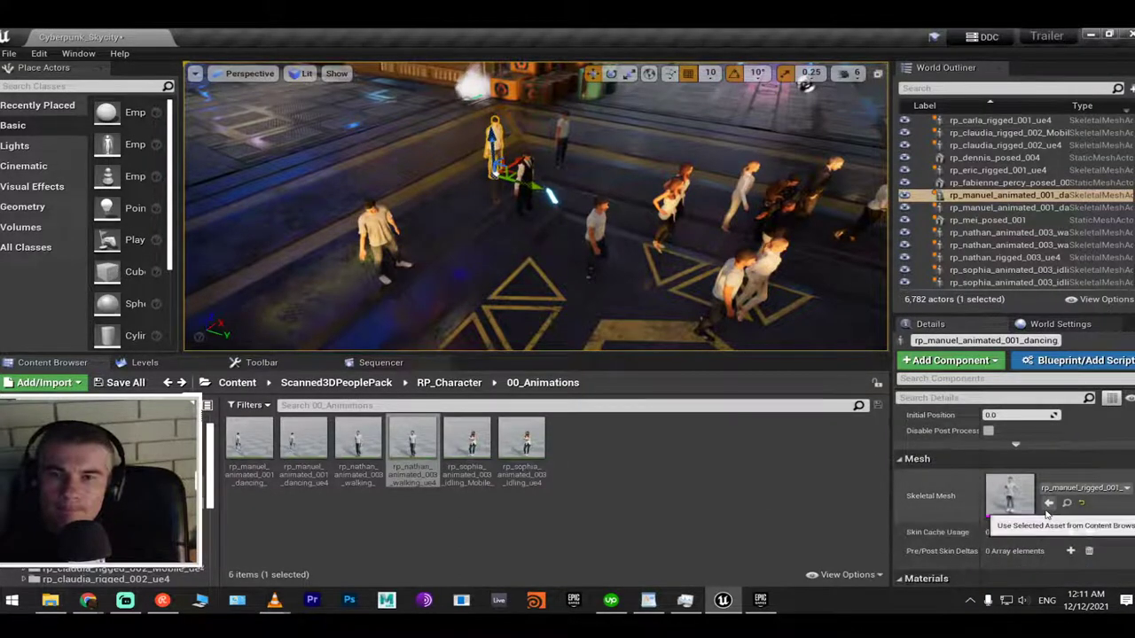
click(1067, 503)
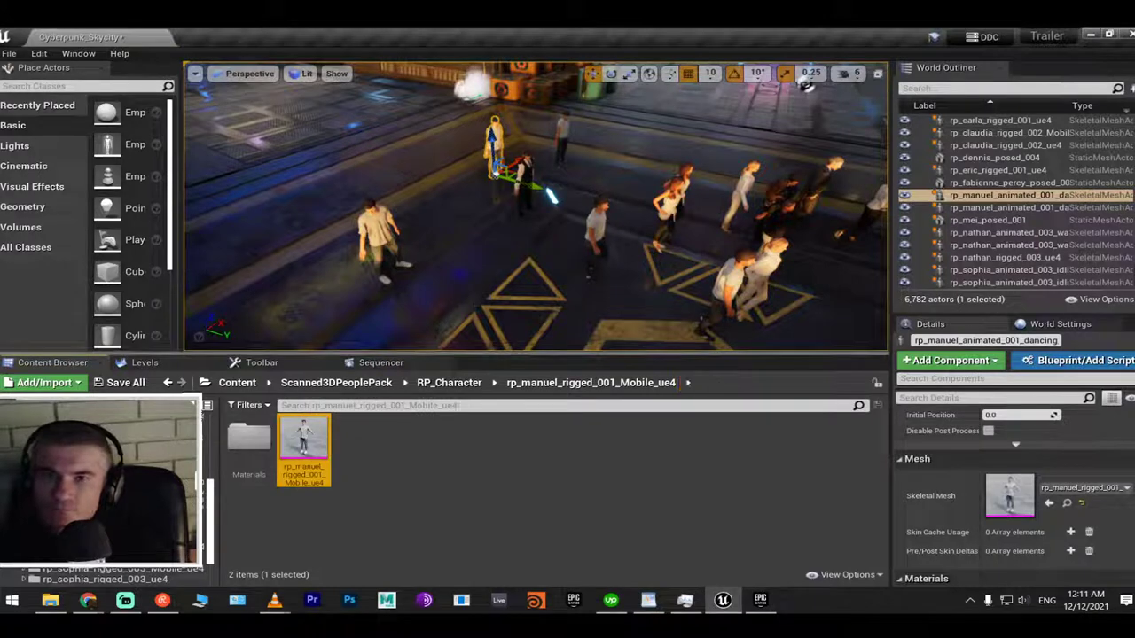
click(739, 276)
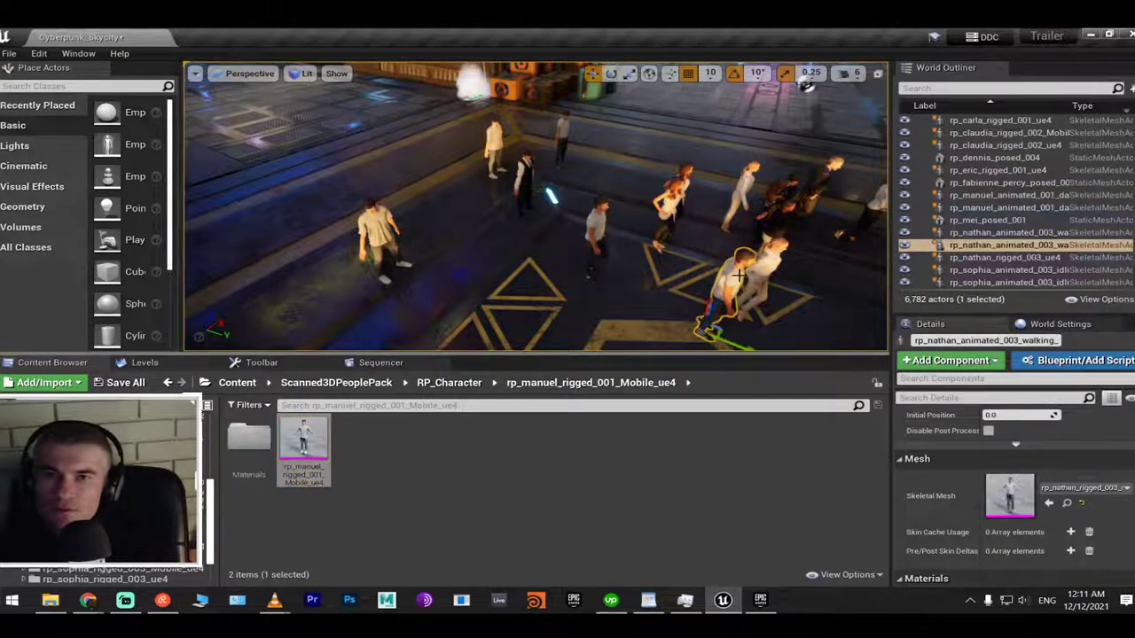
click(1067, 504)
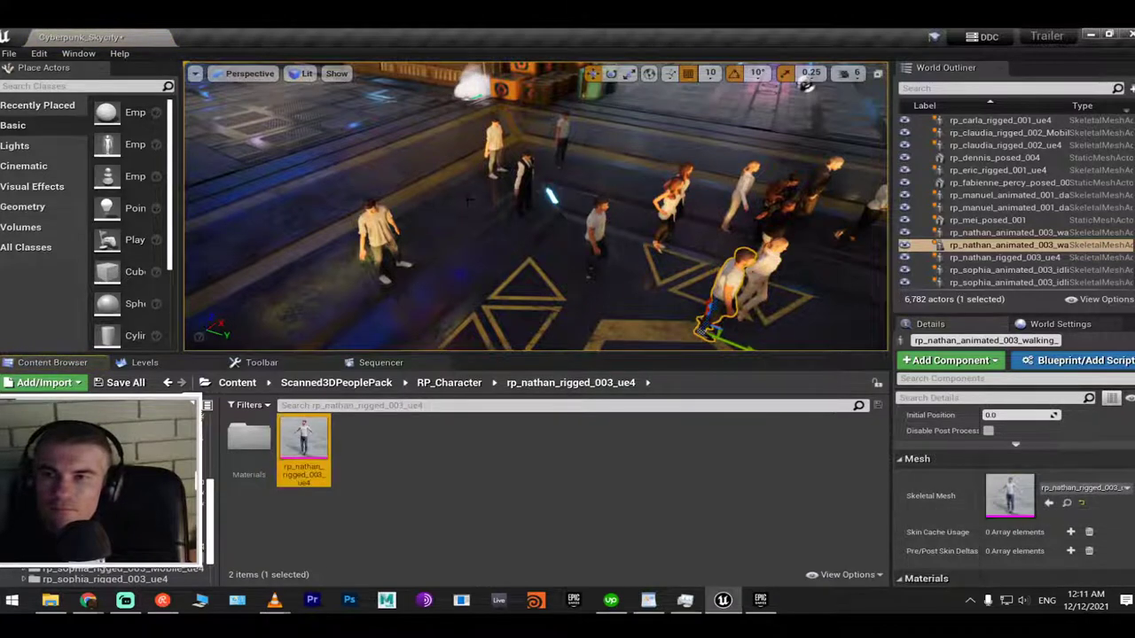
click(499, 140)
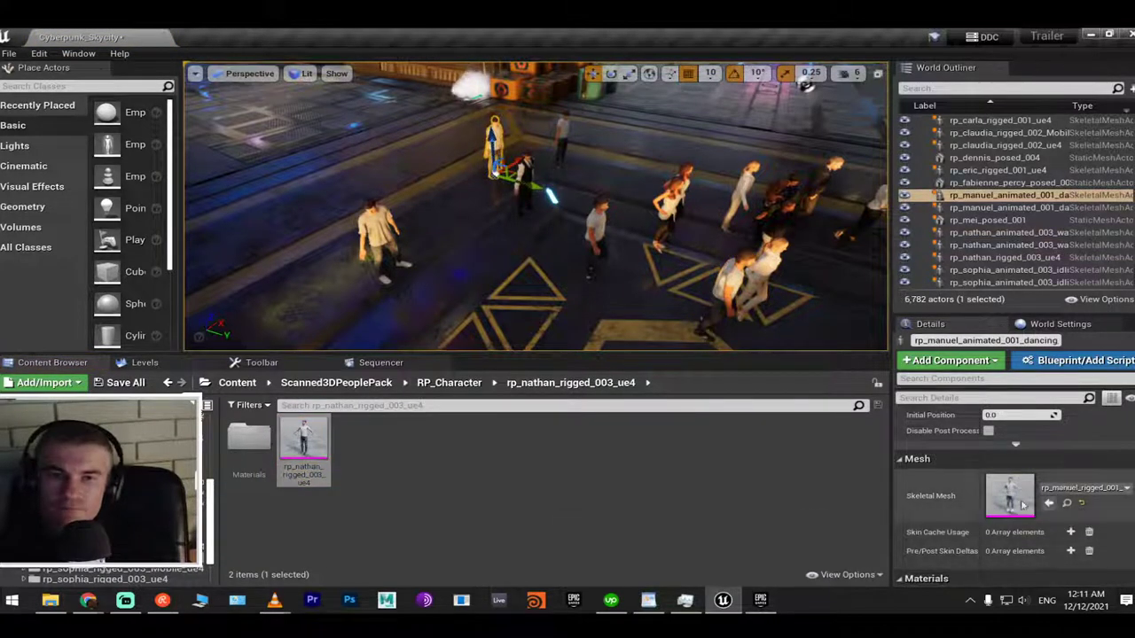
scroll(1019, 503, down, 2)
scroll(1019, 503, up, 2)
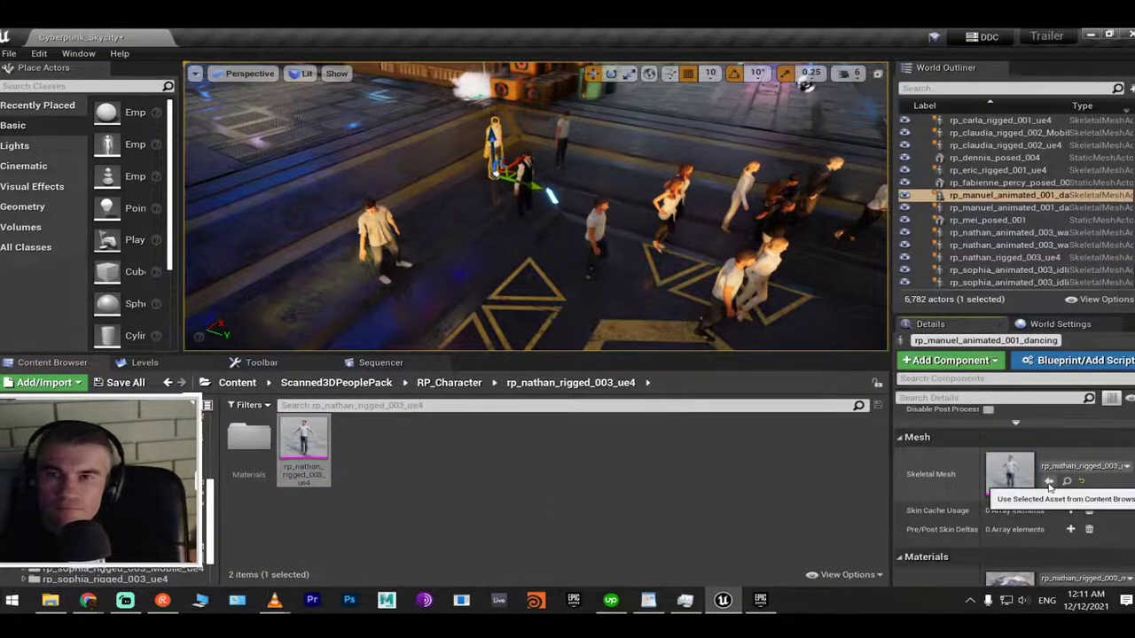
click(1049, 482)
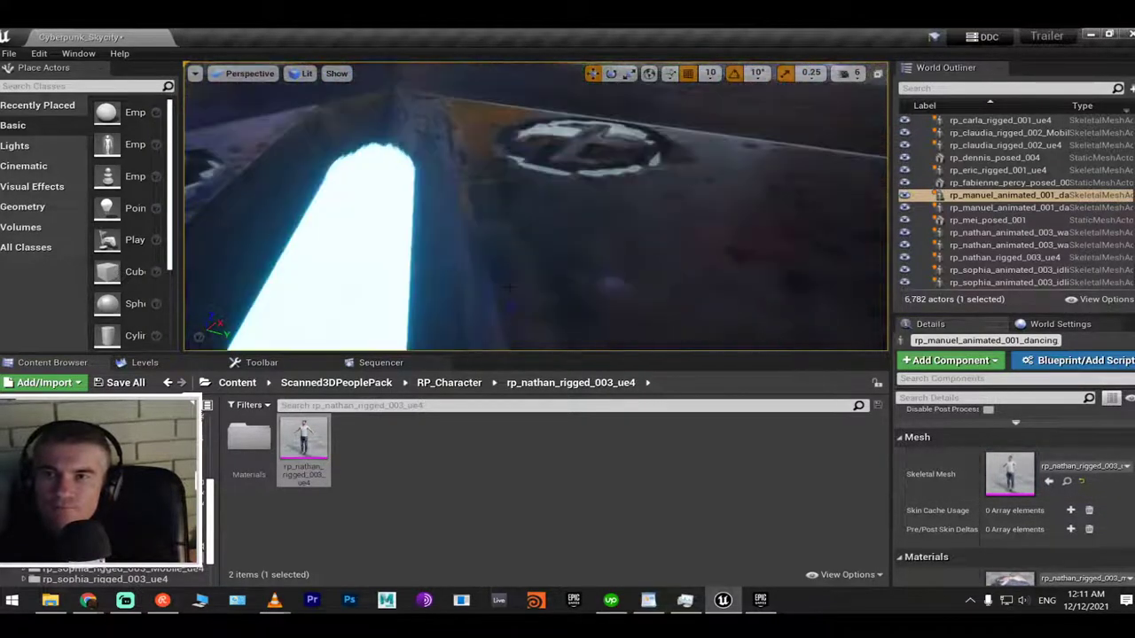
Frame the dancing character, then delete the idling Sophia character
key(f)
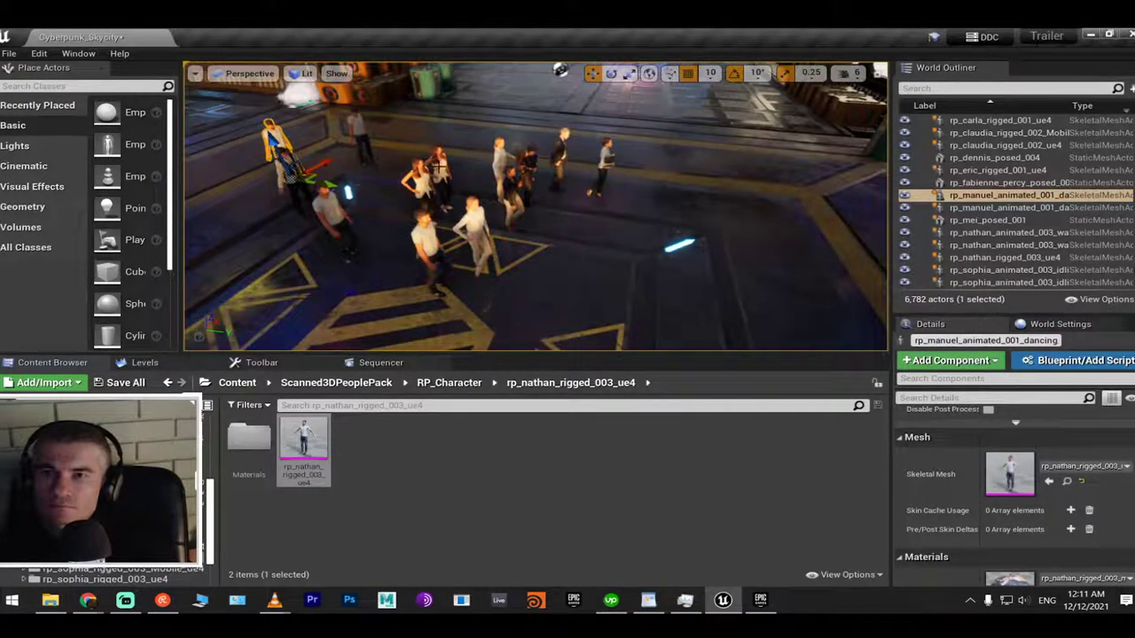
click(437, 167)
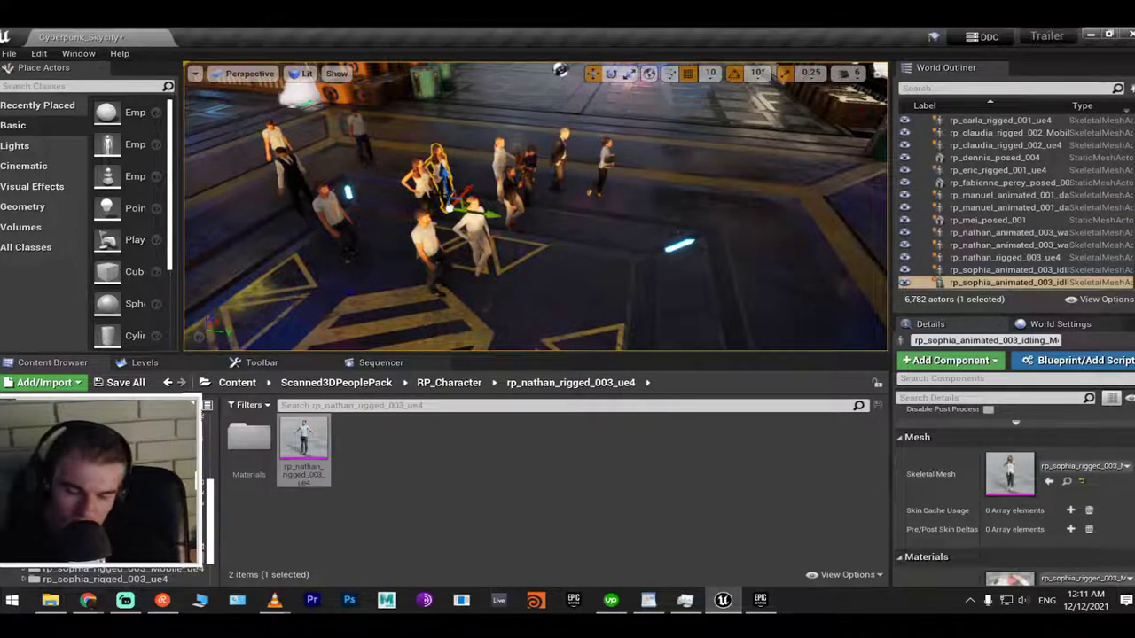
key(Delete)
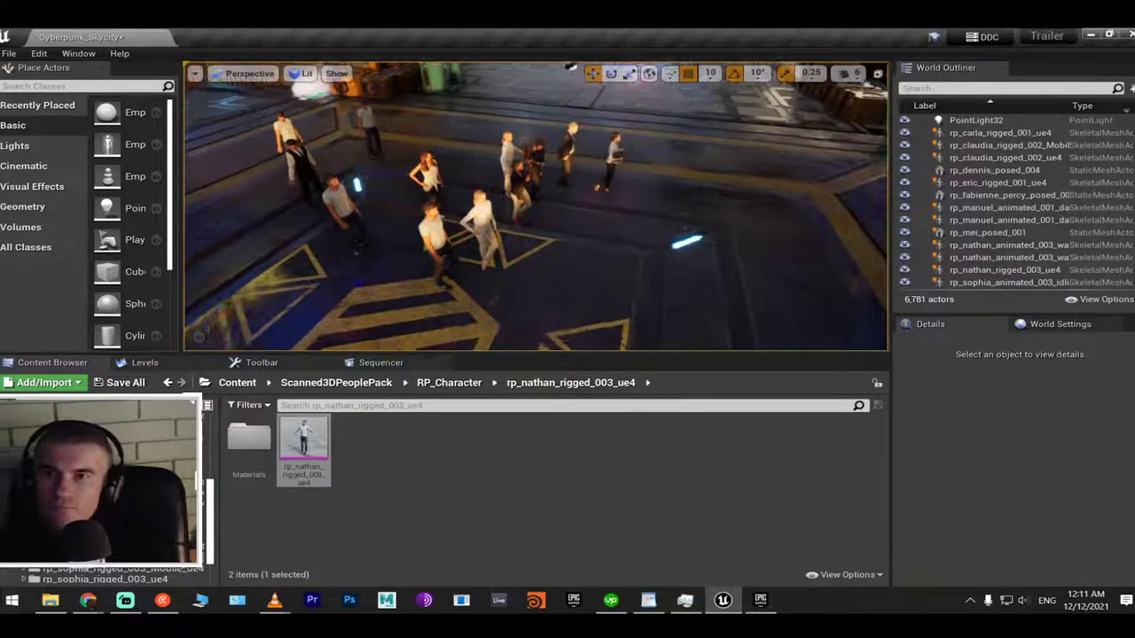
In full-window view, move the man on the crosswalk to the far left beside another man
click(463, 177)
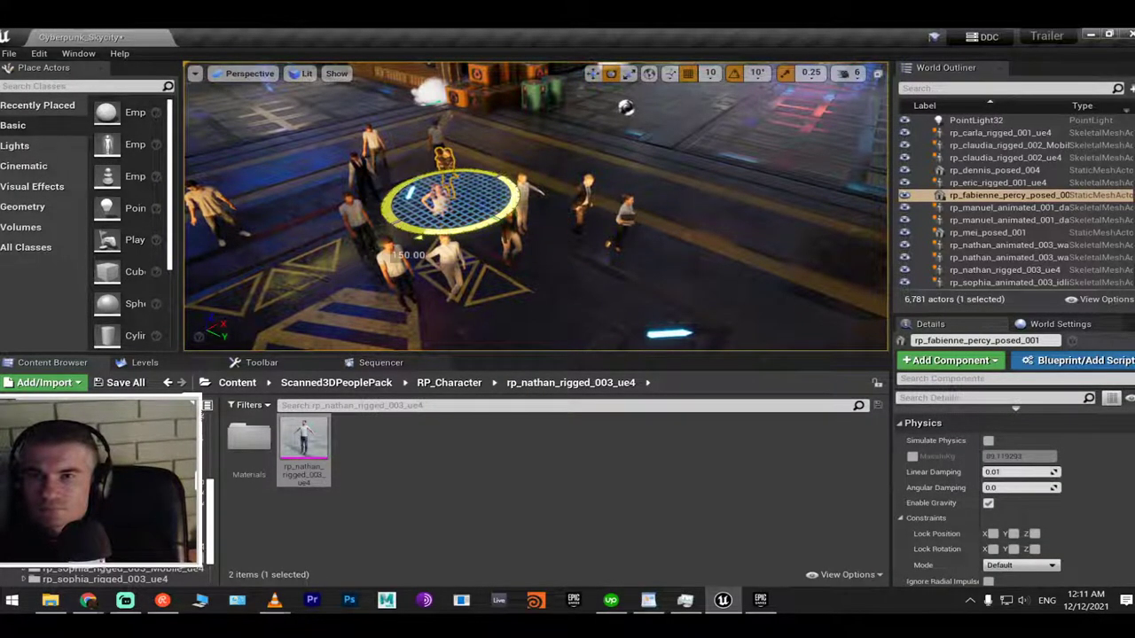
right_drag(688, 285, 687, 285)
key(F11)
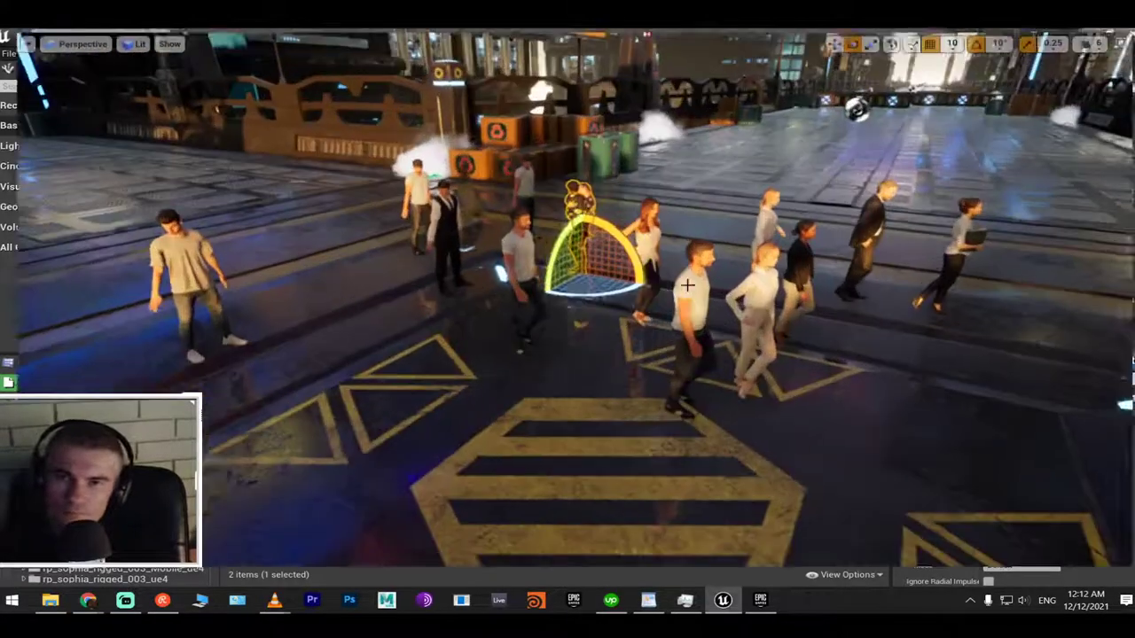
click(696, 321)
key(w)
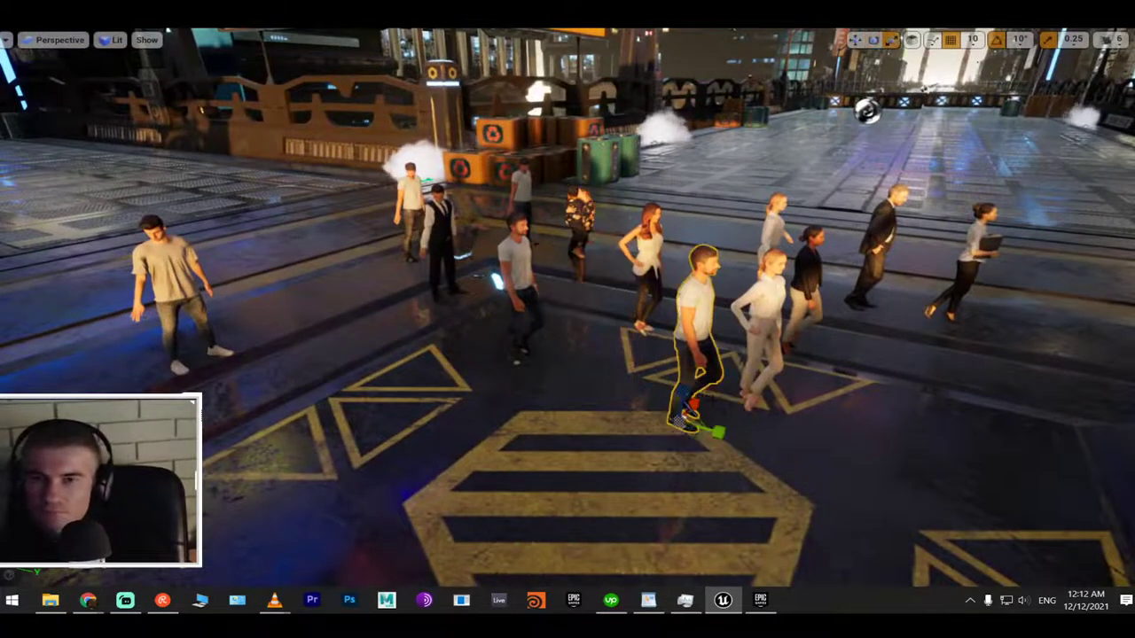
drag(724, 428, 229, 285)
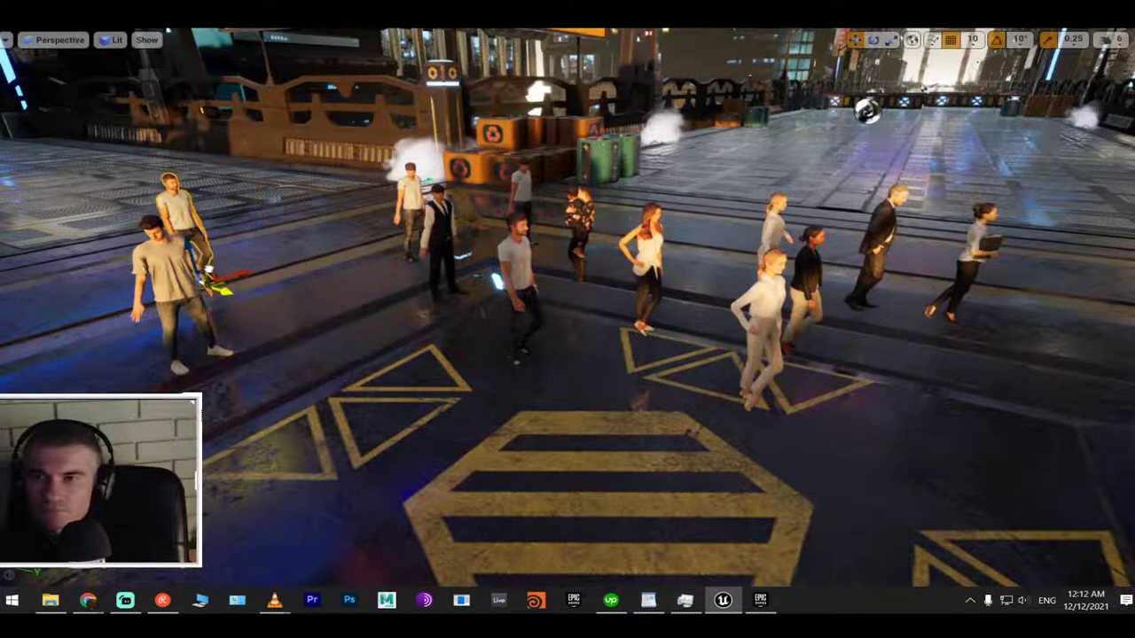
Turn the blonde woman away, rotate the woman in black 110°, and move the suited man back-left
click(772, 301)
key(e)
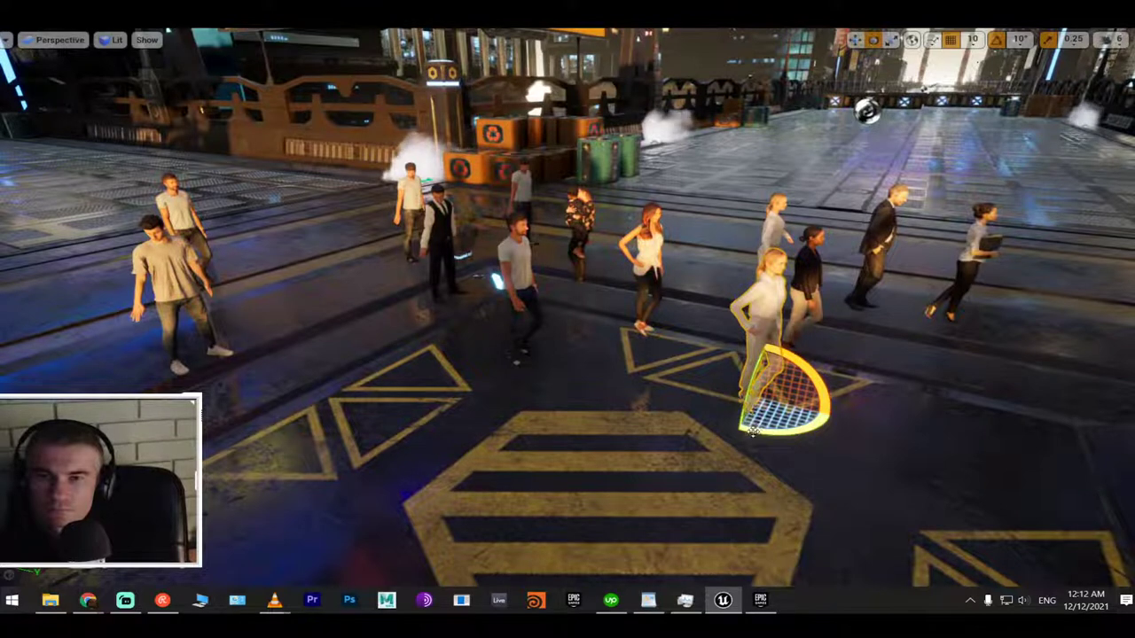
mouse_move(752, 432)
mouse_down()
mouse_move(713, 438)
mouse_move(756, 431)
mouse_up()
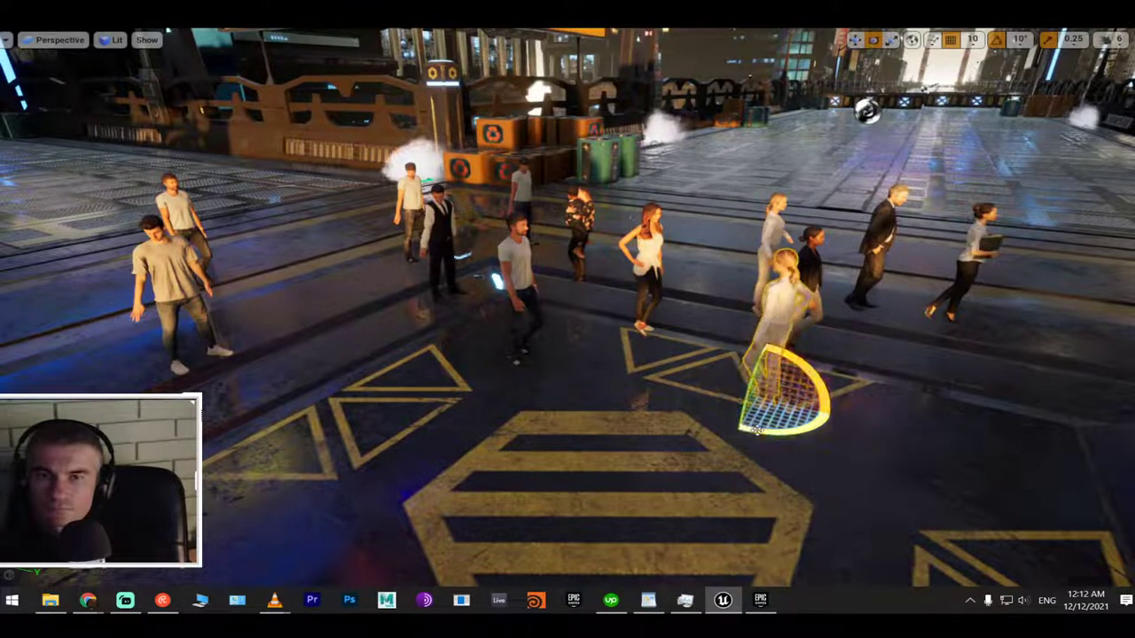
click(825, 306)
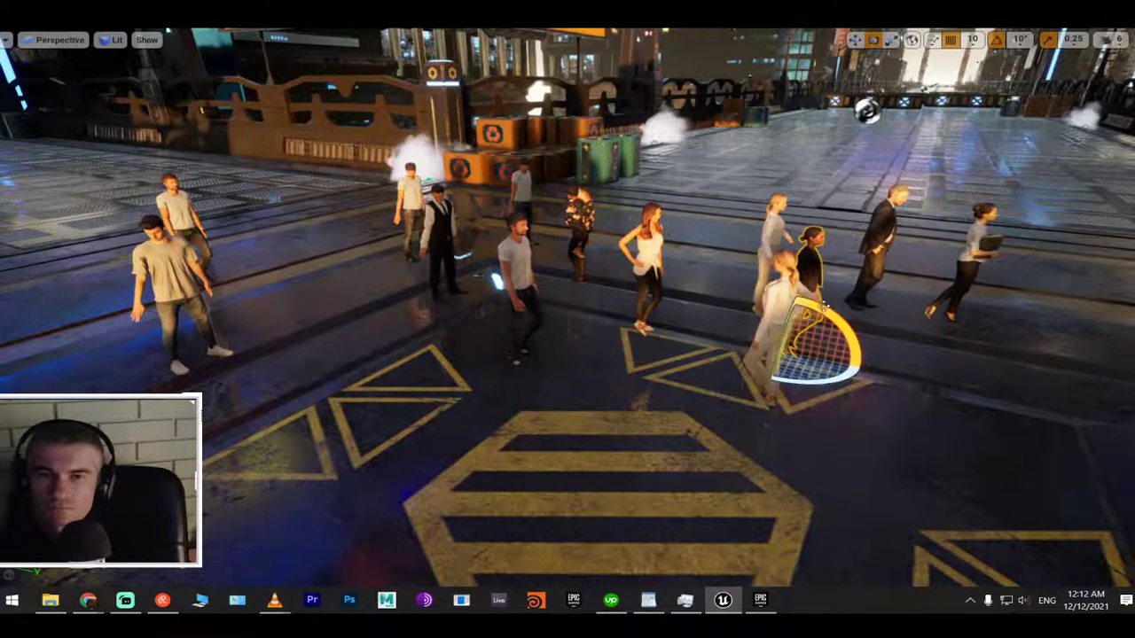
drag(807, 380, 776, 233)
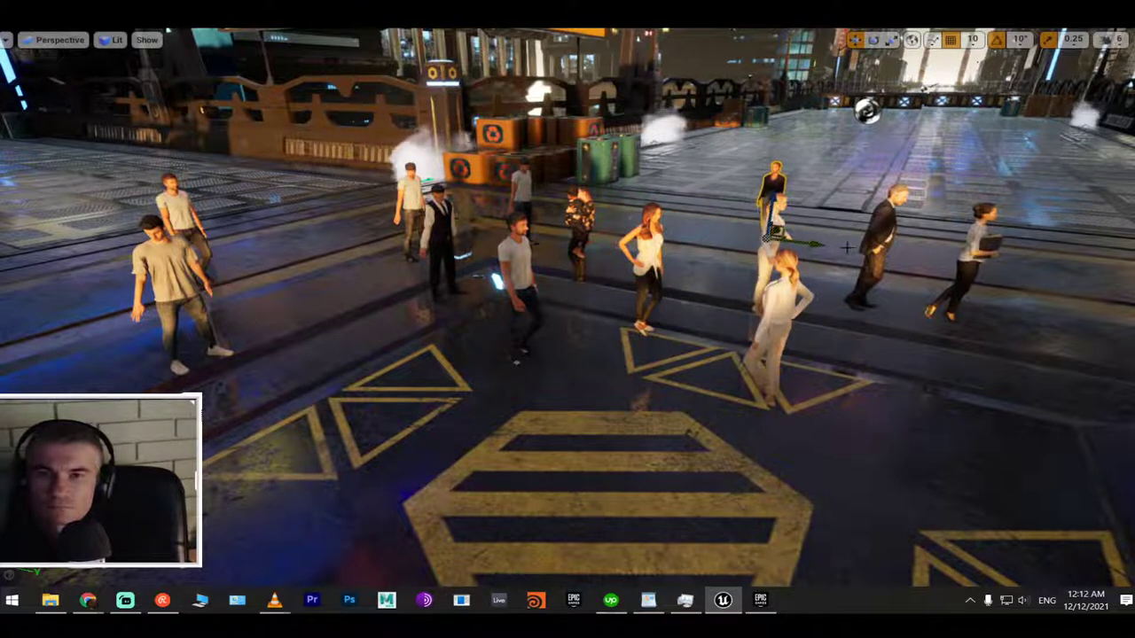
click(876, 241)
drag(919, 317, 165, 251)
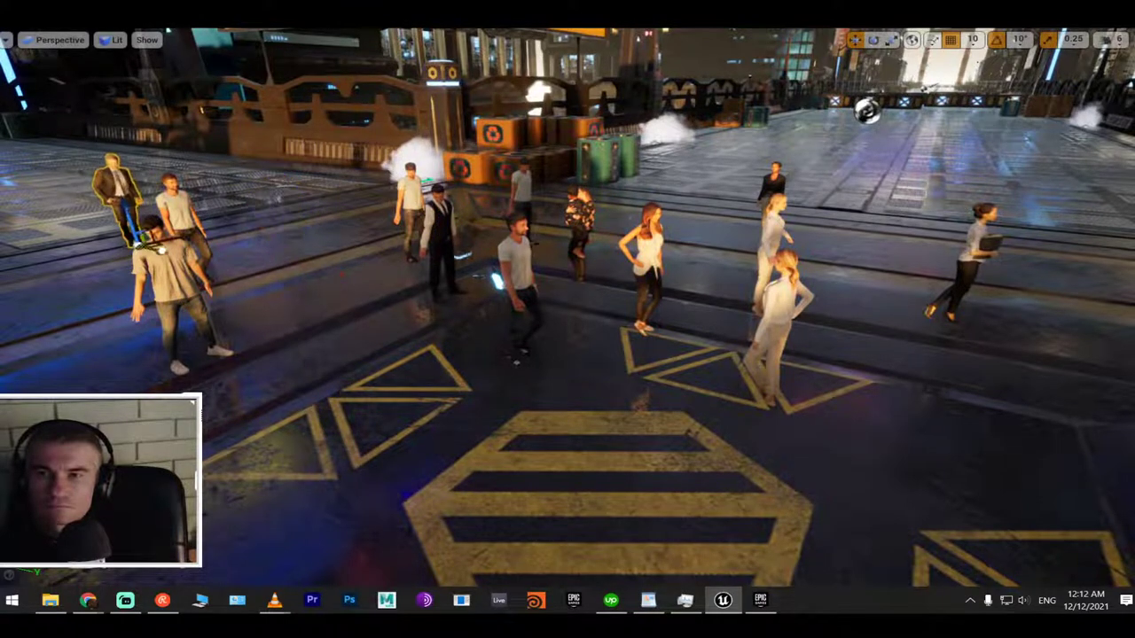
Rotate the lone walkway character about -130° to its new facing
click(780, 234)
right_drag(754, 280, 736, 341)
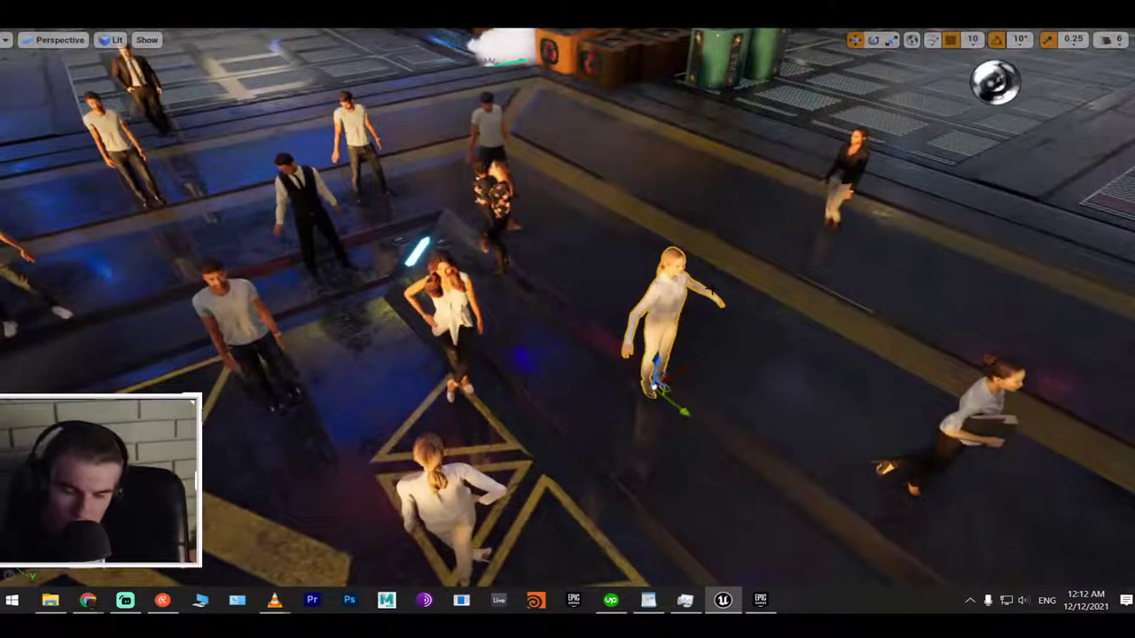
scroll(732, 344, down, 5)
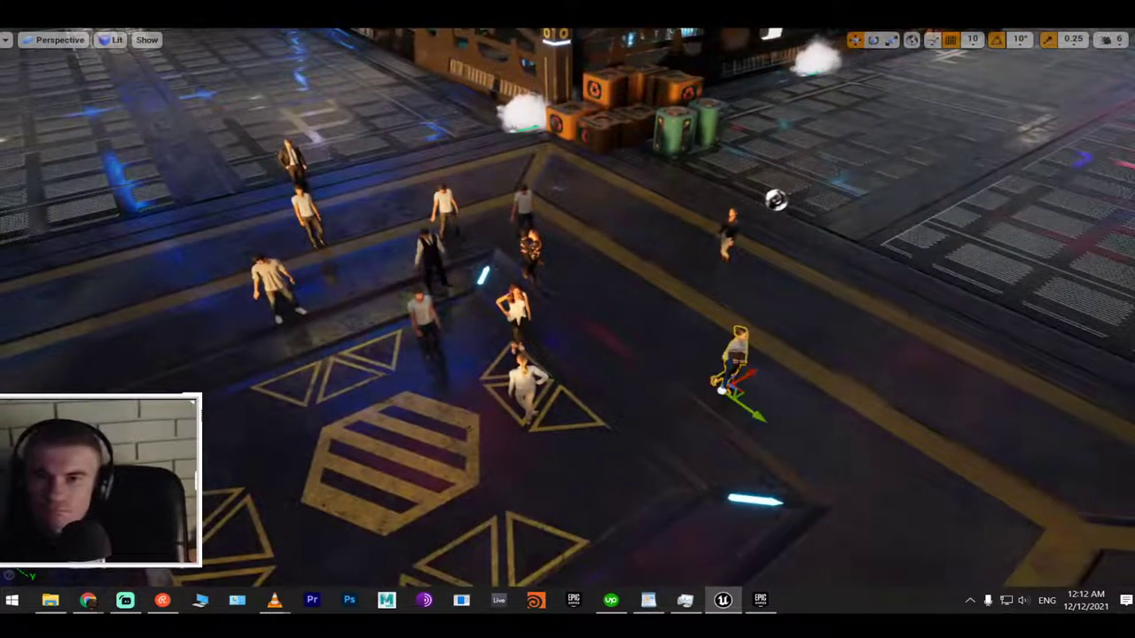
key(e)
drag(771, 390, 709, 426)
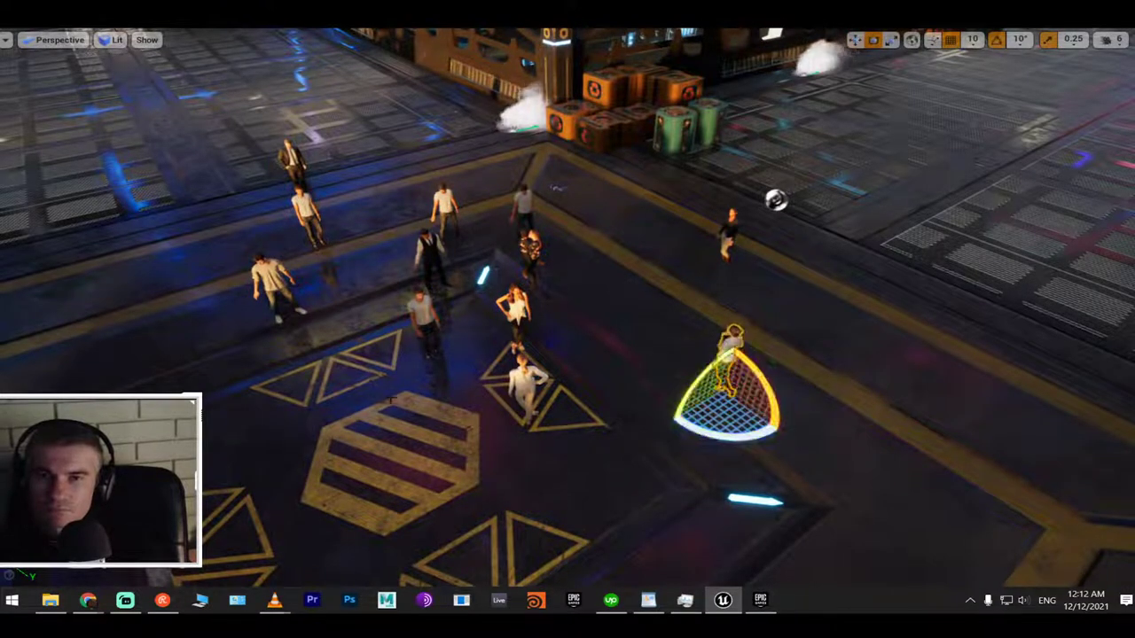
right_drag(709, 425, 541, 348)
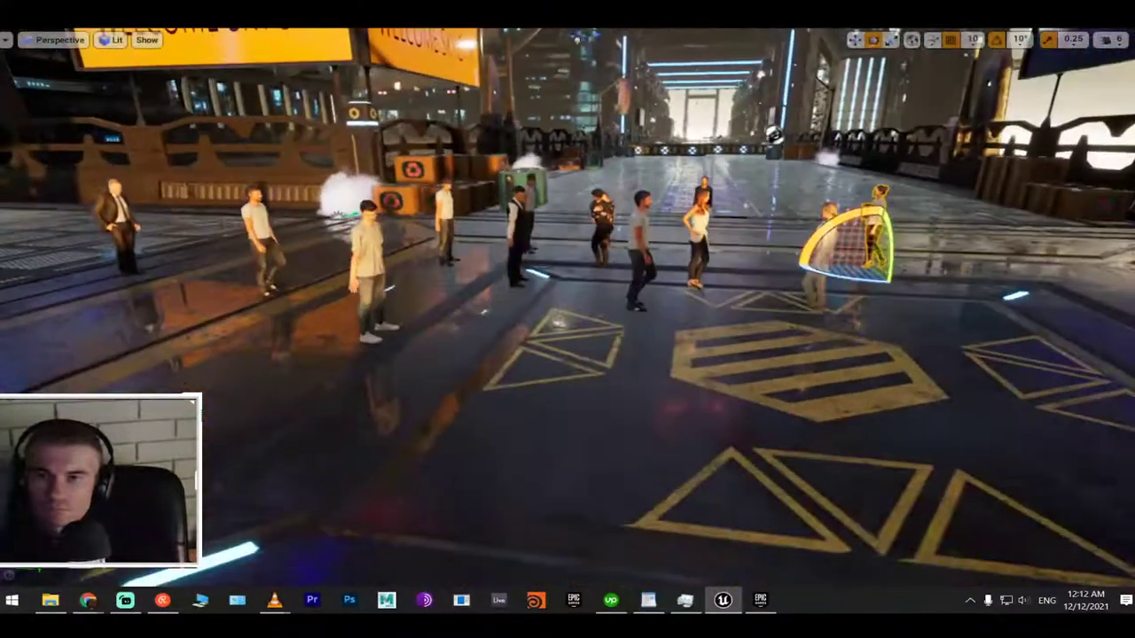
Save the Cyberpunk_Skycity map and start a Play-in-Editor test
key(ctrl+s)
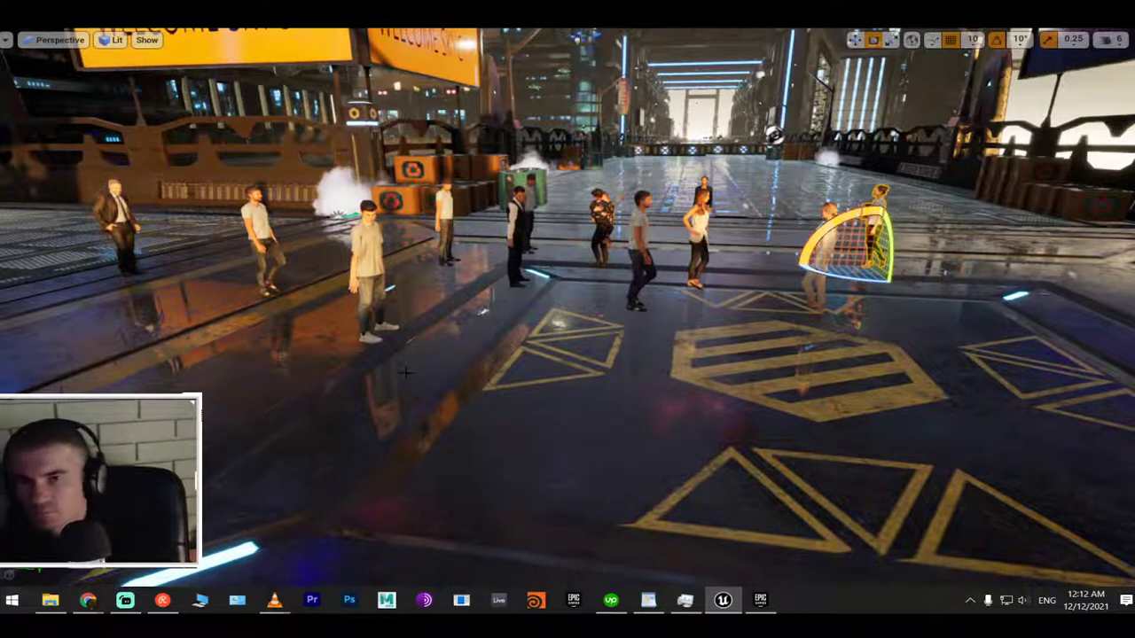
key(alt+p)
key(w)
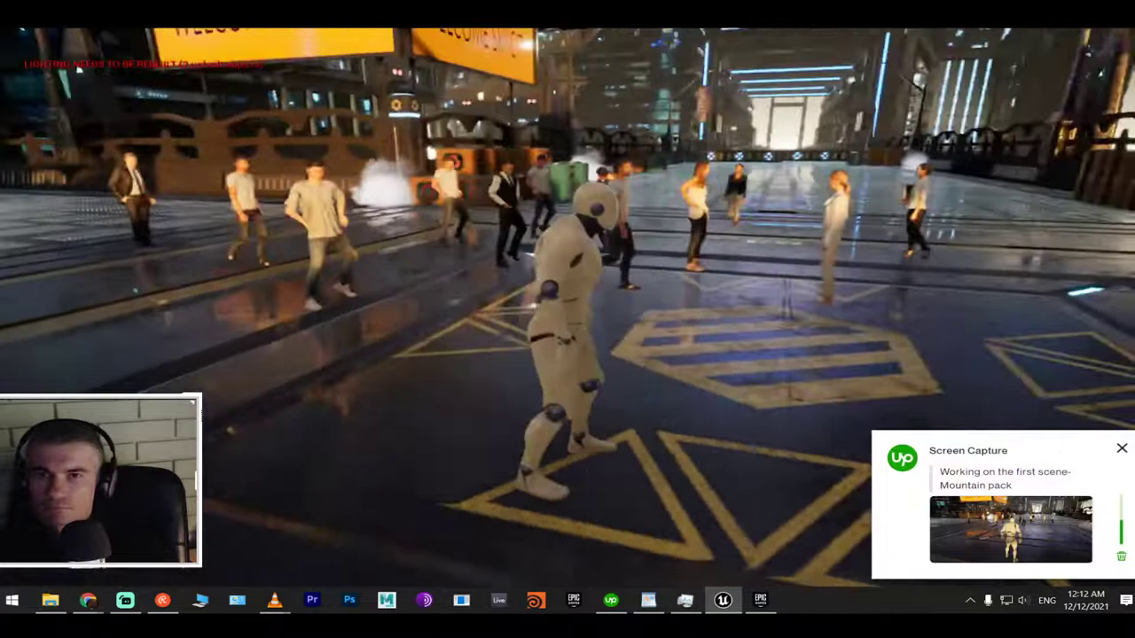
Walk the mannequin forward through the dancers, then turn it to face the camera
key(w)
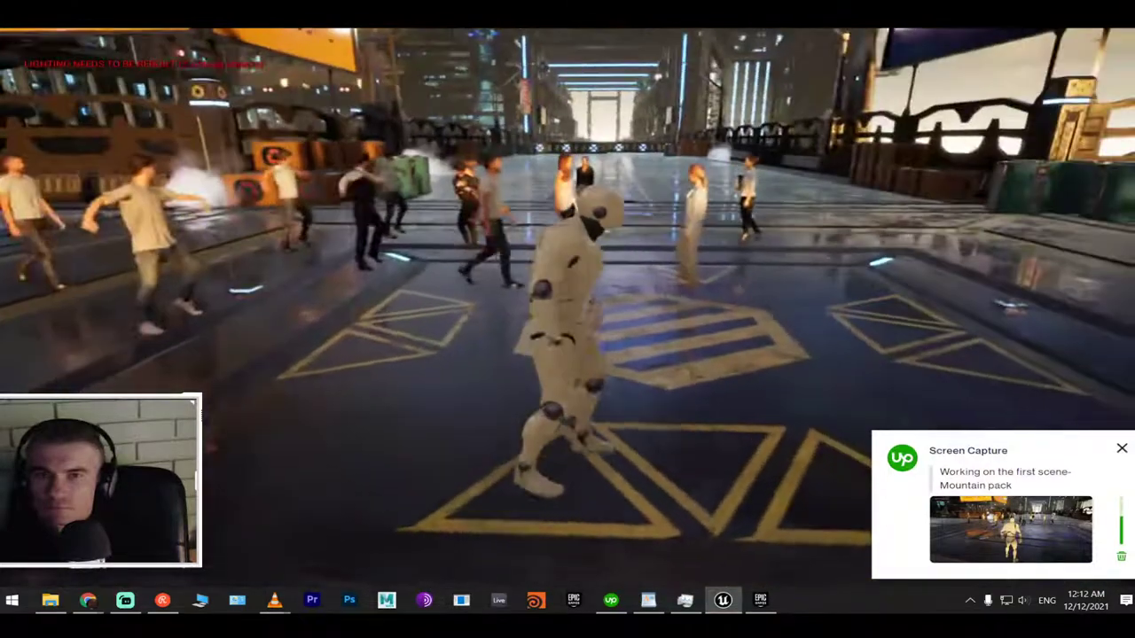
key(w)
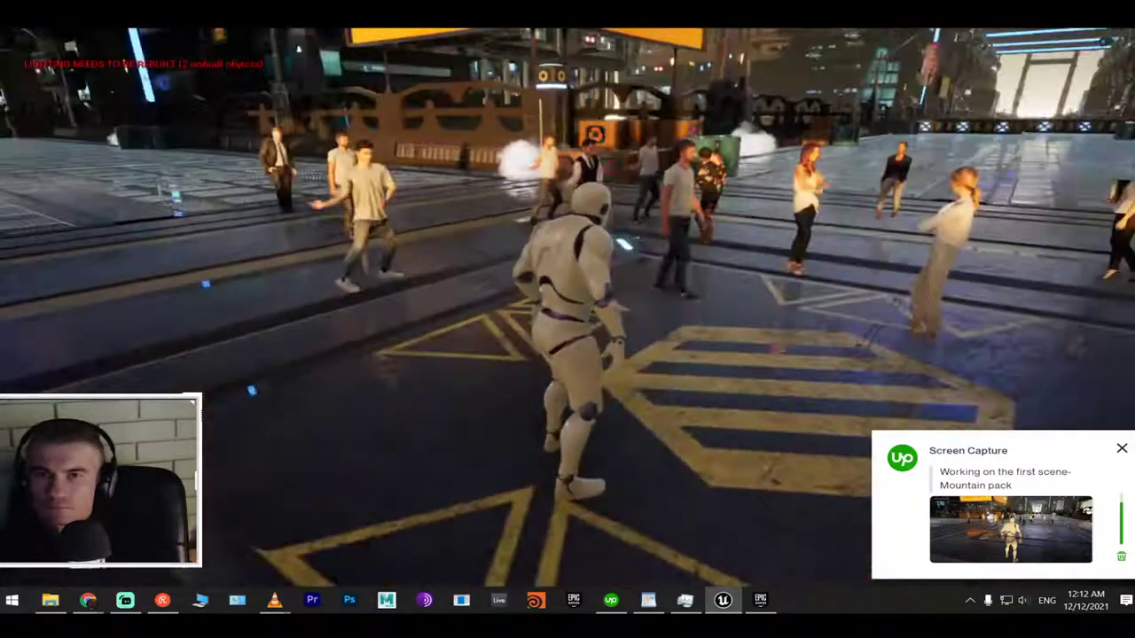
key(w)
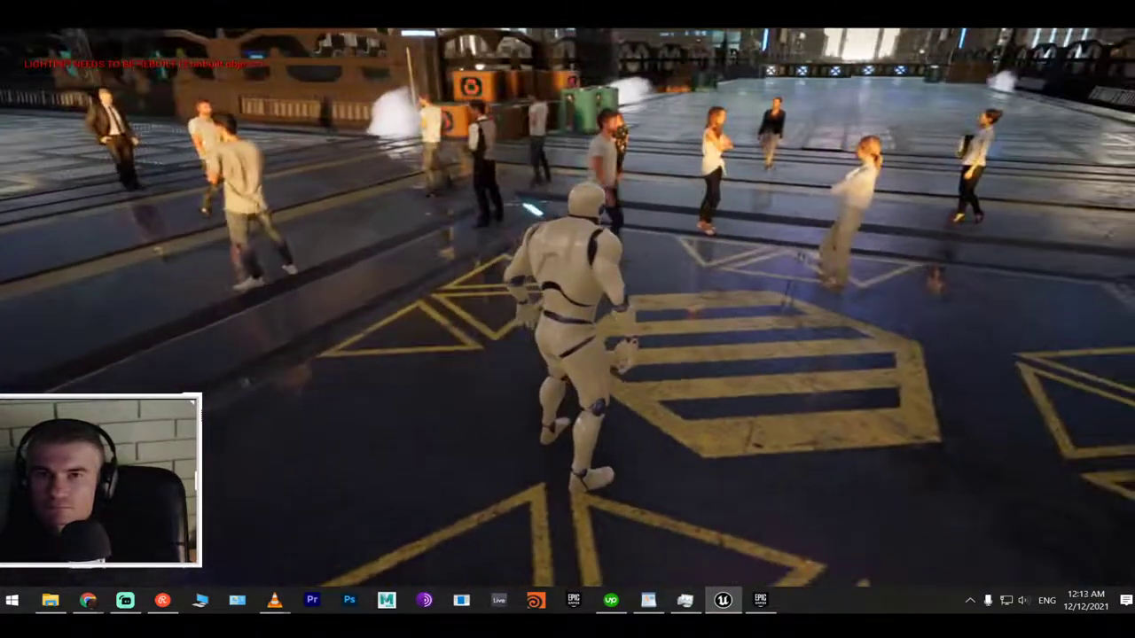
key(s)
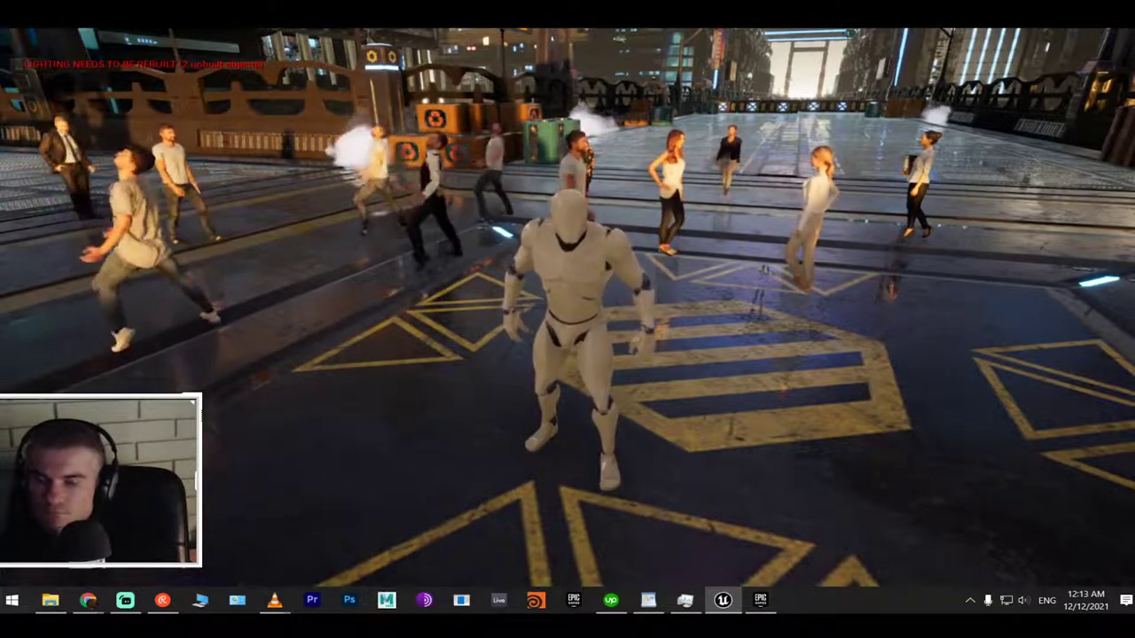
Stop the playtest and undo the pedestrian's recent moves
key(Escape)
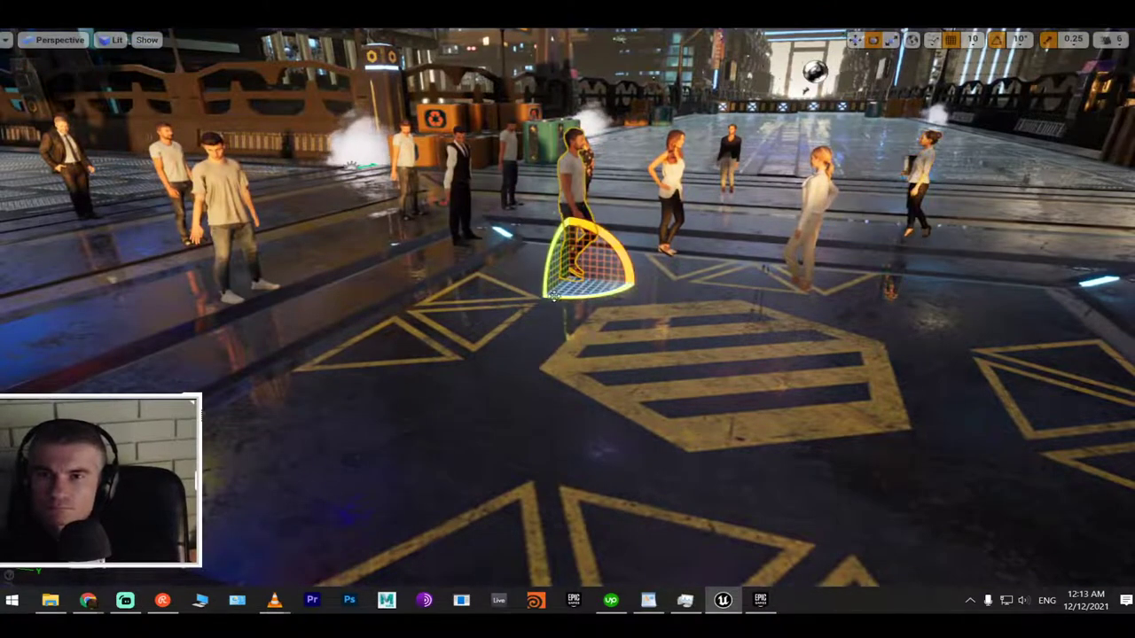
key(w)
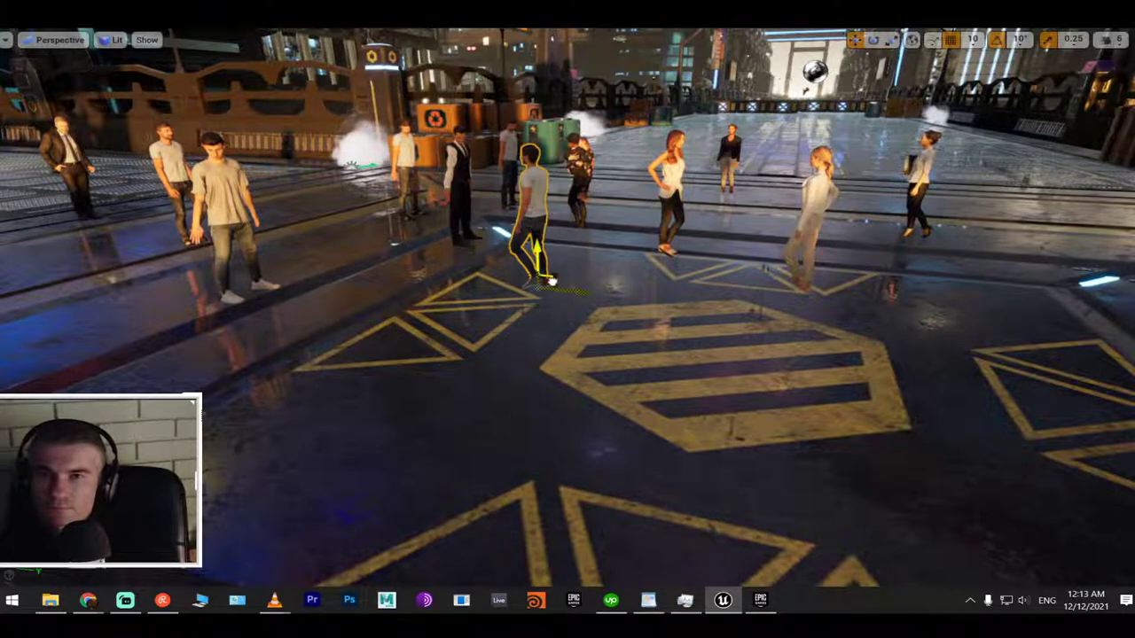
key(ctrl+z)
right_drag(550, 294, 493, 306)
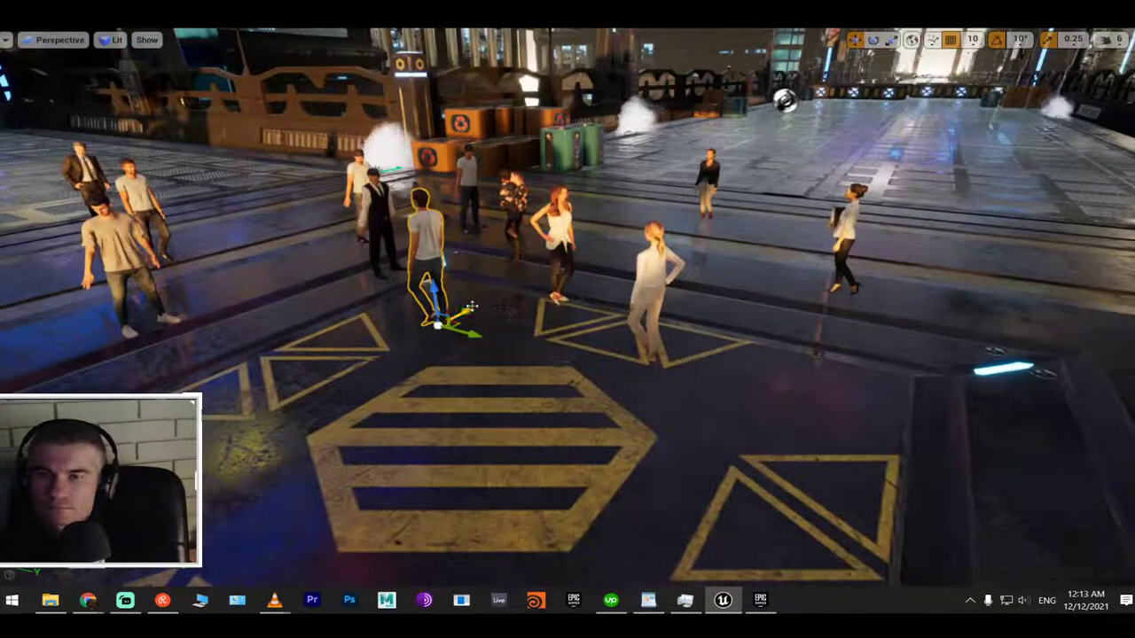
drag(494, 306, 404, 332)
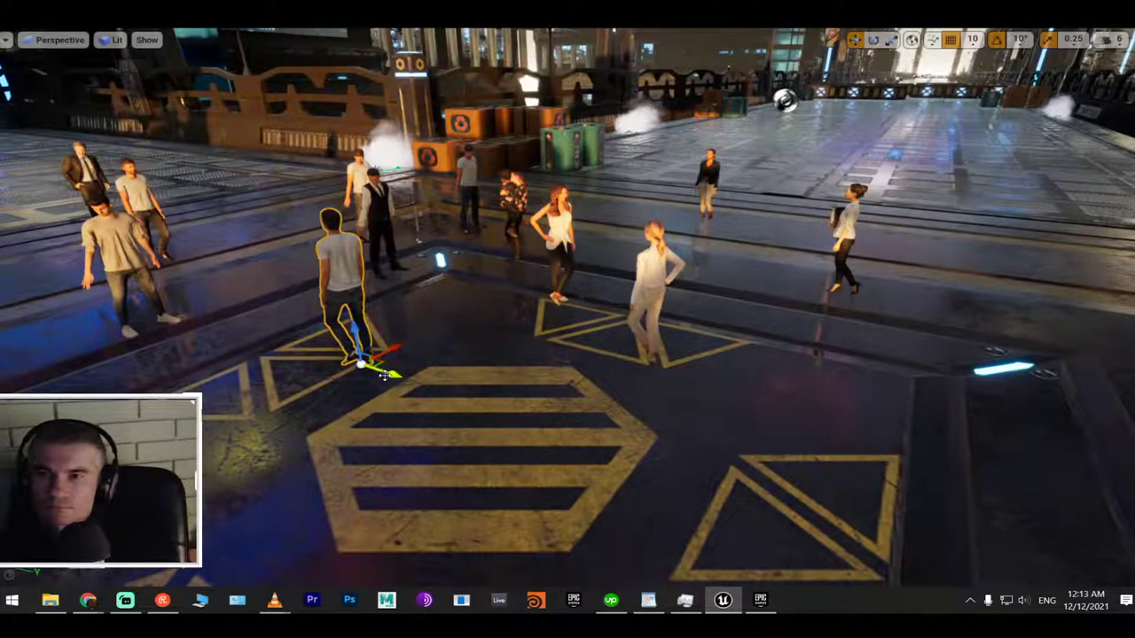
key(ctrl+z)
Rotate the woman in the white top to face a new direction
click(557, 241)
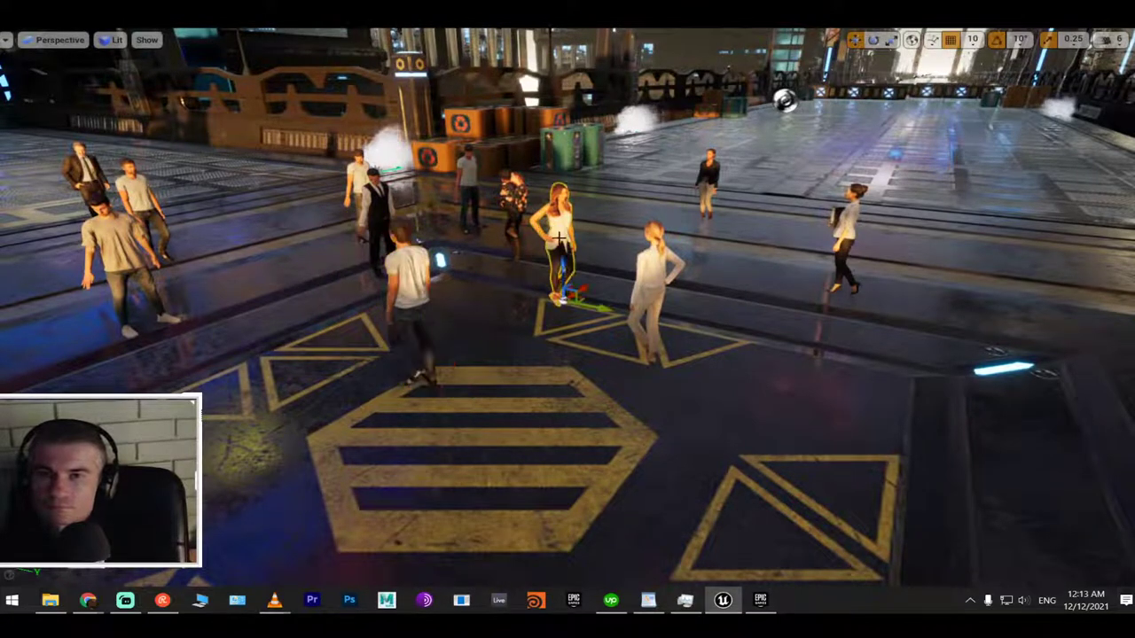
key(e)
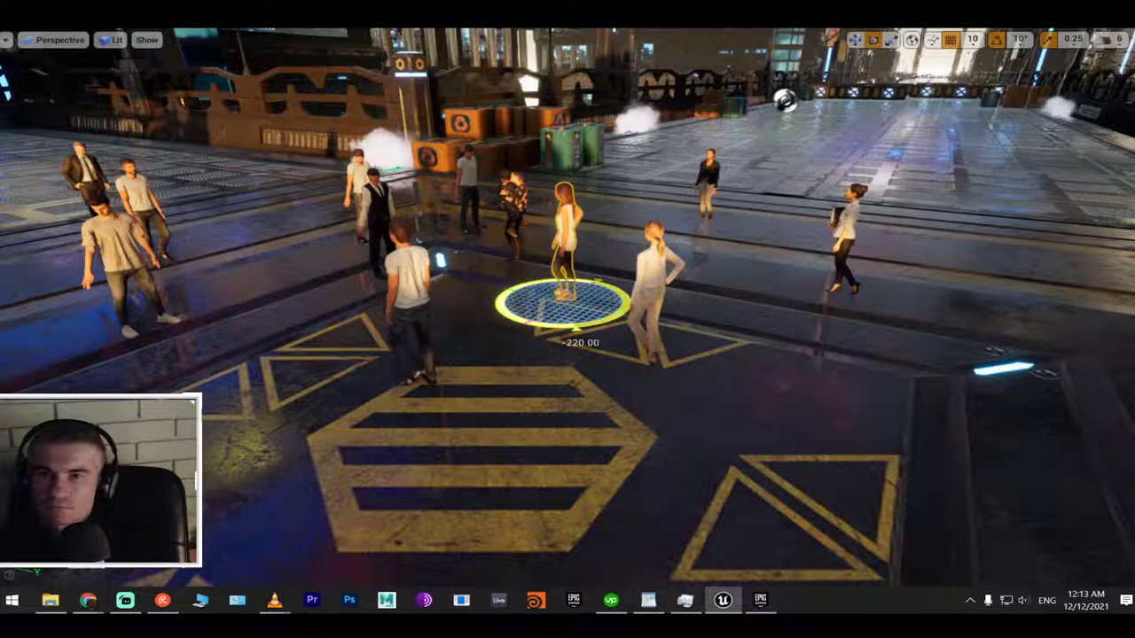
right_drag(544, 320, 576, 321)
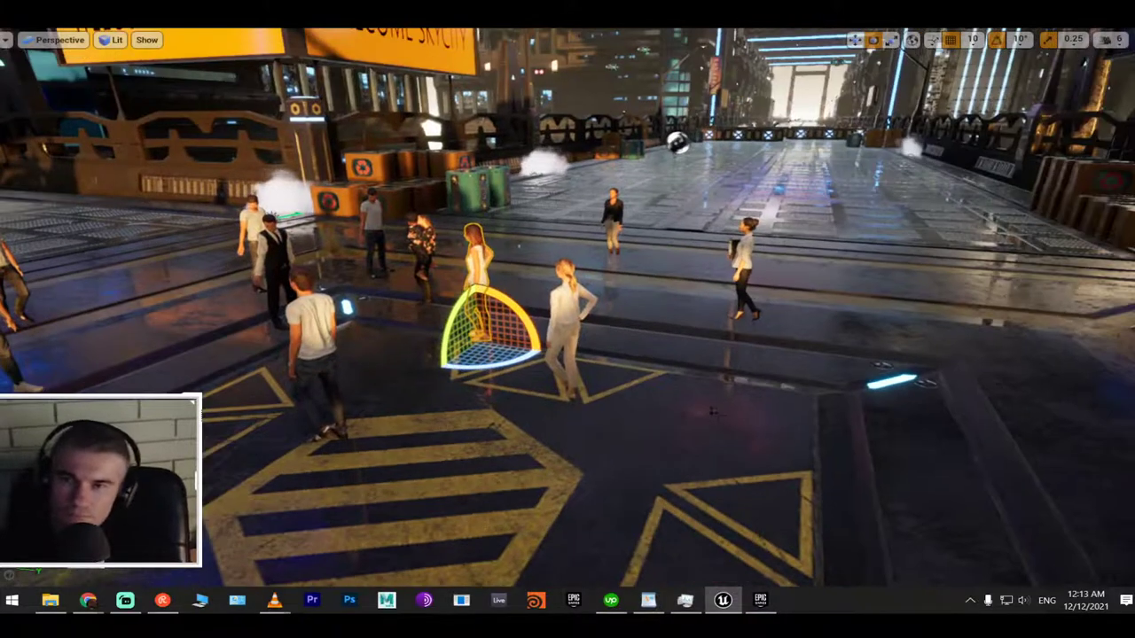
Select rp_mei_posed_001, search its Details for 'anim', clear the search, and save the map
key(F11)
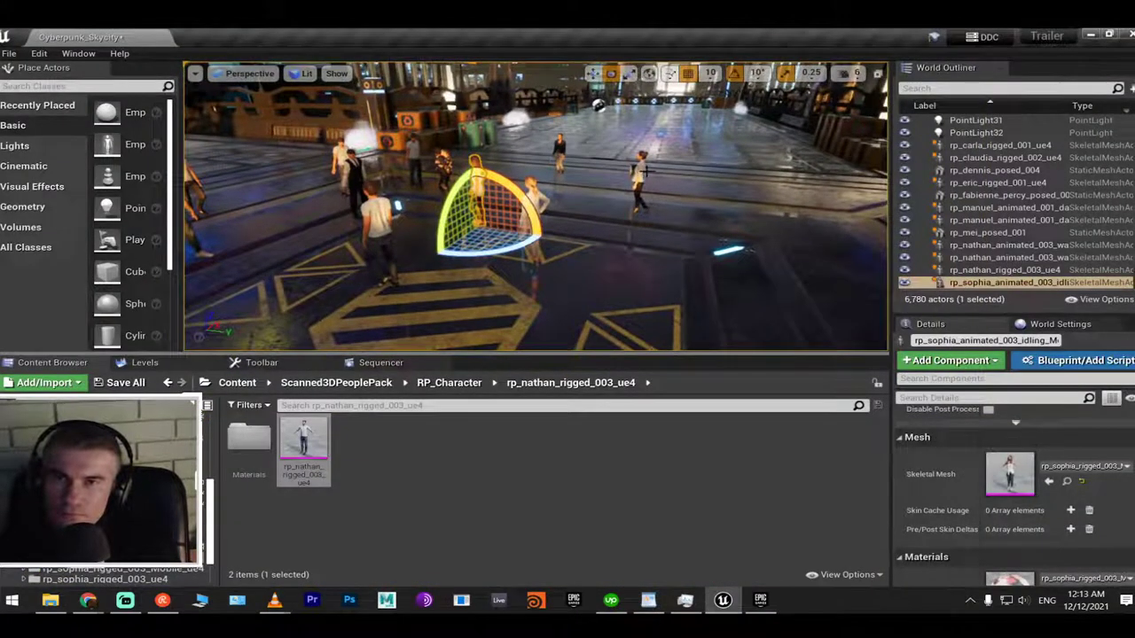
click(638, 173)
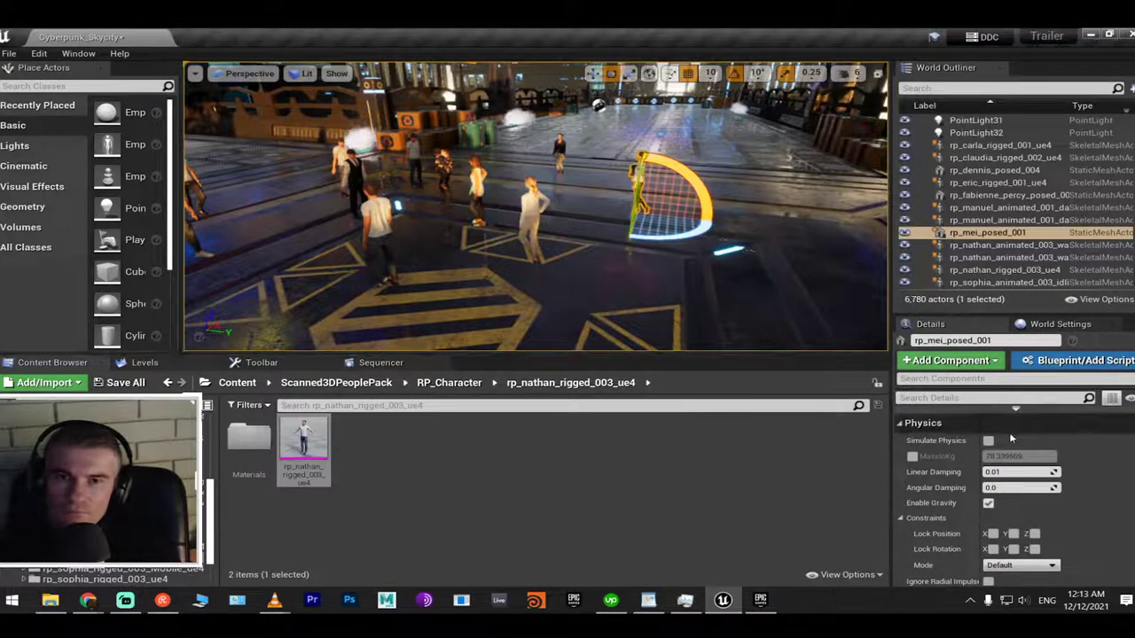
scroll(1005, 479, up, 3)
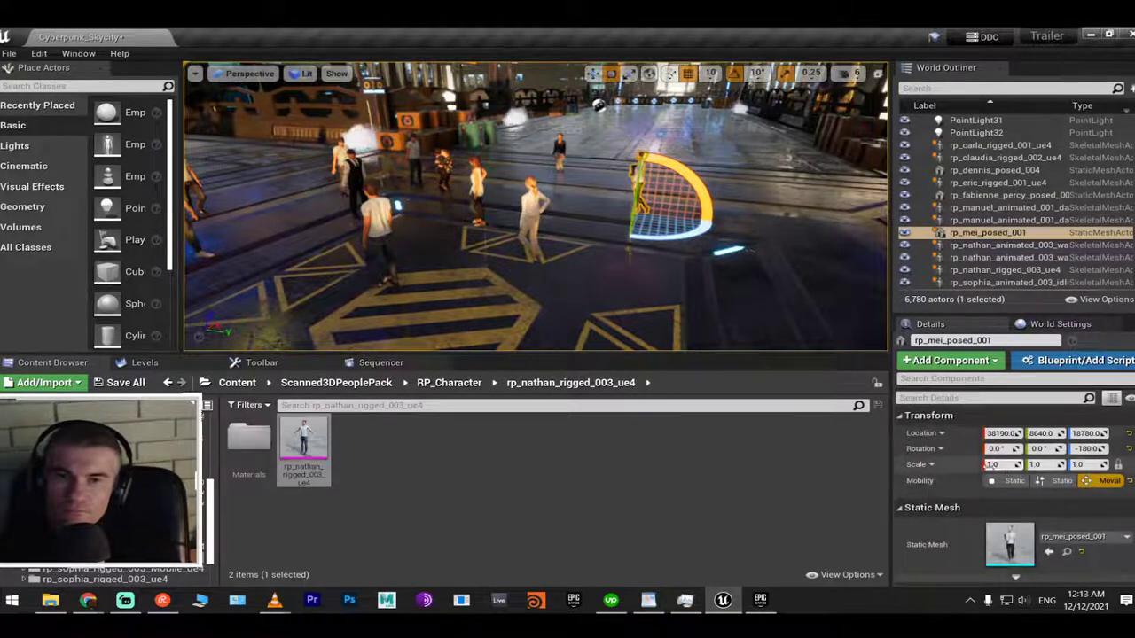
scroll(952, 477, down, 2)
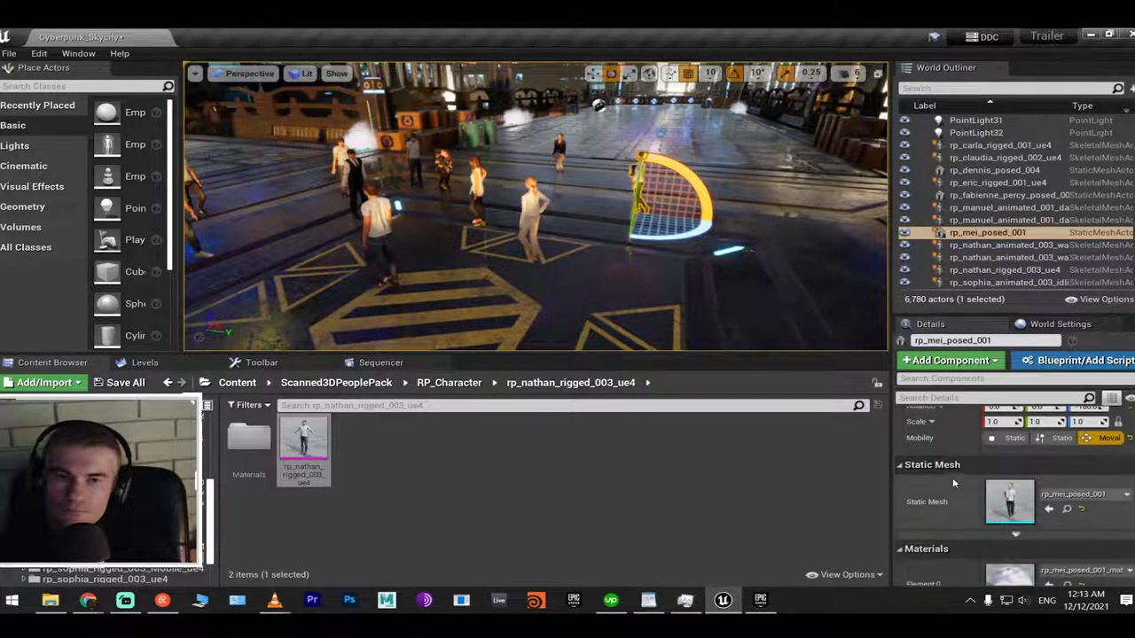
click(924, 397)
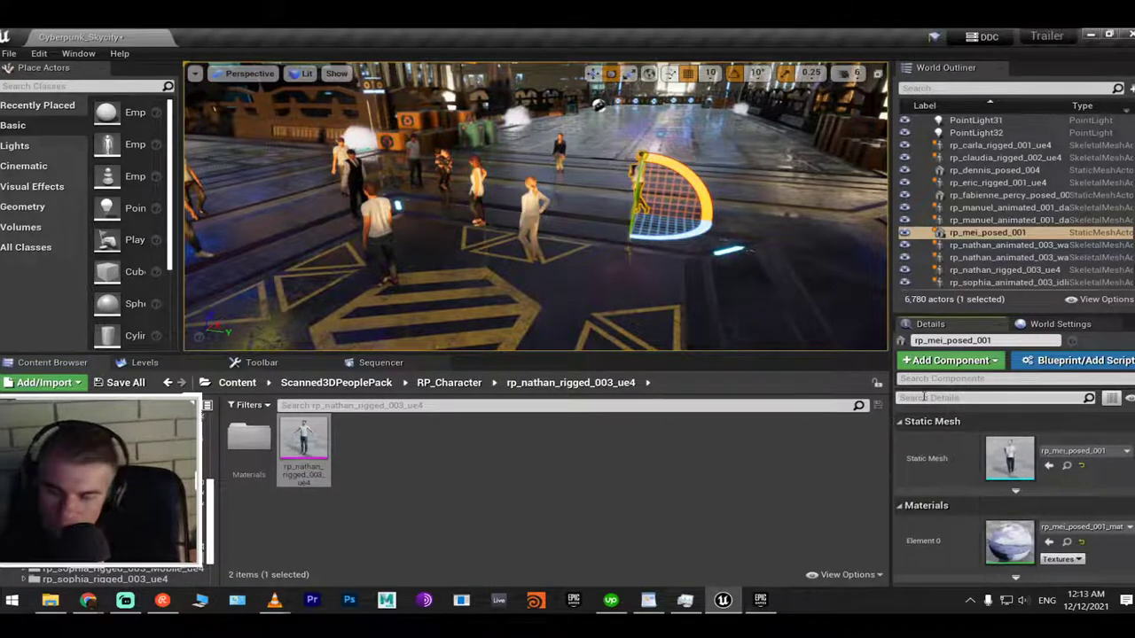
text(anim)
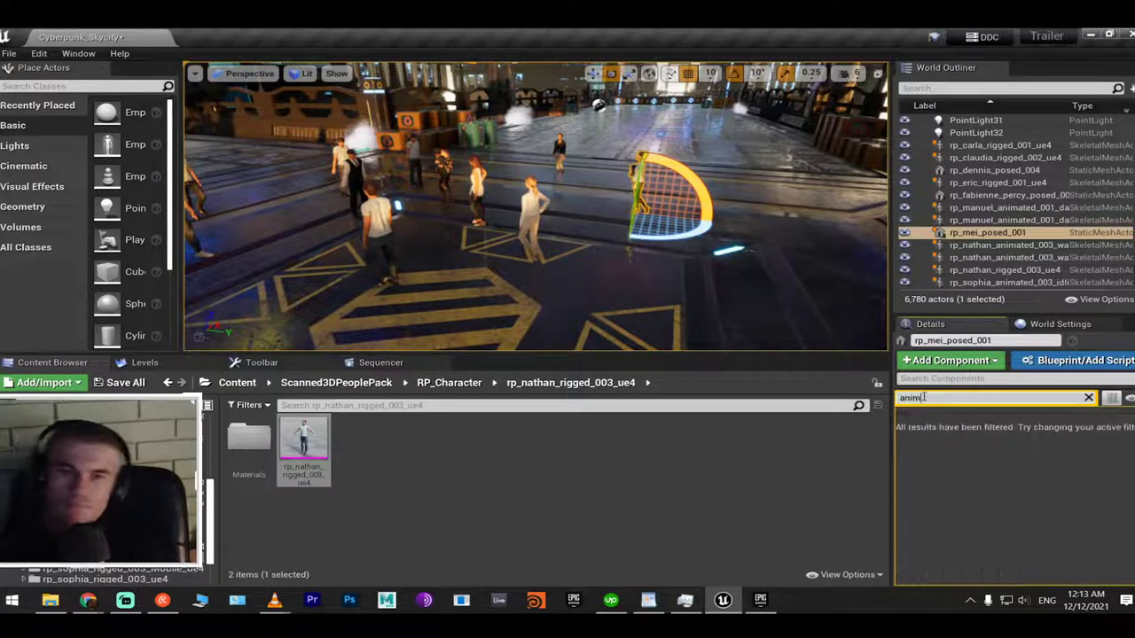
key(BackSpace)
key(BackSpace)
key(BackSpace)
key(BackSpace)
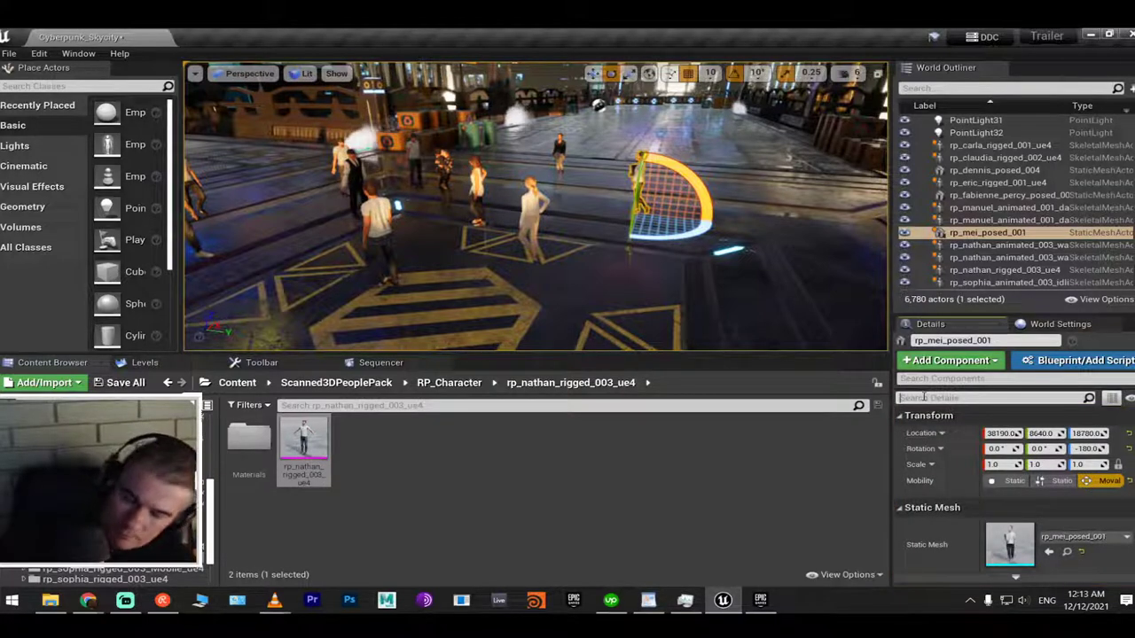
key(ctrl+s)
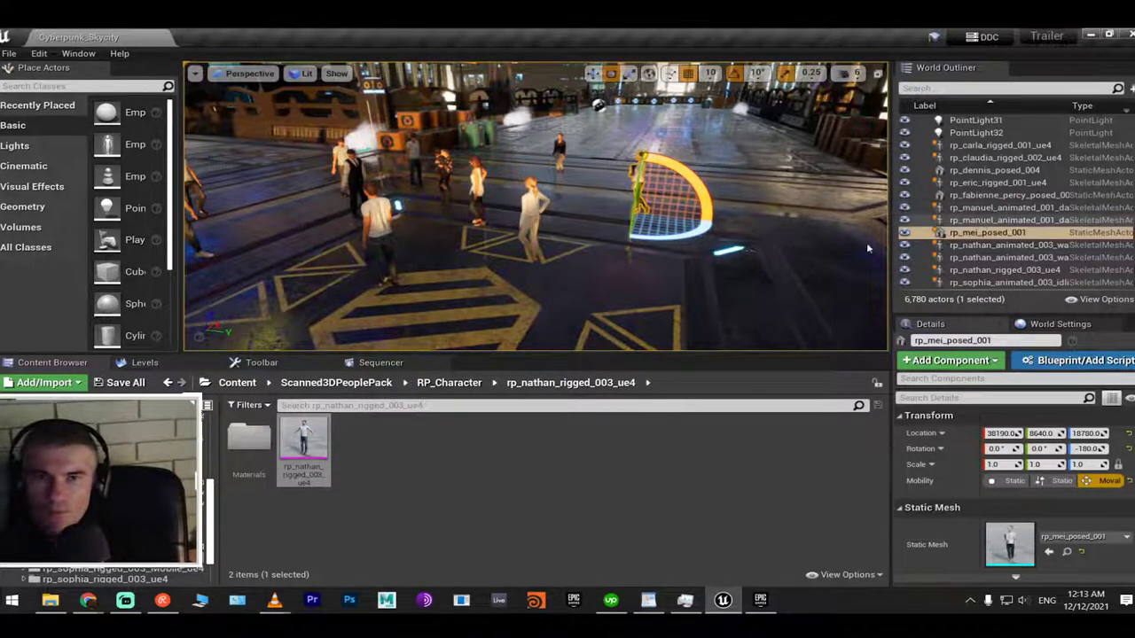
Add claudia, carla, sophia, fabienne, the white-shirt man and others to the selection
ctrl+click(532, 206)
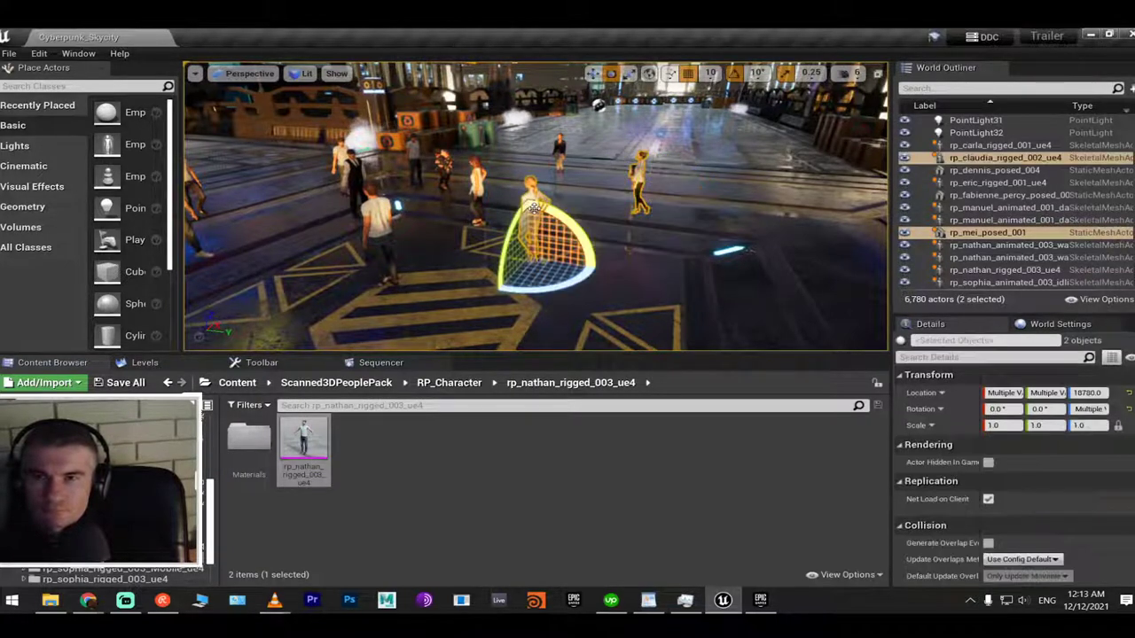
ctrl+click(559, 152)
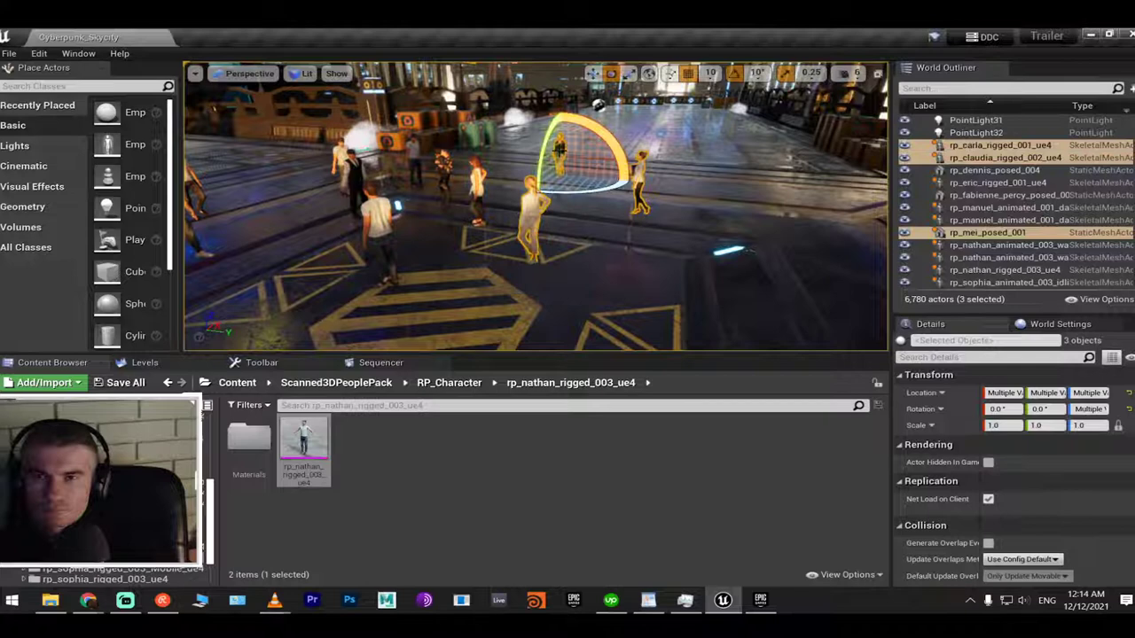
ctrl+click(477, 178)
ctrl+click(443, 164)
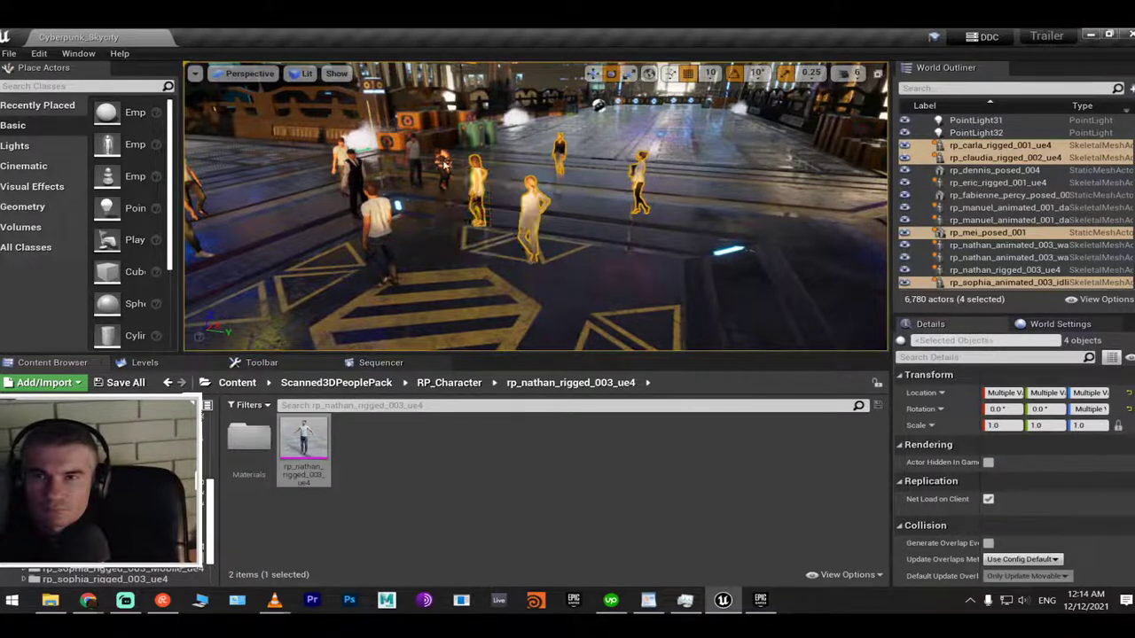
ctrl+click(413, 151)
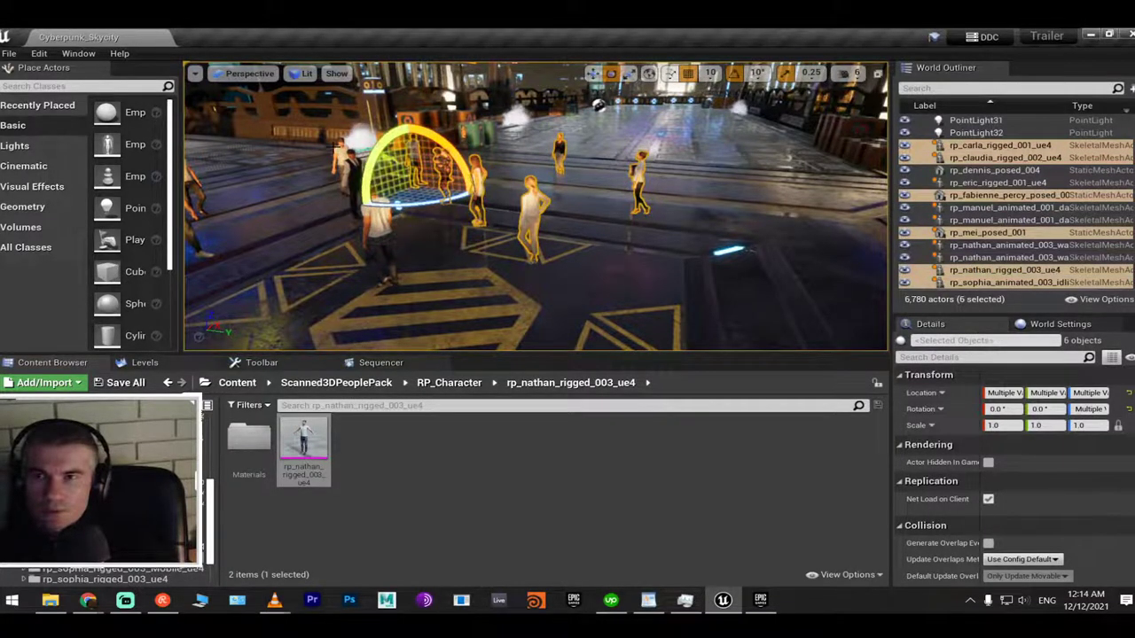
ctrl+click(343, 164)
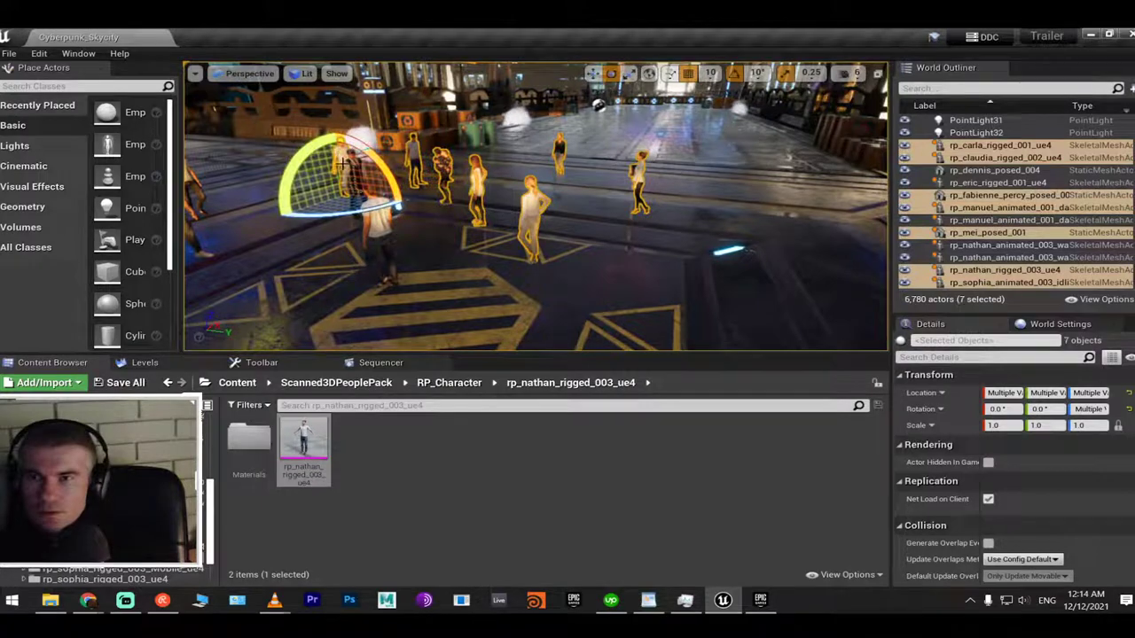
ctrl+click(377, 208)
key(f)
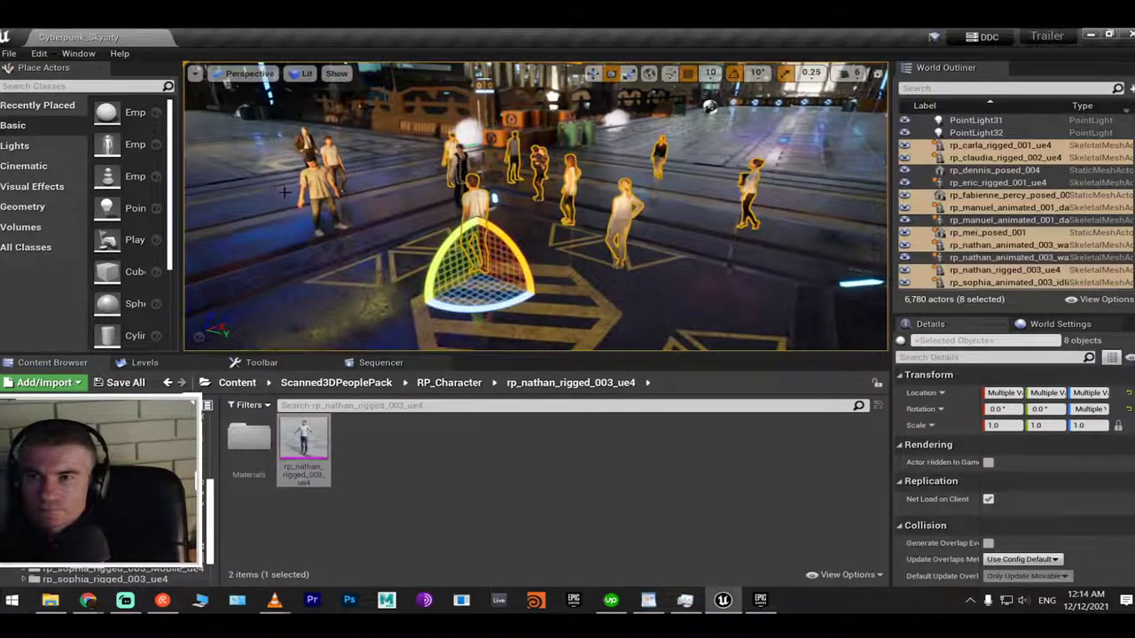
Add the top-left group characters and rp_dennis_posed_004, checking from a top-down view
ctrl+click(319, 159)
ctrl+click(304, 135)
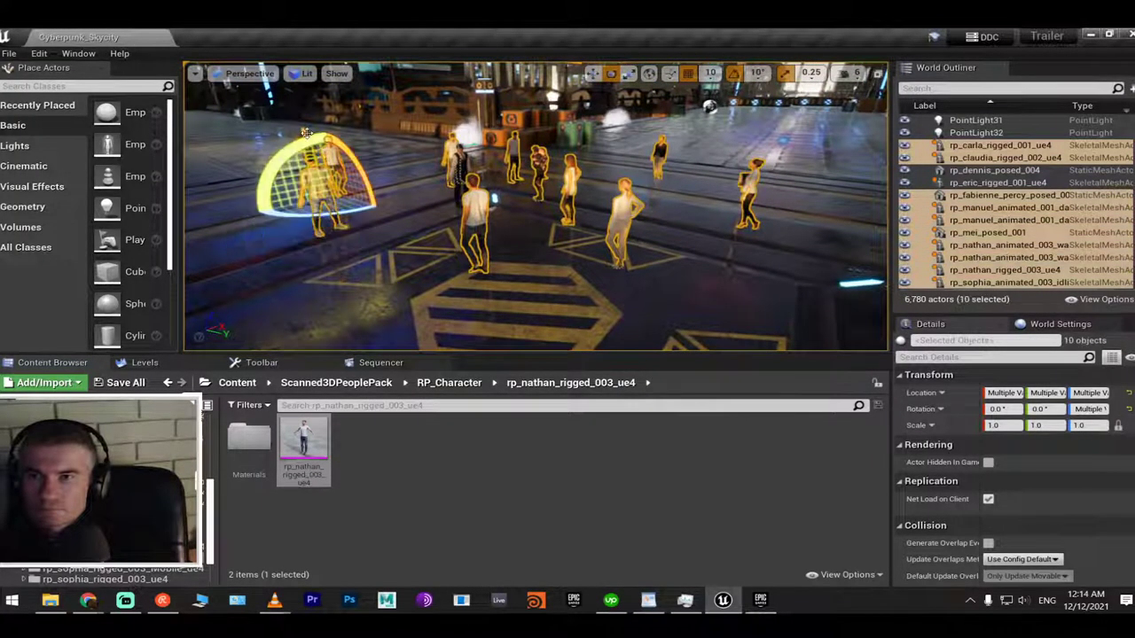
ctrl+click(302, 133)
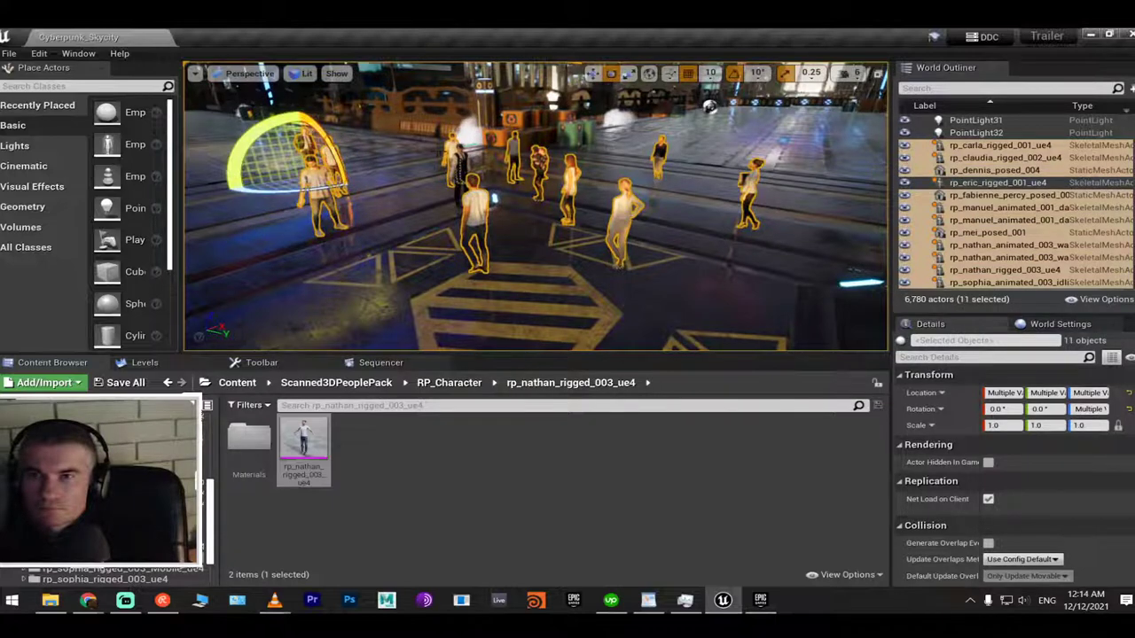
key(f)
alt+drag(532, 204, 532, 177)
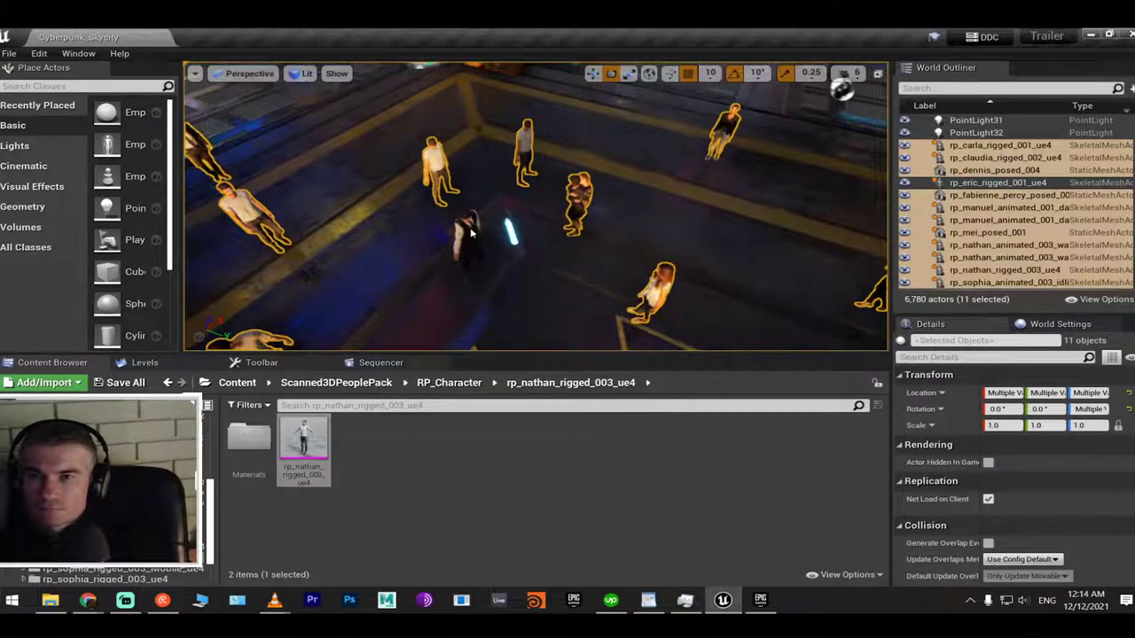
ctrl+click(1019, 170)
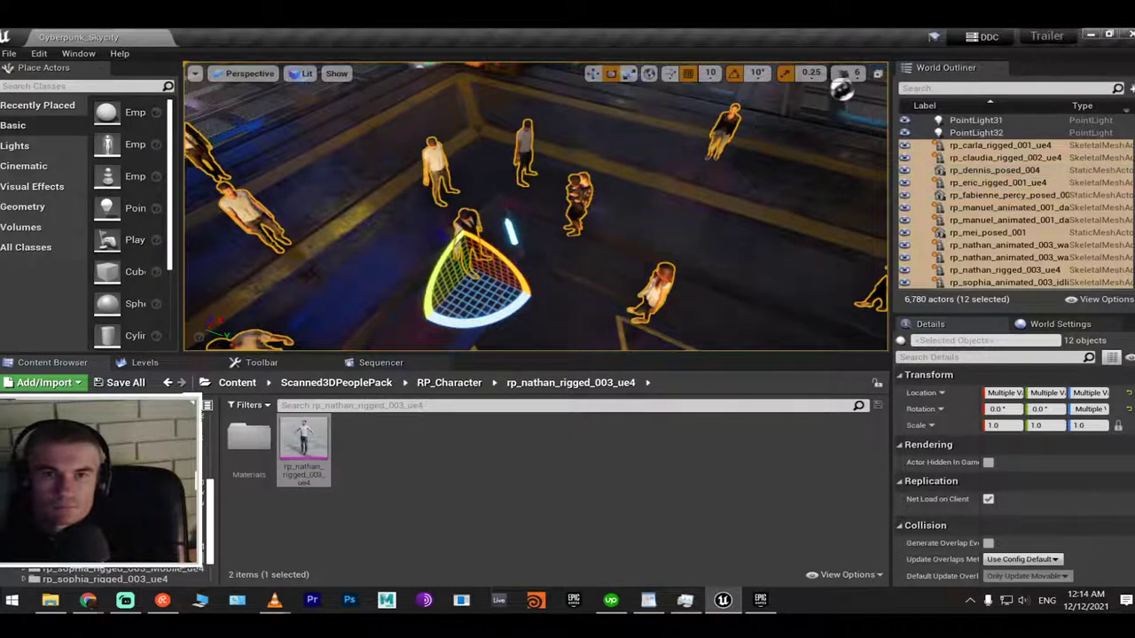
Put the selected characters into a new World Outliner folder named 04_People
click(1129, 87)
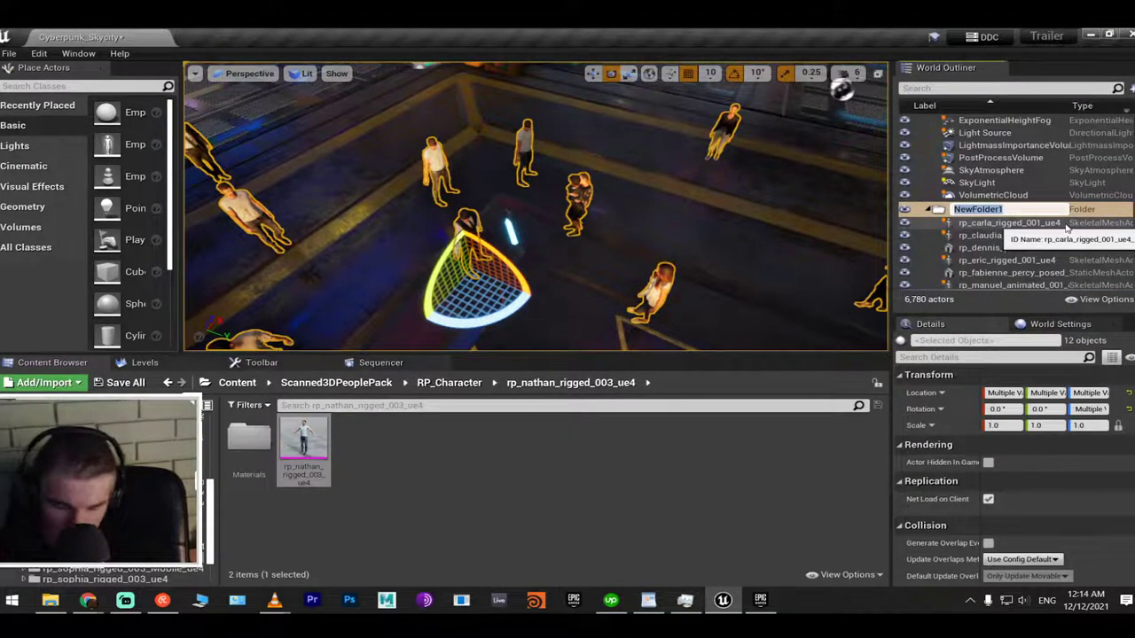
text(04_People)
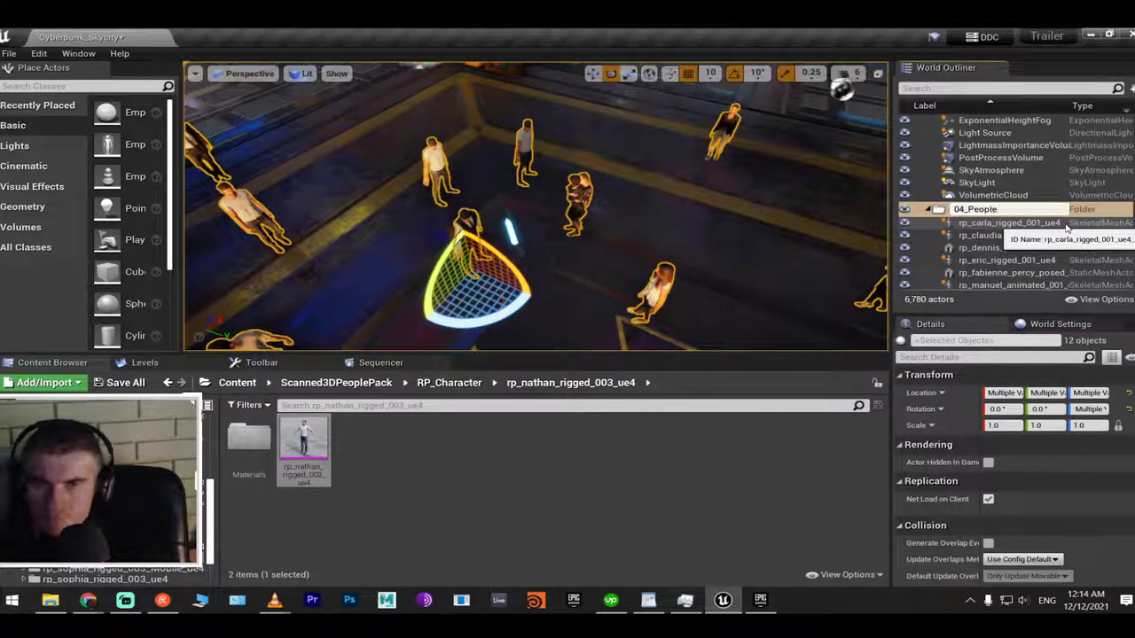
key(Return)
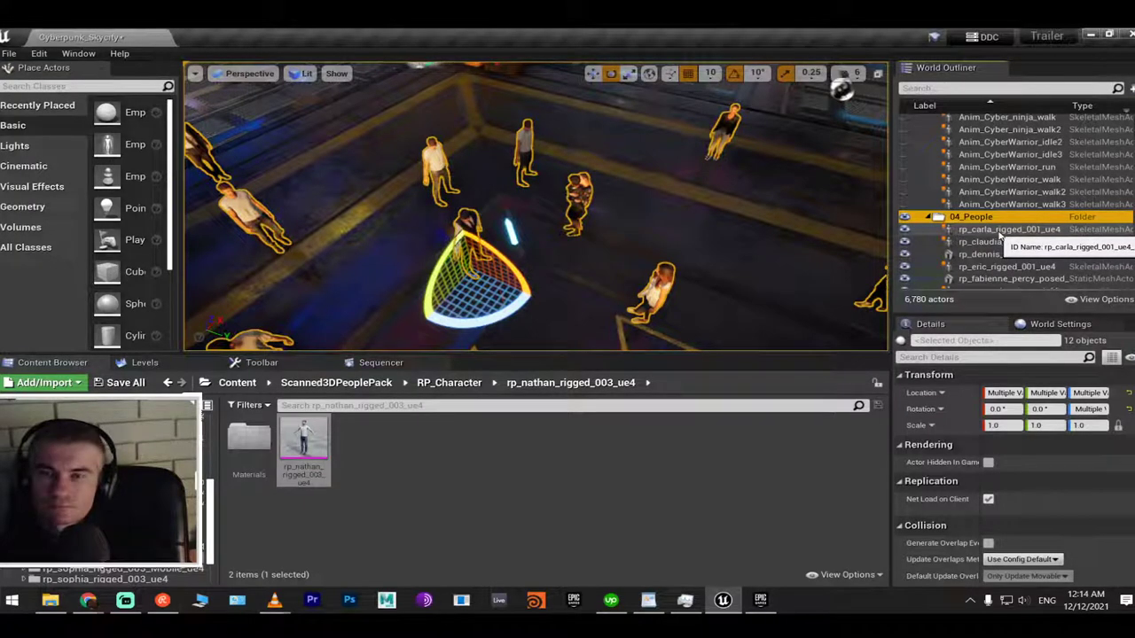
right_drag(532, 204, 732, 192)
Switch to an immersive viewport without gizmos and launch Play in Editor
key(F11)
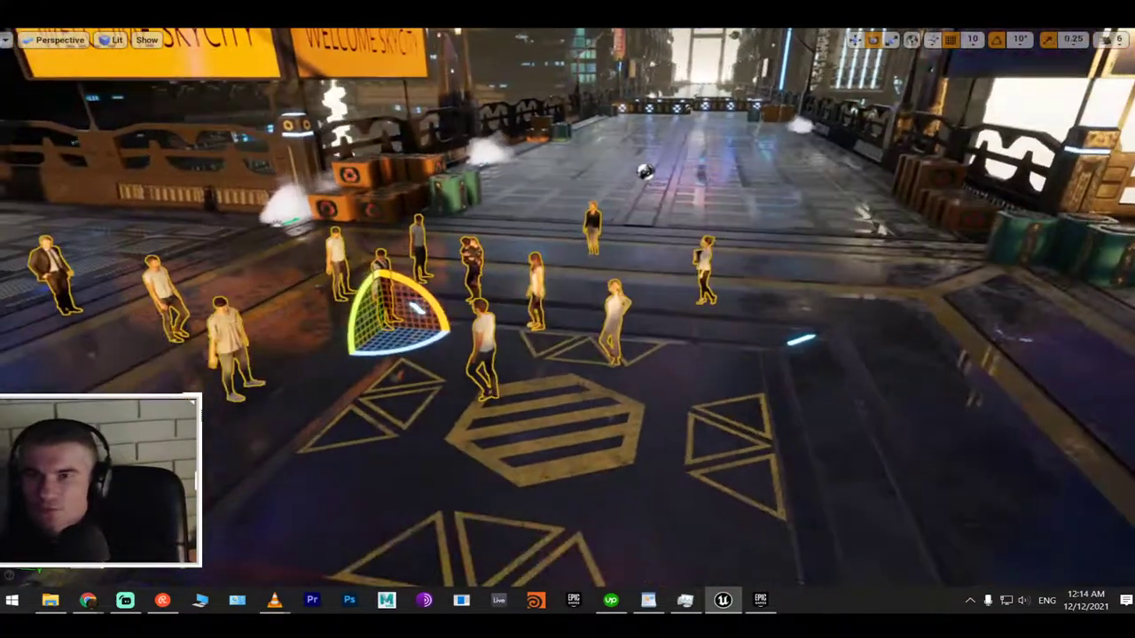
key(Escape)
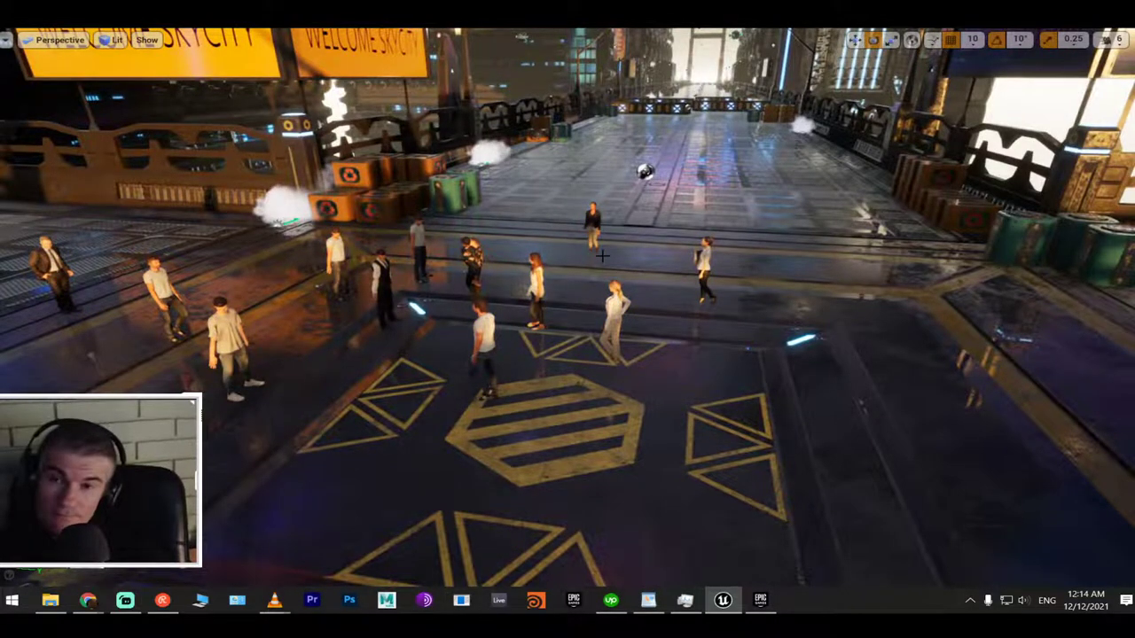
key(alt+p)
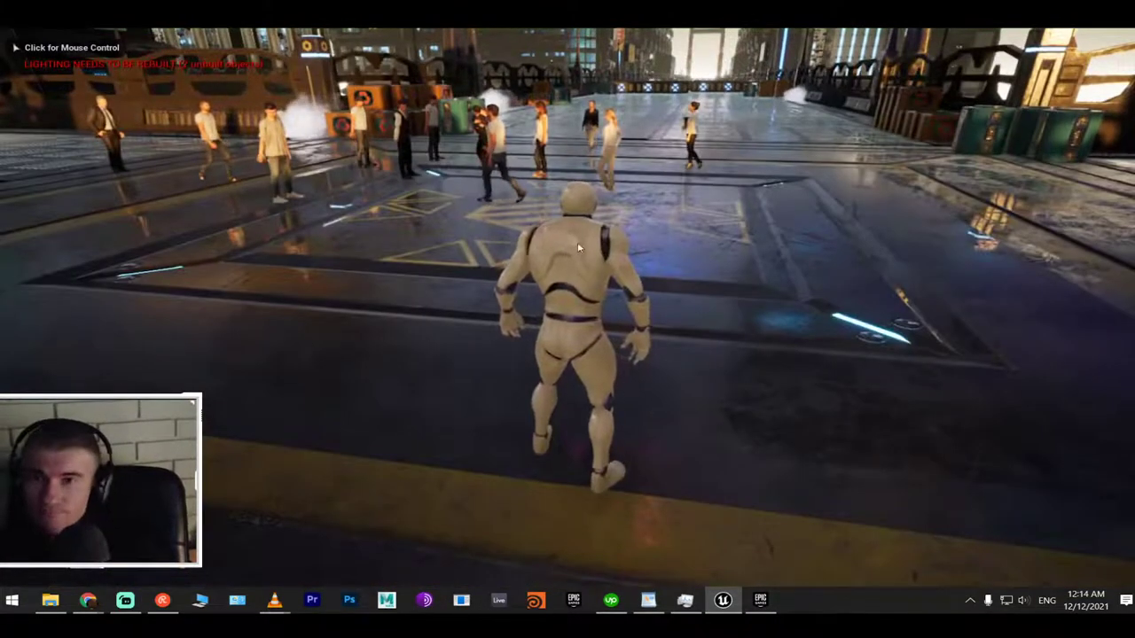
Run the mannequin through the crowd toward the Skycity sign, then stop playing
click(577, 241)
key(w)
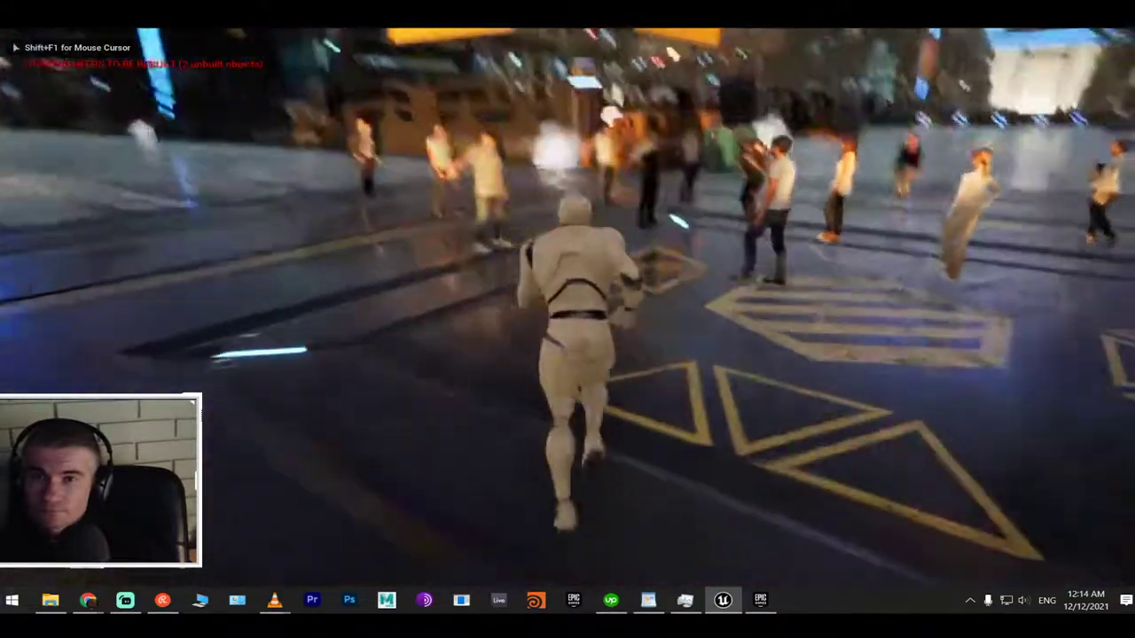
key(w)
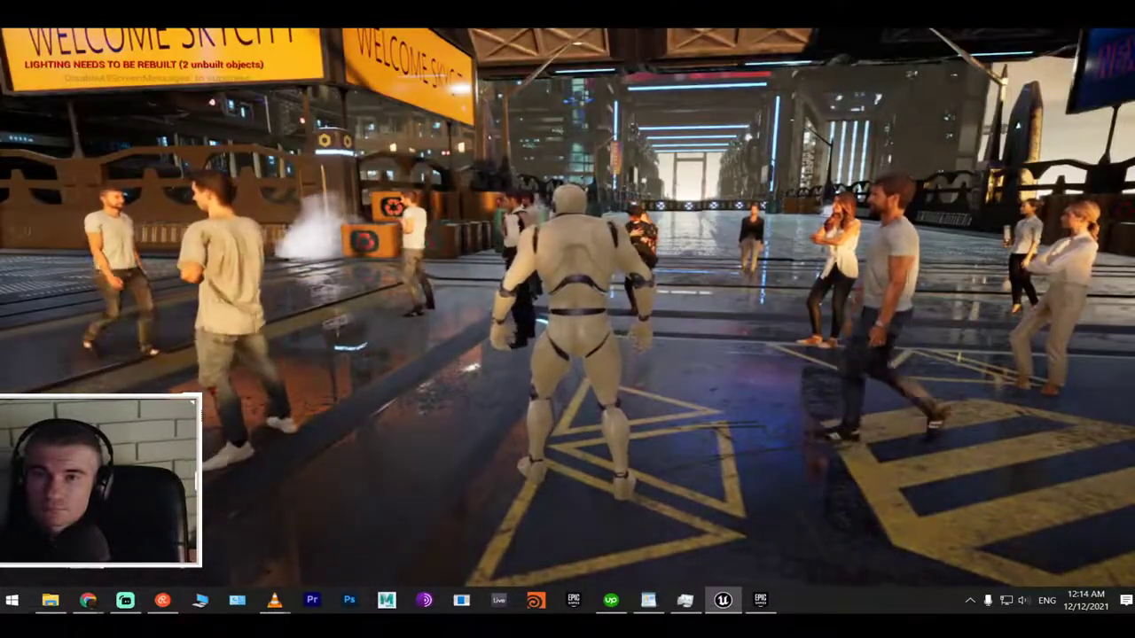
key(w)
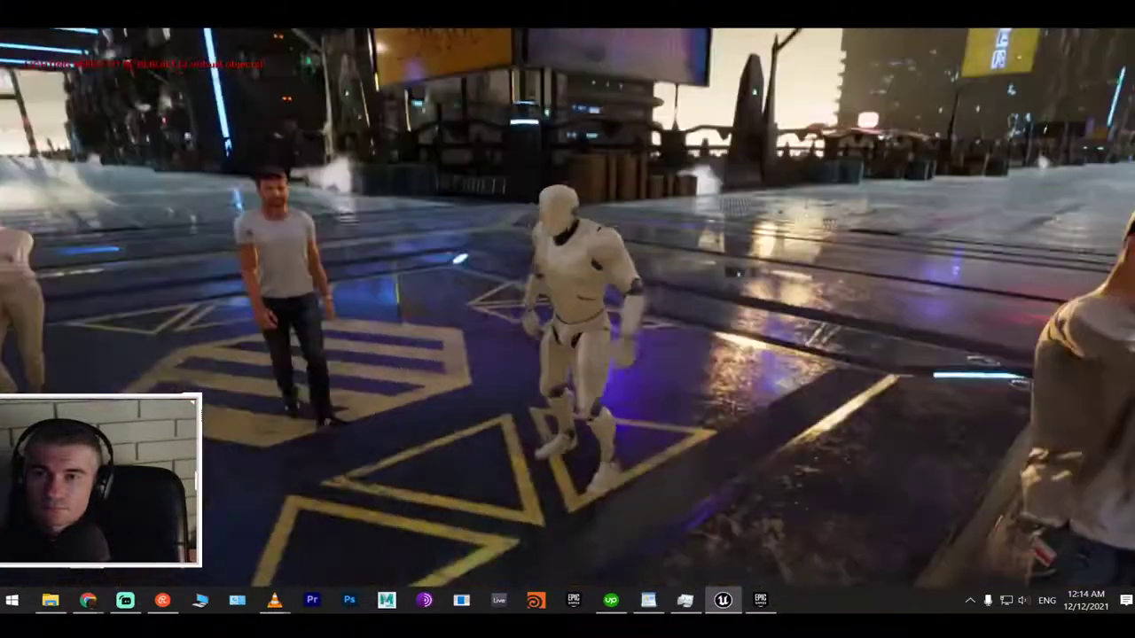
key(w)
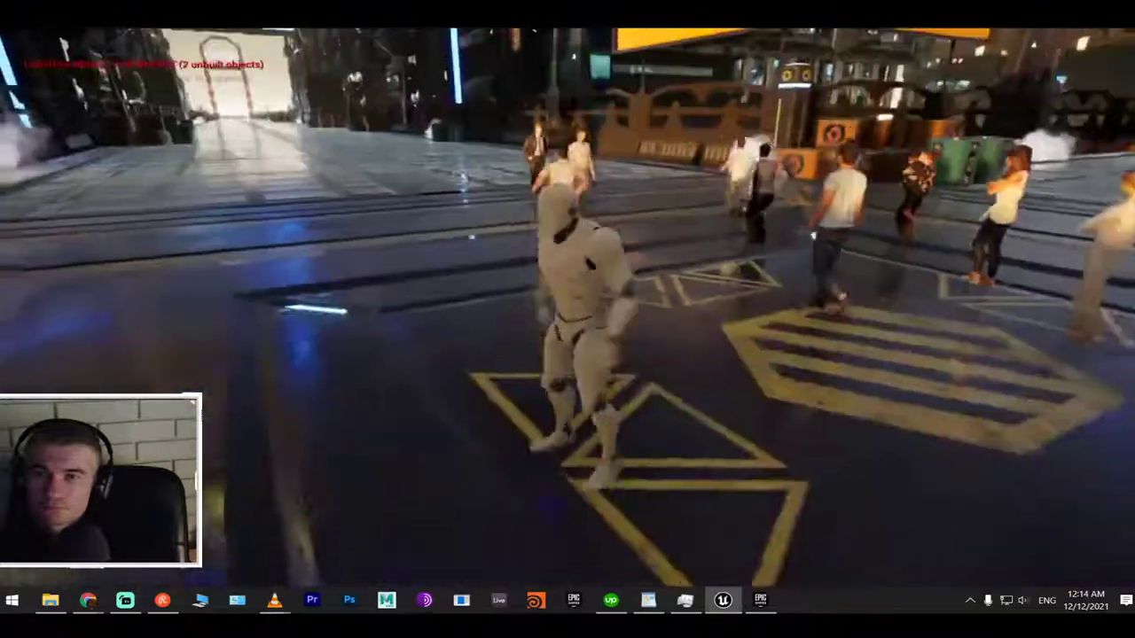
key(w)
key(w)
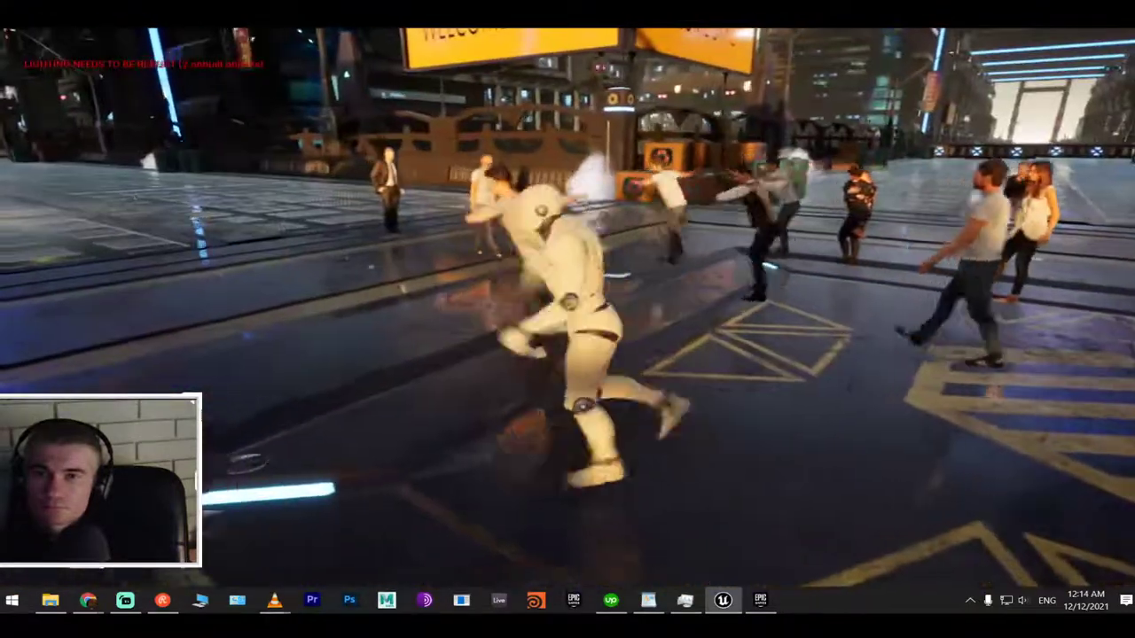
key(w)
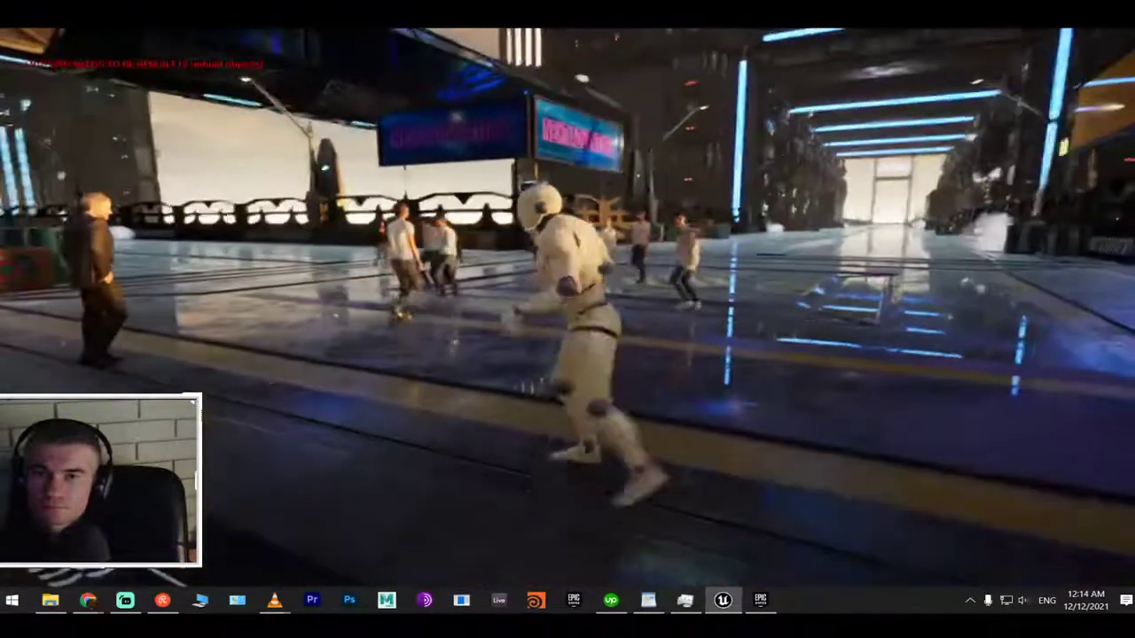
key(Escape)
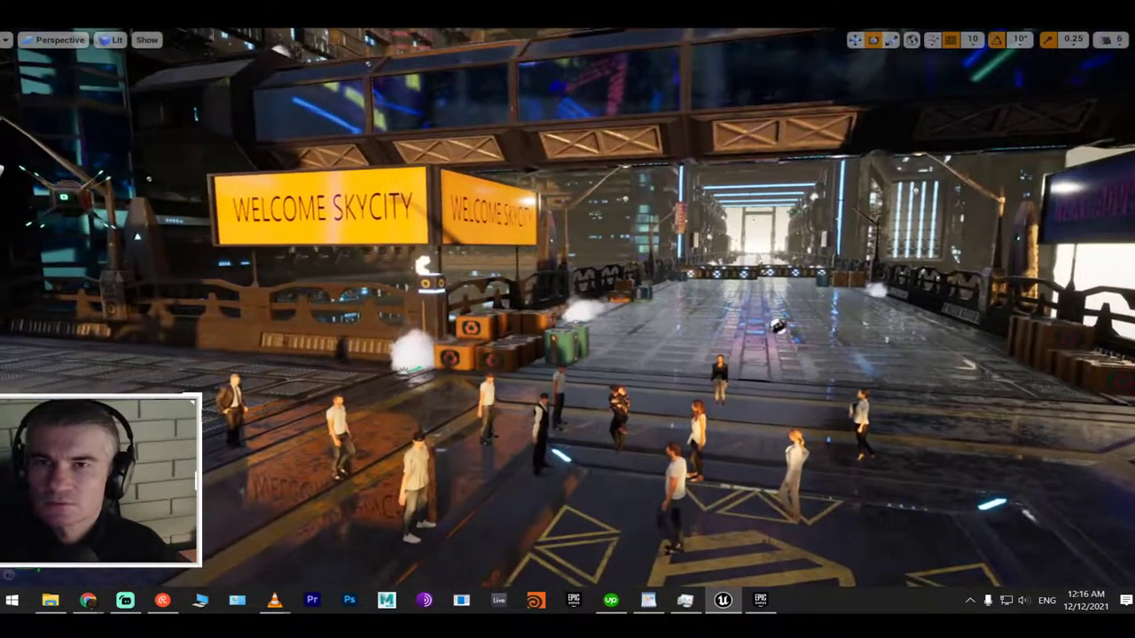
Slide the building beside the NEXT ADVENTURE screen leftward with the translate gizmo
right_click(625, 390)
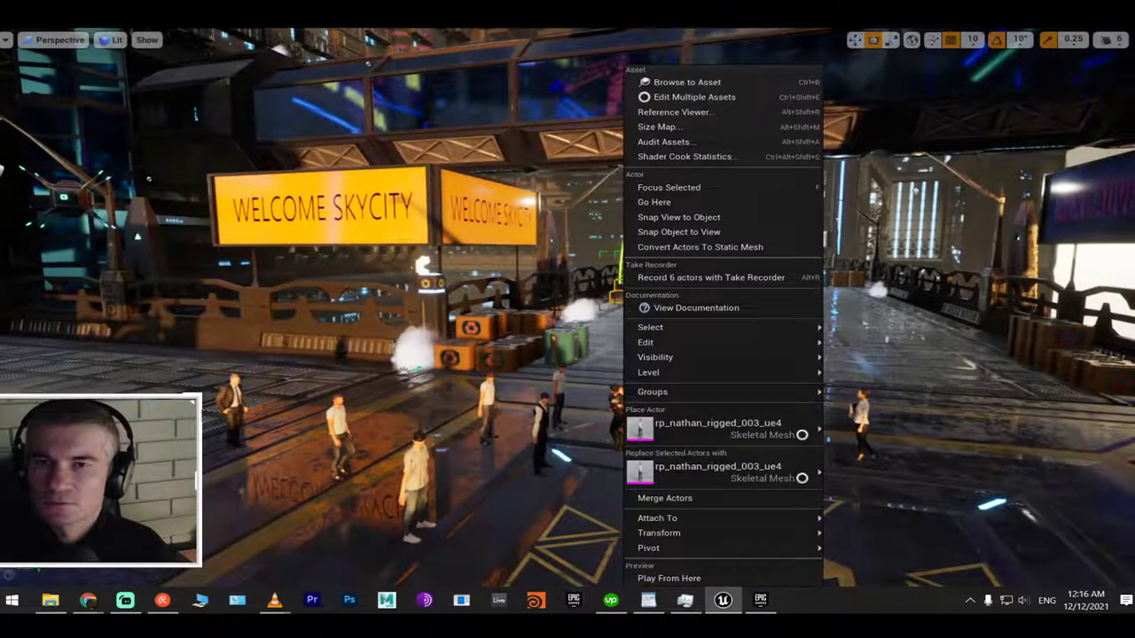
key(Escape)
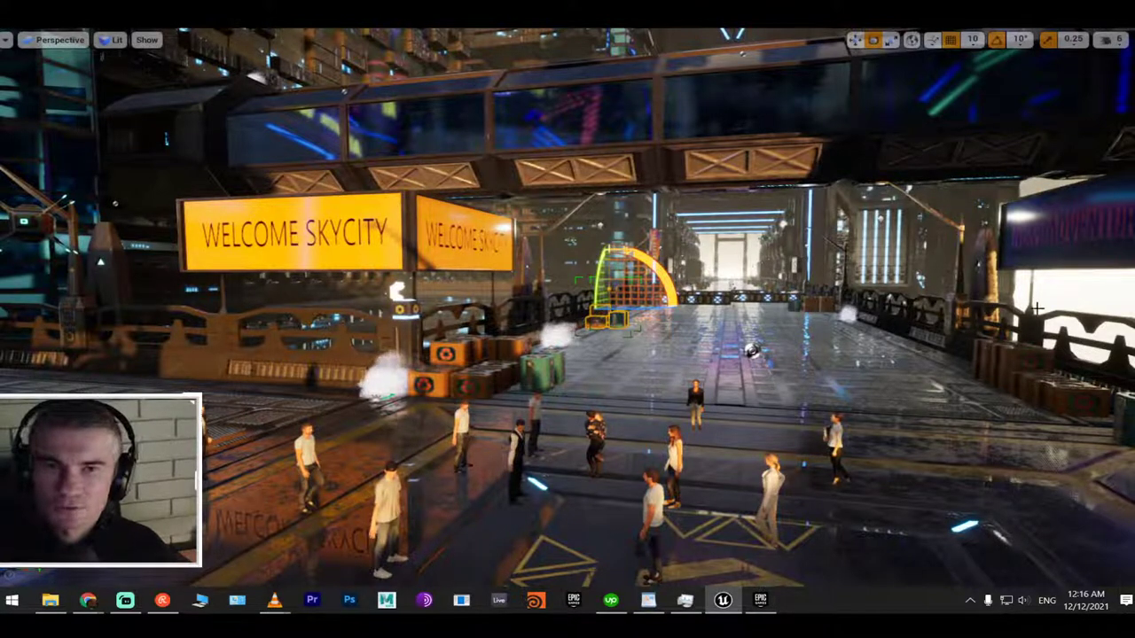
right_drag(1035, 308, 732, 273)
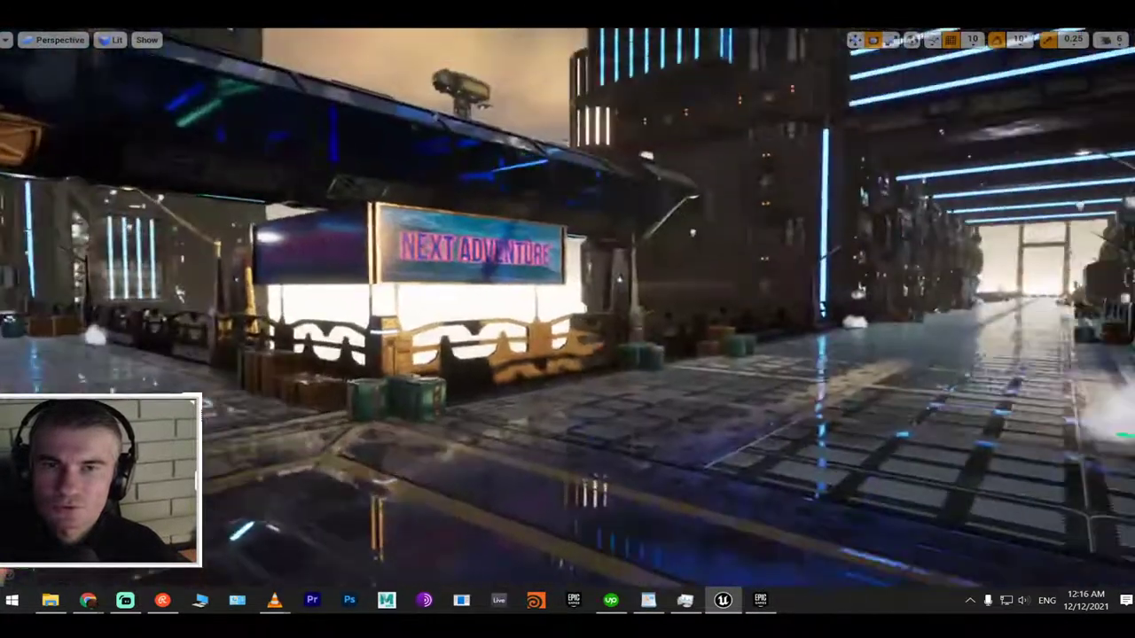
click(719, 270)
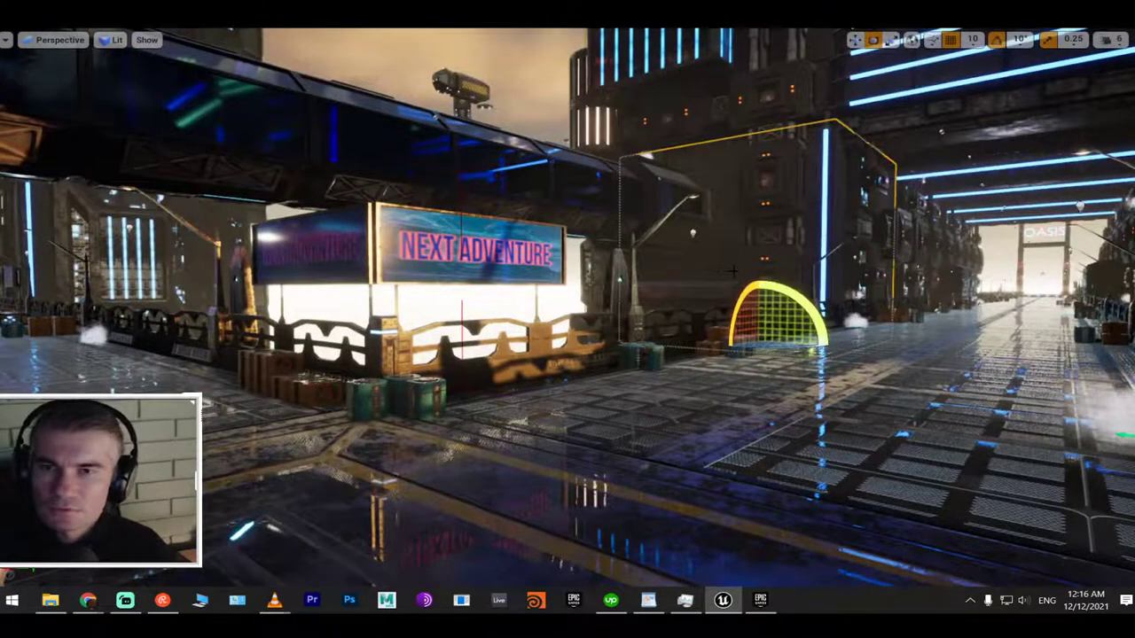
key(w)
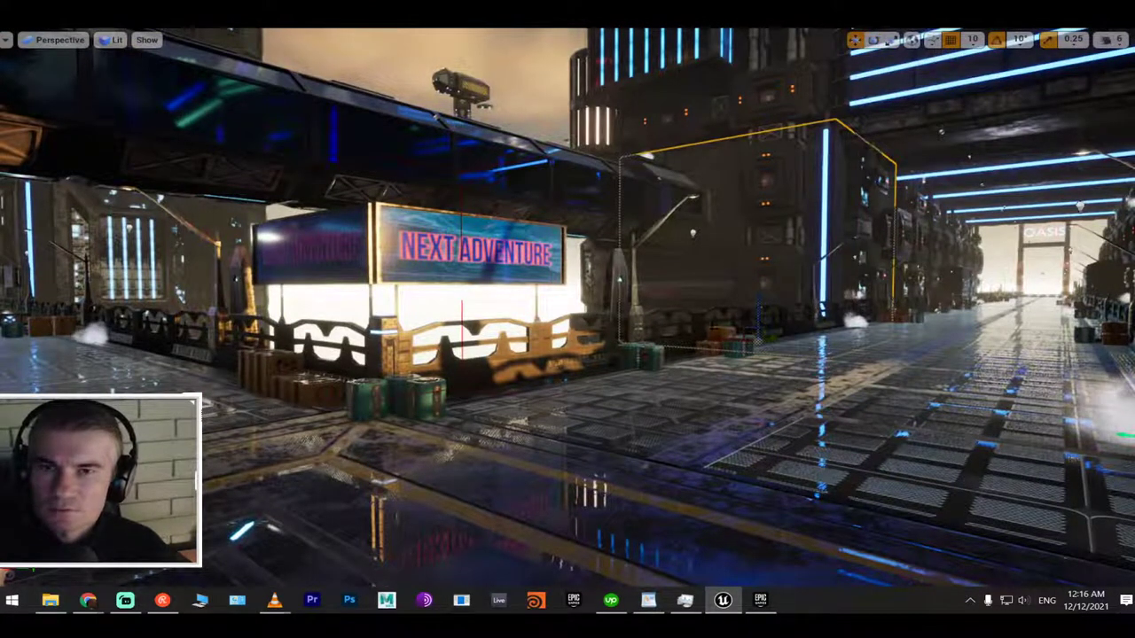
drag(716, 335, 602, 311)
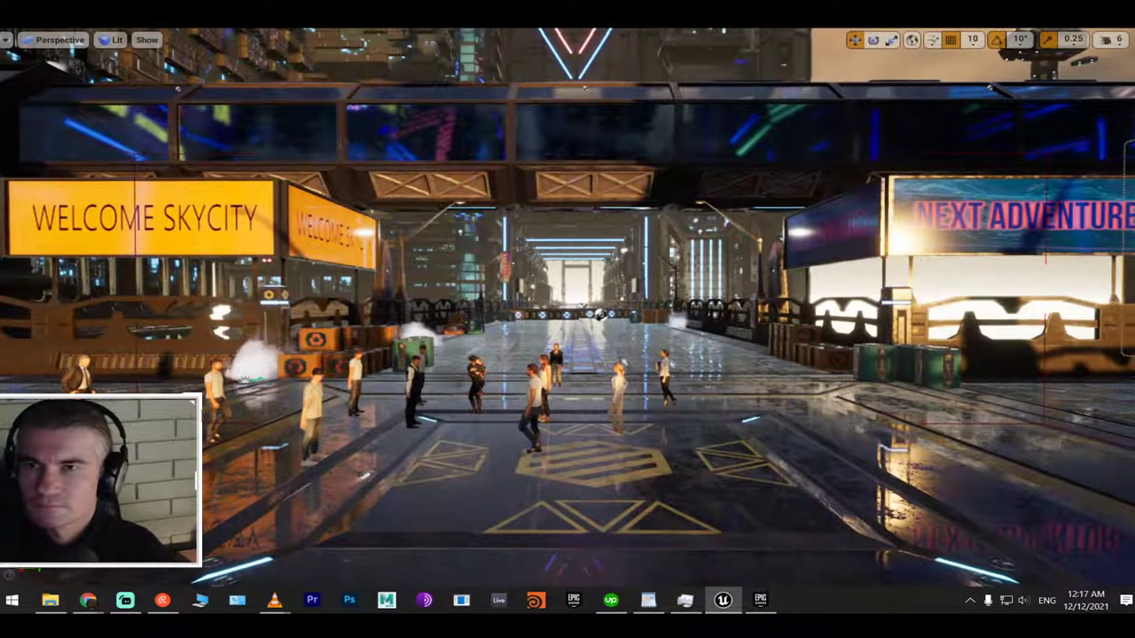
Store the current viewport camera position as bookmark 2
click(59, 40)
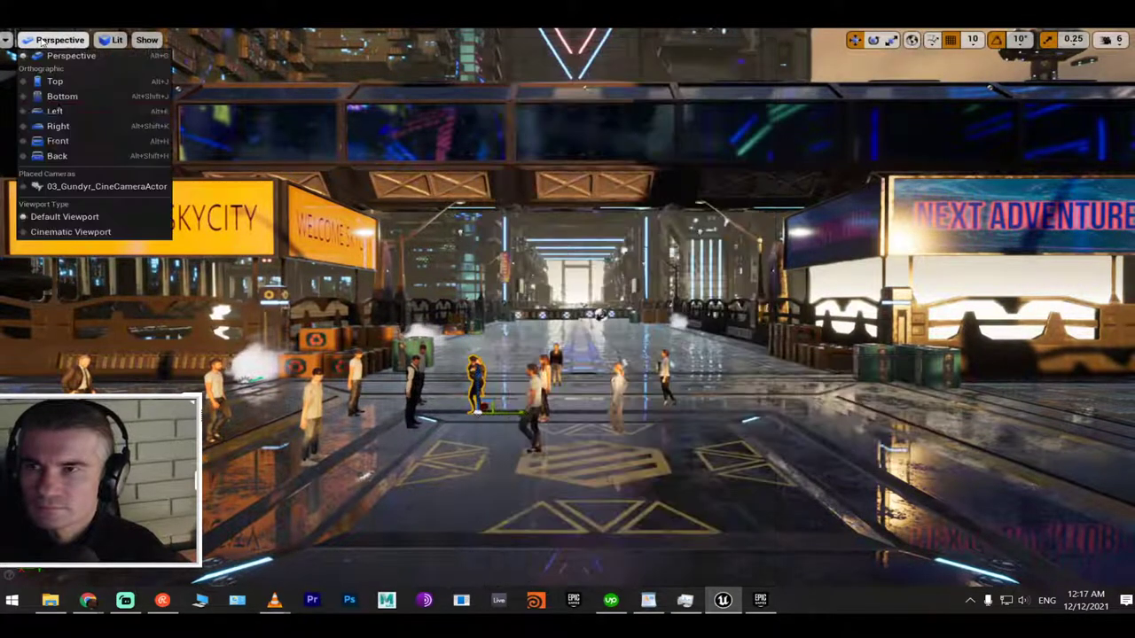
click(5, 40)
mouse_move(74, 275)
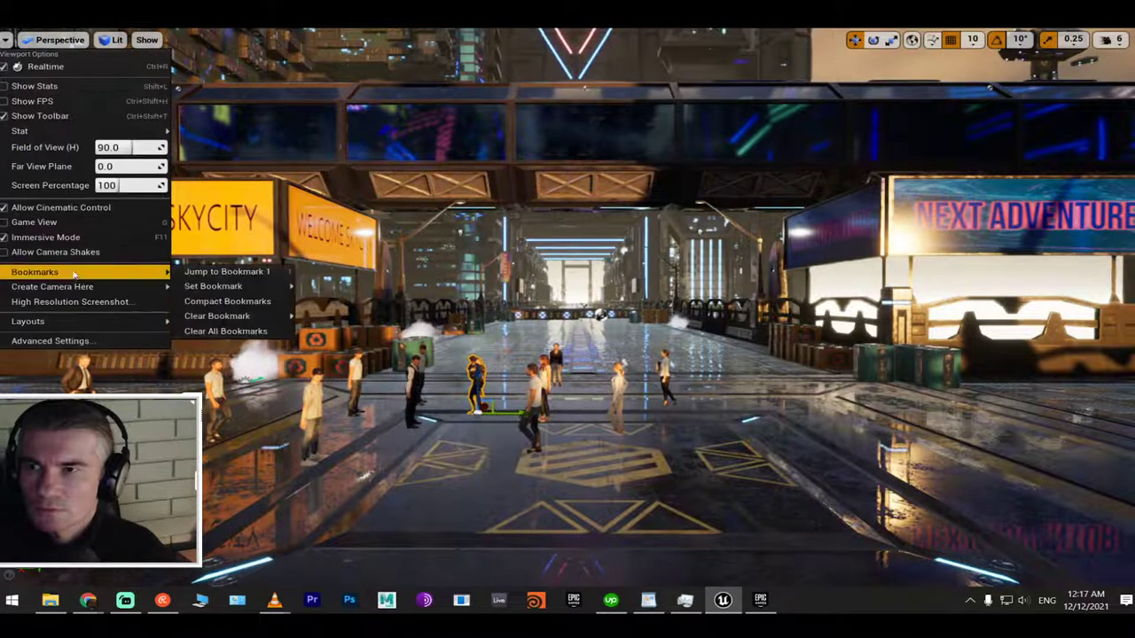
mouse_move(213, 286)
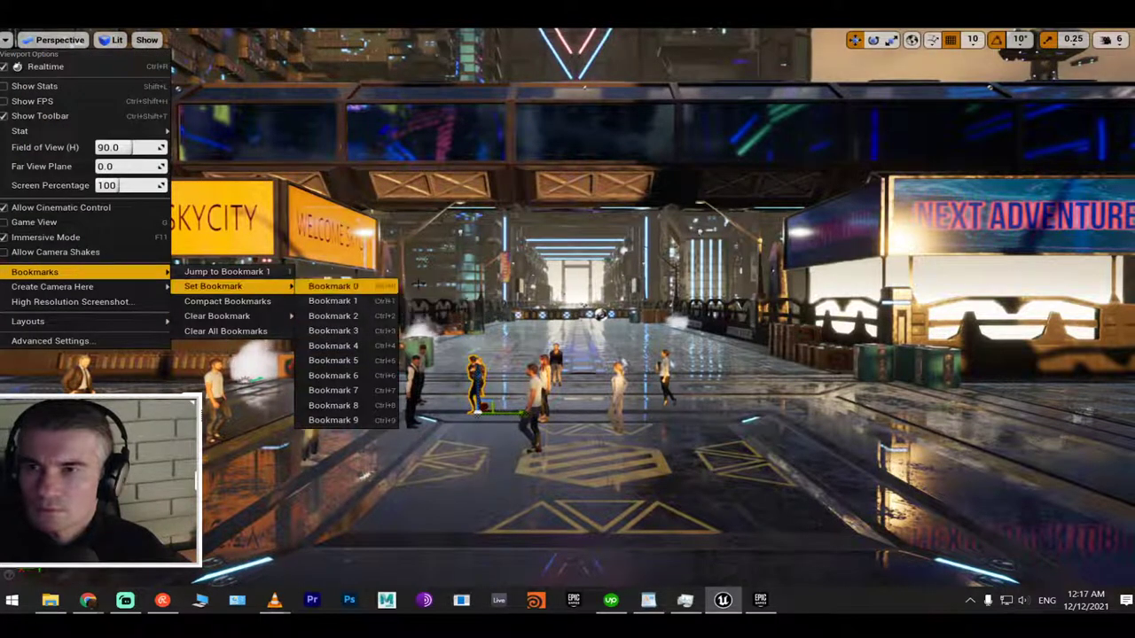
click(386, 316)
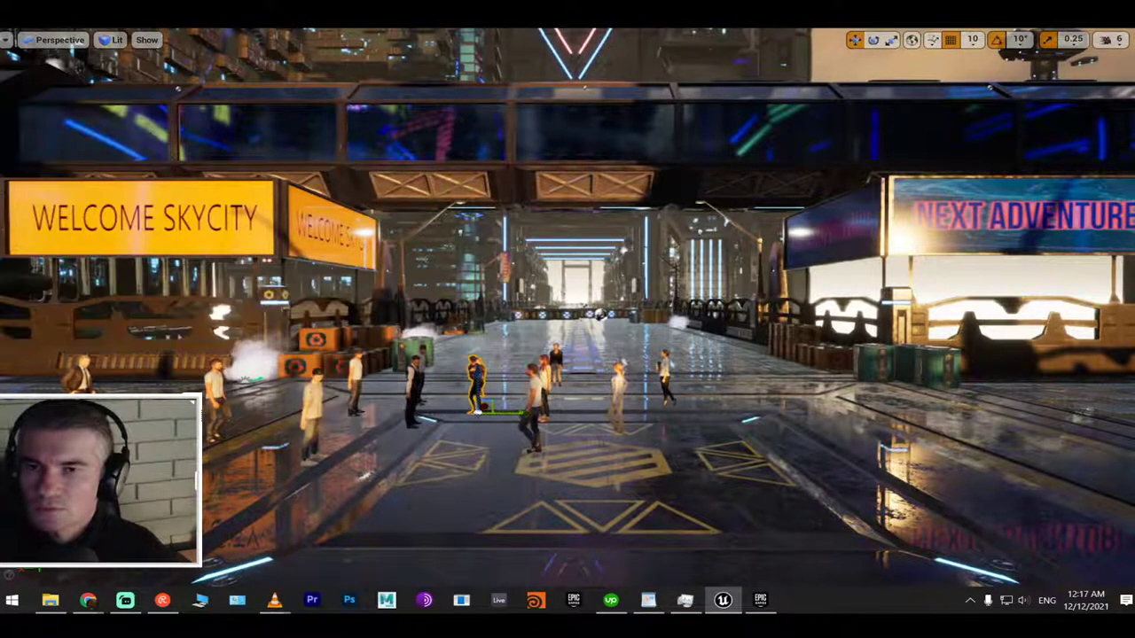
right_drag(456, 333, 457, 373)
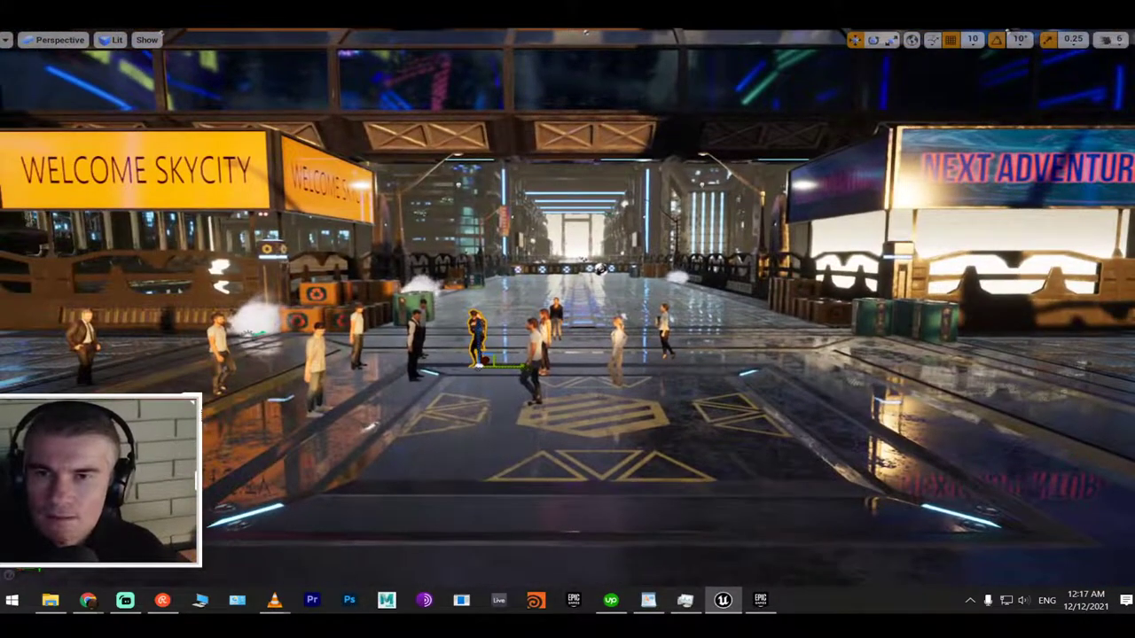
Flip between camera bookmarks 1, 2 and 3, finishing on the angled view 2
key(2)
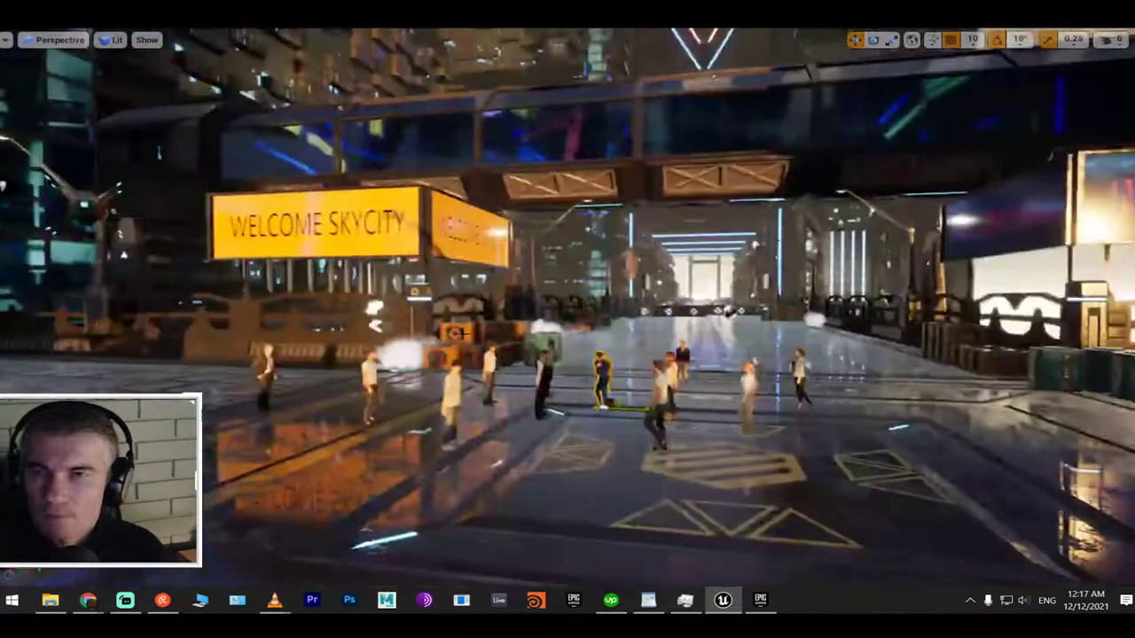
key(1)
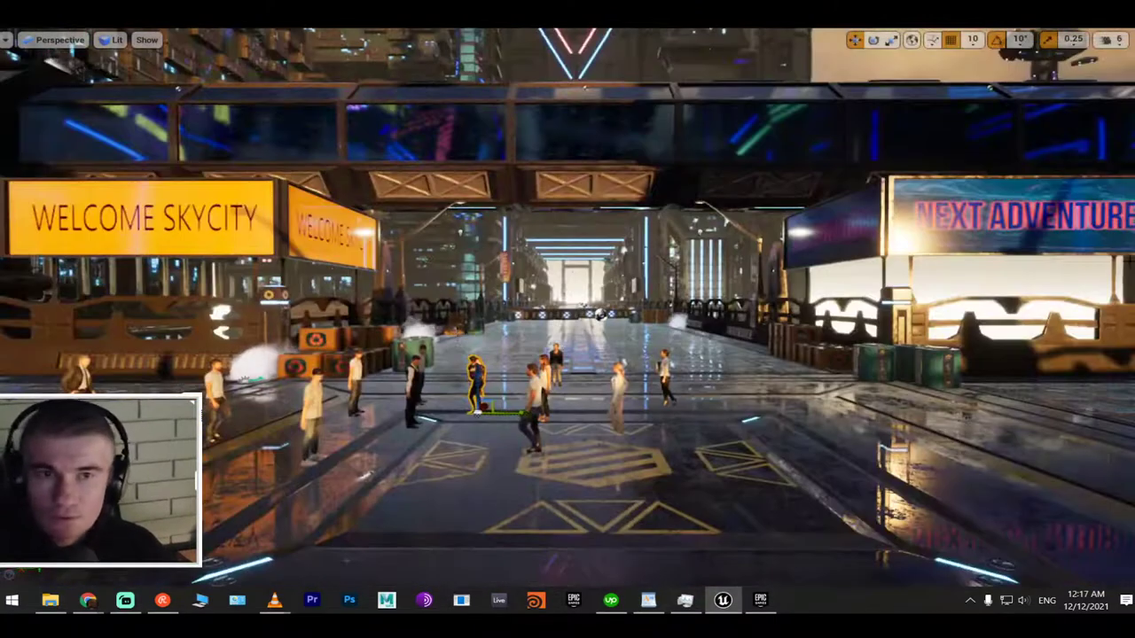
key(3)
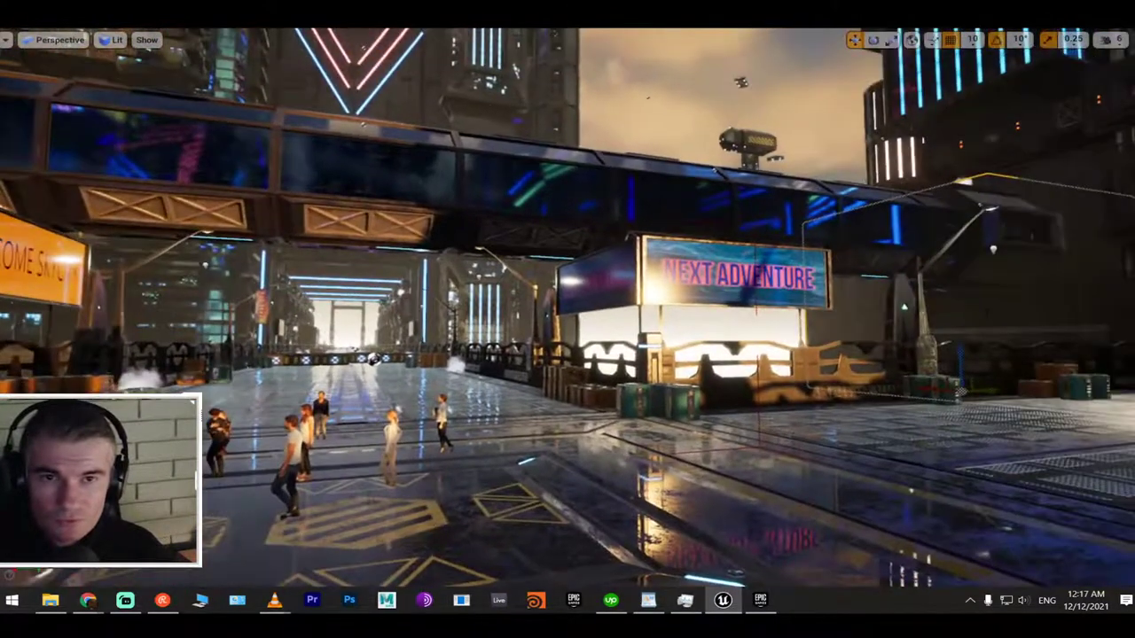
drag(988, 389, 776, 388)
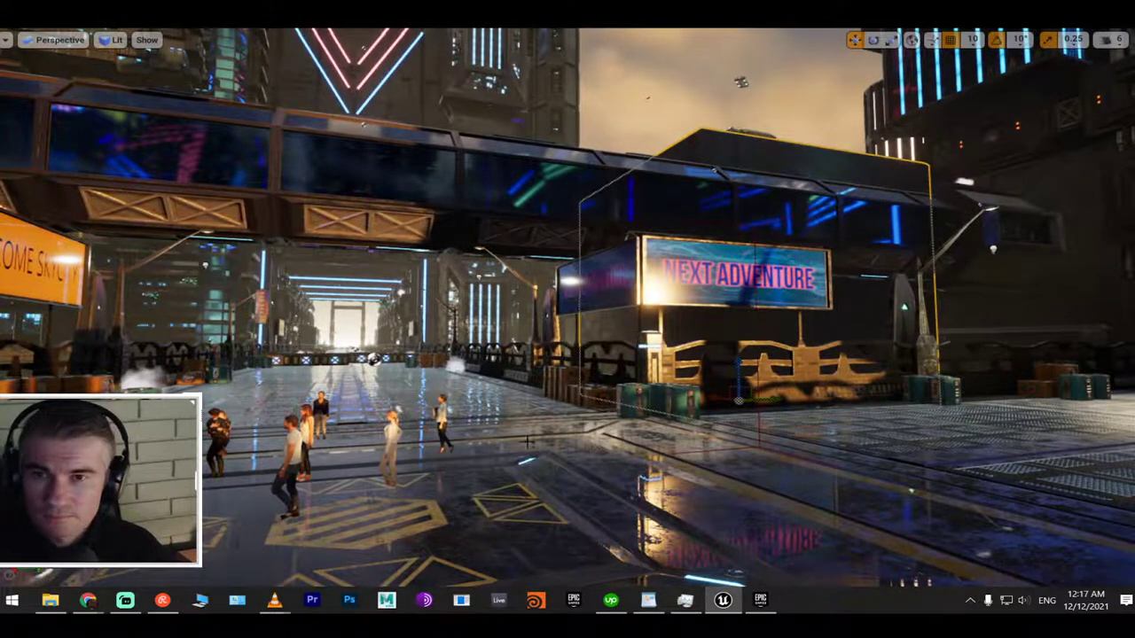
key(1)
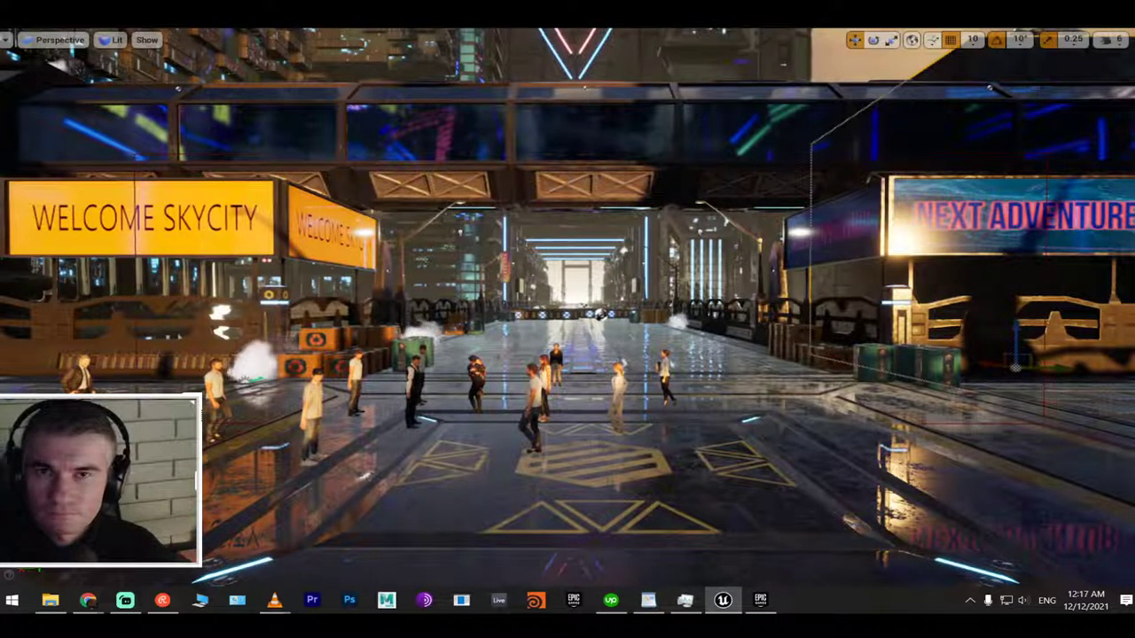
key(2)
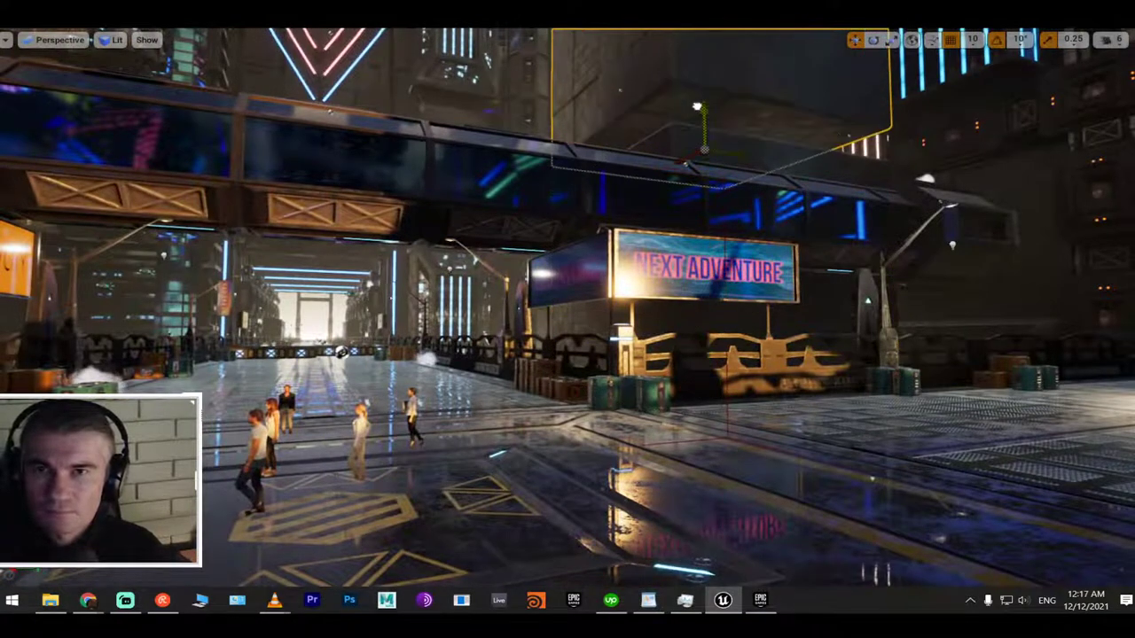
key(1)
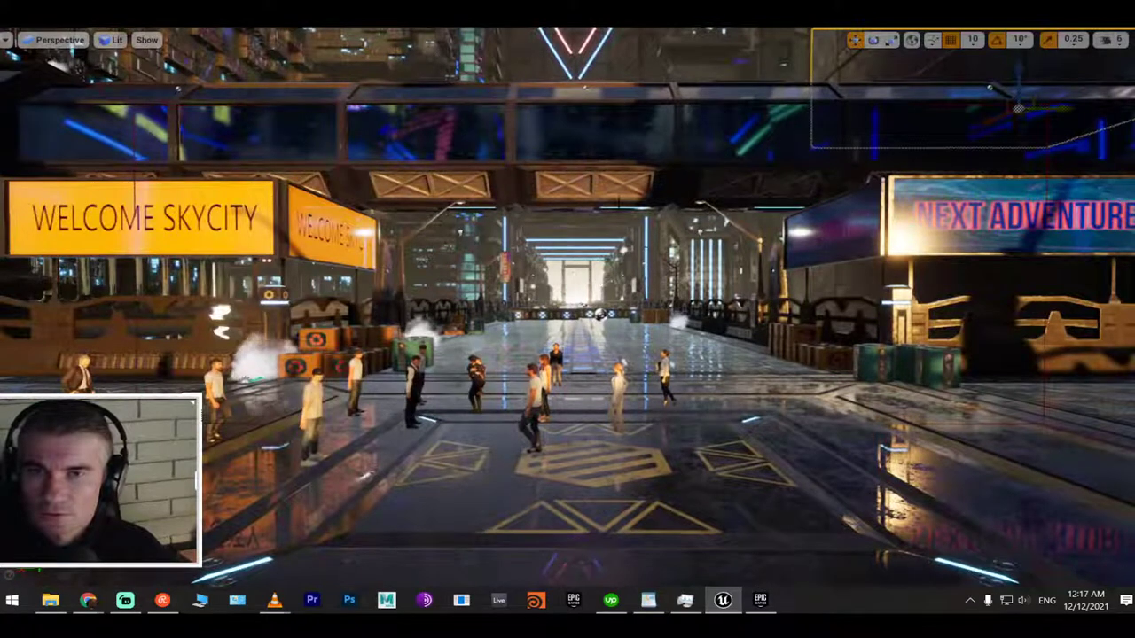
key(2)
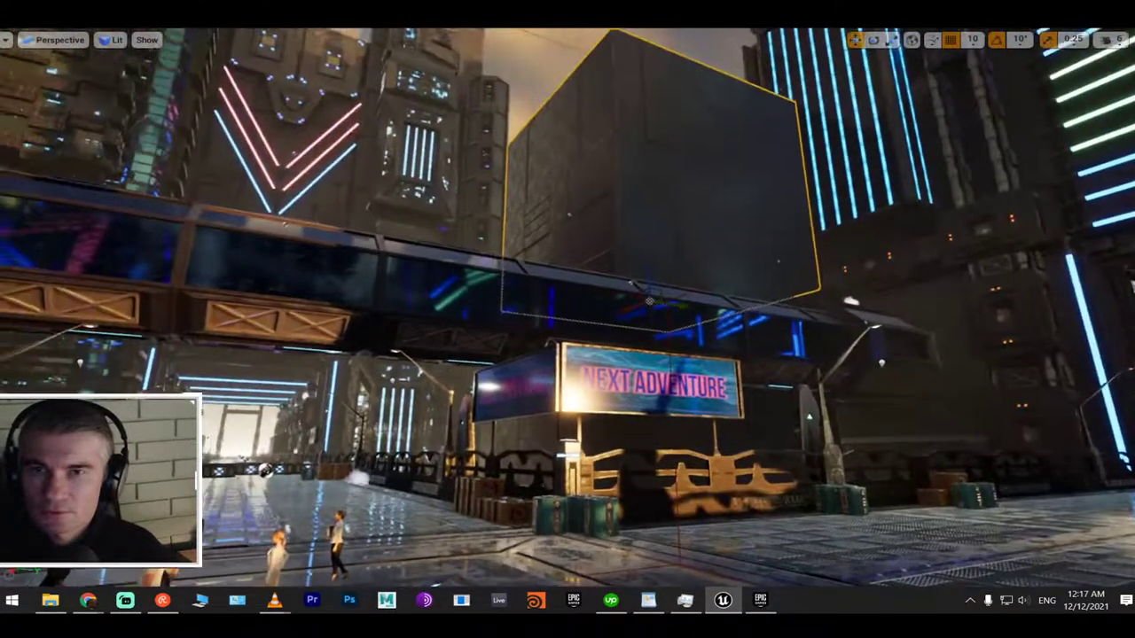
Focus on the dark block, pull it out toward the camera, then recall bookmark 1
click(631, 276)
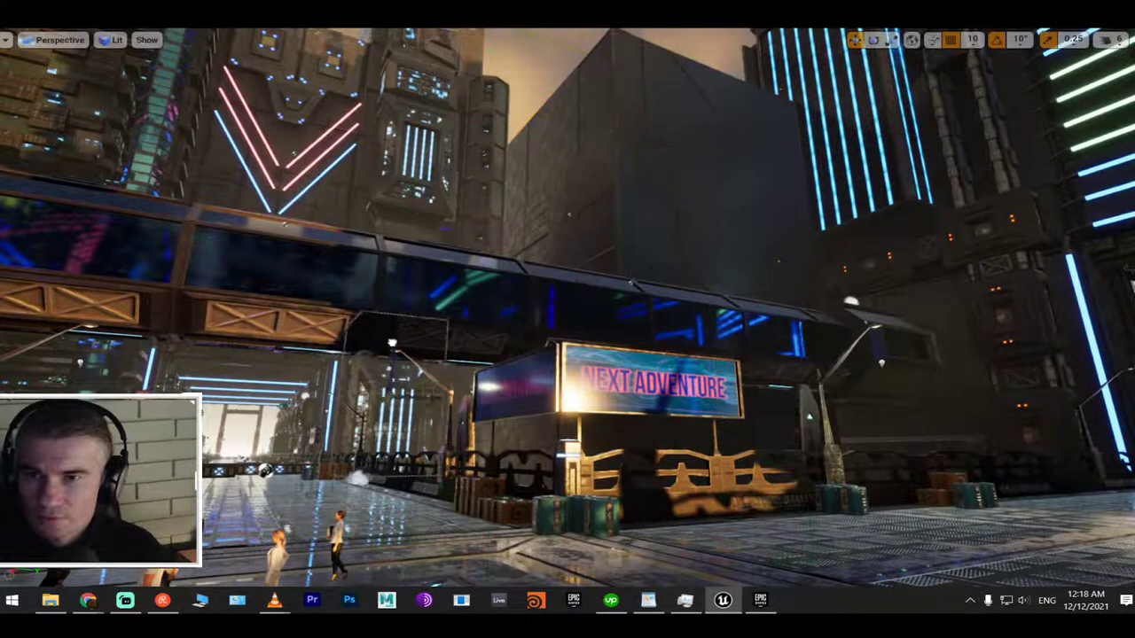
click(376, 345)
drag(417, 402, 345, 413)
key(f)
scroll(567, 310, down, 10)
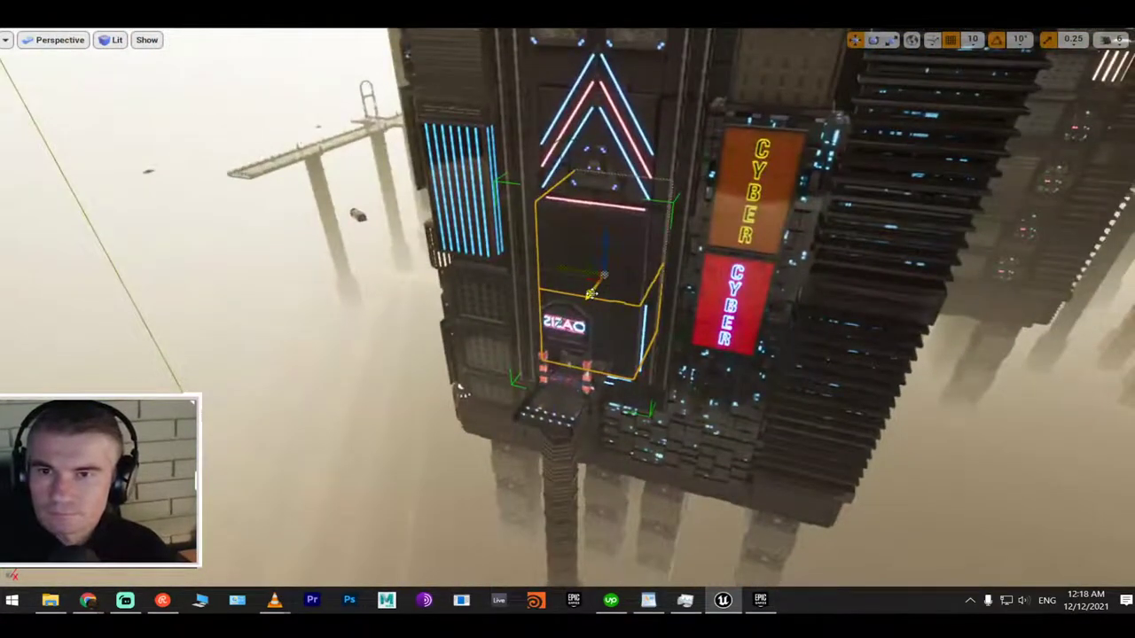
drag(590, 293, 373, 426)
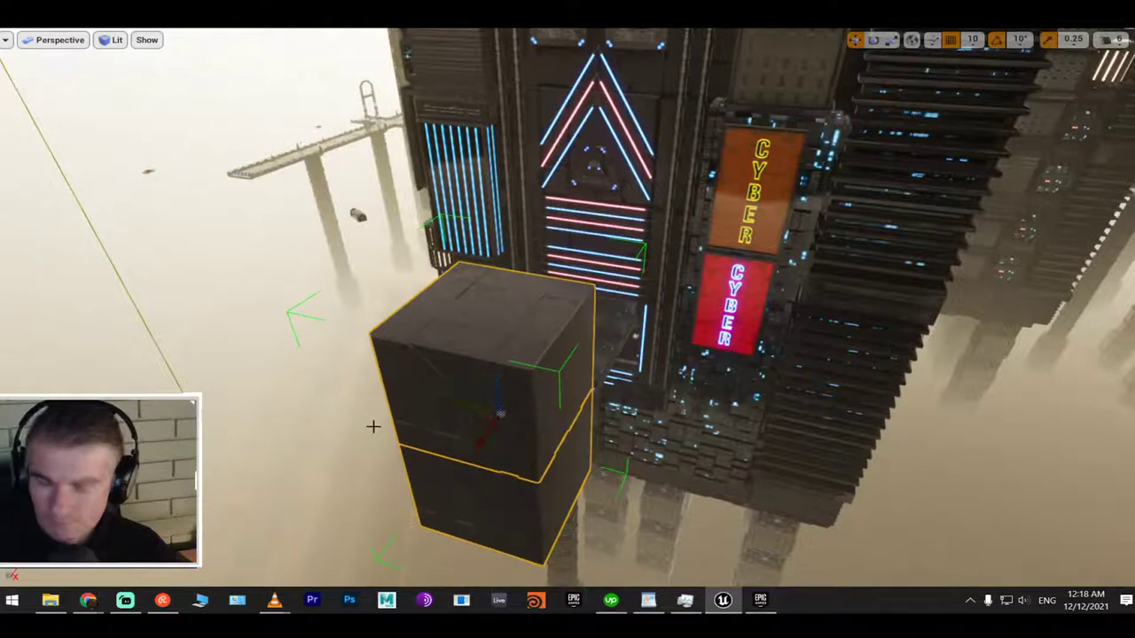
key(1)
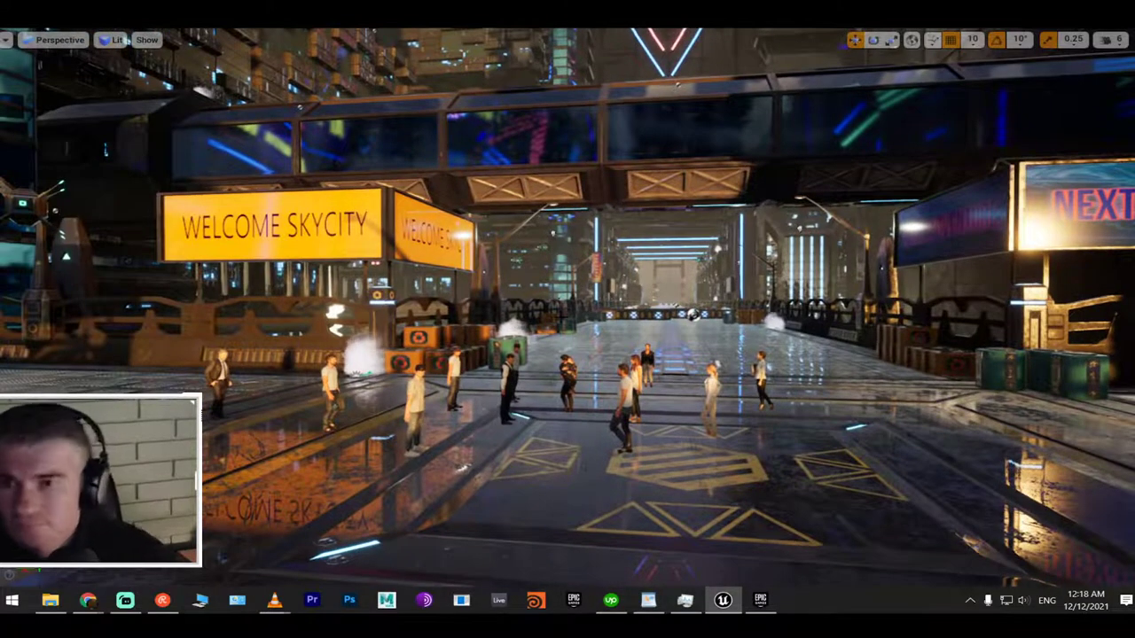
key(alt+p)
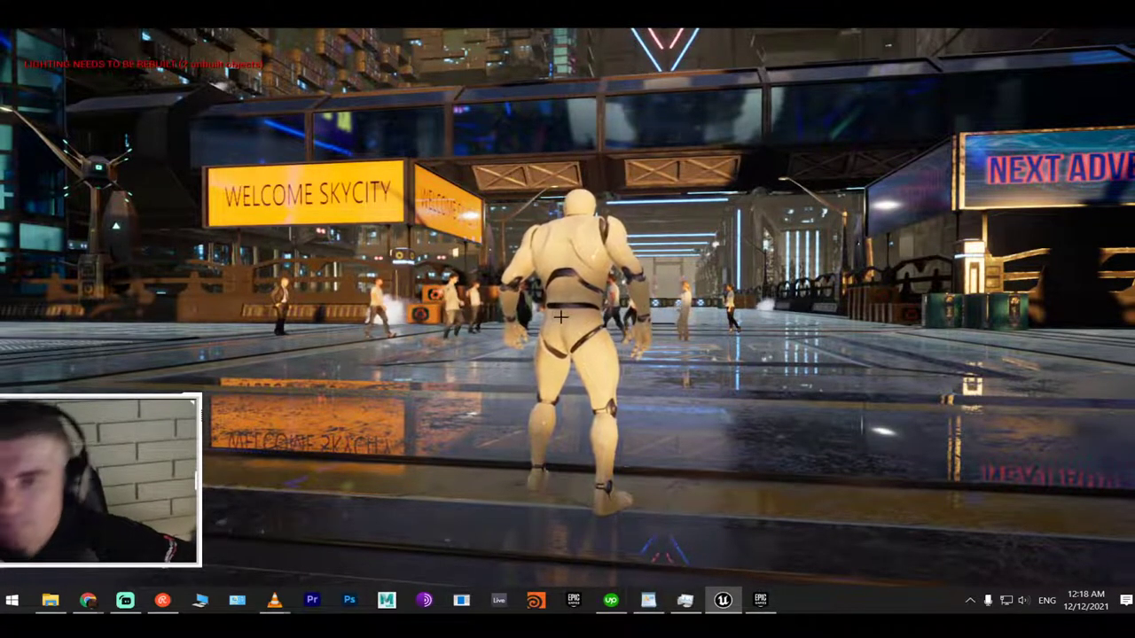
key(Escape)
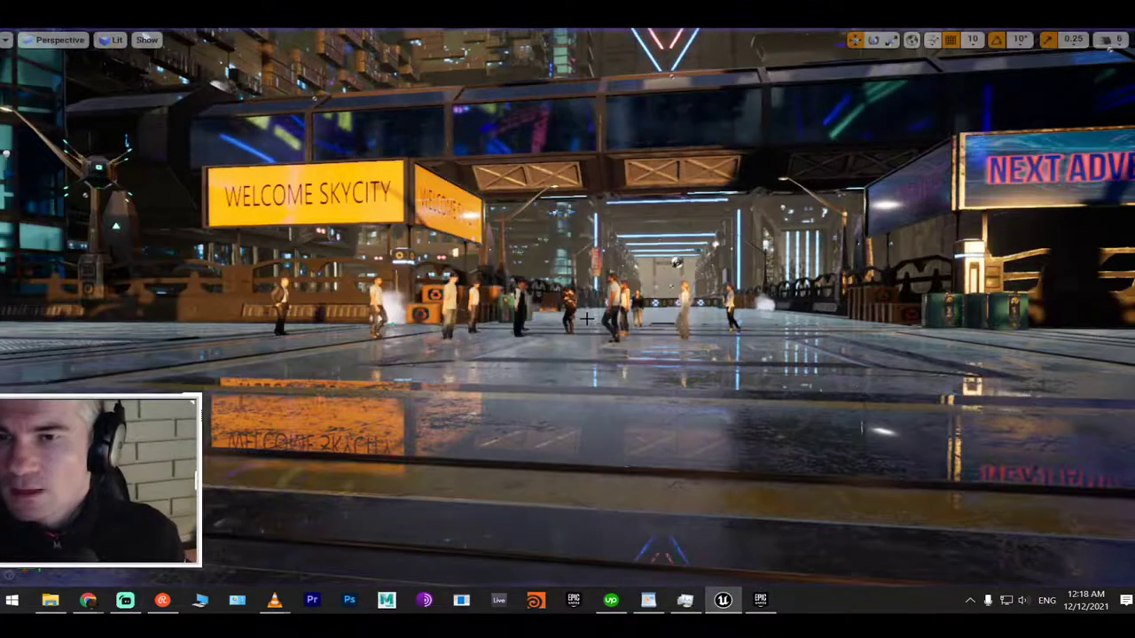
right_drag(586, 318, 784, 299)
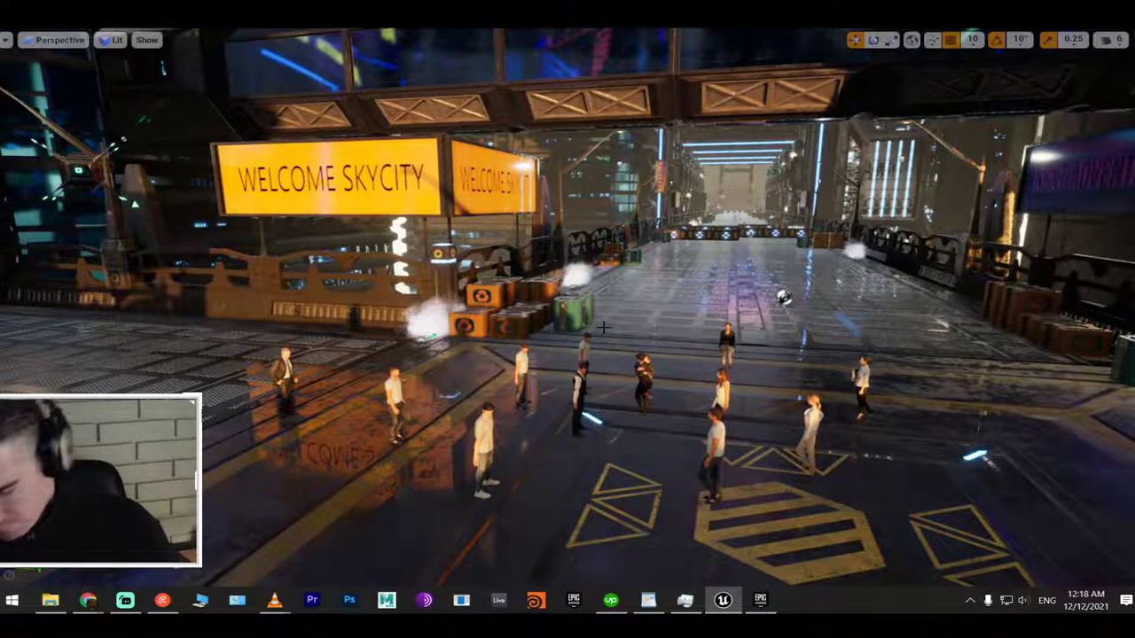
key(alt+p)
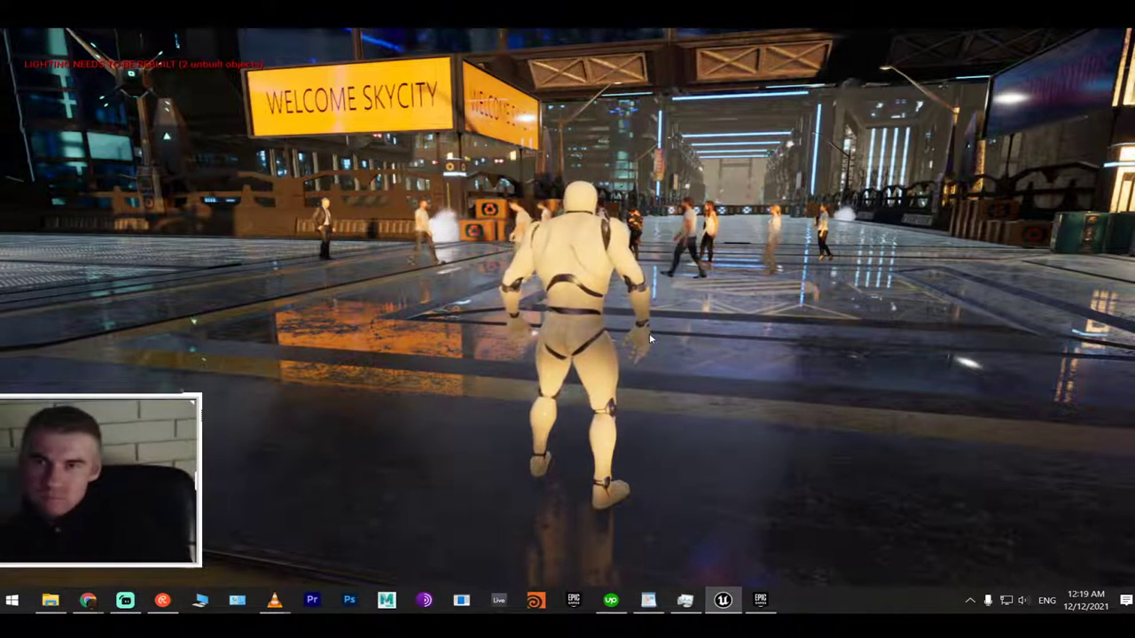
key(Escape)
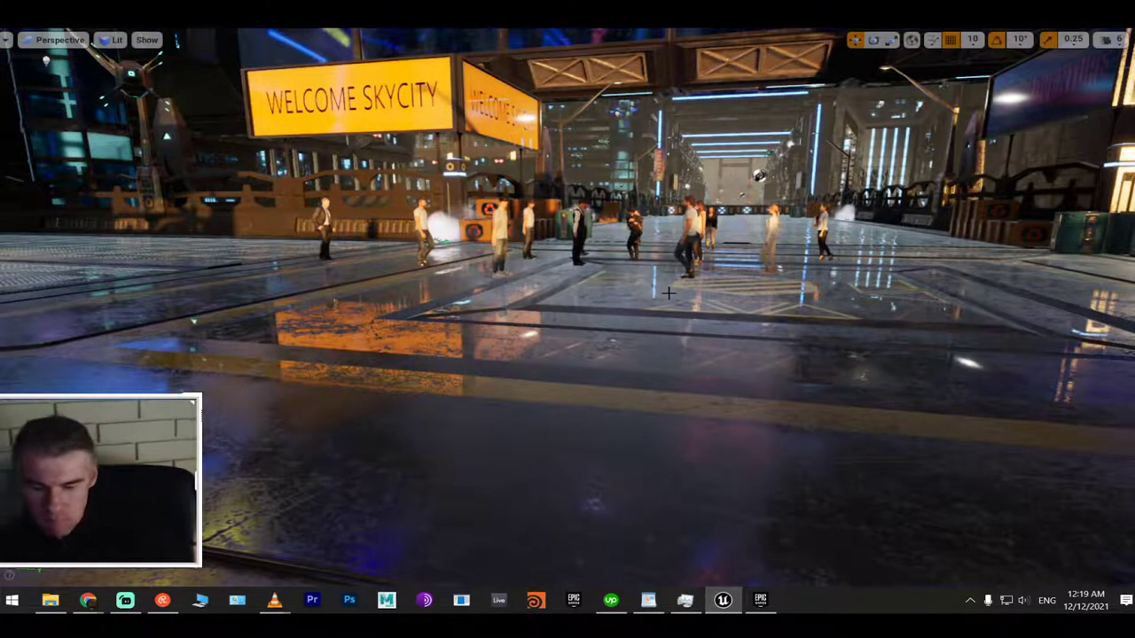
Collapse the 03_Selenies, 04_People, Light, Particles and Reflectioncaptures folders and save the map
drag(668, 293, 522, 335)
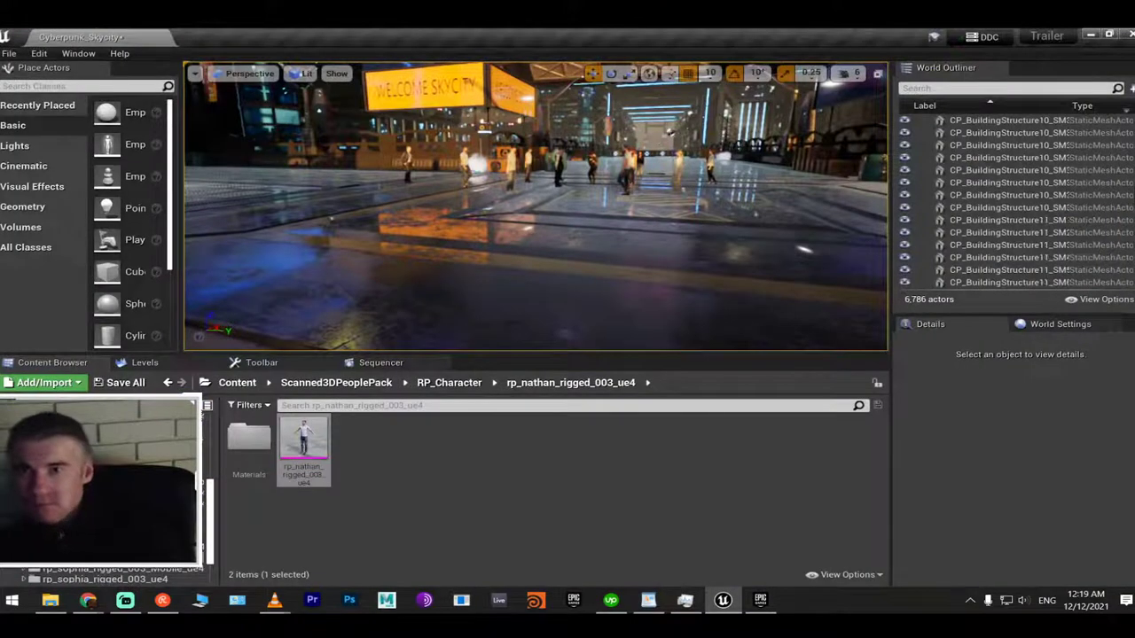
drag(1130, 178, 1131, 116)
click(927, 158)
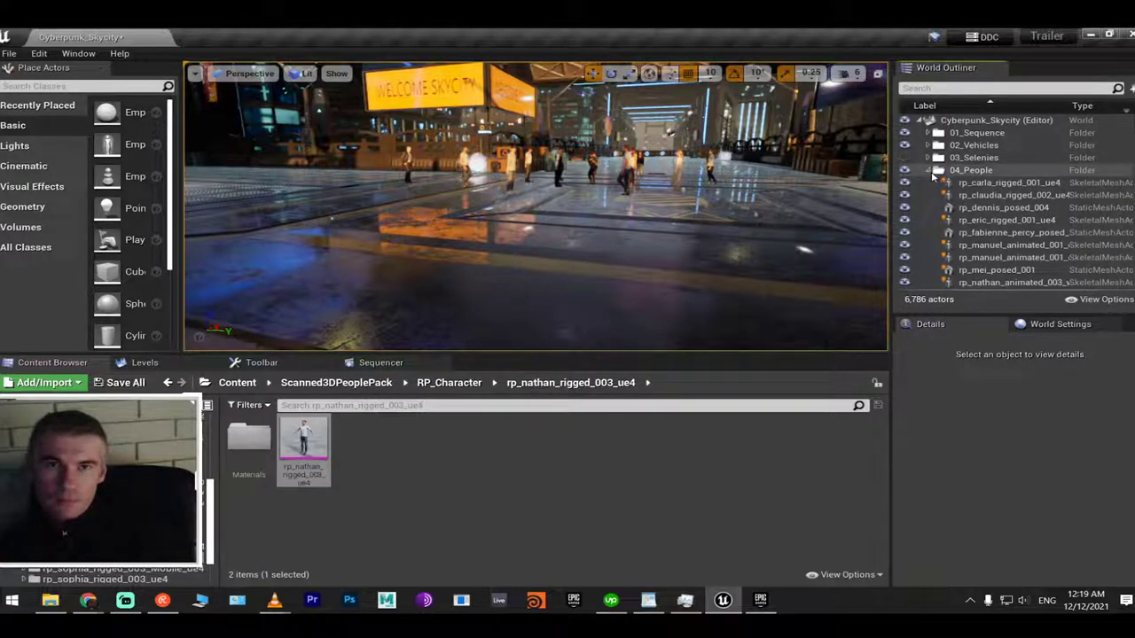
click(928, 170)
click(927, 182)
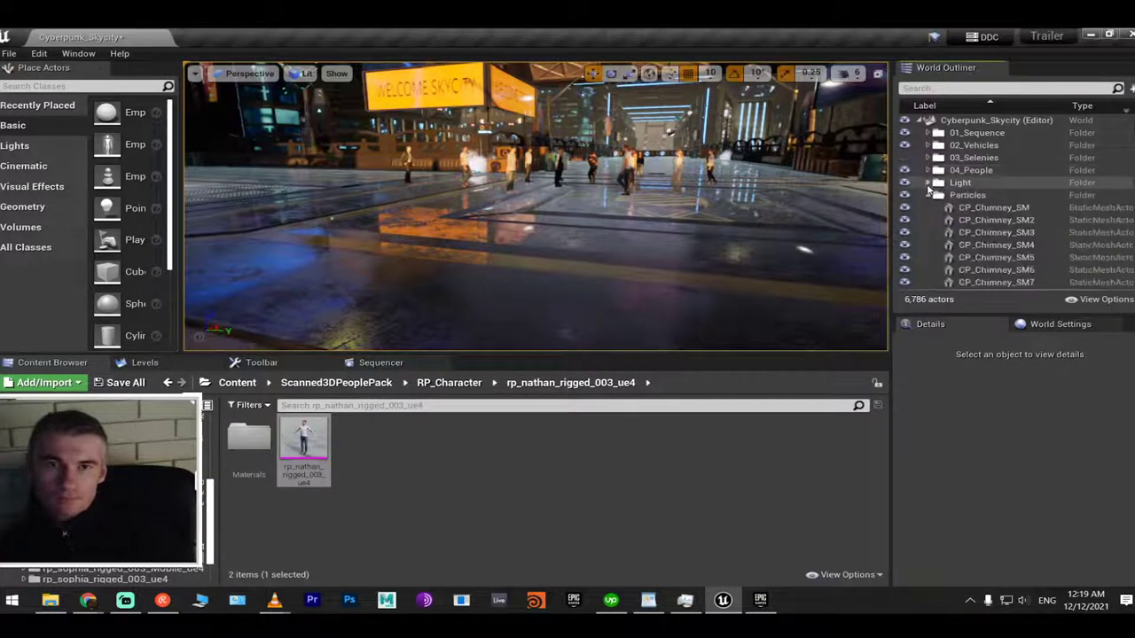
click(927, 195)
click(927, 208)
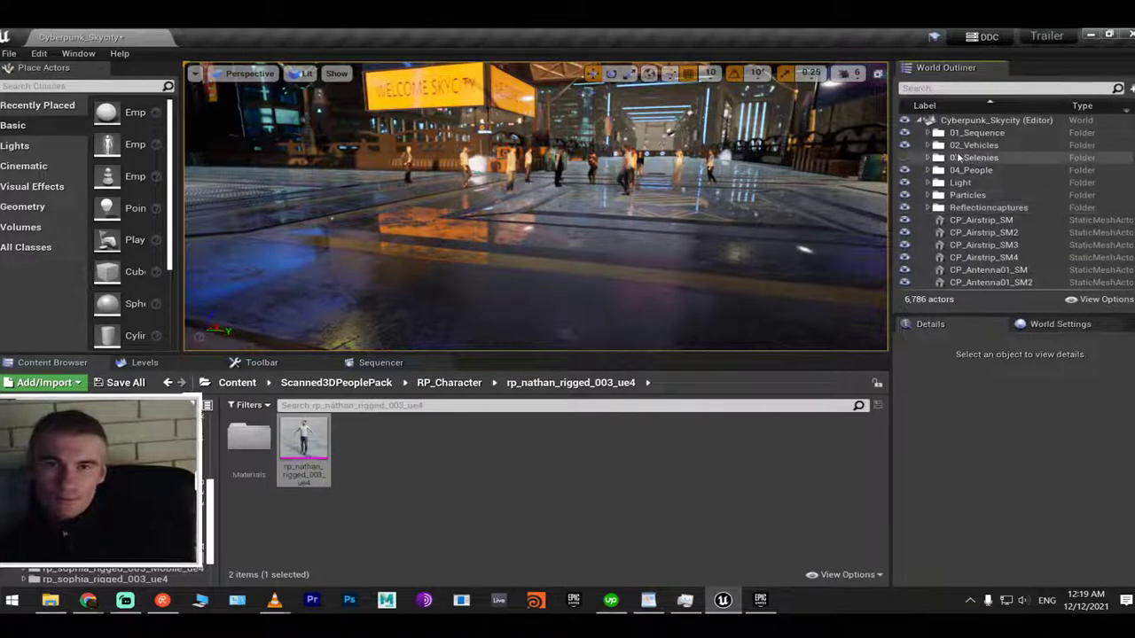
key(ctrl+s)
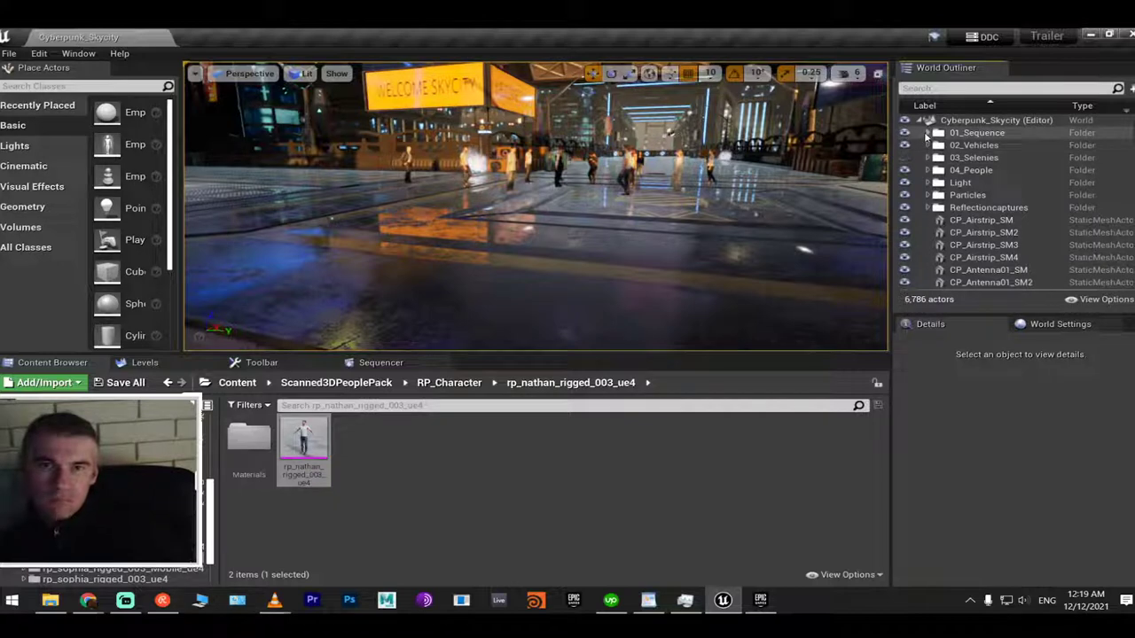
Expand the 01_Sequence folder to show its two 03_Gundyr actors
click(926, 133)
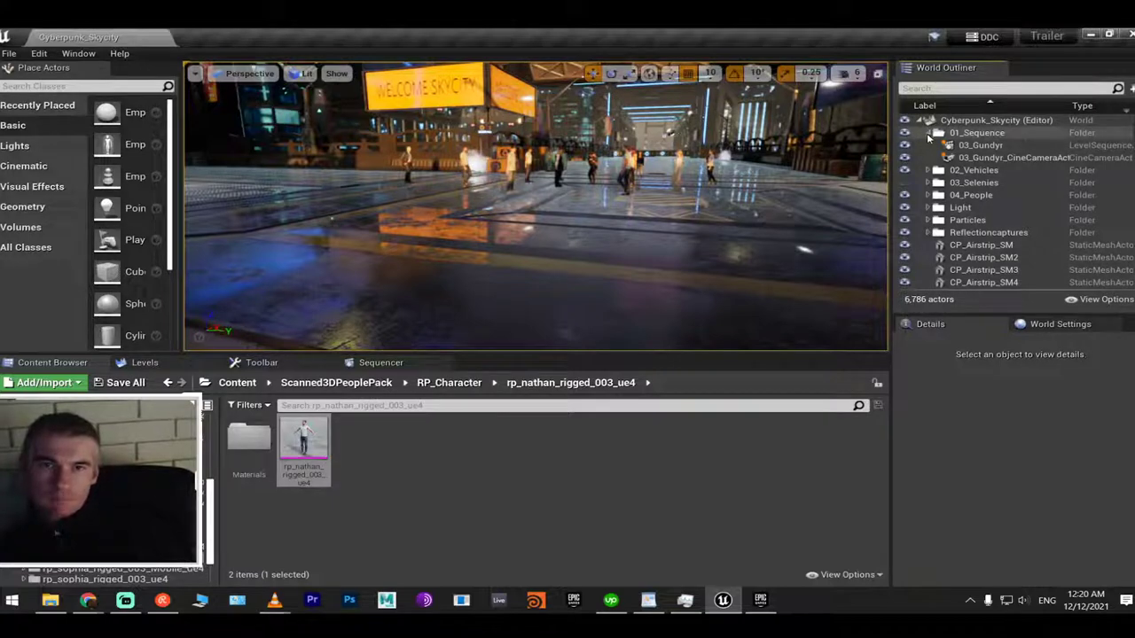
click(926, 133)
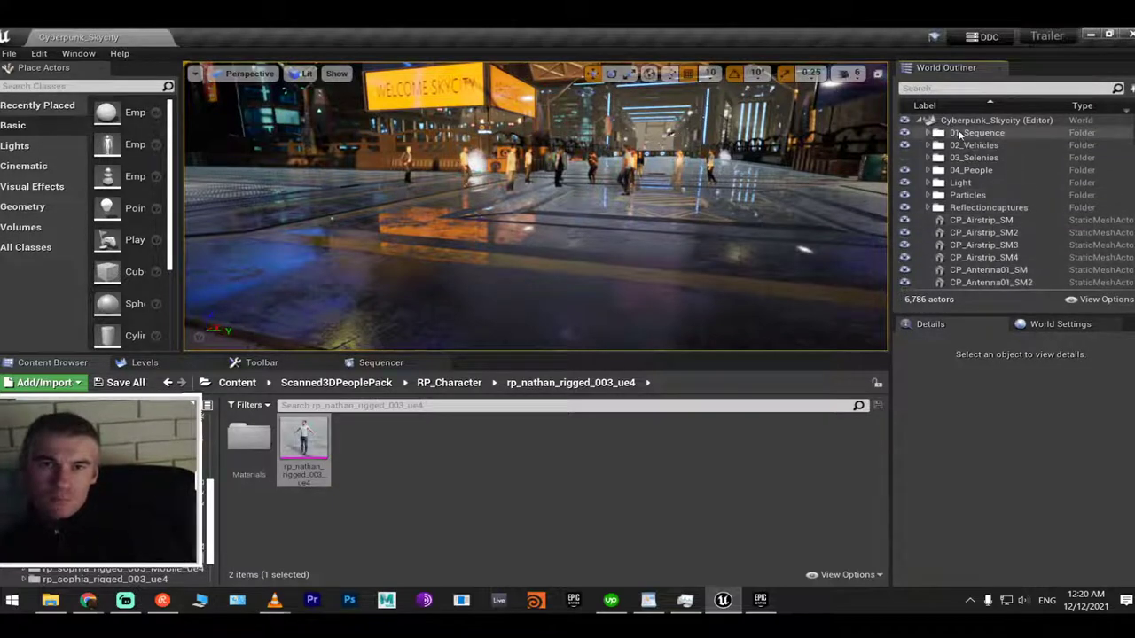
click(938, 135)
click(927, 133)
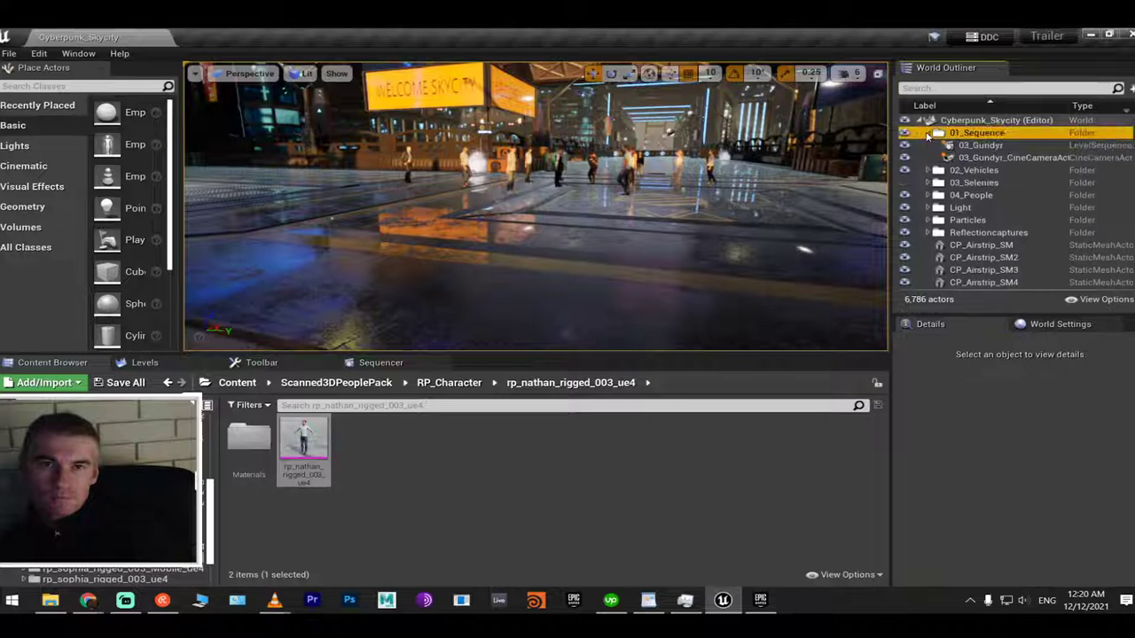
Group both 03_Gundyr actors into a new folder named 01-Sequence
shift+click(1000, 157)
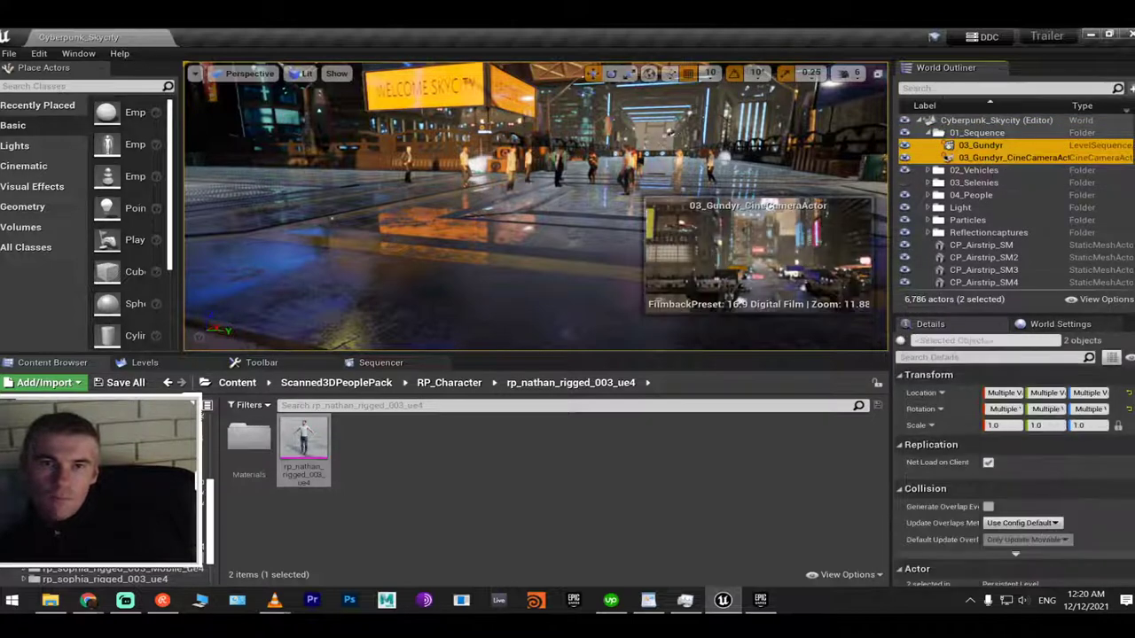
click(1130, 89)
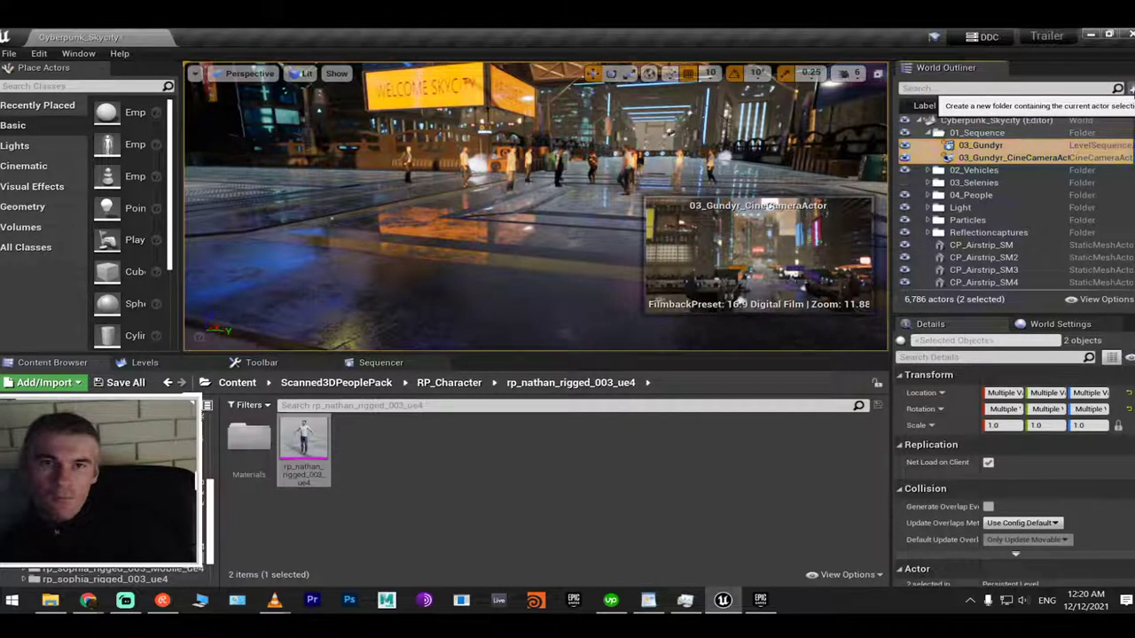
text(01-Seq)
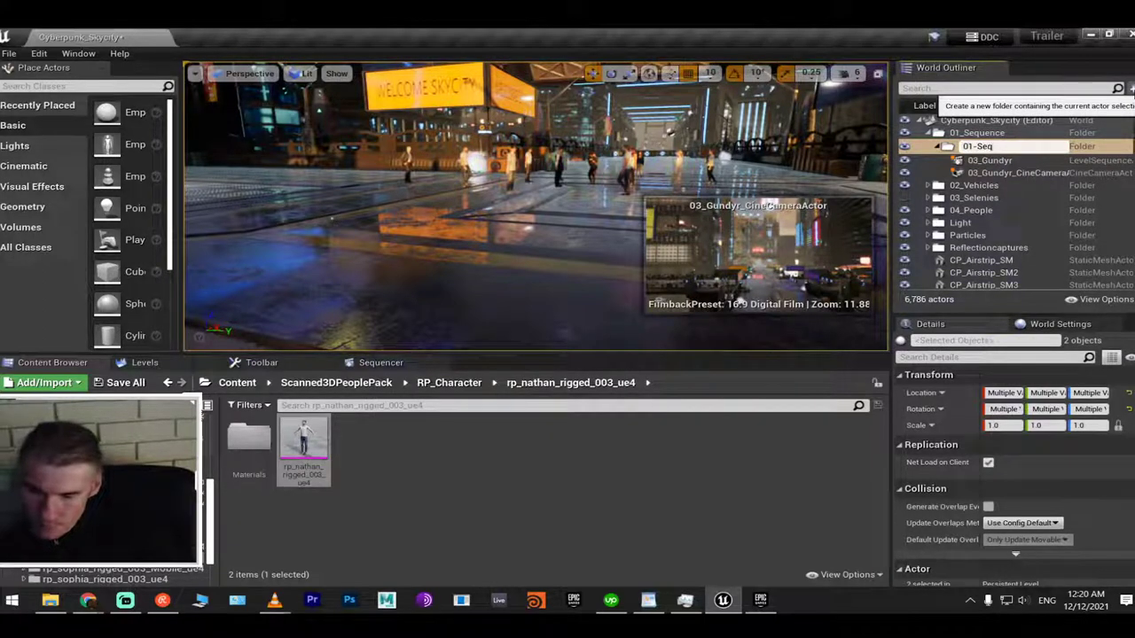
text(uenc)
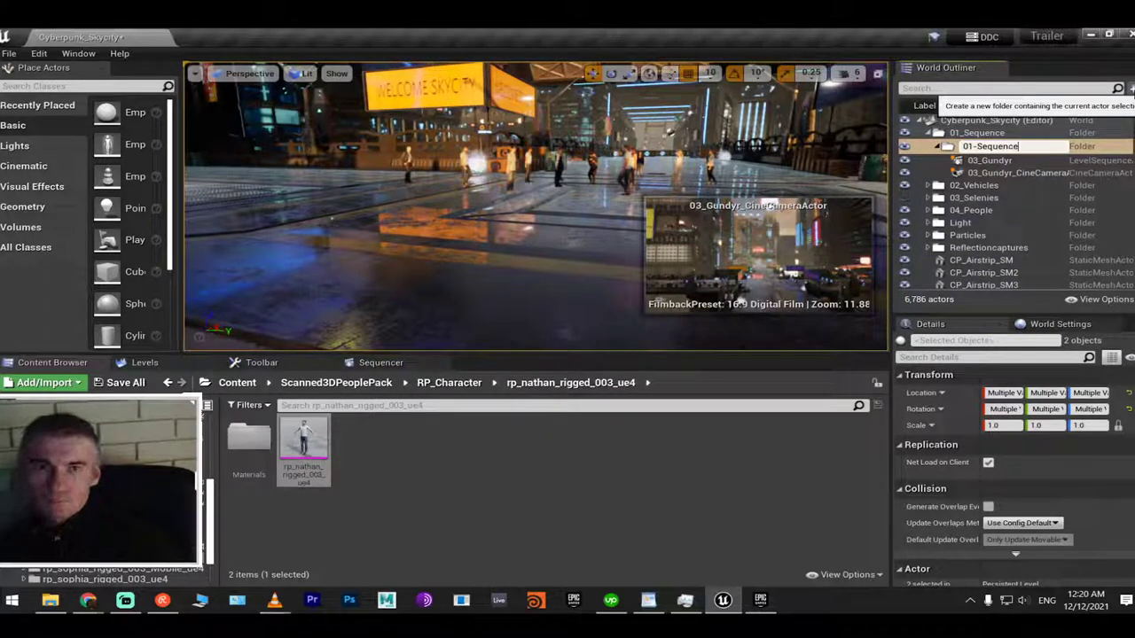
text(e)
key(Return)
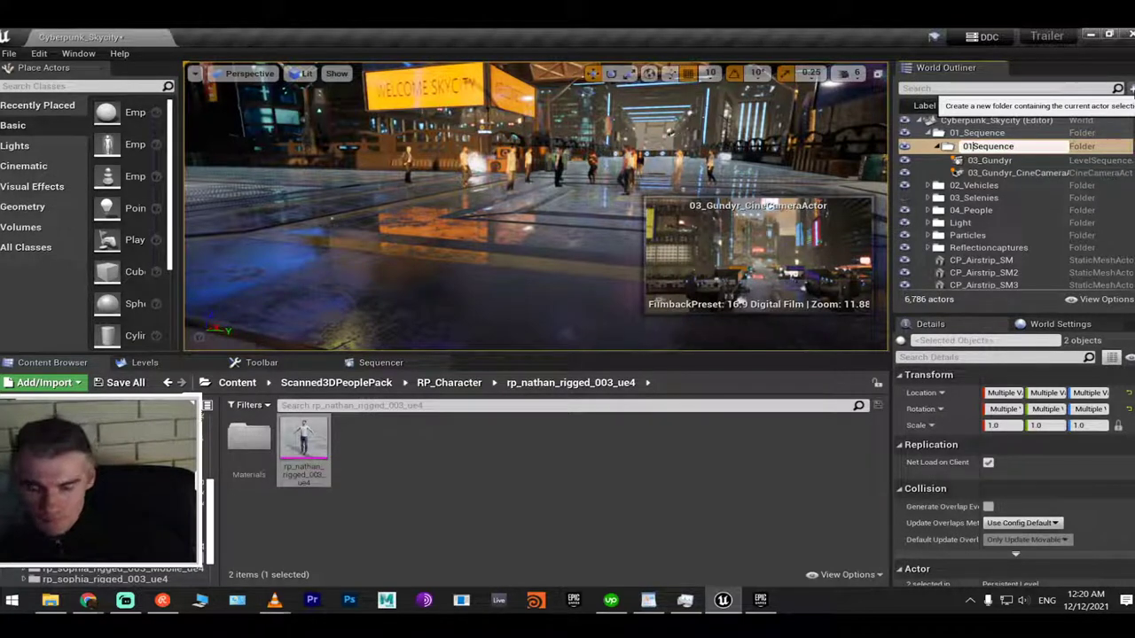
key(Return)
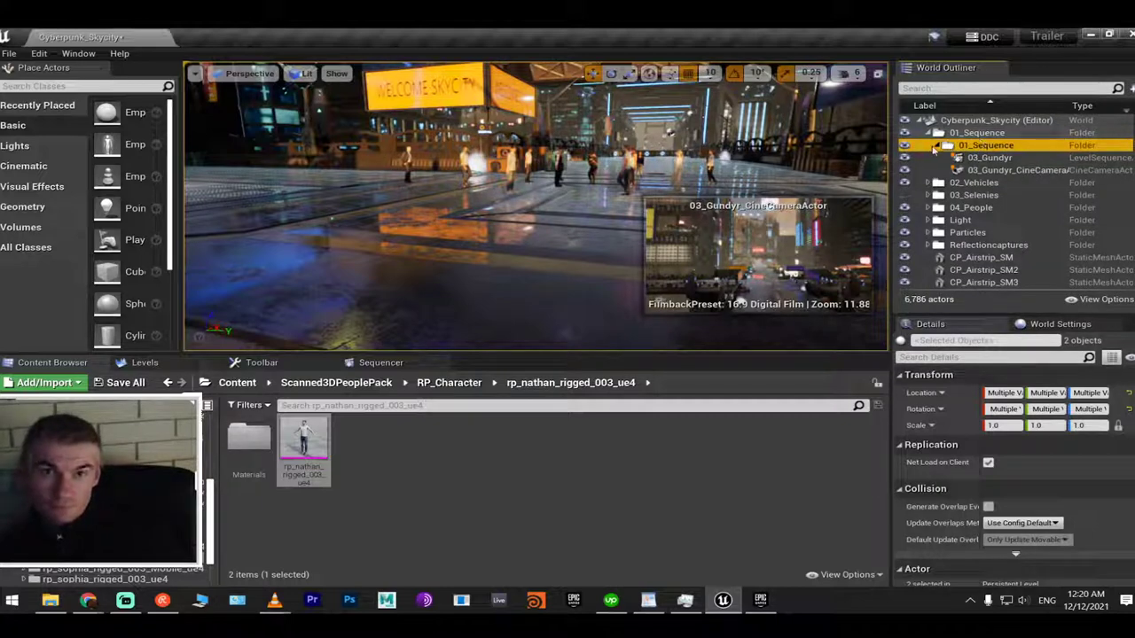
Try nesting 01_Sequence inside a new parent folder, undoing both attempts
click(975, 146)
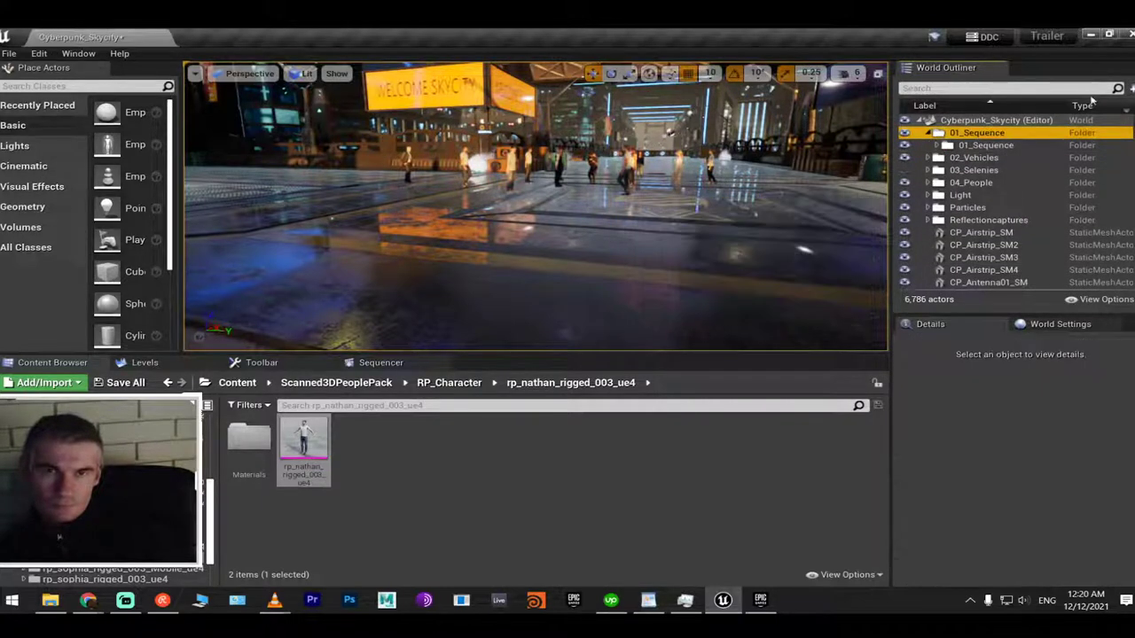
click(1129, 88)
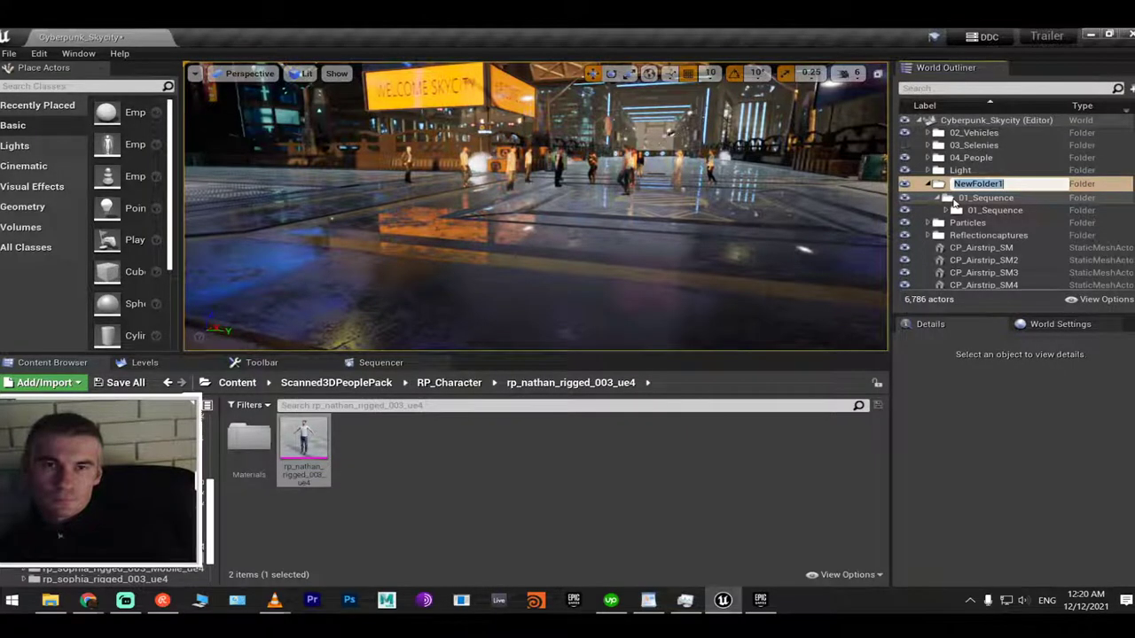
key(Return)
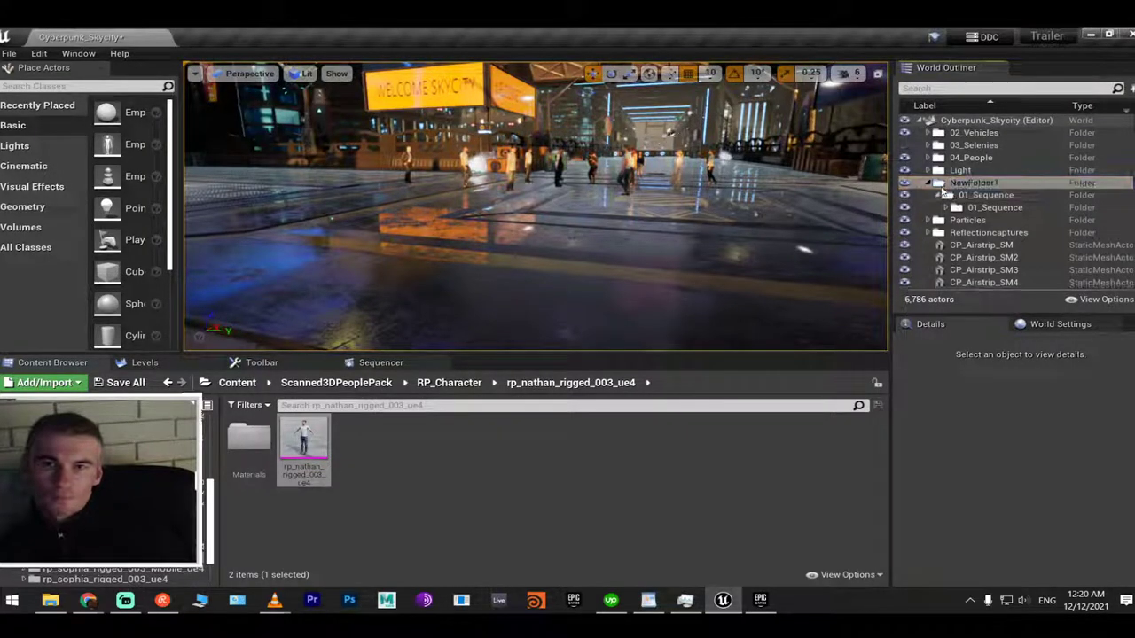
key(ctrl+z)
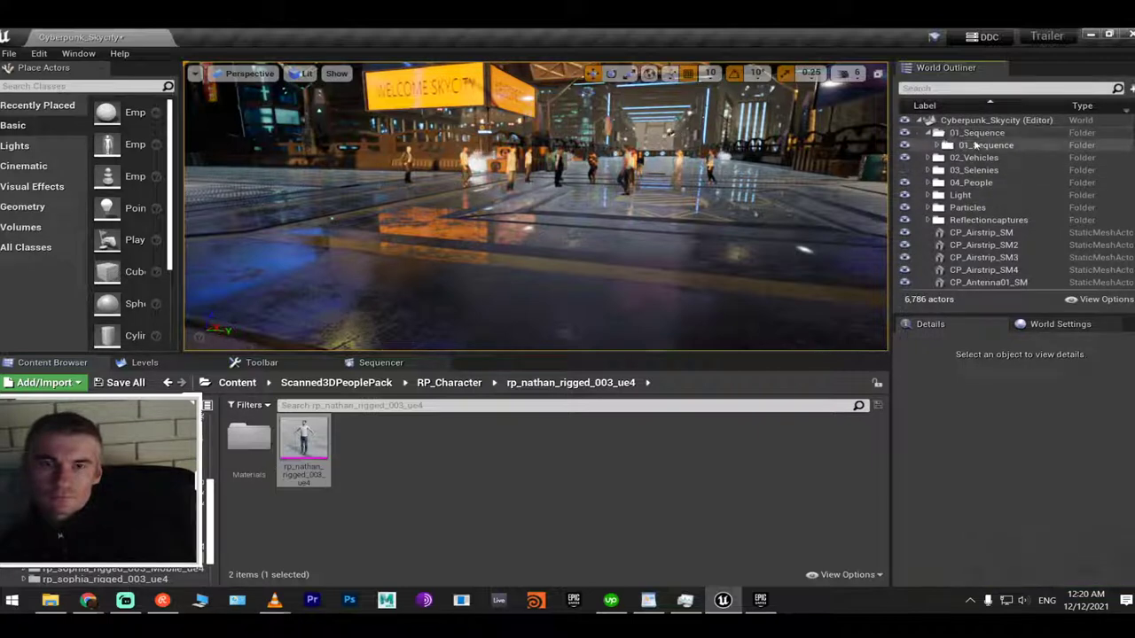
click(989, 134)
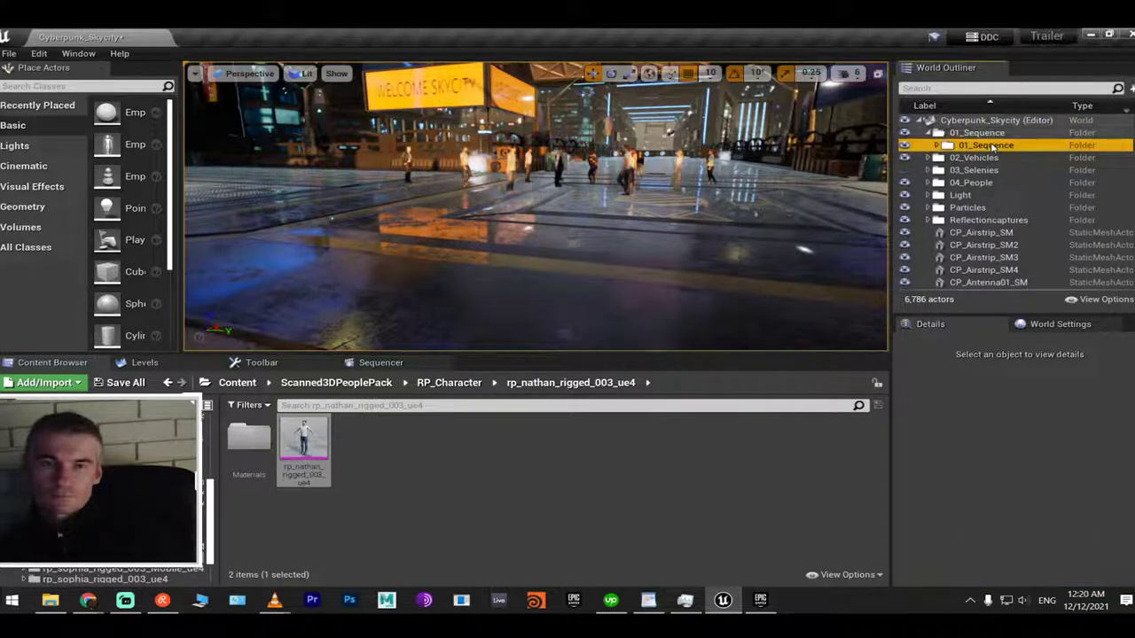
click(1130, 87)
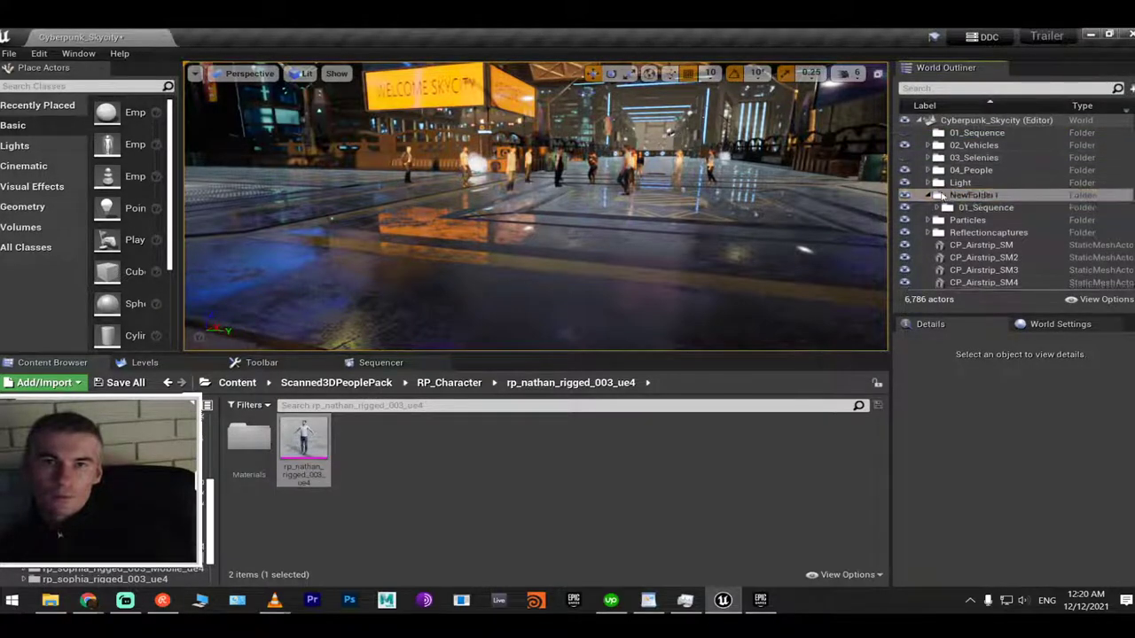
key(ctrl+z)
click(948, 133)
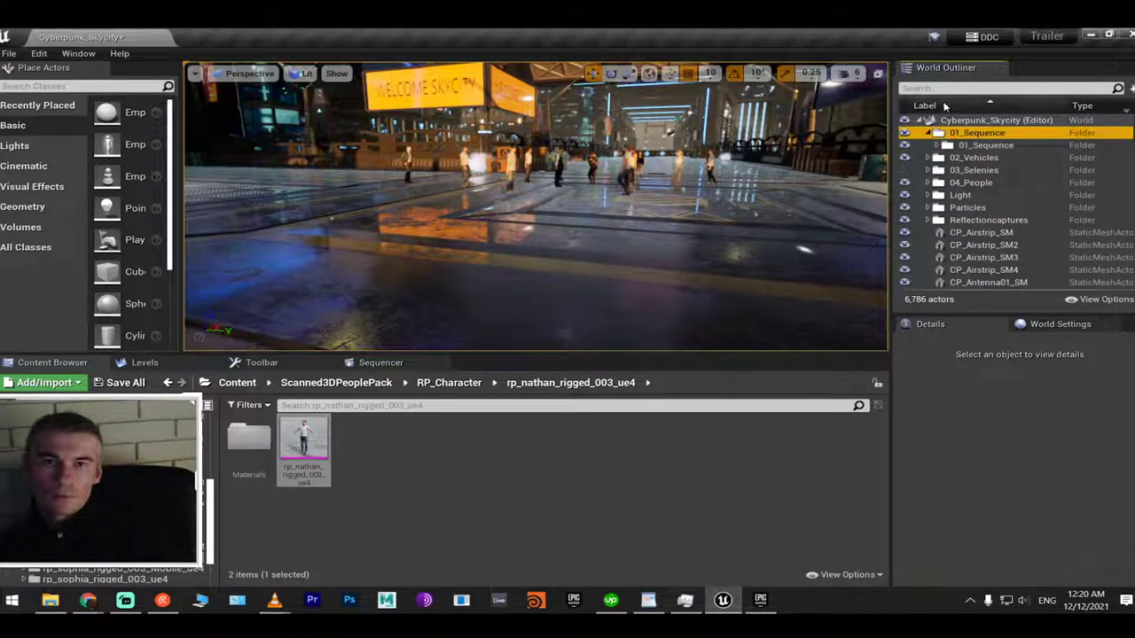
Create a subfolder named 02-People inside 01_Sequence
right_click(966, 133)
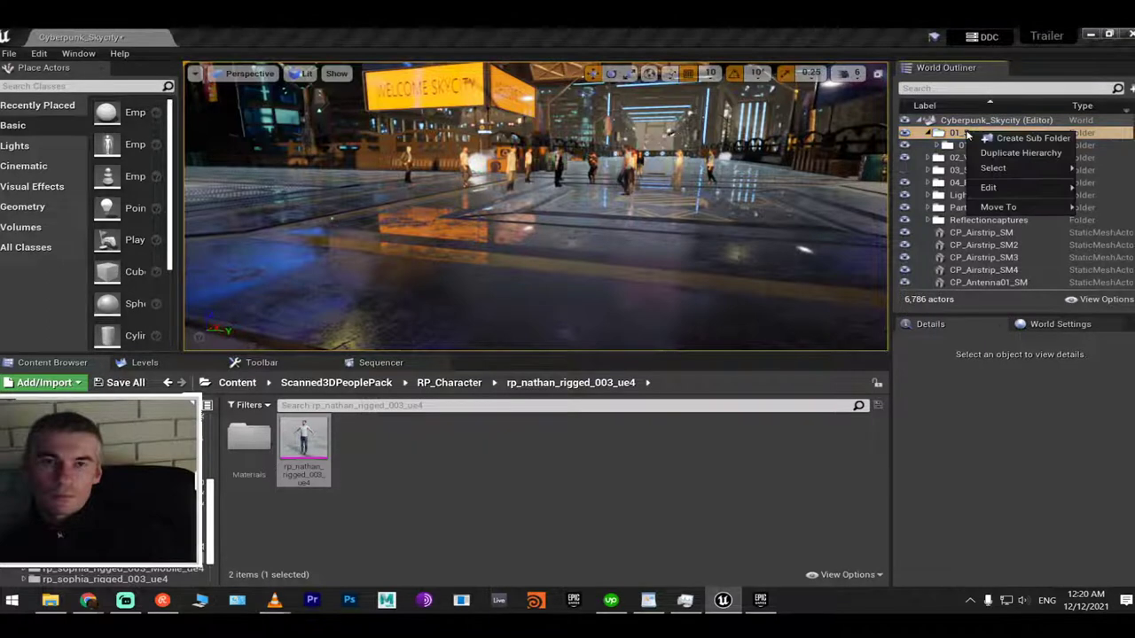
mouse_move(1000, 207)
click(1021, 151)
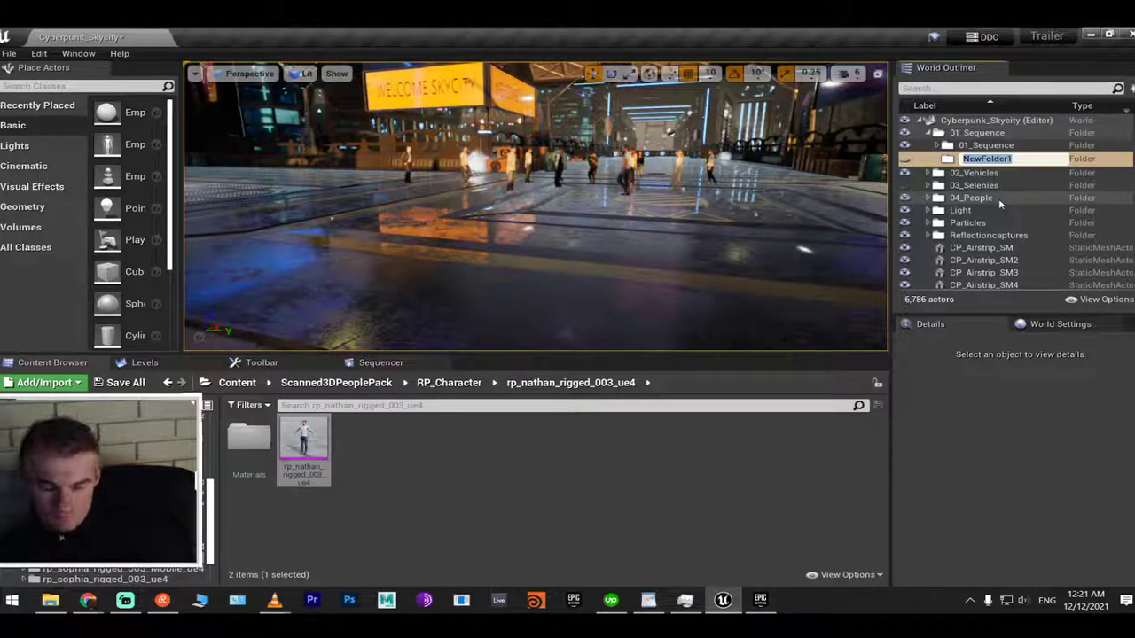
text(02-People)
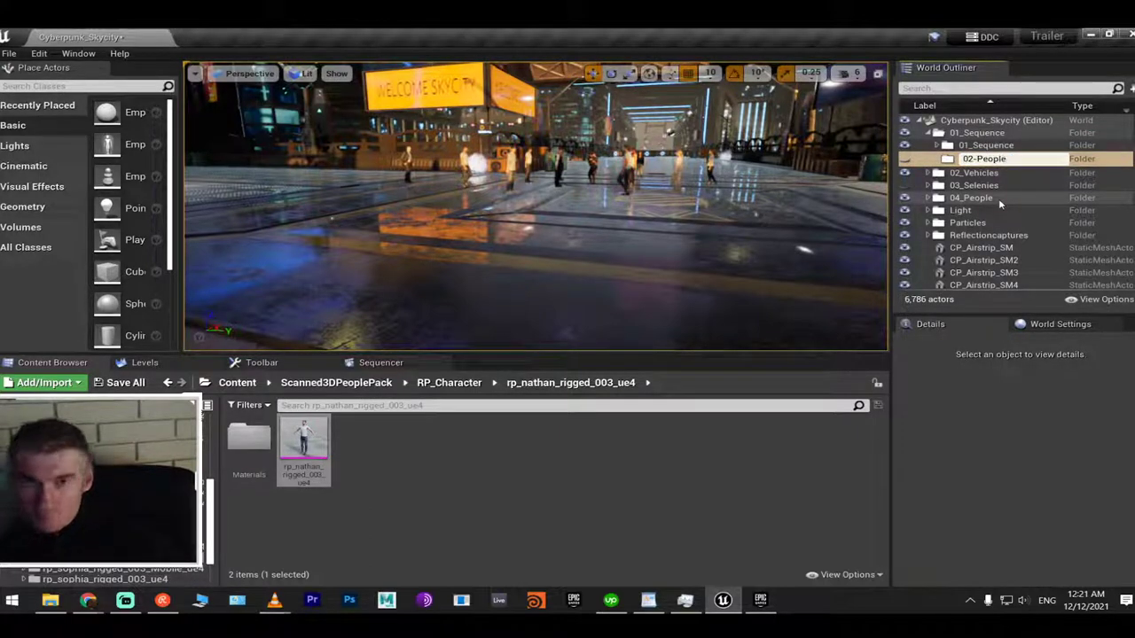
key(Return)
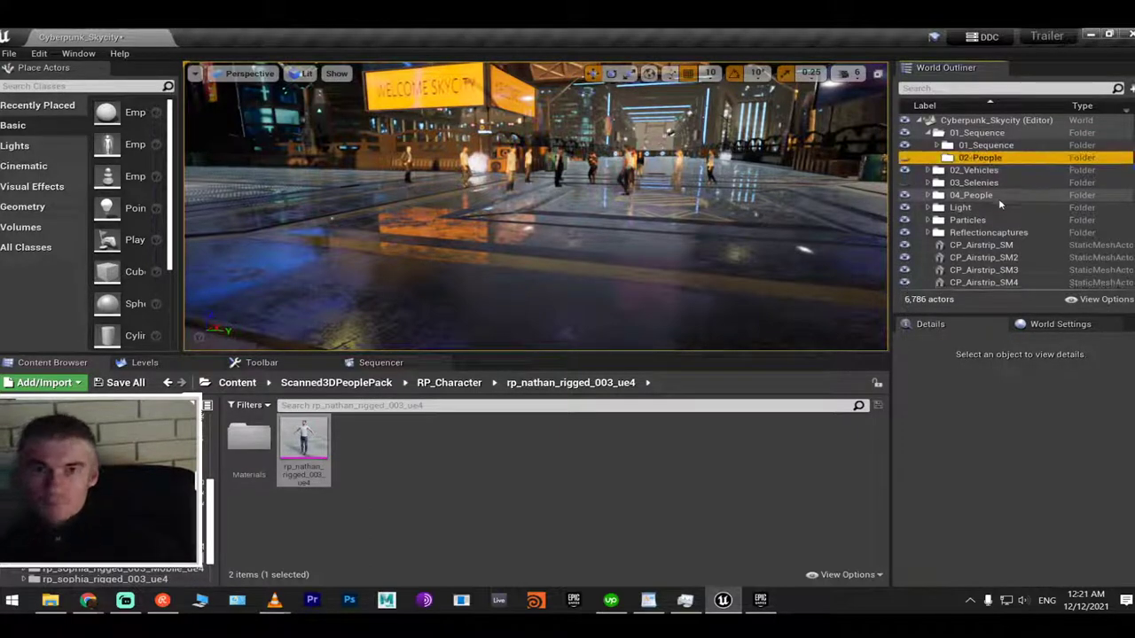
Add a new level sequence from the toolbar's Cinematics menu
click(376, 362)
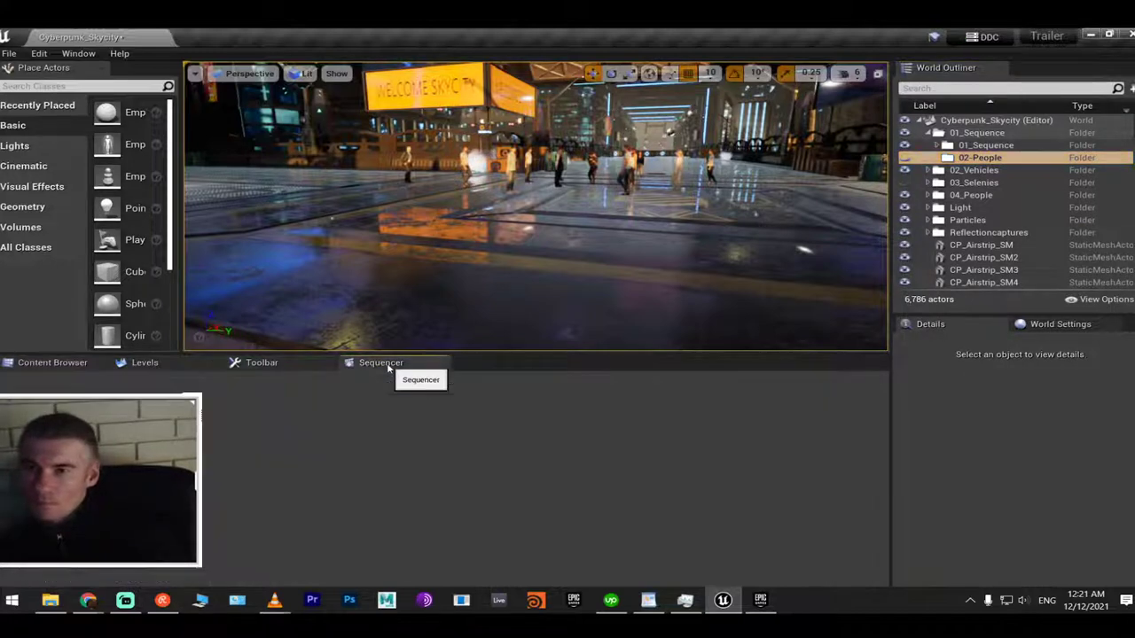
click(245, 363)
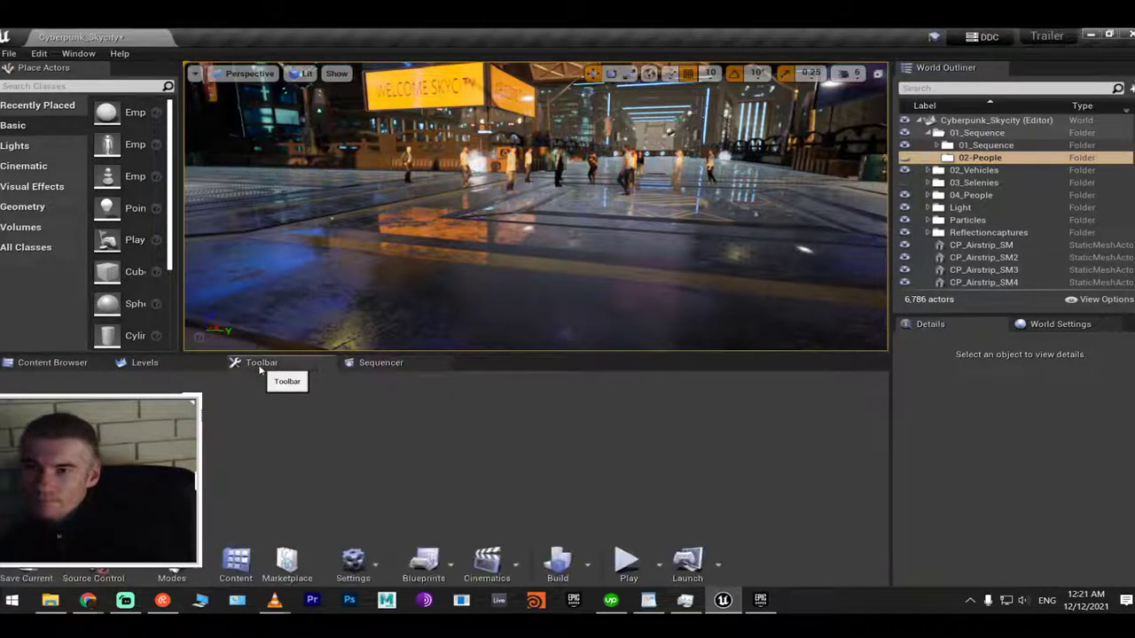
click(438, 577)
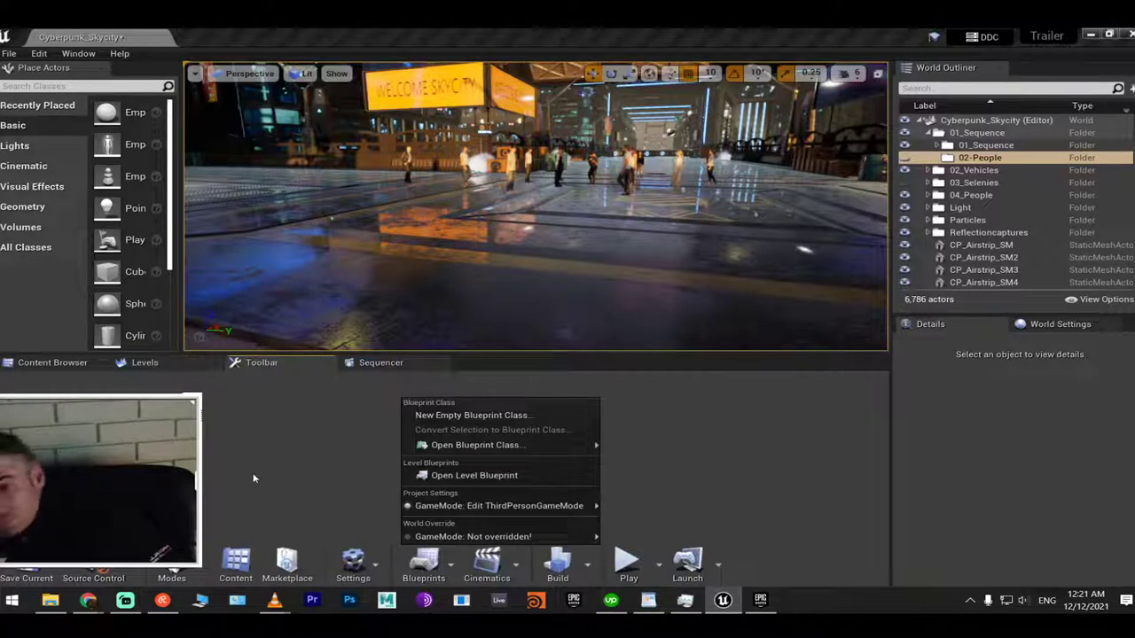
mouse_move(496, 506)
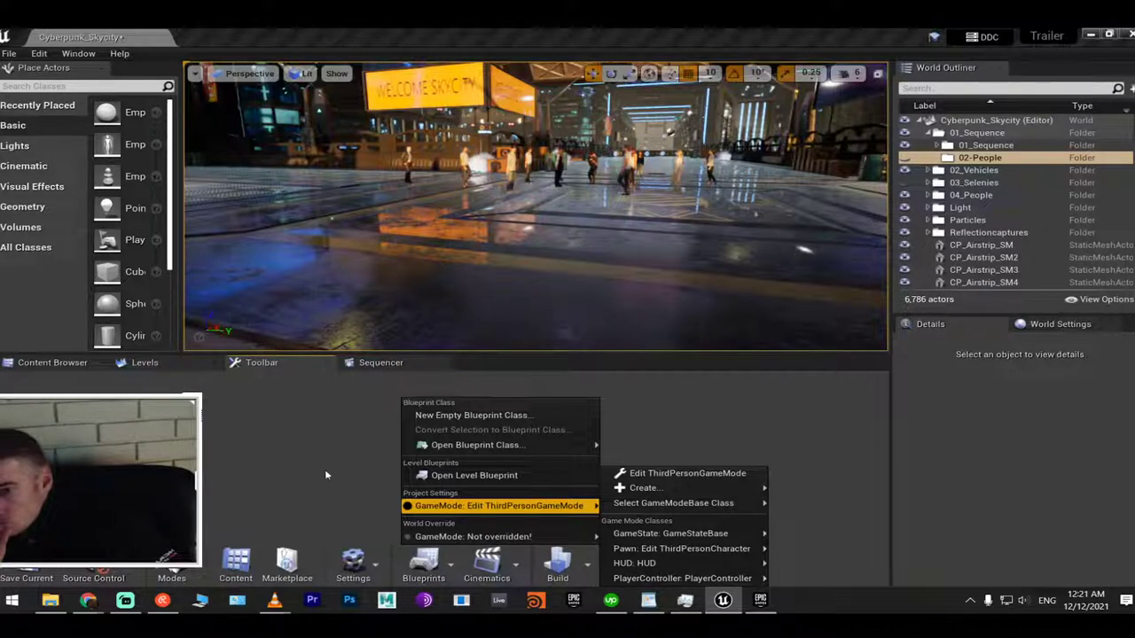
click(293, 439)
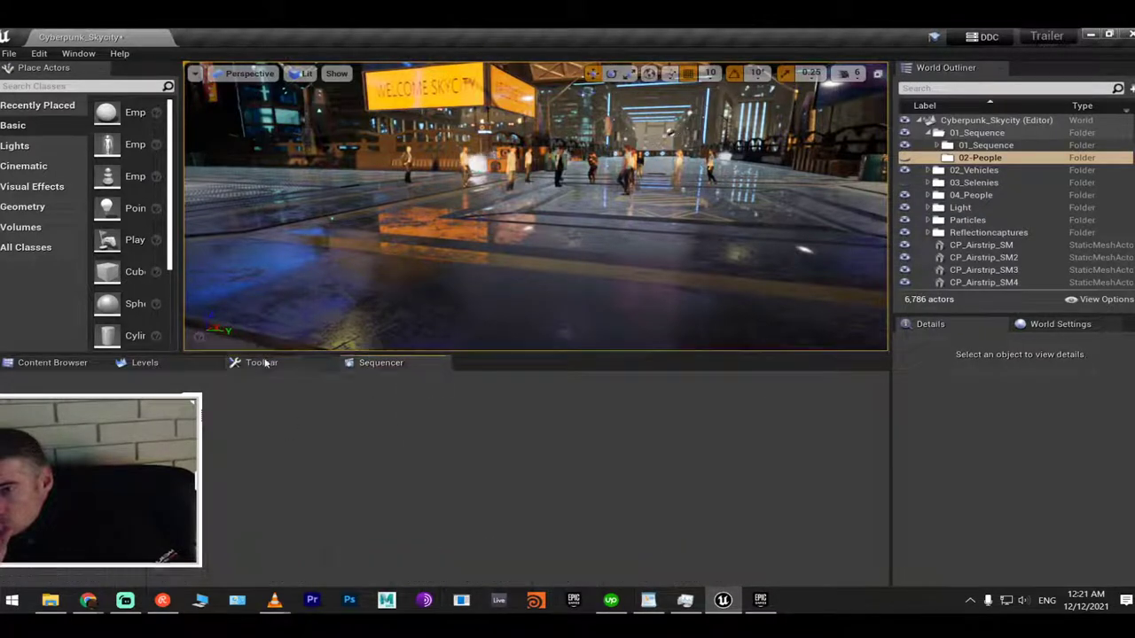
click(487, 563)
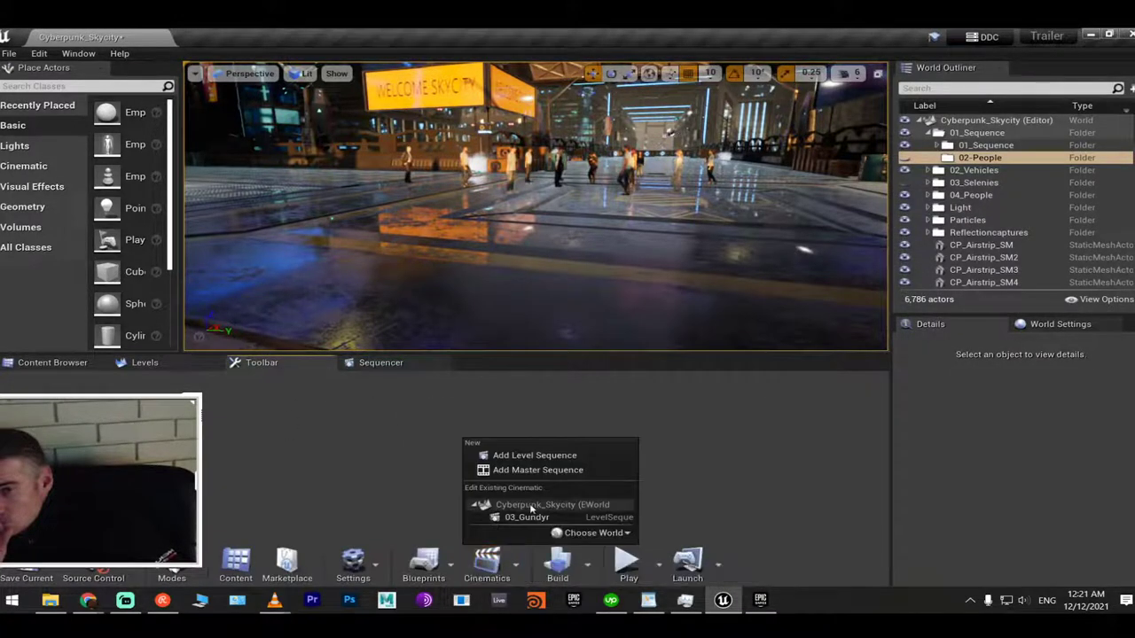
click(536, 456)
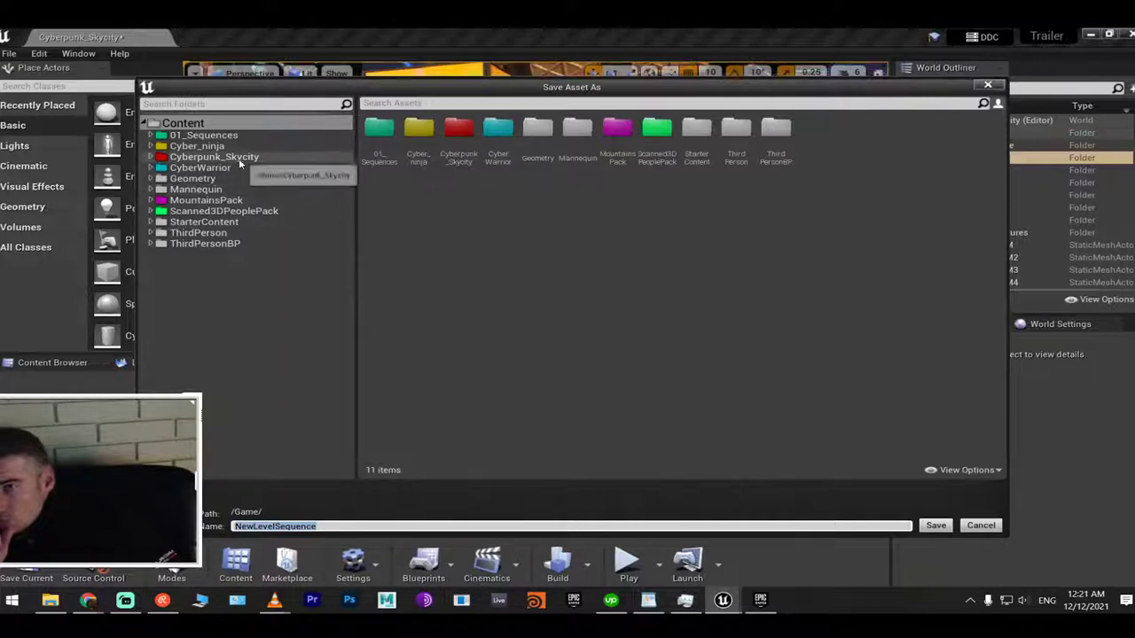
Save it as 02_people in a new 02_People folder under 01_Sequences/03_Gundyr
click(216, 137)
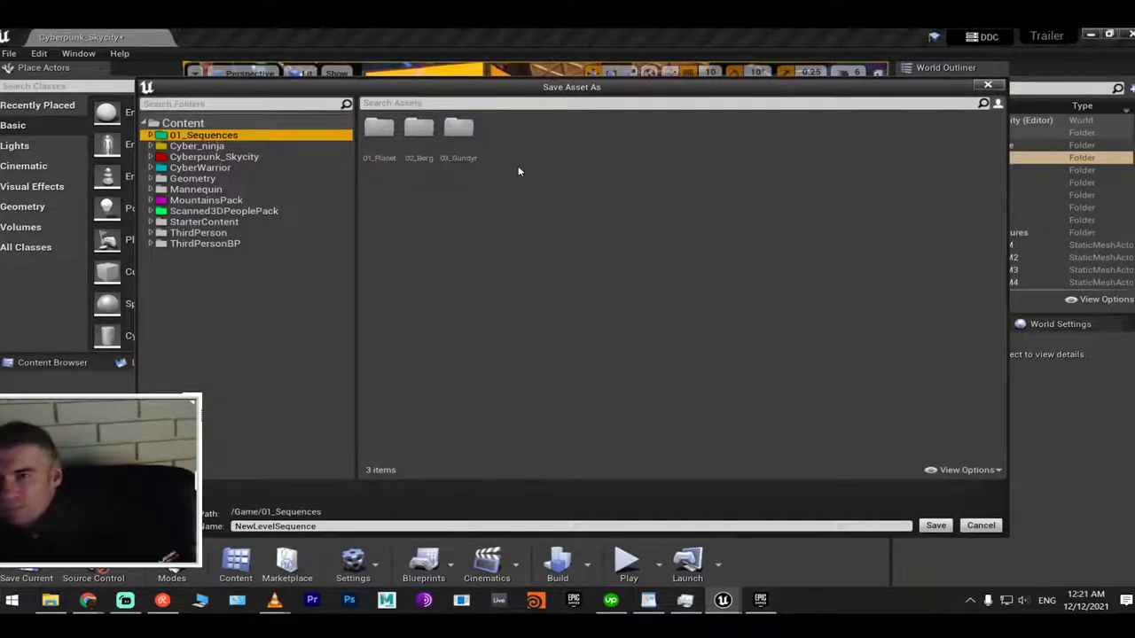
double_click(468, 134)
right_click(545, 208)
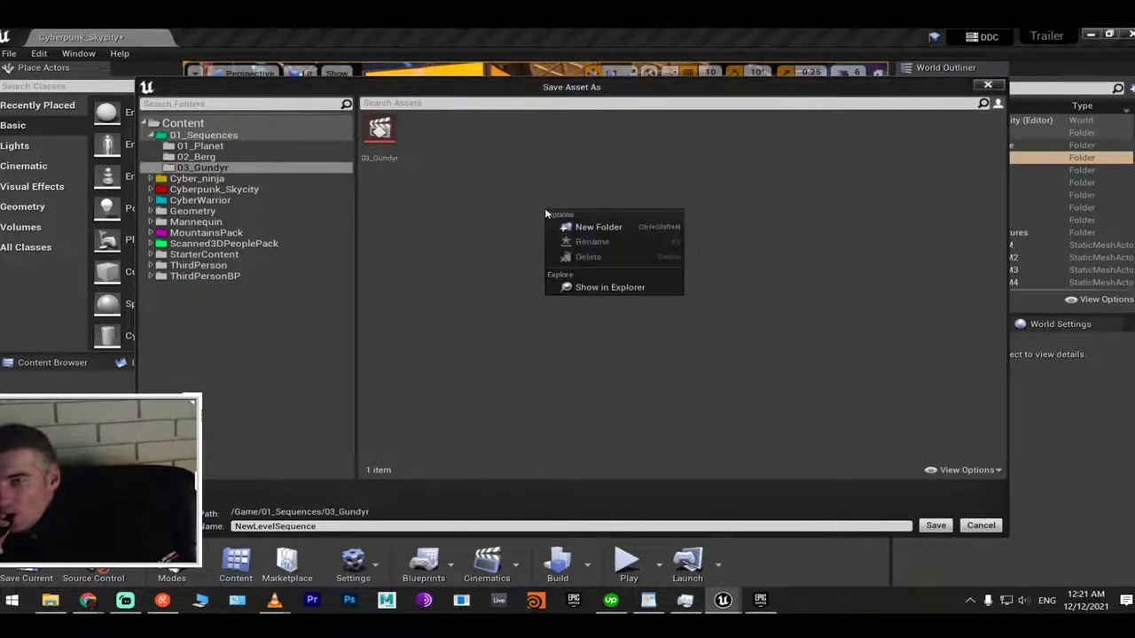
click(574, 235)
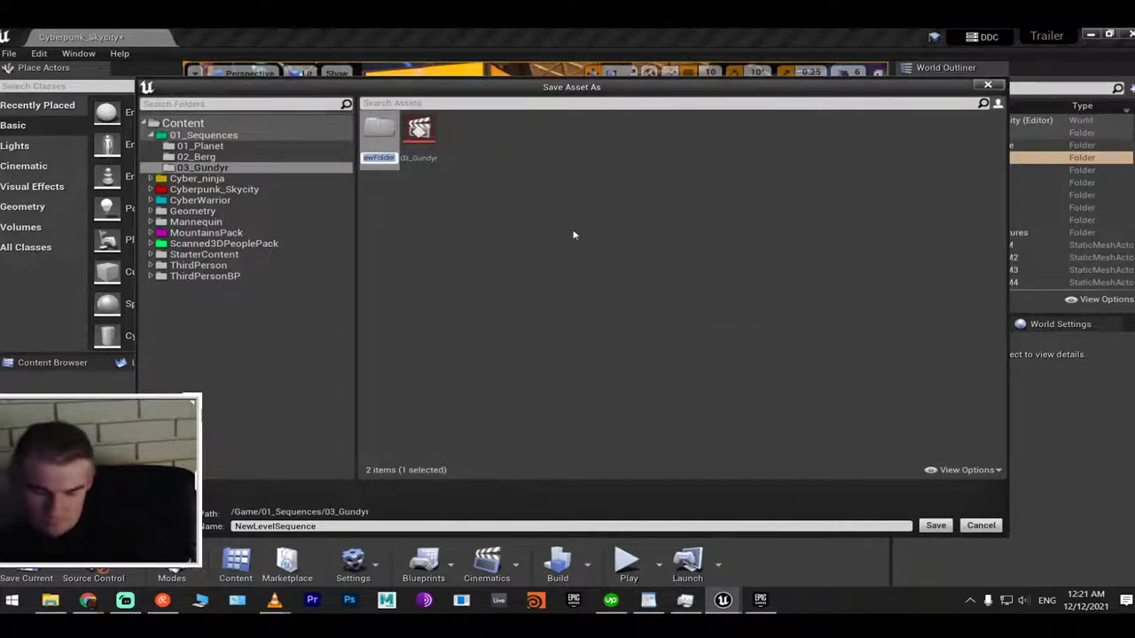
text(03_P)
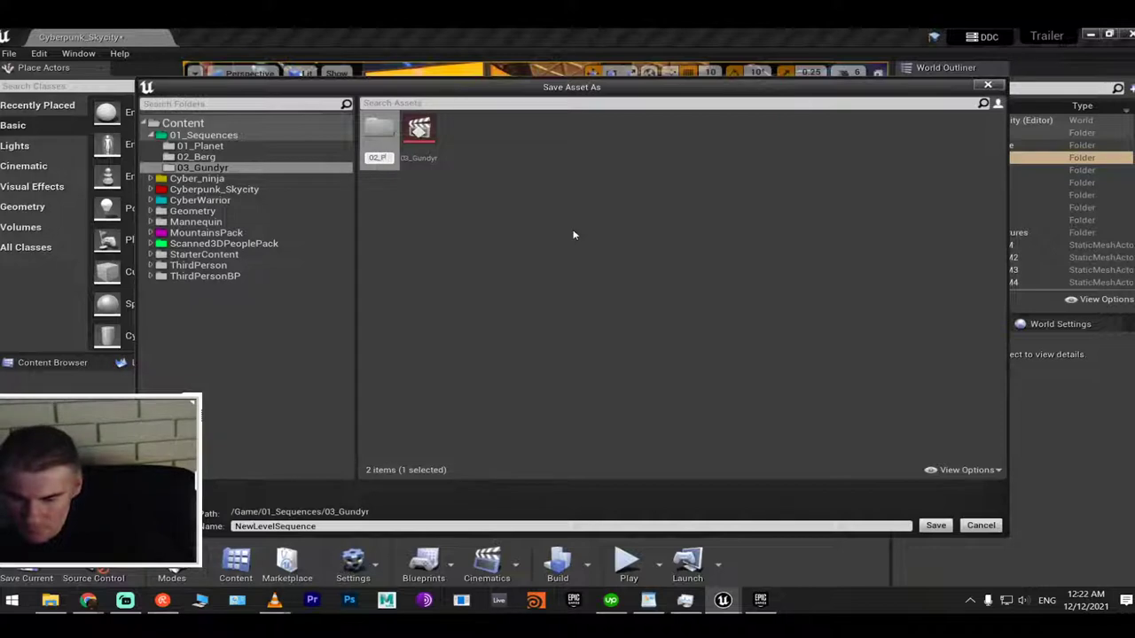
text(eople)
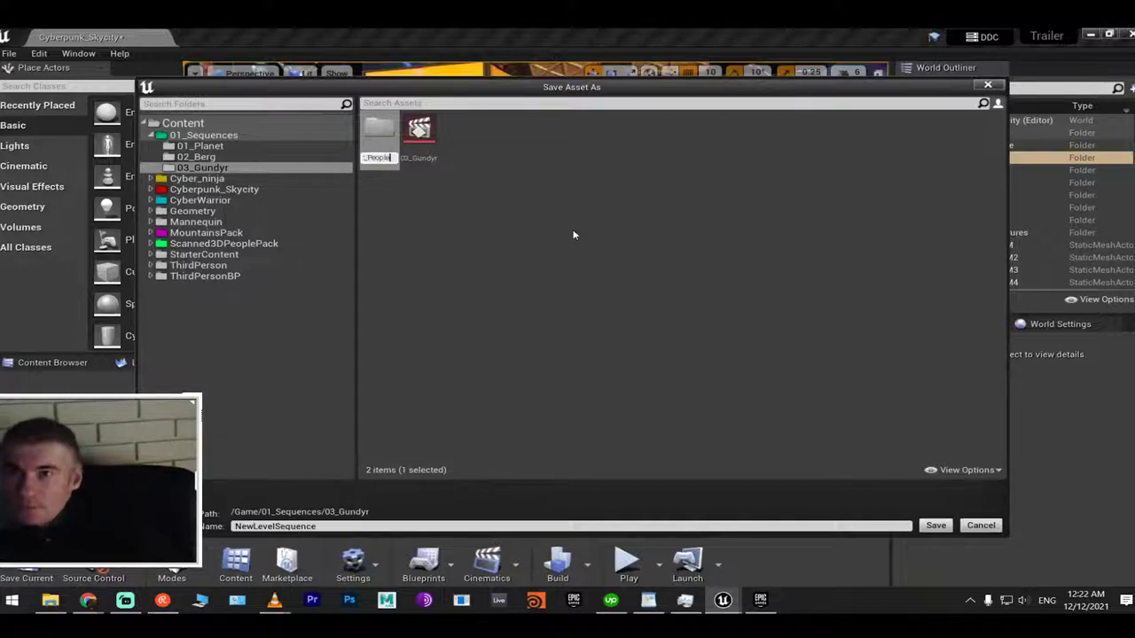
key(Return)
double_click(380, 136)
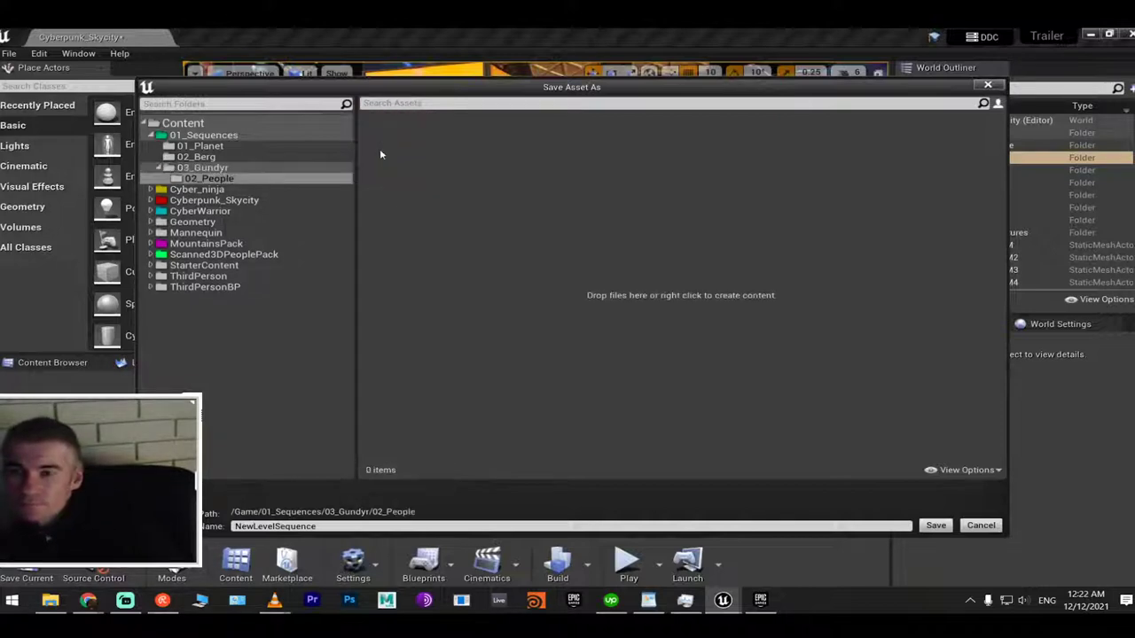
click(351, 527)
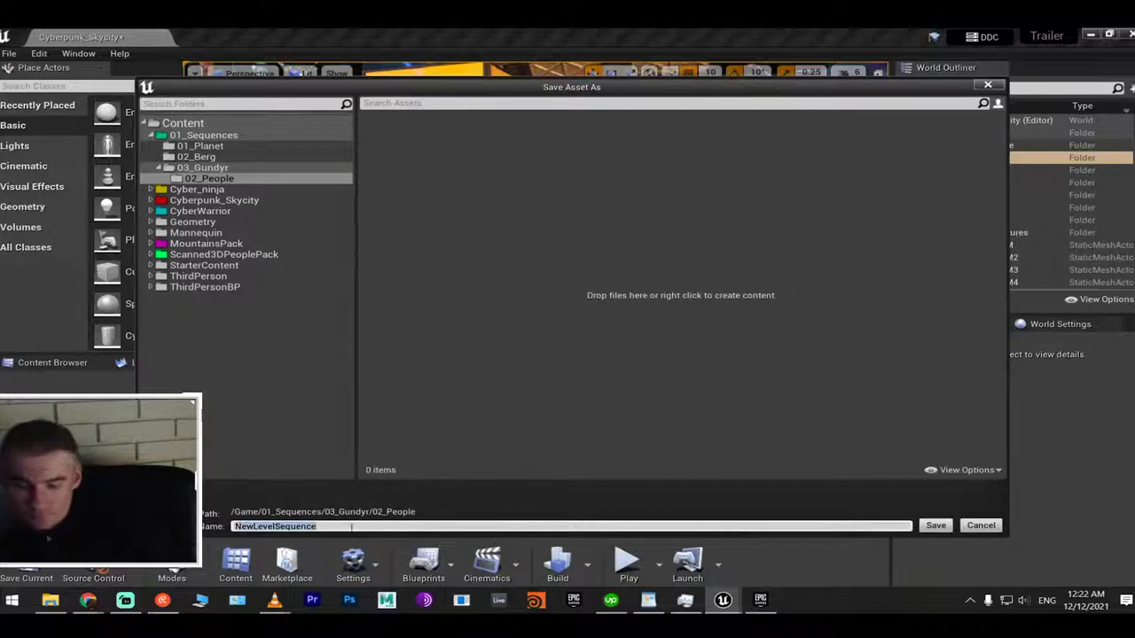
text(02_people)
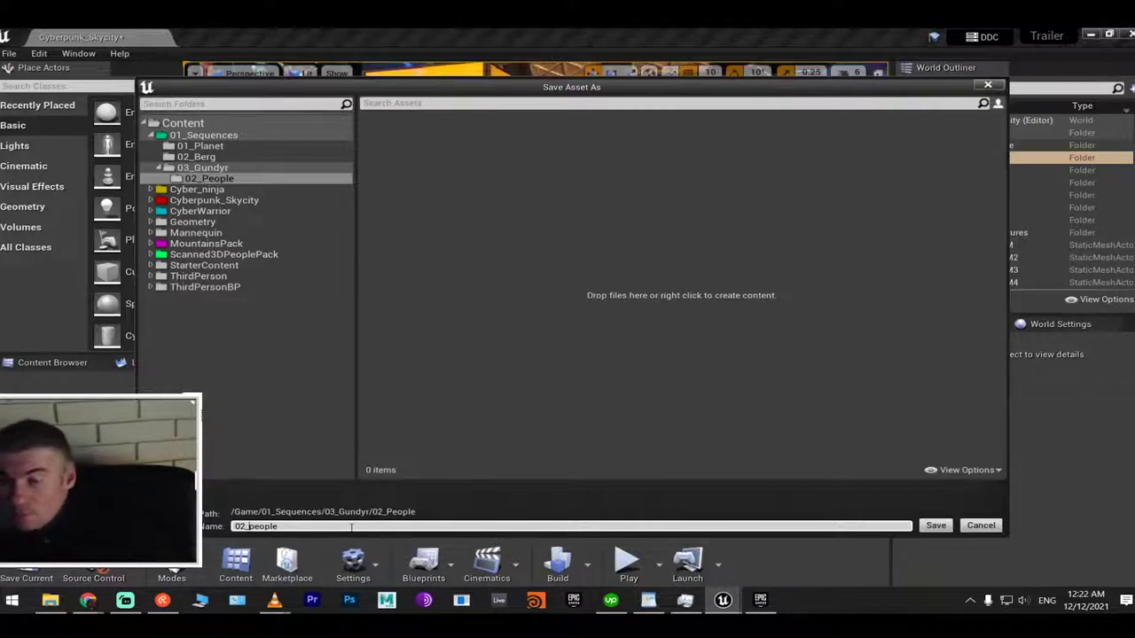
key(Return)
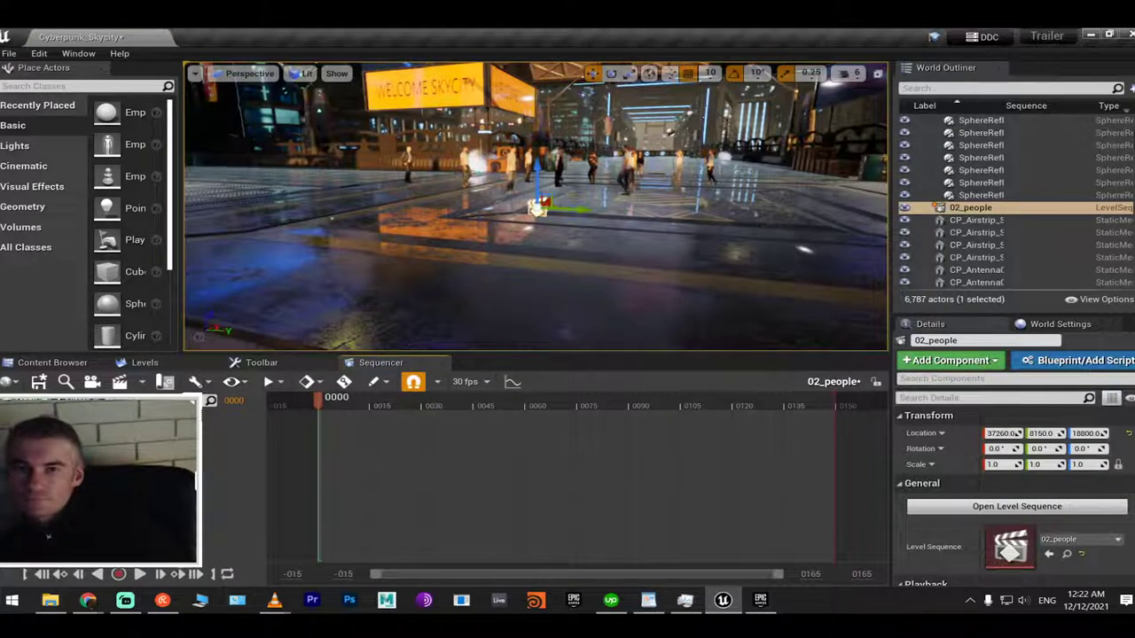
Move the 02_people actor into the People folder and rename that folder 02_People
right_click(962, 213)
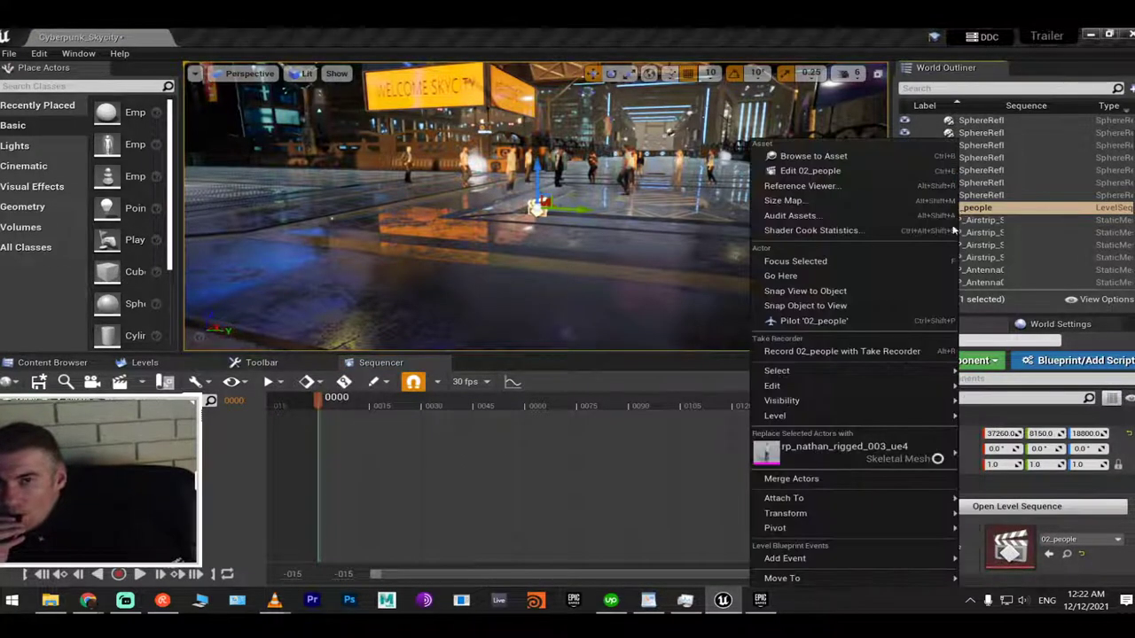
mouse_move(834, 560)
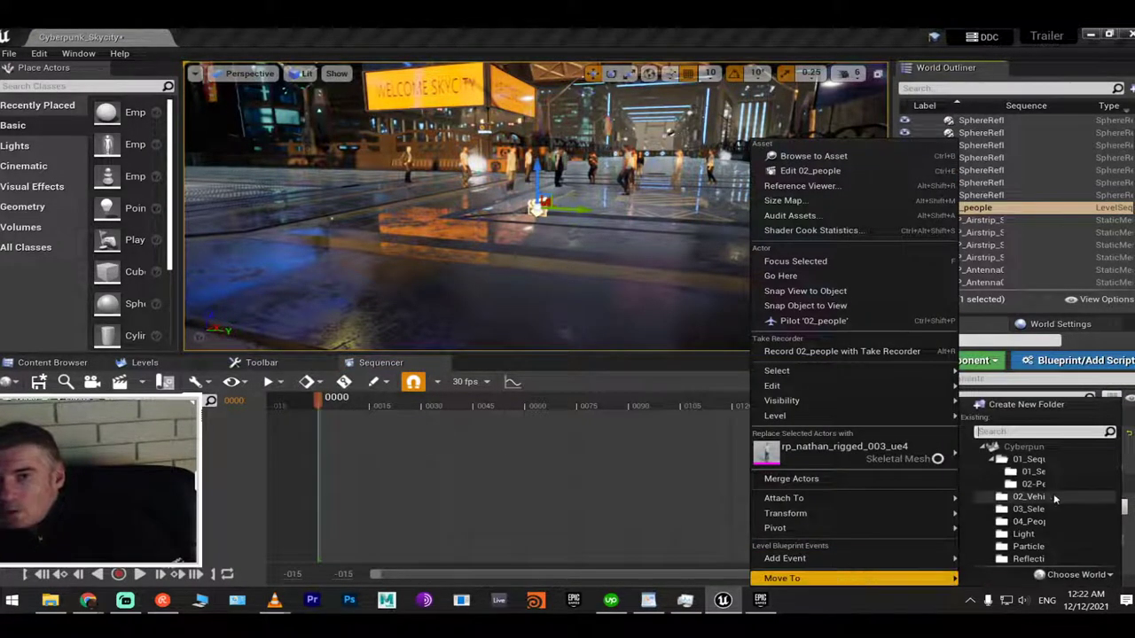
click(1036, 484)
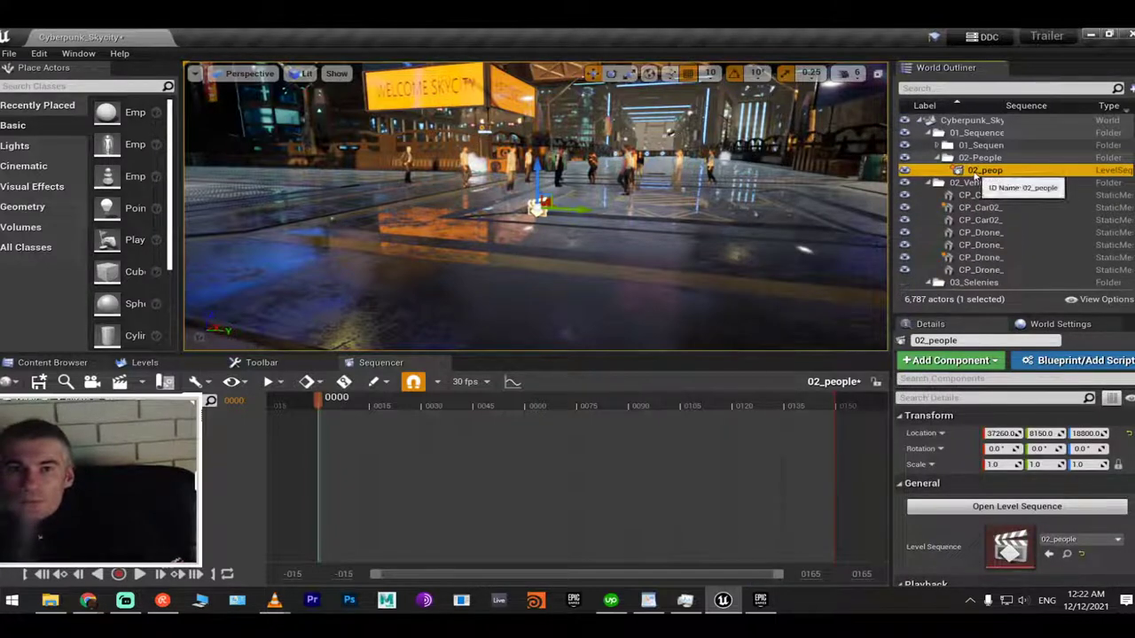
click(971, 159)
click(972, 159)
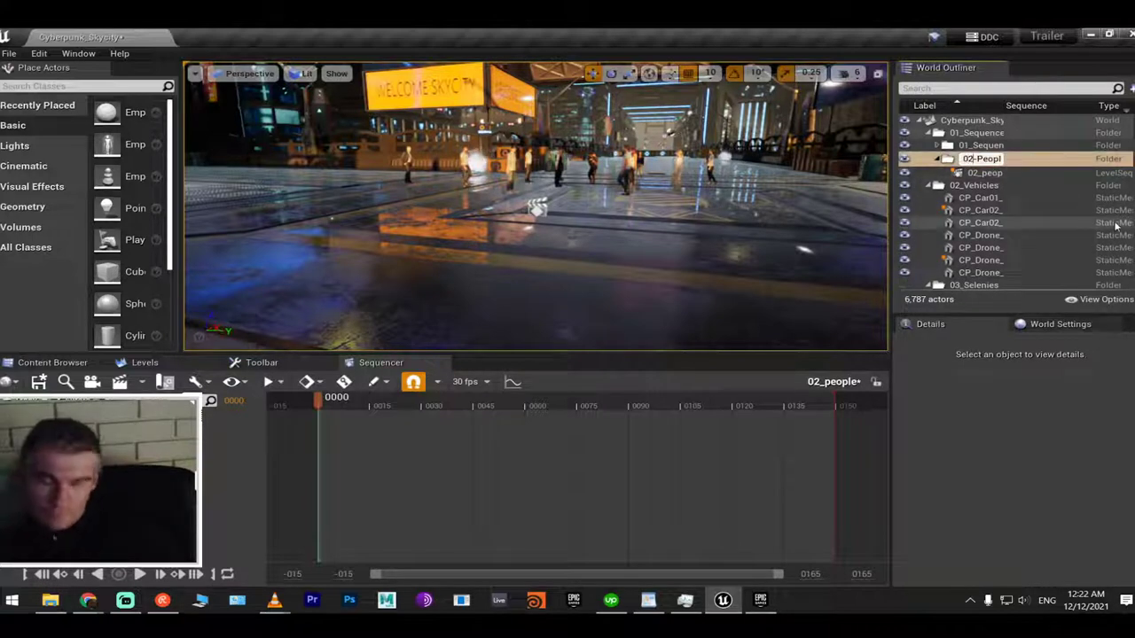
key(BackSpace)
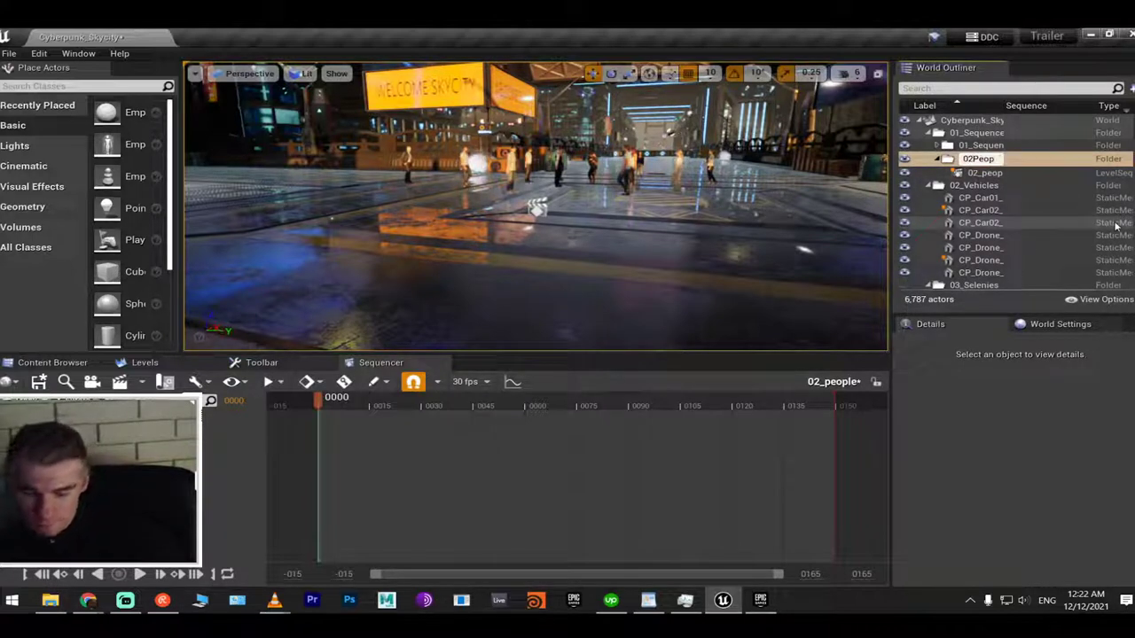
key(Return)
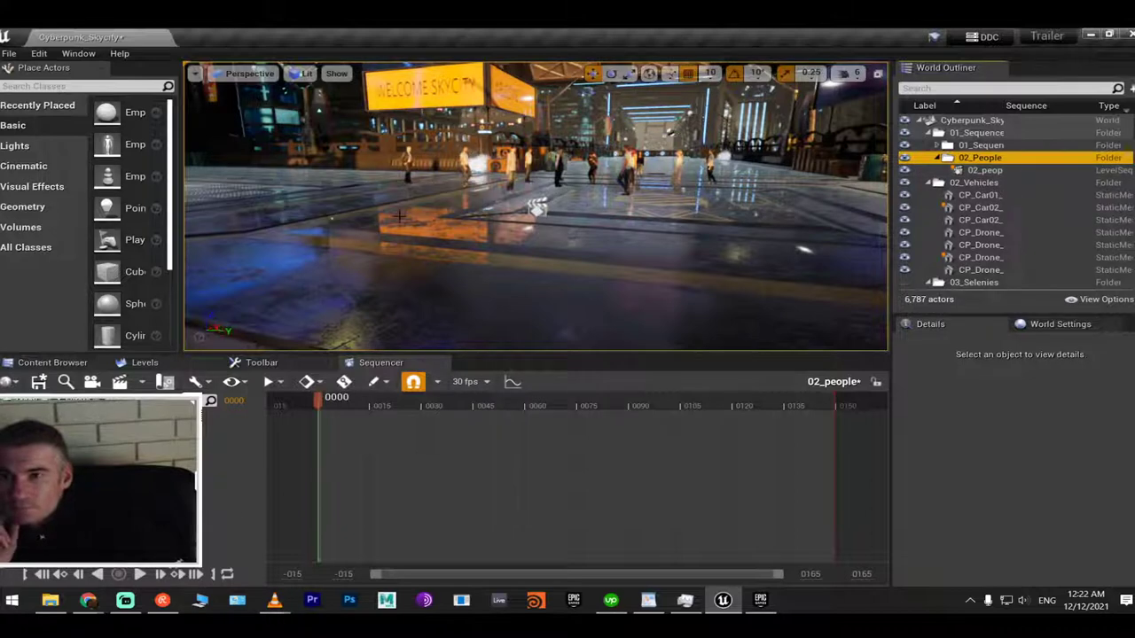
Frame a wider plaza shot near the NEXT ADVENTURE sign for a new camera
right_drag(356, 223, 356, 224)
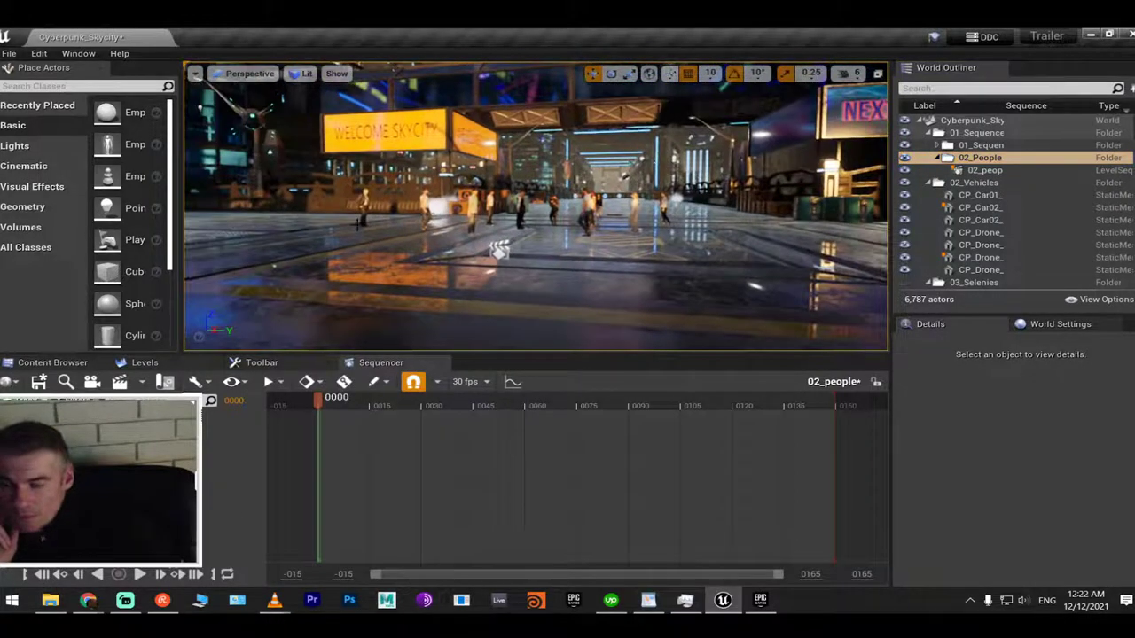
scroll(358, 224, up, 5)
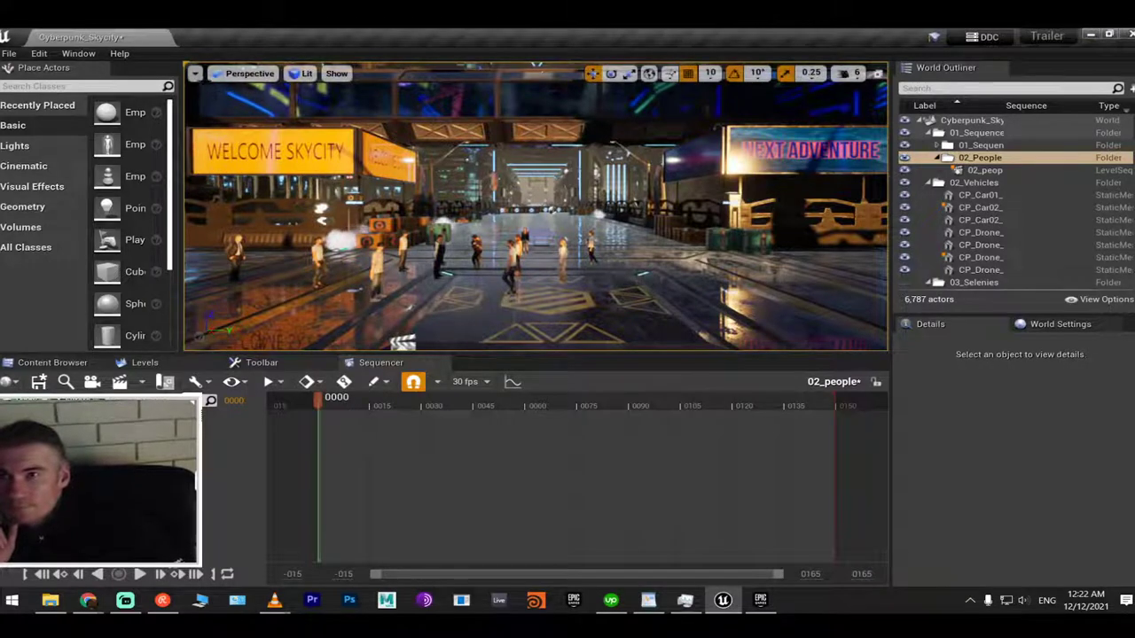
click(195, 74)
mouse_move(253, 337)
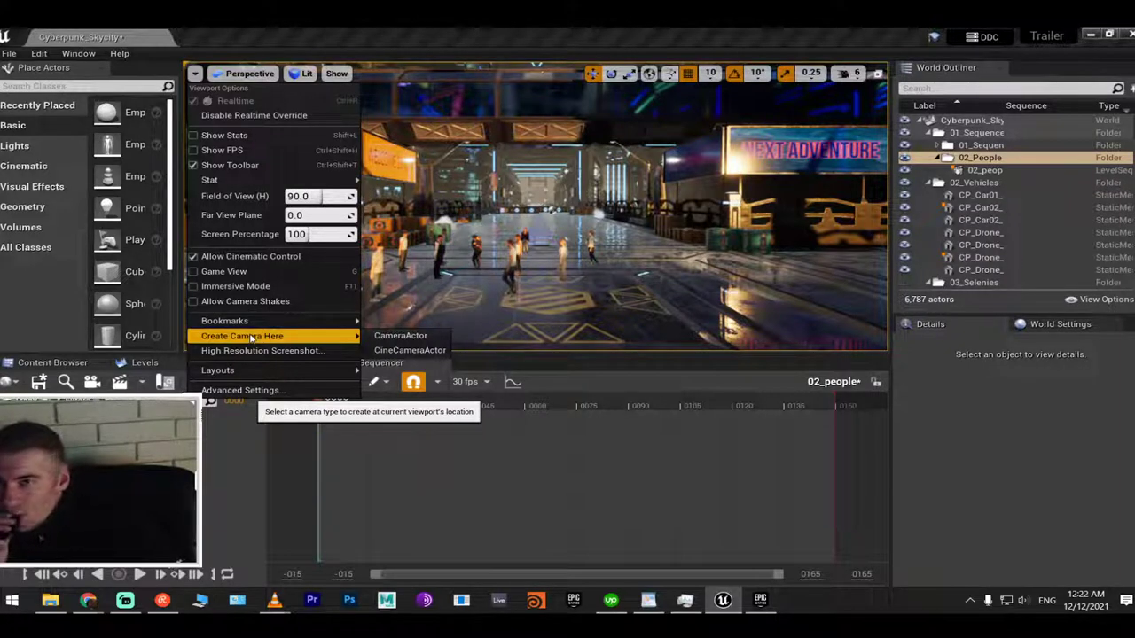
Spawn a cine camera at the current view and file it under 02_People
click(409, 350)
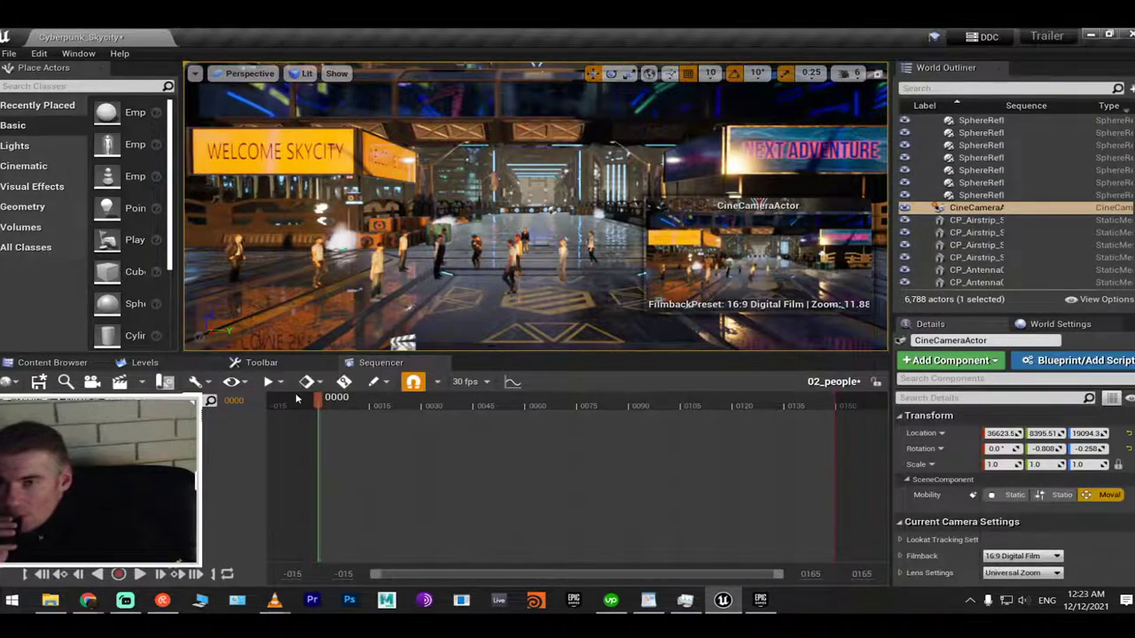
right_click(965, 207)
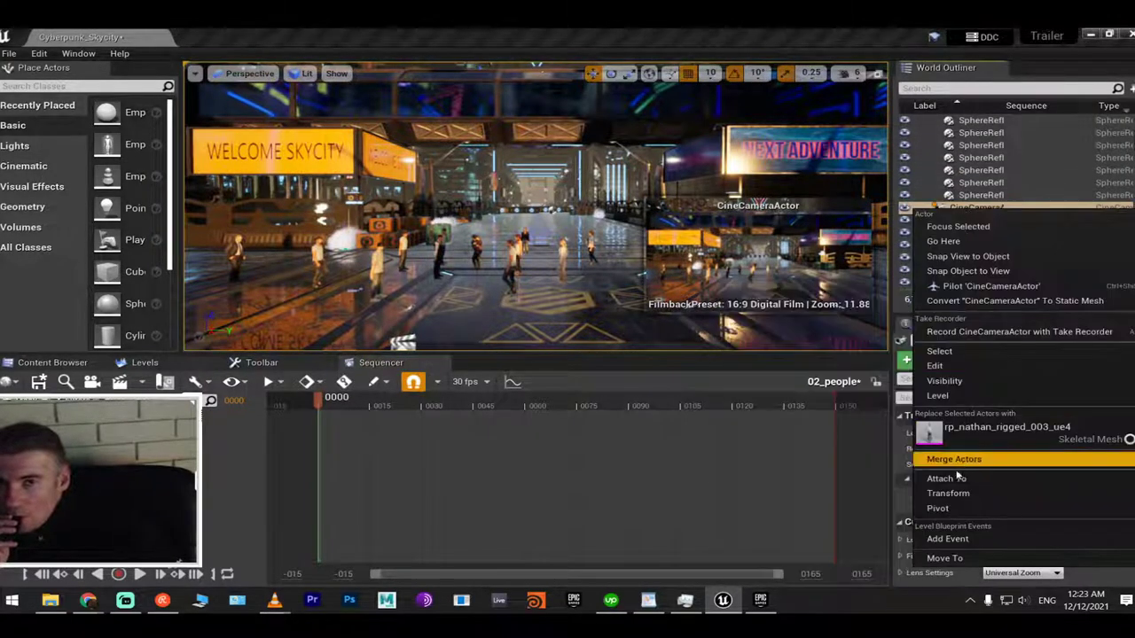
mouse_move(944, 559)
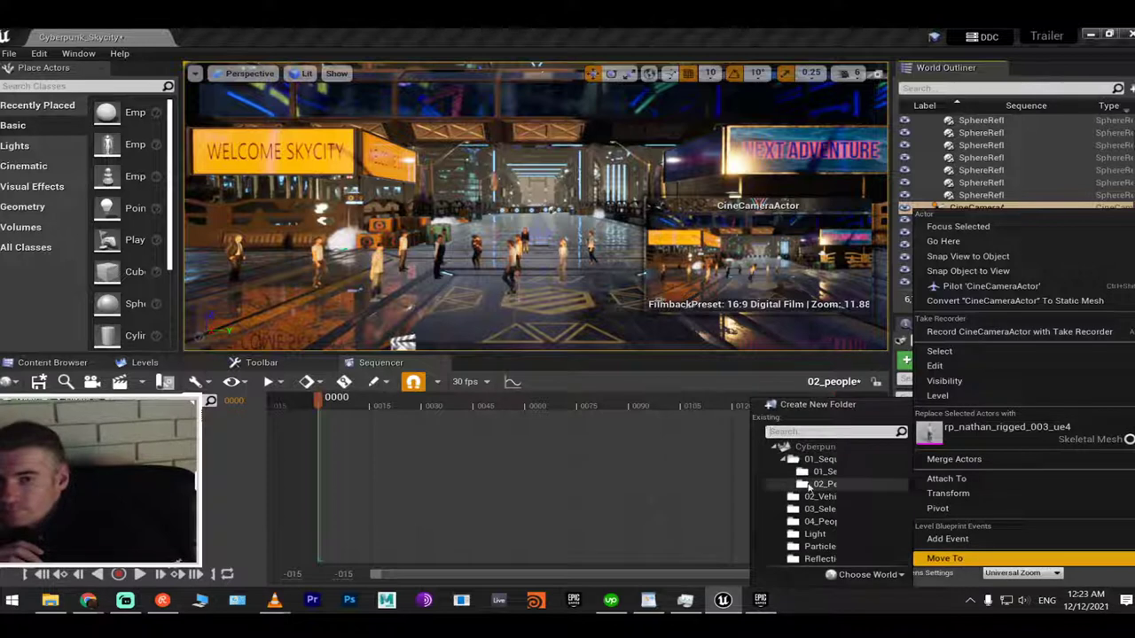
click(810, 485)
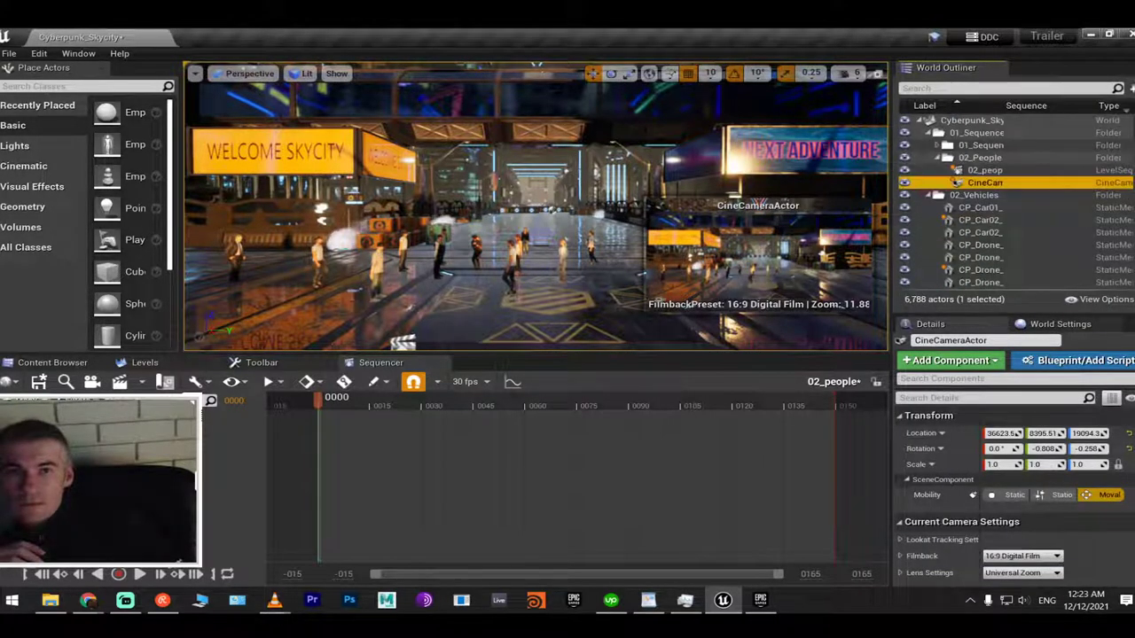
Add the cine camera to the 02_people sequence, key it, and scrub the preview
drag(1007, 169, 227, 465)
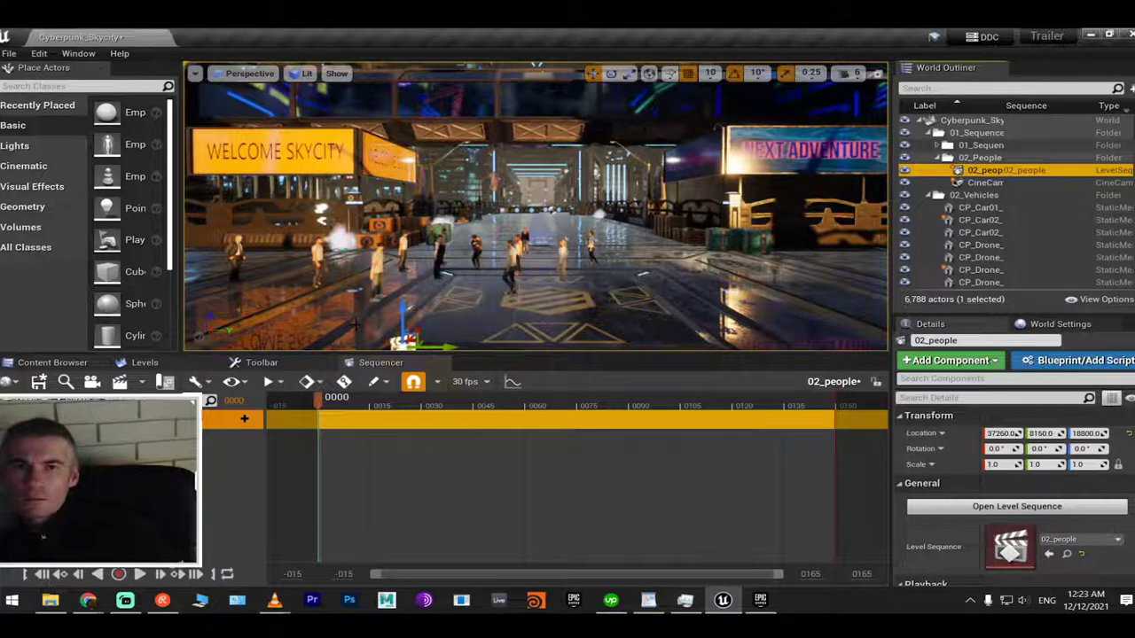
key(ctrl+z)
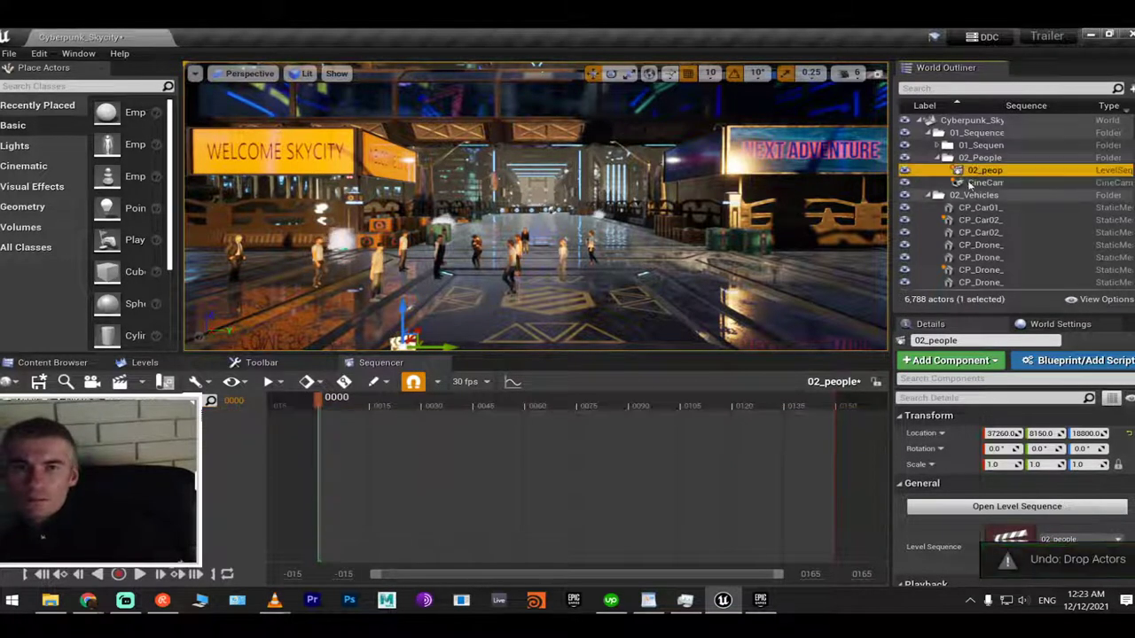
click(958, 181)
drag(957, 182, 342, 420)
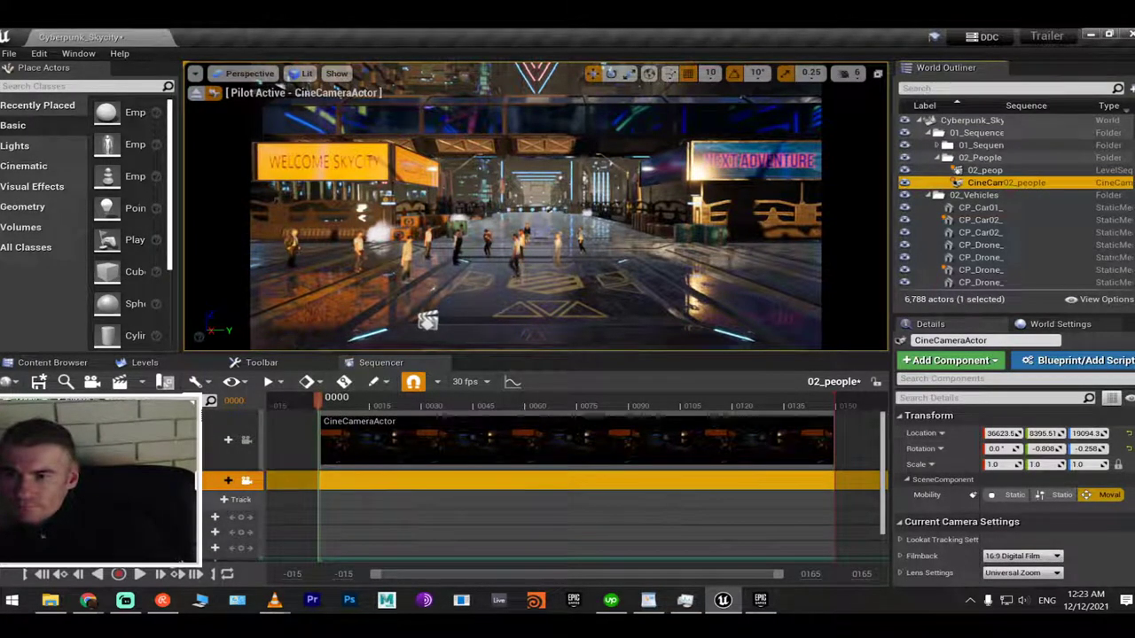
click(239, 517)
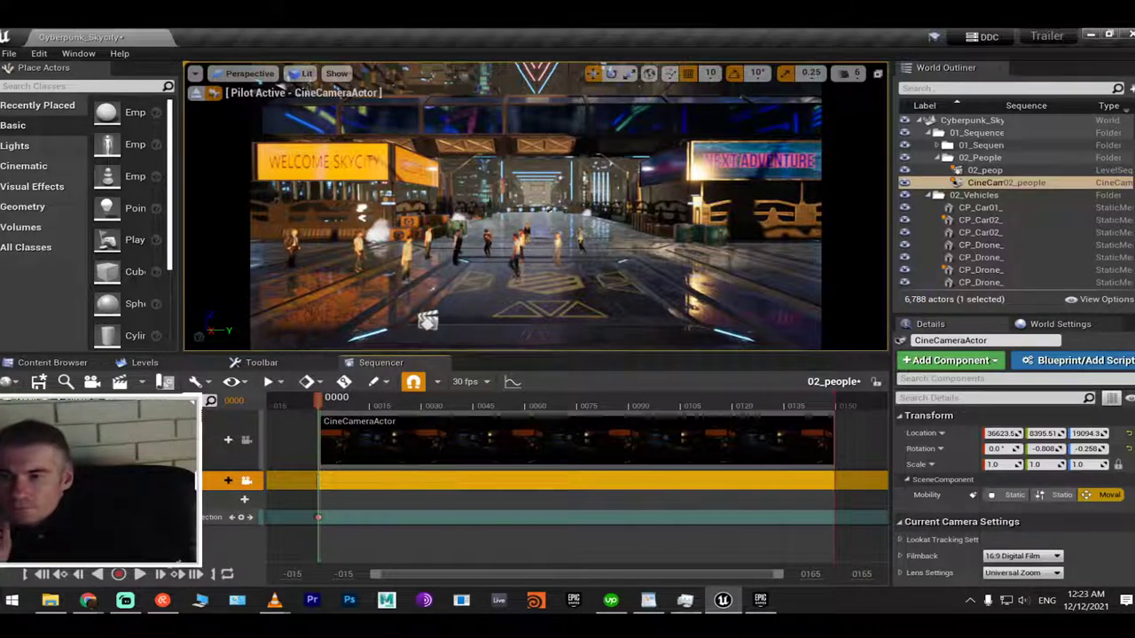
click(229, 517)
click(210, 517)
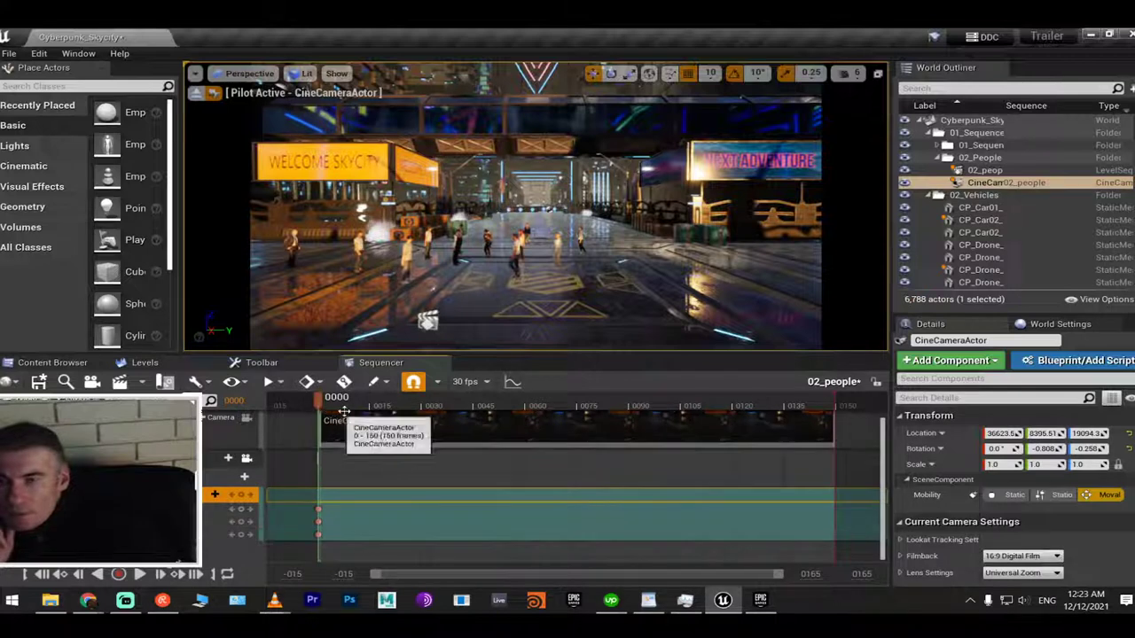
mouse_move(337, 405)
mouse_down()
mouse_move(405, 405)
mouse_move(333, 405)
mouse_up()
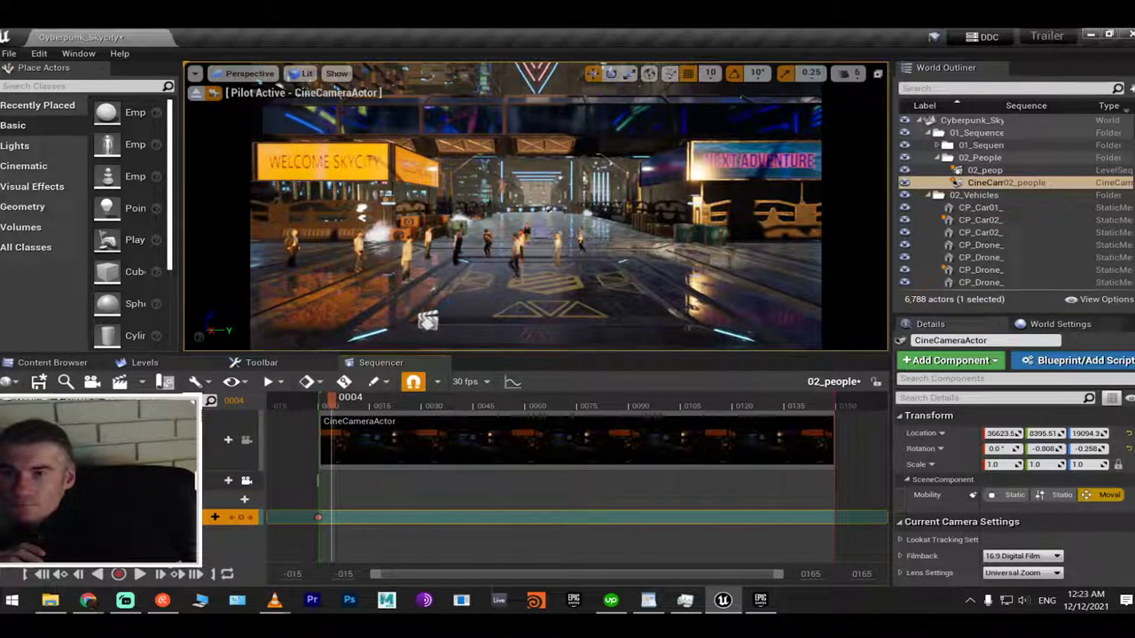
Add the walking character to 02_people with the walk animation track
click(360, 244)
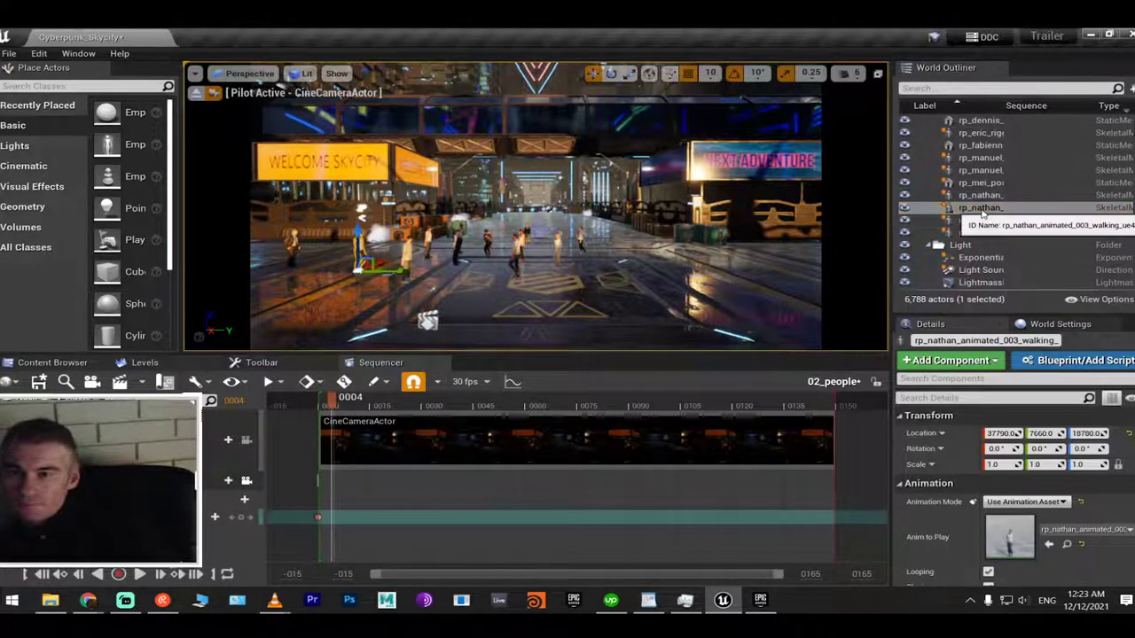
drag(982, 213, 266, 524)
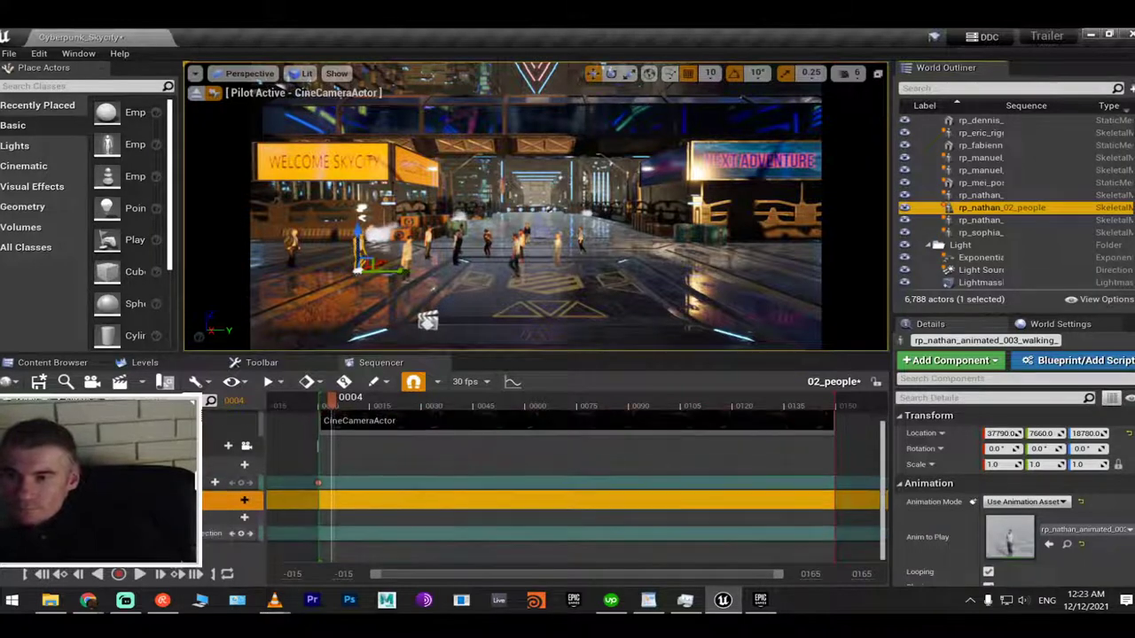
click(240, 532)
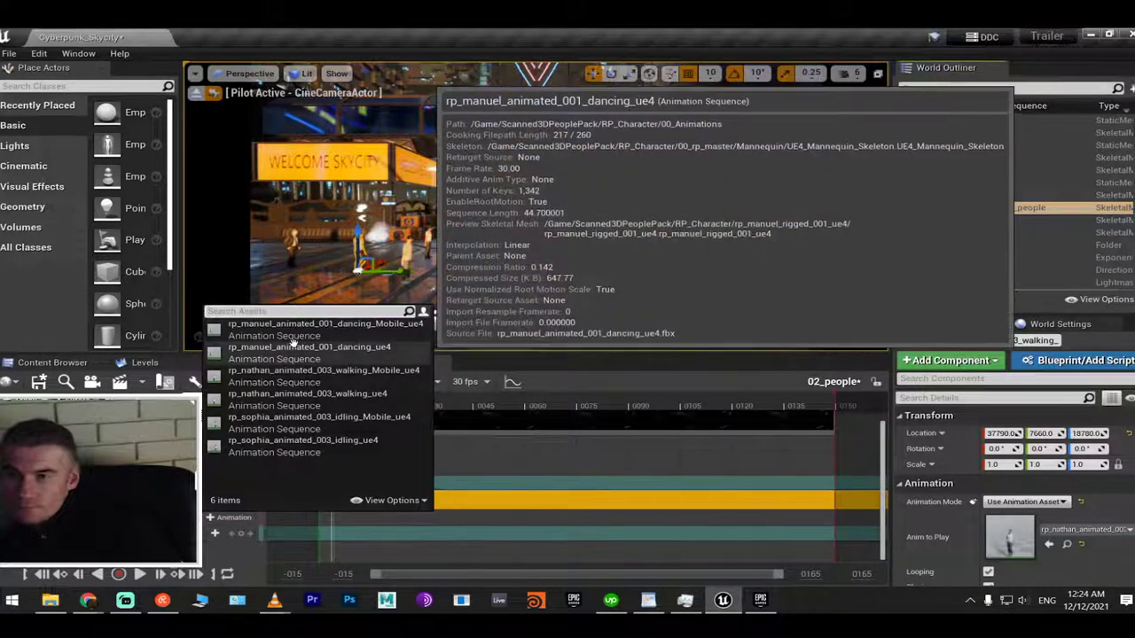
text(walk)
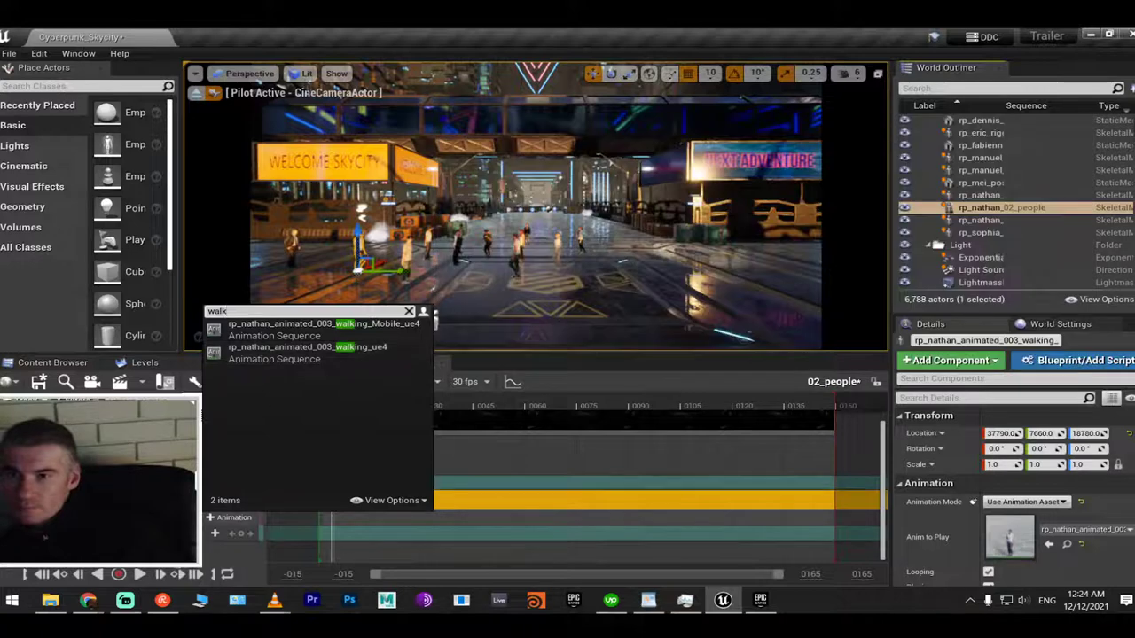
click(307, 346)
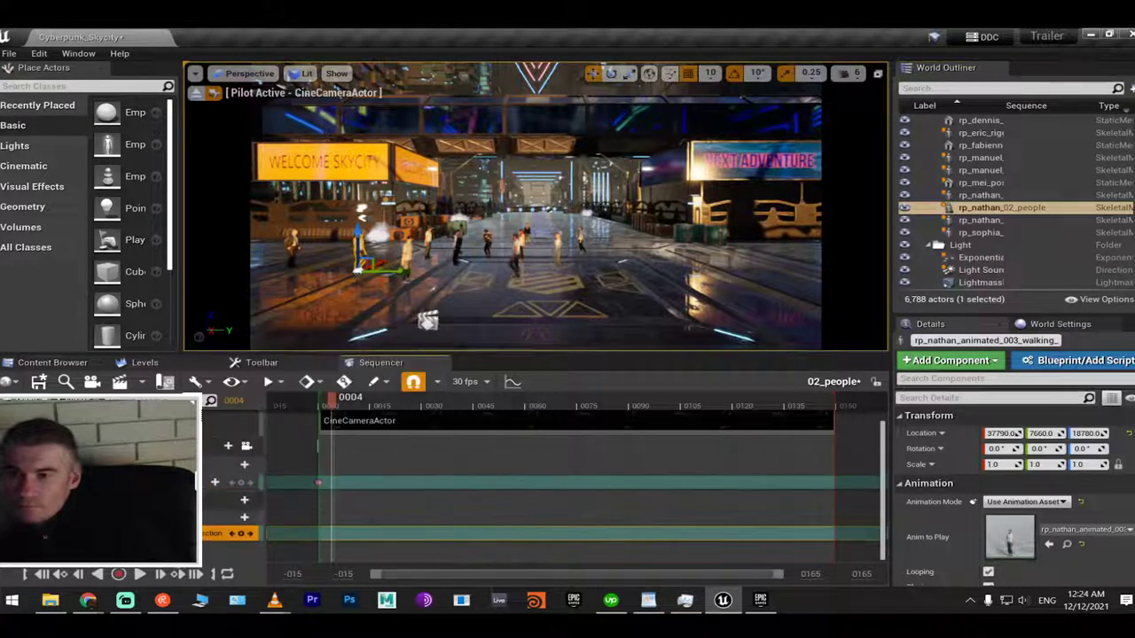
Key the character at Y 7660 on frame 0 and Y 9660 on frame 150
click(241, 533)
drag(329, 533, 319, 533)
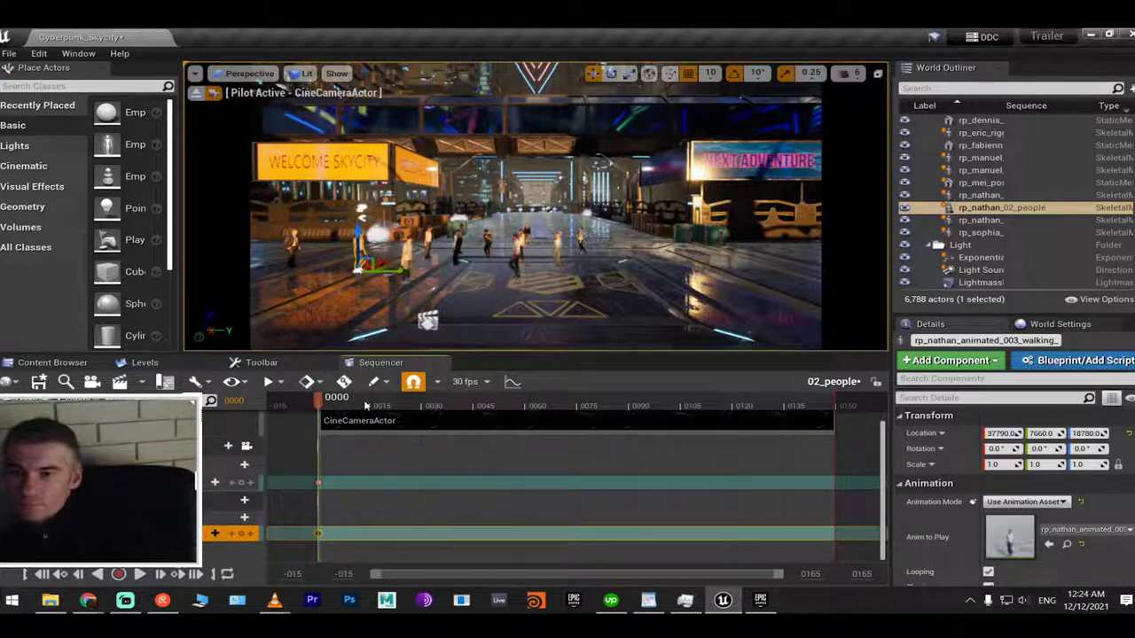
drag(366, 405, 445, 405)
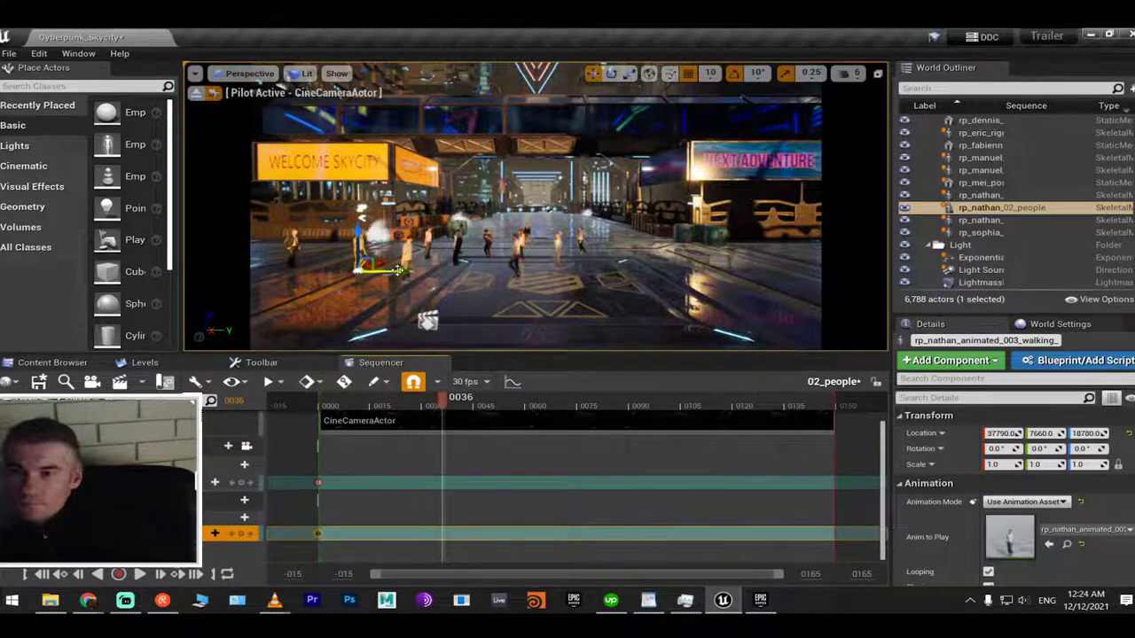
drag(400, 270, 885, 282)
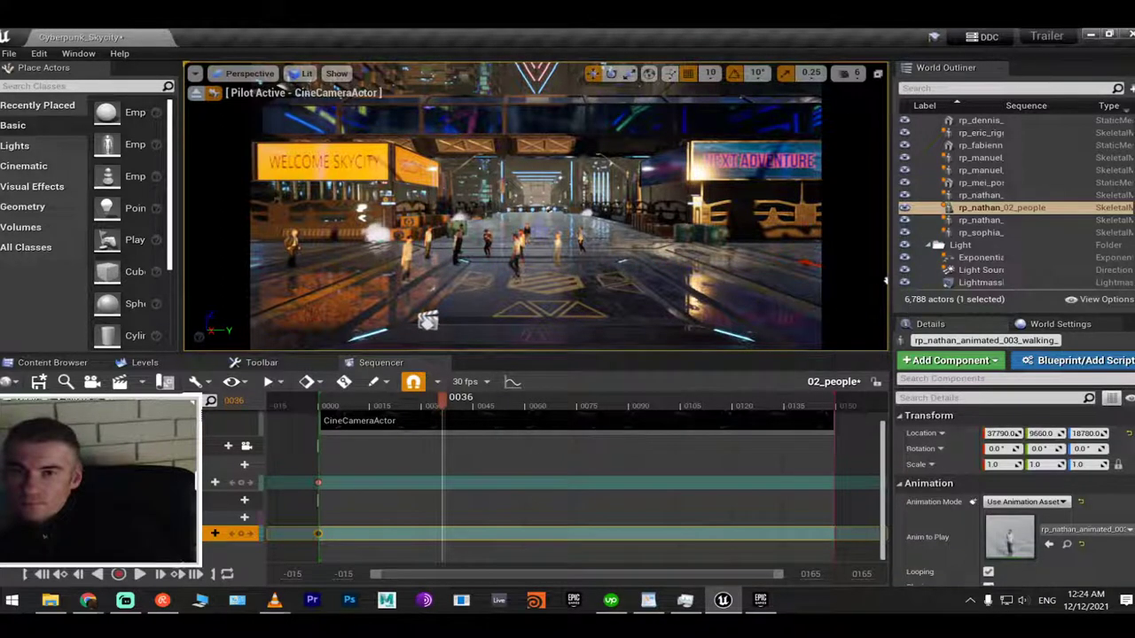
click(242, 534)
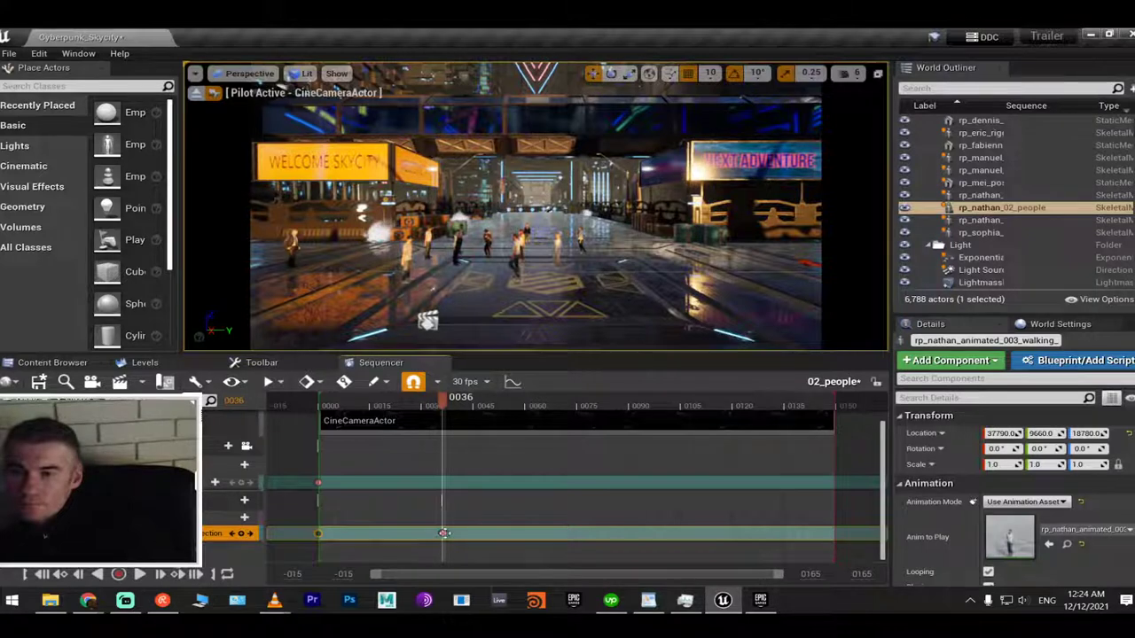
drag(444, 533, 835, 533)
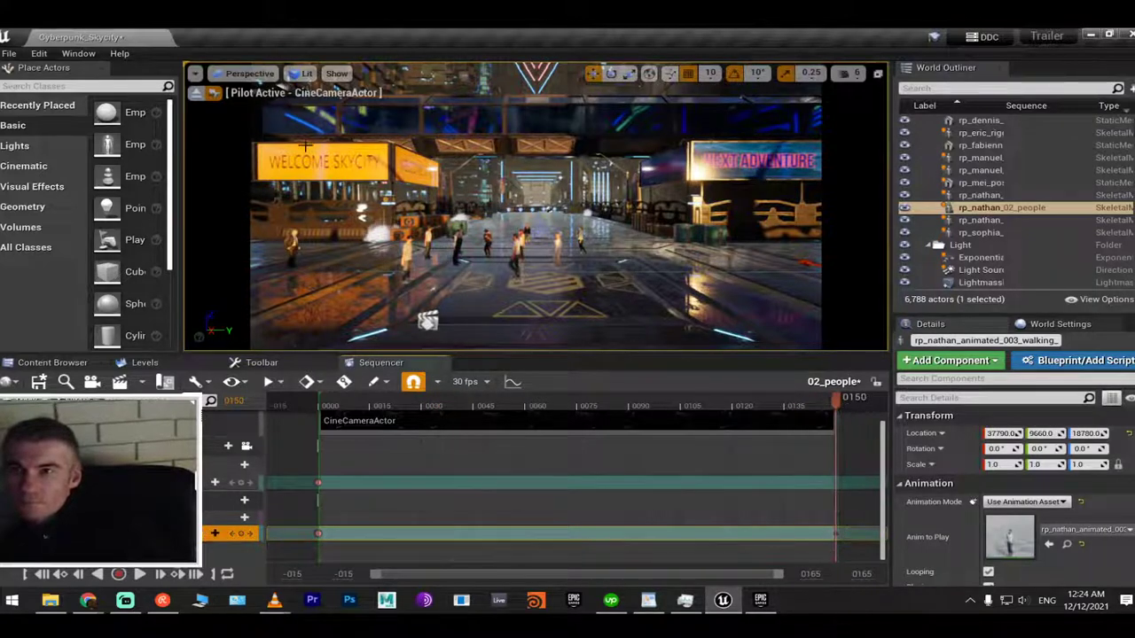
click(62, 362)
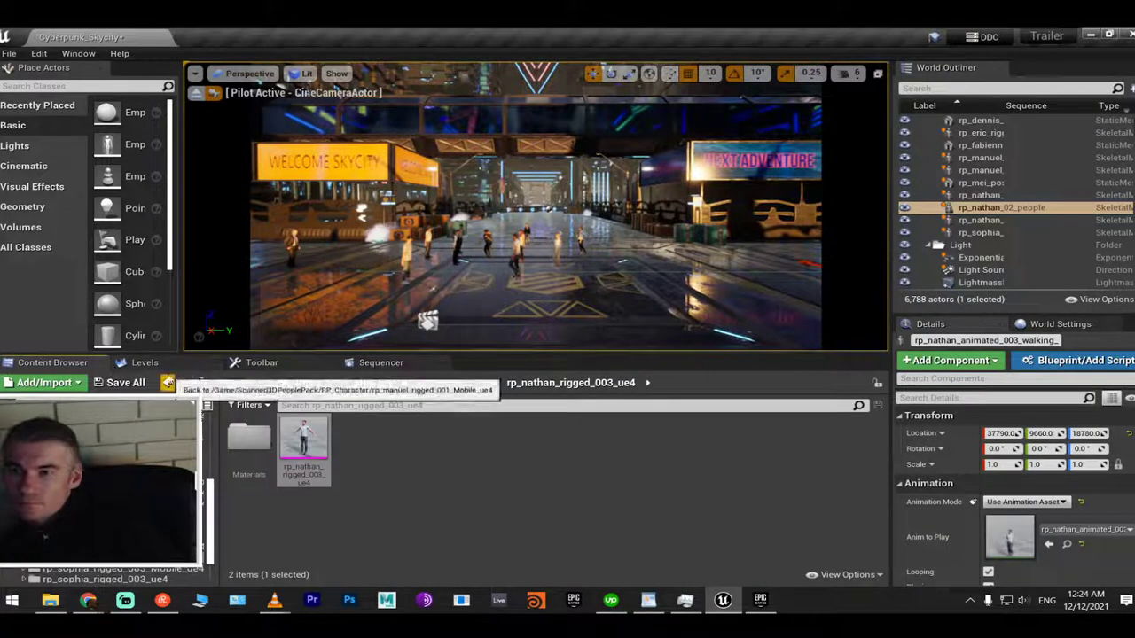
Open the Level Blueprint and wrap Event BeginPlay in a comment named Sequence01
click(262, 362)
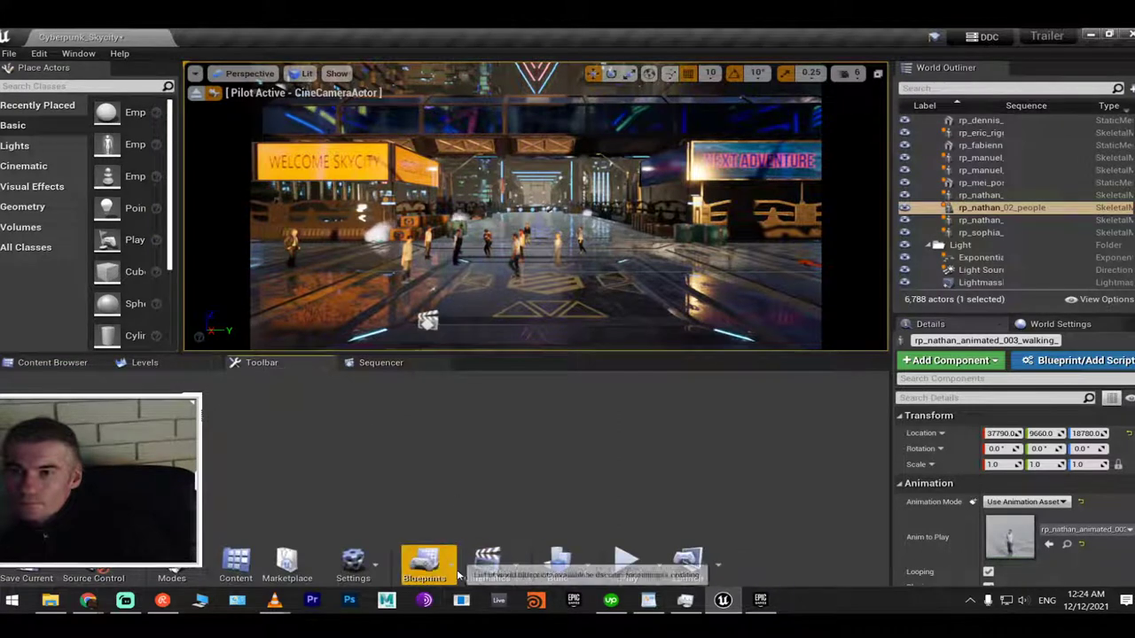
click(459, 576)
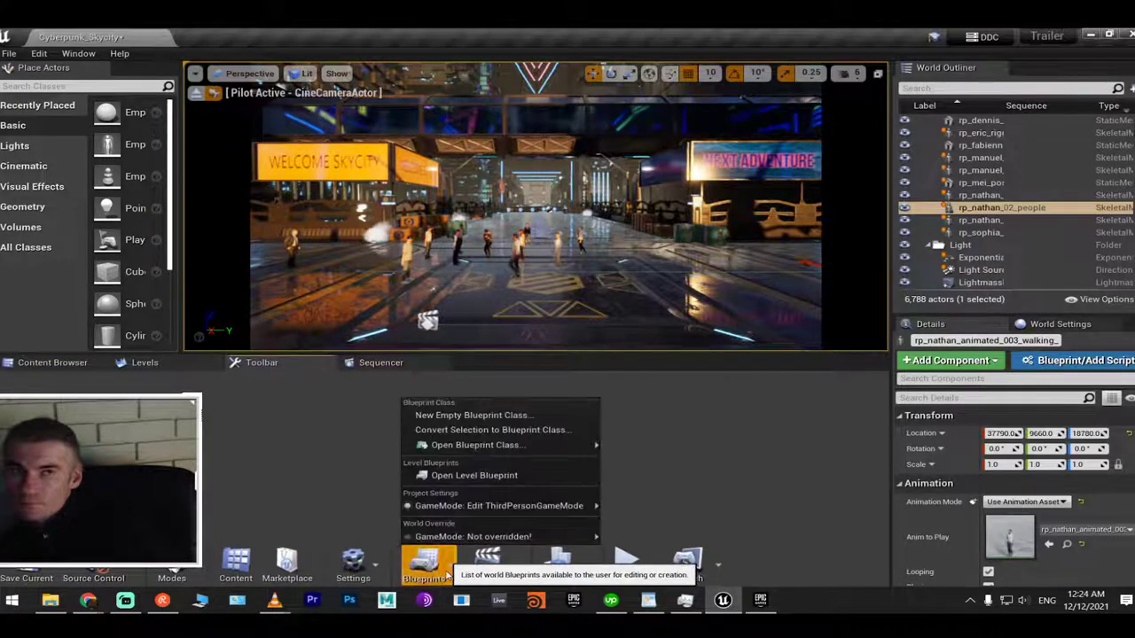
click(523, 475)
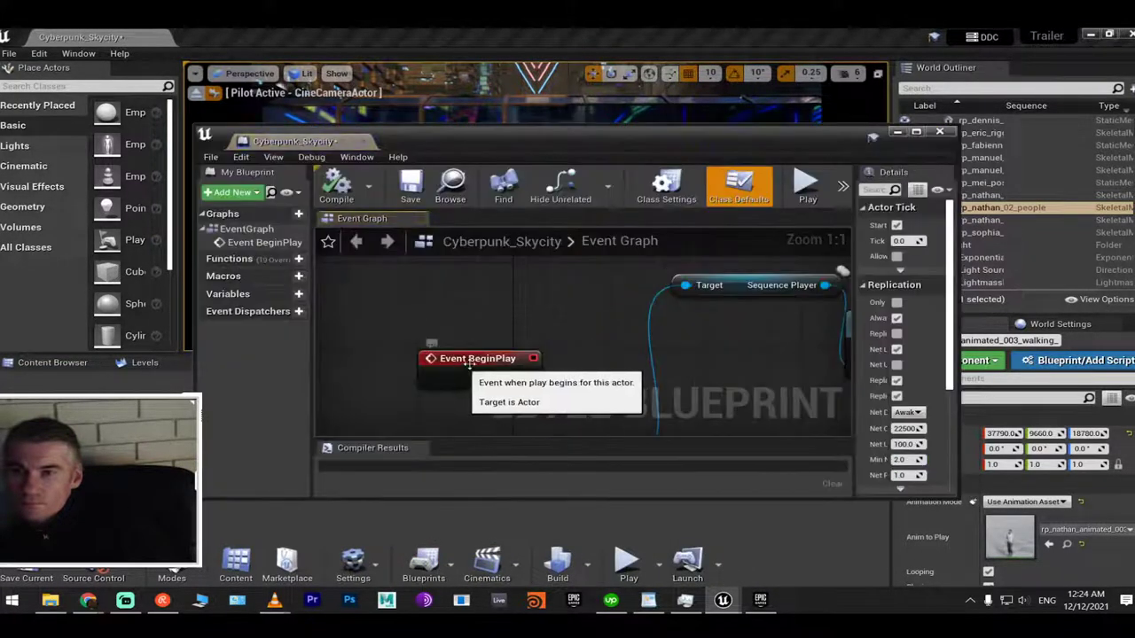
drag(528, 378, 672, 350)
scroll(550, 315, down, 3)
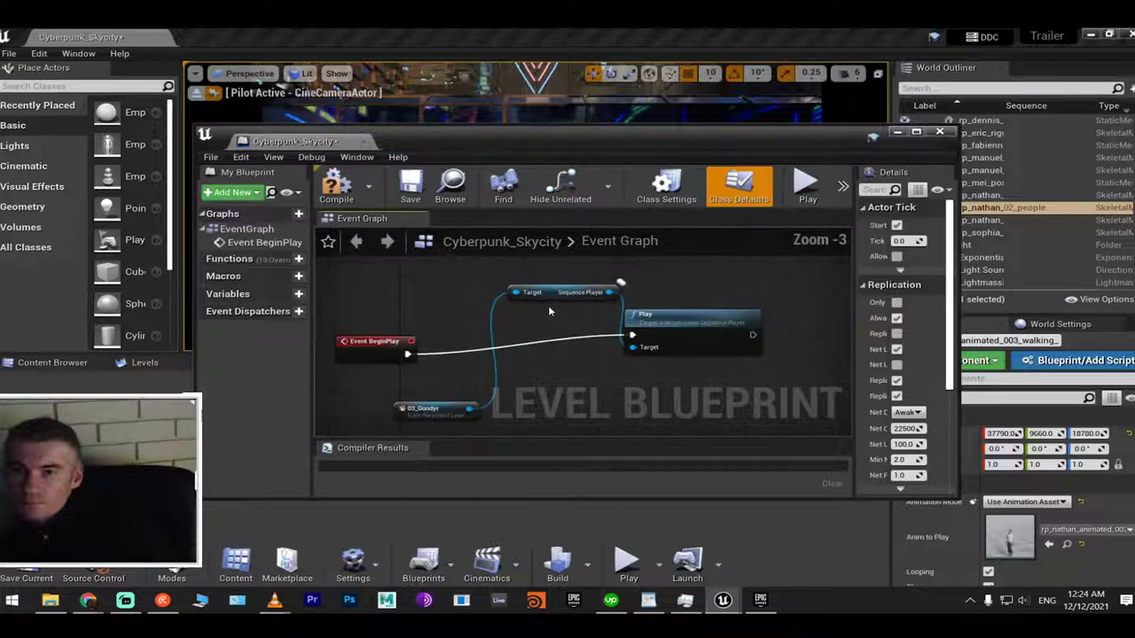
scroll(478, 375, down, 4)
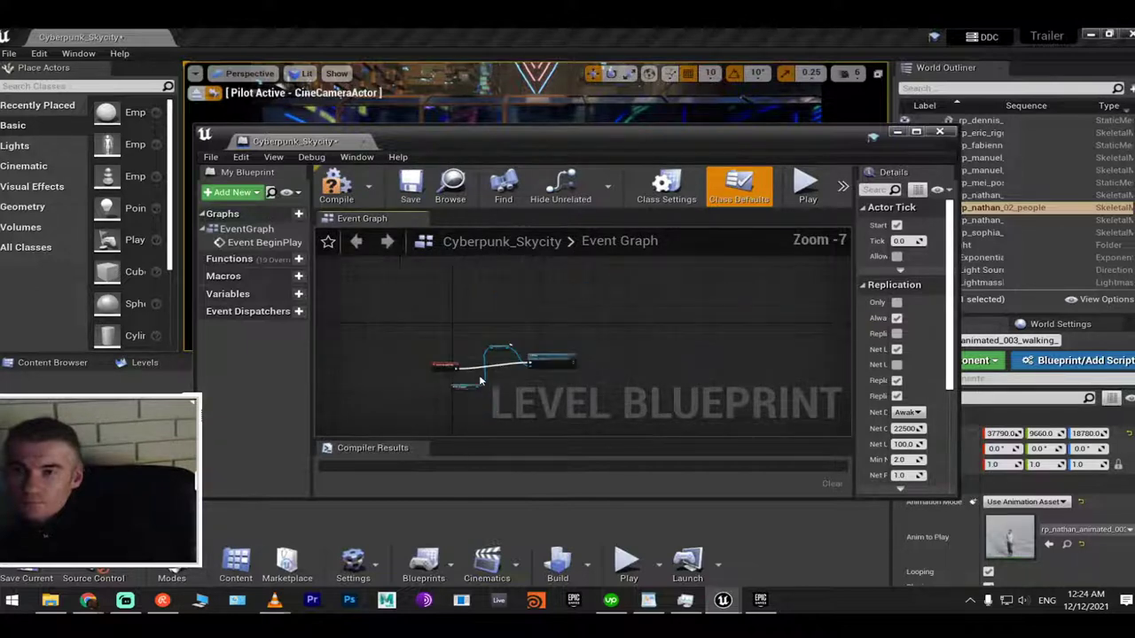
drag(450, 366, 477, 330)
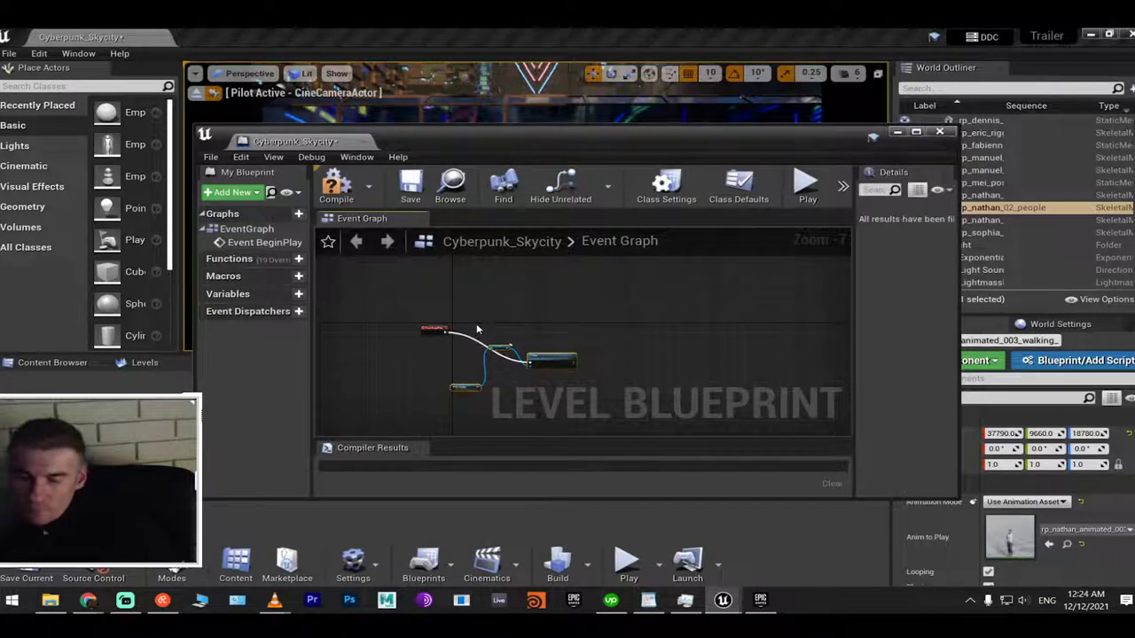
key(c)
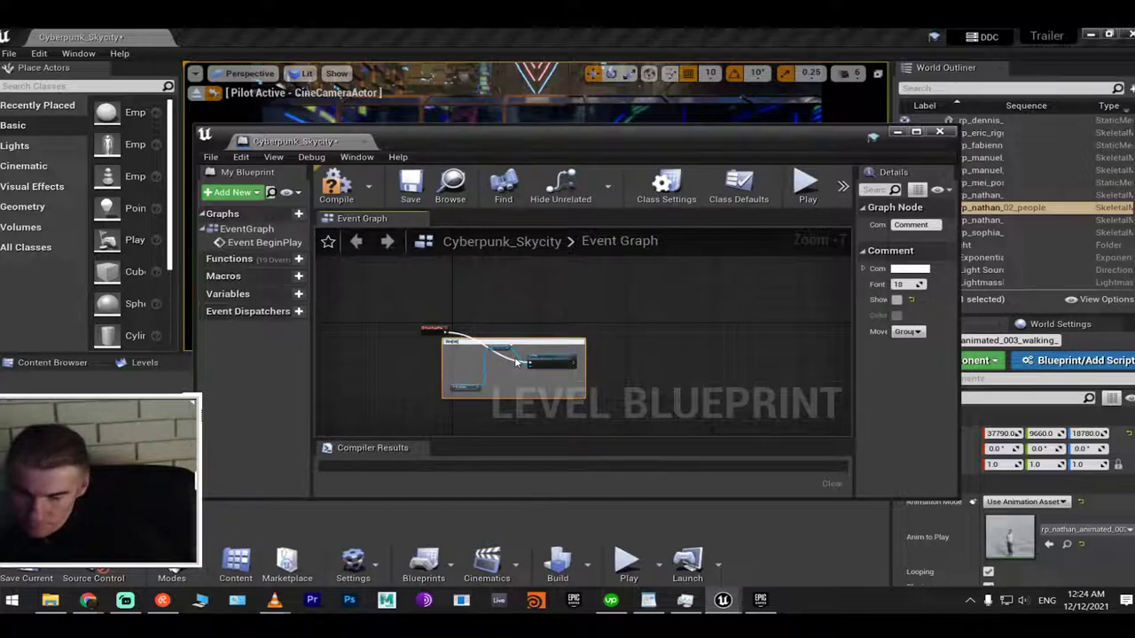
text(Sequence01)
key(Return)
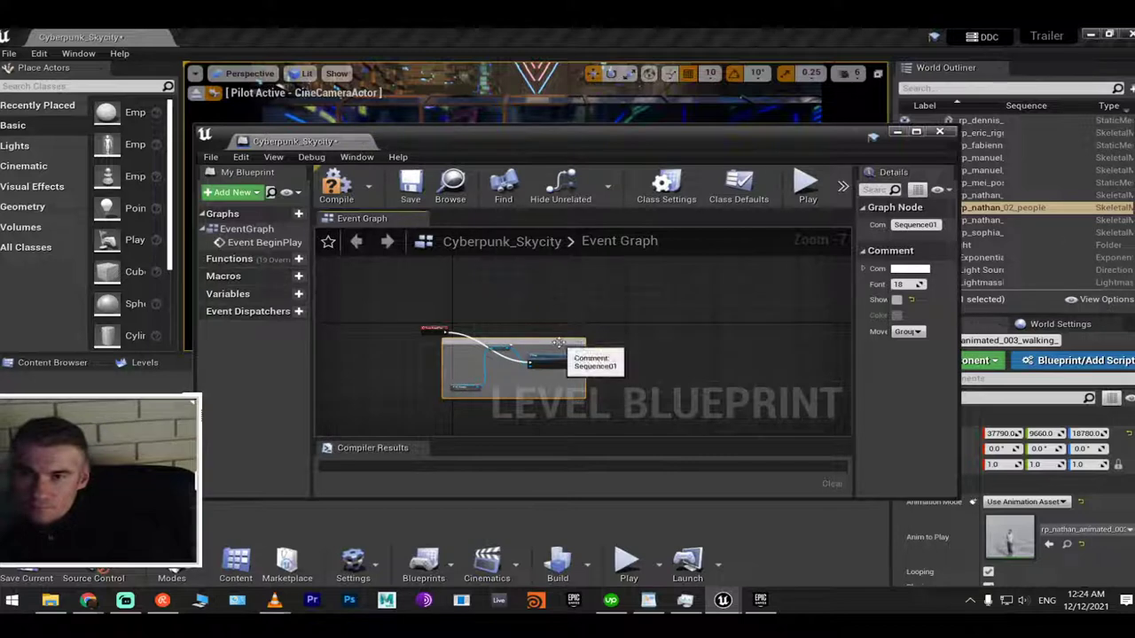
drag(561, 338, 600, 276)
scroll(459, 340, up, 3)
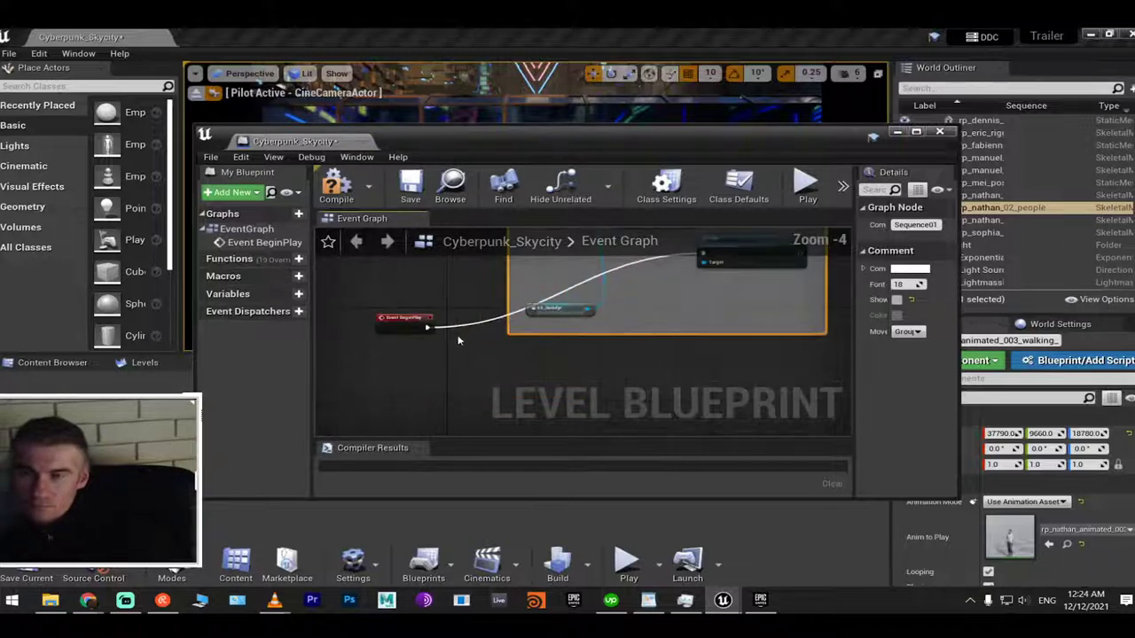
Compile the level blueprint and drop a 02_people sequence reference into the Event Graph
click(337, 186)
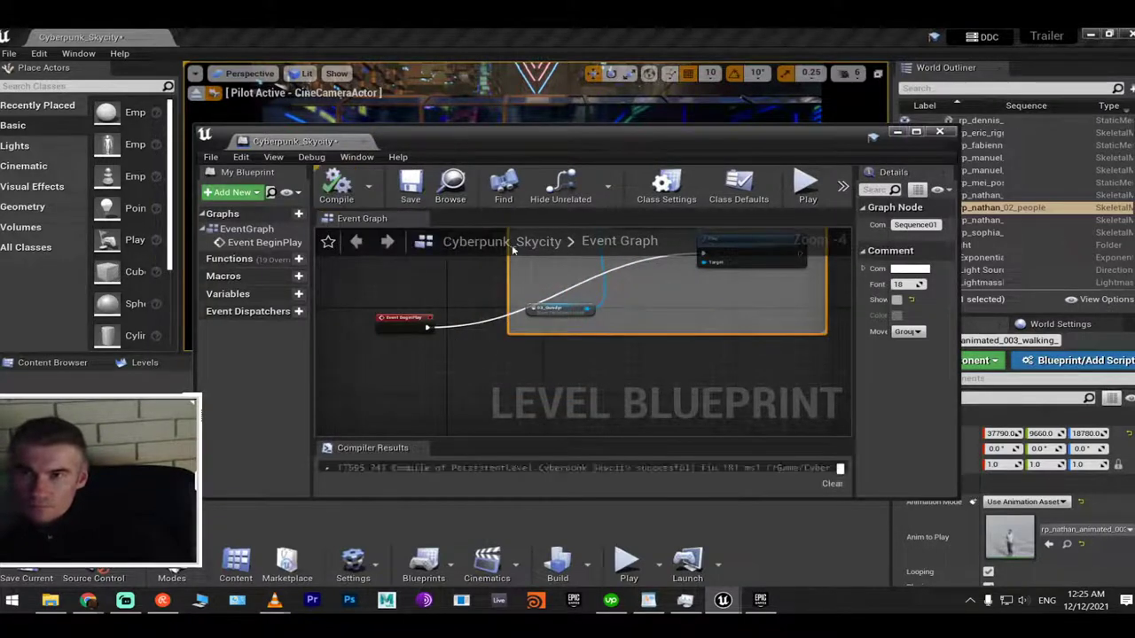
drag(577, 143, 383, 205)
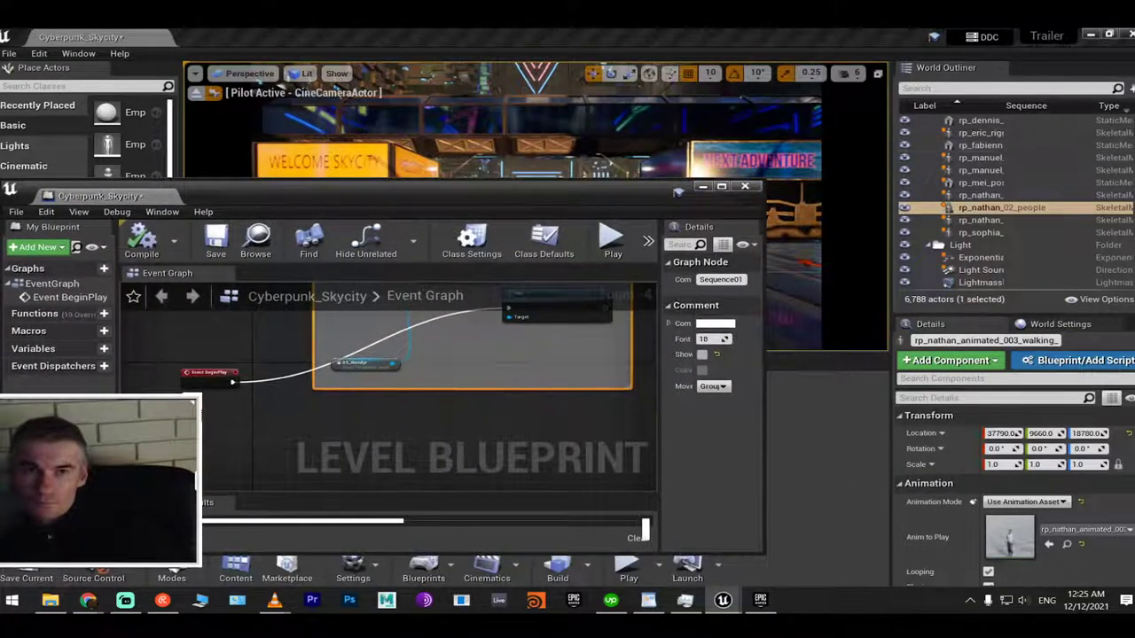
scroll(1004, 186, up, 10)
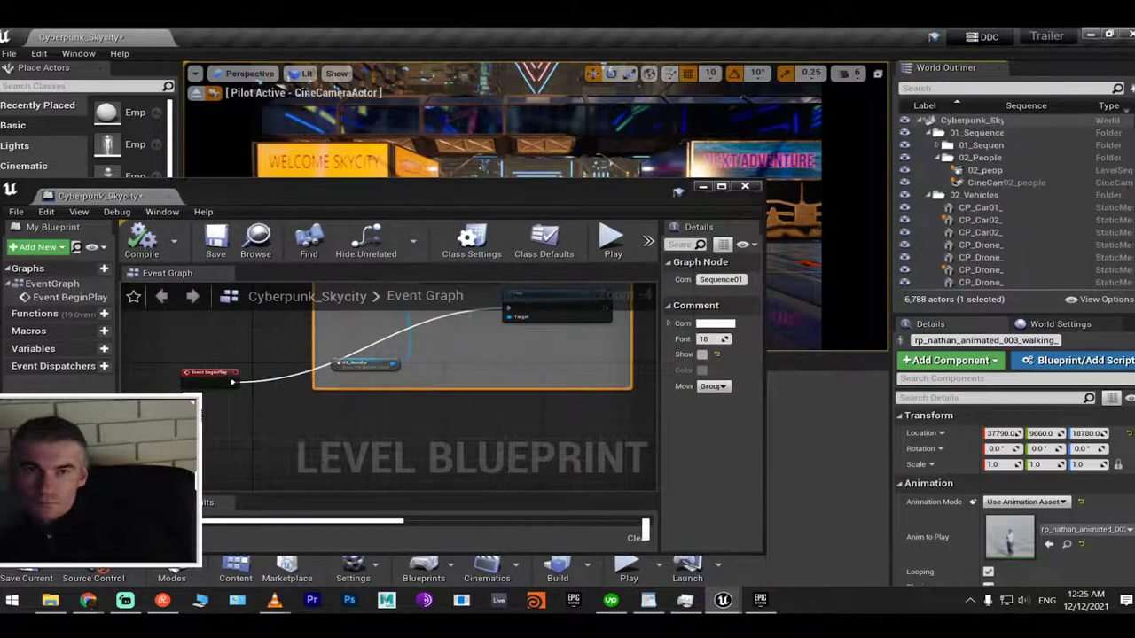
click(1004, 186)
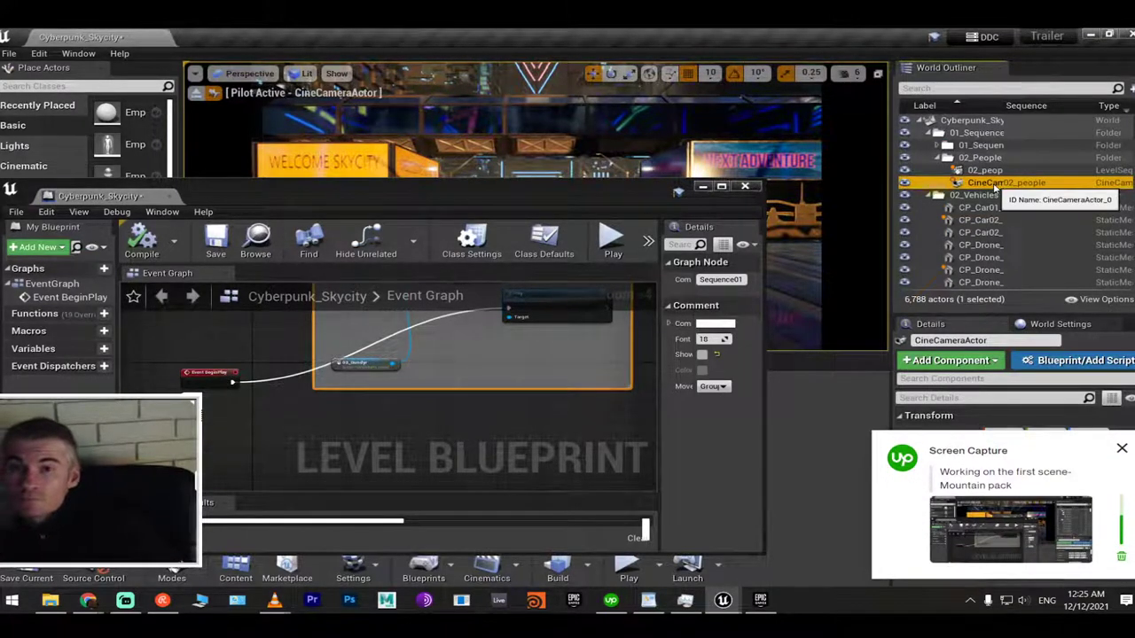
drag(986, 171, 310, 441)
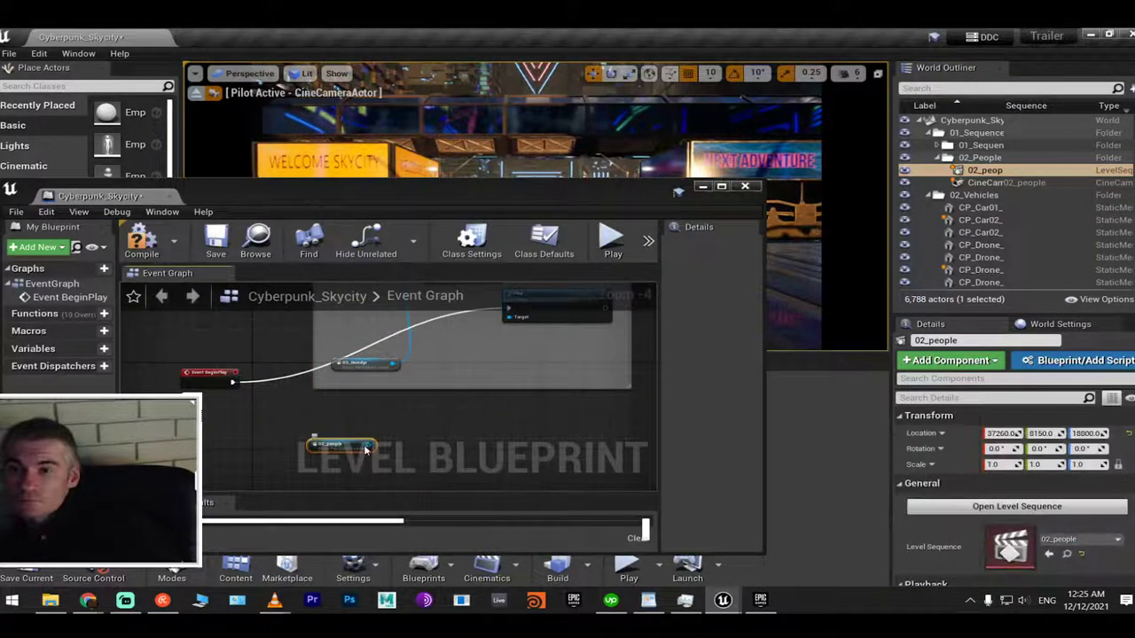
Add a Play (SequencePlayer) node fed by the 02_people reference and wrap both nodes in a comment
drag(366, 445, 401, 421)
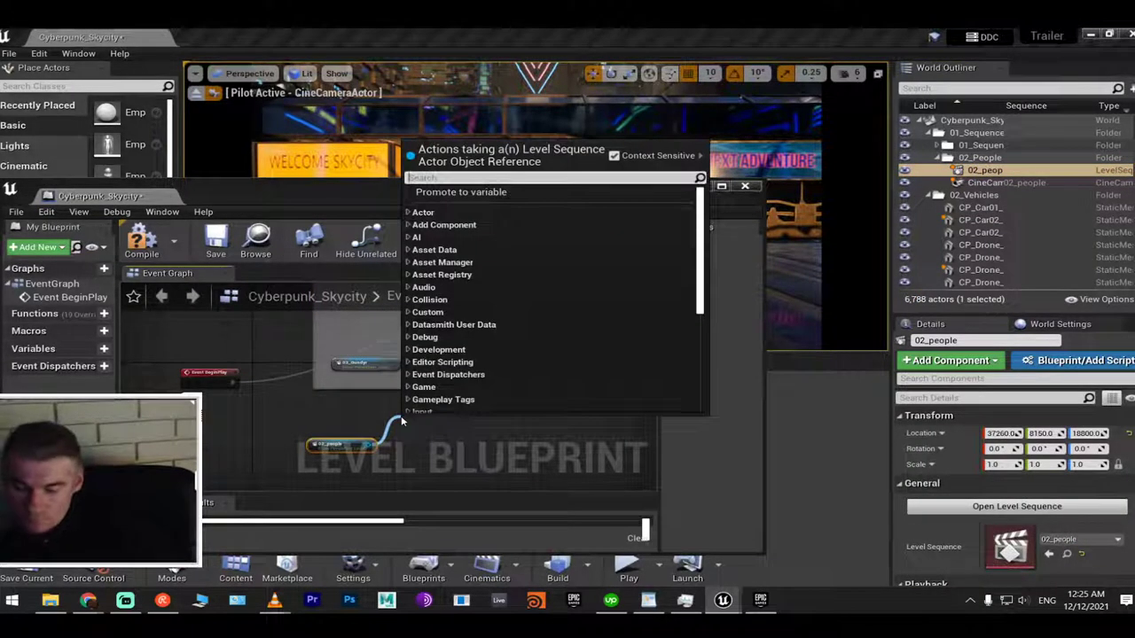
text(play)
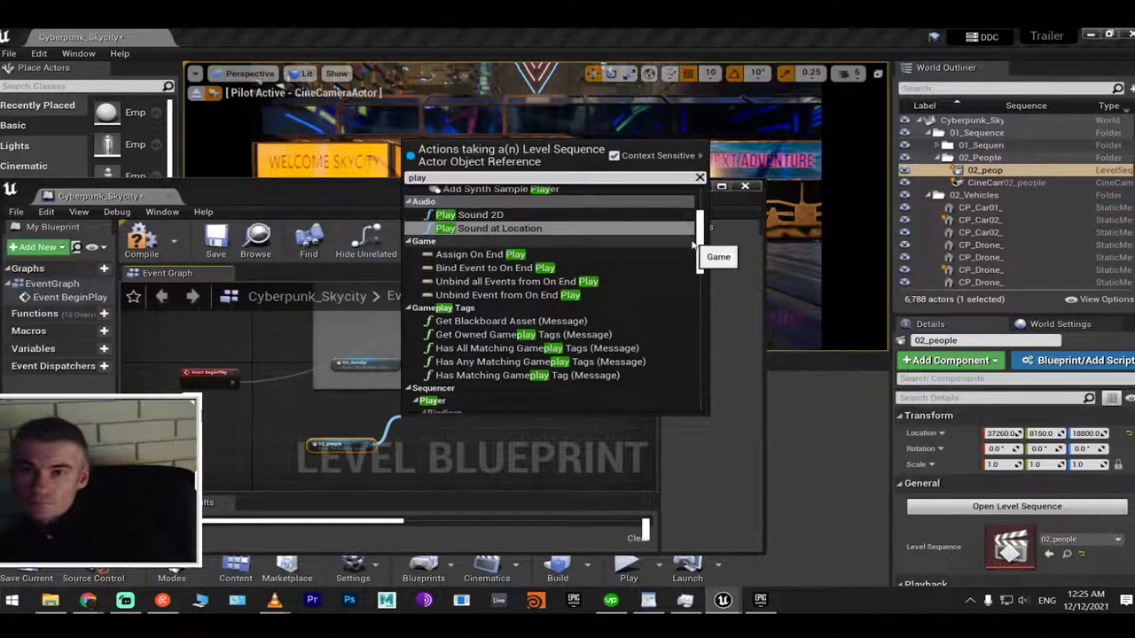
drag(695, 244, 697, 357)
click(486, 296)
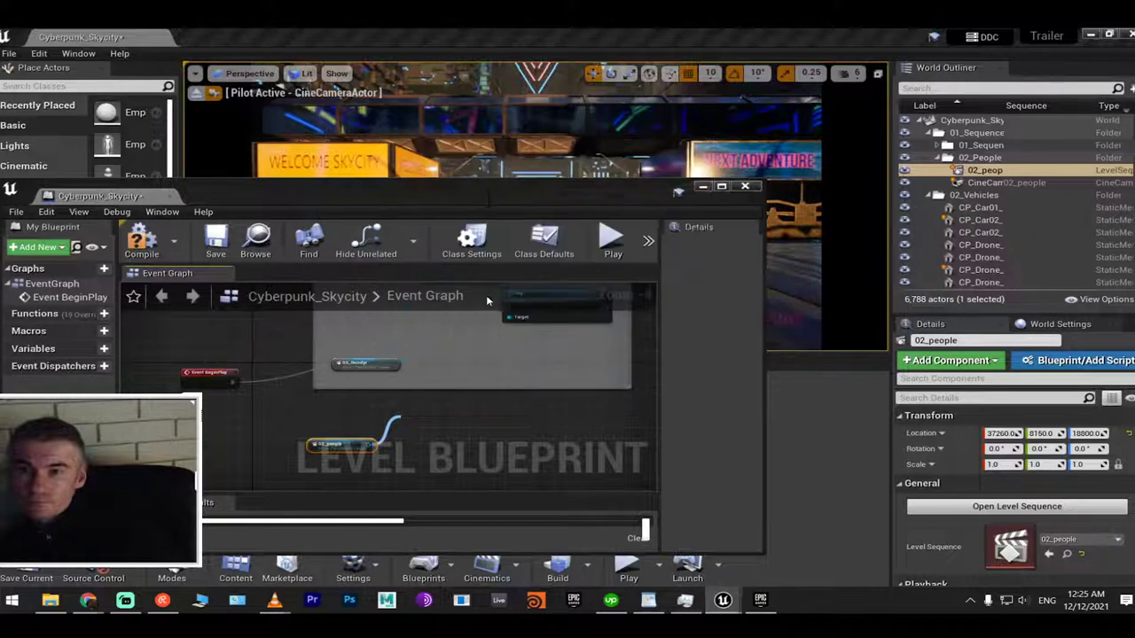
scroll(455, 405, down, 3)
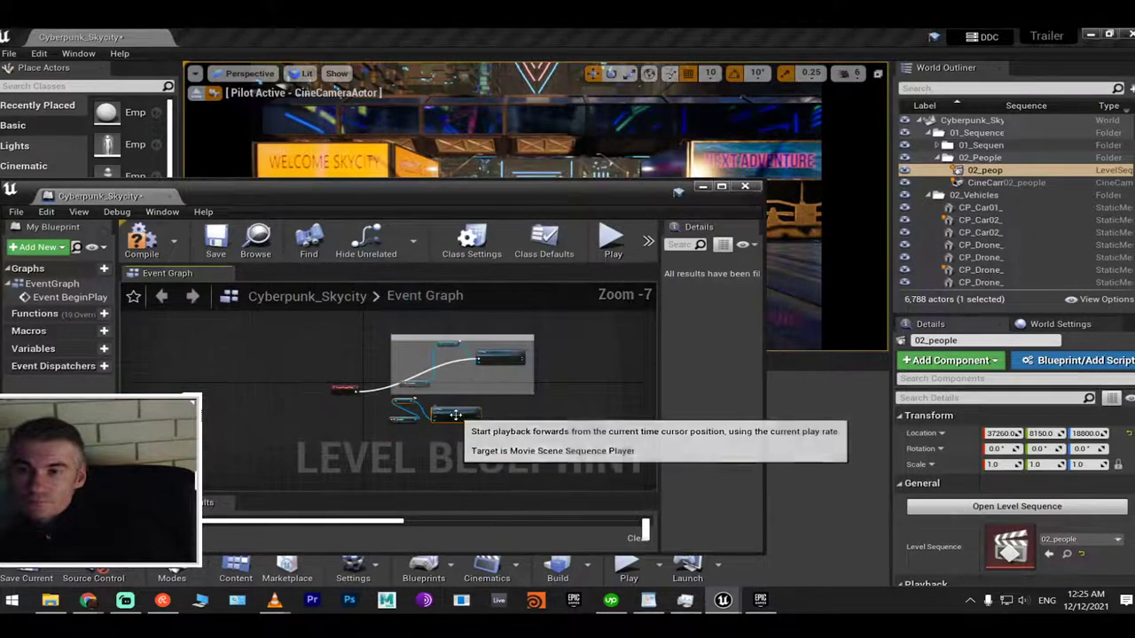
drag(456, 411, 405, 408)
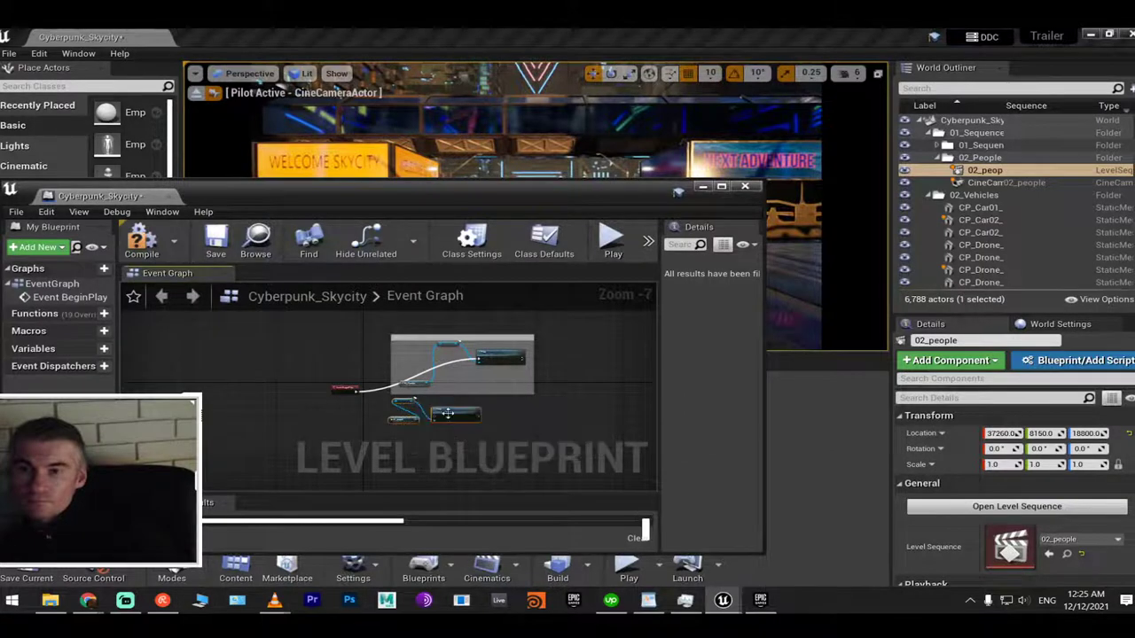
key(c)
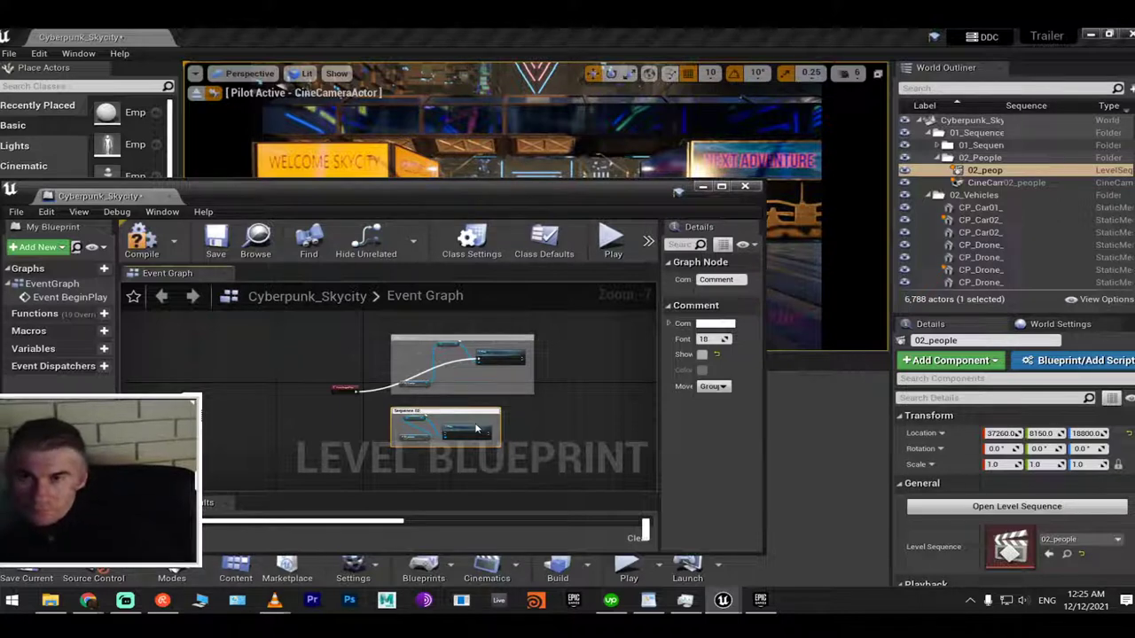
Name the new comment 'Sequence 02' and colour the Sequence01 comment green
key(Return)
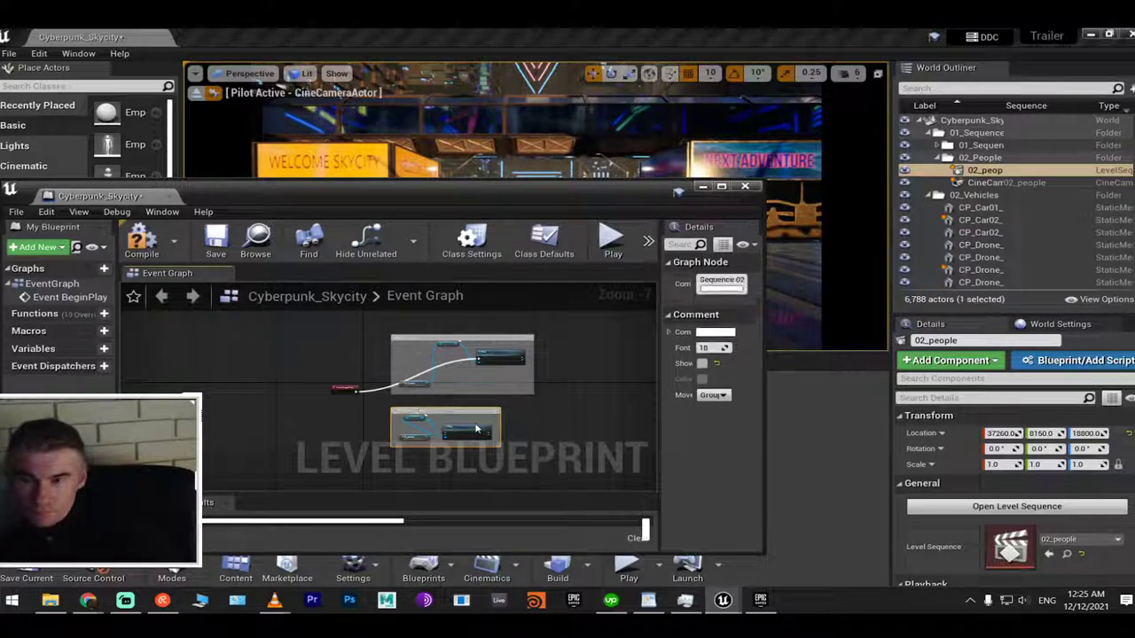
click(487, 337)
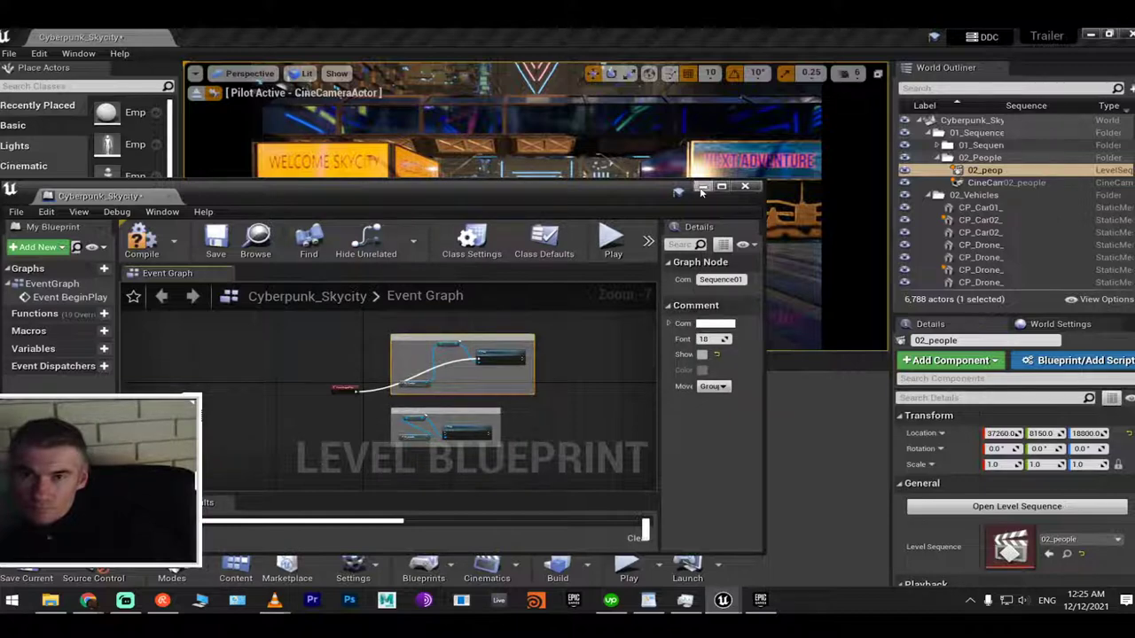
click(723, 187)
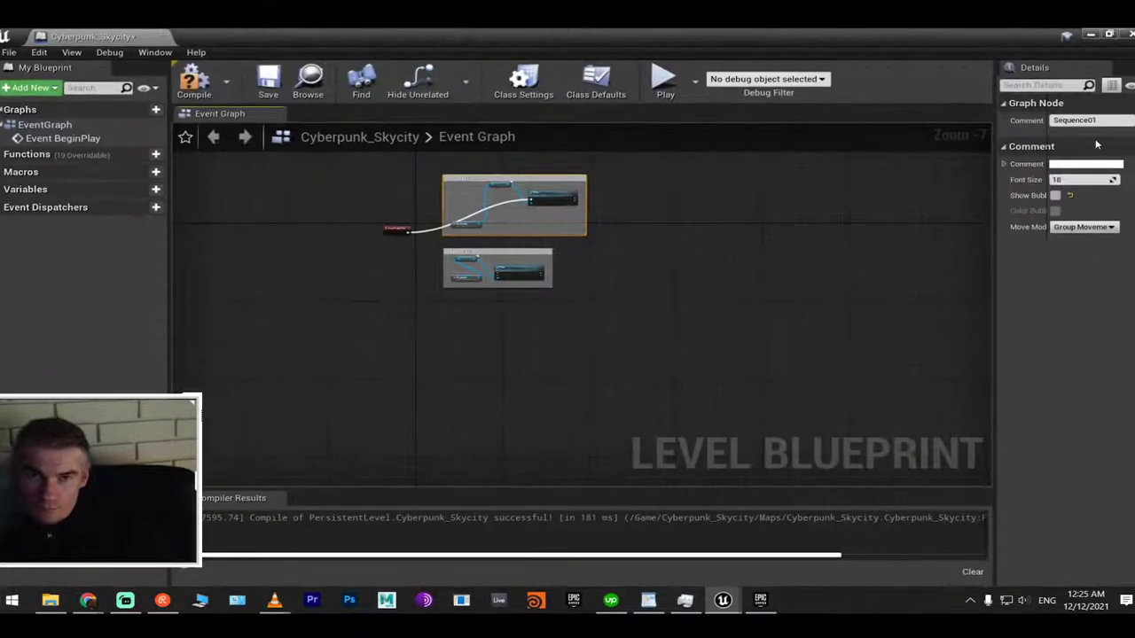
click(1087, 165)
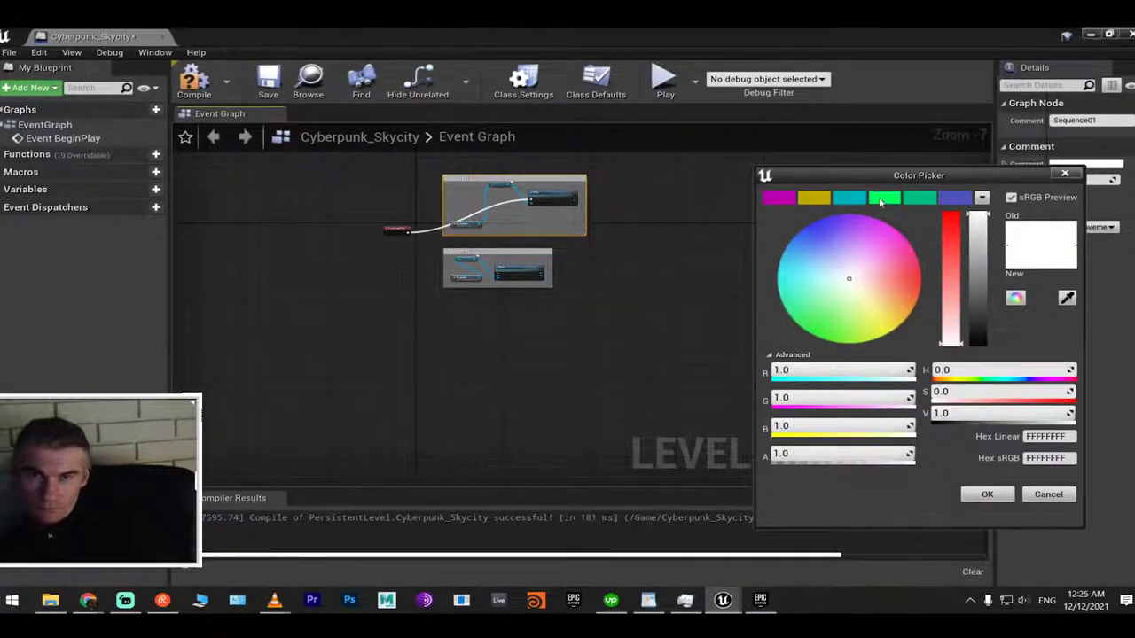
click(883, 199)
click(987, 494)
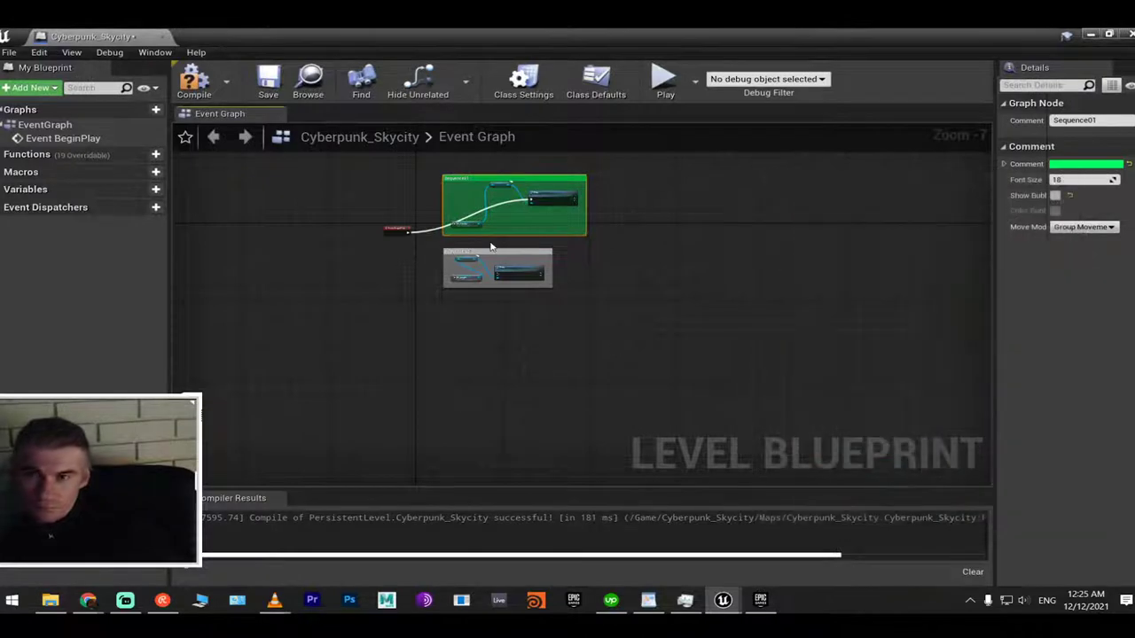
Colour the Sequence 02 comment magenta
click(497, 264)
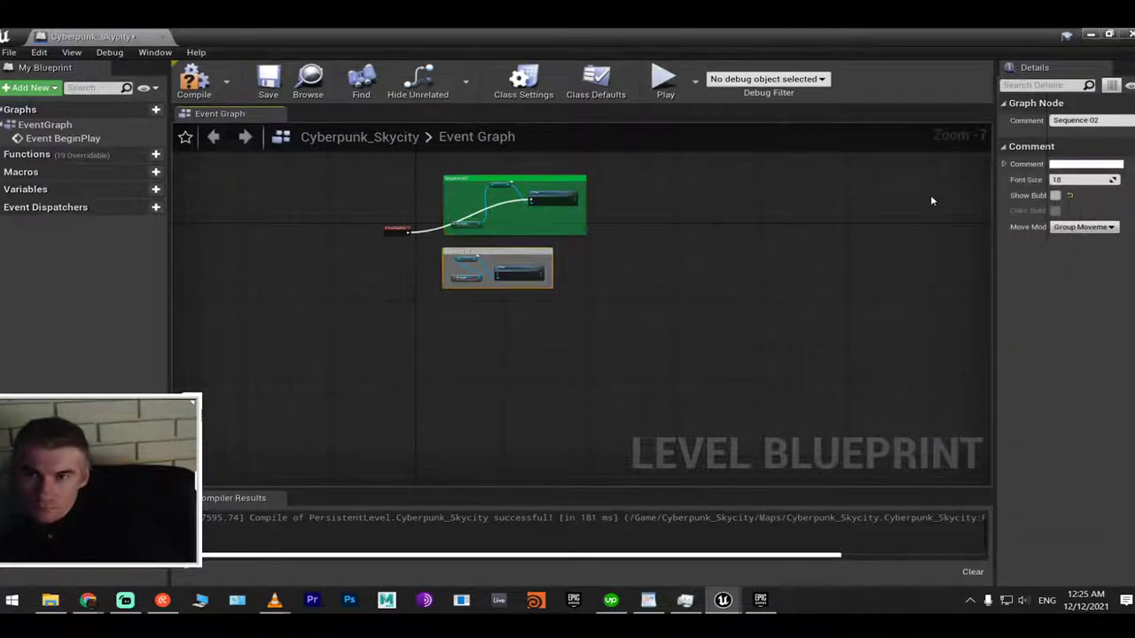
click(1076, 165)
click(767, 196)
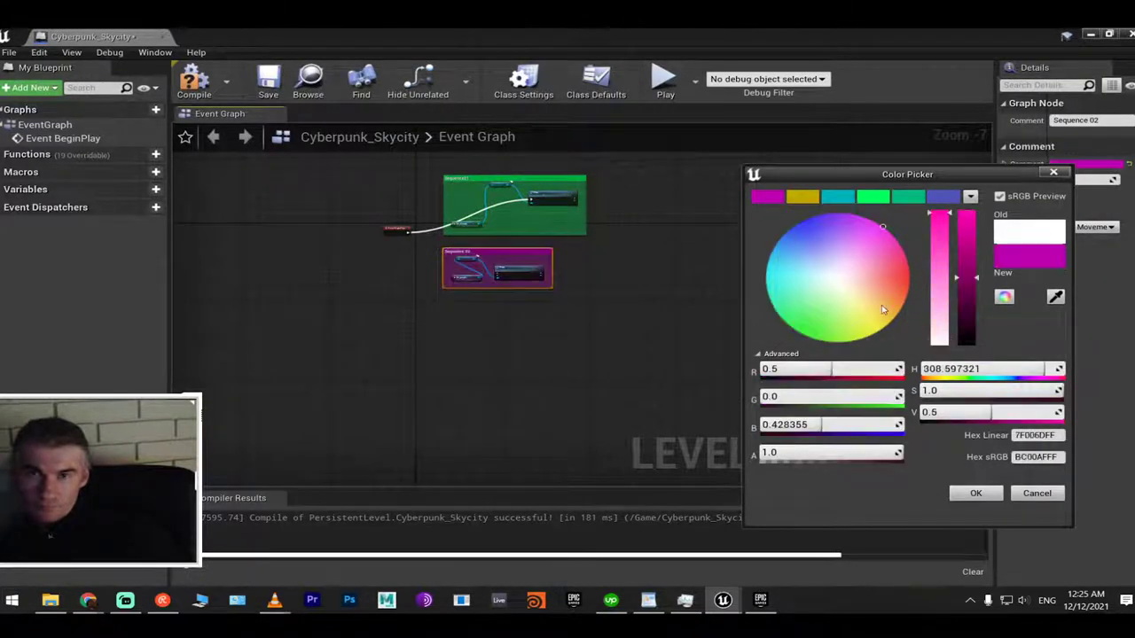
click(975, 495)
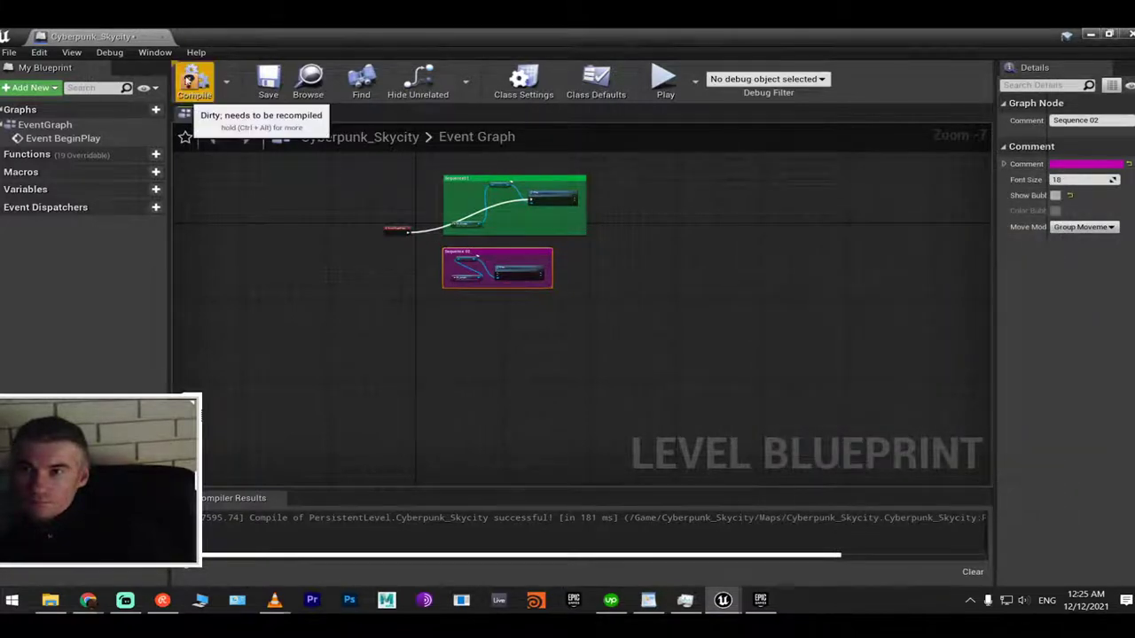
Wire Event BeginPlay to the 02_people Play node, then compile and save the level blueprint
scroll(479, 266, up, 4)
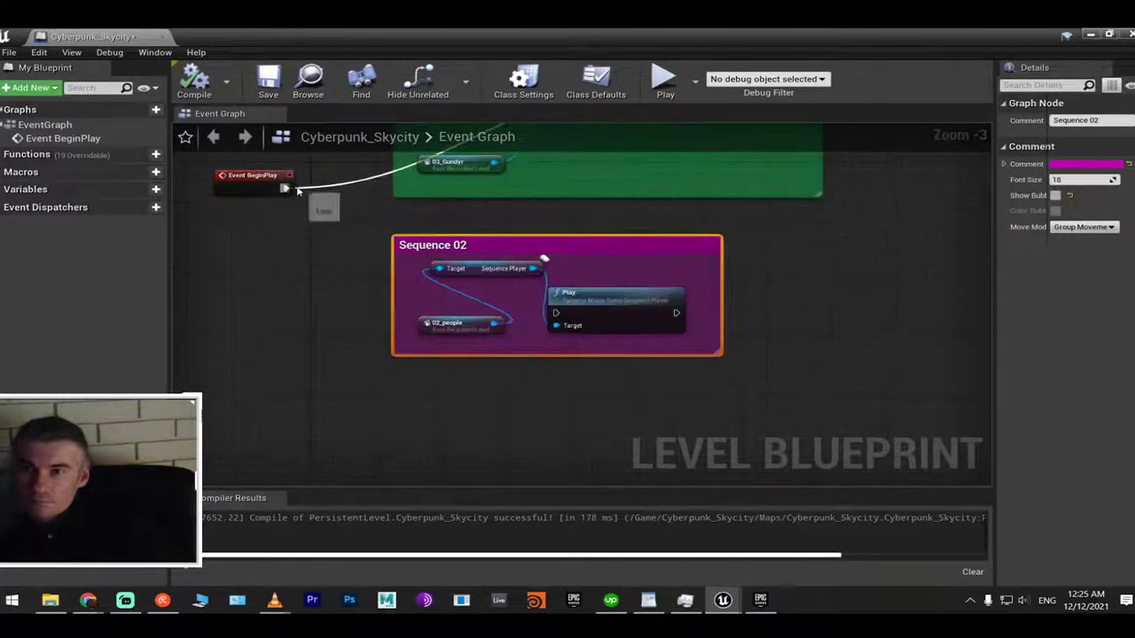
drag(285, 188, 558, 316)
click(193, 84)
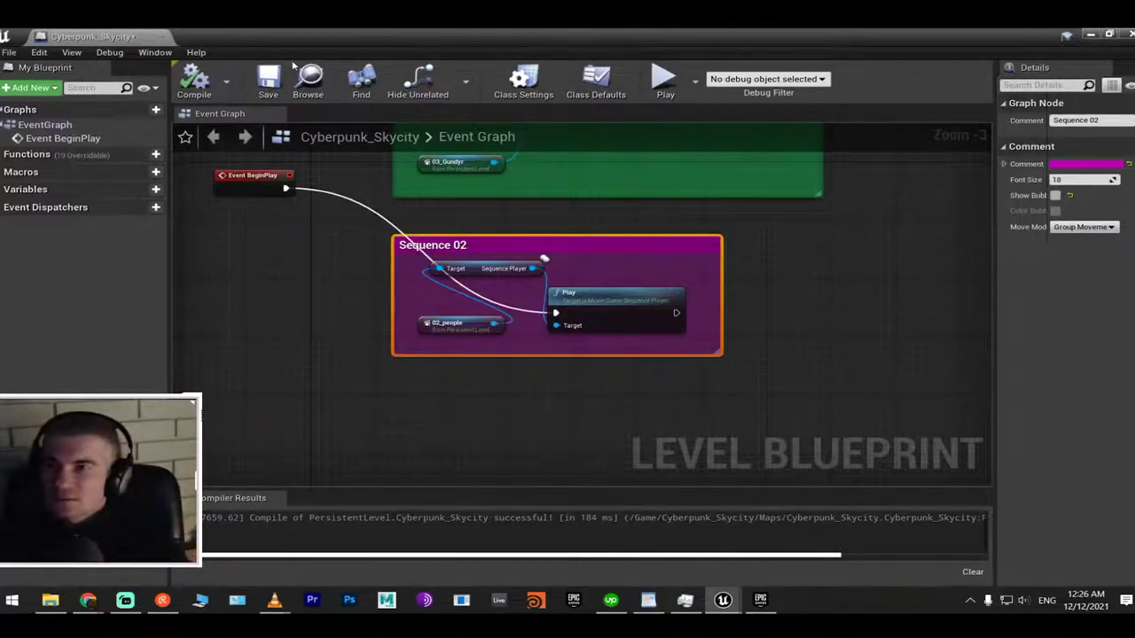
click(268, 79)
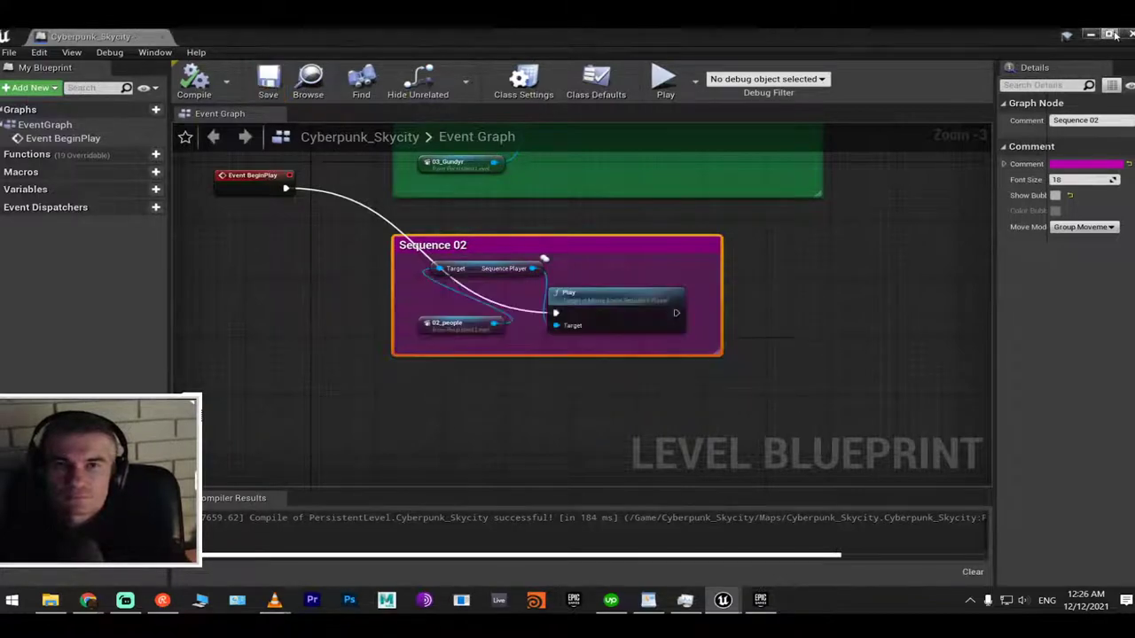
click(1113, 35)
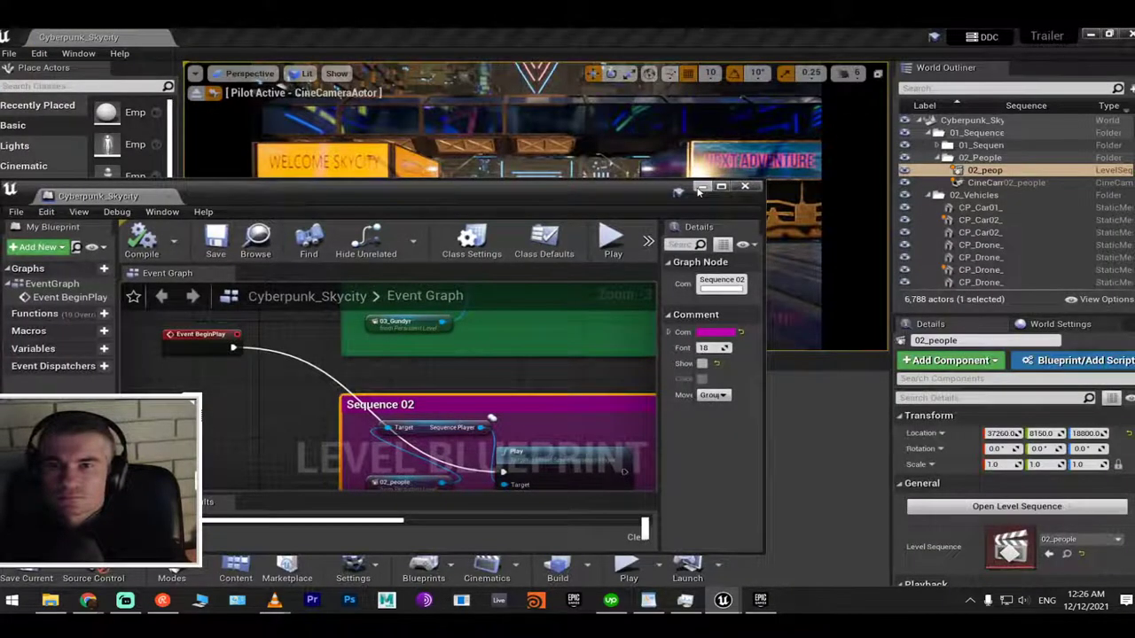
Run a brief Alt+P play test of the level, then show the 02_people Sequencer timeline
click(701, 188)
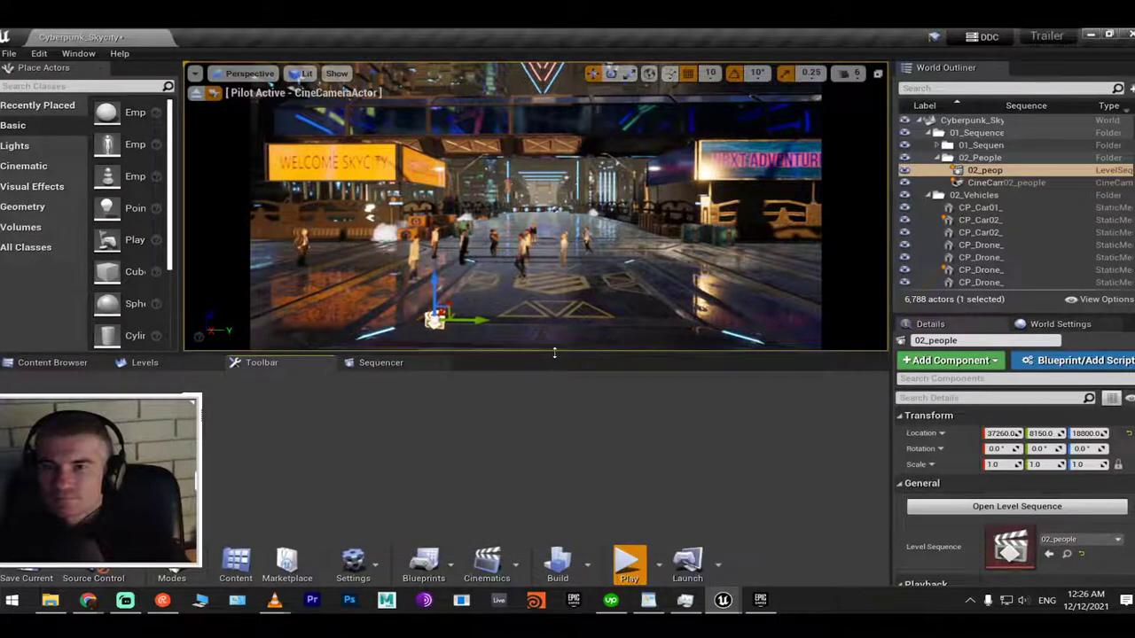
key(alt+p)
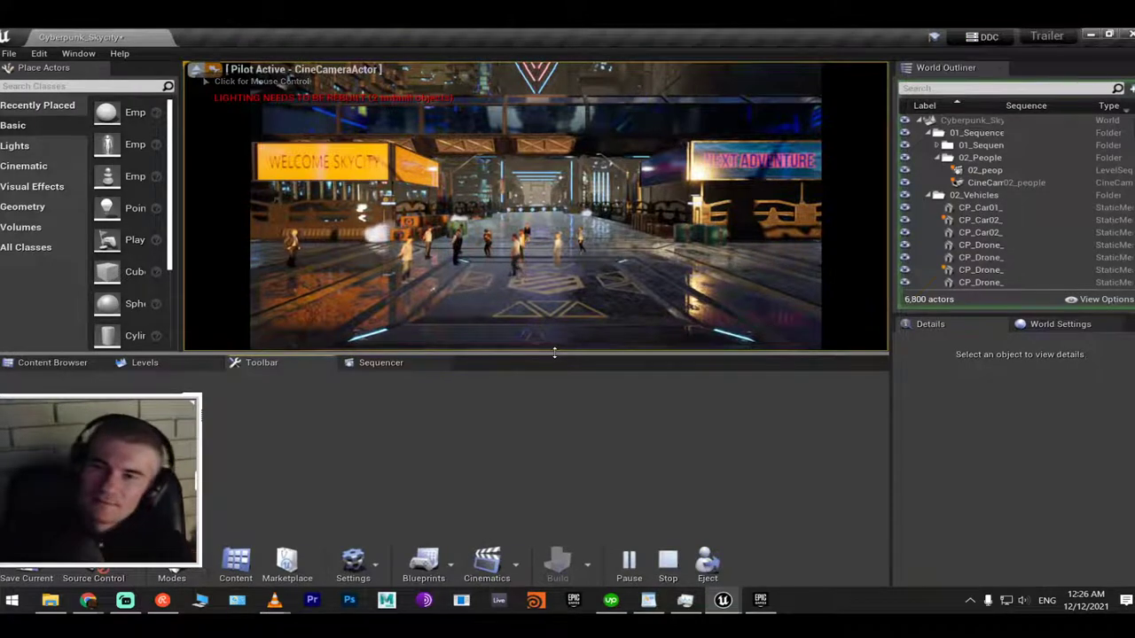
key(Escape)
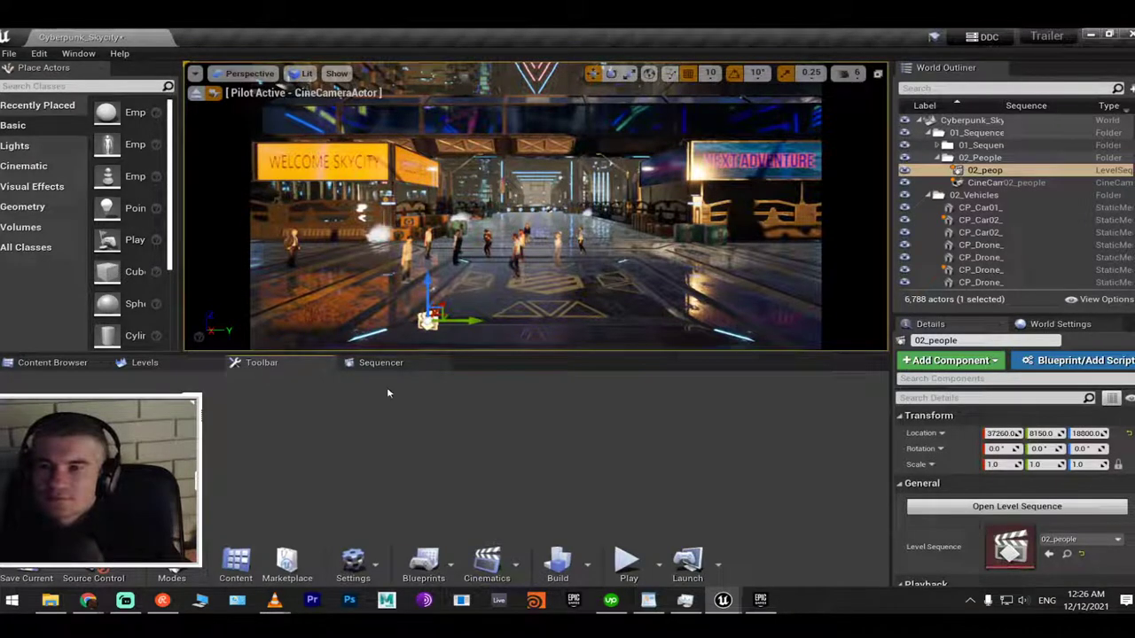
click(381, 364)
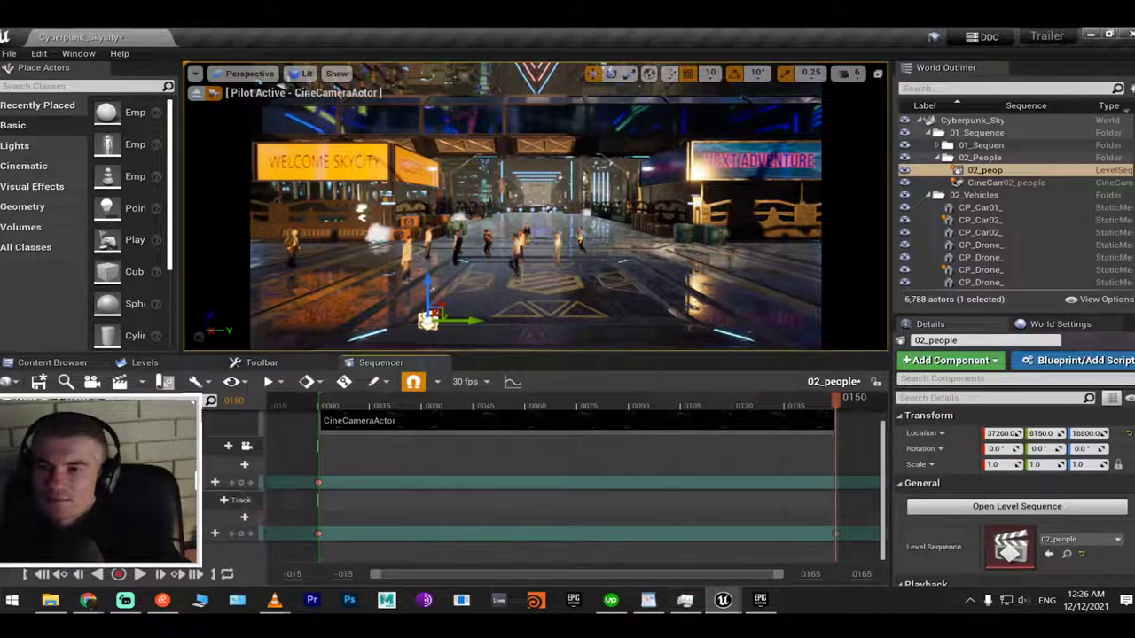
click(239, 500)
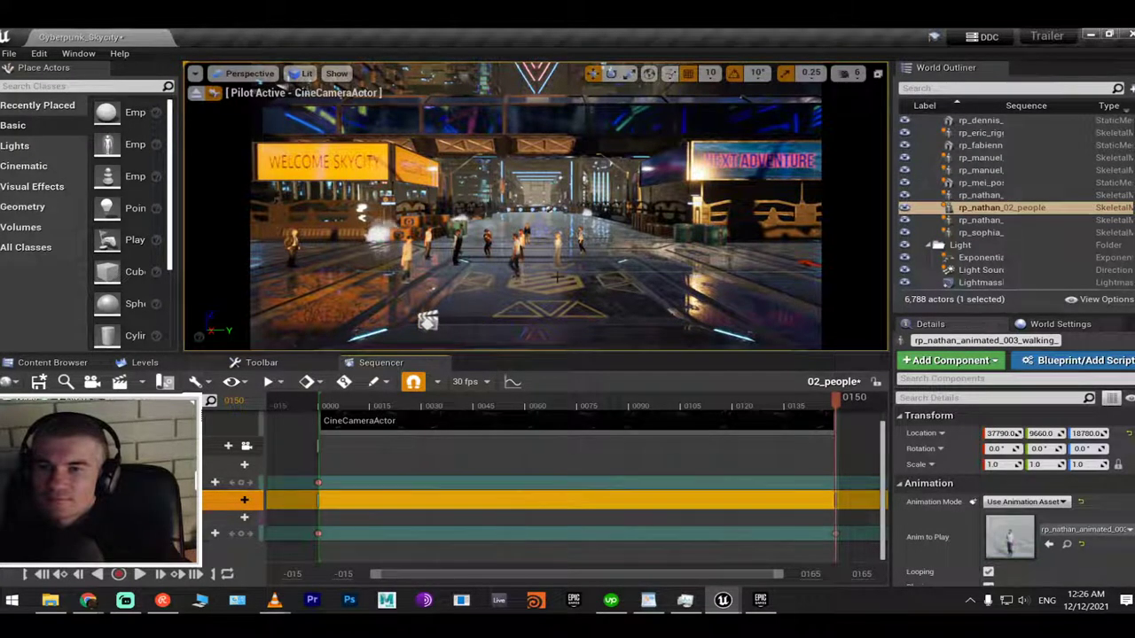
right_drag(532, 212, 621, 213)
click(760, 406)
drag(784, 265, 578, 278)
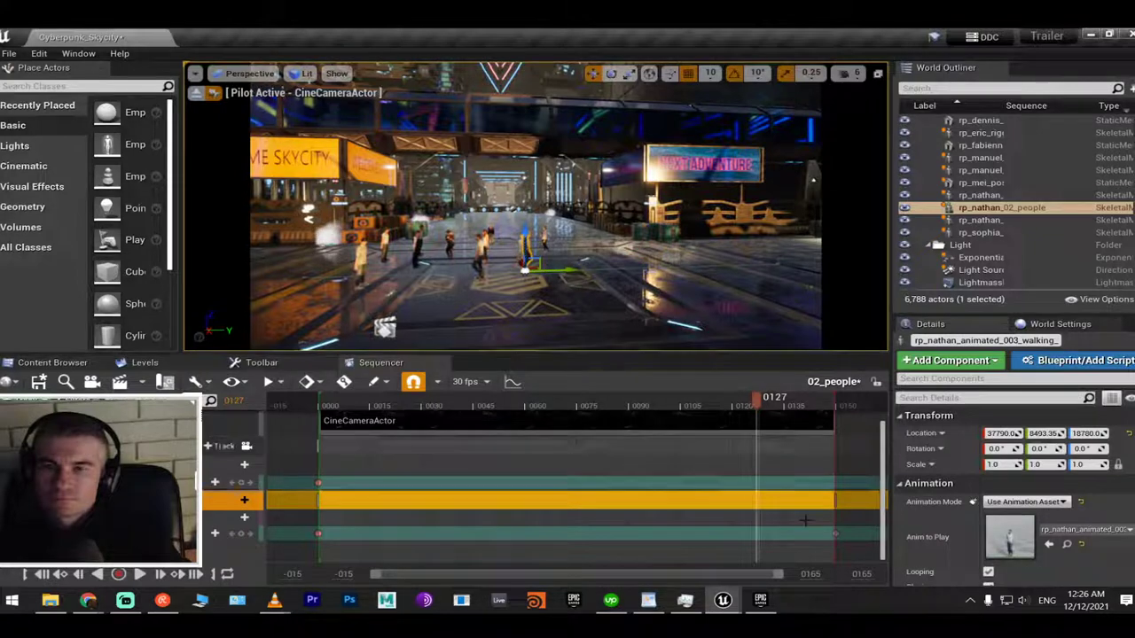
click(250, 533)
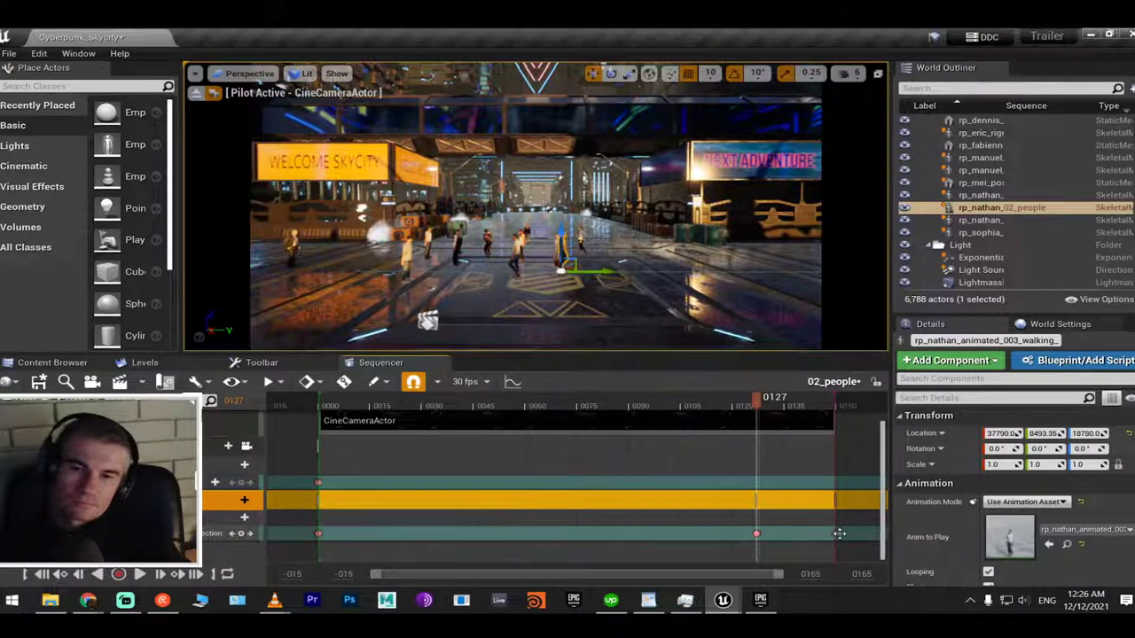
key(ctrl+Right)
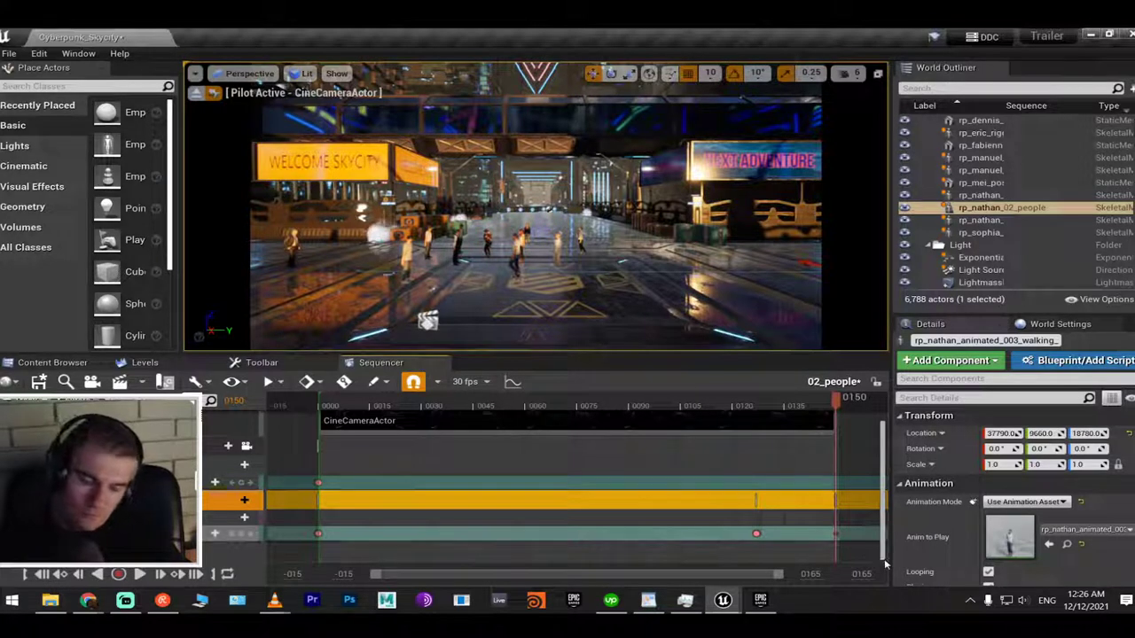
drag(835, 530, 820, 532)
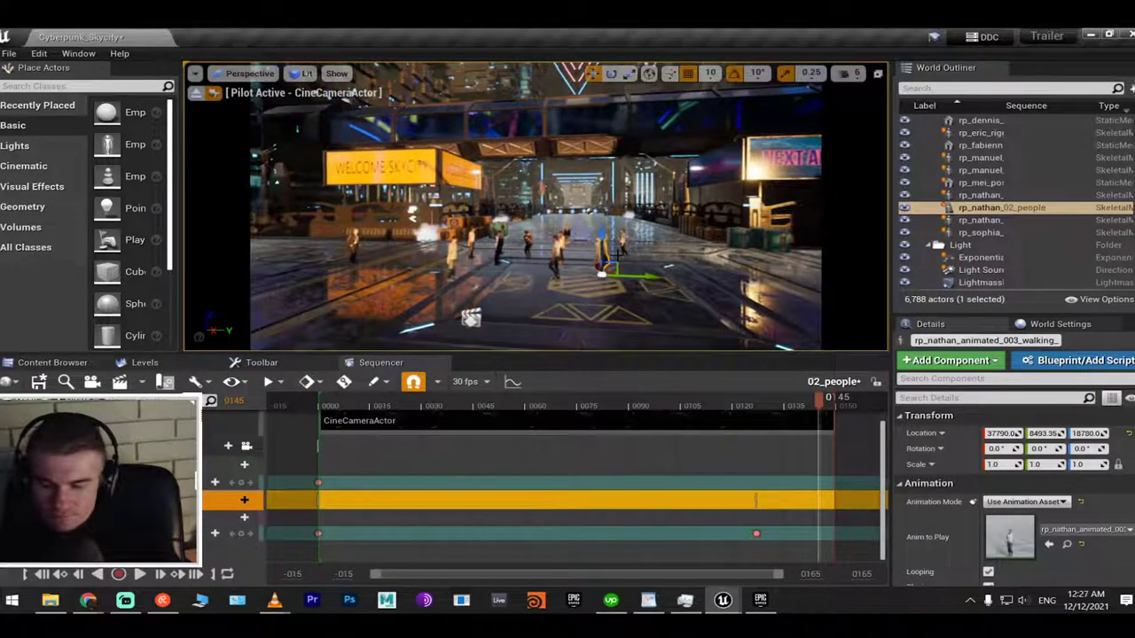
key(alt+p)
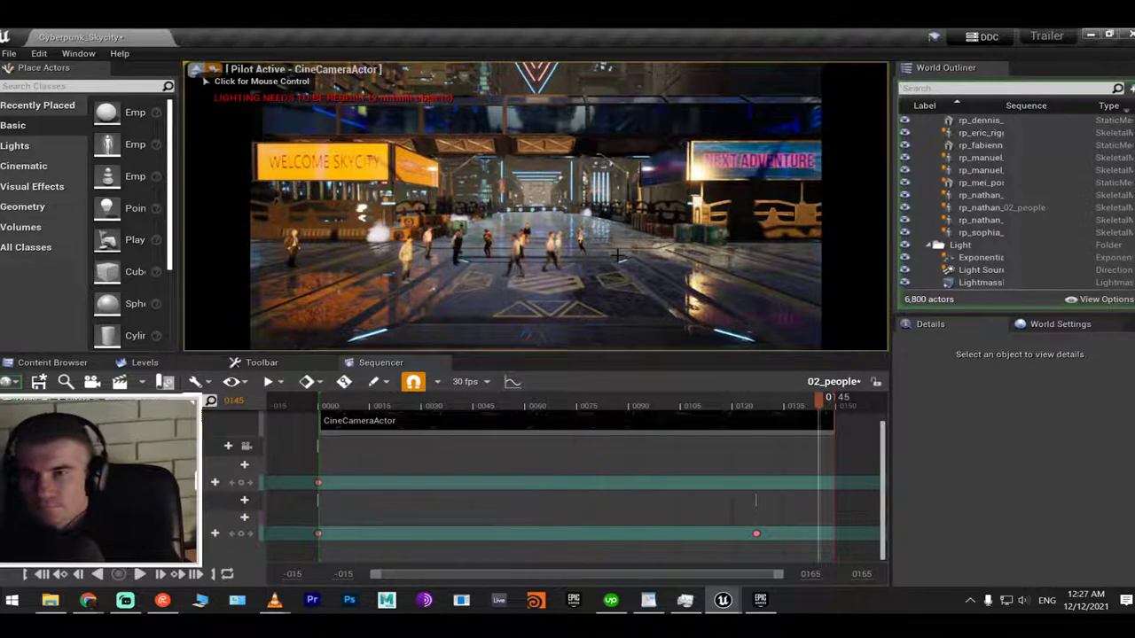
click(568, 264)
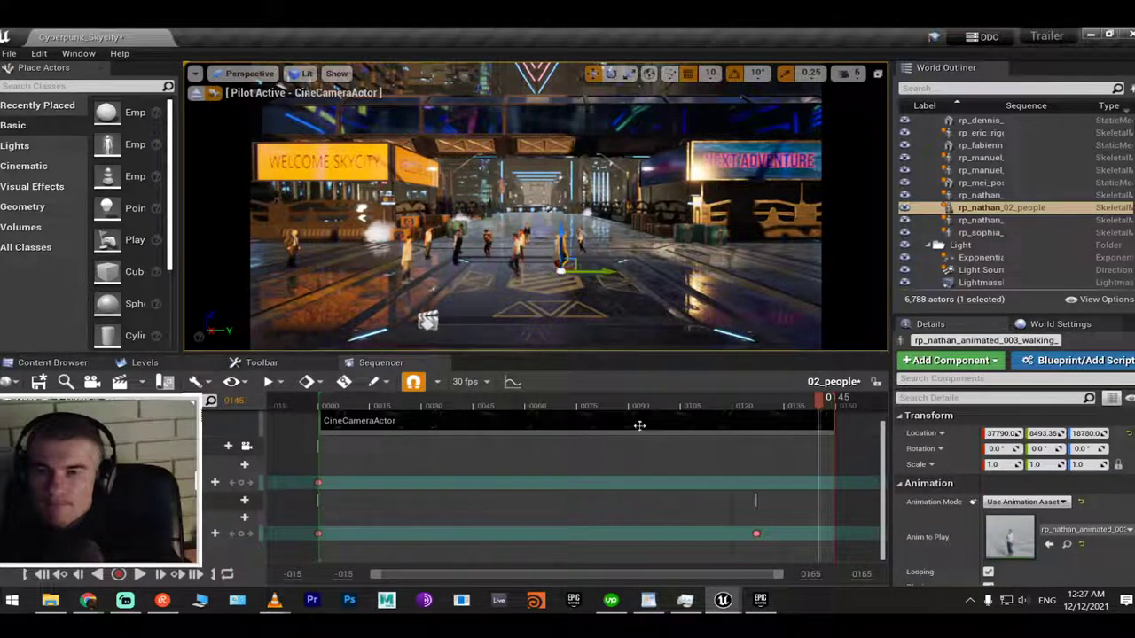
Key the walk track at frame 0068, move the later key to about 0120, and replay from the start
drag(564, 405, 554, 406)
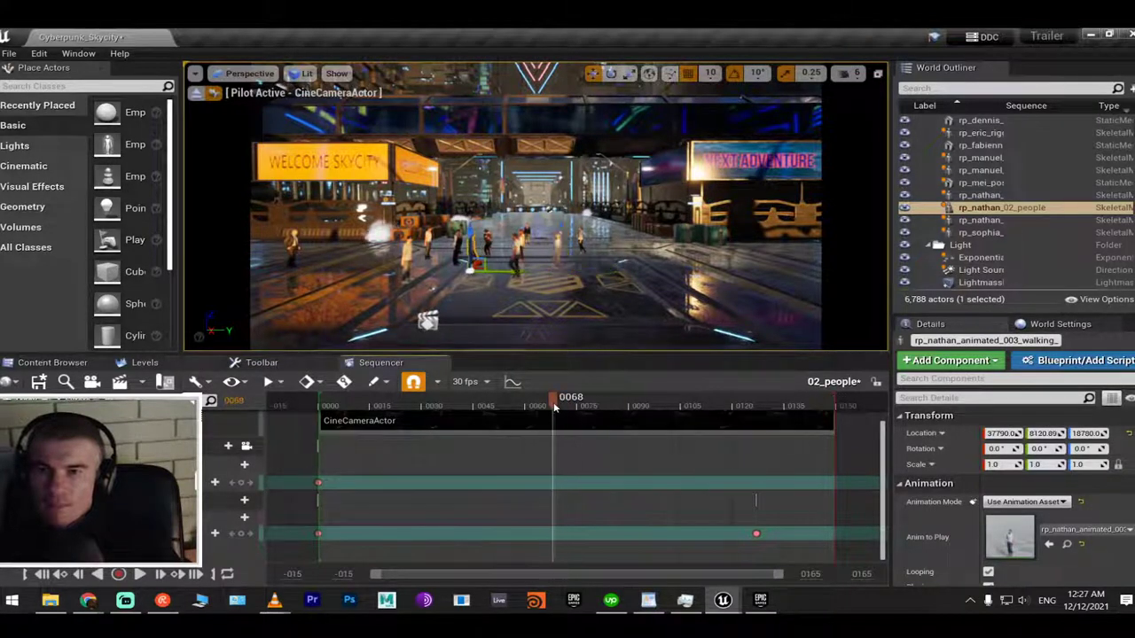
click(238, 534)
click(755, 533)
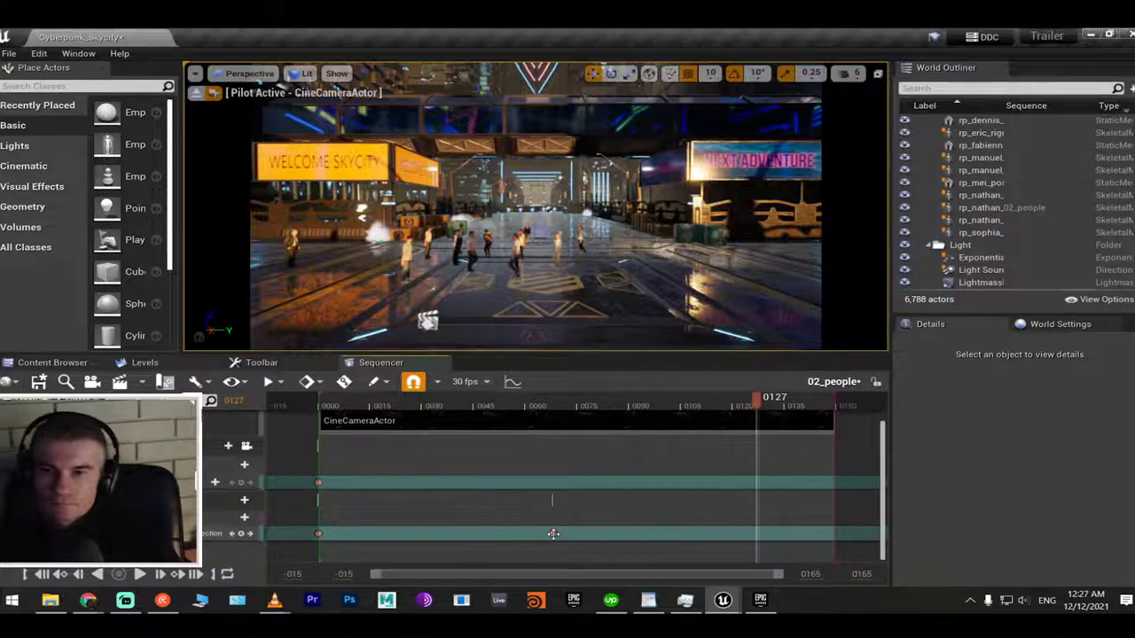
drag(553, 533, 822, 534)
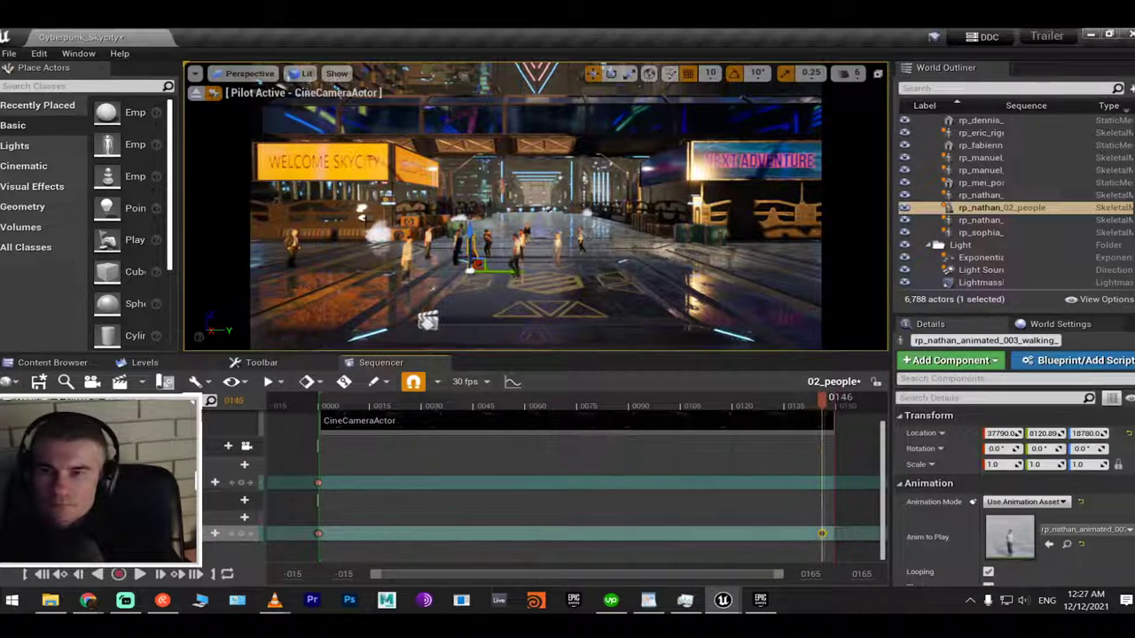
click(352, 405)
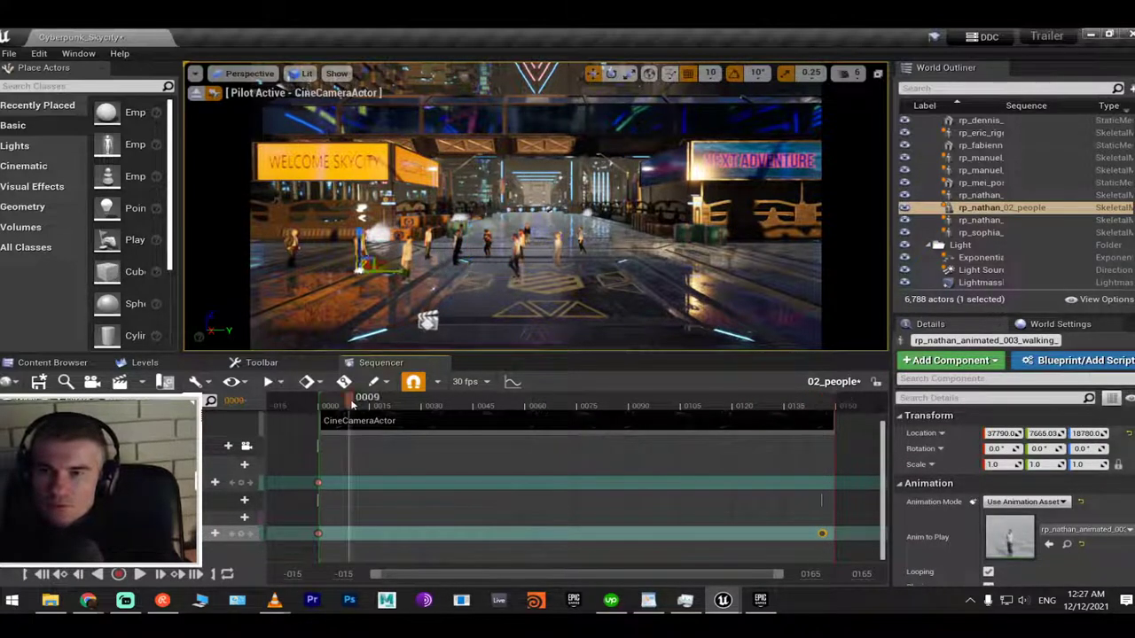
key(space)
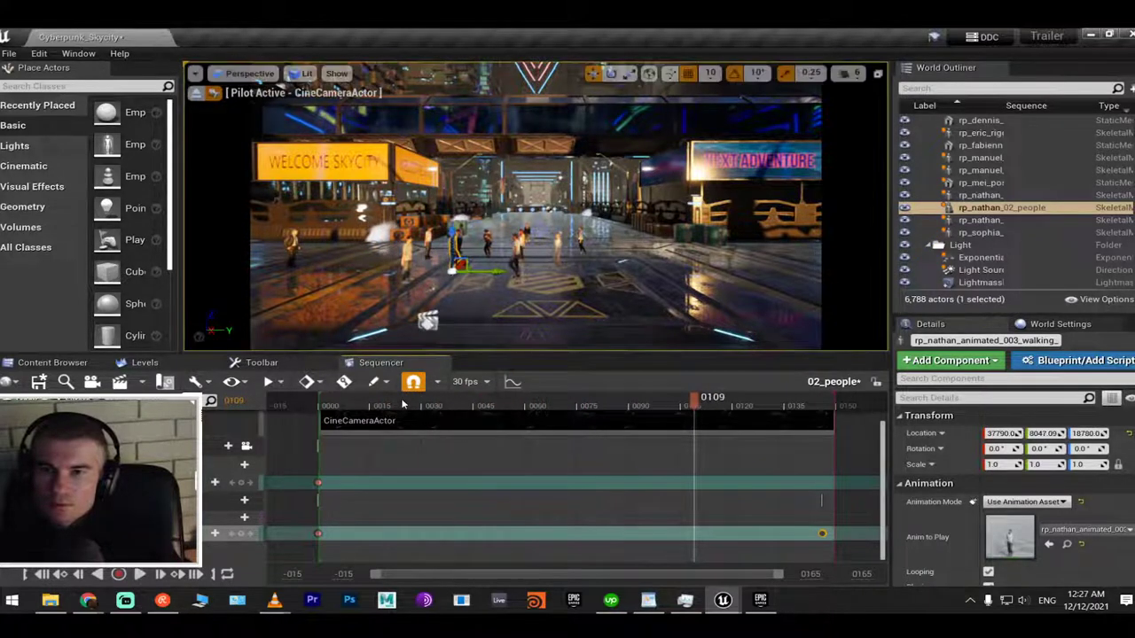
click(378, 406)
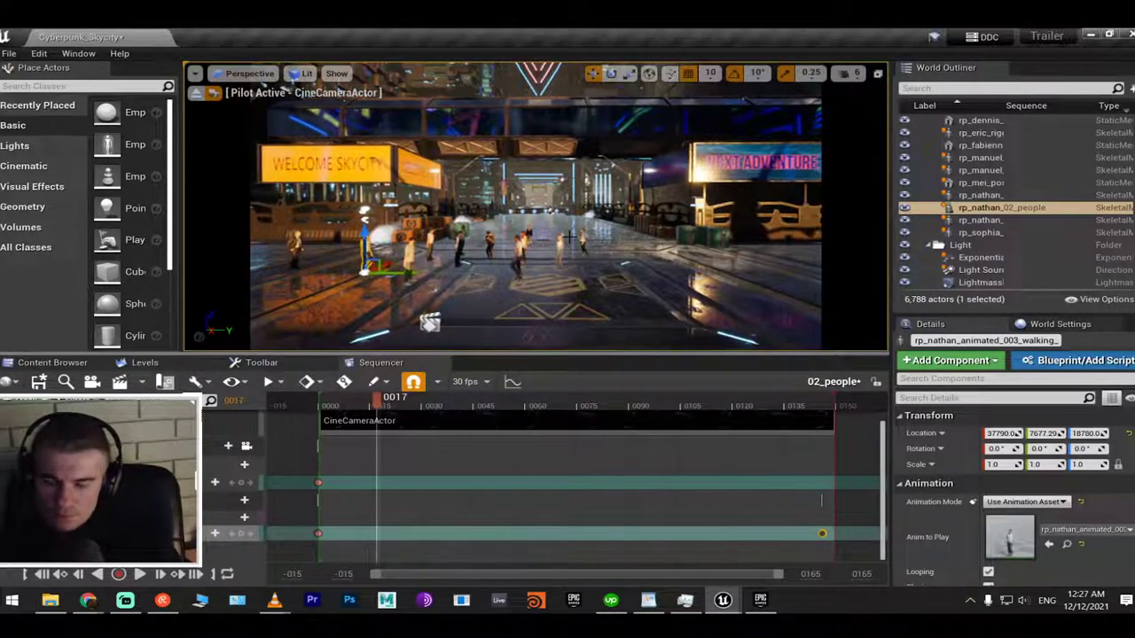
Play-test the level, then extend the timeline view to 0500, the playback end, and the walk's end key
key(alt+p)
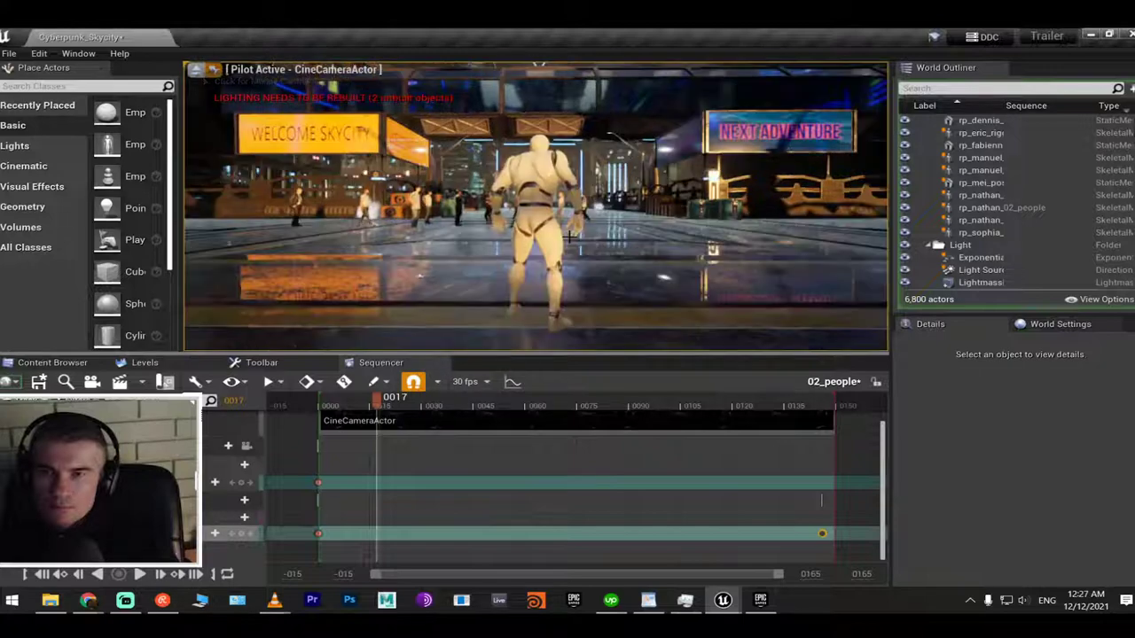
key(Escape)
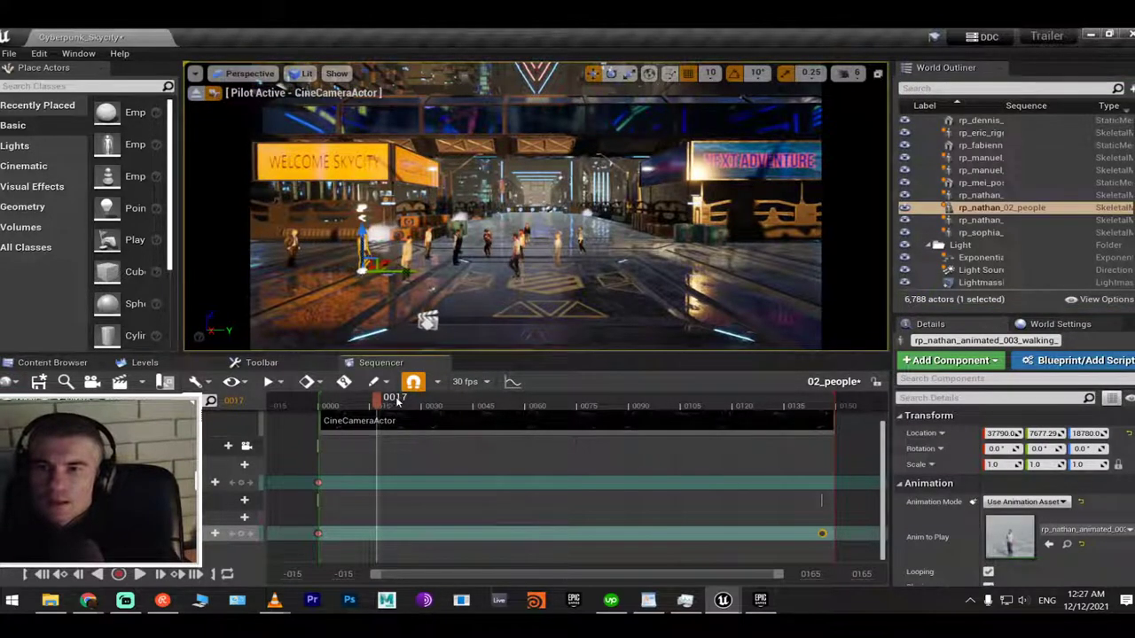
drag(398, 401, 779, 413)
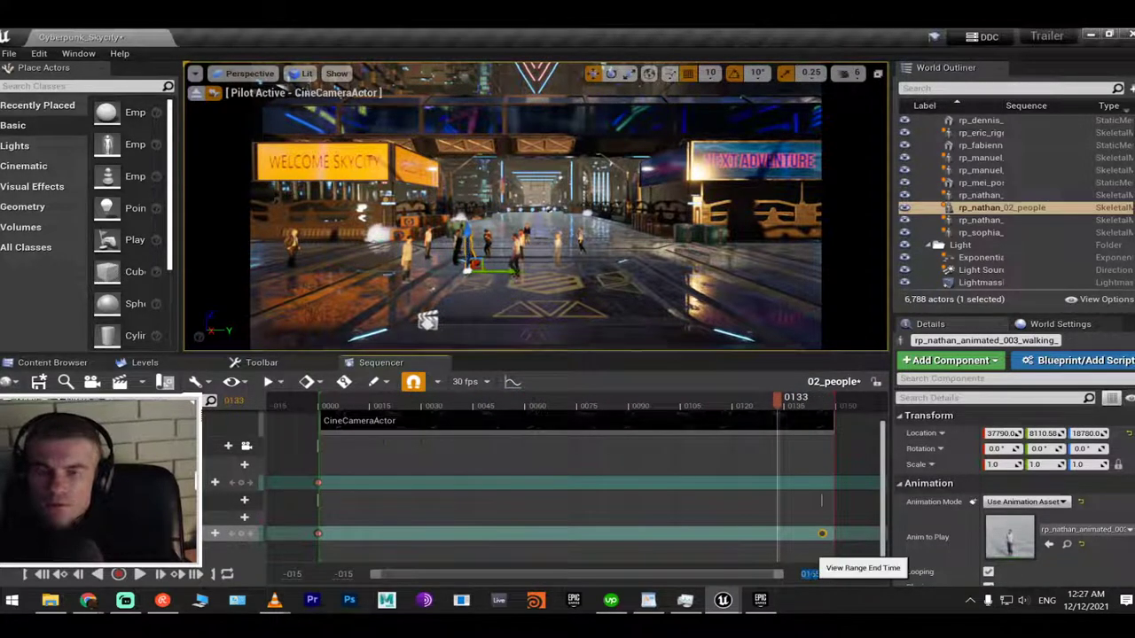
drag(811, 573, 825, 577)
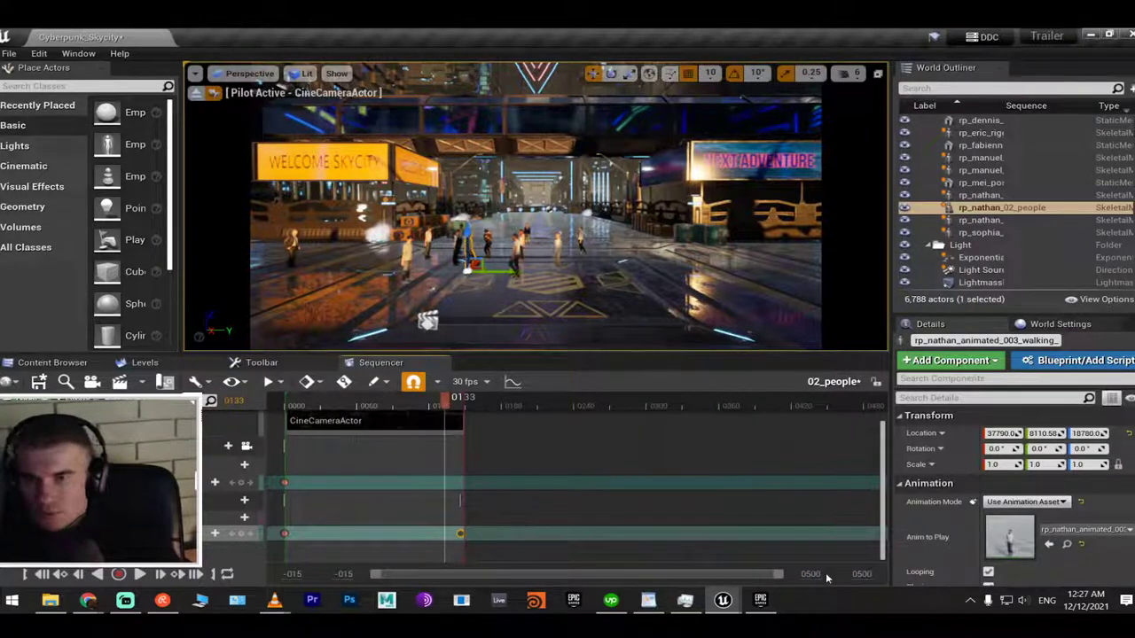
drag(462, 417, 867, 422)
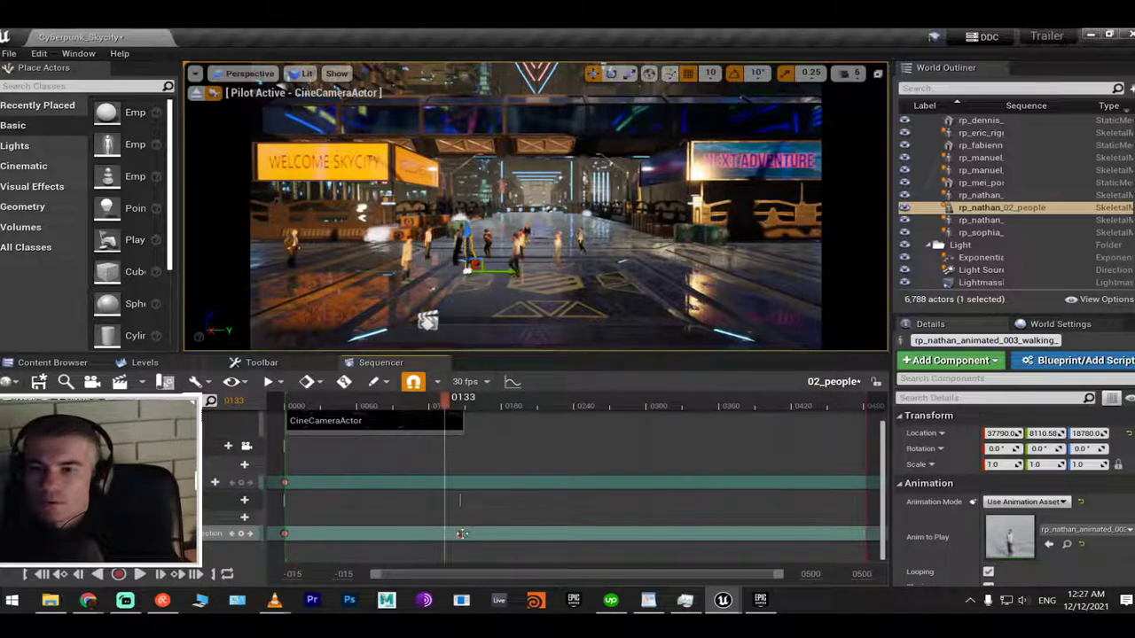
drag(461, 534, 857, 533)
click(316, 405)
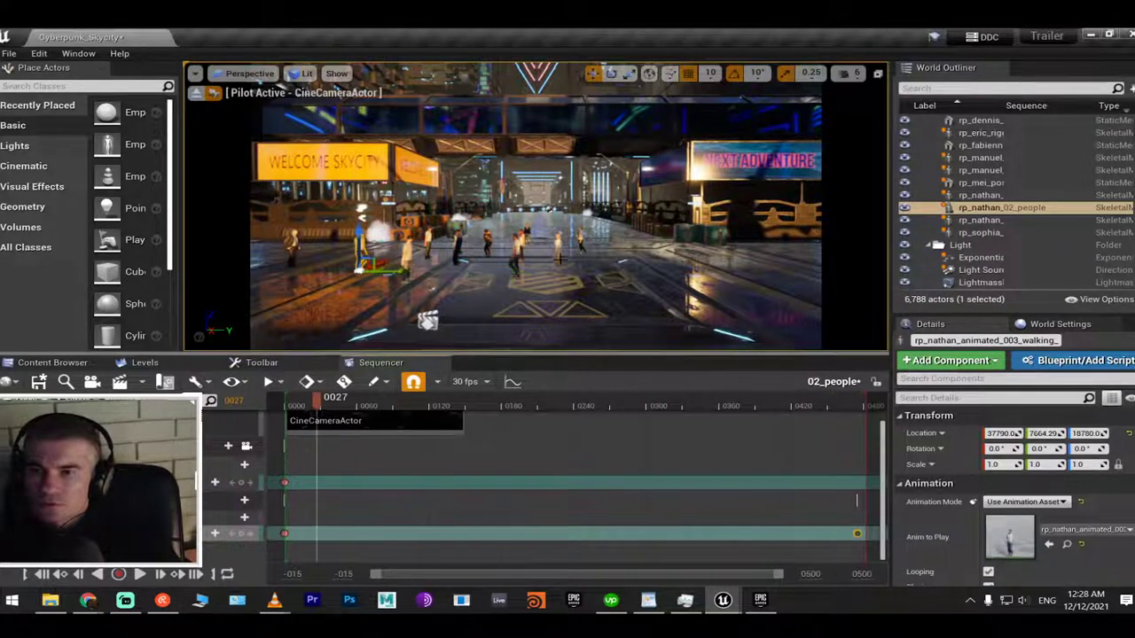
After a play test, move the character further along the plaza, key it at 0355, and delete the old end key
right_drag(567, 258, 562, 258)
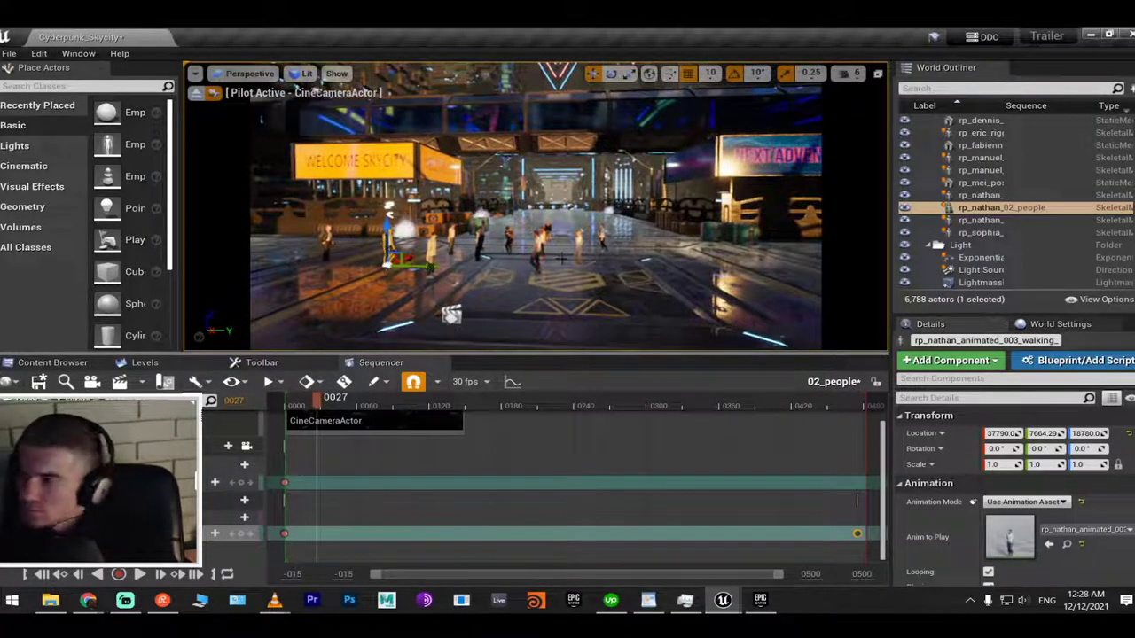
key(alt+p)
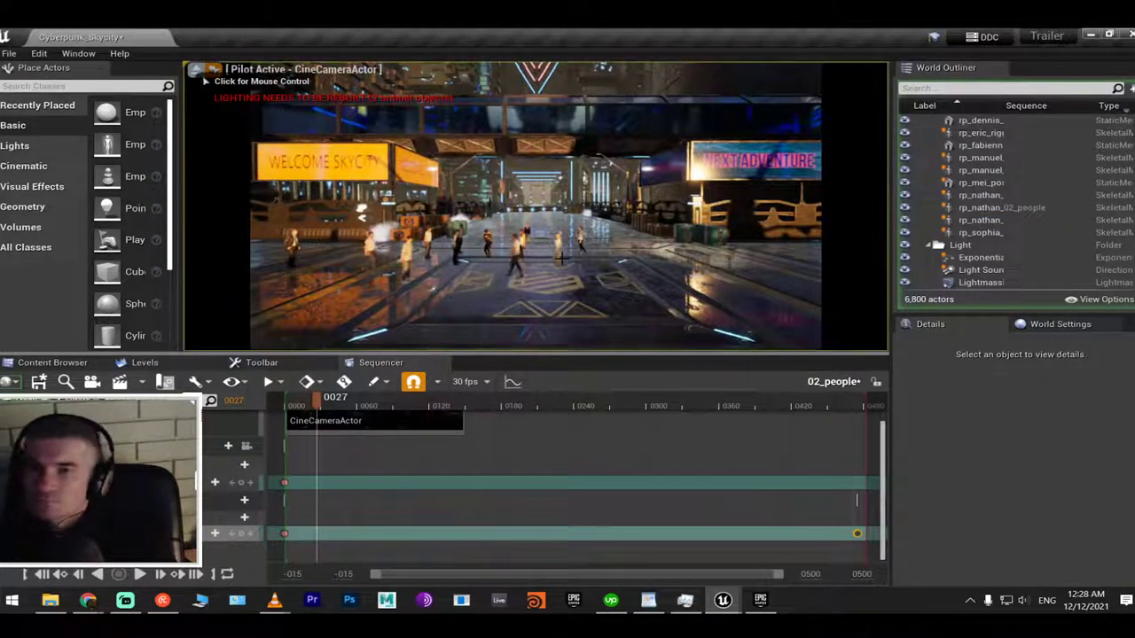
key(Escape)
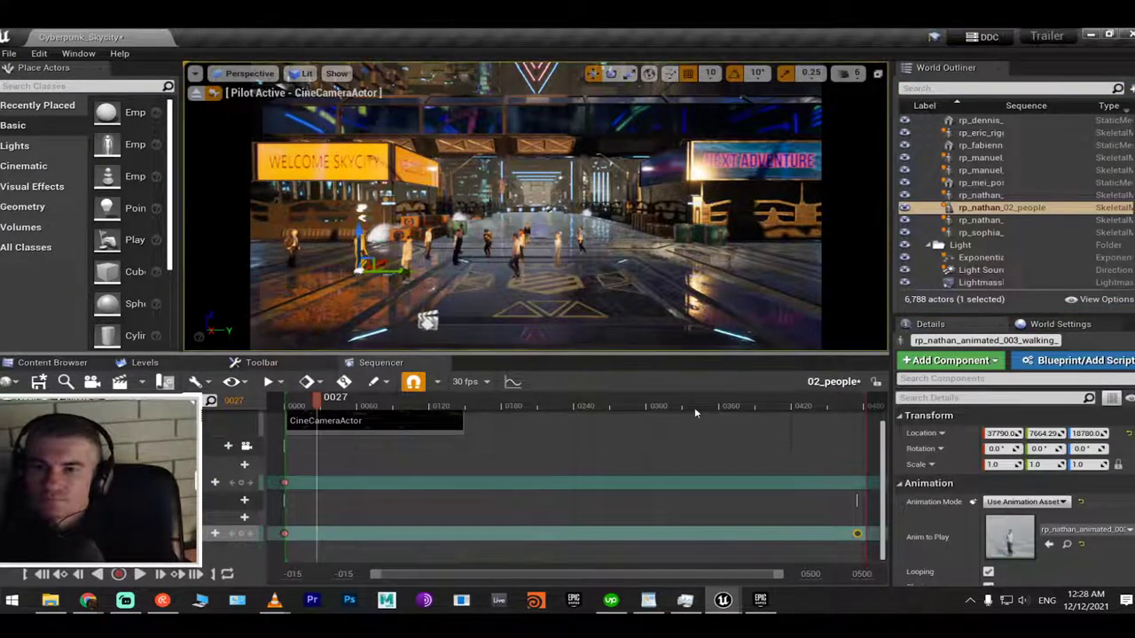
drag(694, 405, 712, 405)
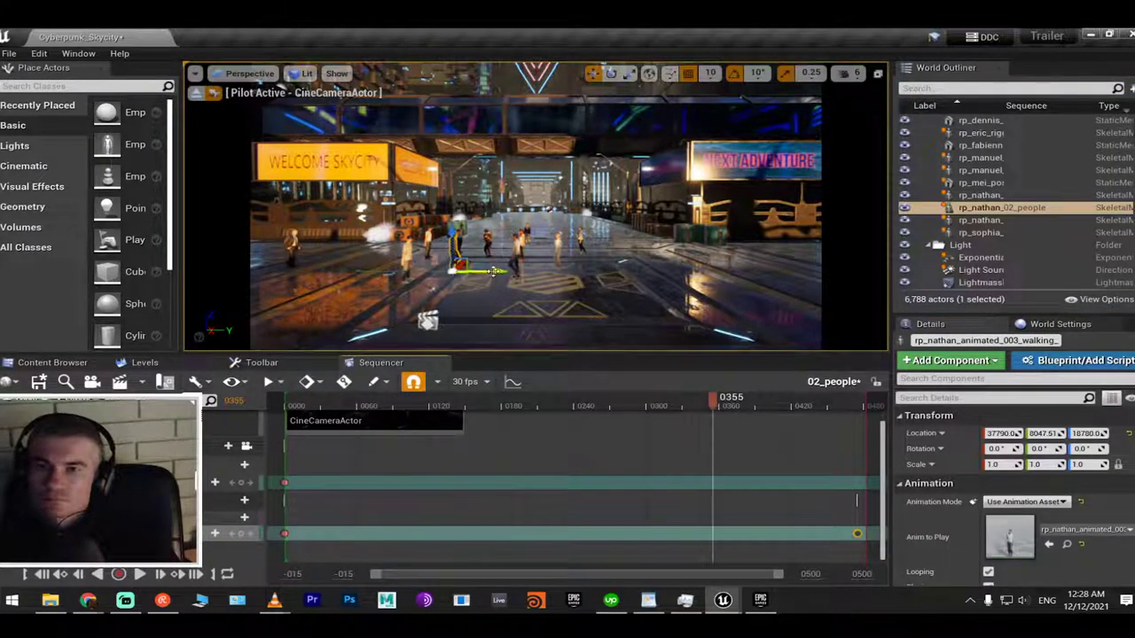
drag(494, 271, 727, 281)
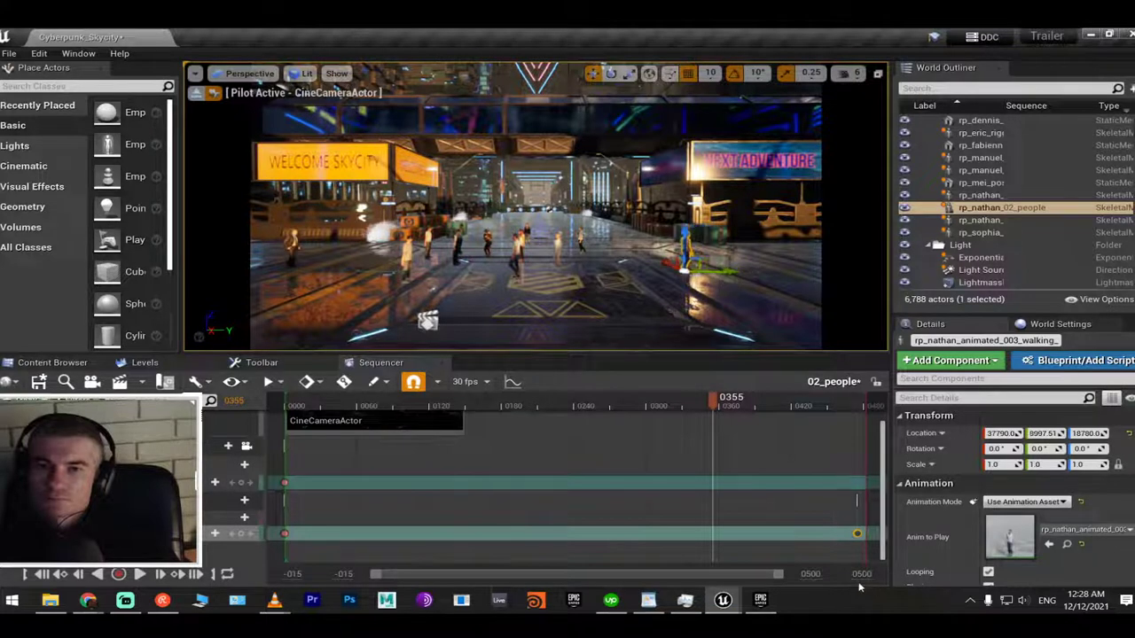
click(239, 533)
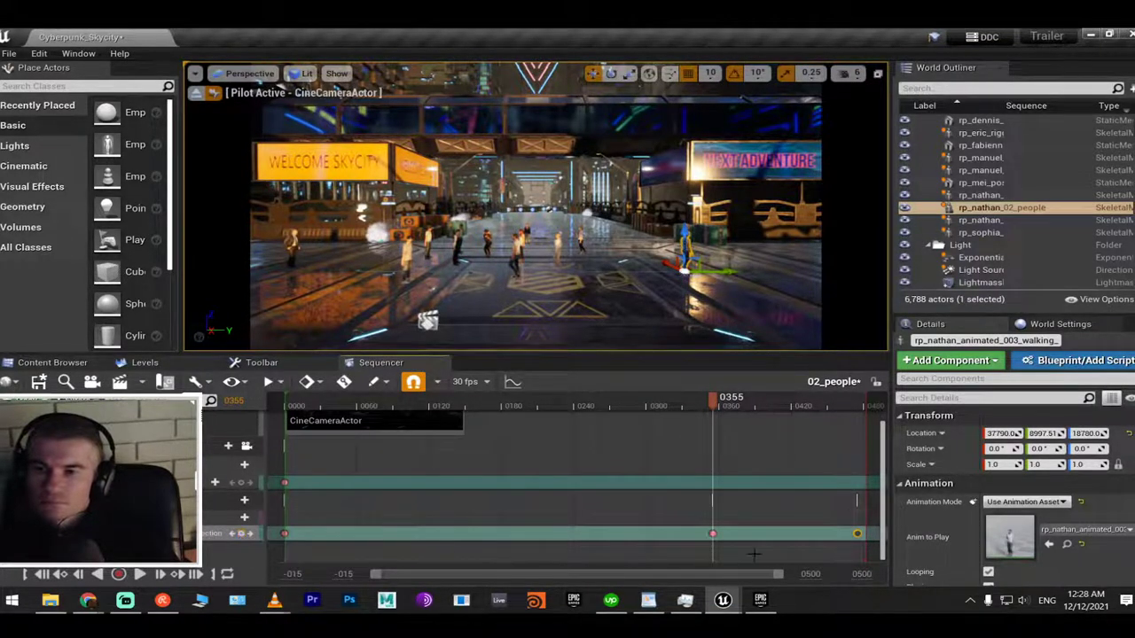
drag(856, 533, 839, 534)
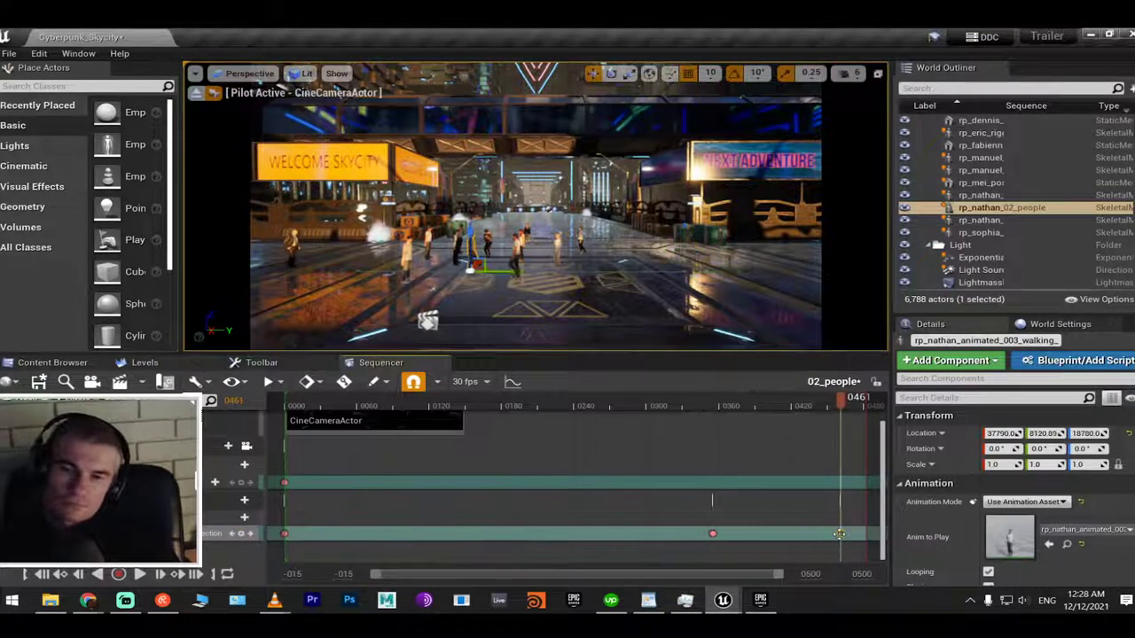
key(Delete)
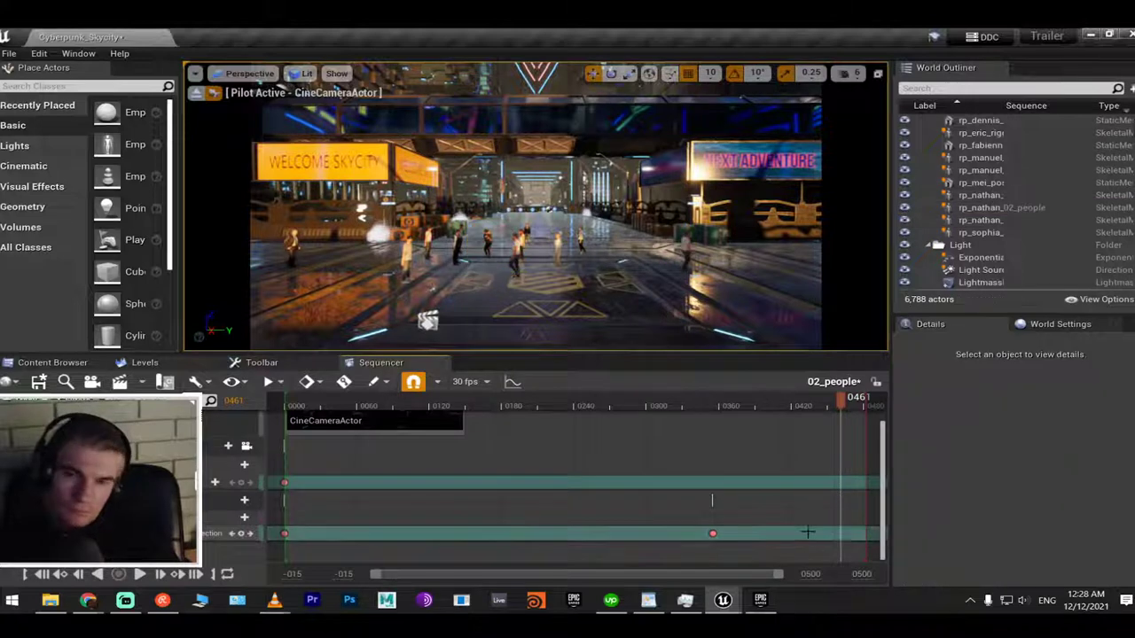
Preview the walk, move its last key to frame 0468, and play-test again from frame 0170
click(383, 404)
key(space)
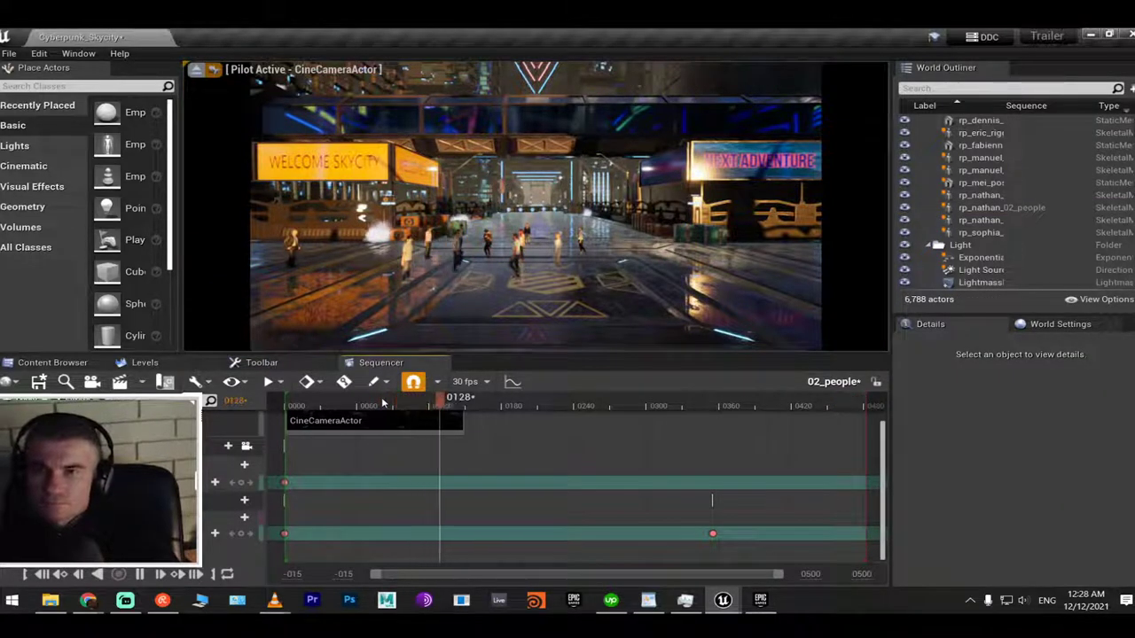
key(space)
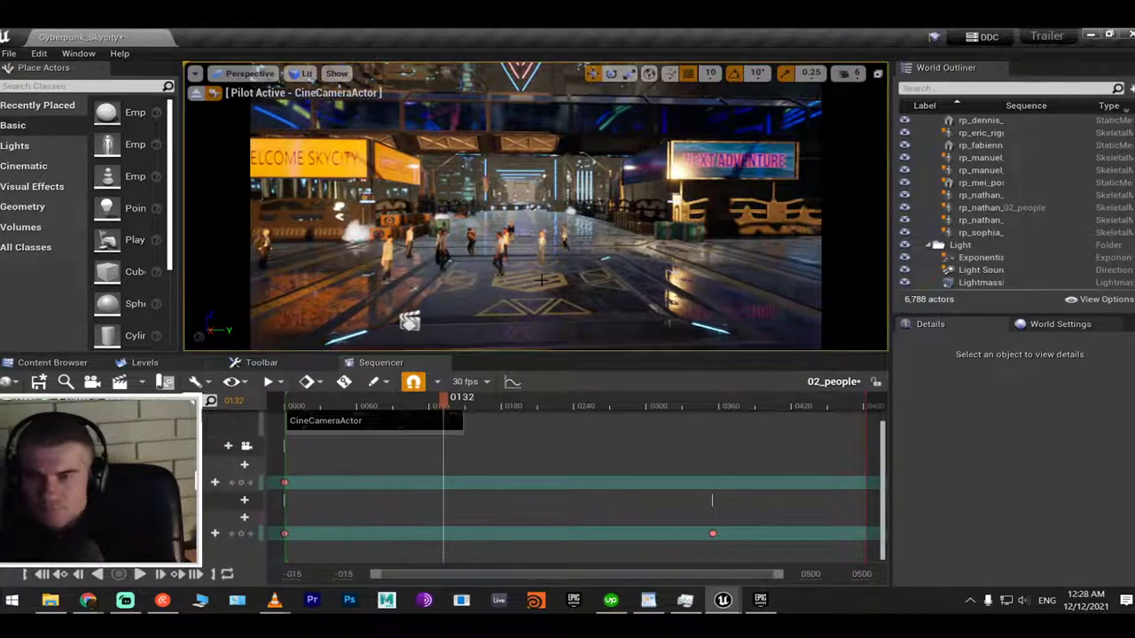
key(alt+p)
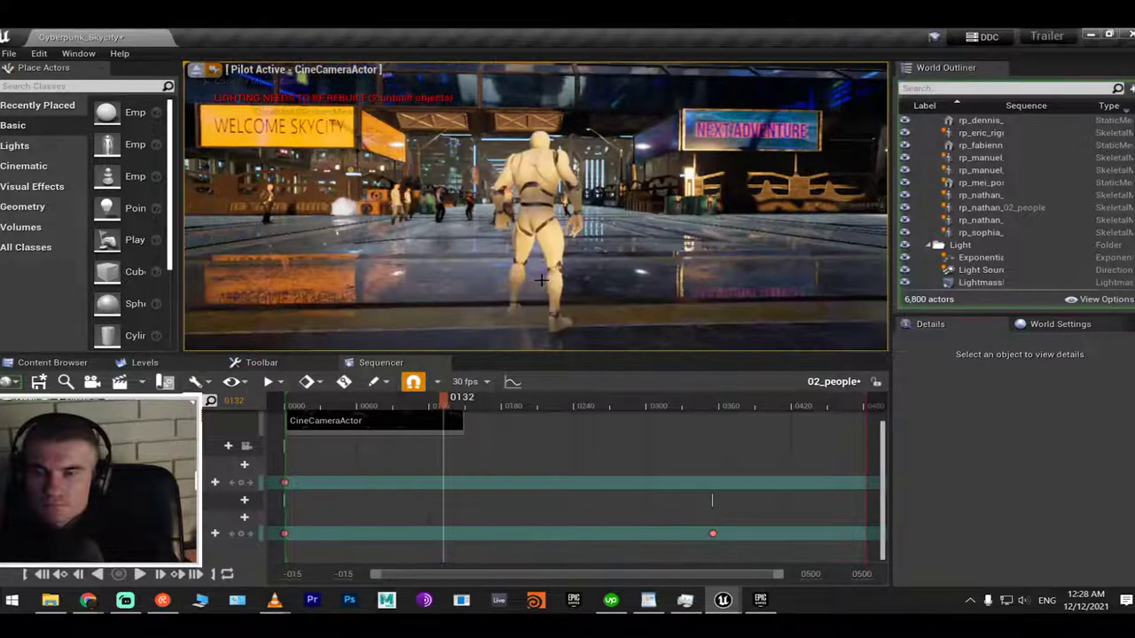
key(Escape)
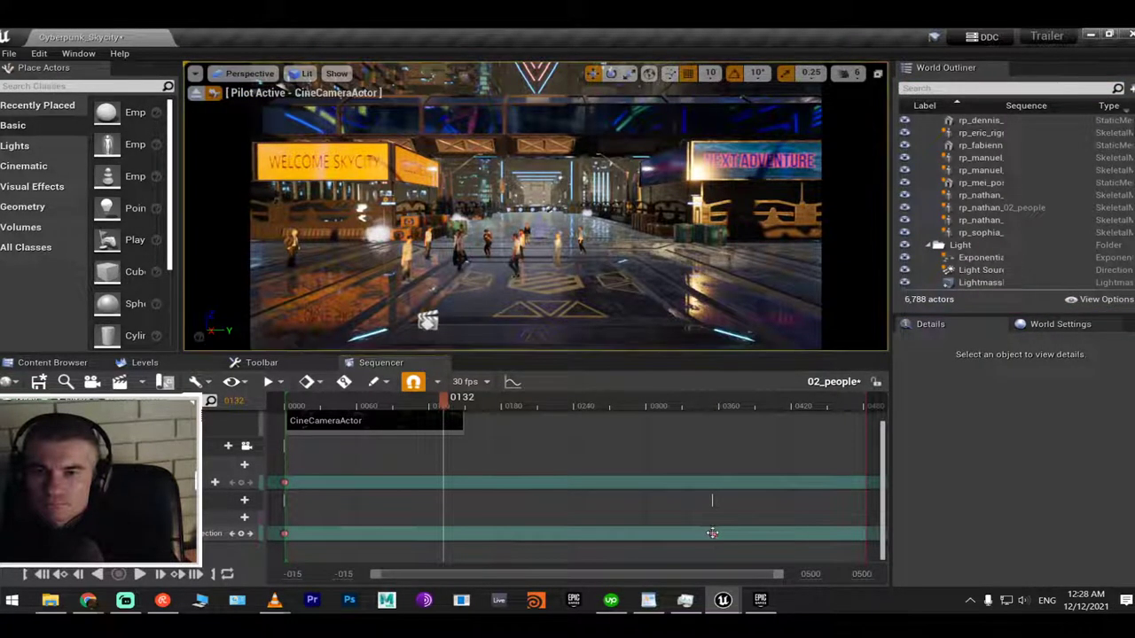
drag(712, 532, 847, 532)
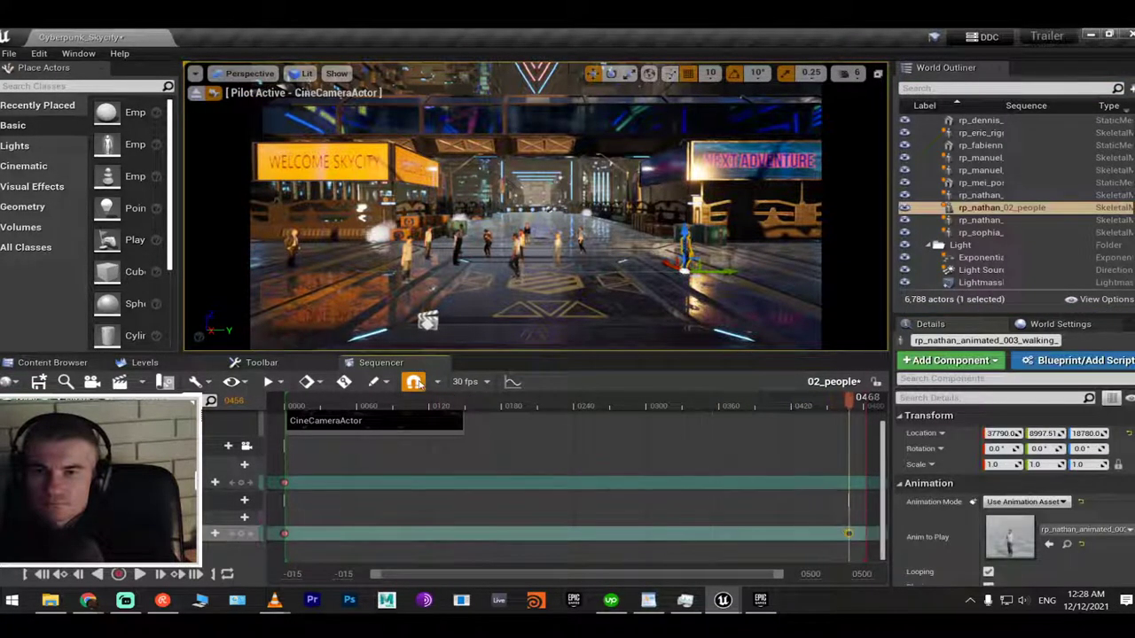
click(490, 414)
click(490, 405)
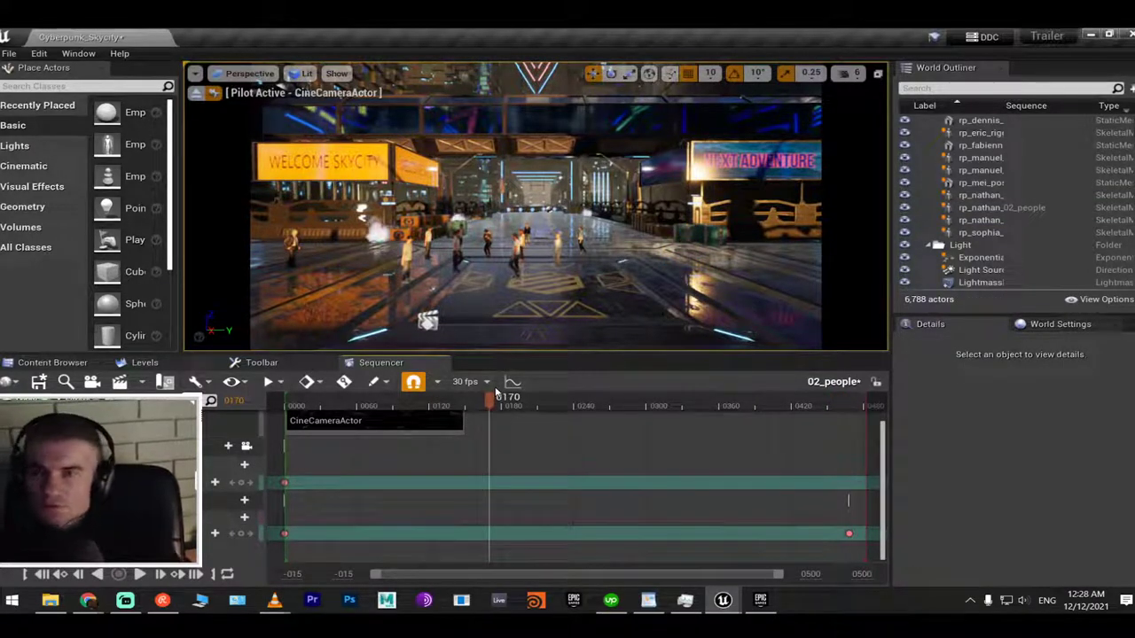
key(alt+p)
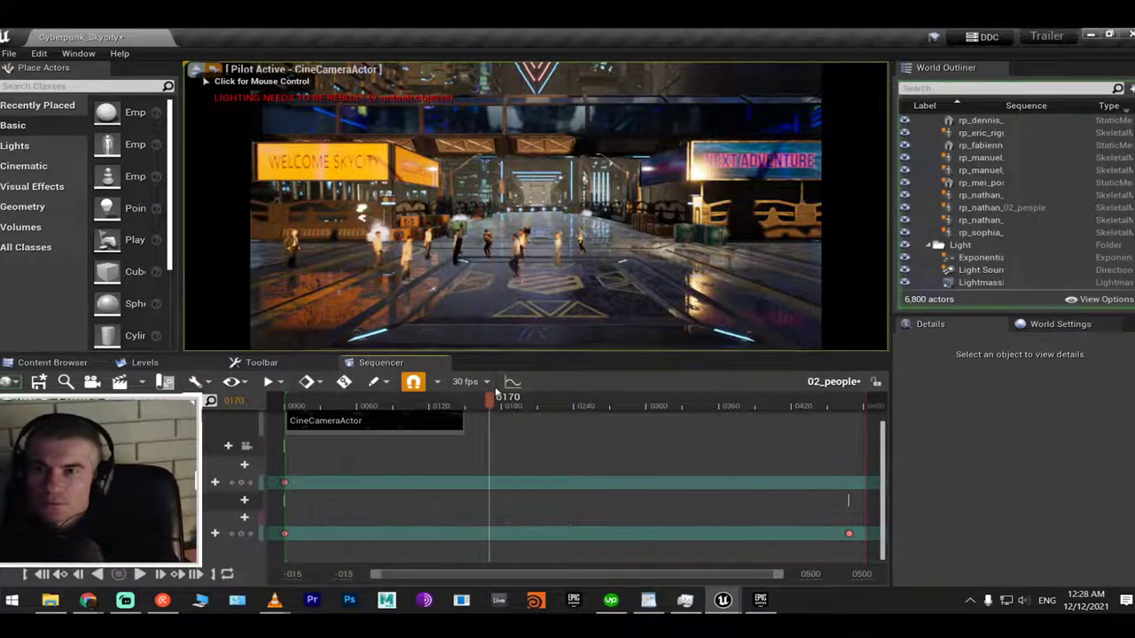
key(Escape)
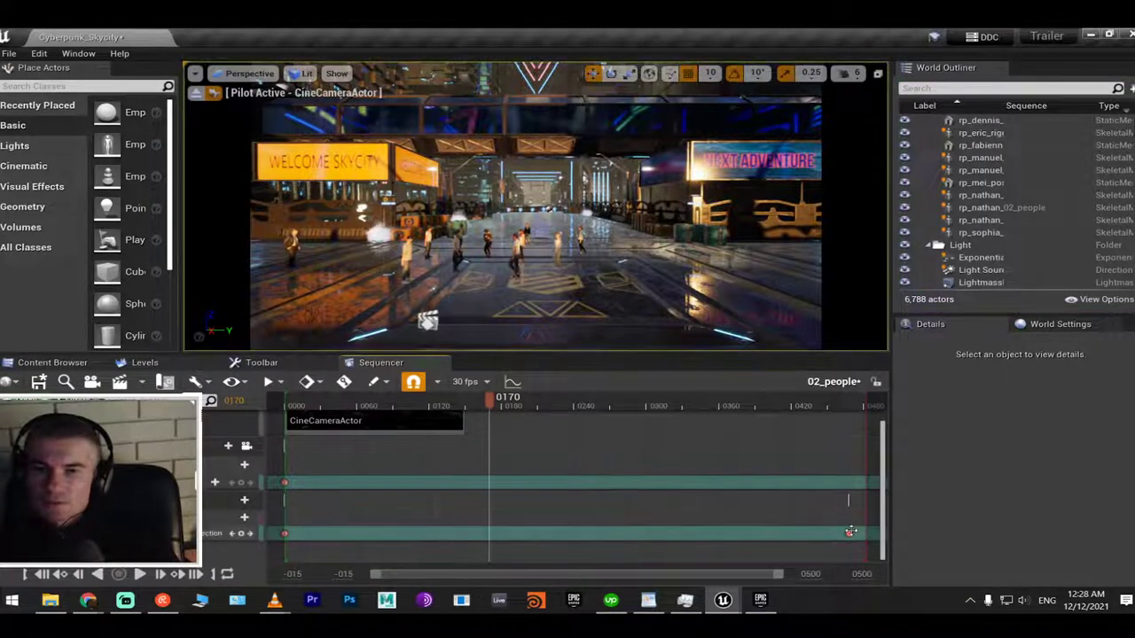
Shorten the animation section to 0317, then slide the character further and key it at frame 0413
drag(849, 531, 667, 530)
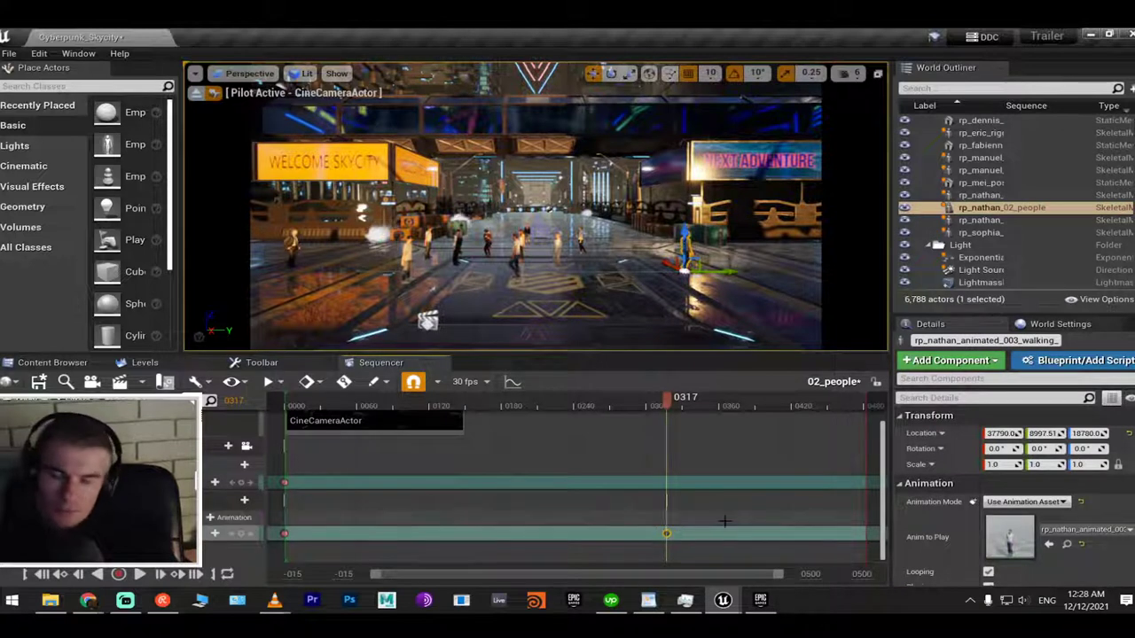
click(785, 404)
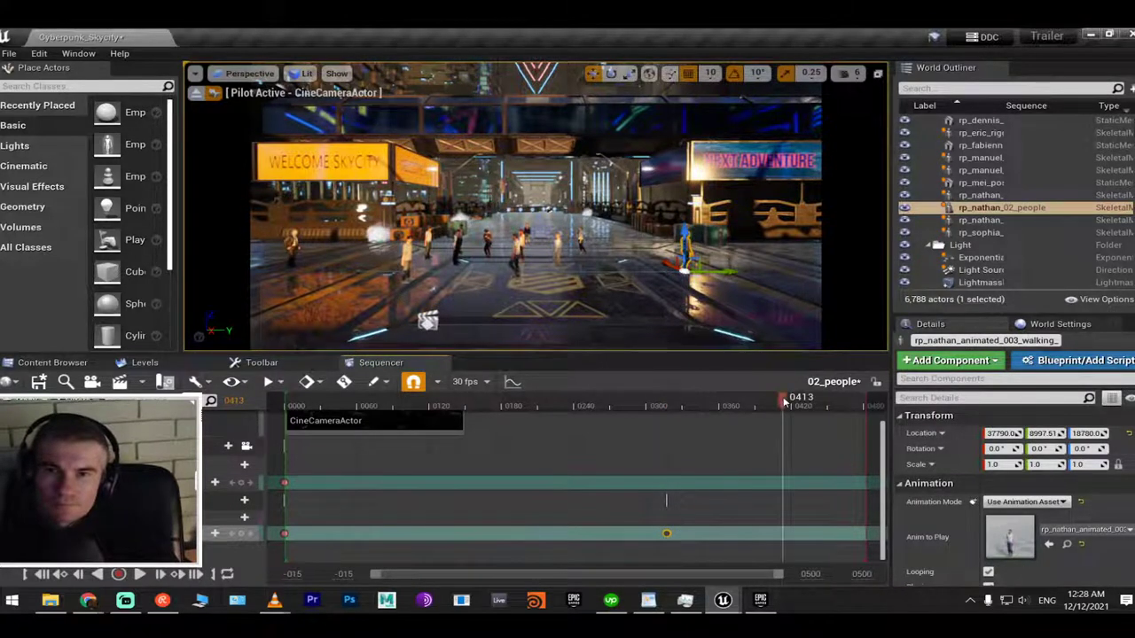
drag(728, 273, 850, 277)
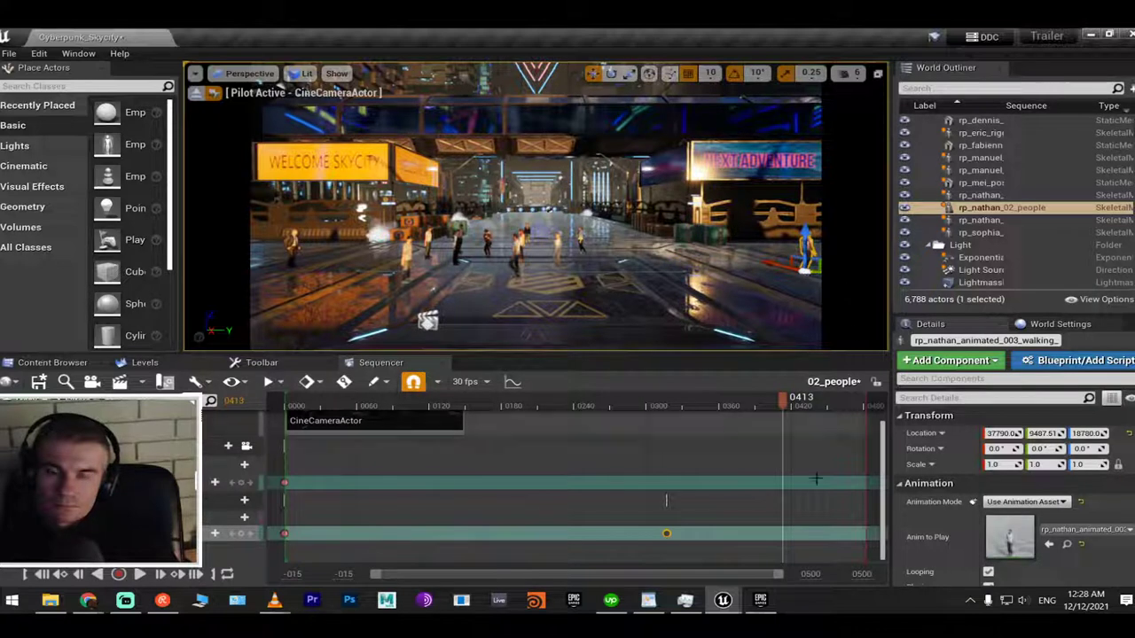
click(240, 533)
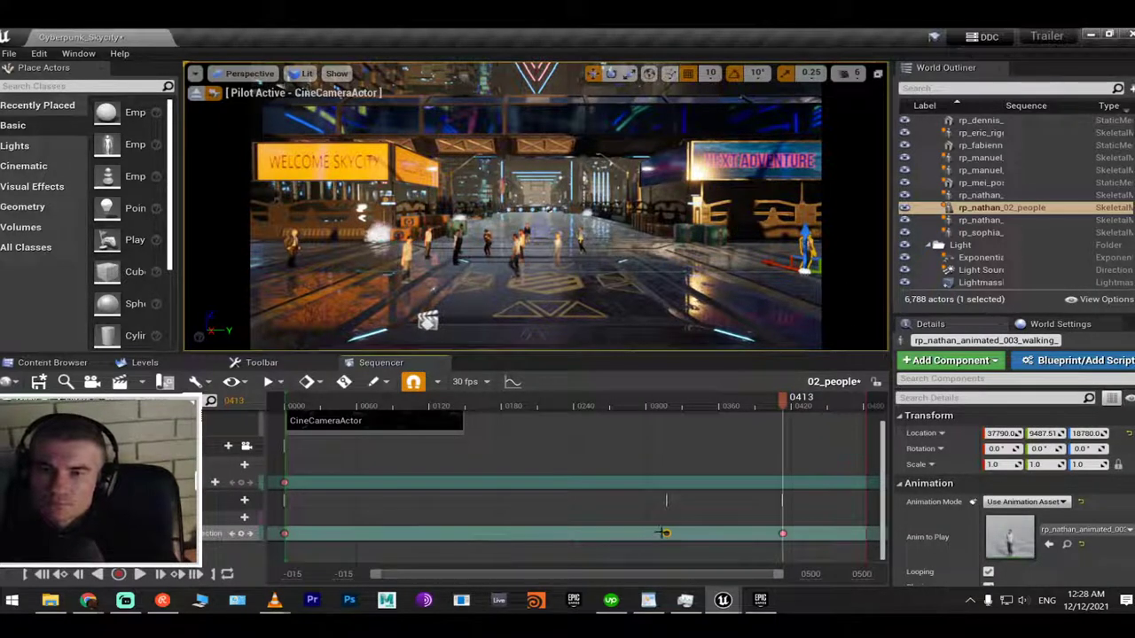
click(666, 405)
key(Escape)
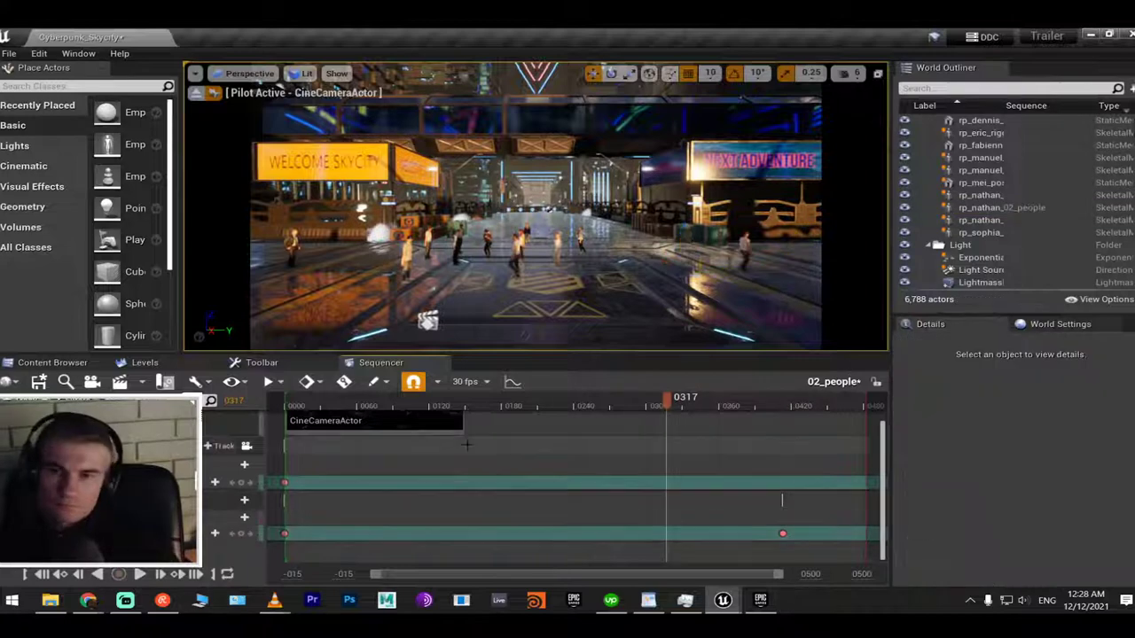
mouse_move(579, 306)
mouse_down()
mouse_move(568, 288)
mouse_move(579, 305)
mouse_up()
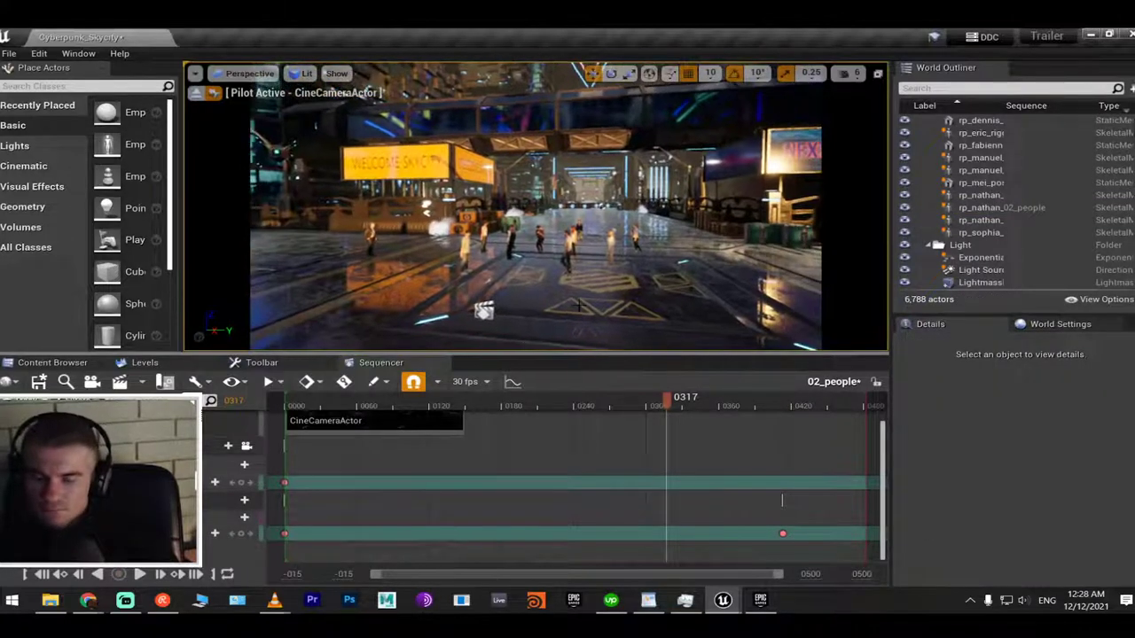
Play-test the level, shift the end key to frame 0350, and select the CineCameraActor track
key(alt+p)
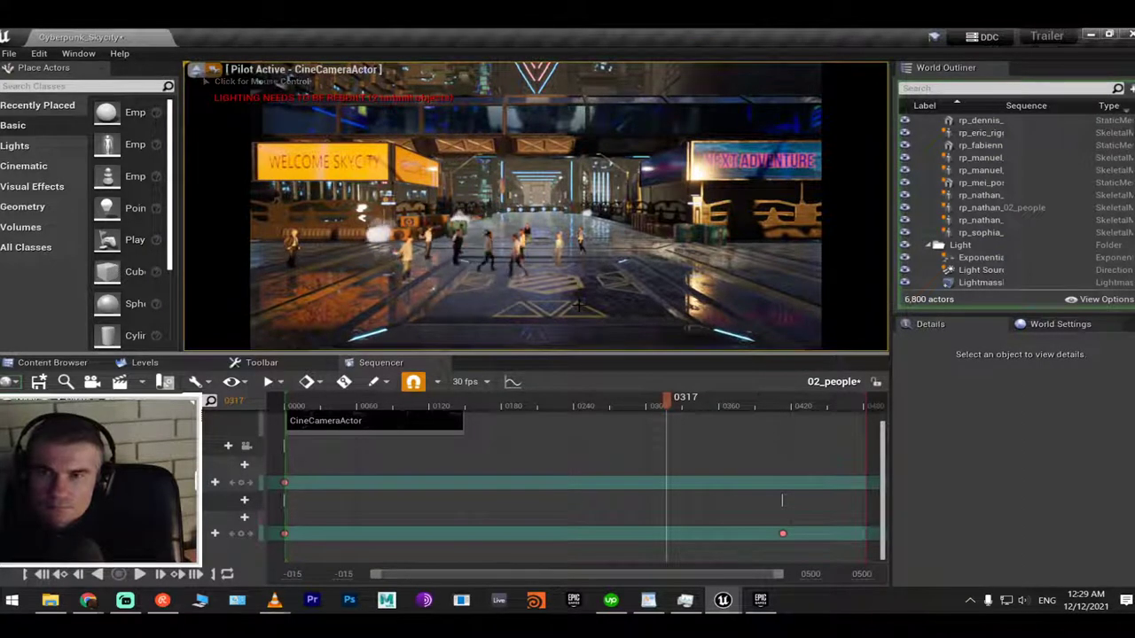
click(579, 306)
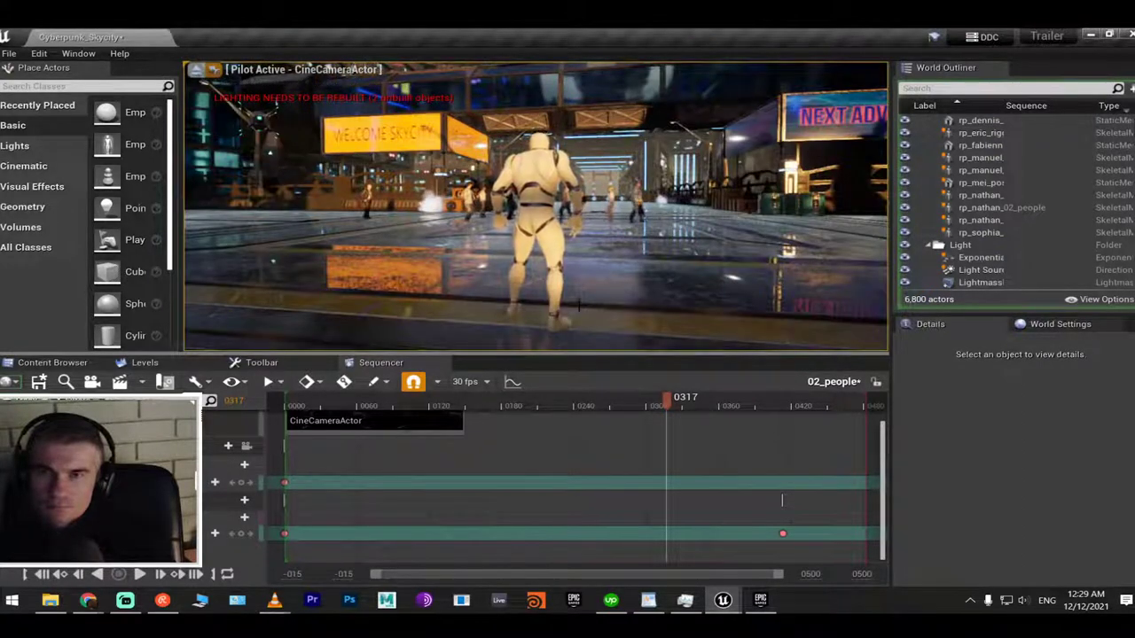
key(Escape)
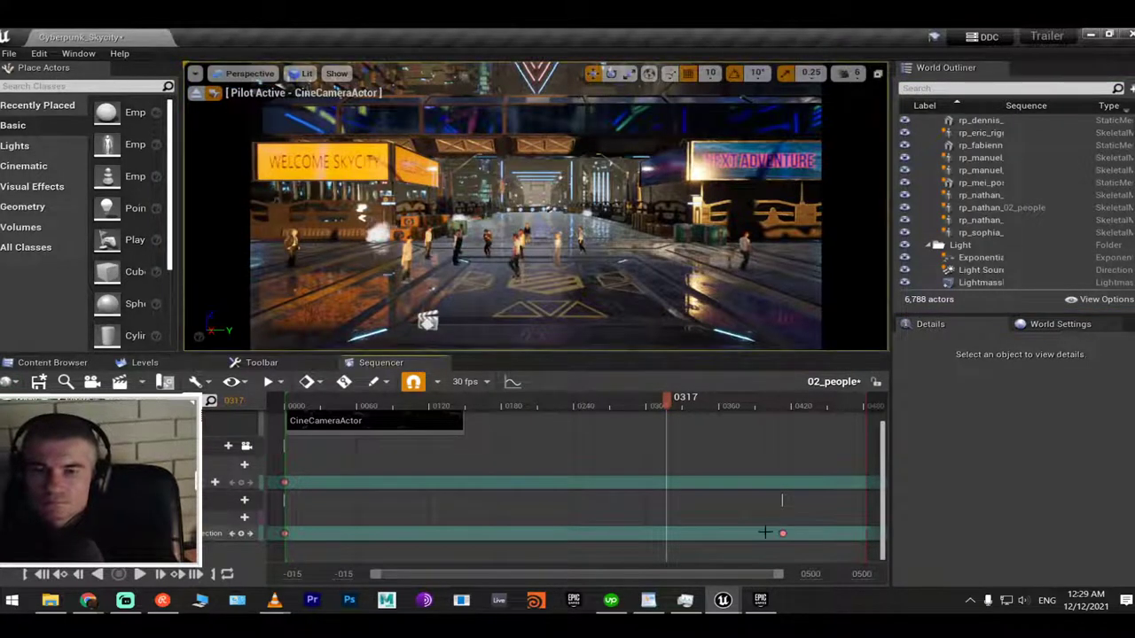
drag(782, 533, 706, 533)
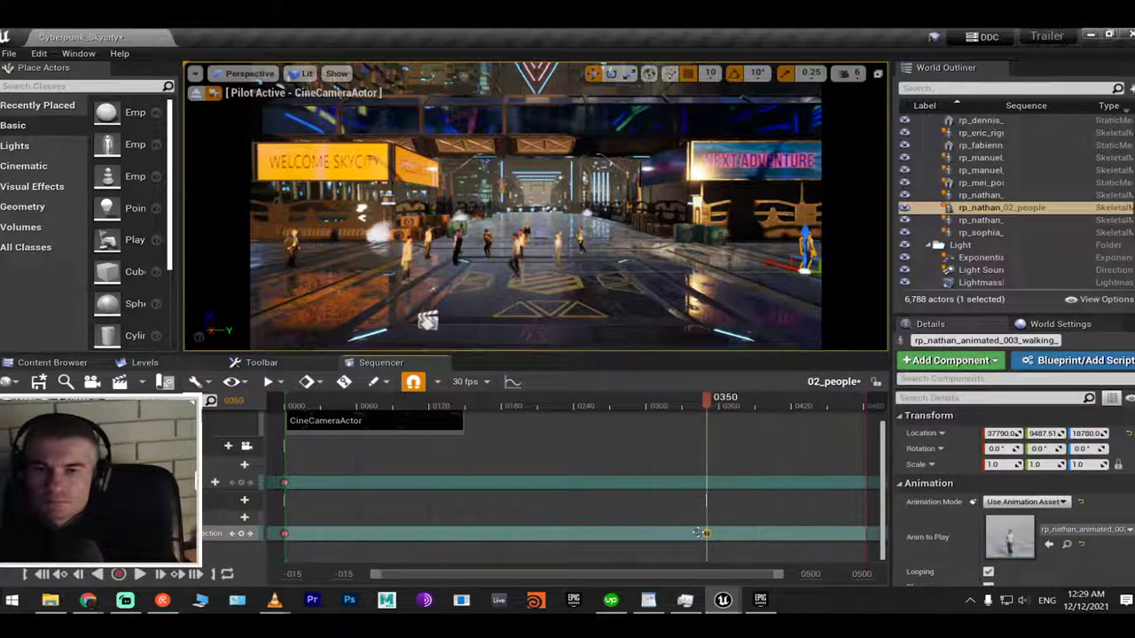
right_drag(508, 260, 501, 266)
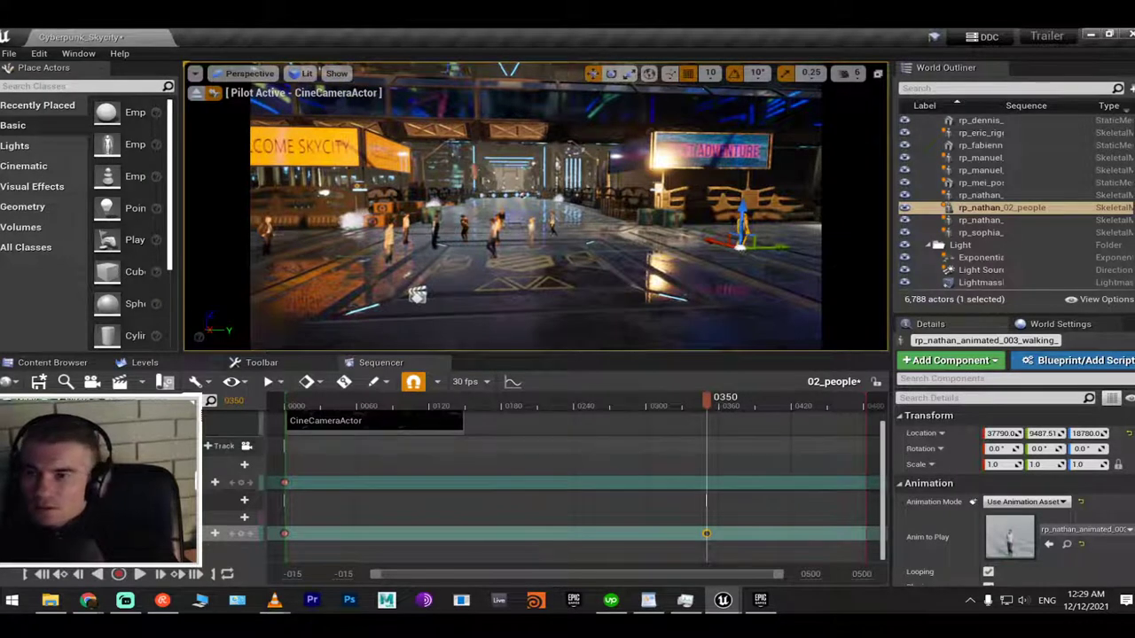
click(132, 445)
Expand Selected GameMode in World Settings and browse the Content Browser to ThirdPersonBP > Blueprints
click(49, 362)
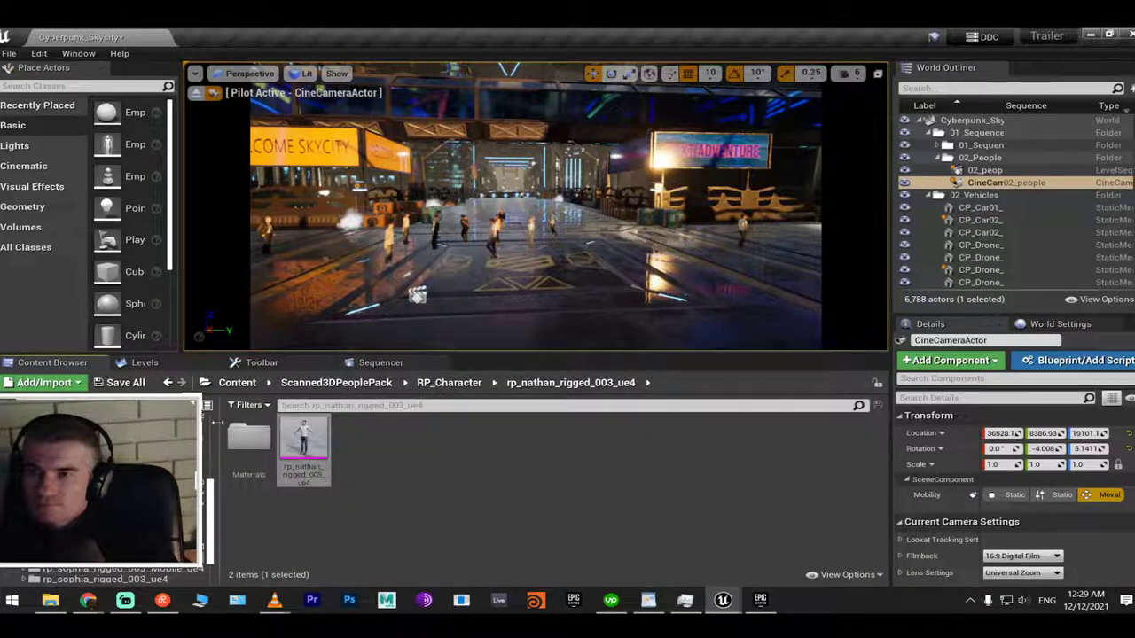
scroll(210, 485, up, 3)
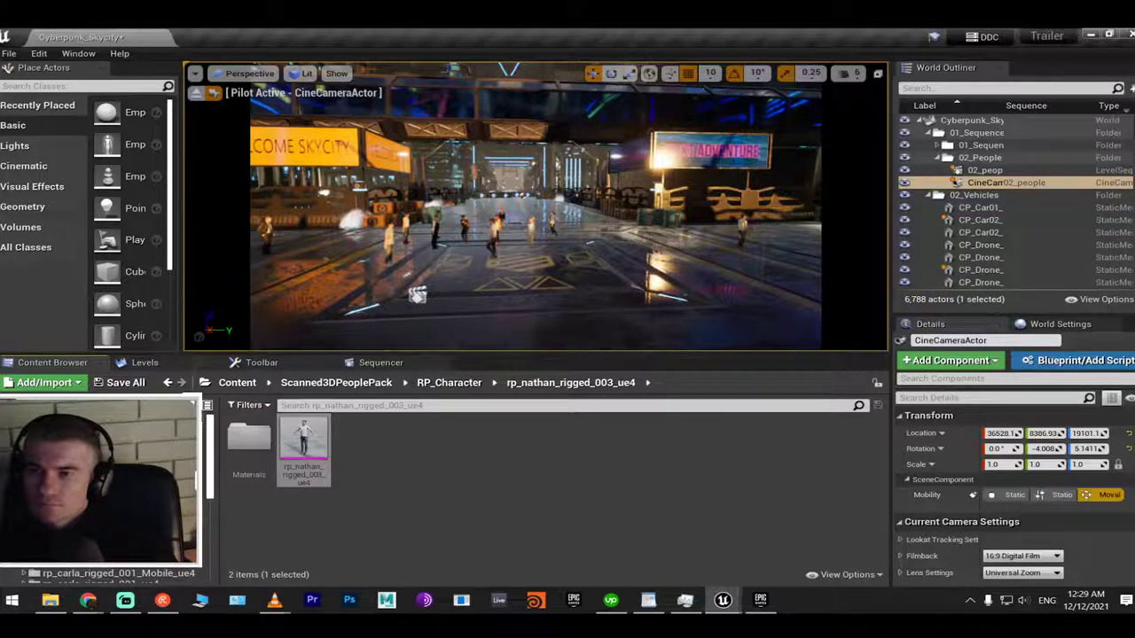
click(107, 508)
right_drag(532, 213, 496, 240)
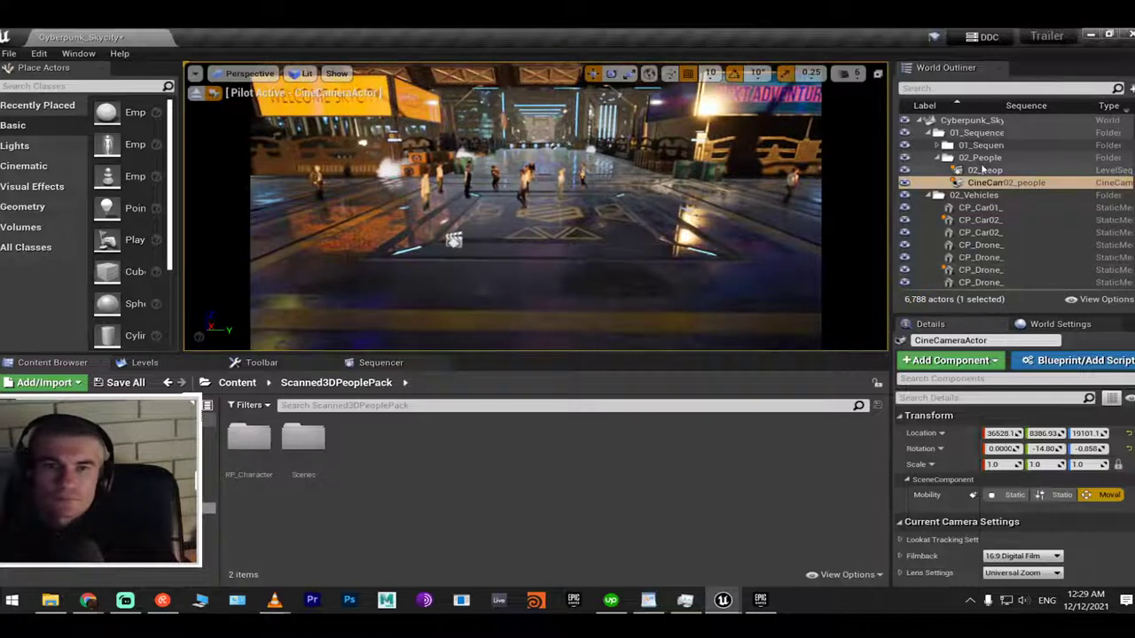
click(1064, 323)
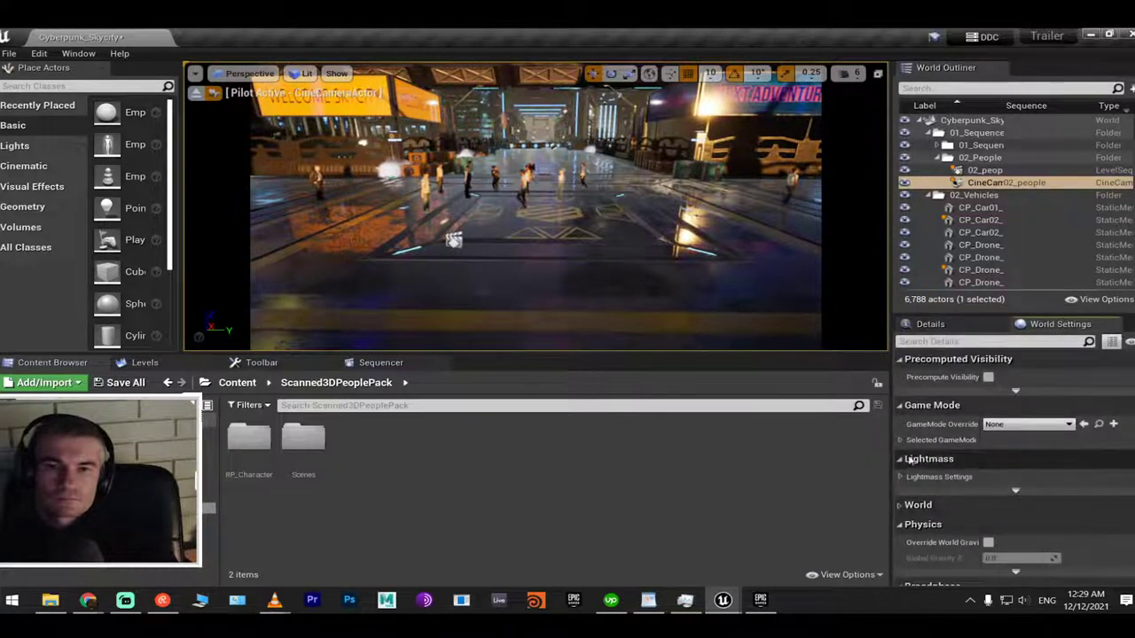
click(900, 441)
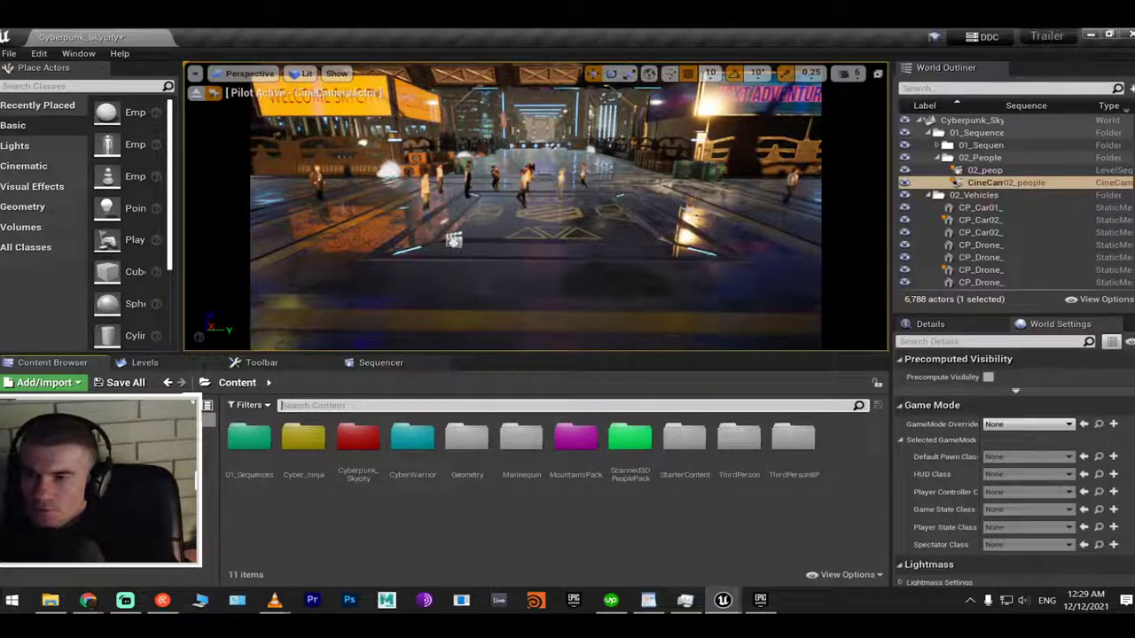
double_click(793, 436)
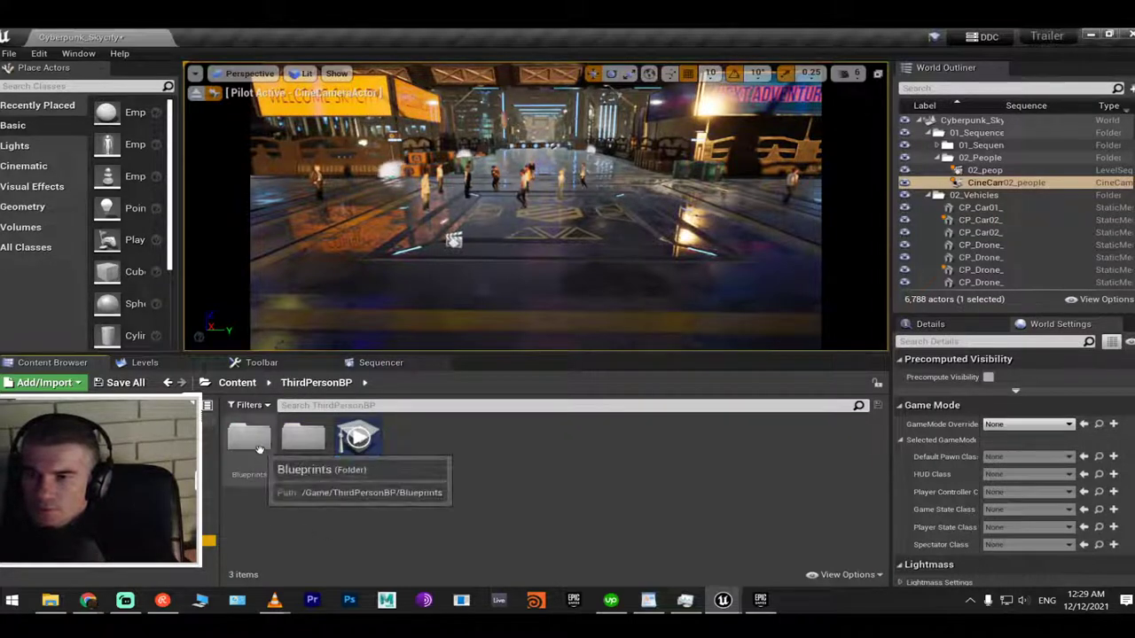
double_click(250, 439)
Place a ThirdPersonCharacter in the plaza and view its details
drag(253, 439, 572, 211)
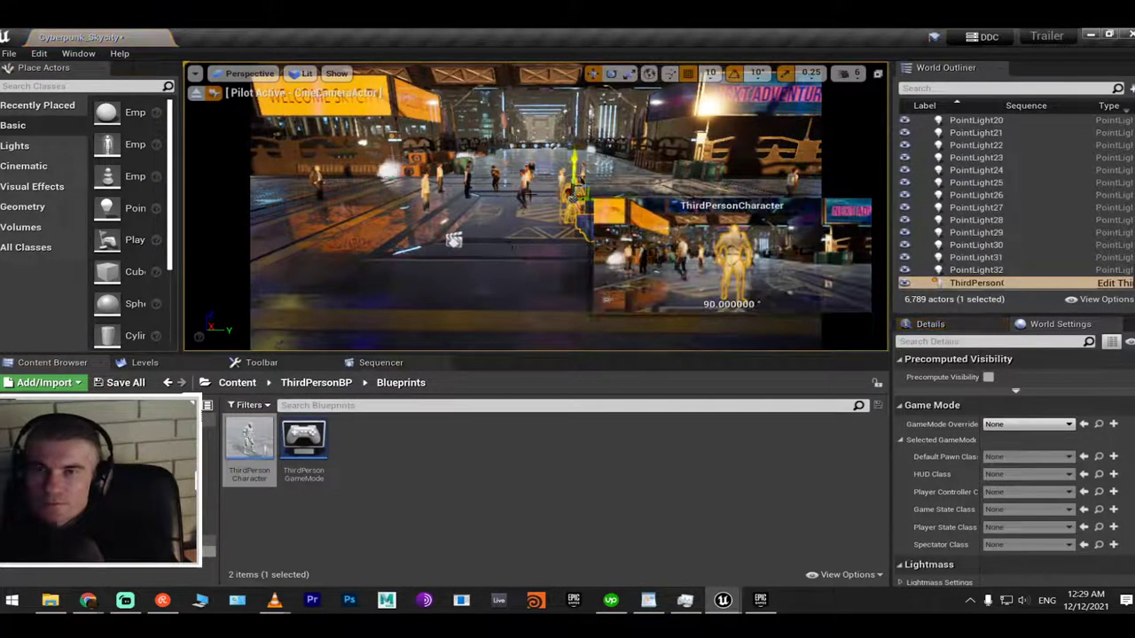
right_drag(532, 212, 638, 213)
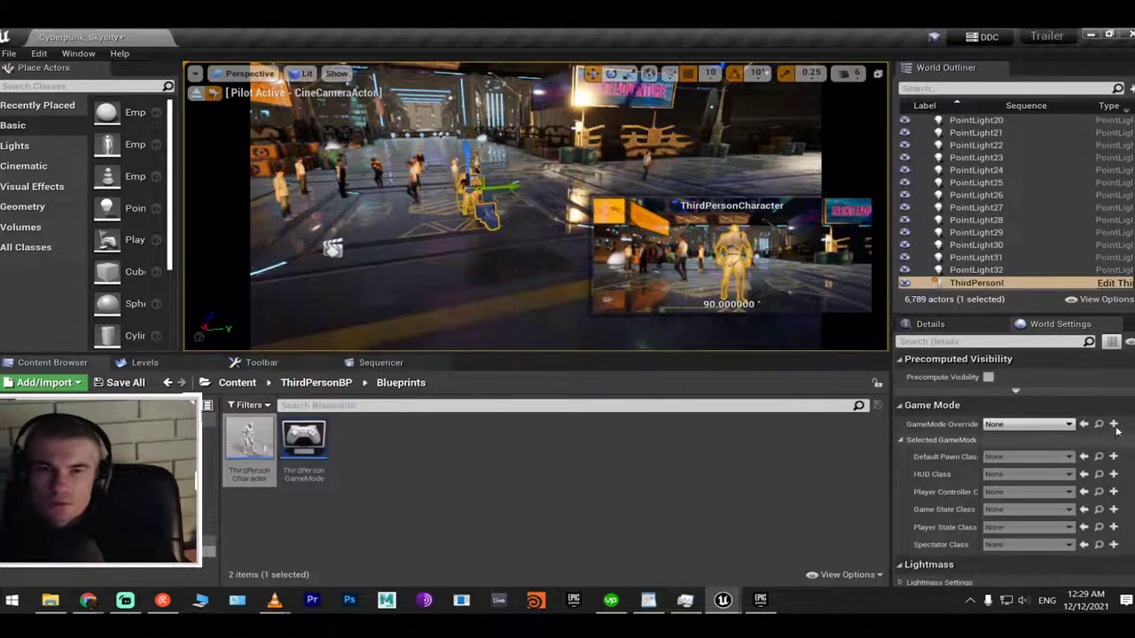
click(966, 321)
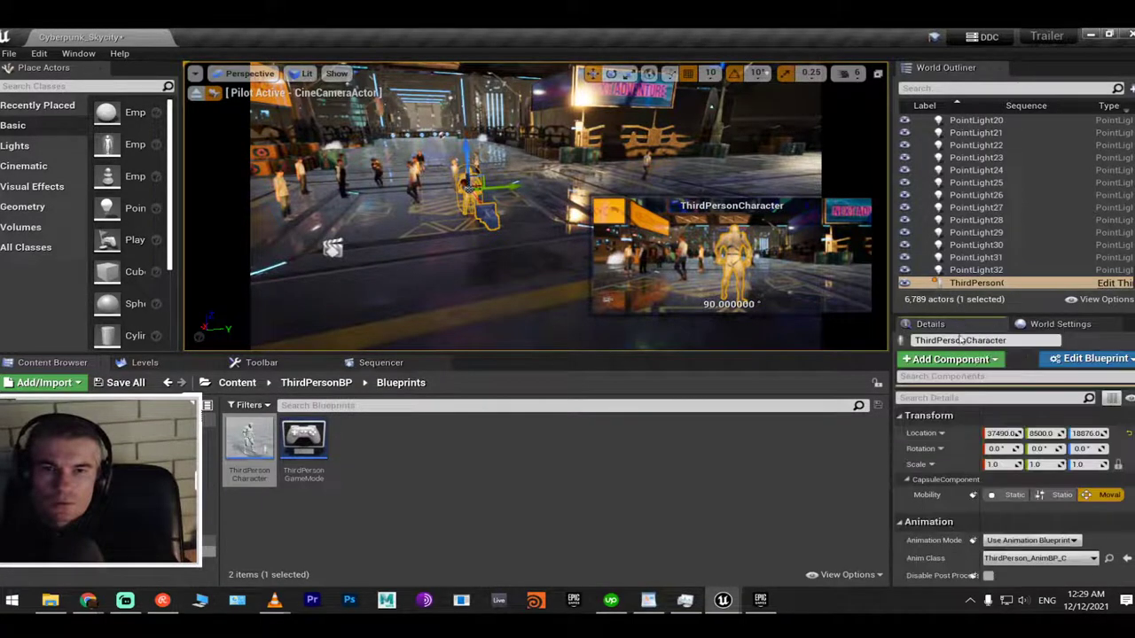
scroll(973, 451, down, 2)
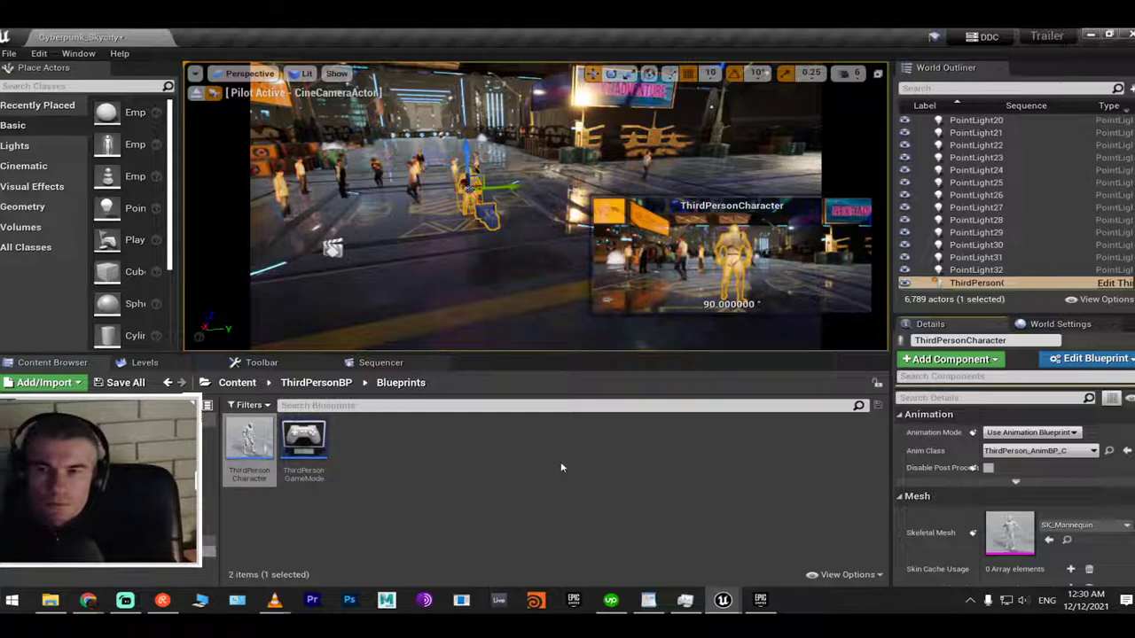
Duplicate the blueprint as ThirdPersonCharacter1, place it, delete the original actor, and open Scanned3DPeoplePack > RP_Character
right_click(262, 456)
click(301, 180)
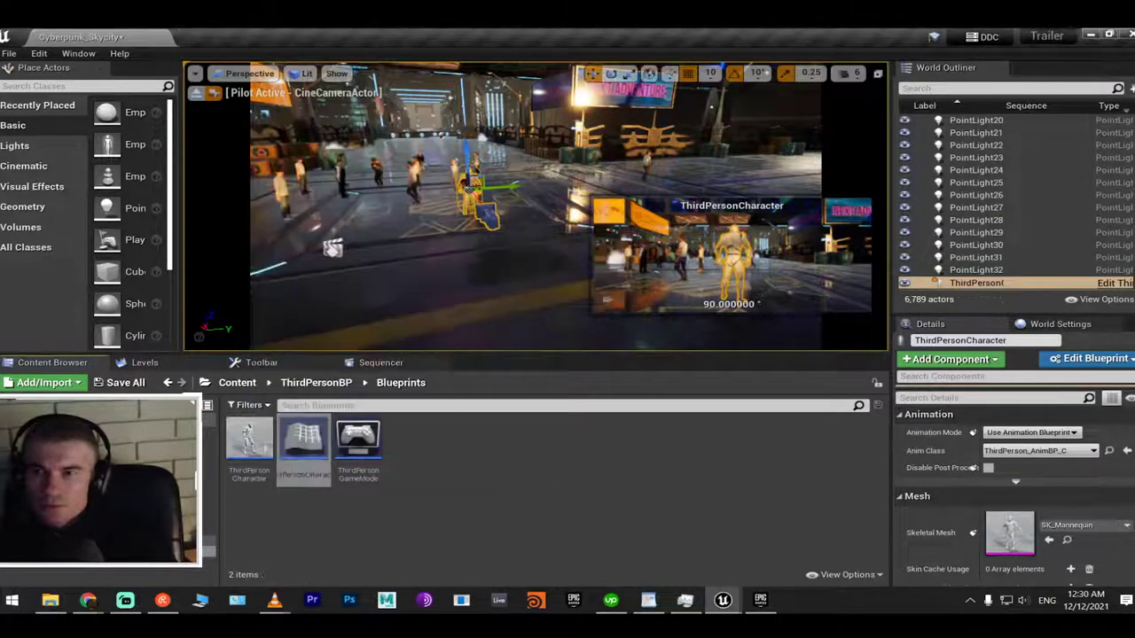
drag(292, 435, 486, 292)
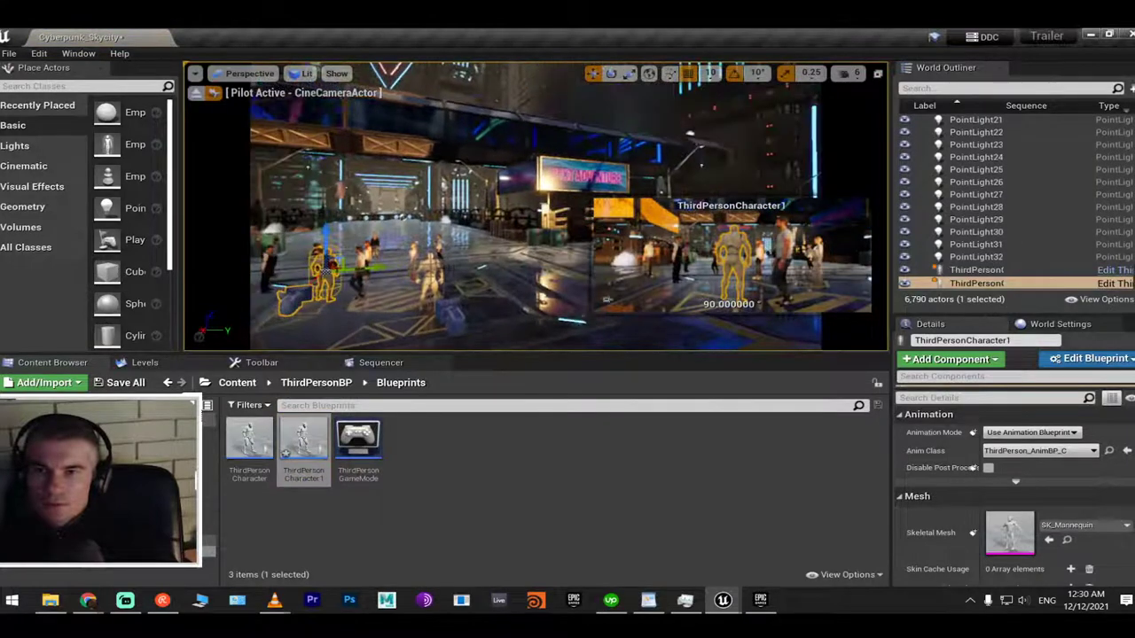
click(432, 270)
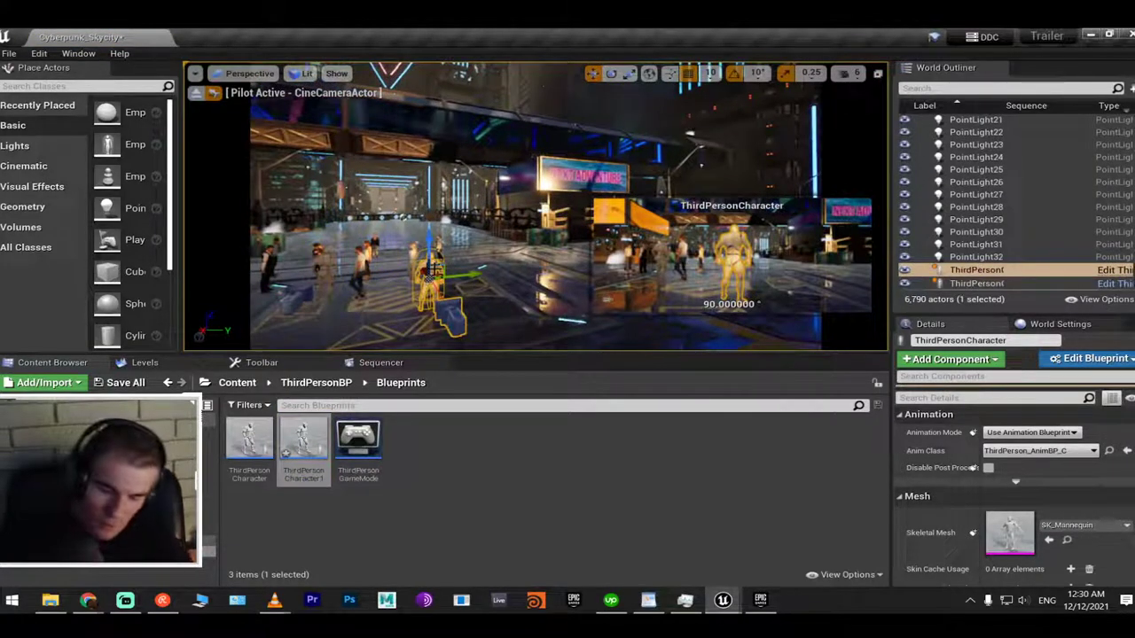
key(Delete)
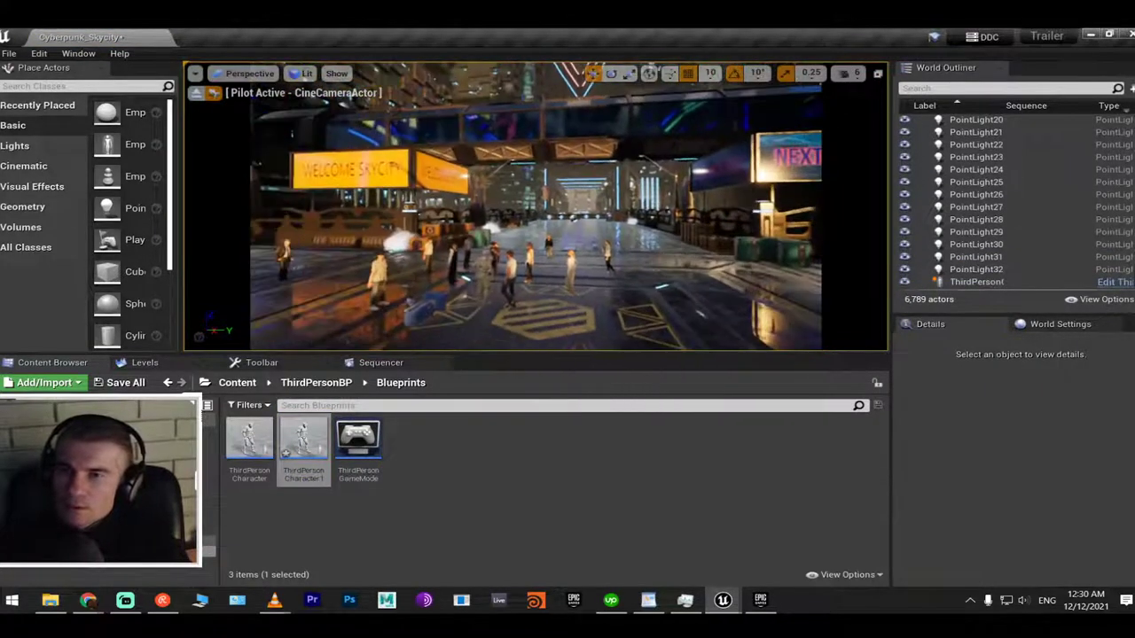
click(425, 319)
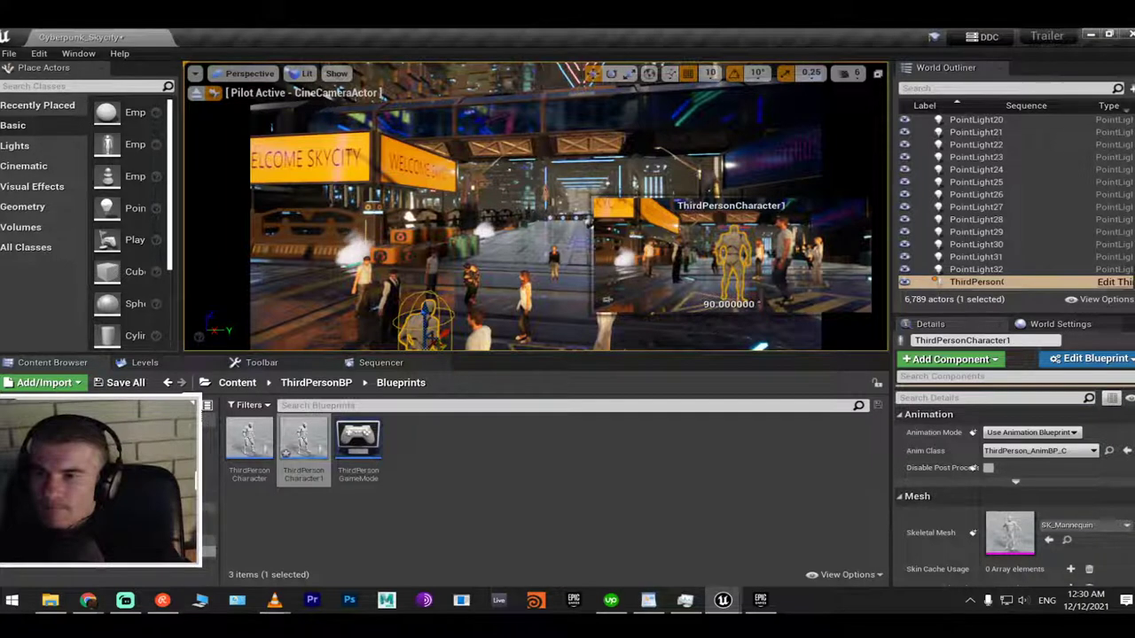
click(209, 509)
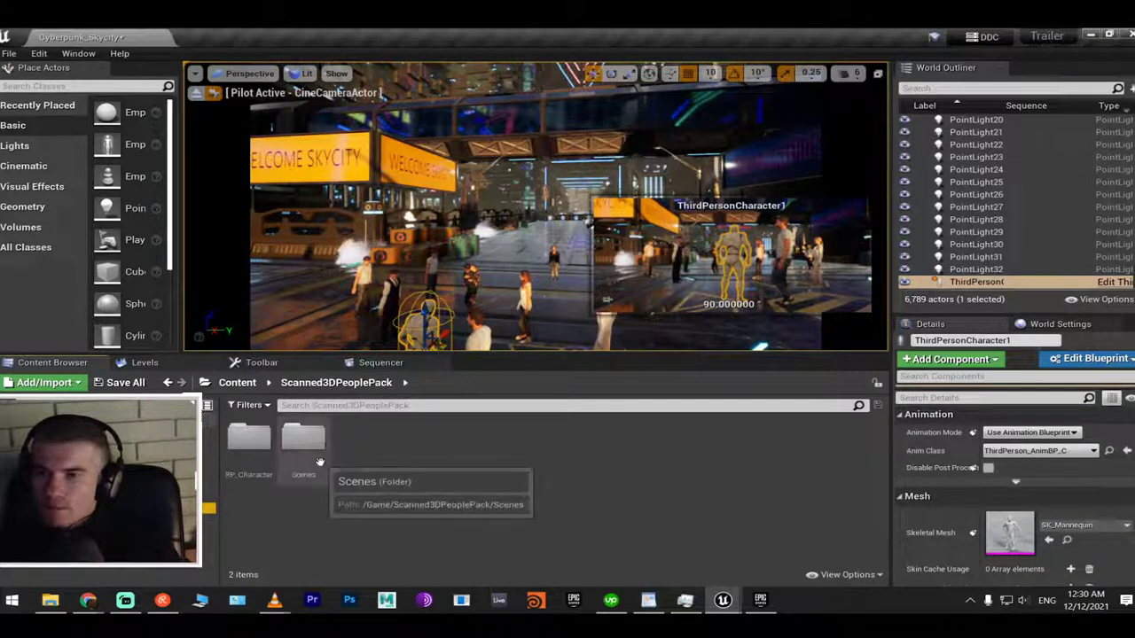
double_click(252, 445)
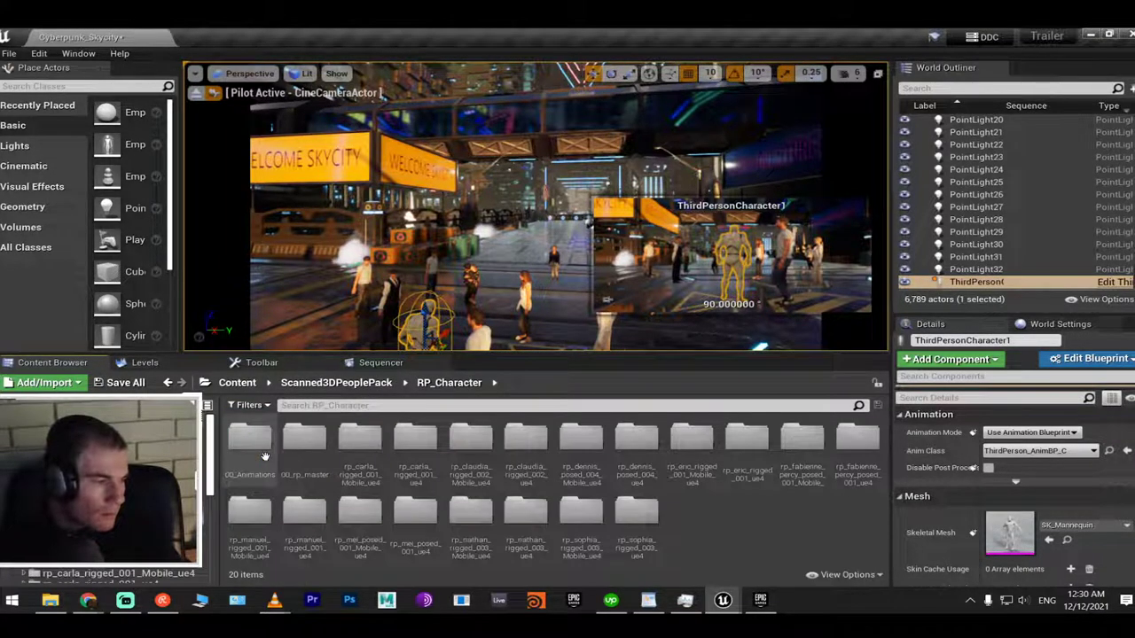
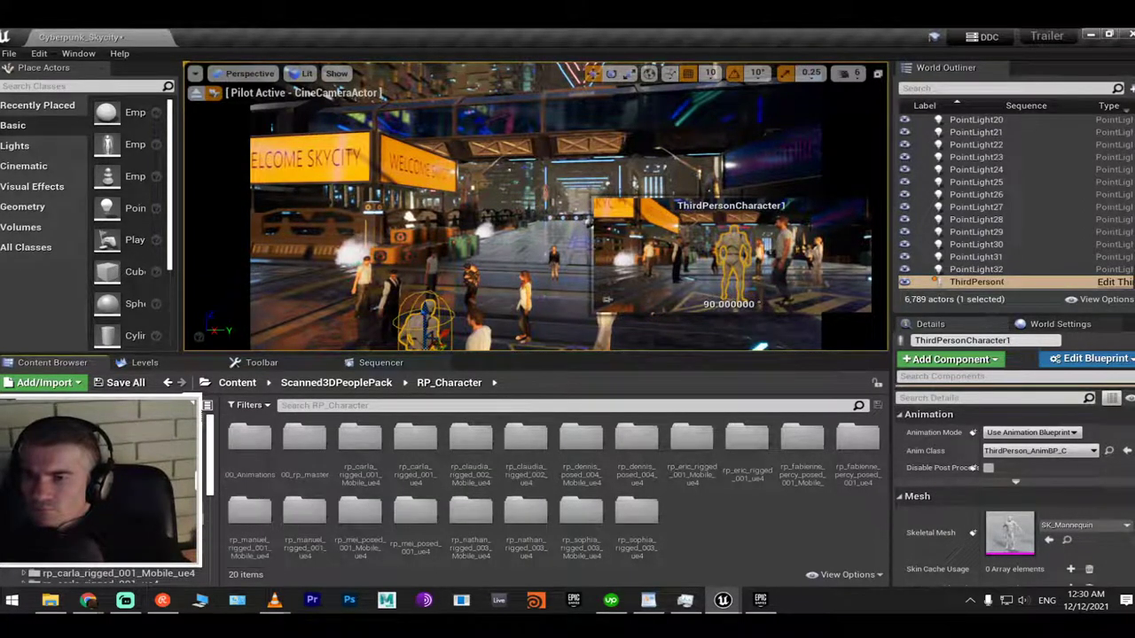
Browse 00_Animations through the rp_carla folder into the rp_claudia_rigged_002_ue4 folder
click(197, 536)
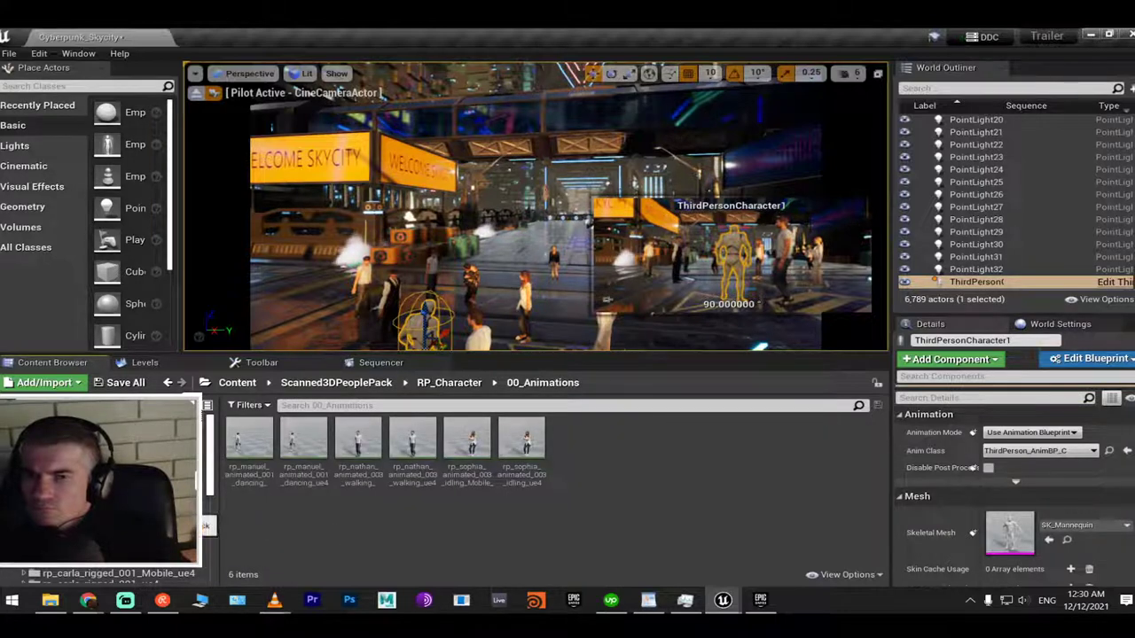
scroll(107, 532, down, 3)
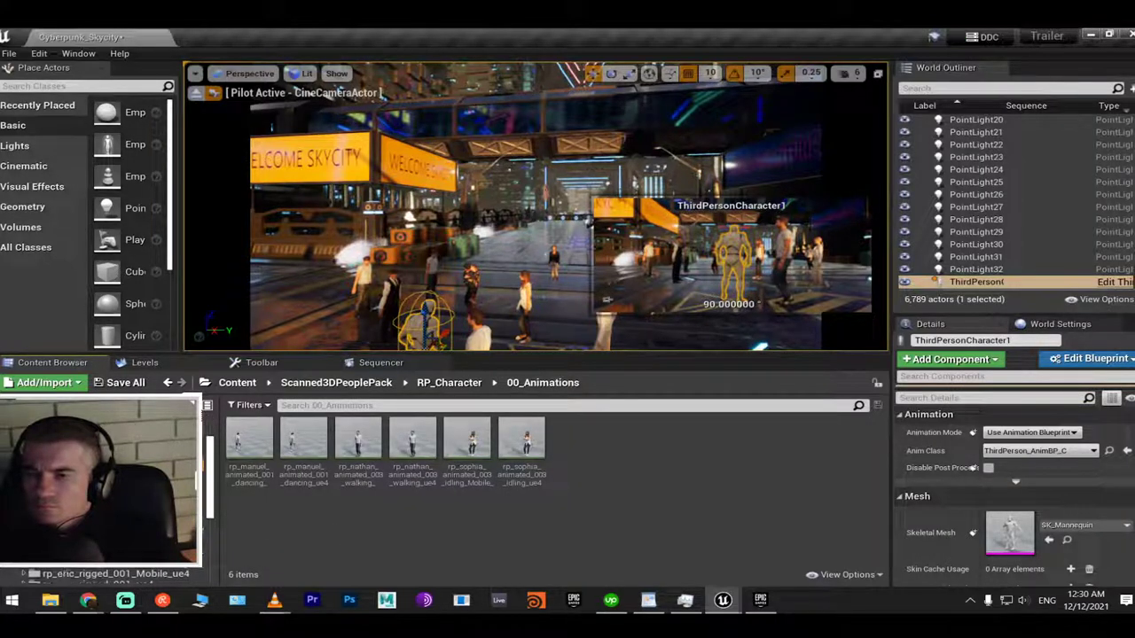
click(195, 510)
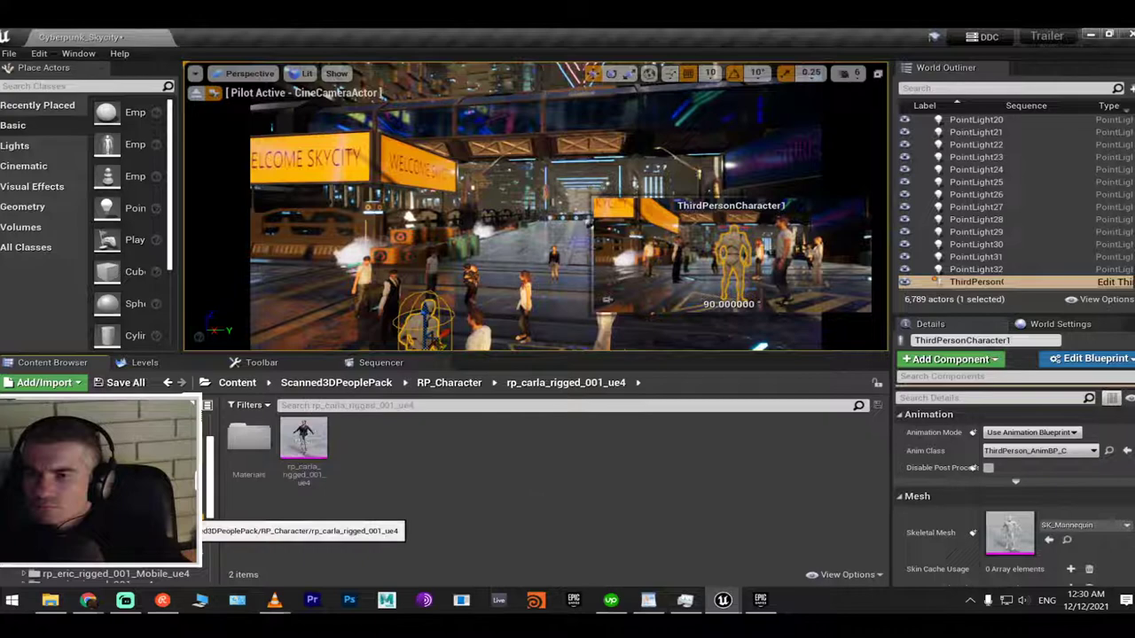
click(300, 443)
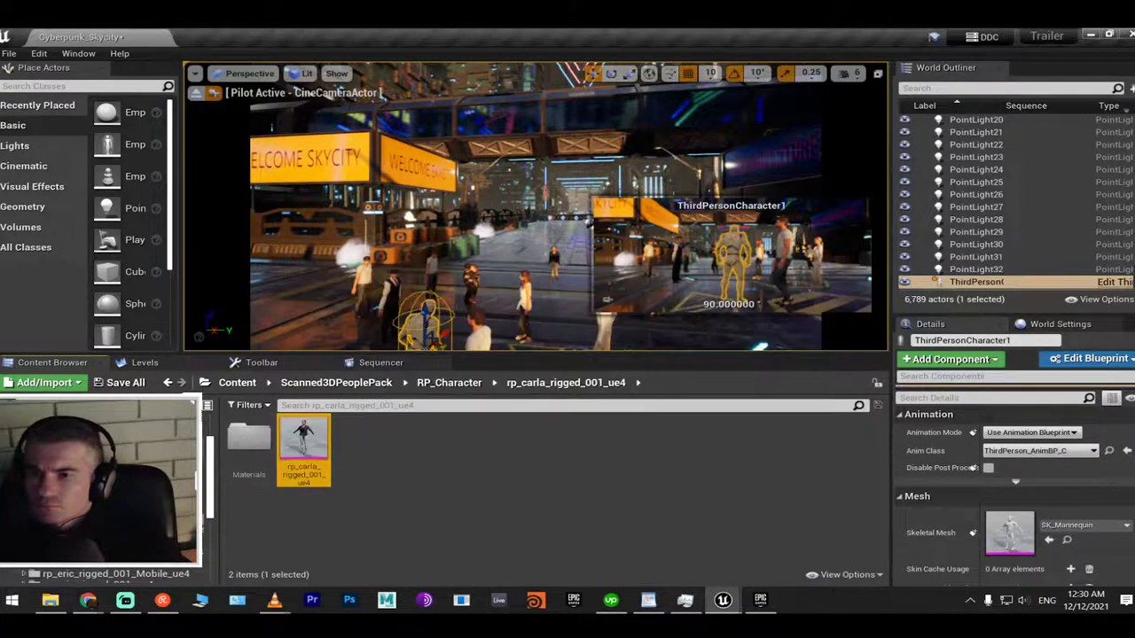
click(133, 546)
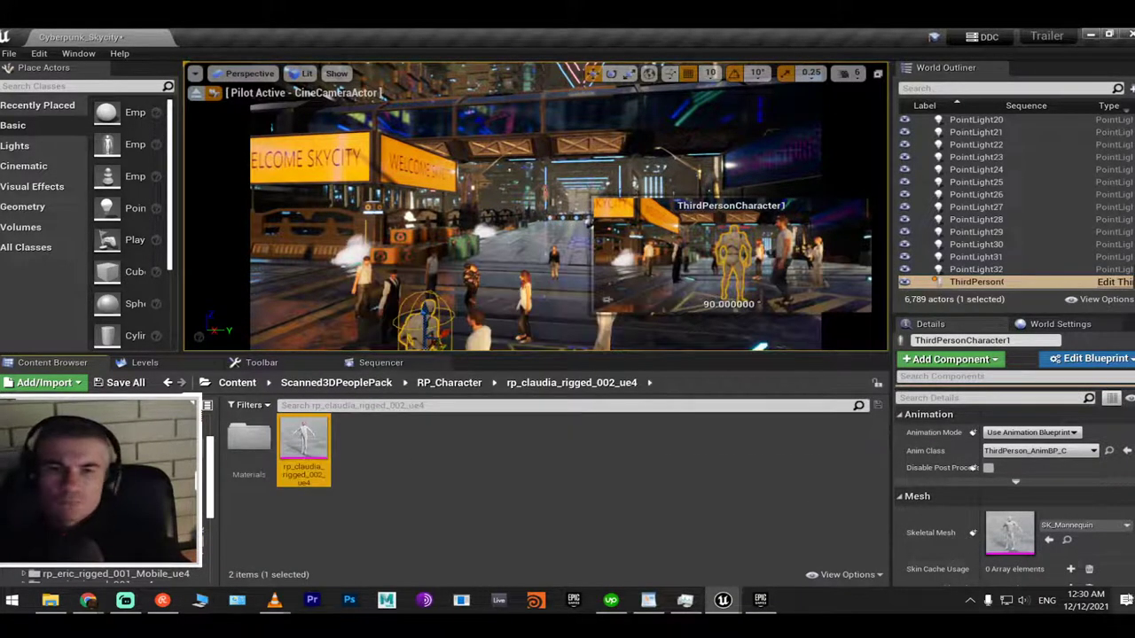
Try the claudia scan as skeletal mesh, check the animation options, then undo the mesh change
click(1049, 541)
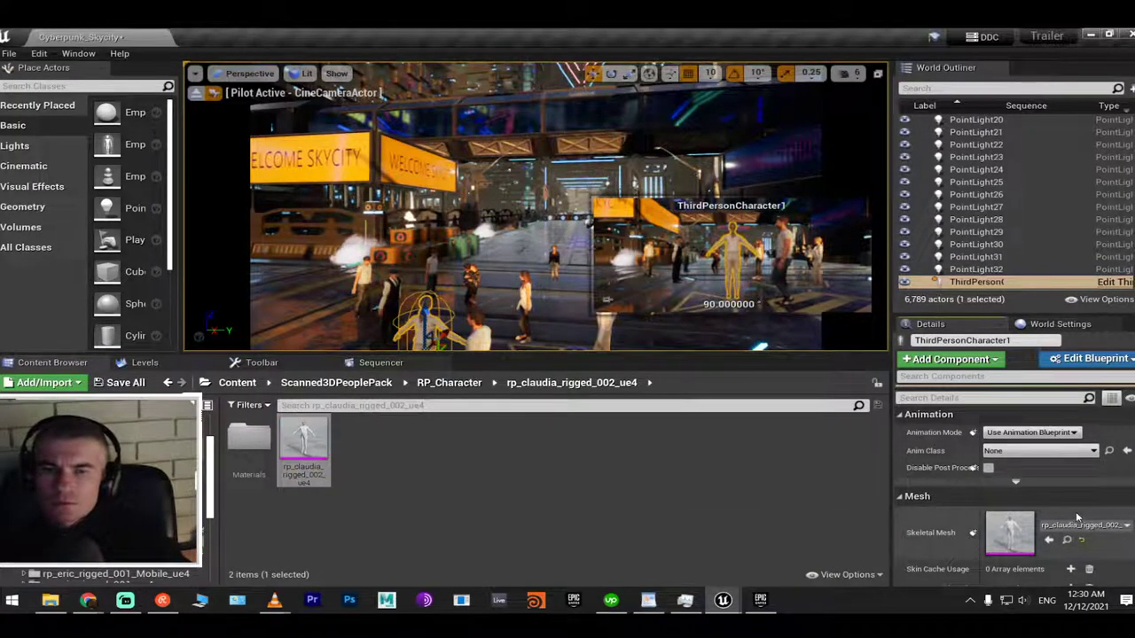
click(1028, 433)
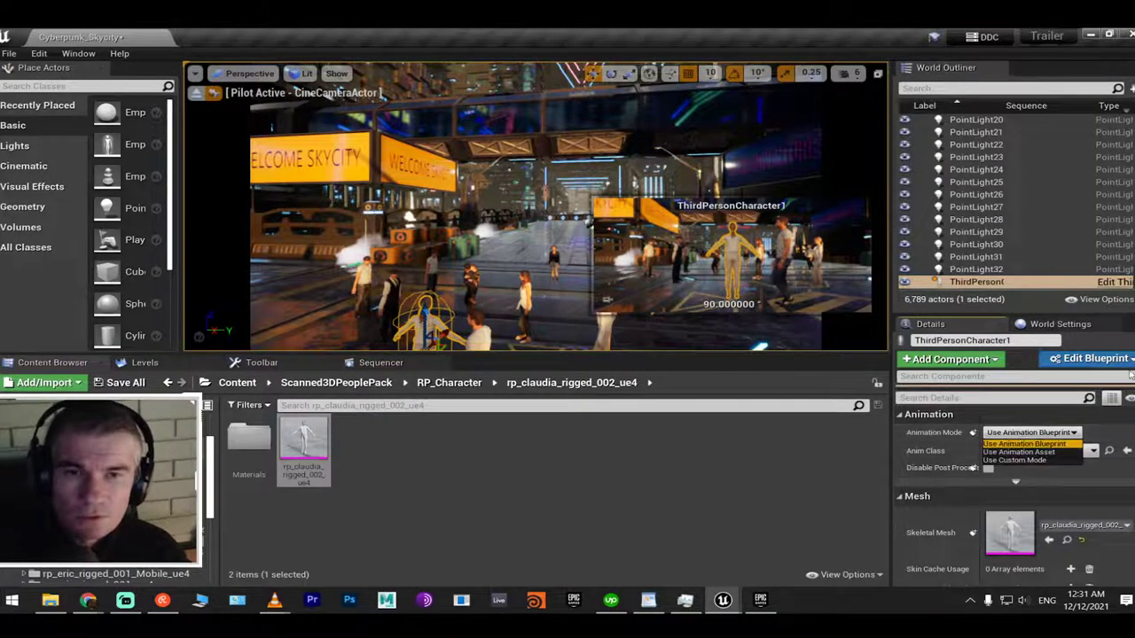
click(1094, 449)
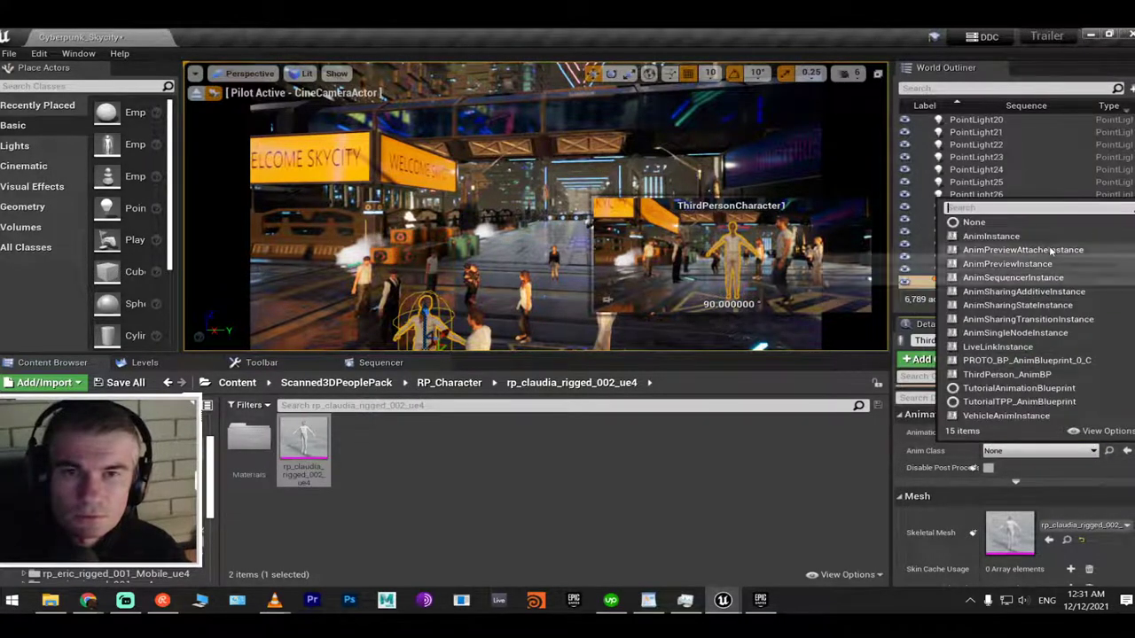
click(620, 506)
key(ctrl+z)
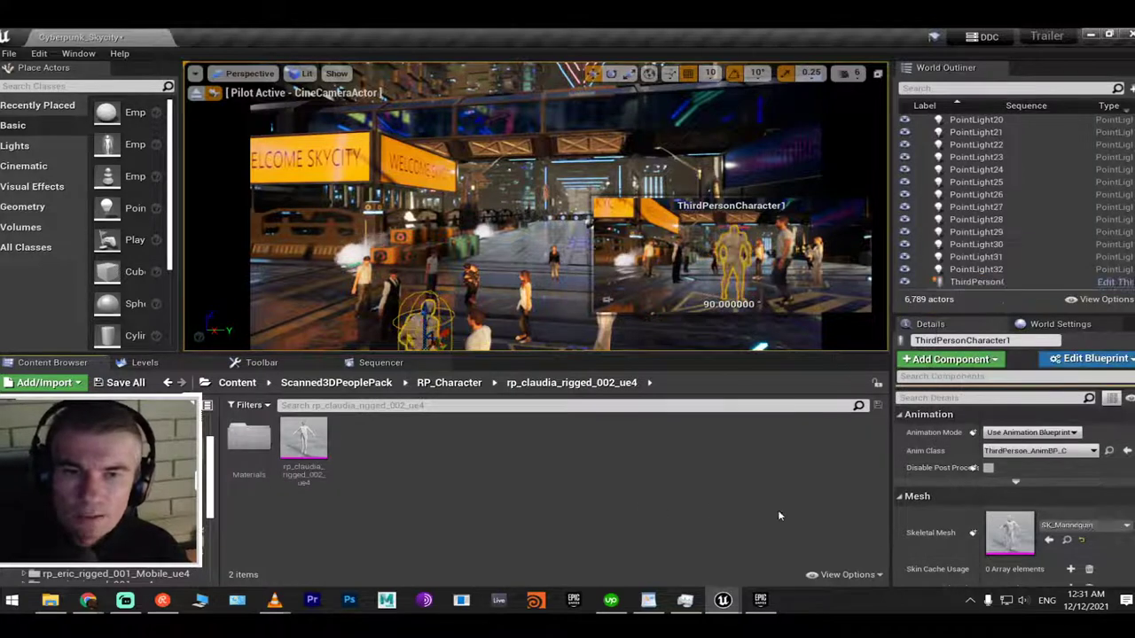
Locate ThirdPerson_AnimBP, keep its name, and return to the rp_claudia_rigged_002_ue4 folder
click(1110, 451)
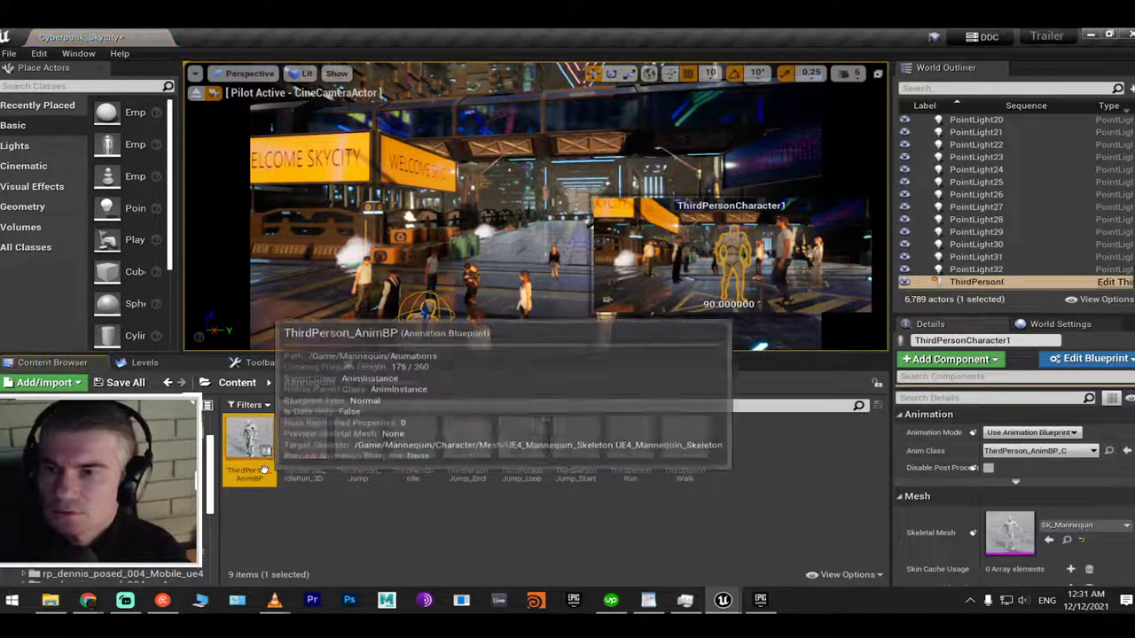
click(263, 471)
key(ctrl+c)
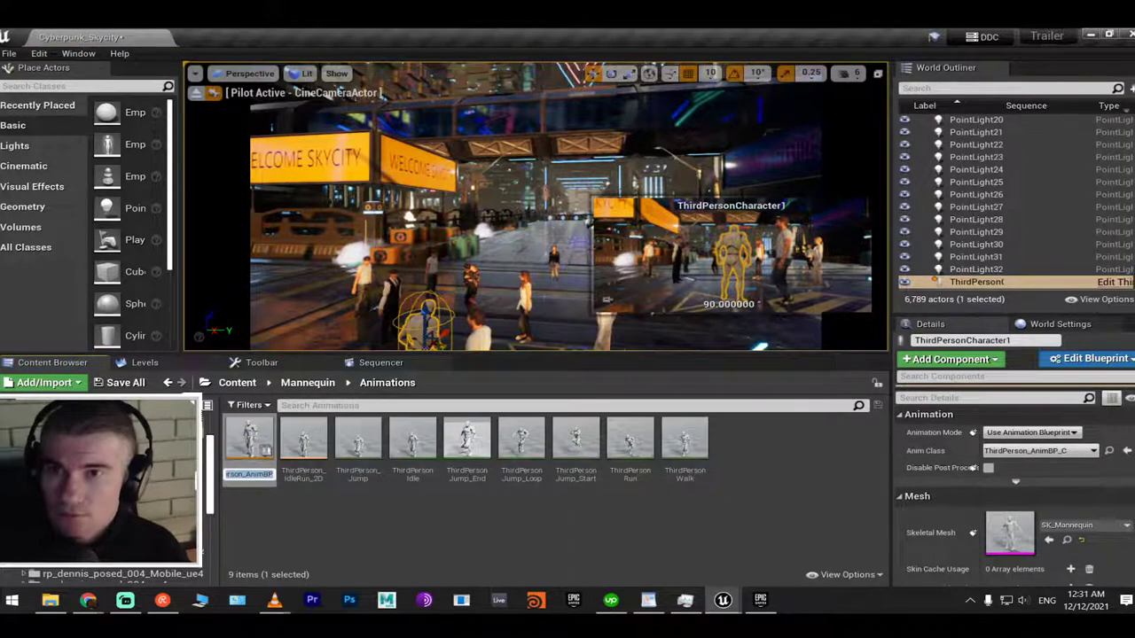
key(Escape)
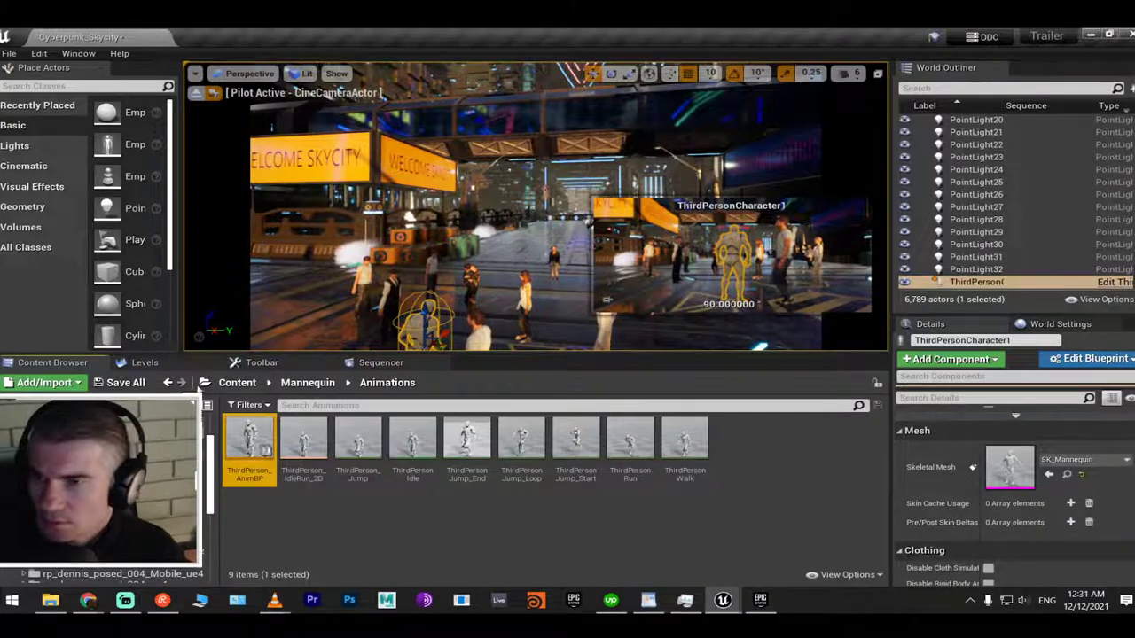
click(754, 382)
text(/Game/Scanned3DPeoplePack/RP_Character/rp_claudia_rigged_002_ue4)
key(Return)
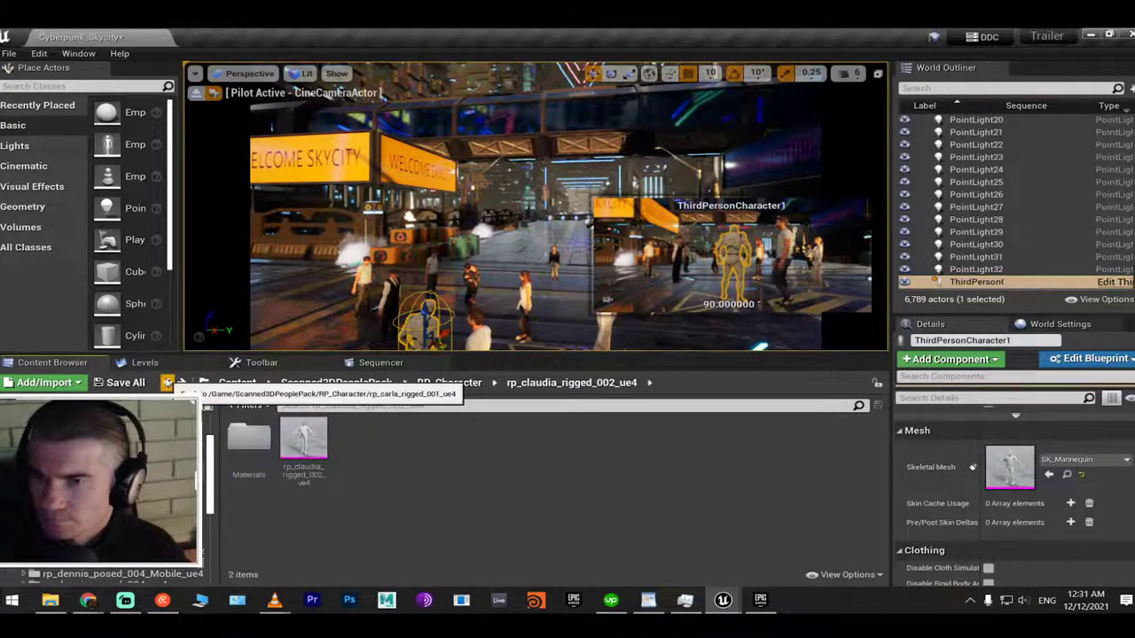
Assign the rp_claudia_rigged_002 skeletal mesh and ThirdPerson_AnimBP as Anim Class
click(1049, 475)
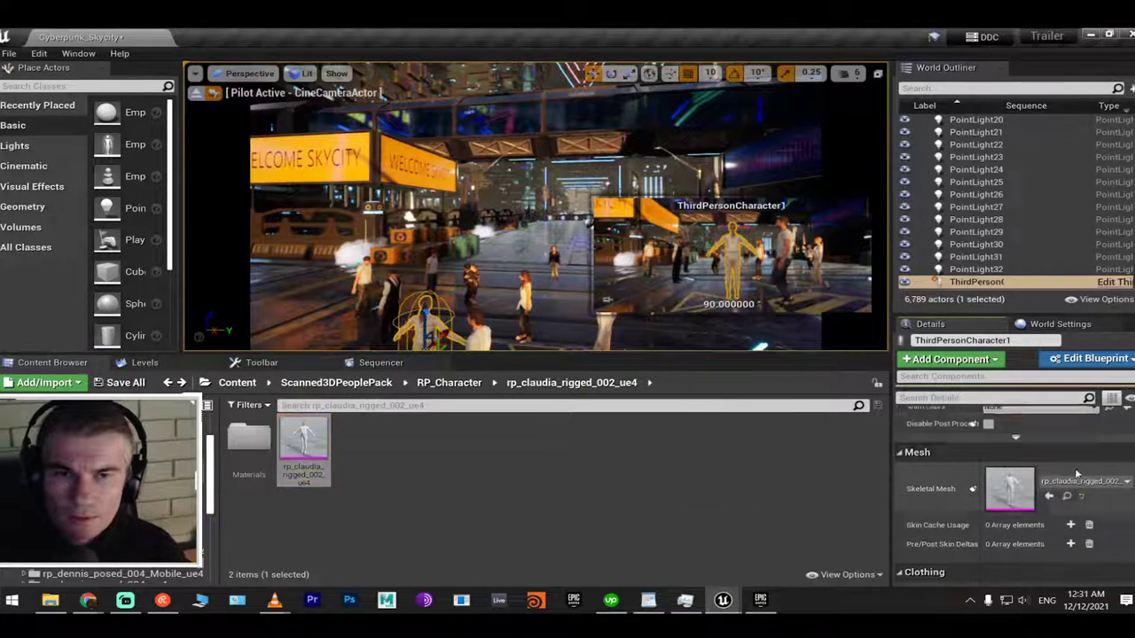
scroll(1076, 475, up, 1)
click(1055, 450)
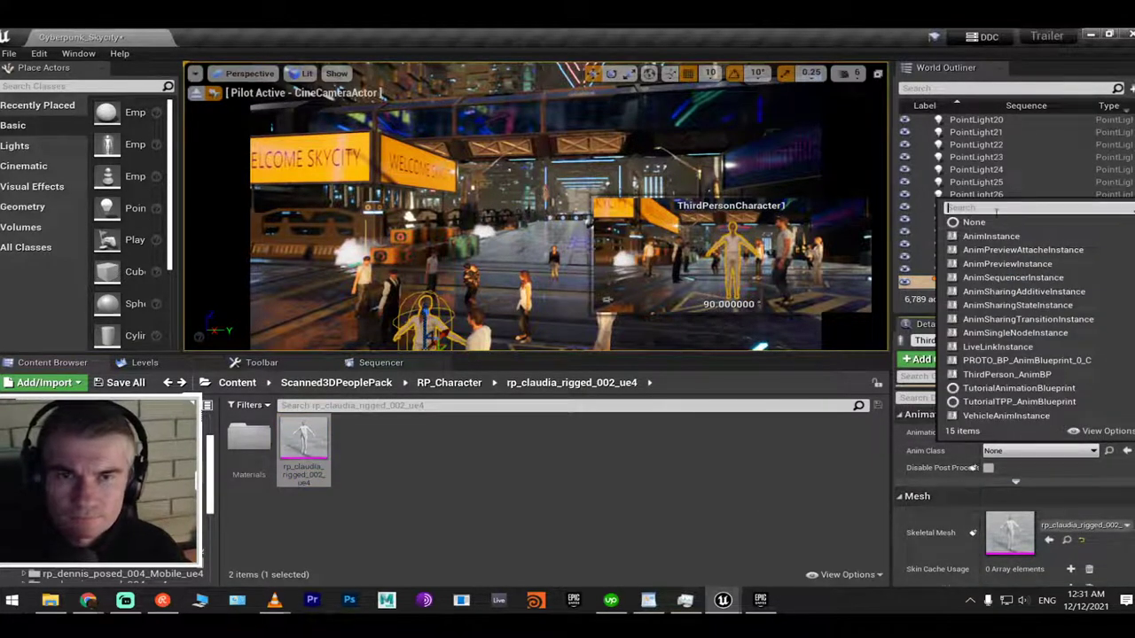
key(ctrl+v)
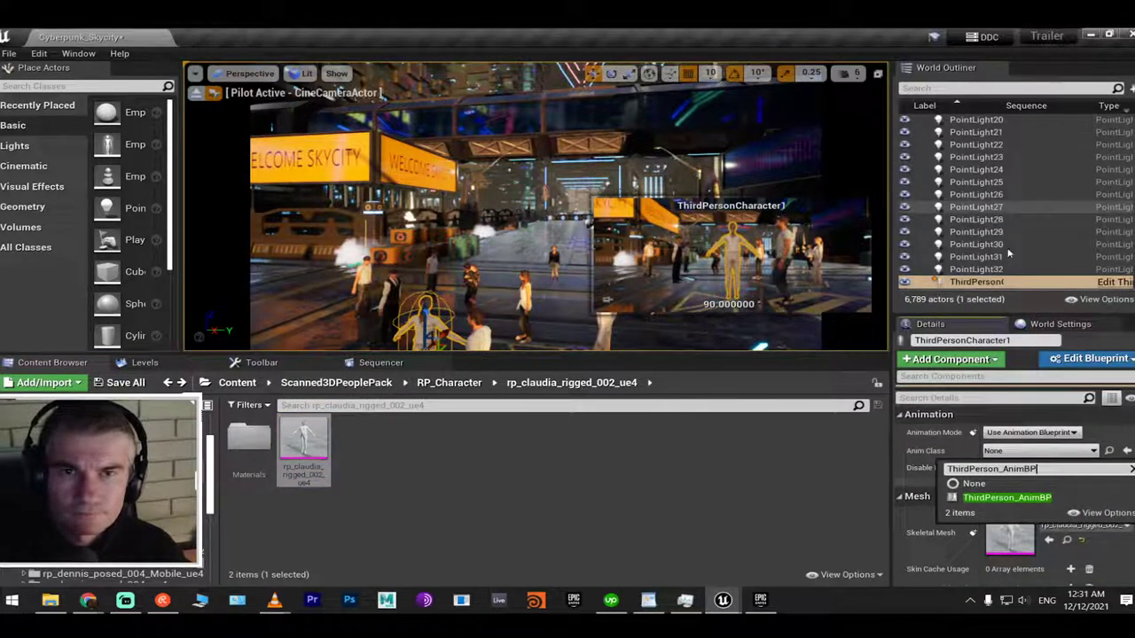
click(1031, 497)
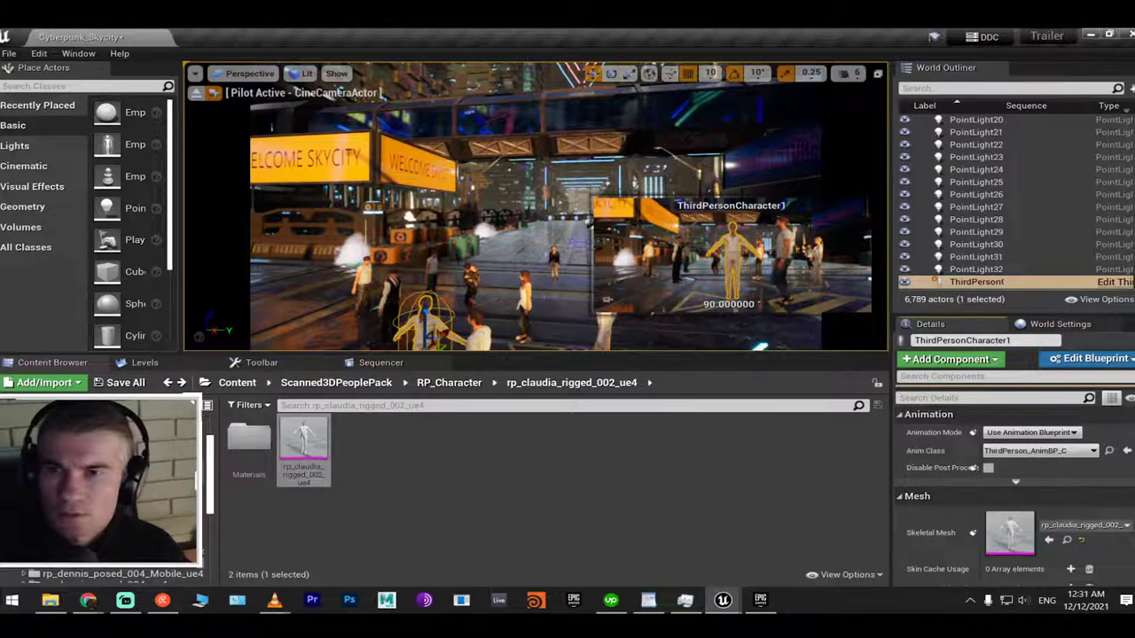
right_drag(532, 213, 515, 301)
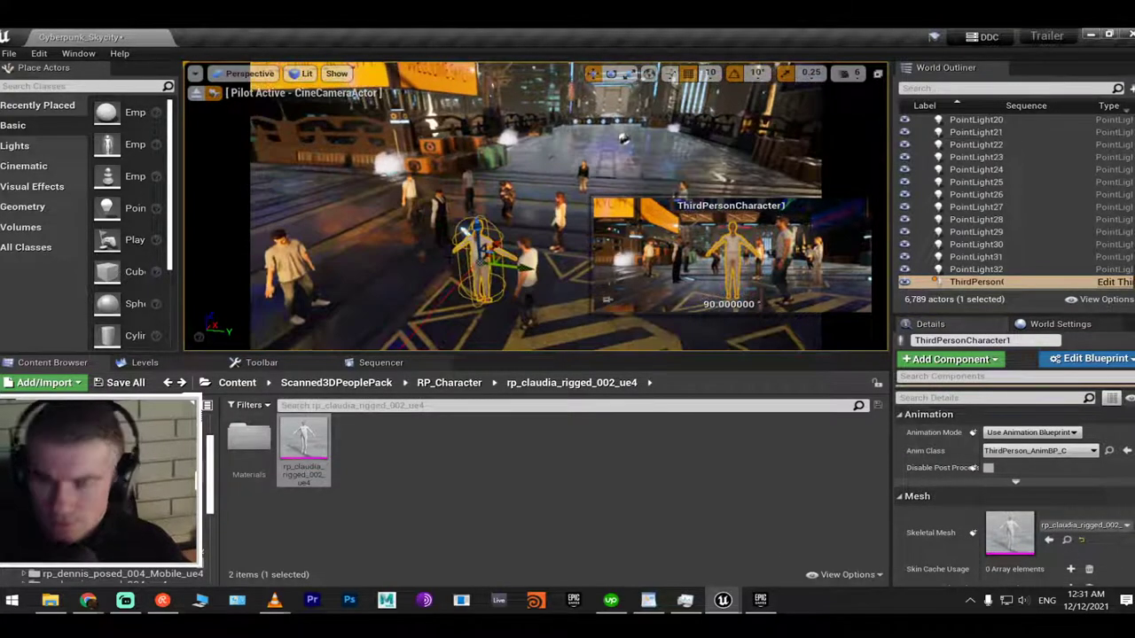
Play-test the level, then switch the character's Animation Mode to Use Animation Asset
key(alt+p)
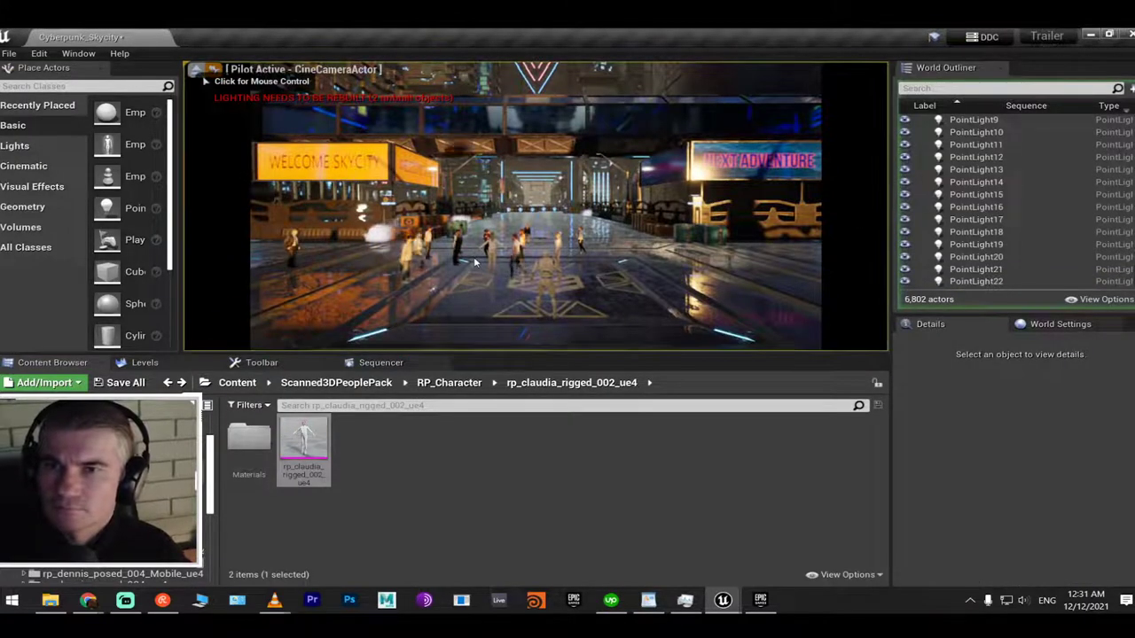
key(Escape)
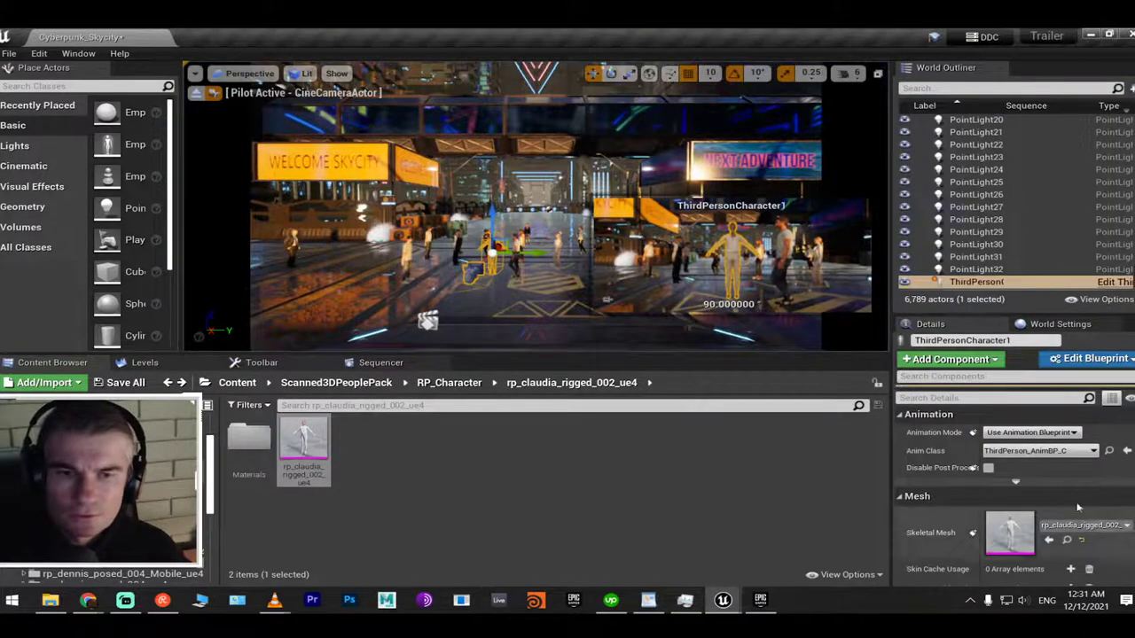
click(1030, 433)
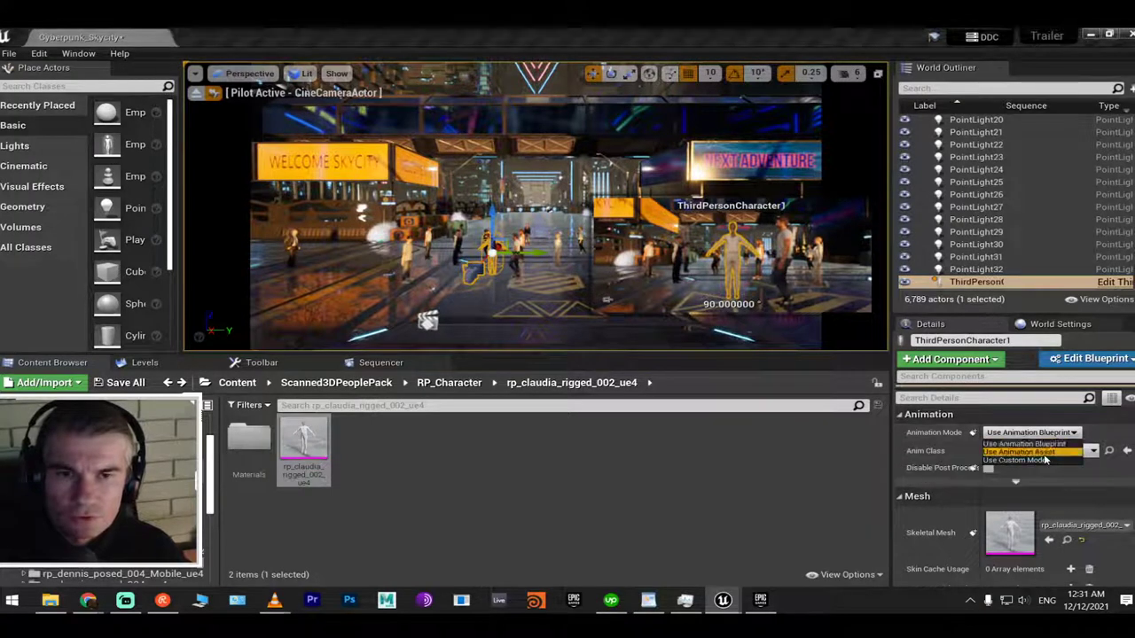
click(1044, 452)
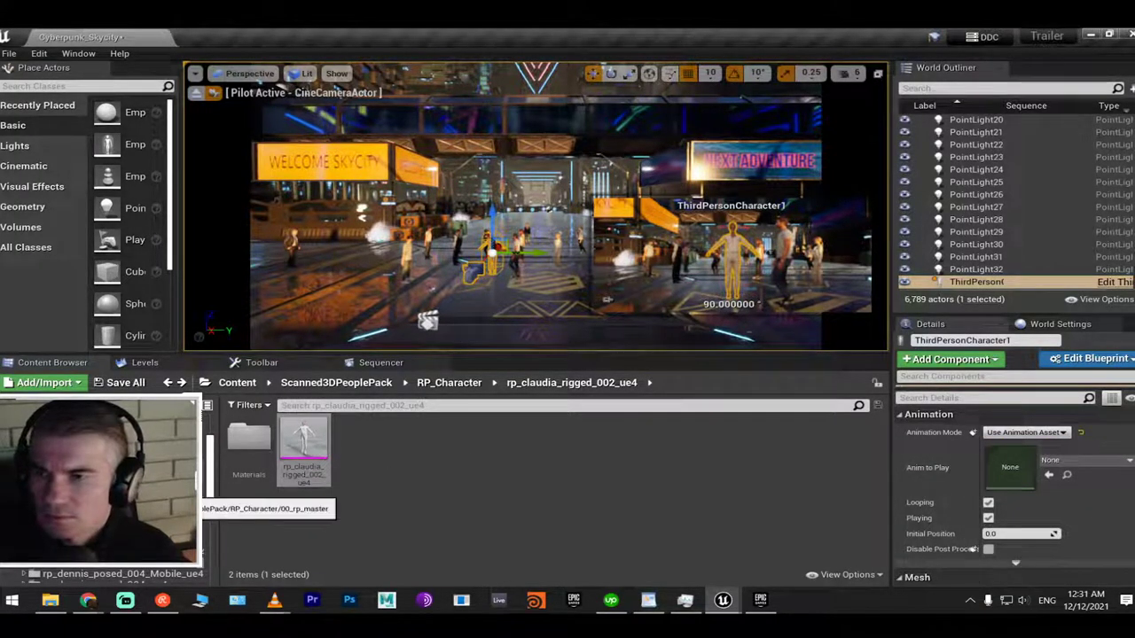
Set Anim to Play to the rp_manuel dancing animation and expand the viewport to full screen
key(alt+Left)
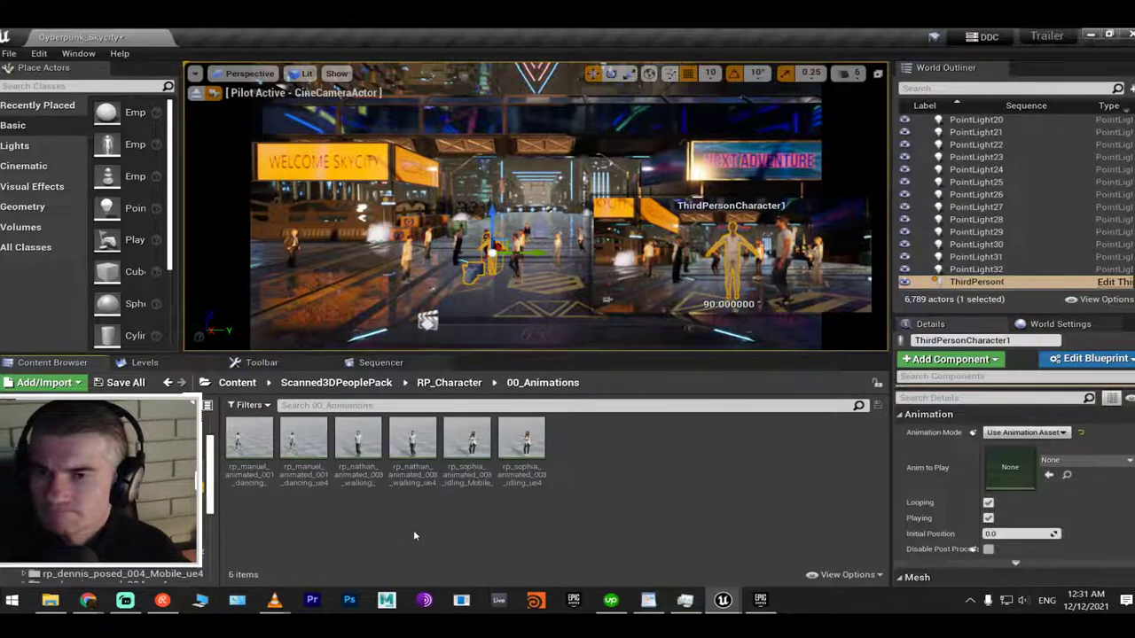
click(304, 441)
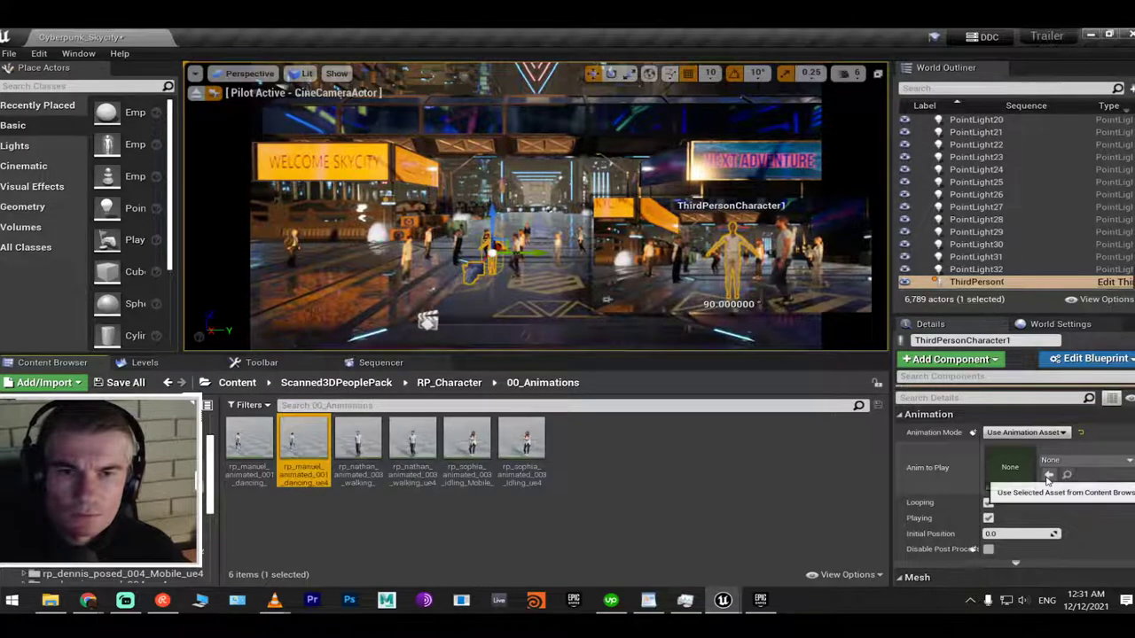
click(1048, 475)
right_drag(566, 215, 566, 214)
key(F11)
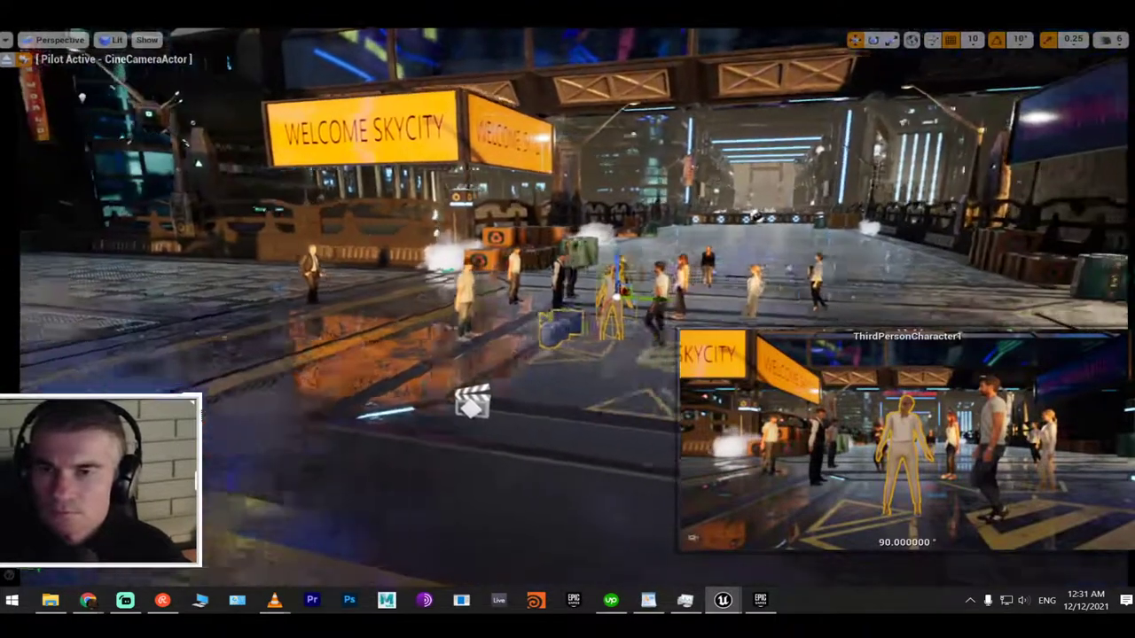
Move the character left along the street and frame it in the camera view
right_drag(567, 215, 567, 214)
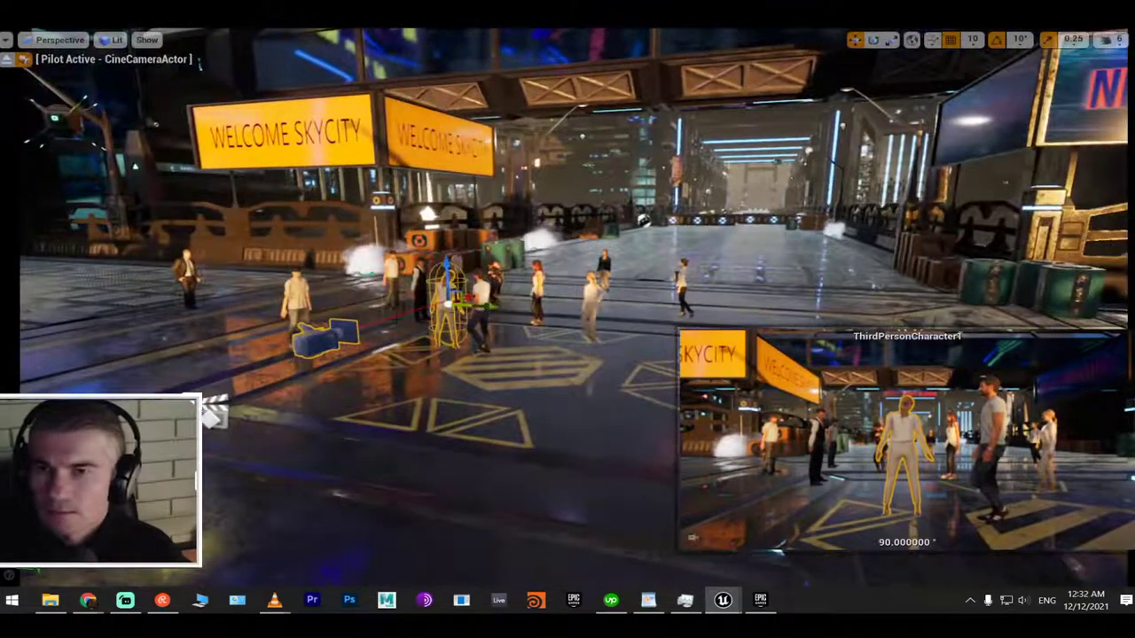
drag(426, 312, 53, 372)
mouse_move(566, 214)
right_down()
mouse_move(532, 213)
mouse_move(585, 213)
right_up()
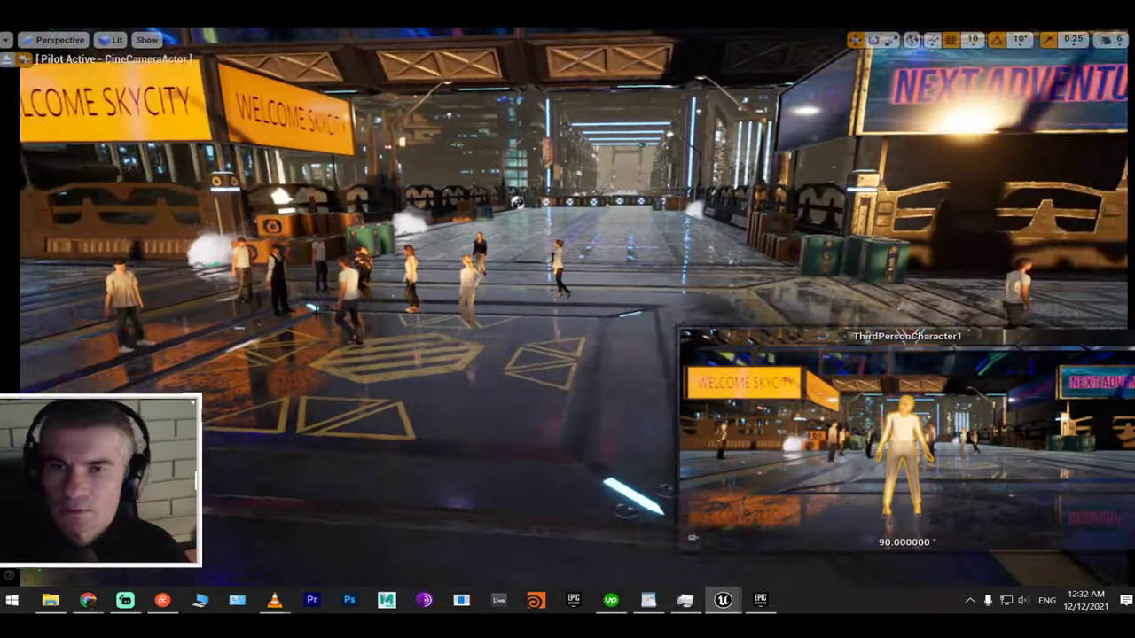
right_drag(315, 308, 319, 310)
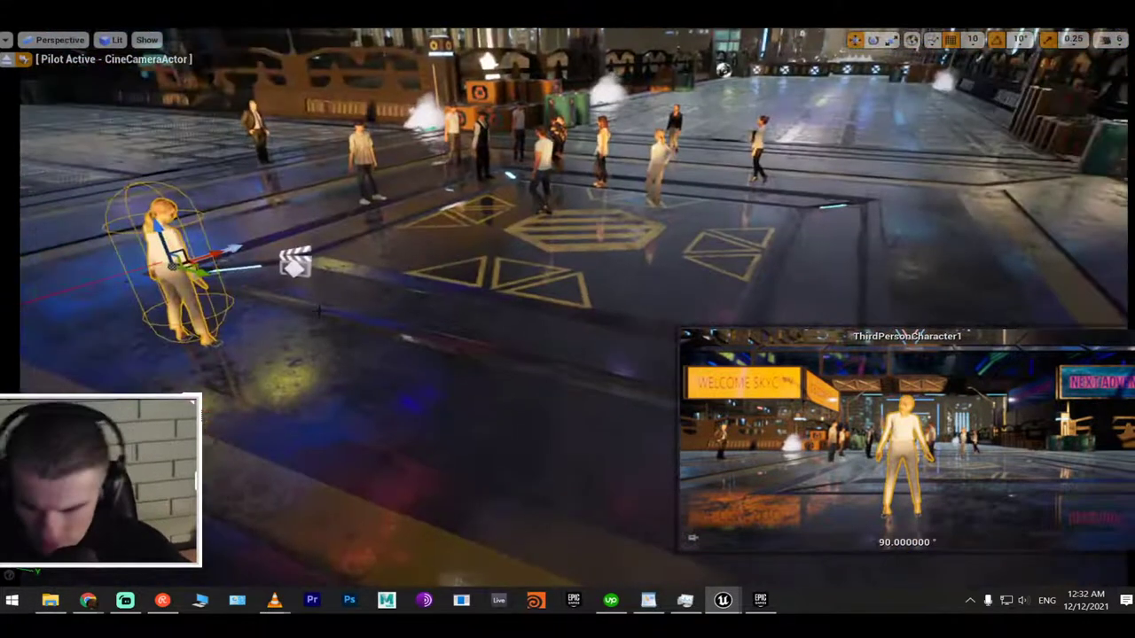
Play-test the level, then leave immersive view to restore the full editor layout
key(alt+p)
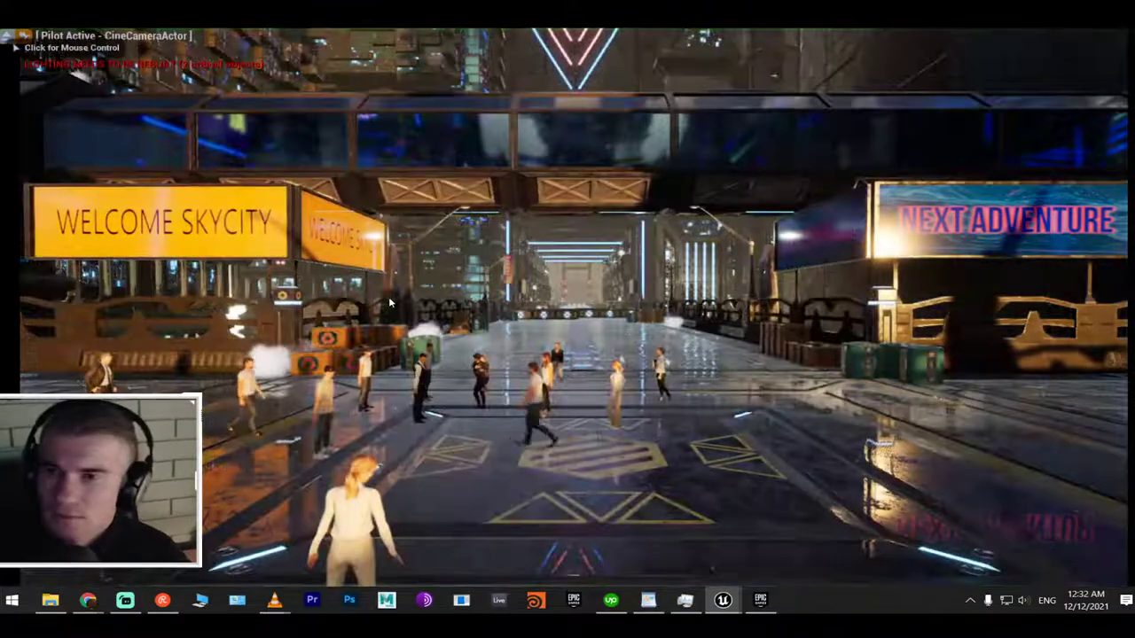
click(399, 326)
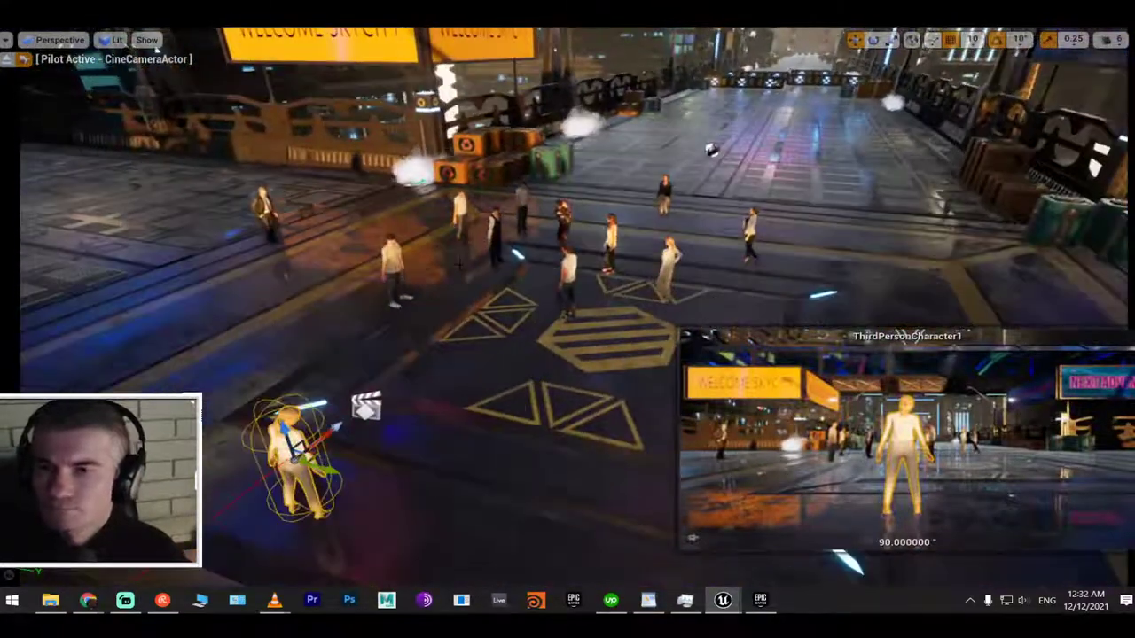
key(F11)
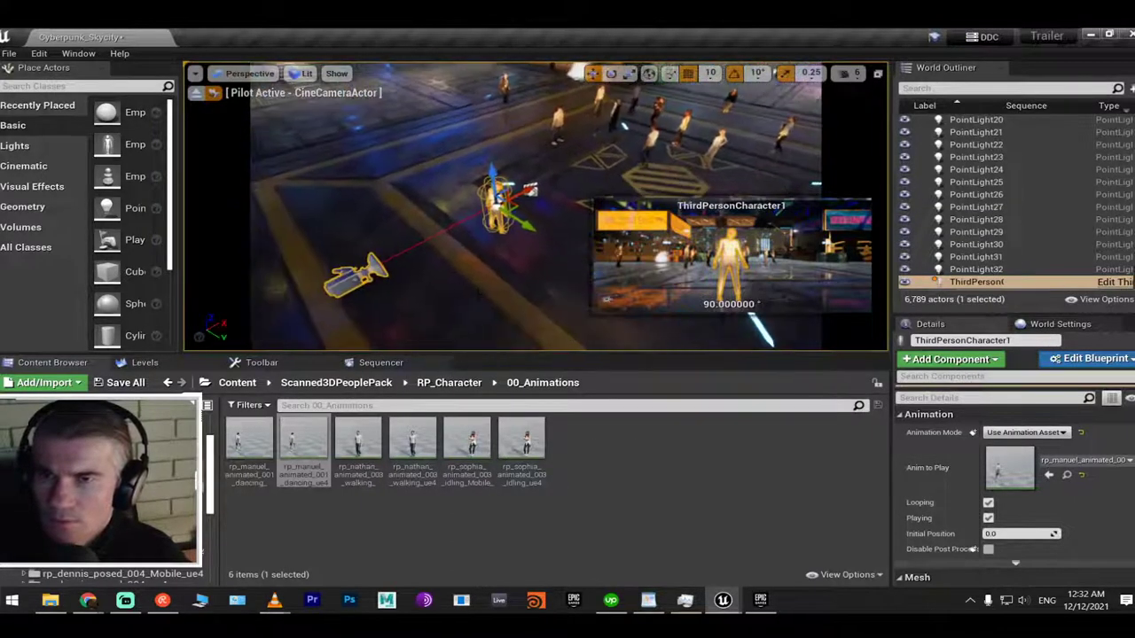
Duplicate the ThirdPersonCharacter1 blueprint as ThirdPersonCharacter2 and drop it into the Skycity street
click(969, 284)
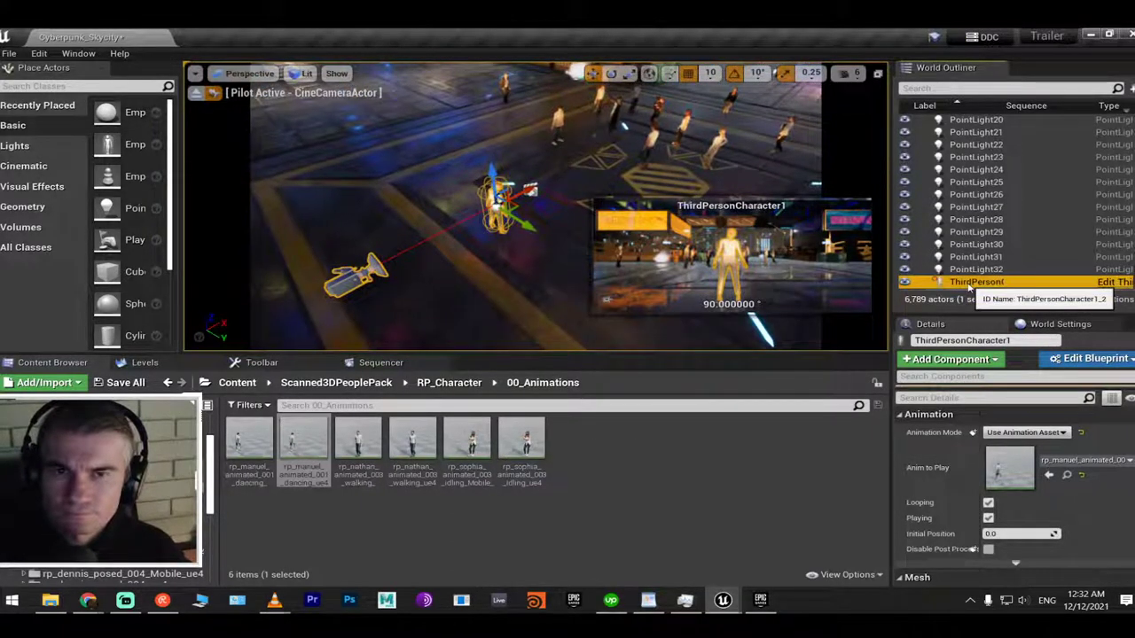
right_click(969, 284)
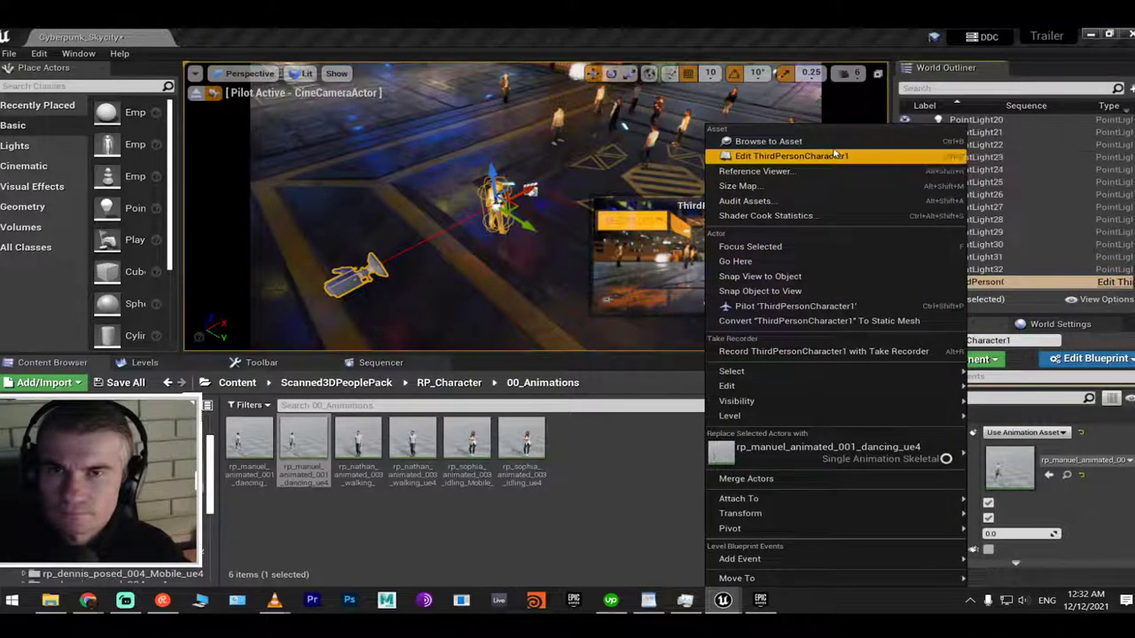
click(781, 141)
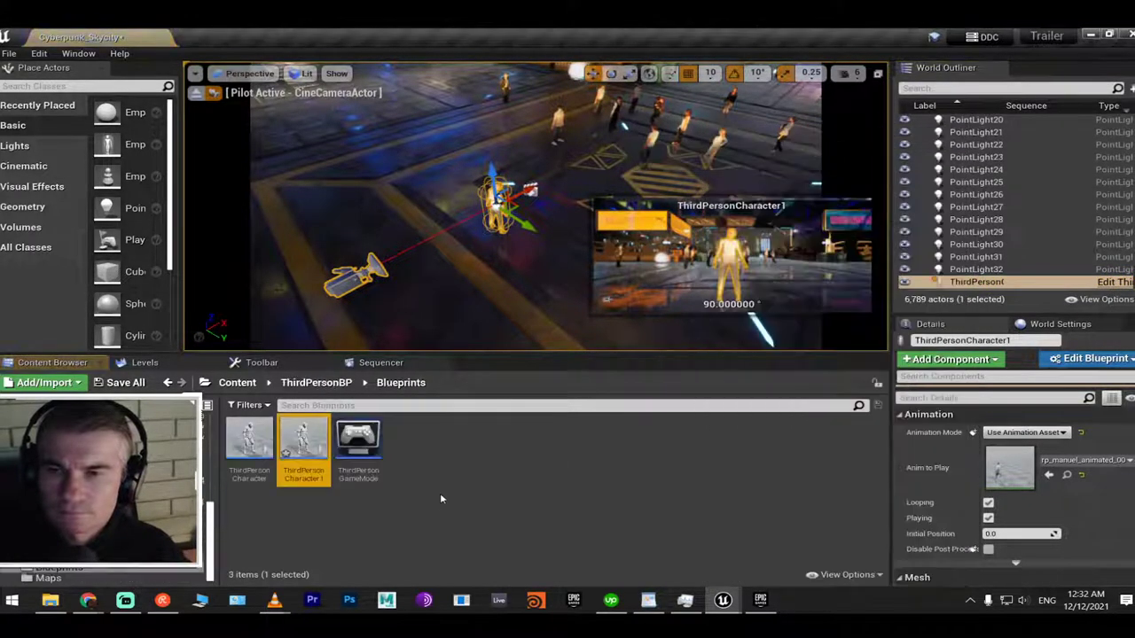
right_click(308, 448)
click(365, 185)
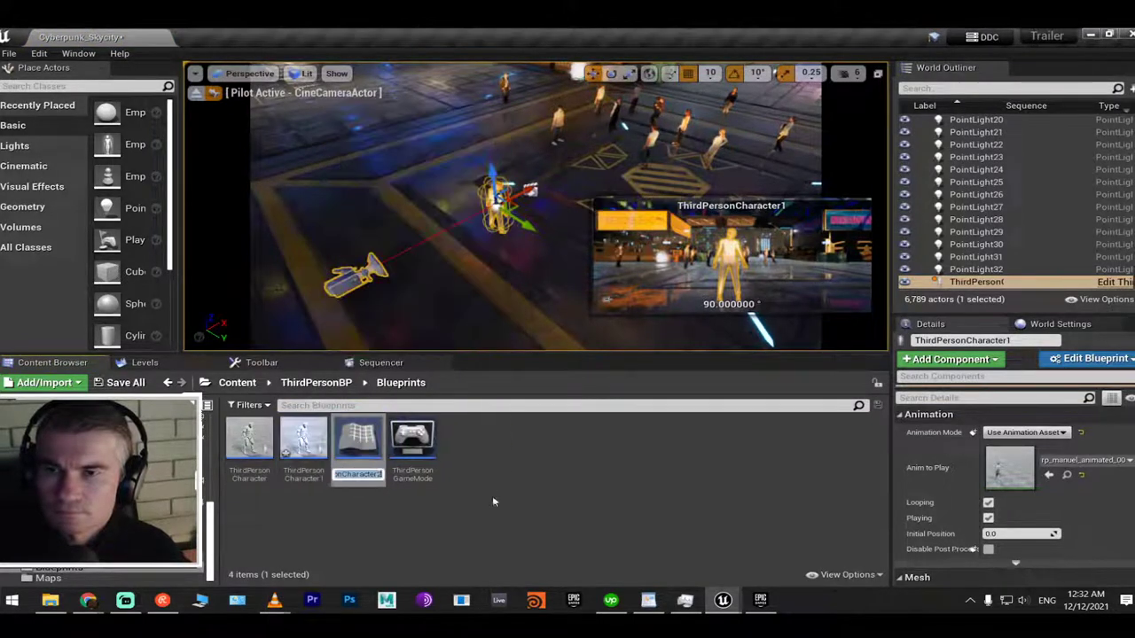
drag(532, 299, 542, 302)
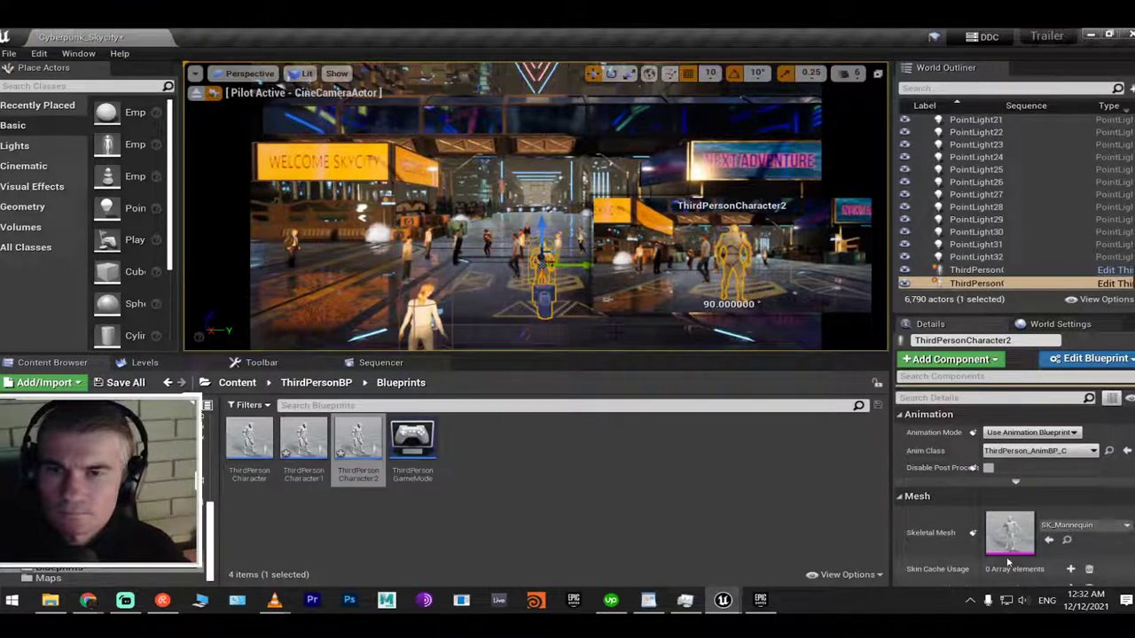
Save the Cyberpunk_Skycity map and give ThirdPersonCharacter2 the rp_nathan_rigged_003 skeletal mesh
key(ctrl+s)
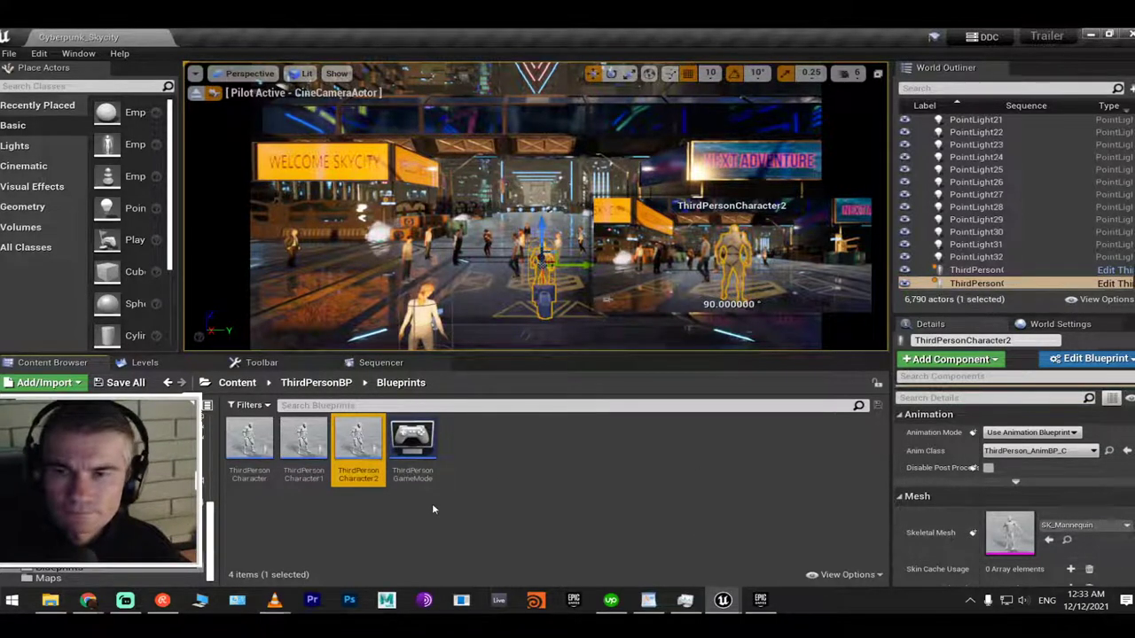
key(alt+Left)
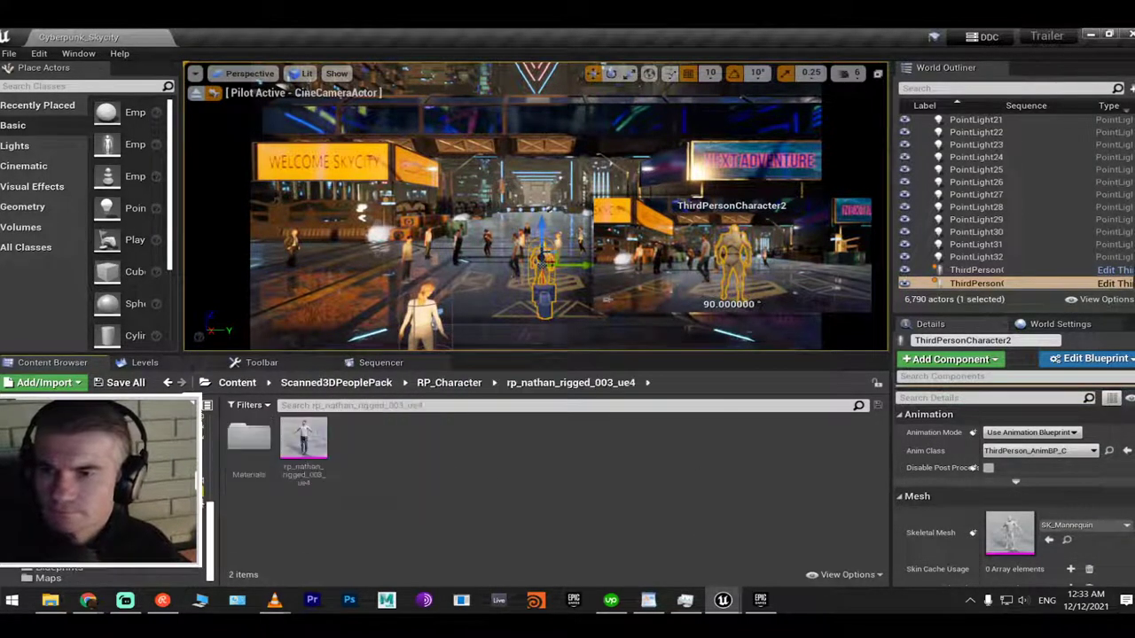
click(302, 439)
click(1049, 540)
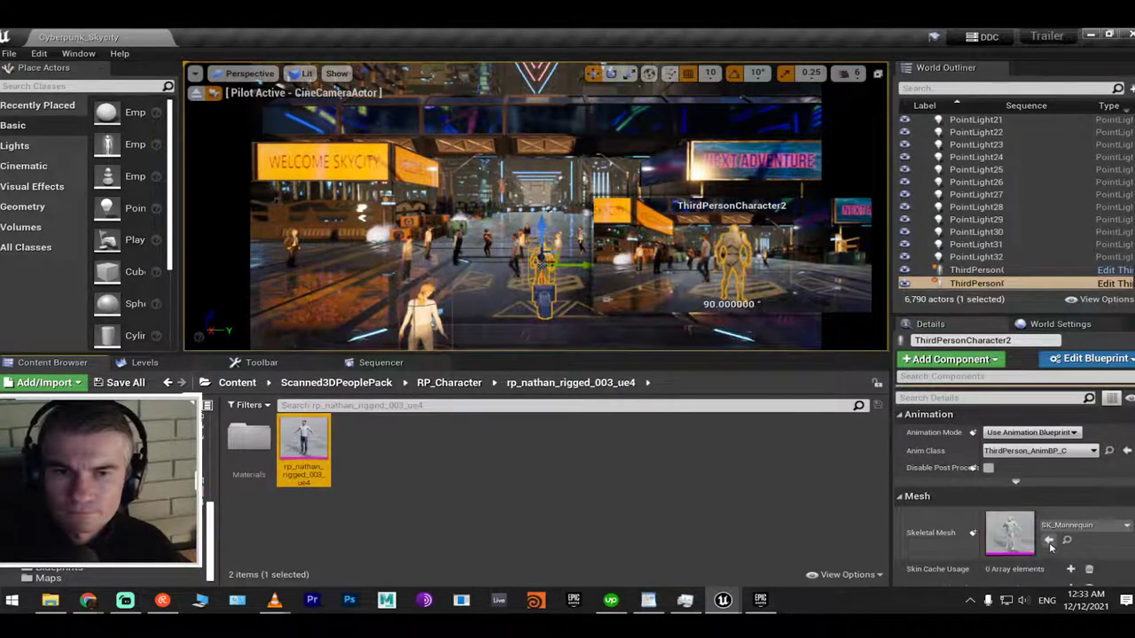
Set Animation Mode to Use Animation Asset with the Nathan walking animation as Anim to Play
click(1034, 433)
click(1029, 452)
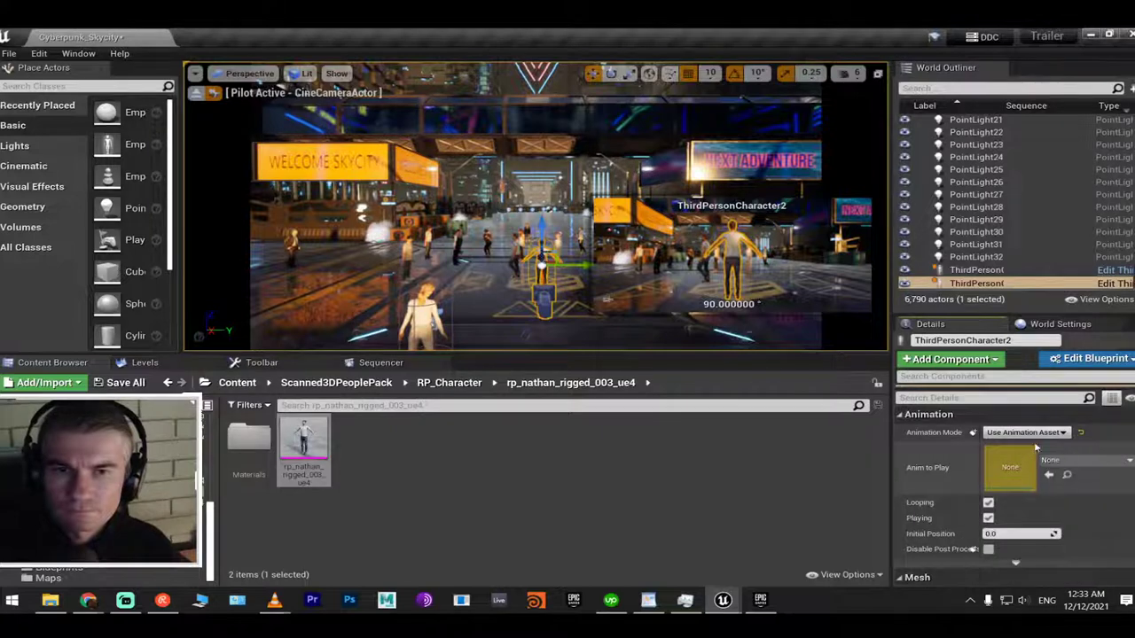
click(1077, 460)
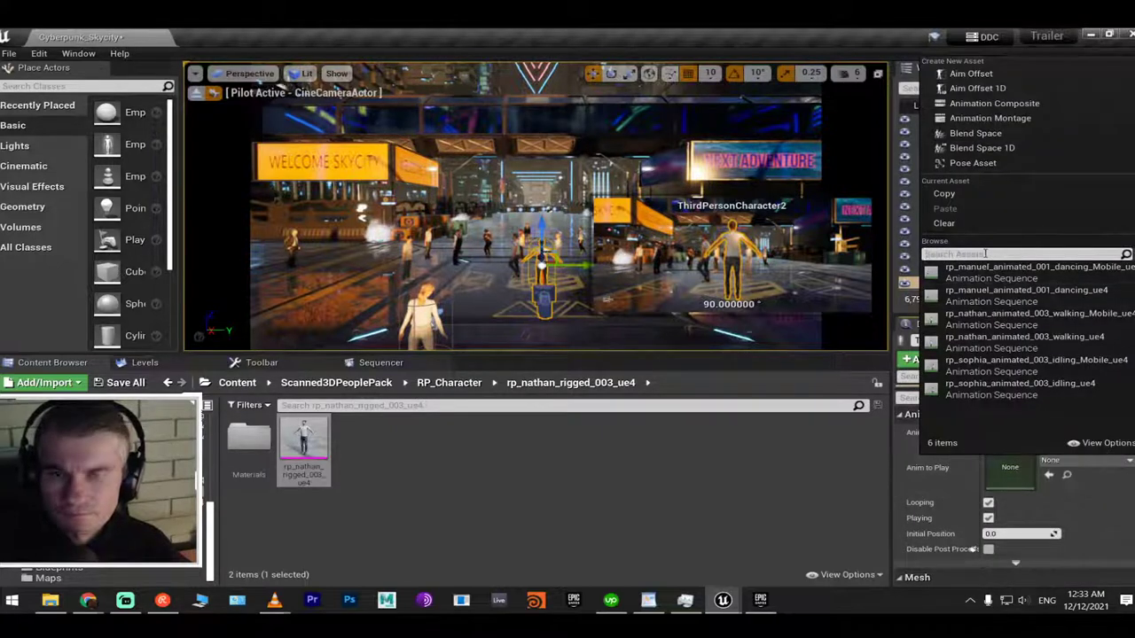
text(walk)
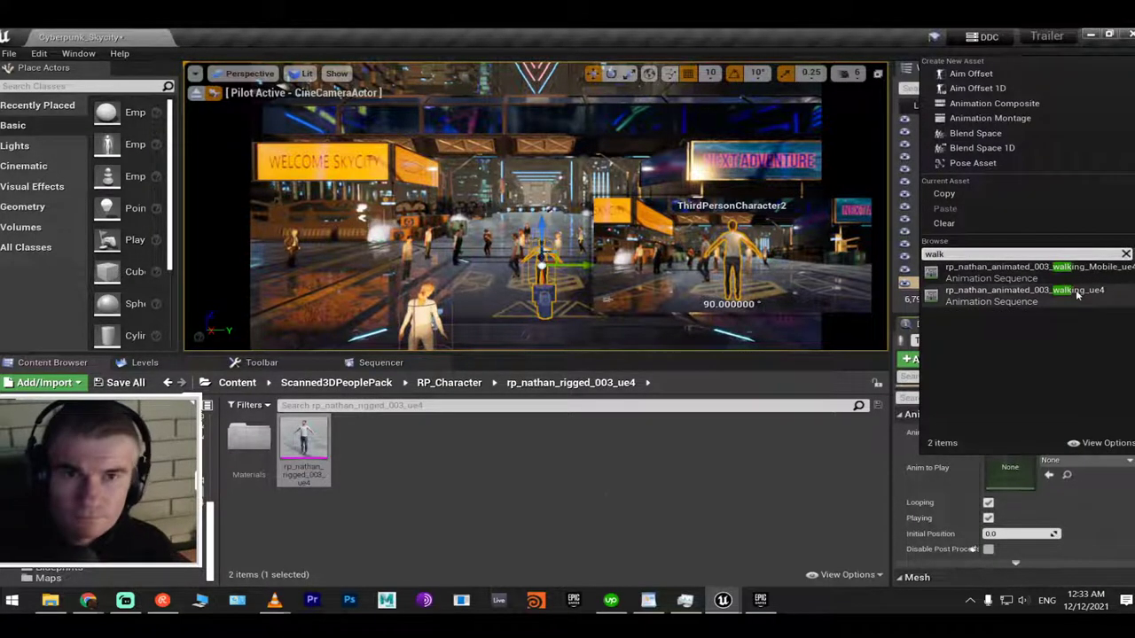
click(984, 282)
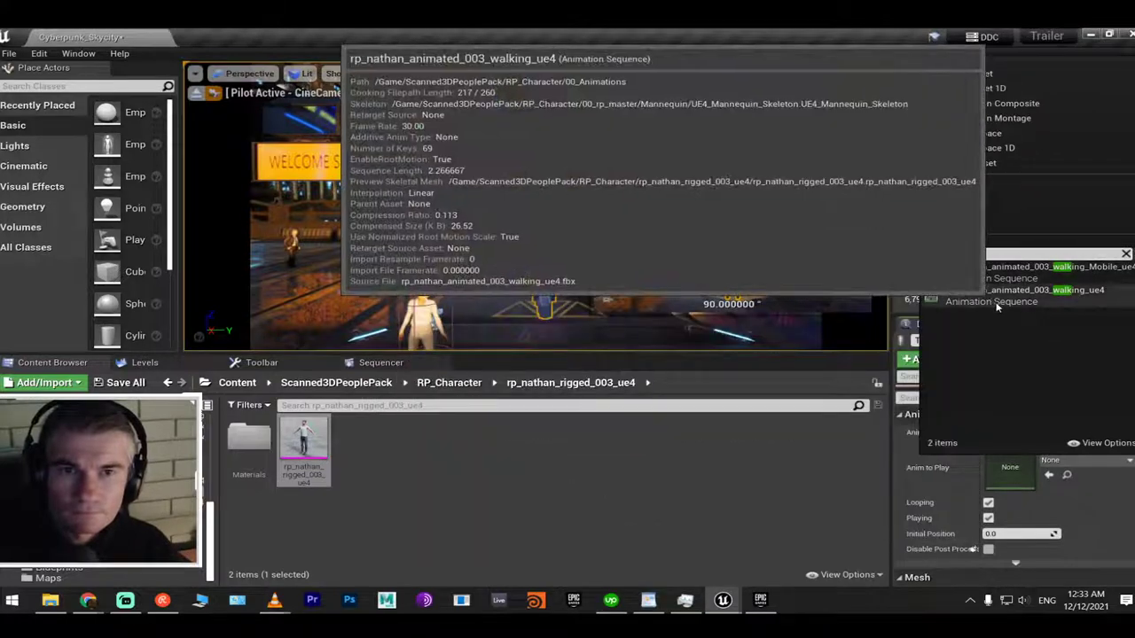
Rotate ThirdPersonCharacter2 to face a new direction and play-test the walking animation
right_drag(489, 278, 494, 266)
key(e)
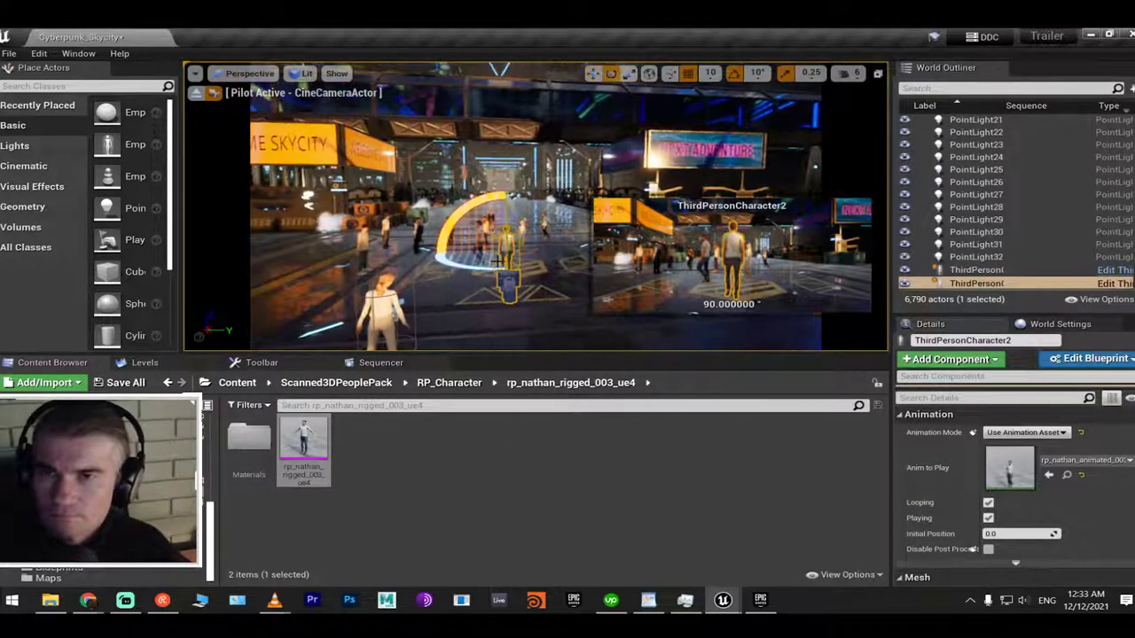
drag(494, 266, 384, 312)
right_drag(384, 312, 377, 311)
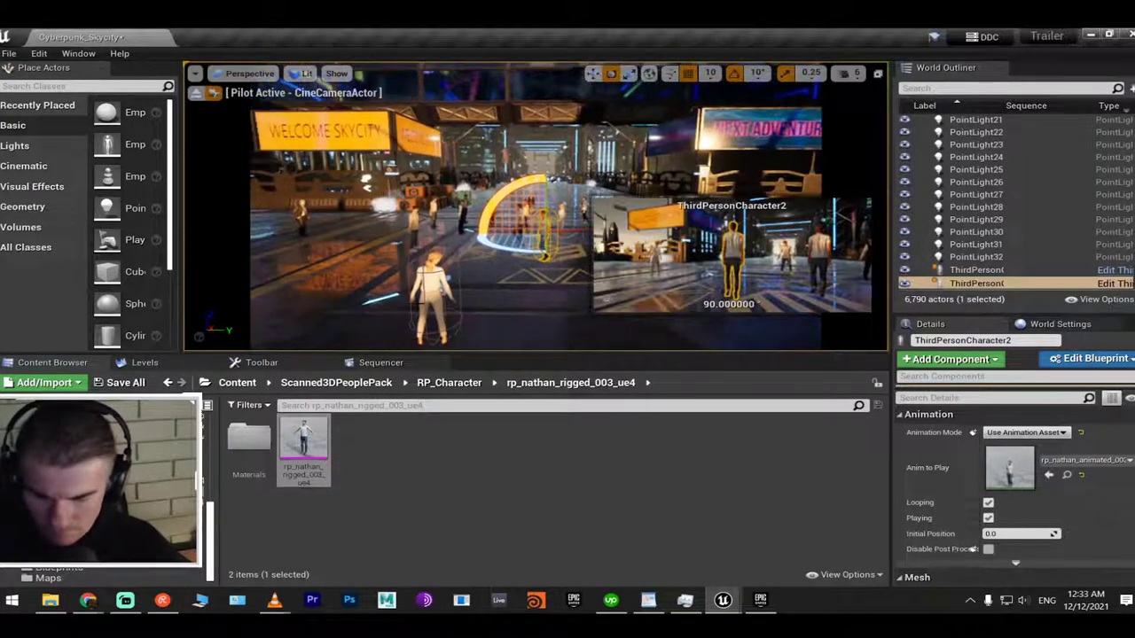
key(alt+p)
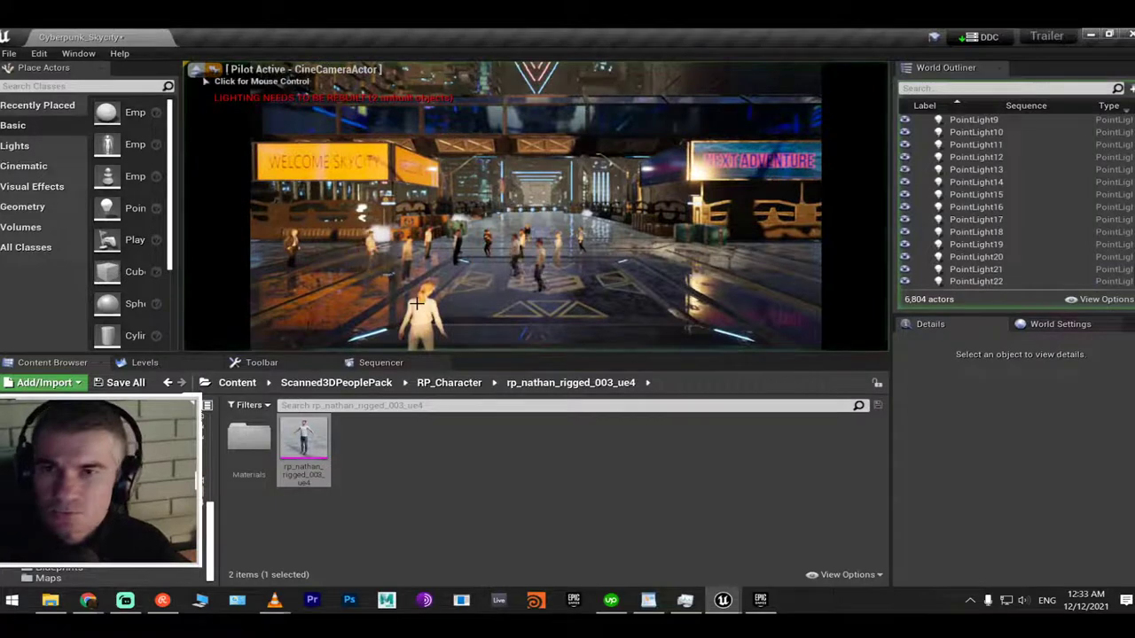
key(Escape)
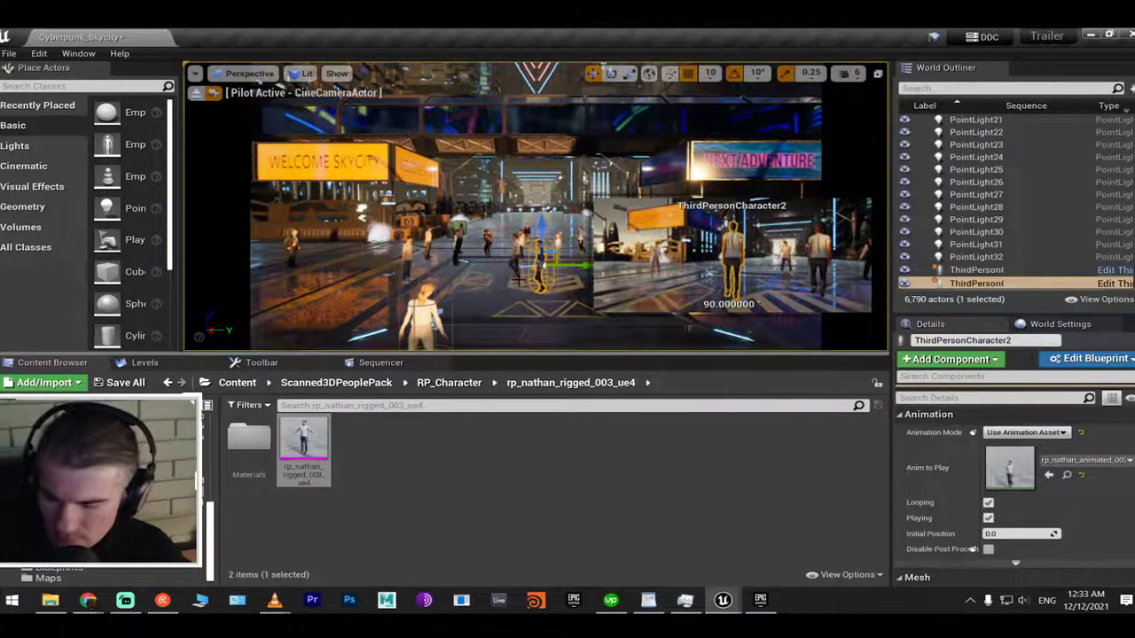
click(48, 86)
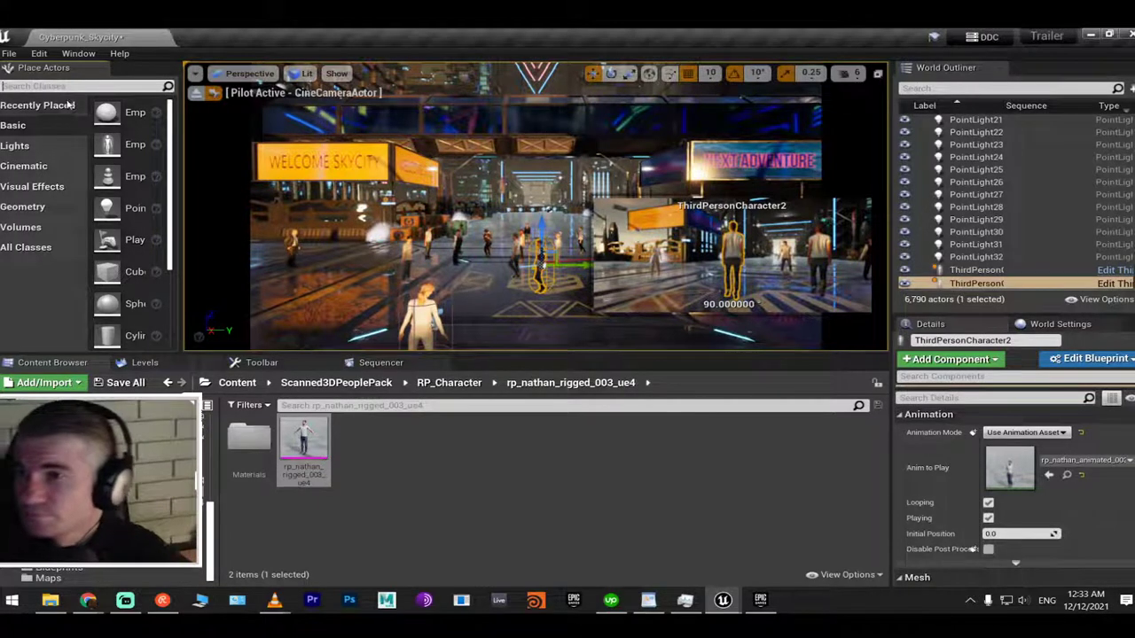
Show the Volumes category in Place Actors, widen the panel, and scroll through the volume types
click(37, 234)
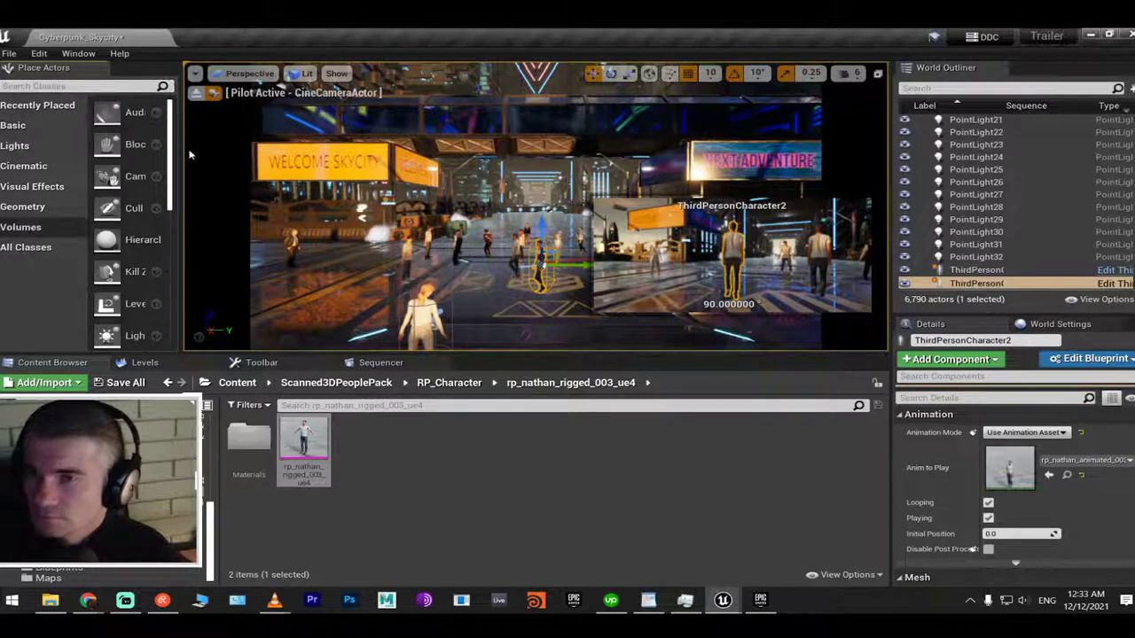
drag(181, 157, 221, 151)
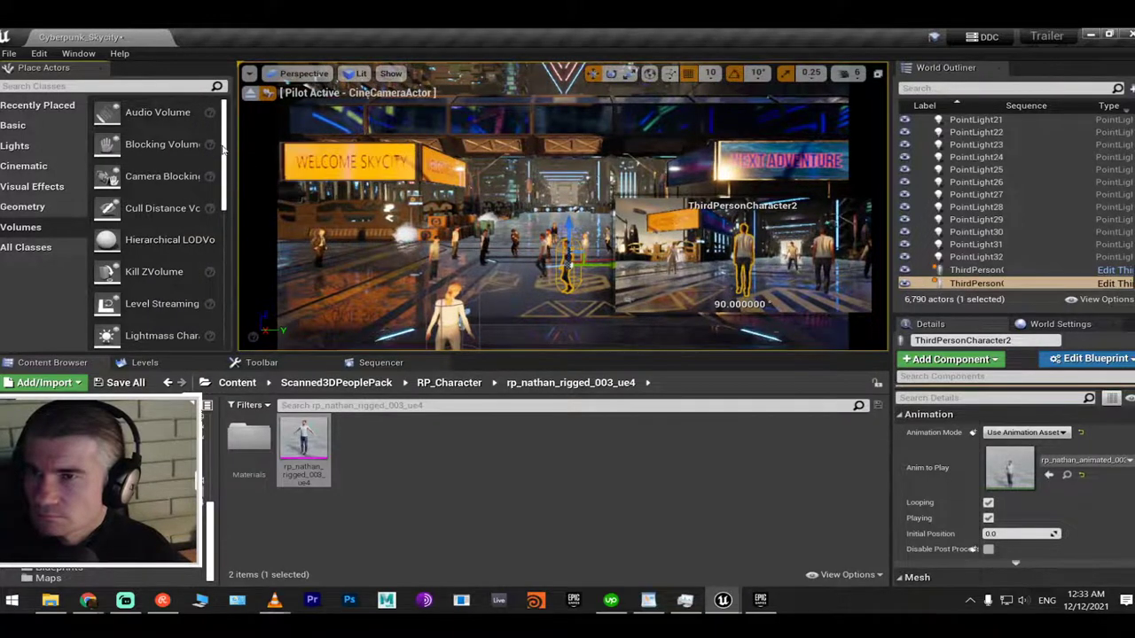
scroll(217, 221, down, 5)
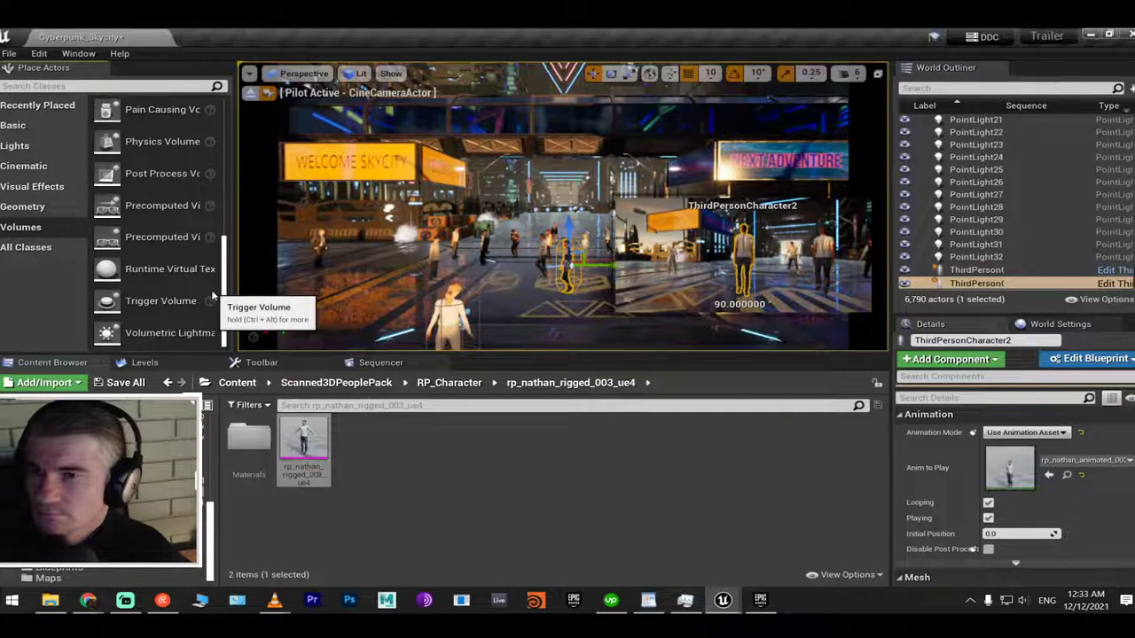
scroll(215, 266, up, 5)
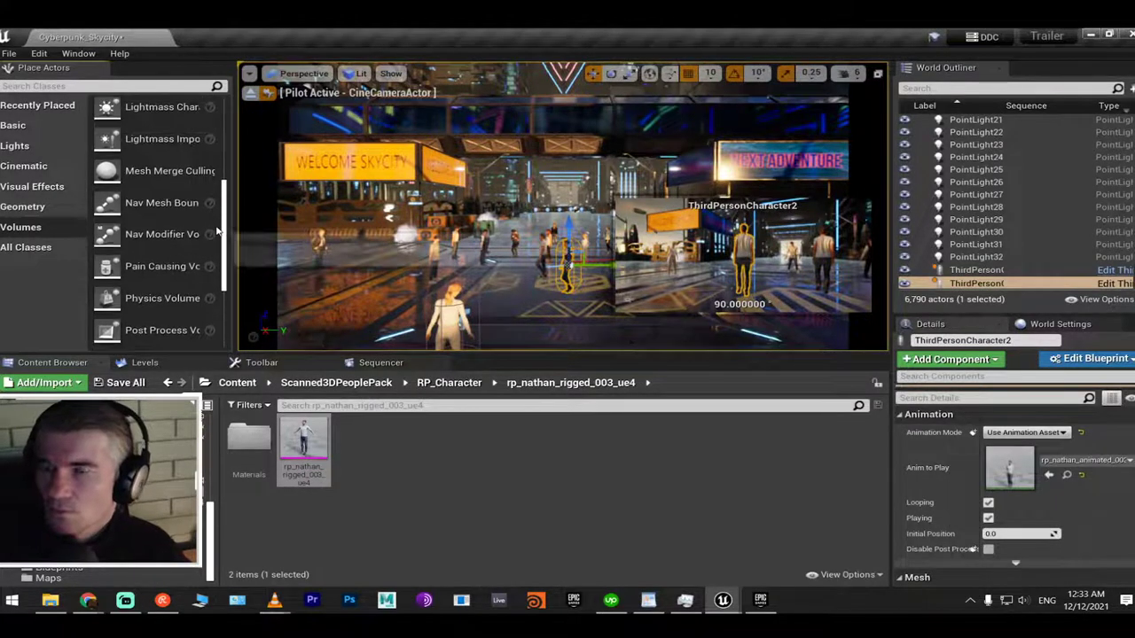
scroll(213, 212, up, 3)
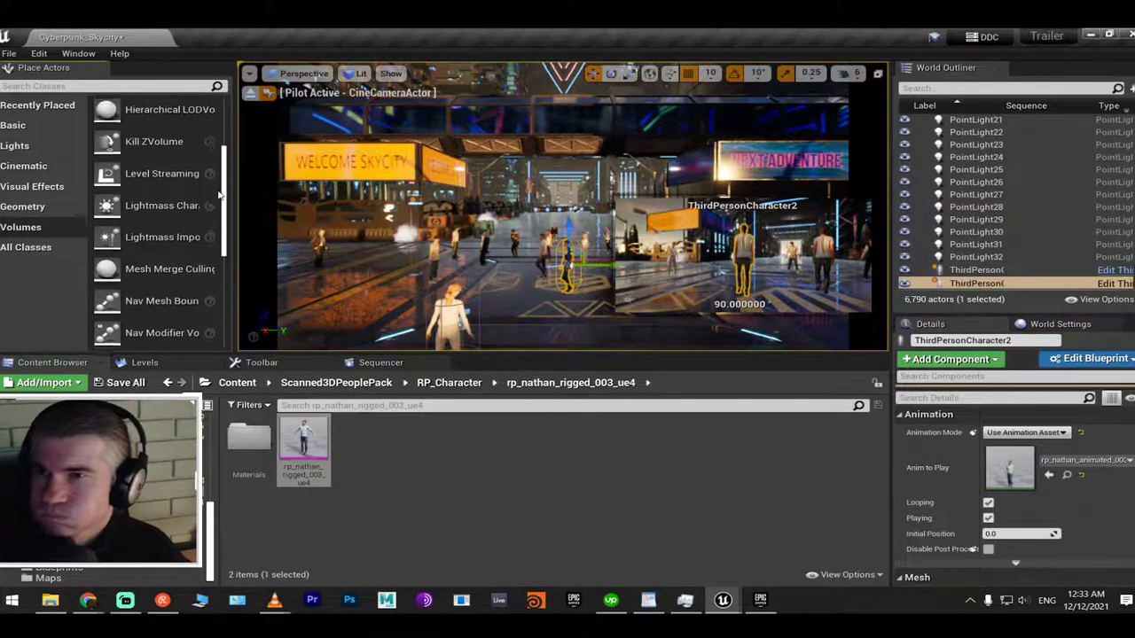
scroll(222, 182, up, 4)
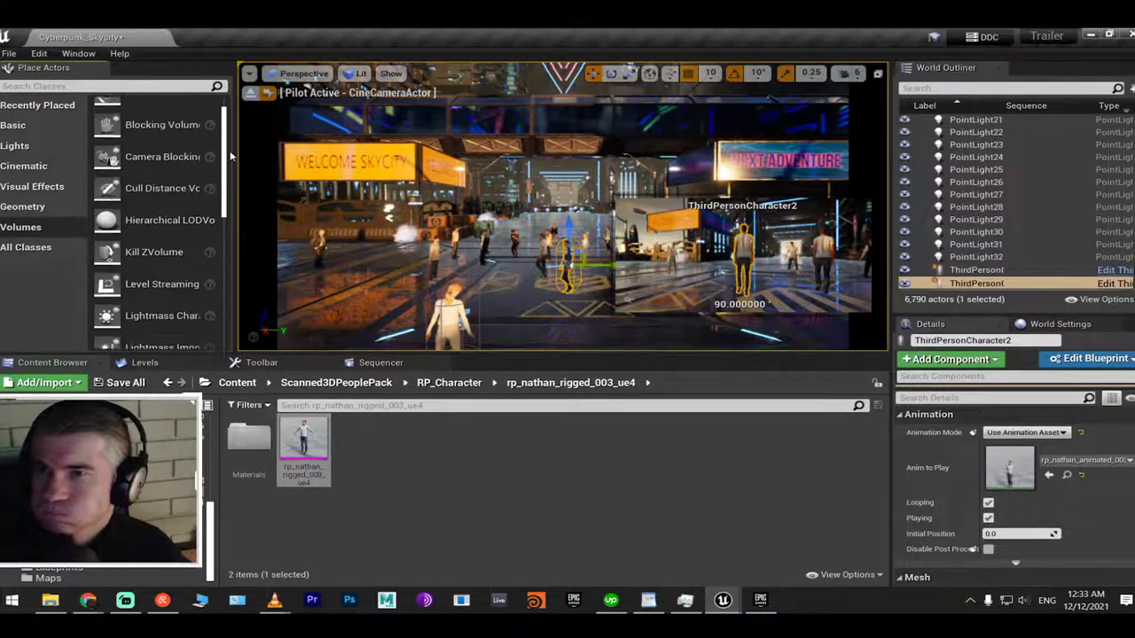
scroll(229, 151, up, 1)
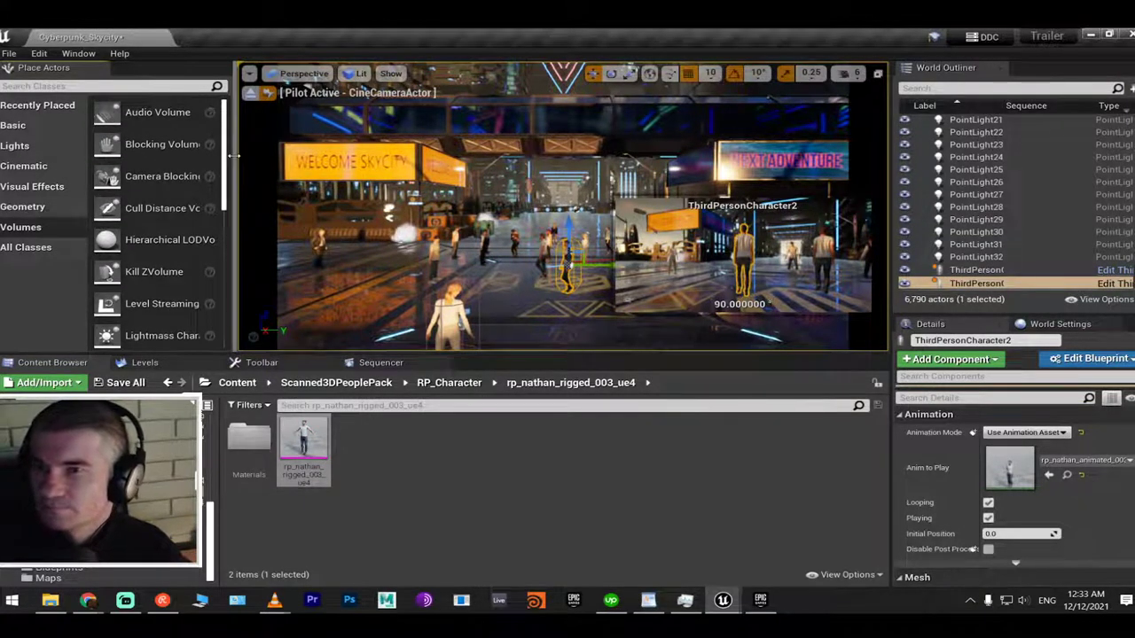
drag(232, 159, 273, 159)
scroll(174, 226, down, 3)
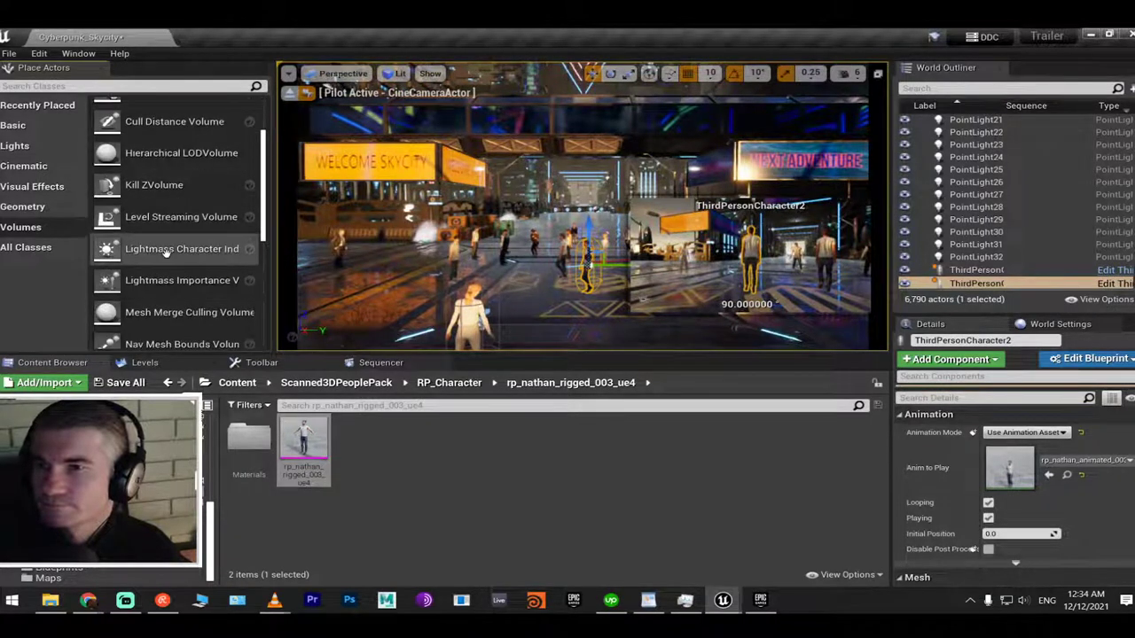
scroll(167, 245, down, 2)
scroll(167, 246, down, 2)
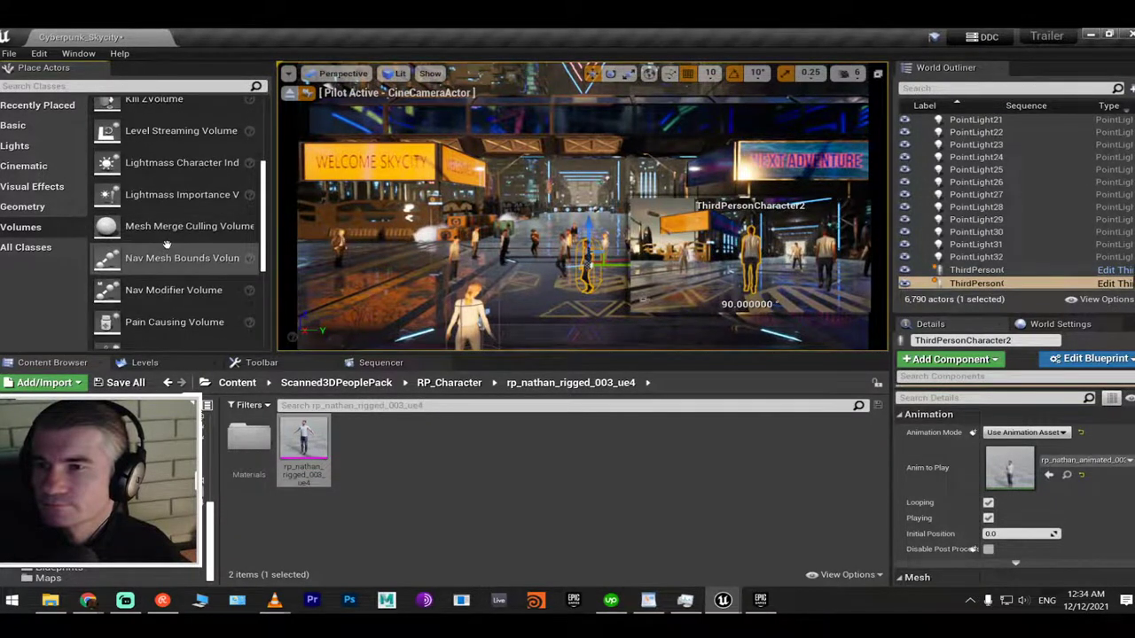
scroll(167, 246, down, 2)
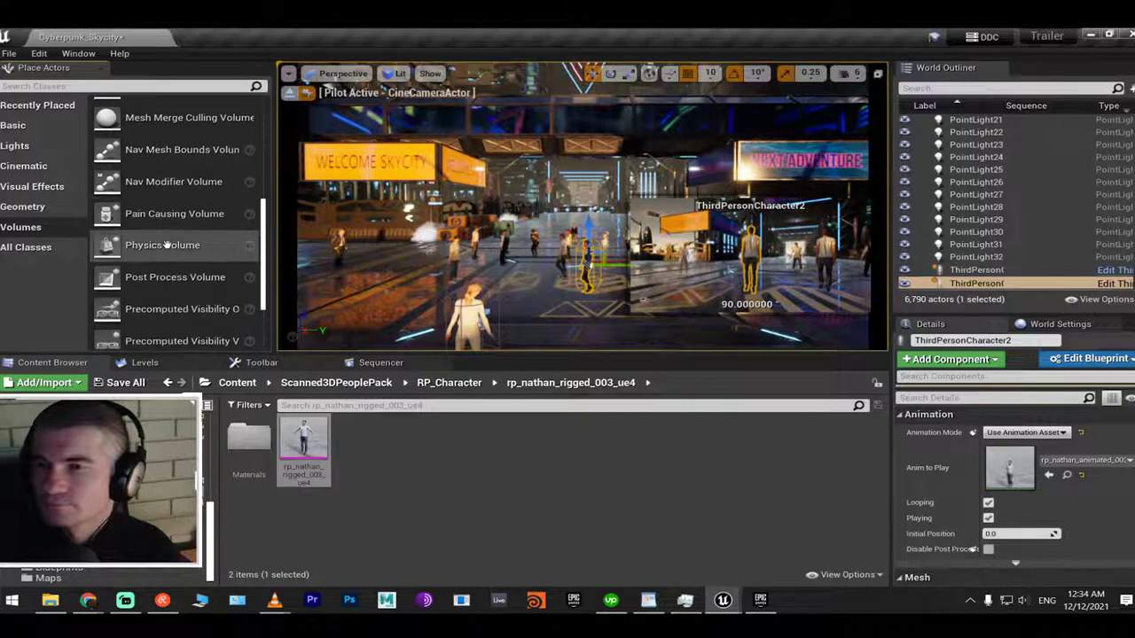
scroll(167, 246, down, 3)
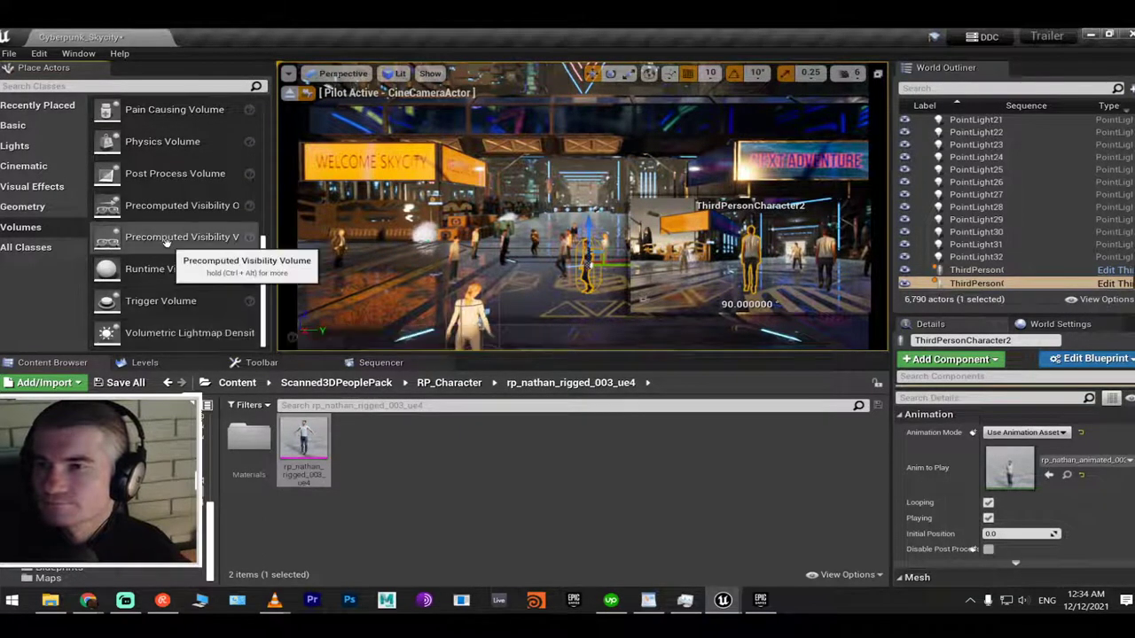
scroll(164, 243, up, 1)
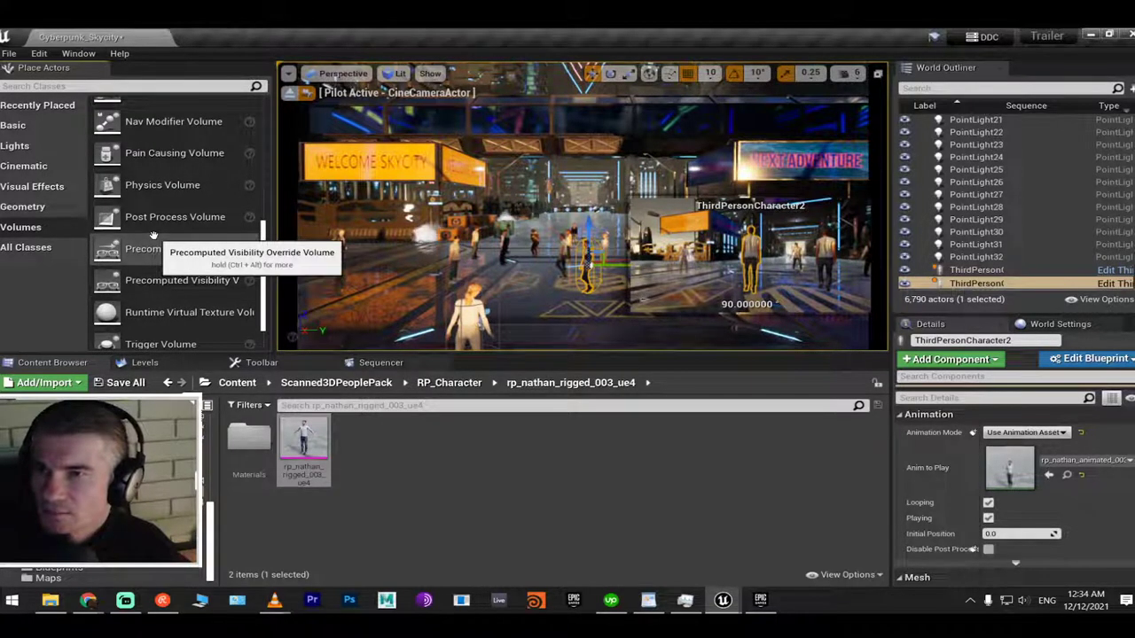
scroll(156, 213, up, 3)
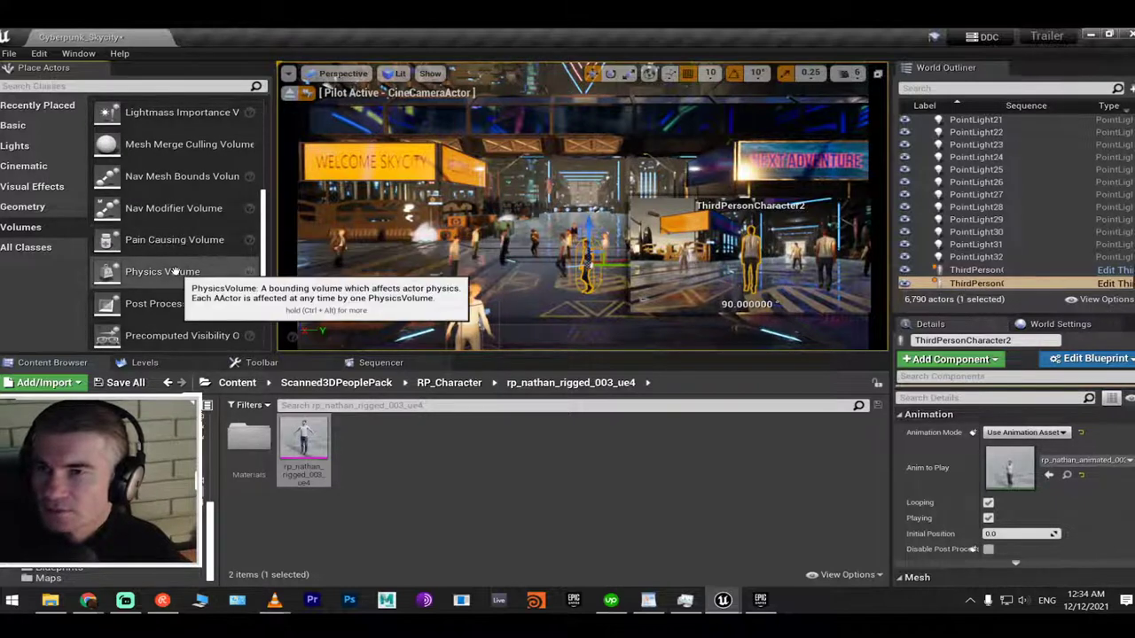
Search placeable actors for 'nav', clear the search, and scroll down to Nav Mesh Bounds Volume
click(71, 85)
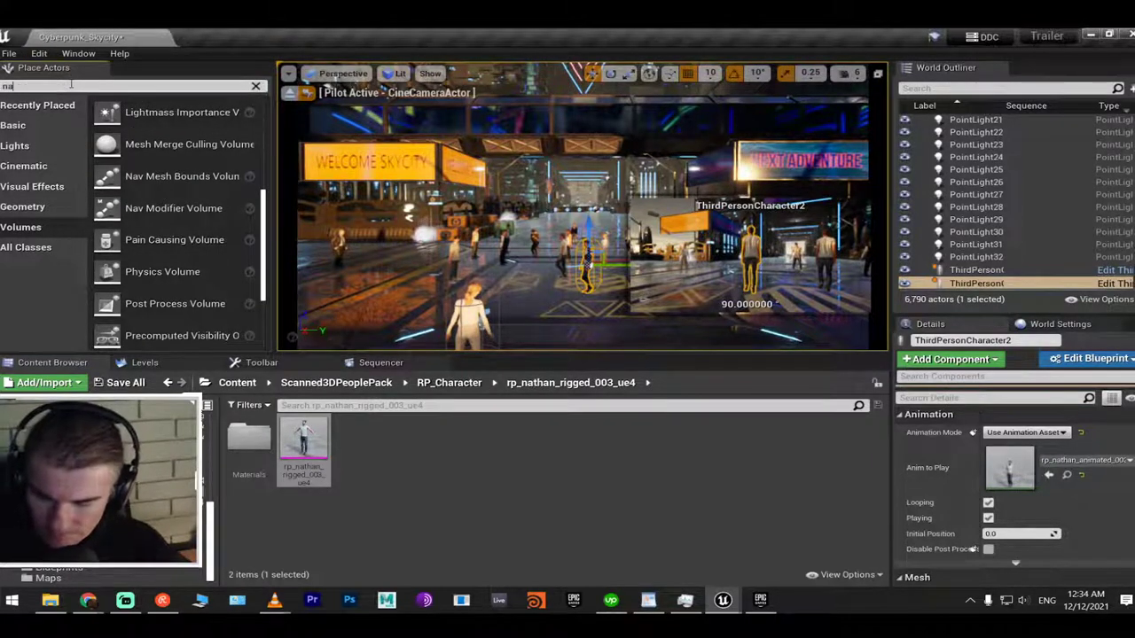
text(nav)
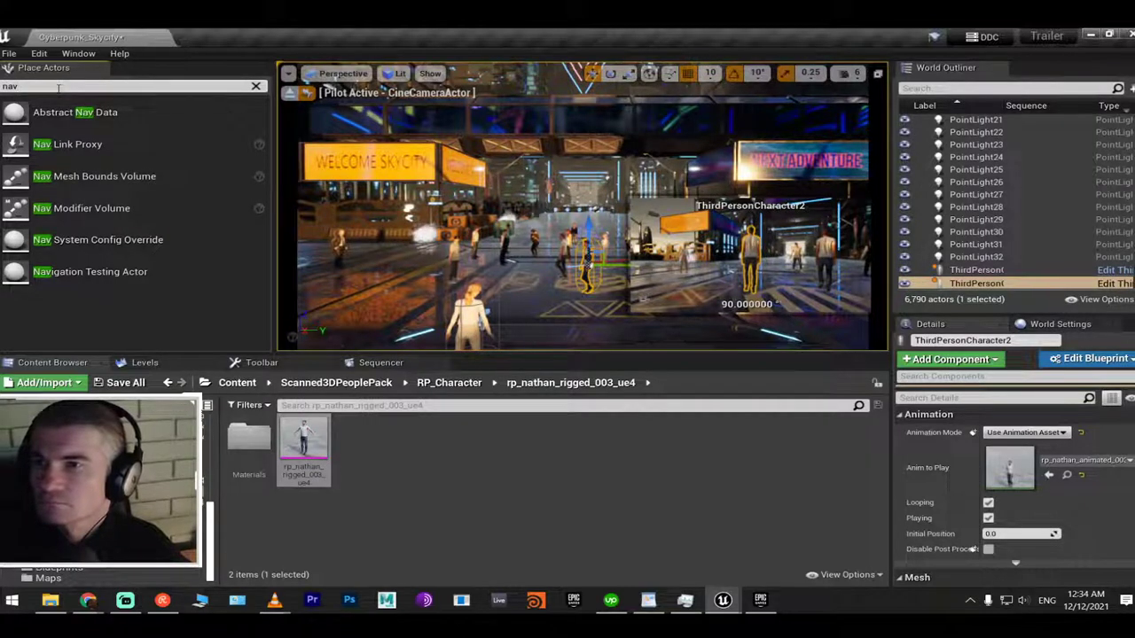
double_click(59, 88)
key(BackSpace)
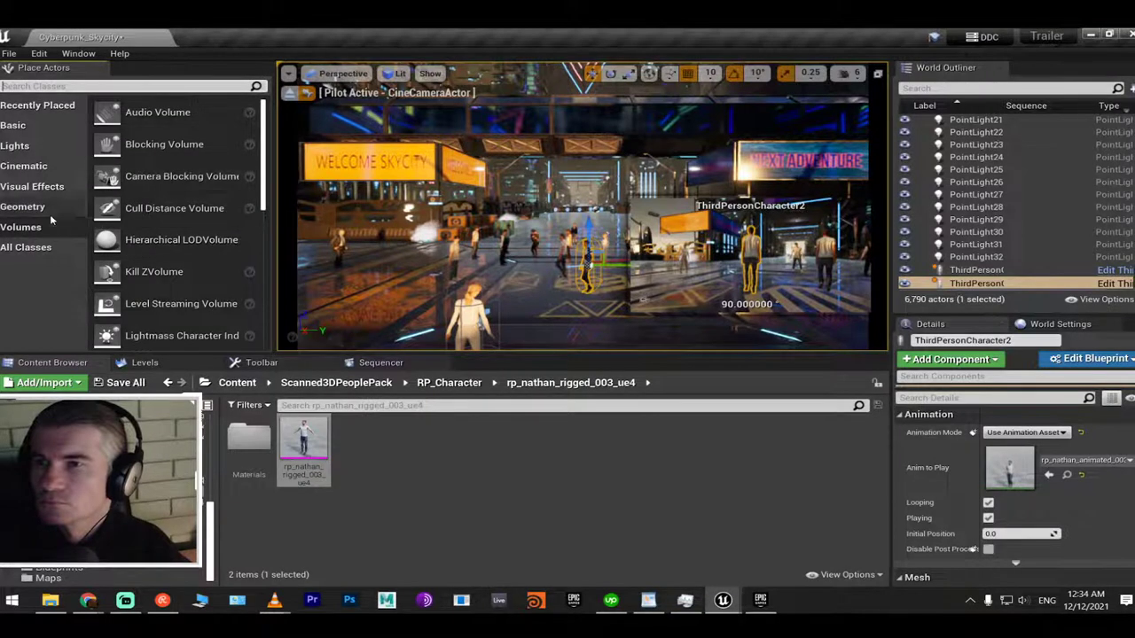
scroll(202, 181, down, 3)
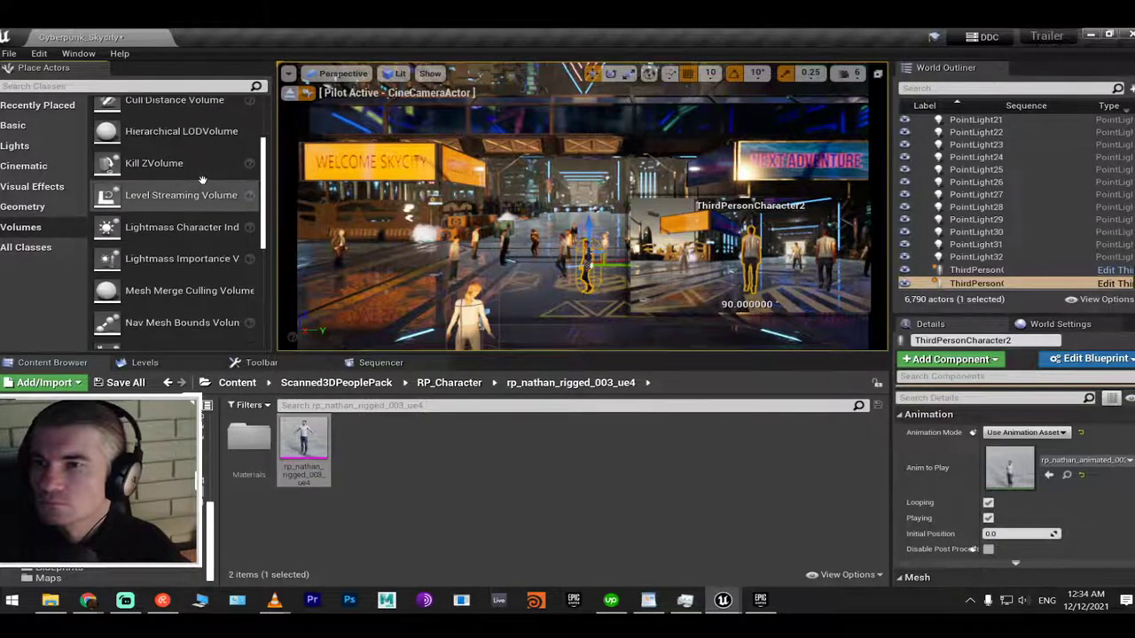
scroll(202, 181, down, 1)
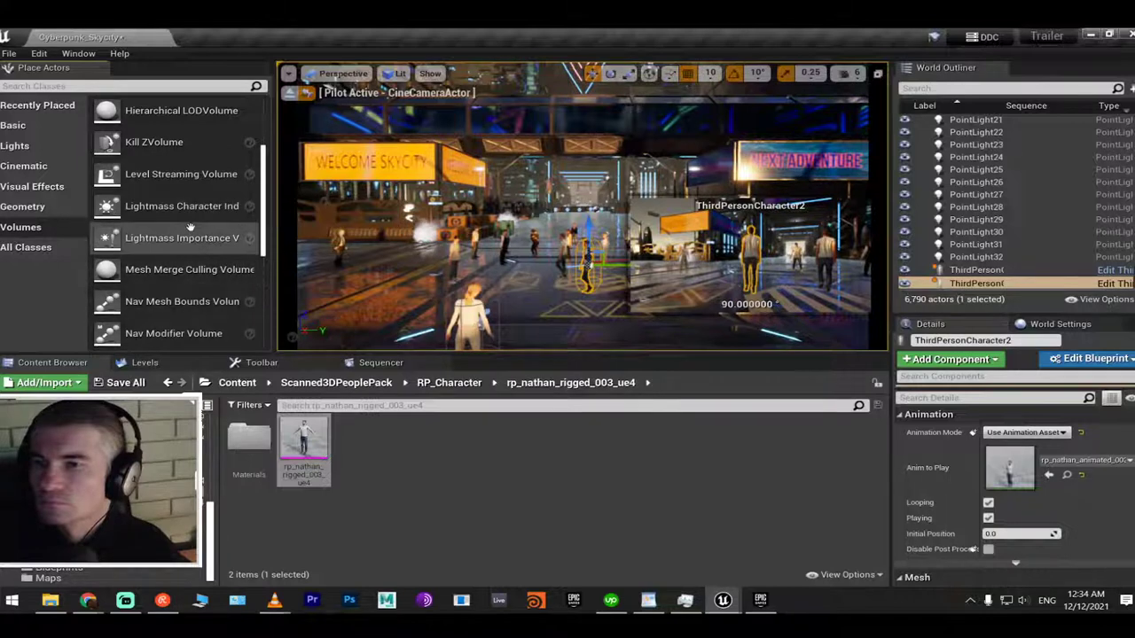
scroll(189, 226, down, 1)
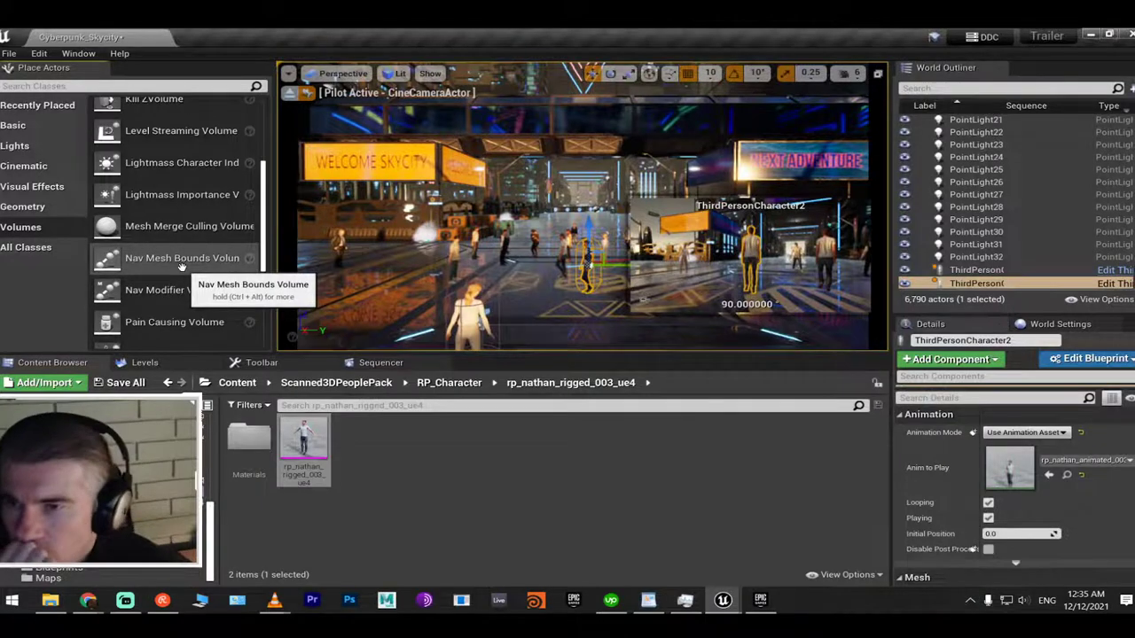
Place a Nav Mesh Bounds Volume onto the Skycity street
drag(181, 266, 310, 226)
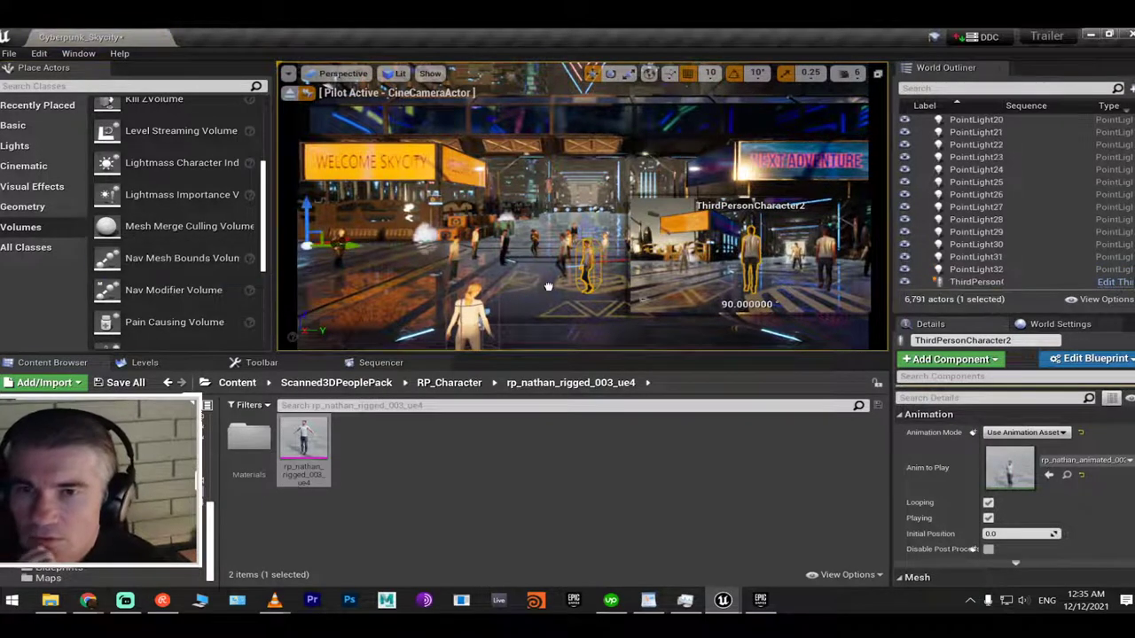
drag(542, 294, 542, 293)
right_drag(543, 293, 546, 316)
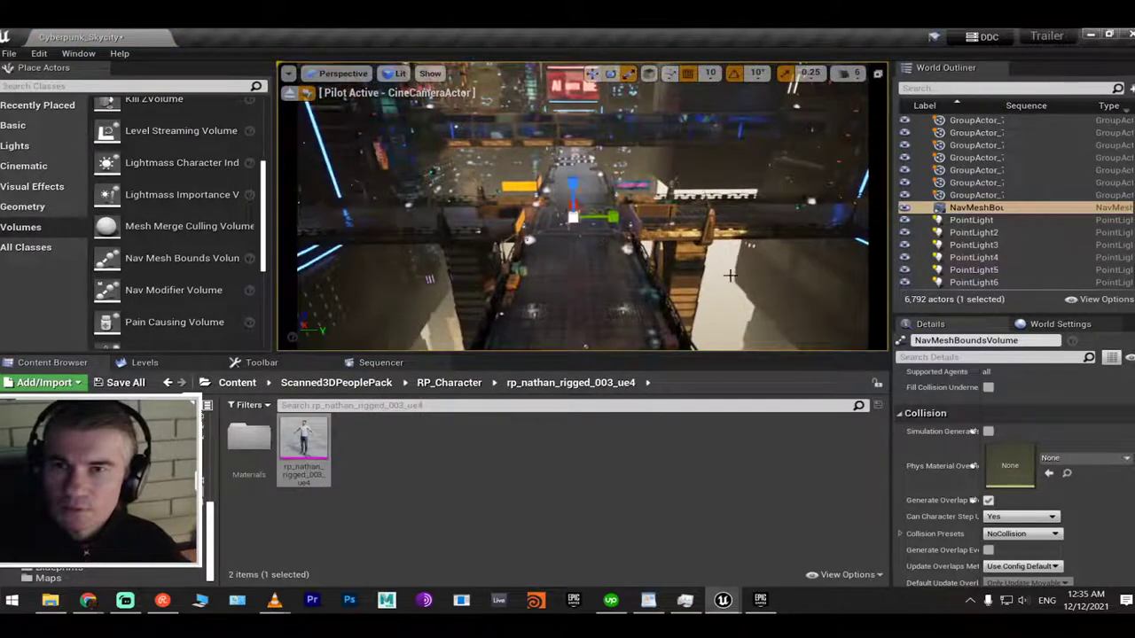
scroll(1100, 396, up, 3)
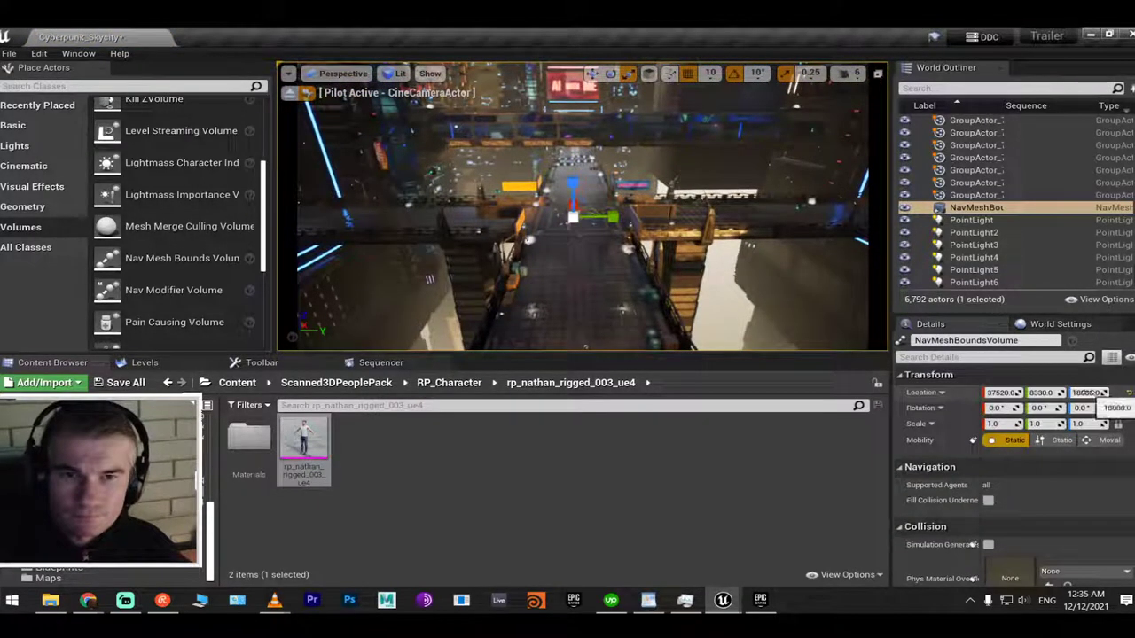
Set the volume's scale to X 10 and Y 14.75 in Details
click(1016, 424)
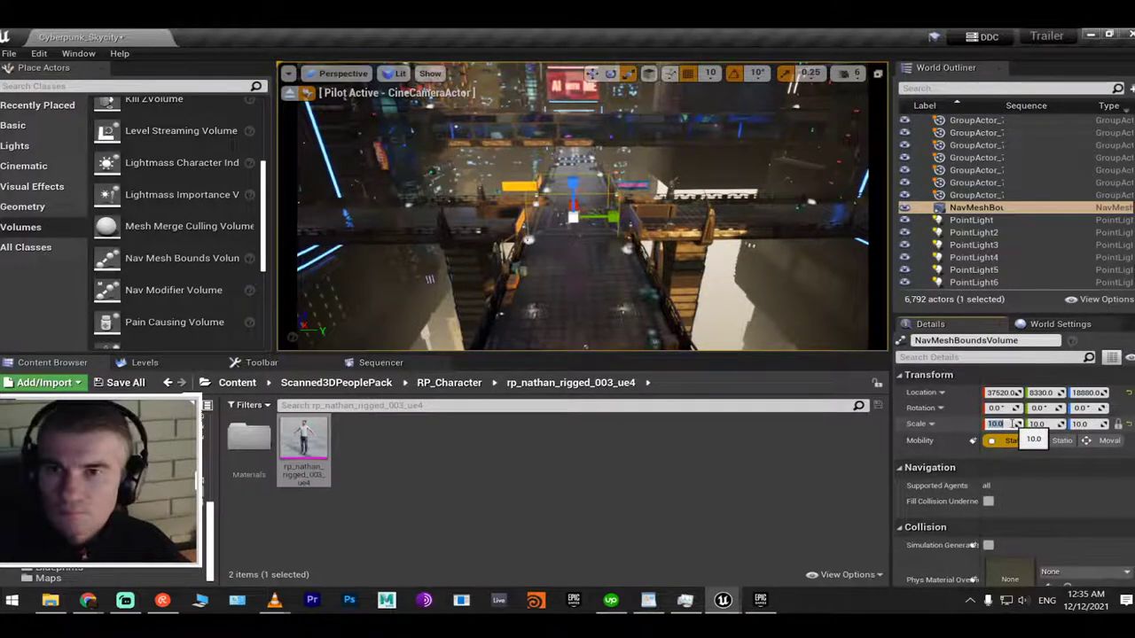
text(10)
key(Return)
key(Tab)
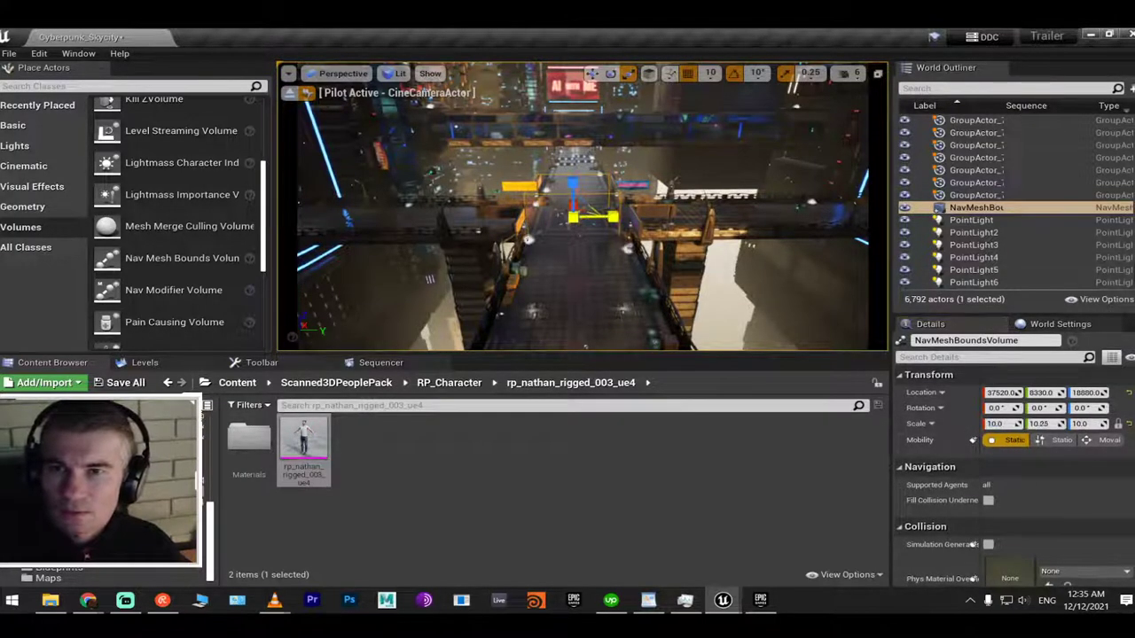
text(14.75)
key(Return)
Stretch the volume with the scale gizmo to 15.5 × 17.75 × 10.5, then reselect it
mouse_move(557, 238)
right_down()
mouse_move(576, 249)
mouse_move(557, 245)
right_up()
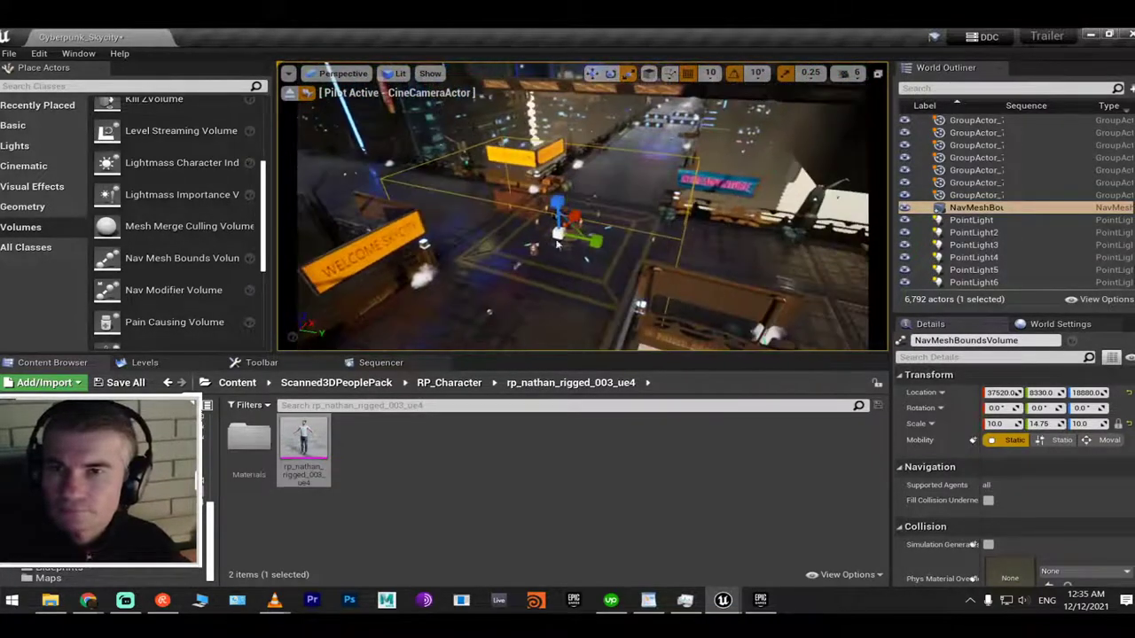
drag(557, 244, 596, 253)
right_drag(596, 254, 516, 252)
drag(516, 251, 518, 254)
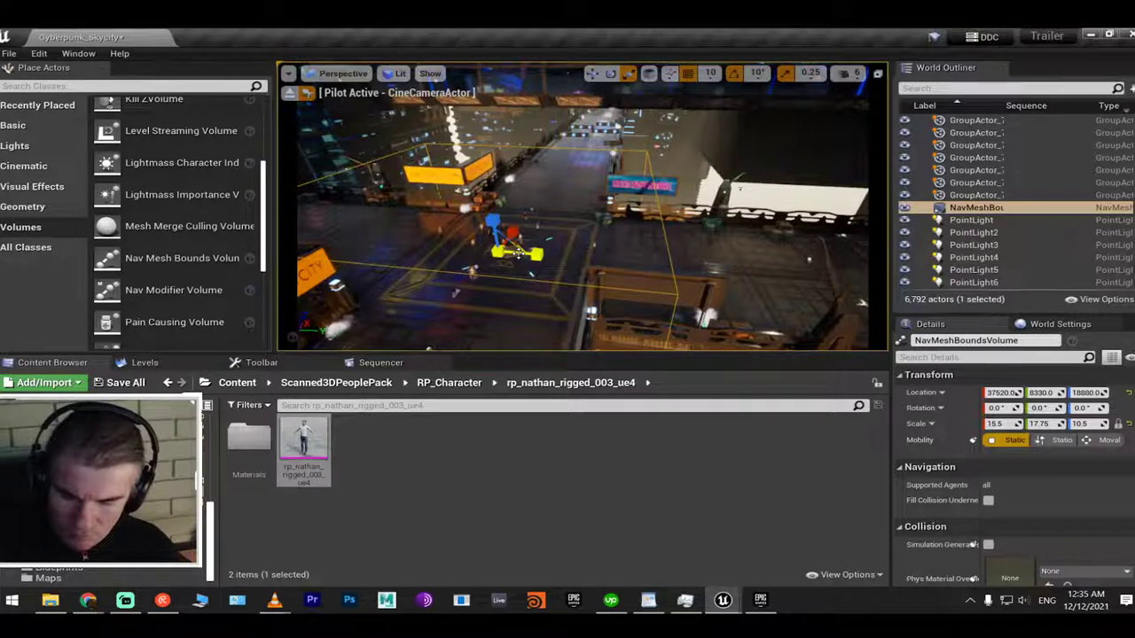
key(Escape)
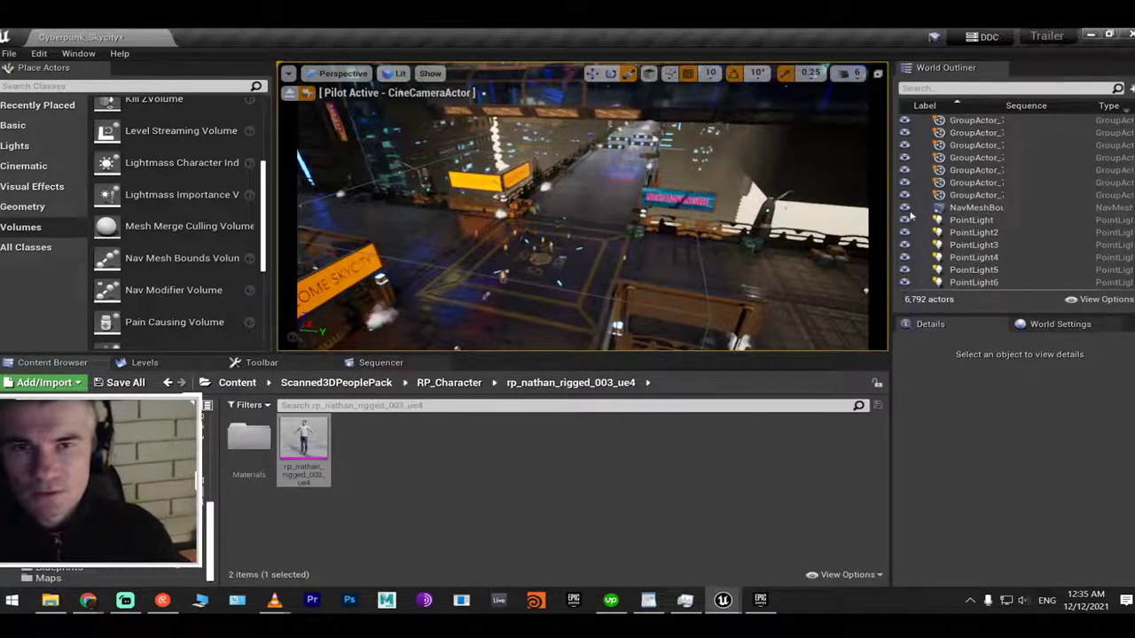
click(1011, 210)
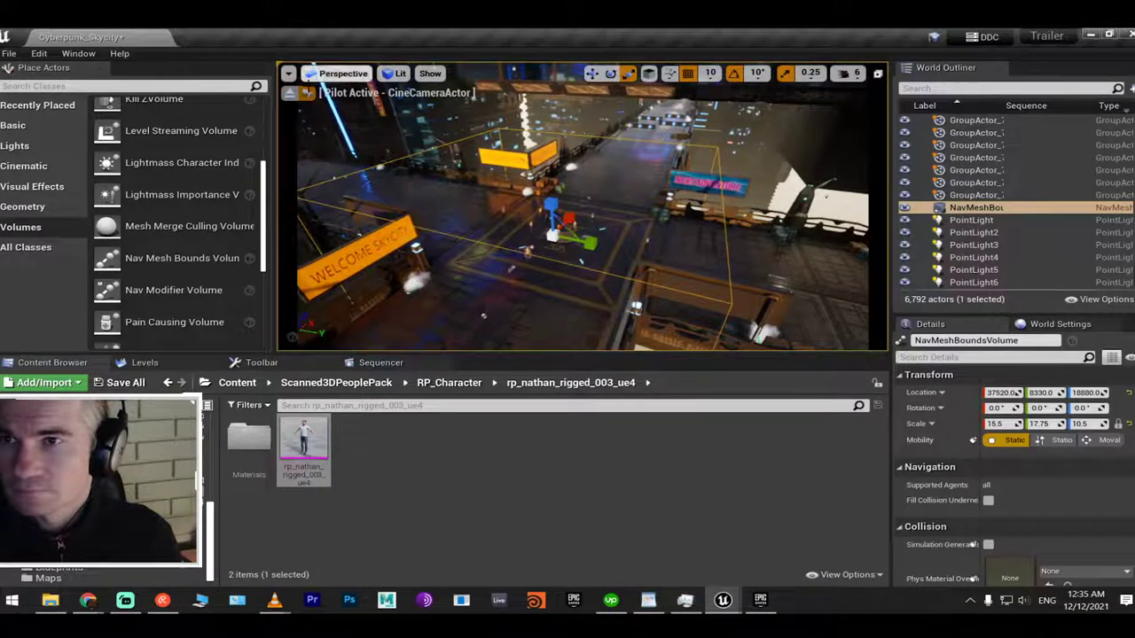
Look over the Lit view-mode list, then bring Chrome's Google search results tab to the front
click(396, 73)
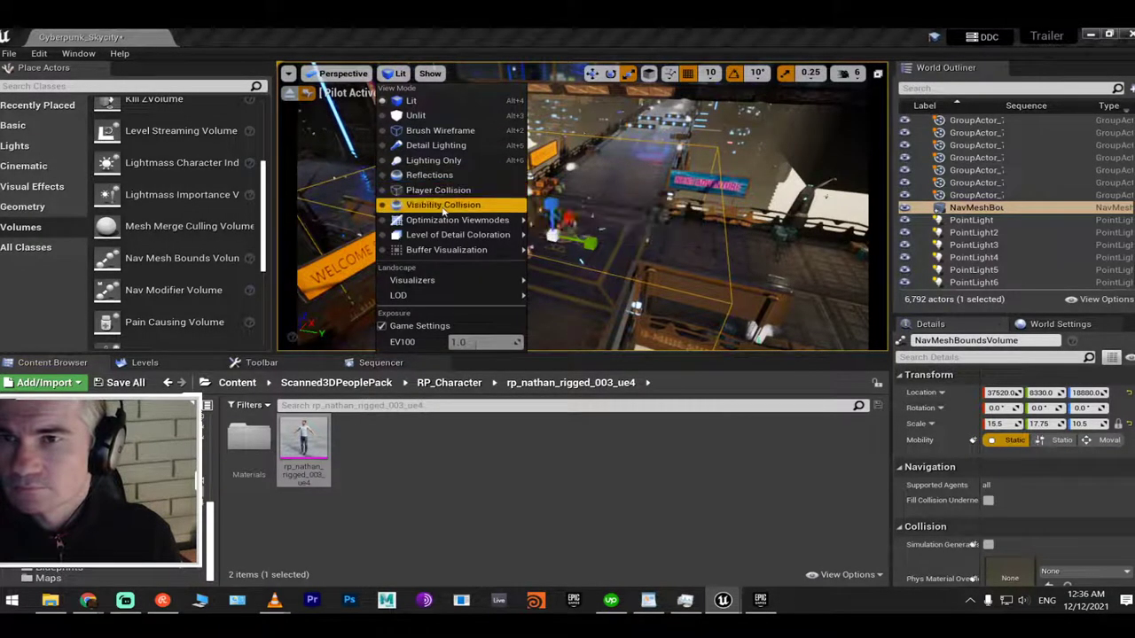
mouse_move(443, 295)
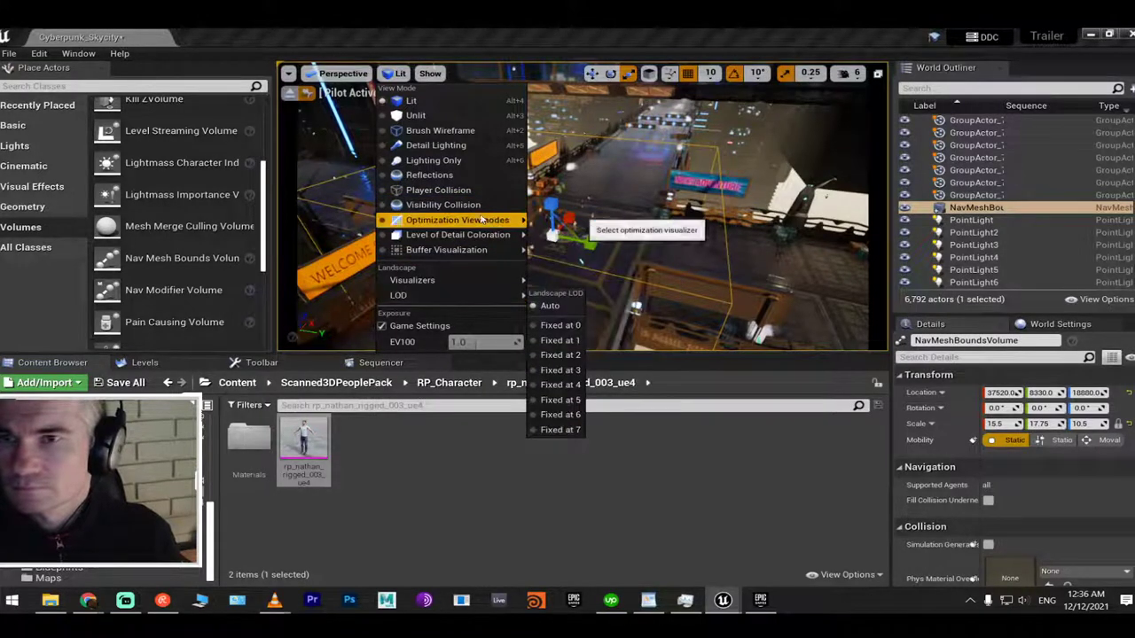
key(alt+Tab)
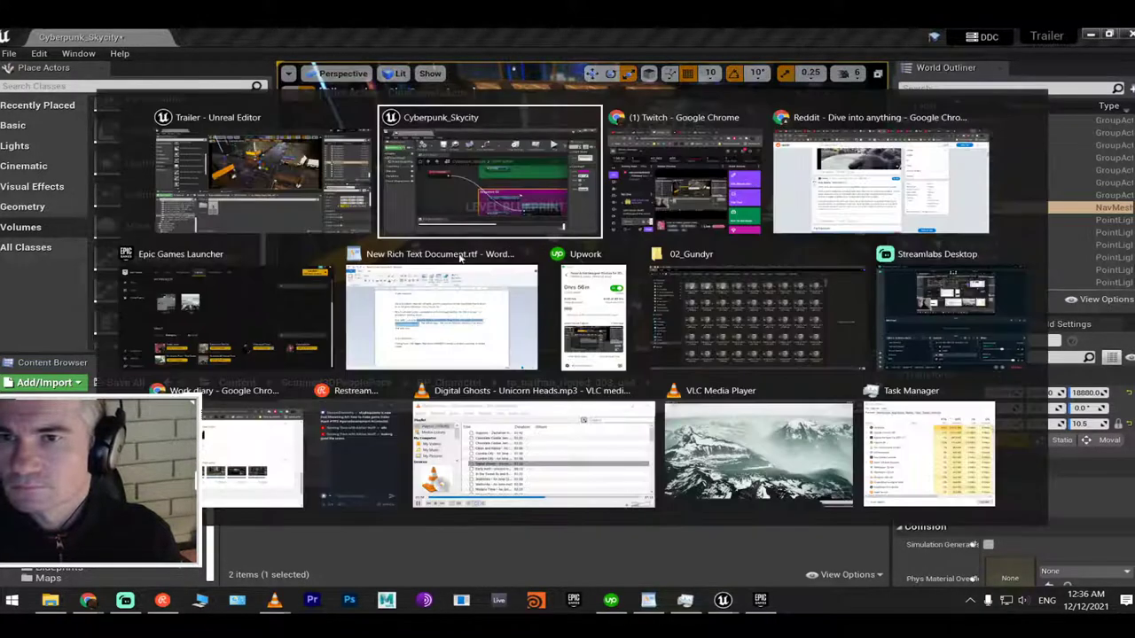
click(809, 181)
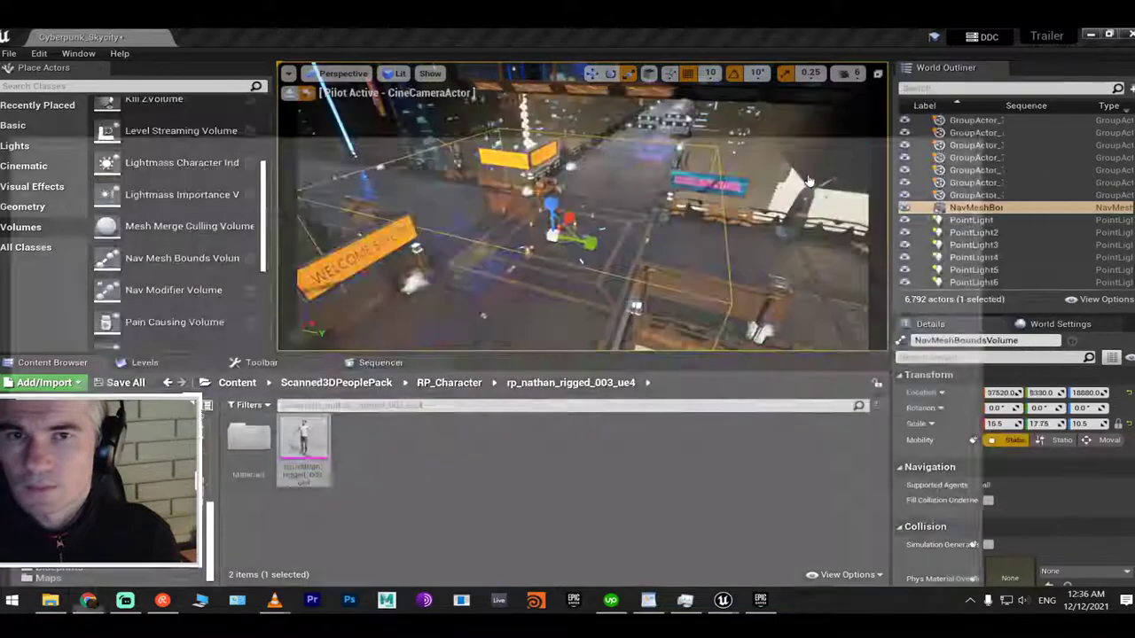
click(523, 41)
Search Google for 'ue4 nav mesh view', refine with 'shortcut', and scroll the results
click(519, 62)
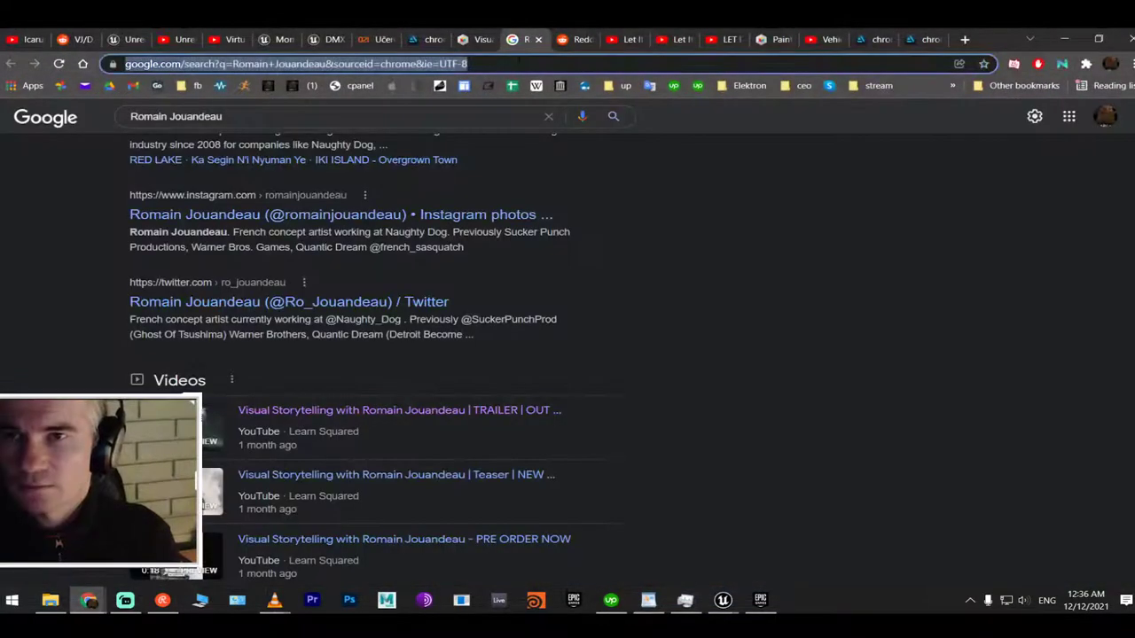
text(ue4)
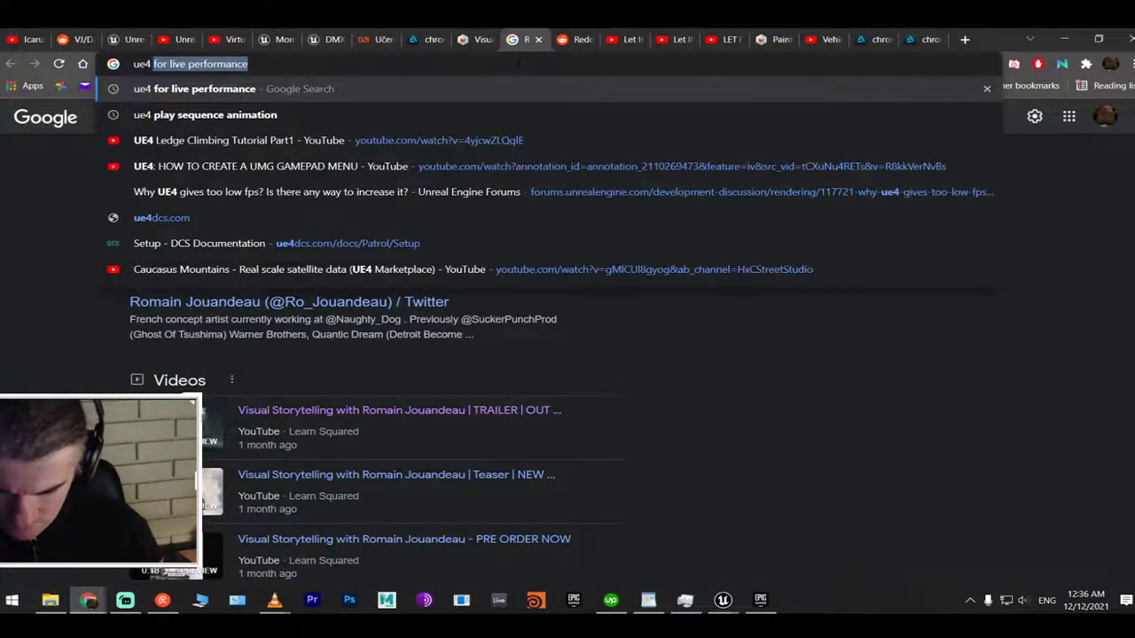
text( nav mesh)
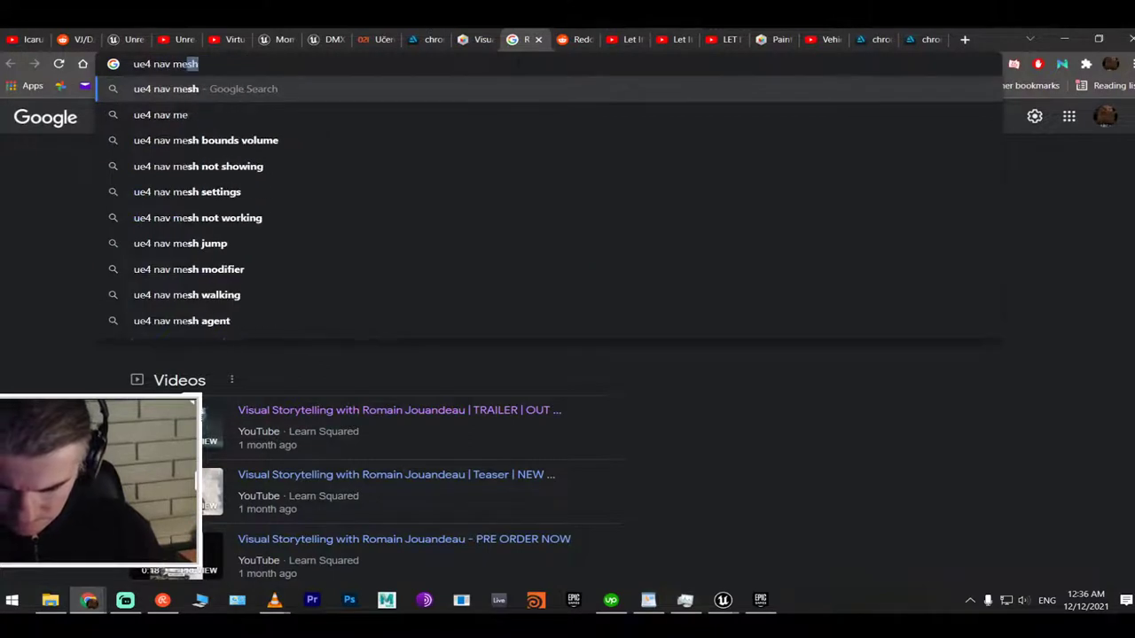
text(view)
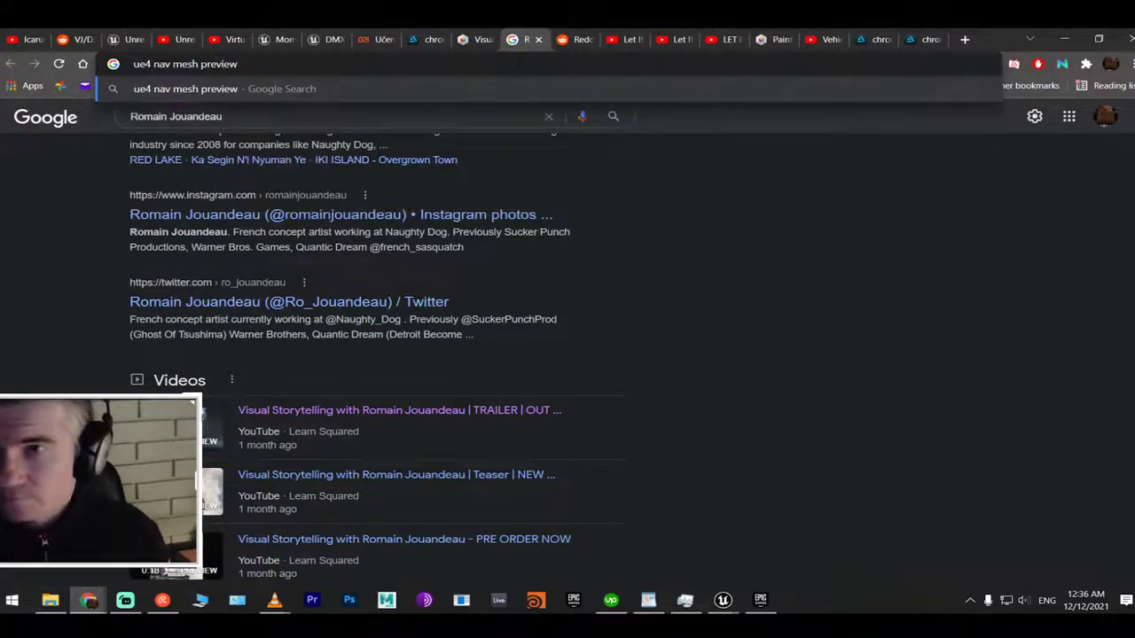
key(Return)
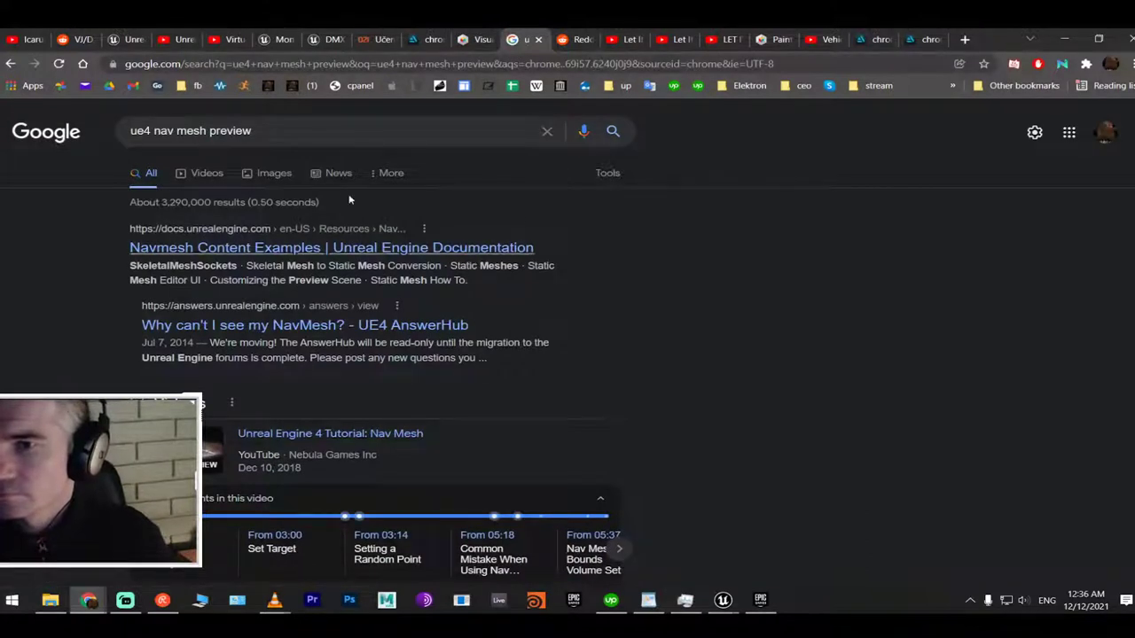
click(331, 125)
text(sh)
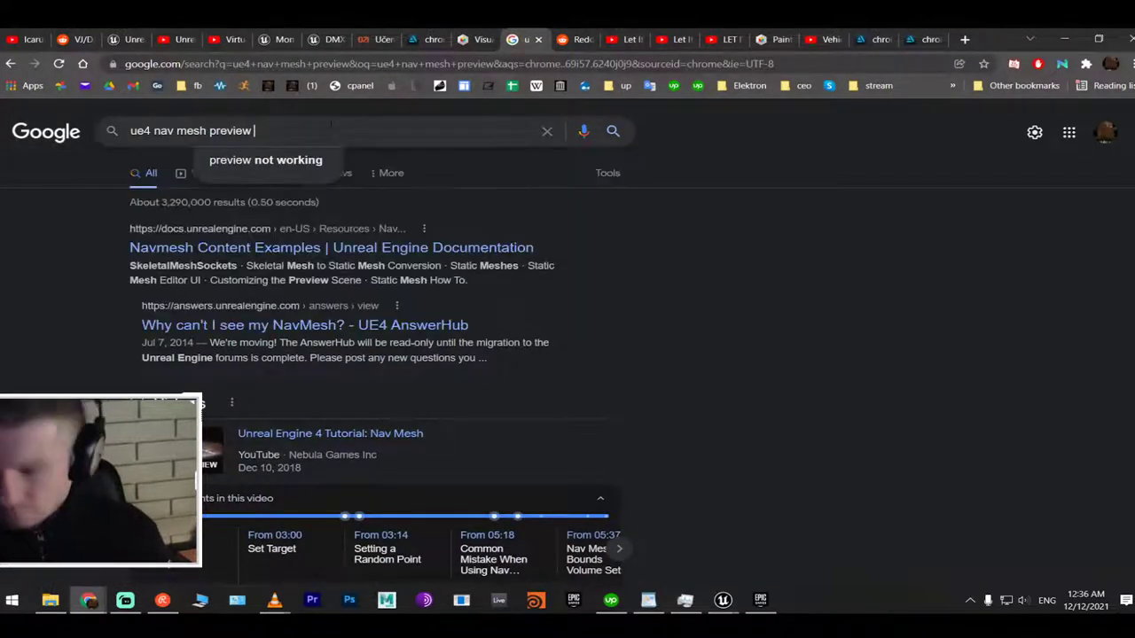
text(ortcut)
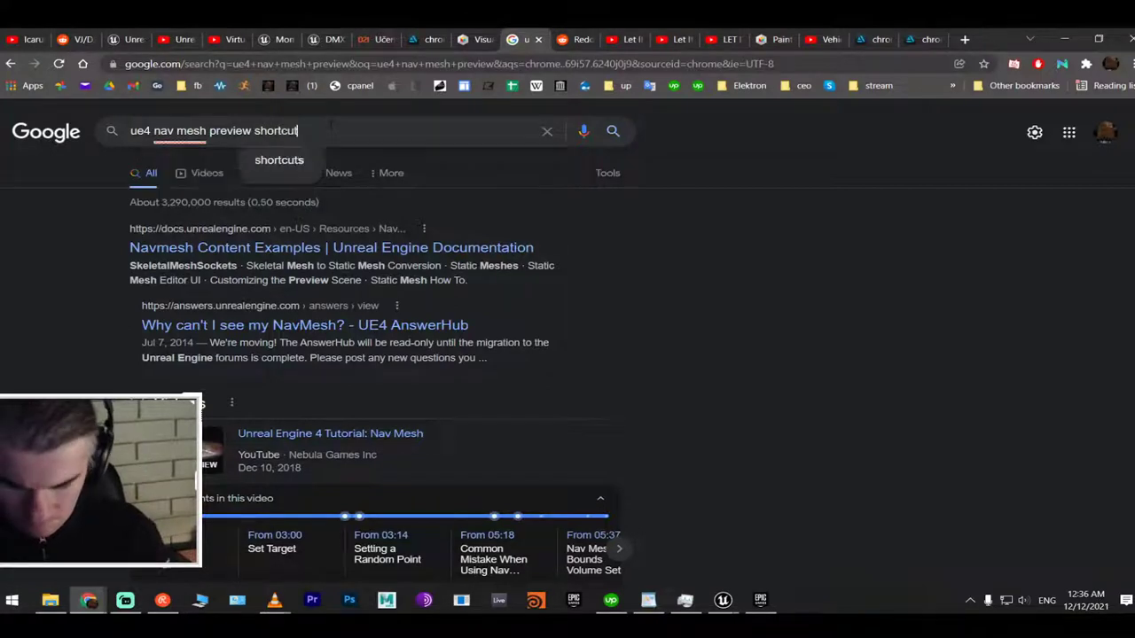
key(Return)
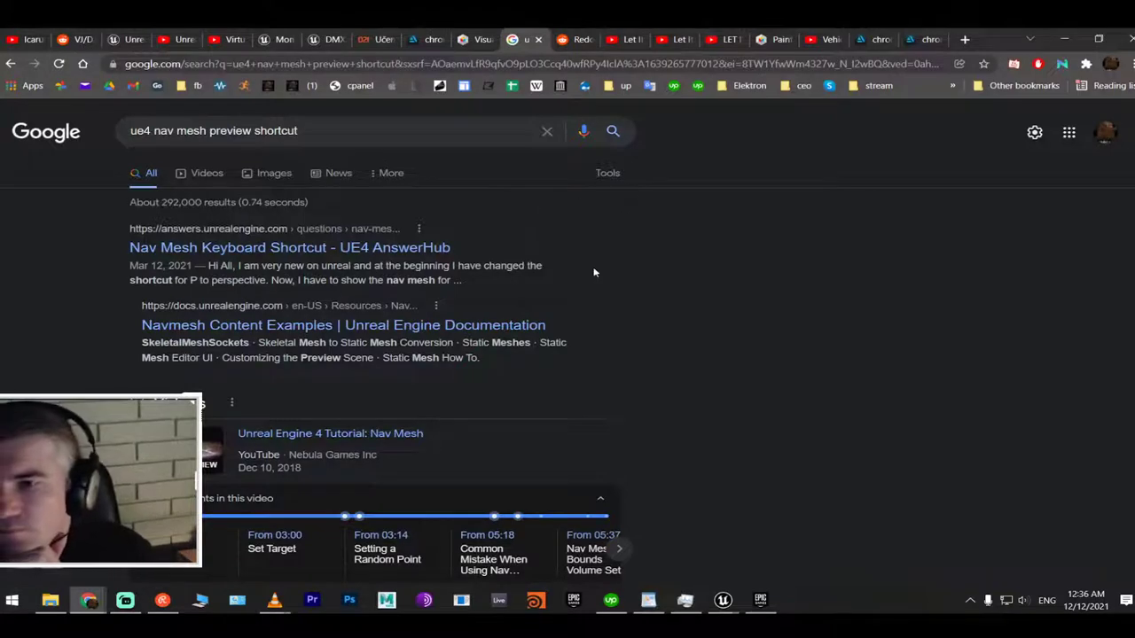
scroll(602, 271, down, 8)
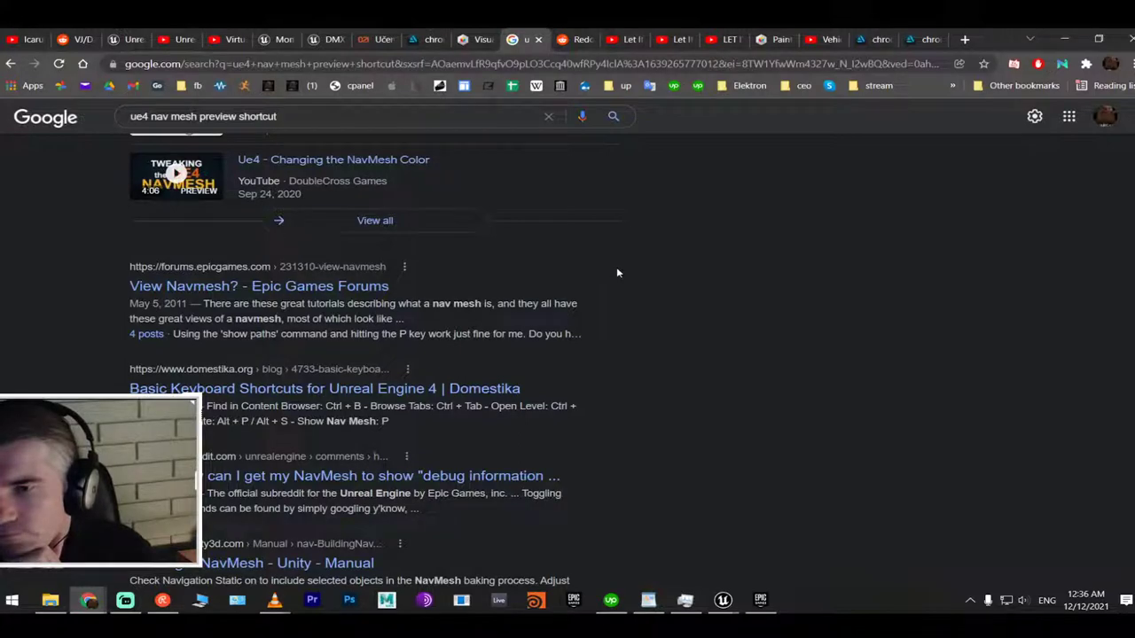
Back in the editor, show the nav mesh over the Skycity streets and select ThirdPersonCharacter2
click(1065, 39)
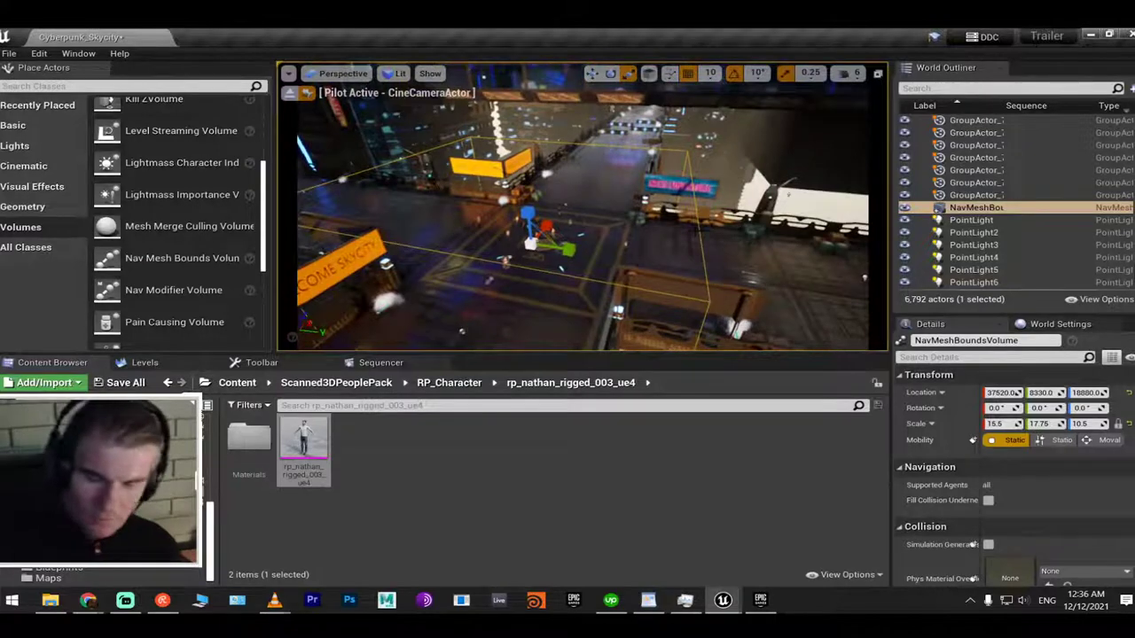
key(p)
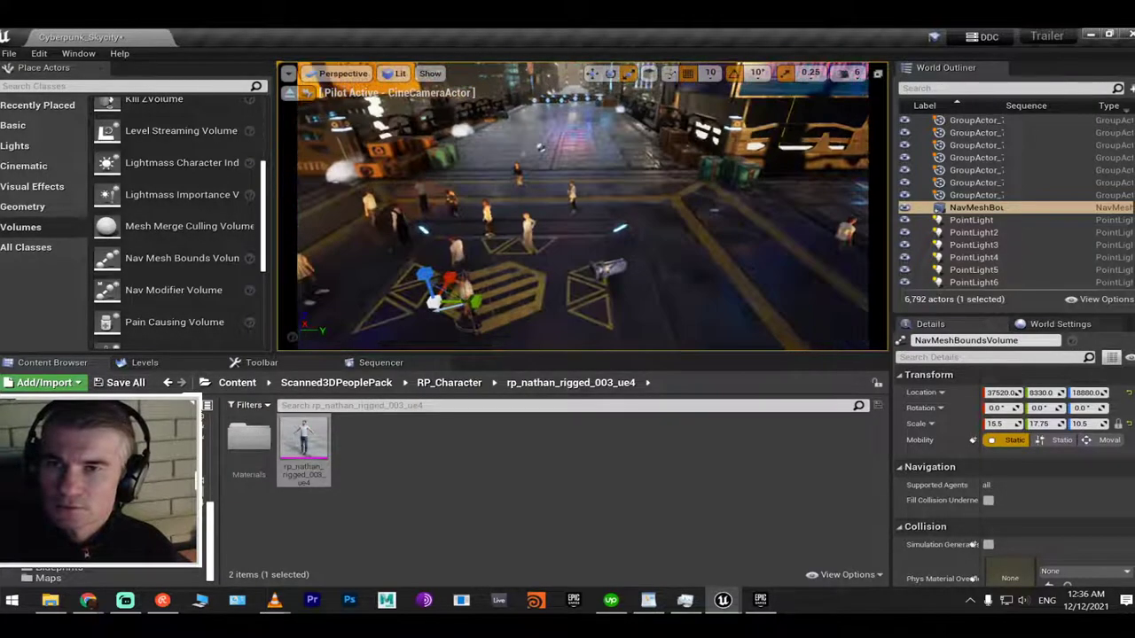
click(479, 213)
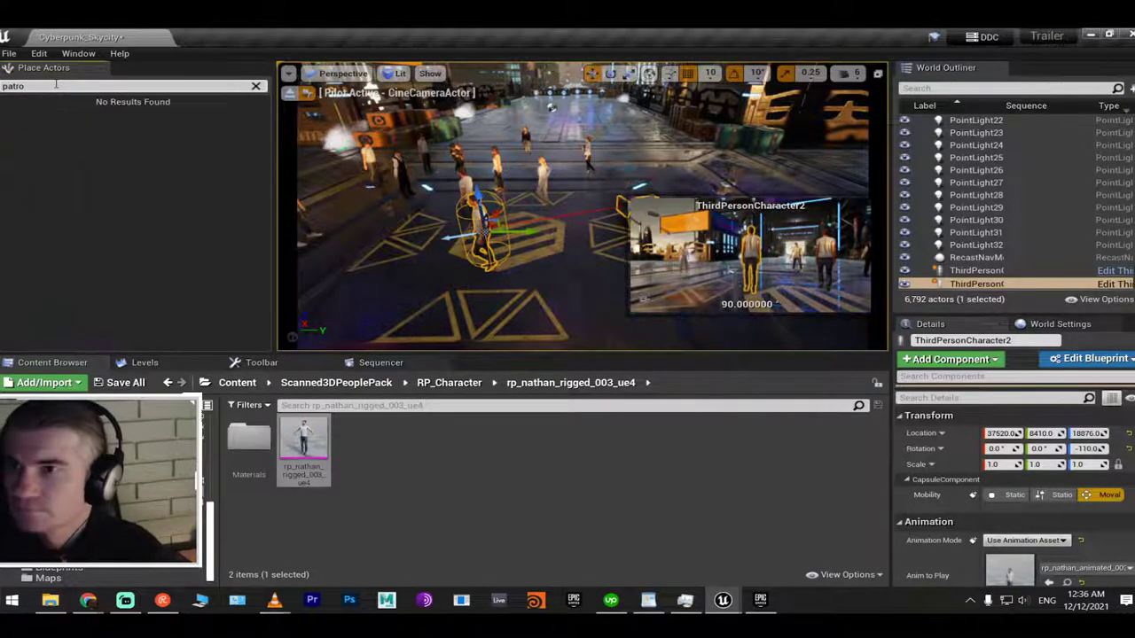
Clear the actor search, browse Volumes and Basic, and collapse the Animation and Mesh groups
key(BackSpace)
key(BackSpace)
key(BackSpace)
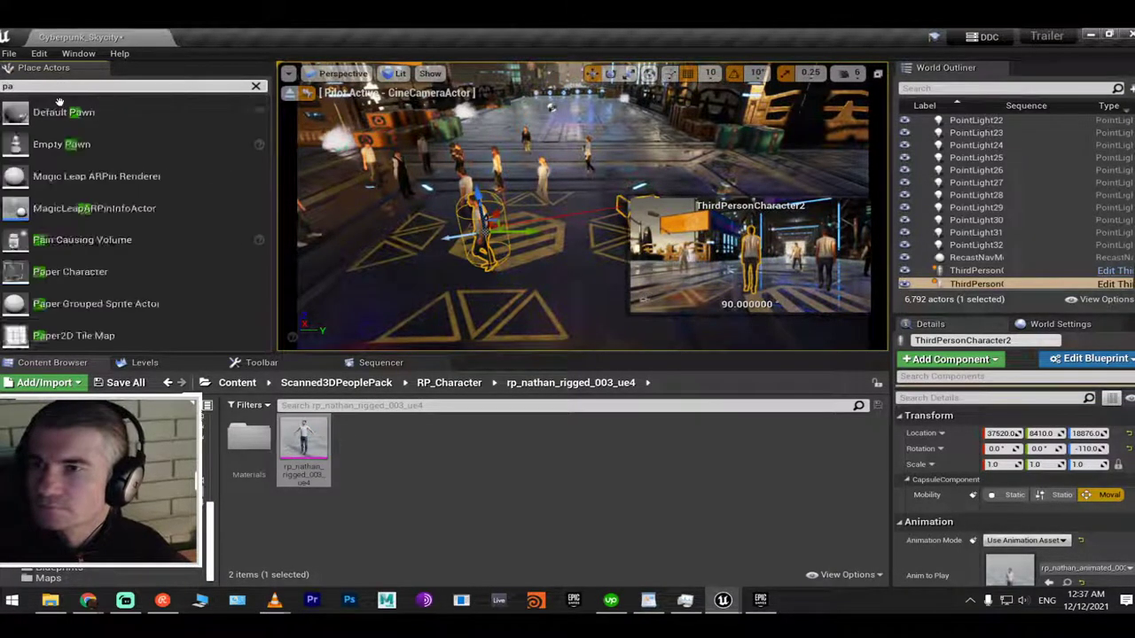
click(20, 227)
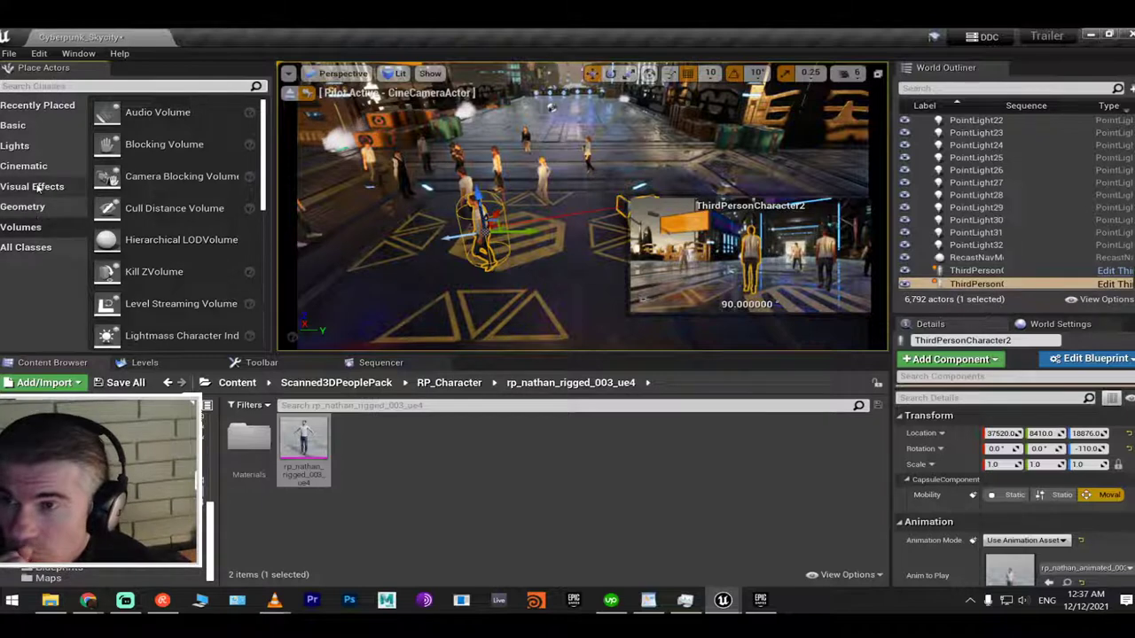
click(16, 125)
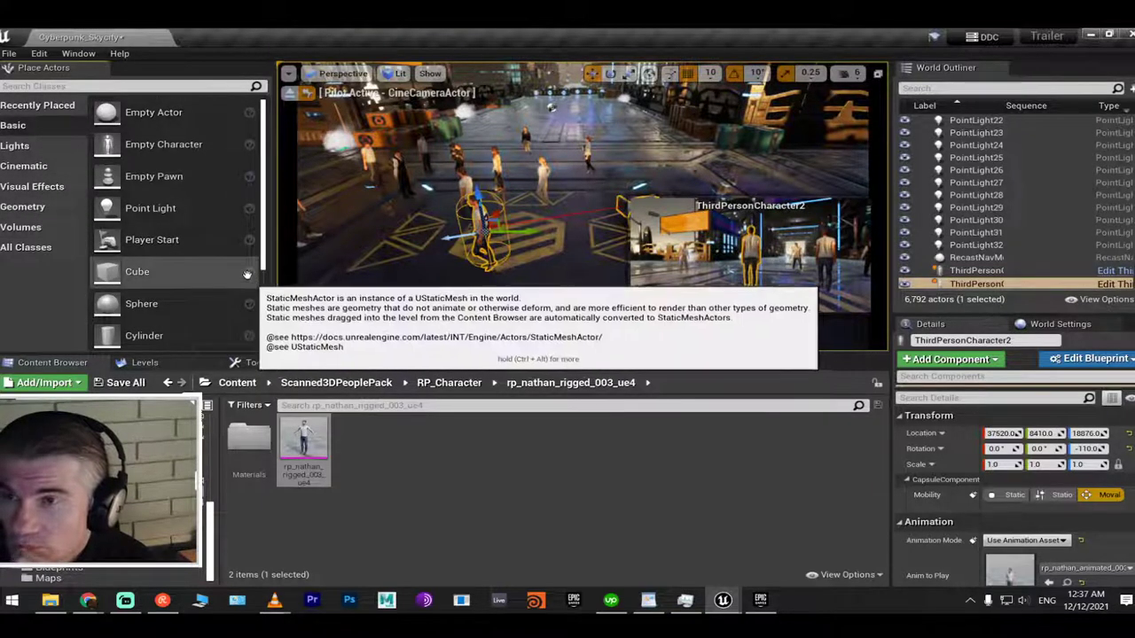
drag(262, 259, 255, 124)
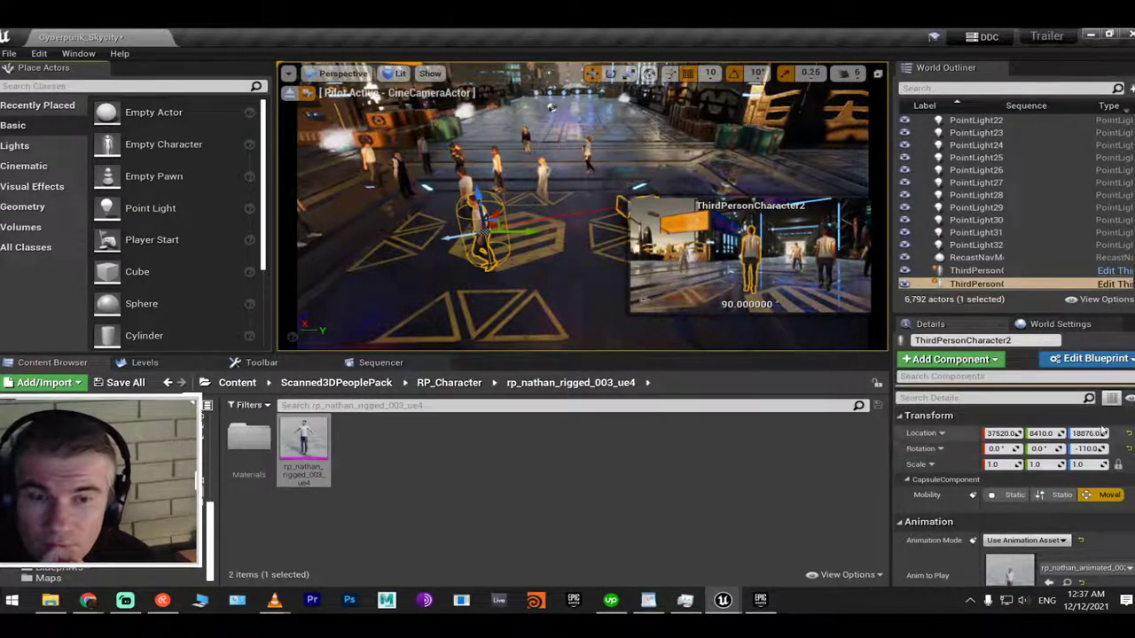
click(904, 524)
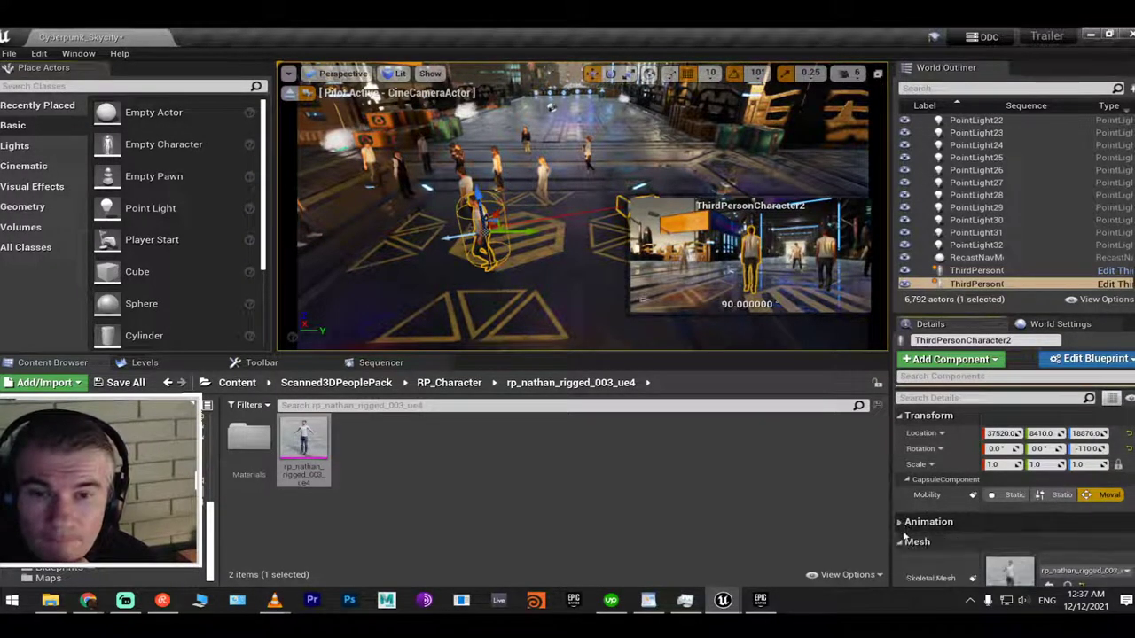
click(902, 544)
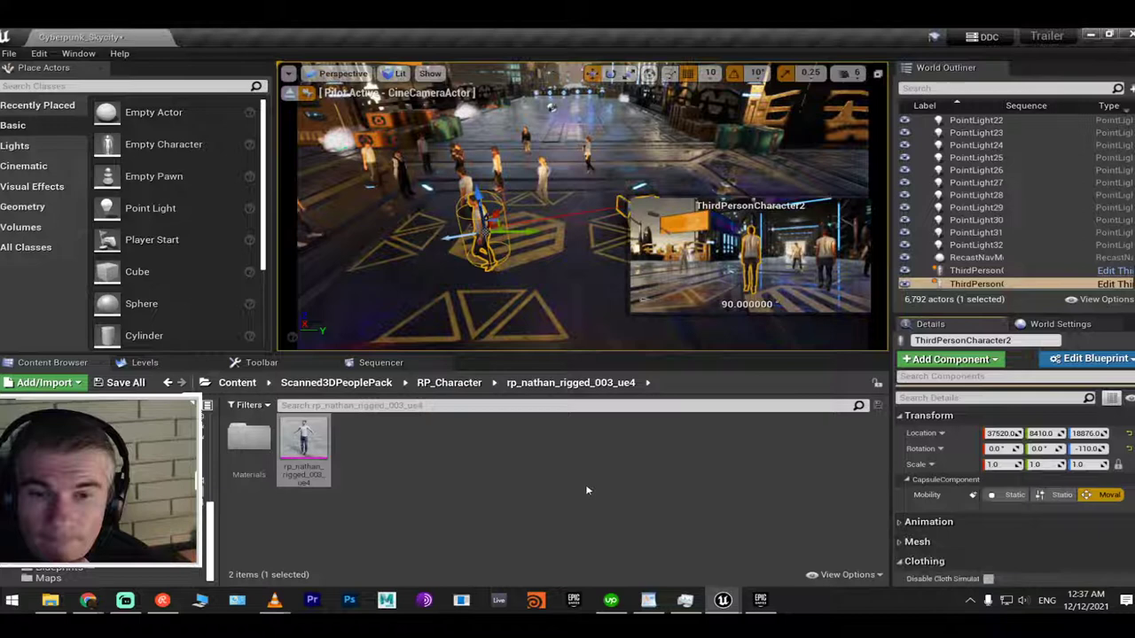
Browse the Volumes, Geometry, Visual Effects, Cinematic and Basic actor lists, then bring up the window switcher
click(21, 228)
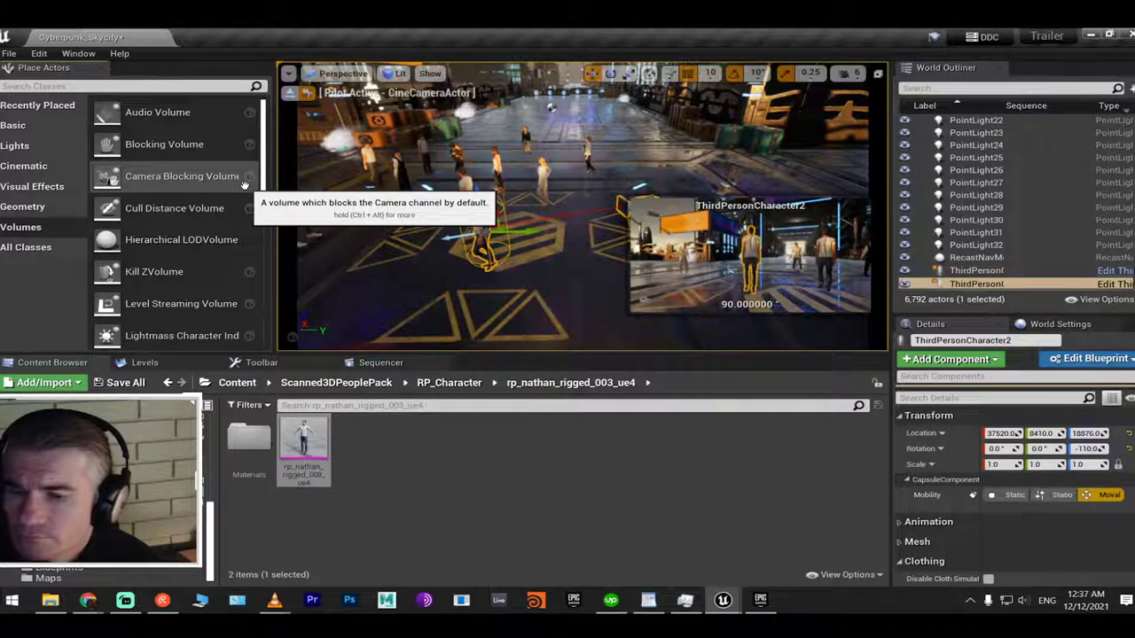
scroll(233, 199, down, 1)
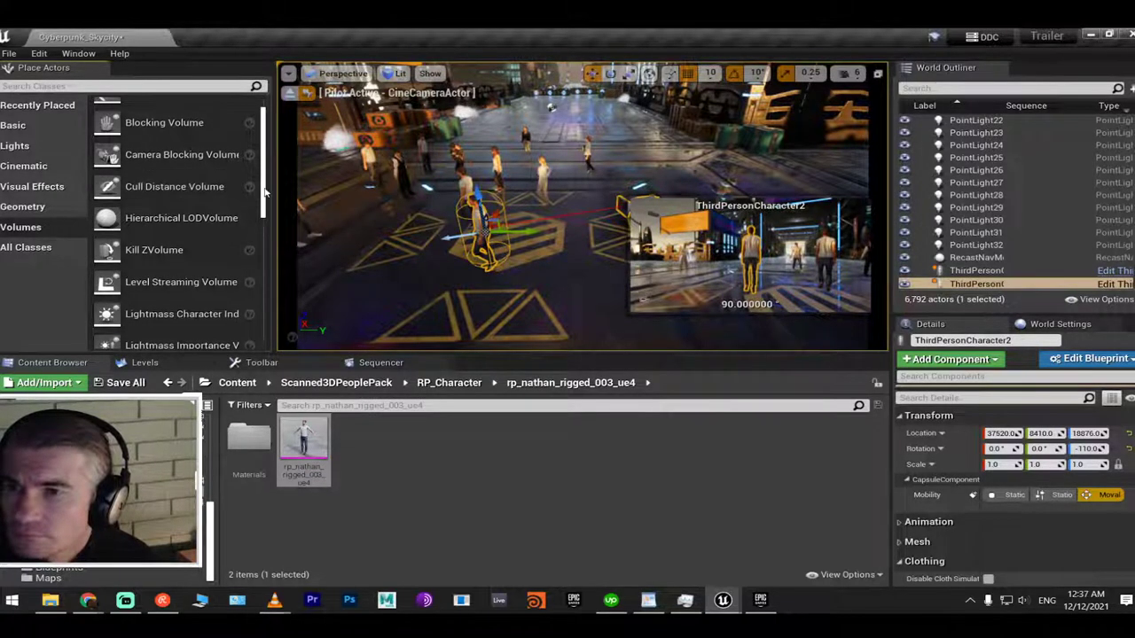
mouse_move(264, 192)
mouse_down()
mouse_move(269, 328)
mouse_move(258, 262)
mouse_move(268, 176)
mouse_up()
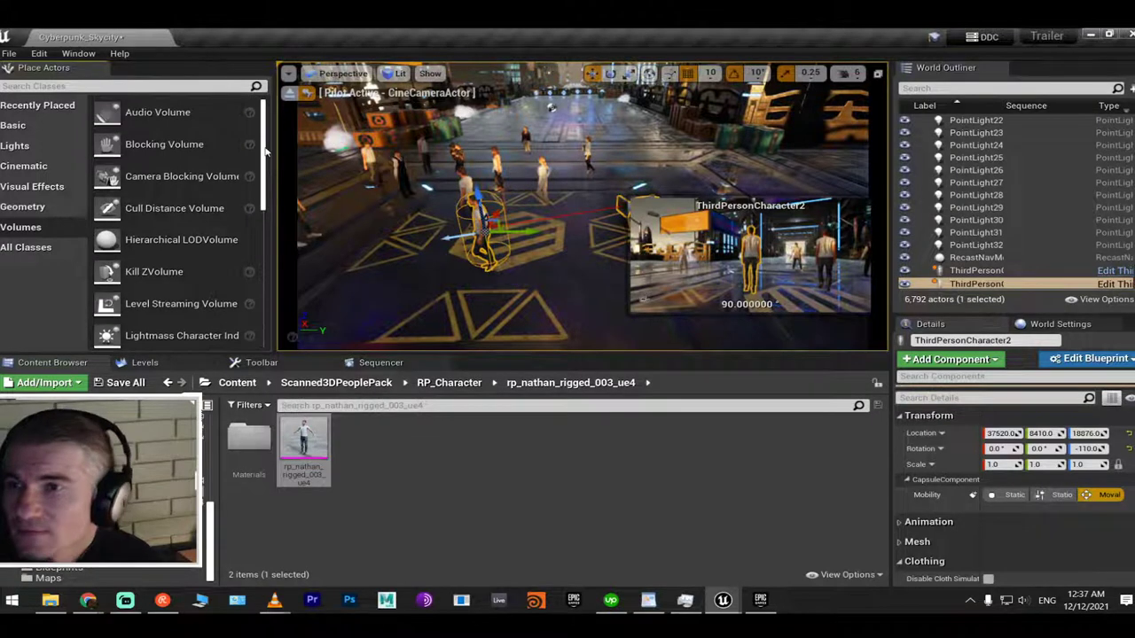
click(16, 208)
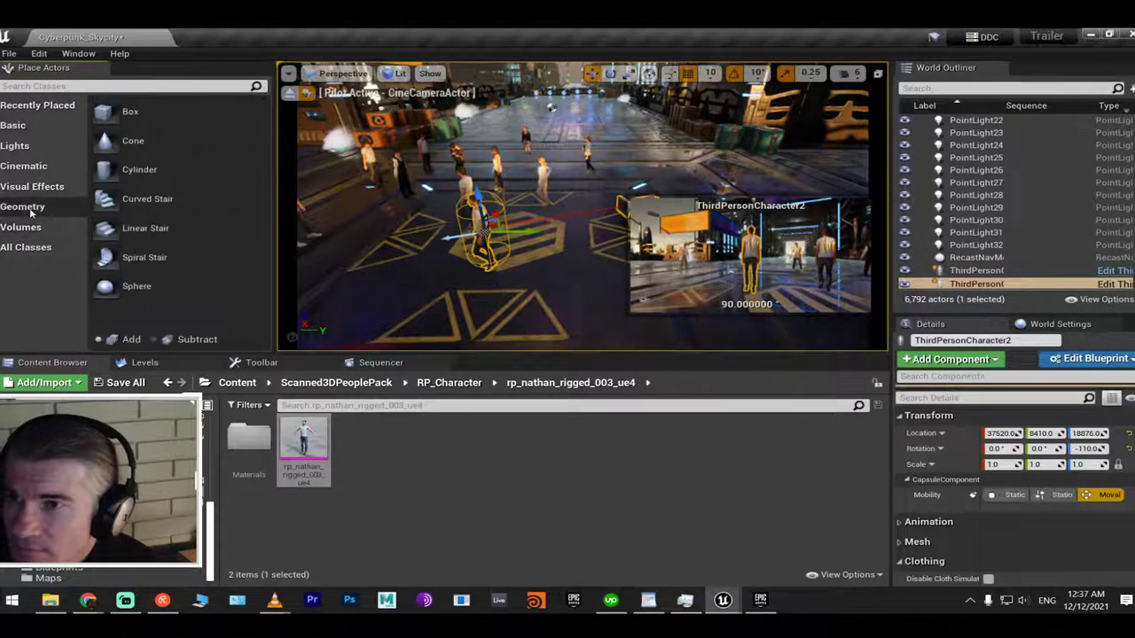
click(33, 186)
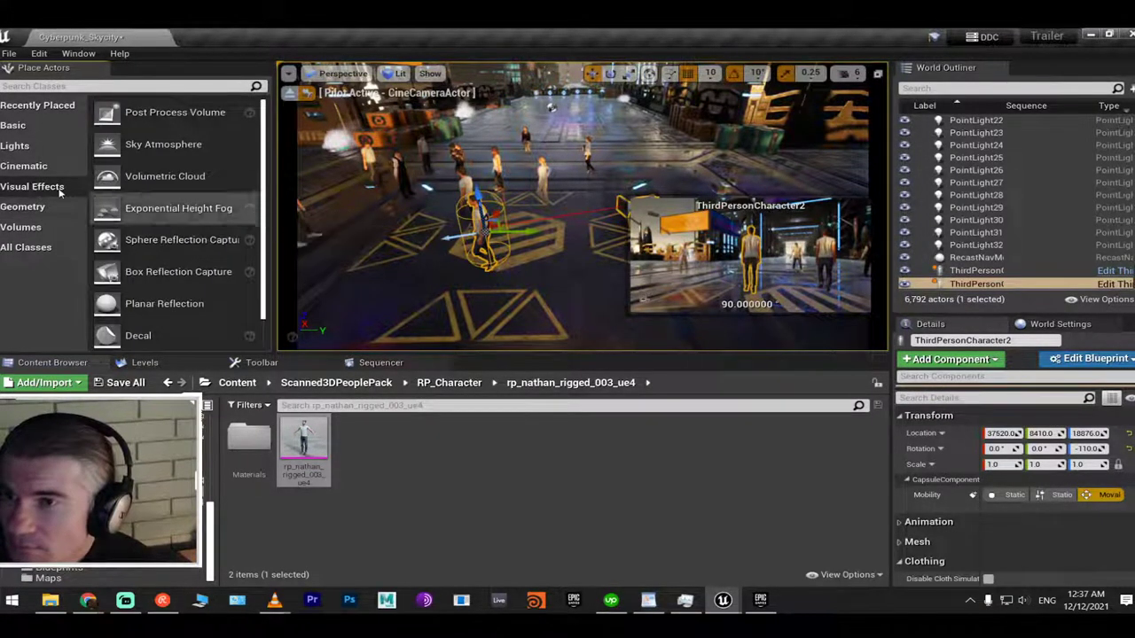
scroll(159, 208, down, 1)
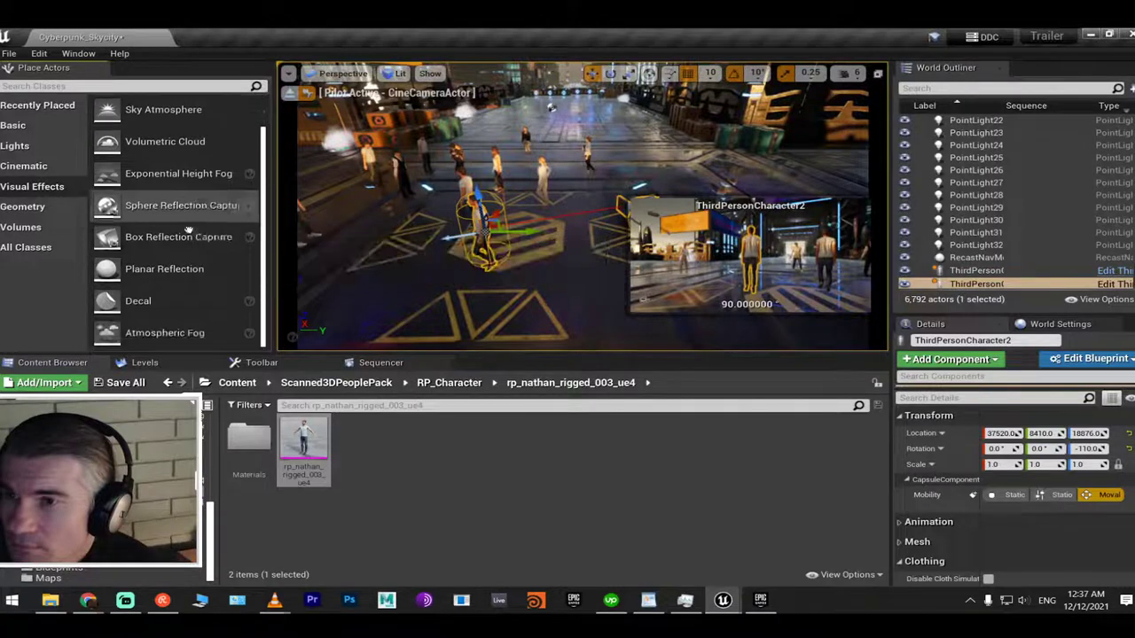
click(27, 166)
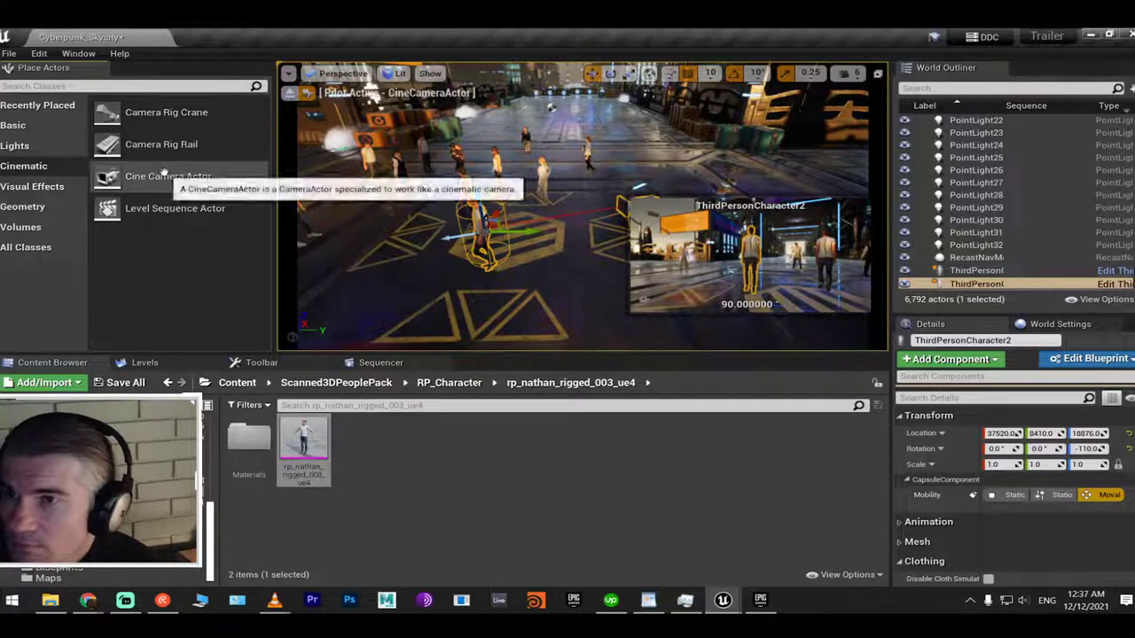
click(18, 125)
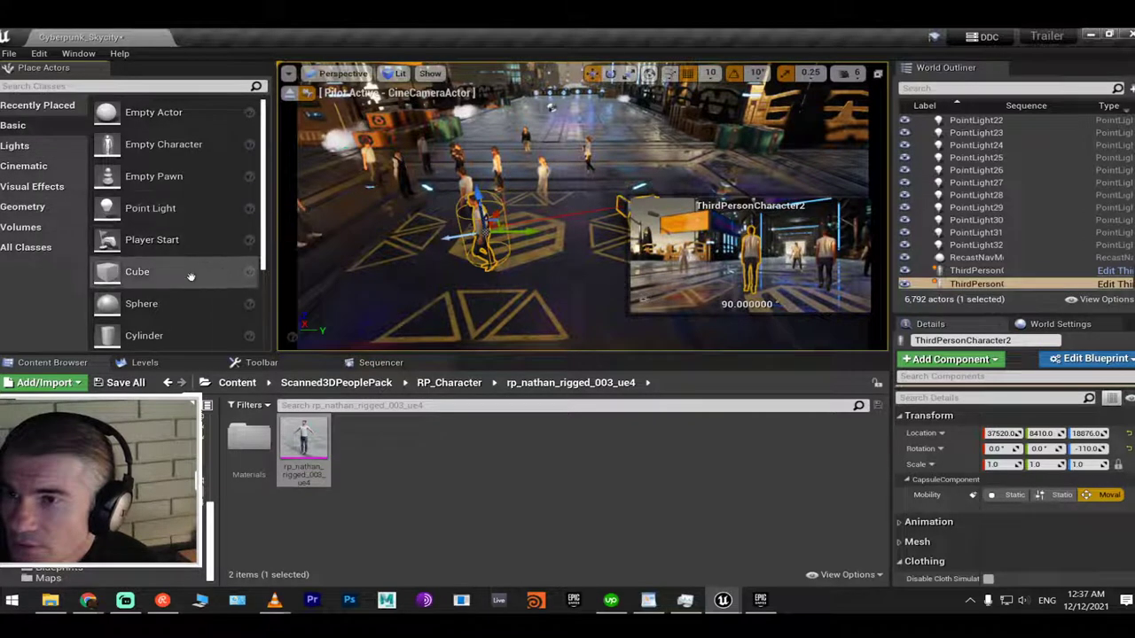
scroll(189, 244, down, 3)
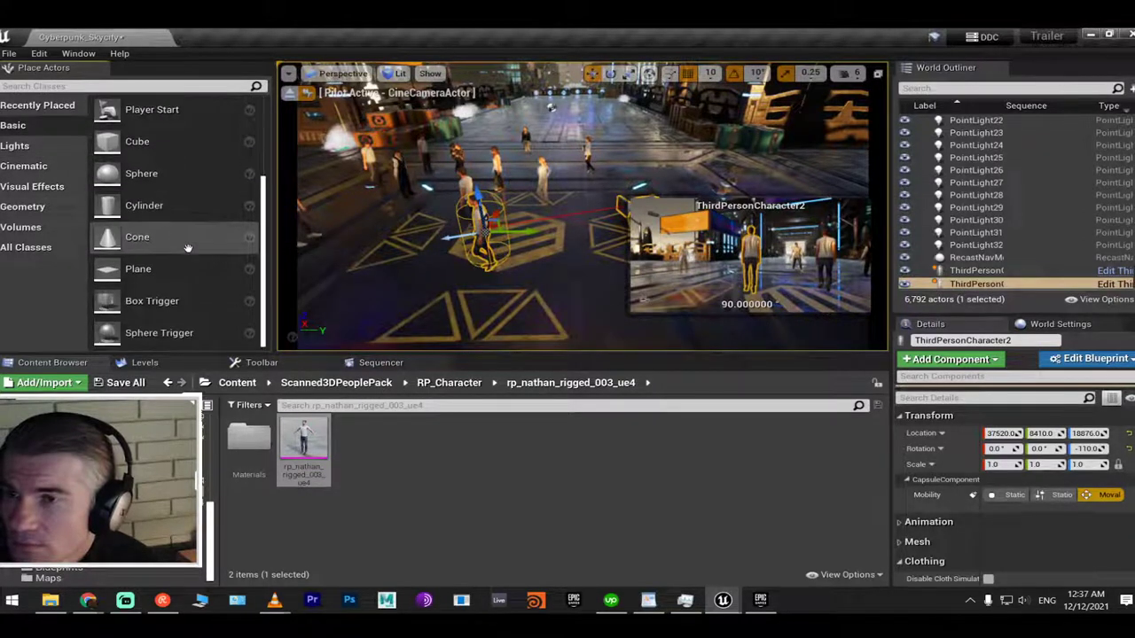
scroll(188, 247, up, 2)
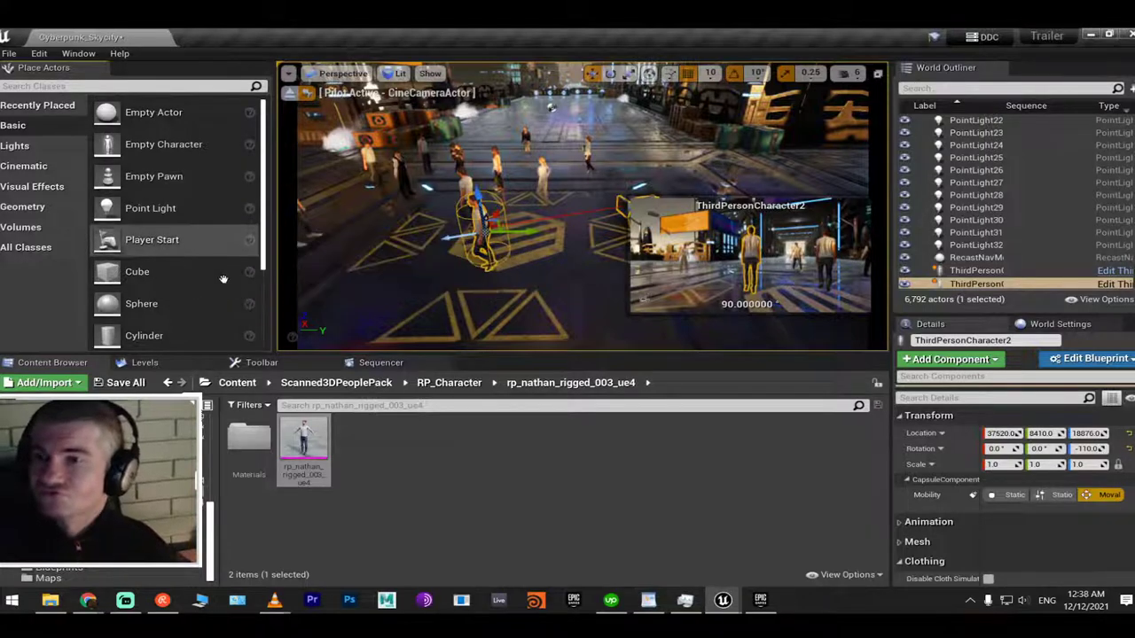
key(alt+Tab)
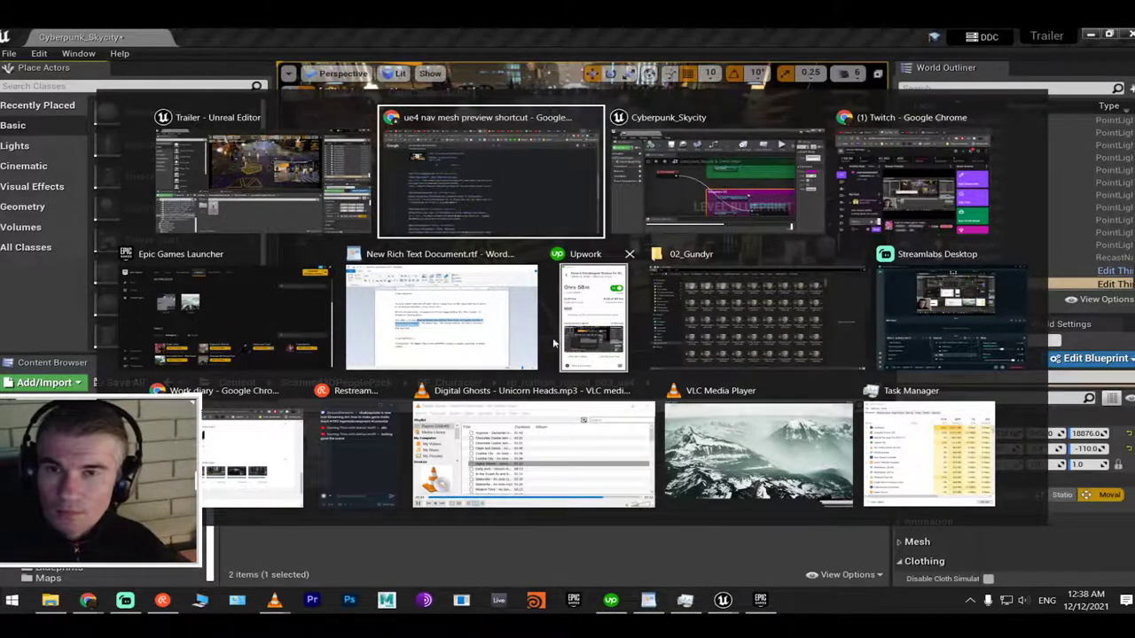
Search Google for 'ue4 character patrol'
click(461, 202)
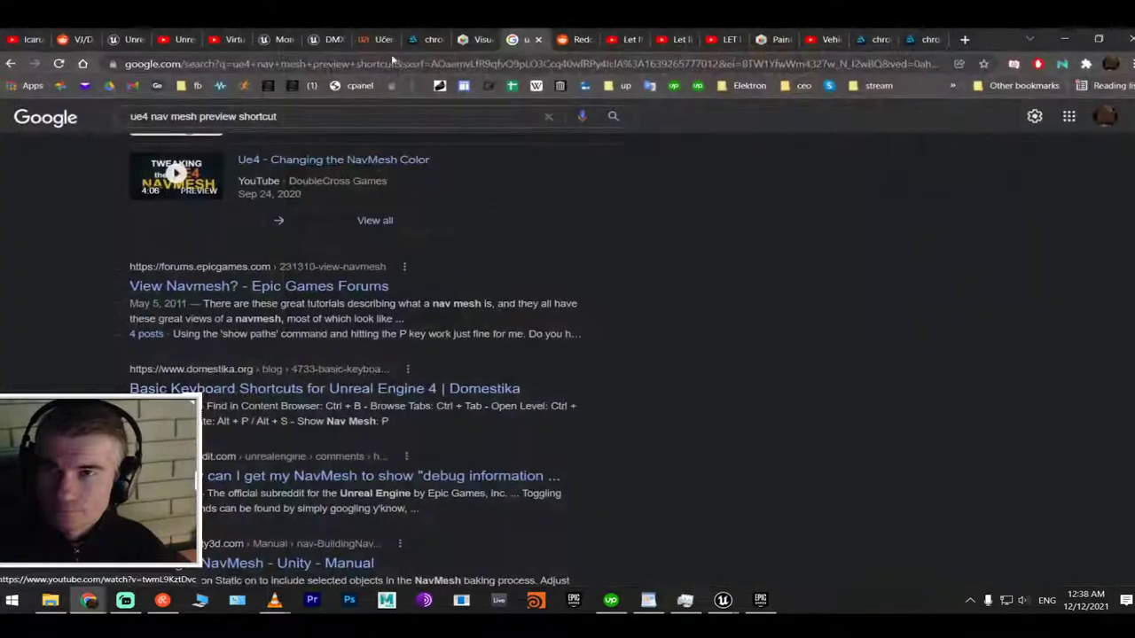
triple_click(382, 130)
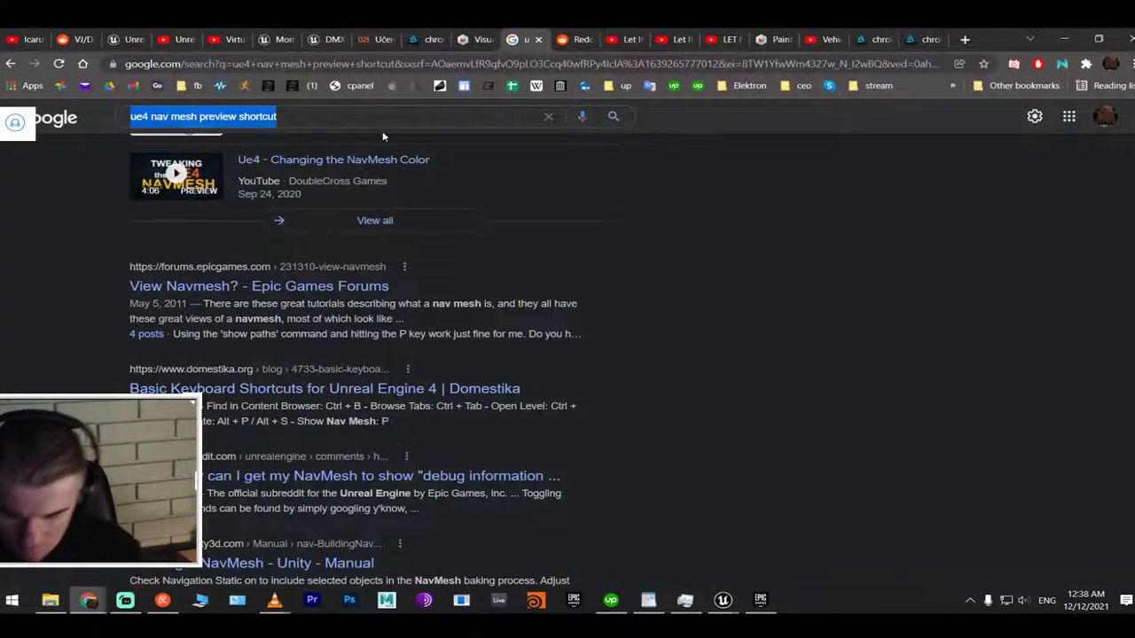
text(ue4 )
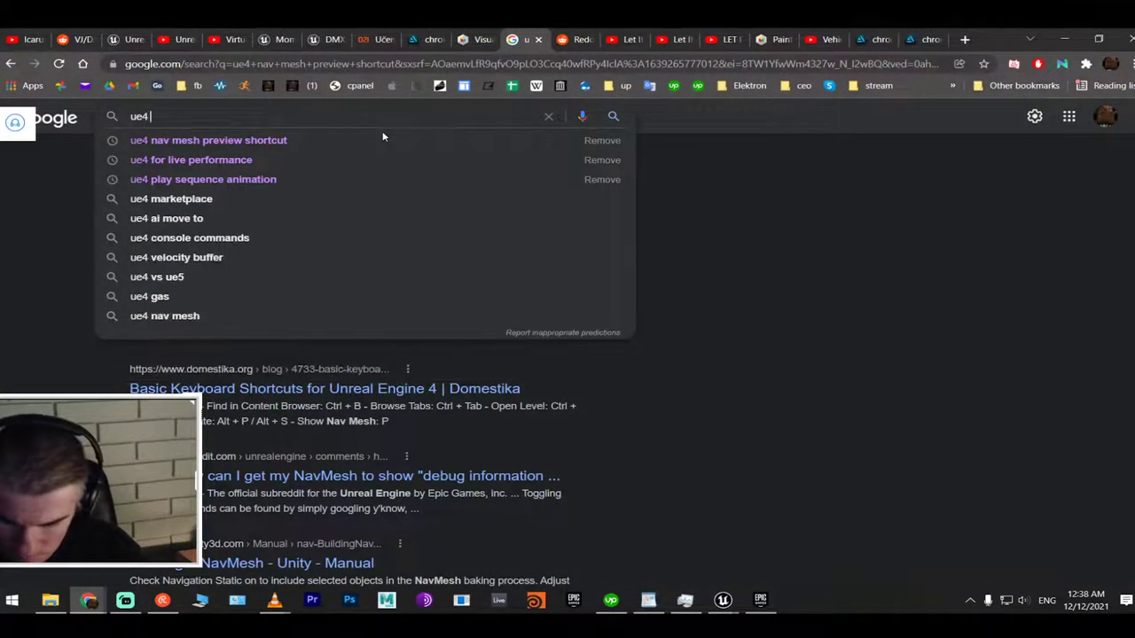
text(character )
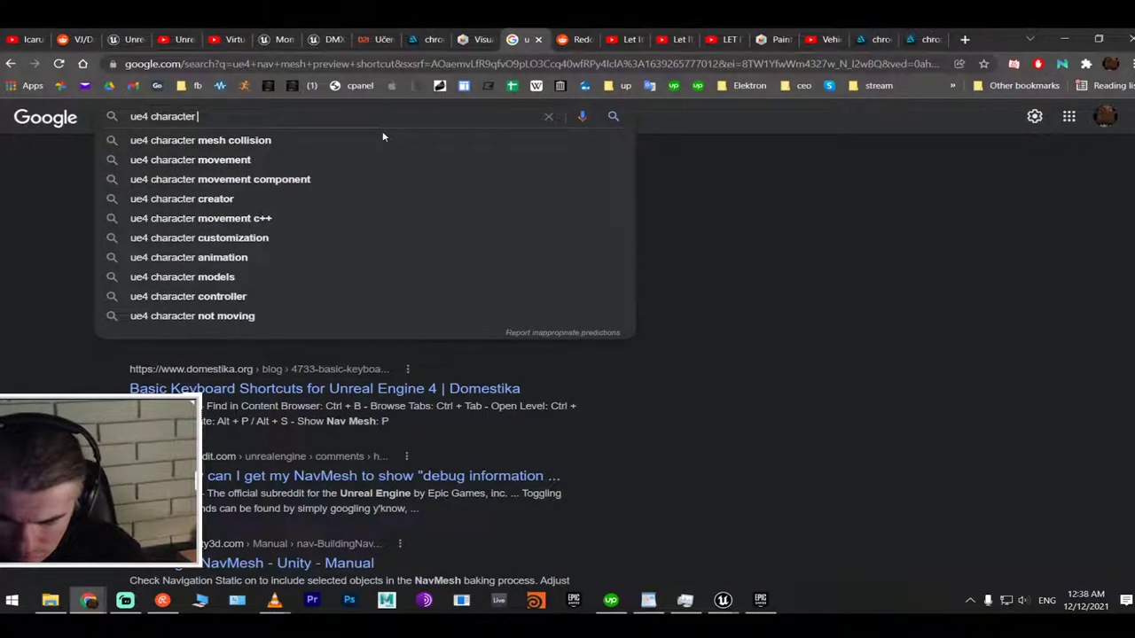
text(patrol)
key(Return)
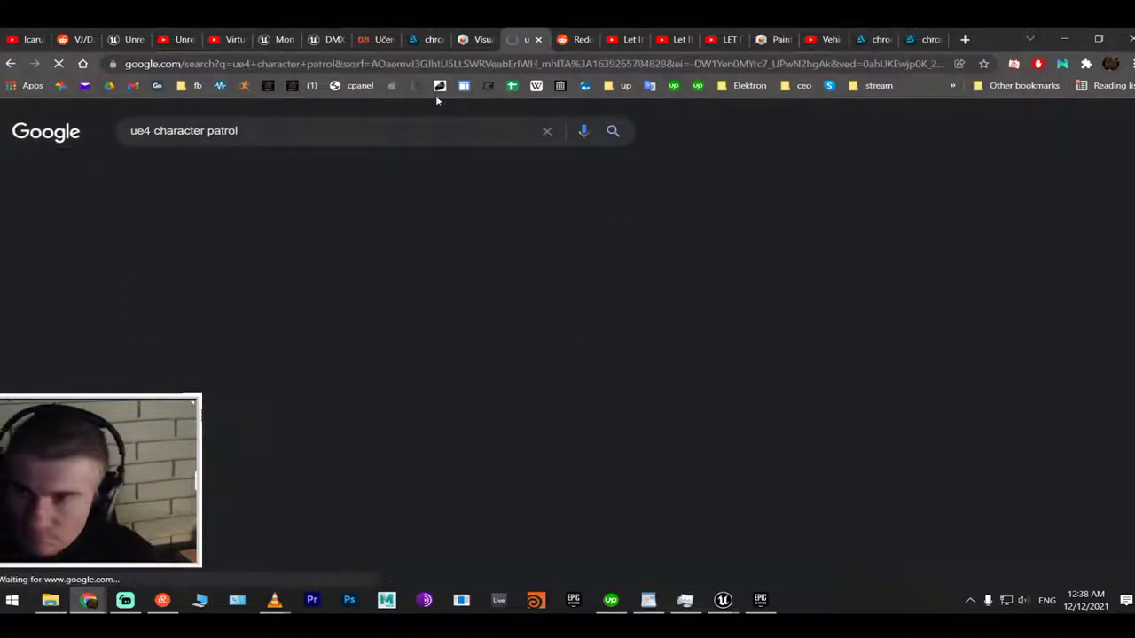
Open the first video, Creating a basic Patrol AI, and another patrol tutorial in new tabs
right_click(317, 264)
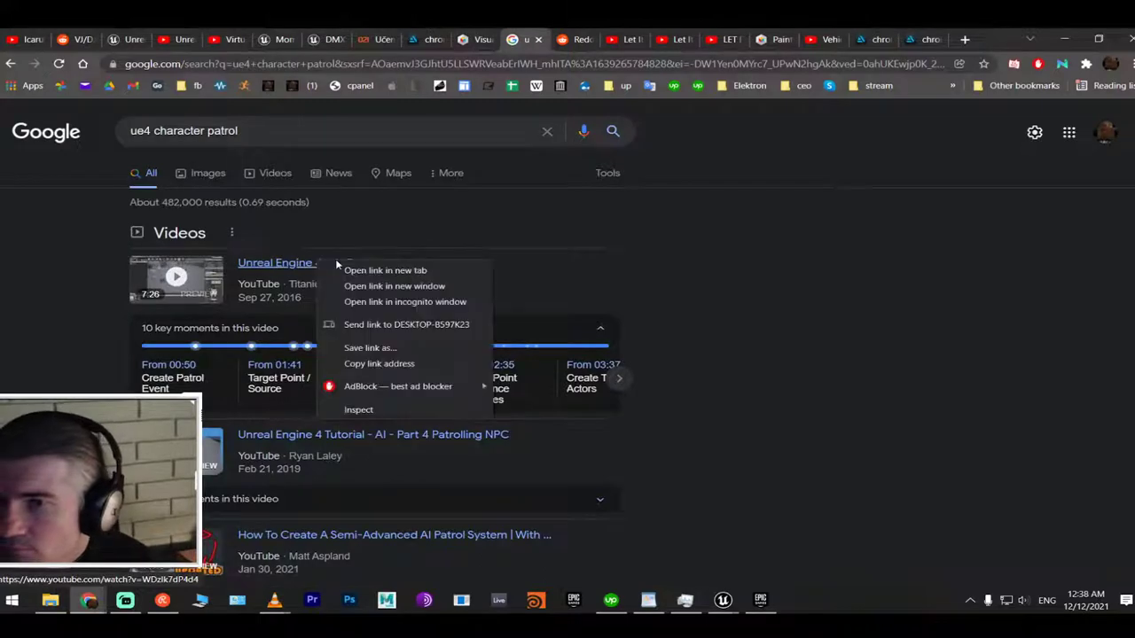
click(346, 270)
scroll(326, 238, down, 3)
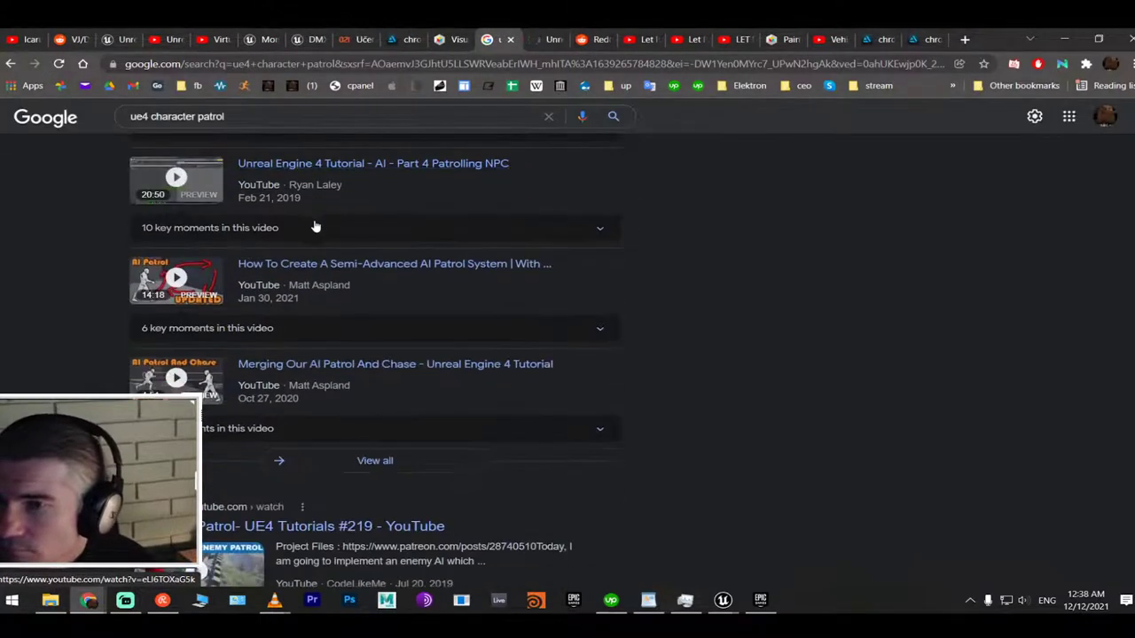
scroll(314, 224, down, 5)
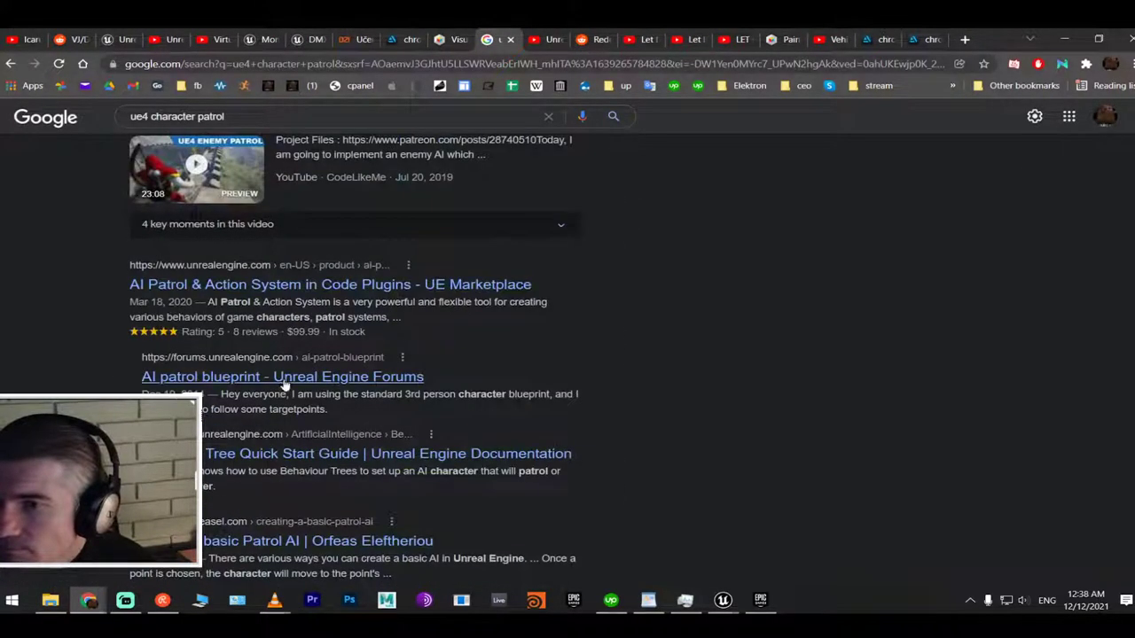
scroll(250, 422, down, 2)
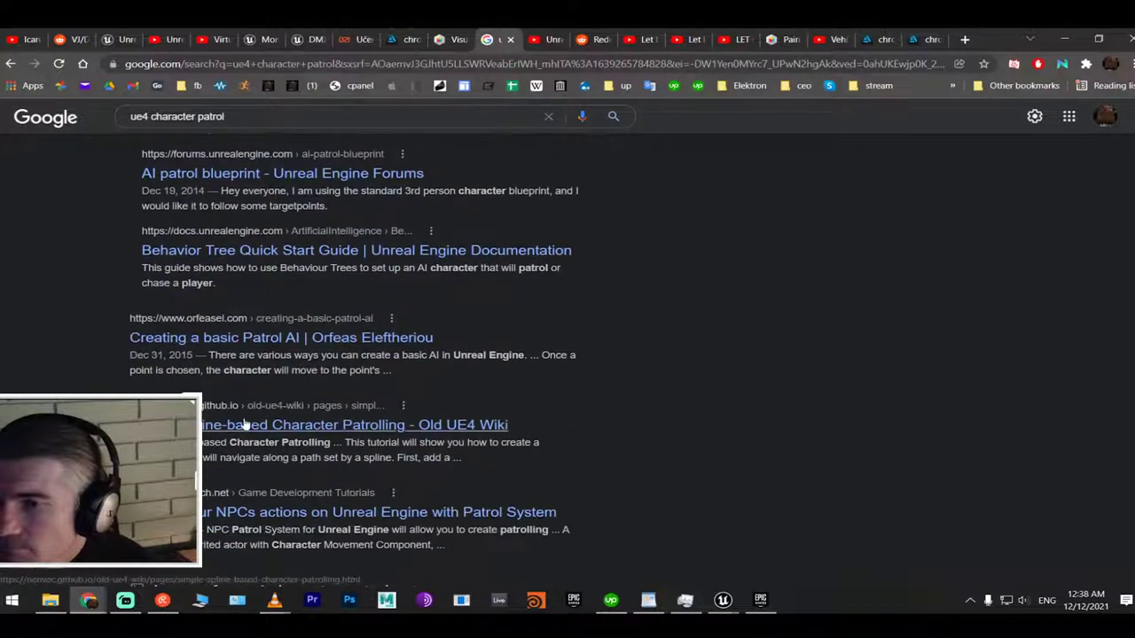
right_click(275, 341)
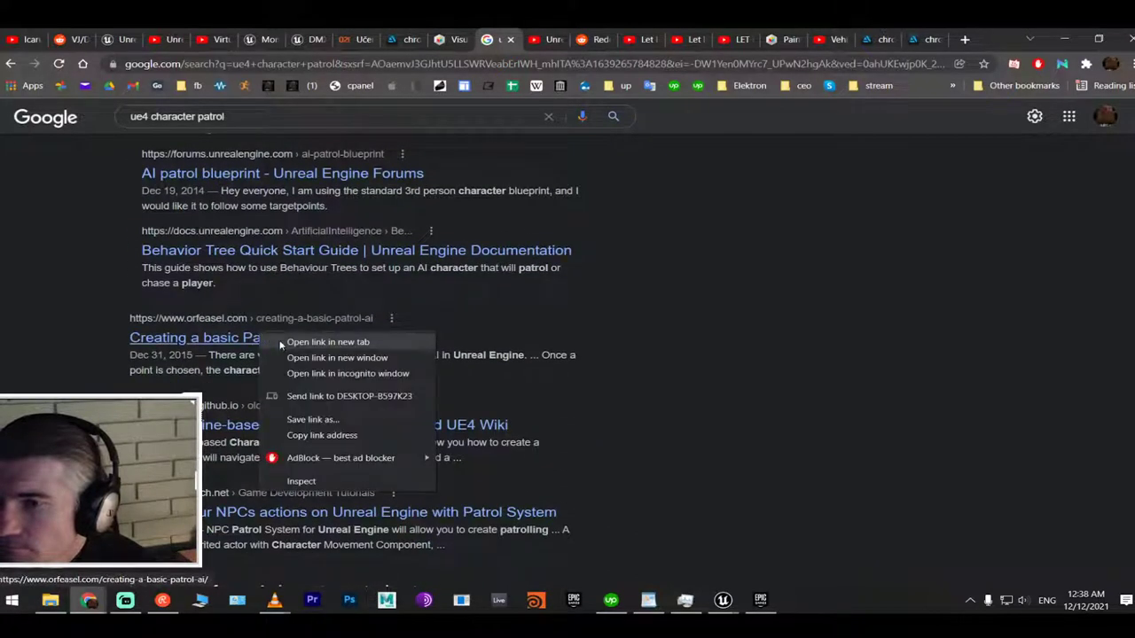
click(306, 342)
right_click(266, 426)
click(306, 434)
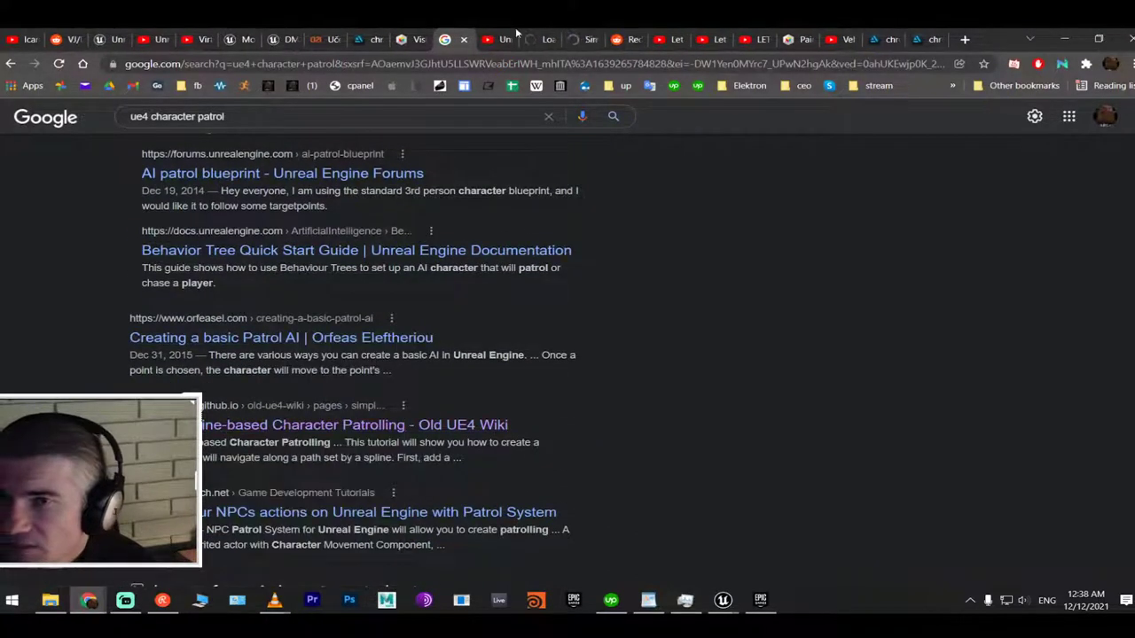
Seek ahead to the blueprint part of the patrol video, then scroll the Creating a basic Patrol AI article
click(492, 36)
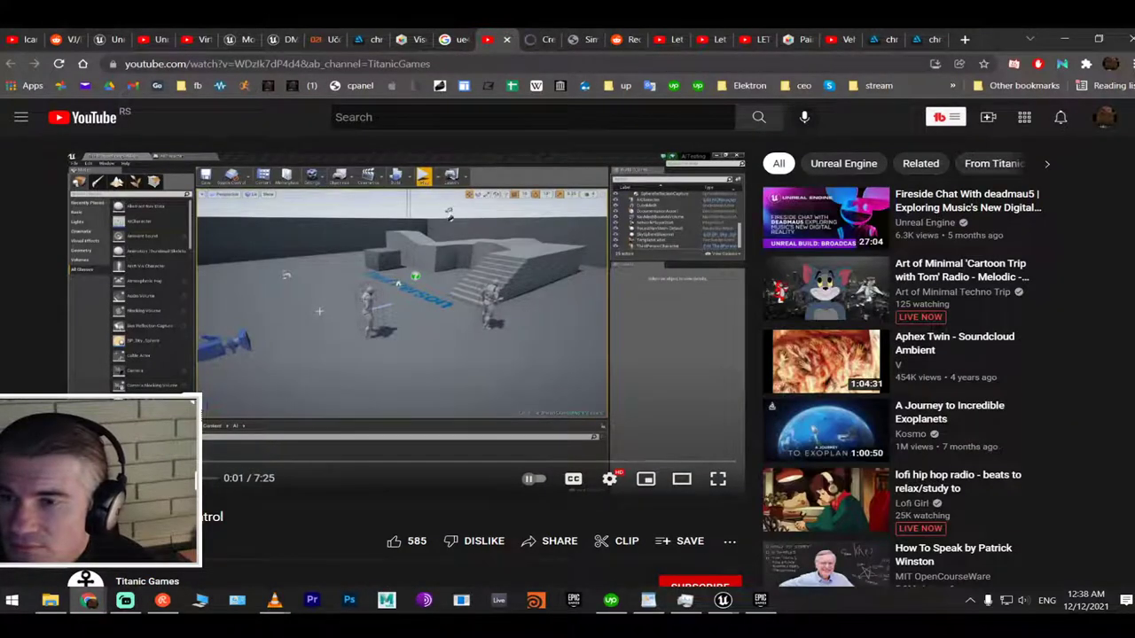
click(293, 462)
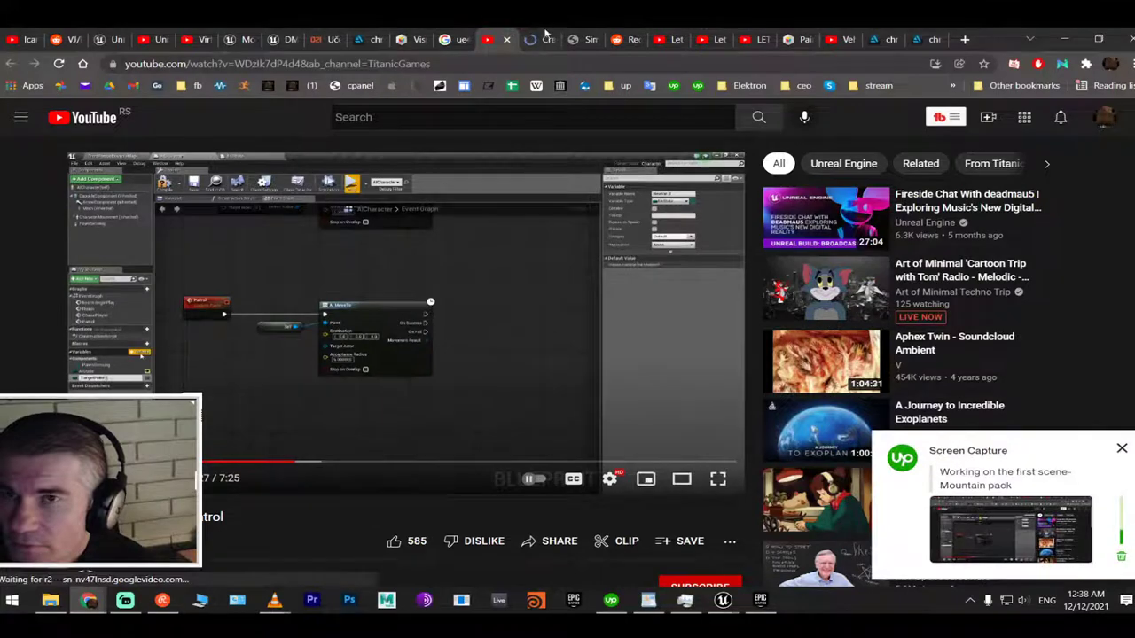
click(537, 37)
scroll(390, 350, down, 20)
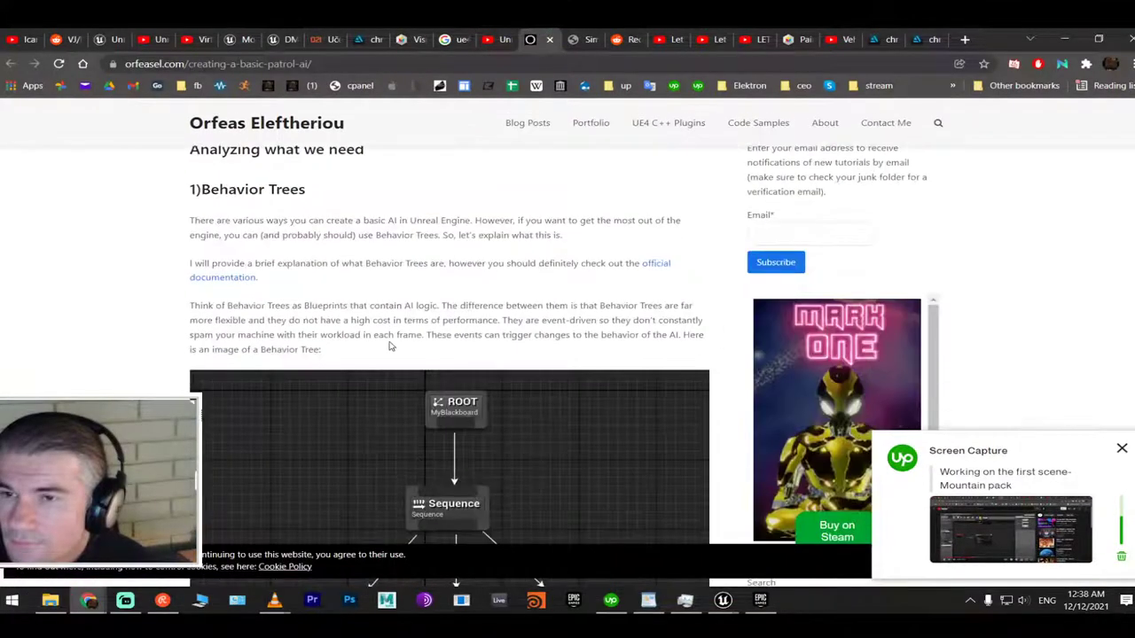
scroll(390, 350, up, 4)
scroll(390, 350, down, 10)
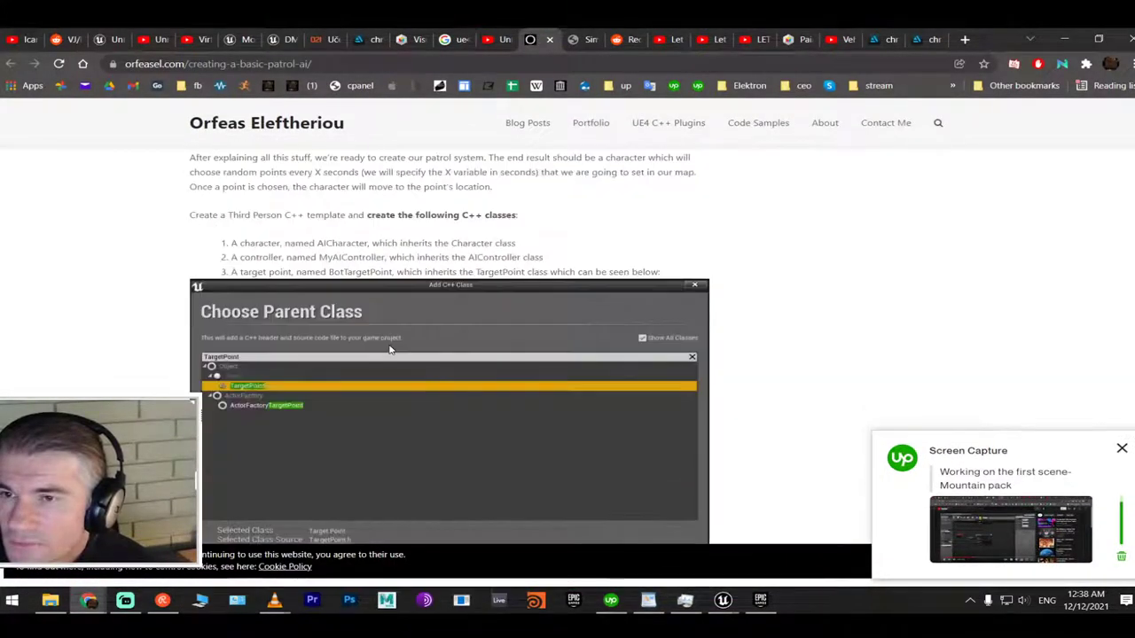
scroll(390, 350, up, 2)
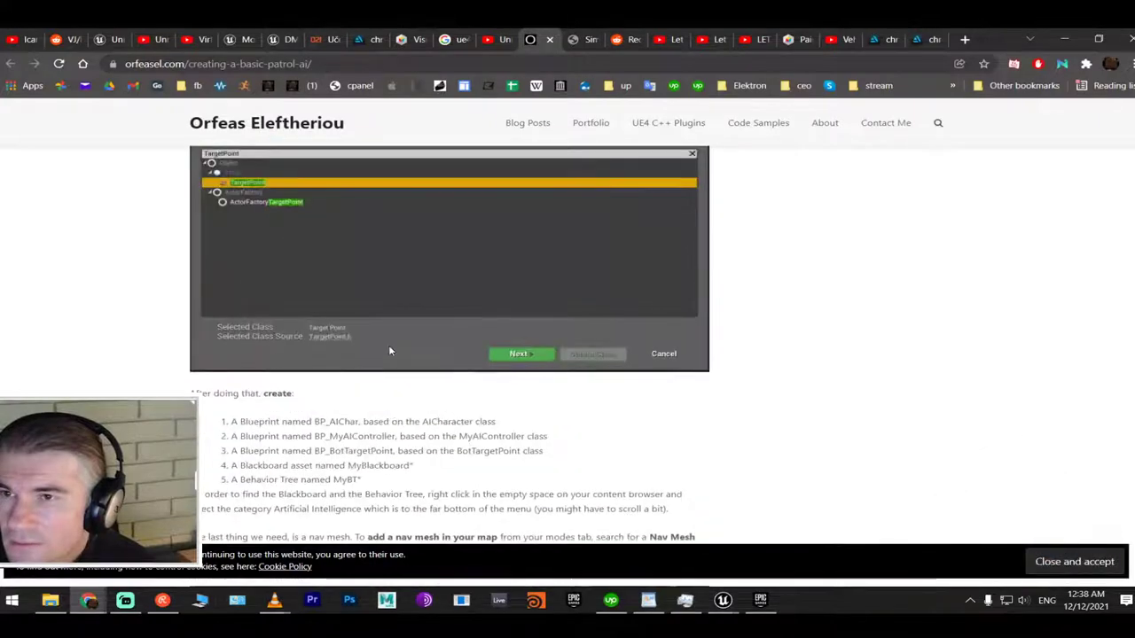
scroll(355, 280, down, 4)
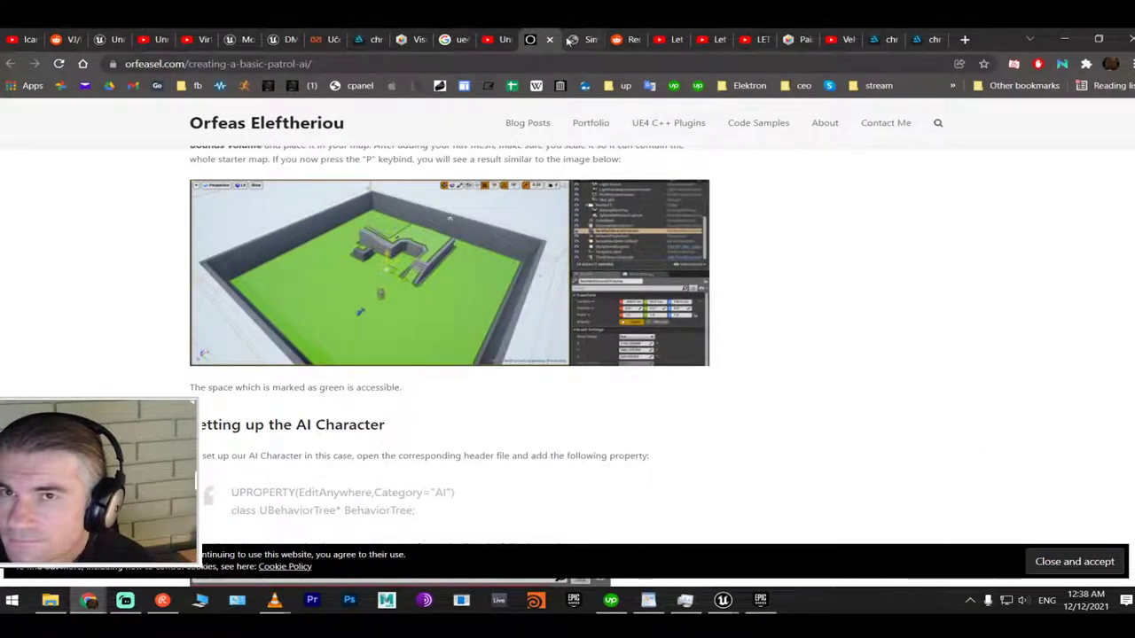
Scroll through the nerivec.github.io spline patrolling article, then minimize Chrome back to Unreal
click(572, 40)
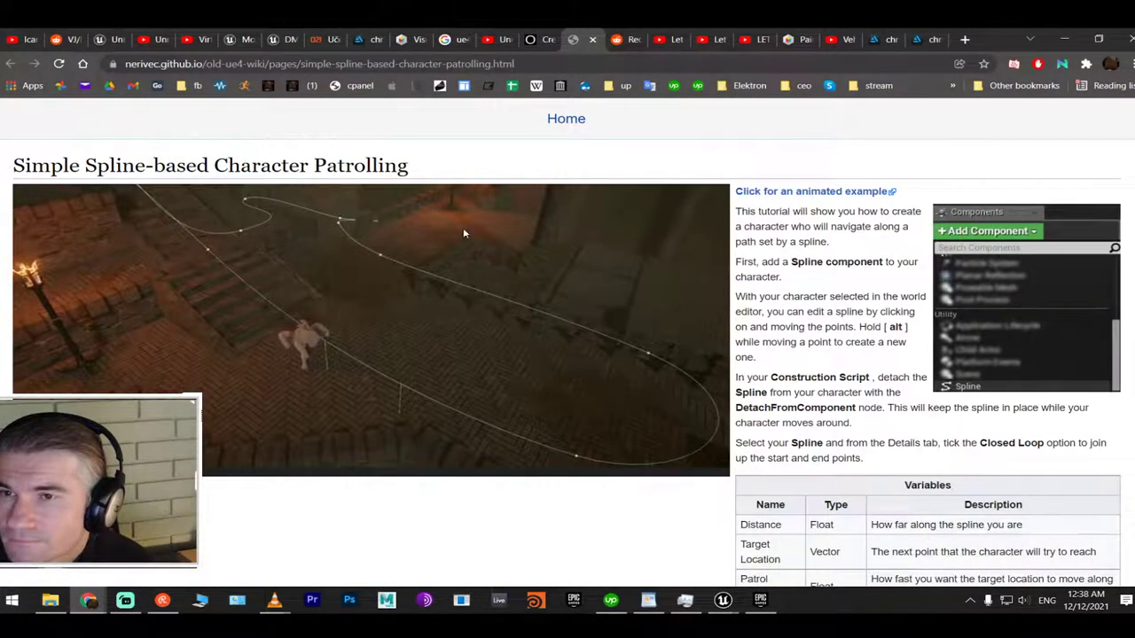
scroll(461, 226, down, 3)
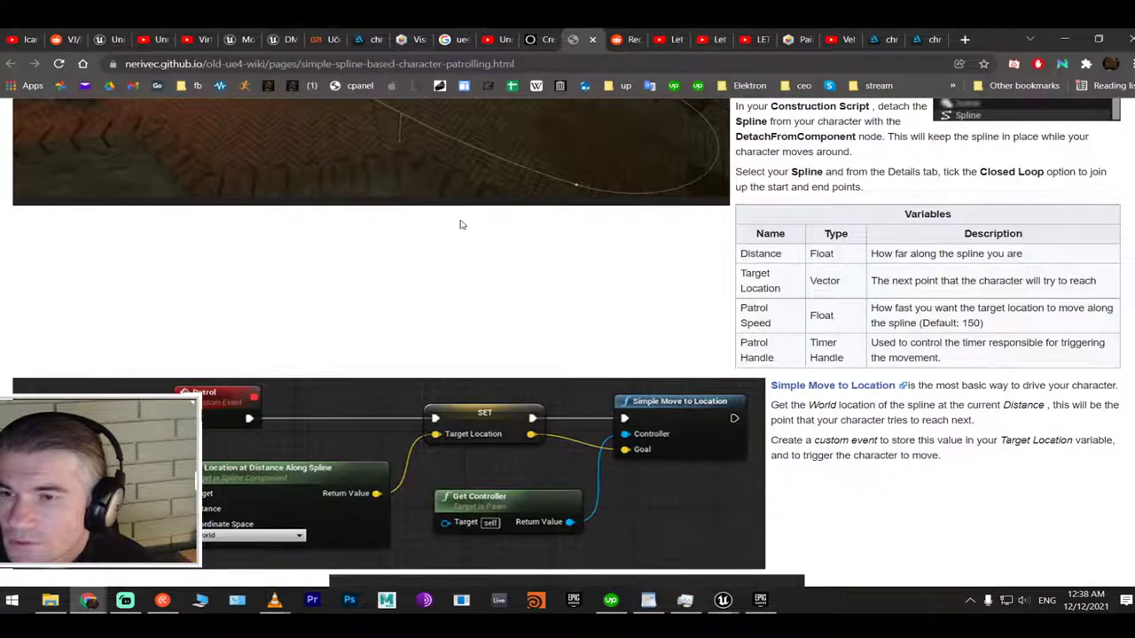
scroll(459, 225, down, 5)
scroll(460, 226, up, 9)
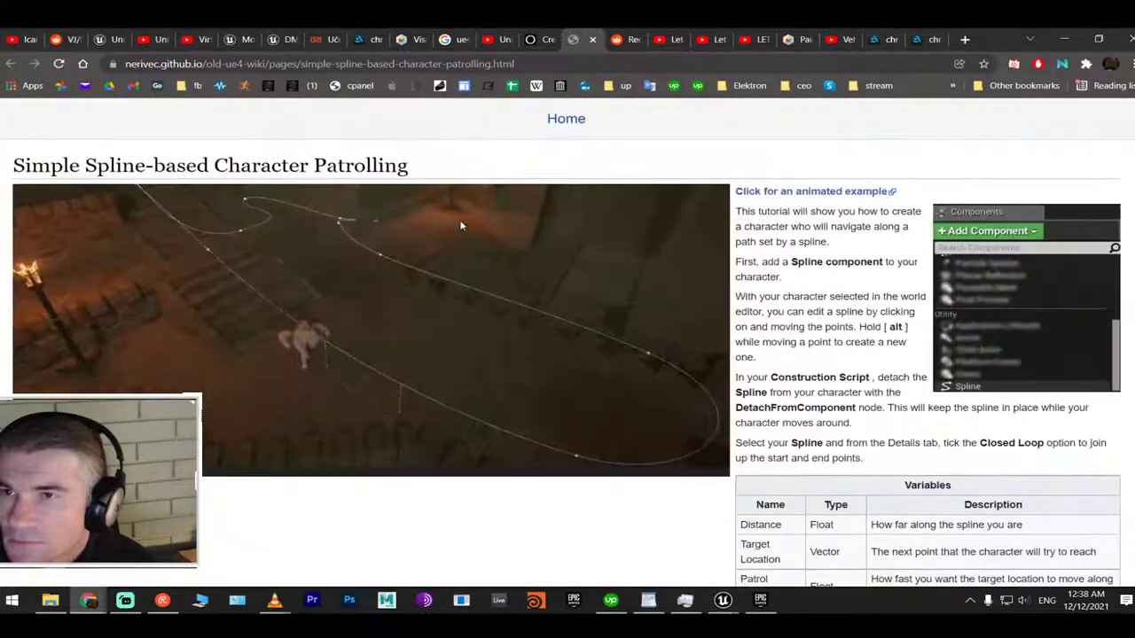
drag(50, 166, 378, 166)
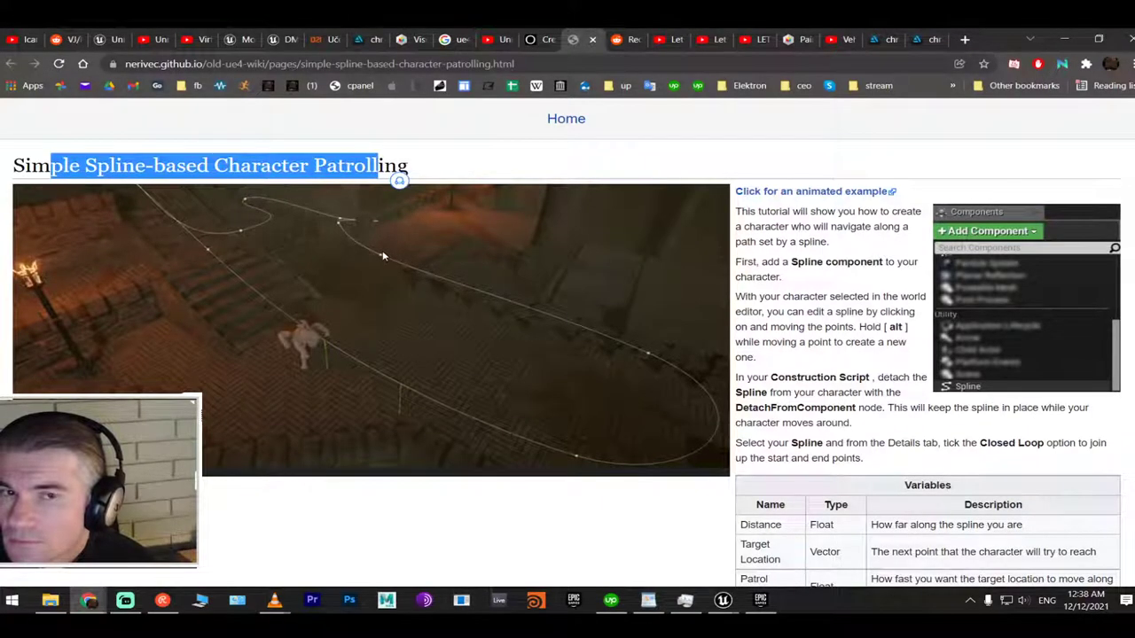
scroll(384, 257, down, 10)
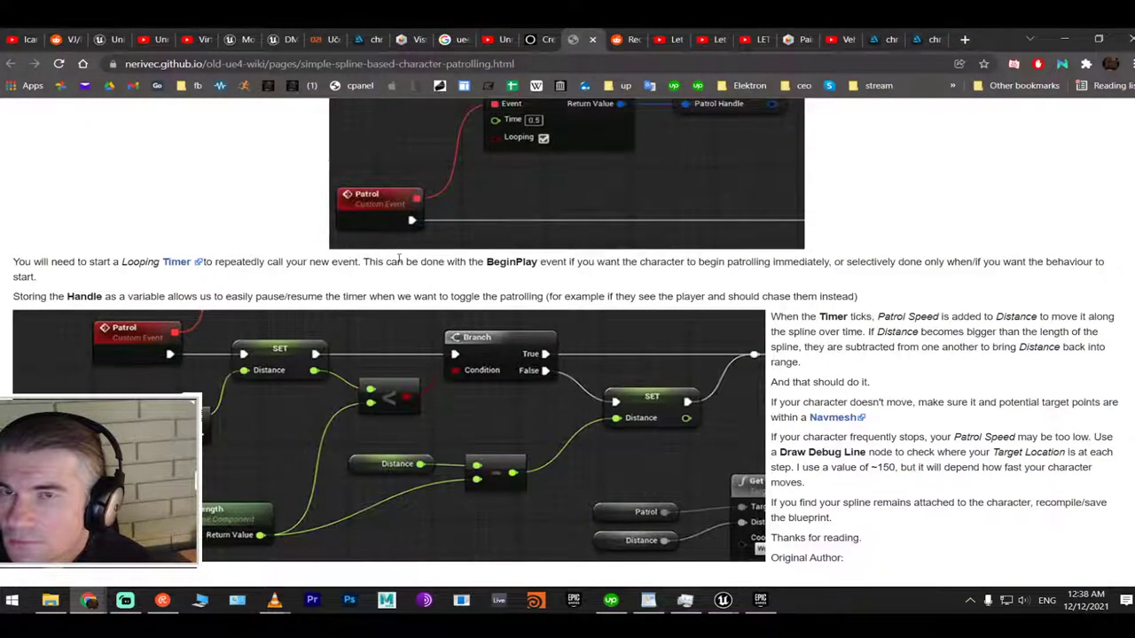
click(1064, 39)
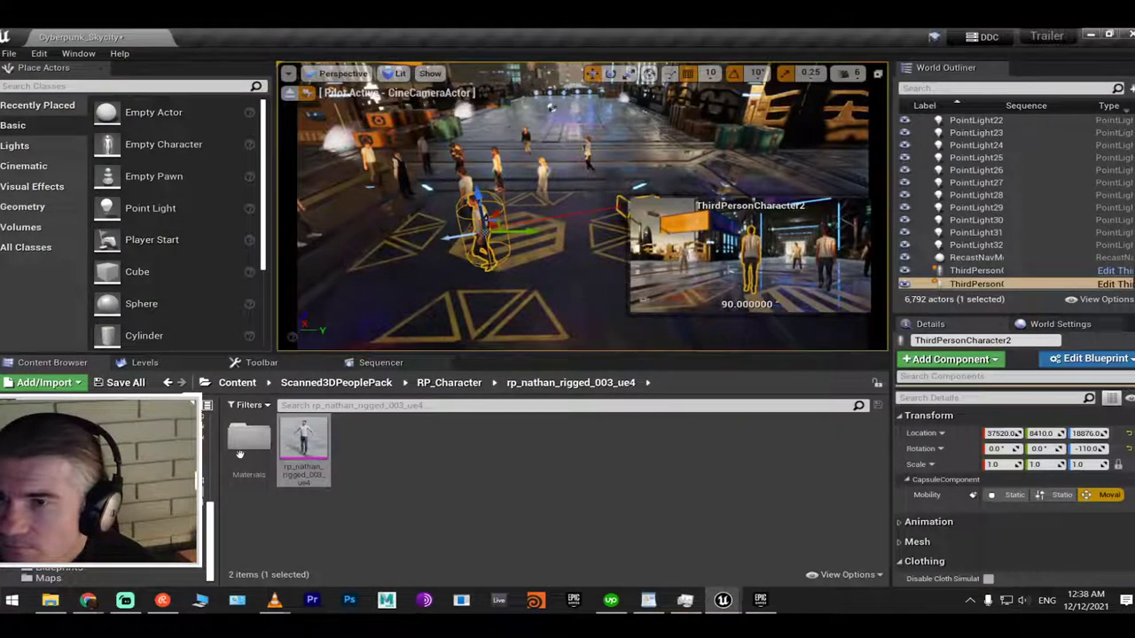
Show the Toolbar panel and open the ThirdPersonCharacter2 blueprint maximized to check its Class Defaults
click(261, 362)
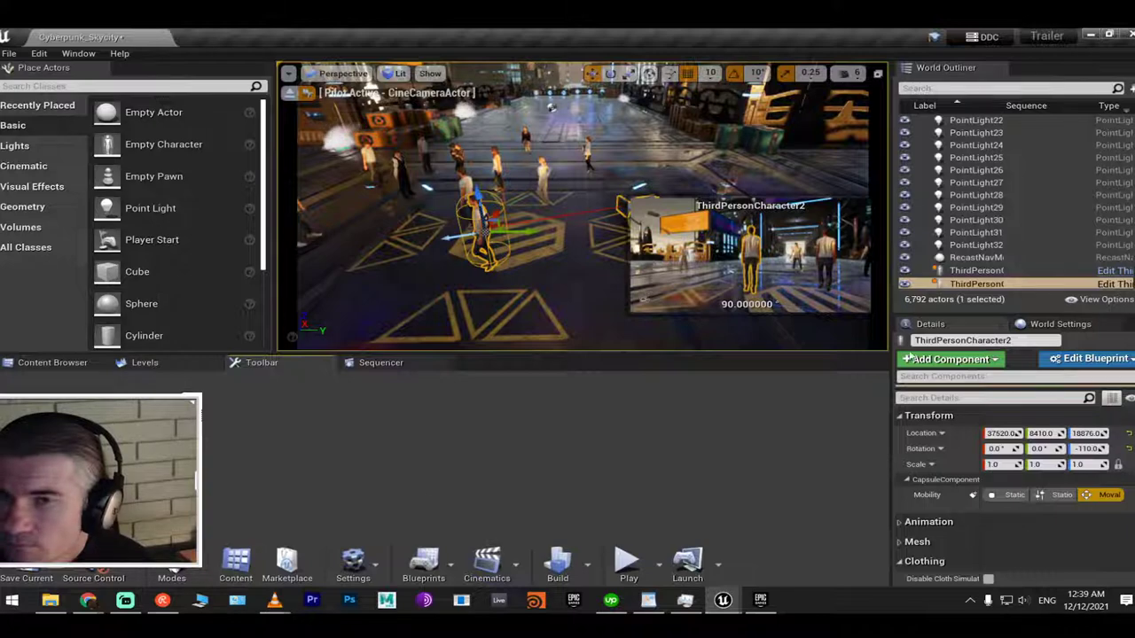
click(1123, 284)
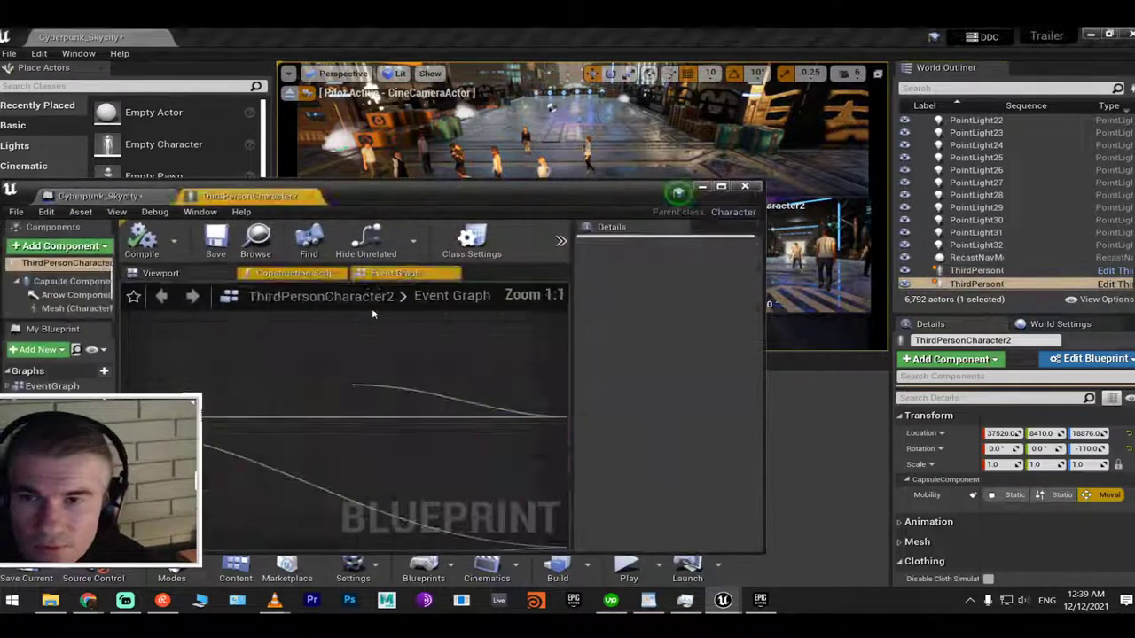
drag(352, 196, 396, 168)
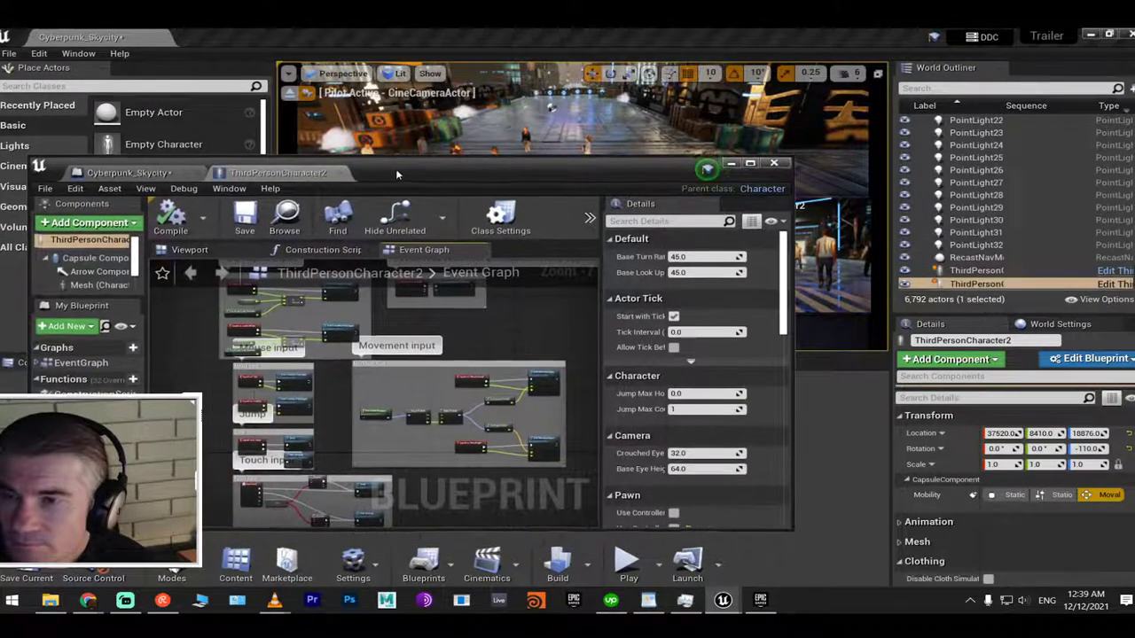
double_click(396, 168)
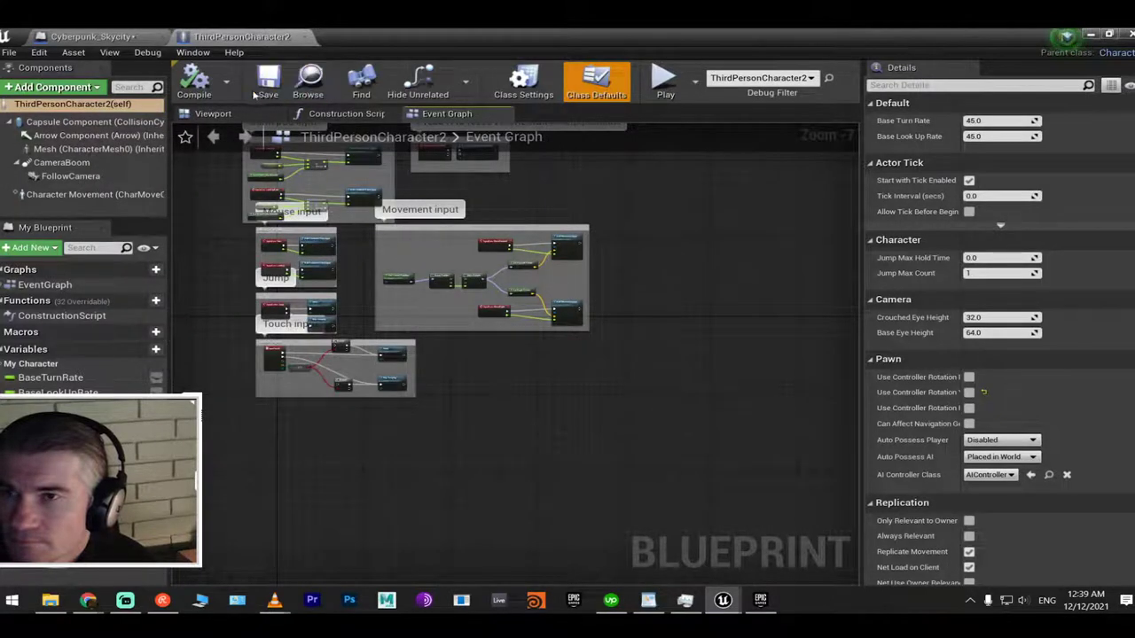
Close the ThirdPersonCharacter2 and level blueprint editors
click(7, 35)
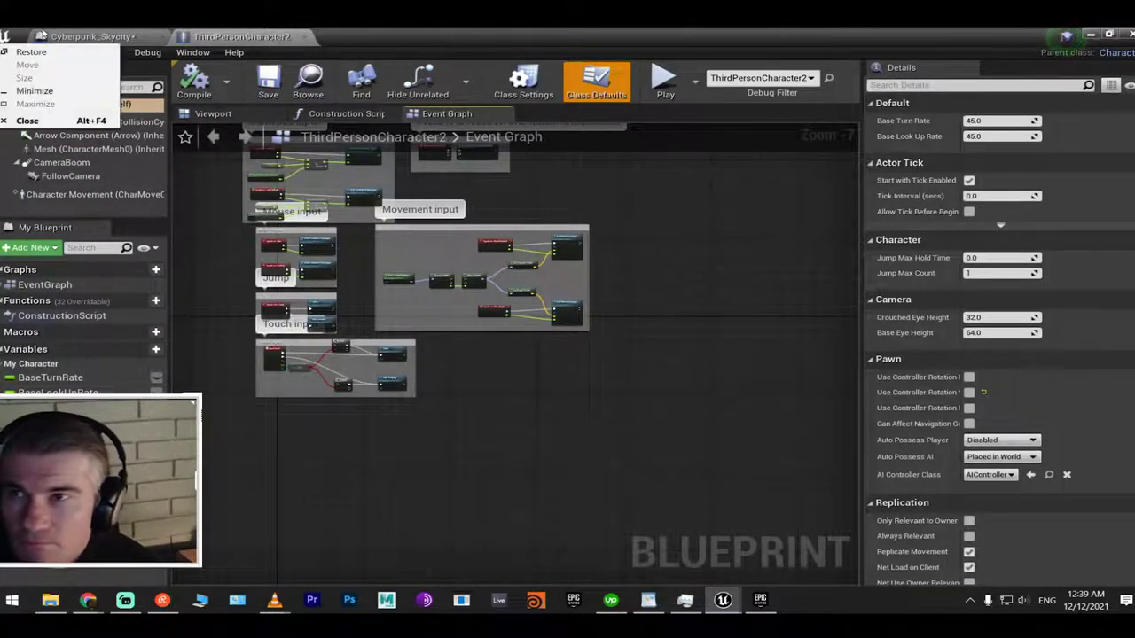
click(67, 34)
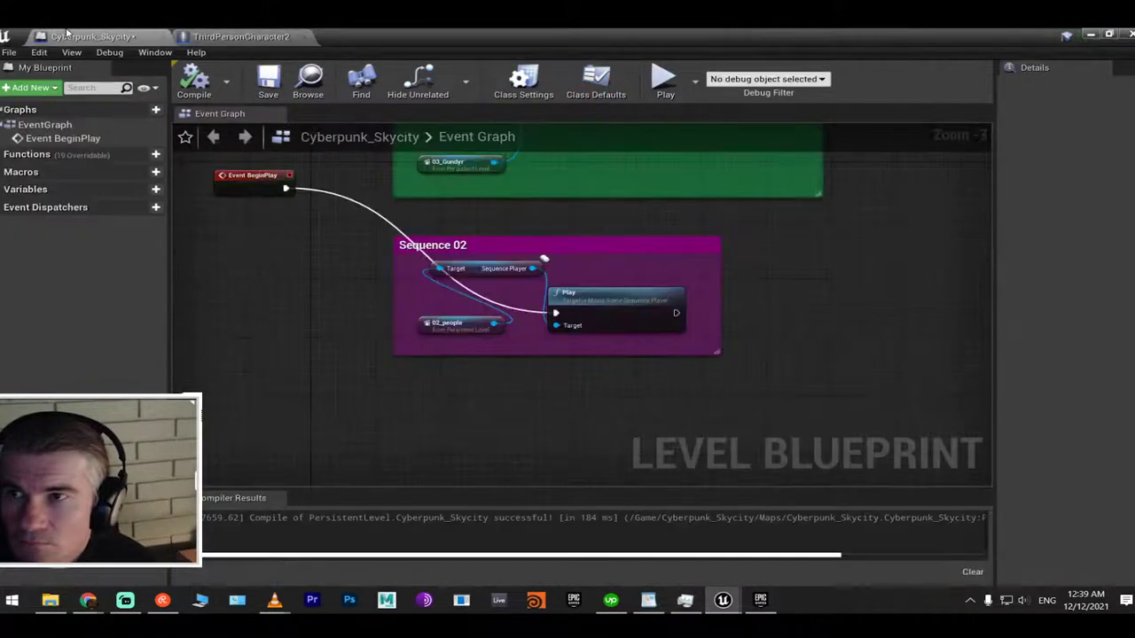
click(1093, 33)
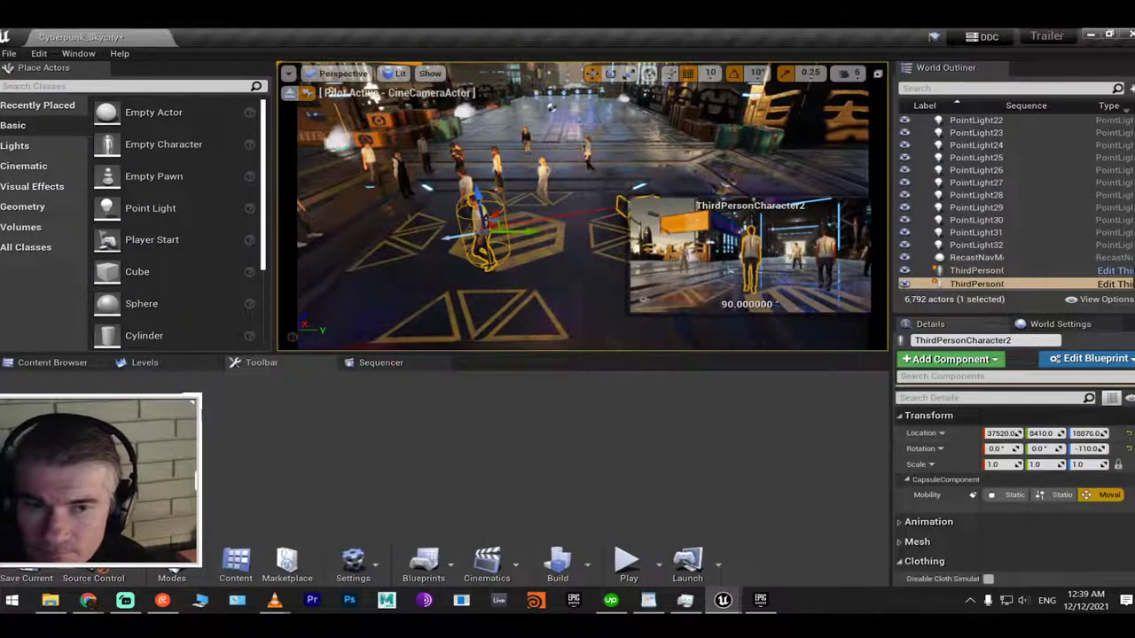
Expand the character's animation settings and browse the Cinematic, Visual Effects and Geometry actor lists
click(924, 522)
scroll(942, 517, down, 1)
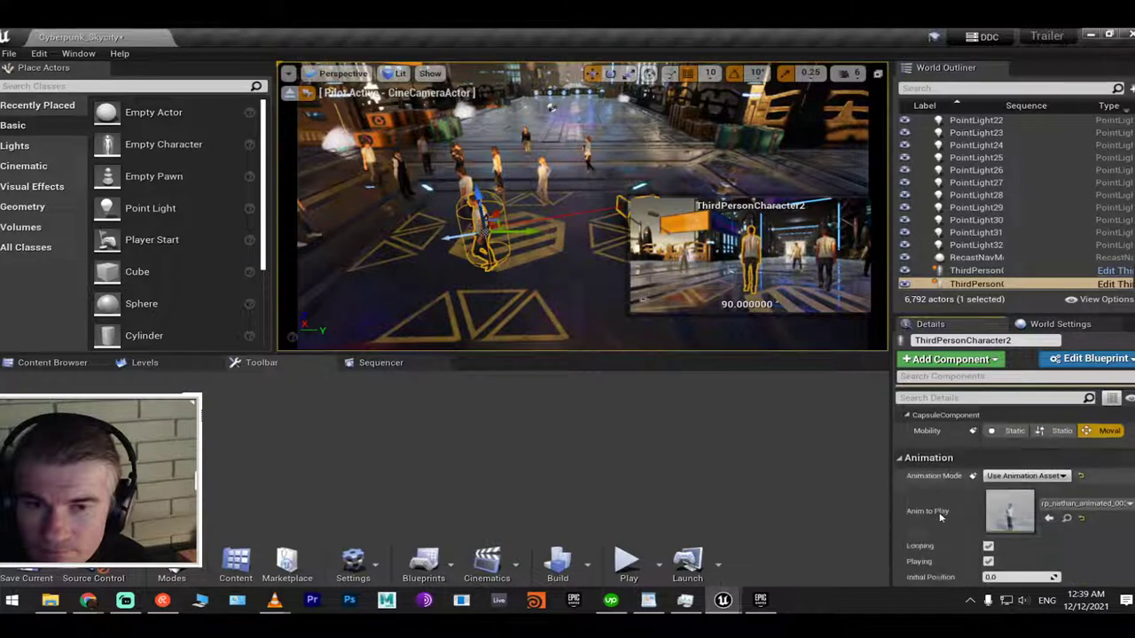
scroll(942, 518, down, 6)
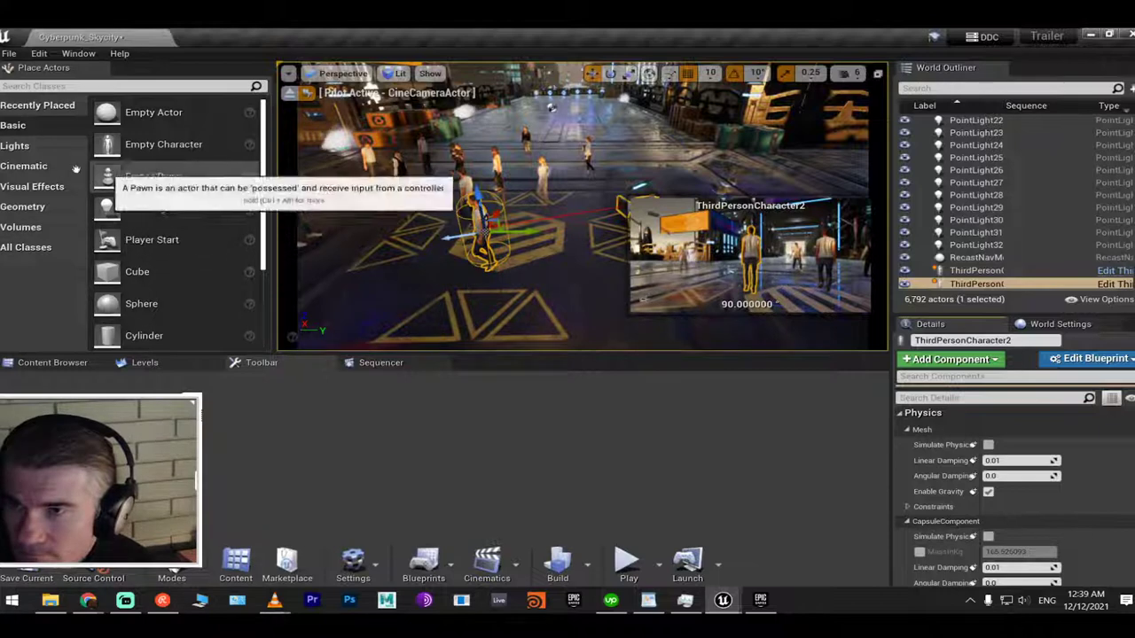
click(27, 174)
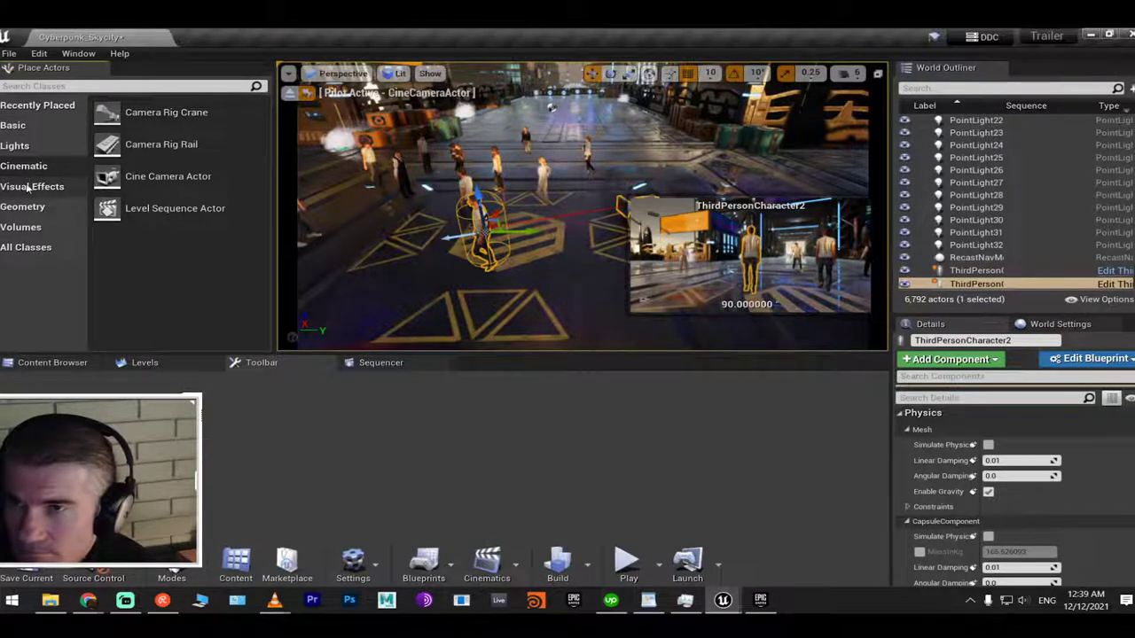
click(29, 186)
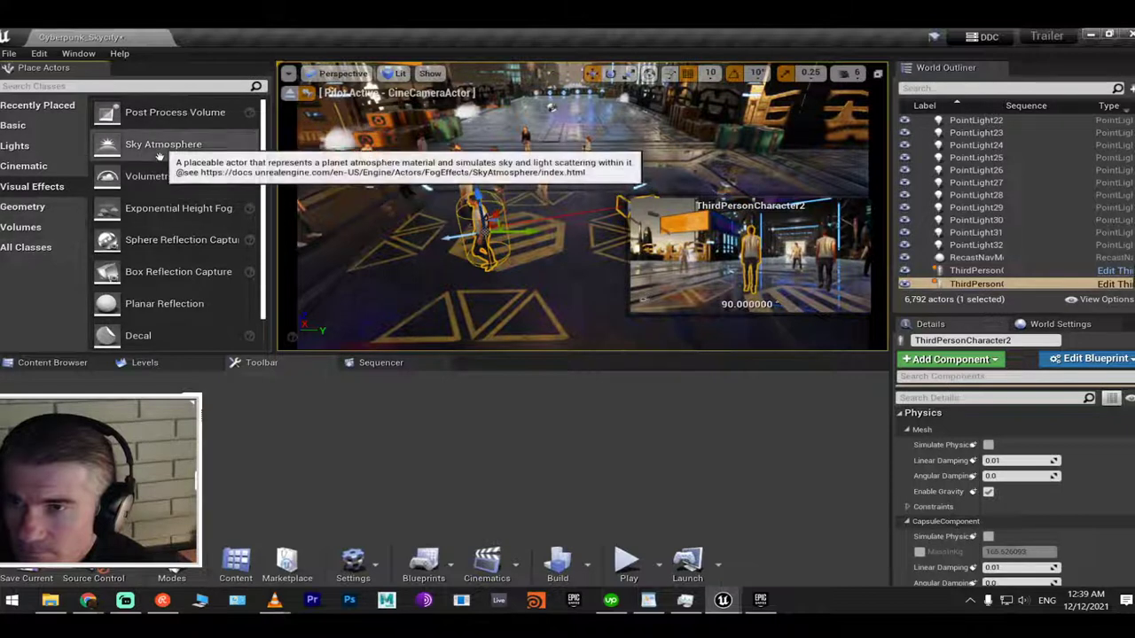
scroll(158, 160, down, 1)
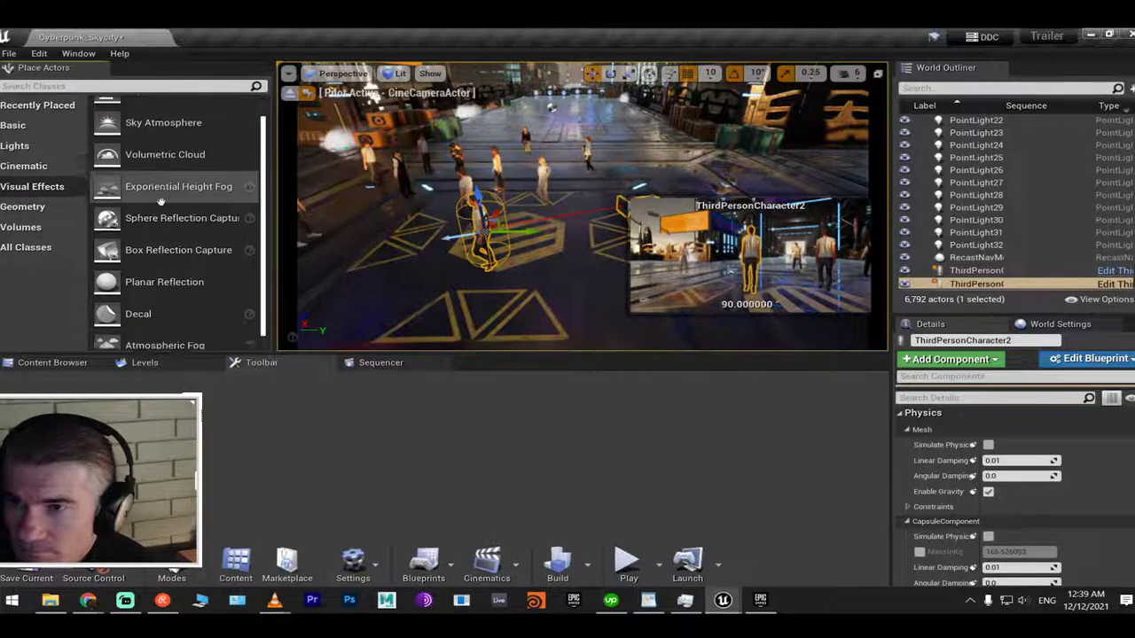
click(31, 207)
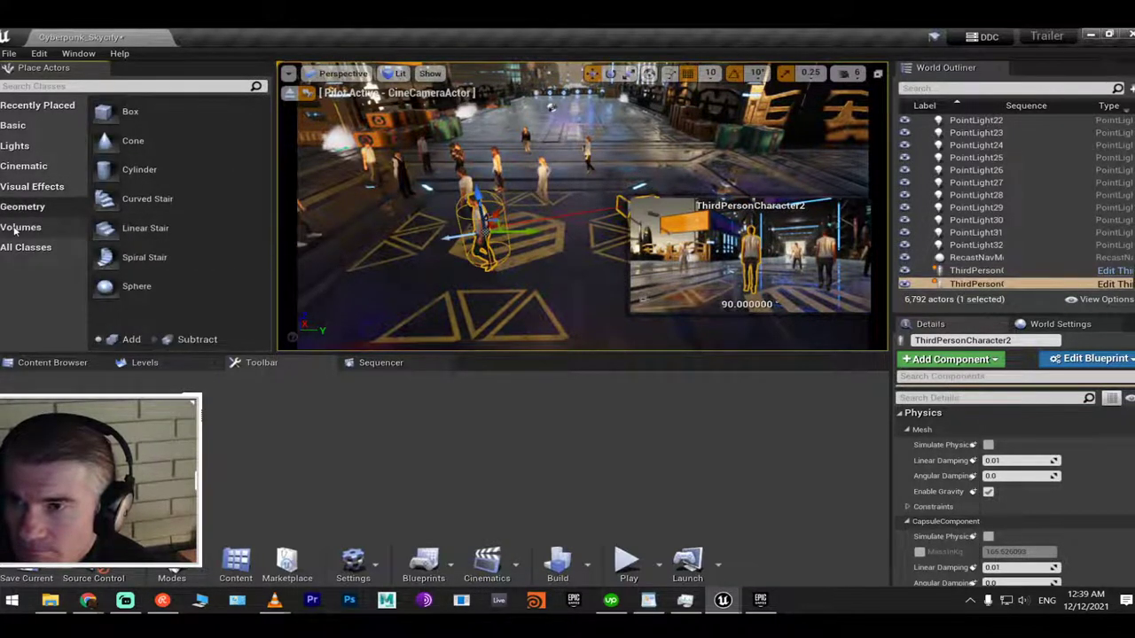
Scroll through the full Volumes actor list
click(20, 228)
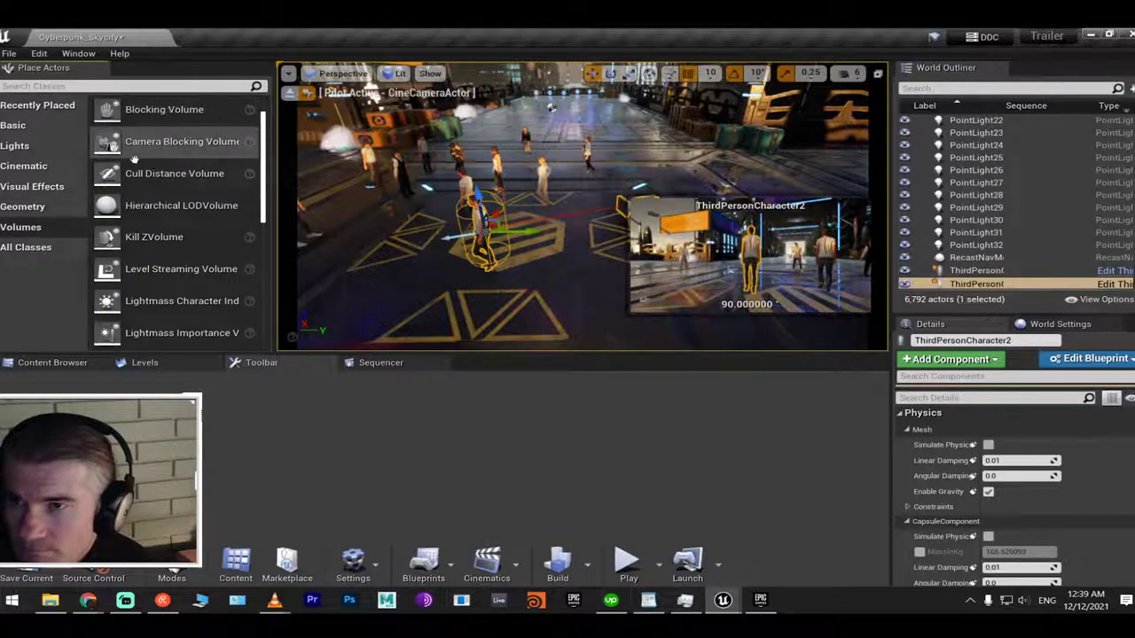
scroll(147, 173, down, 1)
scroll(161, 190, down, 1)
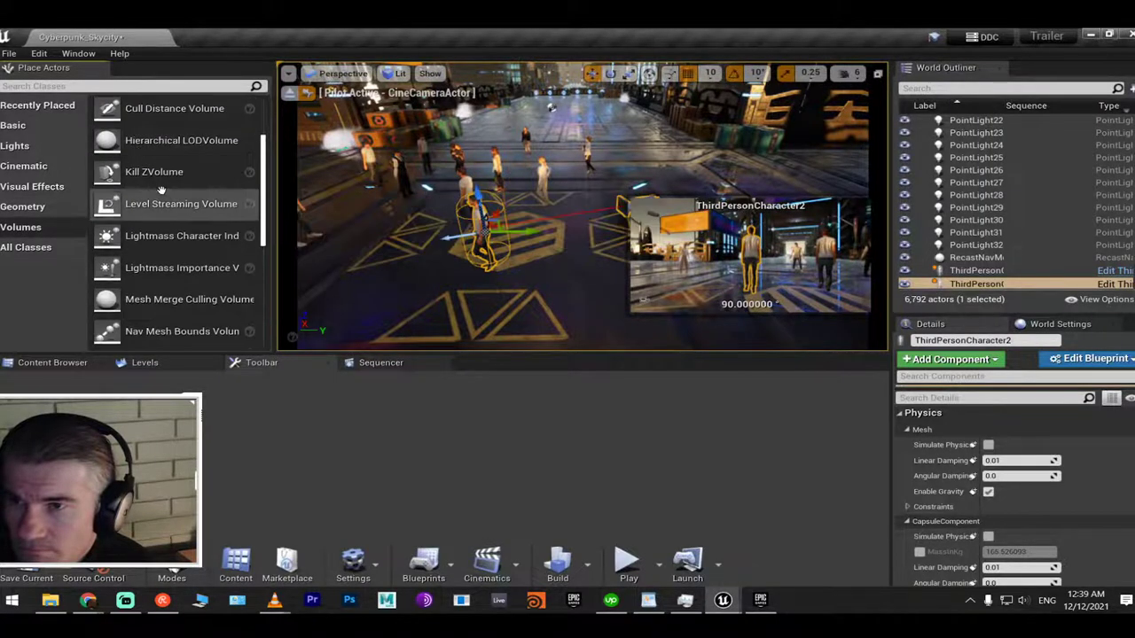
scroll(161, 190, down, 1)
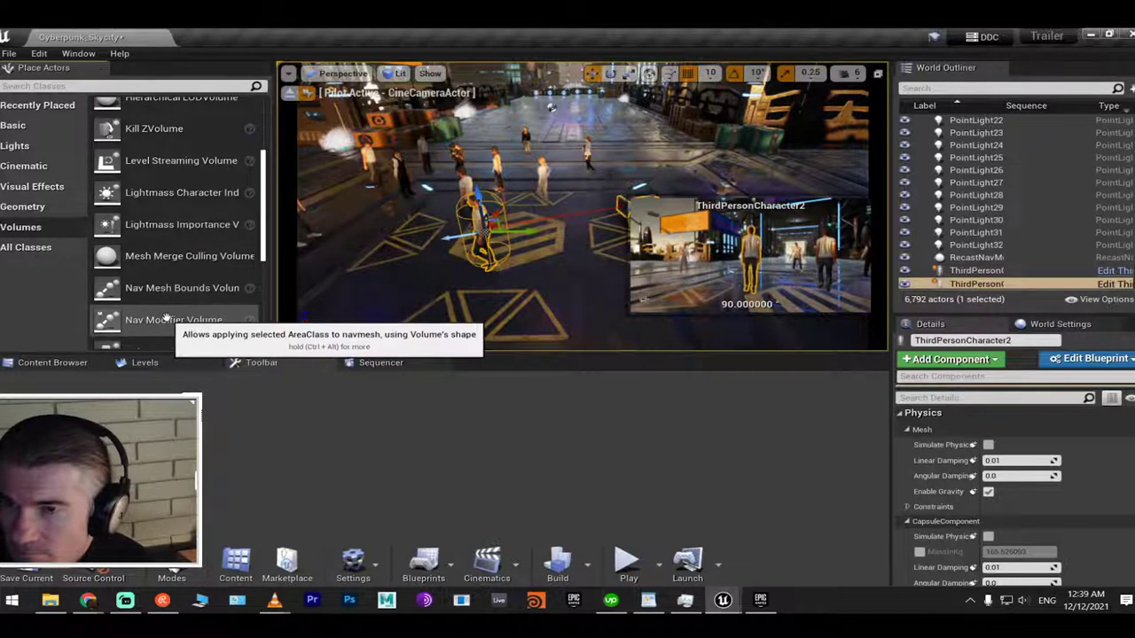
scroll(161, 235, down, 1)
scroll(158, 230, down, 2)
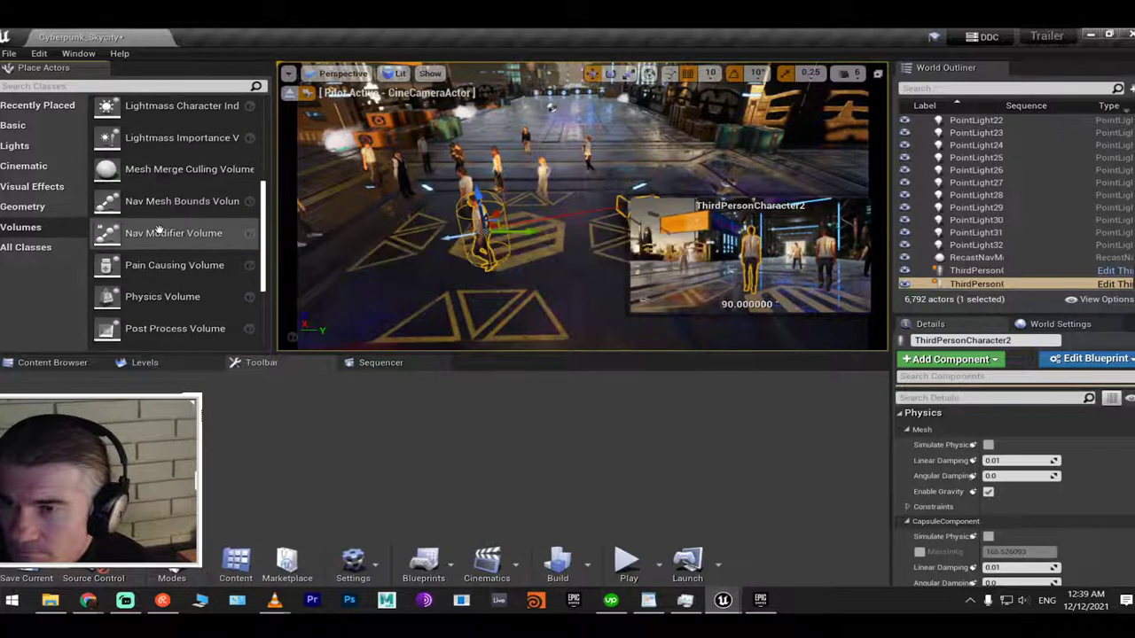
scroll(157, 231, down, 2)
scroll(160, 231, down, 2)
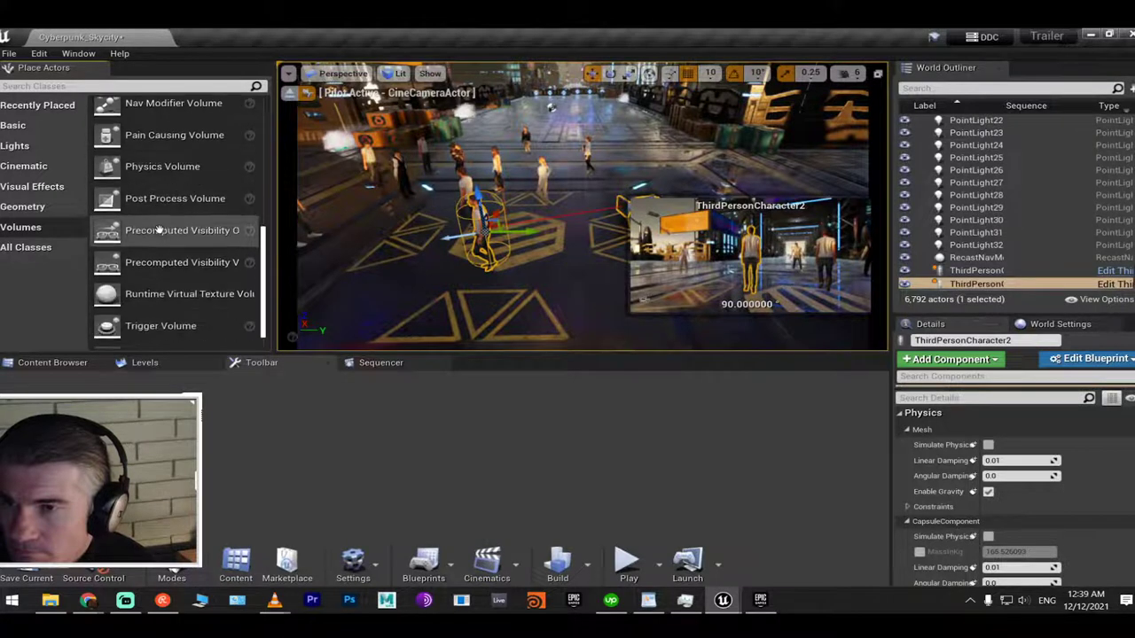
scroll(159, 230, down, 1)
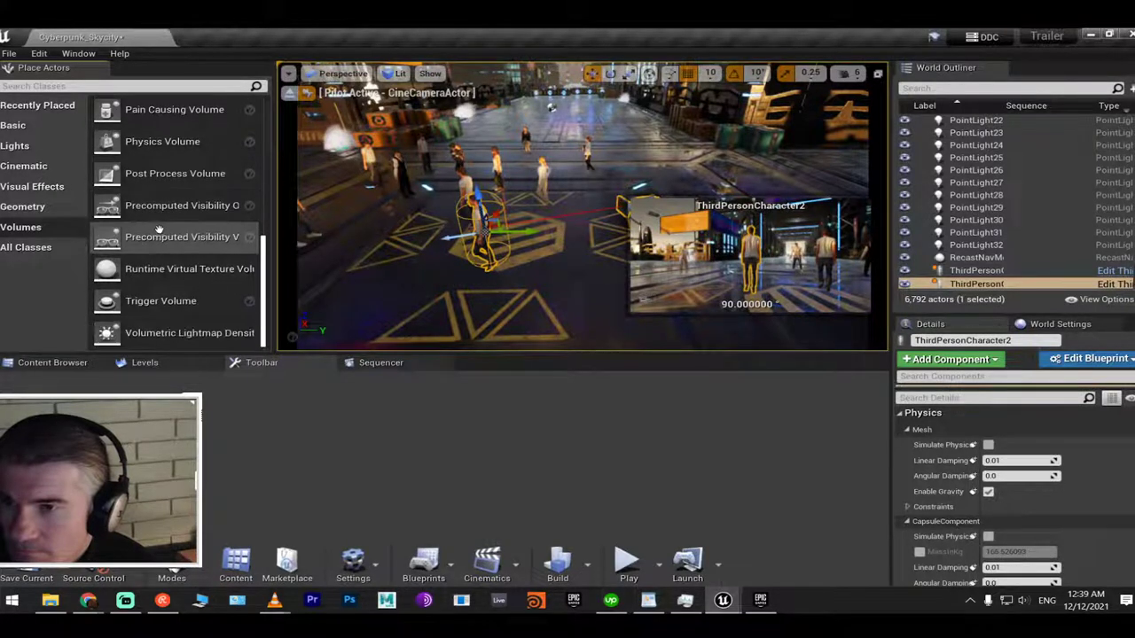
Switch to All Classes and scroll past entries like Kill ZVolume and Level Sequence
click(29, 248)
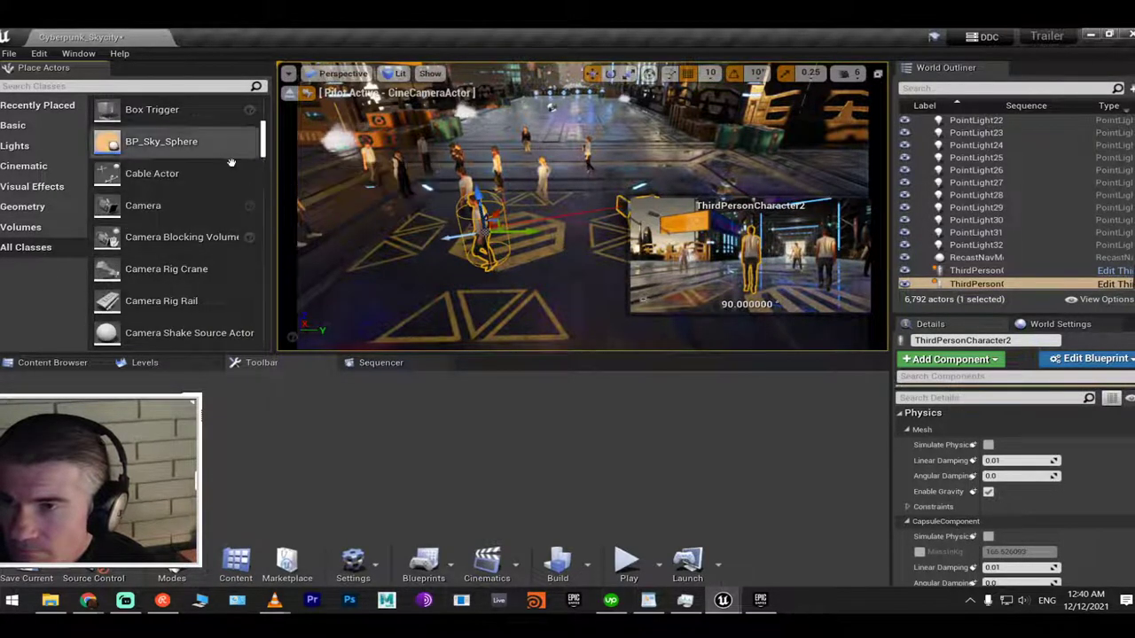
scroll(205, 174, down, 2)
scroll(205, 175, down, 6)
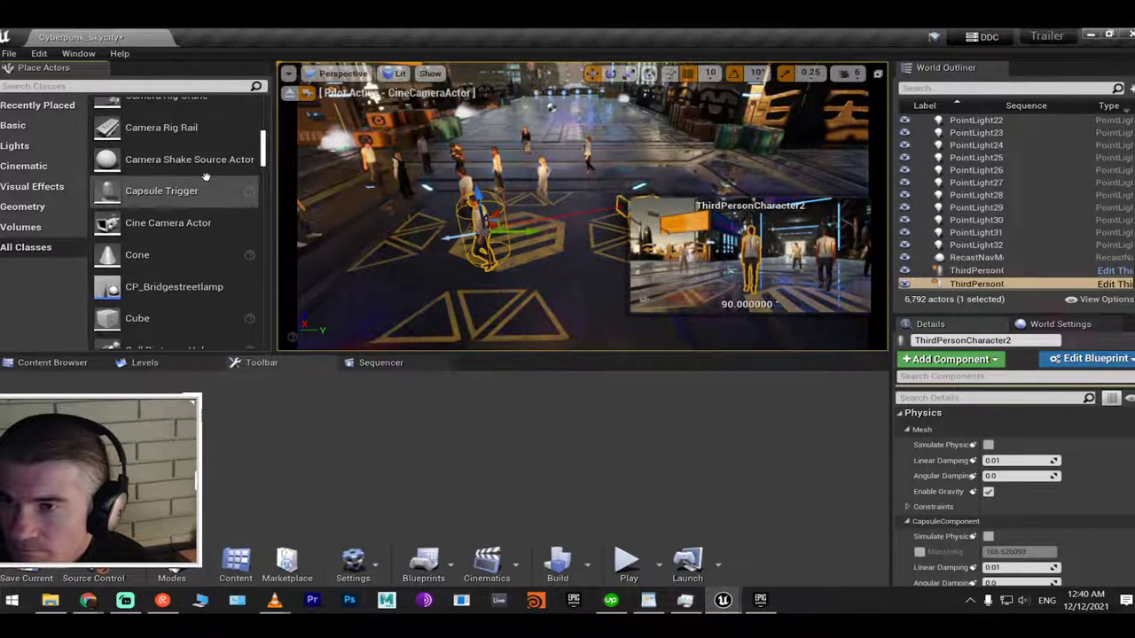
scroll(205, 176, down, 7)
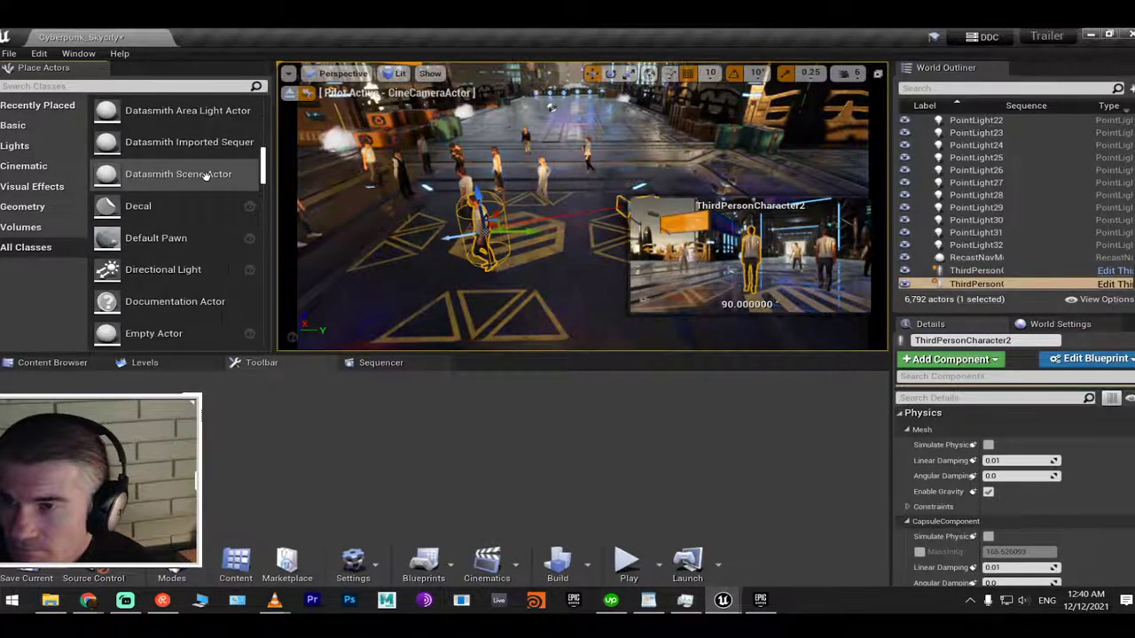
scroll(205, 176, down, 12)
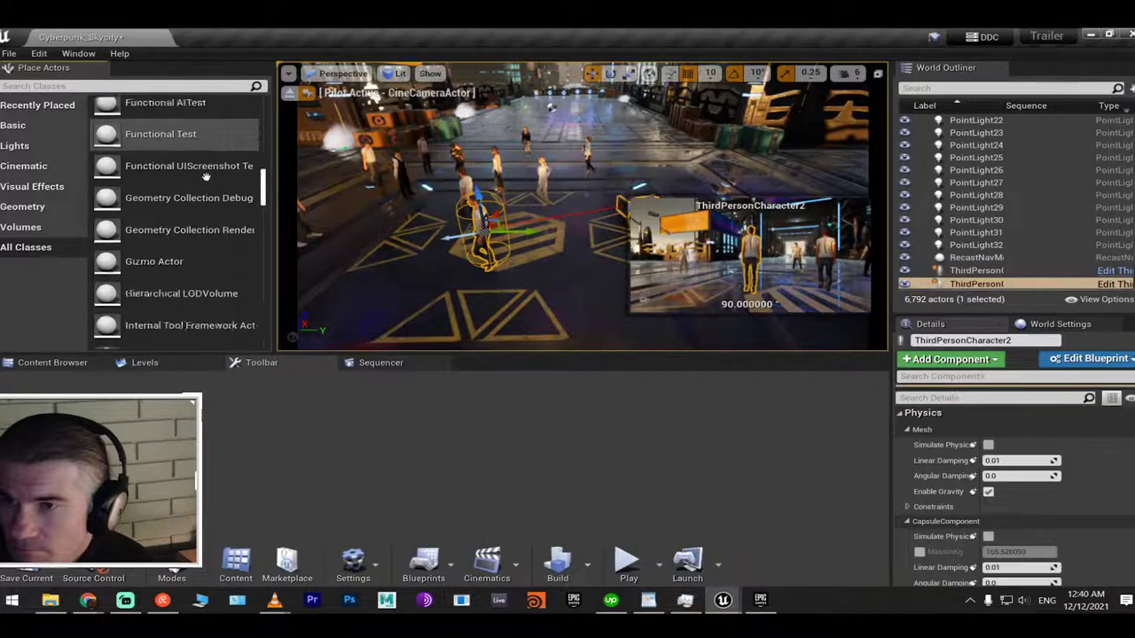
scroll(205, 175, down, 6)
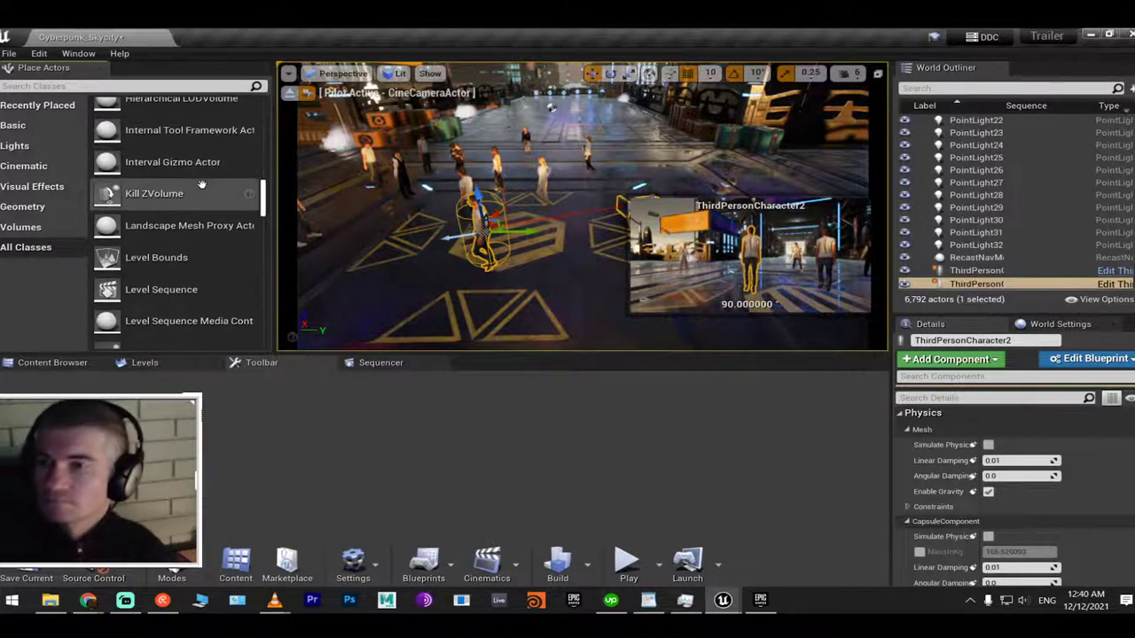
Switch to Chrome and search Google for 'ue4 simple patrol'
key(alt+Tab)
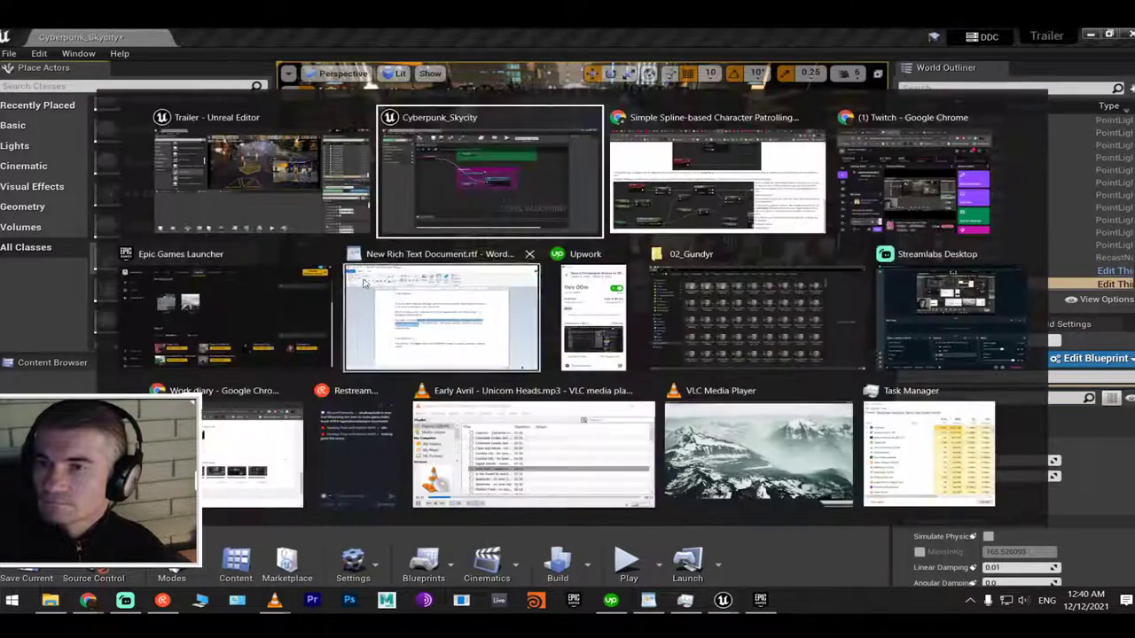
key(alt+Tab)
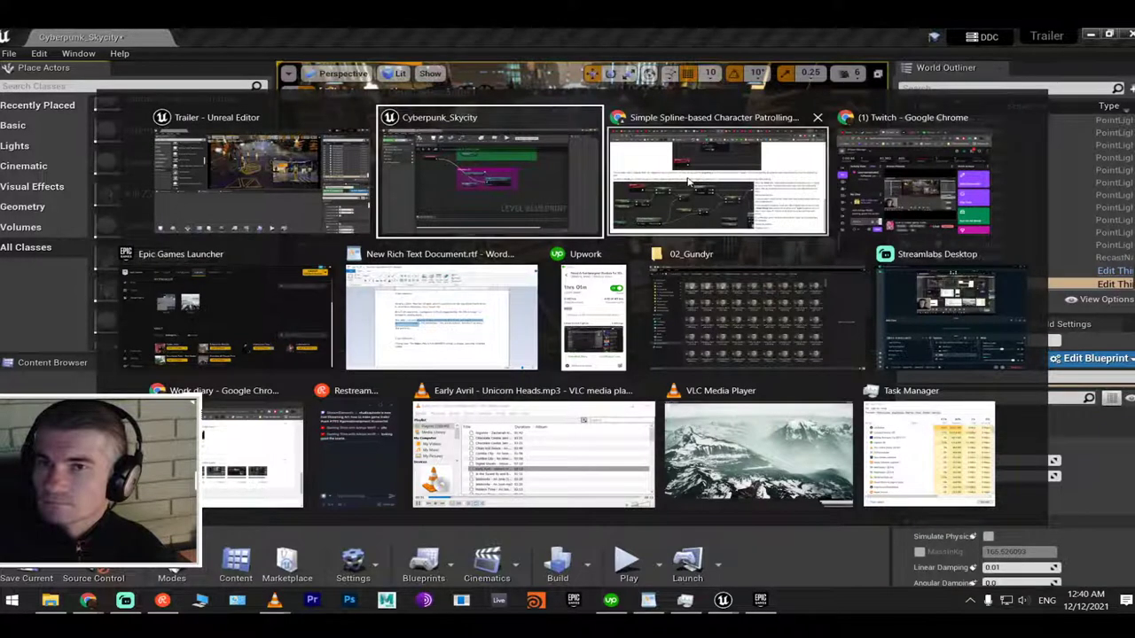
click(271, 71)
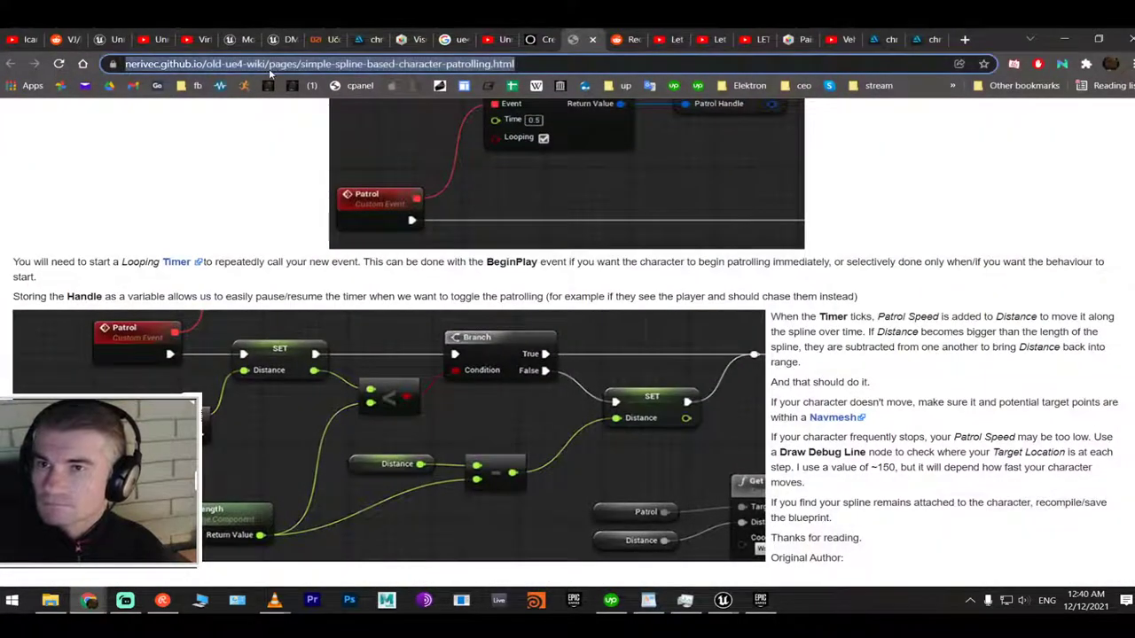
text(ue4 c)
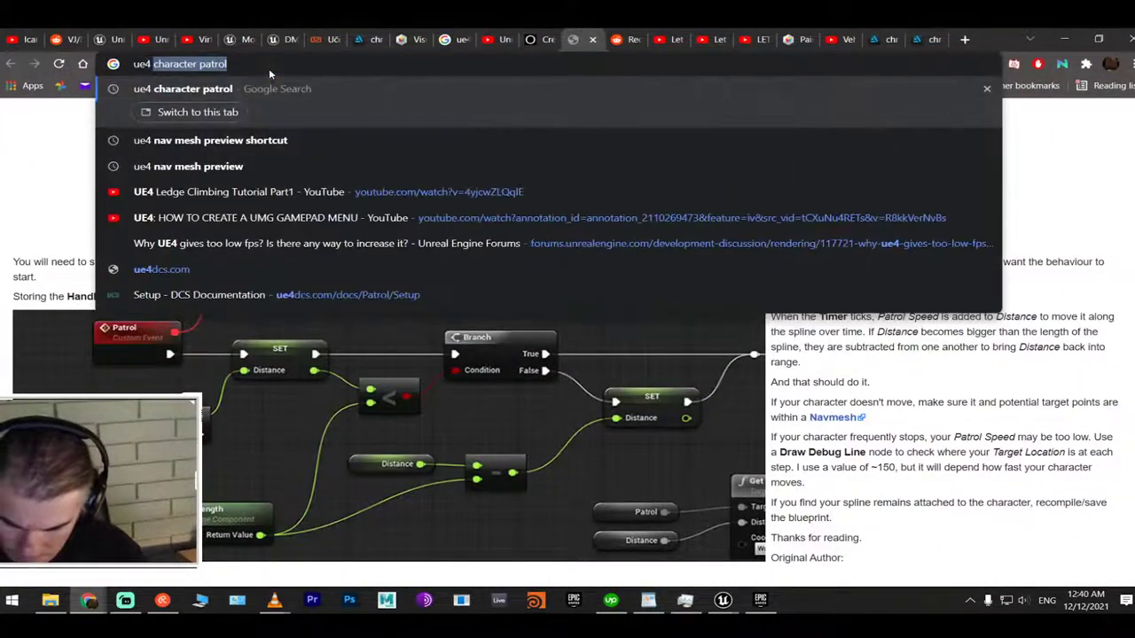
key(BackSpace)
key(BackSpace)
text(simple)
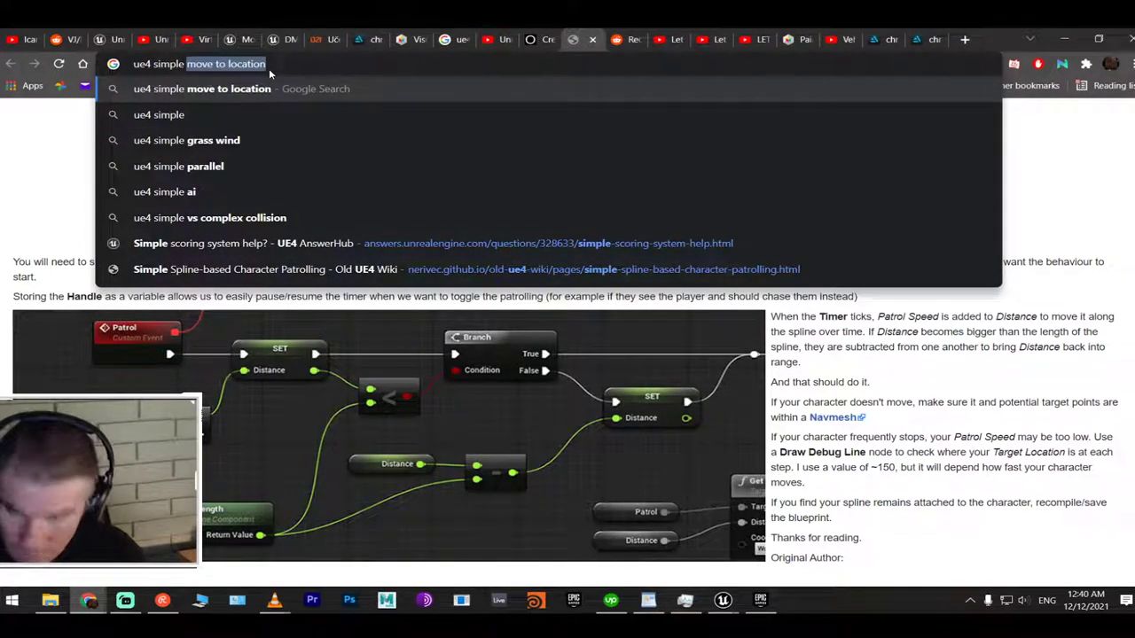
text( pa)
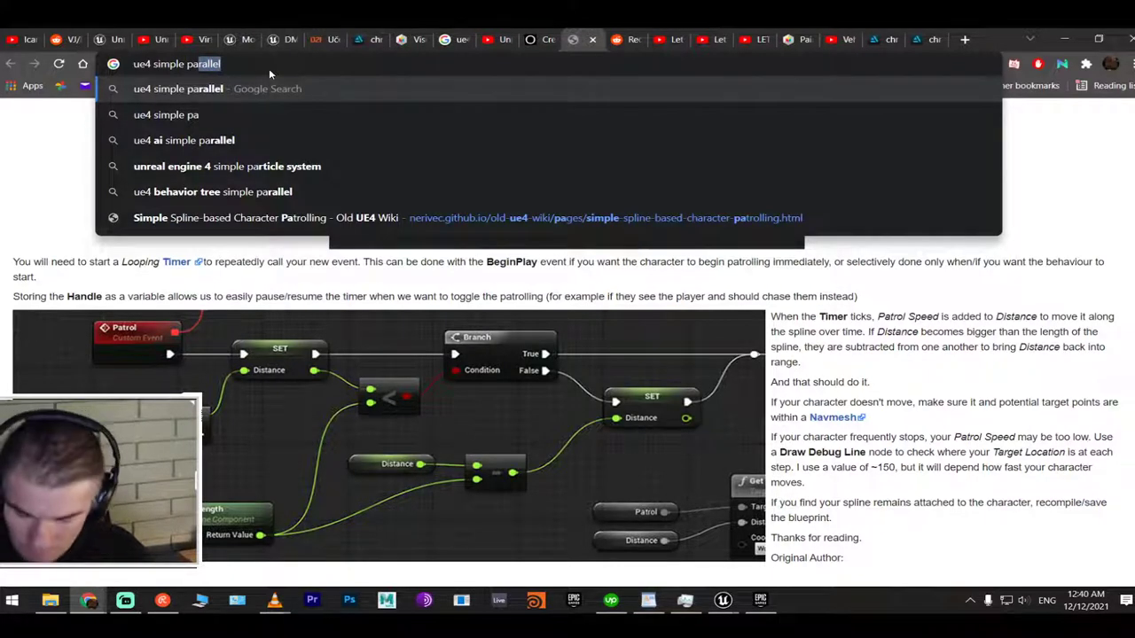
text(trol)
key(Return)
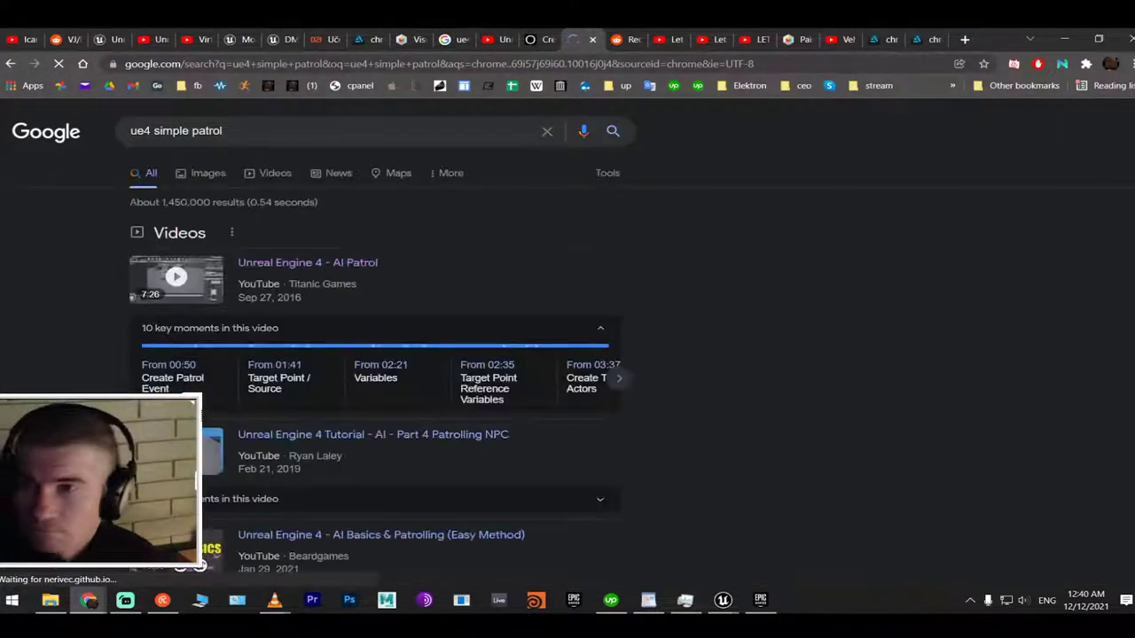
Scroll the ue4 simple patrol results, checking the Patrolling NPC video link without opening it
scroll(385, 258, down, 1)
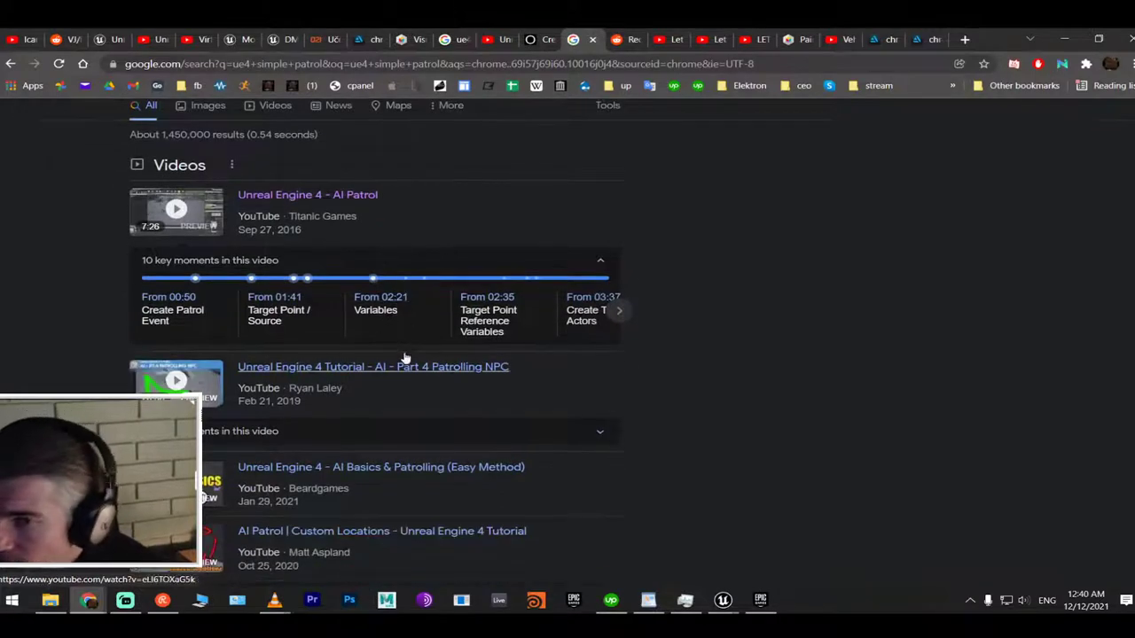
right_click(422, 376)
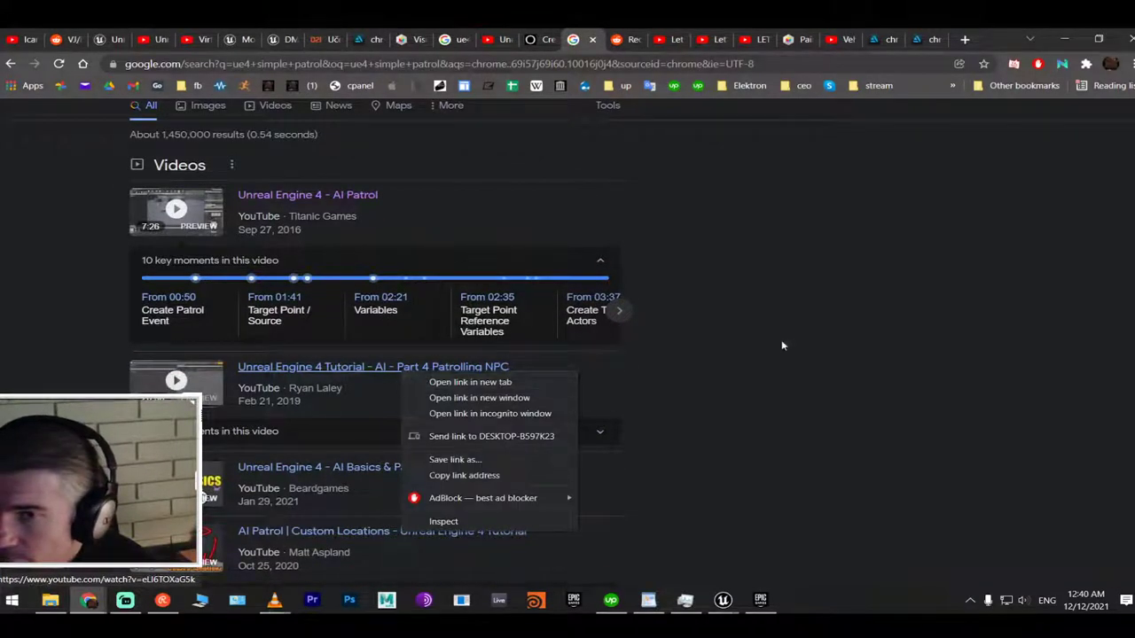
click(804, 361)
scroll(451, 271, down, 3)
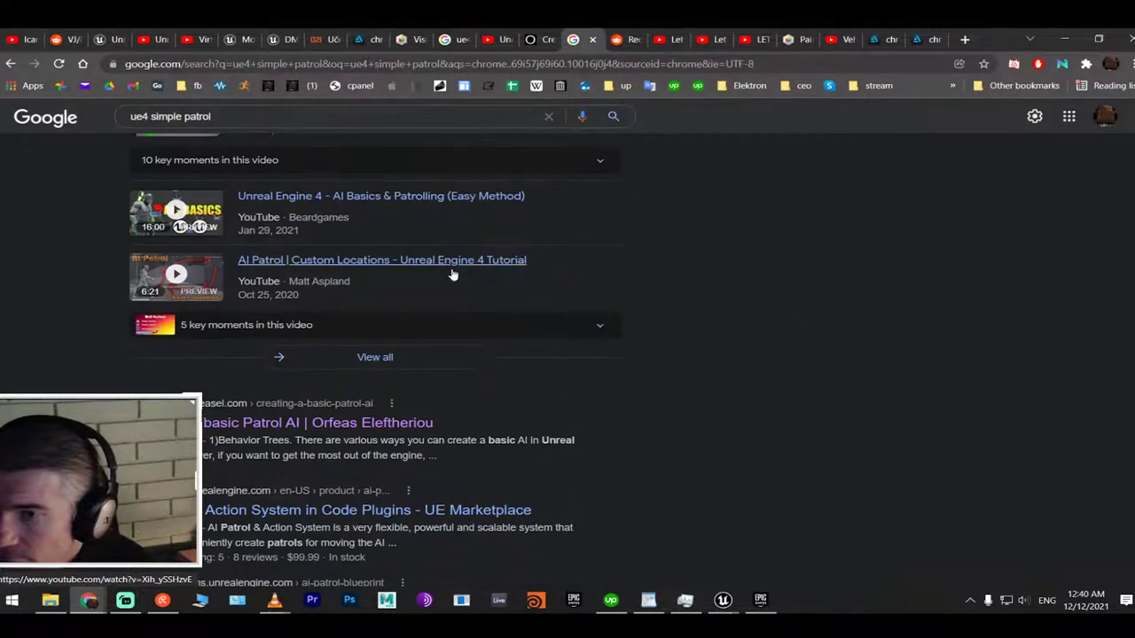
scroll(452, 272, down, 1)
scroll(451, 272, up, 1)
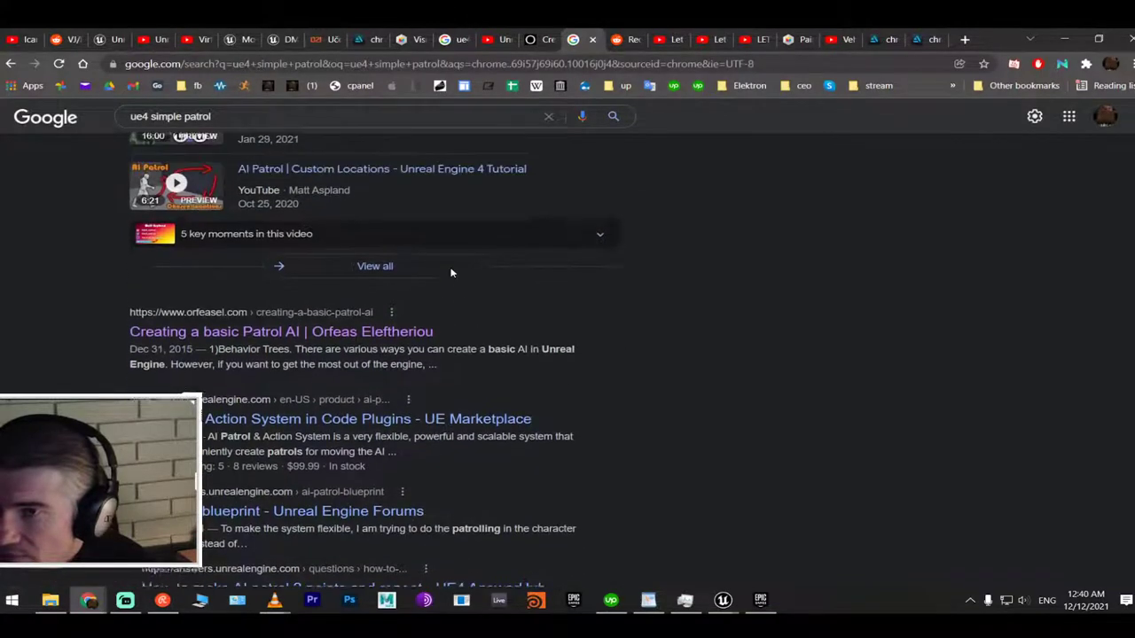
scroll(451, 272, down, 3)
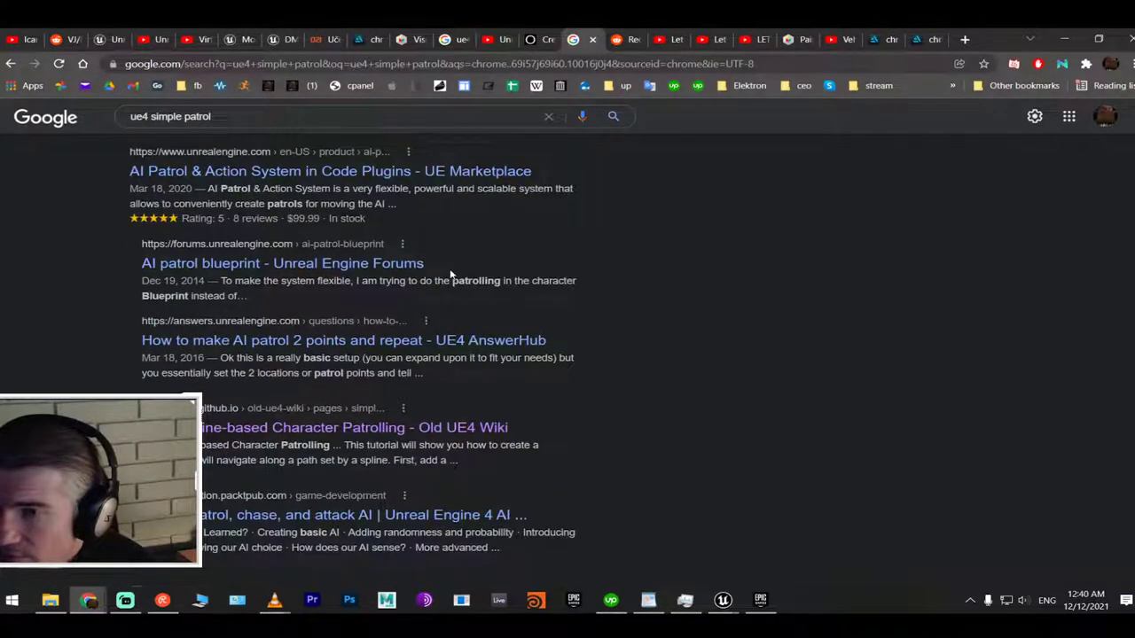
Open the AnswerHub patrol result and the AI patrol blueprint thread in new tabs
right_click(401, 343)
click(442, 358)
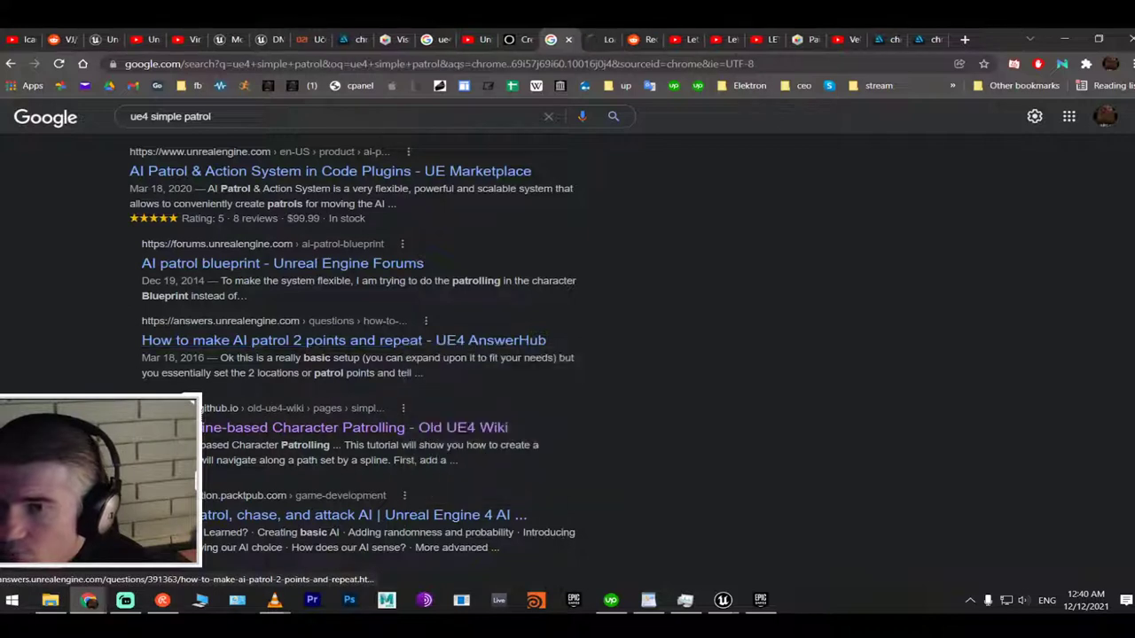
click(603, 37)
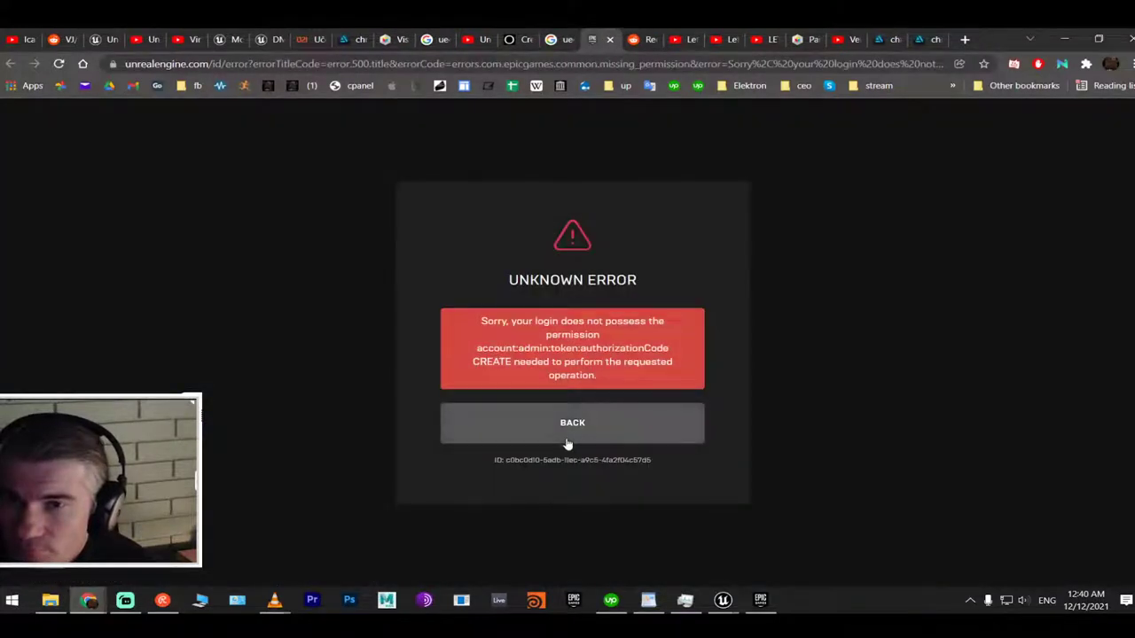
click(551, 38)
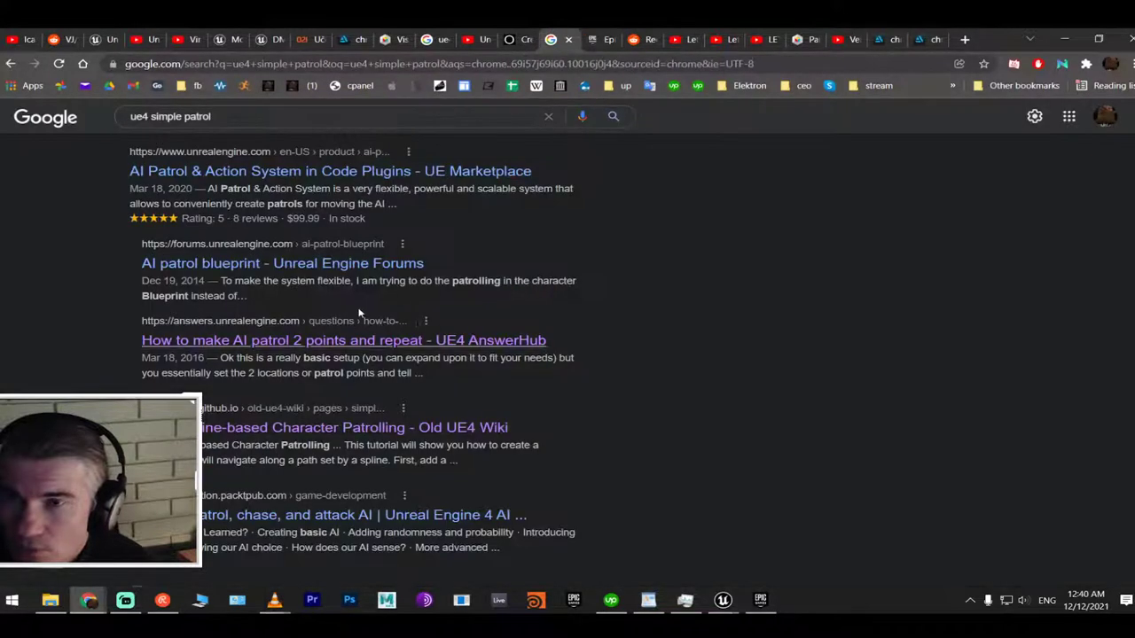
right_click(253, 263)
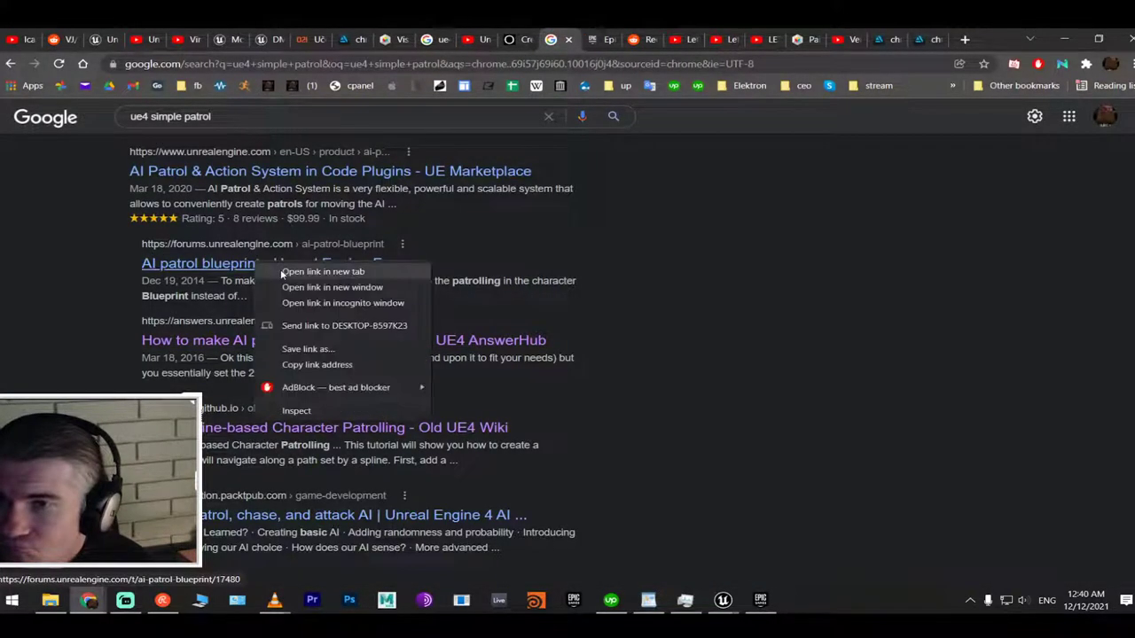
click(284, 270)
Scroll down and expand the 'Ue4 basic AI' related search videos
scroll(286, 259, down, 2)
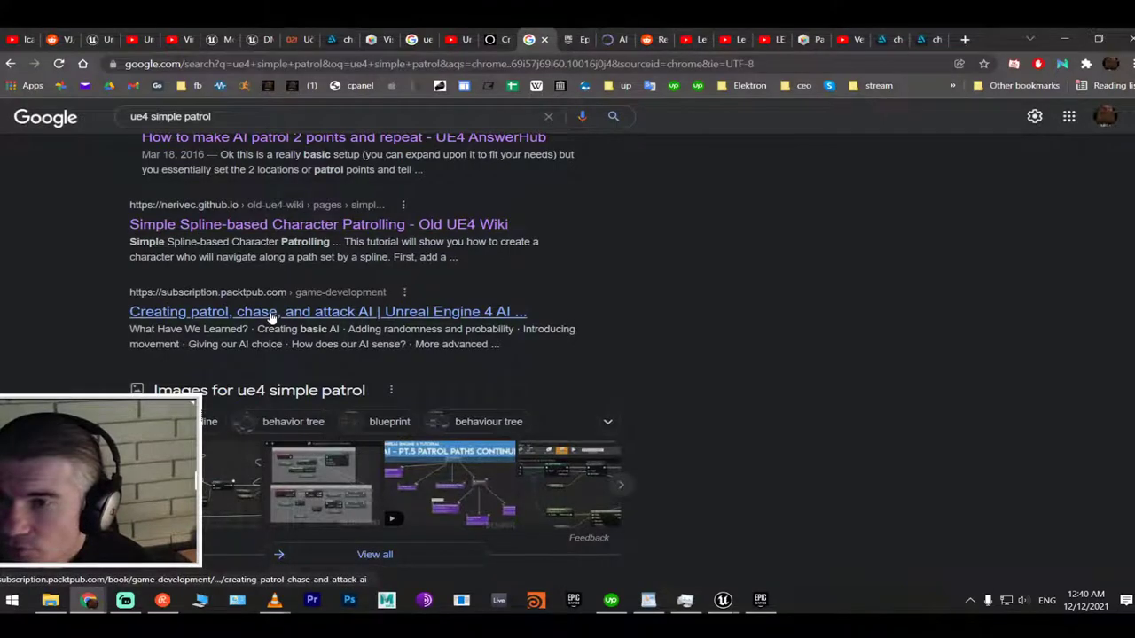
scroll(272, 318, down, 4)
scroll(274, 293, down, 1)
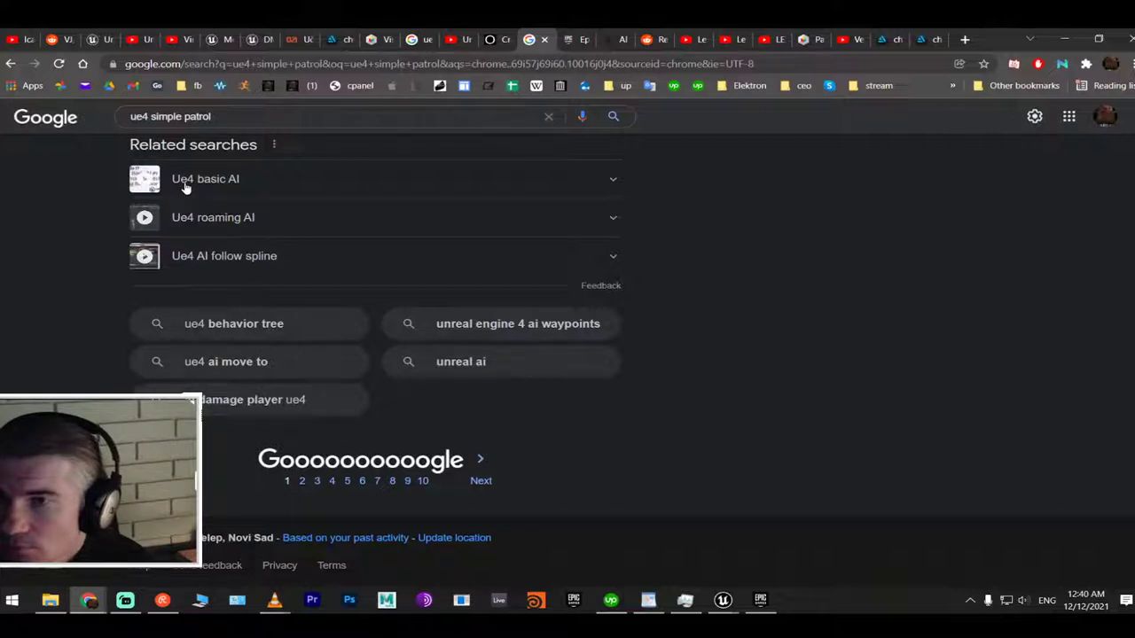
right_click(228, 260)
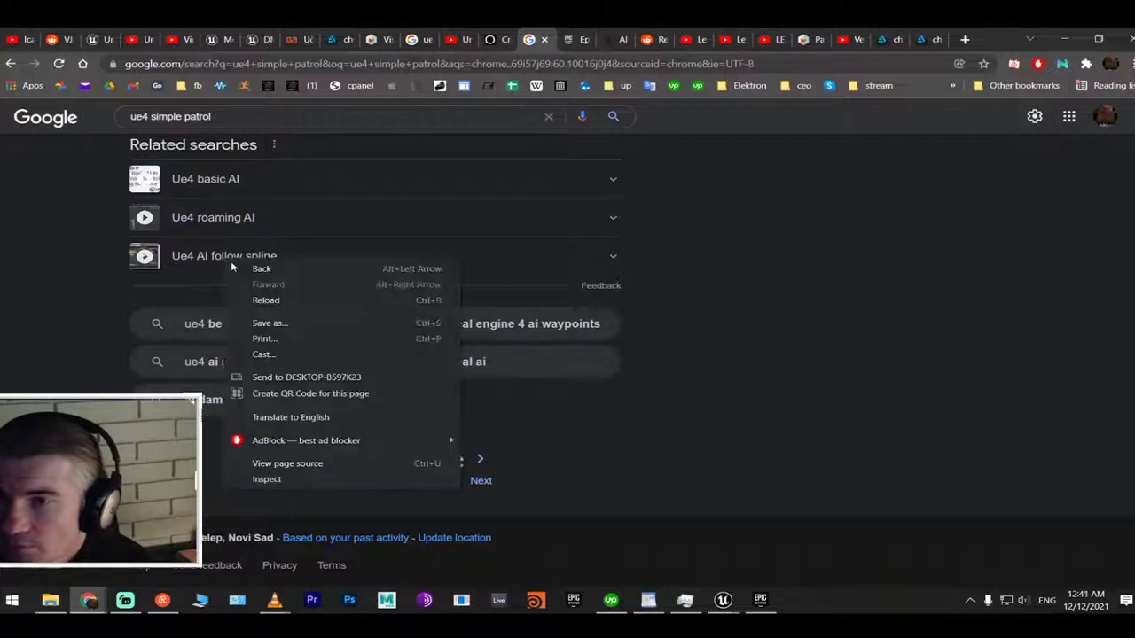
click(232, 190)
click(233, 188)
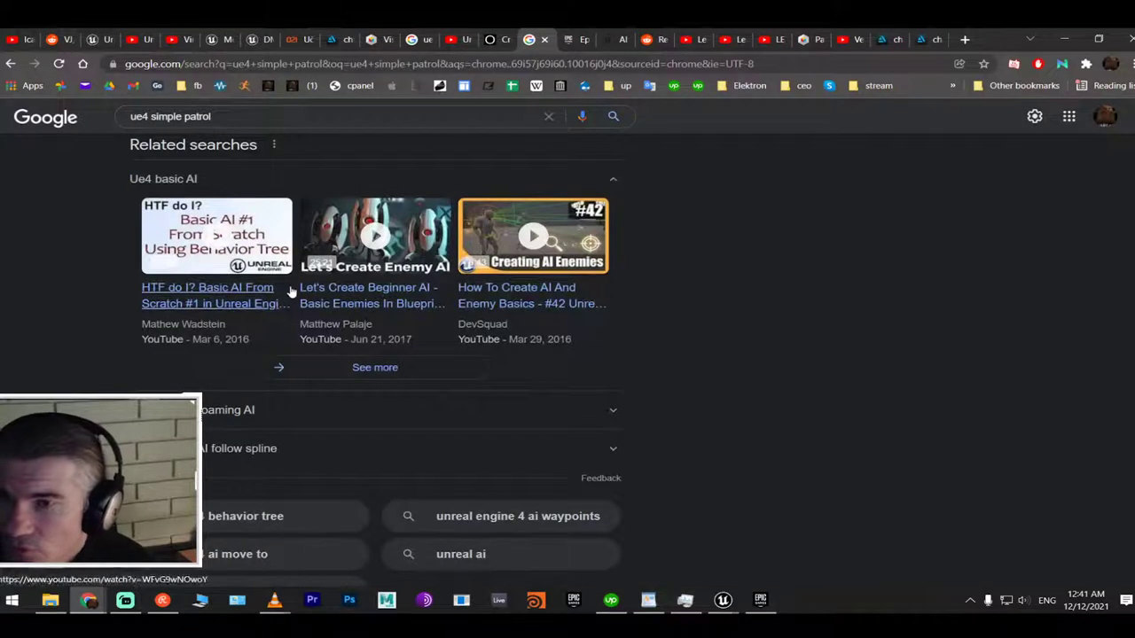
Back in Unreal, open the ThirdPersonCharacter2 blueprint and try searching Add Component for 'patr'
click(1067, 38)
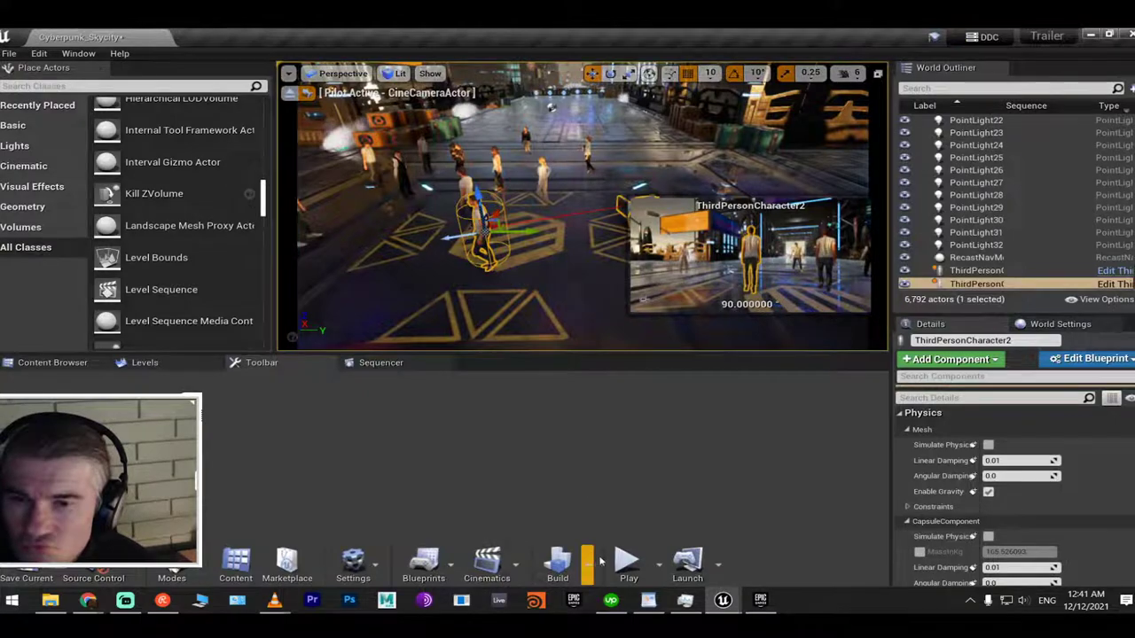
click(1113, 284)
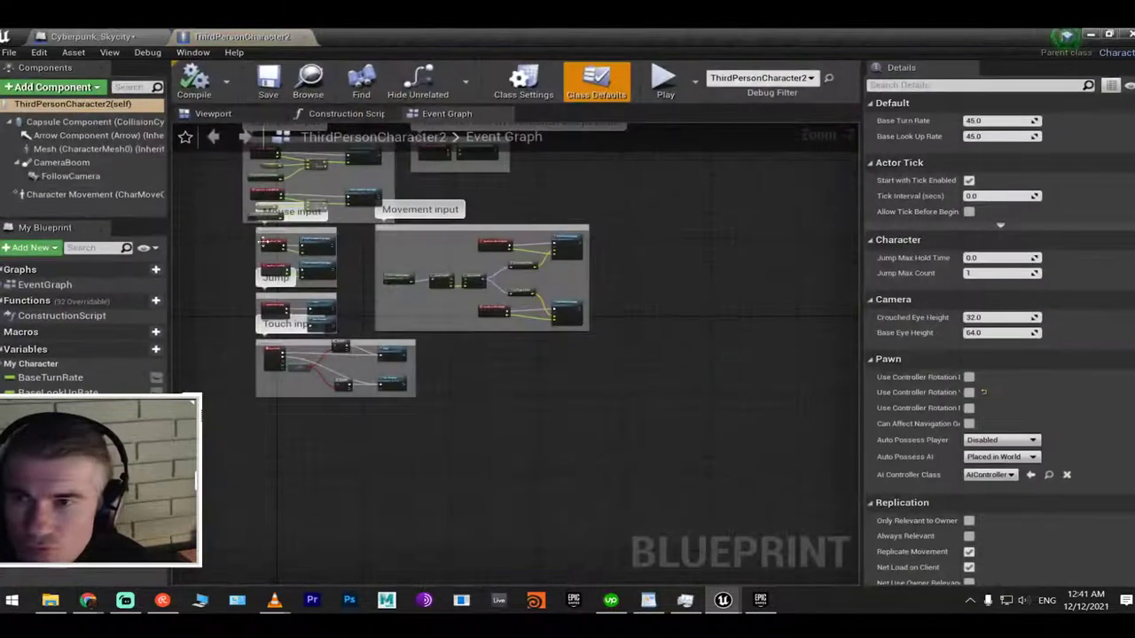
click(99, 123)
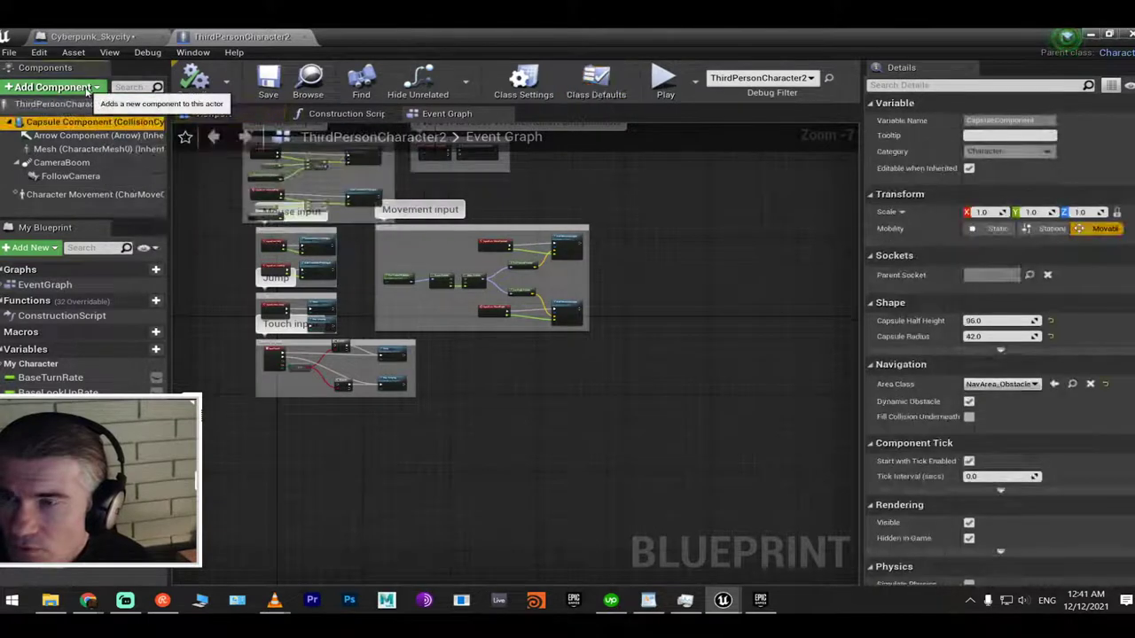
click(86, 87)
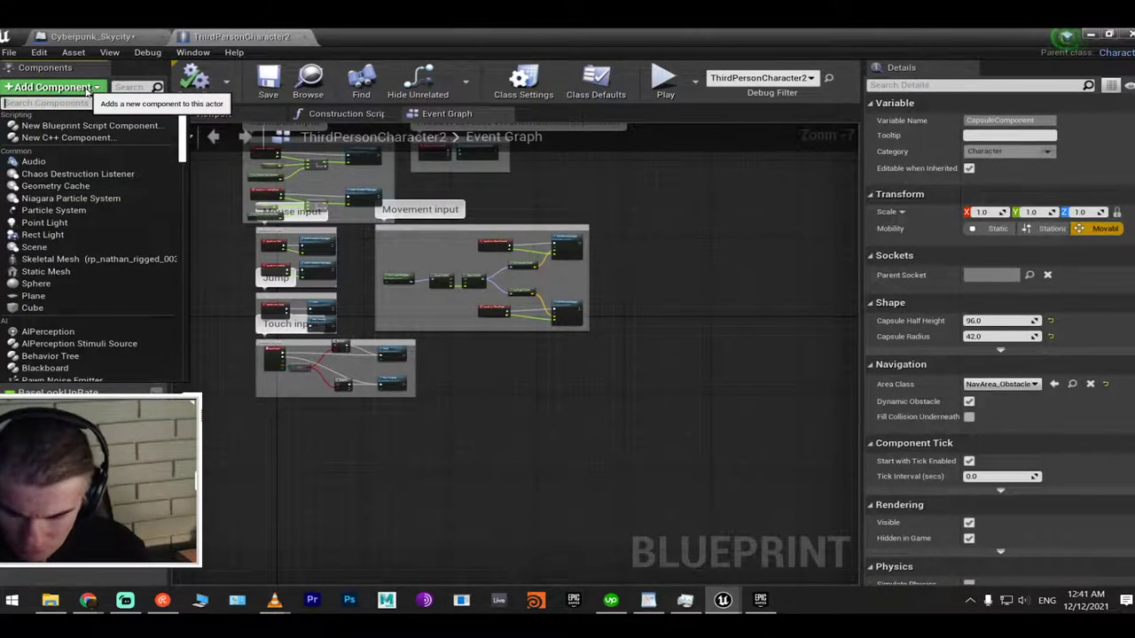
text(patr)
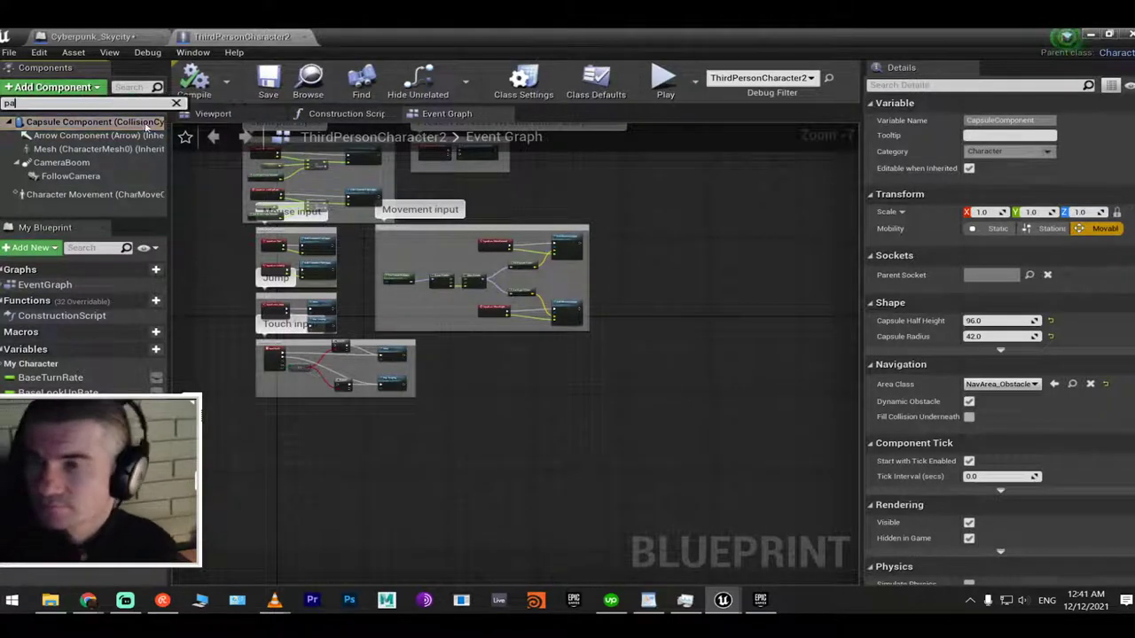
key(BackSpace)
key(BackSpace)
key(BackSpace)
click(89, 121)
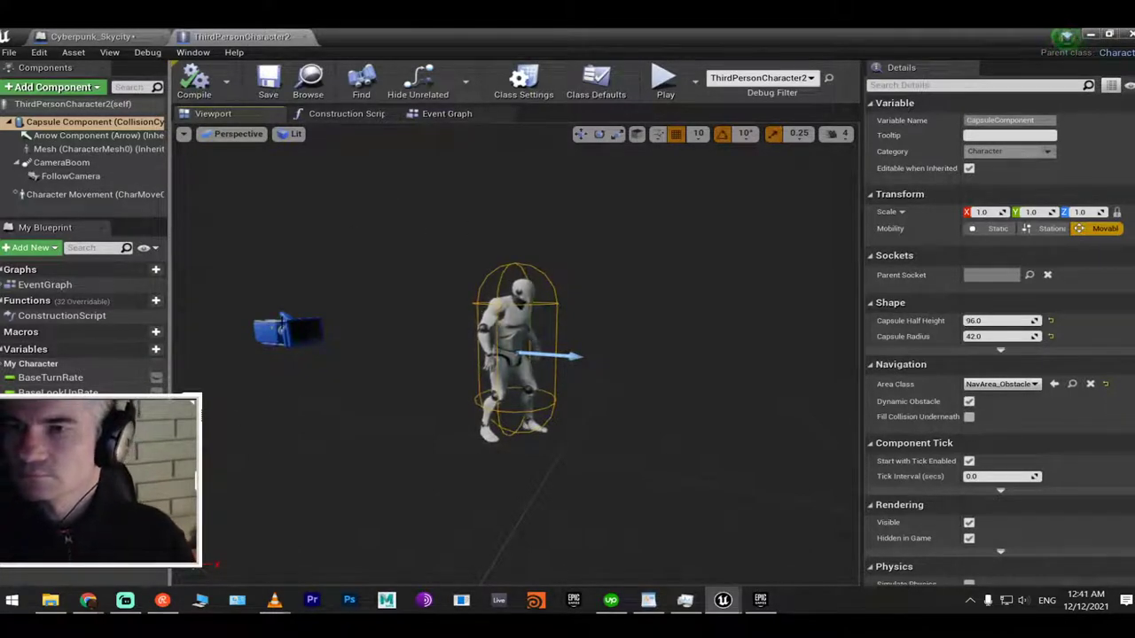
Filter the existing components for 'pawn' then 'send', then switch back to Chrome
click(131, 87)
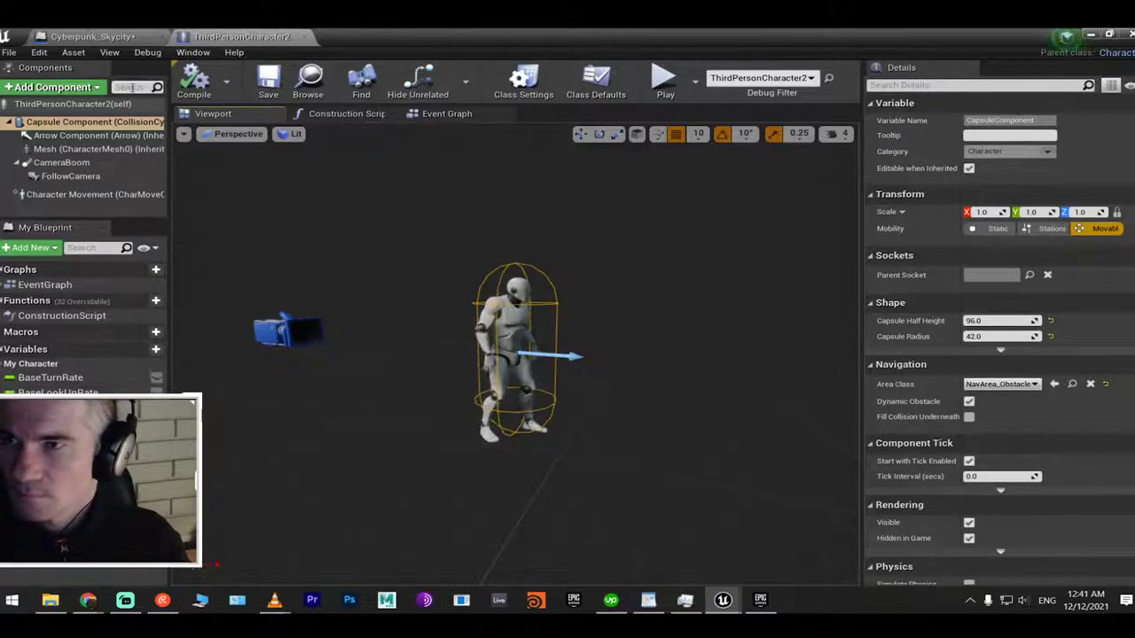
text(pawn)
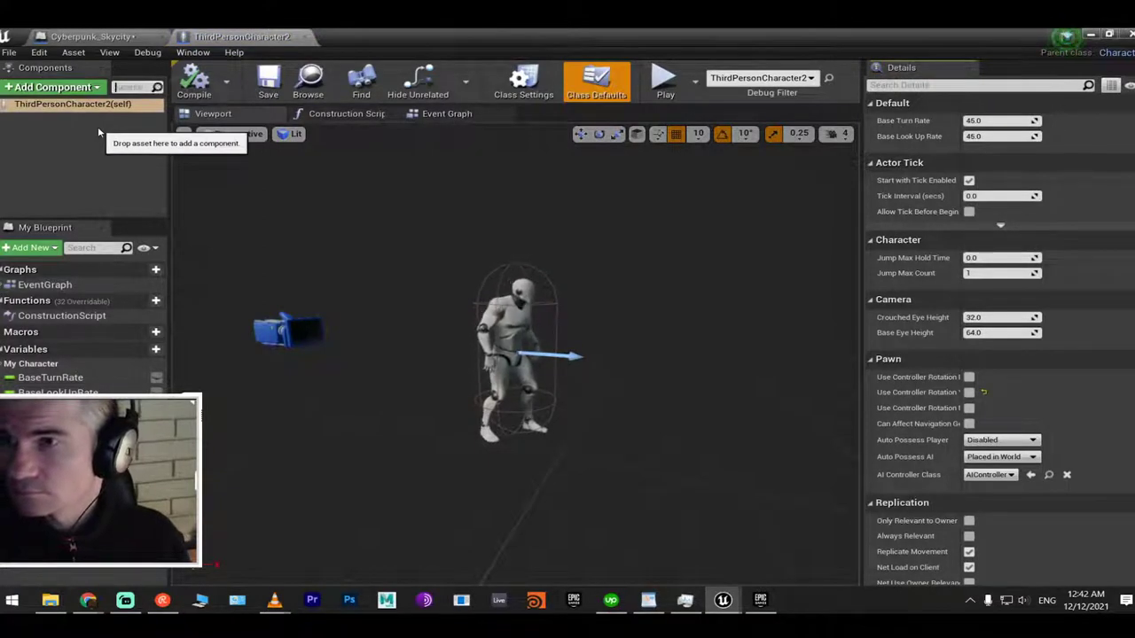
key(BackSpace)
key(BackSpace)
key(BackSpace)
key(BackSpace)
text(send)
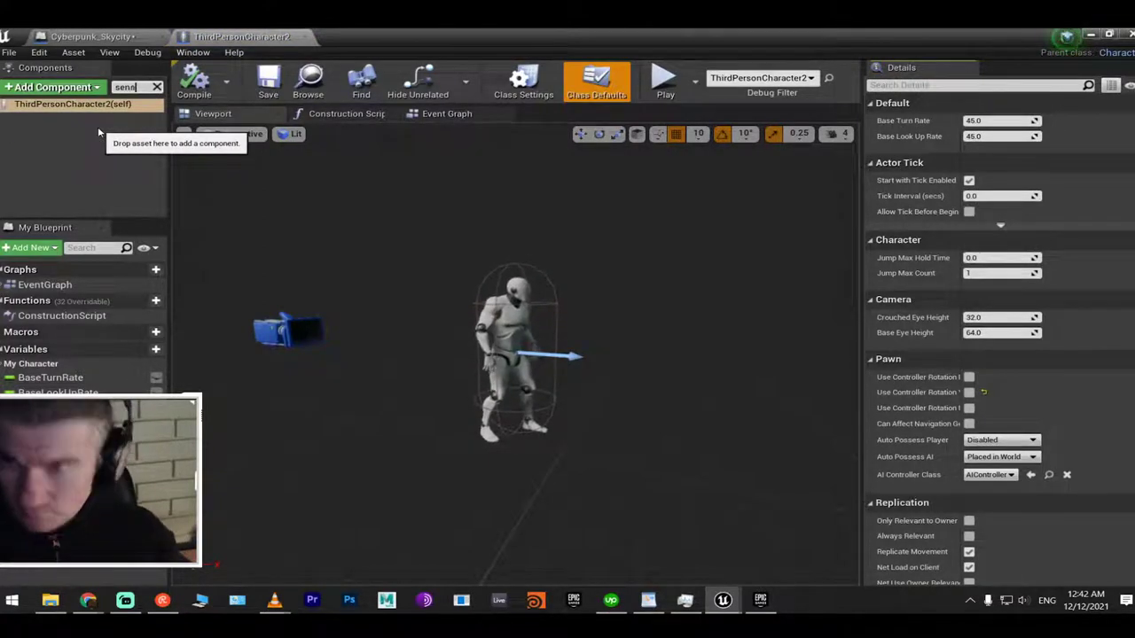
key(alt+Tab)
key(alt+Tab)
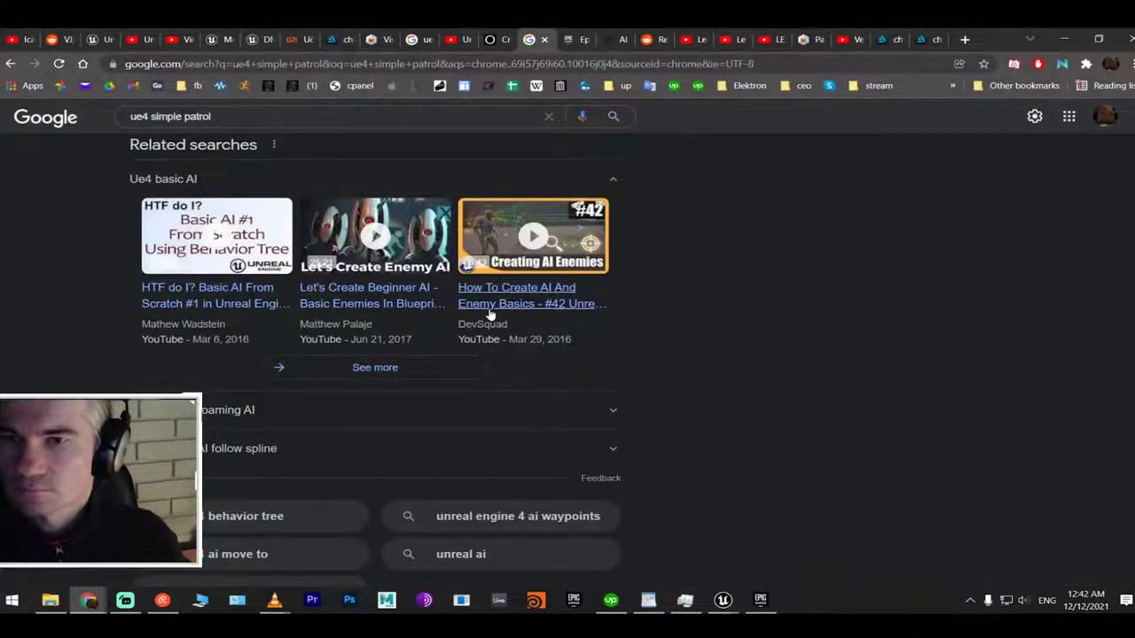
Open the 'How To Create AI And Enemy Basics' tutorial, skim its timeline, pause it, and return to Unreal
click(491, 310)
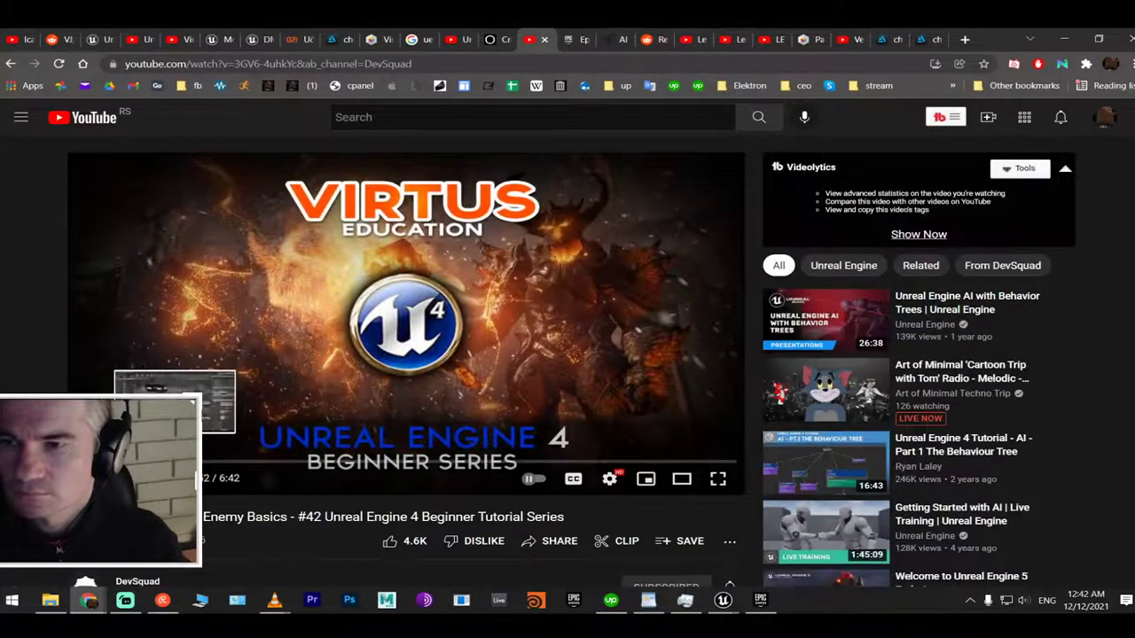
click(207, 462)
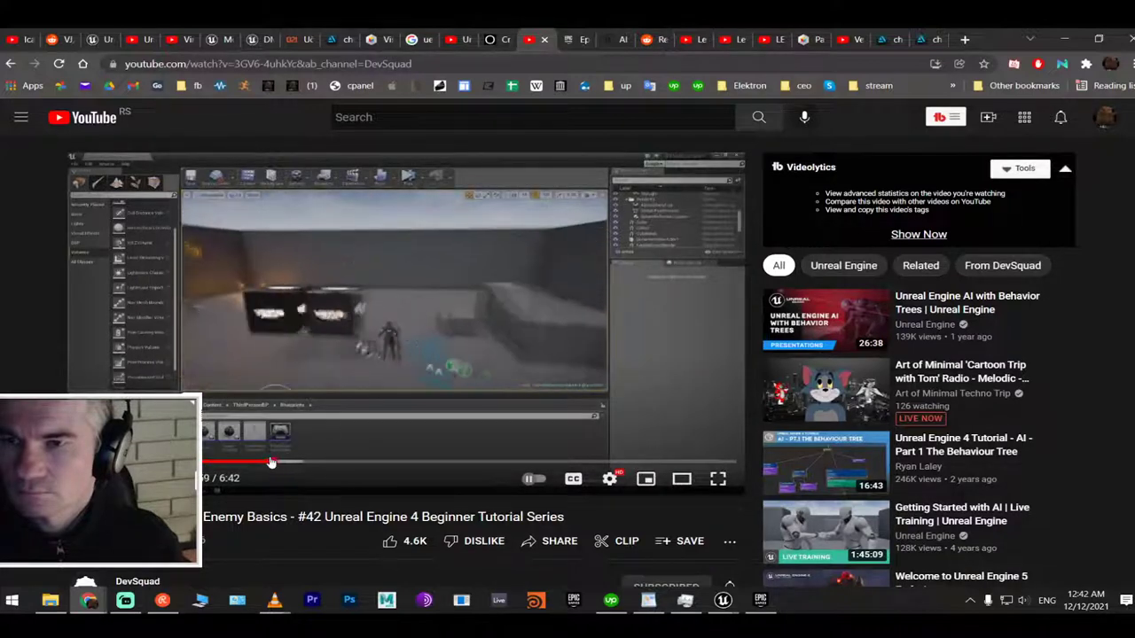
click(249, 462)
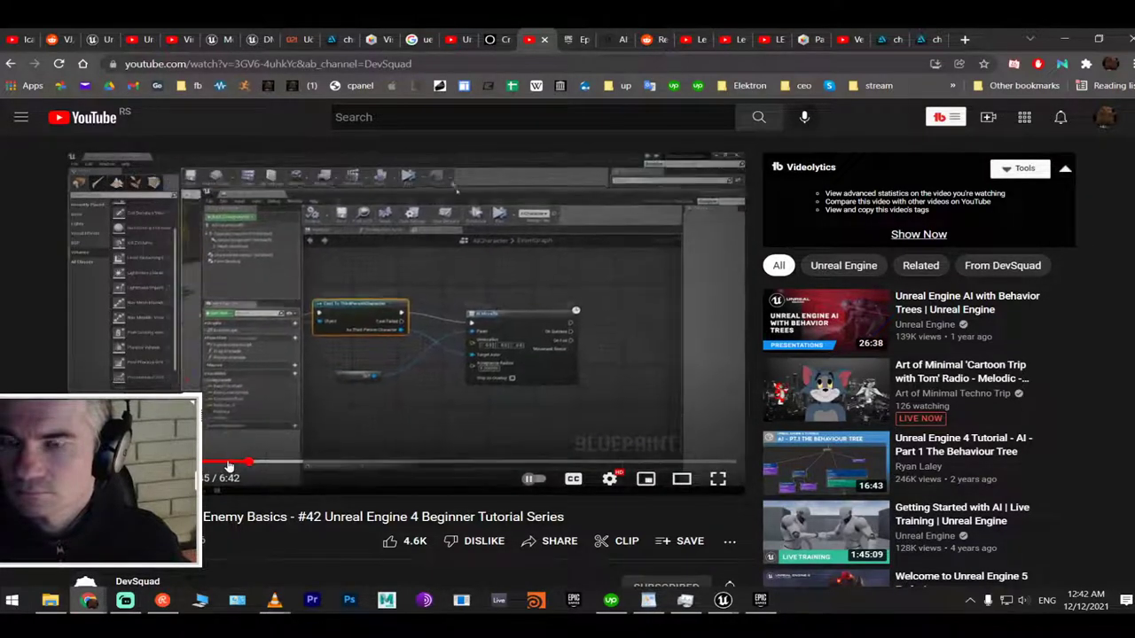
click(220, 462)
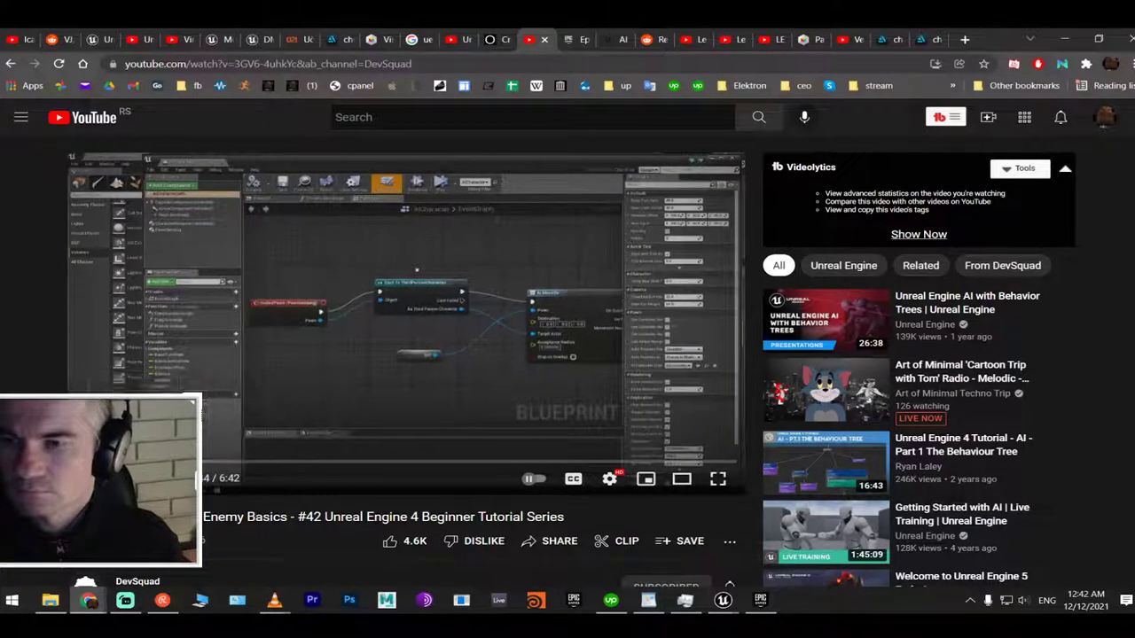
click(151, 462)
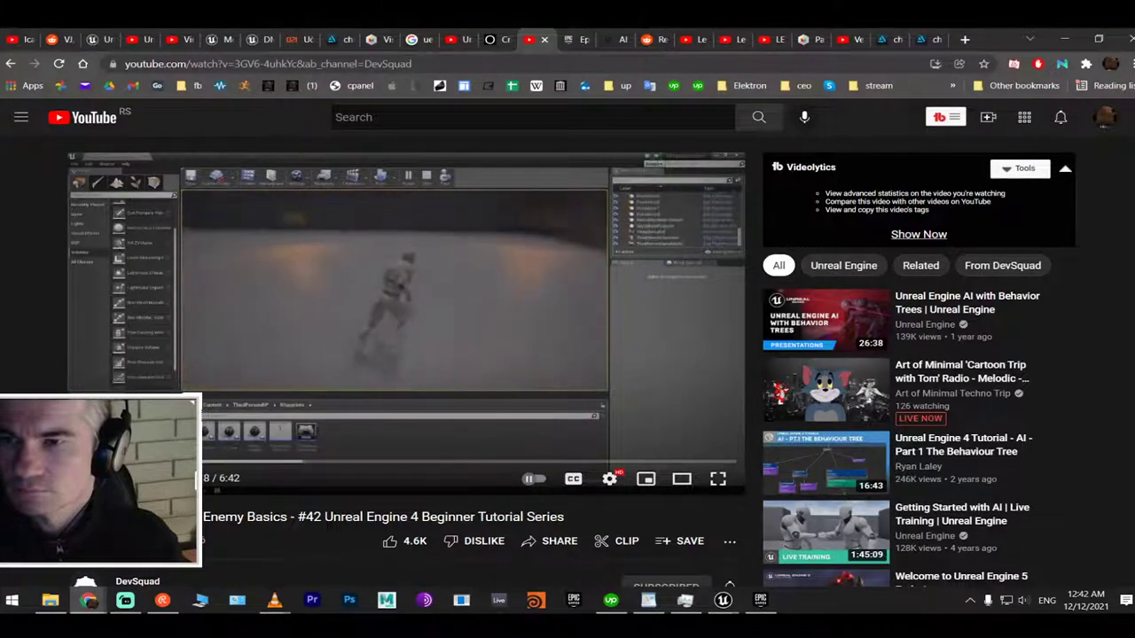
click(319, 462)
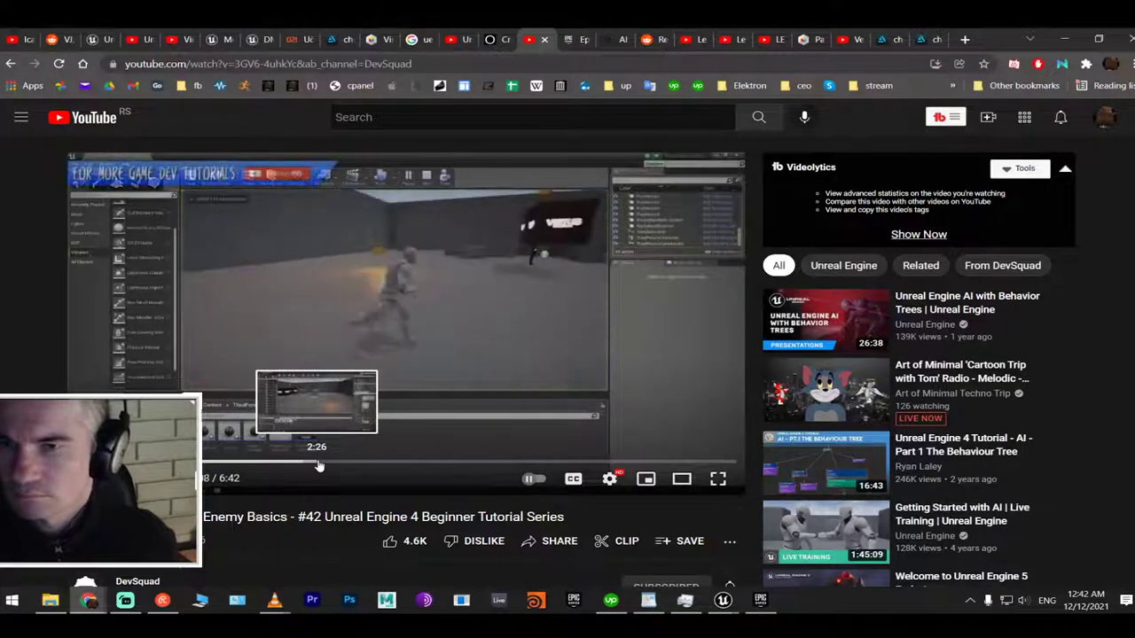
key(Right)
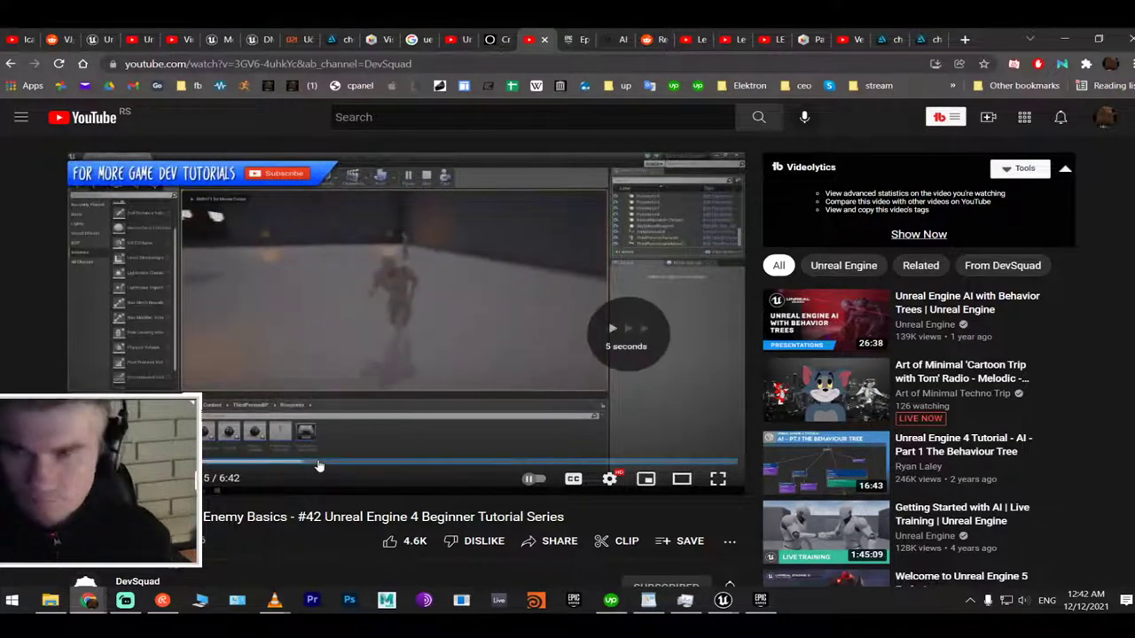
key(space)
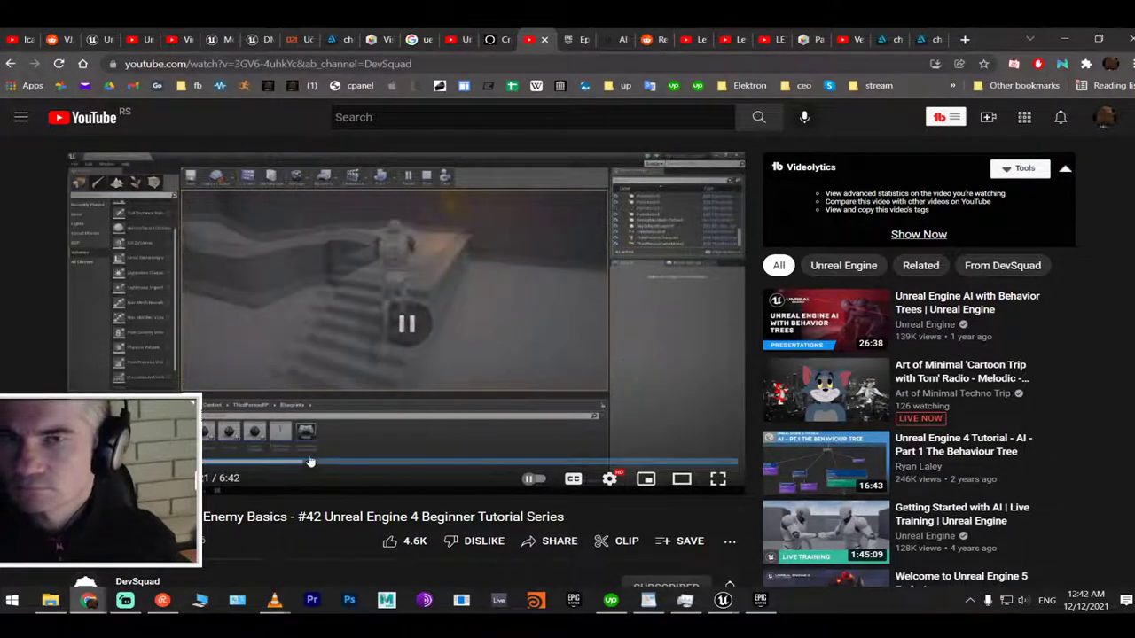
click(1064, 39)
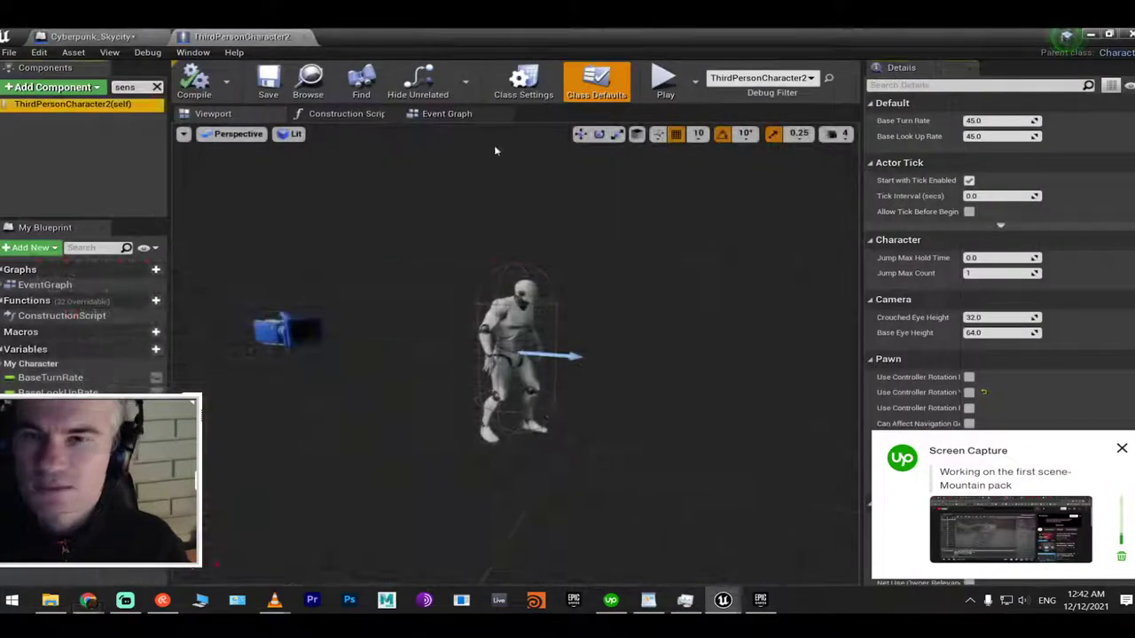
Add a Pawn Sensing component to ThirdPersonCharacter2
click(125, 87)
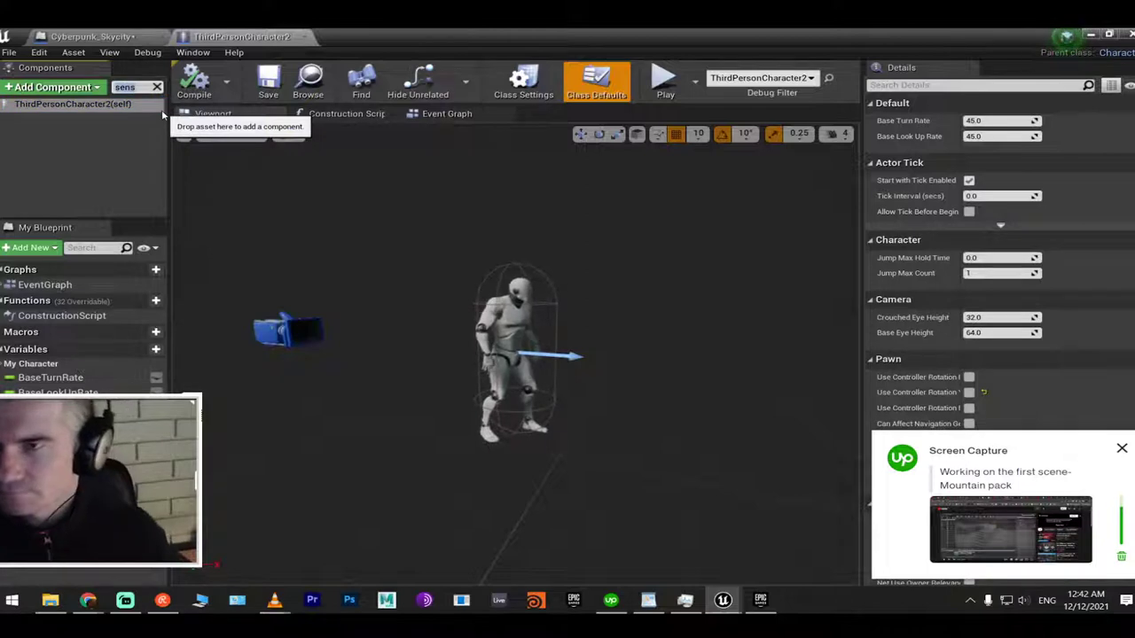
text(paw)
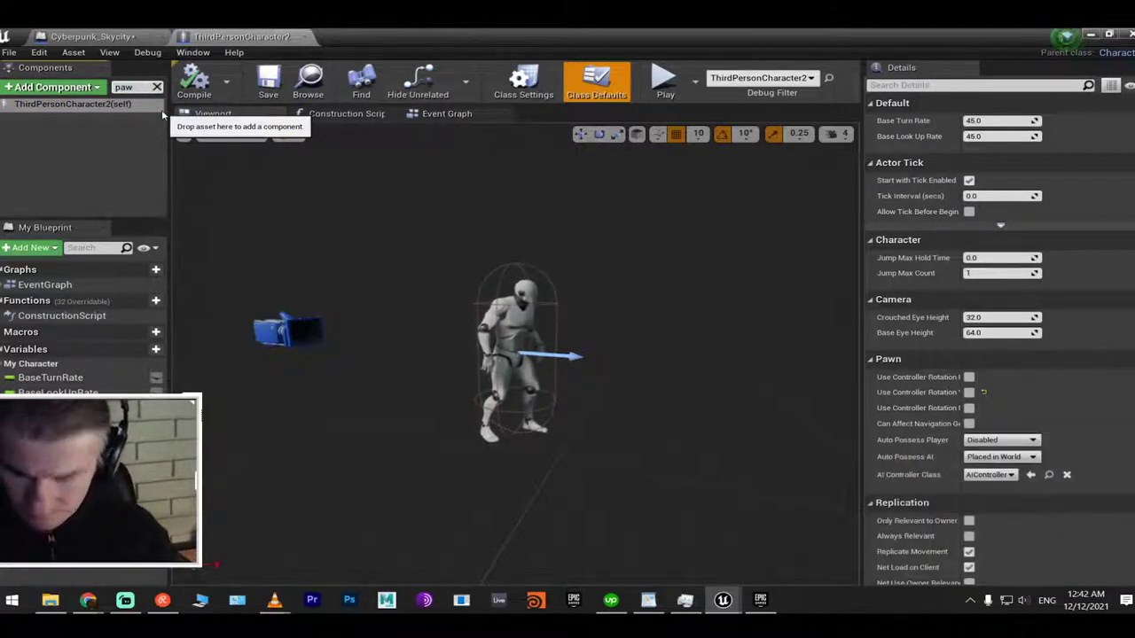
key(Escape)
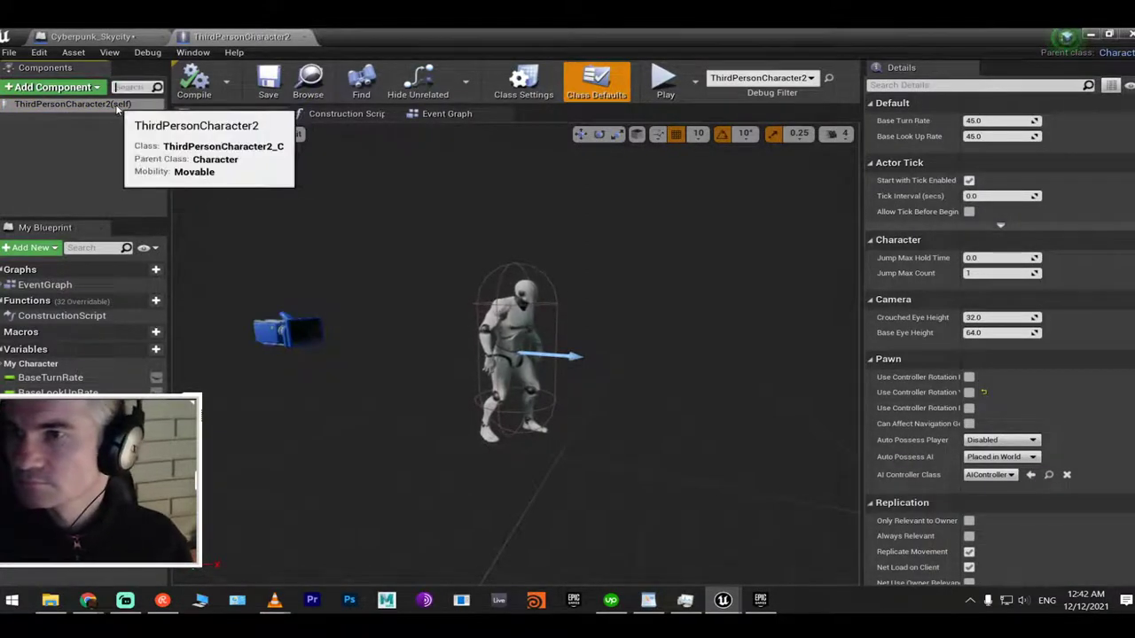
click(53, 86)
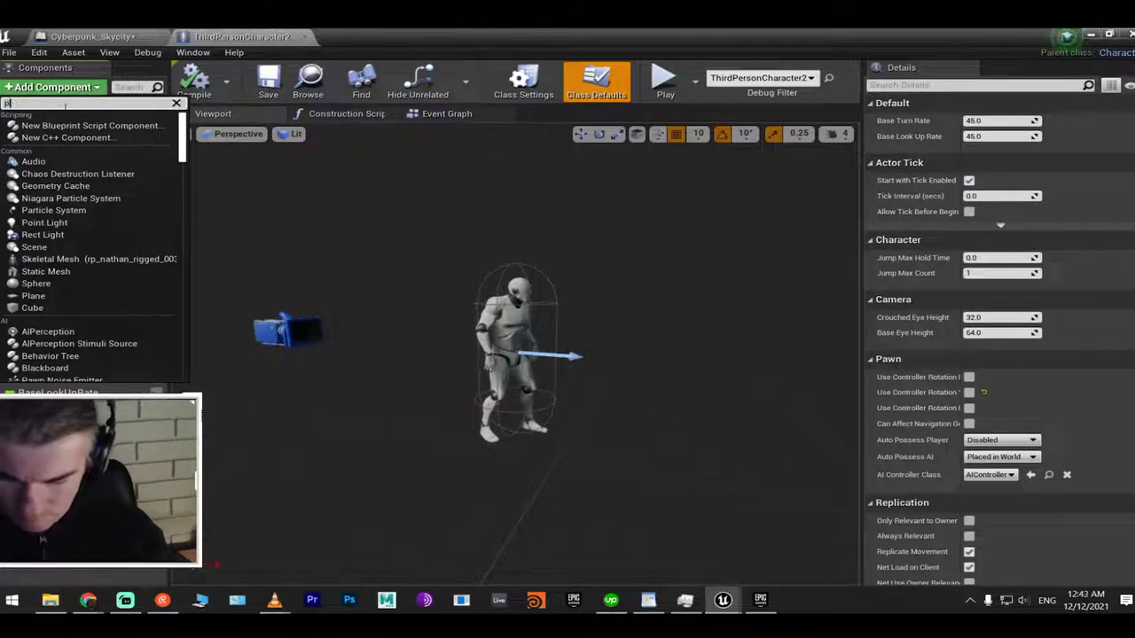
text(aw)
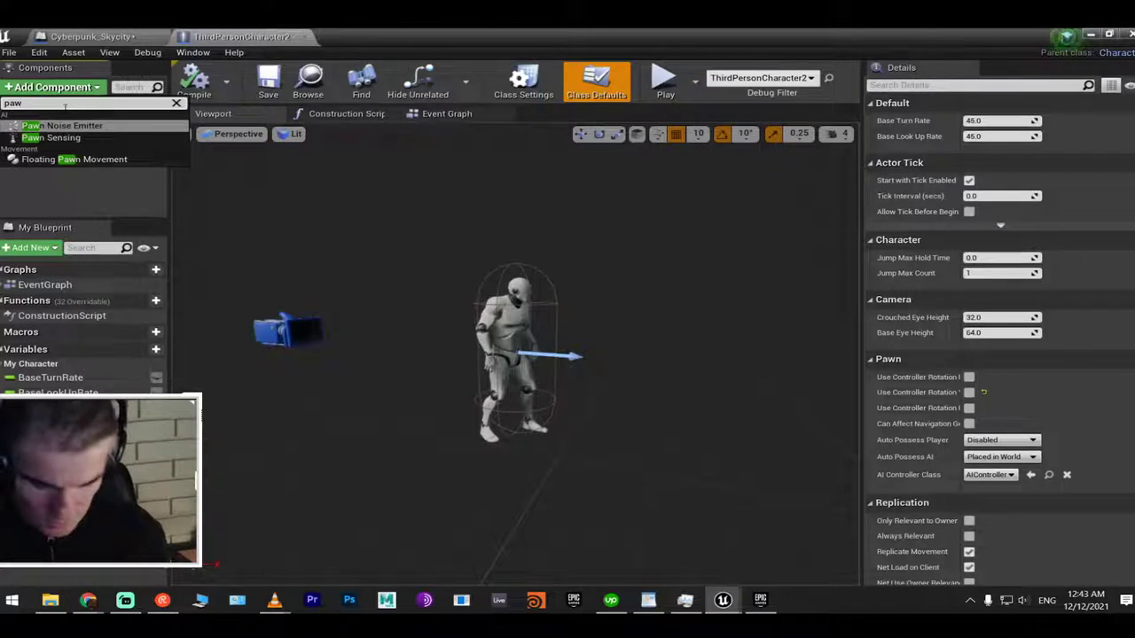
key(Down)
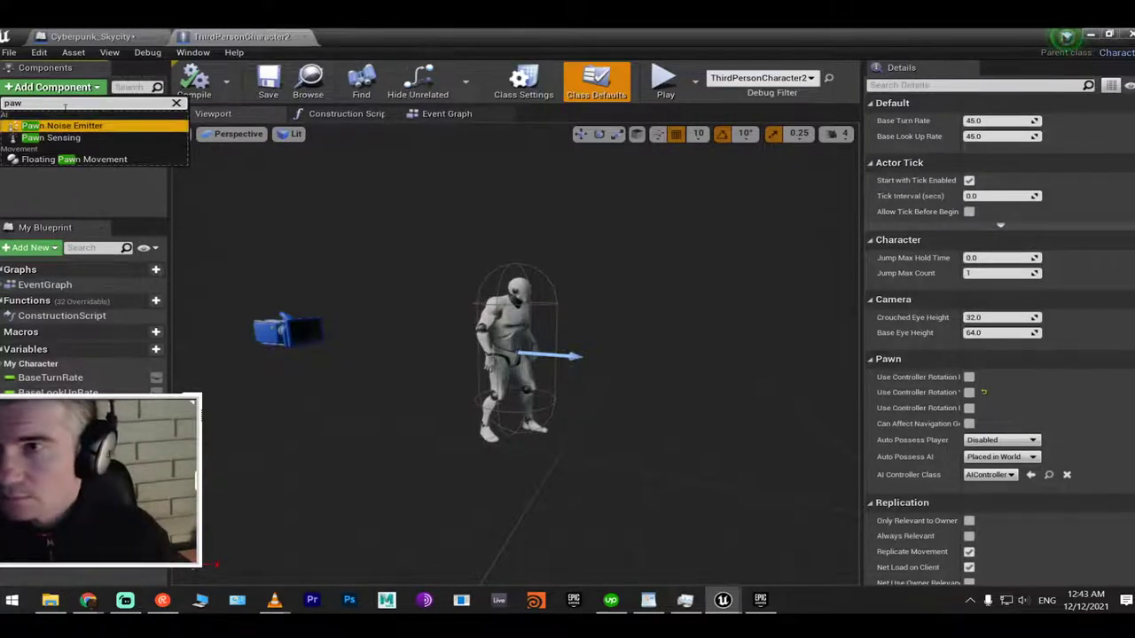
key(Down)
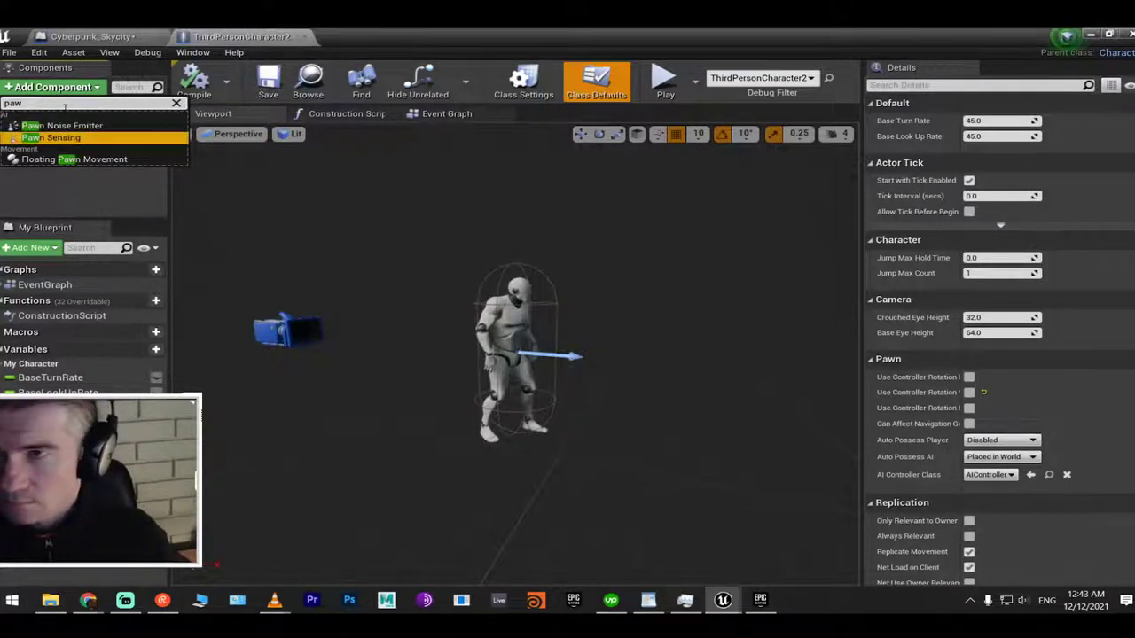
key(Return)
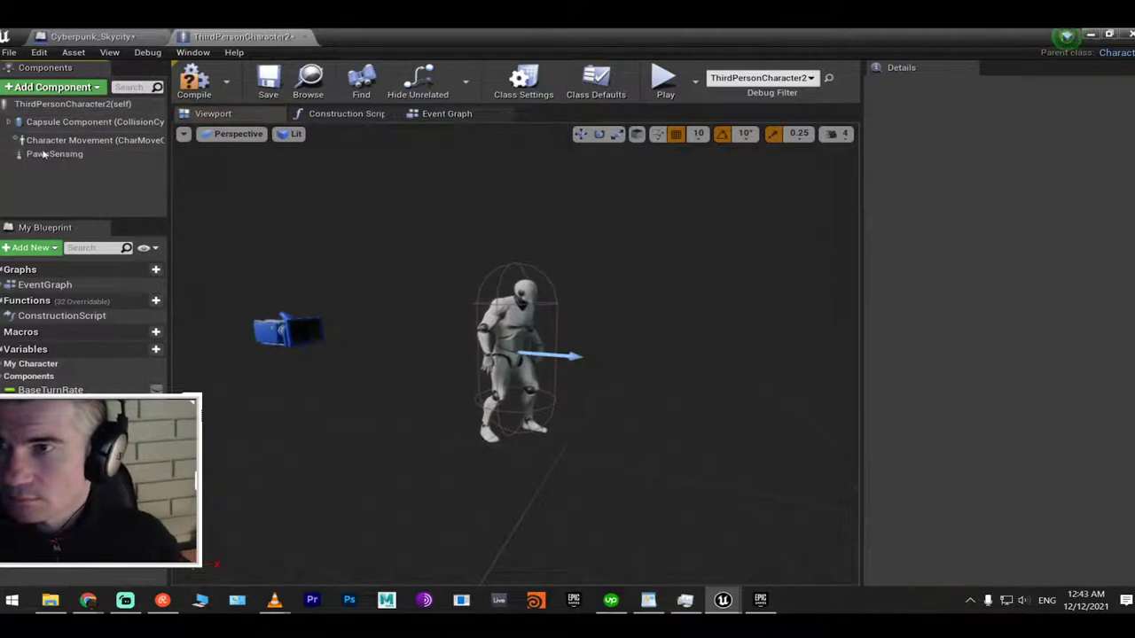
Set the PawnSensing component's Peripheral Vision Angle to 360
click(44, 155)
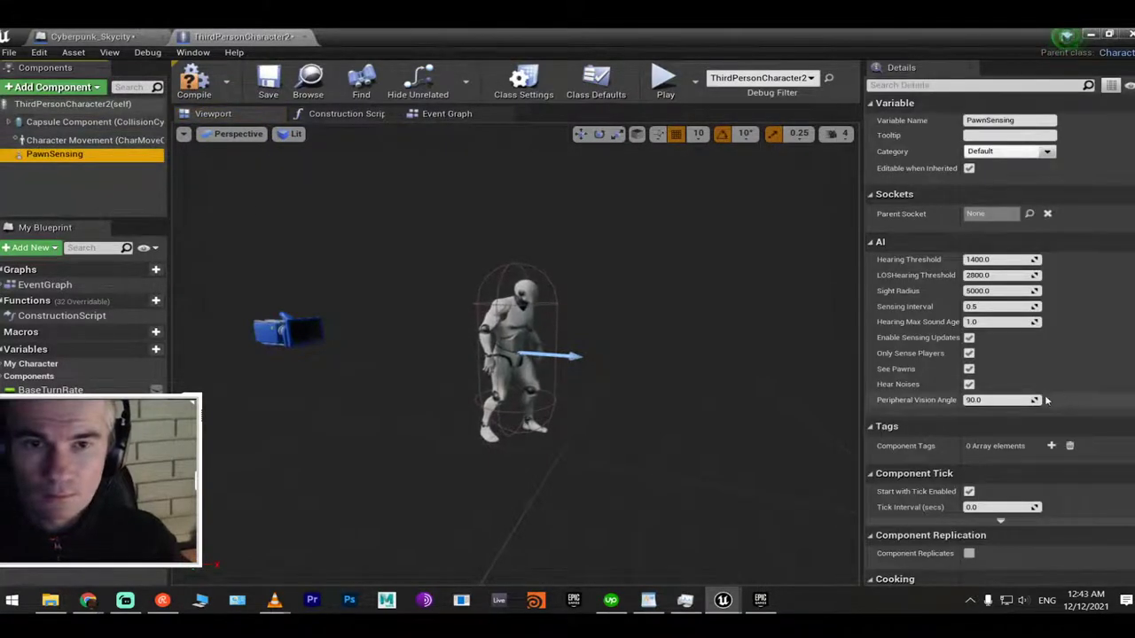
click(1011, 400)
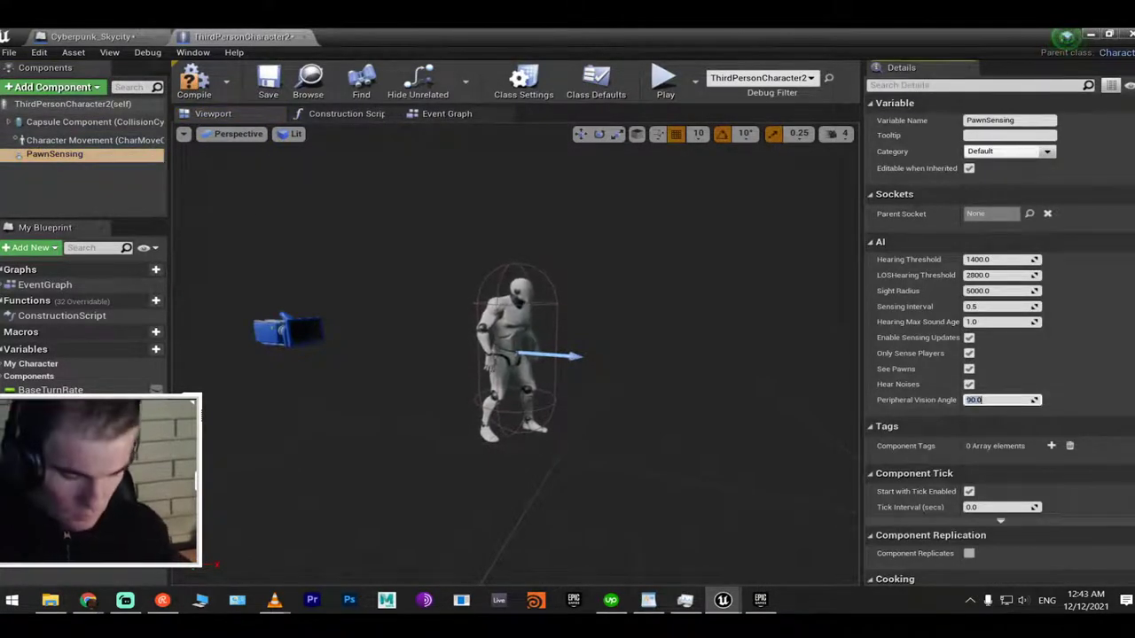
text(360)
key(Return)
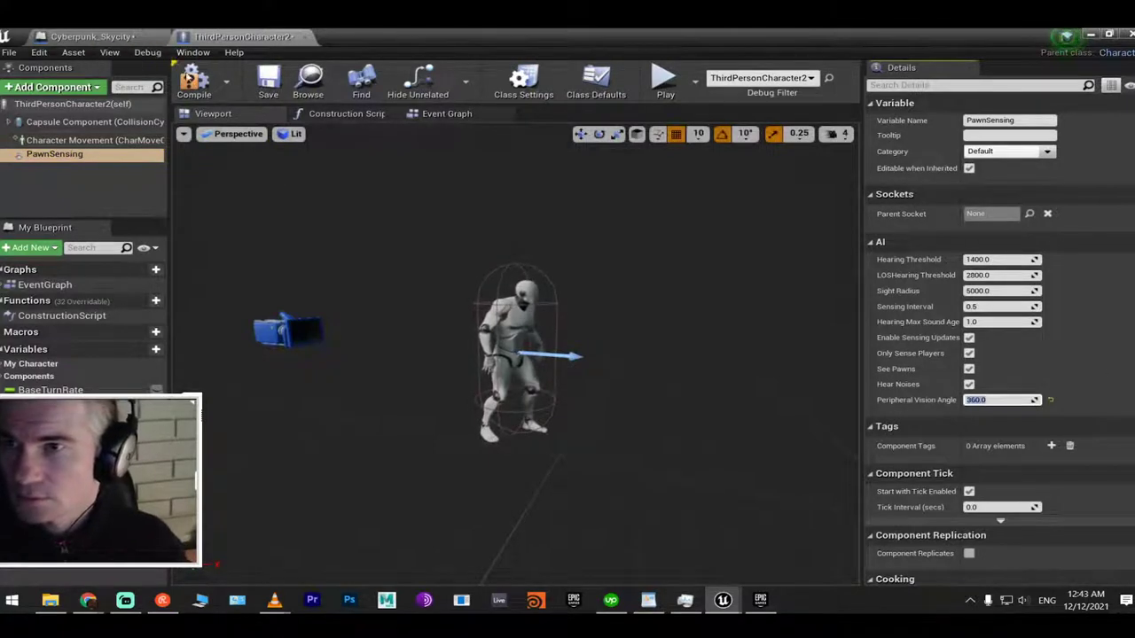
click(88, 37)
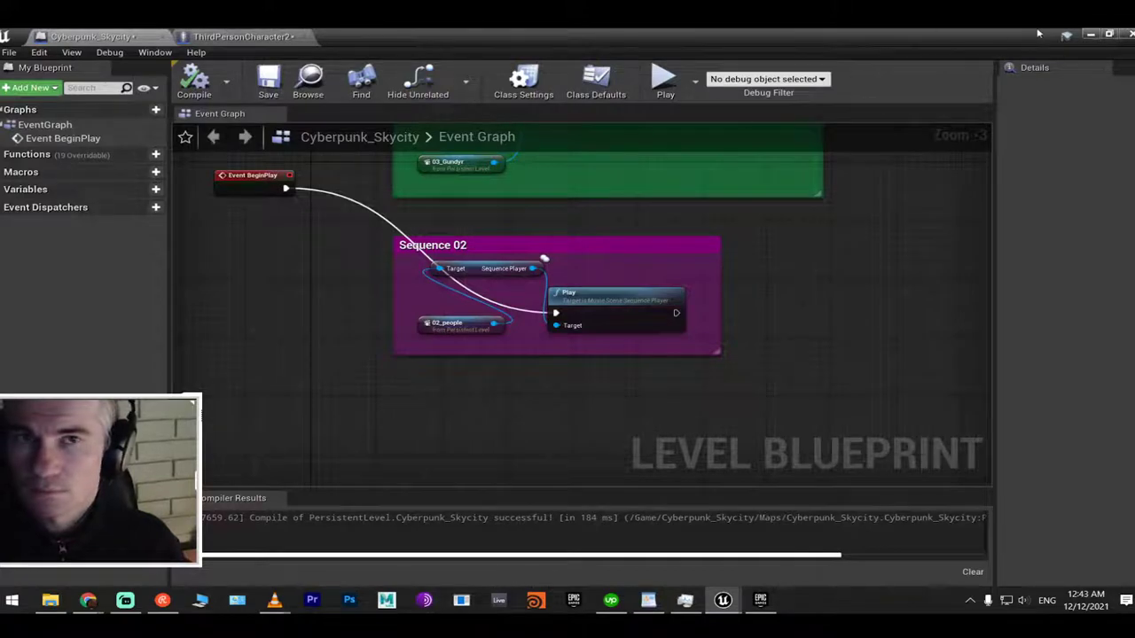
Minimize the blueprint editor and start a Play-In-Editor session of Cyberpunk_Skycity with Alt+P
click(1111, 34)
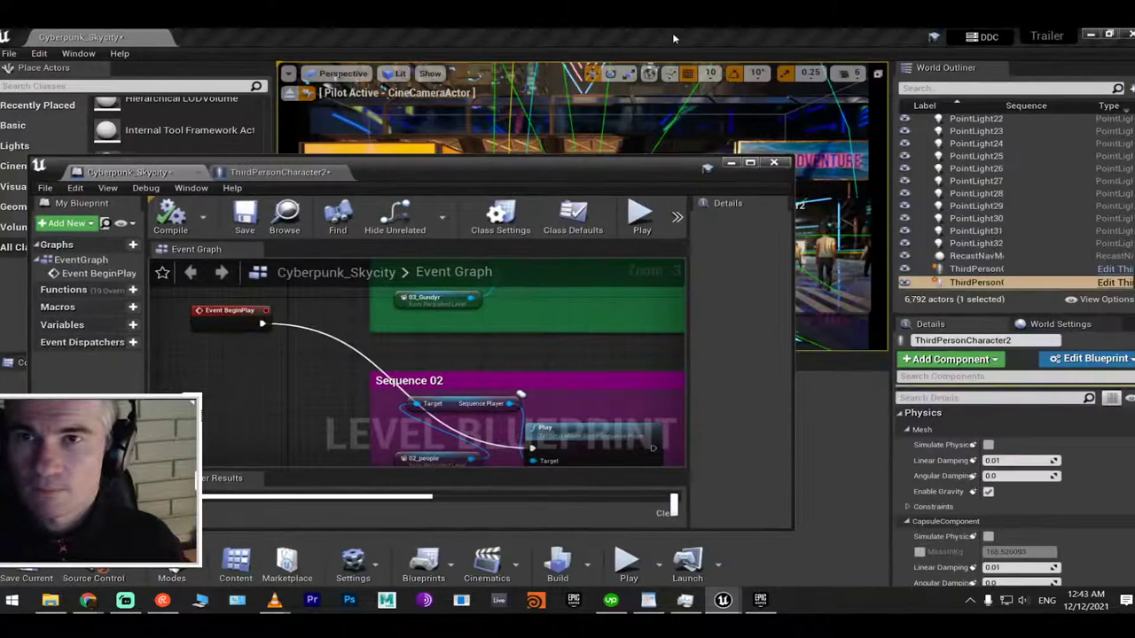
click(730, 163)
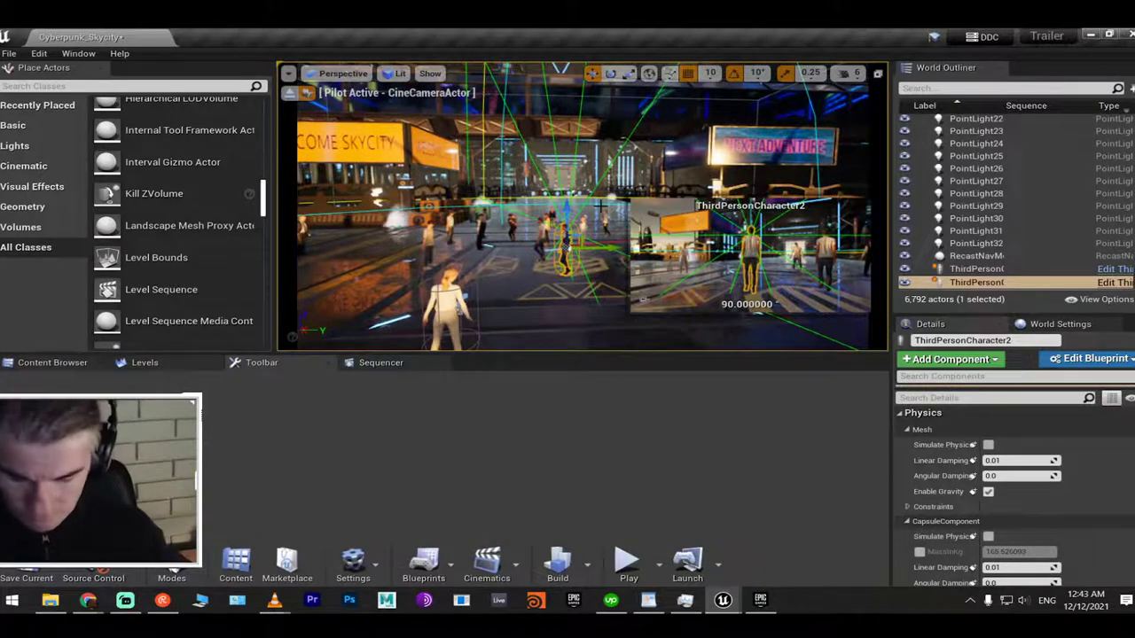
key(alt+p)
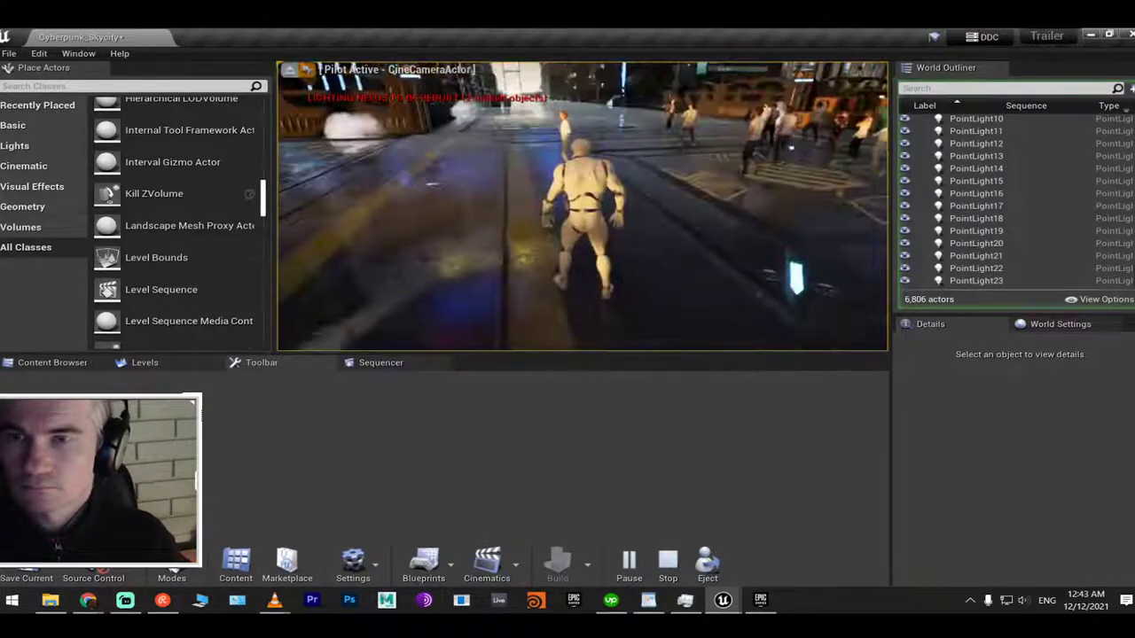
Stop the running play test, start another one with Alt+P, and stop it again
key(Escape)
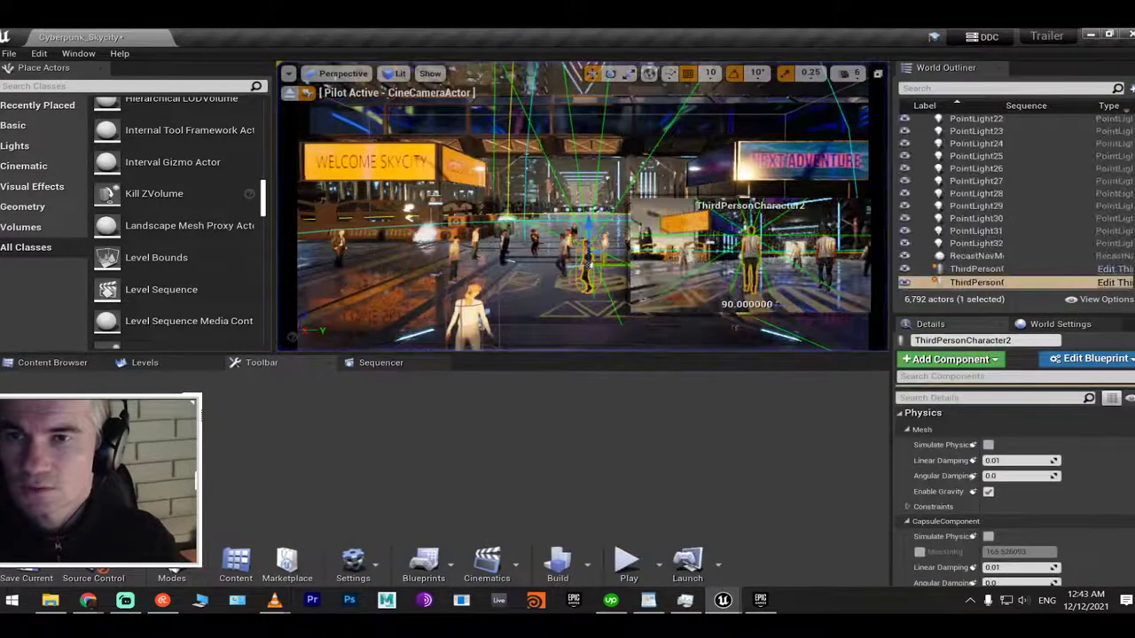
key(Escape)
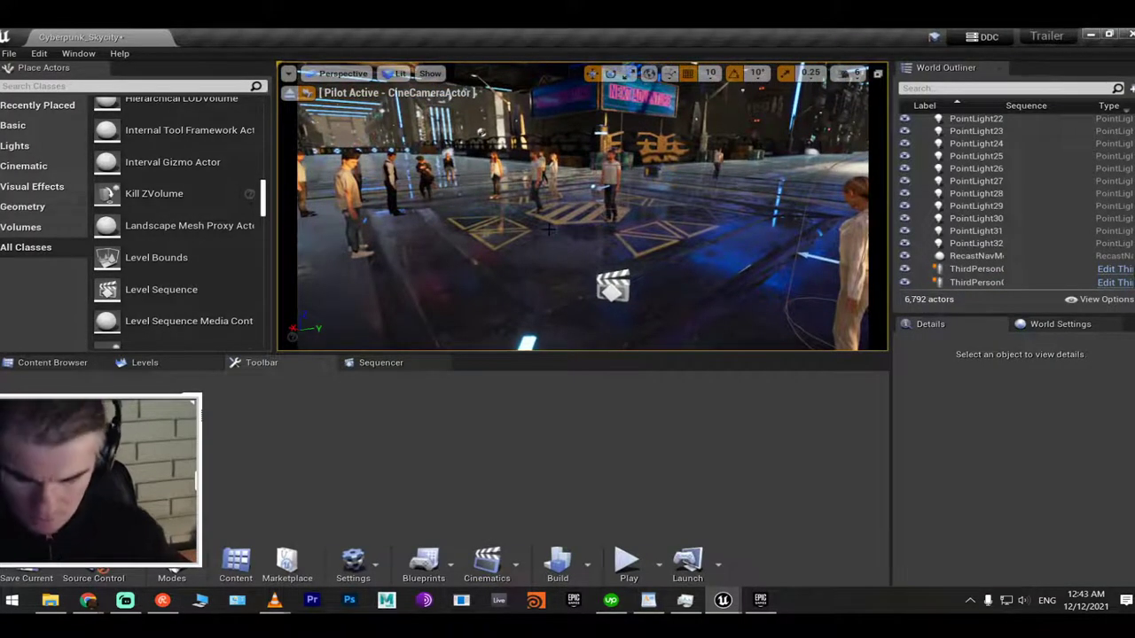
key(alt+p)
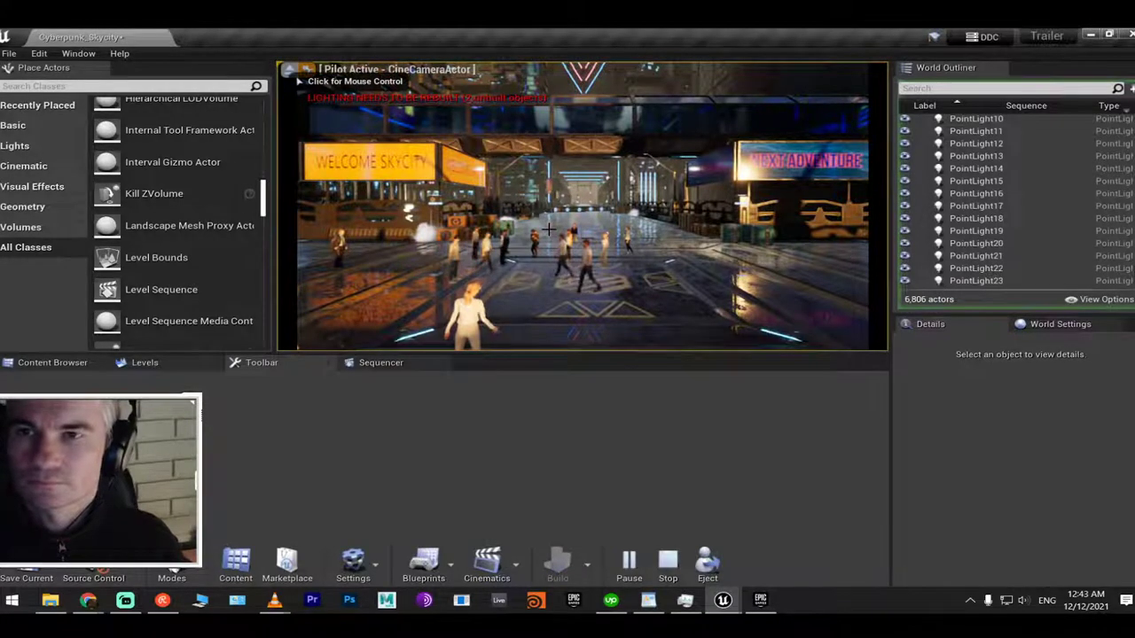
key(Escape)
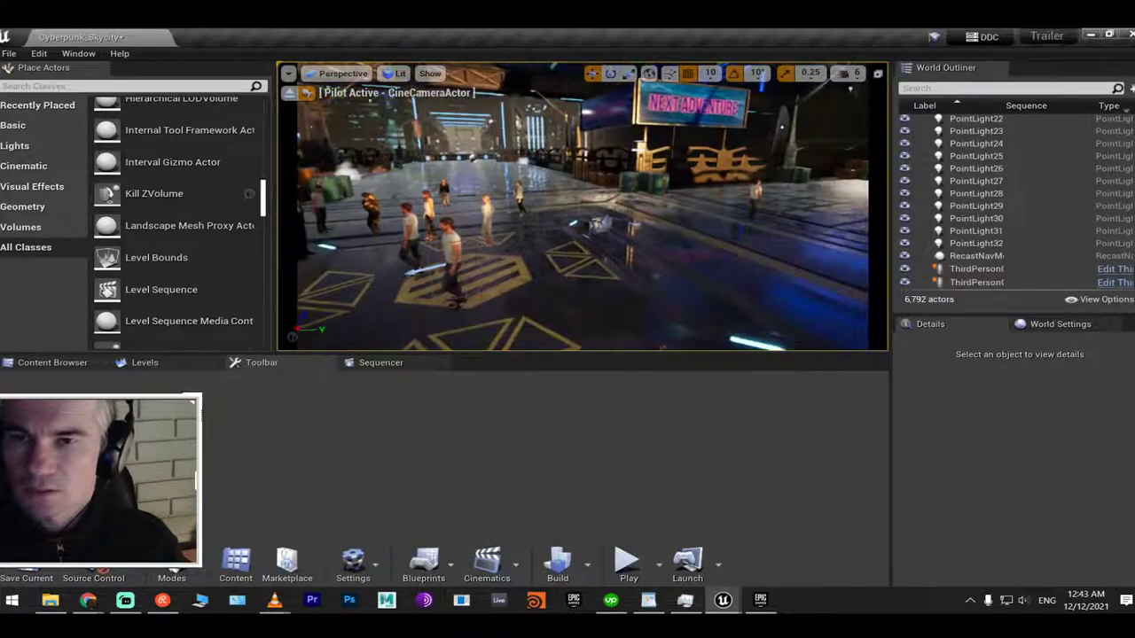
Set ThirdPersonCharacter2's scale to 2.0 on all three axes
click(766, 203)
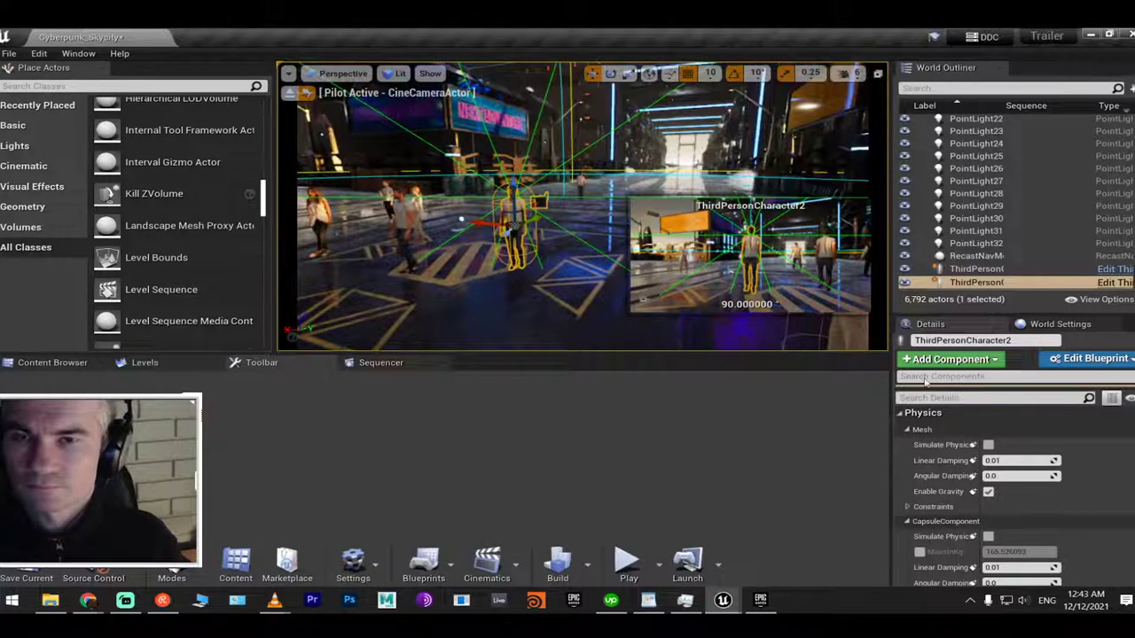
scroll(1064, 438, down, 10)
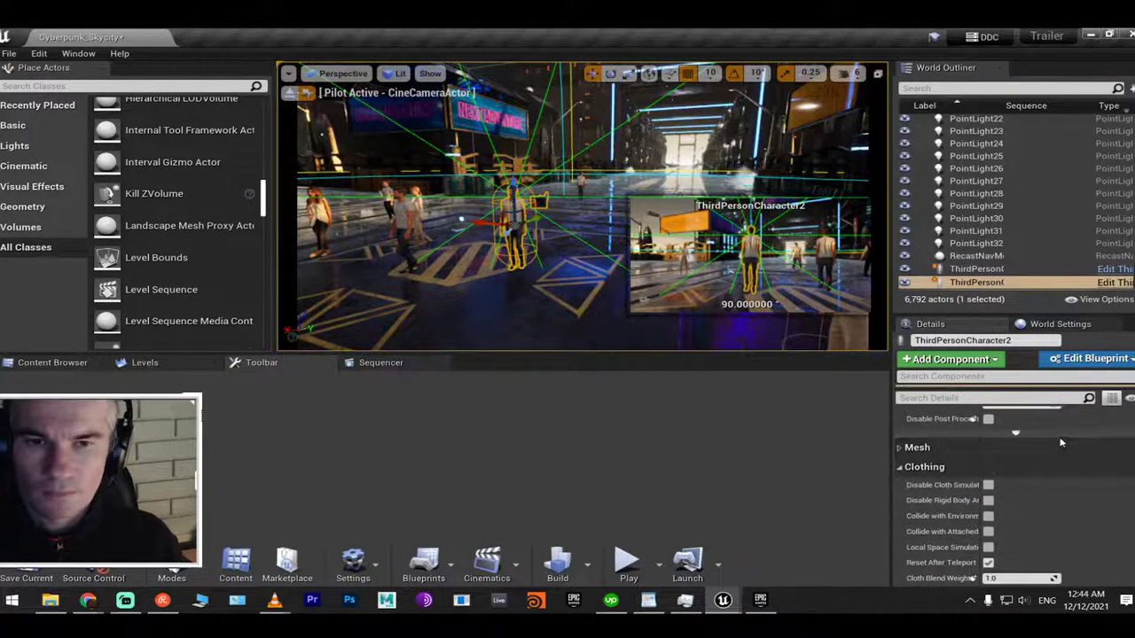
scroll(1061, 442, up, 8)
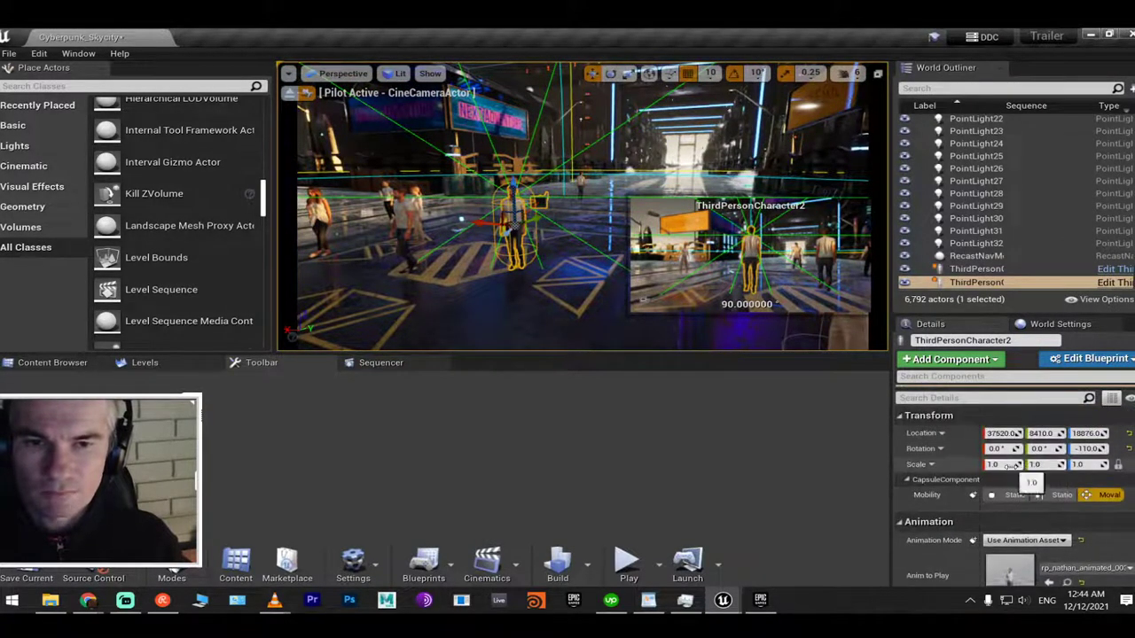
click(1009, 466)
text(2)
key(Return)
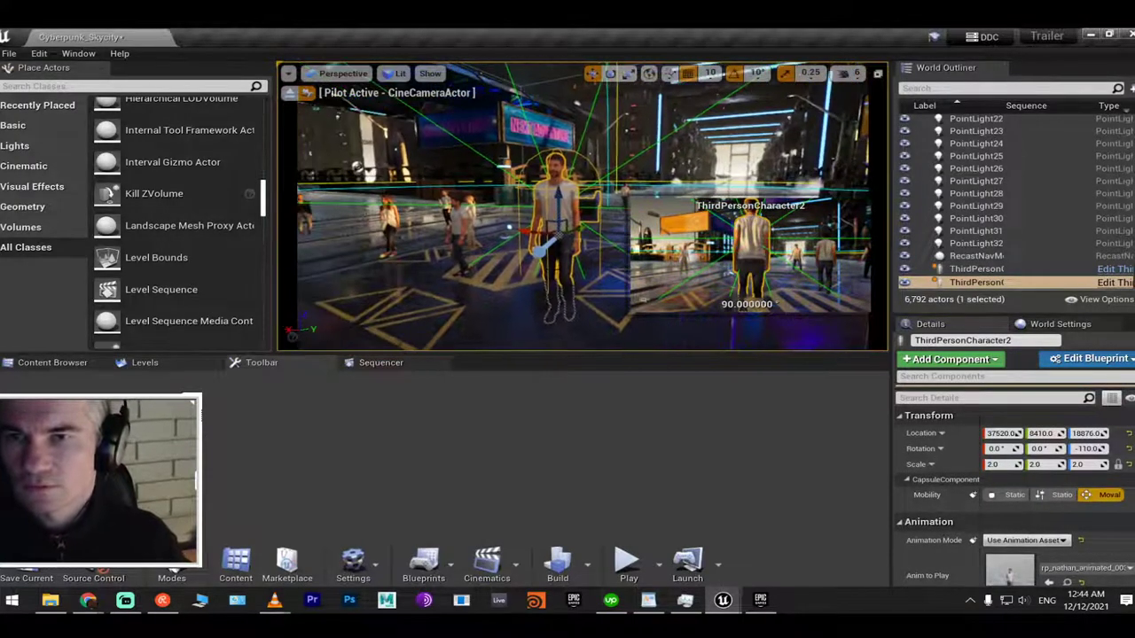
Raise the enlarged character to about Z 18976 and start a play test
key(End)
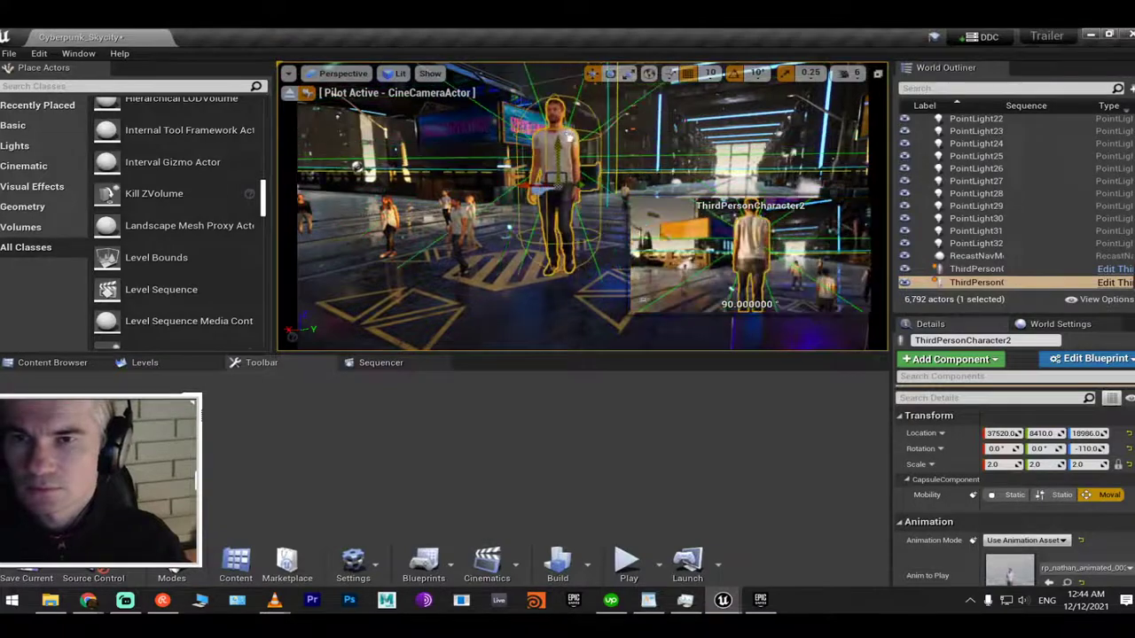
drag(572, 152, 571, 142)
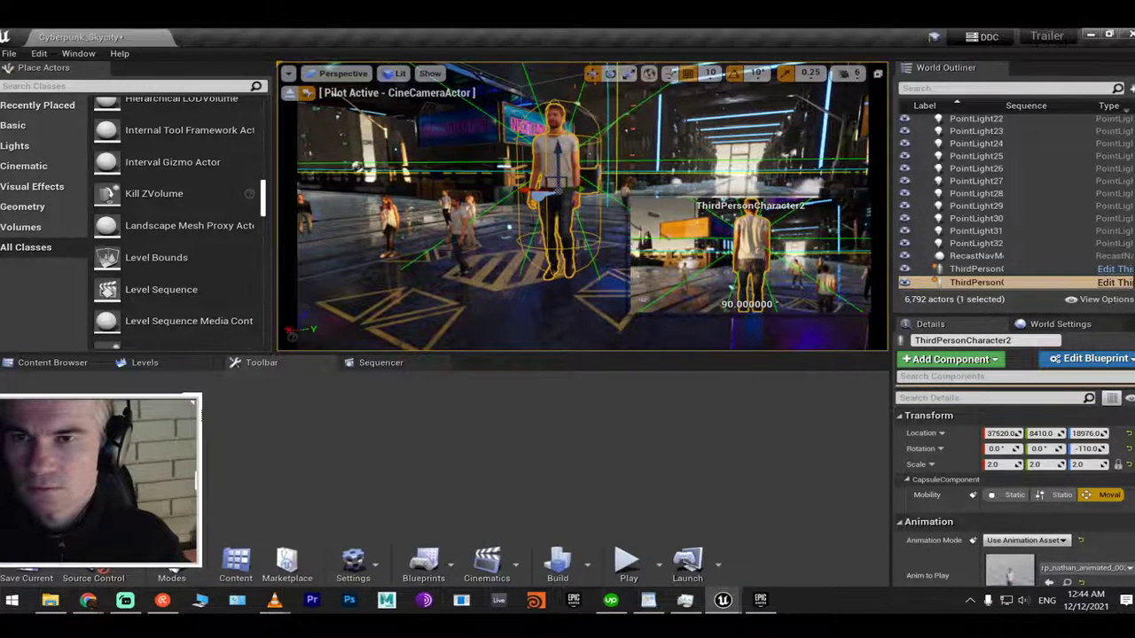
key(Right)
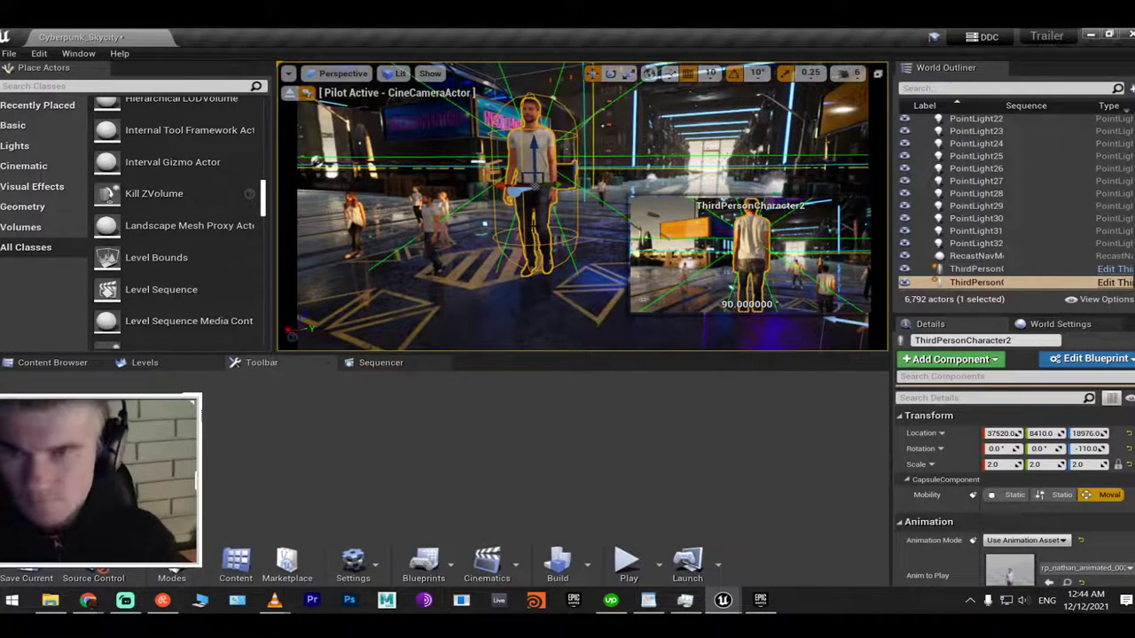
key(alt+p)
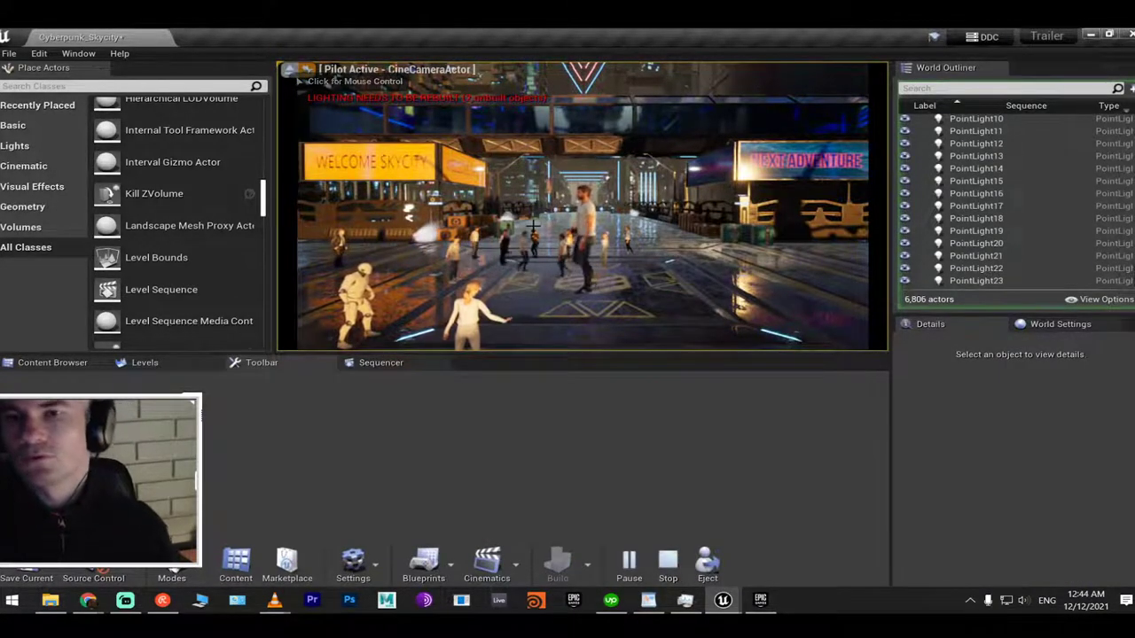
Stop the enlarged-character play test and scroll through the Details and Place Actors panels
click(527, 173)
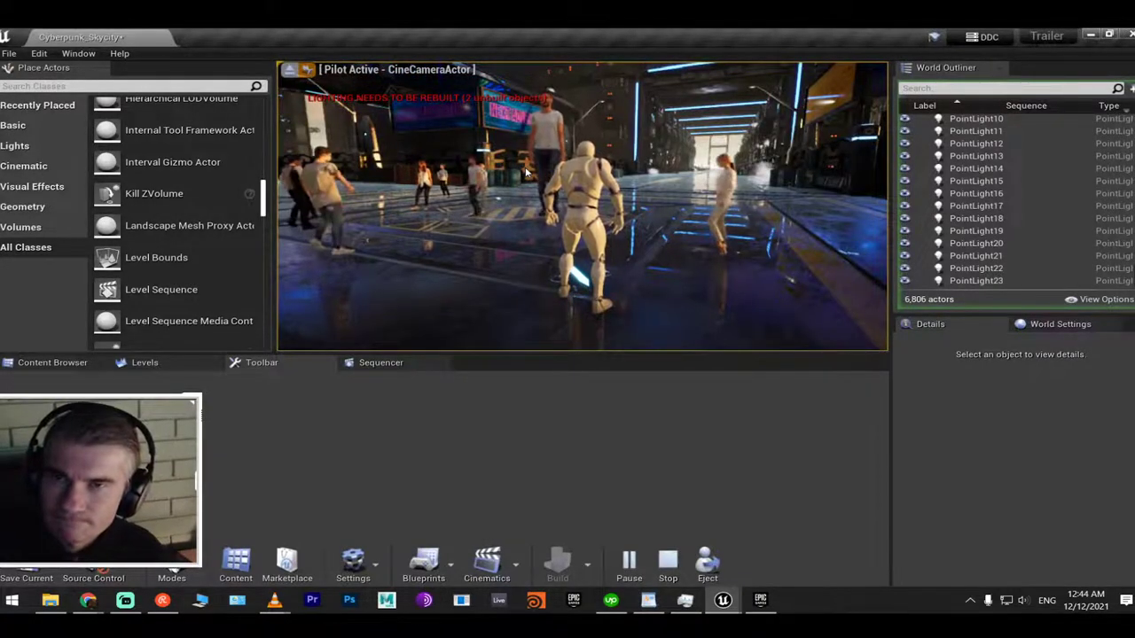
key(Escape)
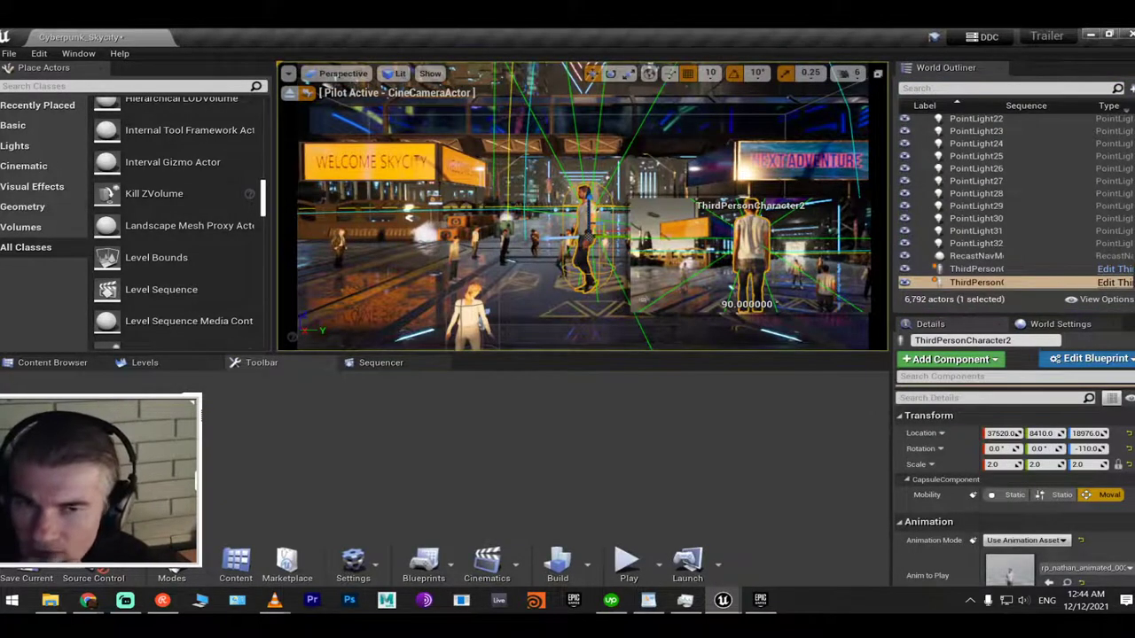
scroll(1057, 519, down, 3)
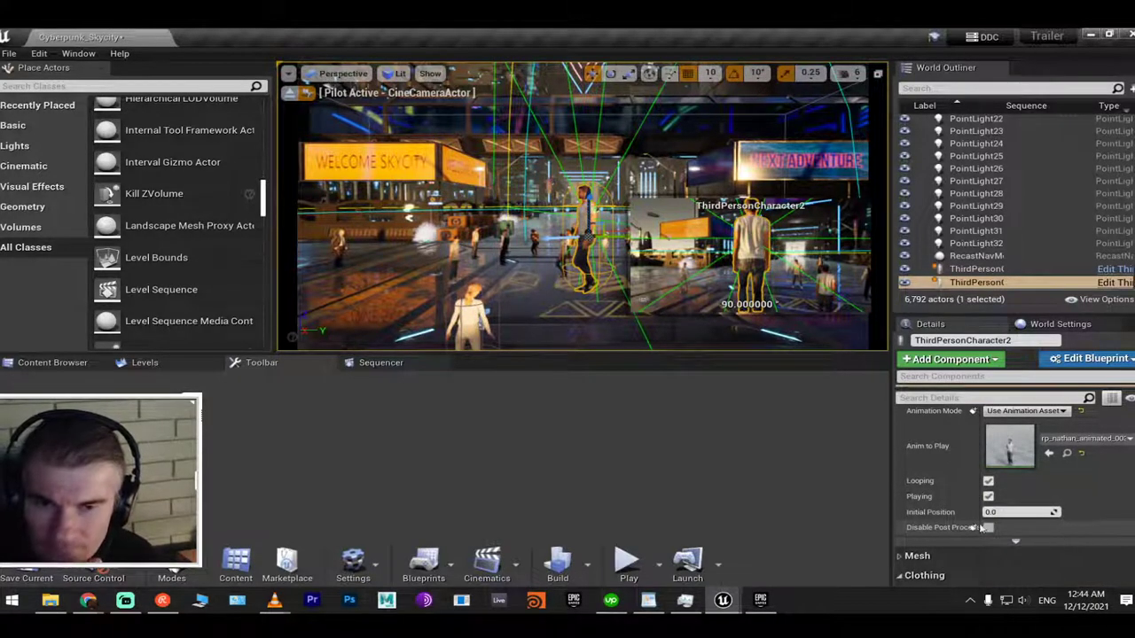
scroll(993, 527, down, 2)
scroll(943, 513, down, 6)
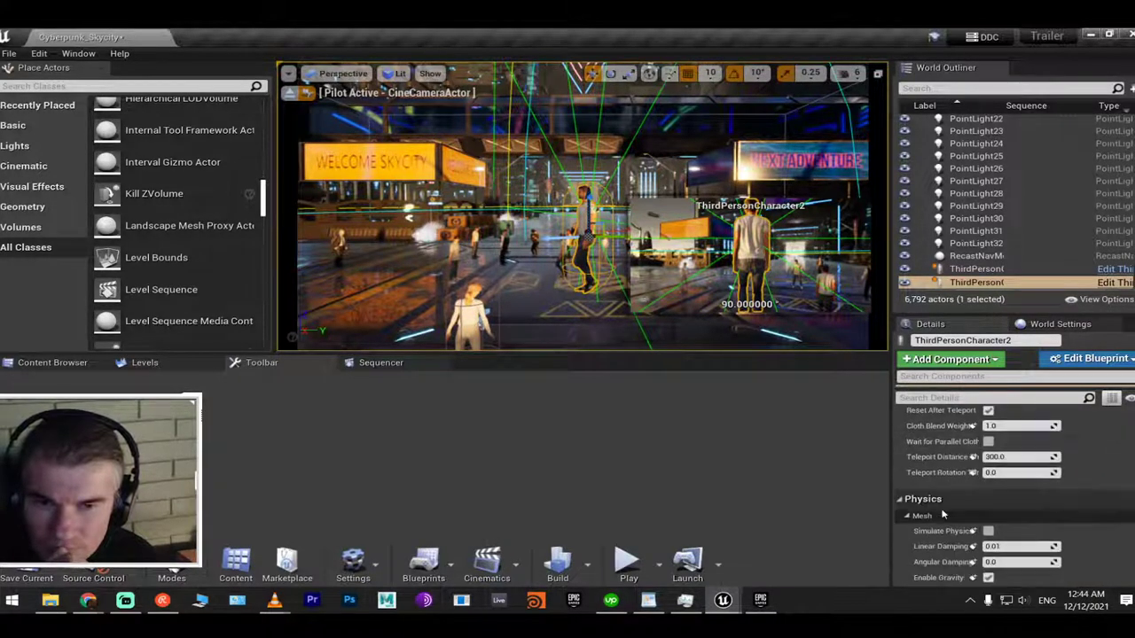
scroll(943, 513, down, 6)
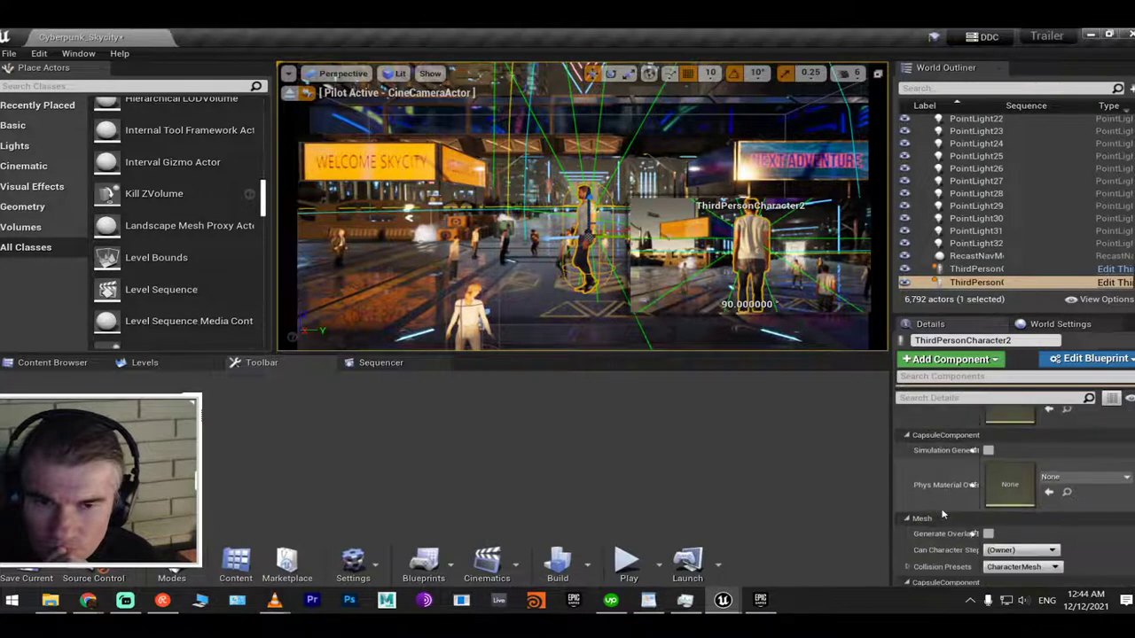
scroll(917, 474, down, 5)
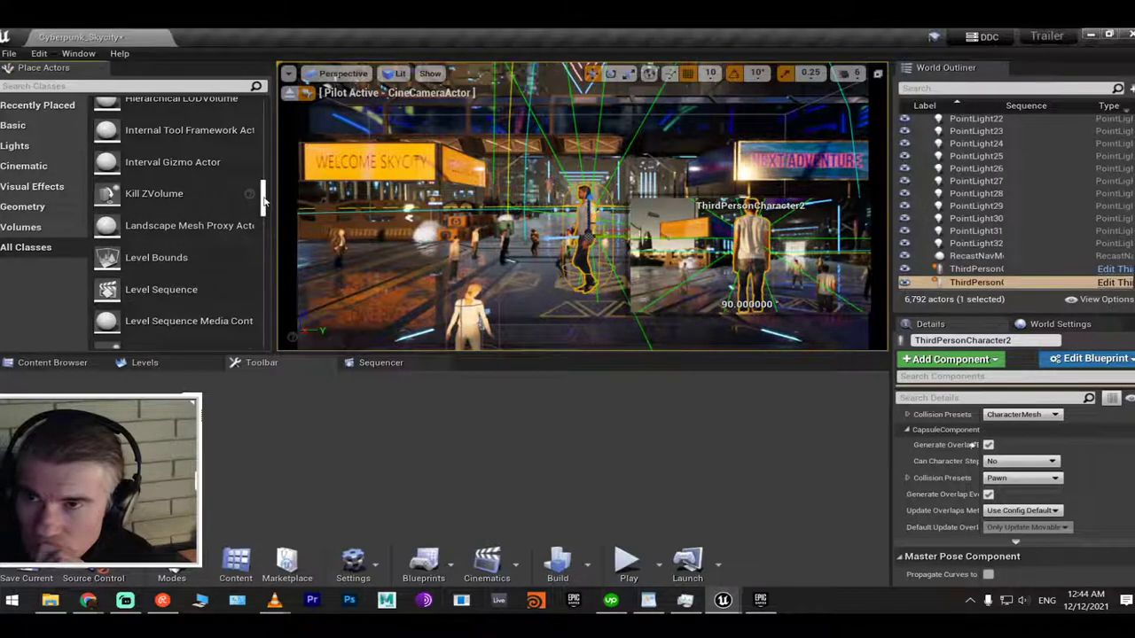
drag(263, 202, 263, 225)
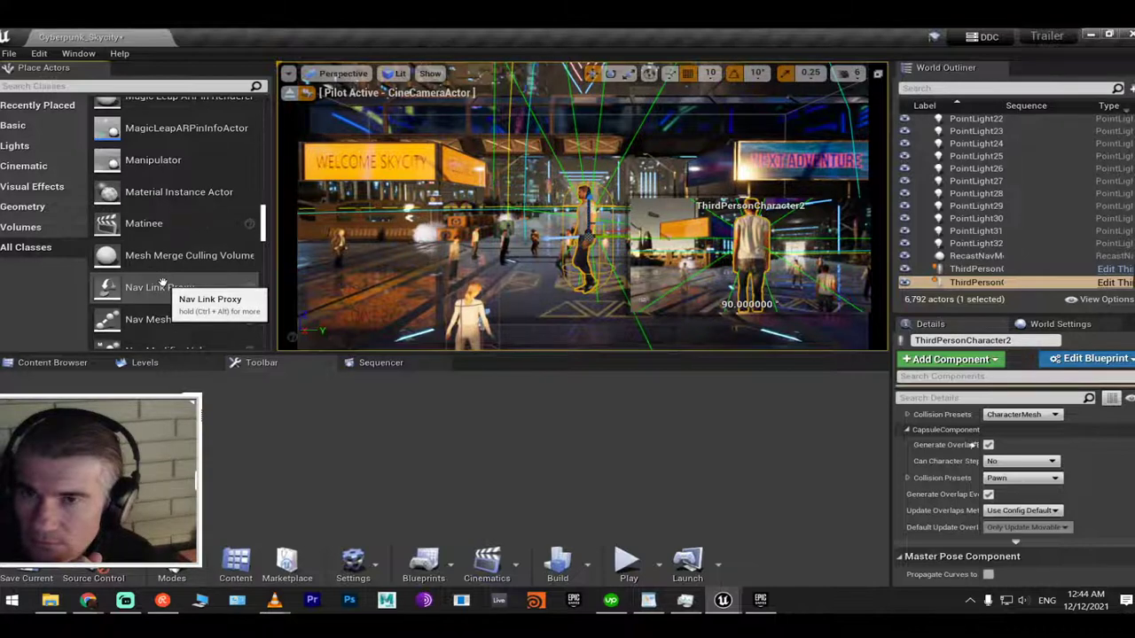
Place a Nav Link Proxy in the Skycity street and shift it left
drag(163, 284, 409, 284)
click(401, 282)
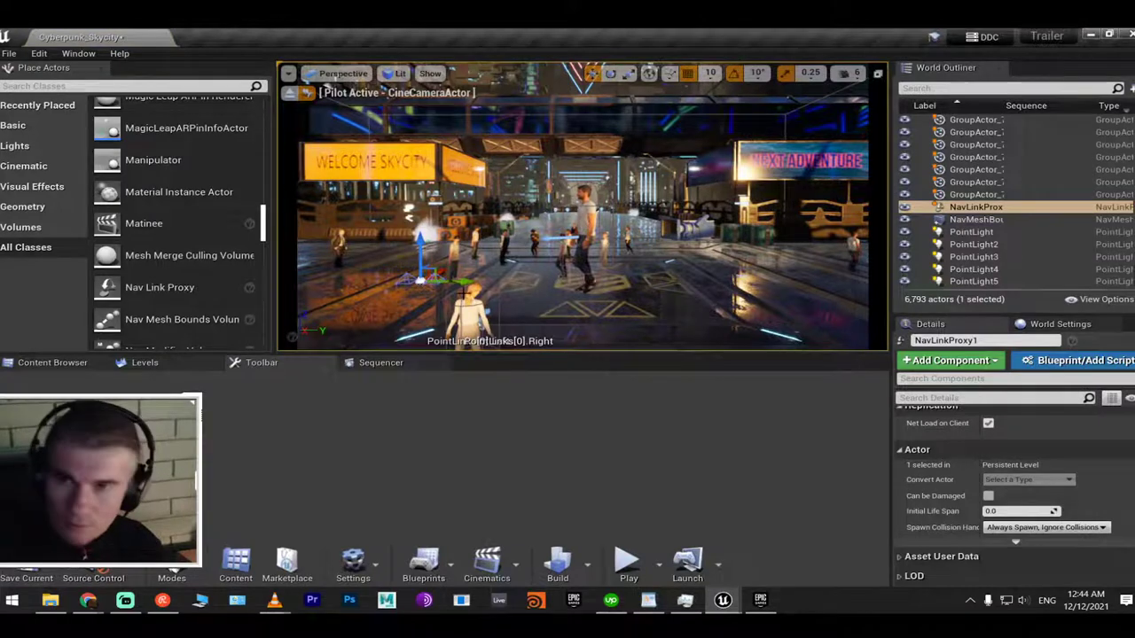
right_drag(401, 282, 401, 226)
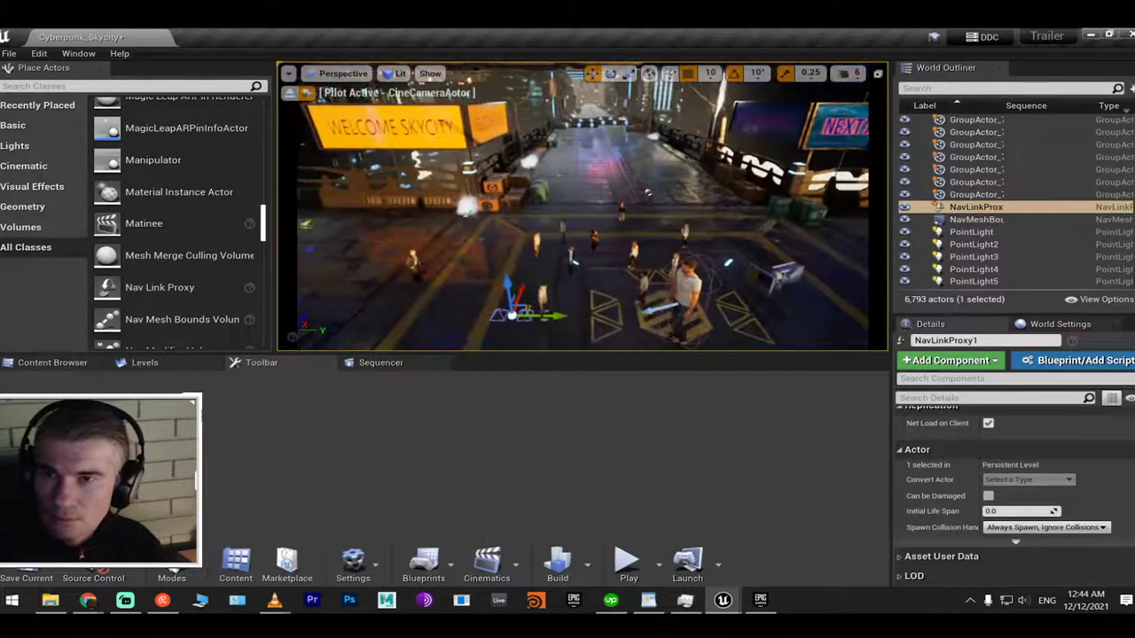
drag(556, 316, 527, 316)
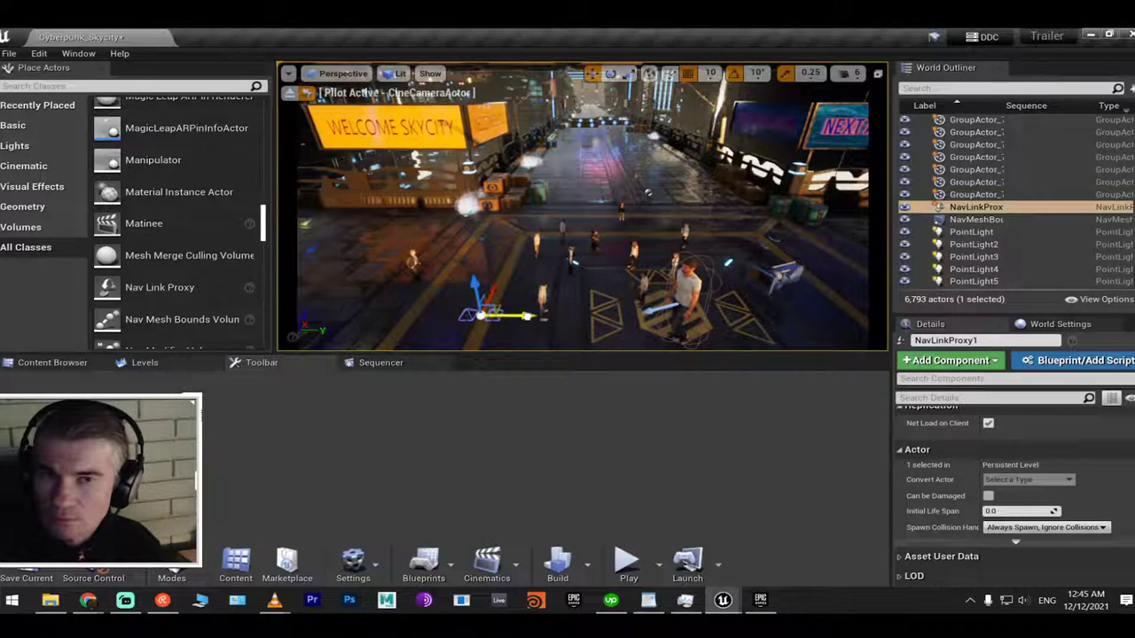
right_drag(527, 301, 515, 324)
Scroll the Place Actors class list down to Target Point
scroll(250, 278, down, 1)
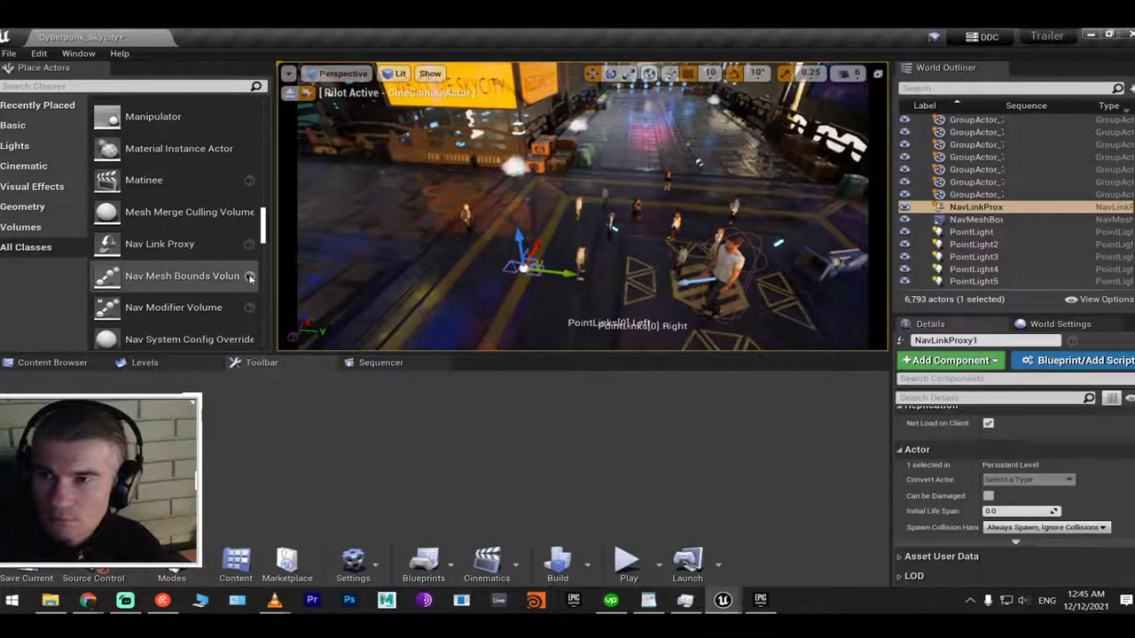
scroll(178, 266, down, 1)
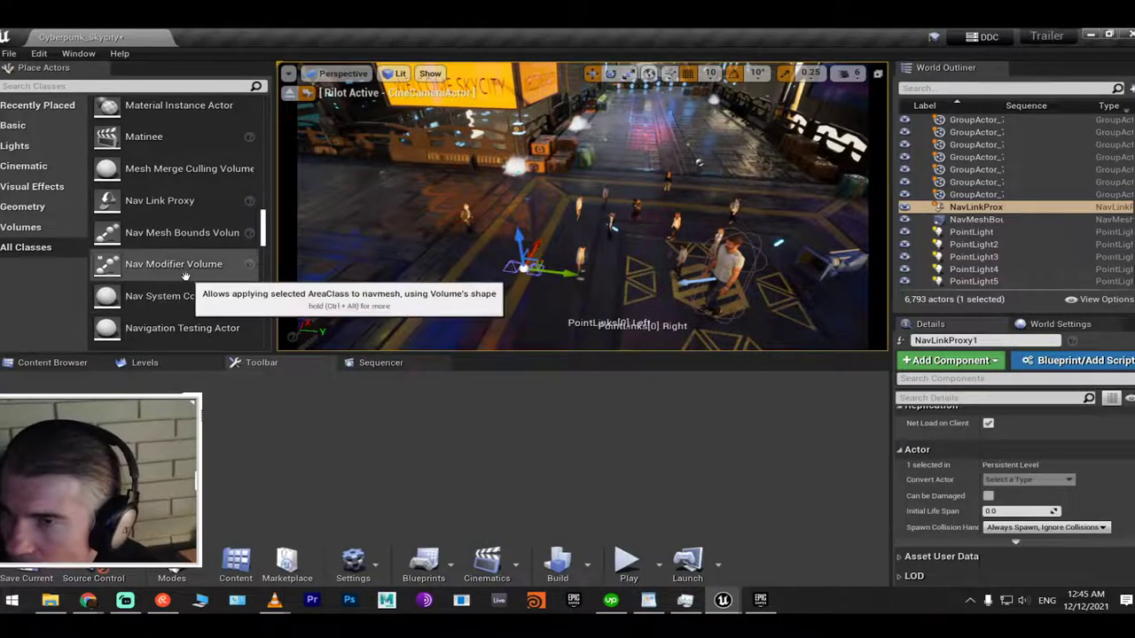
scroll(165, 282, down, 2)
scroll(168, 277, down, 1)
scroll(168, 275, down, 7)
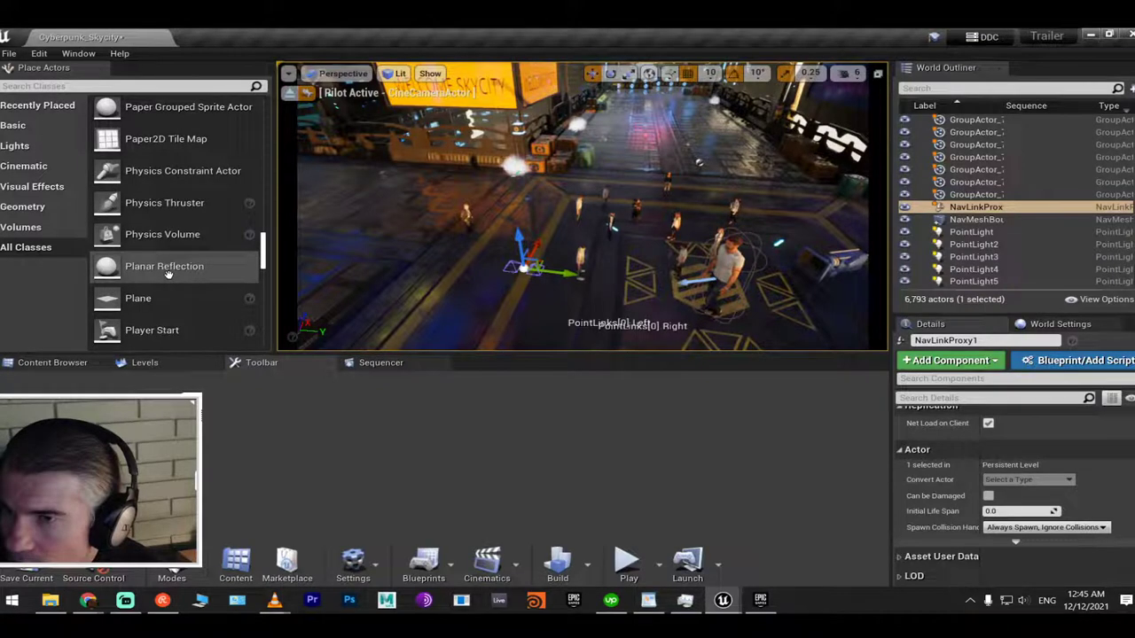
scroll(169, 275, down, 2)
scroll(172, 275, down, 3)
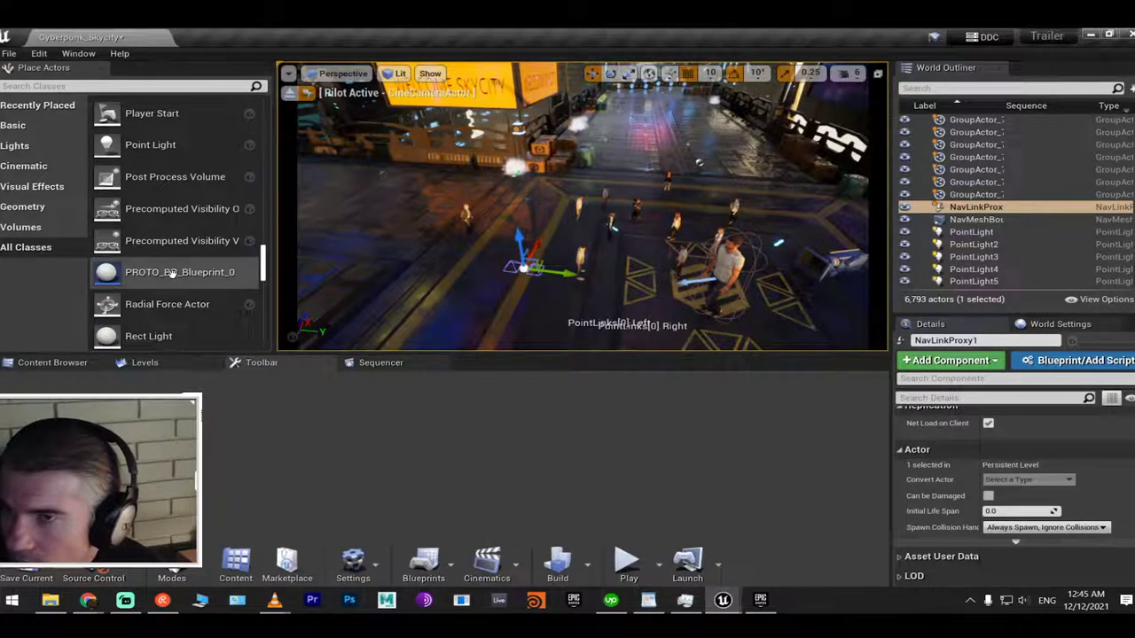
scroll(172, 275, down, 1)
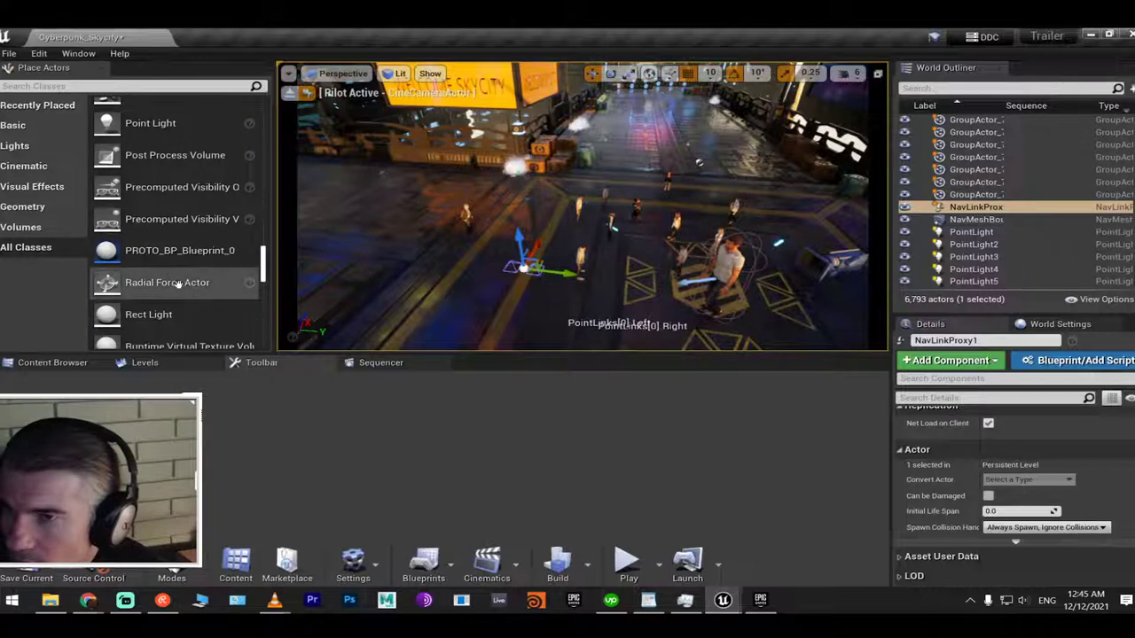
scroll(174, 277, down, 4)
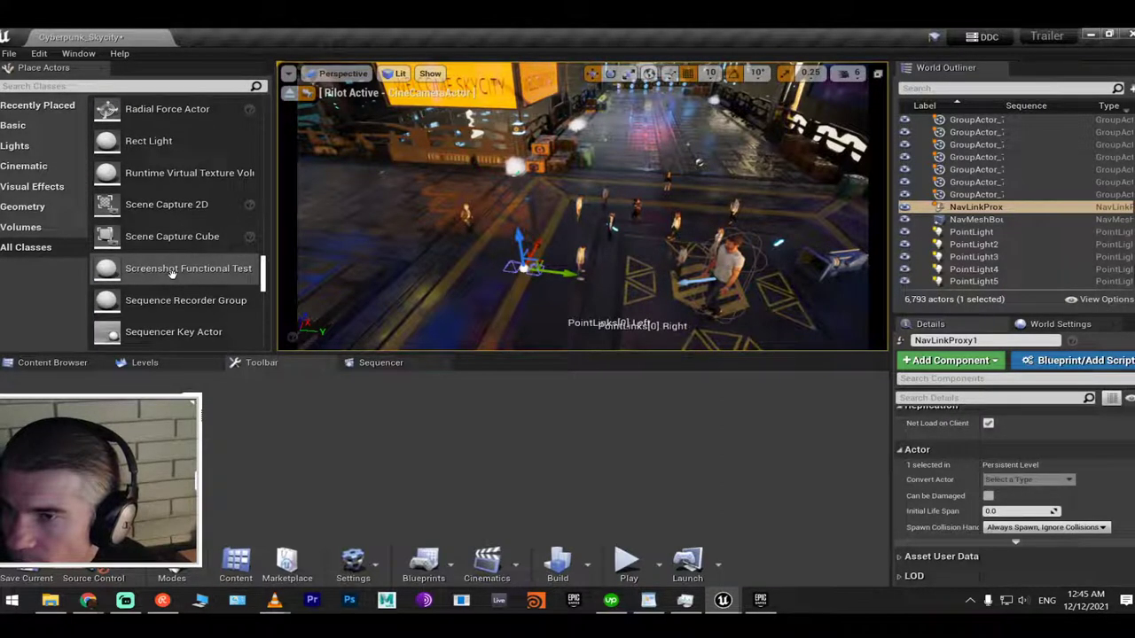
scroll(172, 273, down, 12)
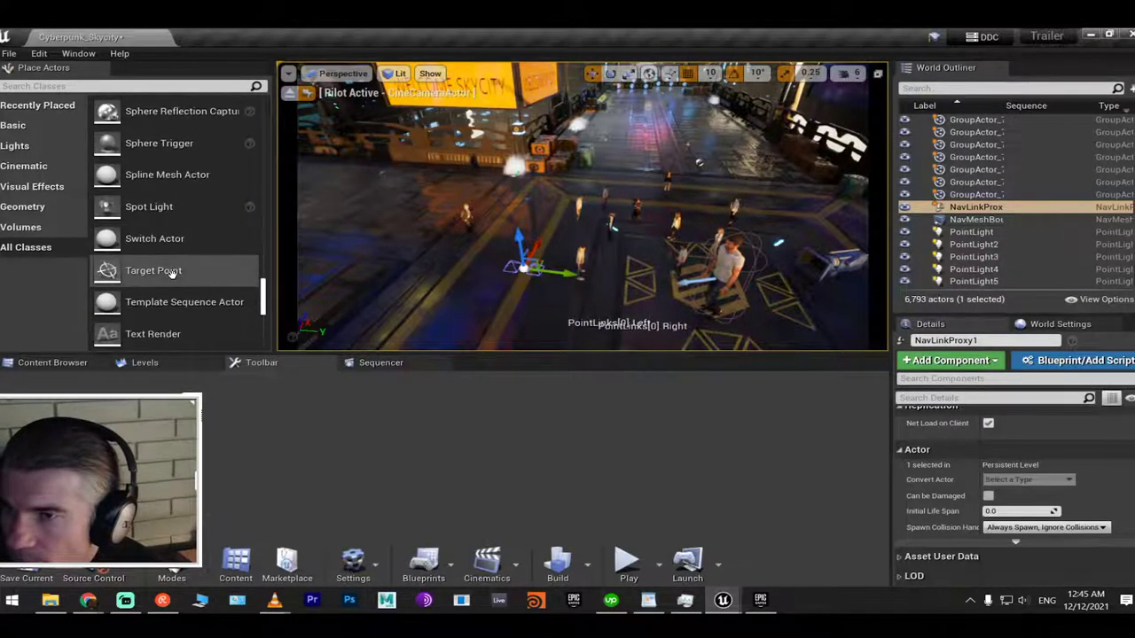
scroll(172, 273, down, 3)
scroll(172, 274, up, 2)
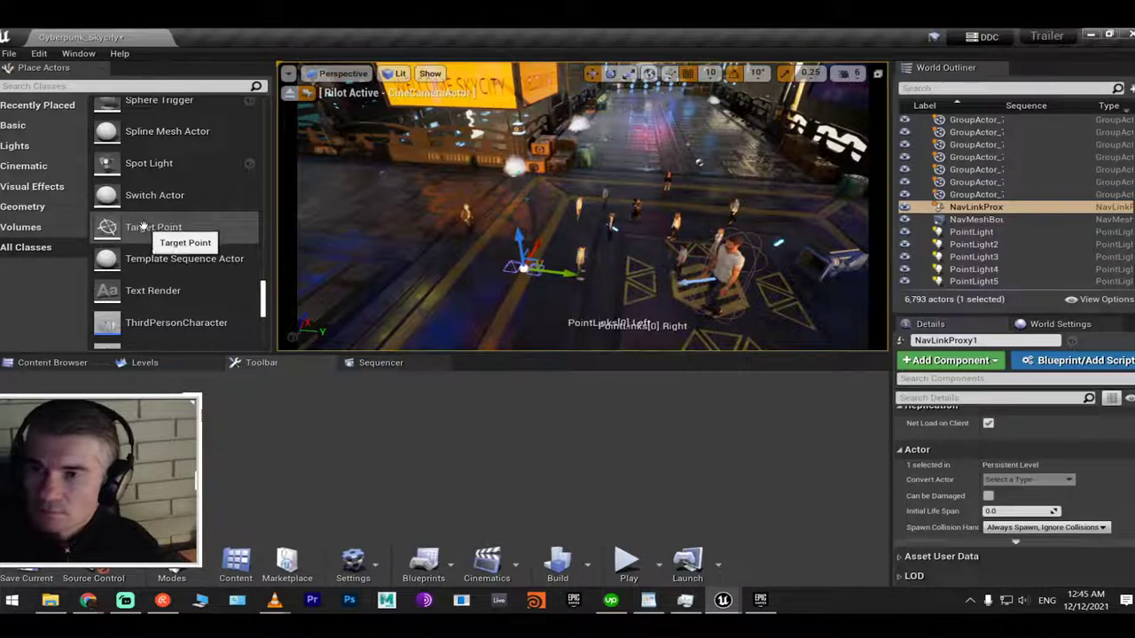
Drop a Target Point actor onto the plaza floor, then scroll the actor list back up
drag(142, 227, 480, 306)
scroll(523, 218, up, 3)
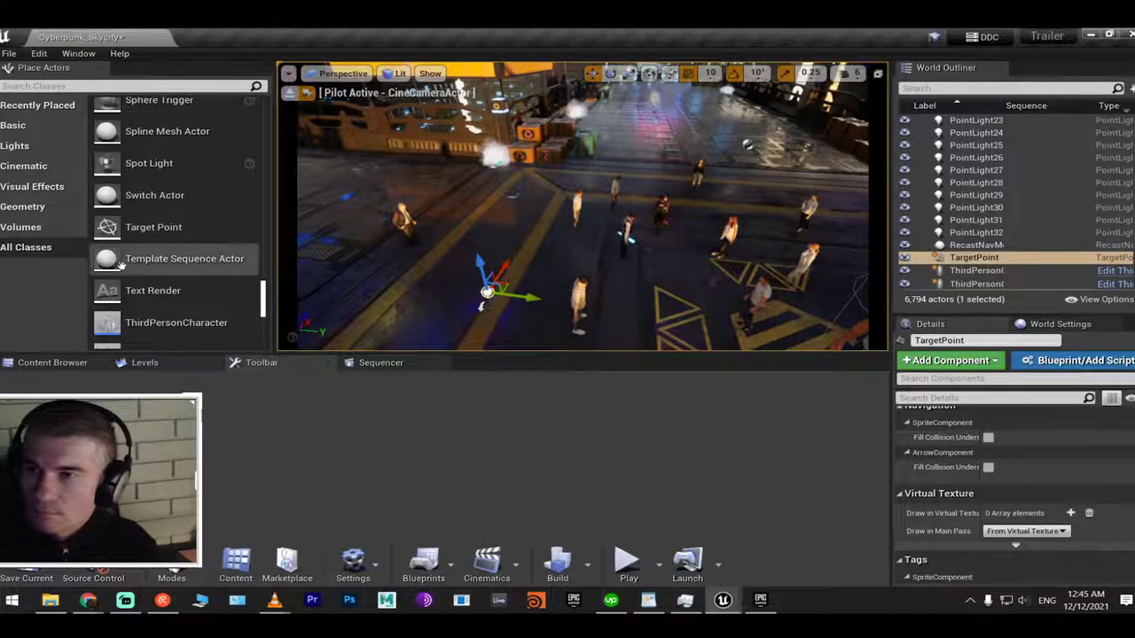
scroll(155, 239, up, 2)
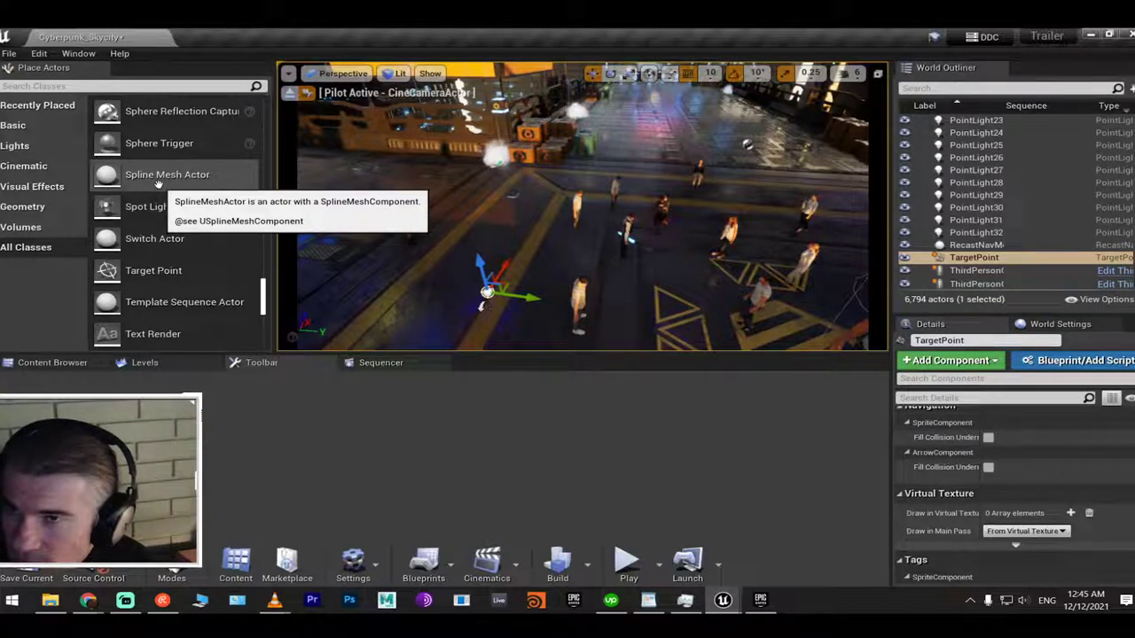
scroll(158, 183, up, 4)
scroll(160, 199, down, 4)
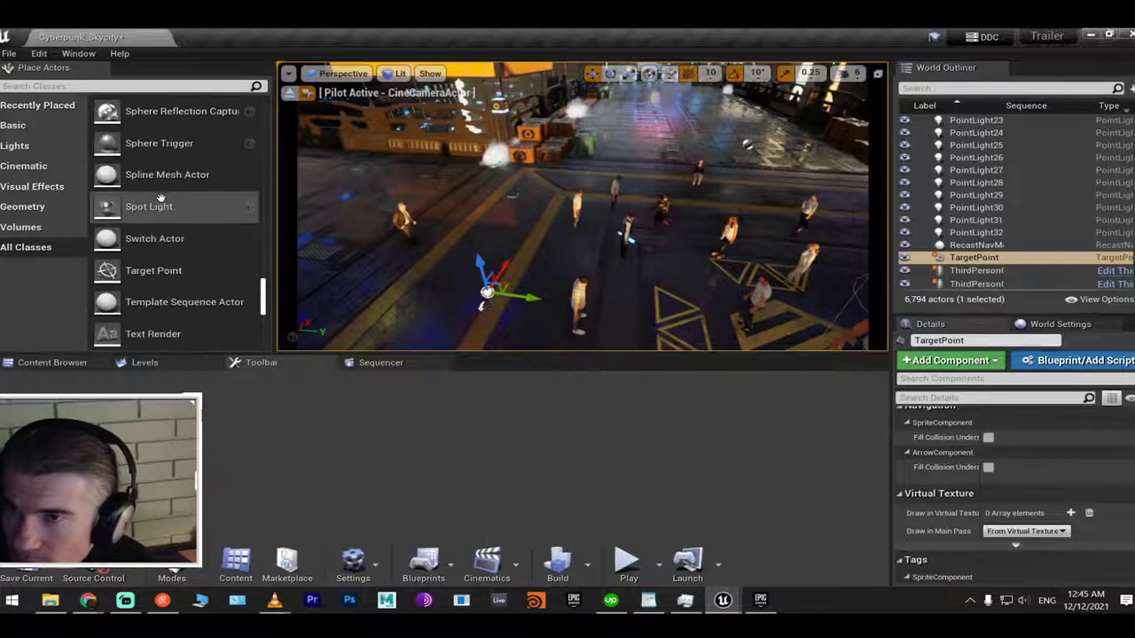
scroll(164, 212, down, 15)
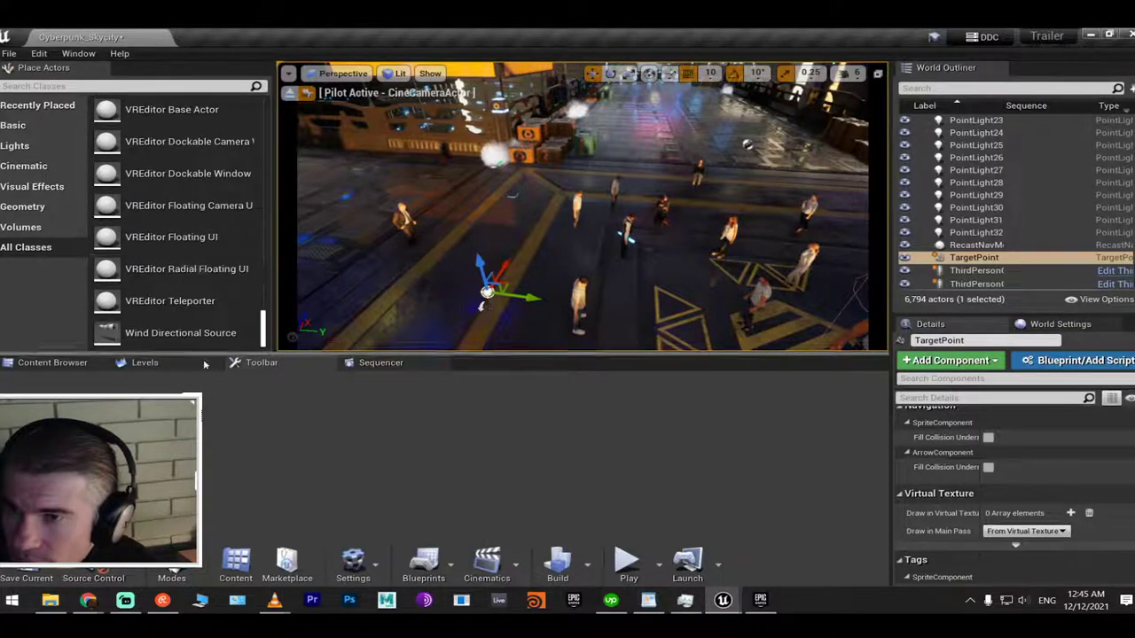
scroll(168, 231, up, 3)
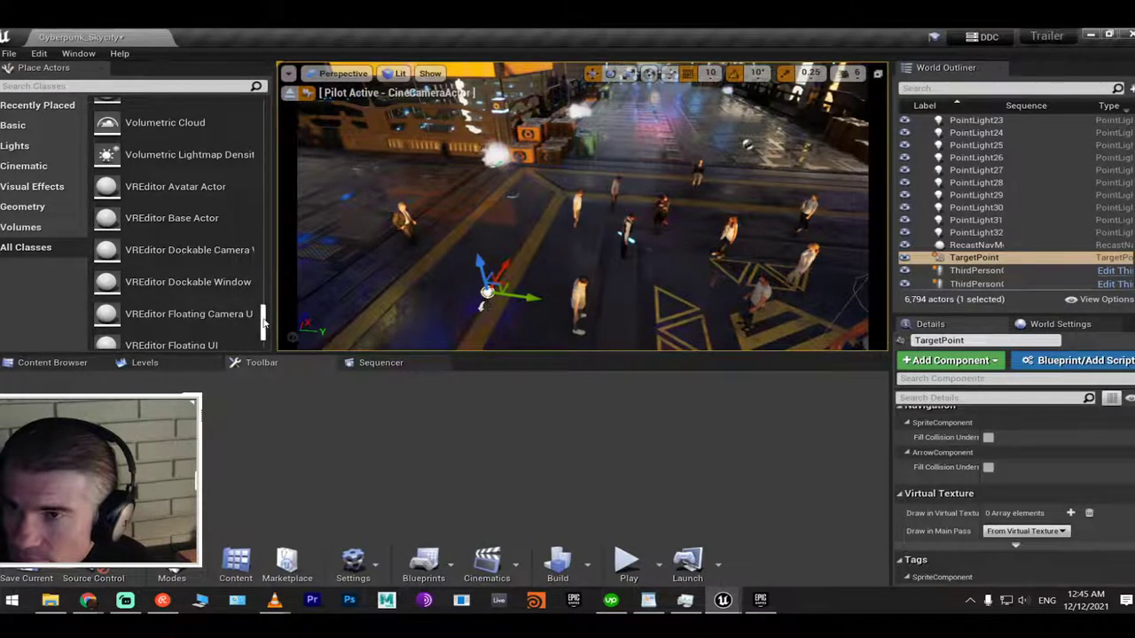
drag(262, 323, 262, 173)
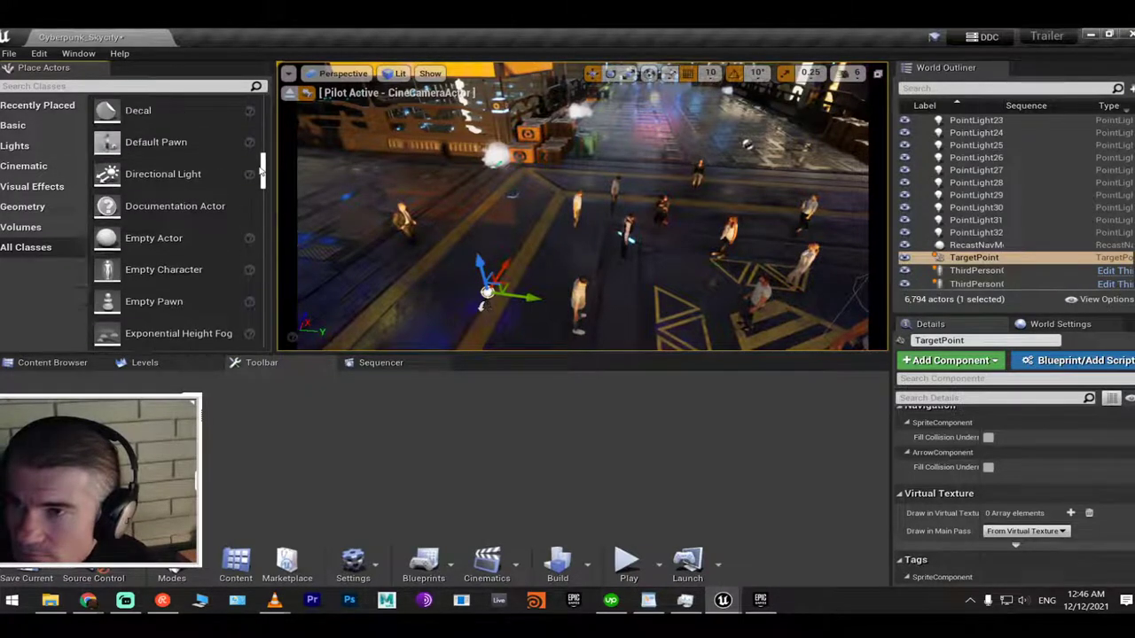
drag(261, 171, 263, 142)
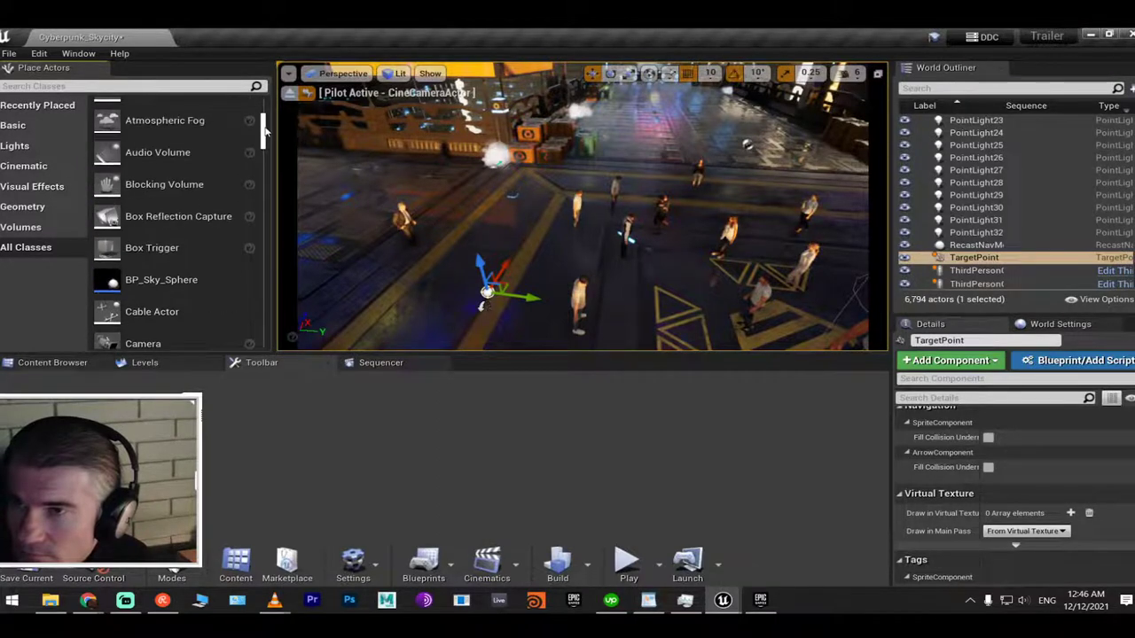
scroll(186, 236, up, 3)
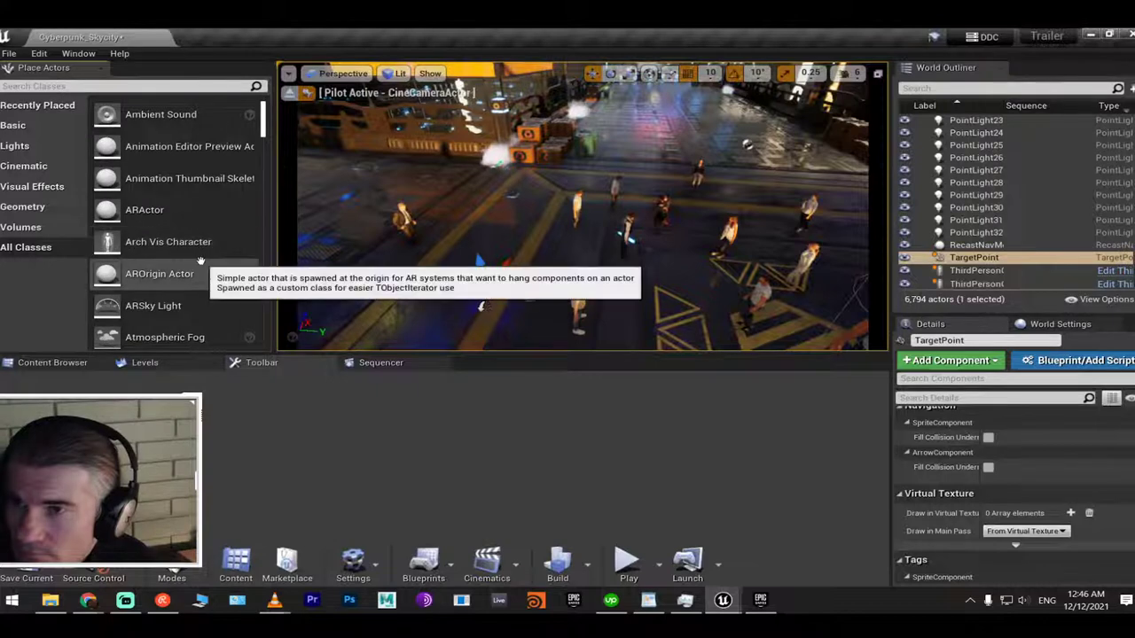
scroll(192, 241, up, 1)
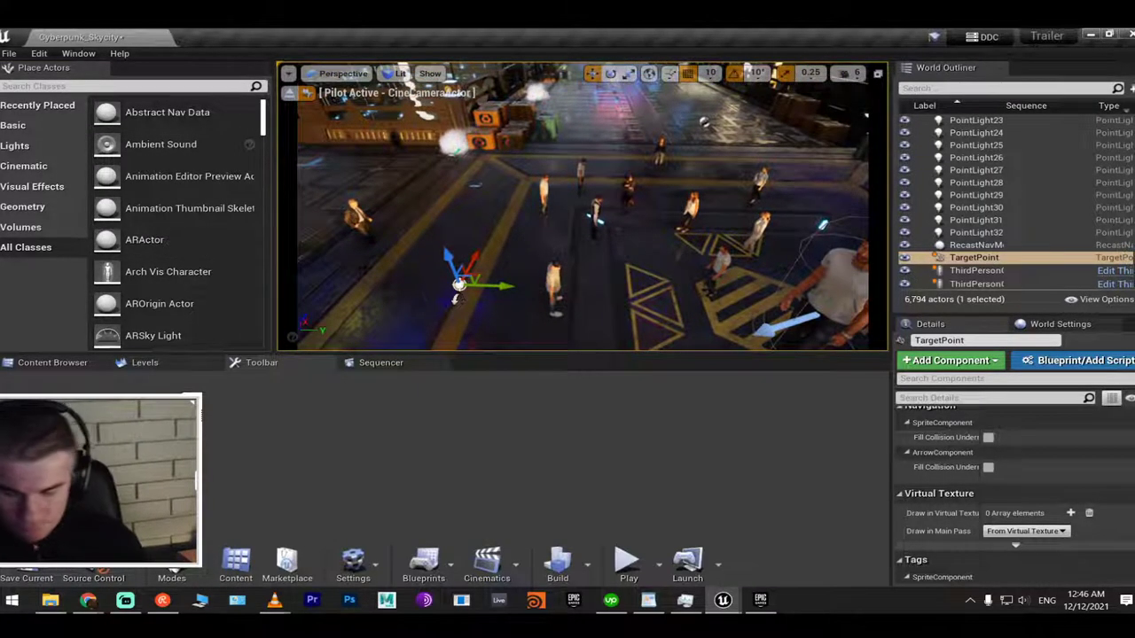
Maximize the viewport with F11 and start a Play-In-Editor test of the level
key(F11)
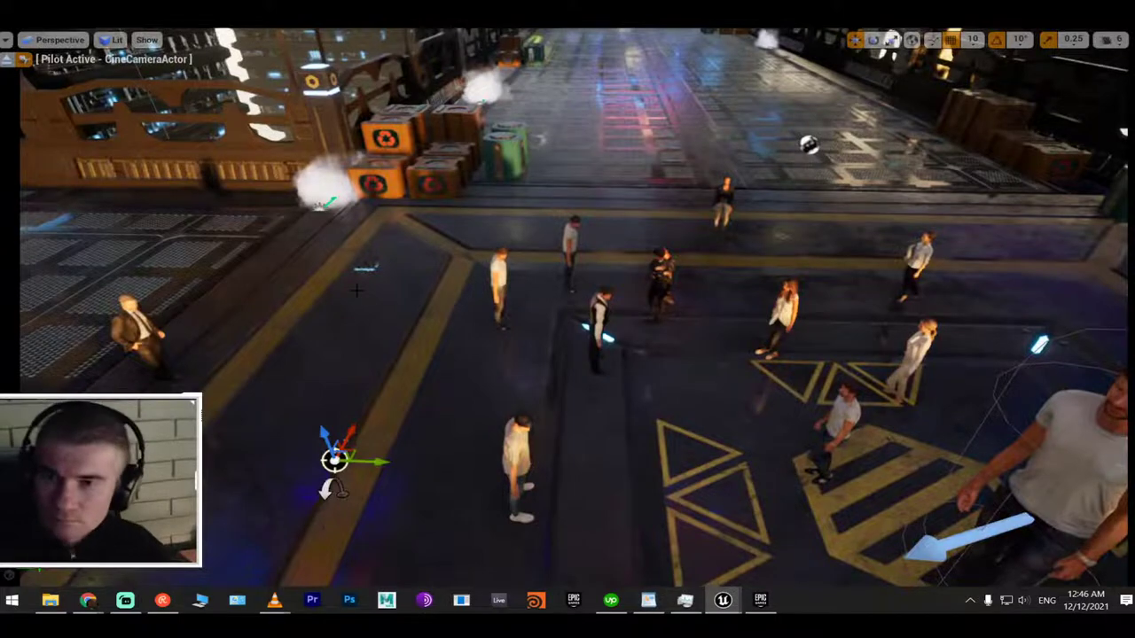
key(alt+p)
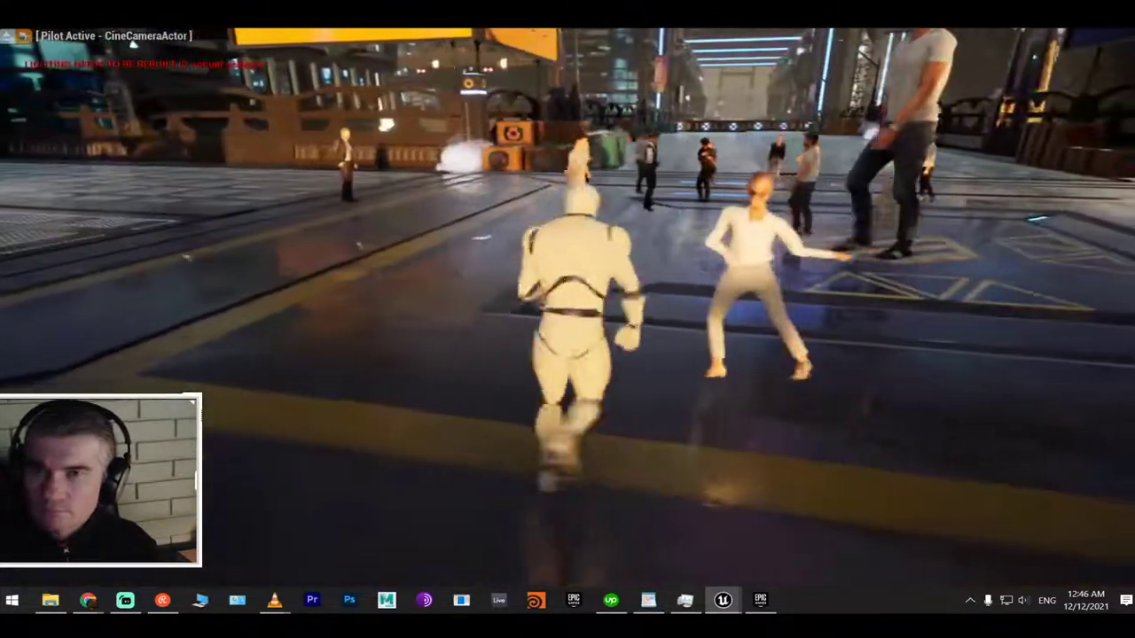
Stop the play test, restore the editor layout, and delete the TargetPoint and NavLinkProxy1 actors
key(Escape)
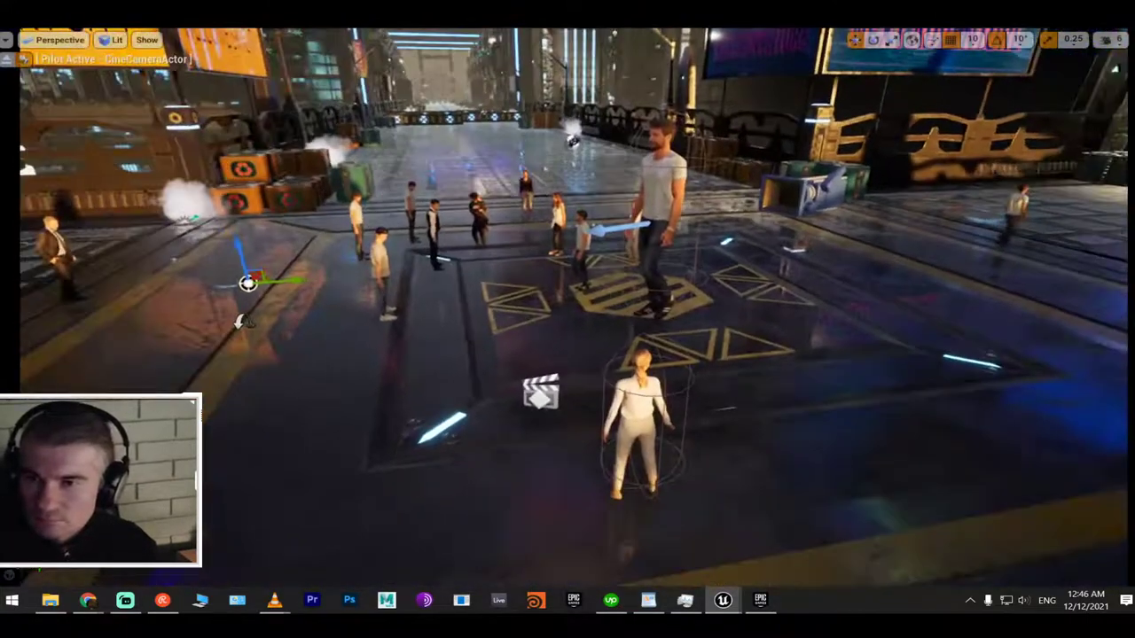
key(F11)
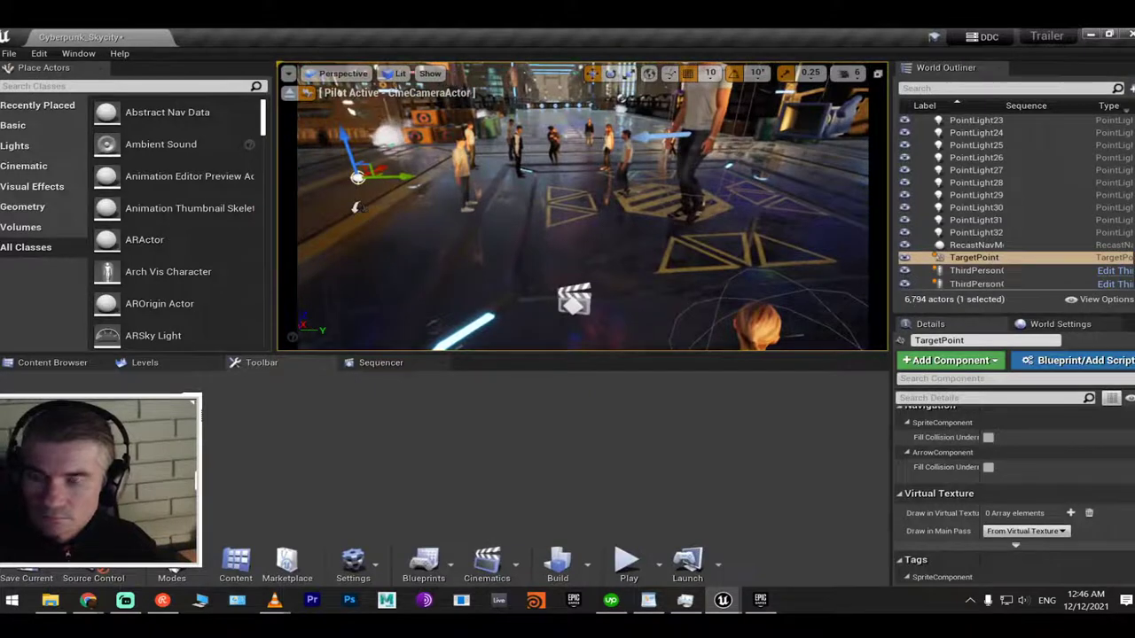
key(Delete)
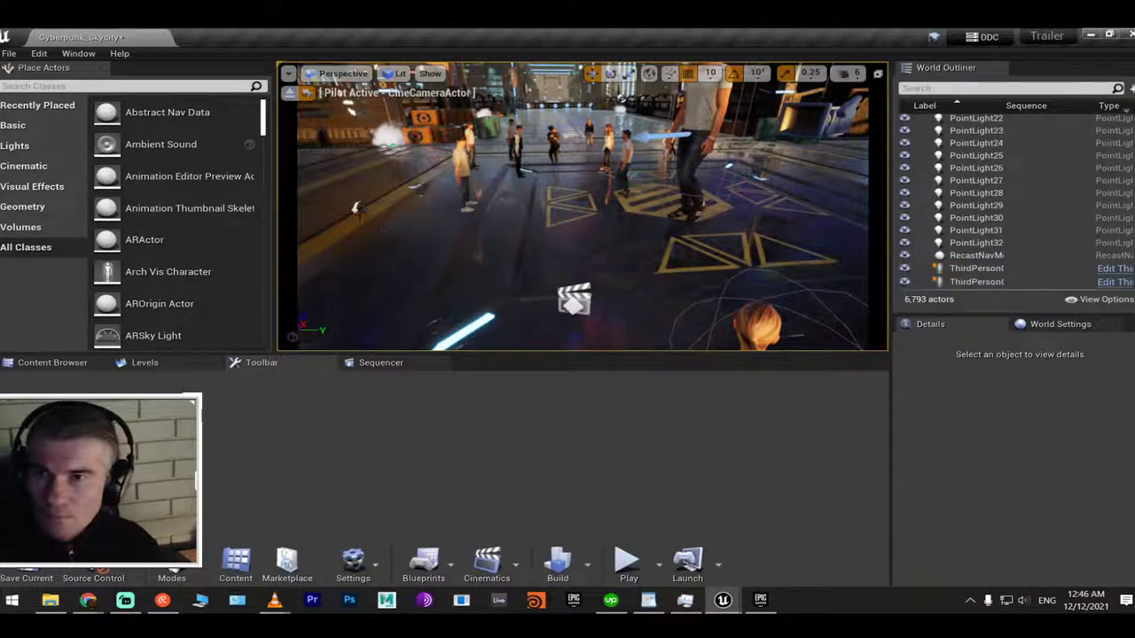
click(357, 208)
key(Delete)
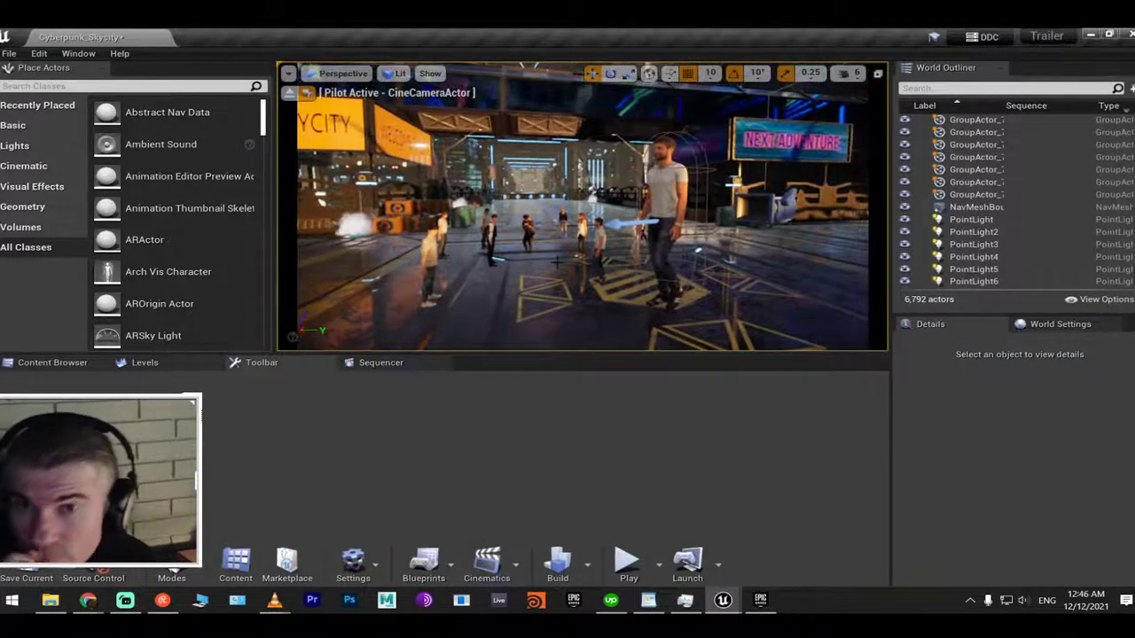
Select ThirdPersonCharacter2 and check the animations available in its Anim to Play picker
click(752, 257)
scroll(1027, 476, down, 5)
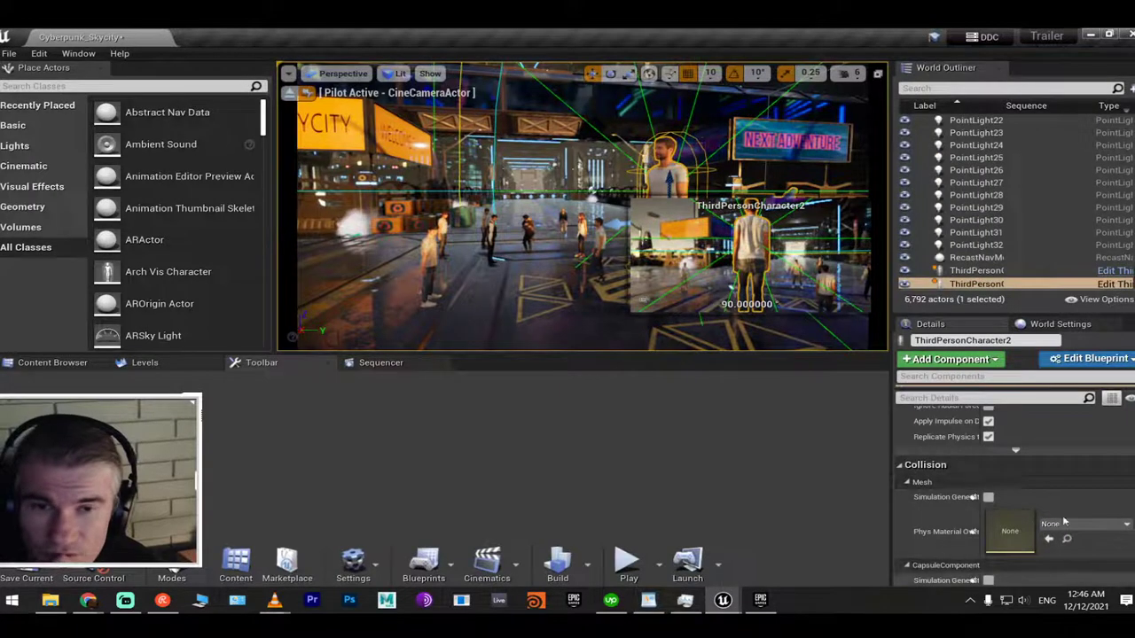
scroll(1028, 470, up, 10)
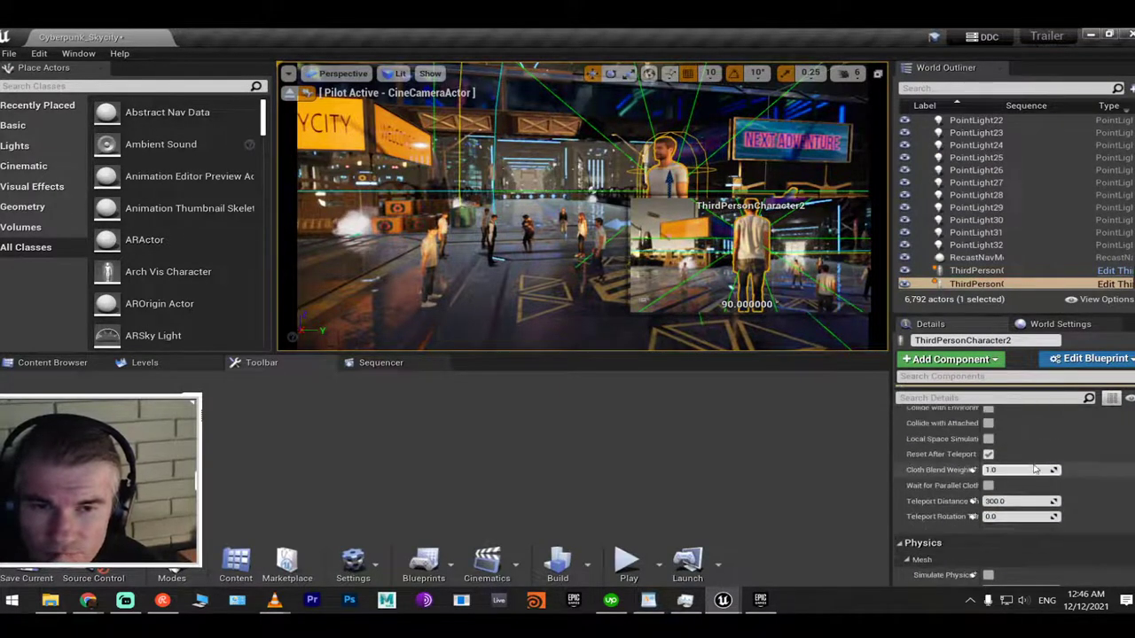
scroll(1034, 459, down, 1)
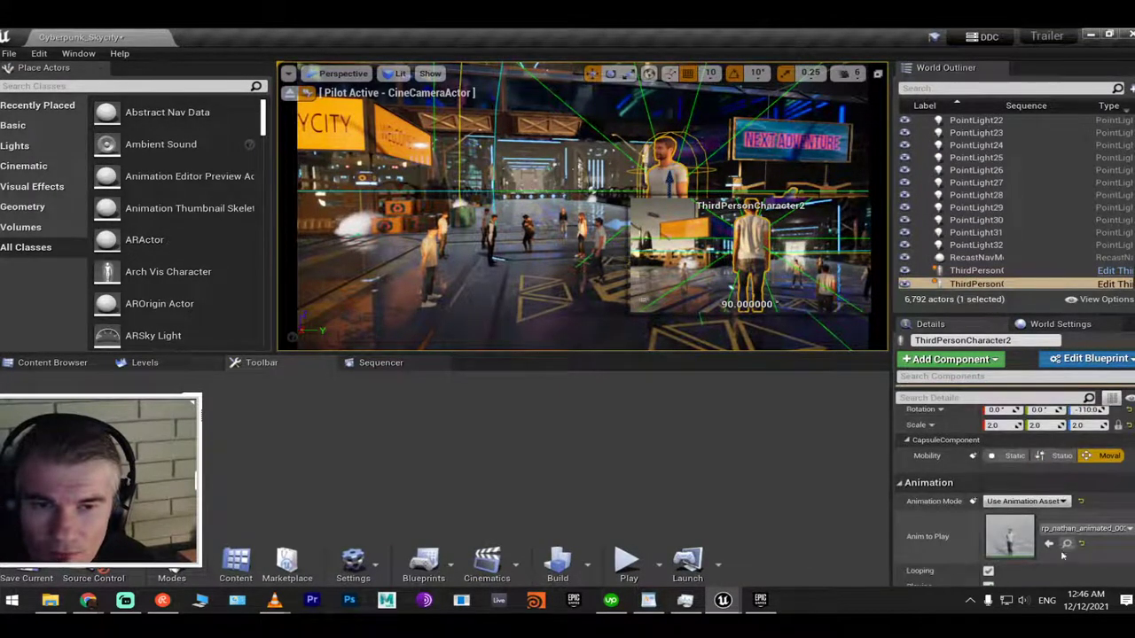
click(1083, 529)
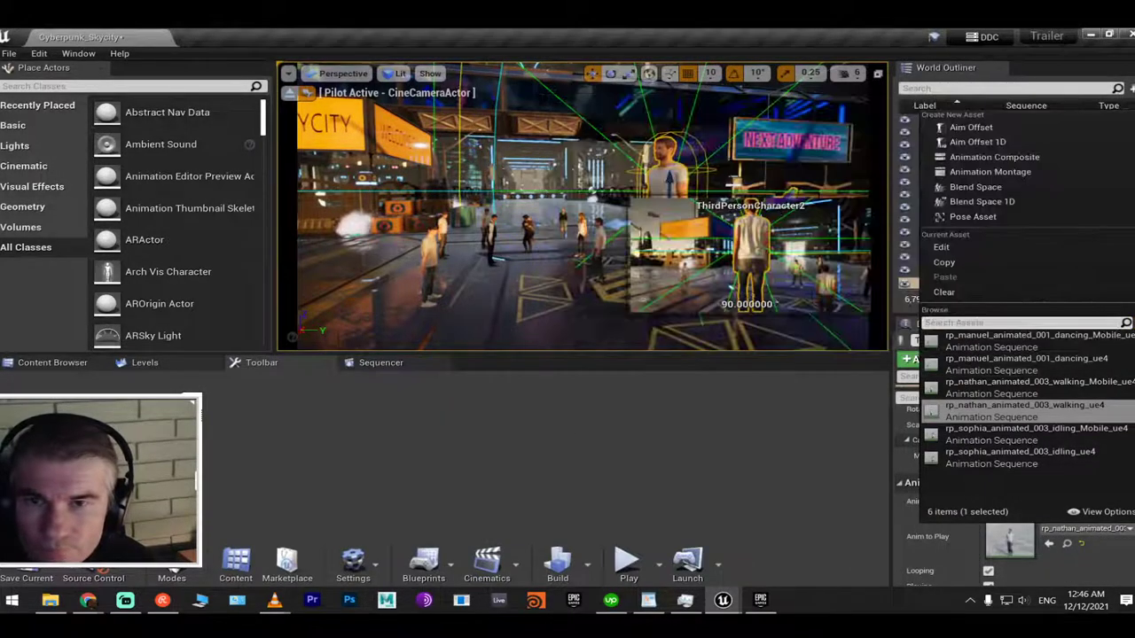
Close the animation list unchanged, show World Settings, and open the rp_nathan_rigged_003_ue4 folder in the Content Browser
click(531, 435)
click(1064, 324)
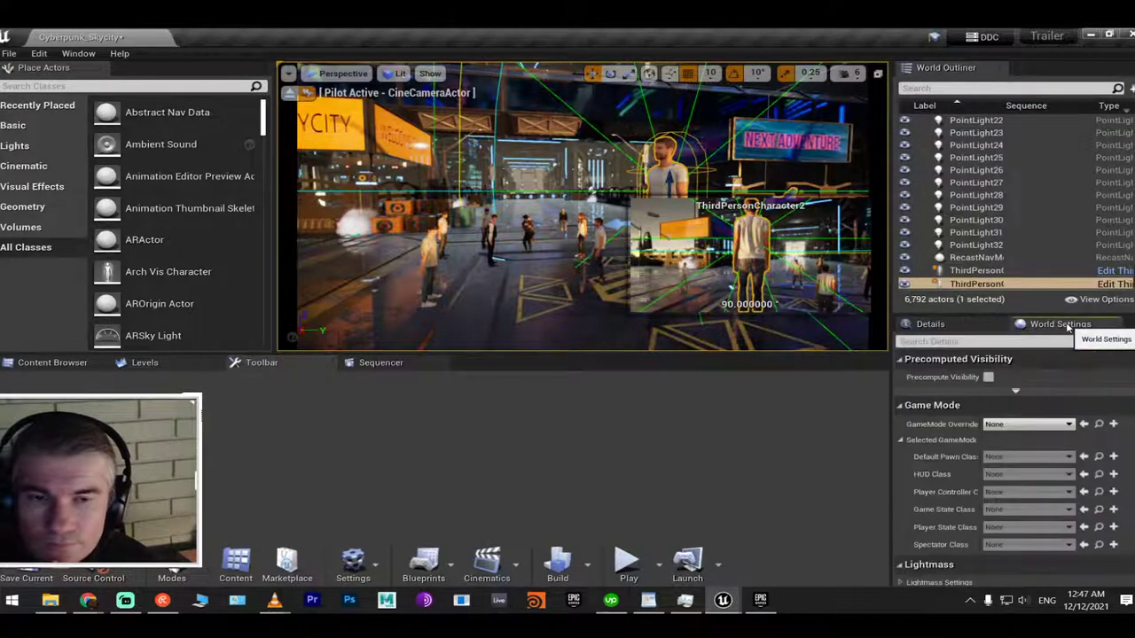
click(52, 363)
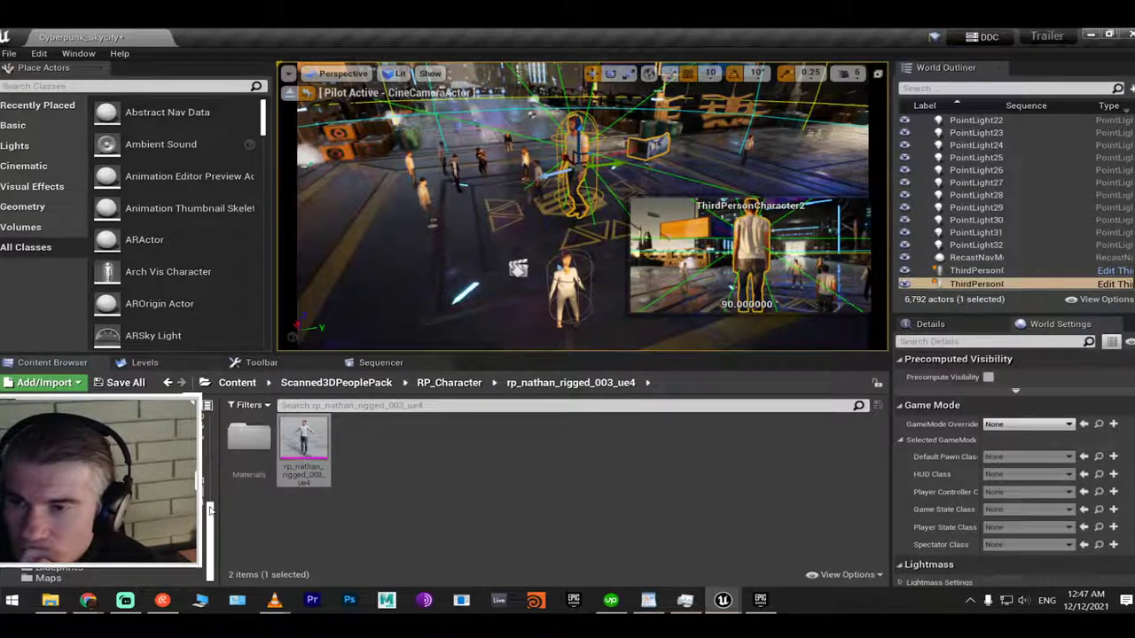
Search the top-level Content folder for ThirdPerson_AnimBP and select the asset
drag(210, 509, 209, 430)
click(236, 382)
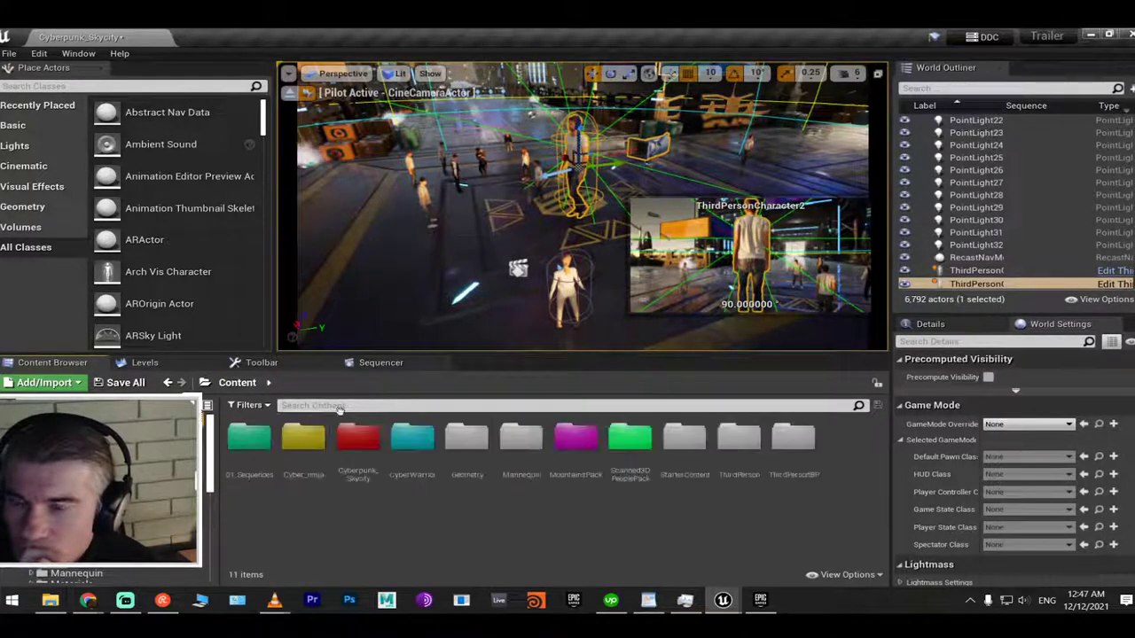
right_click(395, 406)
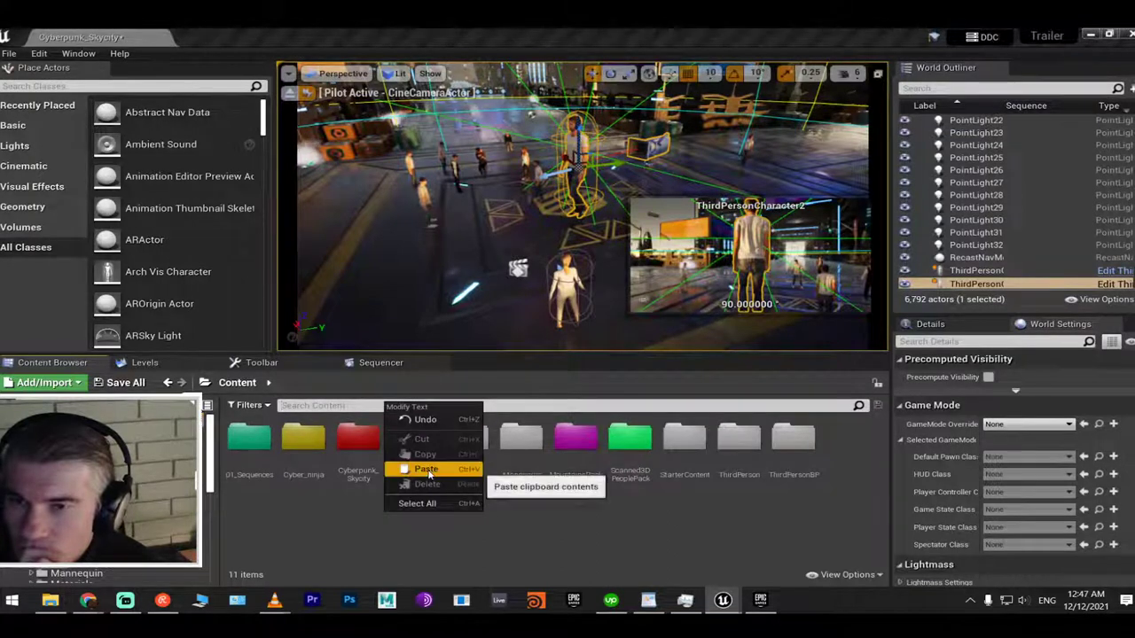
click(426, 468)
click(249, 444)
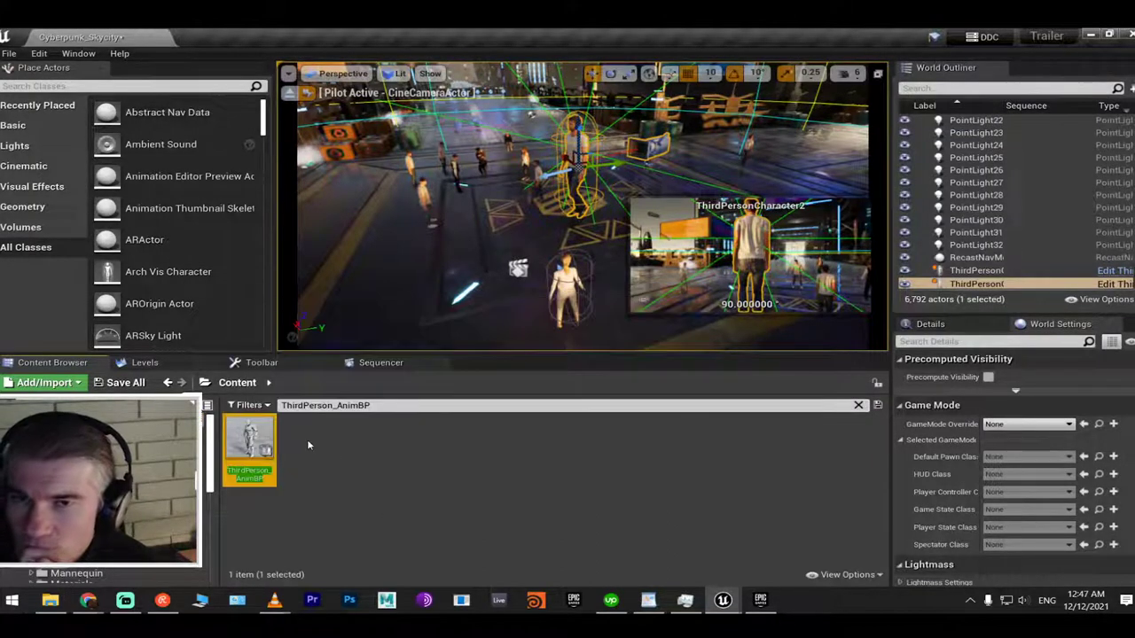
Set ThirdPersonCharacter2's Animation Mode to Use Animation Blueprint
click(621, 239)
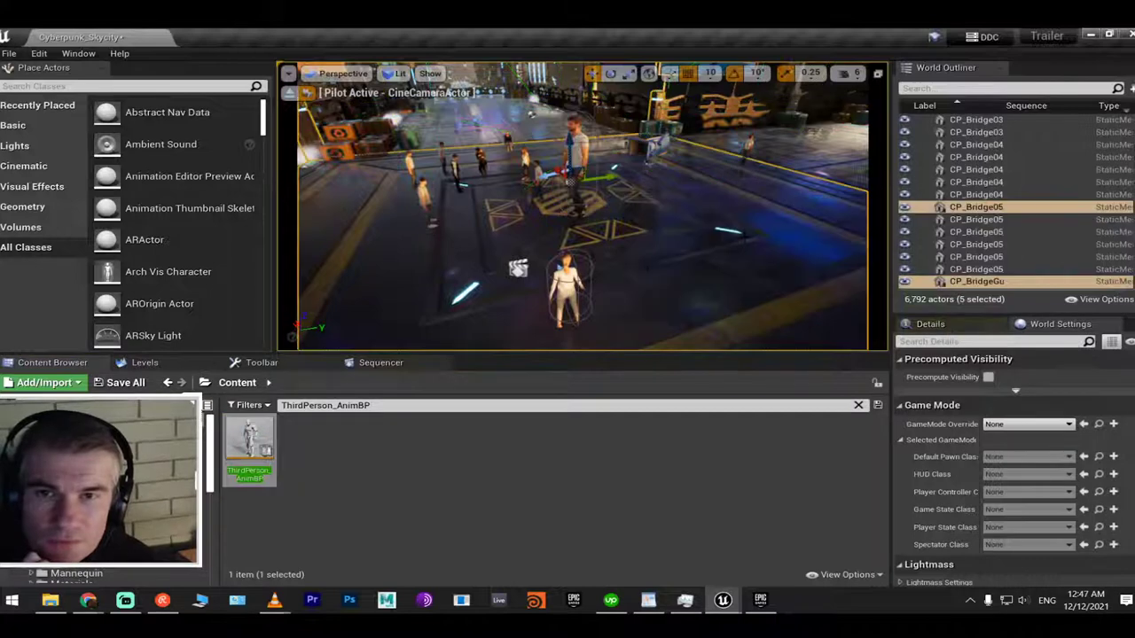
right_drag(620, 239, 621, 217)
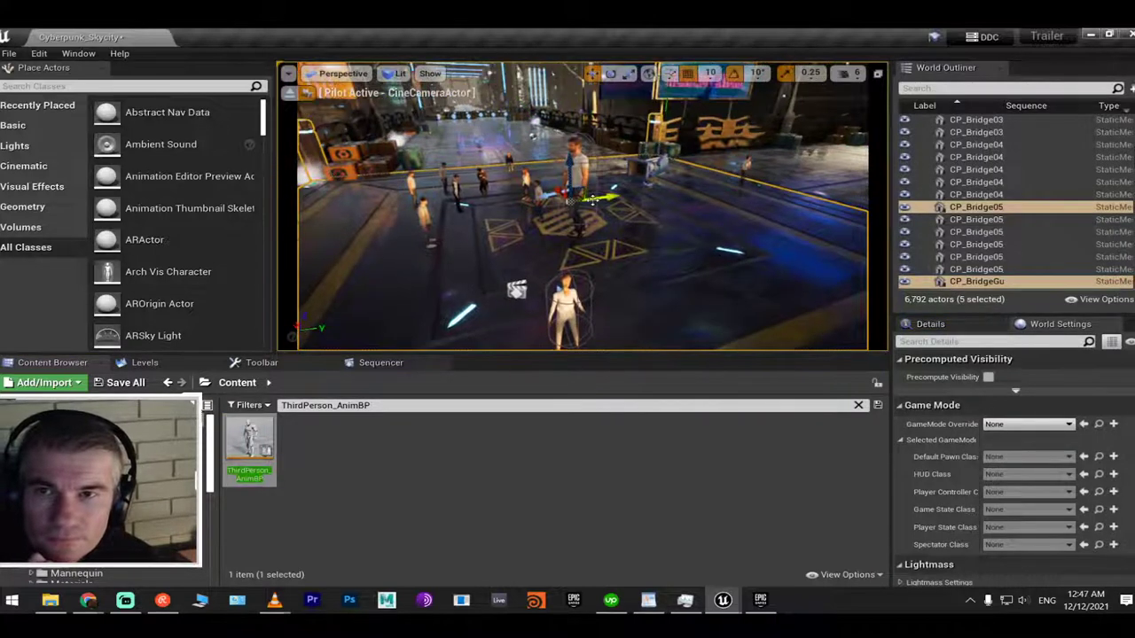
click(578, 164)
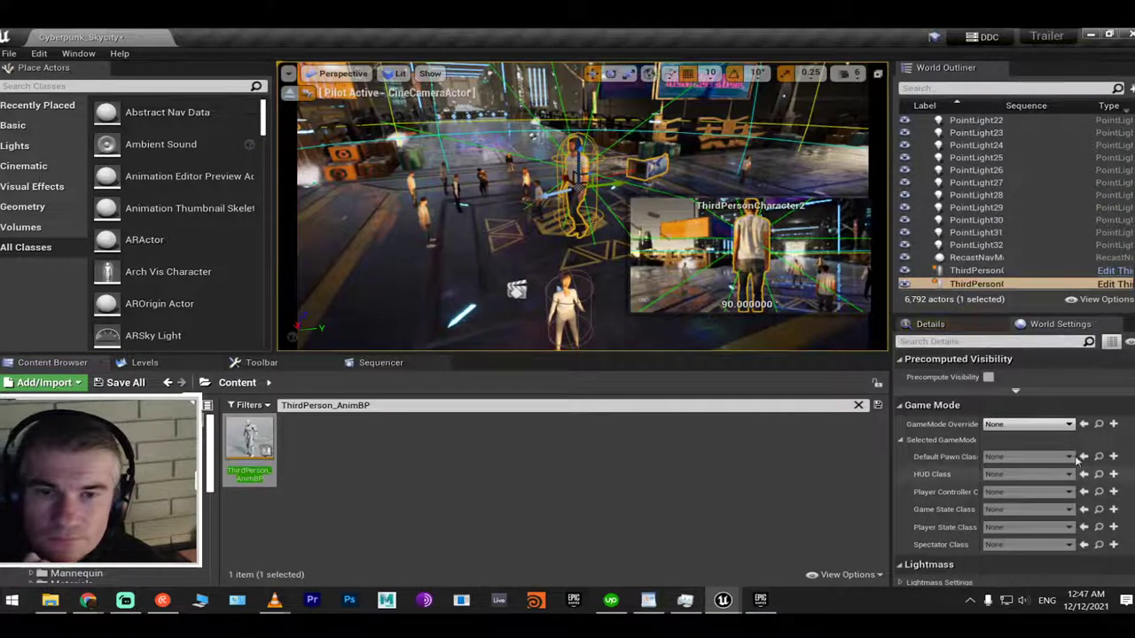
scroll(1024, 424, down, 3)
scroll(1023, 419, down, 5)
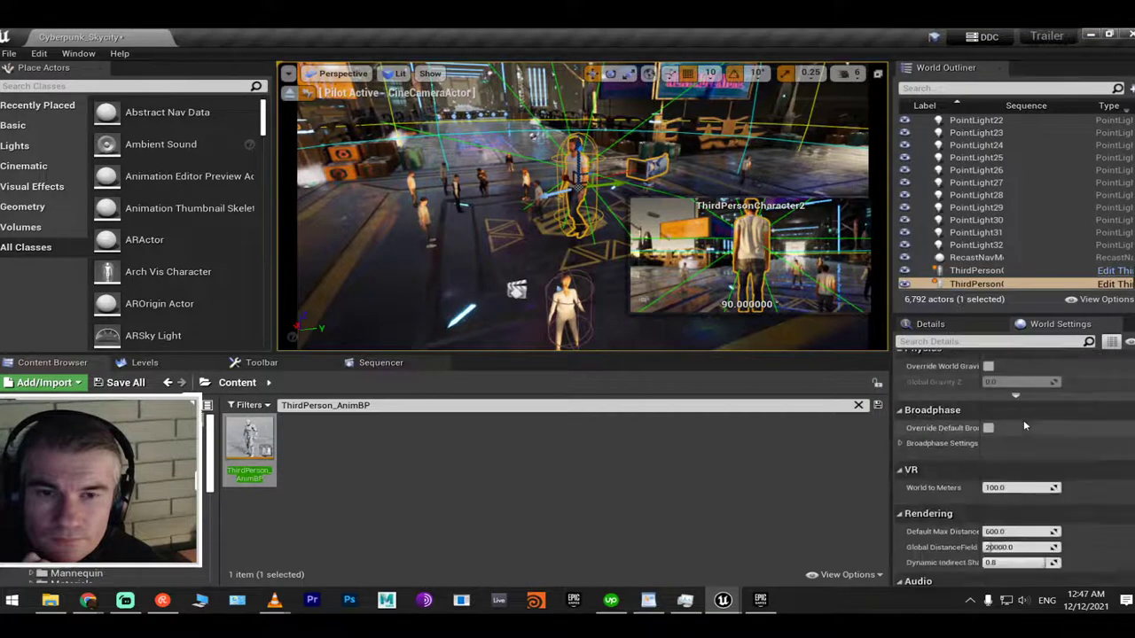
click(930, 324)
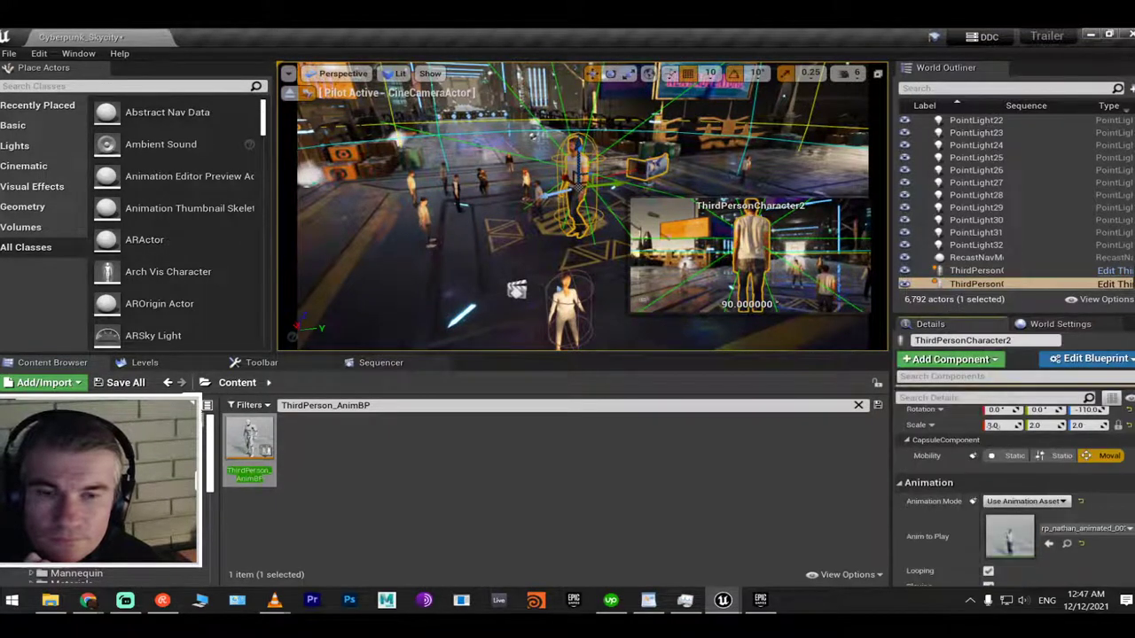
click(1026, 501)
click(1040, 512)
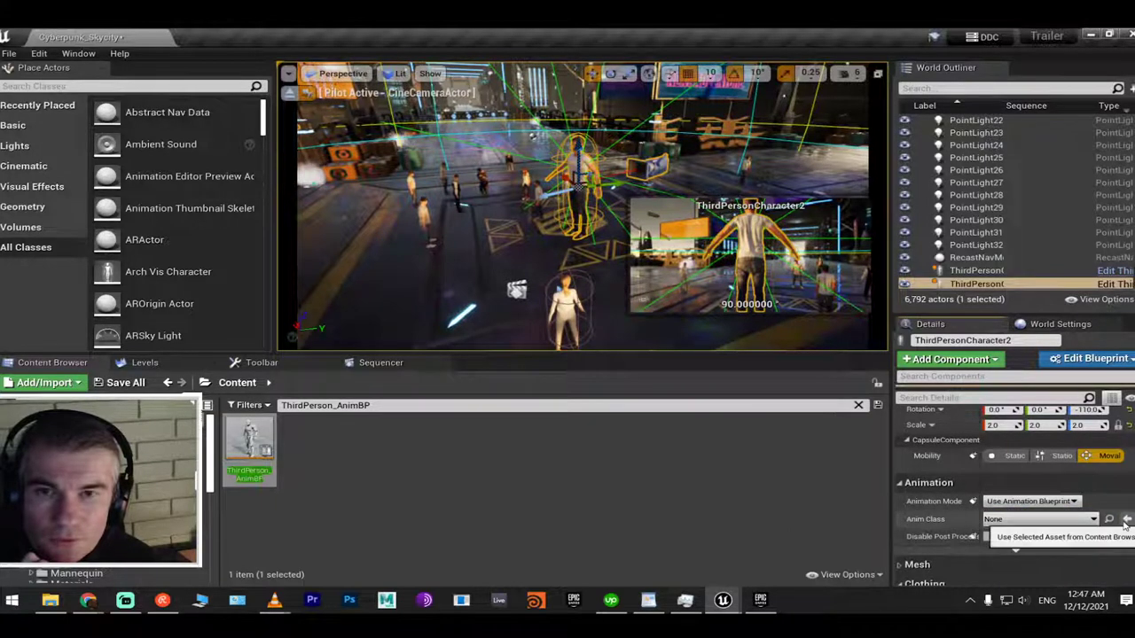
Assign ThirdPerson_AnimBP_C as ThirdPersonCharacter2's Anim Class through the class search
click(251, 443)
click(1127, 518)
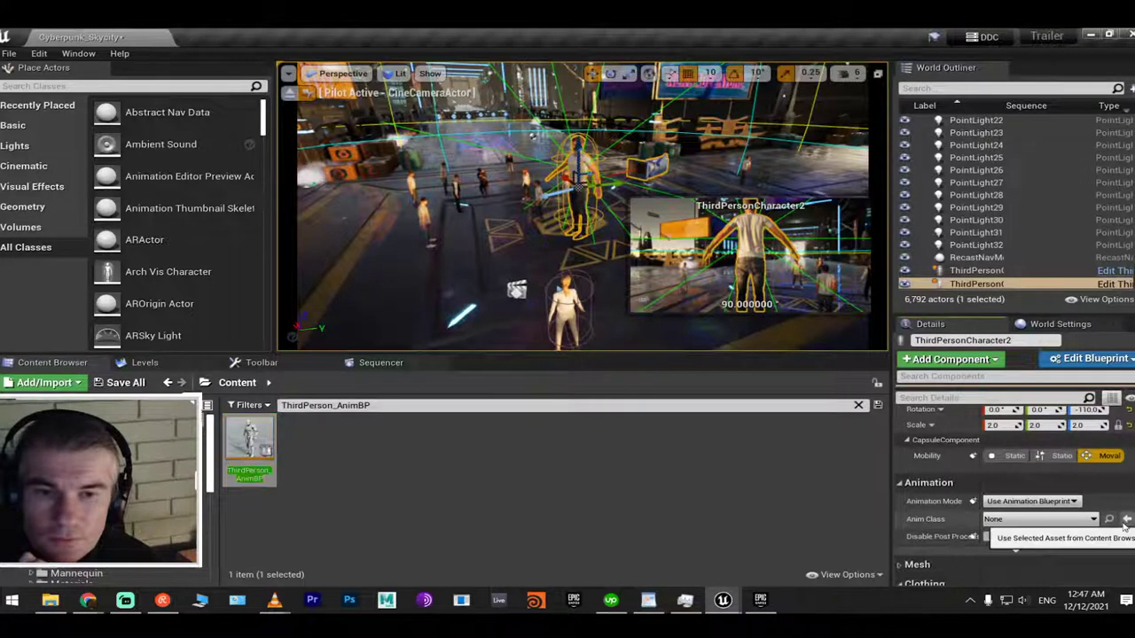
click(1068, 520)
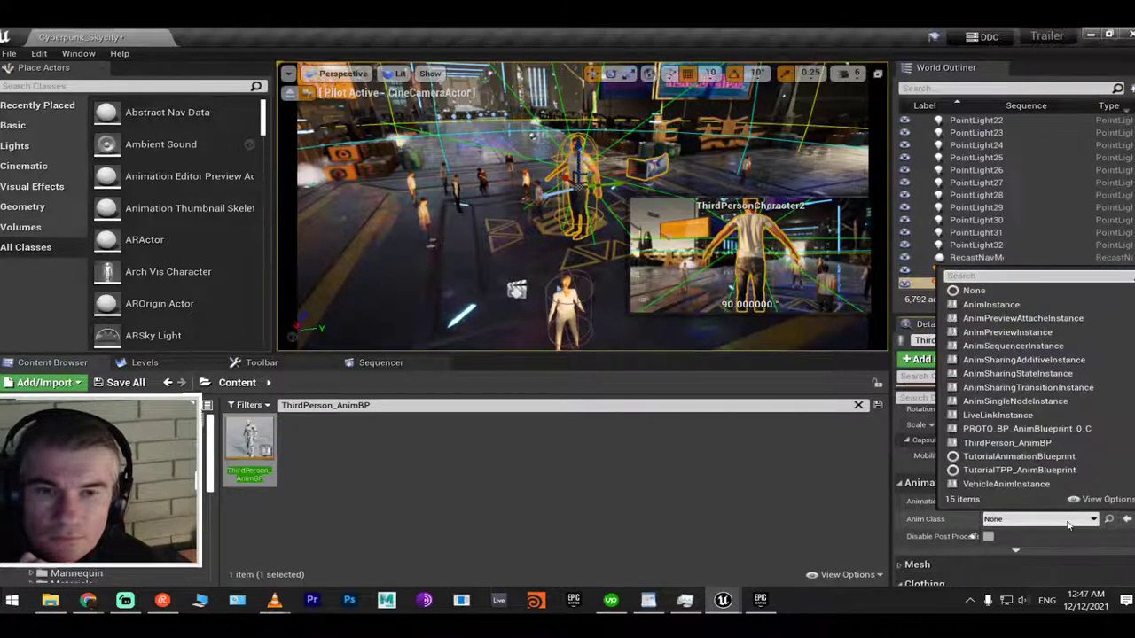
right_click(990, 277)
click(1016, 346)
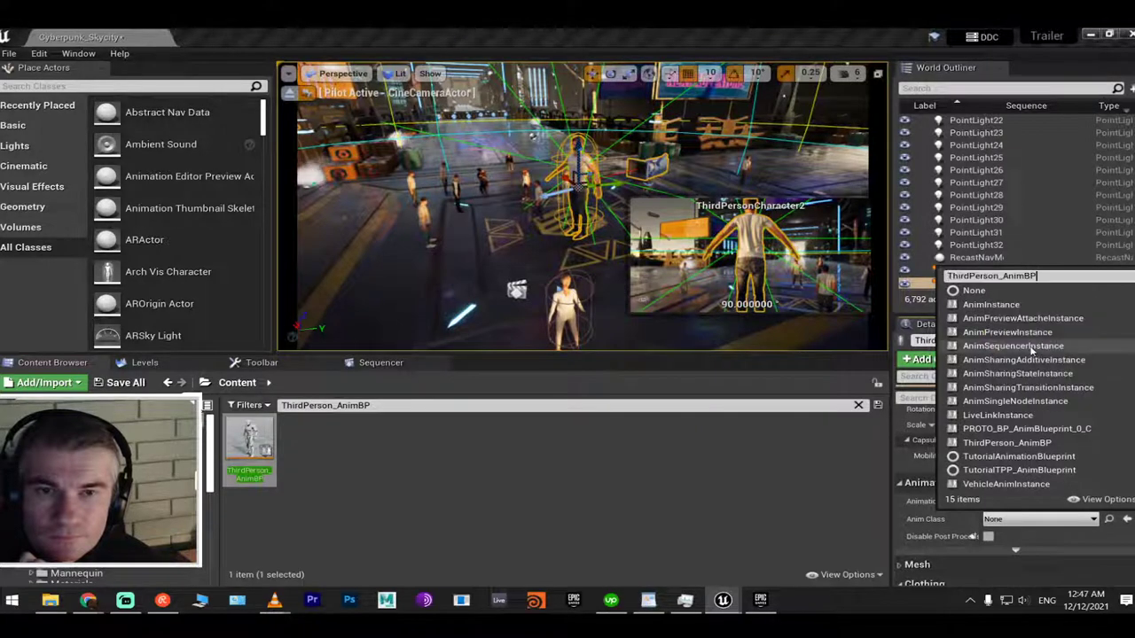
click(1007, 485)
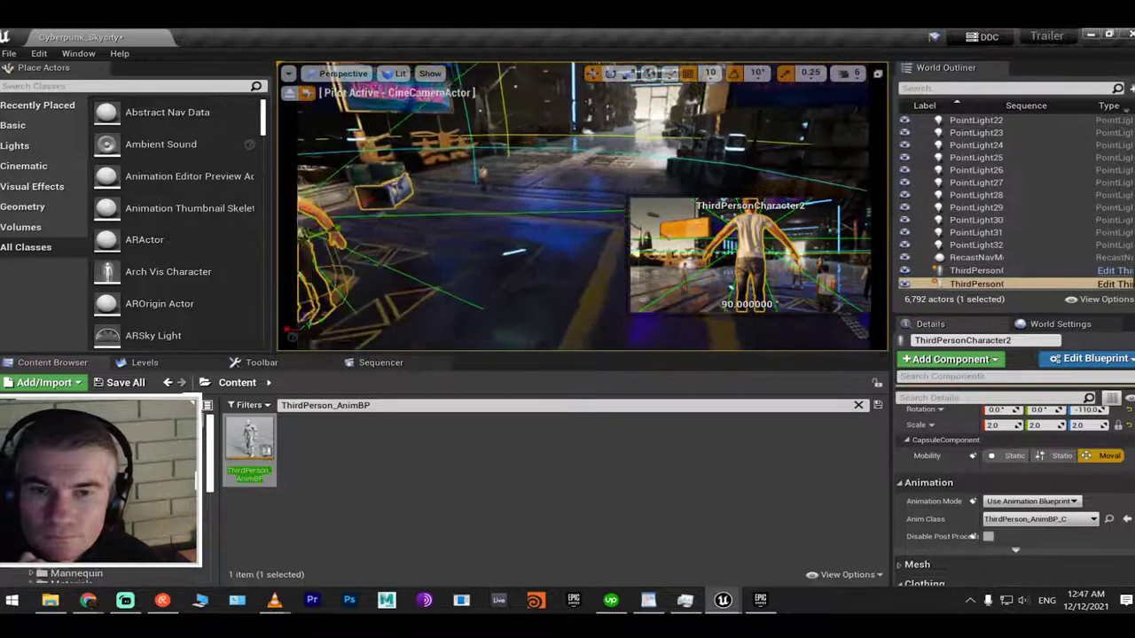
scroll(963, 503, down, 10)
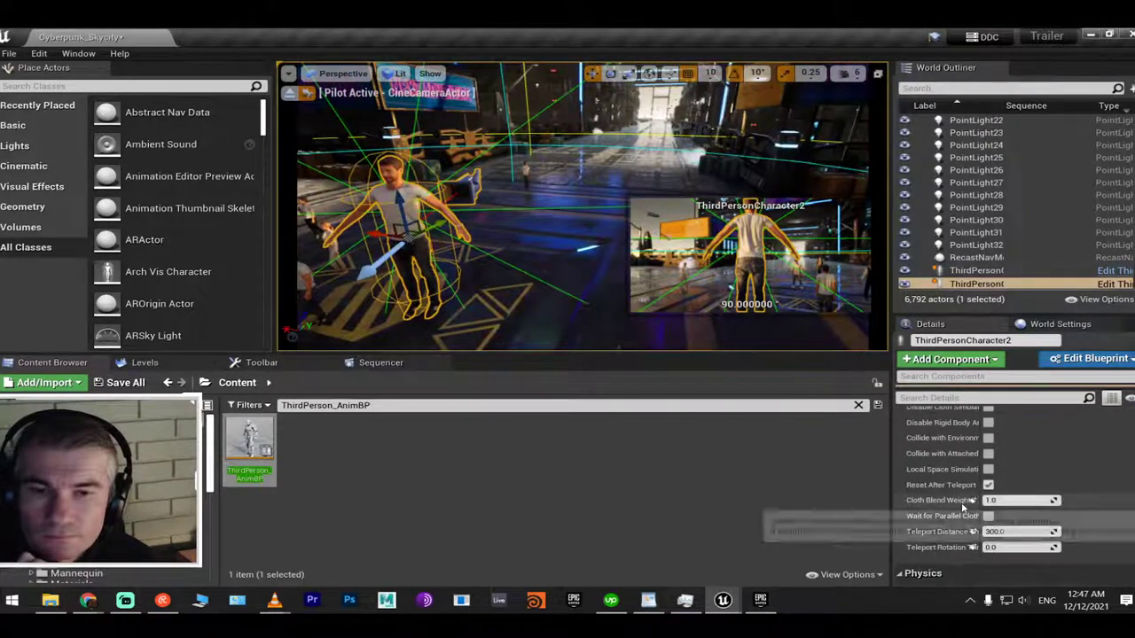
scroll(963, 483, up, 5)
scroll(963, 479, up, 3)
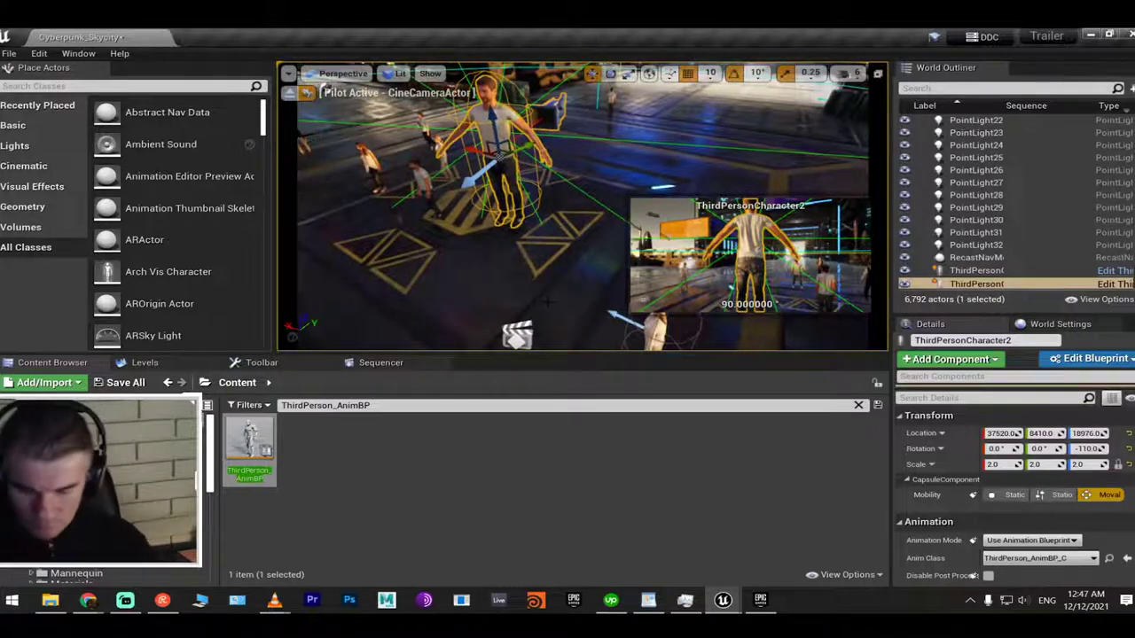
Play-test the level with Alt+P, stop it, then expand ThirdPersonCharacter2's Mesh settings
key(alt+p)
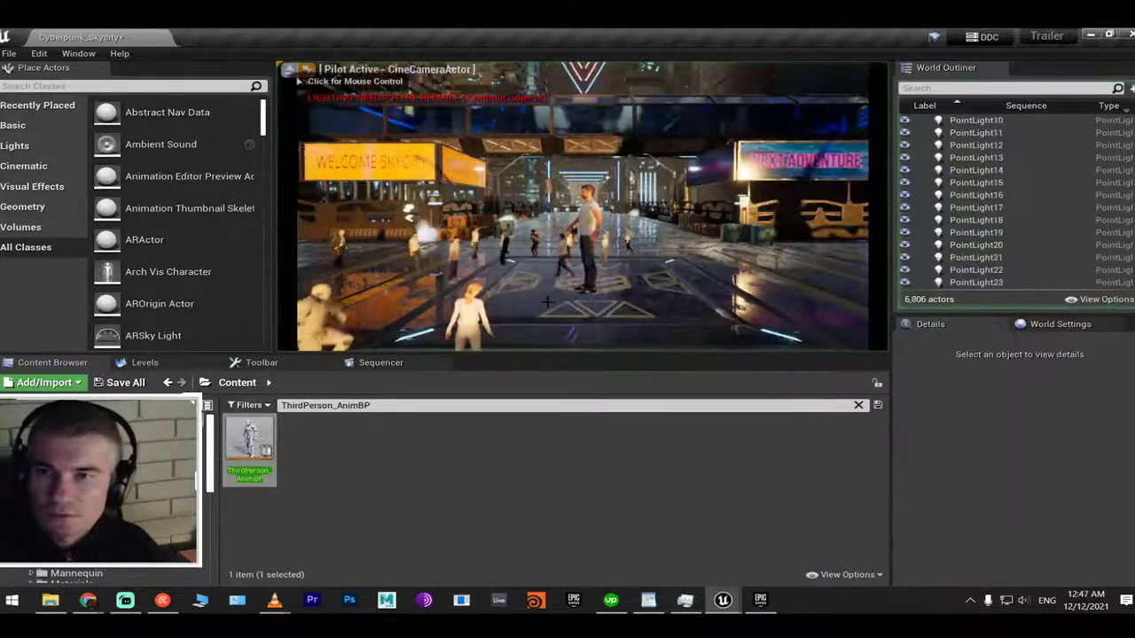
key(Escape)
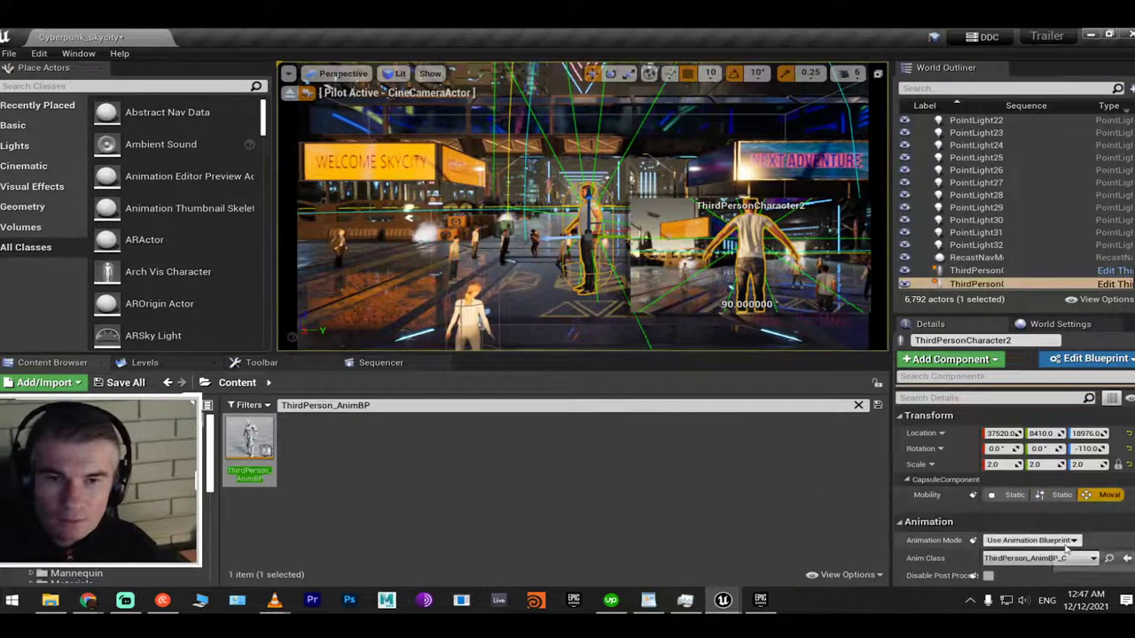
scroll(1041, 530, down, 2)
scroll(1041, 529, down, 5)
scroll(909, 457, up, 2)
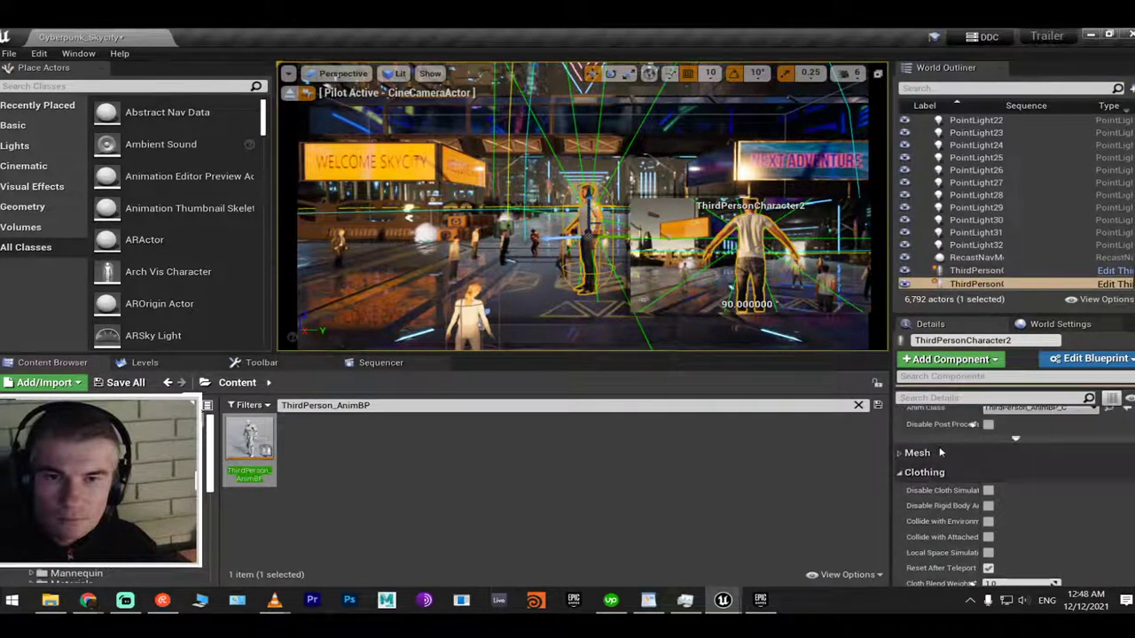
click(905, 455)
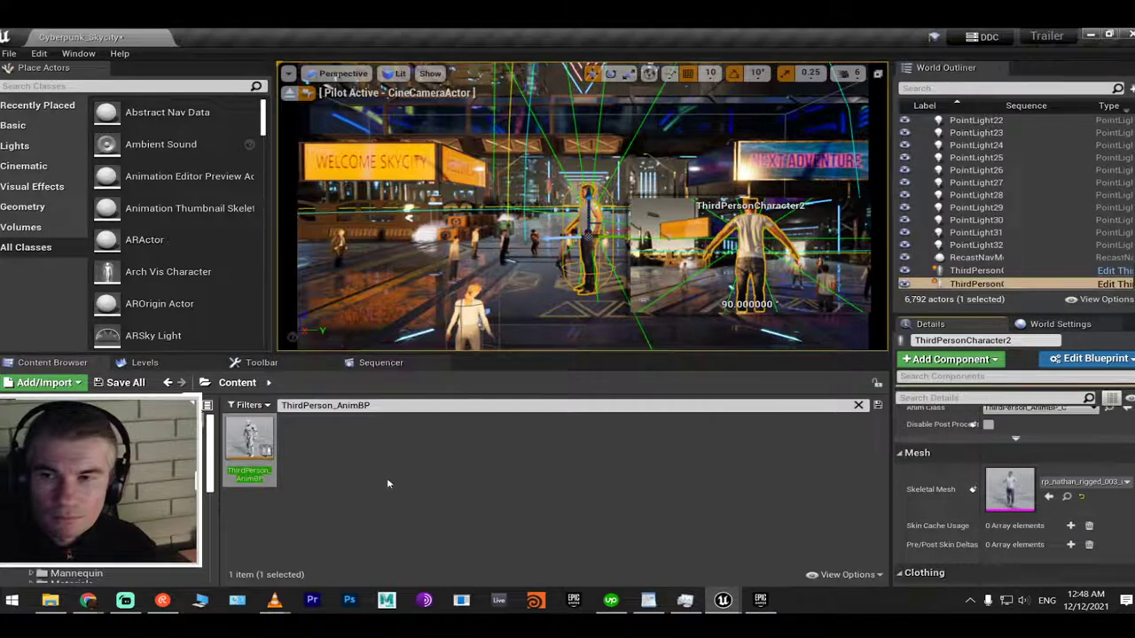
Drop a ThirdPerson_AnimBP actor into the plaza, delete ThirdPersonCharacter2, and select the new actor
mouse_move(246, 454)
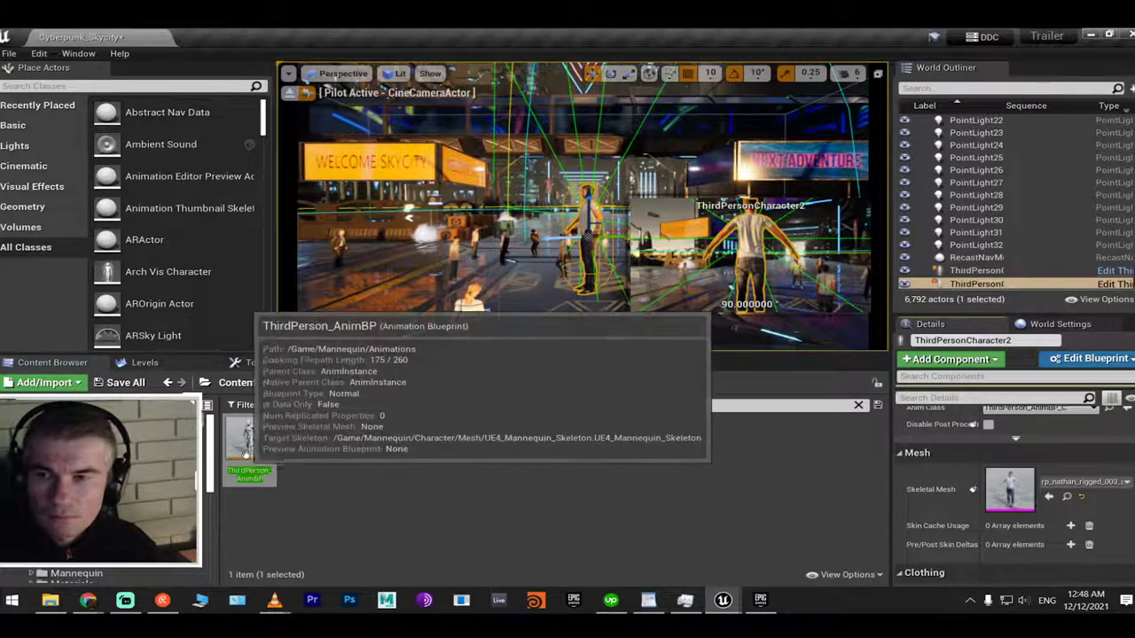
drag(245, 454, 479, 291)
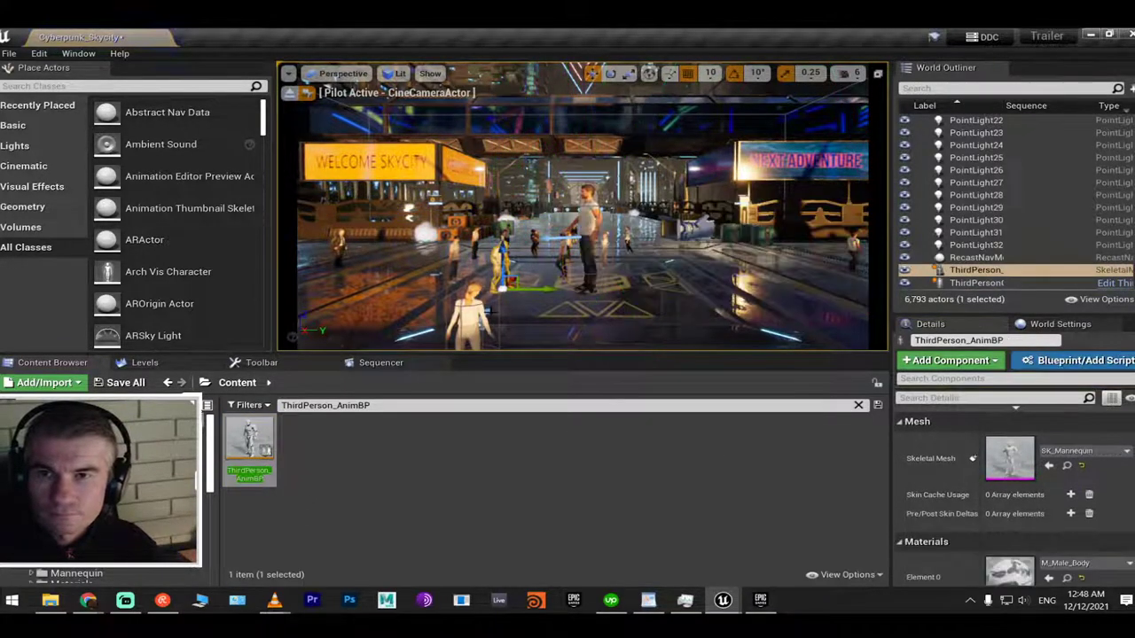
click(588, 216)
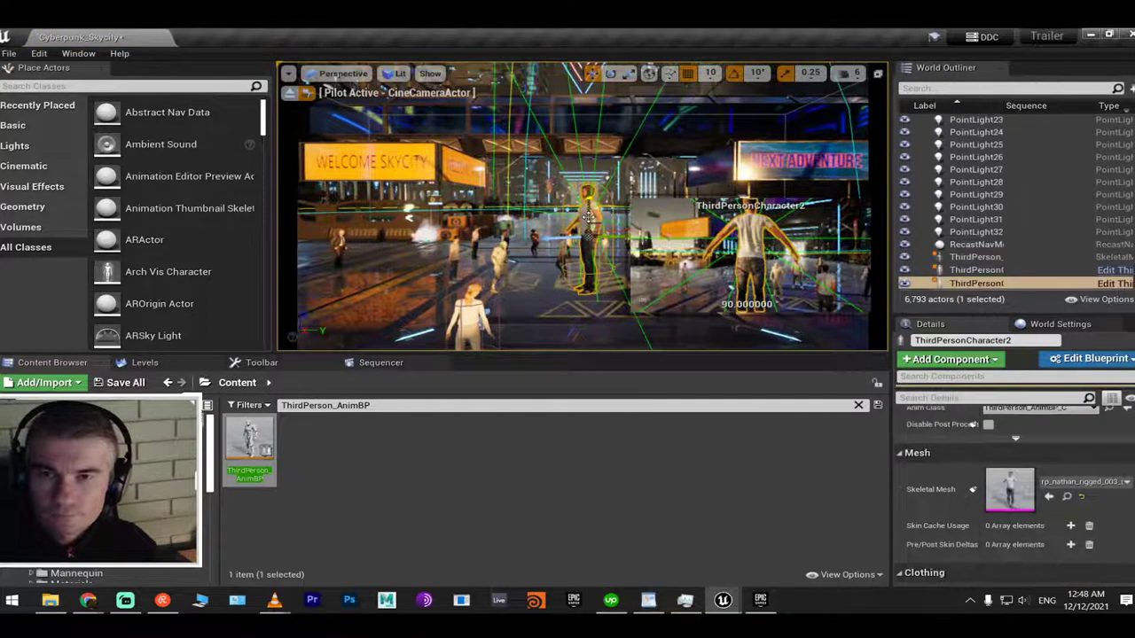
key(Delete)
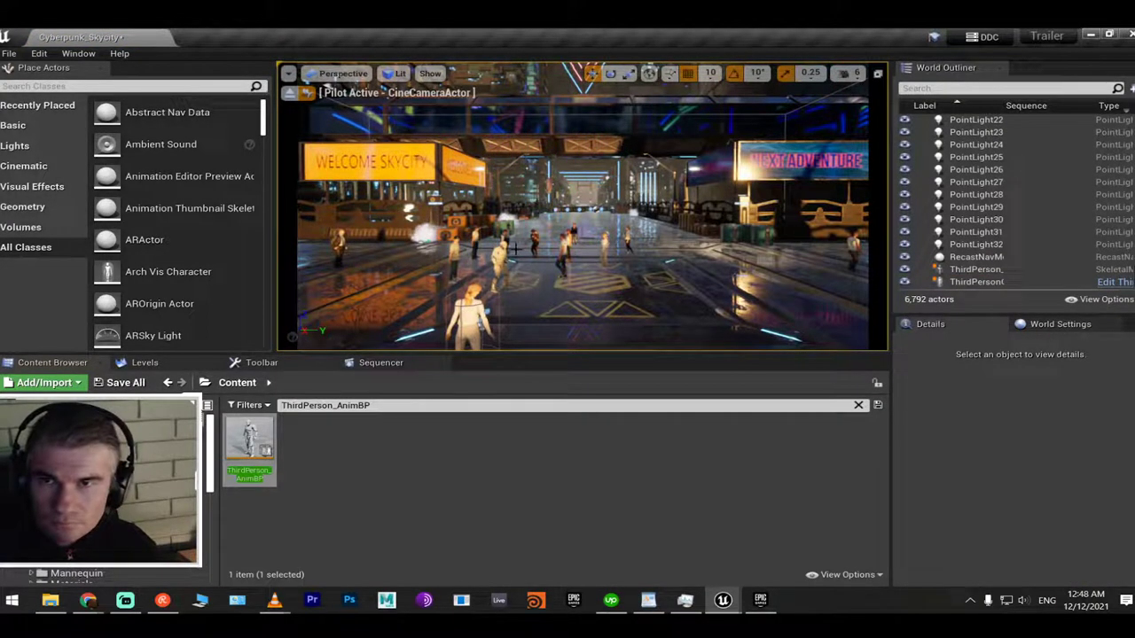
click(502, 257)
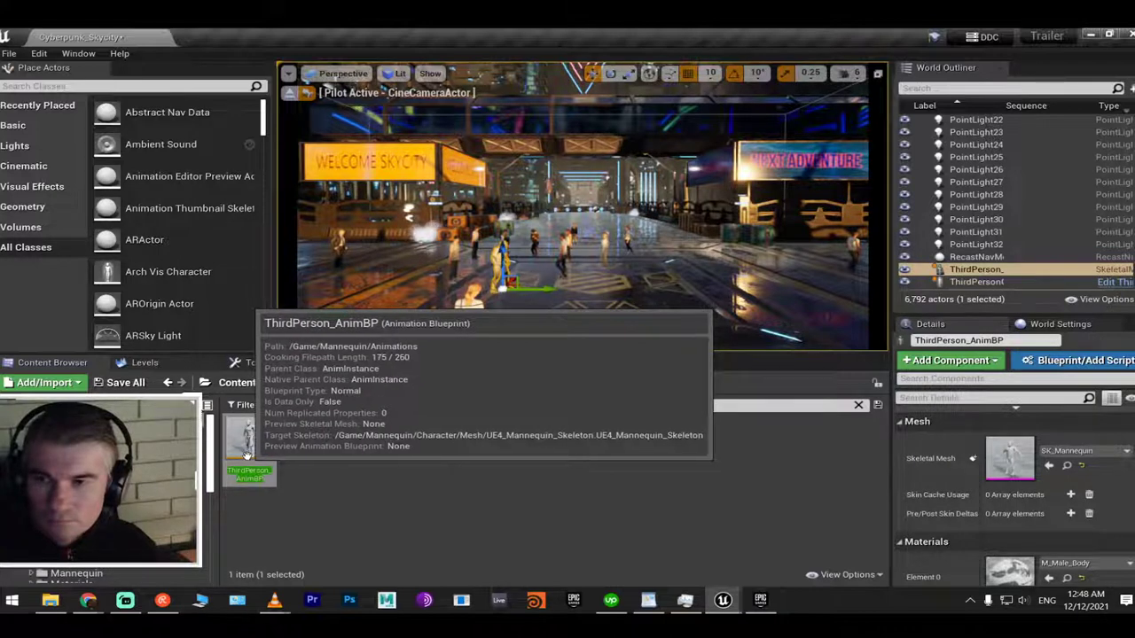
Duplicate the ThirdPerson_AnimBP asset as ThirdPerson_AnimBP1
right_click(245, 454)
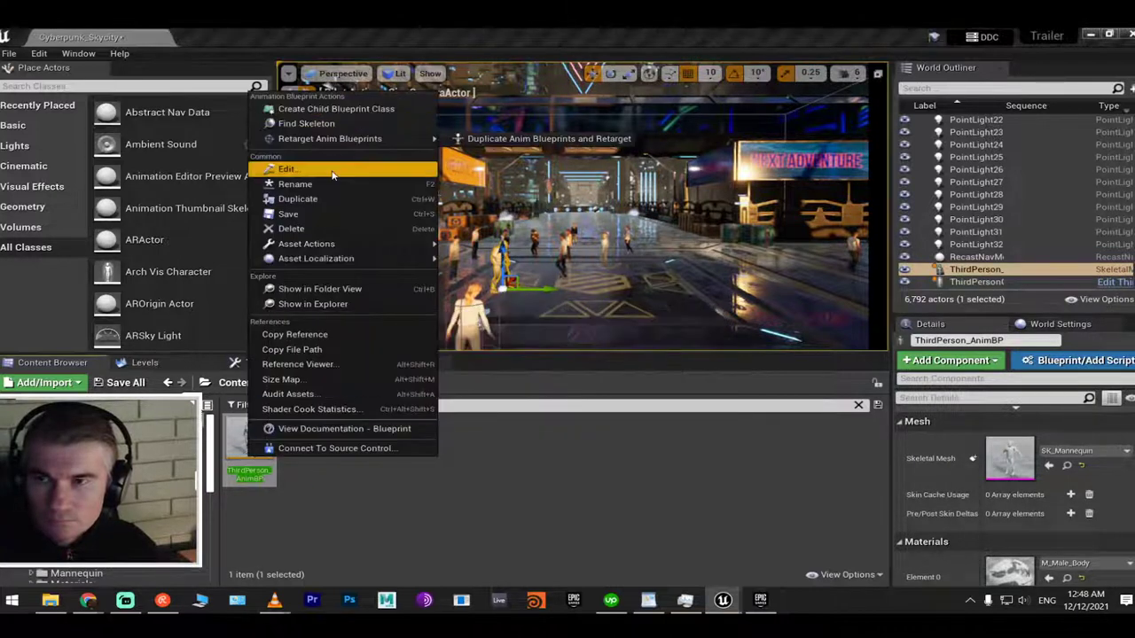
click(337, 197)
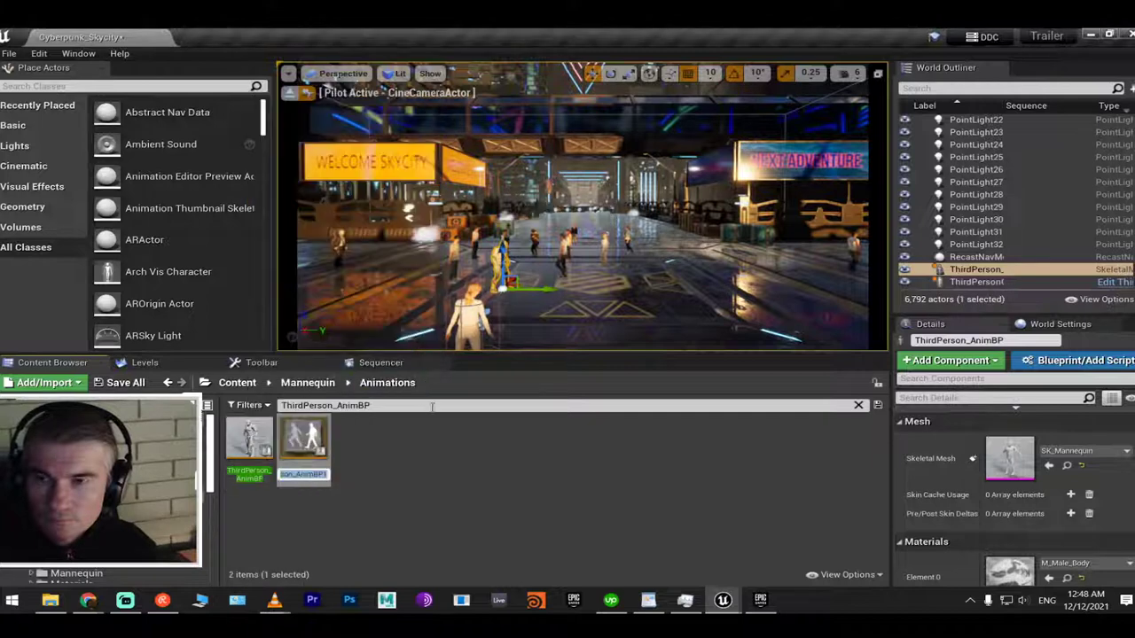
key(Return)
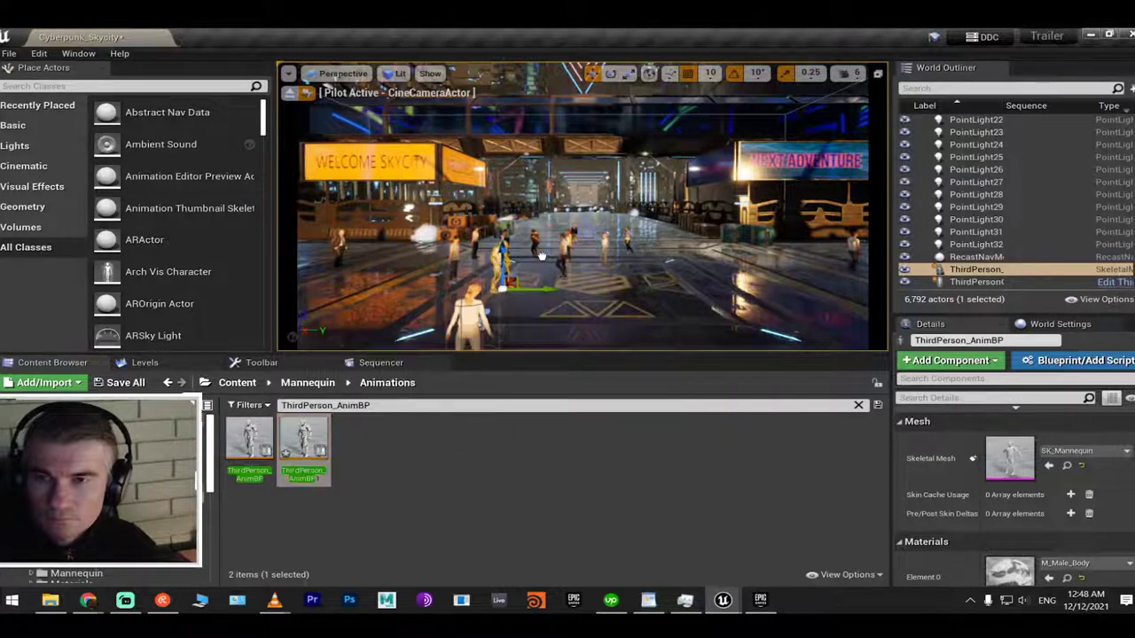
Place ThirdPerson_AnimBP1 in the plaza, delete the earlier actor, and save the Cyberpunk_Skycity map
drag(577, 284, 594, 282)
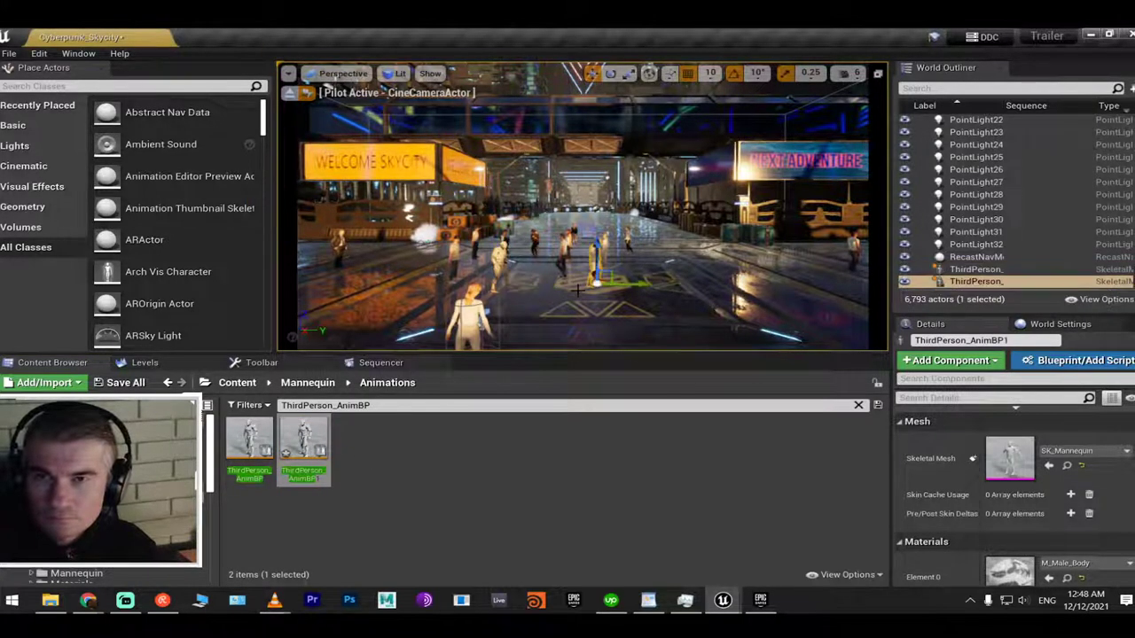
click(502, 255)
key(Delete)
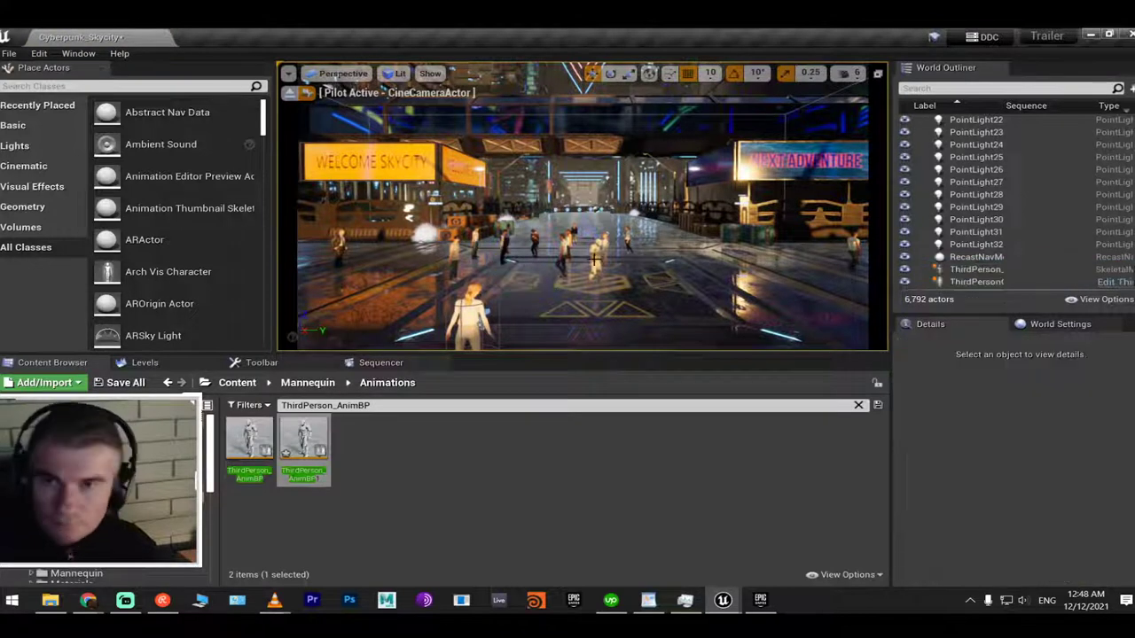
click(594, 257)
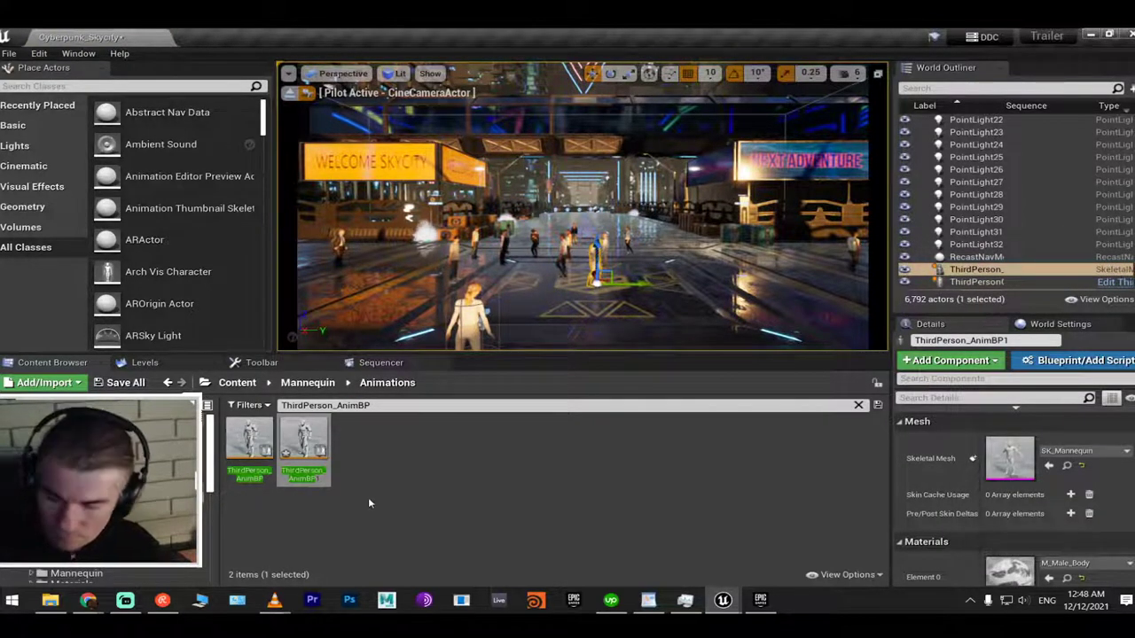
key(ctrl+s)
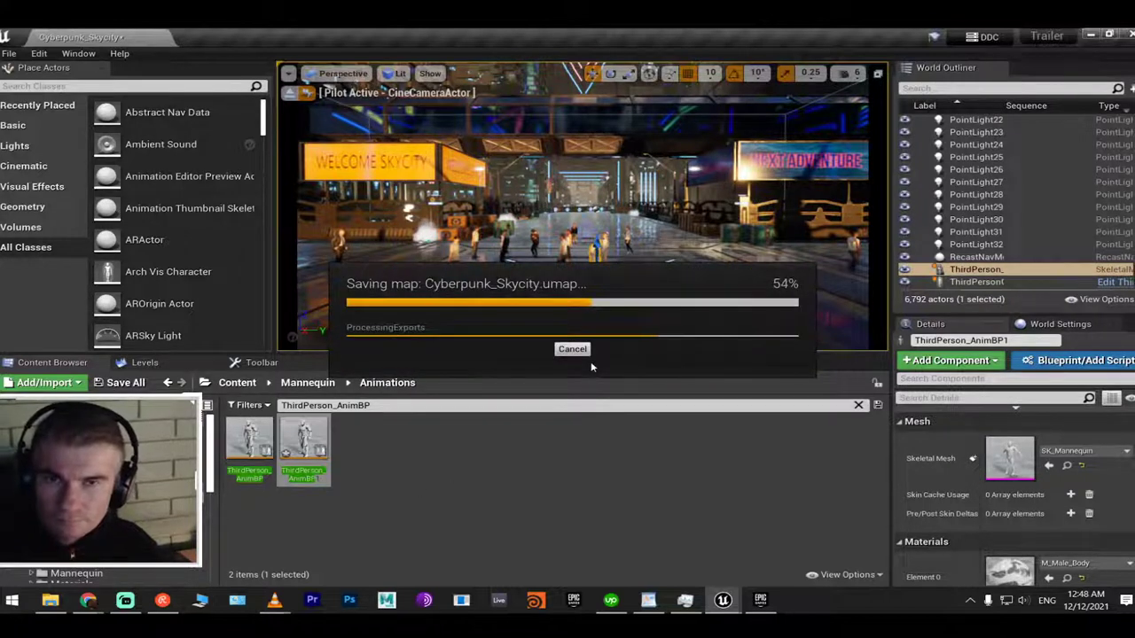
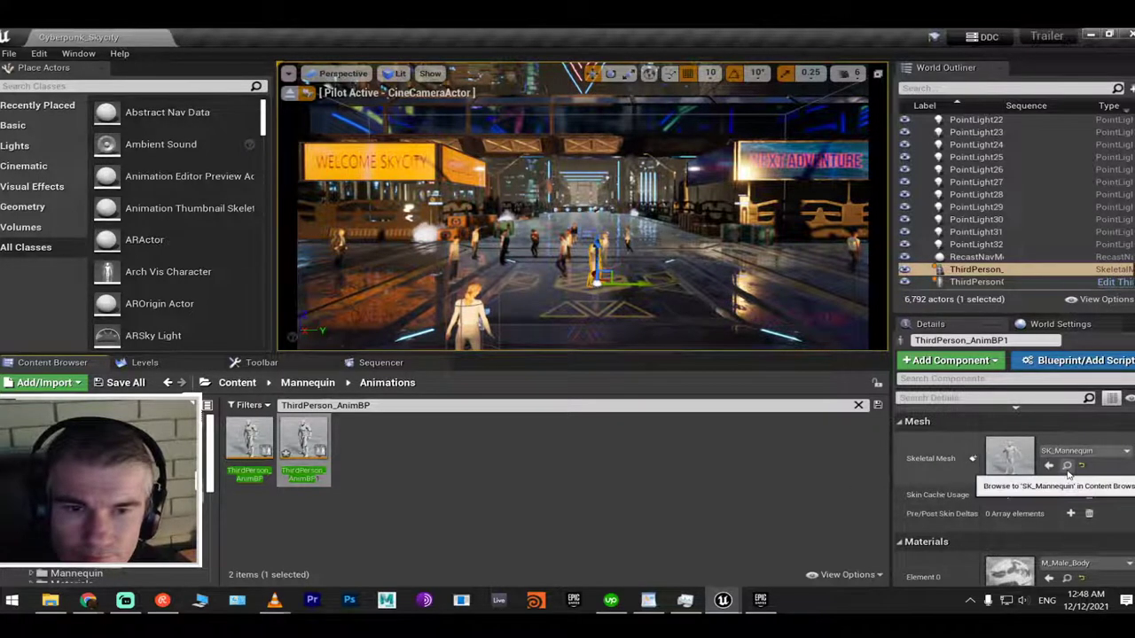
Browse to the placed mannequin's SK_Mannequin mesh and check its Anim Class list
click(1067, 466)
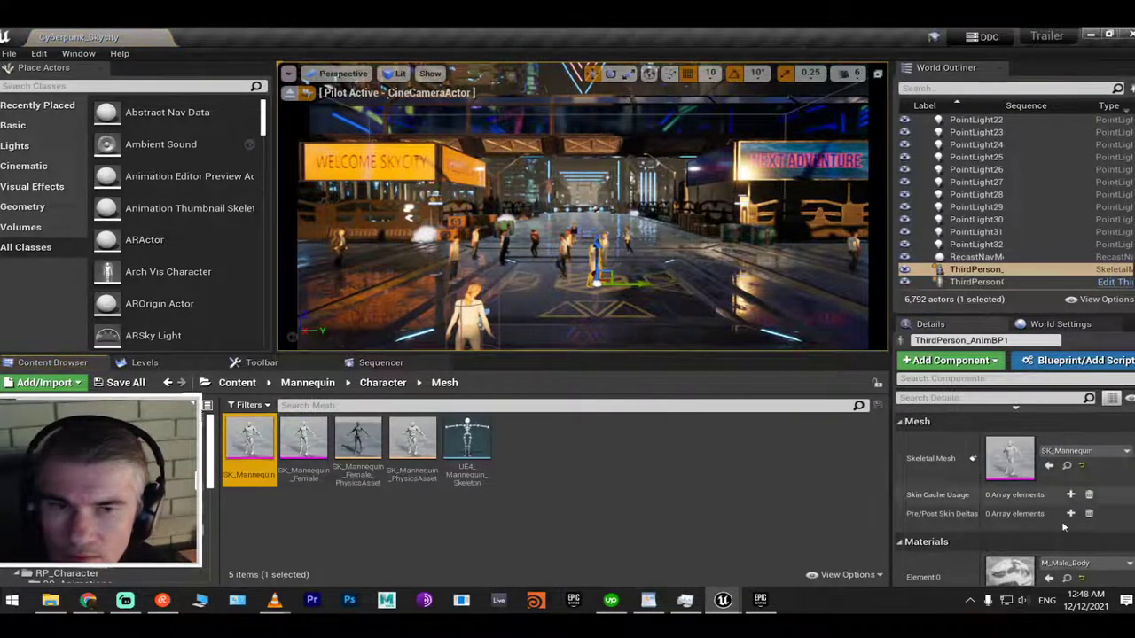
scroll(1048, 489, up, 3)
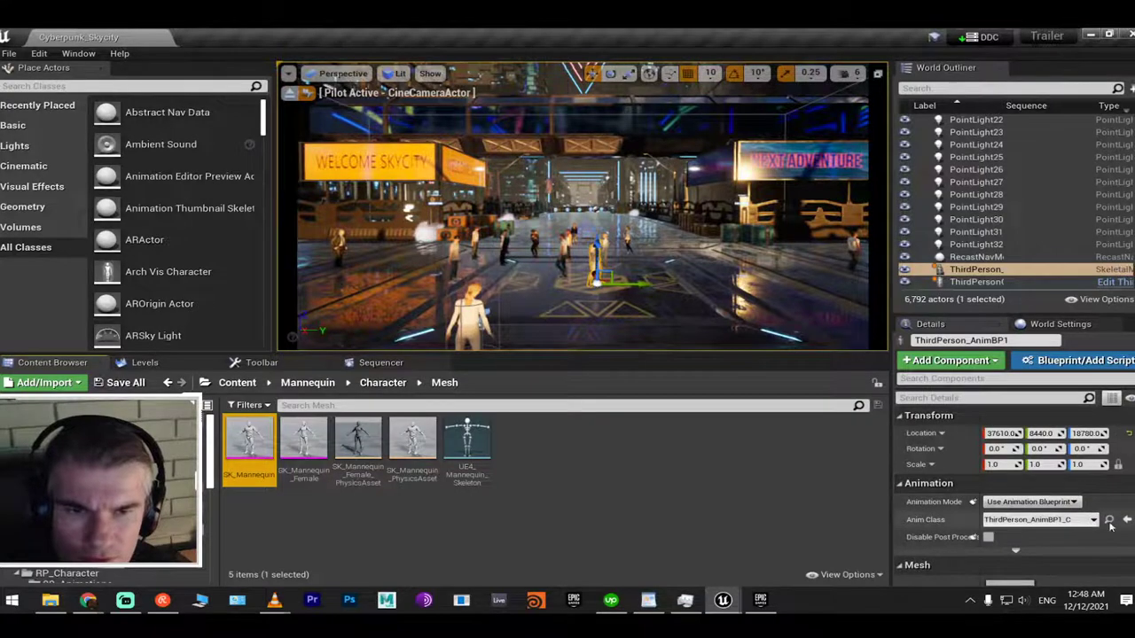
click(1125, 521)
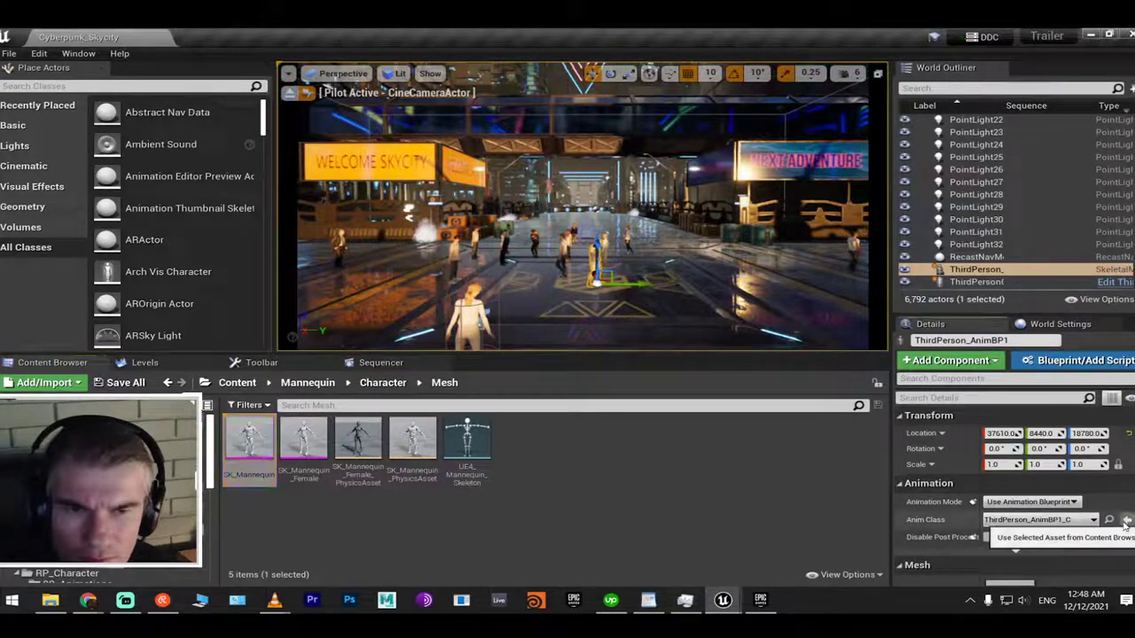
click(1020, 521)
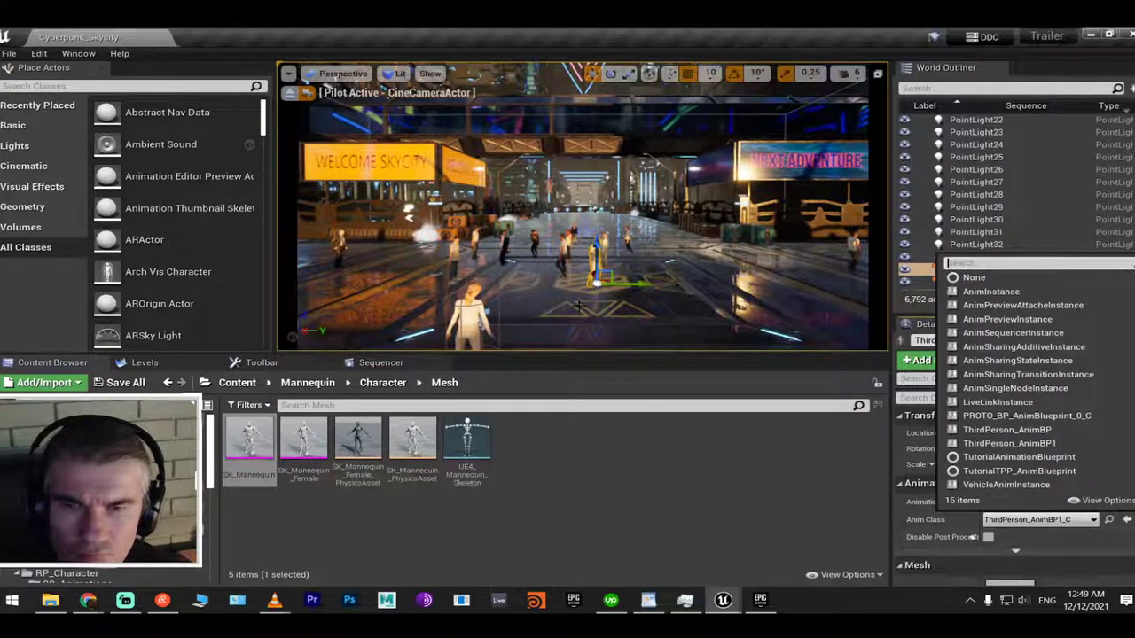
right_drag(585, 213, 594, 209)
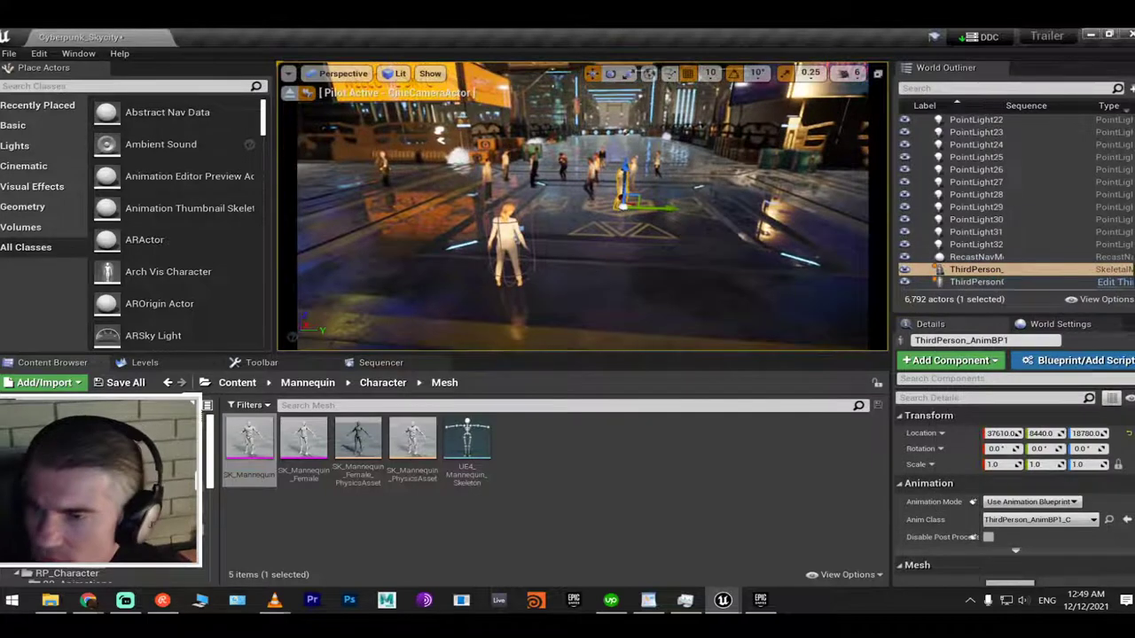
Go back up to the Mannequin folder showing its Animations and Character subfolders
key(alt+Left)
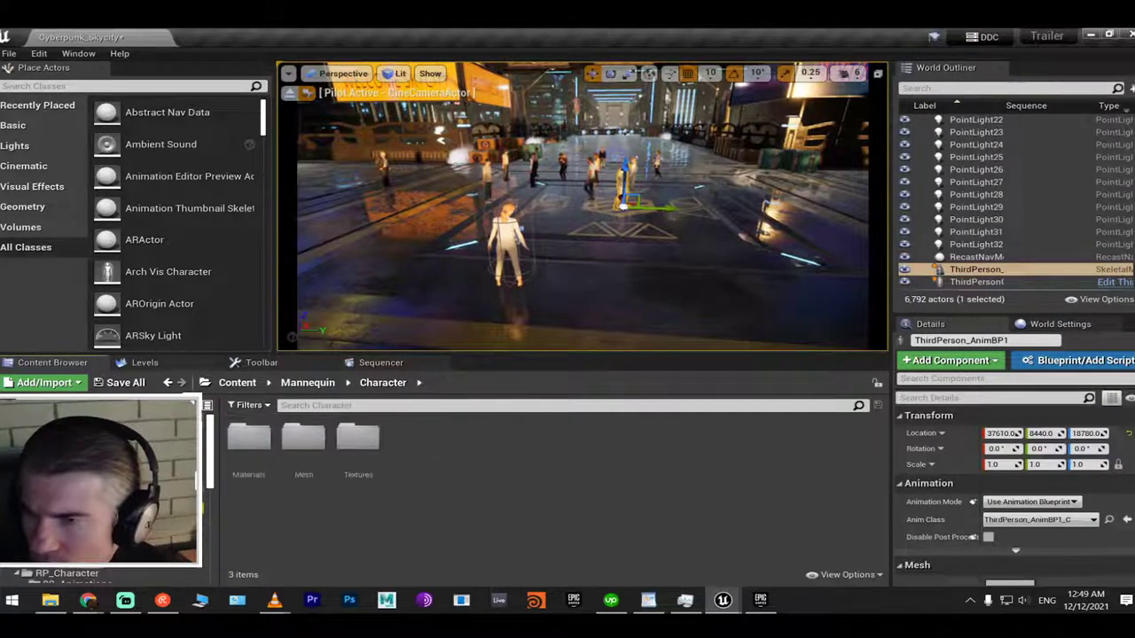
key(alt+Left)
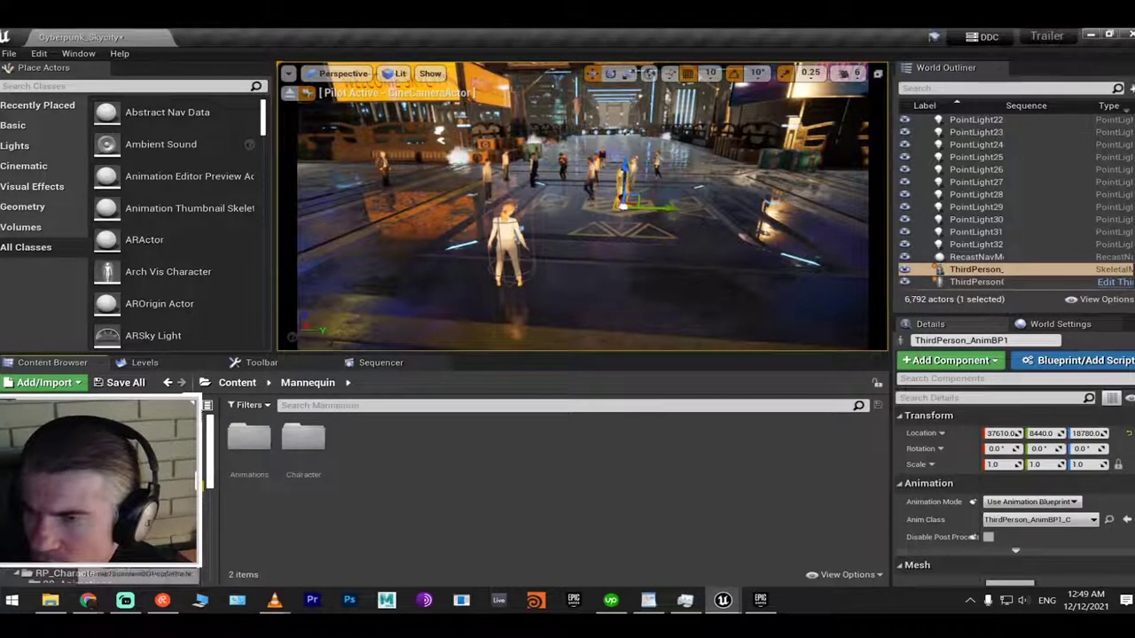
scroll(98, 532, up, 1)
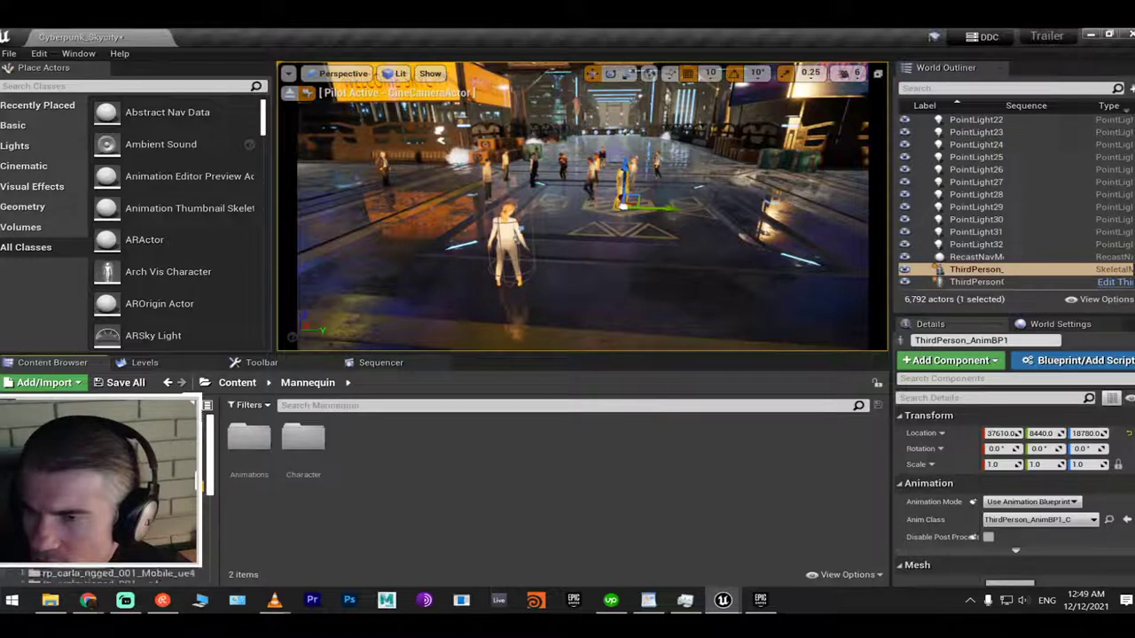
scroll(97, 532, down, 2)
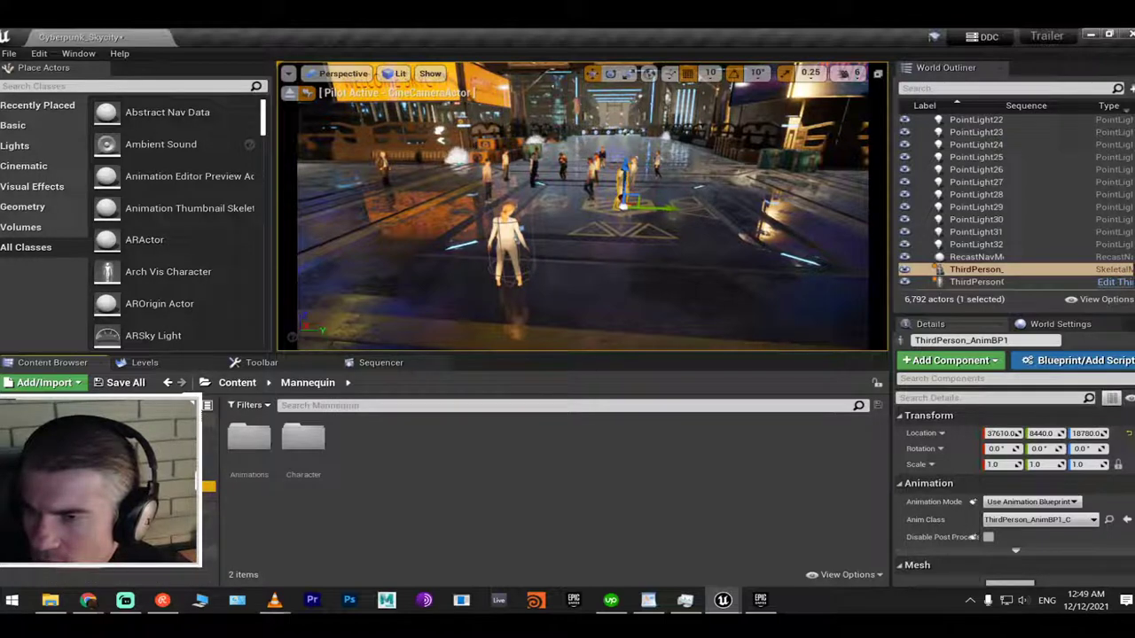
Swap the selected ThirdPerson mesh actor for a ThirdPersonCharacter2 in the plaza and start Play
click(98, 532)
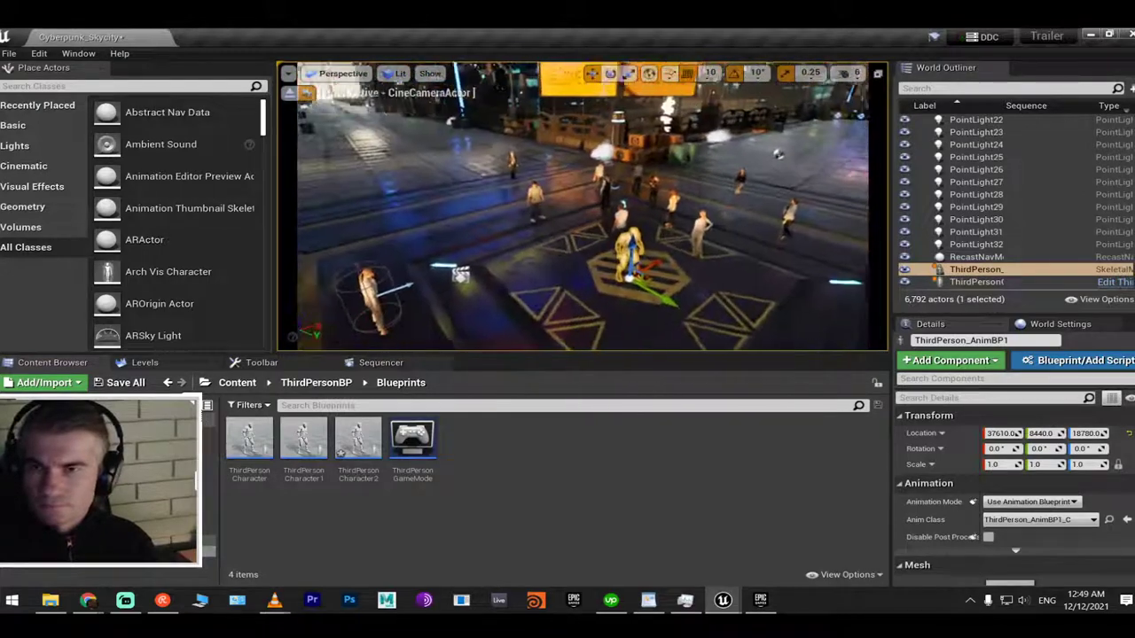
key(Delete)
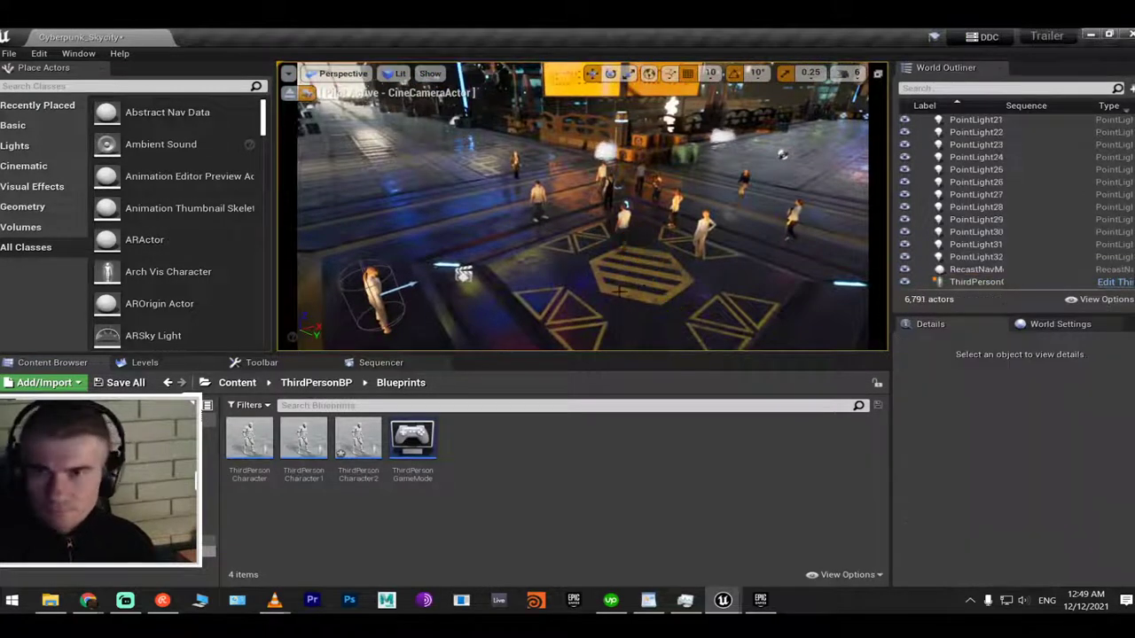
drag(358, 439, 575, 263)
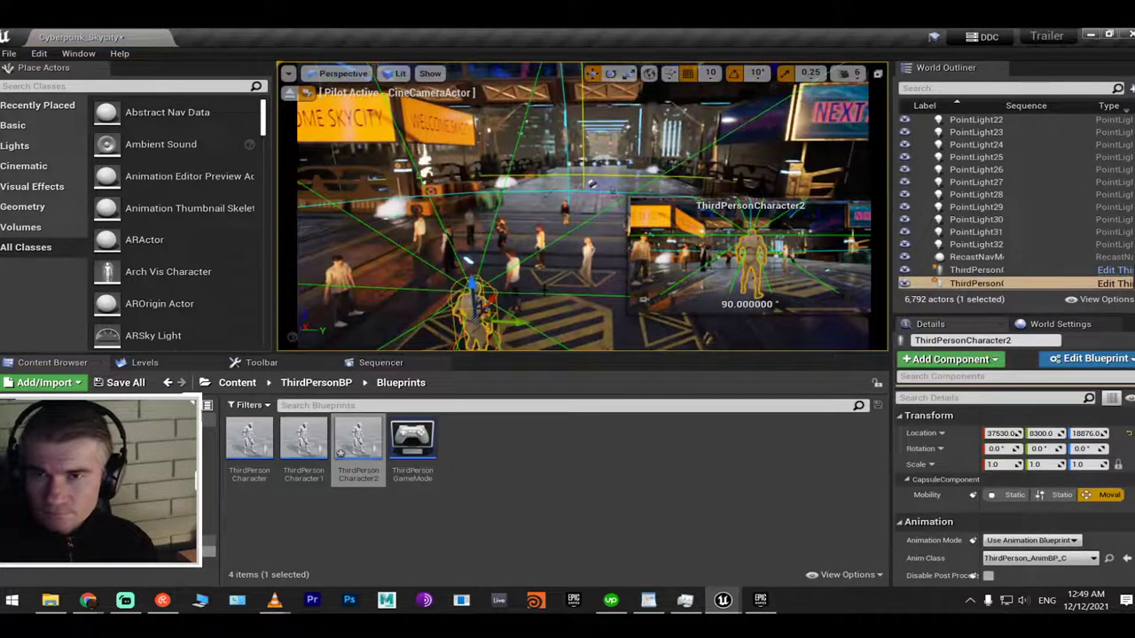
key(Escape)
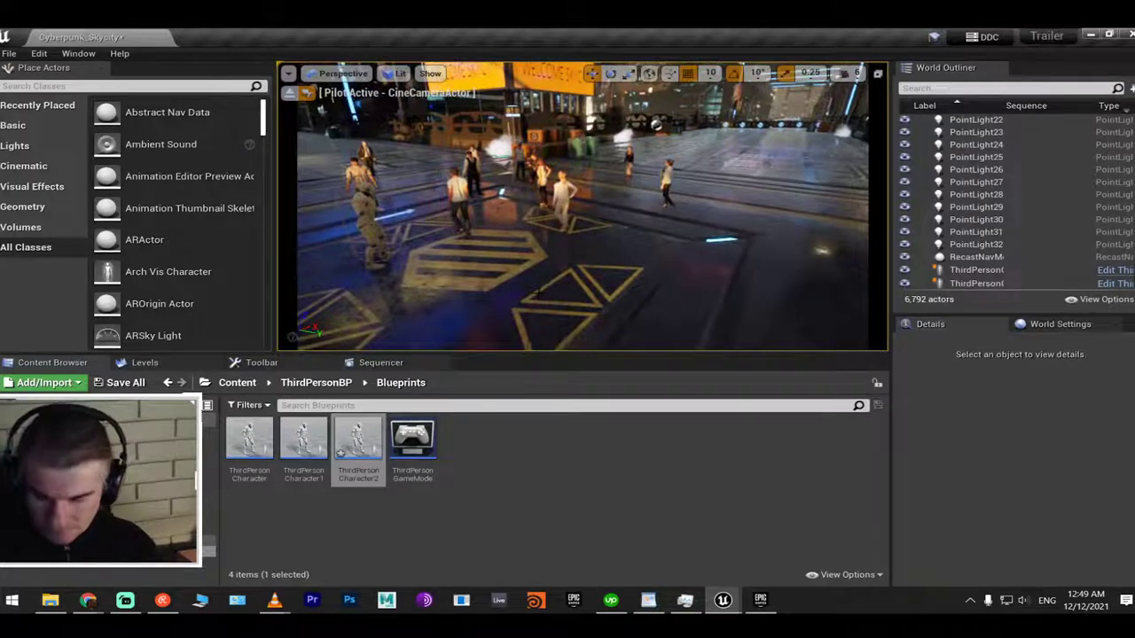
key(alt+p)
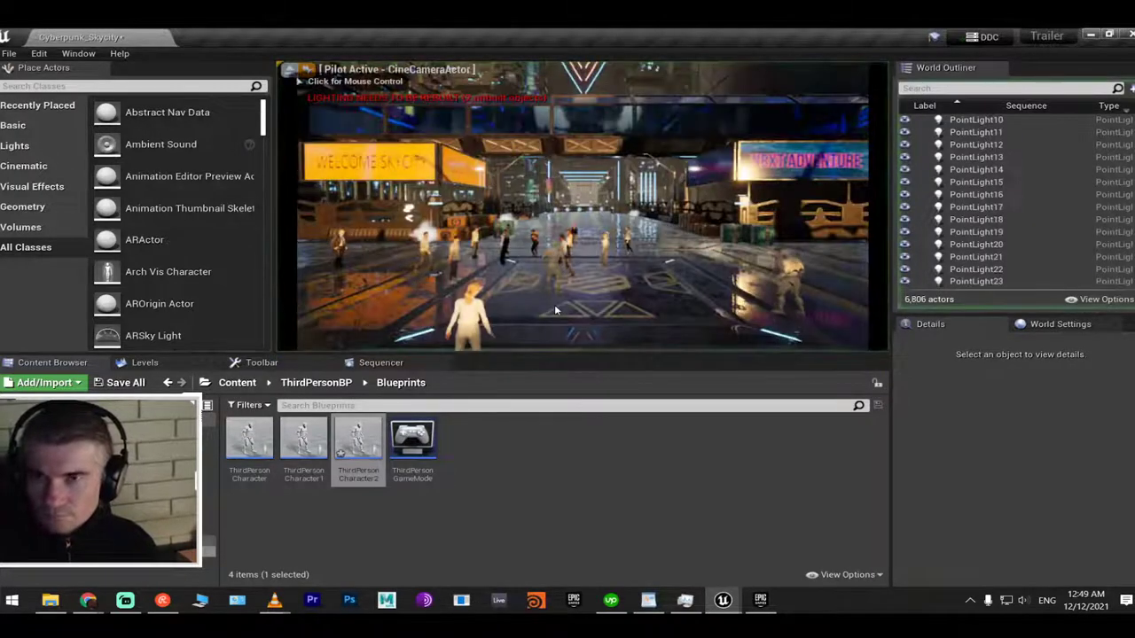
Take control of the running game, view it full screen with F11, then stop playing
click(554, 304)
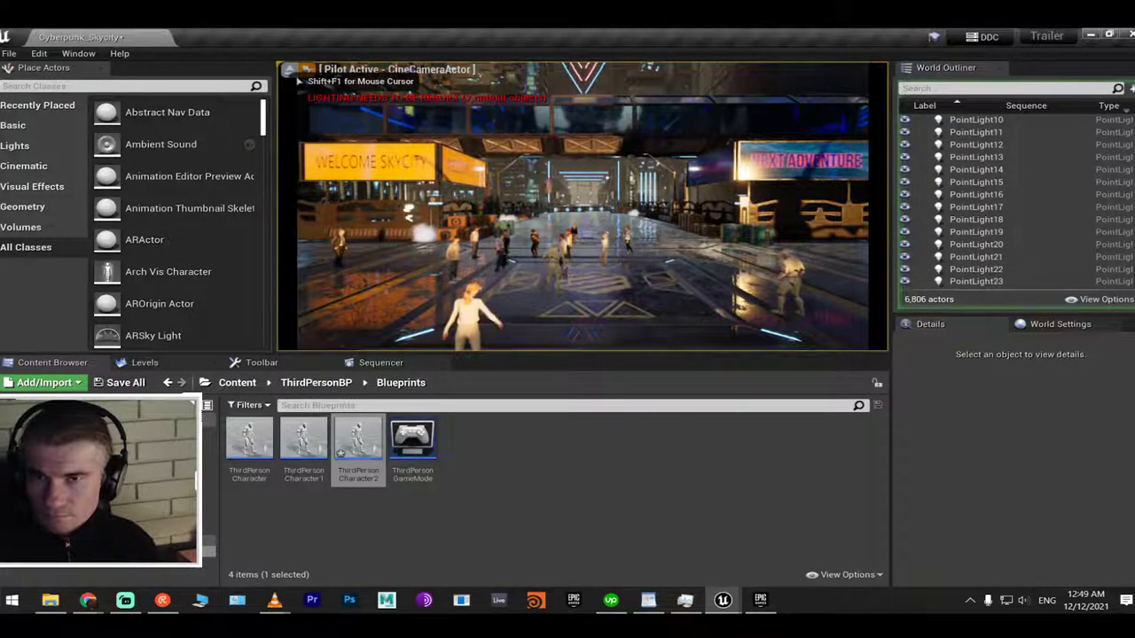
key(shift+F1)
key(F11)
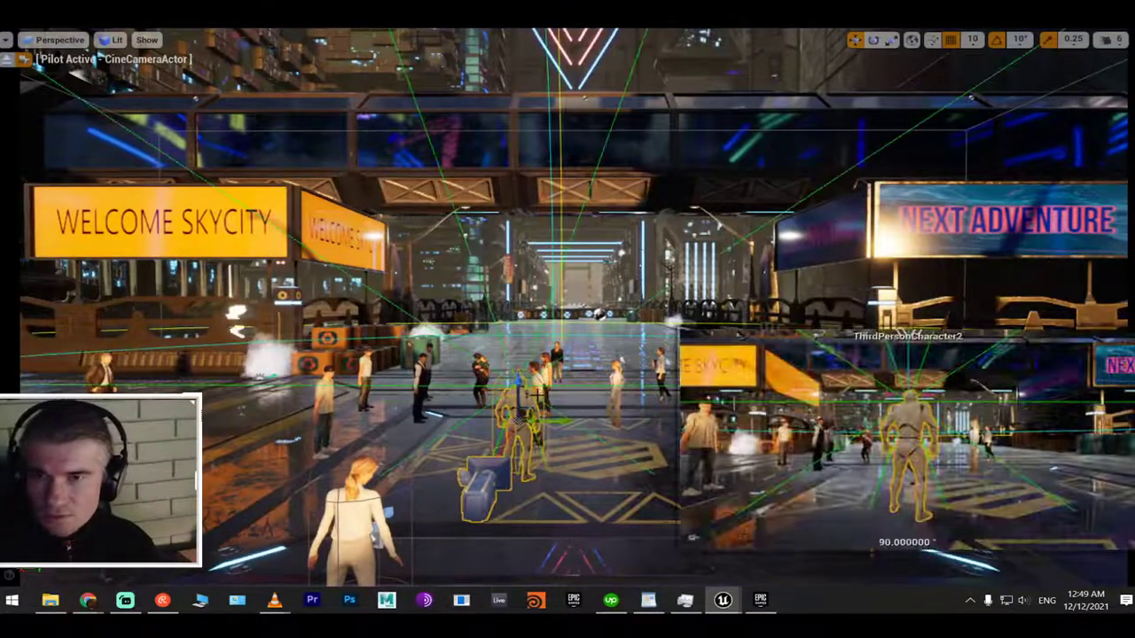
key(F11)
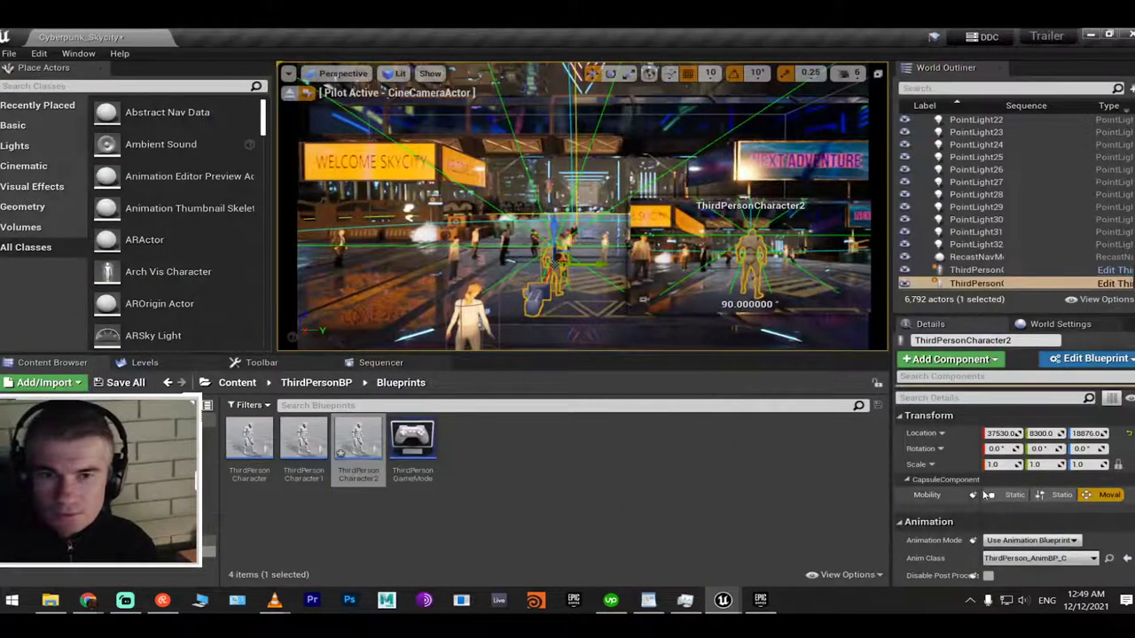
Collapse ThirdPersonCharacter2's Mesh and Clothing categories and review its Physics and Collision settings
scroll(976, 498, down, 5)
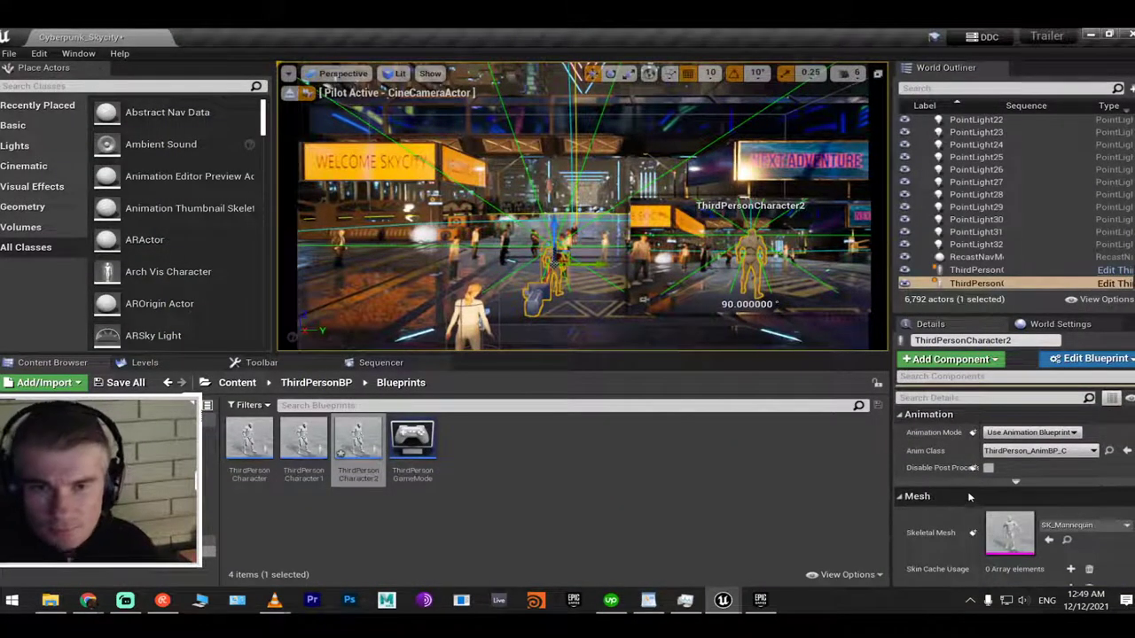
click(900, 499)
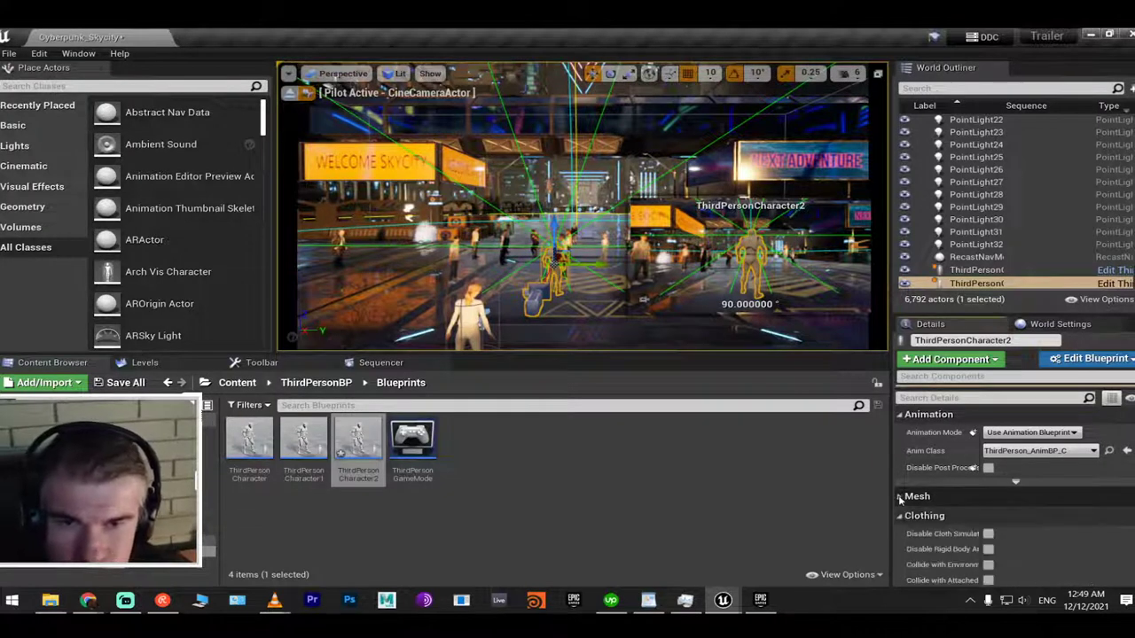
click(901, 516)
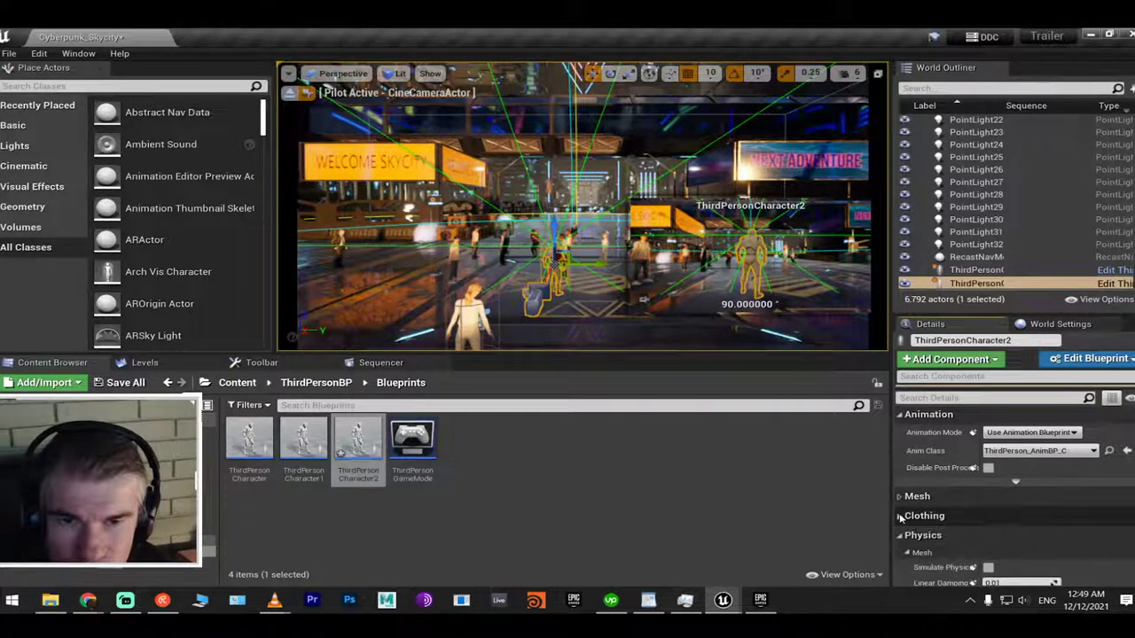
scroll(909, 504, down, 4)
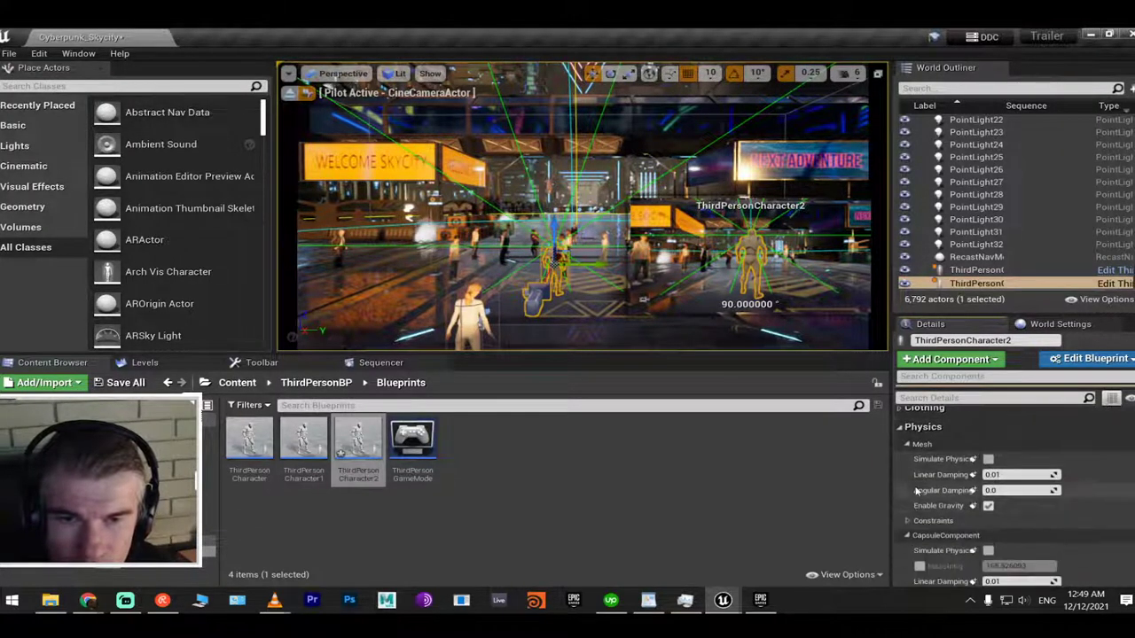
scroll(920, 506, down, 2)
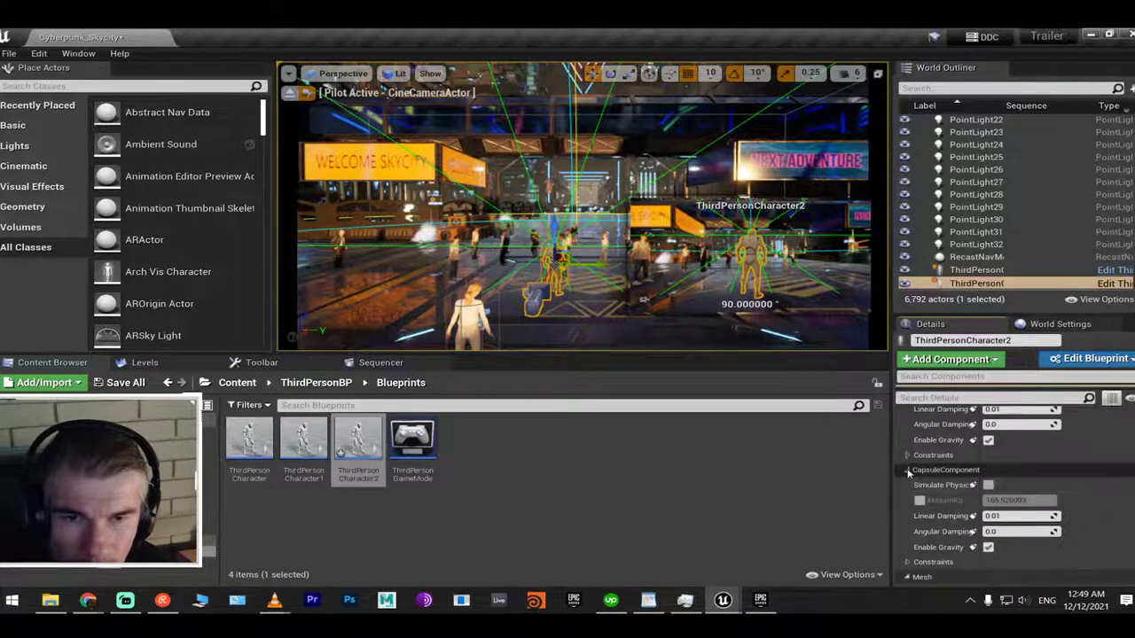
scroll(917, 483, down, 4)
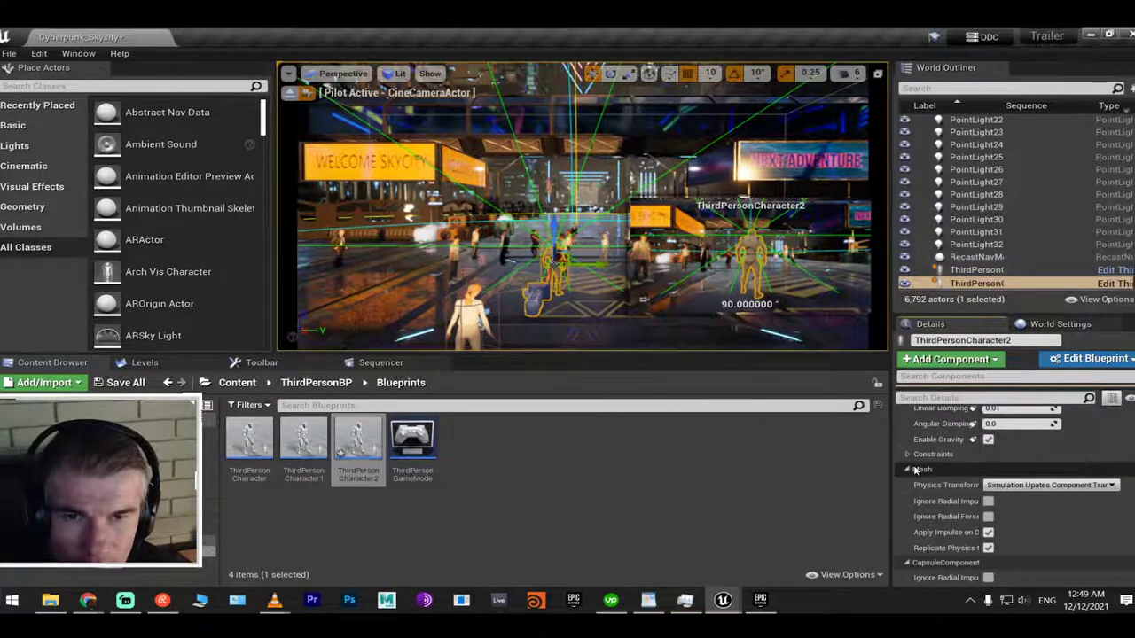
scroll(909, 471, down, 4)
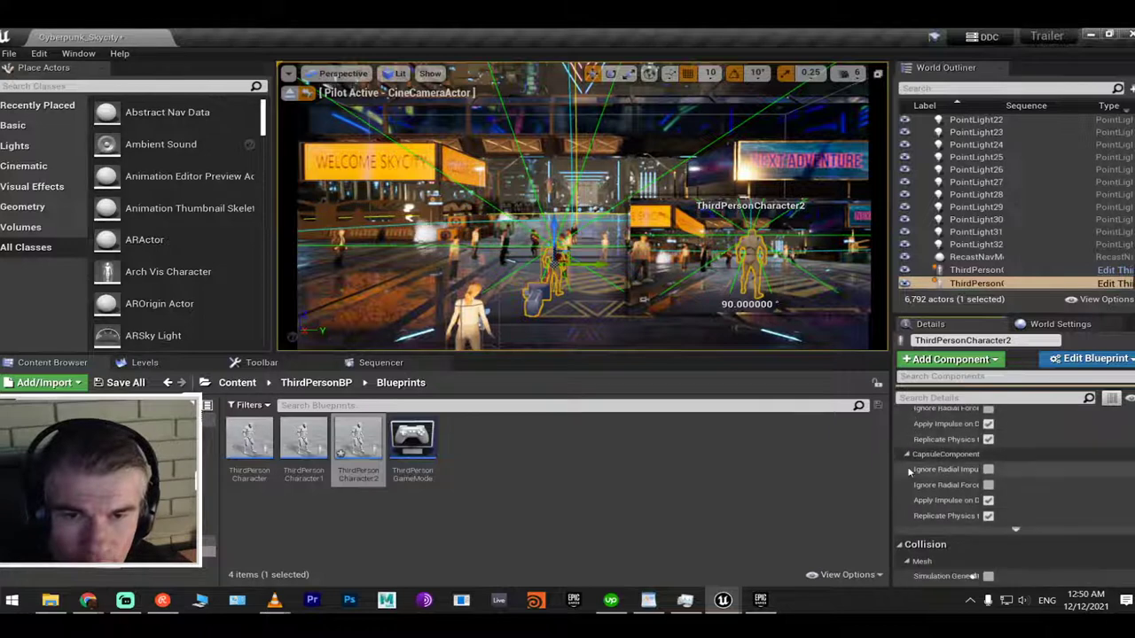
scroll(909, 472, down, 3)
scroll(909, 474, down, 3)
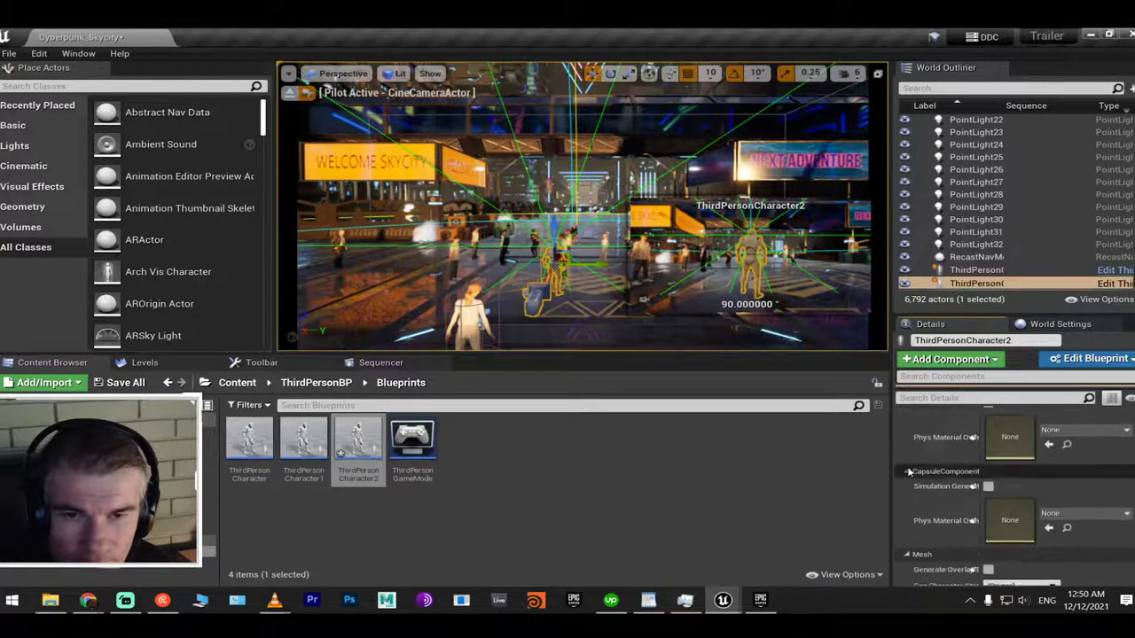
Cycle through the Volumes, Geometry, Visual Effects, Cinematic and Lights actor categories, ending on Basic
click(22, 227)
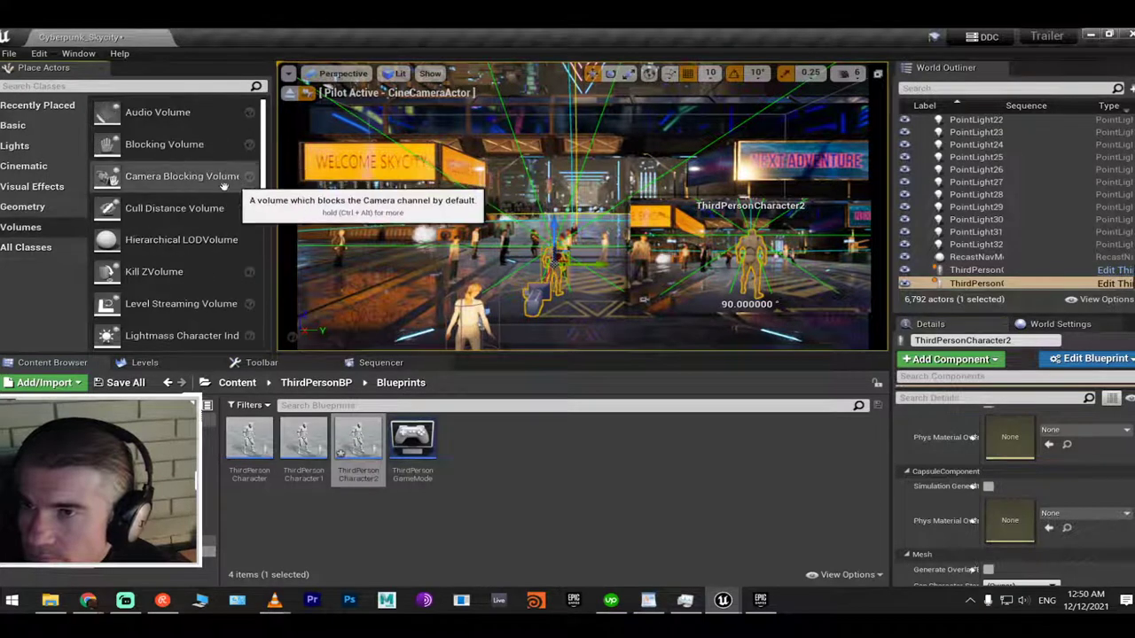
scroll(185, 189, down, 5)
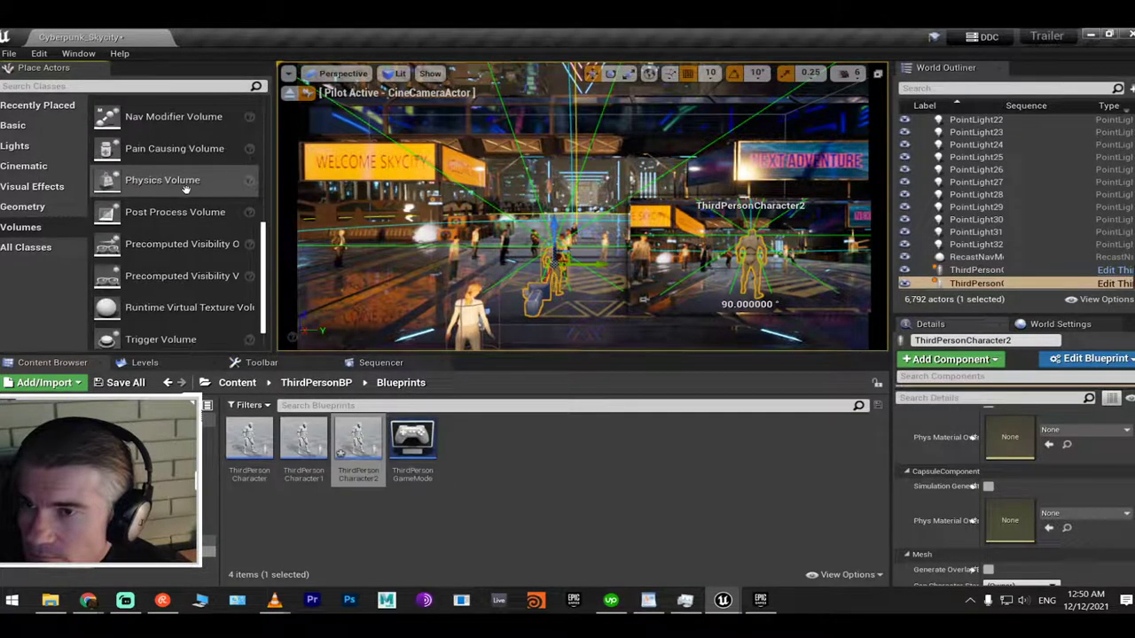
scroll(184, 191, up, 5)
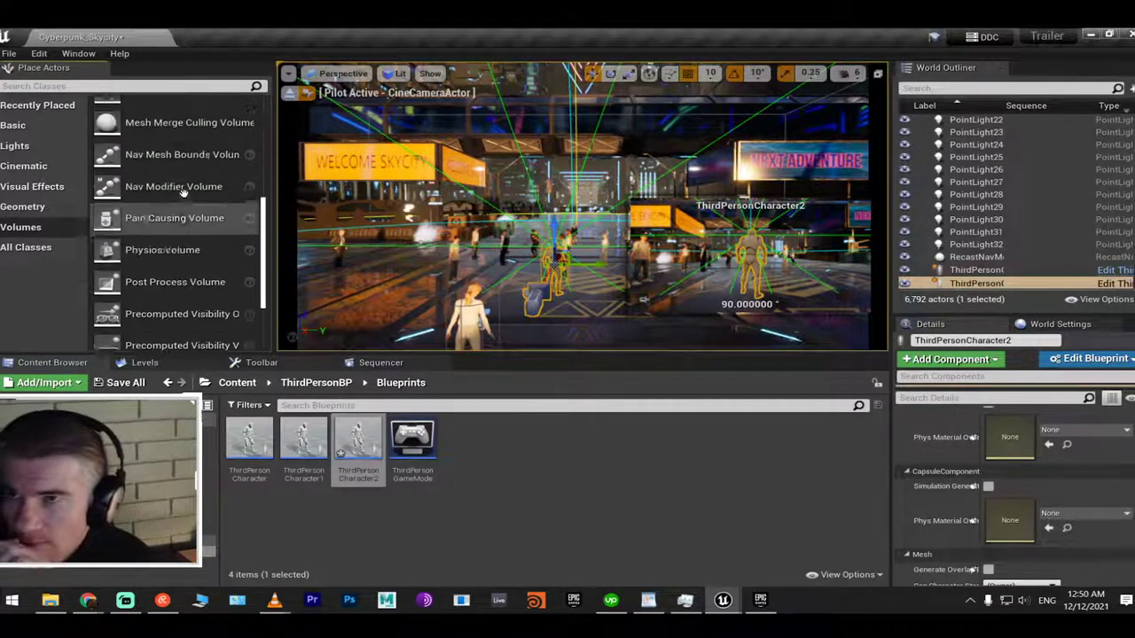
scroll(183, 193, up, 6)
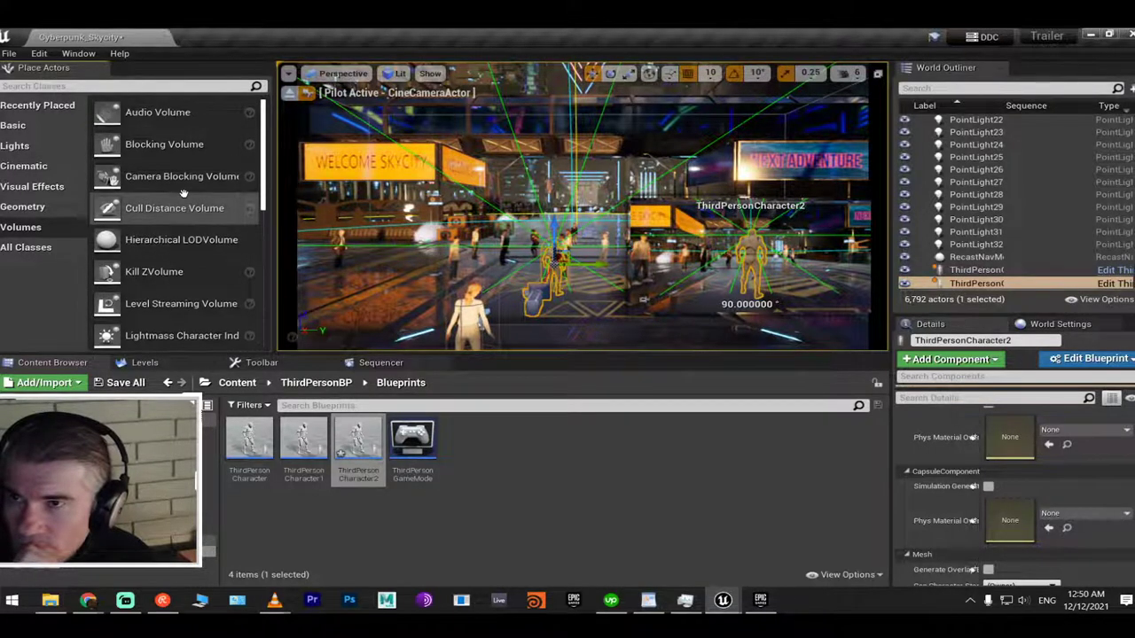
click(25, 206)
click(32, 186)
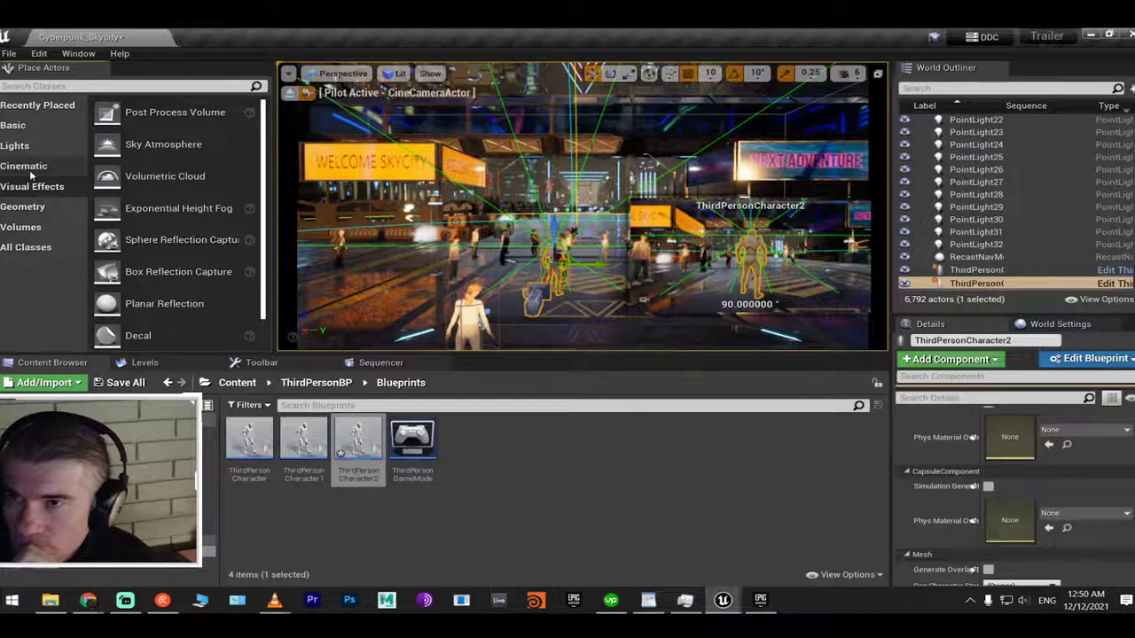
click(26, 167)
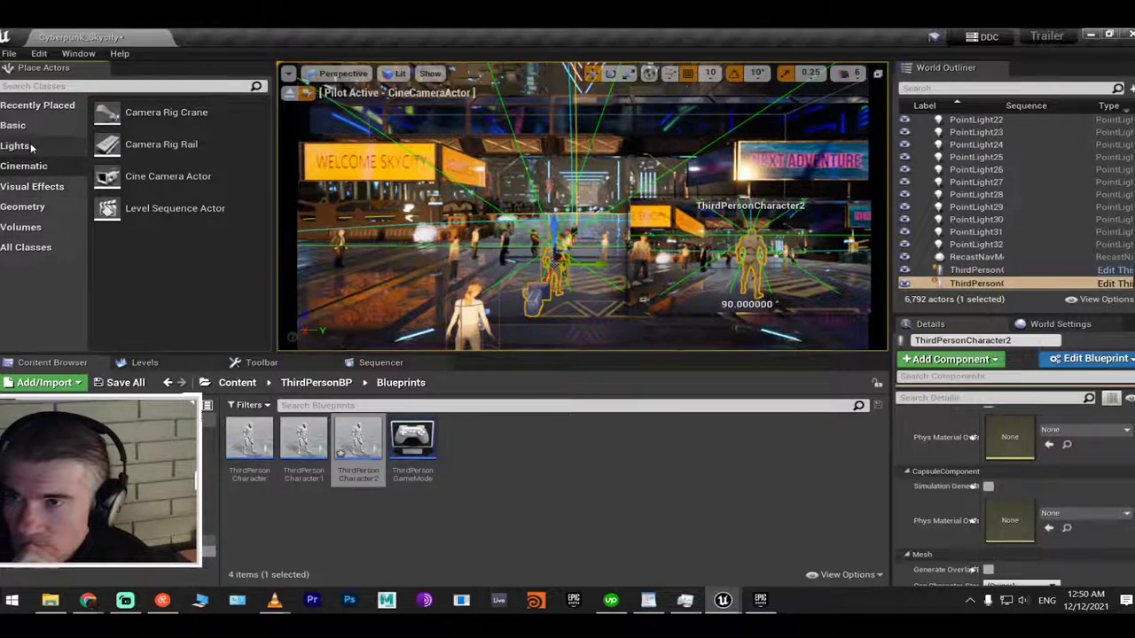
click(24, 147)
click(19, 126)
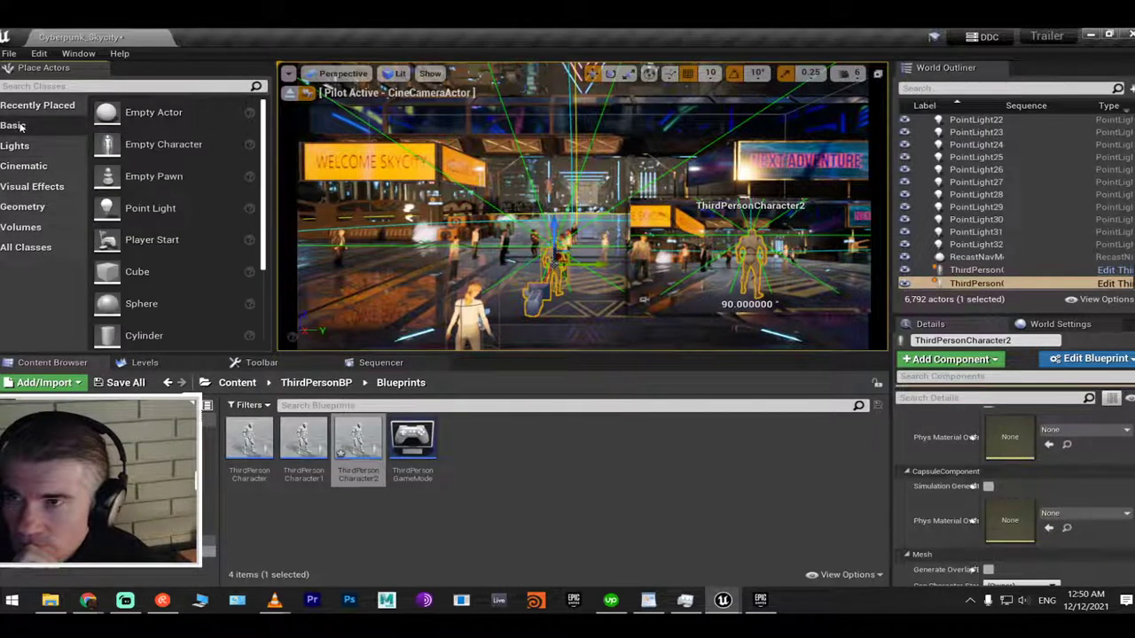
scroll(168, 237, down, 3)
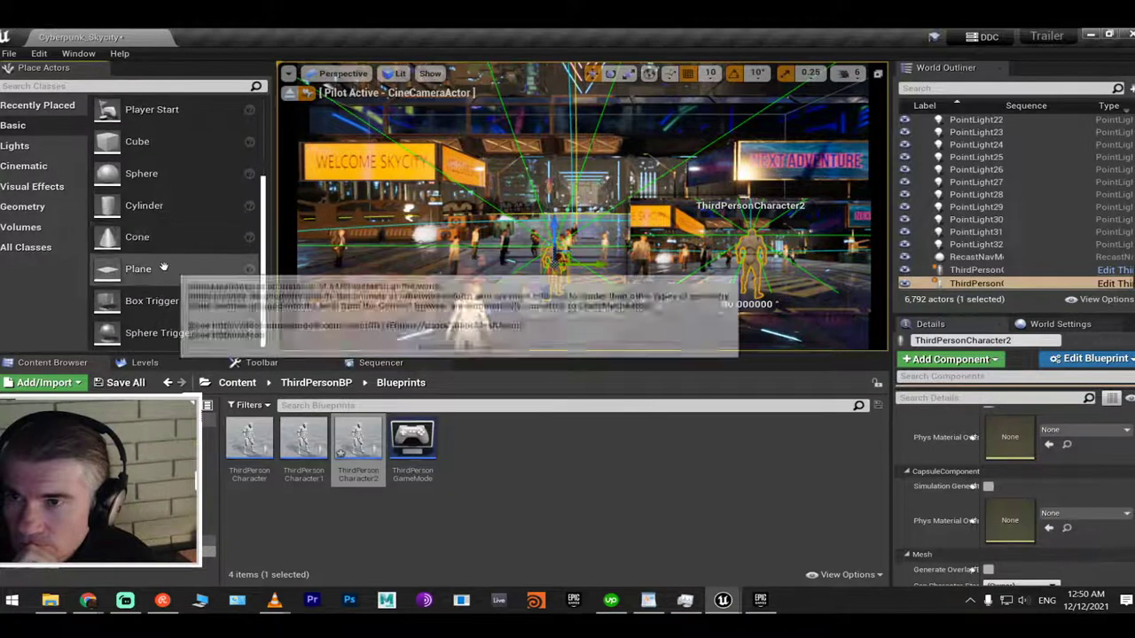
scroll(164, 237, up, 3)
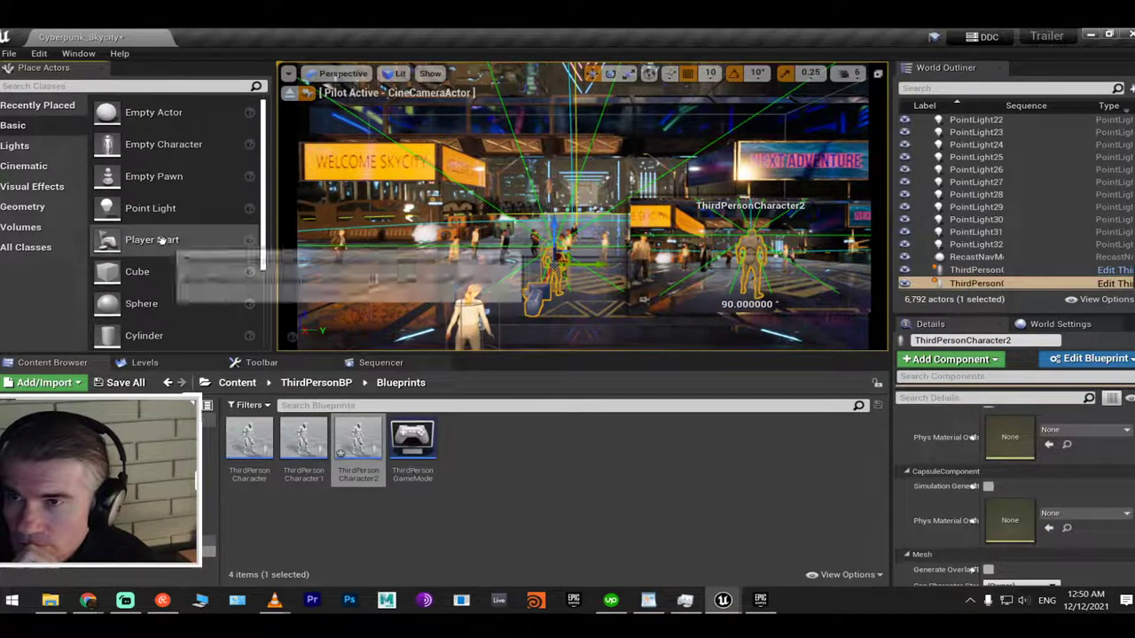
List All Classes in Place Actors and scroll from ARActor down to Wind Directional Source
click(26, 248)
scroll(133, 203, down, 5)
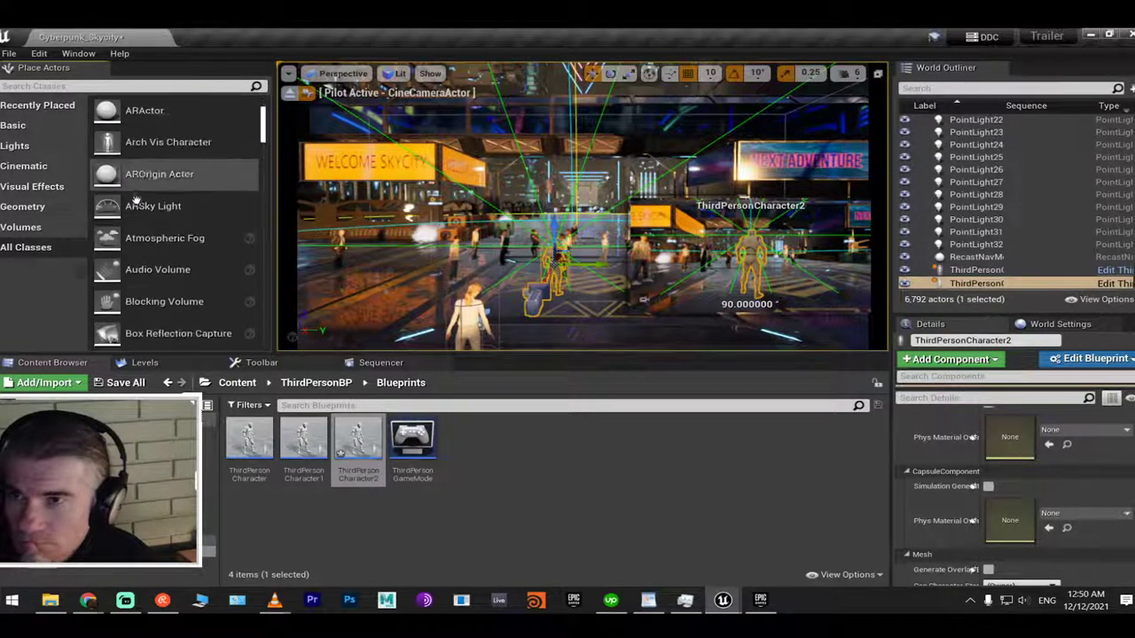
scroll(160, 212, down, 3)
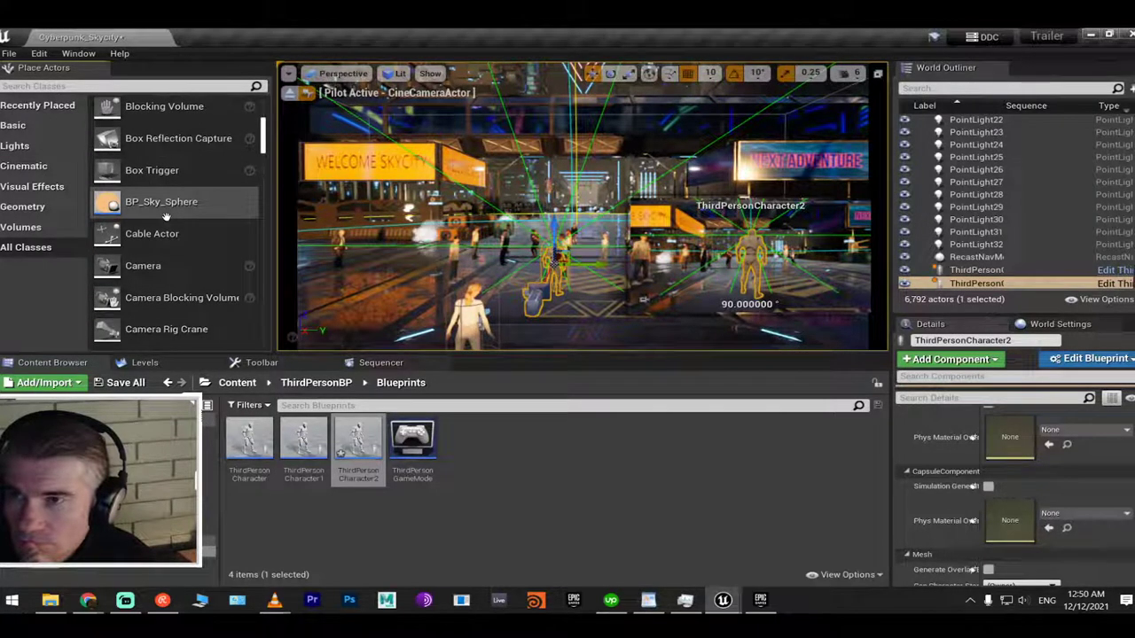
scroll(166, 216, down, 2)
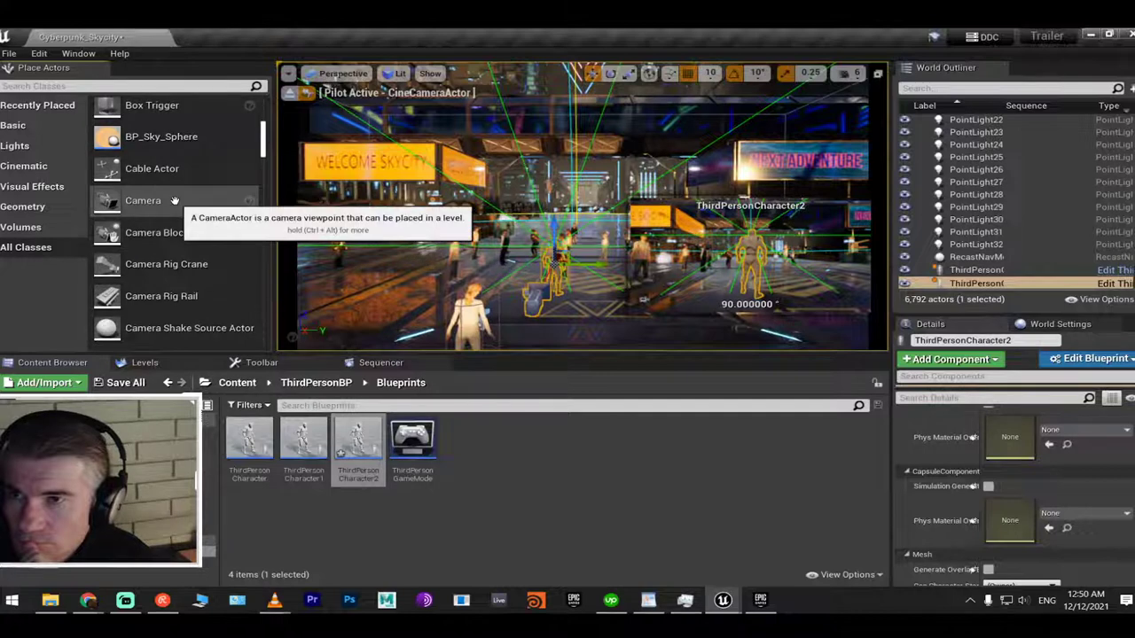
scroll(173, 209, down, 1)
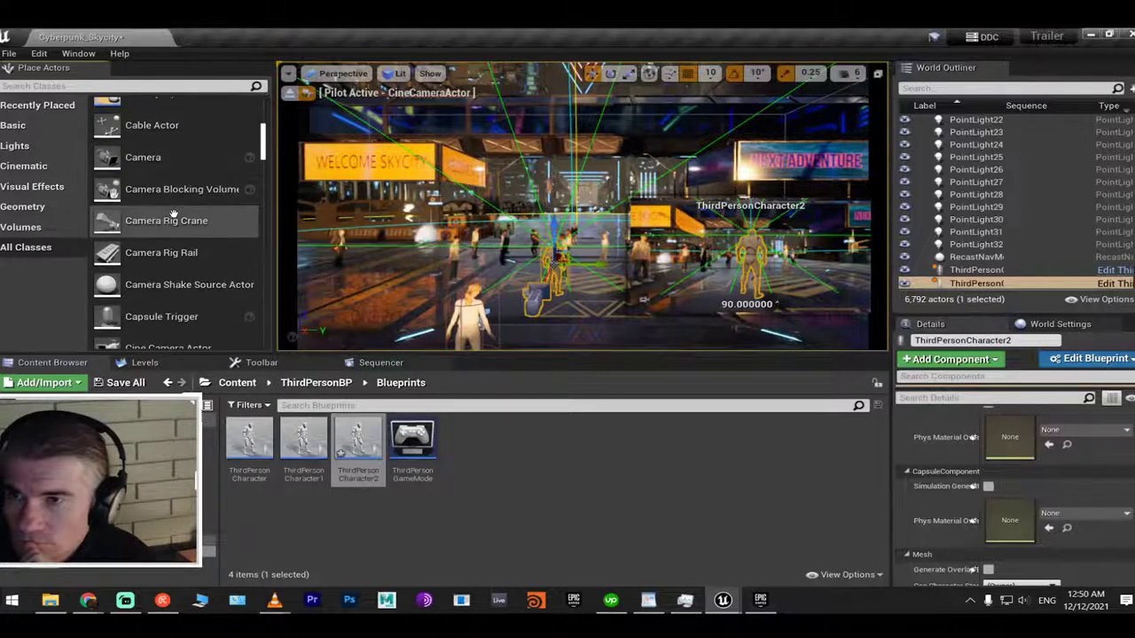
scroll(173, 214, down, 2)
scroll(174, 213, down, 5)
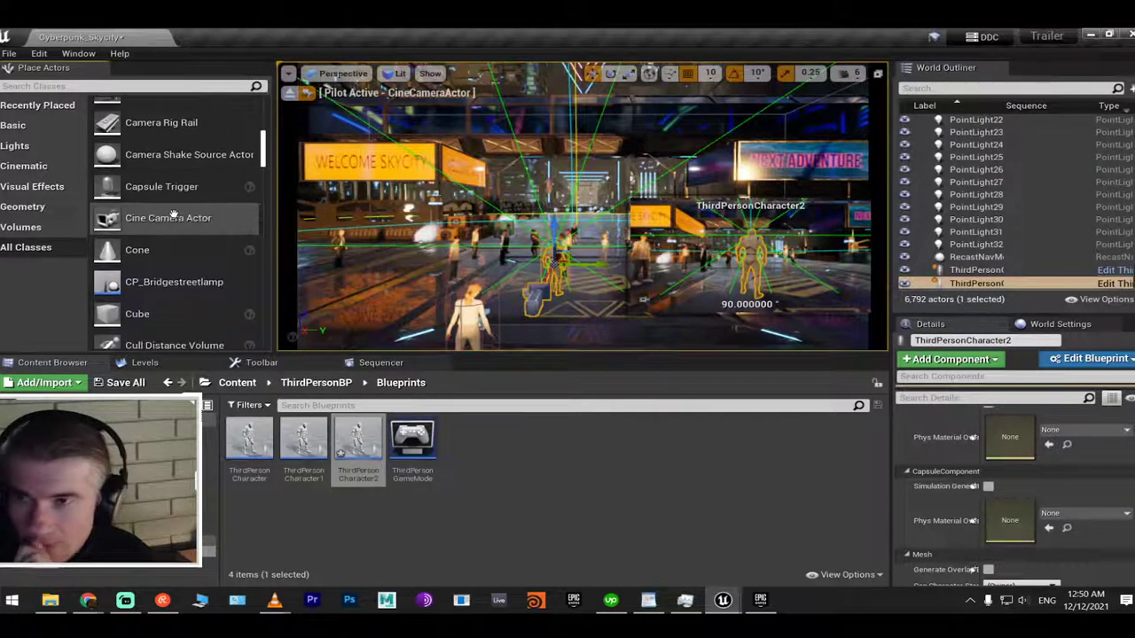
scroll(173, 214, down, 7)
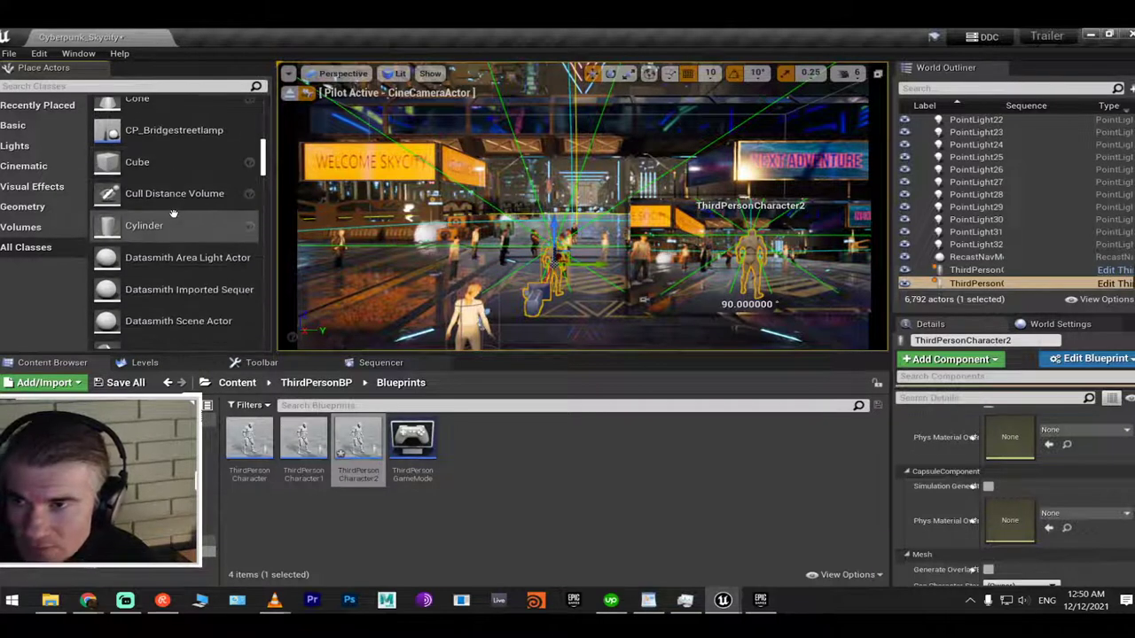
scroll(174, 213, down, 3)
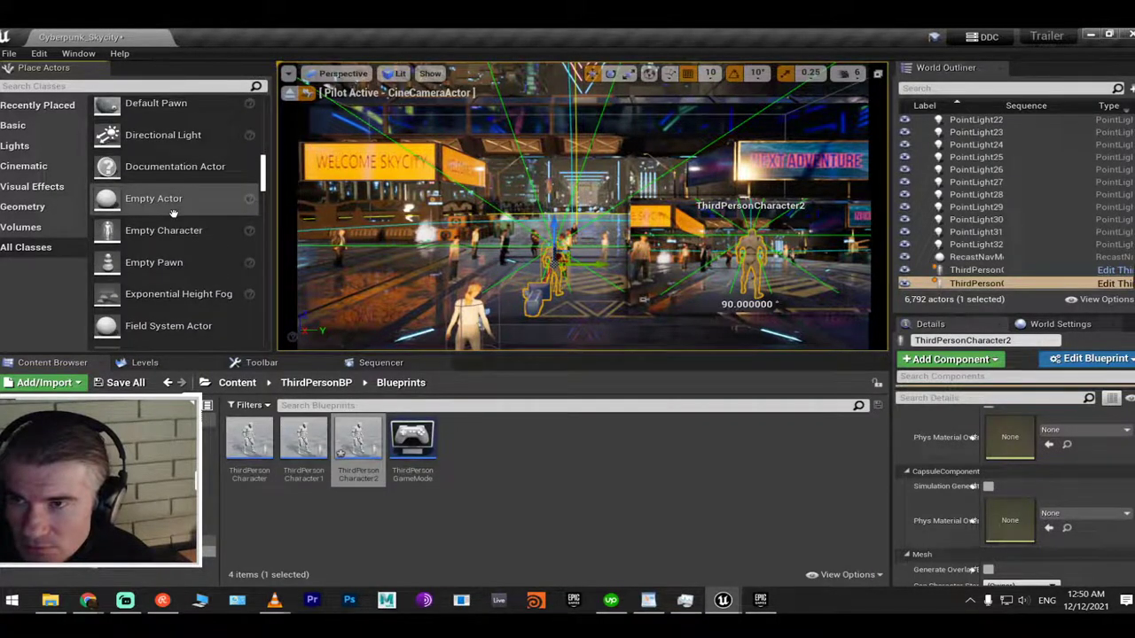
scroll(174, 213, down, 8)
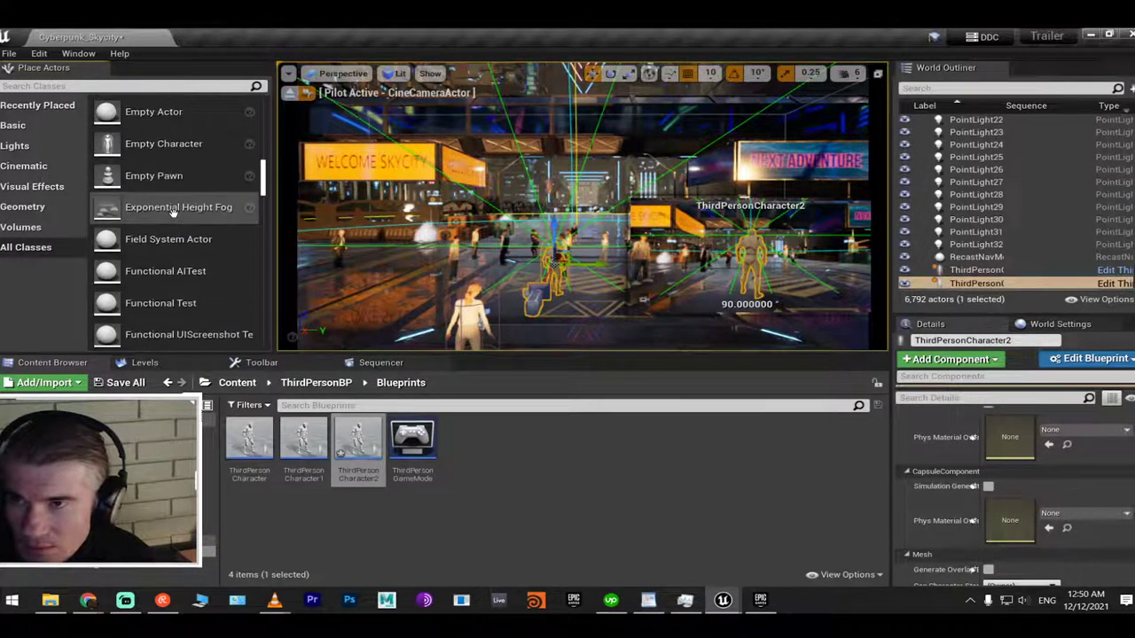
scroll(174, 214, down, 9)
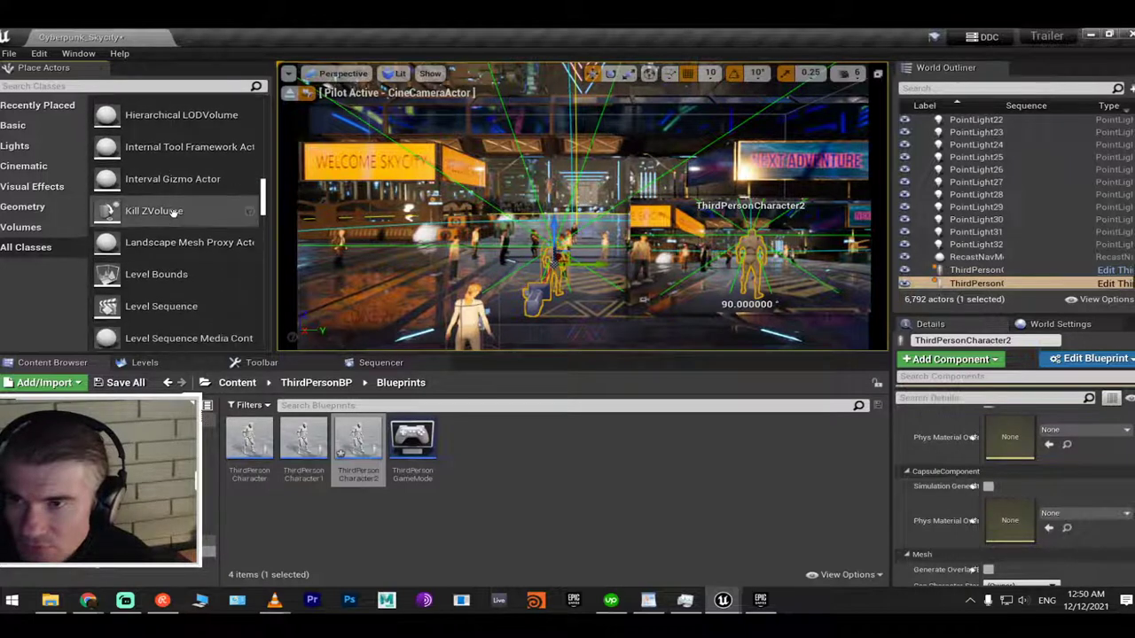
scroll(174, 212, down, 6)
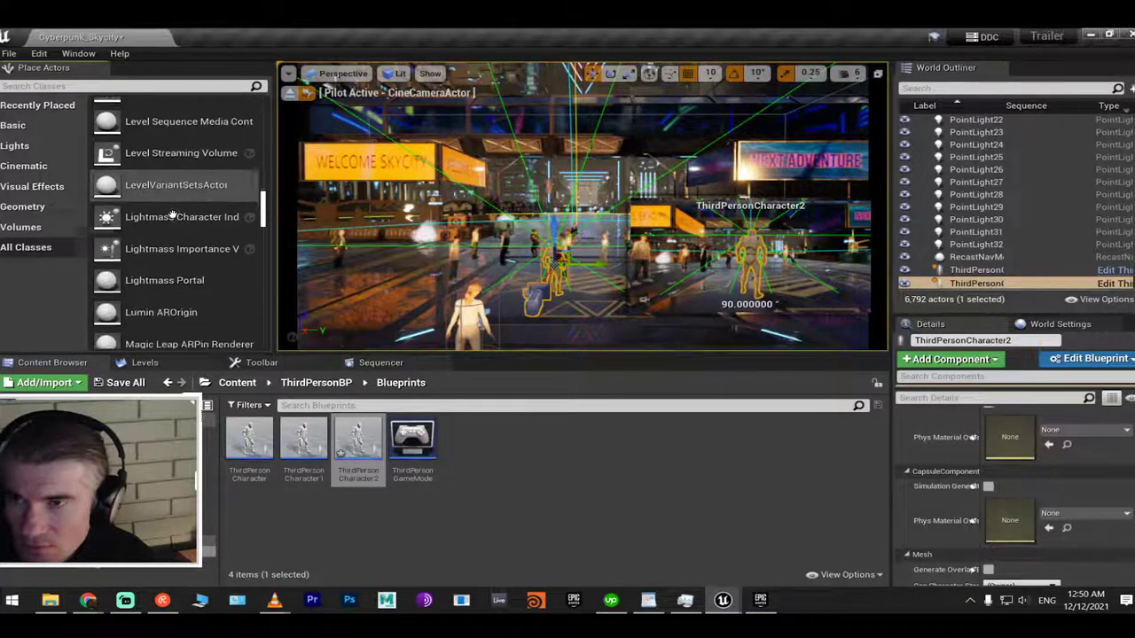
scroll(172, 214, down, 4)
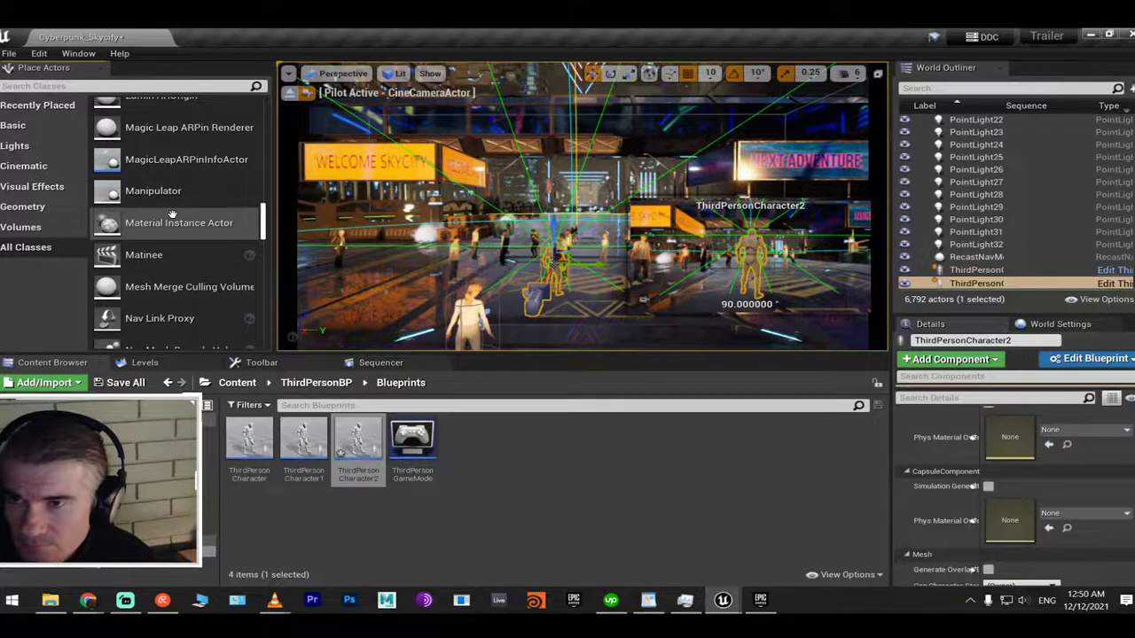
scroll(172, 213, down, 1)
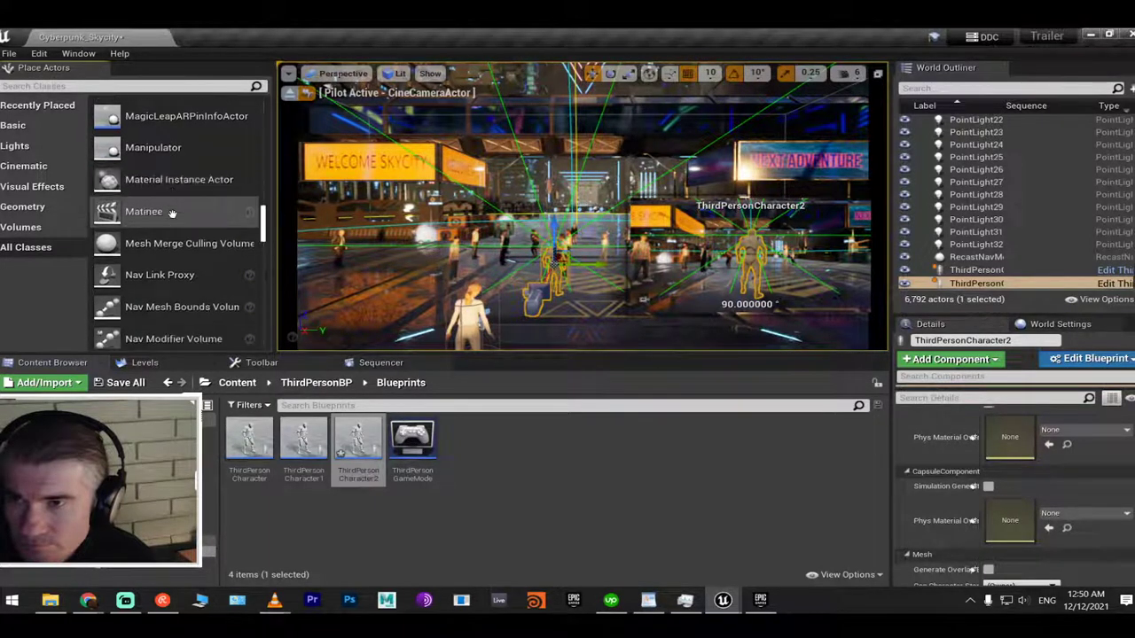
scroll(172, 212, down, 7)
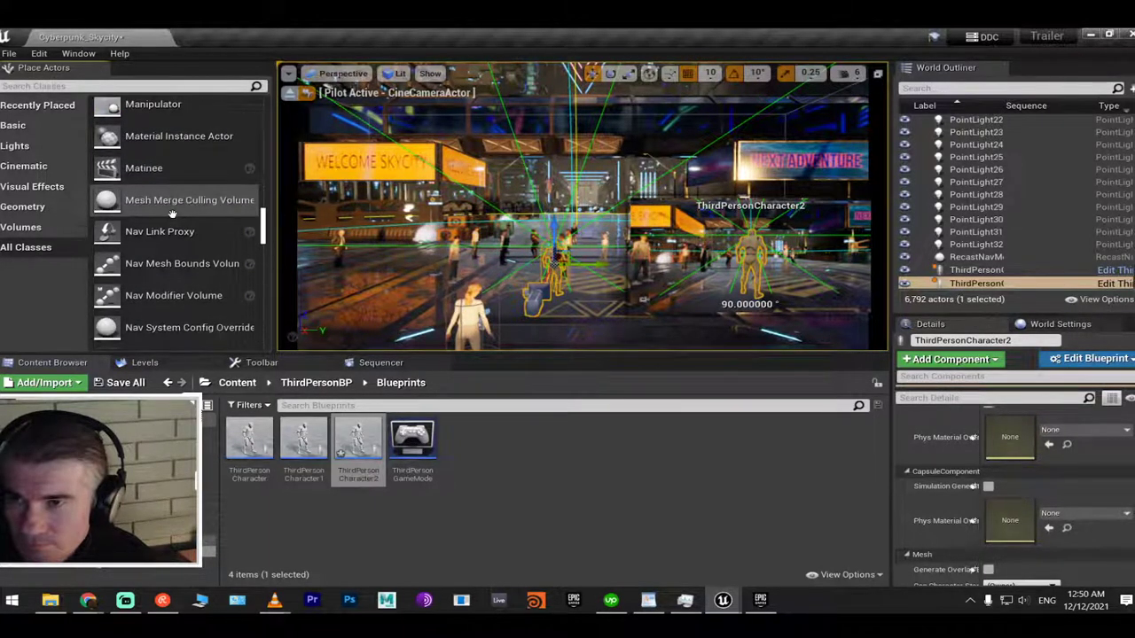
scroll(172, 213, down, 2)
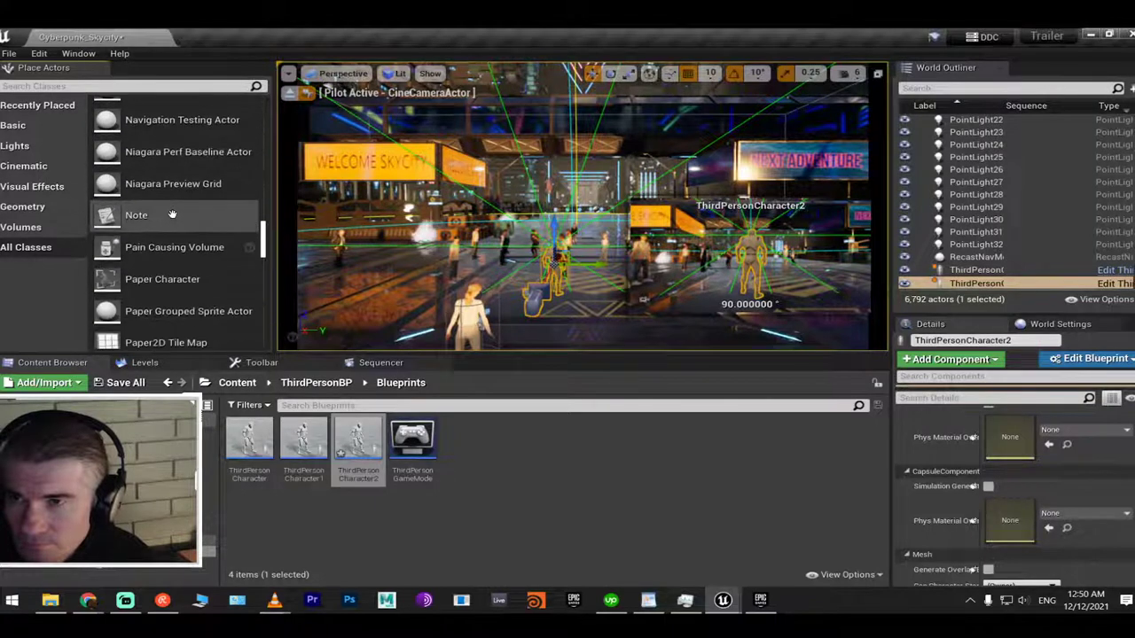
scroll(172, 214, down, 2)
scroll(172, 212, up, 1)
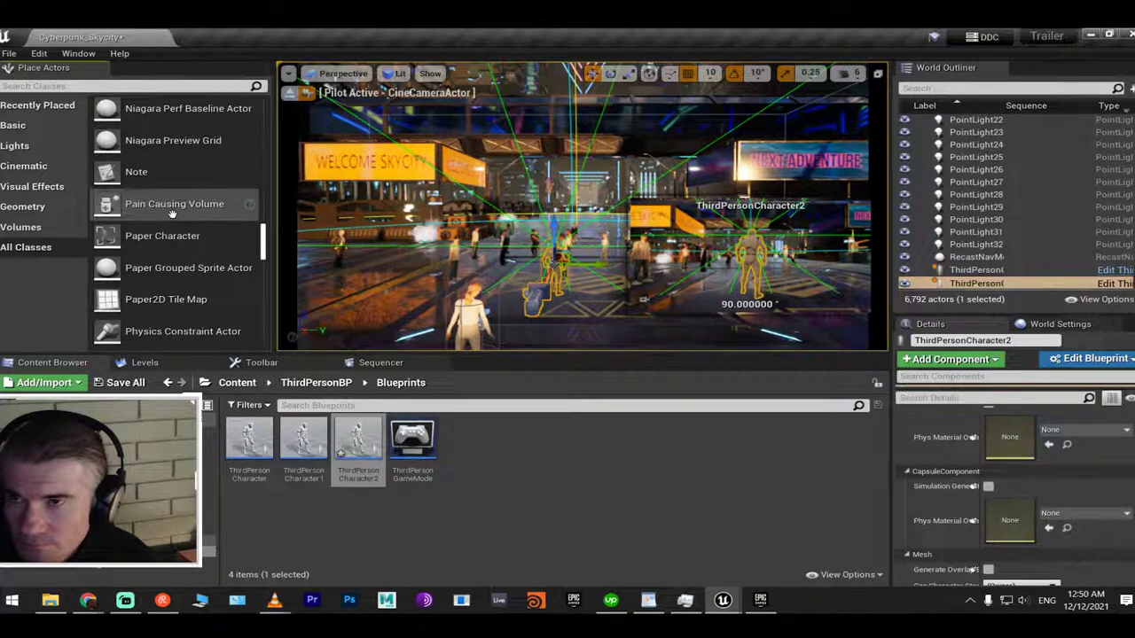
scroll(172, 213, down, 4)
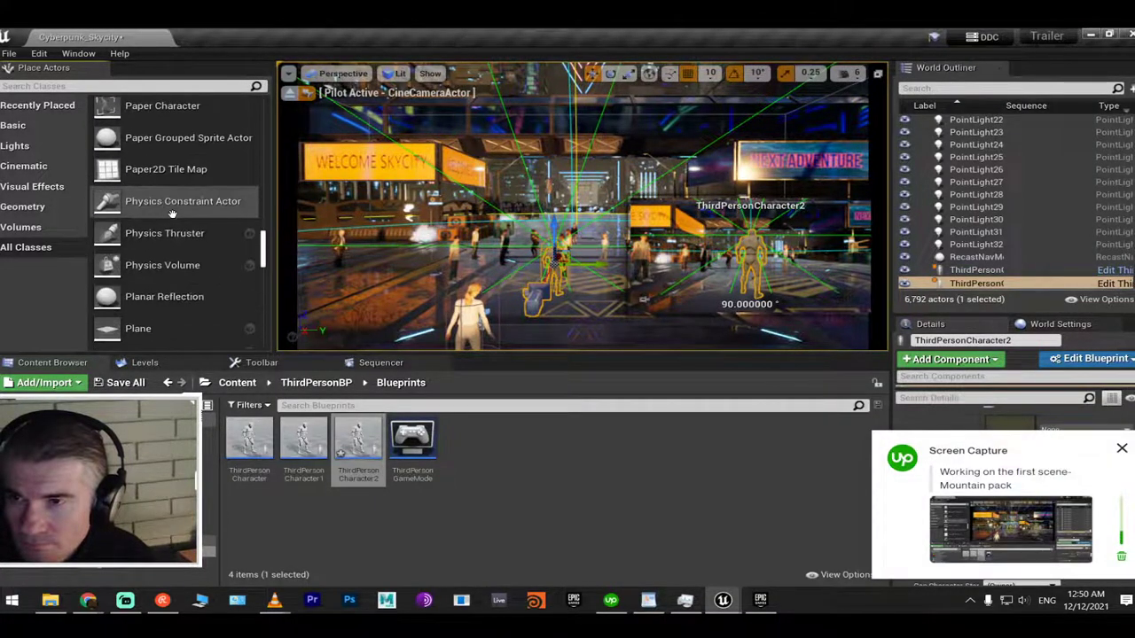
scroll(172, 213, down, 3)
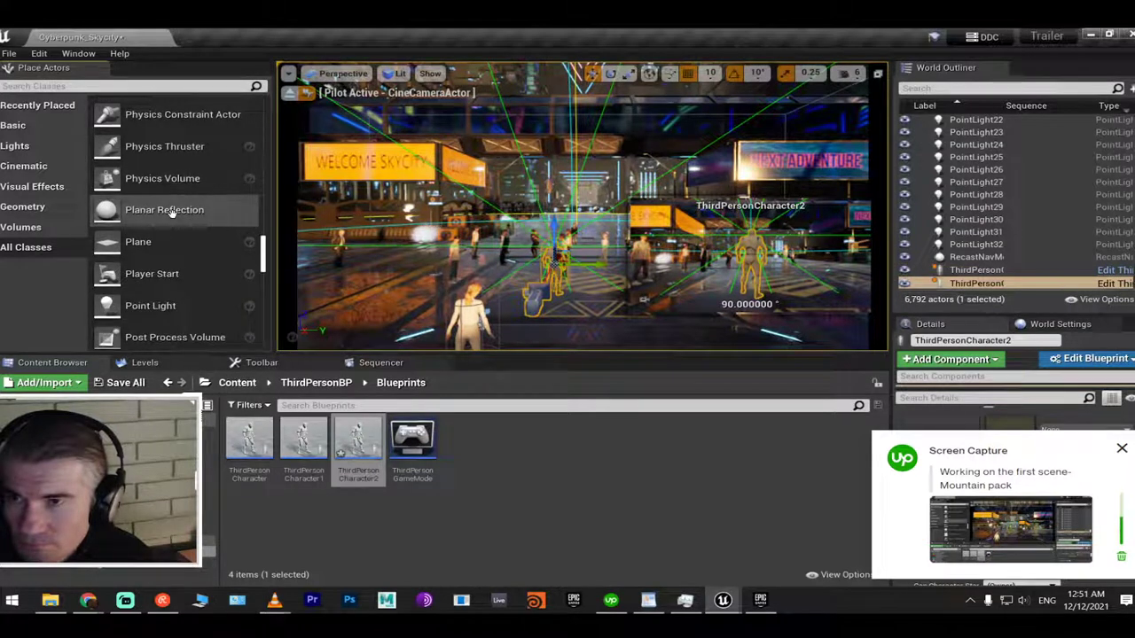
scroll(172, 212, down, 5)
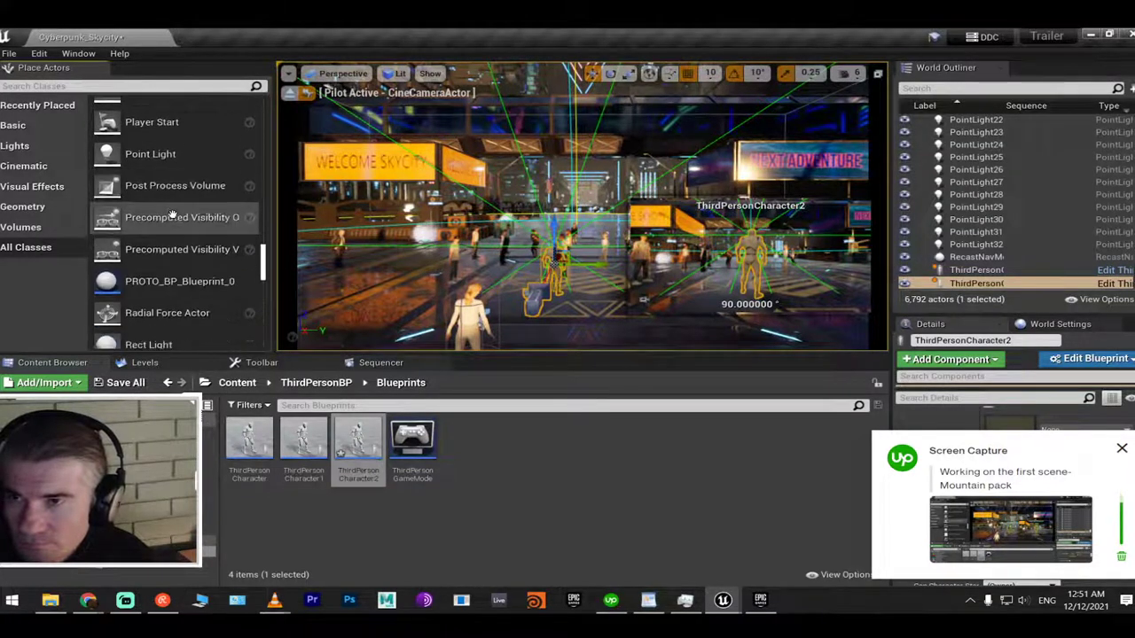
scroll(172, 213, down, 4)
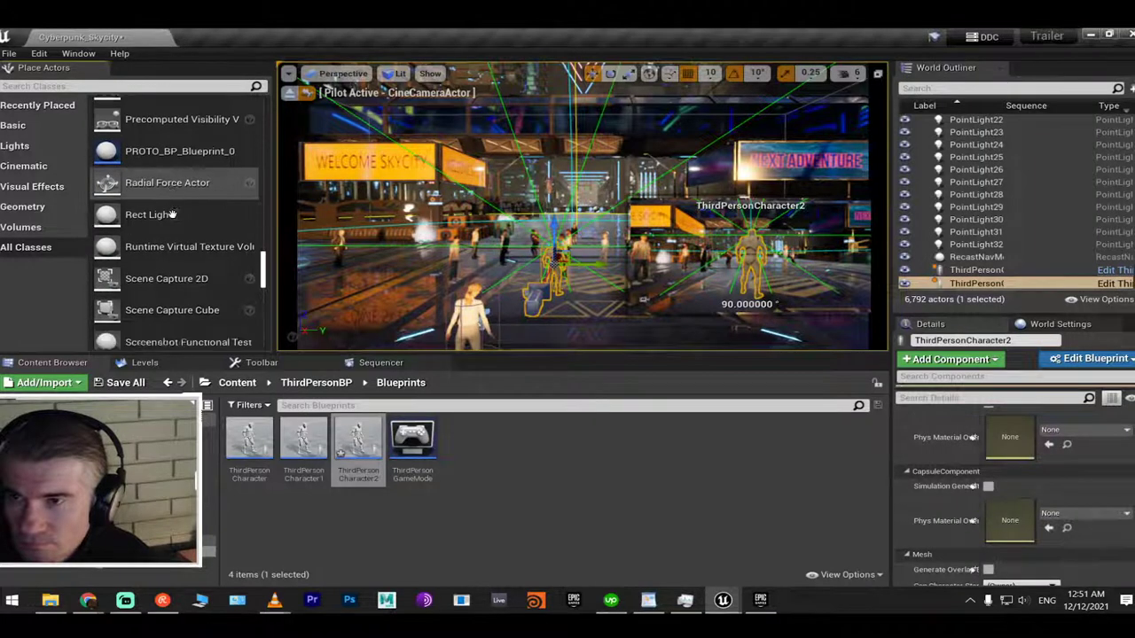
scroll(172, 213, down, 12)
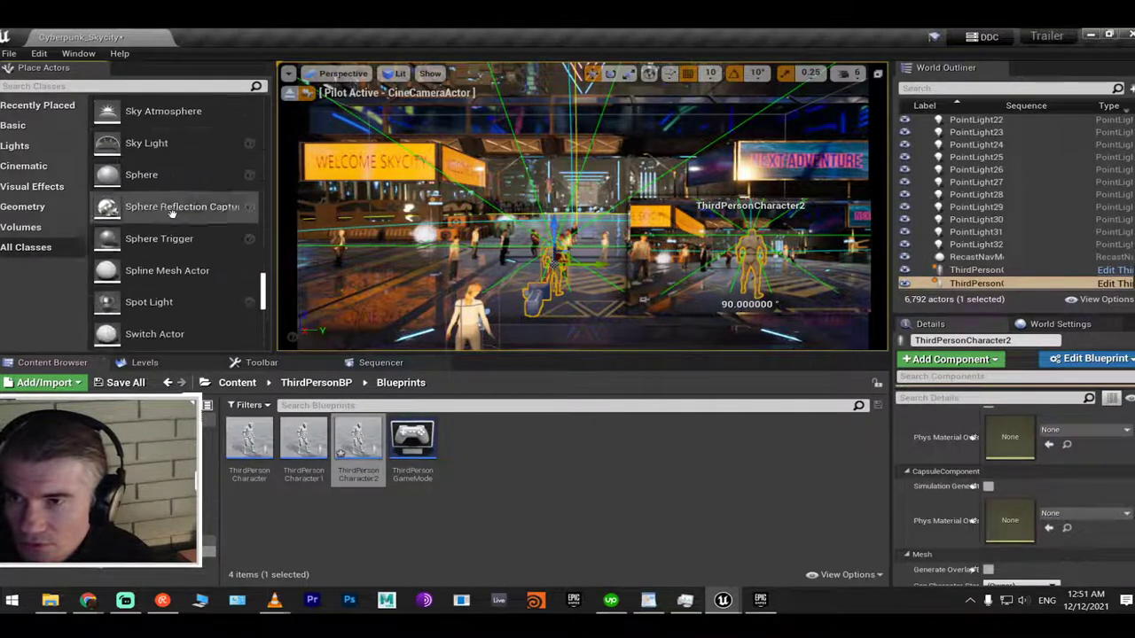
scroll(172, 214, down, 3)
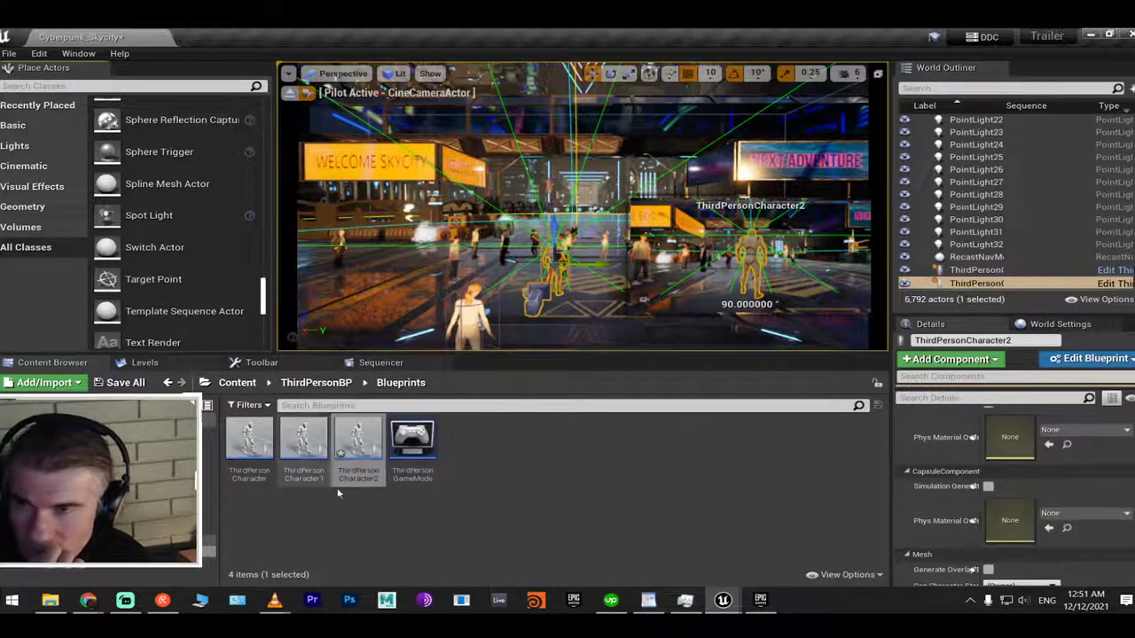
scroll(129, 318, down, 8)
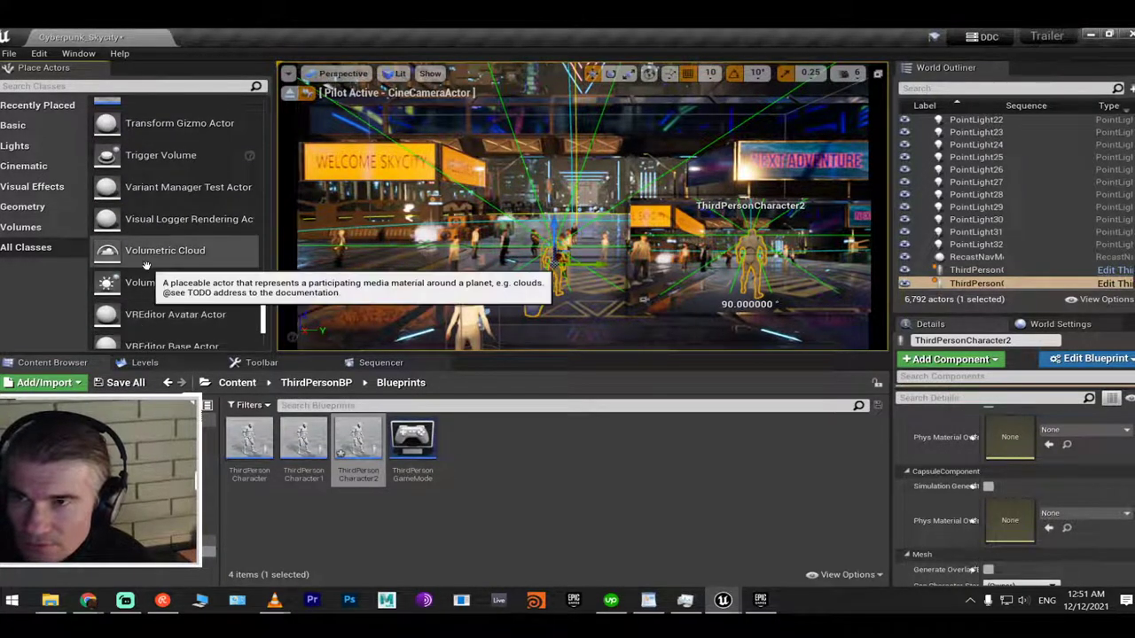
scroll(146, 266, down, 2)
scroll(146, 266, down, 4)
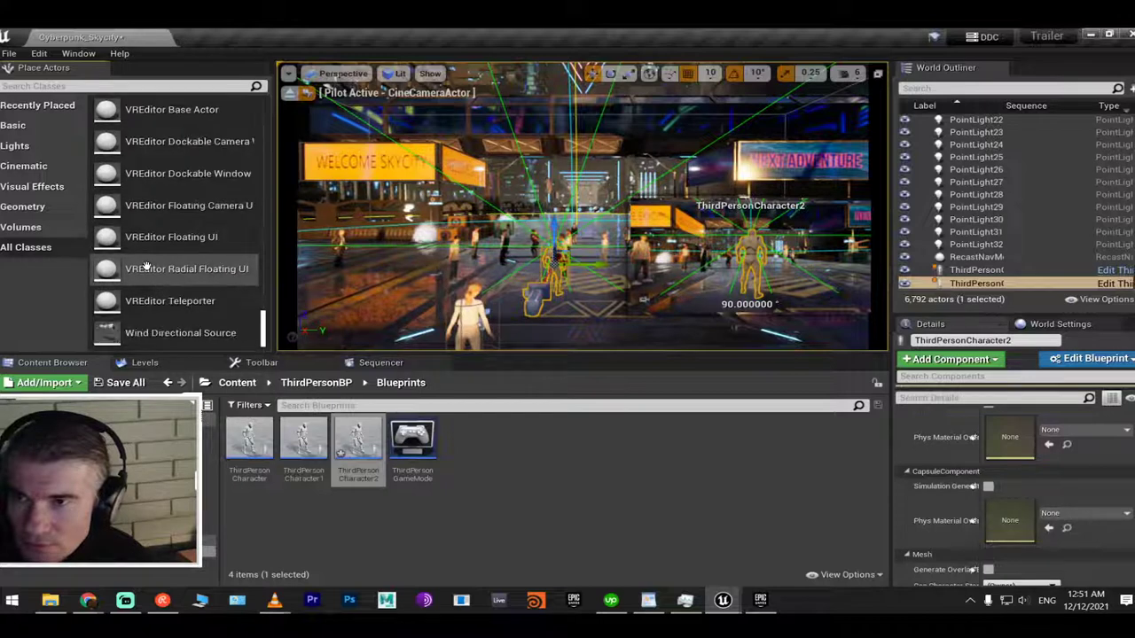